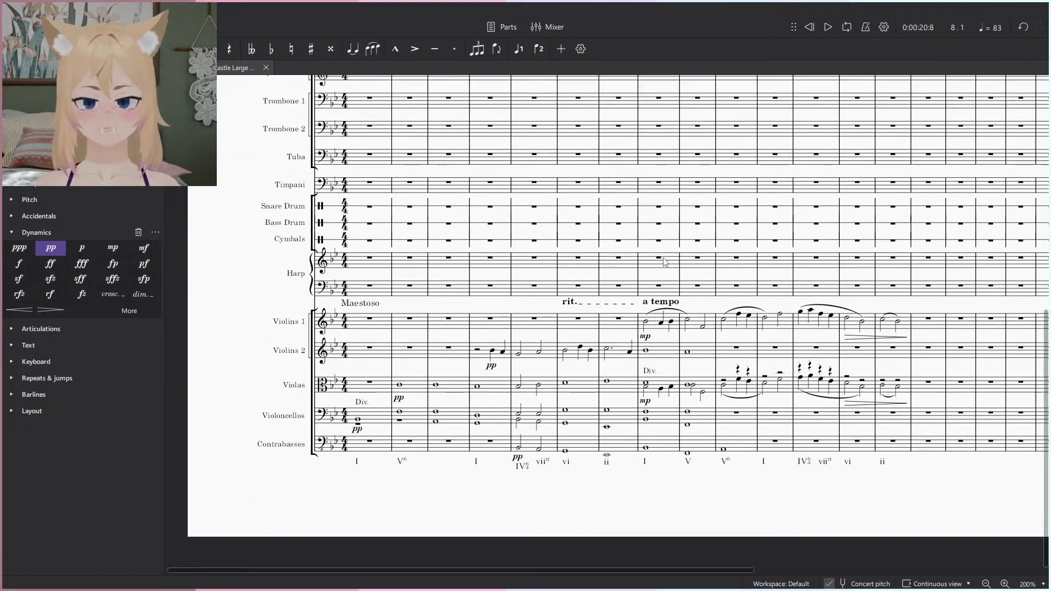
Raise the Violoncellos' voice 1 whole note in measure 1 by an octave to B♭3.
scroll(361, 423, up, 4)
click(454, 399)
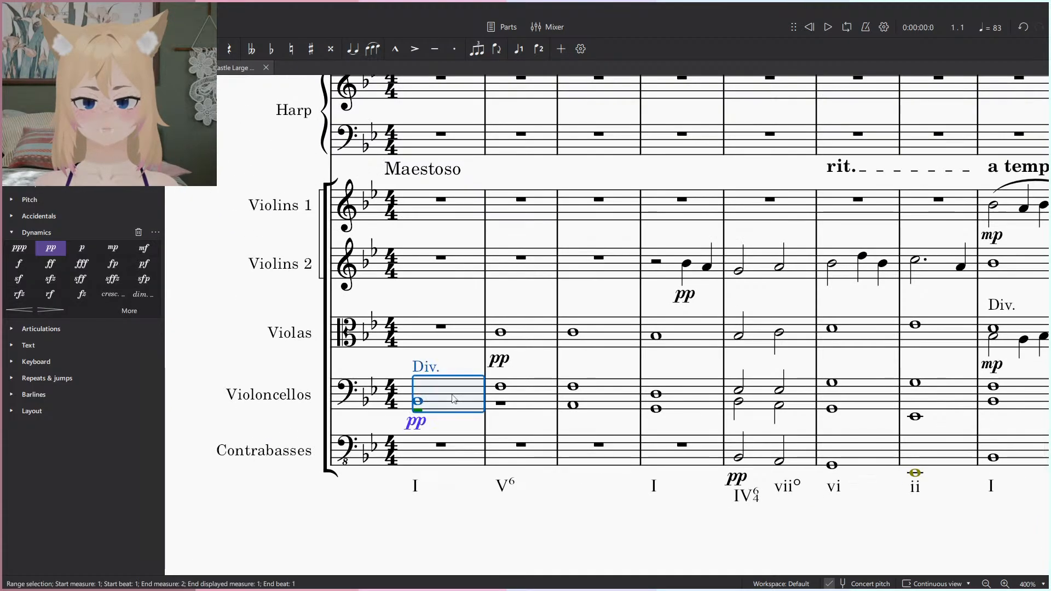
key(Escape)
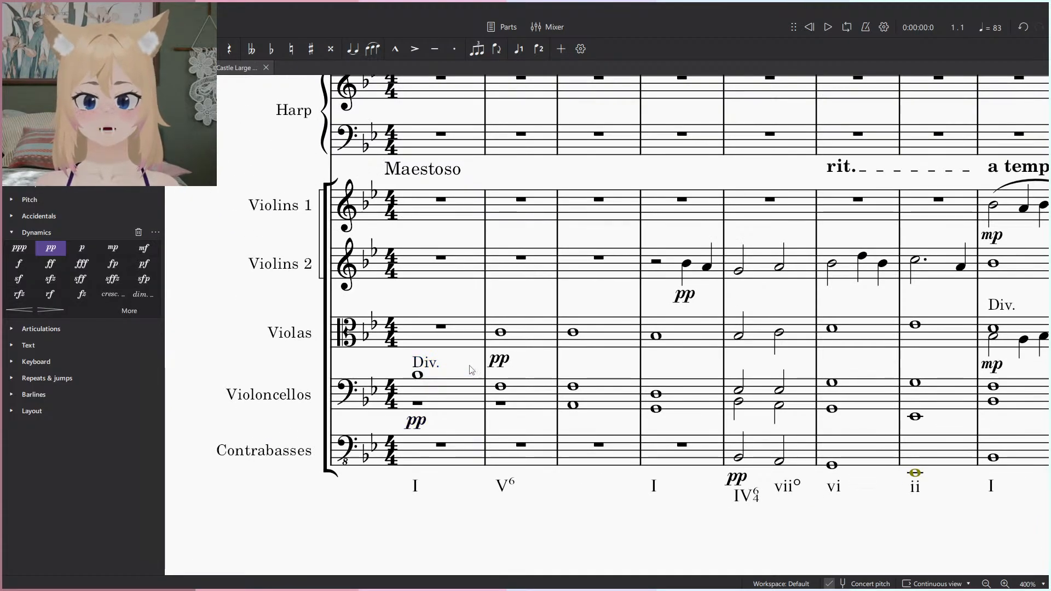
Examine the Violoncellos' opening divisi notes and voice 2 whole rests, and compare them with the other string parts.
scroll(753, 322, down, 5)
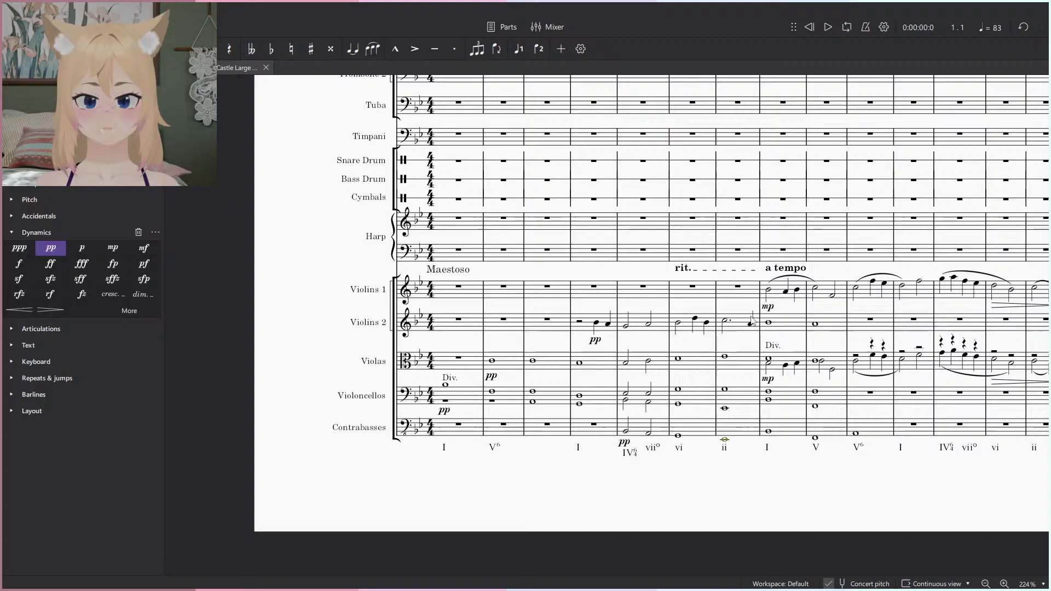
drag(578, 300, 682, 285)
scroll(604, 399, up, 6)
drag(640, 348, 588, 388)
scroll(589, 392, up, 6)
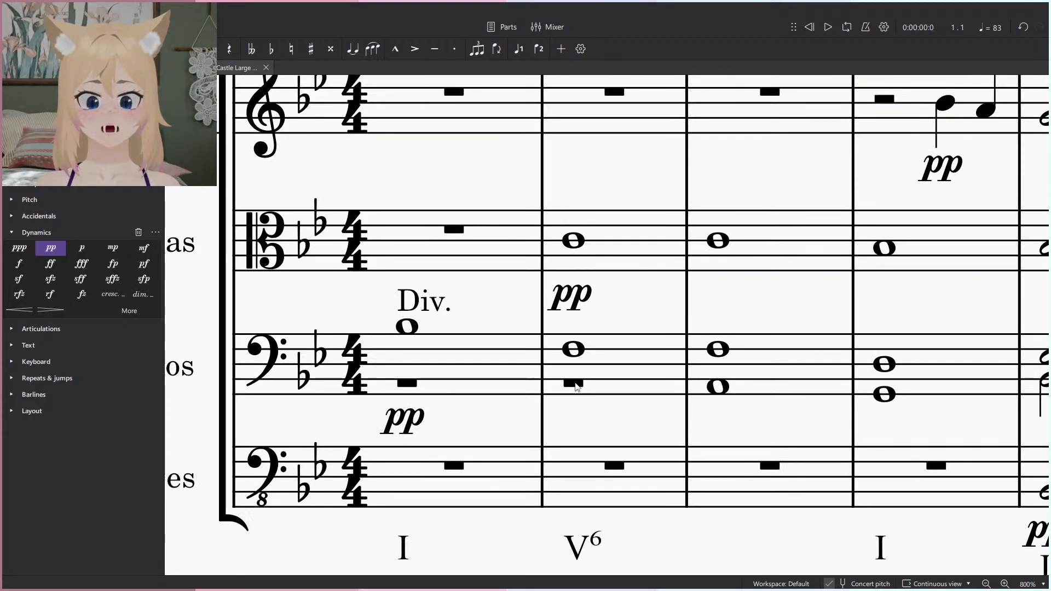
click(573, 383)
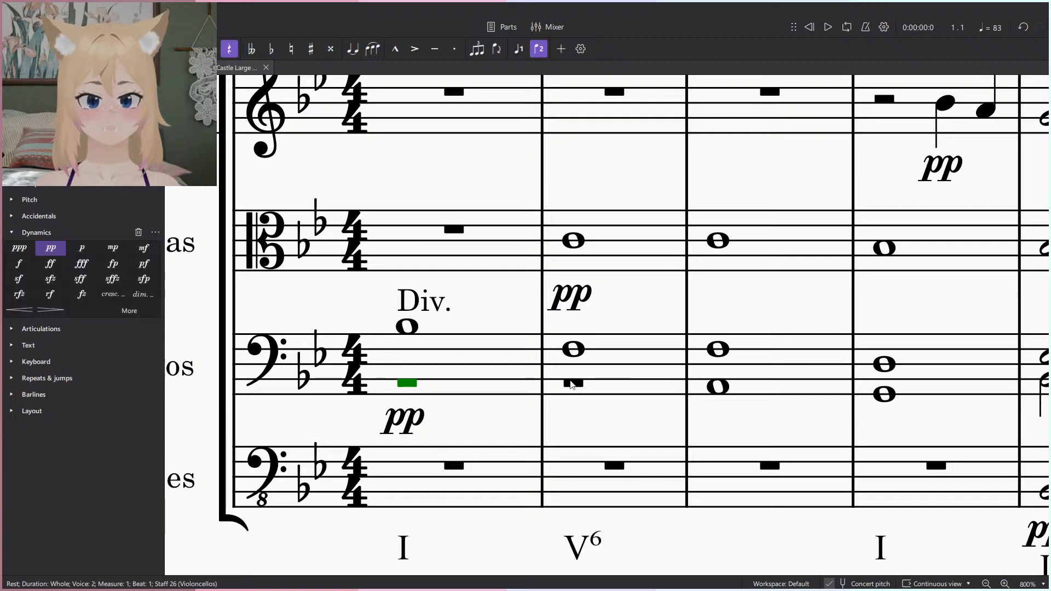
click(571, 354)
key(Escape)
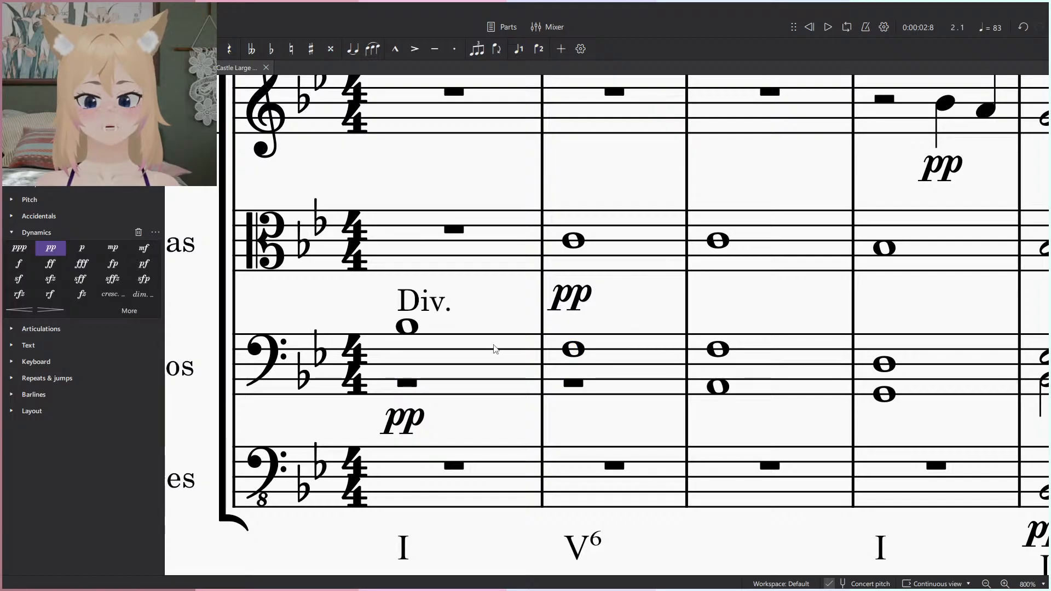
click(495, 349)
click(507, 320)
click(497, 360)
click(493, 317)
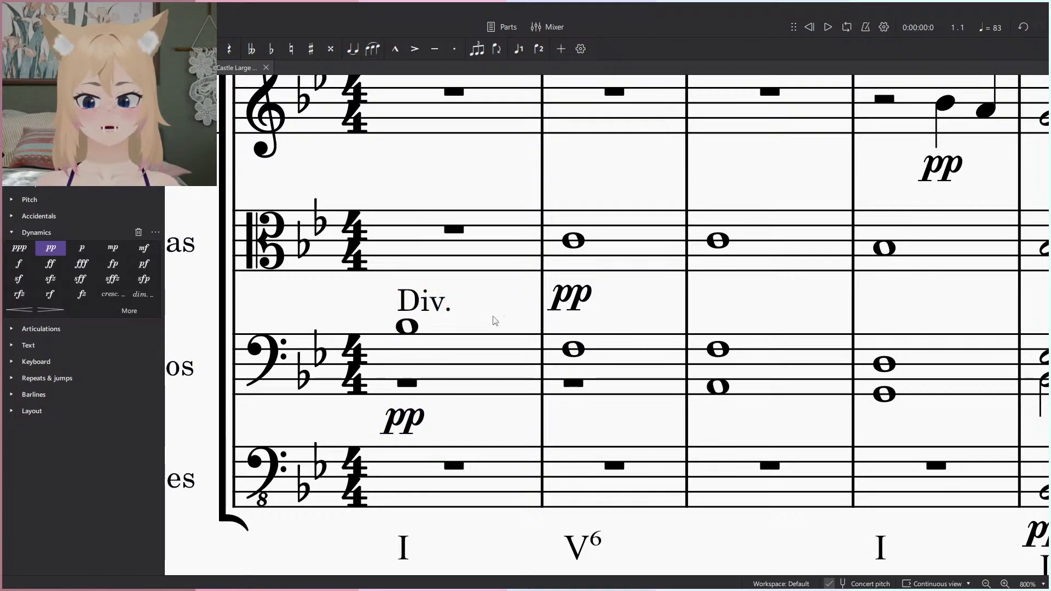
click(407, 327)
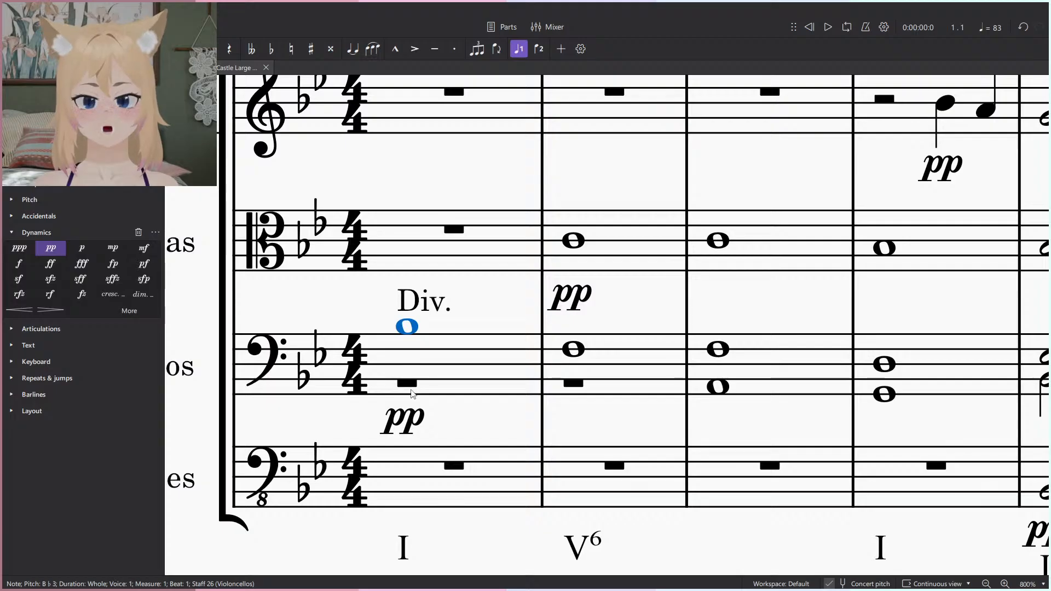
click(409, 385)
scroll(410, 391, down, 6)
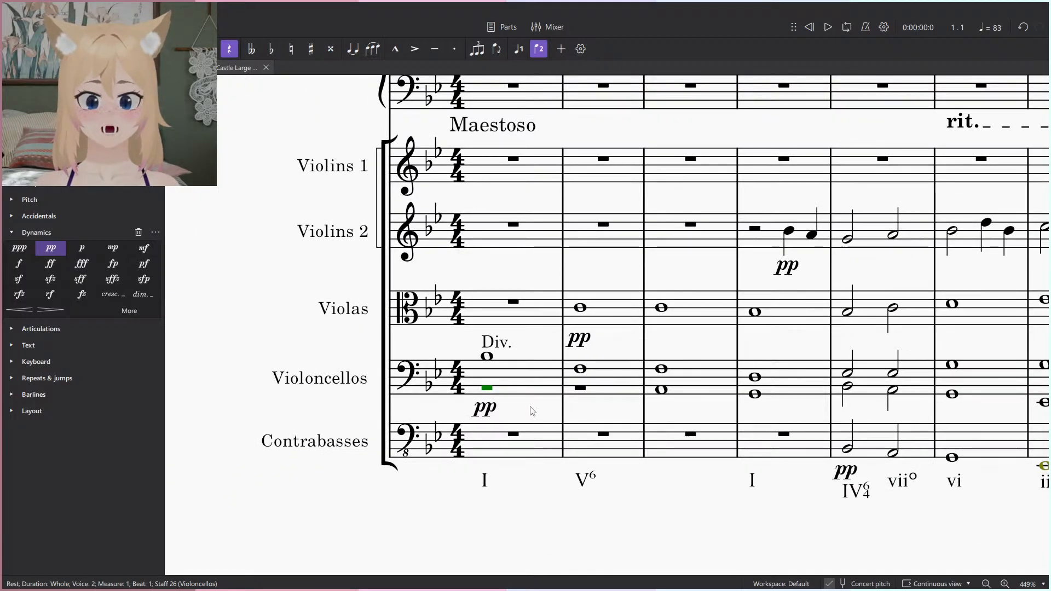
scroll(532, 413, right, 10)
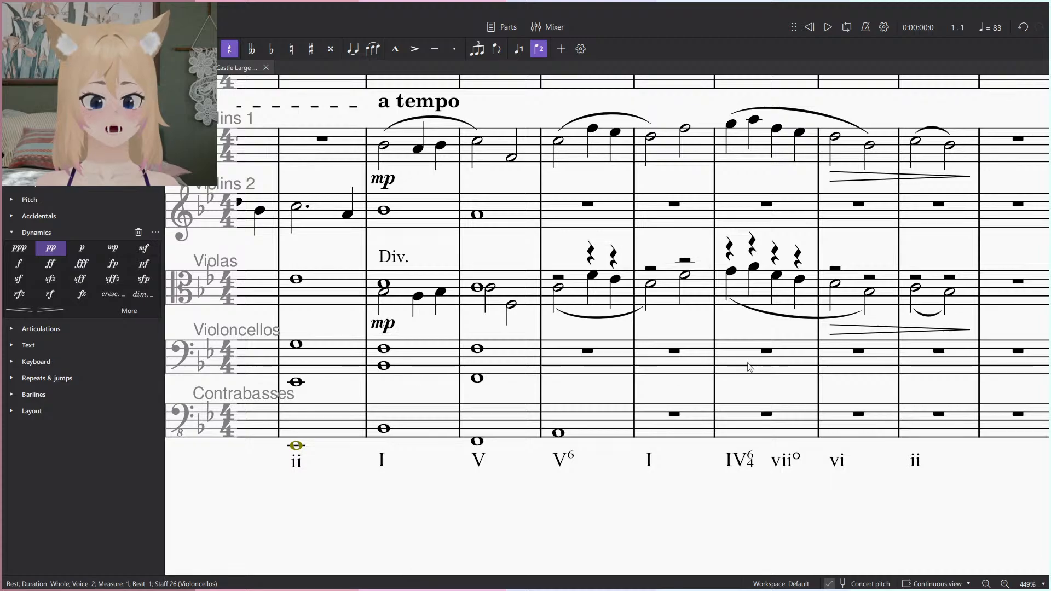
scroll(343, 365, left, 6)
scroll(321, 301, left, 3)
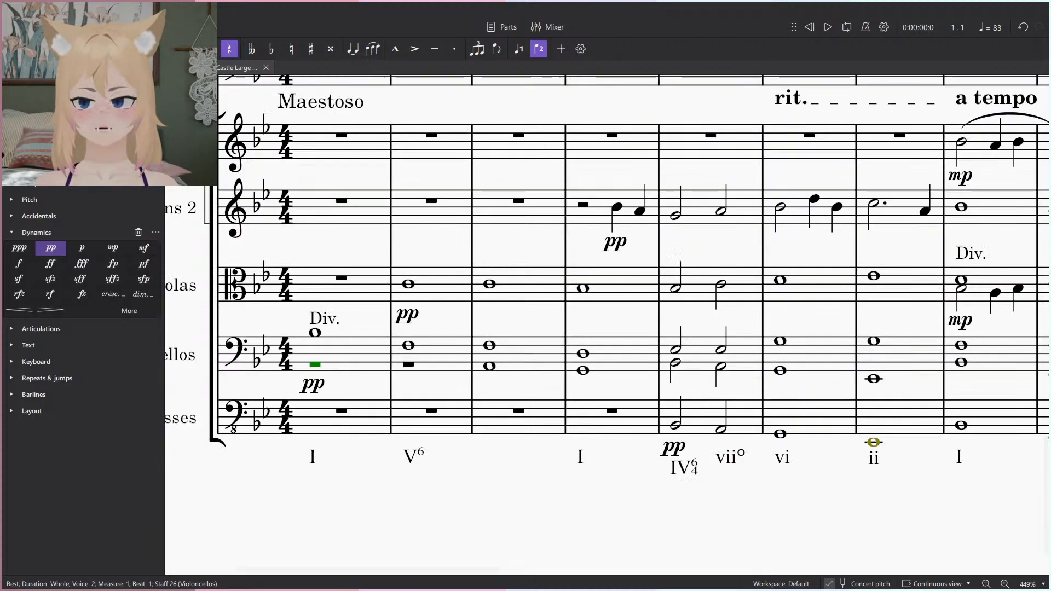
Open the score's style settings and review the Rests page, including the multiple-voice offset and Merge matching rests options.
click(99, 10)
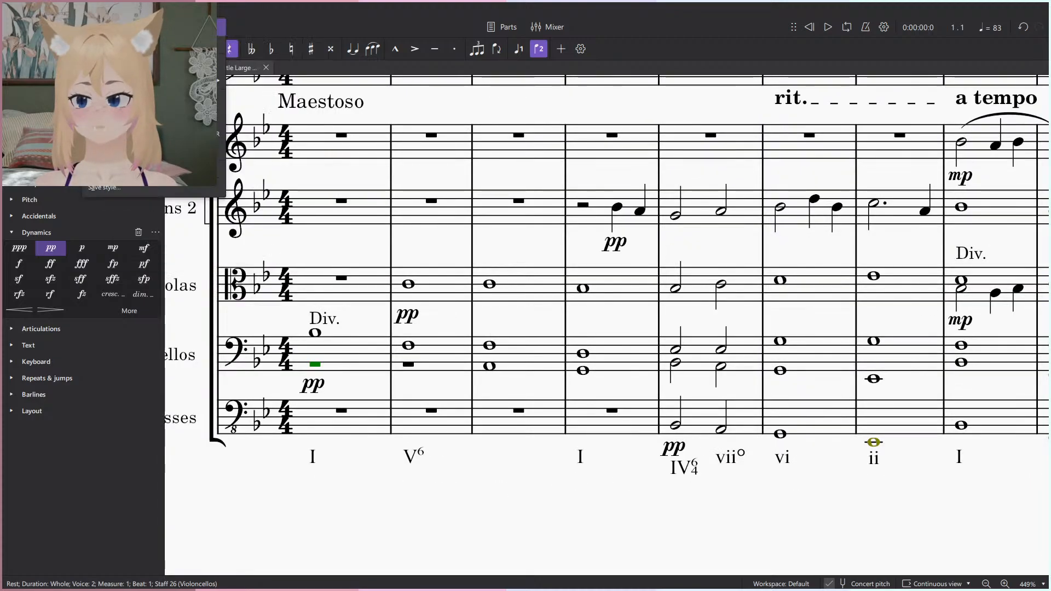
click(98, 9)
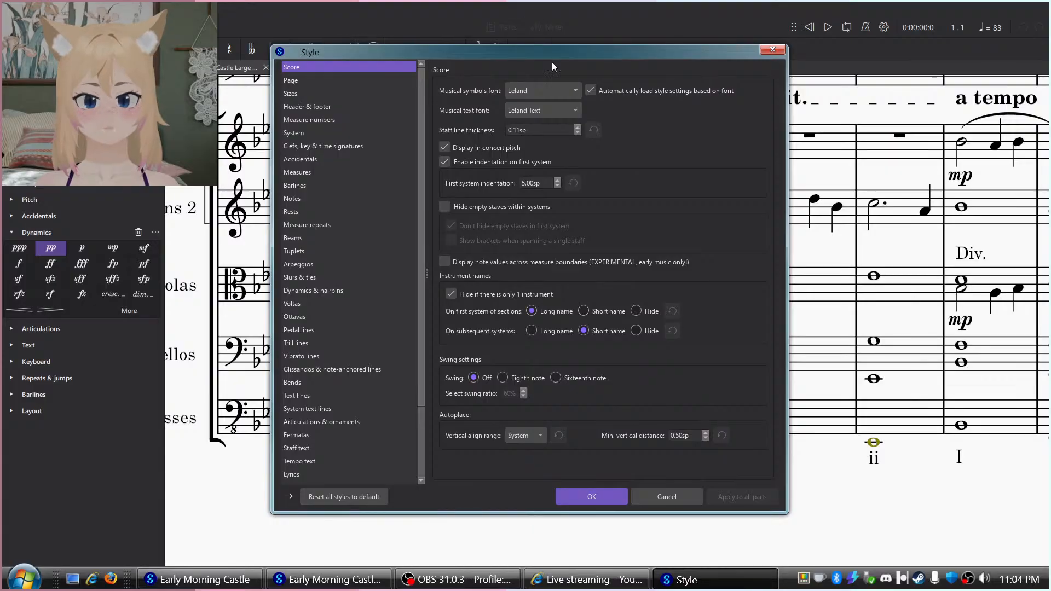
scroll(448, 352, down, 1)
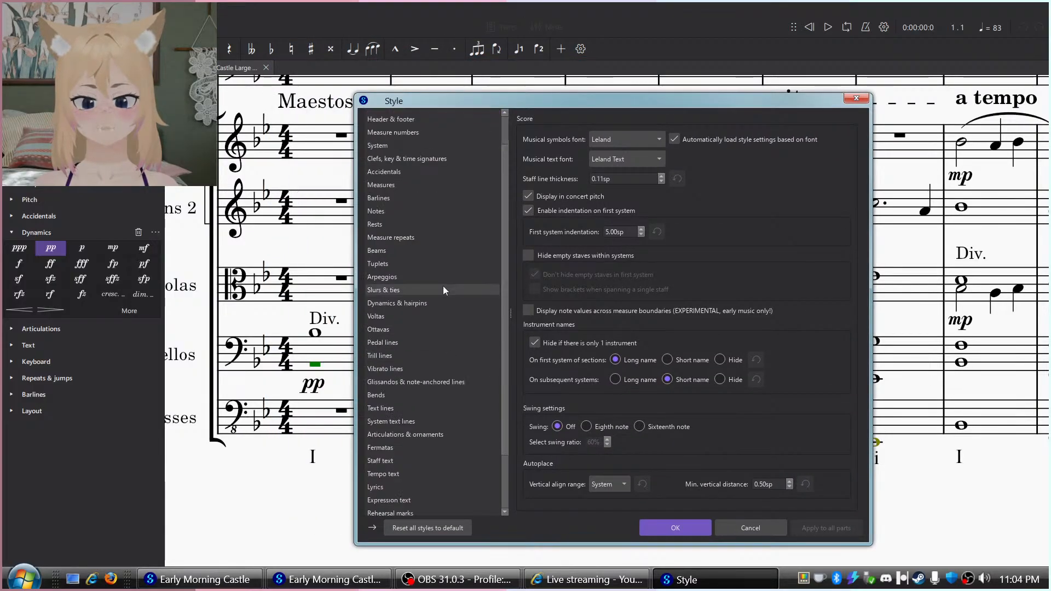
scroll(399, 351, down, 1)
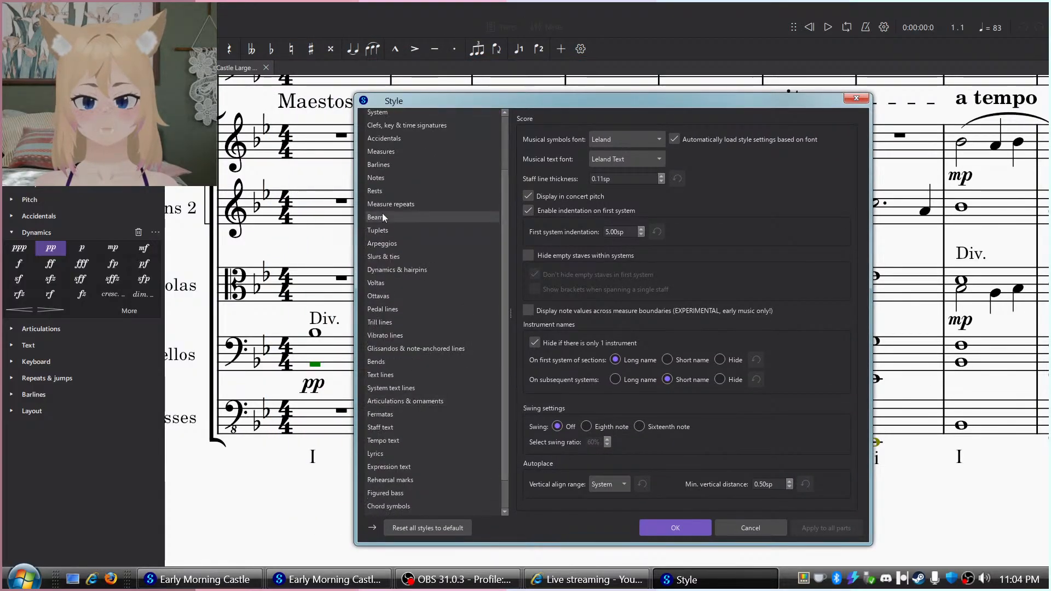
scroll(420, 378, up, 2)
click(388, 261)
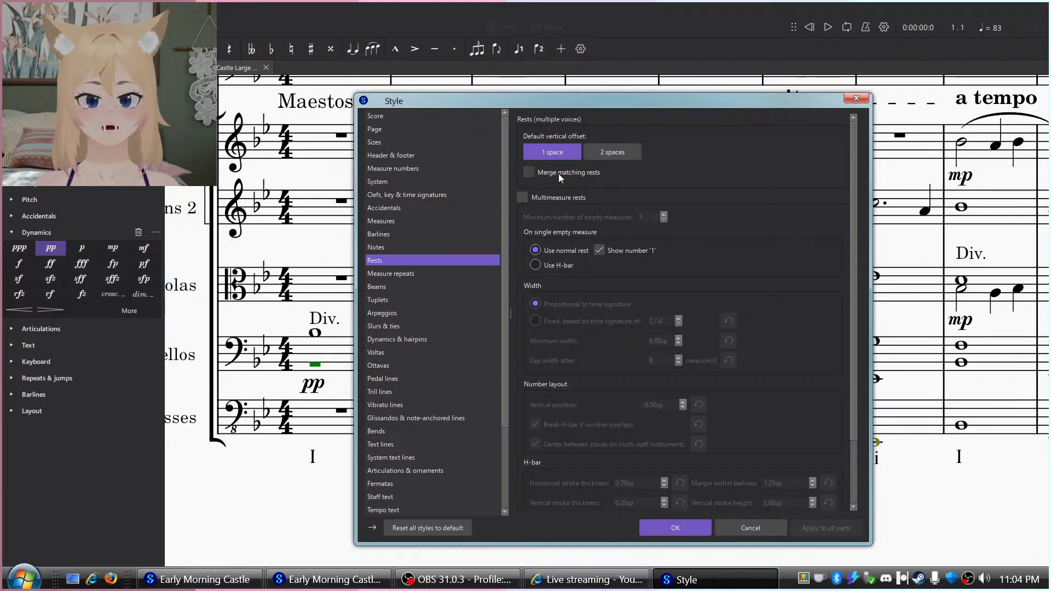
scroll(781, 313, down, 2)
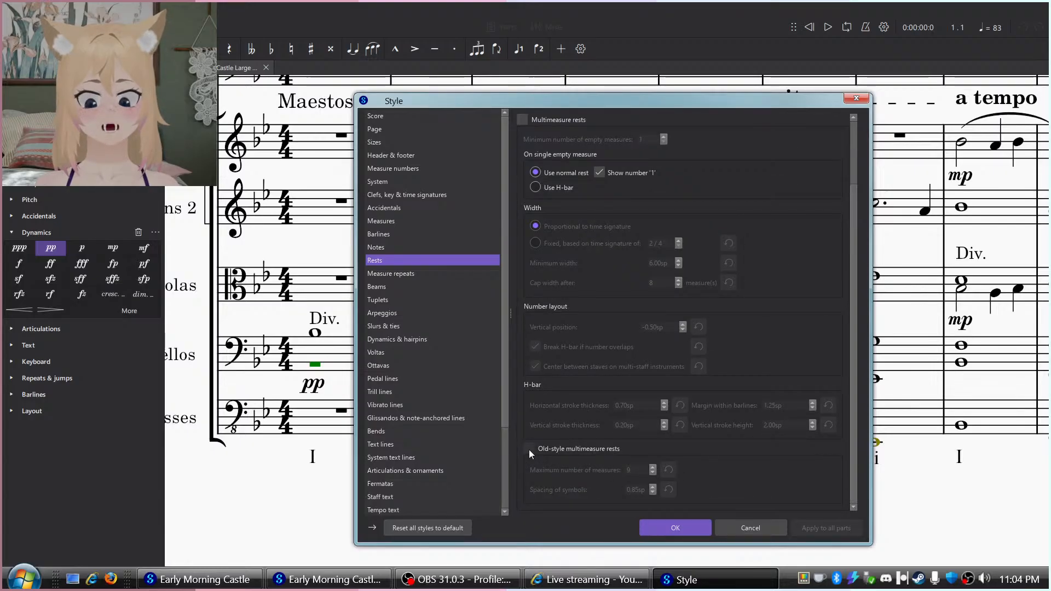
scroll(528, 452, up, 2)
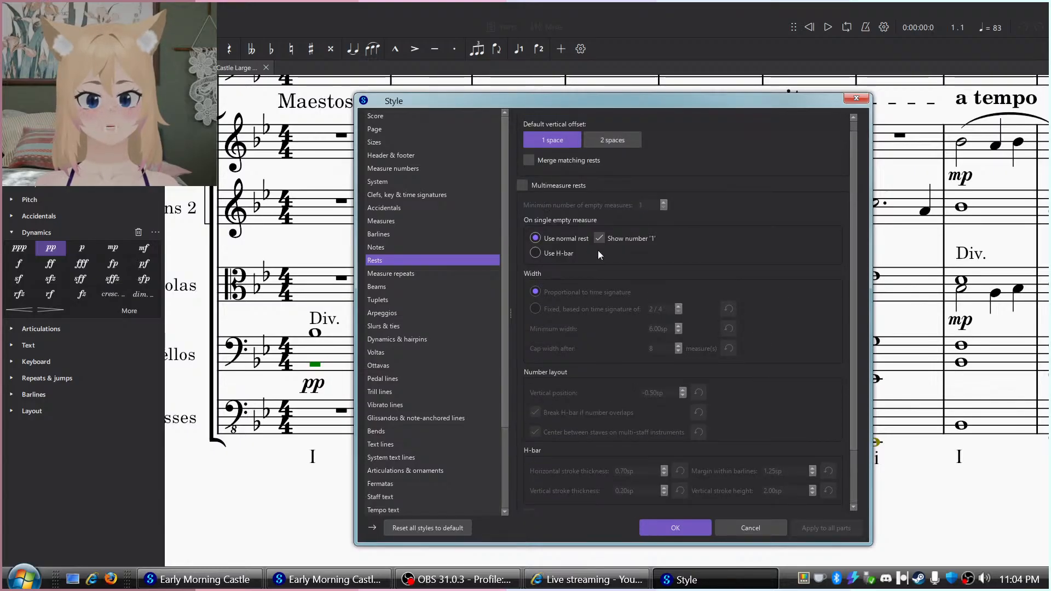
scroll(608, 230, up, 1)
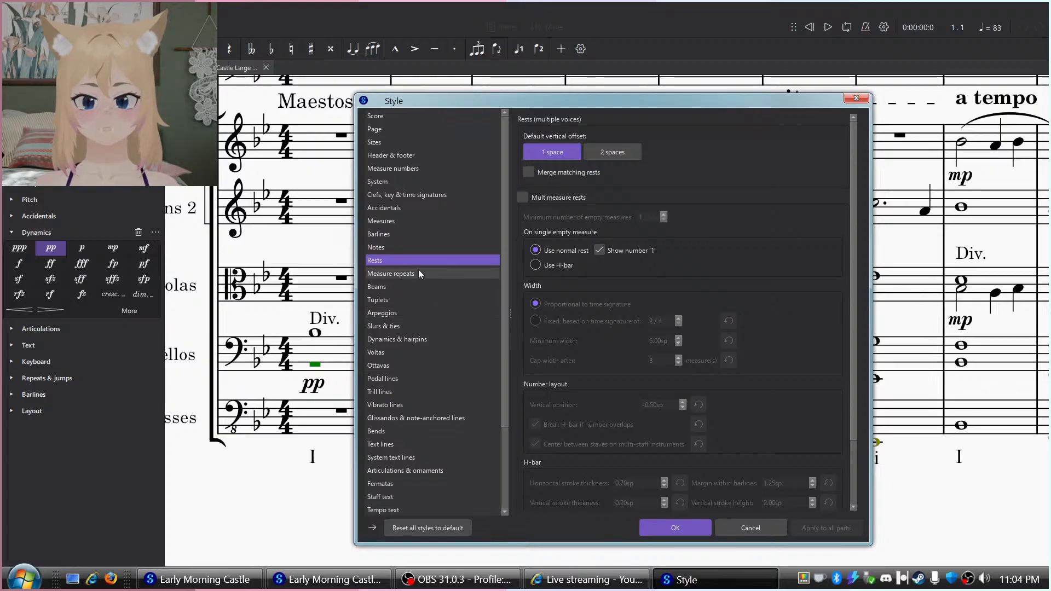
Toggle the Shorten stems option in the Notes style settings to compare its effect, and discard the style changes.
click(414, 246)
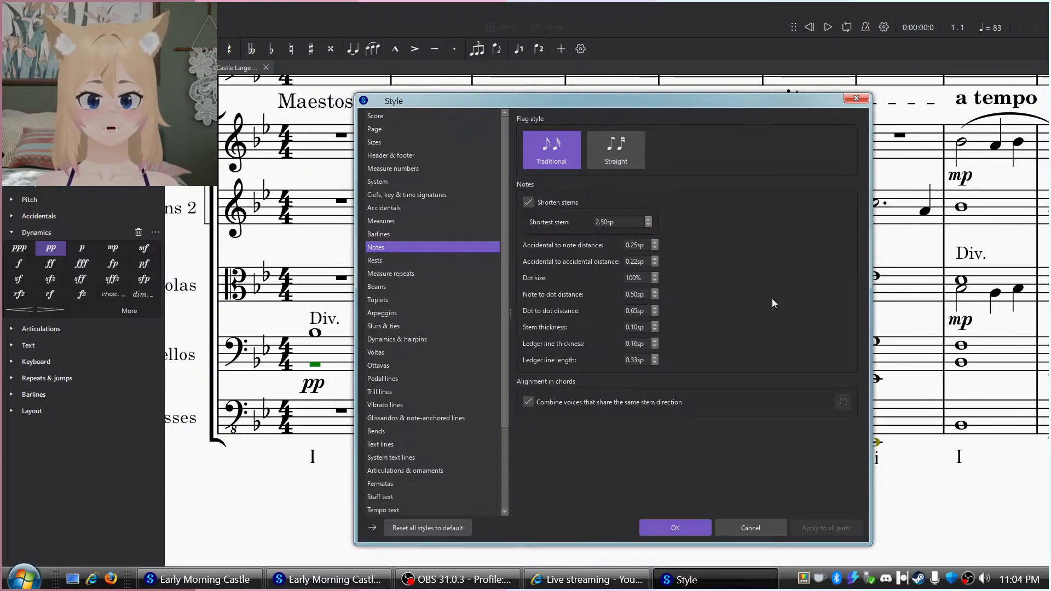
click(529, 204)
click(529, 203)
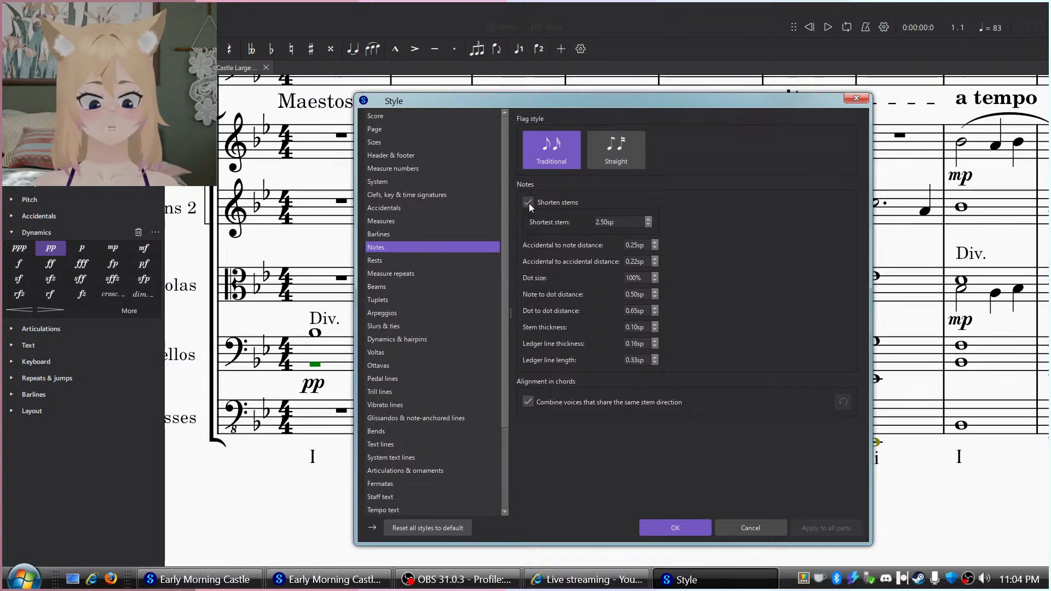
click(529, 203)
click(529, 202)
click(529, 203)
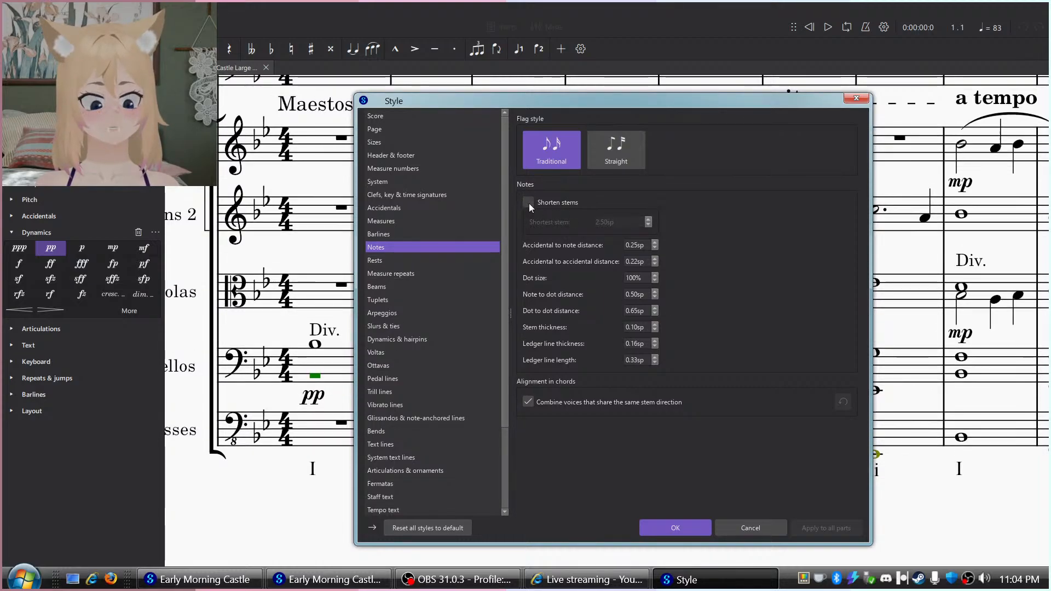
click(749, 529)
Examine the stem directions and voice layout of the Violas, Violoncellos and Contrabasses across the string section.
scroll(612, 252, up, 10)
scroll(612, 252, down, 4)
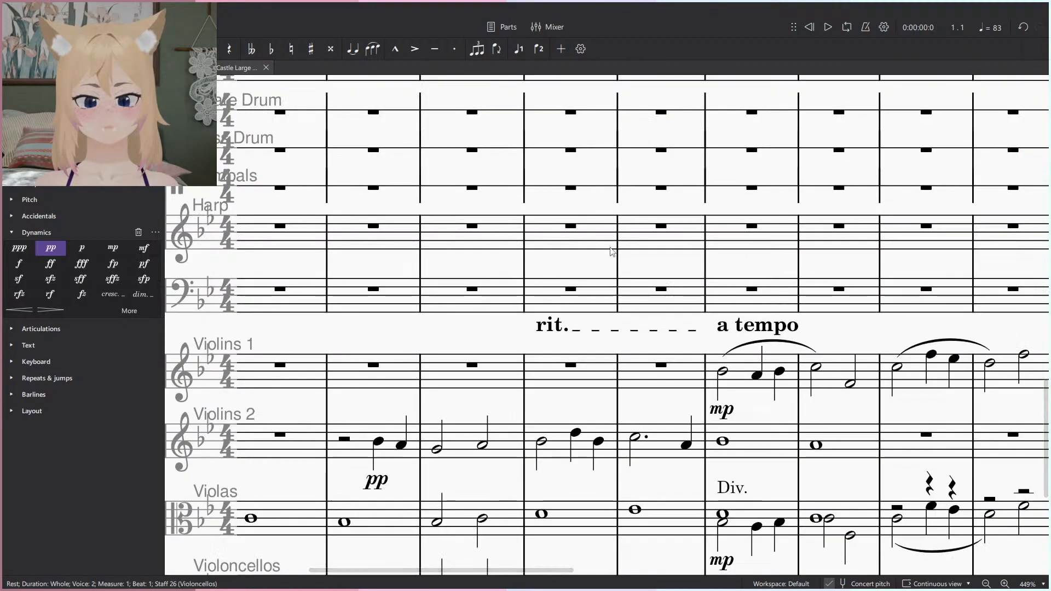
scroll(613, 252, down, 4)
scroll(614, 408, up, 5)
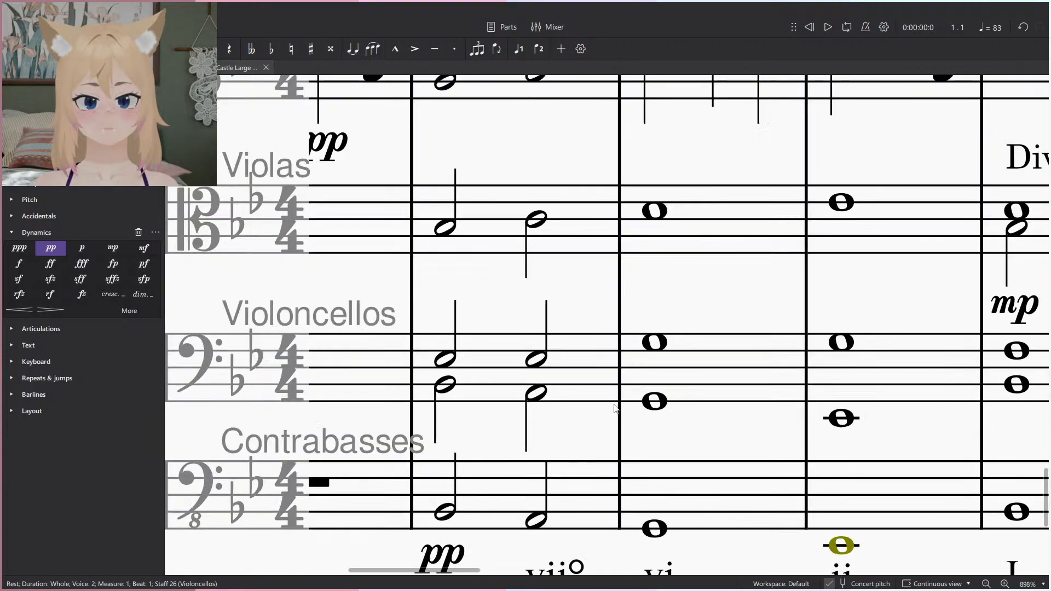
scroll(614, 408, up, 1)
scroll(629, 406, down, 2)
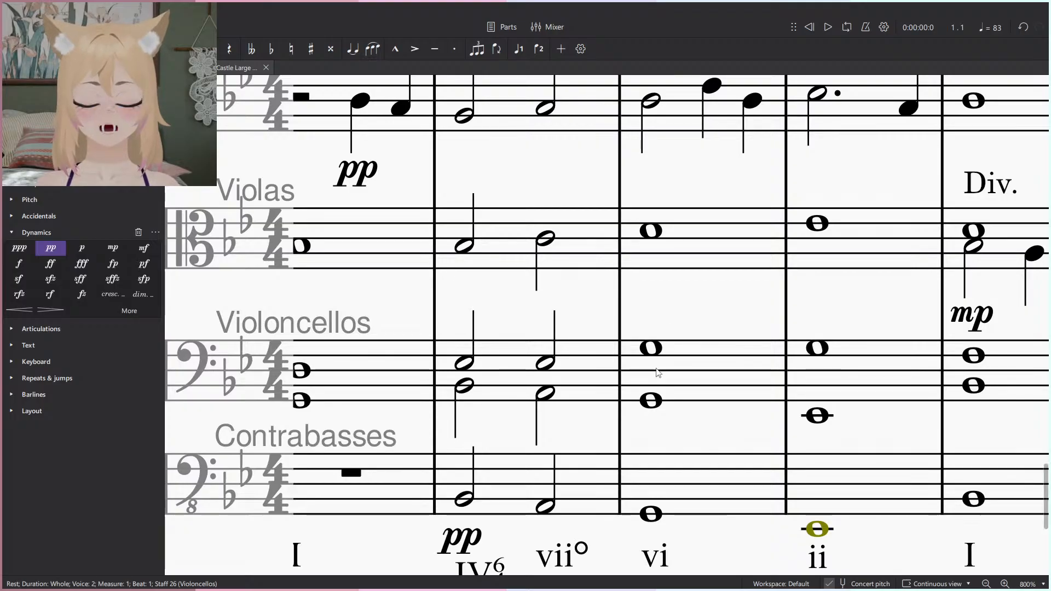
scroll(846, 342, down, 5)
scroll(846, 342, down, 4)
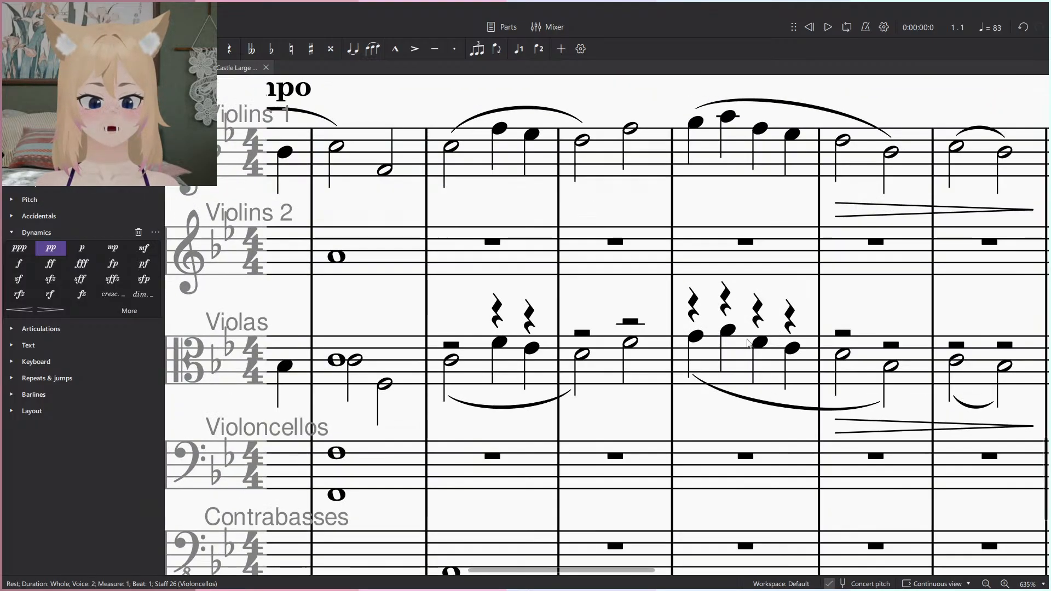
Examine the stems in the Horn in F 1 & 3 melody, including the half note on beat 3 of measure 11.
scroll(658, 469, up, 4)
scroll(658, 469, up, 5)
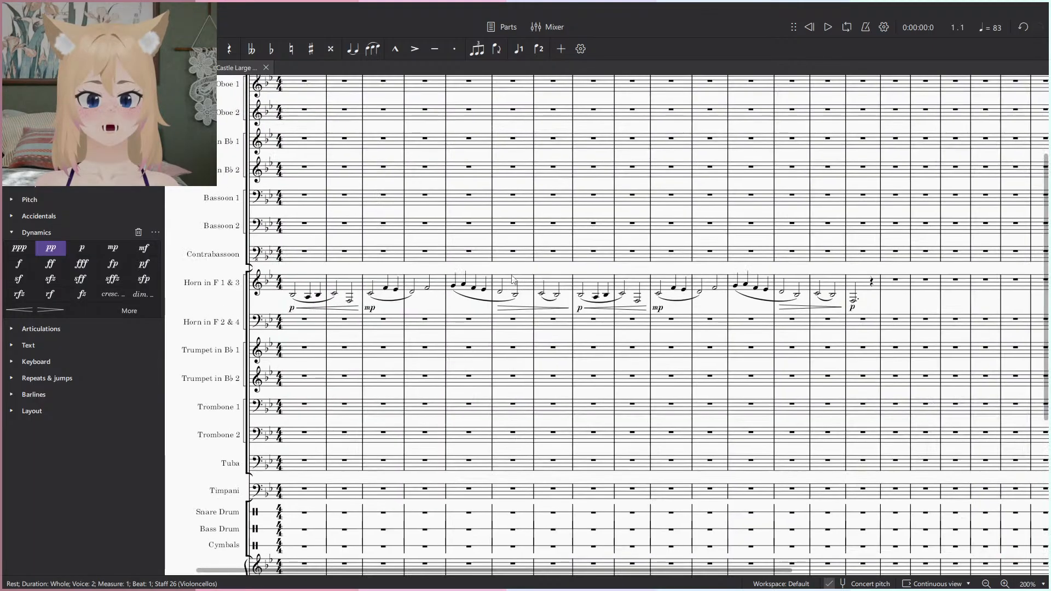
scroll(497, 321, up, 10)
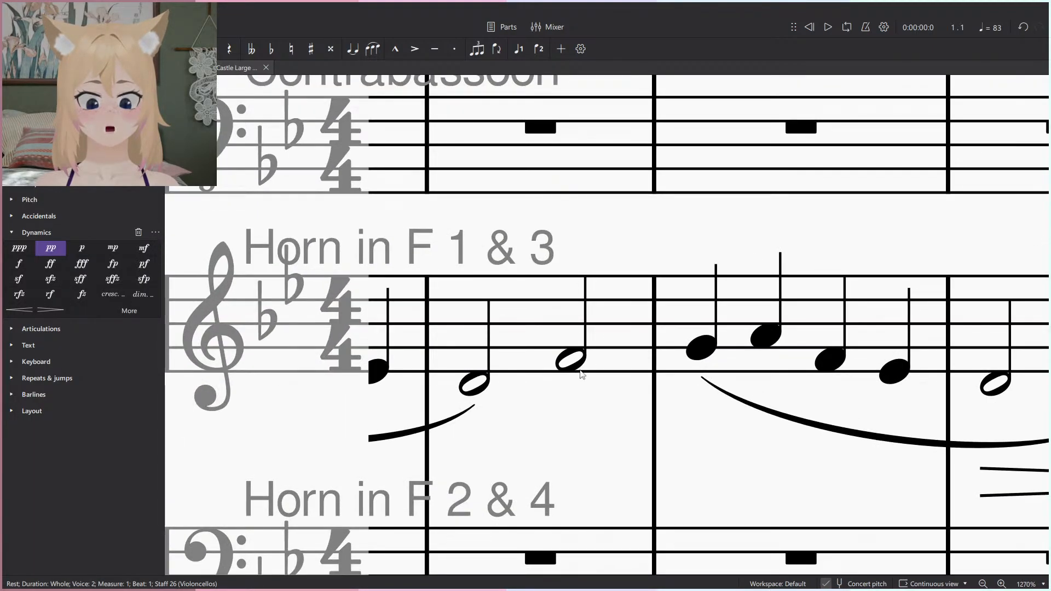
click(561, 364)
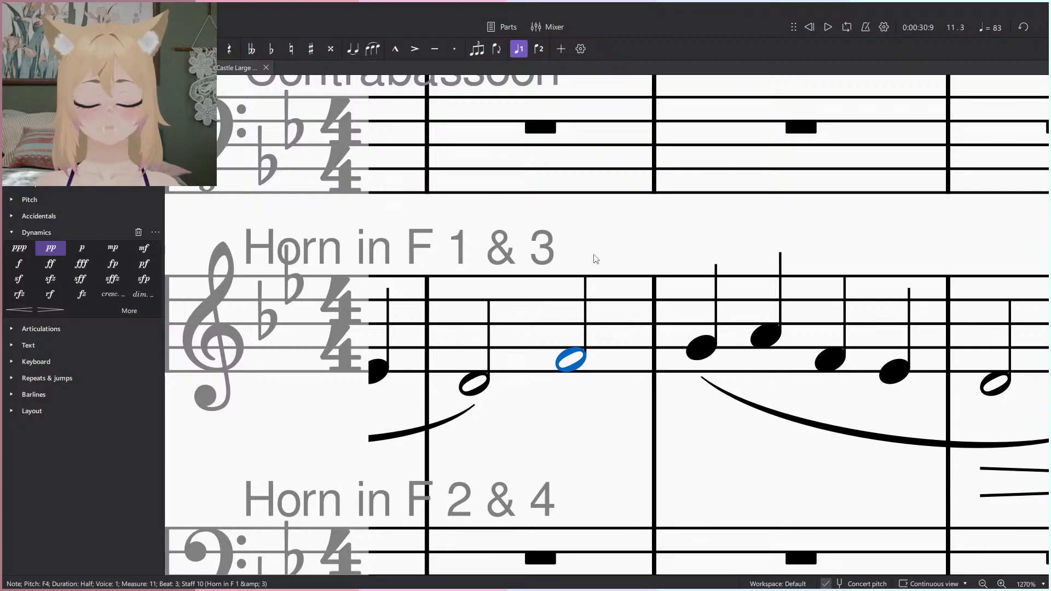
scroll(596, 259, down, 5)
scroll(586, 274, up, 6)
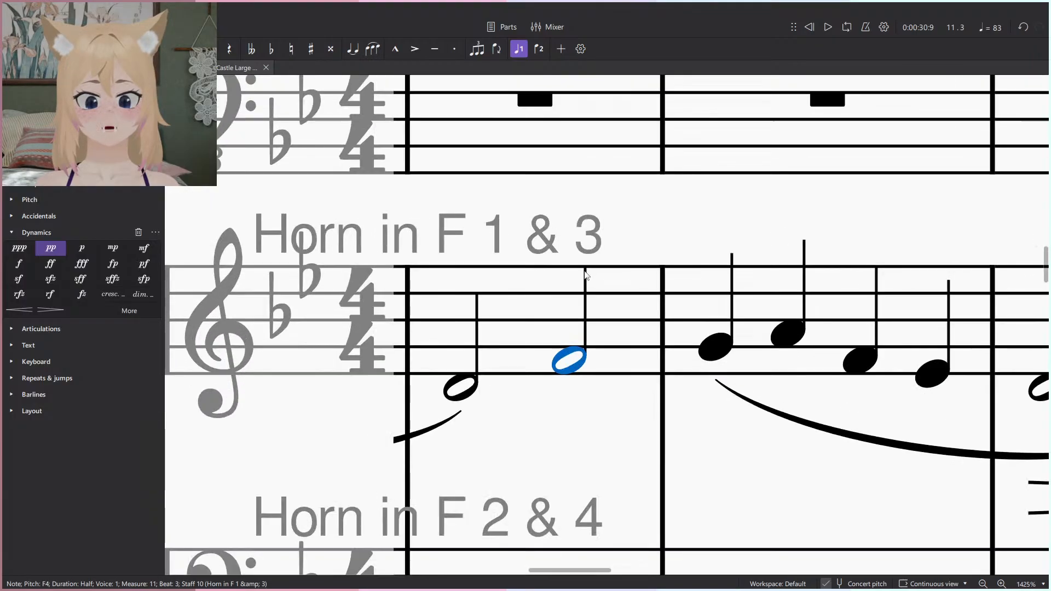
click(601, 404)
scroll(601, 404, down, 5)
drag(597, 389, 636, 370)
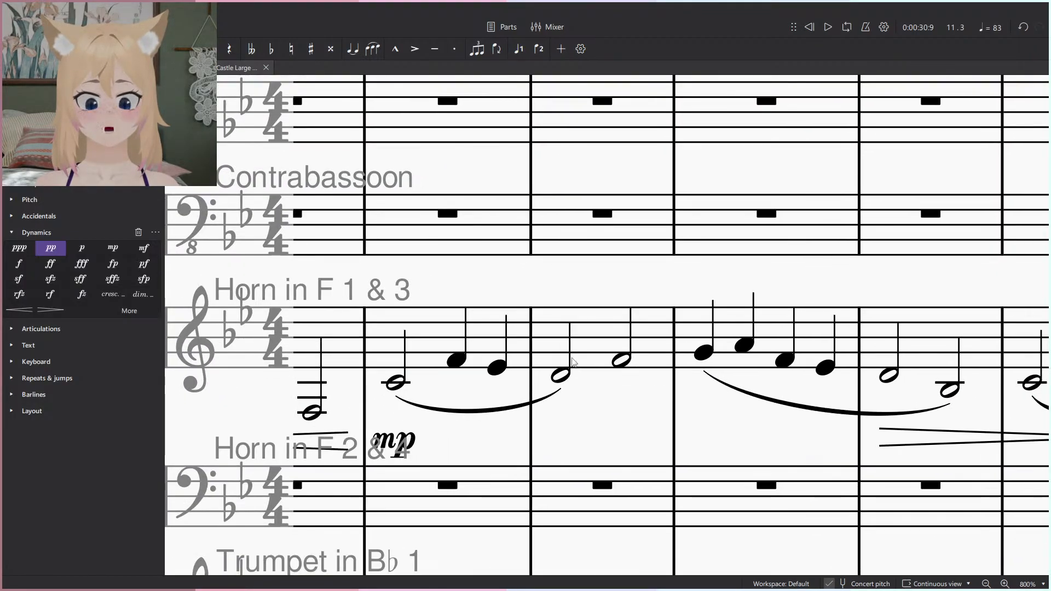
scroll(618, 360, down, 2)
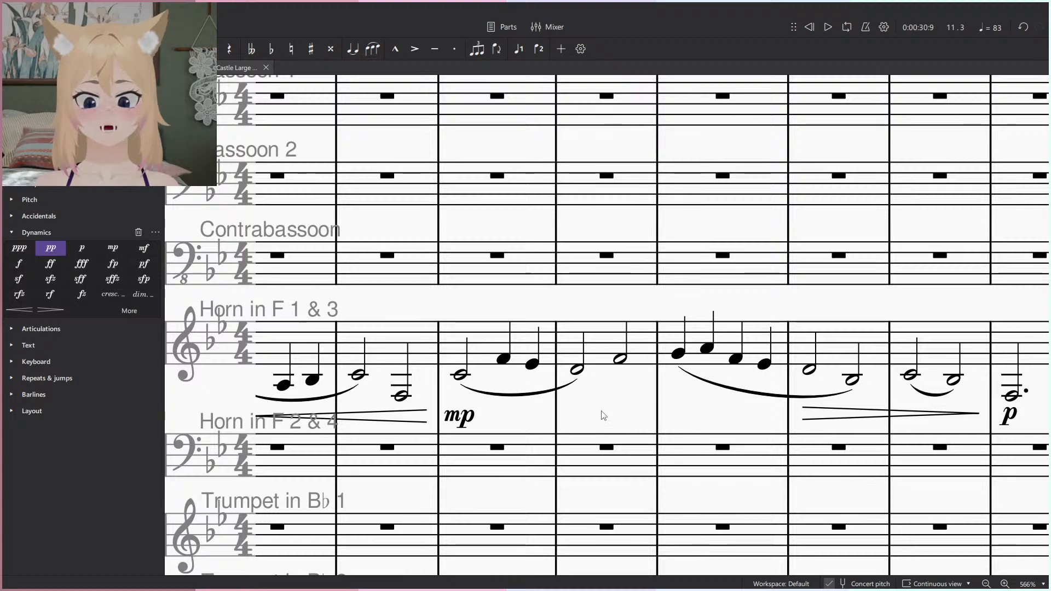
scroll(745, 373, up, 3)
Look over the score from the horn staves down to the string section, including the Violas' Div. passage.
scroll(653, 359, down, 7)
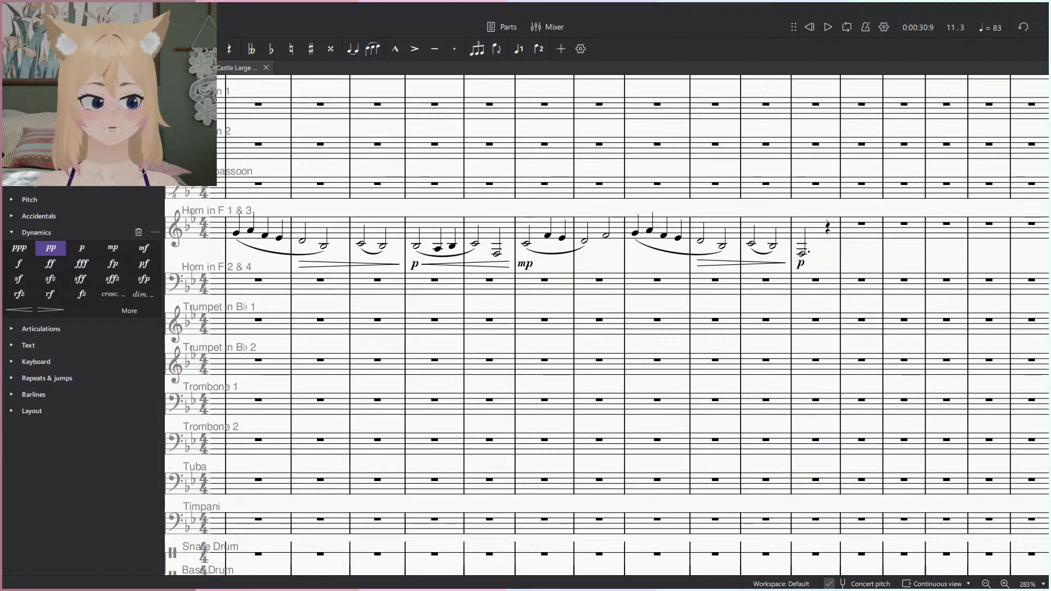
scroll(697, 327, down, 3)
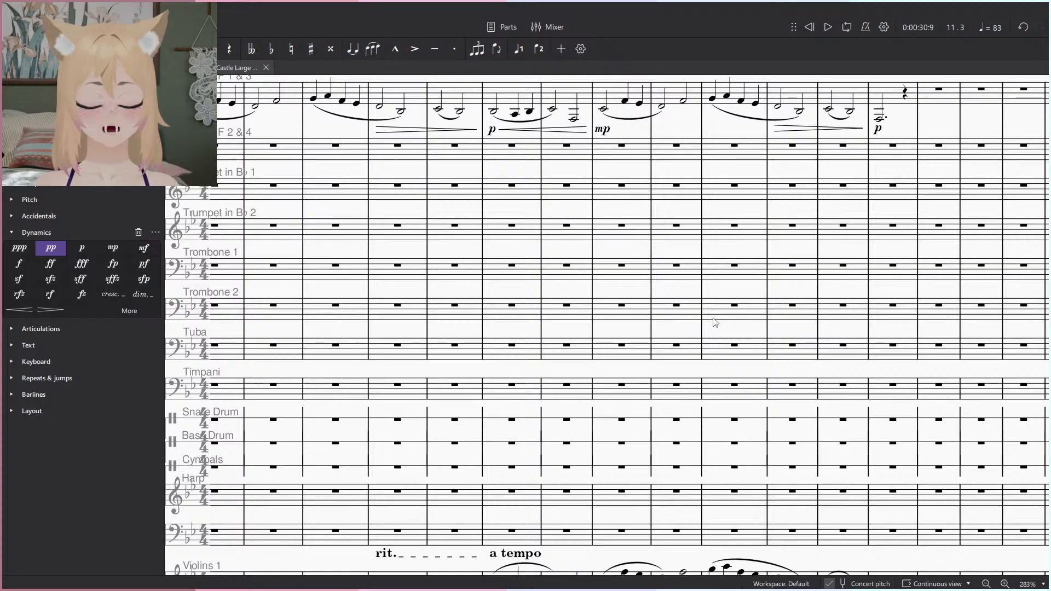
scroll(616, 463, down, 5)
scroll(436, 424, up, 1)
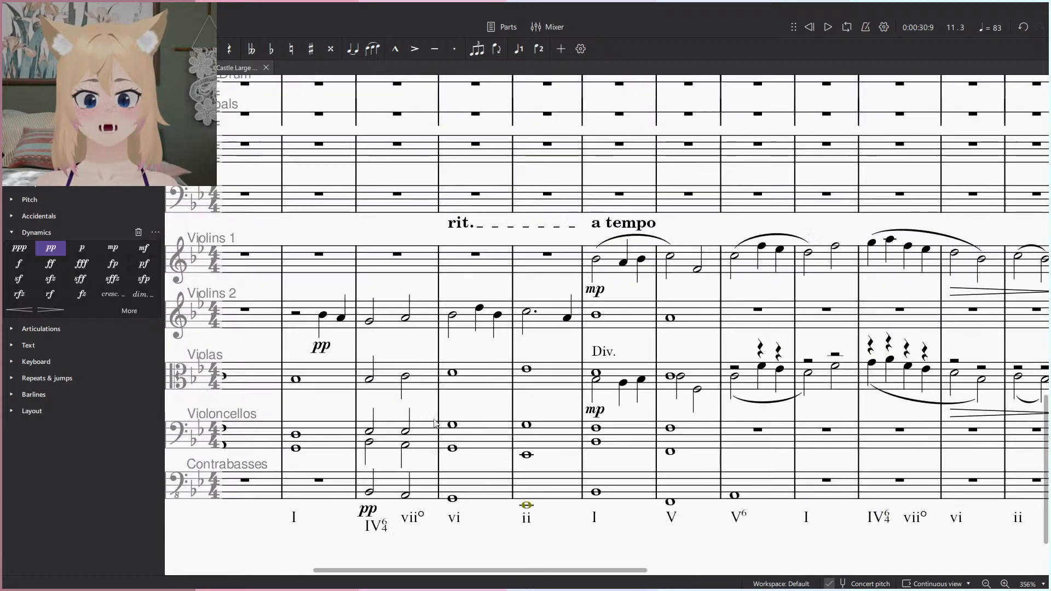
scroll(435, 423, down, 2)
scroll(493, 383, up, 3)
scroll(509, 371, down, 3)
scroll(487, 384, up, 2)
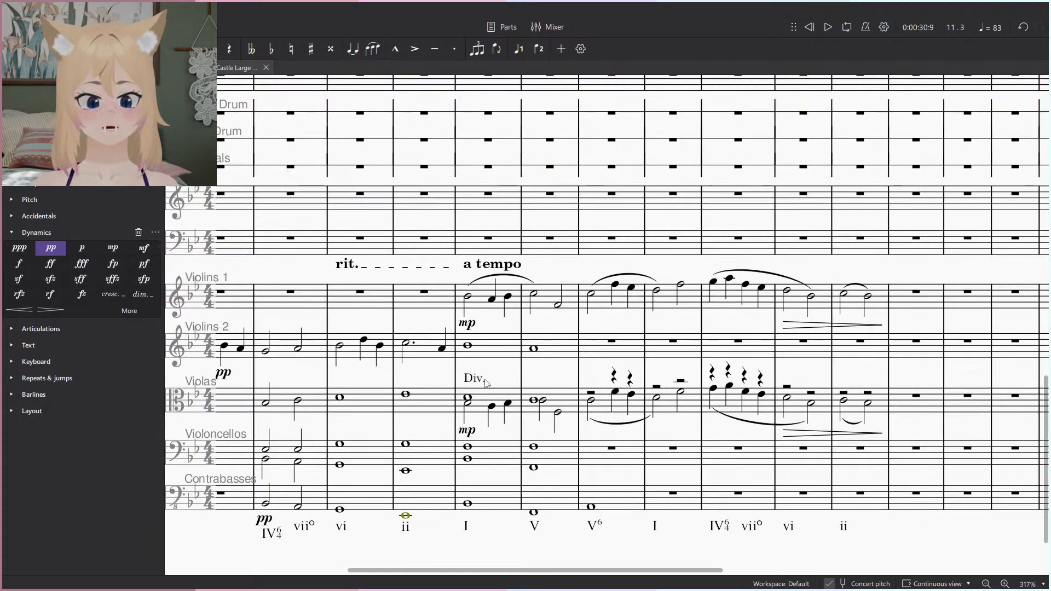
scroll(487, 385, up, 1)
Enable the Shorten stems option in the Notes style settings and apply the change to the score.
click(122, 10)
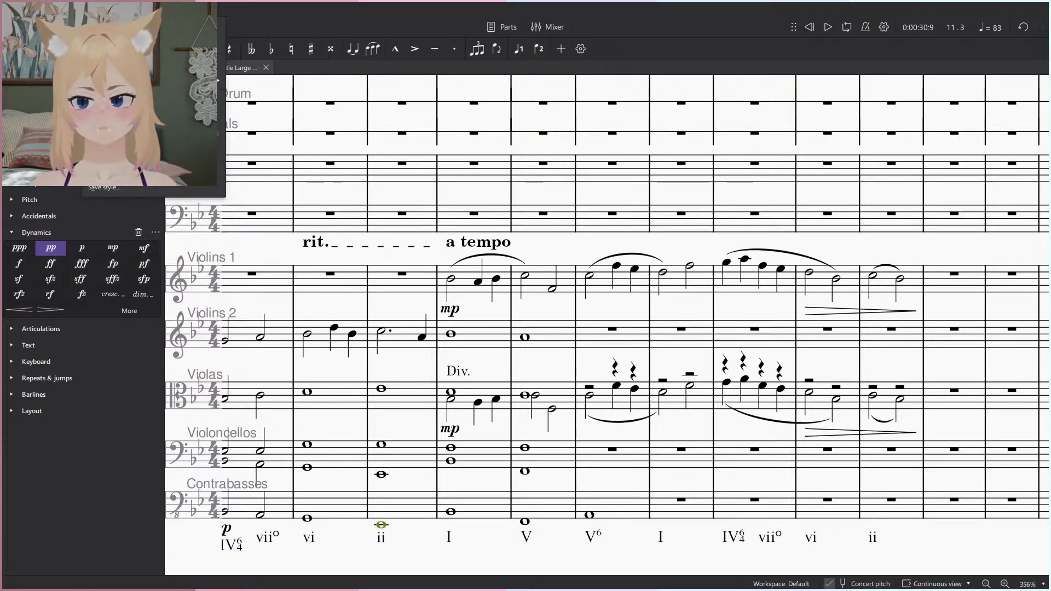
click(104, 27)
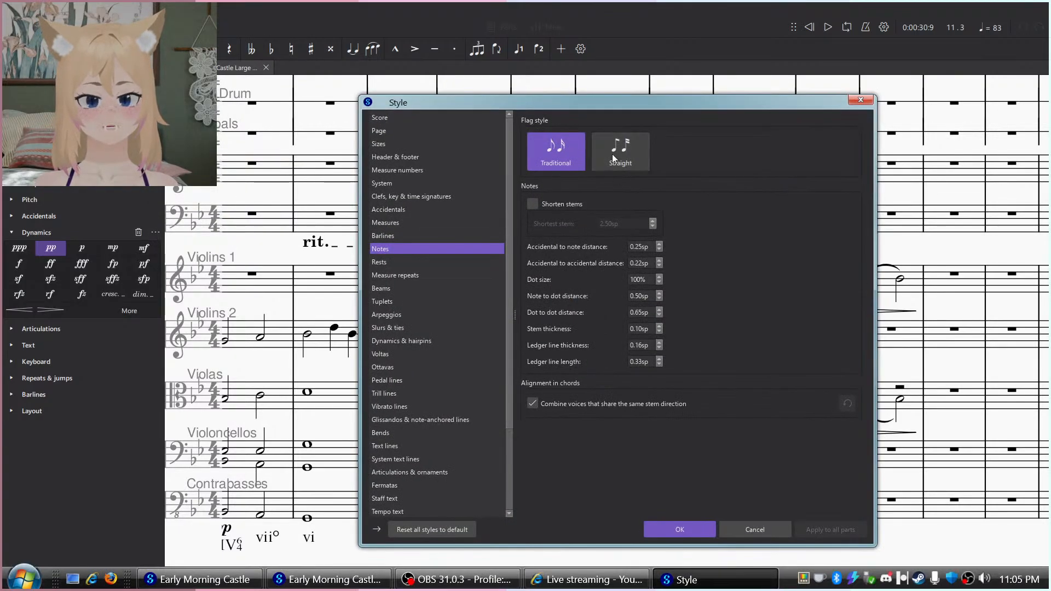
drag(649, 108, 686, 113)
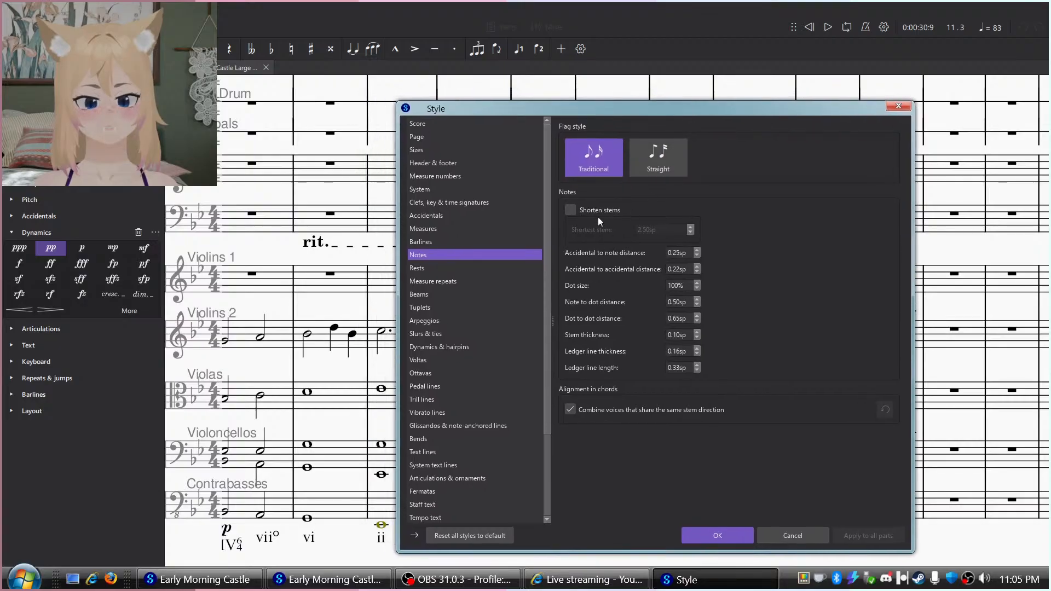
click(570, 210)
click(717, 536)
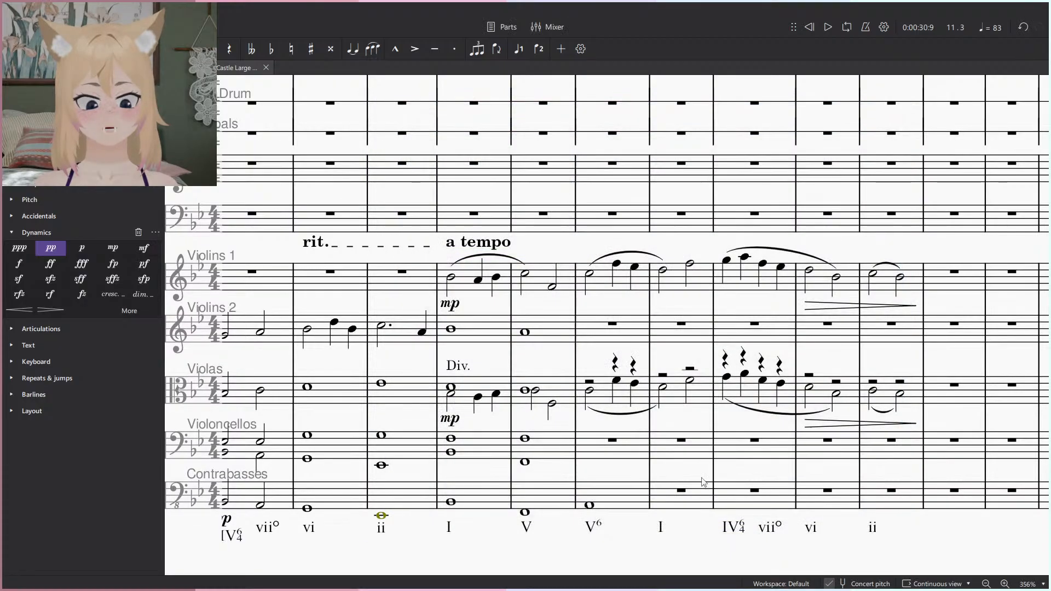
Bring up the Discord window, restore it from full size and move it off this screen, returning to the score.
scroll(638, 342, down, 1)
key(alt+Tab)
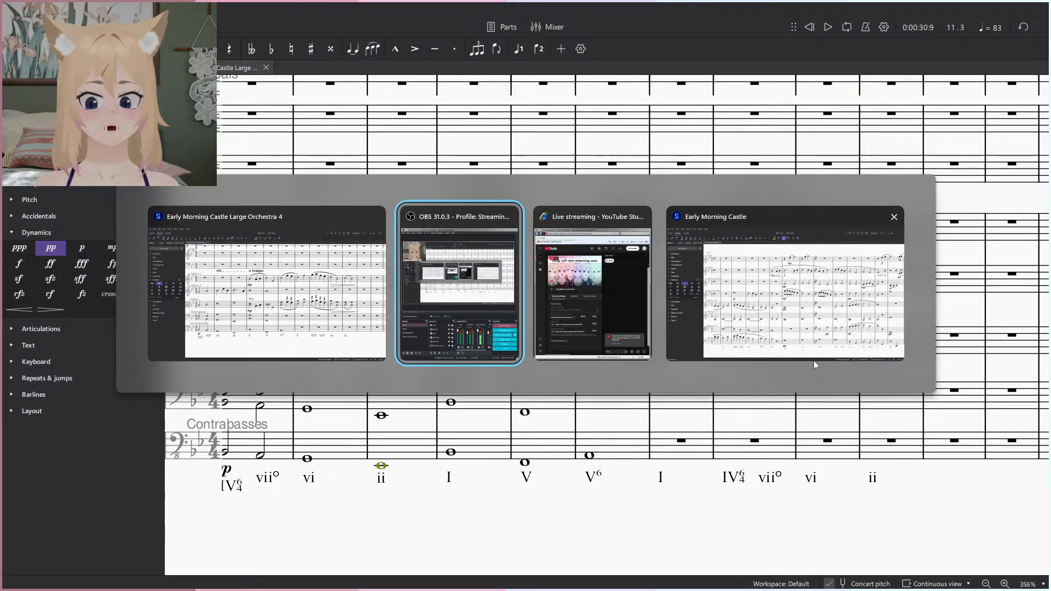
key(alt+shift+Tab)
key(super)
click(886, 580)
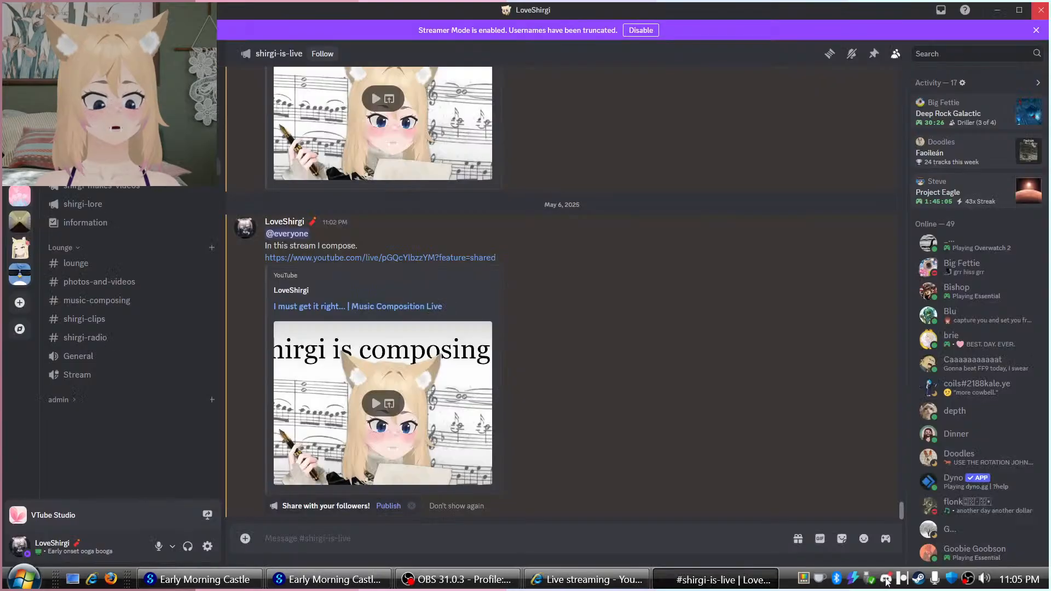
double_click(702, 5)
drag(408, 17, 1049, 33)
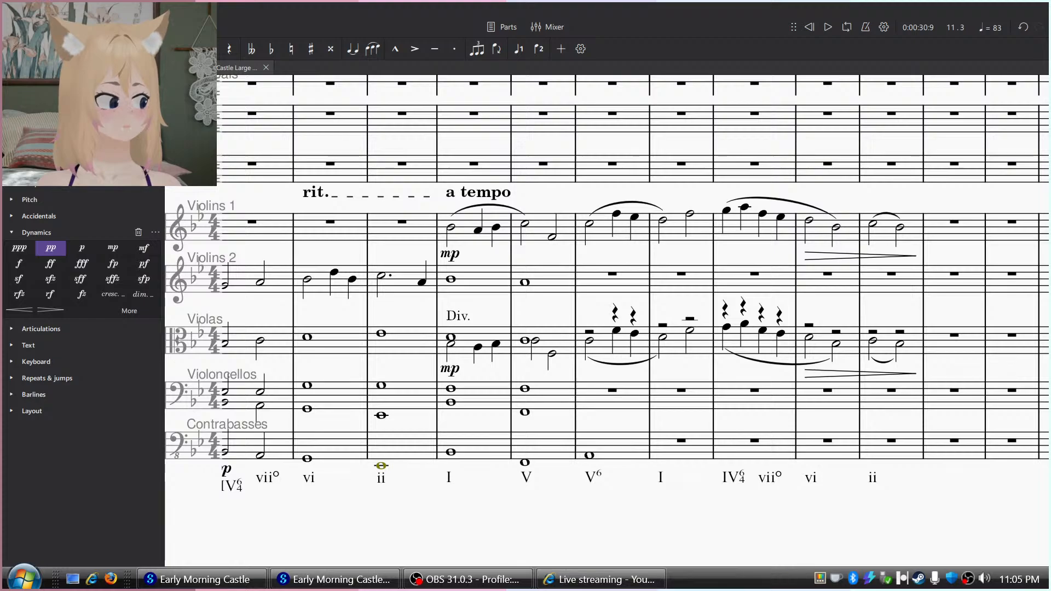
Examine the stems and upper-voice rests in the Violas' Div. passage around measure 10.
ctrl+scroll(624, 487, up, 3)
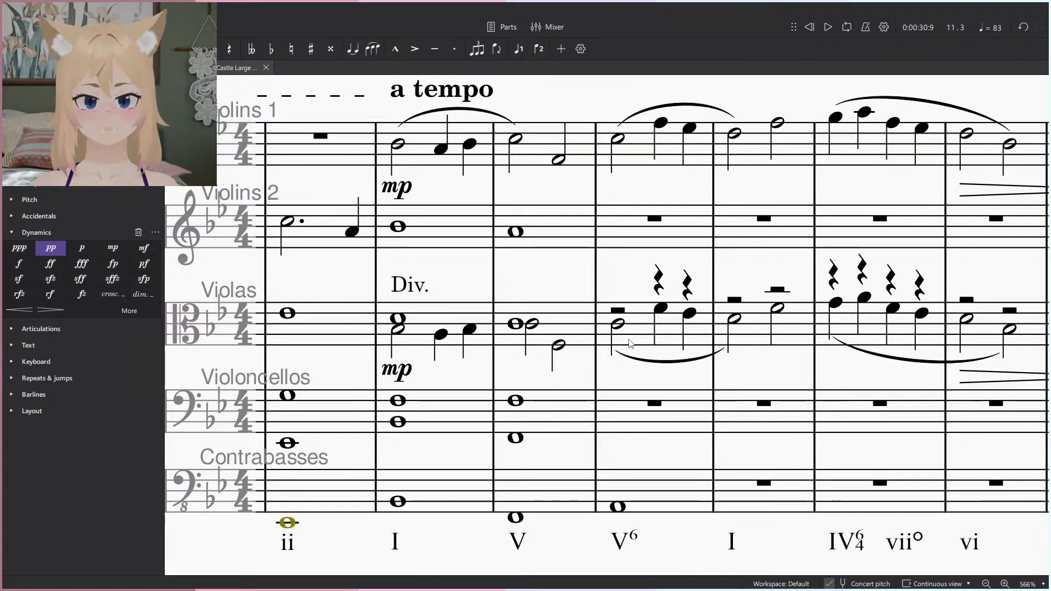
ctrl+scroll(655, 311, down, 1)
ctrl+scroll(669, 339, down, 1)
ctrl+scroll(657, 315, up, 7)
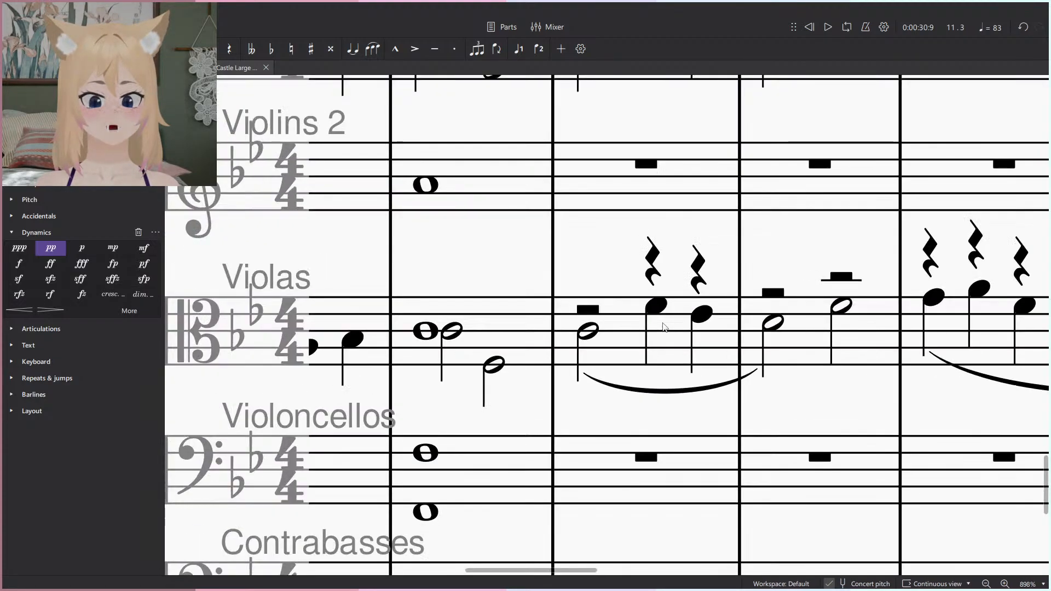
click(655, 301)
click(572, 340)
ctrl+scroll(581, 361, down, 10)
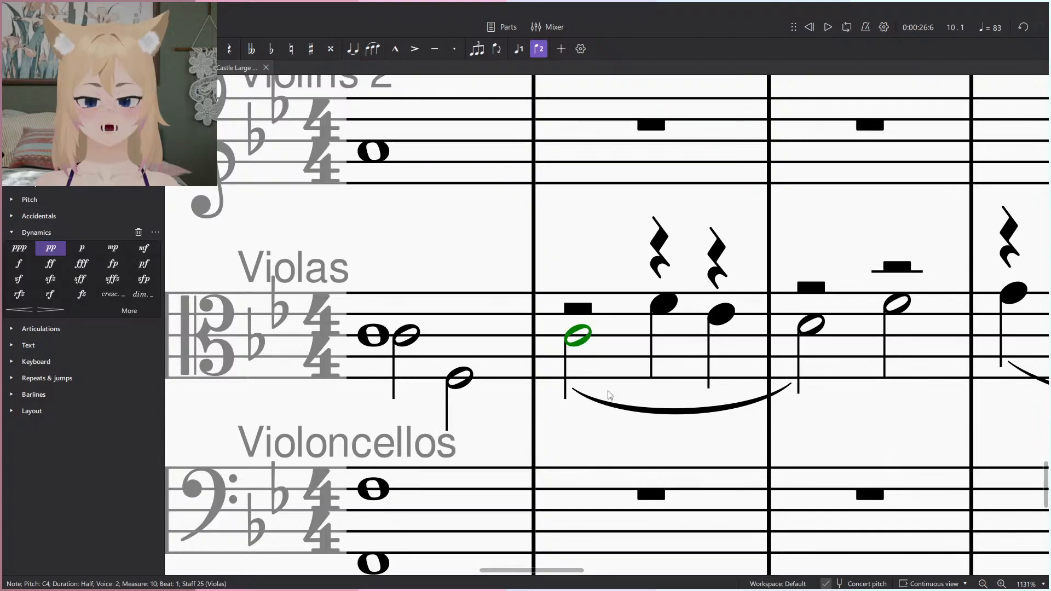
click(612, 402)
drag(624, 403, 606, 399)
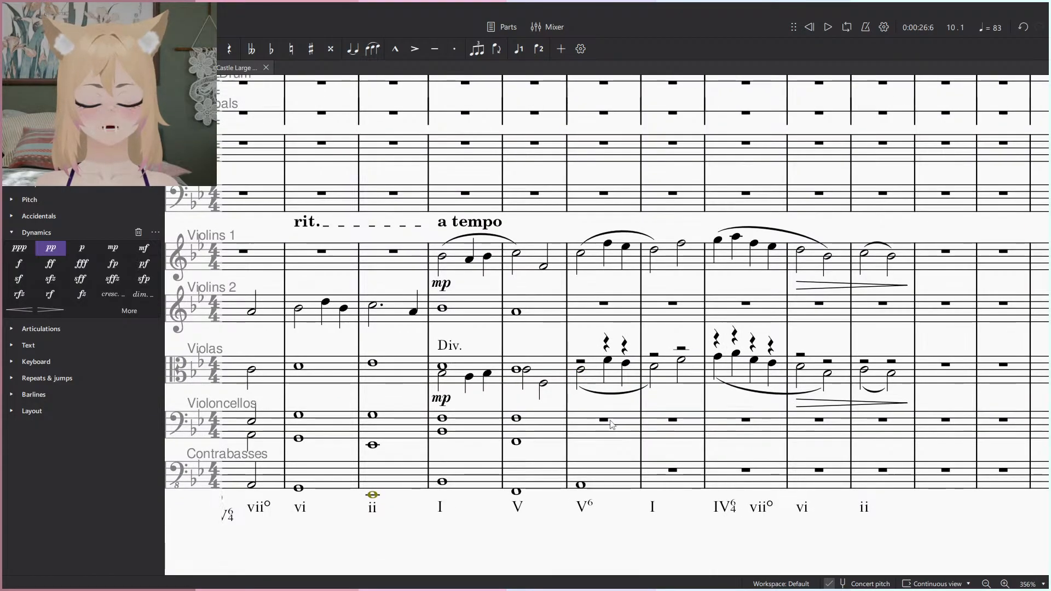
ctrl+scroll(614, 391, down, 3)
Examine the opening measures of the string section, focusing on the Violoncellos' Div. whole notes and lower-voice rests.
scroll(530, 317, left, 5)
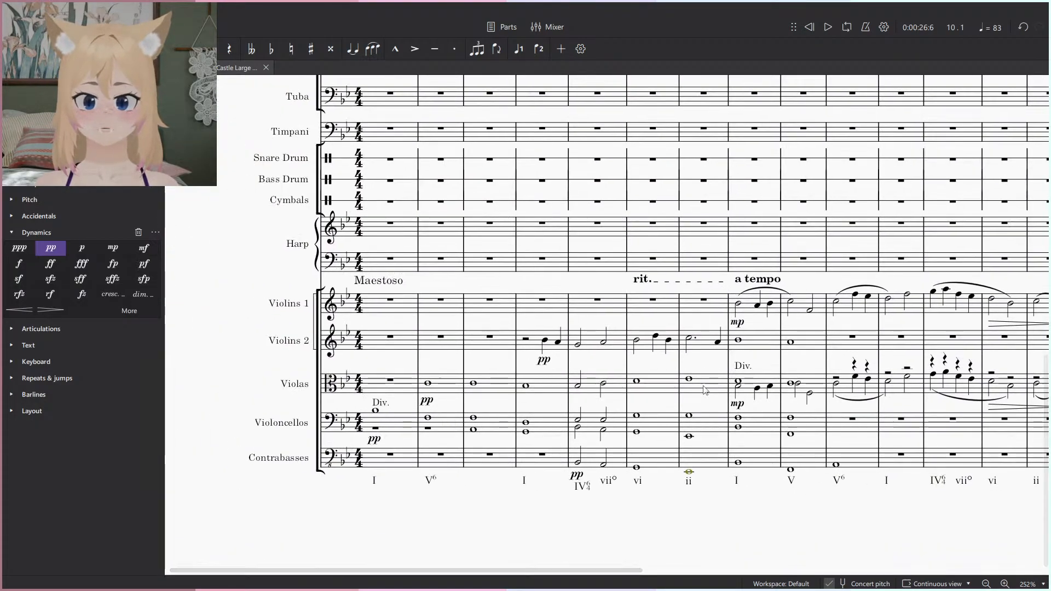
ctrl+scroll(645, 399, down, 1)
ctrl+scroll(470, 424, up, 5)
drag(645, 398, 714, 448)
click(467, 434)
click(472, 423)
ctrl+scroll(472, 424, down, 5)
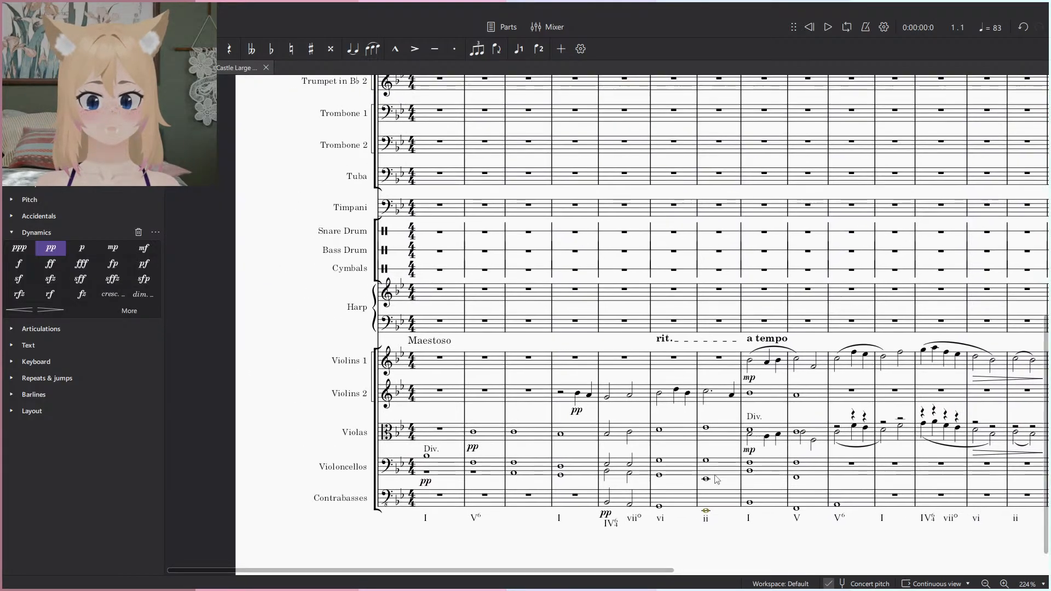
ctrl+scroll(748, 448, up, 2)
drag(838, 478, 757, 447)
ctrl+scroll(462, 437, up, 3)
drag(347, 385, 714, 416)
ctrl+scroll(681, 335, down, 4)
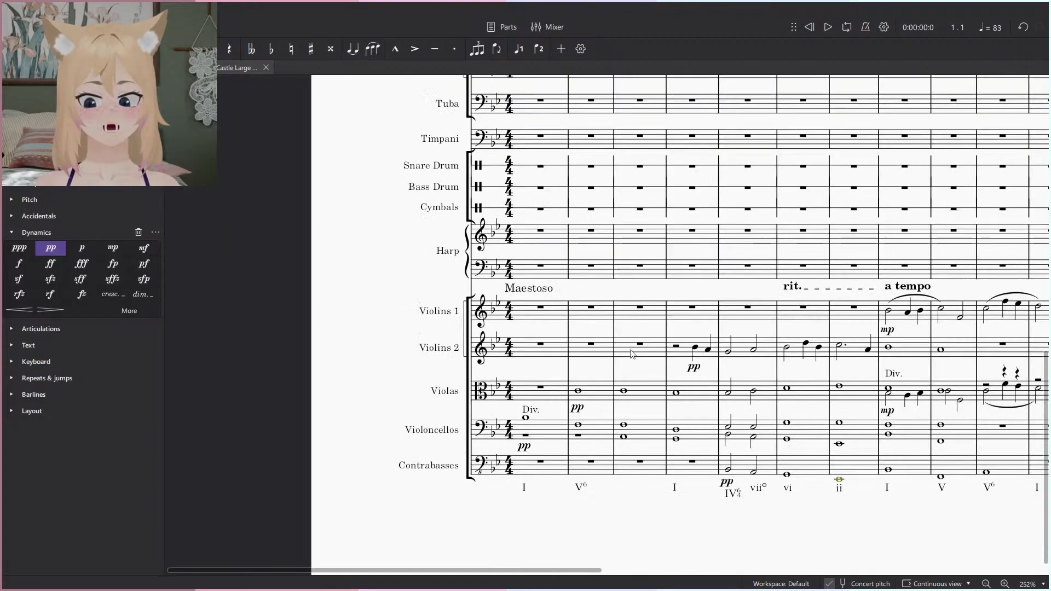
ctrl+scroll(642, 385, up, 6)
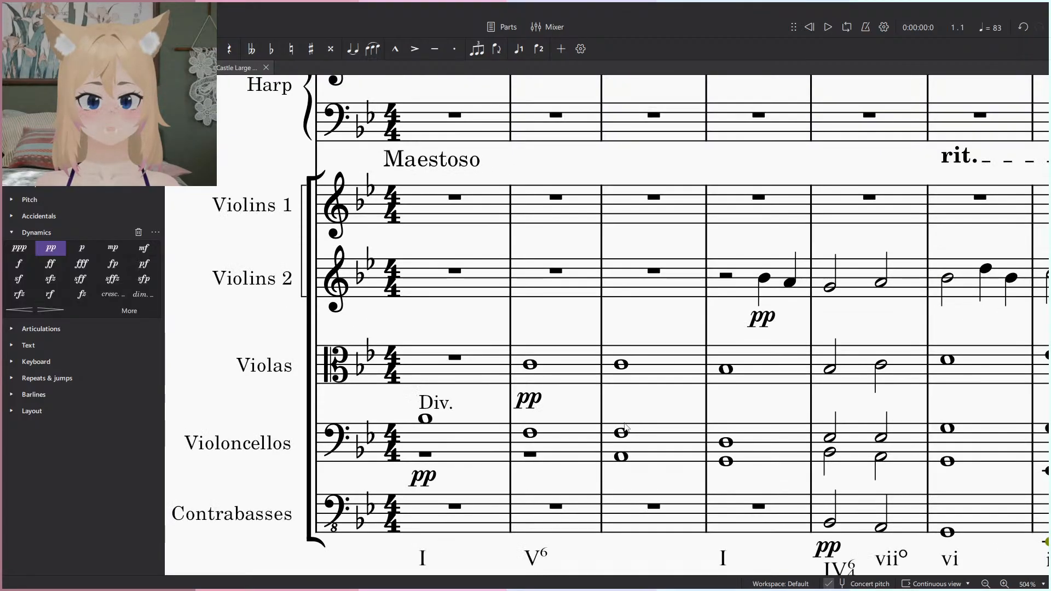
ctrl+scroll(469, 372, down, 6)
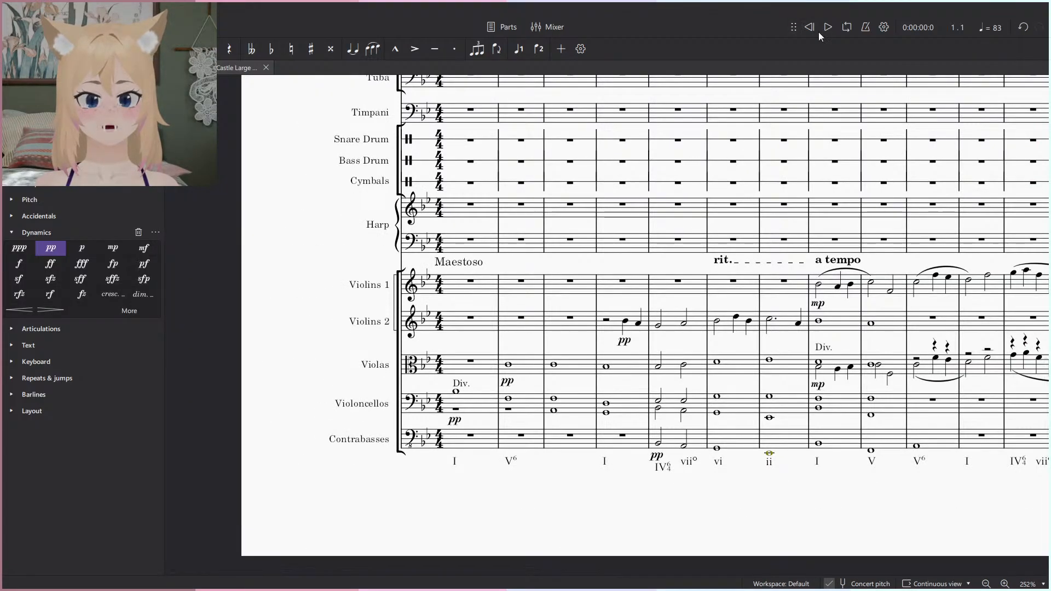
Play the score from the first measure while viewing the string staves, and stop playback in measure 2.
scroll(682, 174, up, 5)
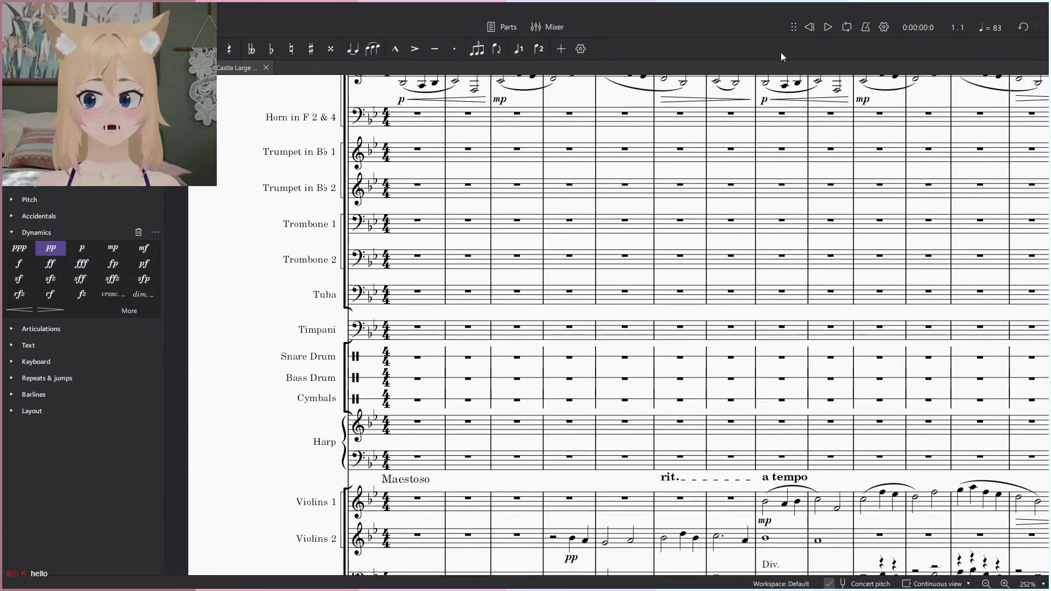
scroll(566, 355, down, 1)
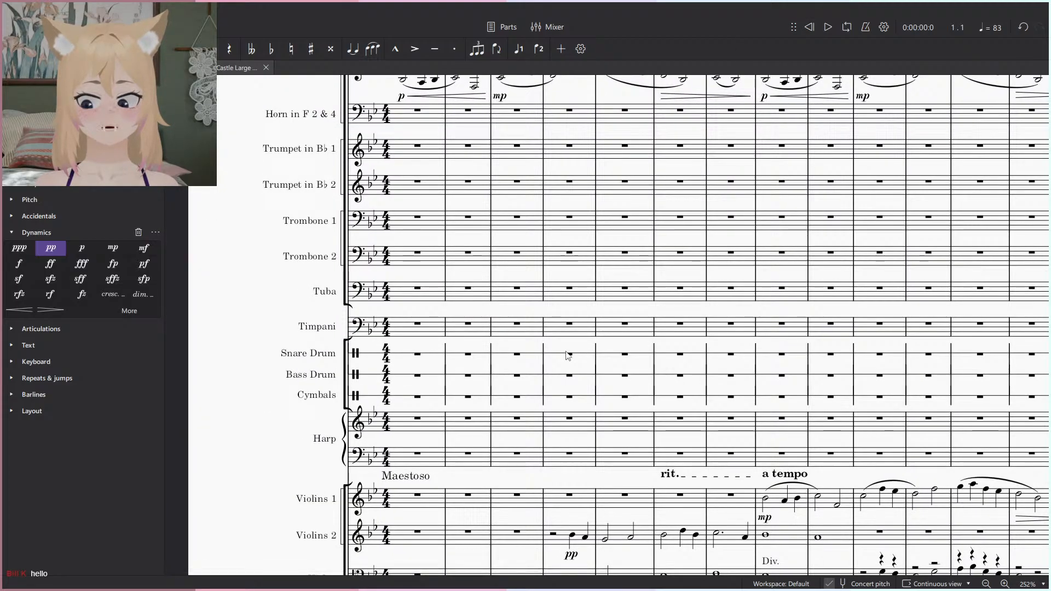
click(827, 28)
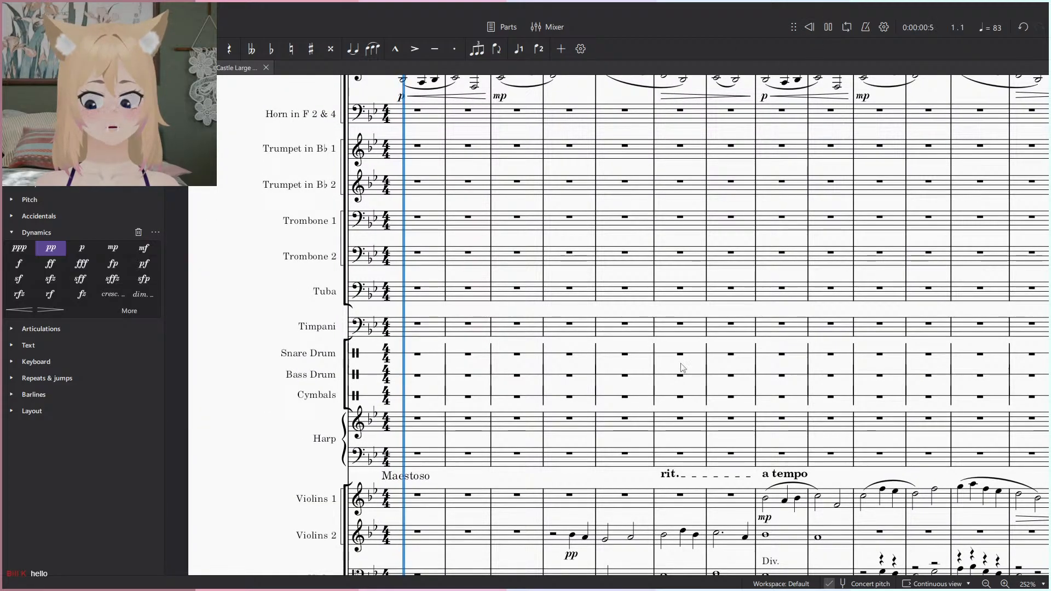
ctrl+scroll(510, 398, up, 8)
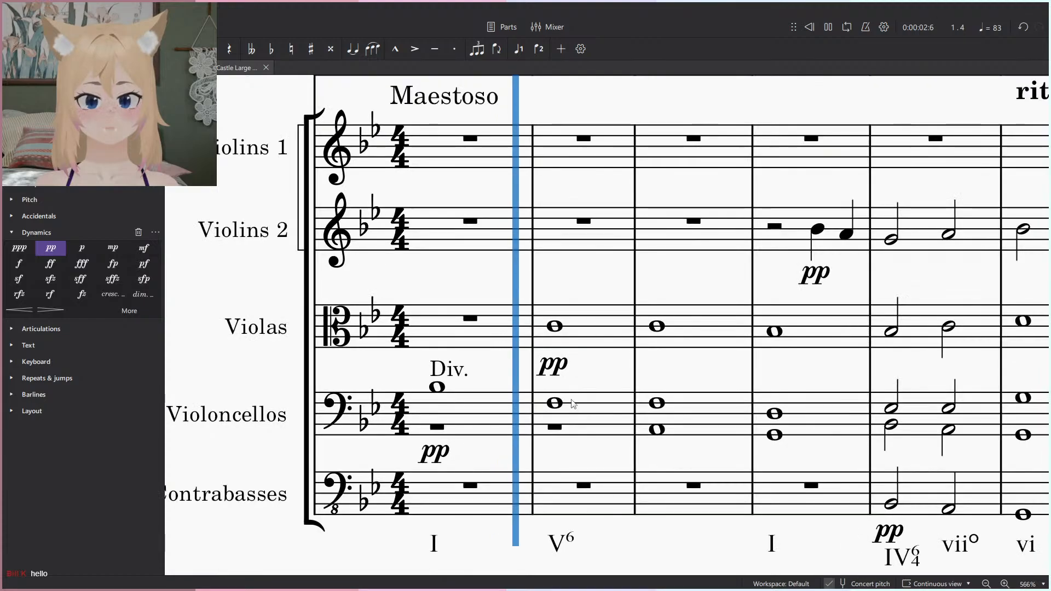
key(space)
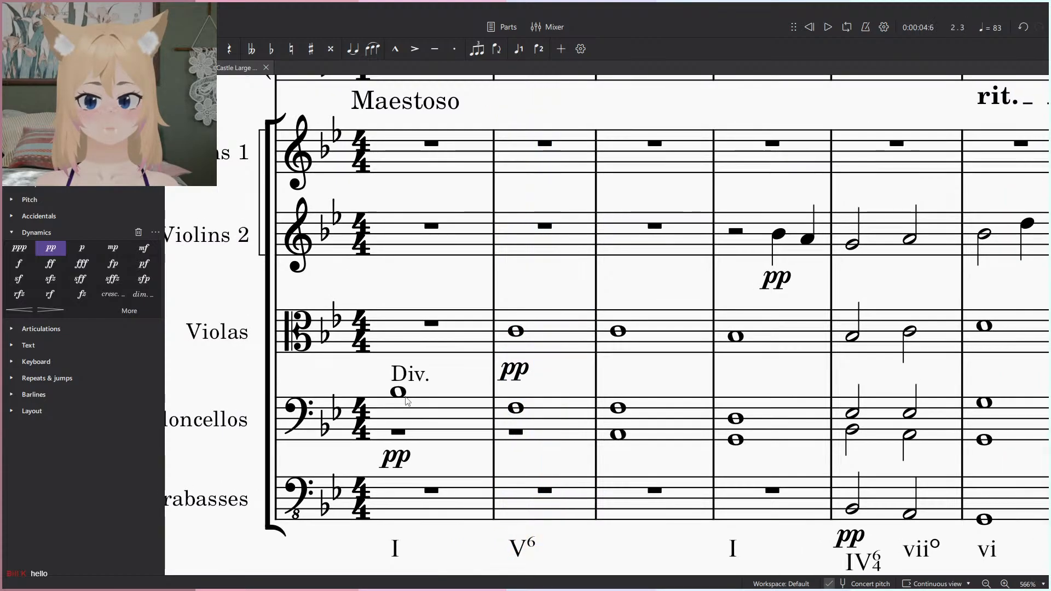
Replay the opening from measure 1 while checking the string and Master channels in the mixer, and stop playback.
click(405, 454)
click(476, 453)
key(space)
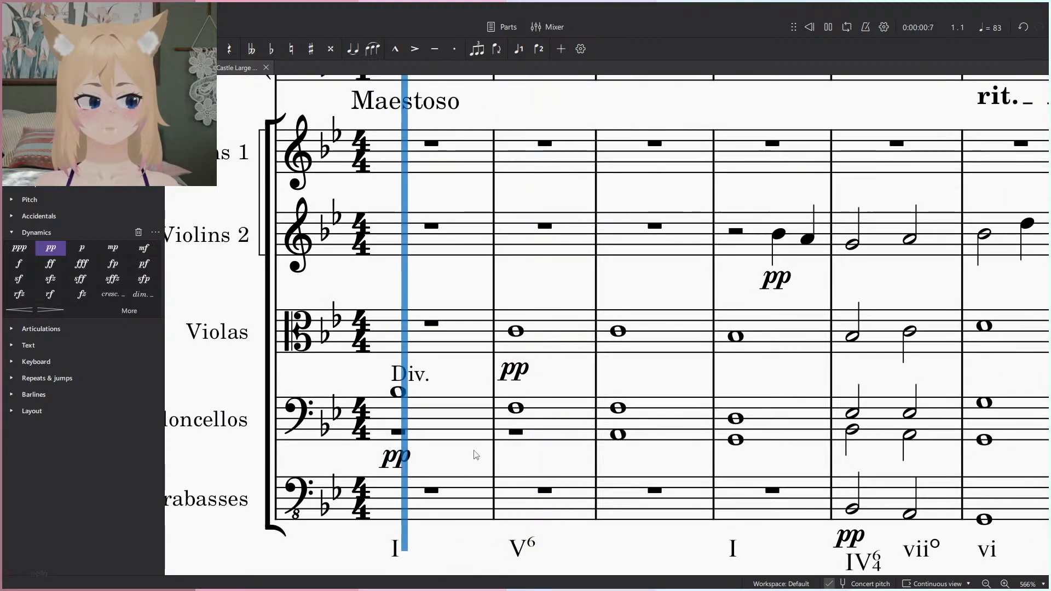
key(F10)
drag(516, 571, 963, 531)
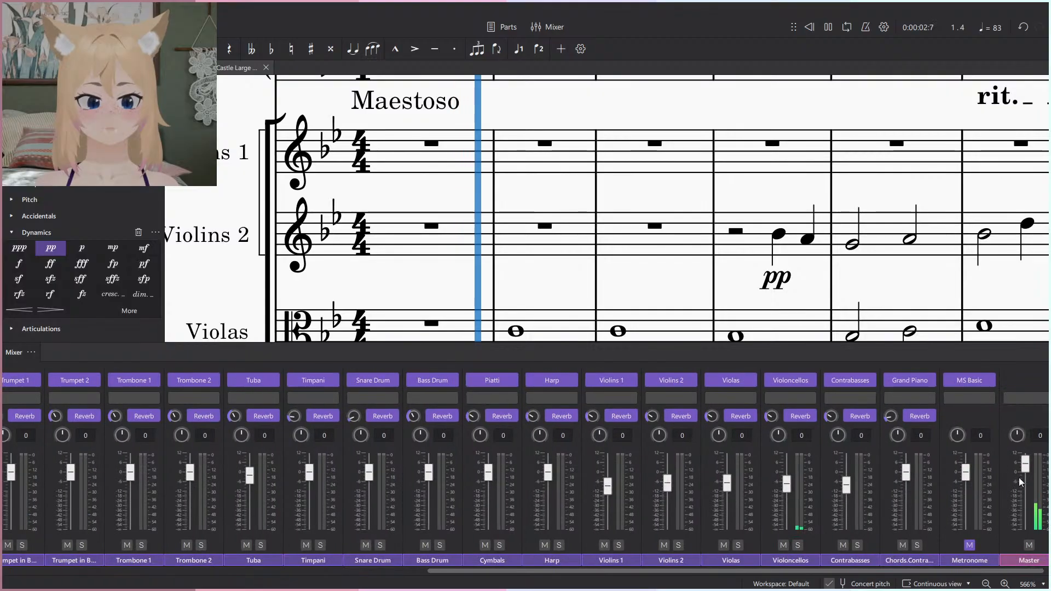
key(F10)
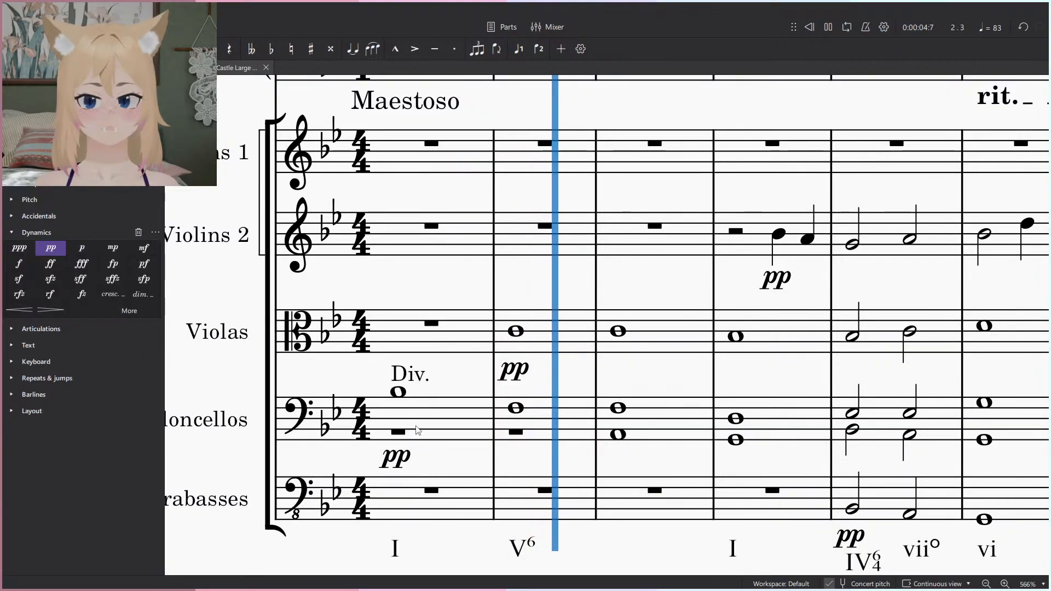
key(space)
Try lowering the Violoncellos' whole note in measure 1 by an octave, and play back the opening.
click(398, 392)
key(ctrl+Down)
key(space)
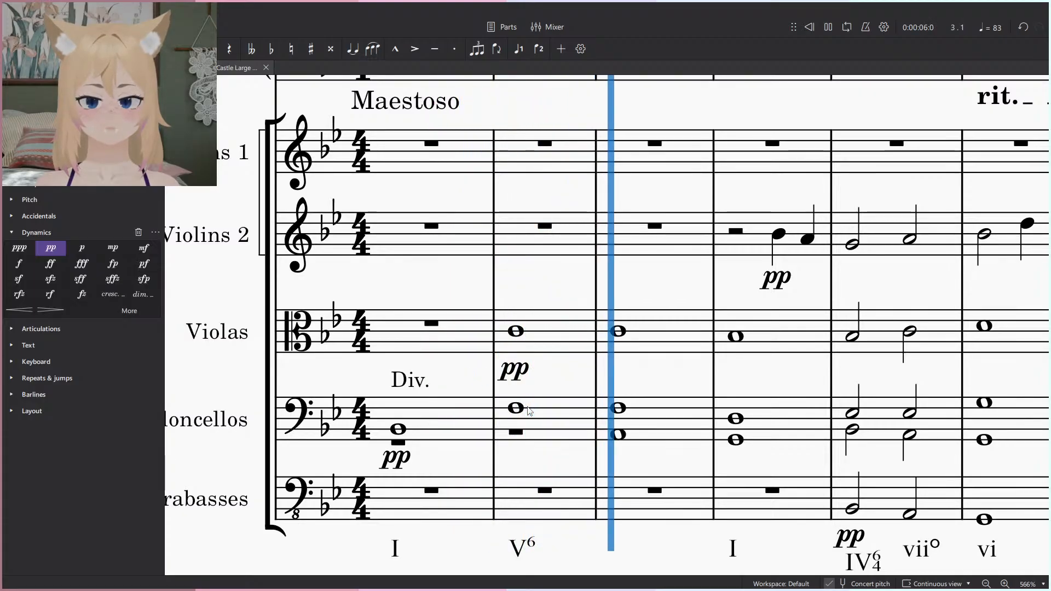
key(space)
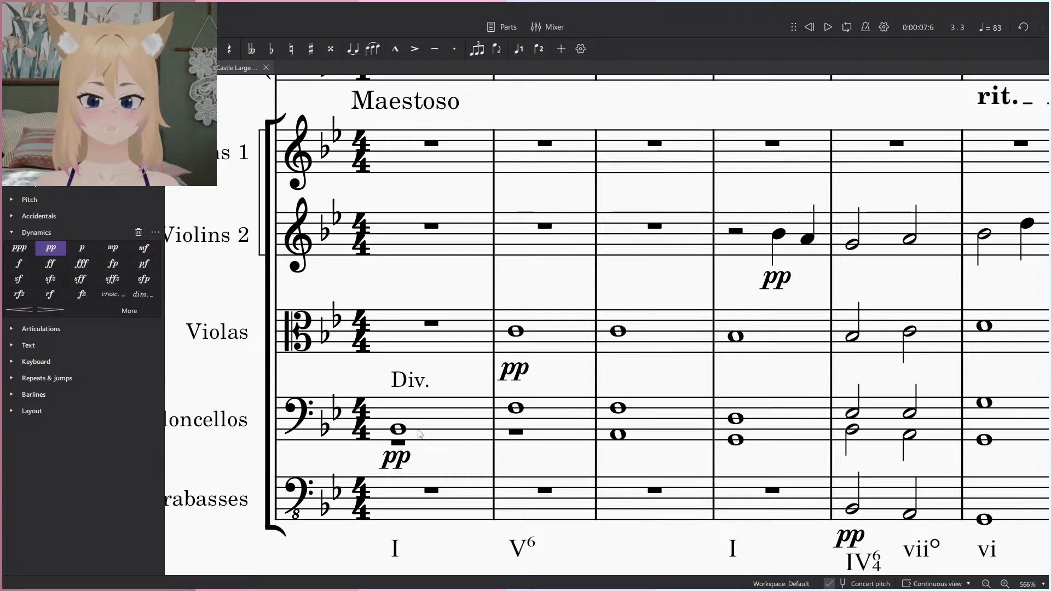
Compare the Violoncellos' notes in measures 2 and 3, and raise the measure 1 whole note by an octave.
click(621, 437)
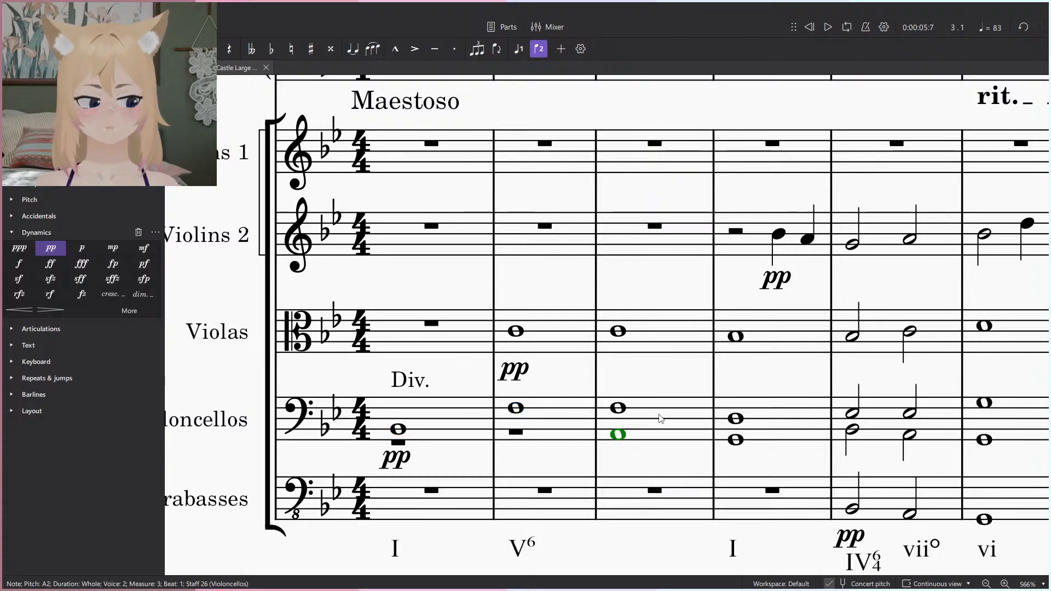
scroll(662, 418, up, 1)
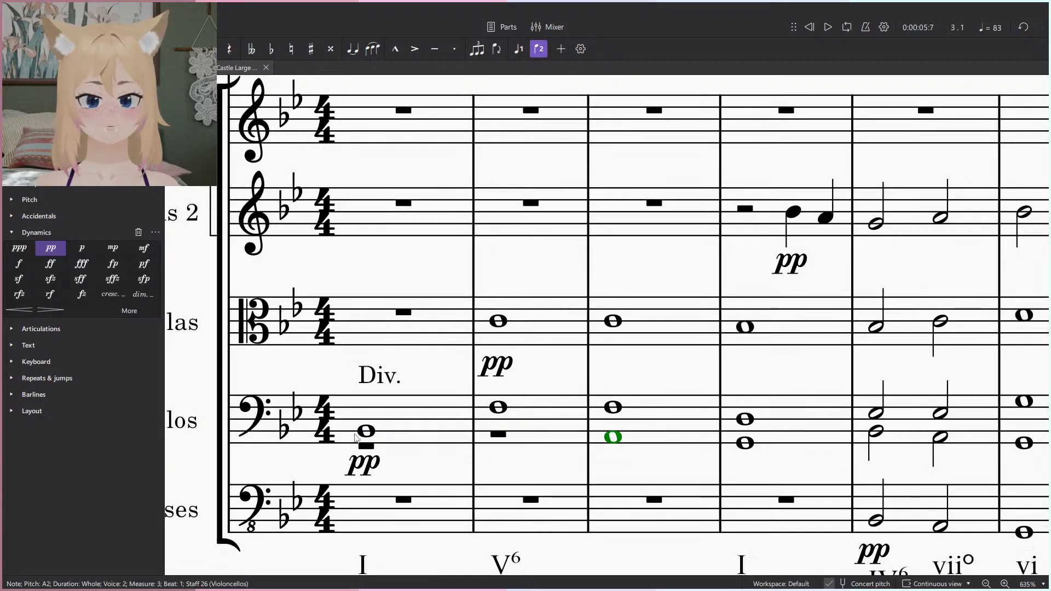
click(499, 408)
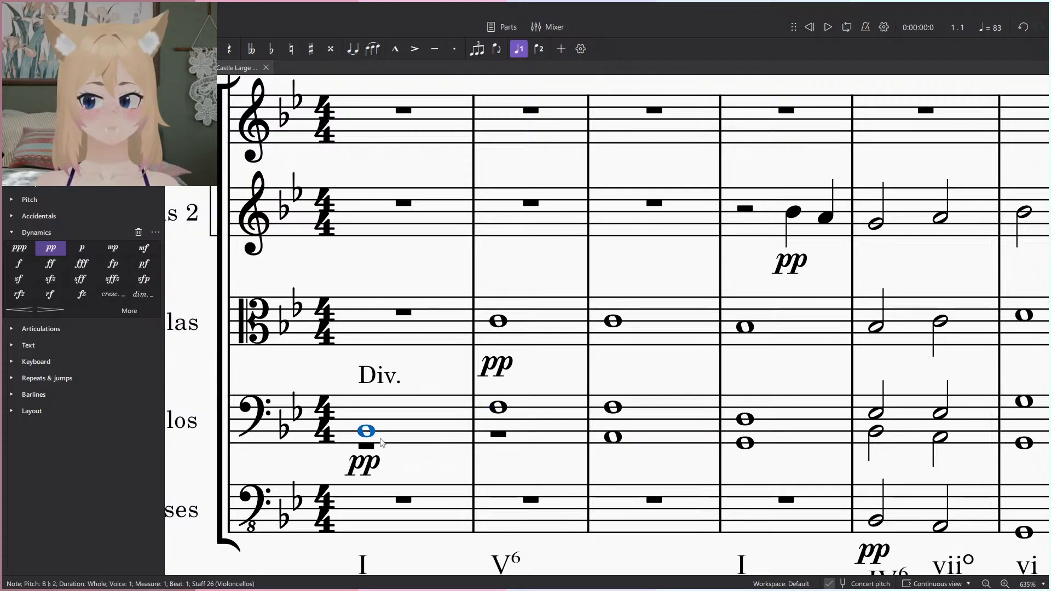
key(ctrl+Up)
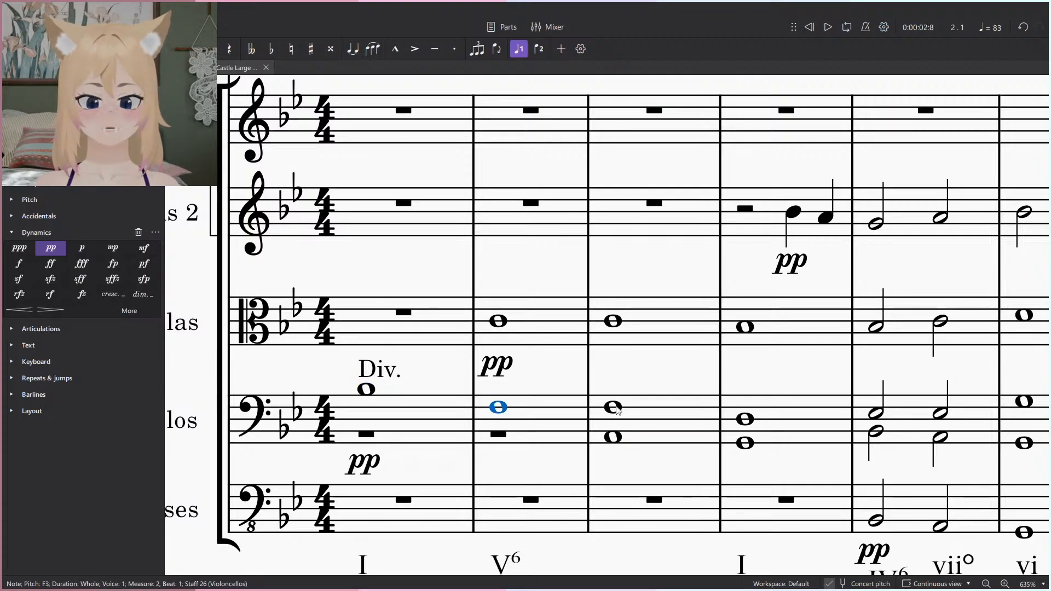
click(615, 440)
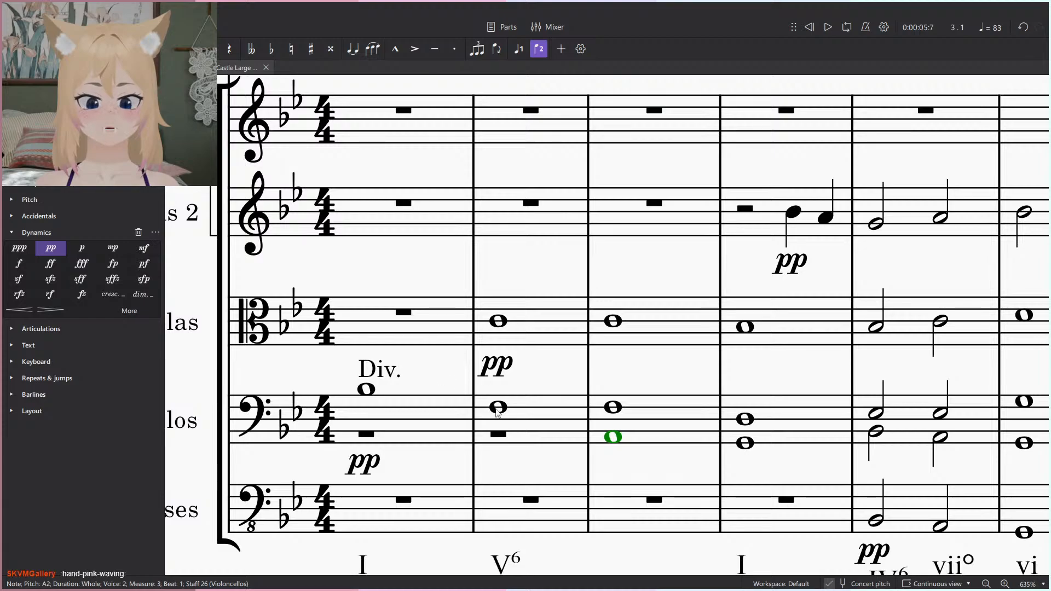
Compare the Violoncellos' and Violas' whole notes in measure 2, and briefly play the opening from measure 1.
click(497, 408)
click(490, 330)
click(497, 324)
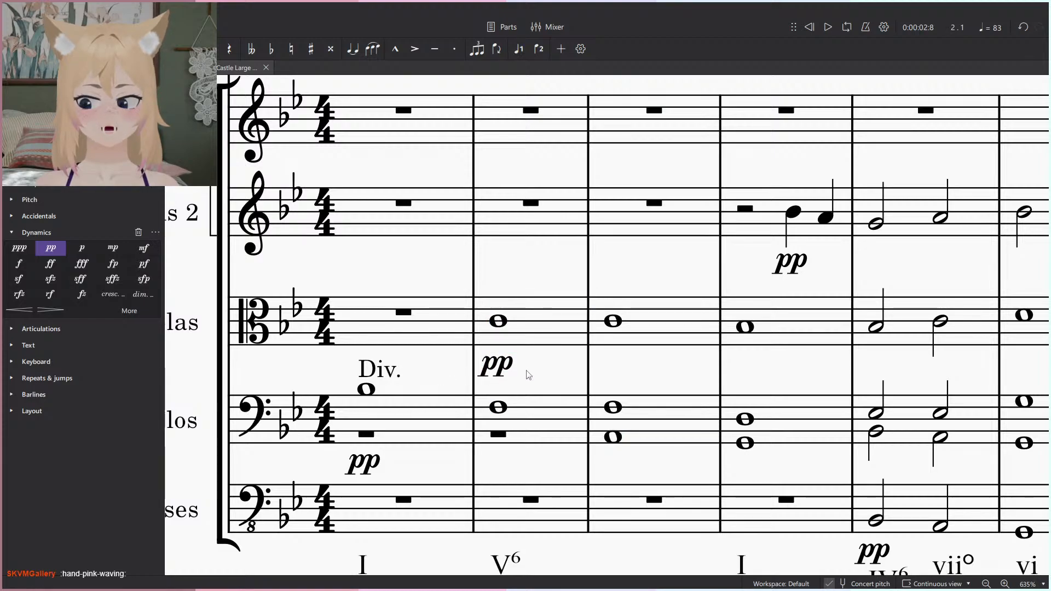
ctrl+scroll(529, 375, down, 1)
scroll(389, 375, down, 4)
drag(761, 407, 721, 396)
scroll(689, 405, up, 5)
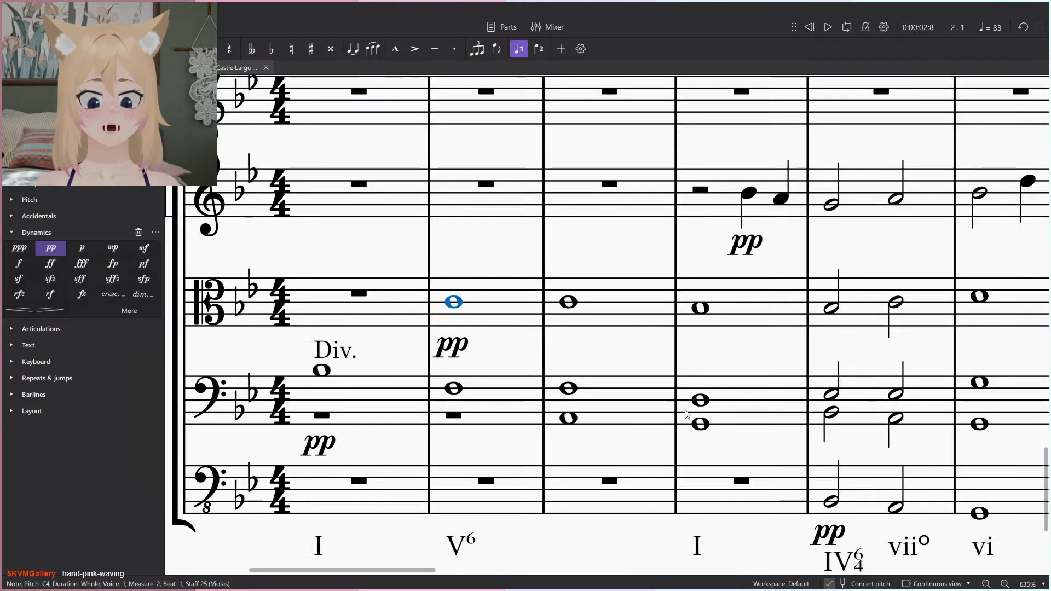
click(323, 373)
key(space)
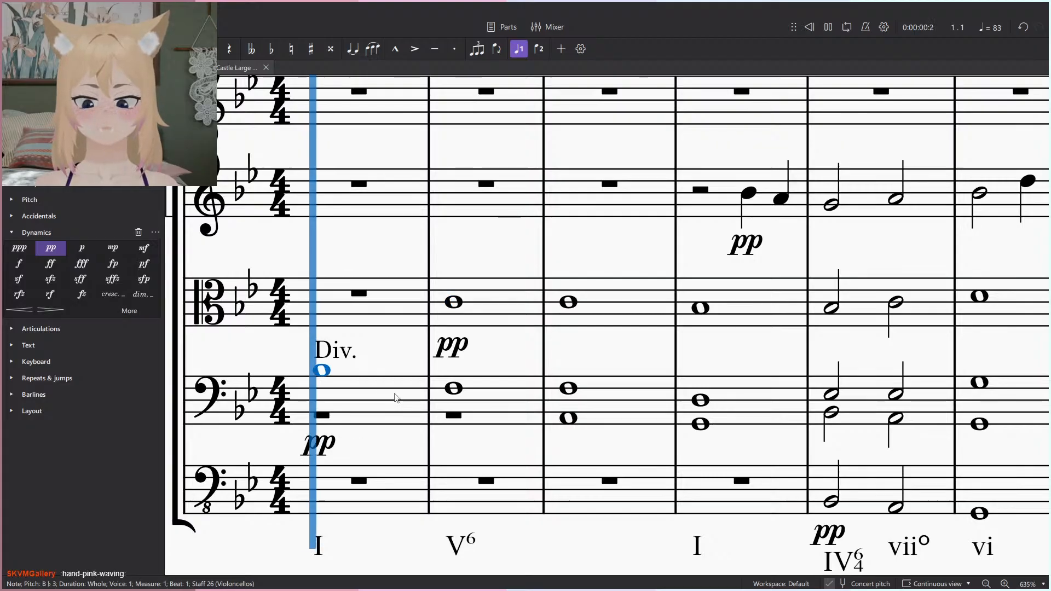
key(space)
Try a p dynamic for the Violoncellos in measure 1, play the opening, and undo the change.
click(331, 446)
click(297, 474)
key(space)
click(384, 367)
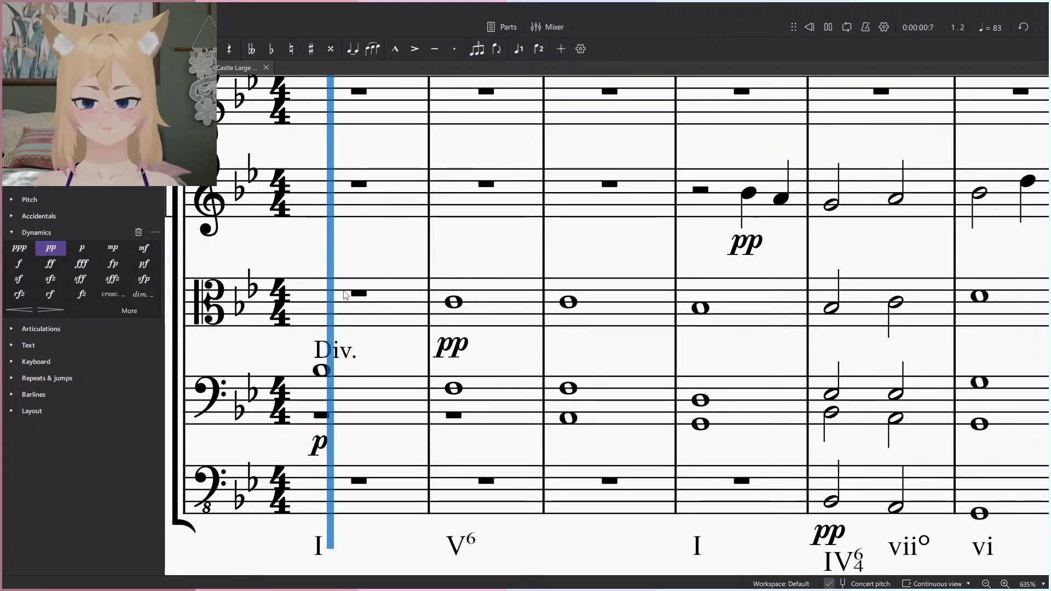
key(space)
key(ctrl+z)
Replace the Violoncellos' measure 1 whole note with a B♭ whole note in the Violas, and play back the opening.
key(n)
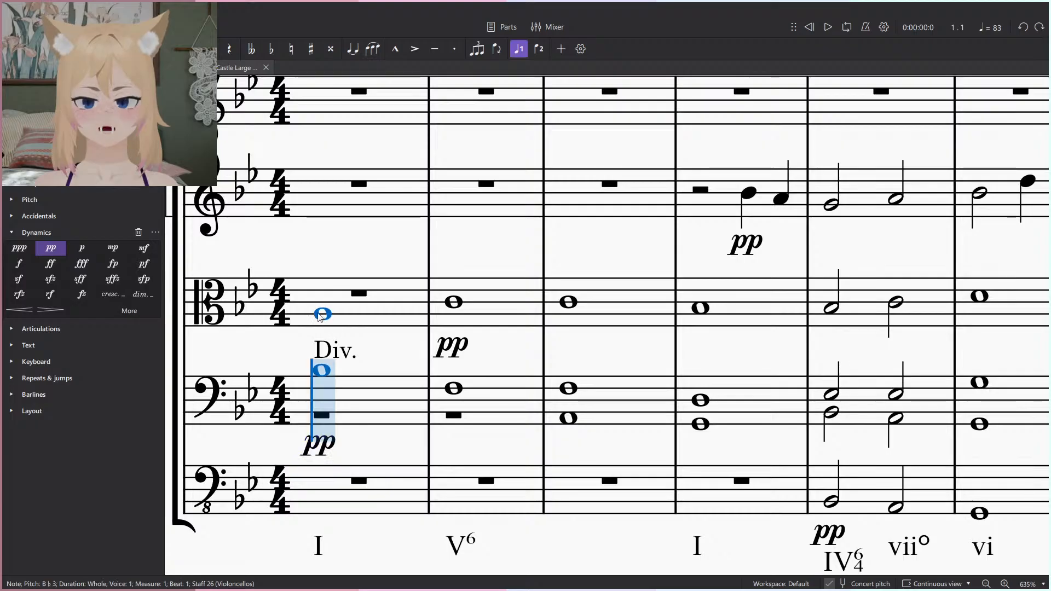
click(322, 311)
click(323, 377)
key(Escape)
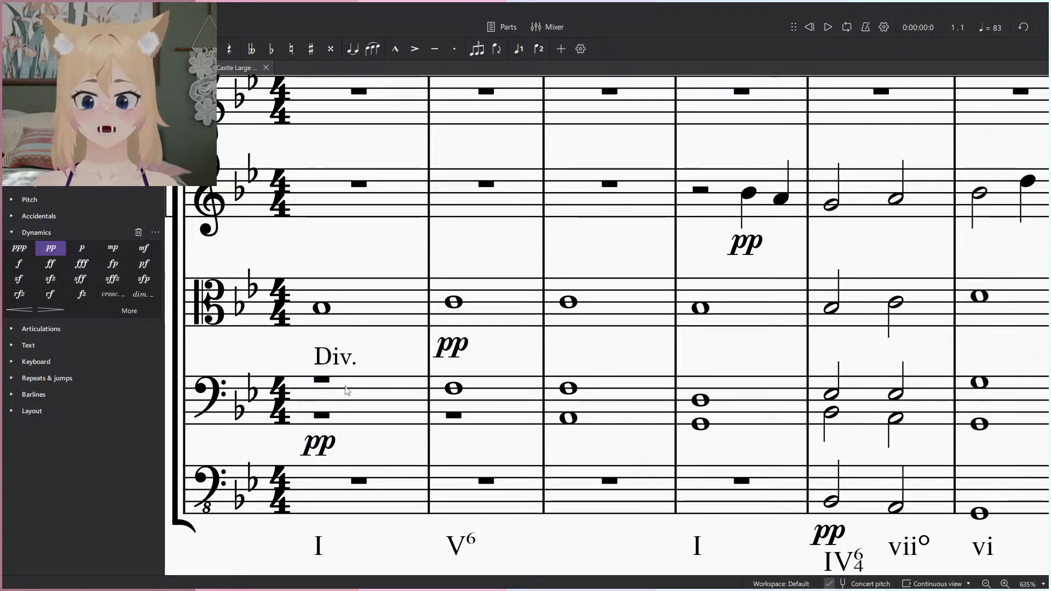
key(space)
key(space)
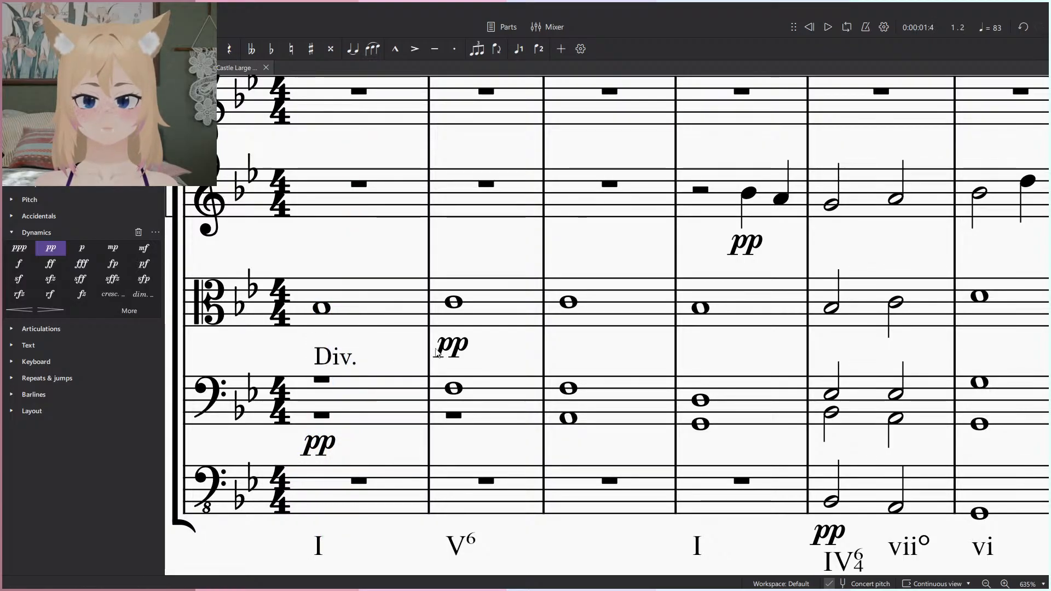
Move the Violas' pp from measure 2 to measure 1, and the Violoncellos' pp from measure 1 to measure 2.
click(453, 347)
key(ctrl+x)
click(321, 308)
key(ctrl+v)
click(323, 465)
key(ctrl+x)
click(453, 432)
key(ctrl+v)
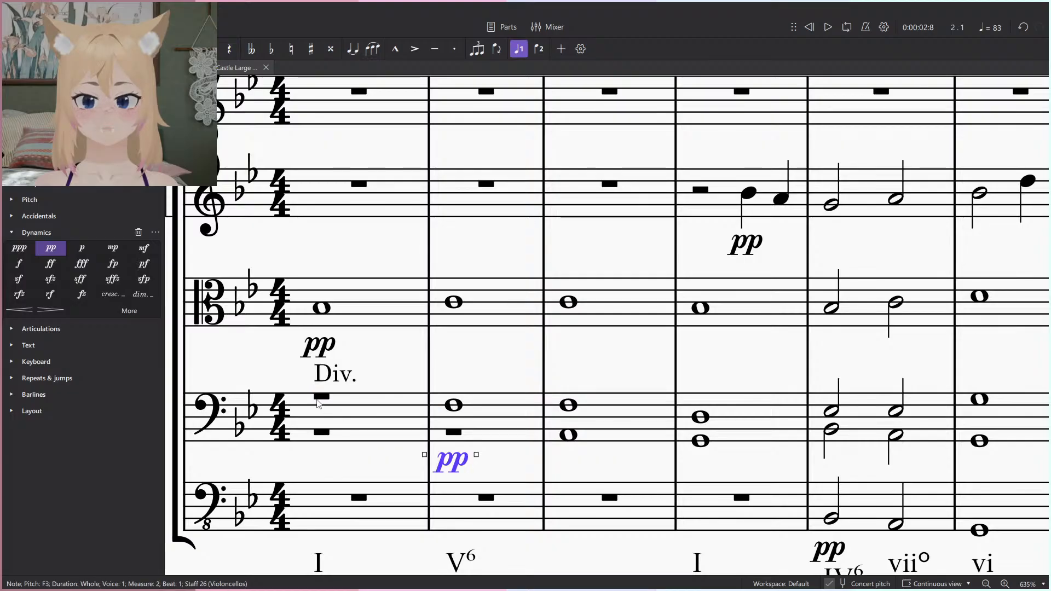
Play the opening from measure 1 through the Violoncellos' entry, and stop in measure 3.
key(Escape)
key(space)
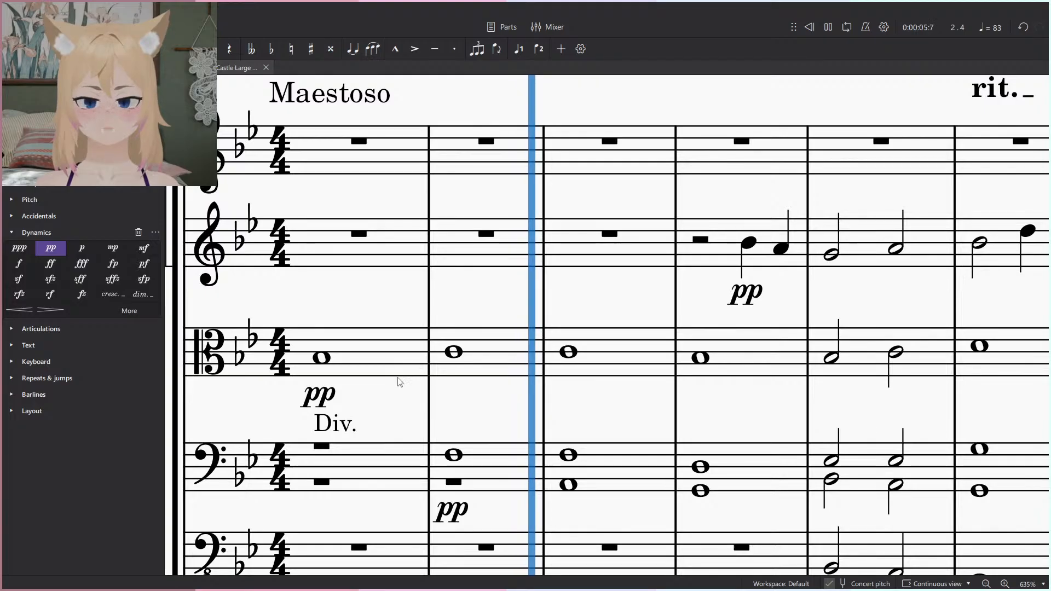
scroll(433, 526, down, 1)
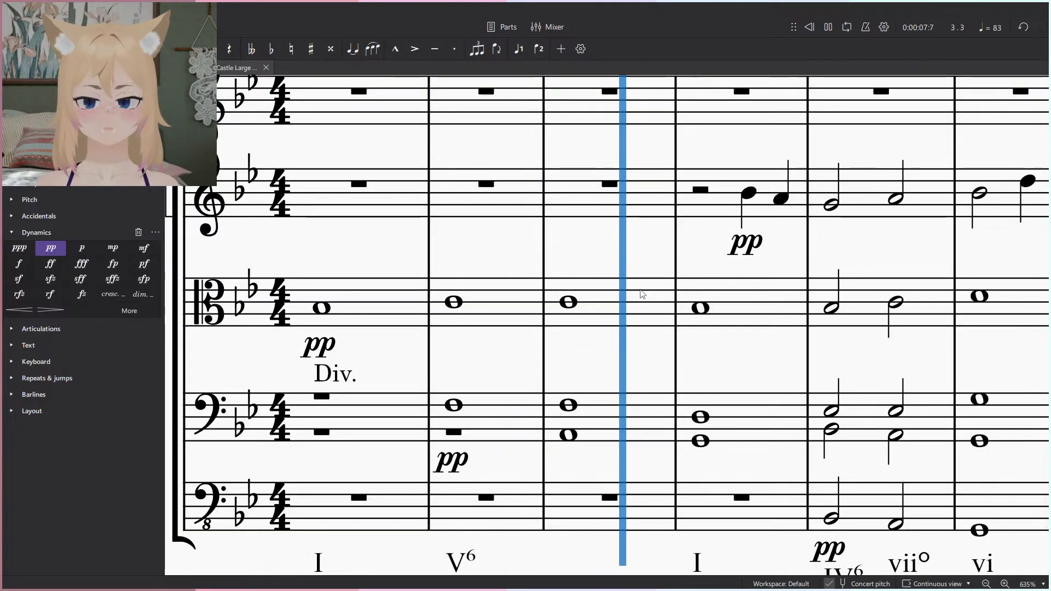
key(space)
Change the opening pp markings of Violins 2, Violas, Violoncellos and Contrabasses to p, and play back the first measures.
click(746, 244)
ctrl+click(829, 550)
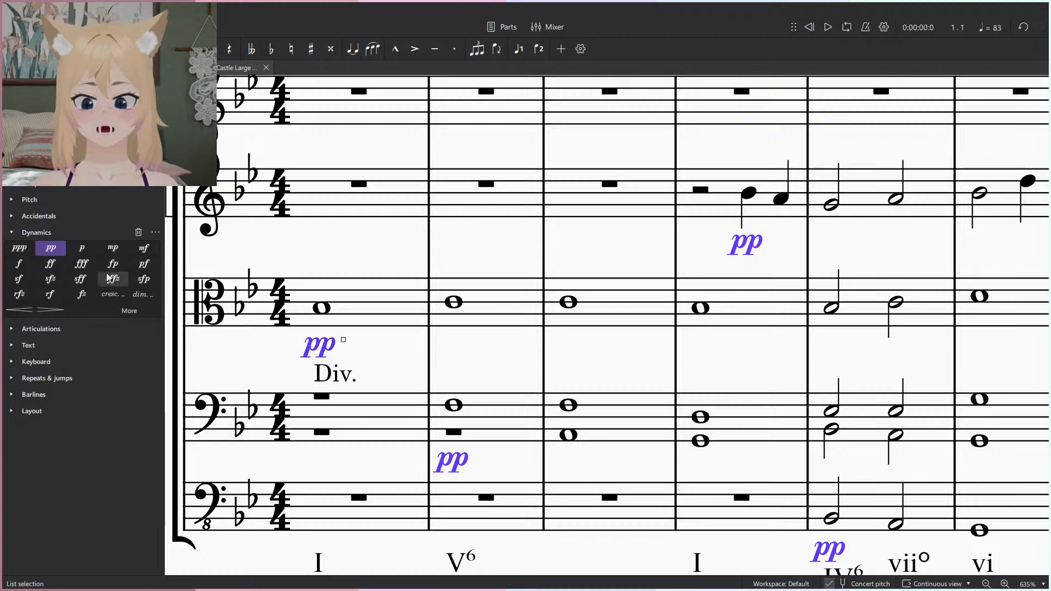
click(82, 248)
key(space)
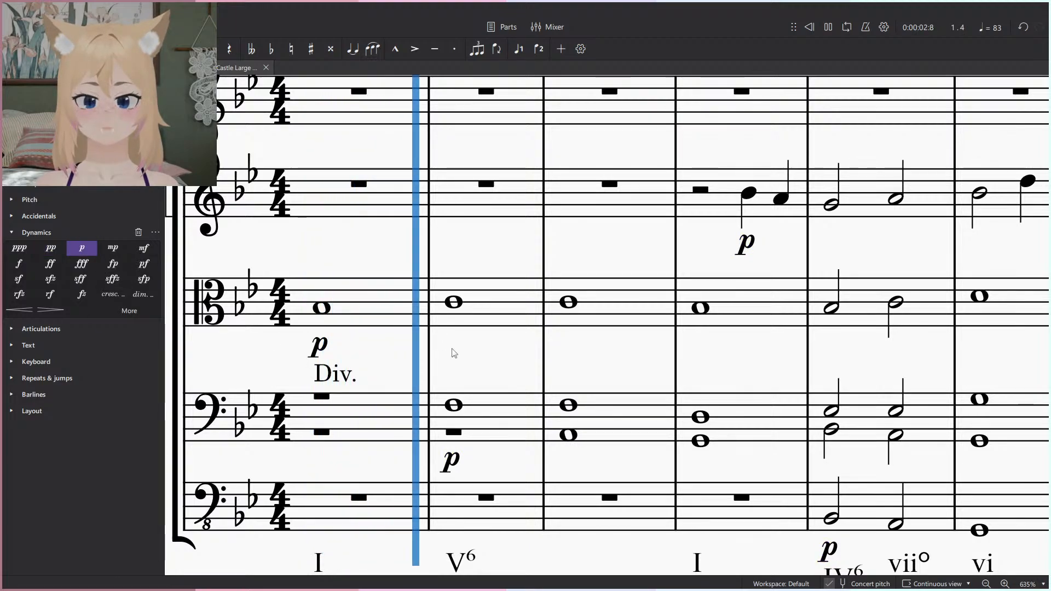
key(space)
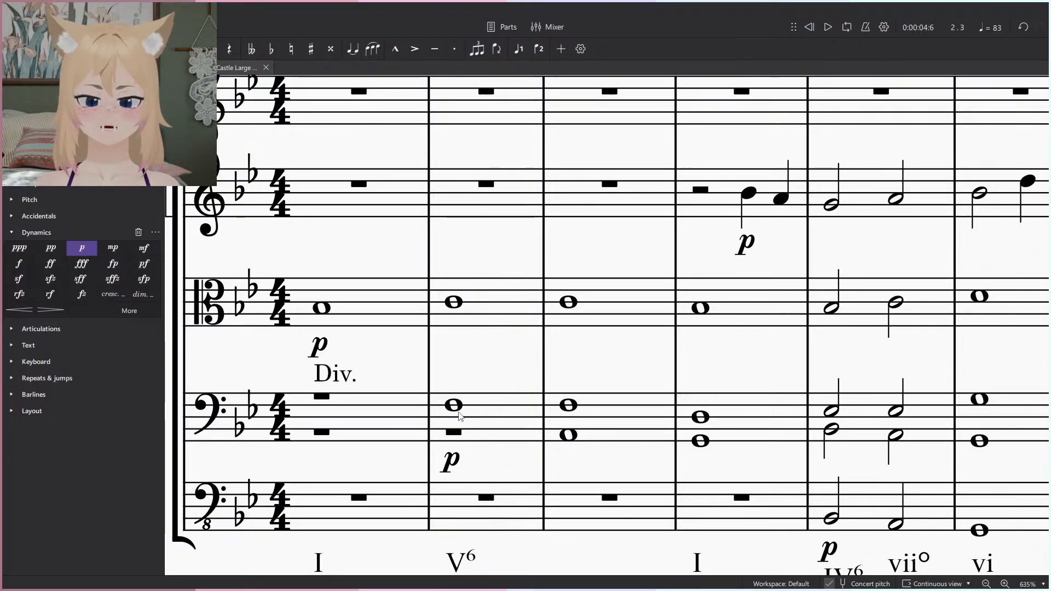
Enter a B♭3 whole note for the Violoncellos in measure 1, move their p there, and start playback.
click(456, 407)
key(n)
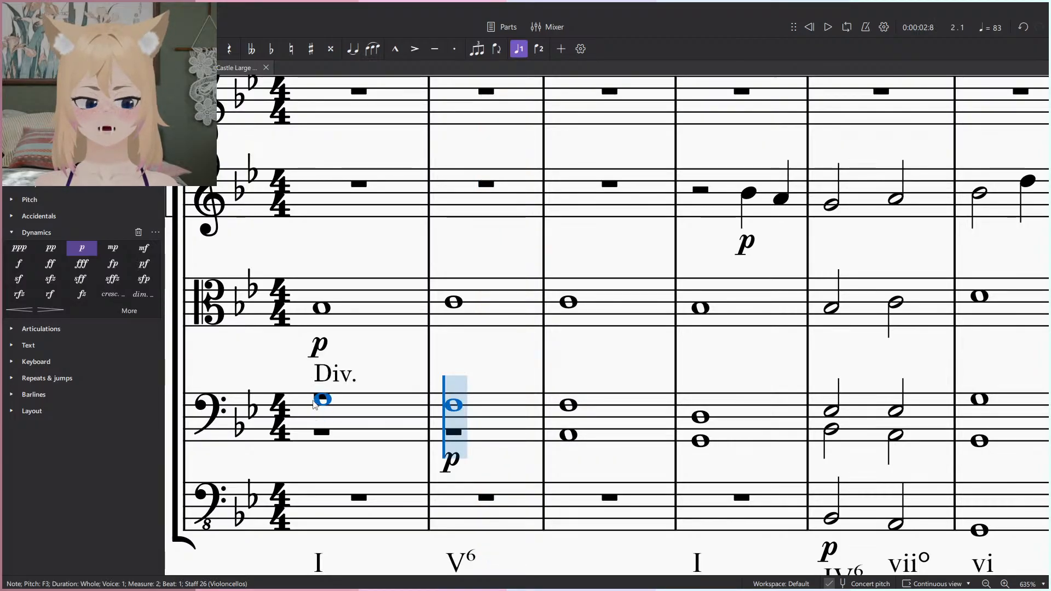
click(322, 389)
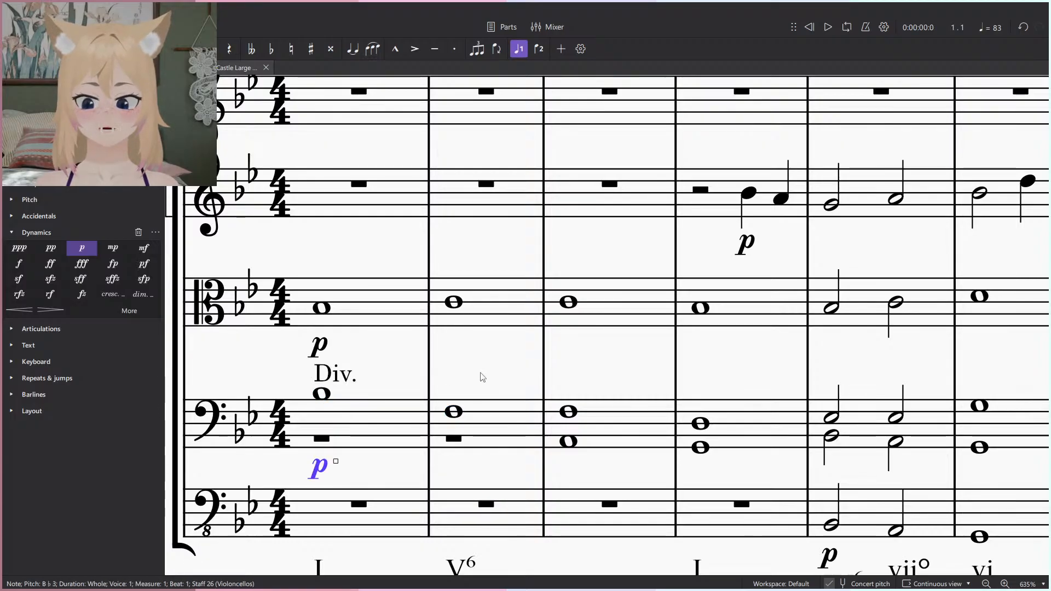
key(space)
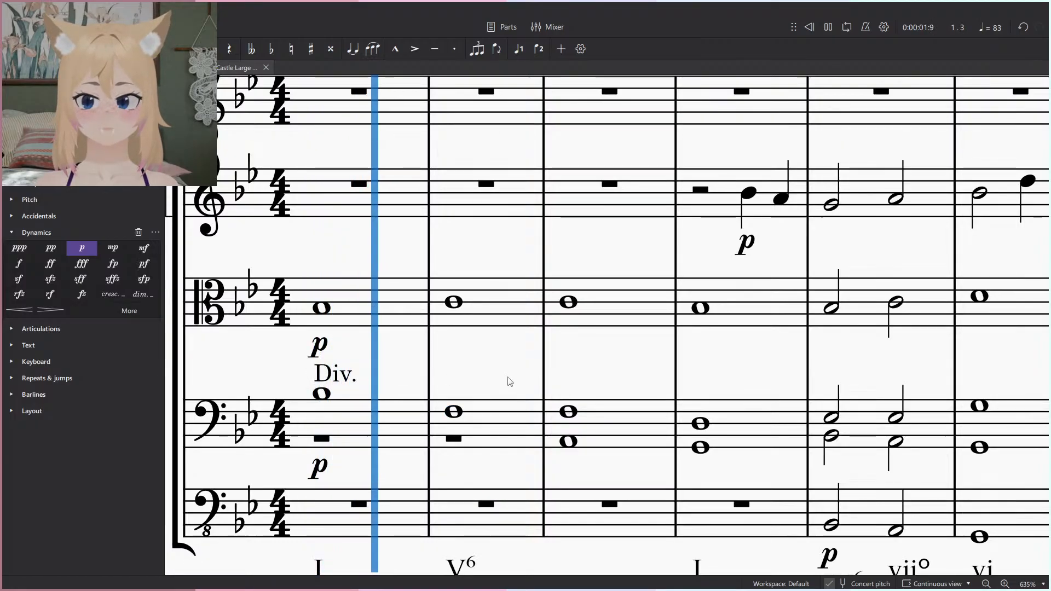
Raise the Violas' measure 1 whole note to D4, and play the opening up to measure 3.
click(322, 298)
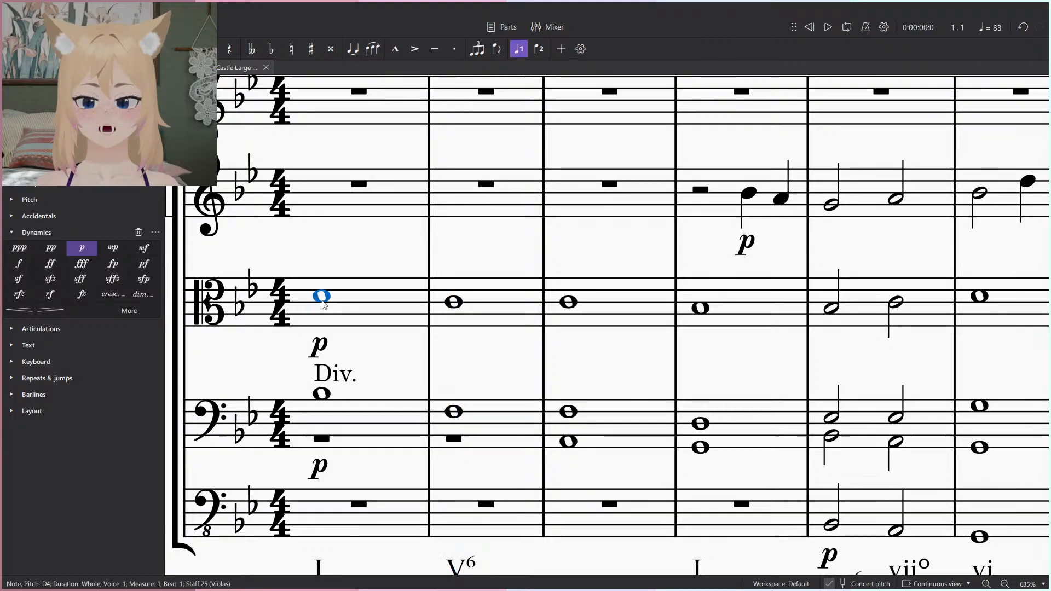
shift+click(398, 430)
key(space)
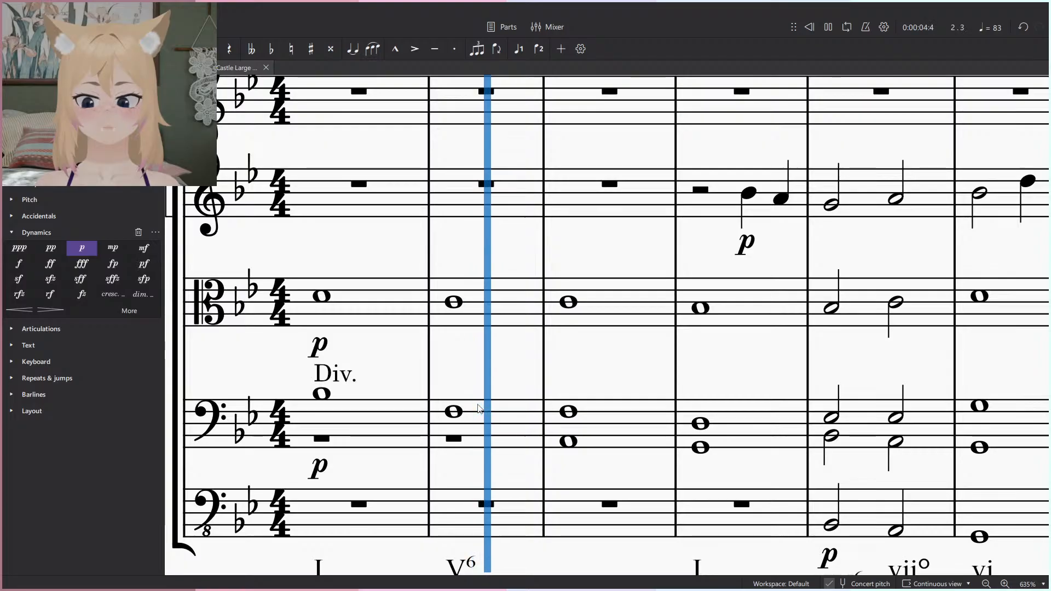
scroll(493, 416, down, 2)
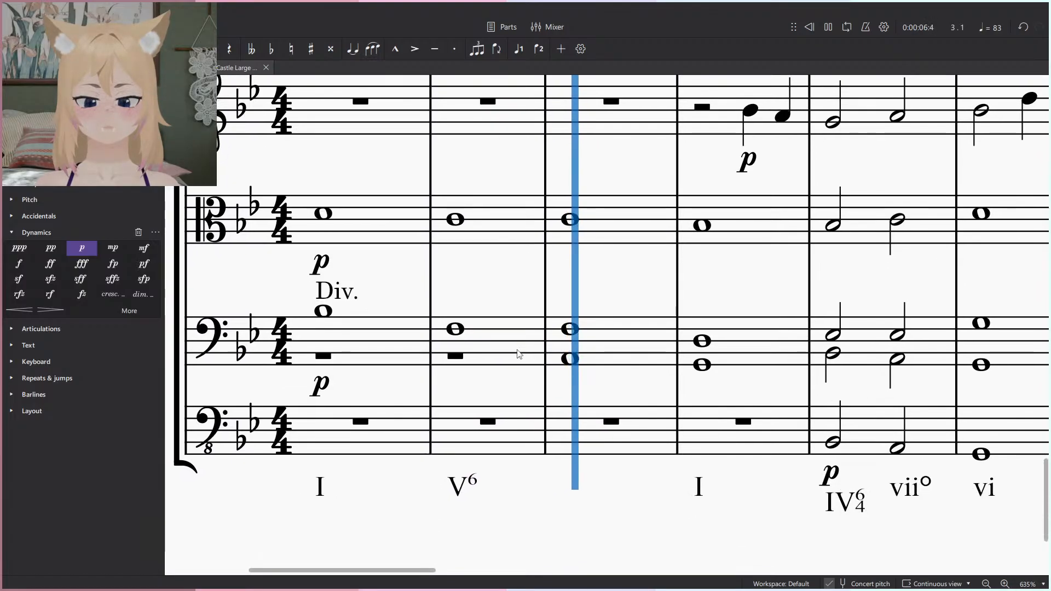
key(space)
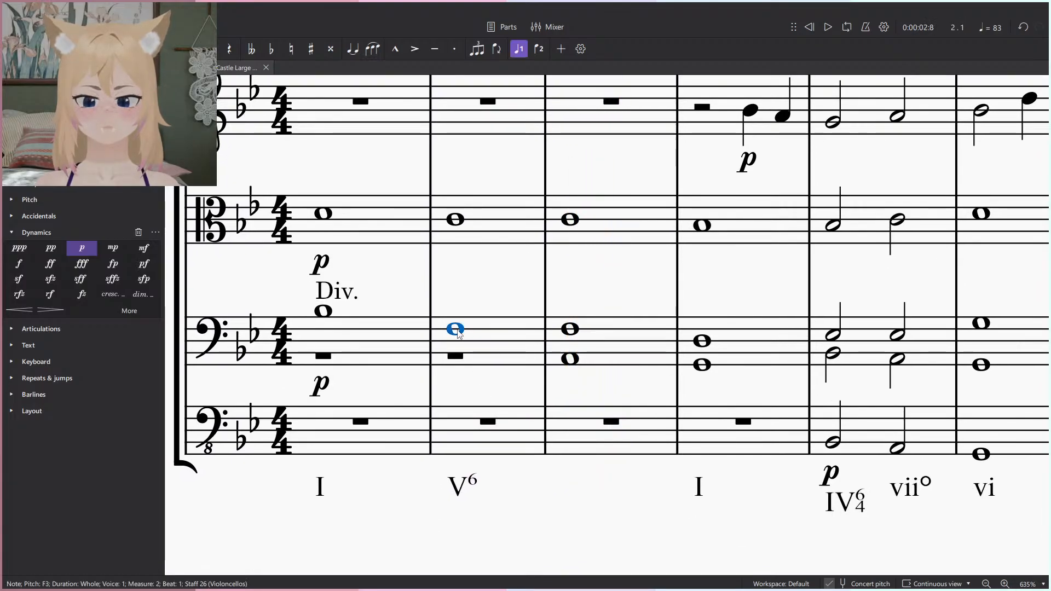
Raise the Violoncellos' measure 2 whole note to A3, and play the opening into measure 3.
drag(457, 326, 460, 313)
key(space)
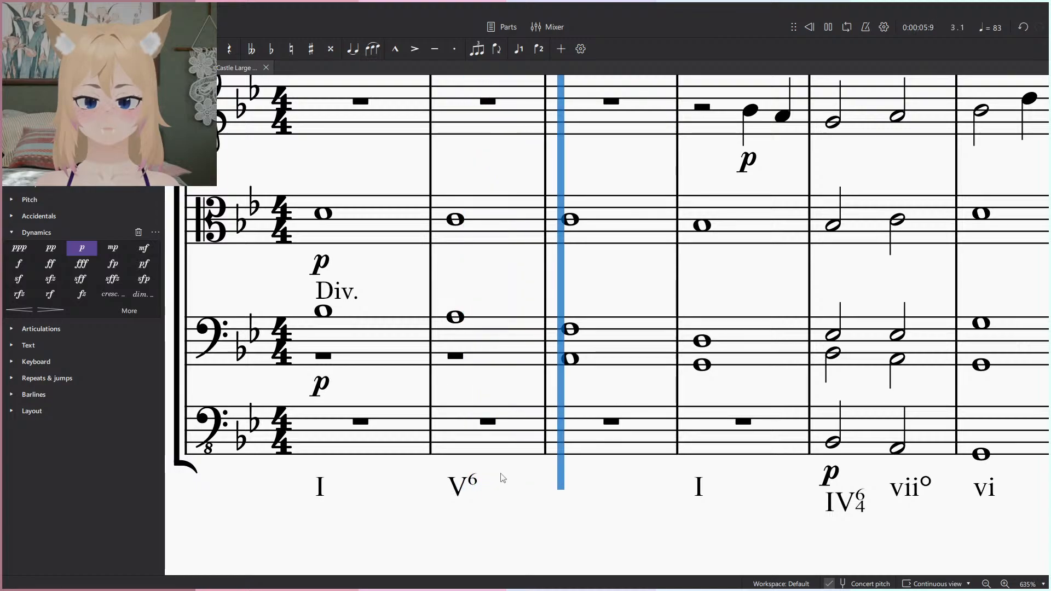
key(space)
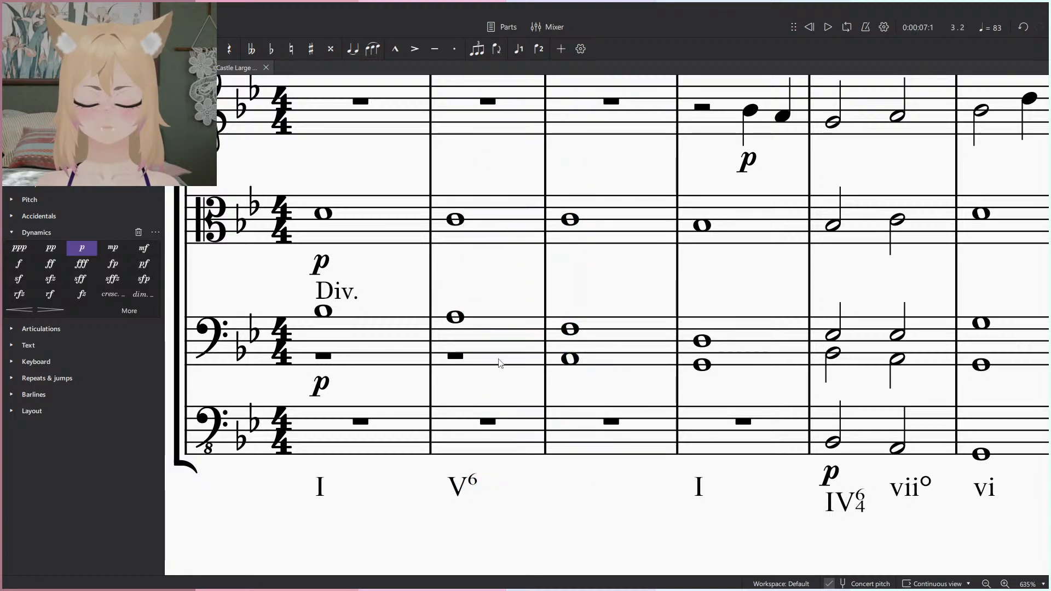
Compare the Violoncellos' whole notes in measures 2 and 3, considering F3 as an added note in measure 2.
click(455, 322)
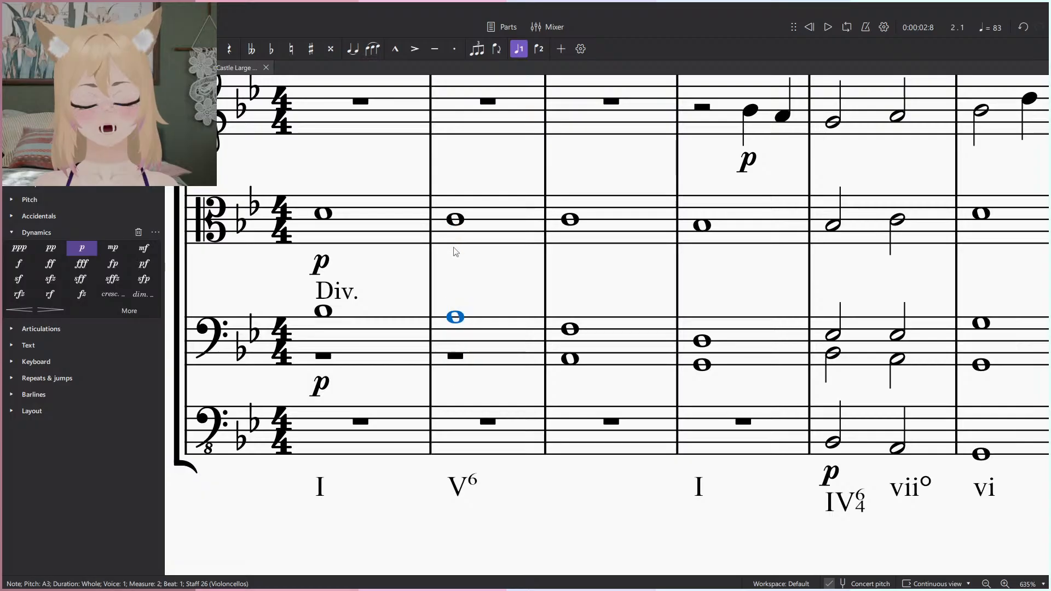
scroll(454, 249, up, 1)
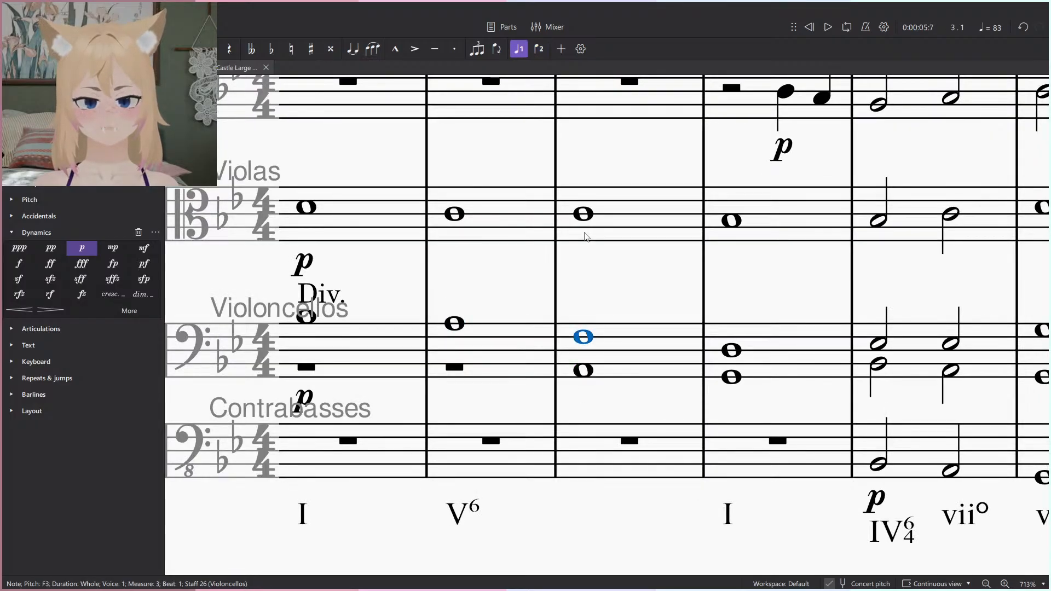
scroll(602, 281, down, 2)
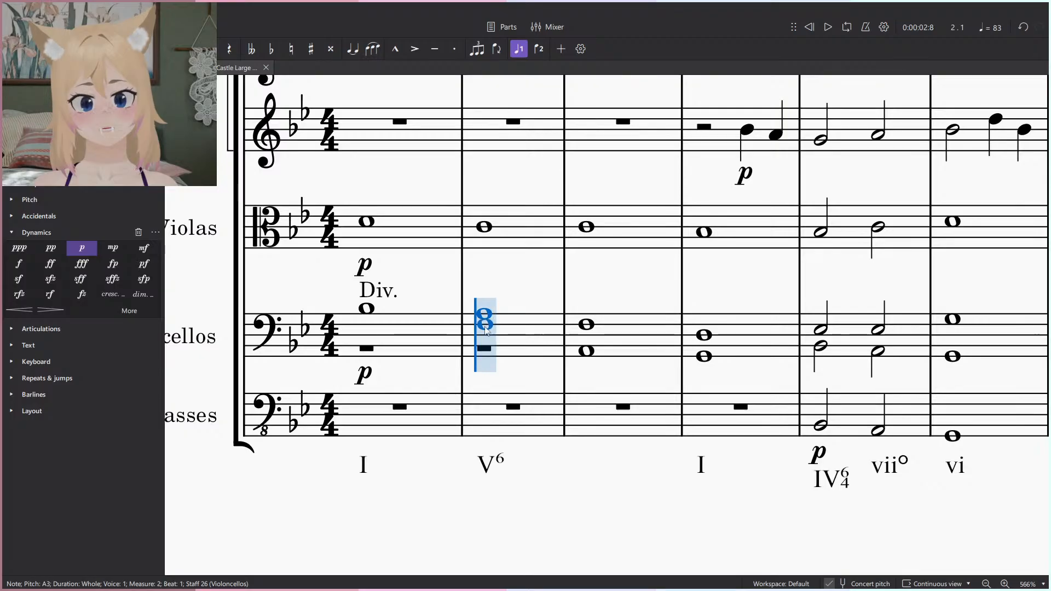
scroll(495, 321, up, 2)
scroll(526, 384, down, 1)
click(534, 341)
scroll(507, 360, up, 2)
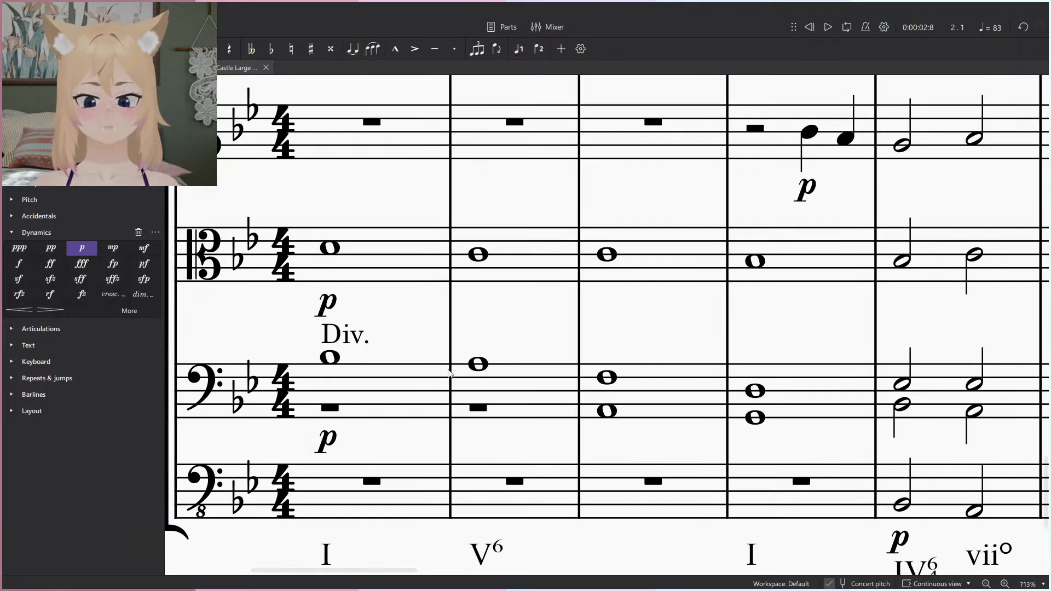
click(614, 414)
click(607, 379)
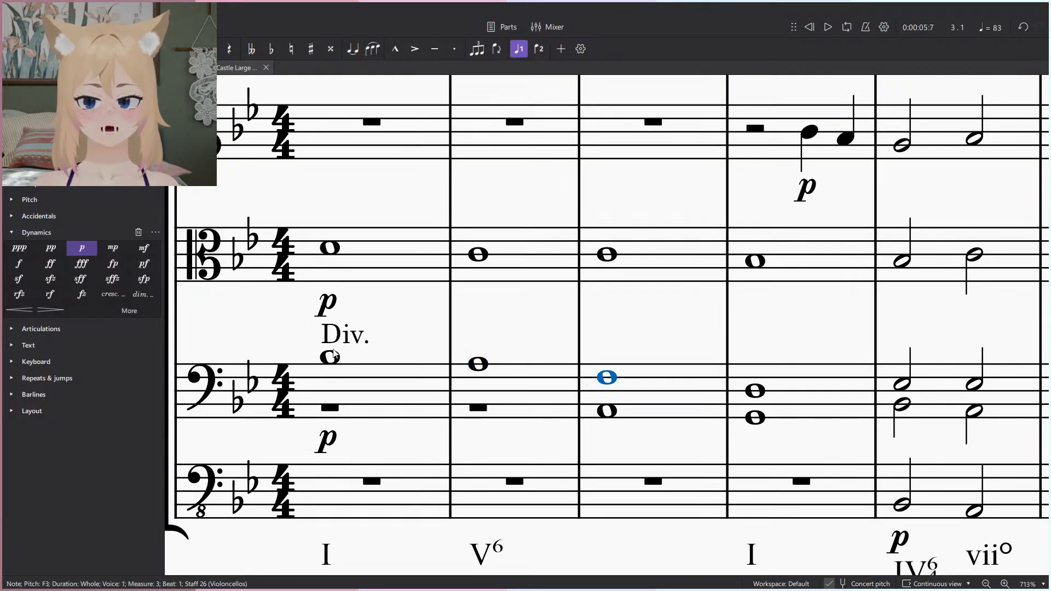
Return to the start of the score and briefly play the revised Viola and Violoncello opening.
key(ctrl+Home)
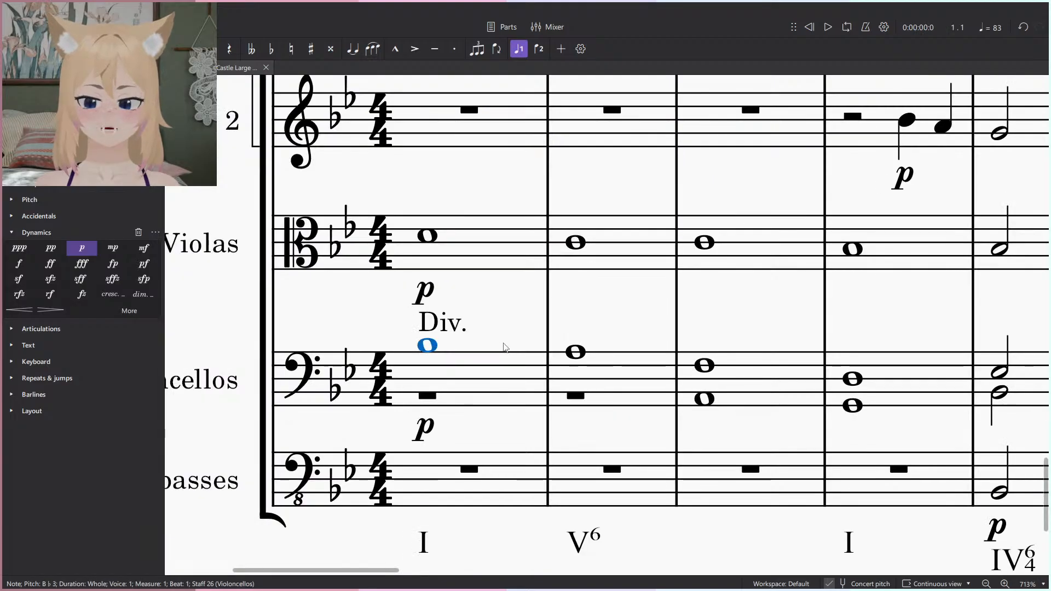
scroll(514, 335, down, 2)
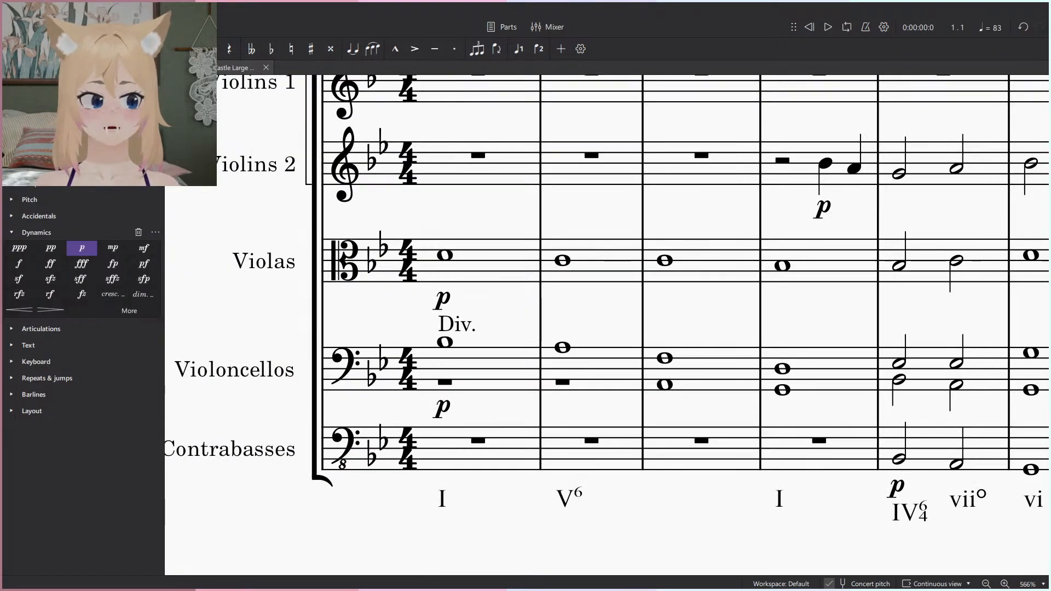
scroll(571, 376, up, 1)
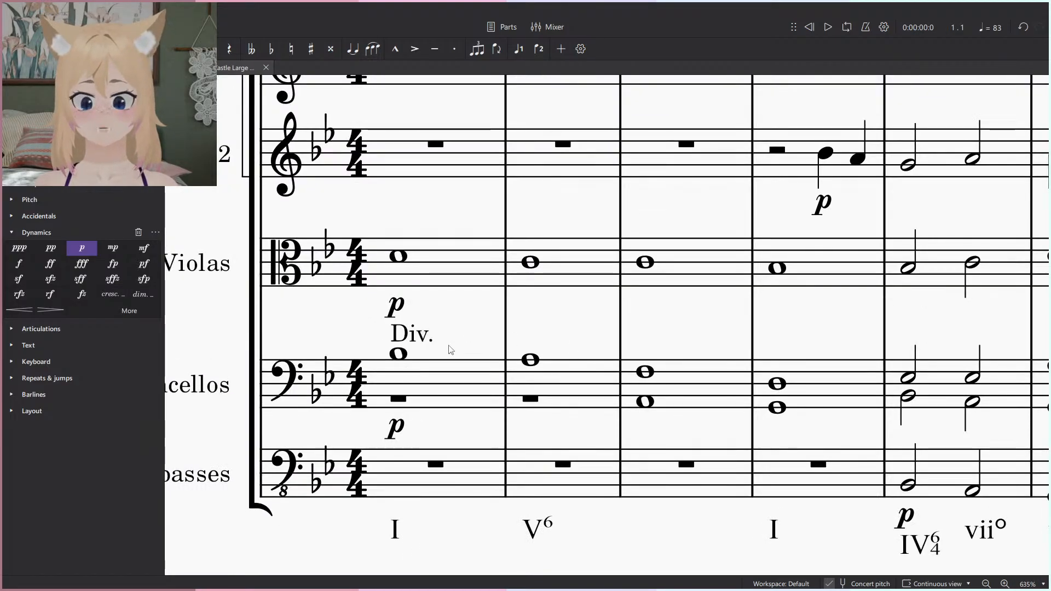
drag(451, 350, 431, 341)
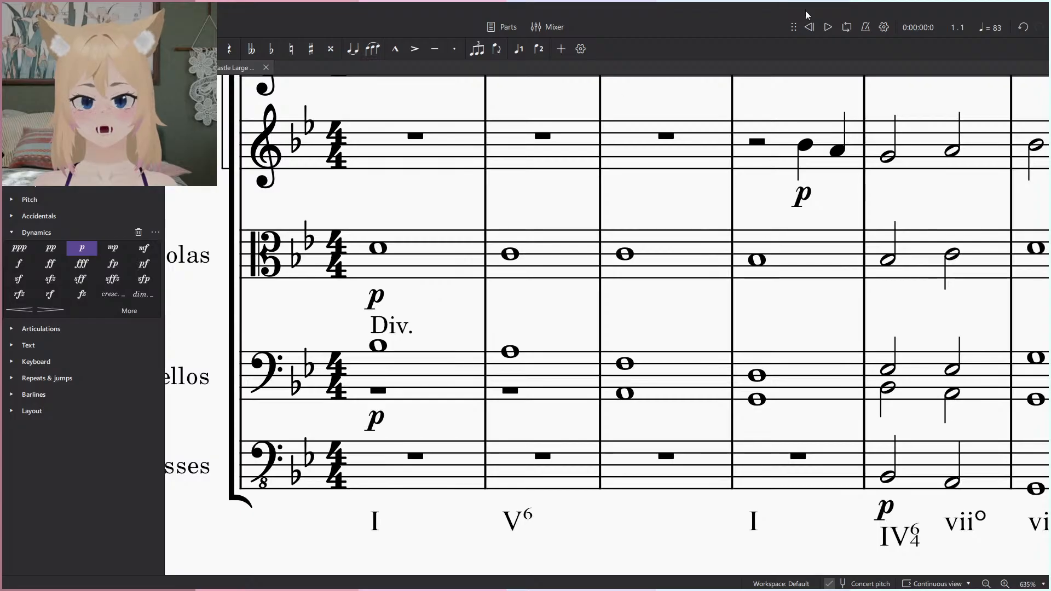
click(829, 27)
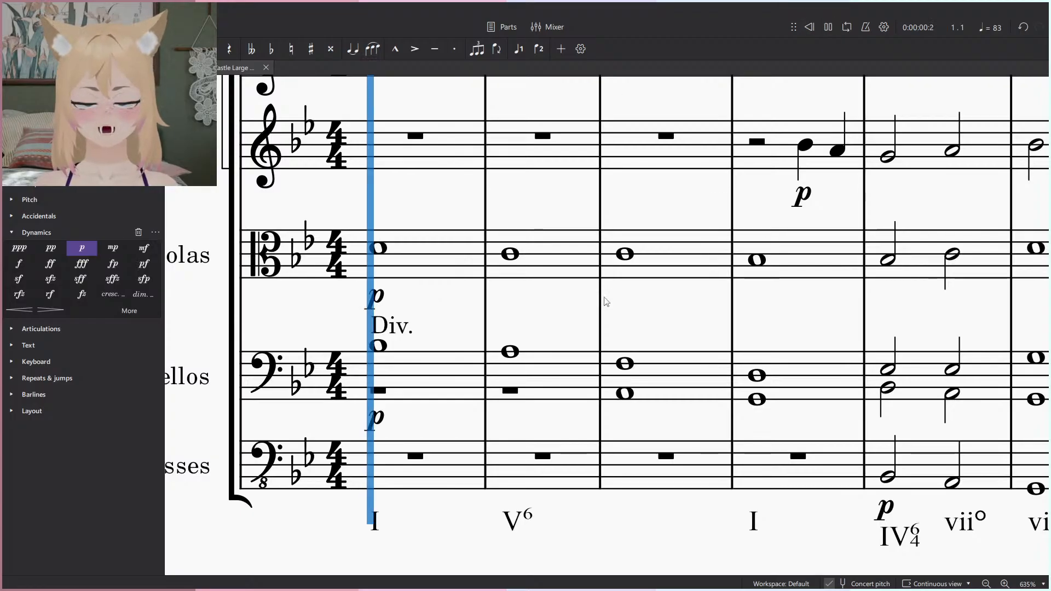
scroll(482, 310, down, 4)
scroll(424, 277, up, 5)
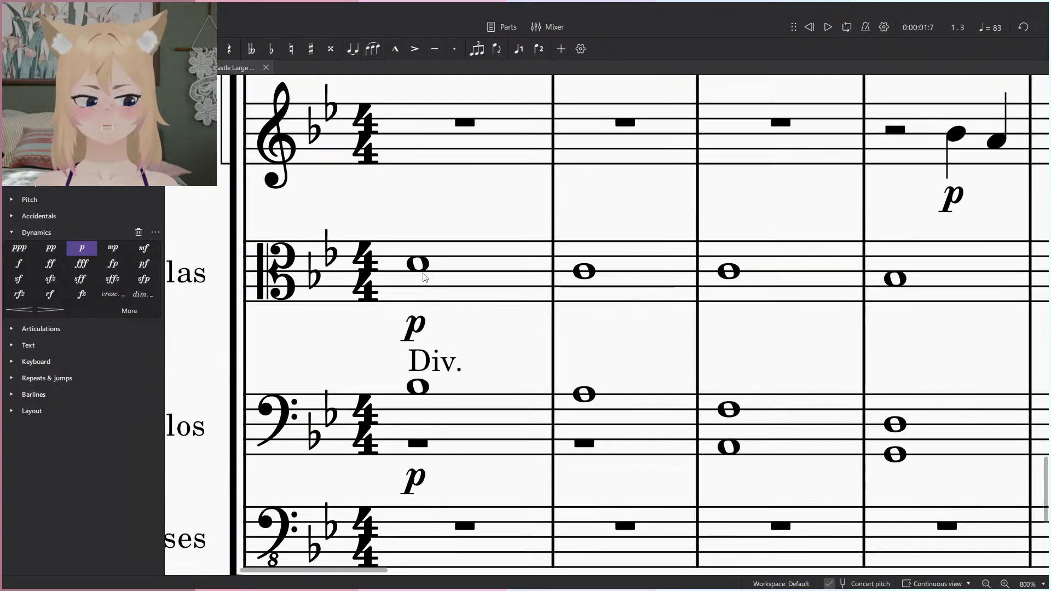
Play the opening from the Violas' measure 1 note into measure 2.
click(424, 269)
scroll(427, 271, down, 4)
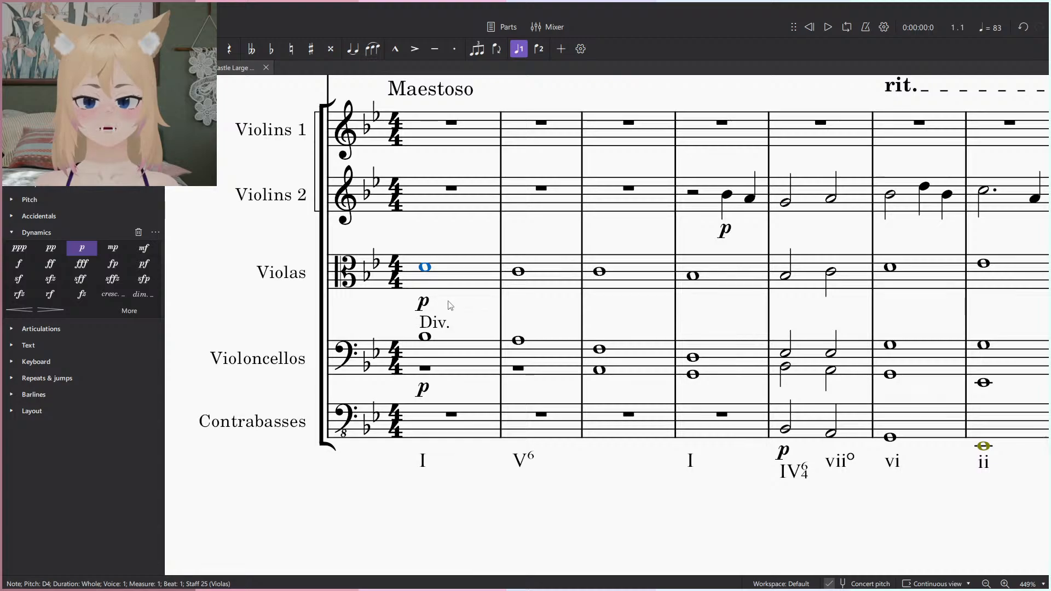
key(space)
scroll(496, 372, up, 5)
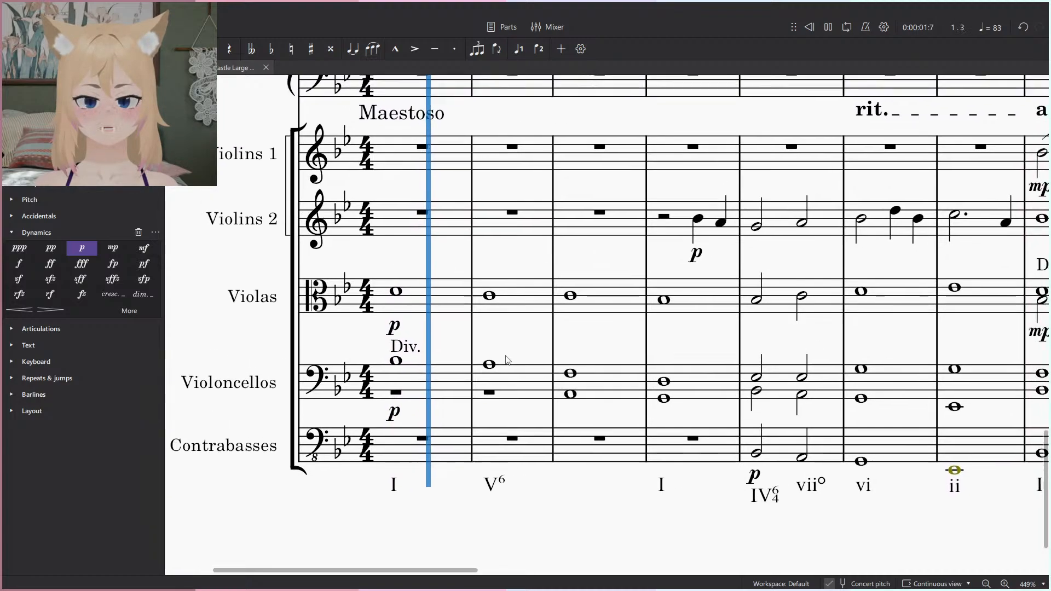
scroll(491, 504, down, 2)
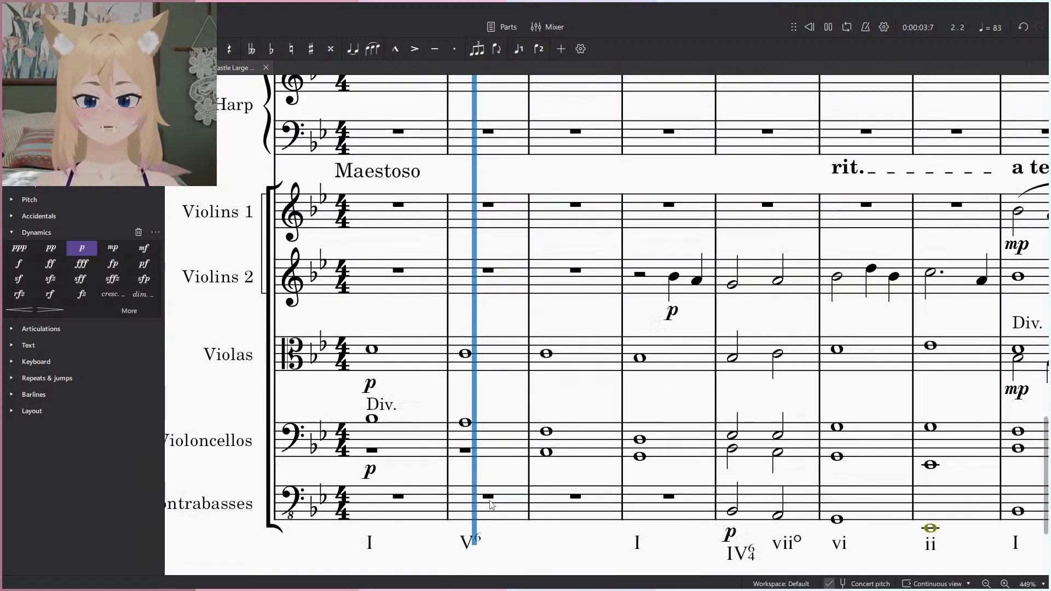
Move the p dynamics of the Violas and Violoncellos from measure 1 to measure 3.
click(369, 469)
key(Delete)
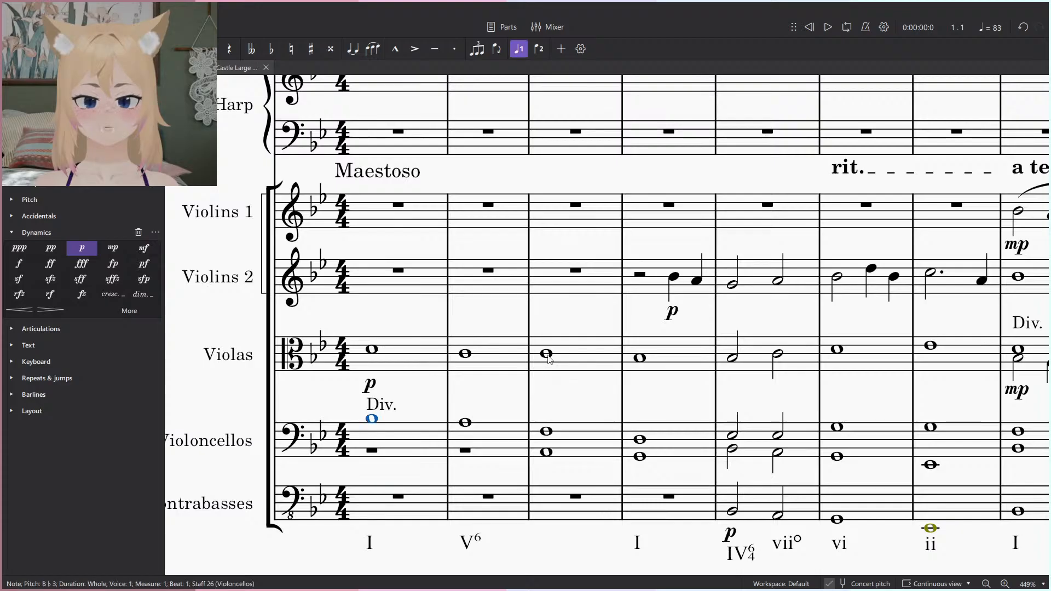
key(ctrl+v)
click(370, 385)
key(ctrl+x)
click(547, 431)
key(ctrl+v)
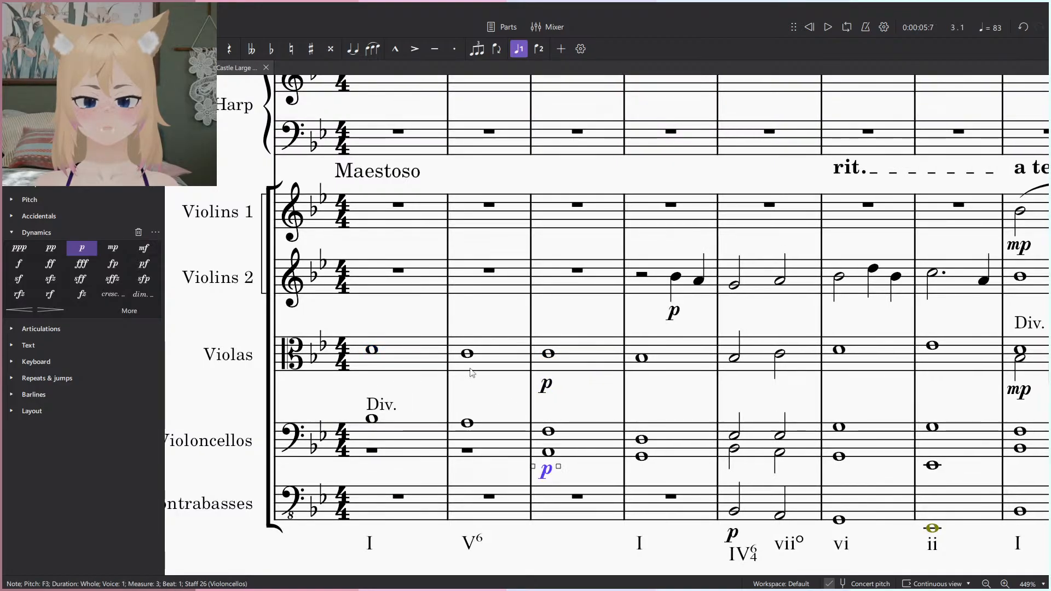
Add crescendo hairpins across measures 1–2 and pp dynamics at measure 1 for the Violas and Violoncellos.
click(503, 356)
shift+click(400, 448)
key(shift+comma)
click(372, 350)
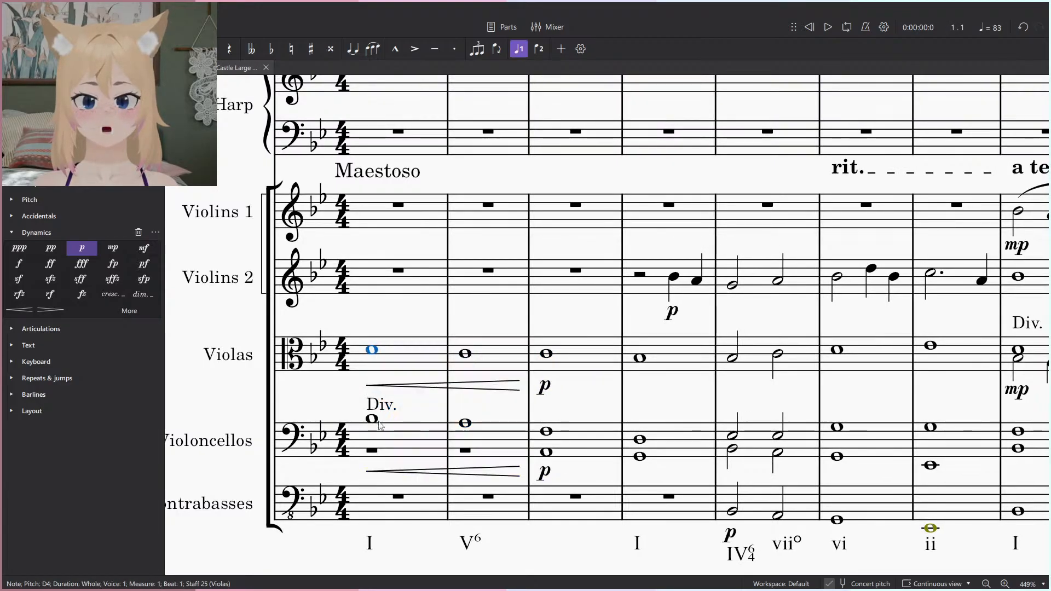
click(48, 255)
Play the opening, lower the Violoncellos' measure 2 whole note to F3, and replay from measure 1.
key(space)
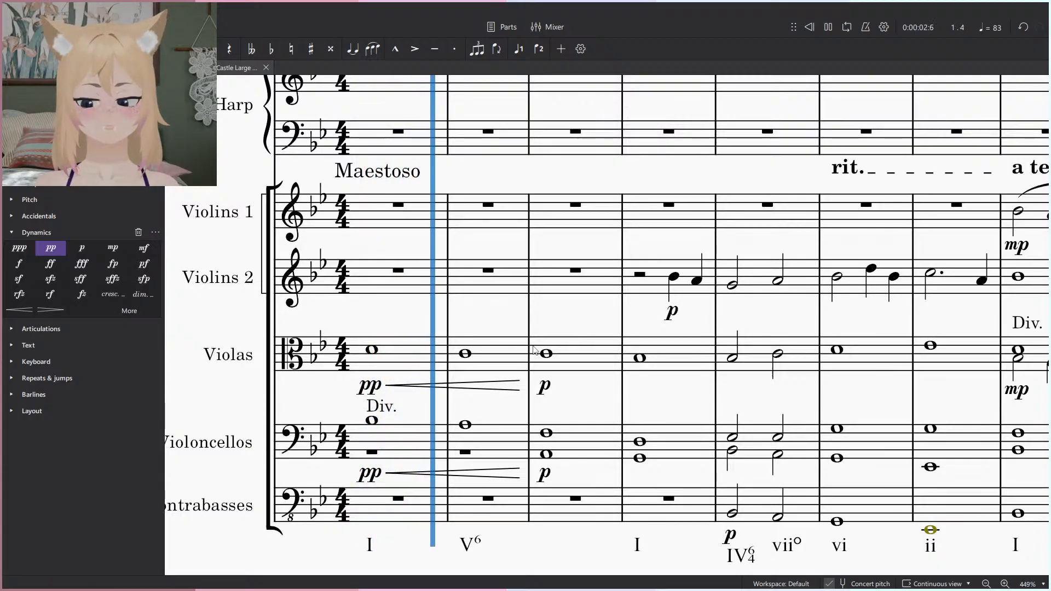
drag(577, 394, 534, 373)
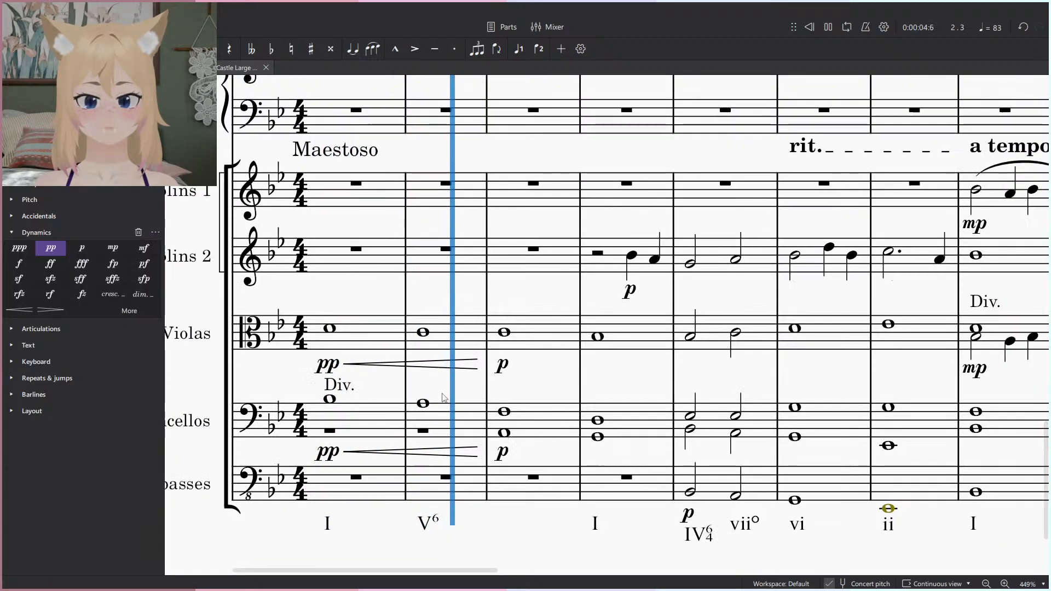
scroll(421, 408, up, 2)
key(space)
drag(422, 409, 424, 420)
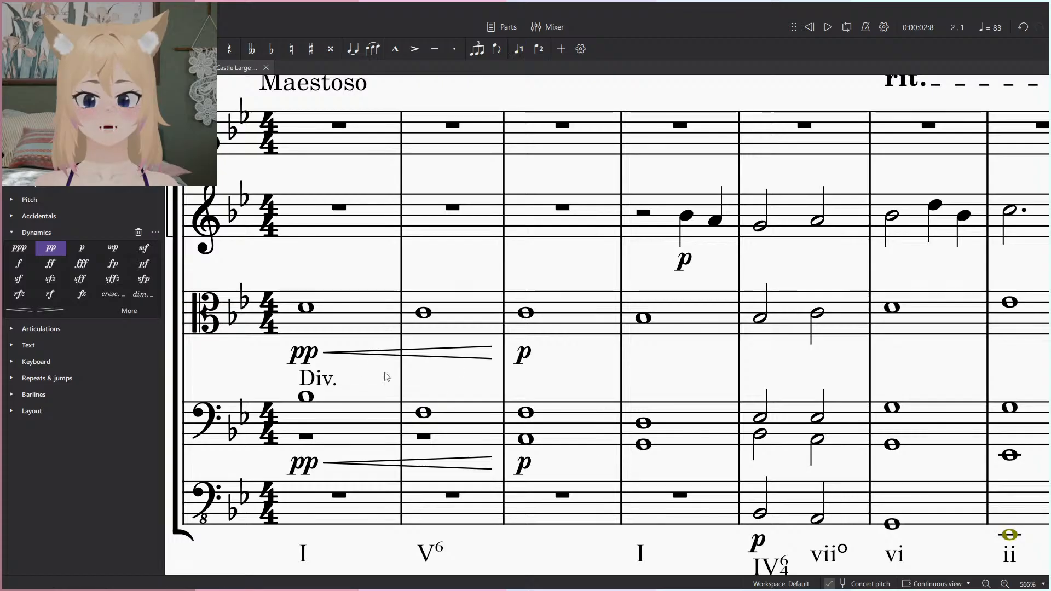
click(306, 395)
key(space)
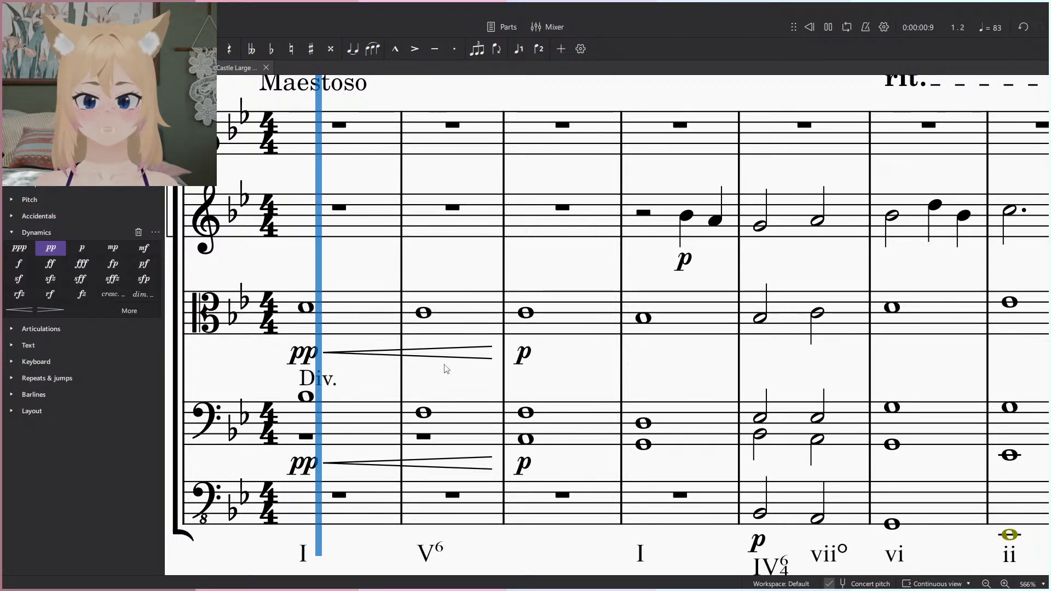
key(space)
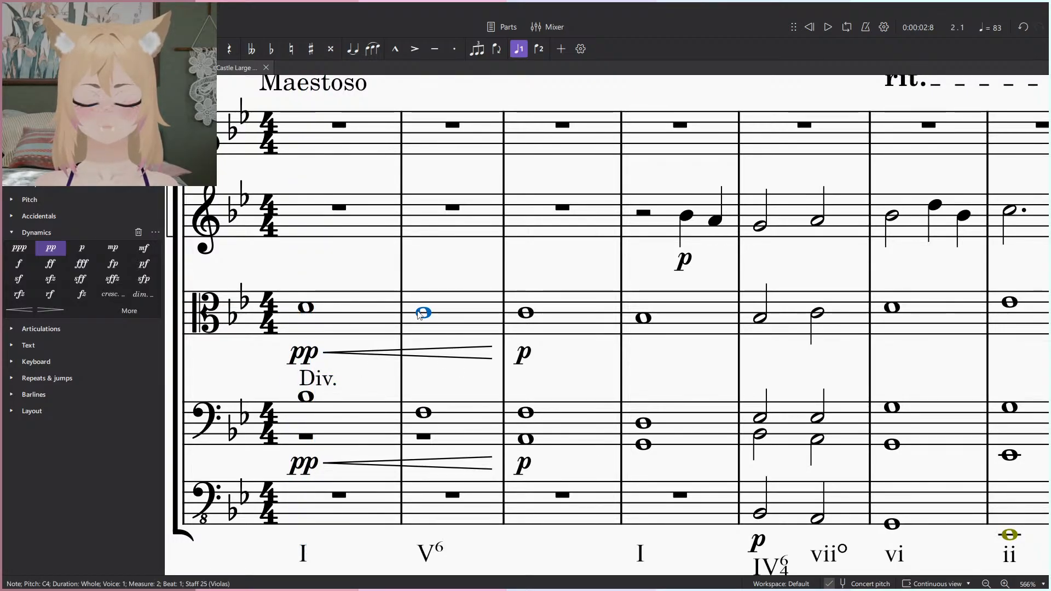
Try A3 above the Violoncellos' F3 in measure 2, play the opening into measure 3, and remove the added note.
key(n)
click(423, 404)
key(Escape)
key(Escape)
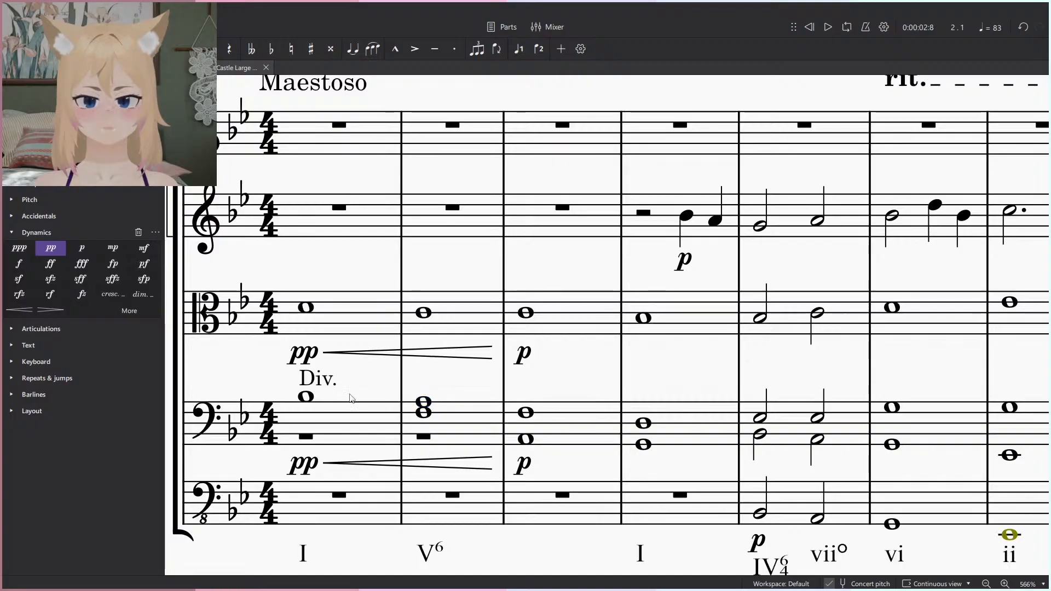
key(space)
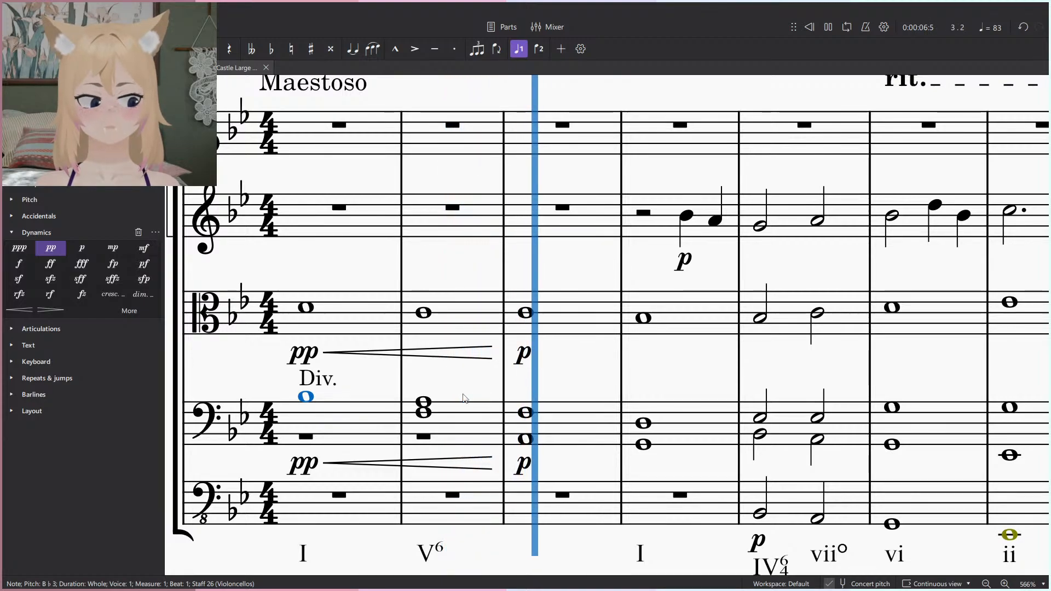
key(space)
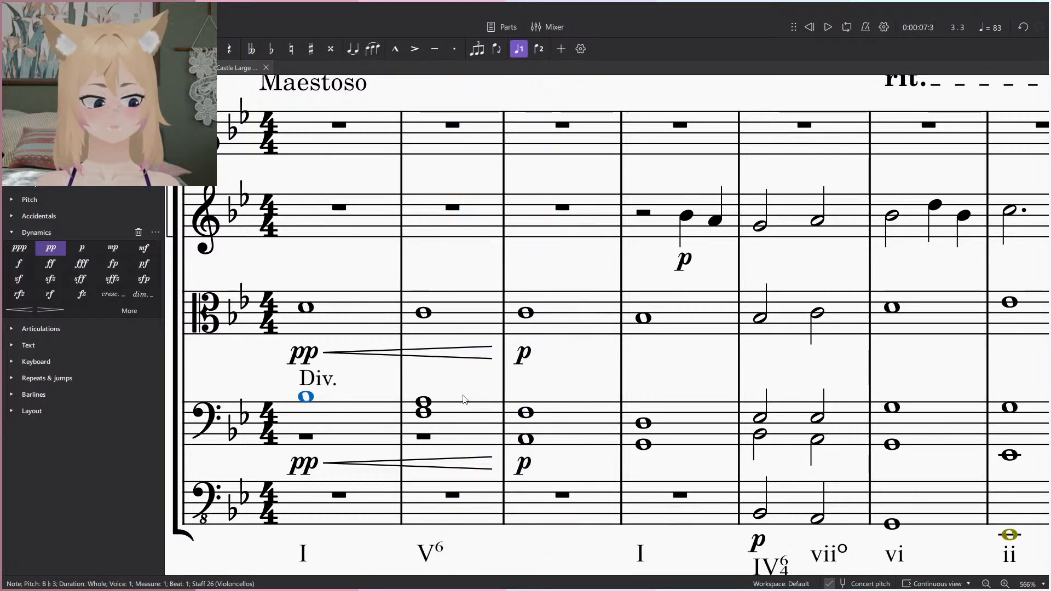
click(423, 404)
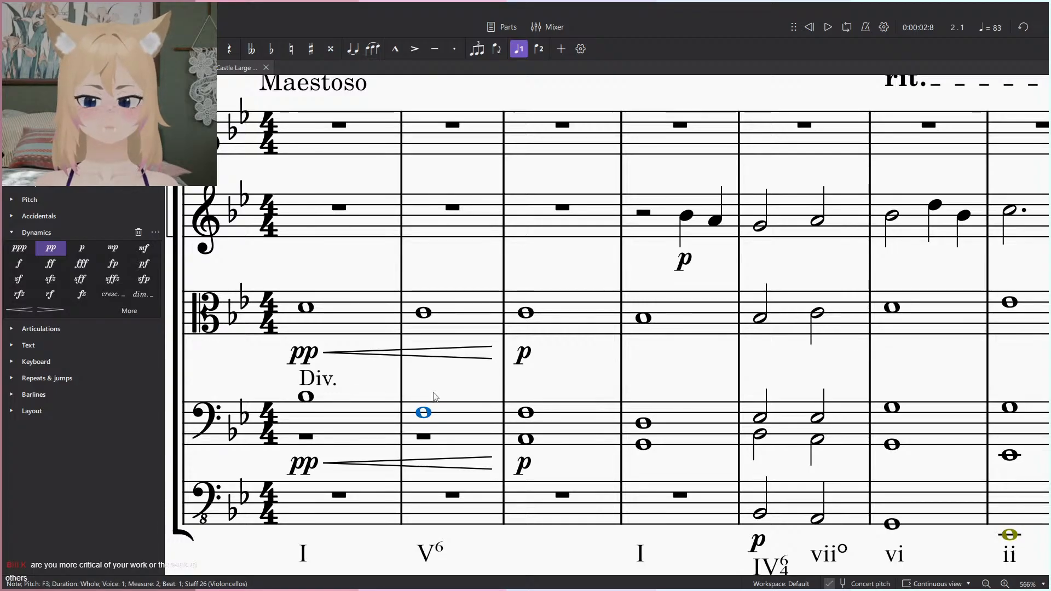
Play from measure 2 through measure 7, and rework the Violins 2 measure 7 as a quarter C5 and a dotted half A4.
key(space)
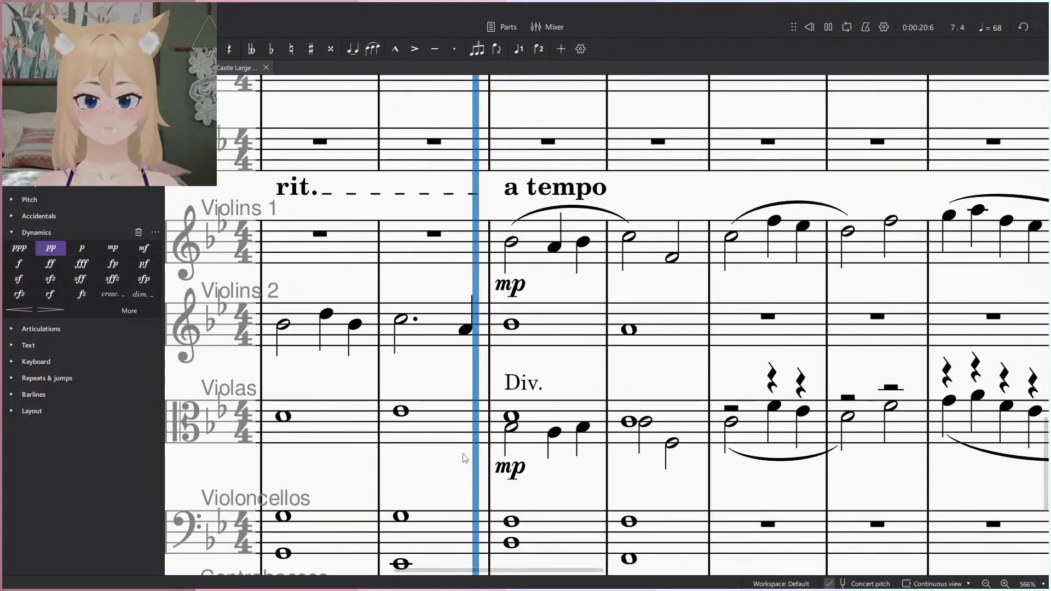
key(space)
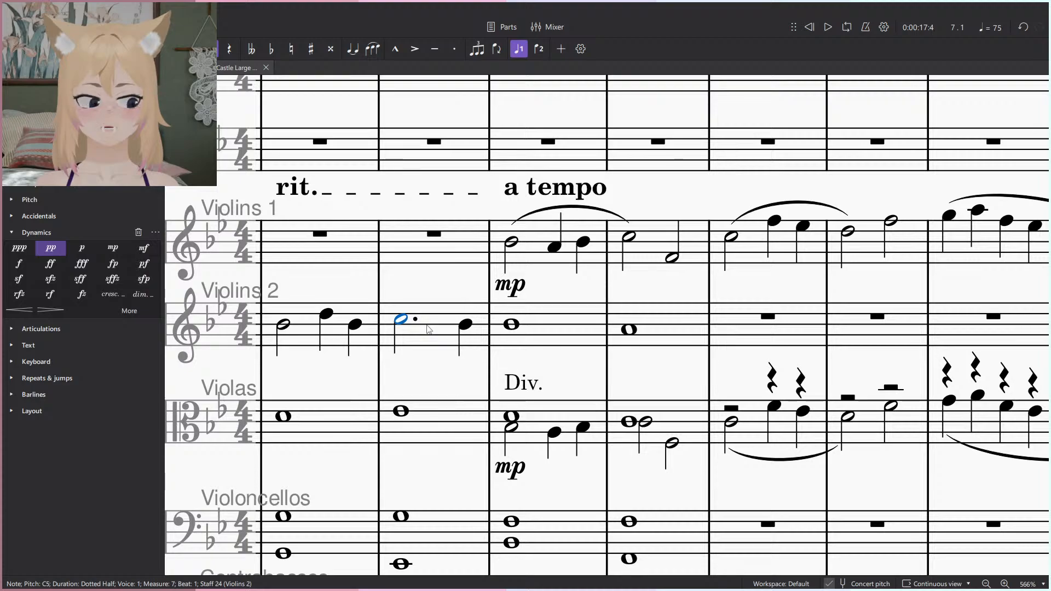
key(5)
click(427, 328)
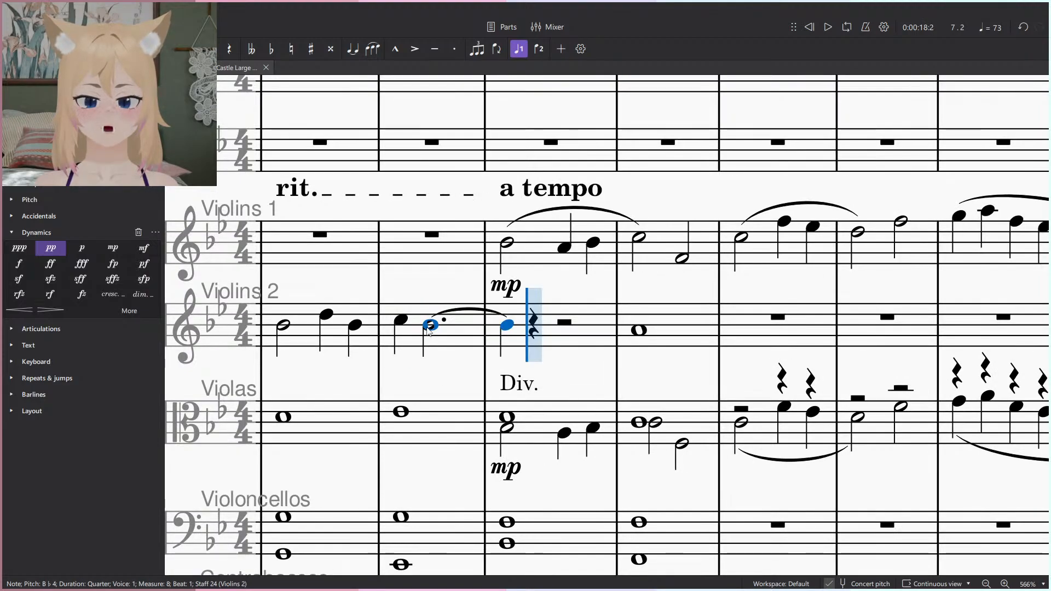
key(ctrl+z)
key(6)
click(428, 330)
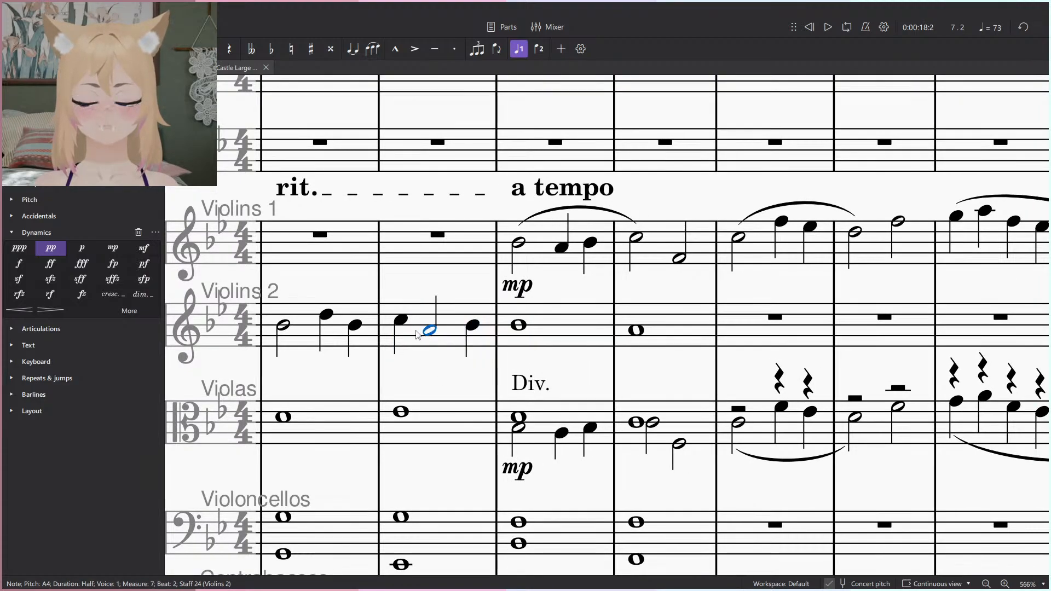
key(period)
key(Escape)
Play the measure 7 change, set the Violins 2 rhythm there to half notes C5 and A4, and replay into measure 8.
key(space)
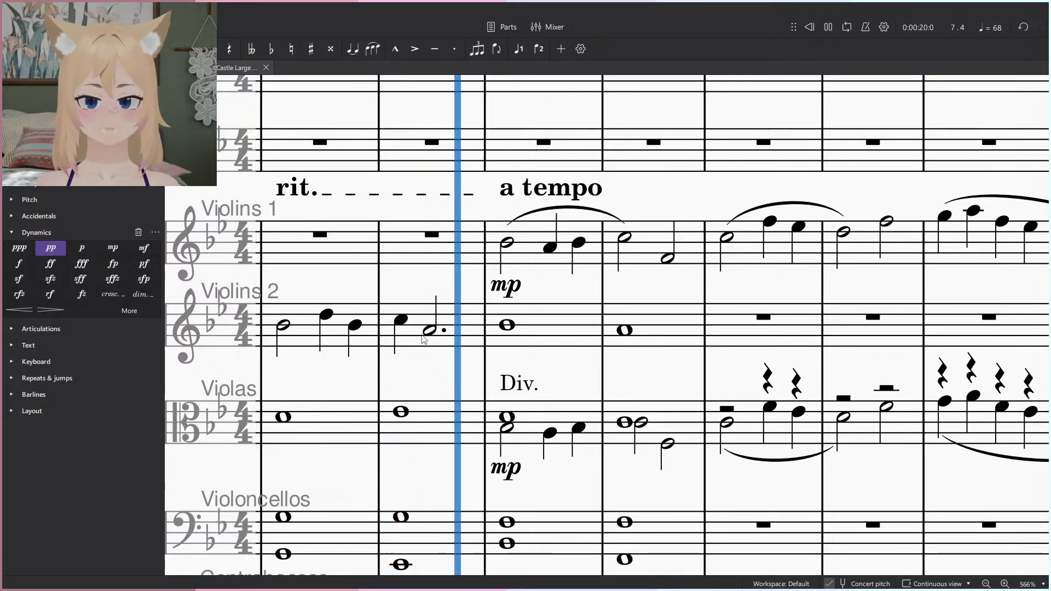
key(space)
click(402, 328)
key(6)
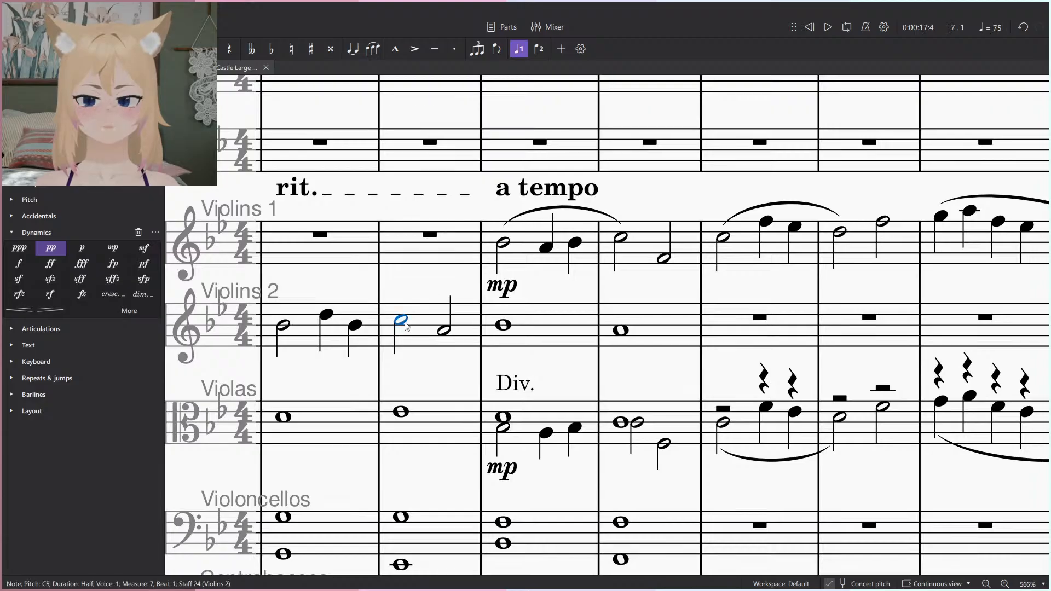
key(space)
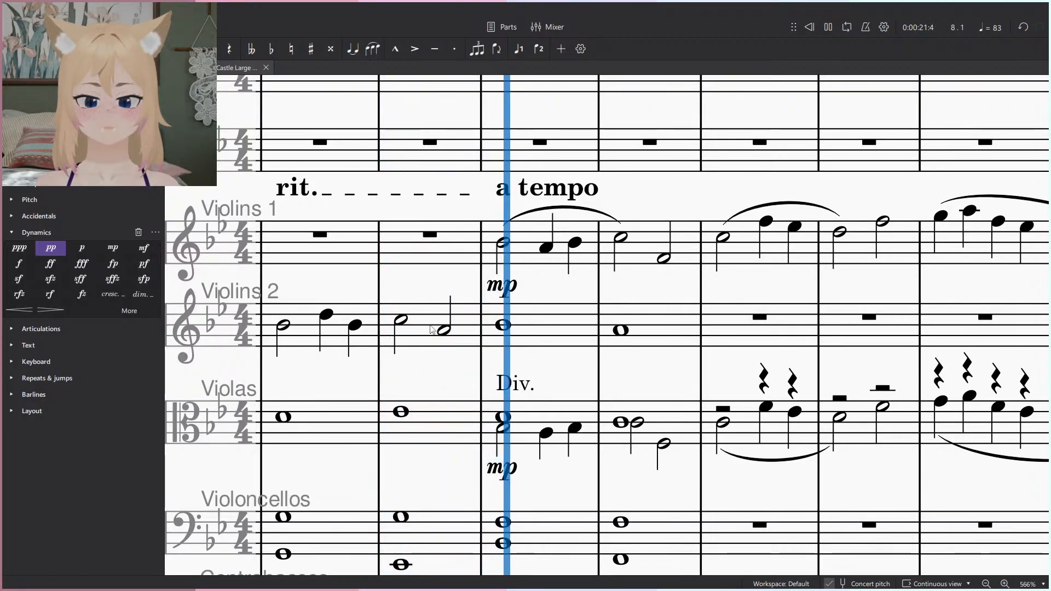
Raise the second half note in Violins 2 measure 7 to B♭4, and play from measure 7 through measure 8.
key(space)
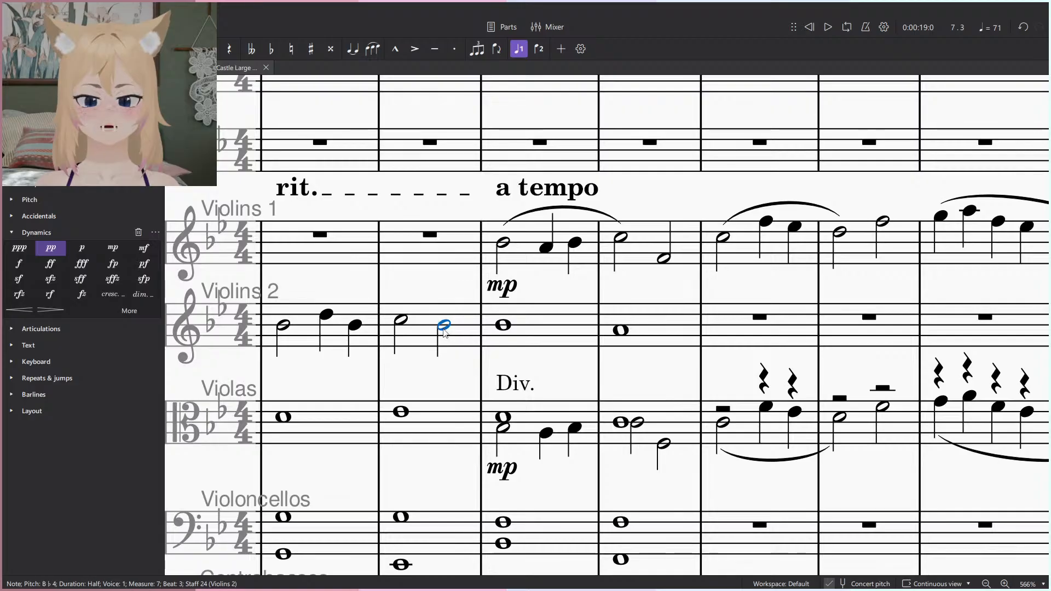
click(398, 324)
key(space)
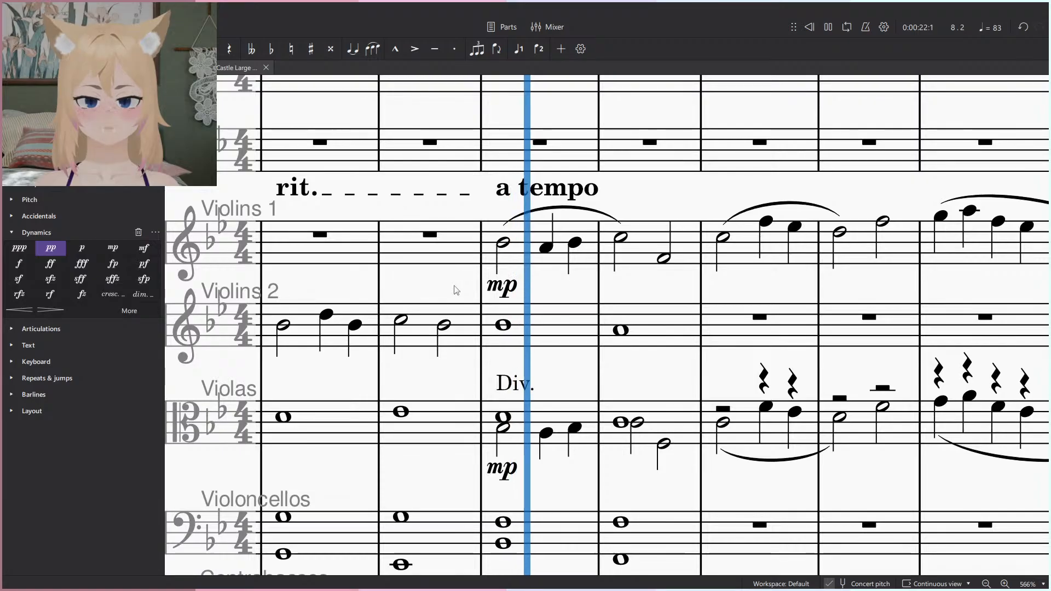
key(space)
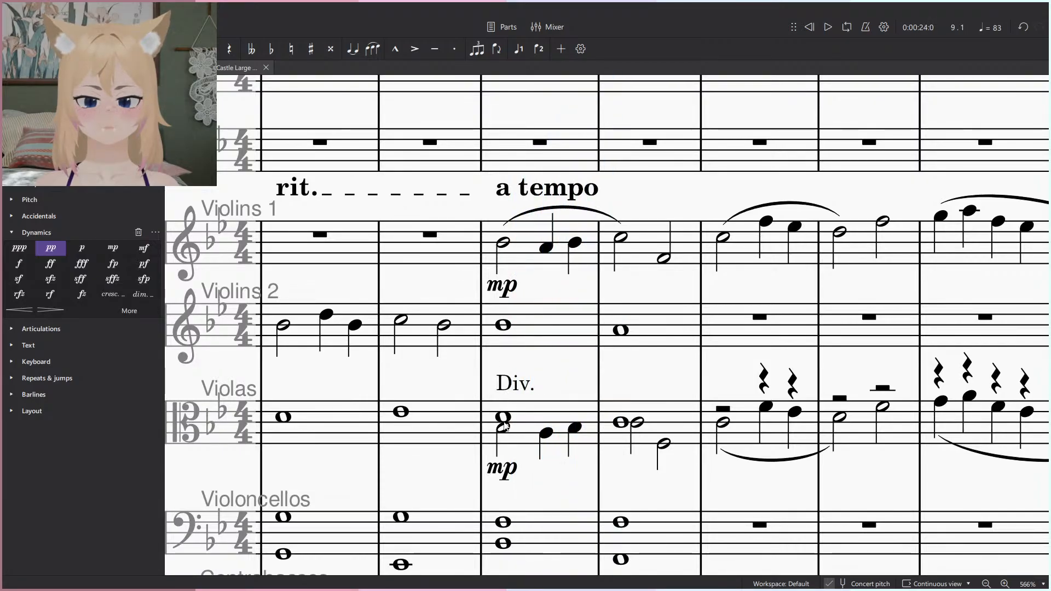
Add a p dynamic to the Violas at measure 8 and assign it to voice 1, keeping mp for the lower voice.
click(505, 467)
scroll(765, 400, down, 2)
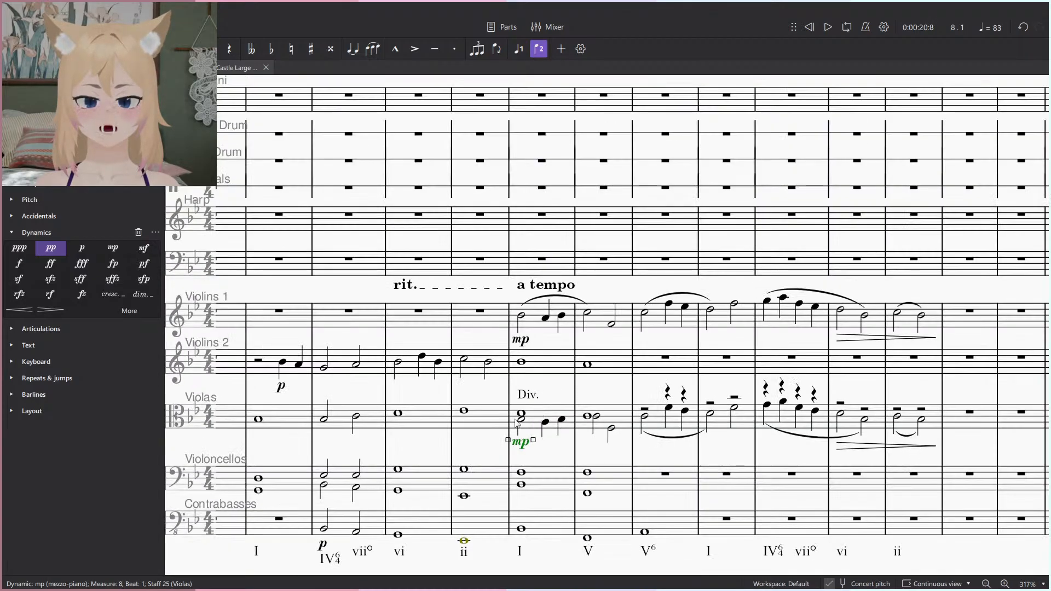
scroll(765, 400, up, 3)
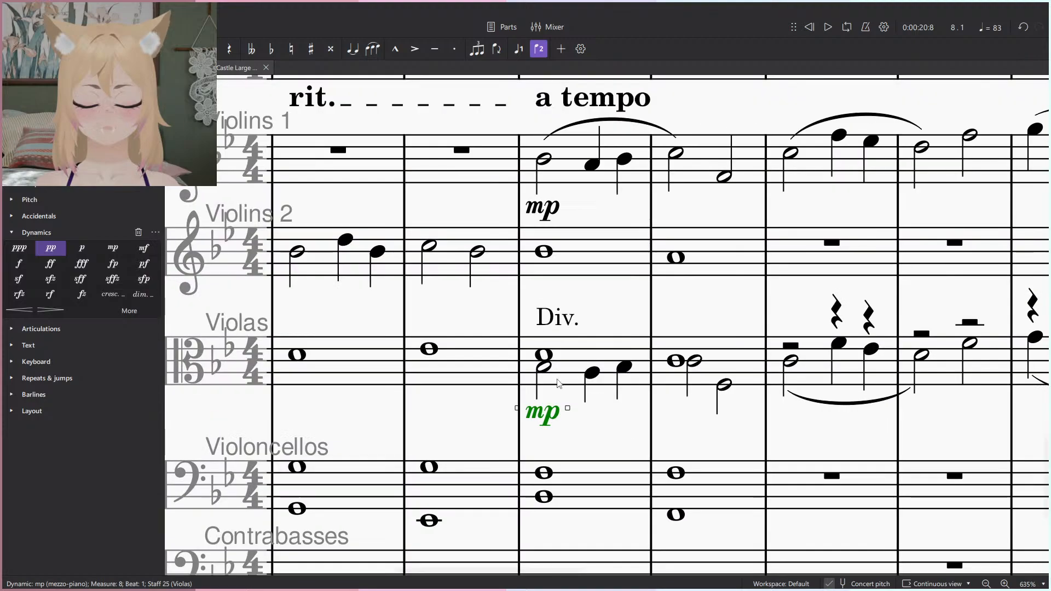
click(542, 418)
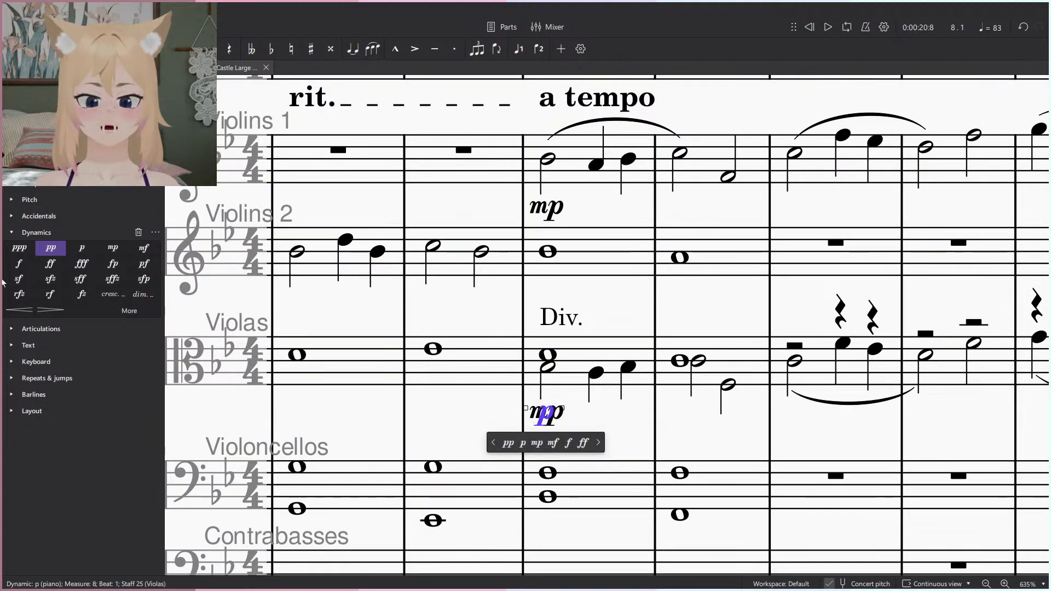
click(114, 68)
click(72, 284)
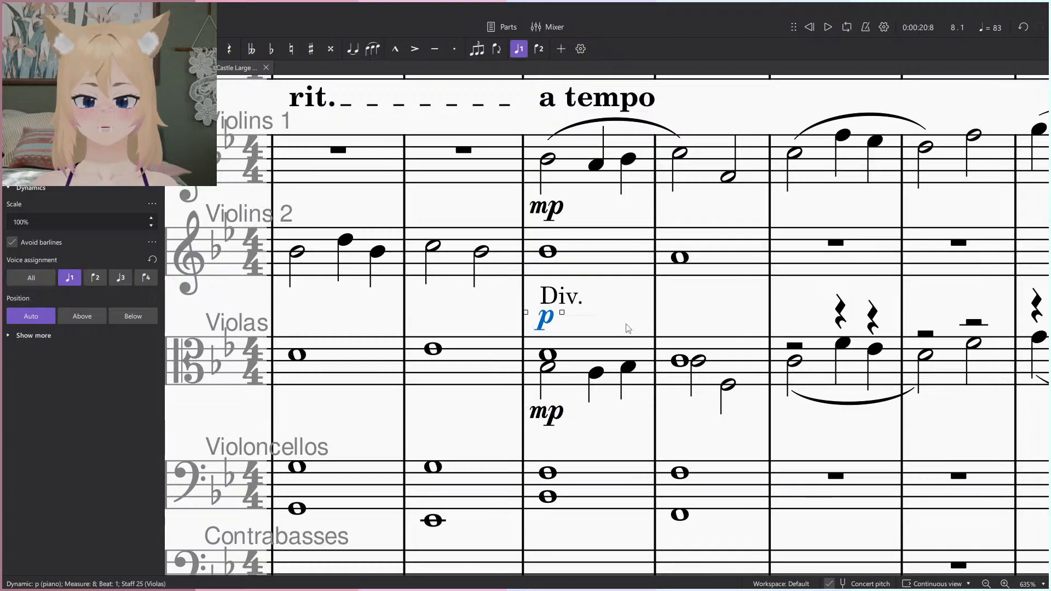
click(626, 327)
scroll(626, 328, down, 1)
click(555, 363)
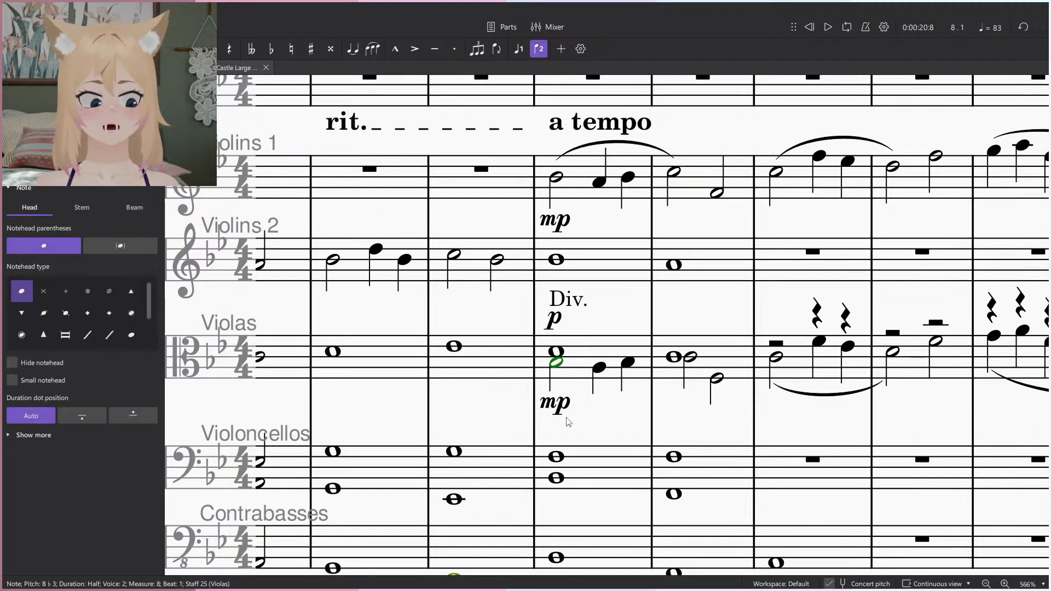
key(Escape)
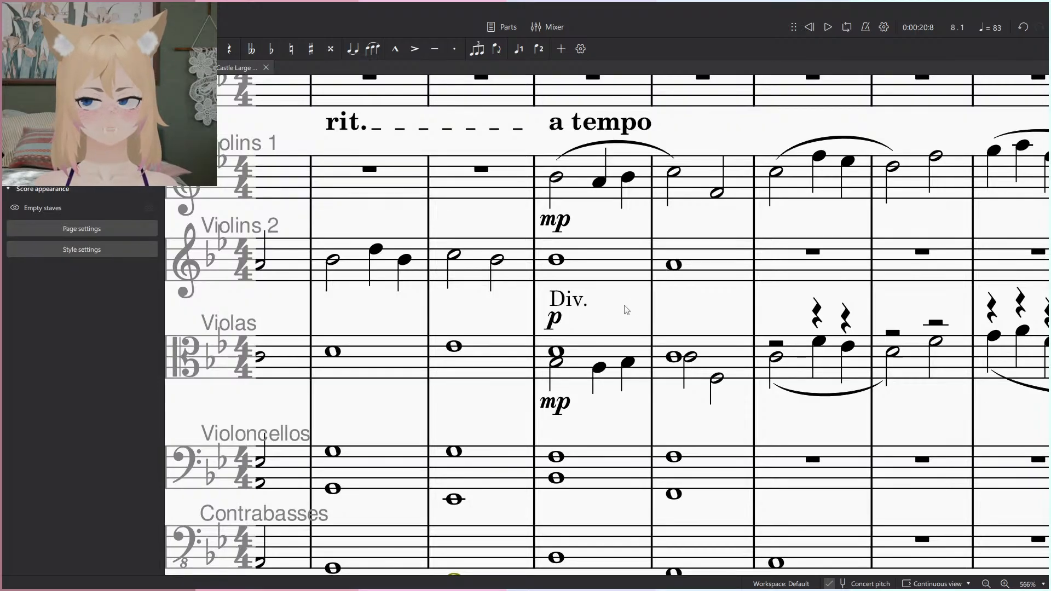
drag(629, 307, 630, 310)
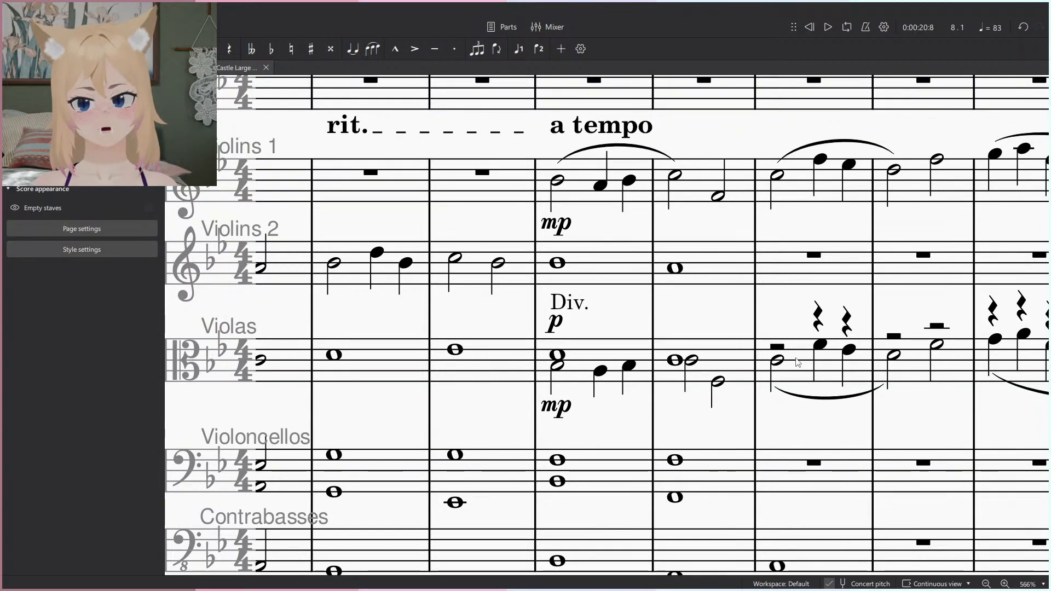
drag(796, 359, 791, 361)
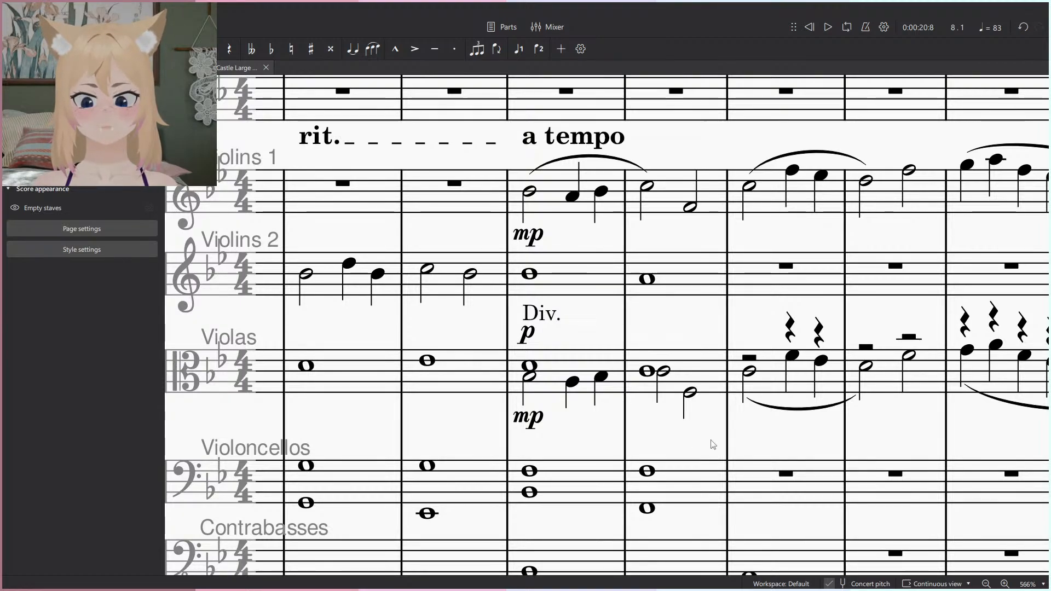
scroll(714, 445, left, 1)
scroll(711, 441, right, 1)
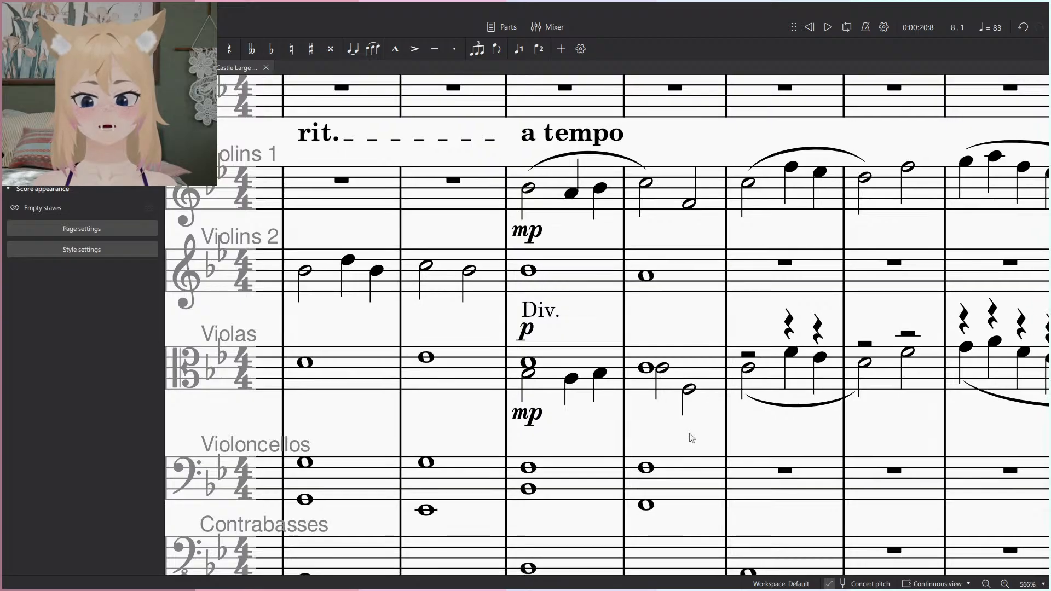
scroll(693, 438, up, 3)
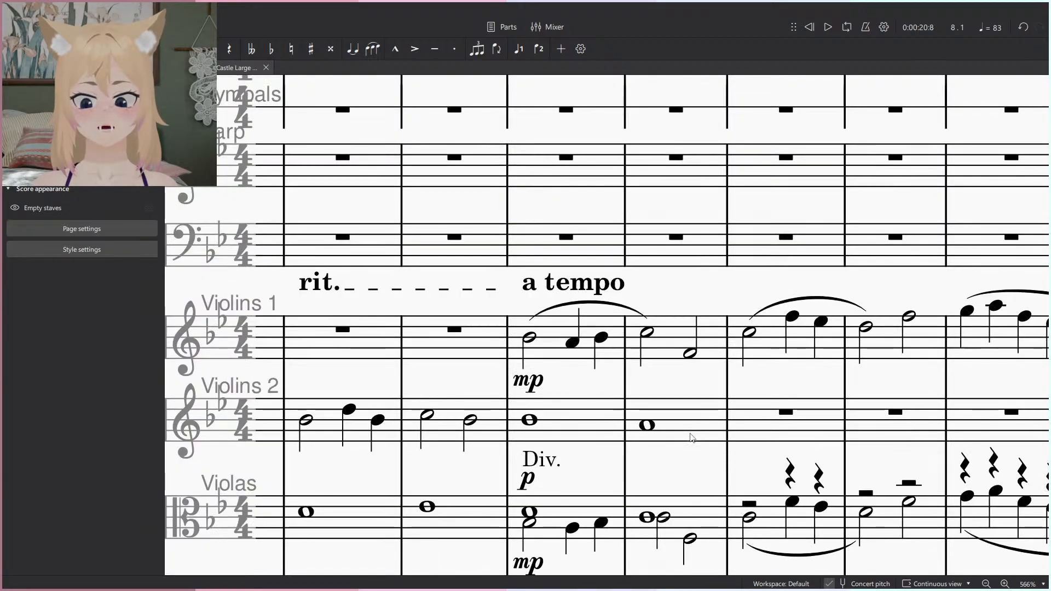
Look over the string voicing and chord labels from measure 6 through measure 13.
scroll(693, 438, down, 5)
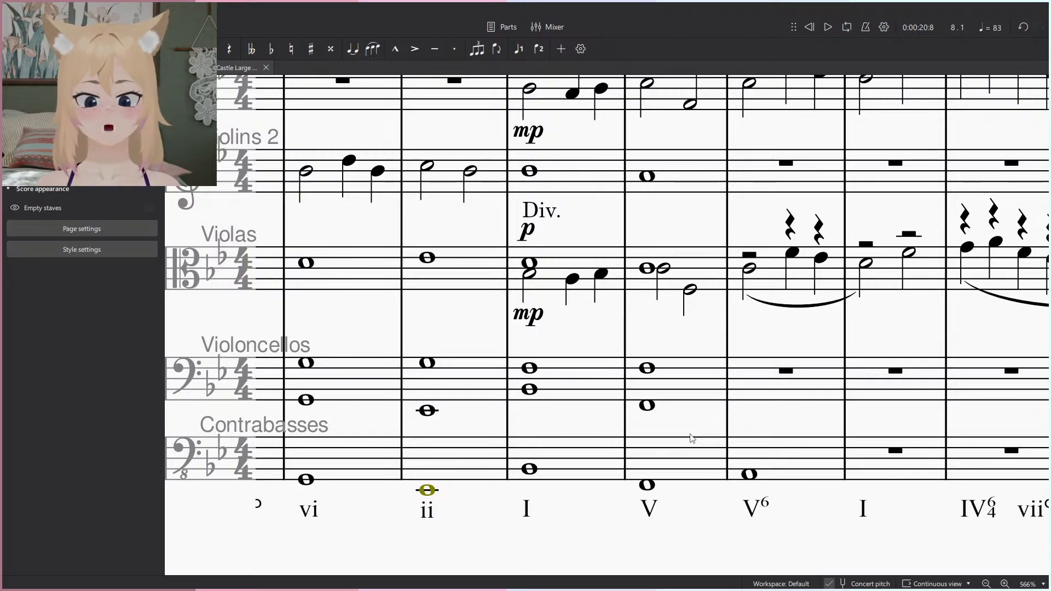
scroll(692, 438, down, 4)
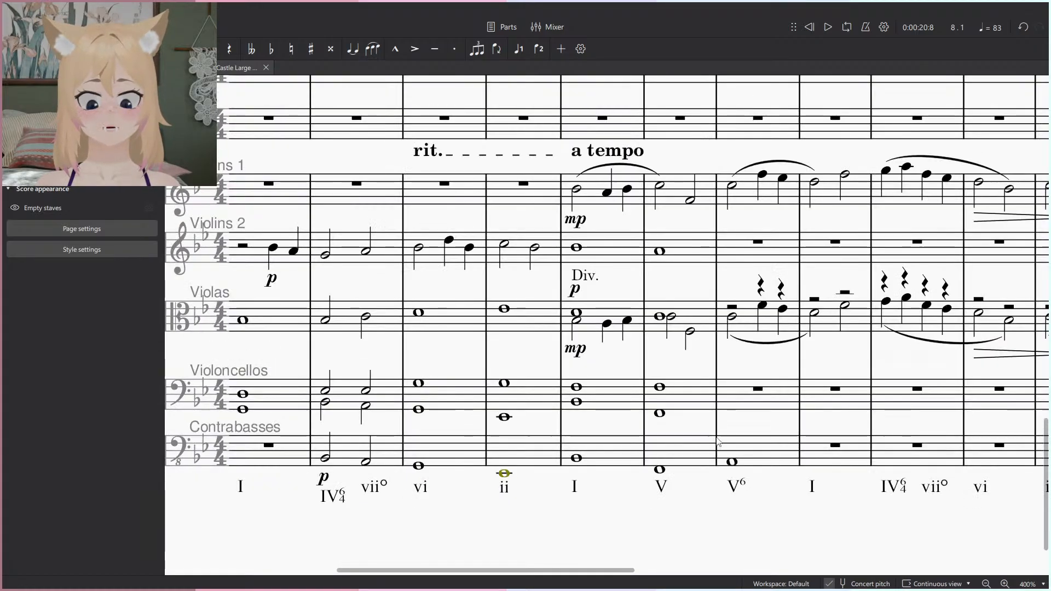
scroll(767, 455, up, 2)
scroll(767, 456, up, 4)
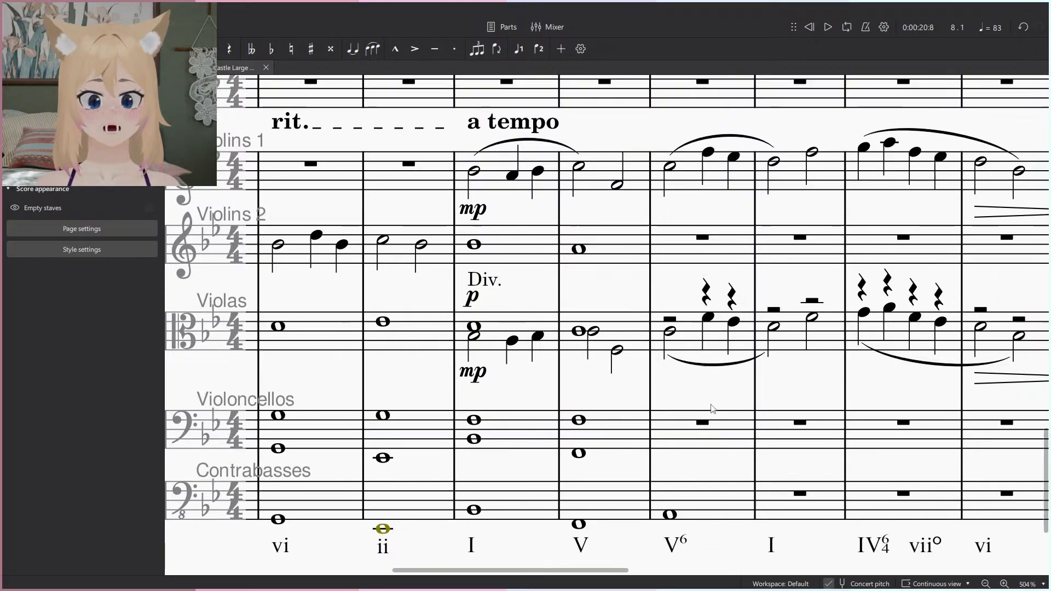
scroll(711, 396, down, 2)
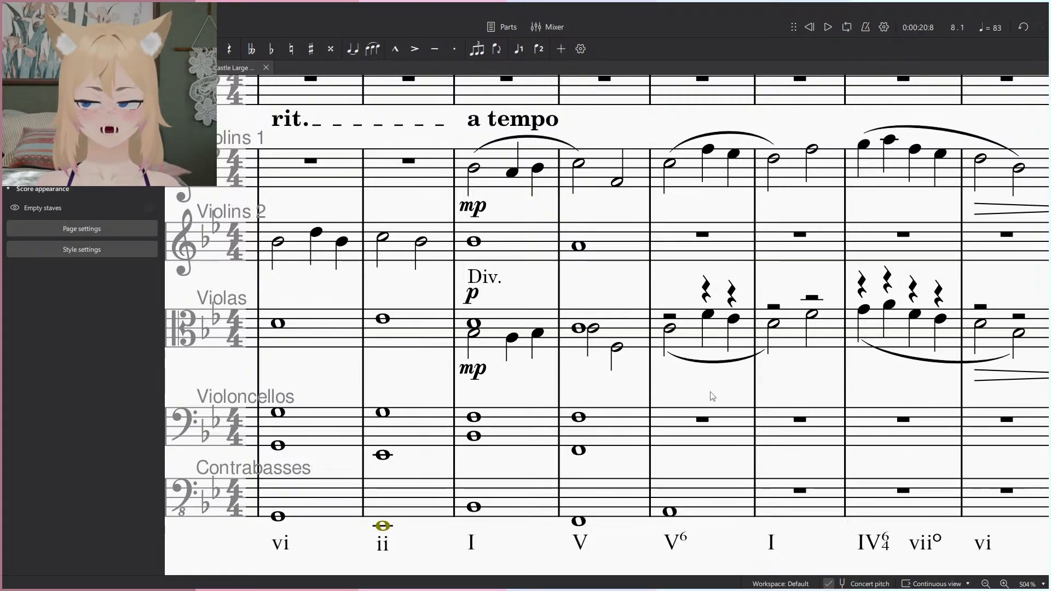
scroll(625, 294, right, 1)
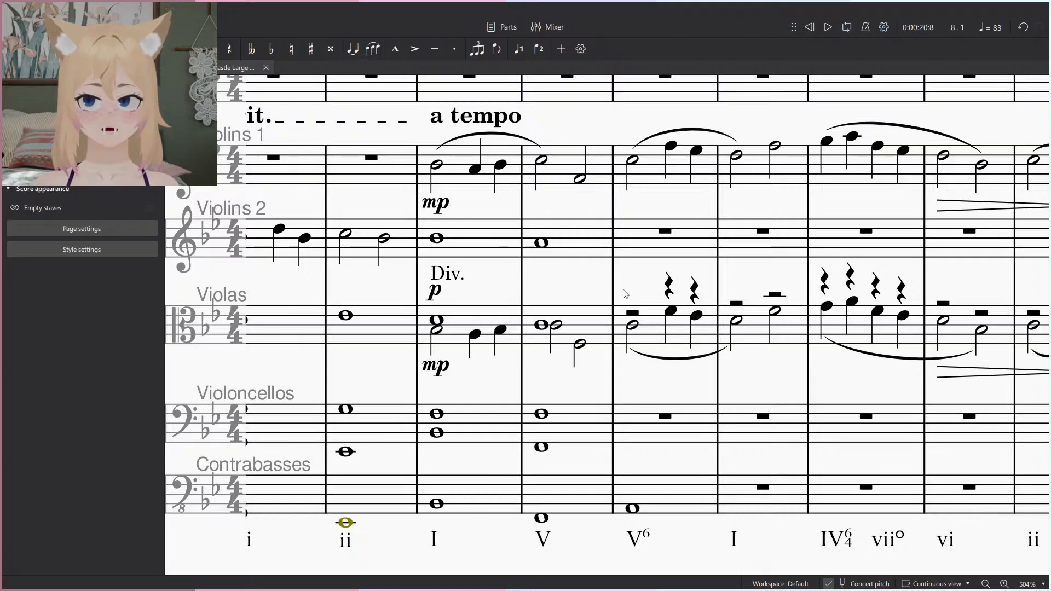
drag(700, 345, 689, 351)
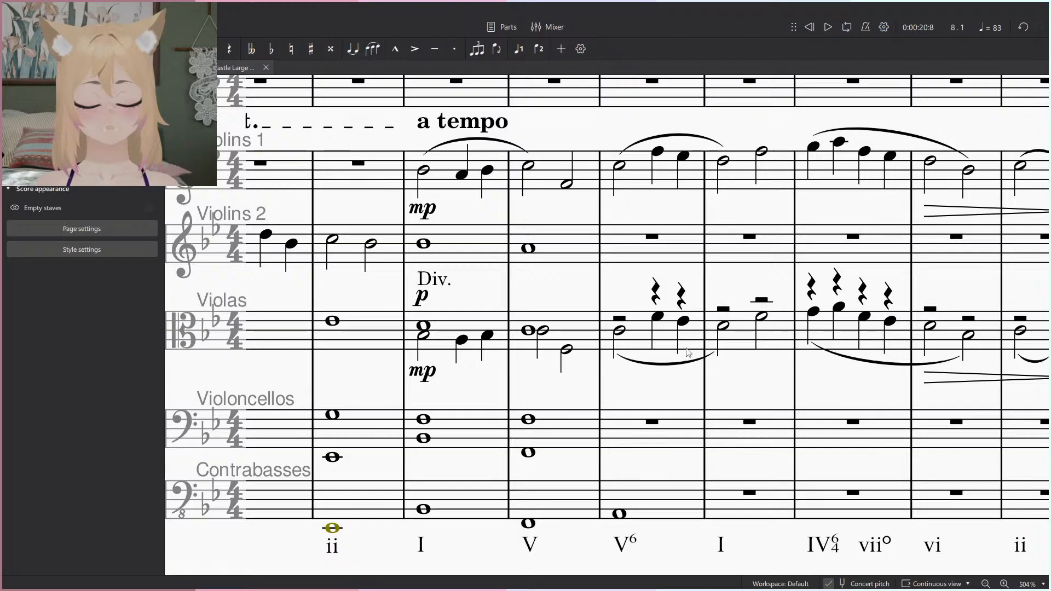
scroll(679, 355, left, 2)
scroll(678, 354, up, 1)
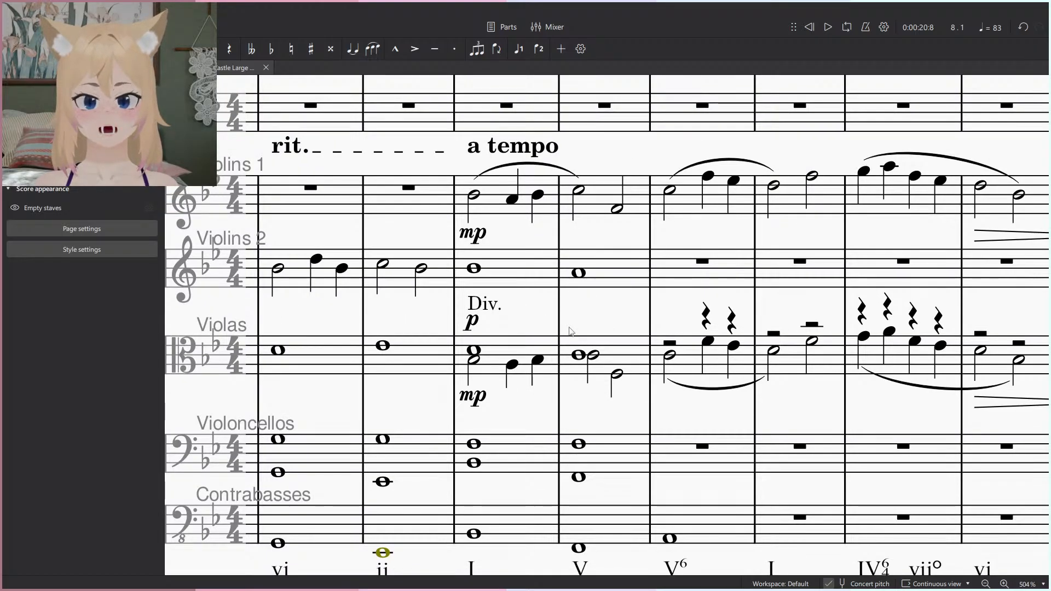
Review the Violins 2, Violas, Violoncellos and Contrabasses writing across the opening measures 1 to 8.
scroll(617, 361, left, 10)
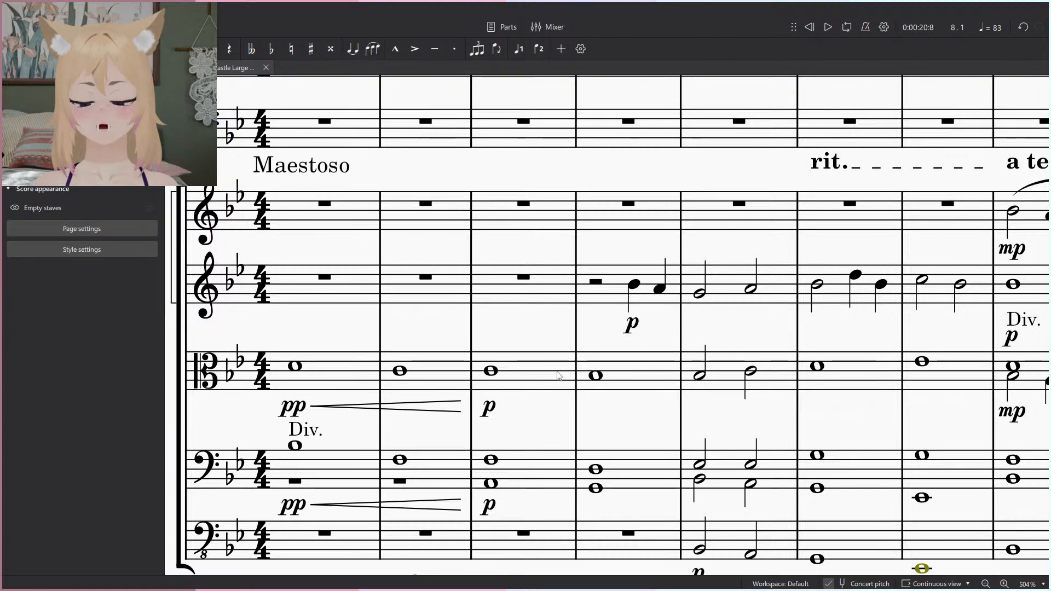
scroll(638, 356, left, 2)
click(538, 348)
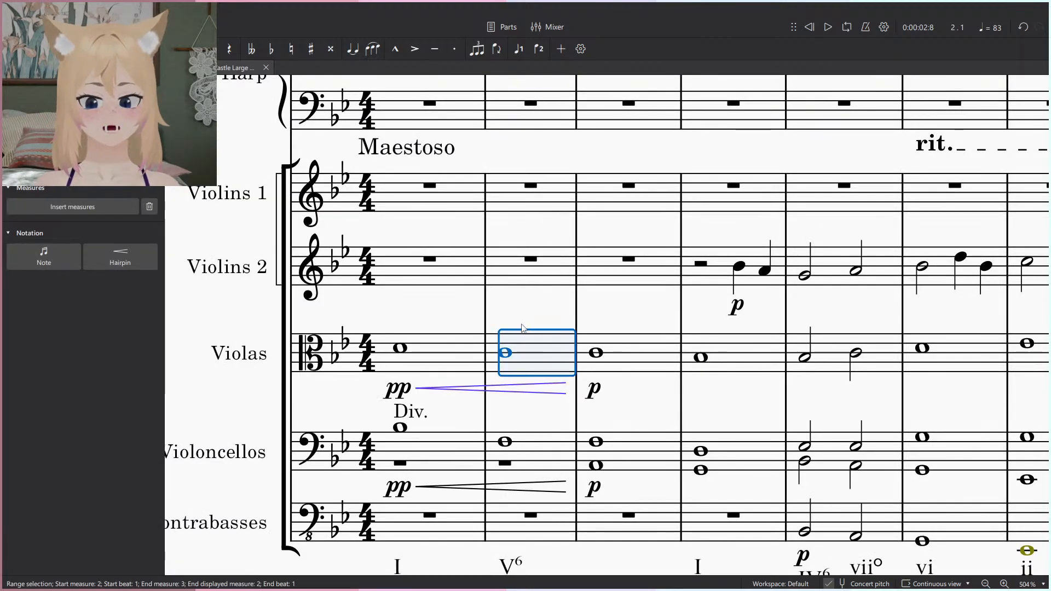
click(523, 329)
click(456, 357)
click(463, 331)
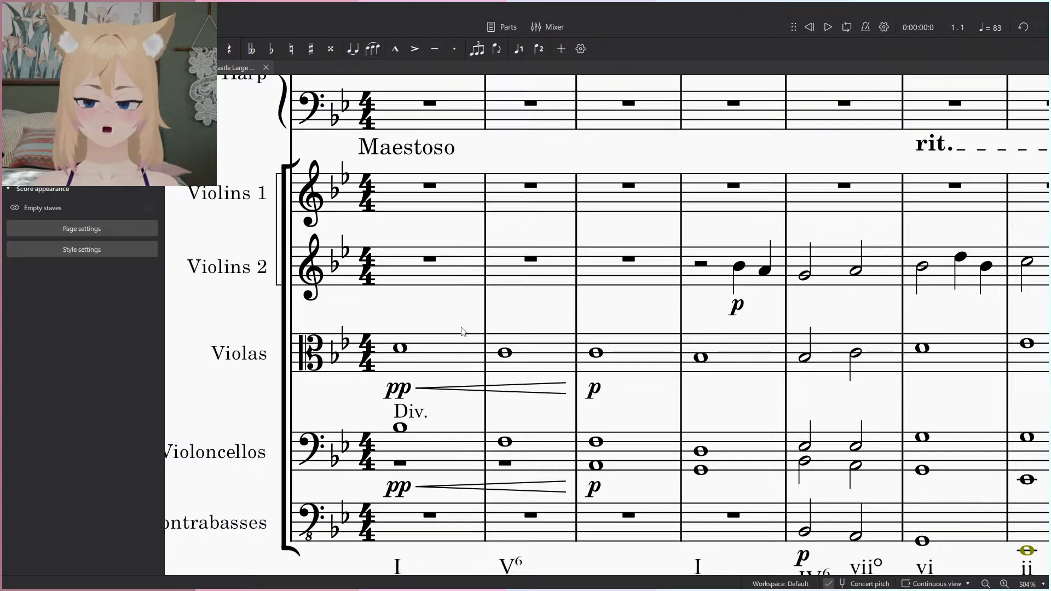
drag(678, 400, 618, 408)
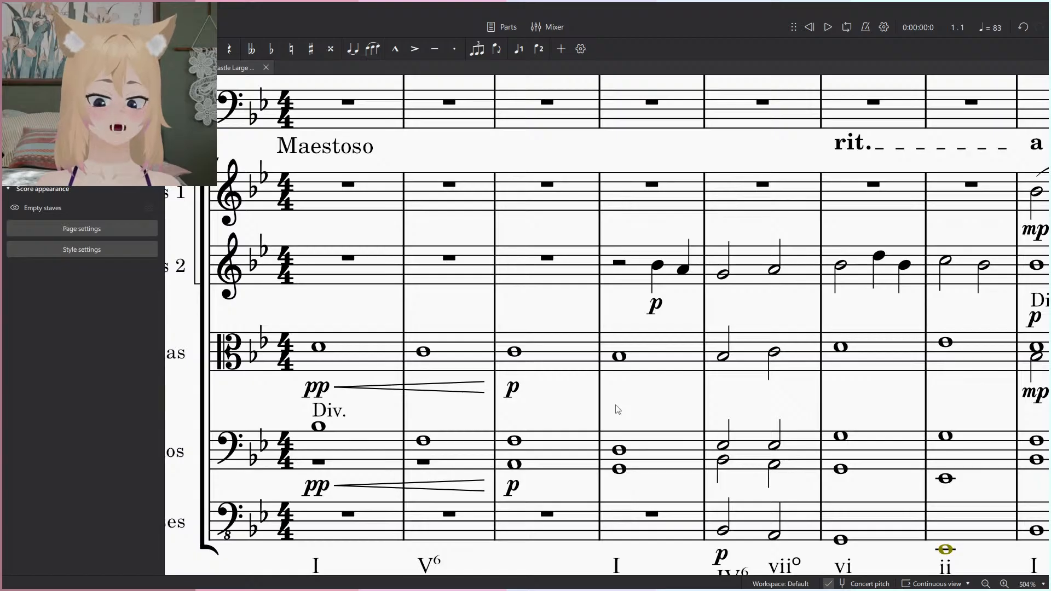
drag(686, 399, 672, 403)
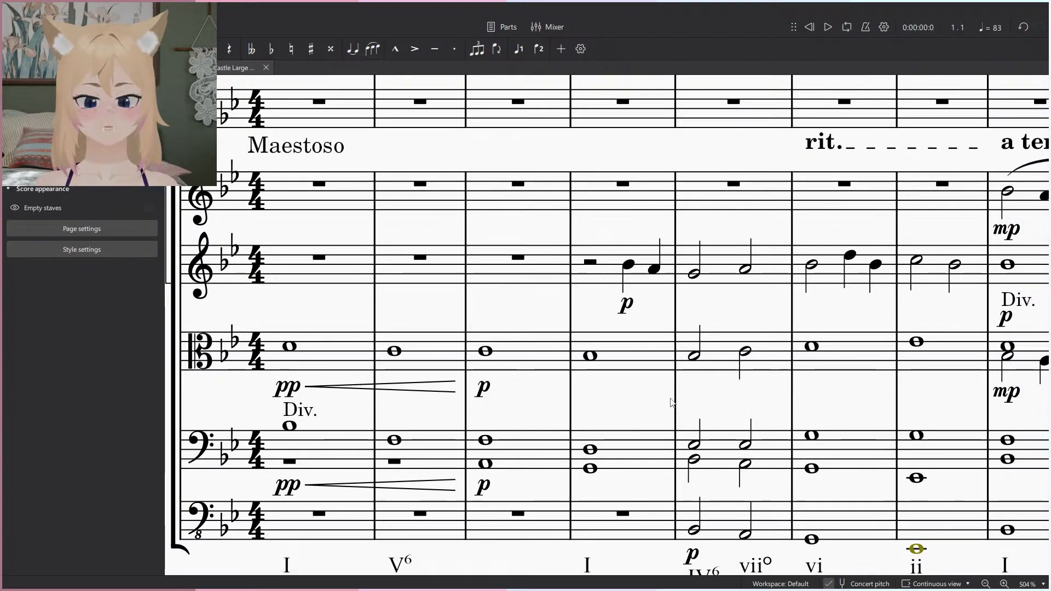
drag(744, 412, 689, 419)
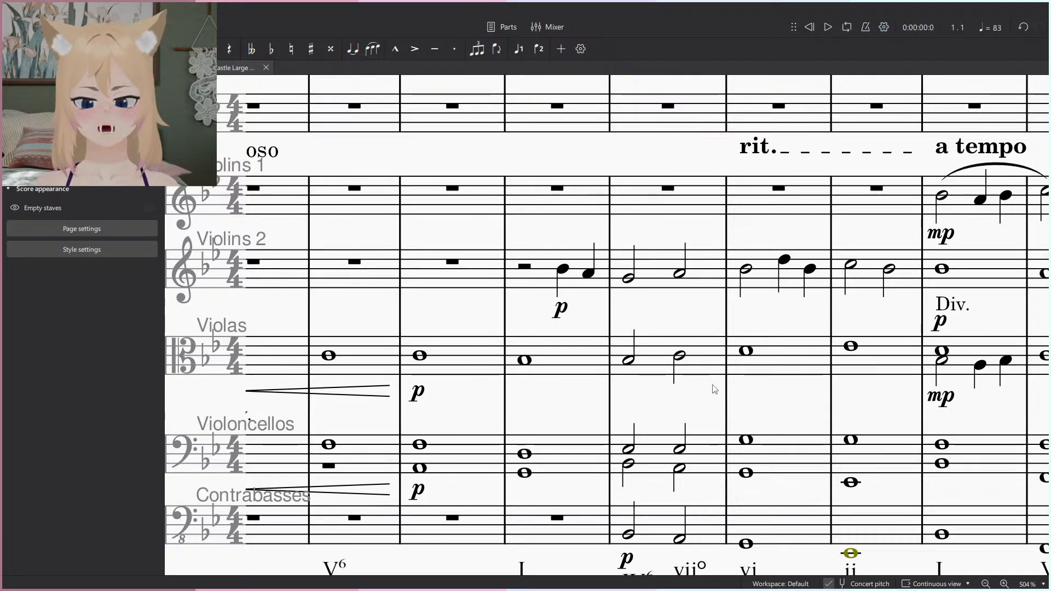
drag(713, 385, 688, 384)
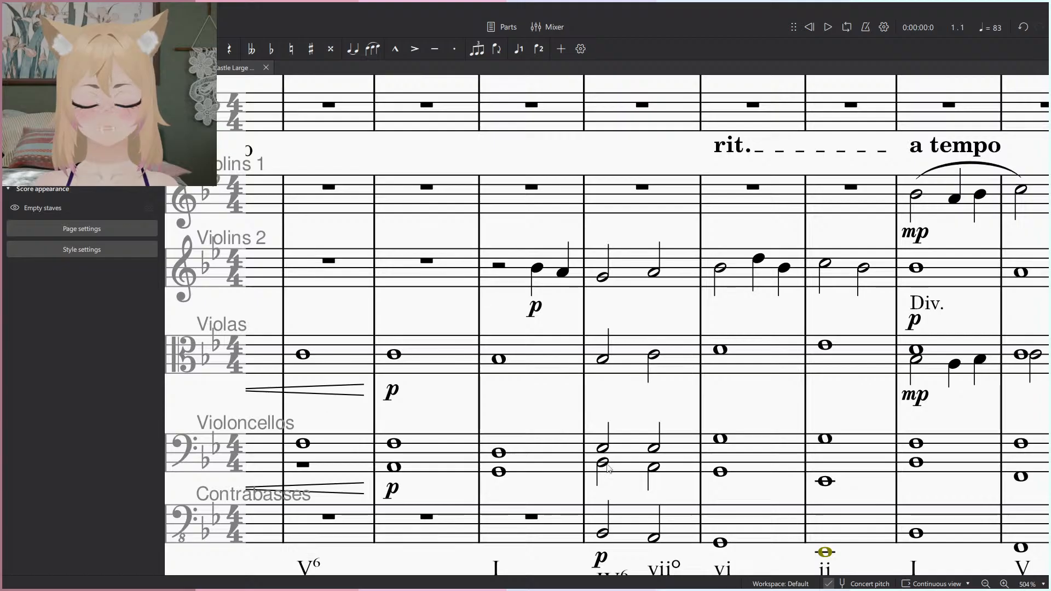
drag(583, 466, 540, 469)
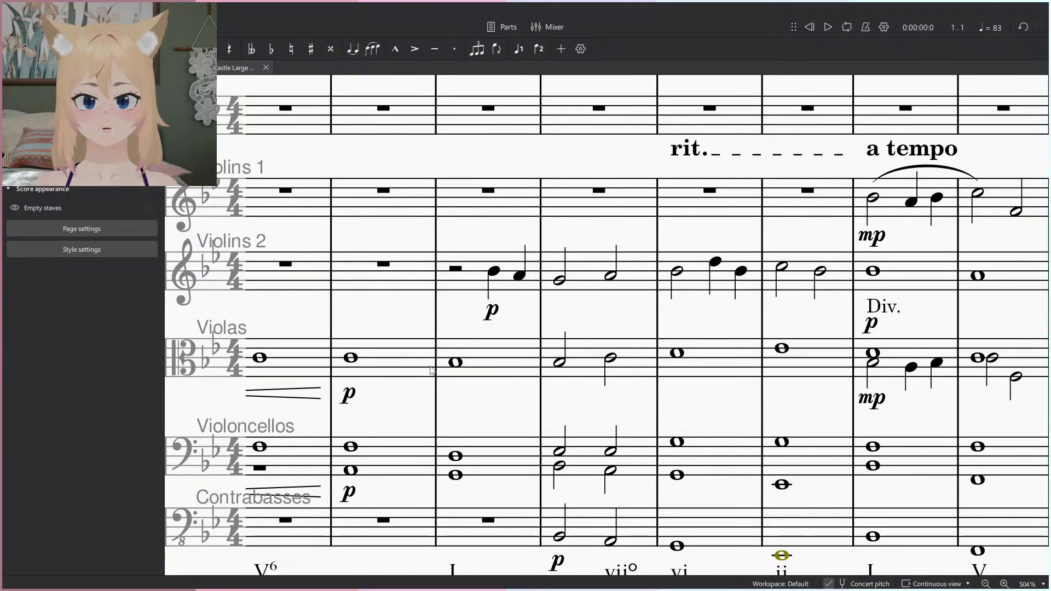
click(345, 352)
click(347, 359)
click(394, 413)
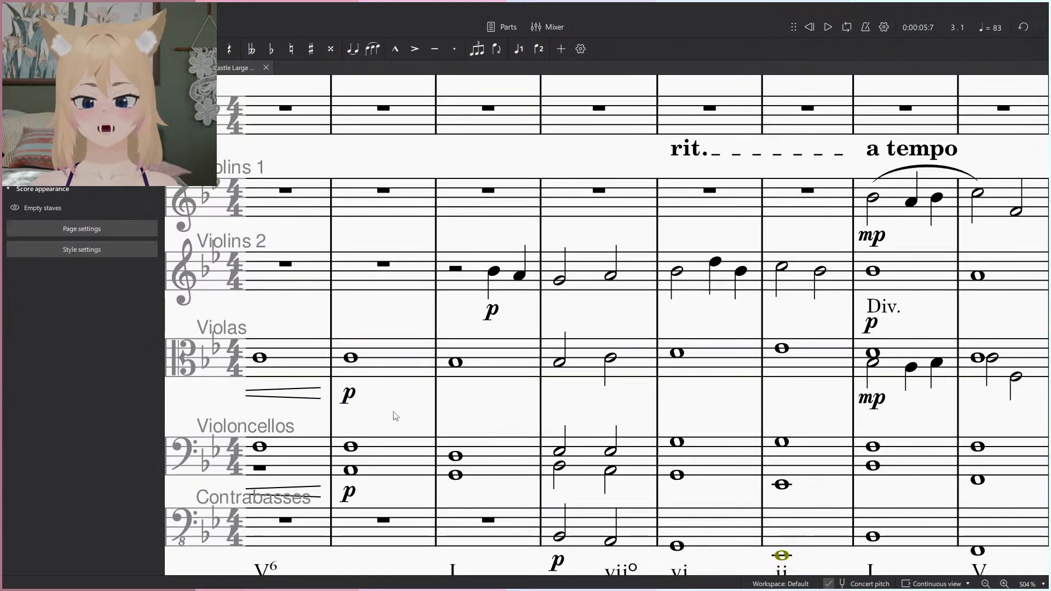
scroll(405, 414, down, 2)
scroll(406, 415, down, 2)
scroll(578, 294, up, 5)
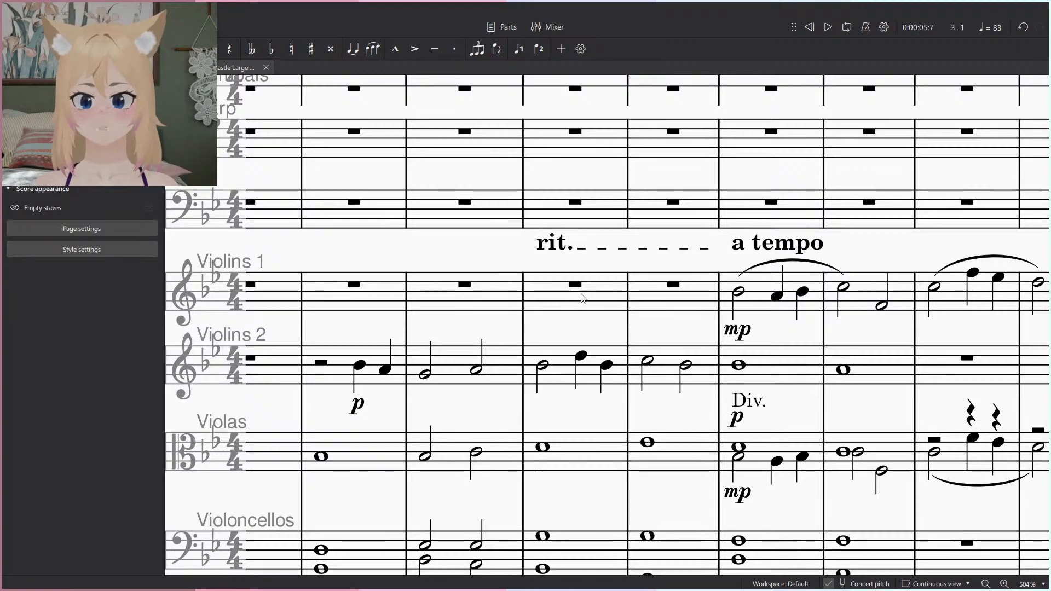
scroll(591, 302, down, 2)
scroll(593, 305, down, 1)
Play the strings from measure 5 into the a tempo at measure 8.
click(411, 355)
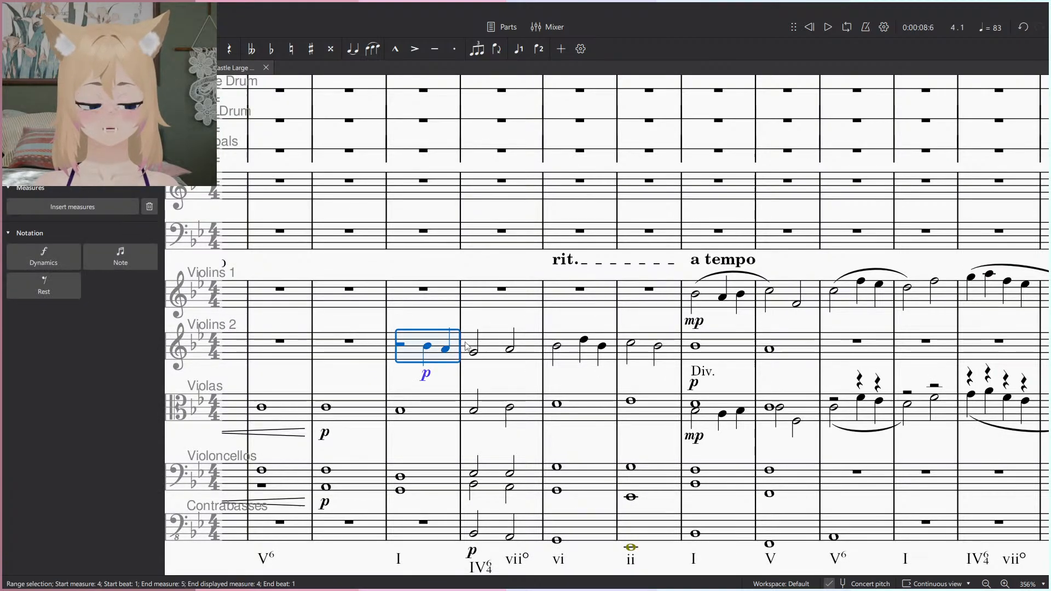
click(460, 332)
drag(515, 333, 603, 401)
click(833, 83)
click(810, 26)
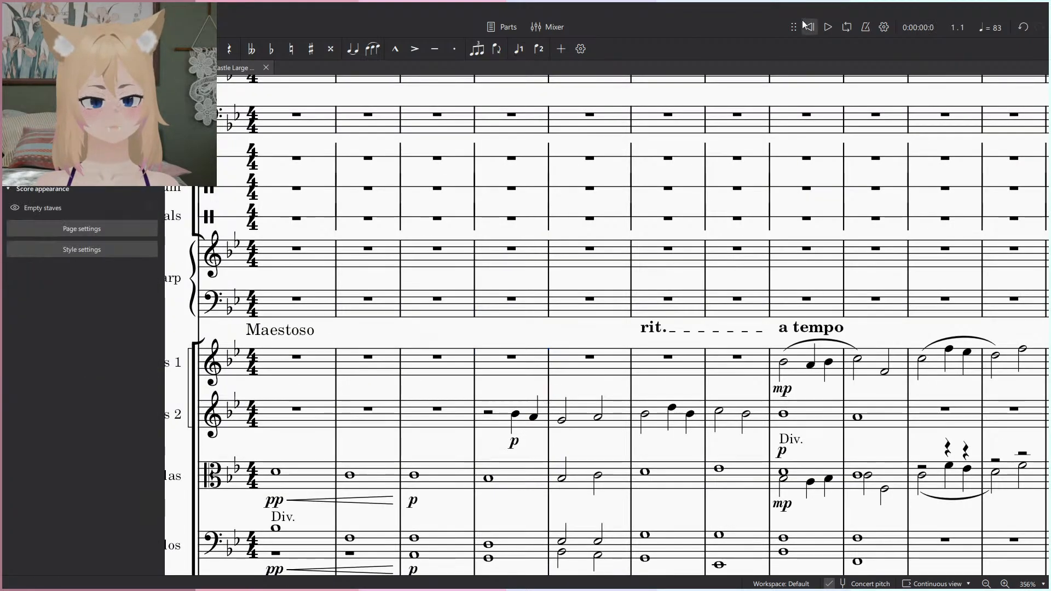
scroll(827, 133, down, 4)
scroll(828, 133, down, 1)
scroll(793, 224, up, 3)
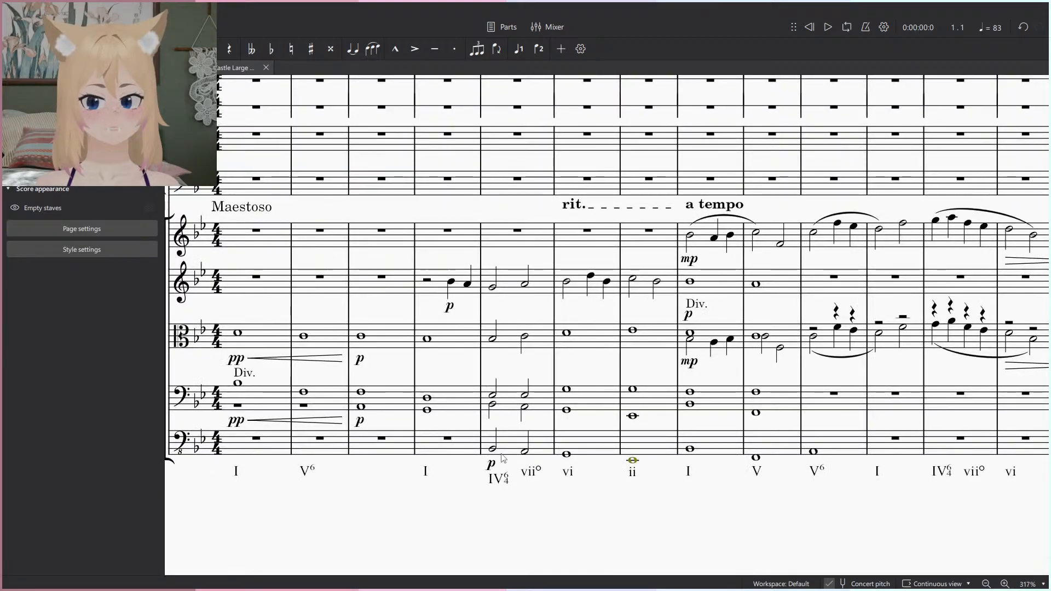
click(493, 452)
click(518, 505)
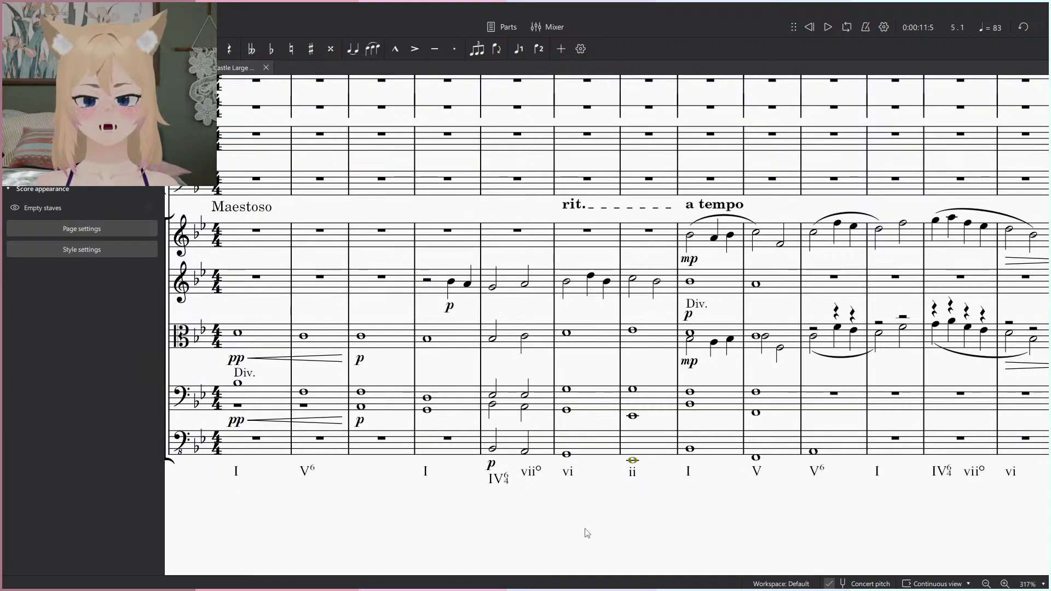
key(space)
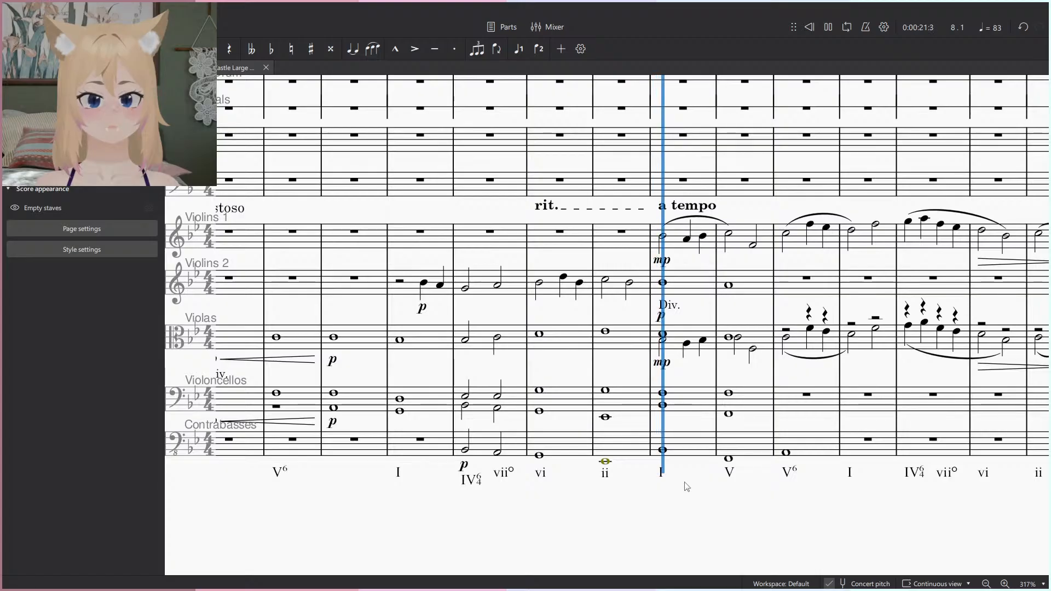
drag(692, 257, 466, 413)
key(space)
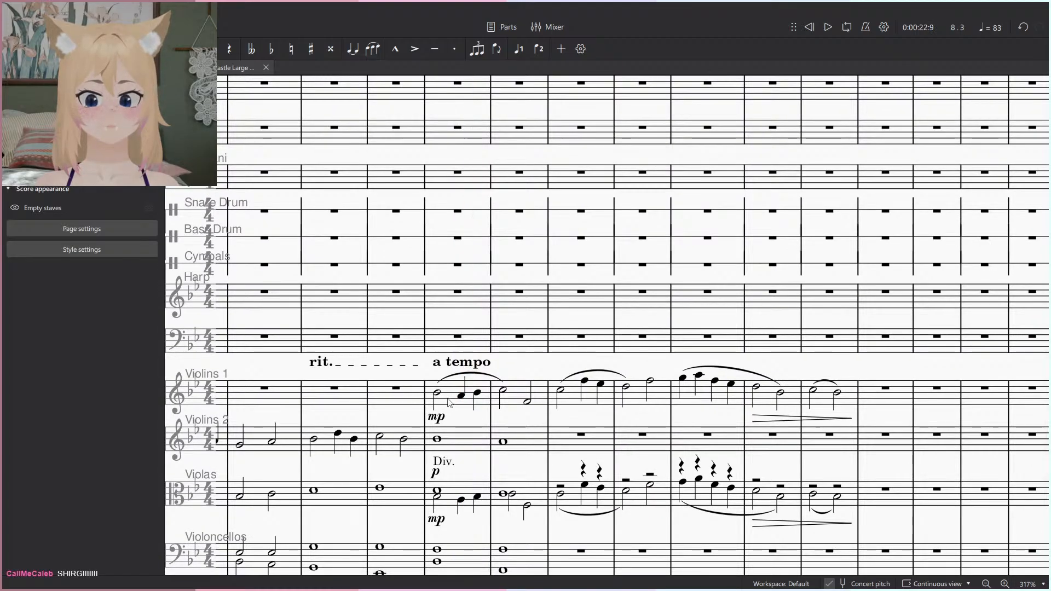
Listen to the first Violins 1 and lower Violas notes of measure 8, and play from the end of measure 7 onward.
click(449, 403)
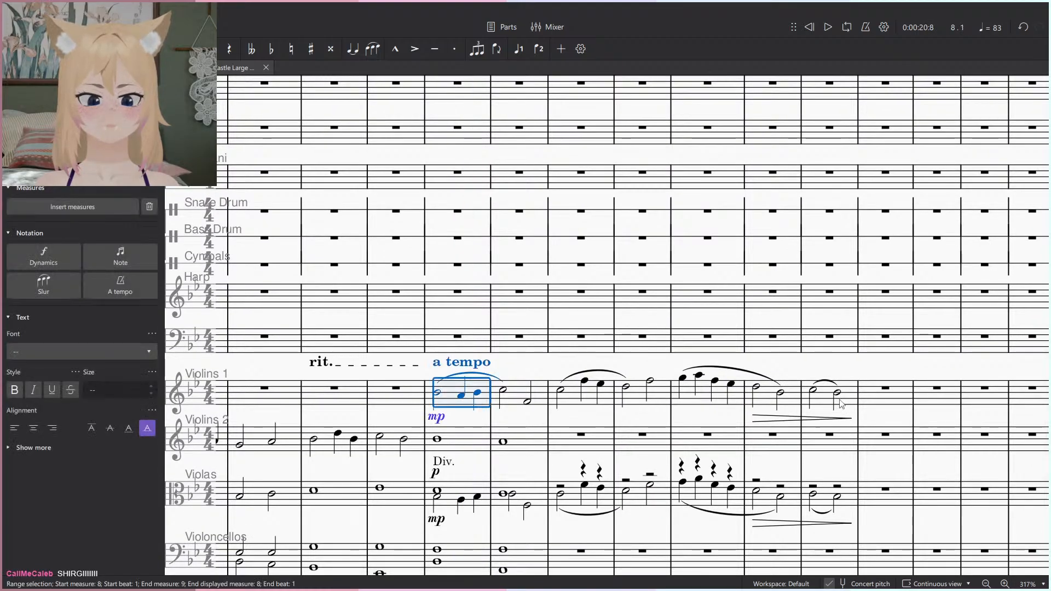
click(439, 499)
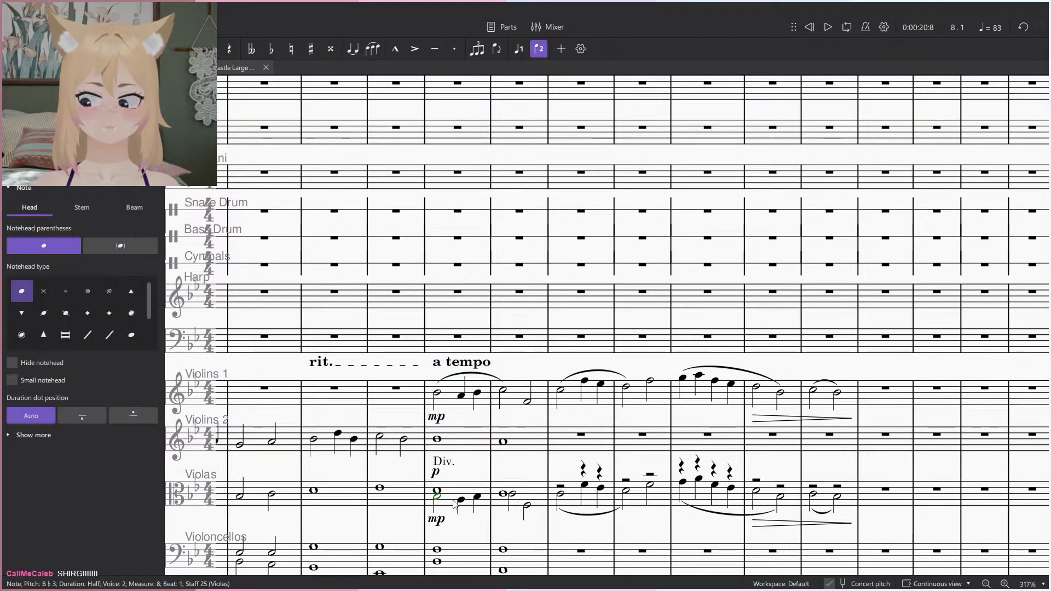
click(436, 398)
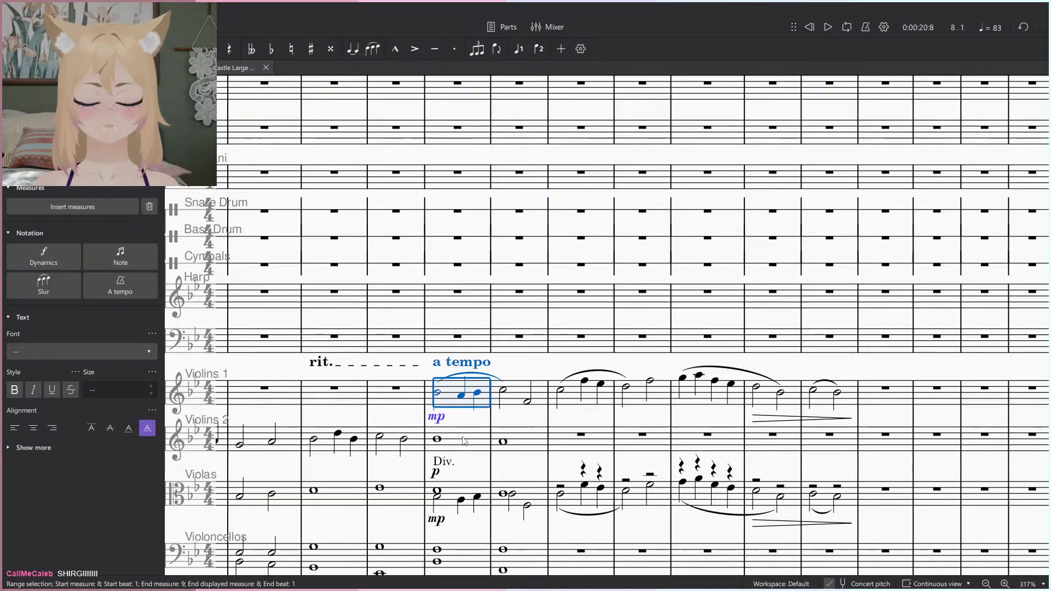
click(404, 440)
key(space)
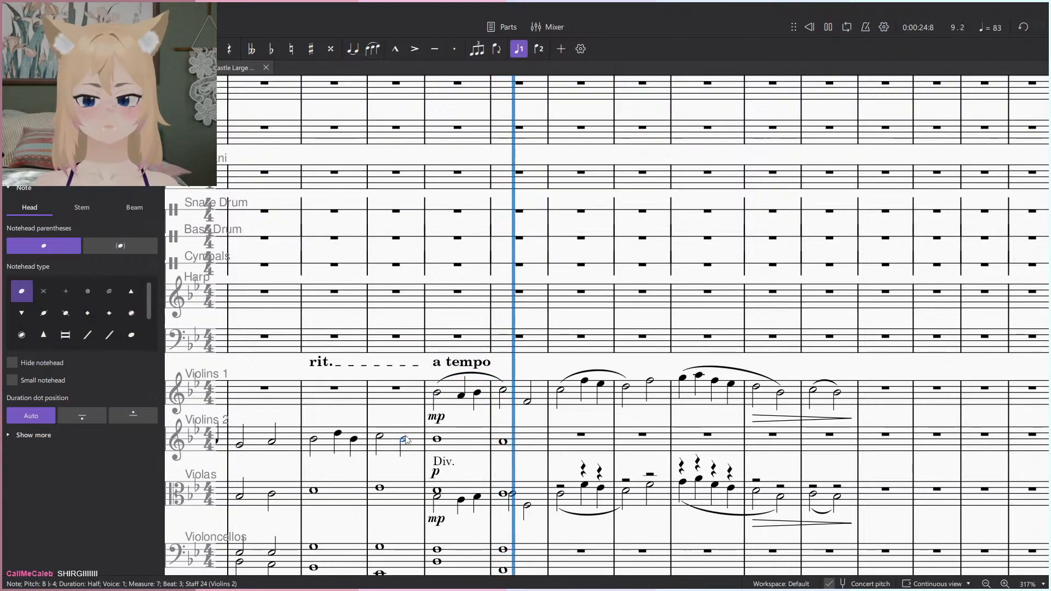
key(Escape)
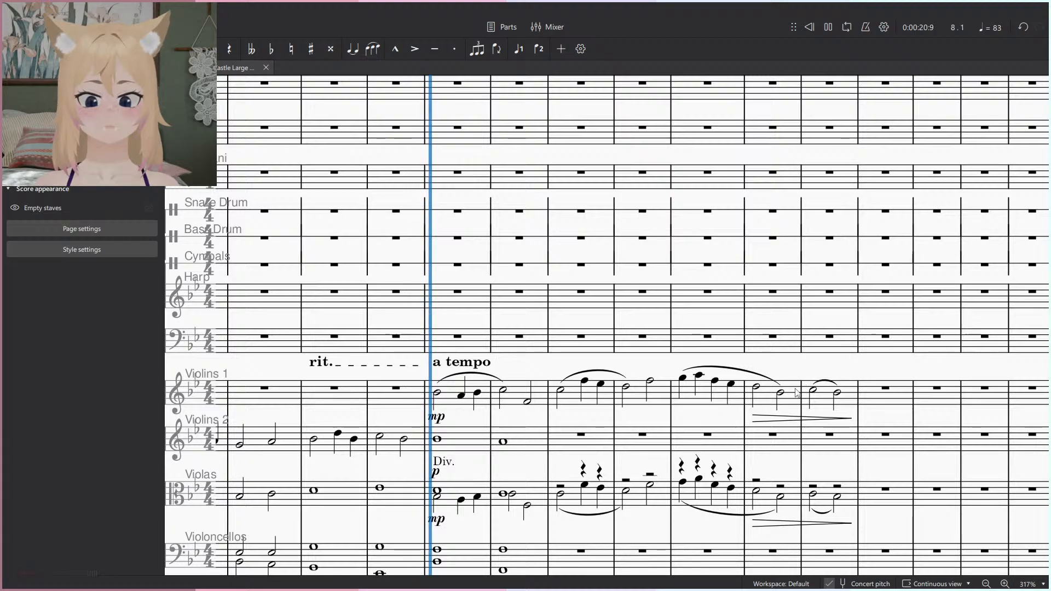
key(space)
Try lowering the first Violins 1 note of measure 8 to G4, play it, and undo the pitch change.
scroll(441, 365, up, 5)
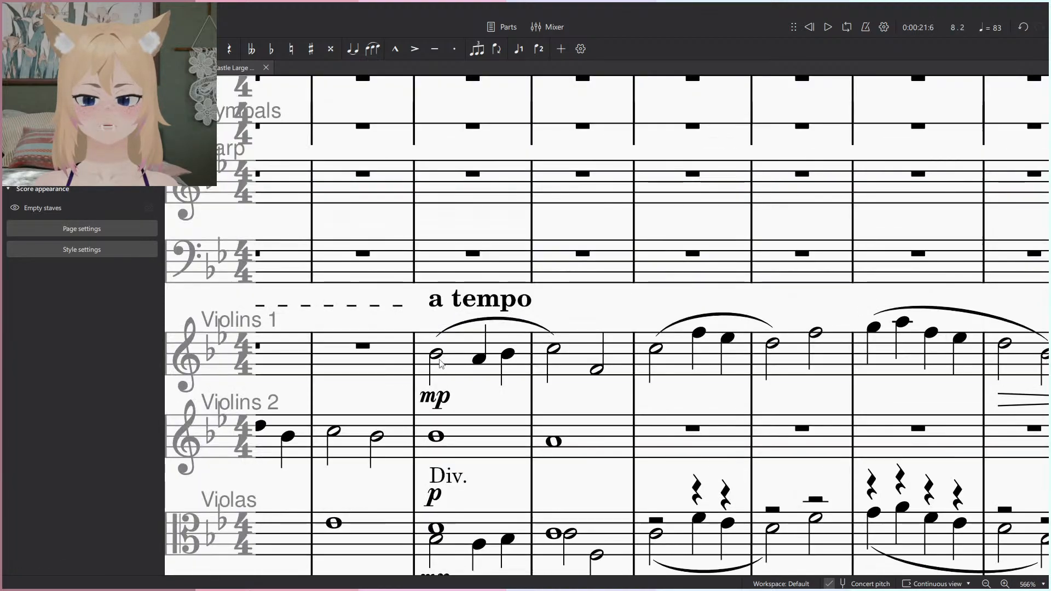
drag(436, 356, 437, 368)
key(space)
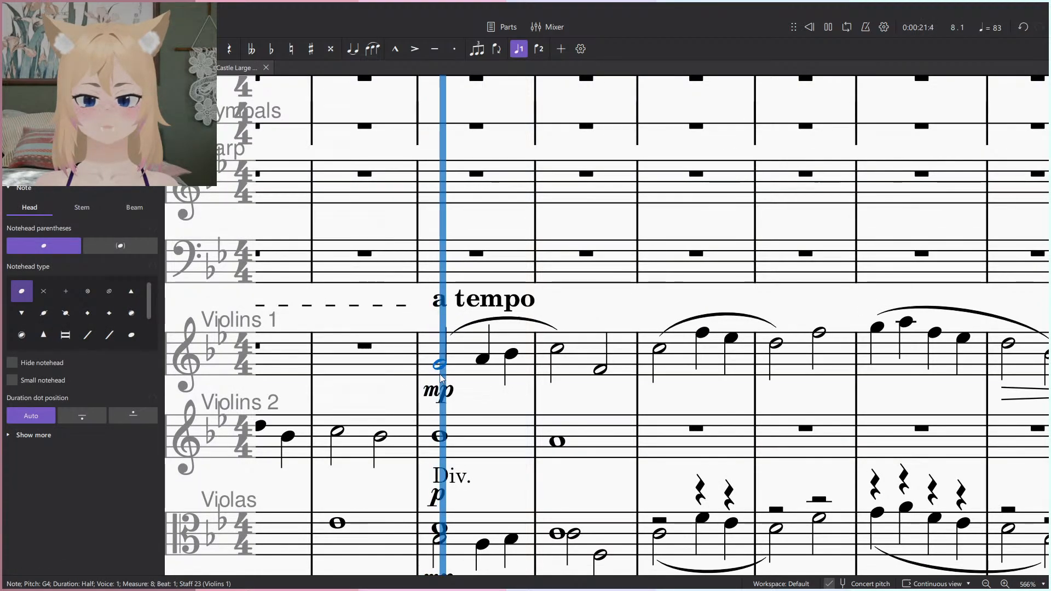
key(space)
key(ctrl+z)
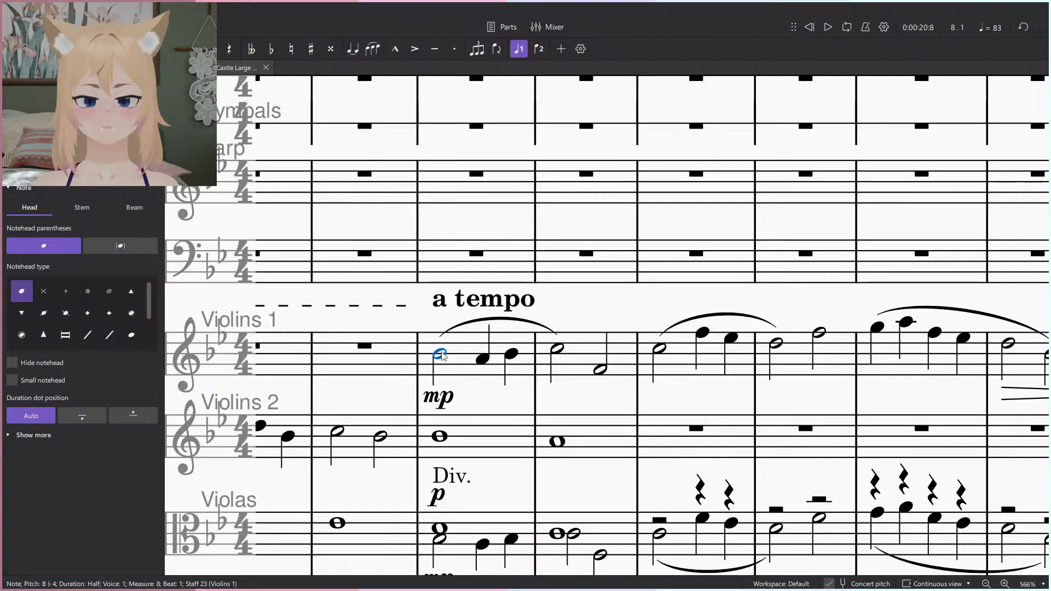
Play measure 8, and move the Violins 1 mp dynamic from there to the first note of measure 9.
key(space)
scroll(452, 381, down, 1)
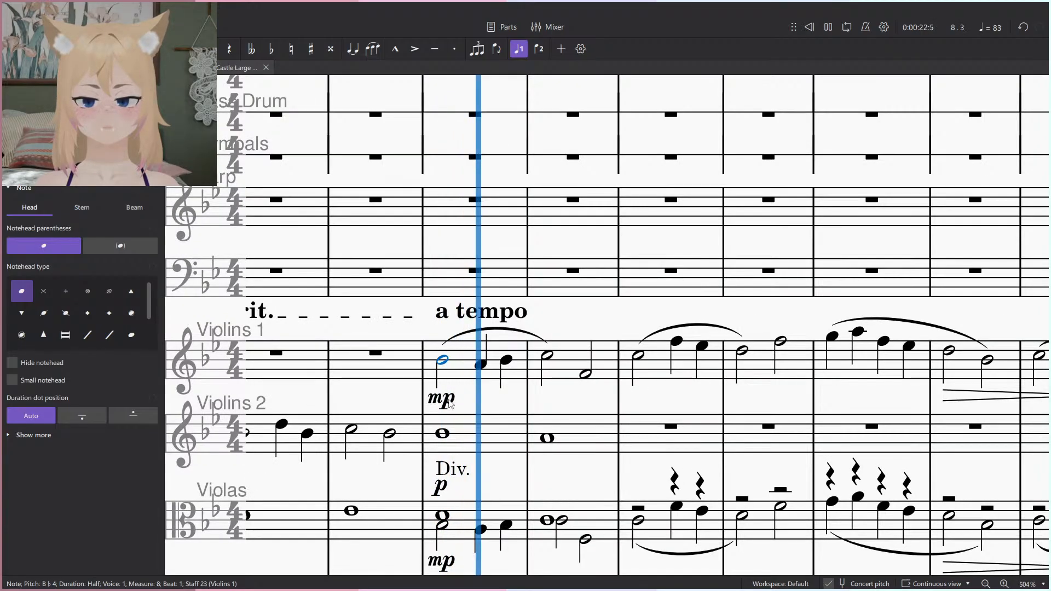
scroll(439, 410, down, 1)
key(space)
click(449, 348)
key(ctrl+x)
click(546, 306)
key(ctrl+v)
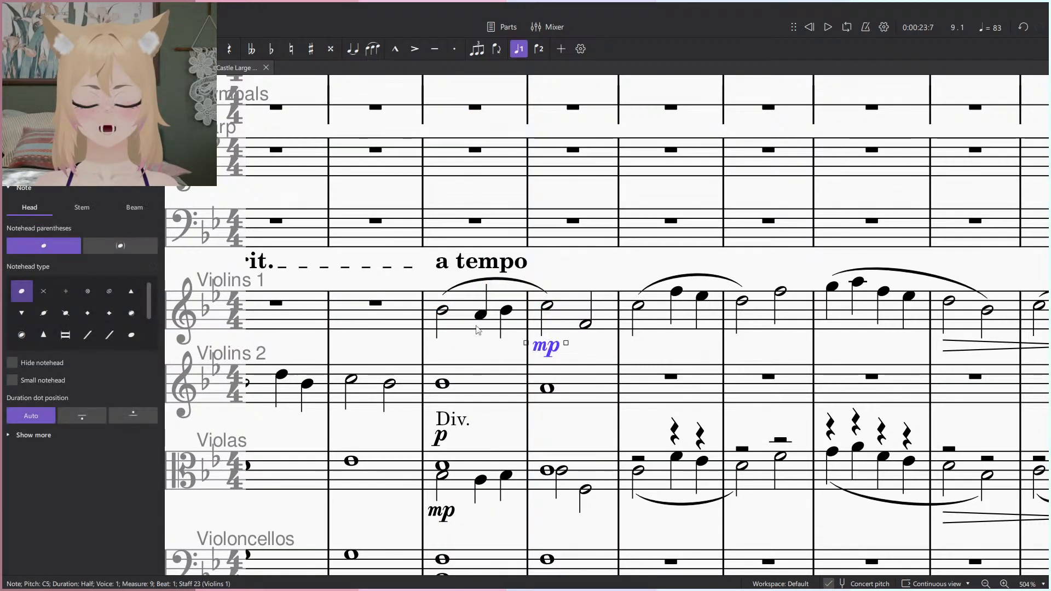
Add a p dynamic to Violins 1 on the first note of measure 8.
click(450, 319)
click(438, 313)
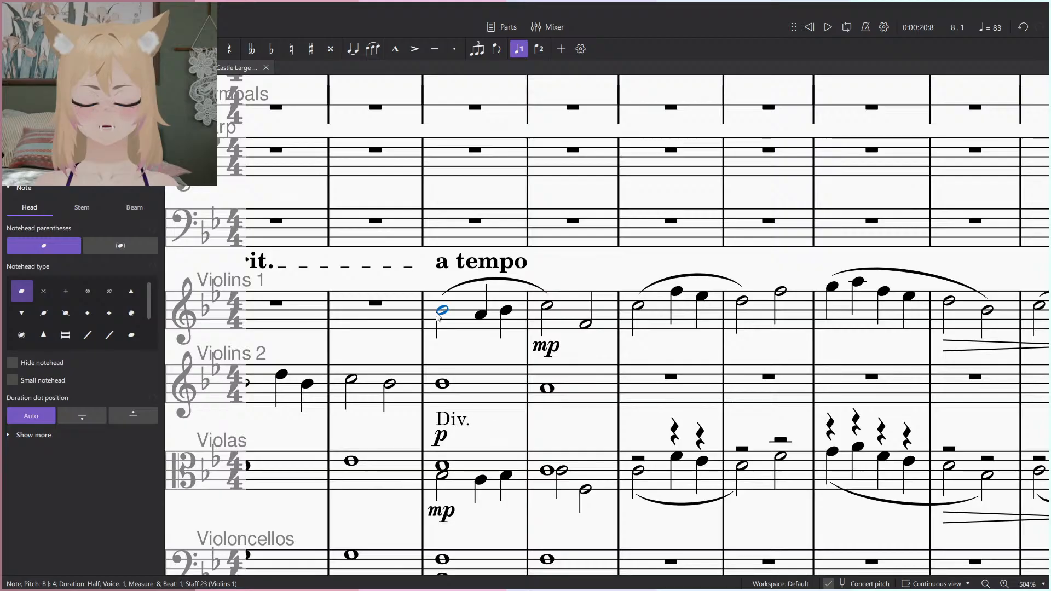
key(ctrl+d)
click(422, 357)
click(459, 316)
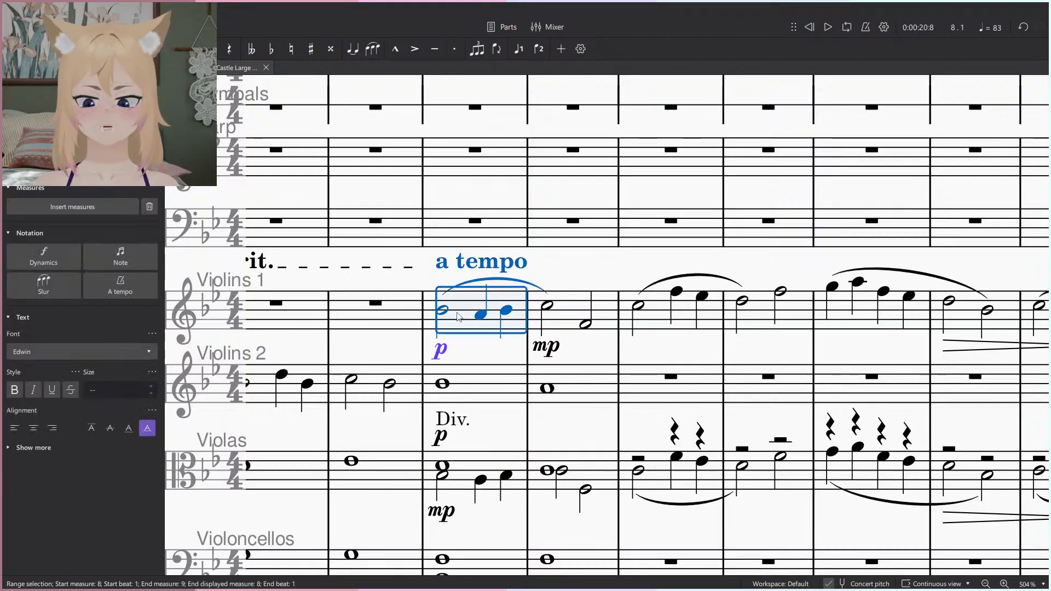
Add a crescendo hairpin under Violins 1 in measure 8, and play the passage from measure 7.
key(shift+comma)
key(Escape)
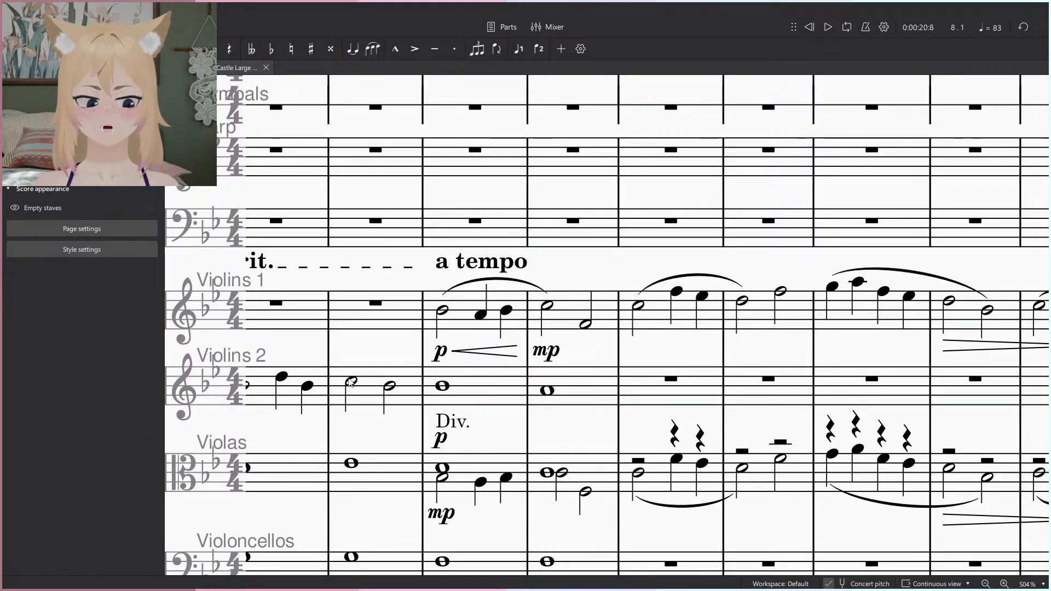
click(351, 382)
key(space)
key(Escape)
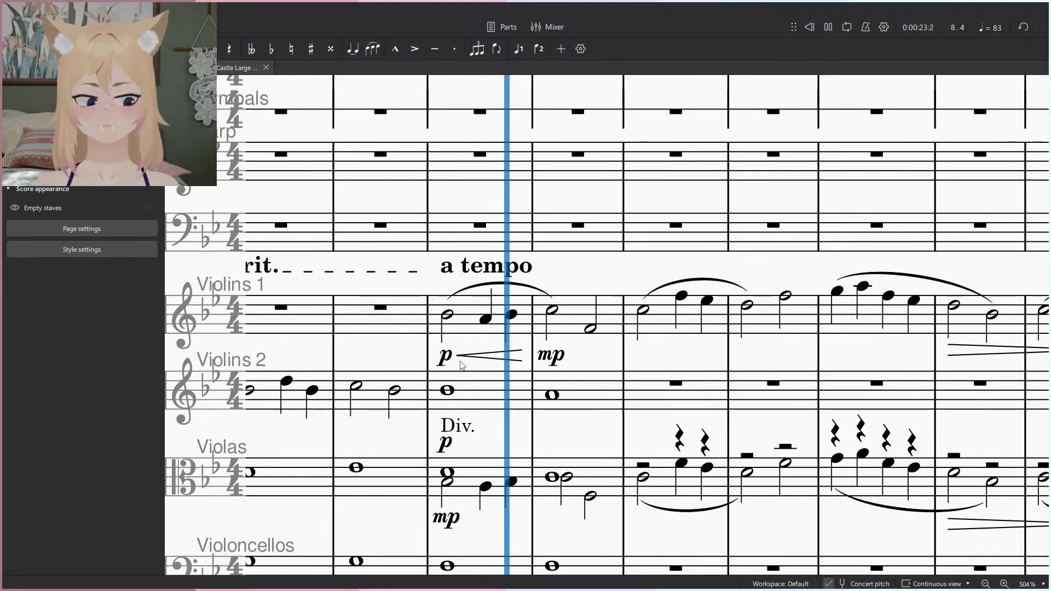
key(space)
Try an mf dynamic on the first Violins 1 note of measure 9, and play from measure 8.
click(543, 358)
click(561, 385)
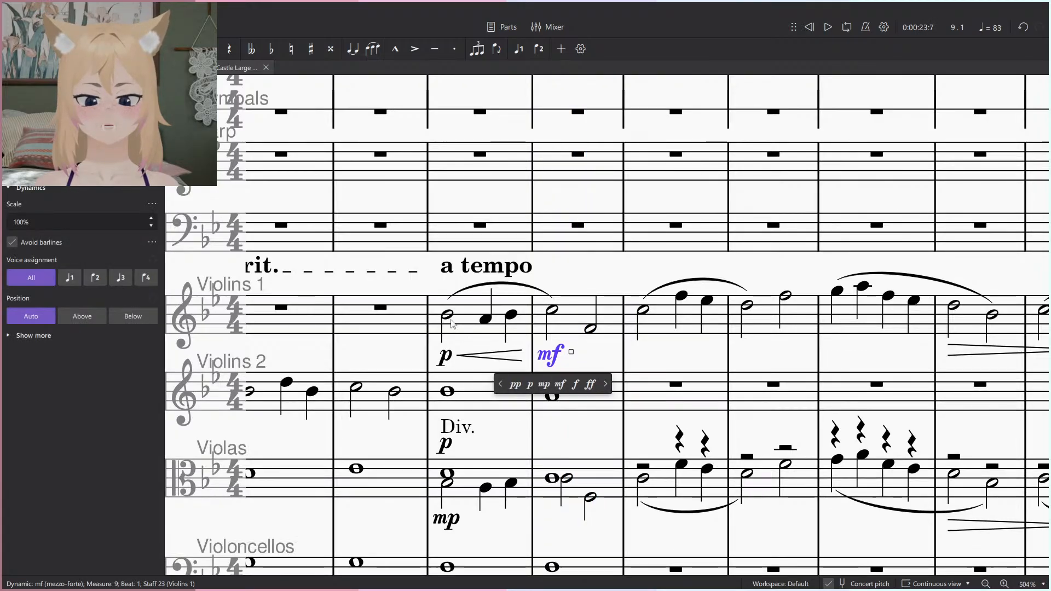
click(451, 320)
key(space)
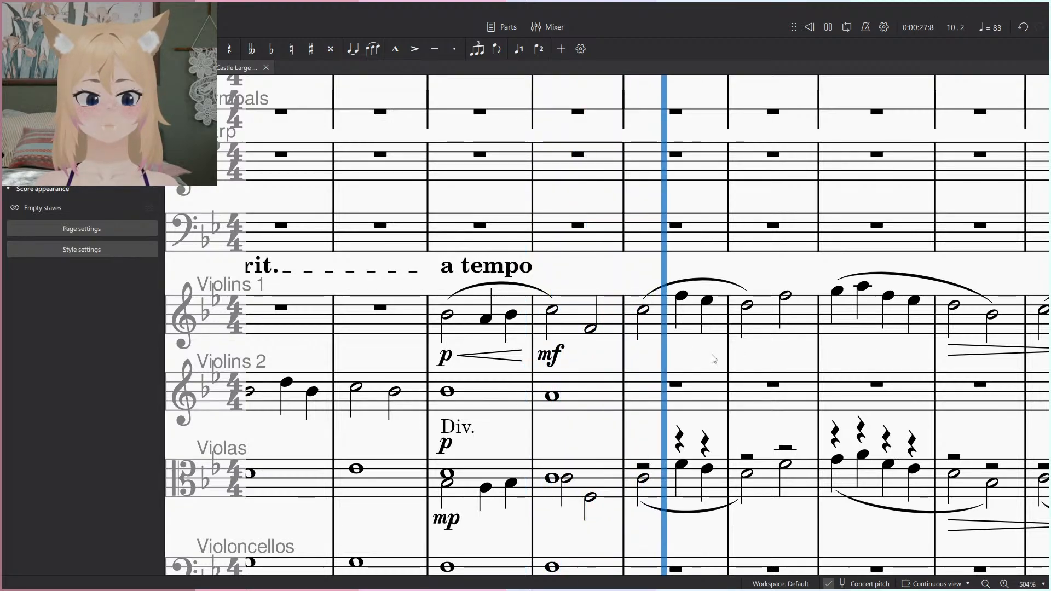
scroll(706, 367, down, 6)
key(space)
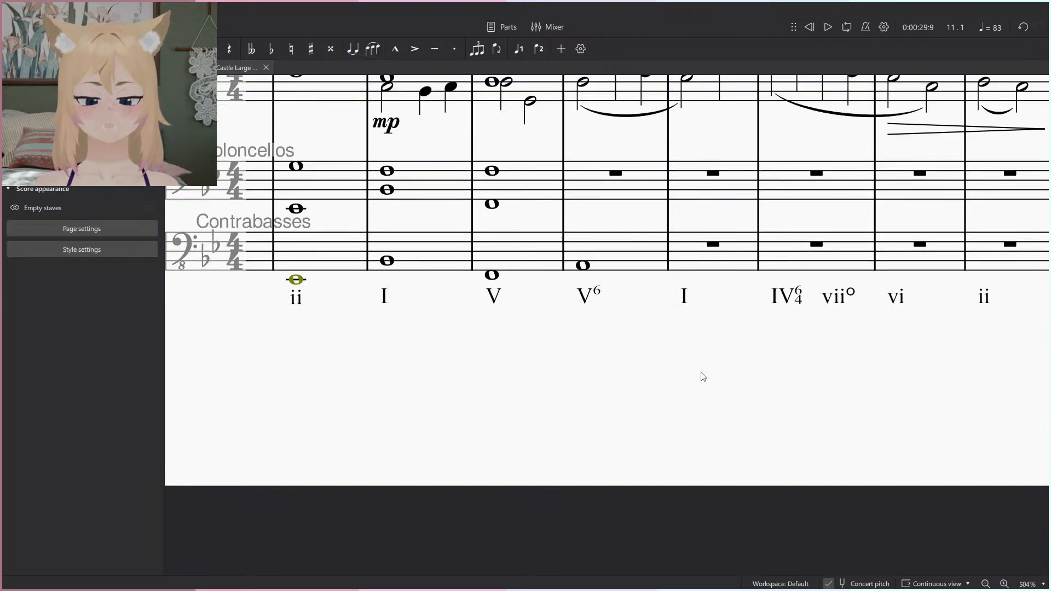
Change the Violins 1 dynamic at the start of measure 9 back to mp.
scroll(690, 386, up, 7)
scroll(687, 392, up, 1)
scroll(534, 399, down, 1)
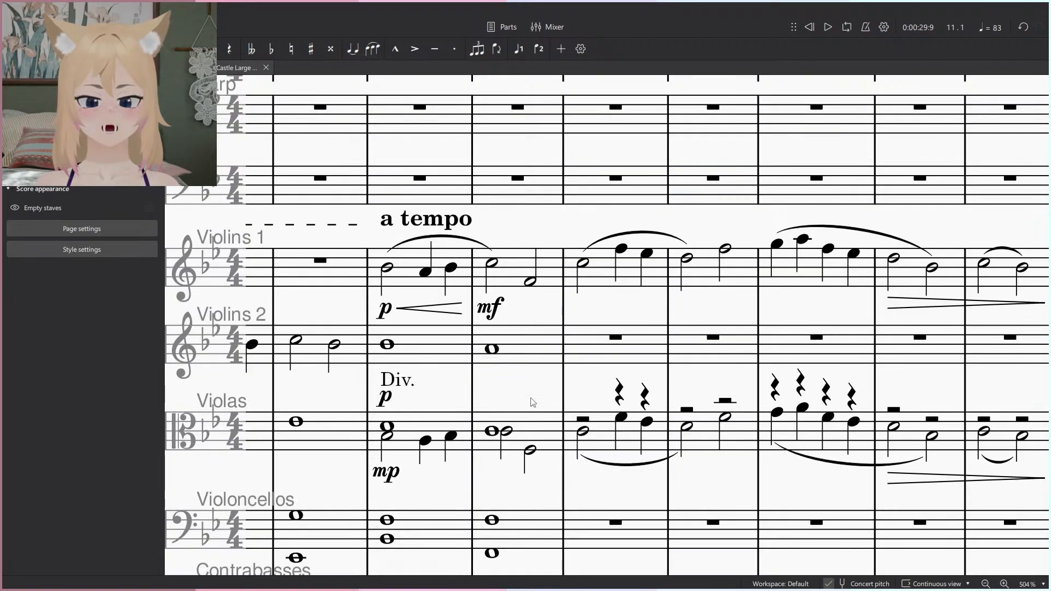
drag(546, 396, 538, 376)
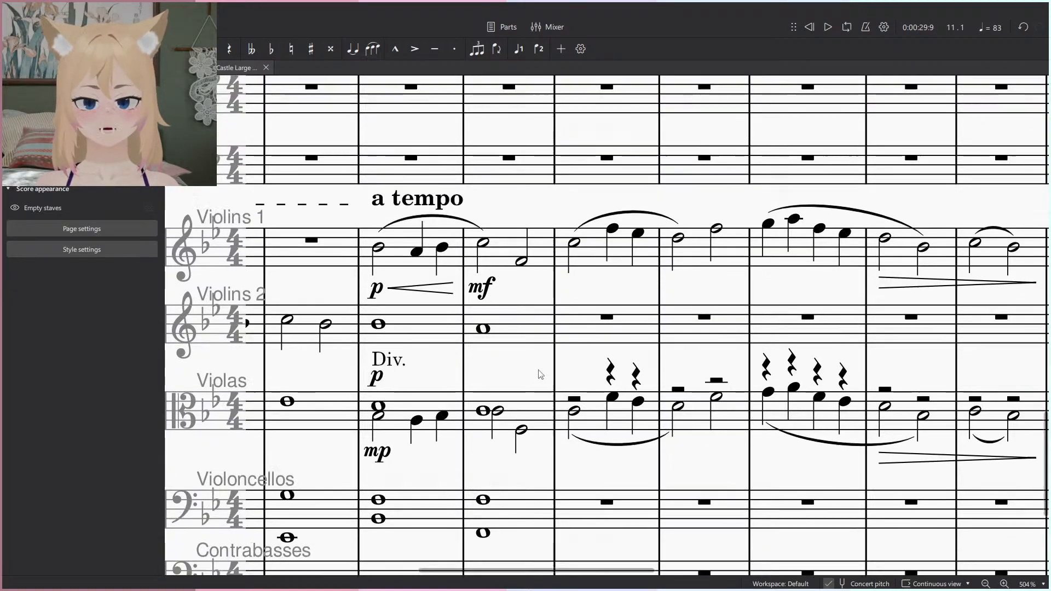
click(481, 295)
click(475, 317)
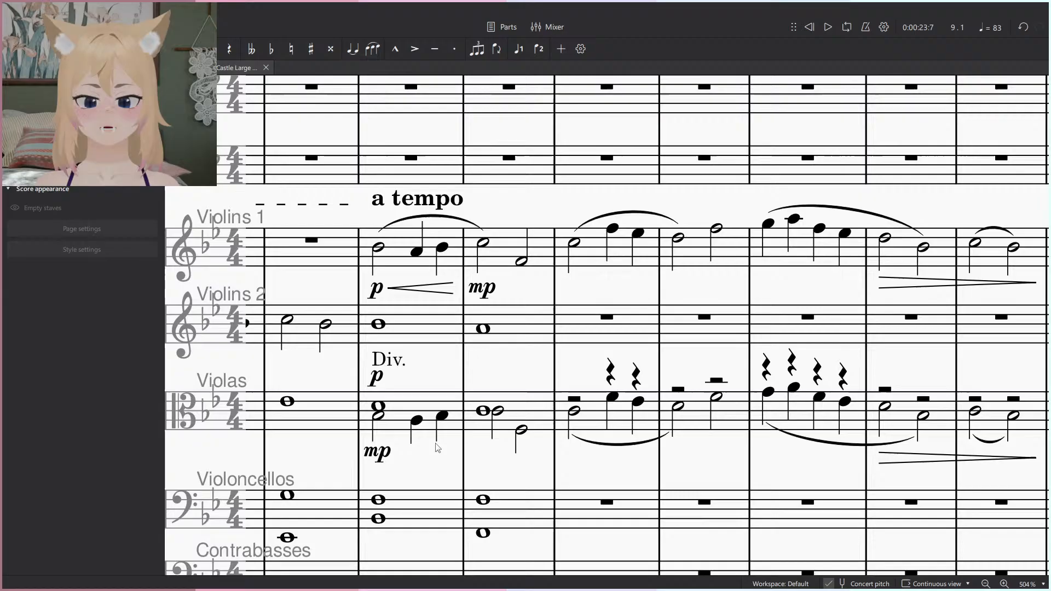
Move the lower Violas mp dynamic from measure 8 to the first lower-voice note of measure 9.
click(377, 452)
click(482, 411)
click(498, 414)
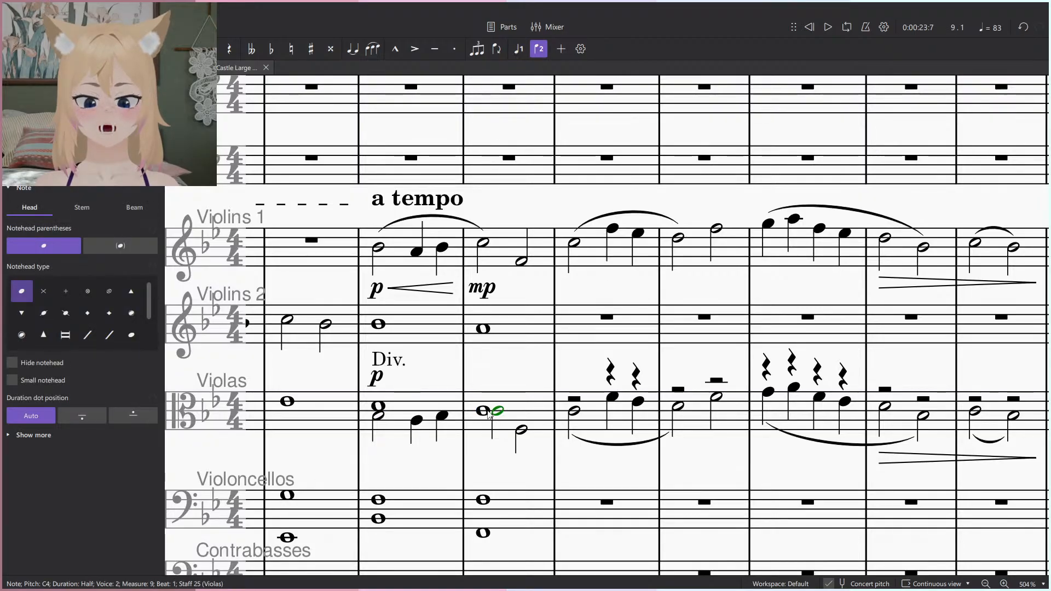
key(ctrl+v)
Add a p dynamic to the first lower-voice Violas note of measure 8.
click(378, 417)
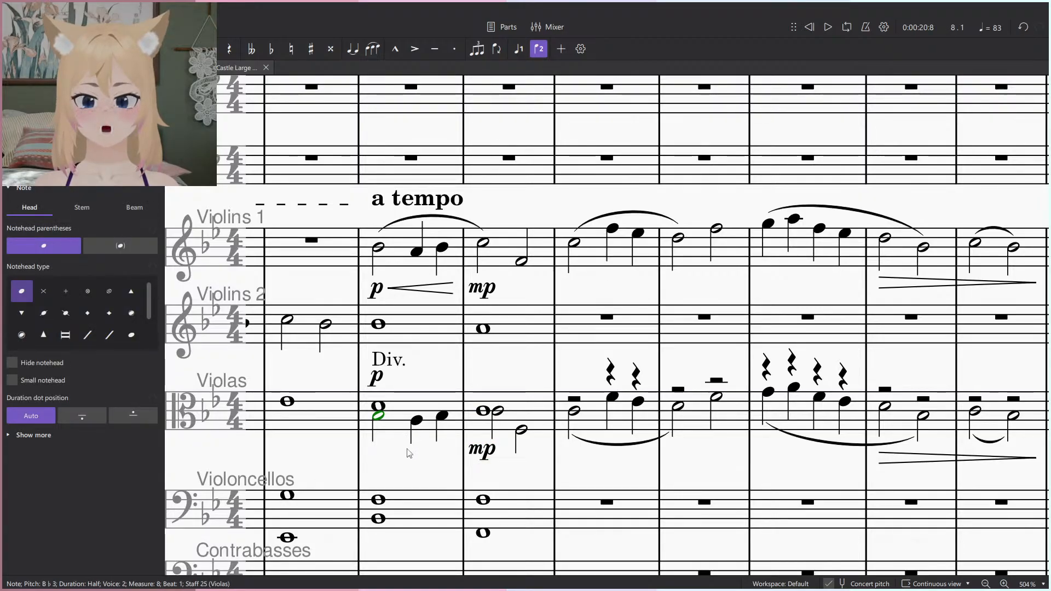
key(ctrl+d)
text(p)
key(Escape)
Add a crescendo hairpin across the lower-voice Violas notes of measure 8, and assign it to voice 2.
click(379, 416)
ctrl+click(443, 417)
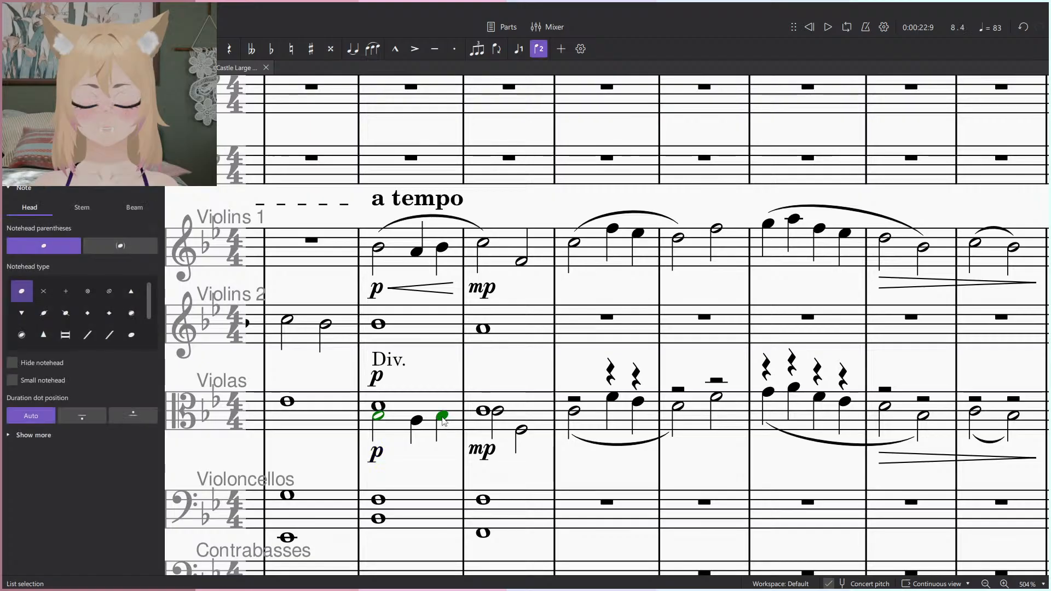
key(shift+comma)
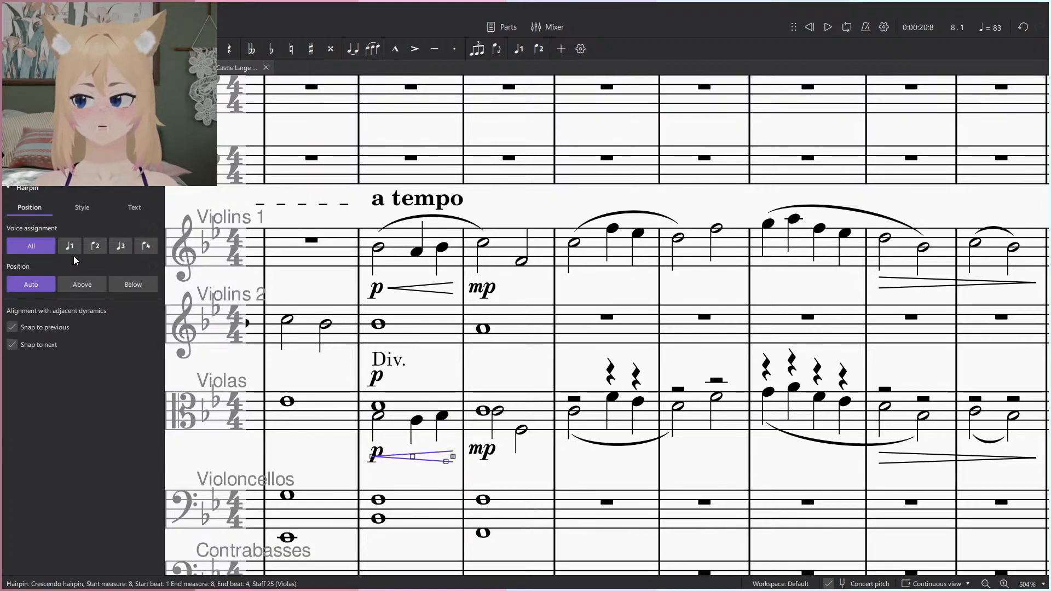
click(96, 246)
key(Escape)
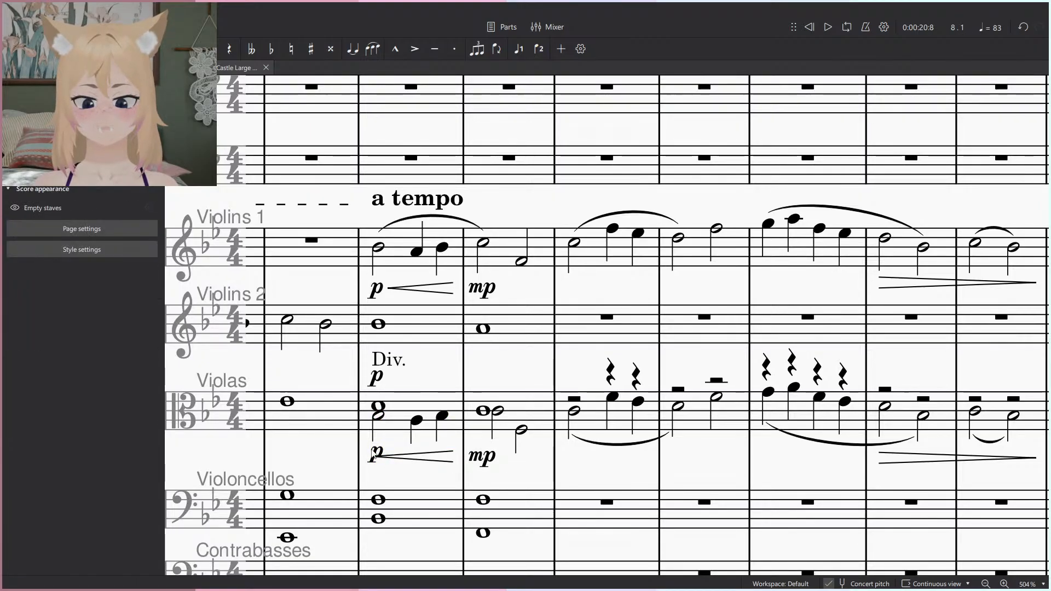
Assign the p dynamic below the Violas in measure 8 to voice 2.
click(376, 454)
click(95, 278)
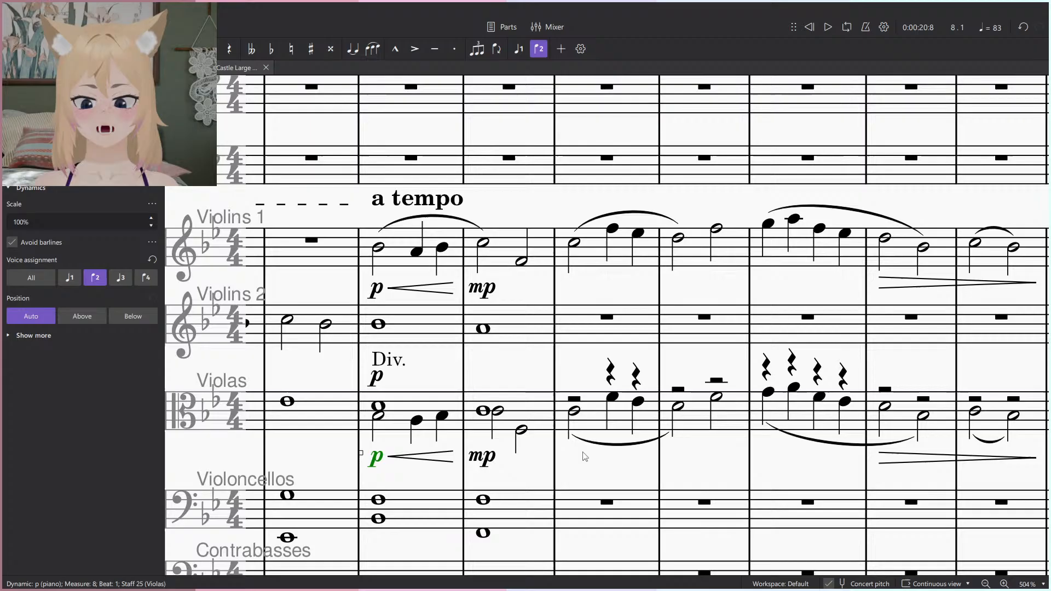
click(528, 461)
click(483, 456)
key(Escape)
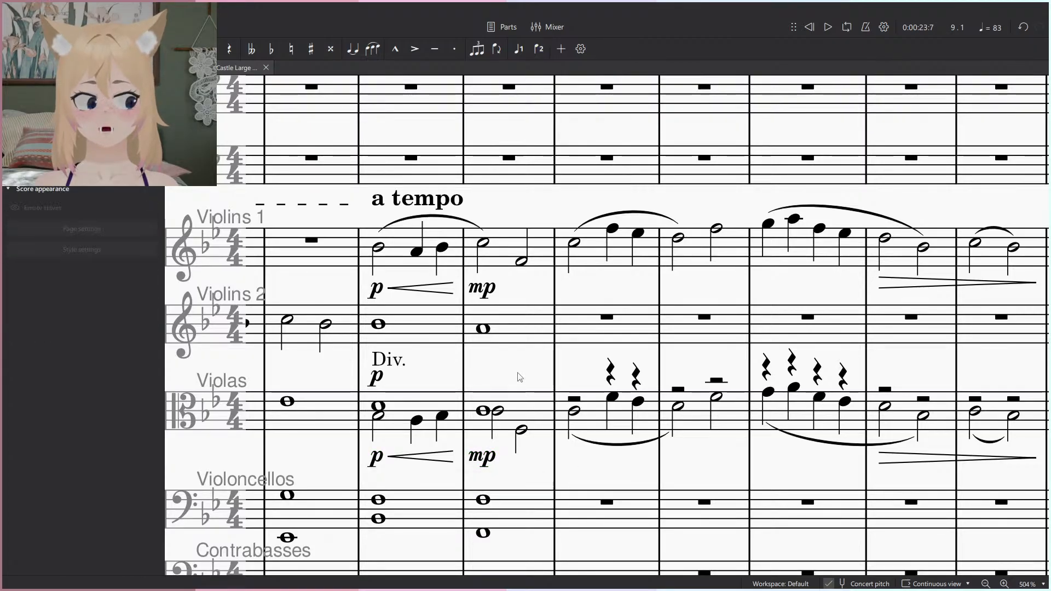
Check the upper Violas notes of measures 8 and 9, and examine the dynamics in the Horn in F 1 & 3 part.
click(379, 406)
click(430, 384)
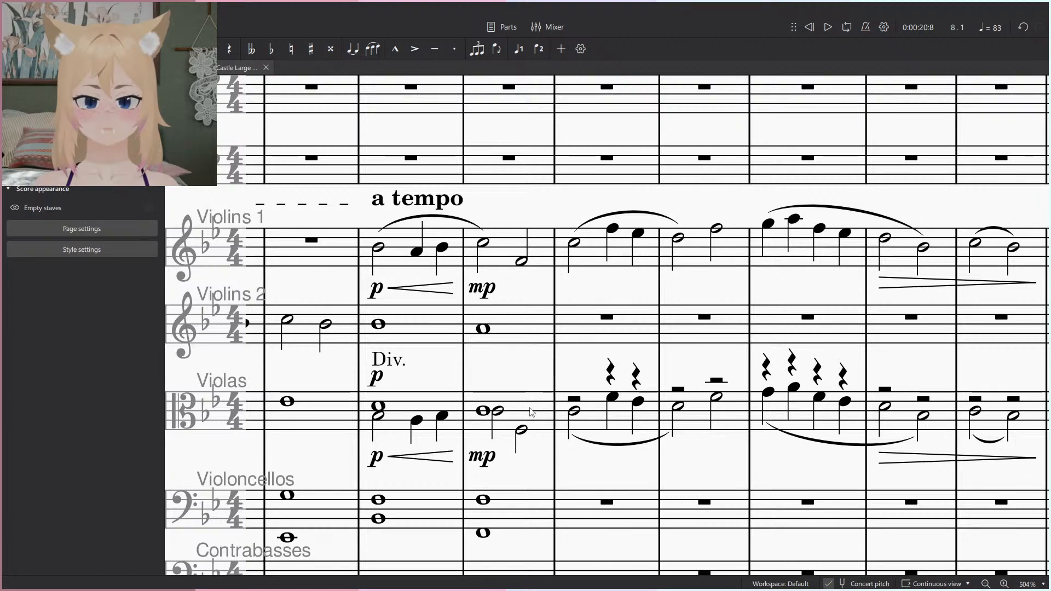
click(483, 411)
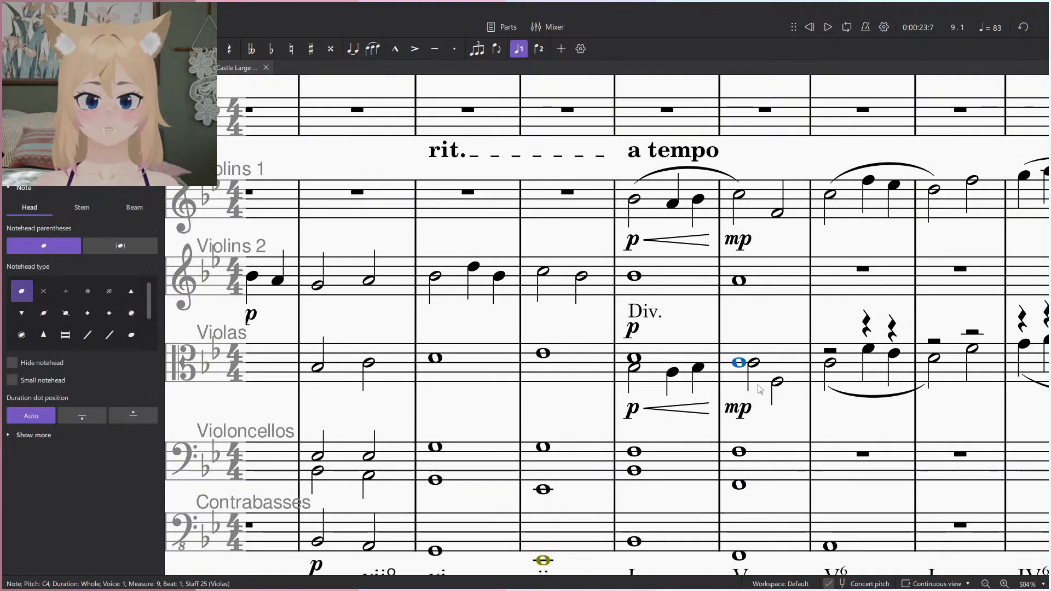
drag(819, 433, 610, 476)
scroll(606, 476, down, 4)
scroll(548, 492, up, 7)
scroll(526, 501, down, 6)
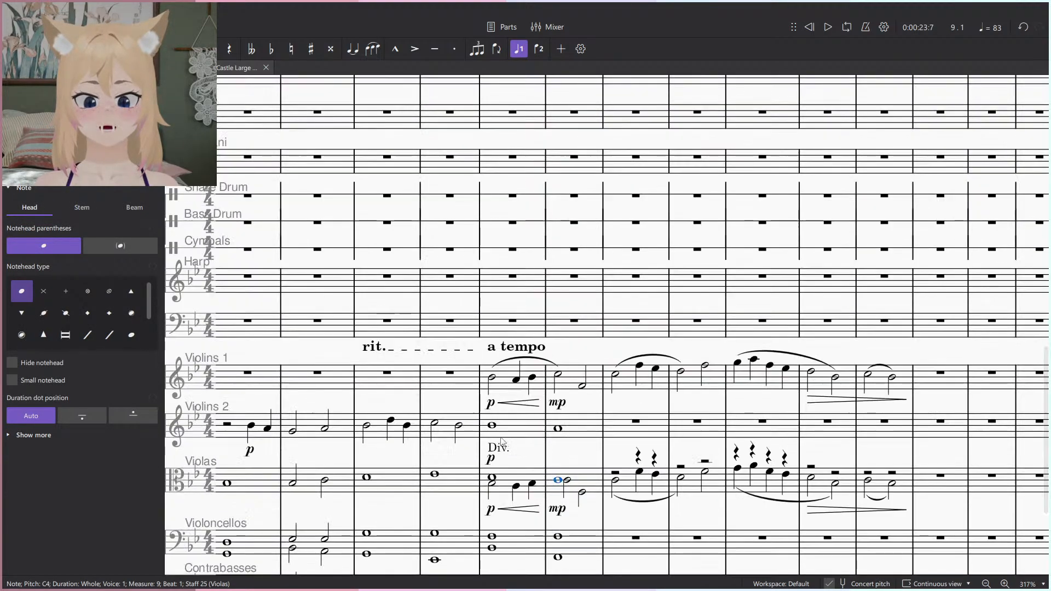
scroll(514, 487, up, 8)
scroll(657, 394, down, 4)
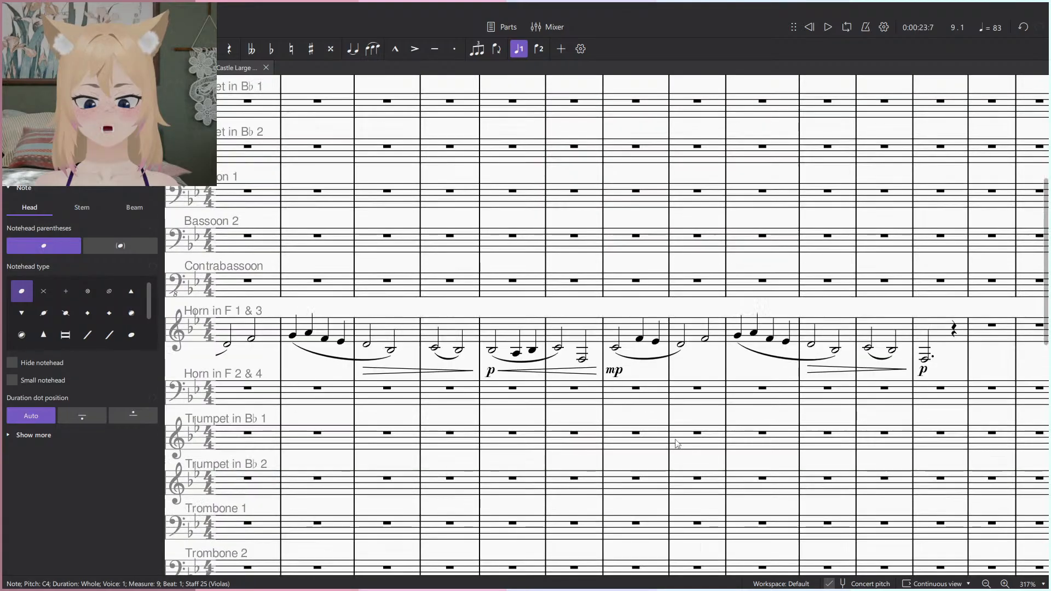
scroll(665, 354, down, 8)
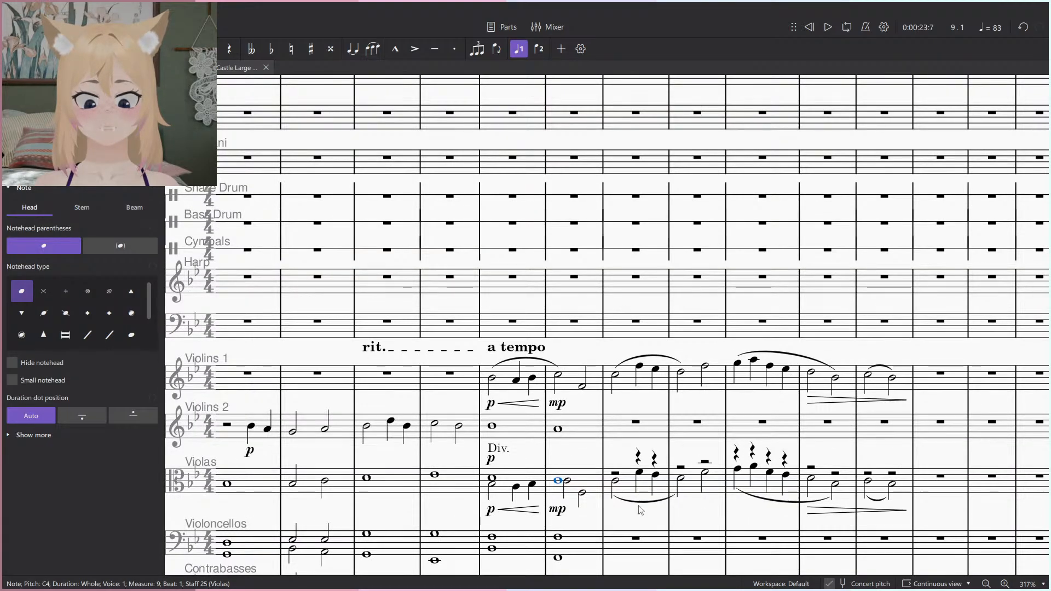
Move the Violins 1 mp dynamic from measure 9 to the first note of measure 10.
scroll(550, 417, down, 2)
click(466, 311)
drag(466, 311, 491, 296)
key(Right)
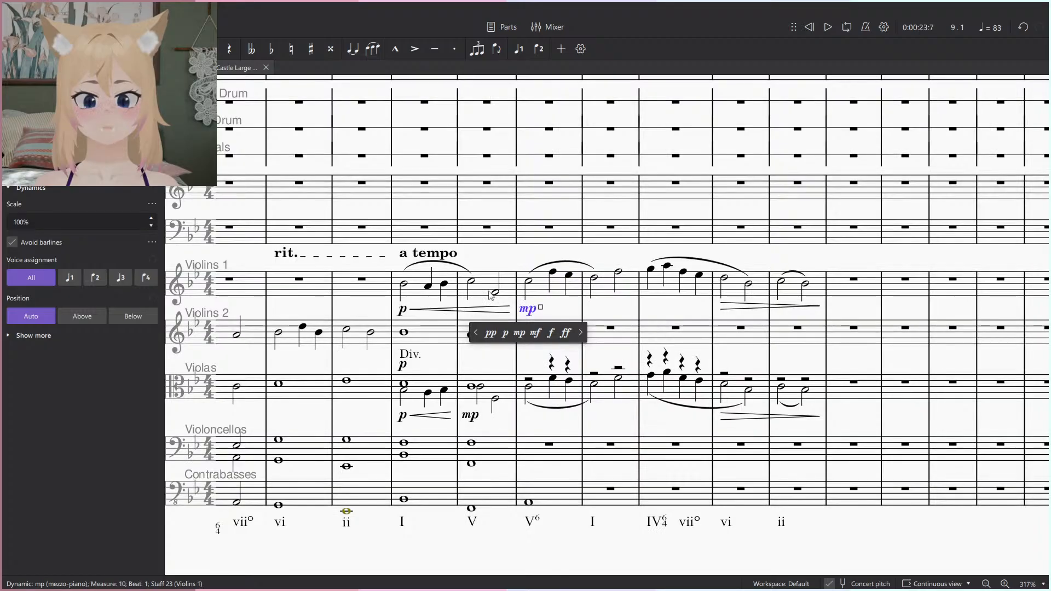
Move the lower Violas mp dynamic from measure 9 to the start of measure 10.
click(469, 418)
key(shift+Right)
key(shift+Right)
key(shift+Right)
key(shift+Right)
key(shift+Right)
key(shift+Right)
key(shift+Right)
key(shift+Right)
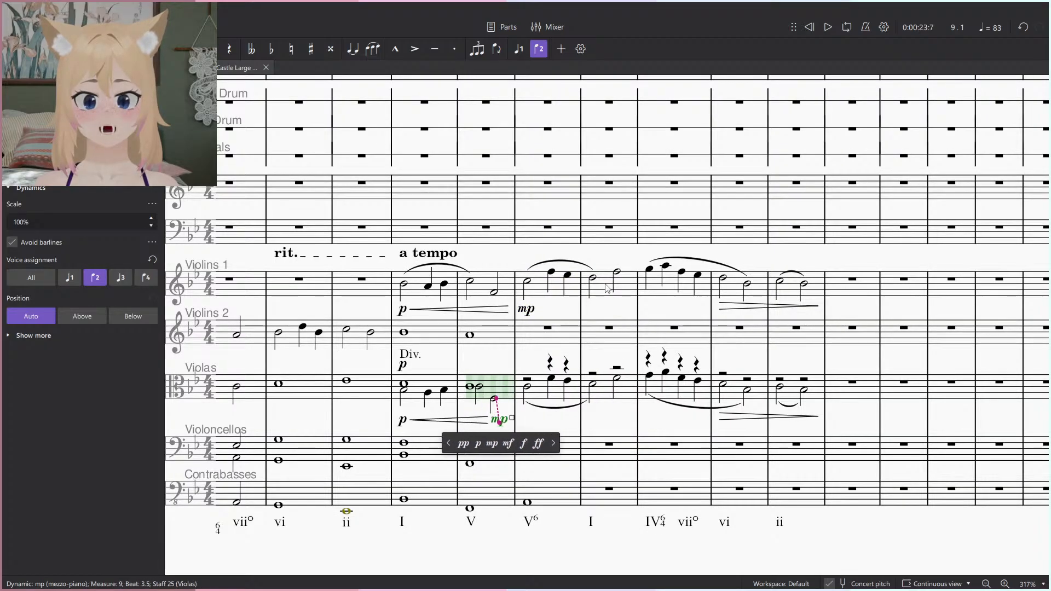
click(616, 302)
Examine the horn melody, the string staves and the chord labels from measure 8 onward.
scroll(616, 302, down, 2)
scroll(545, 358, up, 8)
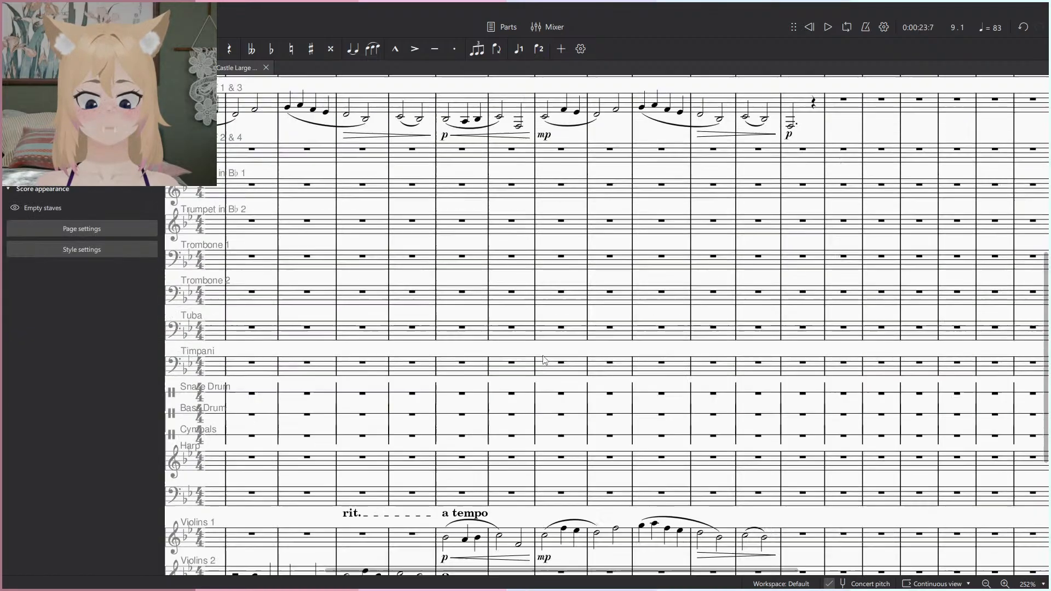
scroll(544, 324, down, 7)
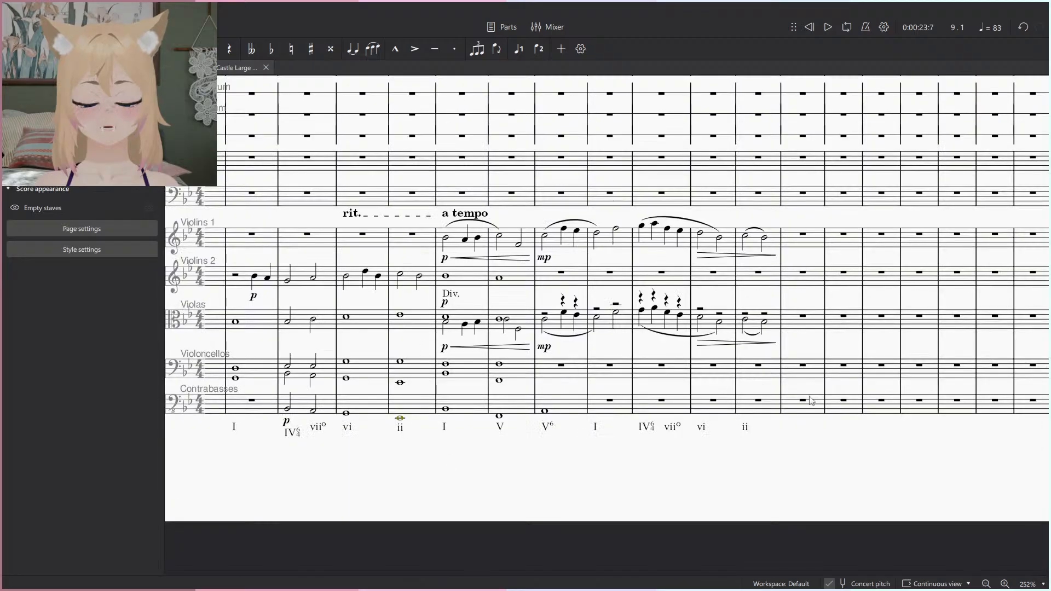
scroll(520, 334, up, 3)
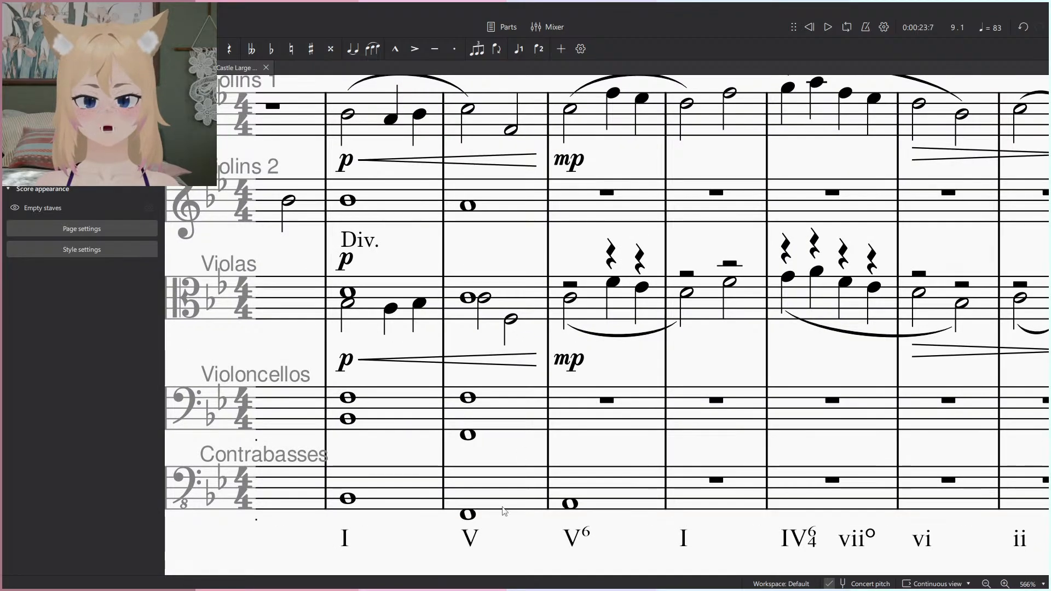
scroll(512, 487, up, 2)
scroll(512, 487, down, 4)
scroll(648, 516, up, 3)
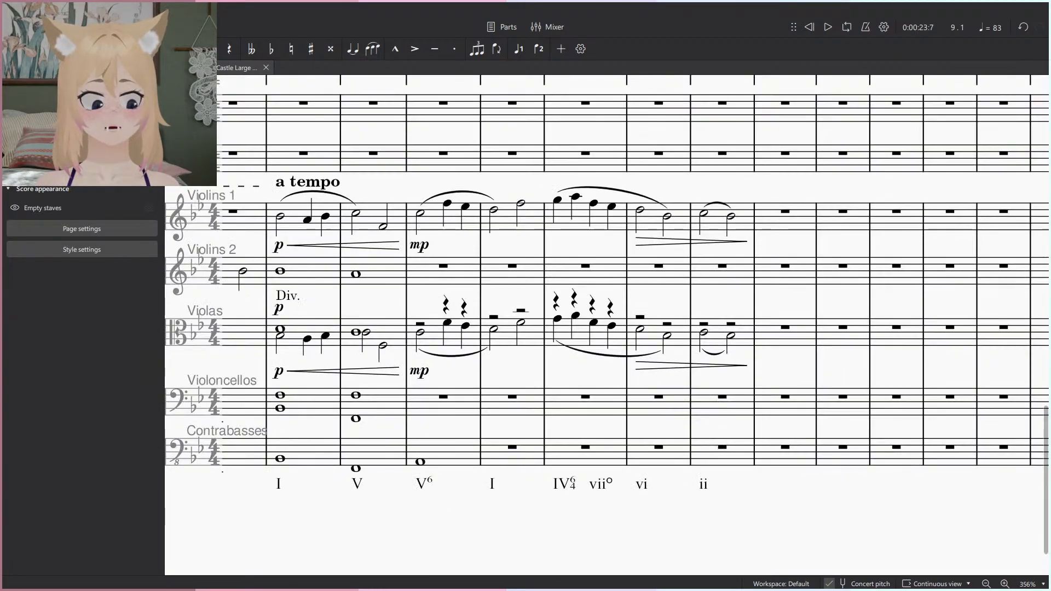
scroll(463, 501, down, 1)
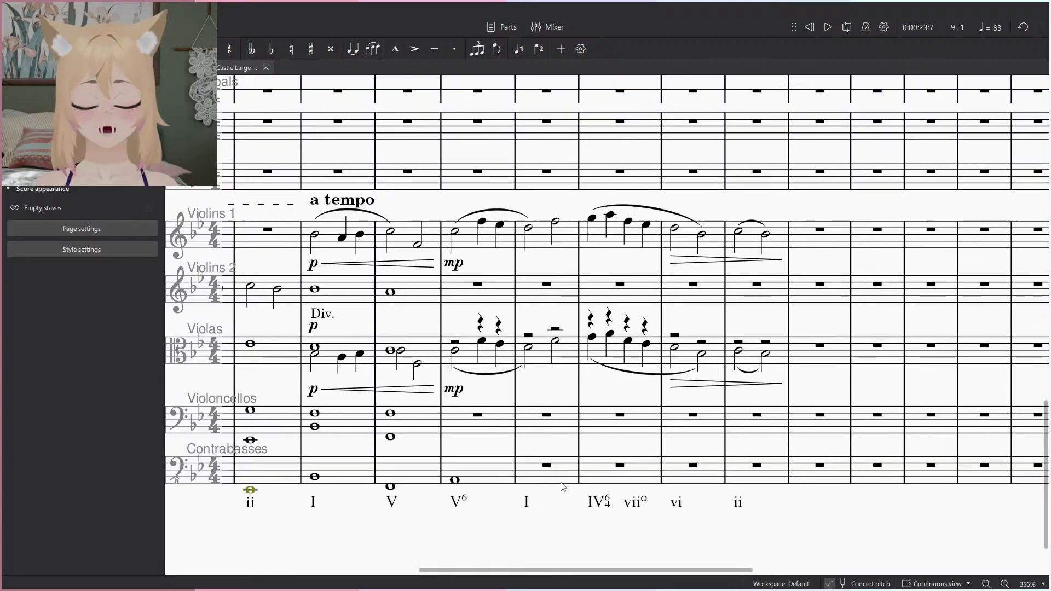
Enter whole notes A2 and F3 in the Violoncellos at measure 10.
scroll(463, 501, up, 6)
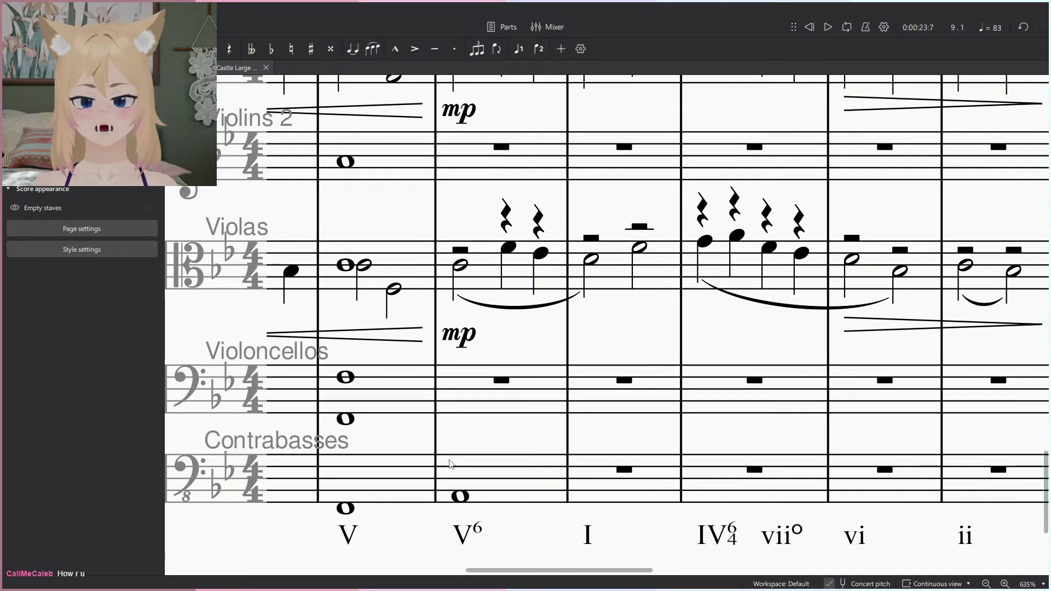
click(461, 497)
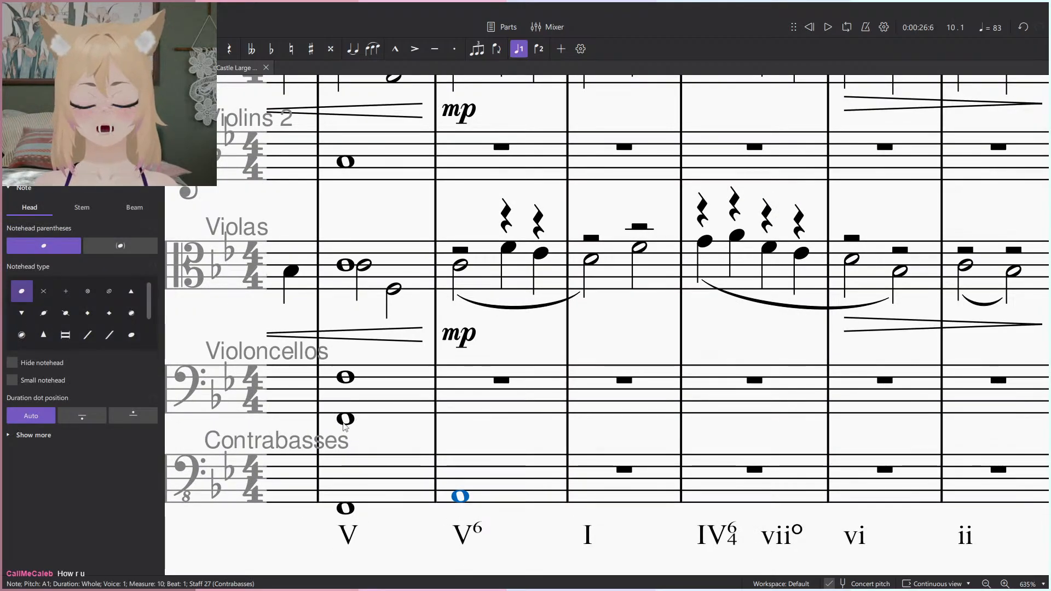
key(n)
click(457, 408)
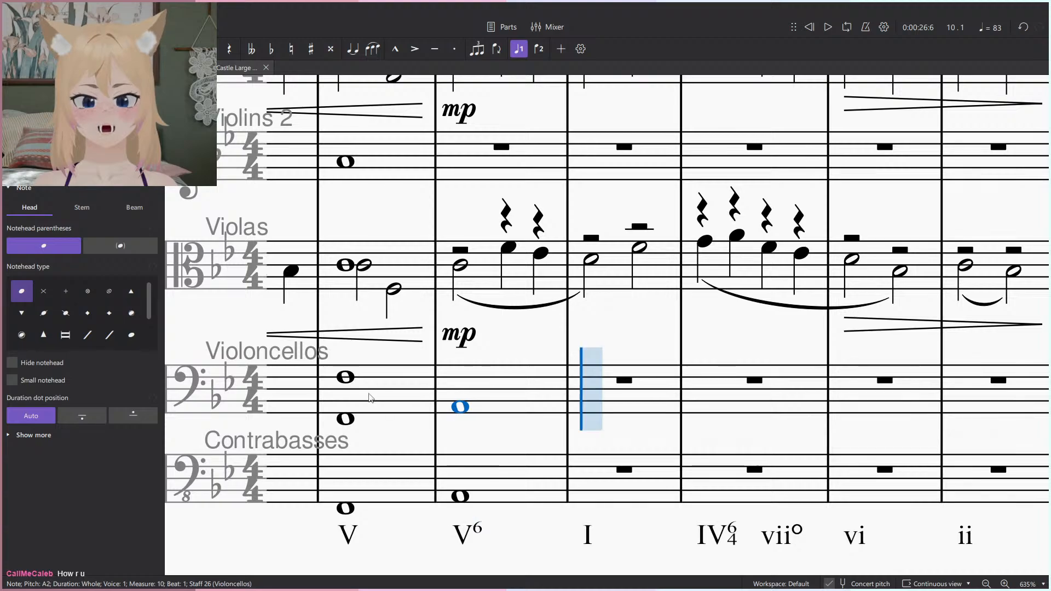
key(Escape)
click(342, 378)
key(n)
click(473, 378)
key(Escape)
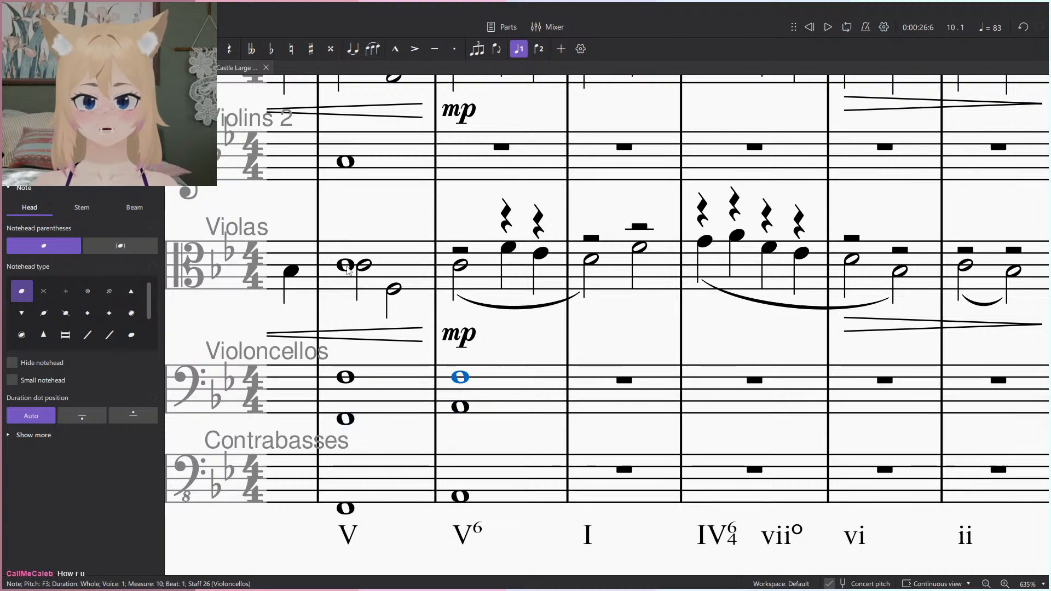
Enter a whole note C4 in the upper Violas voice at measure 10.
click(347, 266)
key(n)
click(473, 265)
key(Escape)
Enter a whole note A4 in Violins 2 at measure 10.
scroll(432, 279, up, 1)
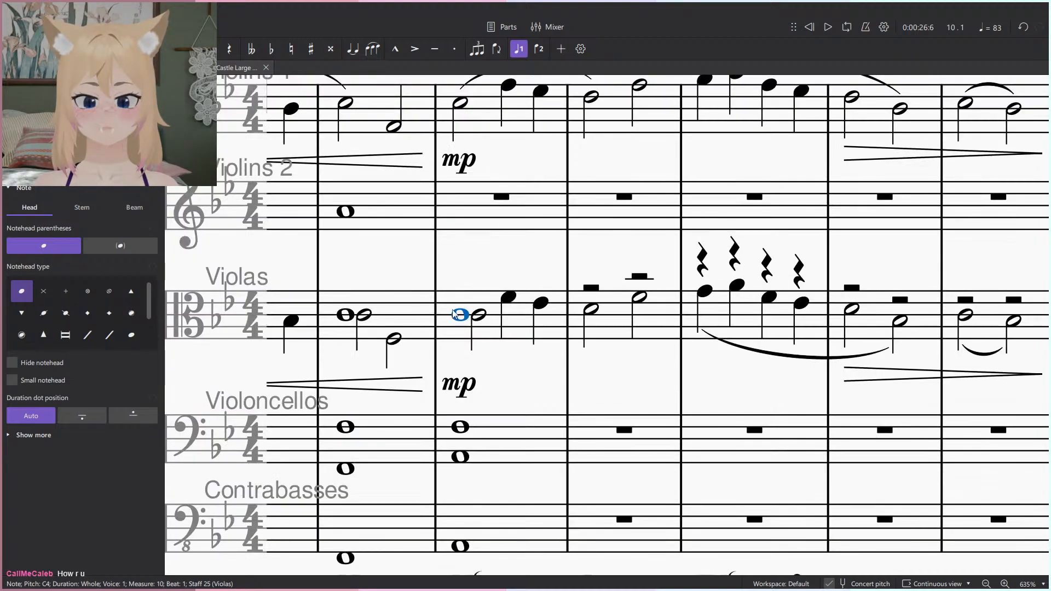
scroll(459, 314, down, 1)
drag(401, 332, 537, 366)
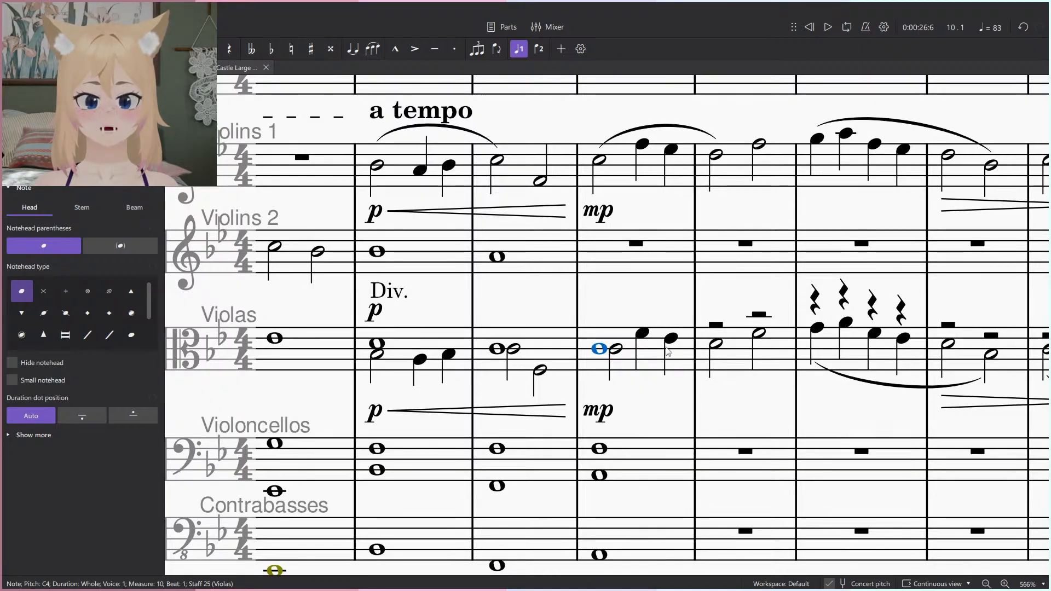
scroll(536, 423, down, 1)
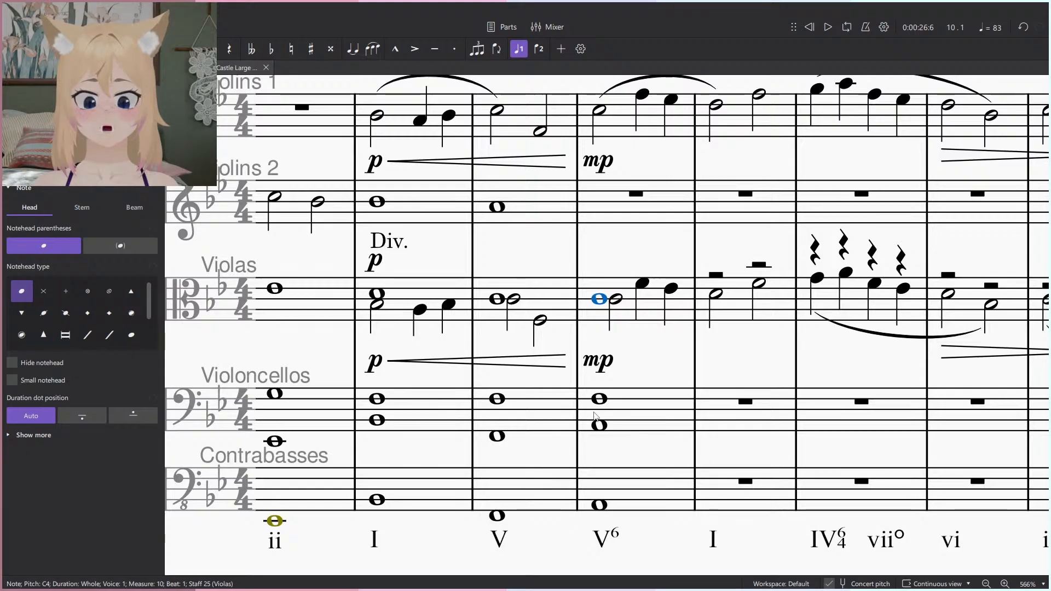
click(500, 207)
key(n)
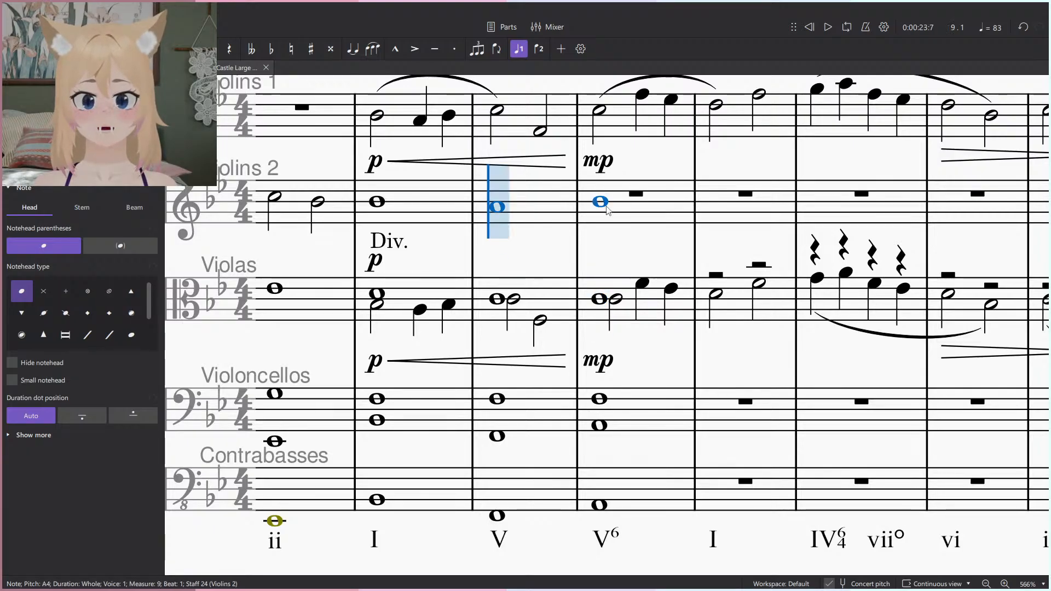
click(610, 207)
key(Escape)
drag(688, 273, 546, 267)
key(n)
key(Escape)
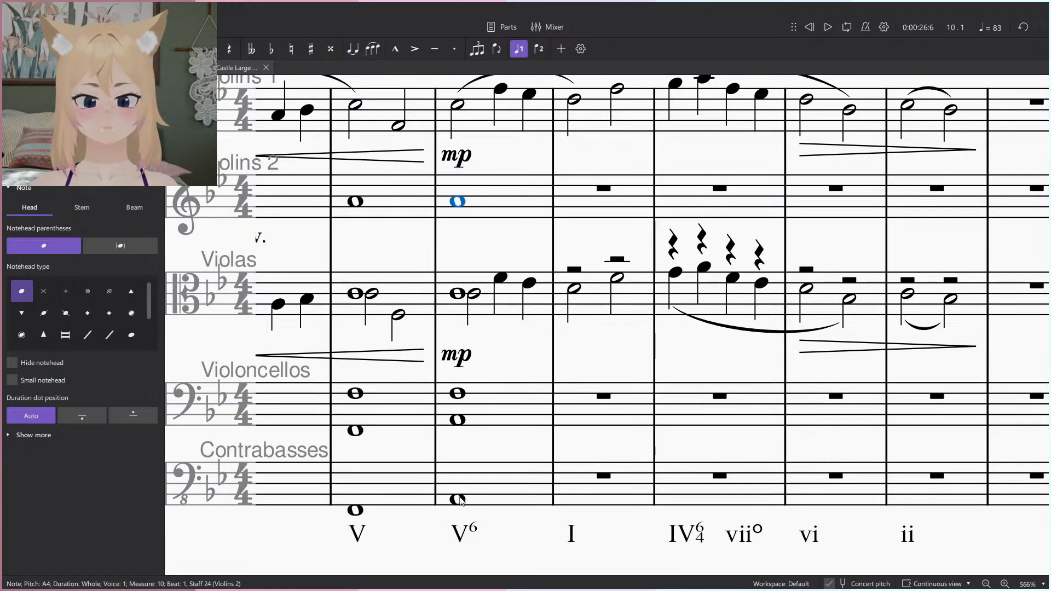
Change the Roman numeral under measure 4 to vi.
click(458, 499)
scroll(563, 493, down, 5)
drag(540, 508, 967, 482)
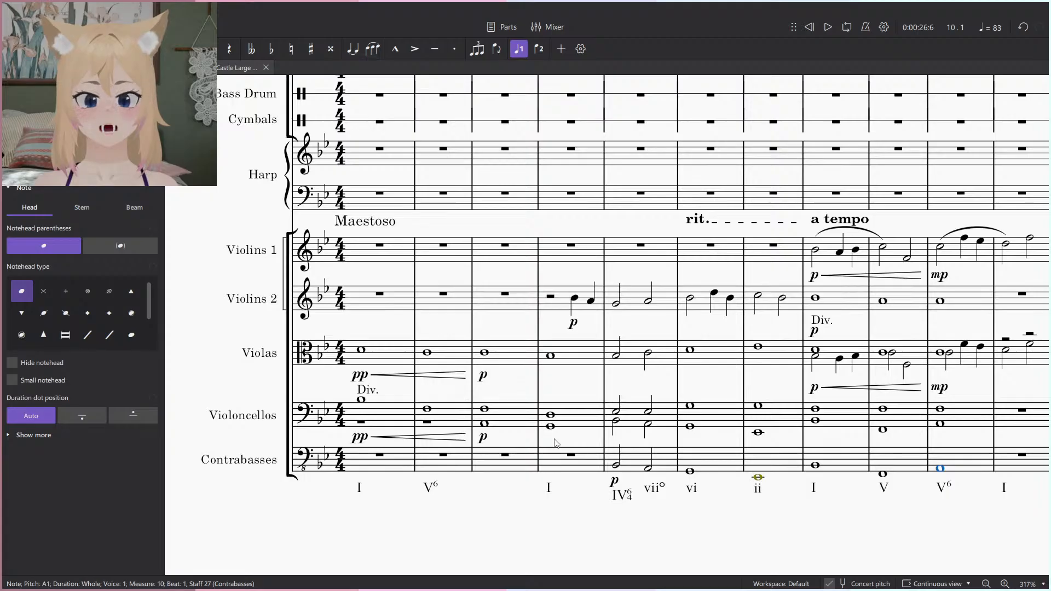
click(549, 487)
double_click(549, 487)
text(vi)
key(Escape)
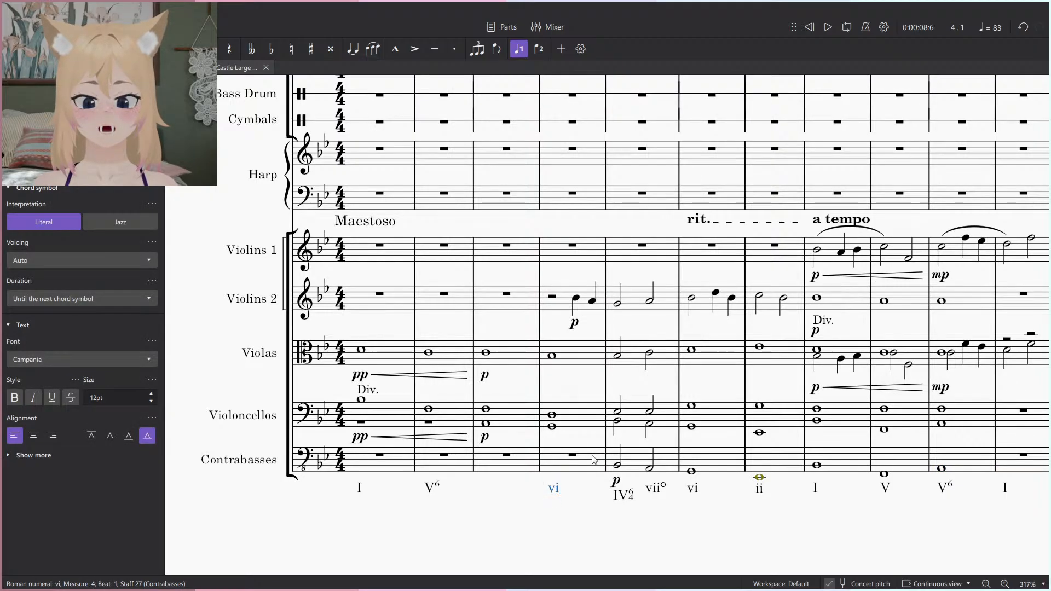
Play back only the Violas and Violoncellos in measure 4 to check the chord.
click(576, 405)
shift+click(577, 357)
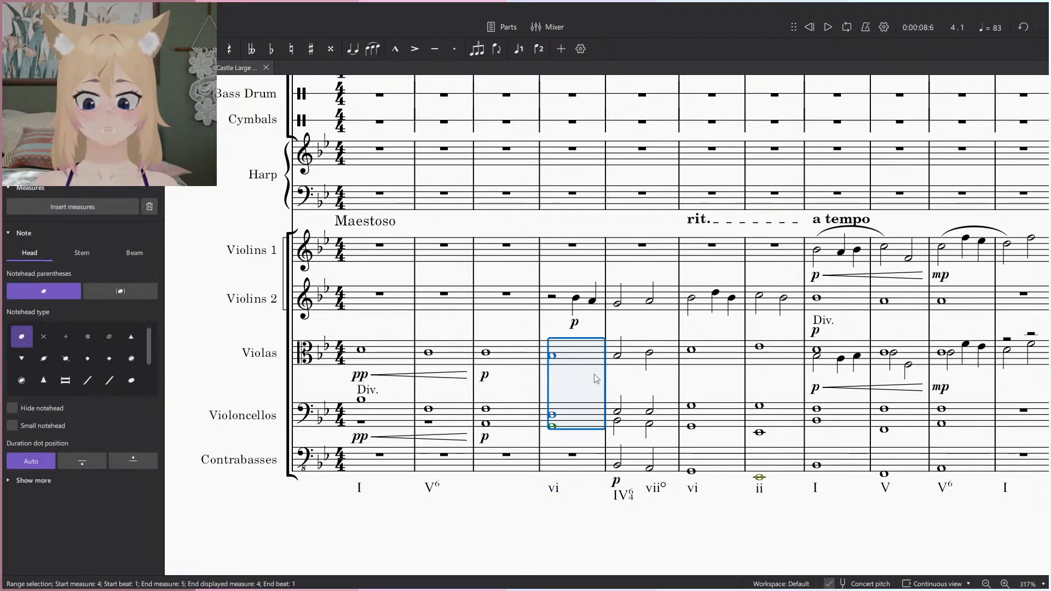
scroll(600, 375, up, 5)
key(space)
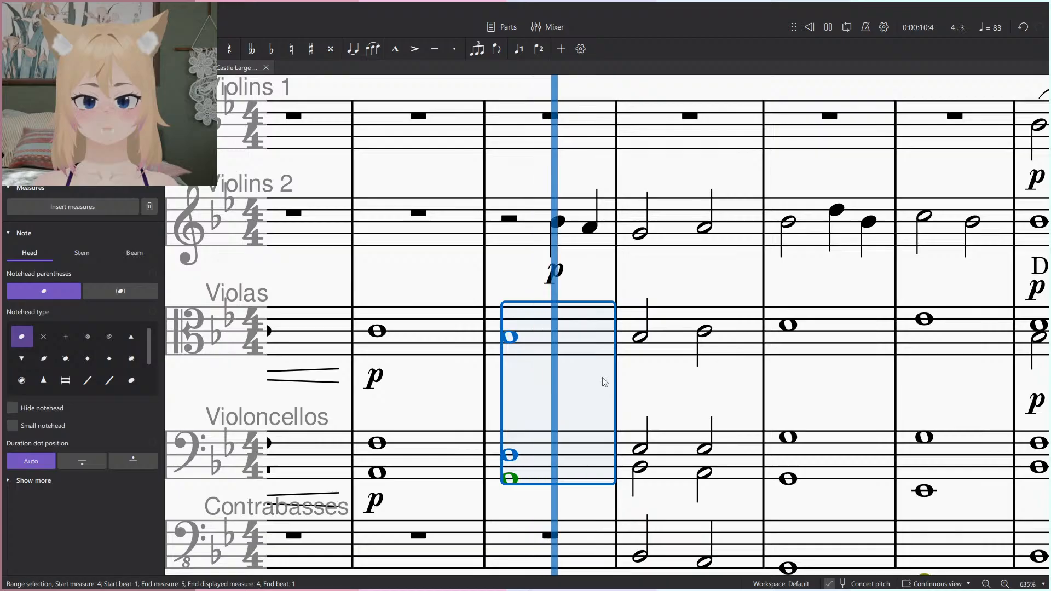
key(space)
key(Escape)
Enter a whole note B♭1 in the Contrabasses at measure 11.
scroll(603, 378, down, 6)
drag(584, 361, 289, 343)
scroll(490, 408, right, 6)
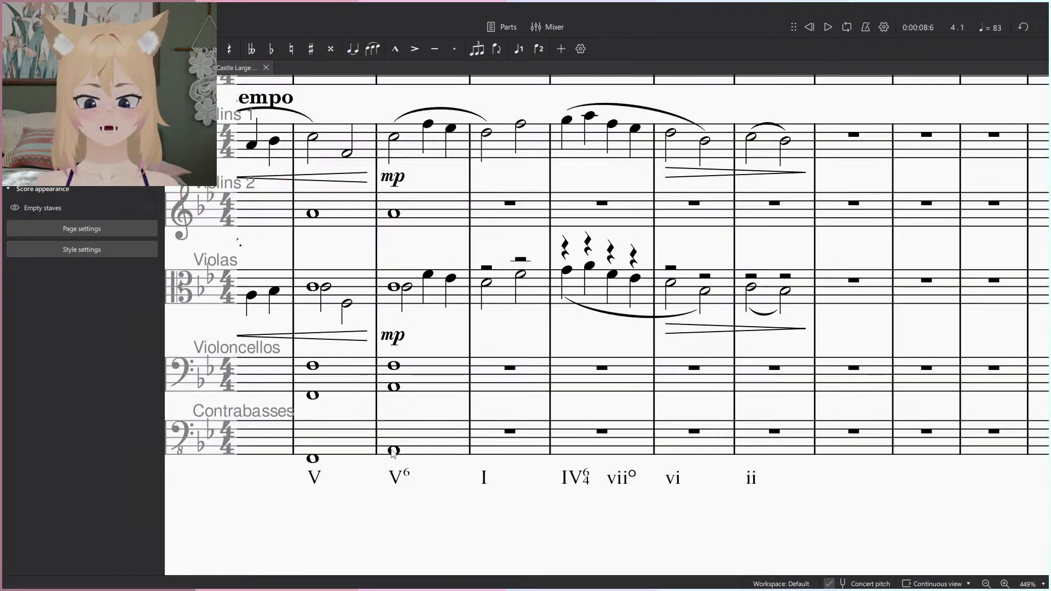
click(393, 454)
scroll(393, 454, up, 6)
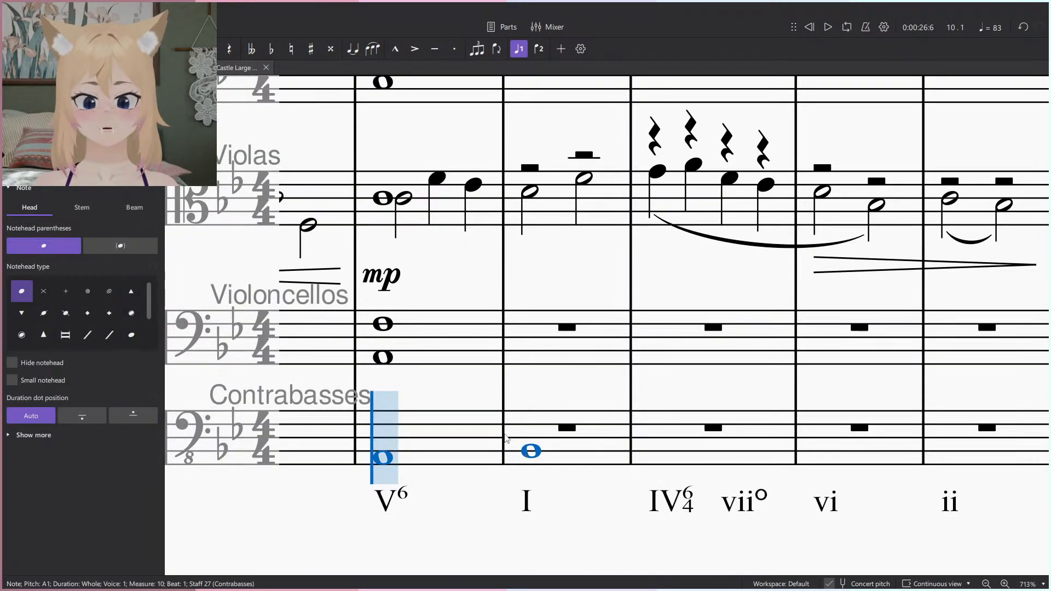
click(527, 452)
key(Escape)
Enter whole notes B♭2 and F3 in the Violoncellos at measure 11.
click(384, 358)
key(n)
click(528, 354)
key(Escape)
click(391, 327)
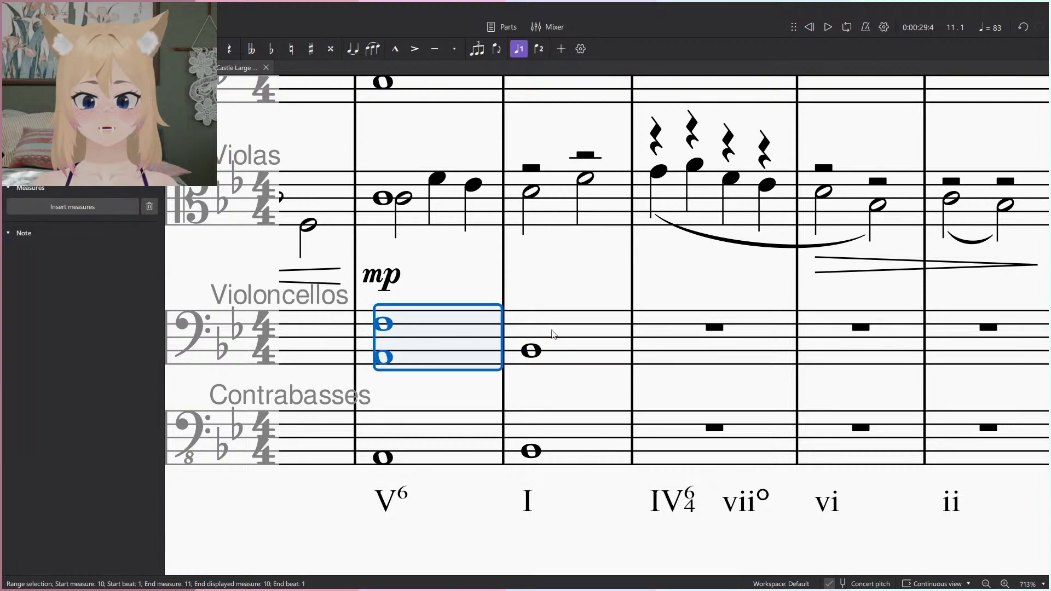
key(n)
click(530, 326)
key(Escape)
Enter a whole note D4 in the upper Violas voice at measure 11.
scroll(378, 272, up, 1)
click(383, 247)
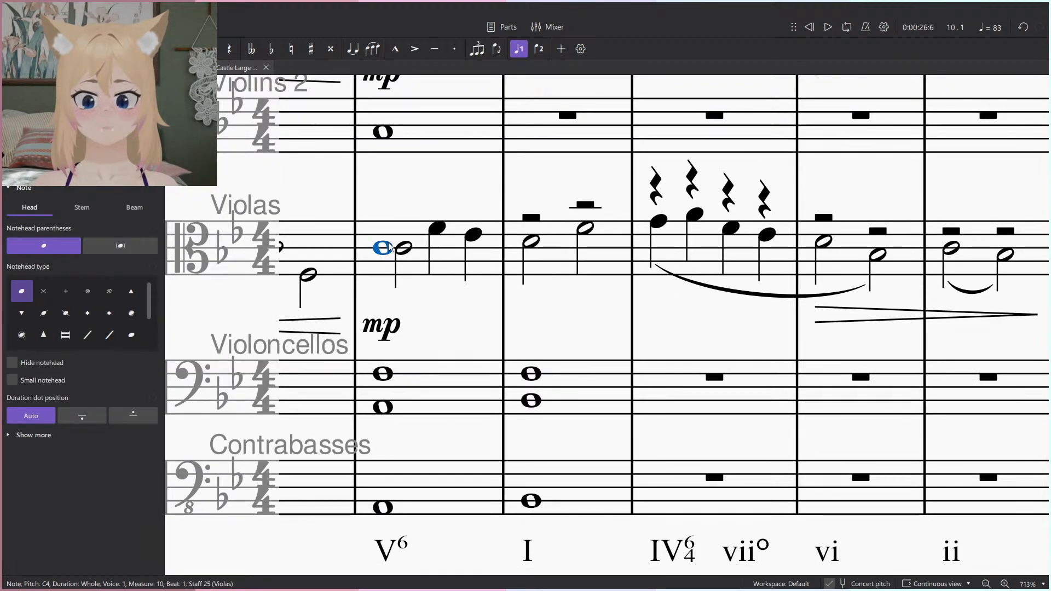
key(n)
click(533, 242)
key(Escape)
Enter a whole note F4 in Violins 2 at measure 11.
scroll(582, 331, up, 2)
click(383, 235)
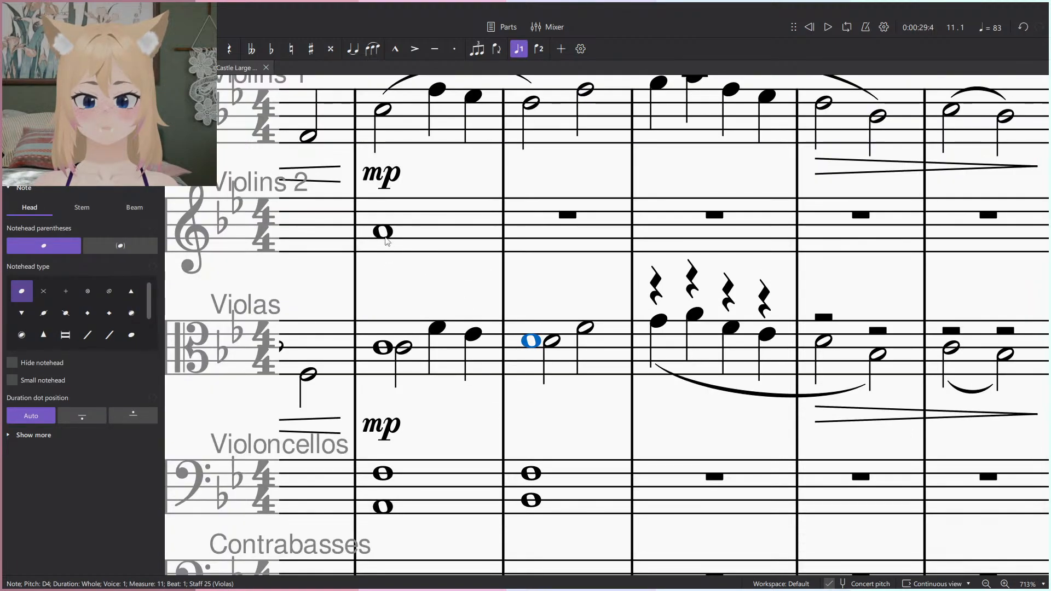
scroll(452, 238, down, 3)
key(n)
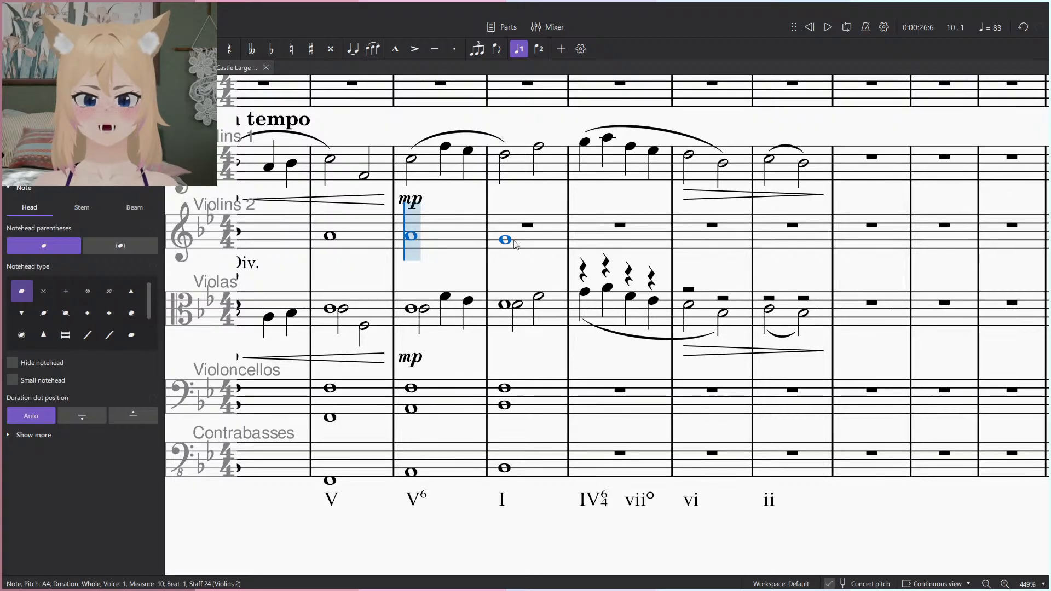
key(Escape)
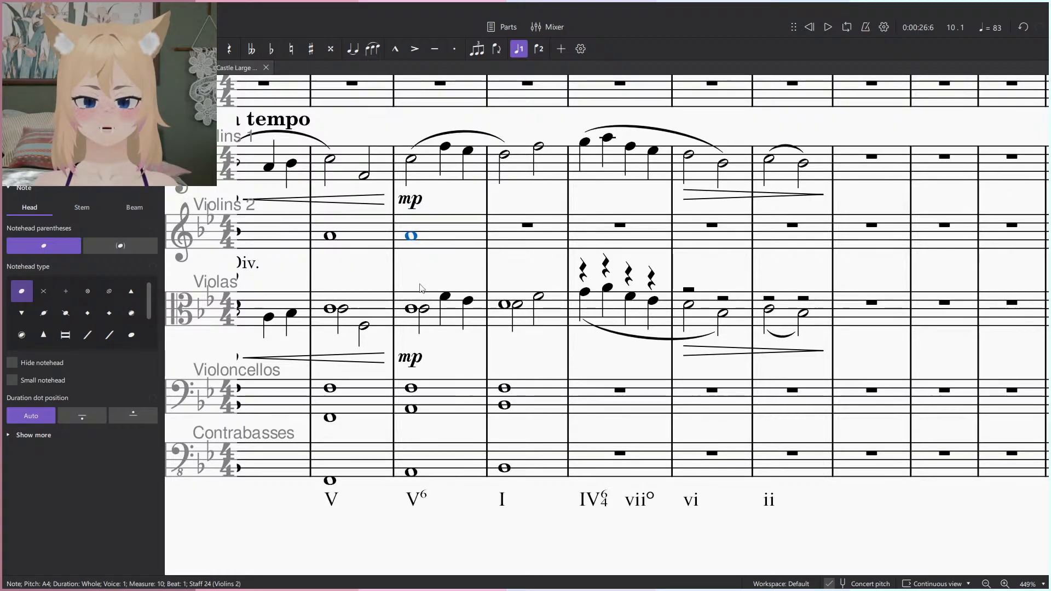
click(408, 311)
click(413, 239)
key(n)
click(520, 244)
key(Escape)
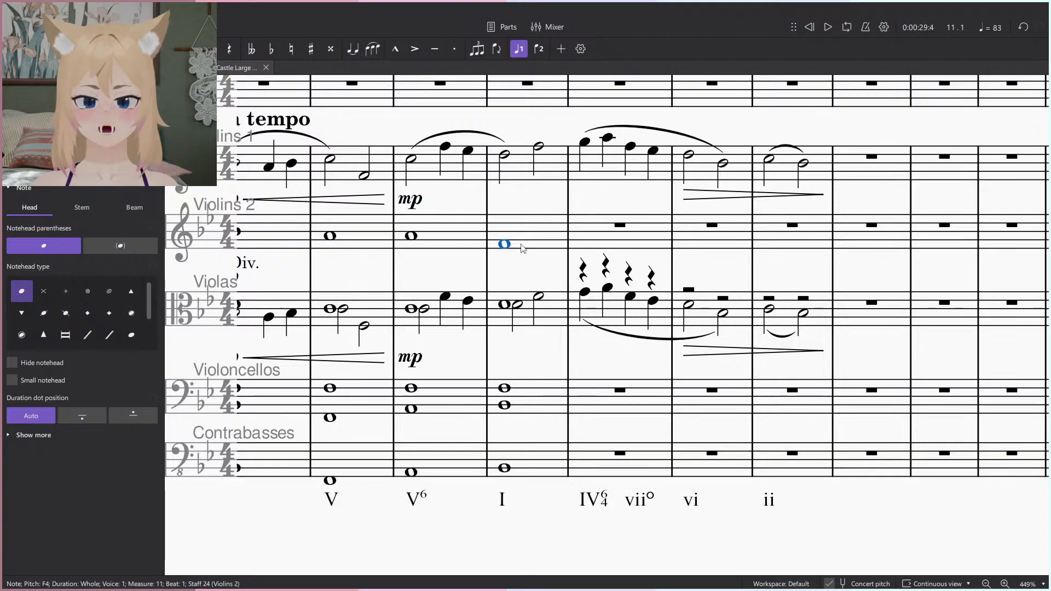
Audition the outer notes of measure 10, then play the score back from measure 10 through measure 11.
click(412, 472)
click(412, 237)
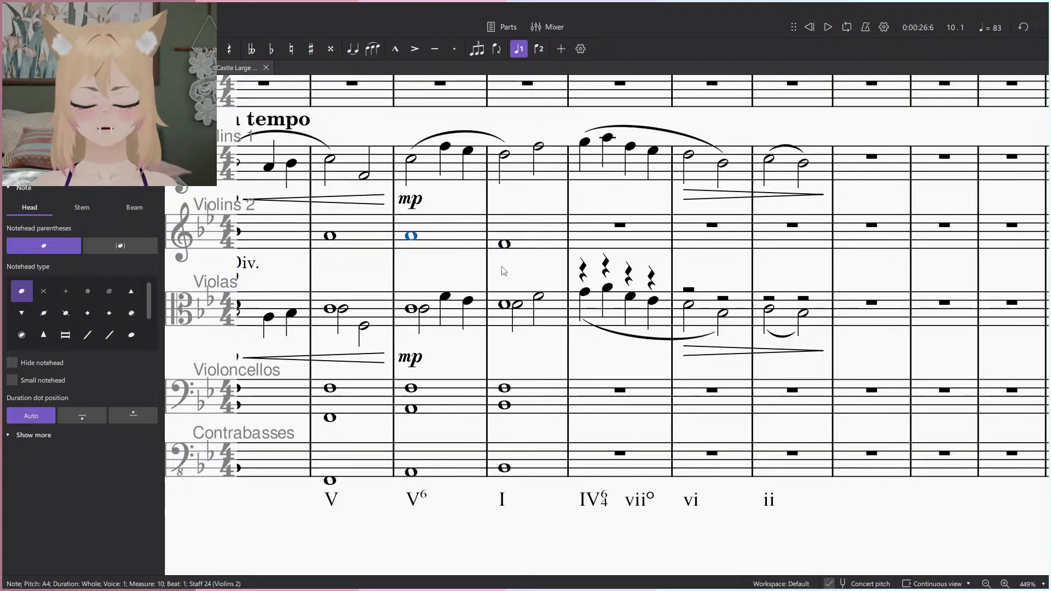
click(502, 269)
scroll(507, 275, up, 1)
drag(491, 287, 482, 286)
scroll(481, 288, down, 1)
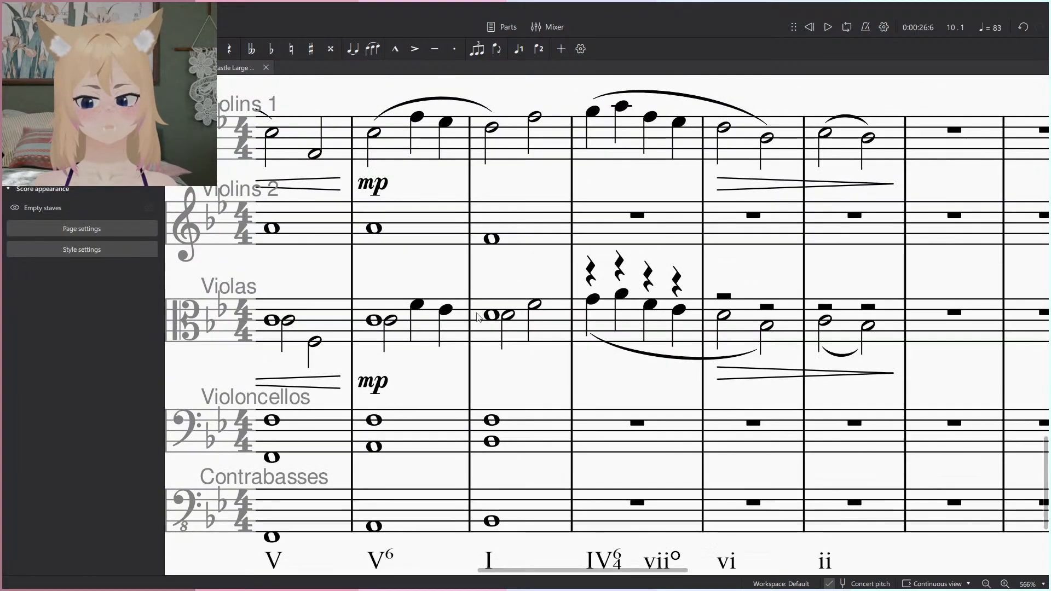
drag(475, 365, 504, 318)
scroll(507, 321, down, 1)
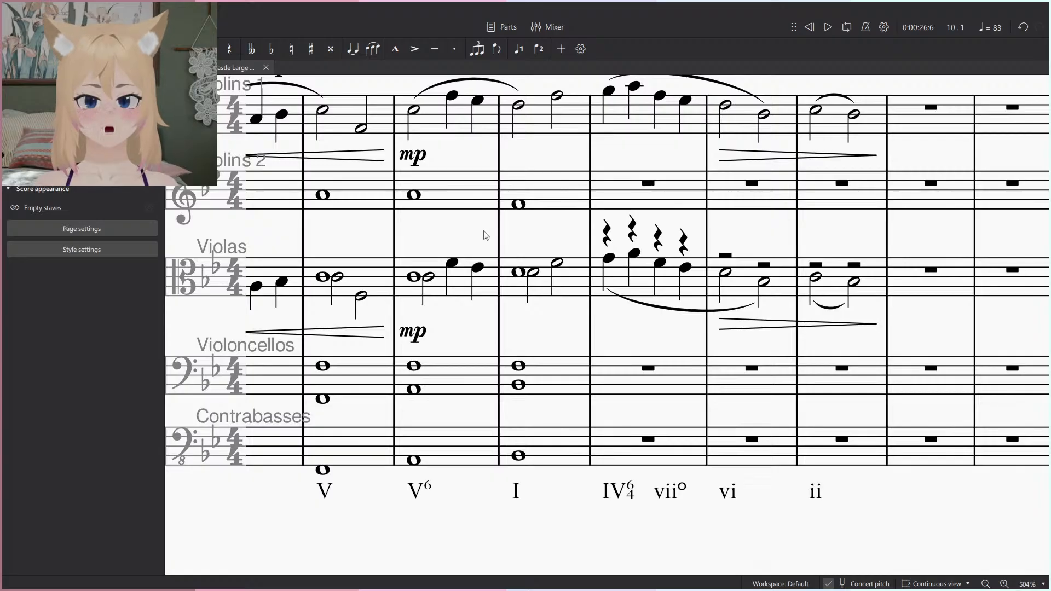
click(410, 196)
key(space)
click(481, 220)
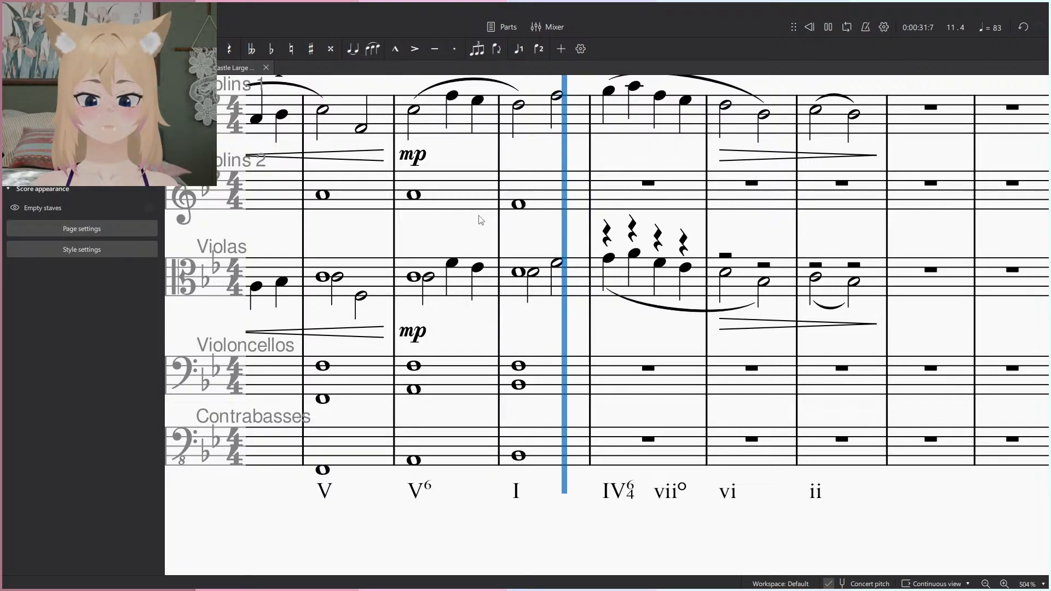
key(space)
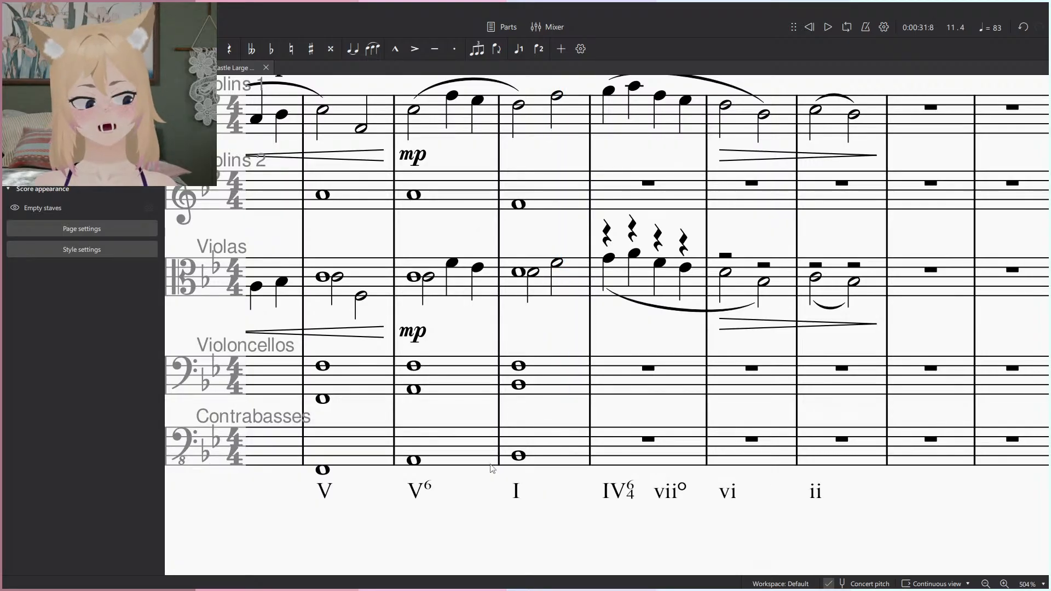
Raise the Contrabasses note and the lower Violoncellos note at measure 11 to D.
click(518, 456)
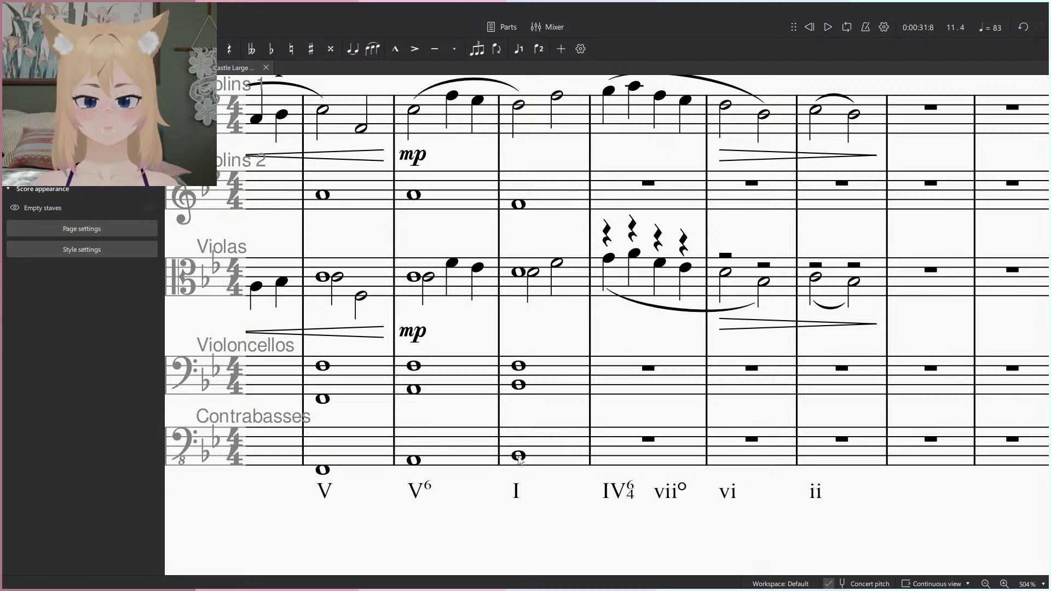
ctrl+click(518, 385)
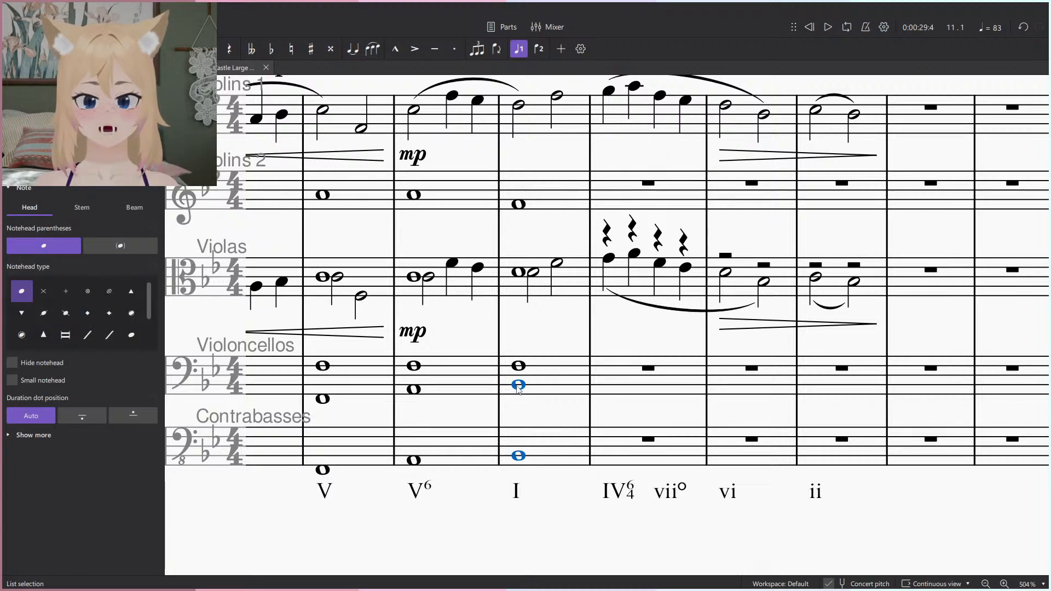
key(Up)
key(Up)
key(Up)
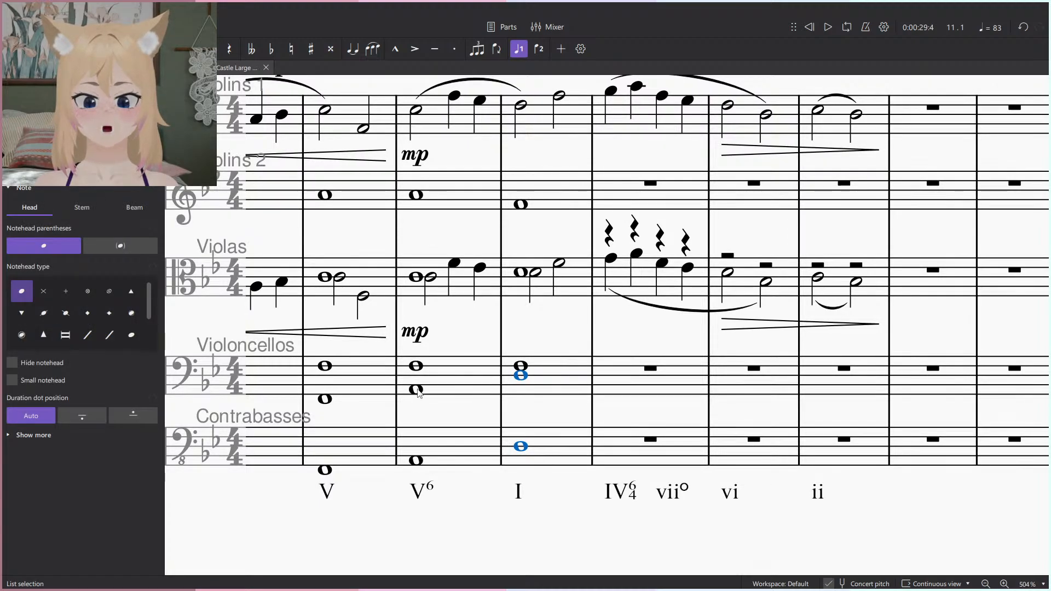
Play back measure 11 and audition its individual Violins 2, Violas and Violoncellos notes.
key(Escape)
key(space)
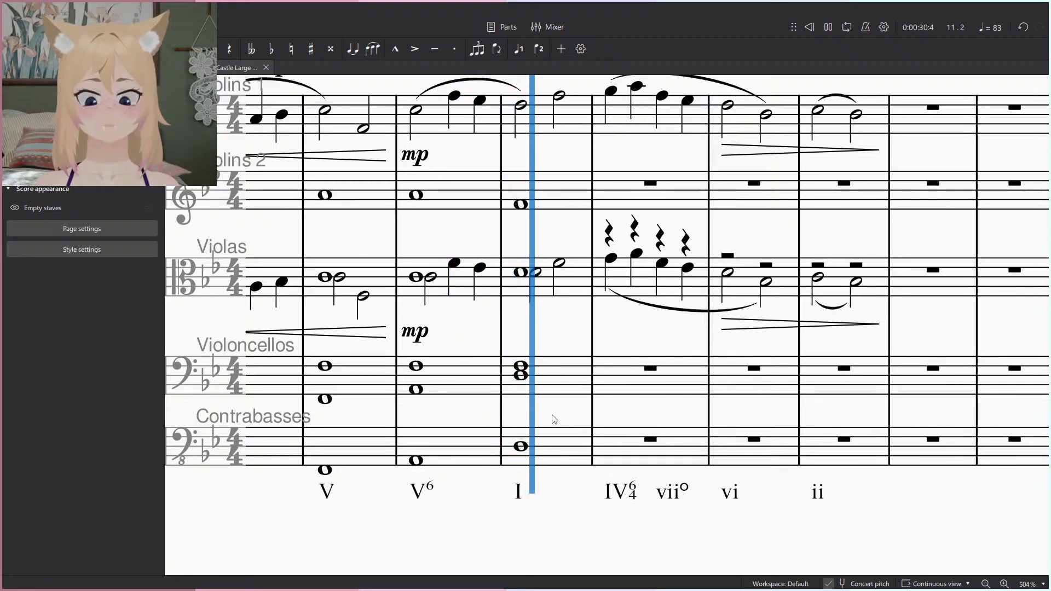
key(space)
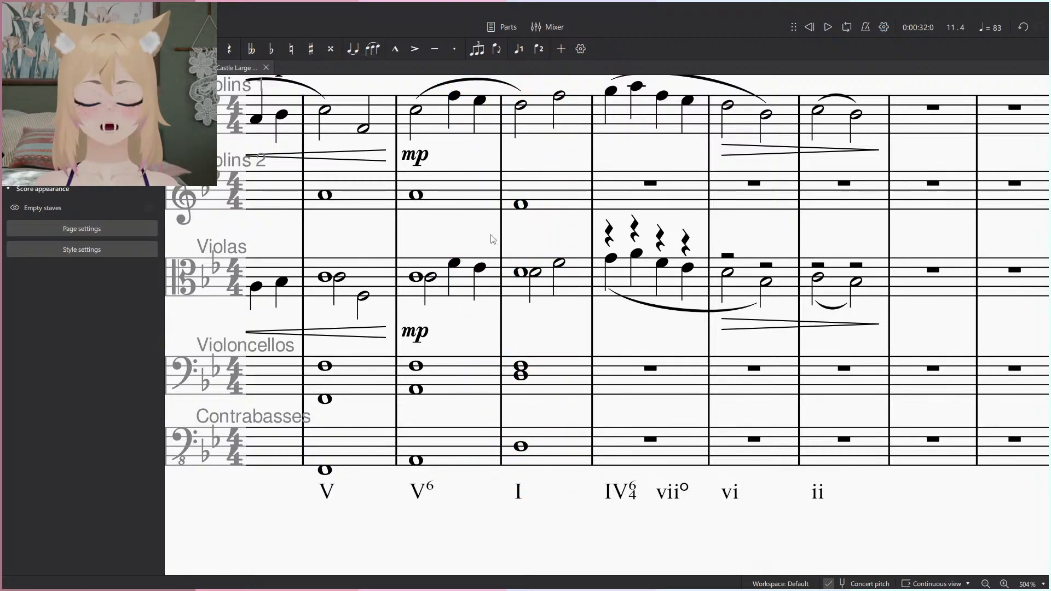
click(520, 204)
click(520, 272)
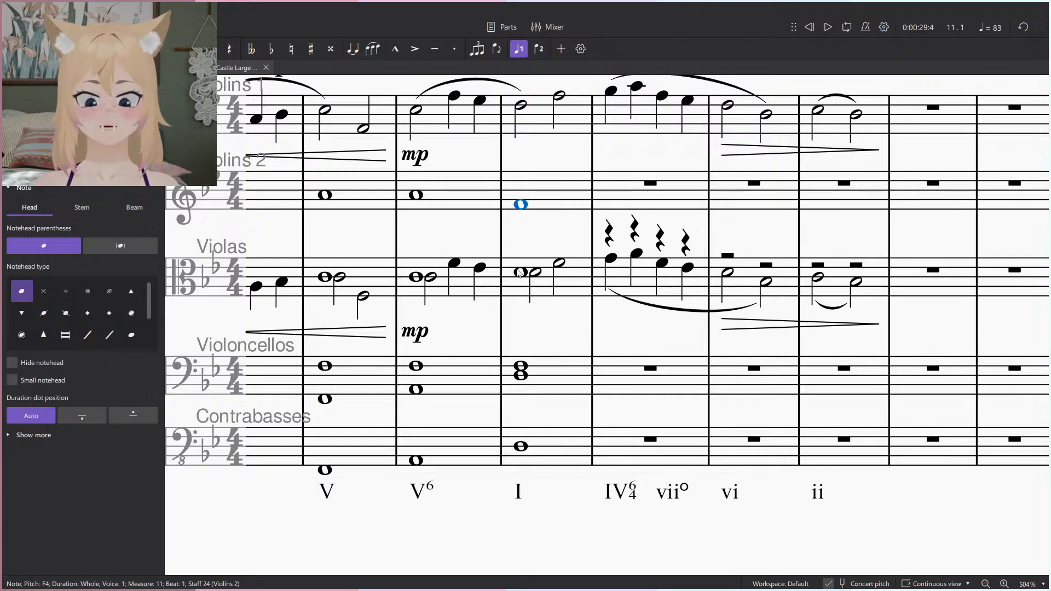
ctrl+scroll(521, 272, up, 2)
click(522, 390)
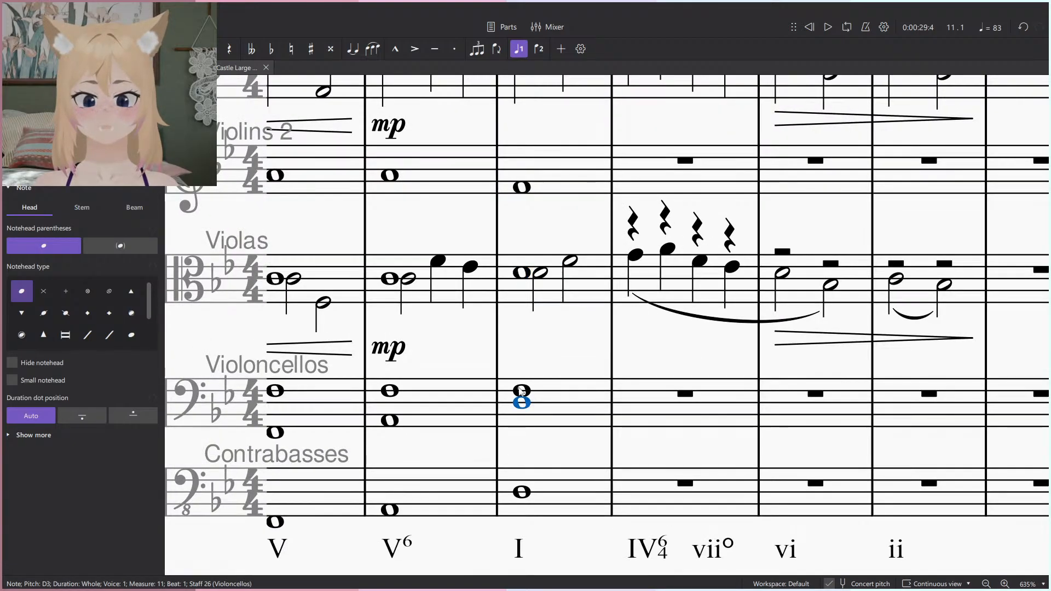
click(521, 272)
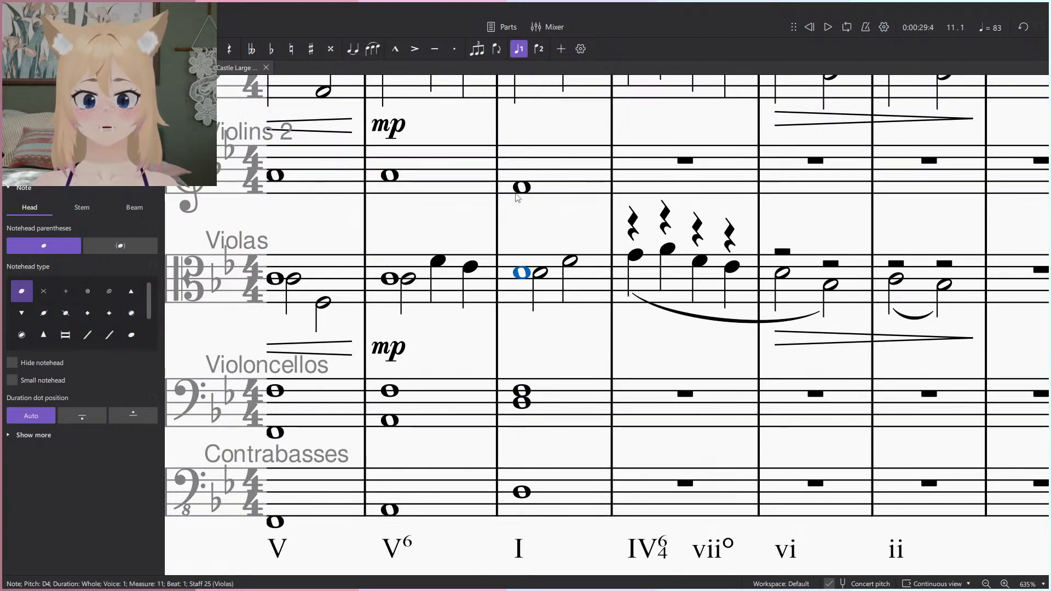
Move the measure 11 whole notes to B♭4 in Violins 2 and B♭3 in the Violas.
click(522, 188)
drag(522, 187, 522, 172)
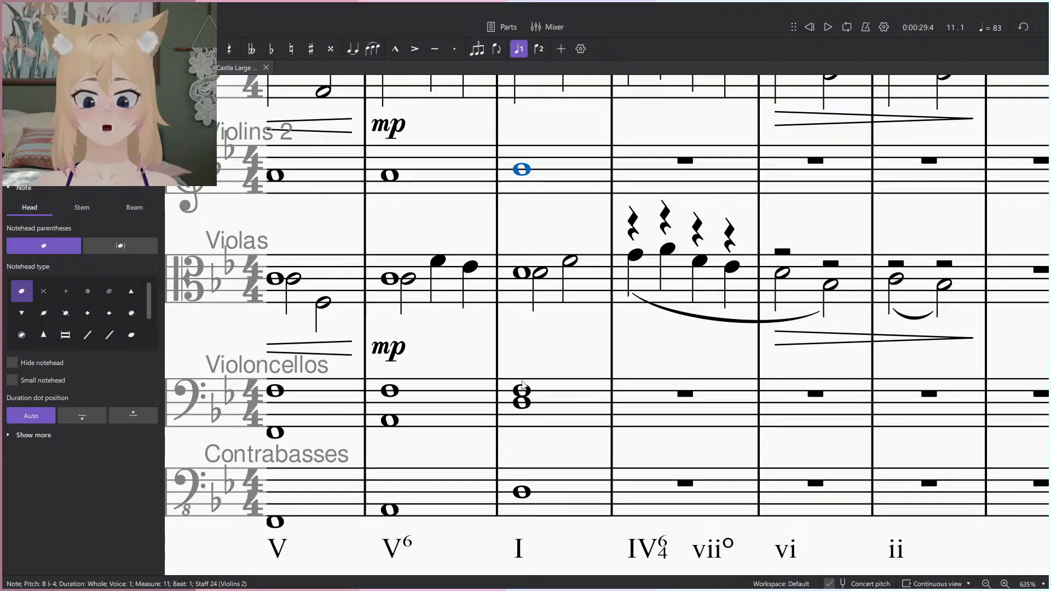
click(526, 274)
drag(527, 275, 527, 289)
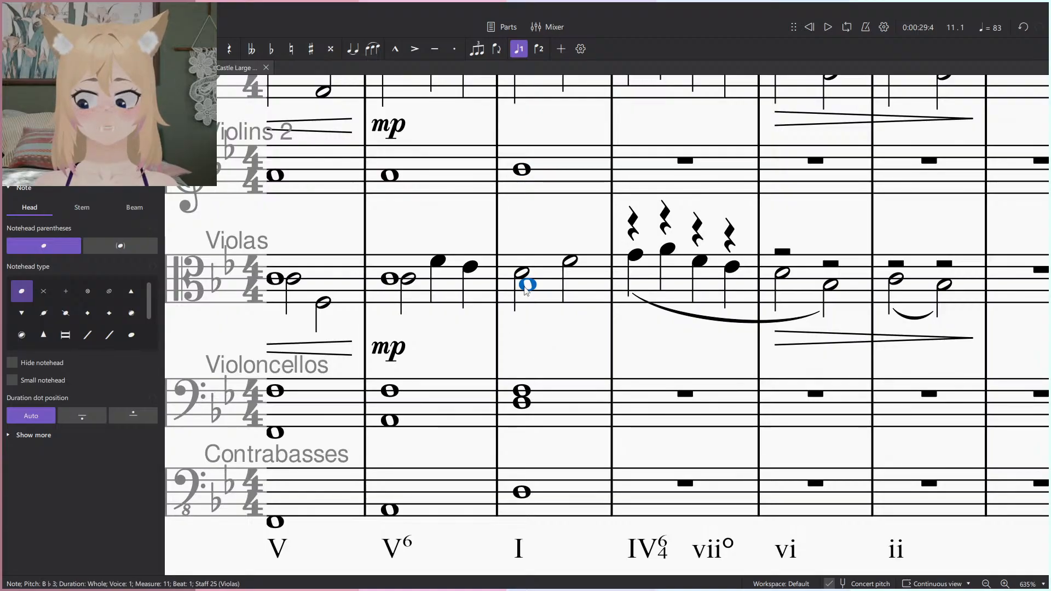
Audition the measure 11 chord note by note across the Contrabasses, Violoncellos and Violas.
click(522, 492)
click(523, 401)
key(alt+Up)
key(alt+Up)
key(alt+Up)
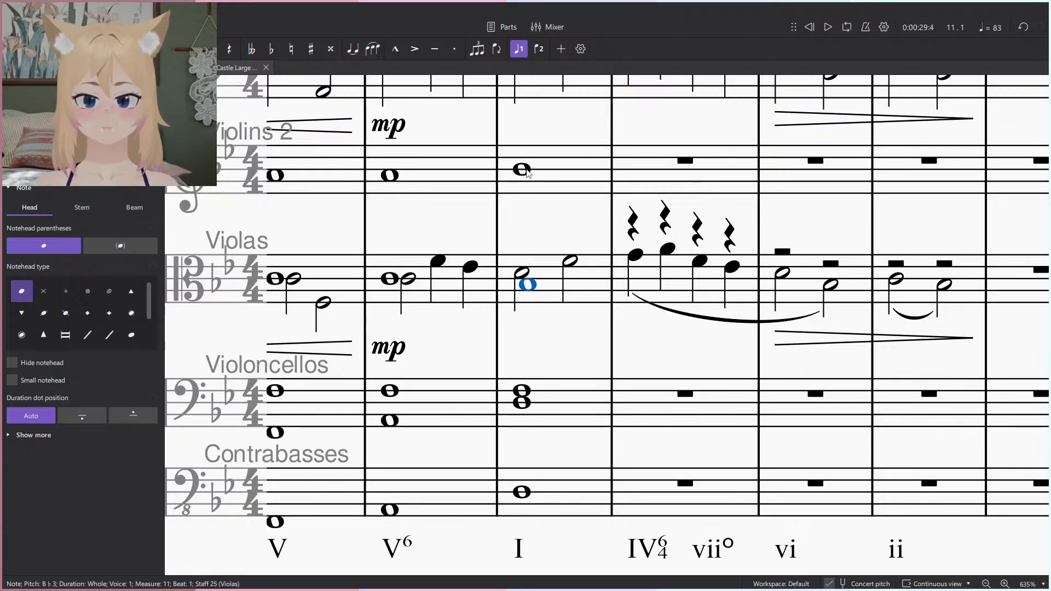
click(526, 284)
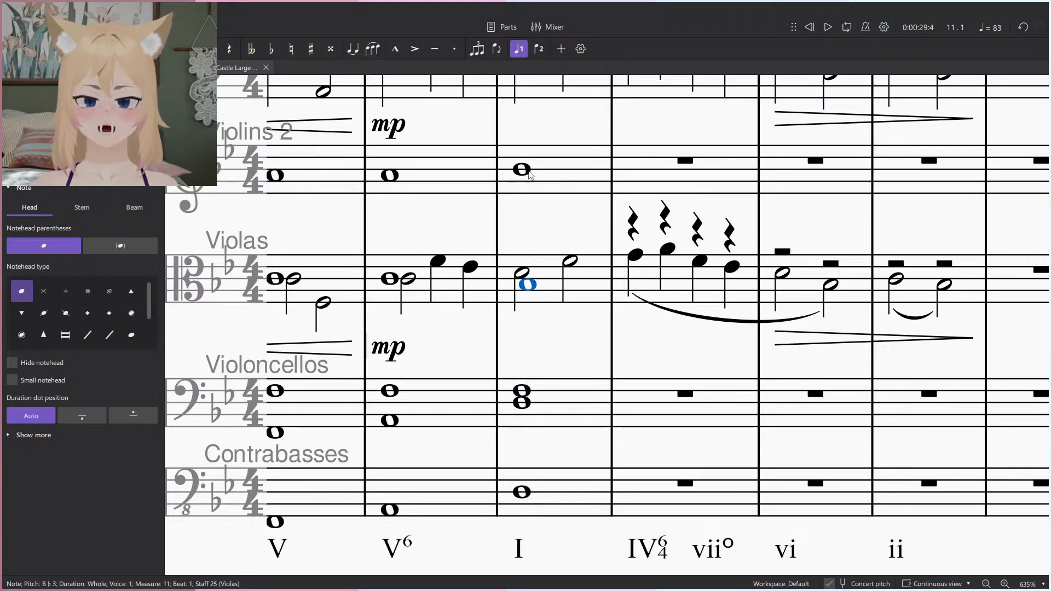
click(523, 493)
click(526, 392)
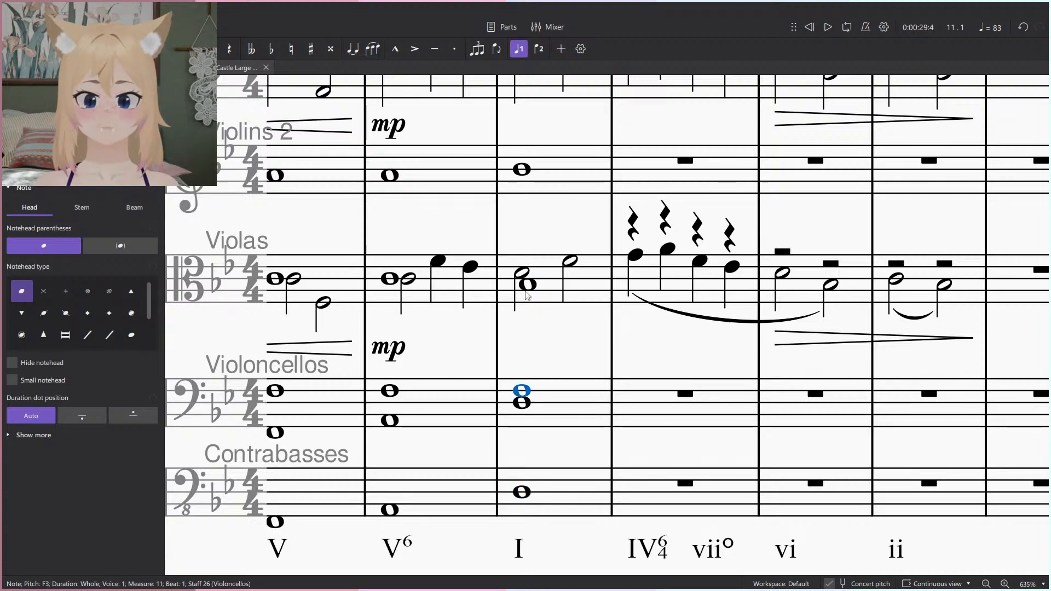
Lower the measure 11 Violins 2 whole note to F4 and audition it with the Contrabasses, Violoncellos and Violas notes.
click(527, 286)
drag(523, 170, 525, 186)
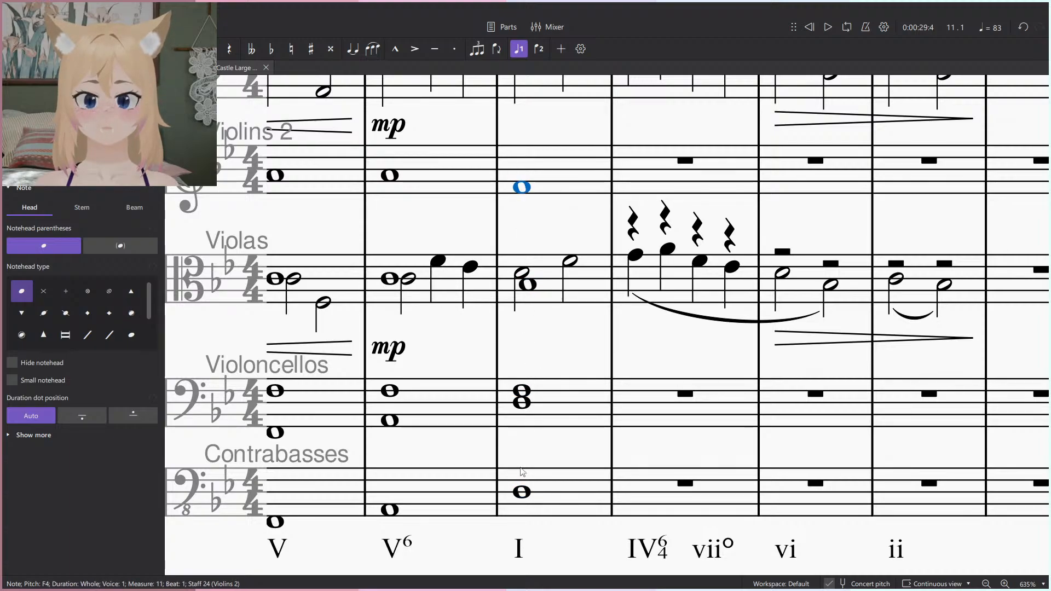
click(521, 491)
click(523, 393)
click(526, 285)
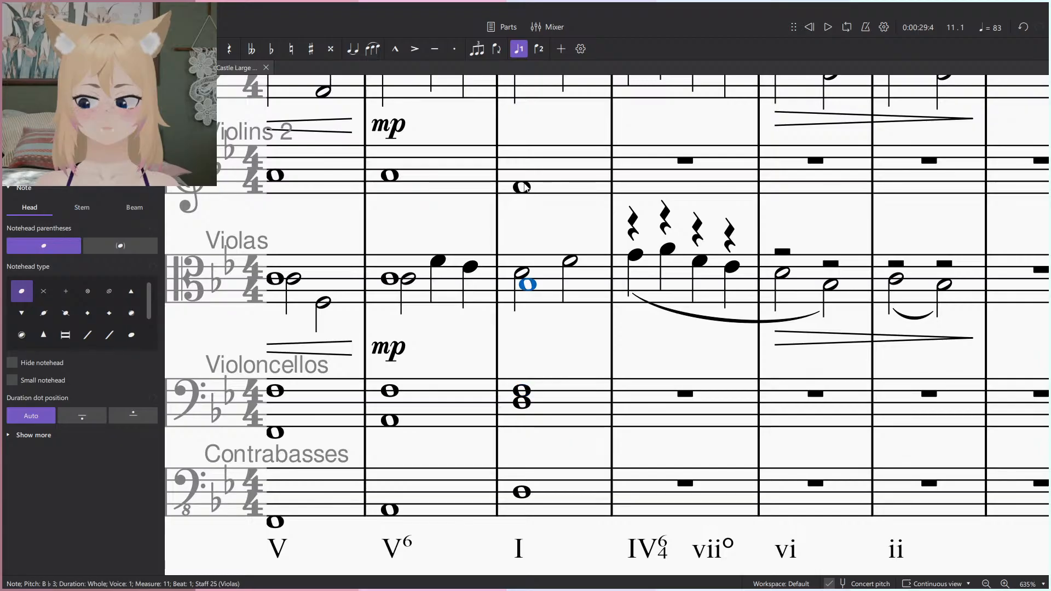
click(526, 188)
click(537, 225)
Change the Roman numeral under measure 11 to I6 to mark the first inversion.
ctrl+scroll(537, 225, down, 1)
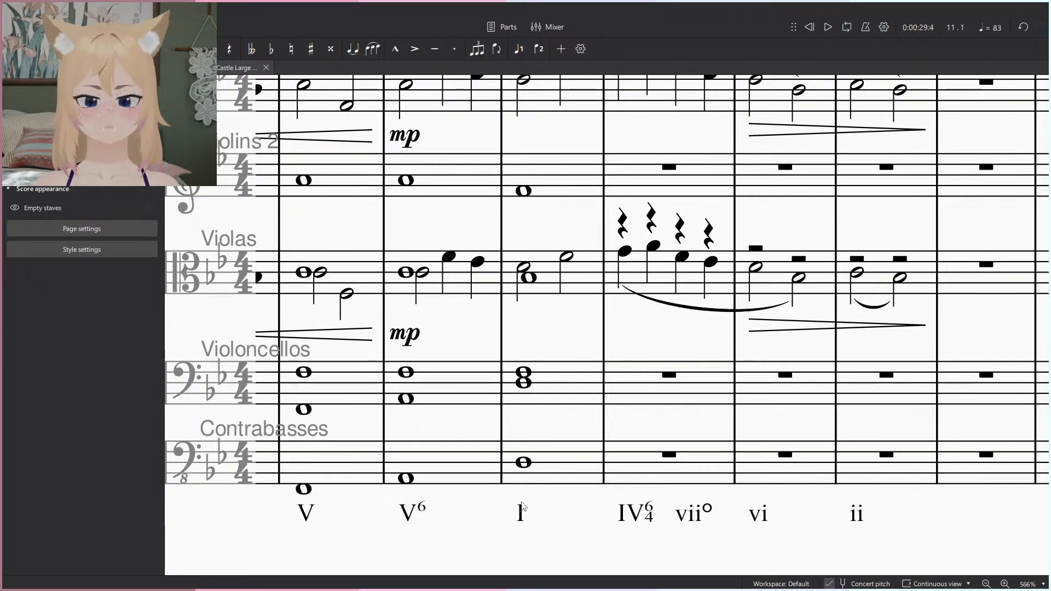
click(522, 509)
key(ctrl+e)
text(6)
key(Escape)
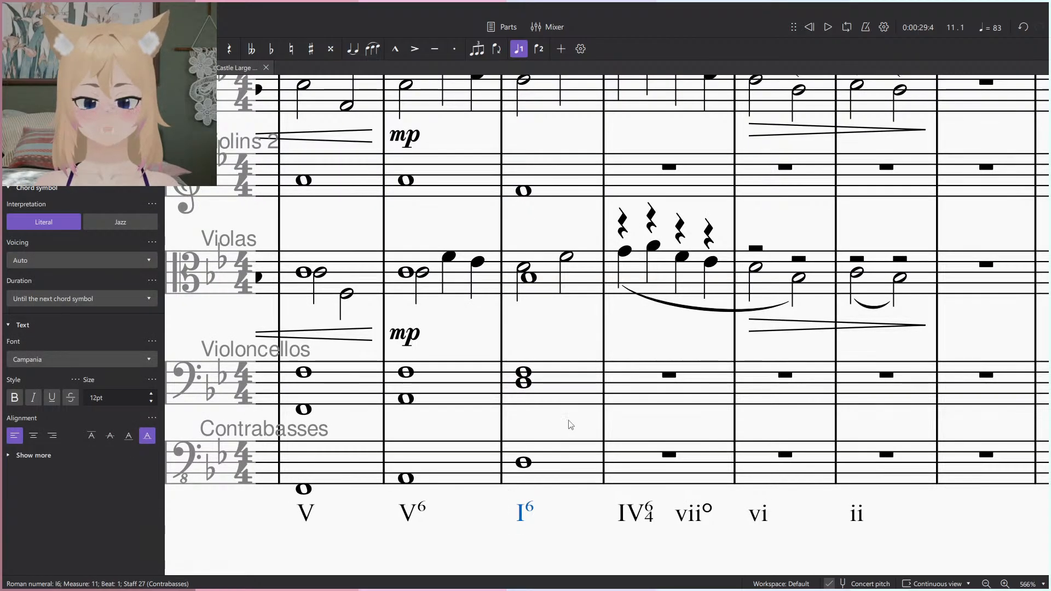
Audition the Contrabasses whole notes in measures 9, 10 and 11 to check the bass line.
key(shift)
ctrl+scroll(641, 410, up, 3)
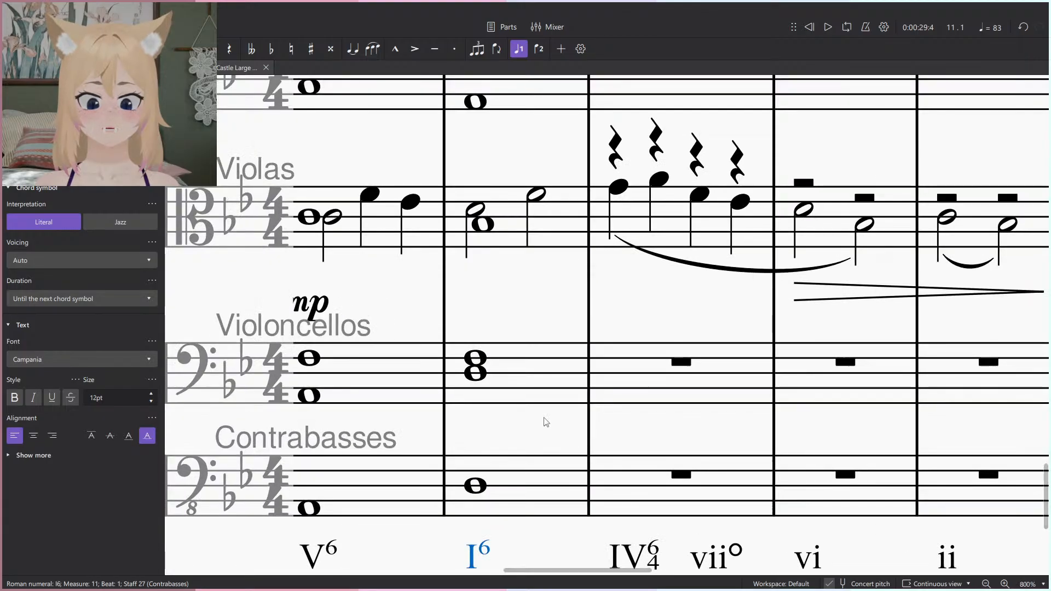
click(548, 443)
drag(547, 443, 570, 437)
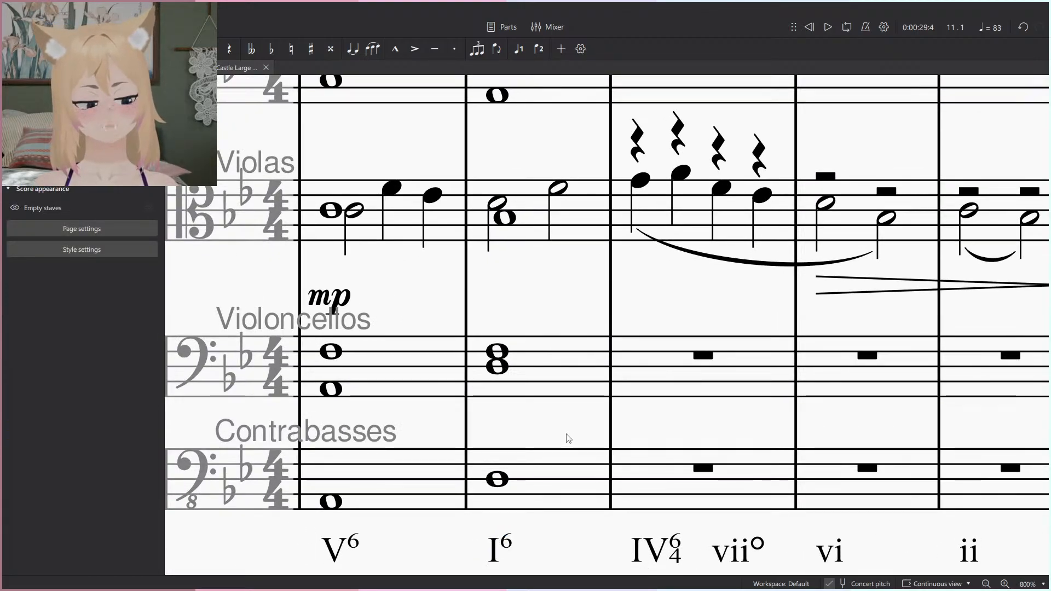
drag(590, 448, 597, 433)
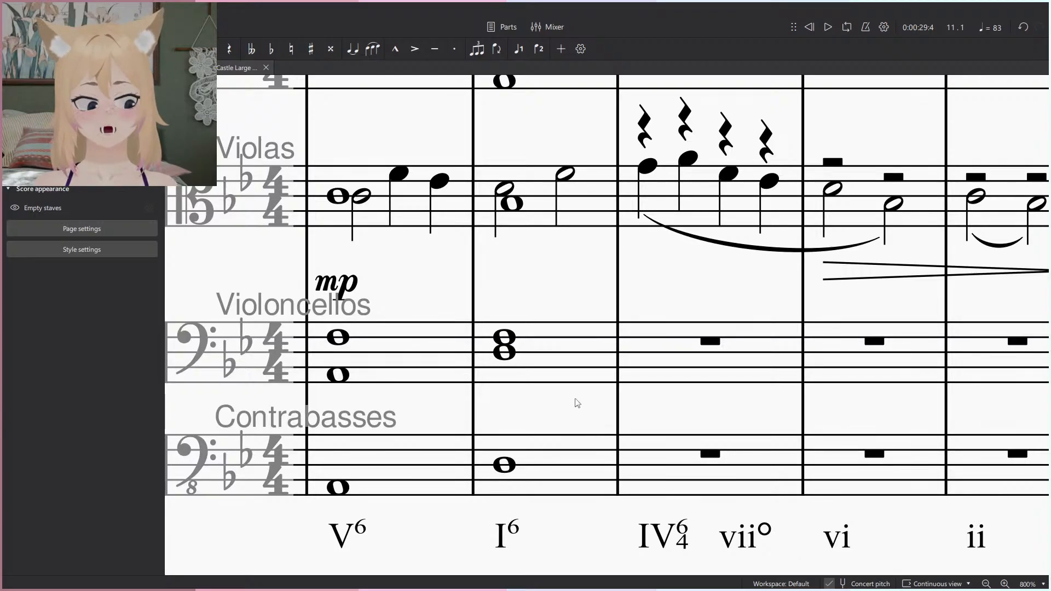
click(339, 488)
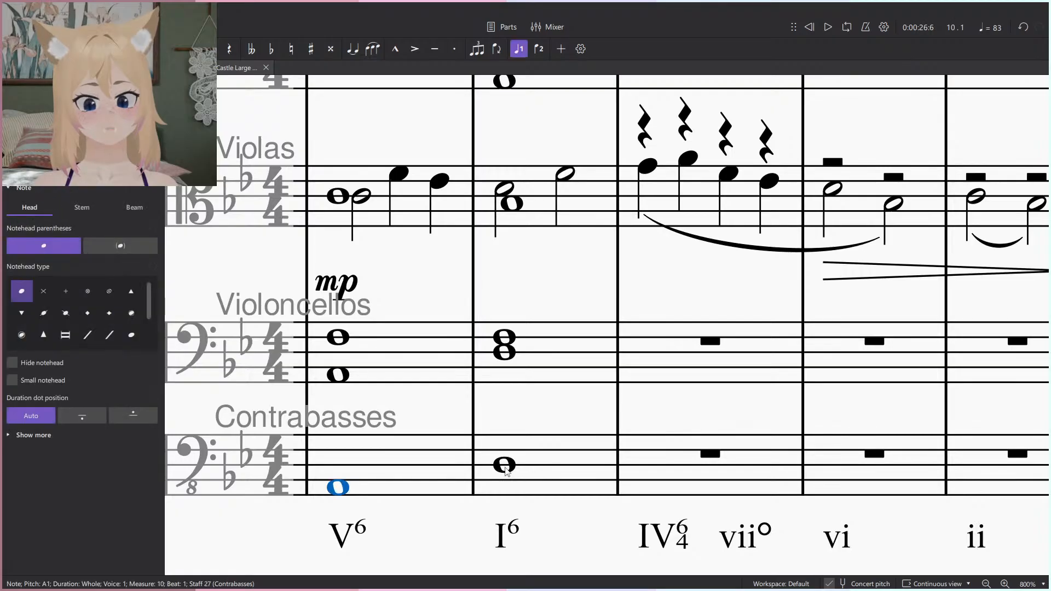
click(505, 466)
drag(545, 438, 746, 406)
click(617, 410)
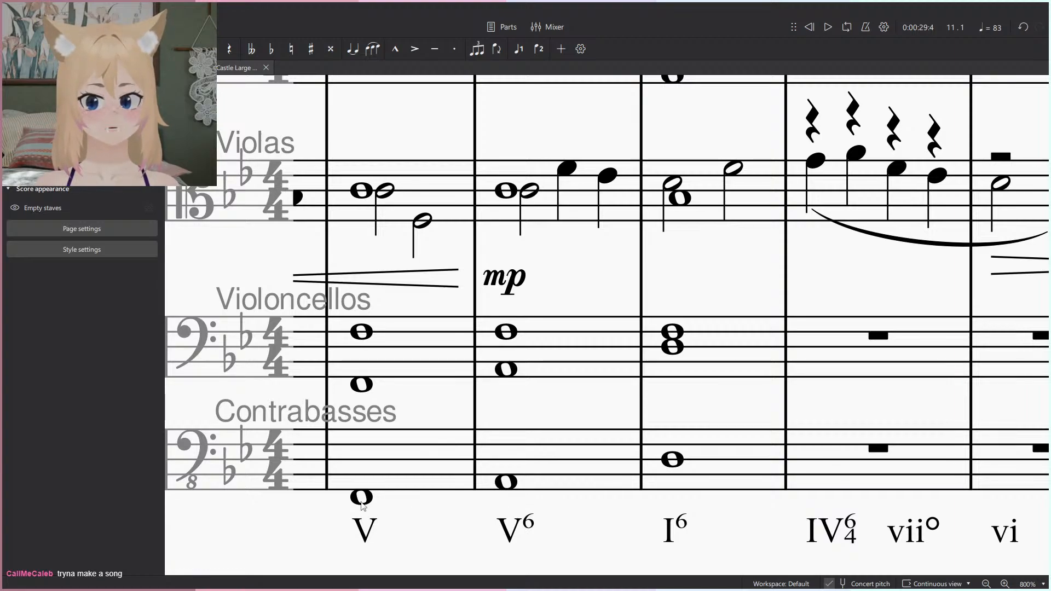
click(361, 498)
scroll(672, 488, down, 1)
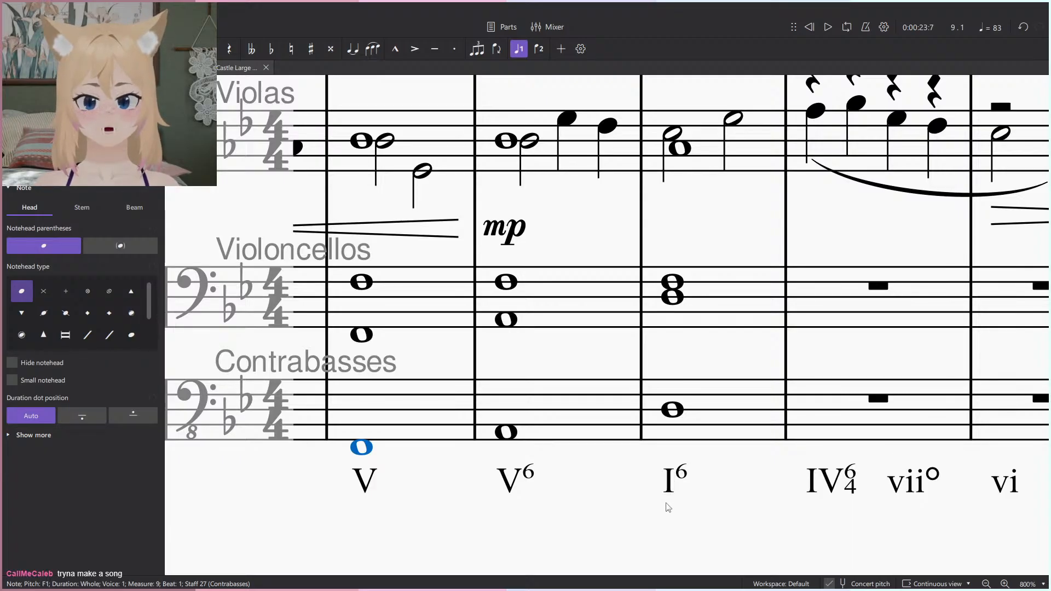
click(650, 534)
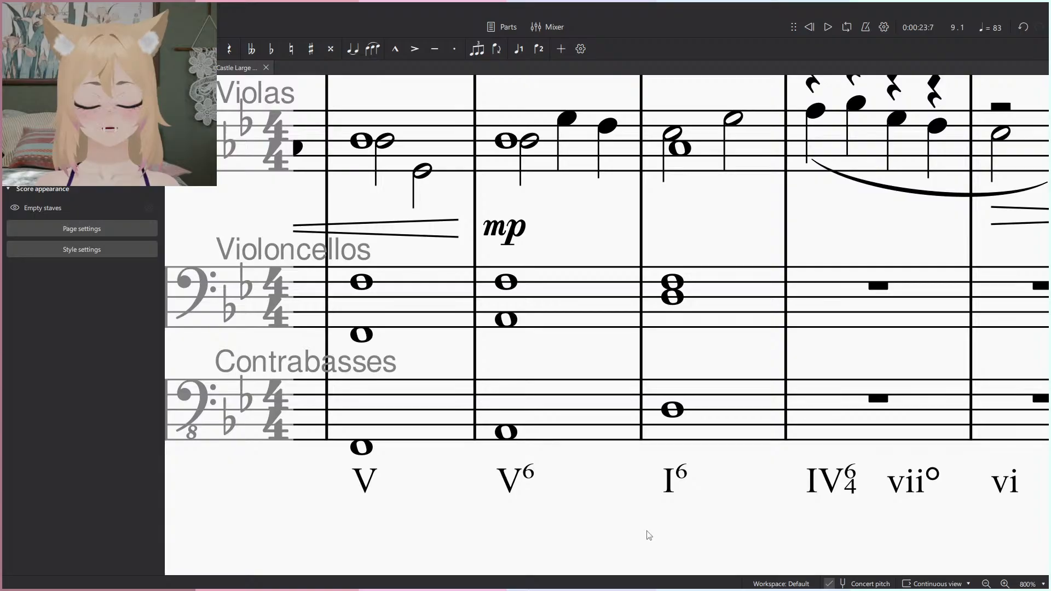
Examine the string voicings against the Roman numerals around measure 11 and audition that measure's Contrabasses note.
ctrl+scroll(731, 398, down, 5)
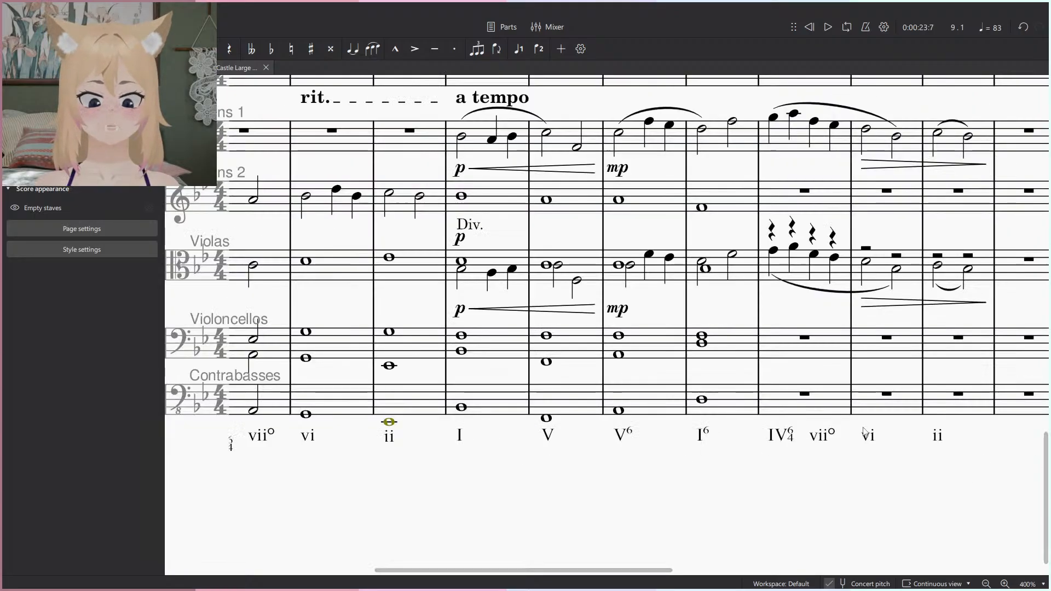
ctrl+scroll(523, 420, up, 4)
ctrl+scroll(522, 420, up, 1)
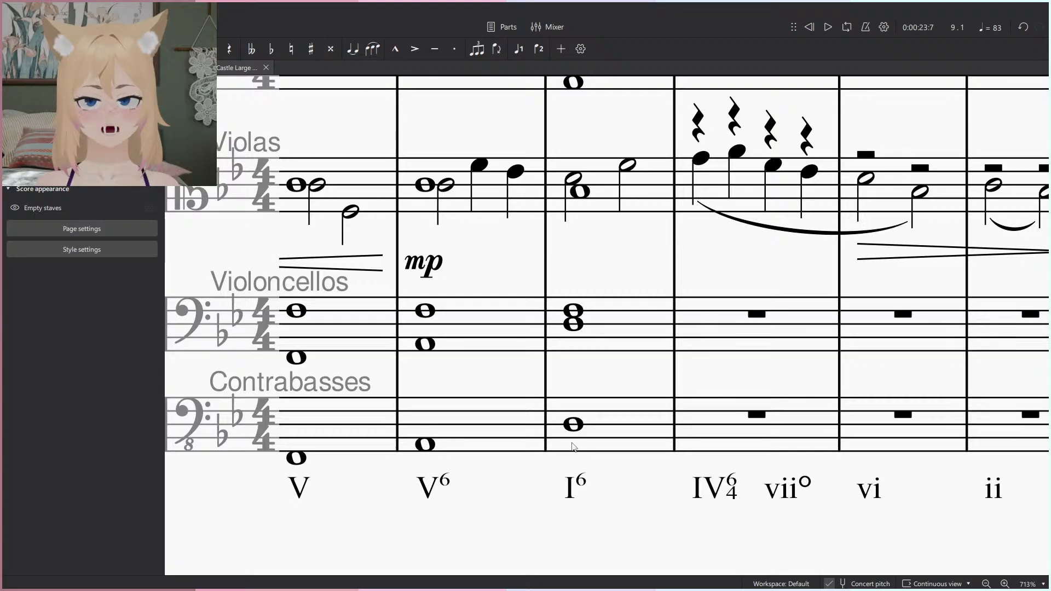
ctrl+scroll(573, 446, down, 4)
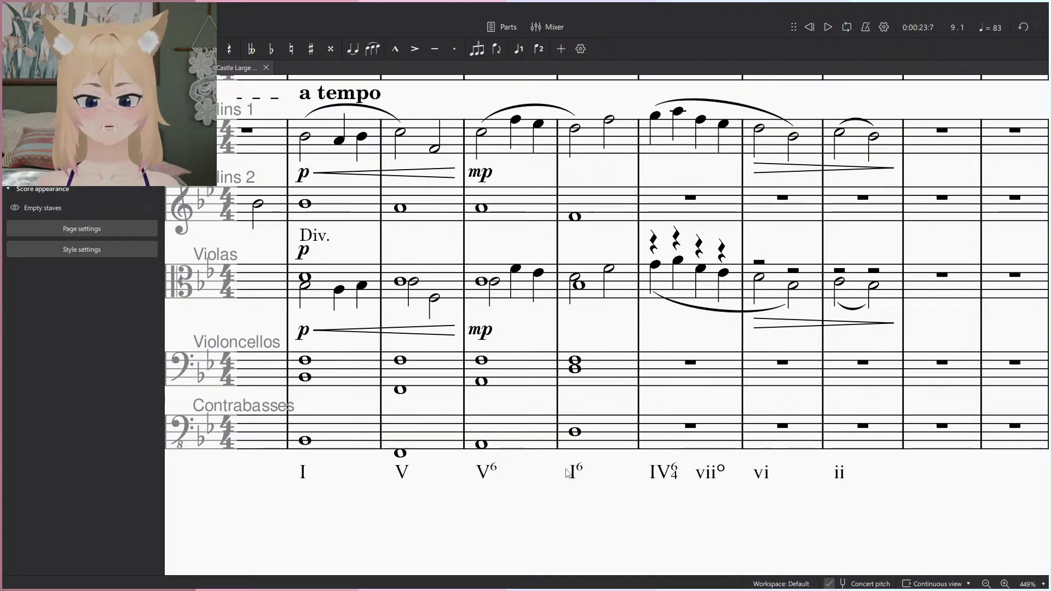
drag(561, 468, 578, 473)
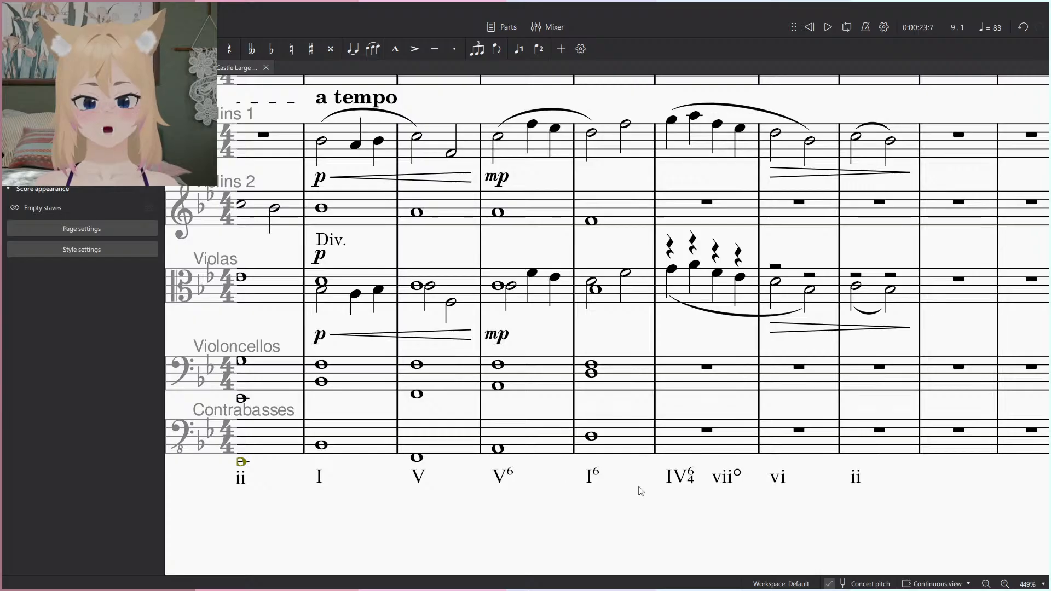
ctrl+scroll(641, 490, up, 4)
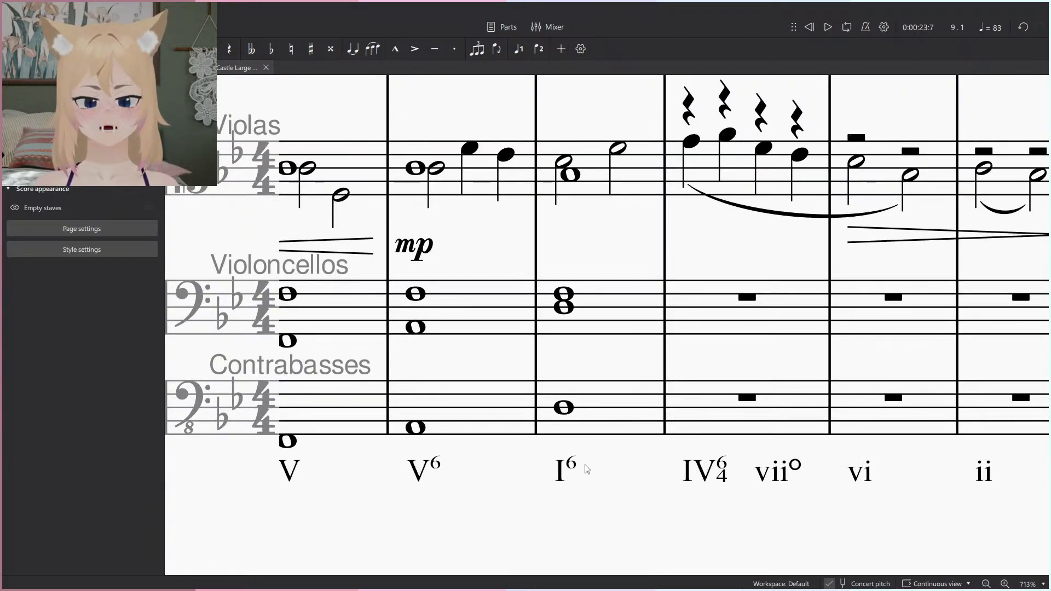
click(564, 408)
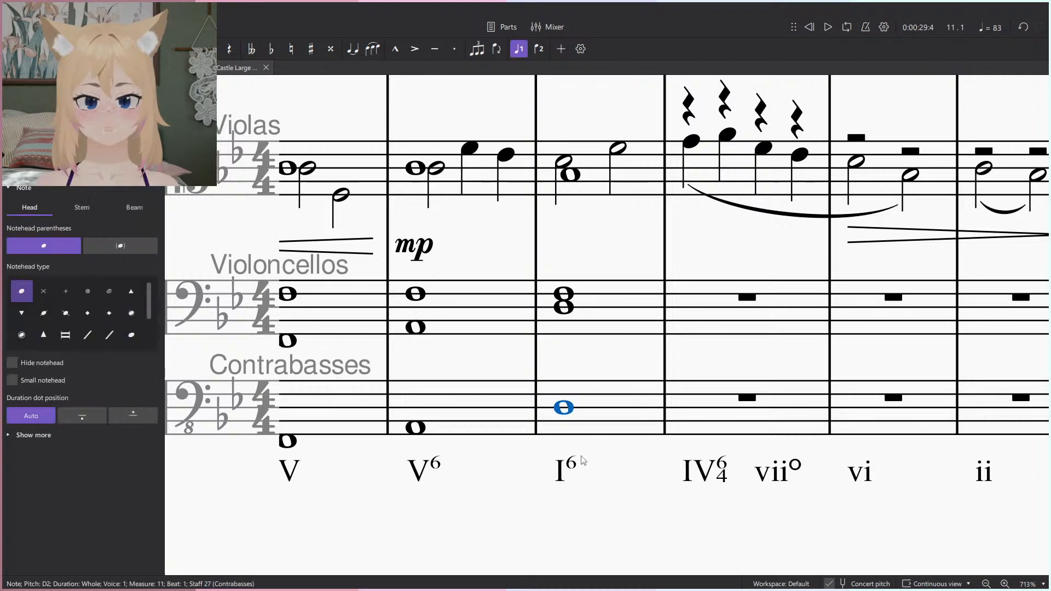
drag(605, 434, 569, 487)
click(524, 463)
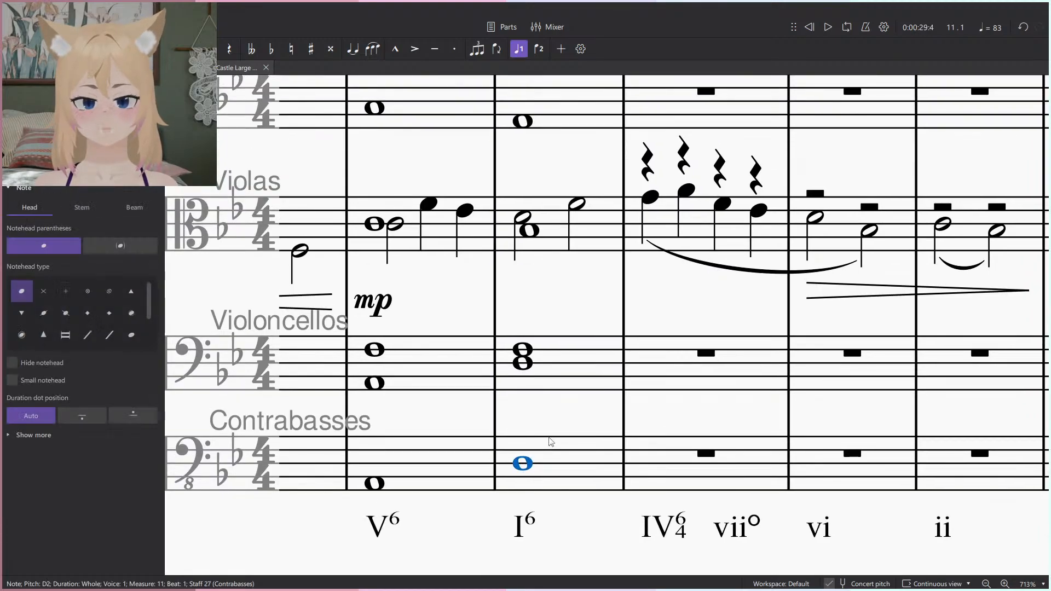
click(567, 436)
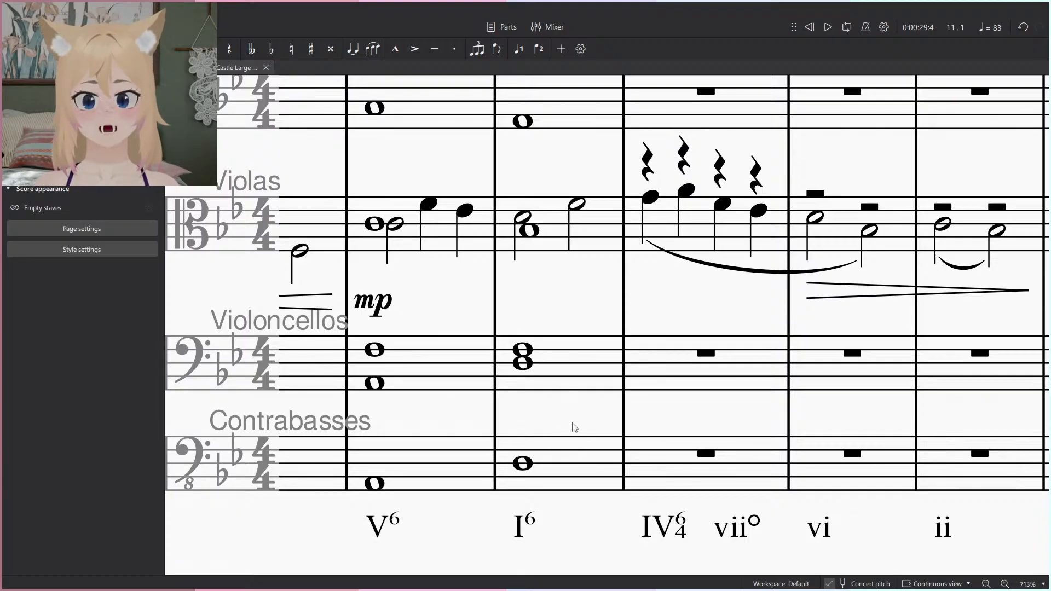
Audition the measure 11 whole notes upward from the Contrabasses through the Violoncellos and Violas to Violins 2.
drag(573, 423, 570, 445)
click(520, 486)
click(519, 386)
click(519, 371)
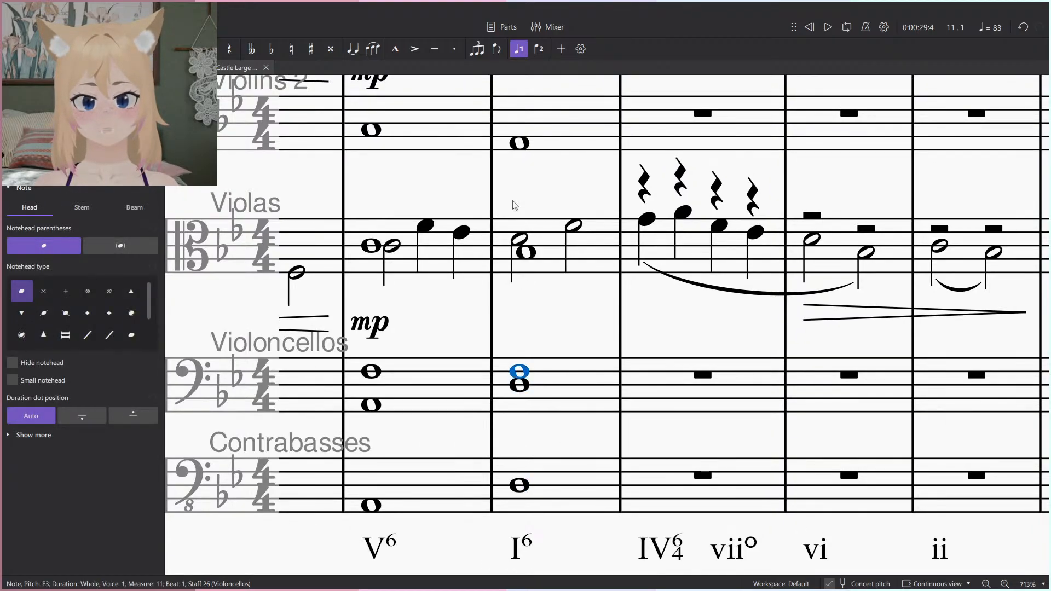
click(526, 252)
click(519, 145)
click(530, 175)
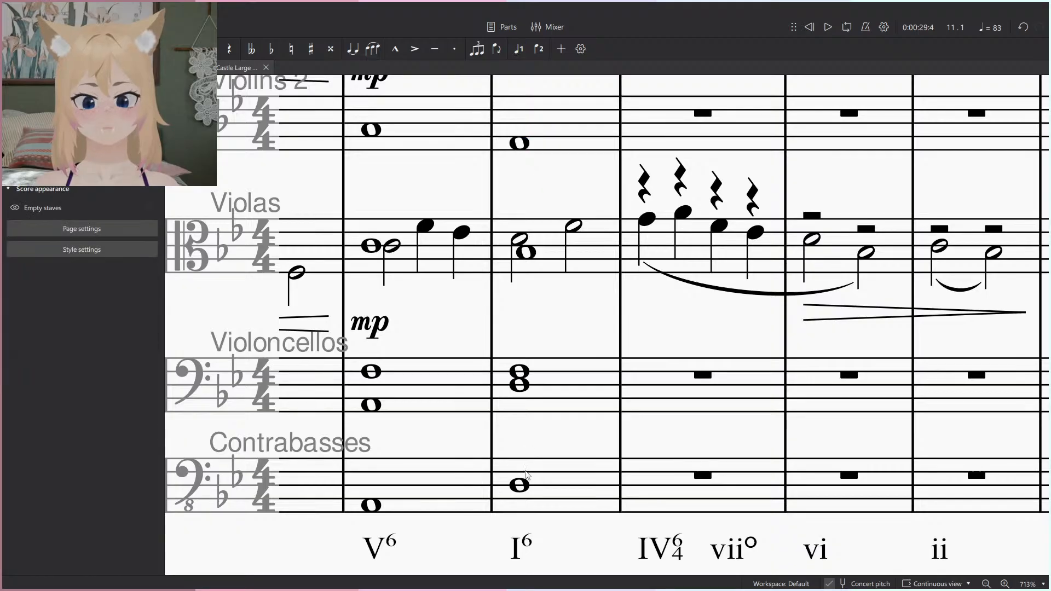
Audition the measure 11 Contrabasses note against the lower Violoncellos note.
click(535, 490)
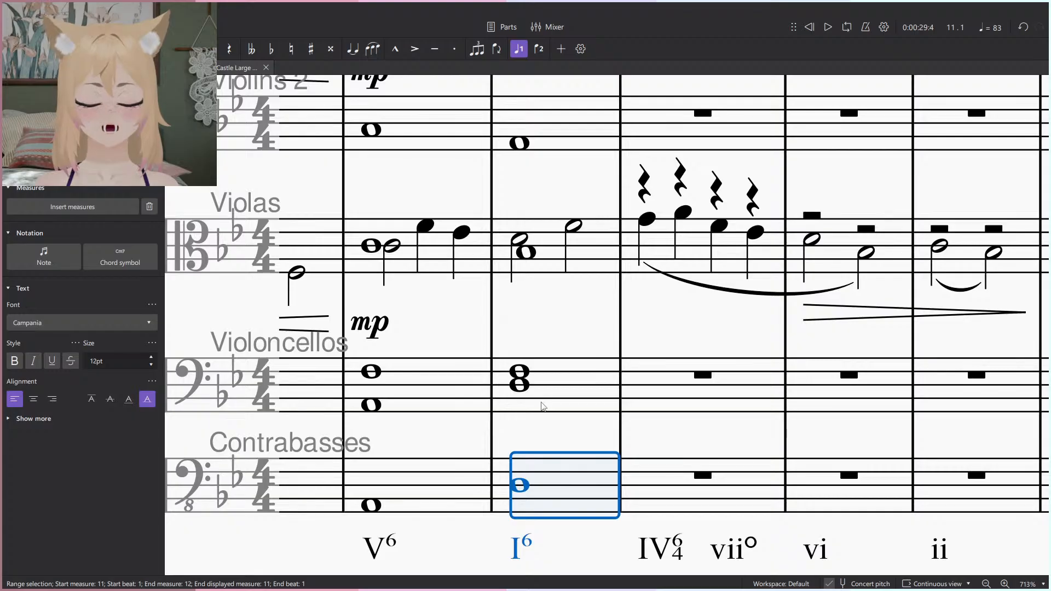
click(564, 321)
click(518, 482)
click(522, 392)
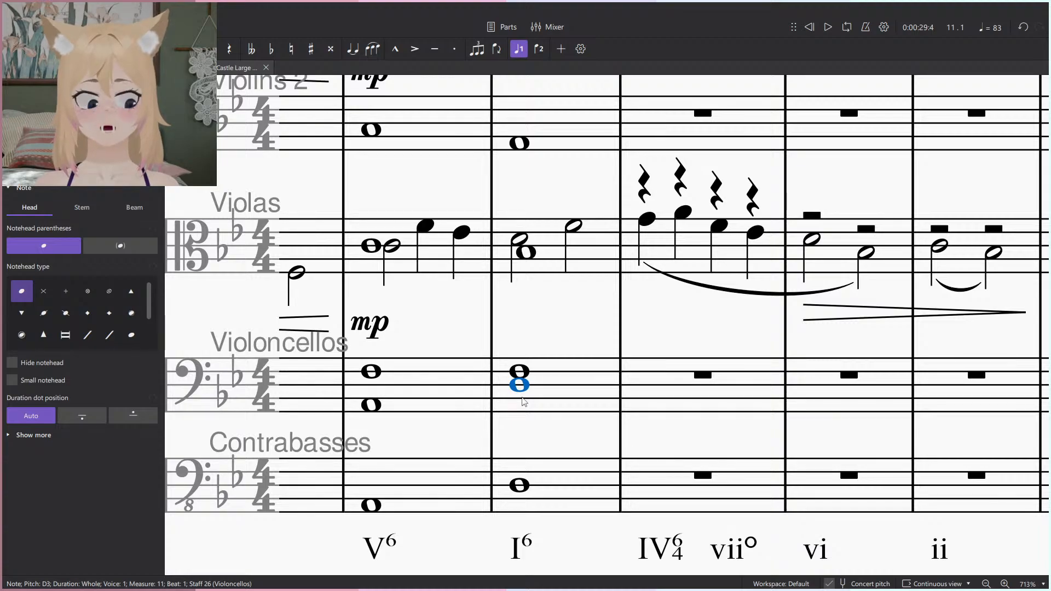
click(560, 346)
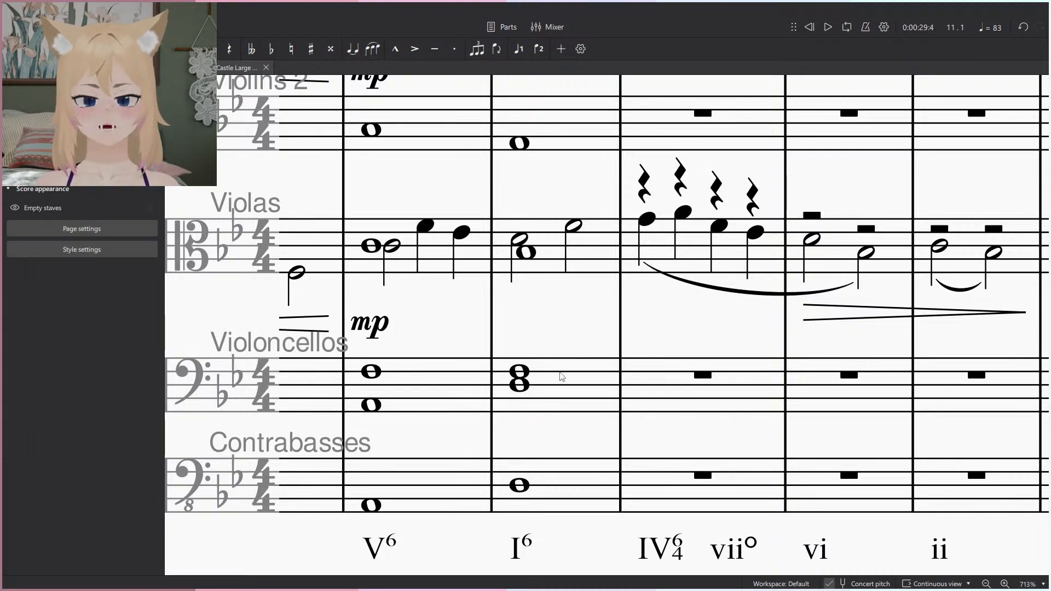
Compare the measure 11 Contrabasses note by ear with both the lower and upper Violoncellos notes.
click(521, 486)
click(524, 384)
click(526, 378)
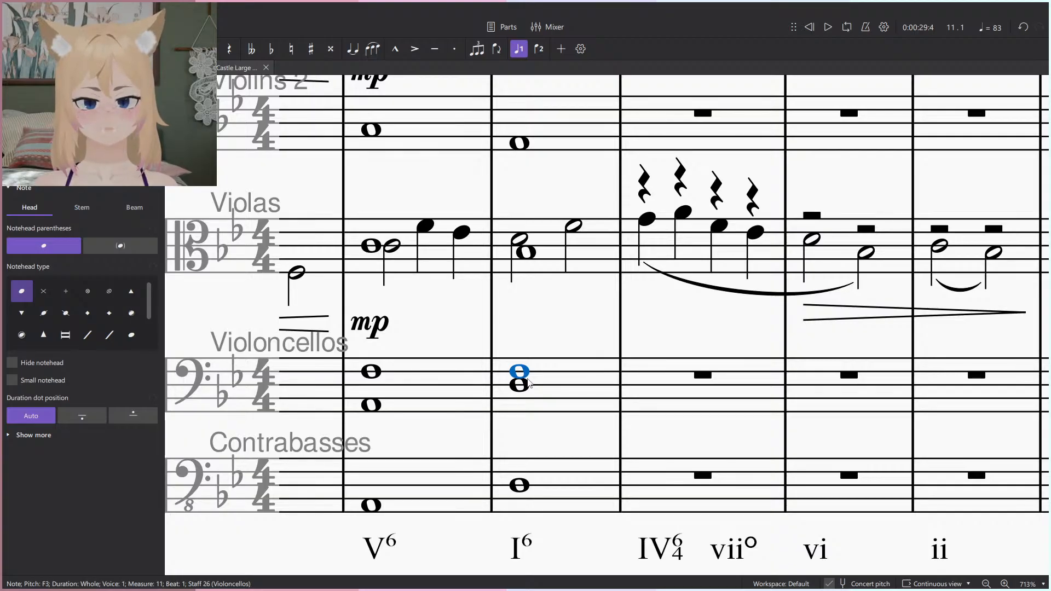
click(560, 350)
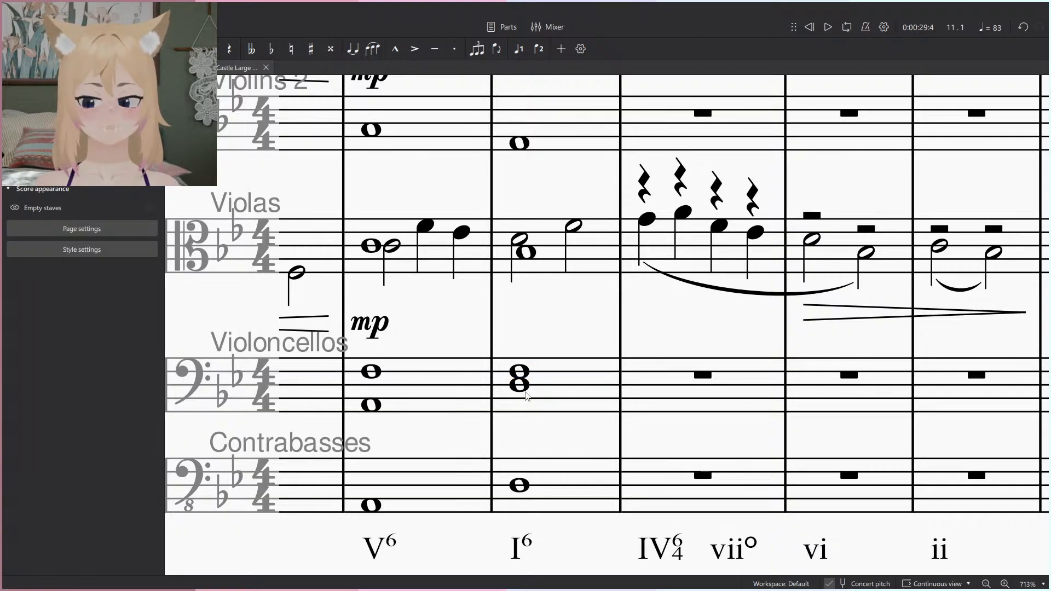
click(520, 484)
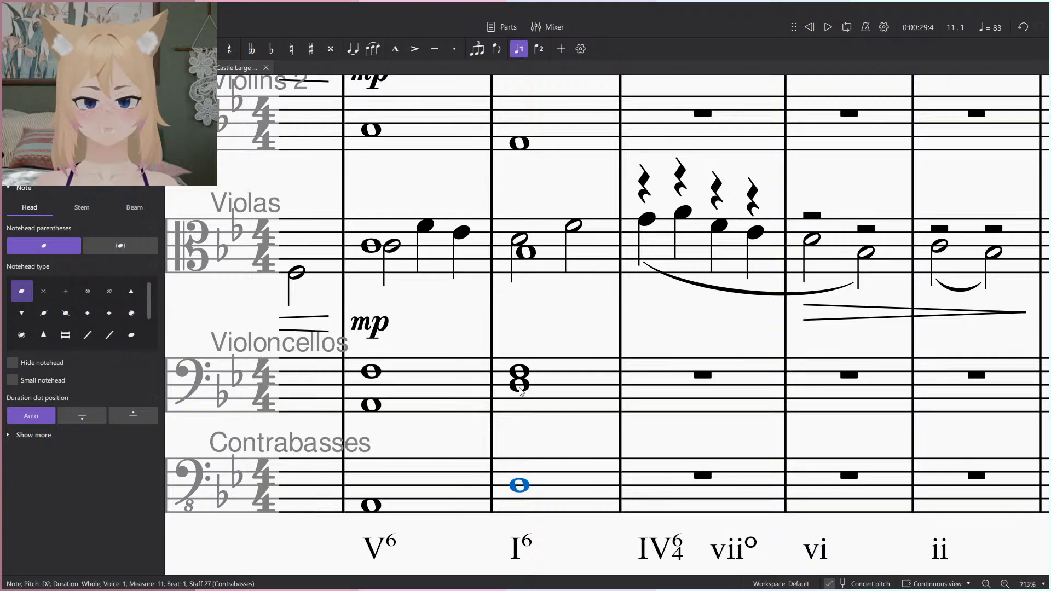
click(521, 390)
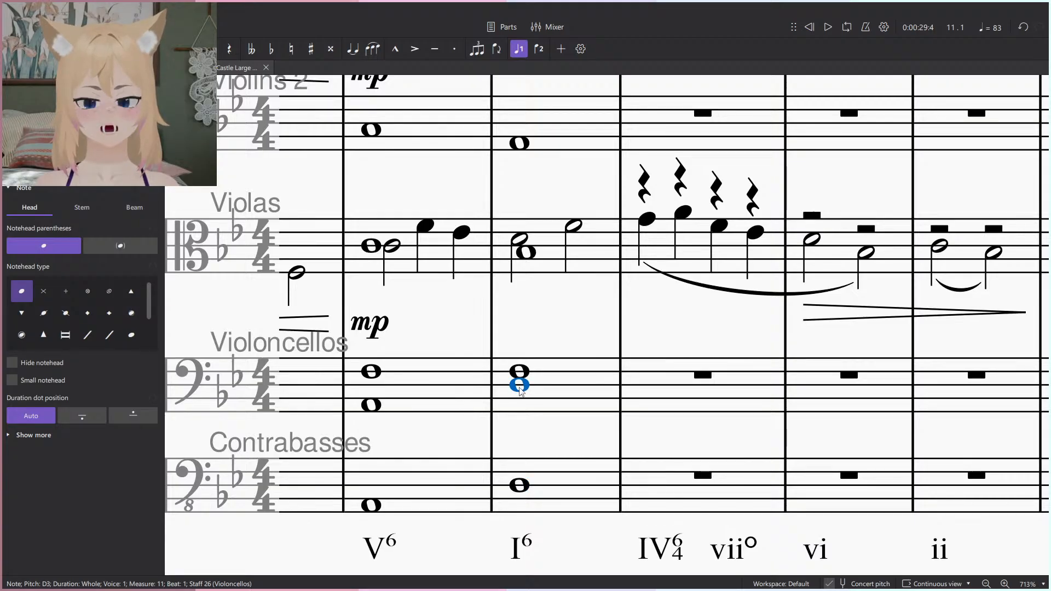
click(521, 485)
click(522, 381)
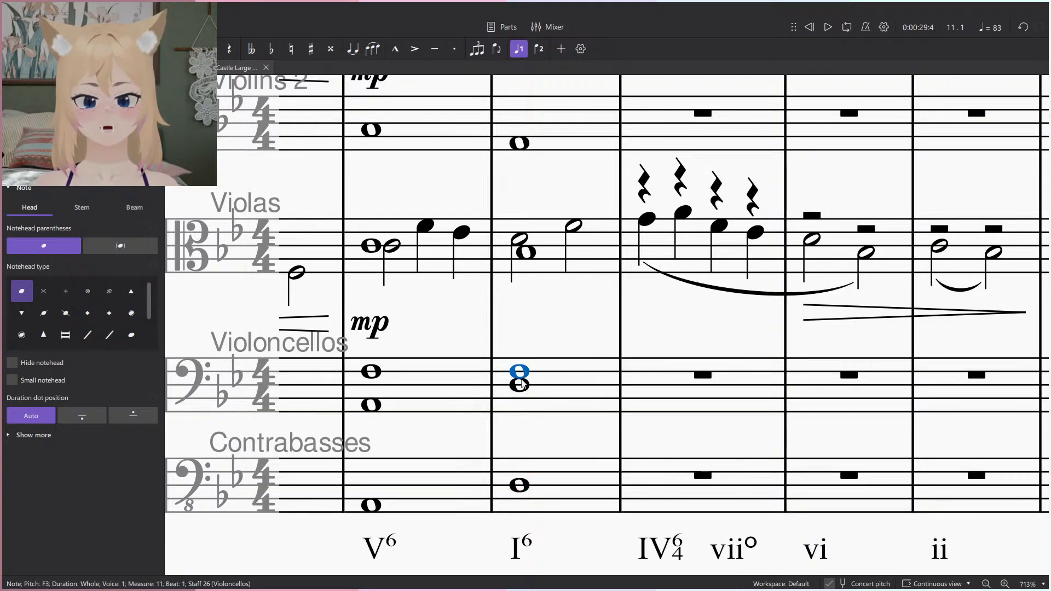
click(522, 388)
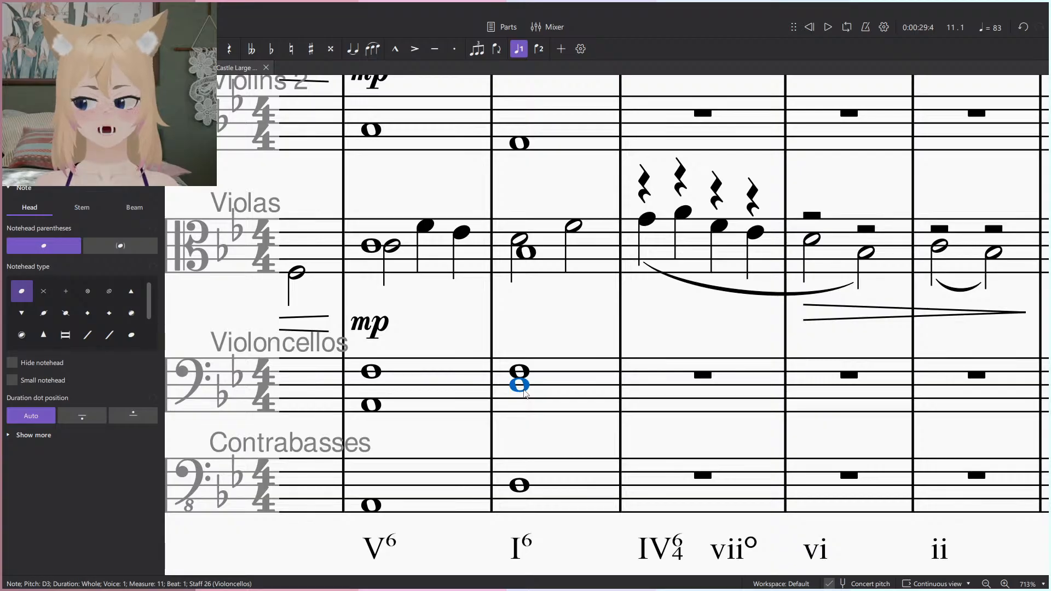
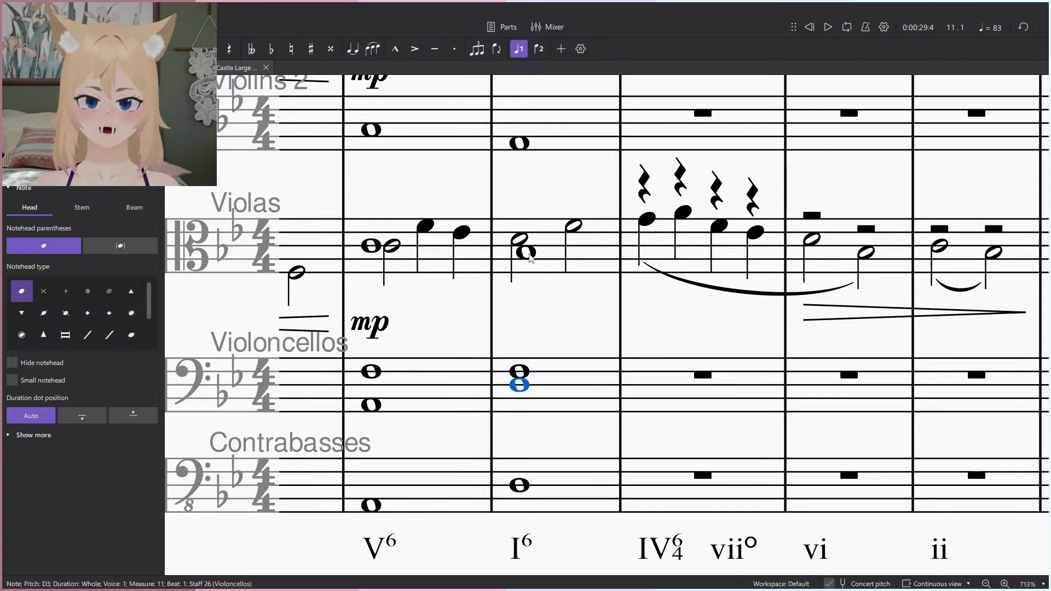
Audition the measure 11 whole notes in the Violas, upper Violoncellos, Violins 2 and Contrabasses.
scroll(475, 501, down, 1)
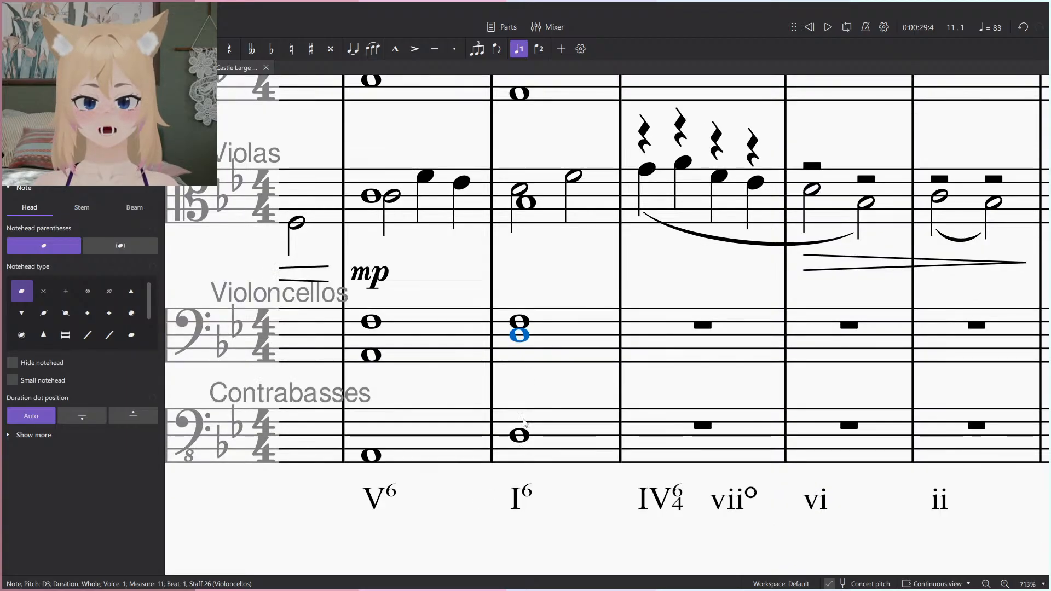
scroll(528, 383, up, 1)
click(527, 252)
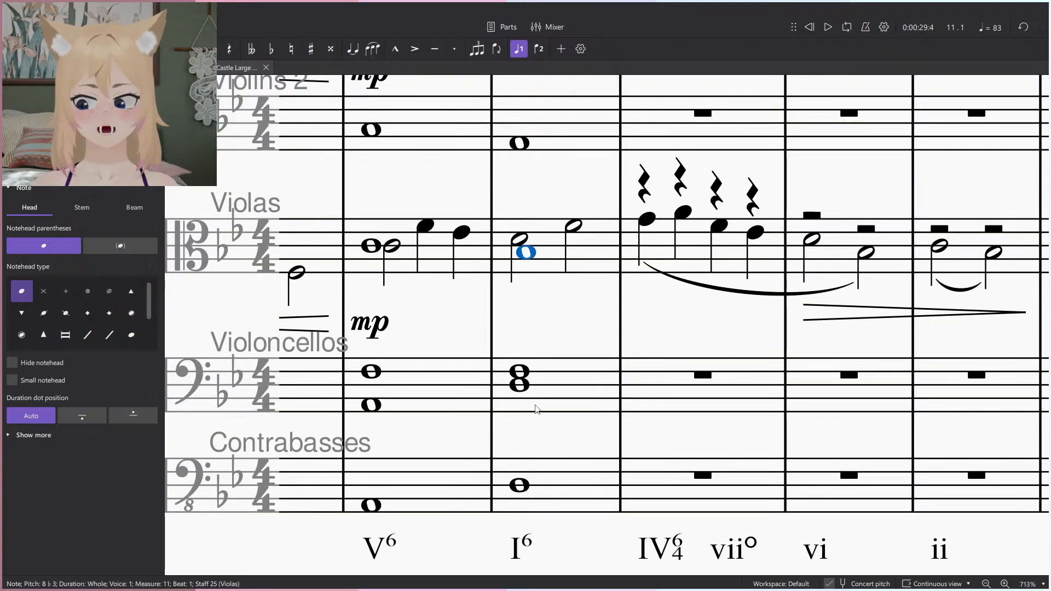
click(524, 372)
click(520, 143)
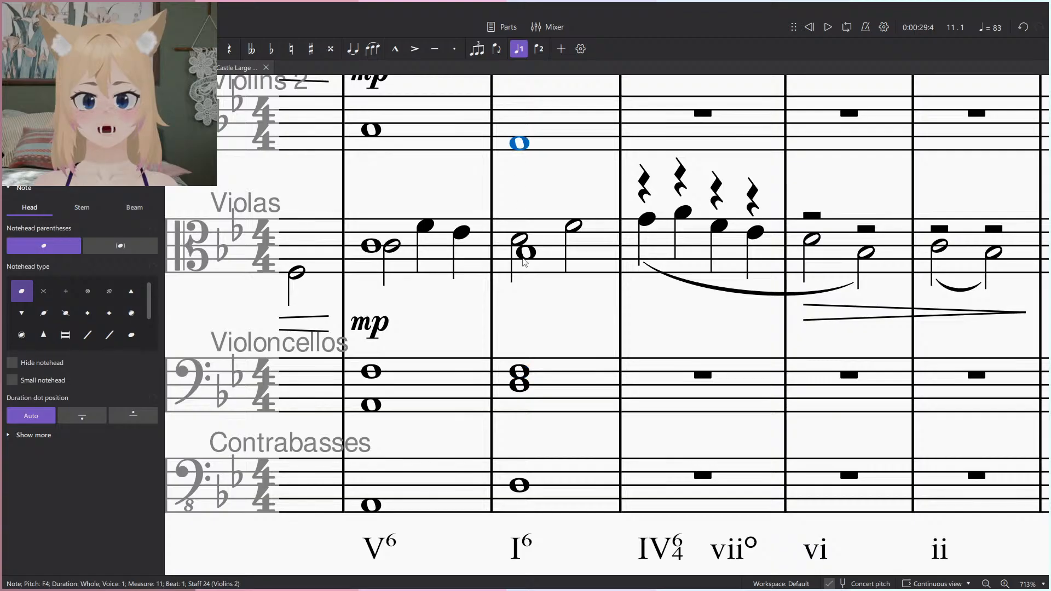
click(520, 487)
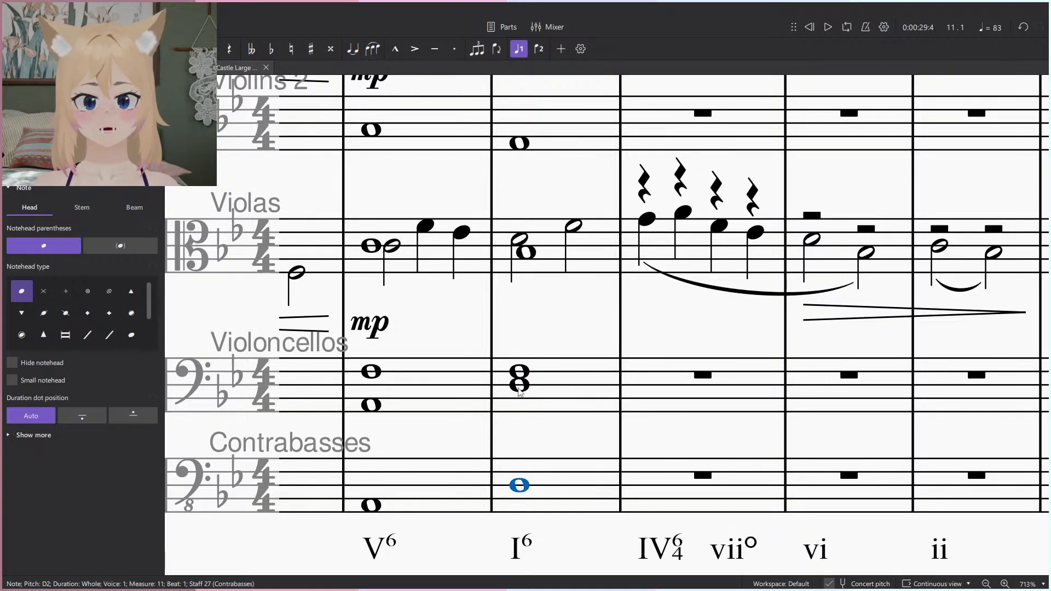
Audition the measure 11 whole notes from the lower Violoncellos note up through the Violas to Violins 2.
click(520, 387)
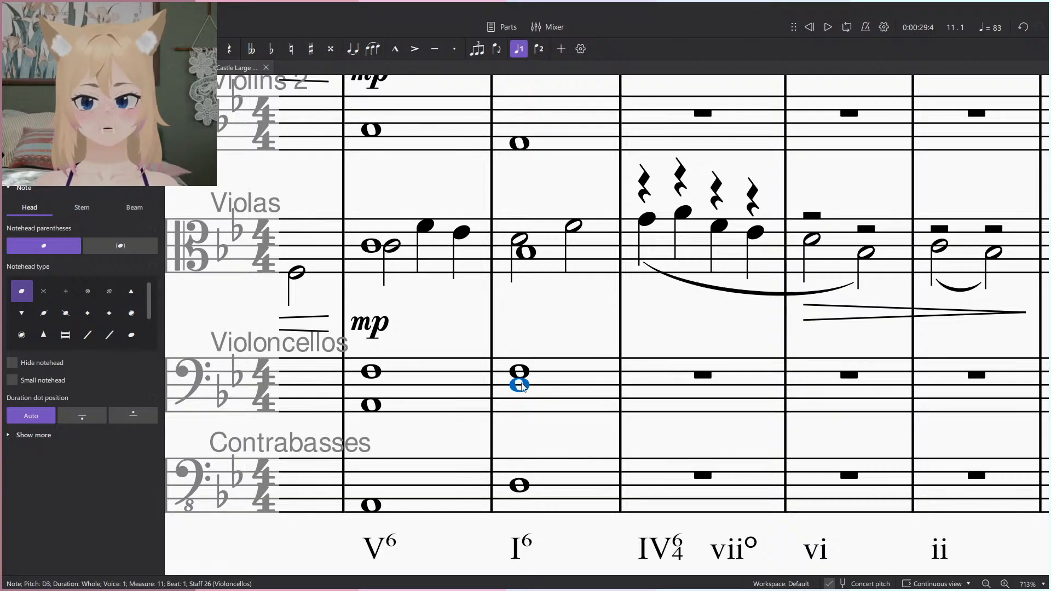
click(523, 375)
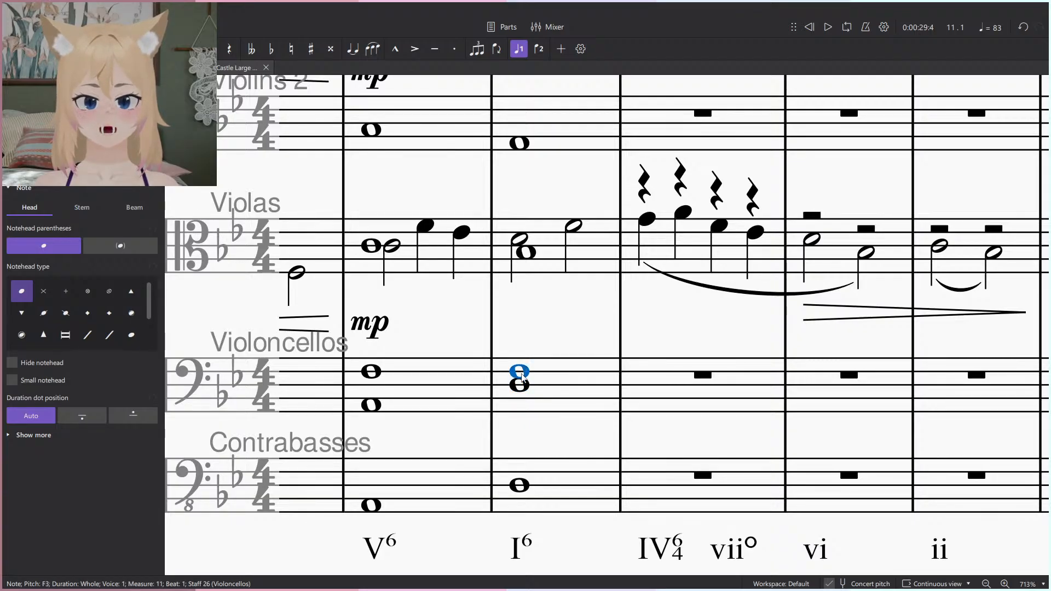
scroll(527, 387, up, 1)
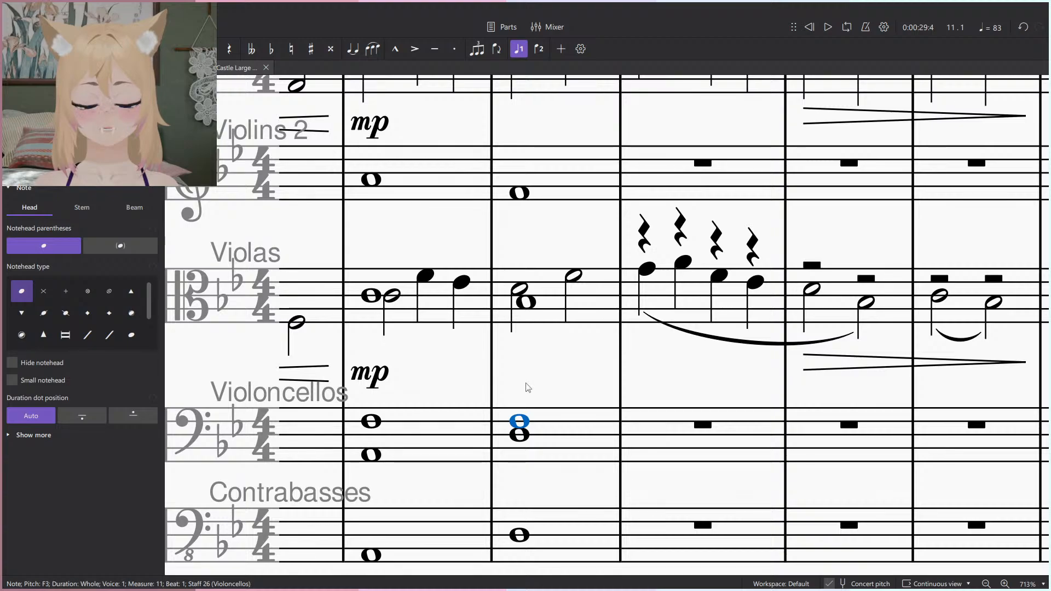
click(524, 301)
click(519, 193)
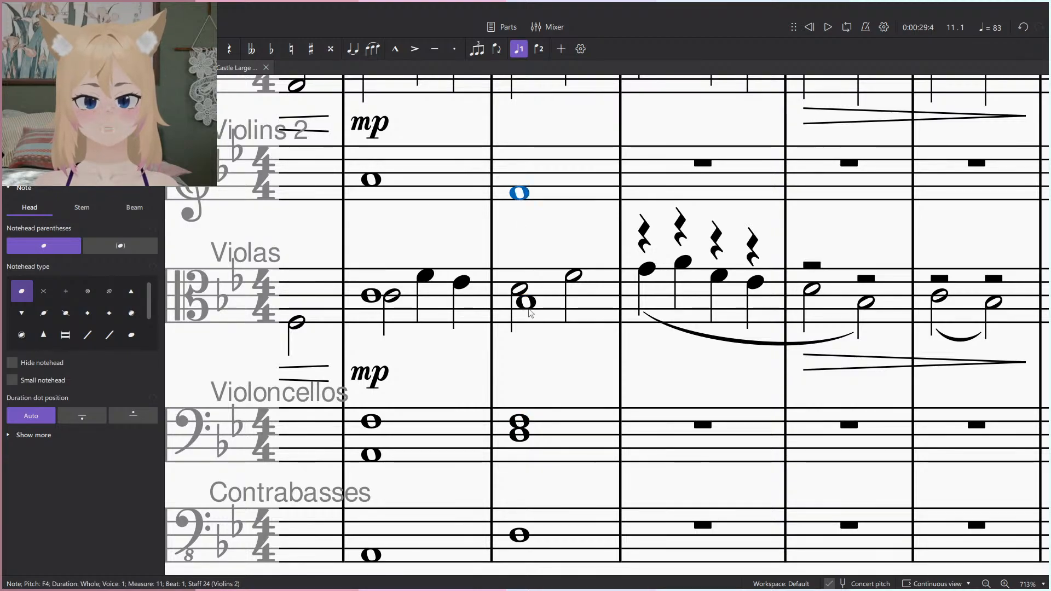
Compare the measure 11 Violas whole note by ear with both Violoncellos notes and the Violins 2 note.
click(524, 301)
click(521, 422)
click(527, 304)
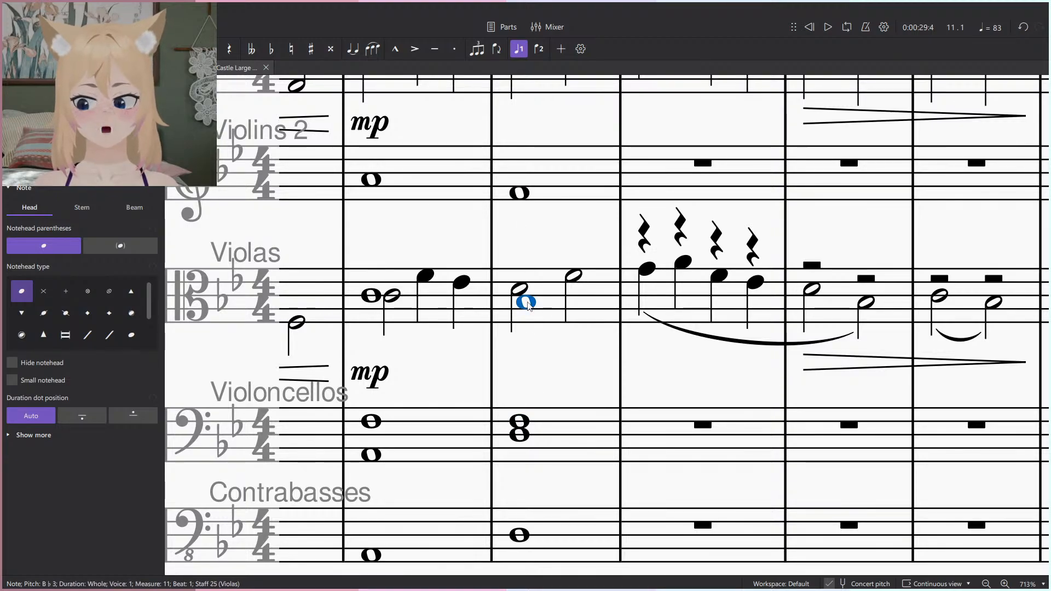
click(523, 439)
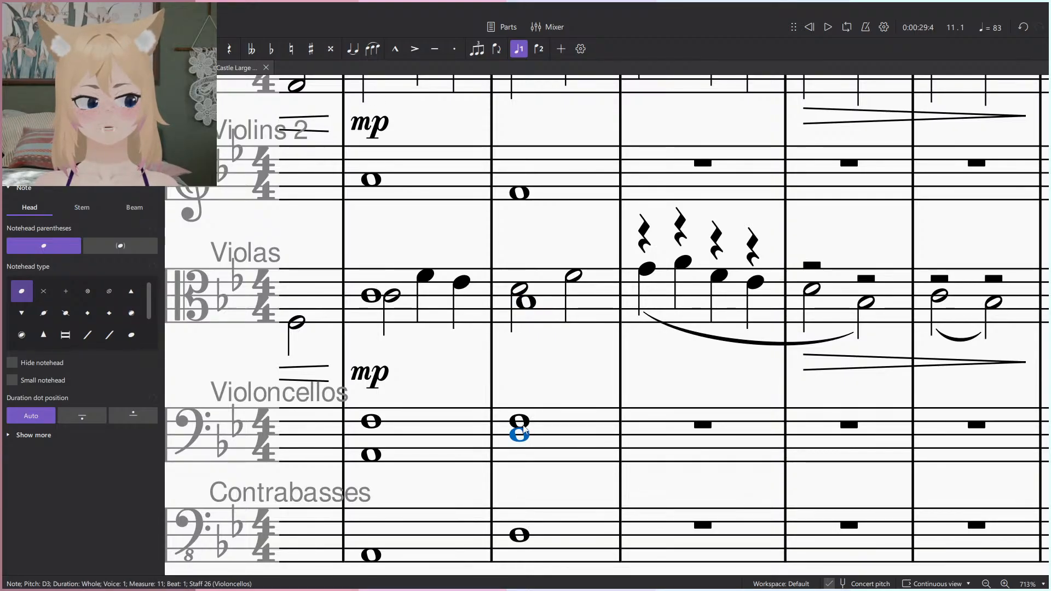
click(519, 194)
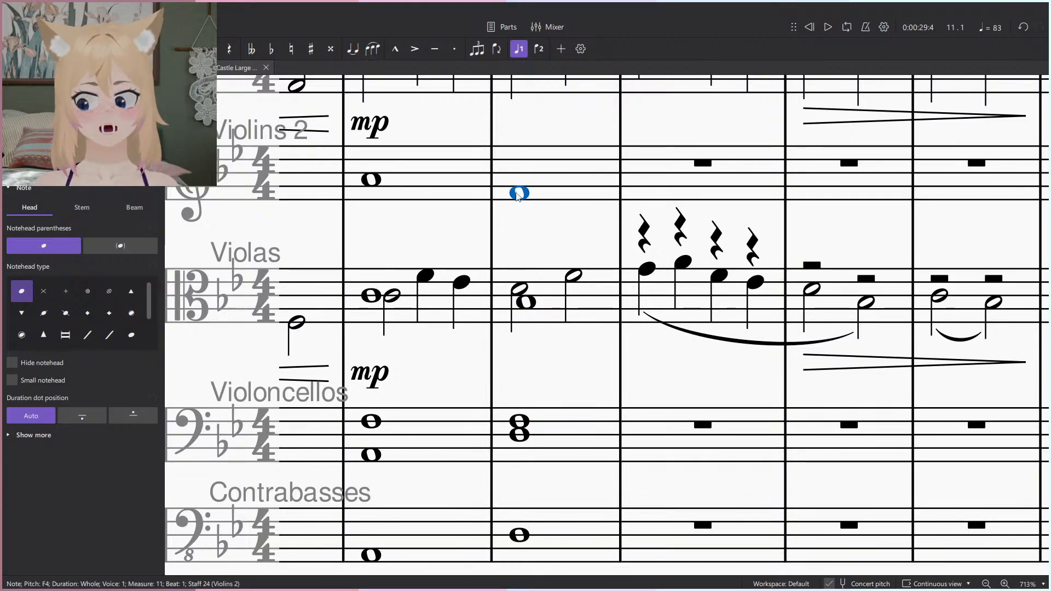
click(526, 304)
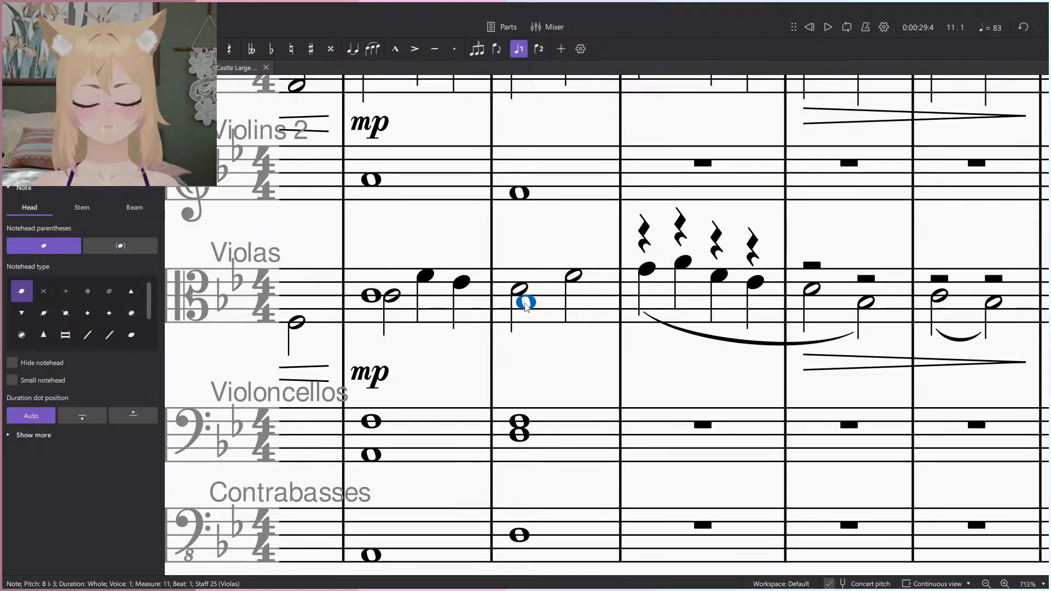
Check the measure 11 Violoncellos chord against the Violins 2 whole note.
click(548, 446)
scroll(548, 447, down, 2)
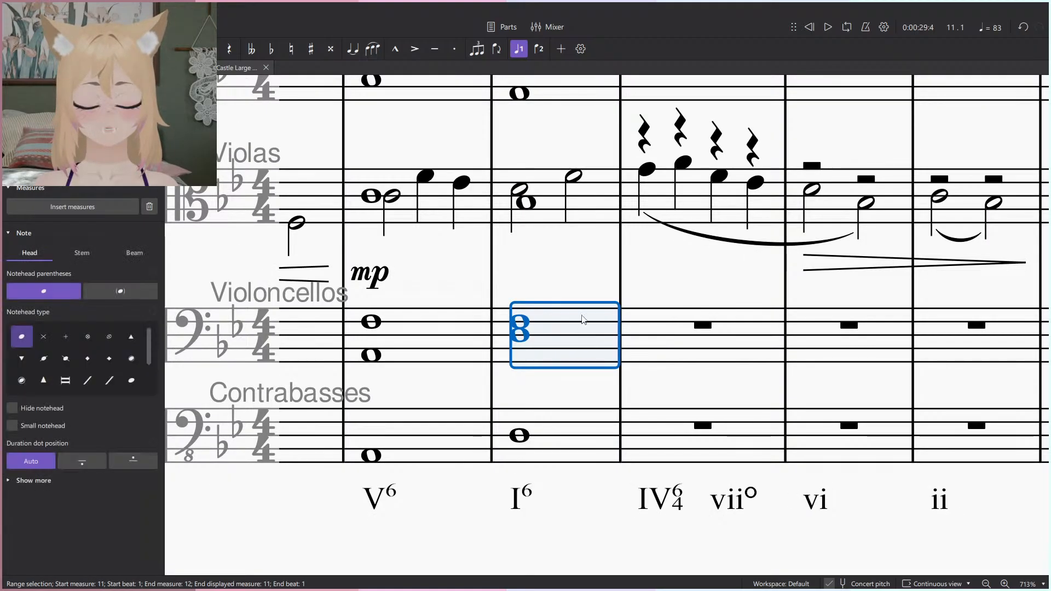
click(591, 293)
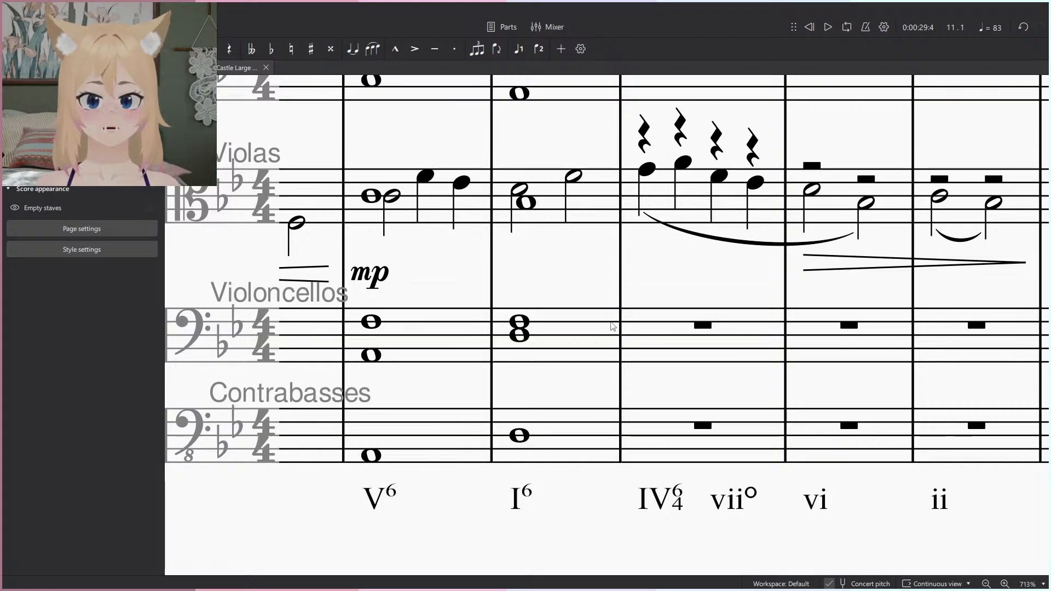
scroll(605, 313, up, 2)
click(520, 195)
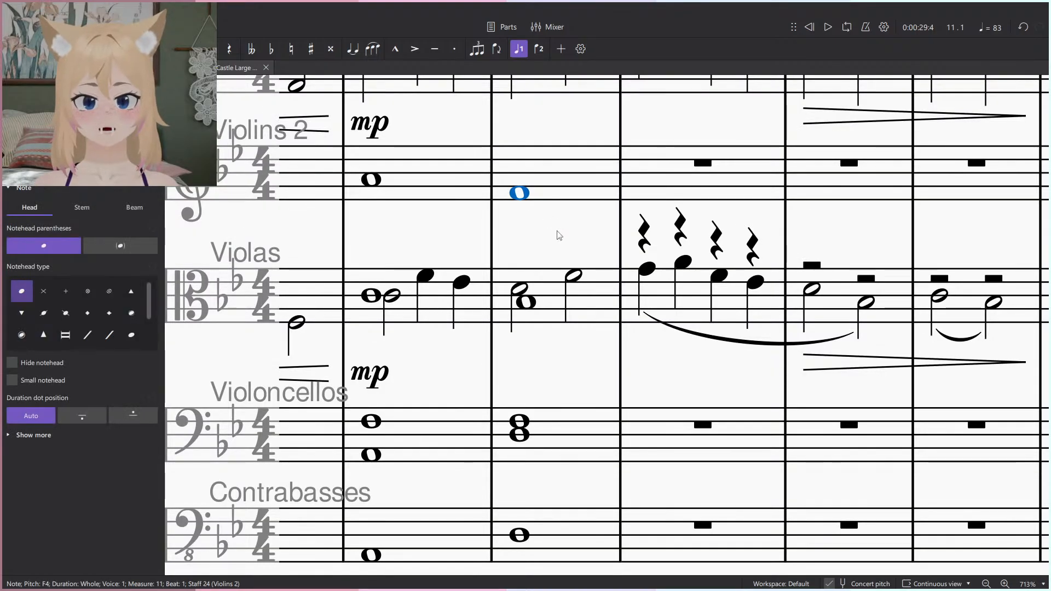
key(Escape)
scroll(602, 523, down, 2)
scroll(603, 522, up, 2)
Enter a B♭1 whole note in measure 12 of the Contrabasses.
key(n)
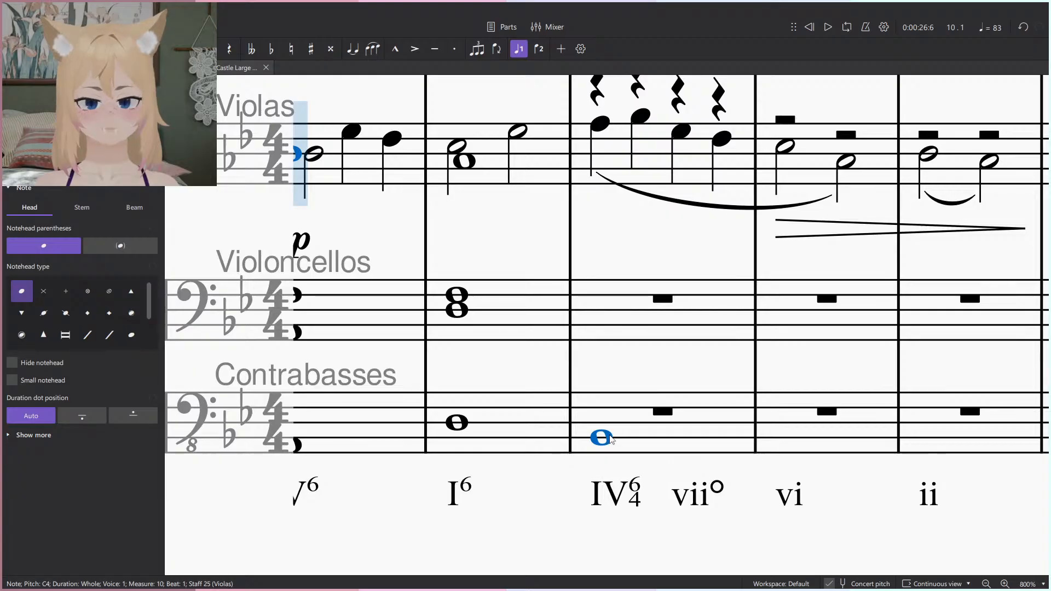
click(611, 440)
scroll(613, 444, up, 2)
scroll(623, 446, down, 2)
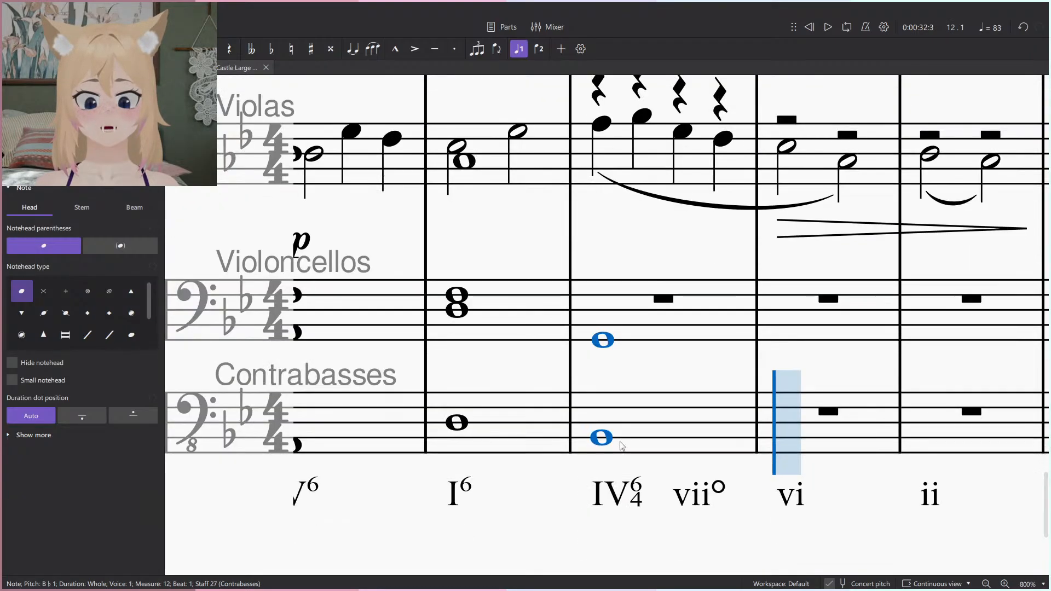
key(Escape)
Stack E♭3 and G3 whole notes in measure 12 of the Violoncellos and enter a G4 whole note in Violins 2.
key(n)
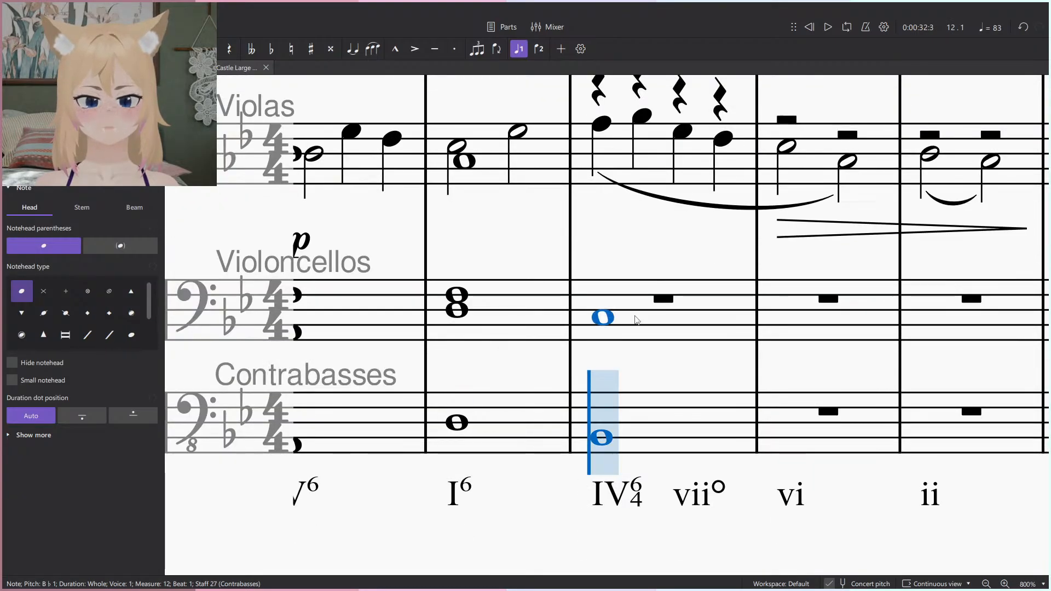
scroll(636, 320, up, 1)
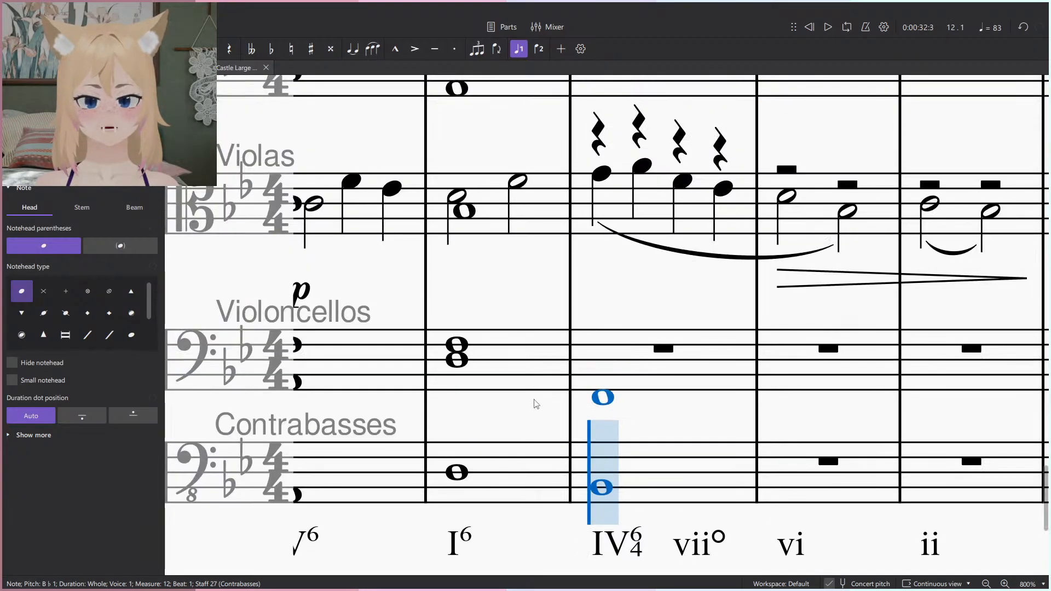
click(605, 343)
click(603, 337)
scroll(603, 338, down, 1)
scroll(597, 323, up, 2)
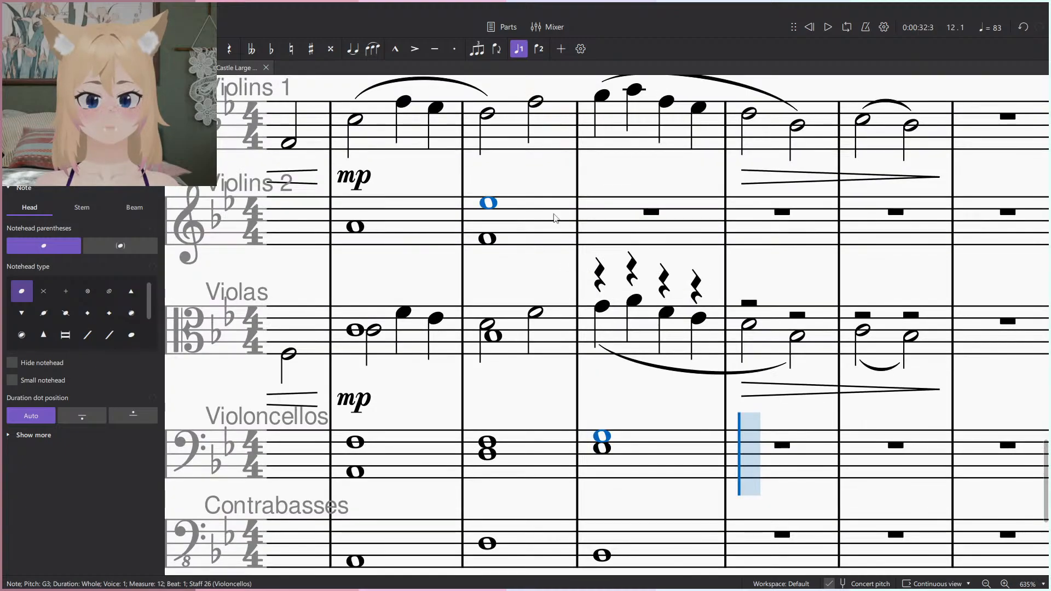
click(604, 232)
Replace the voice 1 quarter rests in Violas measure 12 with a whole note and lower it to B♭3.
click(600, 281)
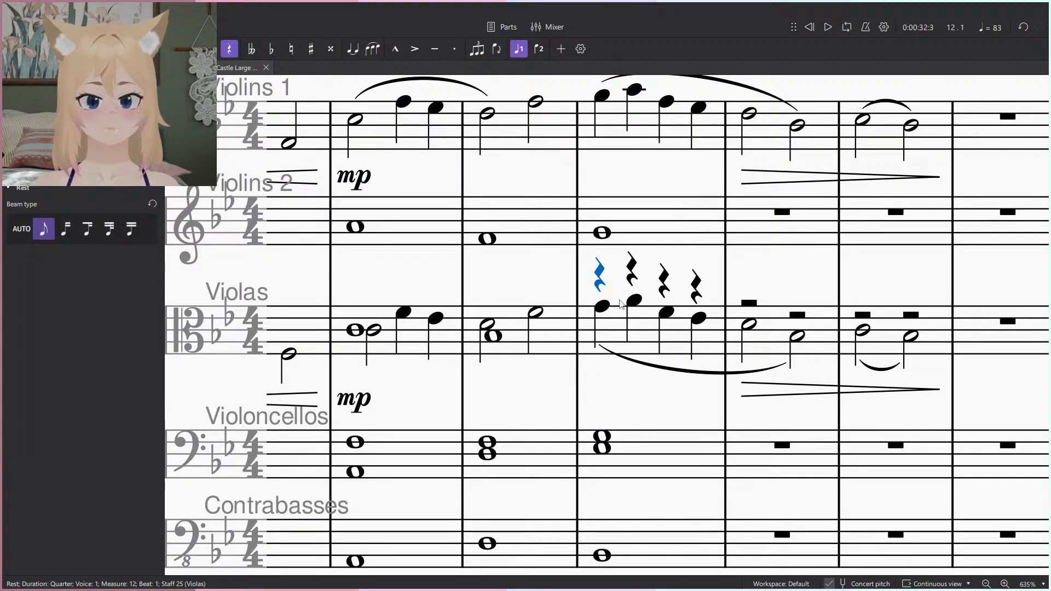
key(n)
key(n)
key(n)
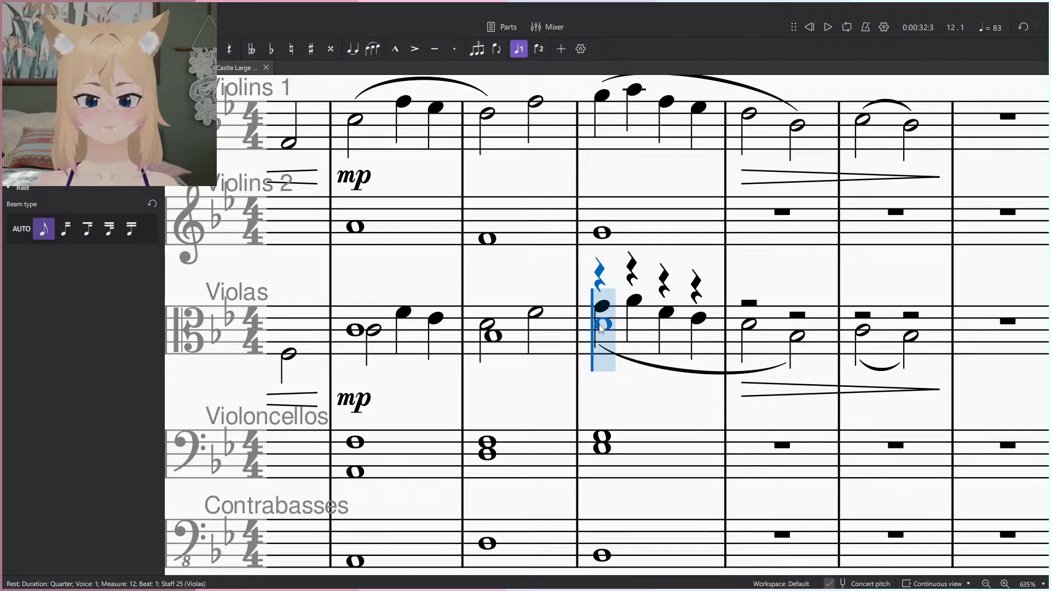
click(601, 324)
scroll(635, 376, down, 1)
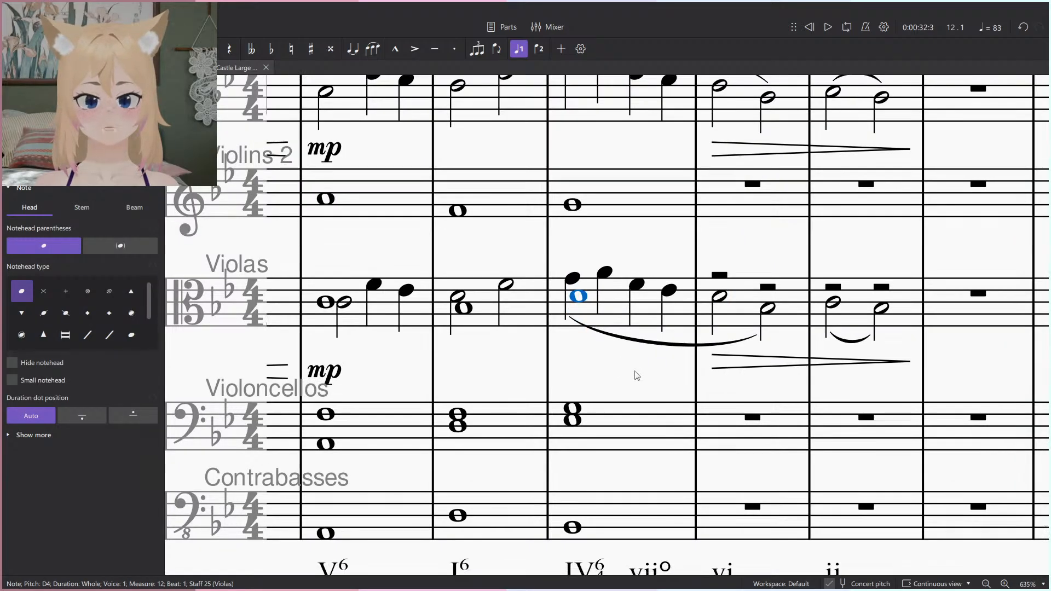
key(Down)
key(Down)
drag(653, 372, 561, 338)
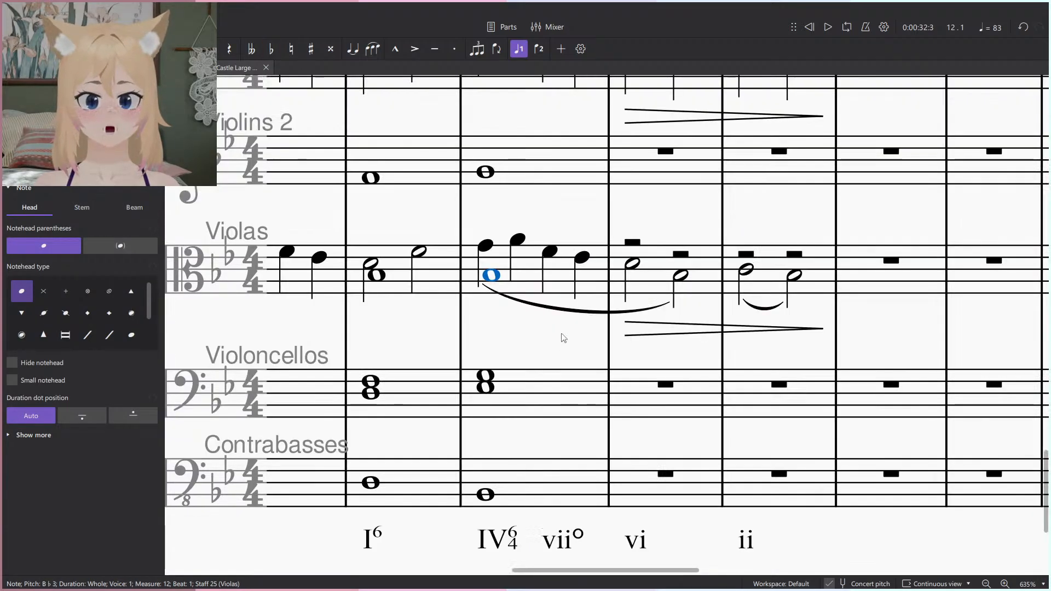
click(509, 322)
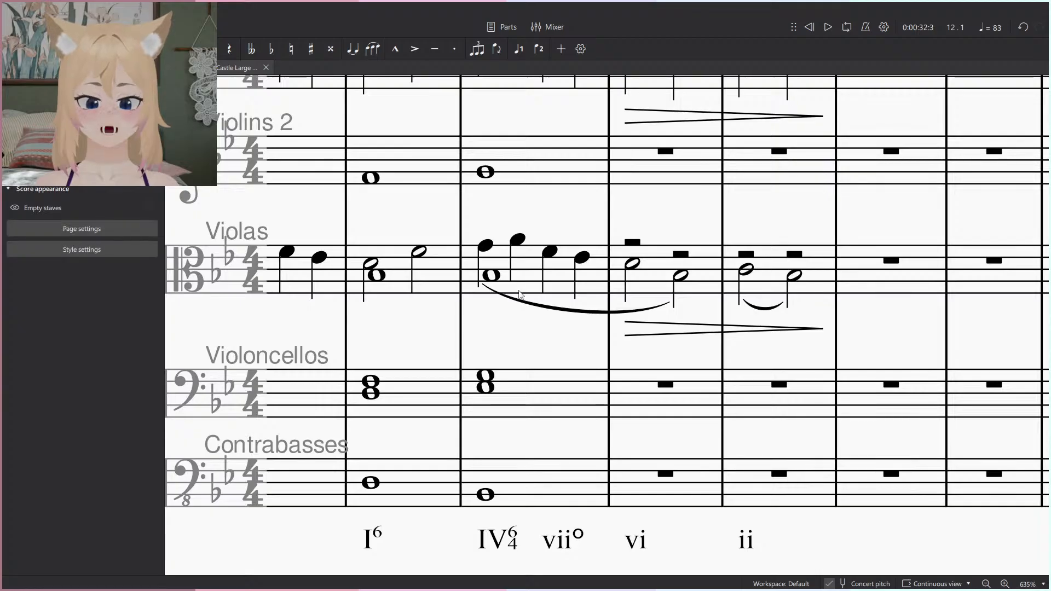
Review the string voicings and Roman numeral labels in the measures leading up to measure 12.
scroll(531, 284, down, 1)
drag(535, 281, 597, 332)
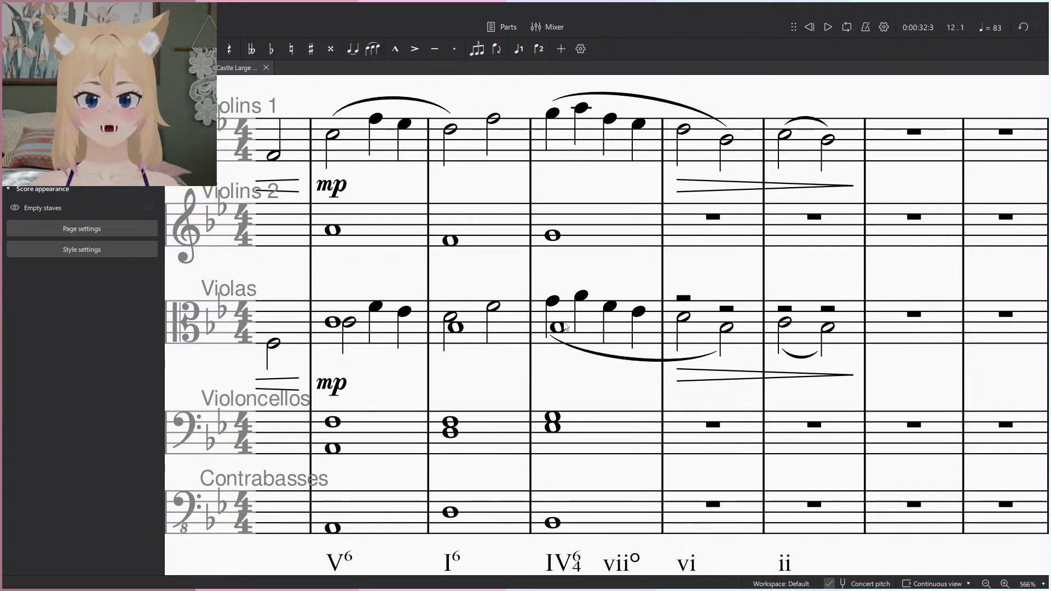
scroll(564, 327, left, 2)
scroll(772, 388, left, 3)
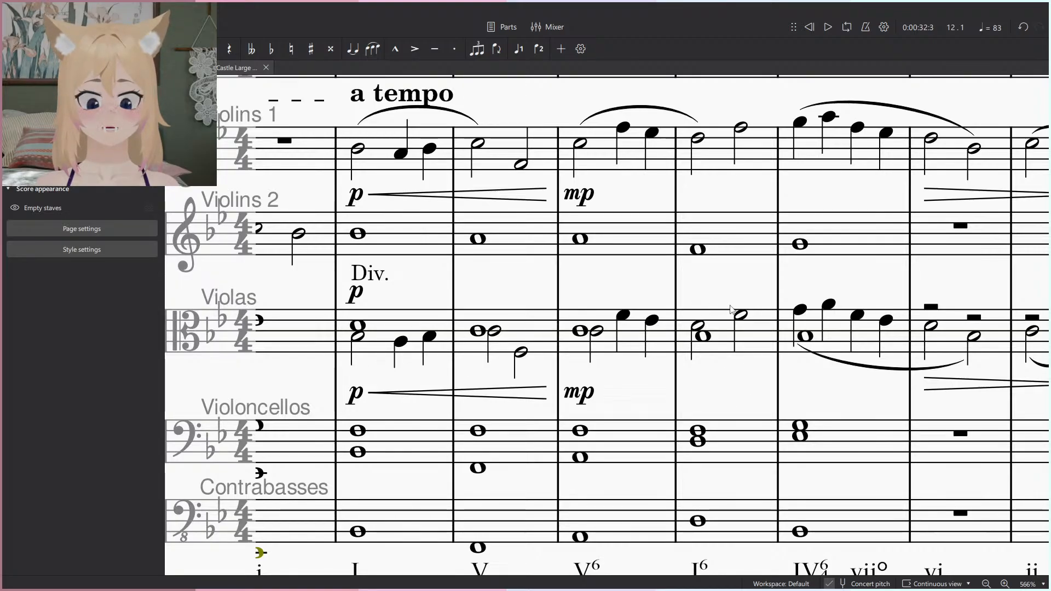
scroll(829, 304, down, 3)
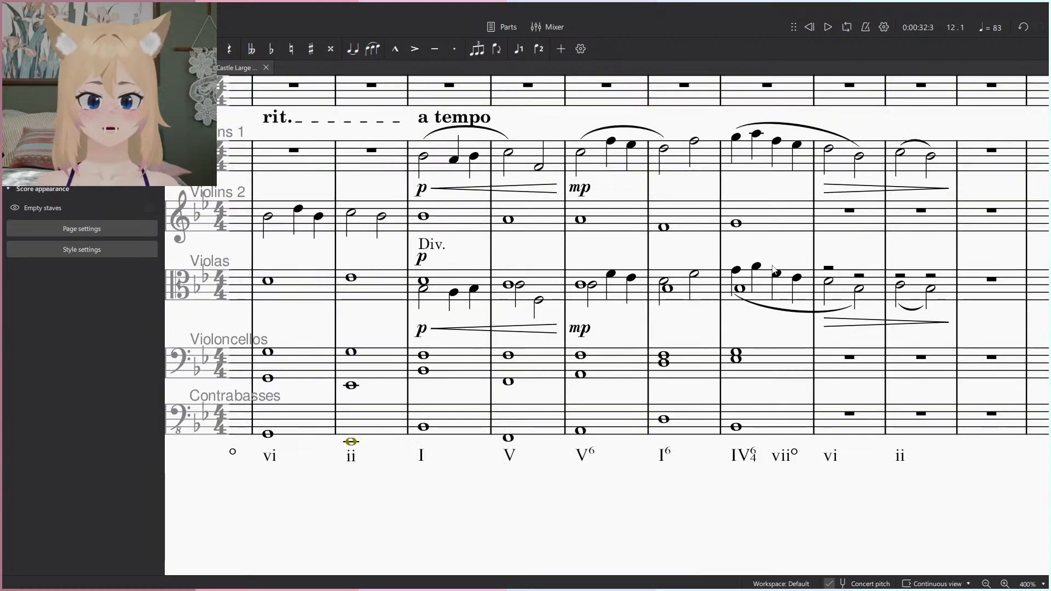
scroll(791, 269, up, 3)
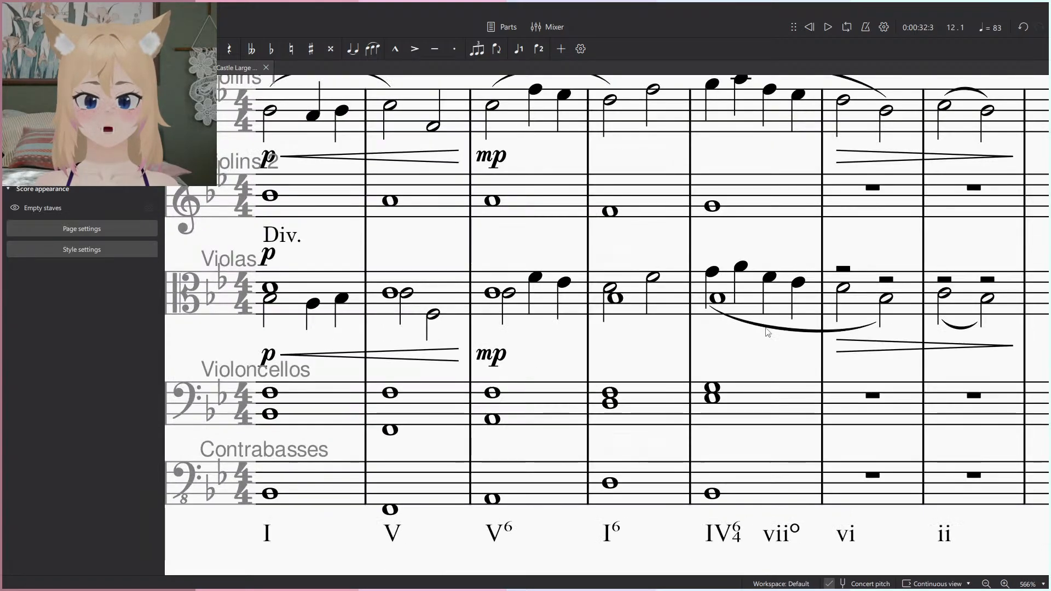
scroll(657, 383, down, 3)
scroll(842, 372, up, 3)
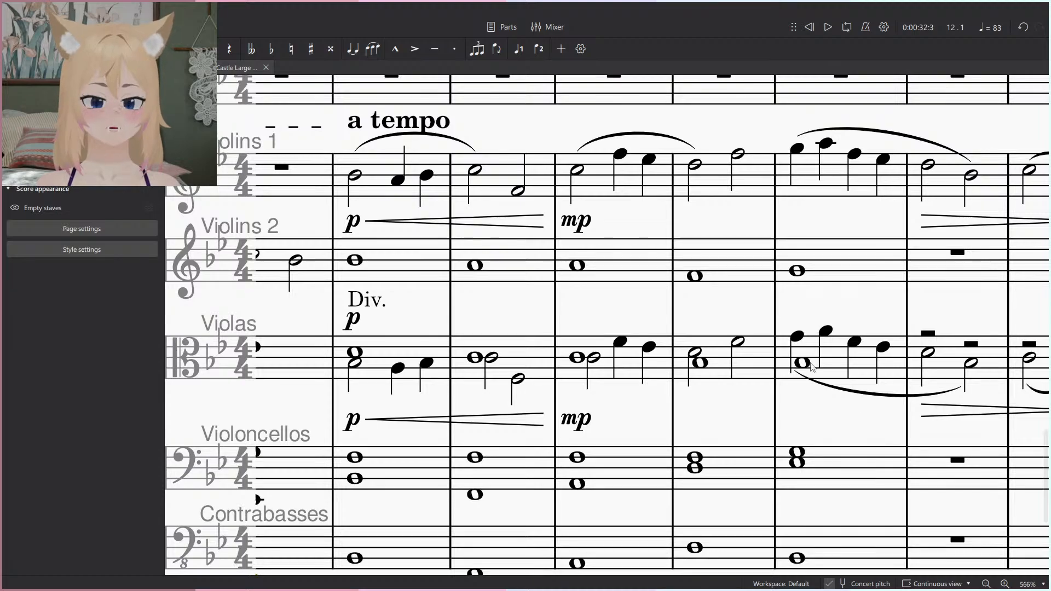
click(857, 373)
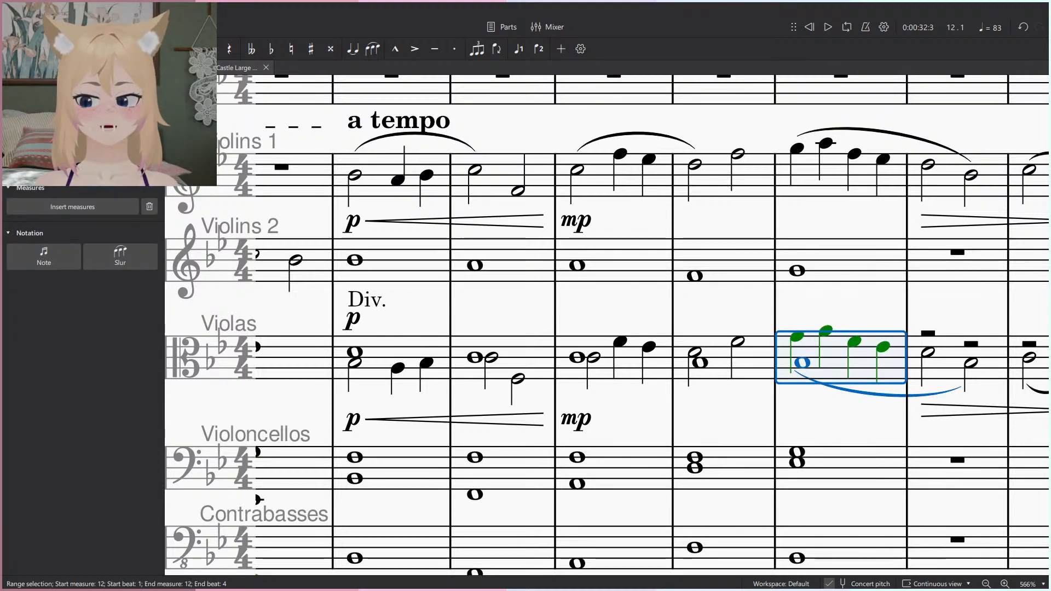
shift+click(390, 361)
click(129, 11)
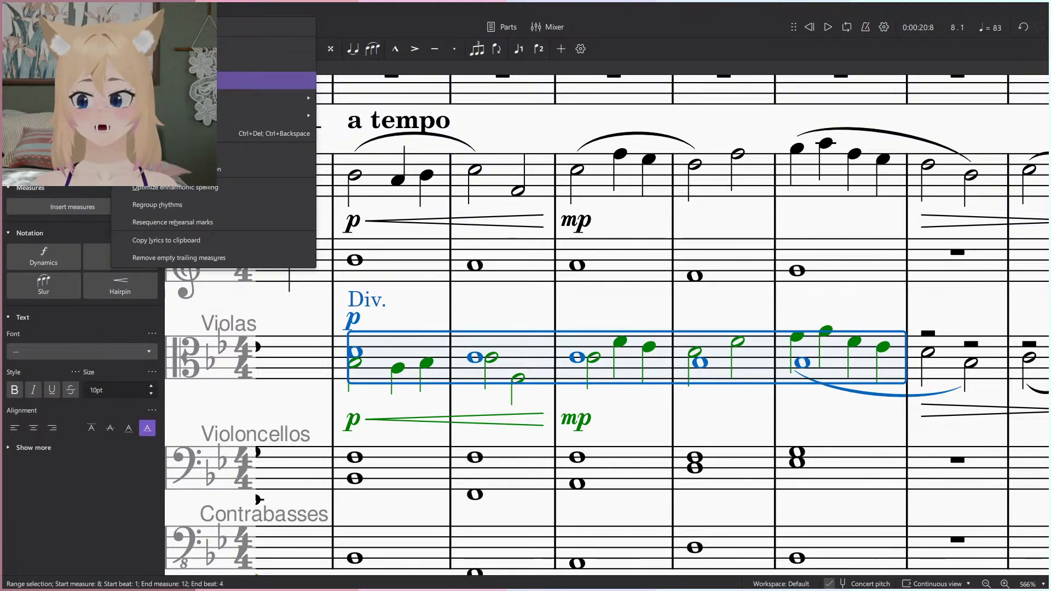
scroll(849, 376, down, 1)
click(852, 373)
Replace the Violas slur with a new voice 2 slur from measure 12's first quarter note to measure 13's second half note.
click(869, 347)
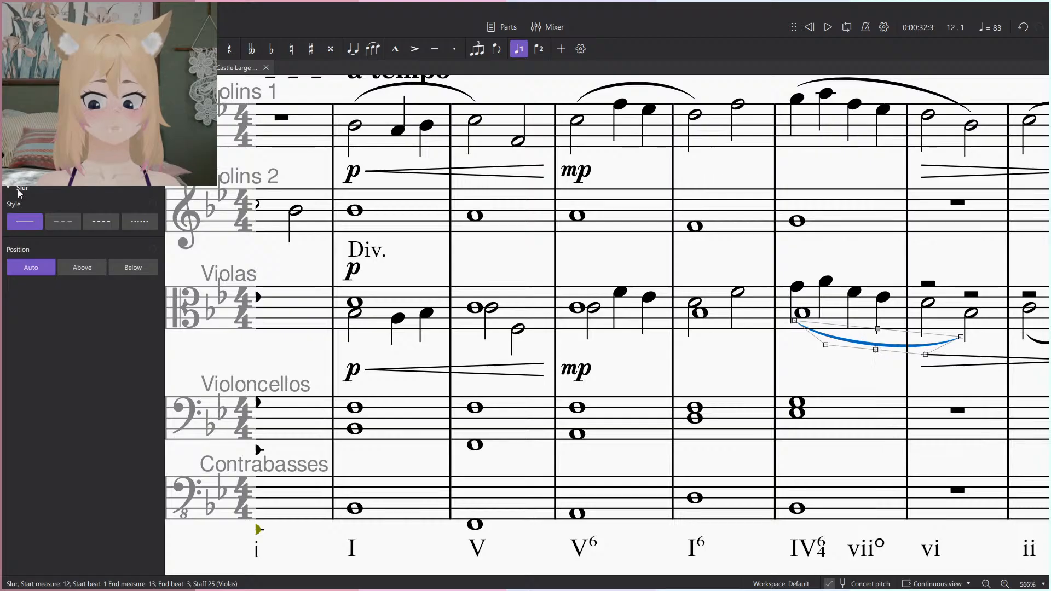
click(121, 164)
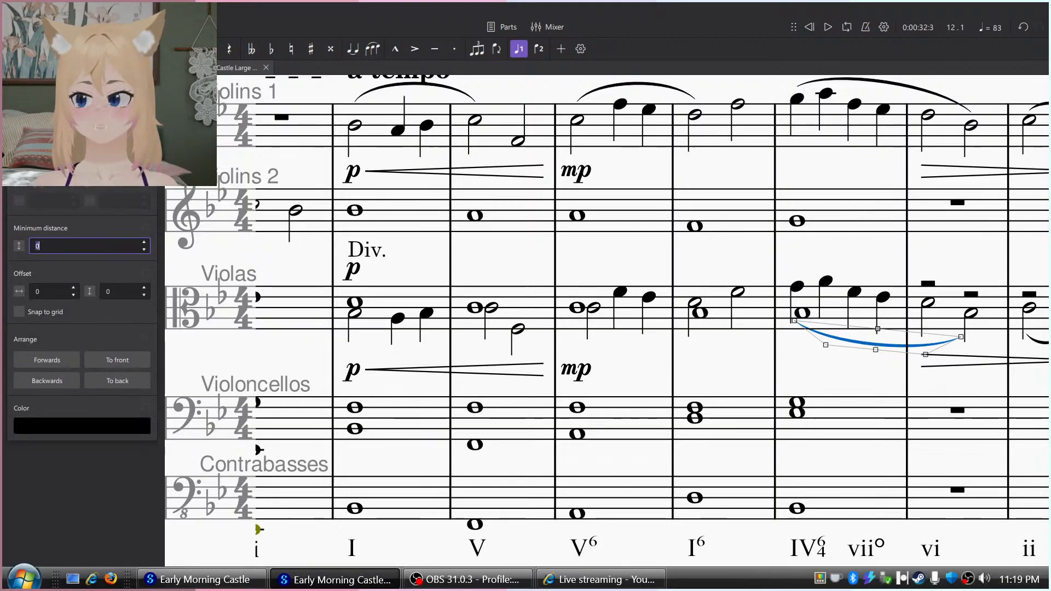
click(89, 510)
key(Delete)
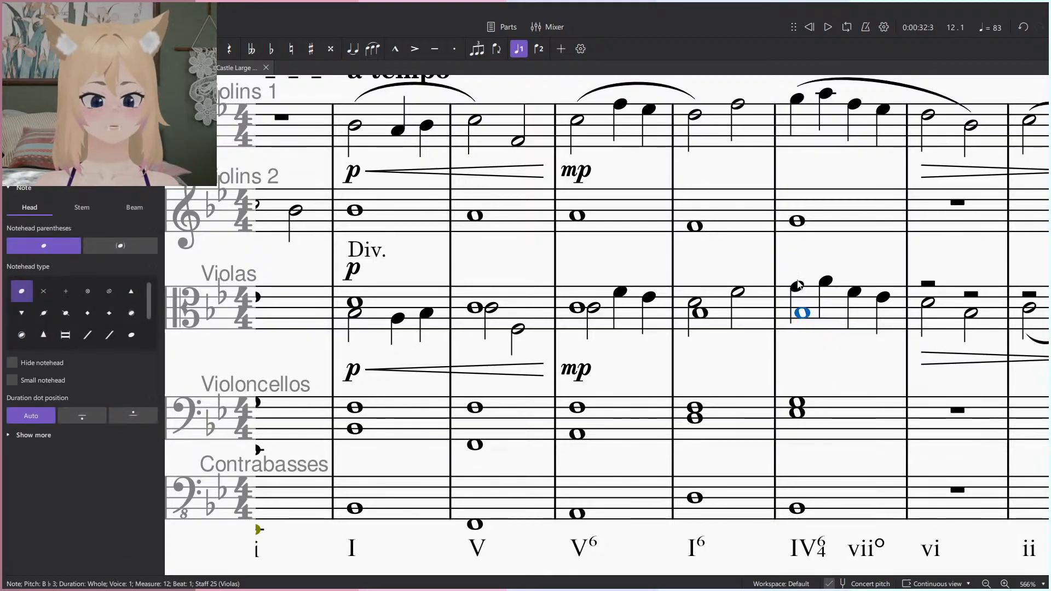
key(Escape)
click(797, 288)
ctrl+click(971, 311)
key(s)
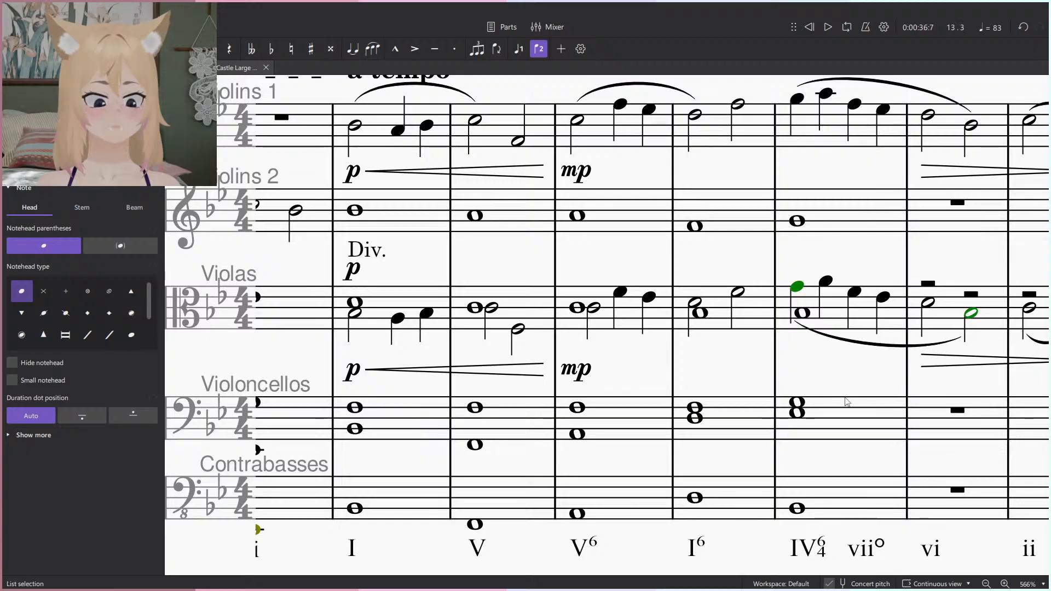
key(Escape)
click(831, 338)
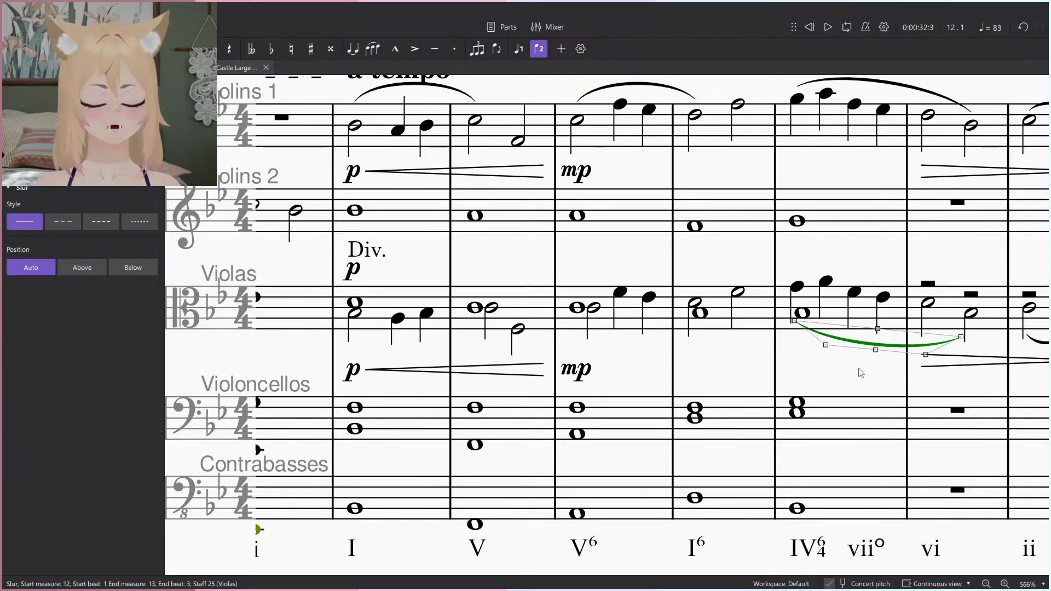
Exchange voices 1 and 2 across measures 8 to 13 of the Violas.
key(Escape)
click(941, 315)
shift+click(378, 307)
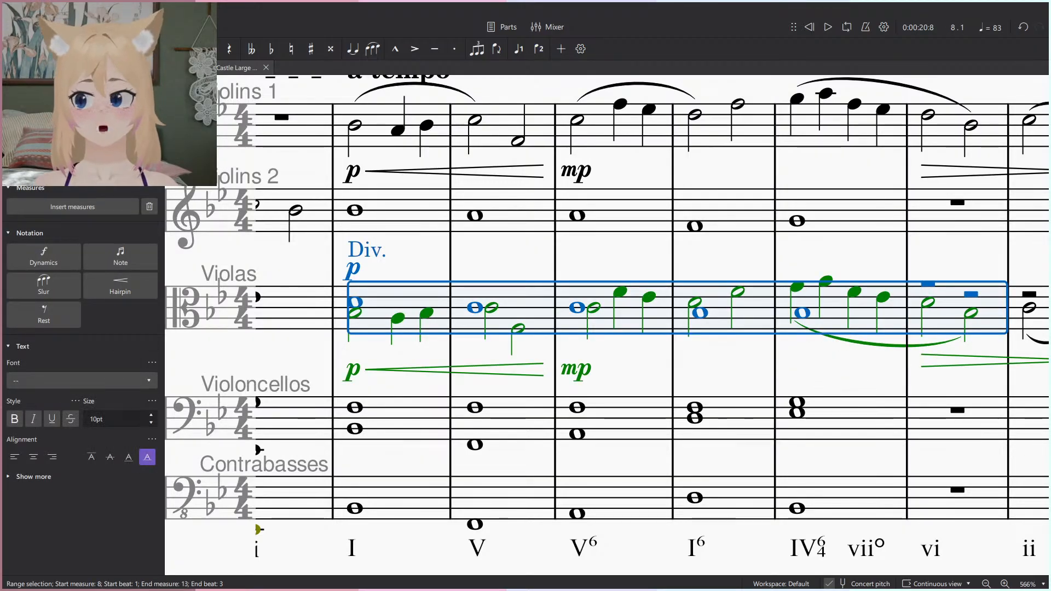
click(121, 10)
mouse_move(164, 98)
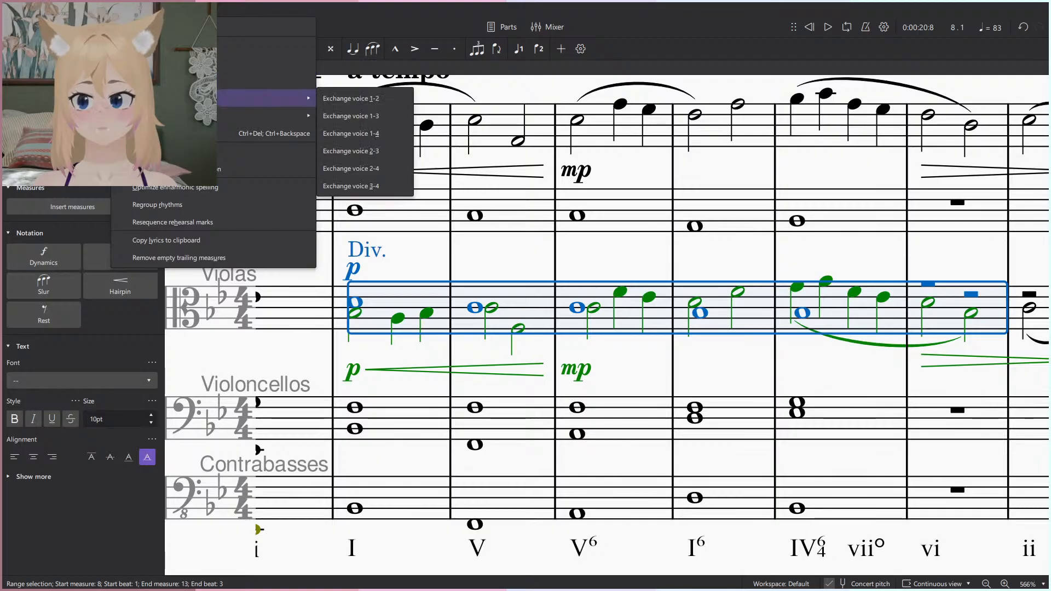
click(339, 102)
key(Escape)
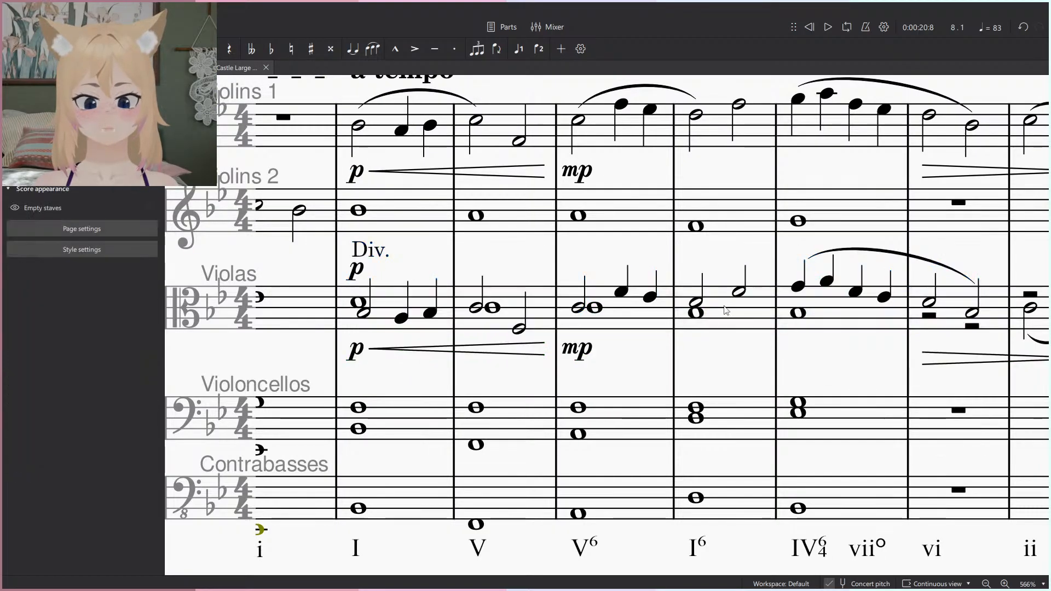
Examine the Violas divisi voices from measure 8 and the voice assignment of their crescendo hairpin and p dynamics.
scroll(729, 321, right, 5)
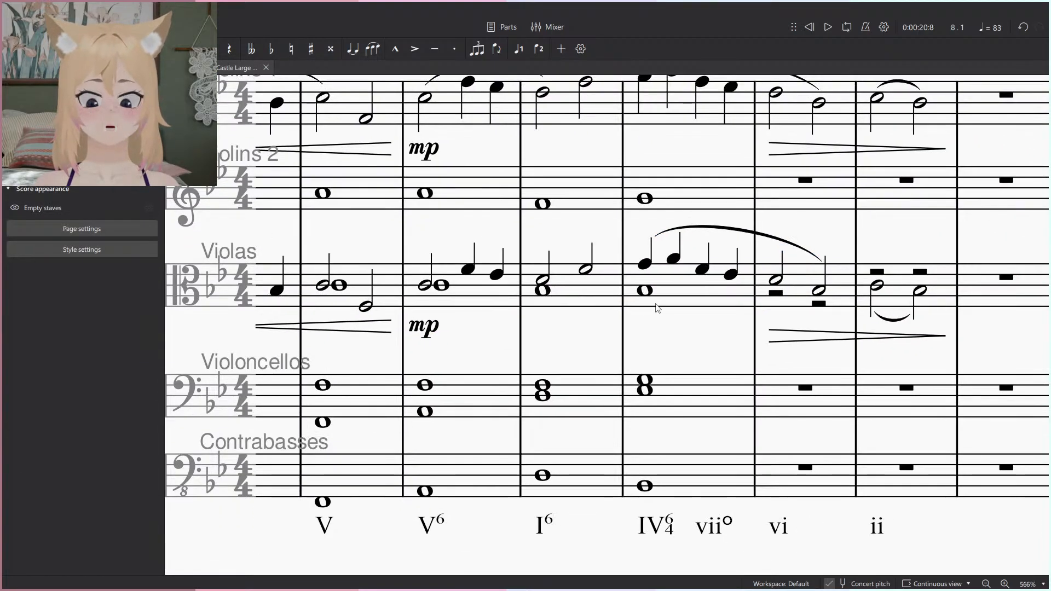
ctrl+scroll(479, 335, down, 1)
ctrl+scroll(479, 334, down, 1)
drag(463, 330, 533, 359)
ctrl+scroll(337, 356, up, 4)
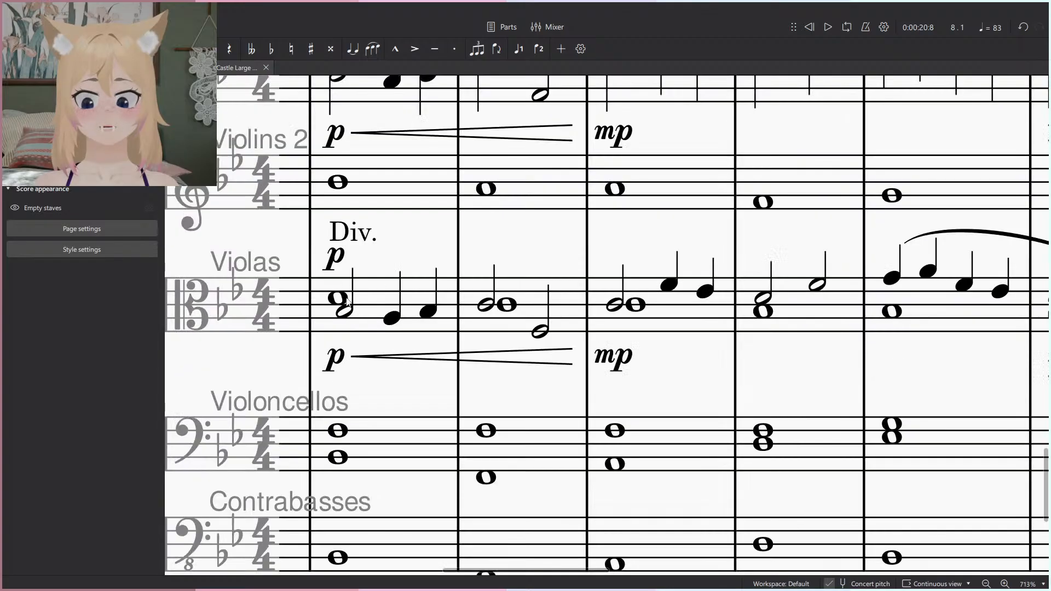
ctrl+scroll(395, 280, down, 2)
ctrl+scroll(534, 332, down, 1)
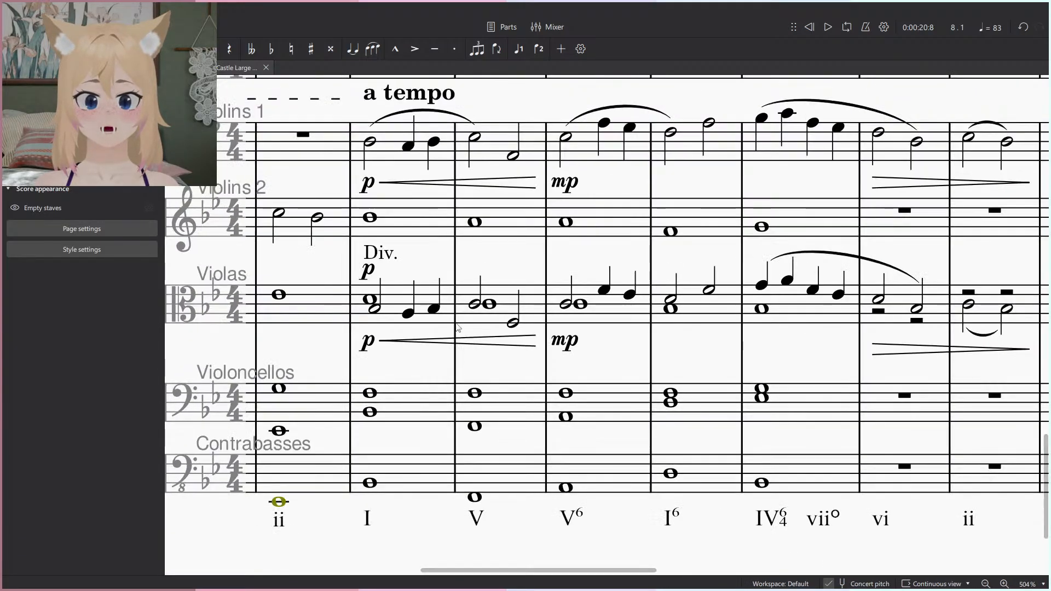
click(414, 312)
click(805, 378)
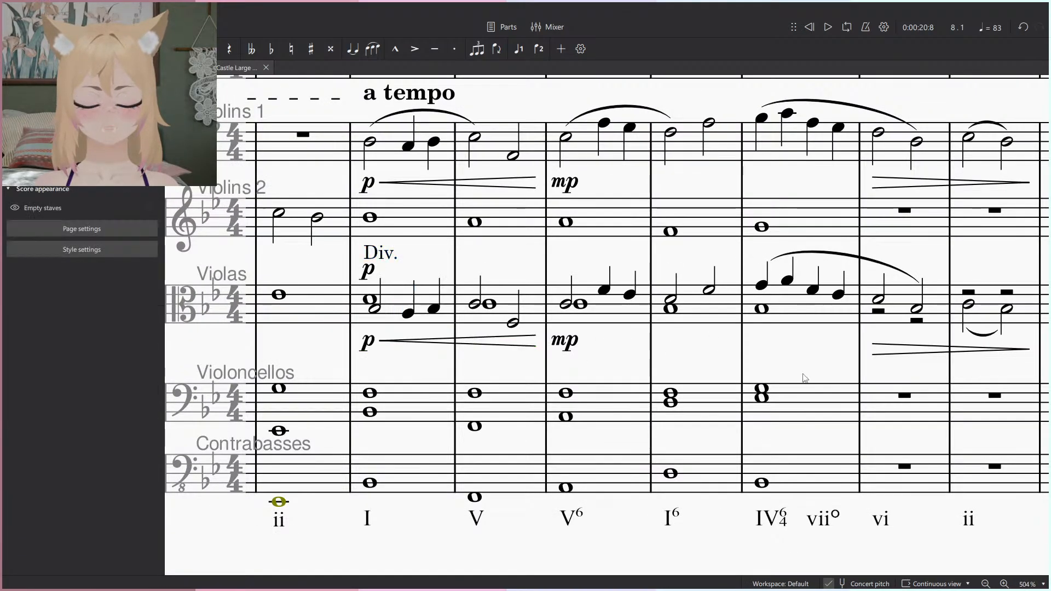
click(368, 345)
click(436, 344)
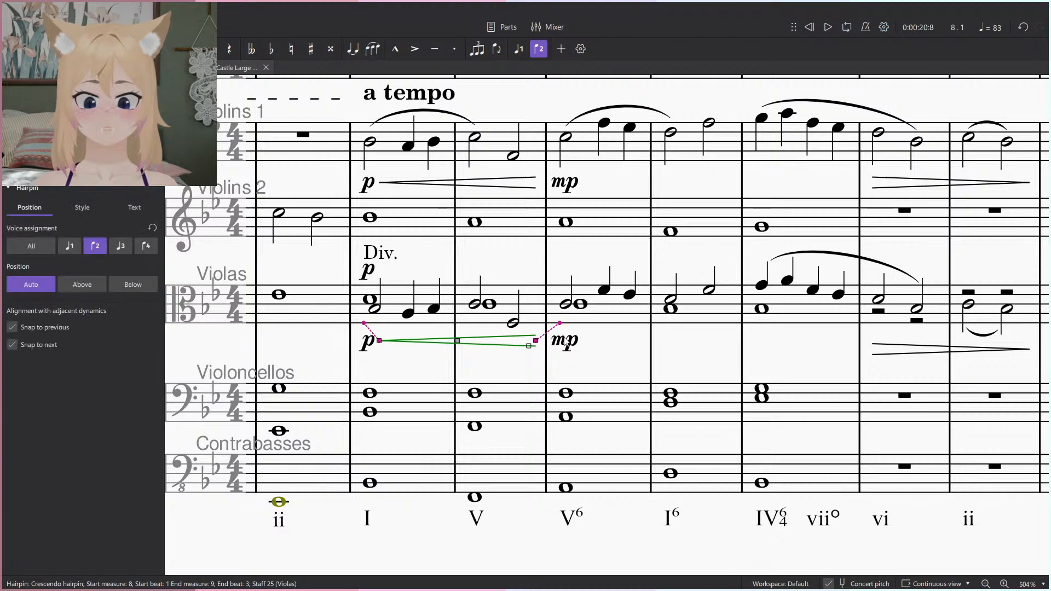
key(alt+Right)
click(368, 269)
key(Escape)
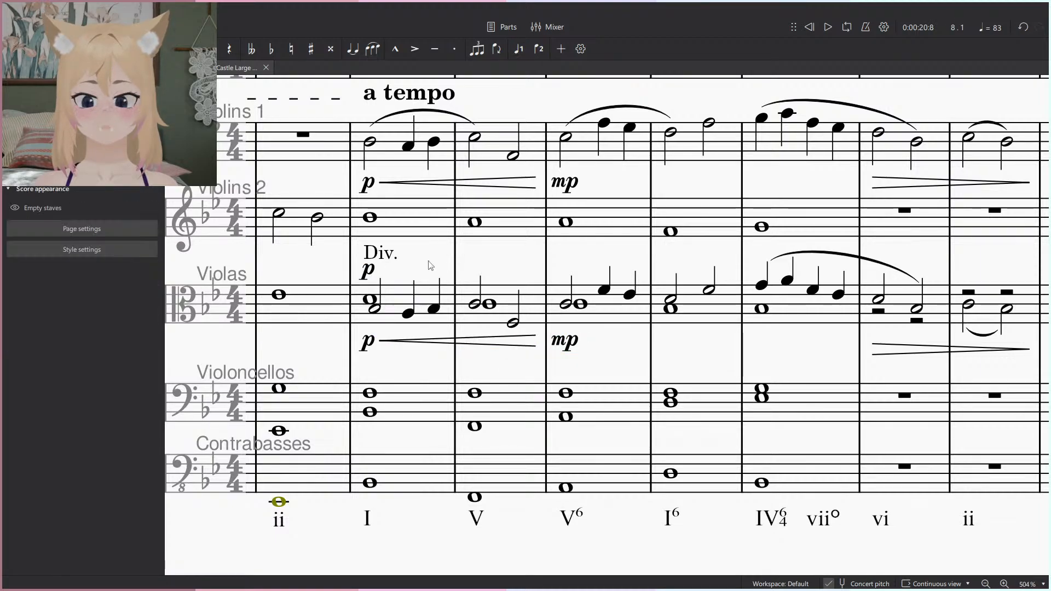
Play back the string passage from measure 8.
key(space)
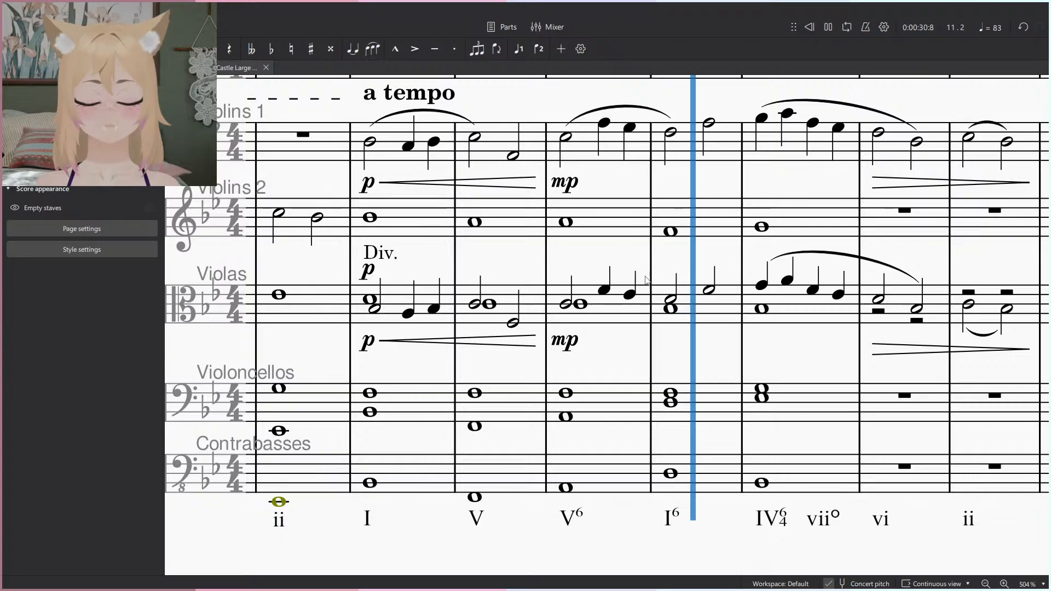
drag(482, 287, 297, 267)
key(space)
Shorten the measure 12 whole notes in Violins 2, Violas, Violoncellos and Contrabasses to half notes.
click(490, 476)
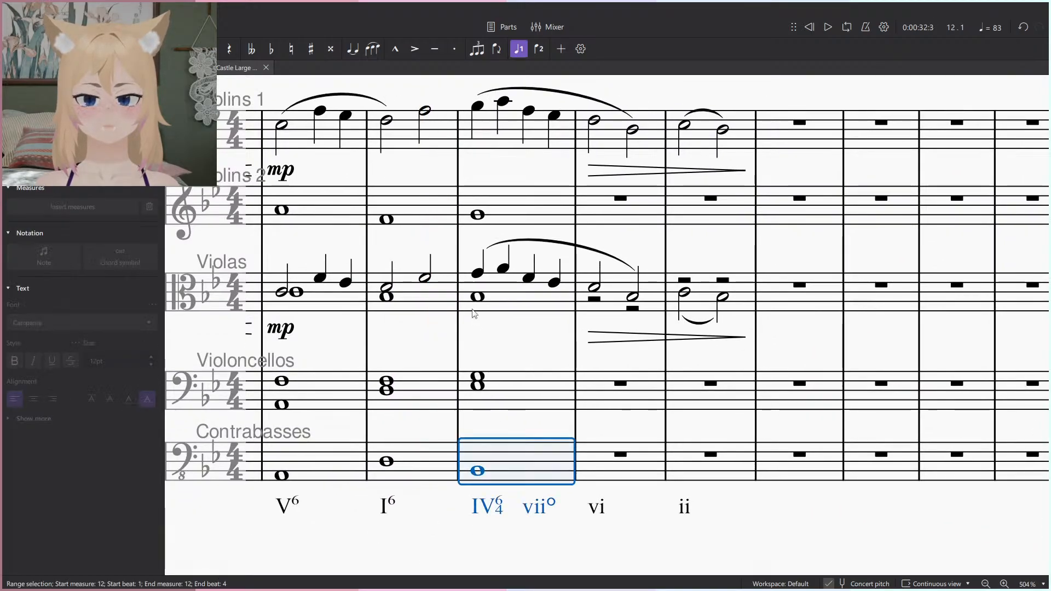
ctrl+click(478, 386)
ctrl+click(478, 296)
ctrl+click(478, 214)
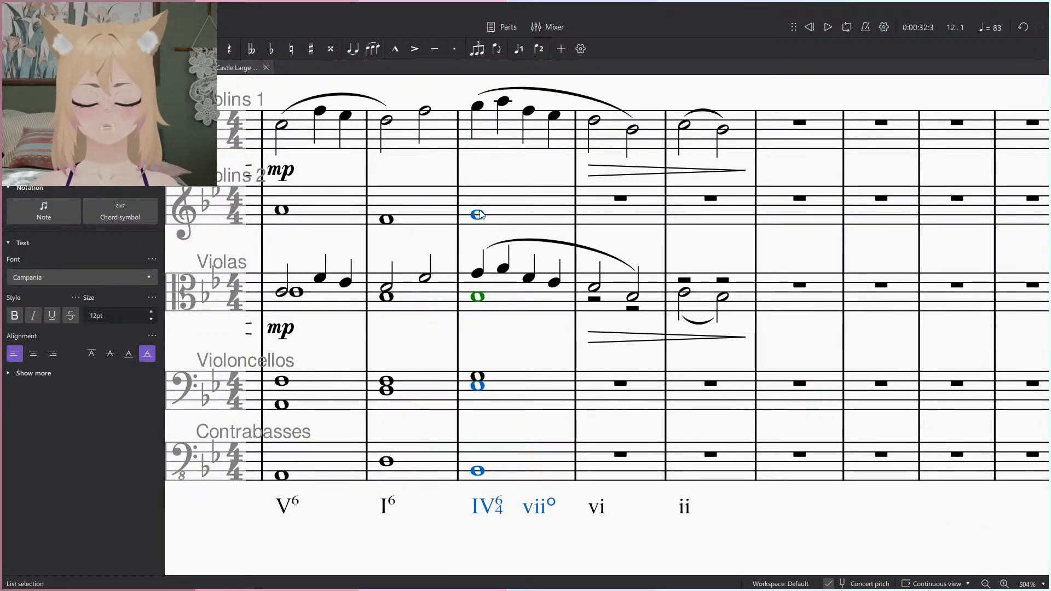
key(6)
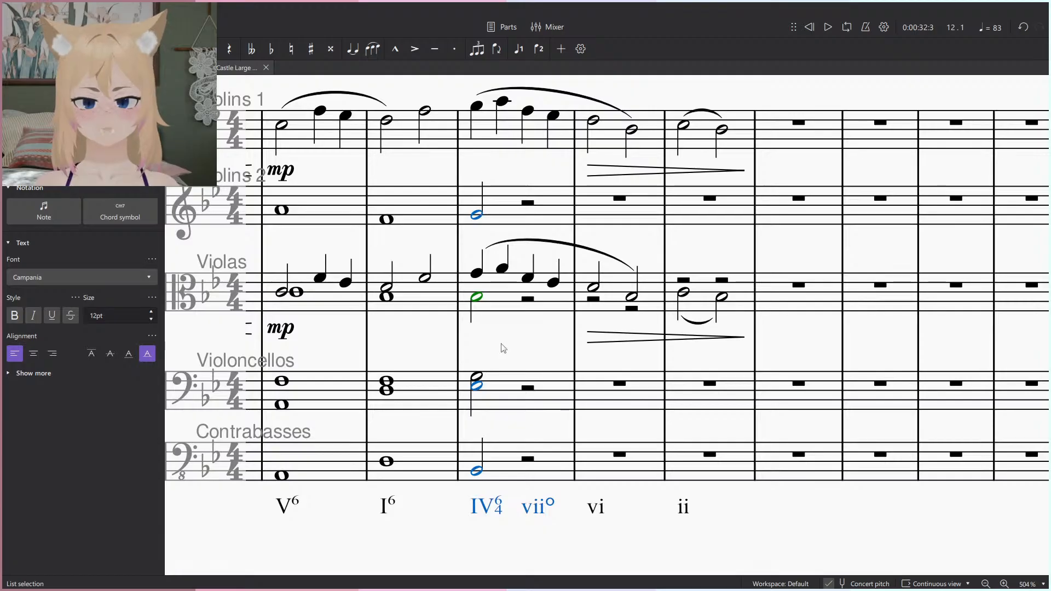
key(Escape)
Move the lower Violoncellos notes in measures 10 to 12 to voice 2.
scroll(500, 345, down, 5)
scroll(799, 357, up, 4)
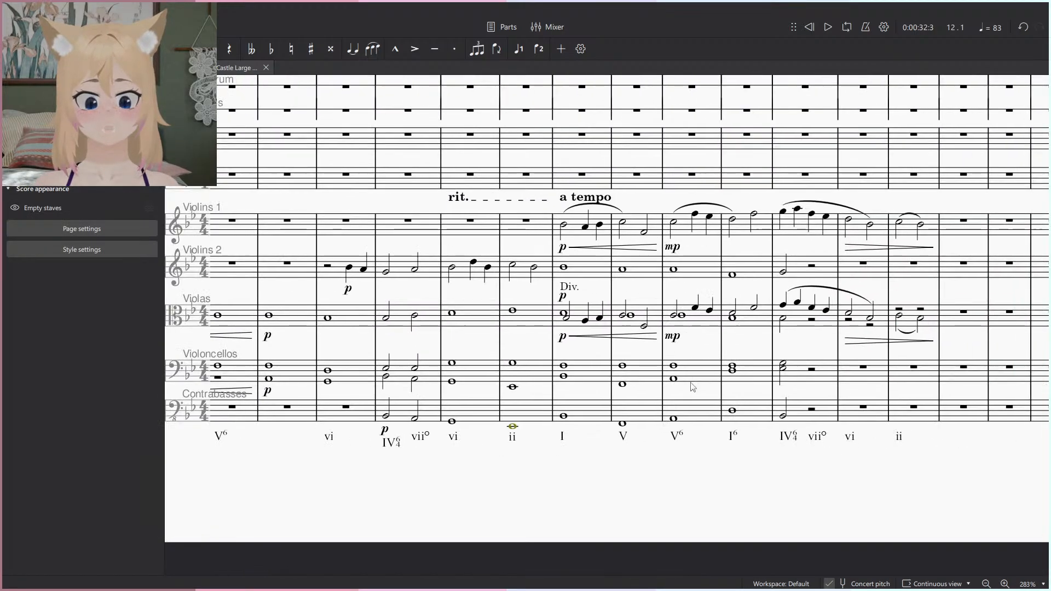
click(790, 372)
ctrl+click(719, 369)
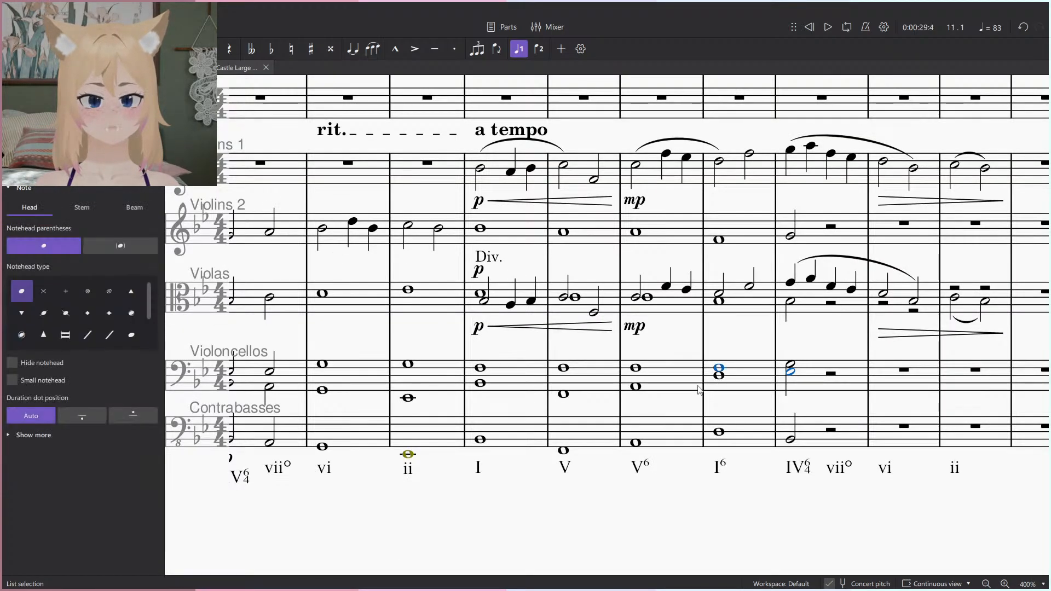
click(721, 375)
ctrl+click(790, 373)
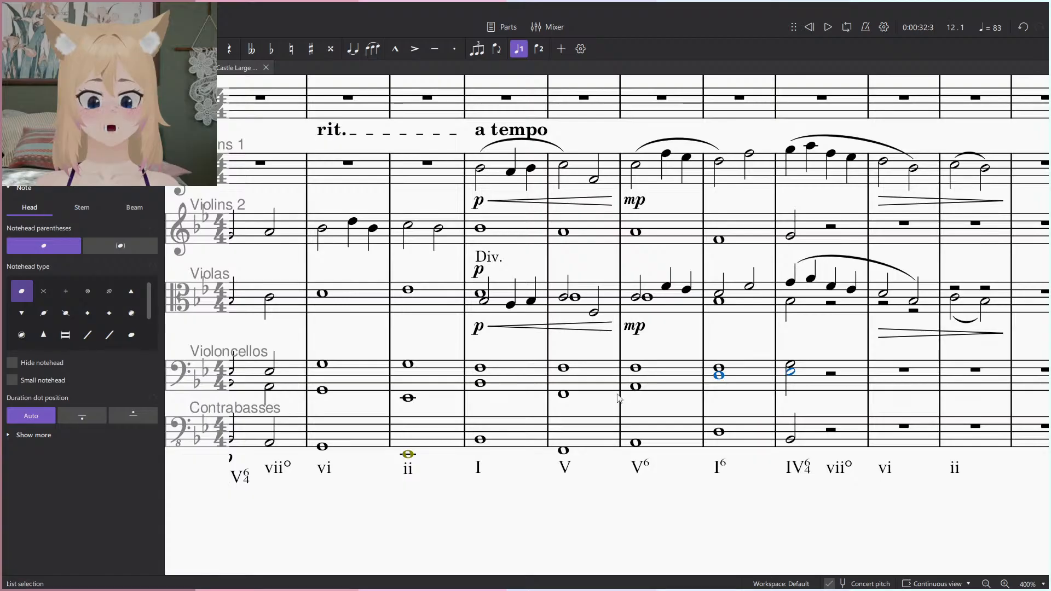
ctrl+click(564, 396)
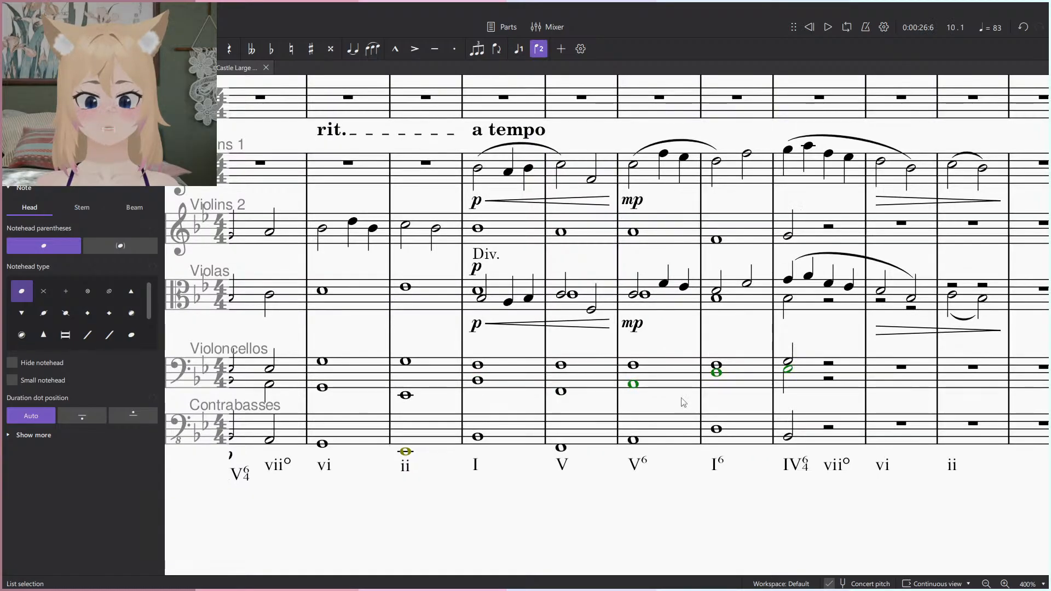
key(Escape)
Enter an A1 half note on beat 3 of measure 12 in the Contrabasses.
ctrl+scroll(681, 391, up, 6)
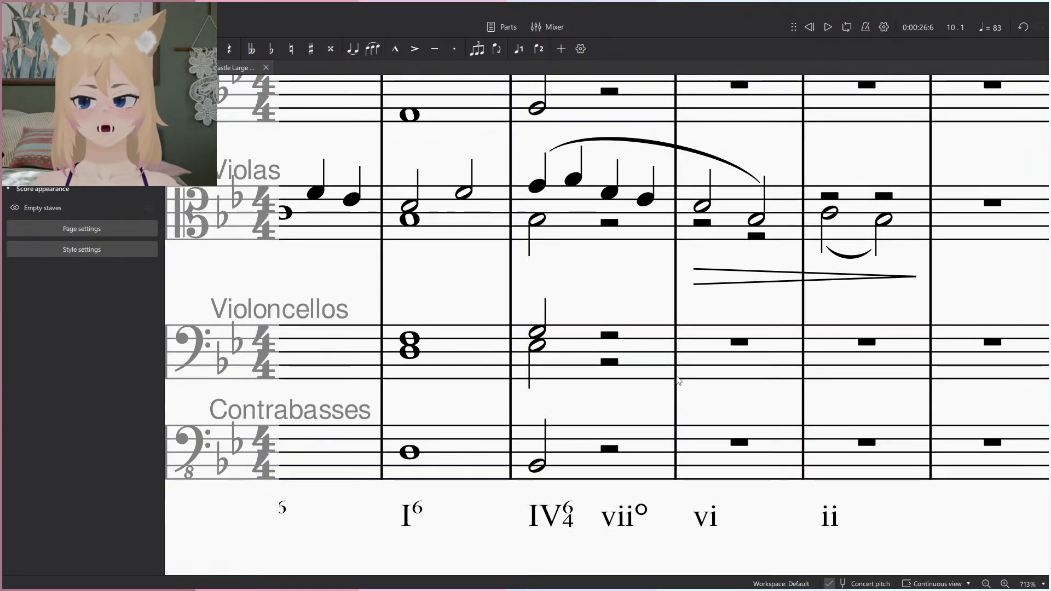
click(410, 339)
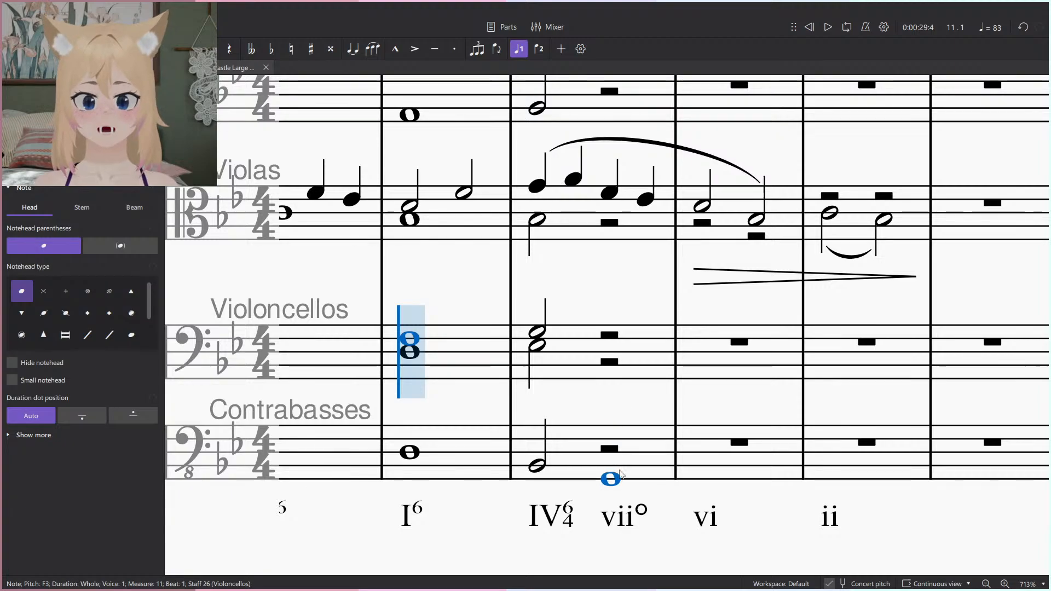
scroll(630, 481, up, 2)
key(6)
scroll(607, 498, down, 2)
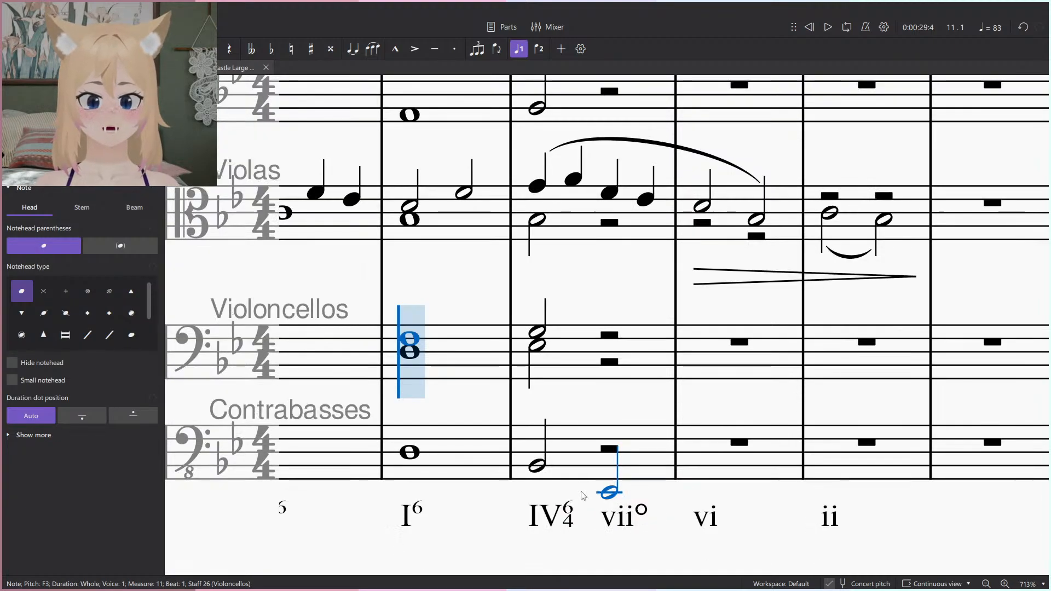
click(609, 475)
key(Escape)
Enter half notes on beat 3 of measure 12 in the Violoncellos: E♭3 in voice 2 and A3 in voice 1.
click(537, 346)
key(n)
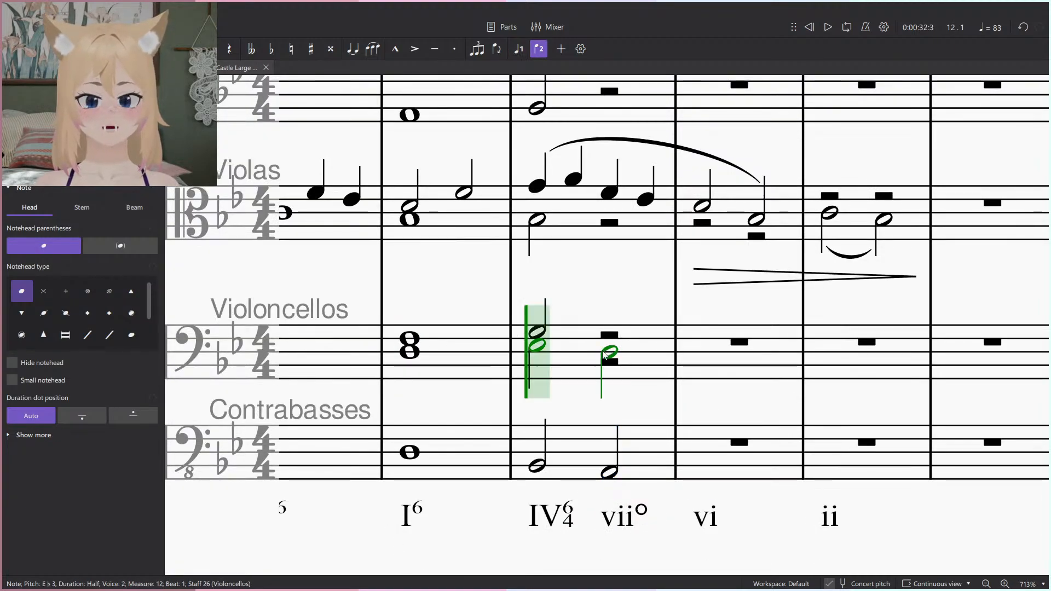
click(626, 343)
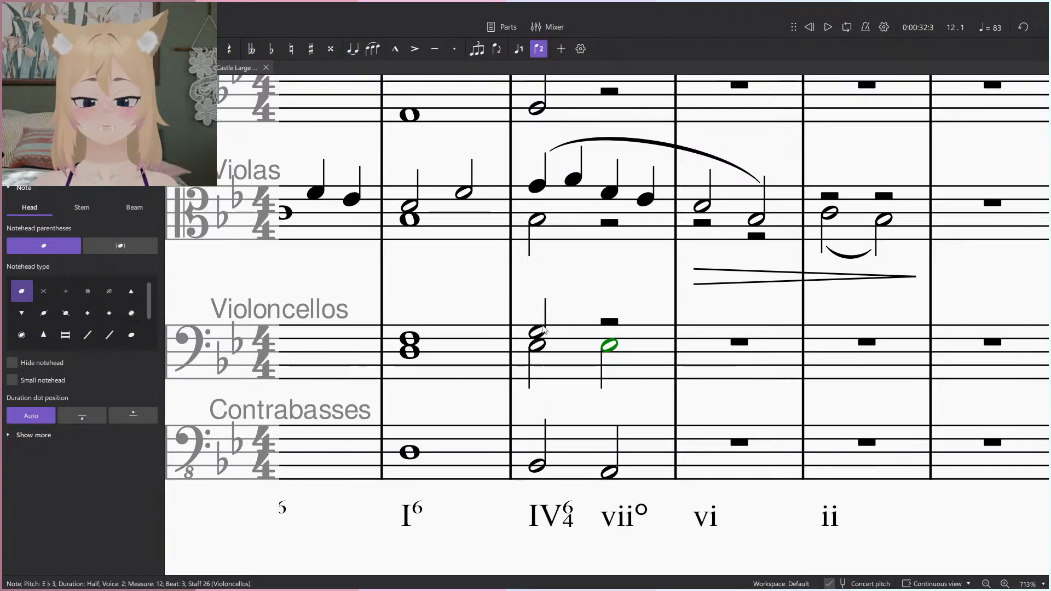
key(ctrl+alt+1)
click(616, 326)
click(609, 213)
scroll(613, 213, up, 4)
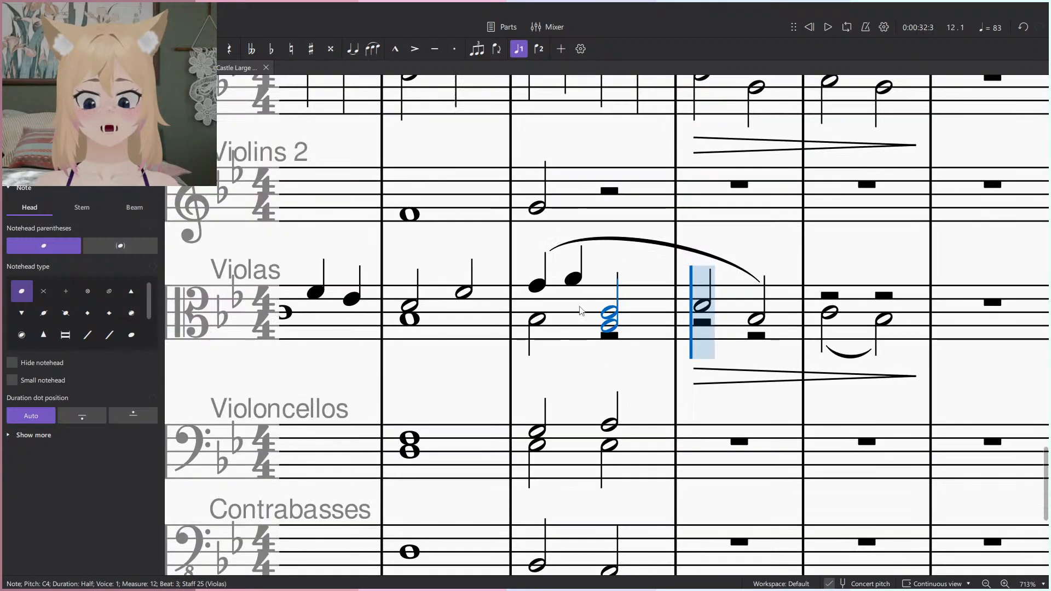
key(ctrl+z)
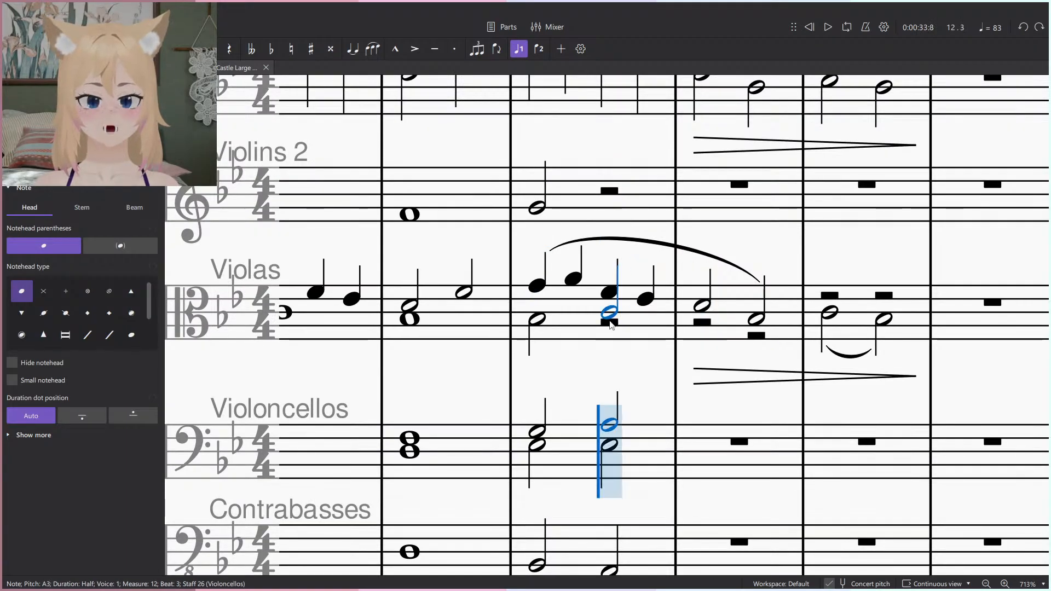
Enter half notes on beat 3 of measure 12: C4 in voice 2 of the Violas and A4 in Violins 2.
key(ctrl+alt+2)
click(612, 314)
key(ctrl+alt+1)
click(612, 213)
key(Up)
key(Up)
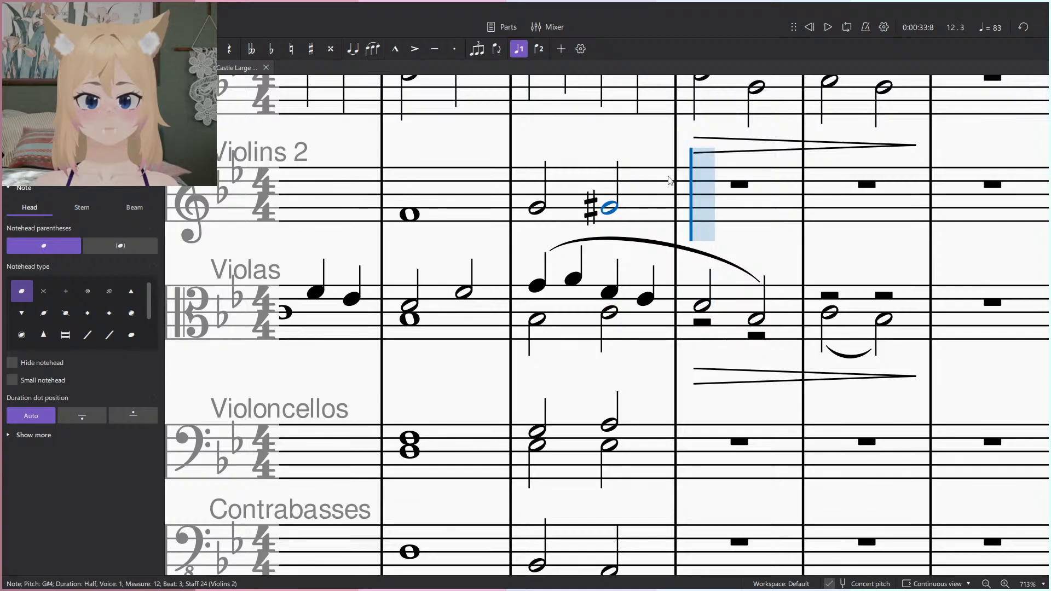
key(Escape)
scroll(669, 178, down, 5)
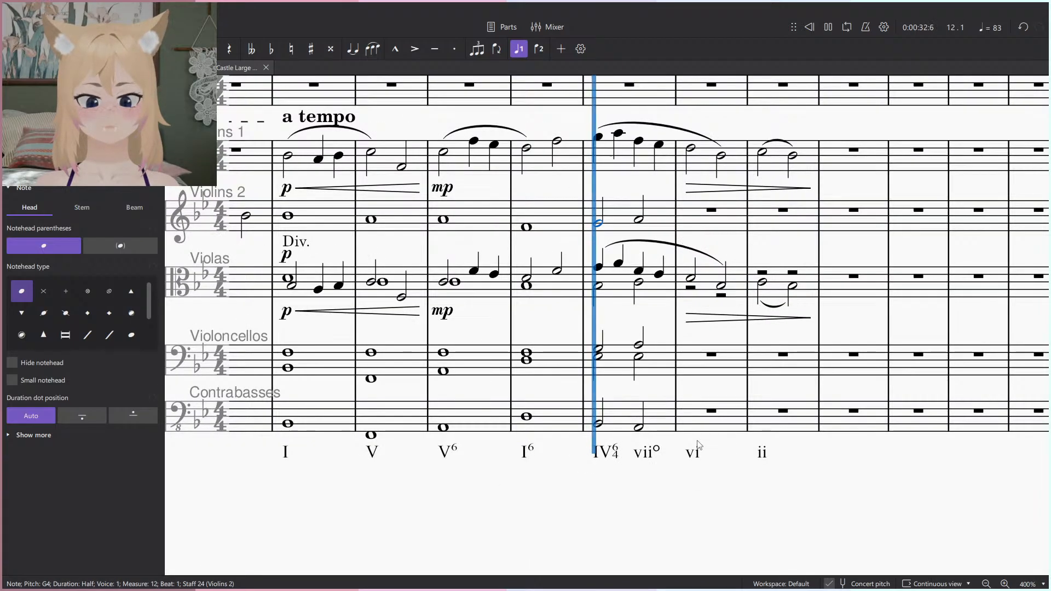
scroll(674, 437, up, 5)
click(678, 430)
key(7)
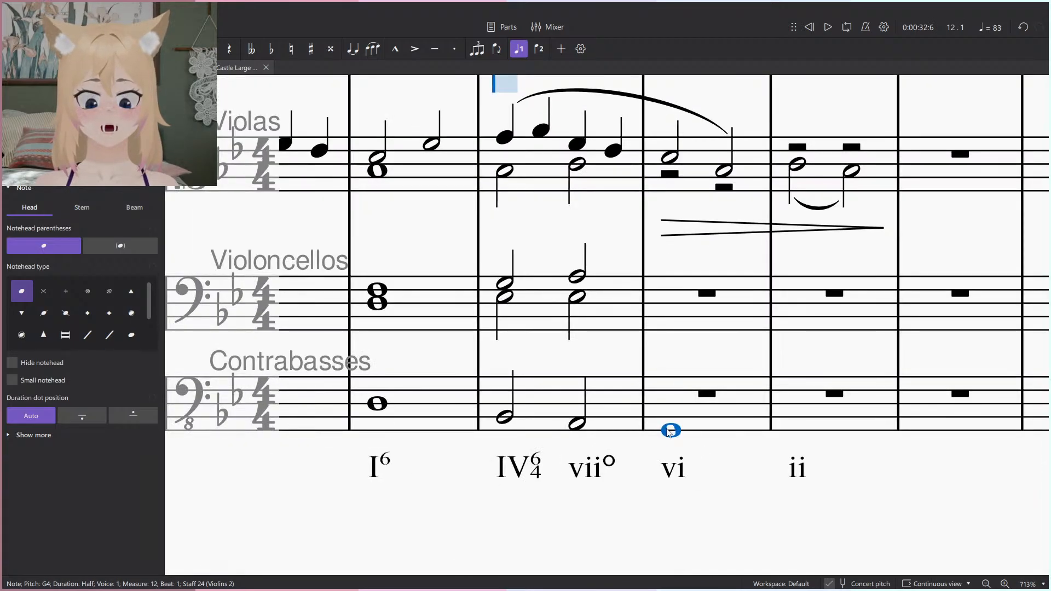
scroll(669, 430, down, 5)
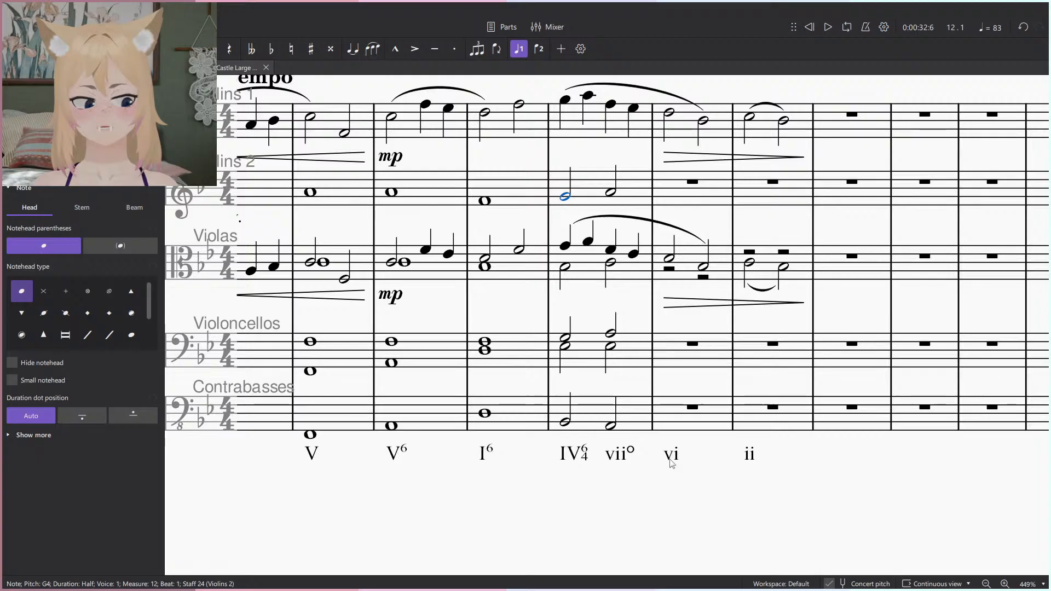
double_click(672, 465)
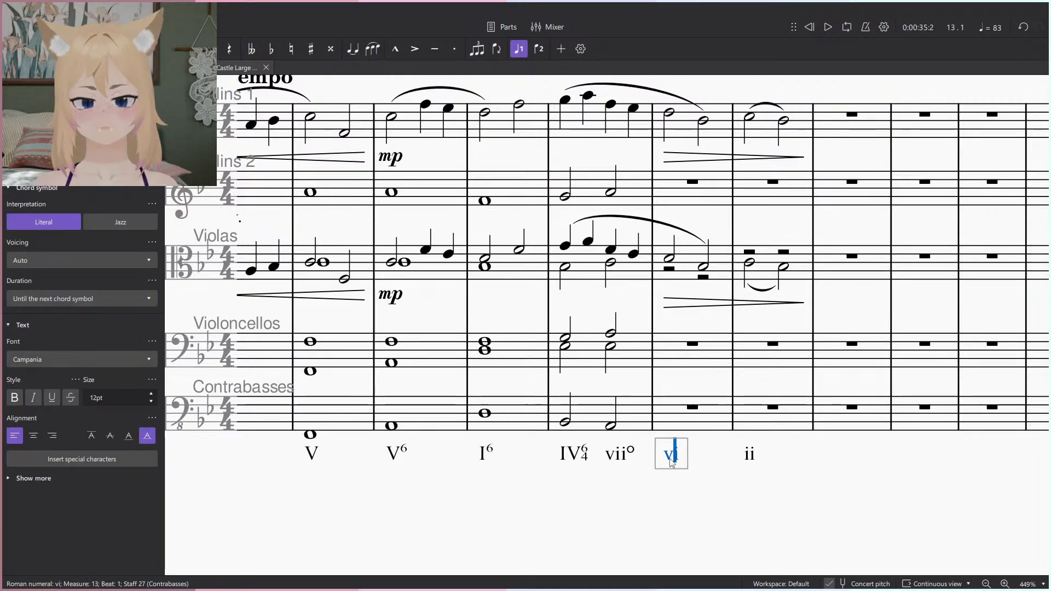
key(Escape)
scroll(672, 465, up, 6)
scroll(671, 449, down, 6)
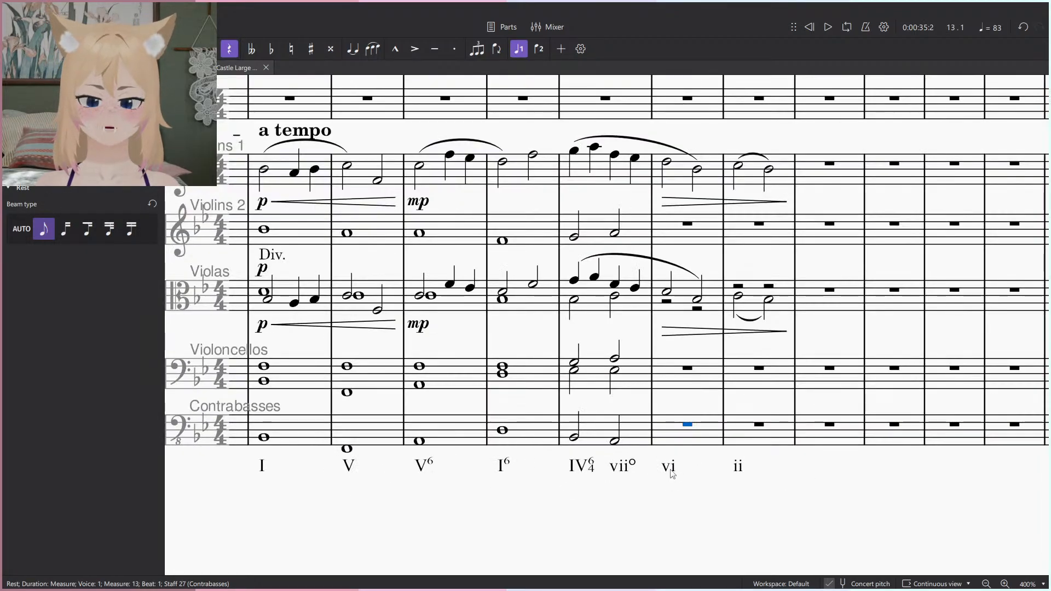
Try iii as the Roman numeral under measure 13.
double_click(672, 466)
drag(662, 462, 678, 440)
text(iii)
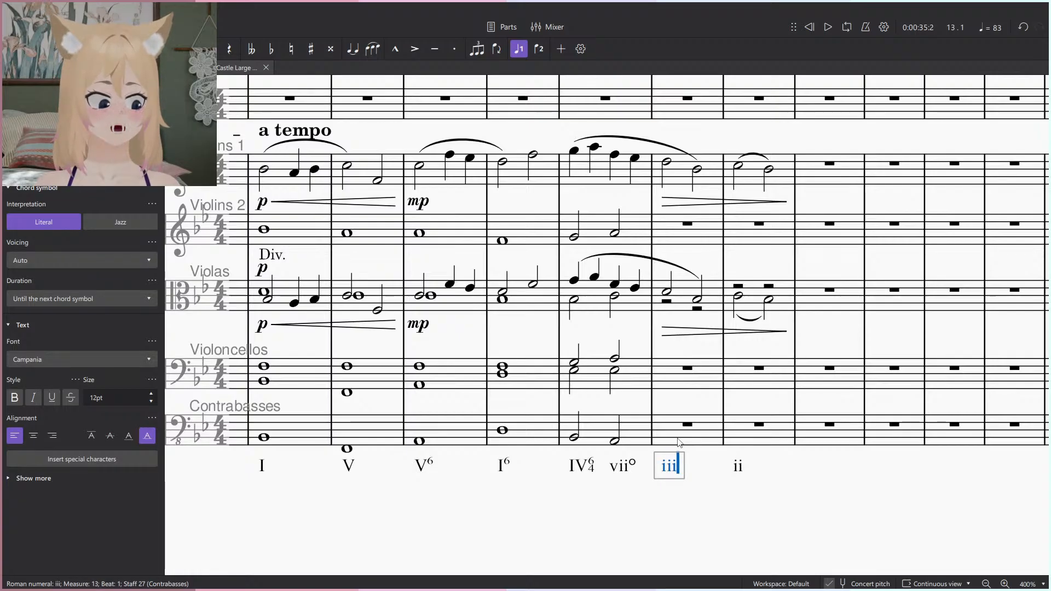
key(Escape)
scroll(679, 443, up, 6)
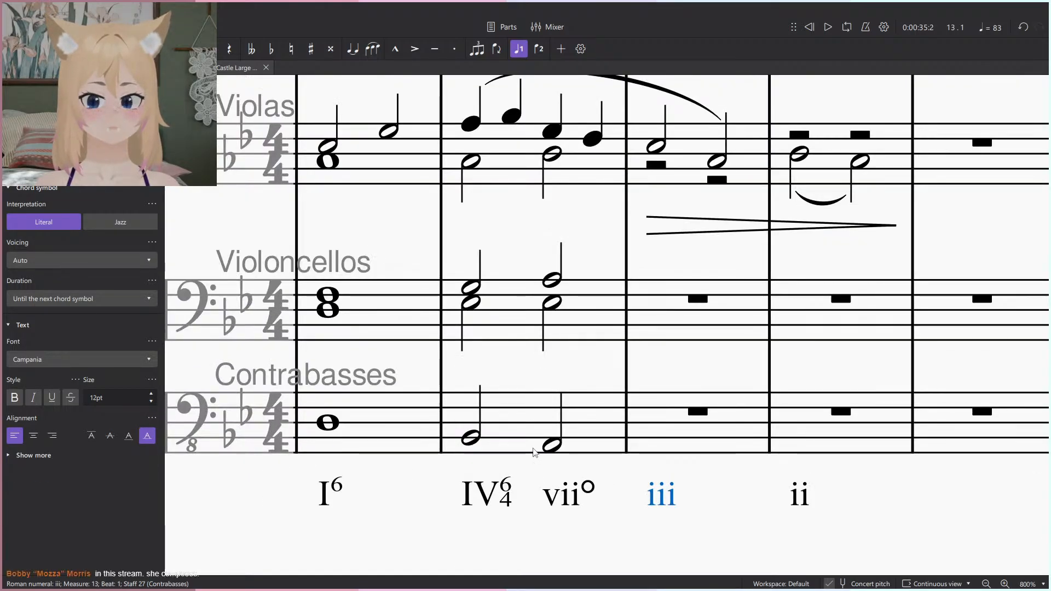
Undo the Roman numeral change under measure 13.
key(n)
key(Escape)
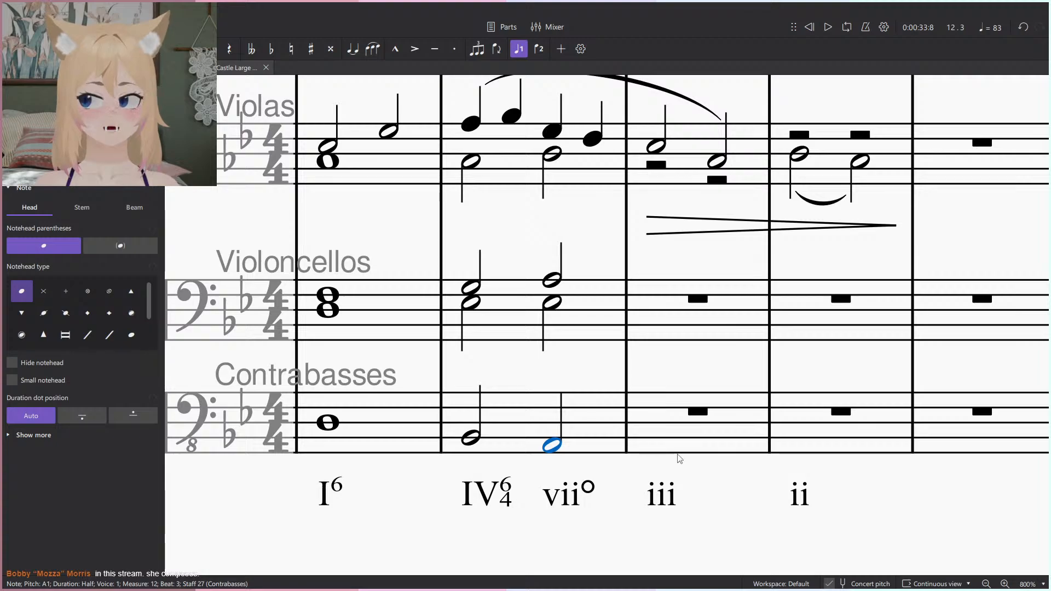
key(n)
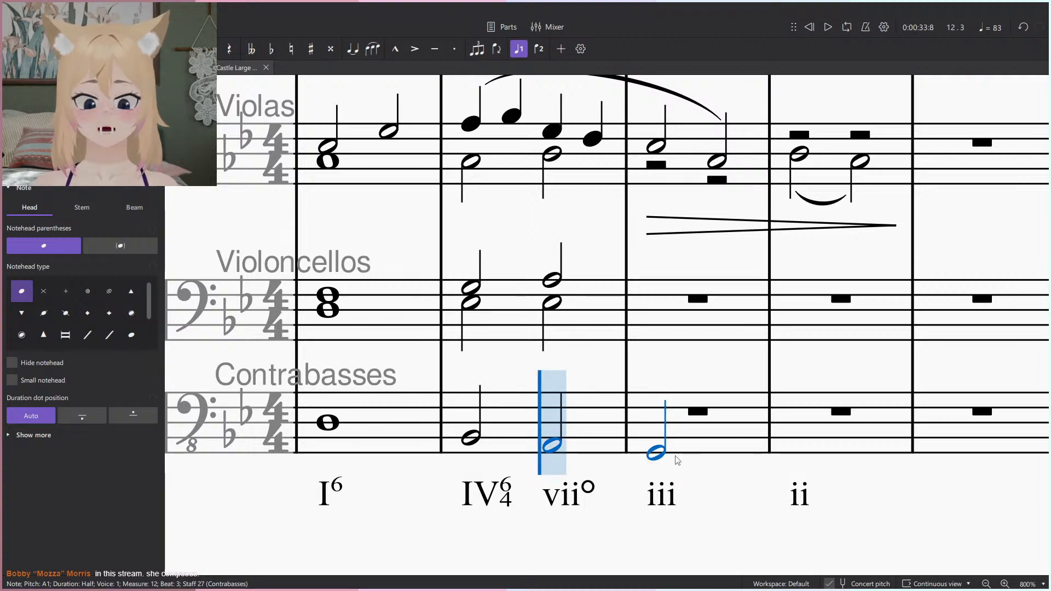
key(ctrl+z)
Enter G1 as a whole note in measure 13 of the Contrabasses.
key(n)
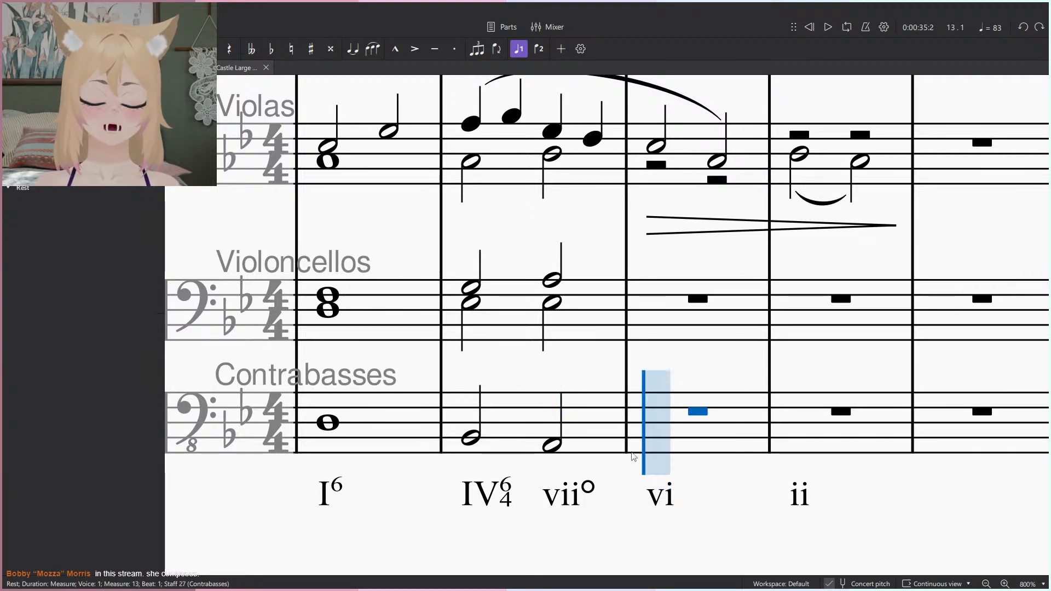
click(649, 457)
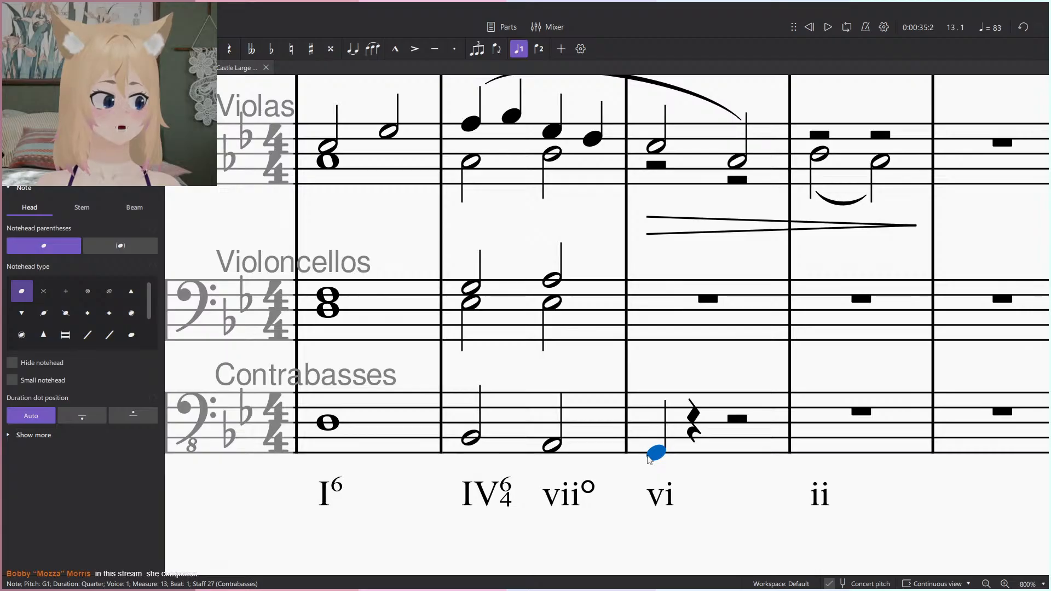
scroll(649, 457, down, 1)
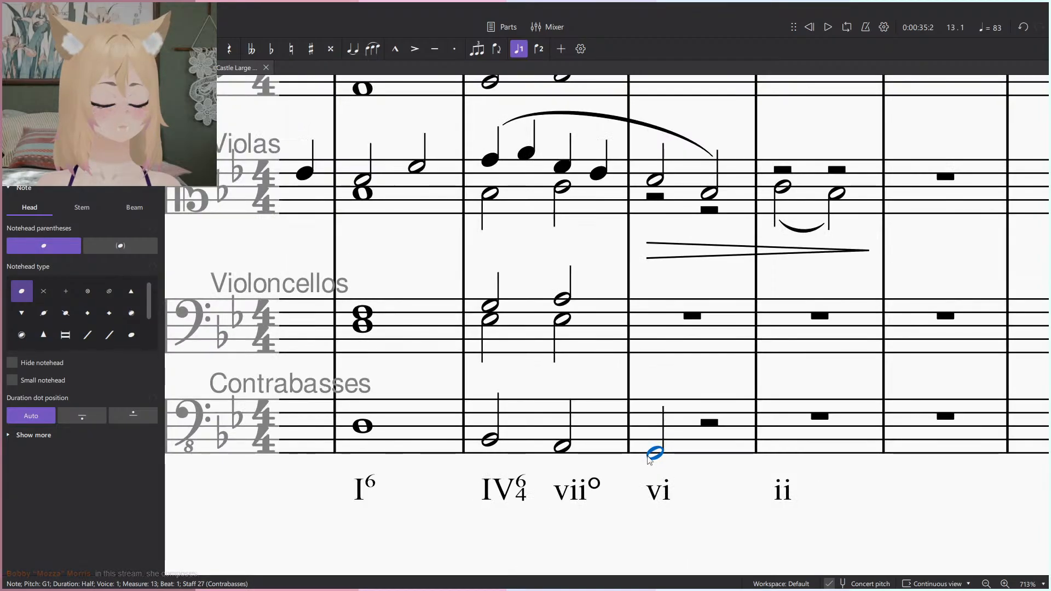
key(Escape)
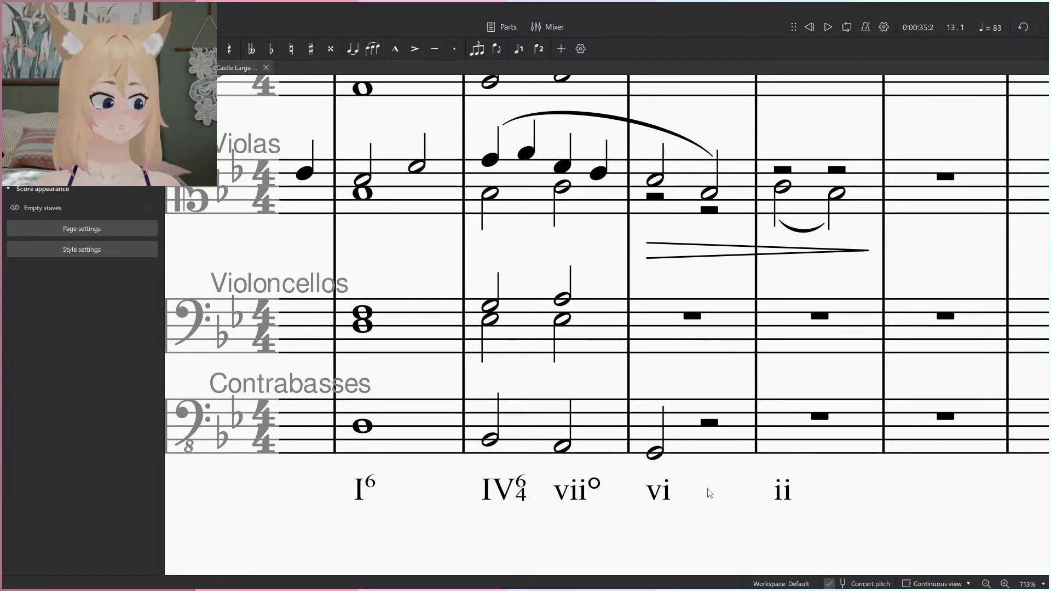
scroll(764, 456, up, 2)
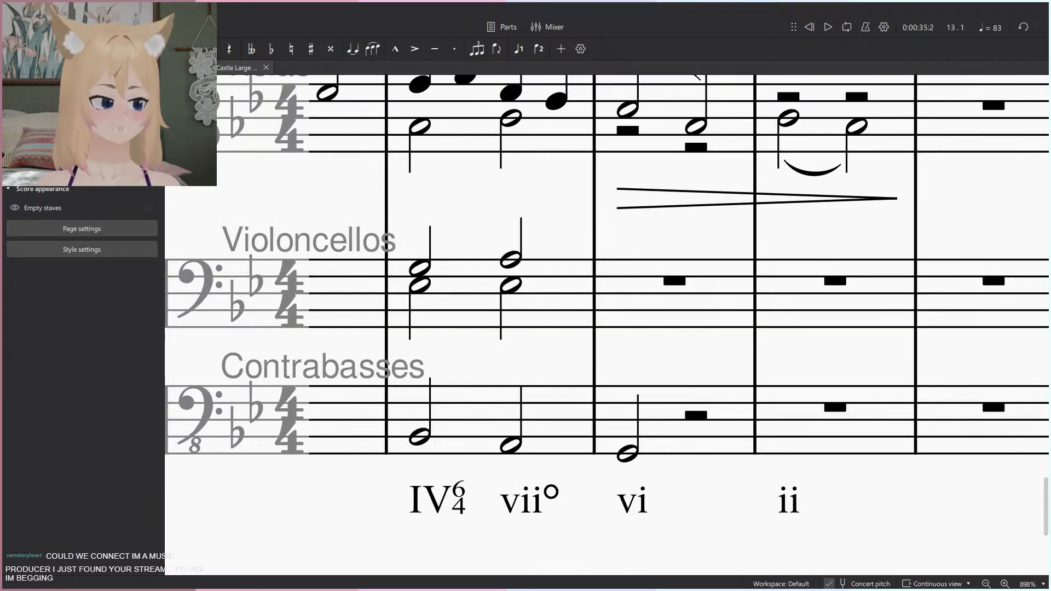
click(627, 454)
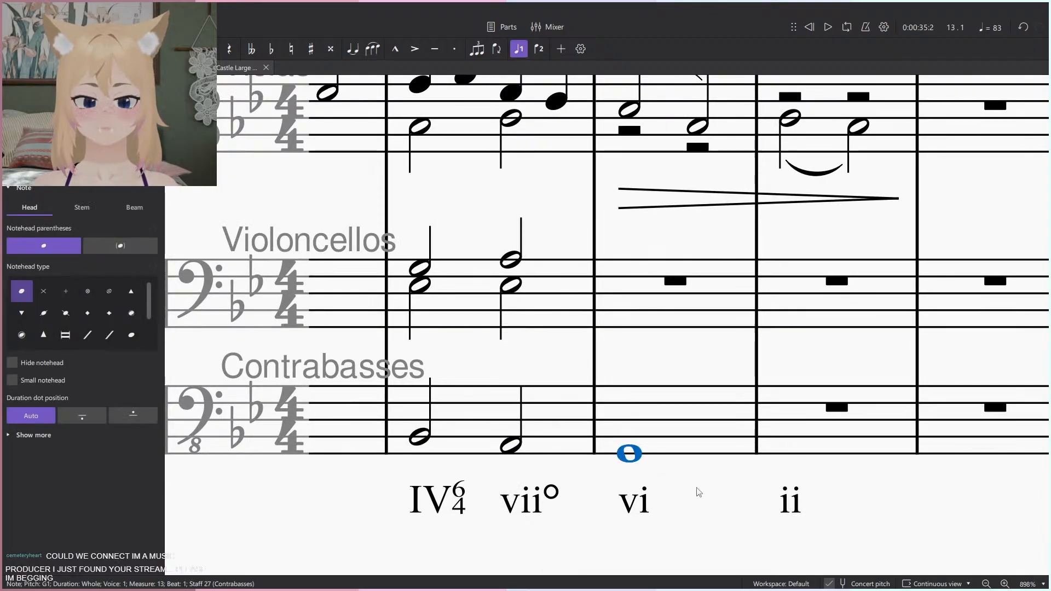
key(7)
key(Escape)
Enter G3 as a whole note in voice 2 of the Violoncellos in measure 13.
click(508, 288)
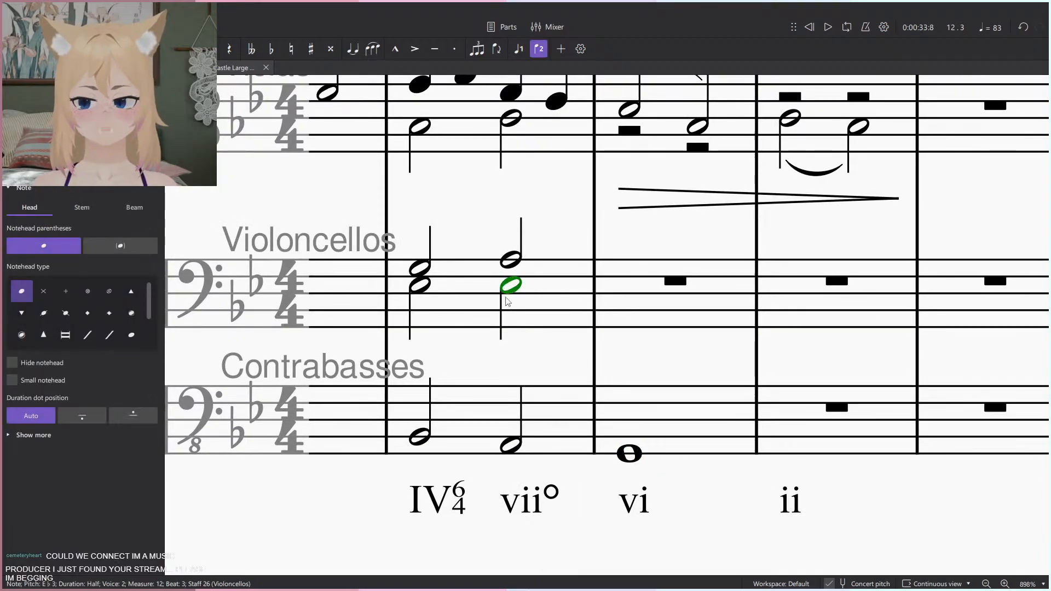
key(n)
click(637, 269)
click(636, 269)
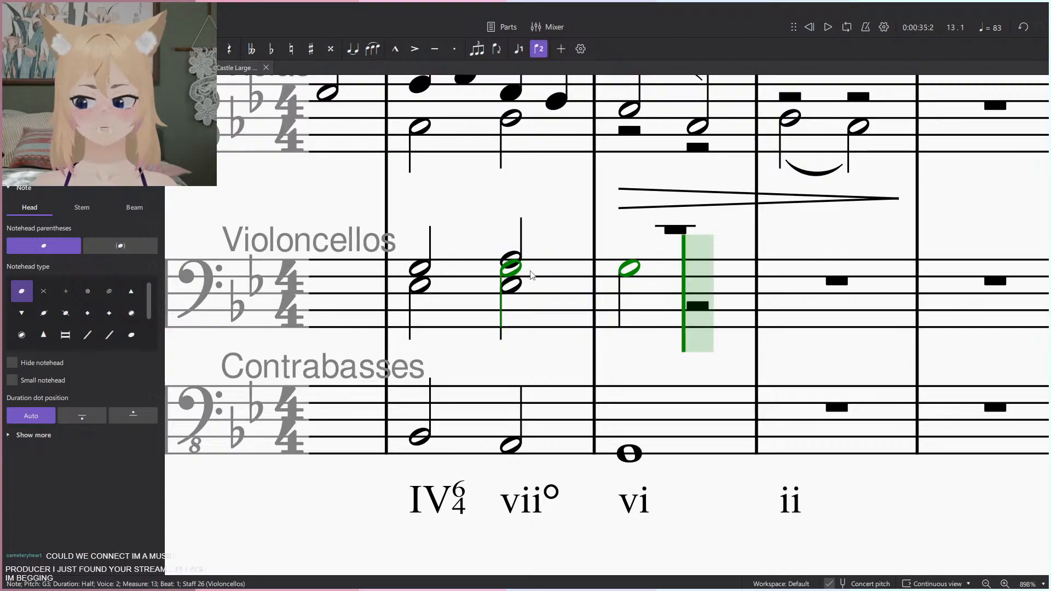
key(Escape)
key(7)
Enter B♭3 as a whole note in voice 1 of the Violoncellos in measure 13.
click(515, 260)
key(n)
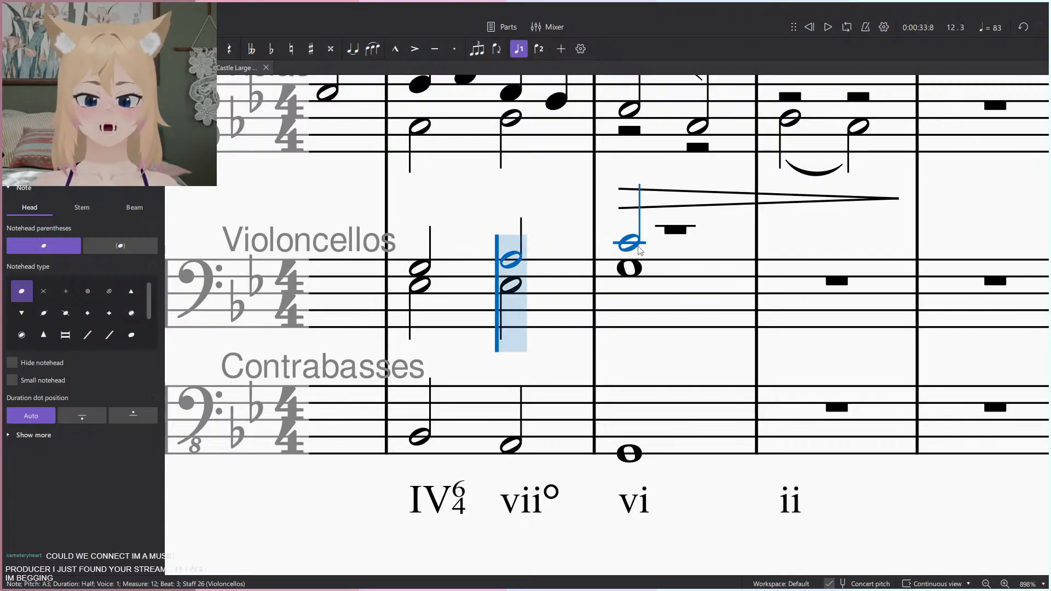
key(7)
click(631, 251)
scroll(696, 304, up, 1)
key(Escape)
scroll(695, 304, down, 2)
scroll(695, 305, up, 2)
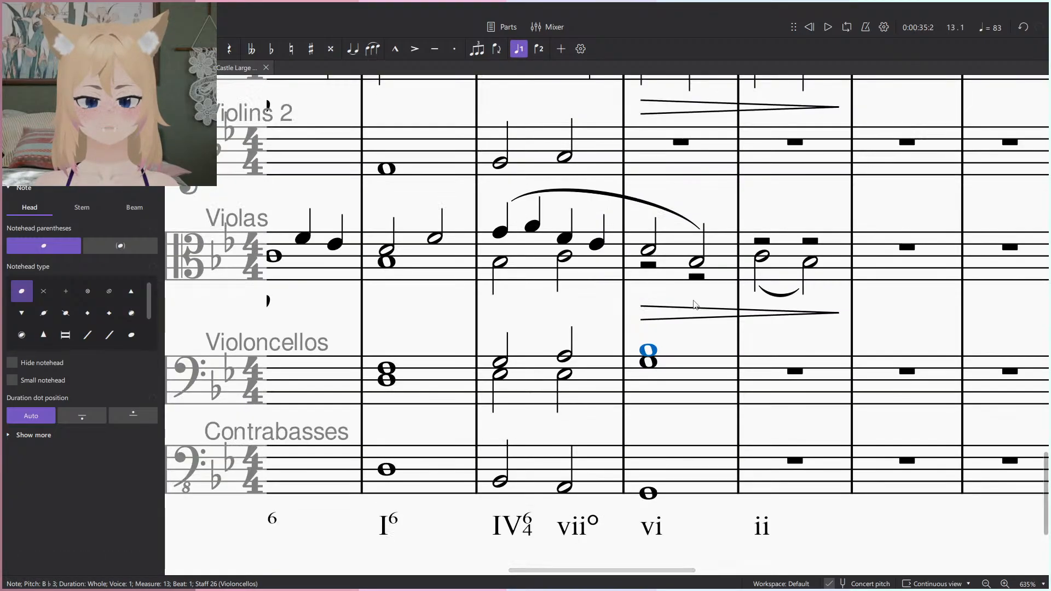
key(n)
scroll(667, 329, up, 2)
scroll(667, 329, up, 1)
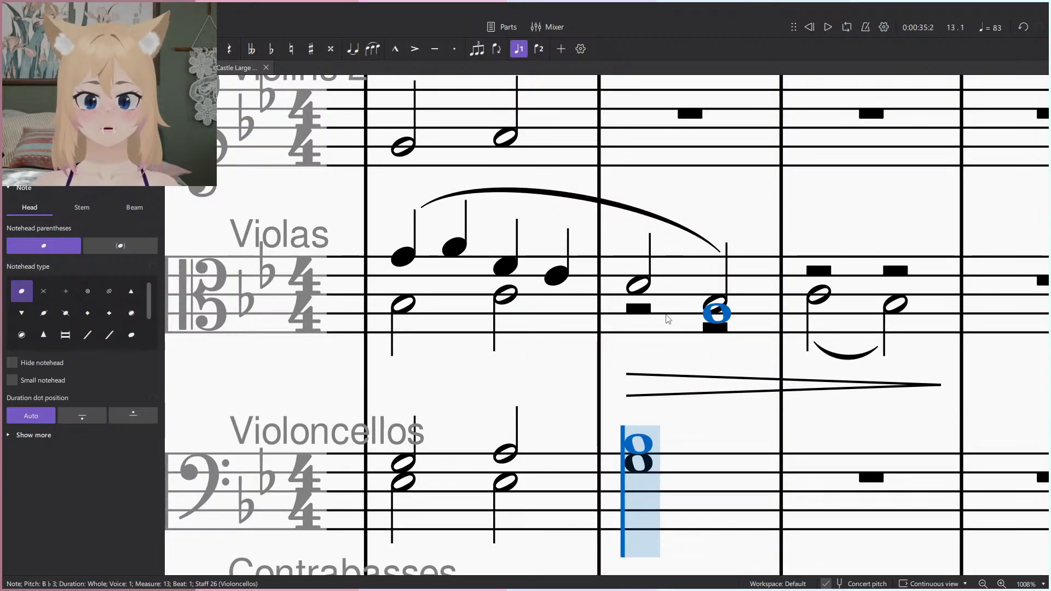
scroll(668, 319, down, 3)
scroll(659, 331, down, 1)
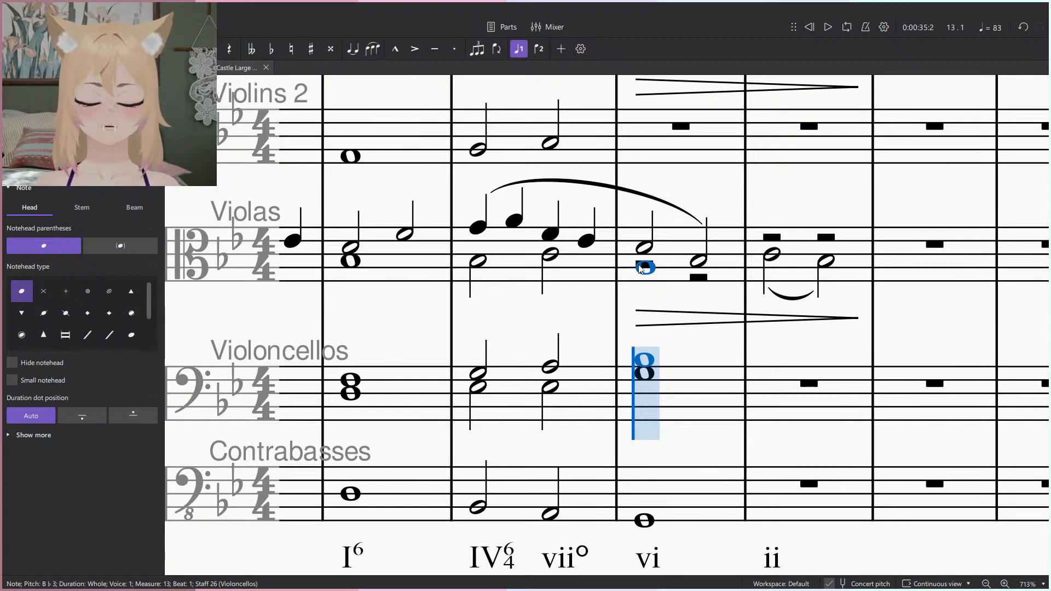
key(Escape)
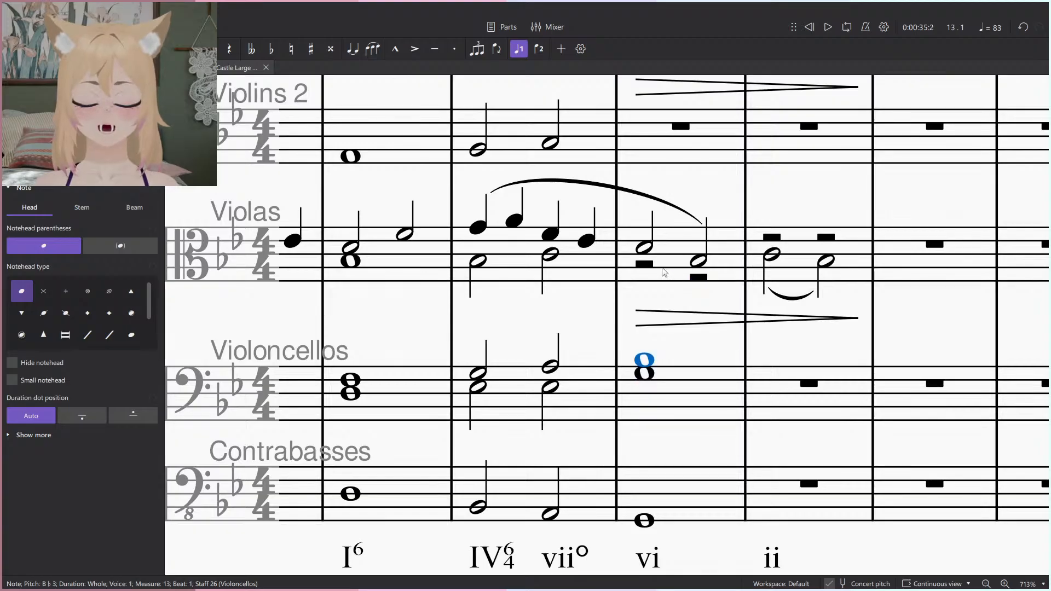
Replace the voice 2 rests in measure 13 of the Violas with a whole note D4.
click(646, 265)
key(n)
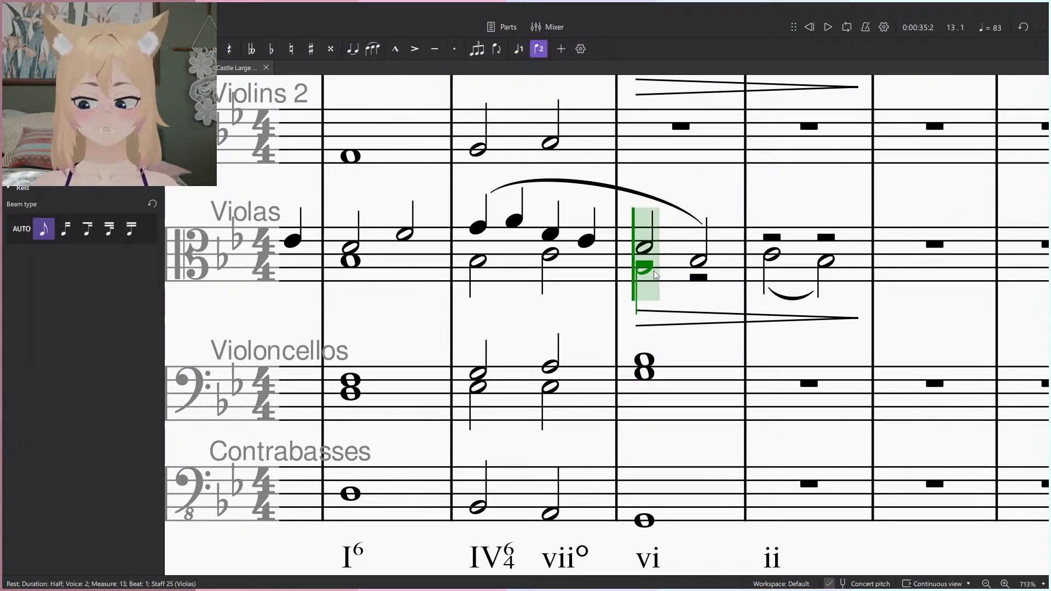
key(Escape)
key(n)
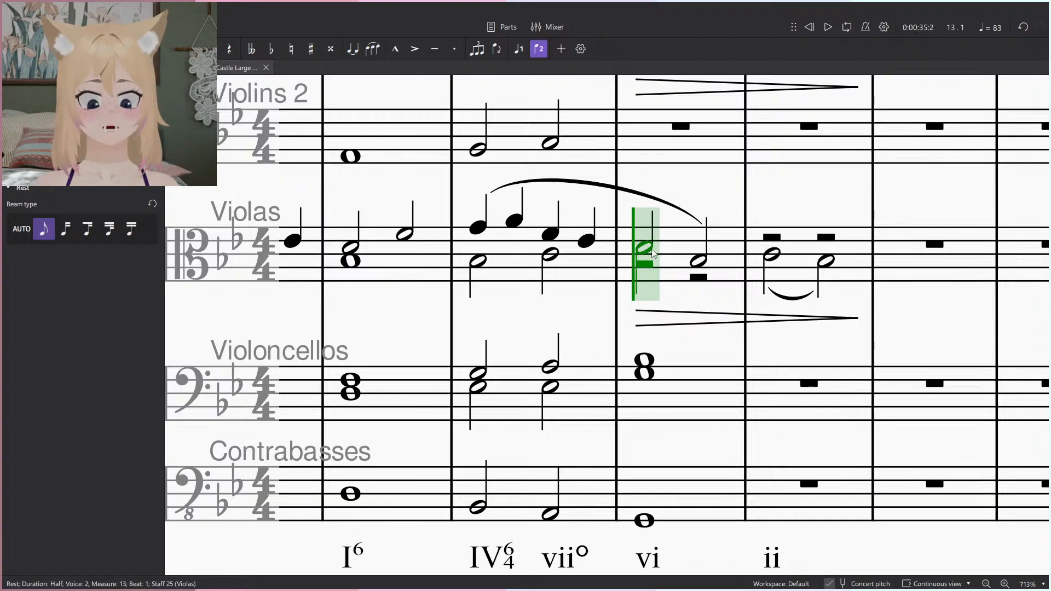
key(7)
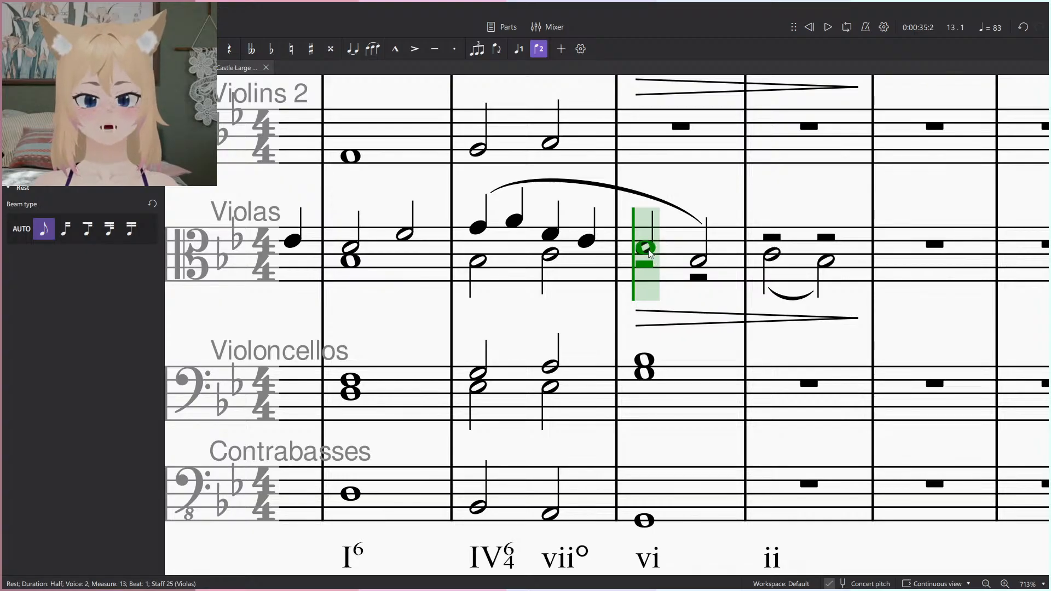
click(654, 251)
key(Escape)
Enter B♭4 as a whole note in measure 13 of Violins 2.
scroll(687, 306, up, 1)
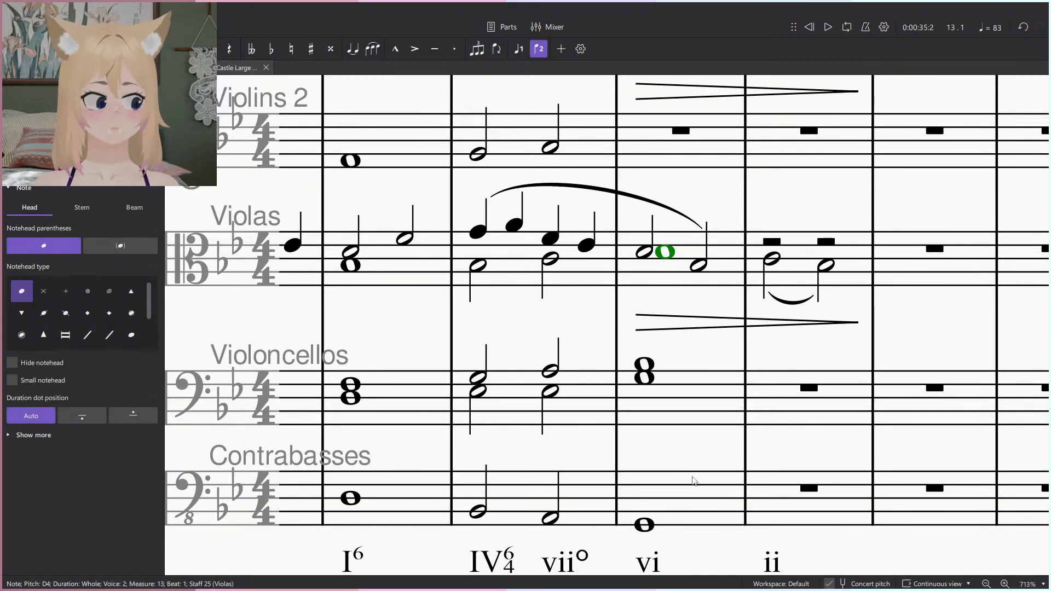
scroll(664, 440, down, 2)
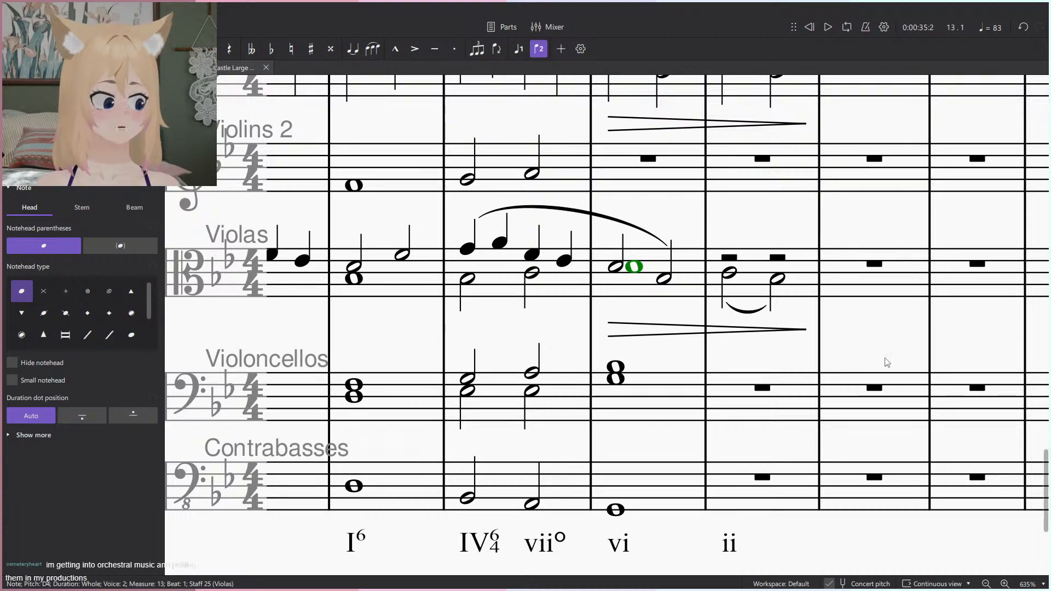
ctrl+scroll(685, 337, up, 2)
click(491, 131)
key(n)
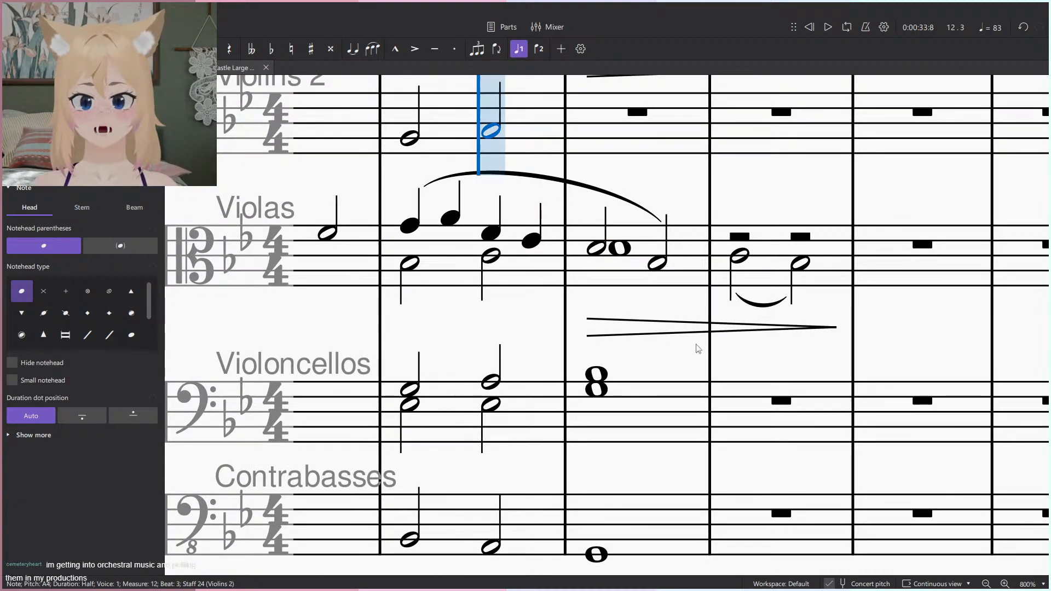
key(Escape)
ctrl+scroll(618, 128, down, 3)
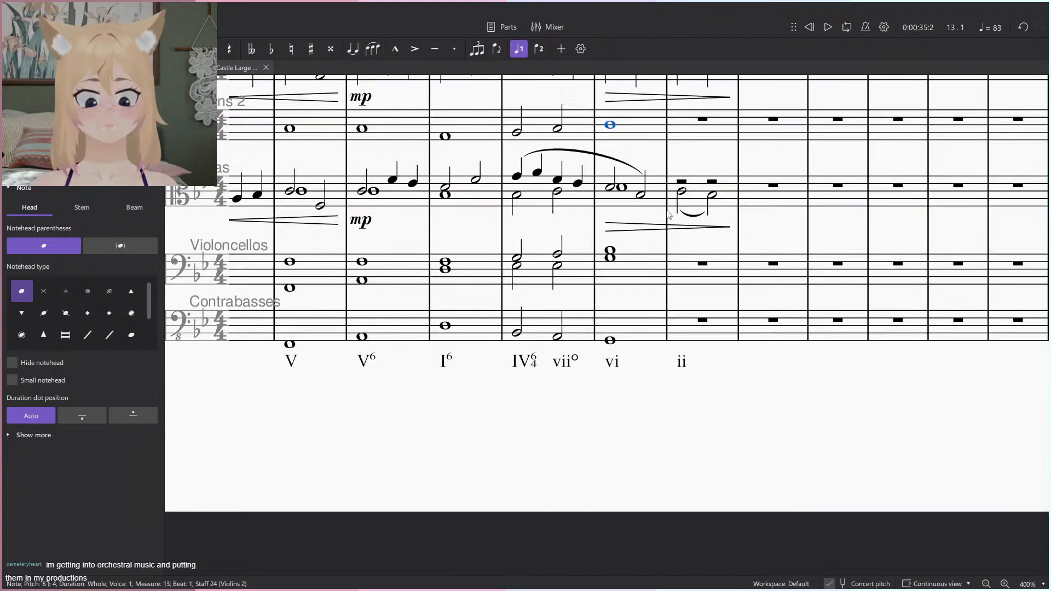
key(Escape)
Enter C2 as a whole note in measure 14 of the Contrabasses.
ctrl+scroll(719, 269, up, 1)
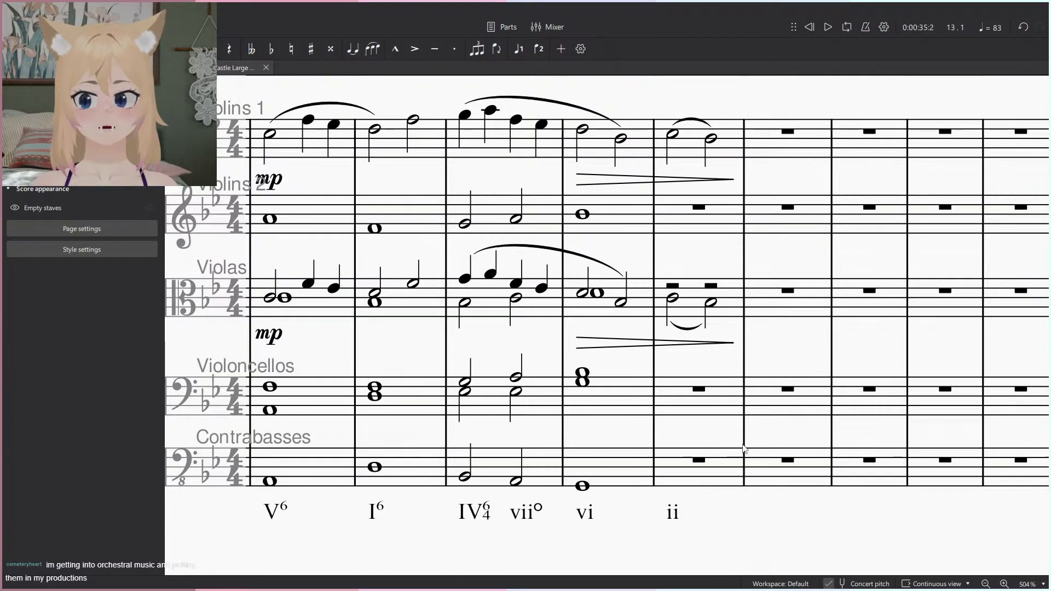
ctrl+scroll(719, 269, up, 1)
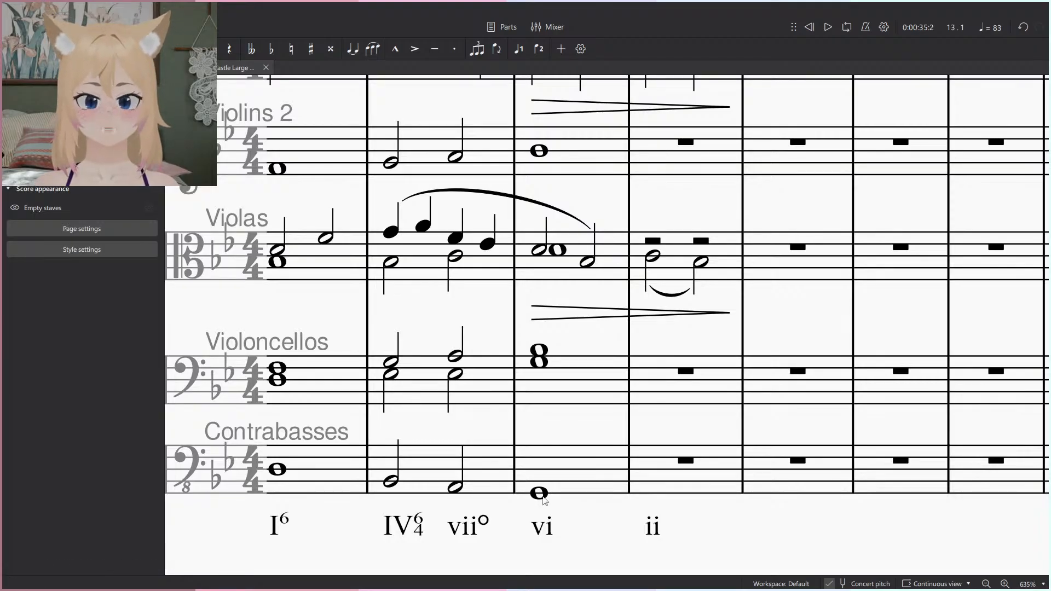
key(n)
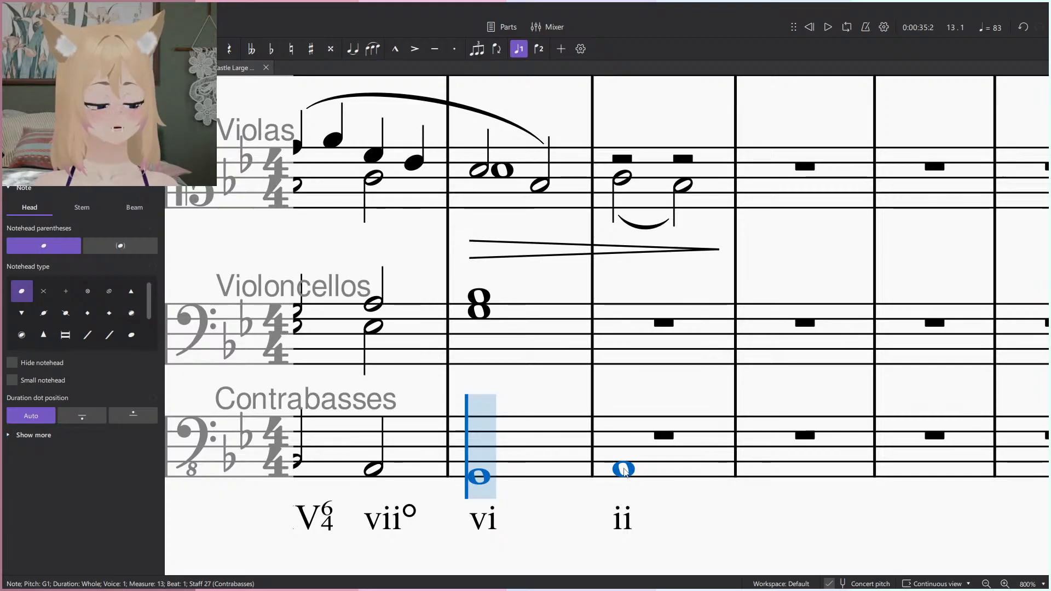
ctrl+scroll(626, 472, up, 2)
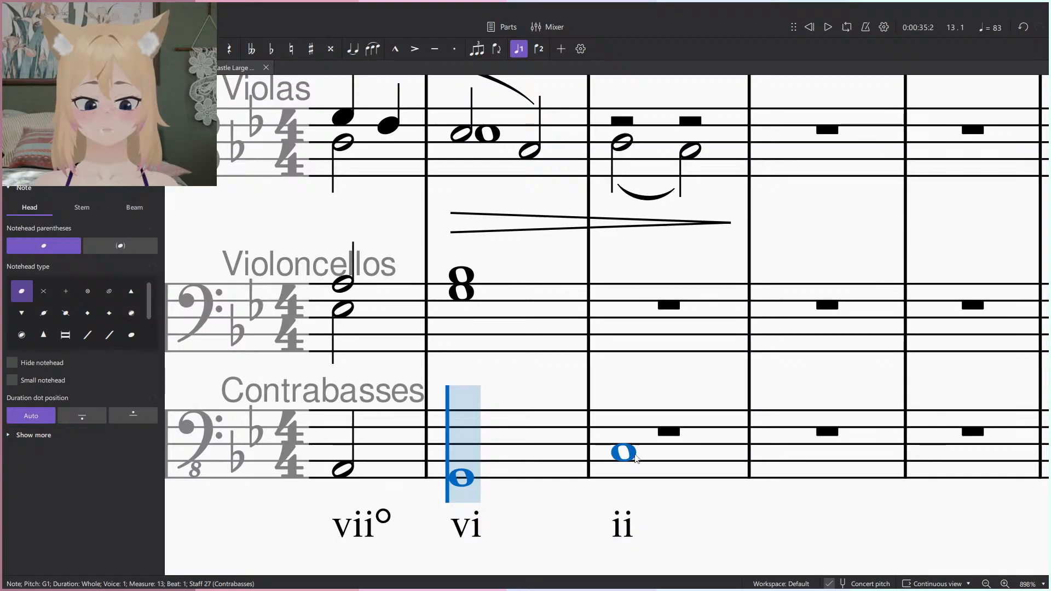
click(630, 459)
Enter G3 as a whole note in voice 2 of the Violoncellos in measure 14.
click(463, 292)
key(ctrl+alt+2)
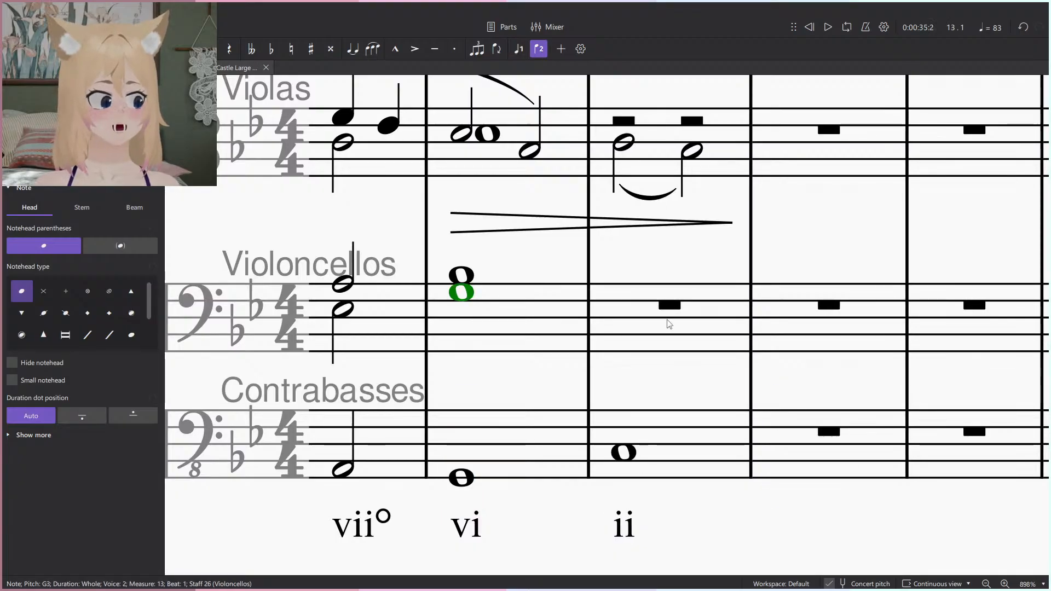
ctrl+scroll(670, 324, down, 2)
ctrl+scroll(706, 343, up, 1)
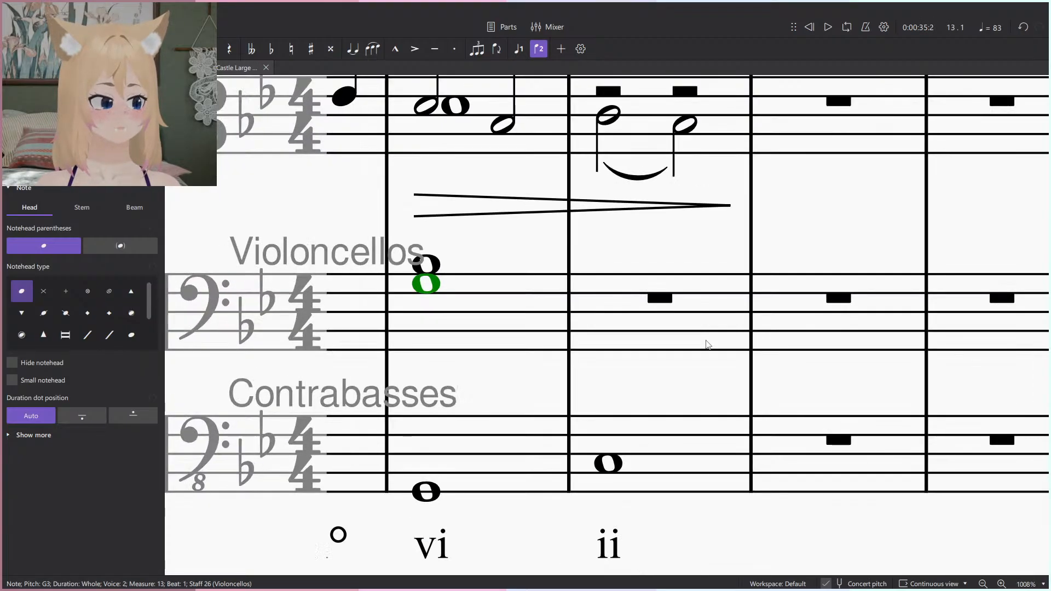
key(n)
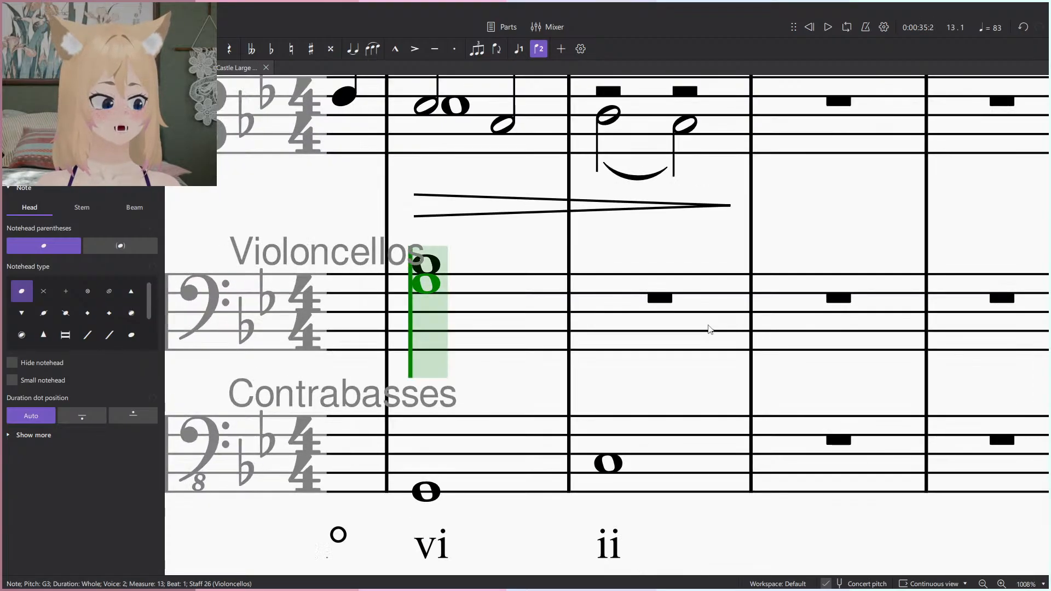
click(666, 283)
key(Escape)
Enter C4 as a whole note in voice 1 of the Violoncellos in measure 14.
click(424, 271)
key(n)
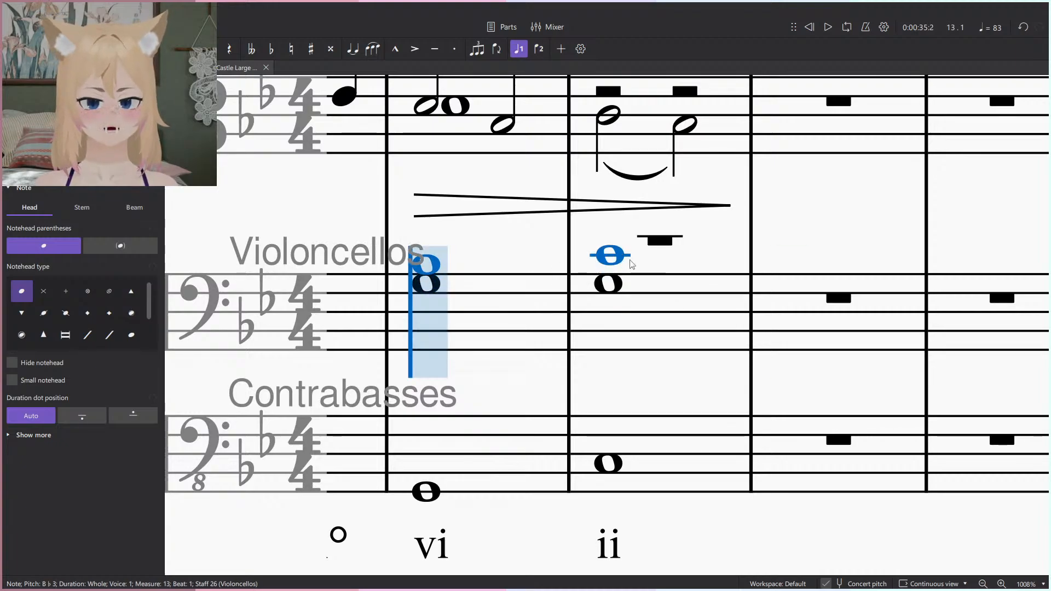
click(628, 258)
key(Escape)
Replace the voice 1 rests in measure 14 of the Violas with a whole note E♭4.
ctrl+scroll(628, 258, down, 3)
scroll(647, 305, up, 1)
scroll(649, 309, up, 2)
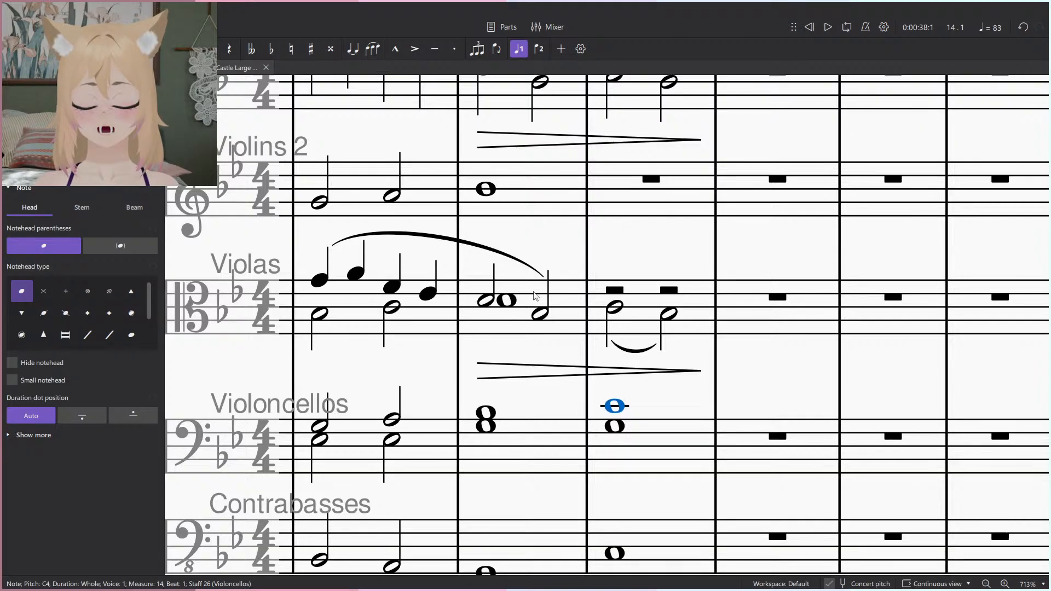
key(n)
click(615, 301)
key(Escape)
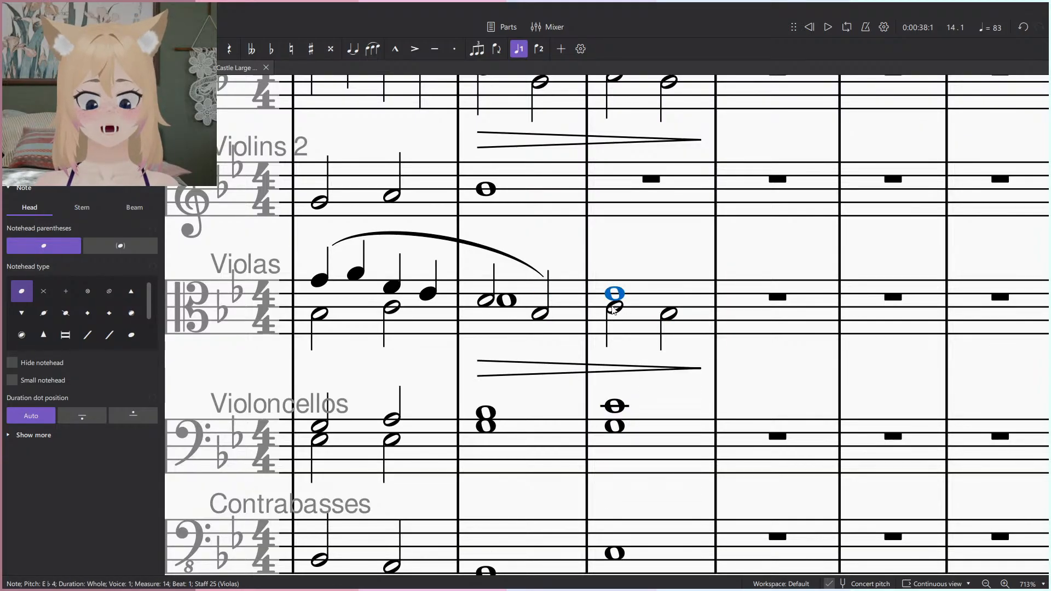
Enter G4 as a whole note in measure 14 of Violins 2.
scroll(616, 301, down, 2)
click(509, 199)
key(n)
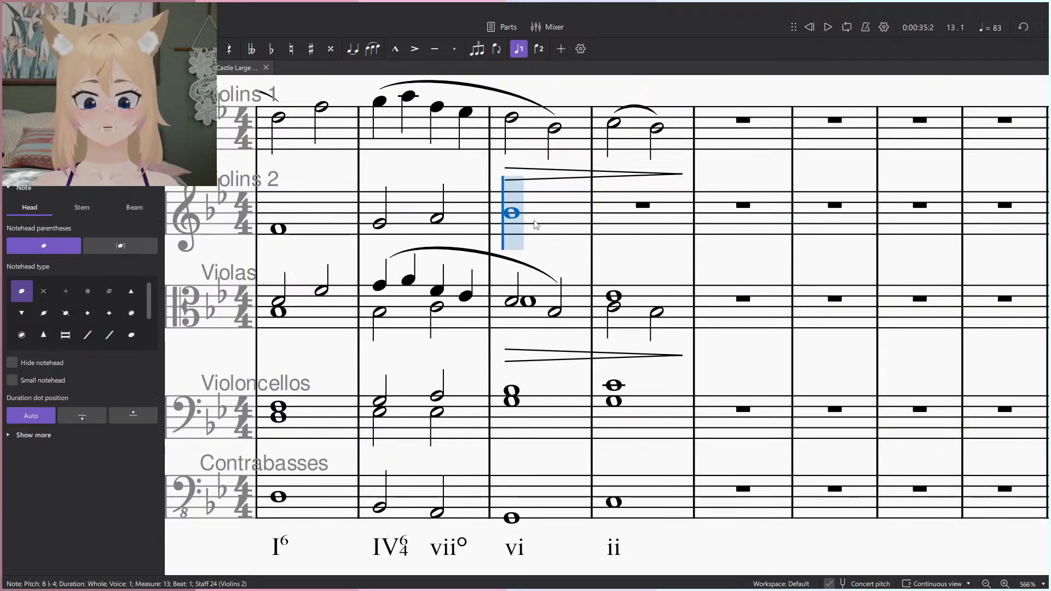
click(614, 225)
key(Escape)
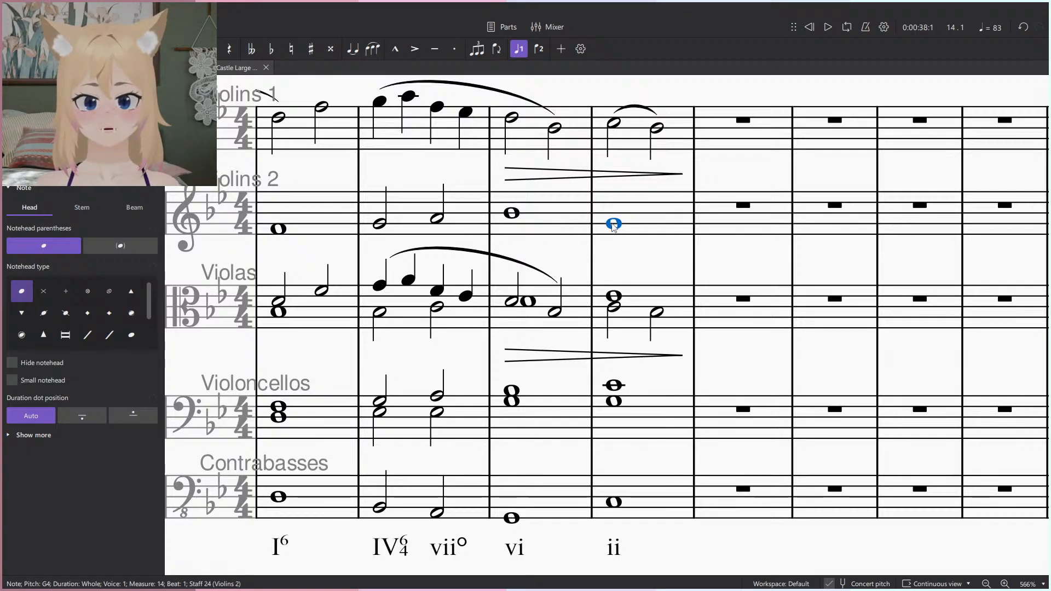
Examine the string parts and their Roman numerals in the last written measures, up to measure 14.
scroll(659, 319, up, 3)
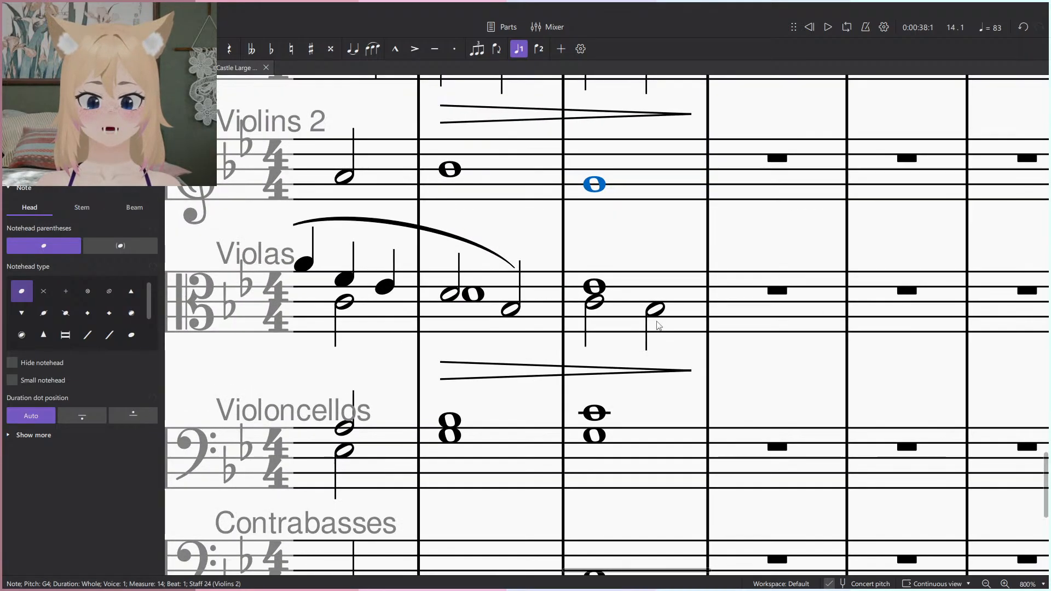
scroll(649, 316, down, 5)
click(660, 265)
scroll(688, 258, up, 2)
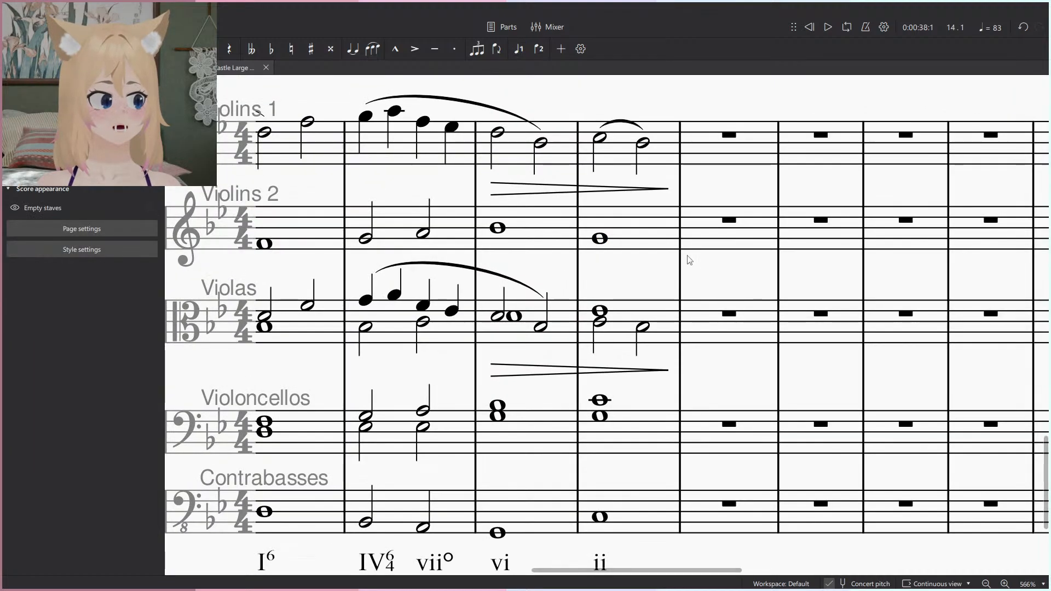
scroll(696, 293, down, 4)
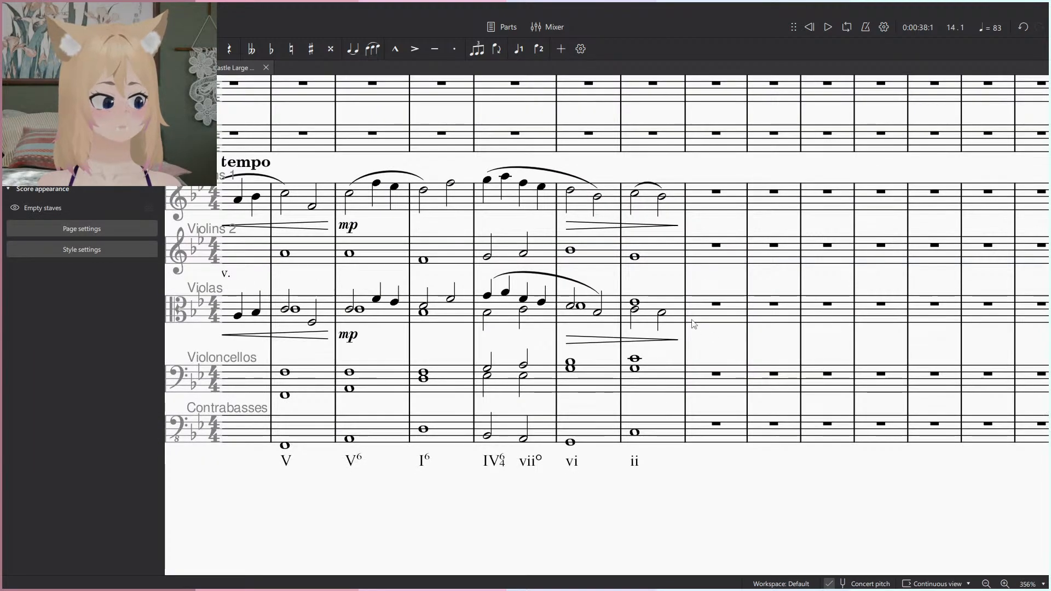
scroll(691, 301, up, 2)
drag(691, 301, 713, 316)
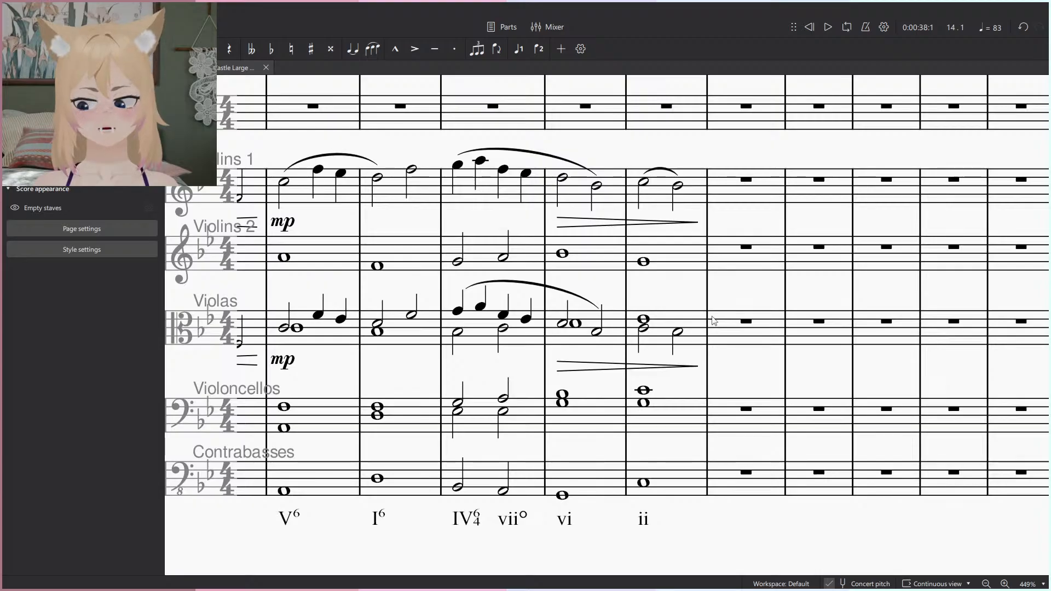
scroll(664, 270, down, 1)
scroll(691, 274, up, 1)
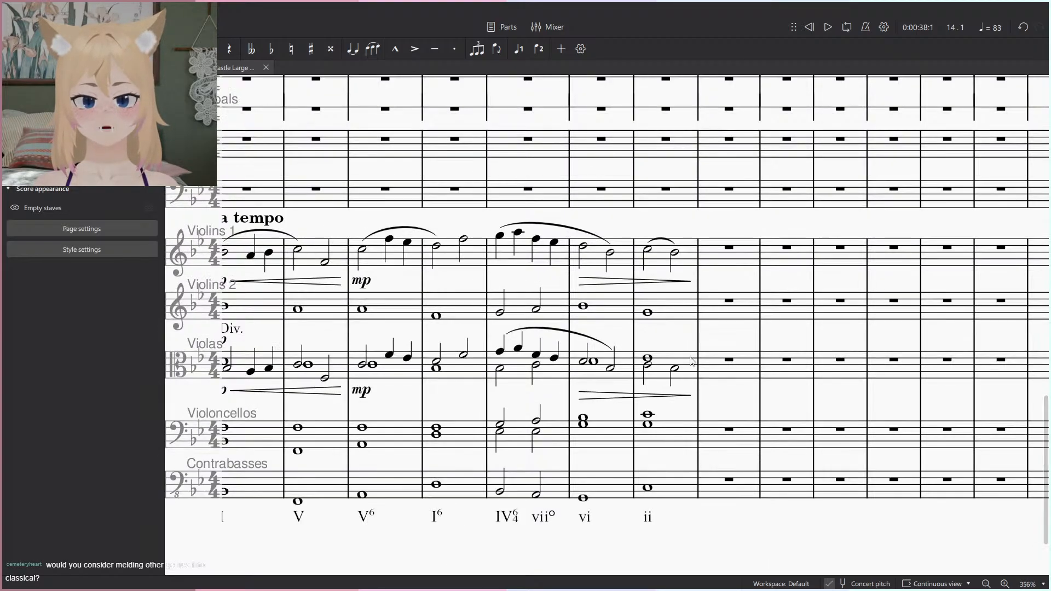
click(692, 270)
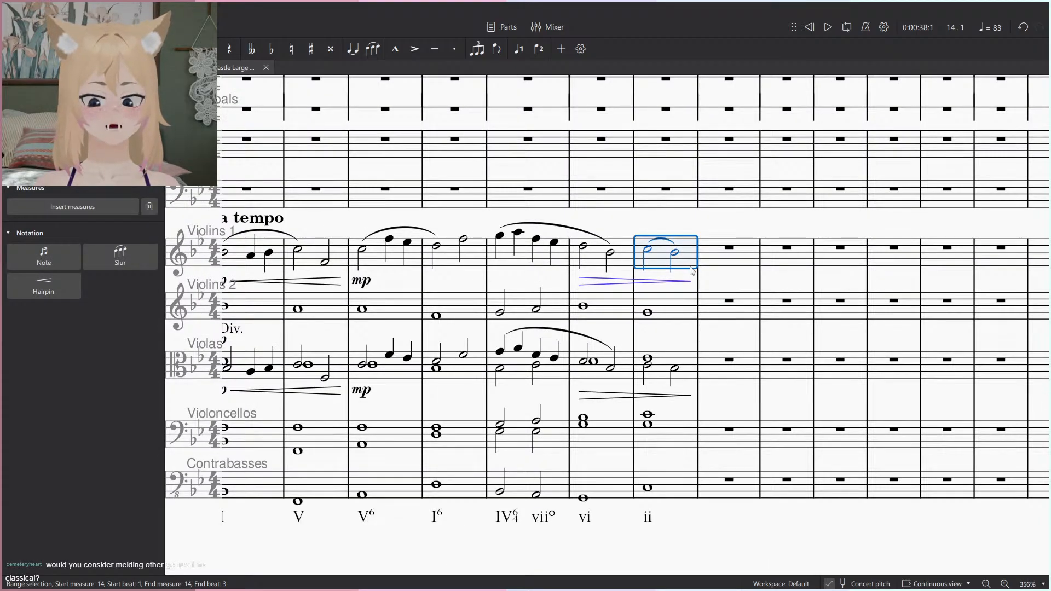
click(731, 342)
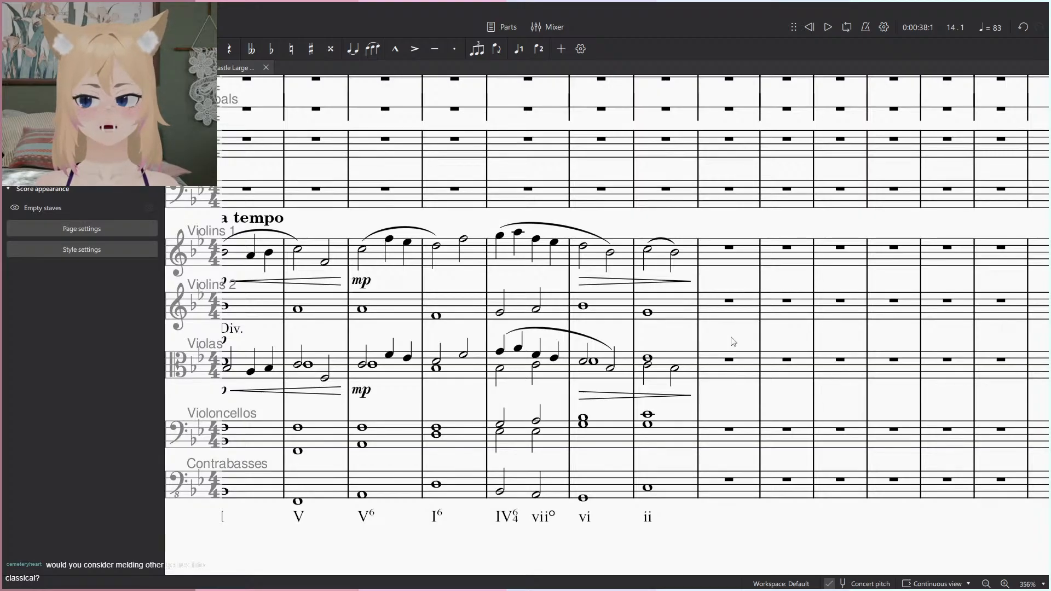
Review the string harmony from the opening through measure 14, checking the cello note in measure 12 and the contrabass note in measure 14.
scroll(733, 342, down, 4)
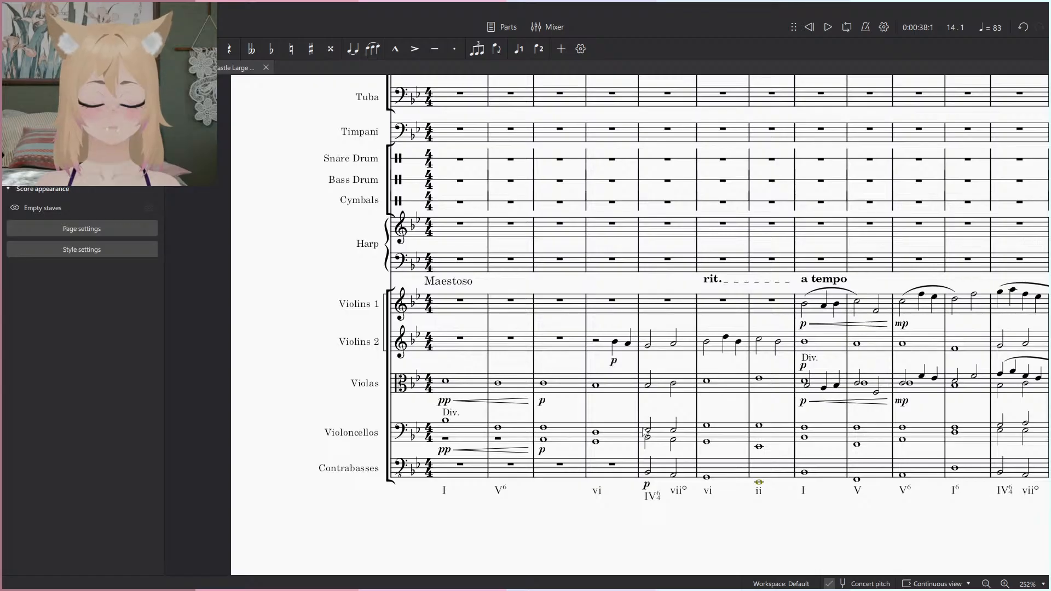
scroll(644, 432, up, 3)
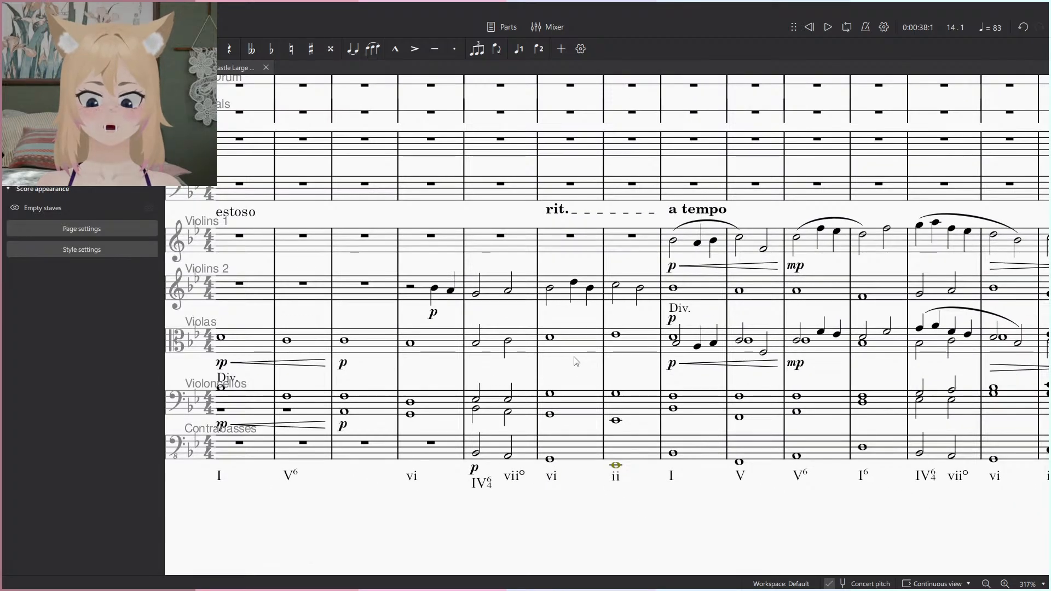
scroll(737, 334, up, 2)
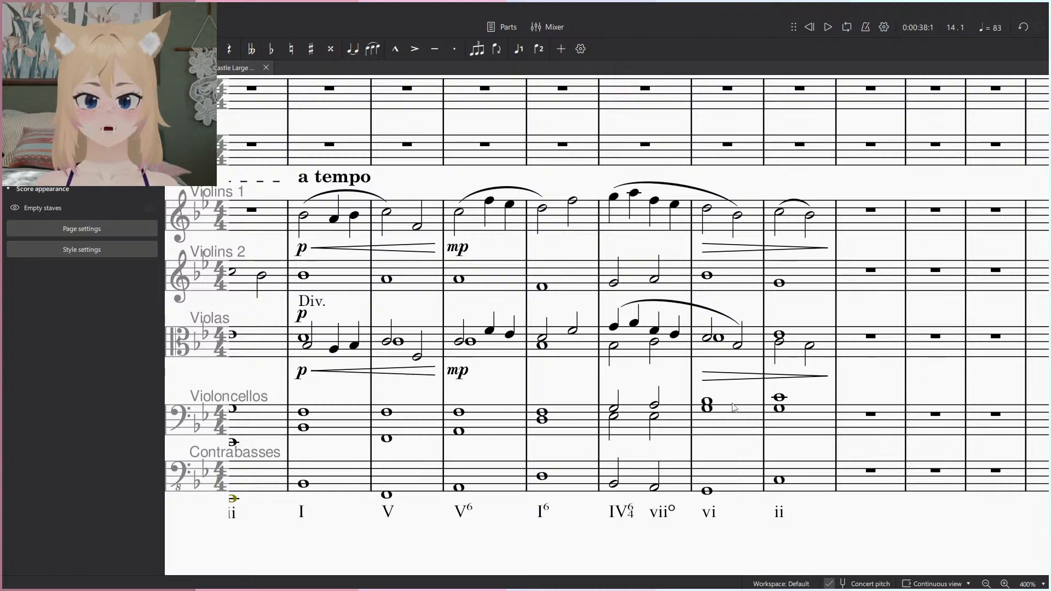
click(613, 417)
key(Escape)
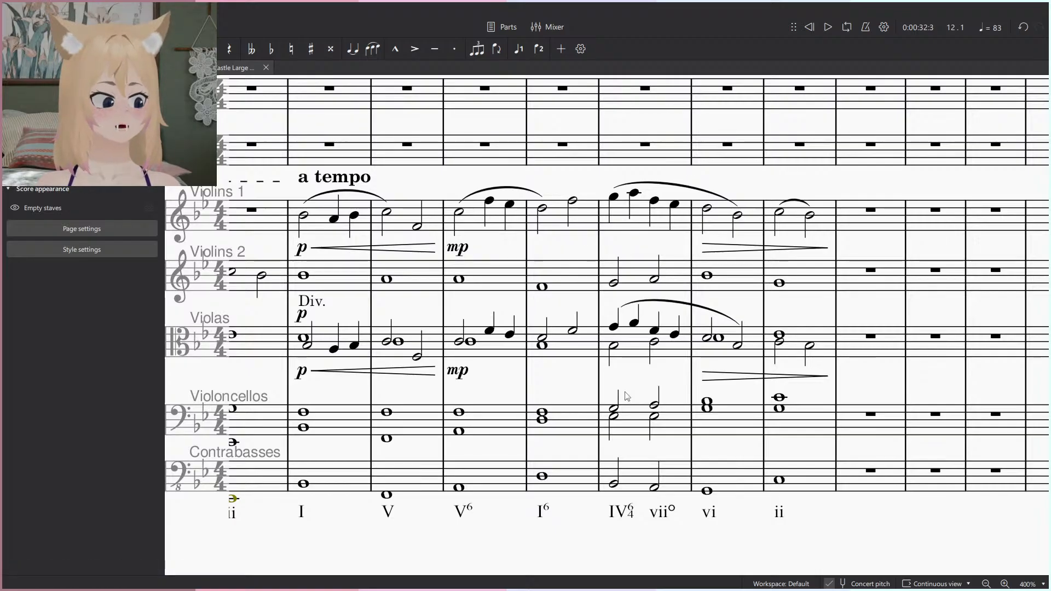
scroll(628, 388, down, 2)
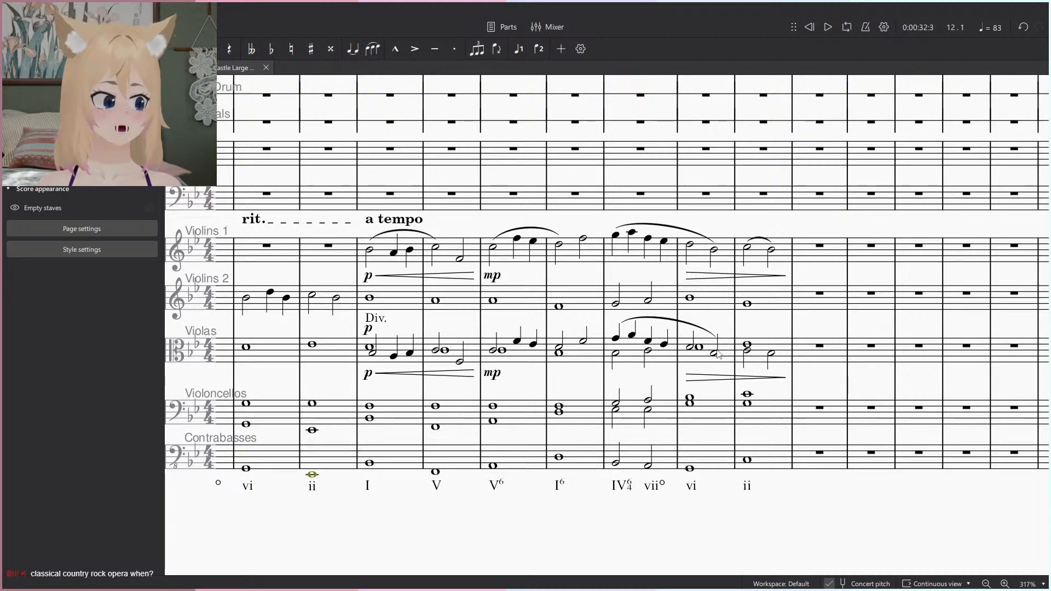
scroll(720, 353, up, 3)
scroll(645, 359, down, 4)
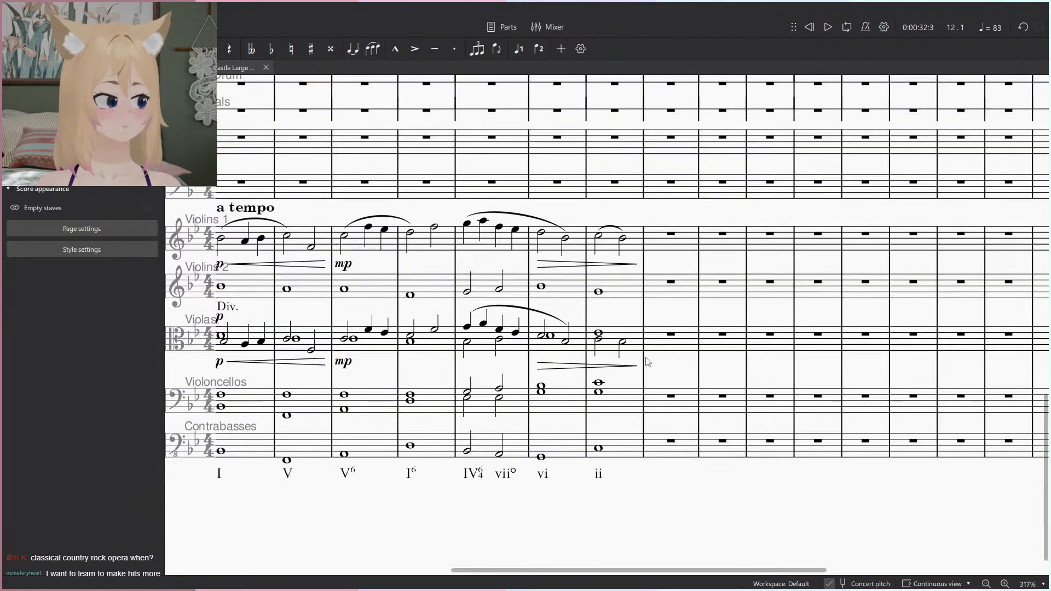
scroll(639, 414, down, 5)
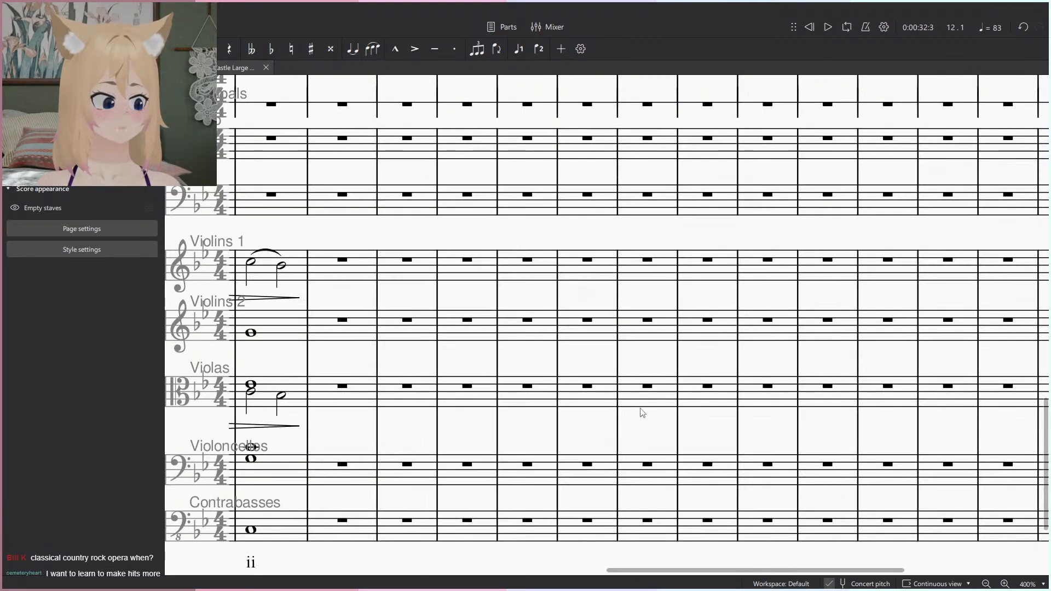
scroll(695, 438, left, 3)
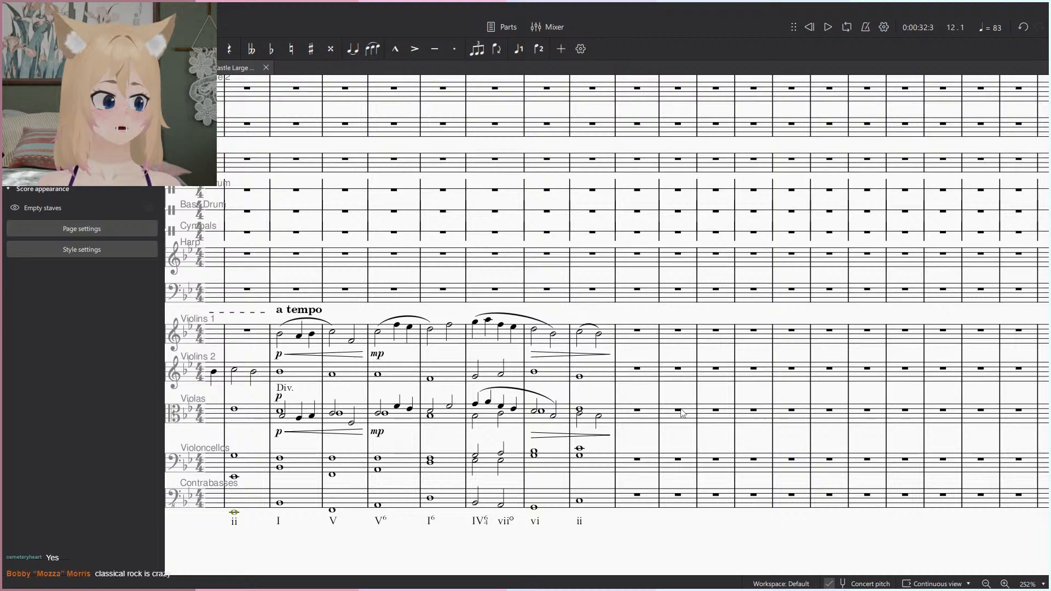
scroll(680, 409, up, 7)
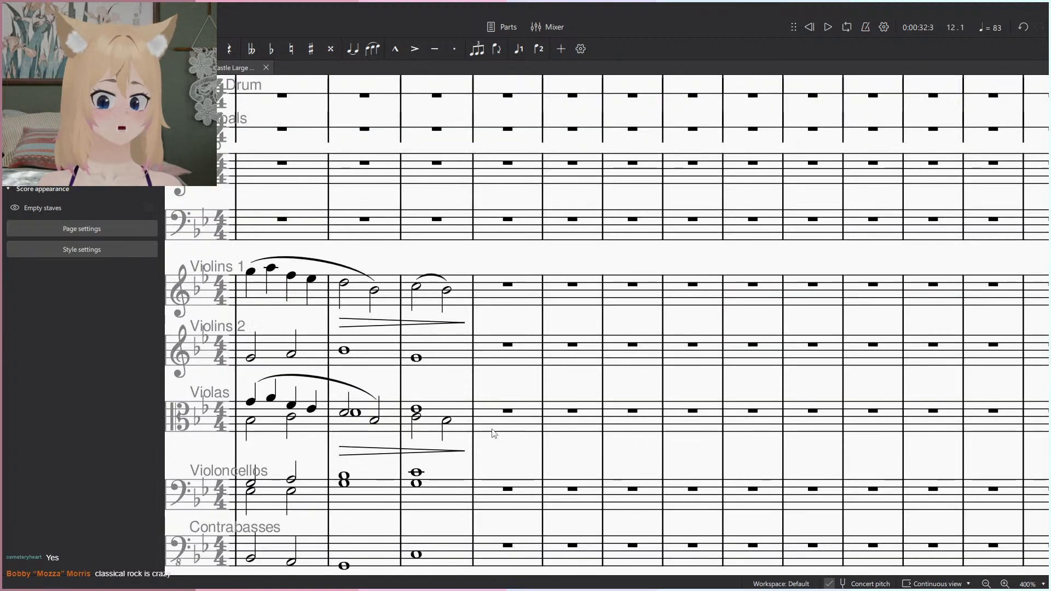
click(409, 513)
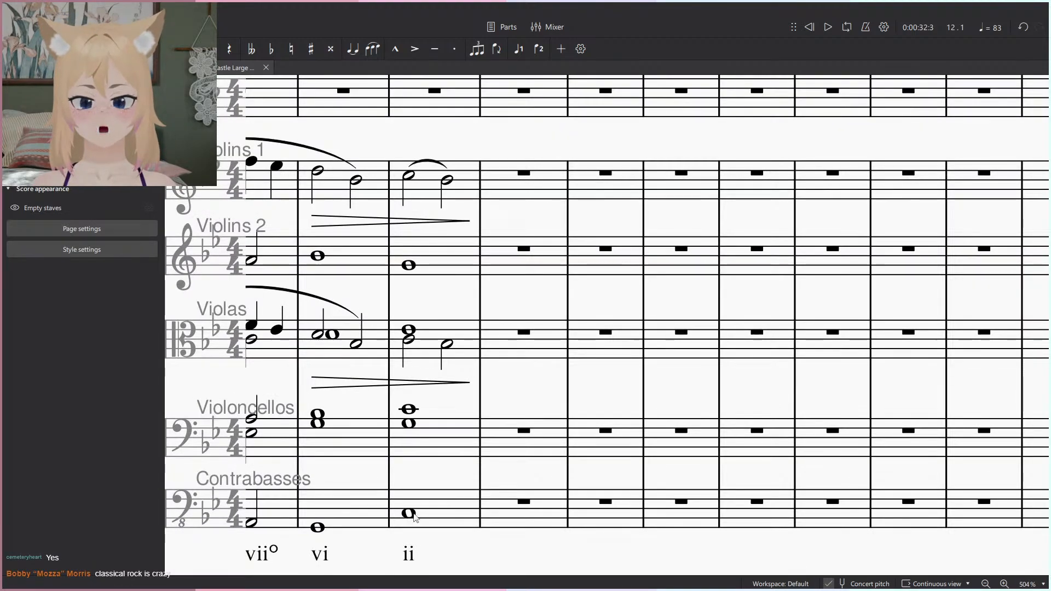
click(520, 480)
scroll(514, 517, down, 6)
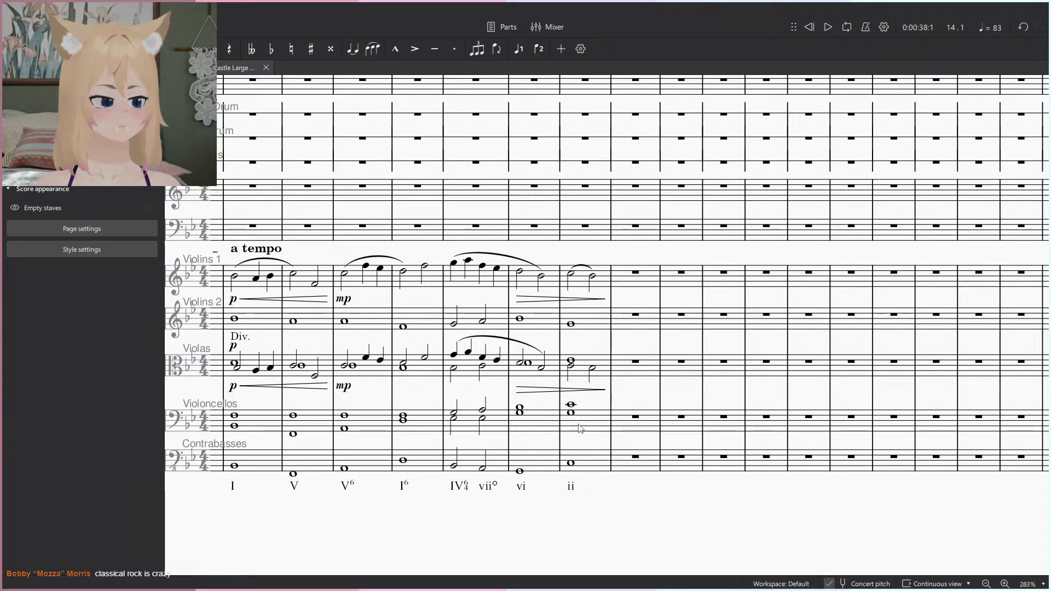
scroll(579, 472, up, 4)
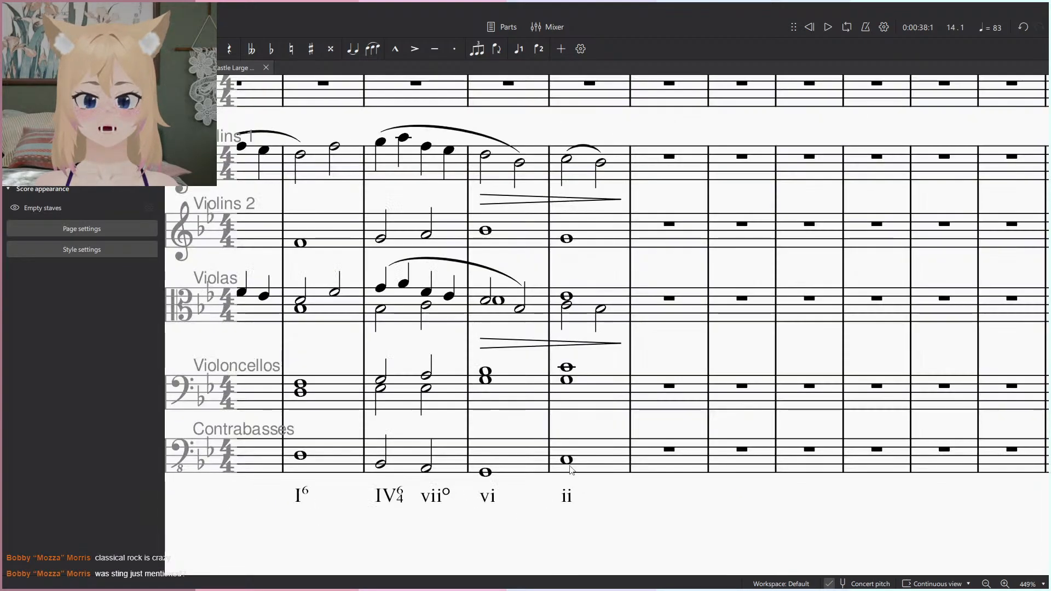
Add the Roman numeral I beneath the Contrabasses staff at the start of measure 15.
click(579, 470)
scroll(579, 472, down, 7)
click(604, 481)
click(607, 474)
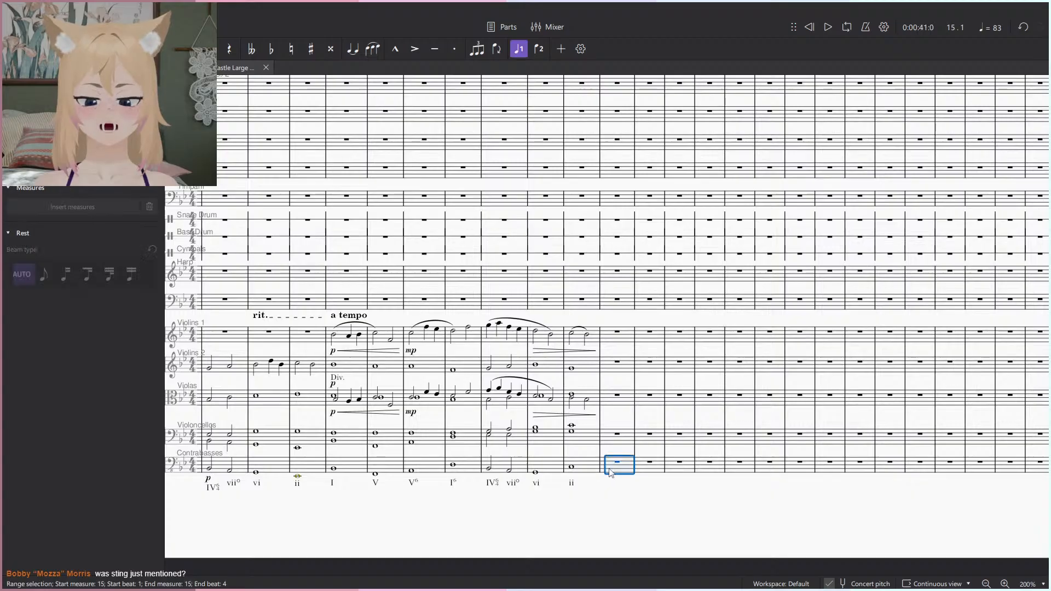
scroll(614, 499, down, 4)
scroll(624, 494, up, 6)
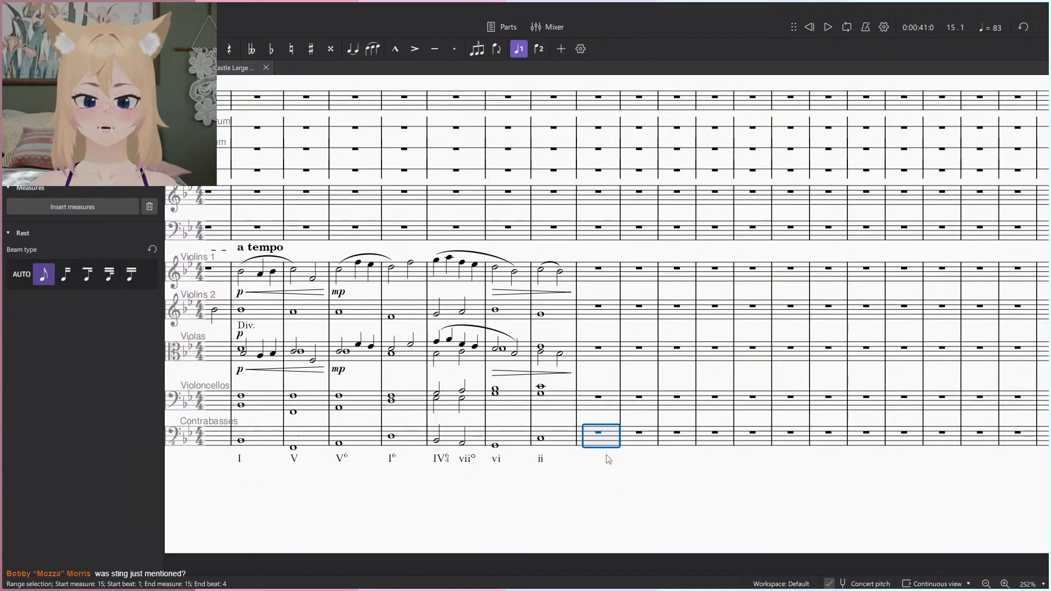
click(608, 459)
scroll(603, 438, up, 1)
click(604, 441)
click(608, 483)
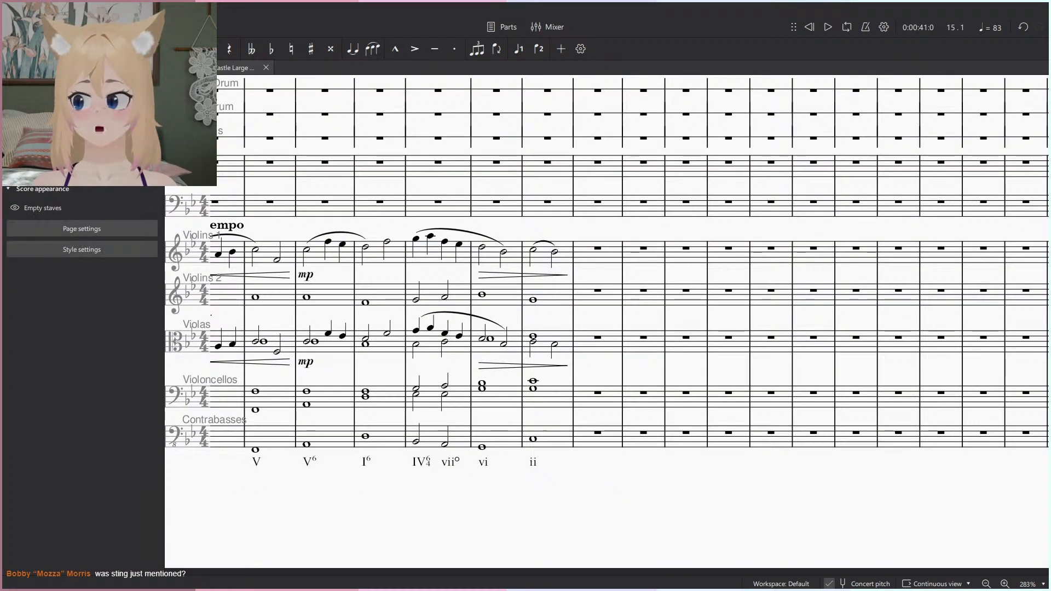
click(22, 68)
click(590, 446)
key(ctrl+shift+r)
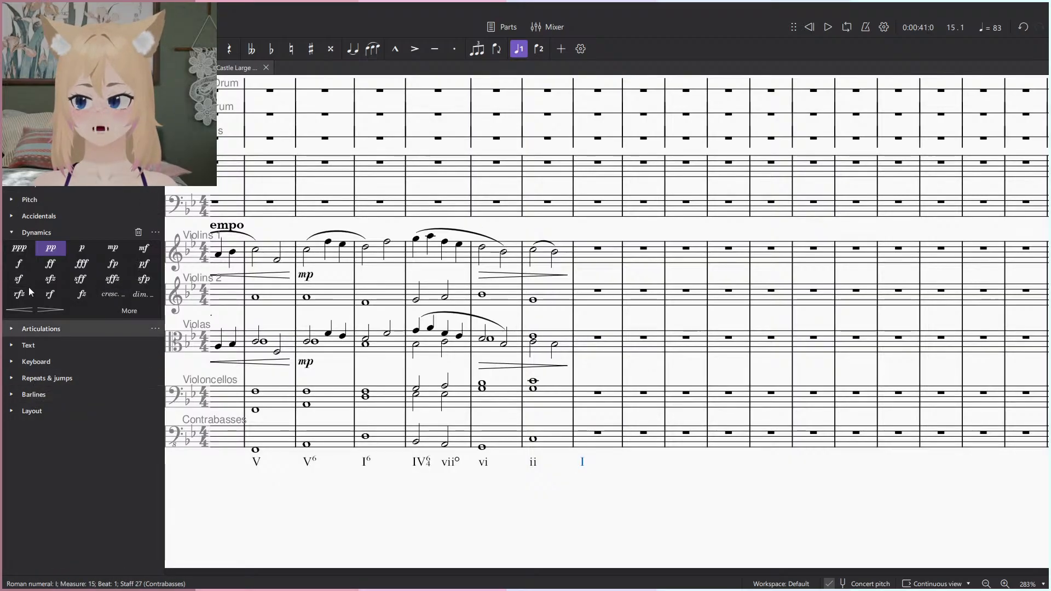
Apply a one-flat key signature to all staves from measure 15.
click(34, 232)
drag(514, 370, 617, 411)
scroll(617, 412, up, 5)
Switch to the Early Morning Castle score, examine the chord progression around its key change, and return to the large orchestra score.
key(alt+Tab)
key(alt+Tab)
key(alt+Tab)
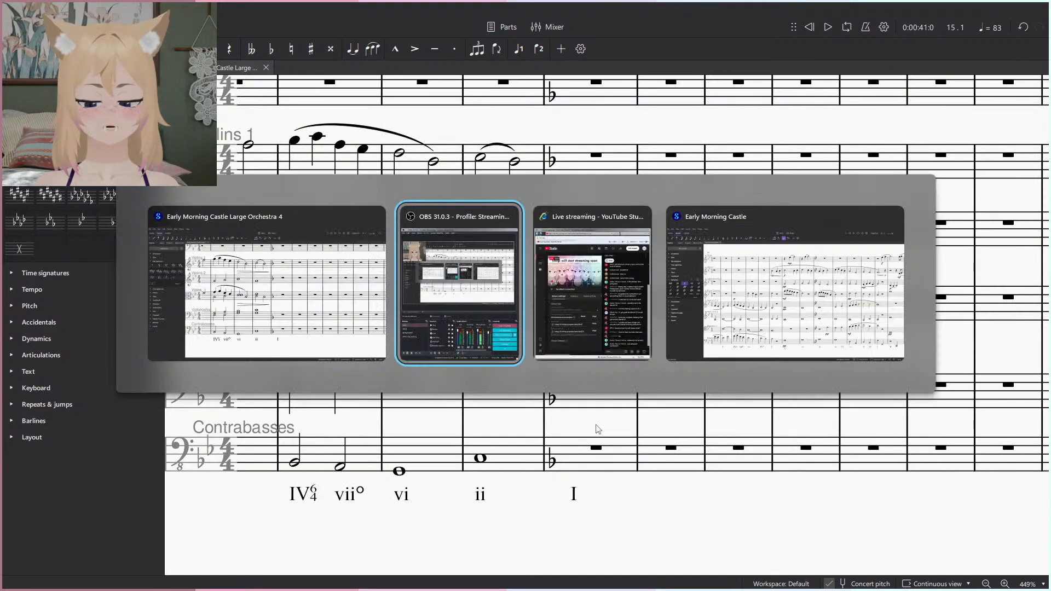
scroll(613, 304, down, 2)
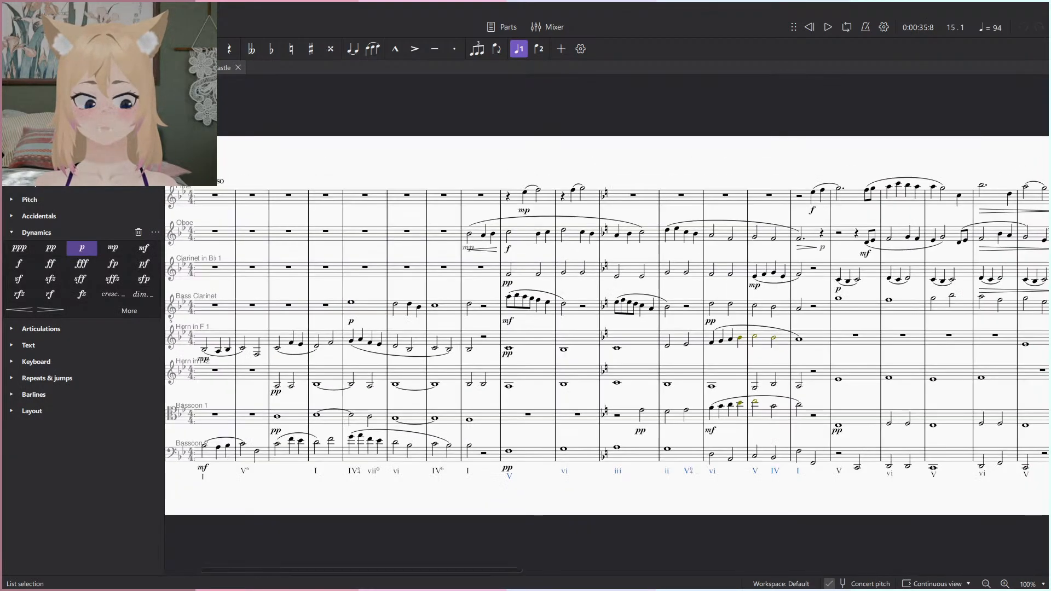
drag(564, 488, 559, 487)
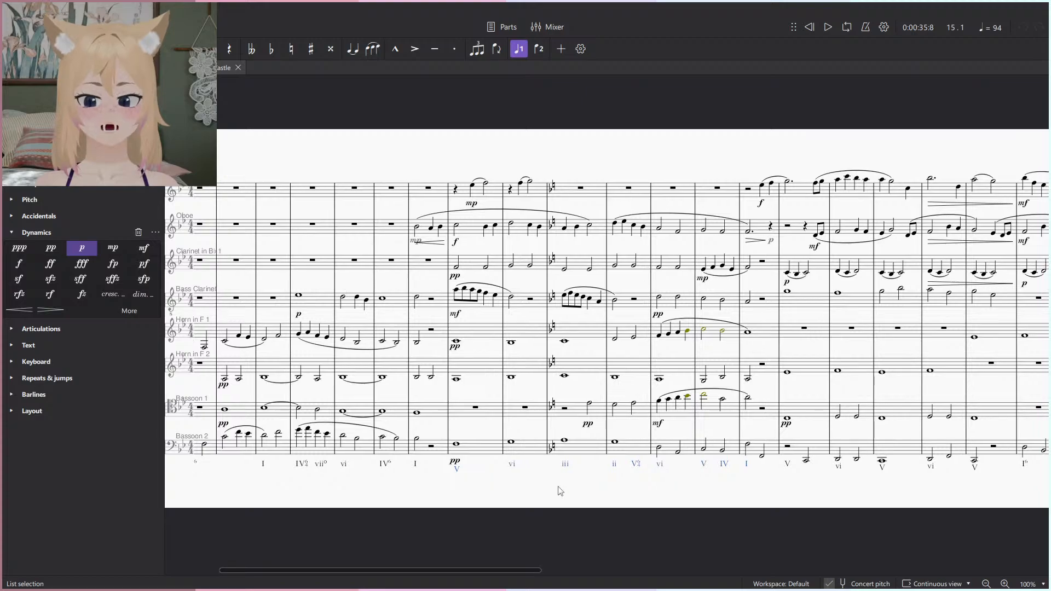
click(559, 488)
drag(467, 398, 868, 407)
drag(731, 358, 274, 375)
key(alt+Tab)
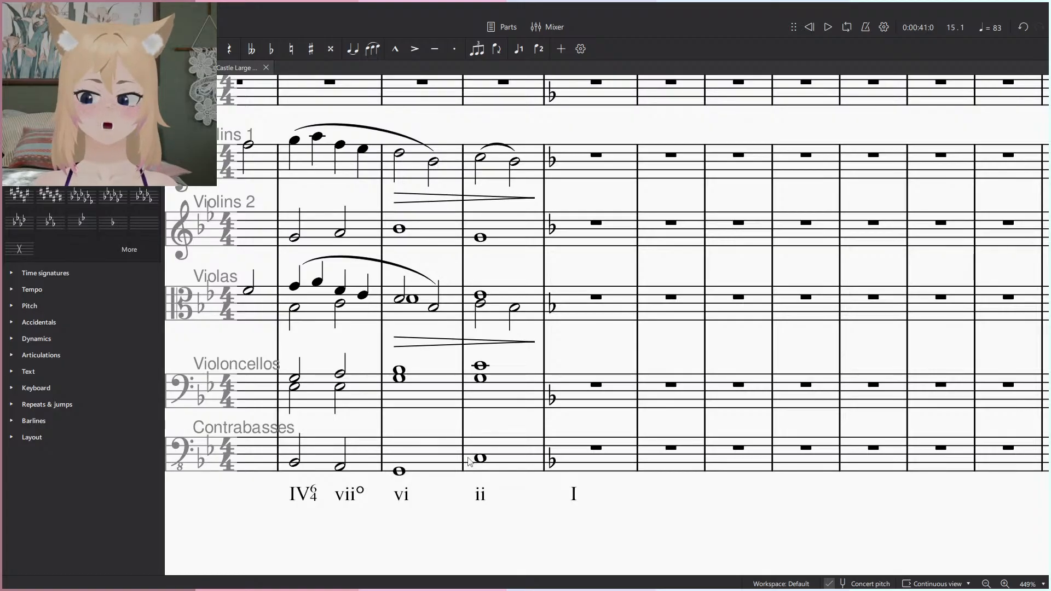
Enter whole notes in measure 15: F1 in Contrabasses, and F3 with C4 above it in Violoncellos.
scroll(573, 473, up, 5)
key(n)
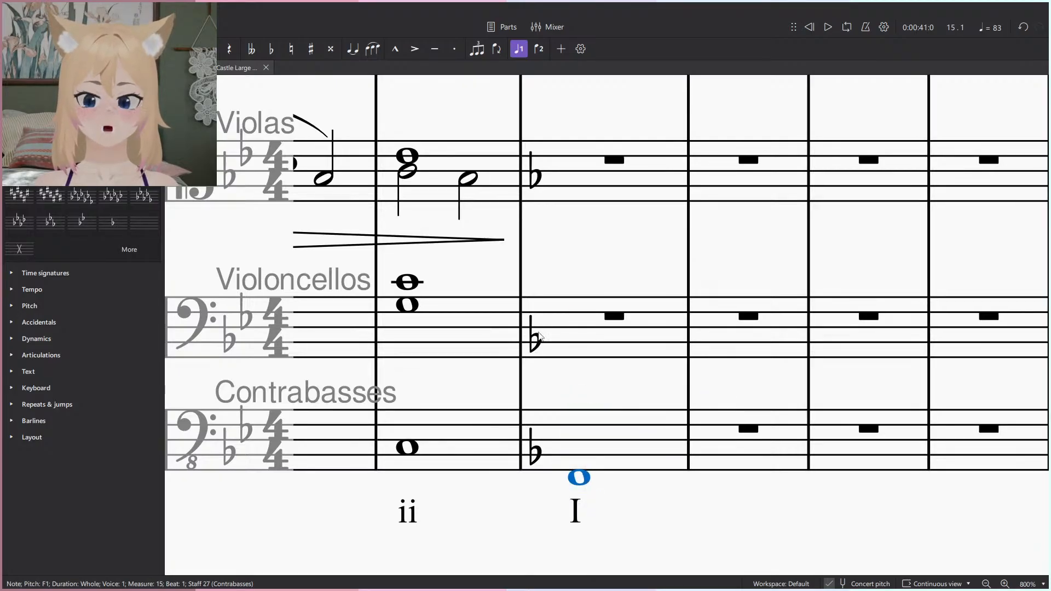
scroll(564, 337, down, 3)
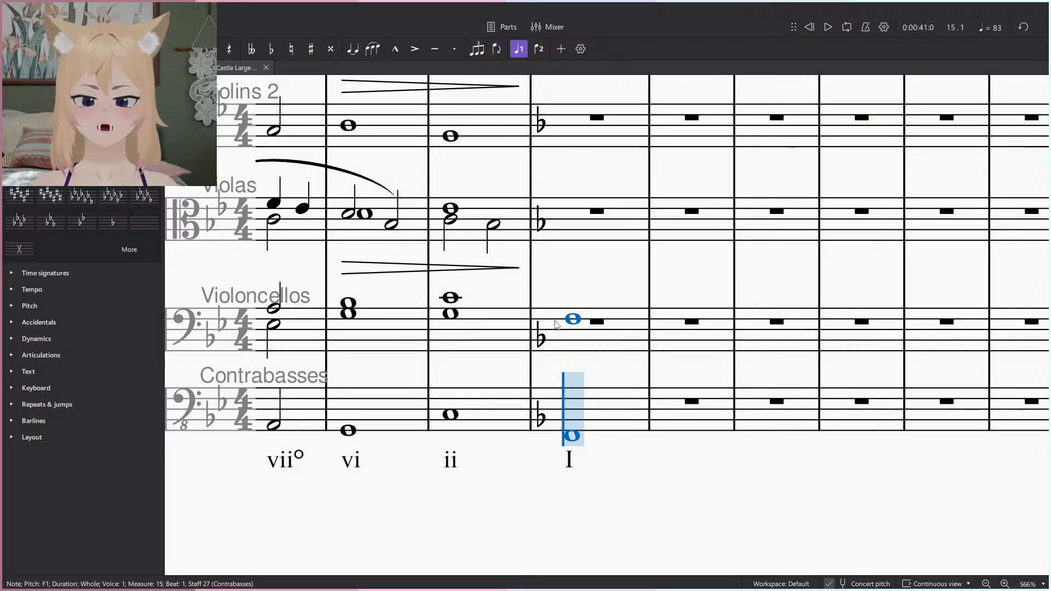
click(570, 320)
scroll(574, 302, up, 3)
click(566, 296)
key(Escape)
Enter a whole note in the Violas at measure 15 and set its pitch to F4.
scroll(567, 295, down, 1)
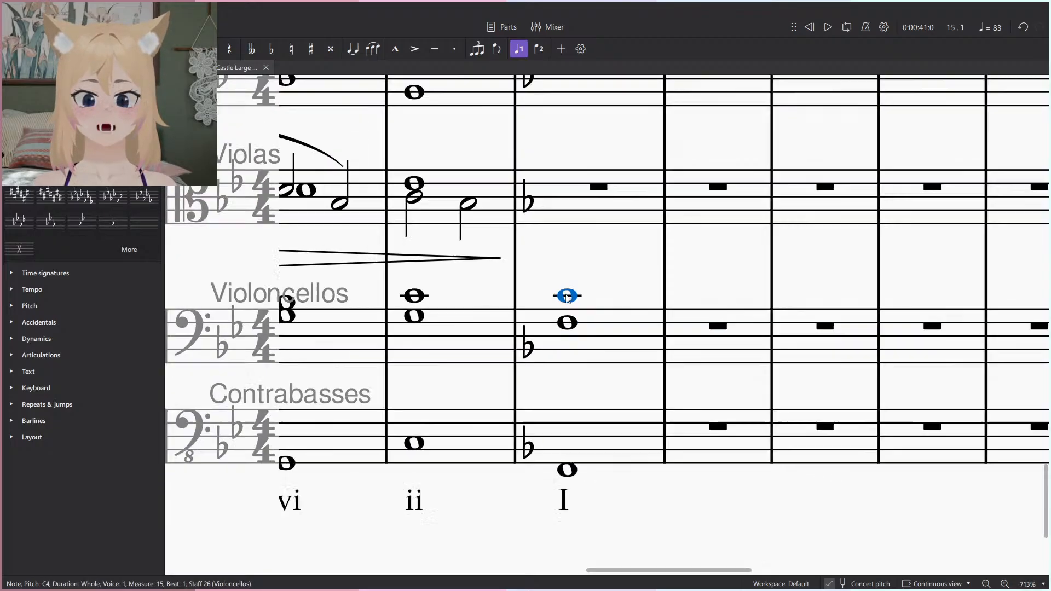
scroll(567, 298, down, 1)
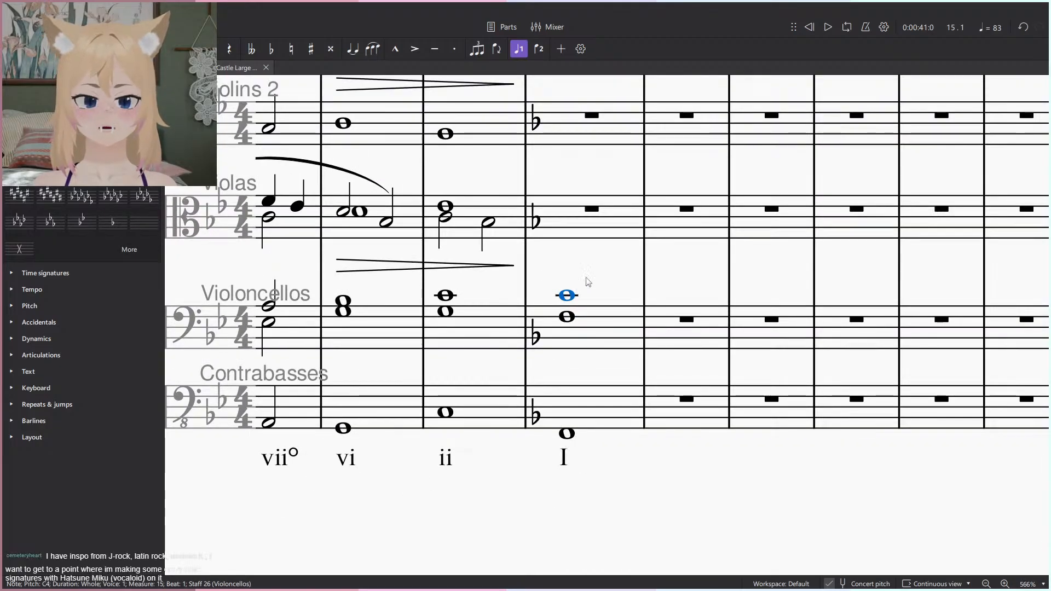
scroll(584, 284, up, 3)
key(n)
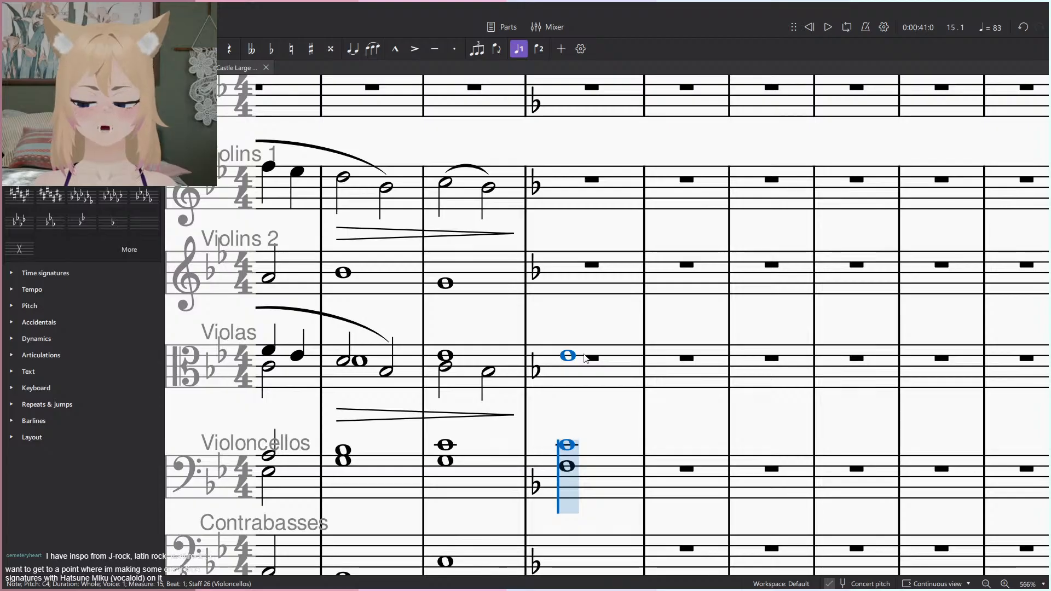
click(568, 355)
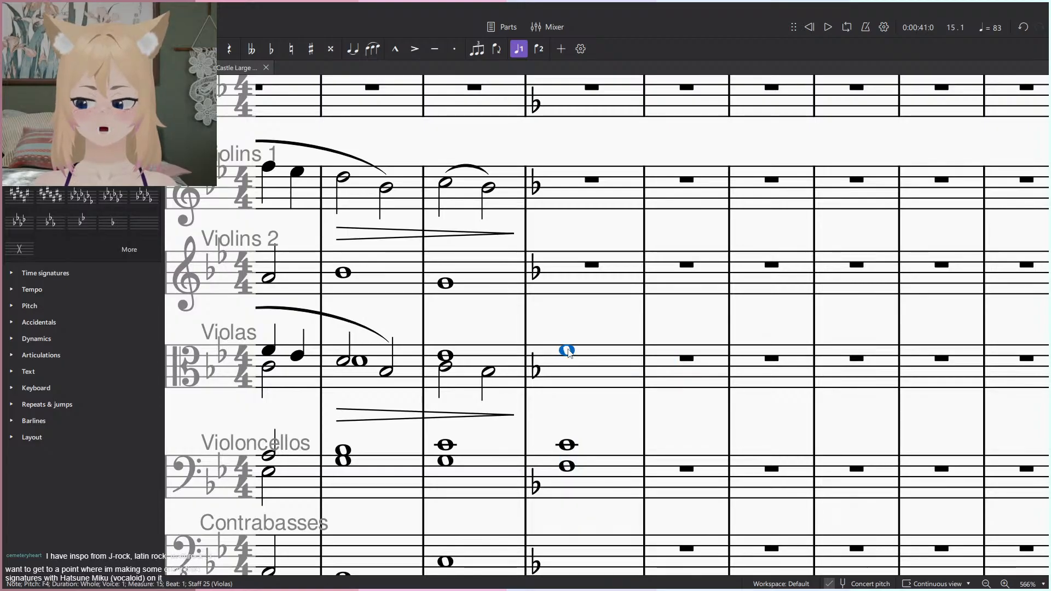
scroll(550, 353, down, 1)
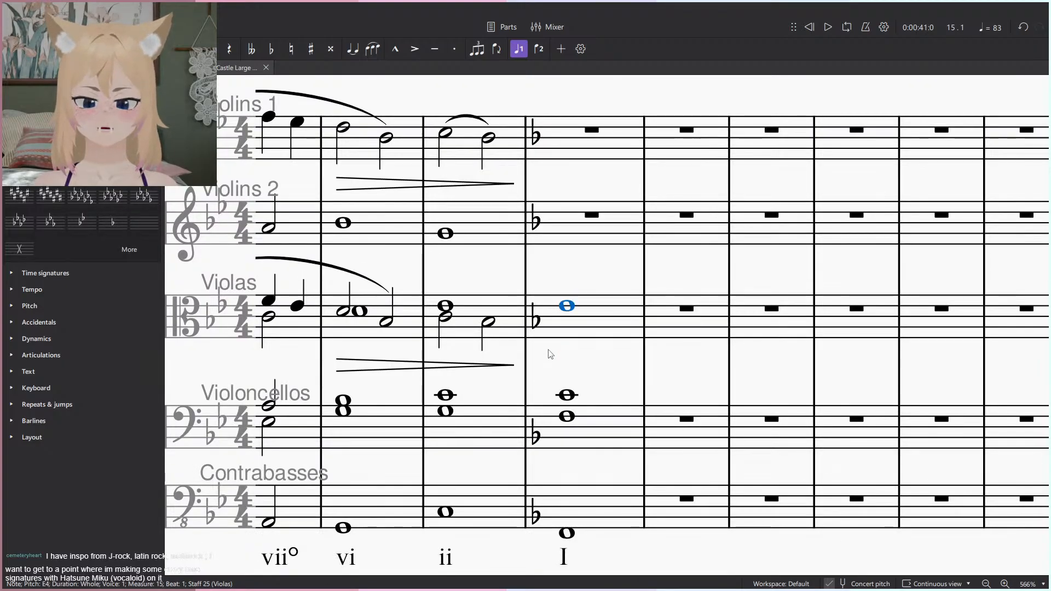
key(Up)
key(Up)
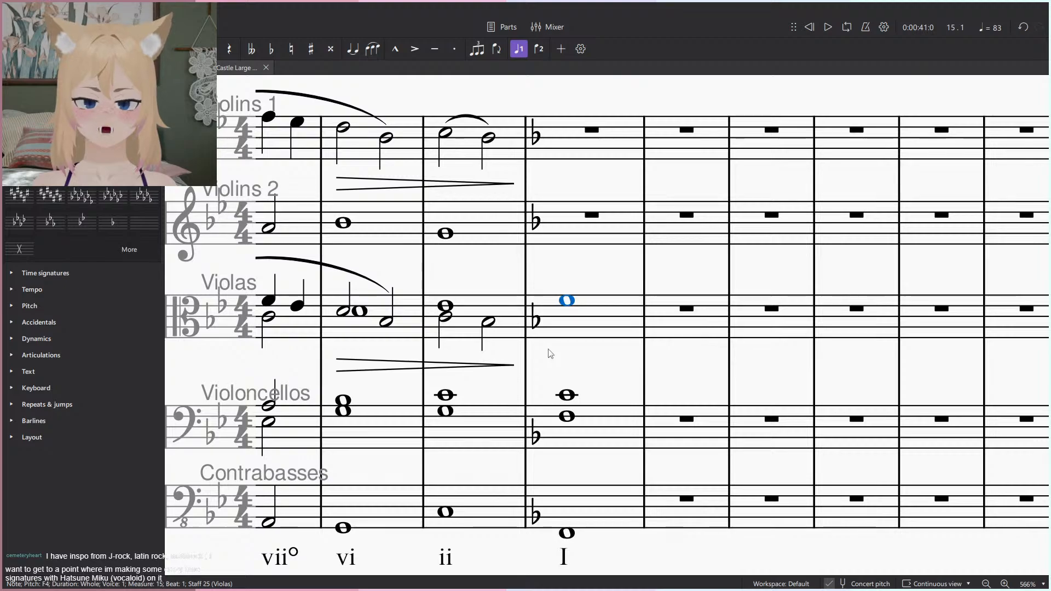
Enter a whole note A4 in Violins 2 at measure 15.
key(n)
click(585, 235)
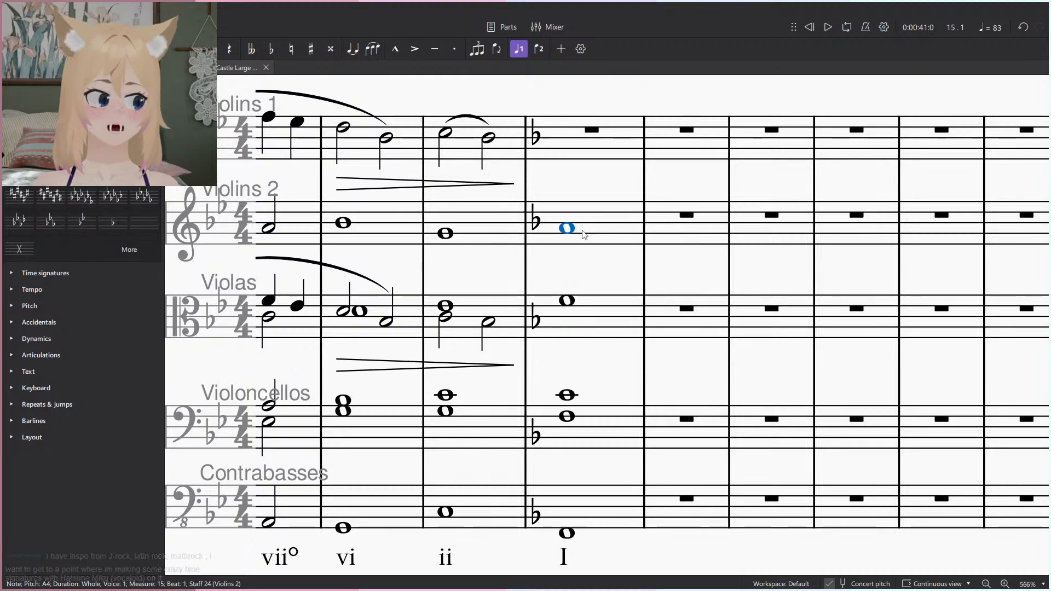
Show the score in page view to examine its two-page layout, and return to the horizontal continuous view.
scroll(584, 239, down, 2)
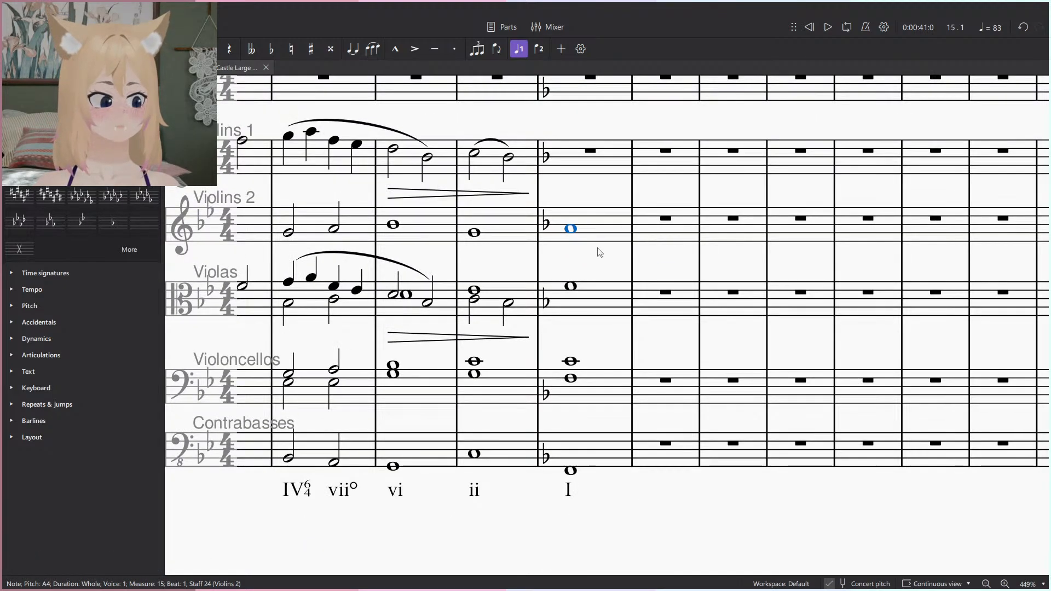
scroll(600, 253, down, 11)
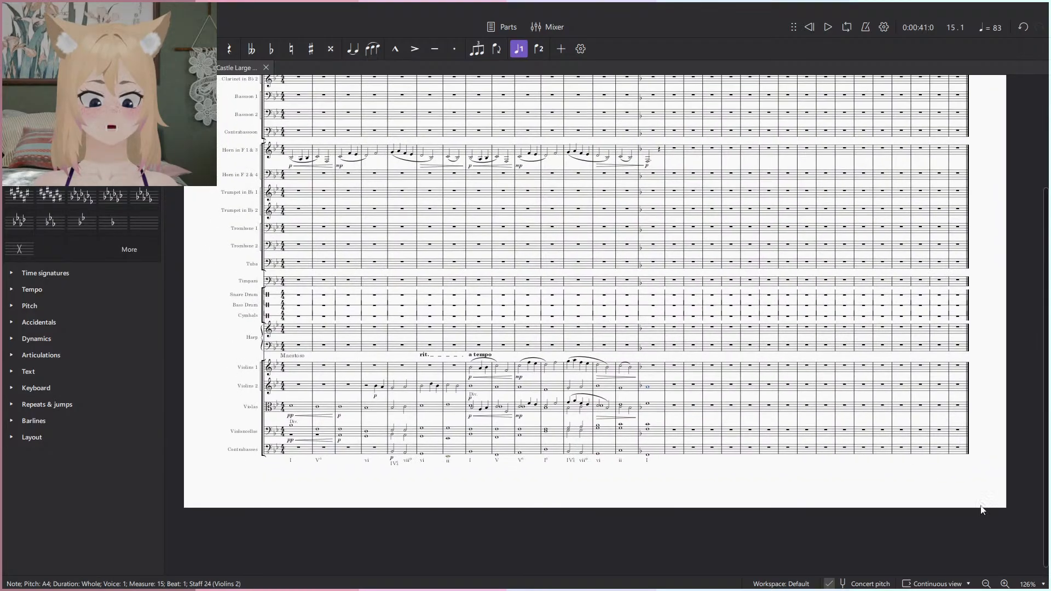
click(941, 584)
click(964, 529)
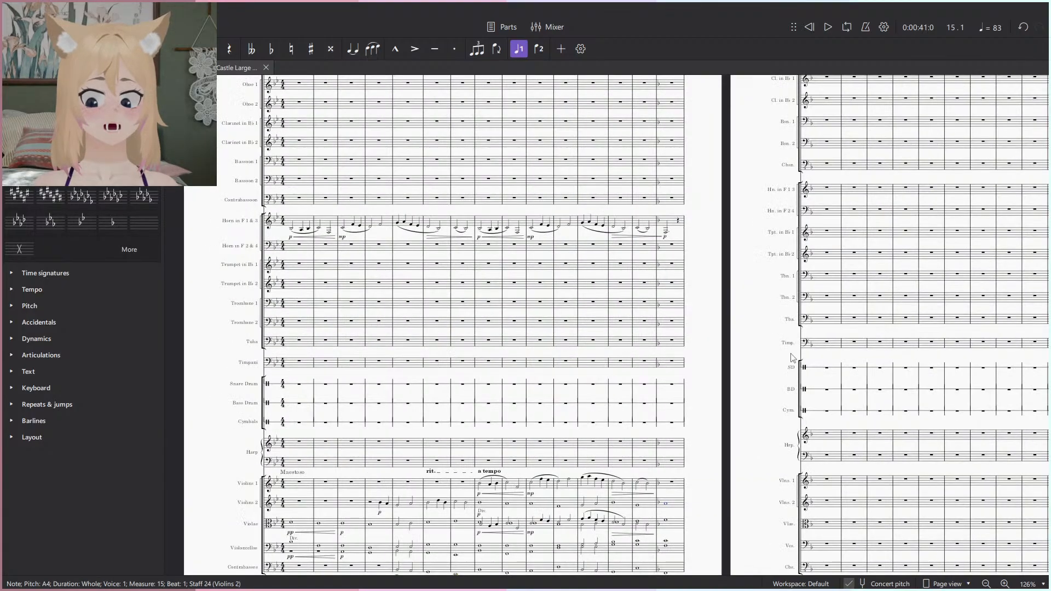
scroll(793, 358, down, 5)
drag(816, 265, 715, 305)
scroll(766, 308, up, 2)
drag(791, 335, 830, 290)
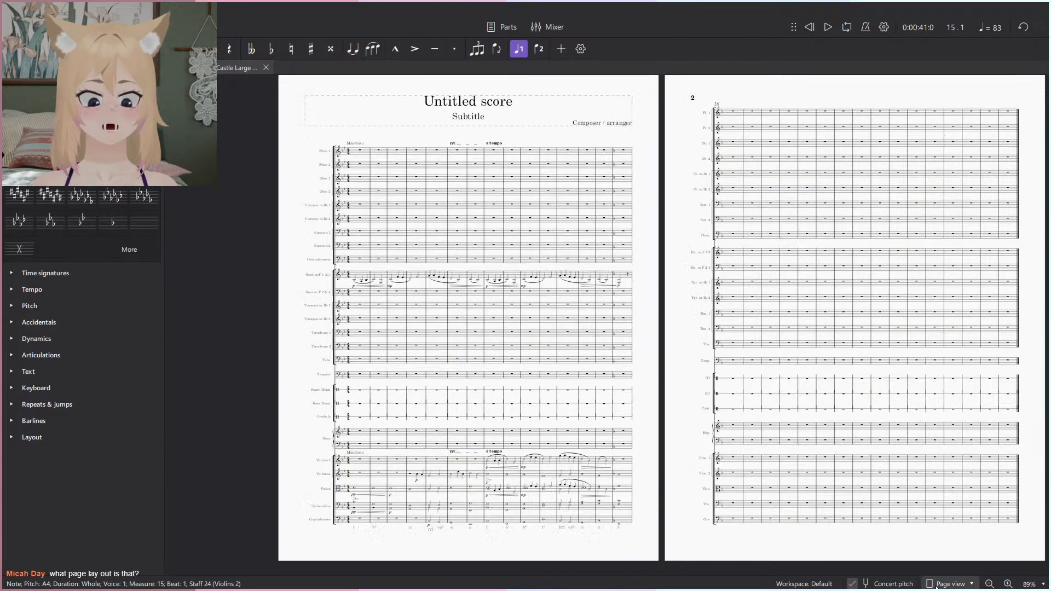
click(937, 584)
click(966, 544)
scroll(618, 329, up, 2)
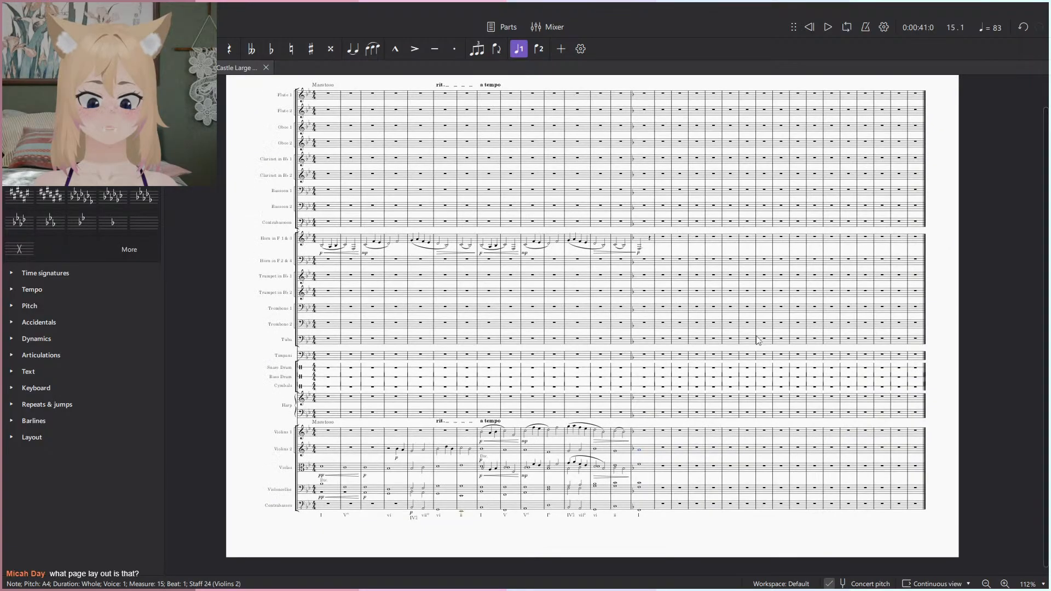
drag(757, 337, 660, 342)
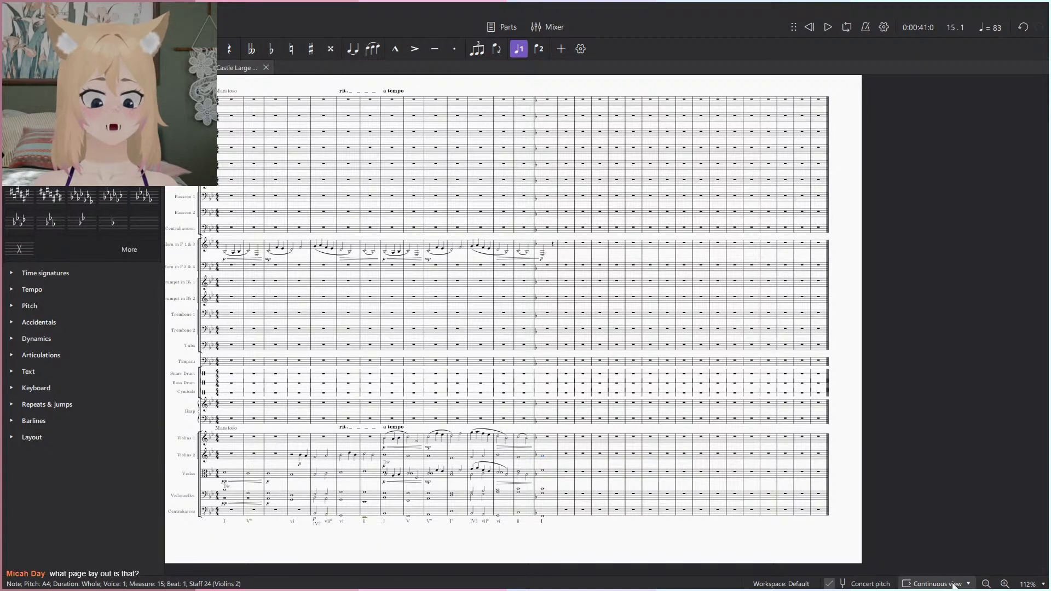
Examine the score in page view and in vertical continuous view, and restore the horizontal continuous view.
click(936, 585)
click(967, 528)
scroll(898, 475, down, 1)
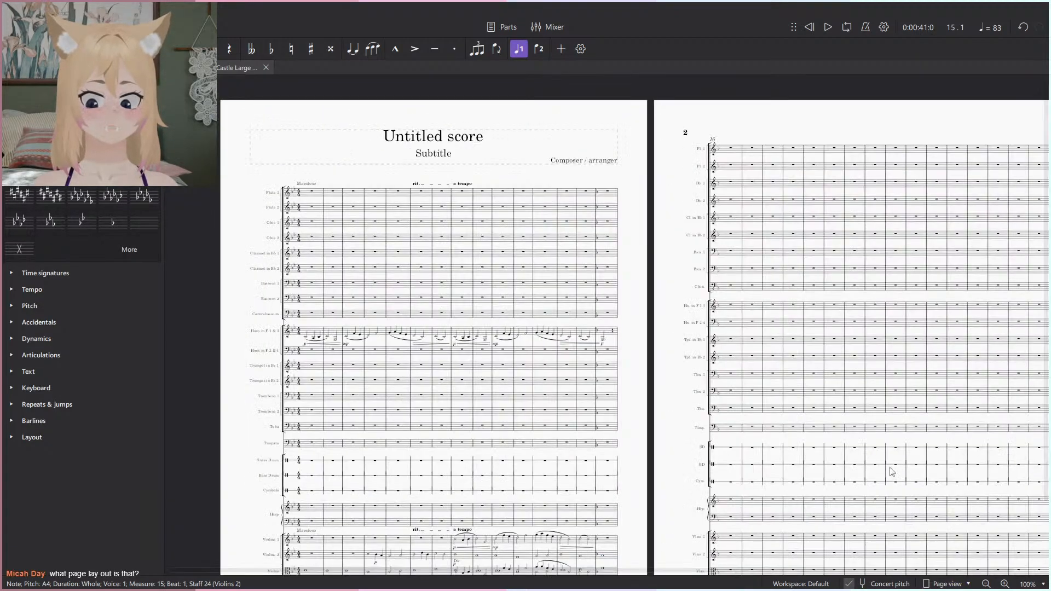
drag(890, 467, 826, 459)
scroll(828, 460, down, 3)
click(947, 583)
click(964, 562)
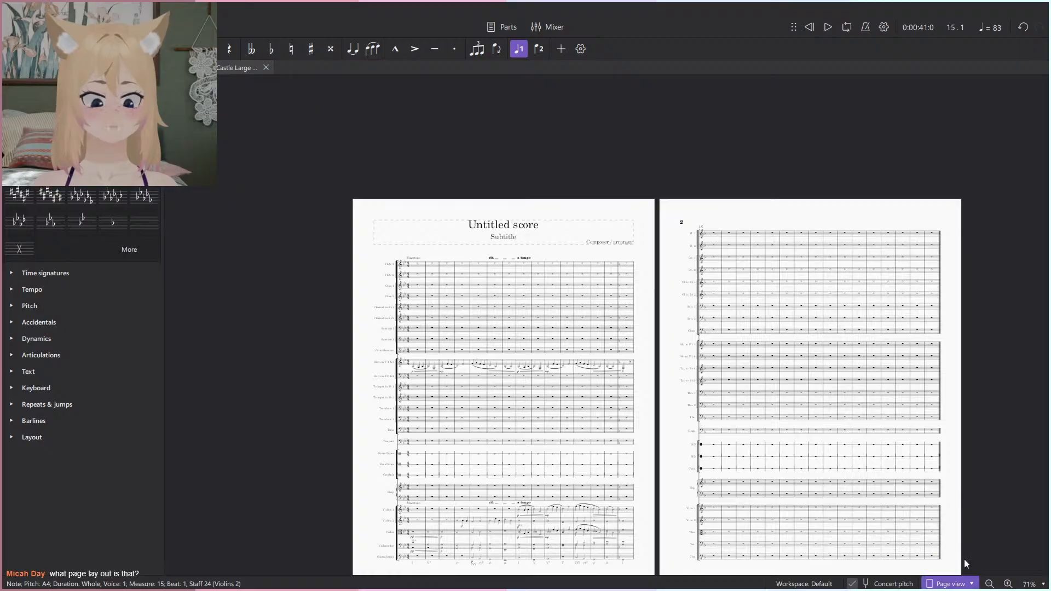
scroll(707, 475, down, 2)
scroll(708, 480, down, 5)
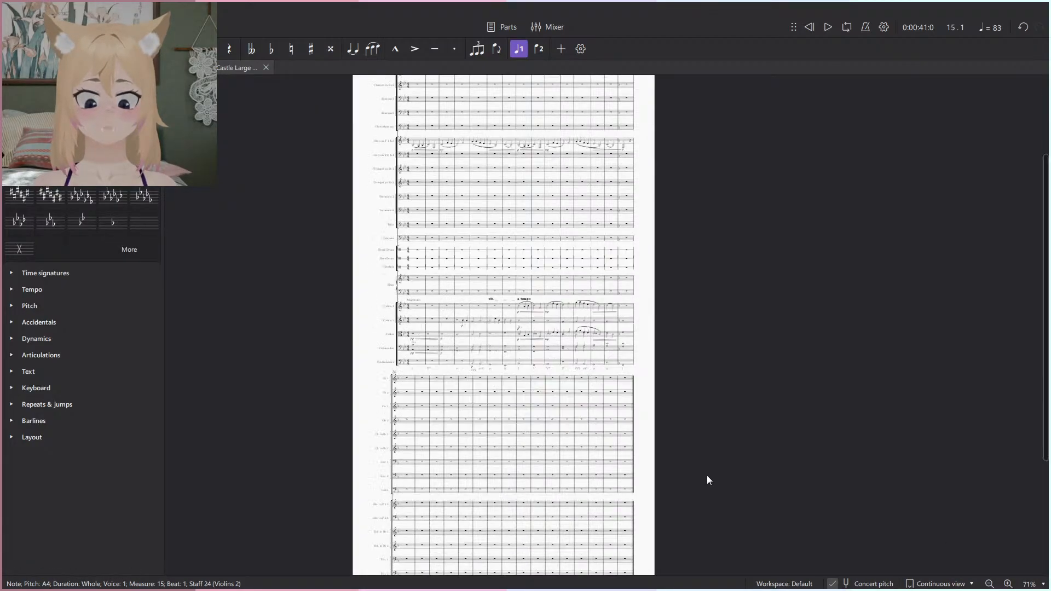
scroll(712, 438, up, 3)
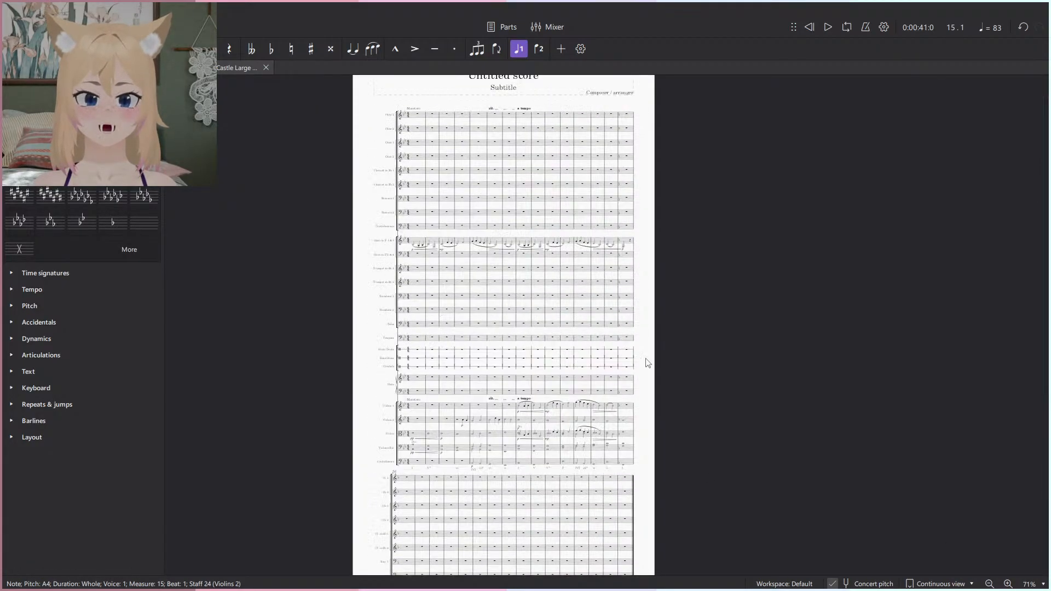
scroll(657, 378, up, 4)
scroll(679, 392, down, 1)
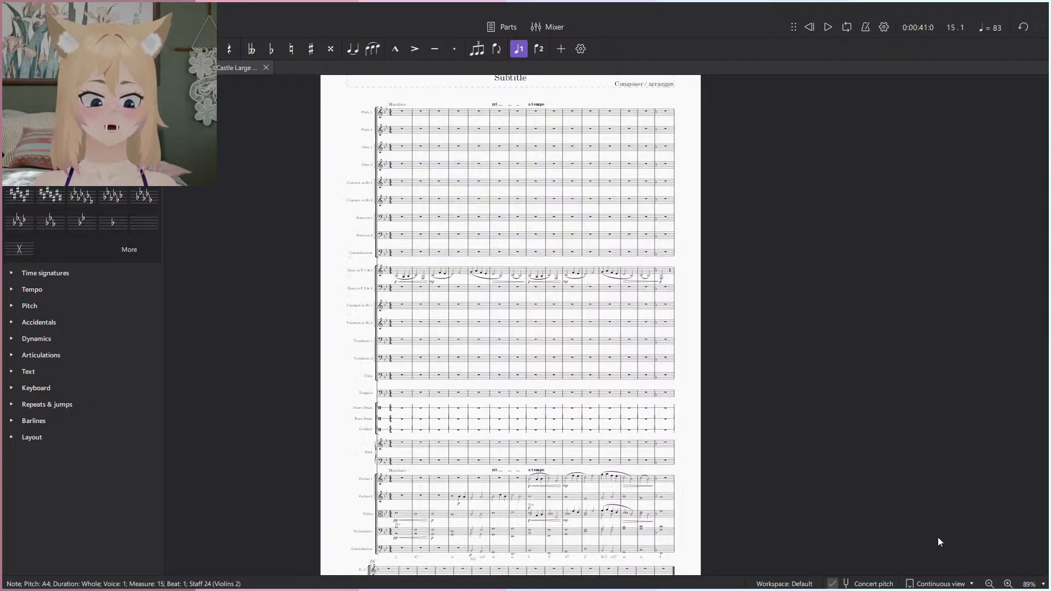
click(950, 584)
click(930, 547)
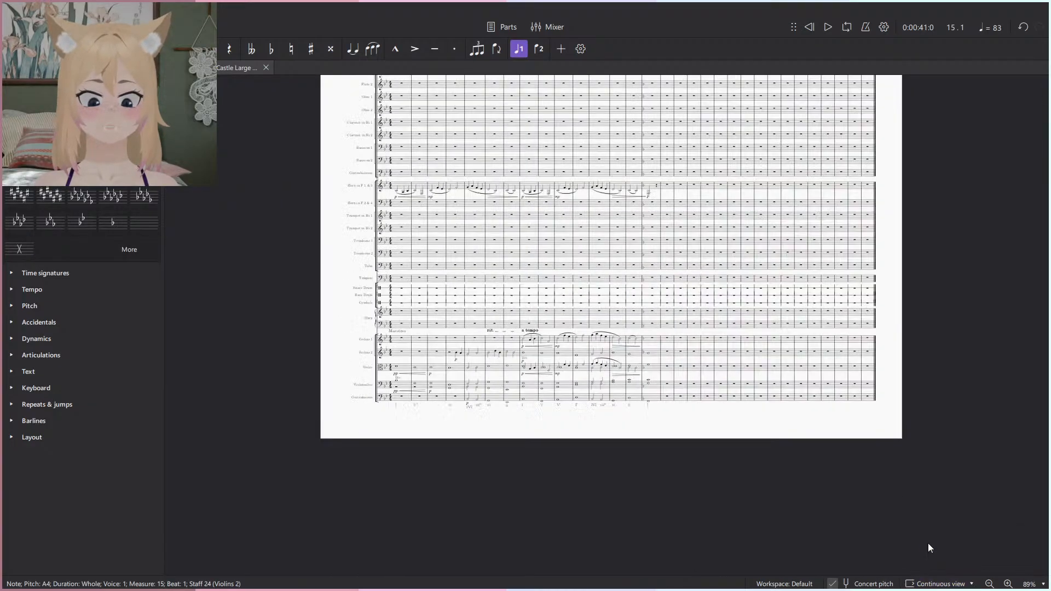
Add a second-voice whole note A3 below the F4 in the Violas at measure 15.
scroll(630, 412, up, 8)
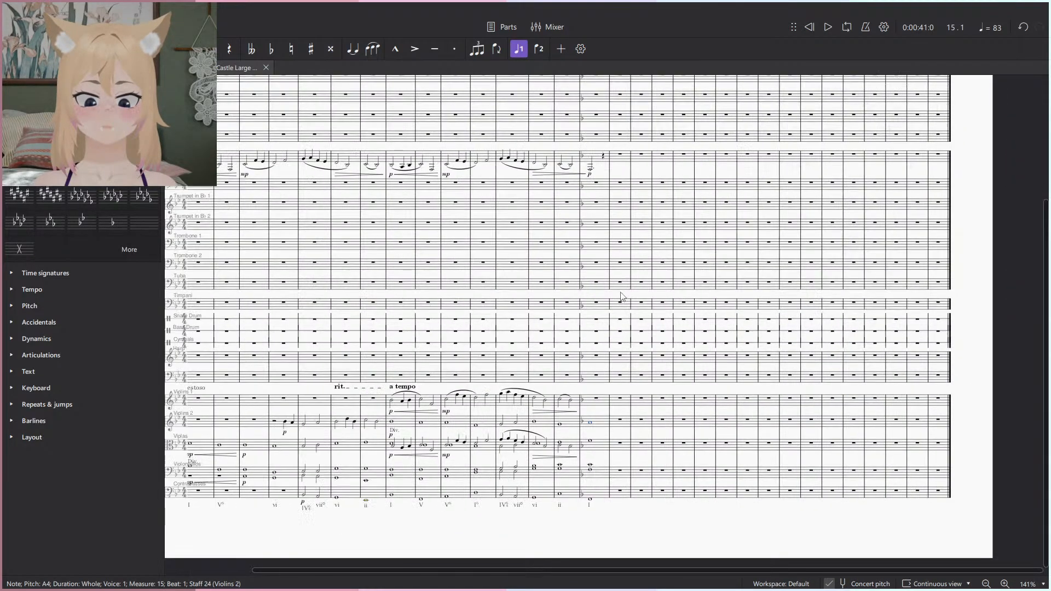
scroll(563, 517, up, 5)
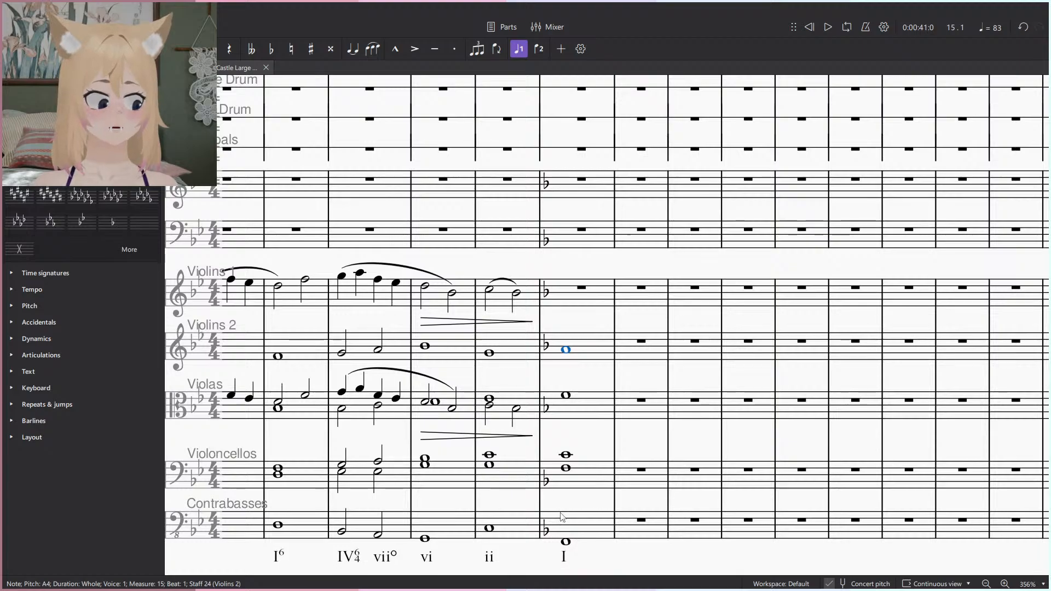
scroll(563, 517, down, 1)
click(568, 509)
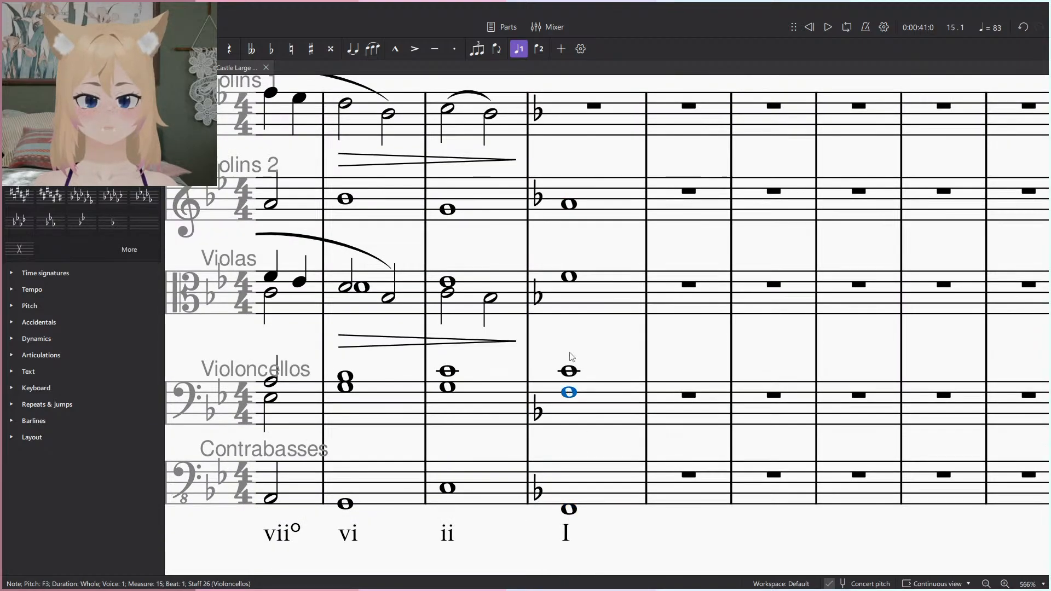
click(491, 299)
key(ctrl+alt+2)
key(n)
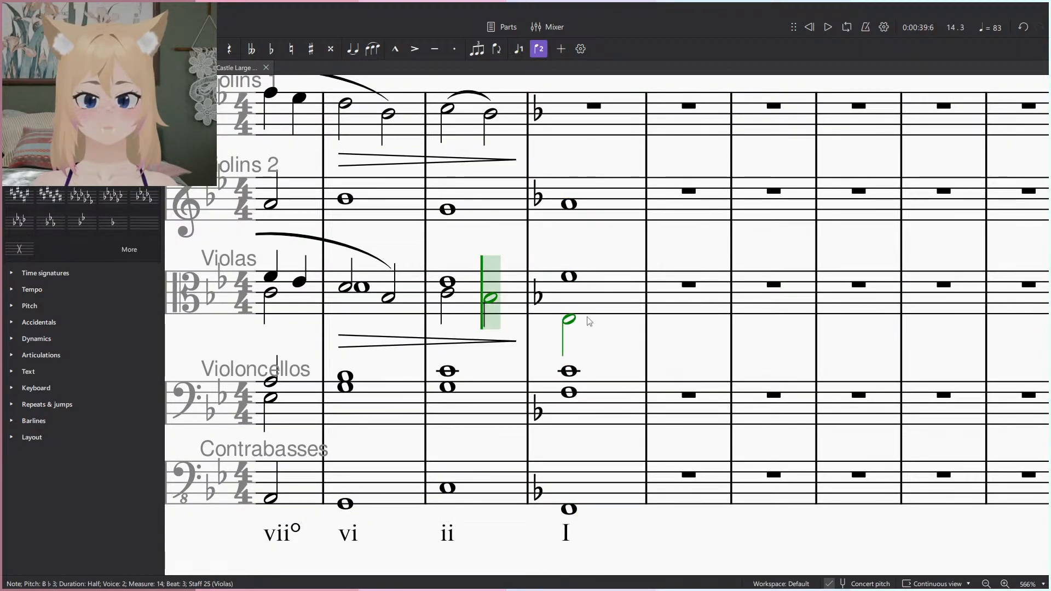
key(7)
click(576, 304)
scroll(608, 354, up, 1)
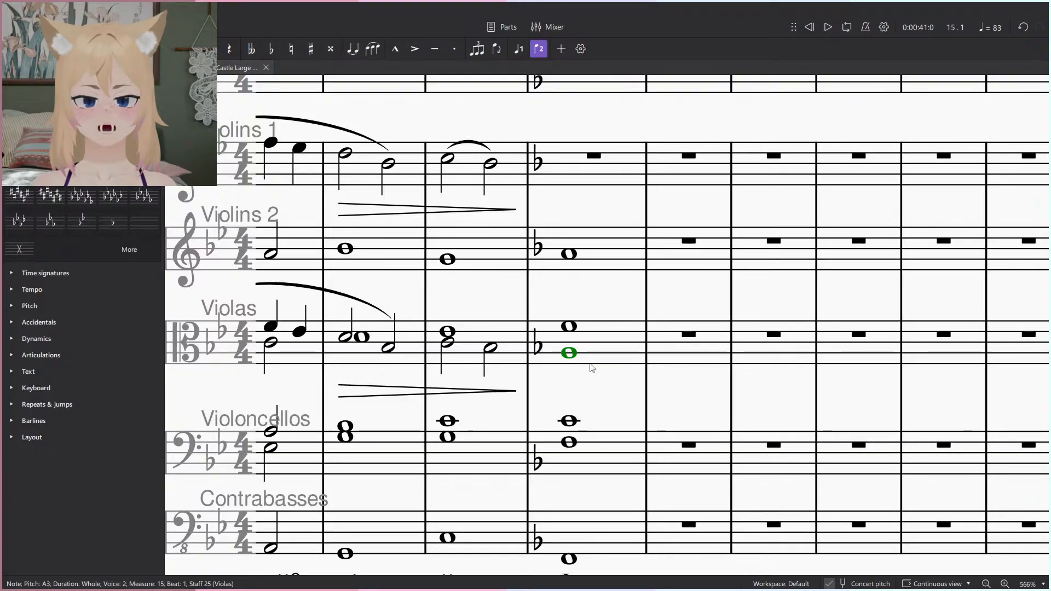
Enter a whole note A4 in Violins 1 at measure 15 and leave note input.
click(492, 163)
key(n)
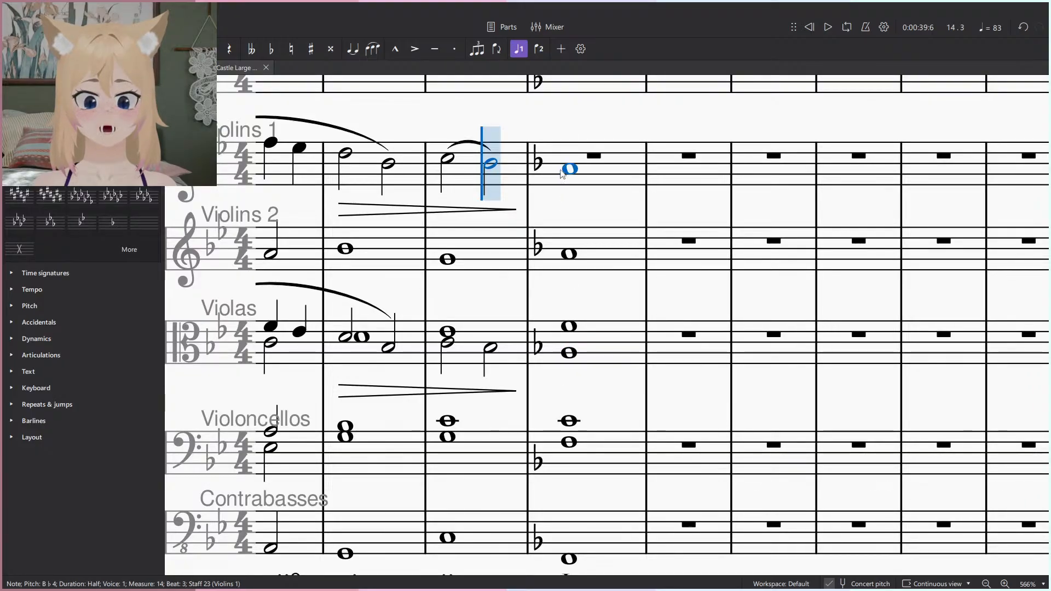
click(566, 169)
scroll(568, 176, down, 5)
key(Escape)
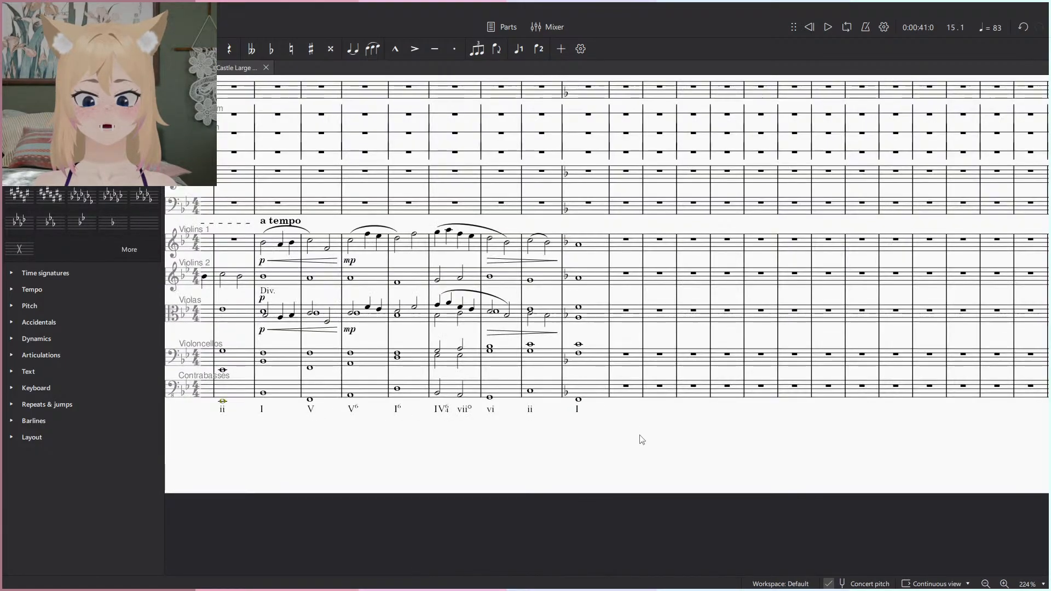
Change the Horn in F 1 & 3 note at measure 15 to a whole note A3 and clear the horn's measure 16.
scroll(641, 440, up, 3)
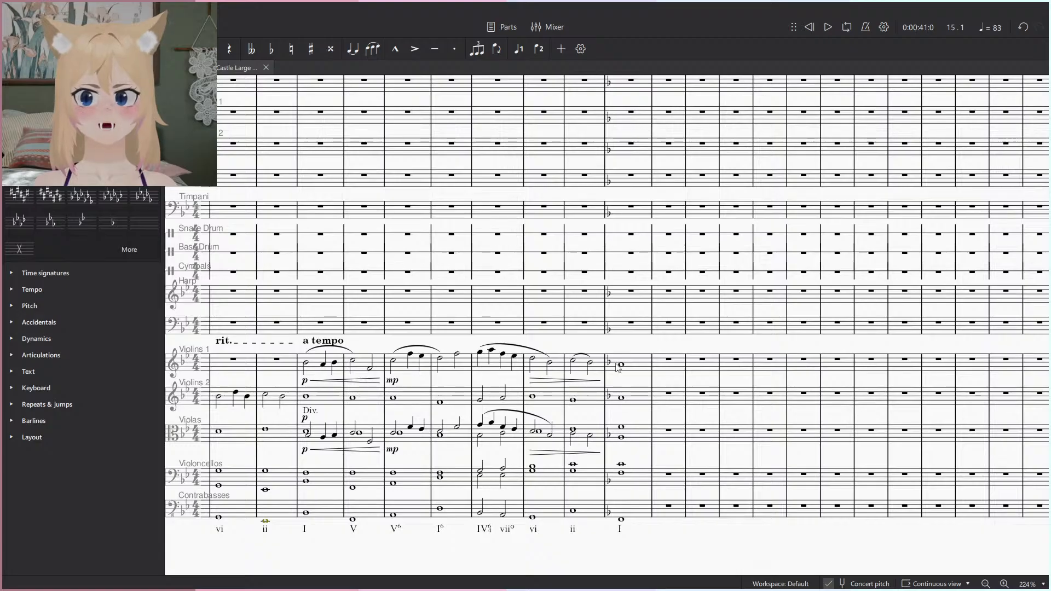
scroll(639, 331, up, 7)
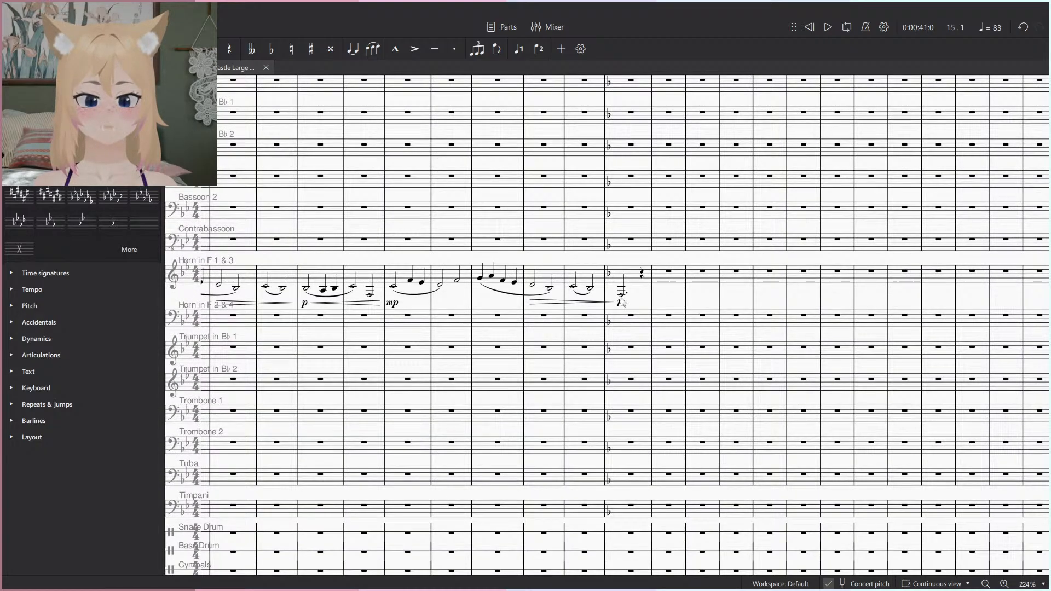
click(621, 296)
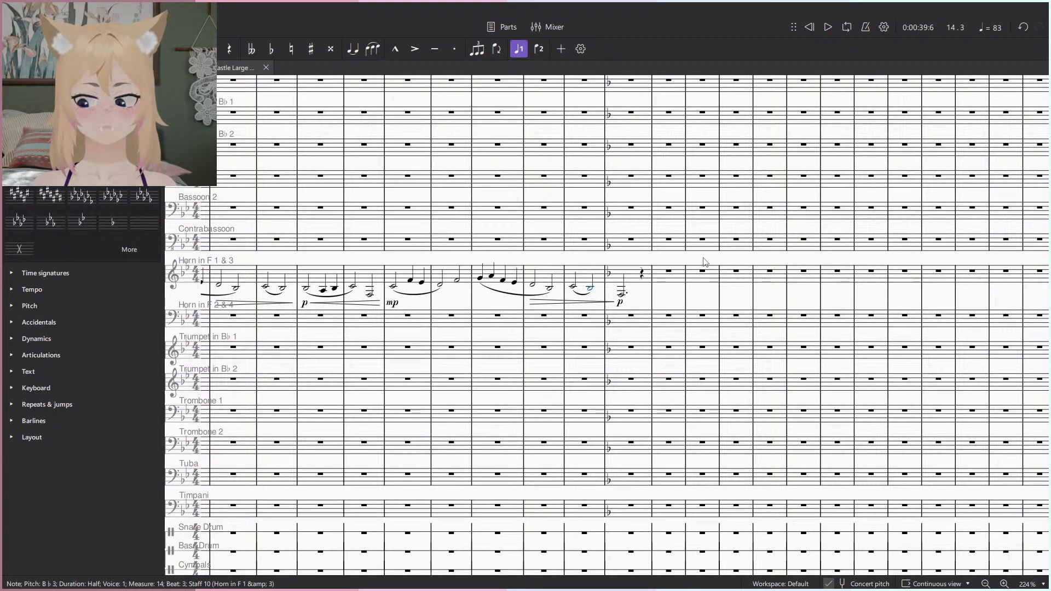
key(Right)
key(Down)
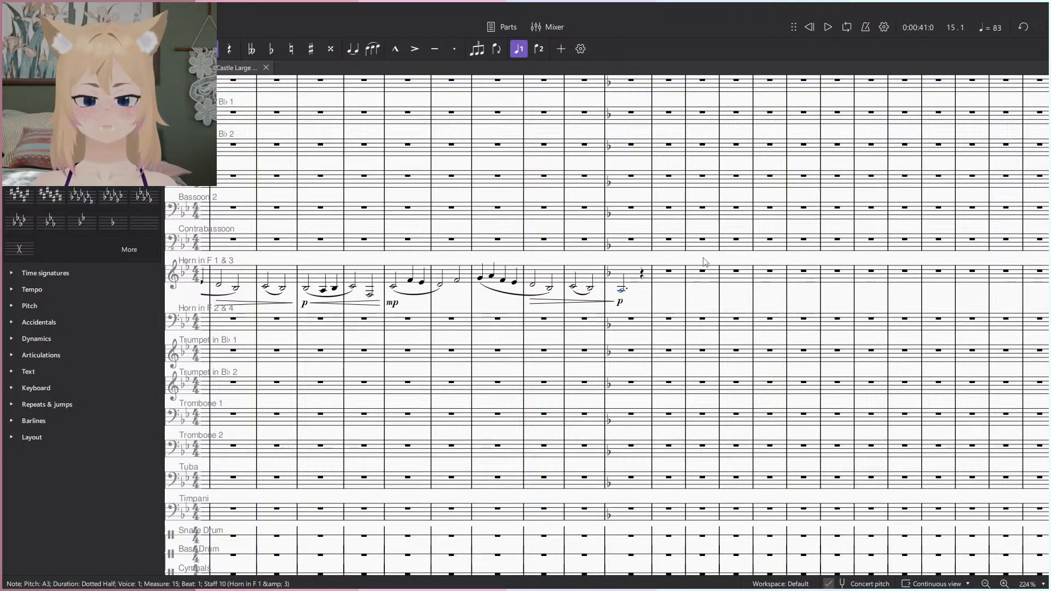
key(7)
click(669, 273)
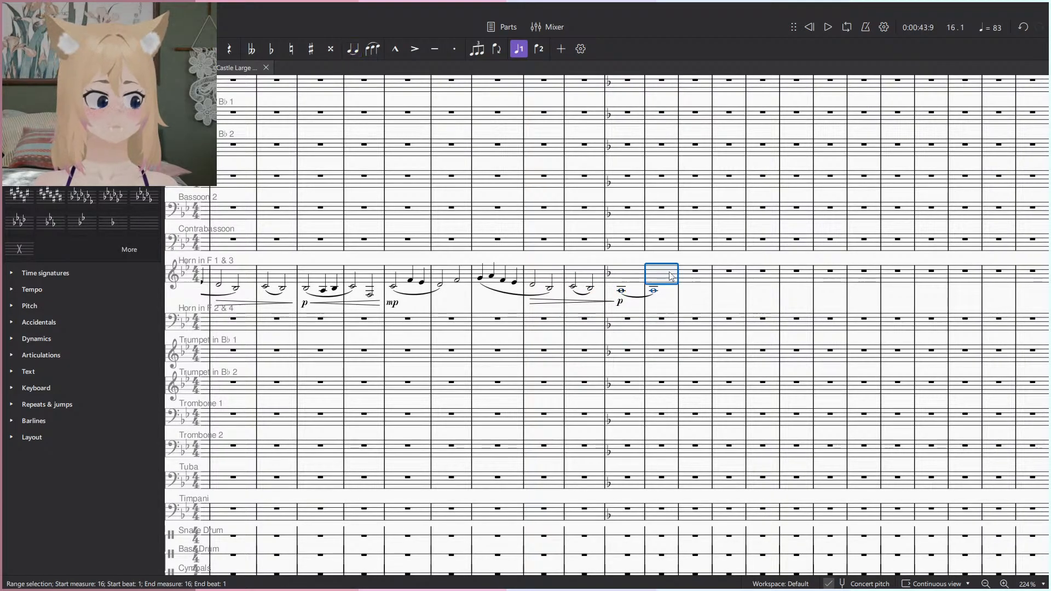
key(Delete)
Delete the decrescendo hairpins under measures 13 and 14 in Violins 1 and Violas.
scroll(677, 266, down, 2)
drag(521, 383, 629, 246)
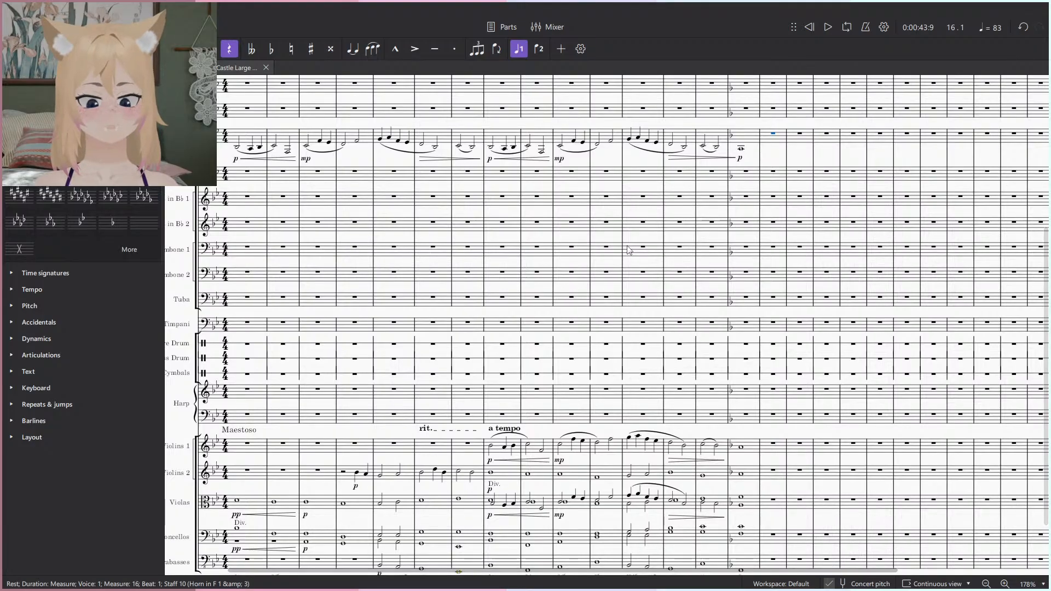
scroll(629, 250, down, 1)
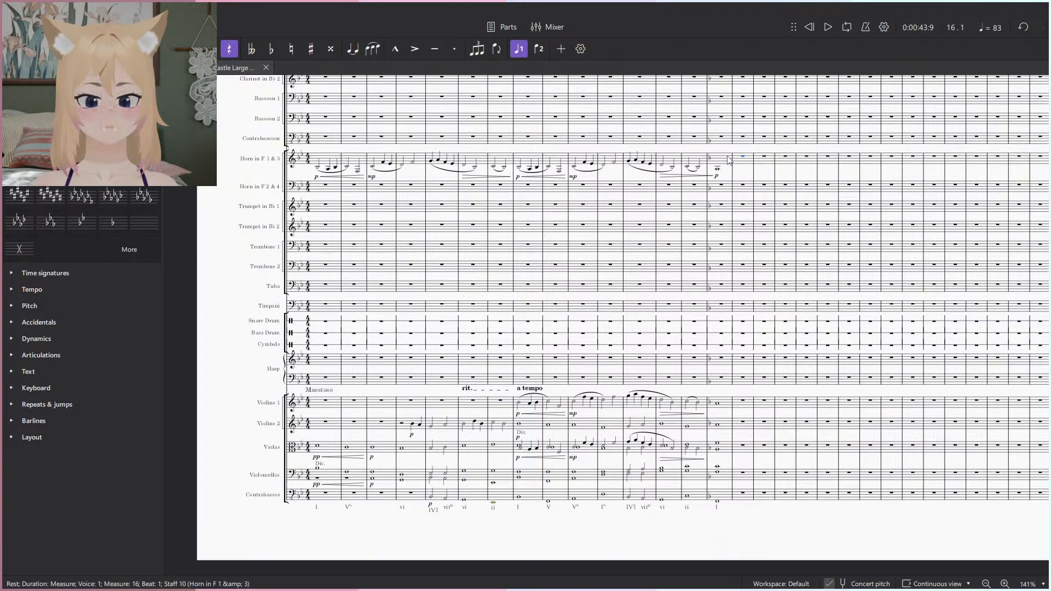
scroll(684, 357, up, 3)
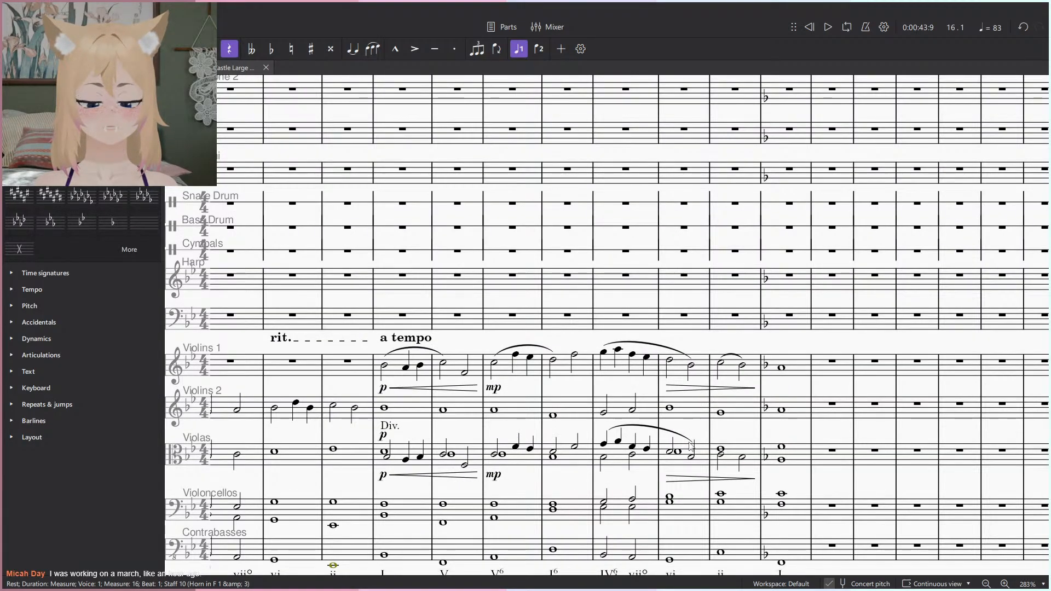
click(688, 389)
ctrl+click(681, 480)
key(Delete)
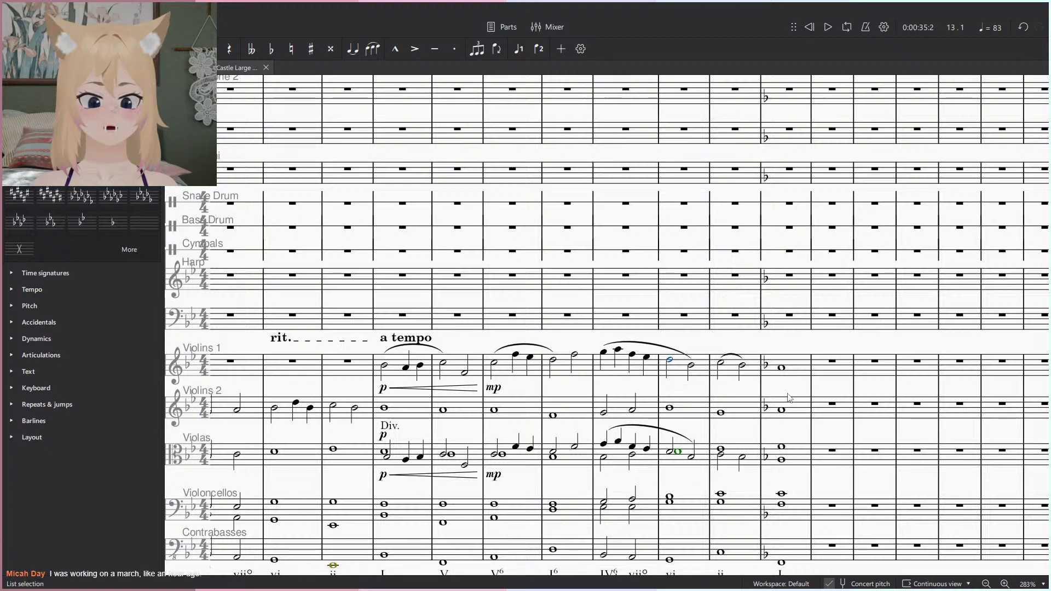
Play the arrangement from the first measure and check the mixer levels during playback.
scroll(787, 394, down, 1)
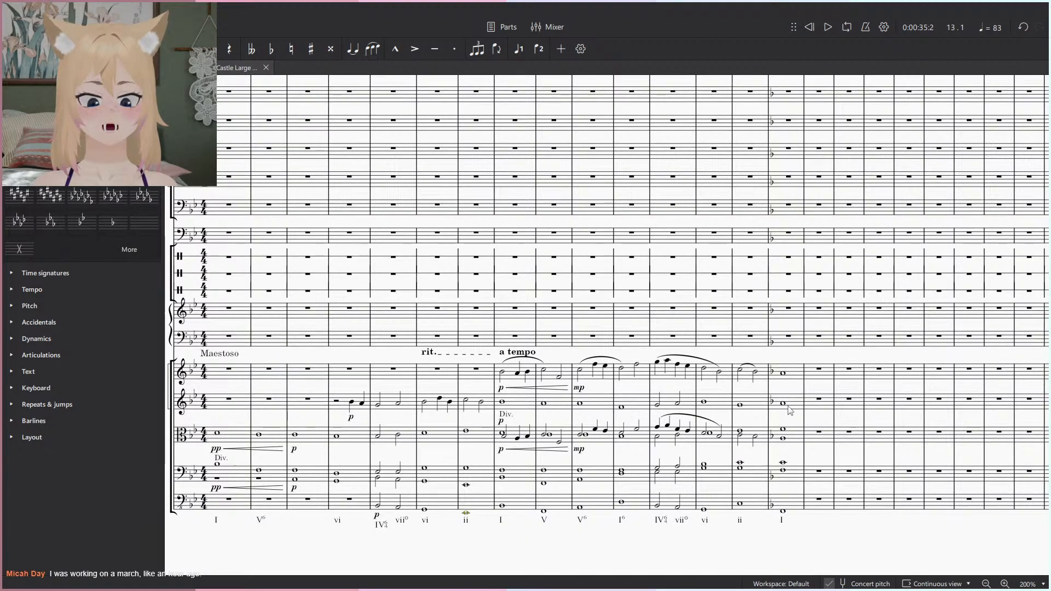
drag(368, 310, 416, 321)
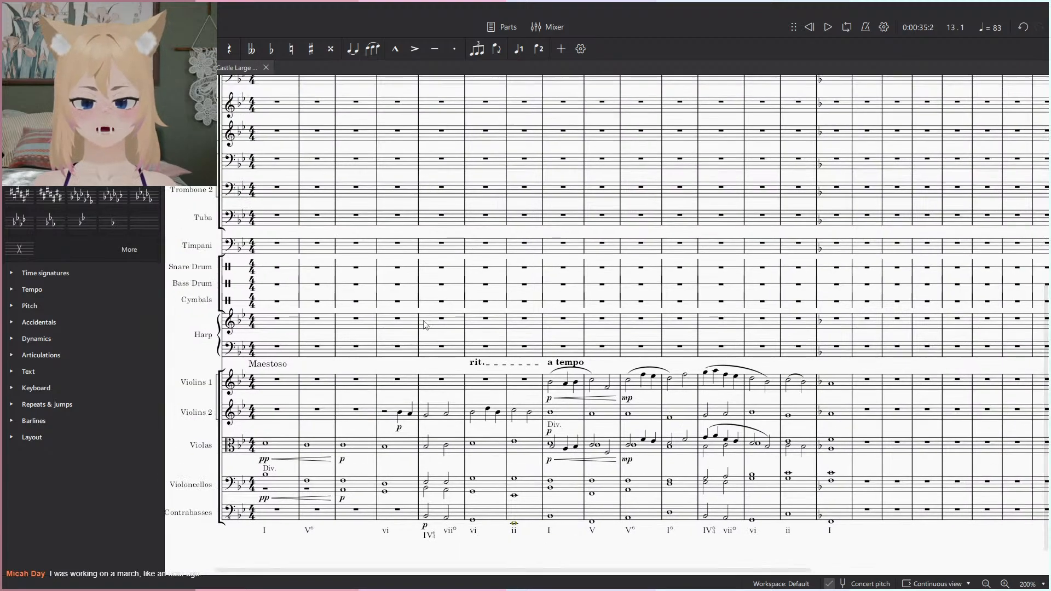
click(828, 27)
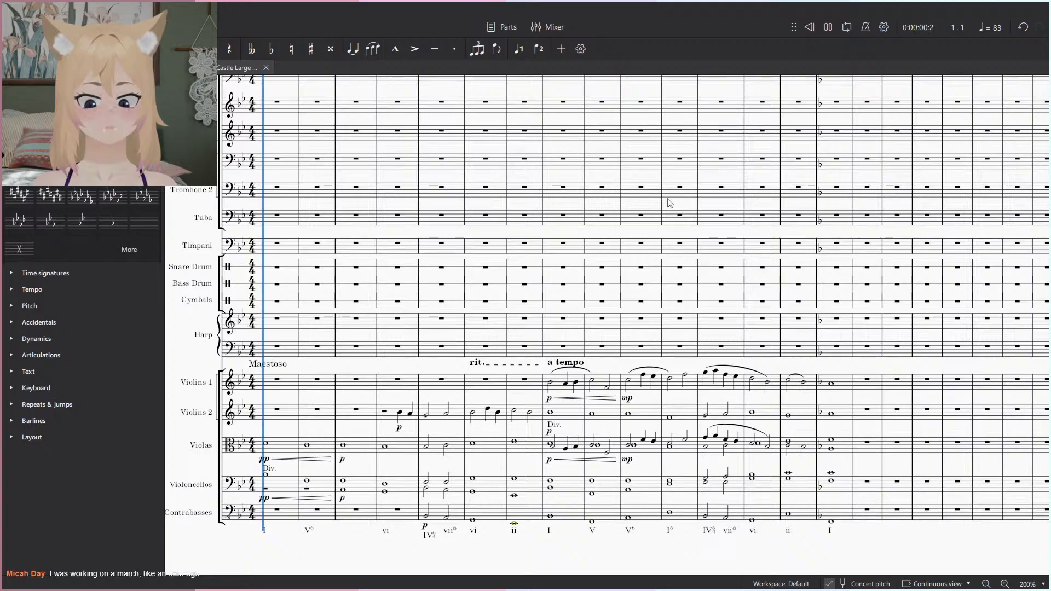
key(F10)
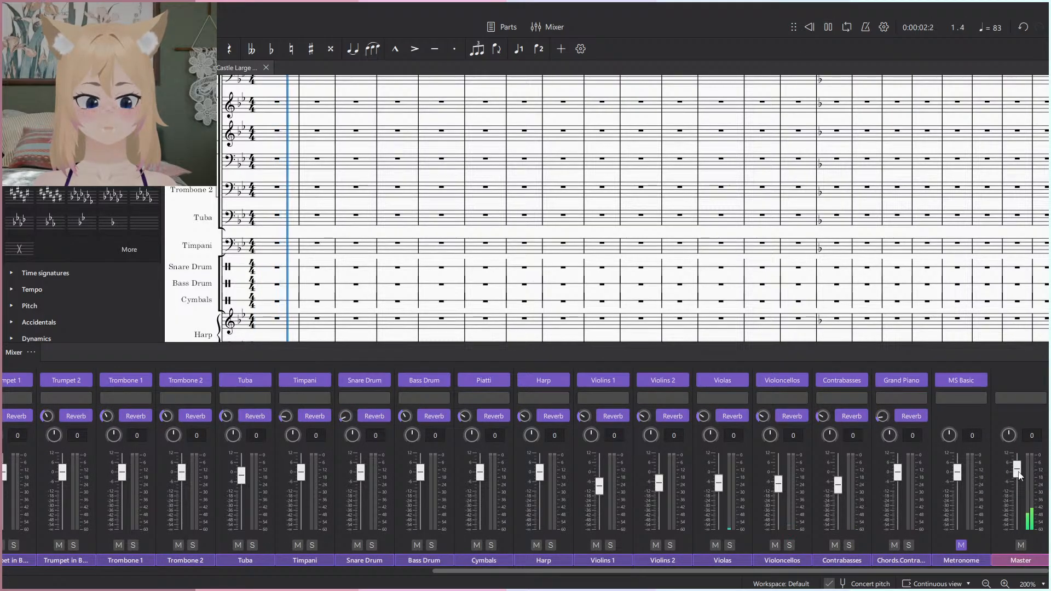
key(F10)
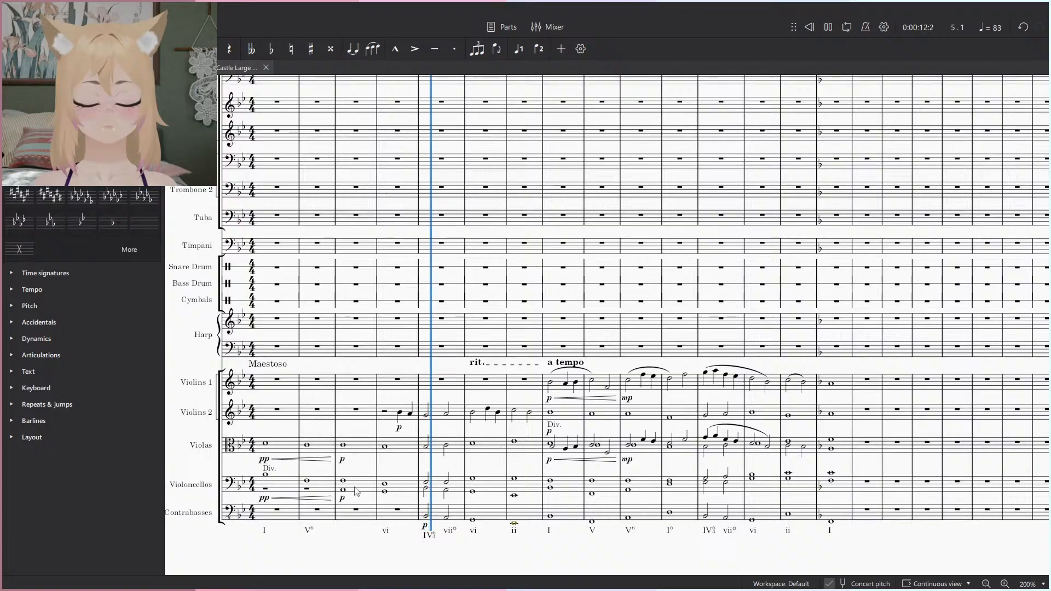
drag(357, 491, 375, 465)
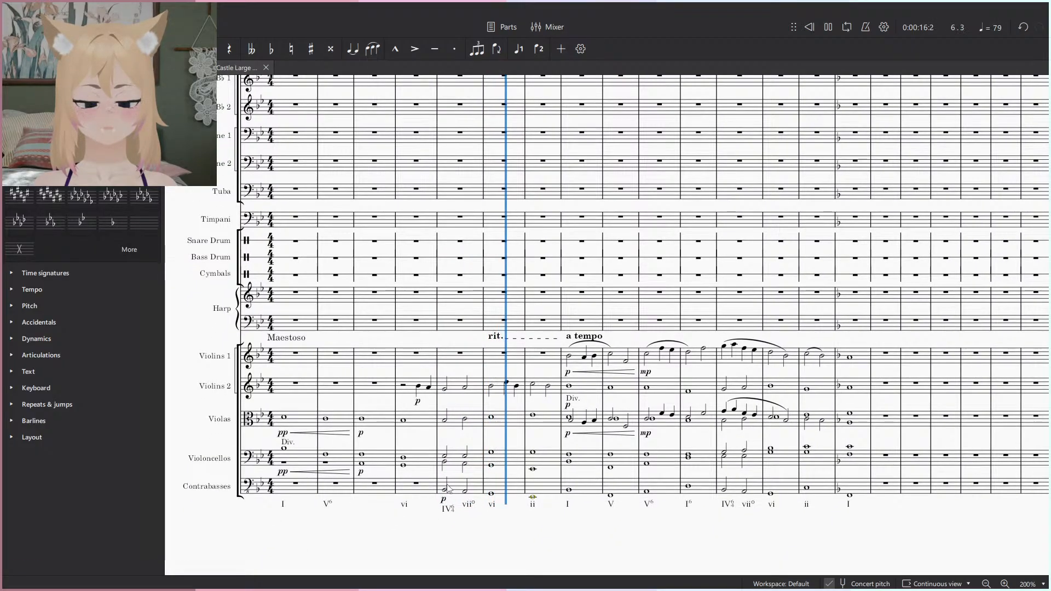
Play the arrangement through the I chord at measure 15 and stop playback.
scroll(710, 424, up, 5)
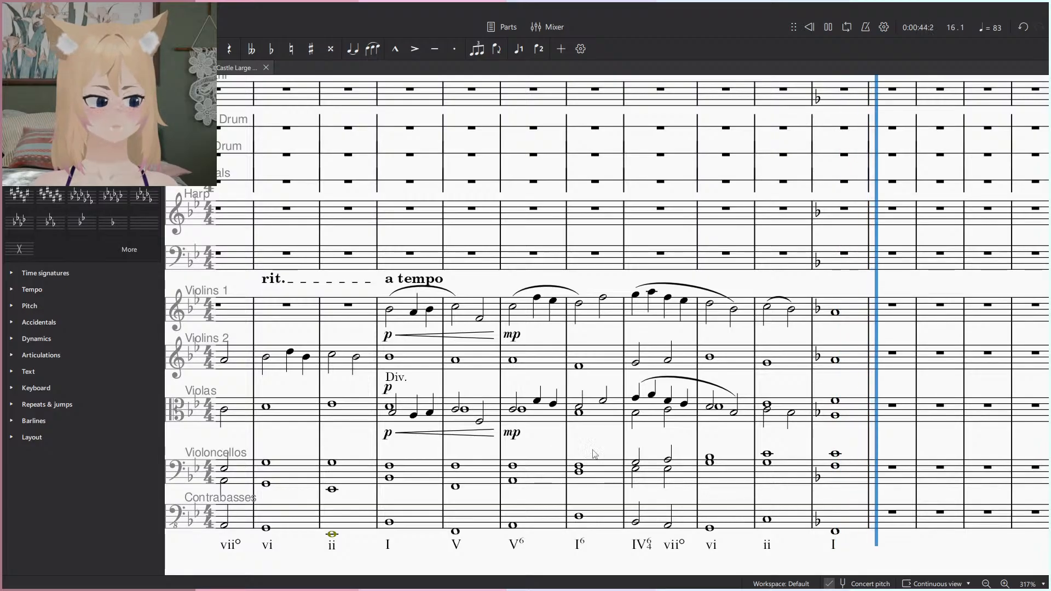
key(space)
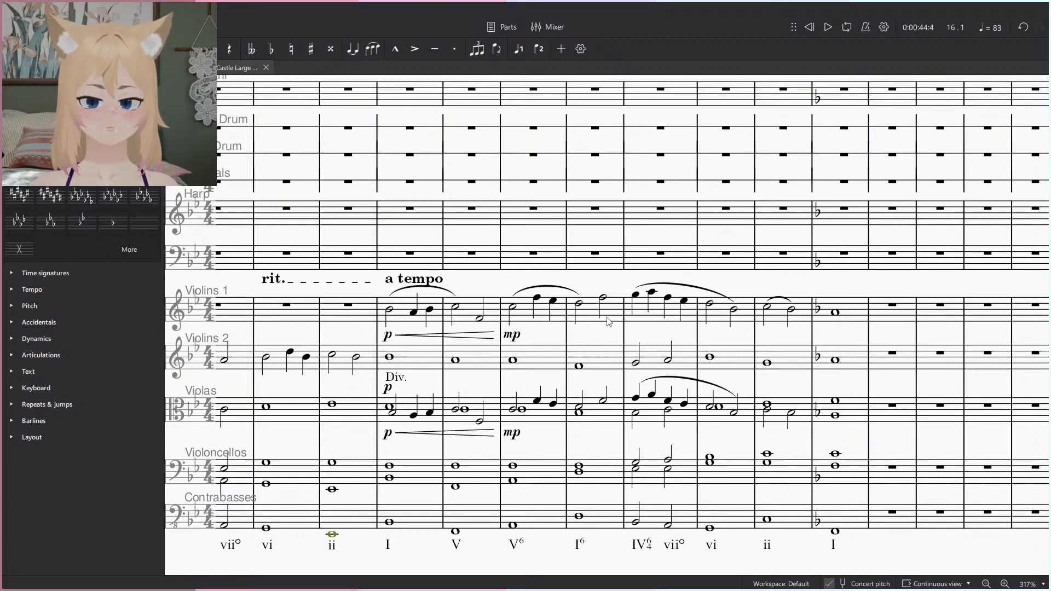
click(512, 337)
key(Escape)
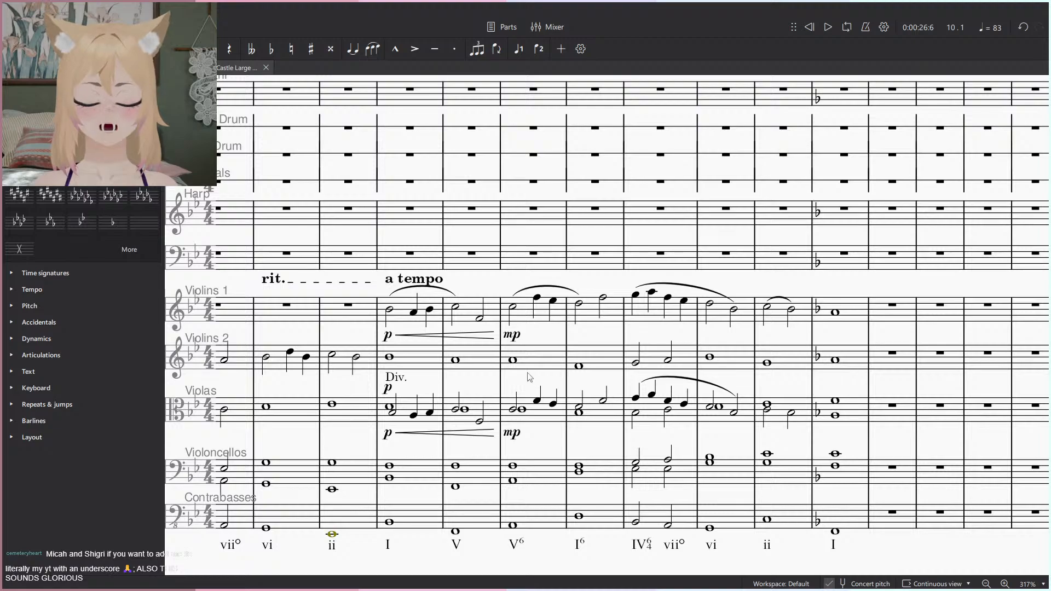
Delete all four slurs over measures 8 to 14 in Violins 1.
click(438, 293)
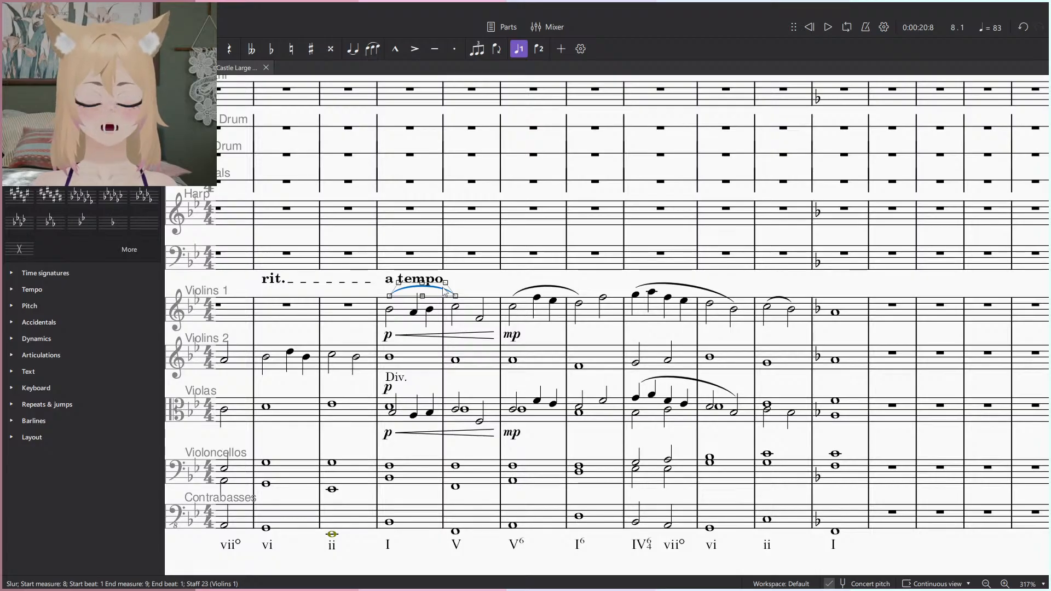
scroll(471, 326, up, 5)
key(alt+Right)
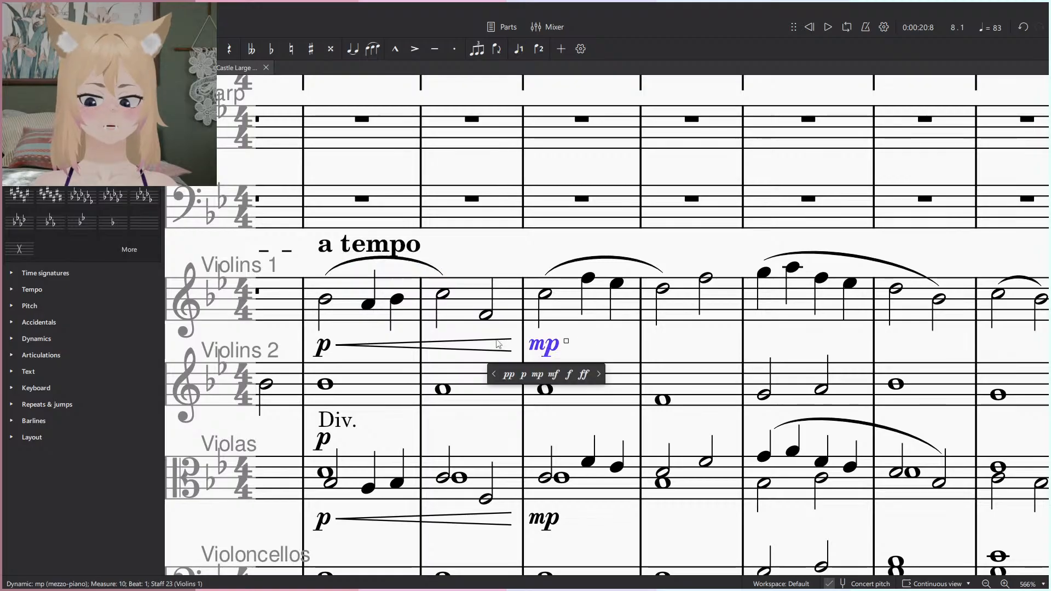
click(373, 260)
key(Delete)
click(634, 262)
key(Delete)
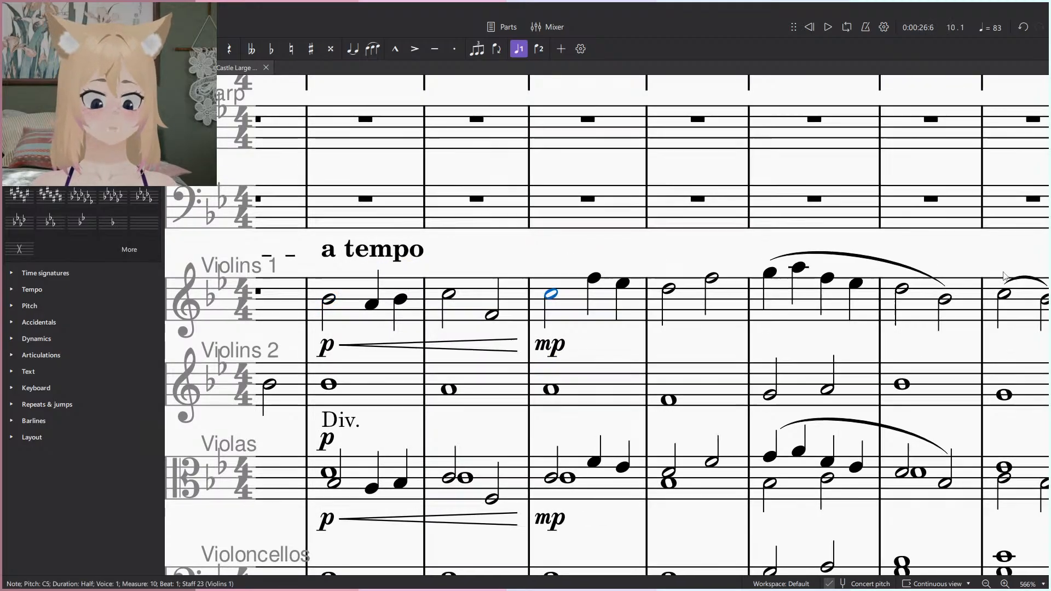
drag(920, 273, 628, 255)
key(Delete)
click(757, 264)
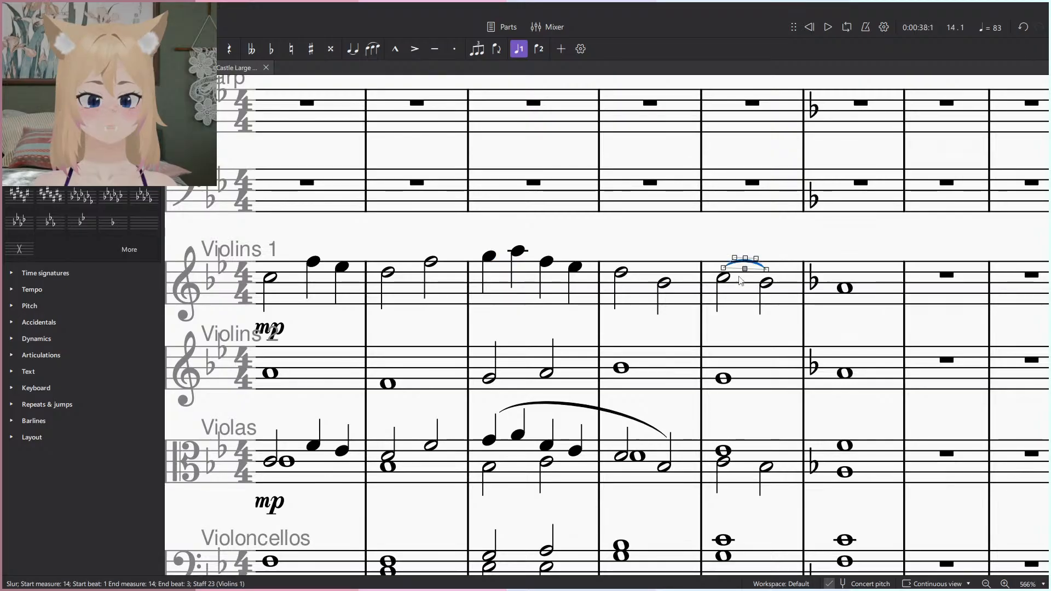
key(Delete)
Delete the slur over measures 12 and 13 in the Violas and clear the selection.
click(626, 413)
key(Delete)
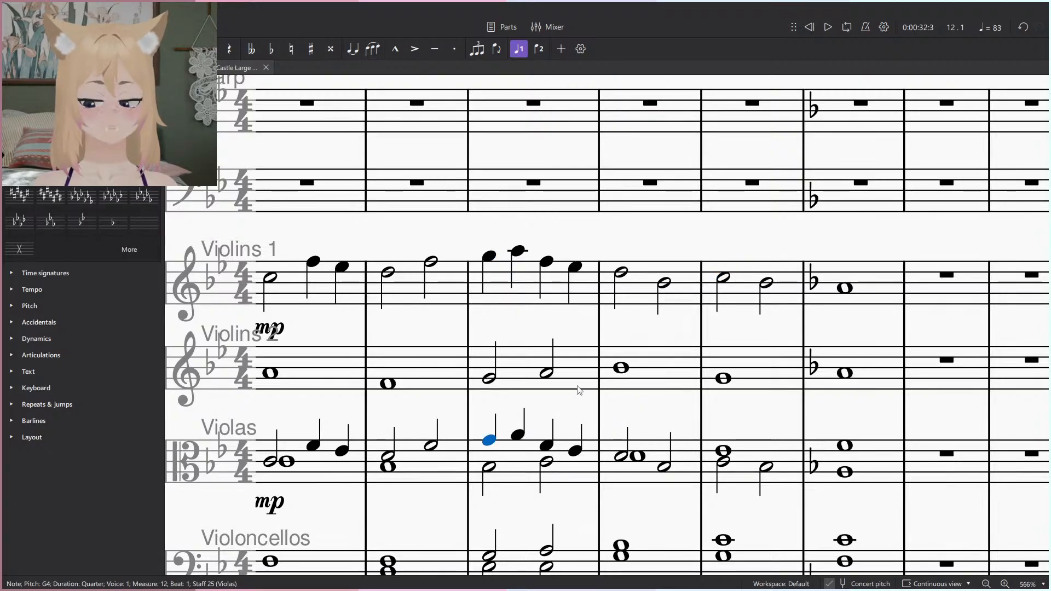
scroll(497, 377, down, 3)
drag(404, 351, 567, 384)
click(589, 377)
scroll(589, 378, up, 2)
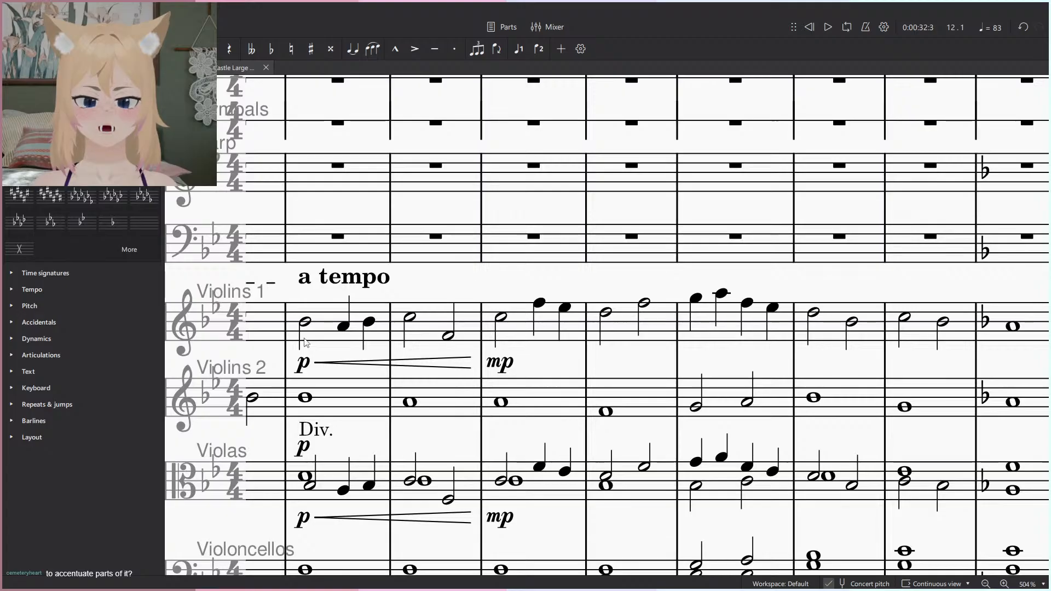
Change the Violins 1 dynamic at measure 10 to mf.
scroll(583, 382, down, 5)
scroll(662, 389, up, 2)
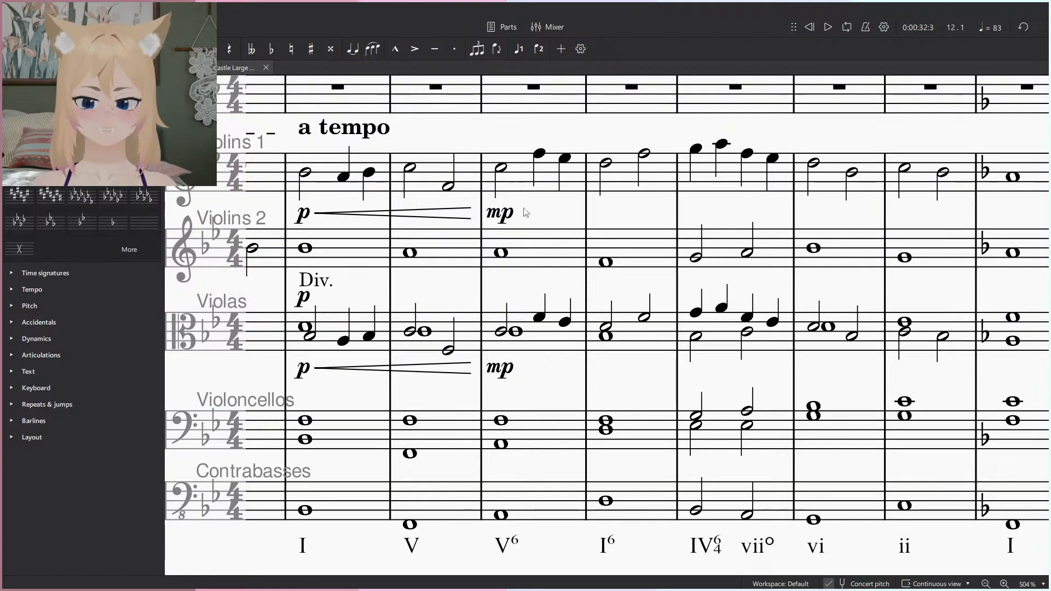
click(500, 214)
click(509, 242)
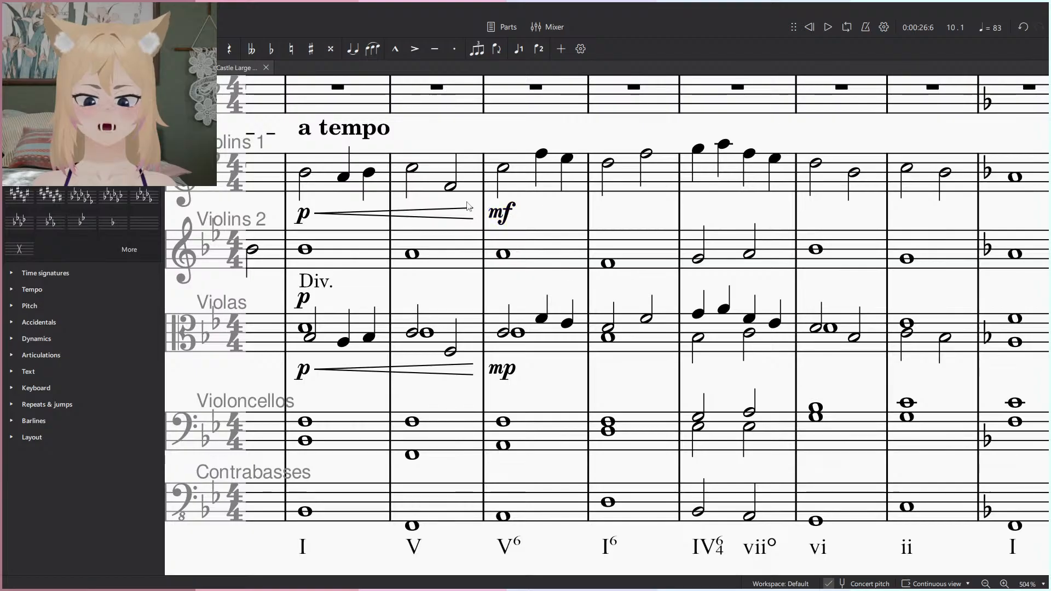
Play the a tempo passage from measure 8 through measure 10 to hear the Violins 1 crescendo.
click(307, 173)
key(space)
ctrl+scroll(564, 202, down, 1)
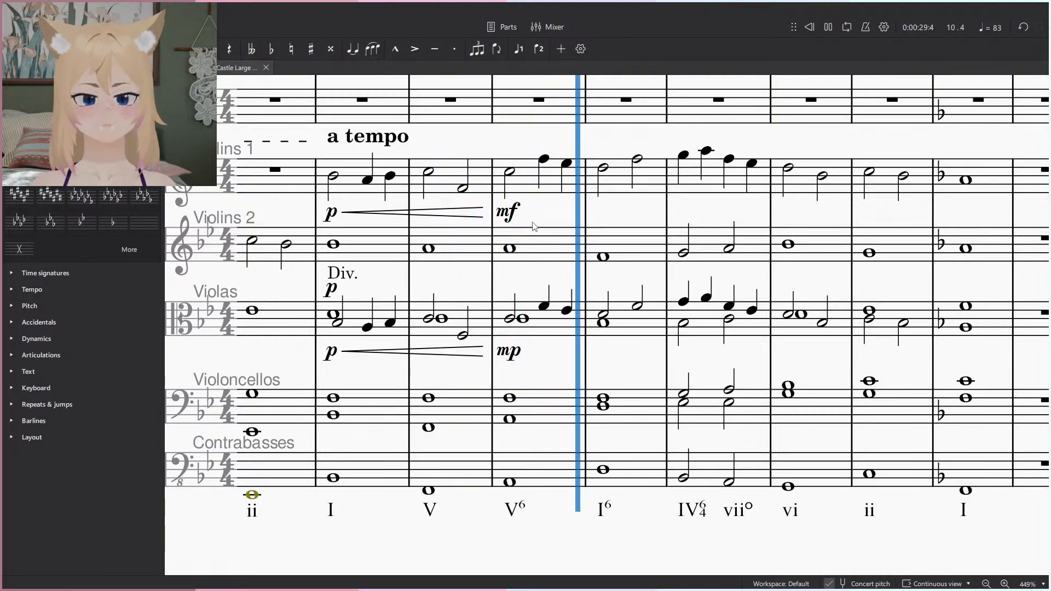
key(space)
Set the Violins 1 dynamic at measure 10 back to mp.
click(507, 217)
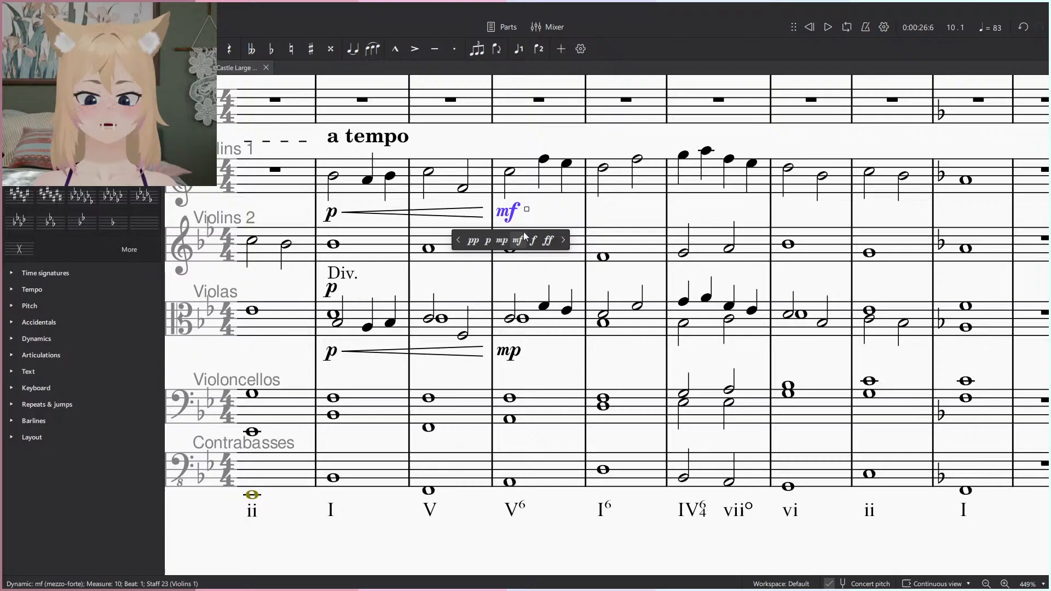
click(493, 239)
scroll(573, 286, up, 1)
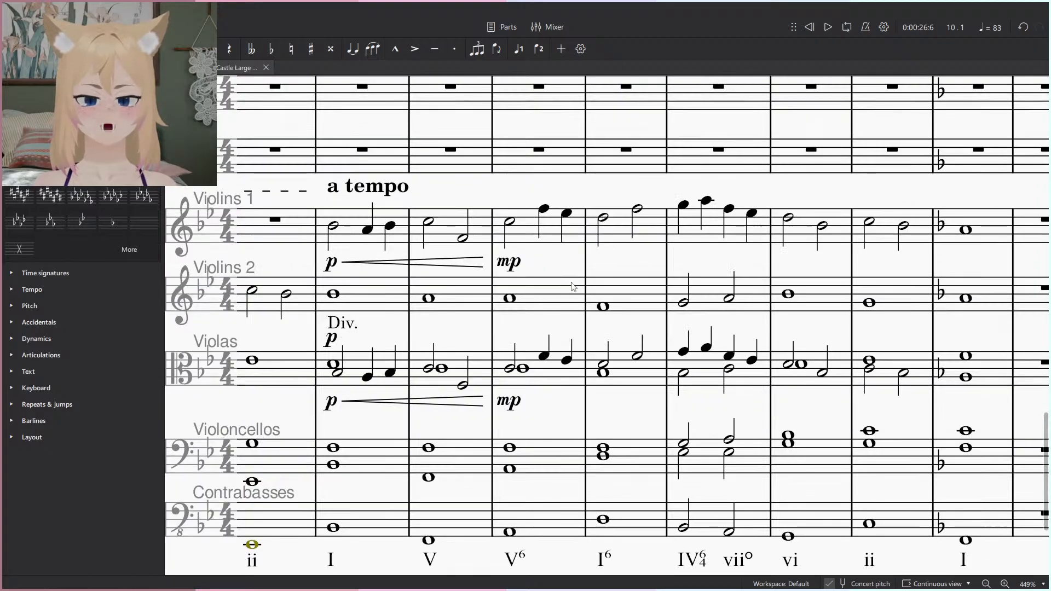
Select measures 8 to 15 in Violins 1 and save the score.
click(992, 237)
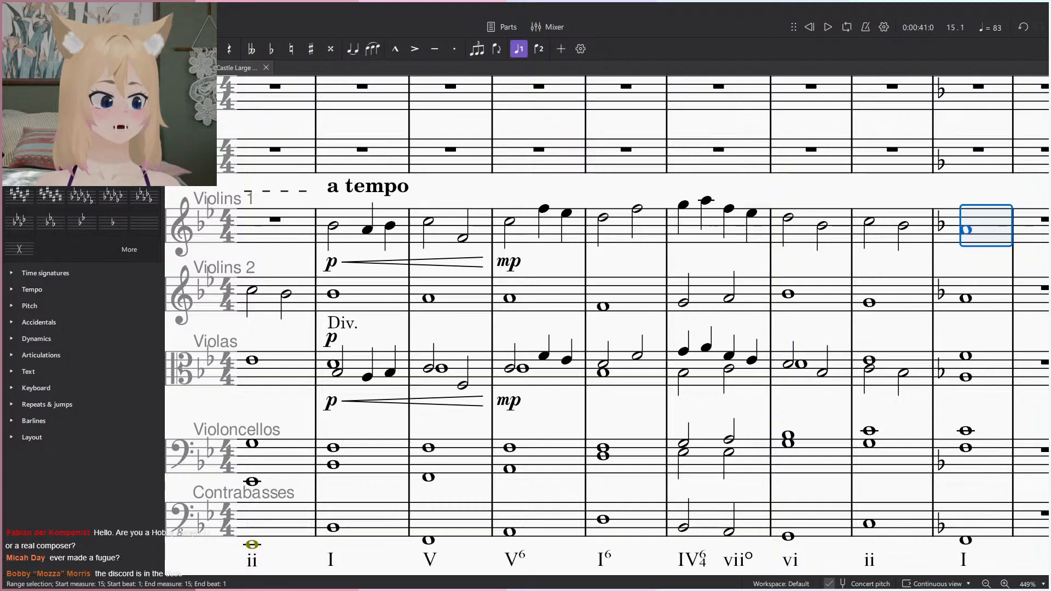
scroll(524, 330, down, 4)
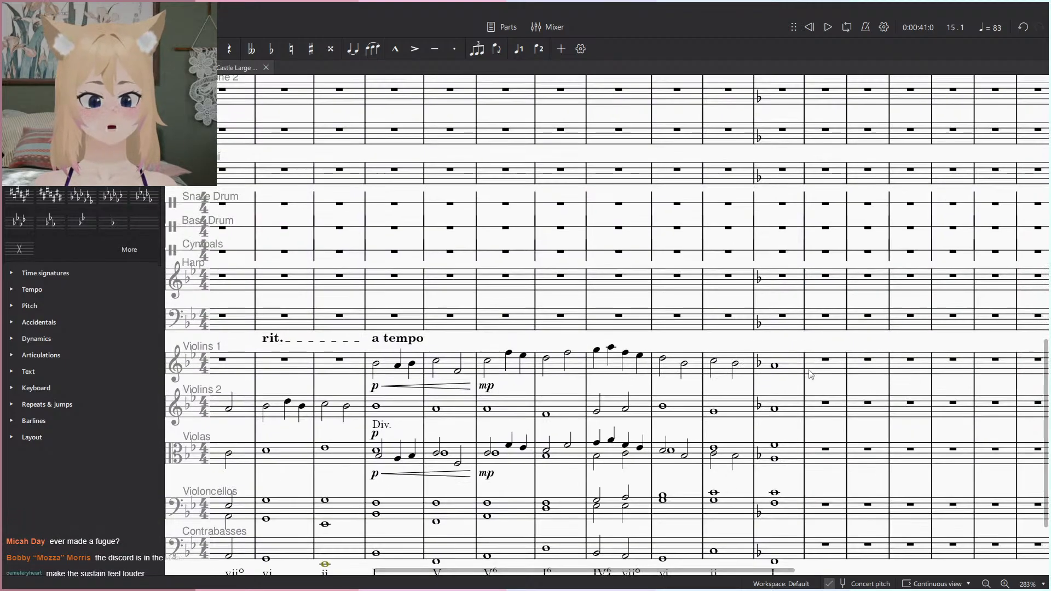
scroll(412, 386, up, 3)
shift+click(383, 371)
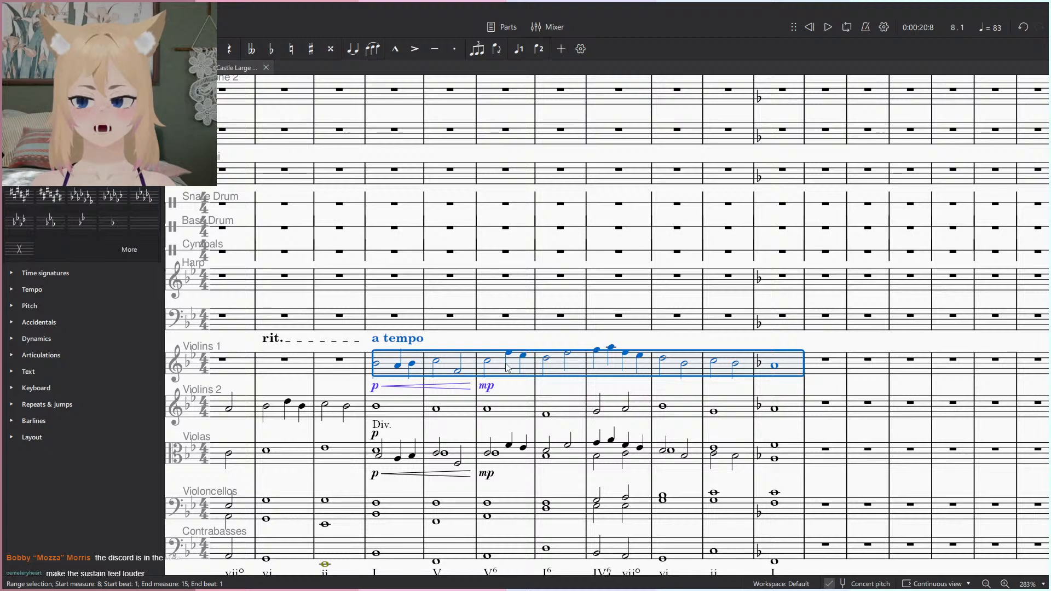
key(ctrl+s)
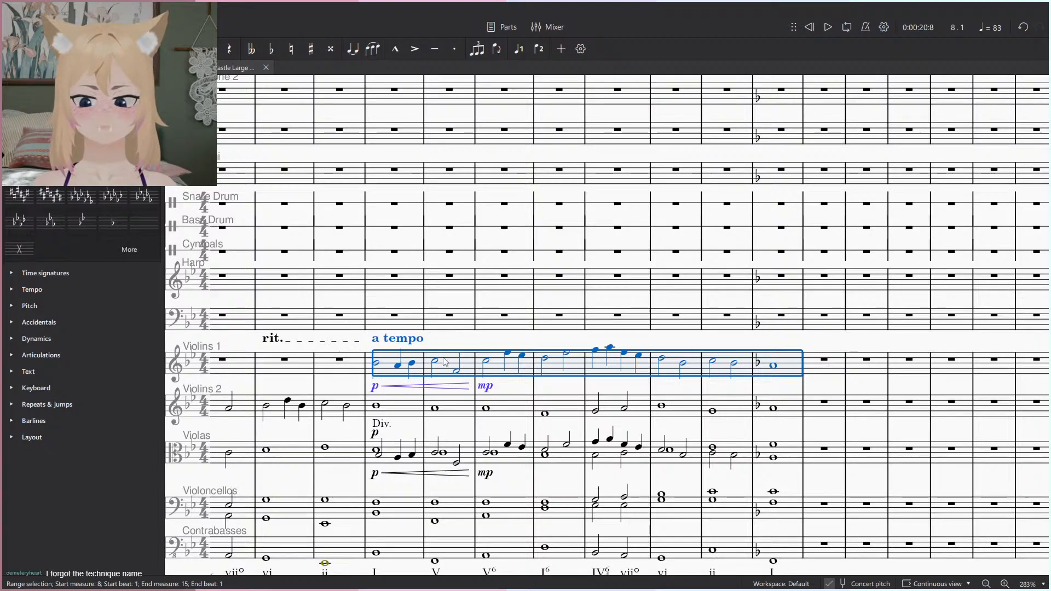
Copy measures 8 to 15 of Horn in F 1 & 3 into Bassoon 1 starting at measure 8.
scroll(446, 362, down, 3)
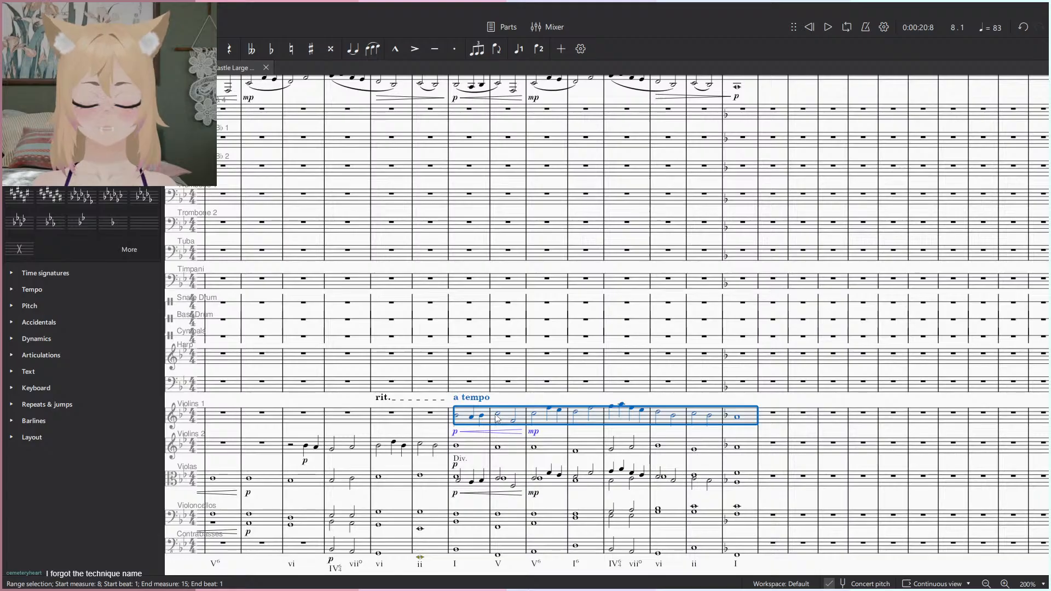
scroll(481, 405, up, 2)
scroll(476, 412, up, 3)
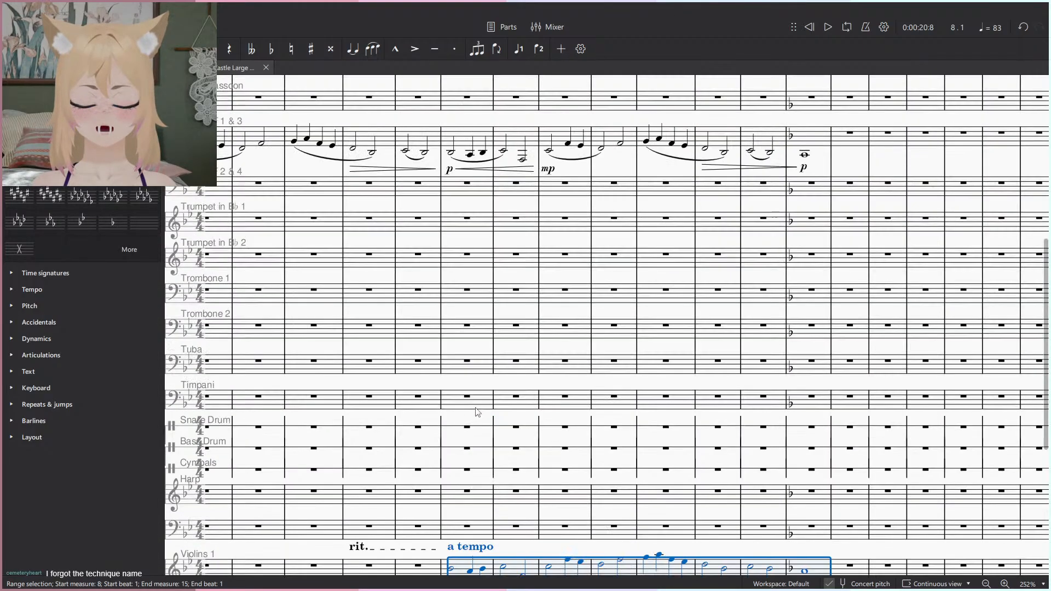
scroll(477, 414, down, 3)
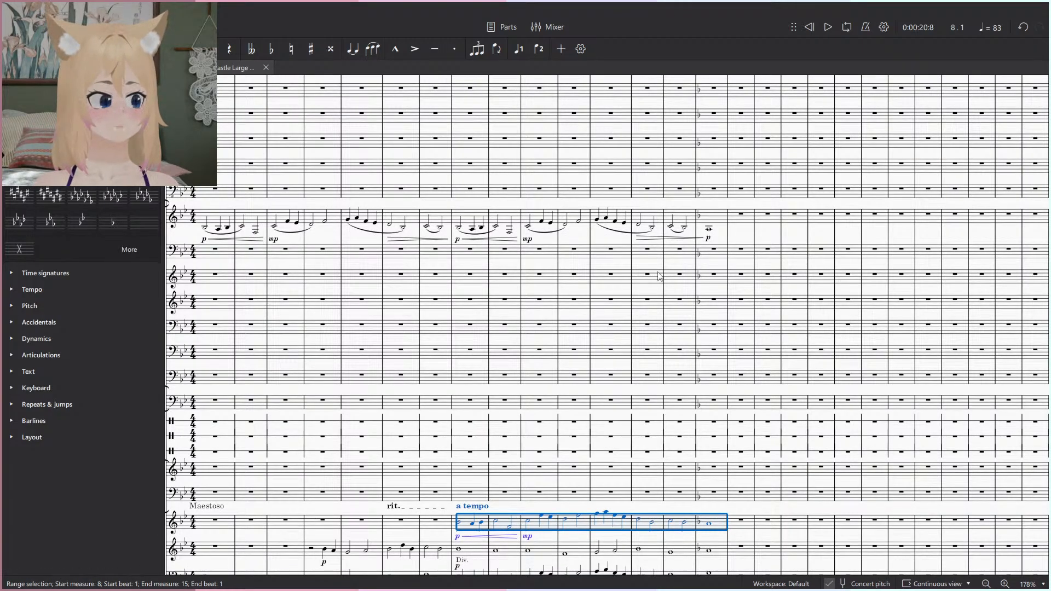
drag(660, 277, 673, 342)
scroll(679, 278, up, 3)
click(750, 290)
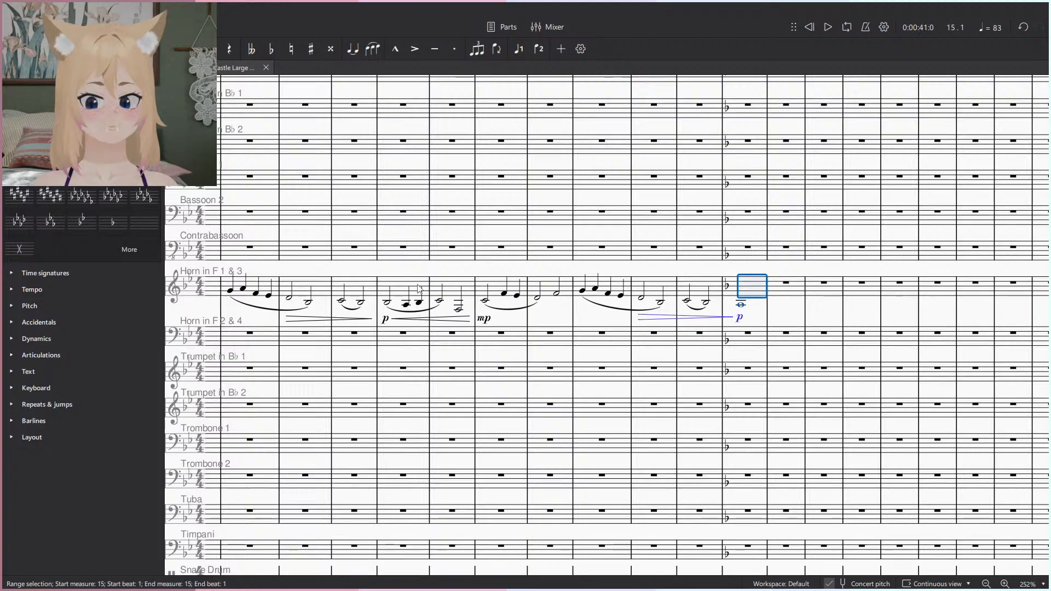
shift+click(419, 289)
scroll(407, 340, down, 2)
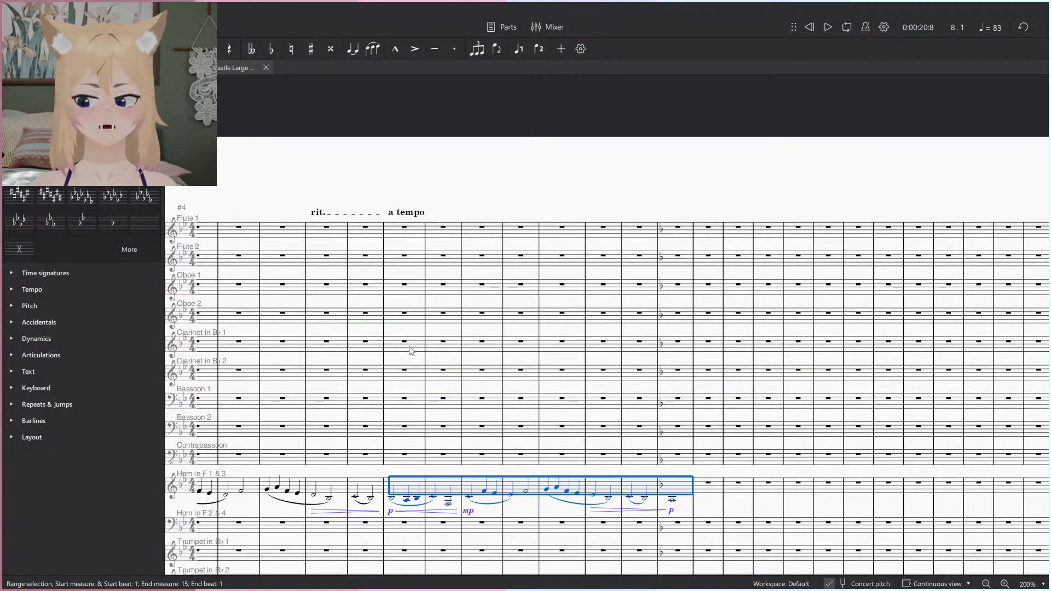
scroll(412, 350, down, 1)
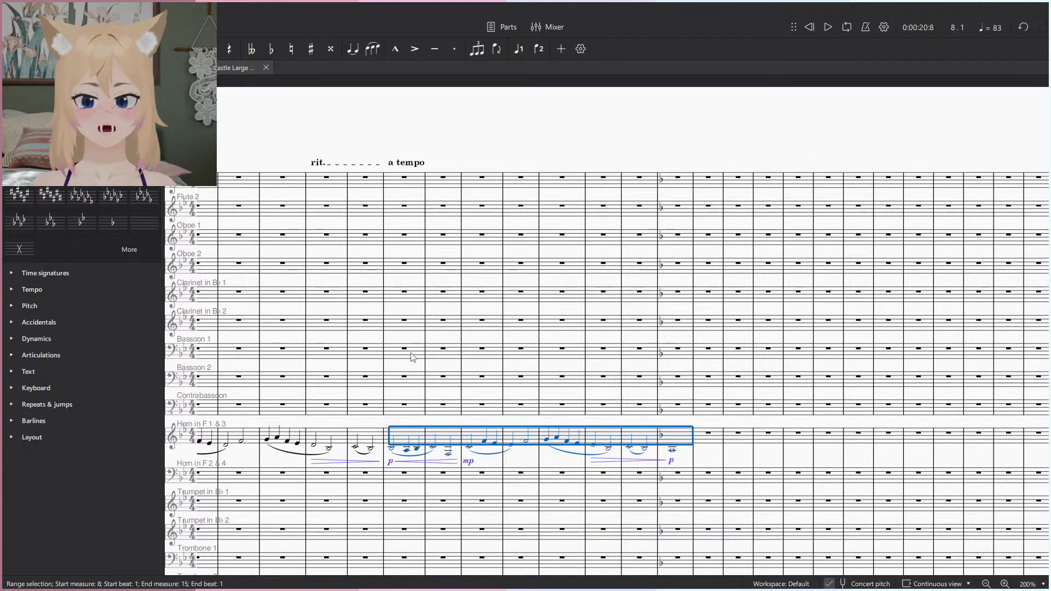
click(413, 353)
key(ctrl+v)
Play from measure 8 through measure 12 to hear Bassoon 1 doubling the horn melody.
key(space)
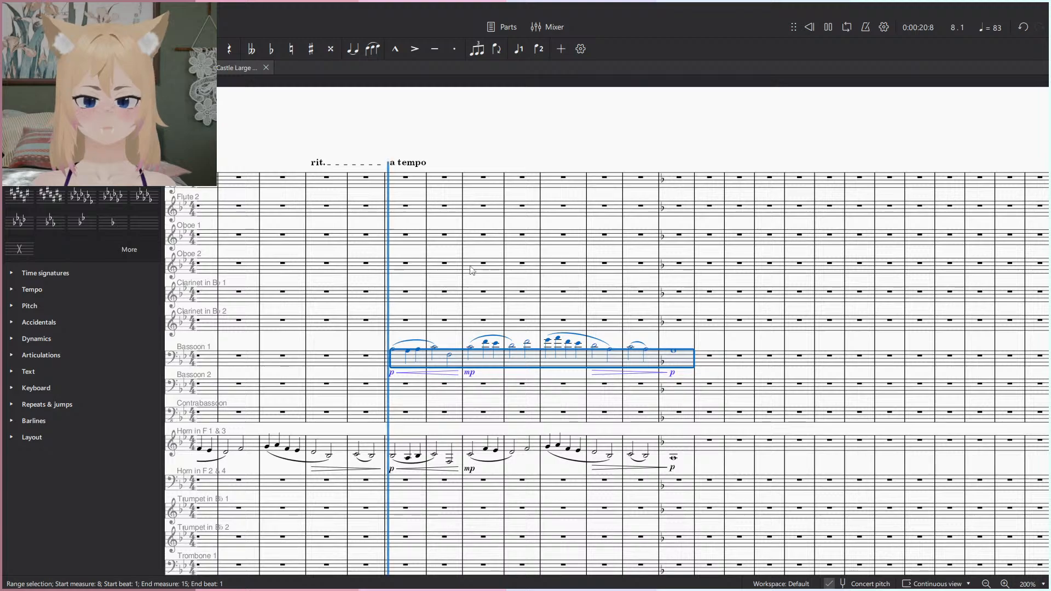
click(541, 155)
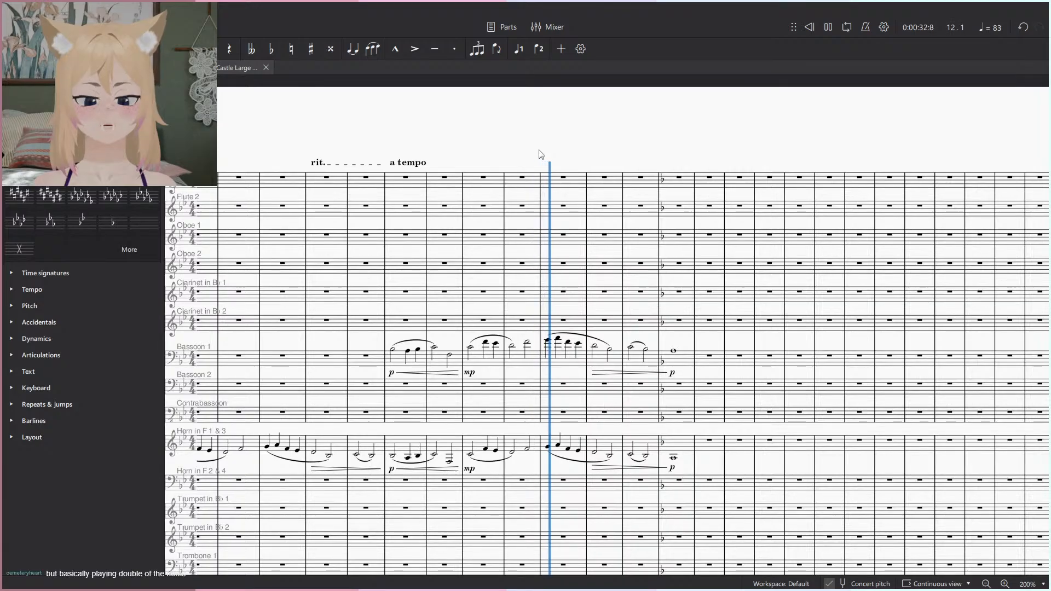
key(space)
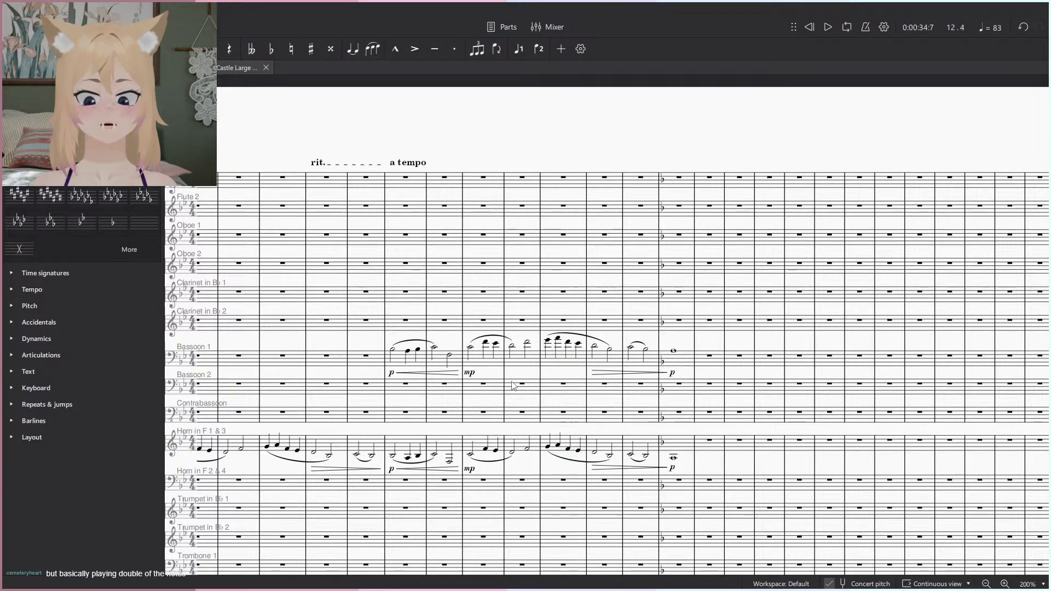
Compare the Bassoon 1 line from measure 8 with the string and horn parts, and select Bassoon 1's measure 8.
ctrl+scroll(454, 382, up, 5)
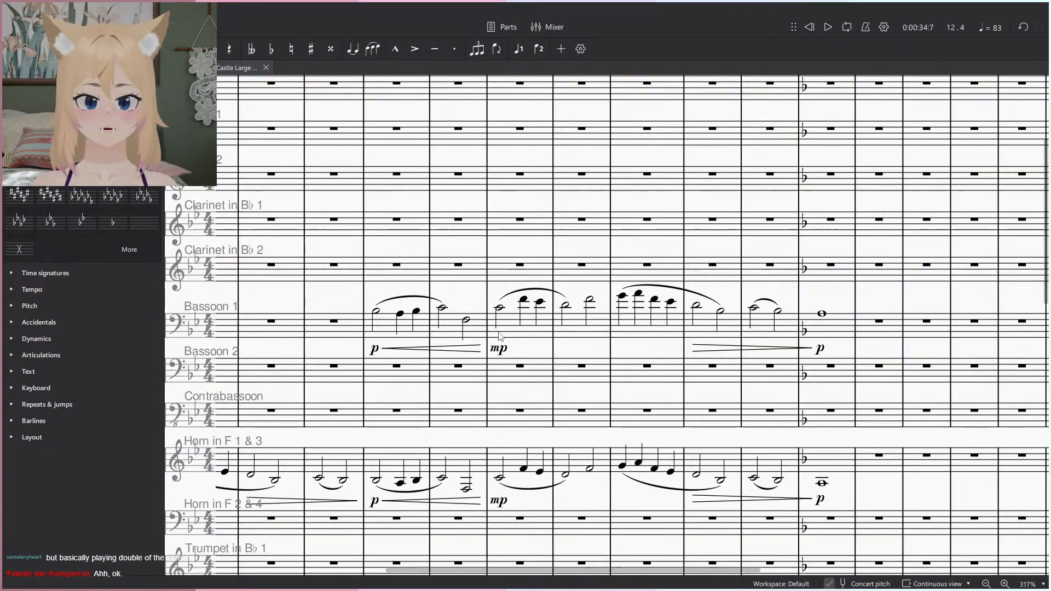
click(499, 316)
ctrl+scroll(524, 325, down, 5)
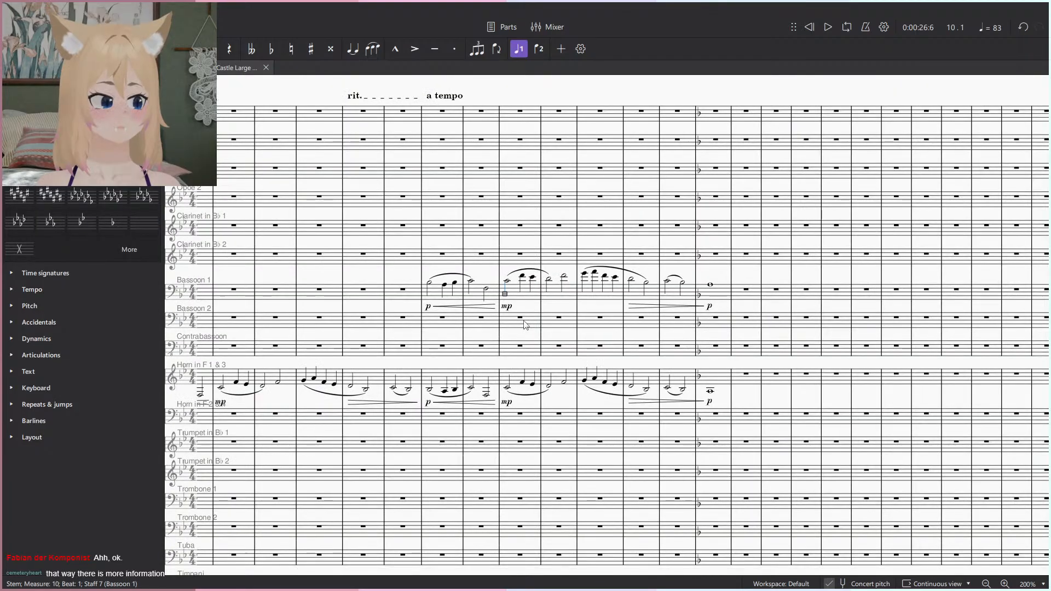
scroll(525, 325, down, 2)
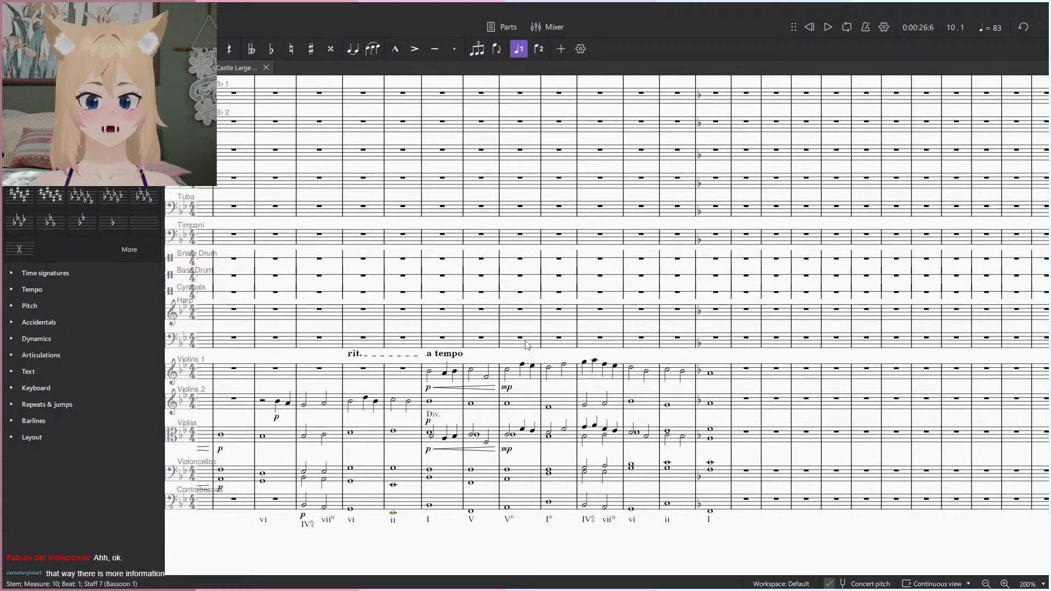
ctrl+scroll(471, 370, up, 3)
ctrl+scroll(470, 373, up, 3)
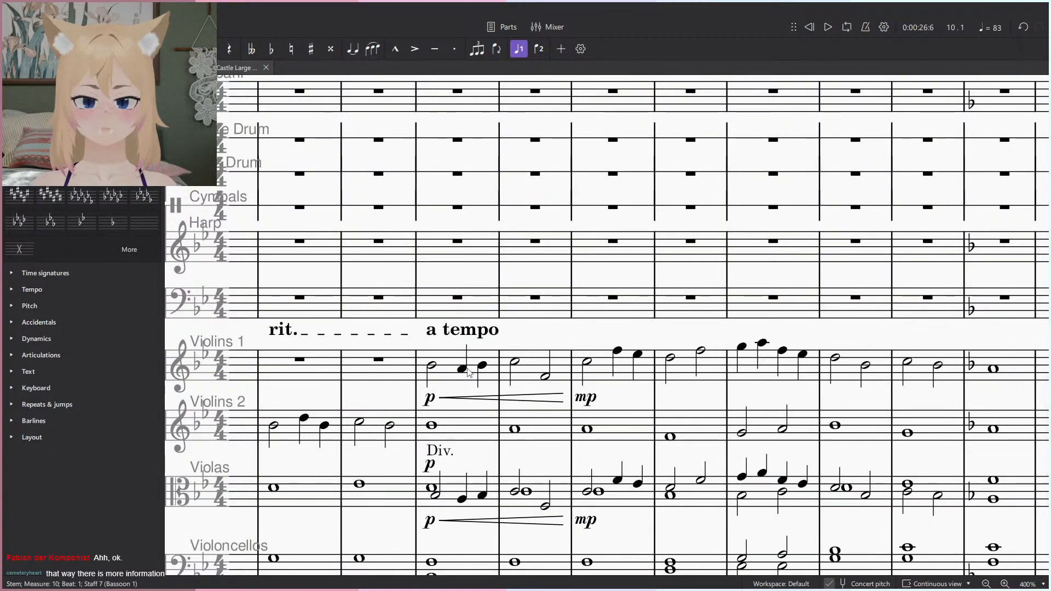
ctrl+scroll(465, 371, down, 8)
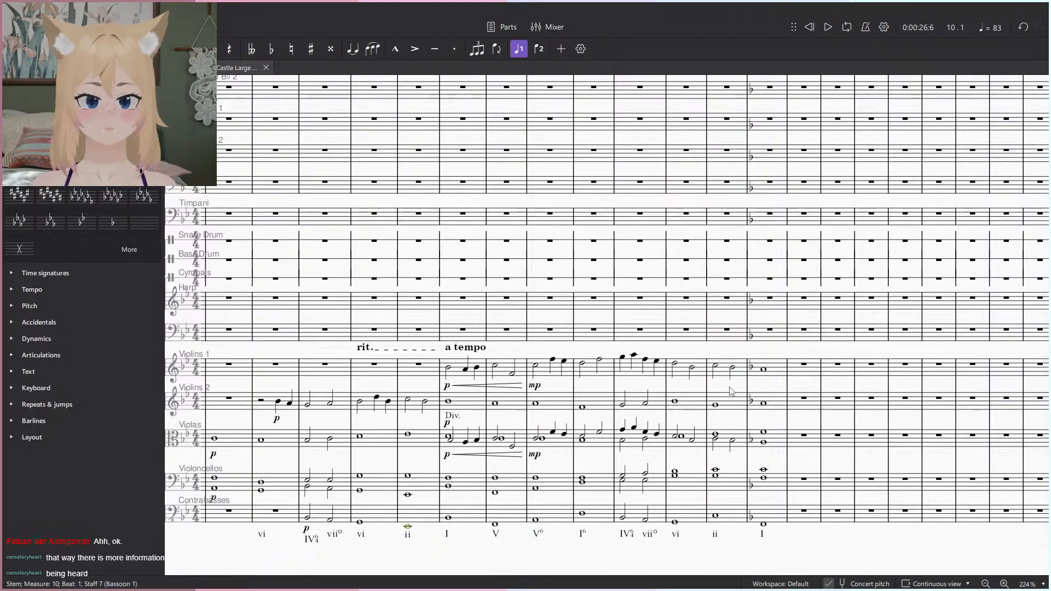
ctrl+scroll(324, 389, up, 7)
scroll(542, 344, up, 3)
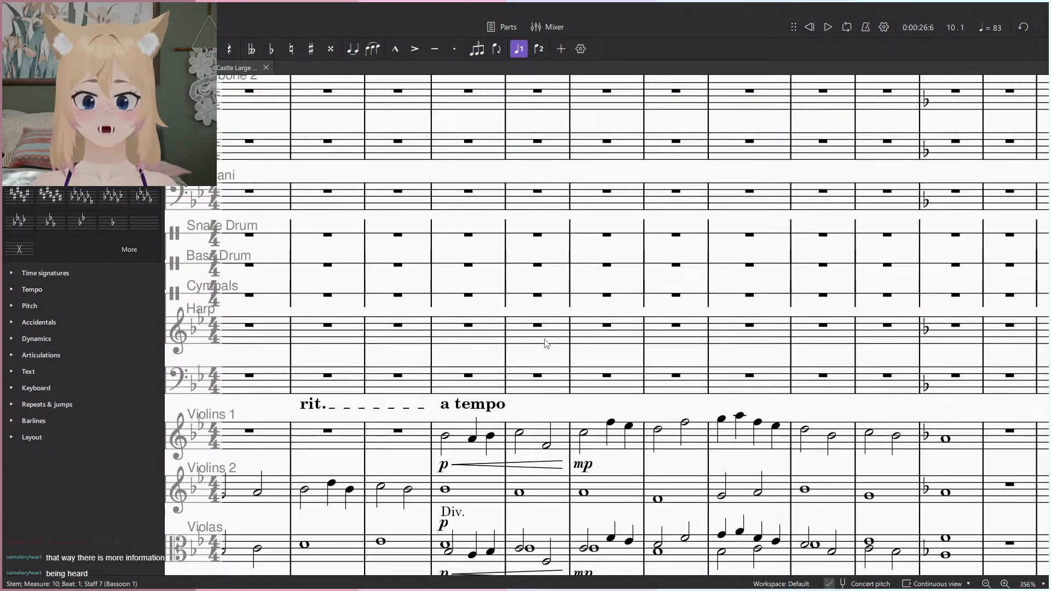
ctrl+scroll(548, 351, down, 3)
scroll(564, 361, up, 3)
ctrl+scroll(578, 301, up, 3)
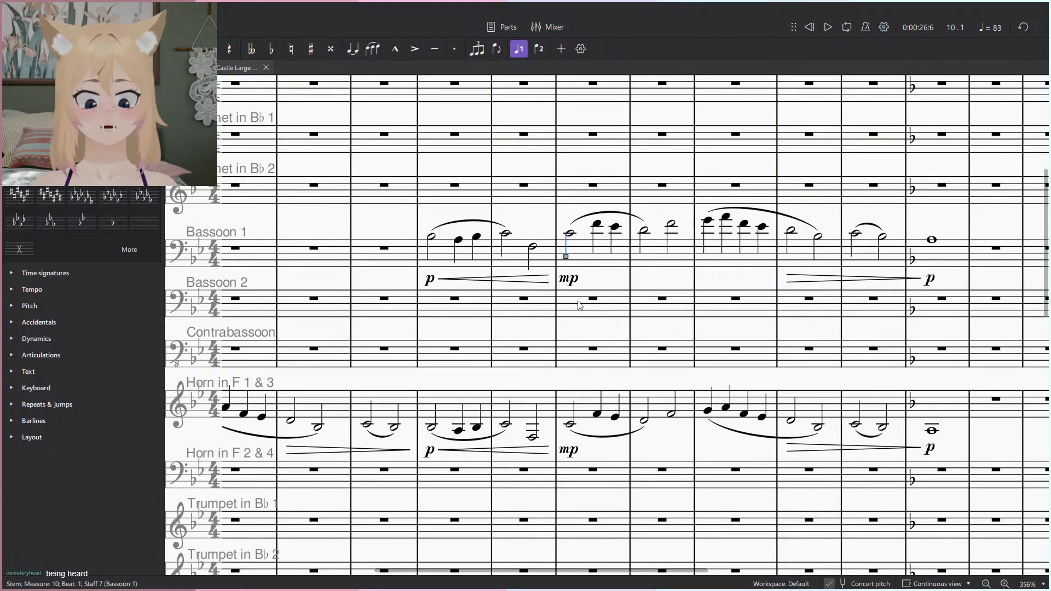
click(463, 260)
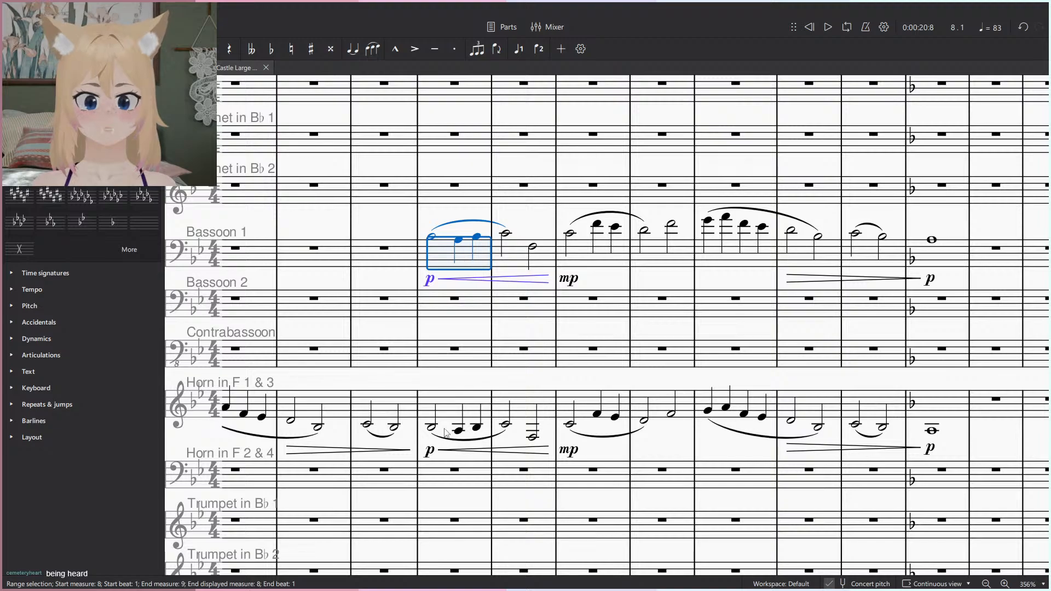
Move the Bassoon 1 melody in measures 8 to 15 to Trombone 1, starting at measure 8.
key(Escape)
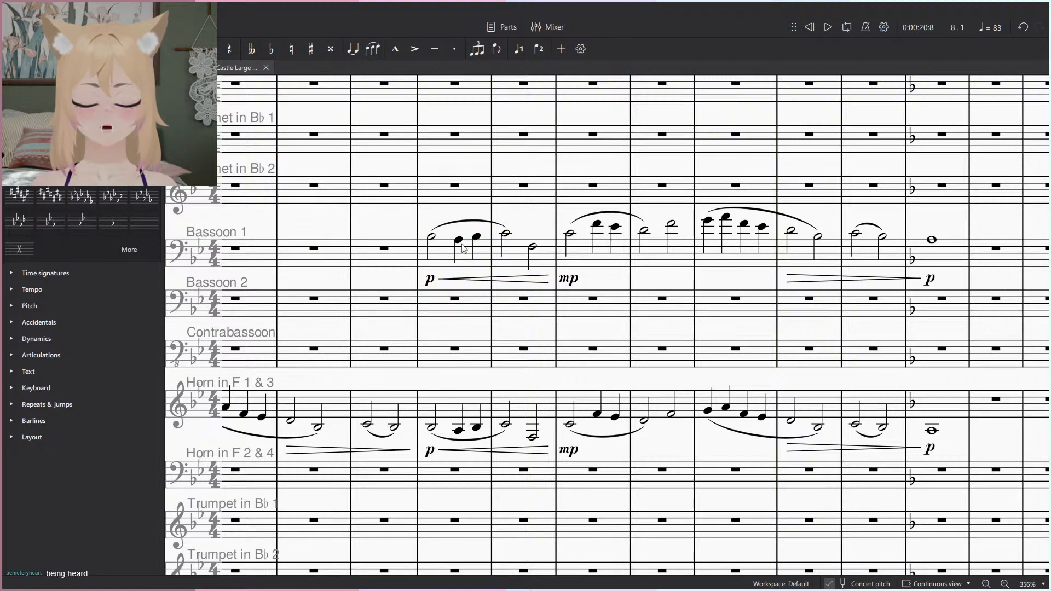
scroll(494, 430, up, 3)
scroll(495, 430, right, 2)
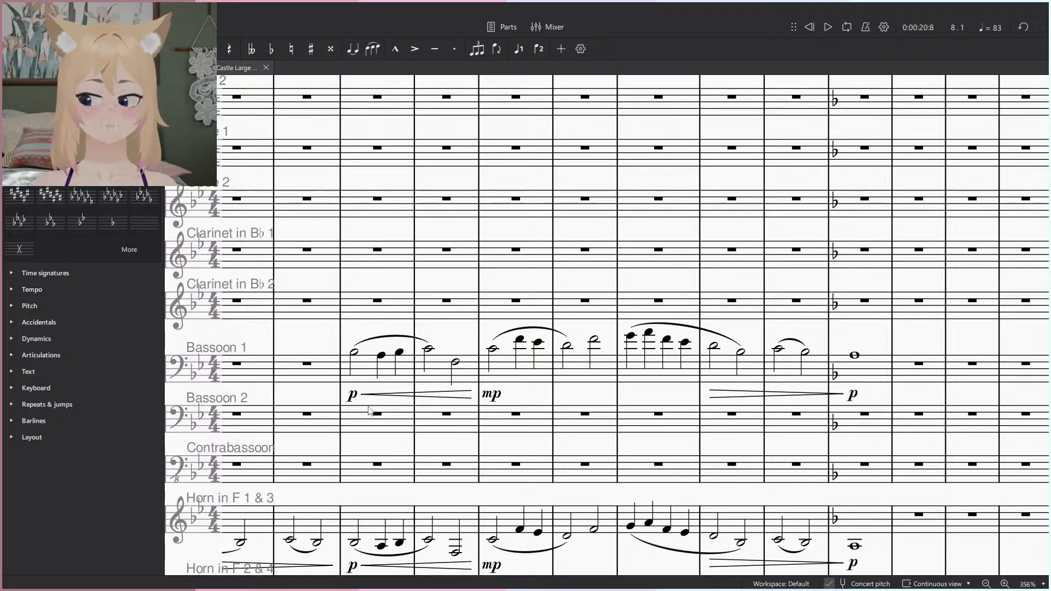
scroll(410, 371, up, 2)
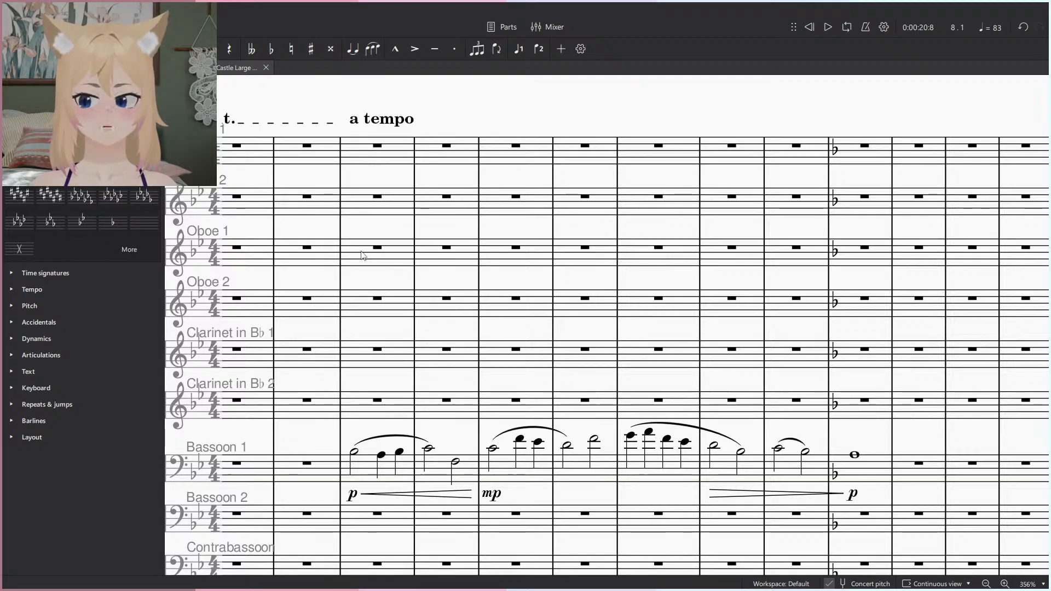
click(354, 453)
scroll(448, 467, down, 4)
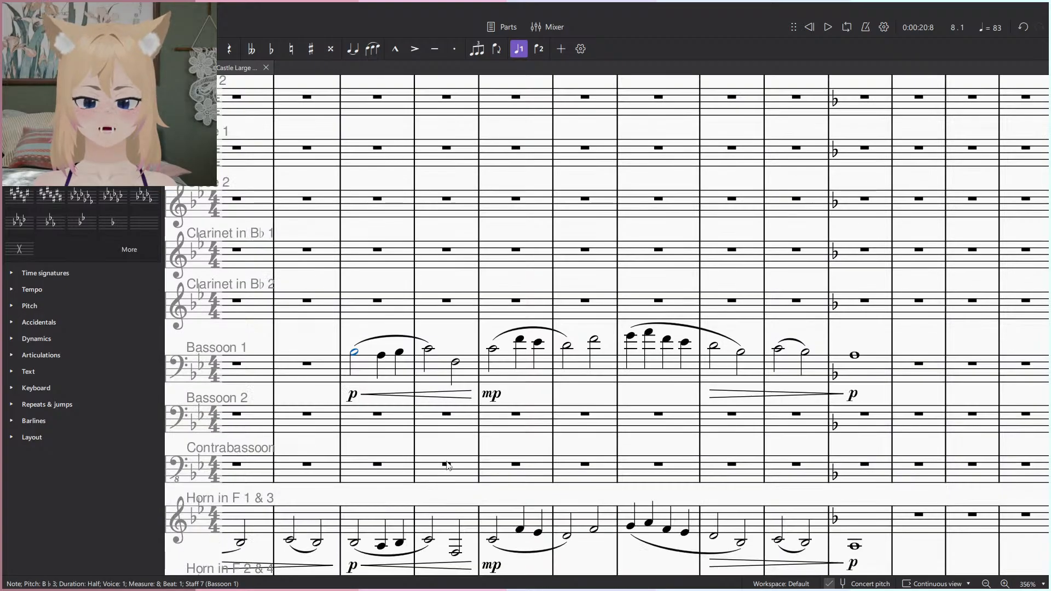
scroll(448, 466, down, 5)
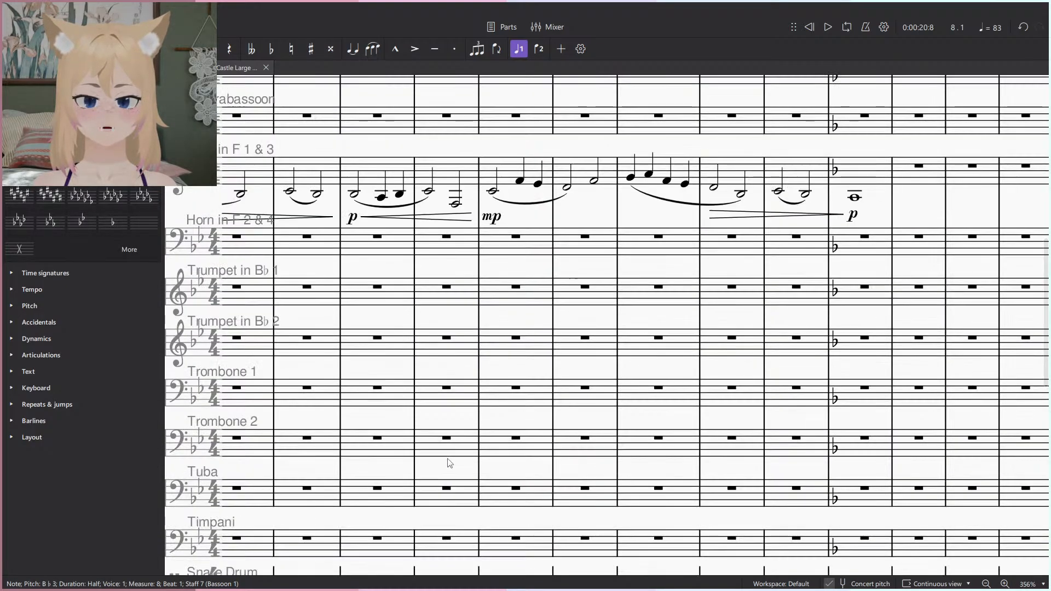
scroll(448, 466, up, 5)
shift+click(850, 281)
ctrl+scroll(408, 337, down, 4)
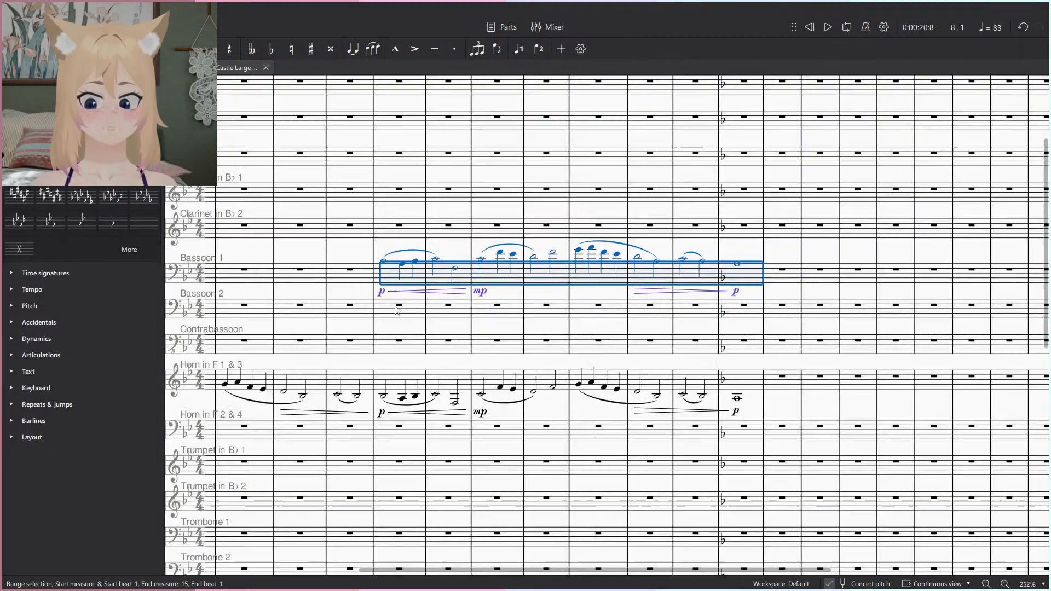
key(ctrl+x)
click(413, 365)
key(ctrl+v)
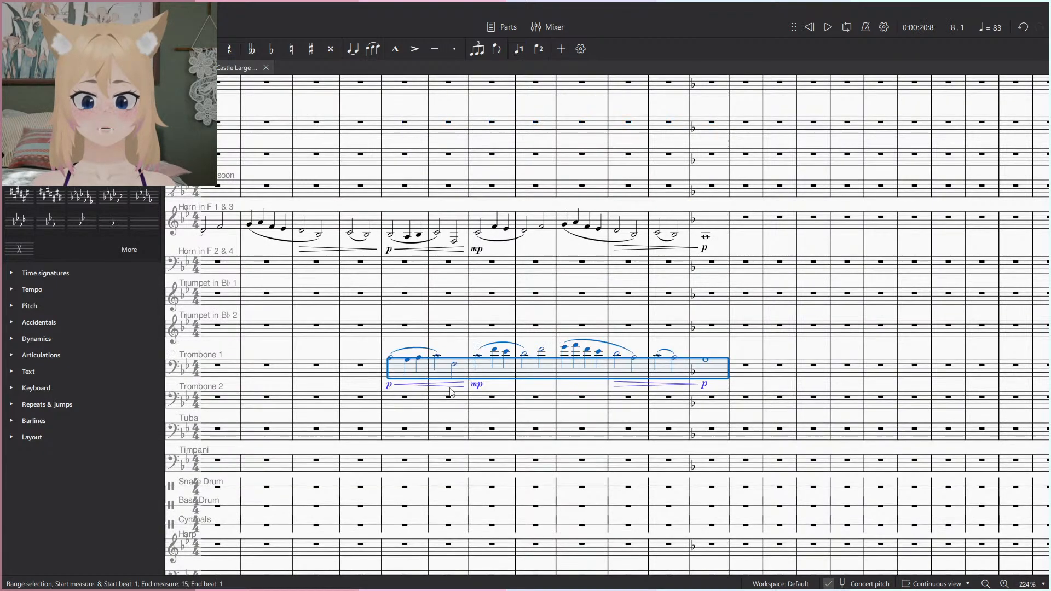
Play from measure 8 into measure 10 to hear Trombone 1 doubling the horn melody.
key(space)
key(Escape)
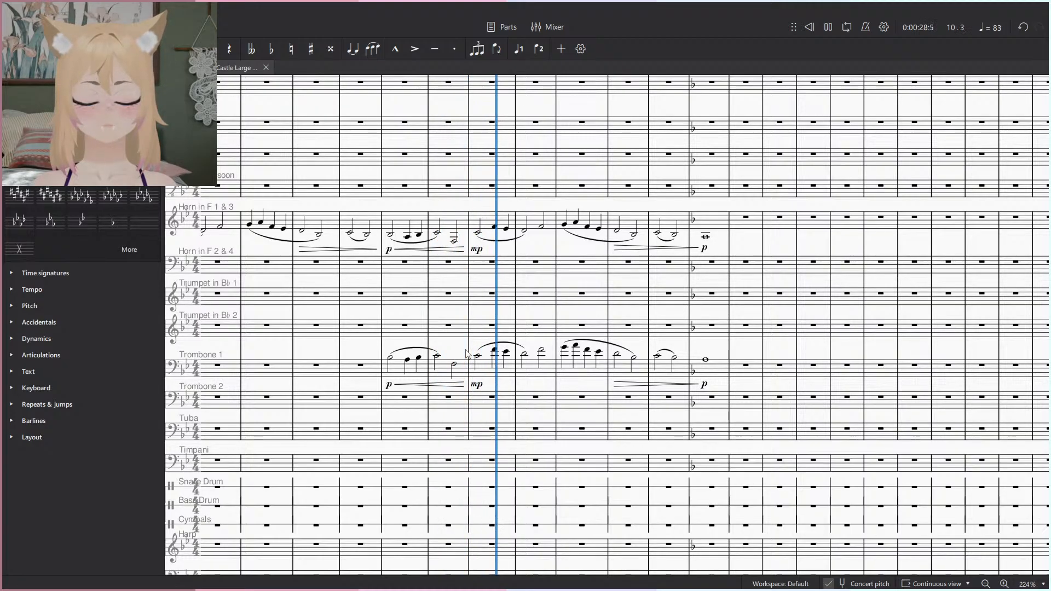
key(space)
Delete the mp, both hairpins and the final p from the Trombone 1 line, keeping the opening p at measure 8.
click(715, 368)
click(478, 385)
key(Delete)
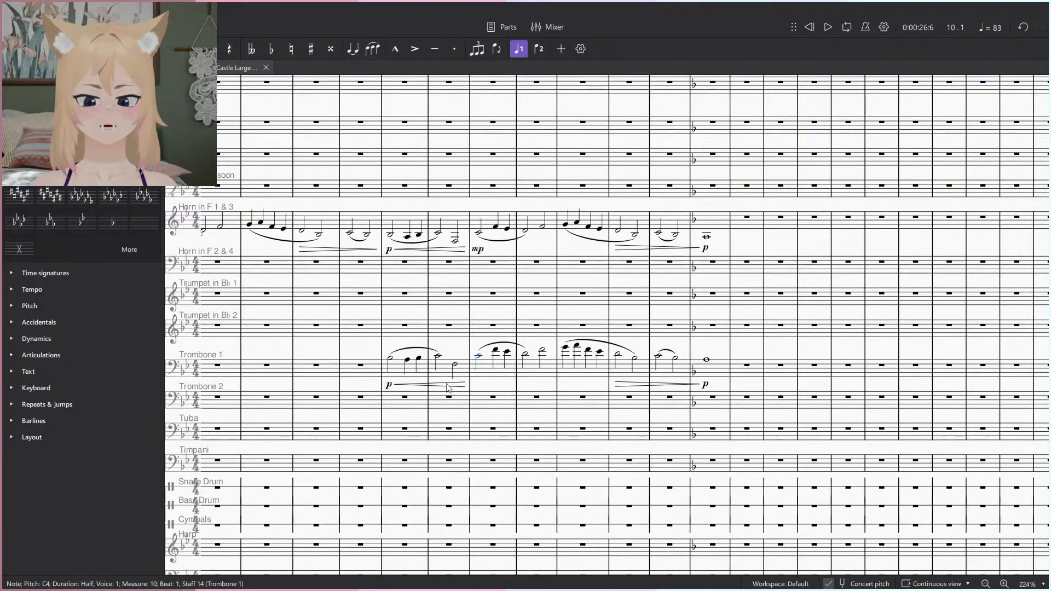
click(441, 384)
key(Delete)
click(646, 384)
key(Delete)
click(705, 385)
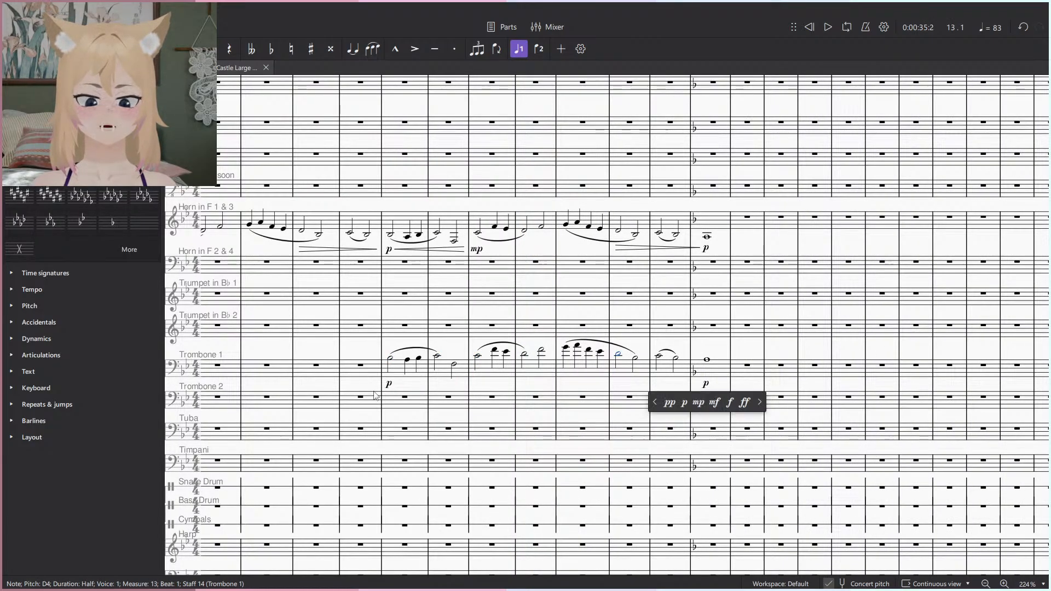
key(Delete)
Play from measure 10 to hear Trombone 1 holding its opening dynamic under the horn melody.
click(477, 361)
key(space)
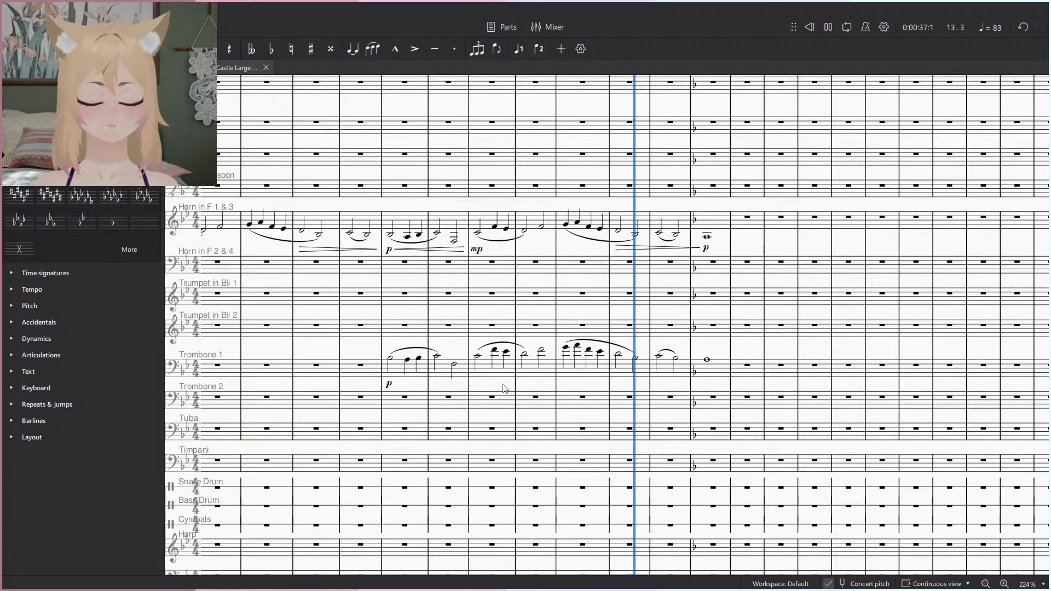
key(space)
Undo the Trombone 1 dynamics deletions and move measures 8 to 15 back into Bassoon 1 at measure 8.
key(ctrl+z)
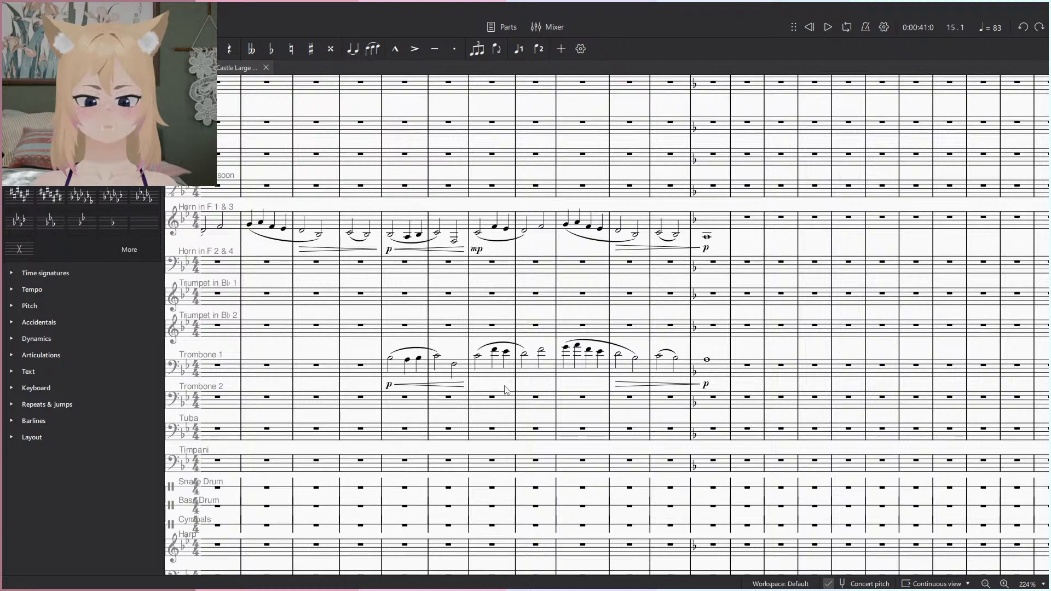
key(ctrl+z)
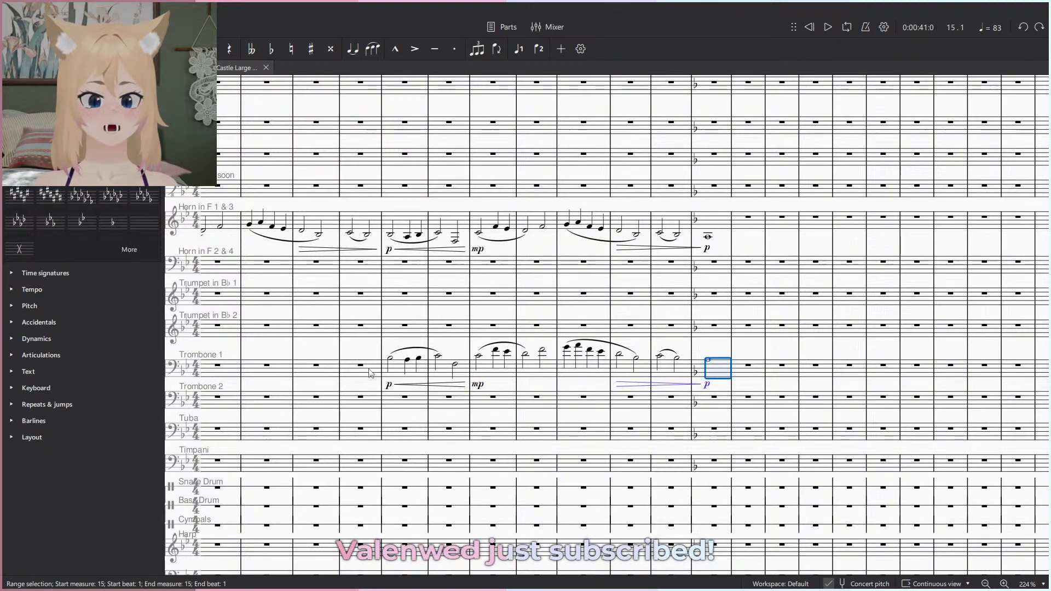
shift+click(400, 375)
scroll(399, 375, up, 3)
key(ctrl+x)
click(402, 222)
key(ctrl+v)
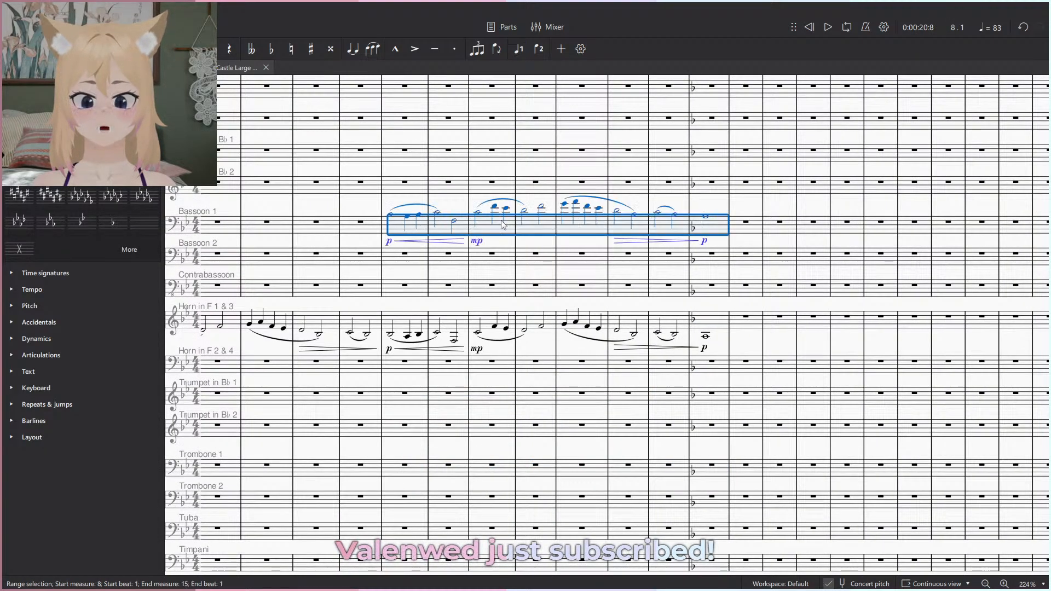
Play measures 8 through 15 to hear Bassoon 1 with the horns, and follow the string parts.
key(Escape)
key(space)
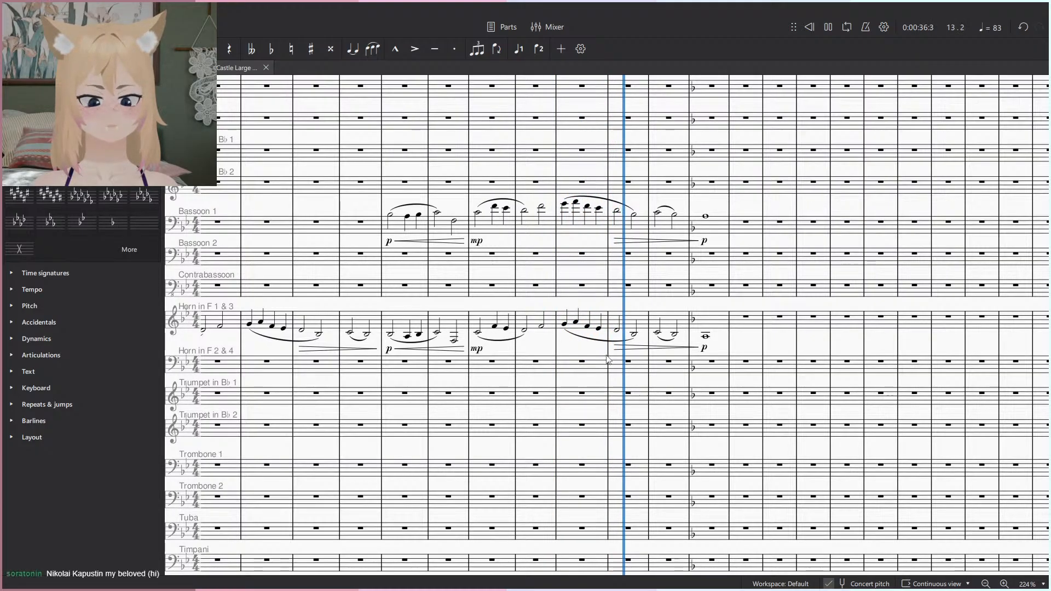
scroll(575, 287, down, 5)
scroll(577, 292, down, 1)
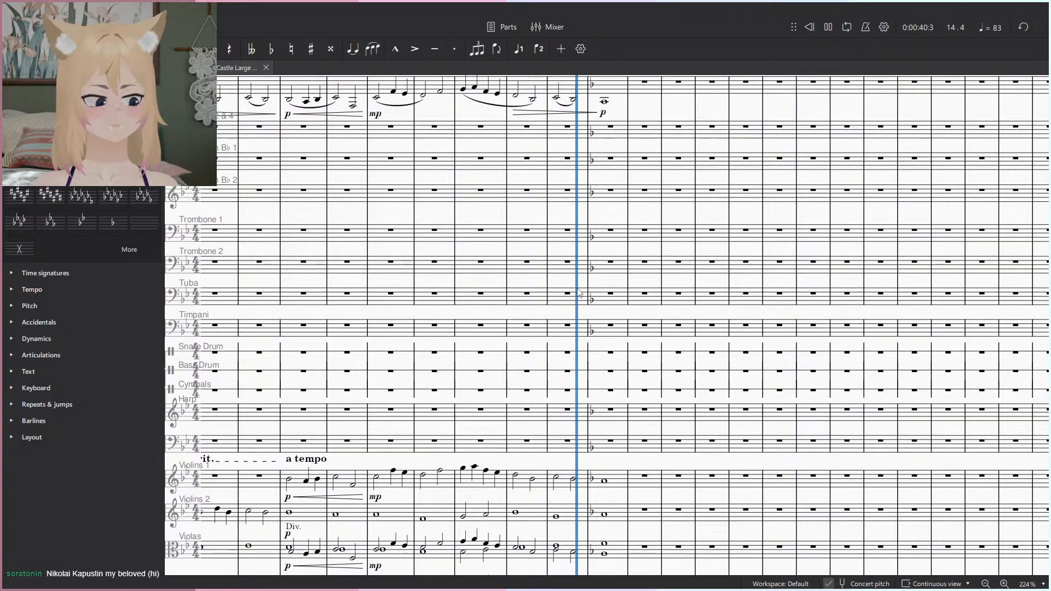
scroll(580, 292, down, 5)
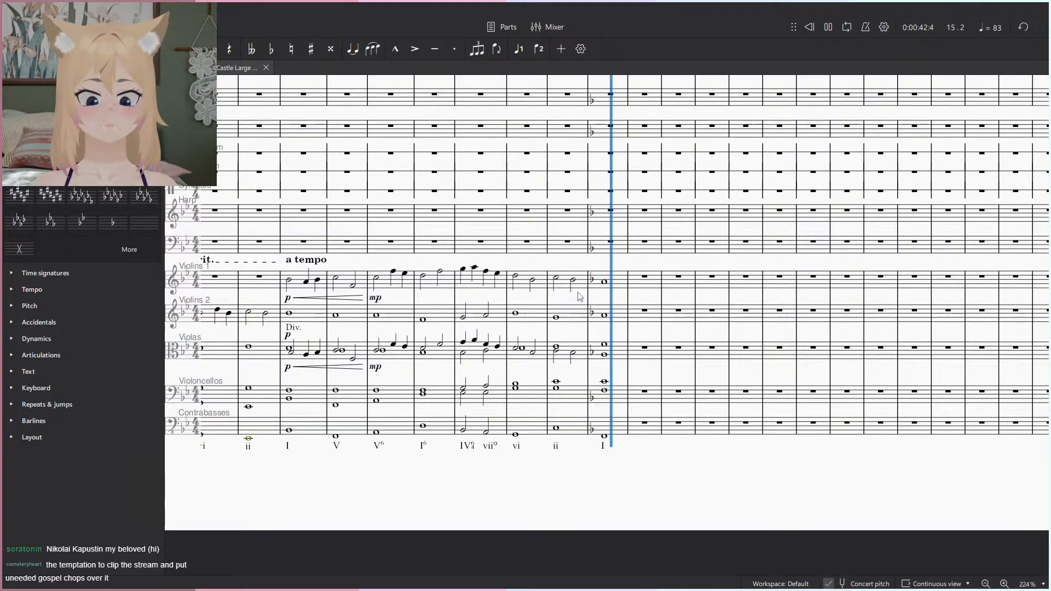
key(space)
scroll(581, 301, up, 10)
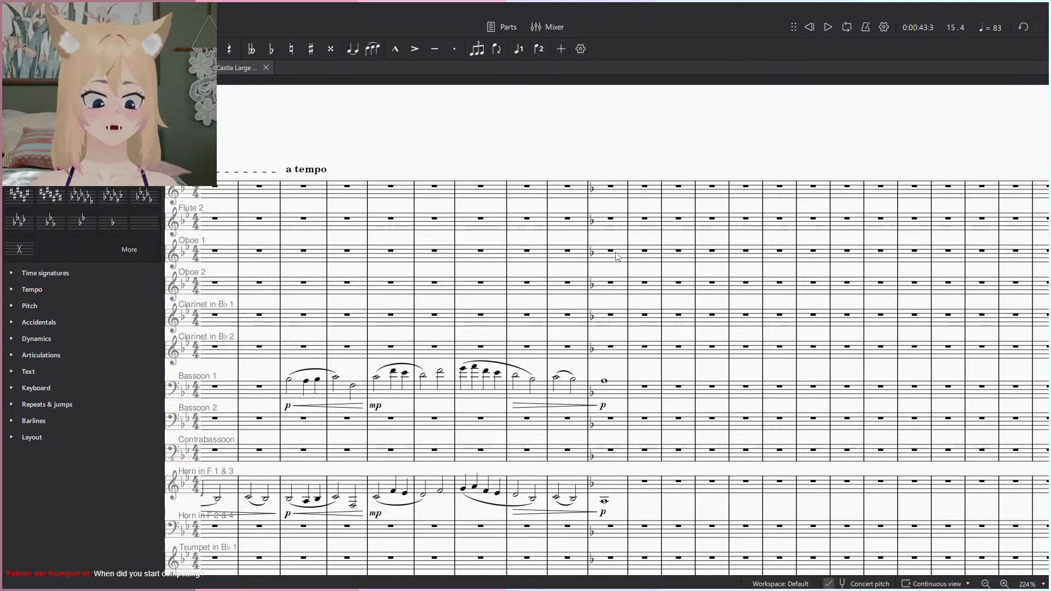
drag(544, 368, 742, 372)
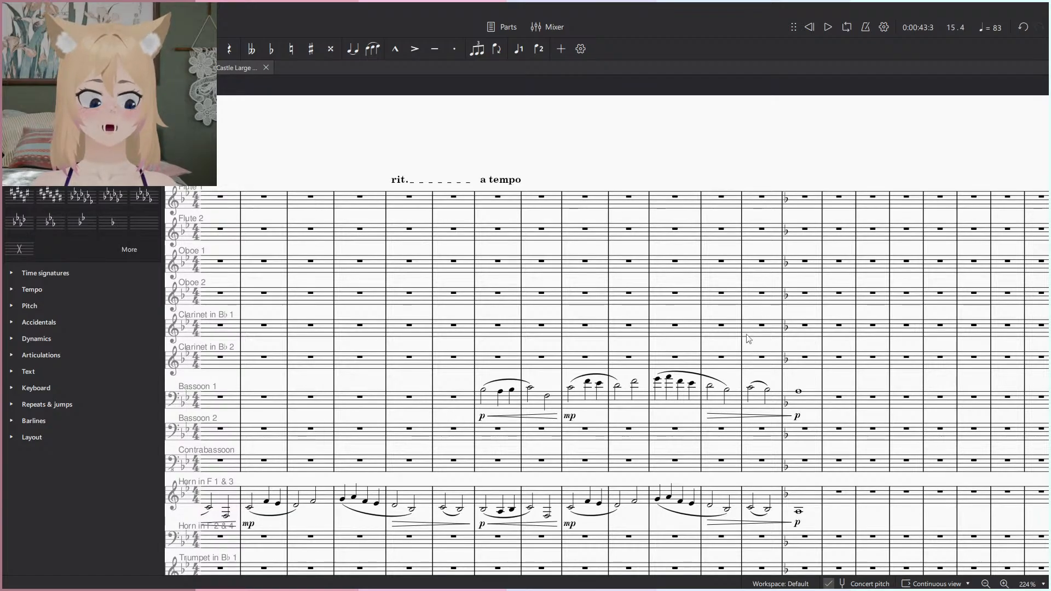
drag(660, 332, 613, 307)
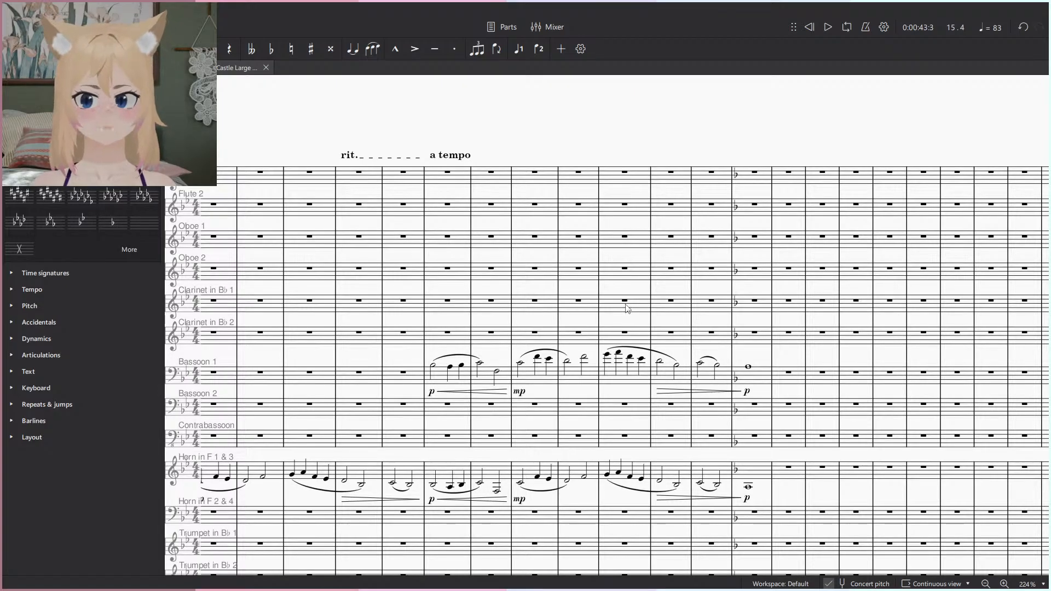
drag(679, 282, 790, 261)
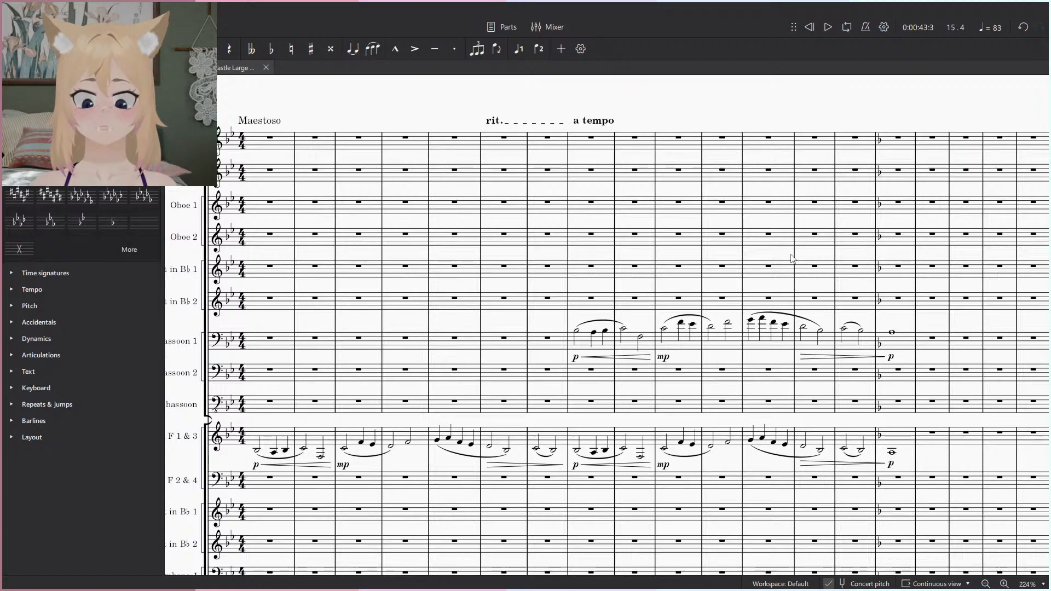
drag(728, 260, 611, 274)
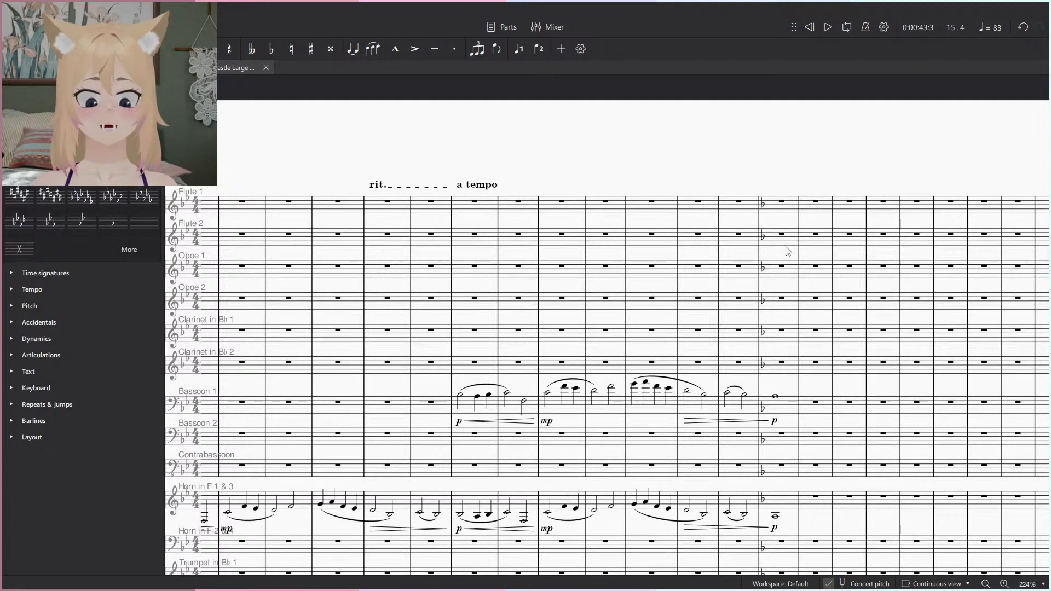
scroll(789, 245, down, 6)
scroll(797, 279, up, 4)
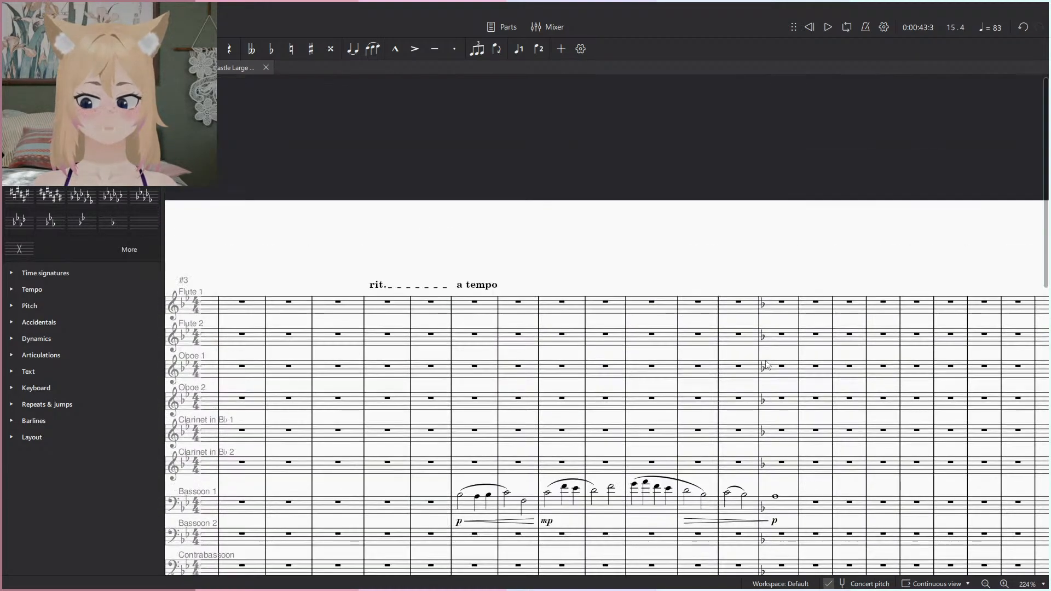
scroll(567, 388, up, 4)
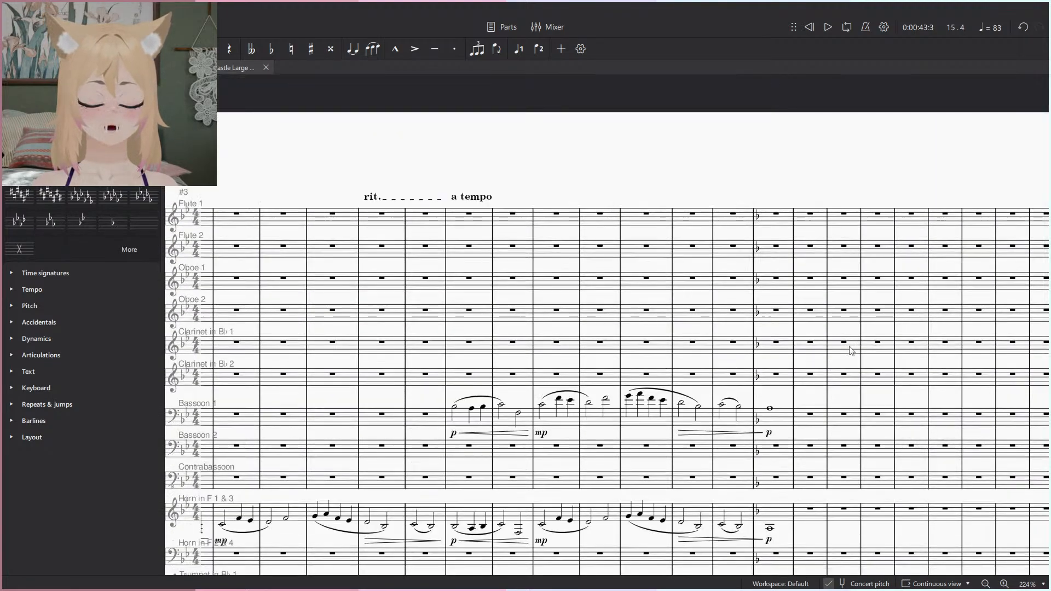
drag(852, 350, 800, 368)
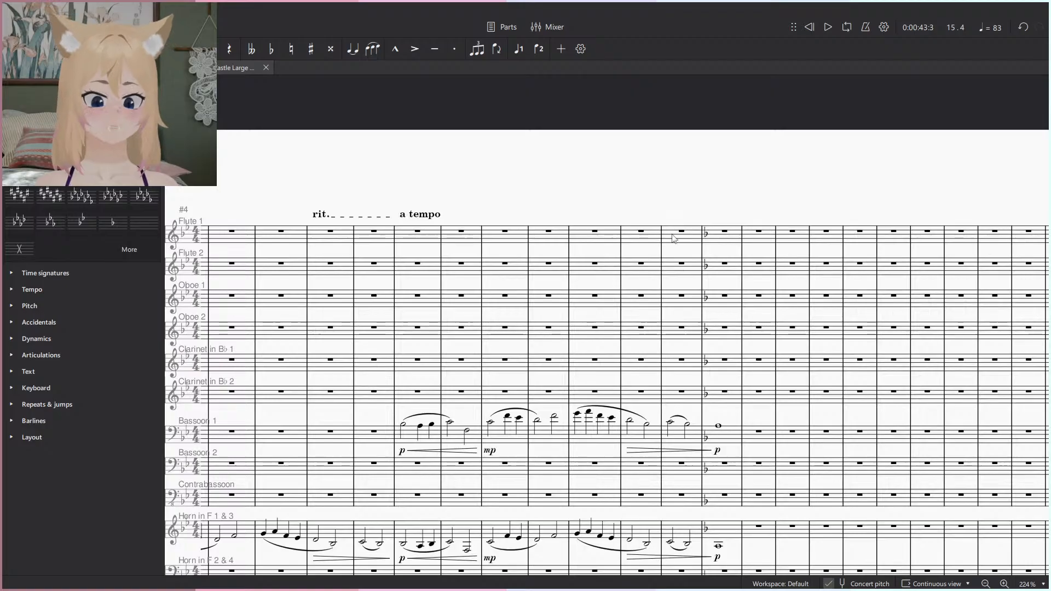
click(675, 237)
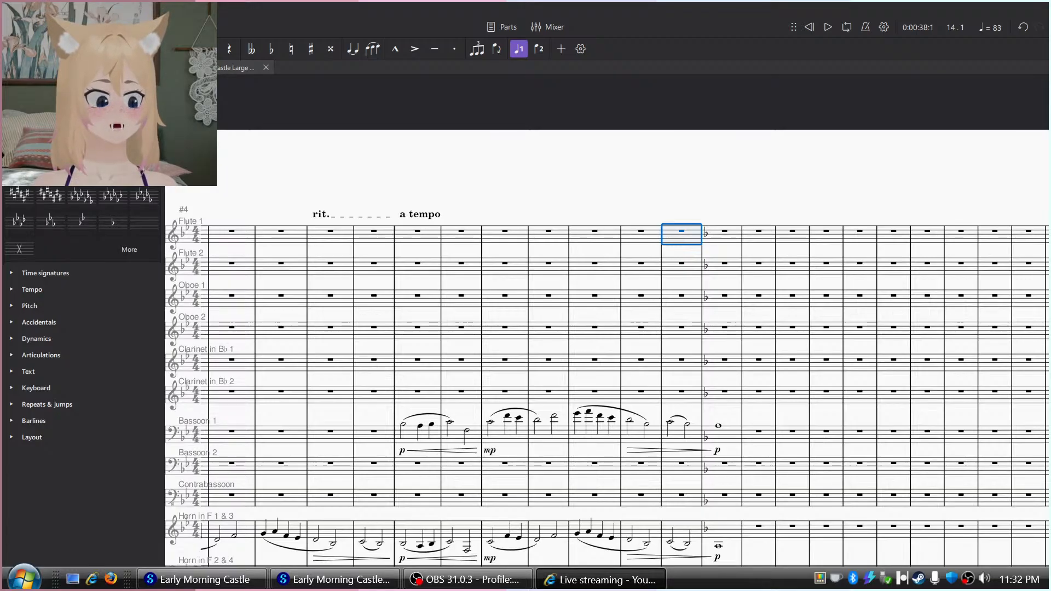
click(710, 161)
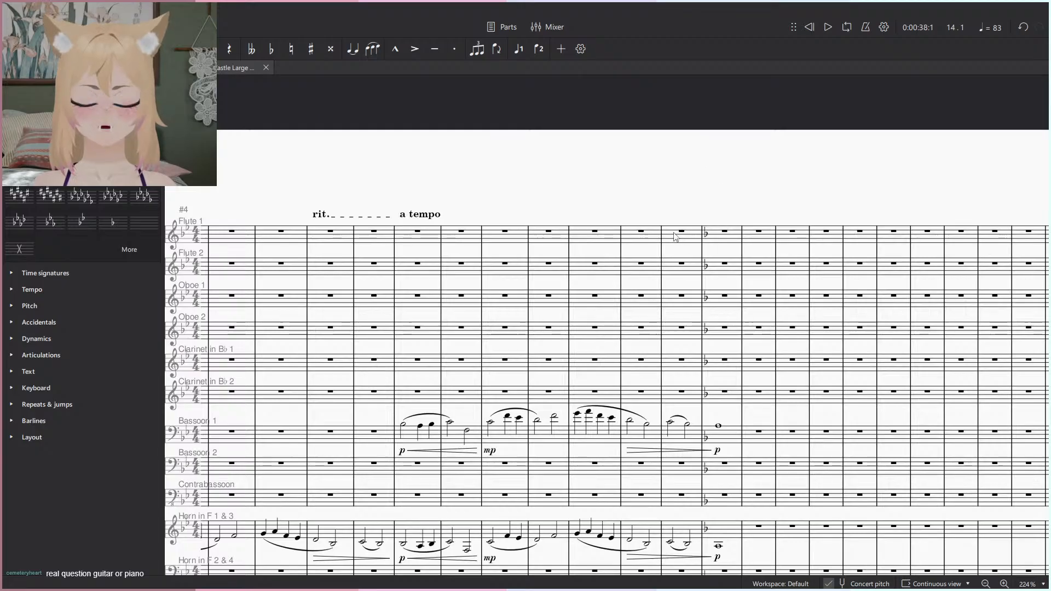
Examine the string parts and chord labels from the a tempo through measure 15, comparing them with the woodwind and horn staves.
scroll(677, 237, left, 5)
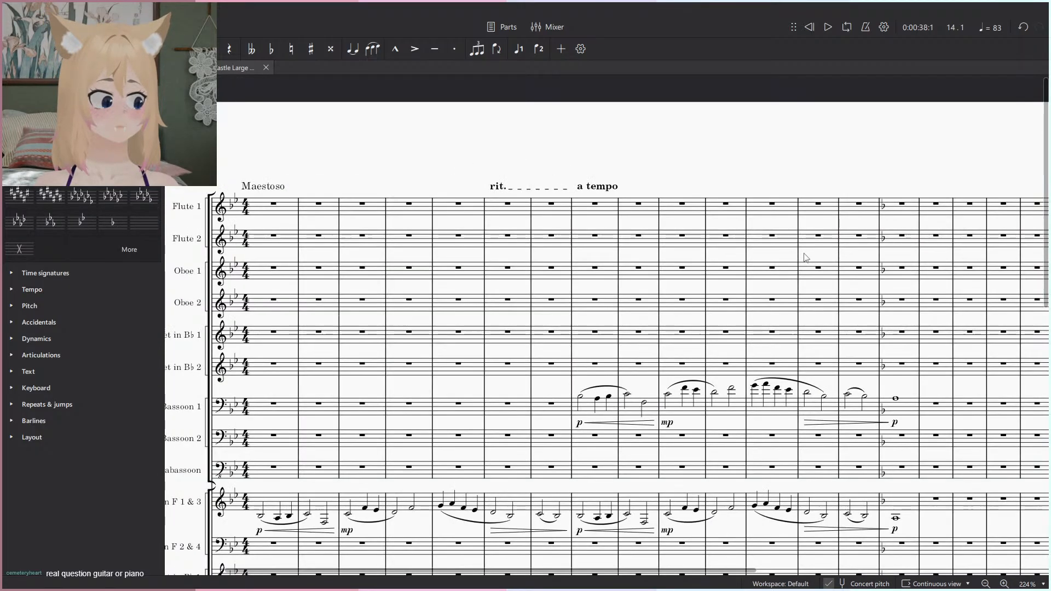
scroll(805, 258, down, 10)
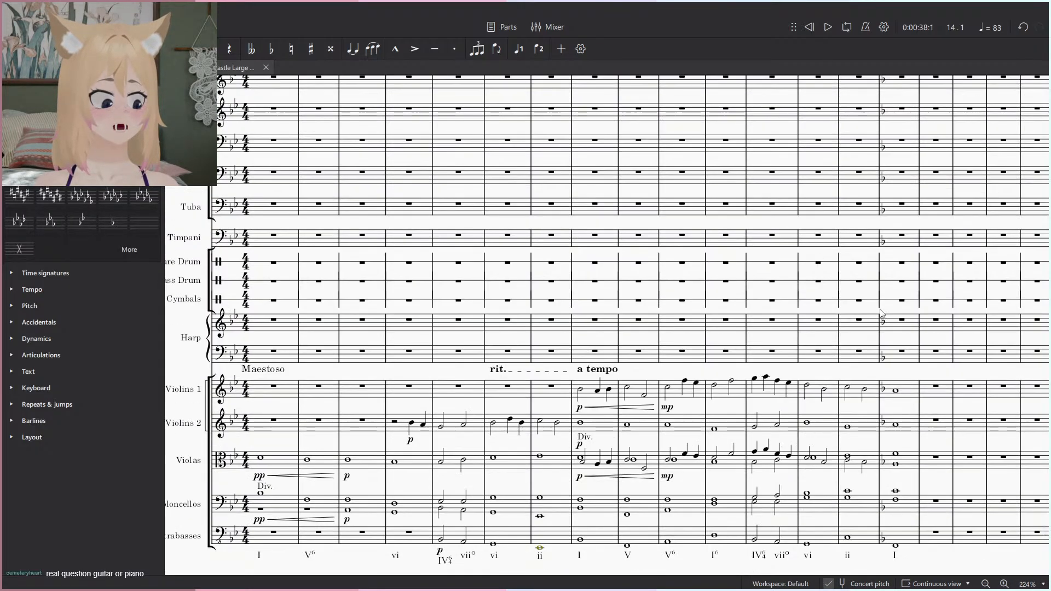
scroll(885, 317, up, 2)
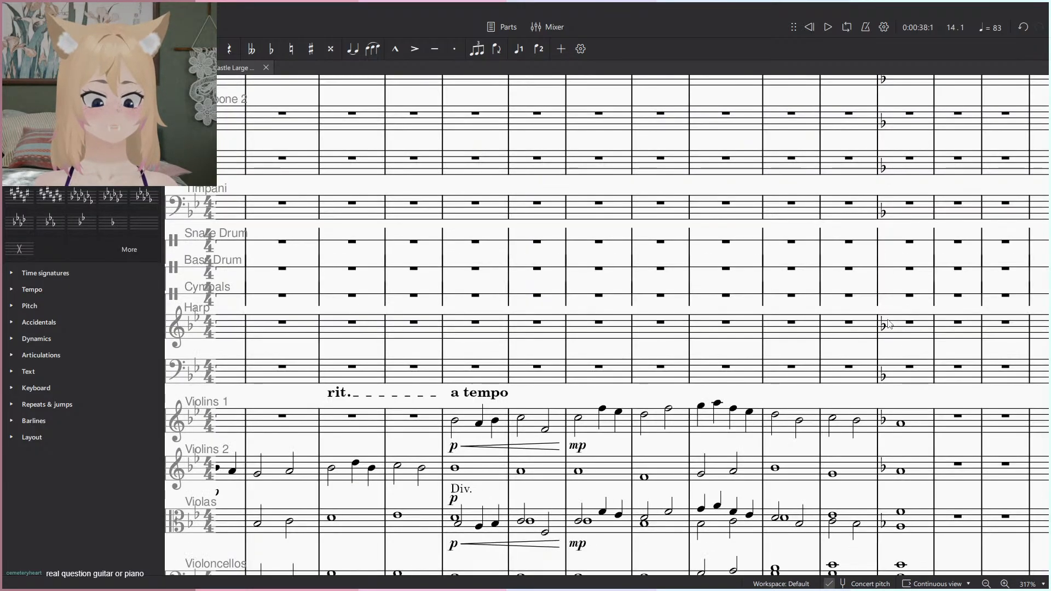
click(905, 420)
click(915, 391)
scroll(918, 377, down, 2)
drag(917, 359, 764, 288)
scroll(817, 365, up, 3)
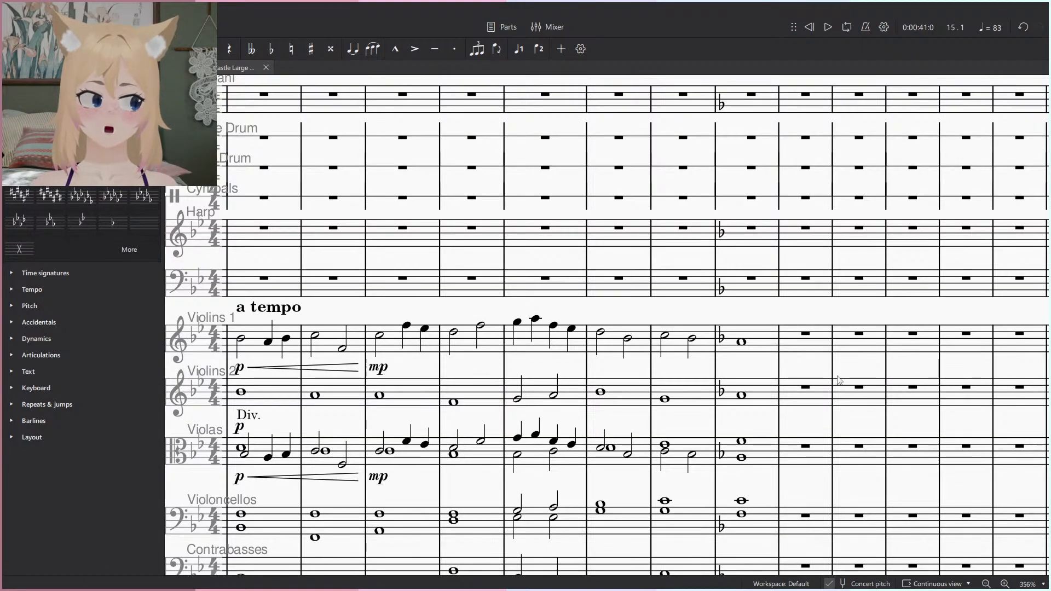
scroll(791, 421, down, 1)
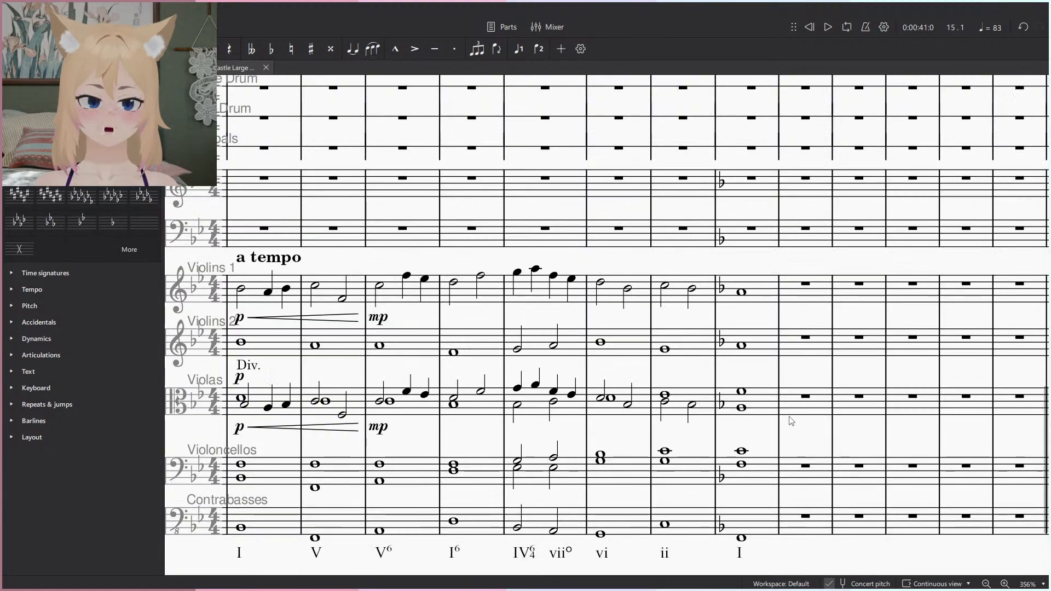
scroll(795, 399, down, 1)
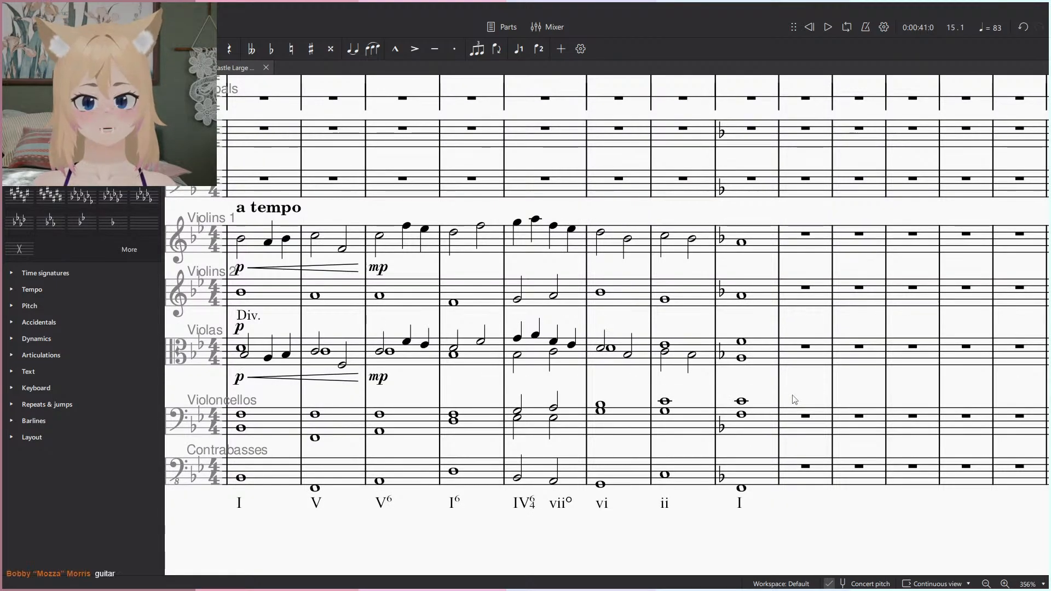
scroll(794, 396, down, 2)
scroll(586, 403, up, 11)
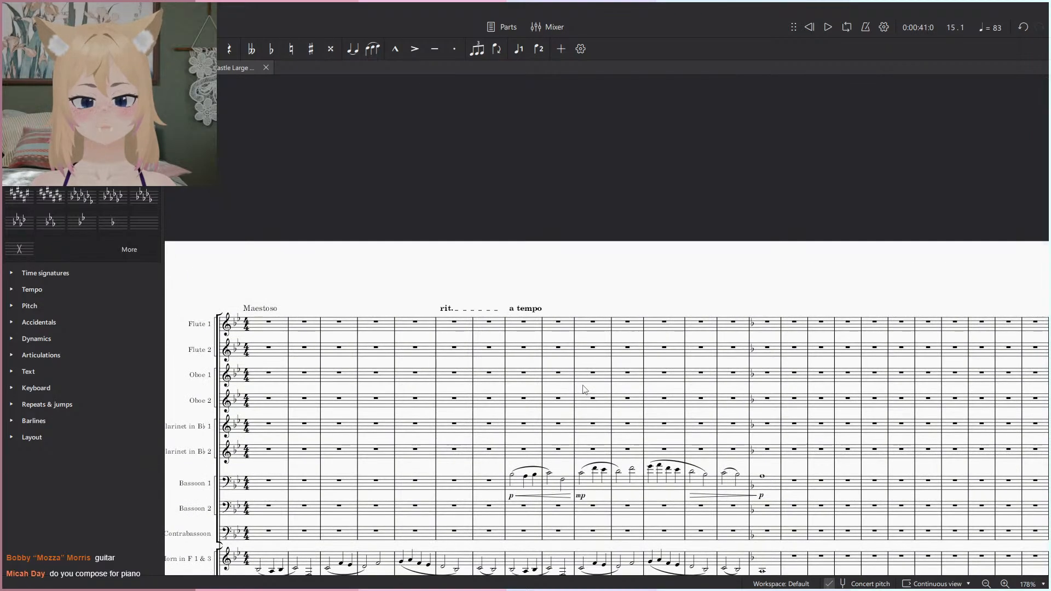
scroll(584, 391, down, 6)
scroll(584, 390, down, 5)
scroll(797, 391, up, 4)
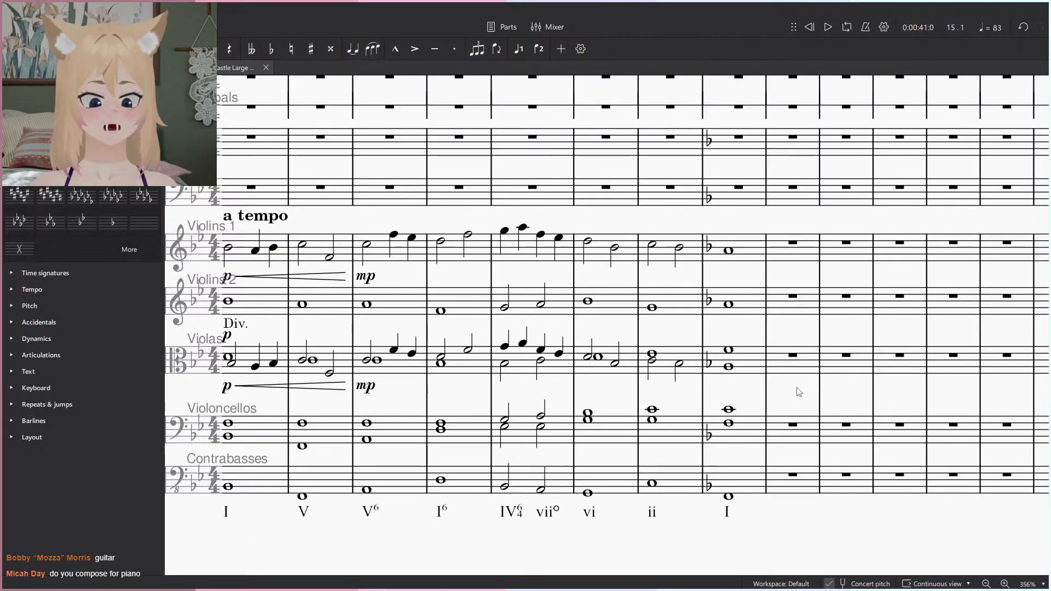
Examine the string voicing in measures 14 and 15, checking the Violins 1, the divided Violas and the Contrabasses.
scroll(799, 392, up, 2)
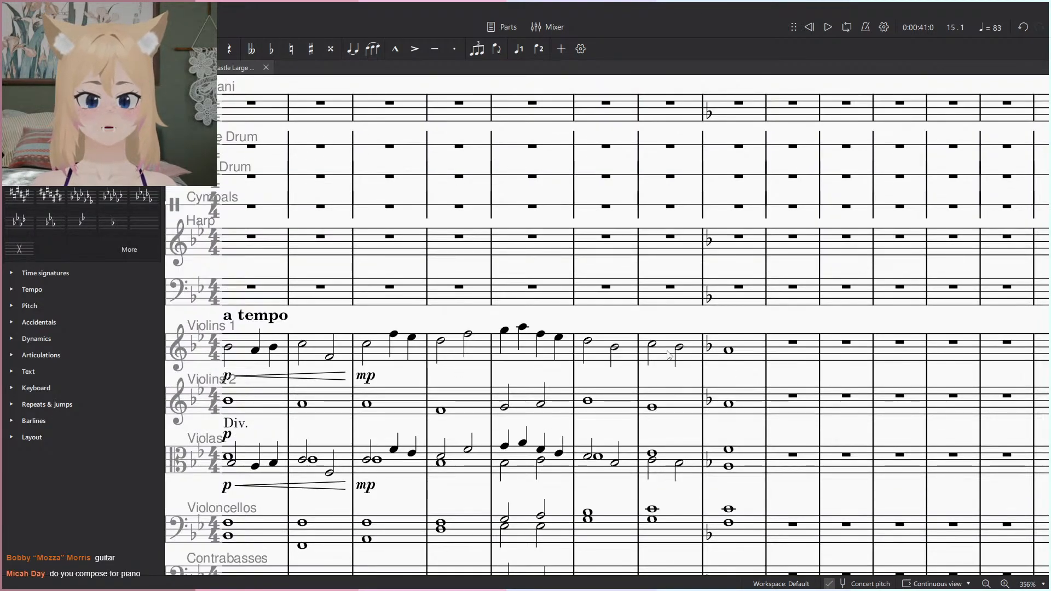
drag(792, 361, 557, 288)
scroll(557, 289, down, 1)
click(524, 485)
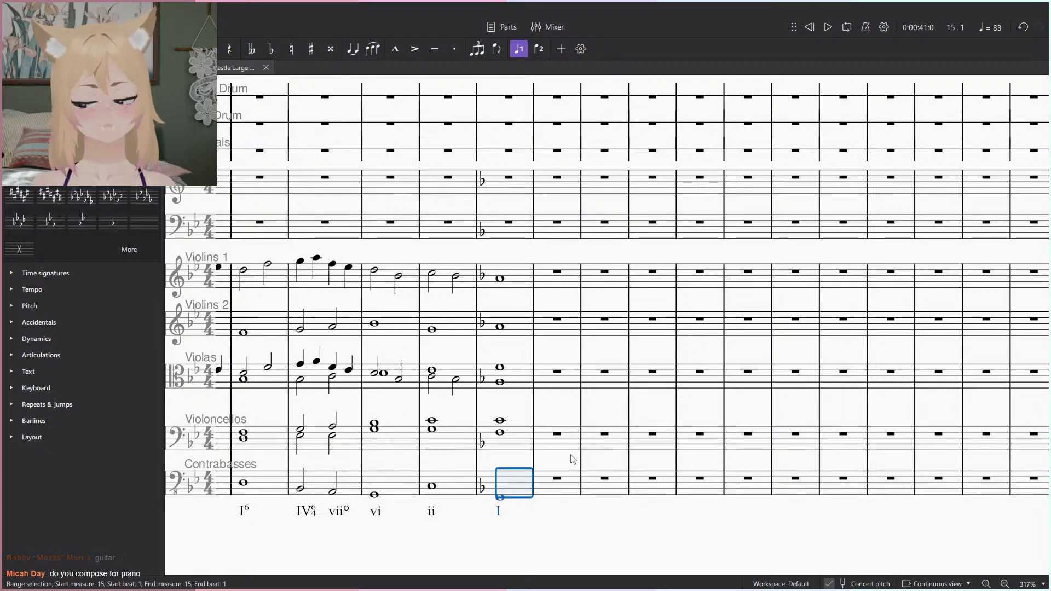
scroll(508, 252, up, 4)
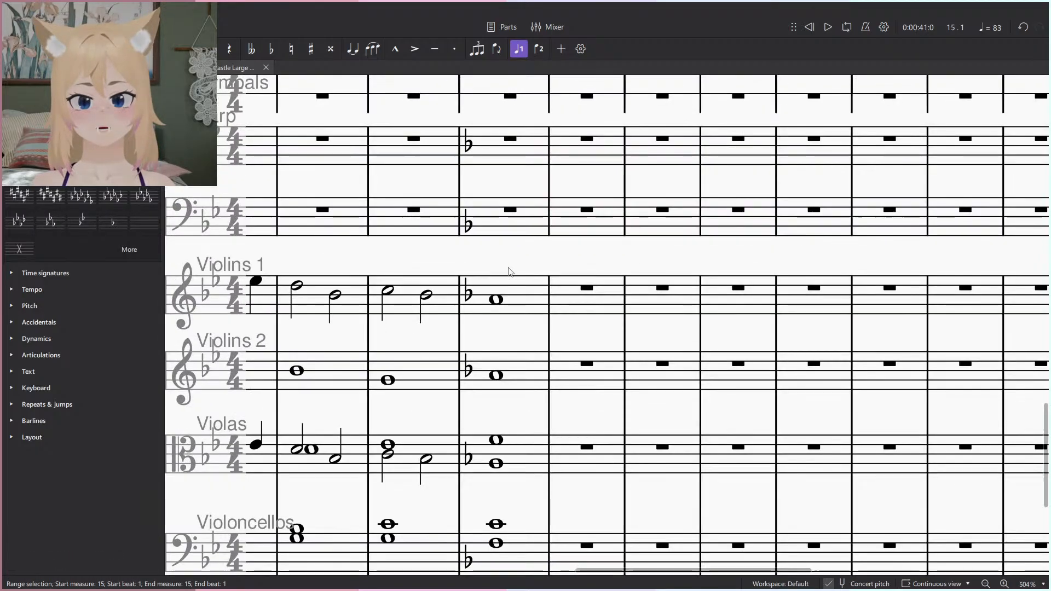
click(527, 289)
scroll(541, 315, down, 3)
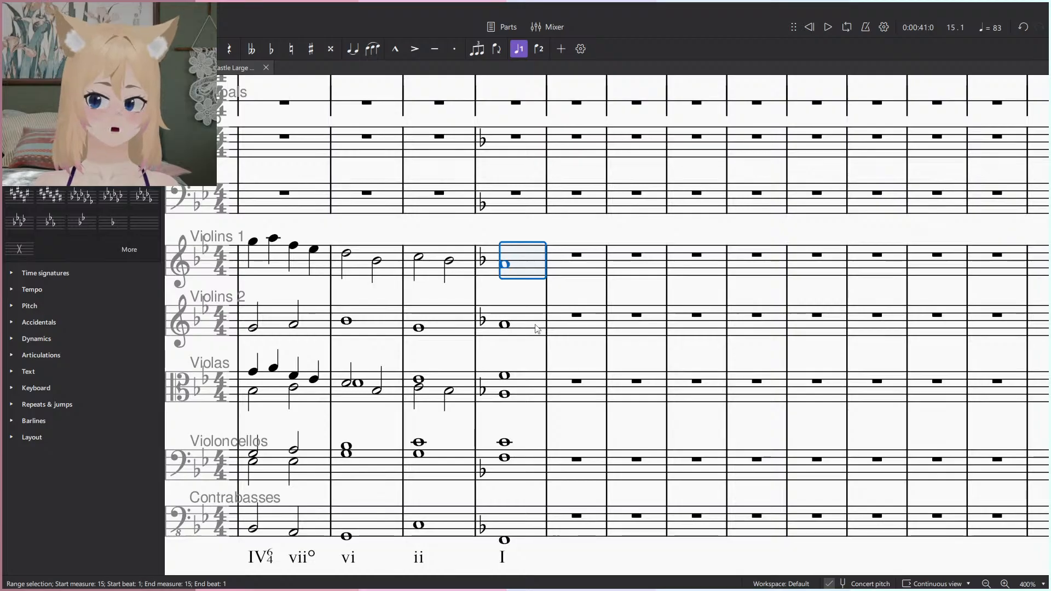
click(504, 393)
key(ctrl+alt+2)
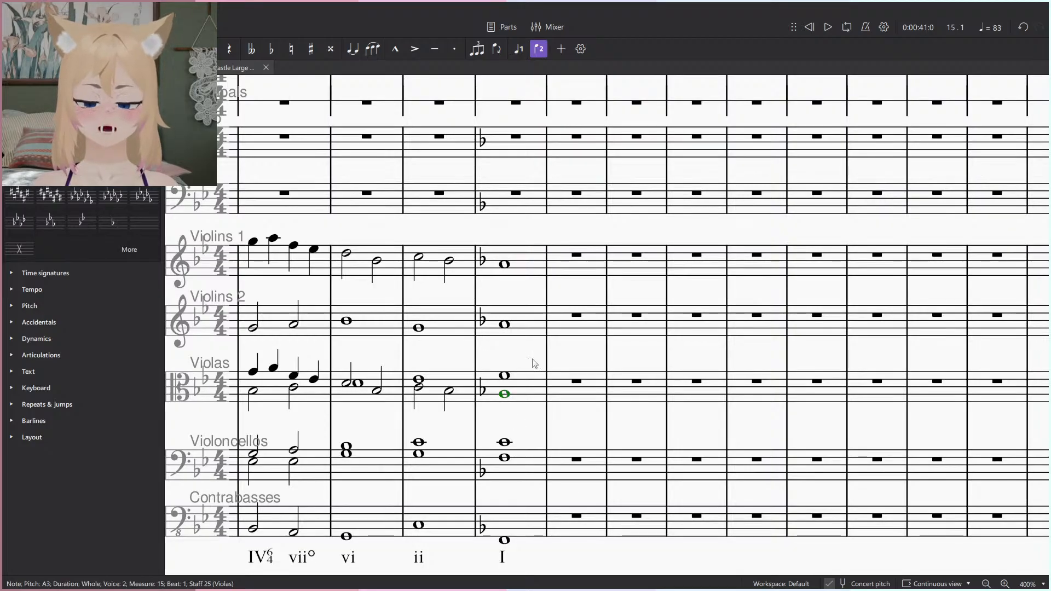
click(504, 375)
click(448, 397)
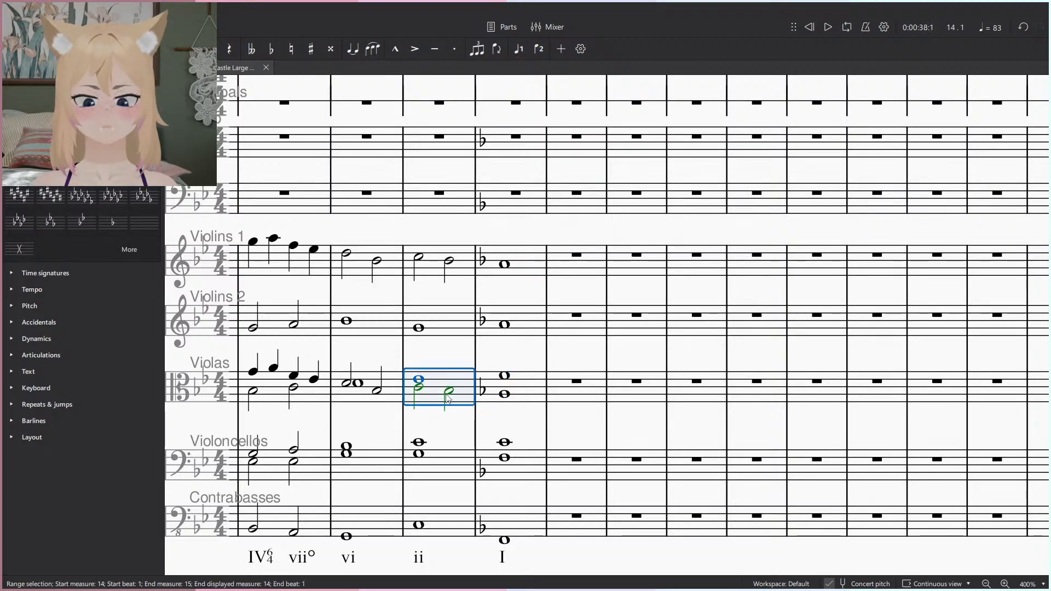
click(447, 394)
click(516, 361)
scroll(517, 361, down, 2)
drag(496, 314, 785, 444)
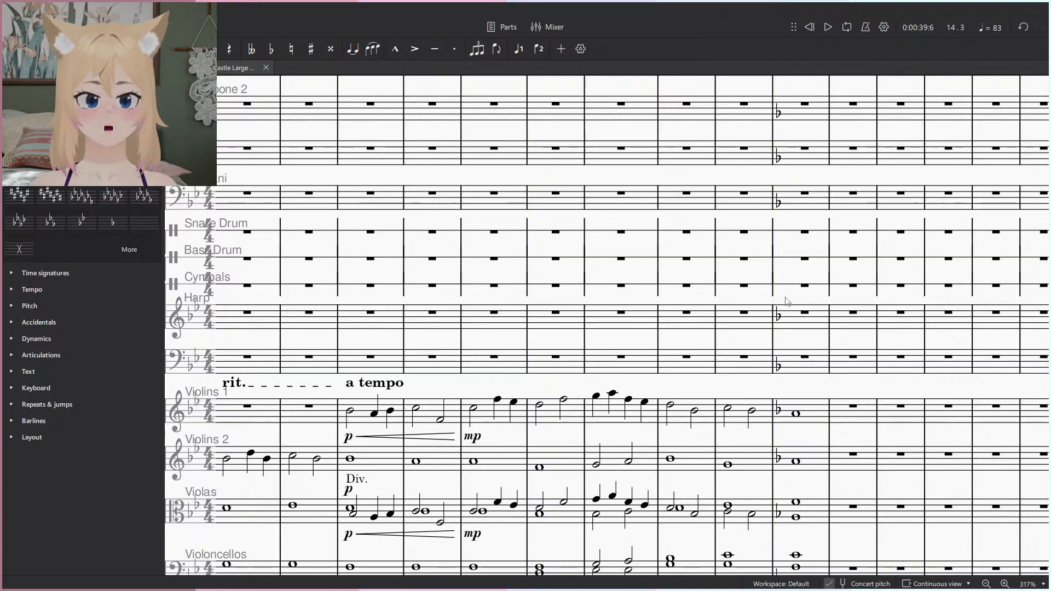
Delete the a tempo marking above Violins 1 at measure 8.
scroll(455, 360, down, 2)
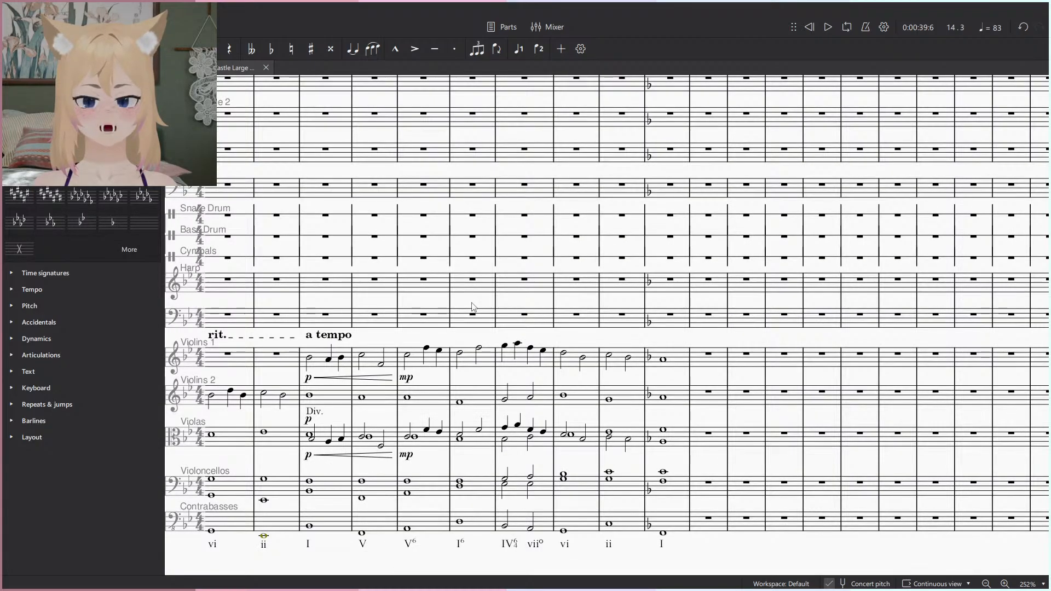
scroll(474, 306, down, 1)
drag(352, 335, 577, 414)
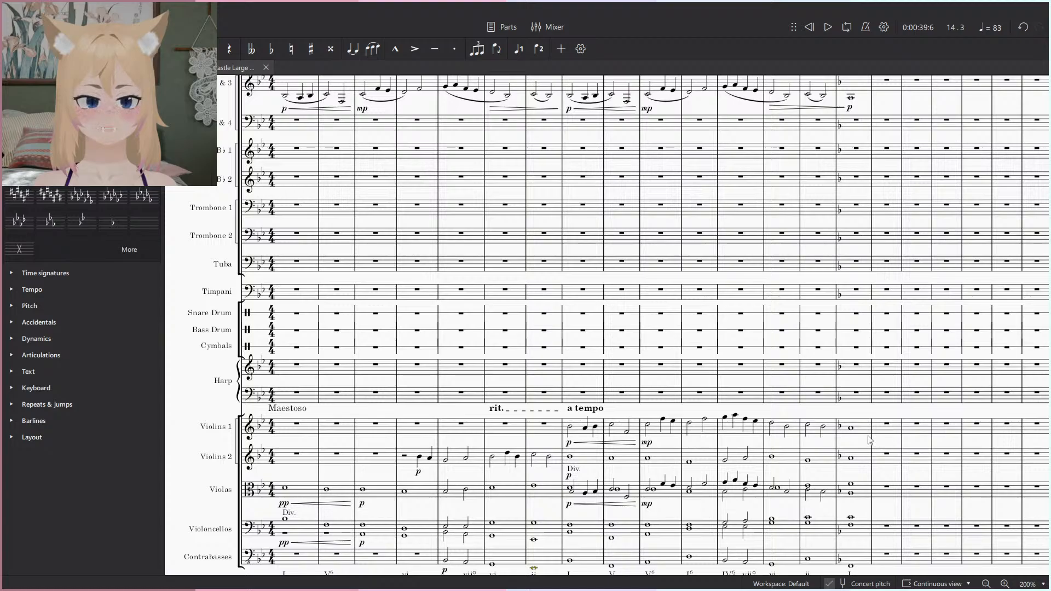
click(582, 410)
key(Delete)
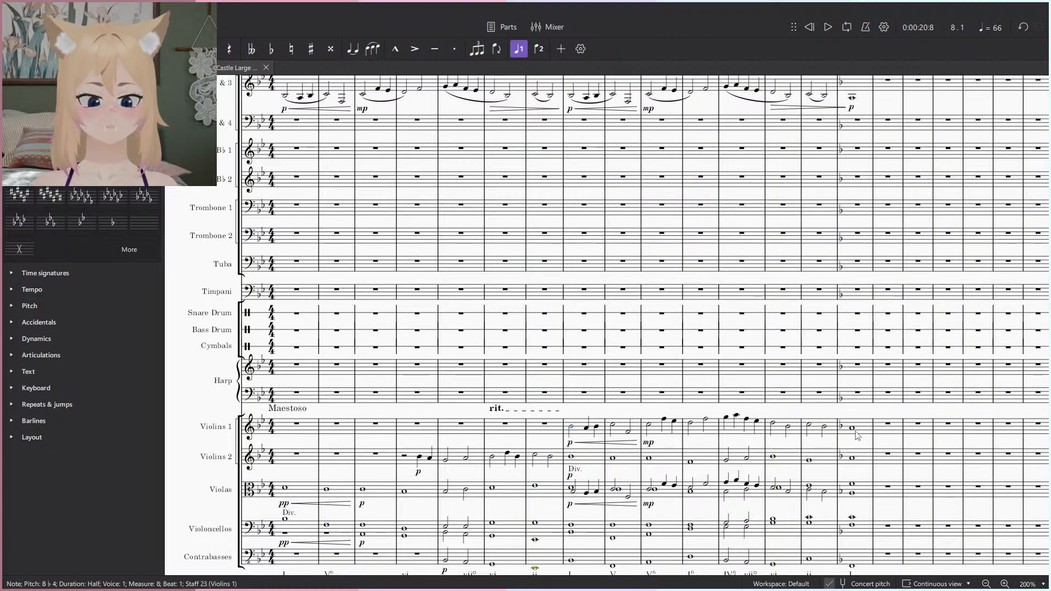
key(Delete)
Undo the accidental change to the Violins 1 whole note in measure 15 and add an a tempo marking there.
click(852, 430)
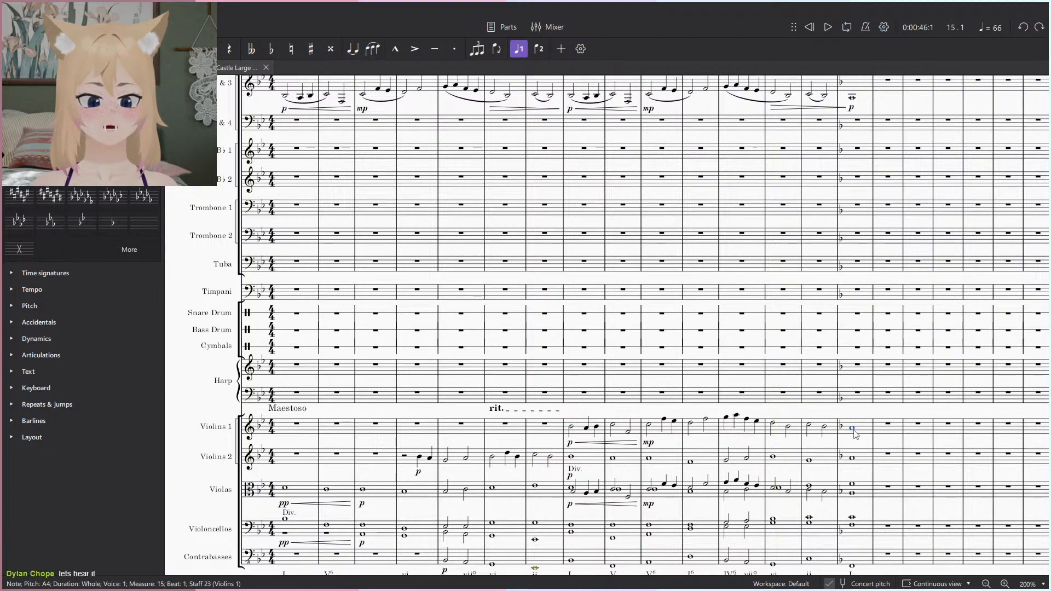
scroll(857, 432, up, 1)
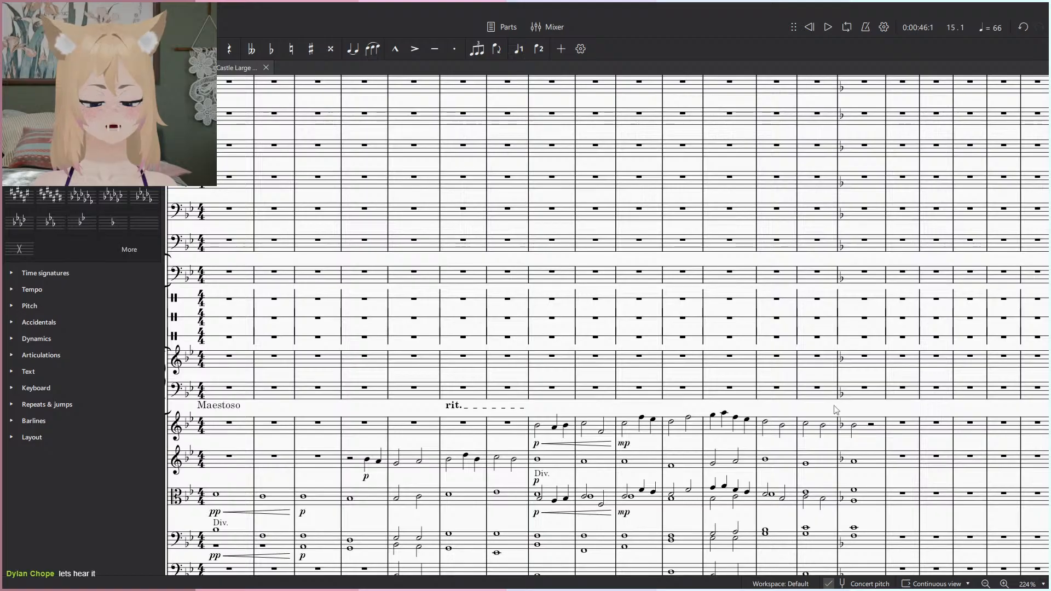
key(ctrl+z)
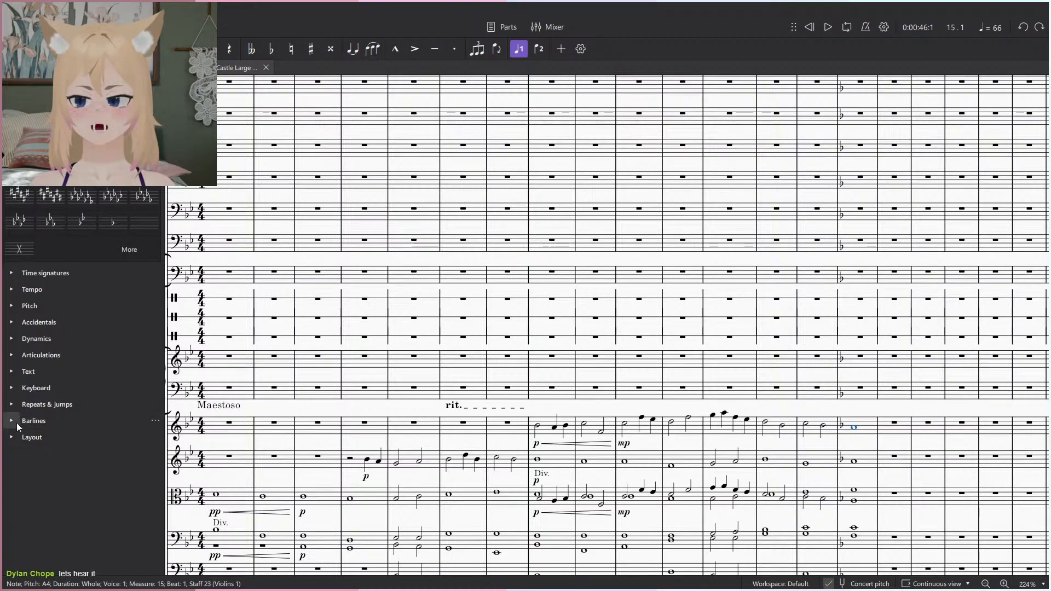
click(13, 289)
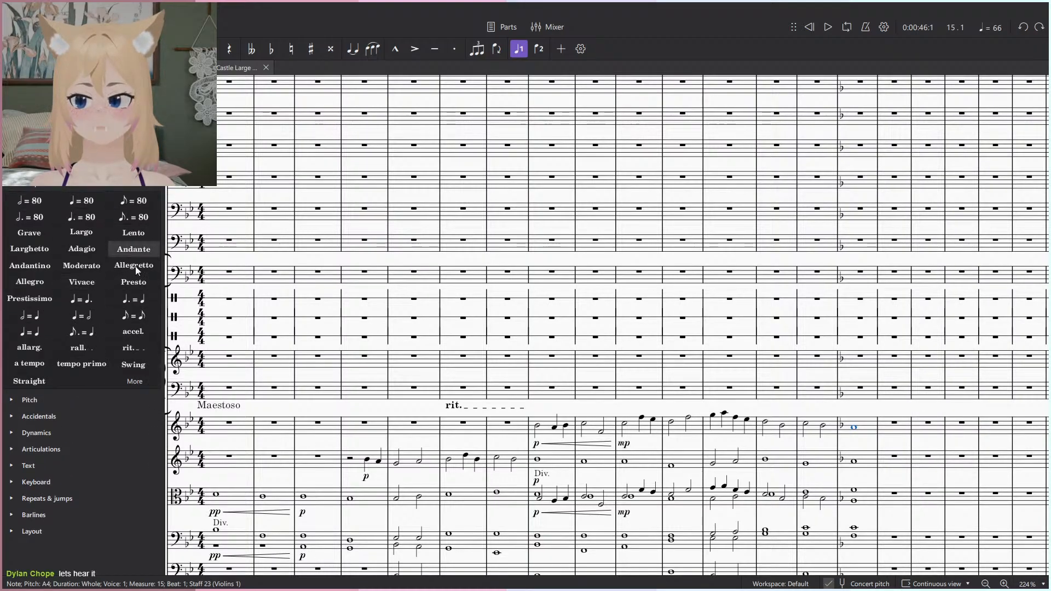
click(29, 363)
Move the rit. line from measure 6 to measure 13, so that it leads into the a tempo at measure 15.
click(471, 410)
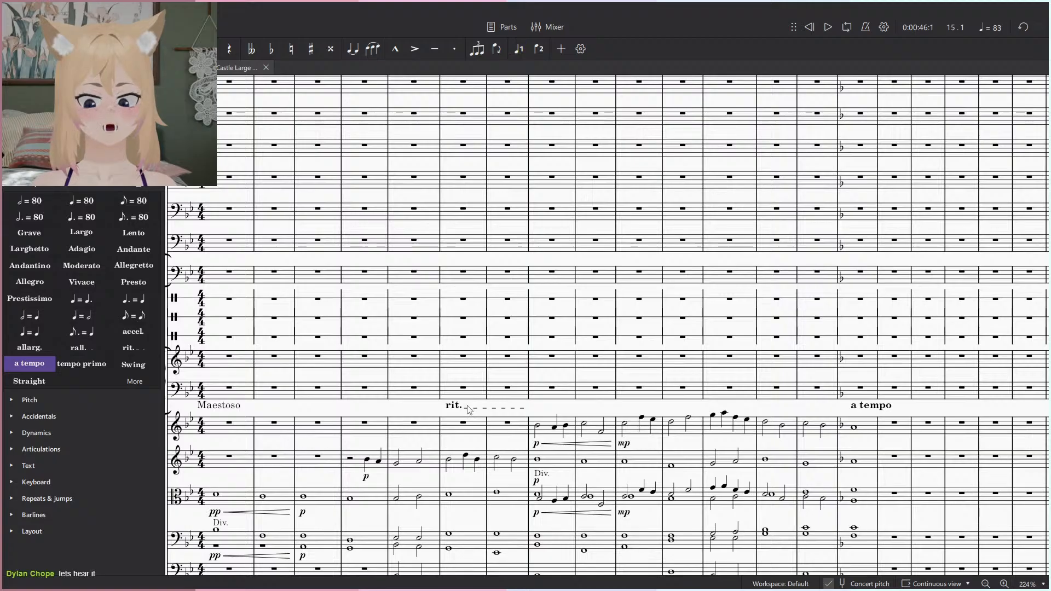
key(Delete)
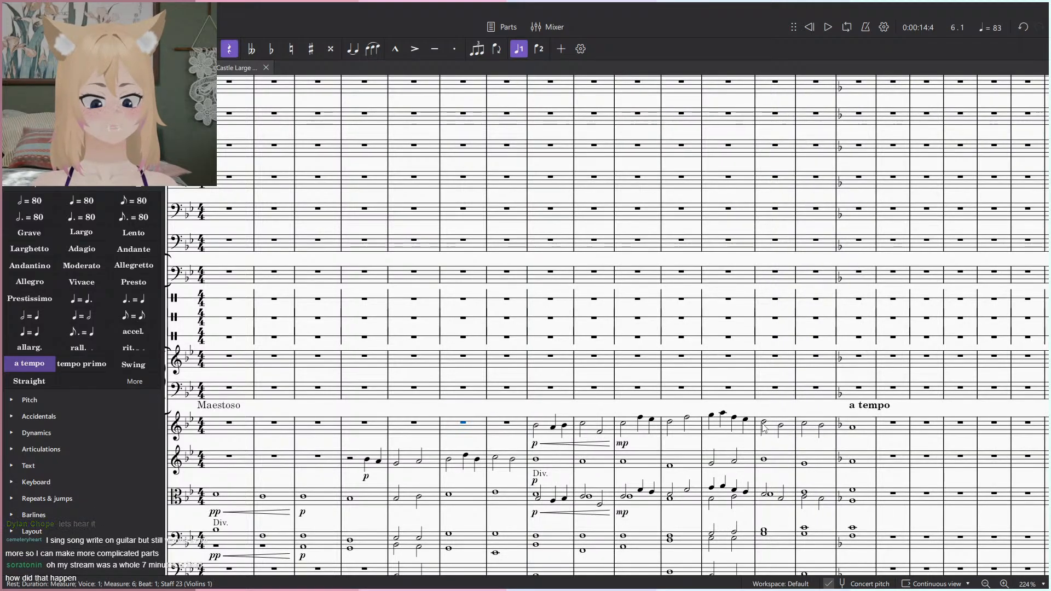
click(764, 423)
key(Escape)
scroll(924, 413, down, 2)
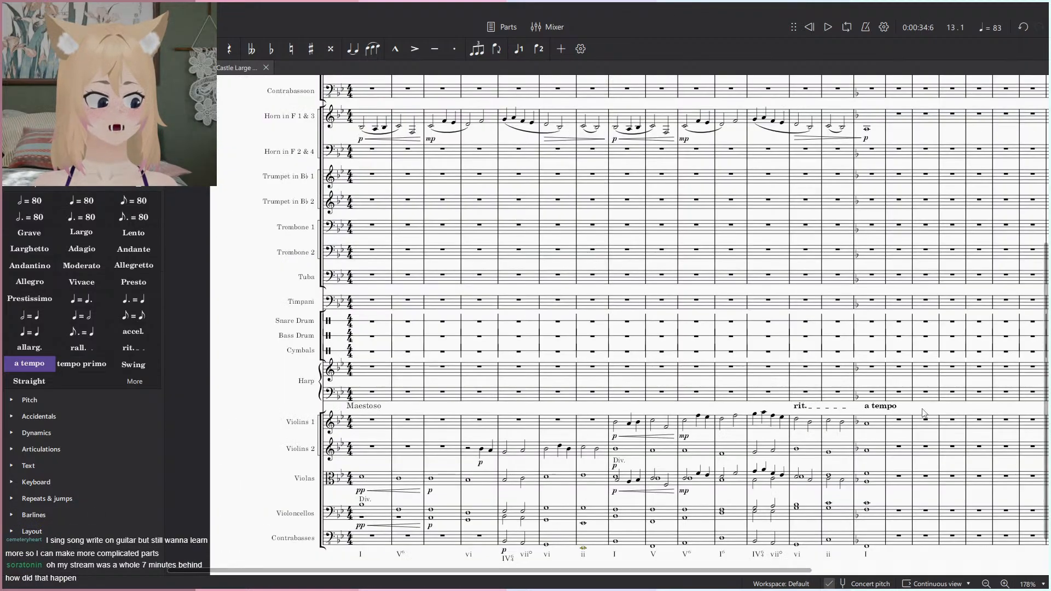
Play the score from measure 1 through measure 15 to hear the relocated rit. and a tempo.
scroll(924, 413, up, 2)
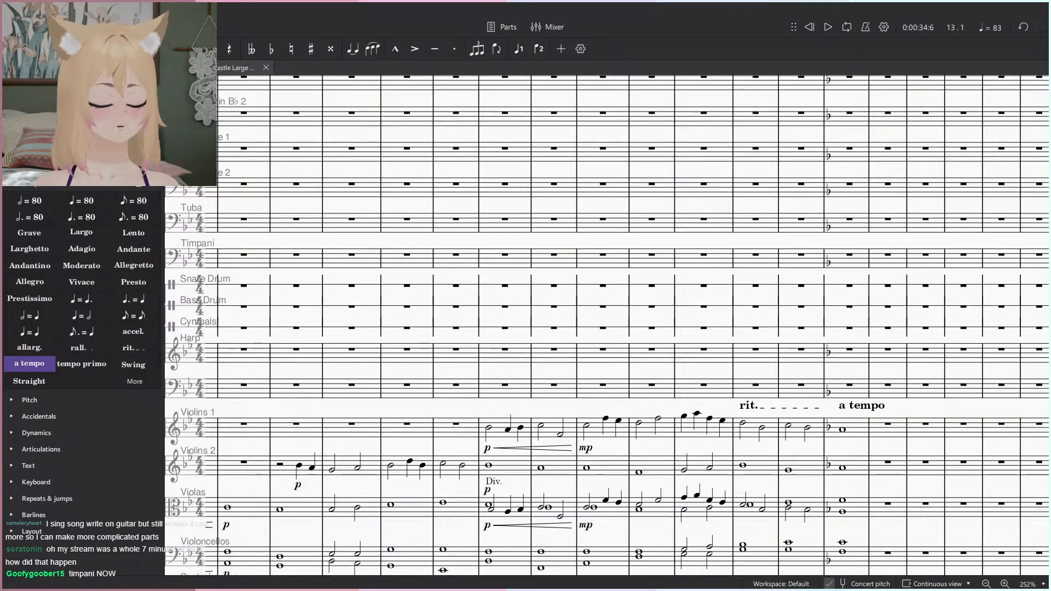
scroll(773, 381, down, 3)
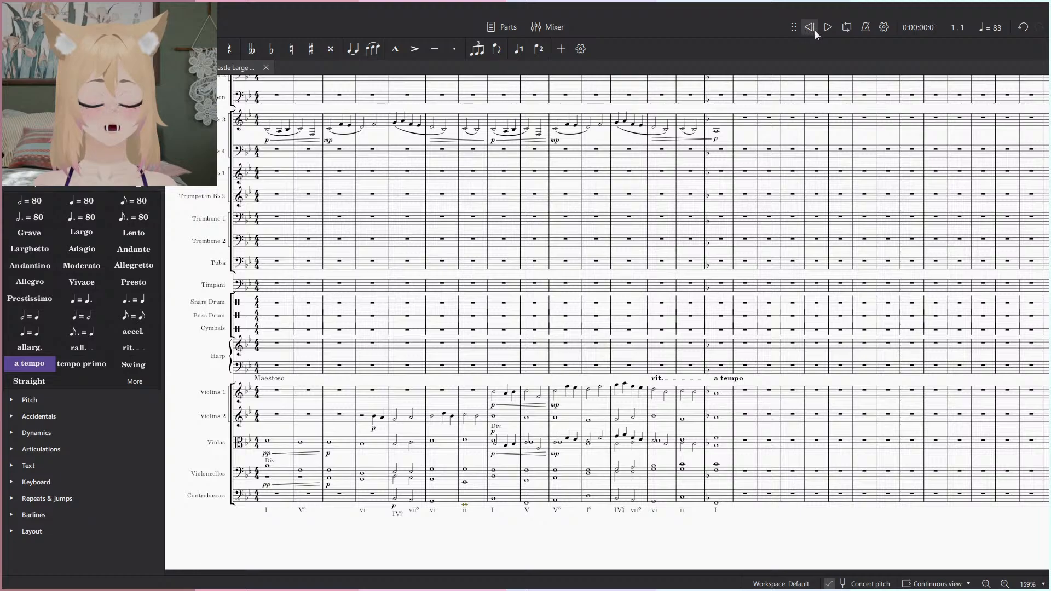
drag(707, 204, 721, 253)
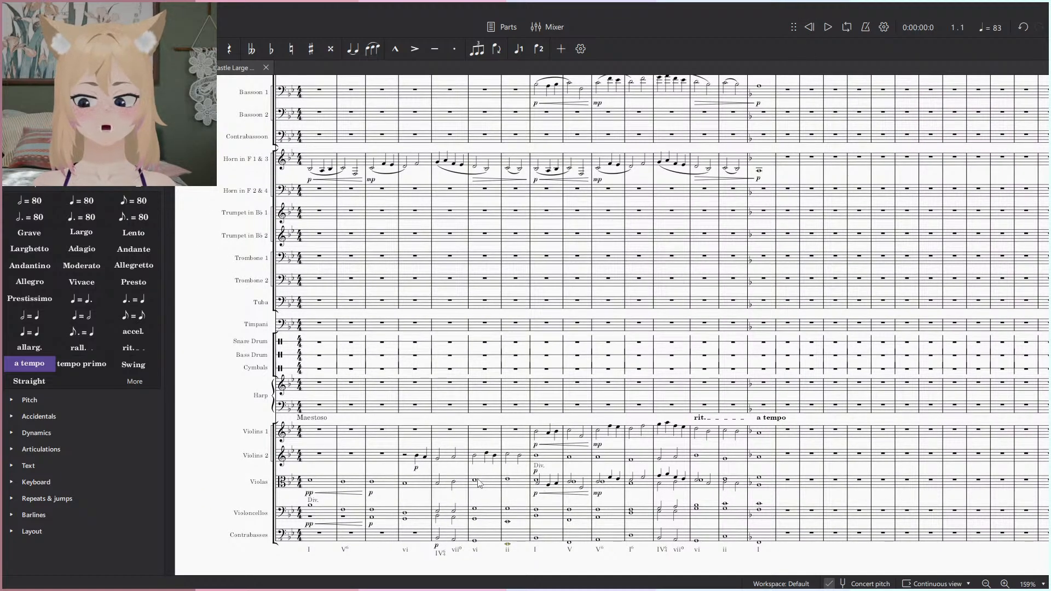
drag(516, 296, 544, 290)
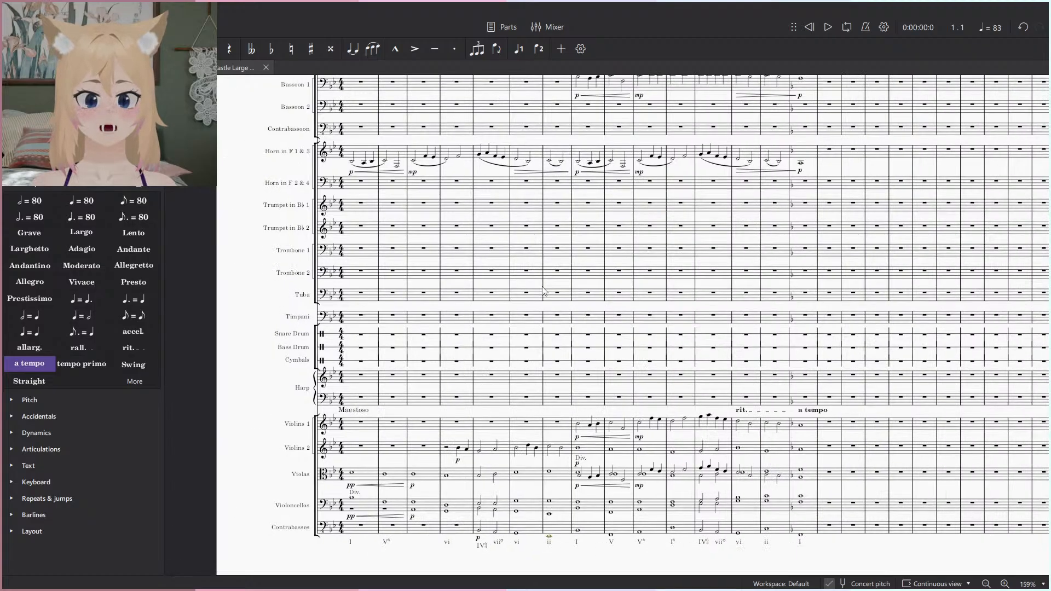
click(828, 29)
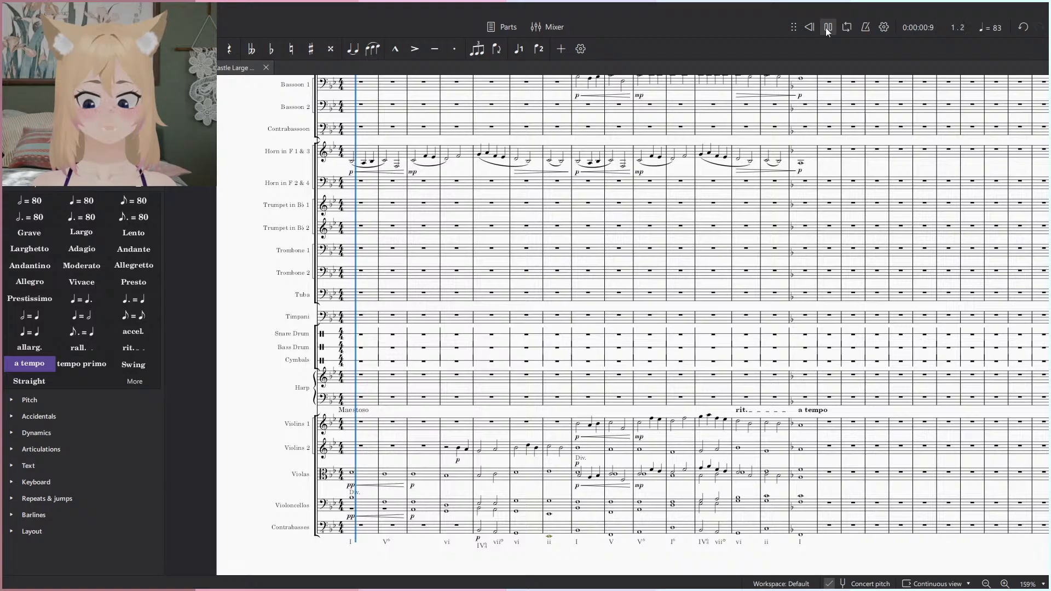
click(513, 155)
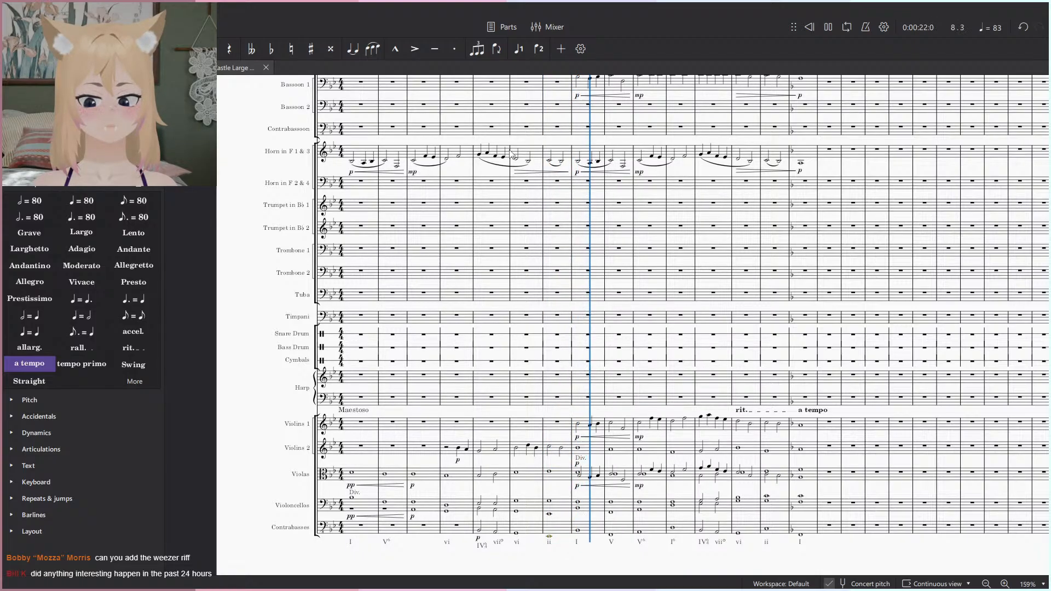
drag(623, 256, 514, 335)
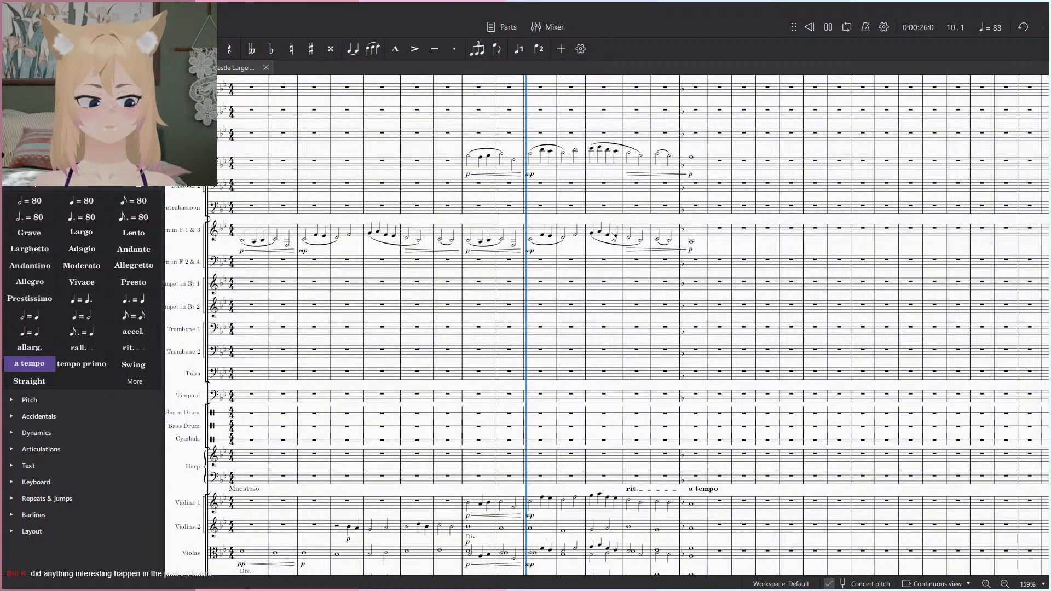
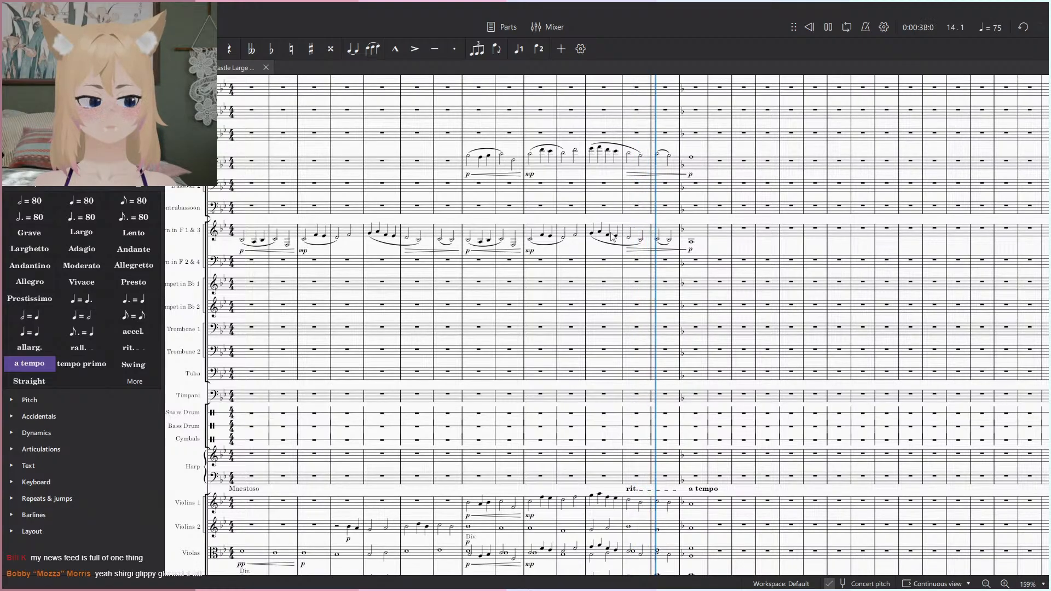
drag(694, 422, 632, 276)
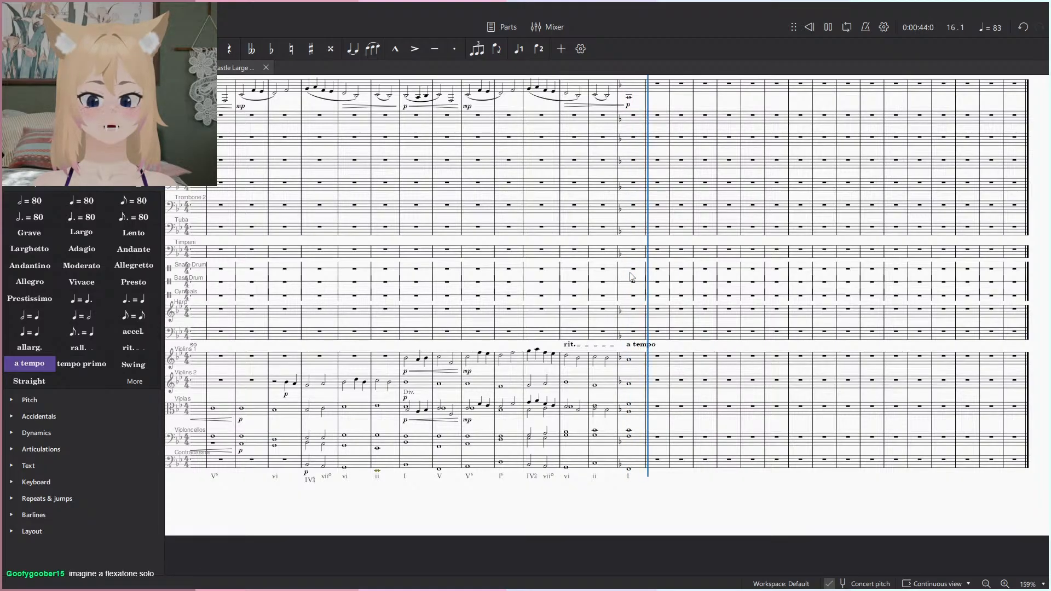
Play measures 13 and 14 to check the Violoncello and Contrabass notes under the vi and ii chords.
scroll(609, 466, up, 5)
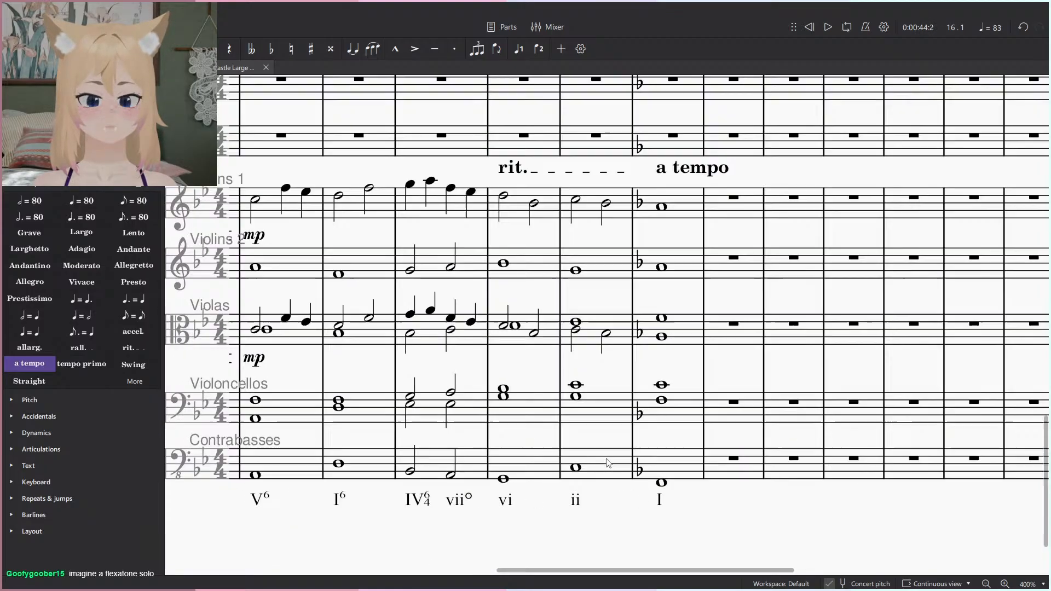
click(579, 468)
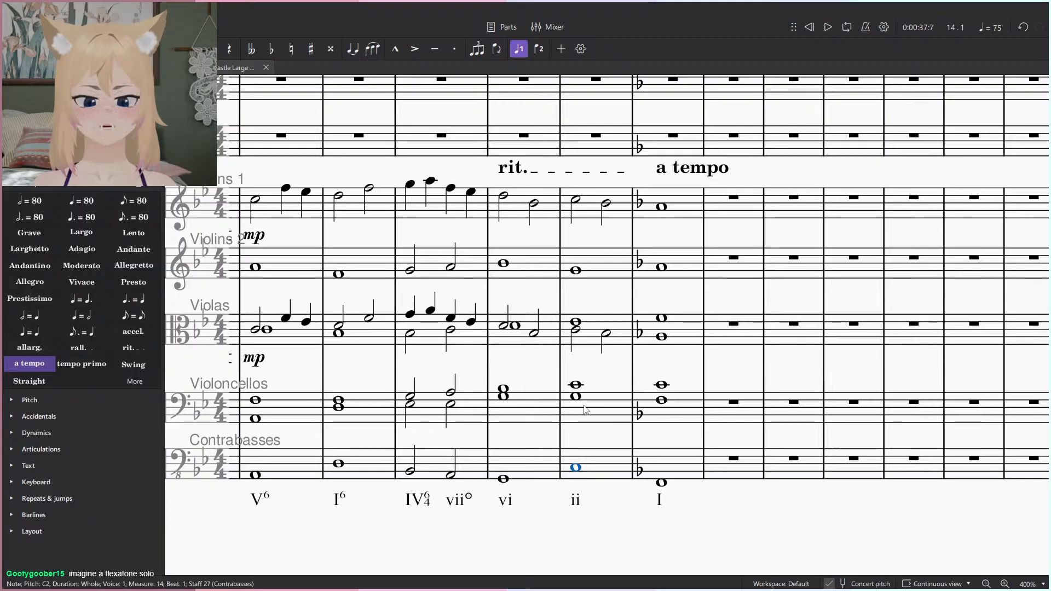
click(537, 411)
shift+click(598, 464)
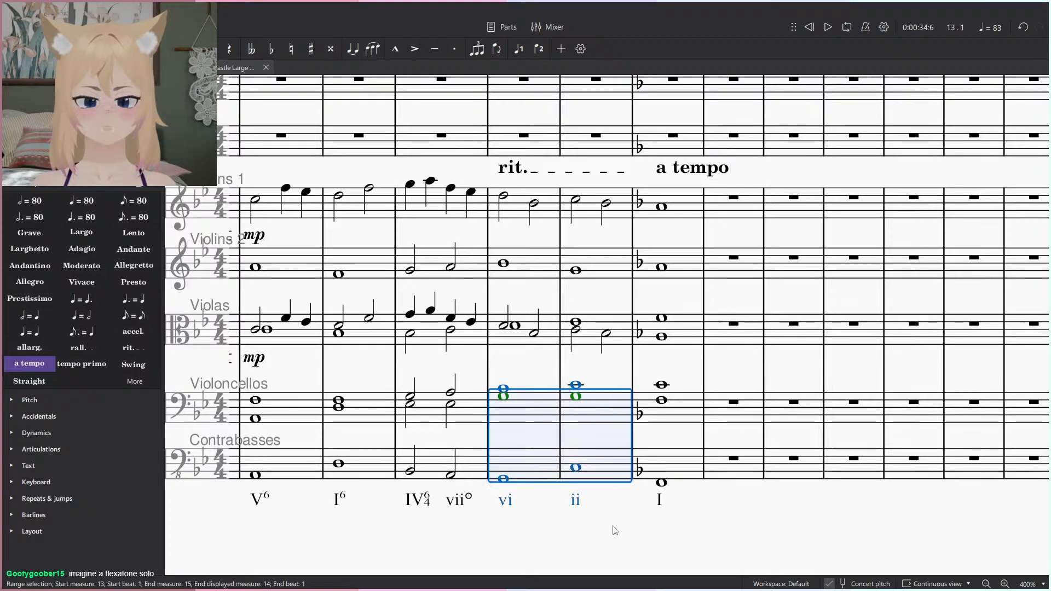
click(614, 529)
key(space)
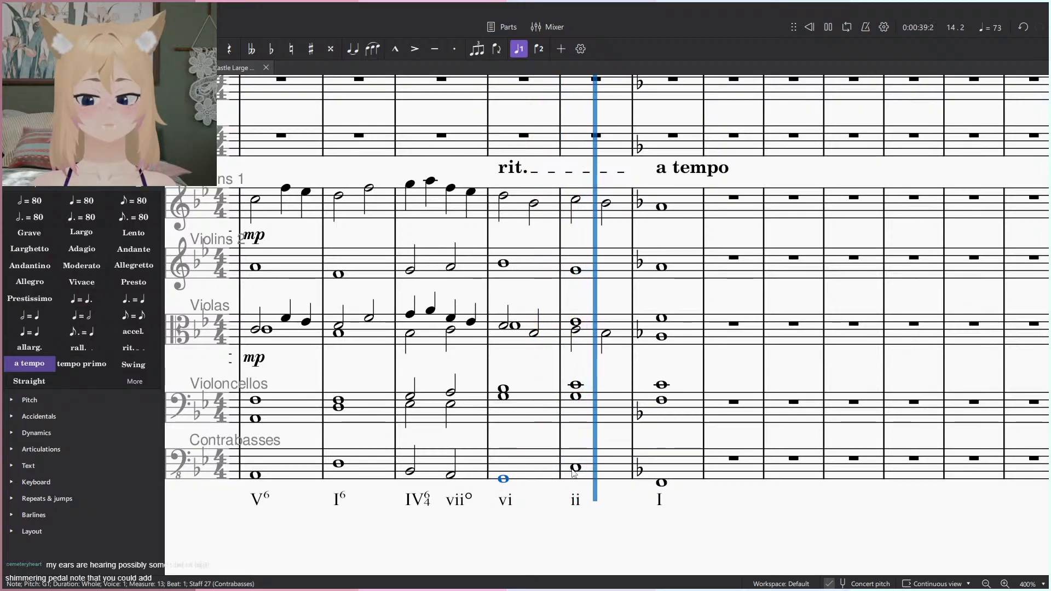
key(space)
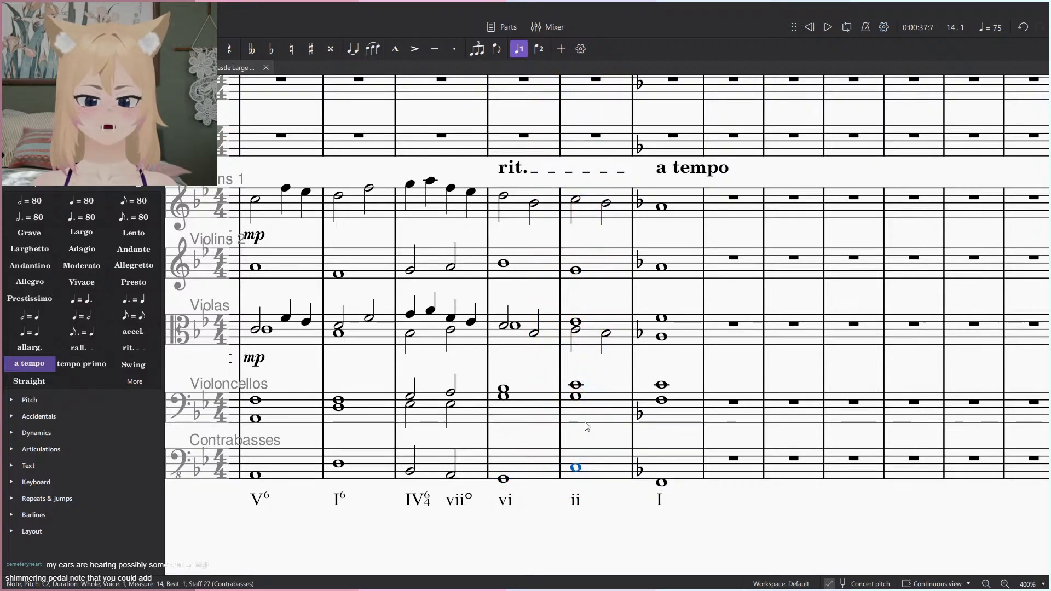
Try lowering the Violoncellos' bottom whole note G3 in measure 13 by an octave.
scroll(579, 402, up, 3)
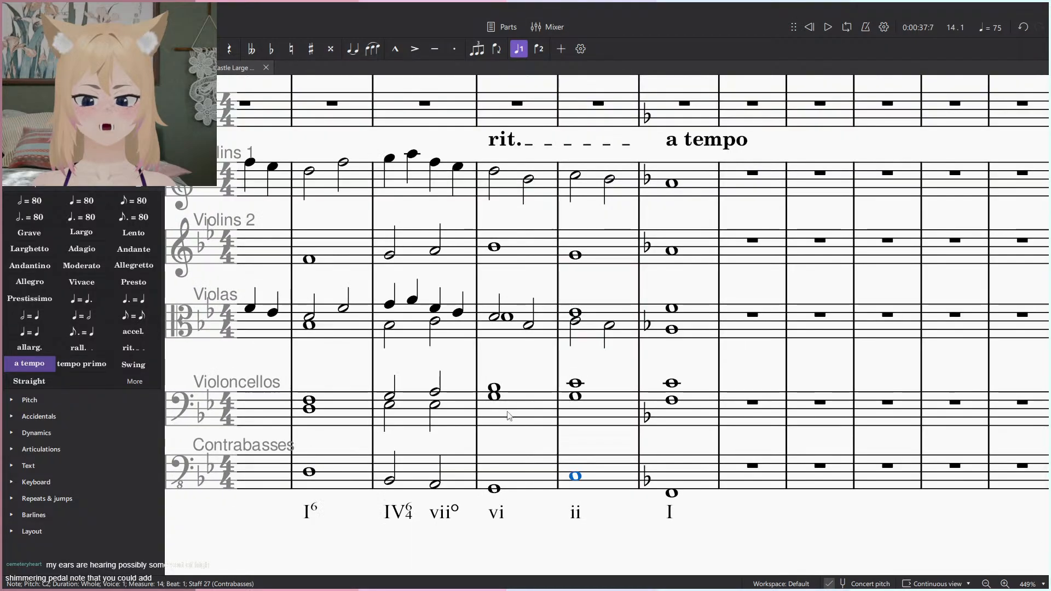
click(494, 393)
scroll(497, 475, up, 5)
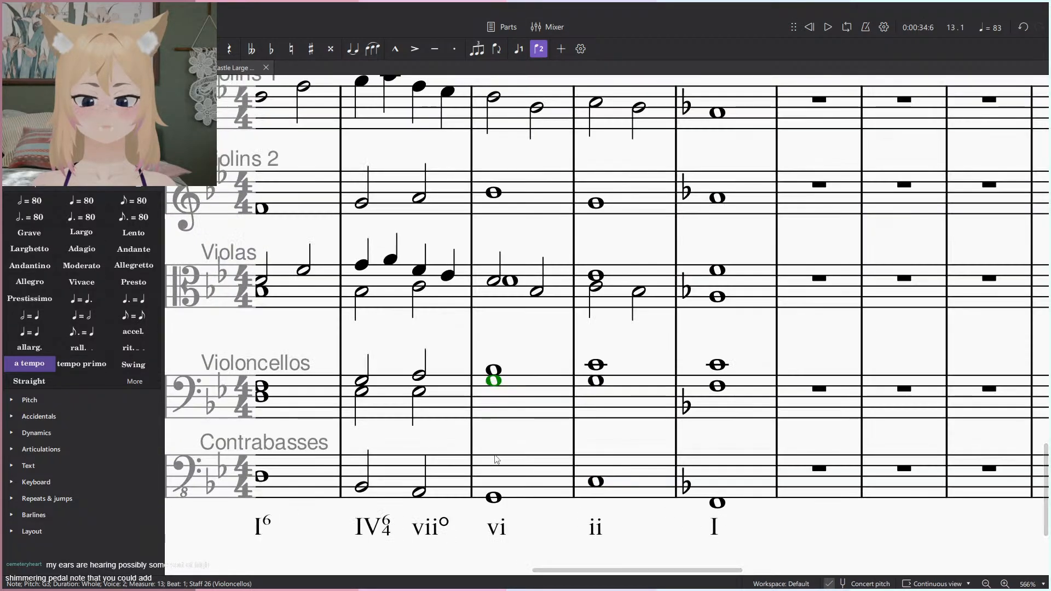
scroll(431, 390, down, 3)
drag(515, 387, 549, 360)
scroll(550, 361, up, 1)
scroll(550, 361, up, 5)
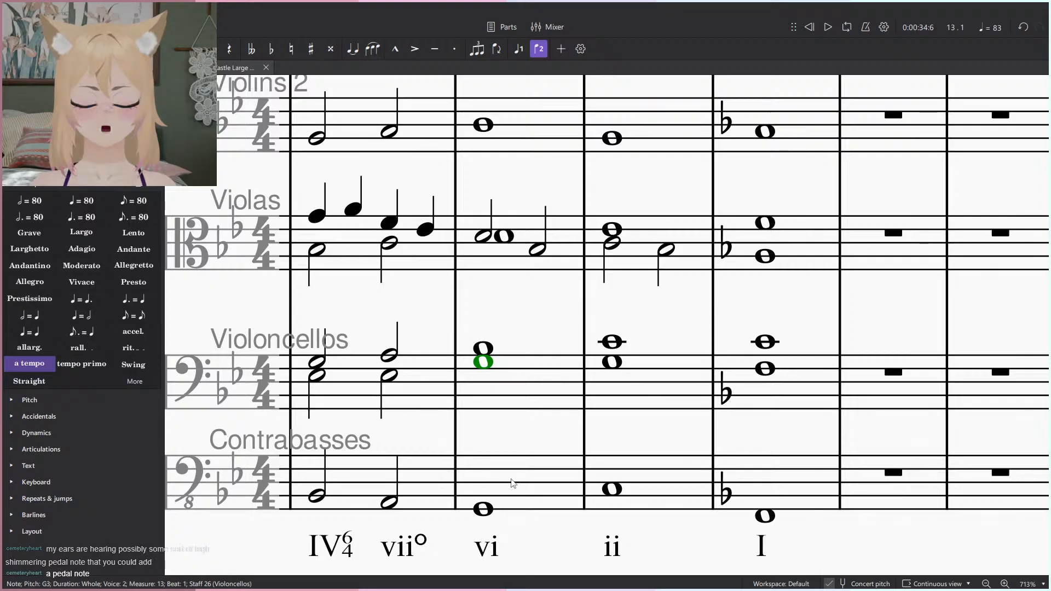
key(ctrl+Down)
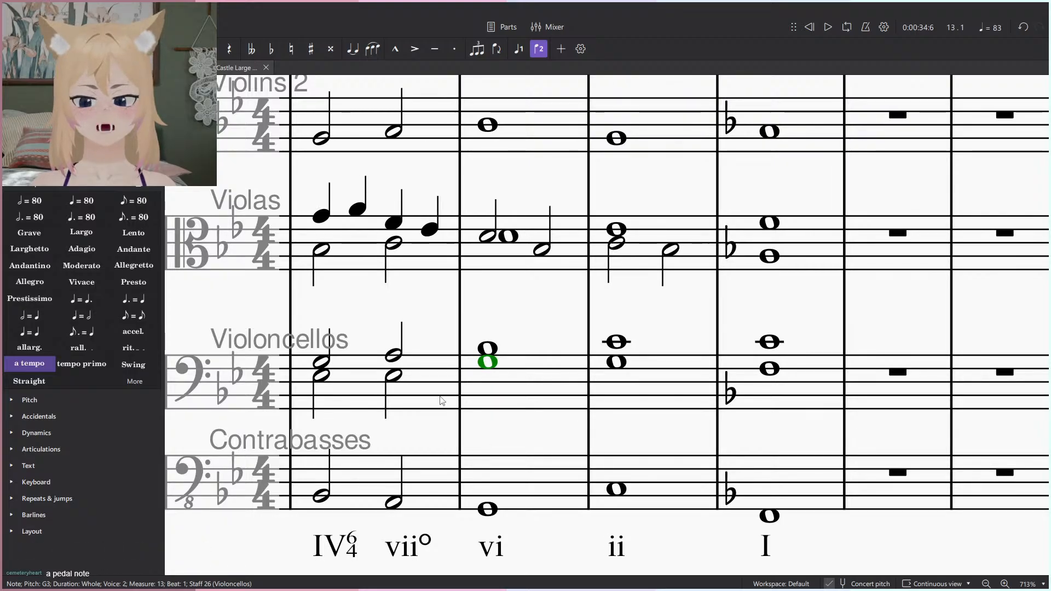
Lower the bottom Violoncellos line to B♭2 and A2 in measure 12, G2 in measure 13 and C3 in measure 14.
click(326, 494)
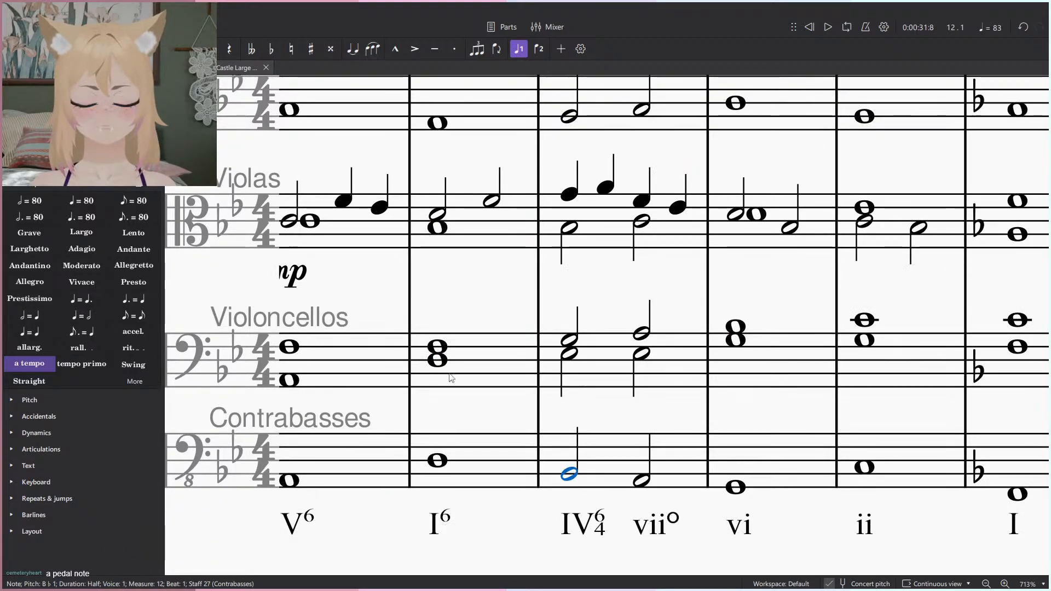
drag(572, 357, 568, 374)
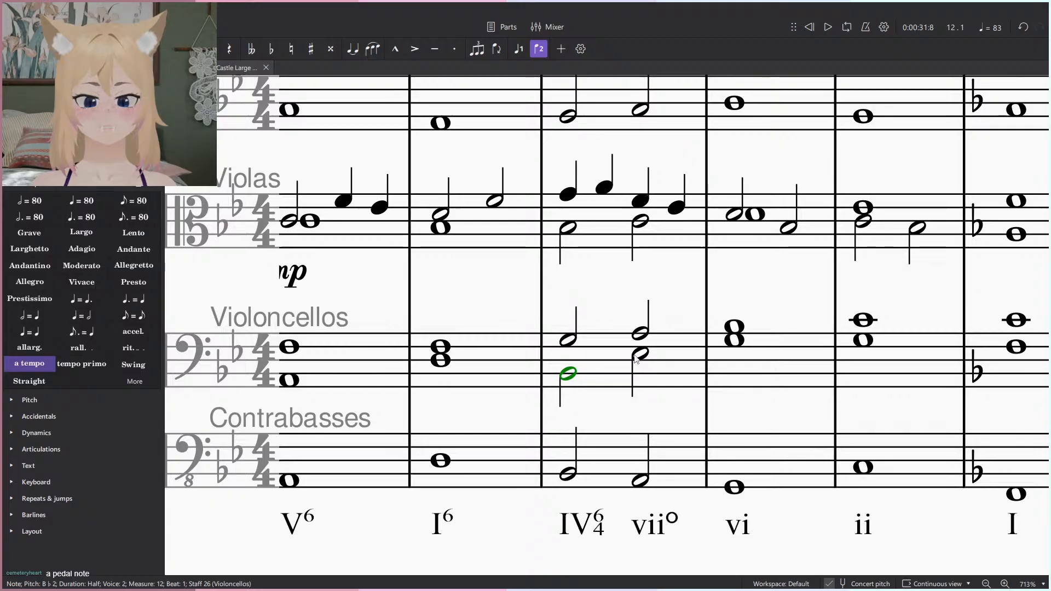
drag(640, 354, 638, 386)
drag(734, 340, 728, 394)
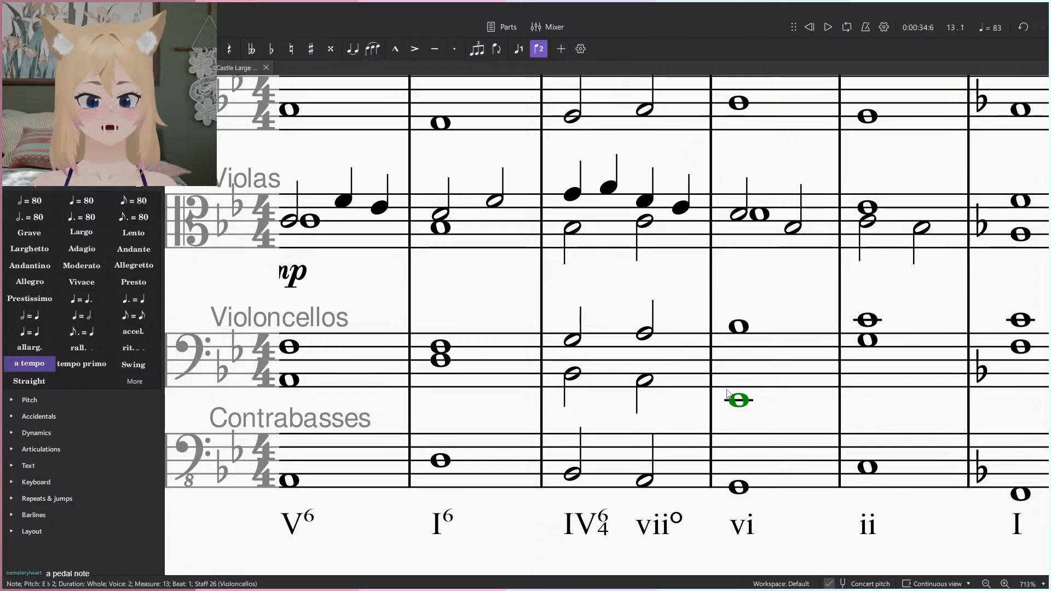
click(729, 392)
drag(868, 340, 871, 368)
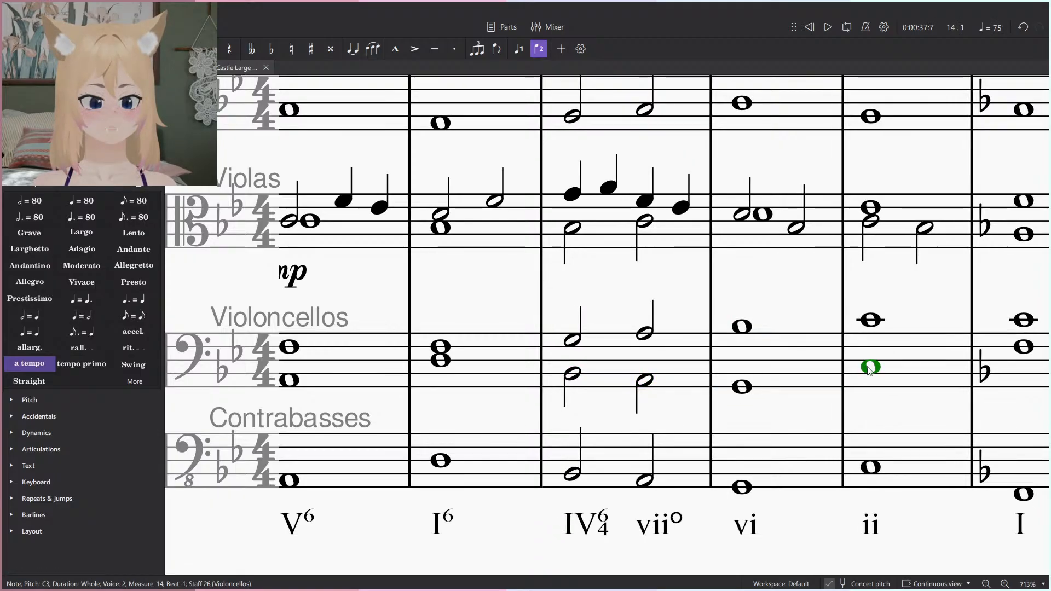
Play the score from measure 12 into measure 14 to hear the lowered Violoncellos line.
click(778, 366)
shift+click(785, 476)
click(574, 374)
key(space)
scroll(580, 381, down, 1)
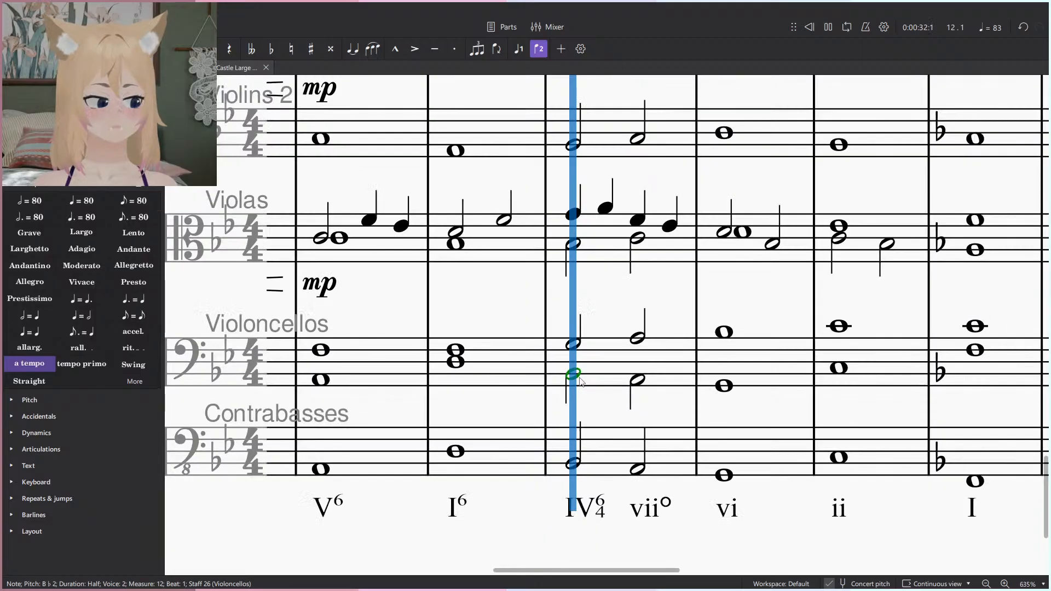
scroll(581, 382, down, 2)
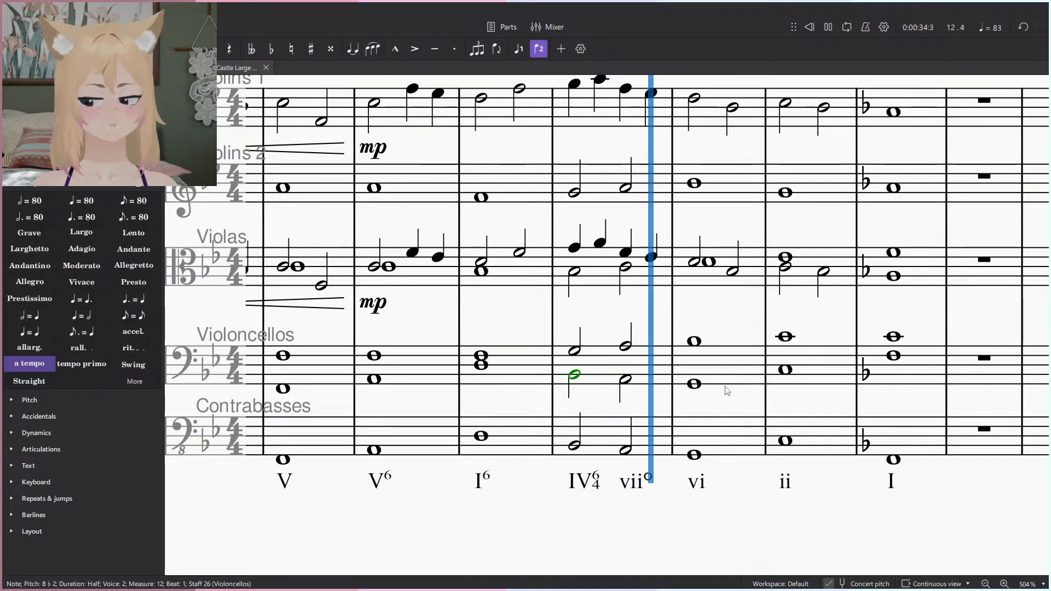
click(750, 411)
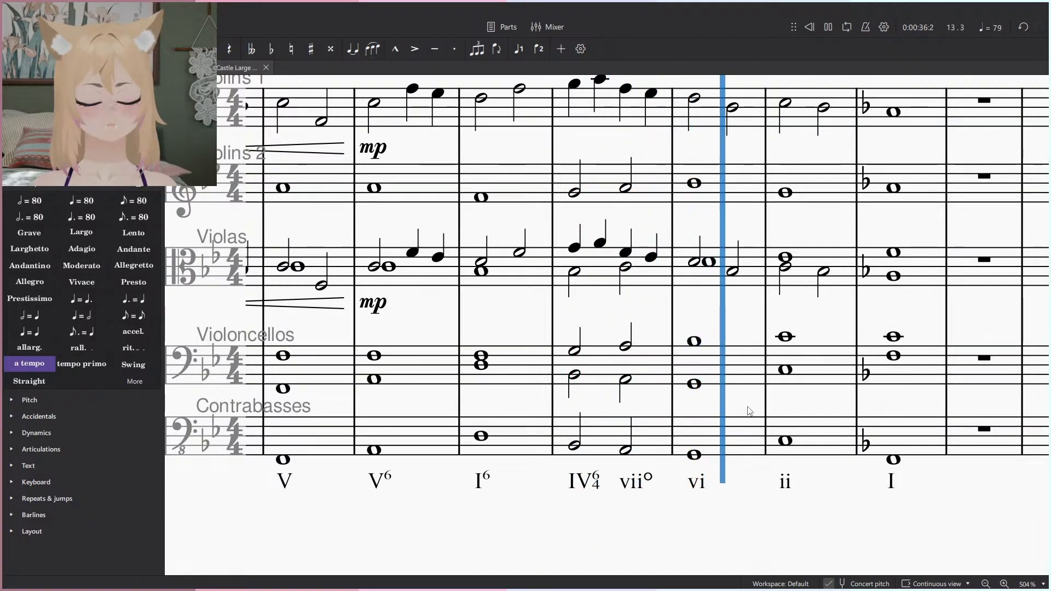
drag(750, 411, 614, 414)
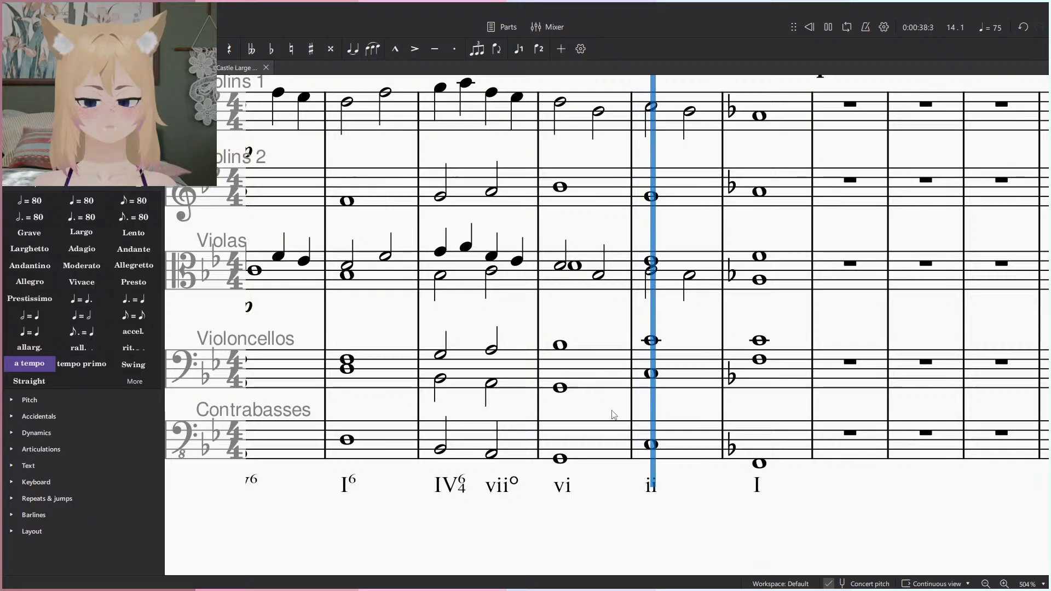
key(space)
Lower the bottom Violoncellos note and the Contrabasses note in measure 14 together to G2 and G1.
scroll(683, 430, up, 5)
click(627, 456)
ctrl+click(627, 331)
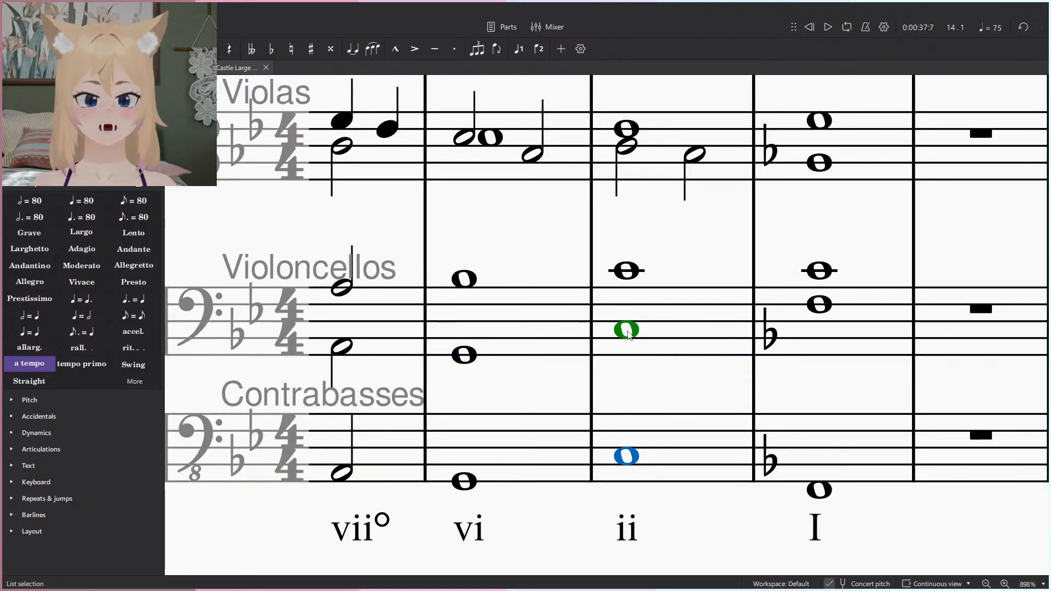
drag(629, 335, 631, 365)
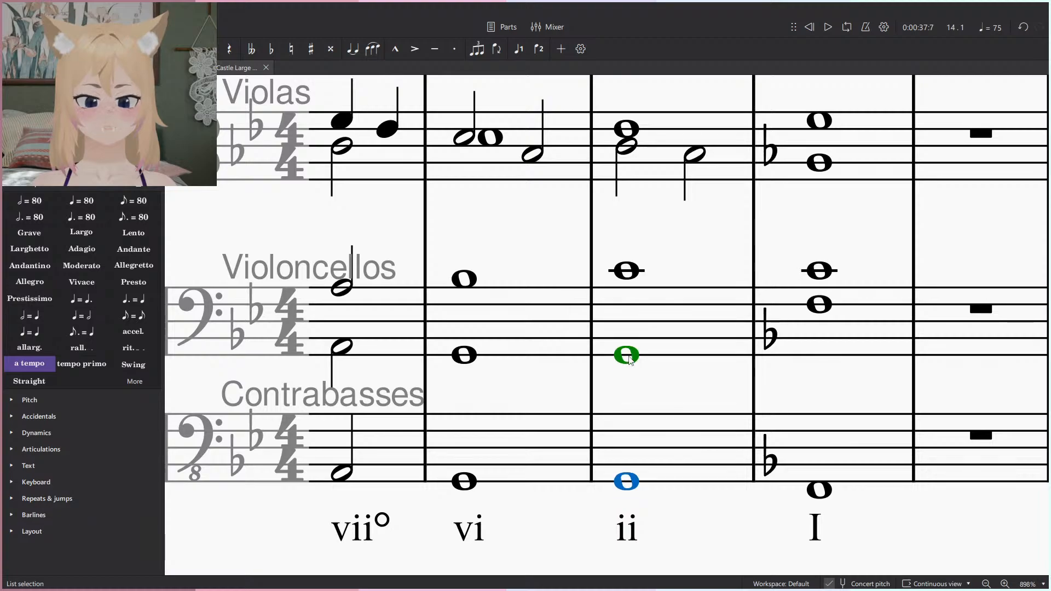
Play measures 13 and 14, and drop the Violoncellos' lower note in measure 15 an octave to F2.
click(471, 364)
key(space)
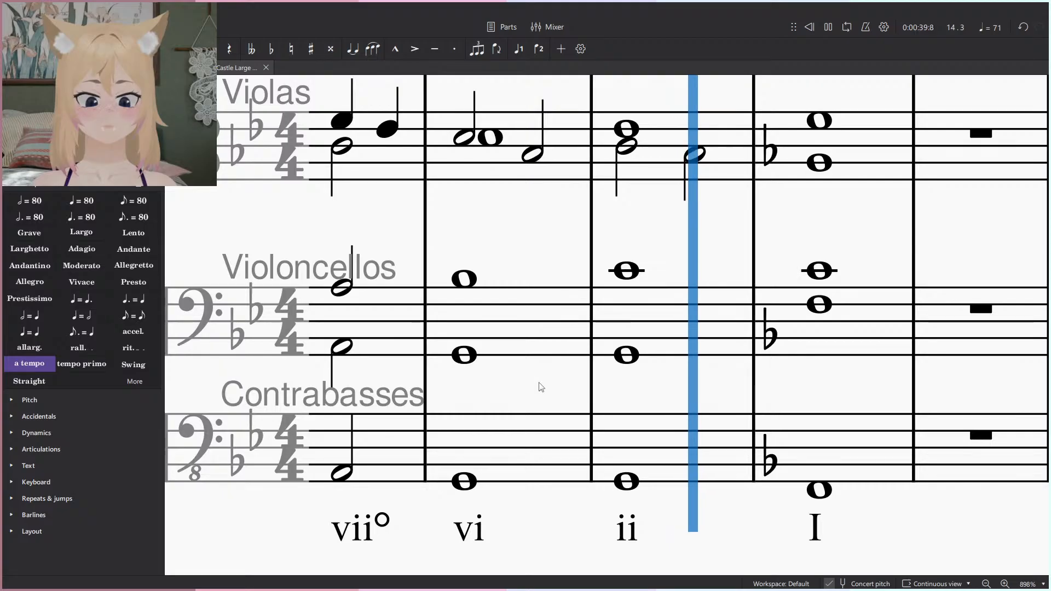
key(space)
click(821, 306)
key(ctrl+Down)
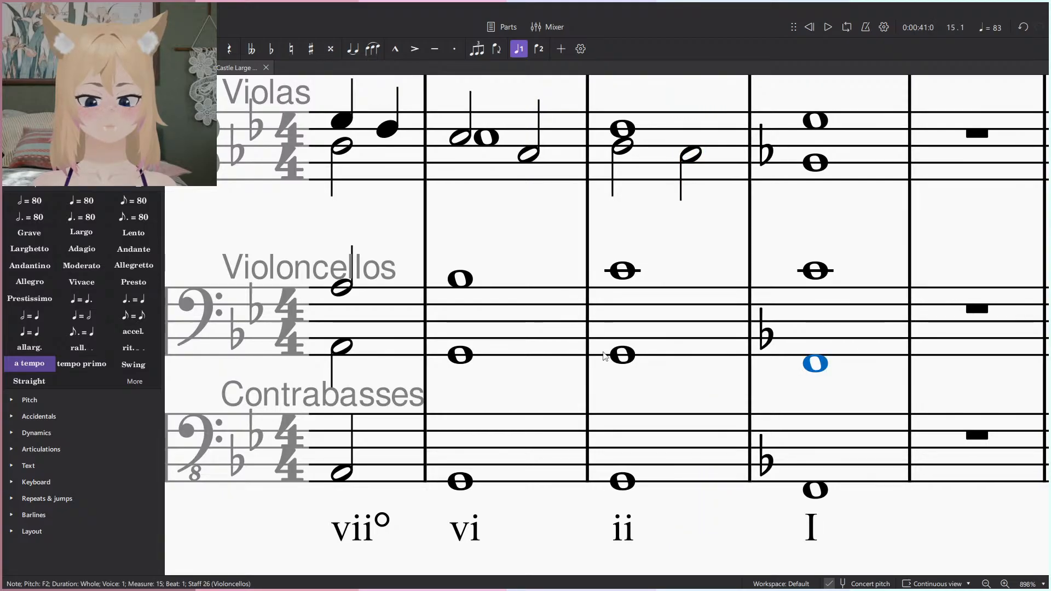
Change the ii Roman numeral in measure 14 to ii64 and play from measure 14 through measure 15.
click(621, 355)
double_click(625, 528)
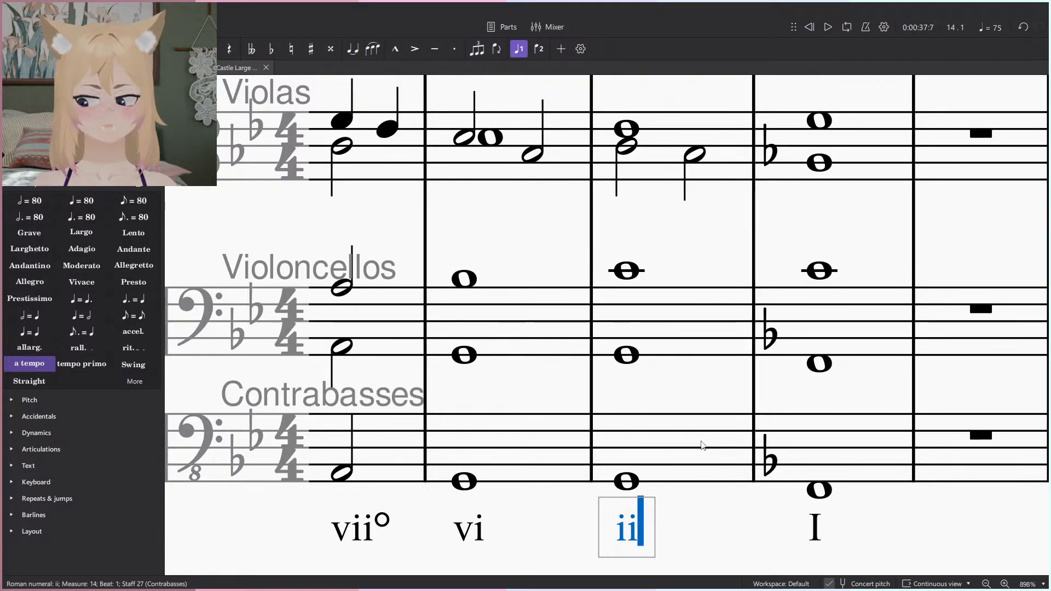
text(64)
key(Escape)
key(space)
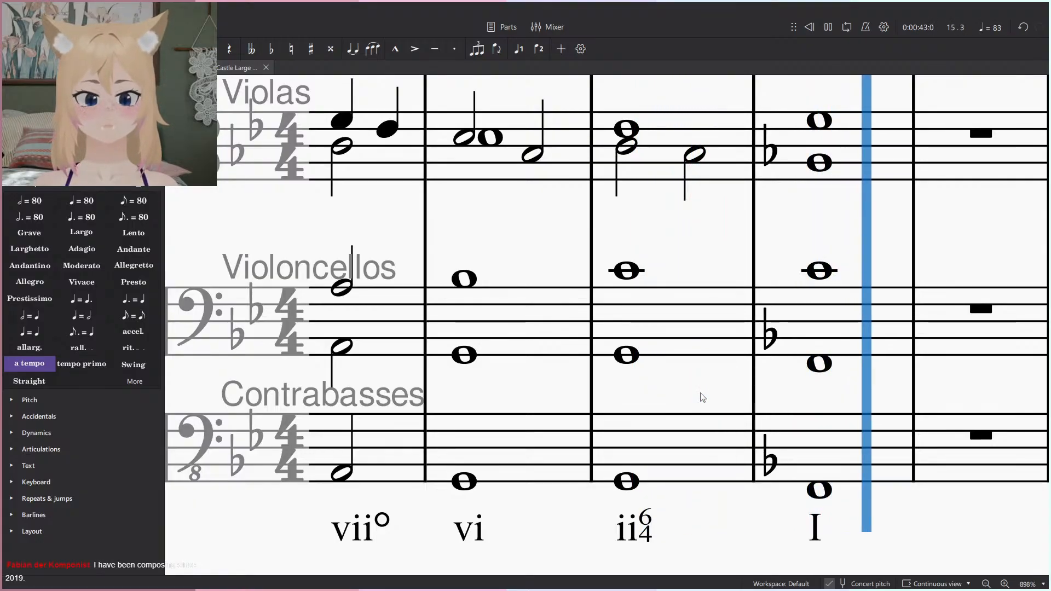
key(space)
Examine the string, horn and bassoon parts from the opening through the a tempo in measure 15.
scroll(731, 368, down, 6)
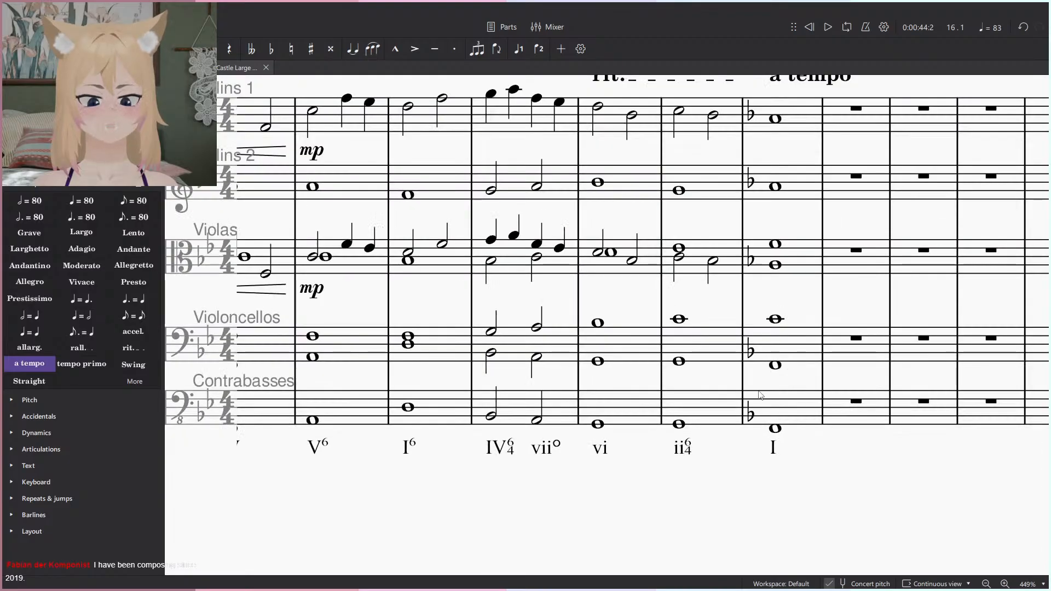
scroll(761, 395, up, 4)
drag(819, 378, 645, 207)
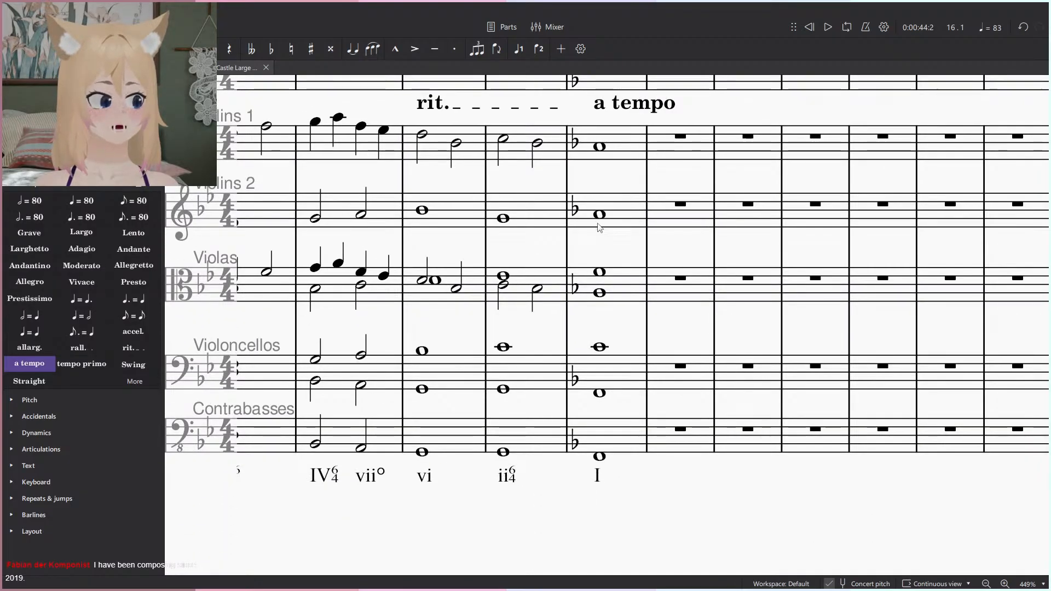
scroll(599, 227, down, 5)
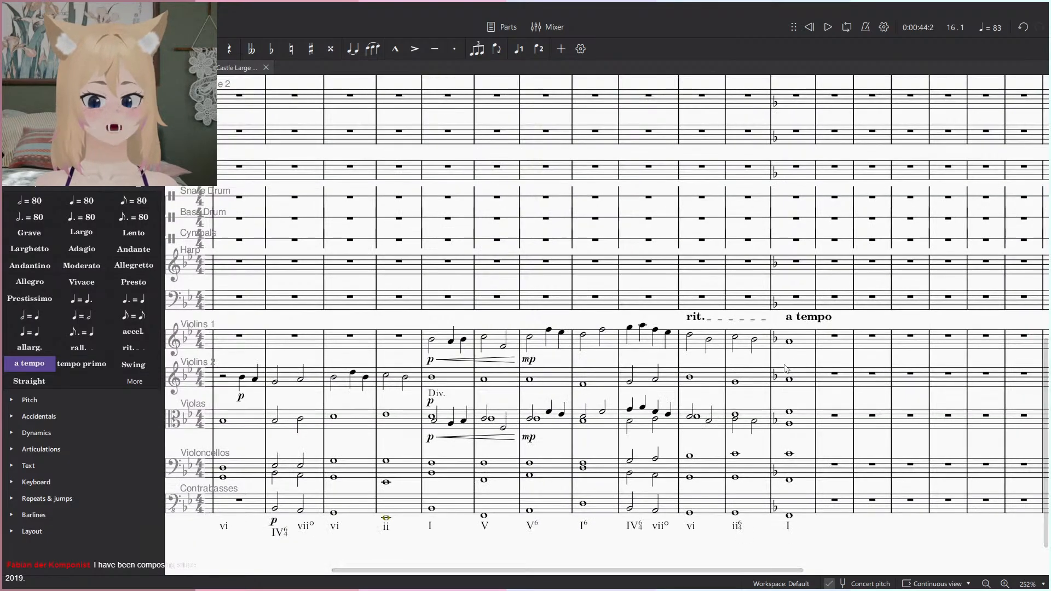
click(808, 350)
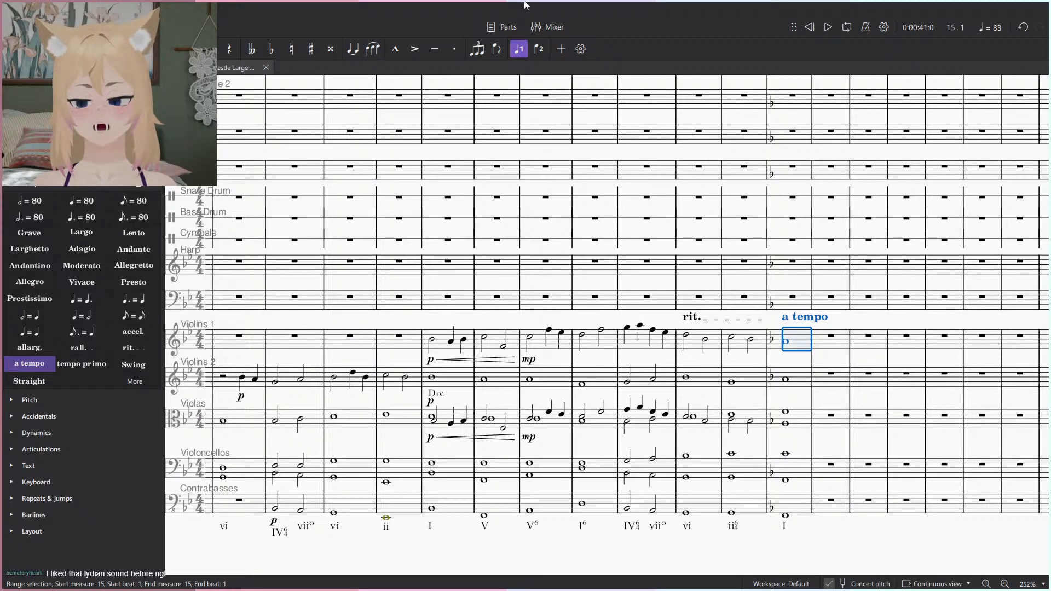
scroll(329, 382, left, 4)
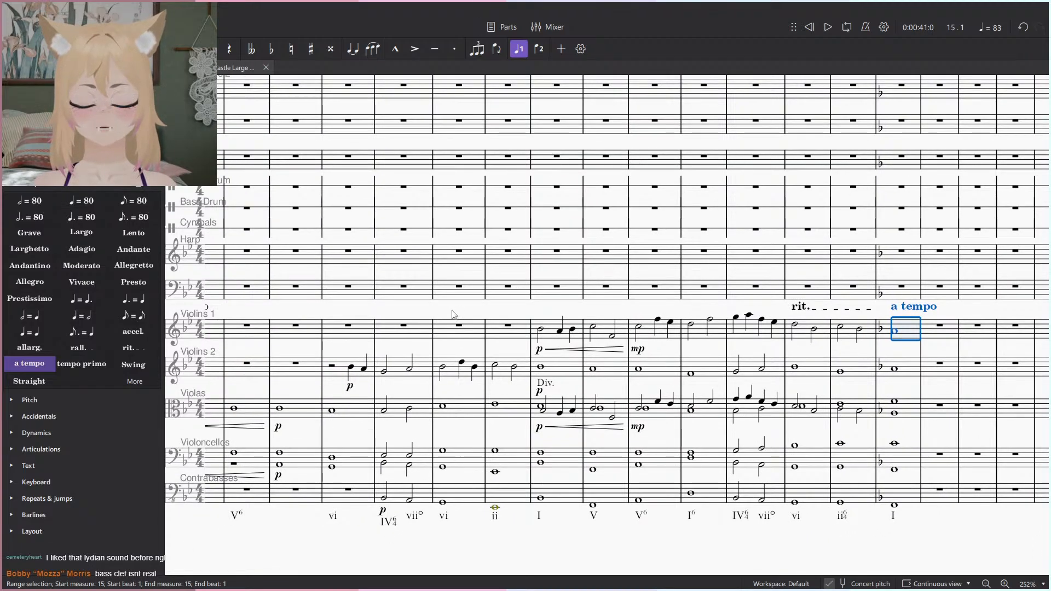
key(Escape)
drag(445, 344, 622, 375)
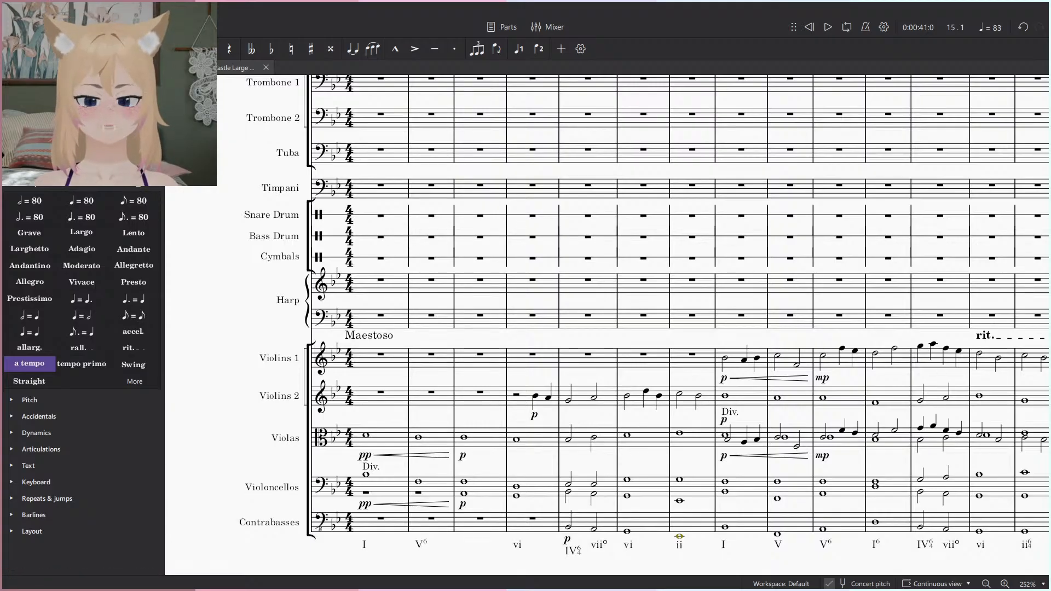
scroll(761, 397, right, 6)
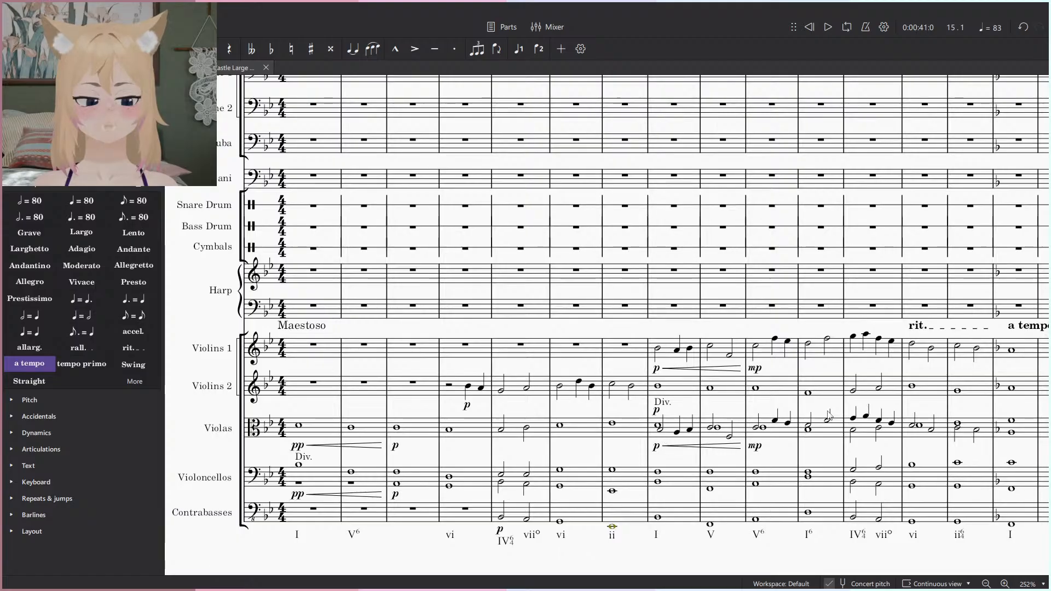
scroll(695, 367, up, 10)
scroll(712, 361, left, 5)
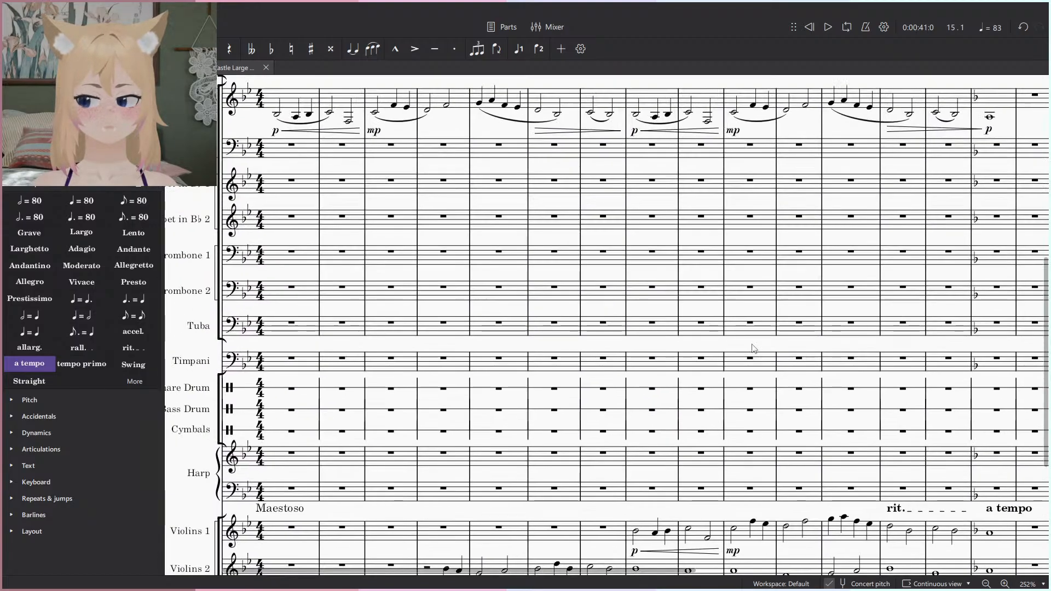
scroll(706, 436, up, 3)
scroll(711, 446, right, 3)
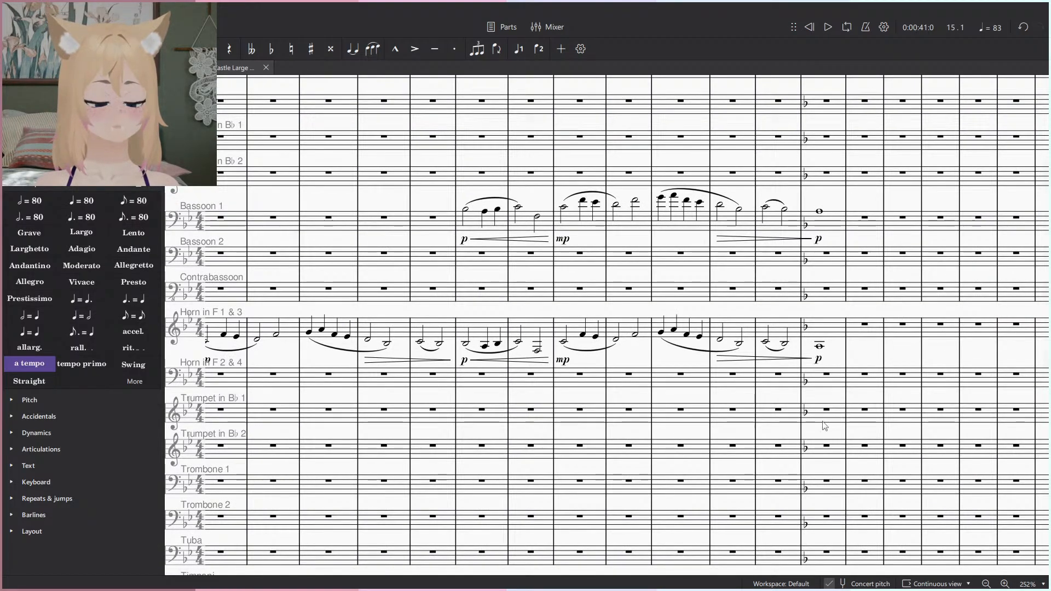
scroll(492, 493, down, 3)
scroll(492, 493, left, 3)
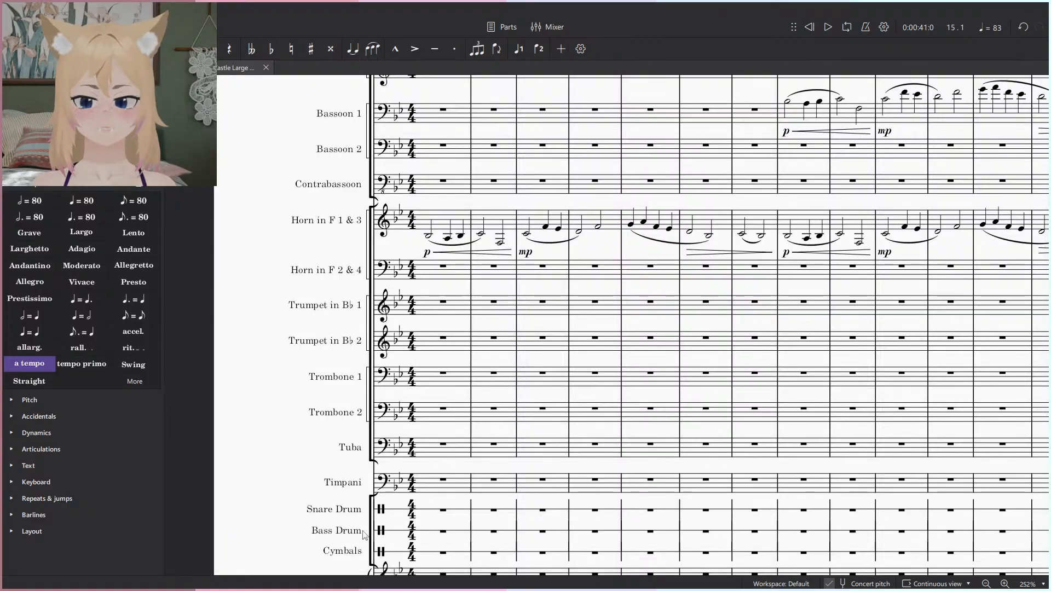
Change the opening clefs of the Trombone 1, Trombone 2 and Tuba staves to treble clef.
ctrl+scroll(512, 407, up, 3)
drag(400, 393, 454, 395)
click(33, 182)
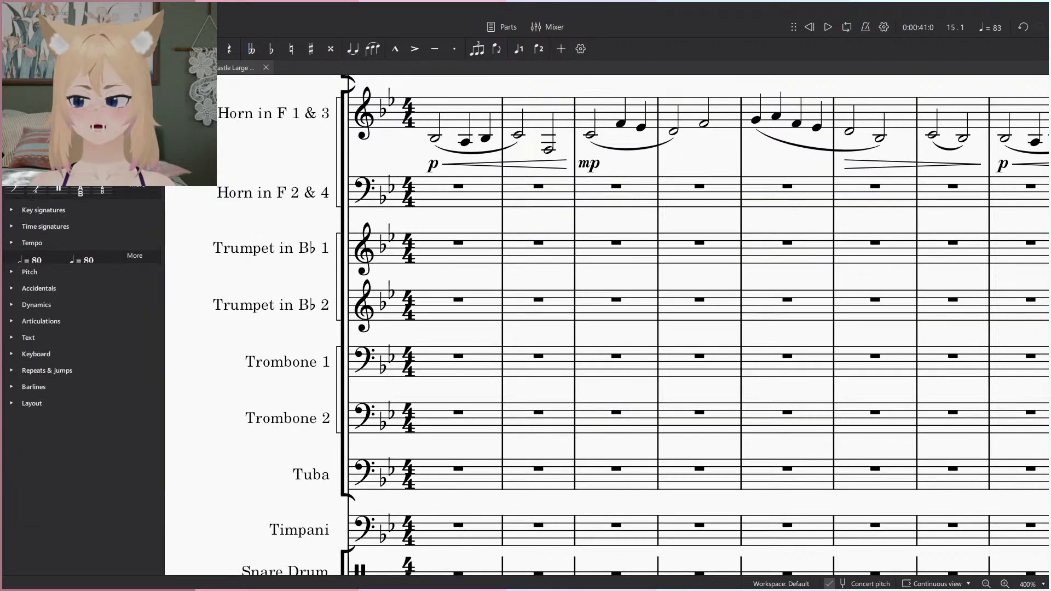
drag(412, 358, 409, 360)
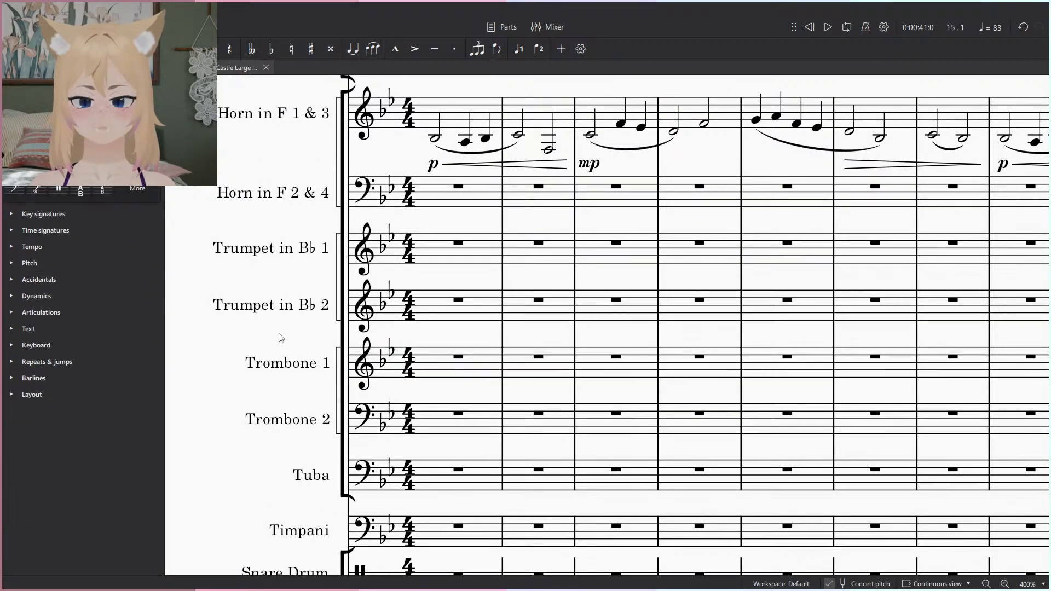
drag(15, 159, 446, 417)
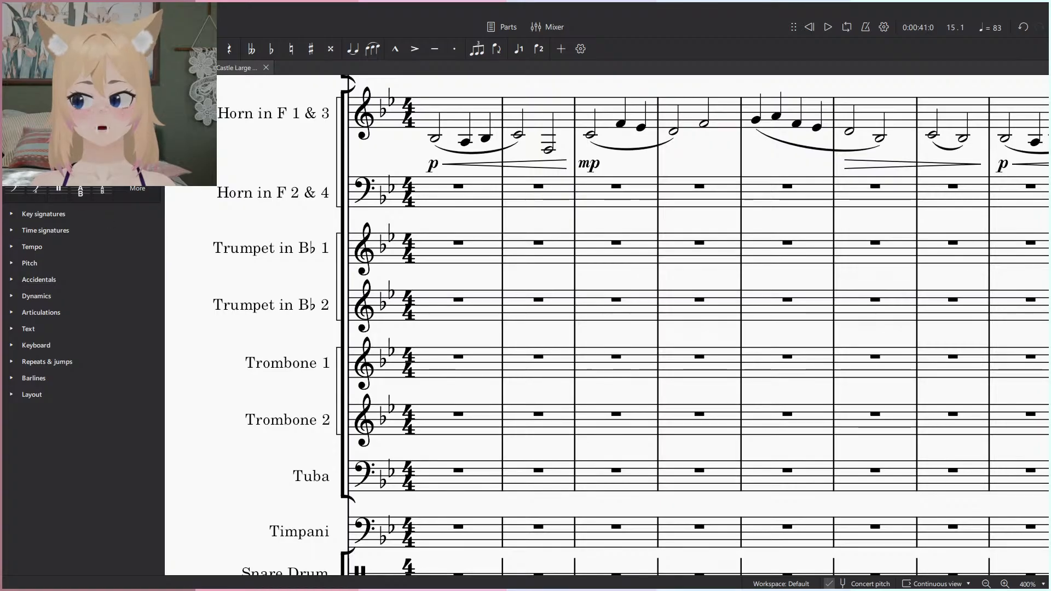
drag(15, 159, 460, 479)
Change the opening clefs of the Timpani, lower Harp, Violoncellos and Contrabasses staves to treble clef.
scroll(461, 479, down, 2)
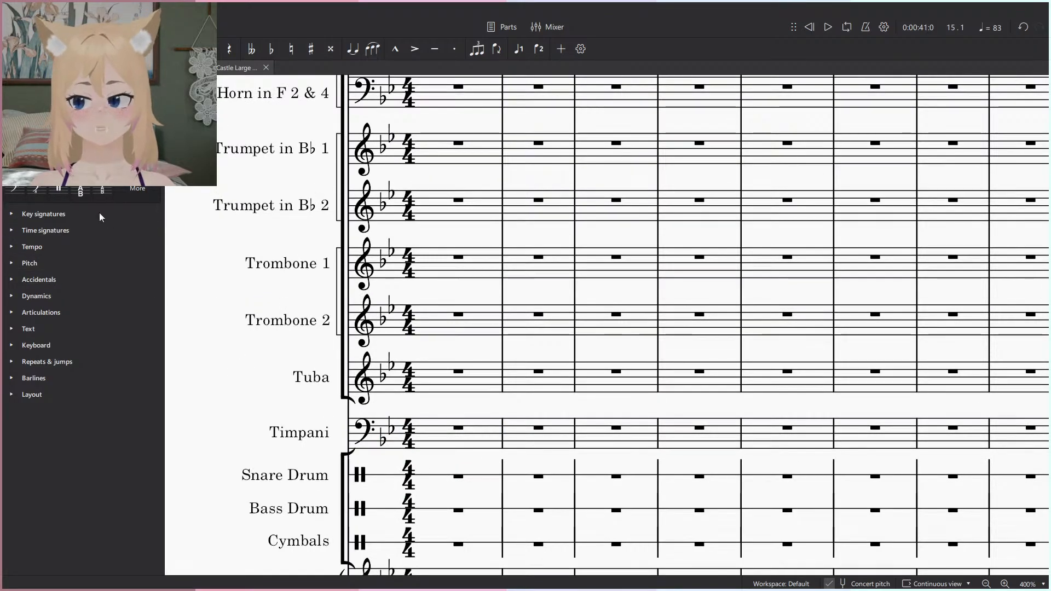
drag(14, 158, 464, 434)
scroll(453, 439, down, 5)
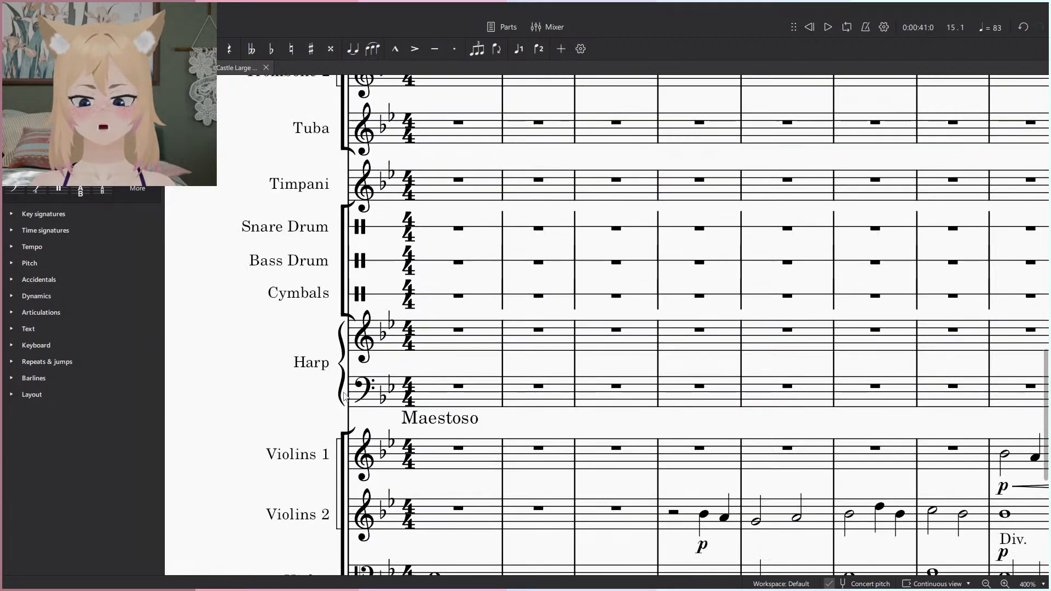
drag(15, 159, 432, 392)
scroll(432, 392, down, 4)
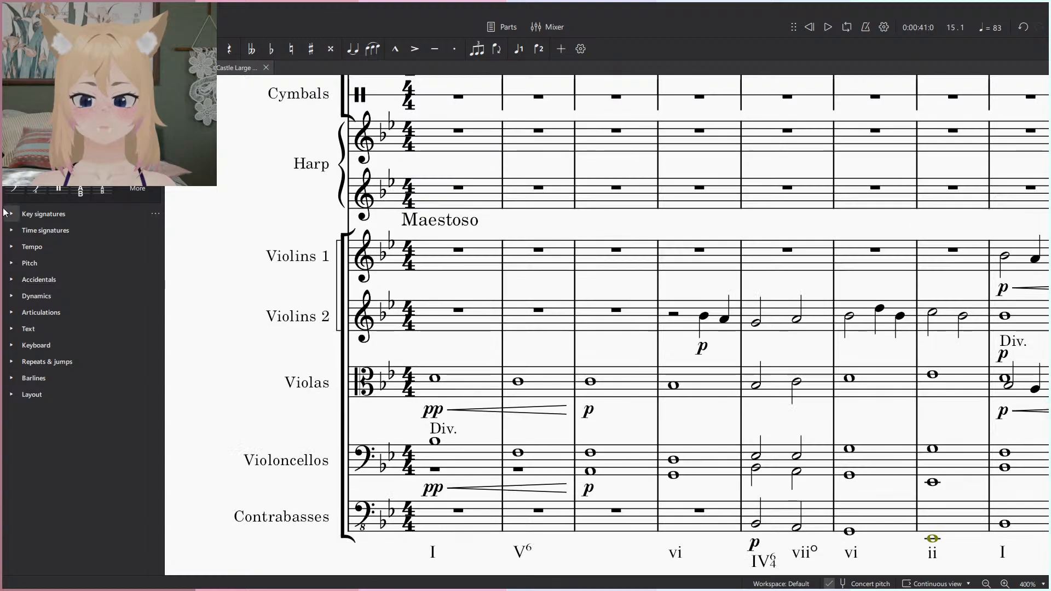
drag(15, 189, 437, 553)
scroll(567, 468, down, 6)
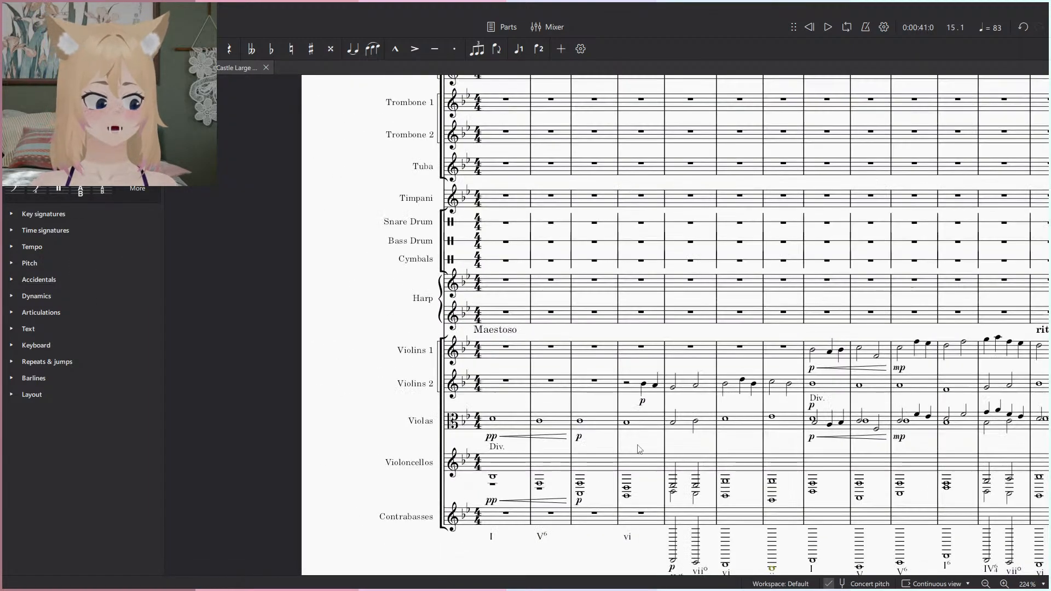
Undo the treble clef changes on the Trombone, Tuba, Timpani, lower Harp, Violoncellos and Contrabasses staves.
scroll(639, 449, up, 5)
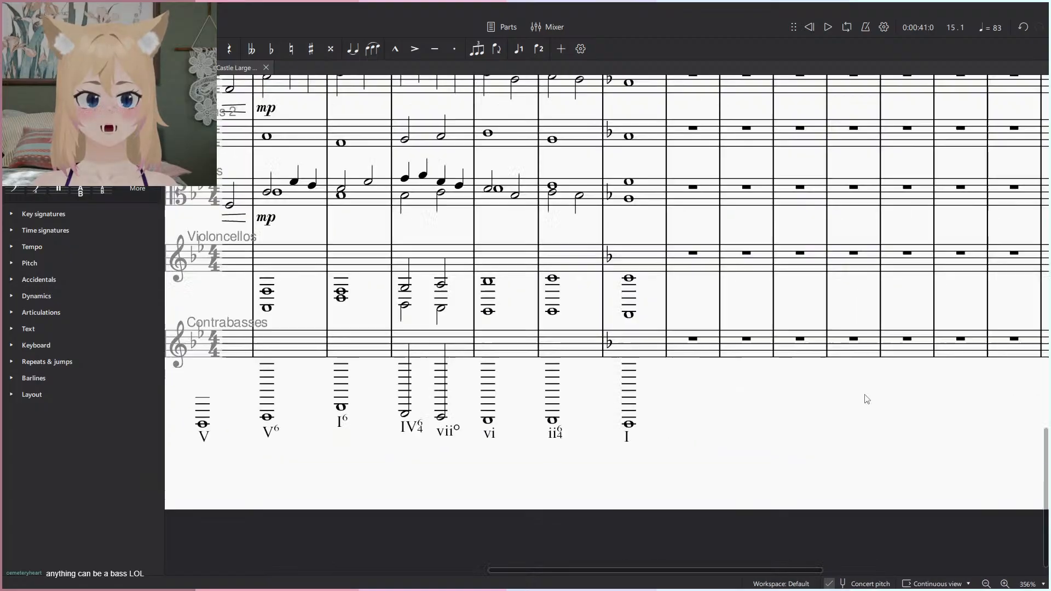
scroll(668, 430, down, 5)
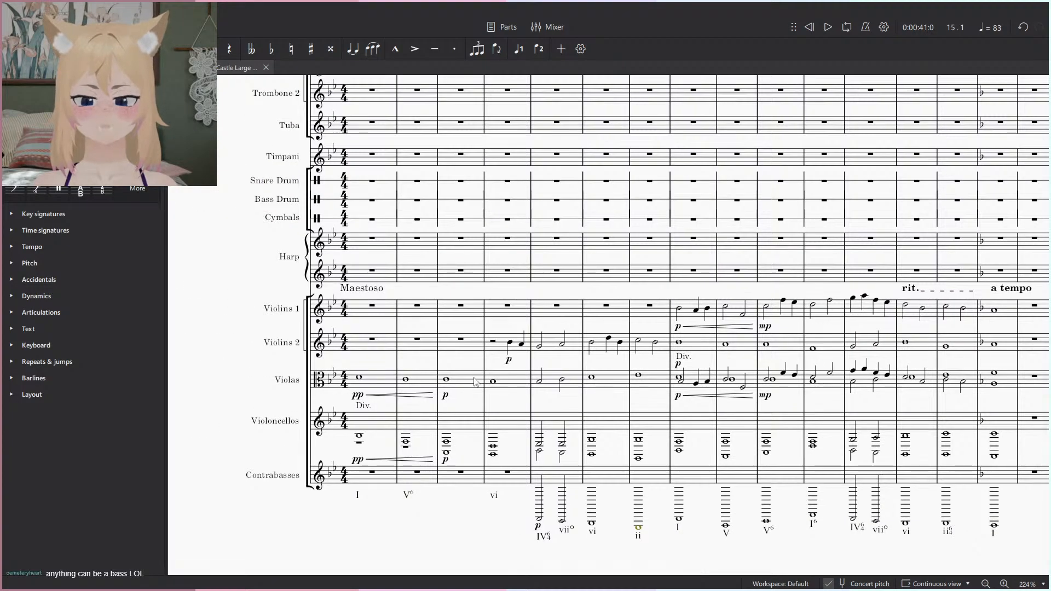
key(ctrl+z)
key(ctrl+z)
key(ctrl+z)
scroll(476, 384, down, 3)
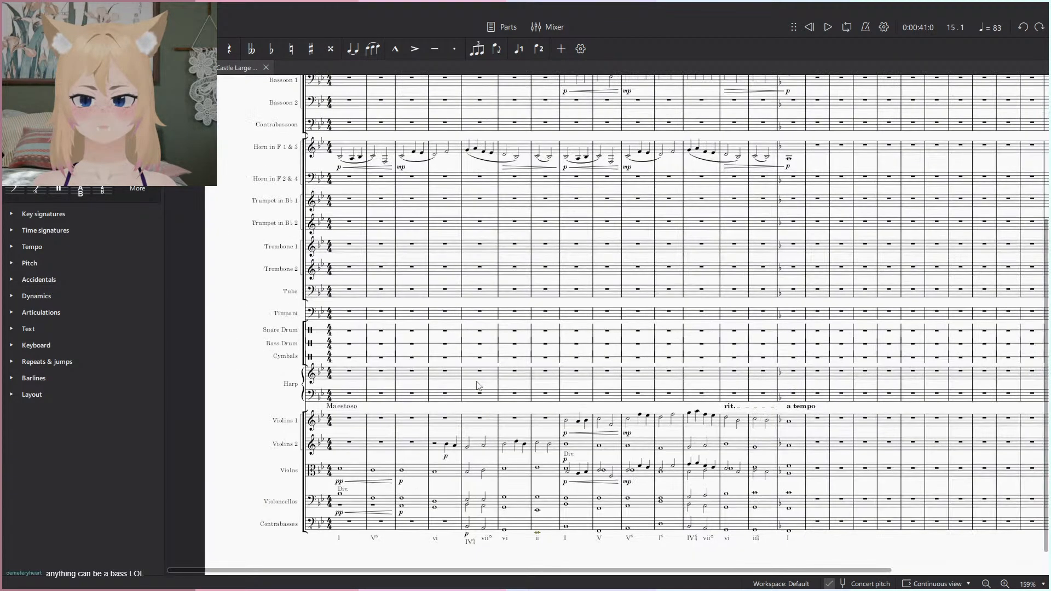
Copy the Oboe melody in measures 8 to 15 of the Early Morning Castle score and return to the large orchestra score.
scroll(714, 388, up, 2)
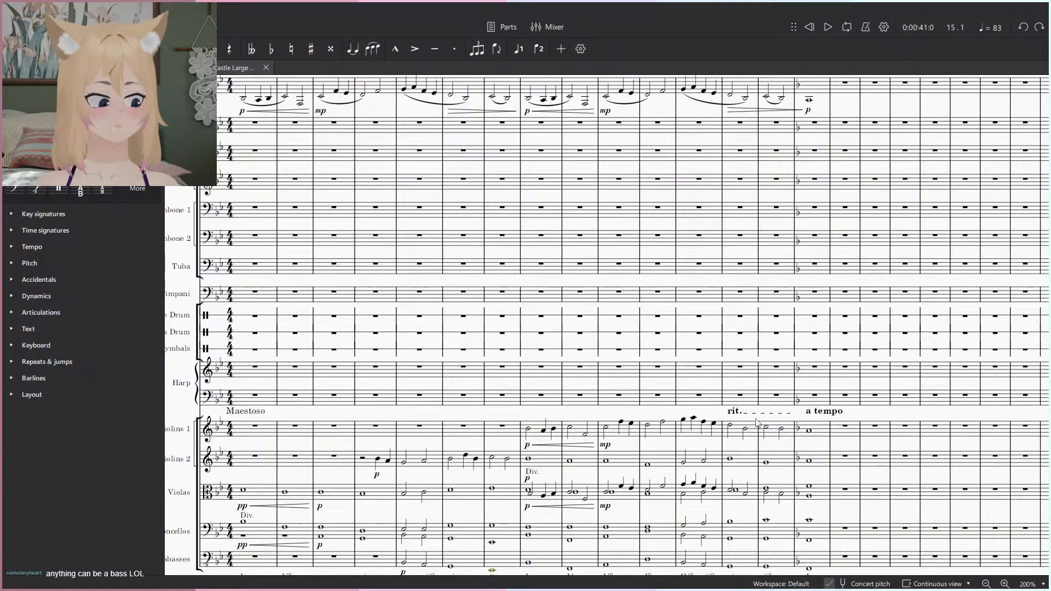
scroll(756, 422, up, 4)
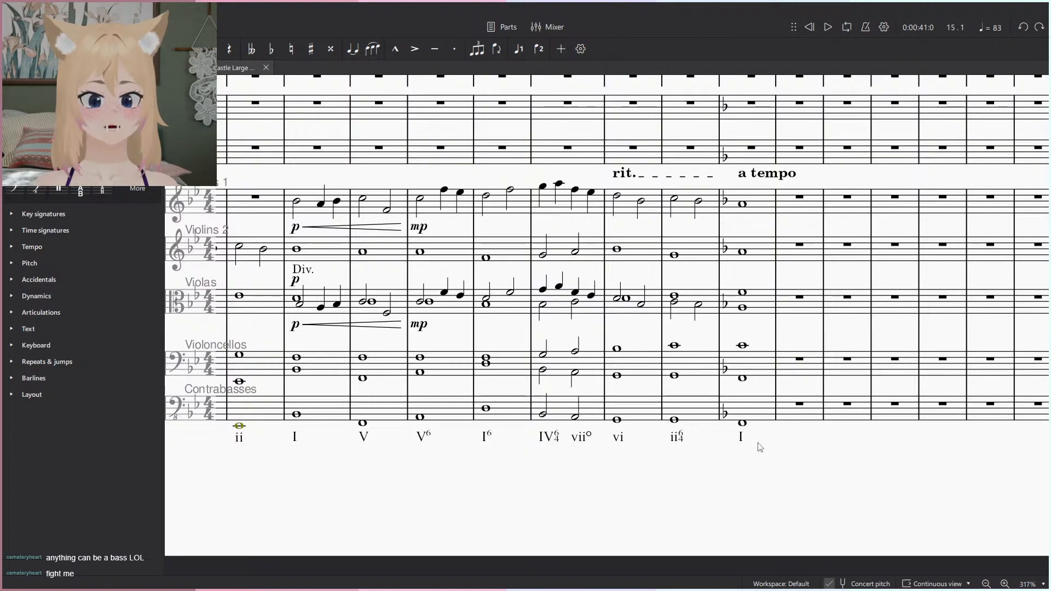
scroll(760, 447, down, 3)
drag(789, 440, 590, 414)
scroll(590, 413, up, 13)
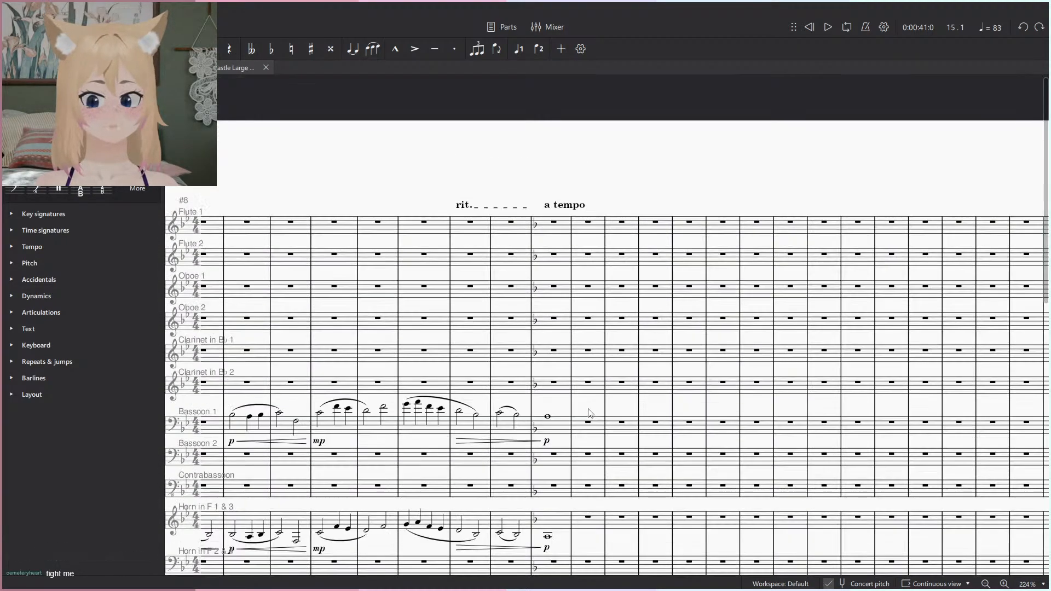
key(alt+Tab)
key(alt+Tab)
key(alt+Tab)
key(alt+shift+Tab)
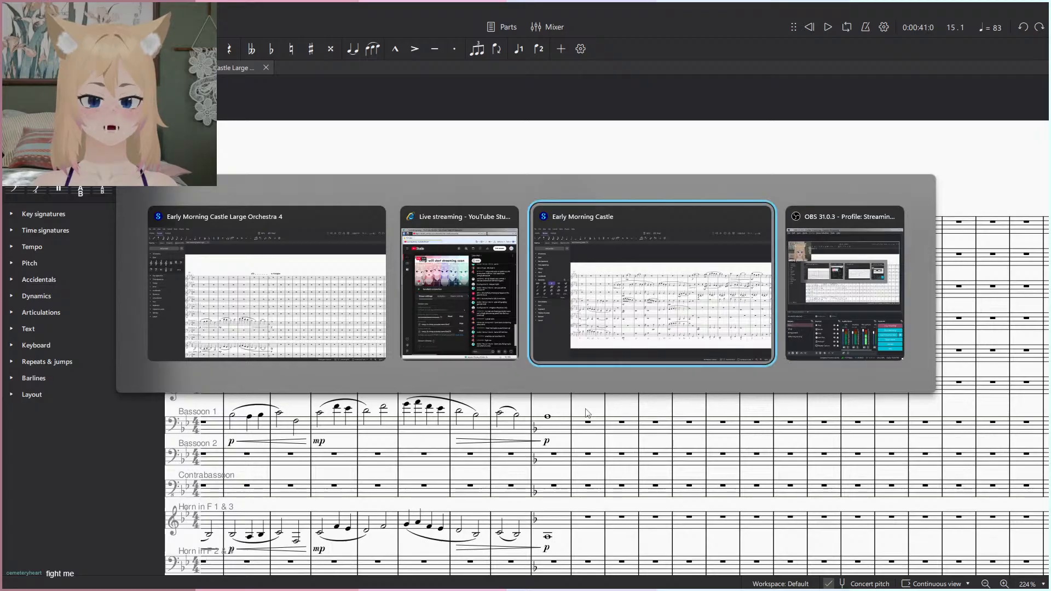
drag(627, 318, 660, 363)
drag(302, 313, 409, 315)
click(858, 304)
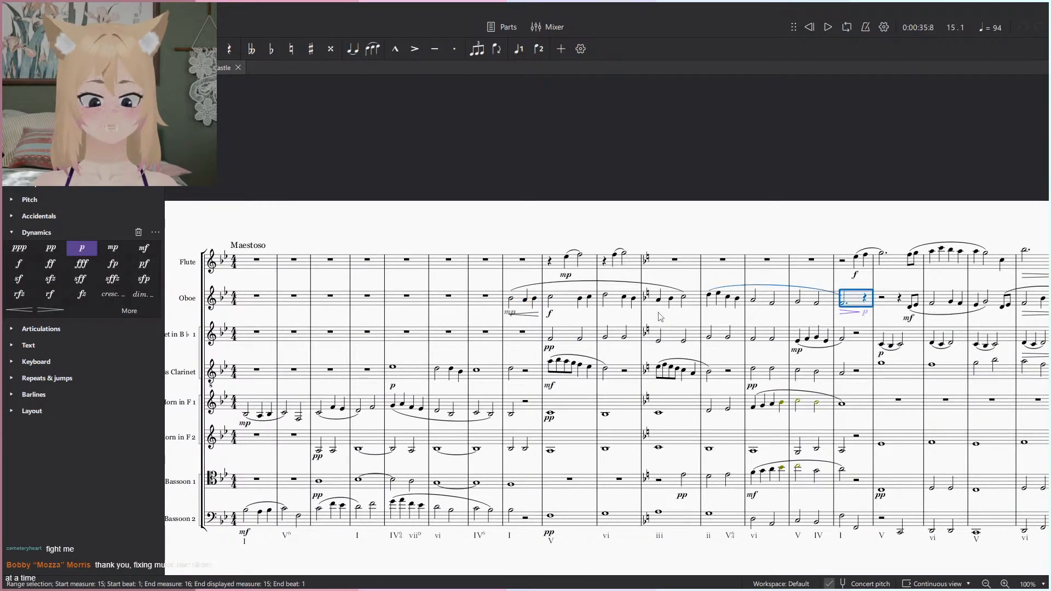
shift+click(524, 298)
key(ctrl+Tab)
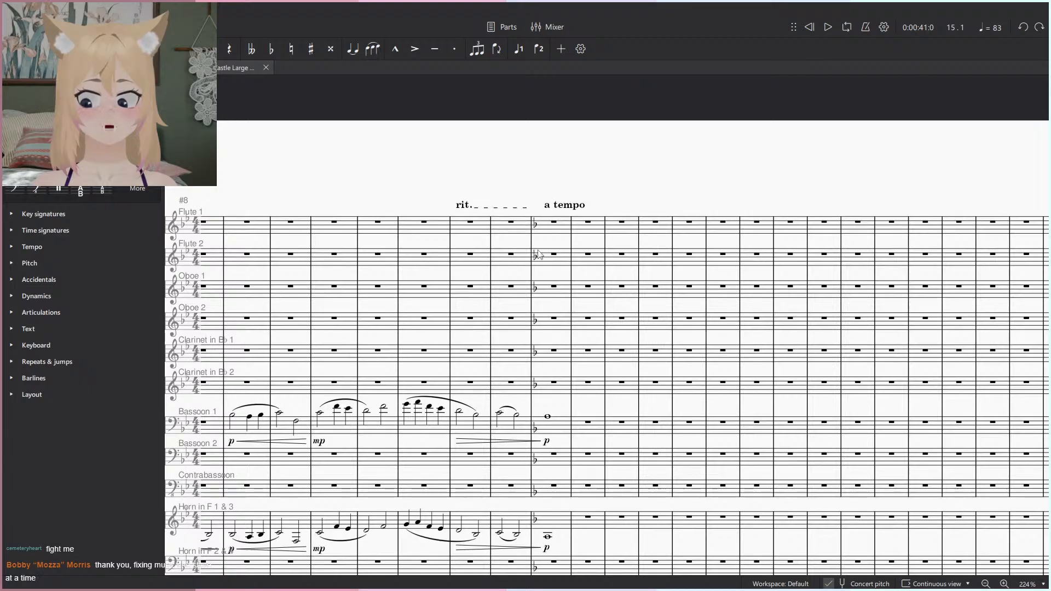
Paste the copied melody into Oboe 1 from measure 15 and set its opening dynamic to p.
key(ctrl+v)
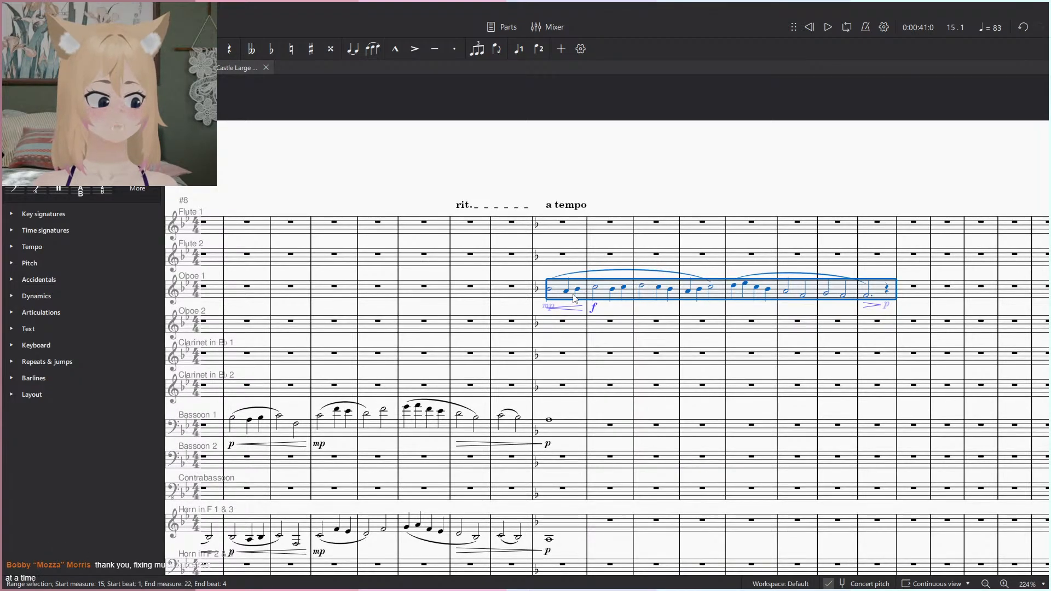
click(548, 306)
scroll(550, 293, up, 5)
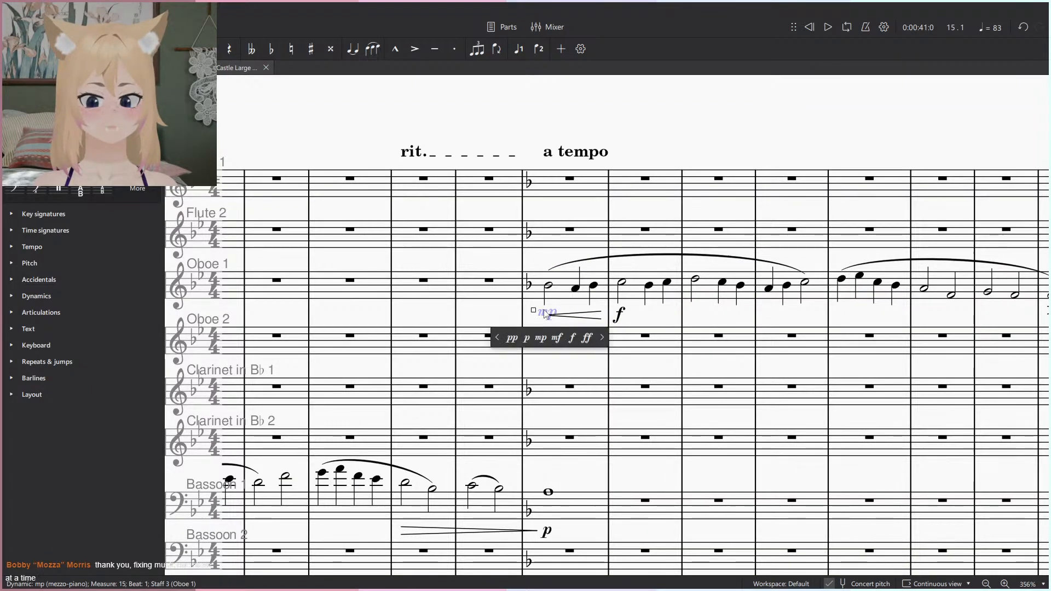
click(527, 340)
scroll(662, 103, down, 6)
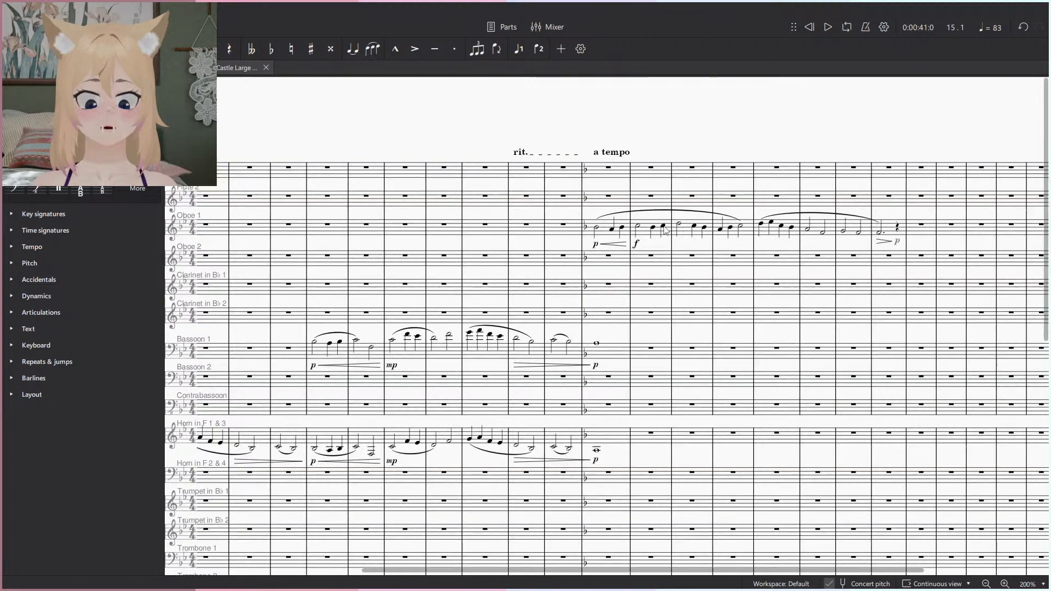
Transpose the Oboe 1 melody in measures 15 to 22 up a fifth to start on F5, and play it from measure 15.
shift+click(893, 234)
scroll(456, 389, up, 5)
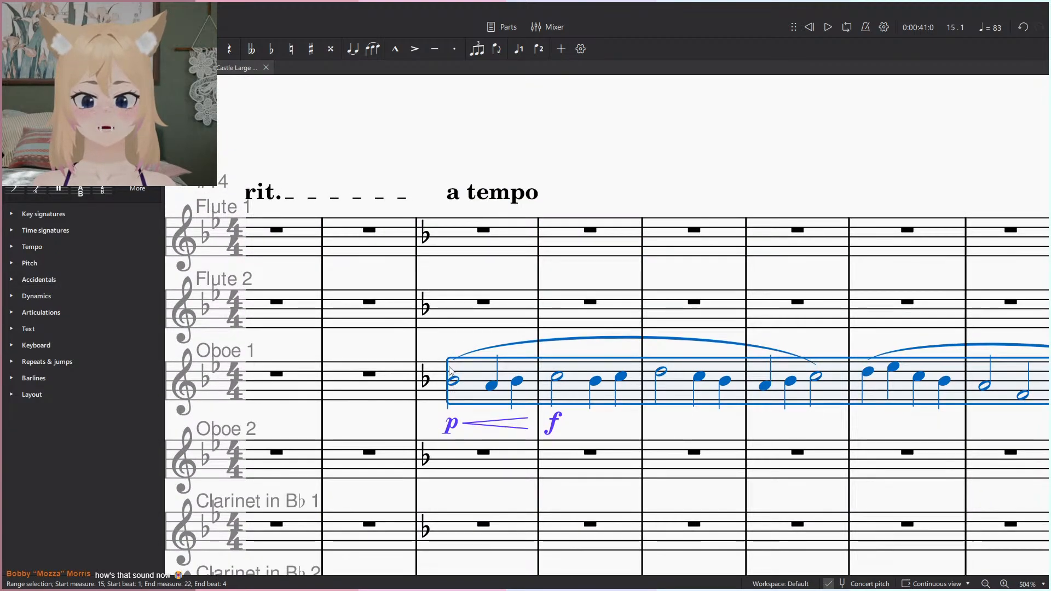
scroll(450, 372, down, 6)
key(space)
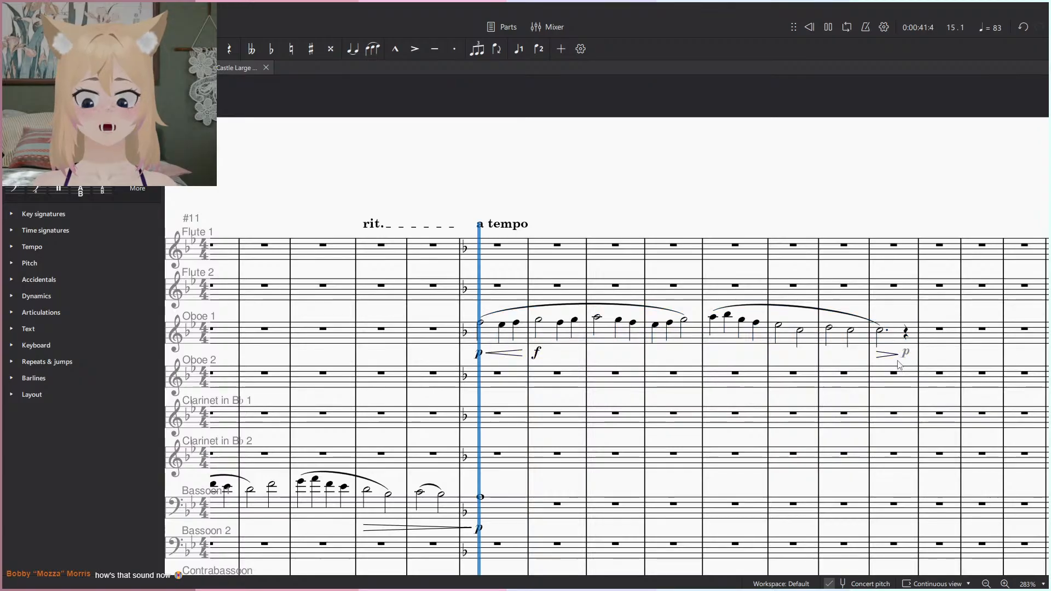
Replace the first long Oboe 1 slur with one from the first note of measure 15 to the first note of measure 17.
click(615, 305)
key(Delete)
scroll(620, 314, up, 5)
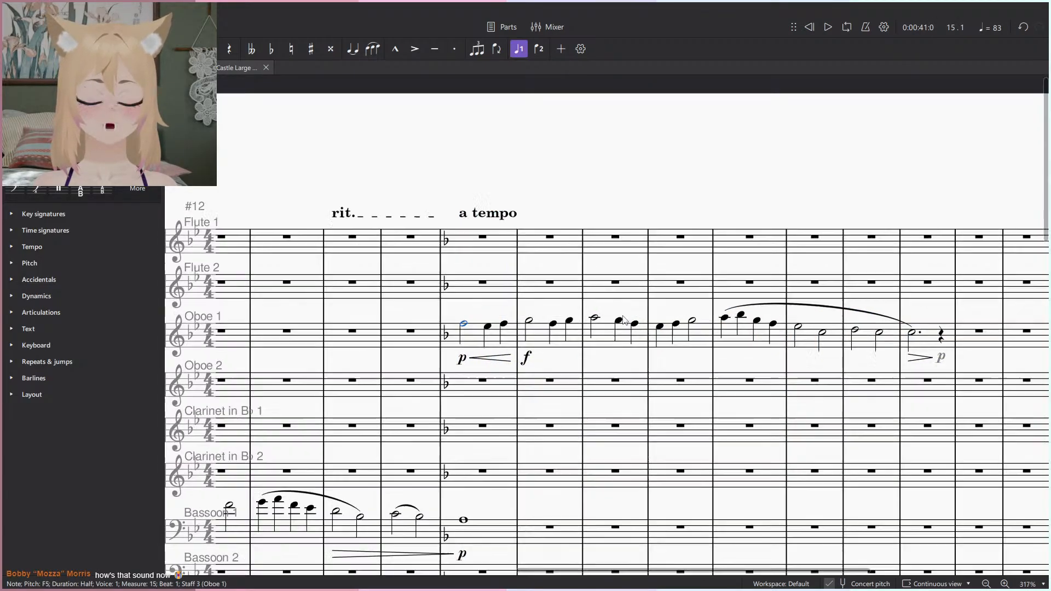
ctrl+click(582, 327)
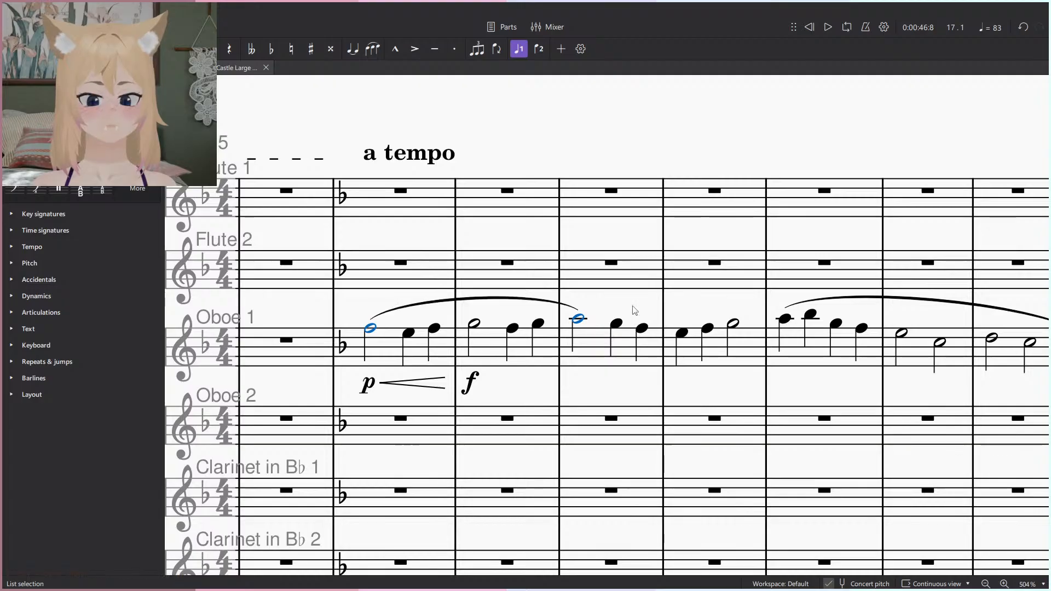
Replace the remaining long Oboe 1 slur with slurs over measures 19 to 20 and 21, and slur measure 17 beat 3 through measure 18.
click(891, 300)
key(Delete)
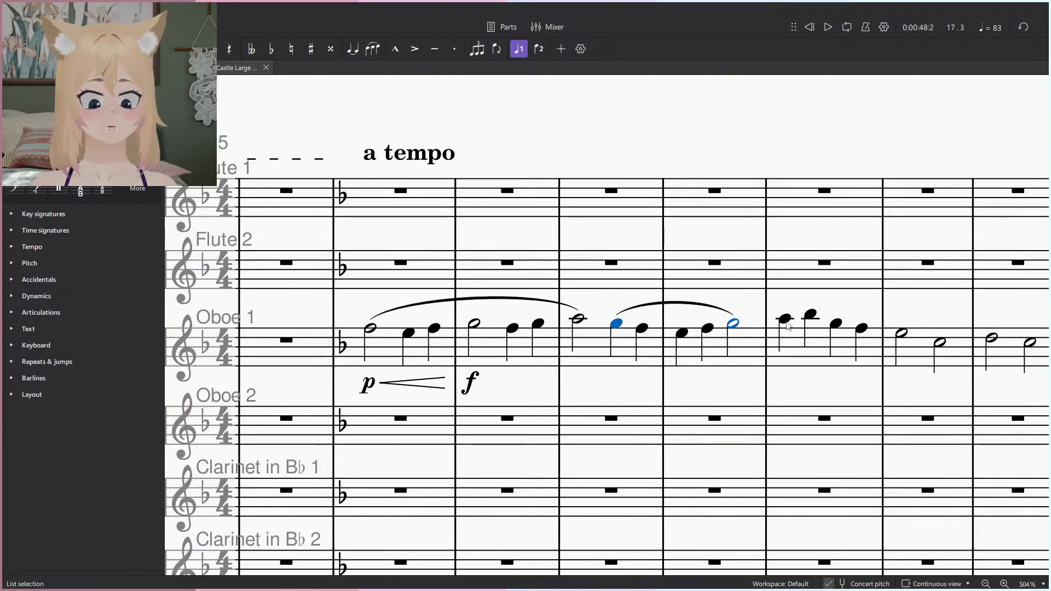
click(786, 321)
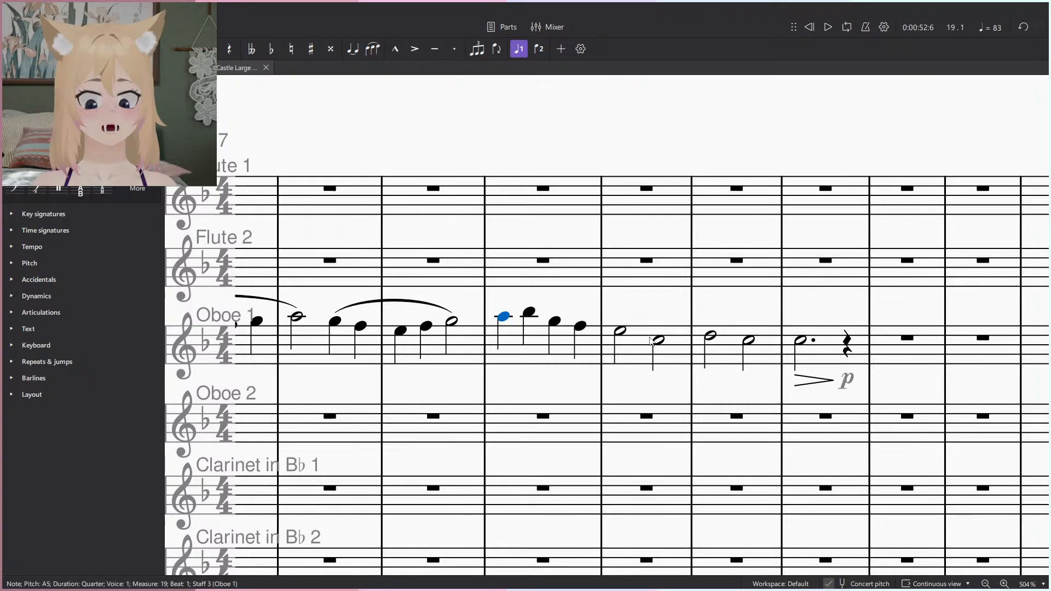
click(724, 340)
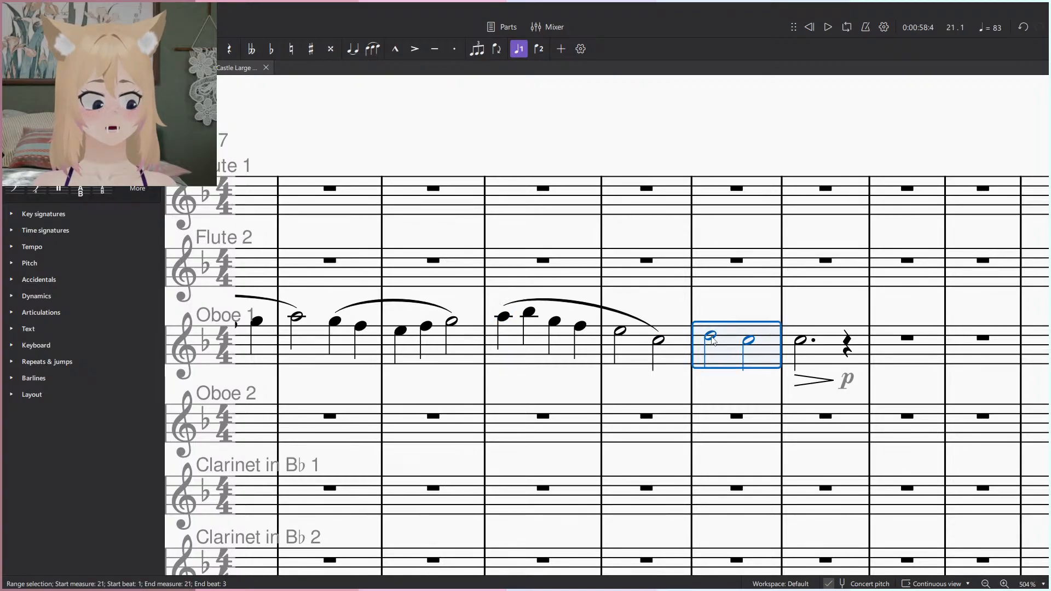
click(749, 316)
scroll(749, 316, down, 5)
Examine the wind parts and the string voicing with its Roman numerals around the a tempo in measure 15.
drag(471, 376, 595, 356)
scroll(596, 356, up, 2)
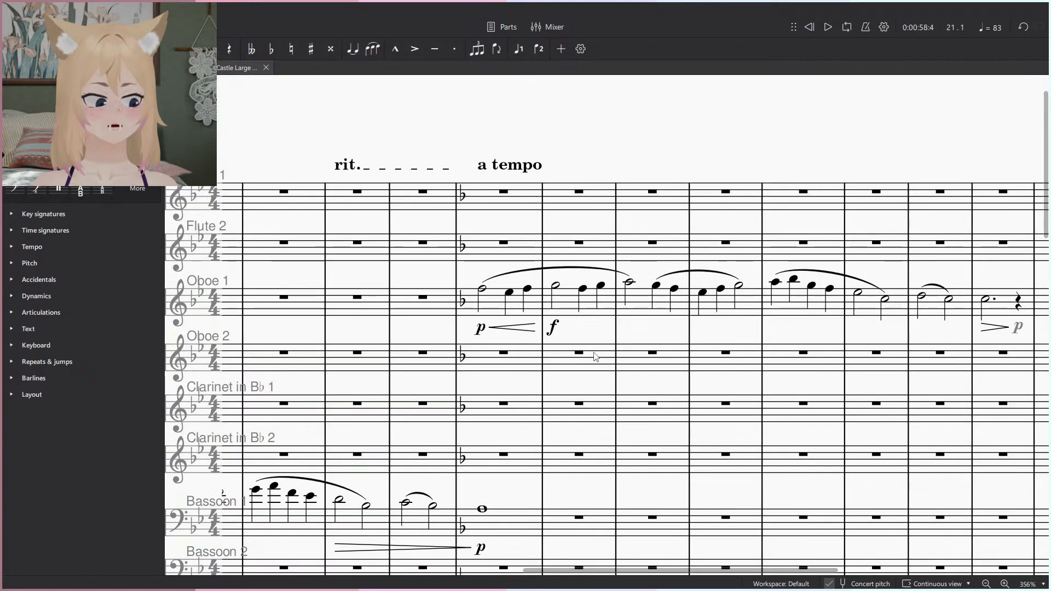
scroll(574, 378, down, 2)
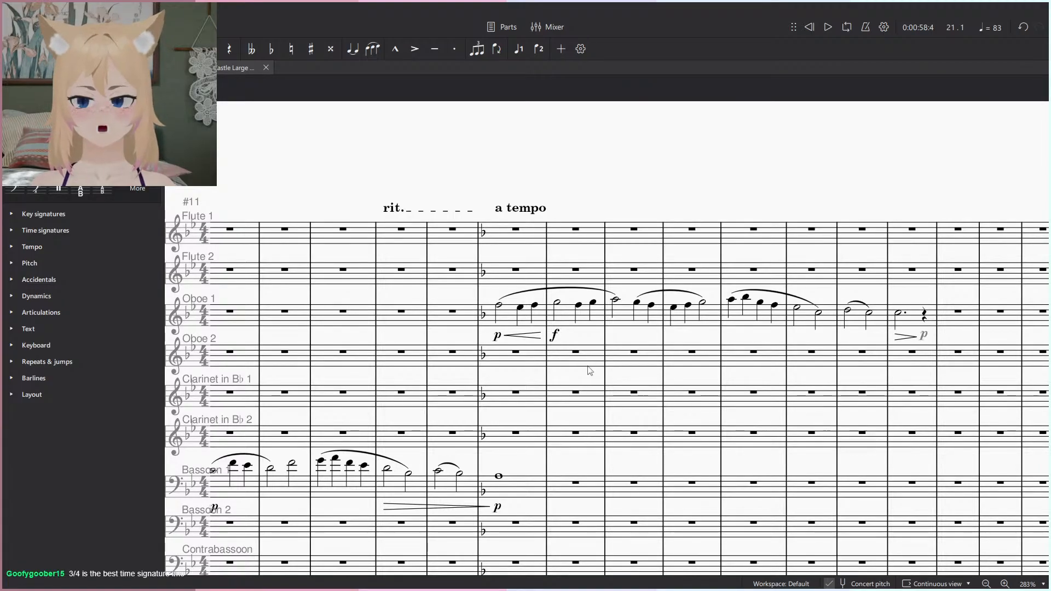
scroll(603, 357, down, 5)
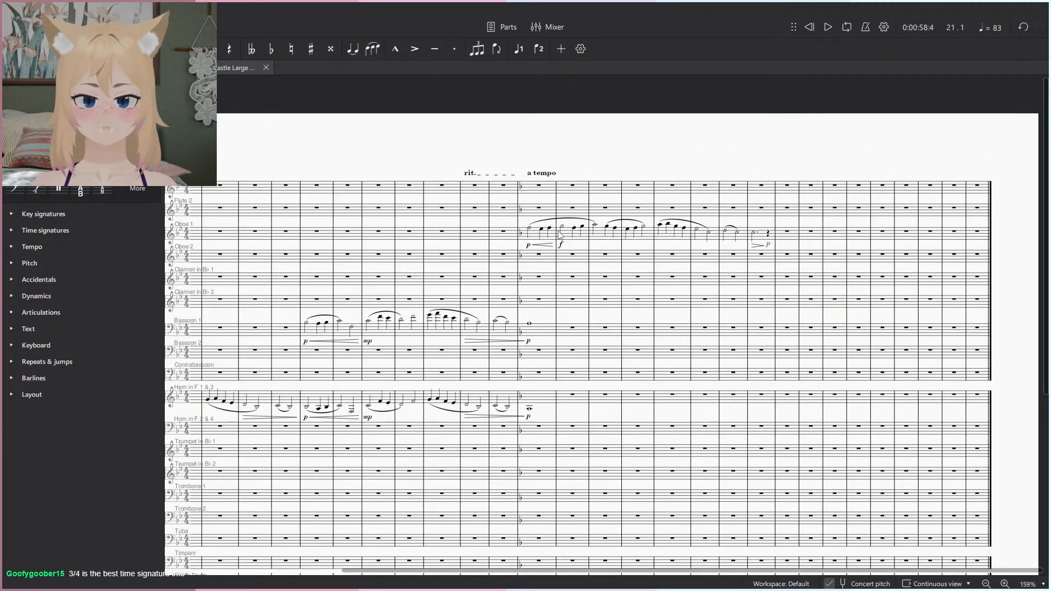
drag(432, 373, 748, 319)
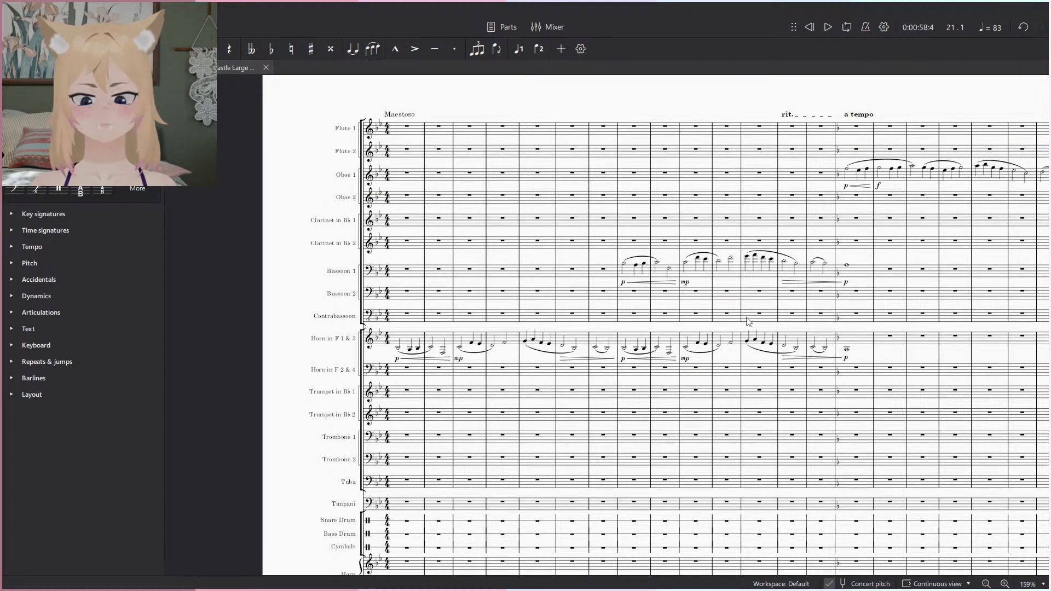
scroll(610, 234, down, 3)
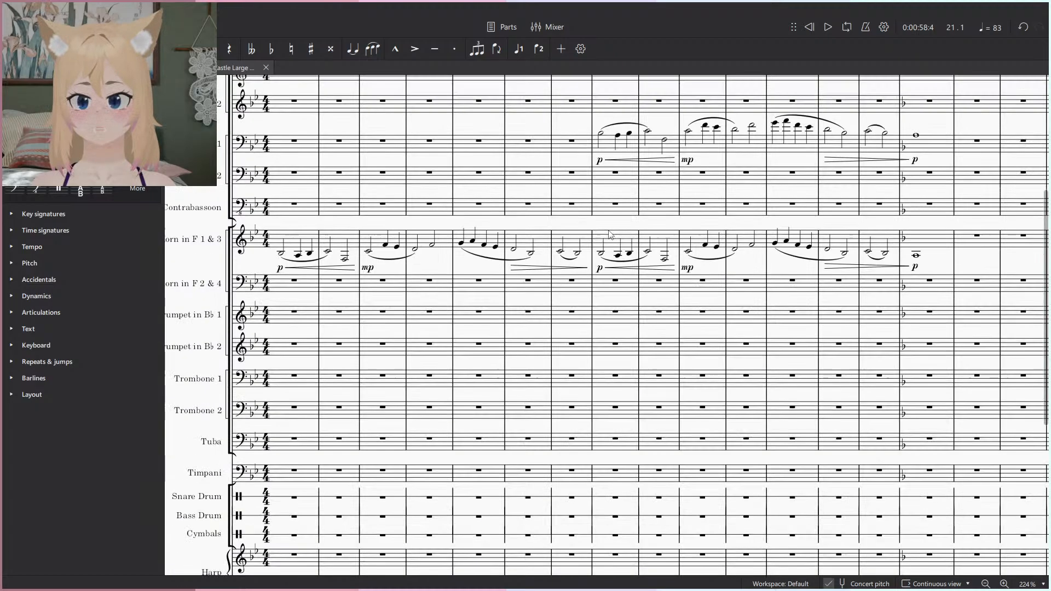
scroll(611, 234, up, 4)
drag(609, 230, 372, 281)
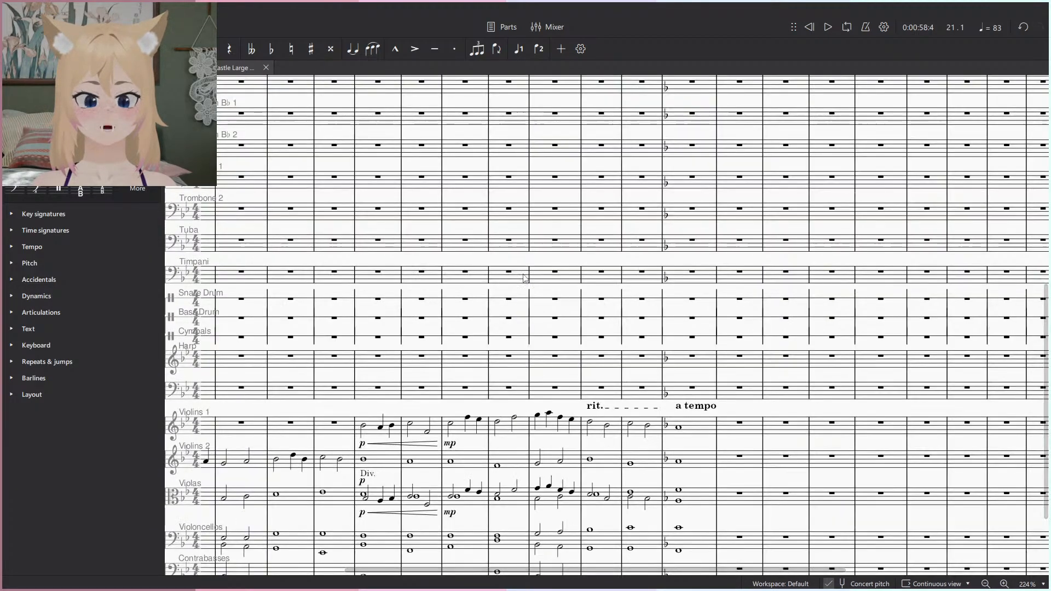
scroll(748, 390, down, 3)
scroll(567, 506, up, 5)
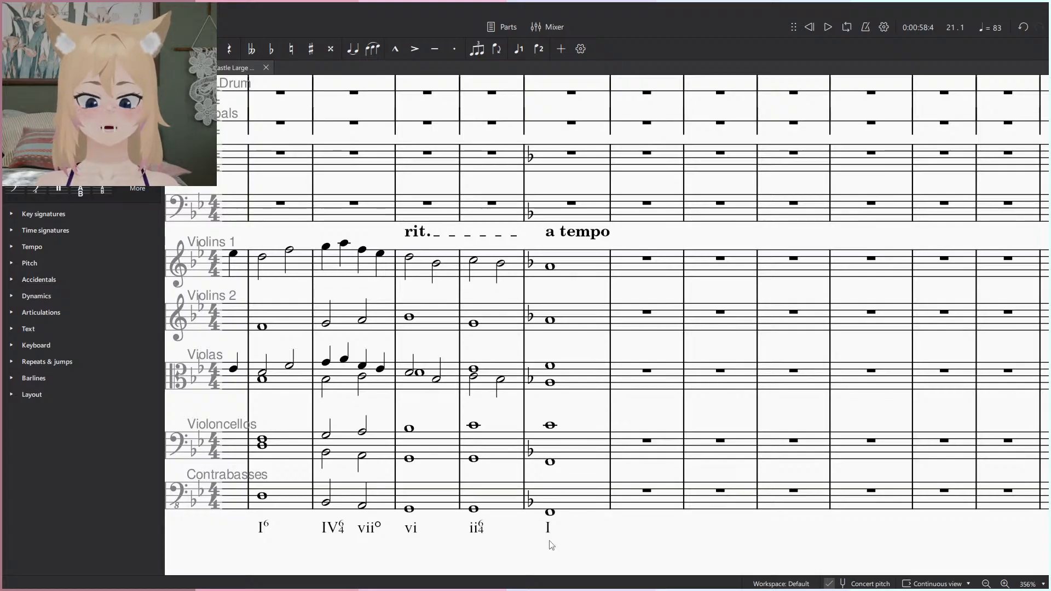
Copy the Roman numerals from measures 8 to 15 of the Early Morning Castle score and return to the large orchestra score.
key(alt+Tab)
drag(667, 519, 528, 495)
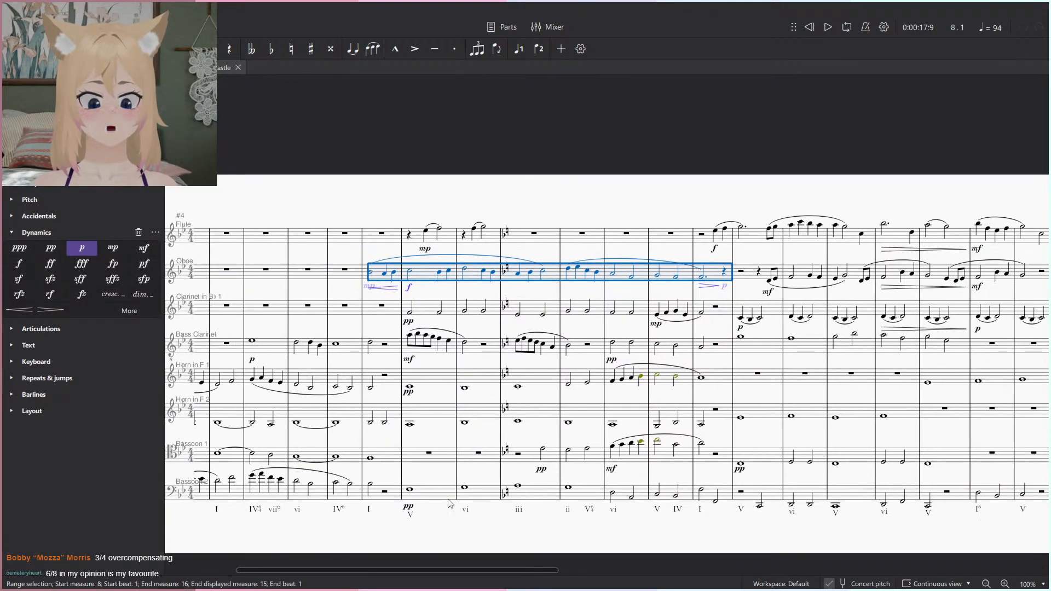
click(364, 517)
scroll(440, 518, up, 3)
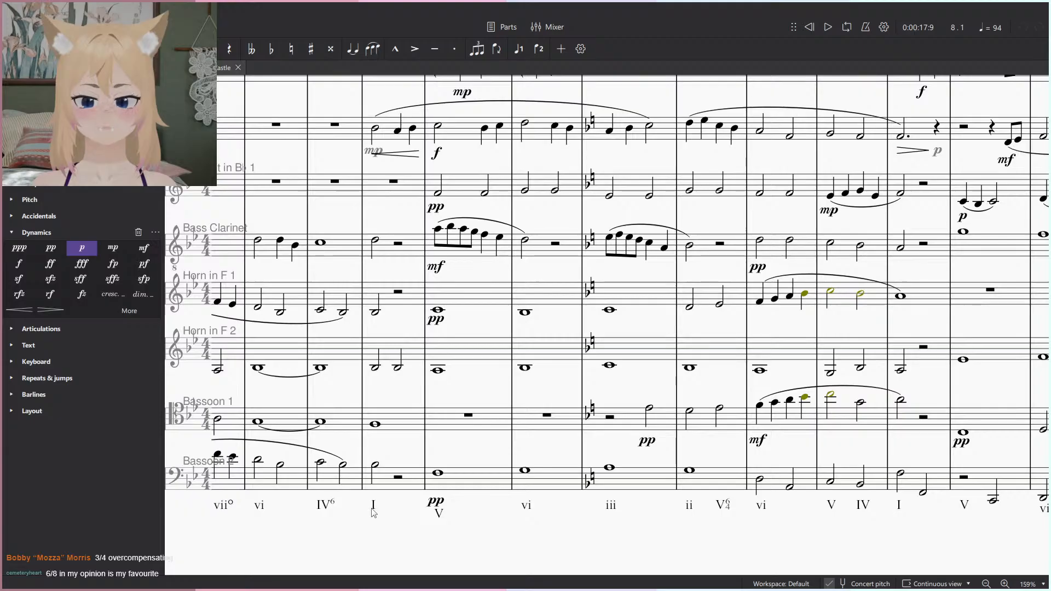
drag(413, 523, 363, 530)
click(325, 512)
scroll(626, 524, right, 5)
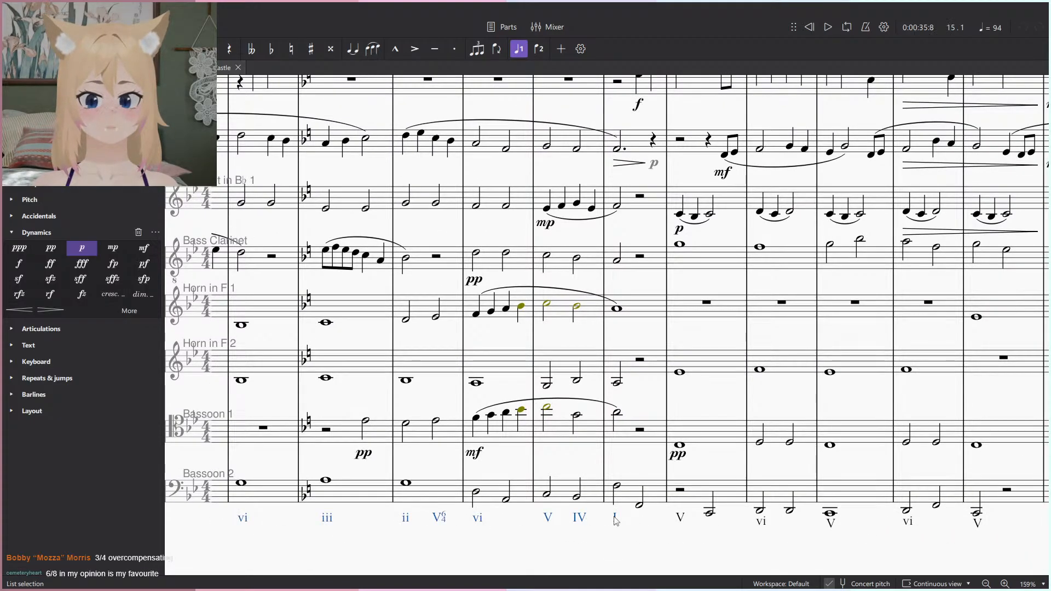
scroll(608, 522, down, 3)
scroll(608, 523, right, 5)
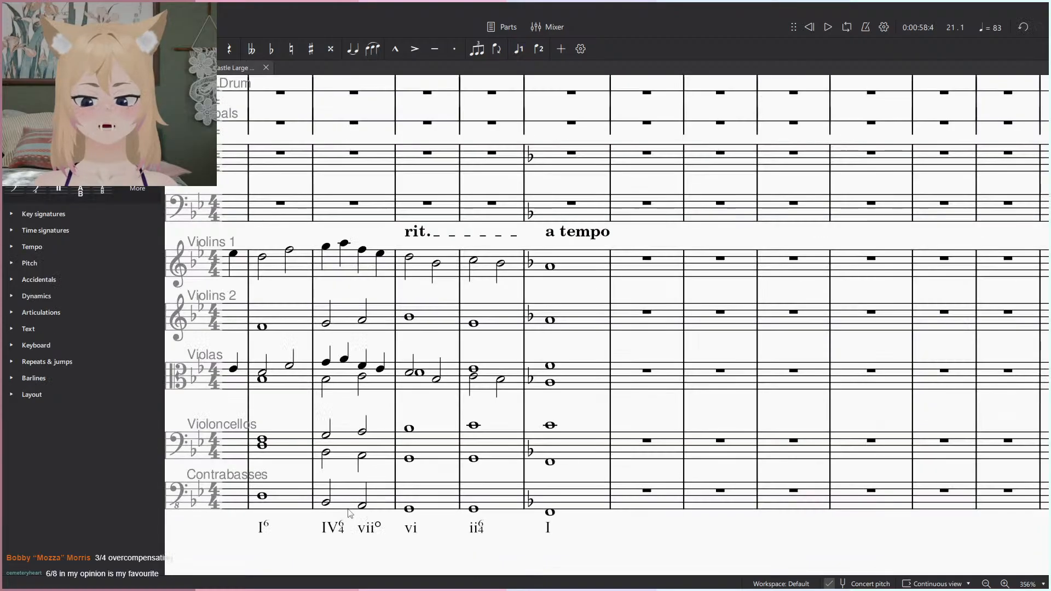
Delete the I under Contrabasses measure 15 and paste the copied Roman numerals from that measure, I through the final I.
key(Delete)
click(552, 513)
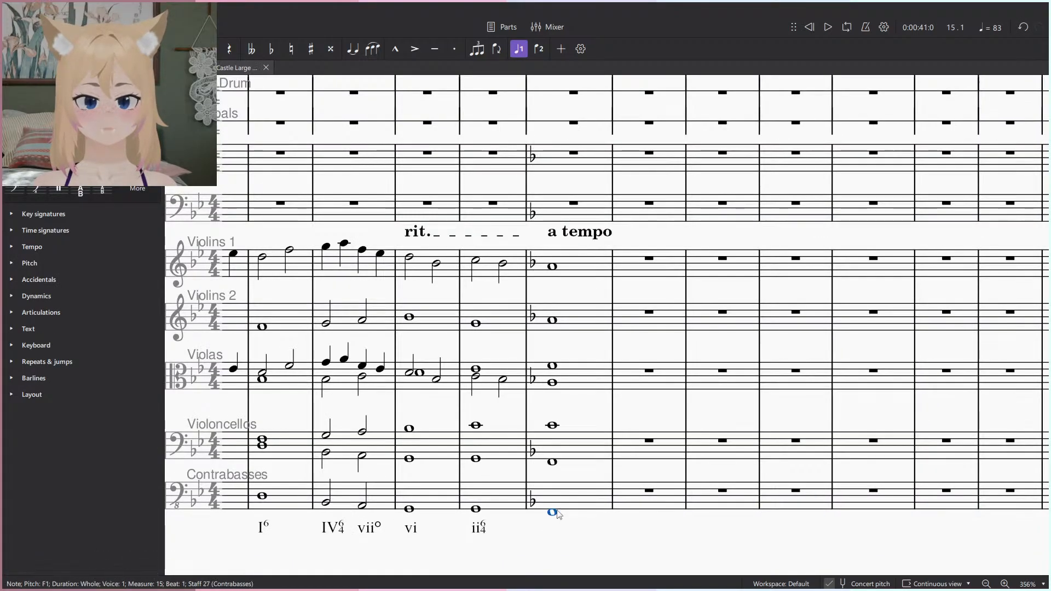
key(ctrl+v)
click(597, 542)
scroll(597, 539, down, 3)
scroll(596, 537, up, 4)
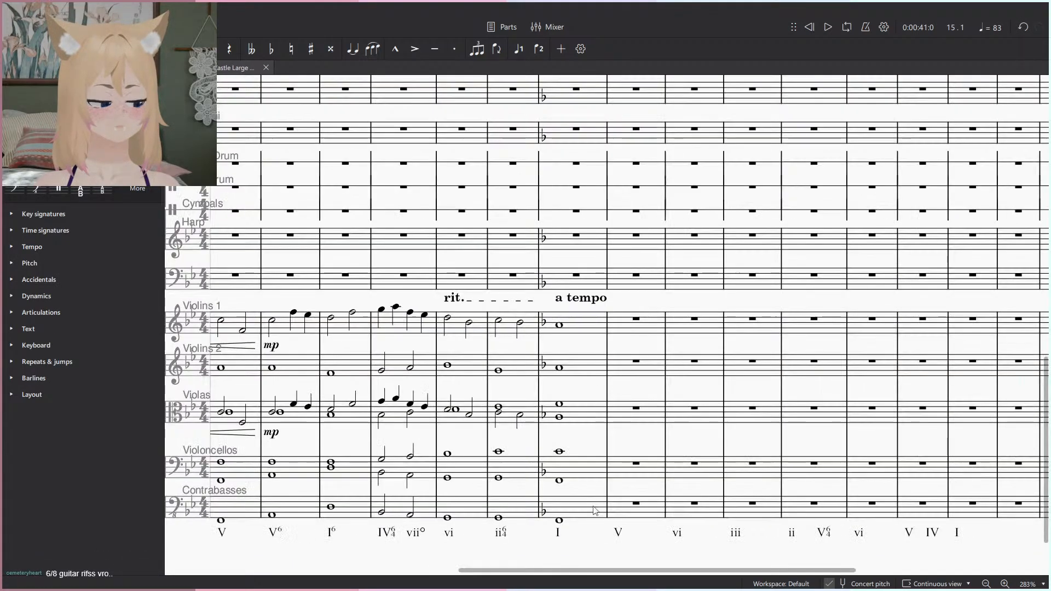
click(540, 463)
scroll(530, 530, up, 2)
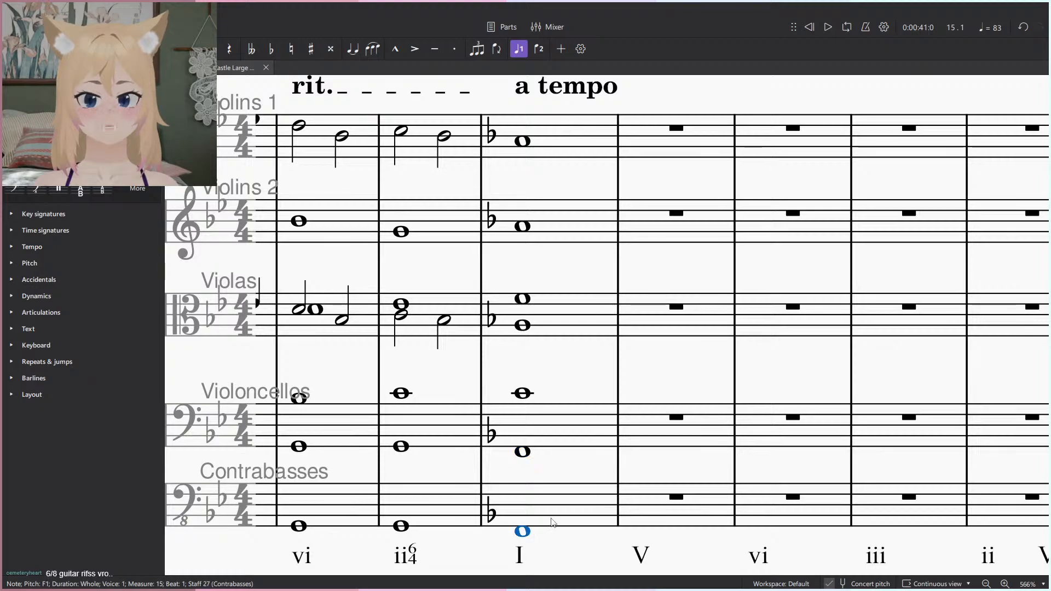
scroll(580, 515, down, 1)
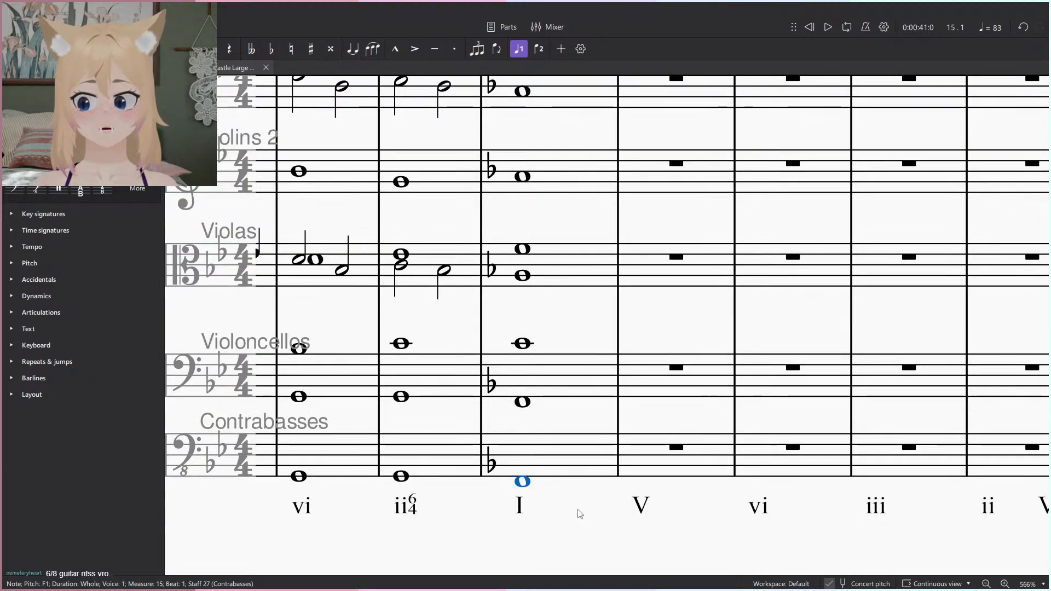
scroll(648, 399, down, 5)
key(Escape)
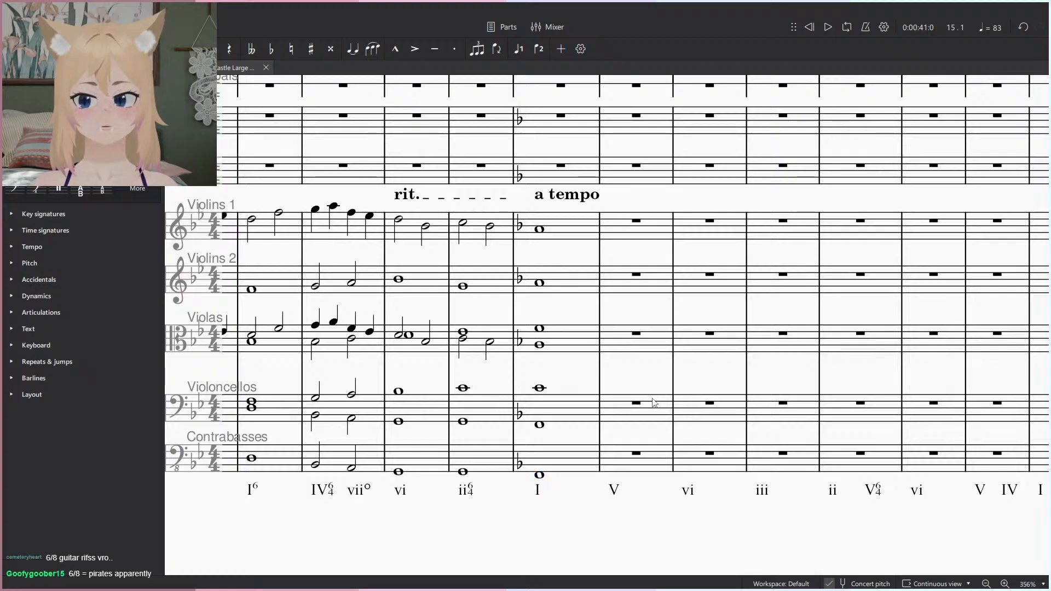
Enter a whole note in Contrabasses measure 16 and adjust its pitch to C2.
scroll(654, 407, up, 6)
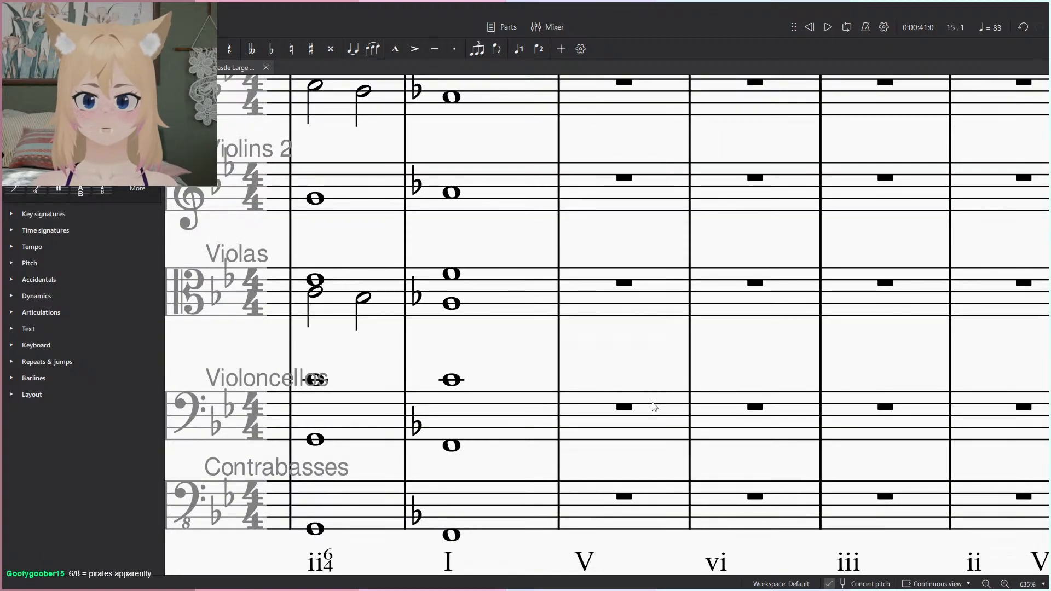
scroll(653, 404, down, 1)
key(n)
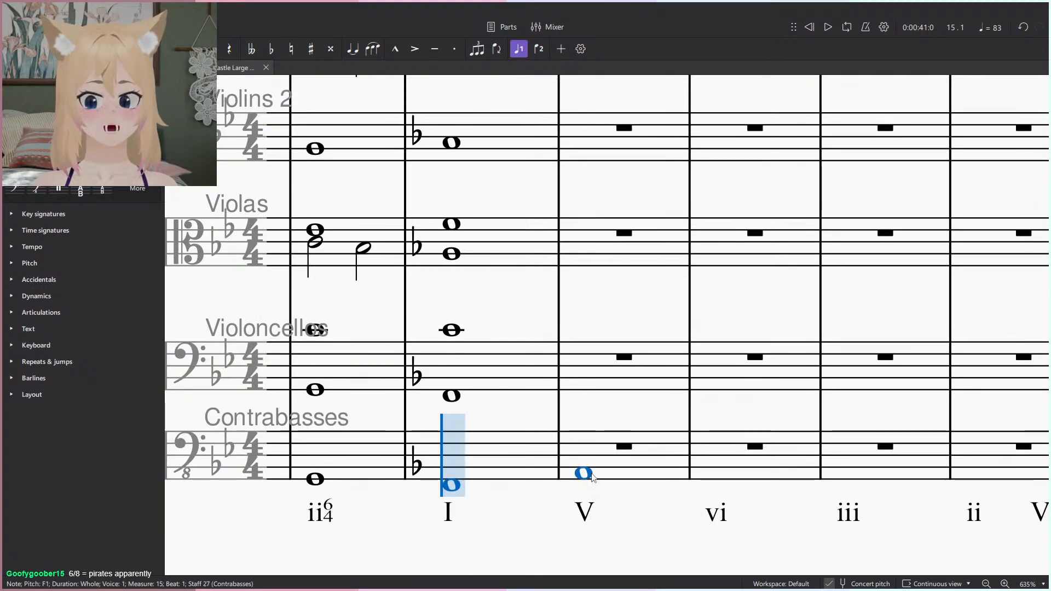
click(592, 487)
key(Escape)
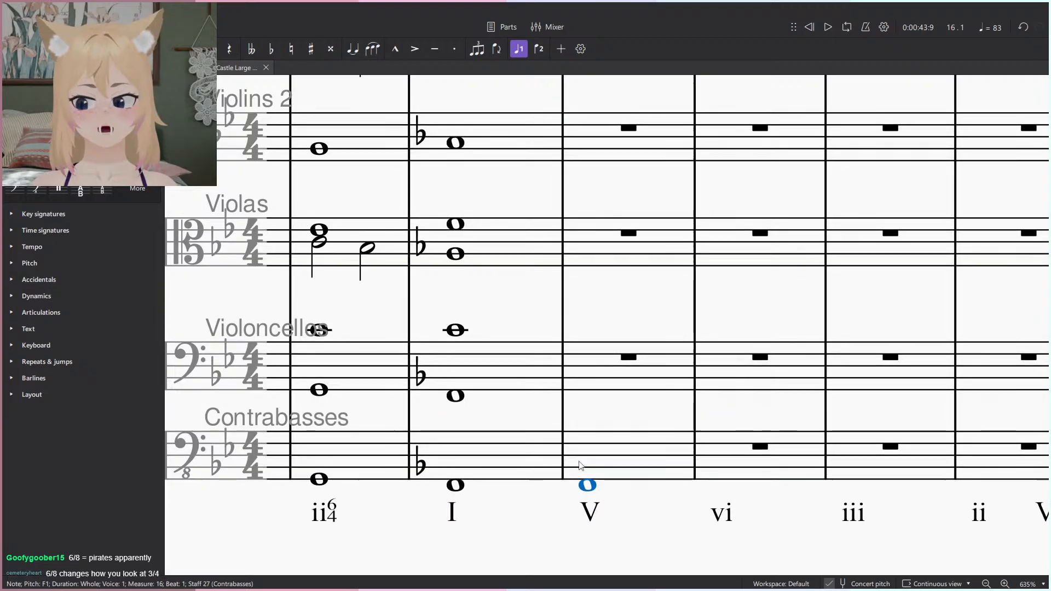
key(Down)
key(Down)
key(Down)
key(Up)
key(Up)
key(Up)
key(Up)
key(Up)
key(Up)
key(Up)
key(Up)
key(Up)
key(Up)
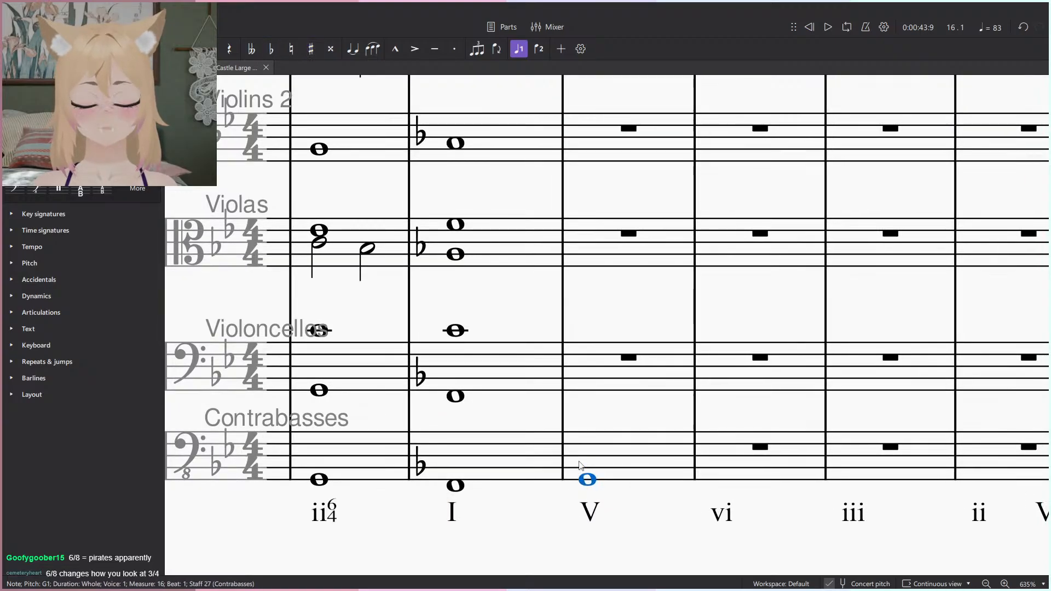
key(ctrl+Down)
key(ctrl+Up)
Add whole notes C3 and C4 to Violoncellos measure 16 under the V chord.
key(n)
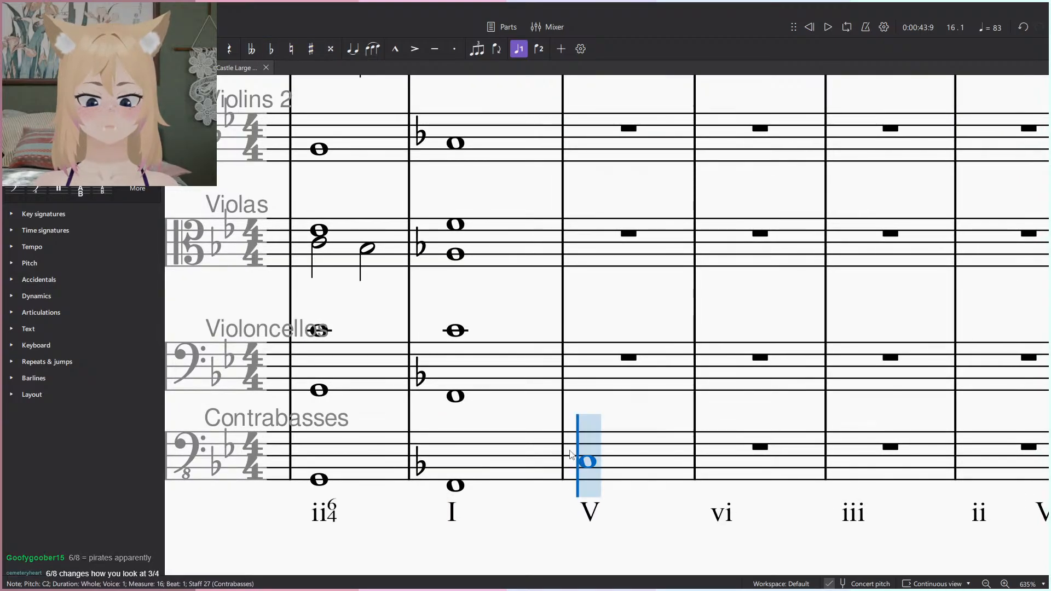
click(601, 372)
key(Escape)
drag(466, 337, 603, 334)
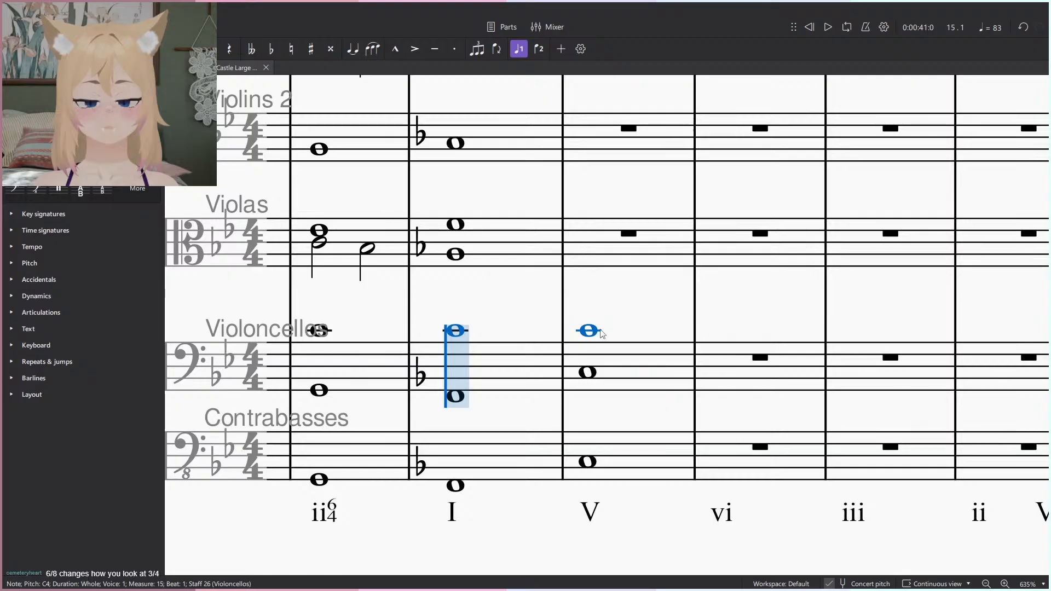
click(602, 334)
ctrl+scroll(553, 331, down, 1)
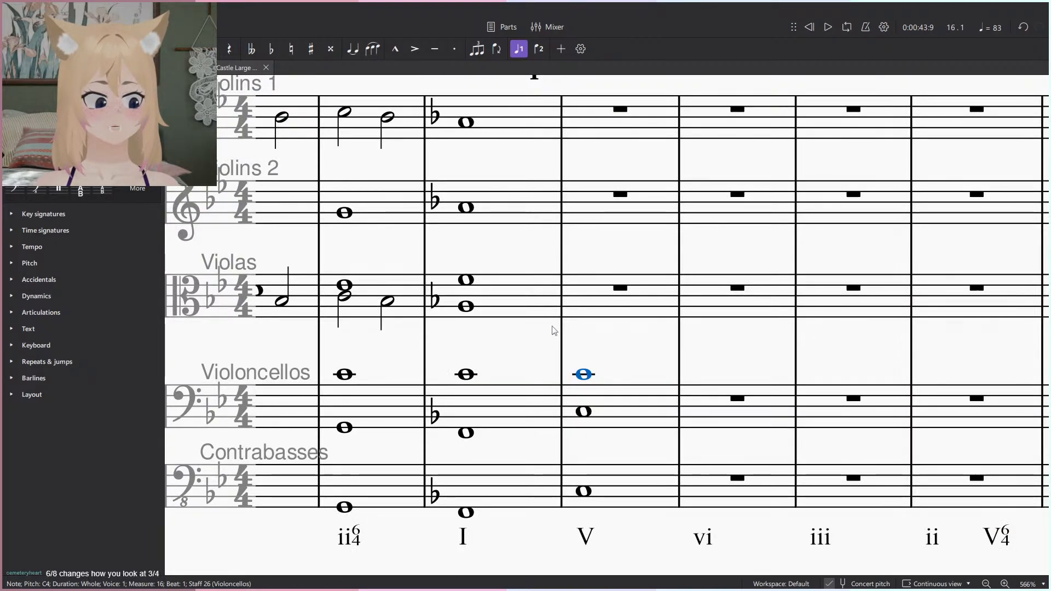
Add a voice 2 whole note G3 and a voice 1 whole note E4 to Violas measure 16.
click(466, 306)
drag(466, 306, 569, 323)
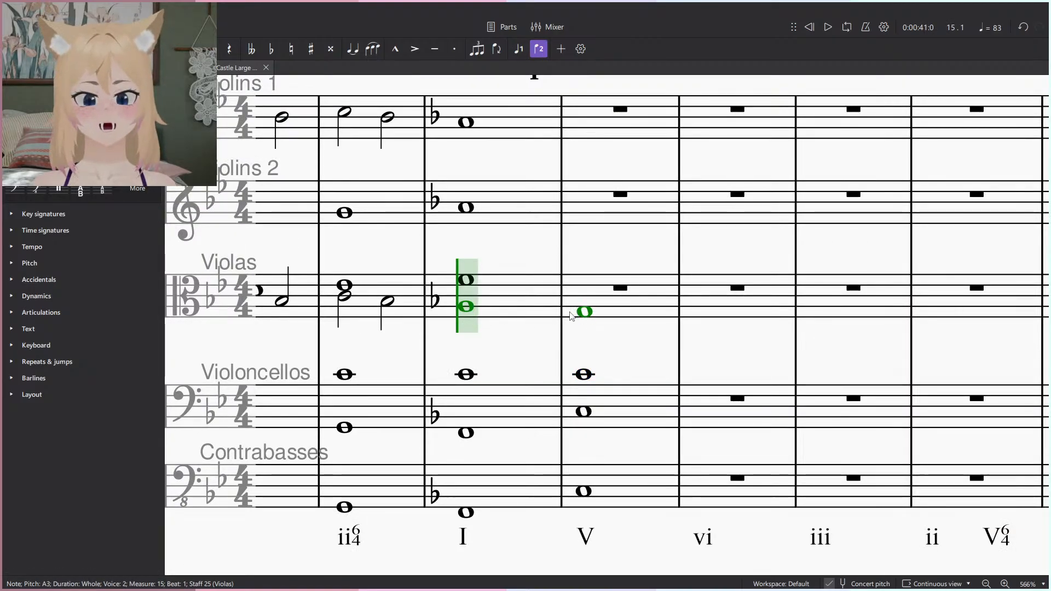
click(571, 316)
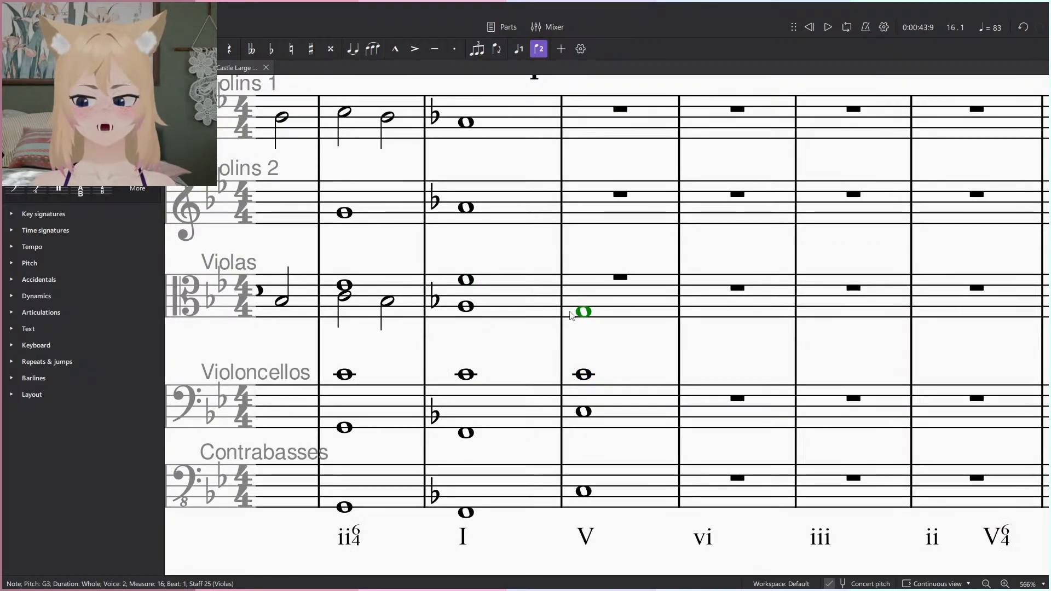
shift+click(467, 280)
click(587, 286)
key(Escape)
scroll(598, 284, down, 2)
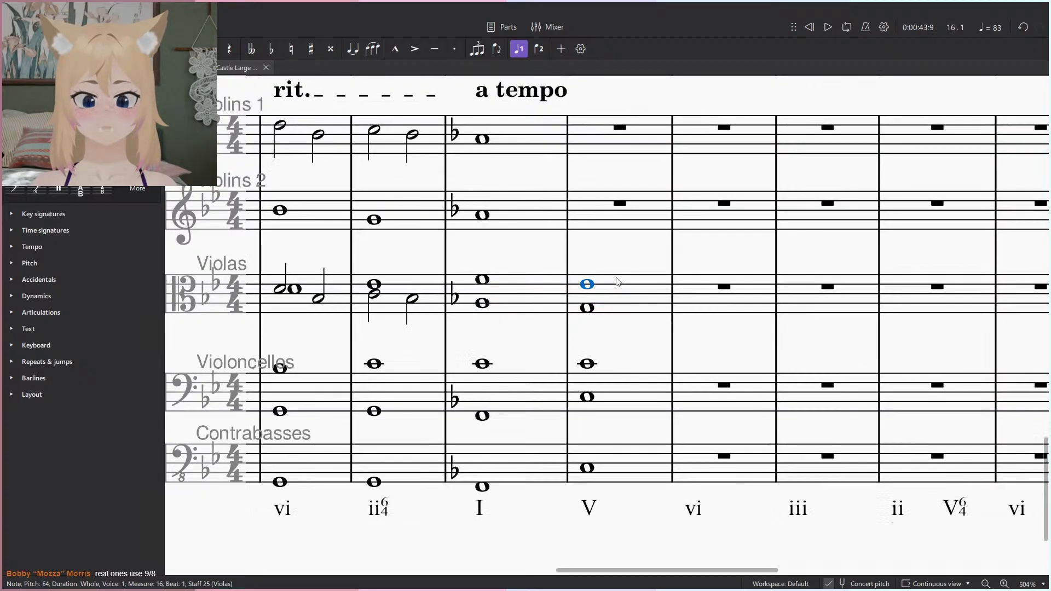
Enter a whole note G4 in Violins 2 measure 16.
scroll(524, 217, up, 4)
click(450, 212)
key(n)
click(635, 224)
scroll(638, 224, down, 1)
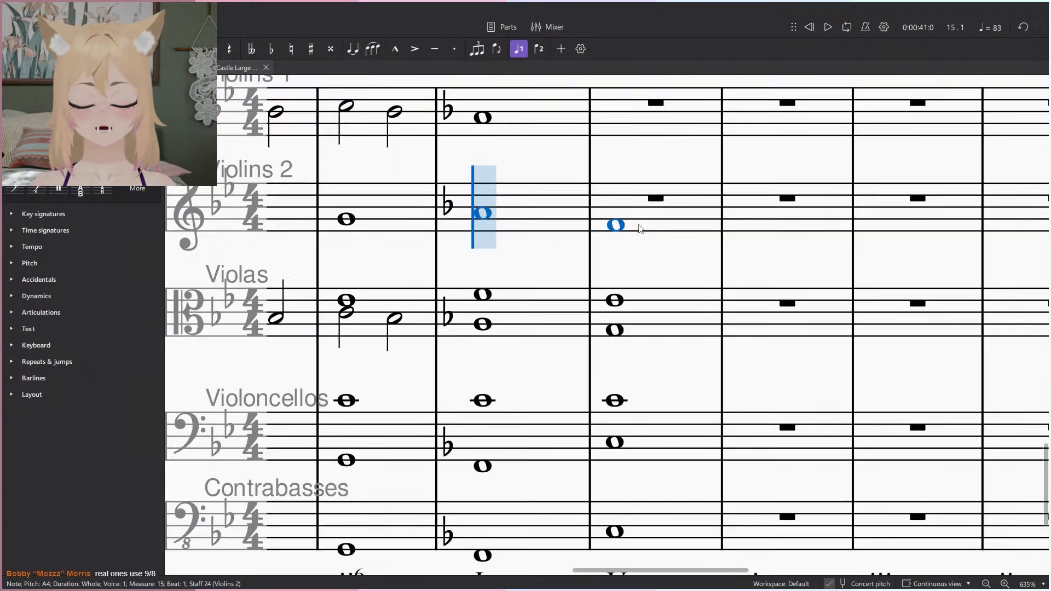
key(Escape)
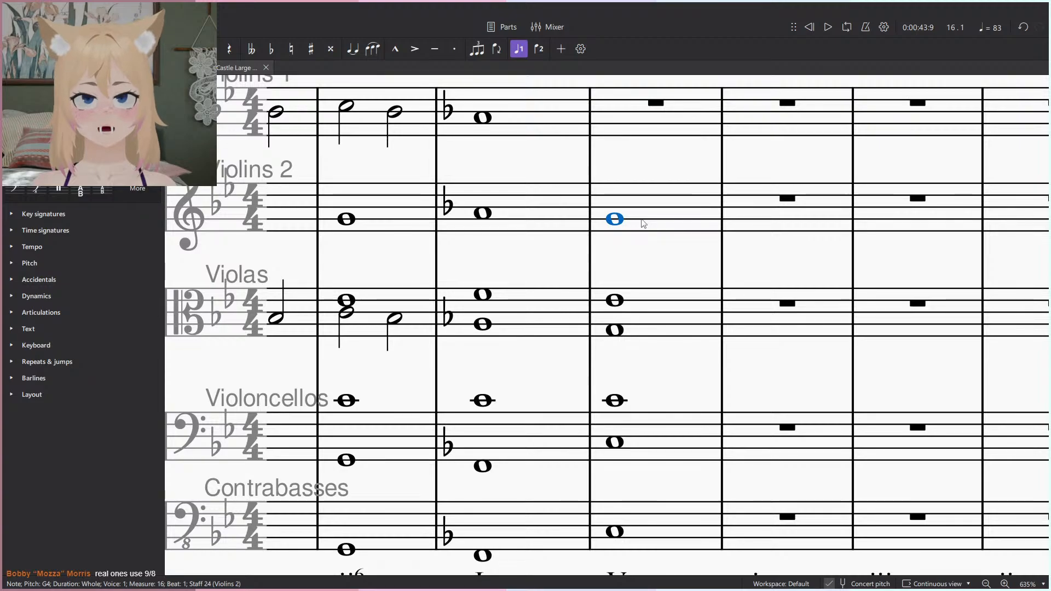
Examine the string voicing in measures 15 and 16 and check the individual Violas notes there.
scroll(643, 223, down, 1)
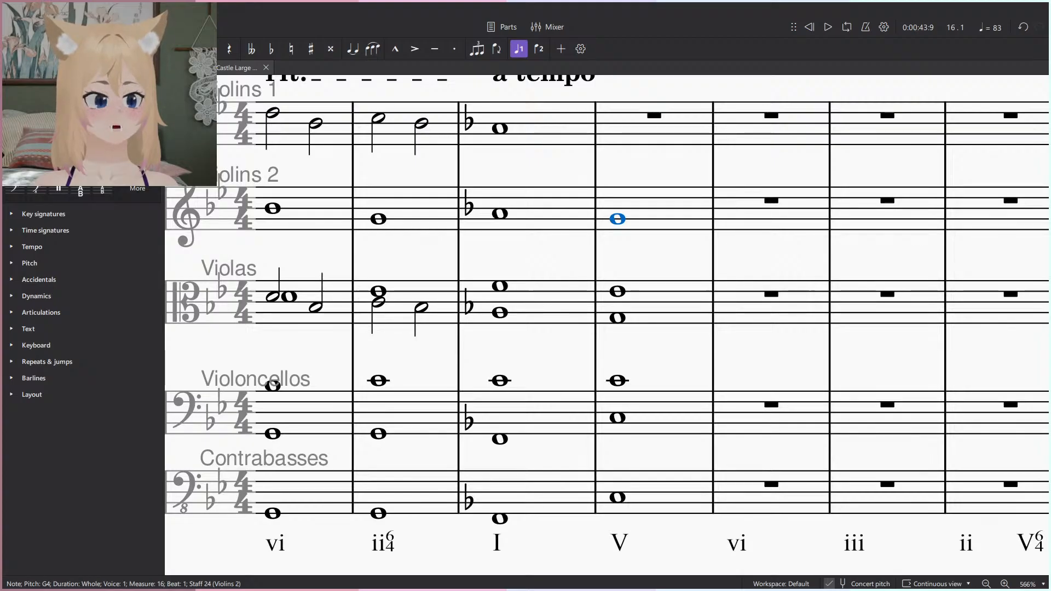
drag(631, 369, 531, 477)
click(539, 341)
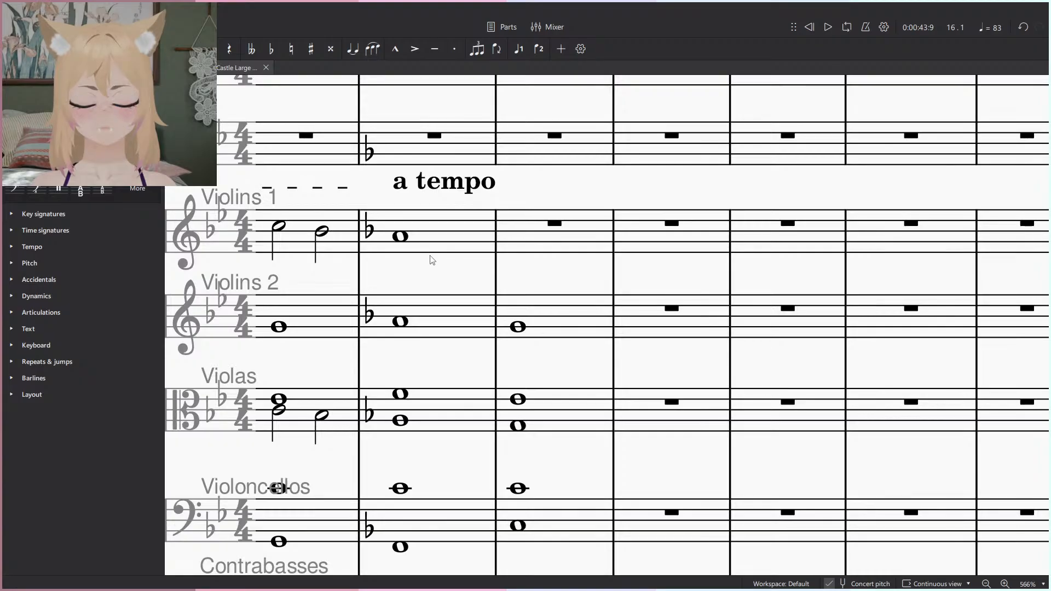
scroll(432, 261, down, 5)
scroll(574, 383, up, 3)
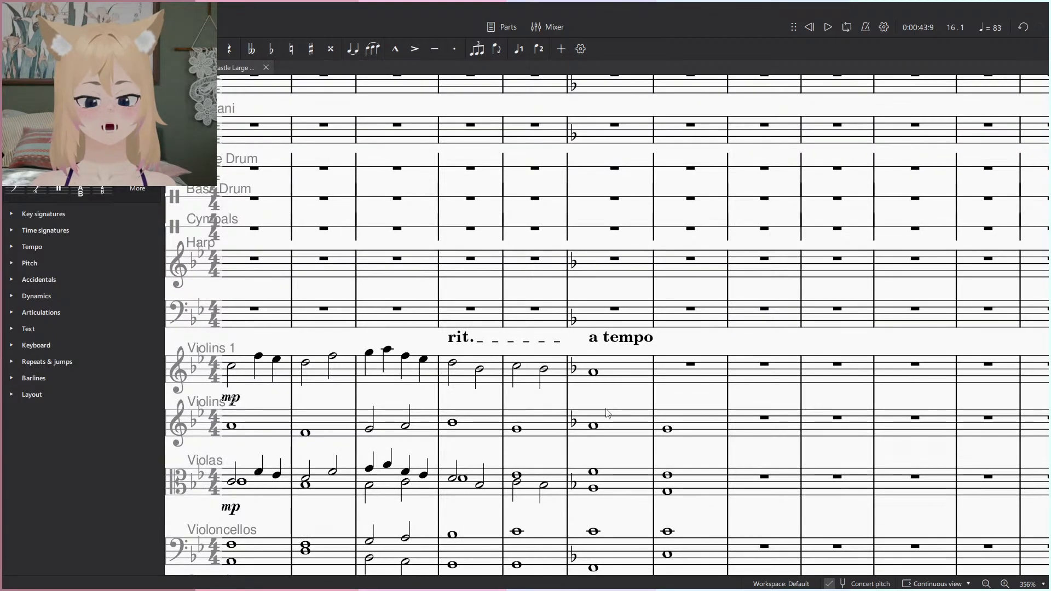
scroll(607, 413, down, 5)
scroll(578, 348, up, 5)
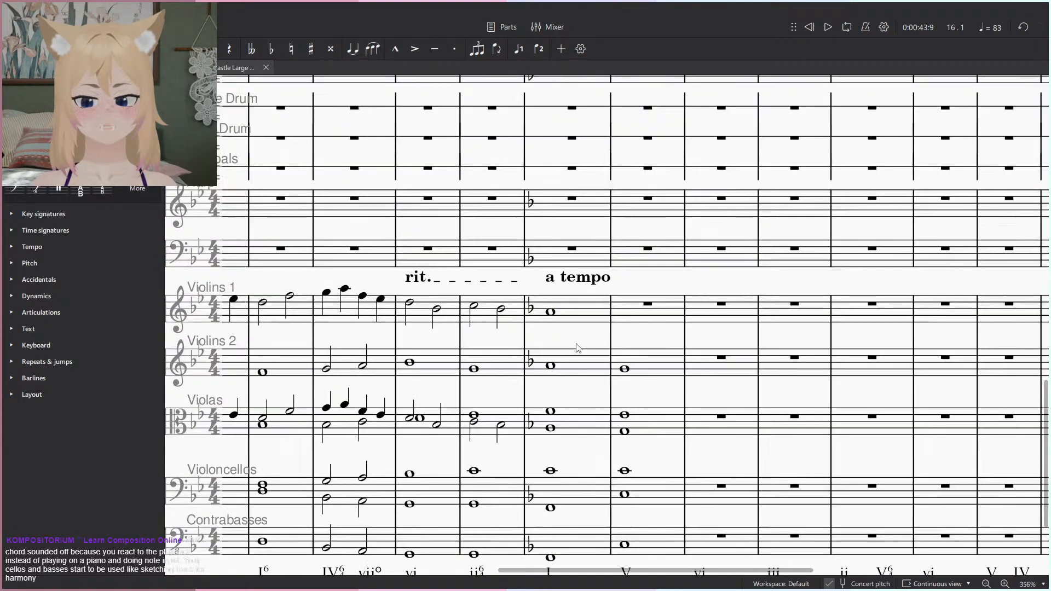
scroll(578, 348, down, 2)
click(557, 411)
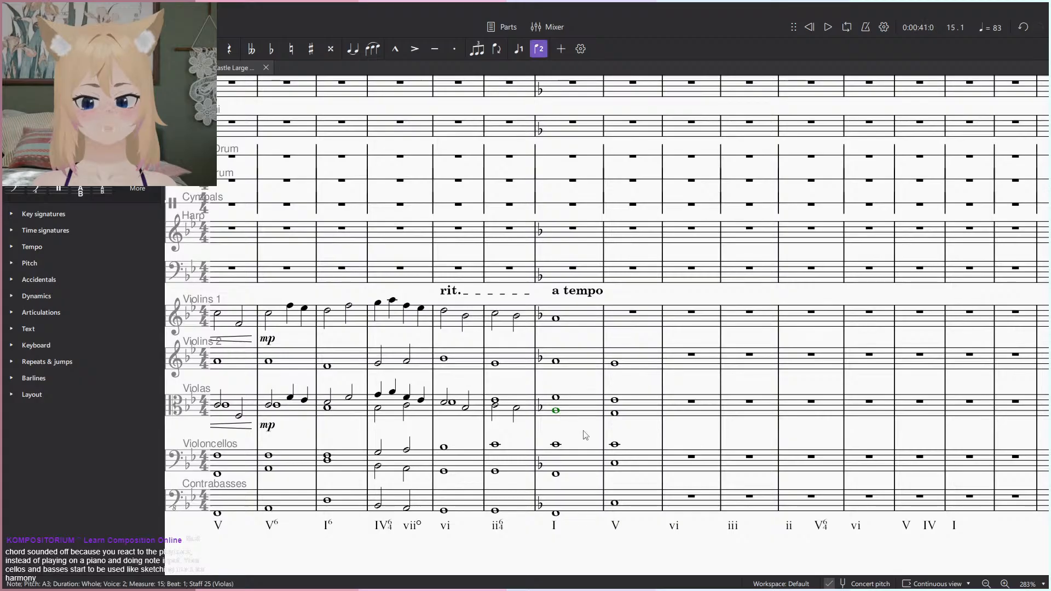
key(Escape)
scroll(572, 425, up, 6)
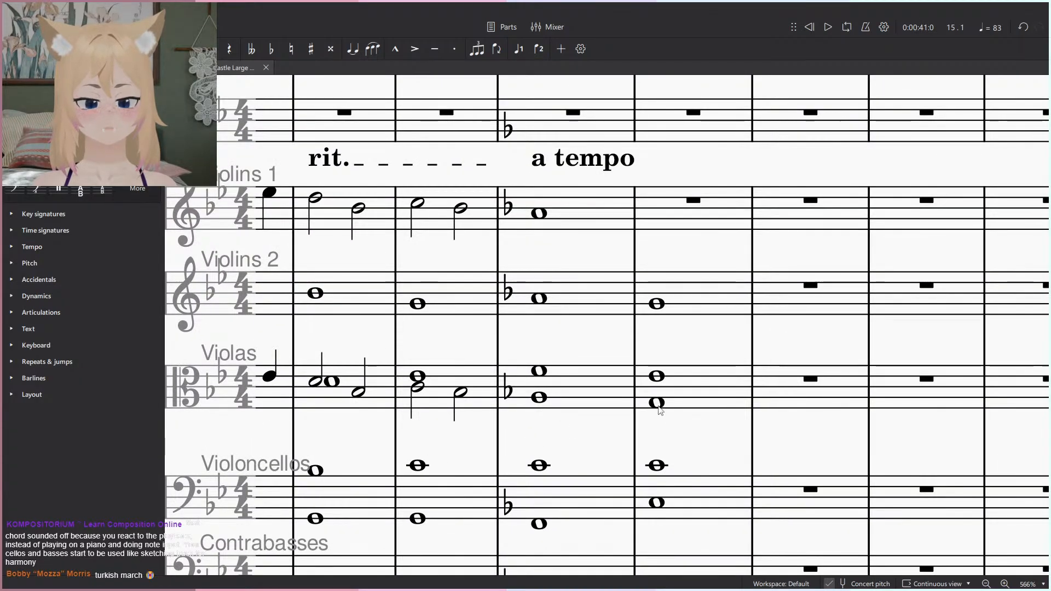
click(659, 404)
key(Escape)
click(537, 373)
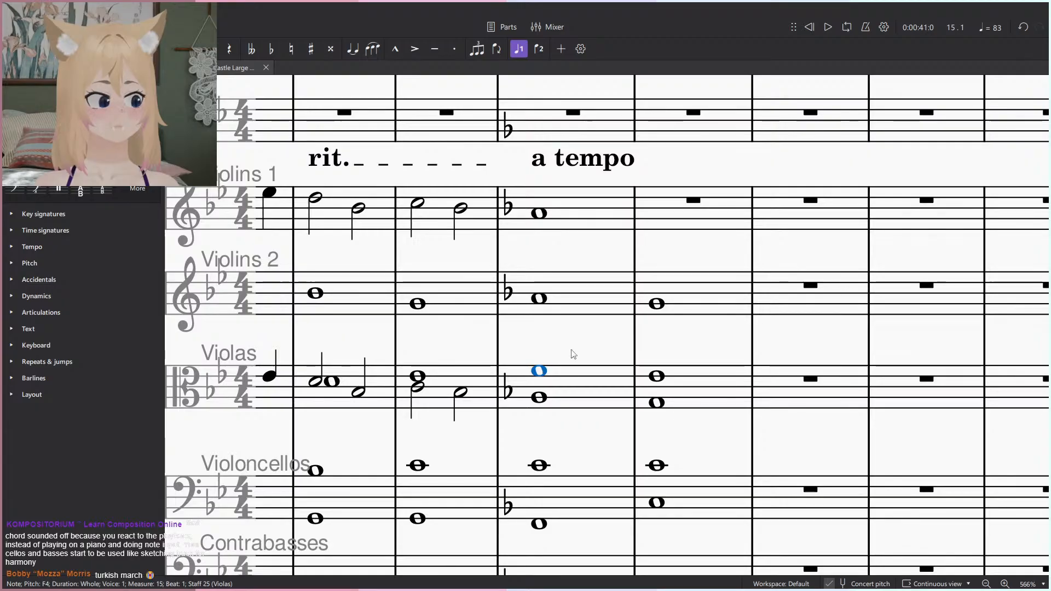
scroll(573, 355, down, 1)
key(Escape)
scroll(574, 354, down, 2)
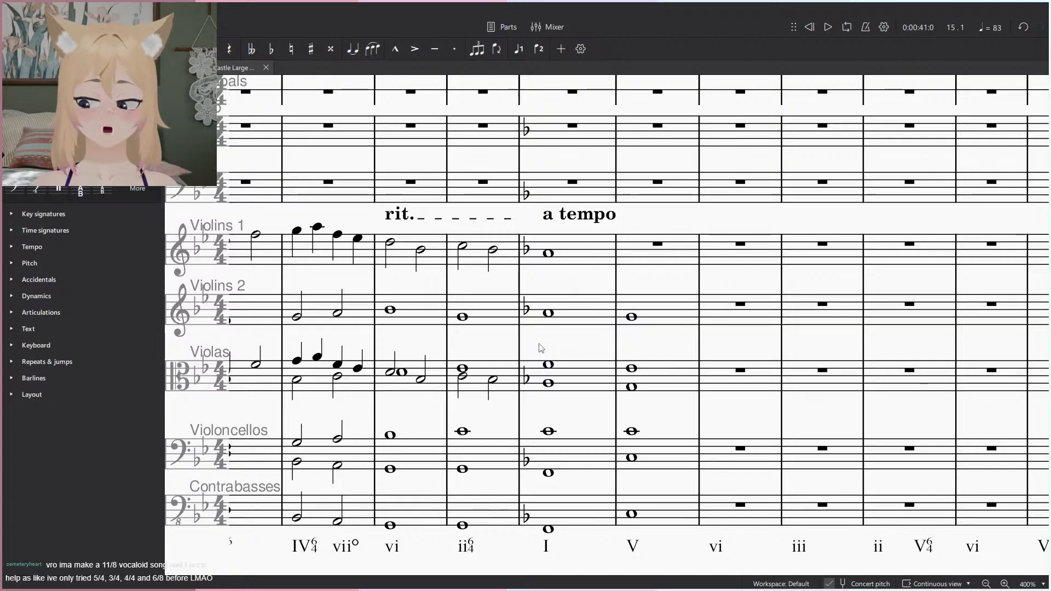
Compare the Violoncellos and Contrabasses lines with the Roman numerals leading to measure 16, including the Contrabasses note in measure 14.
scroll(476, 427, down, 3)
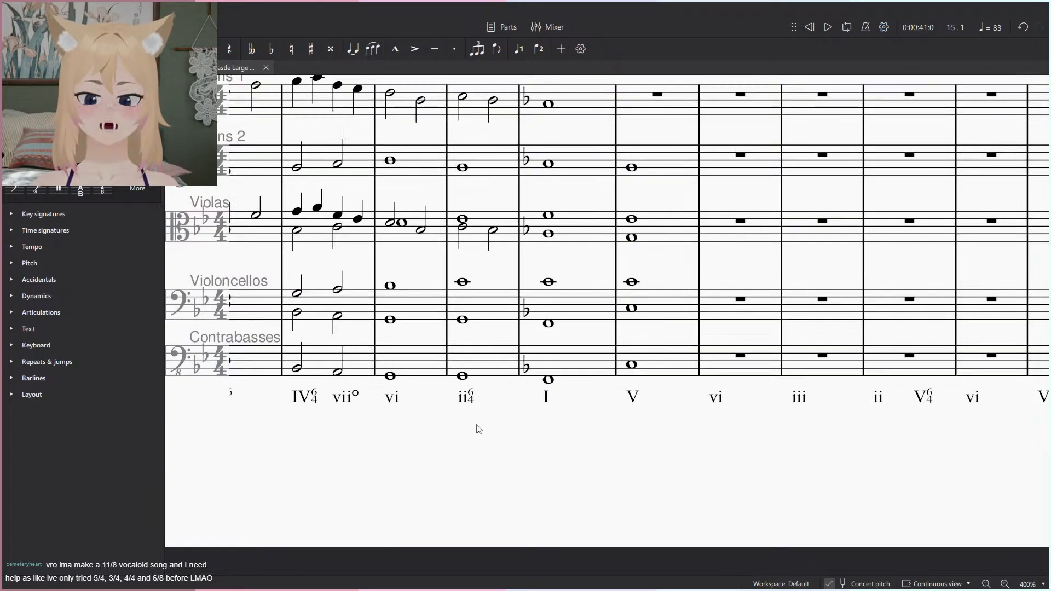
scroll(671, 535, up, 6)
scroll(689, 463, down, 2)
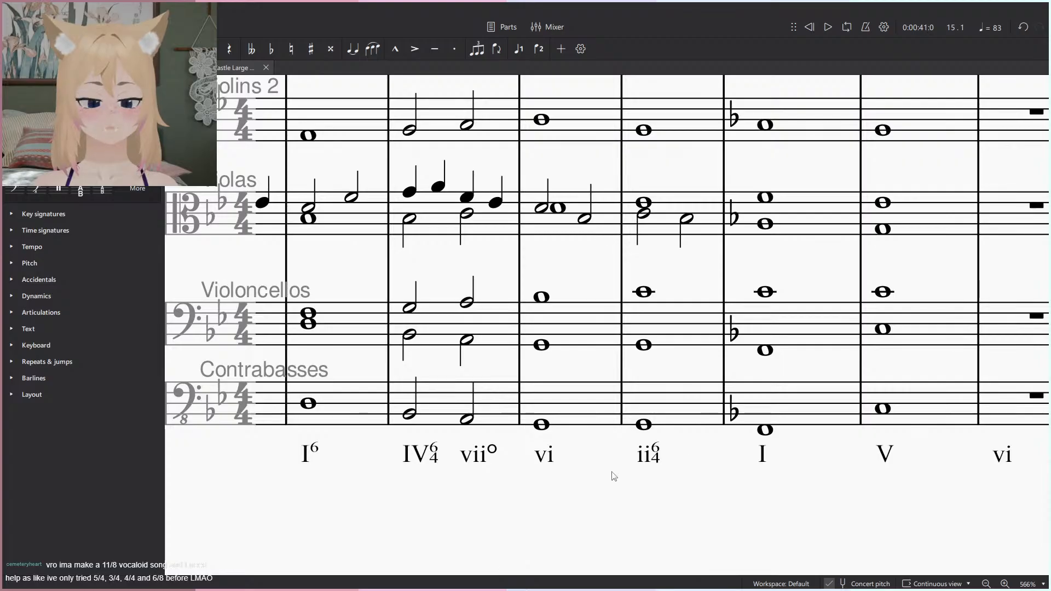
scroll(611, 477, right, 2)
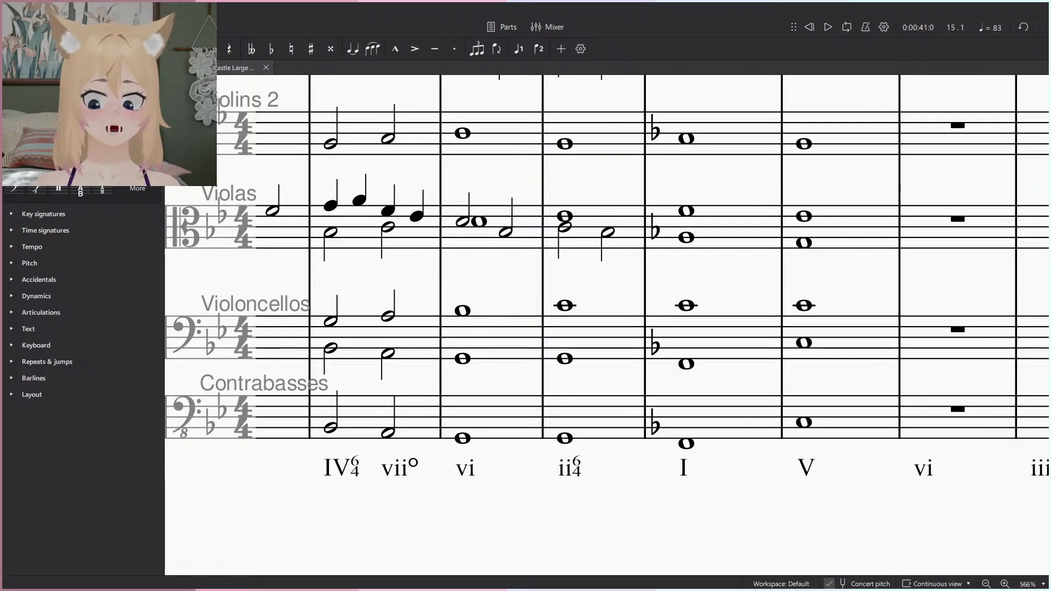
scroll(634, 496, right, 1)
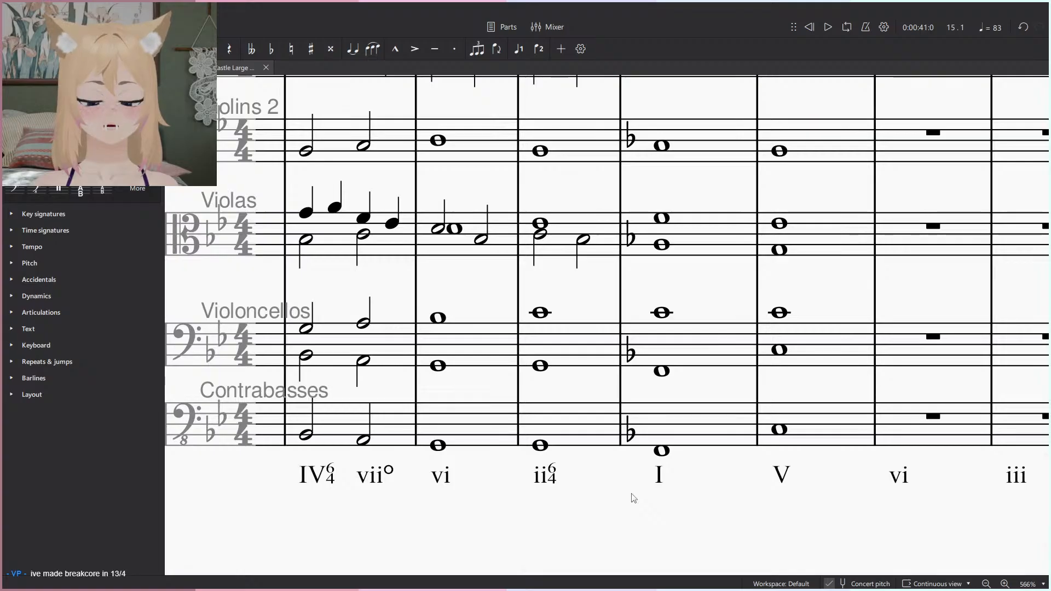
click(540, 446)
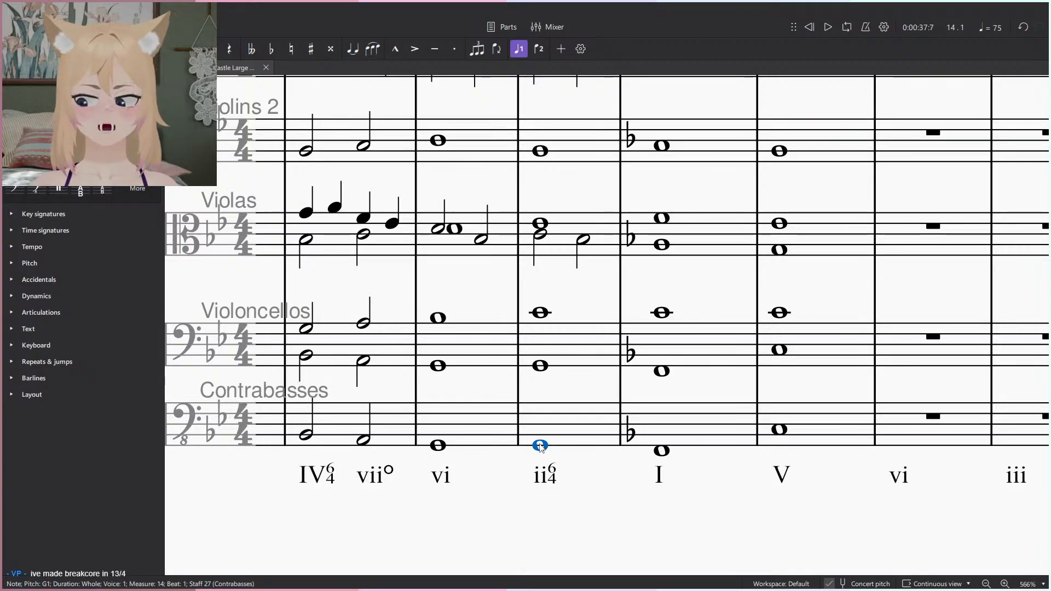
click(598, 502)
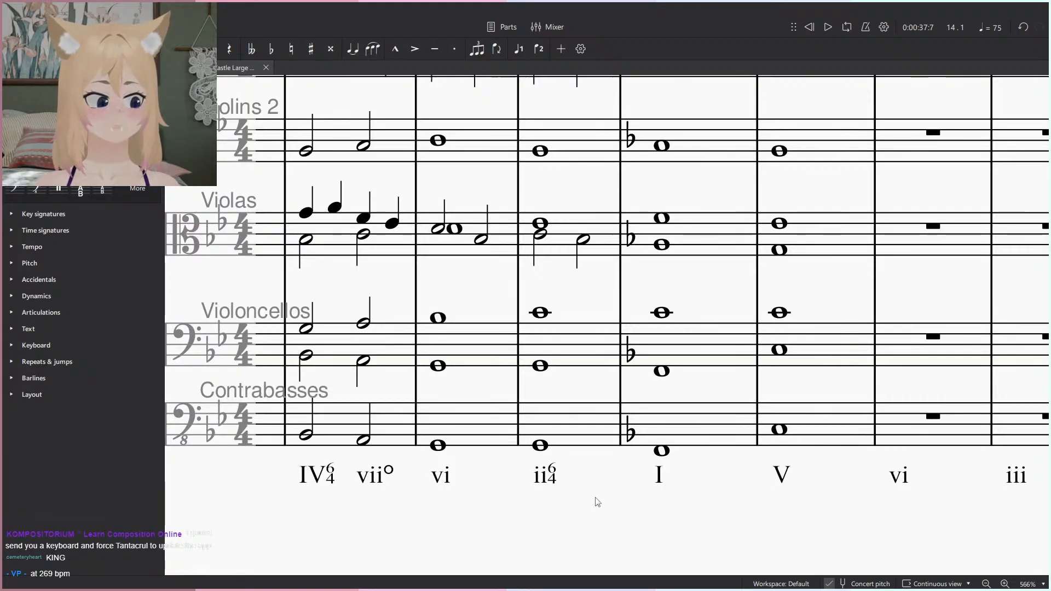
scroll(596, 501, down, 3)
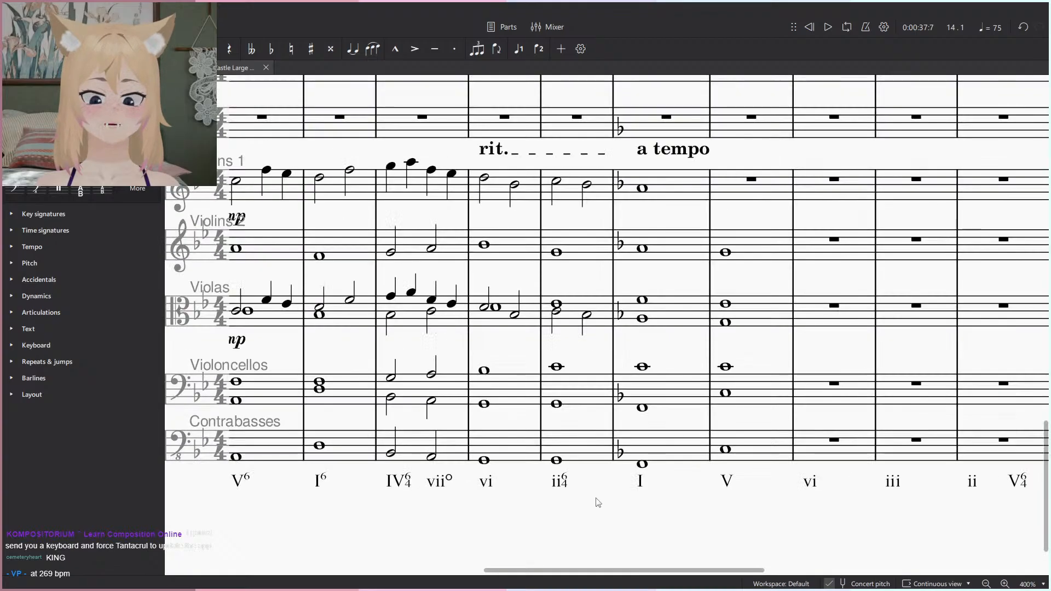
scroll(646, 440, up, 5)
scroll(646, 439, down, 1)
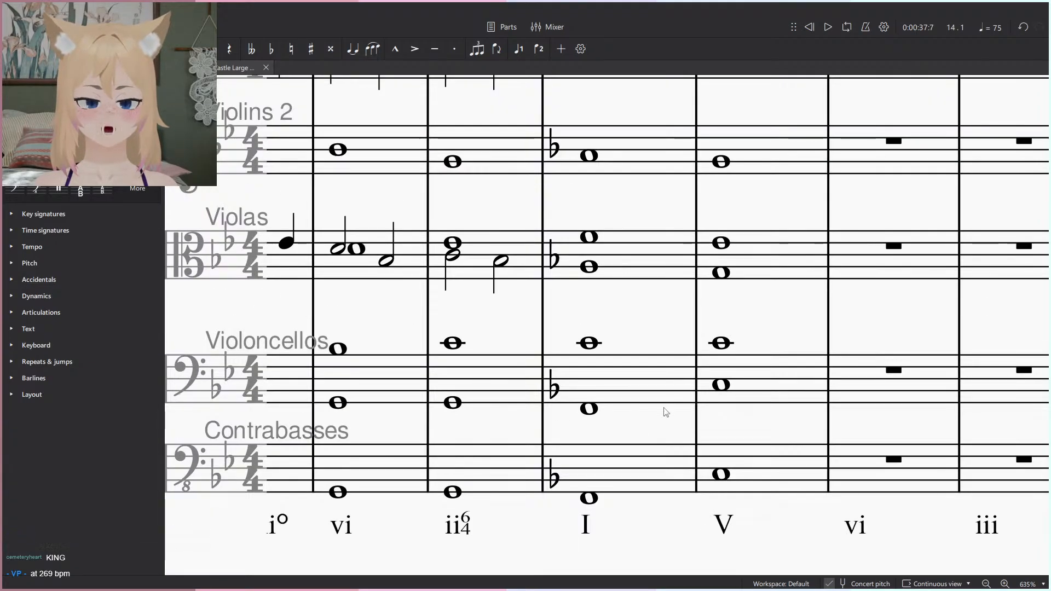
scroll(664, 410, up, 3)
click(589, 209)
key(n)
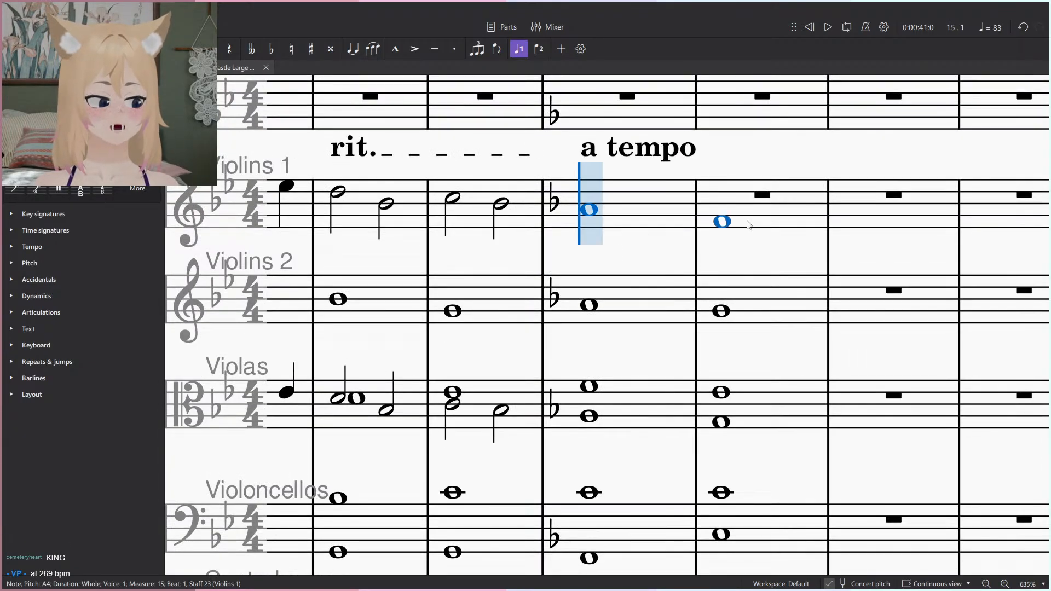
key(n)
scroll(756, 235, down, 1)
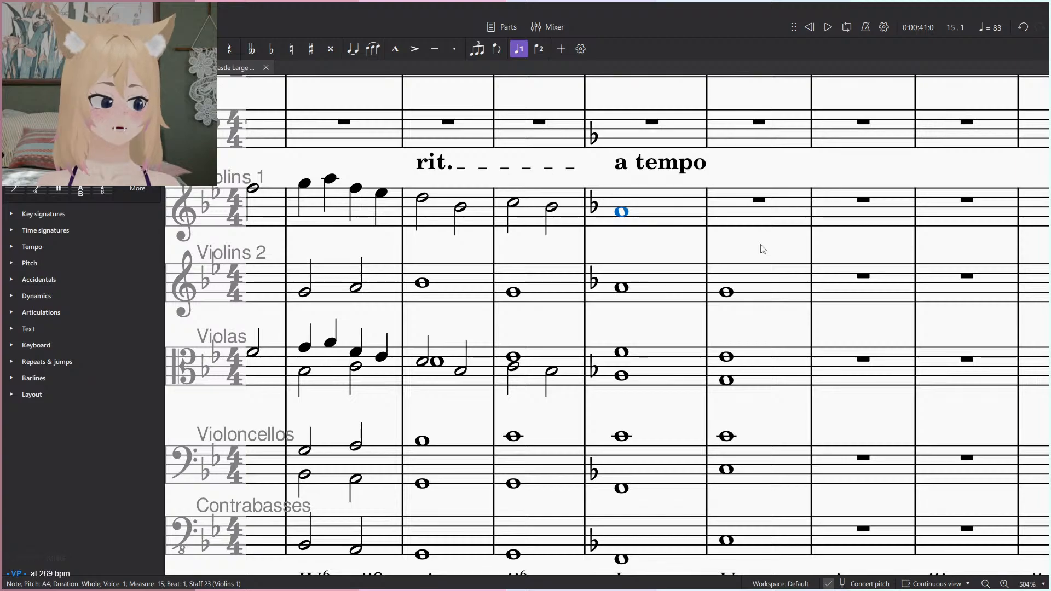
Review the string writing leading into the a tempo and check the Violas notes in measures 14 and 15.
click(547, 298)
shift+click(550, 542)
scroll(581, 542, down, 1)
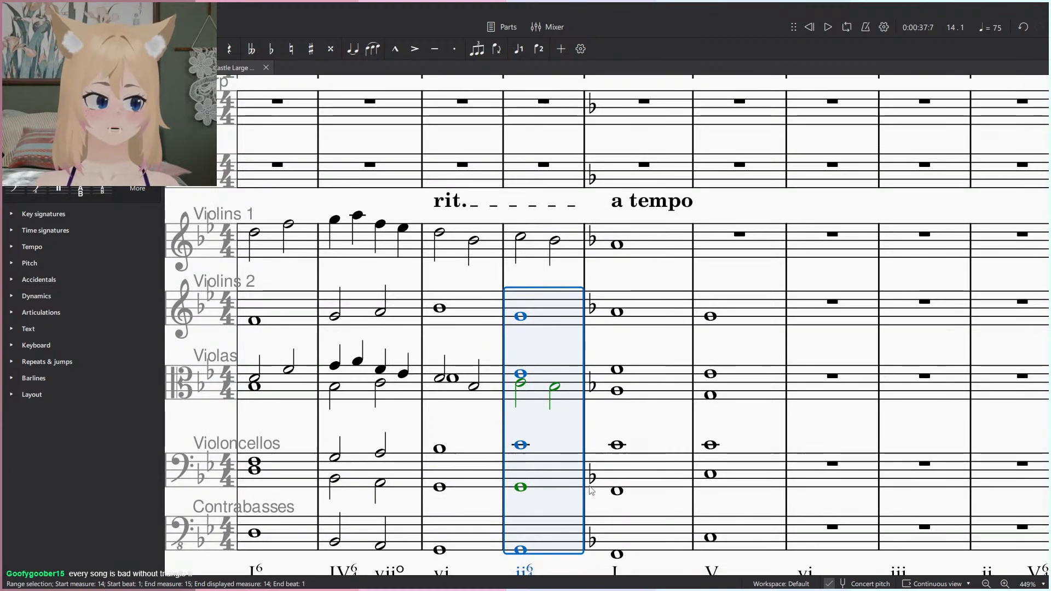
click(607, 415)
drag(606, 395, 995, 377)
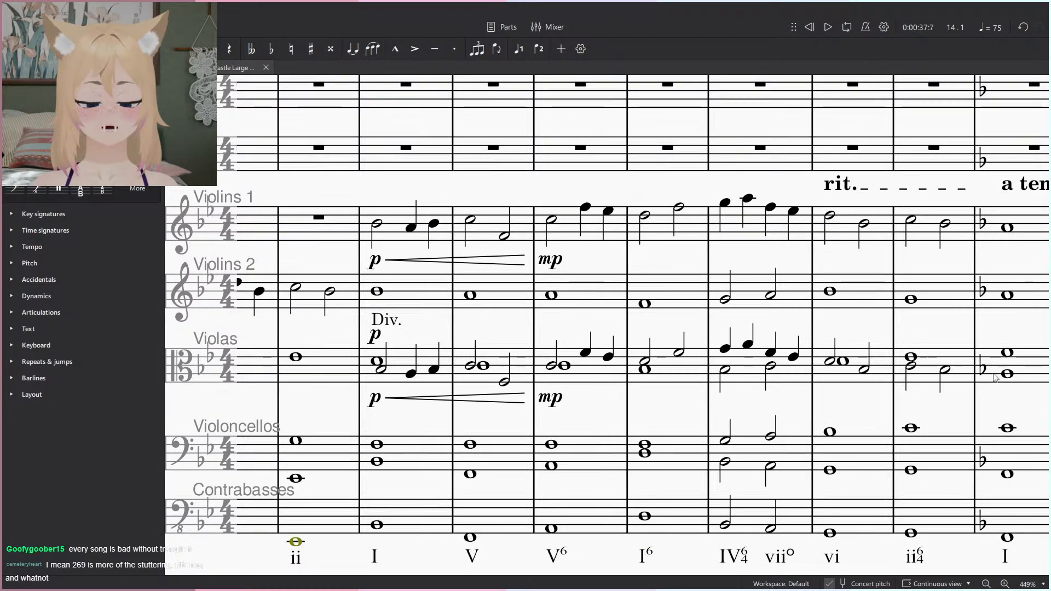
click(1008, 355)
click(946, 371)
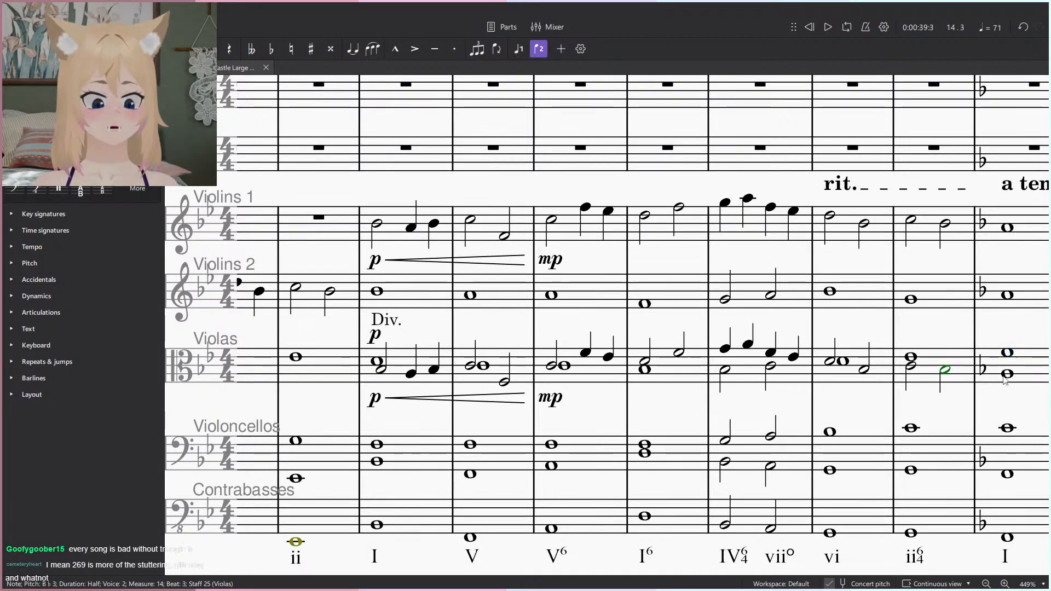
Add a p dynamic under the Violas at measure 15, beat 1.
click(1005, 375)
drag(987, 391, 789, 426)
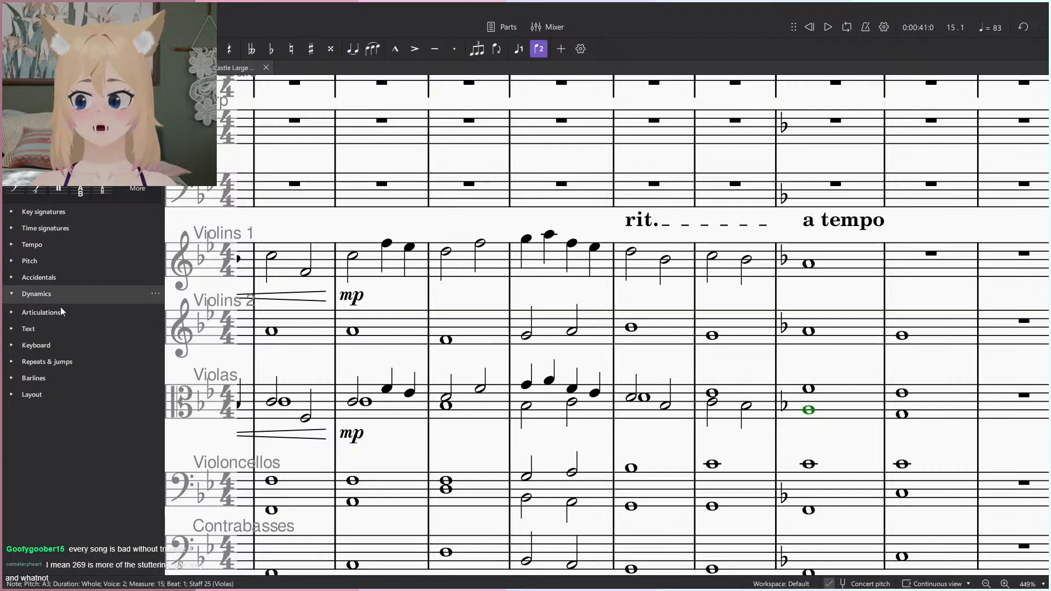
click(36, 296)
click(82, 248)
Add a diminuendo hairpin under the Violas across measures 13 and 14, leading into the a tempo.
click(728, 410)
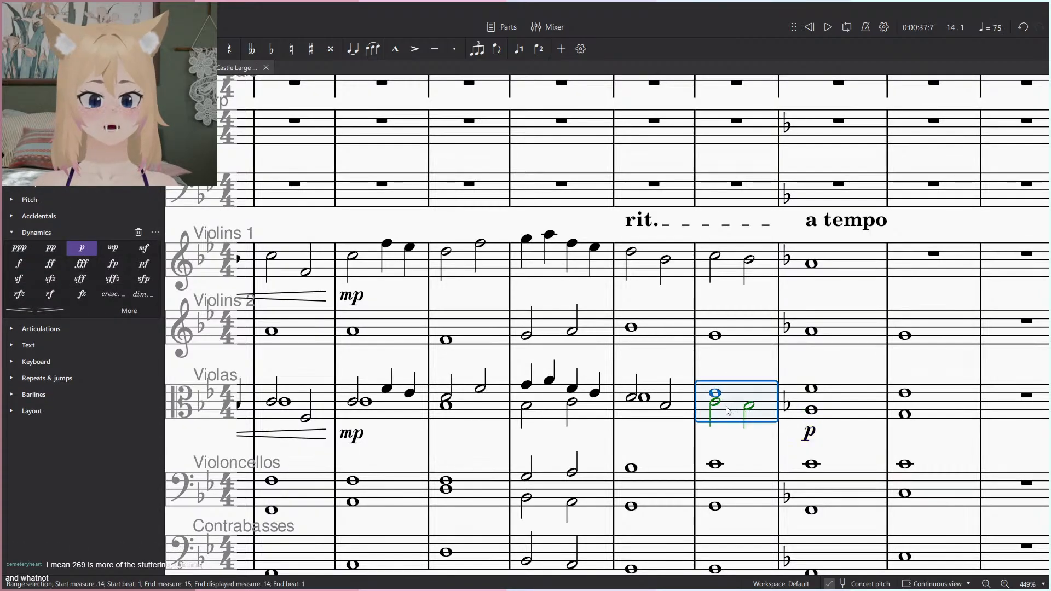
shift+click(654, 405)
key(shift+period)
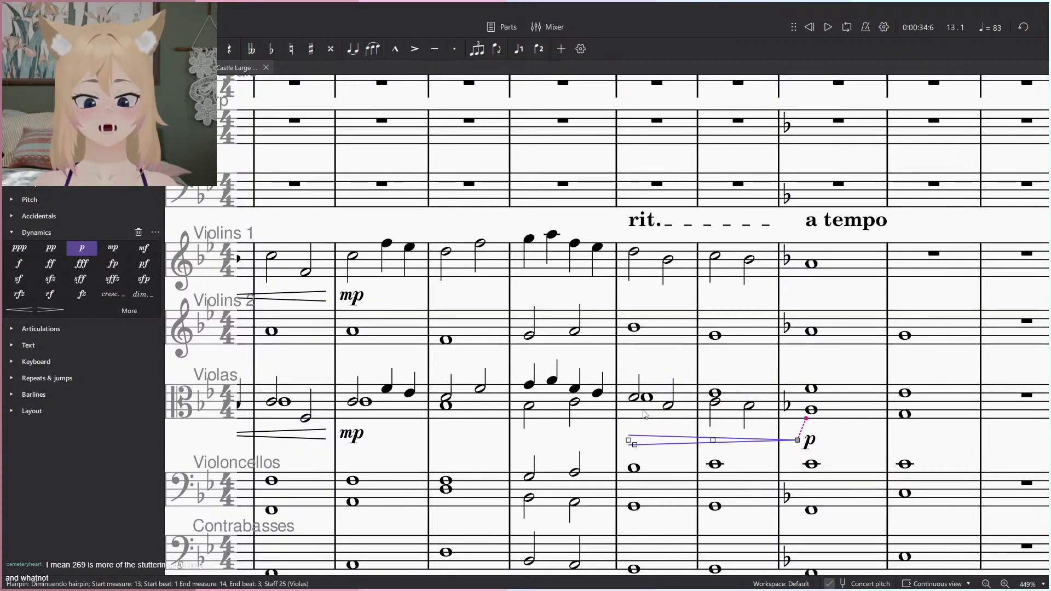
Assign the Violas' p at measure 15 and the diminuendo hairpin before it to voice 2.
ctrl+click(814, 442)
click(118, 68)
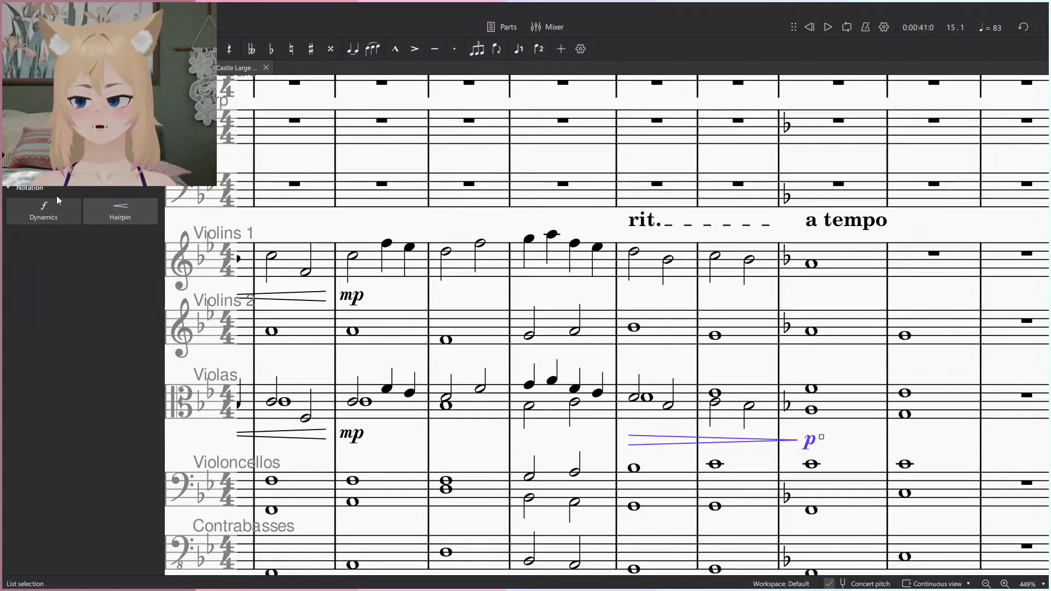
click(841, 446)
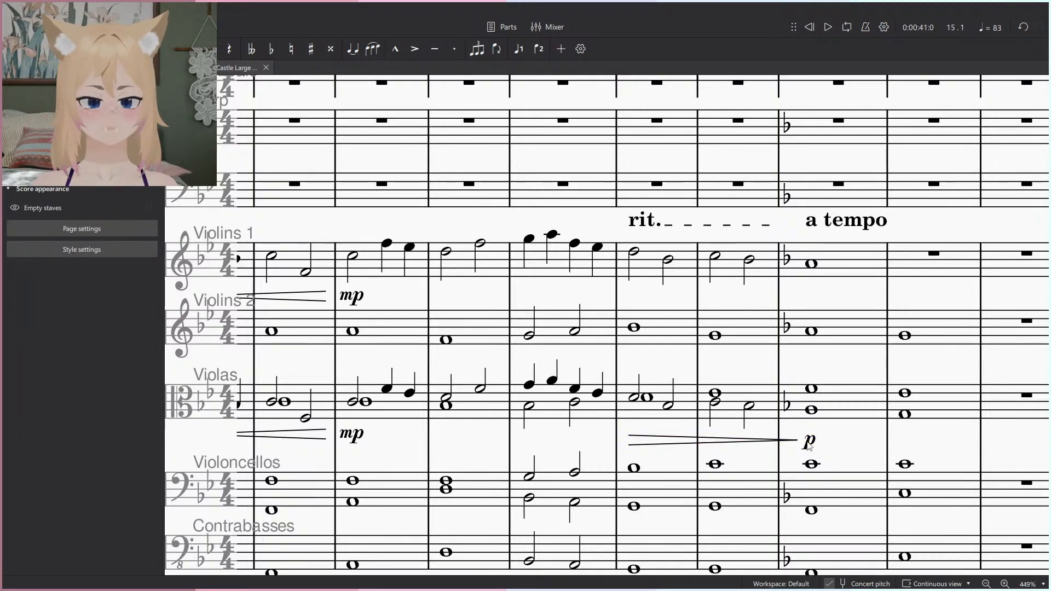
click(809, 441)
click(94, 278)
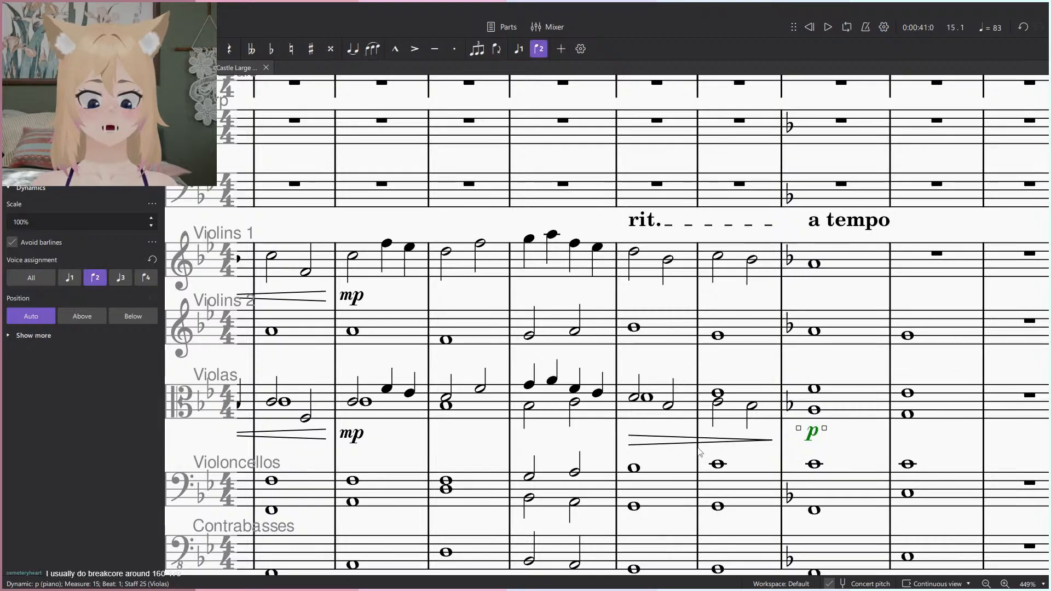
click(630, 438)
click(90, 248)
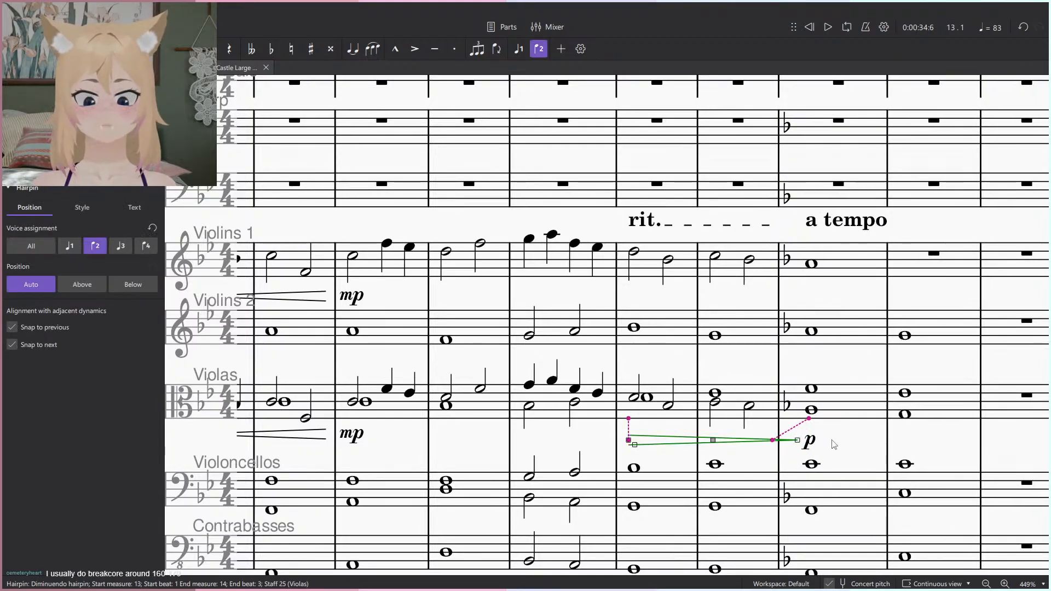
click(836, 432)
Add a p dynamic under Violins 1 at measure 15, beat 1.
scroll(835, 431, down, 1)
click(344, 403)
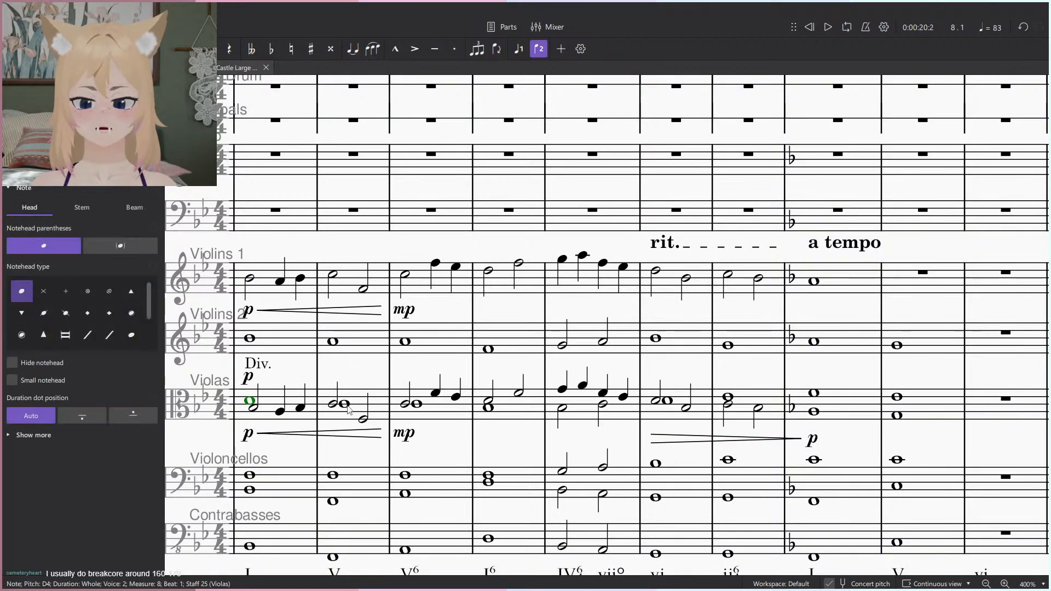
click(814, 281)
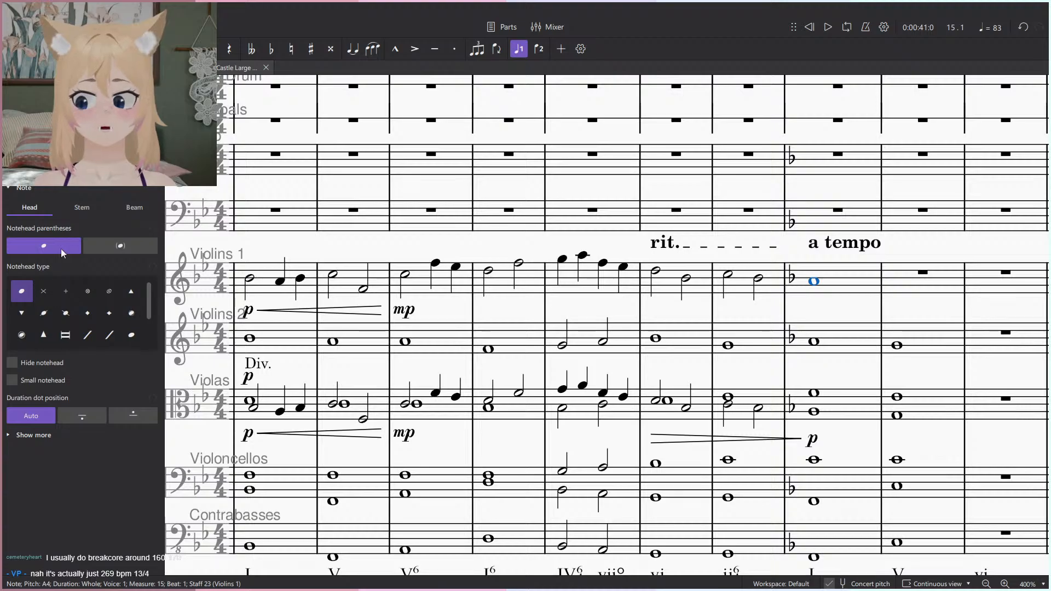
click(23, 68)
key(ctrl+d)
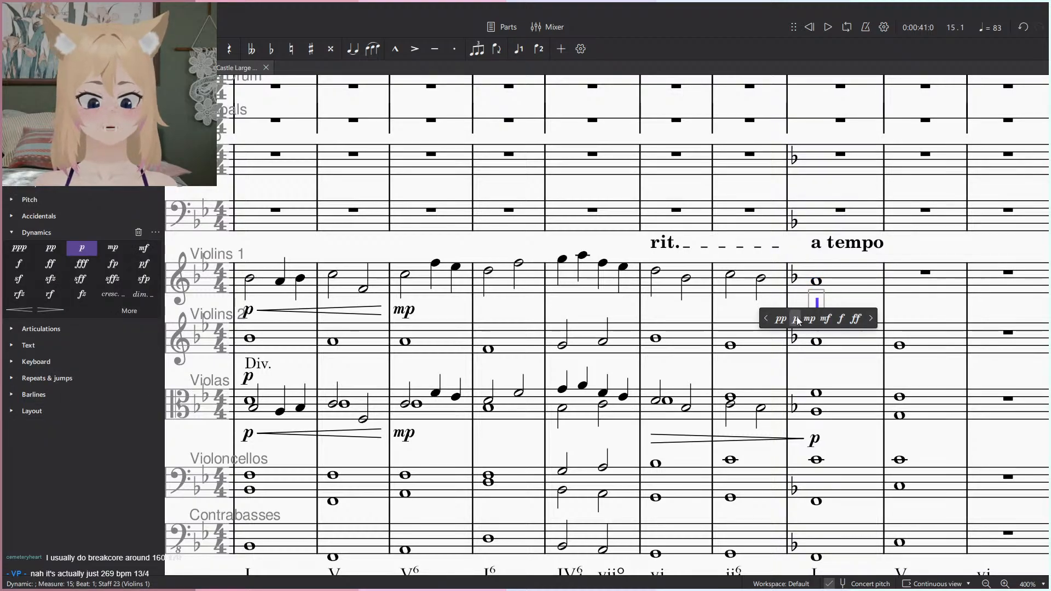
click(797, 319)
Add a diminuendo hairpin under Violins 1 across measures 13 and 14.
key(shift+Left)
key(shift+Left)
key(shift+Left)
key(shift+Left)
key(shift+period)
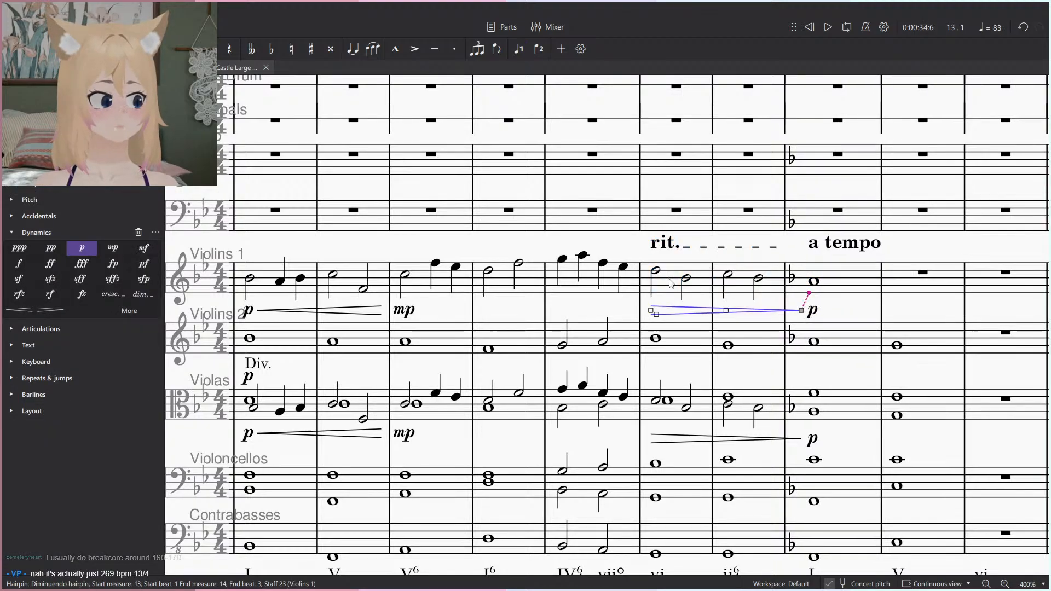
scroll(898, 399, down, 4)
key(Escape)
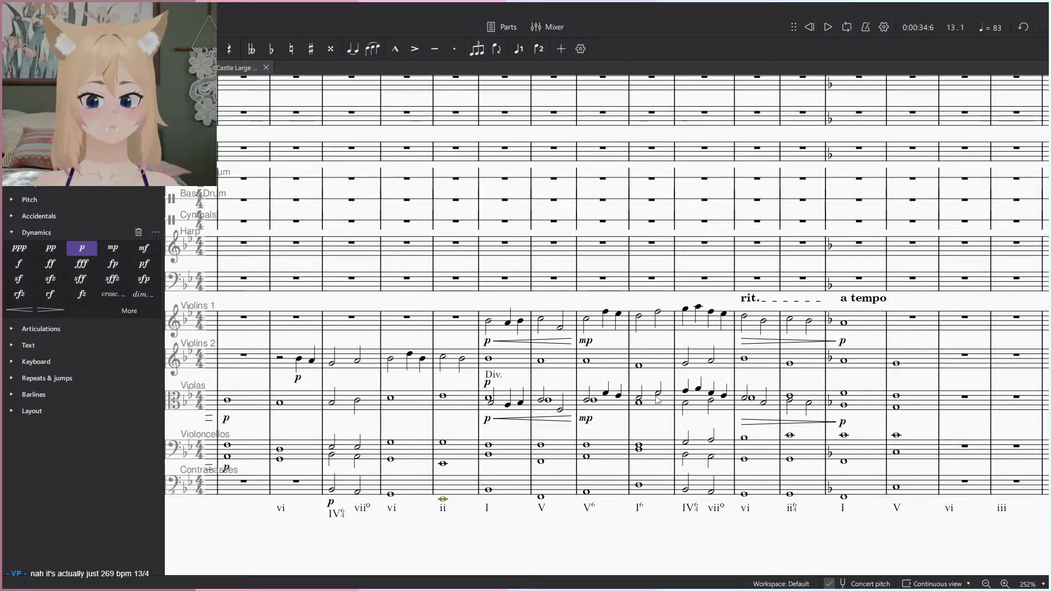
Try an mf dynamic on Bassoon 1 at measure 10 and play the passage up to the rit.
scroll(673, 408, up, 10)
scroll(670, 406, up, 1)
drag(651, 412, 530, 386)
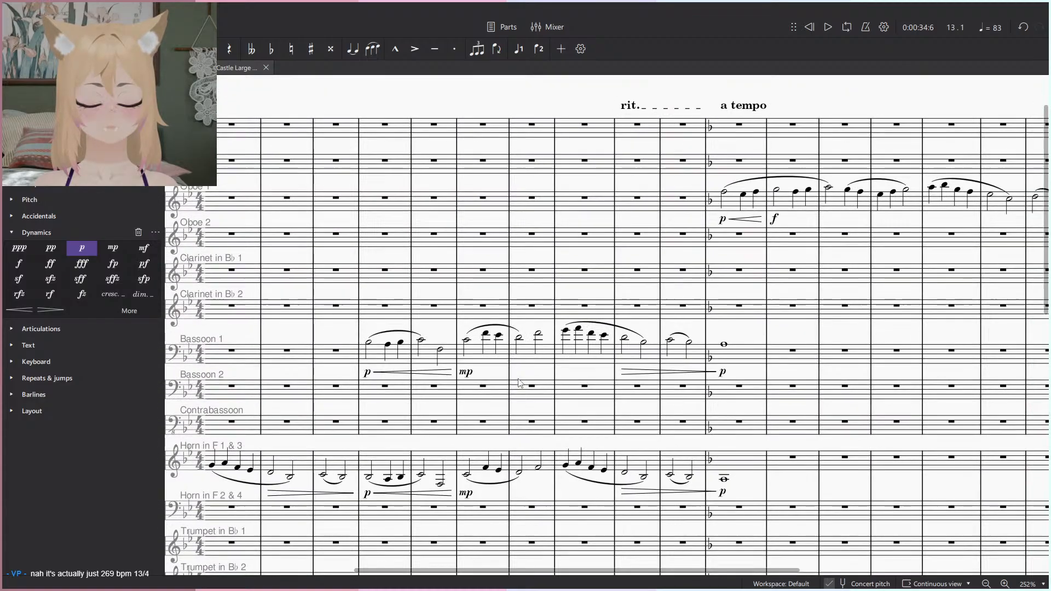
click(466, 372)
click(506, 395)
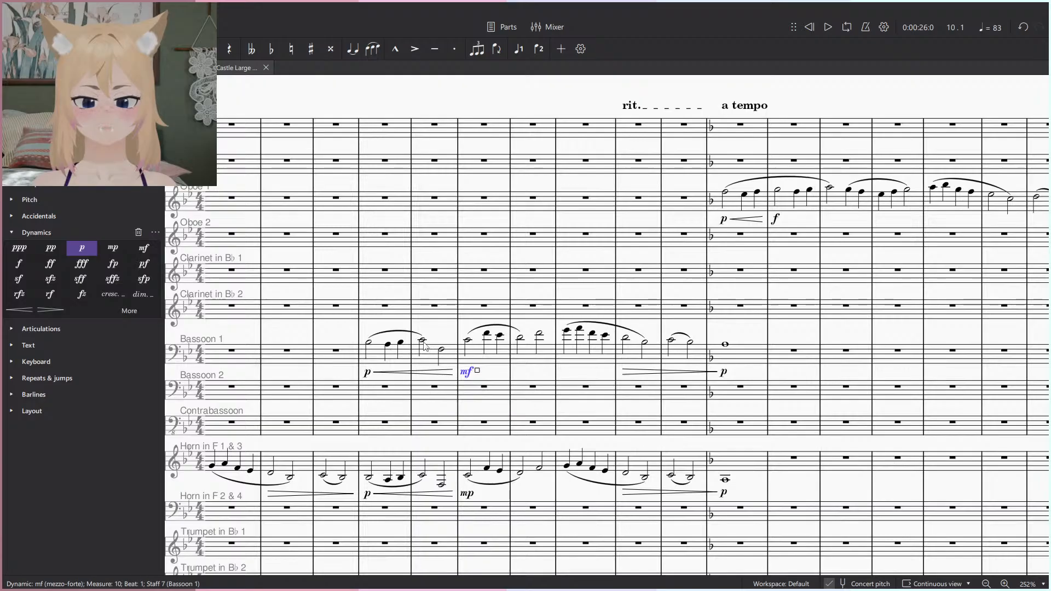
key(Escape)
key(space)
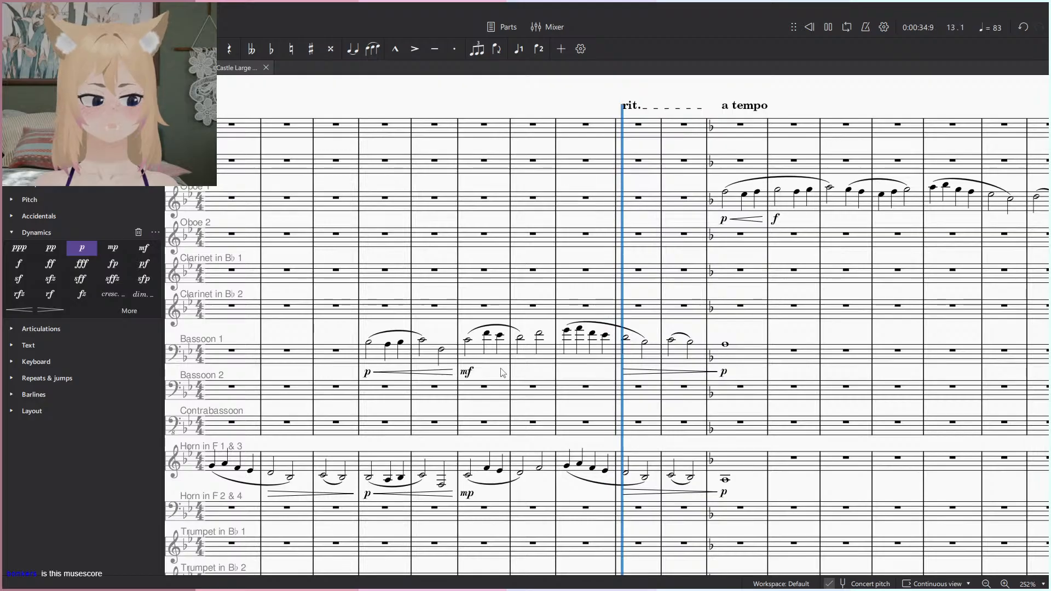
key(space)
Set the Bassoon 1 dynamic at measure 10 back to mp and play the passage into measure 13.
click(467, 373)
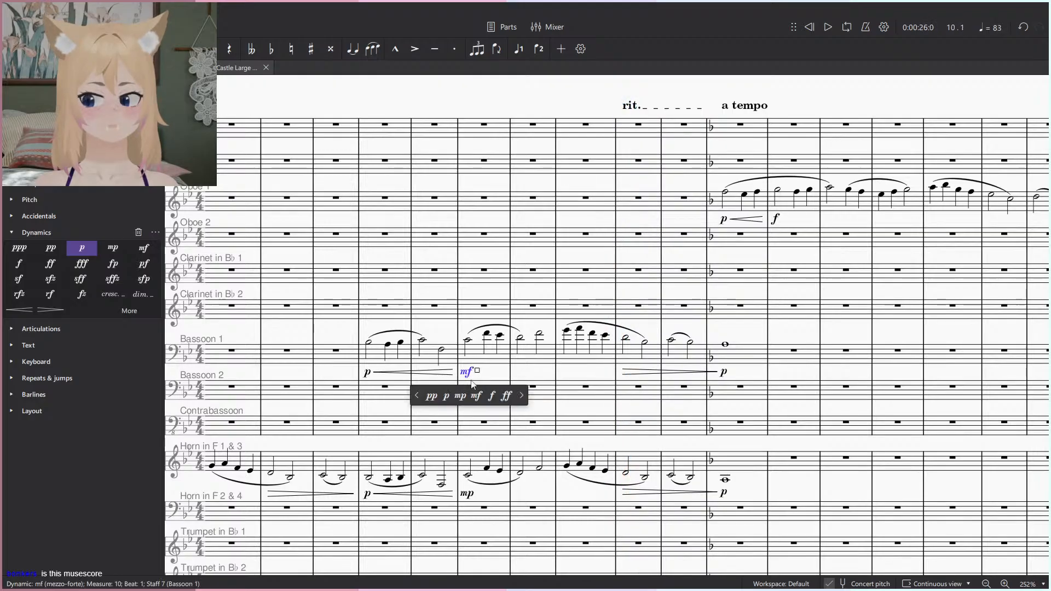
click(460, 396)
key(space)
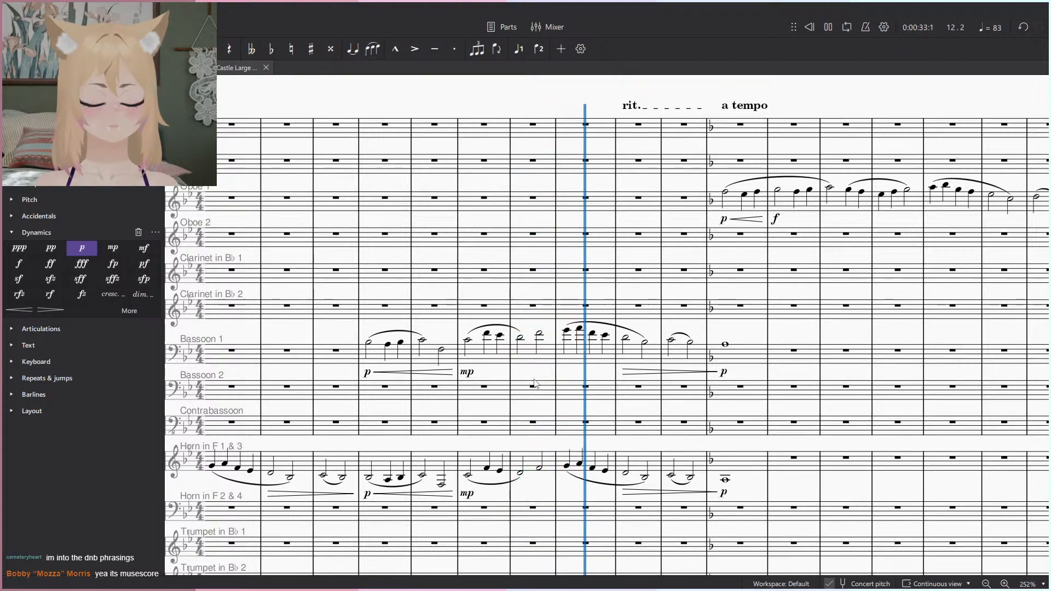
scroll(535, 383, down, 10)
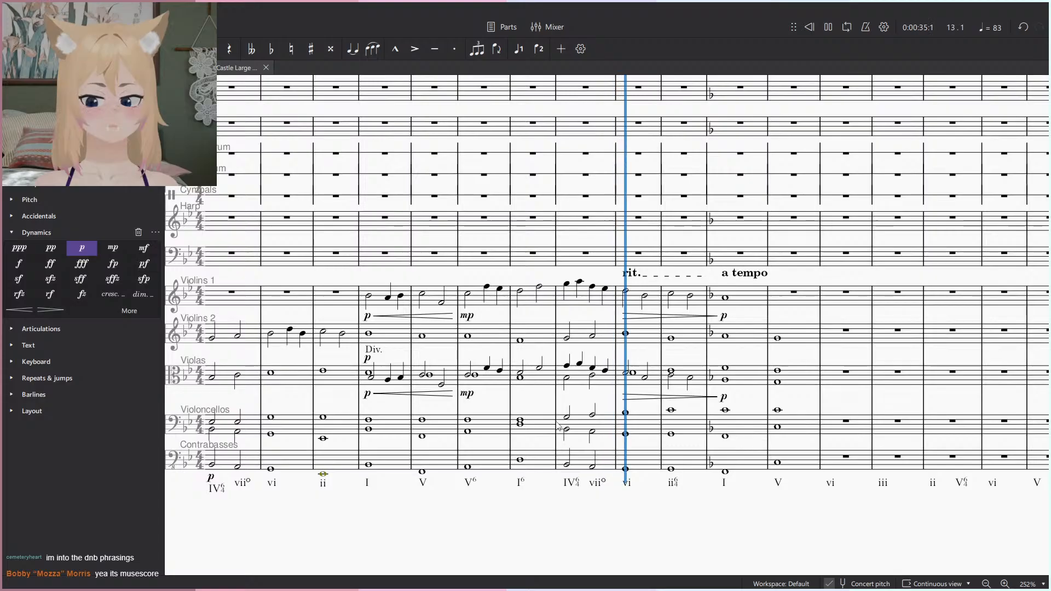
key(space)
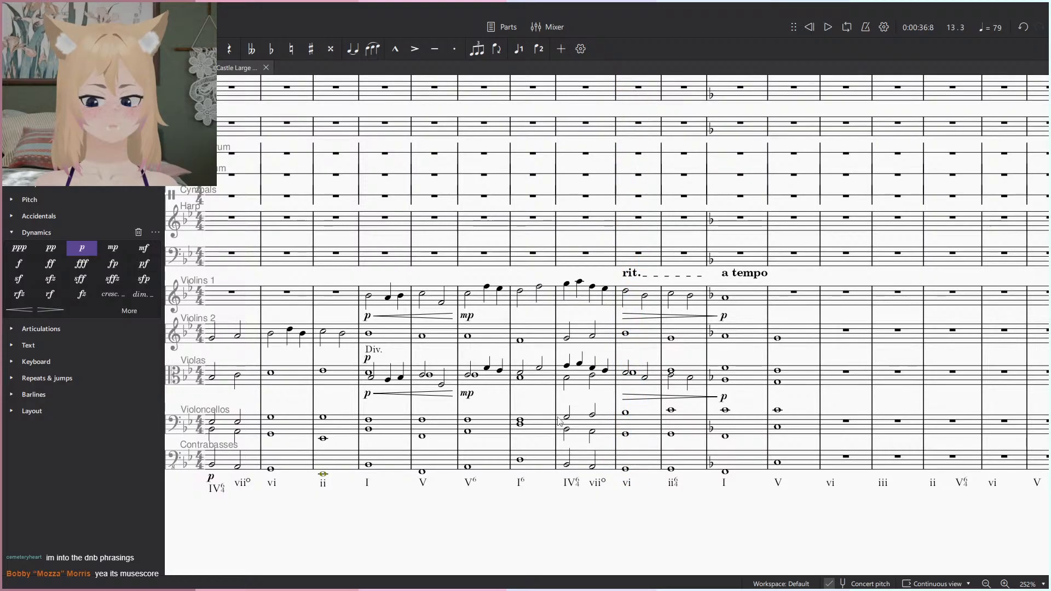
Check the measure 12, beat 1 notes of the Violas, Contrabasses, Violoncellos and Violins 2.
scroll(560, 421, up, 5)
click(532, 327)
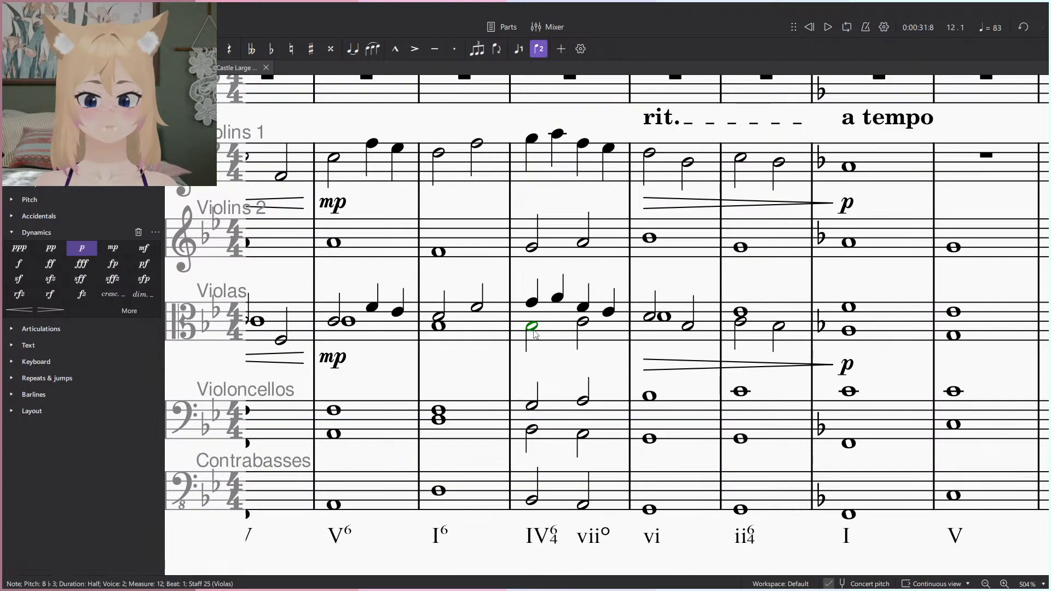
click(532, 499)
click(535, 412)
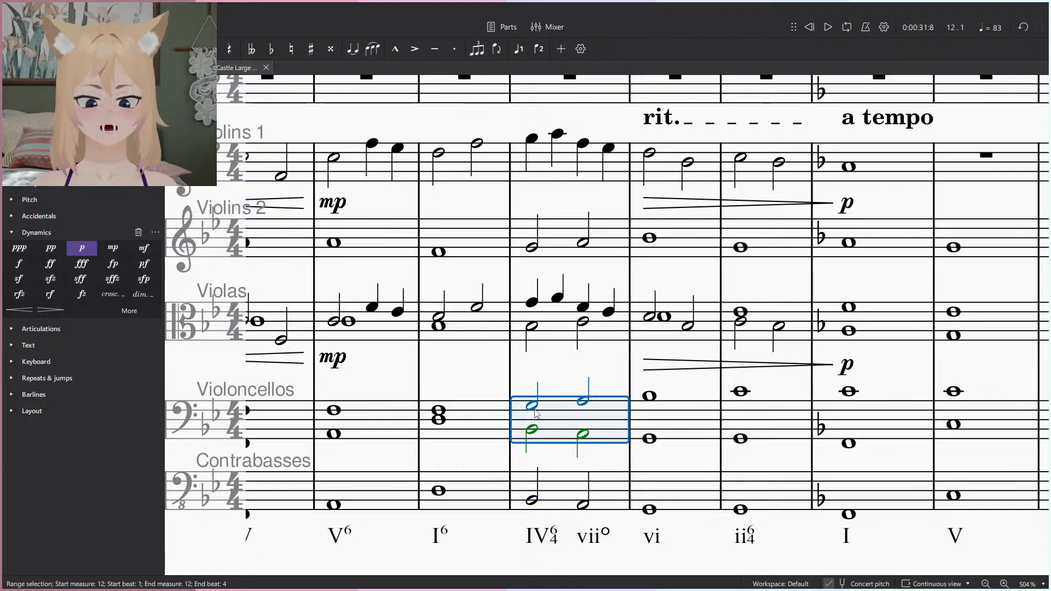
click(532, 405)
click(531, 326)
click(532, 249)
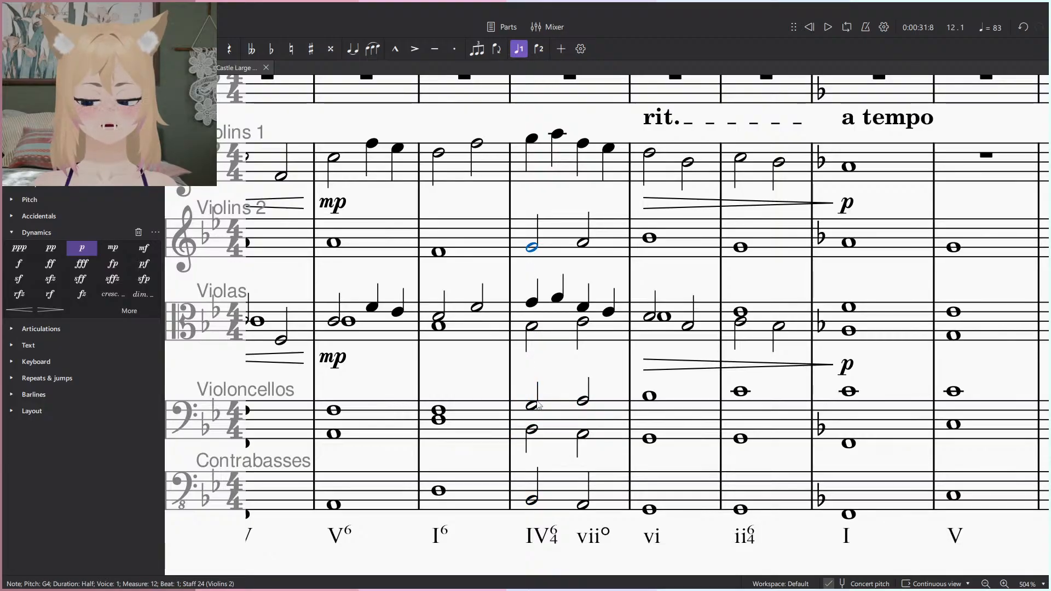
Lower the upper Violoncellos half notes in measure 12, beats 1 and 3, to E♭3.
scroll(538, 405, up, 2)
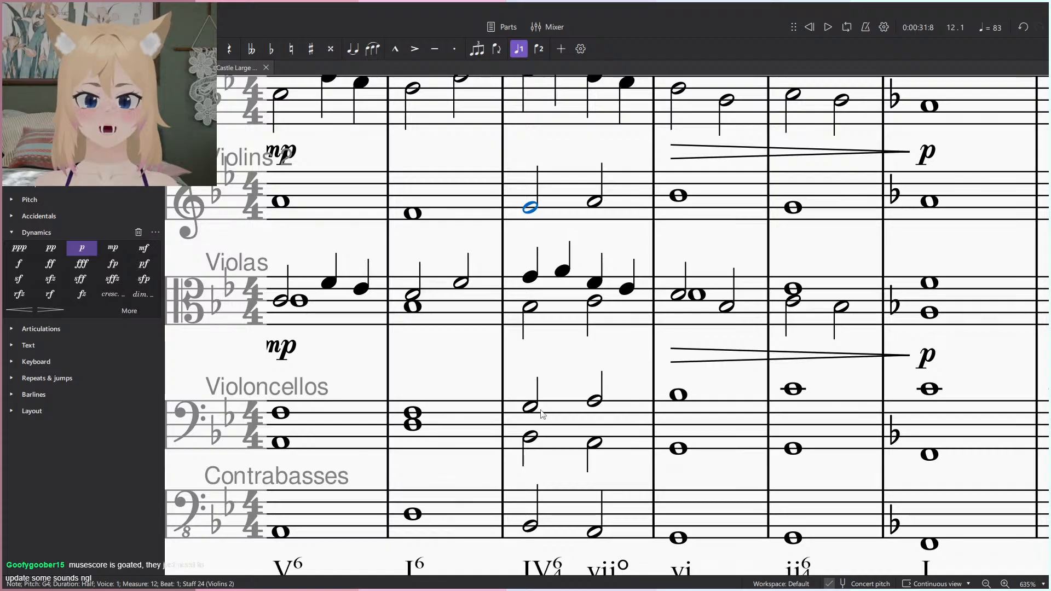
drag(531, 408, 530, 422)
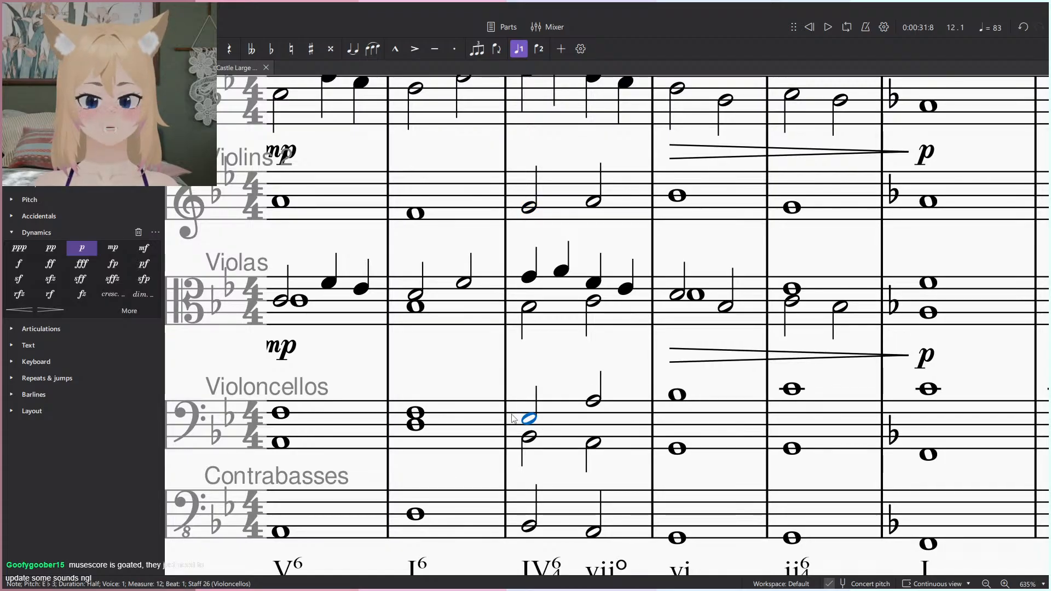
scroll(545, 421, down, 2)
scroll(559, 427, up, 2)
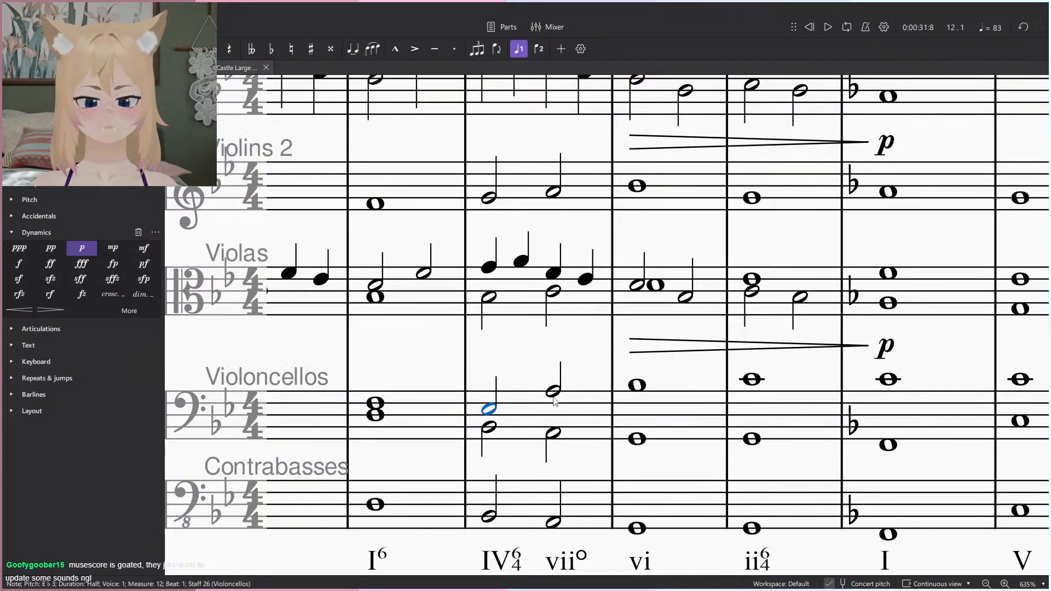
click(553, 391)
drag(633, 490, 564, 474)
ctrl+click(569, 371)
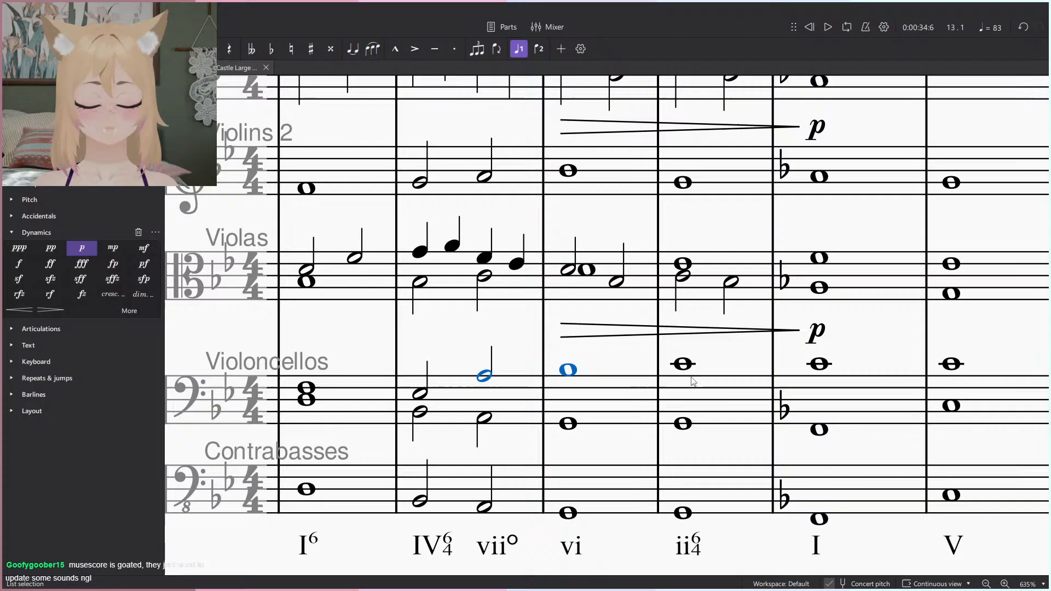
click(508, 362)
click(420, 394)
drag(483, 376, 483, 394)
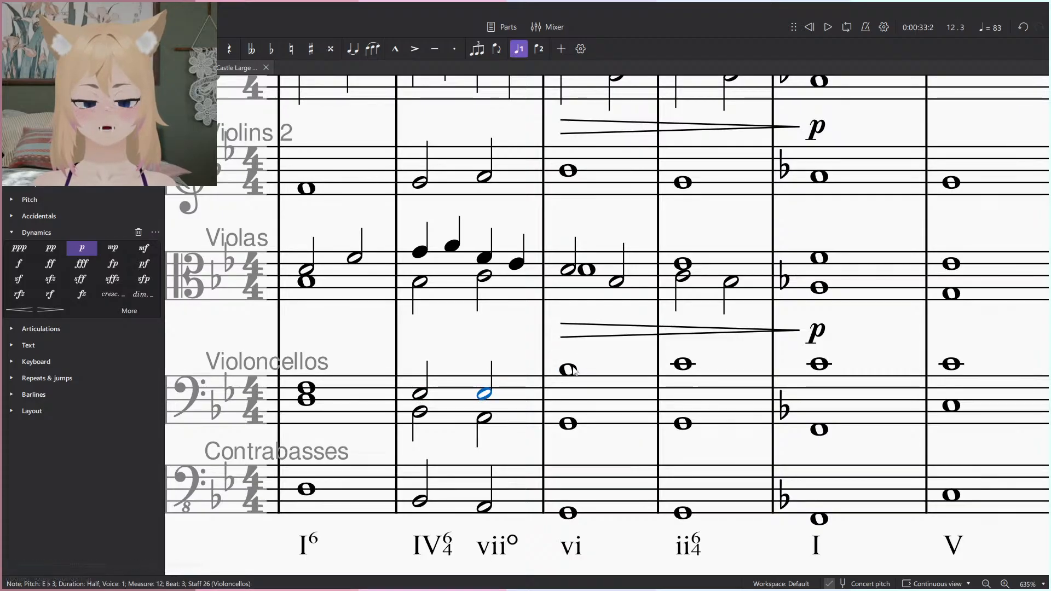
Lower the upper Violoncellos whole notes in measures 13 and 14 to G3.
drag(574, 371, 573, 381)
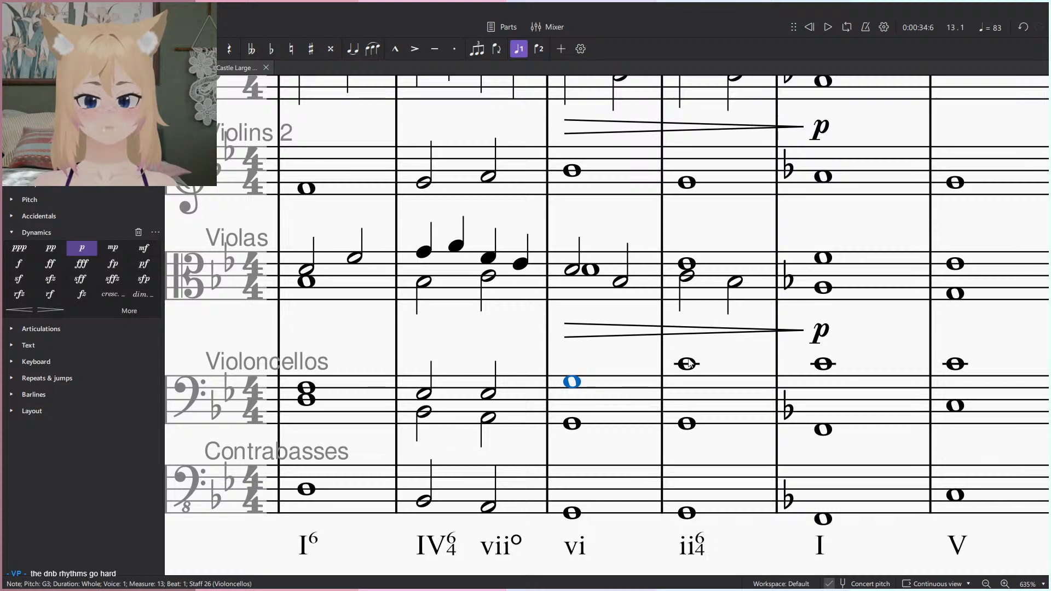
drag(694, 367, 689, 385)
click(688, 513)
click(695, 431)
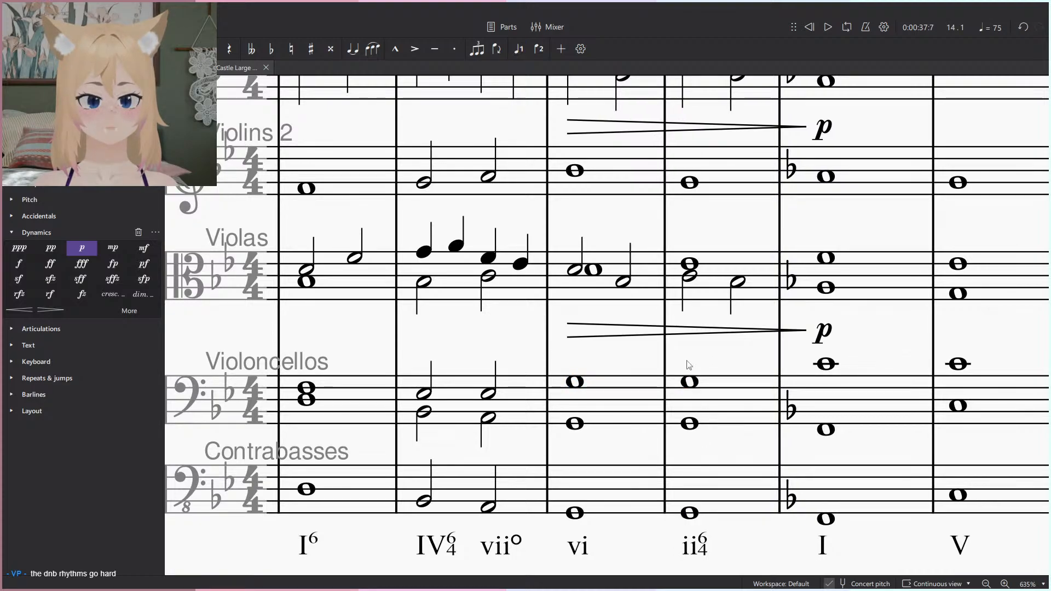
Raise the Violins 2 whole note in measure 14 to C5 after checking the other string notes there.
click(692, 382)
click(686, 266)
click(689, 182)
scroll(692, 202, down, 2)
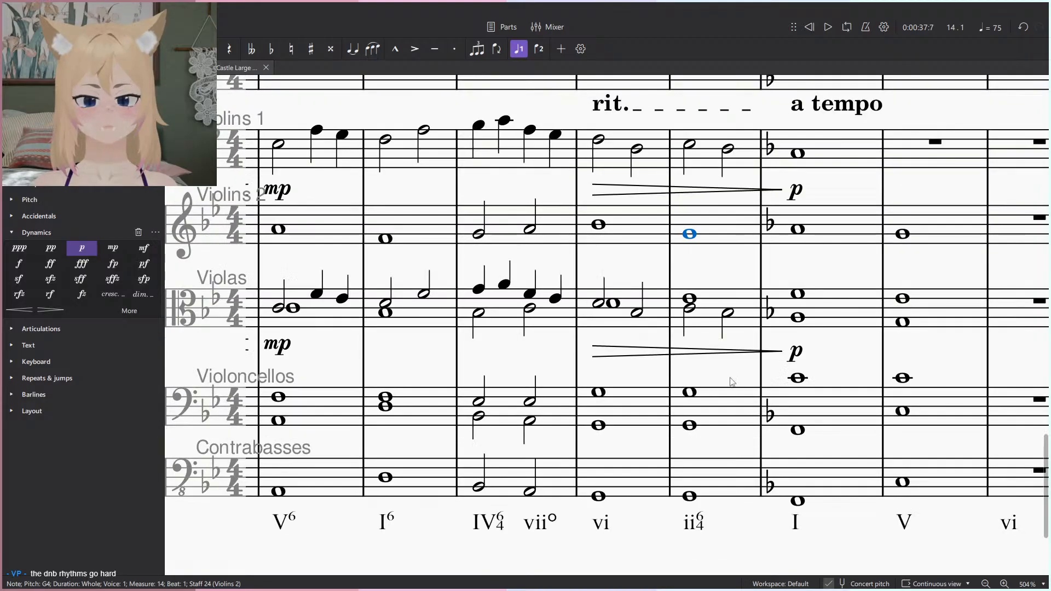
drag(689, 232, 690, 217)
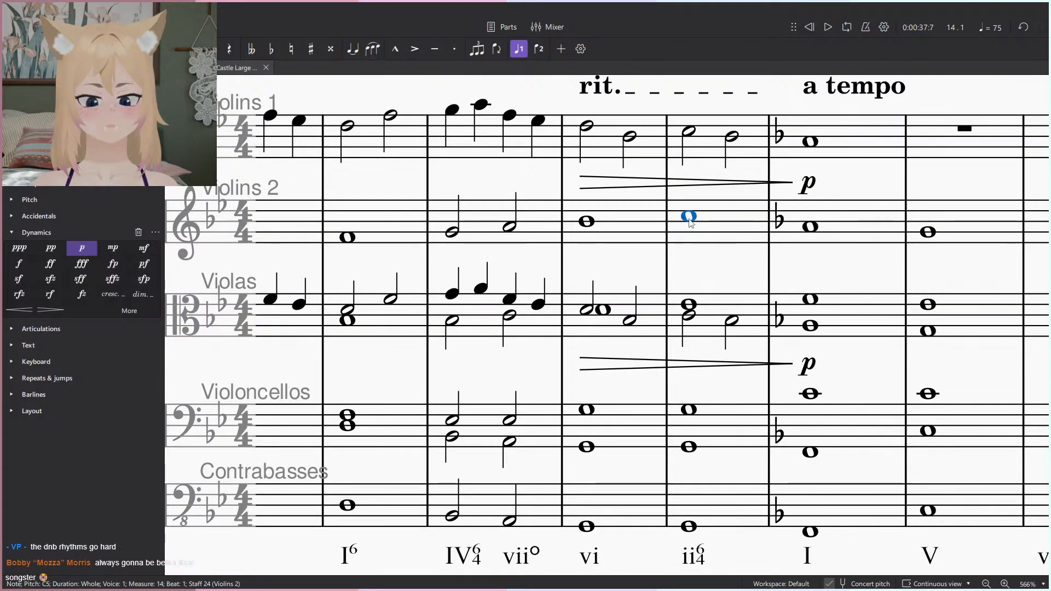
Check the Violas, Violoncellos and Contrabasses notes of the ii chord in measure 14.
click(602, 310)
click(689, 305)
key(alt+Down)
key(alt+Down)
key(alt+Down)
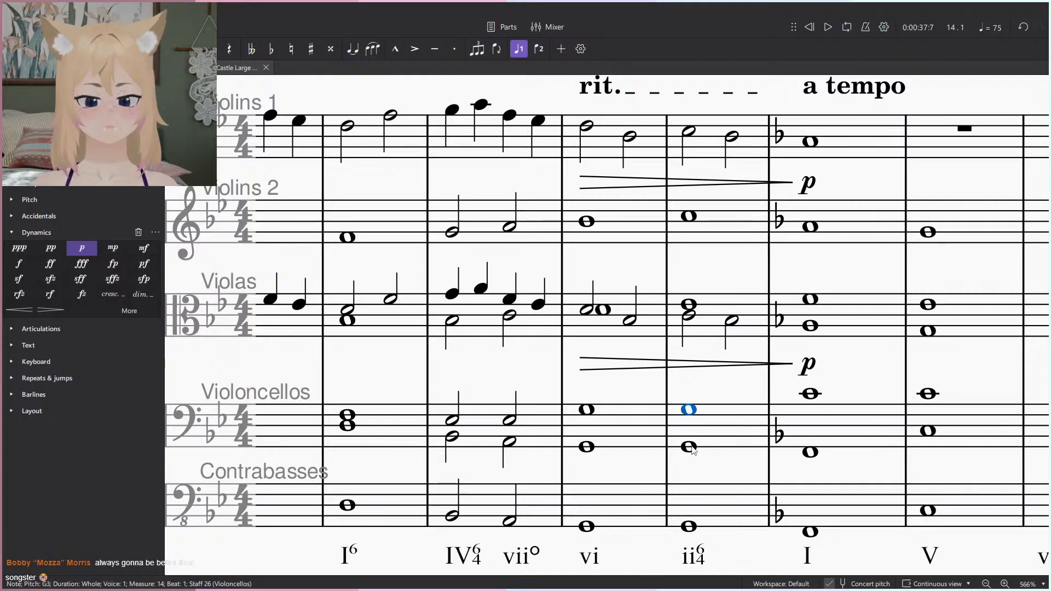
scroll(702, 460, down, 3)
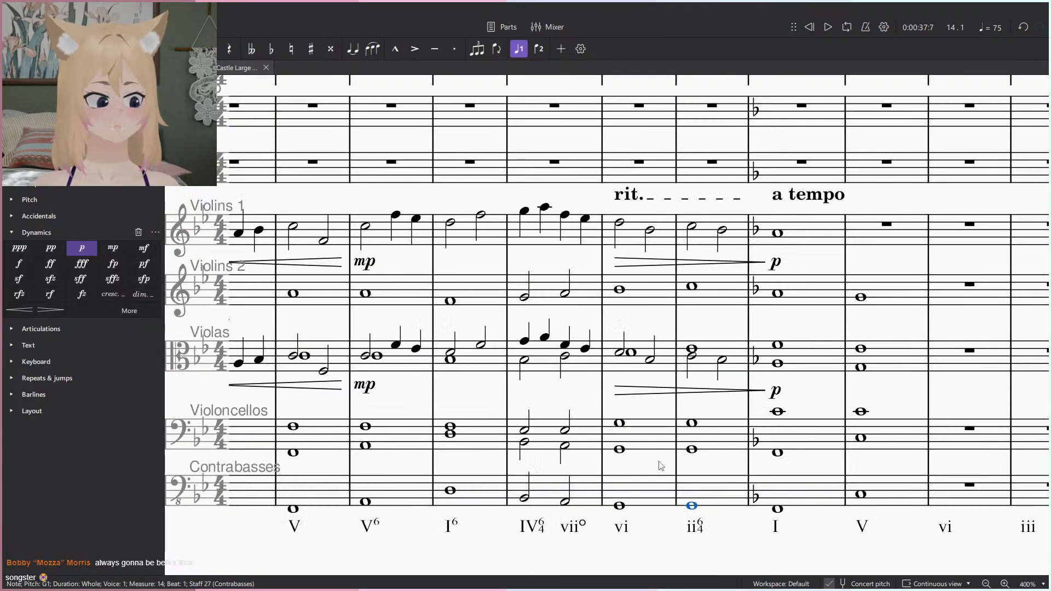
Play the revised strings from measure 11 through the rit. into the a tempo.
click(450, 426)
key(space)
click(554, 414)
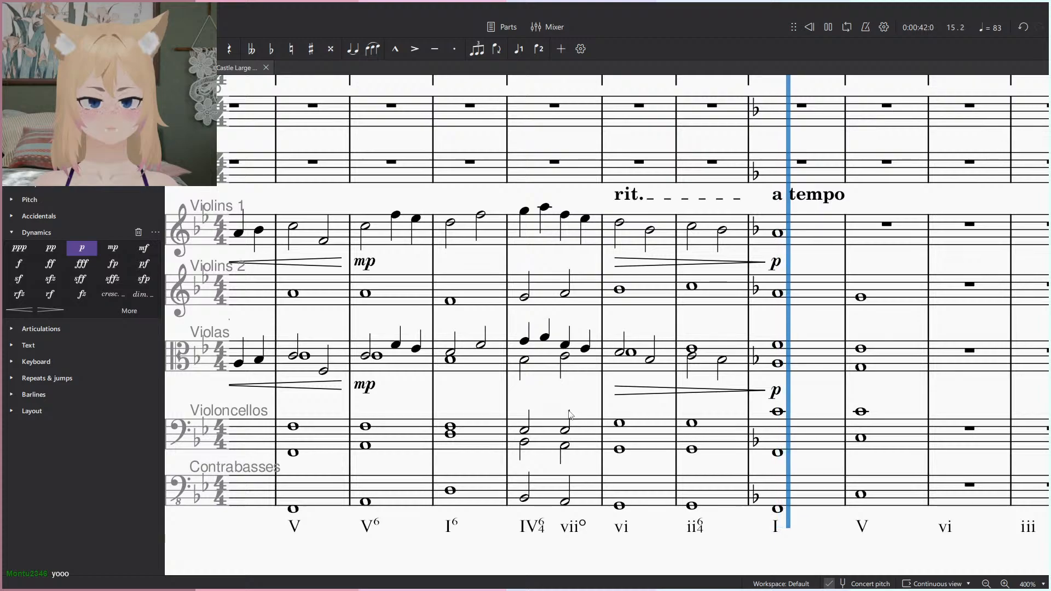
Play the Oboe 1 entrance at the a tempo in measure 15 and check its level in the mixer.
scroll(833, 407, up, 10)
scroll(833, 407, up, 12)
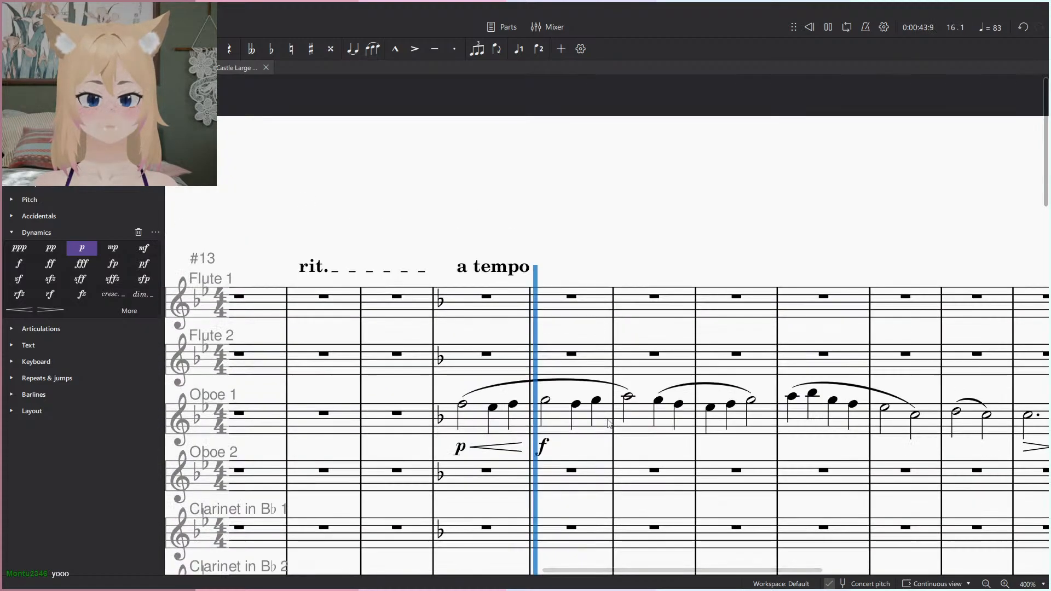
key(F10)
key(space)
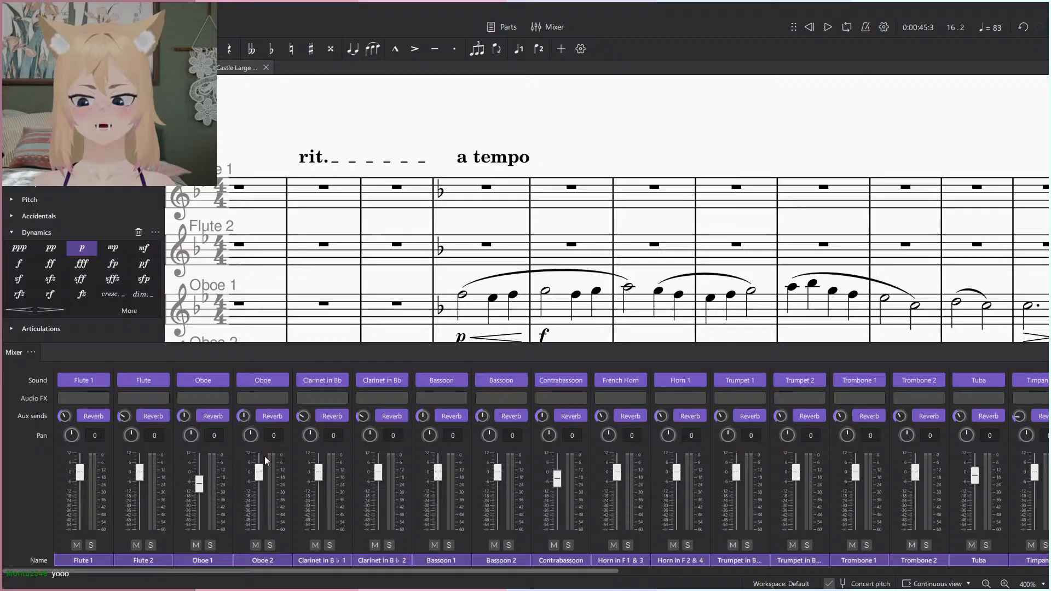
key(F10)
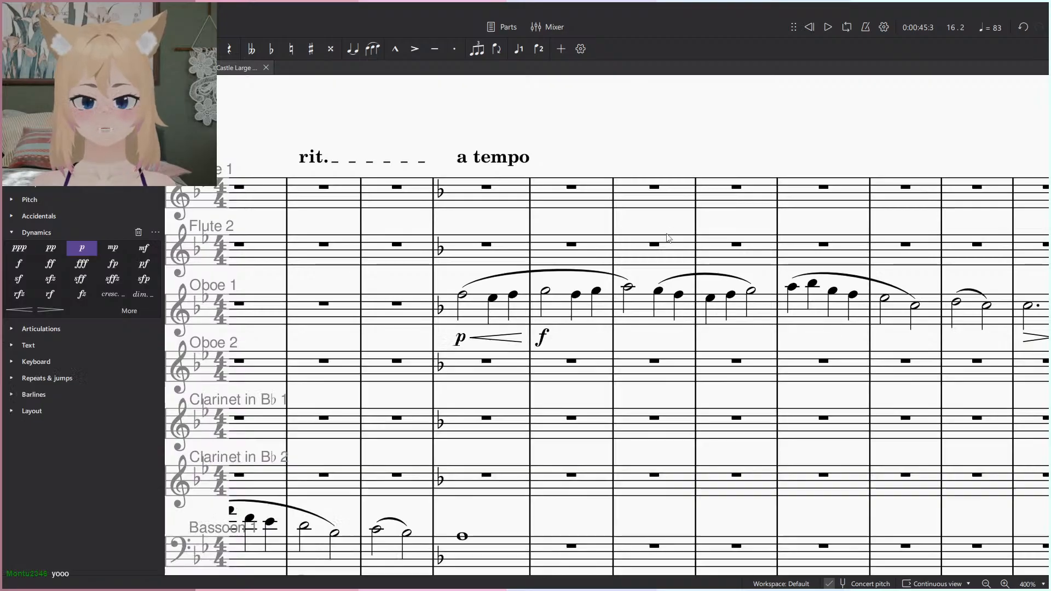
click(462, 294)
key(space)
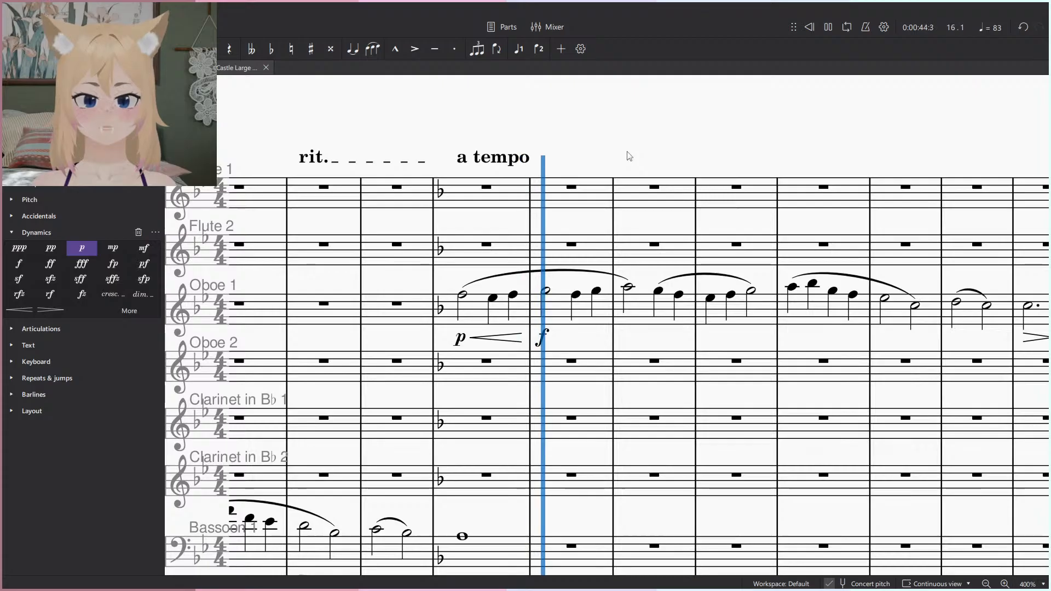
key(space)
Return to the string staves around the a tempo and save the large orchestra score.
scroll(594, 392, down, 10)
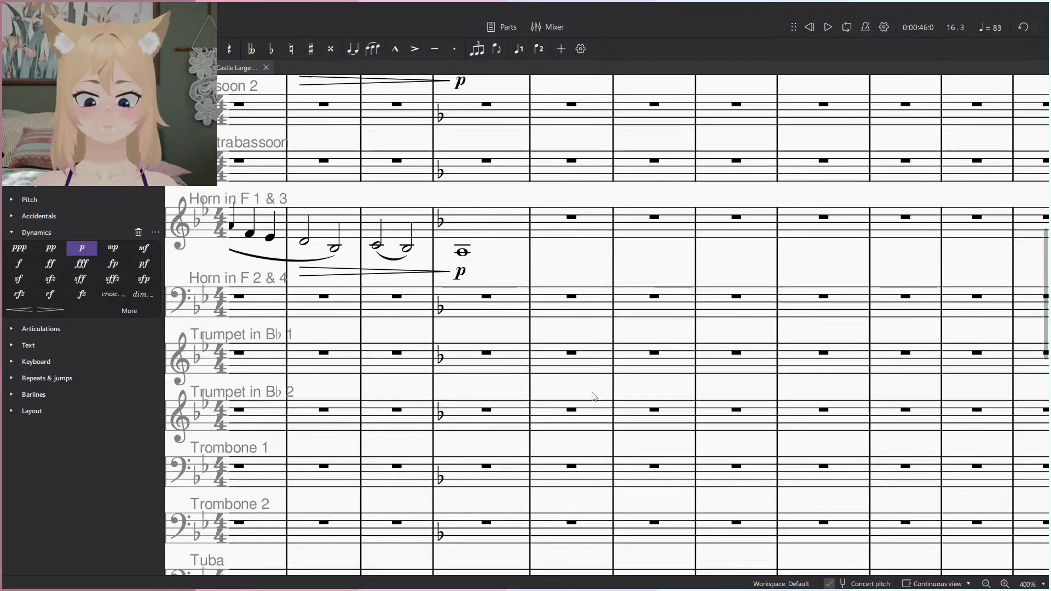
scroll(600, 399, down, 4)
scroll(597, 396, down, 3)
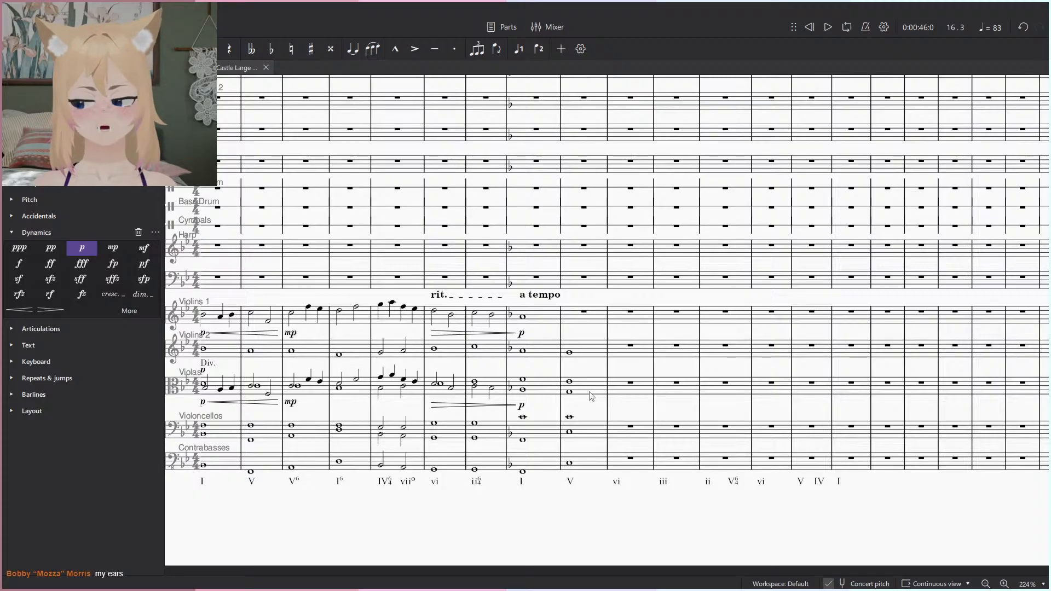
key(ctrl+s)
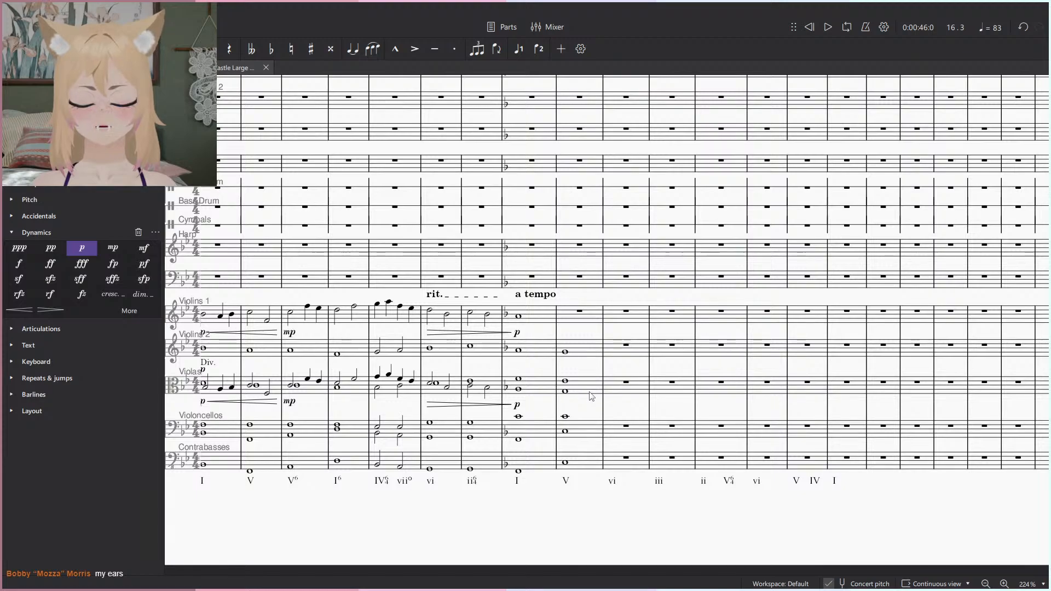
Open the score Early Morning Castle.mscz from the Scores folder.
key(ctrl+o)
drag(295, 21, 608, 210)
scroll(587, 328, down, 1)
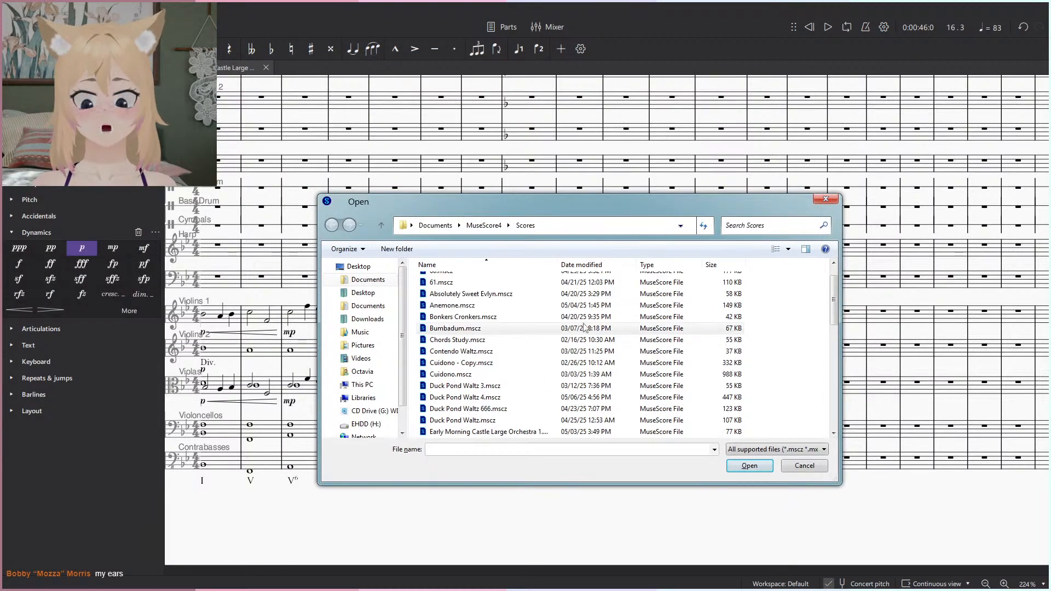
scroll(587, 328, up, 1)
scroll(588, 328, down, 1)
scroll(587, 330, down, 3)
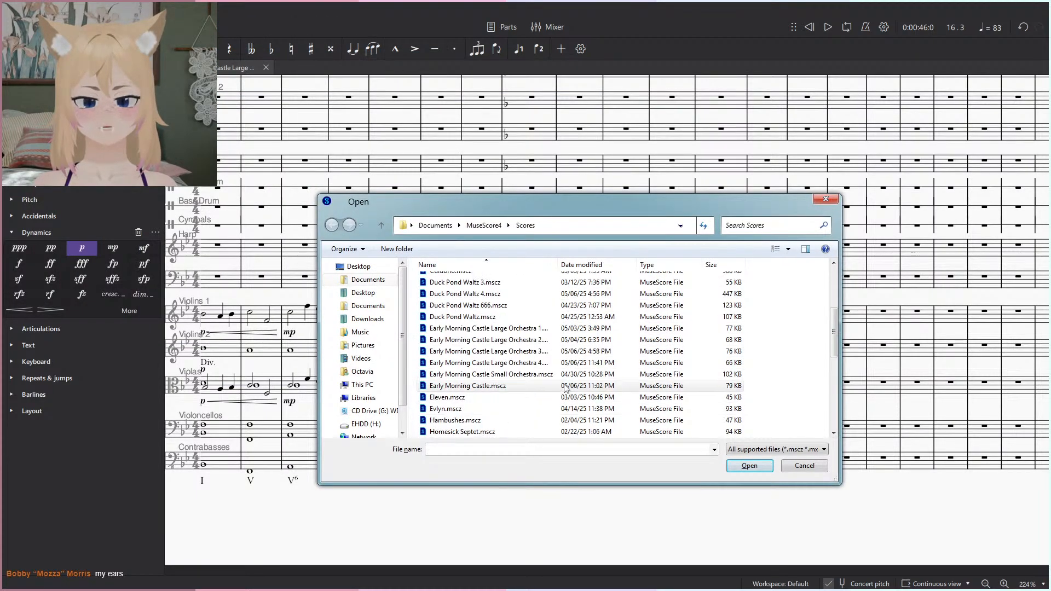
scroll(586, 351, up, 3)
scroll(585, 370, down, 2)
click(551, 398)
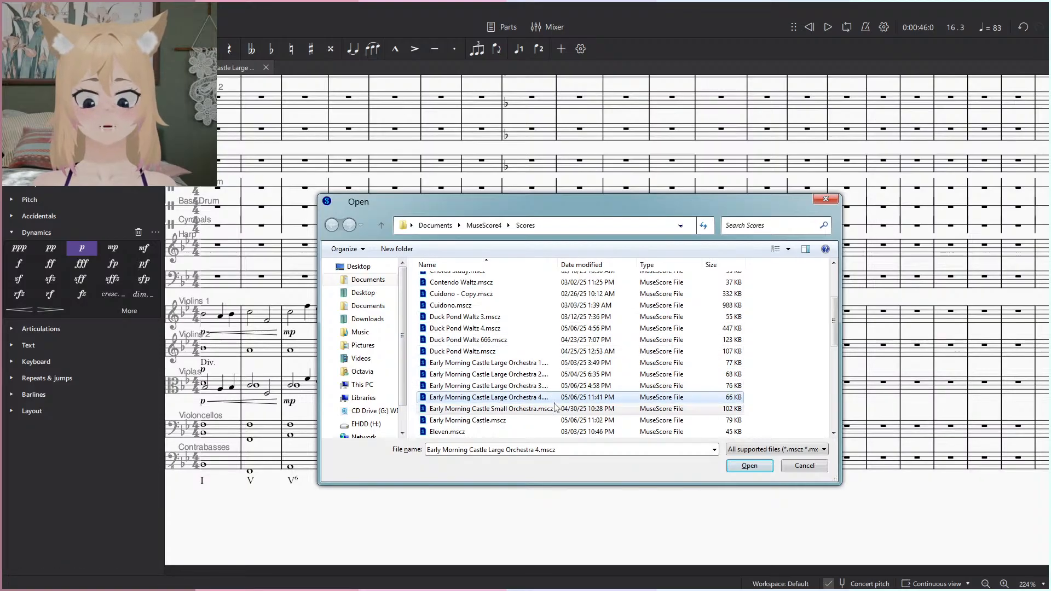
scroll(571, 356, down, 1)
scroll(569, 353, up, 4)
click(537, 396)
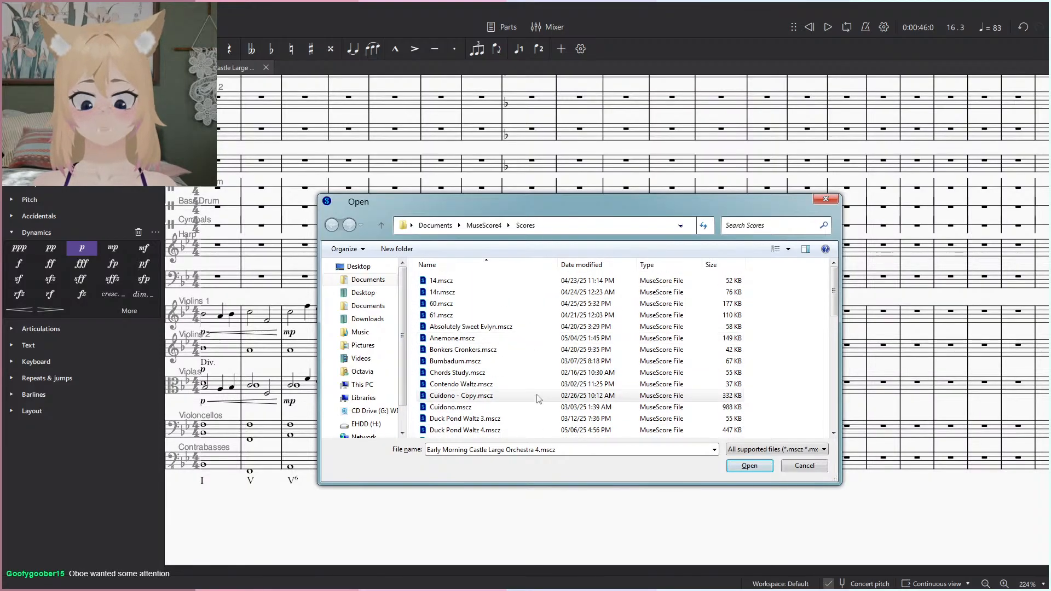
click(529, 384)
click(521, 372)
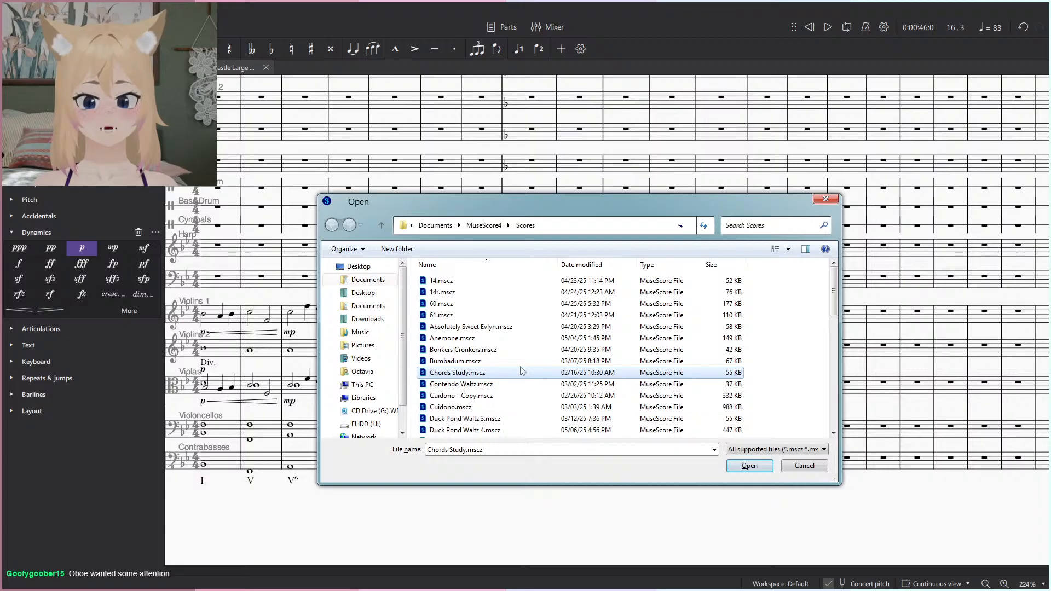
scroll(527, 395, down, 3)
double_click(529, 395)
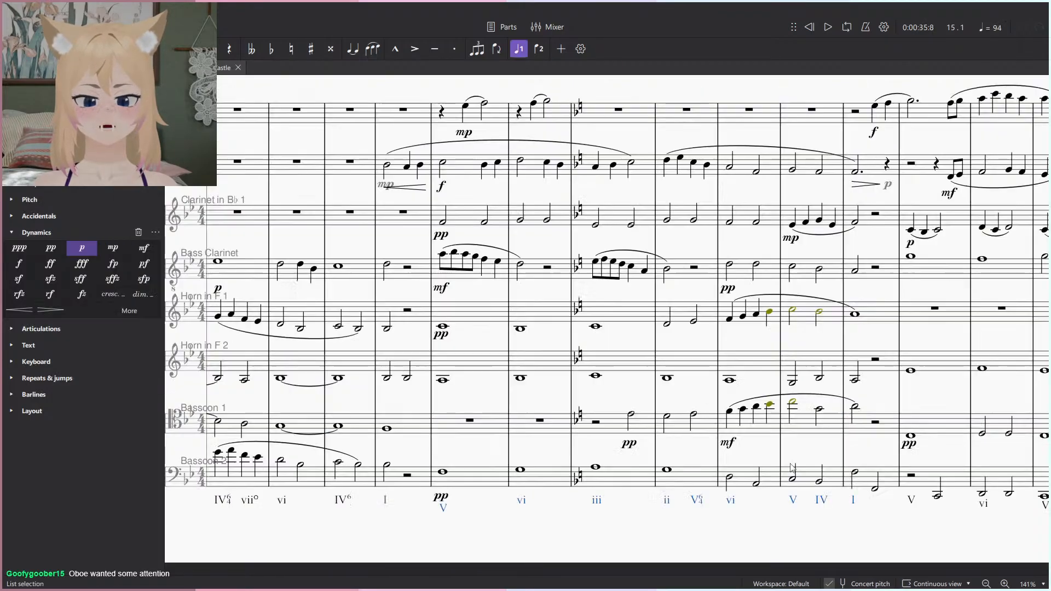
Look over the Early Morning Castle wind score from its ending to its opening, and return to the large orchestra score.
scroll(657, 386, down, 1)
scroll(685, 367, down, 10)
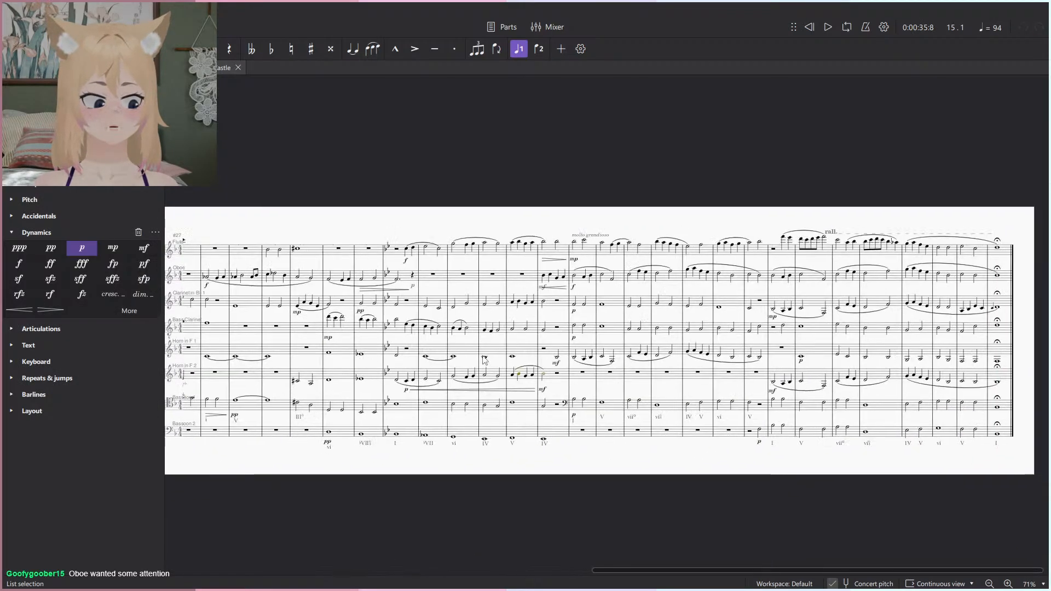
scroll(707, 345, up, 10)
scroll(605, 361, up, 5)
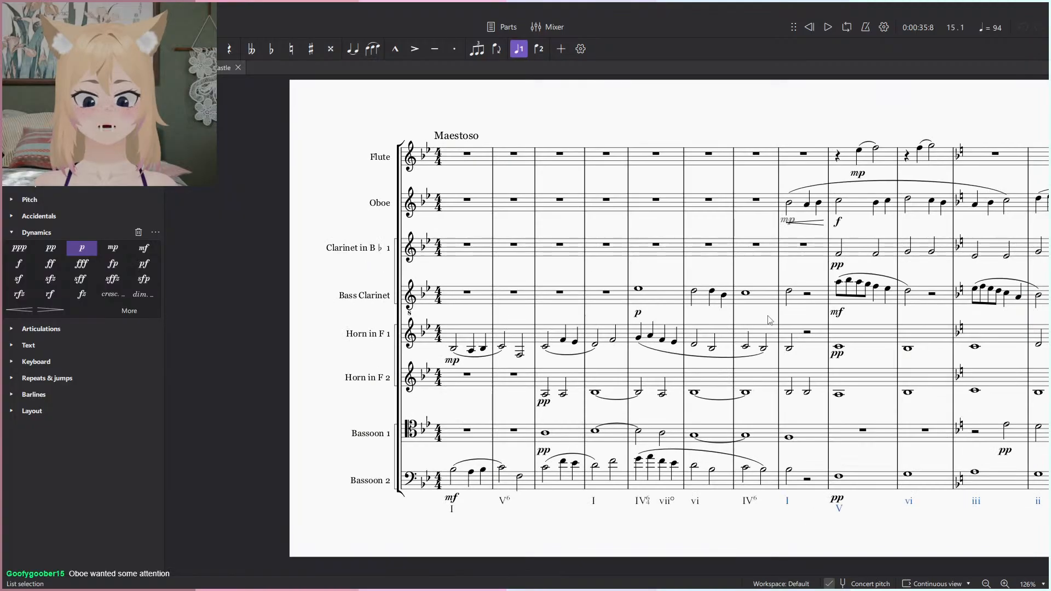
key(alt+Tab)
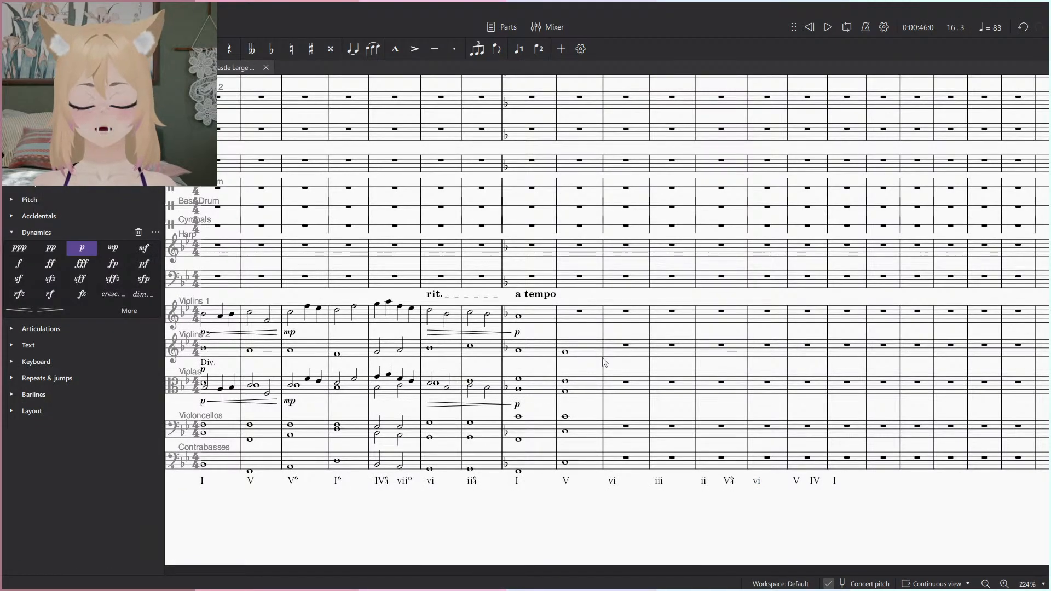
Open the reference score Chords Study.mscz from the Scores folder and show it full screen.
key(ctrl+o)
scroll(621, 394, down, 8)
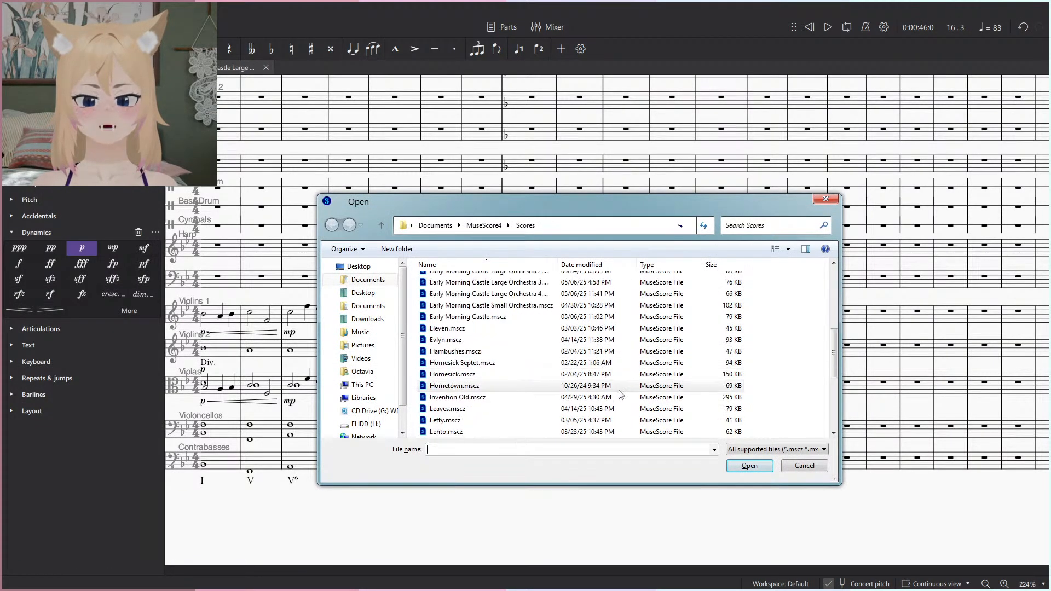
scroll(621, 394, down, 2)
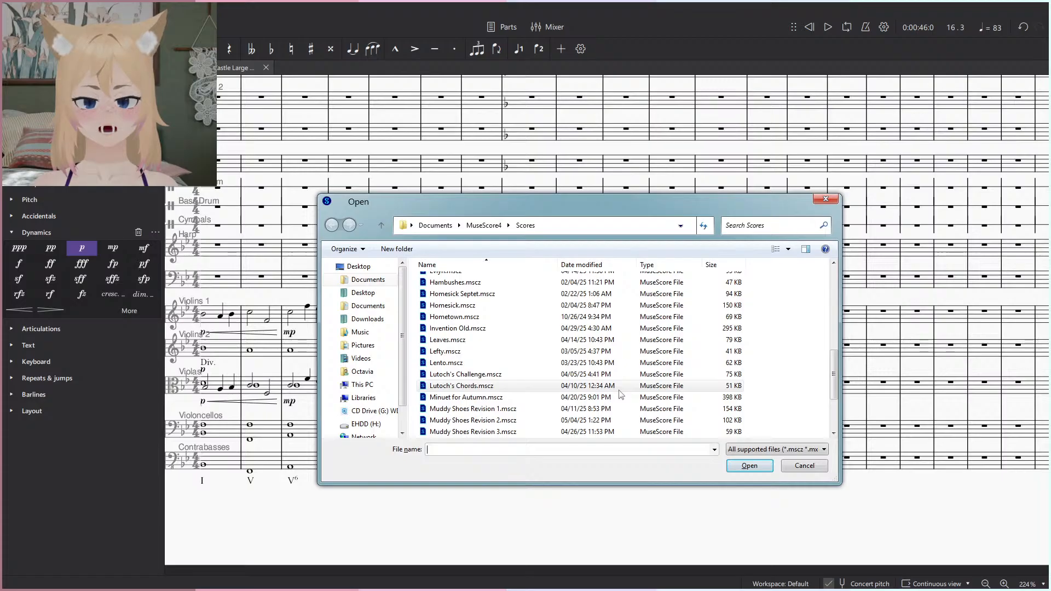
scroll(621, 394, down, 3)
click(580, 378)
scroll(585, 410, up, 4)
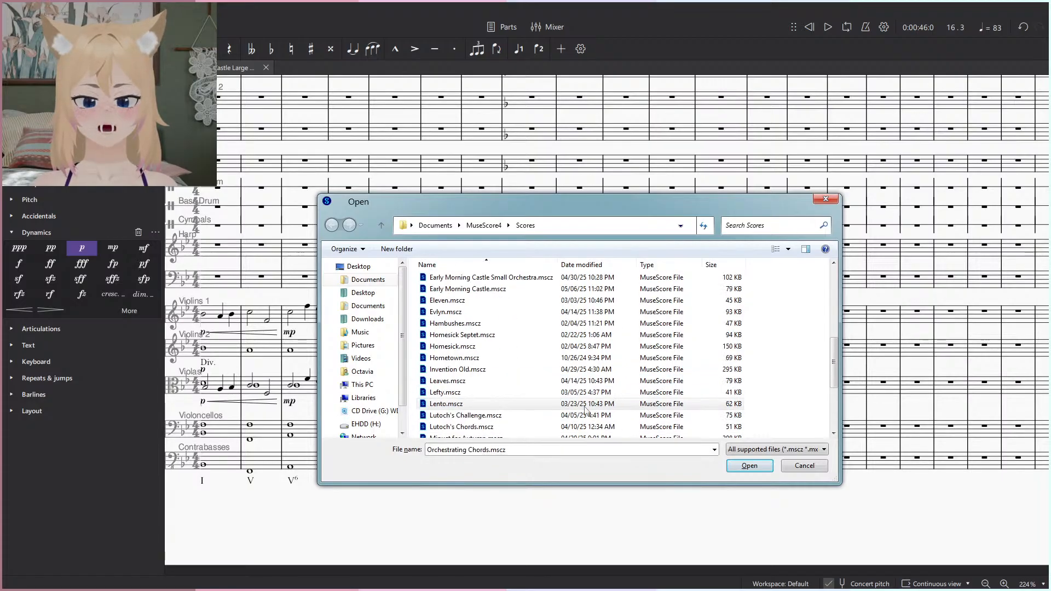
scroll(585, 410, up, 4)
double_click(494, 379)
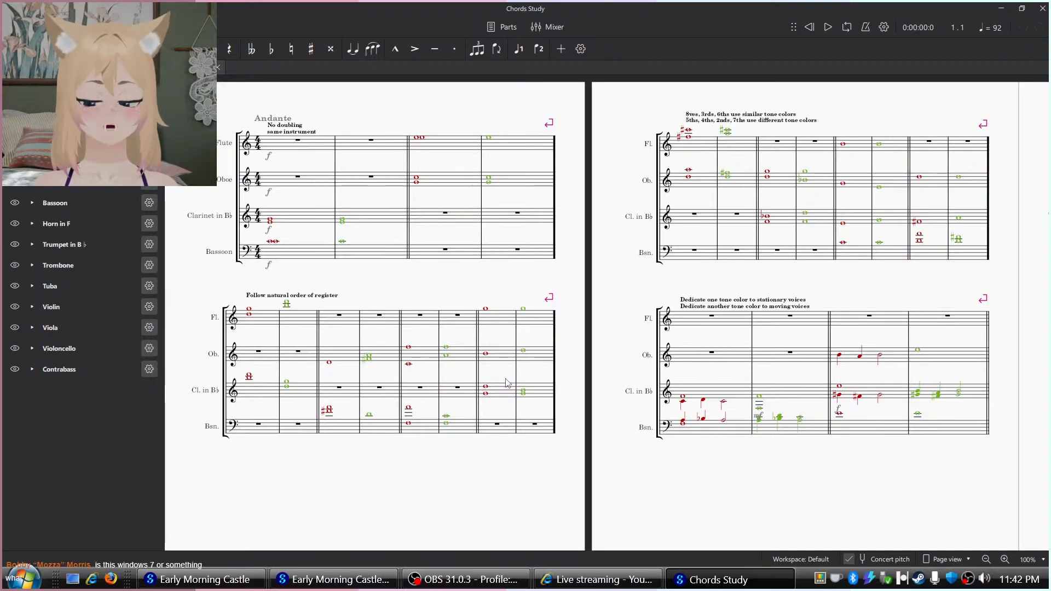
key(F11)
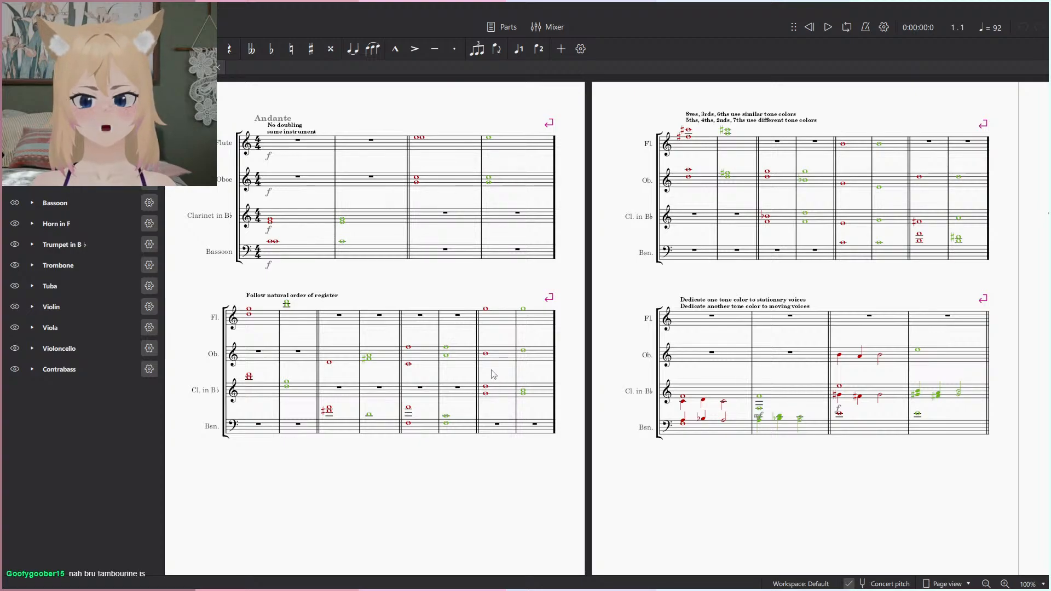
Look through the chord study from the woodwind doubling and register rules to the brass harmony examples.
drag(491, 370, 564, 398)
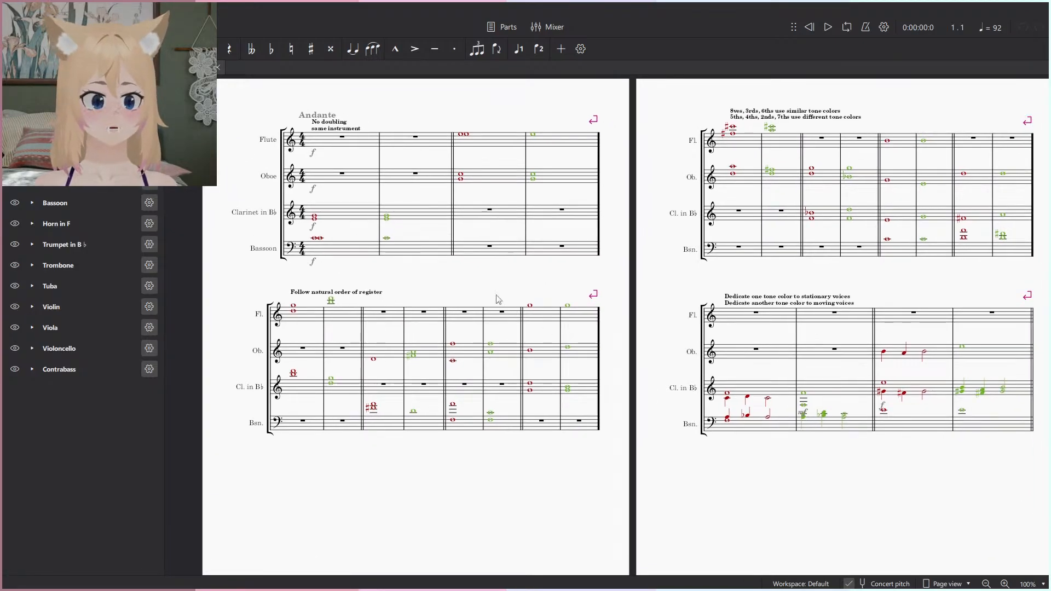
scroll(498, 299, up, 8)
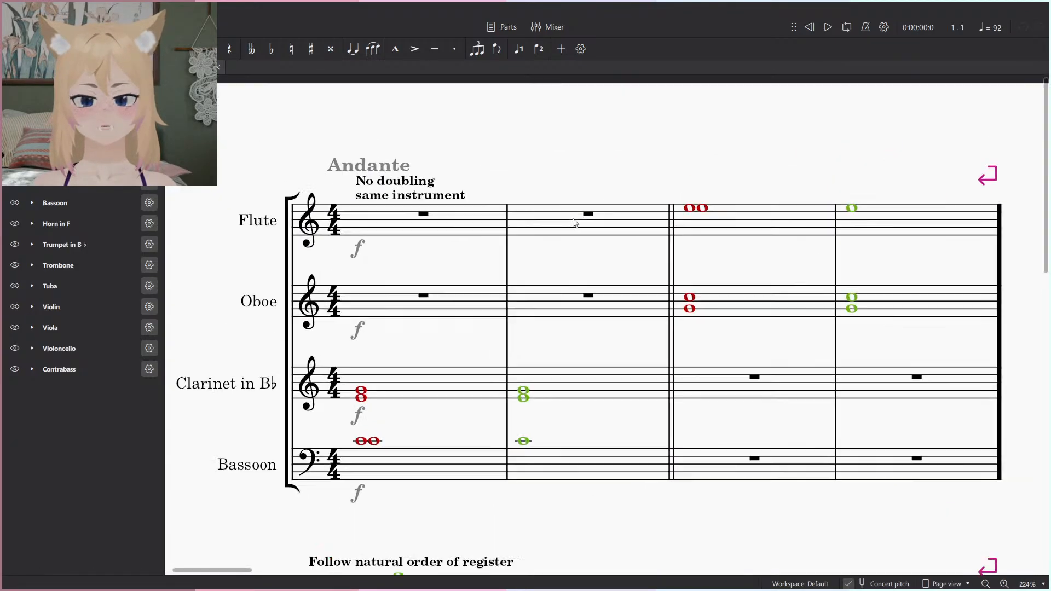
scroll(581, 224, down, 1)
scroll(686, 382, down, 1)
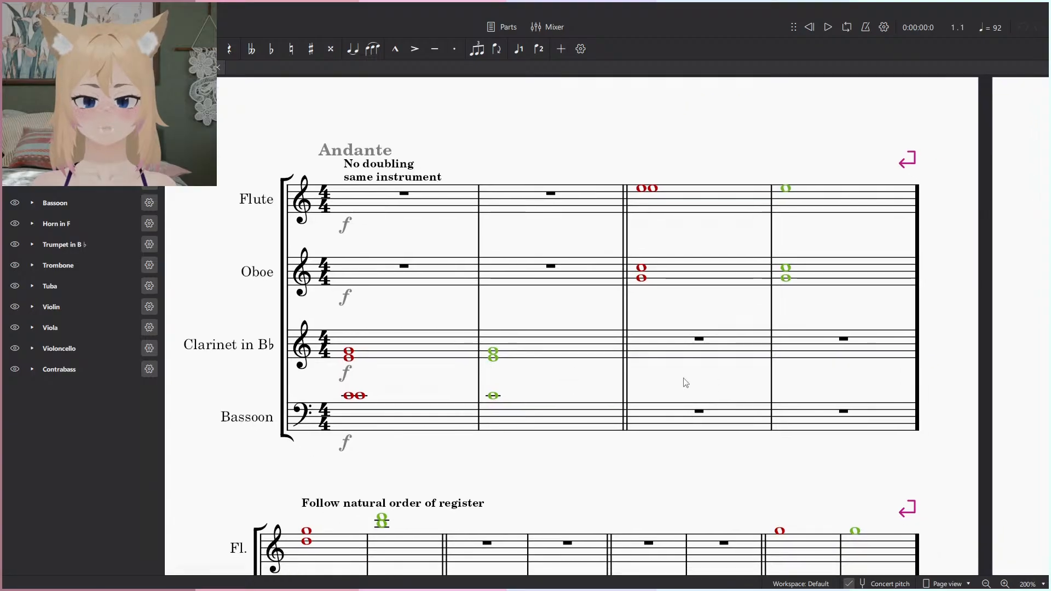
scroll(737, 373, down, 4)
drag(796, 363, 286, 302)
drag(777, 330, 309, 303)
drag(713, 319, 317, 315)
drag(725, 338, 438, 337)
drag(863, 387, 278, 365)
drag(799, 377, 239, 386)
drag(771, 344, 117, 297)
drag(784, 378, 523, 396)
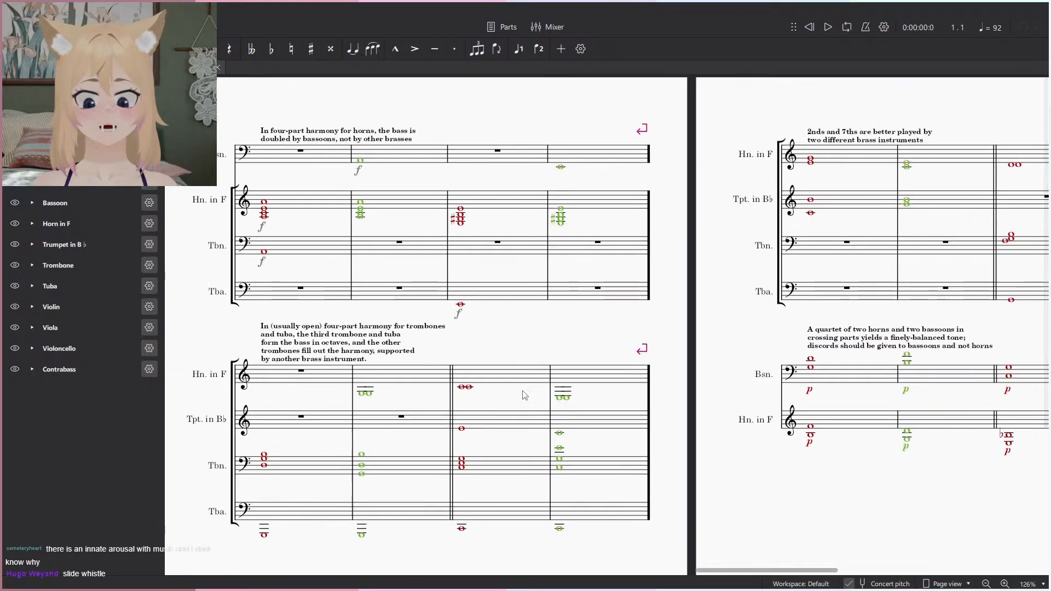
Examine the four-part horn harmony rule and its example with the bass doubled by bassoons.
drag(313, 379, 556, 396)
scroll(556, 397, up, 2)
drag(704, 396, 595, 480)
click(423, 204)
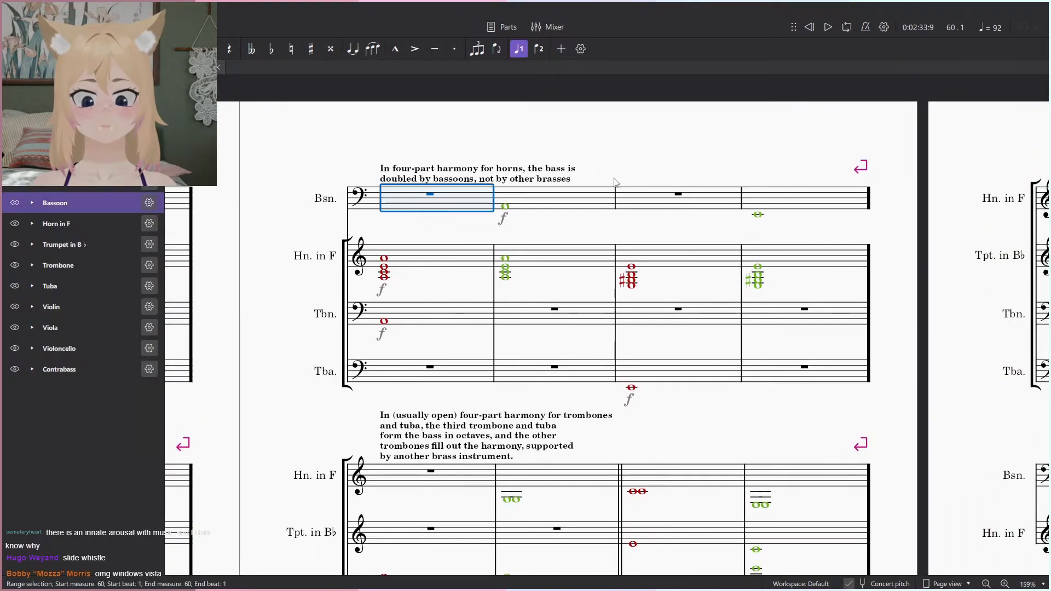
click(693, 136)
scroll(661, 155, down, 1)
click(485, 192)
scroll(562, 160, up, 3)
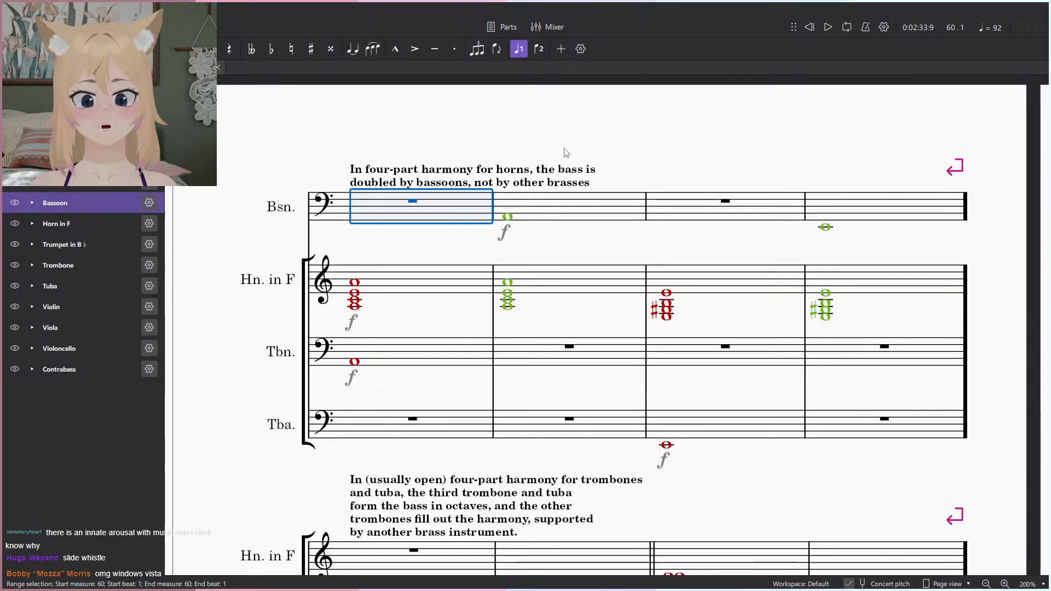
click(566, 153)
drag(565, 153, 609, 195)
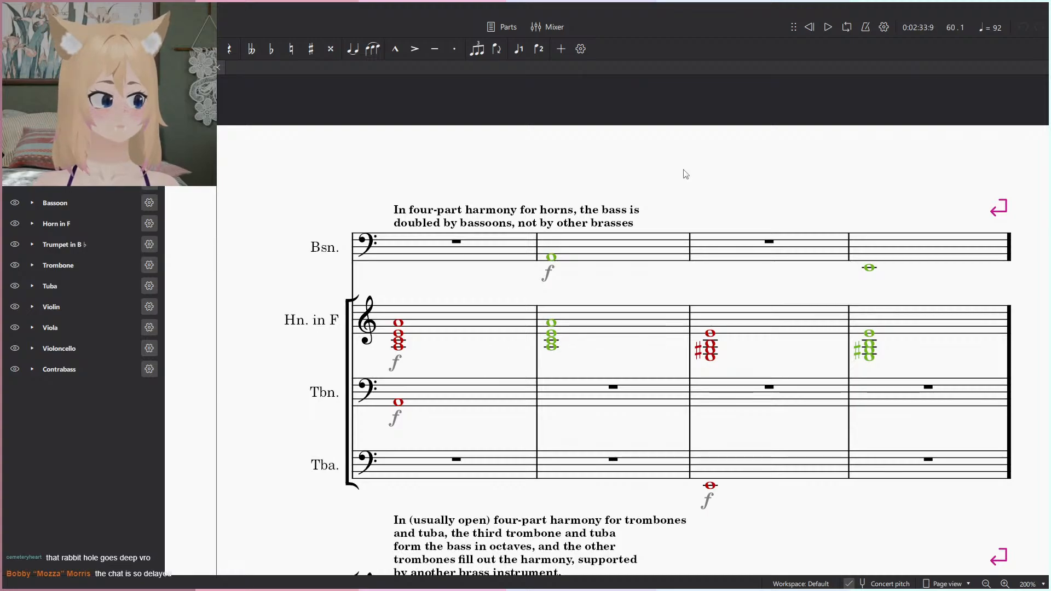
Compare the Horn in F chords across measures 60 to 63 of the four-part horn harmony example.
scroll(488, 345, down, 2)
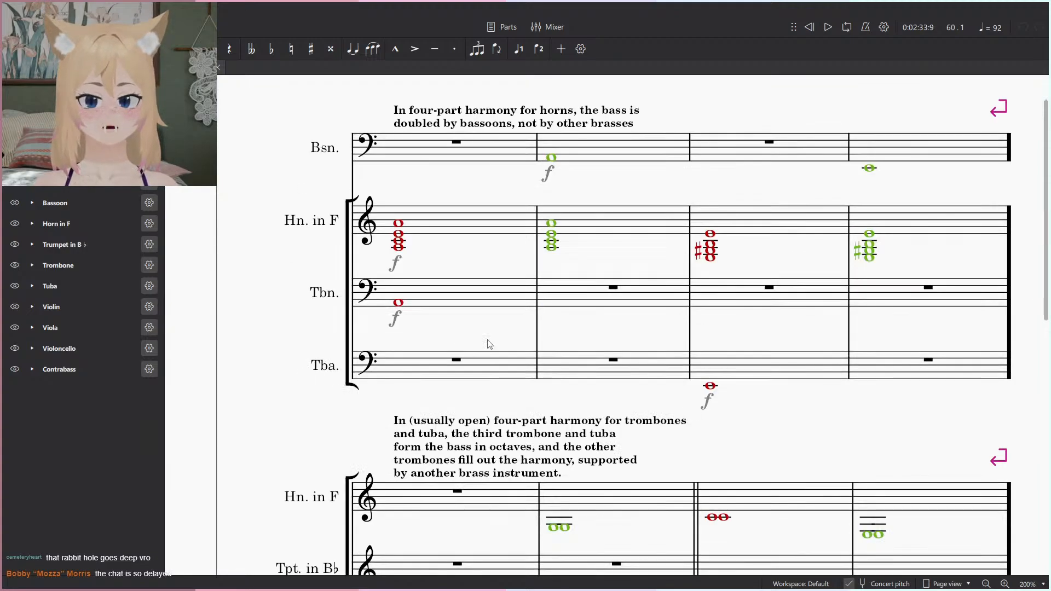
ctrl+scroll(488, 346, down, 5)
click(414, 199)
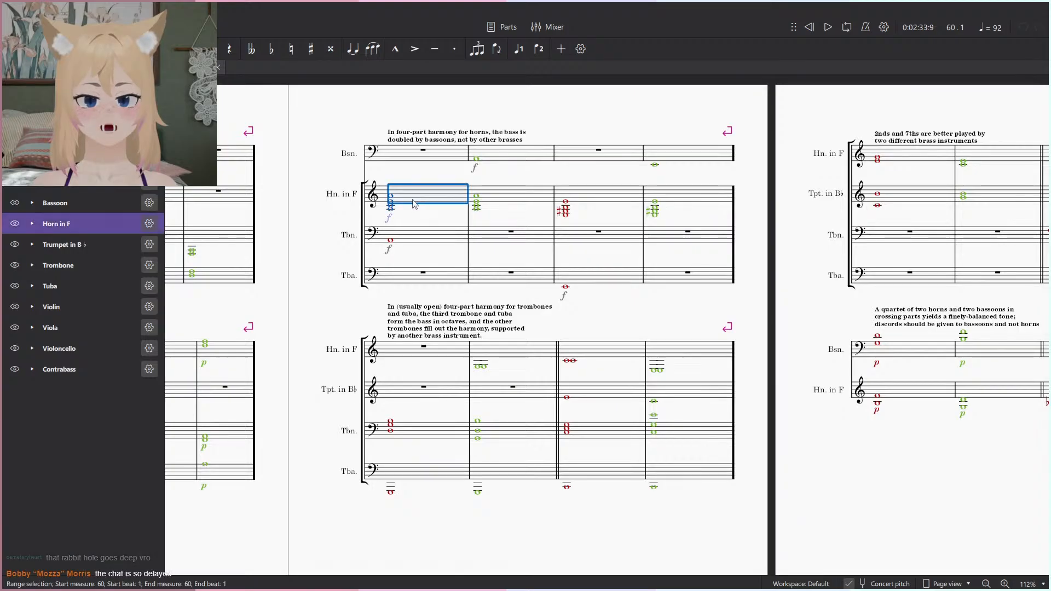
click(443, 219)
click(534, 198)
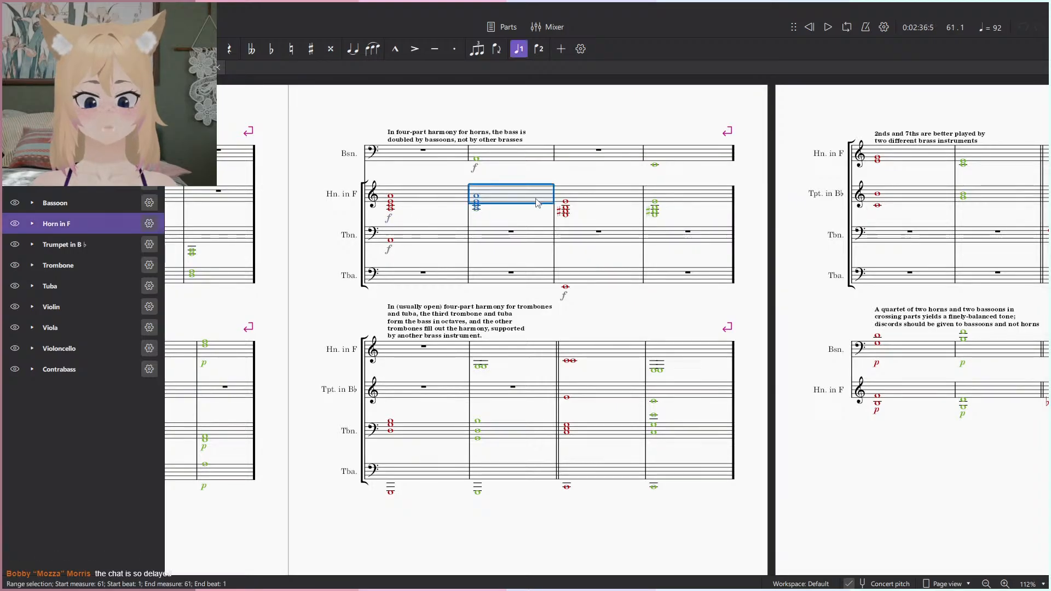
key(Escape)
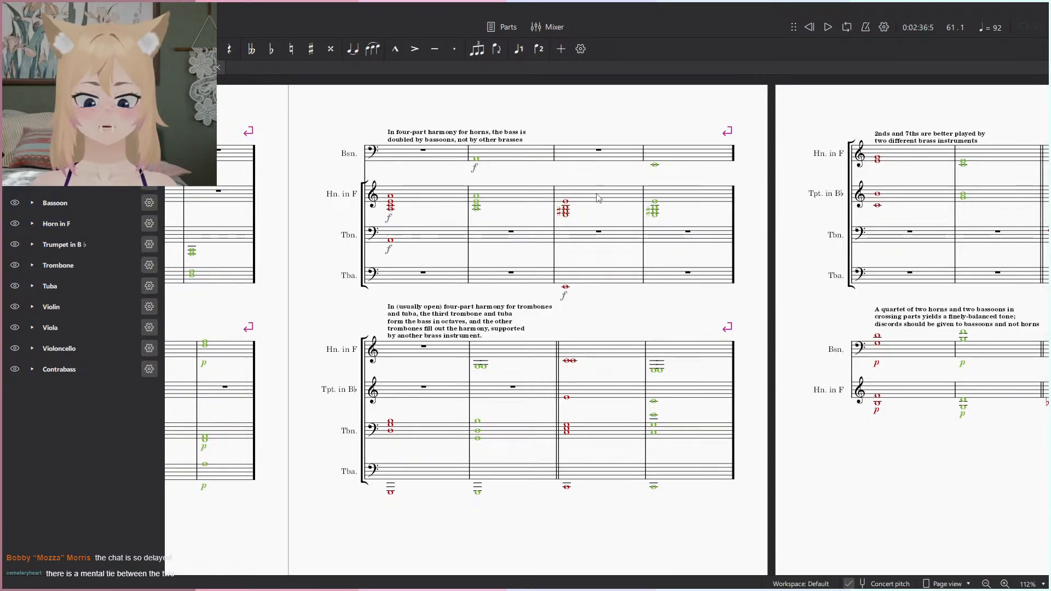
drag(635, 205, 706, 271)
click(499, 262)
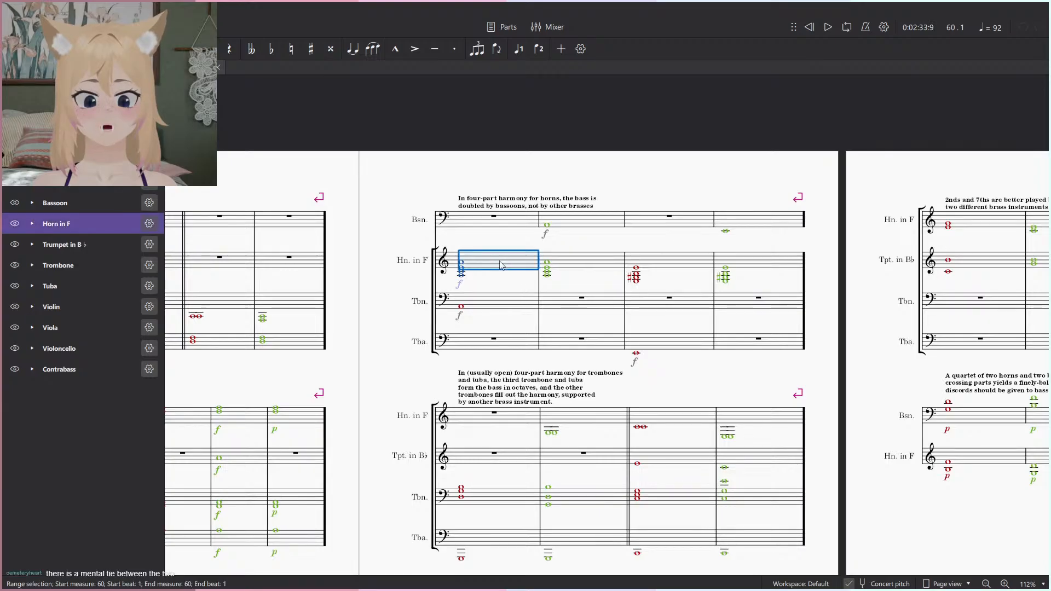
click(659, 264)
click(613, 274)
click(758, 260)
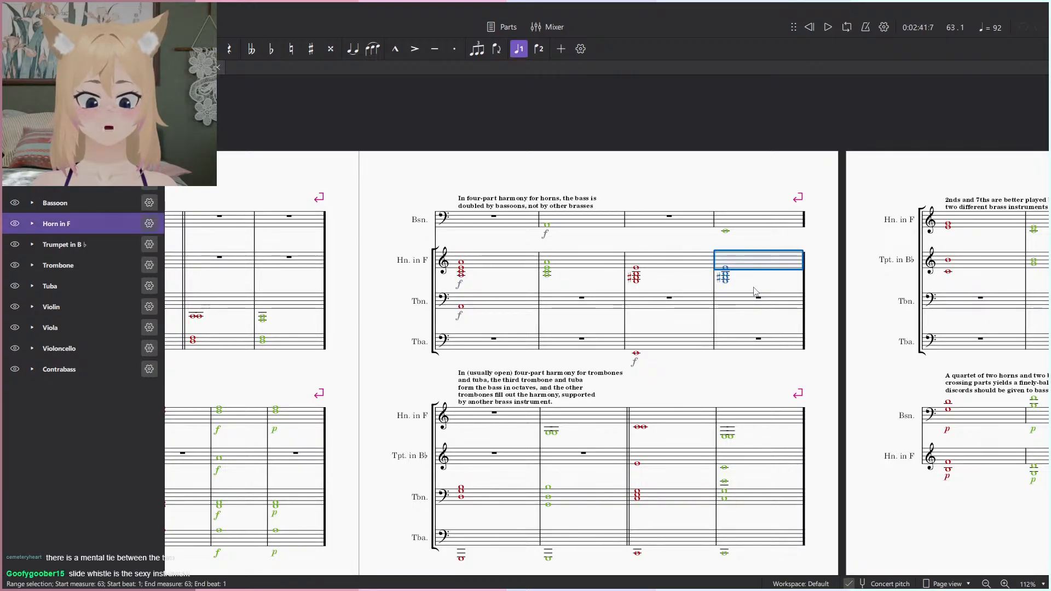
drag(753, 289, 708, 269)
Examine the four-part trombone and tuba harmony rule and its example starting at measure 64.
click(612, 360)
drag(612, 361, 593, 308)
scroll(392, 392, up, 4)
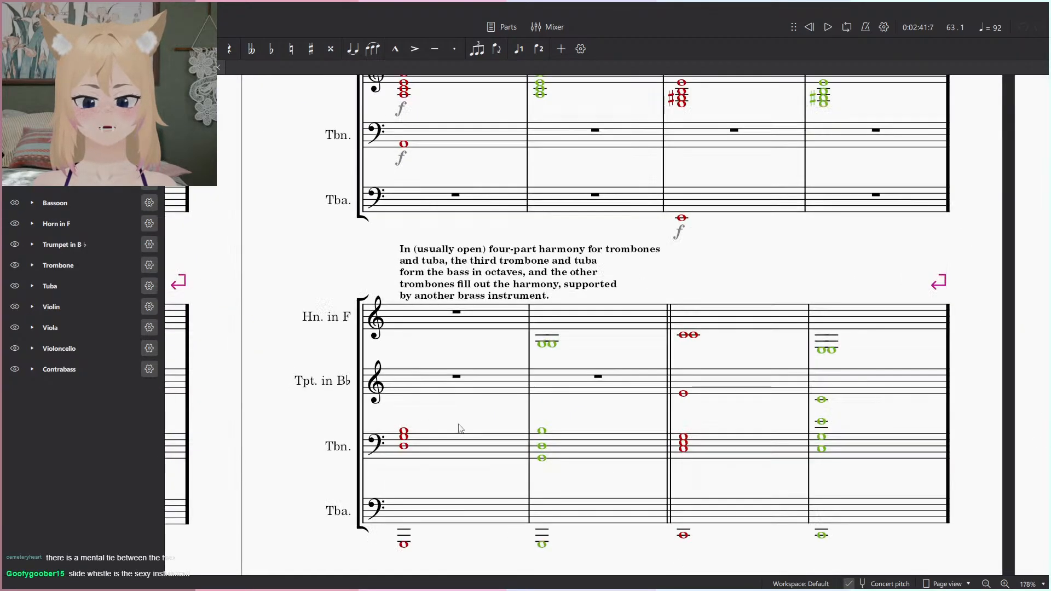
scroll(460, 428, up, 2)
drag(461, 428, 436, 388)
drag(532, 293, 556, 303)
drag(771, 276, 744, 269)
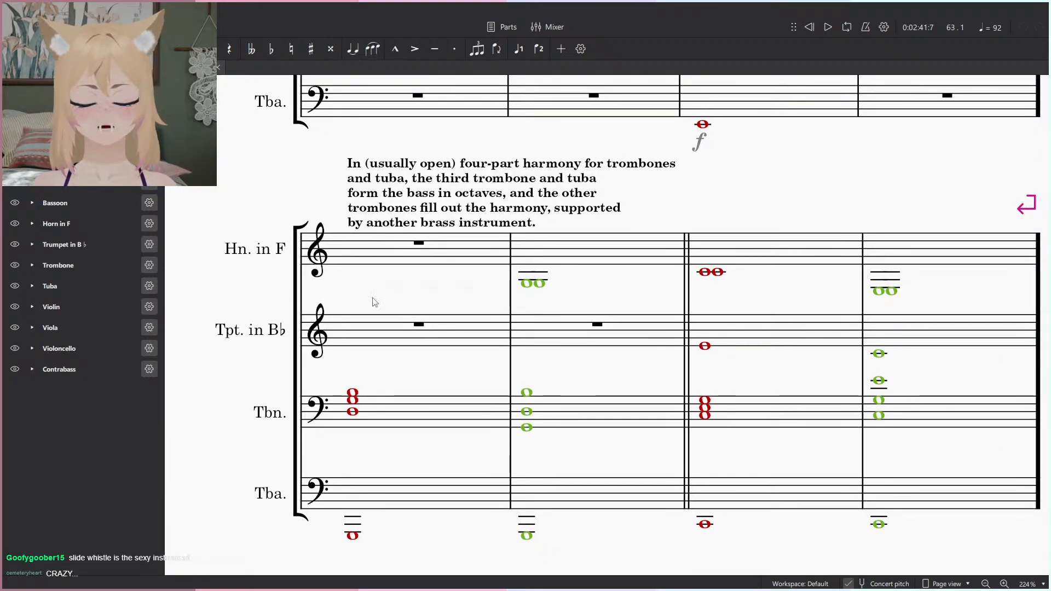
click(373, 259)
click(421, 288)
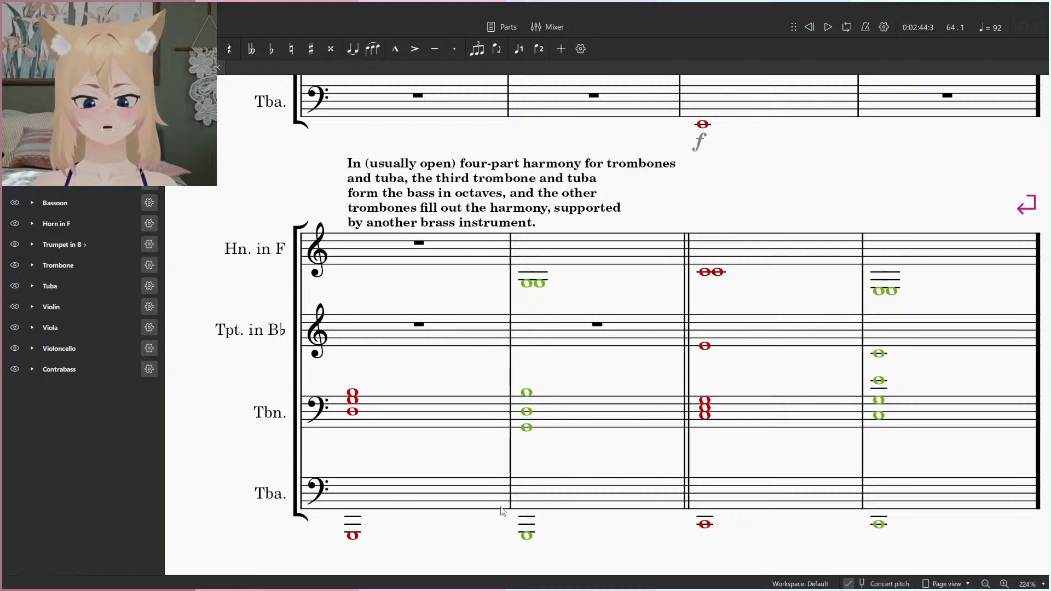
Compare the bass octave between the lowest trombone note and the tuba note in measure 65.
click(526, 428)
click(527, 536)
click(569, 535)
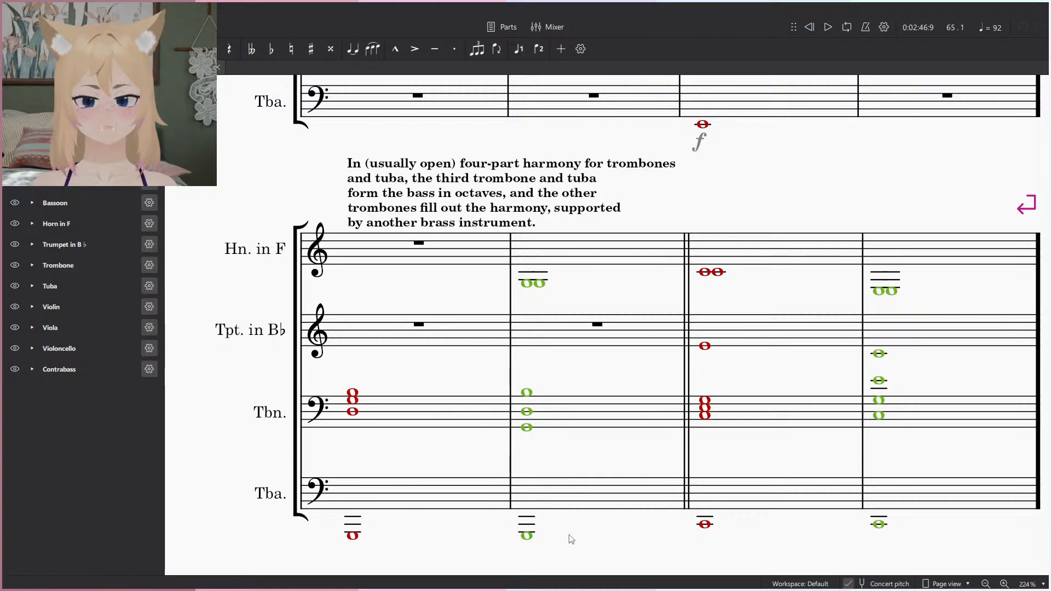
click(527, 536)
click(527, 428)
click(528, 536)
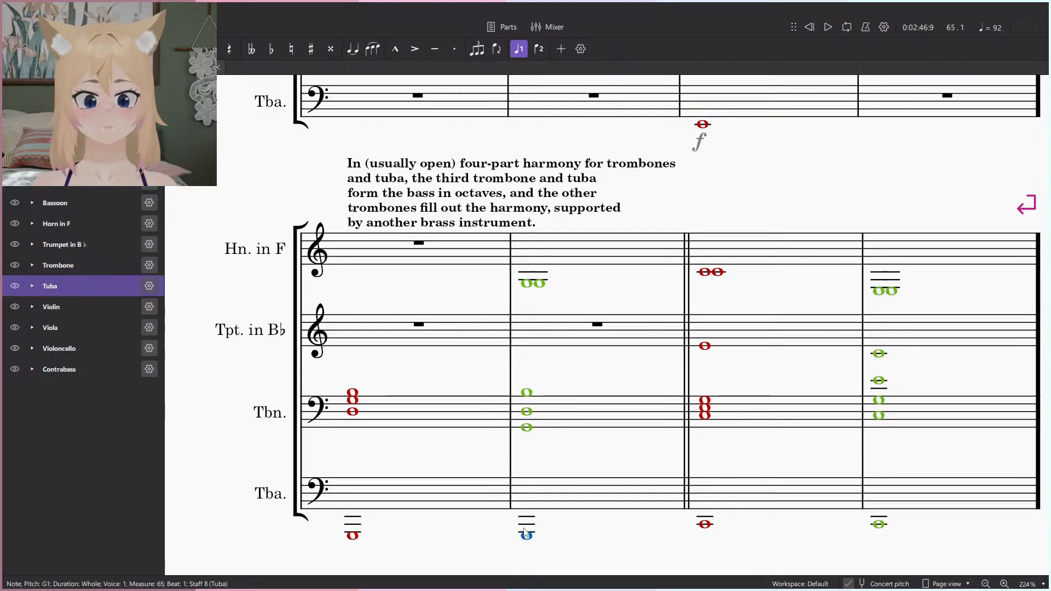
click(528, 429)
Inspect the open trombone chord in measure 65 note by note, along with the supporting Horn in F notes.
click(528, 413)
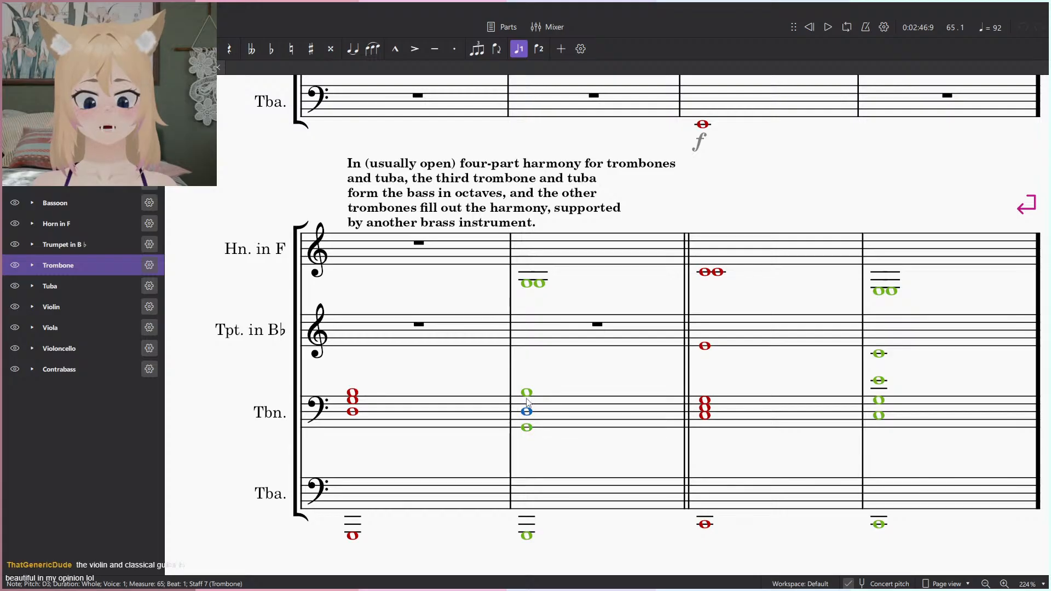
click(527, 393)
click(527, 412)
click(528, 433)
click(528, 428)
click(527, 400)
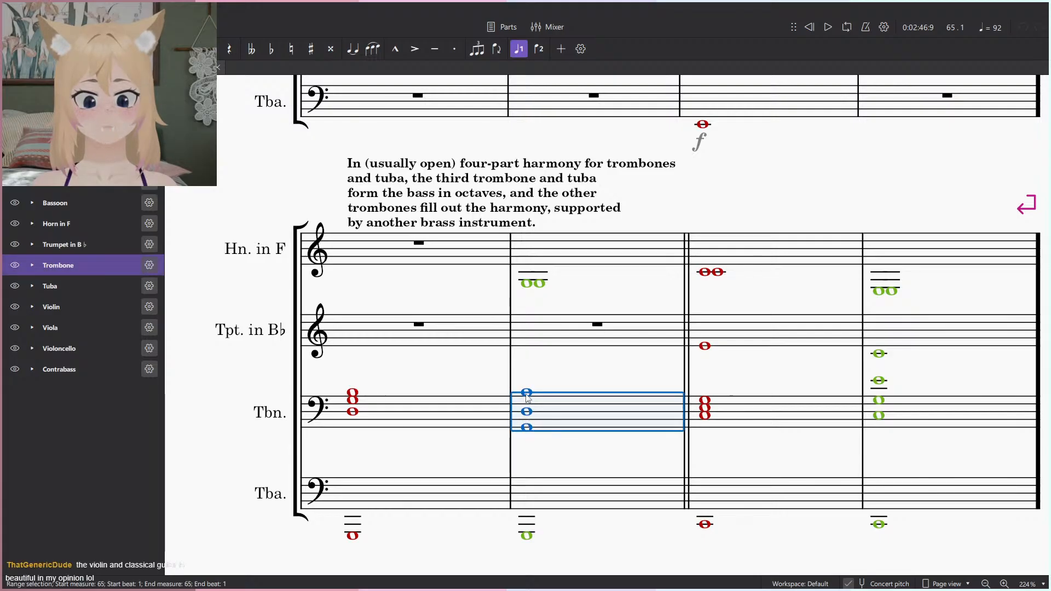
click(542, 285)
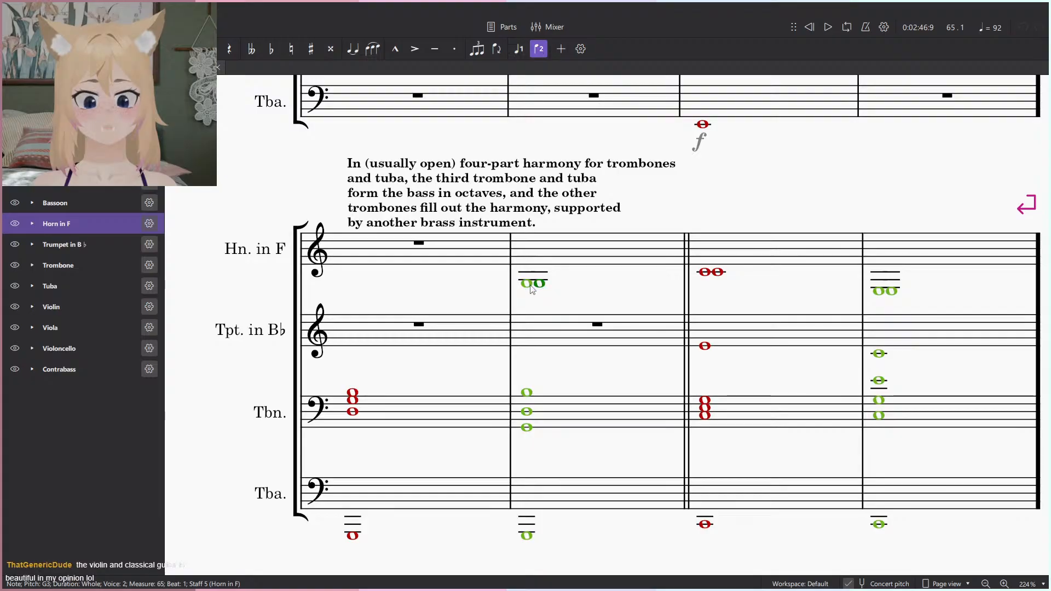
click(580, 288)
Play back measures 64 and 65 of the trombone and tuba harmony example.
click(450, 275)
key(space)
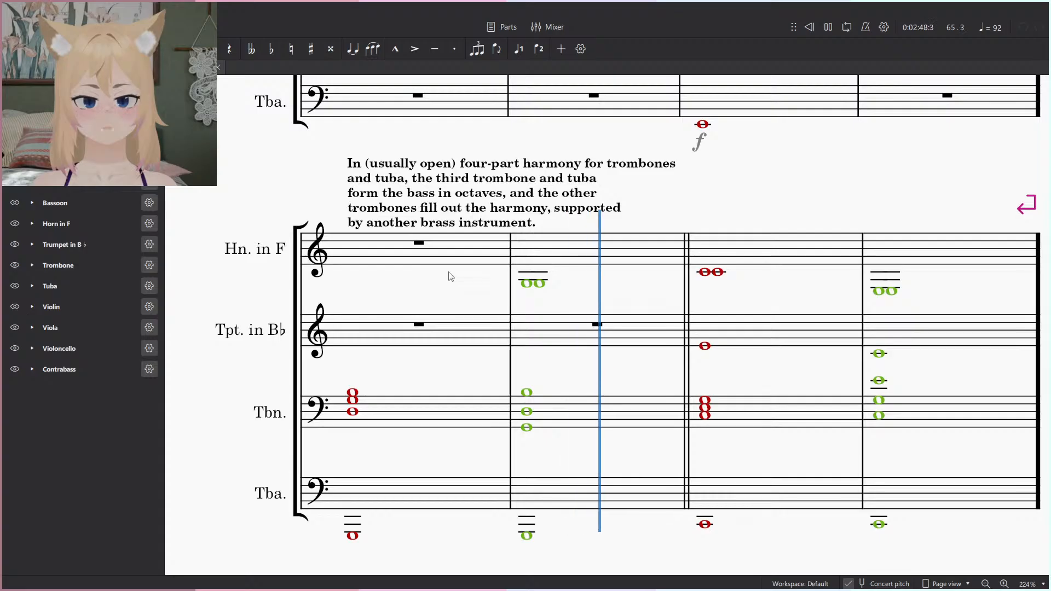
key(space)
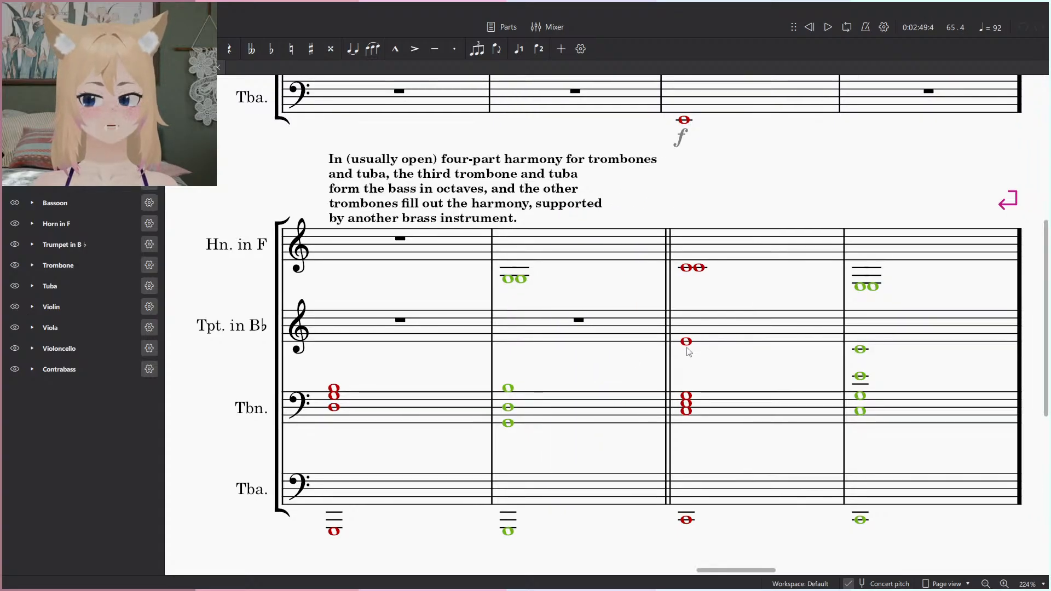
Add an mp dynamic to the horn, trumpet, trombone and tuba staves in measure 64 and play the example back.
click(380, 401)
shift+click(411, 471)
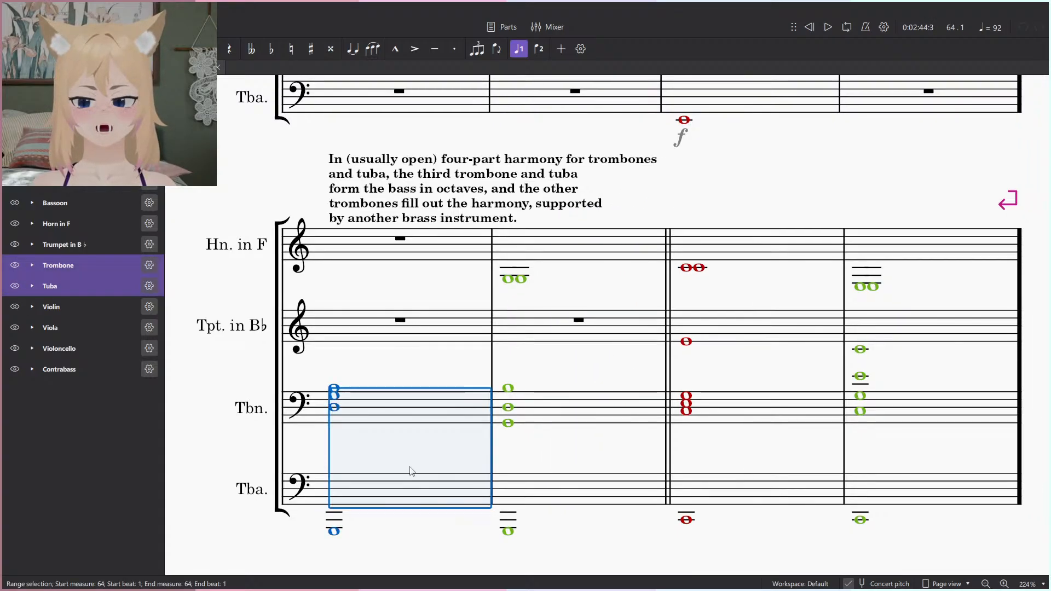
click(382, 283)
shift+click(385, 505)
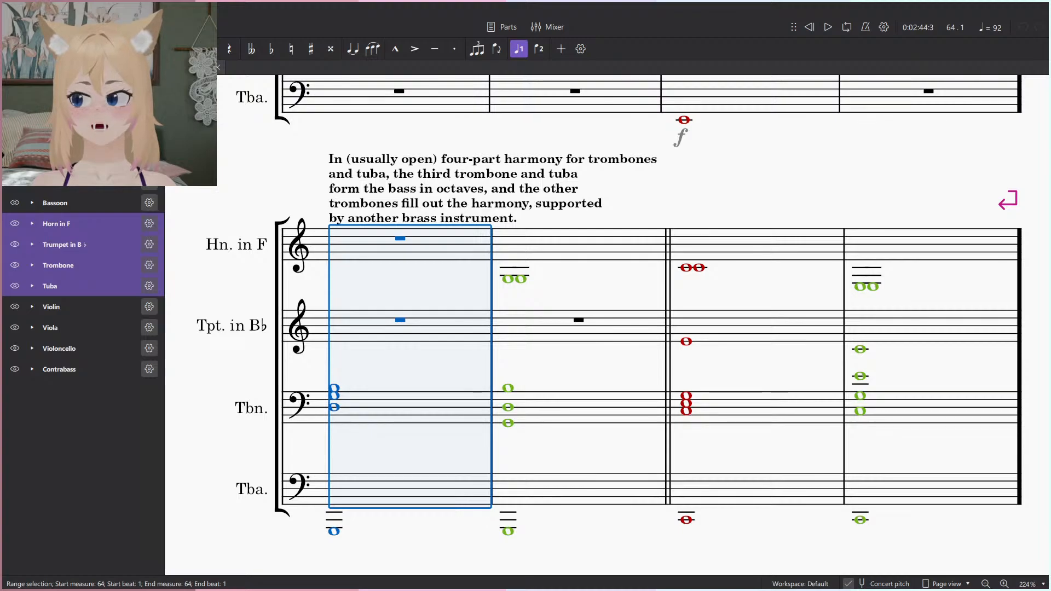
click(36, 232)
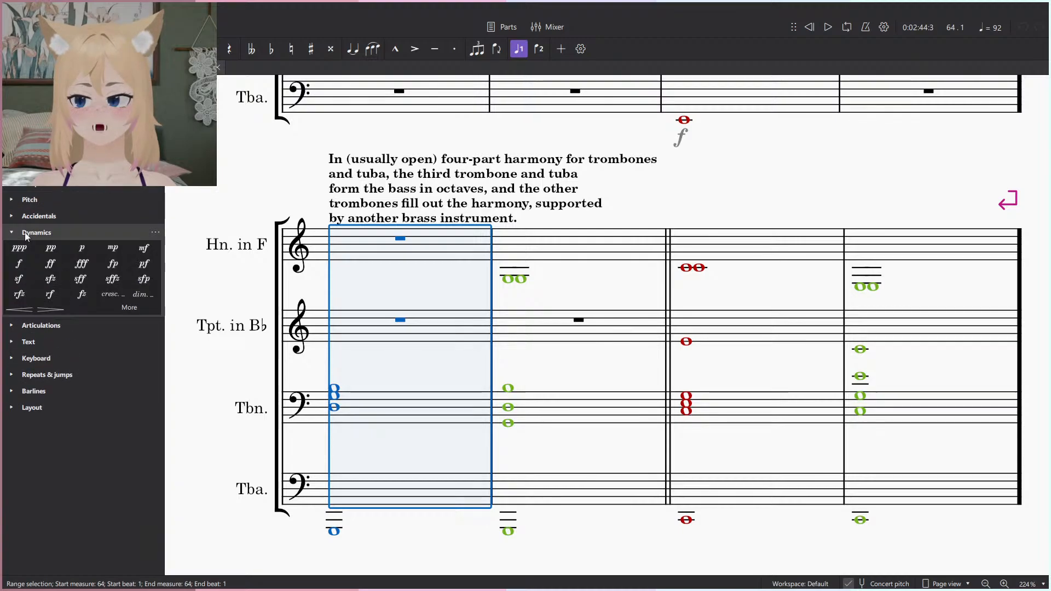
click(112, 248)
key(space)
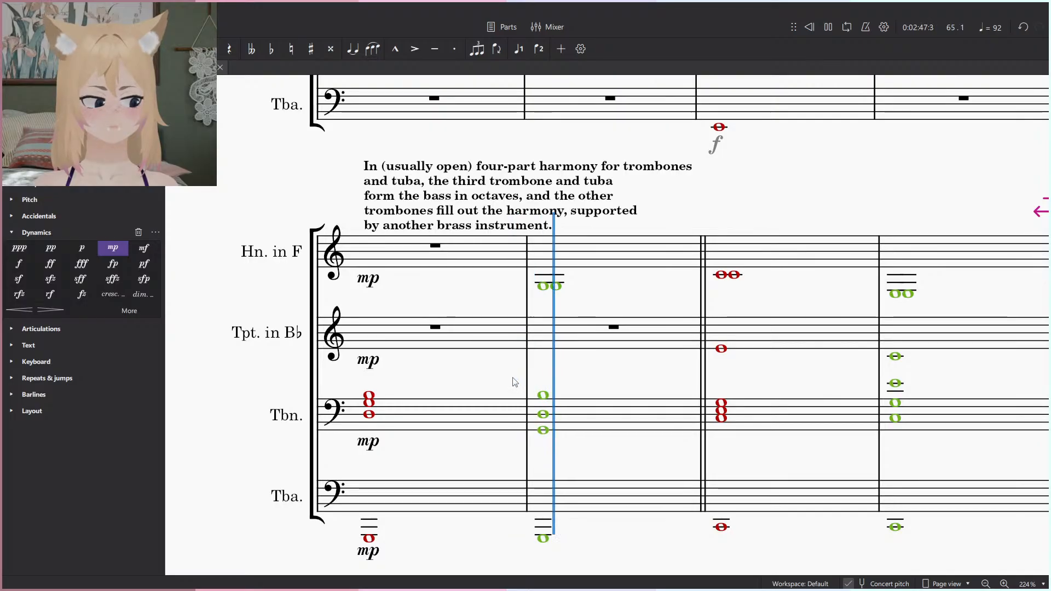
key(space)
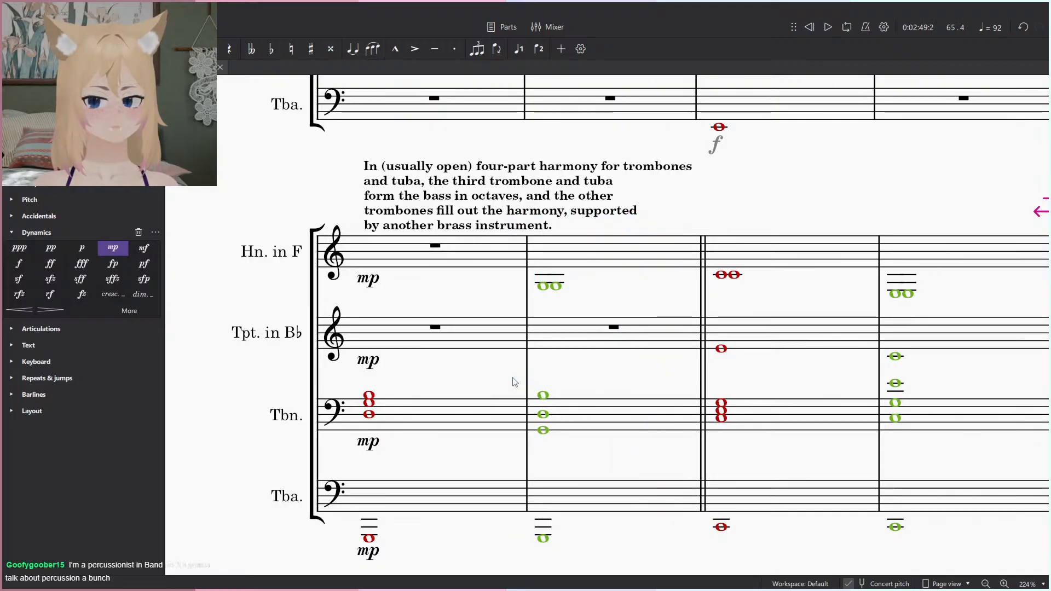
Try to move the Horn in F notes of measure 65 to the Trumpet in B♭ staff and play the result.
click(613, 258)
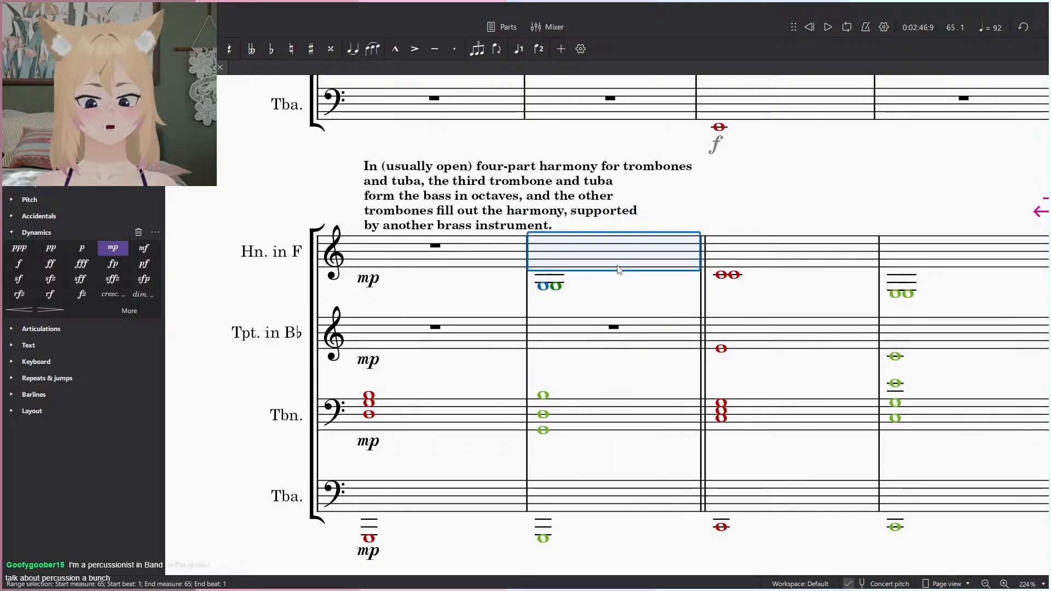
key(Delete)
click(584, 333)
key(ctrl+v)
key(space)
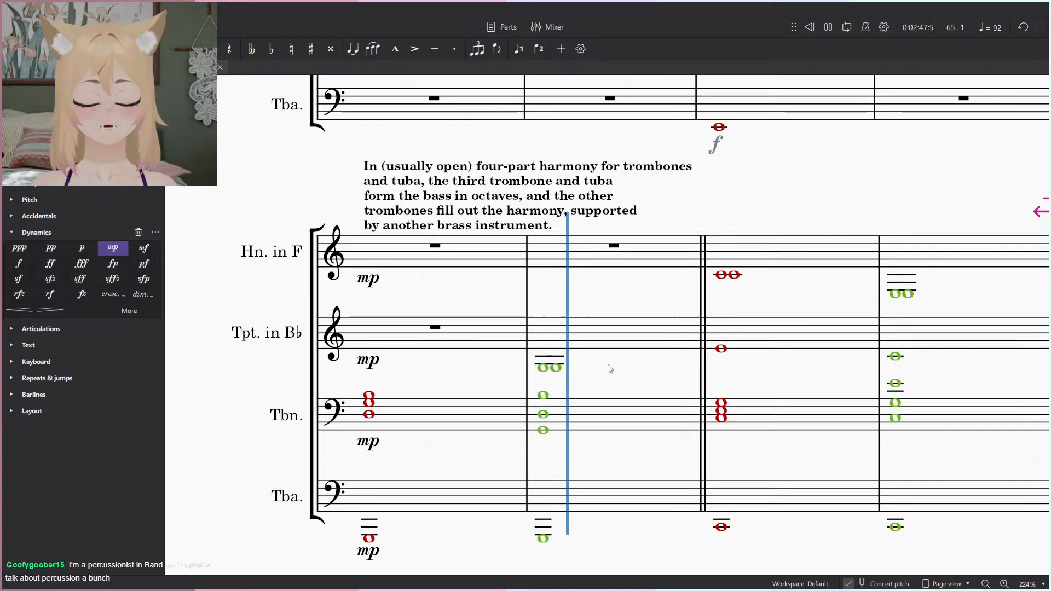
key(space)
Undo the paste into the trumpet staff and the removal of the horn notes in measure 65.
key(ctrl+z)
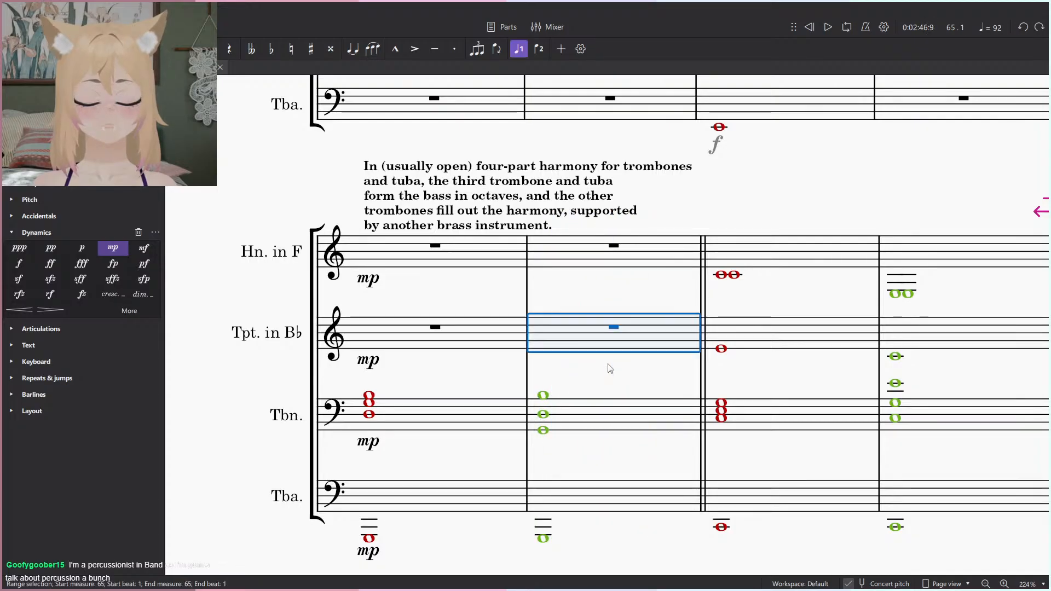
key(ctrl+z)
key(Escape)
Delete the mp dynamics from all four brass staves in measure 64.
click(368, 279)
ctrl+click(368, 360)
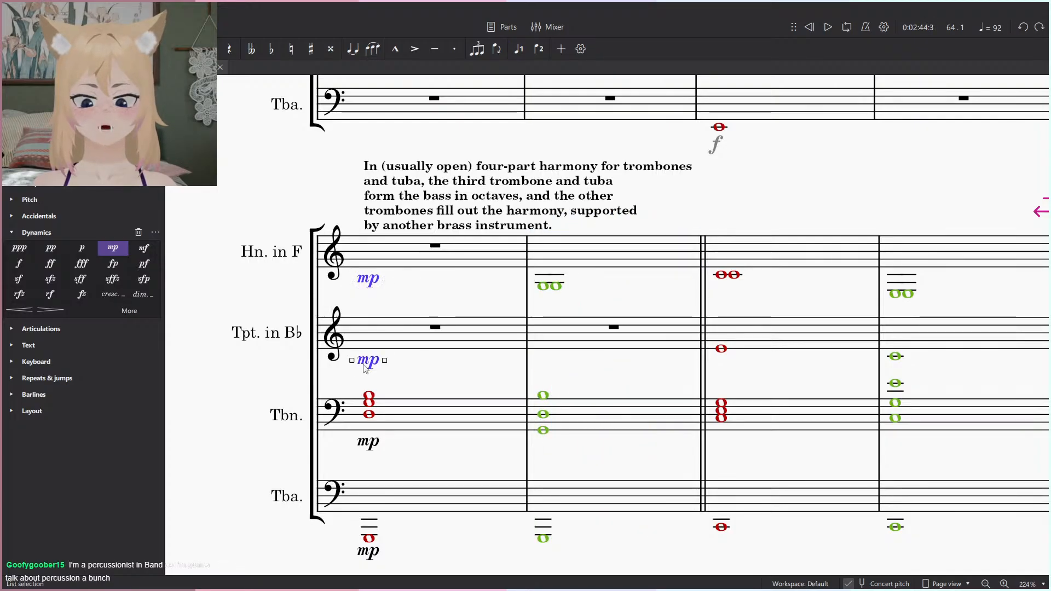
ctrl+click(368, 441)
ctrl+click(368, 552)
key(Delete)
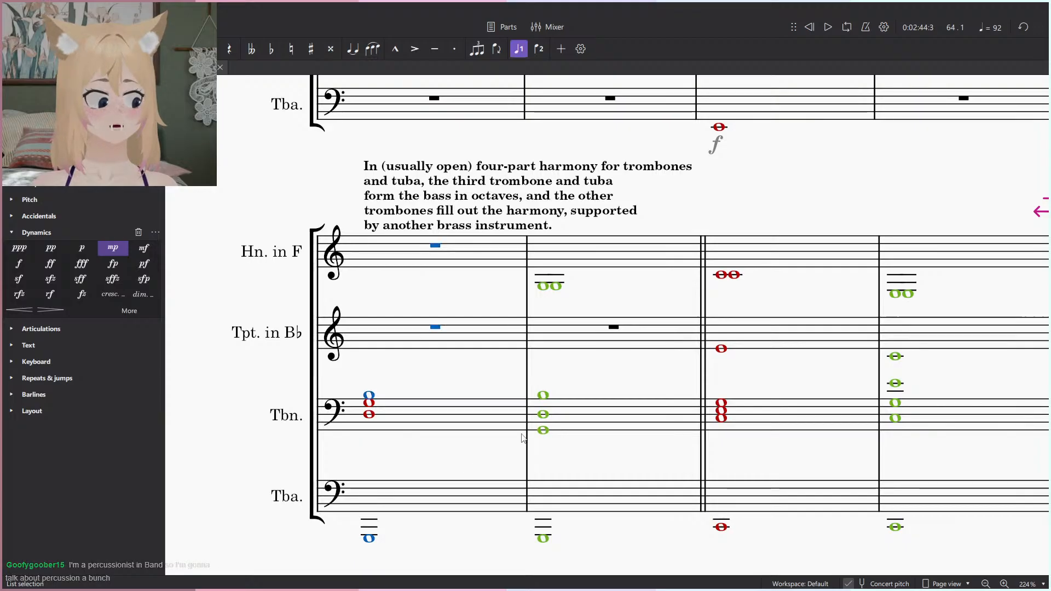
Look over the last two measures of the trombone and tuba example, and find the rule on brass 2nds and 7ths.
ctrl+scroll(544, 428, down, 5)
ctrl+scroll(545, 425, up, 4)
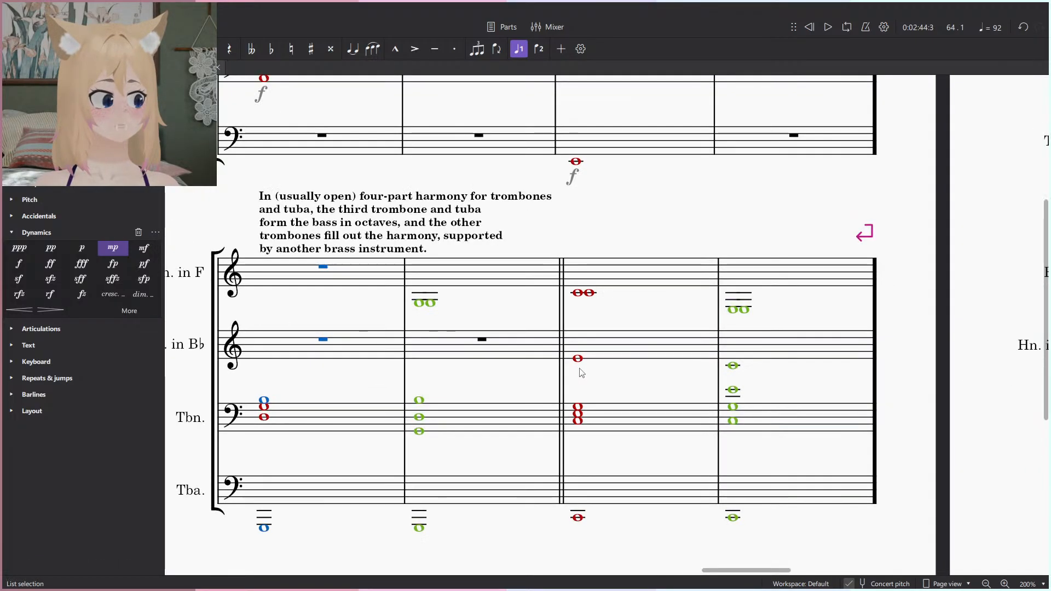
ctrl+scroll(584, 376, up, 1)
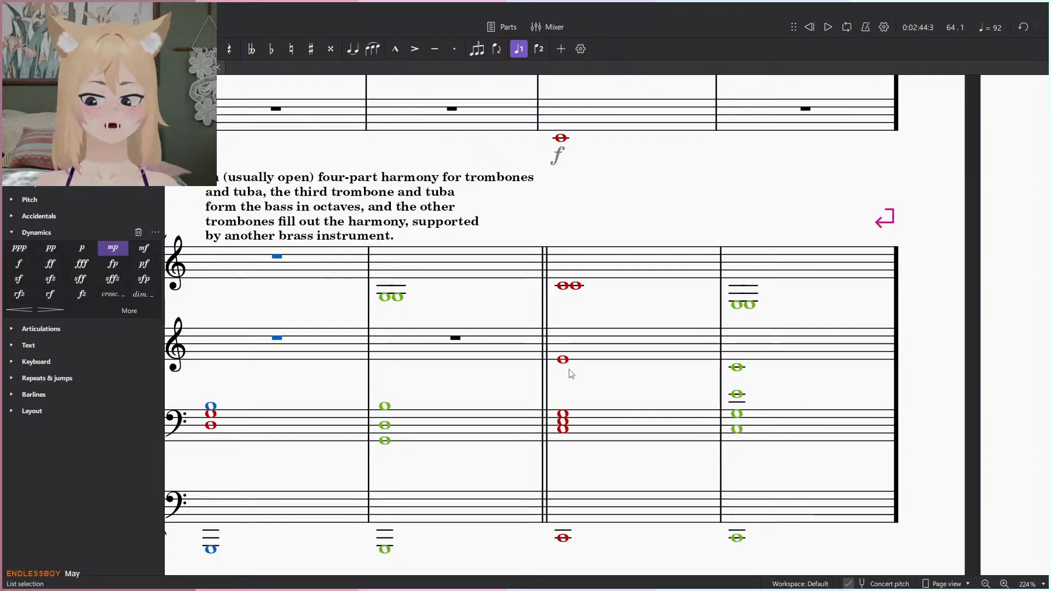
click(595, 322)
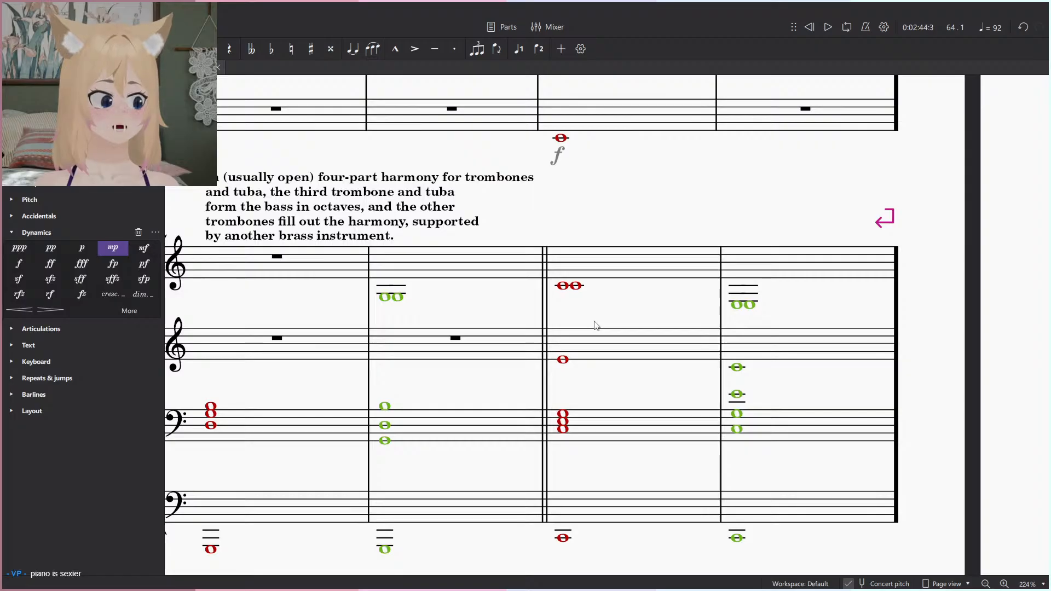
scroll(652, 353, down, 5)
drag(800, 289, 569, 390)
drag(974, 184, 652, 252)
drag(619, 371, 998, 211)
drag(580, 344, 246, 529)
drag(526, 365, 495, 349)
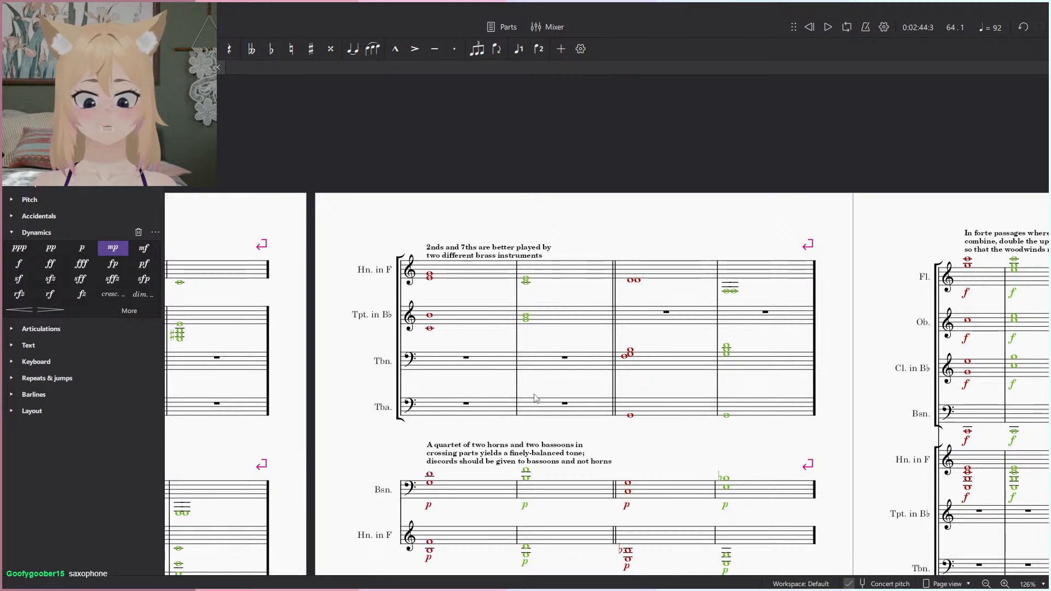
Examine the rule on quartets of two horns and two bassoons, and move on to woodwind doubling in forte passages.
scroll(535, 398, down, 3)
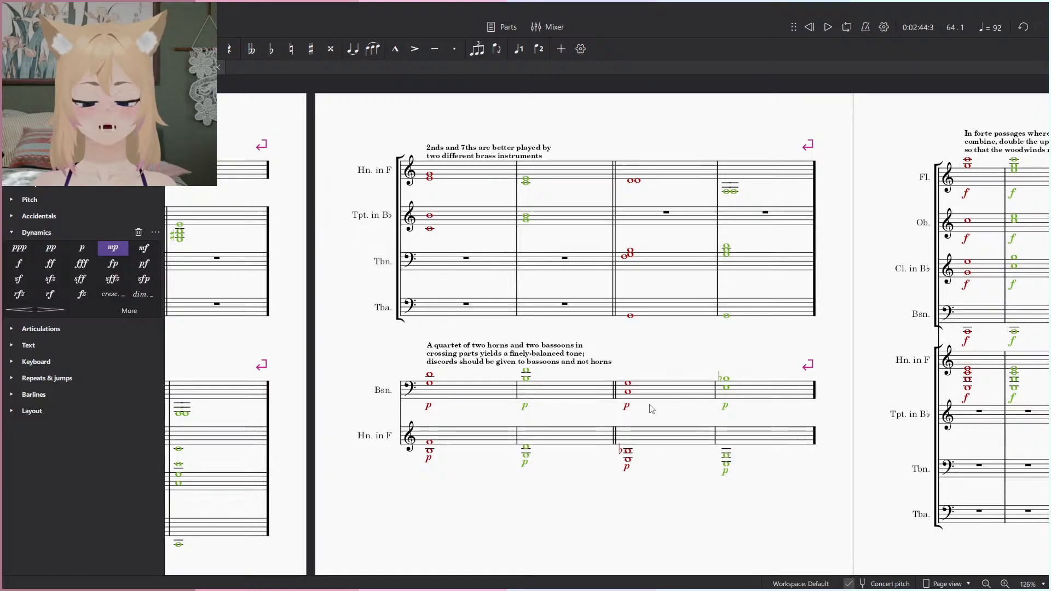
ctrl+scroll(622, 413, up, 4)
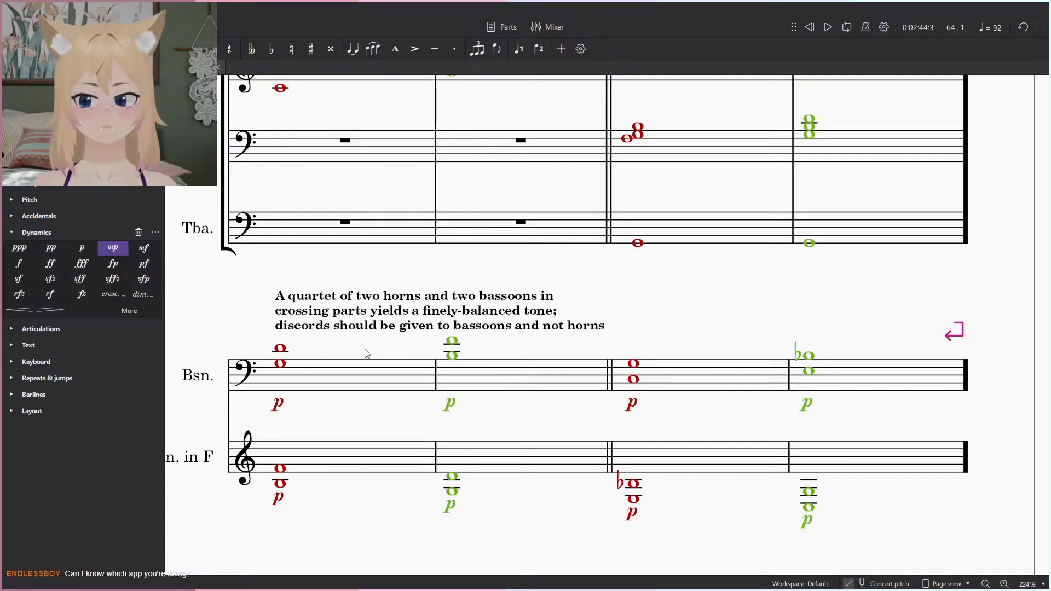
scroll(535, 376, down, 4)
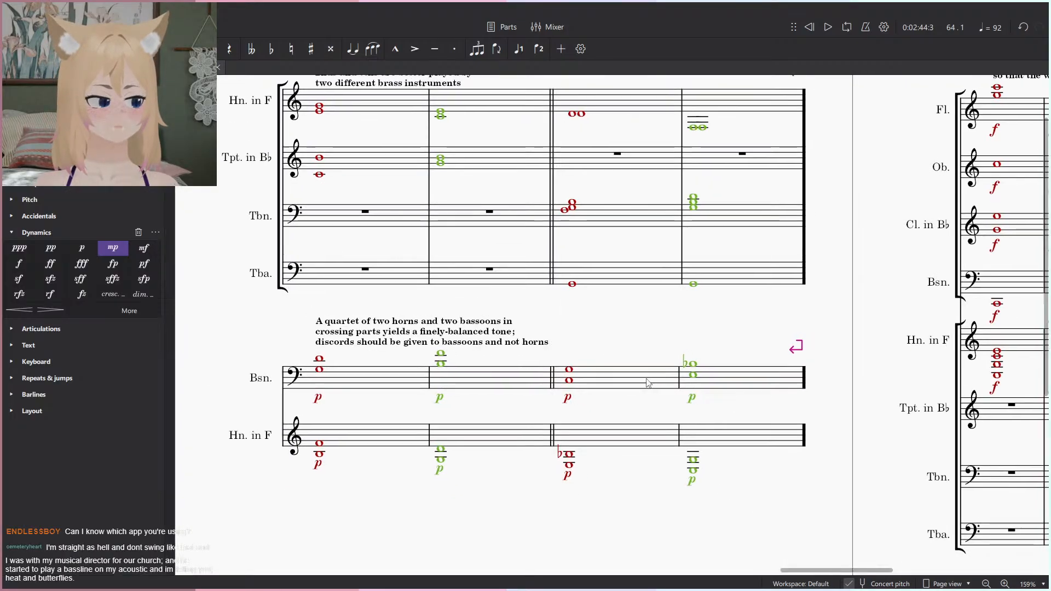
drag(543, 406, 286, 443)
drag(598, 371, 506, 423)
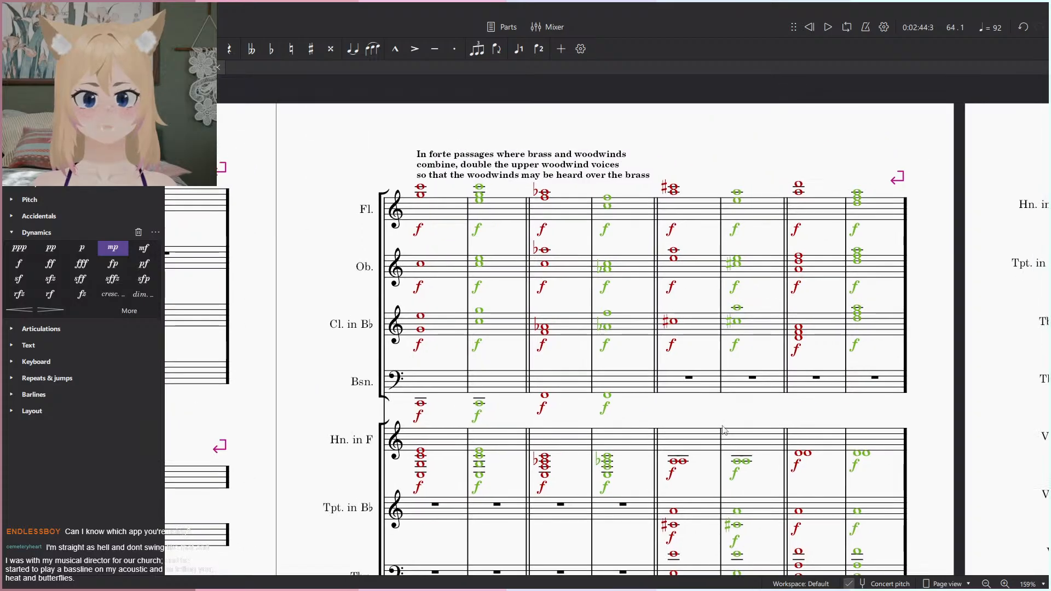
Examine the study pages on combining brass with woodwinds and strings, and the earlier pages on four-part horn and trombone harmony.
scroll(712, 448, right, 6)
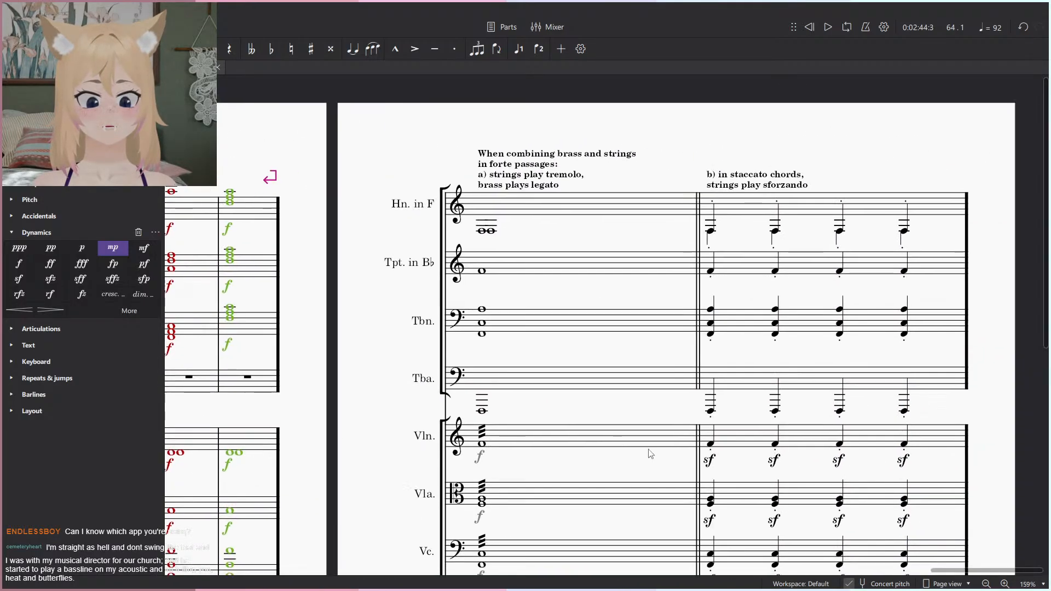
scroll(651, 453, down, 4)
drag(625, 352, 481, 530)
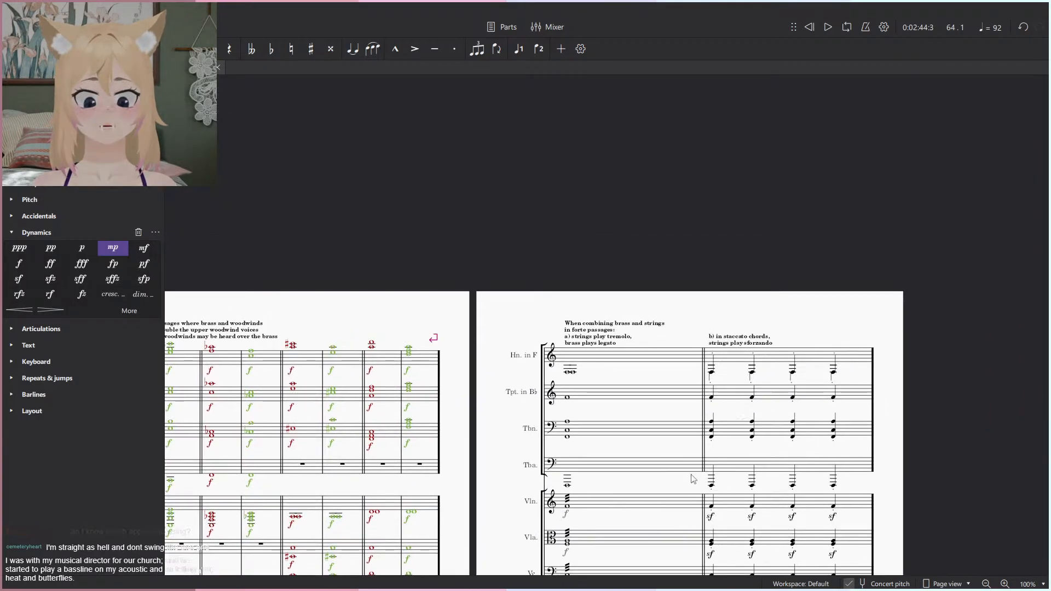
drag(691, 474, 563, 374)
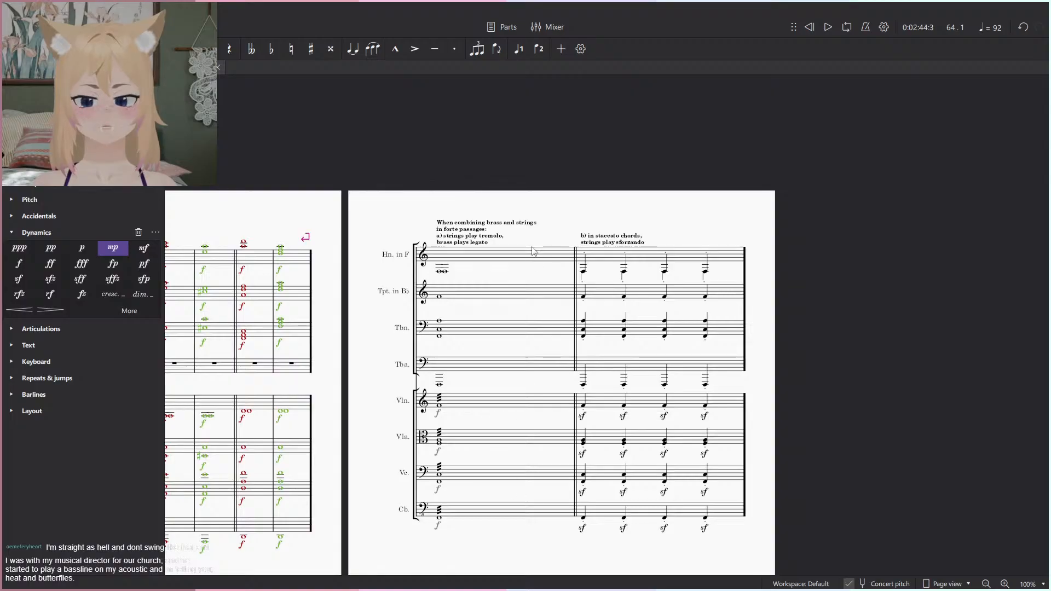
scroll(535, 371, left, 3)
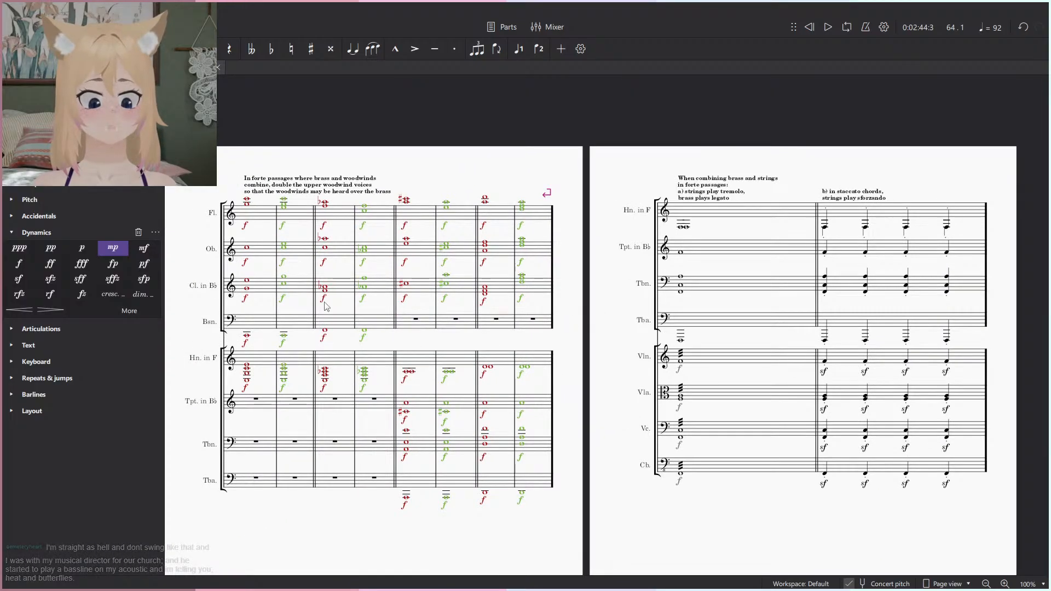
scroll(759, 273, left, 6)
scroll(759, 273, left, 5)
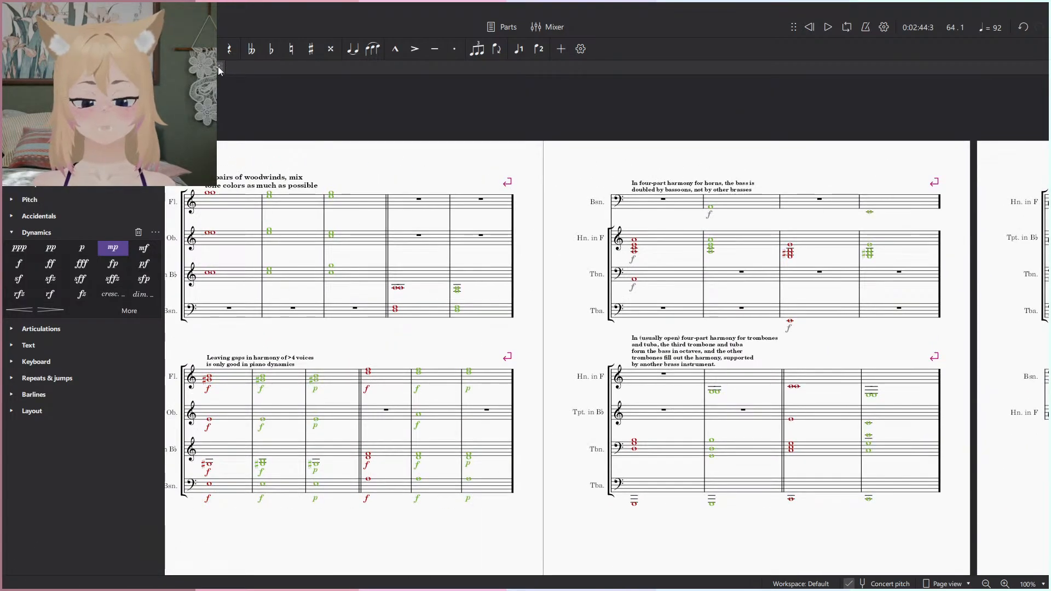
Open the recent score "Orchestrating Chords".
click(23, 27)
scroll(570, 293, down, 2)
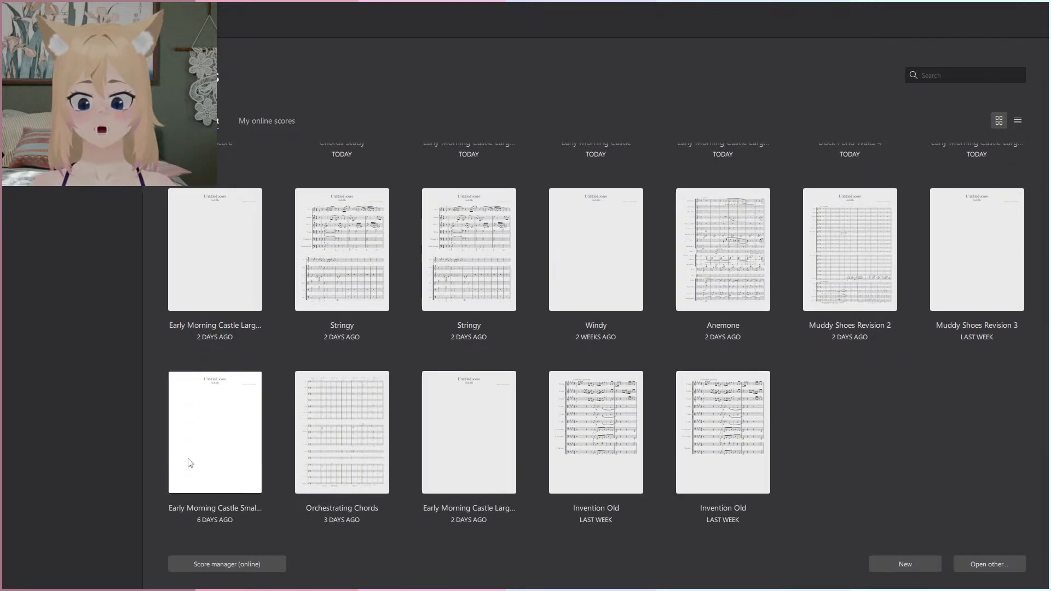
click(339, 446)
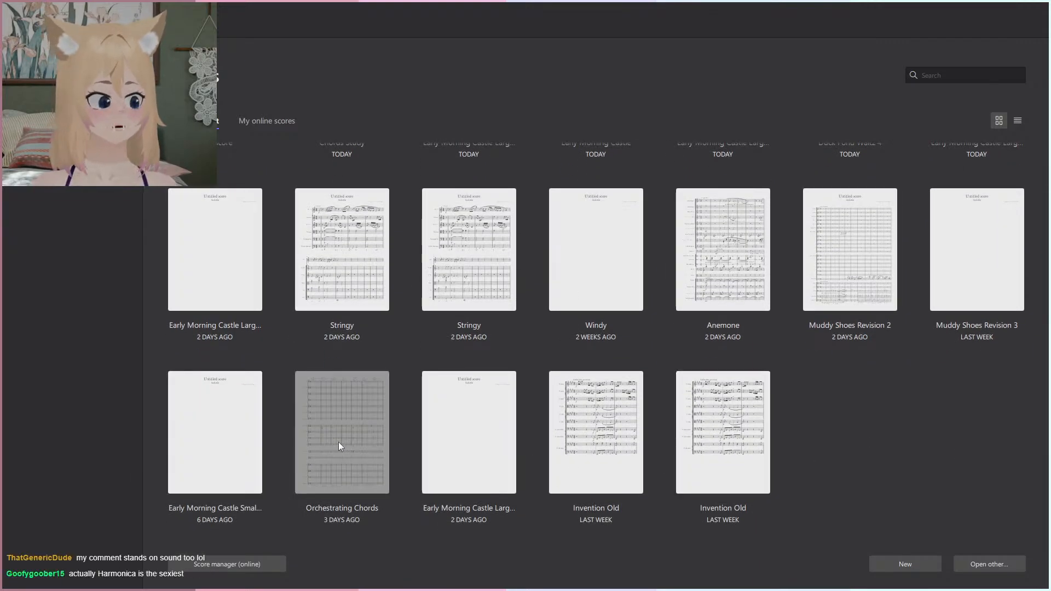
Look over the Early Morning Castle Large Orchestra 4 score and return to the Orchestrating Chords score.
key(ctrl+Tab)
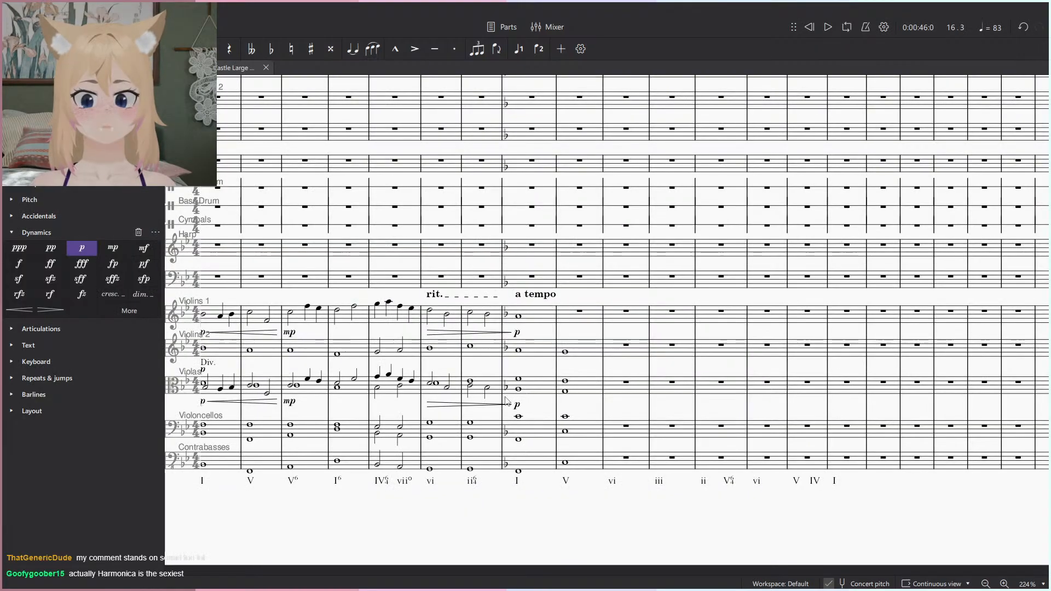
scroll(505, 397, down, 6)
drag(469, 292, 410, 279)
scroll(412, 282, up, 5)
key(ctrl+Tab)
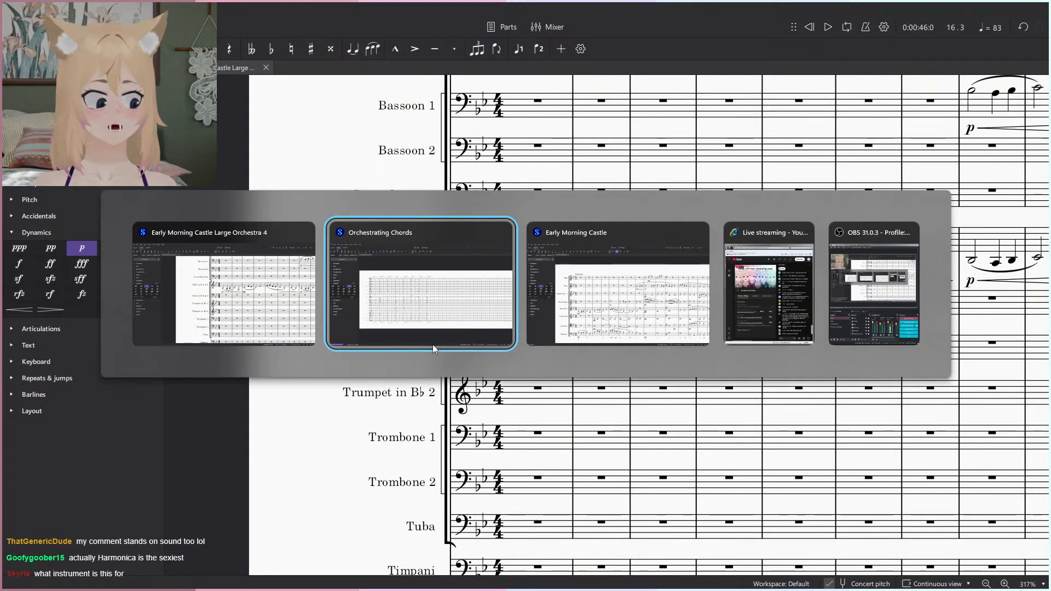
Examine the composers' orchestral chord voicings from Mozart to Tchaikovsky, including their titles and sound descriptions.
scroll(432, 343, up, 6)
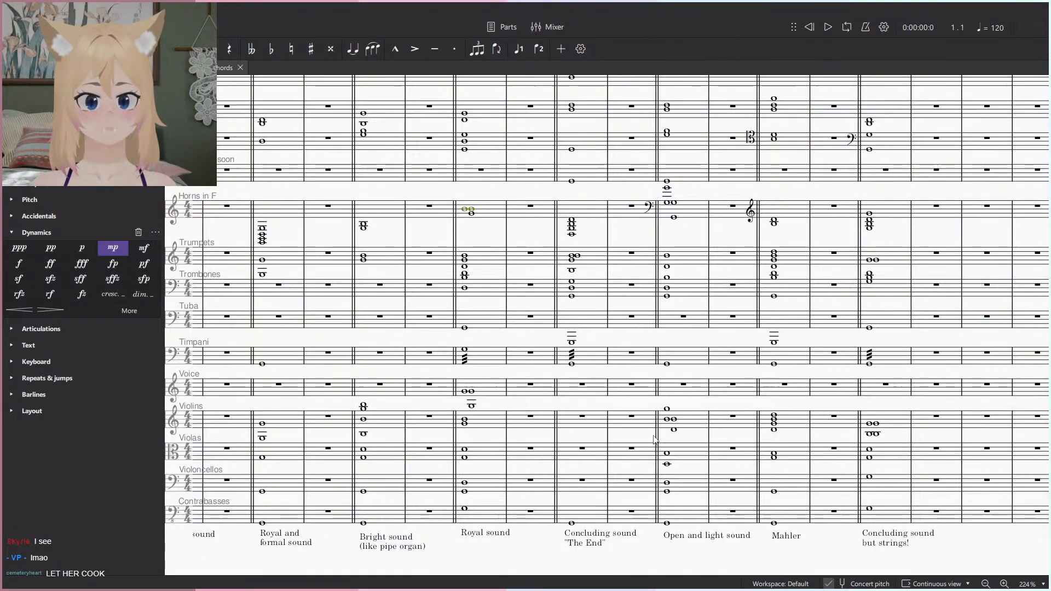
scroll(655, 440, down, 5)
drag(755, 225, 747, 303)
scroll(547, 303, up, 5)
drag(335, 391, 495, 390)
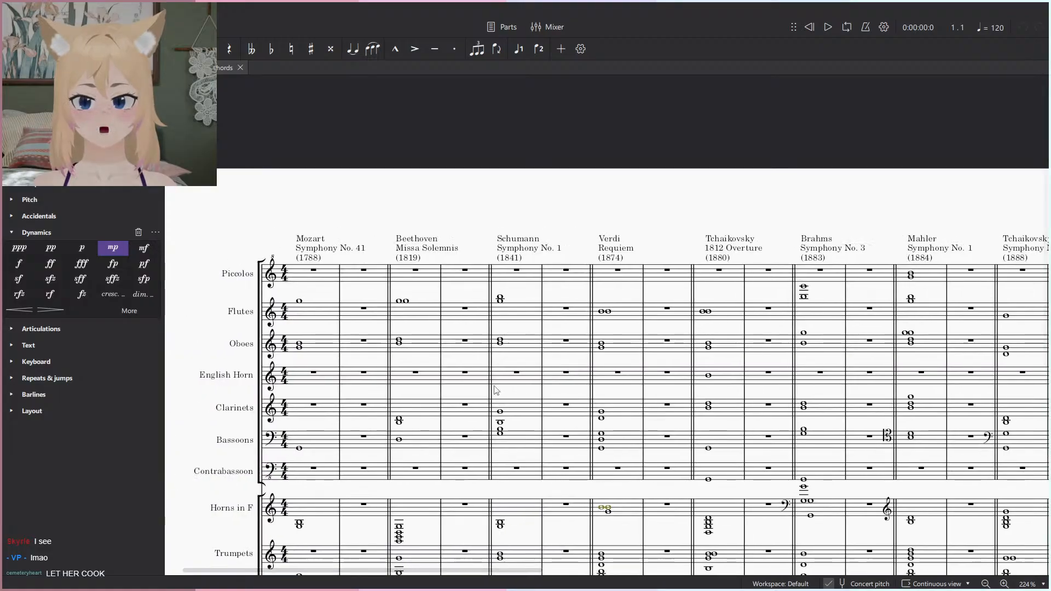
scroll(496, 390, down, 4)
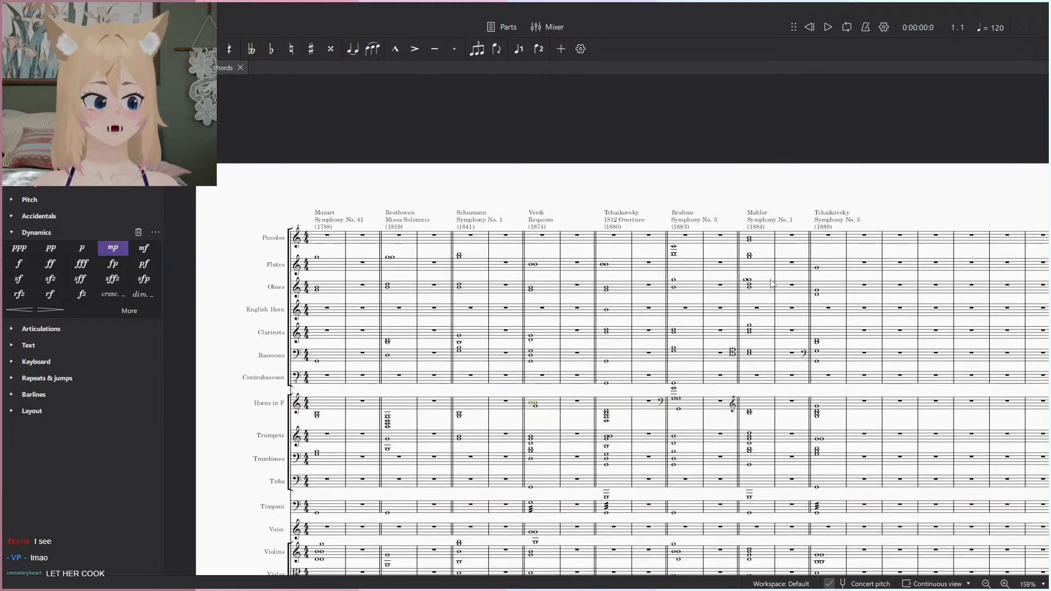
drag(771, 284, 743, 258)
scroll(911, 158, down, 1)
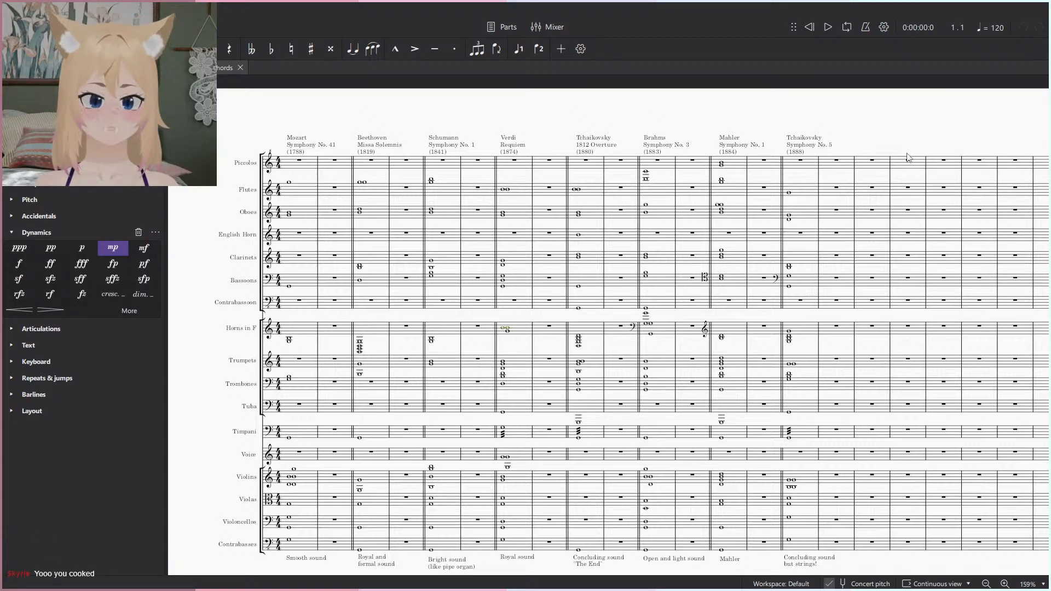
drag(772, 295, 746, 283)
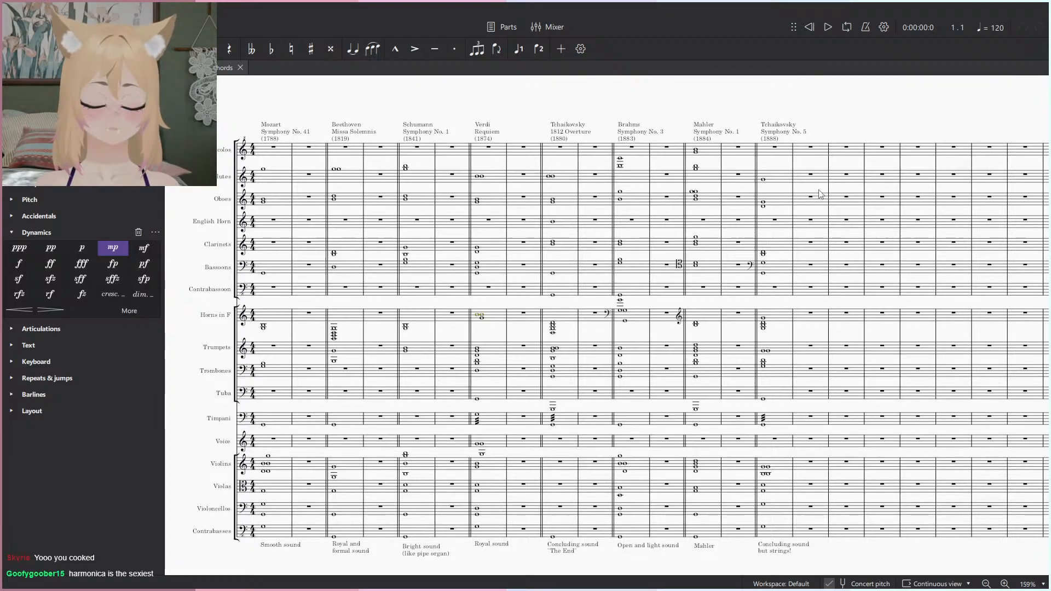
drag(373, 186, 514, 283)
scroll(540, 312, up, 6)
scroll(514, 283, down, 4)
drag(607, 424, 504, 256)
drag(526, 355, 504, 343)
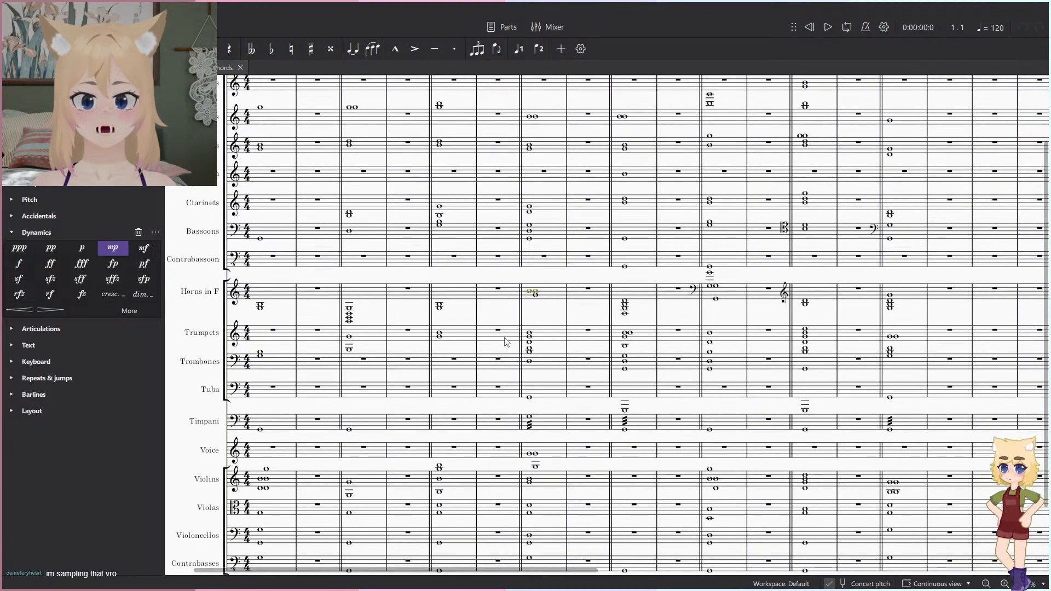
Play only the Horns in F through Timpani staves of the 1812 Overture chord in measure 9.
scroll(644, 307, down, 1)
click(643, 302)
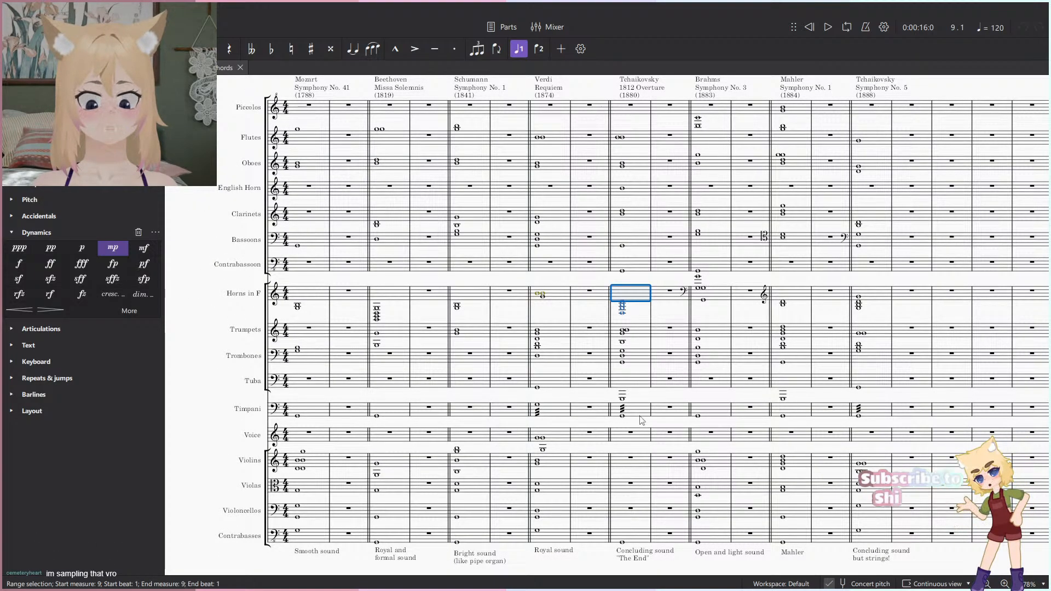
shift+click(638, 411)
key(space)
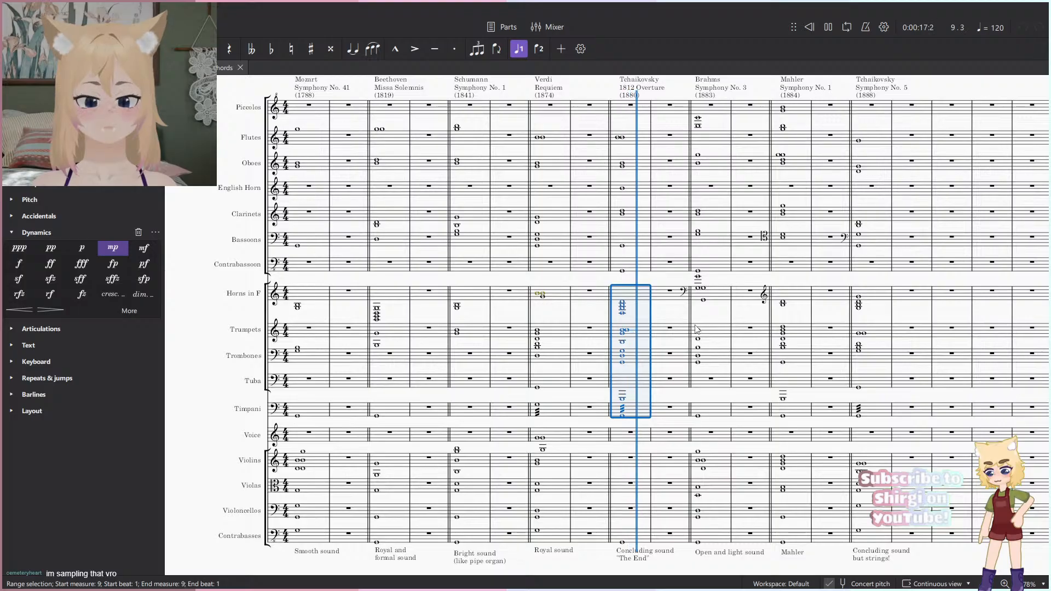
key(Escape)
Compare the 1812 Overture voicing with the neighbouring Verdi, Brahms and Mahler chords across all instrument staves.
scroll(660, 323, down, 3)
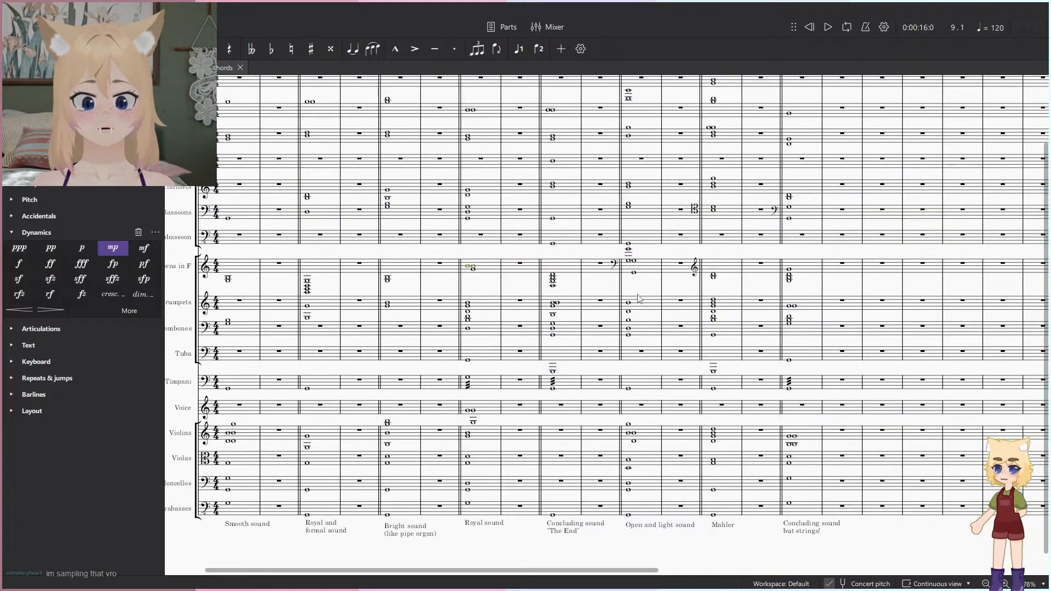
scroll(635, 192, up, 5)
scroll(637, 195, up, 1)
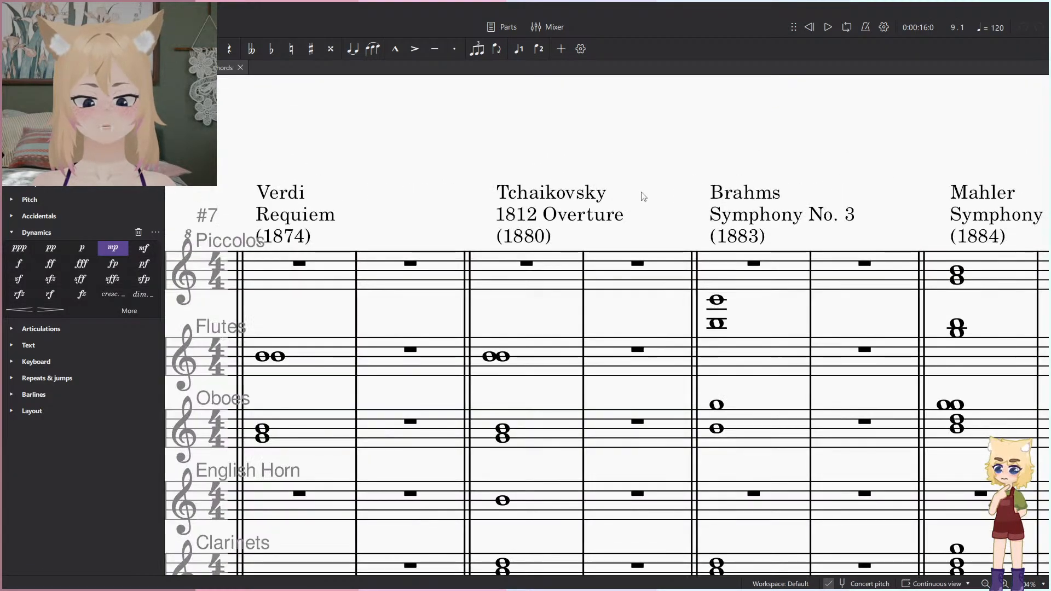
scroll(641, 196, down, 5)
scroll(674, 273, up, 2)
scroll(673, 274, up, 2)
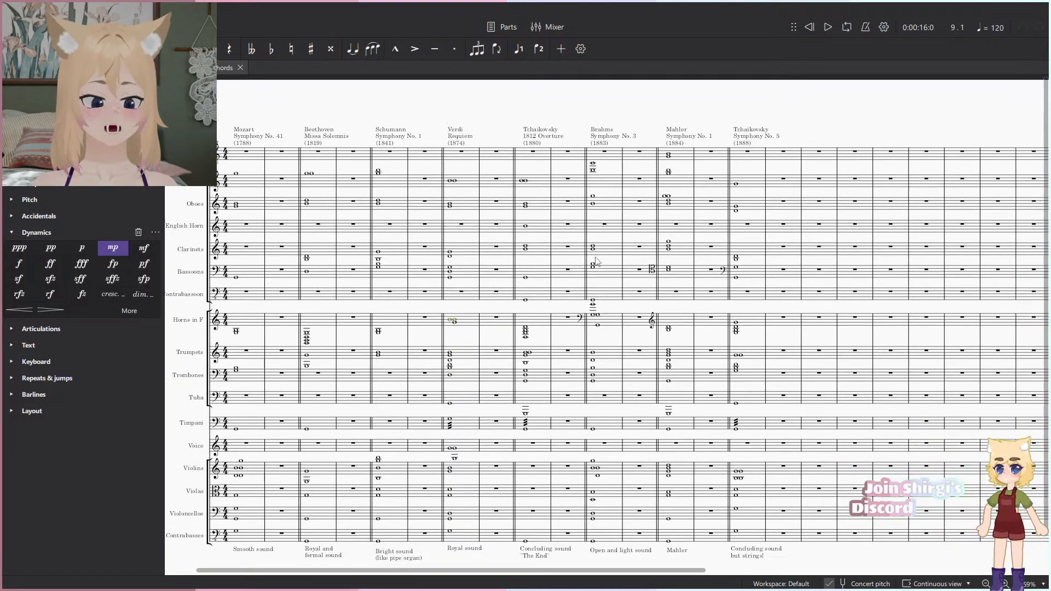
scroll(758, 257, down, 2)
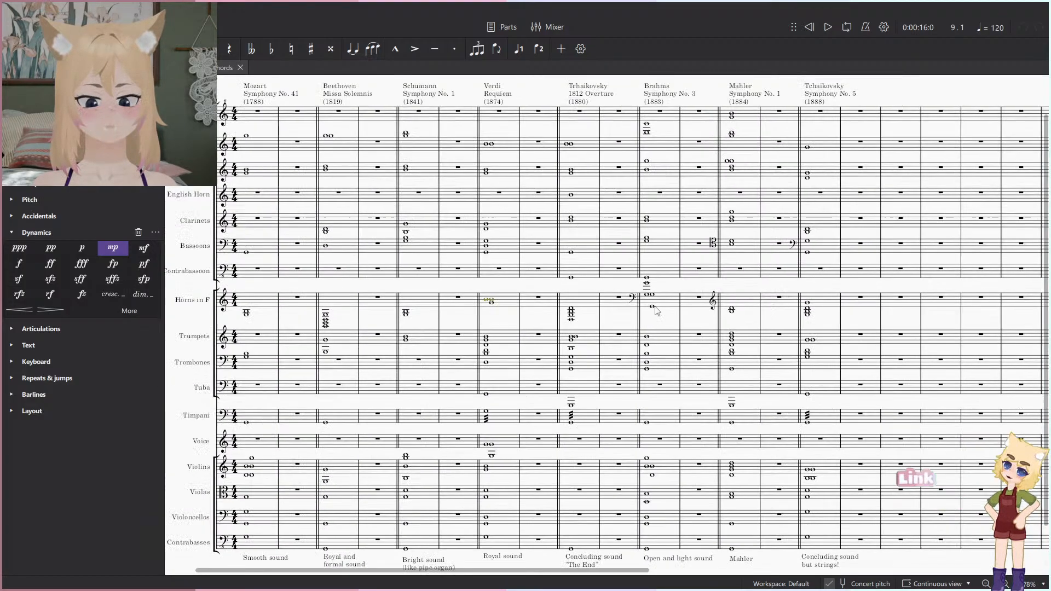
scroll(530, 296, up, 3)
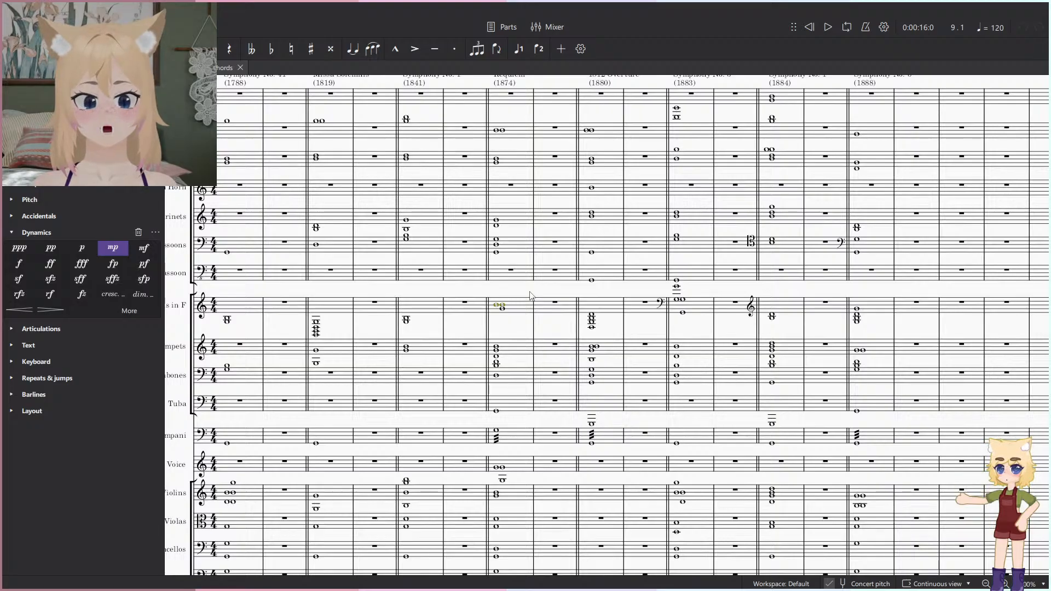
Play the Horns in F part alone in the 1812 Overture chord.
click(614, 302)
key(space)
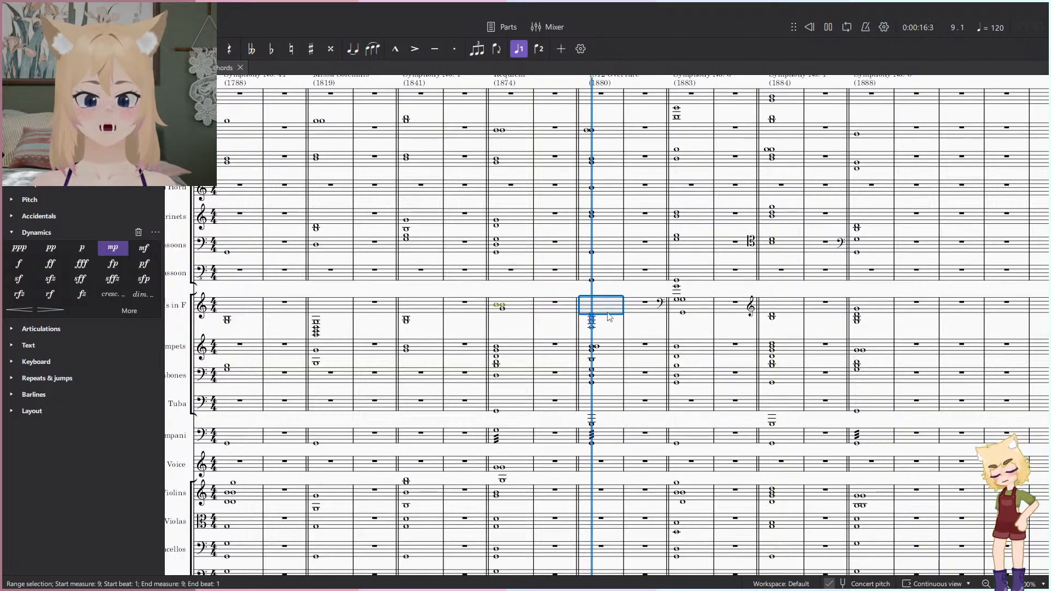
key(space)
Play the Horns in F parts alone in the Beethoven, Tchaikovsky Symphony No. 5 and Brahms chords.
drag(643, 231, 686, 301)
click(366, 377)
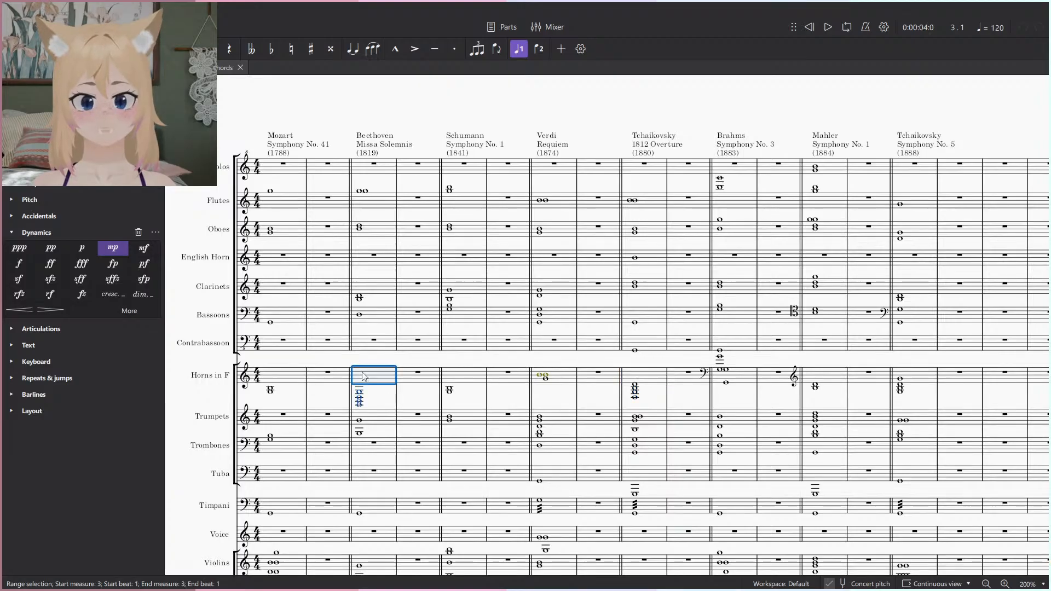
key(space)
key(space)
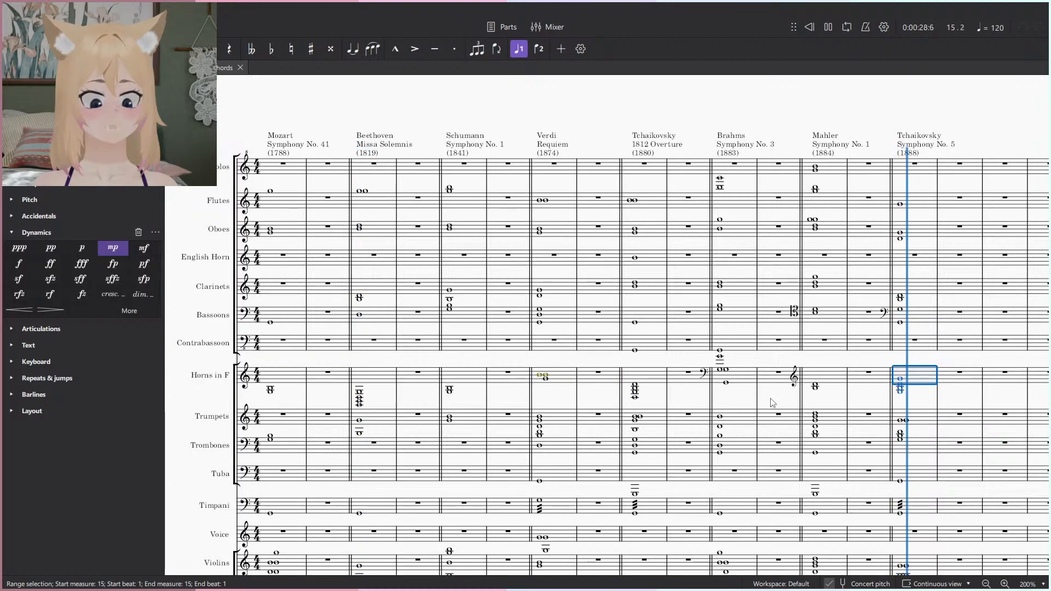
key(space)
click(748, 377)
key(space)
key(space)
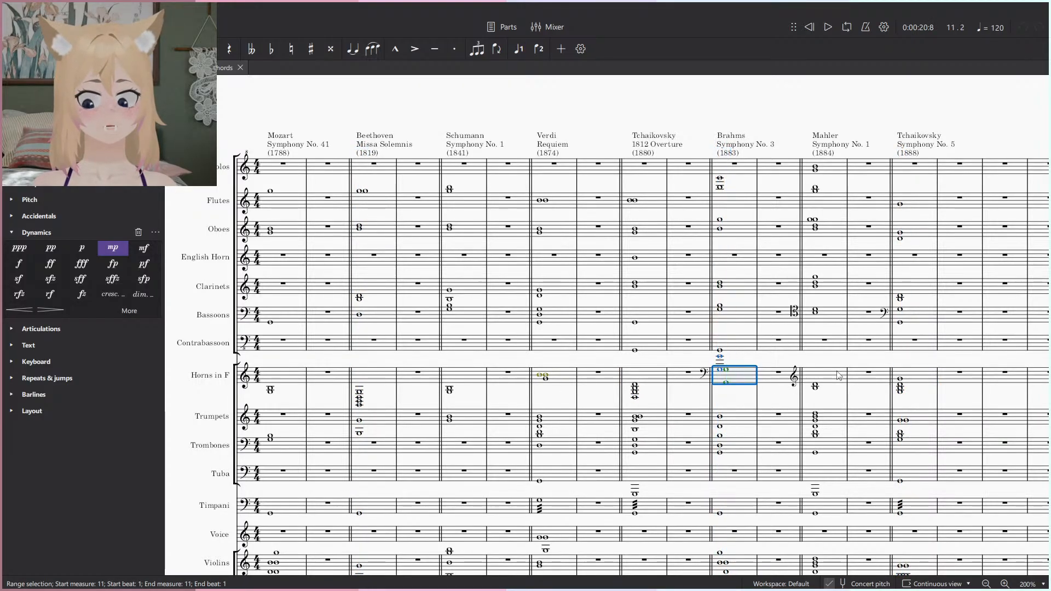
Inspect the highest Horns in F note of the Brahms Symphony No. 3 chord in measure 11.
scroll(810, 374, up, 6)
click(680, 420)
scroll(650, 351, up, 5)
click(618, 331)
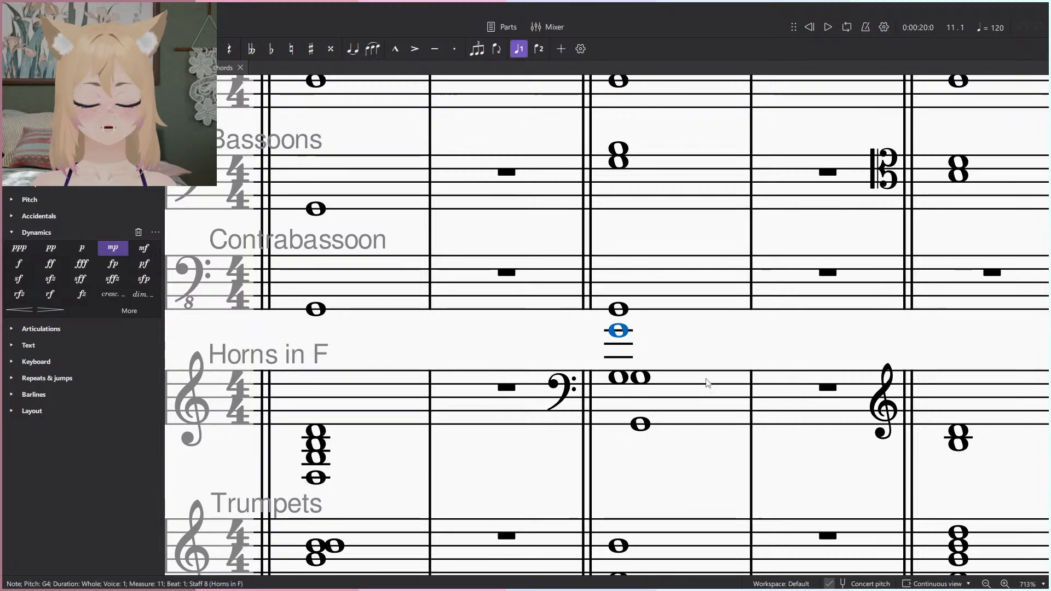
key(Escape)
Examine how the Brahms chord is spread over the full orchestra compared with the other composers' chords.
scroll(734, 384, down, 10)
scroll(716, 420, down, 4)
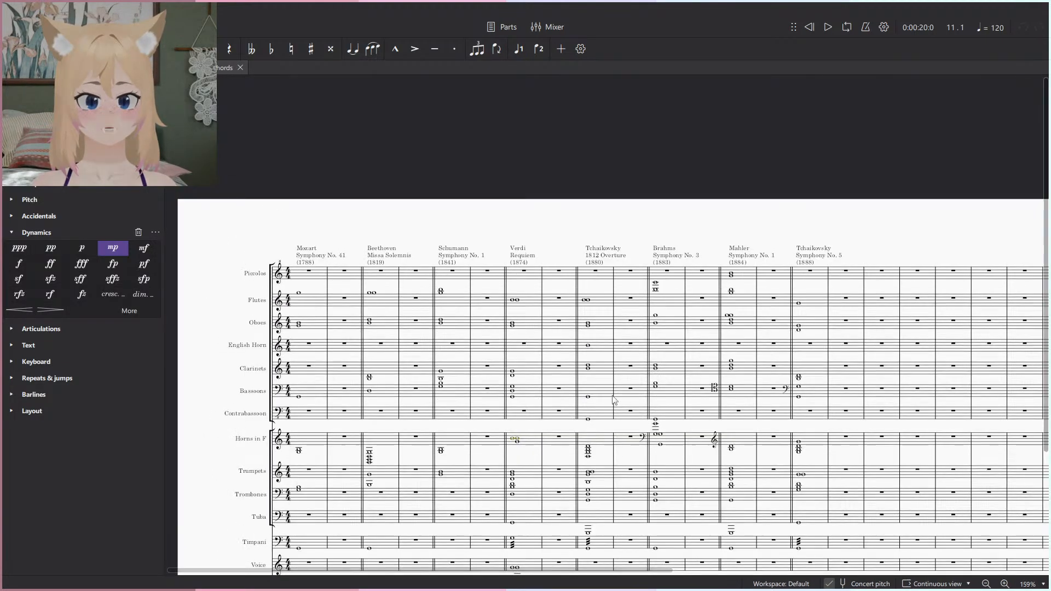
click(674, 442)
key(Escape)
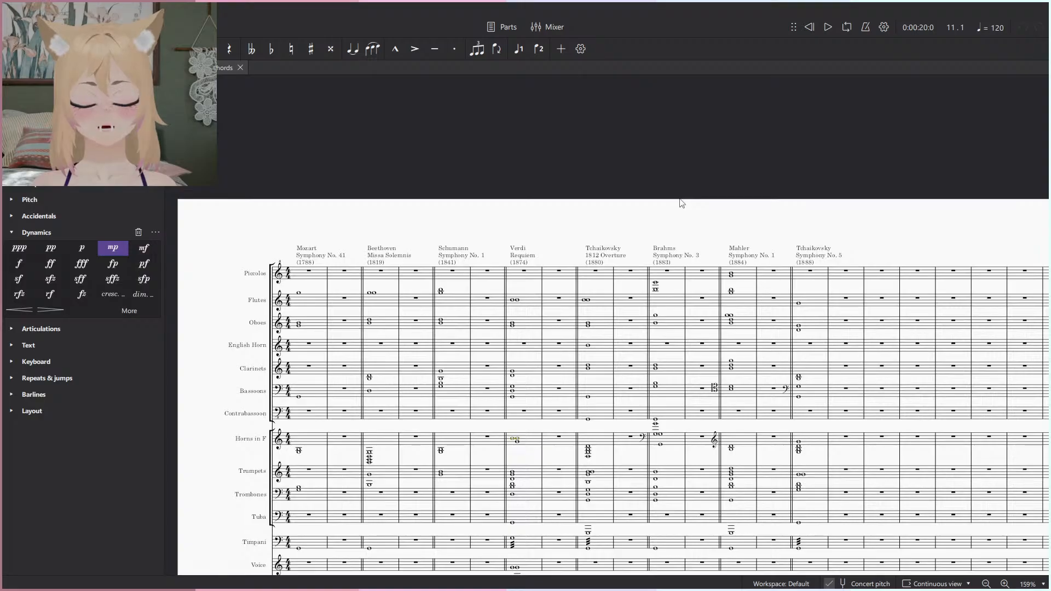
scroll(678, 252, down, 3)
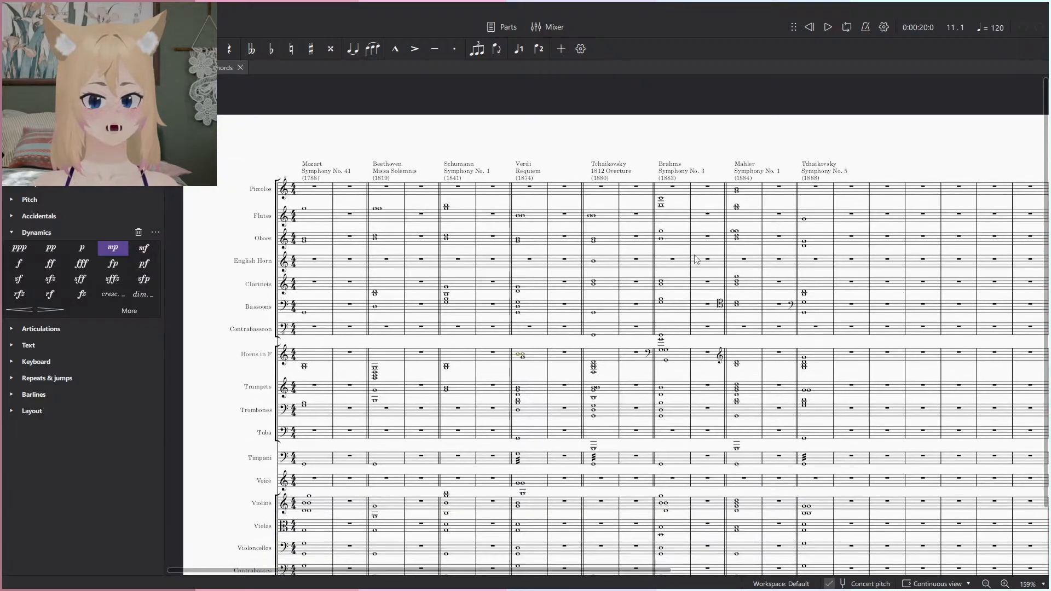
click(679, 304)
key(Escape)
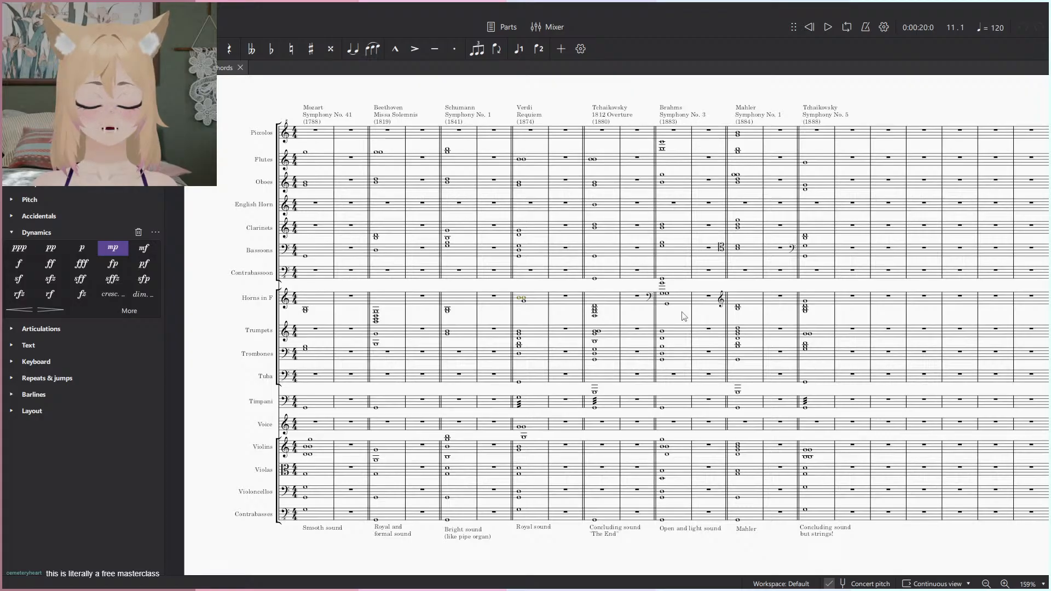
scroll(683, 316, up, 2)
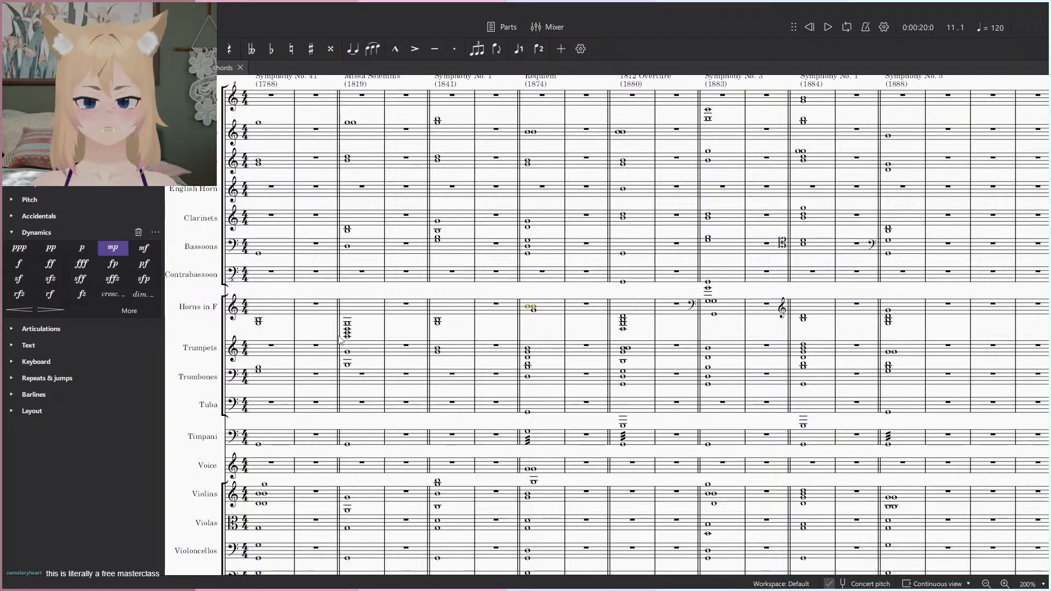
Play the full-orchestra Brahms Symphony No. 3 chord from the double barline before measure 11.
click(699, 334)
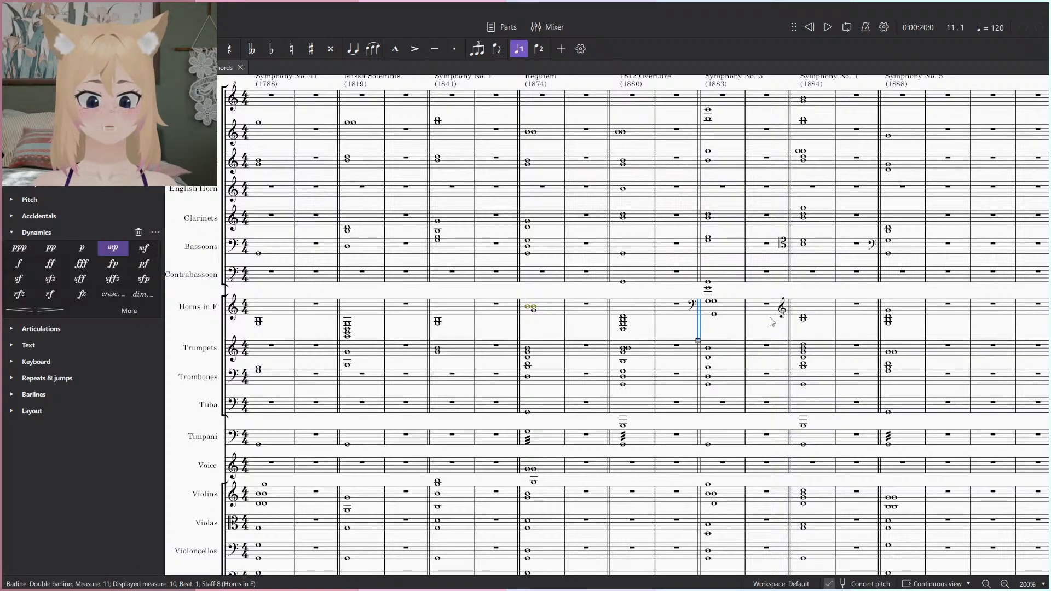
drag(772, 321, 755, 361)
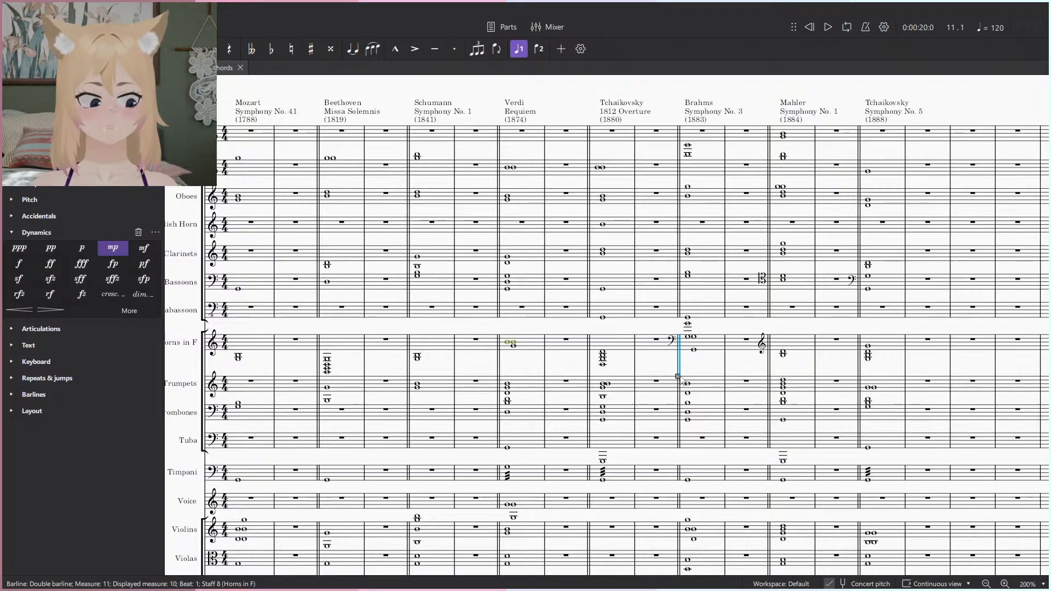
scroll(682, 380, down, 3)
key(space)
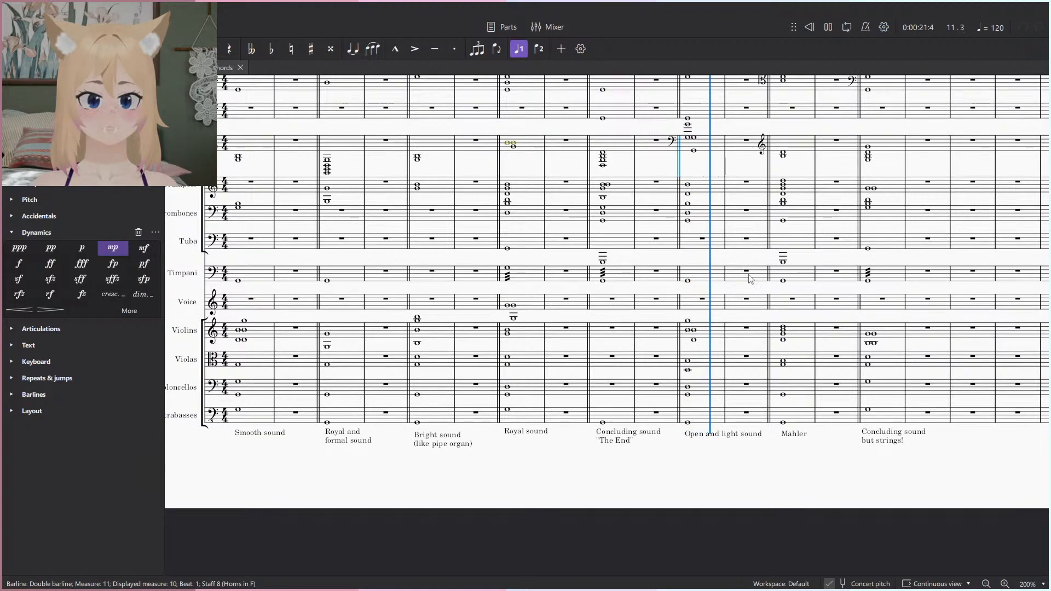
Stop playback and inspect the trombone and lowest Horns in F notes of the Brahms Symphony No. 3 chord in measure 11.
key(space)
scroll(750, 279, up, 2)
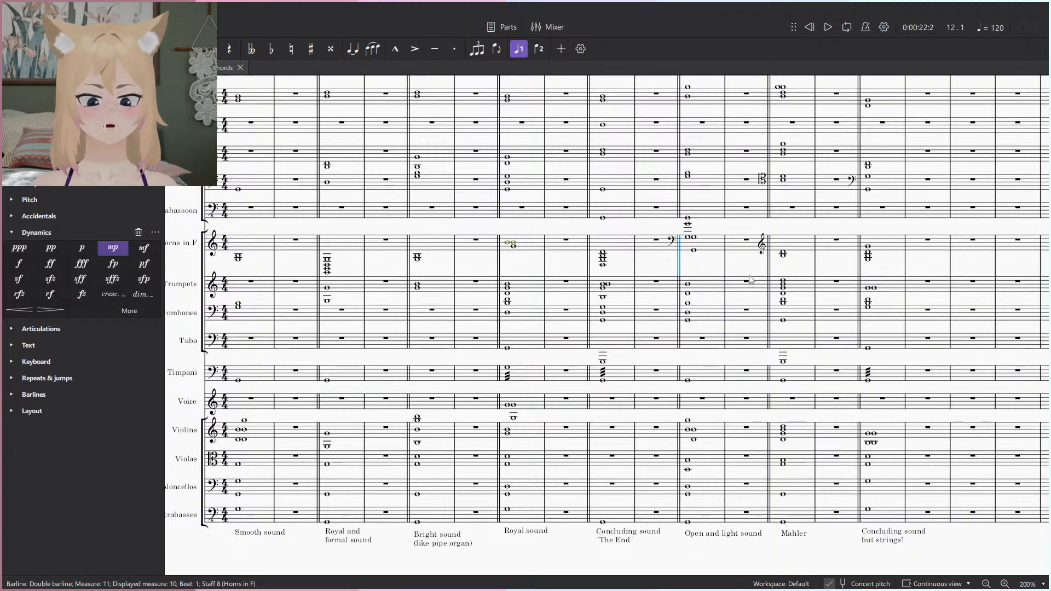
click(714, 269)
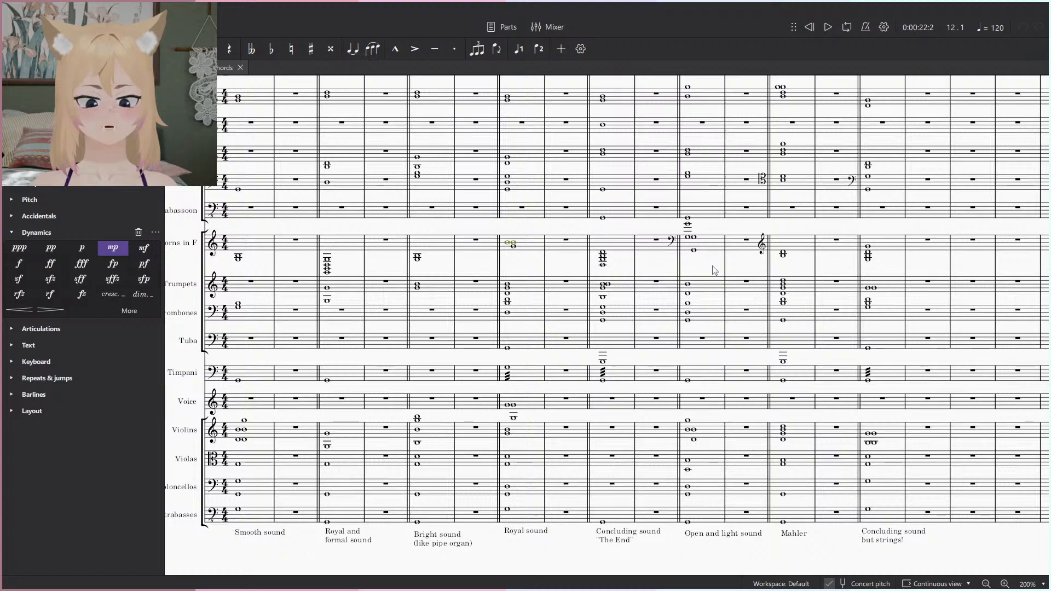
ctrl+scroll(697, 270, up, 6)
click(682, 351)
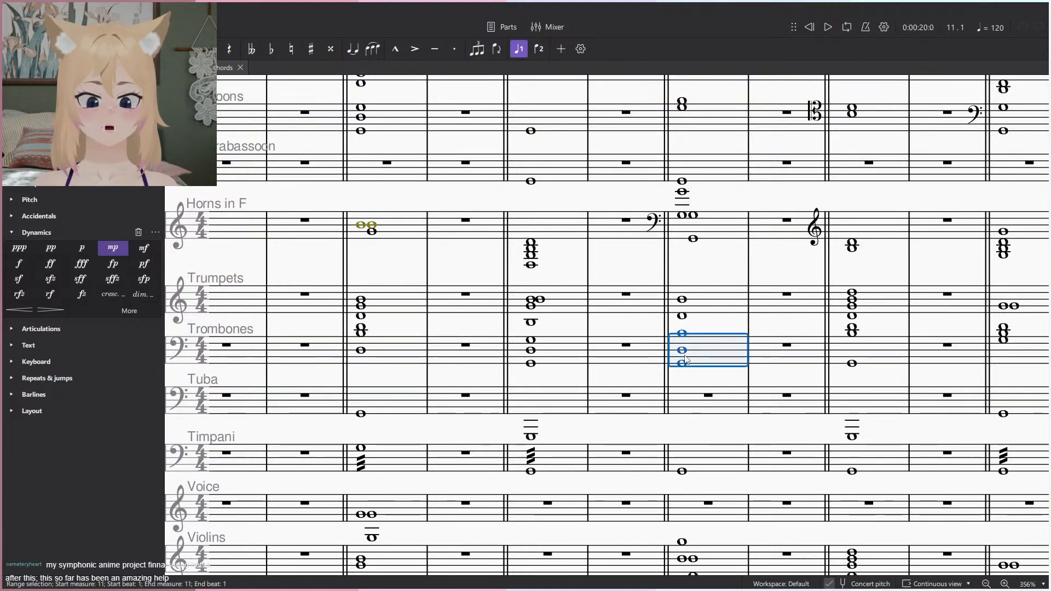
click(694, 239)
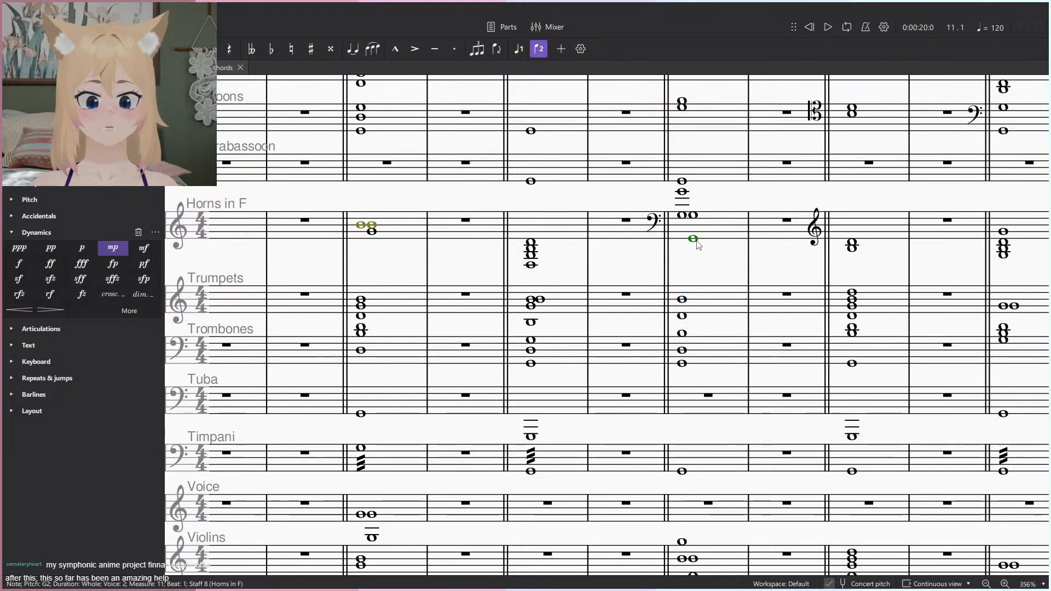
key(Escape)
Play the full-orchestra Beethoven Missa Solemnis chord from the Horns in F note in measure 3, then stop playback.
ctrl+scroll(764, 207, down, 8)
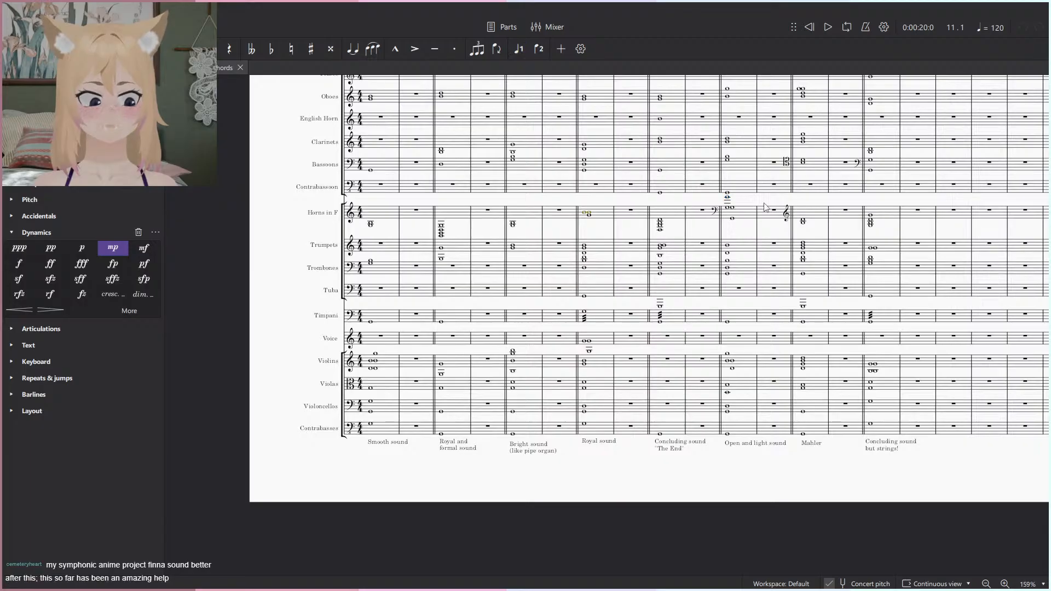
ctrl+scroll(765, 207, up, 4)
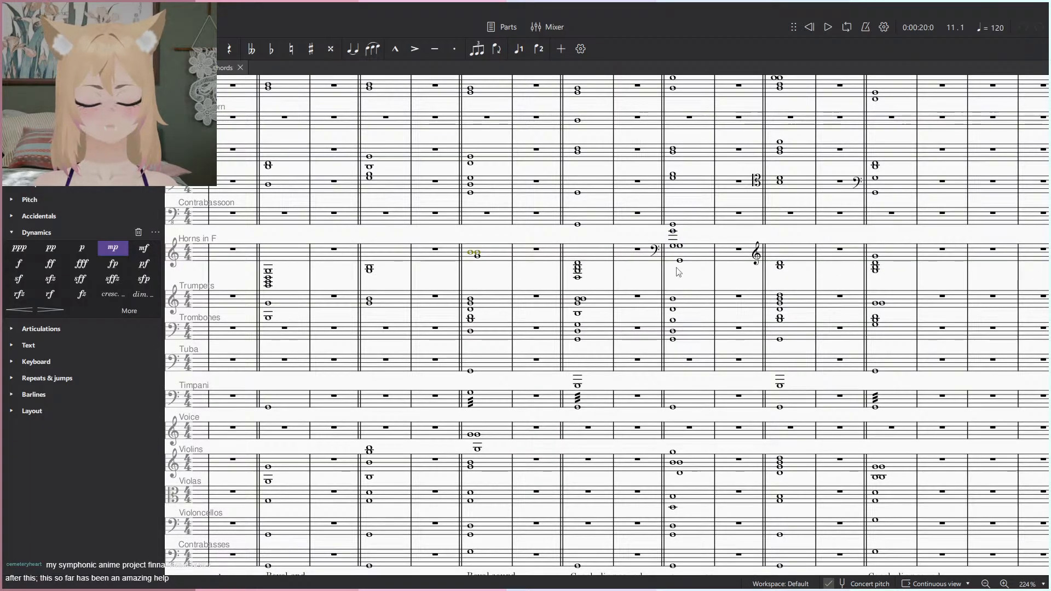
scroll(679, 272, down, 2)
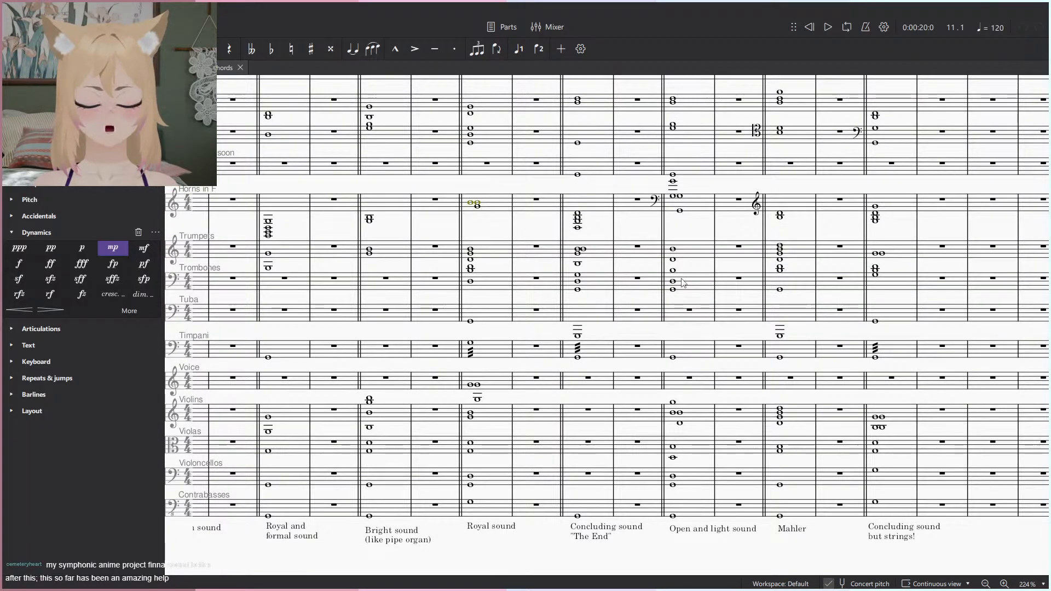
drag(323, 283, 585, 268)
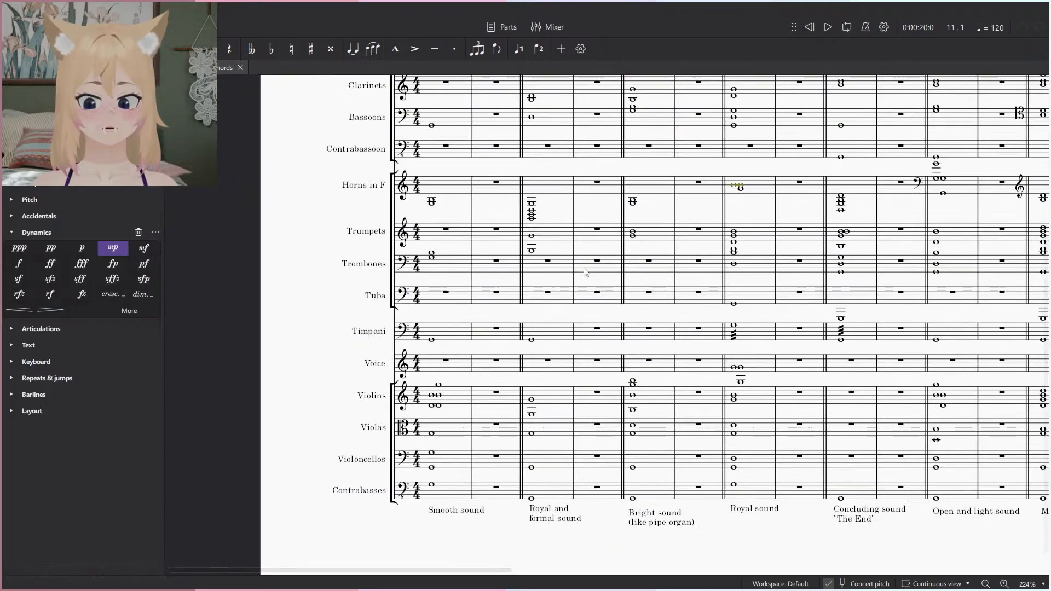
click(530, 212)
drag(599, 188, 558, 305)
key(space)
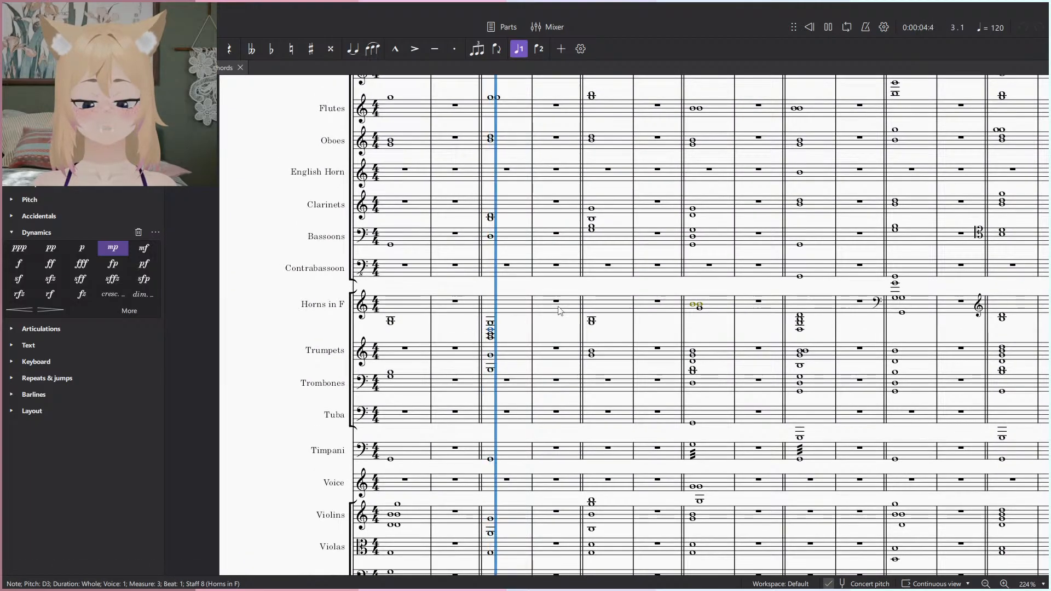
key(space)
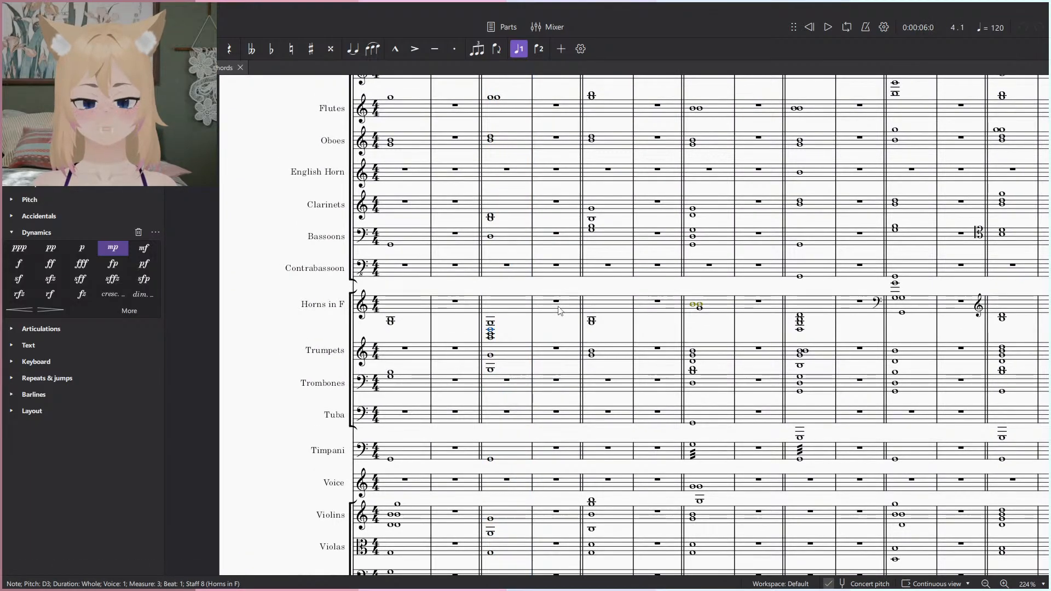
Examine the woodwind and brass voicing of the Brahms Symphony No. 3 chord around measure 11 against the neighbouring chords.
scroll(679, 258, down, 4)
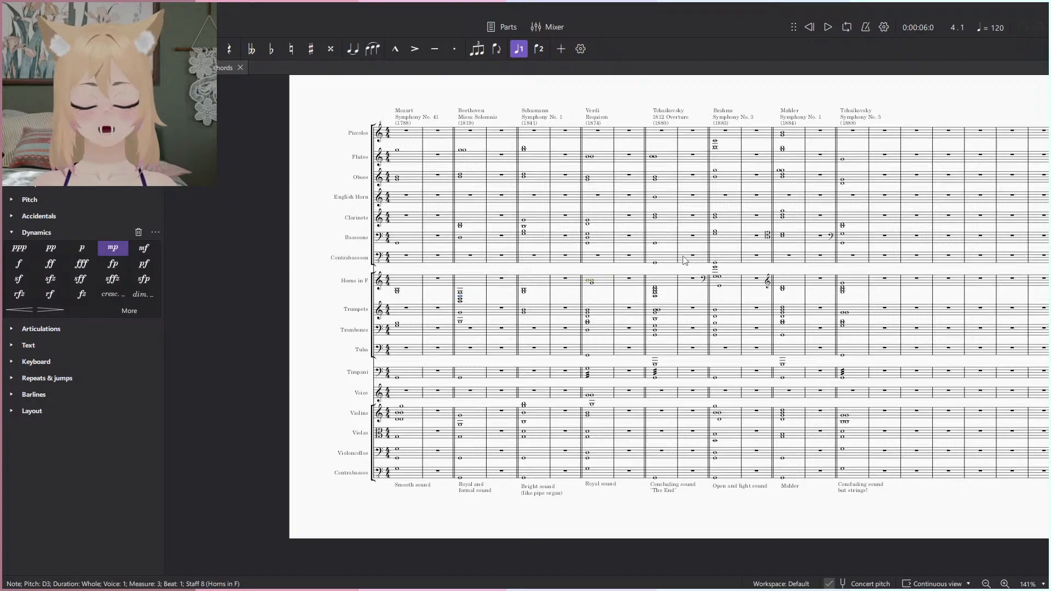
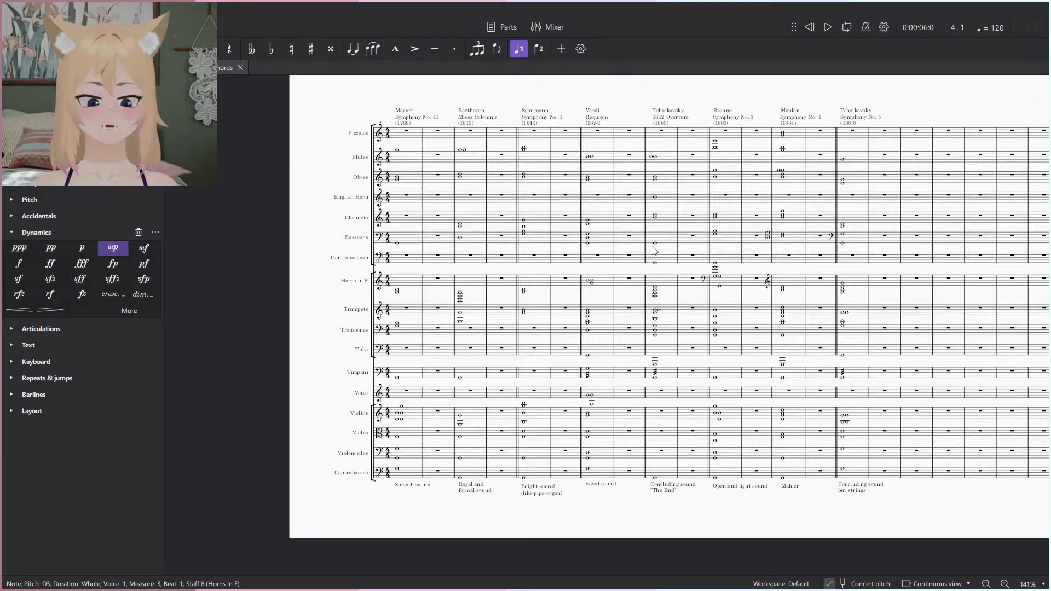
drag(809, 267, 591, 376)
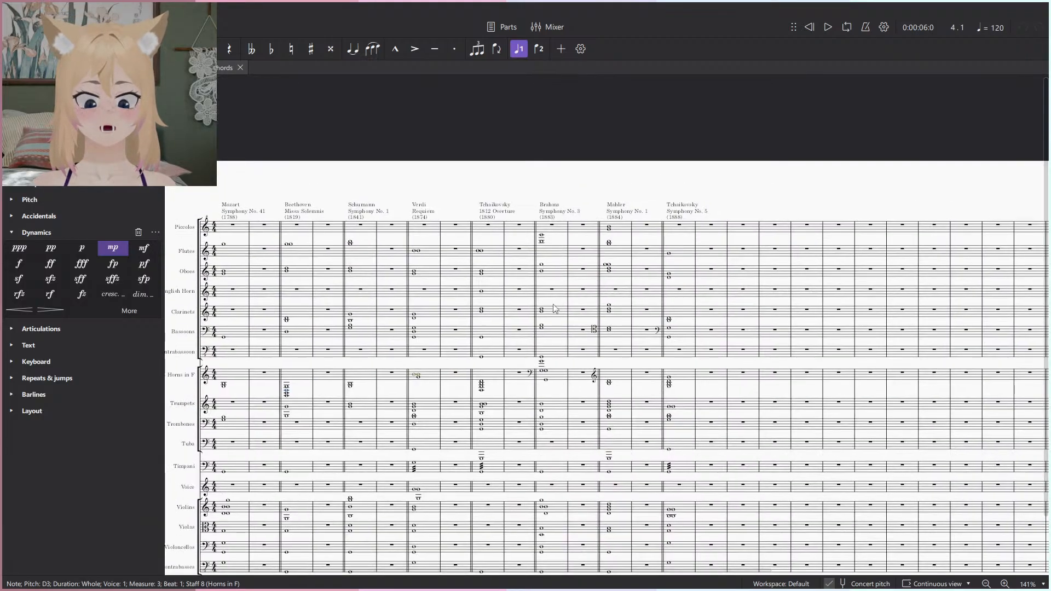
scroll(538, 306, up, 7)
click(528, 322)
scroll(567, 308, down, 5)
scroll(568, 312, up, 3)
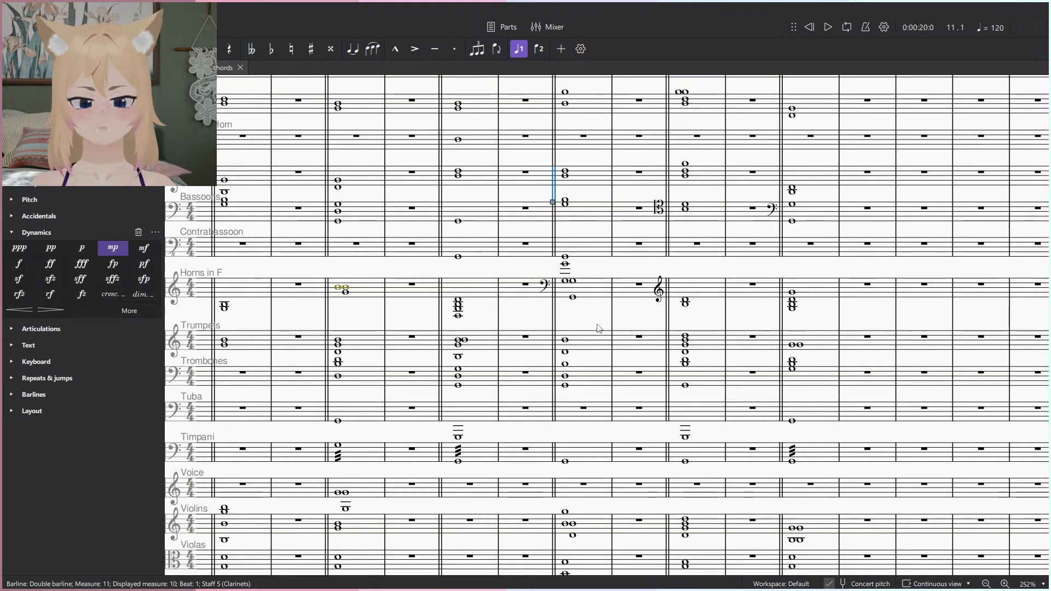
key(Escape)
Examine the brass and string voicing of the Tchaikovsky 1812 Overture chord at measure 9 beside the Brahms chord.
scroll(598, 328, down, 1)
drag(599, 330, 674, 210)
scroll(543, 408, down, 1)
click(537, 397)
scroll(572, 346, up, 2)
scroll(572, 347, up, 2)
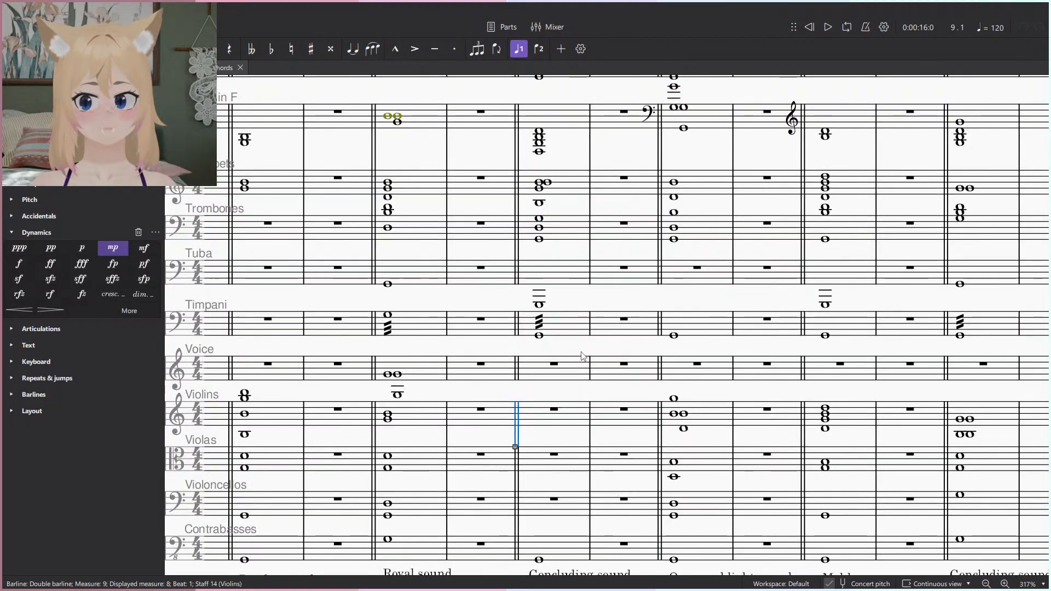
scroll(583, 356, down, 2)
drag(583, 353, 613, 433)
scroll(639, 394, down, 1)
click(642, 393)
key(Escape)
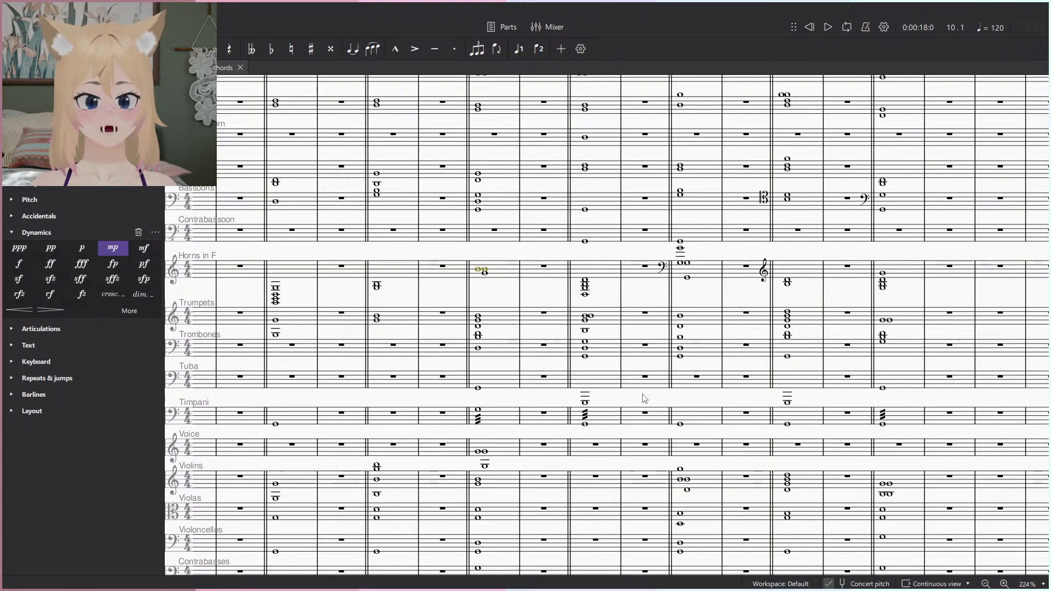
Play the full-orchestra Mahler Symphony No. 1 chord from the double barline before measure 13, then stop playback.
drag(643, 394, 486, 360)
scroll(678, 312, up, 1)
scroll(678, 312, up, 3)
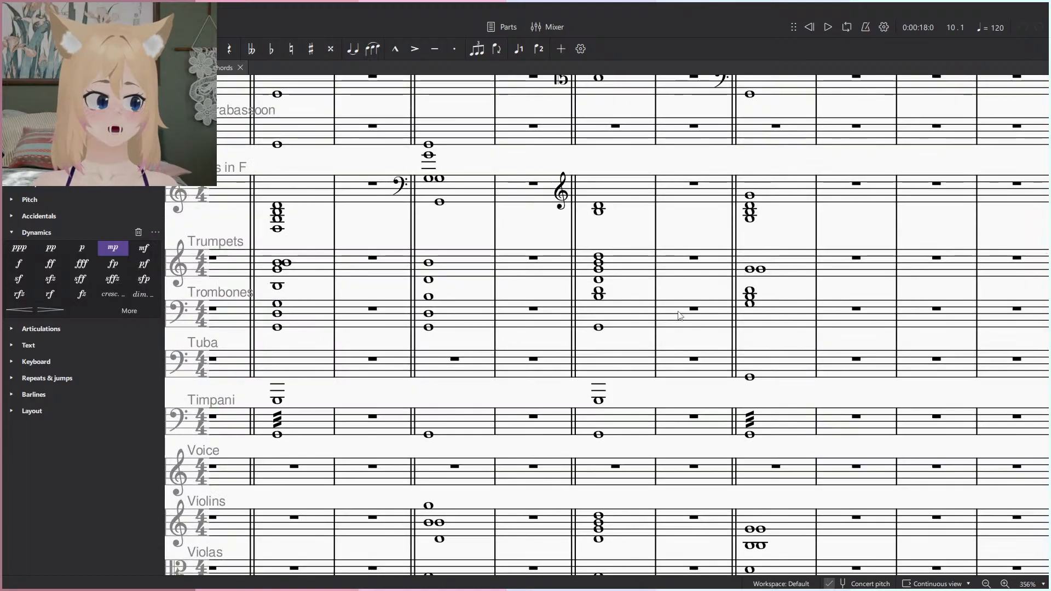
scroll(678, 311, down, 4)
drag(647, 342, 620, 318)
scroll(619, 319, down, 1)
scroll(616, 321, up, 3)
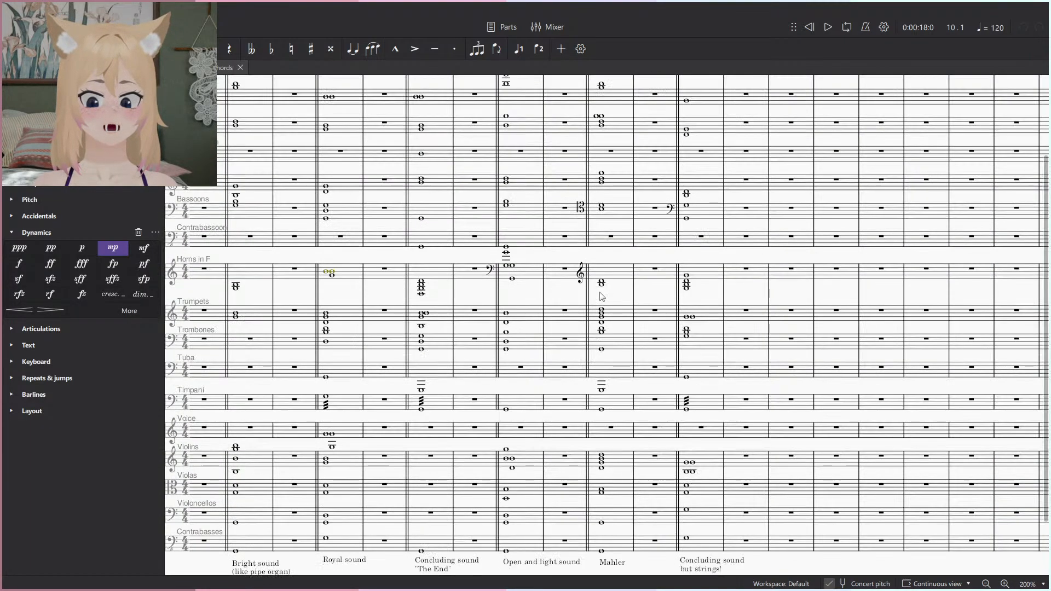
click(581, 307)
click(588, 308)
key(space)
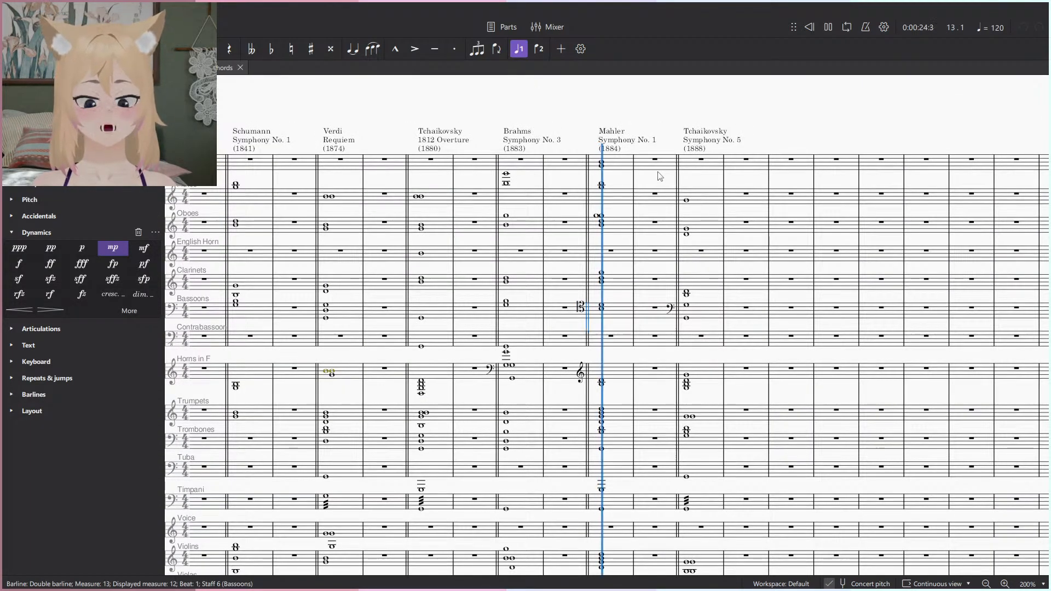
key(space)
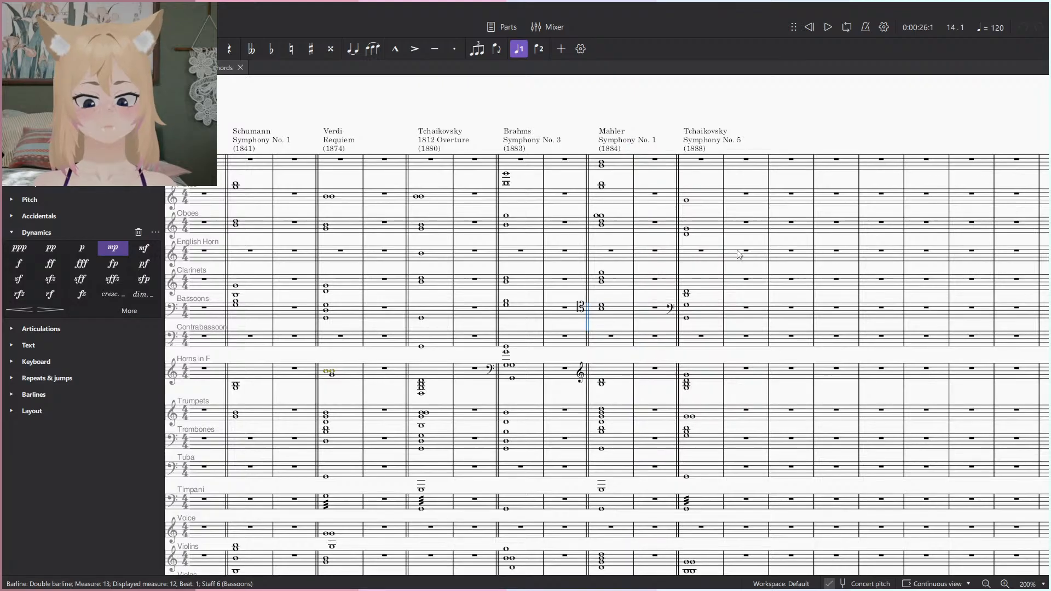
Examine the string and timpani voicing of the Mahler Symphony No. 1 and Tchaikovsky Symphony No. 5 chords.
scroll(730, 250, down, 5)
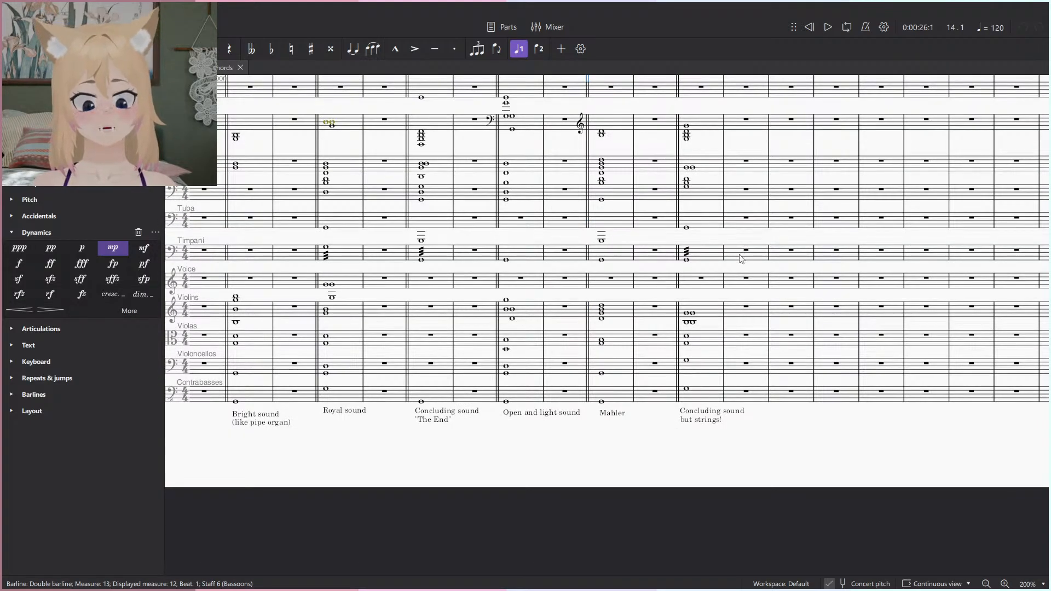
scroll(633, 305, up, 7)
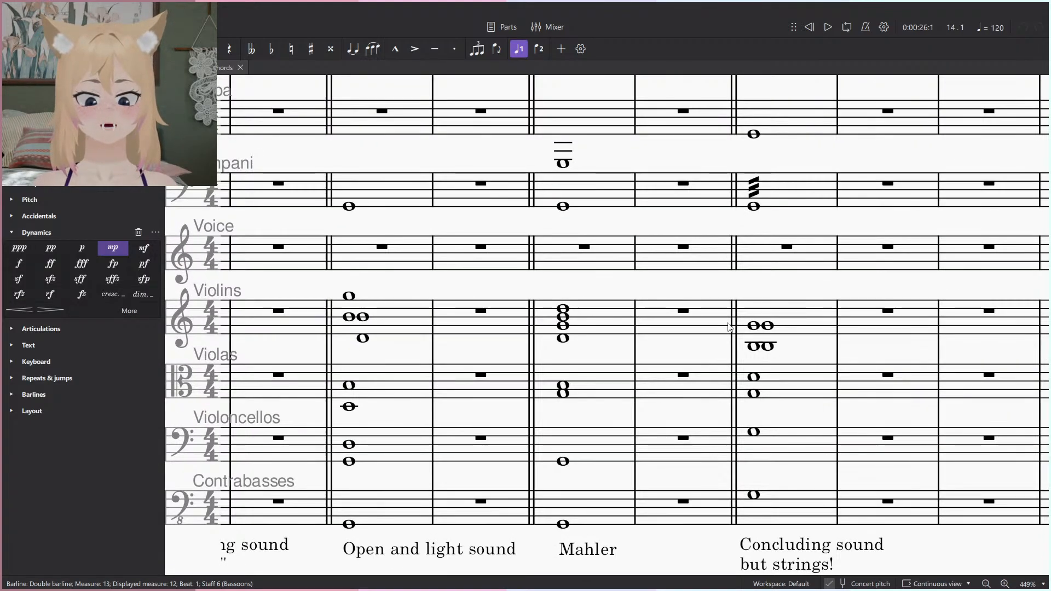
scroll(721, 324, down, 6)
scroll(710, 327, up, 5)
drag(689, 320, 719, 301)
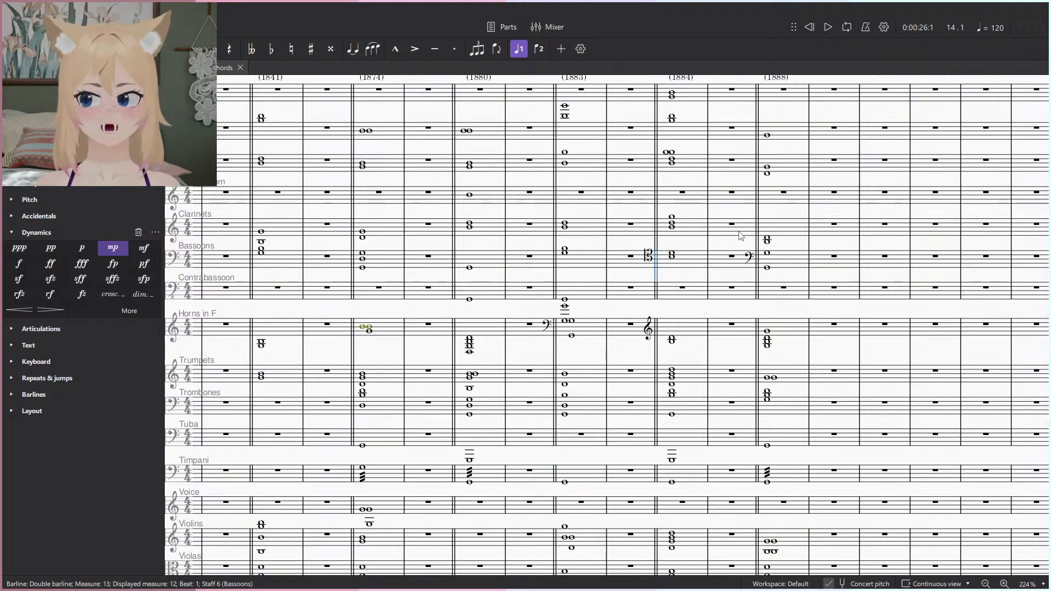
key(Escape)
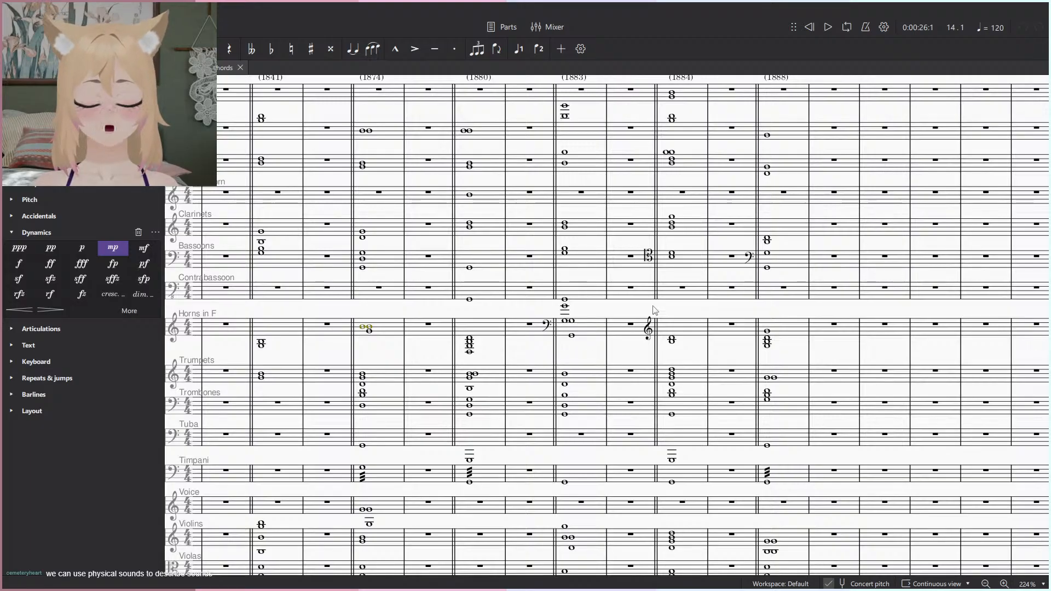
Compare the horn, trumpet and trombone voicings across the composers' chords from Beethoven to Tchaikovsky Symphony No. 5.
scroll(653, 306, up, 4)
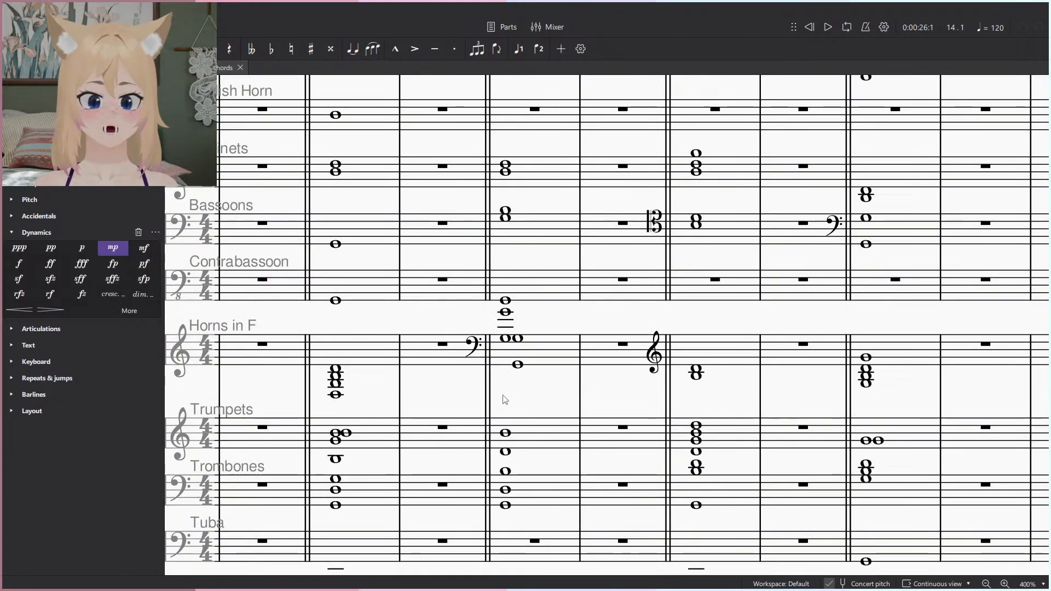
scroll(622, 348, down, 4)
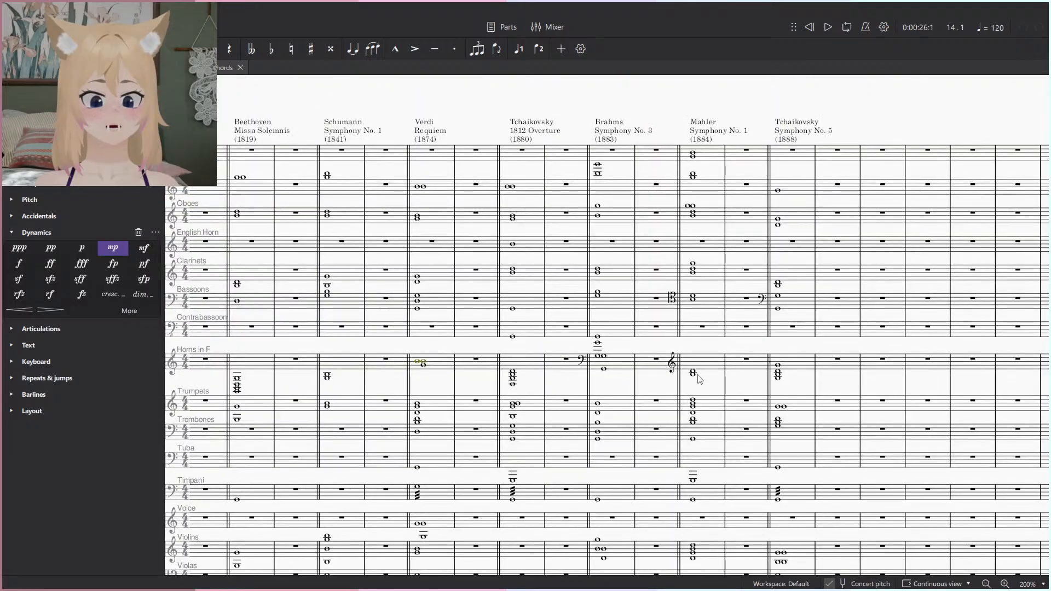
scroll(677, 351, down, 3)
scroll(620, 322, up, 4)
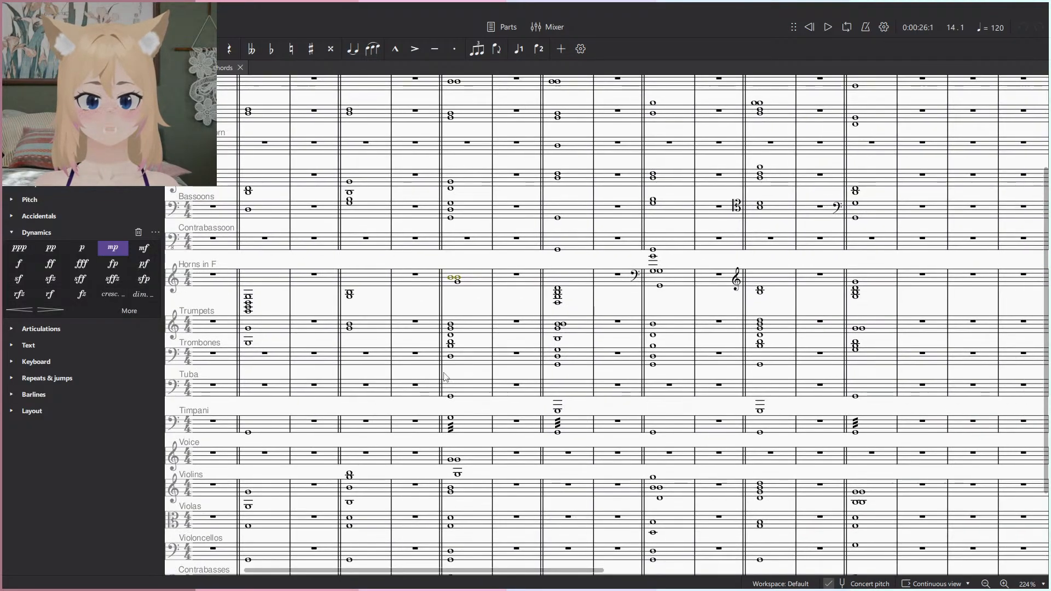
scroll(650, 340, down, 3)
scroll(651, 339, up, 3)
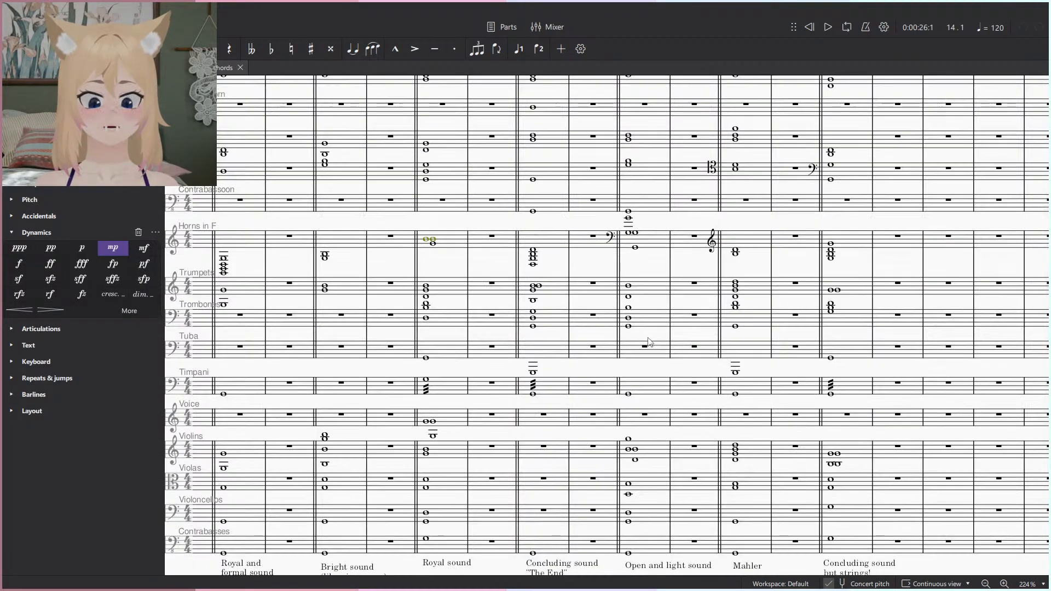
Switch to the Early Morning Castle Large Orchestra 4 score and play the rit. passage into the a tempo measure.
key(ctrl+Tab)
key(ctrl+Tab)
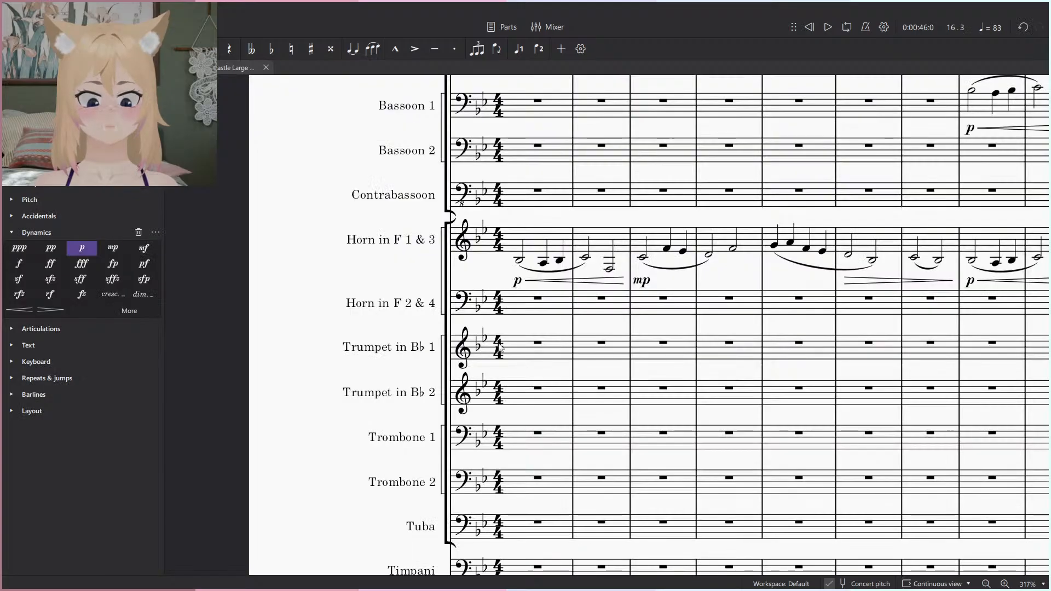
scroll(880, 346, down, 4)
scroll(668, 432, up, 3)
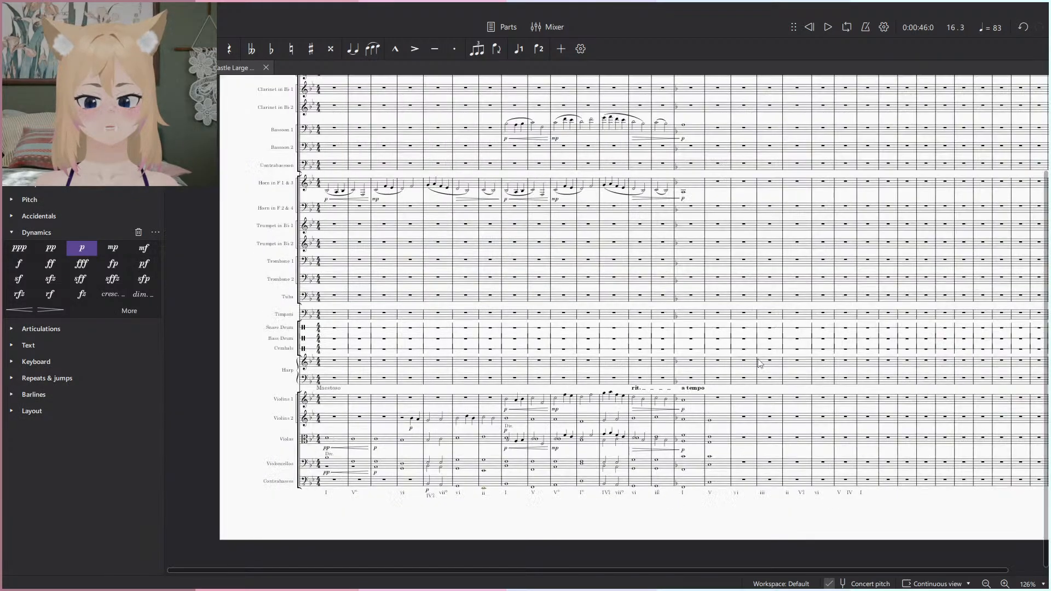
click(625, 414)
key(space)
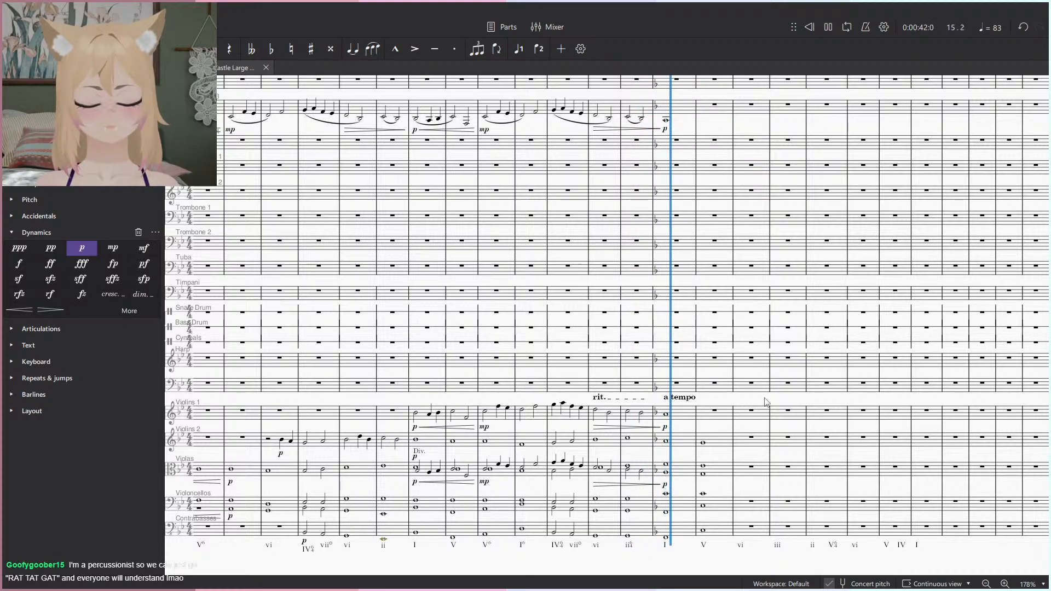
key(space)
Switch to the Orchestrating Chords score and play the Verdi Requiem chord in measure 7.
key(alt+Tab)
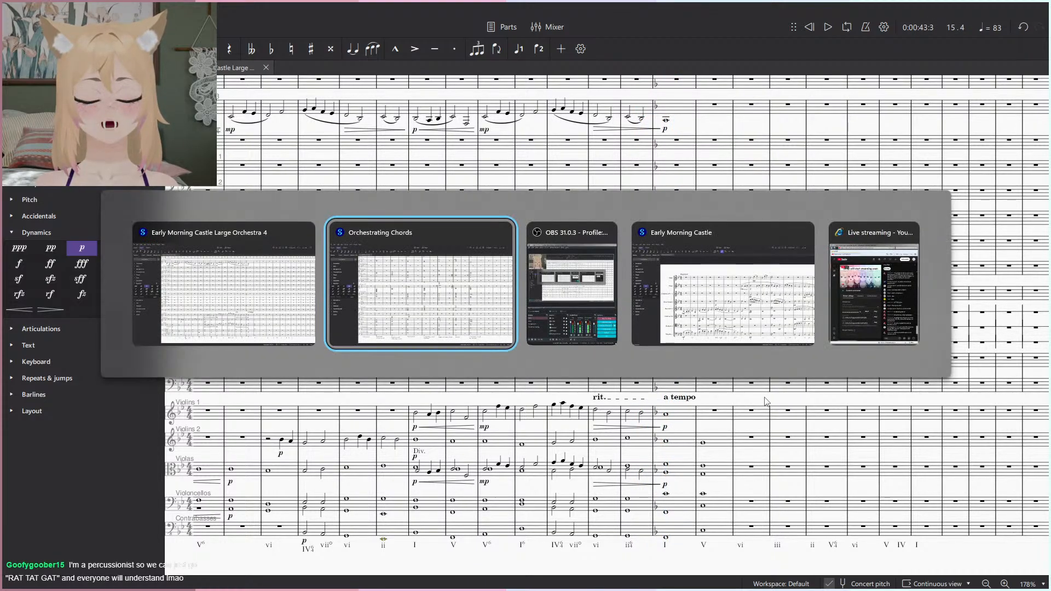
drag(668, 456, 626, 434)
scroll(626, 434, up, 1)
scroll(628, 438, down, 2)
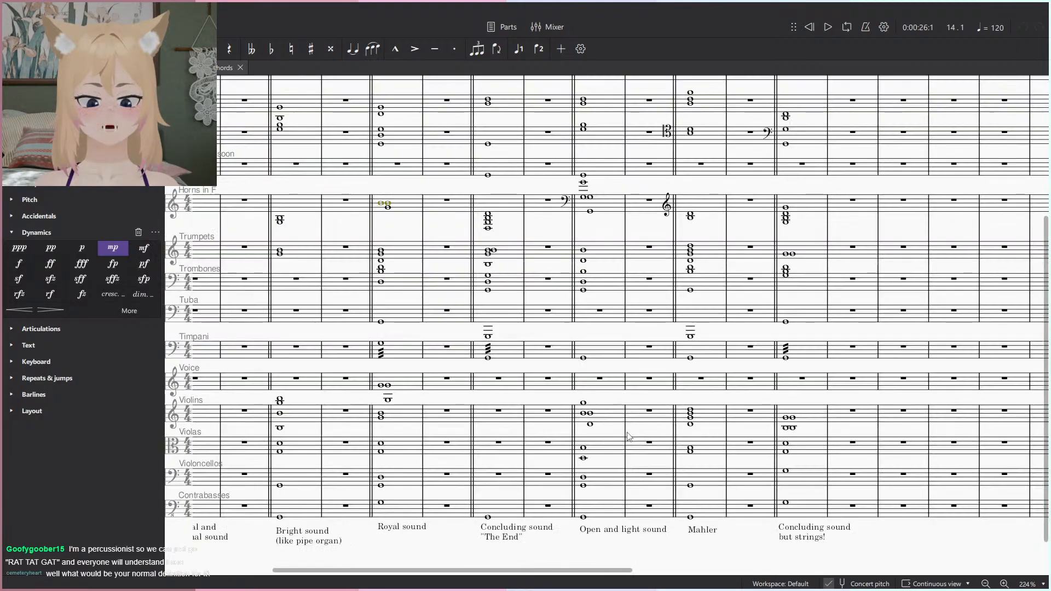
scroll(628, 434, up, 5)
scroll(629, 434, left, 2)
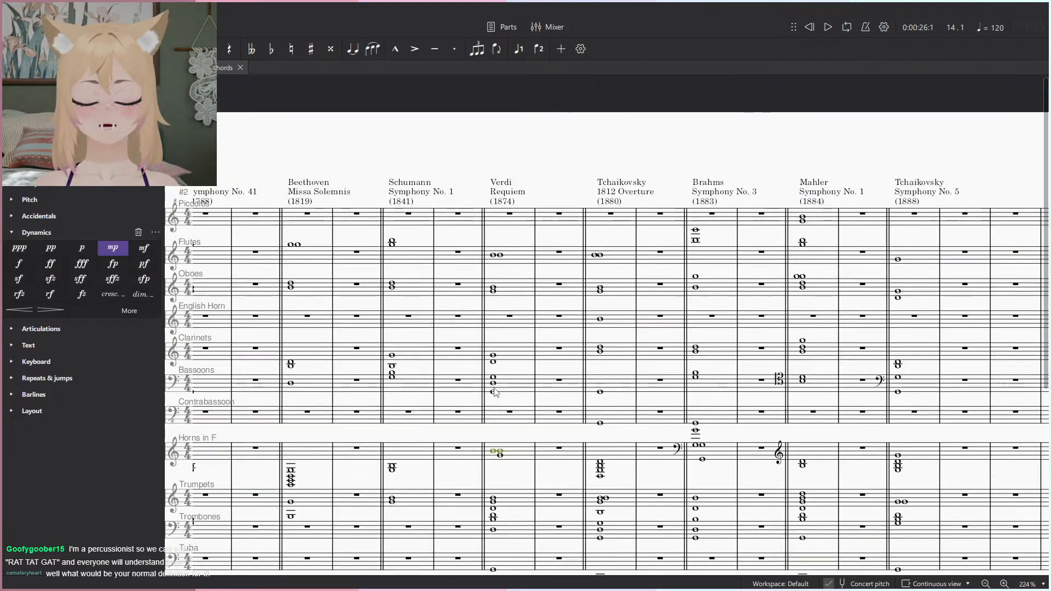
click(501, 255)
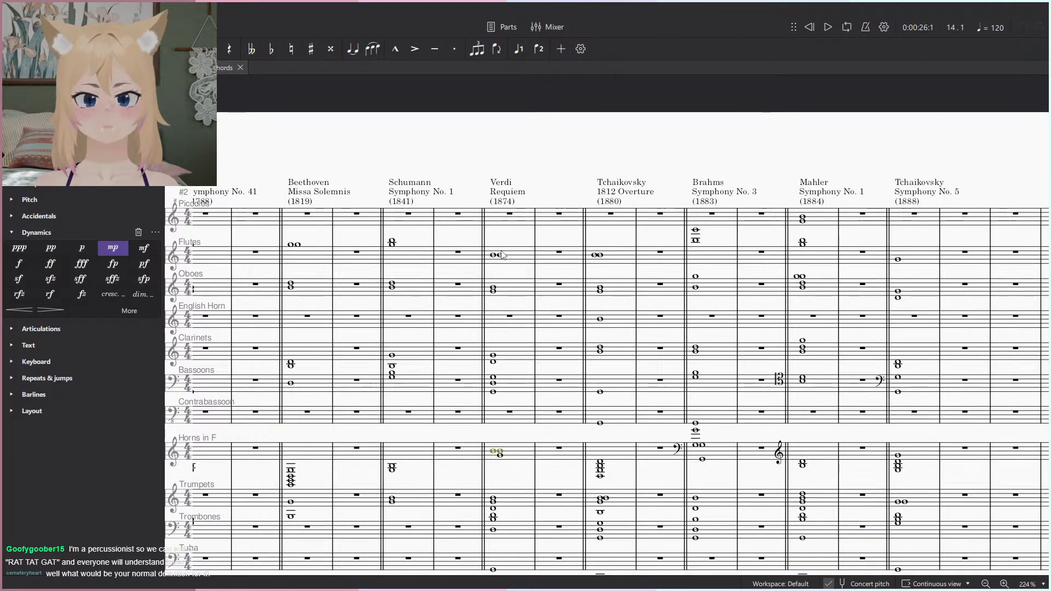
key(space)
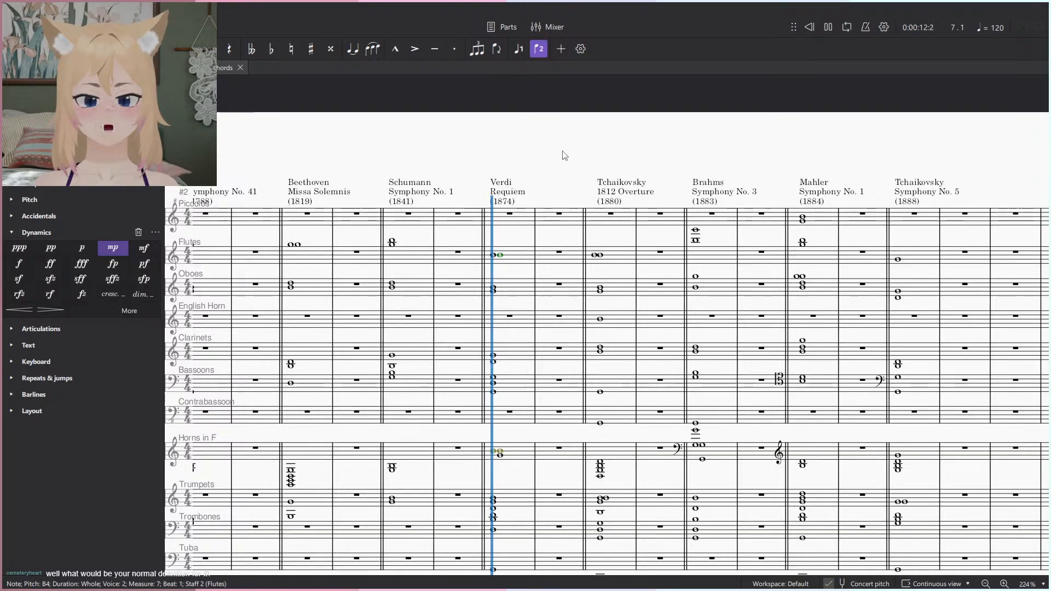
key(space)
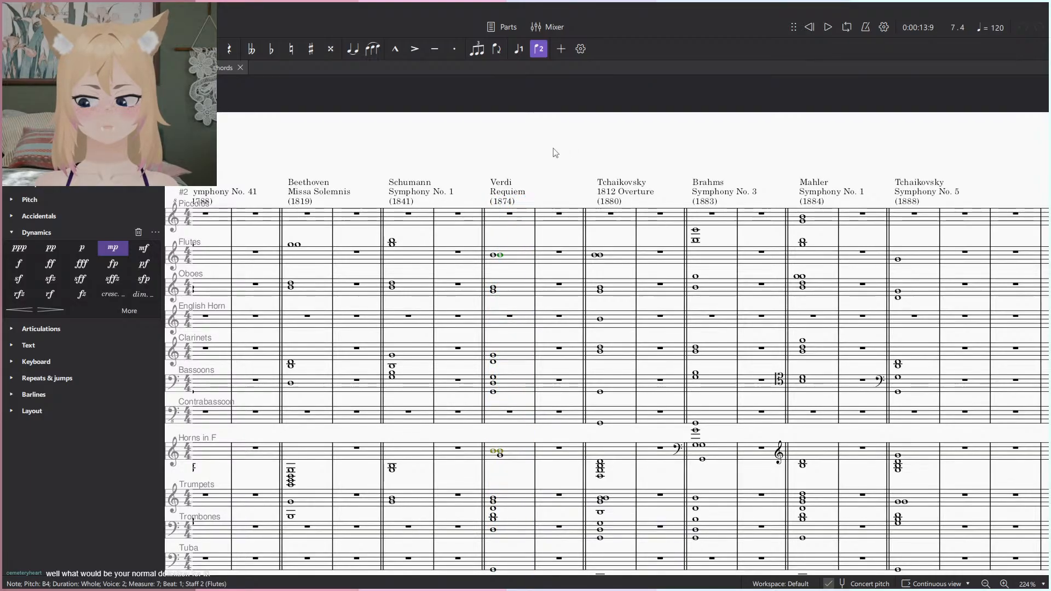
Play the Beethoven Missa Solemnis chord from its horn notes in measure 3, and stop playback.
scroll(556, 183, down, 3)
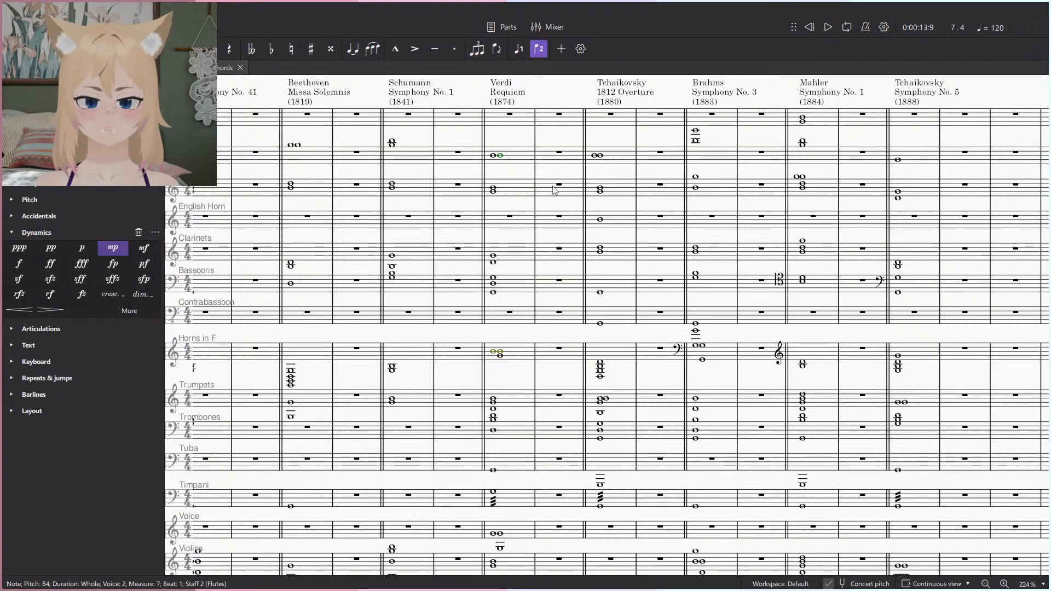
scroll(361, 237, left, 3)
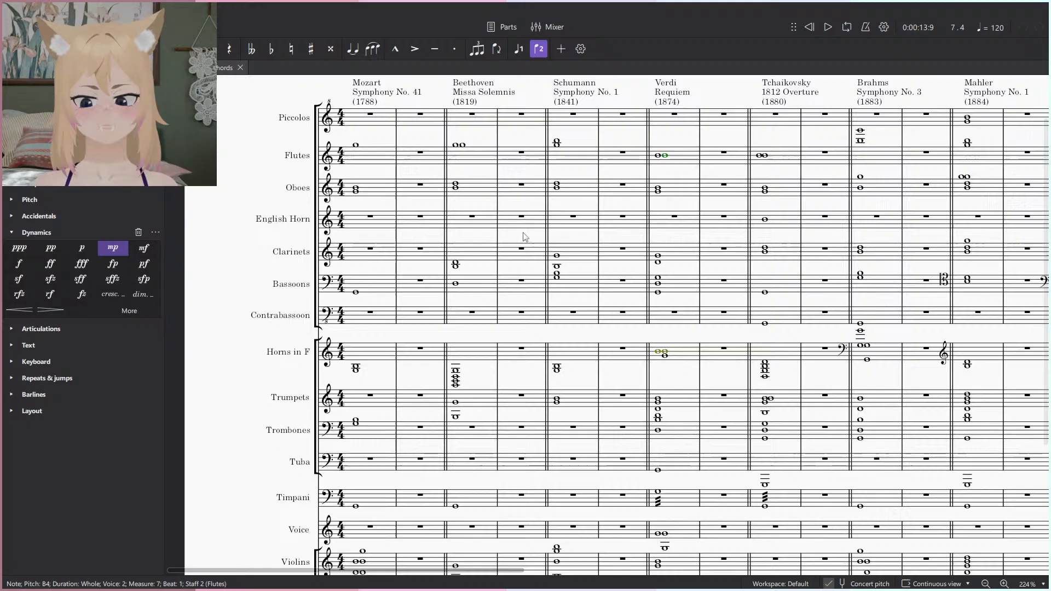
click(456, 383)
key(space)
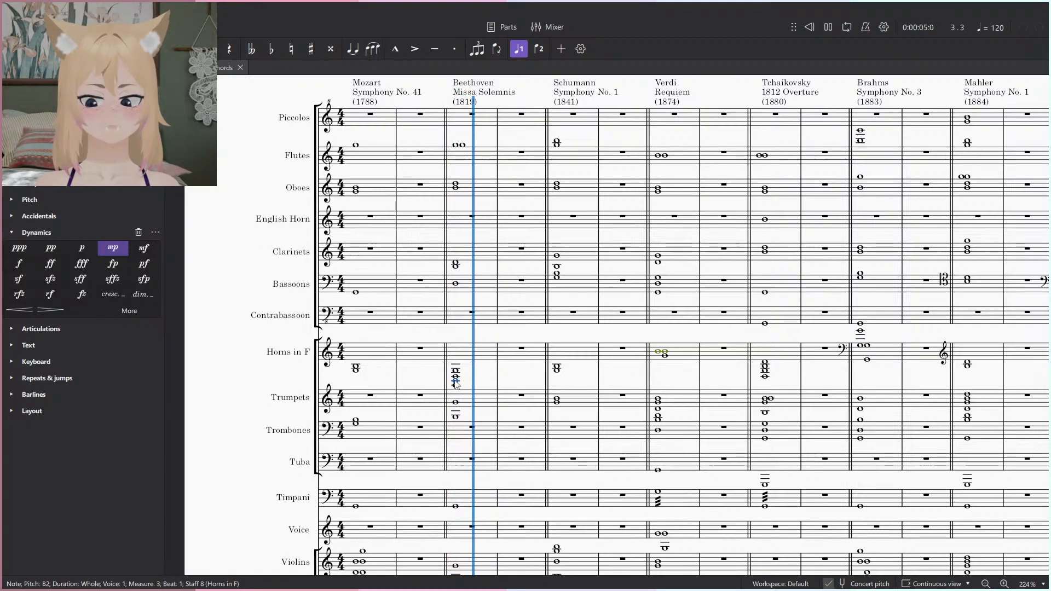
key(space)
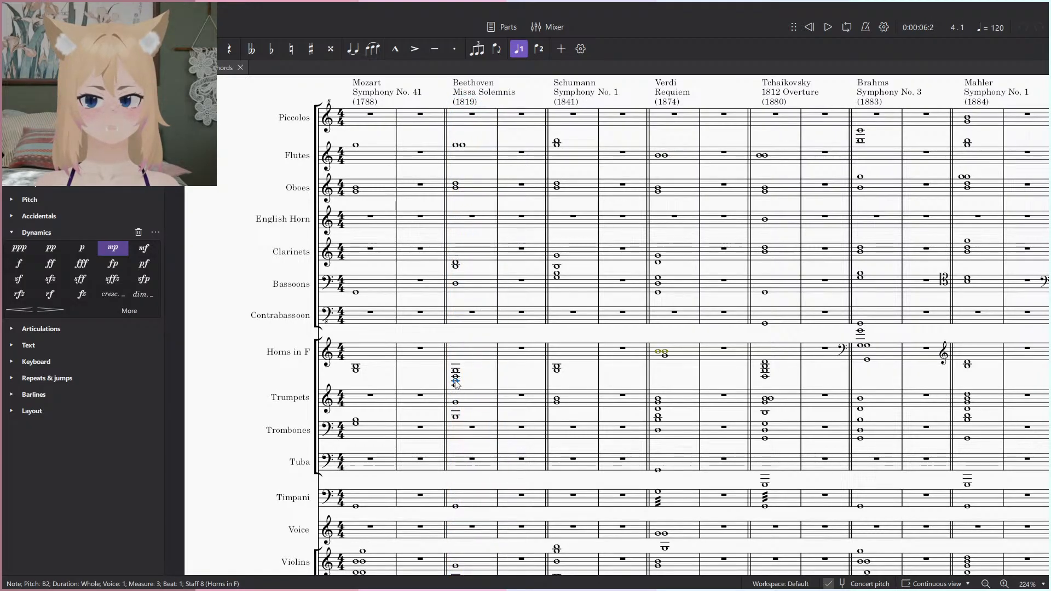
Play the Schumann Symphony No. 1 chord from the double barline before measure 5 and check its sound description.
click(547, 379)
key(space)
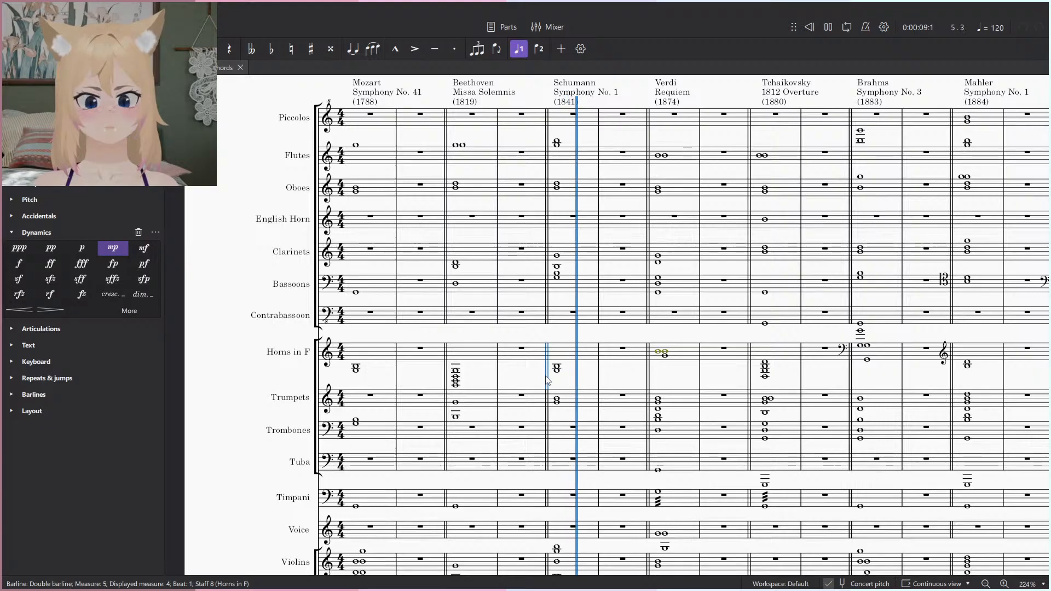
key(space)
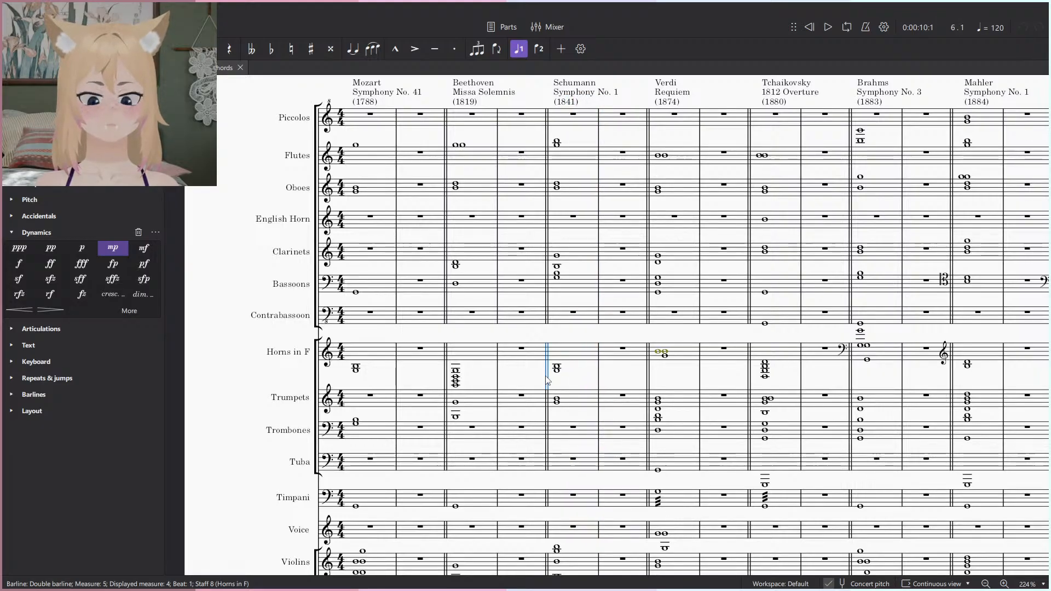
scroll(604, 344, down, 3)
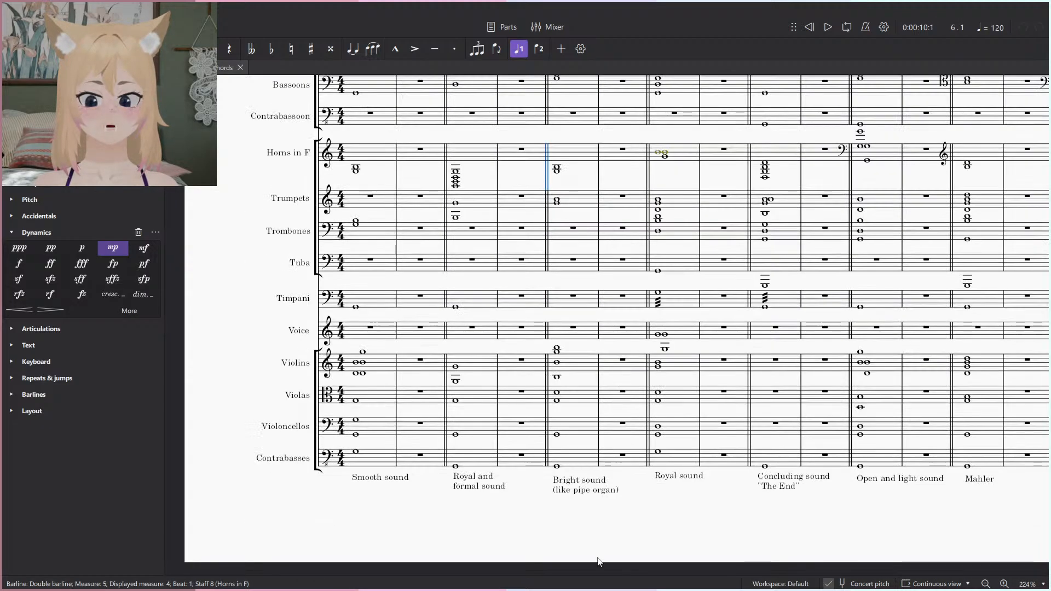
scroll(584, 443, up, 3)
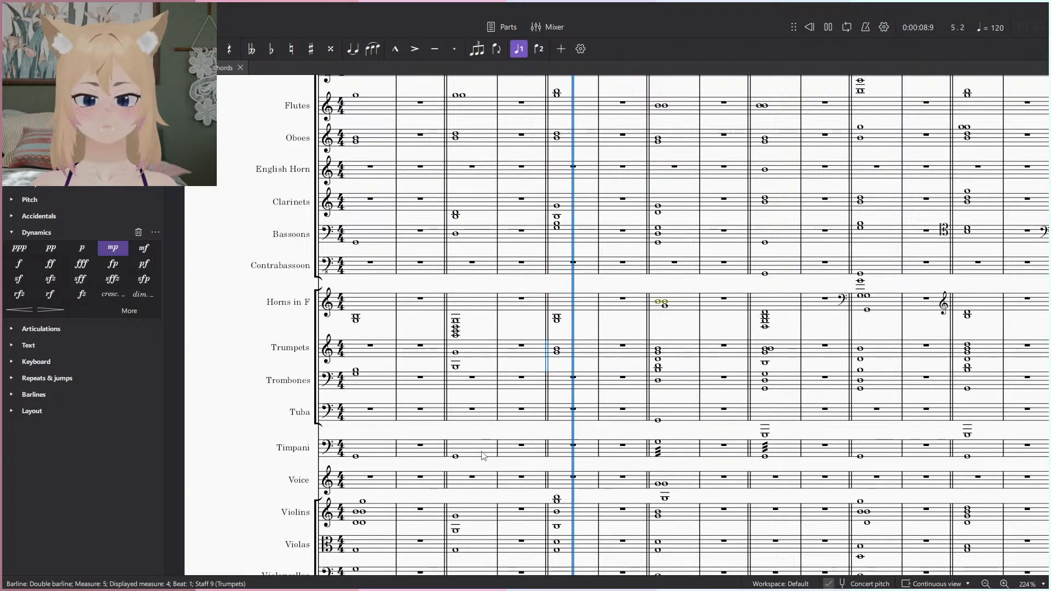
Play the Beethoven Missa Solemnis chord without its timpani note, and undo the note's deletion.
click(483, 455)
click(446, 403)
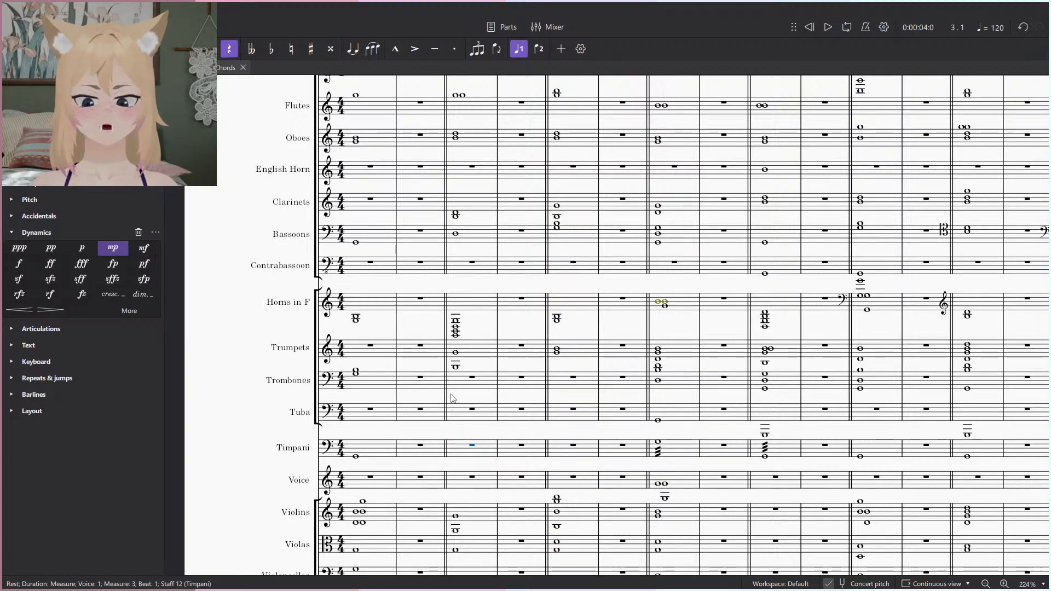
key(space)
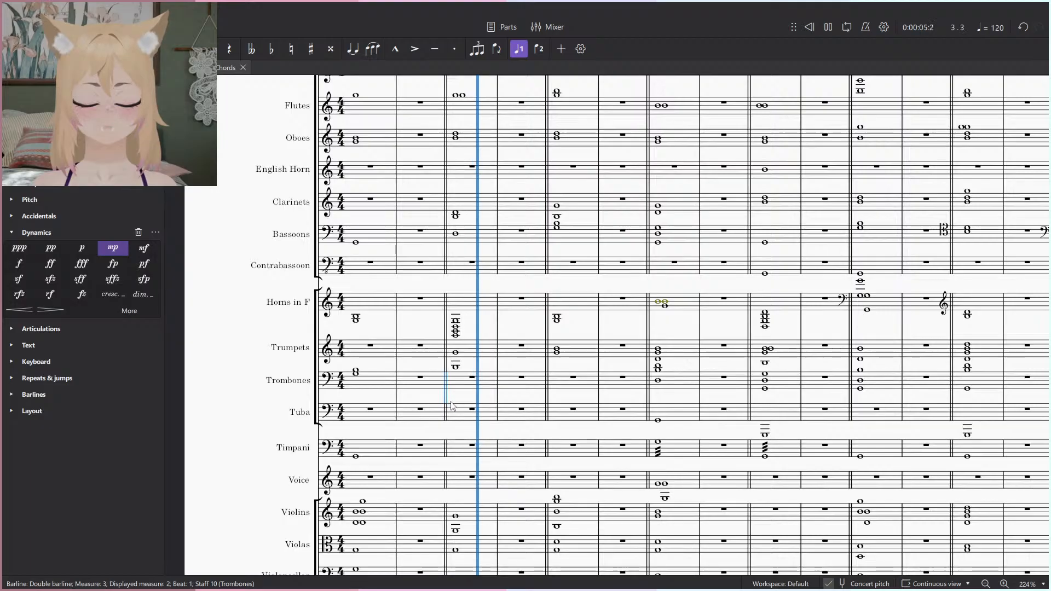
key(space)
key(ctrl+z)
Replay the Schumann Symphony No. 1 chord from the trombone staff's double barline before measure 5.
click(550, 399)
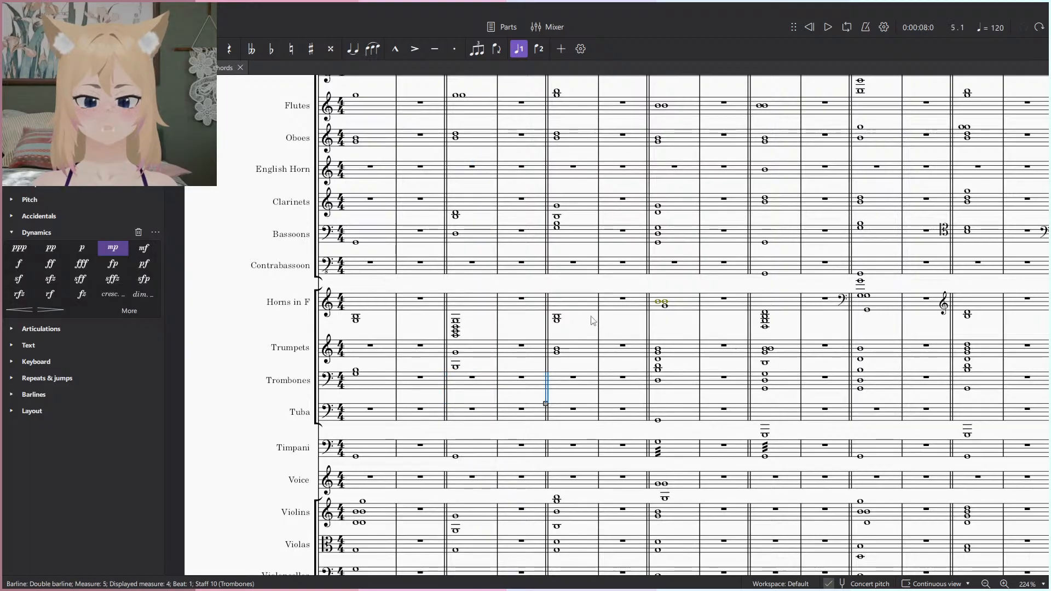
key(ctrl+minus)
key(space)
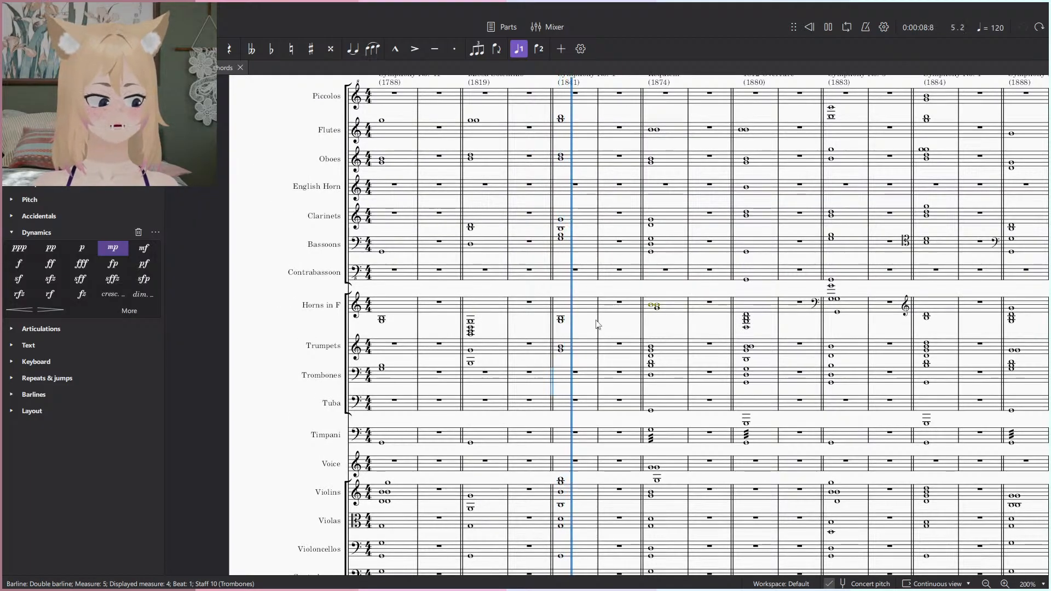
key(space)
Get a close view of the Schumann chord's string voicing and play it from the contrabass staff's double barline.
scroll(595, 338, down, 1)
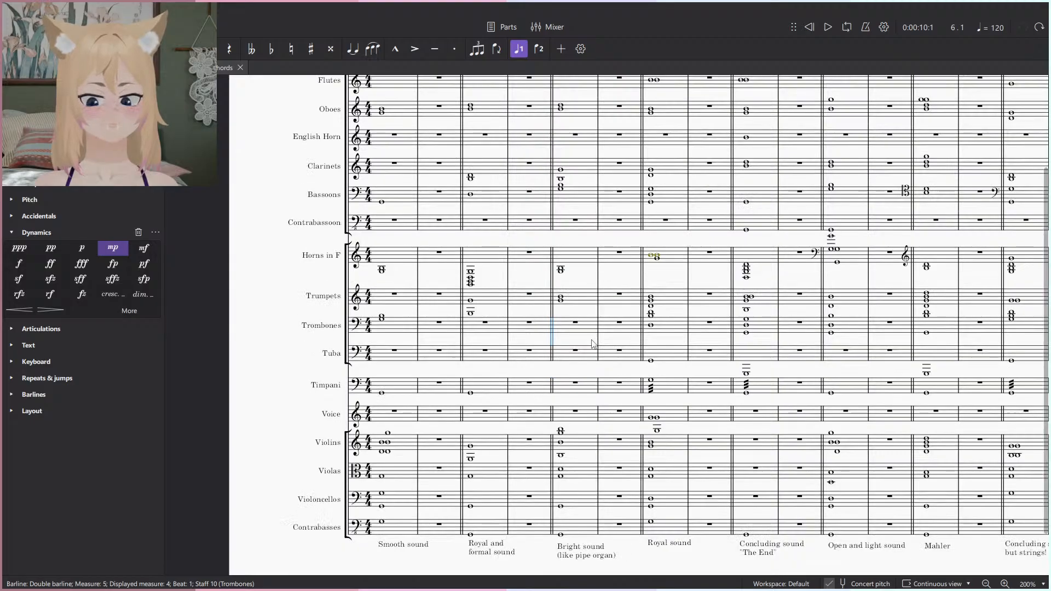
scroll(584, 478, up, 4)
scroll(580, 498, down, 1)
scroll(579, 509, up, 1)
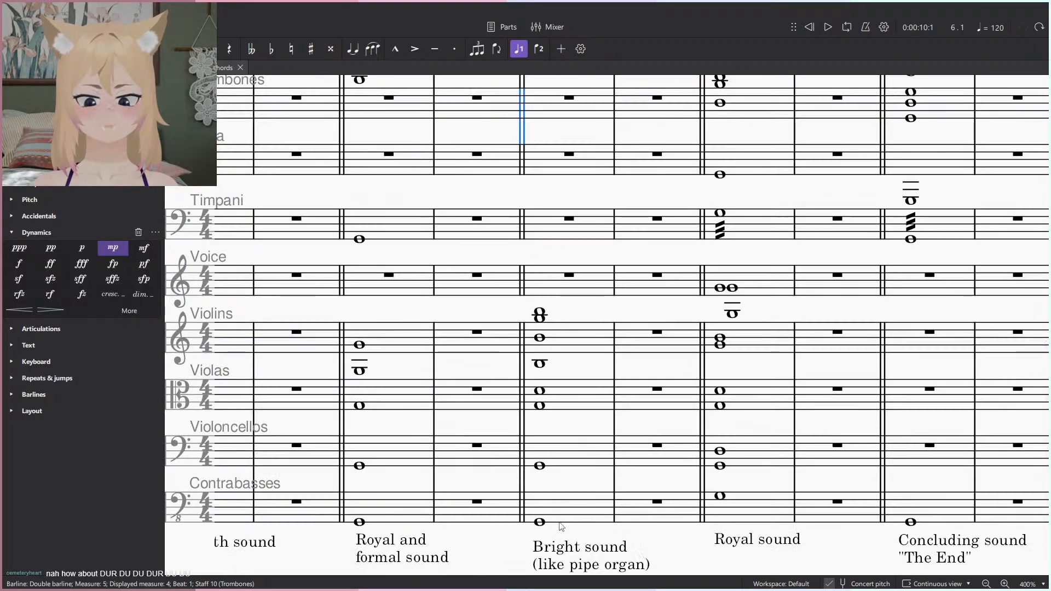
scroll(573, 533, down, 1)
click(523, 454)
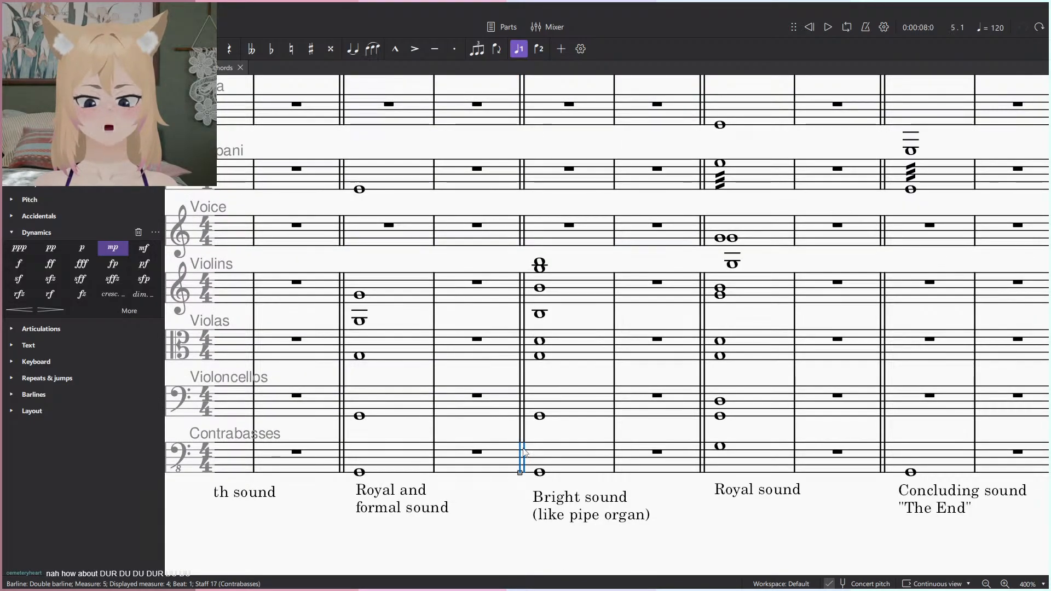
key(space)
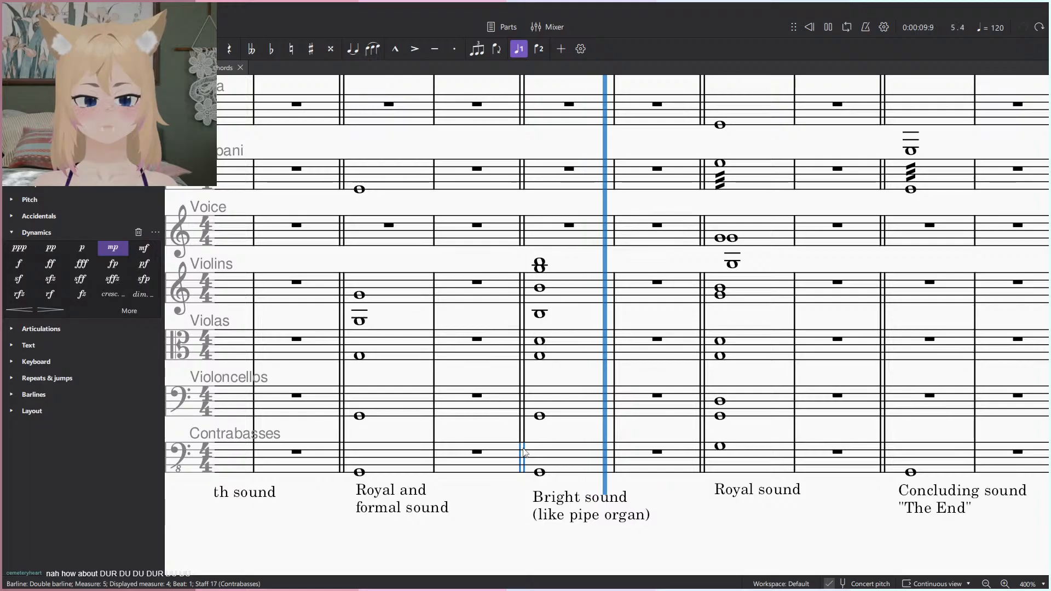
key(space)
Check the top two violin notes of the Schumann chord and examine its flute and other woodwind voicing.
click(539, 265)
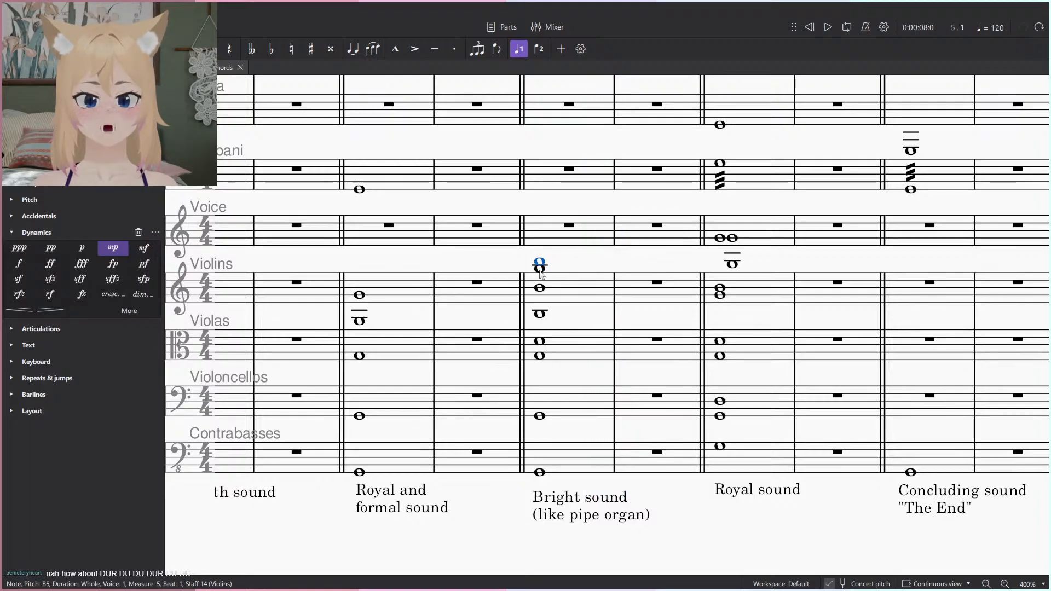
click(540, 270)
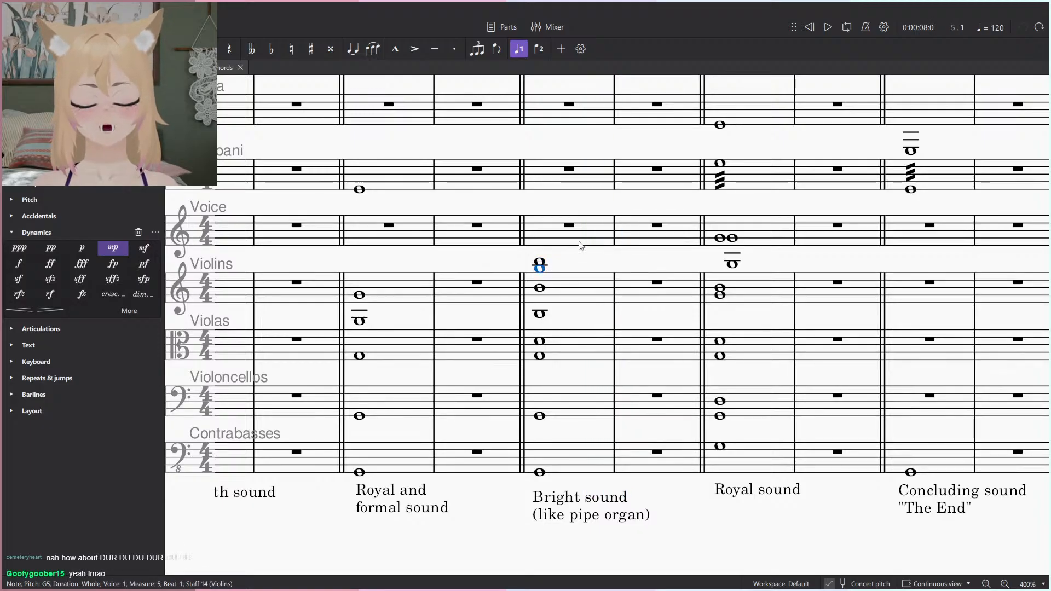
scroll(581, 245, down, 3)
scroll(632, 268, up, 5)
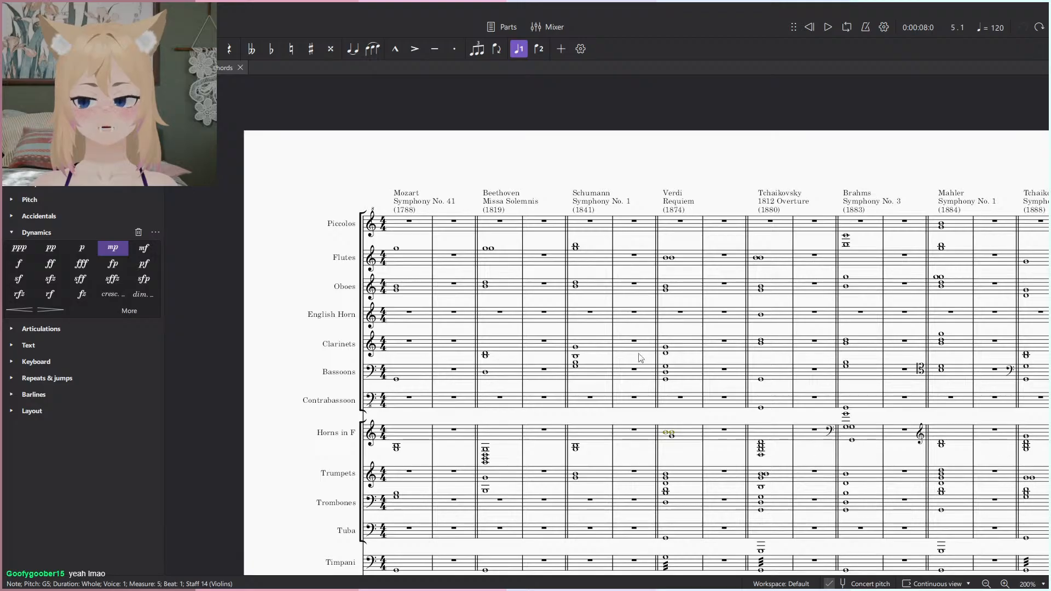
scroll(641, 358, up, 2)
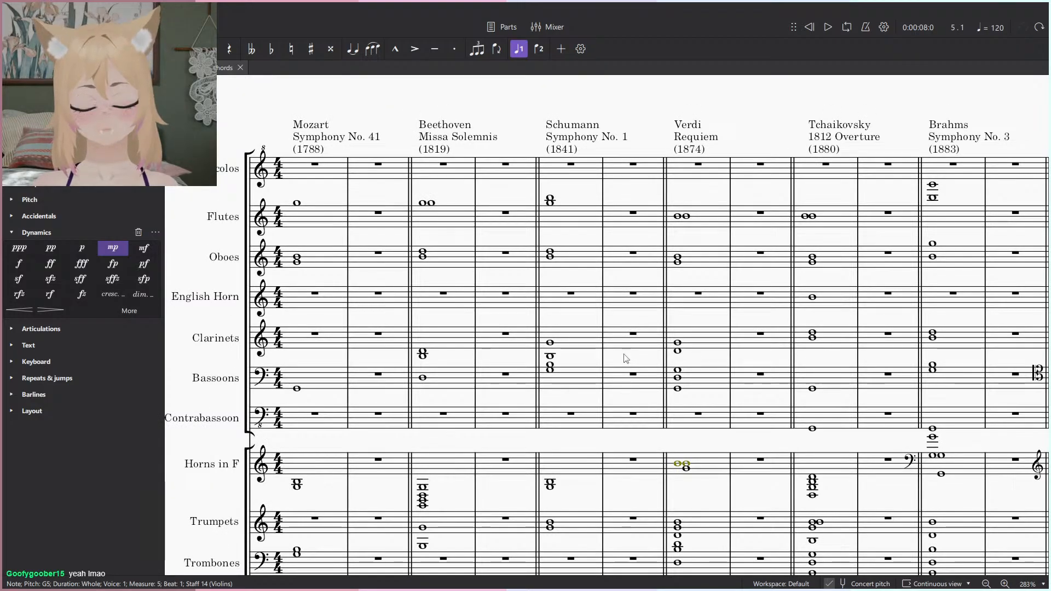
scroll(612, 336, down, 3)
scroll(561, 332, up, 2)
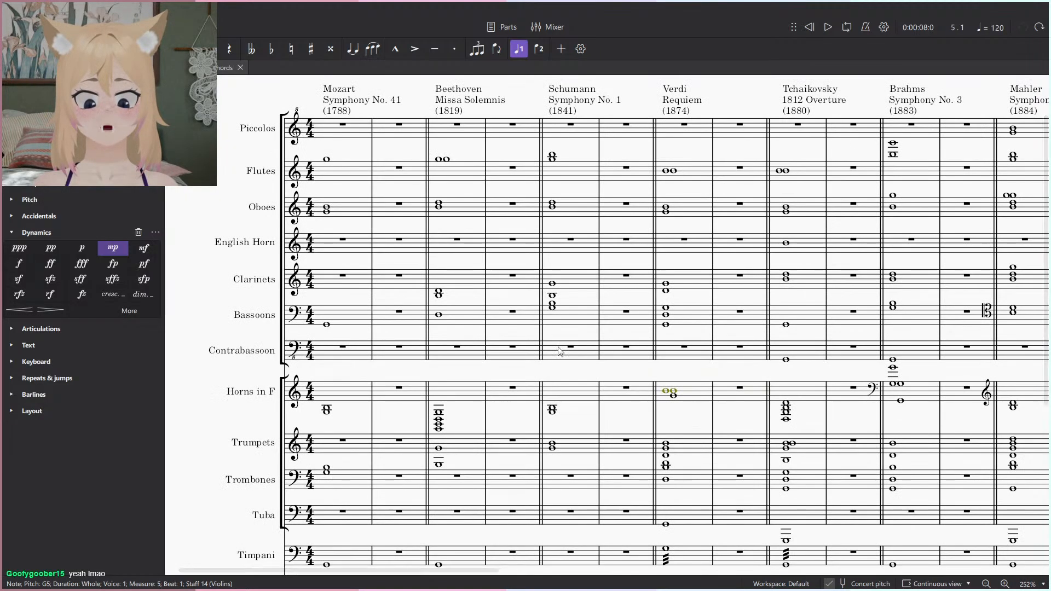
click(542, 180)
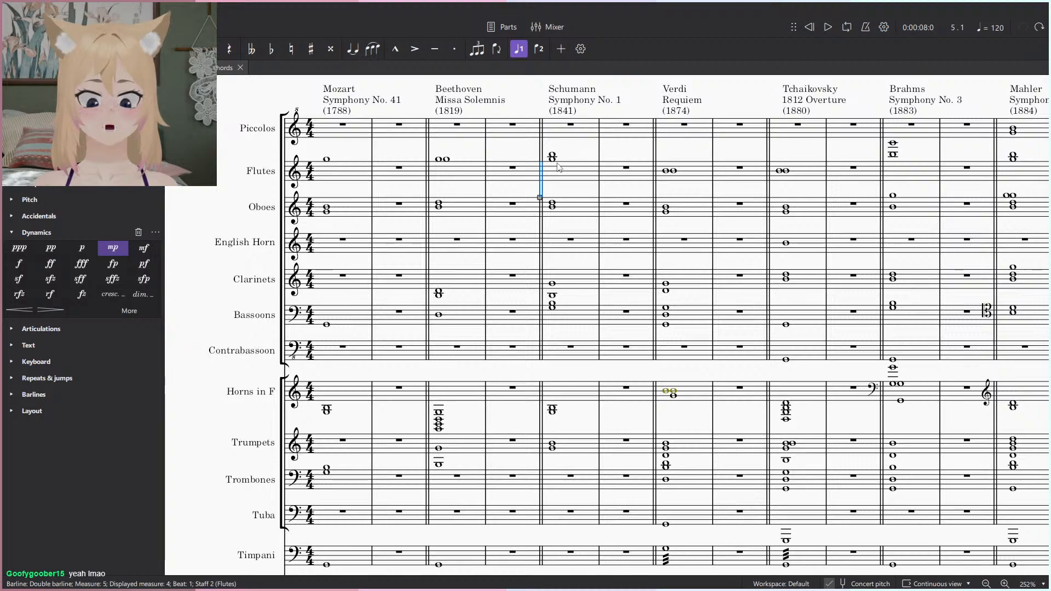
key(Escape)
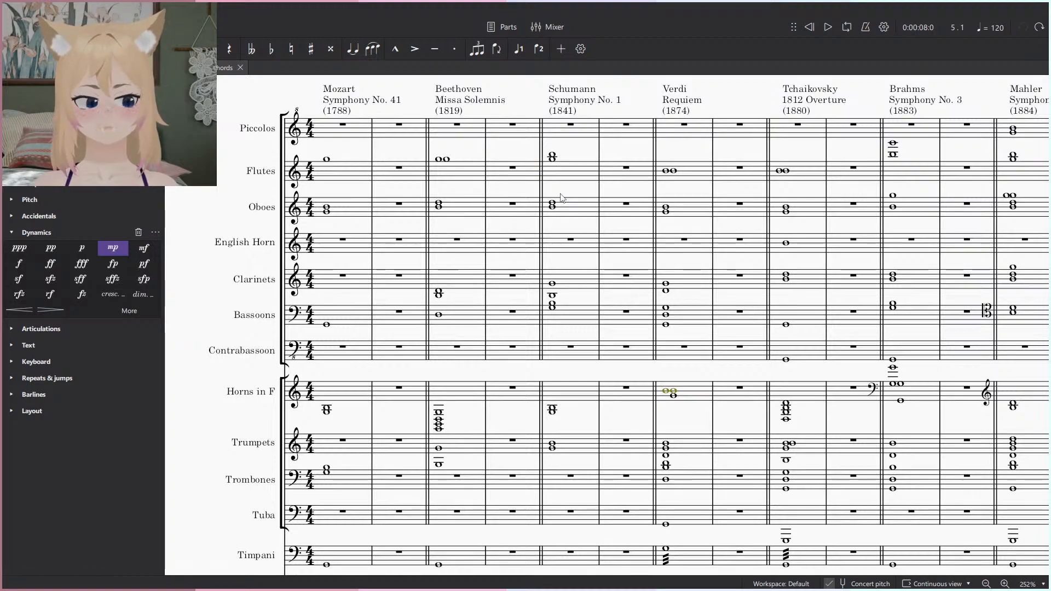
Examine the Schumann chord's contrabass note and lower viola note up close, and clear the selection.
scroll(561, 196, down, 7)
scroll(561, 436, up, 3)
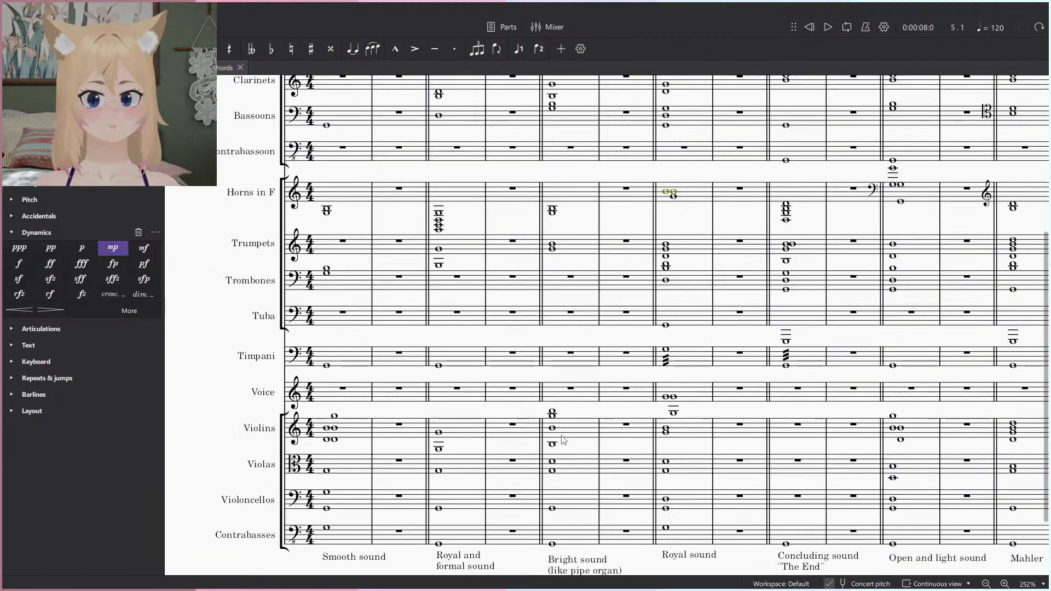
scroll(563, 548, up, 4)
click(546, 542)
click(545, 426)
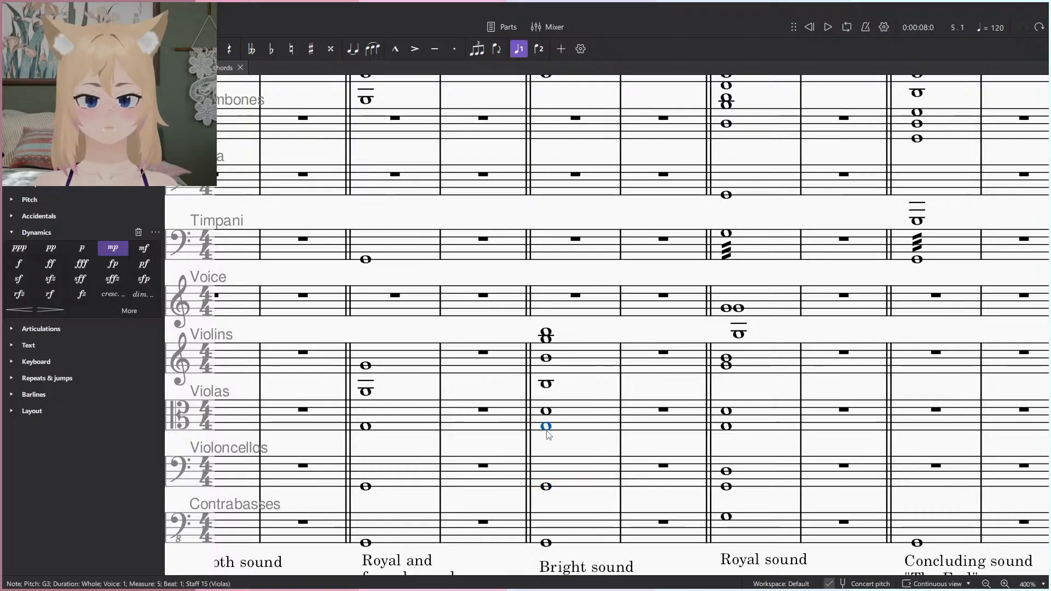
key(Escape)
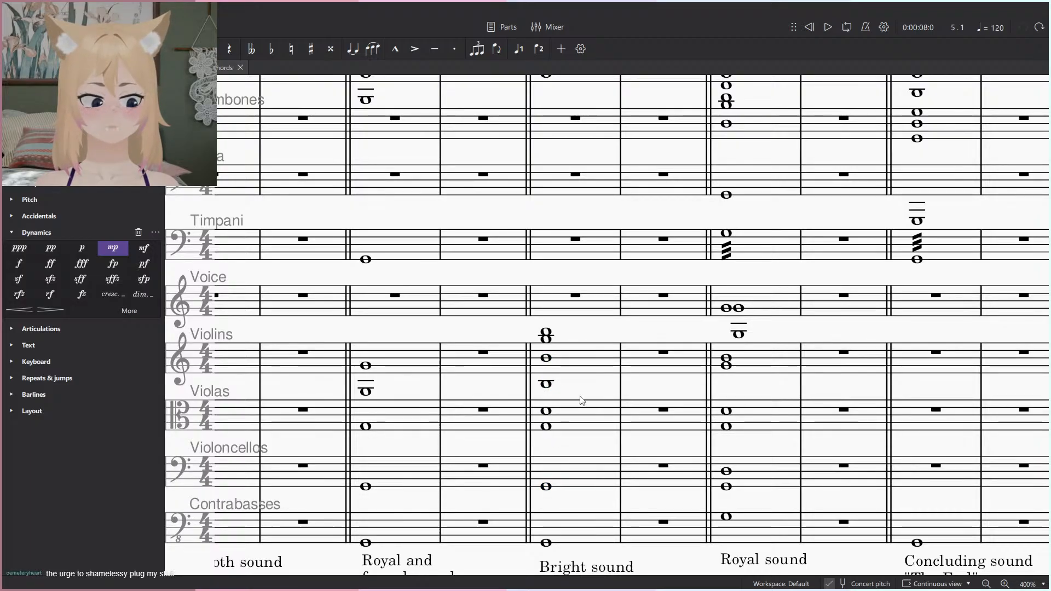
Compare the string and brass voicings of the chords from Mozart Symphony No. 41 to Tchaikovsky Symphony No. 5.
scroll(593, 395, down, 4)
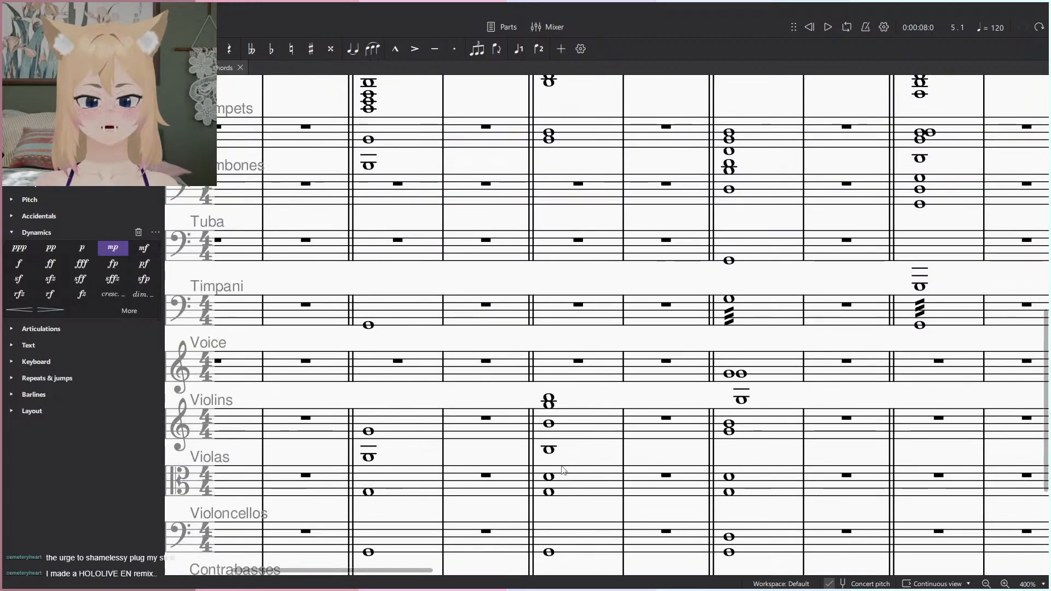
scroll(563, 462, down, 1)
scroll(526, 421, right, 3)
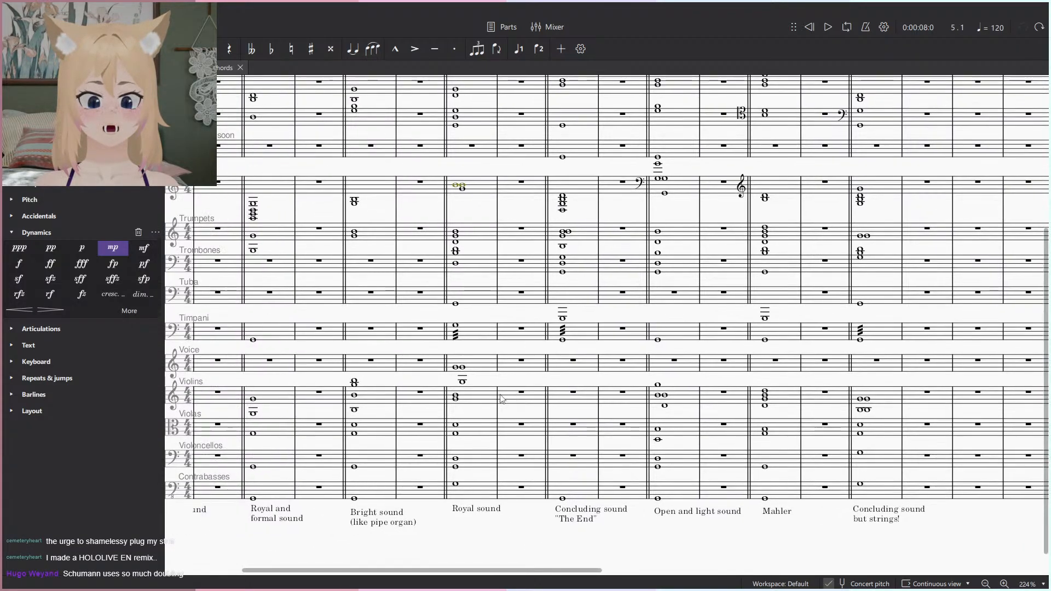
drag(503, 398, 818, 389)
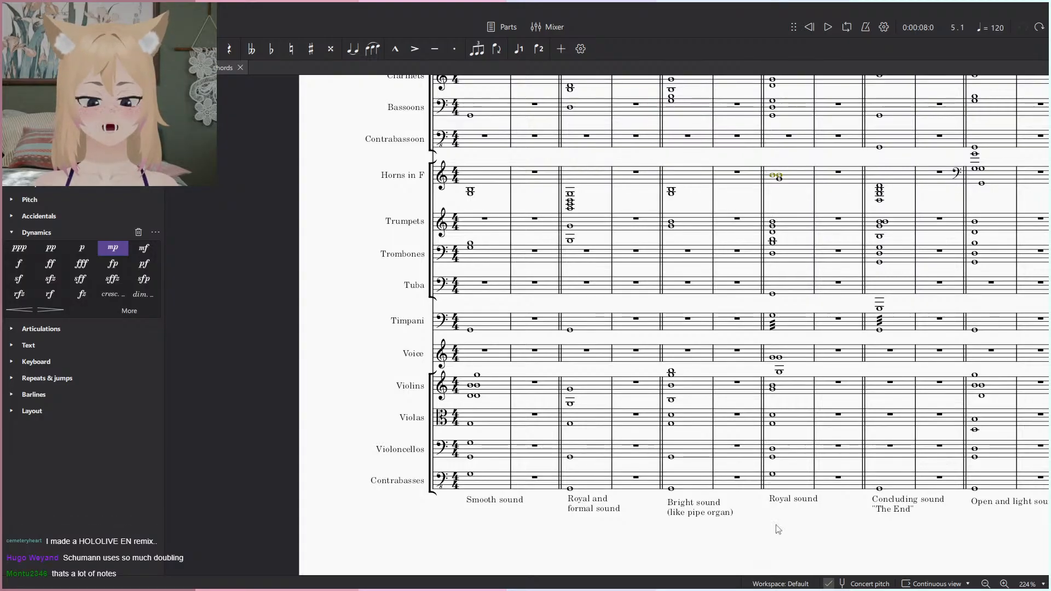
Check the contrabass and violoncello notes of Schumann's "Bright sound" chord up close.
scroll(701, 477, up, 5)
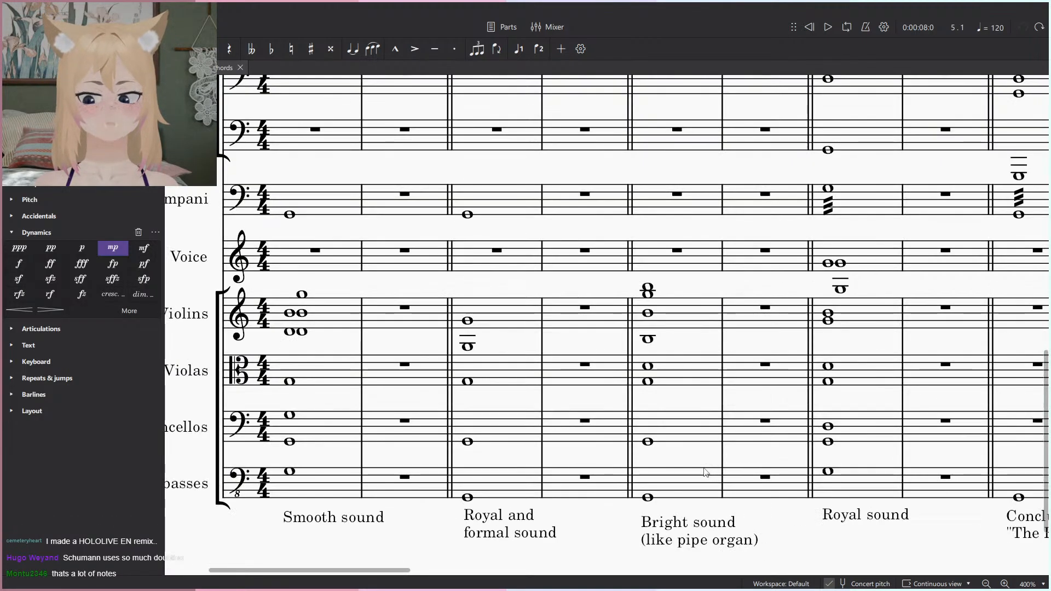
click(648, 498)
click(649, 442)
Inspect the violin and viola voicing of Tchaikovsky's "Concluding sound but strings!" chord.
drag(481, 387, 107, 388)
scroll(850, 397, down, 2)
drag(853, 402, 404, 395)
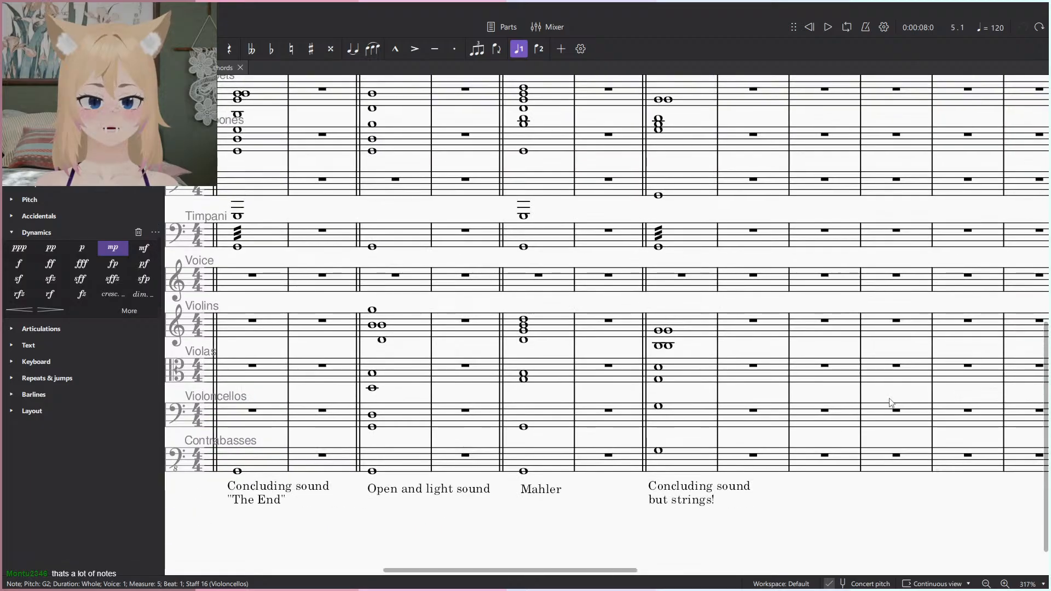
scroll(735, 427, up, 3)
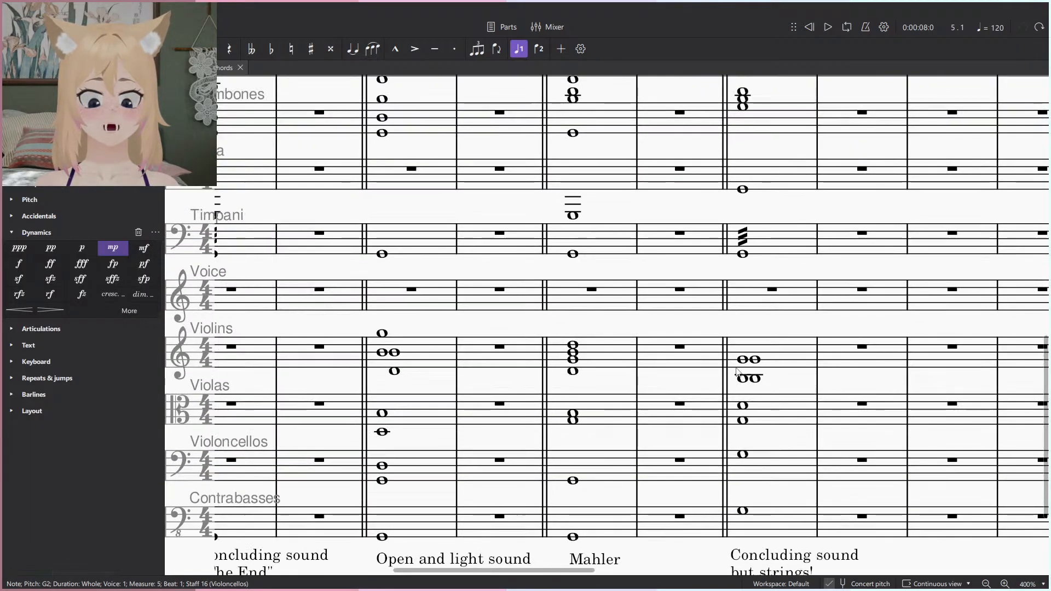
drag(737, 372, 773, 372)
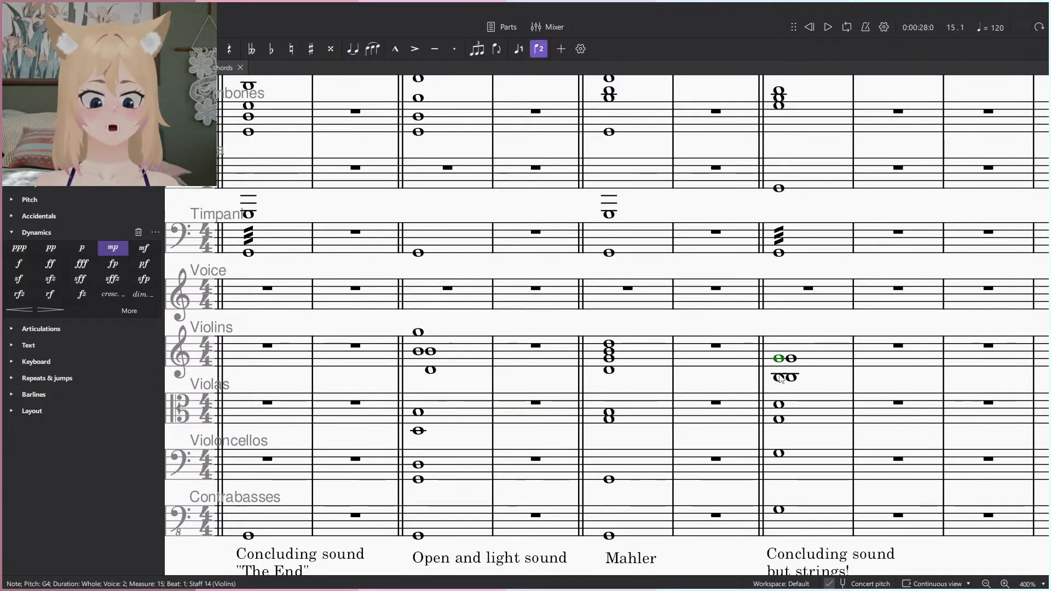
click(780, 427)
Inspect the viola and violin voicing of the Mahler Symphony No. 1 chord.
drag(596, 444, 598, 443)
click(634, 411)
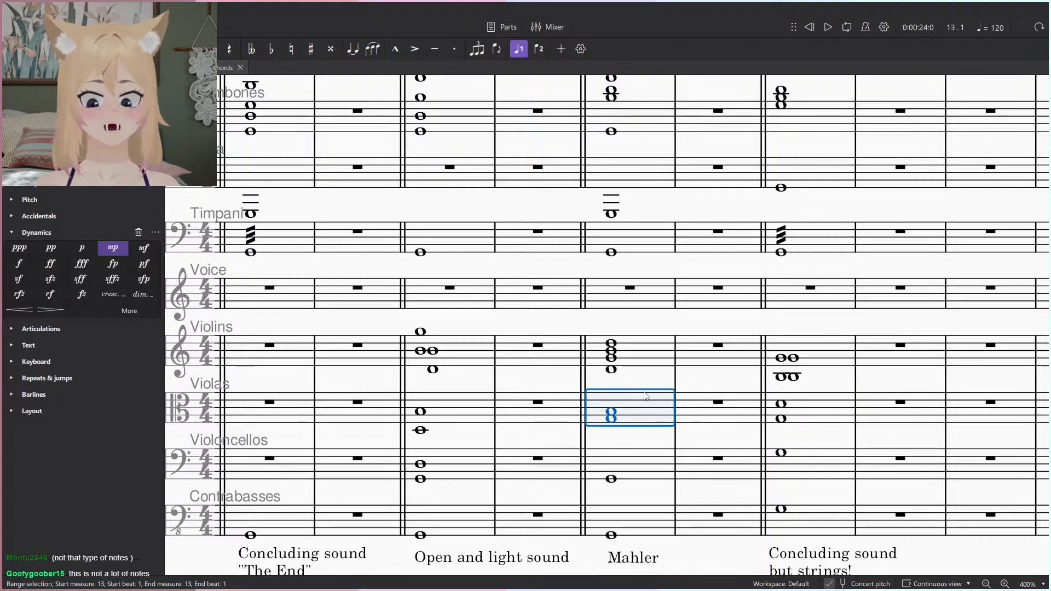
click(645, 384)
click(642, 355)
Check the violoncello, lower viola and upper violin notes of Verdi's "Royal sound" chord.
drag(403, 471, 533, 443)
scroll(524, 412, left, 5)
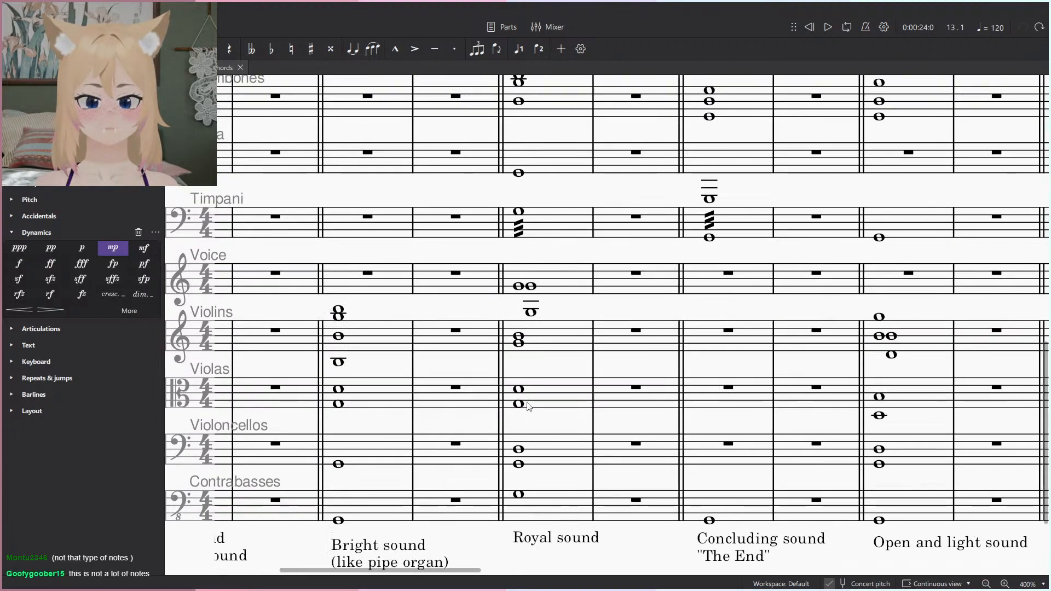
click(520, 464)
click(520, 404)
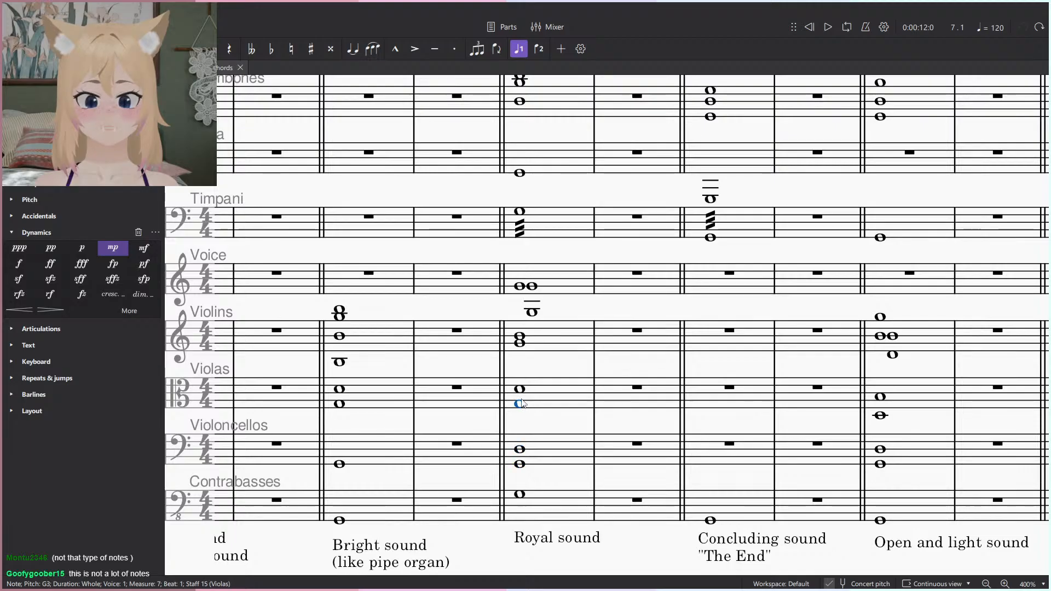
click(522, 336)
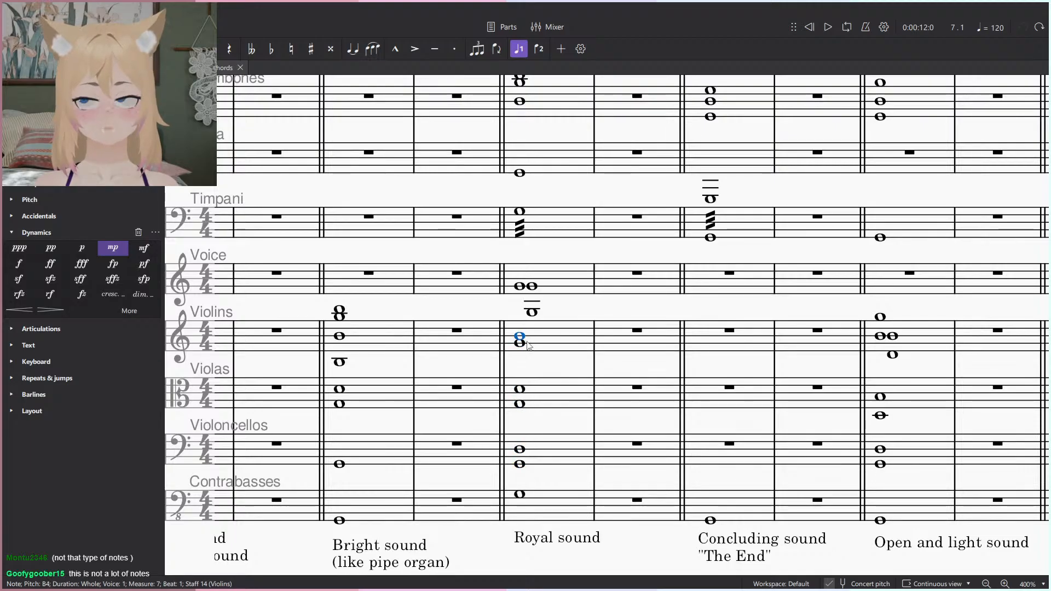
Check the viola and lowest violin notes of Schumann's "Bright sound" chord.
scroll(558, 401, left, 2)
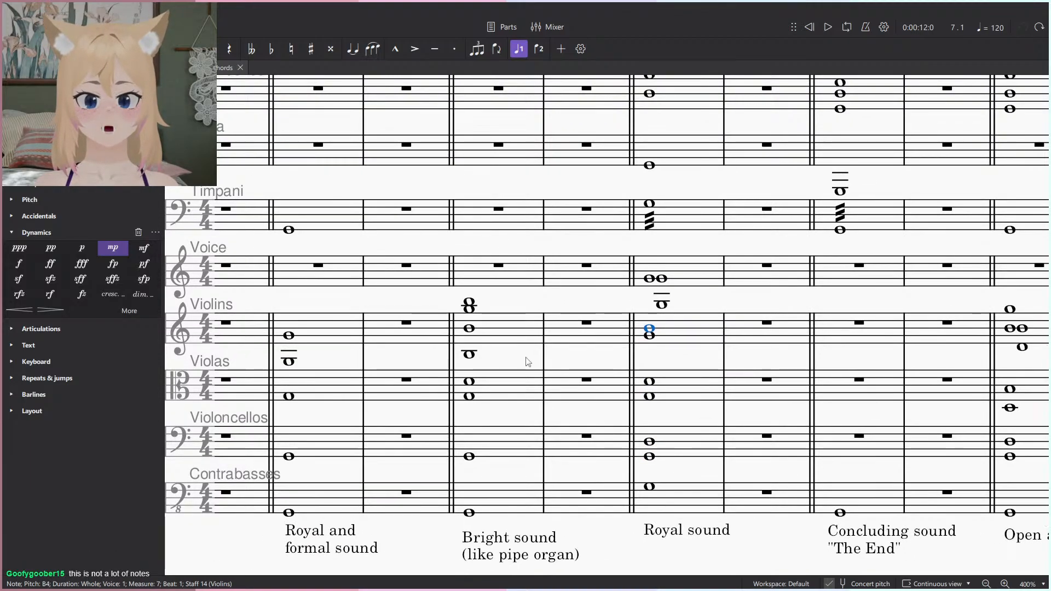
key(Escape)
click(469, 445)
click(469, 396)
click(469, 355)
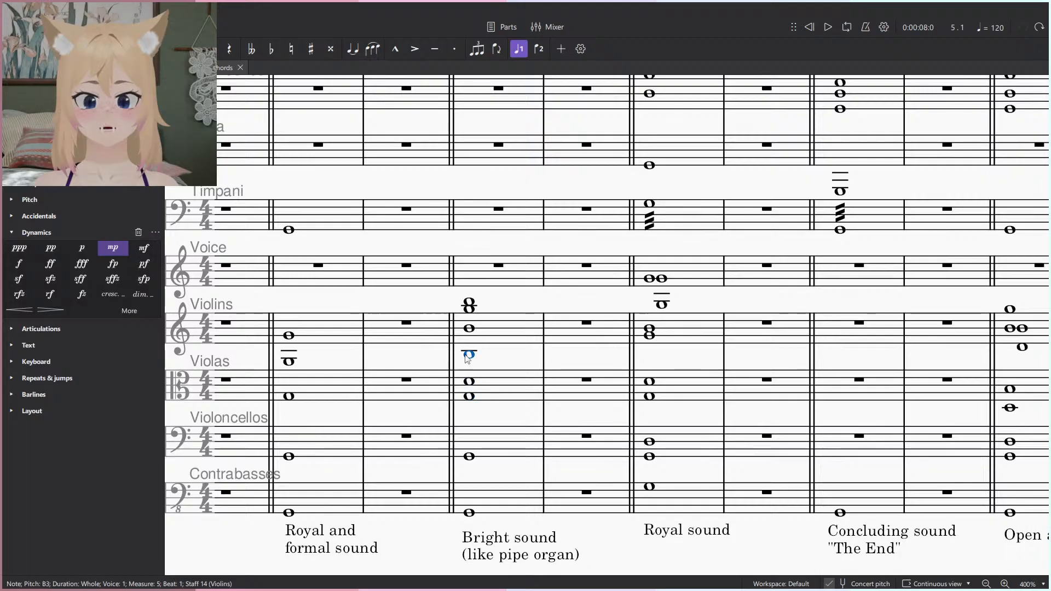
Check the contrabass, violoncello and viola notes of Beethoven's "Royal and formal sound" chord.
drag(291, 367, 508, 365)
click(505, 511)
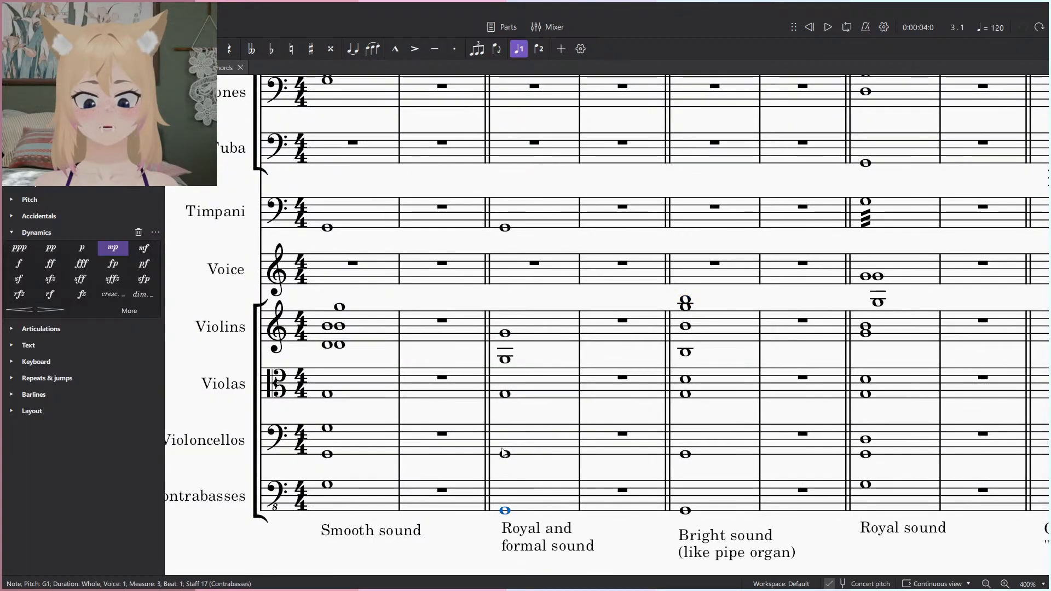
click(507, 445)
click(502, 404)
Select Beethoven's chord from violins through contrabasses and play only its strings.
click(523, 361)
shift+click(540, 506)
key(space)
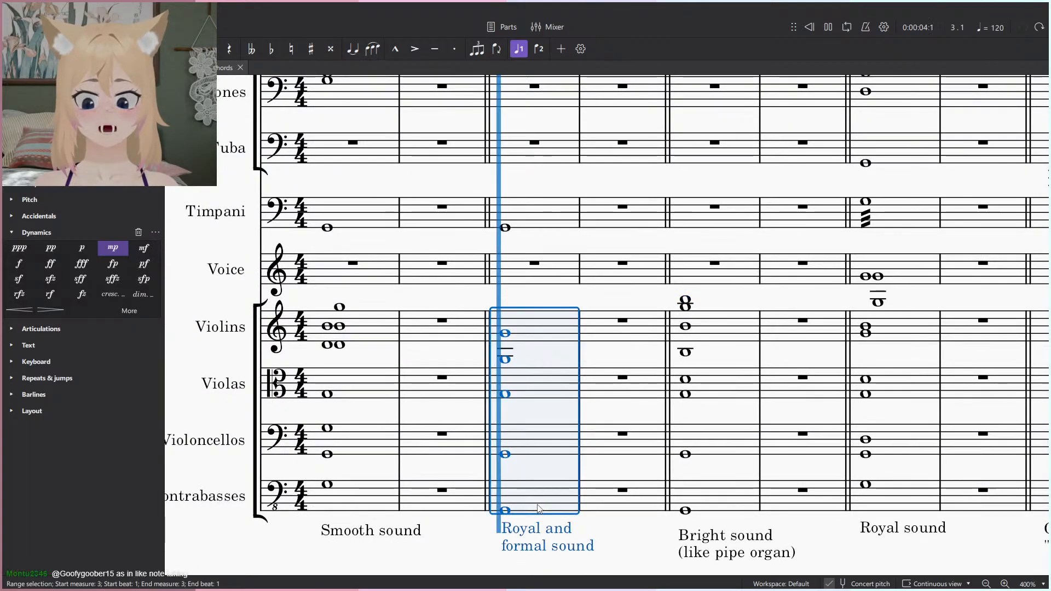
key(space)
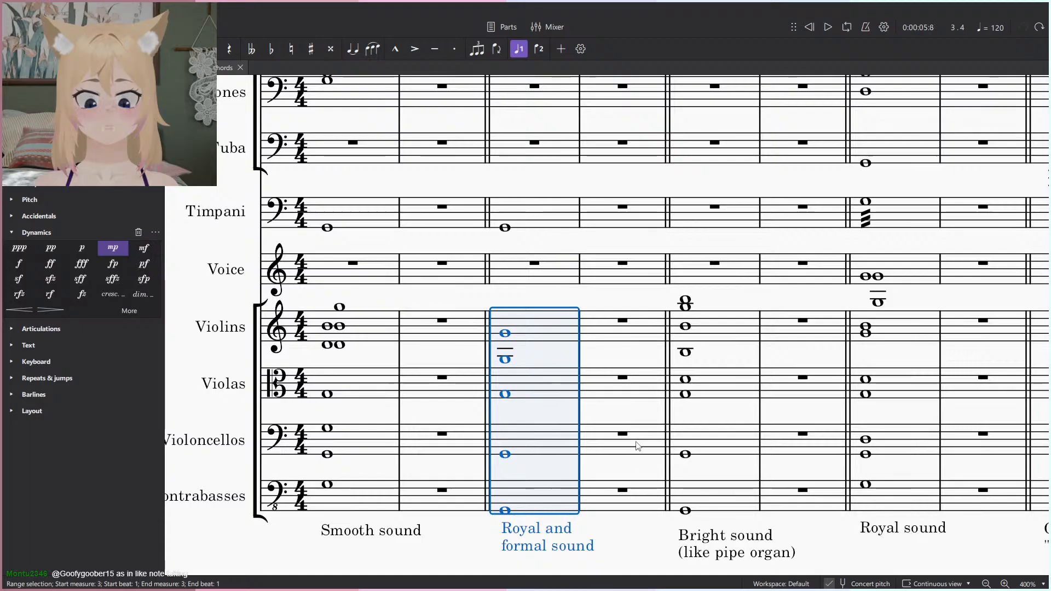
Select the strings of Mozart's "Smooth sound" chord, violins through contrabasses, play them, and clear the selection.
scroll(628, 440, down, 2)
scroll(601, 420, up, 3)
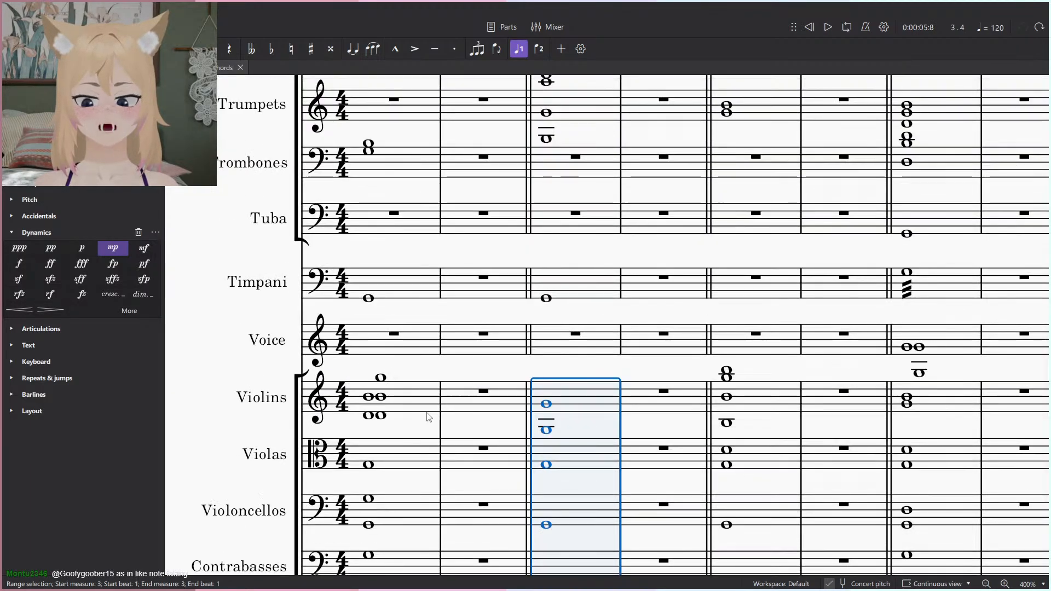
click(425, 417)
shift+click(411, 553)
scroll(457, 443, down, 3)
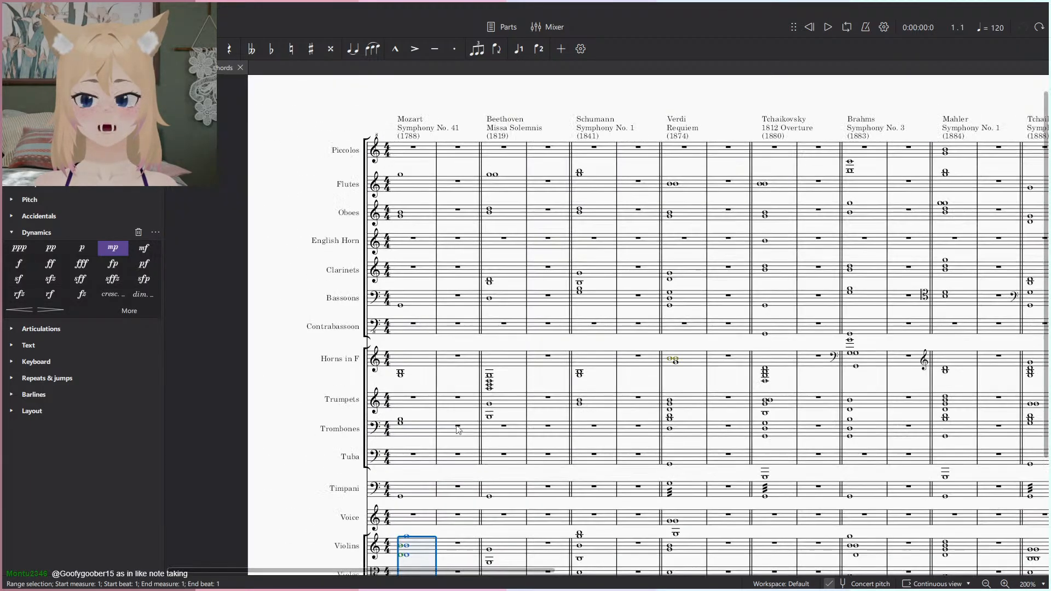
key(space)
scroll(457, 441, up, 4)
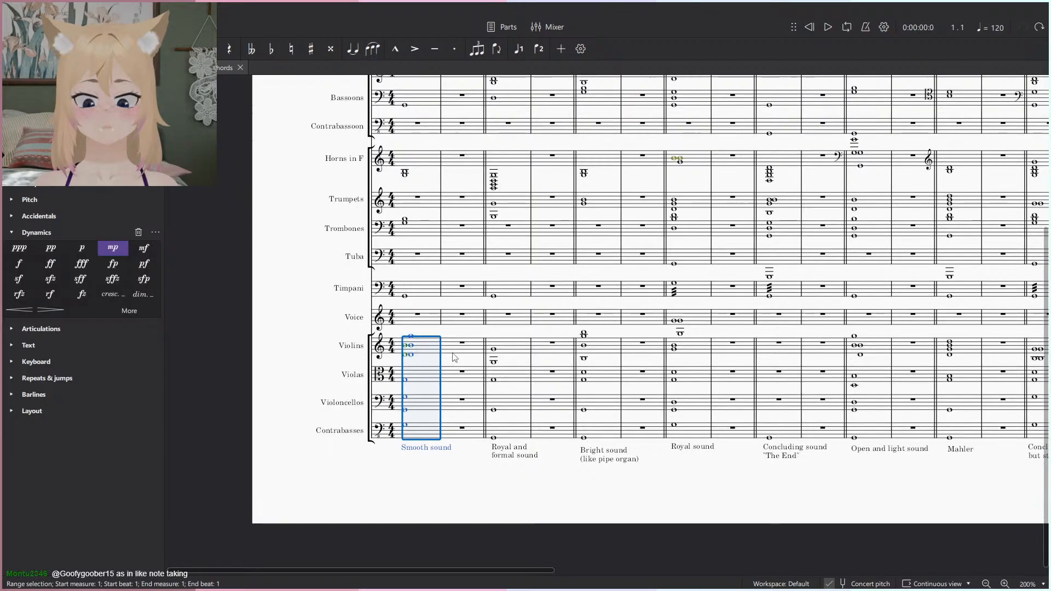
key(space)
click(448, 372)
key(Escape)
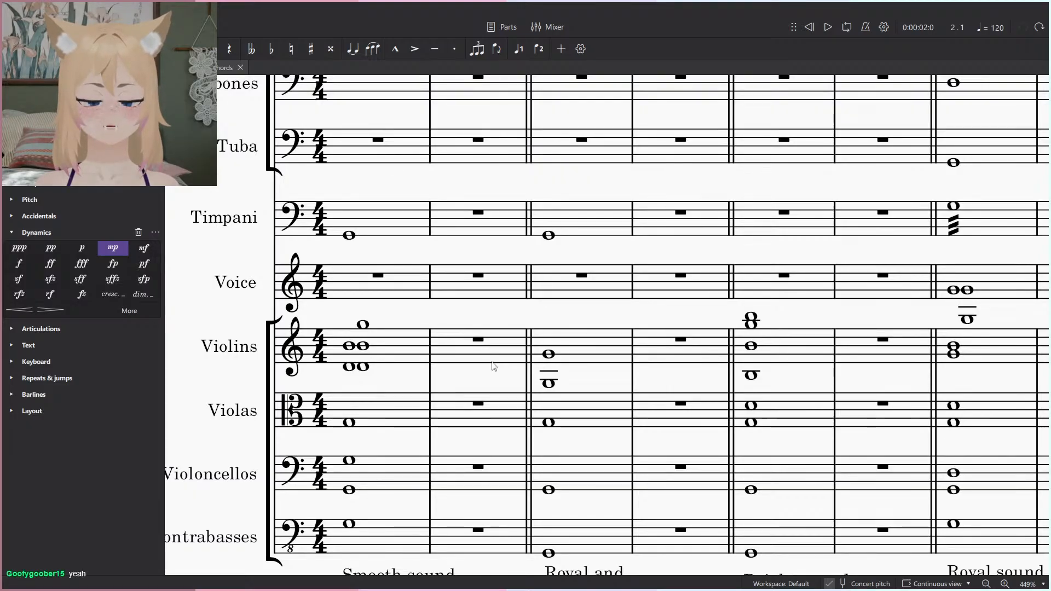
Examine the horn voicing of the Beethoven Missa Solemnis chord and clear the selection.
scroll(494, 367, down, 4)
scroll(504, 394, up, 5)
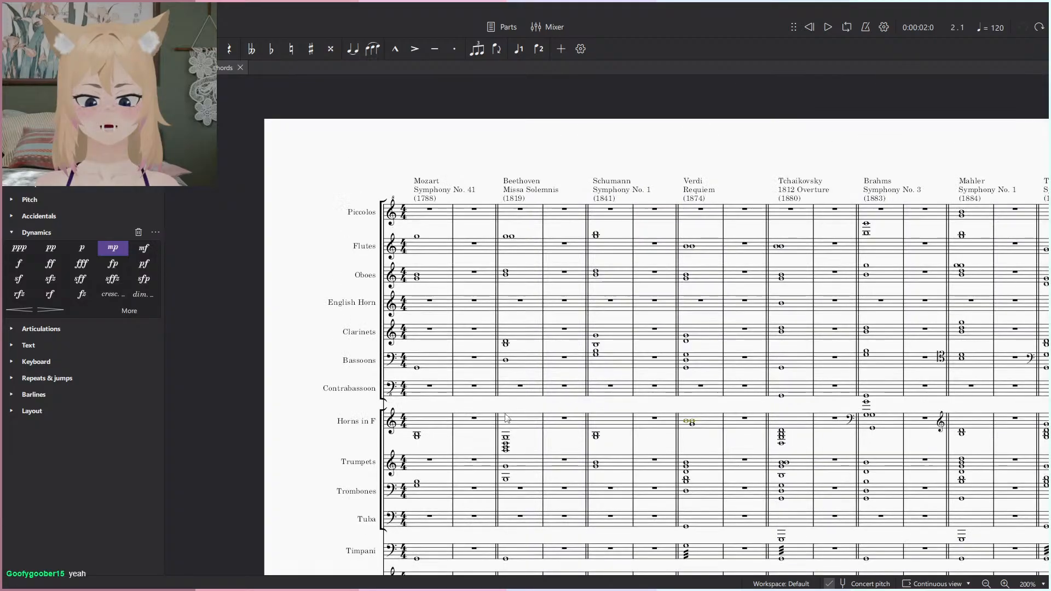
click(514, 420)
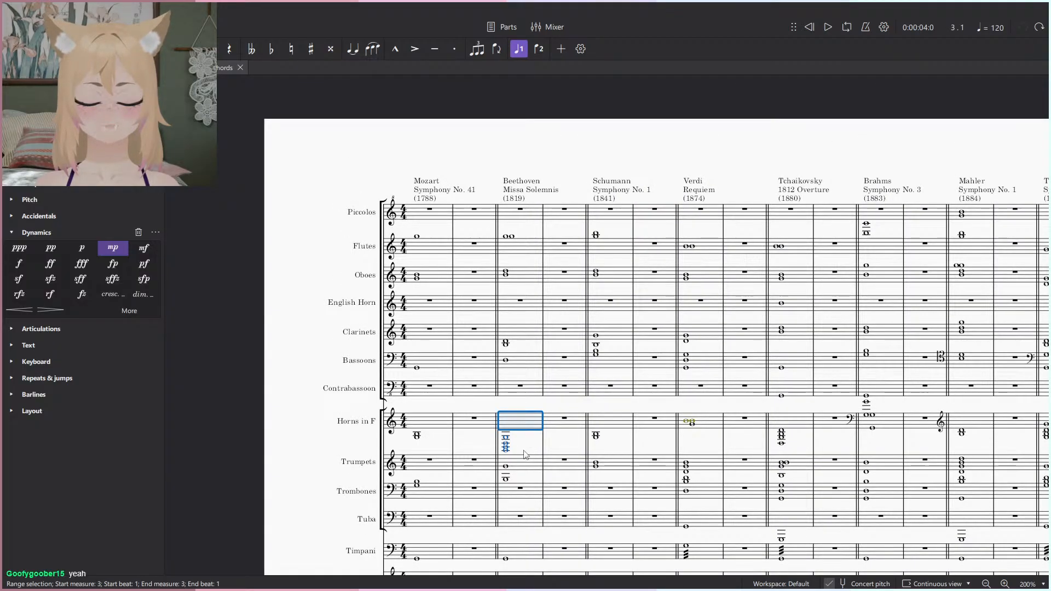
key(Escape)
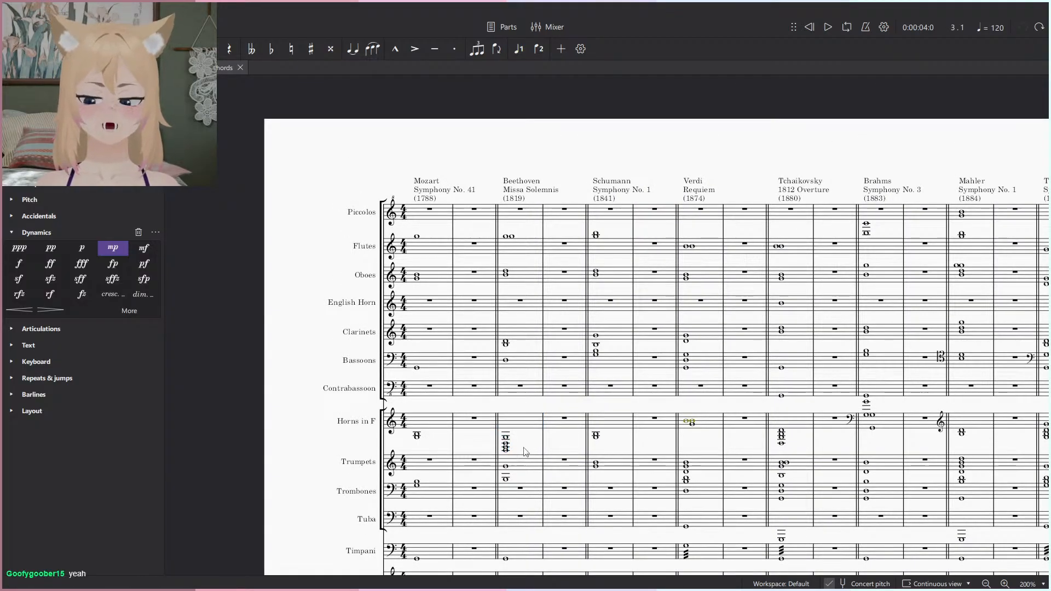
Examine the violin voicing of the Beethoven Missa Solemnis chord beneath its brass.
scroll(524, 452, down, 1)
scroll(525, 402, down, 1)
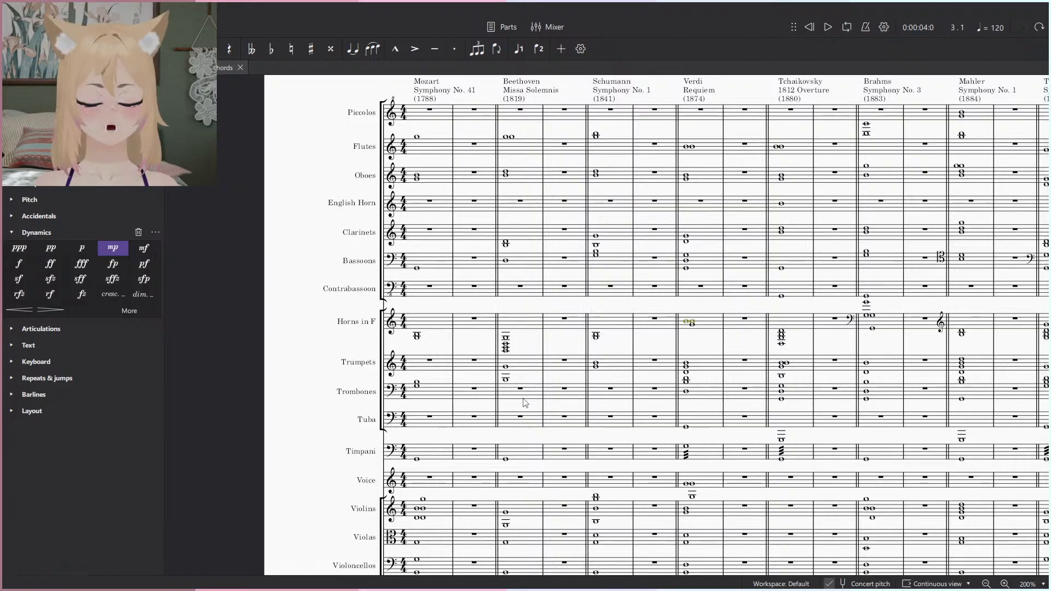
scroll(525, 403, down, 1)
click(525, 414)
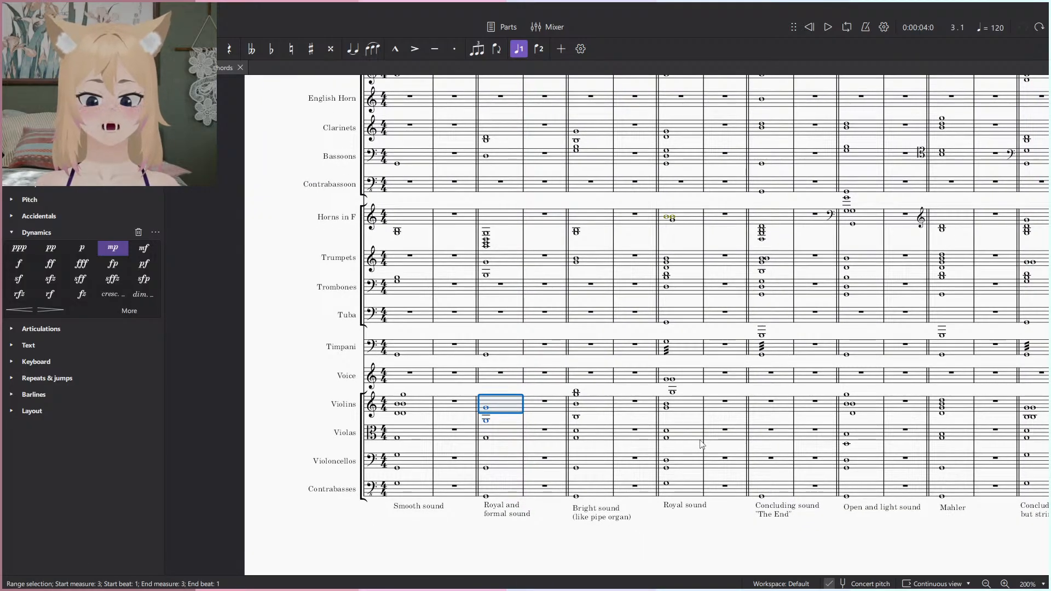
Examine the oboe and clarinet voicing of the Beethoven Missa Solemnis chord.
scroll(574, 447, right, 3)
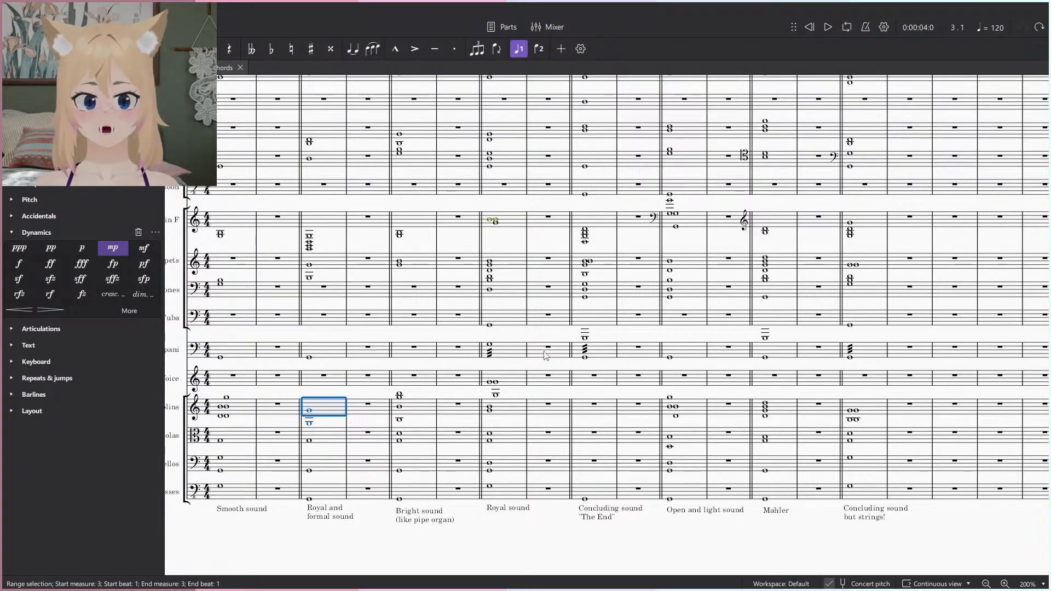
drag(509, 301, 662, 384)
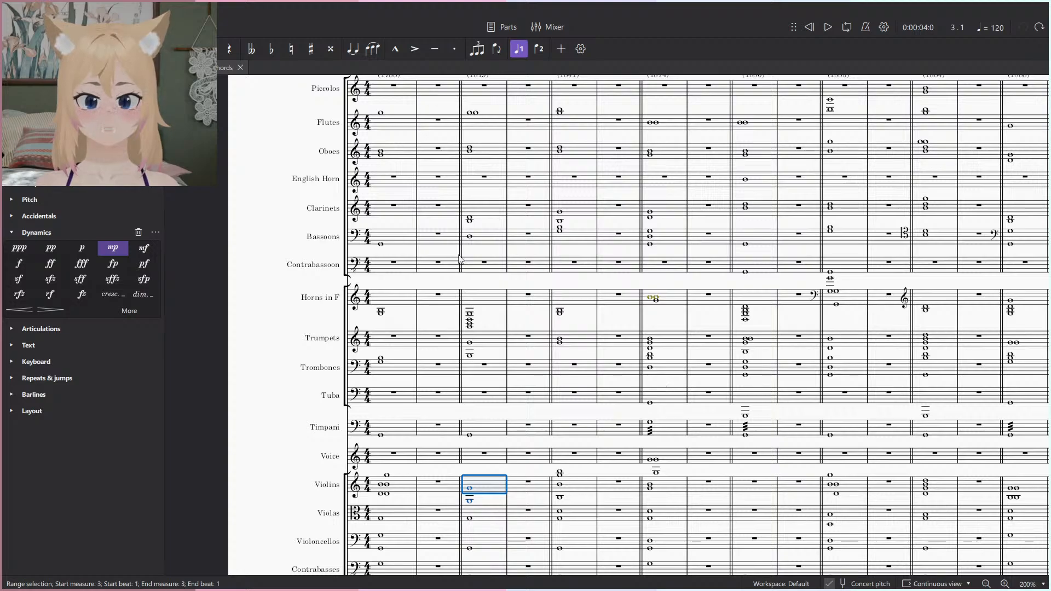
click(488, 211)
click(475, 148)
click(484, 222)
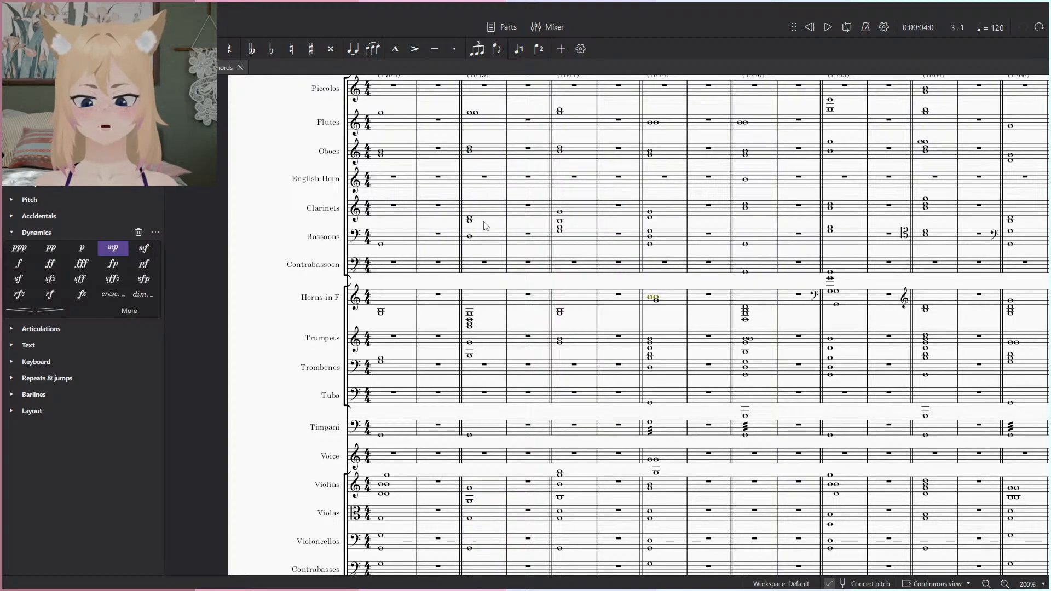
click(484, 215)
Compare the reference chords' string voicings with the strings at the a tempo in the castle score.
scroll(511, 239, down, 3)
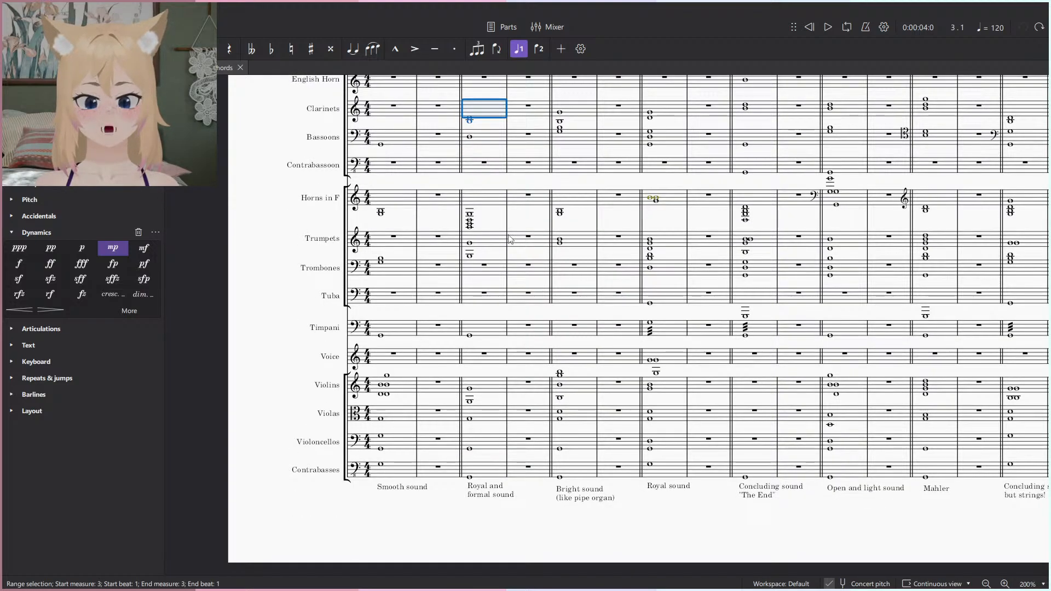
drag(737, 347, 721, 347)
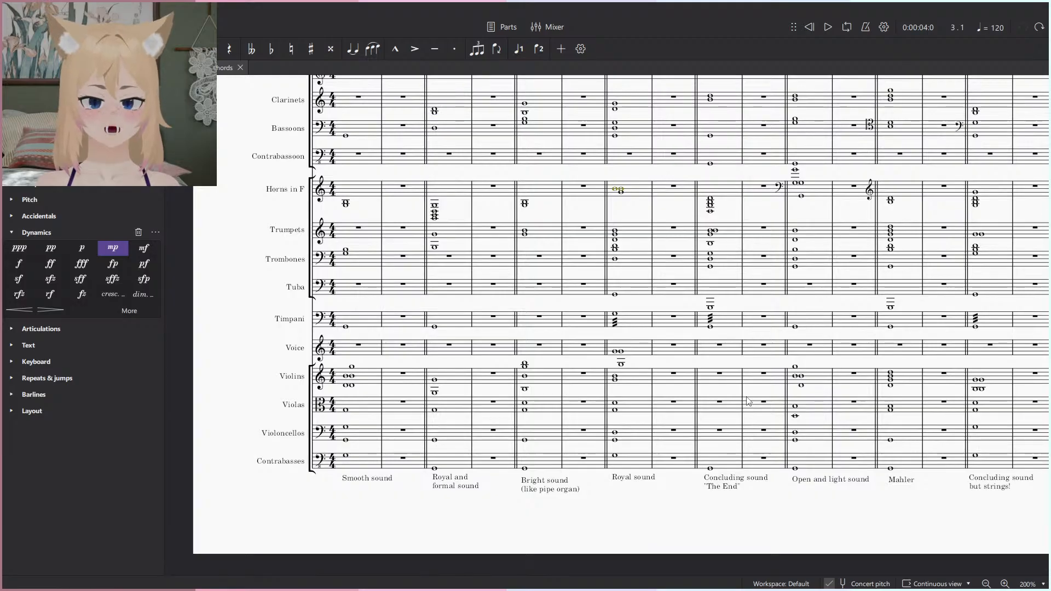
ctrl+scroll(747, 404, up, 5)
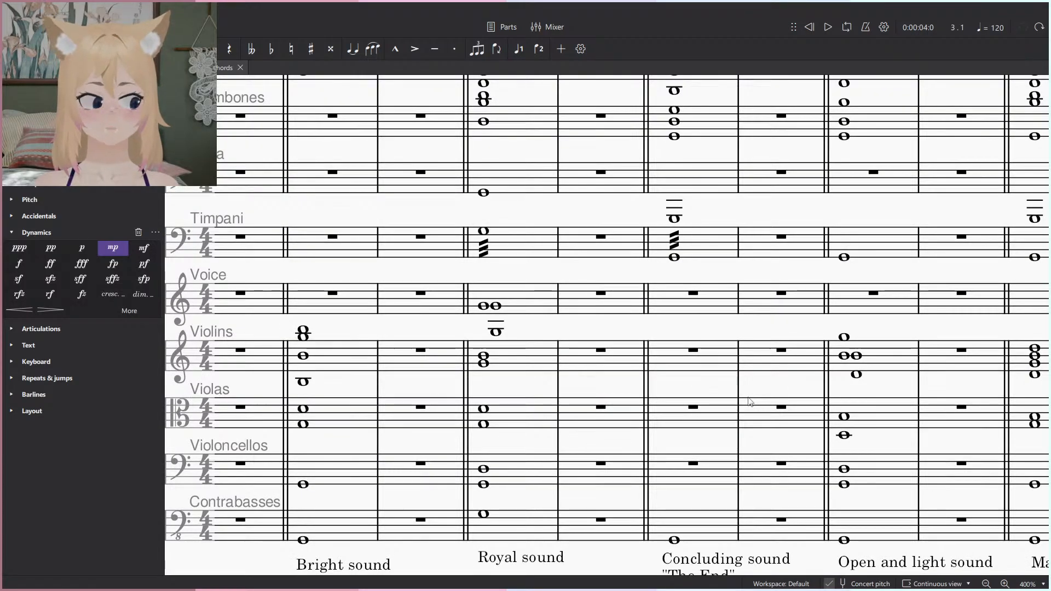
key(alt+Tab)
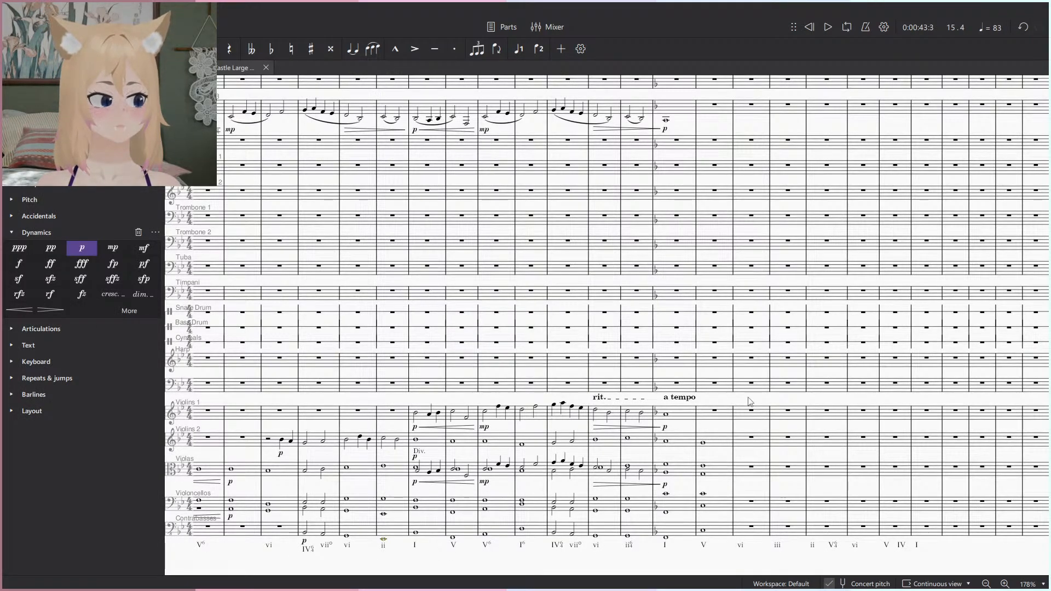
drag(601, 356, 498, 312)
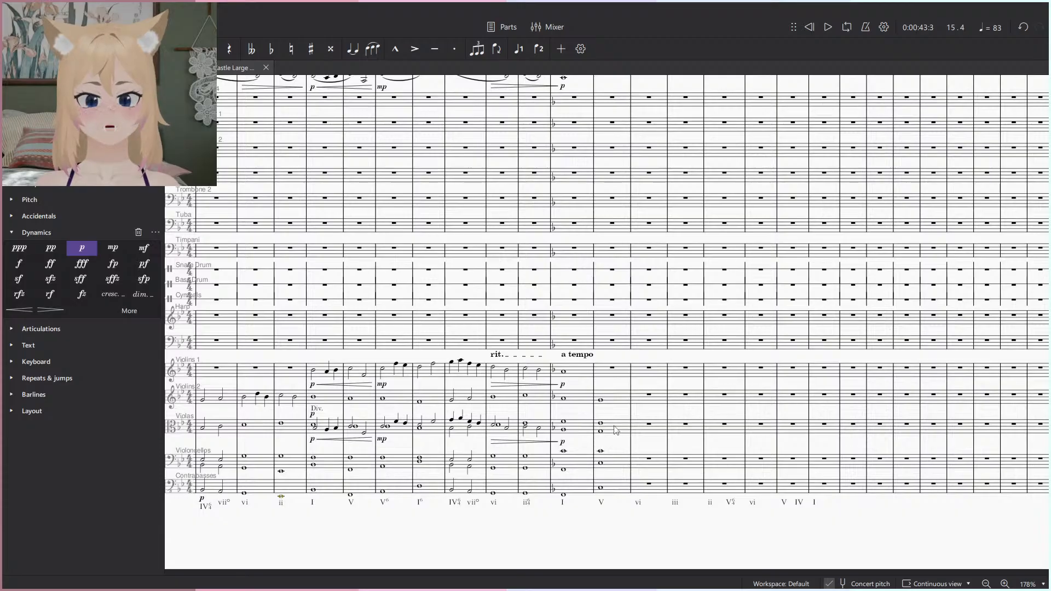
Return to the chord reference score and play from a horn note in Beethoven's chord.
key(alt+Tab)
ctrl+scroll(649, 383, down, 5)
drag(639, 226, 625, 430)
ctrl+scroll(627, 419, up, 2)
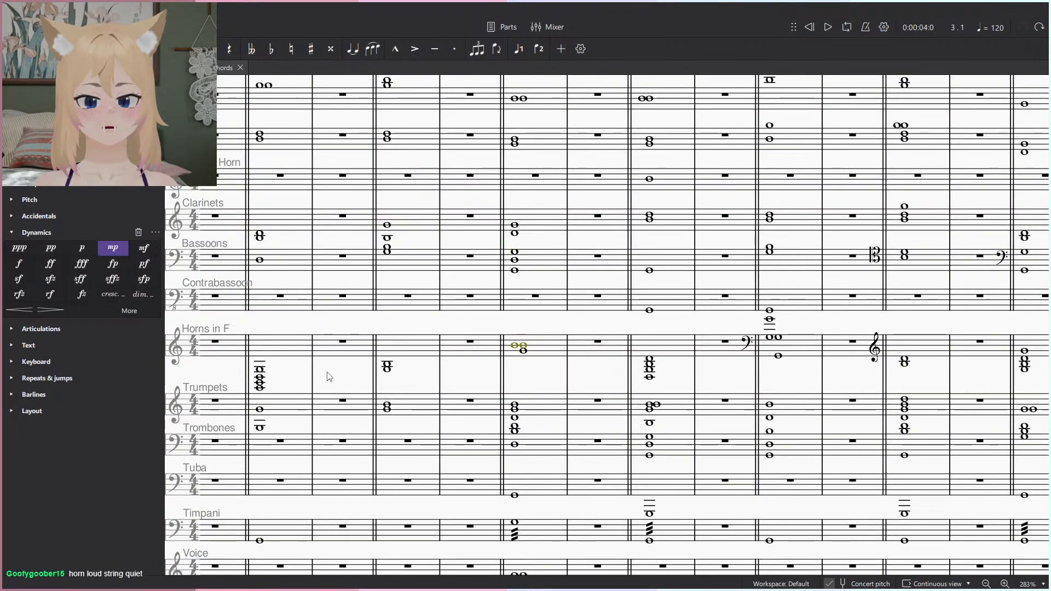
click(262, 383)
key(space)
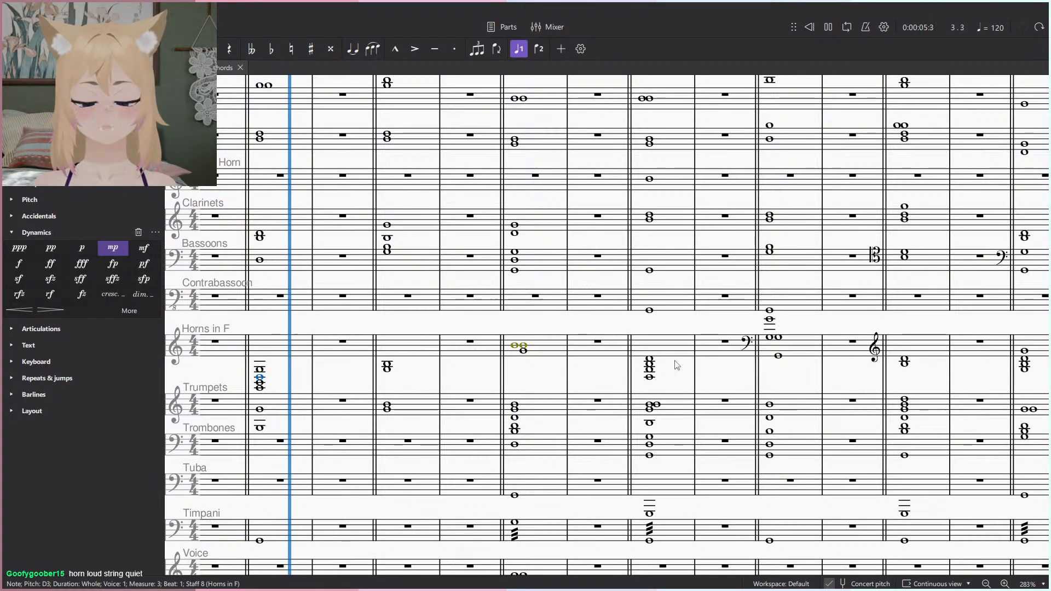
Listen to the Tchaikovsky 1812 Overture chord from its horn note, and stop playback.
click(651, 369)
click(712, 377)
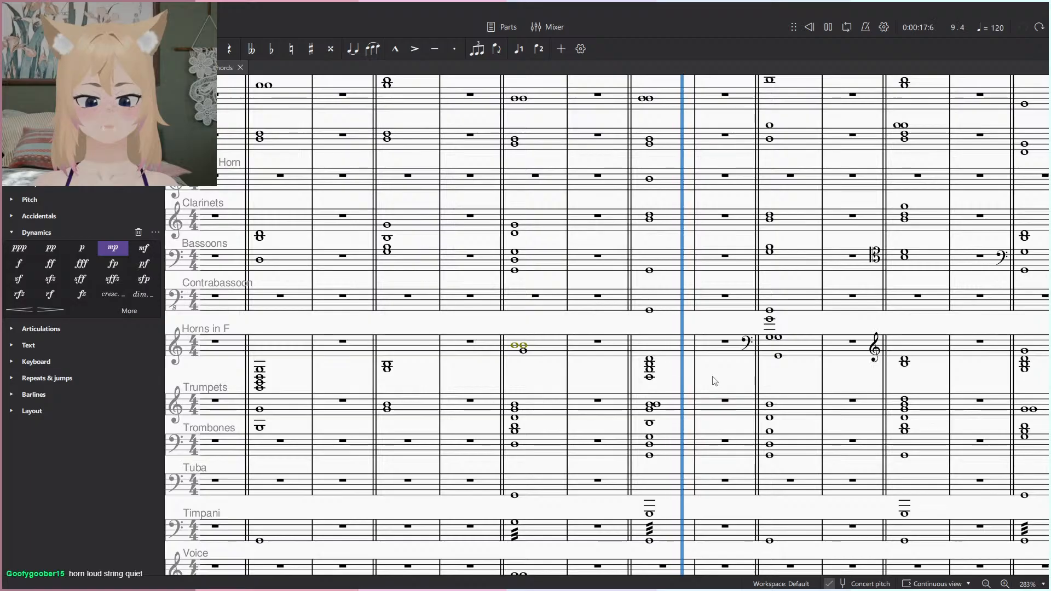
key(space)
Select the horns of the Brahms Symphony No. 3 chord and examine them with the woodwinds above.
drag(789, 391, 770, 386)
drag(896, 382, 617, 388)
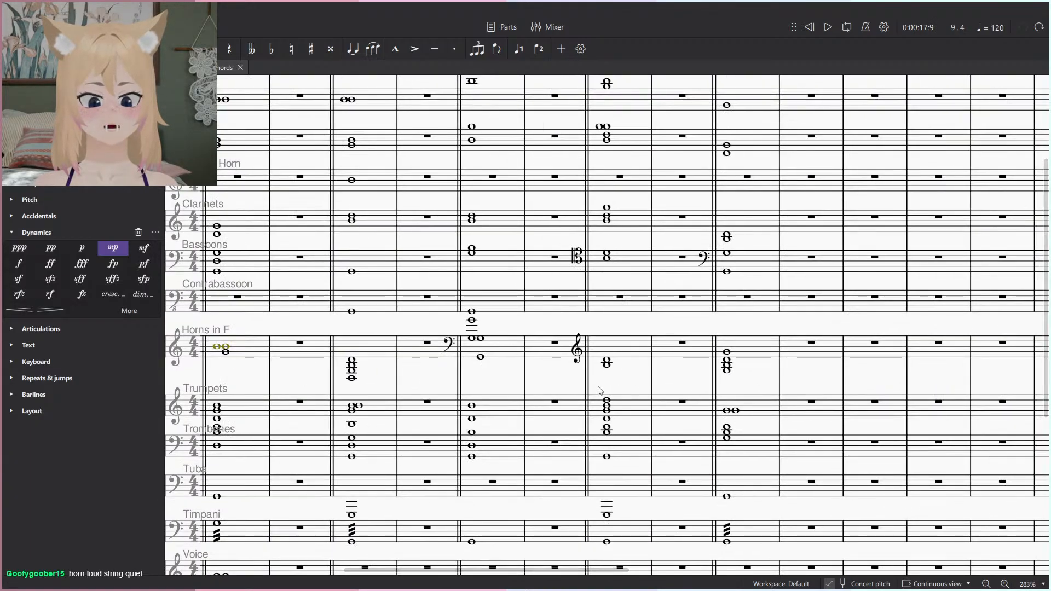
click(493, 363)
scroll(504, 473, up, 3)
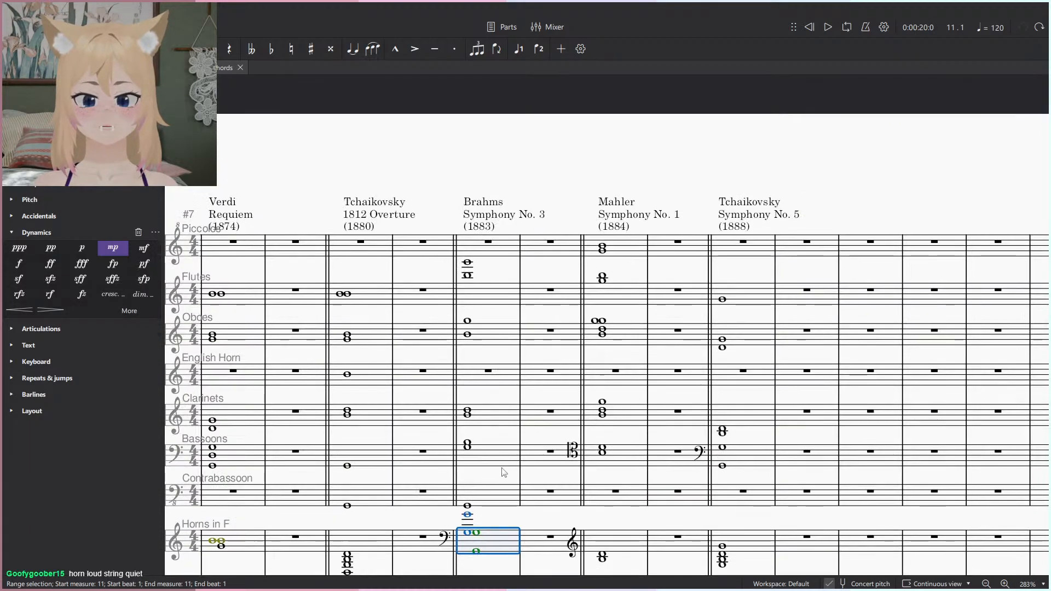
Clear the selection in the chord reference, switch to the castle score, and examine the strings, bassoons and horns around the a tempo.
click(667, 146)
scroll(667, 146, down, 1)
drag(474, 375, 696, 346)
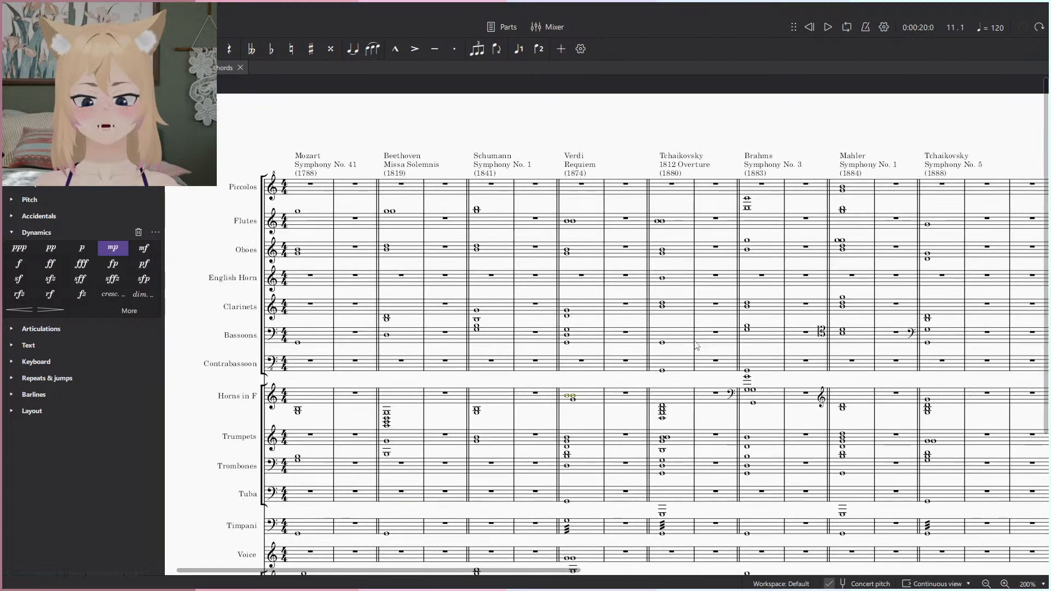
key(alt+Tab)
scroll(585, 378, up, 4)
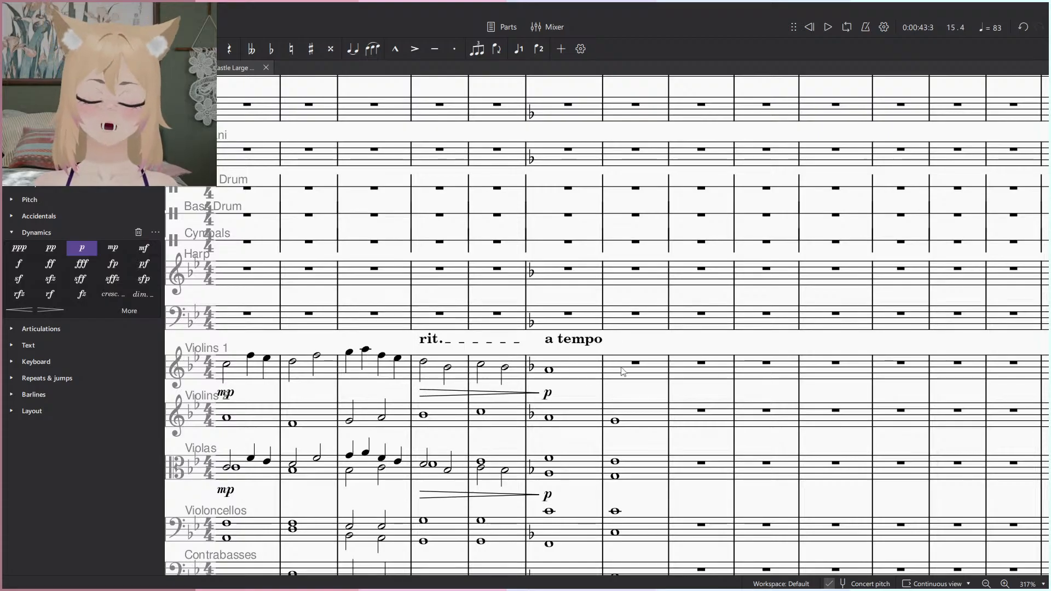
scroll(622, 368, down, 2)
scroll(660, 418, up, 4)
scroll(660, 419, down, 3)
scroll(660, 419, down, 3)
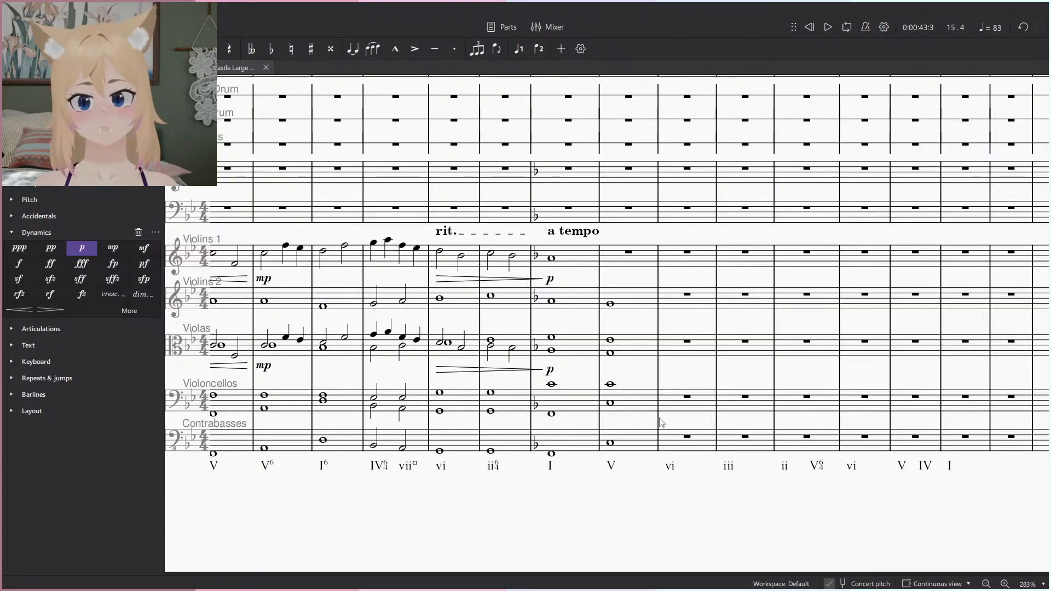
scroll(661, 422, up, 5)
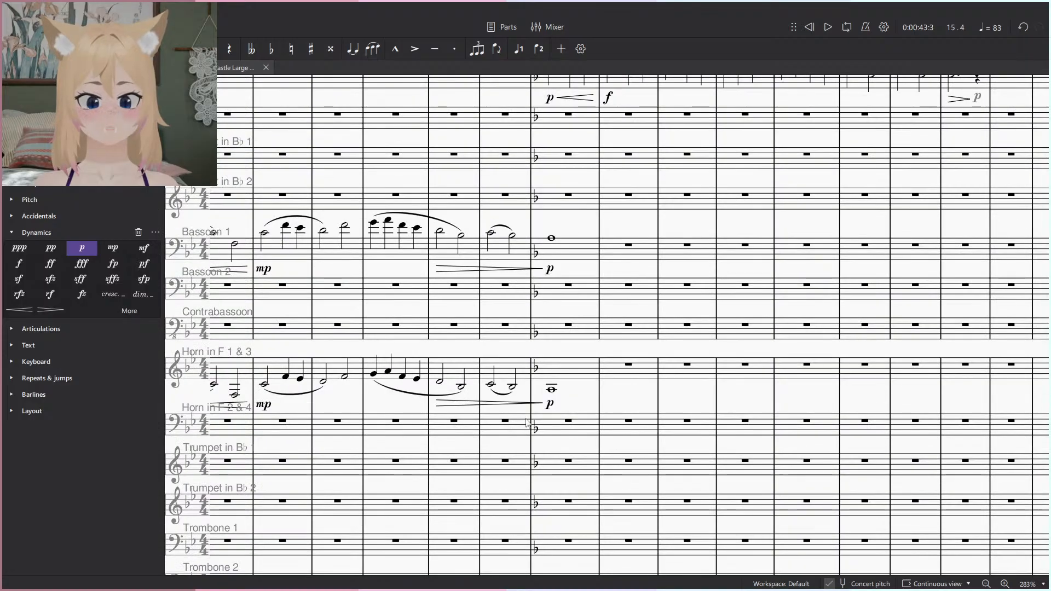
scroll(589, 371, down, 3)
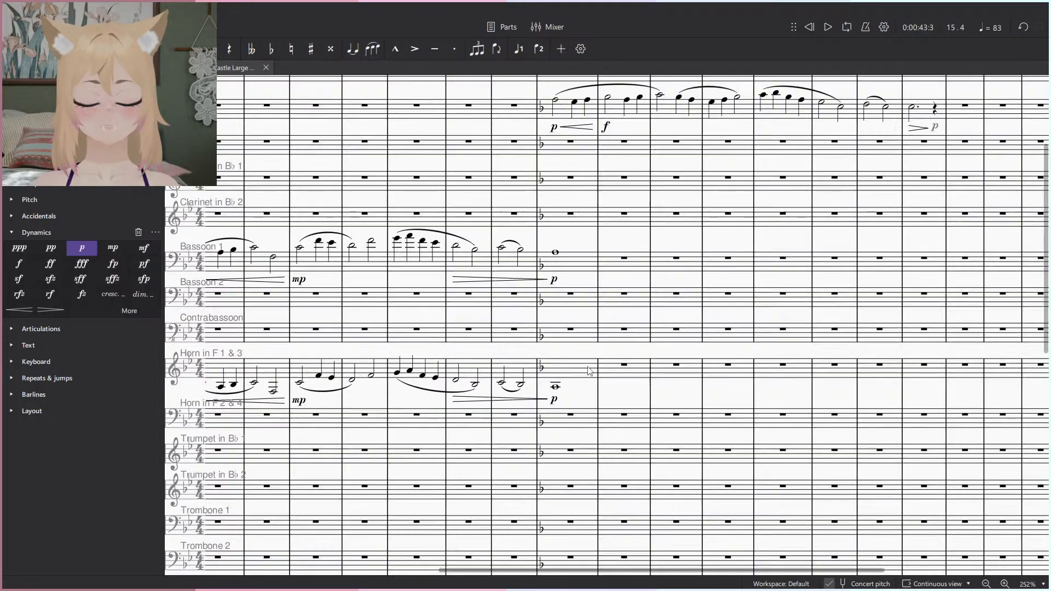
Copy the Oboe 1 melody from measures 15–22 into Horn in F 2 & 4 at the a tempo, one octave lower.
scroll(586, 361, up, 3)
click(580, 311)
shift+click(864, 313)
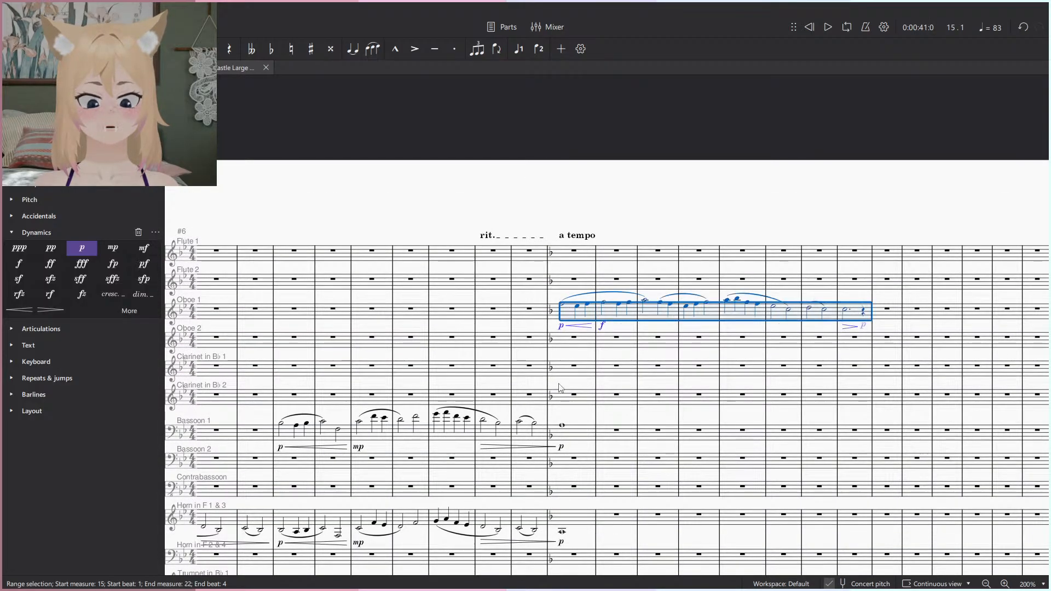
key(ctrl+c)
scroll(557, 389, down, 3)
click(580, 457)
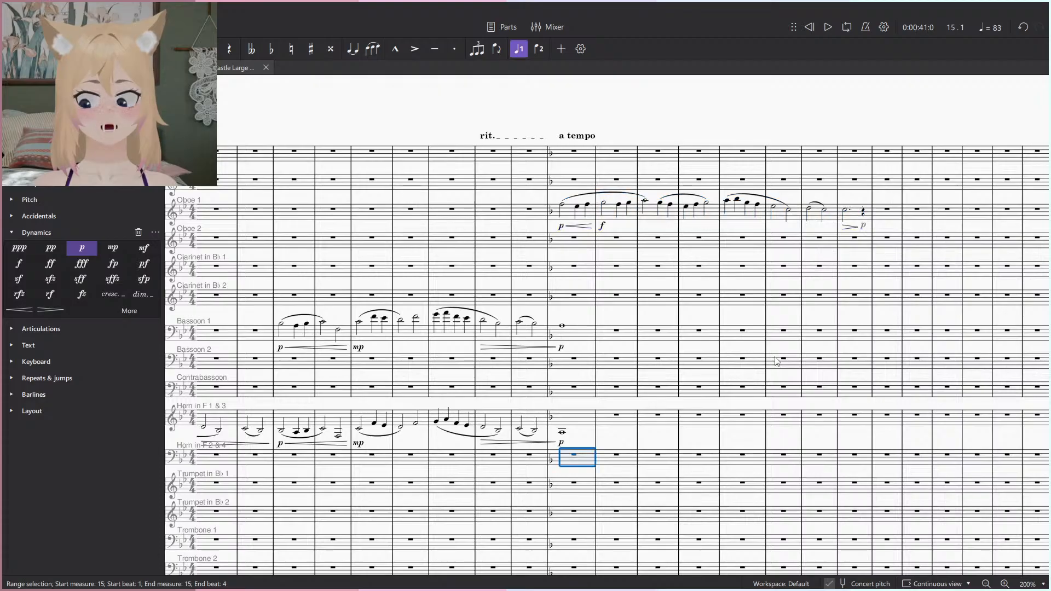
key(ctrl+v)
key(ctrl+Down)
key(ctrl+Down)
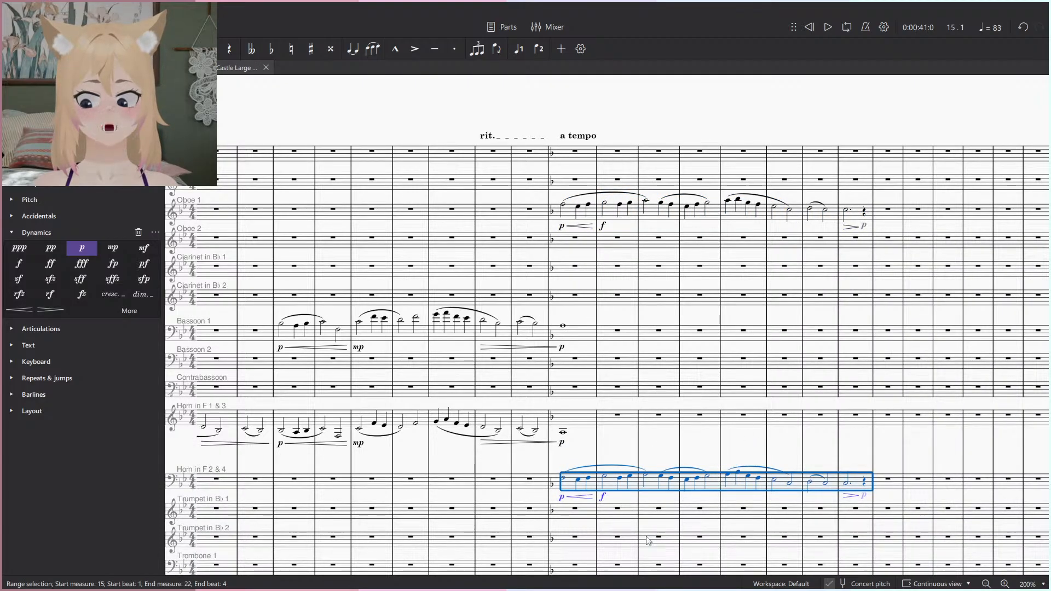
key(ctrl+Up)
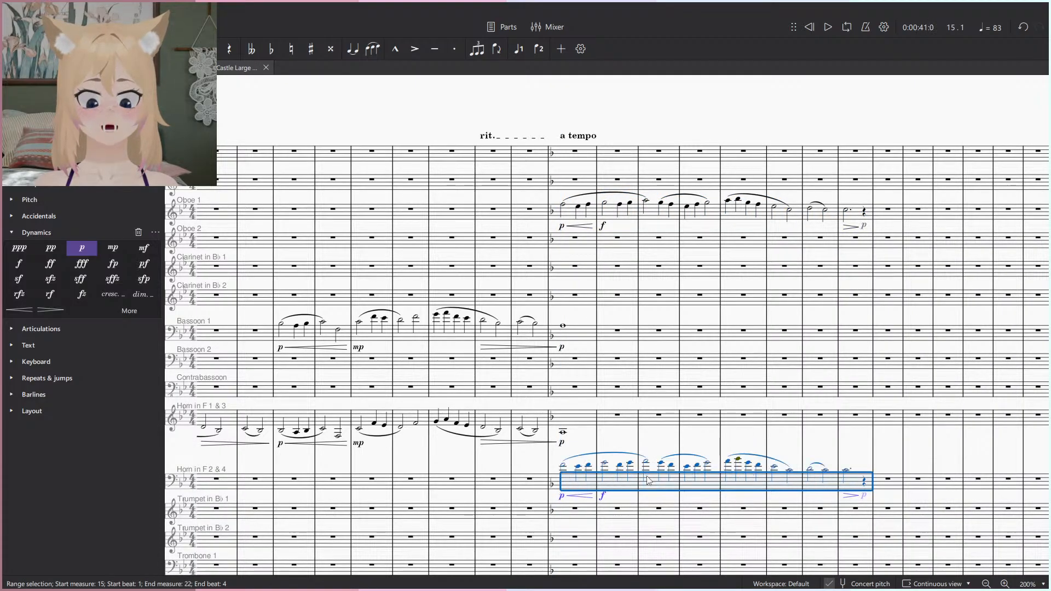
Change the forte in measure 16 of Horn in F 2 & 4 to mp.
scroll(645, 480, up, 3)
click(566, 510)
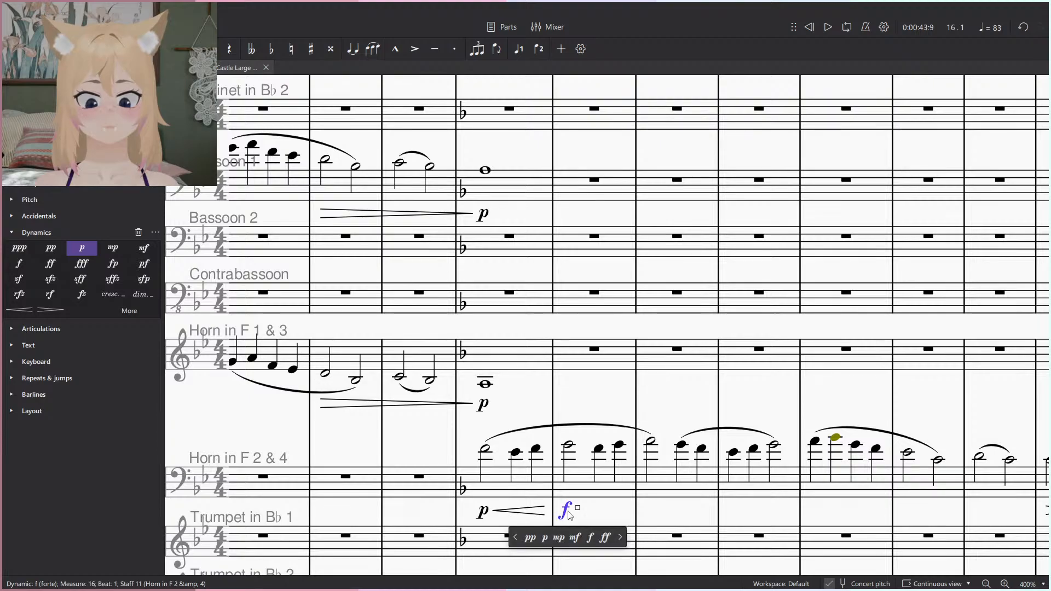
click(562, 537)
Select measure 16 from Horn in F 2 & 4 up to Oboe 1 and play from there.
click(575, 475)
scroll(585, 420, down, 2)
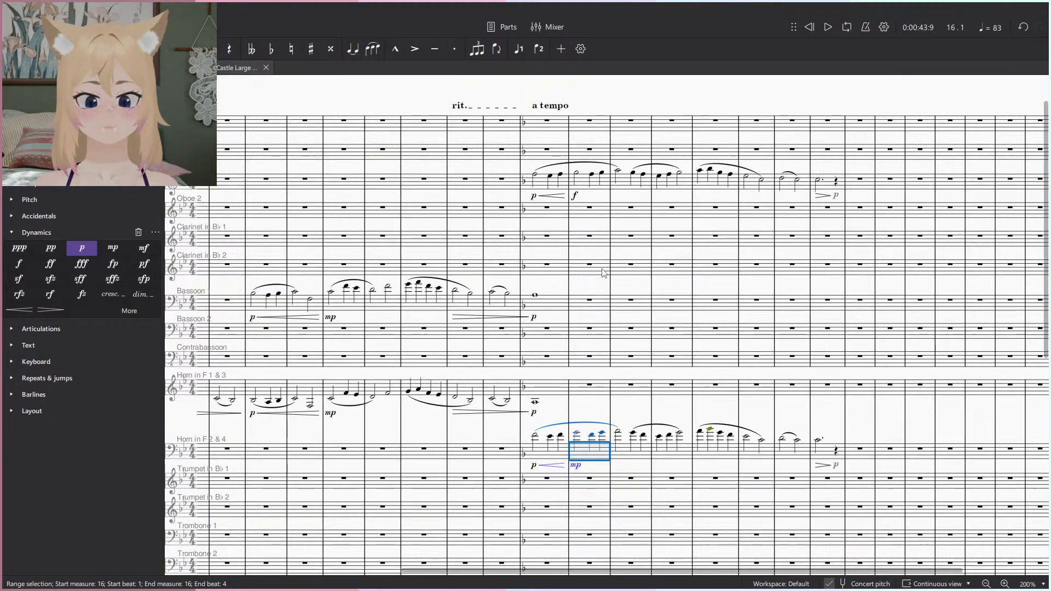
shift+click(581, 179)
key(space)
key(space)
click(585, 467)
click(584, 454)
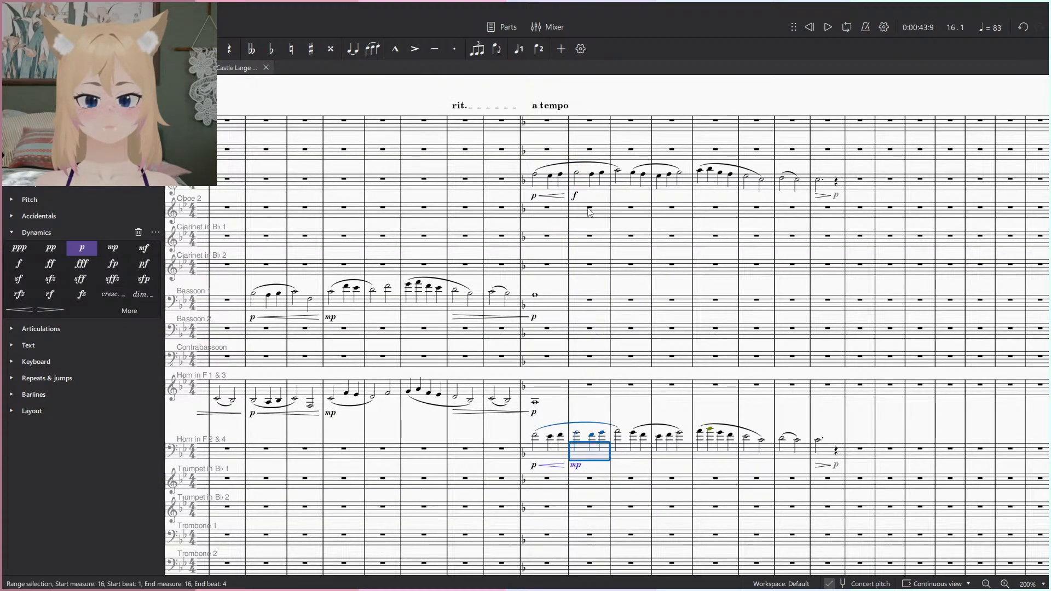
shift+click(585, 180)
key(space)
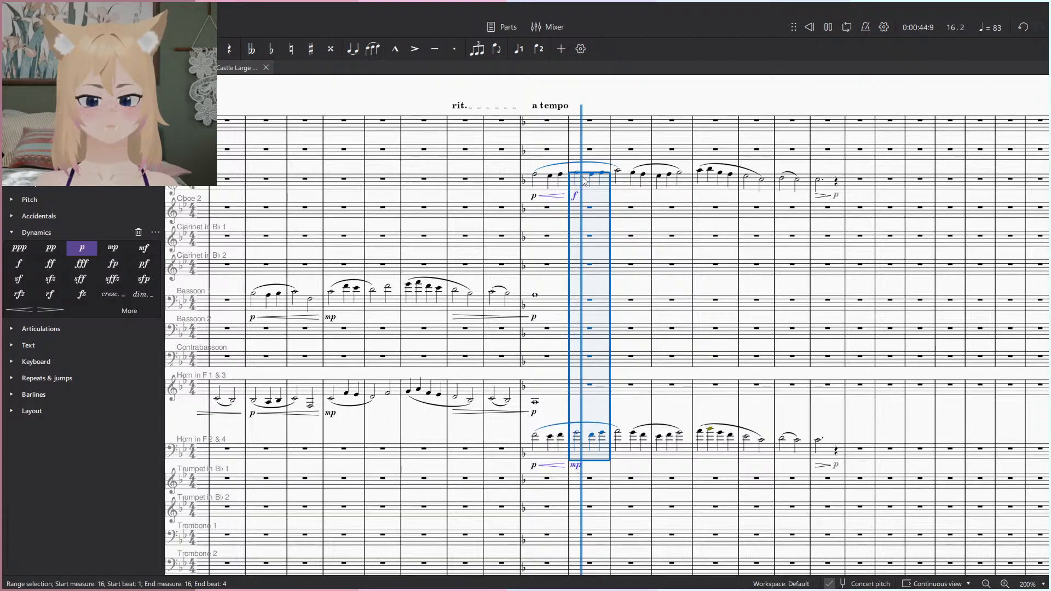
Change the Horn in F 2 & 4 staff to a treble clef.
click(10, 233)
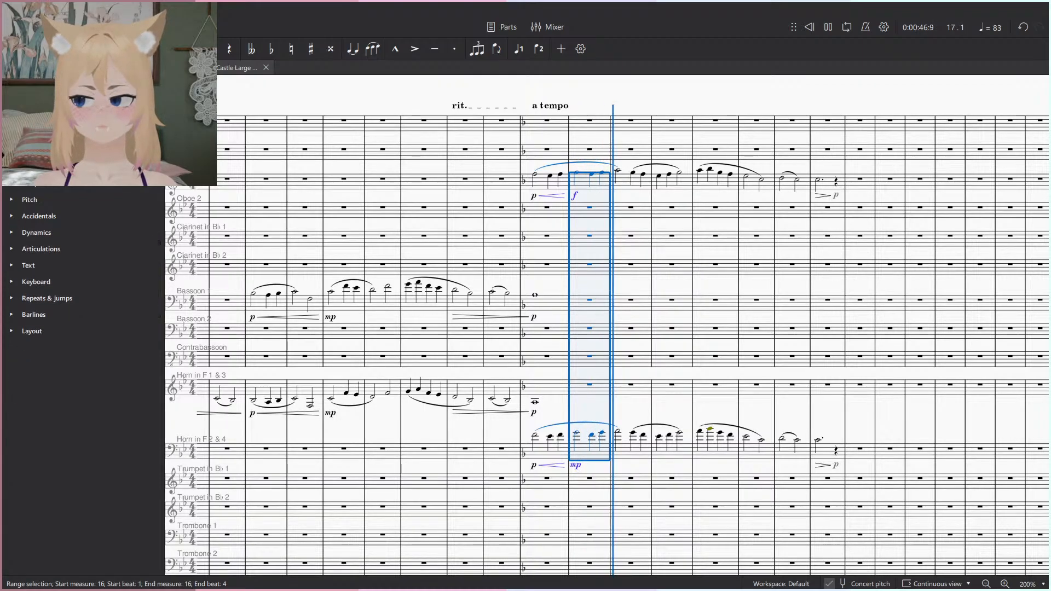
scroll(22, 241, up, 2)
drag(277, 373, 706, 334)
drag(15, 164, 408, 414)
Listen to the oboe and horn melody around the a tempo, and stop playback.
key(space)
key(space)
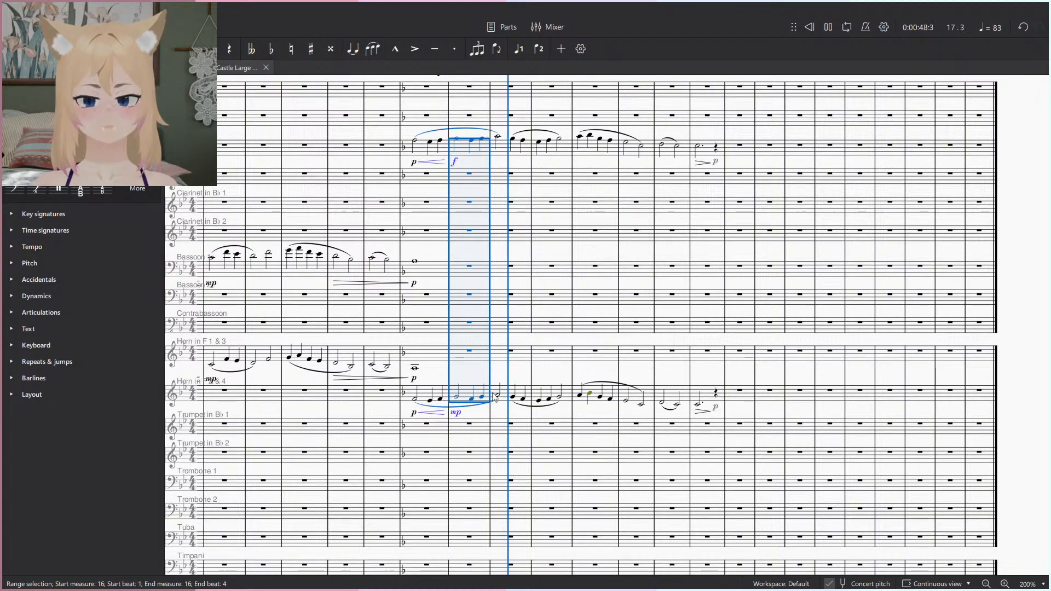
click(498, 414)
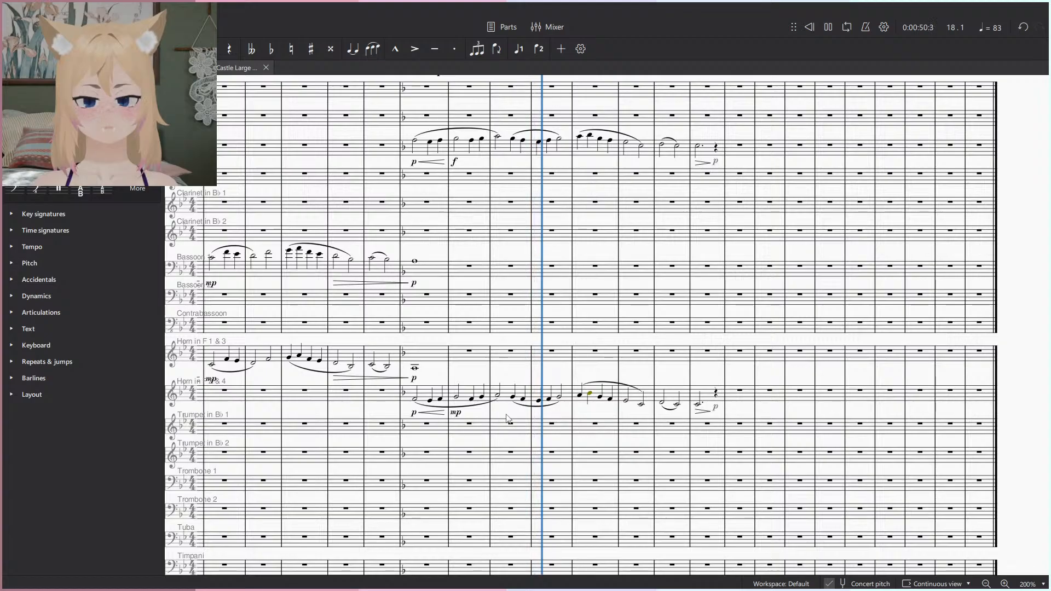
scroll(471, 377, down, 1)
click(375, 266)
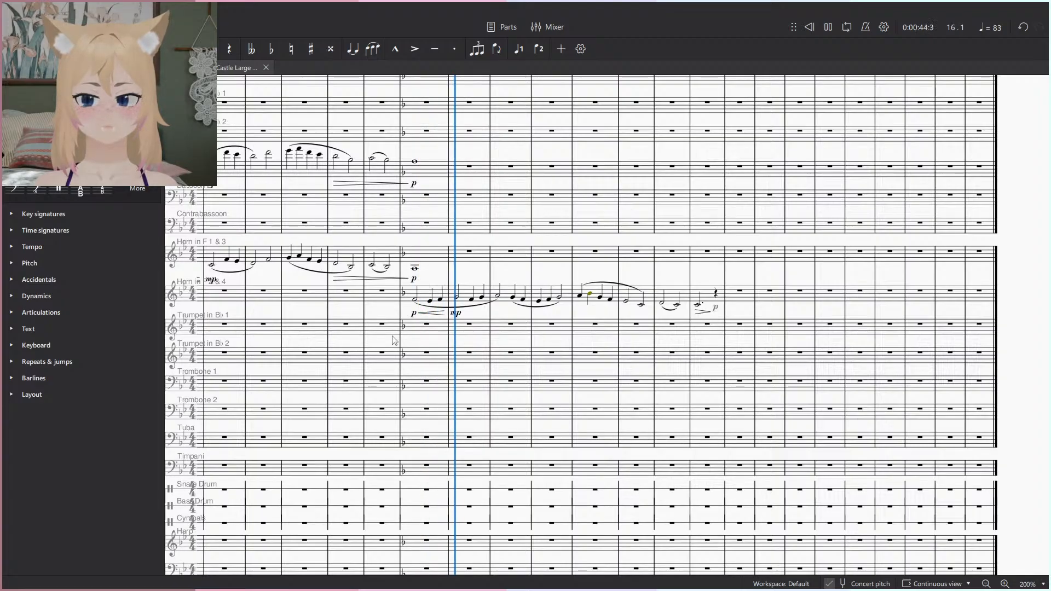
key(space)
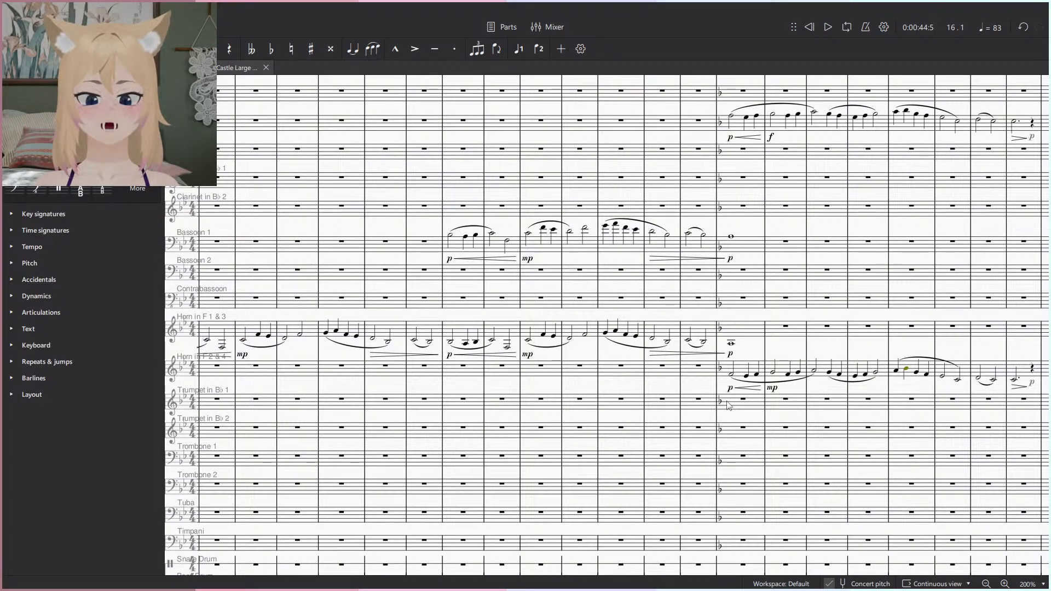
Review the horn parts from the opening to the a tempo, and select the first Horn in F 2 & 4 melody note.
drag(647, 374, 684, 372)
drag(328, 347, 542, 331)
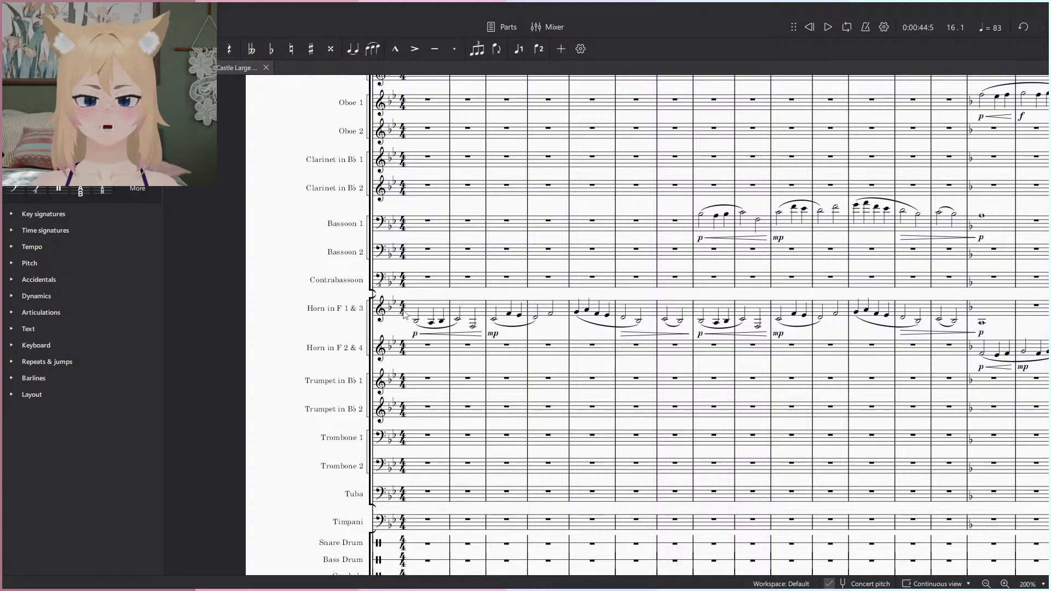
drag(383, 314, 284, 313)
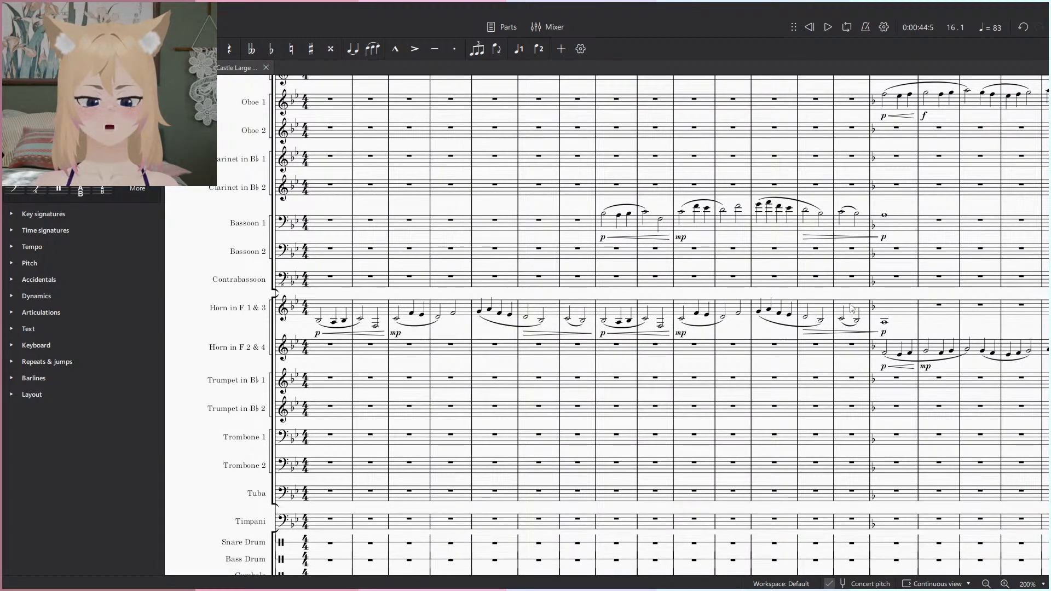
scroll(852, 308, right, 4)
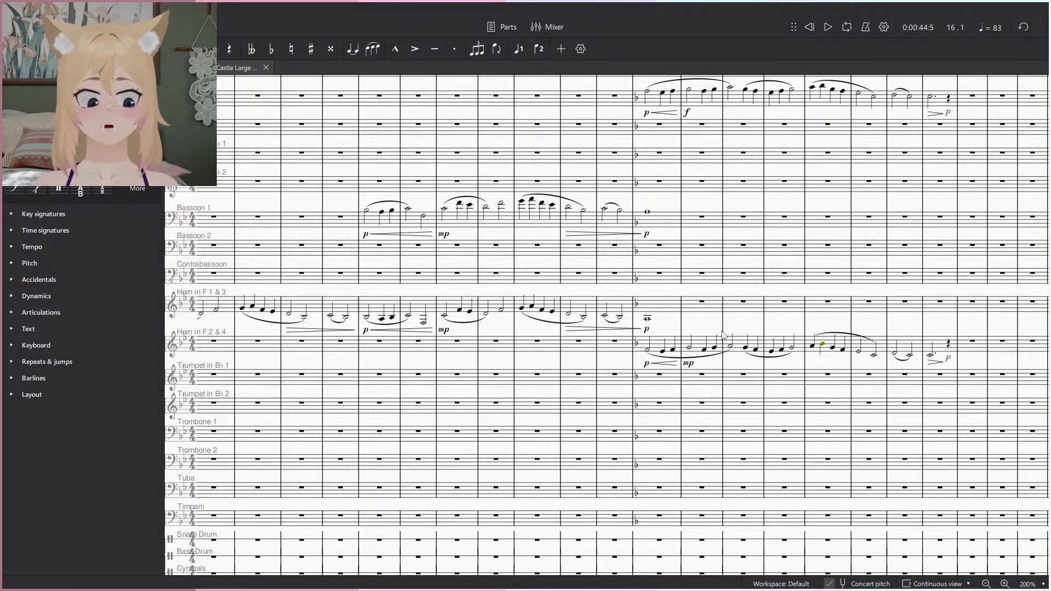
click(646, 353)
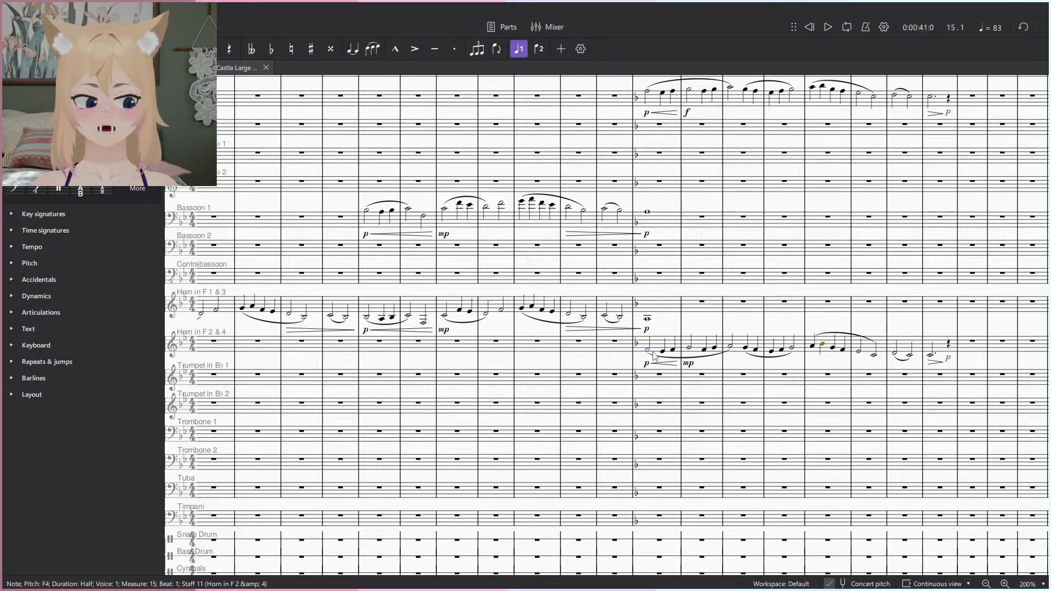
Lengthen the final Horn in F 2 & 4 note in measure 22 to a whole note and remove its diminuendo hairpin.
click(931, 357)
scroll(969, 356, up, 3)
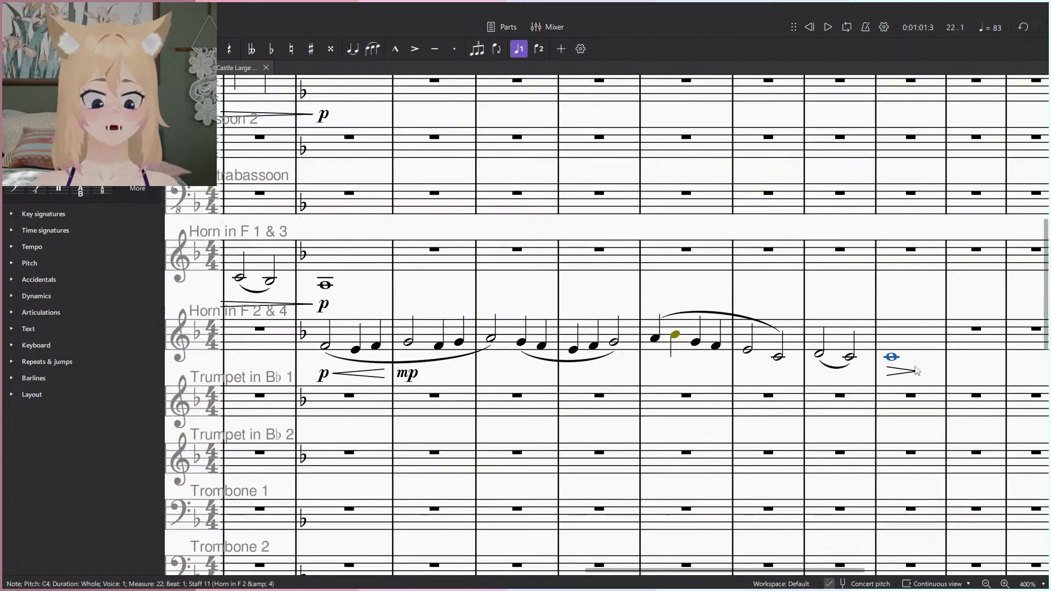
key(7)
Make Oboe 1's final note in measure 22 a whole note and delete the diminuendo hairpin beneath it.
scroll(897, 363, down, 3)
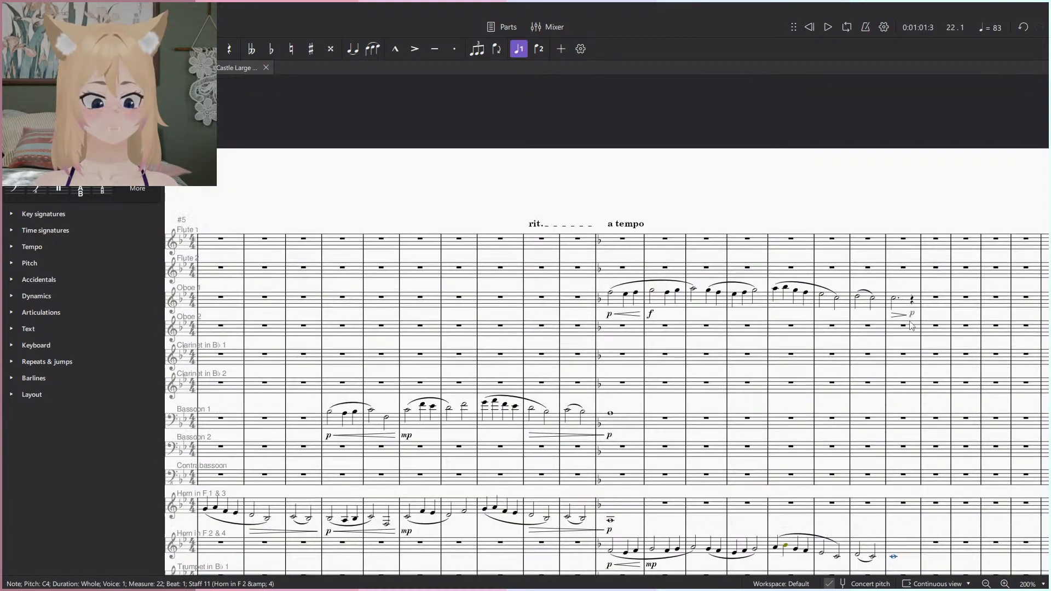
scroll(914, 321, up, 3)
click(894, 305)
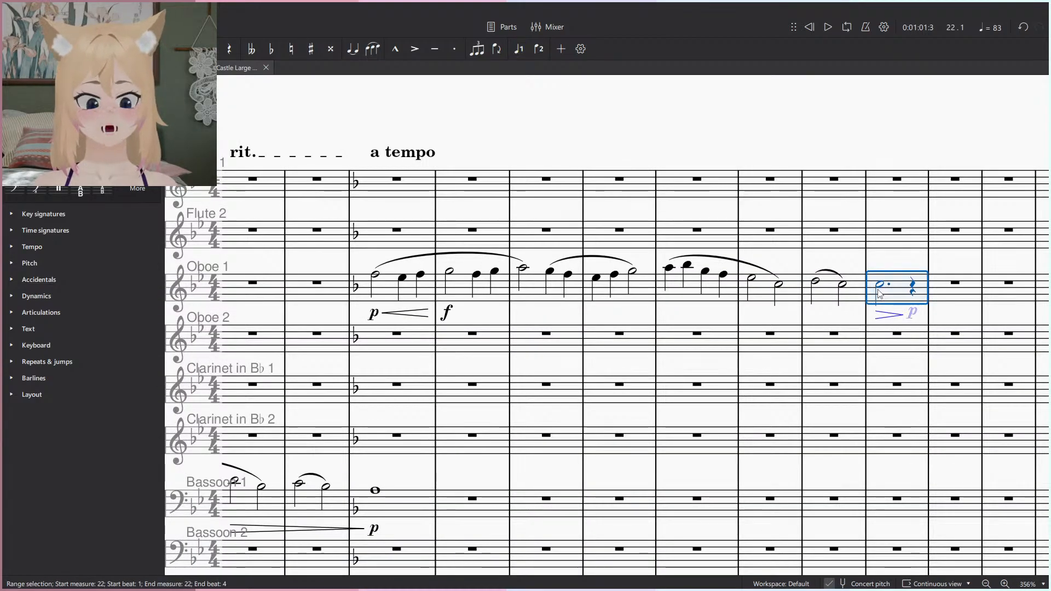
click(881, 284)
key(7)
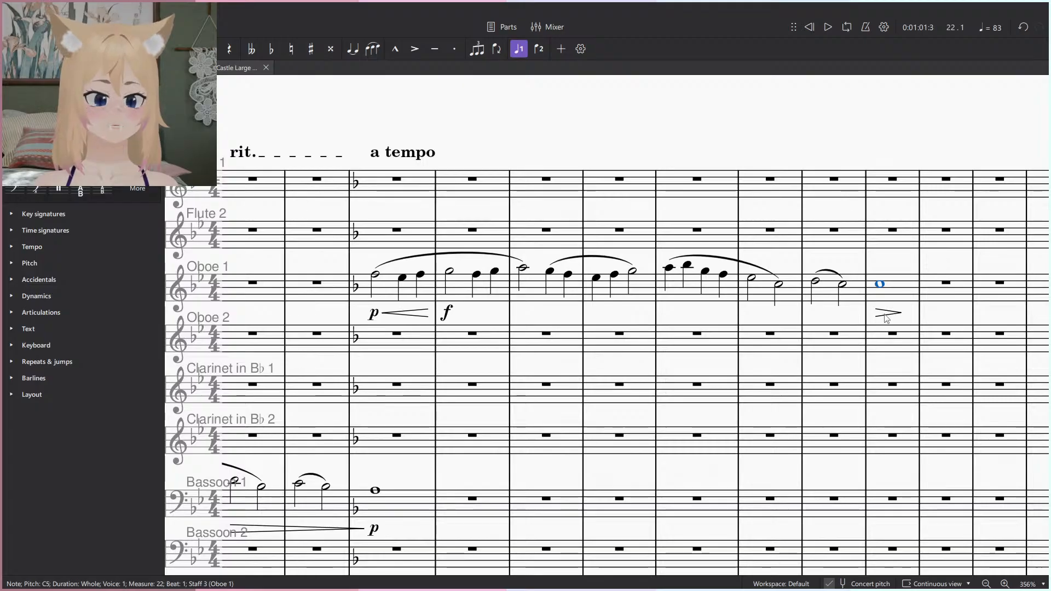
click(884, 314)
key(Delete)
Add a p dynamic to the measure 22 whole notes in Oboe 1 and Horn in F 2 & 4.
scroll(898, 298, down, 2)
scroll(899, 298, down, 2)
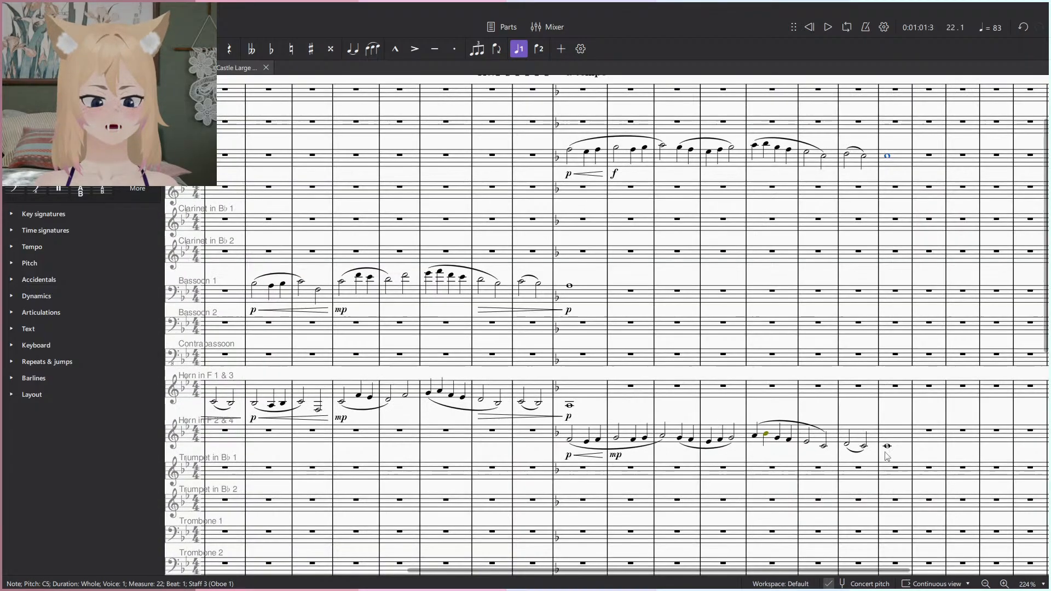
click(12, 296)
click(81, 248)
Move the Horn in F 2 & 4 melody in measures 15–21 to Horn in F 1 & 3, starting at the a tempo.
scroll(553, 431, up, 2)
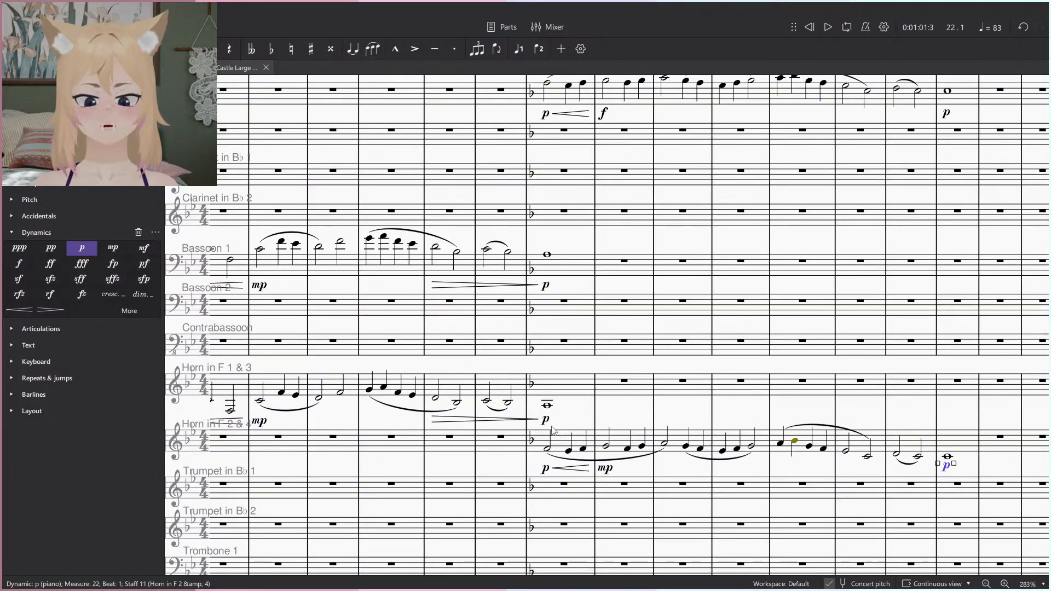
click(552, 438)
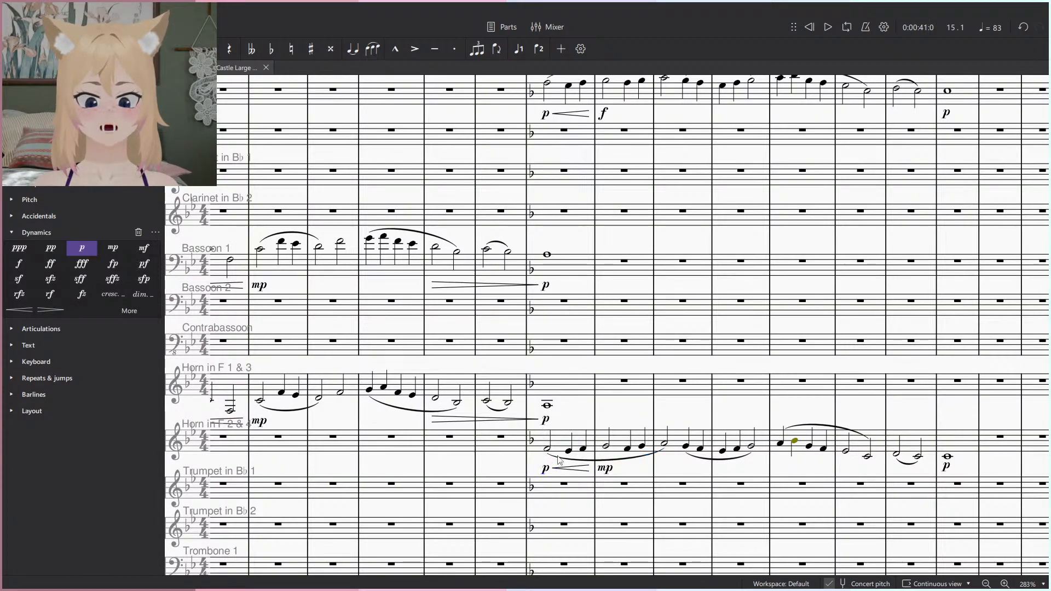
shift+click(927, 445)
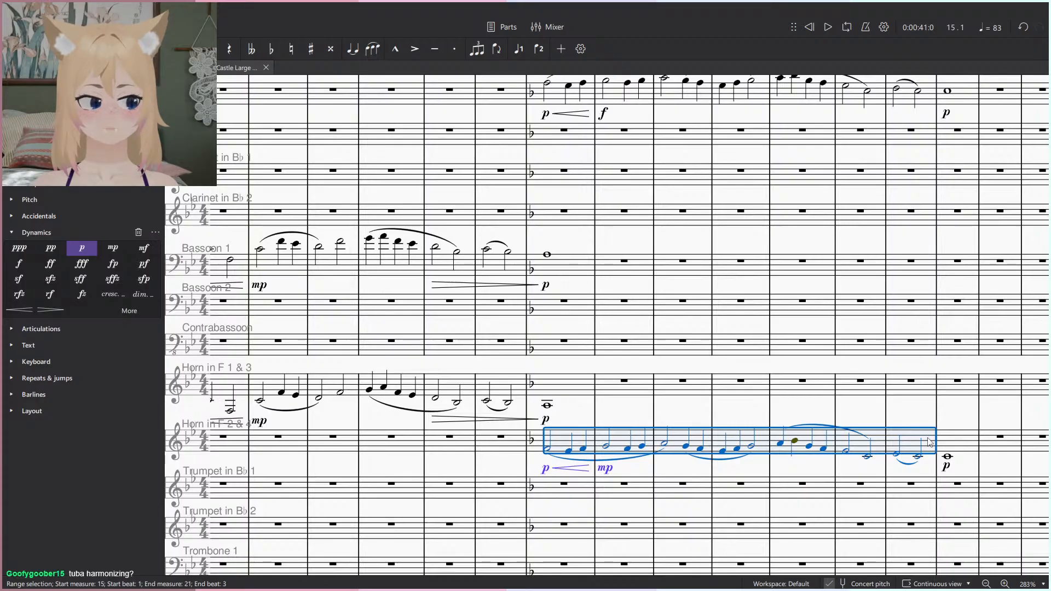
key(ctrl+x)
click(572, 389)
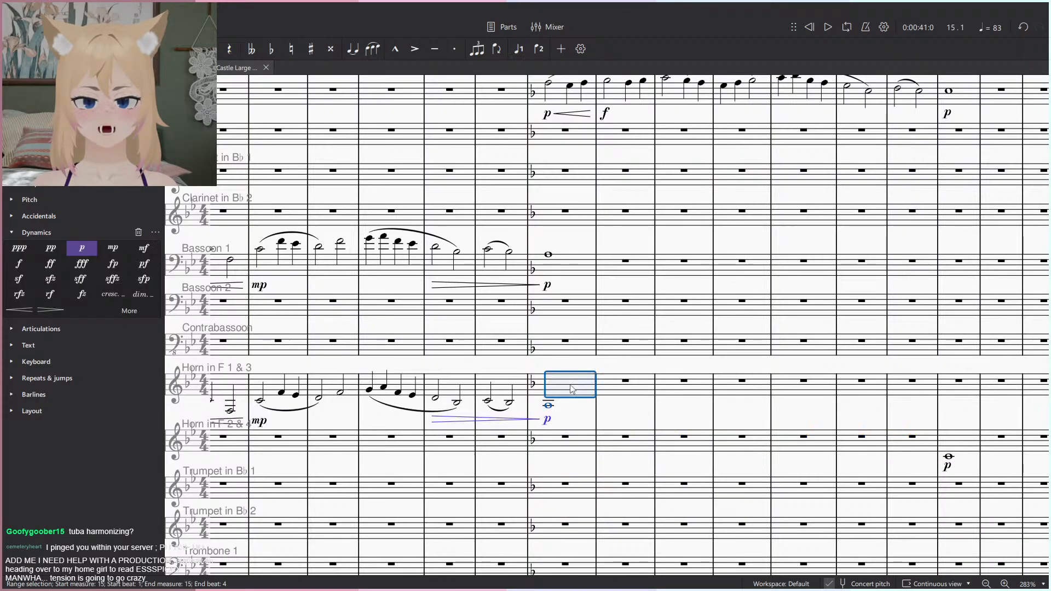
key(ctrl+v)
key(Escape)
scroll(618, 404, up, 6)
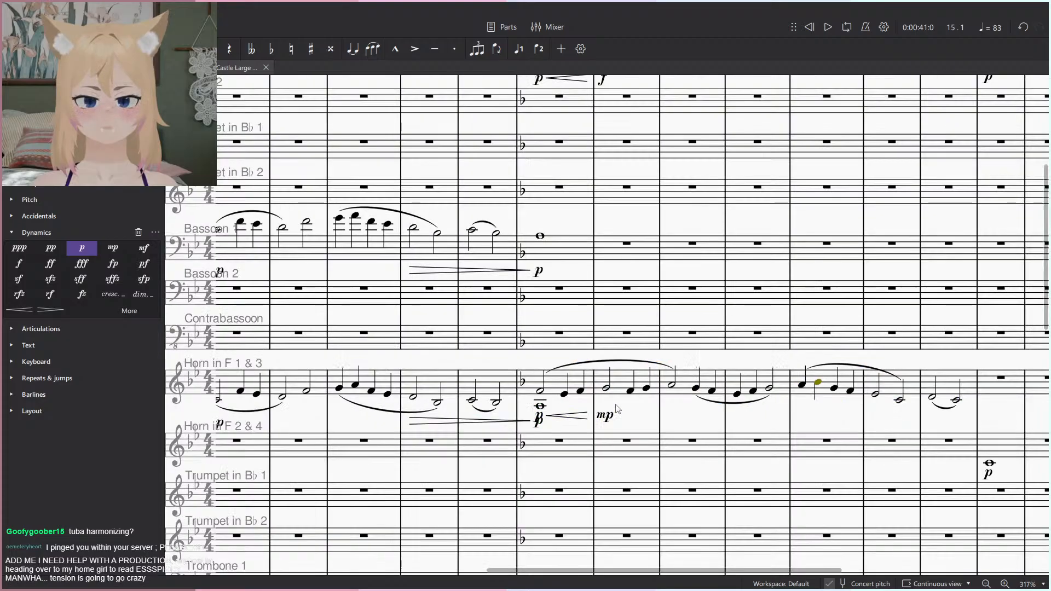
scroll(535, 430, down, 3)
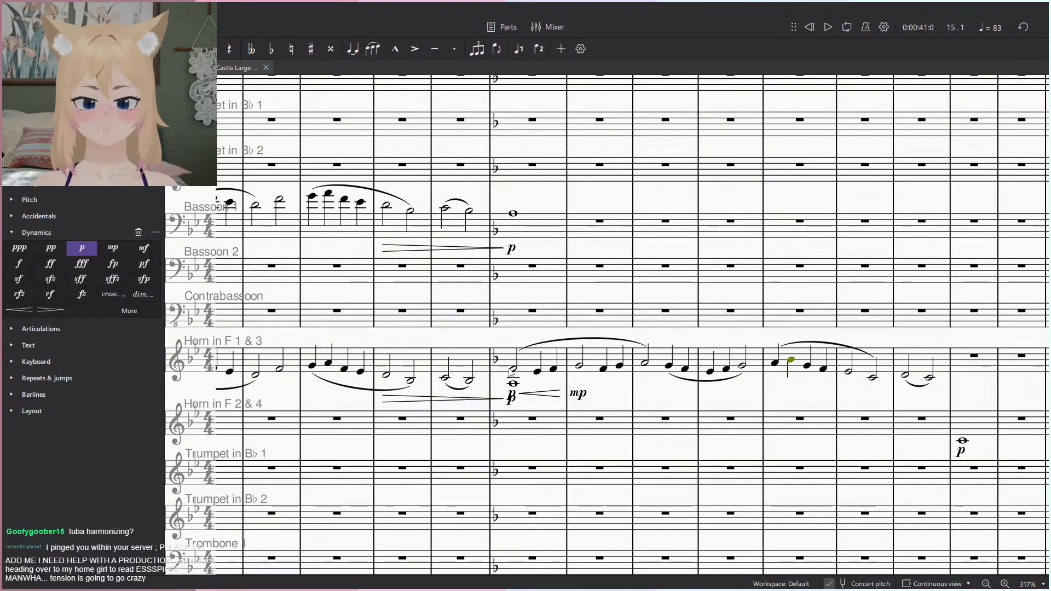
scroll(500, 404, up, 3)
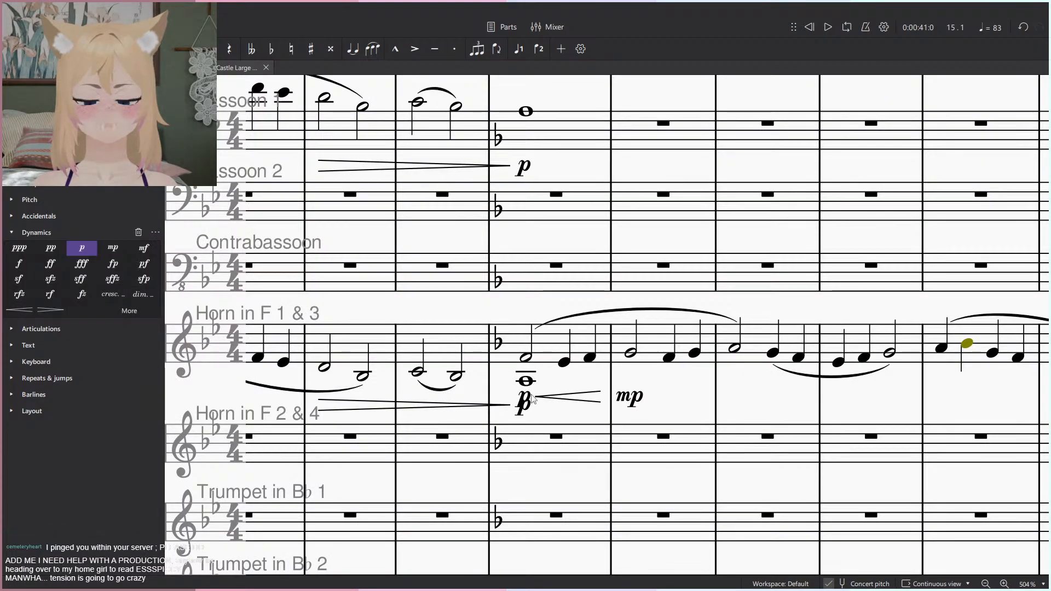
scroll(533, 398, down, 6)
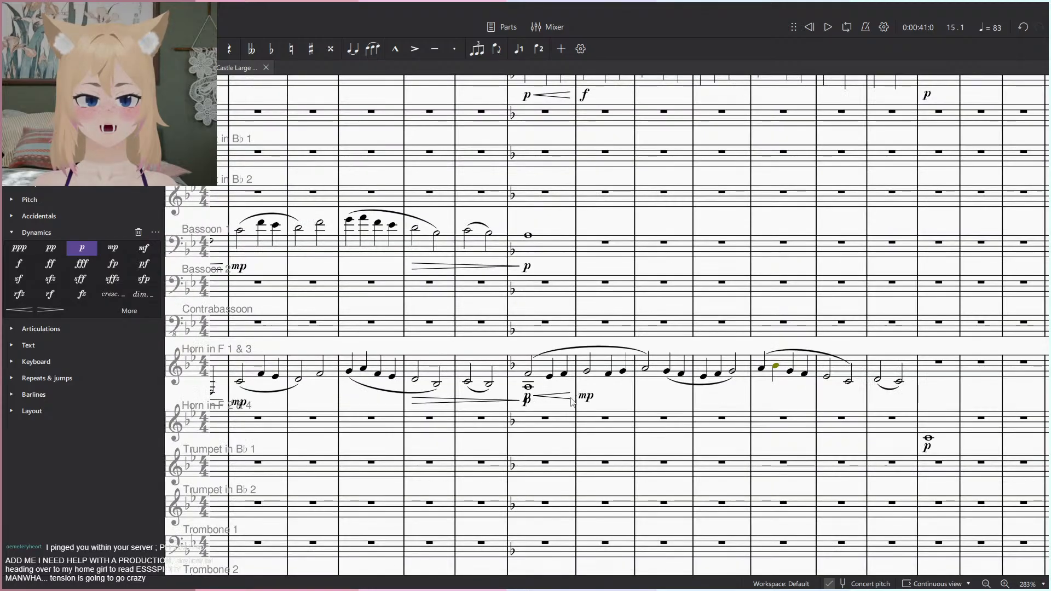
key(ctrl+z)
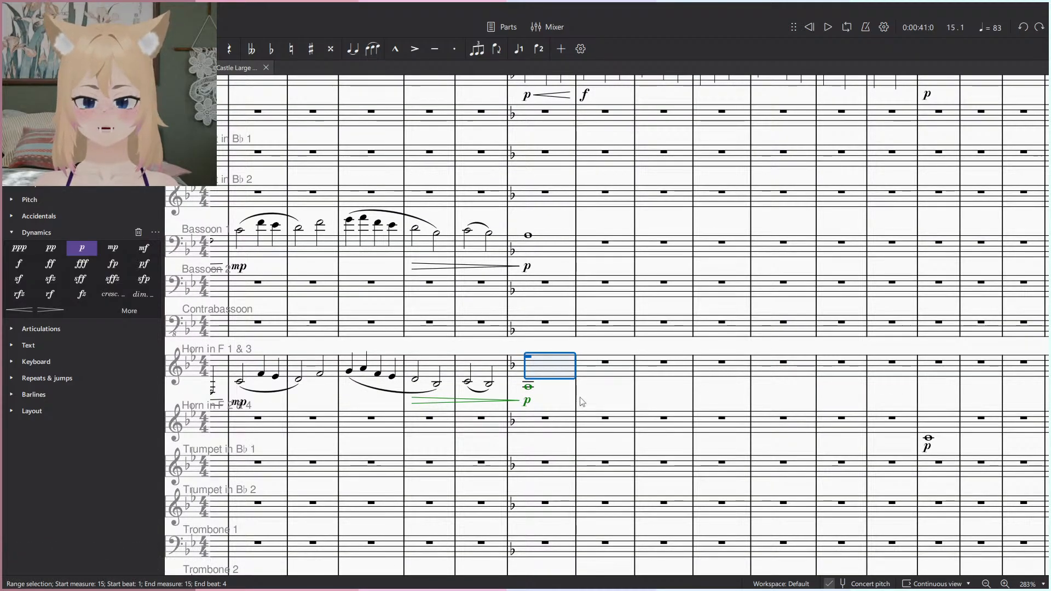
key(ctrl+y)
key(Escape)
Delete the mp dynamic and the crescendo hairpin from the Horn in F 1 & 3 melody in measures 15–16.
scroll(535, 407, up, 6)
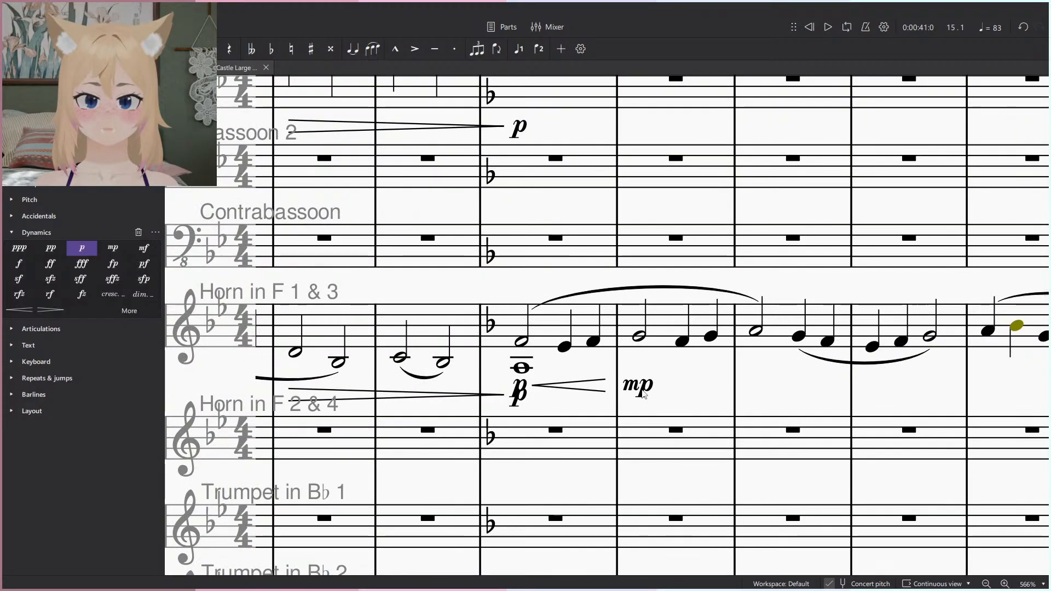
click(637, 387)
key(Delete)
click(549, 383)
key(Delete)
click(521, 368)
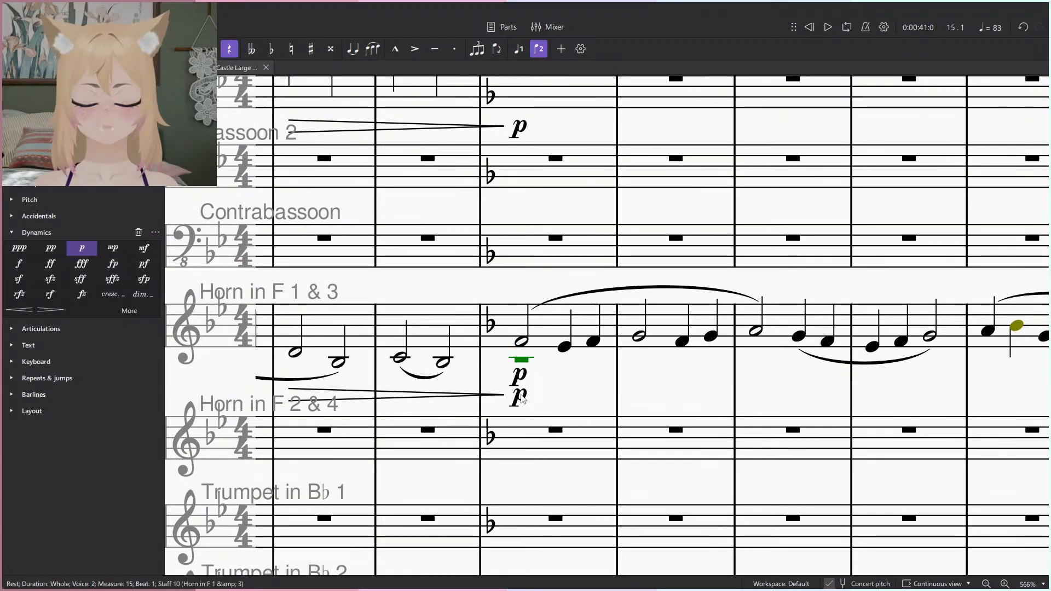
Move the Horn in F 1 & 3 melody in measures 1–14 to voice 2.
scroll(525, 391, down, 6)
scroll(763, 446, left, 15)
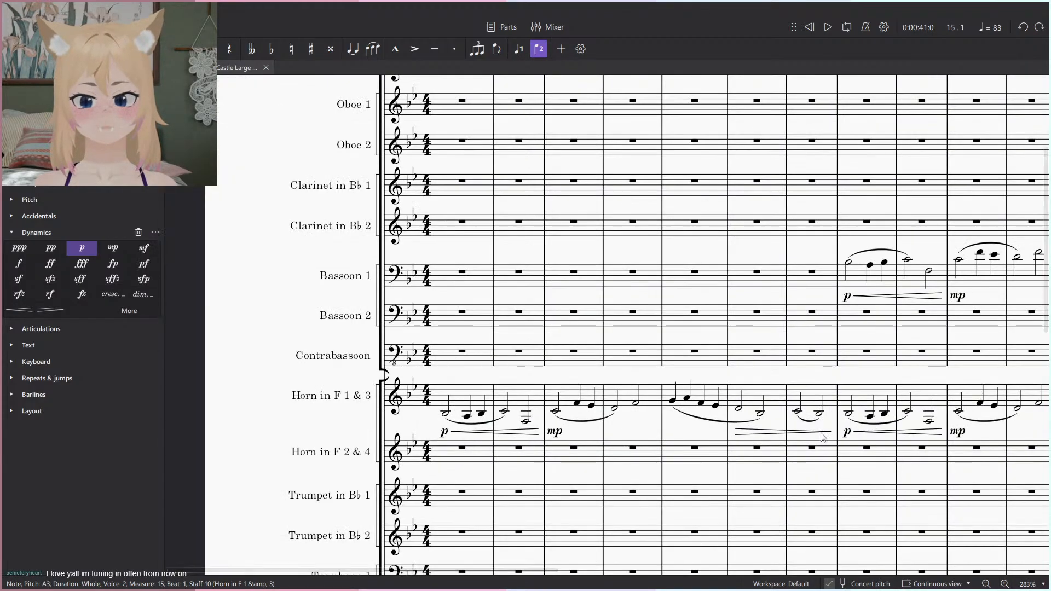
click(445, 416)
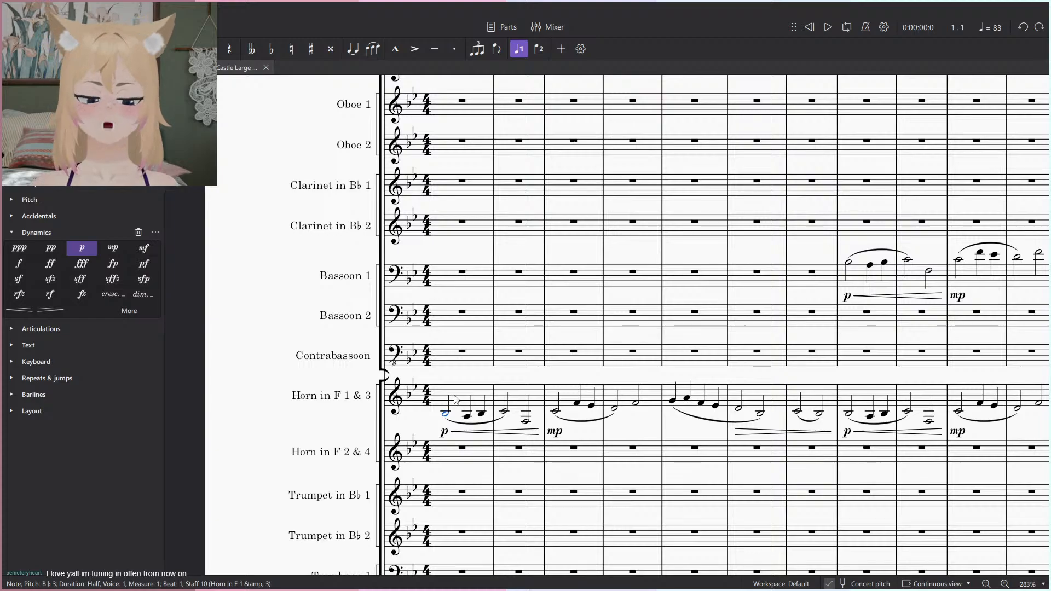
click(455, 400)
scroll(892, 422, right, 6)
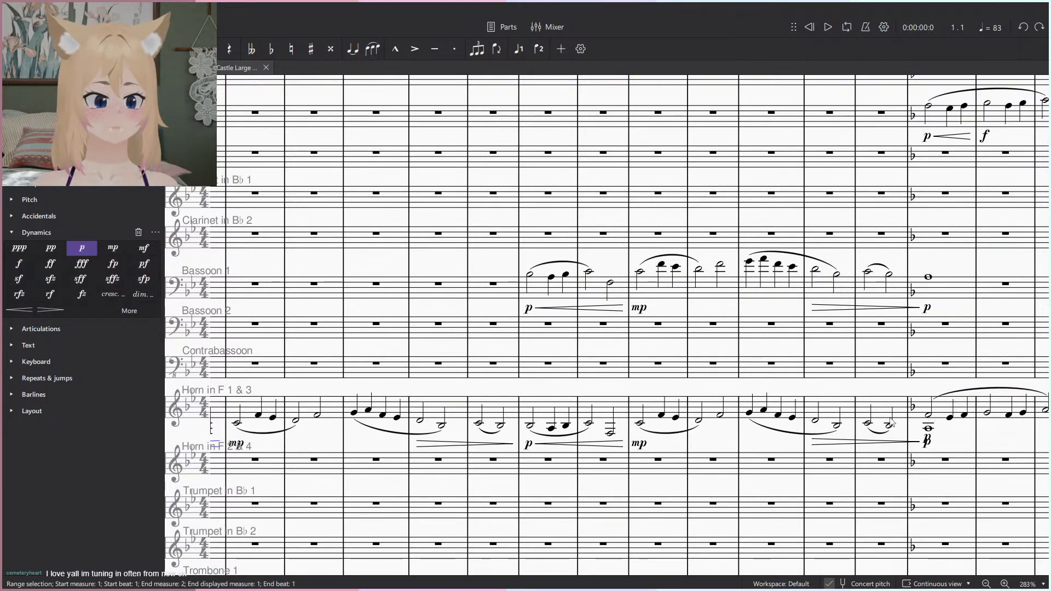
shift+click(891, 421)
key(ctrl+alt+2)
key(Escape)
scroll(935, 438, up, 1)
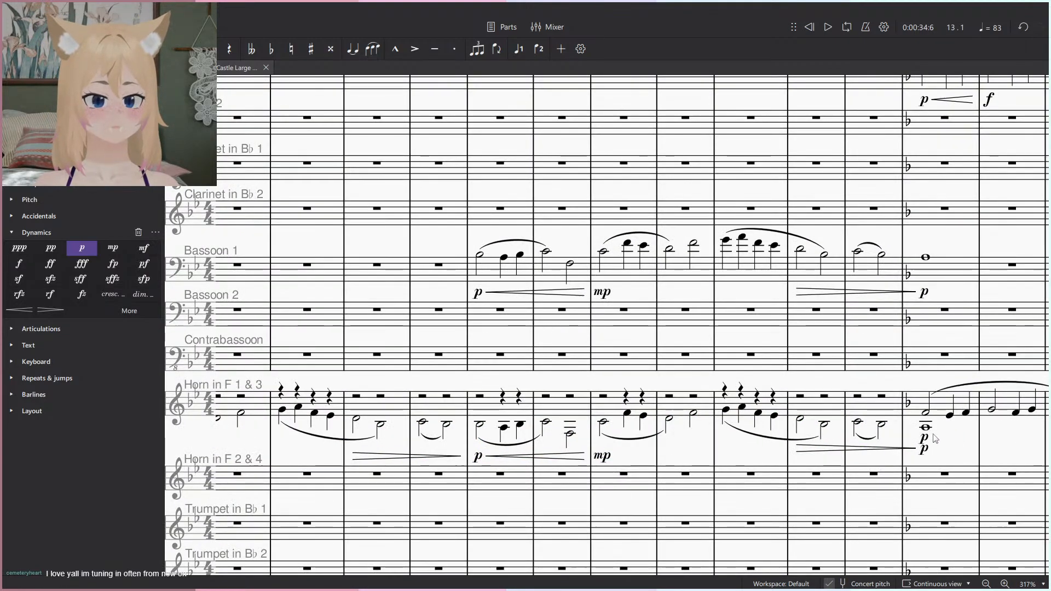
click(923, 450)
scroll(897, 449, down, 3)
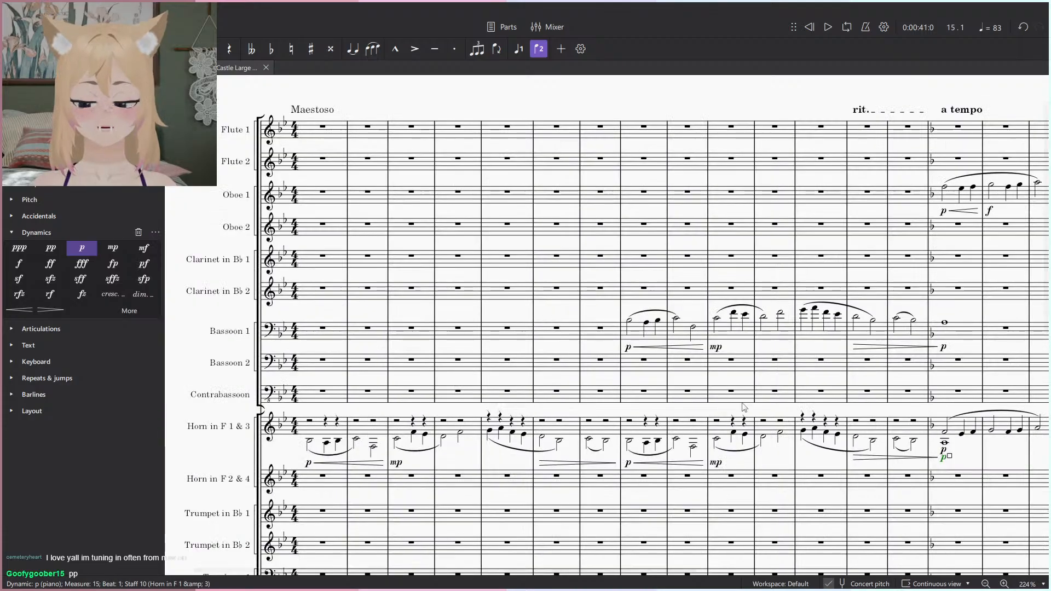
click(488, 440)
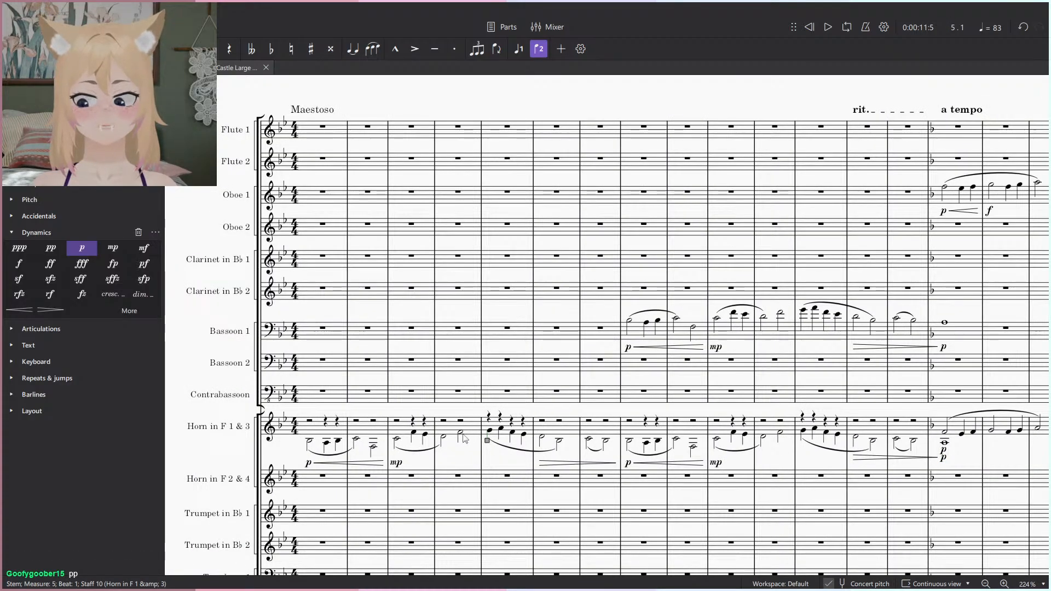
key(ctrl+v)
key(ctrl+z)
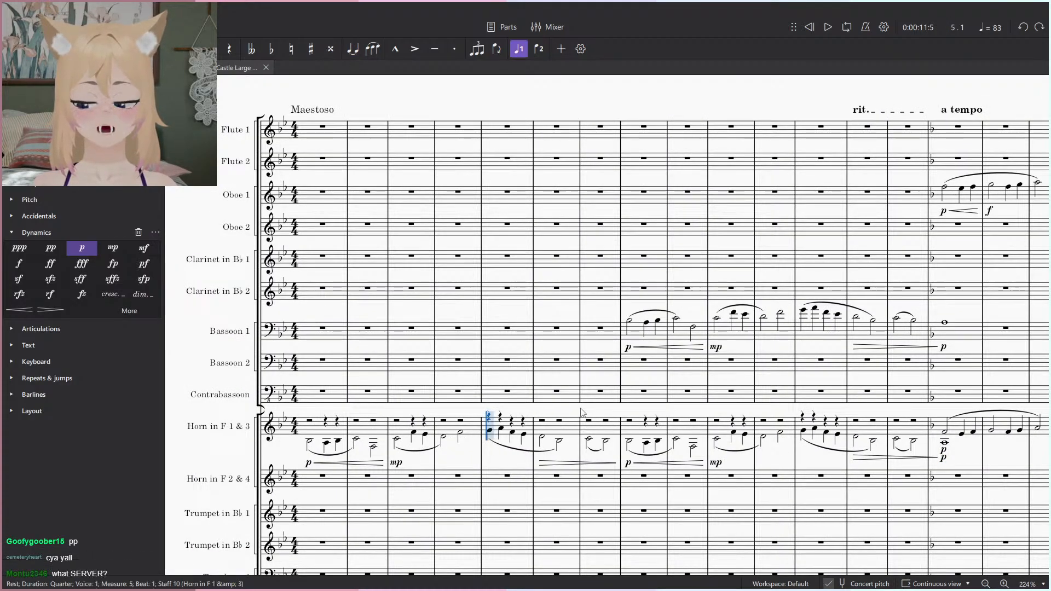
Replace the short voice 1 rests in Horn in F 1 & 3, measures 1–14, with whole rests.
click(312, 429)
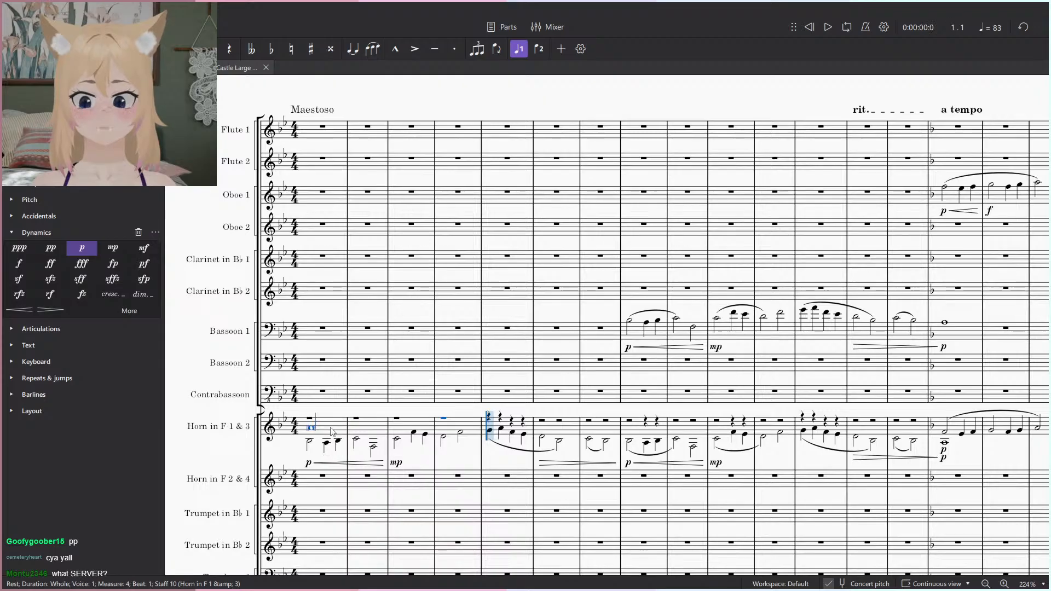
click(513, 430)
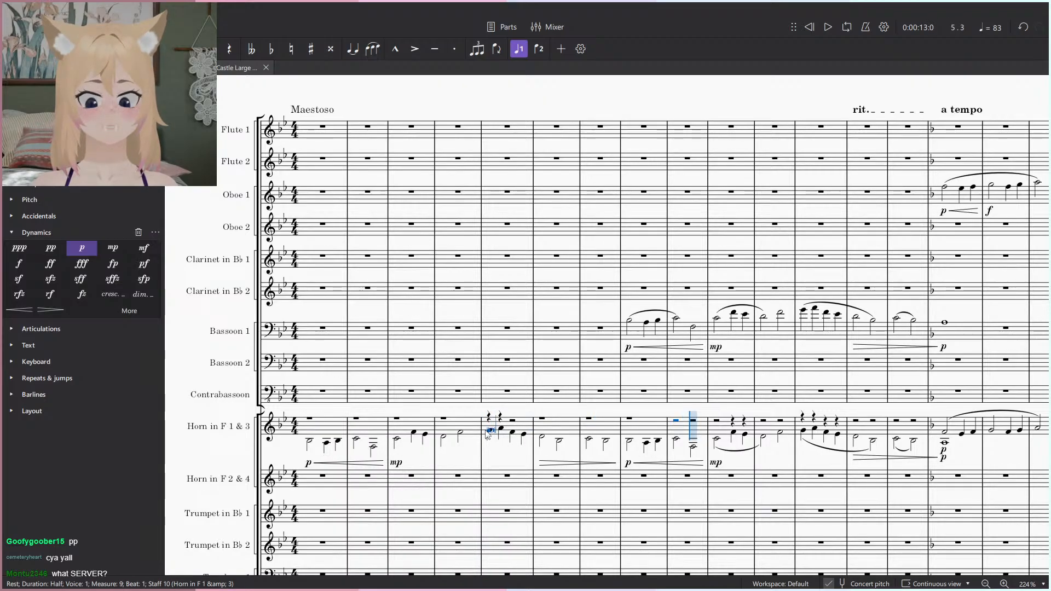
key(ctrl+z)
key(ctrl+v)
key(ctrl+v)
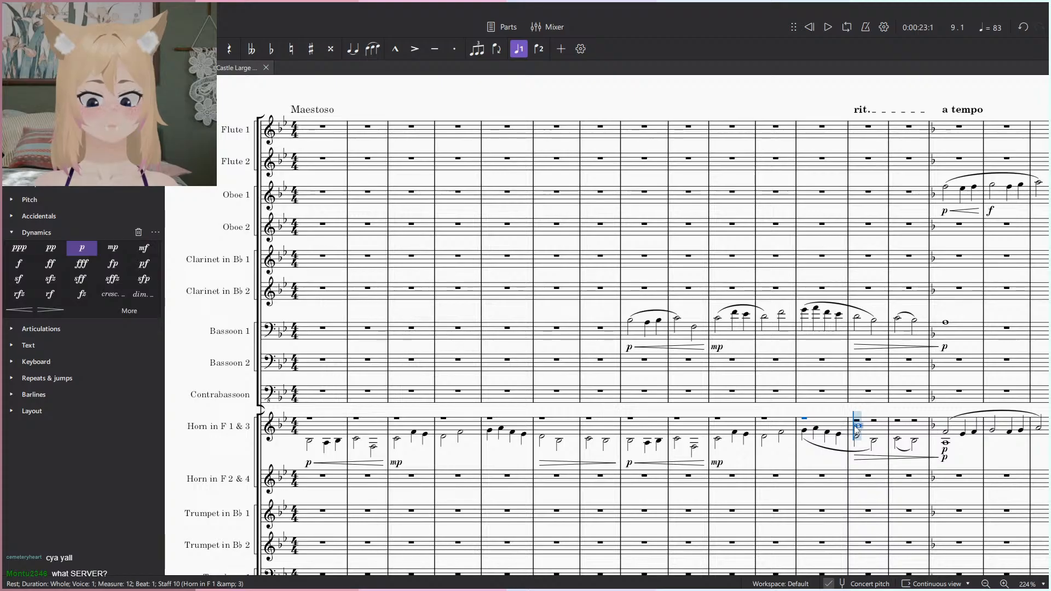
key(ctrl+v)
Assign the upper p dynamic in measure 15 of Horn in F 1 & 3 to voice 1.
scroll(364, 422, up, 5)
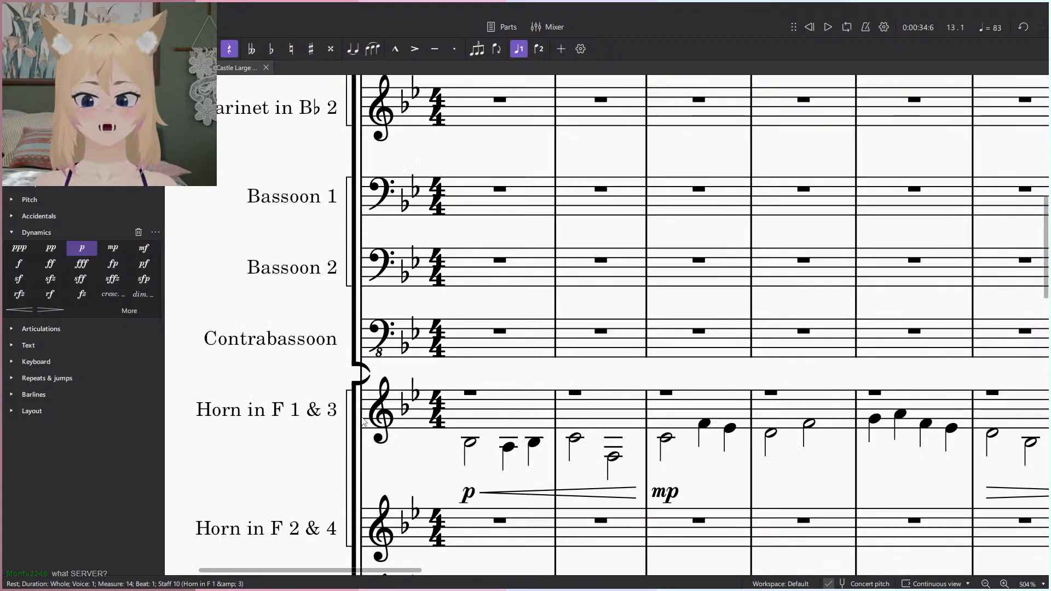
scroll(364, 421, up, 1)
click(472, 493)
scroll(477, 482, down, 6)
drag(958, 383, 635, 330)
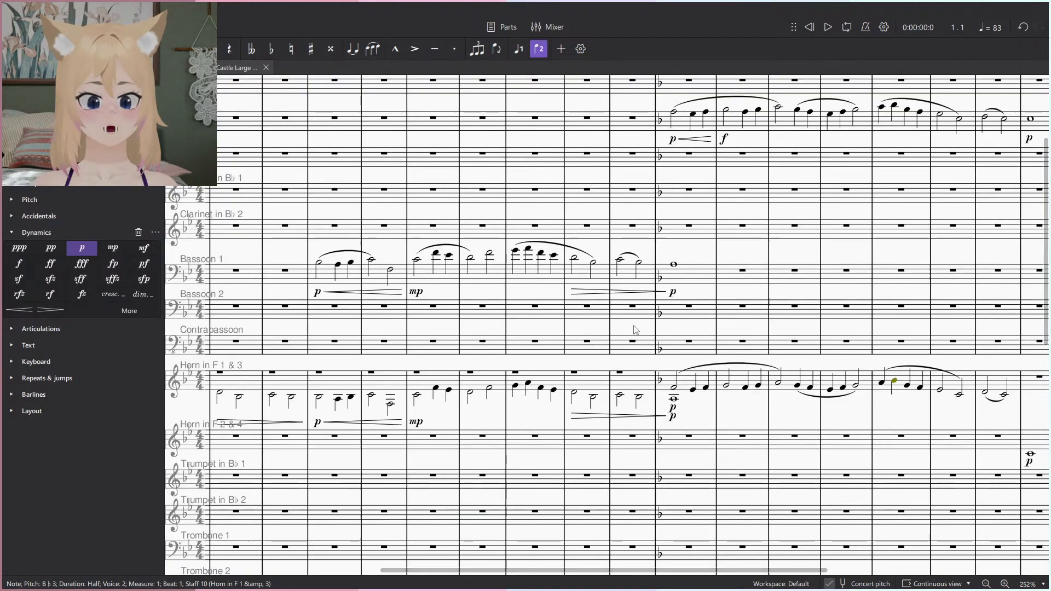
scroll(635, 330, up, 3)
key(Escape)
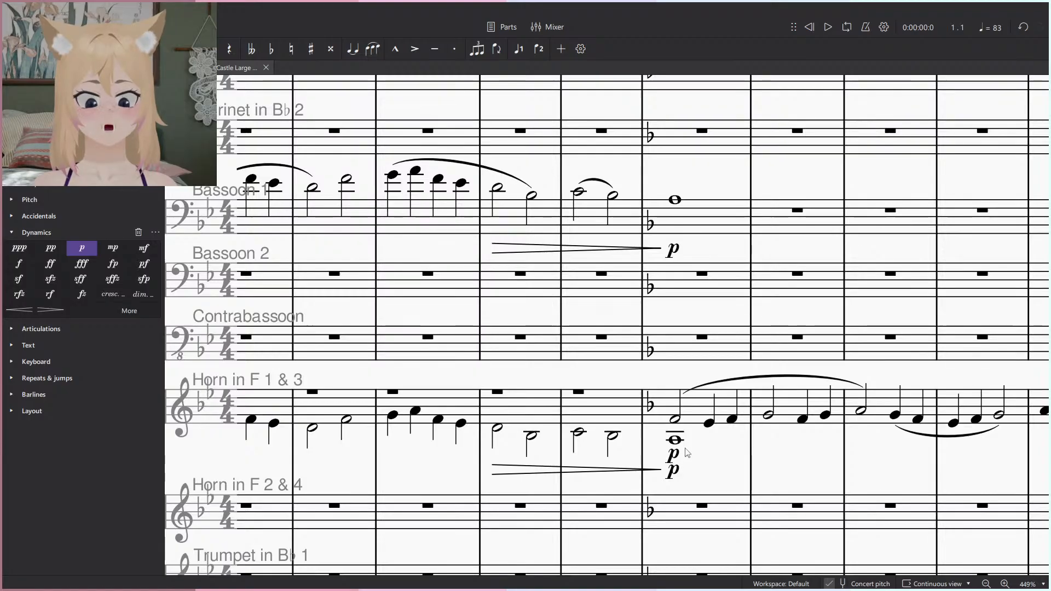
click(676, 455)
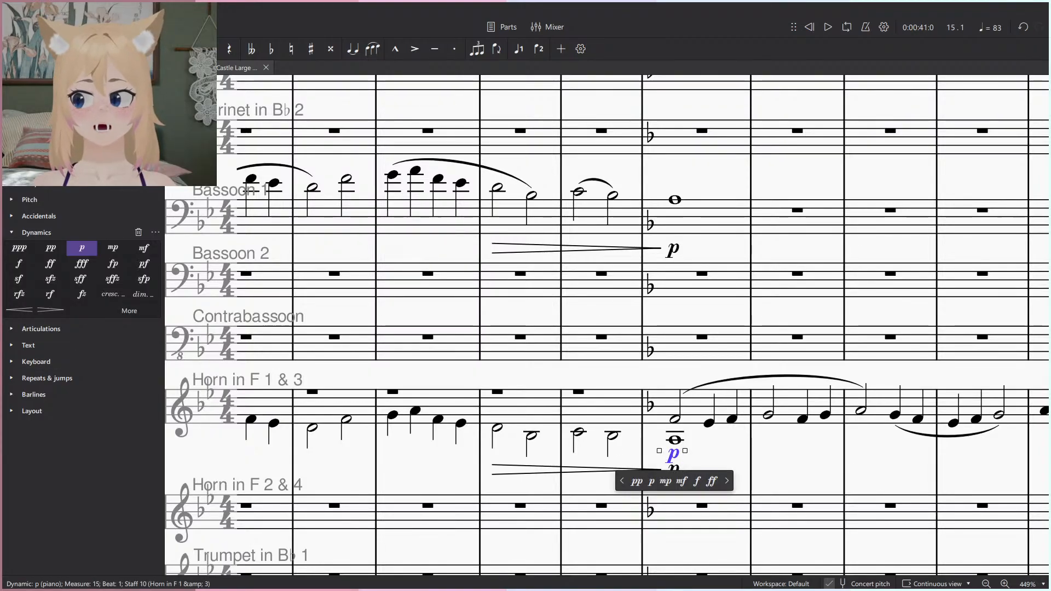
click(117, 68)
click(70, 277)
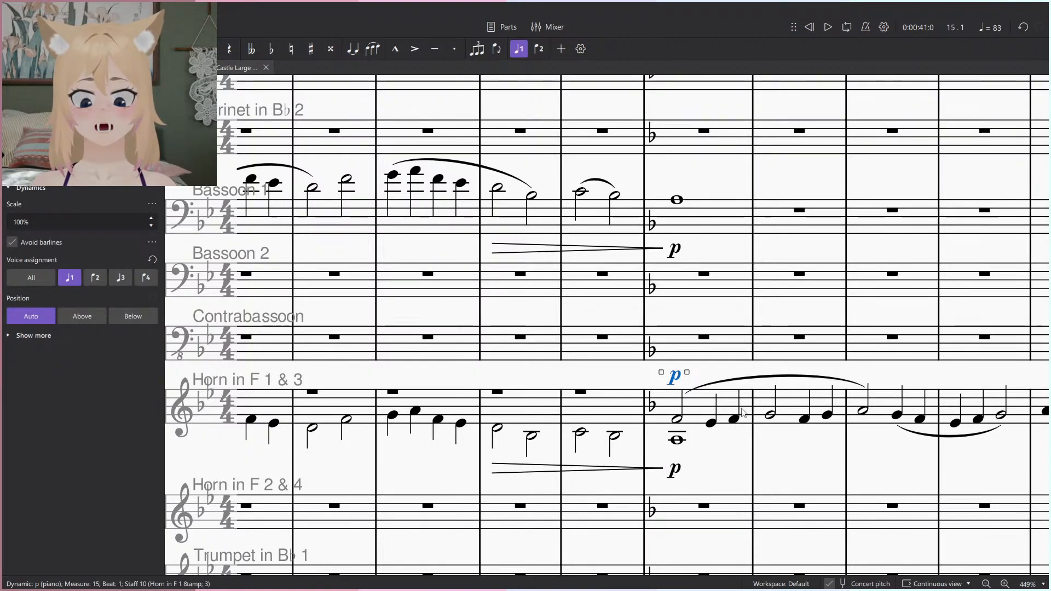
click(753, 455)
click(675, 471)
click(707, 451)
Examine the horn, bassoon and oboe parts from the Maestoso opening through the a tempo.
scroll(714, 451, down, 1)
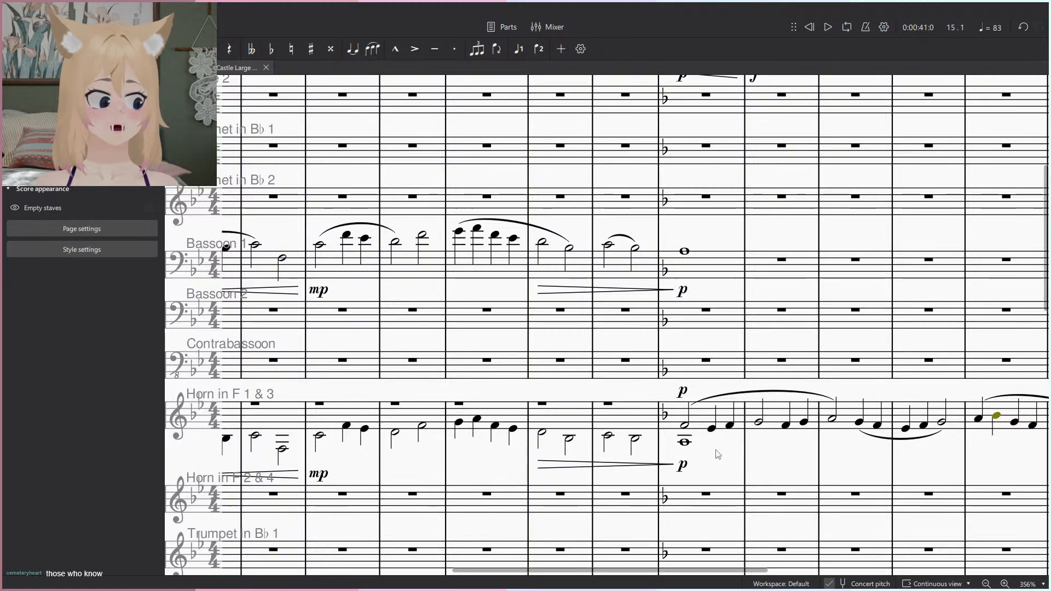
scroll(718, 454, down, 3)
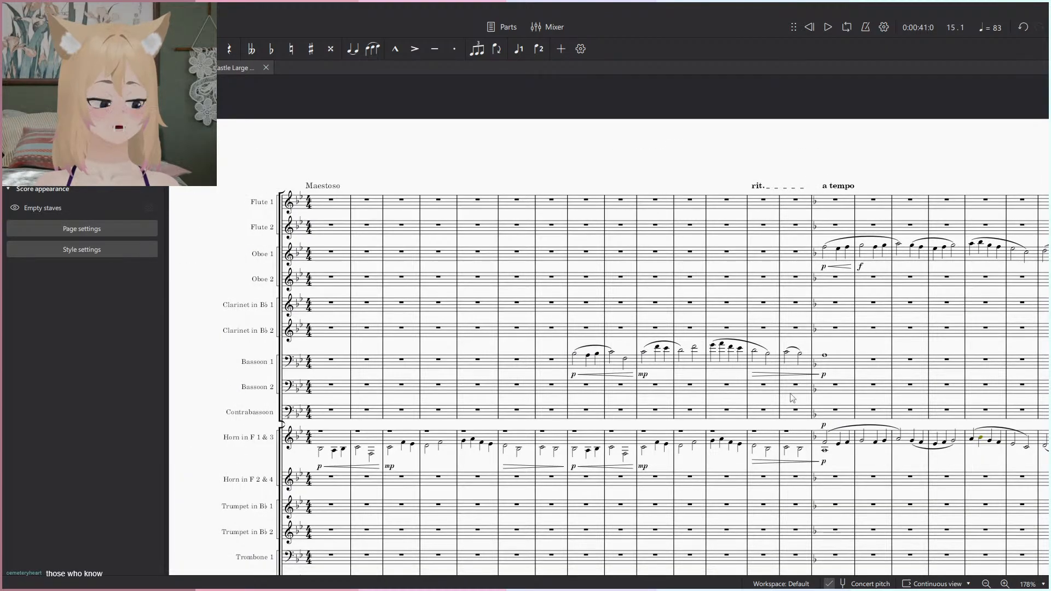
drag(792, 398, 969, 364)
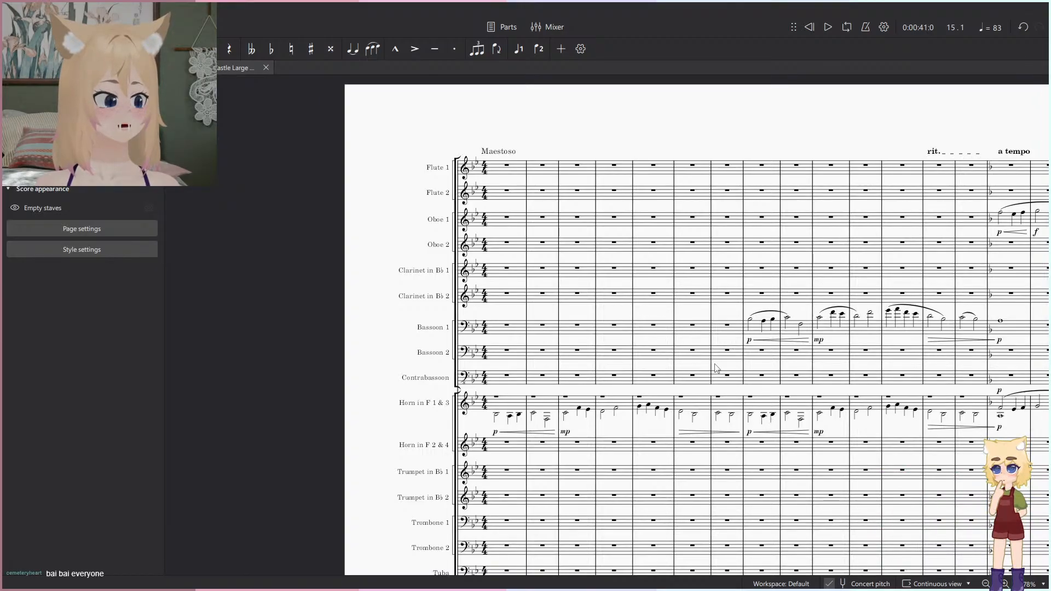
scroll(718, 493, up, 3)
drag(719, 495, 664, 444)
scroll(663, 445, up, 1)
drag(818, 481, 604, 384)
scroll(786, 463, down, 1)
scroll(736, 448, down, 2)
scroll(655, 441, down, 2)
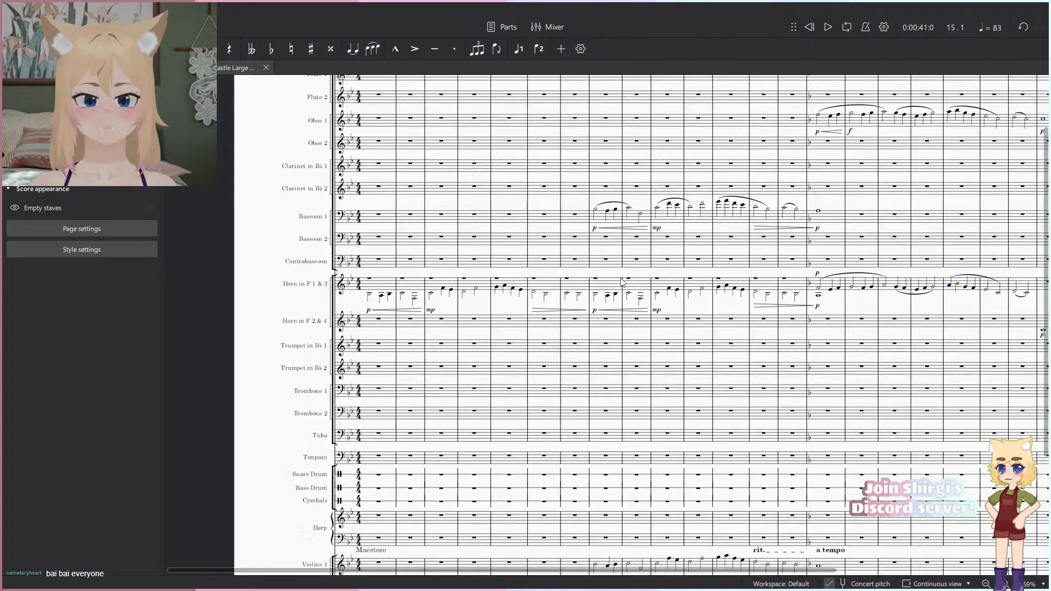
drag(595, 211, 372, 292)
drag(847, 390, 748, 362)
Move the measure 22 whole note with its p dynamic from Horn in F 2 & 4 to Horn in F 1 & 3.
scroll(748, 363, up, 4)
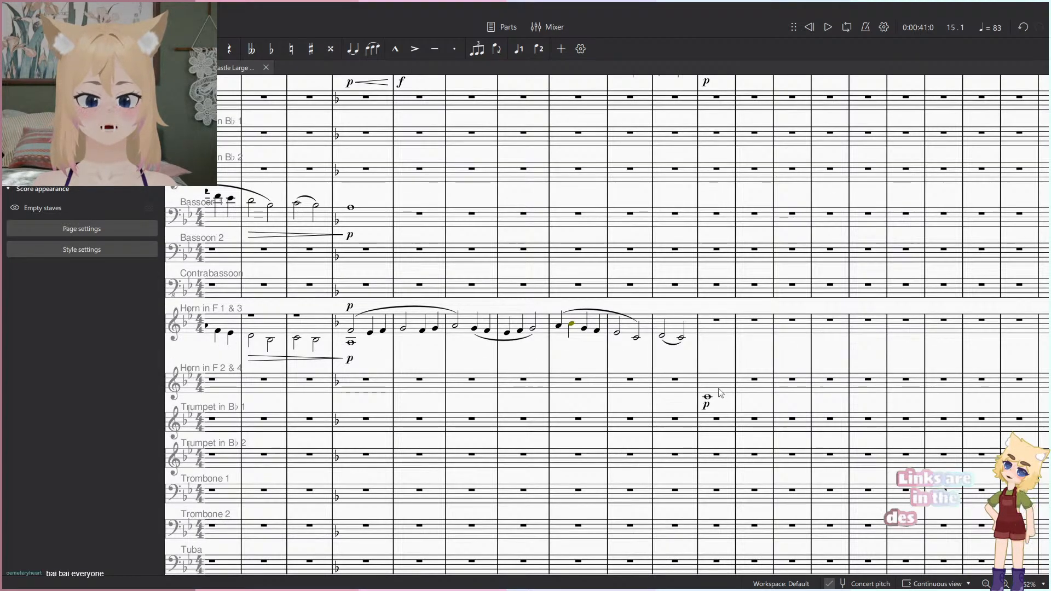
click(721, 391)
key(ctrl+x)
click(717, 321)
key(ctrl+v)
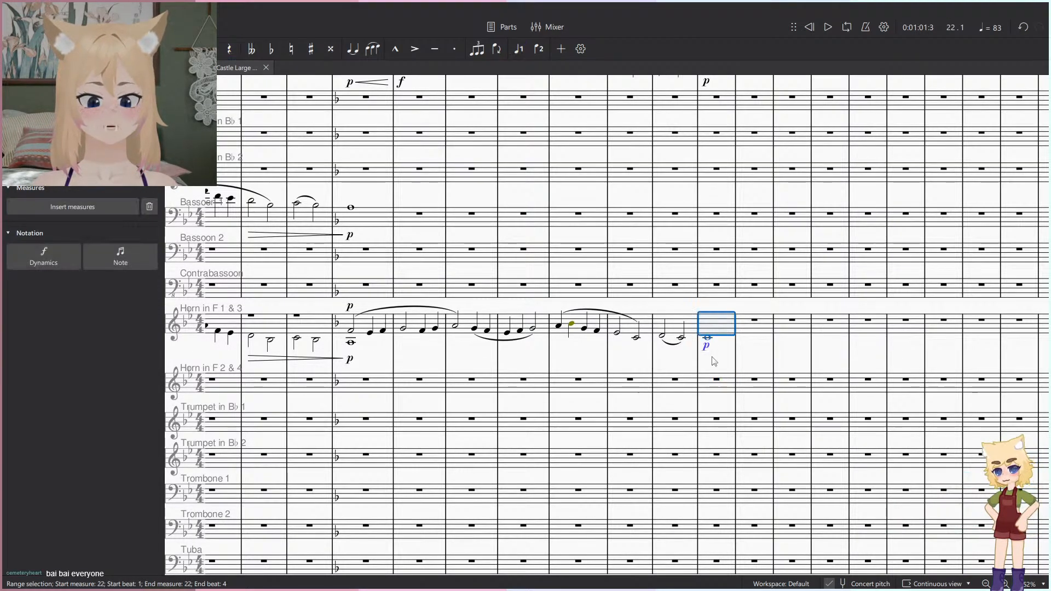
click(712, 358)
click(708, 338)
Add a diminuendo hairpin across measures 20–21 in both Horn in F 1 & 3 and Oboe 1.
click(685, 324)
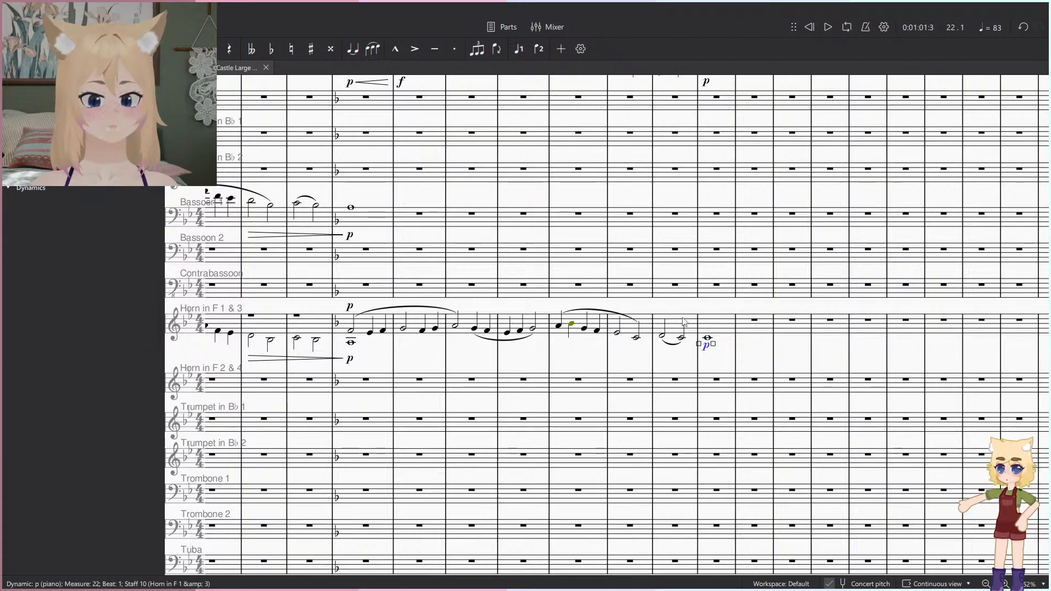
shift+click(628, 331)
key(shift+period)
scroll(665, 357, up, 4)
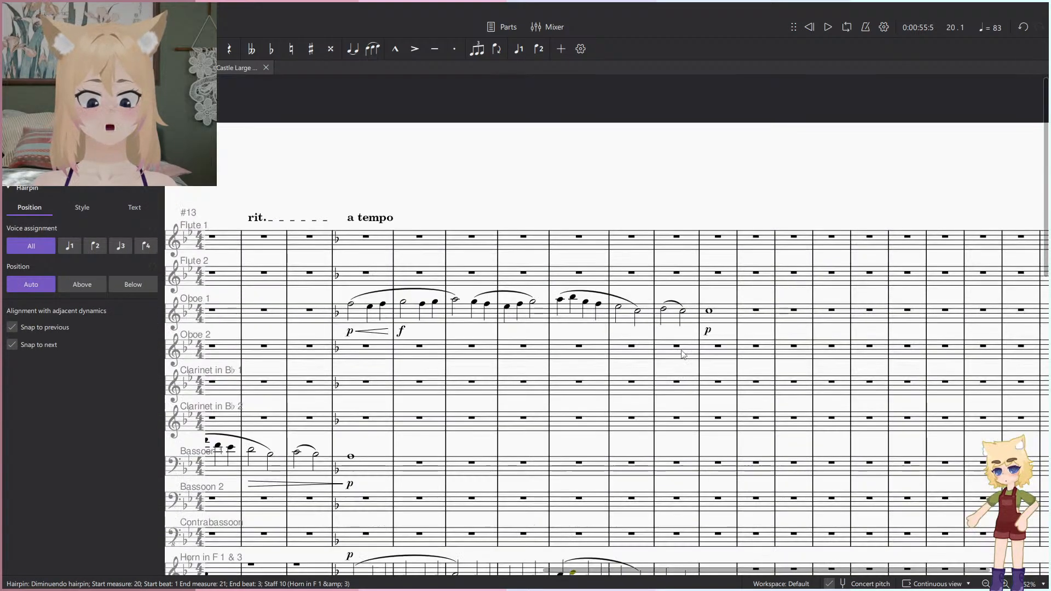
click(671, 322)
shift+click(646, 325)
key(shift+period)
key(Escape)
Check the measure 16 chord tones in the strings, from the Contrabasses up to Violins 2.
scroll(646, 325, down, 4)
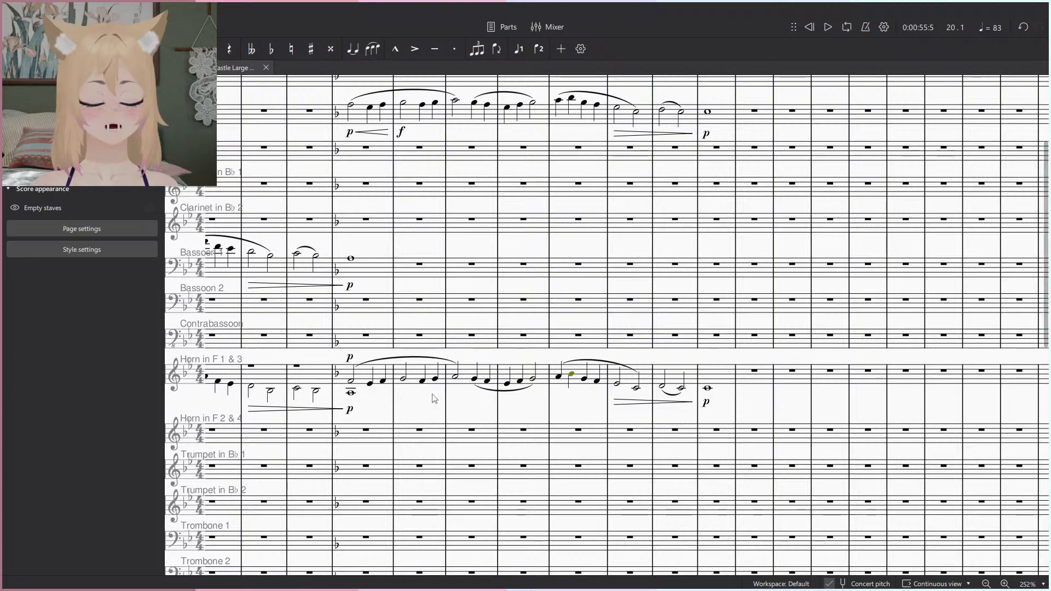
drag(433, 395, 481, 346)
drag(515, 502, 518, 284)
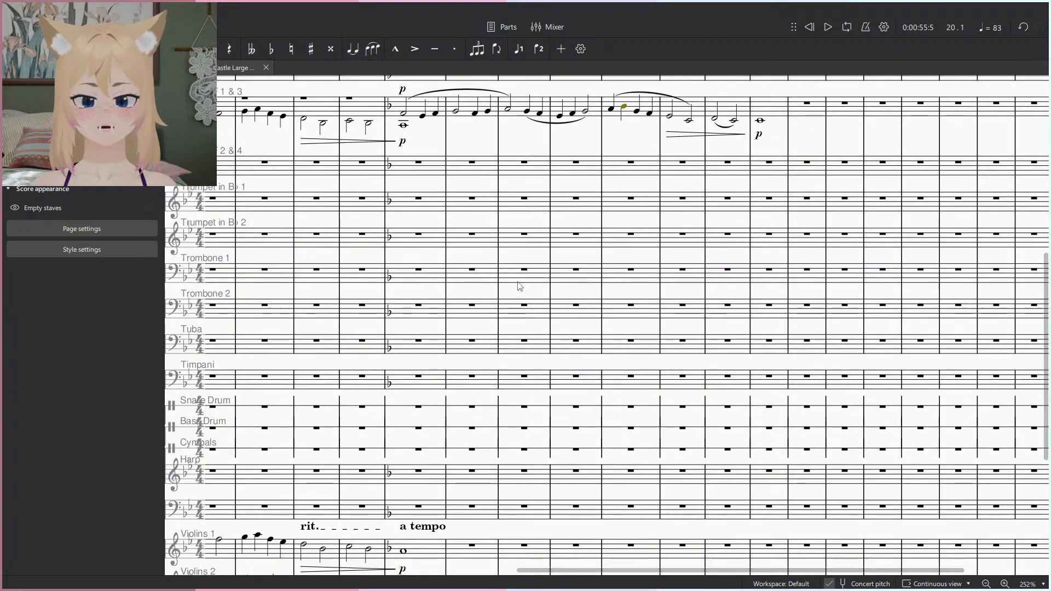
scroll(514, 301, down, 4)
scroll(484, 420, down, 2)
scroll(478, 471, up, 5)
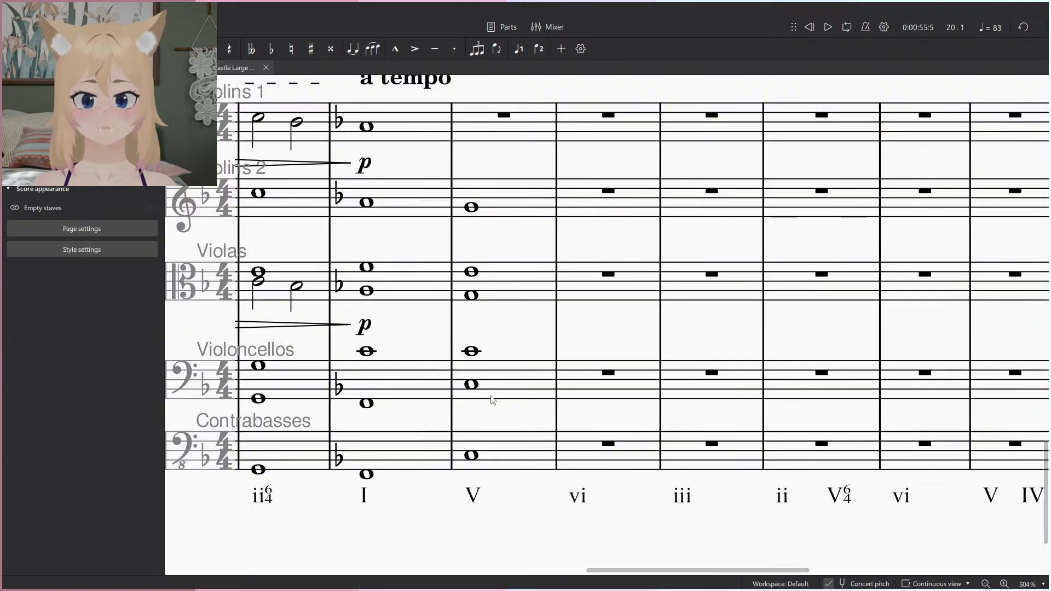
click(471, 455)
click(472, 385)
click(472, 351)
click(471, 295)
click(472, 272)
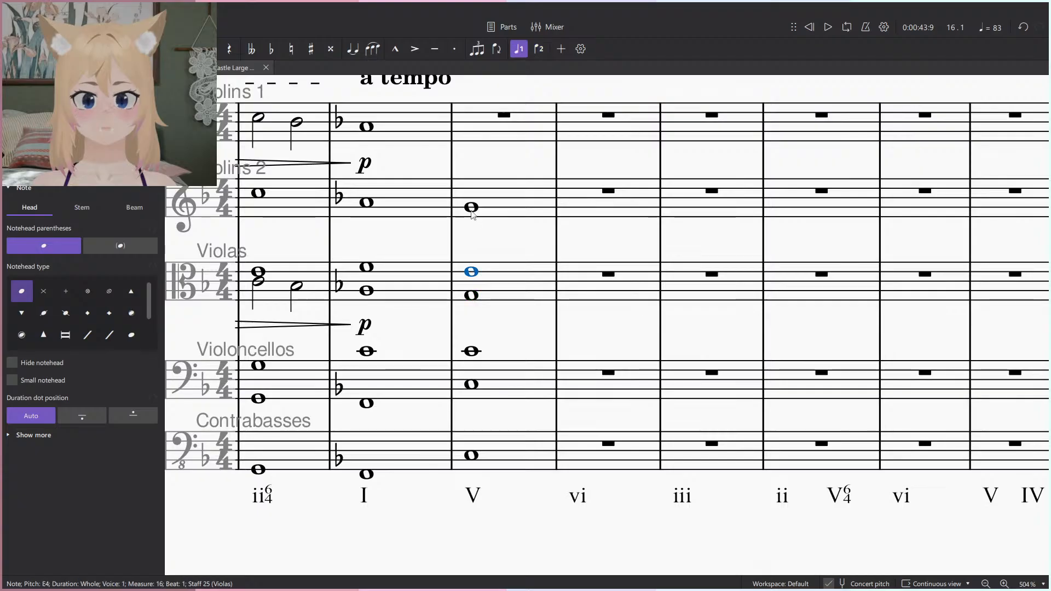
click(472, 207)
click(498, 244)
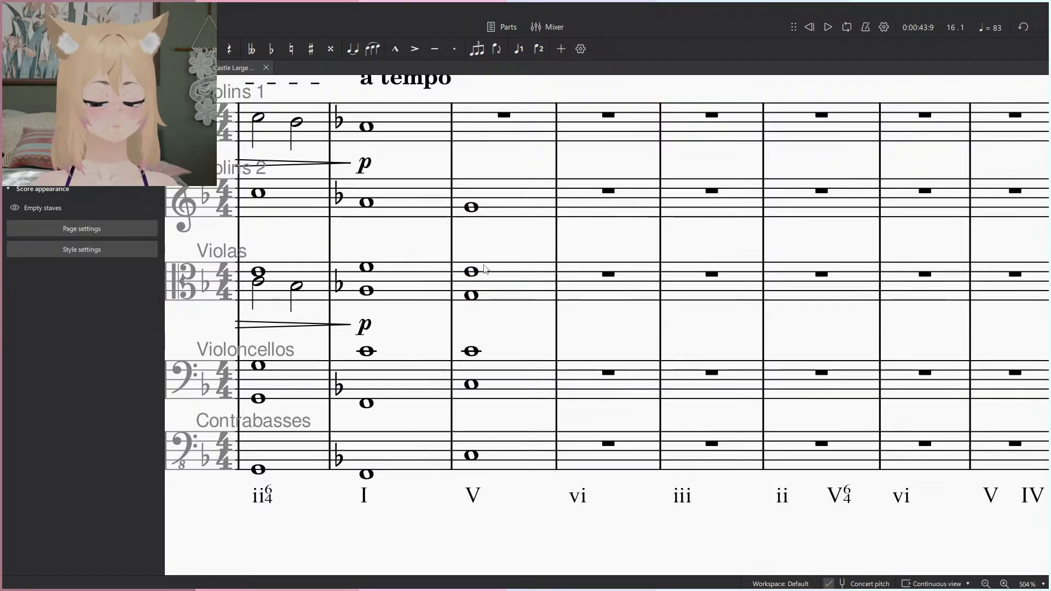
Review the Roman numeral harmony below the Contrabasses from measure 15 alongside the oboe, horn and string parts.
click(366, 494)
scroll(383, 495, down, 4)
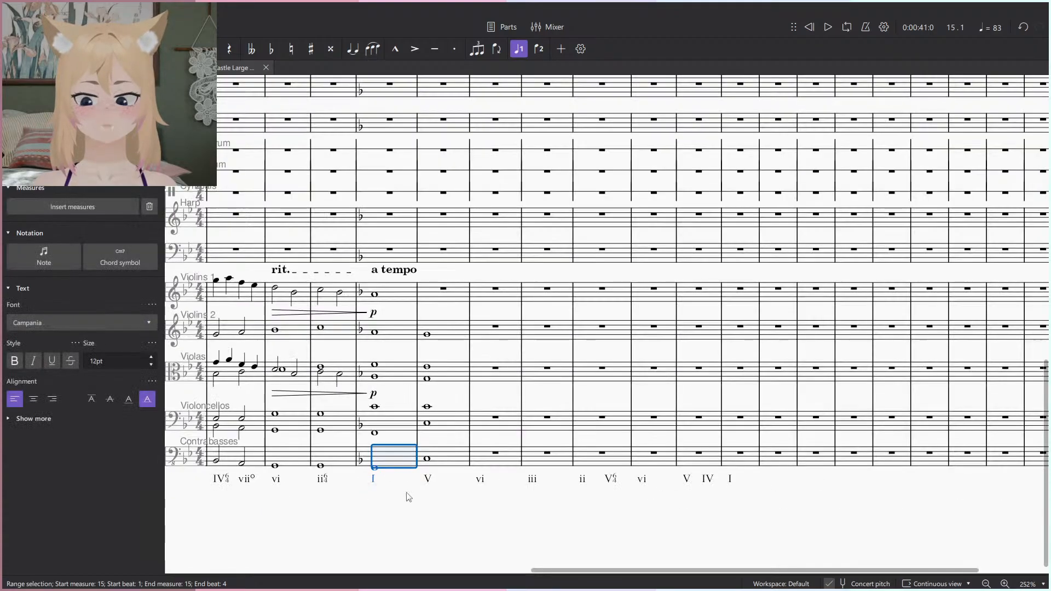
click(406, 498)
scroll(357, 266, up, 3)
scroll(362, 273, up, 5)
scroll(367, 282, down, 3)
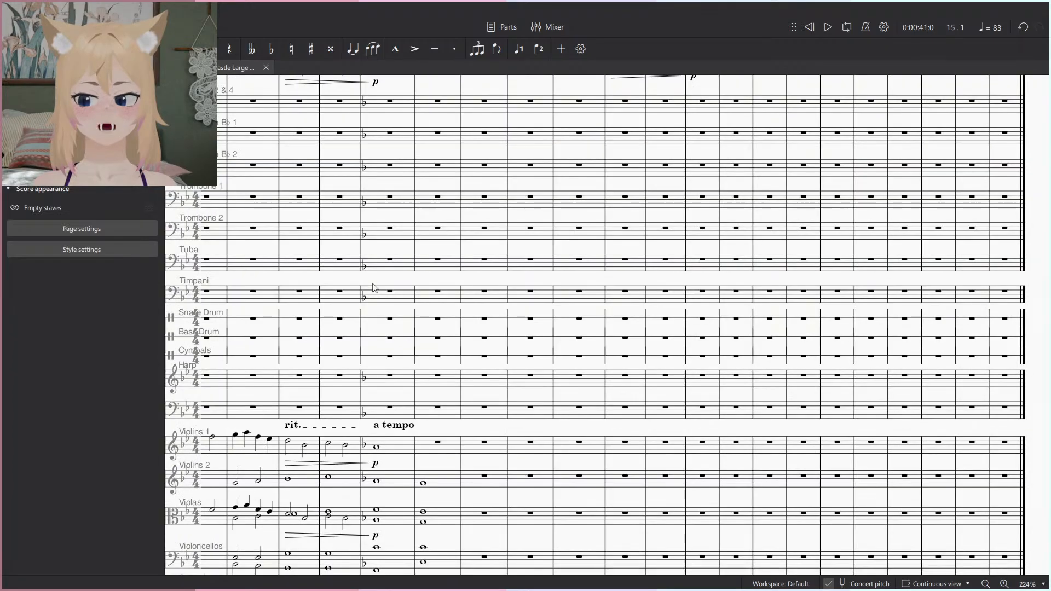
scroll(375, 288, up, 2)
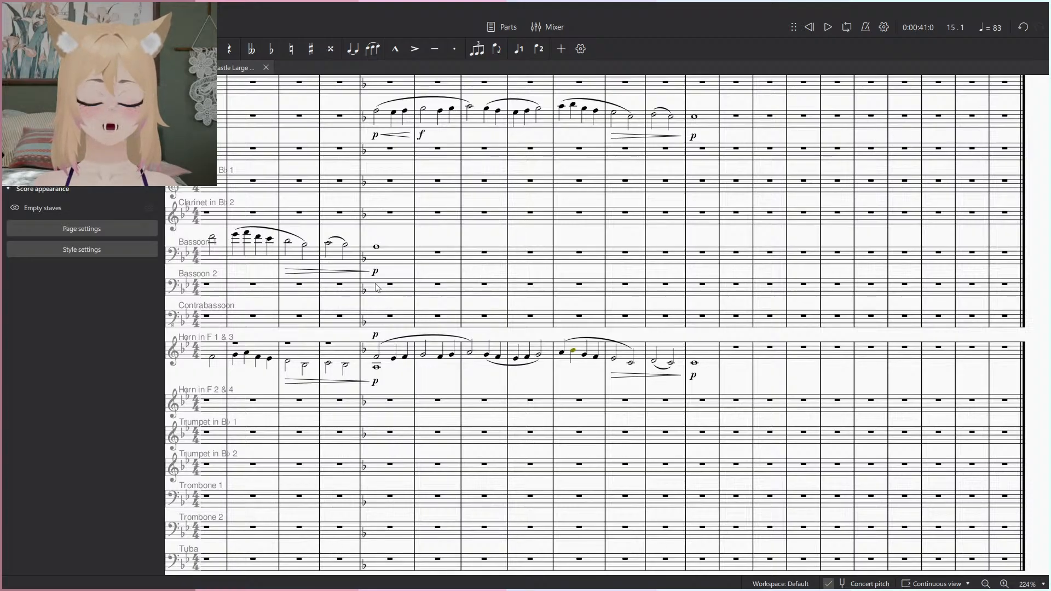
scroll(377, 288, down, 10)
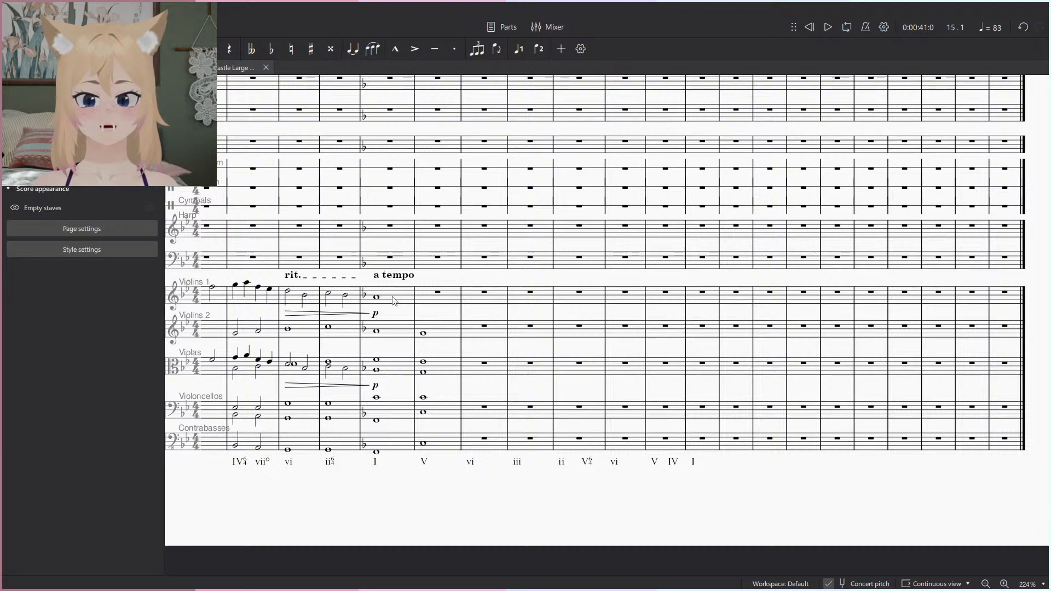
Compare the measure 15 Violins 1 note with the measure 16 string chord and the Roman numerals below the Contrabasses.
click(378, 298)
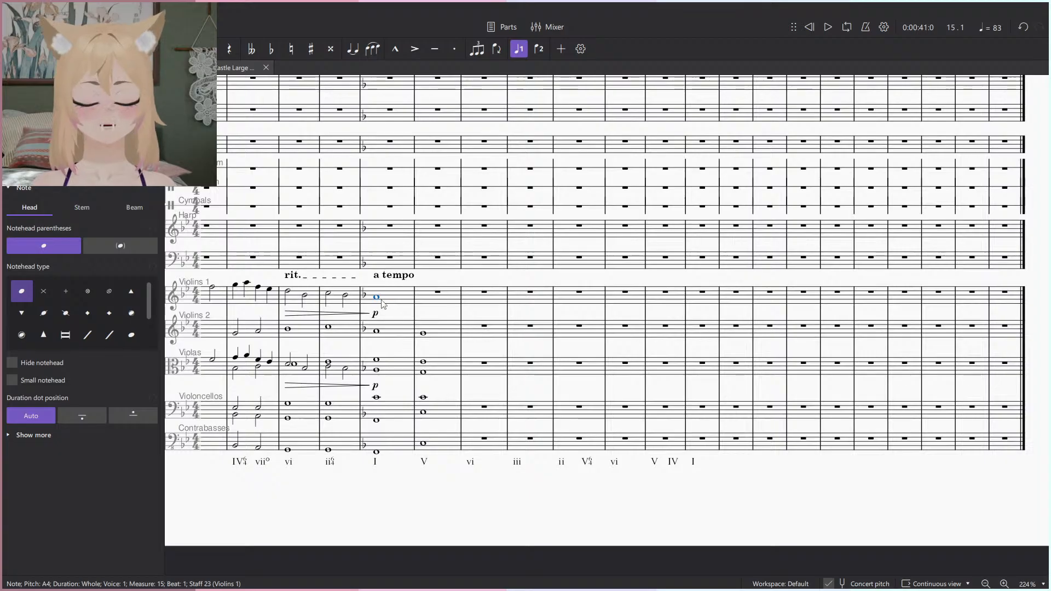
scroll(400, 332, up, 5)
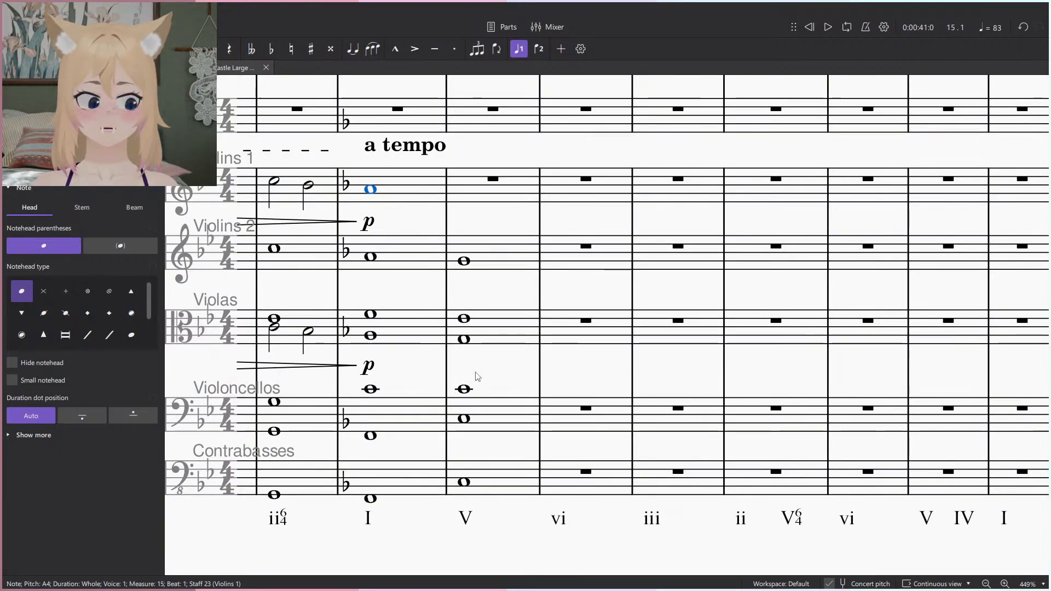
scroll(478, 377, down, 3)
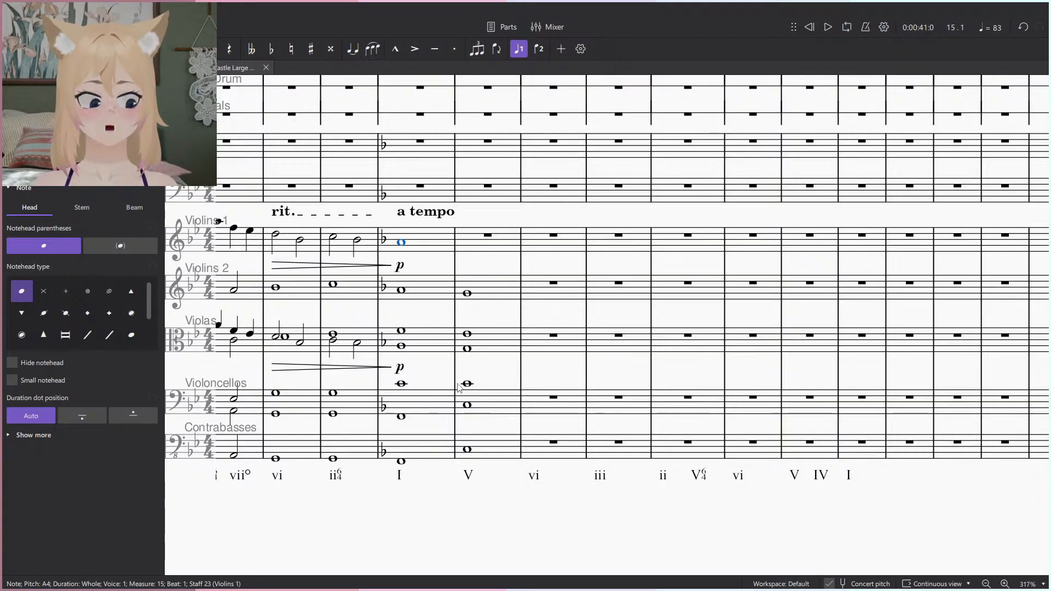
scroll(459, 387, up, 2)
click(471, 479)
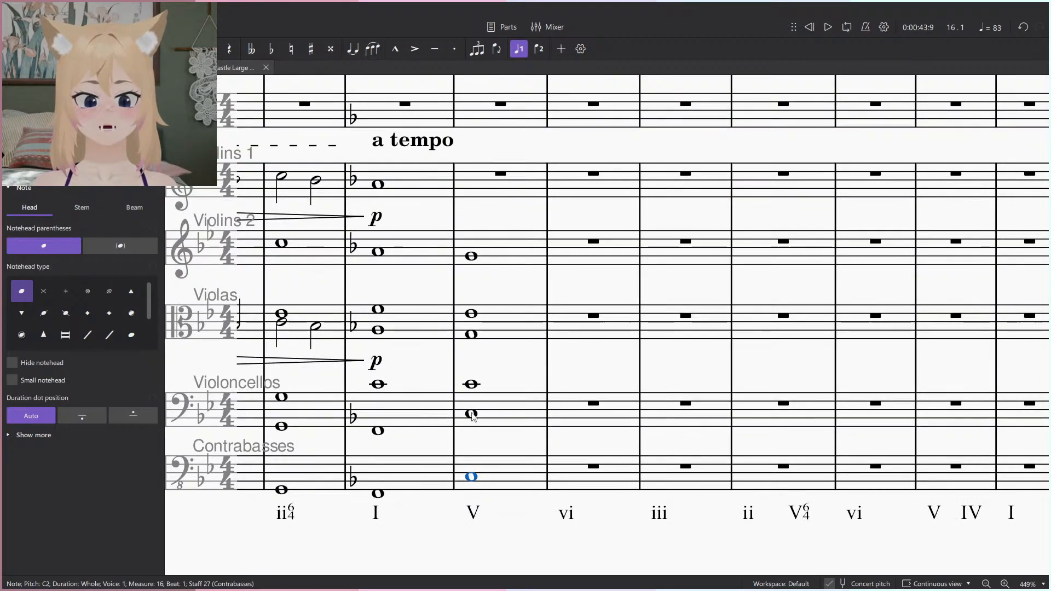
key(alt+Up)
key(alt+Up)
key(alt+Up)
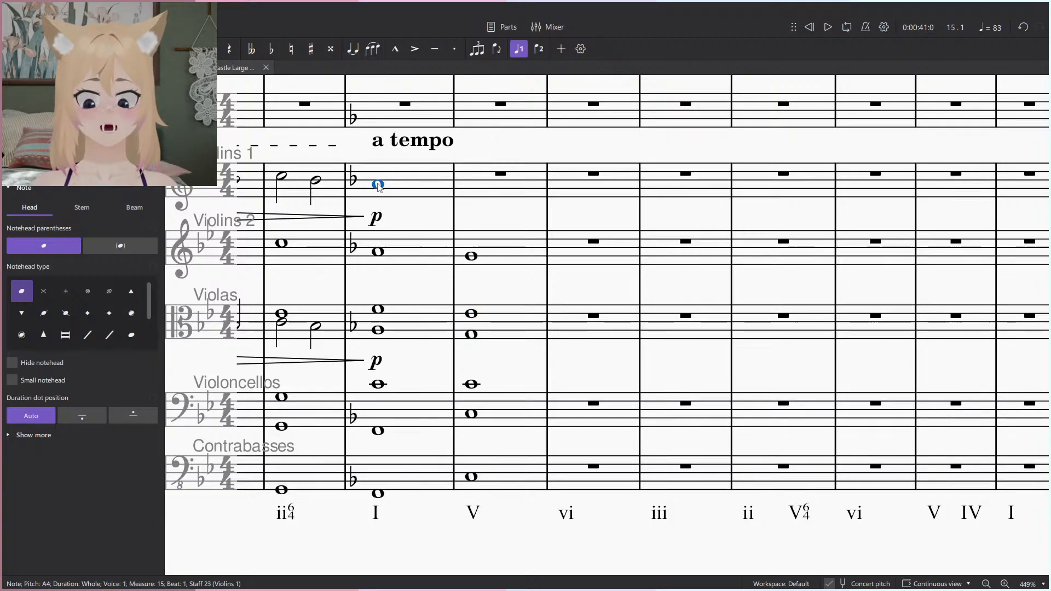
scroll(500, 269, up, 2)
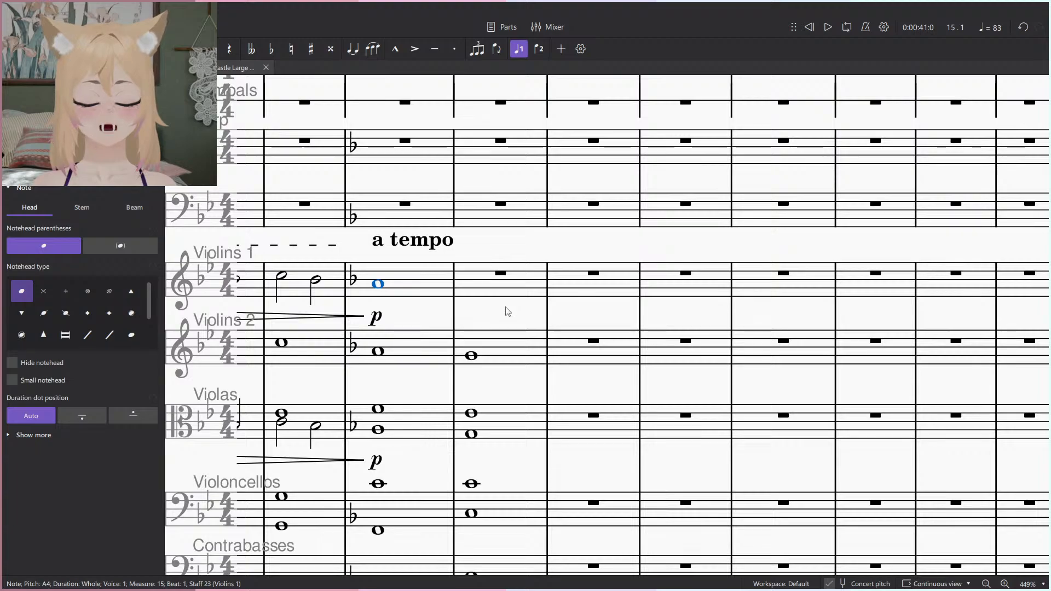
scroll(503, 314, down, 2)
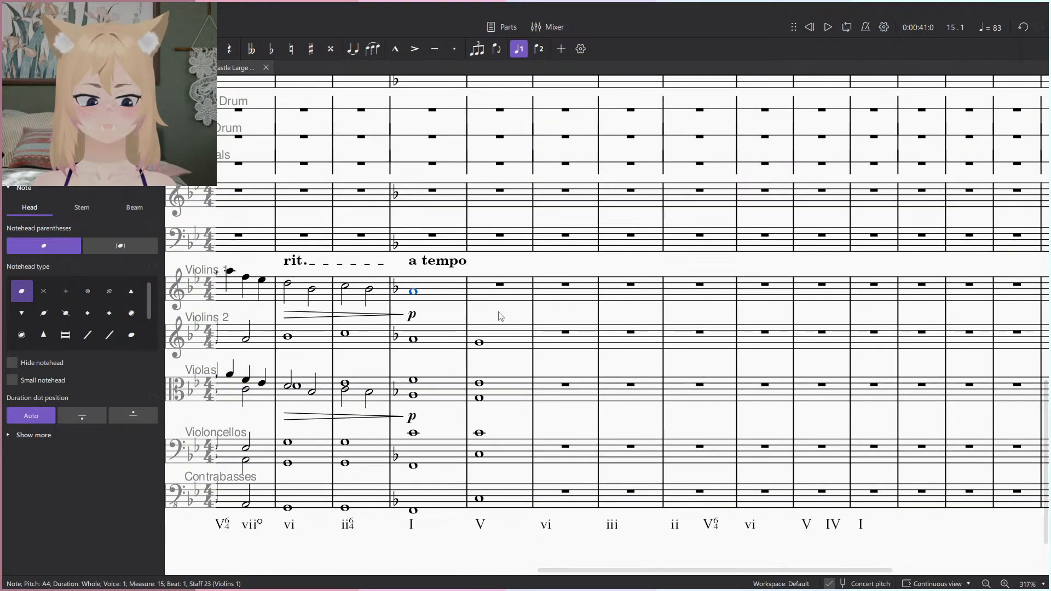
scroll(498, 316, up, 4)
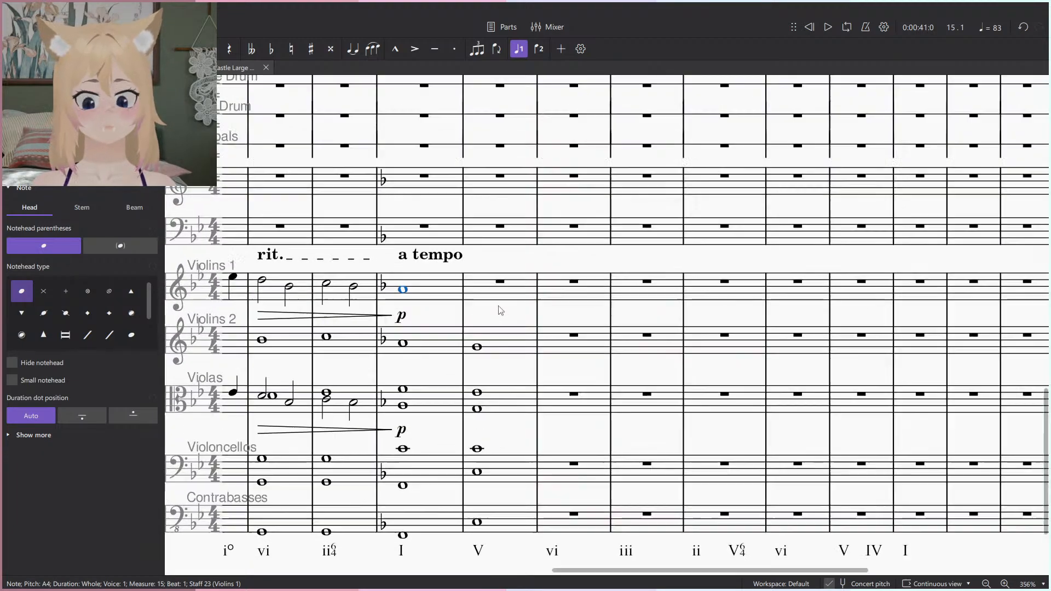
Check each measure 16 chord tone in the strings, from the Contrabasses up to Violins 2.
scroll(549, 325, down, 2)
click(469, 513)
key(alt+Up)
key(alt+Up)
key(alt+Up)
key(alt+Up)
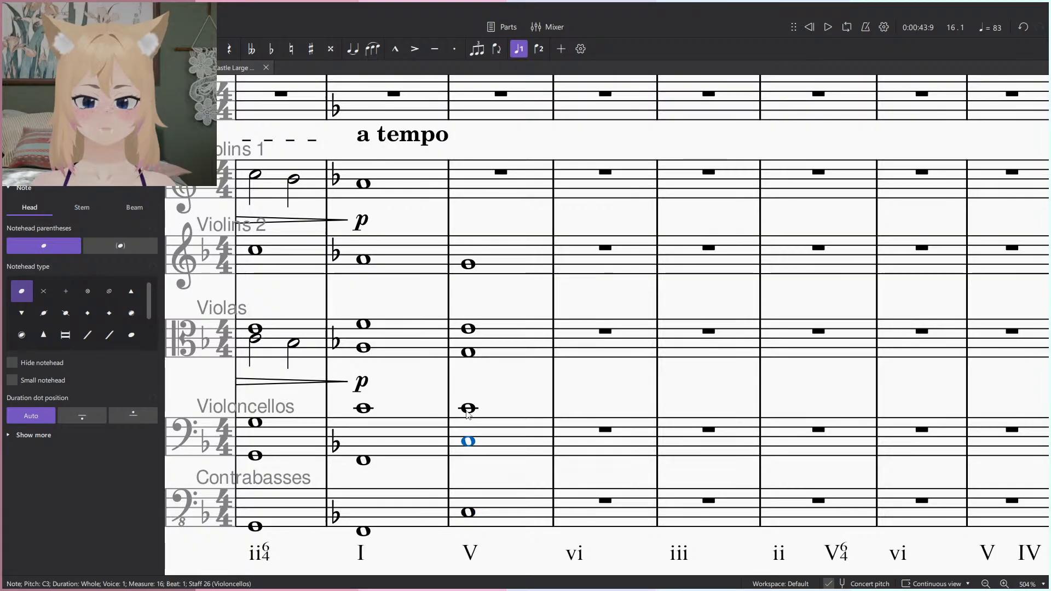
click(469, 265)
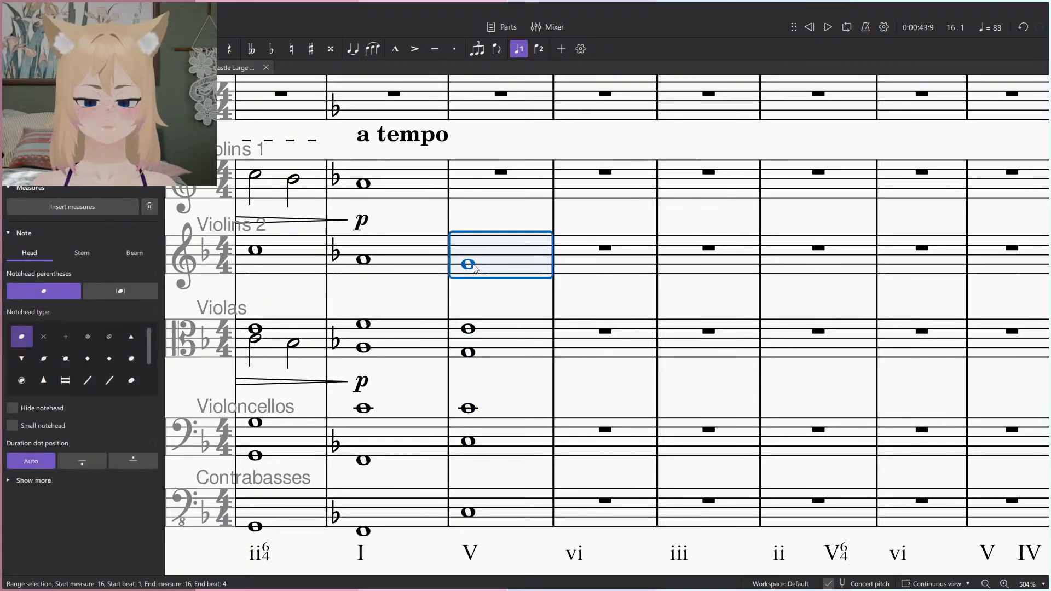
click(473, 267)
Play back the a tempo passage from the Violins 1 note in measure 15 through measure 16.
click(364, 184)
scroll(366, 190, down, 4)
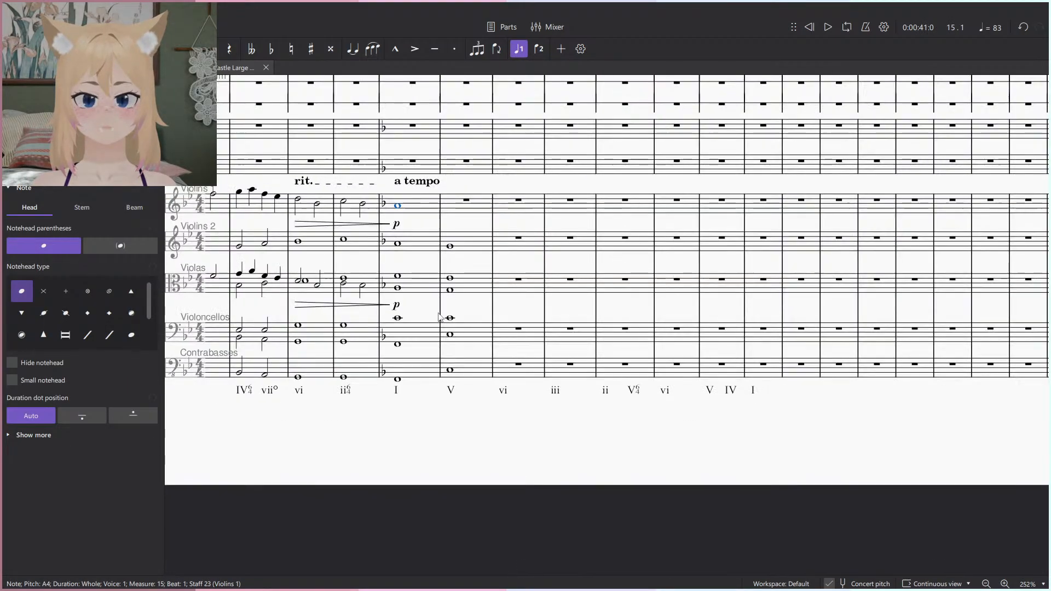
key(space)
key(Escape)
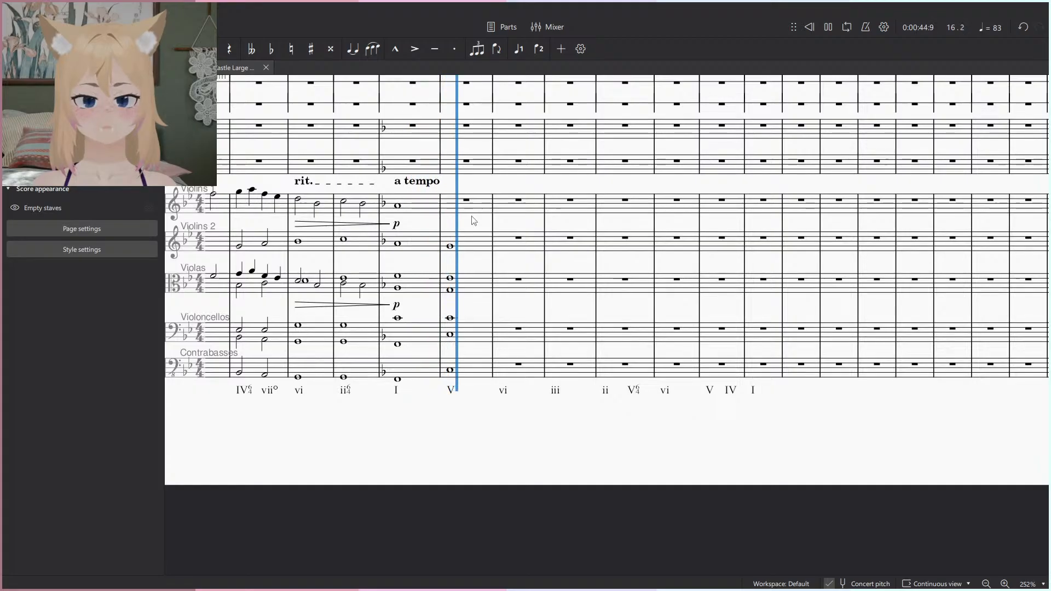
key(space)
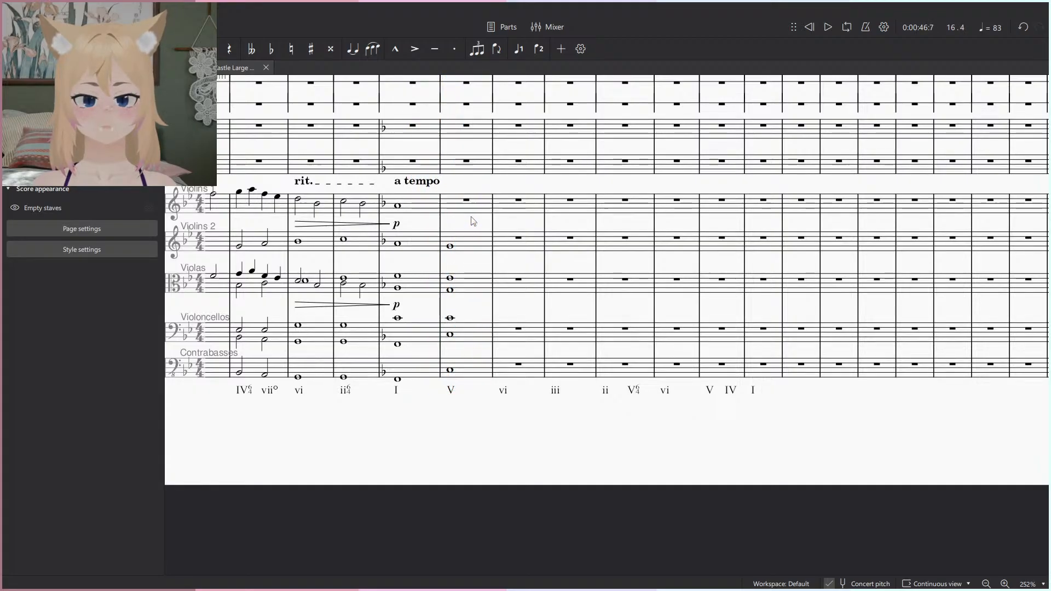
Add a C major / A minor key signature at measure 18, above the iii chord.
scroll(457, 352, up, 4)
click(447, 399)
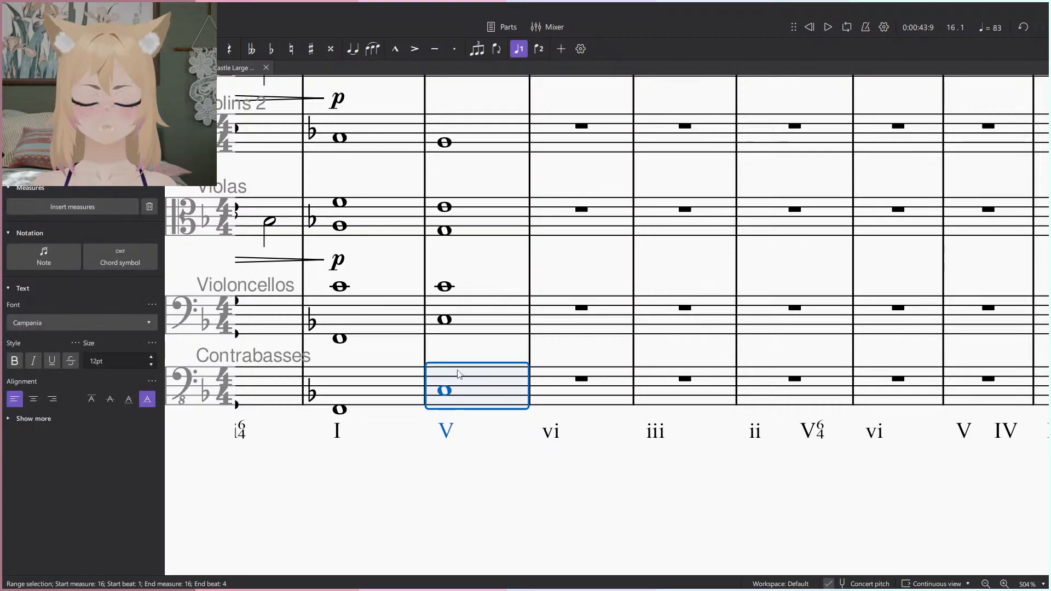
scroll(454, 411, up, 2)
click(470, 425)
click(24, 68)
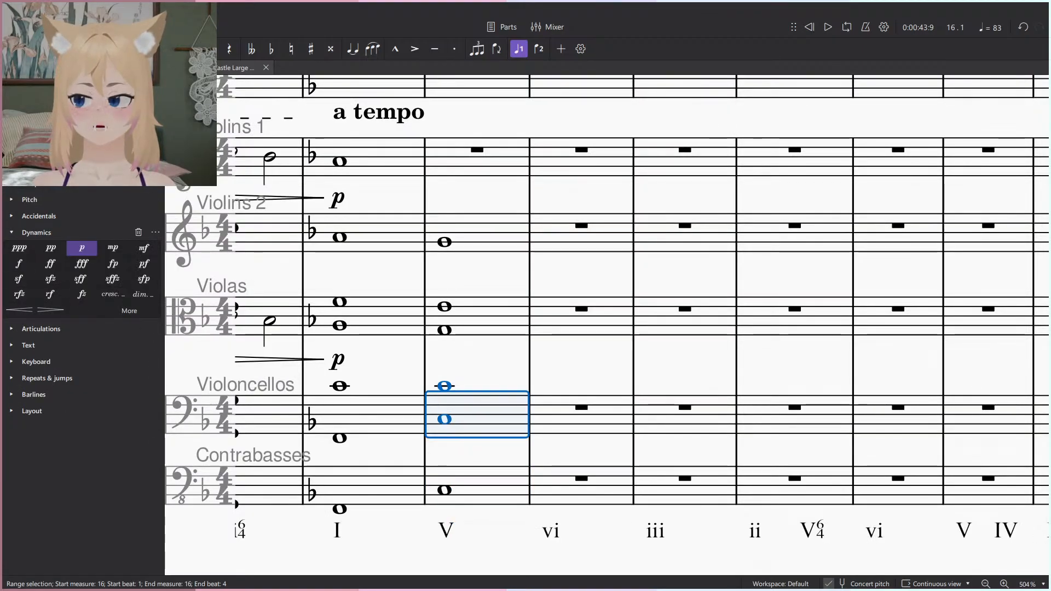
click(46, 166)
click(46, 150)
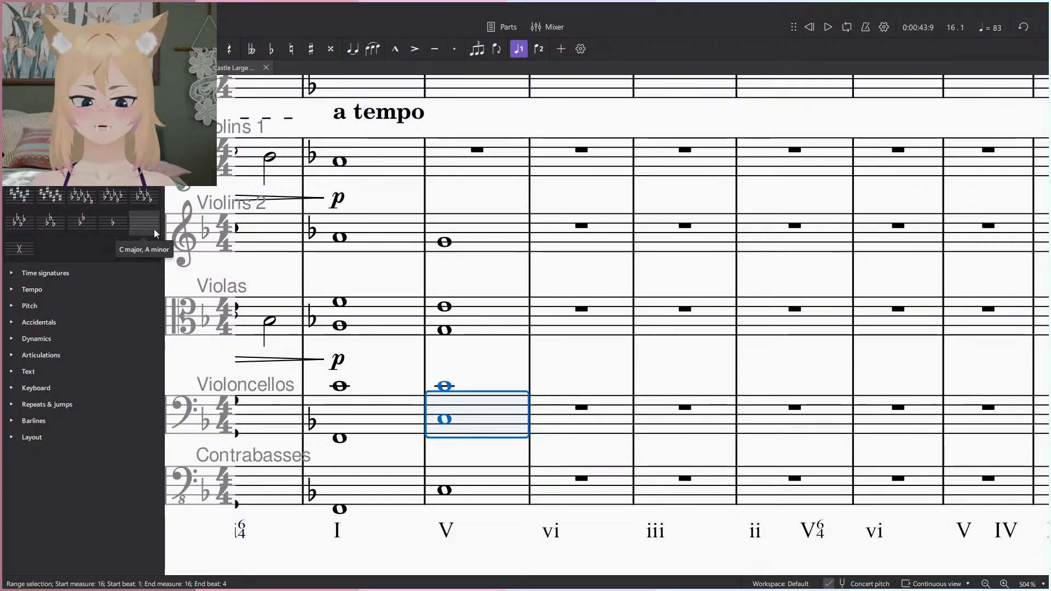
mouse_move(154, 234)
mouse_down()
mouse_move(751, 406)
mouse_move(673, 406)
mouse_up()
click(711, 376)
scroll(658, 393, down, 1)
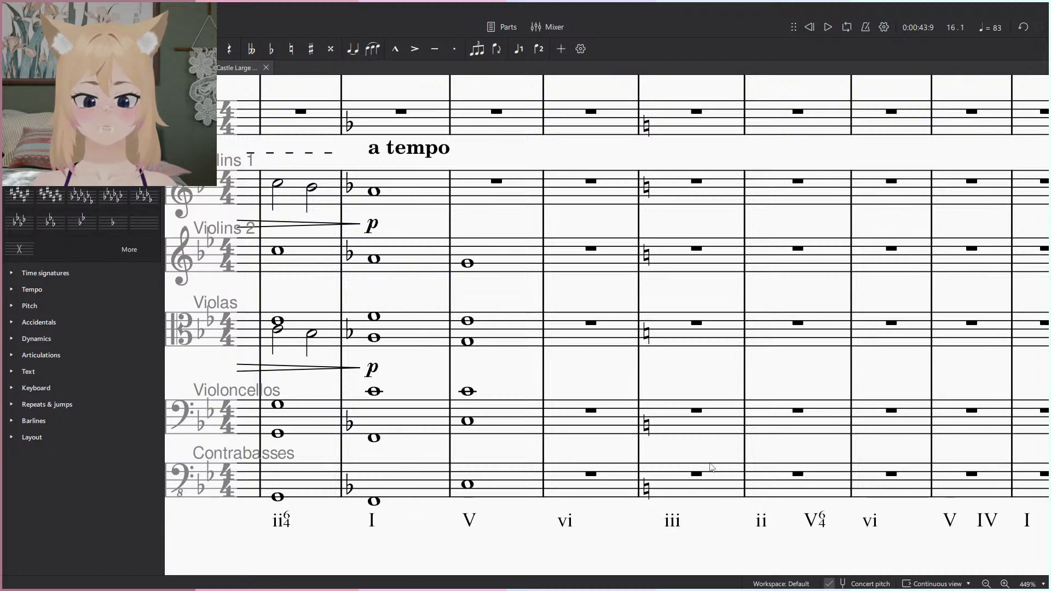
Enter a whole note D2 in measure 17 of the Contrabasses as the root of the vi chord.
scroll(569, 508, up, 2)
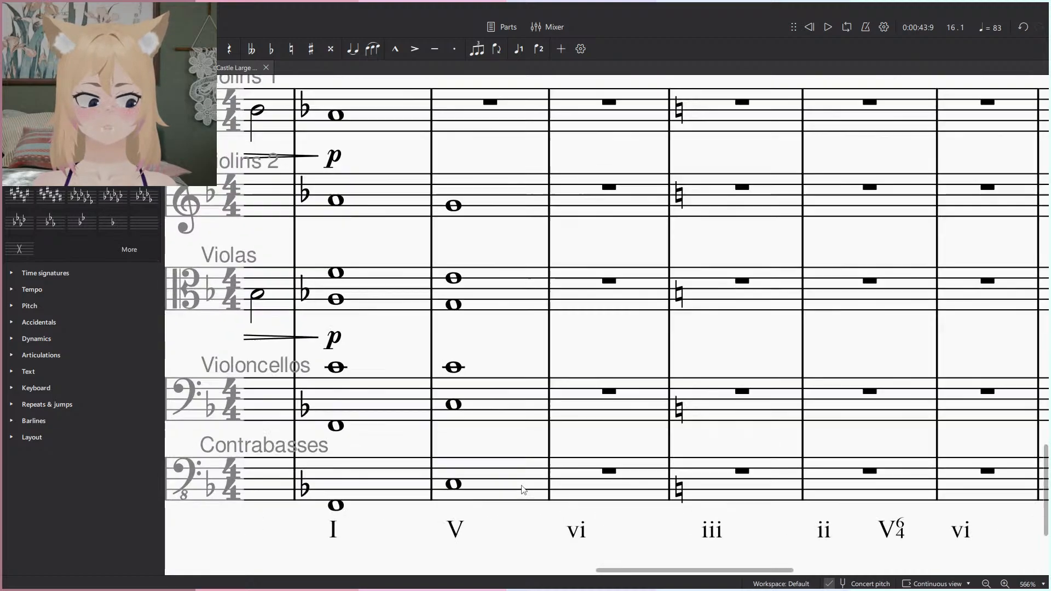
click(453, 484)
key(n)
click(573, 479)
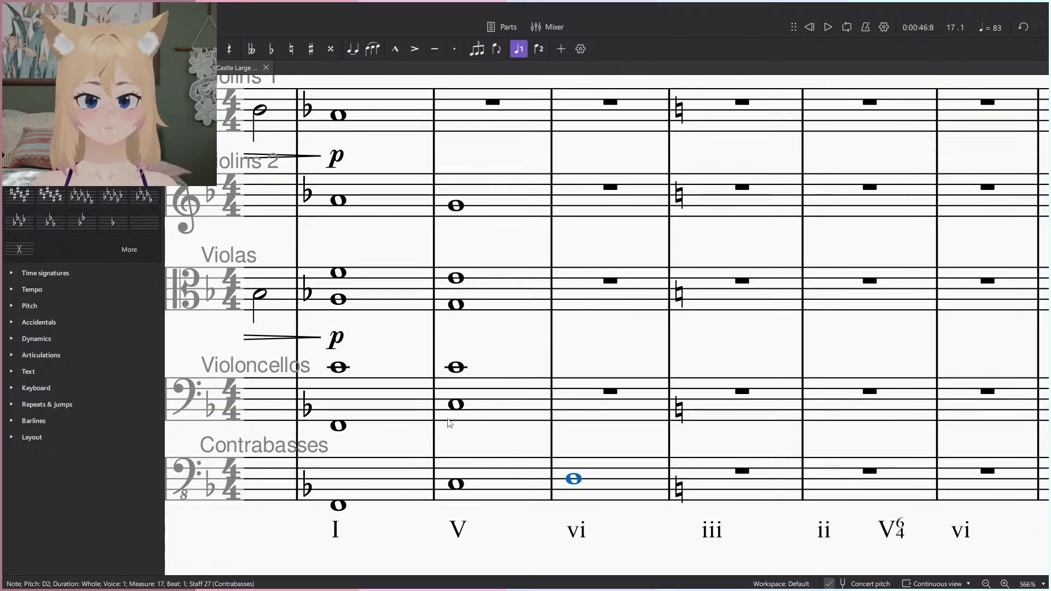
Enter a whole note D3 in voice 2 of the Violoncellos at measure 17.
click(456, 405)
click(591, 400)
key(ctrl+alt+2)
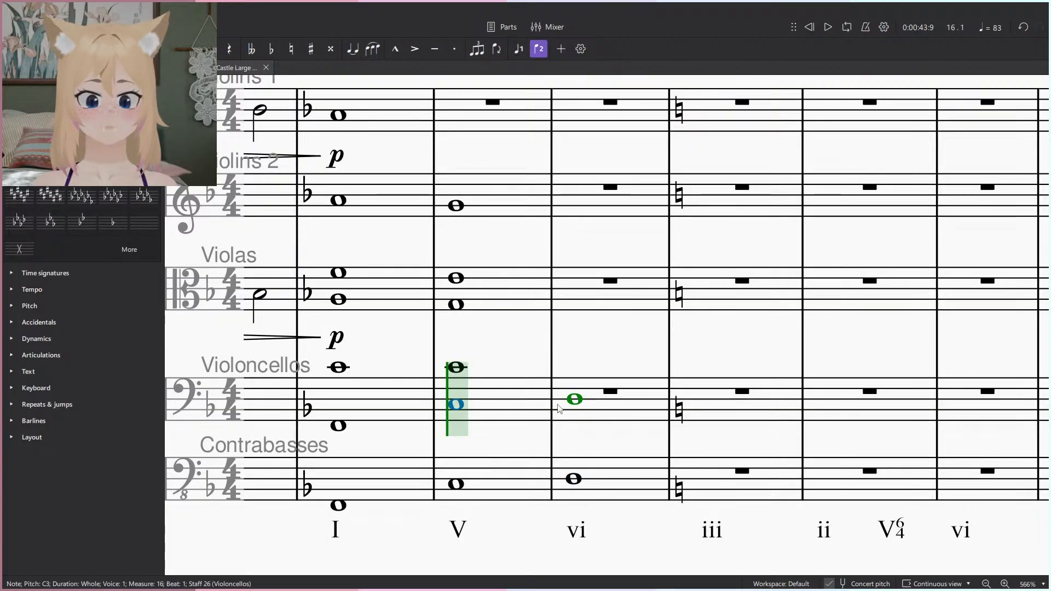
click(564, 403)
key(Escape)
key(Left)
key(ctrl+alt+2)
Enter a whole note A3 in voice 1 of the Violoncellos at measure 17, above the D3.
click(338, 428)
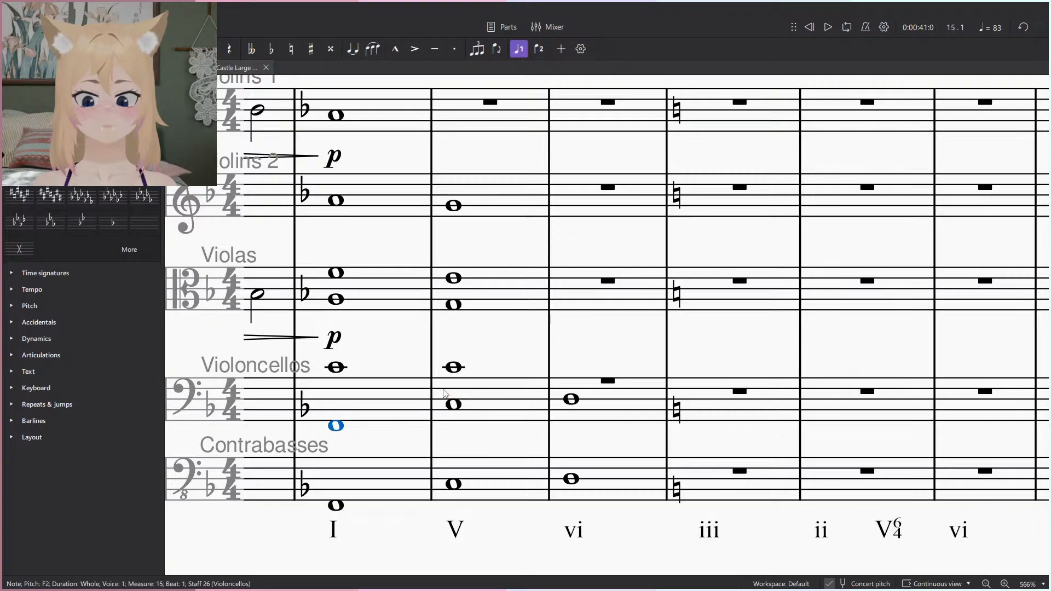
key(ctrl+alt+2)
click(454, 369)
key(n)
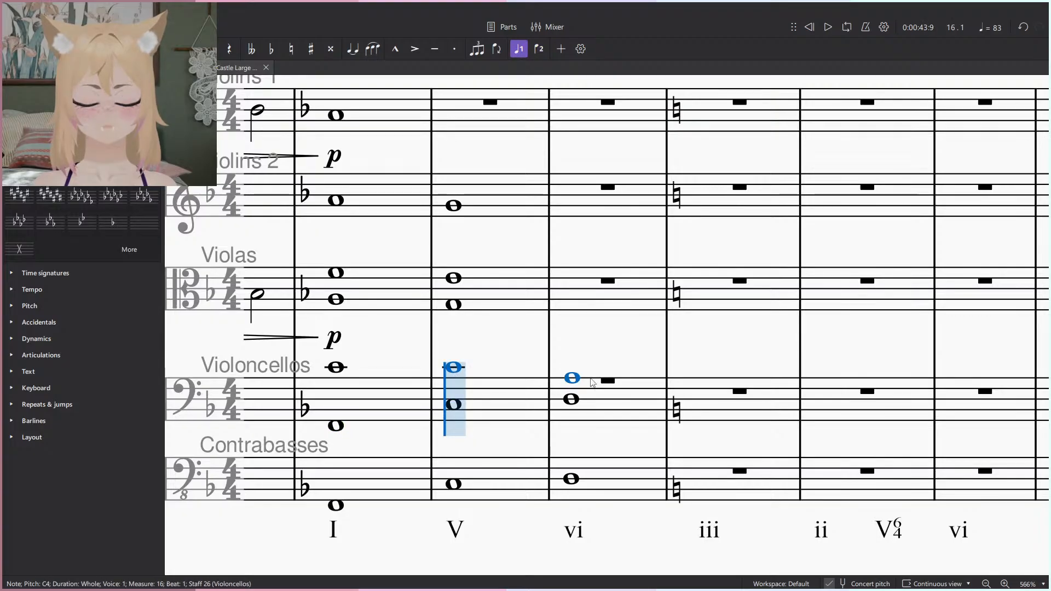
click(572, 378)
scroll(571, 353, up, 2)
key(Escape)
Enter a whole note F3 in voice 2 of the Violas at measure 17.
click(456, 405)
key(n)
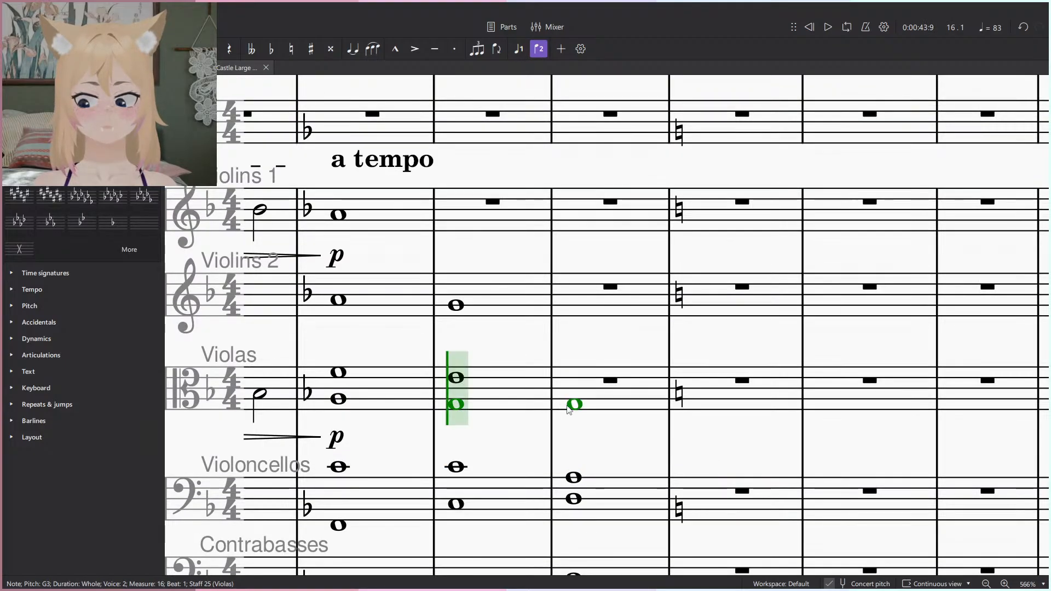
click(574, 410)
key(Escape)
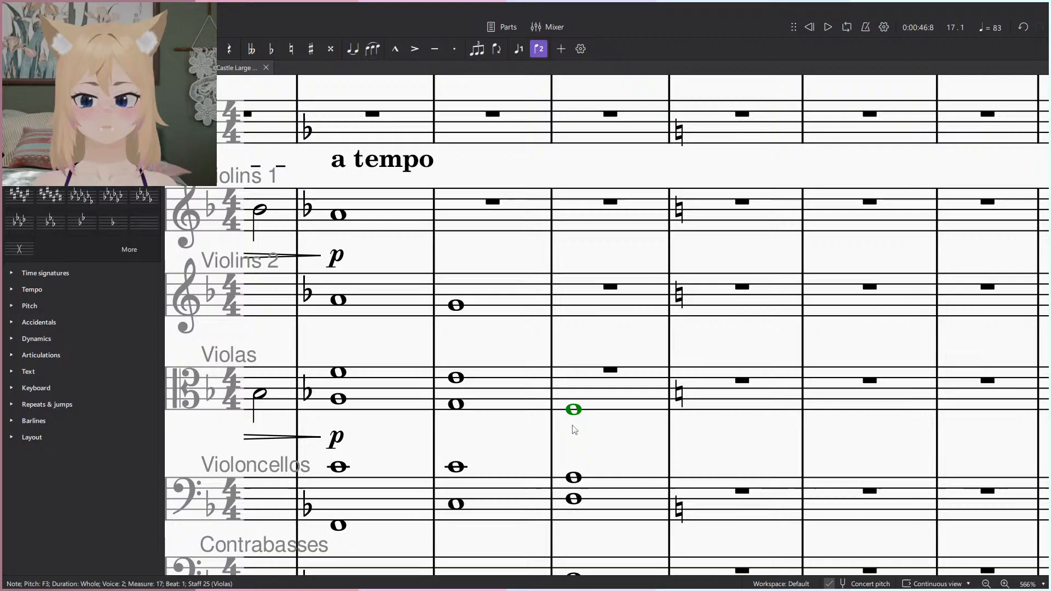
Compare the cello and viola notes, and lower the upper Violoncellos whole note in measure 15 to A3.
click(573, 477)
scroll(575, 479, down, 1)
drag(419, 446, 477, 392)
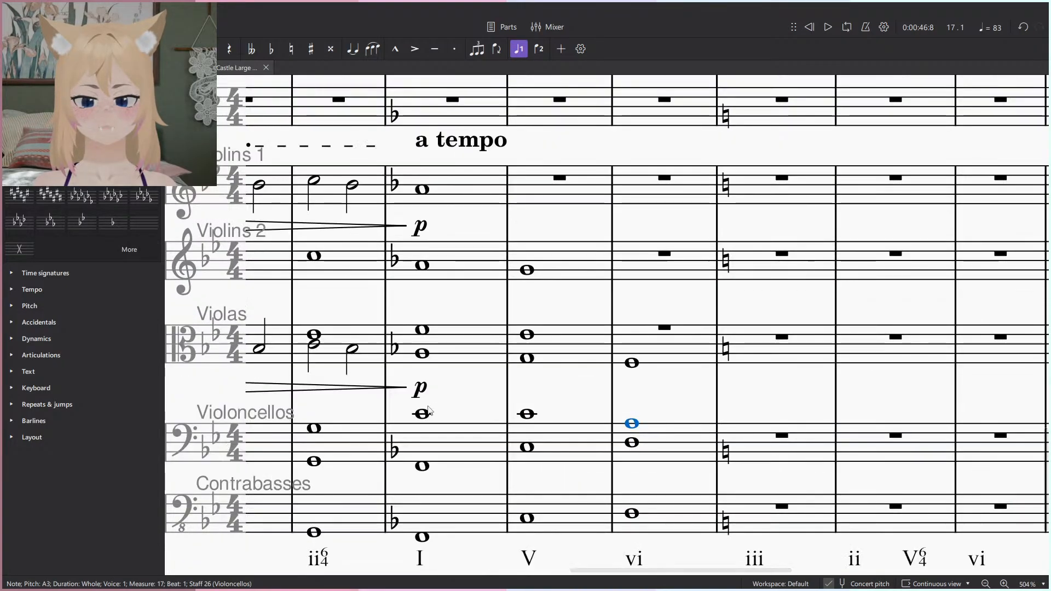
click(422, 354)
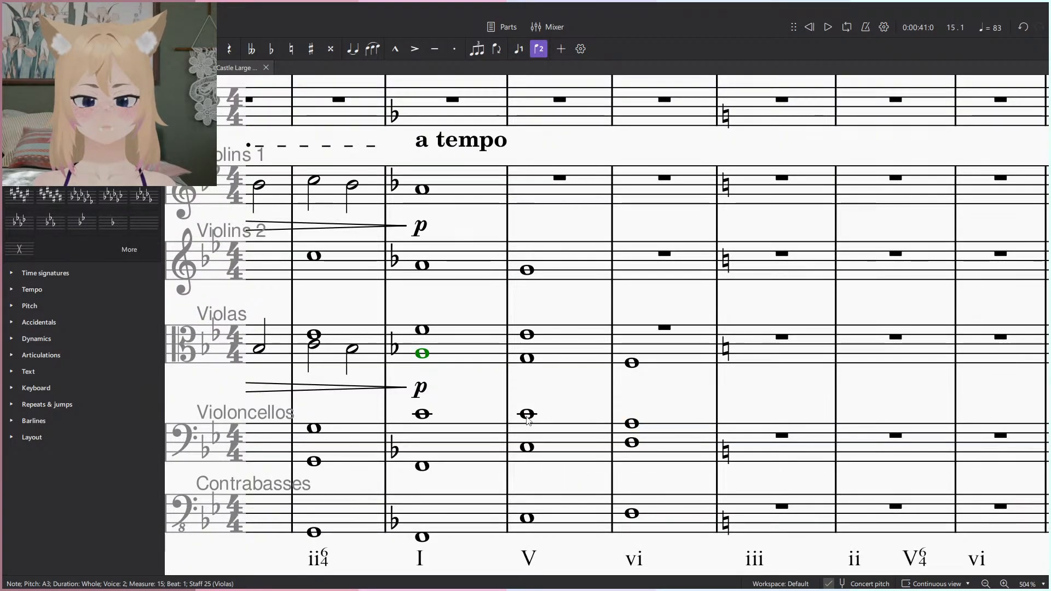
click(527, 415)
click(314, 428)
drag(422, 415, 422, 425)
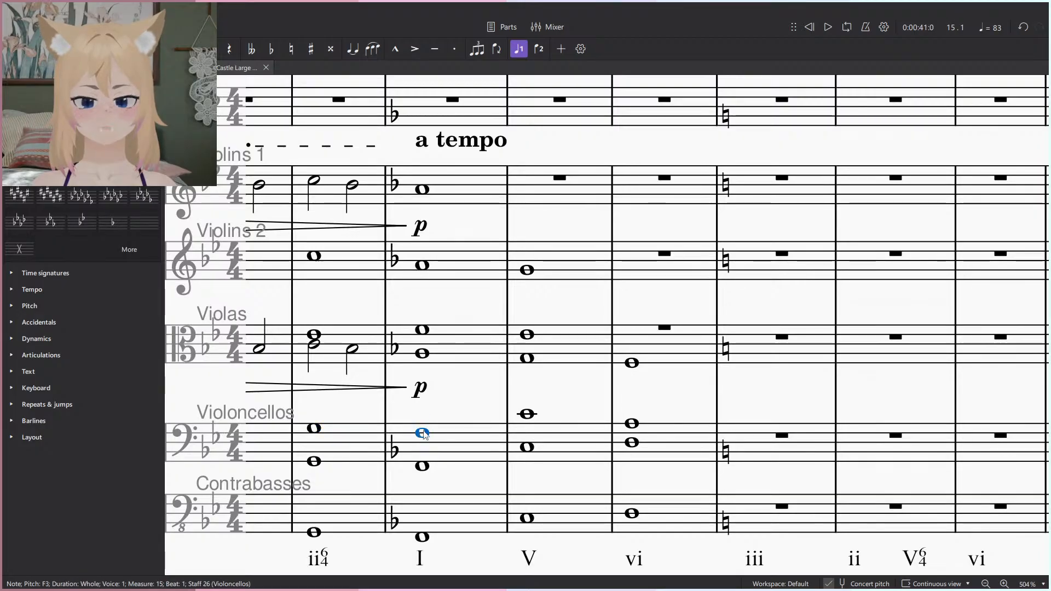
key(Up)
key(Up)
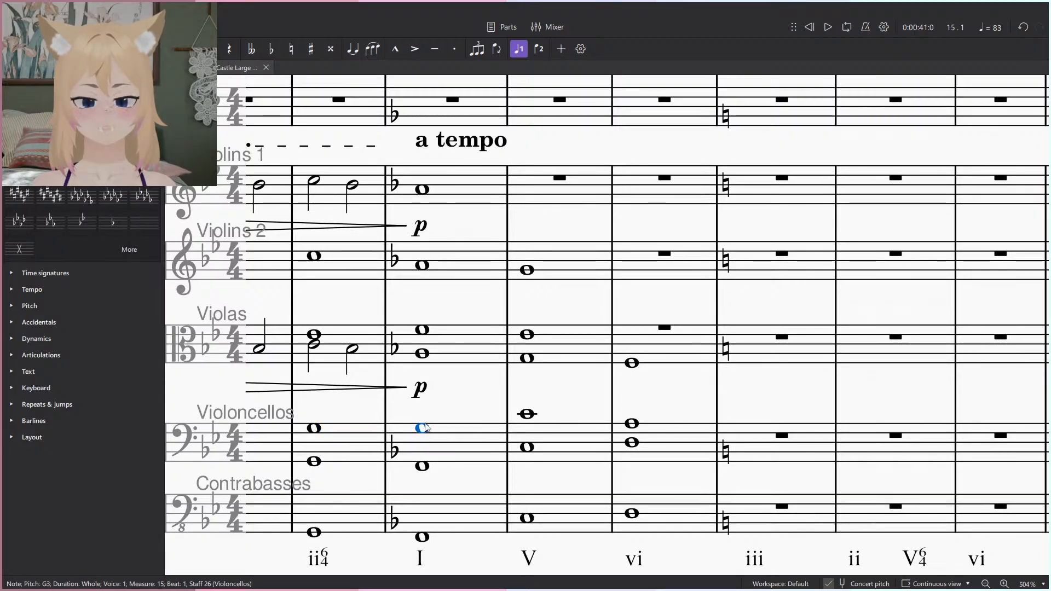
Lower the upper Violoncellos whole note in measure 16 to G3 and check the chord tones in the low strings.
drag(527, 416, 526, 430)
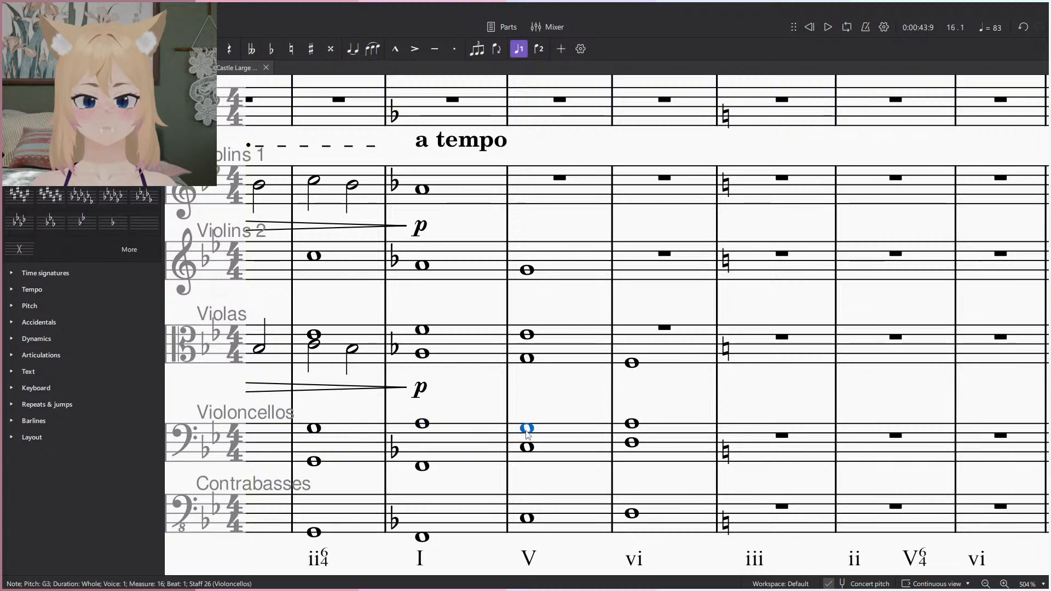
click(526, 519)
click(530, 461)
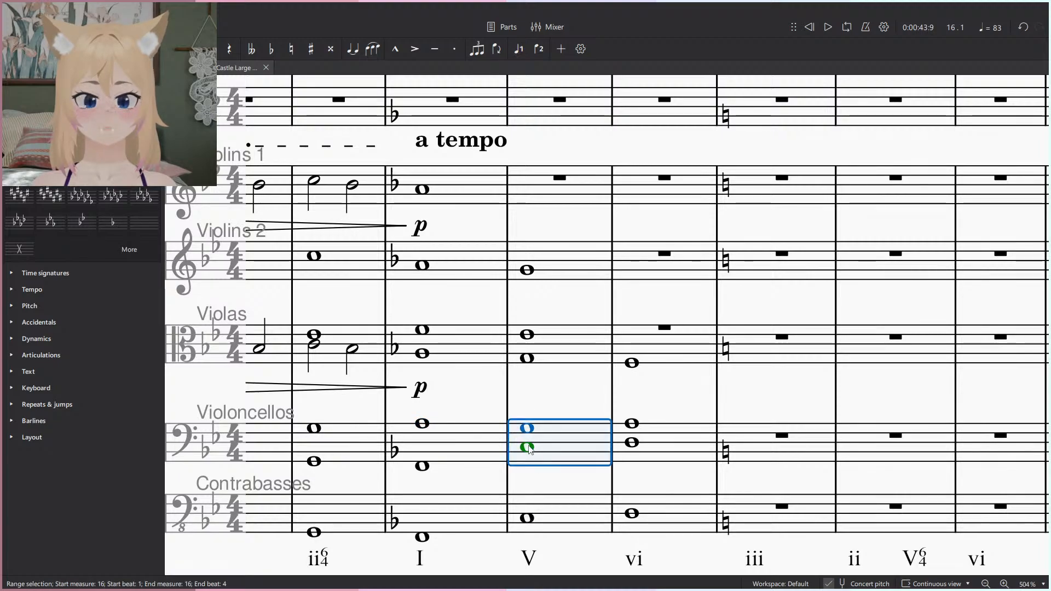
click(528, 448)
click(528, 430)
click(529, 359)
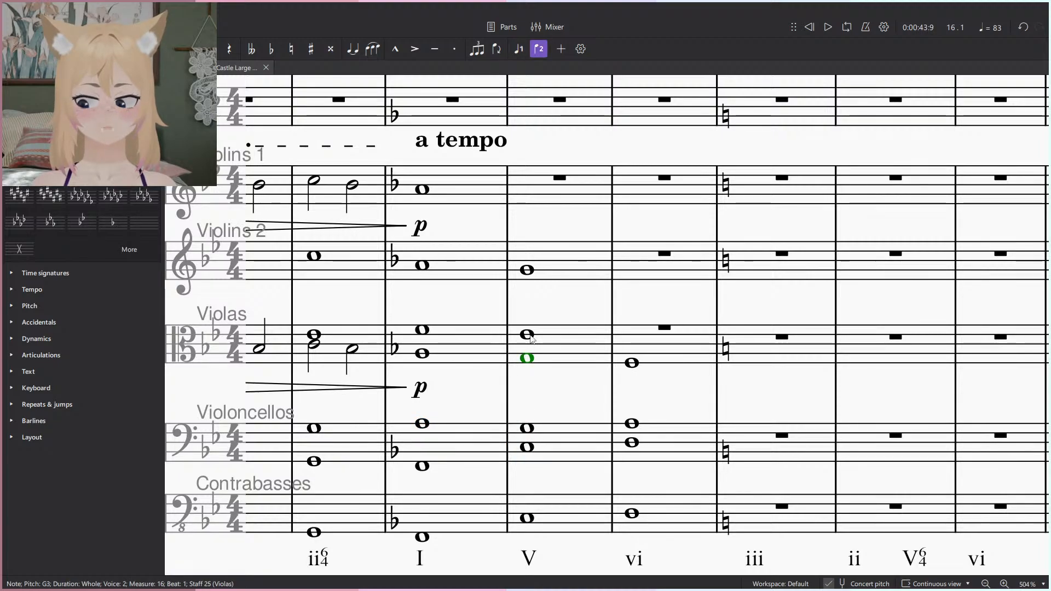
Delete the voice 2 whole notes in the Violas at measures 16 and 17, along with the rests they leave.
key(Left)
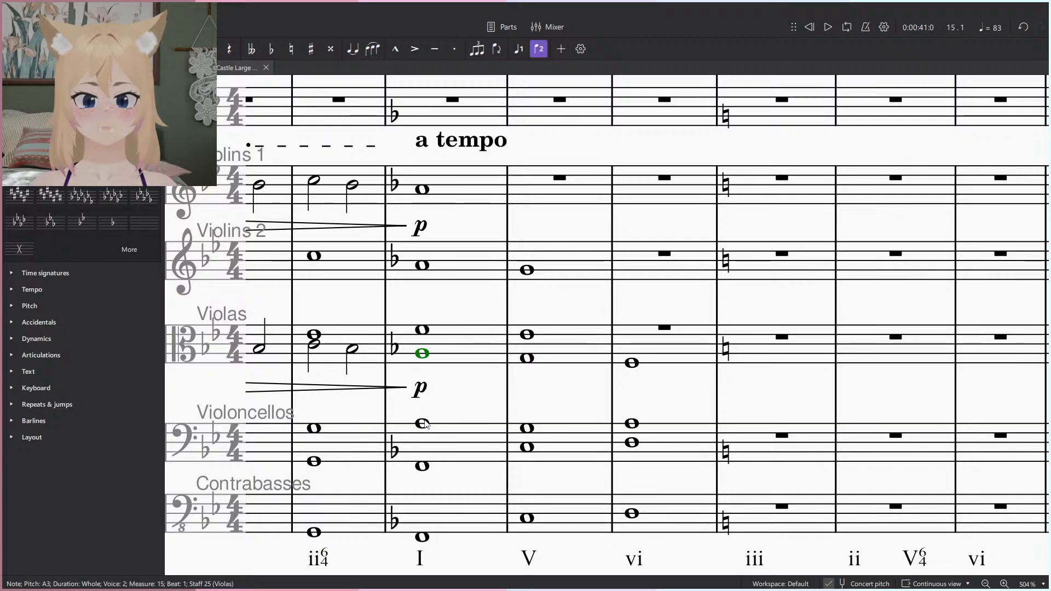
ctrl+click(530, 360)
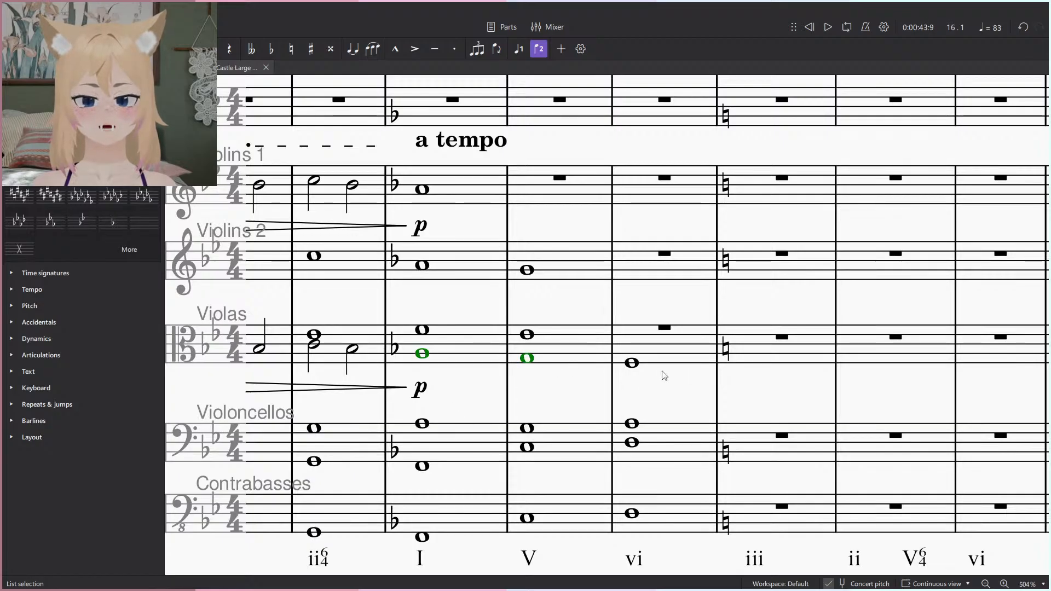
click(461, 363)
click(529, 360)
ctrl+click(631, 364)
key(Delete)
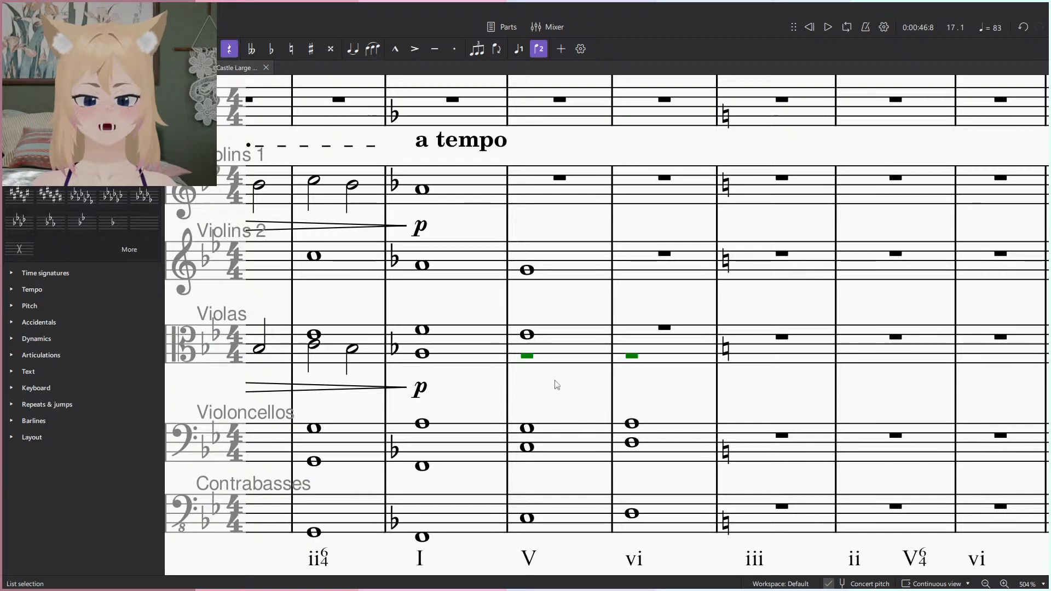
key(Delete)
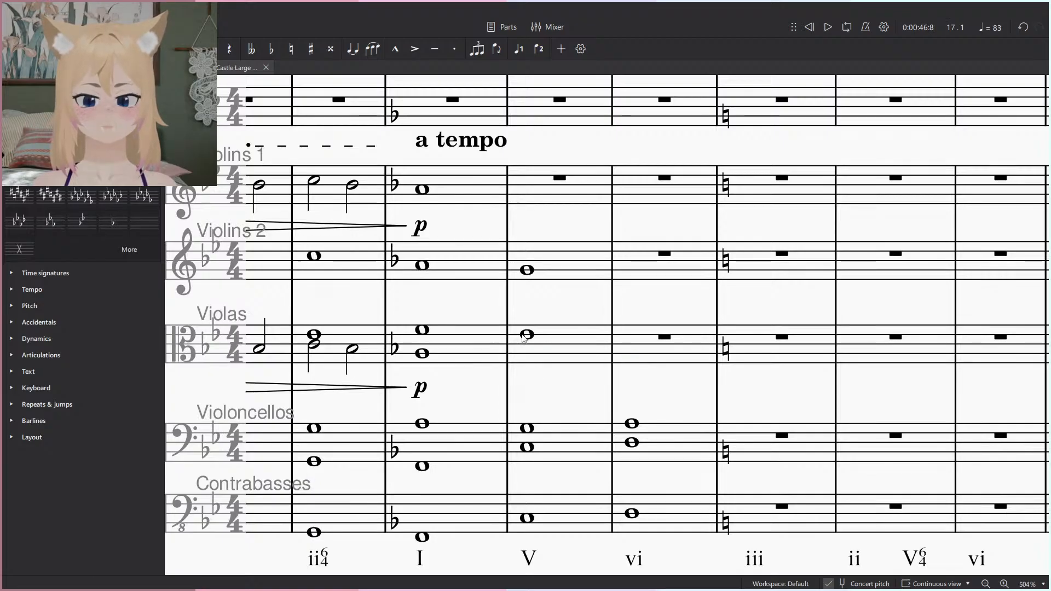
Add the staff text "Uni." above the Violas whole note at measure 16.
click(526, 335)
key(ctrl+t)
text(Uni.)
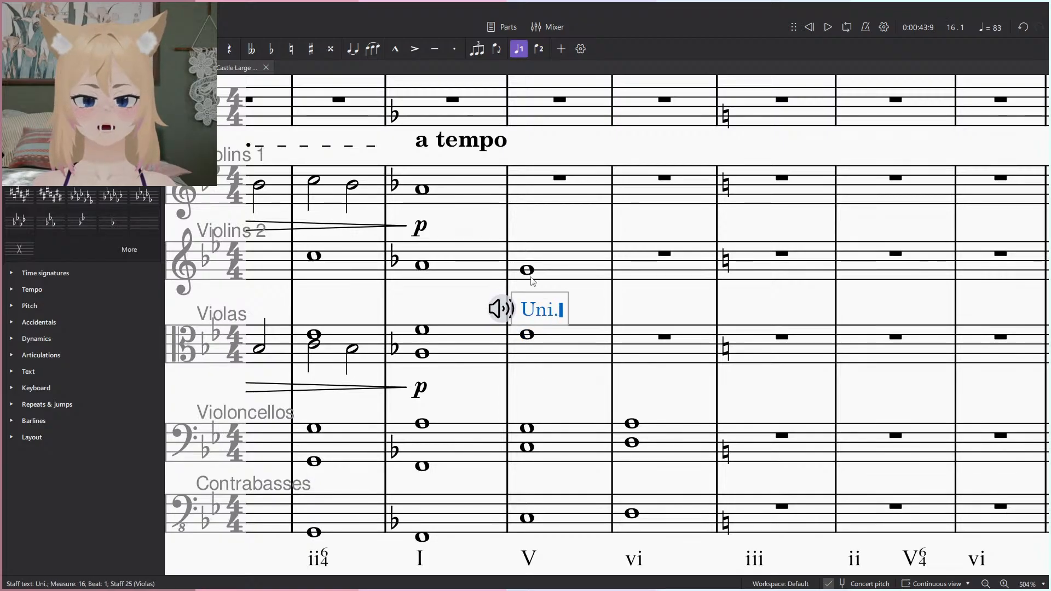
key(Escape)
click(641, 394)
scroll(642, 393, down, 1)
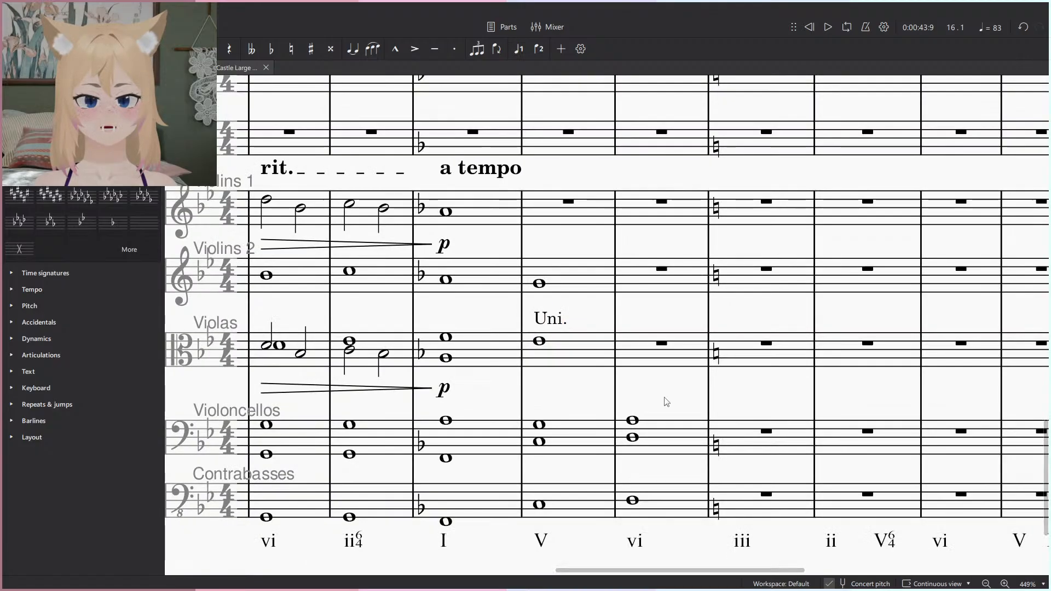
Compare the Contrabasses, Violoncellos and Violas chord tones in measure 16.
click(540, 340)
scroll(418, 507, up, 1)
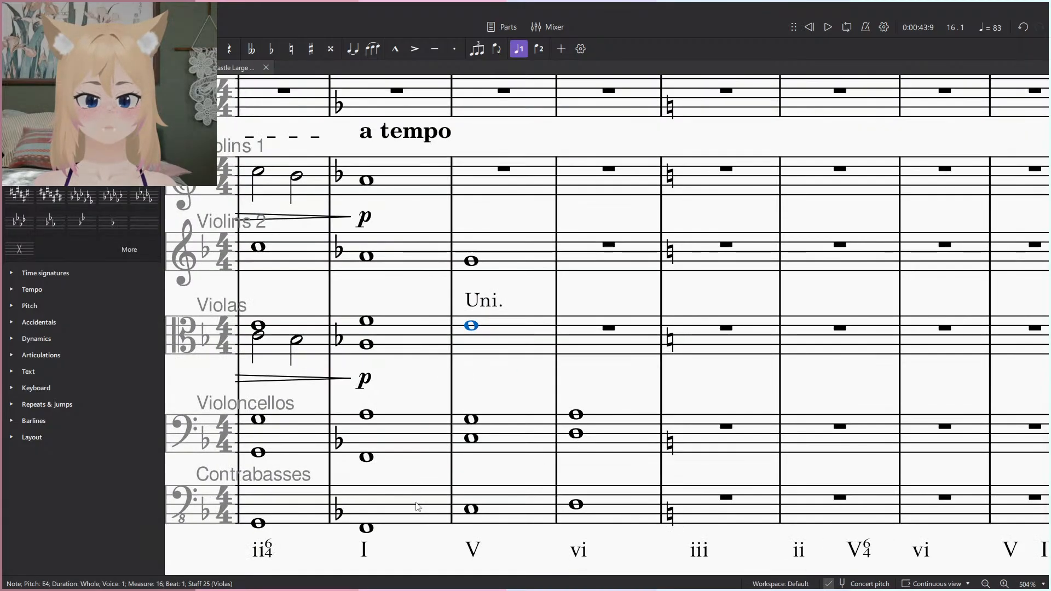
click(472, 509)
click(472, 439)
click(472, 420)
click(473, 327)
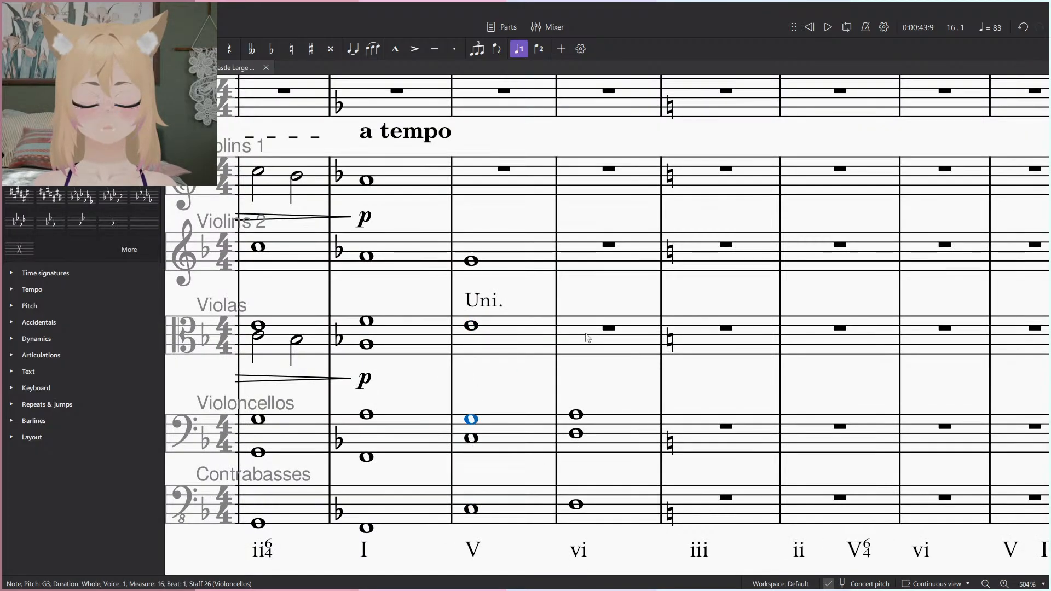
Lower the upper Violoncellos whole note in measure 17 to F3.
click(576, 504)
click(576, 414)
scroll(576, 416, up, 4)
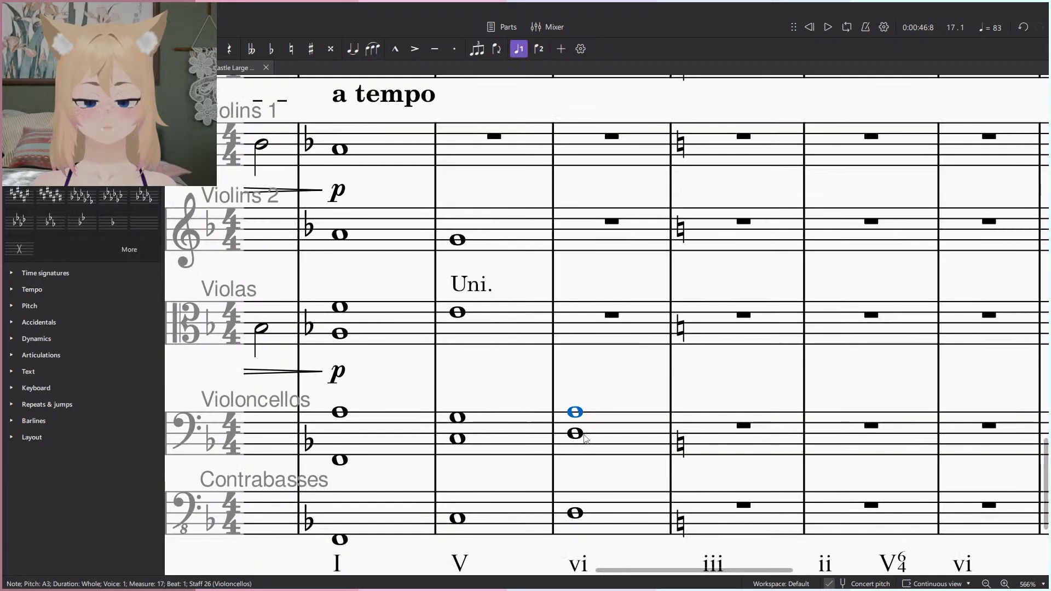
scroll(576, 425, down, 3)
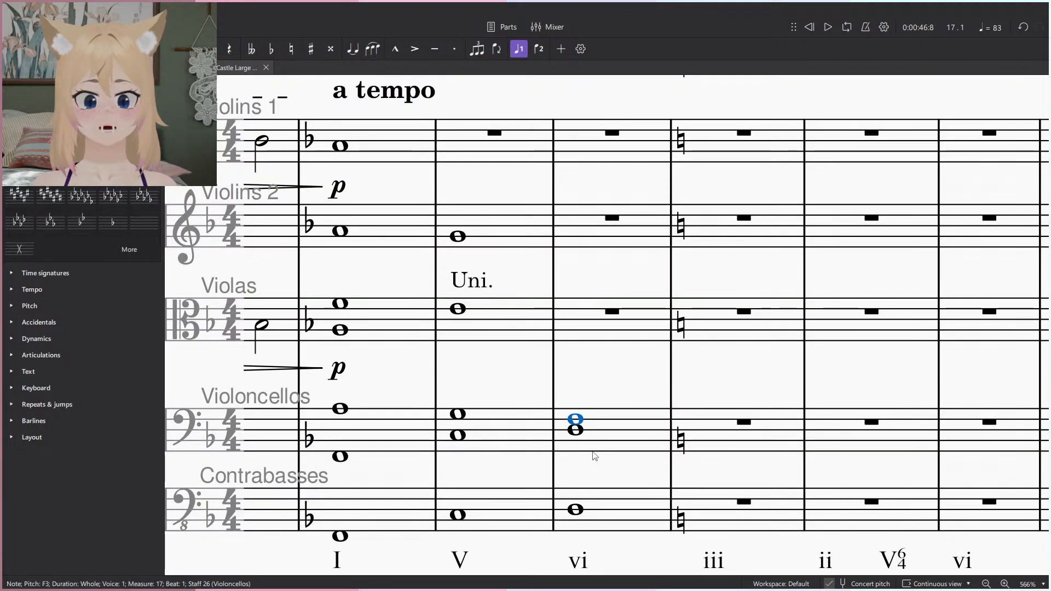
Examine the Violoncellos and Contrabasses voicing in measure 17 against the preceding a tempo chords.
click(576, 510)
click(576, 430)
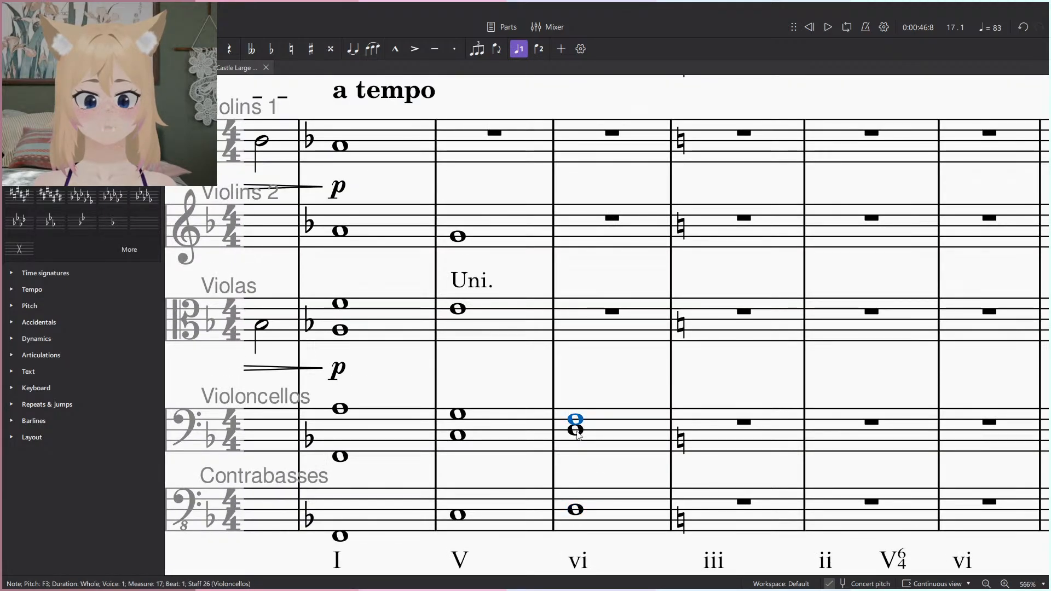
key(ctrl+alt+2)
scroll(594, 448, down, 4)
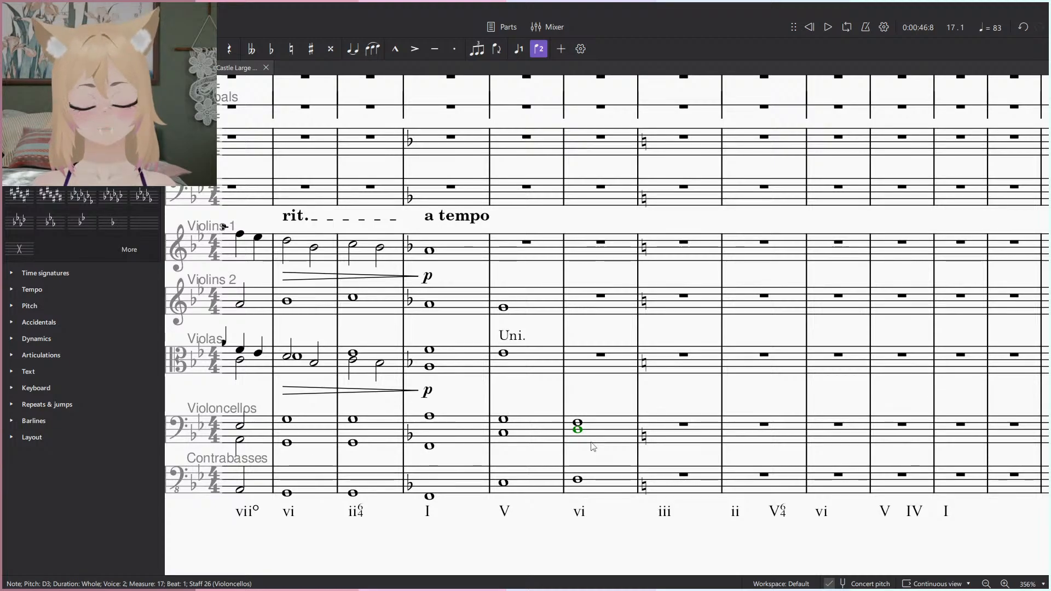
scroll(594, 447, up, 4)
scroll(594, 447, down, 3)
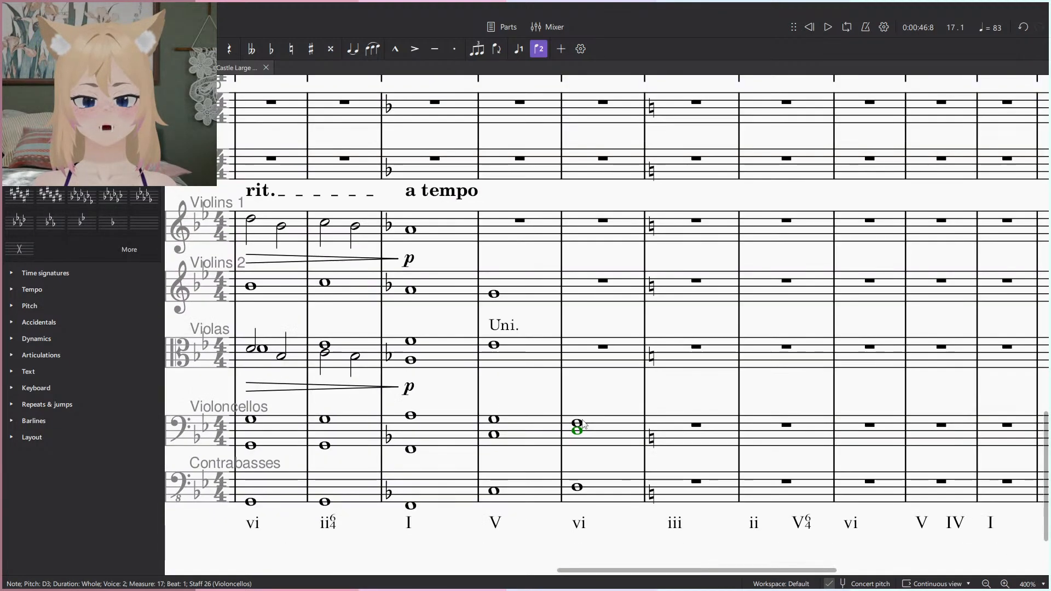
scroll(460, 464, down, 1)
scroll(482, 460, up, 6)
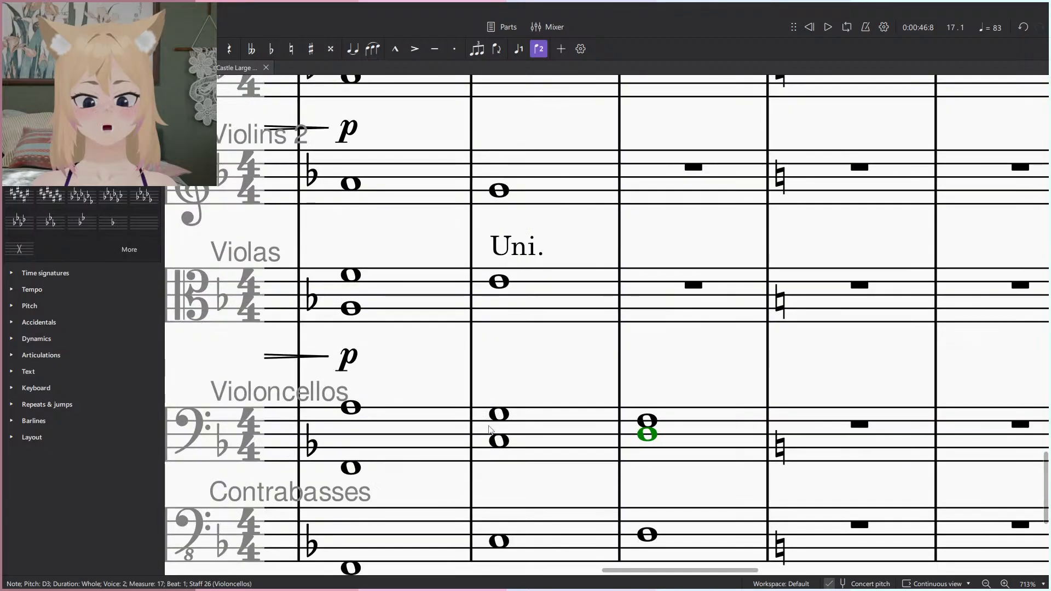
scroll(504, 446, down, 1)
Raise the upper Violoncellos whole notes to C4 in measure 16 and D4 in measure 17.
click(536, 510)
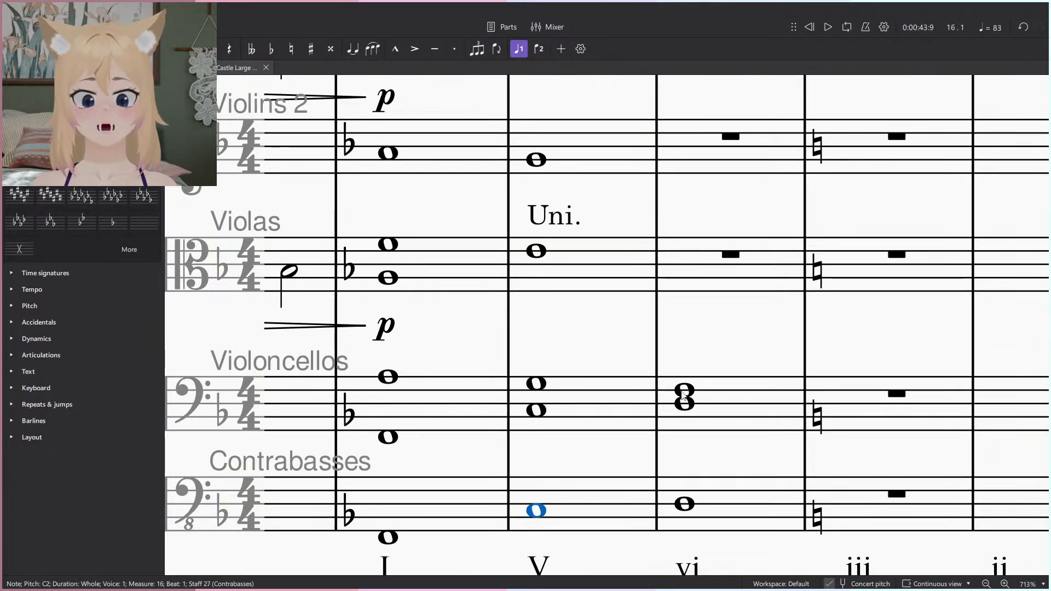
click(685, 391)
click(541, 516)
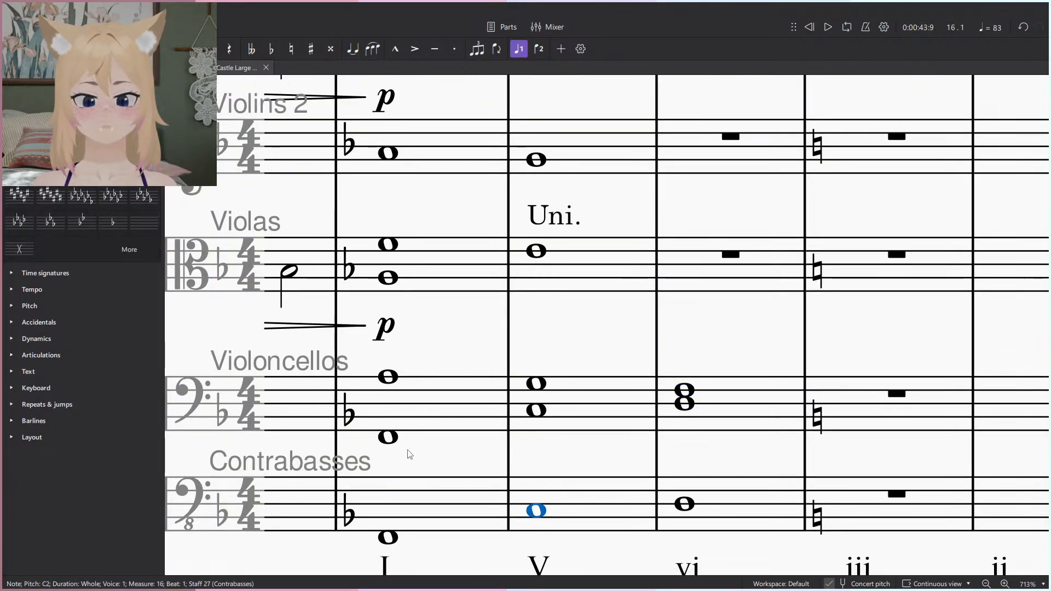
drag(536, 384, 542, 365)
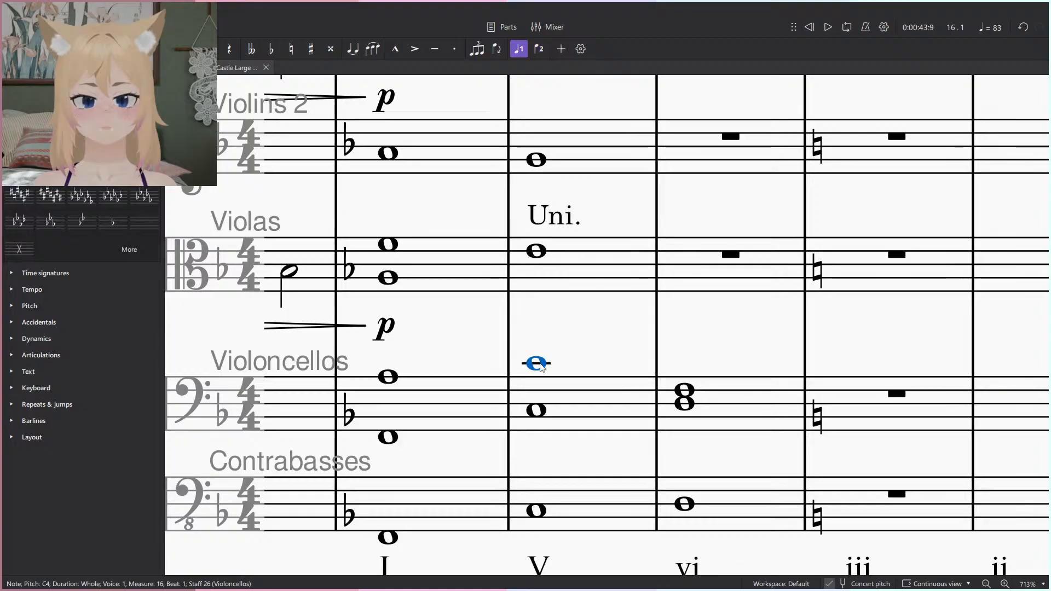
drag(686, 391, 689, 359)
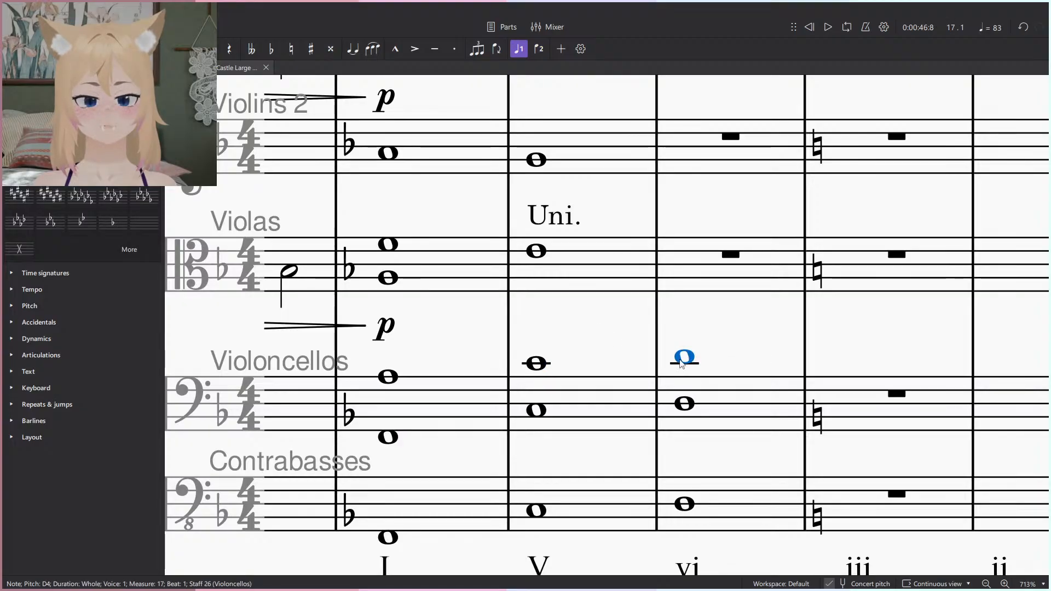
Enter a whole note F4 in the Violas at measure 17.
click(536, 253)
key(n)
click(719, 242)
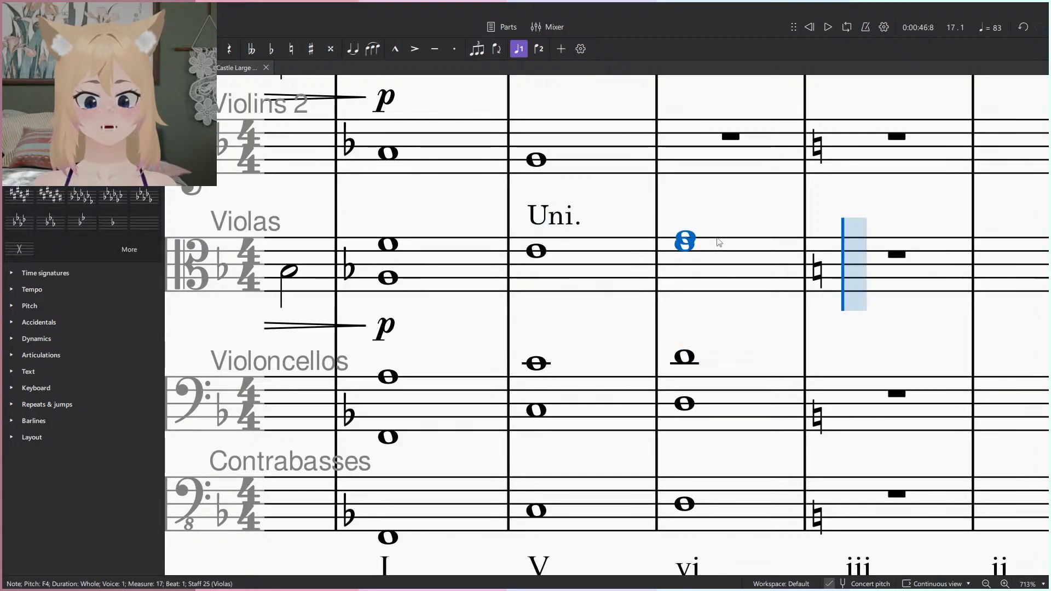
key(Escape)
key(Left)
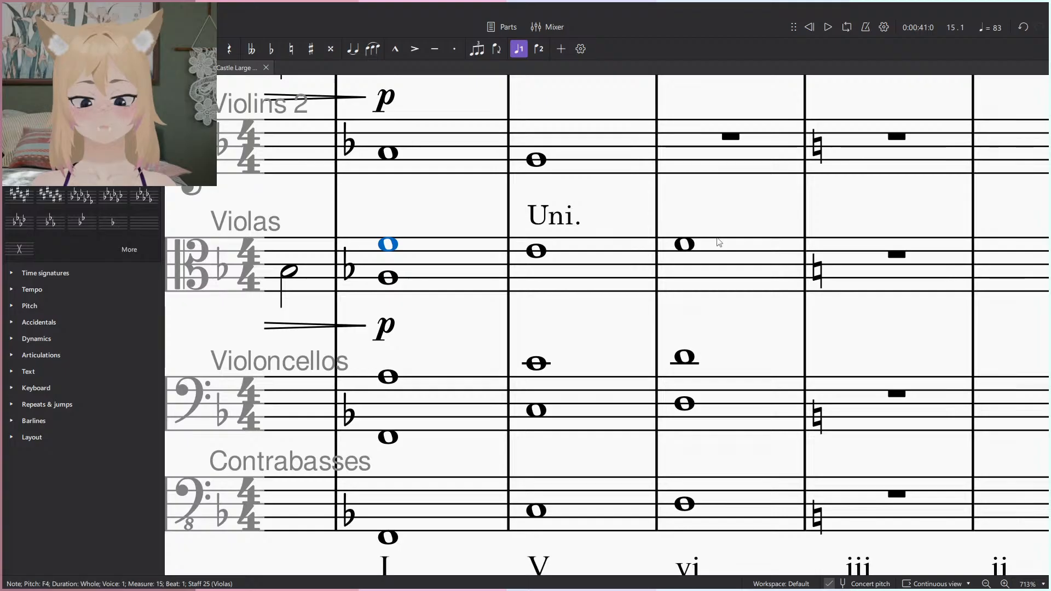
Play back from measure 16 and lower the Violas whole note in measure 17 to D4.
key(Right)
key(space)
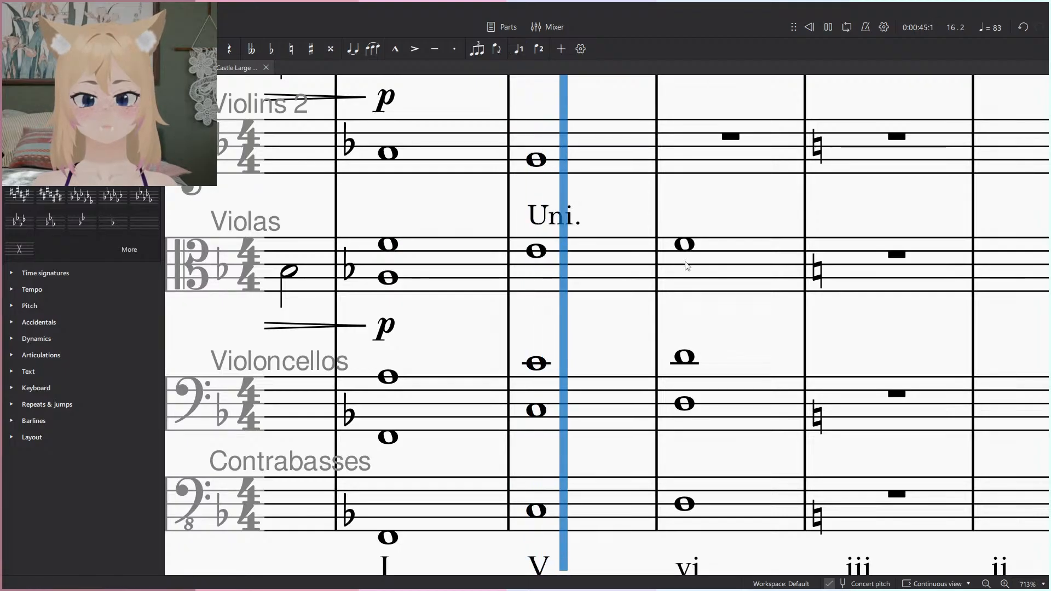
key(space)
drag(688, 246, 685, 260)
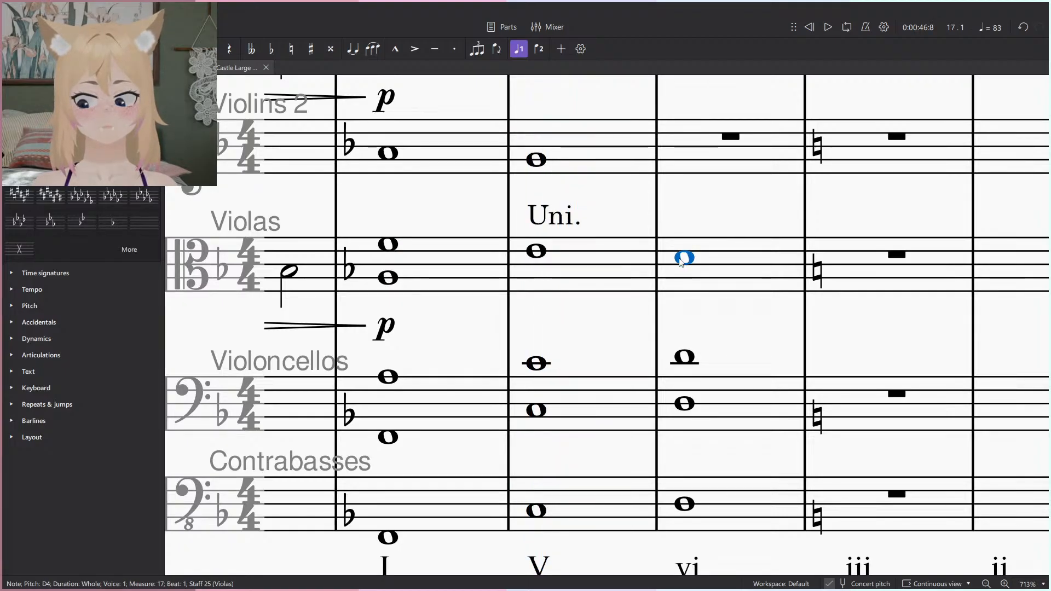
click(688, 508)
Enter a whole note F4 in Violins 2 at measure 17.
click(538, 161)
key(n)
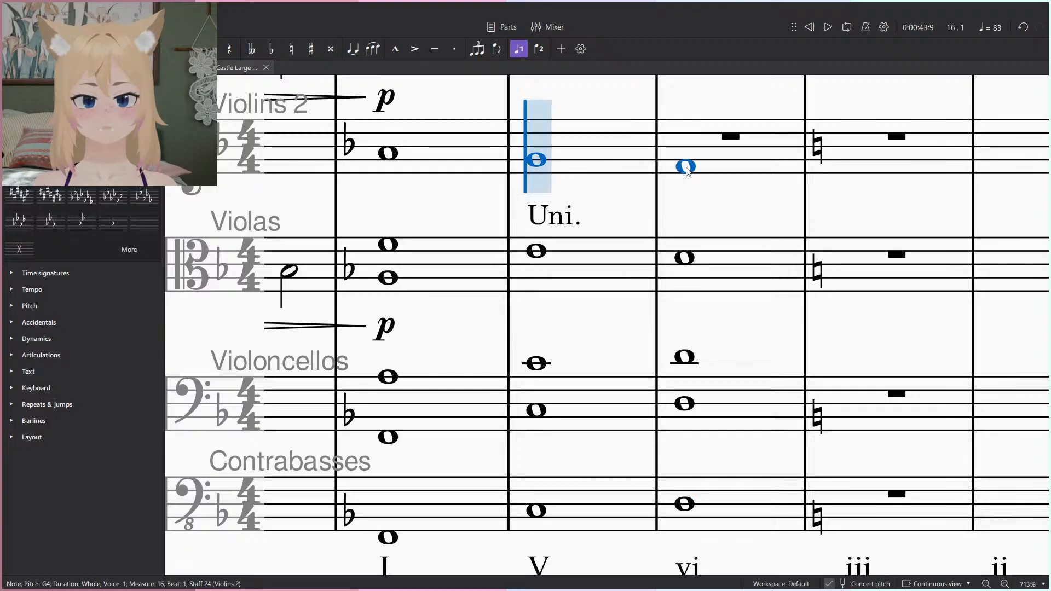
click(680, 166)
key(Escape)
Play back measures 15 to 17 of the strings from Violins 2 down to the Contrabasses.
scroll(679, 166, down, 6)
scroll(671, 173, up, 1)
click(564, 211)
shift+click(709, 386)
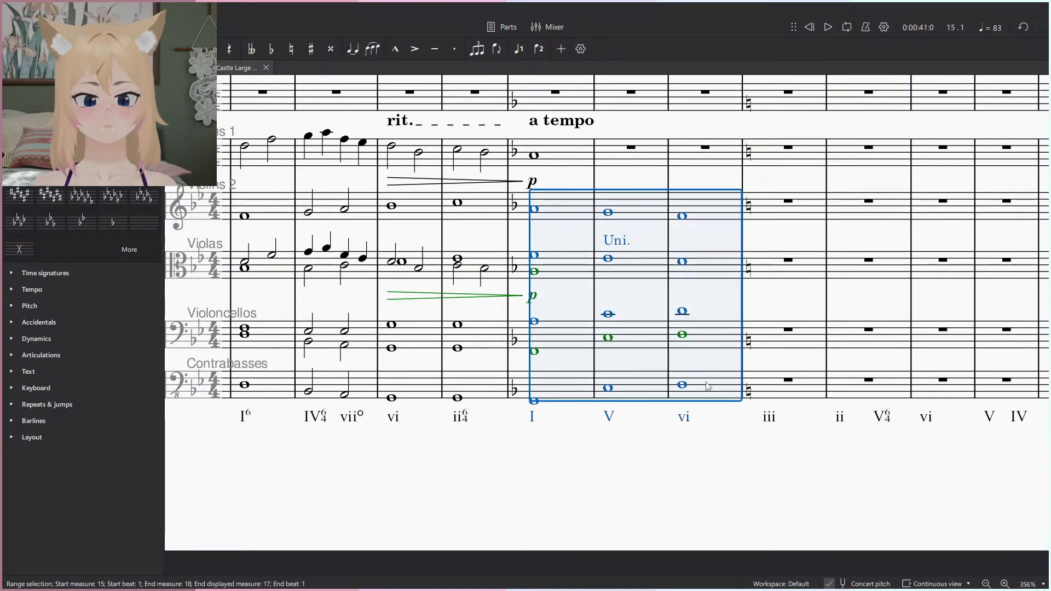
key(space)
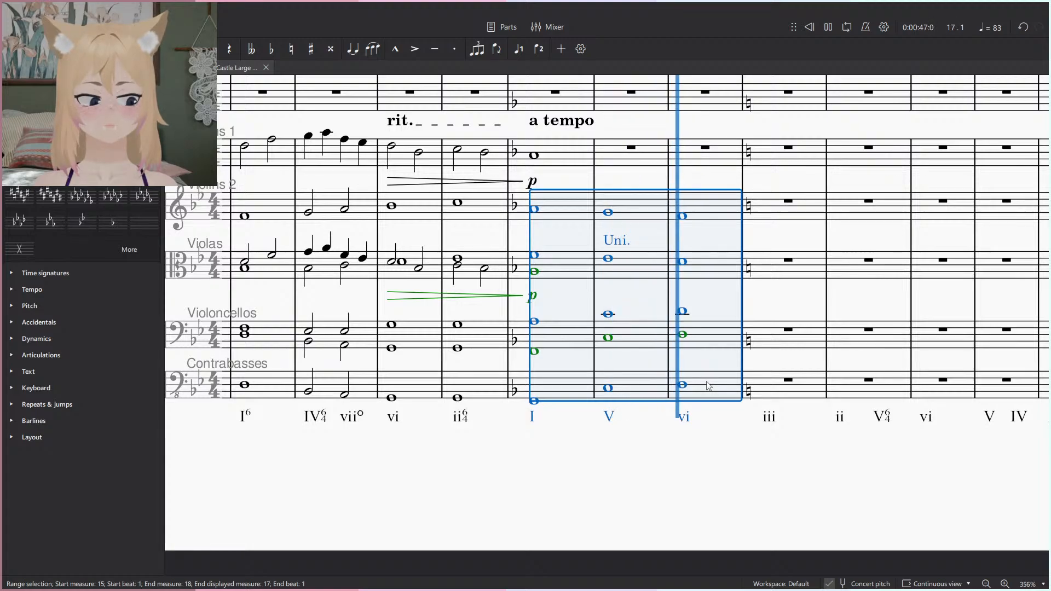
key(space)
click(709, 436)
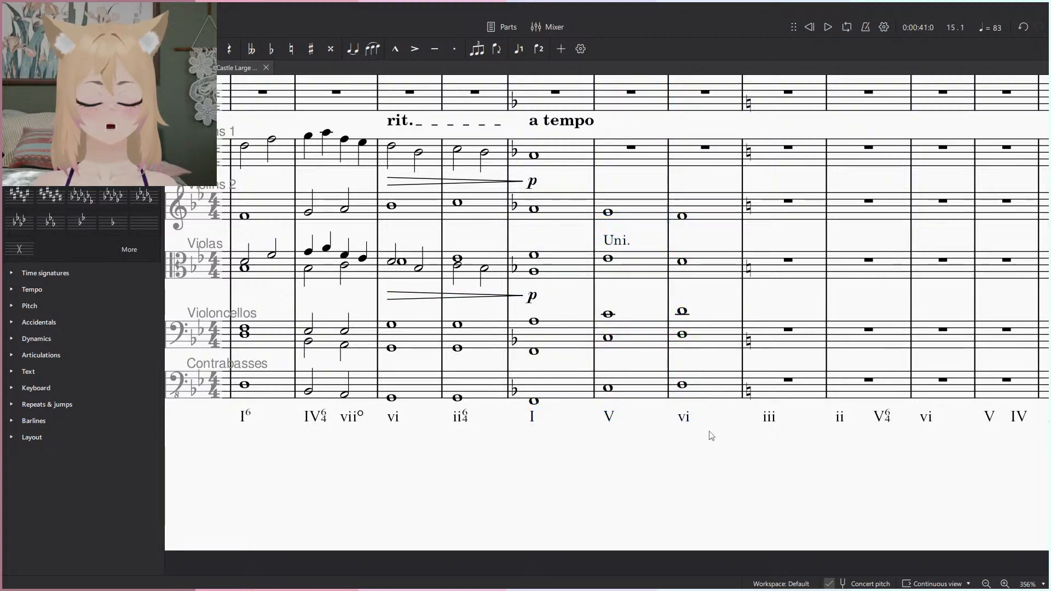
scroll(601, 214, up, 2)
key(n)
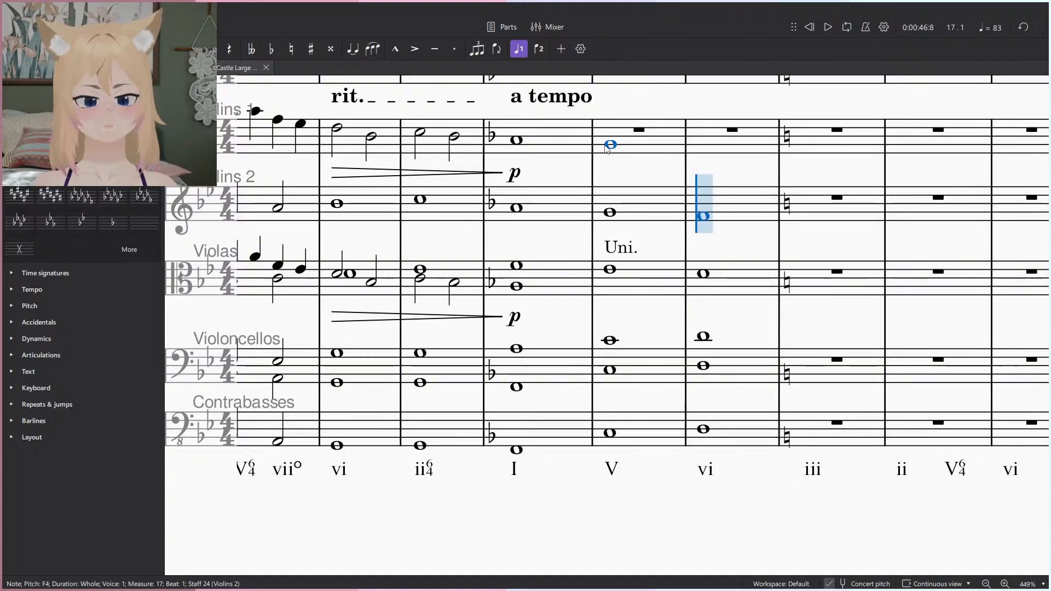
key(Escape)
Review the string voicings from the a tempo section back to the earlier measures and the spacing between Violins 2 and Violas.
scroll(605, 173, down, 2)
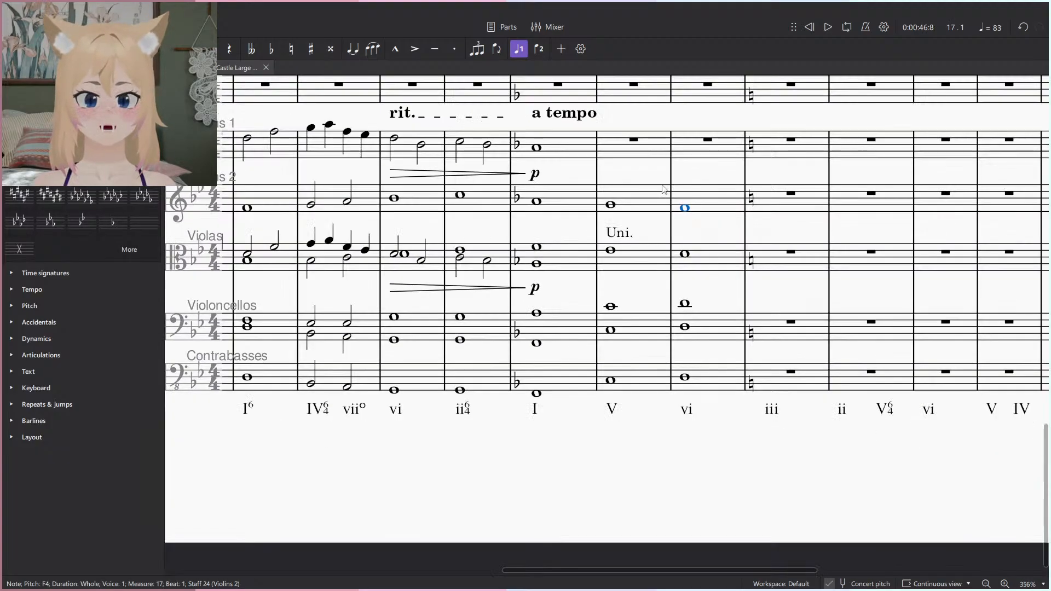
drag(699, 198, 528, 289)
scroll(503, 329, up, 2)
scroll(557, 414, down, 4)
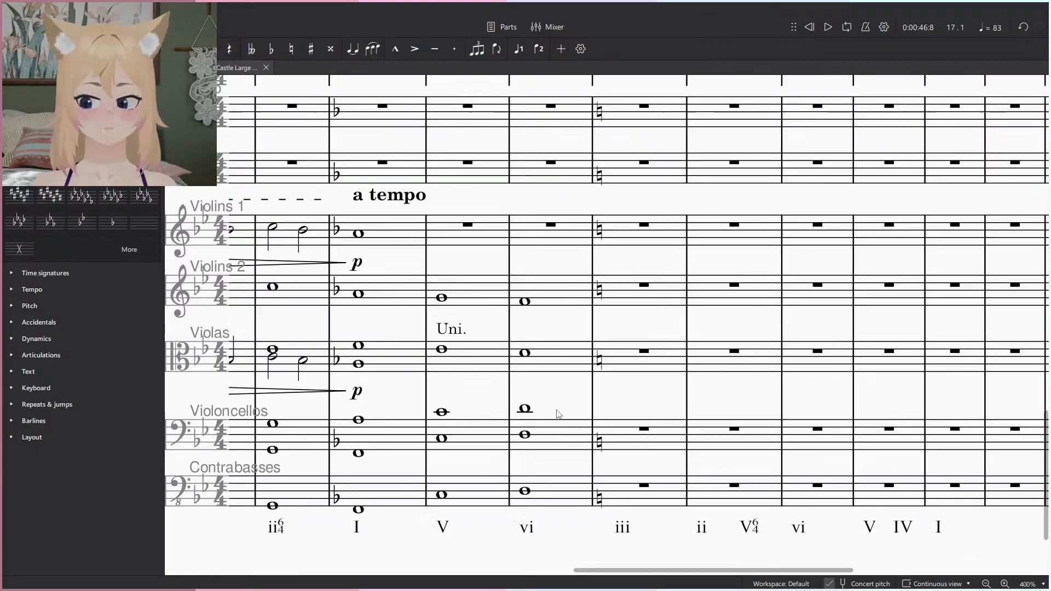
drag(557, 410, 1049, 369)
drag(785, 322, 660, 346)
drag(741, 371, 783, 382)
scroll(659, 342, up, 3)
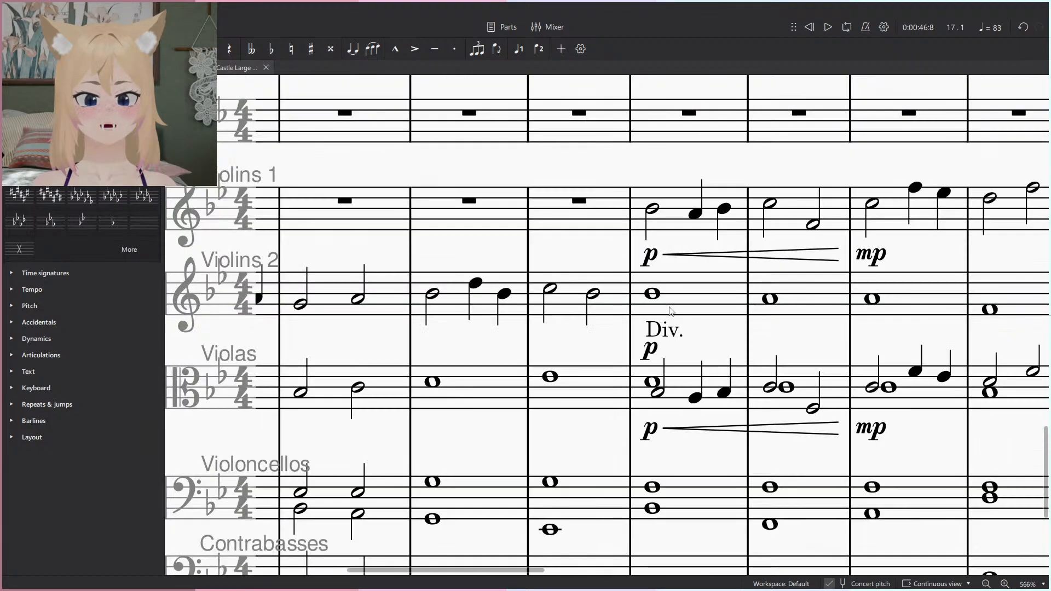
scroll(681, 334, down, 2)
scroll(683, 346, down, 1)
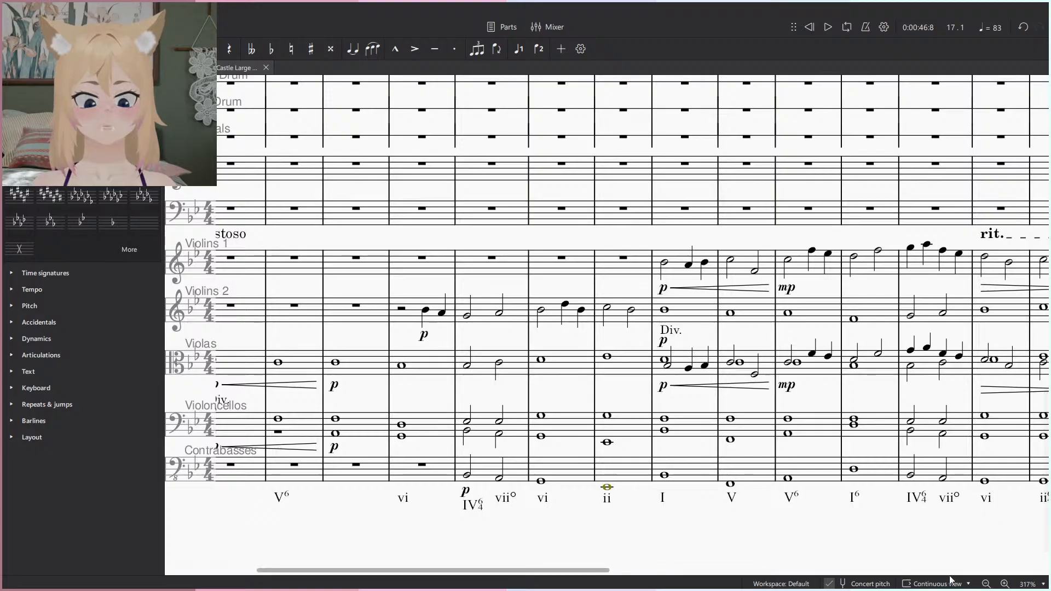
Add a fixed staff spacer between Violins 2 and Violas at measure 1 and lengthen it to widen the gap.
scroll(901, 497, down, 1)
drag(856, 411, 745, 417)
drag(277, 323, 331, 324)
scroll(331, 325, up, 5)
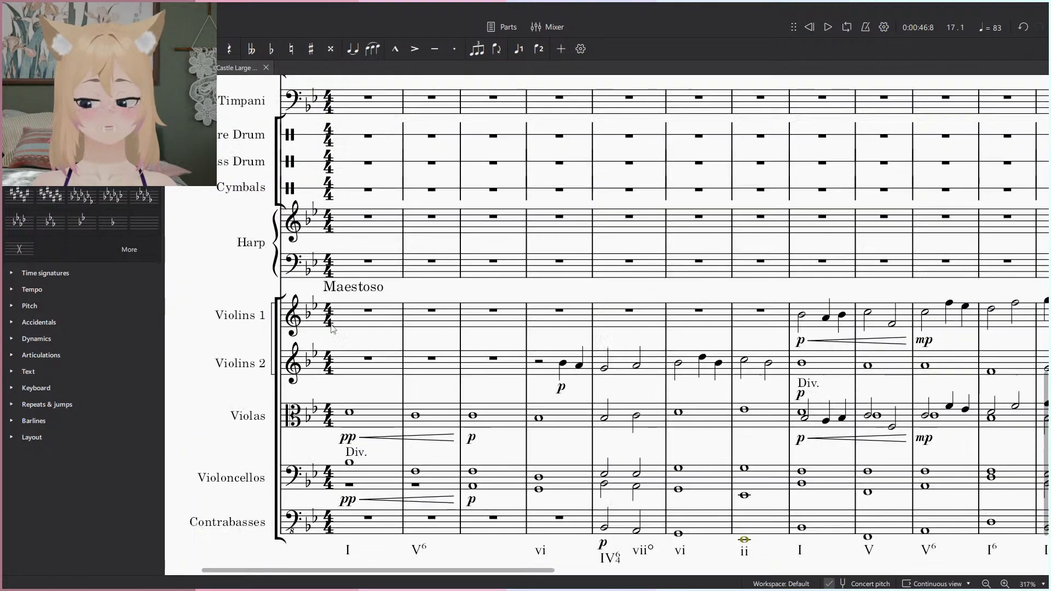
click(397, 379)
shift+click(394, 443)
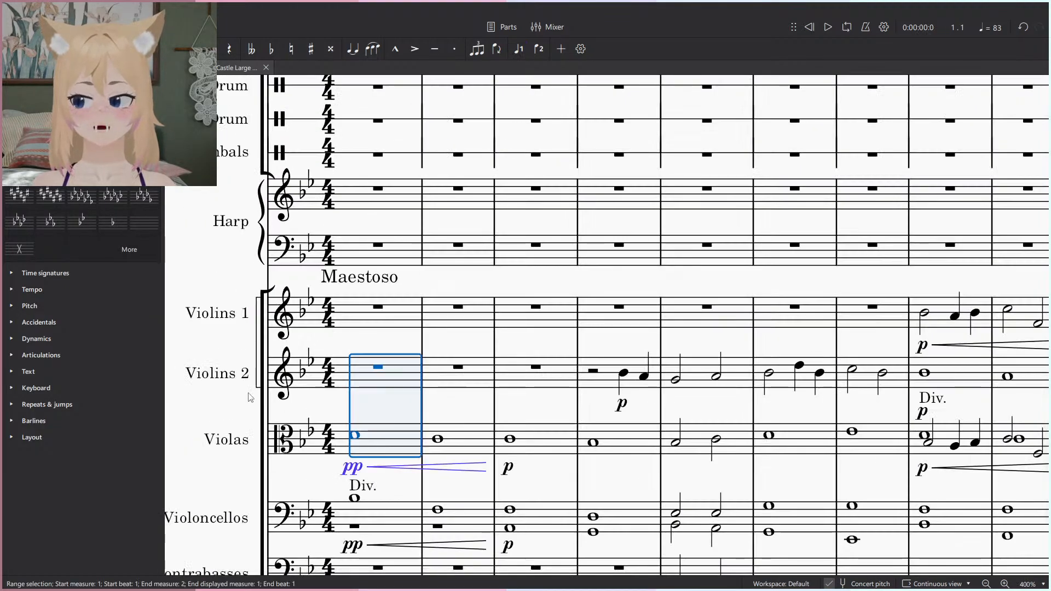
click(16, 438)
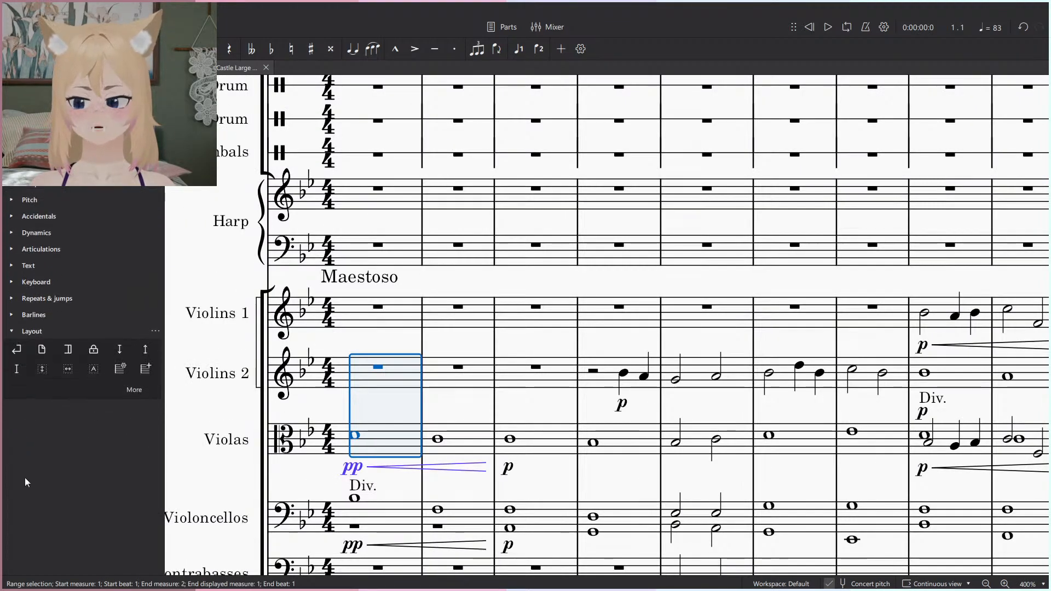
click(16, 368)
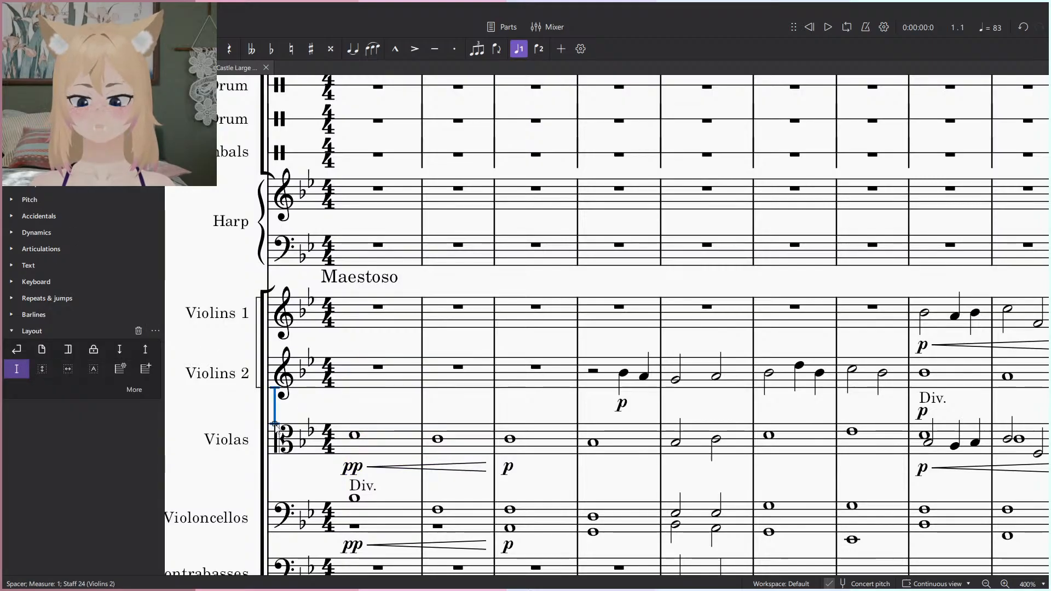
drag(275, 423, 275, 441)
click(569, 434)
scroll(906, 430, down, 3)
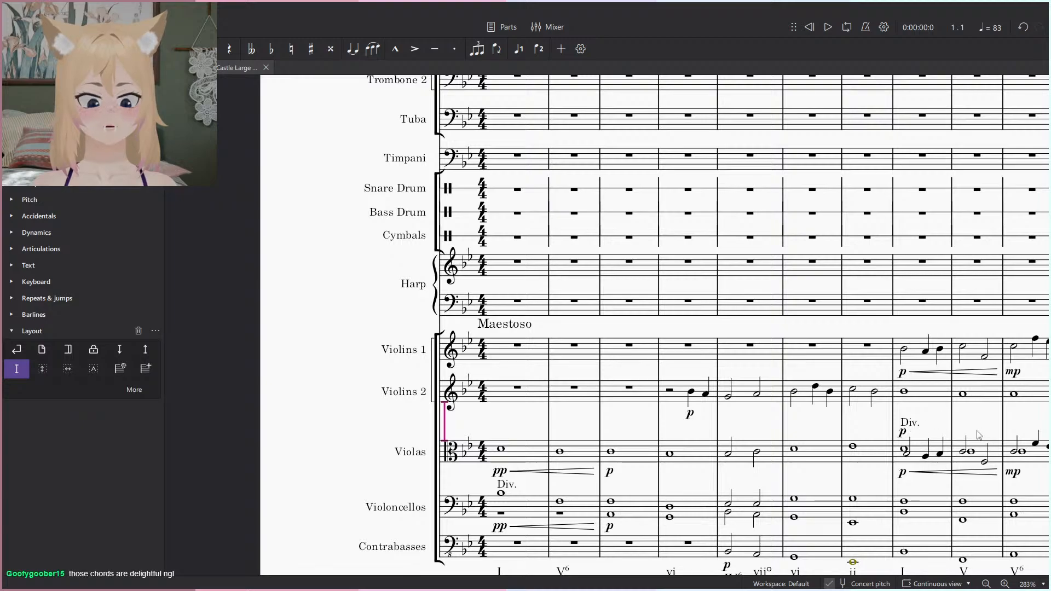
Check the new spacing between Violins 2 and Violas from measure 1 through the a tempo section.
drag(977, 431, 995, 383)
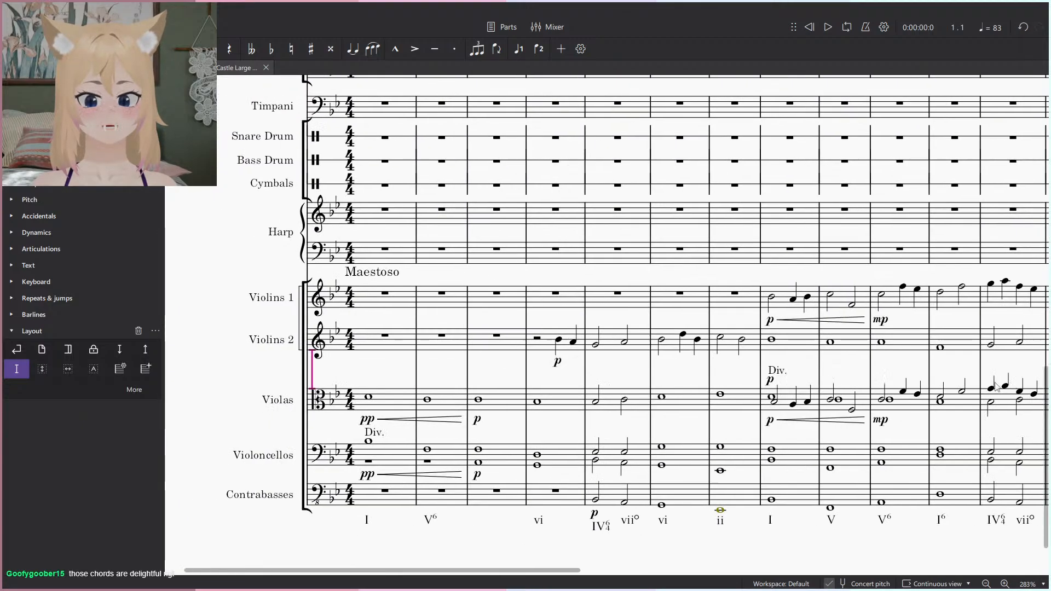
scroll(814, 368, up, 3)
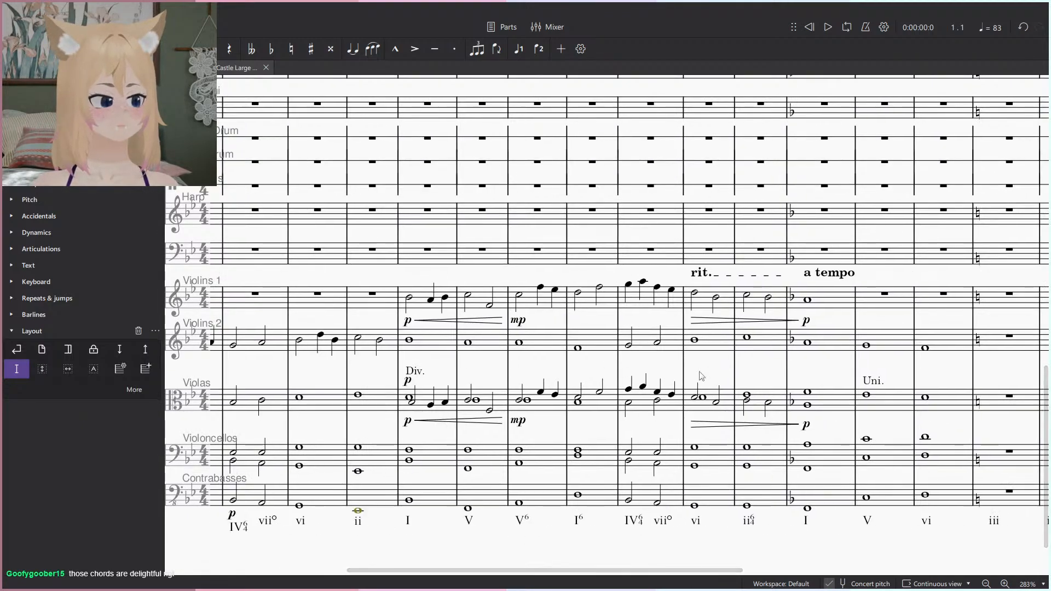
drag(927, 451, 821, 422)
scroll(750, 415, up, 1)
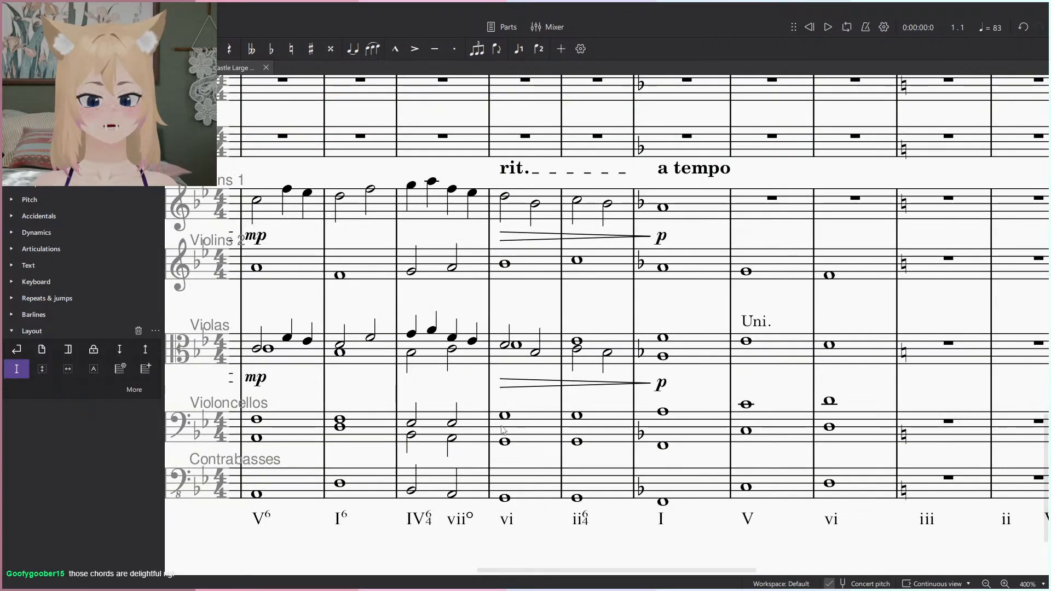
Enter a whole-note E2 in the Contrabasses at measure 18, above the iii chord symbol.
drag(750, 415, 367, 362)
scroll(366, 362, up, 2)
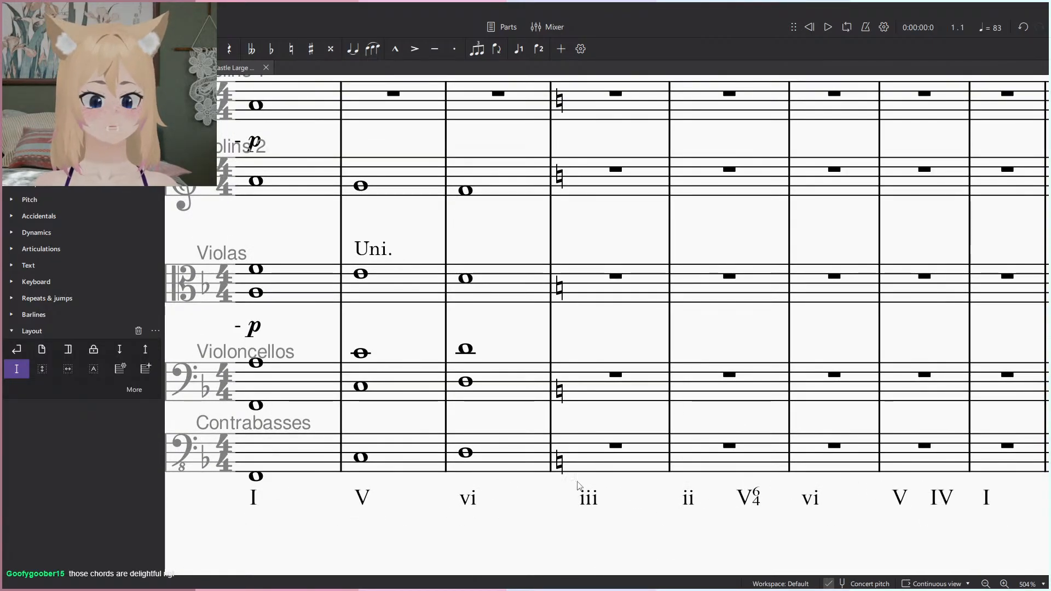
click(468, 458)
key(n)
scroll(586, 446, up, 3)
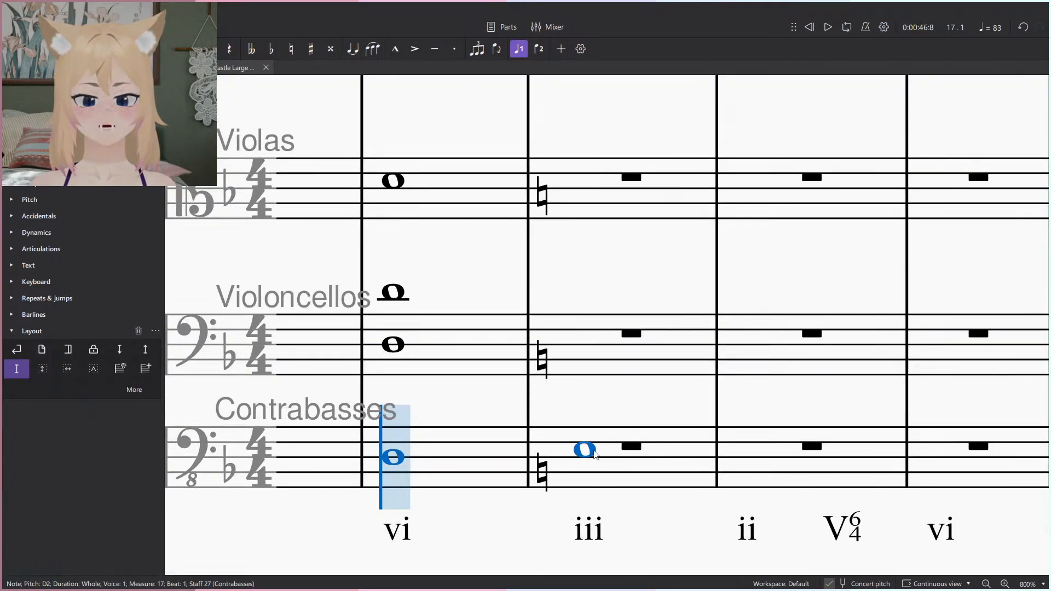
click(594, 452)
key(Escape)
Fill the Violoncellos' measure 18 with whole notes: E3 in voice 2 and E4 in voice 1.
scroll(430, 350, down, 2)
click(406, 345)
key(n)
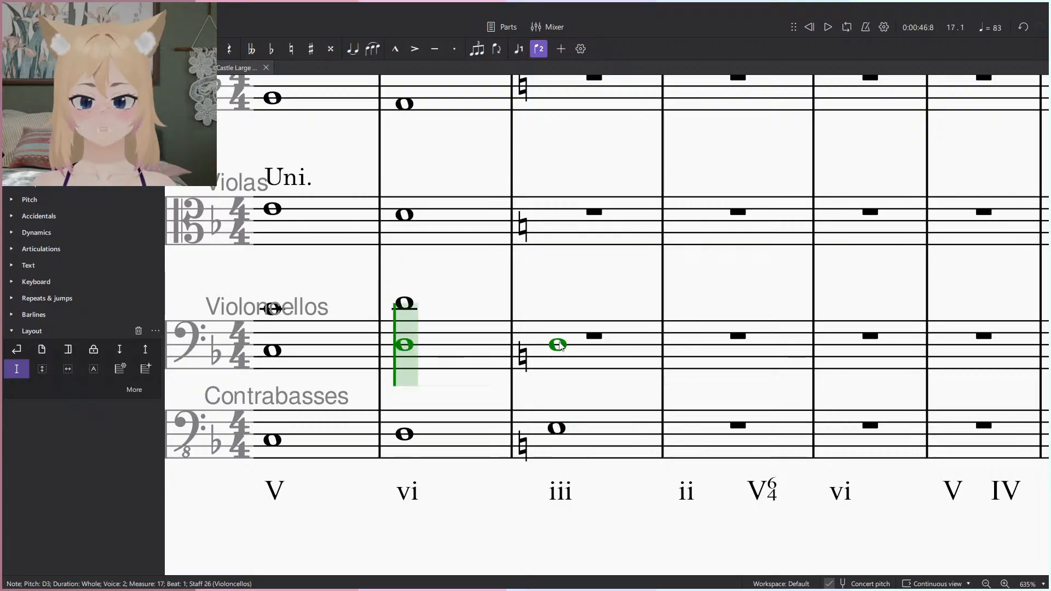
click(557, 339)
key(Escape)
key(n)
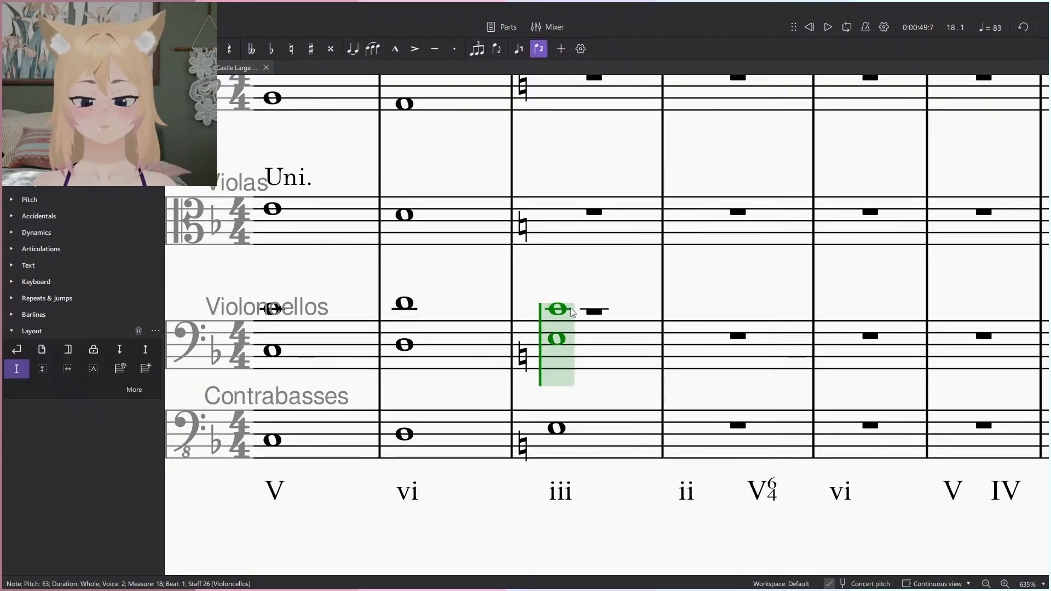
key(ctrl+alt+1)
click(562, 297)
key(Escape)
Enter a whole note in the Violas at measure 18 and set its pitch to B natural 3.
click(405, 215)
key(n)
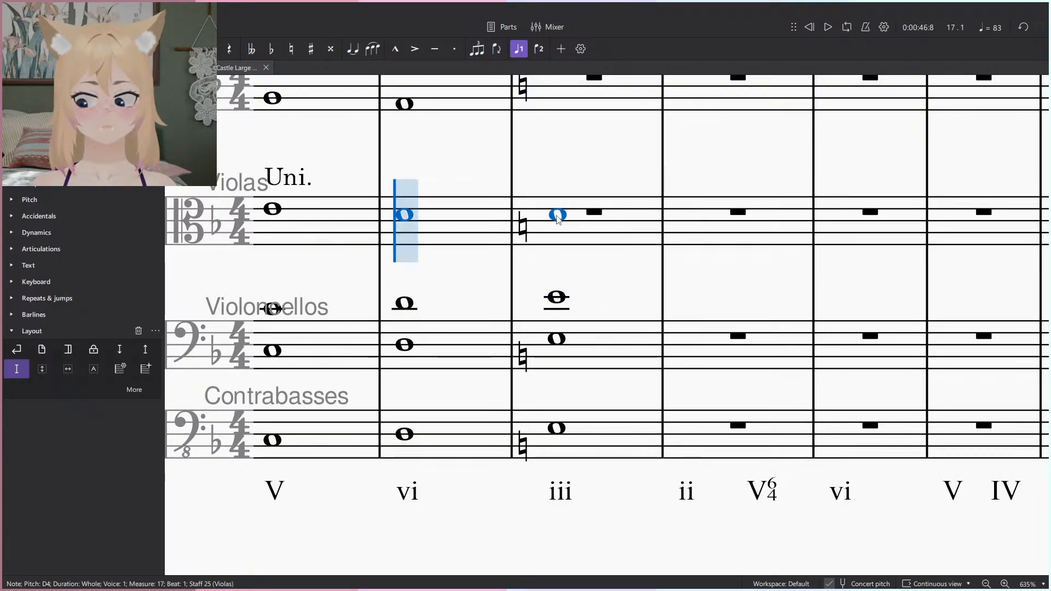
click(557, 222)
key(Escape)
scroll(575, 258, up, 2)
key(Down)
key(Down)
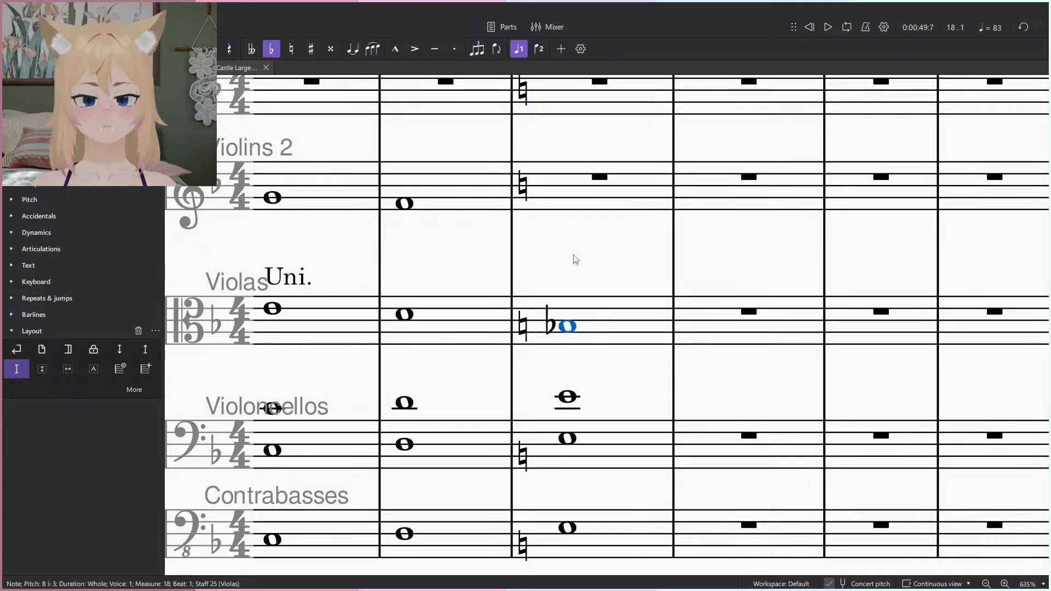
key(Up)
Enter a whole-note E4 in Violins 2 at measure 18 for the iii chord.
key(n)
click(552, 209)
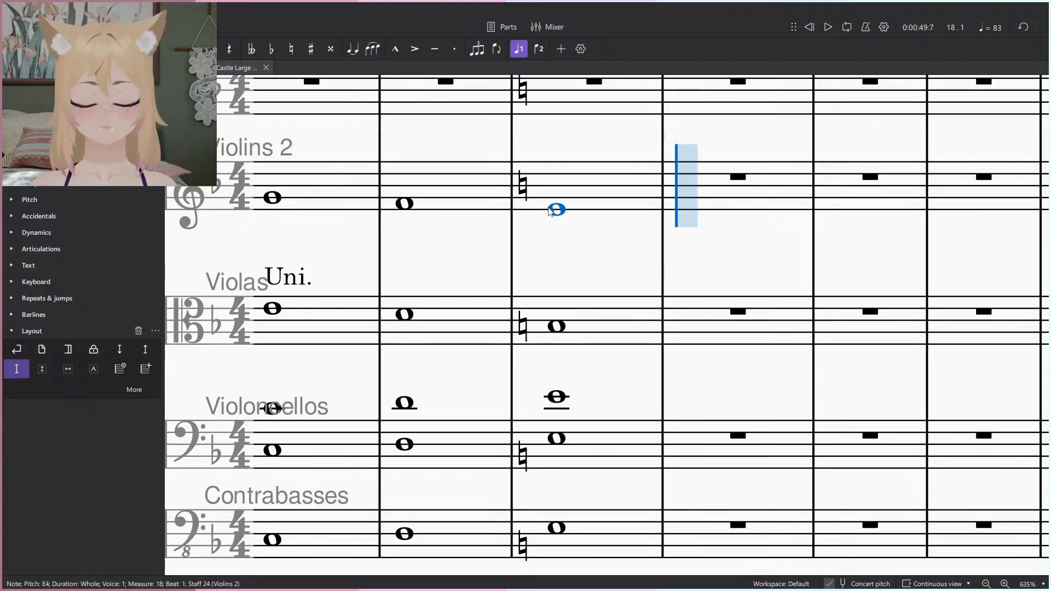
key(Escape)
scroll(549, 208, down, 2)
key(Escape)
Enter two half-note D2s in the Contrabasses at measure 19 for the ii and V6/4 chords.
scroll(559, 277, down, 1)
drag(449, 221, 462, 277)
drag(683, 378, 658, 448)
key(n)
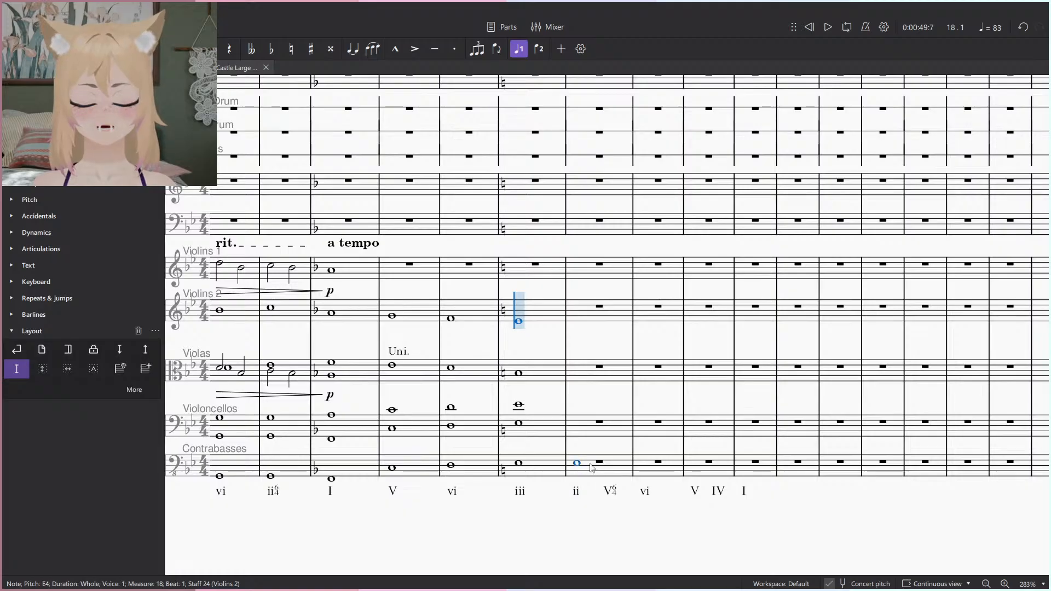
scroll(592, 467, up, 4)
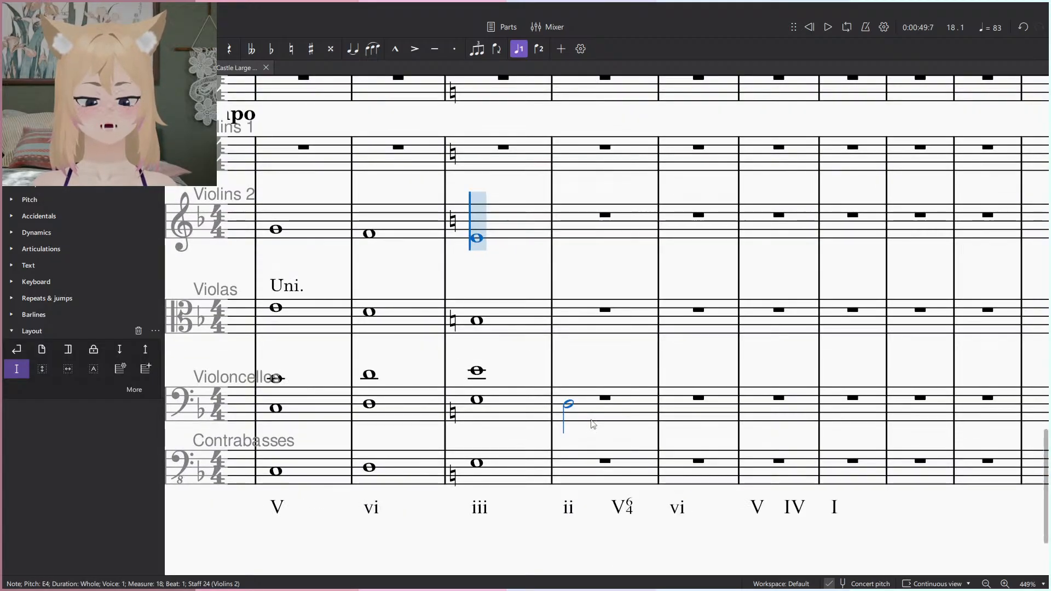
scroll(592, 432, up, 4)
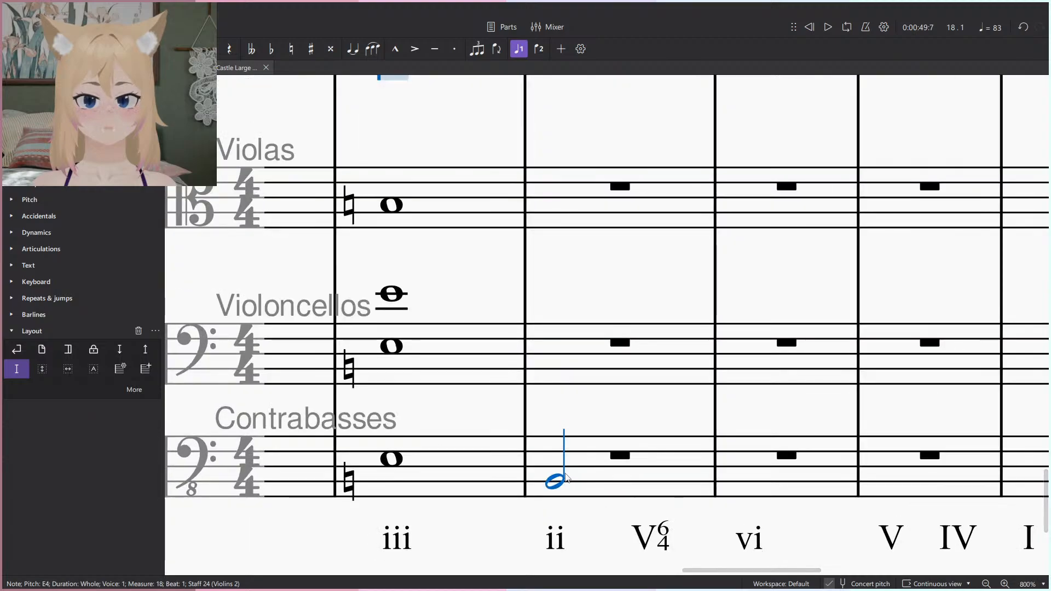
click(555, 468)
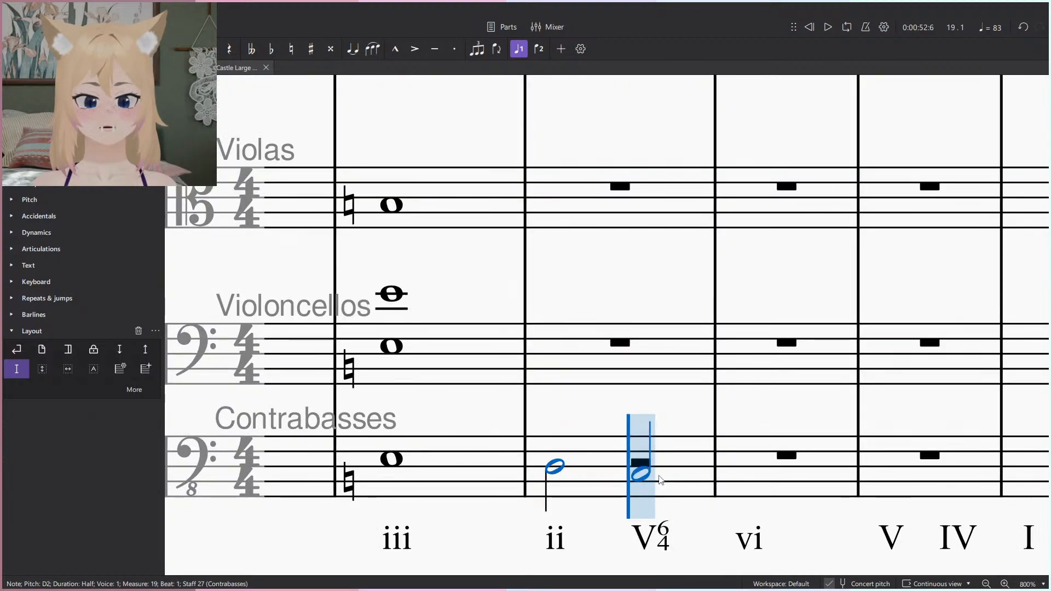
key(Escape)
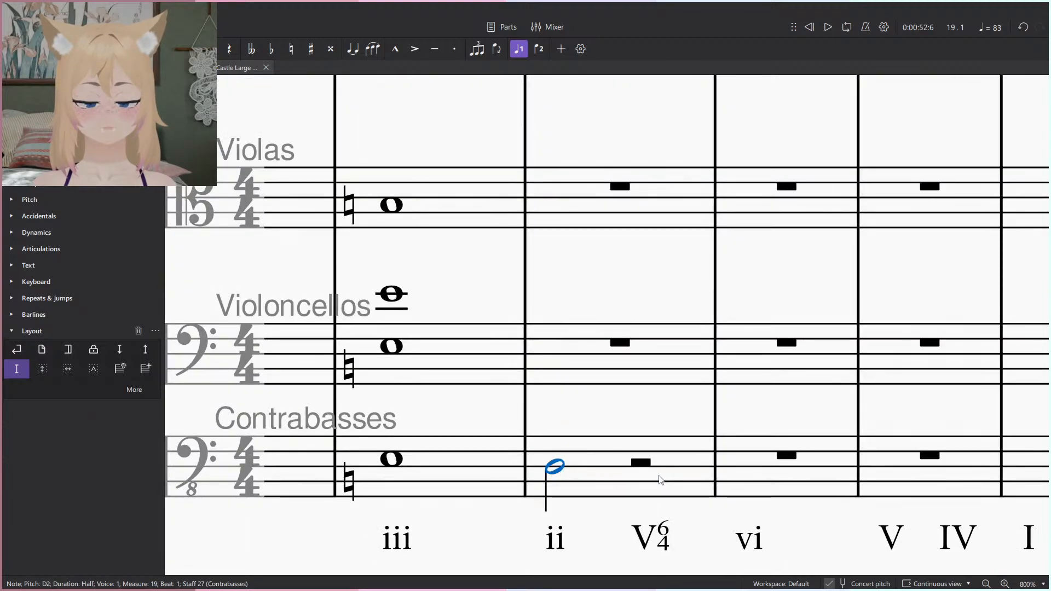
key(n)
click(642, 469)
key(Escape)
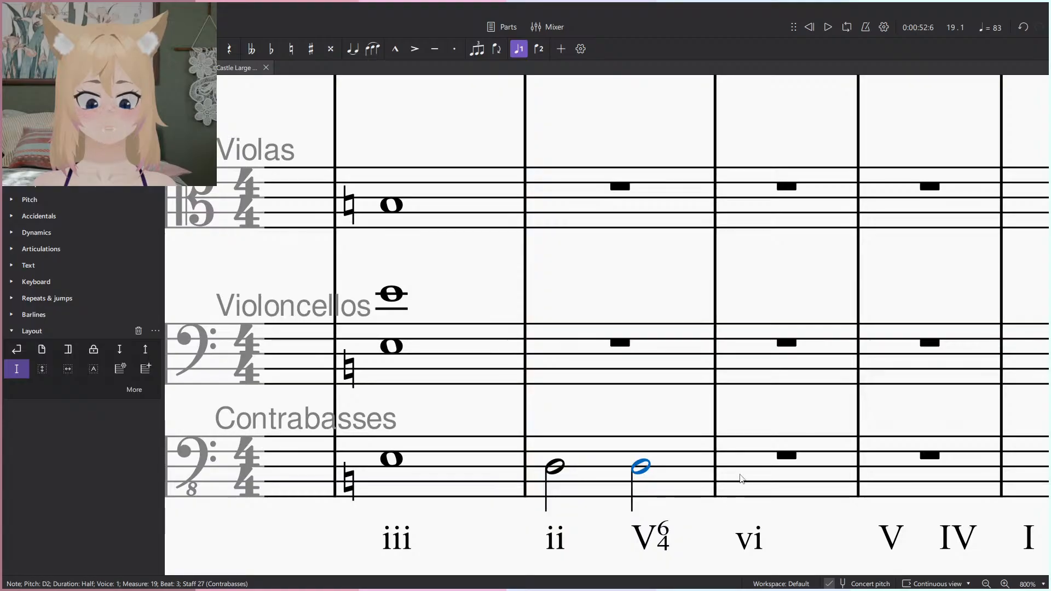
Enter A1 in the Contrabasses at measure 20 under the vi chord and make it a whole note.
key(n)
scroll(746, 477, down, 2)
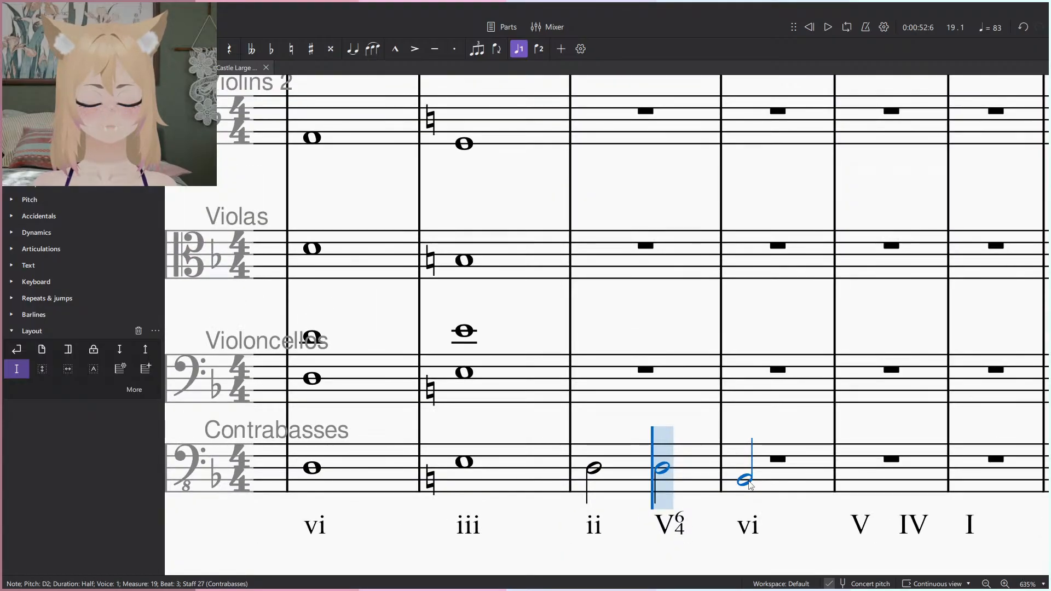
click(763, 489)
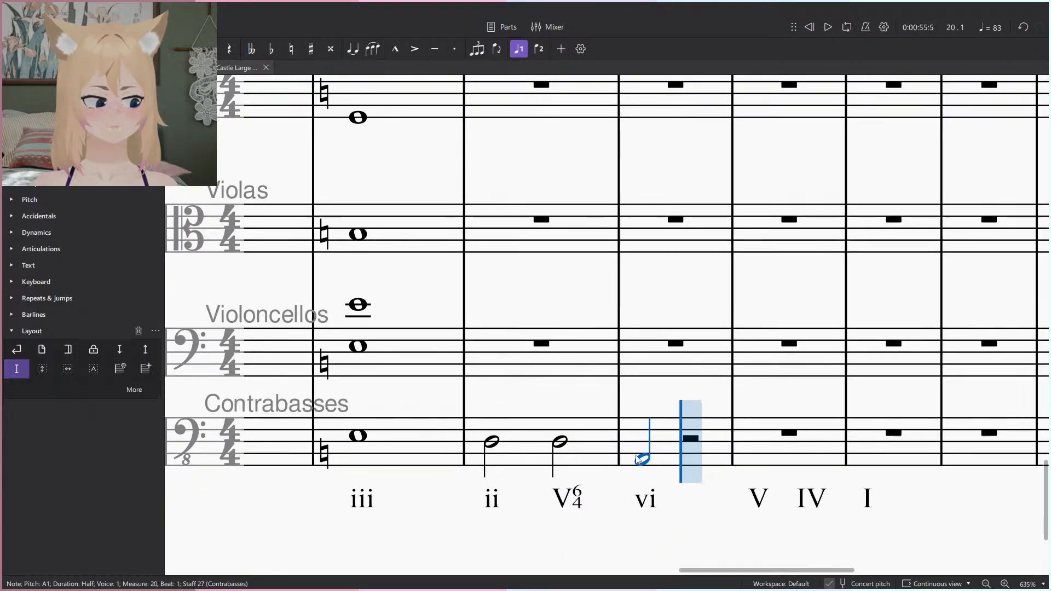
scroll(711, 477, down, 2)
key(Escape)
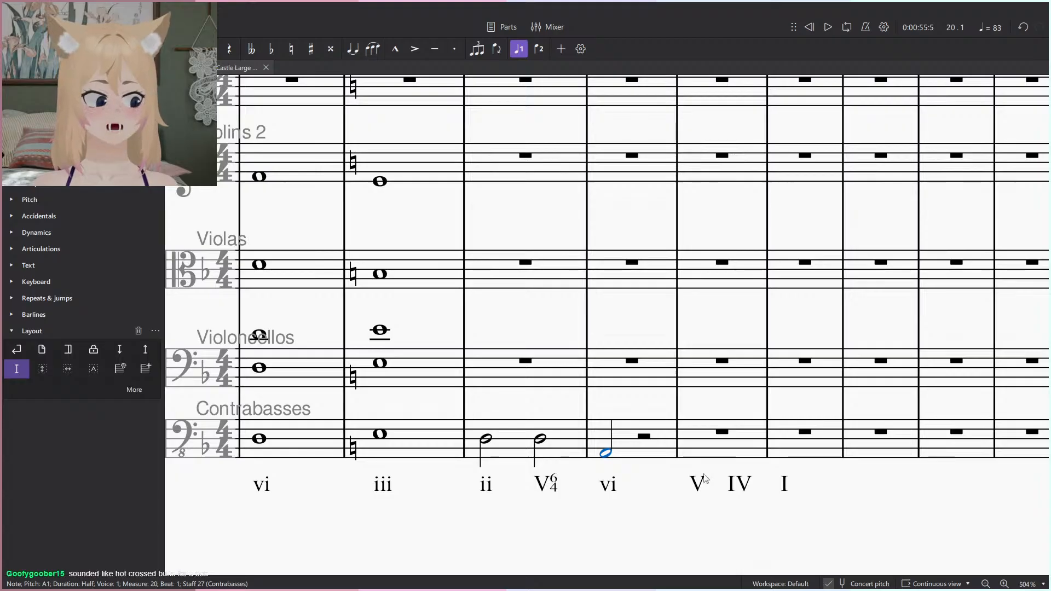
scroll(704, 479, up, 2)
key(7)
Continue the Contrabasses in half notes with G1 and F1 in measure 21 and C2 at the start of measure 22.
key(n)
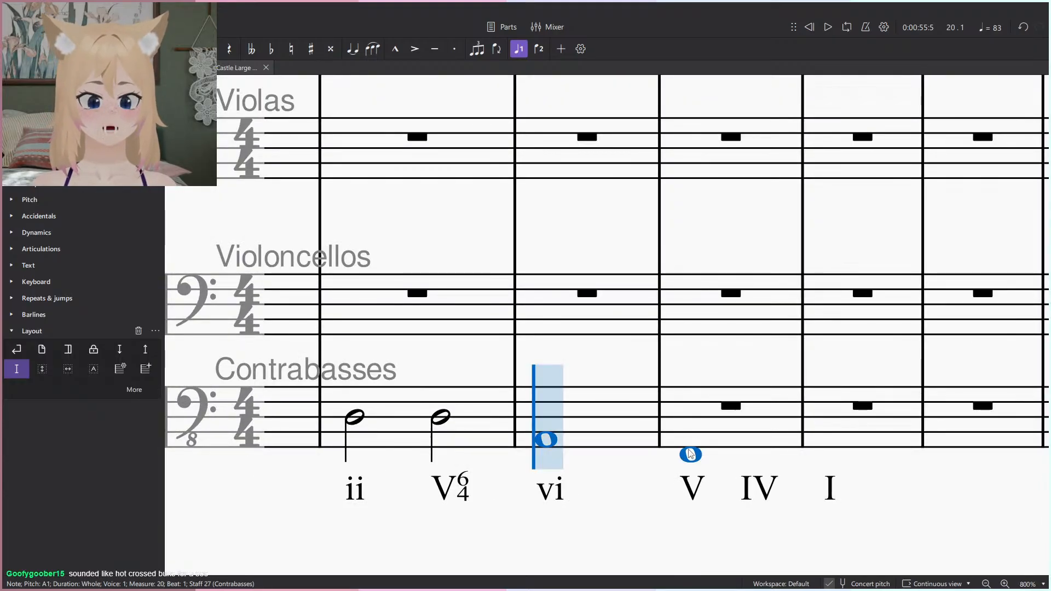
click(703, 452)
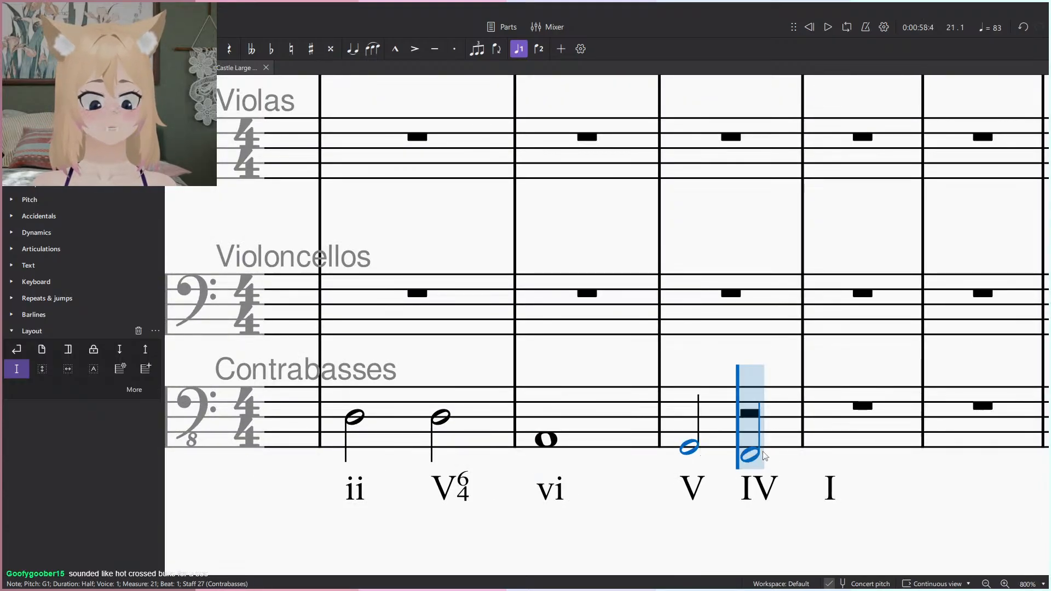
click(767, 457)
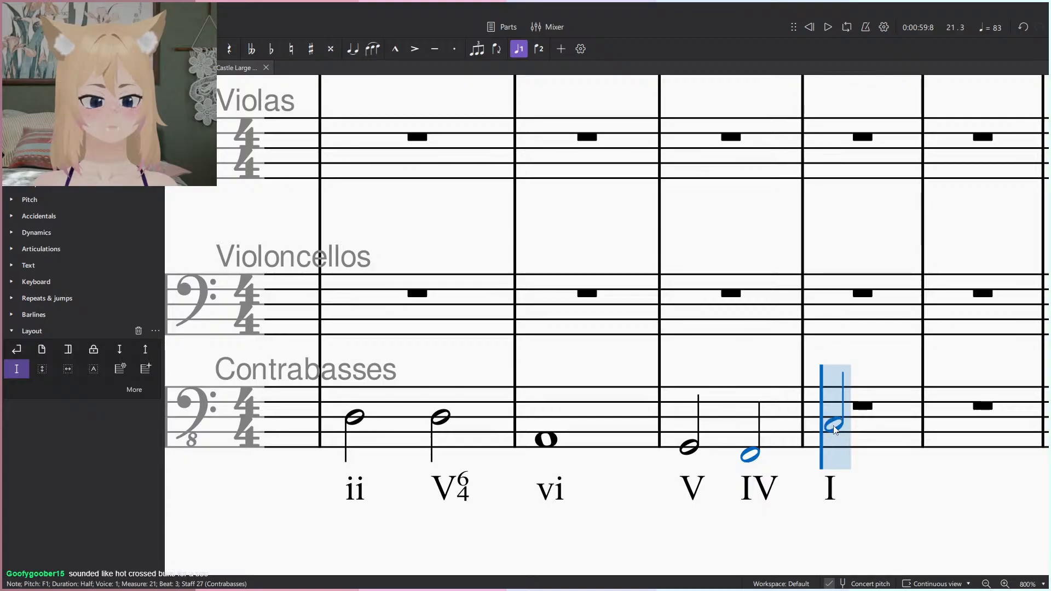
scroll(835, 430, down, 2)
key(Escape)
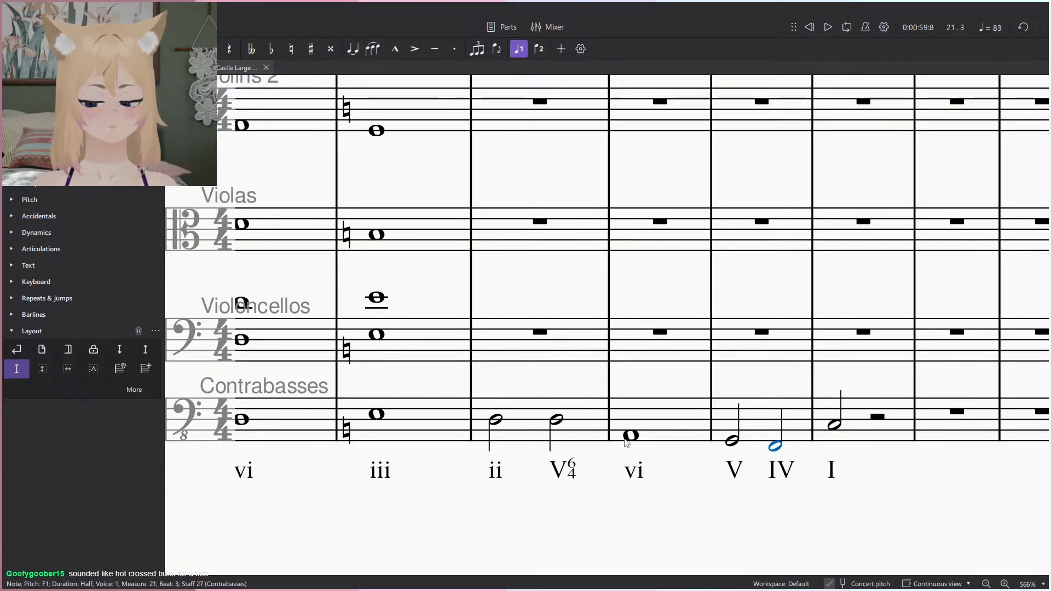
Raise the Contrabasses' notes in measures 20 and 21 by an octave.
shift+click(627, 442)
key(ctrl+Up)
key(ctrl+z)
scroll(678, 411, down, 2)
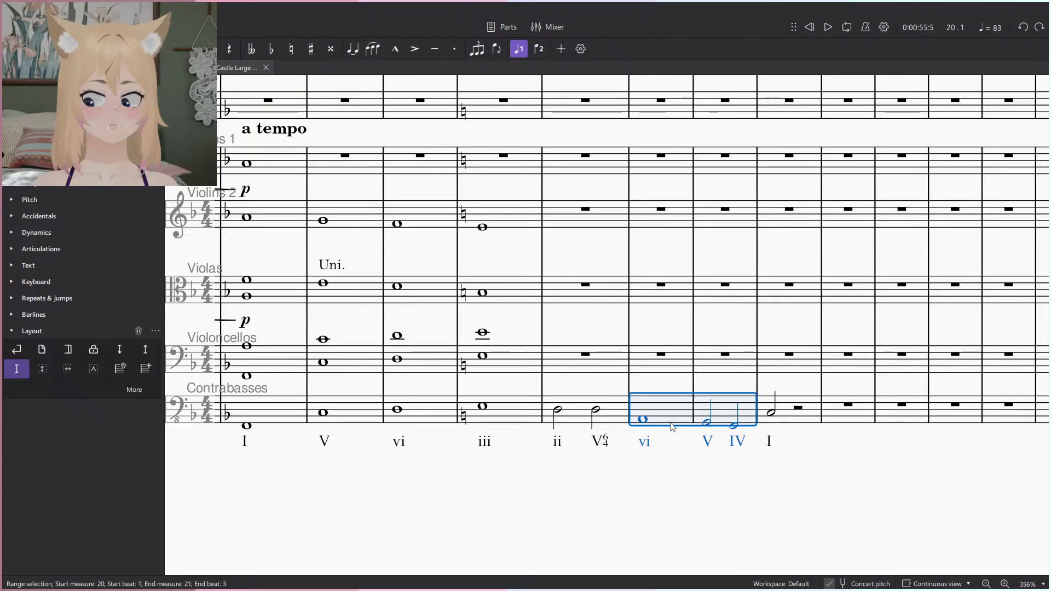
key(ctrl+y)
scroll(706, 394, up, 1)
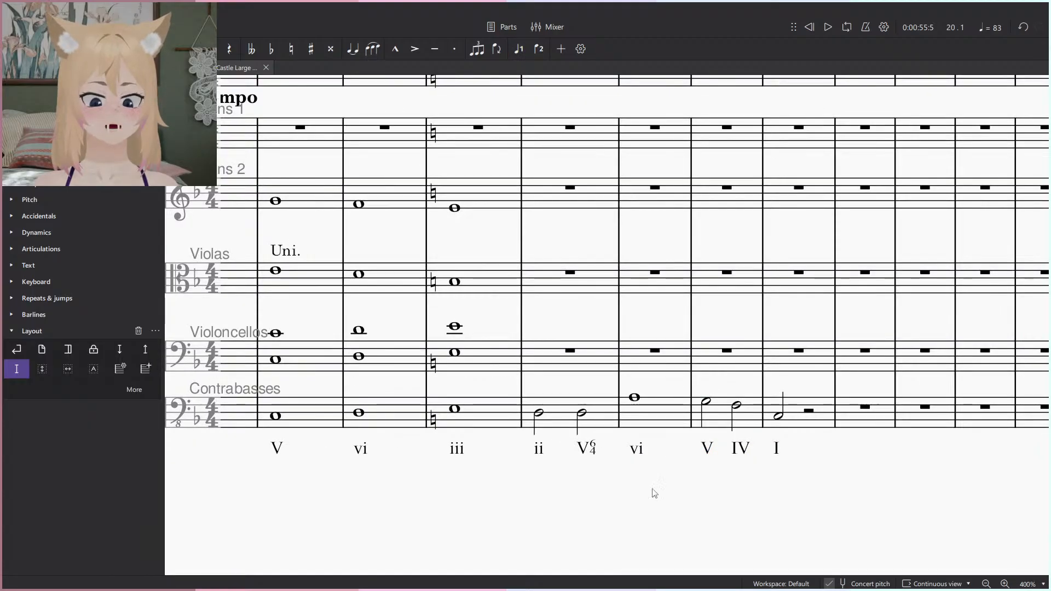
scroll(753, 474, down, 2)
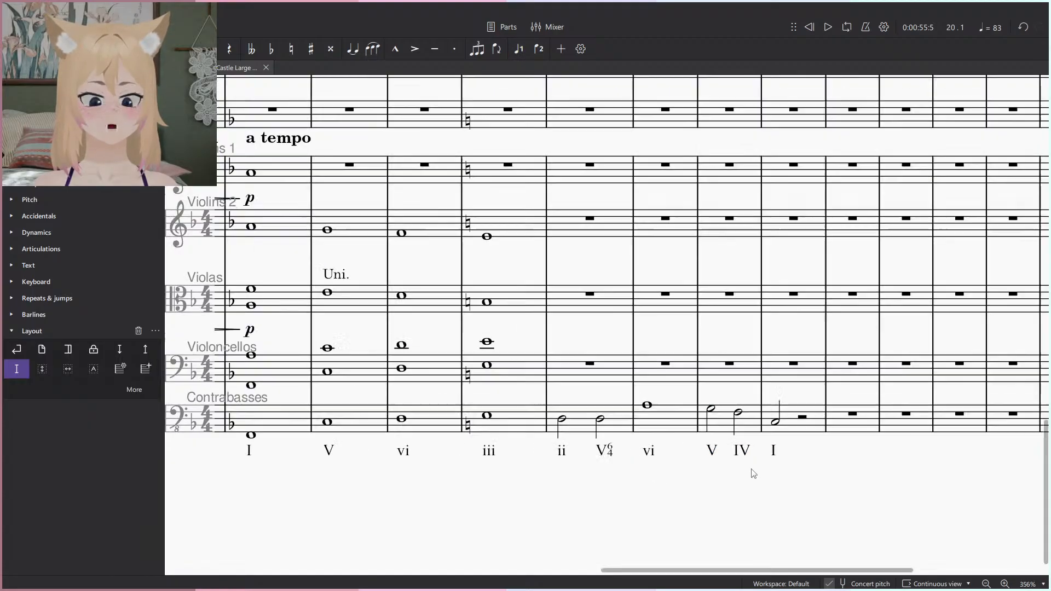
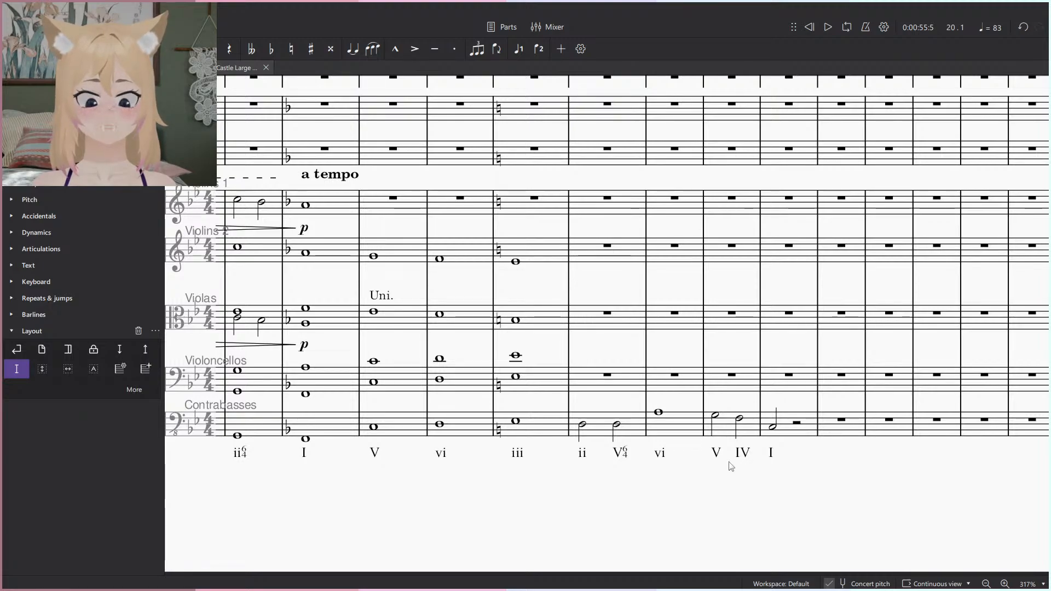
Try lowering the Contrabasses' notes in measures 20 to 22 by an octave.
scroll(748, 417, up, 2)
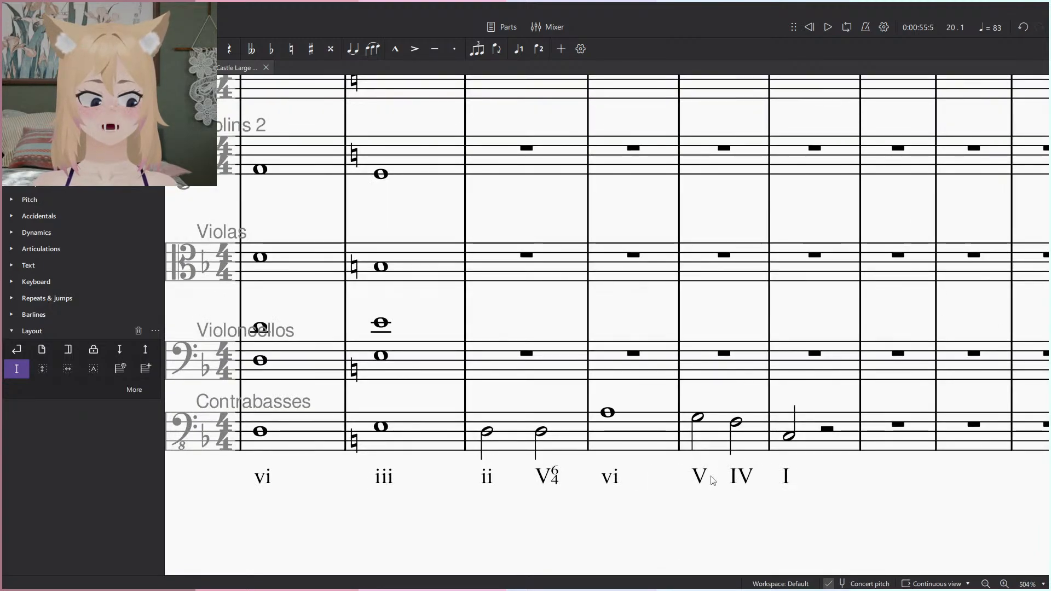
click(665, 445)
shift+click(857, 432)
key(ctrl+Down)
key(ctrl+z)
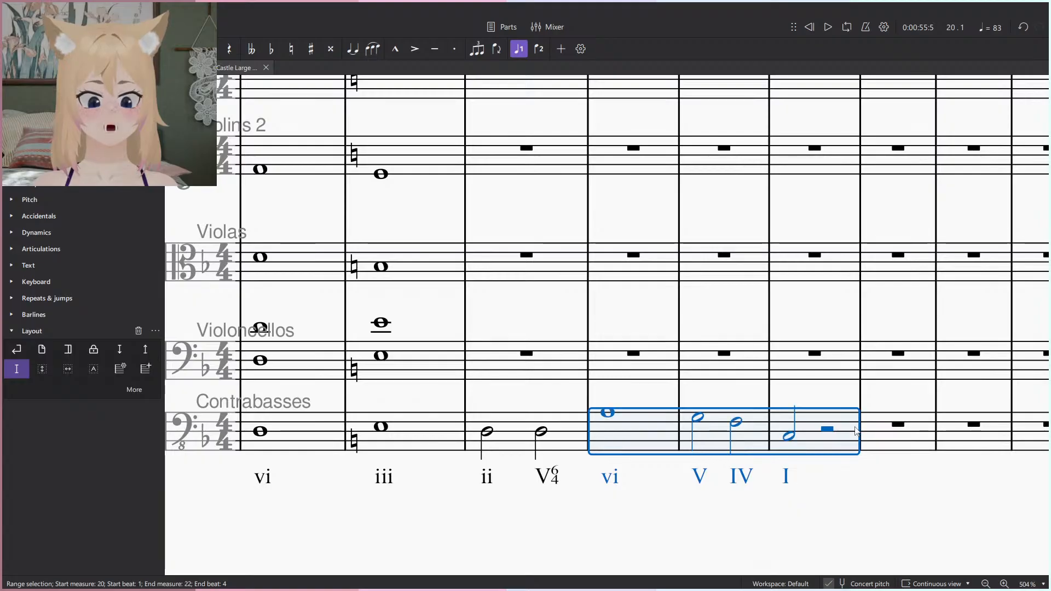
Check the Contrabasses' low note under the ii chord in measure 7 and review the bass line through the a tempo section.
scroll(857, 432, down, 3)
scroll(812, 528, left, 10)
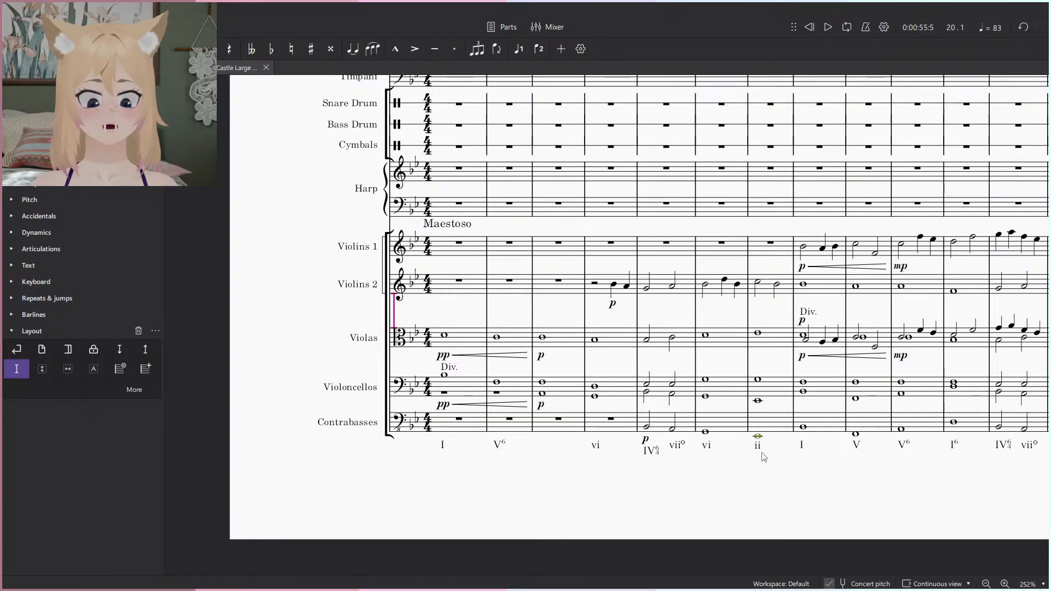
scroll(761, 453, up, 7)
click(751, 423)
scroll(800, 522, down, 6)
scroll(814, 499, right, 5)
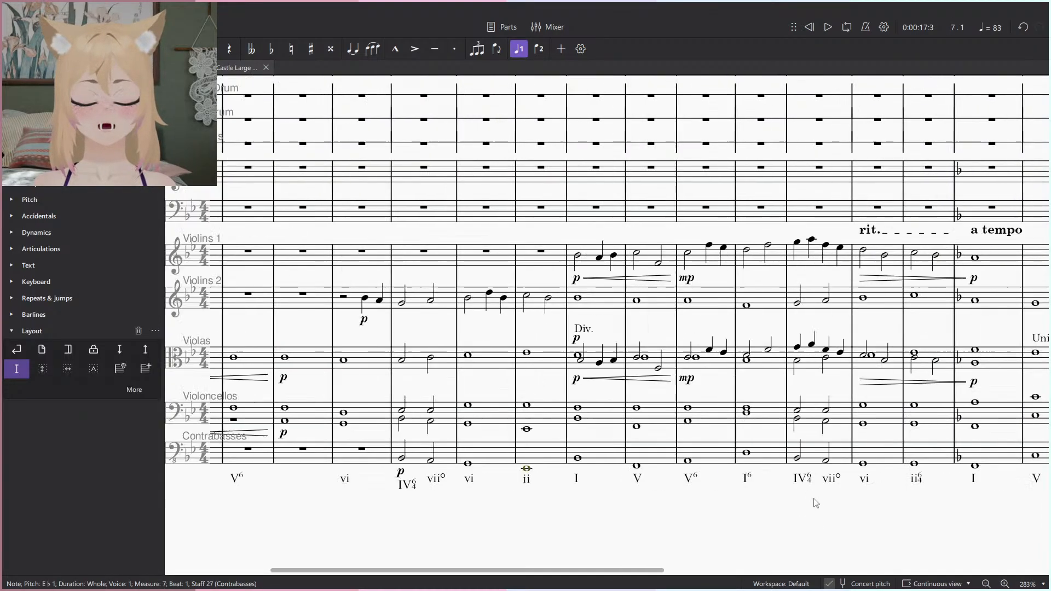
scroll(819, 505, right, 5)
scroll(717, 460, up, 6)
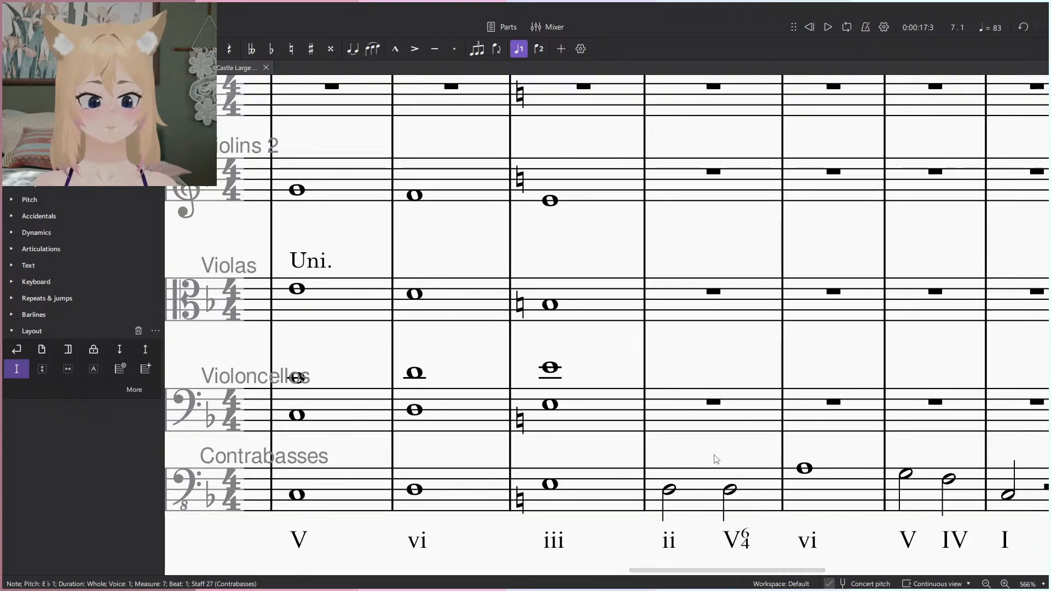
Fill the Violoncellos' measure 19 with two half notes on D4 in voice 1 and two on D3 in voice 2.
drag(714, 454, 633, 428)
click(475, 374)
click(464, 378)
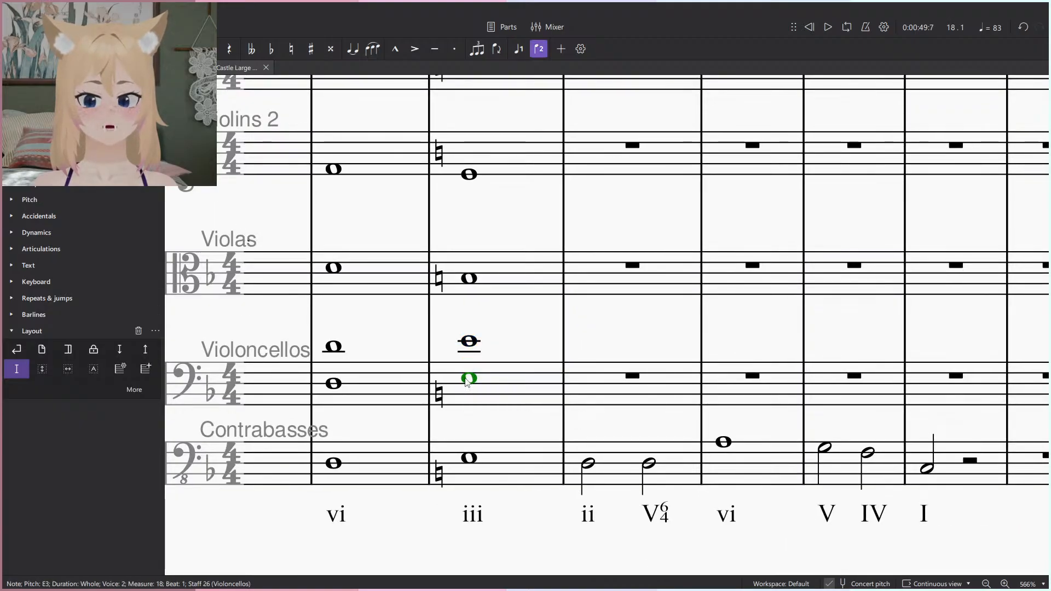
scroll(512, 418, down, 7)
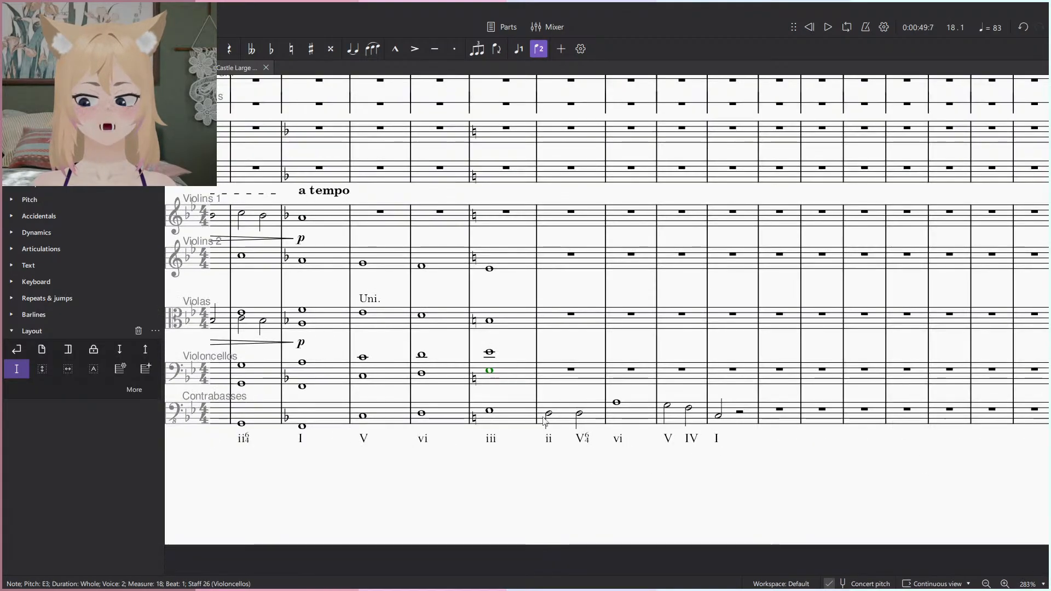
scroll(564, 431, up, 7)
key(n)
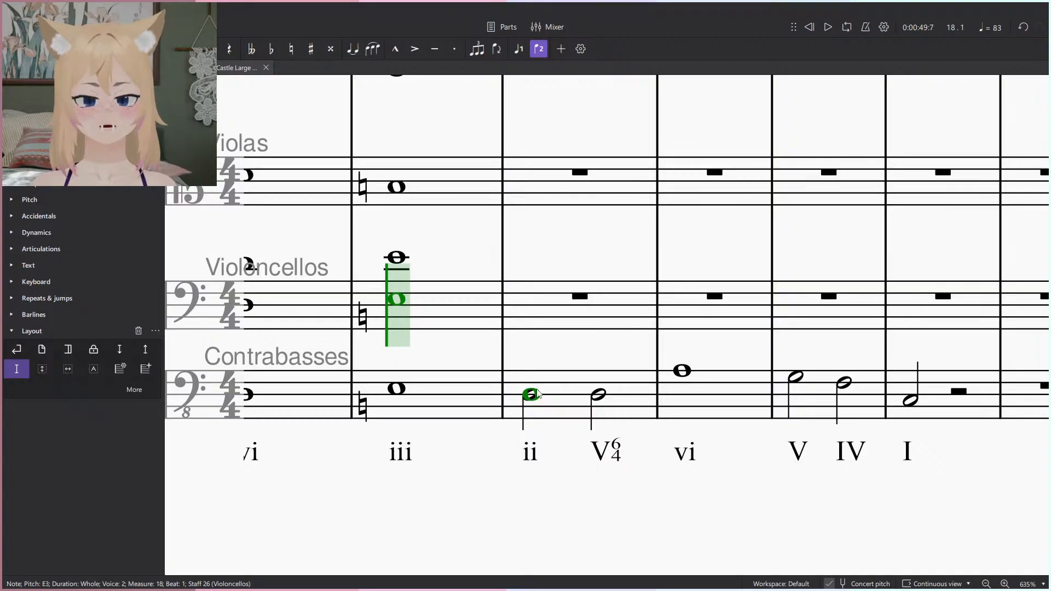
scroll(520, 283, up, 2)
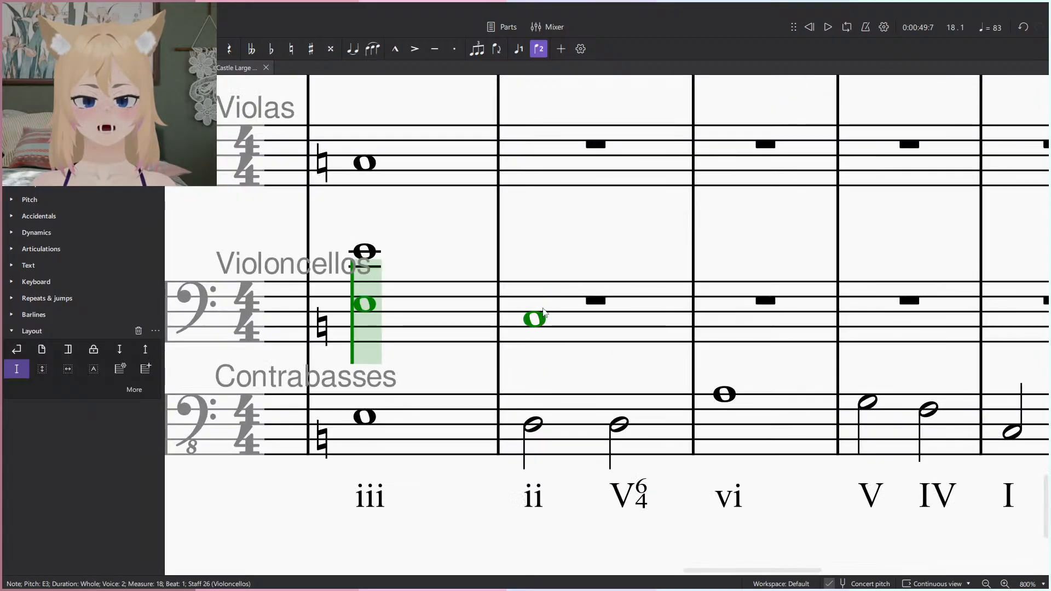
key(6)
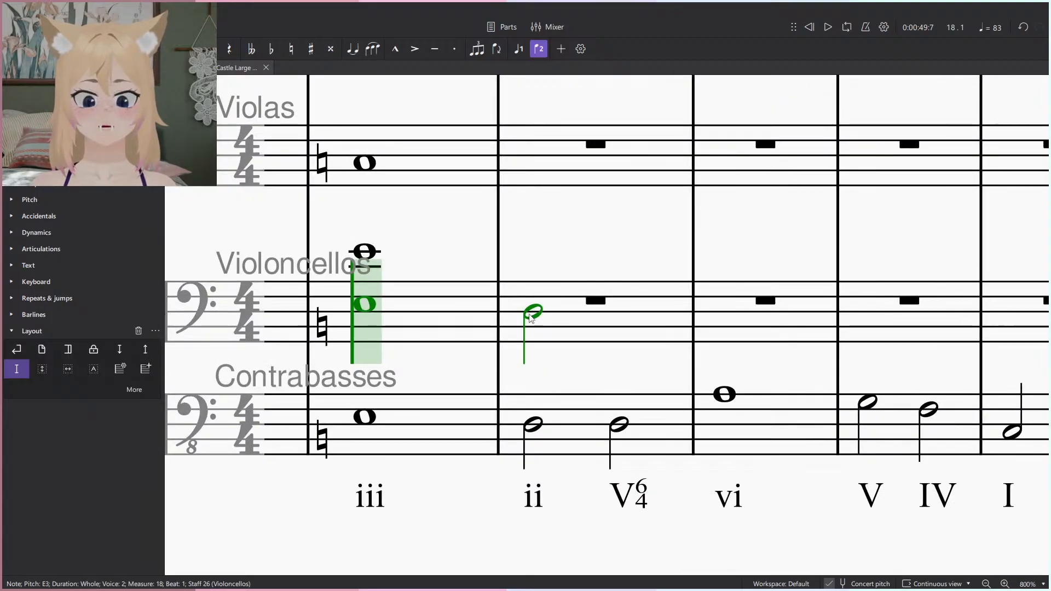
click(531, 315)
key(ctrl+alt+1)
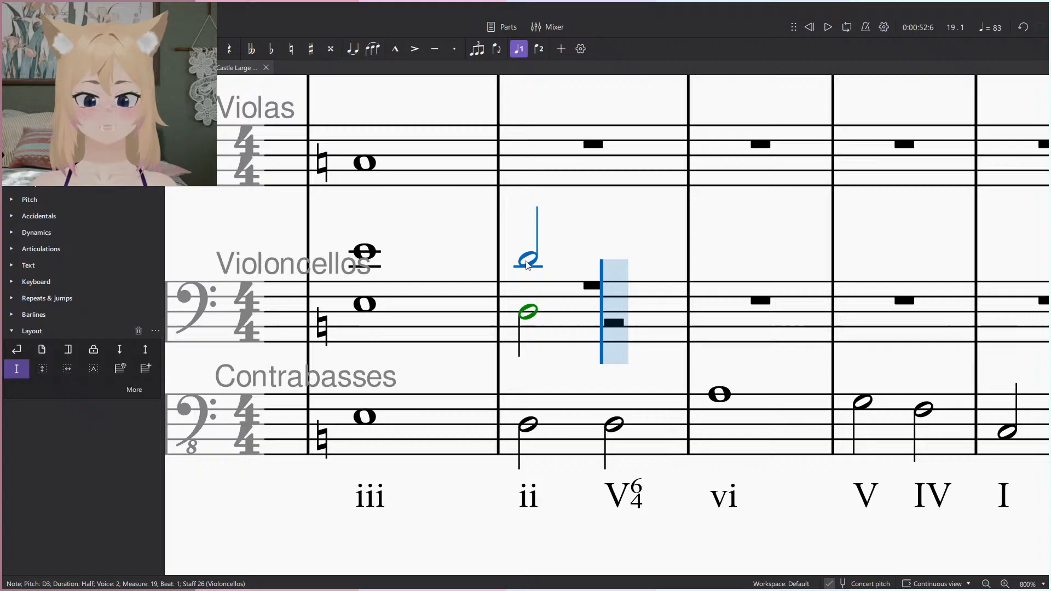
click(621, 269)
key(ctrl+alt+2)
click(615, 313)
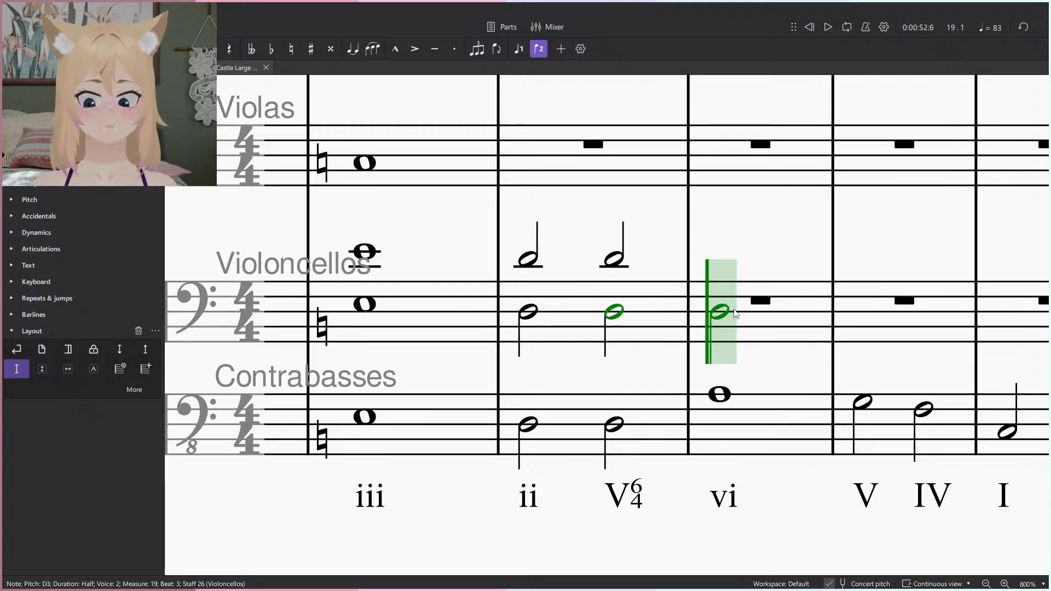
Enter whole notes in the Violoncellos' measure 20, with A3 in voice 2 and A4 in voice 1.
click(721, 282)
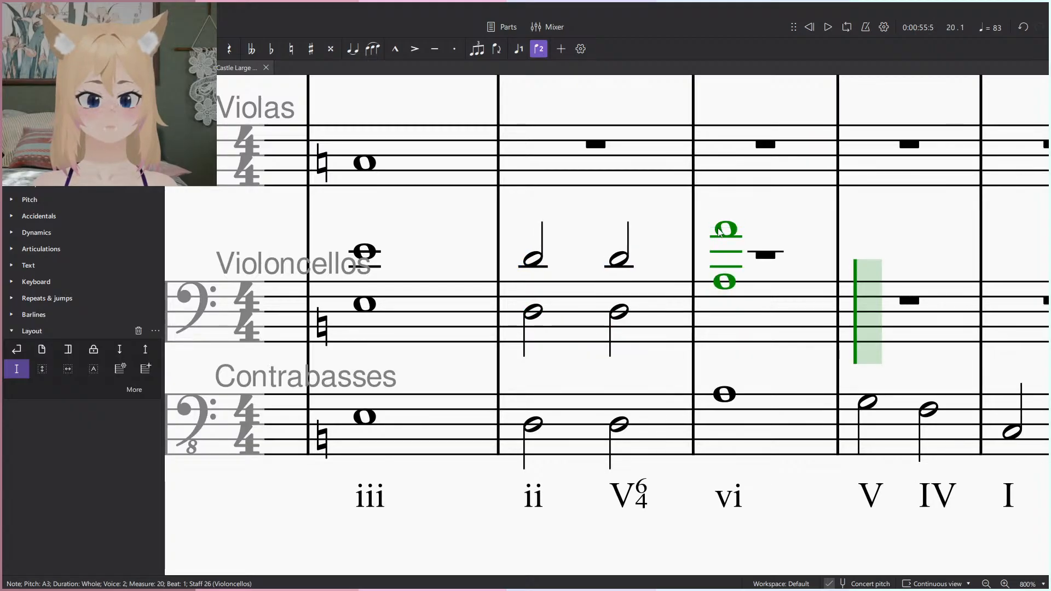
key(ctrl+alt+1)
click(720, 228)
key(Down)
key(Down)
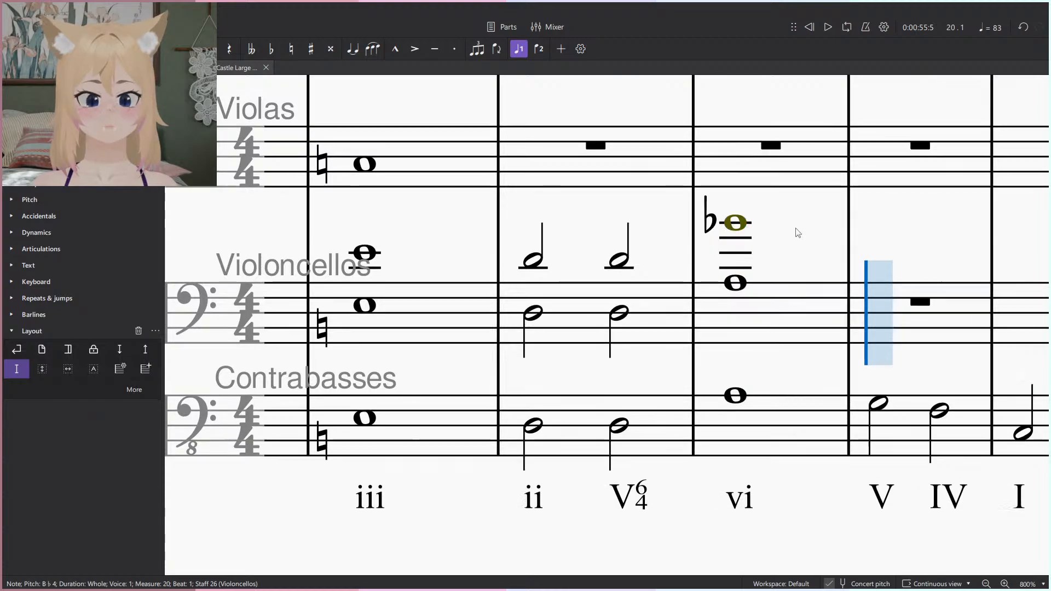
scroll(797, 232, down, 3)
key(Escape)
drag(796, 293, 706, 361)
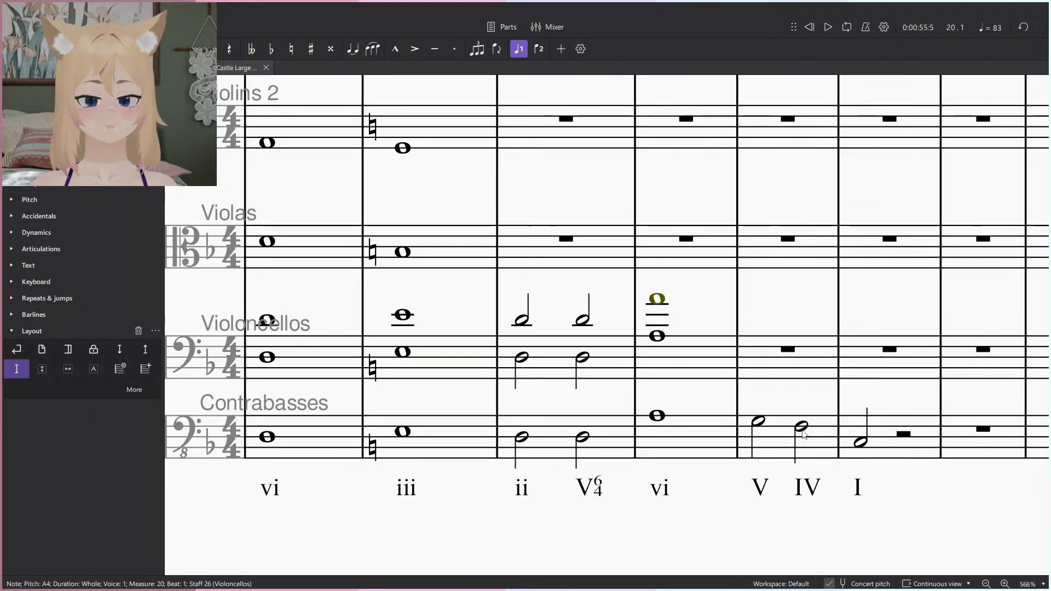
Continue the Violoncellos in half notes with G3 and F3 in measure 21 and C3 at the start of measure 22.
drag(808, 412, 723, 419)
key(n)
scroll(665, 353, up, 2)
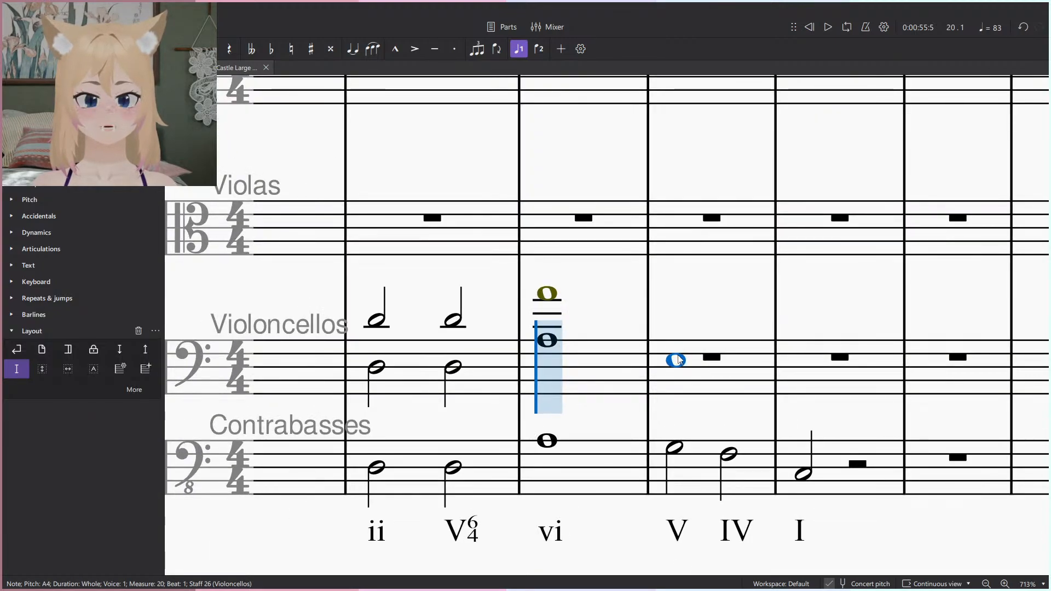
click(682, 349)
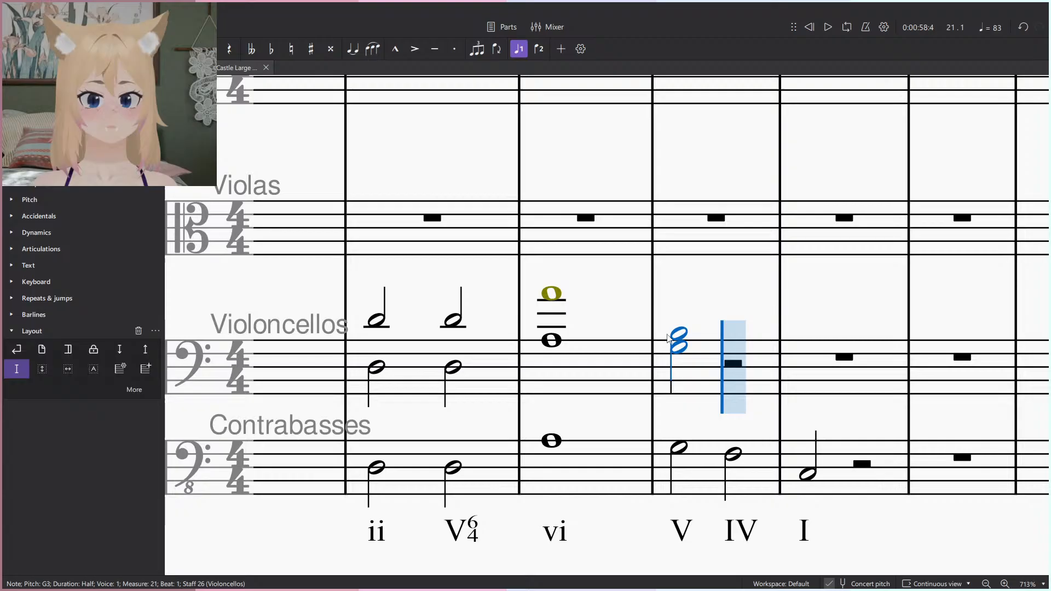
click(749, 355)
click(816, 374)
key(Escape)
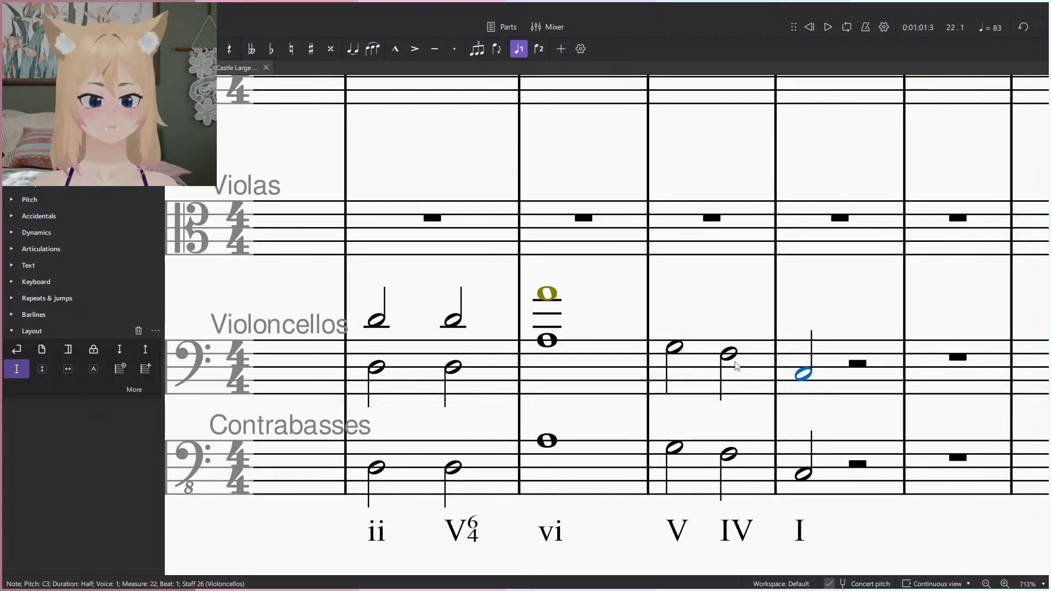
Double the Violoncellos' notes in measures 21 and 22 an octave higher and move the lower notes to voice 2.
click(736, 358)
shift+click(847, 364)
shift+click(700, 370)
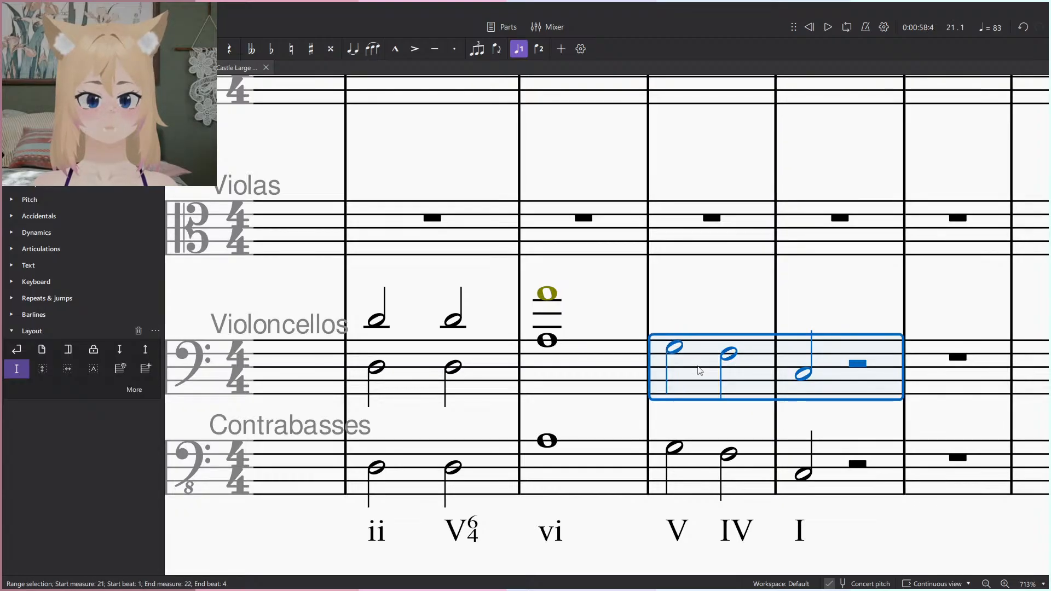
key(alt+8)
click(700, 370)
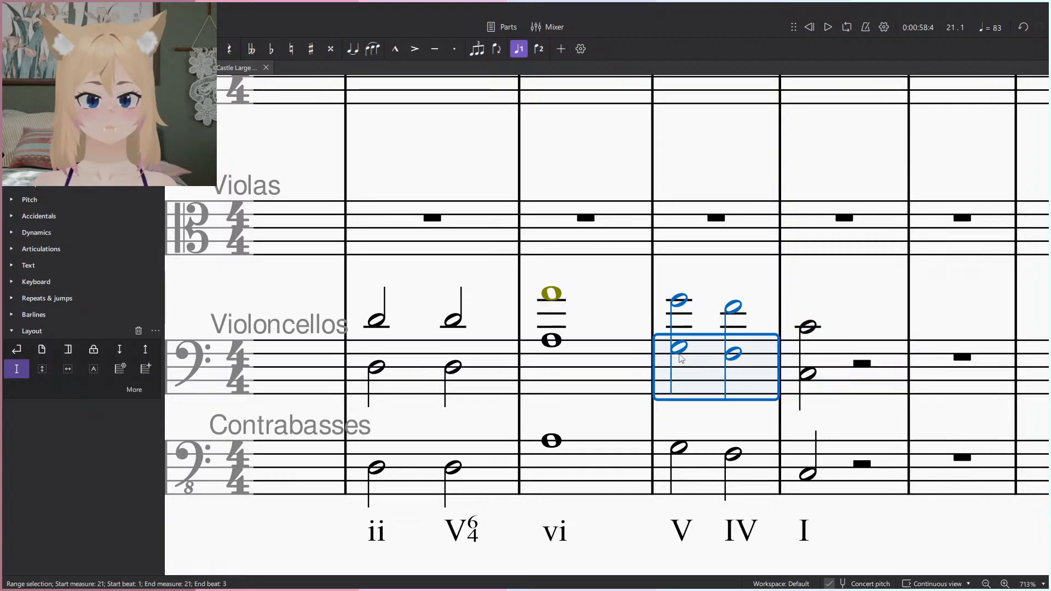
click(679, 347)
ctrl+click(733, 354)
key(ctrl+alt+2)
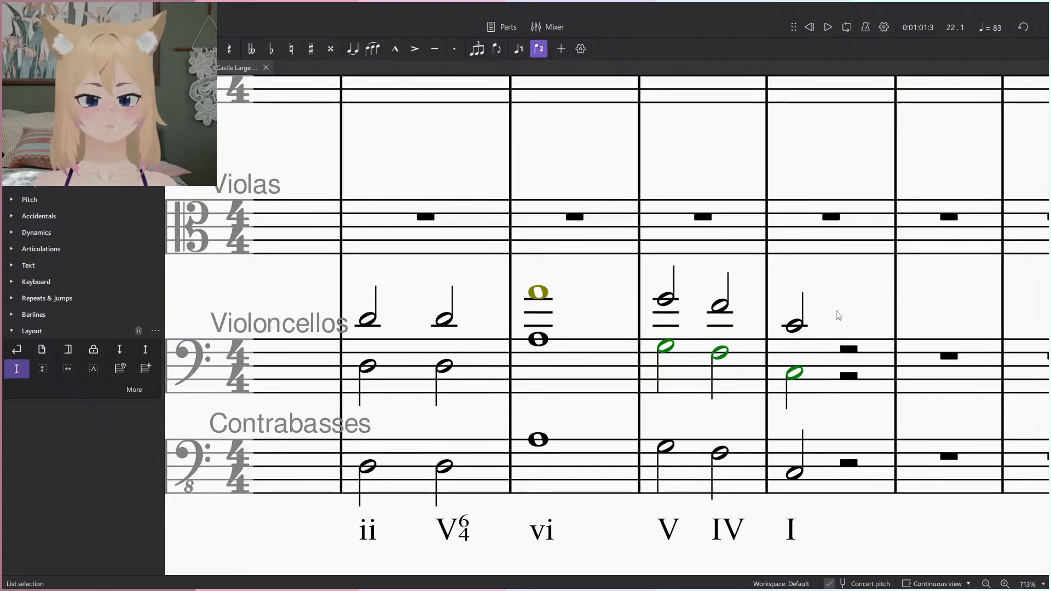
Lengthen the Violoncellos' and Contrabasses' notes under the I chord in measure 22 to whole notes.
click(835, 314)
scroll(833, 316, down, 6)
shift+click(813, 395)
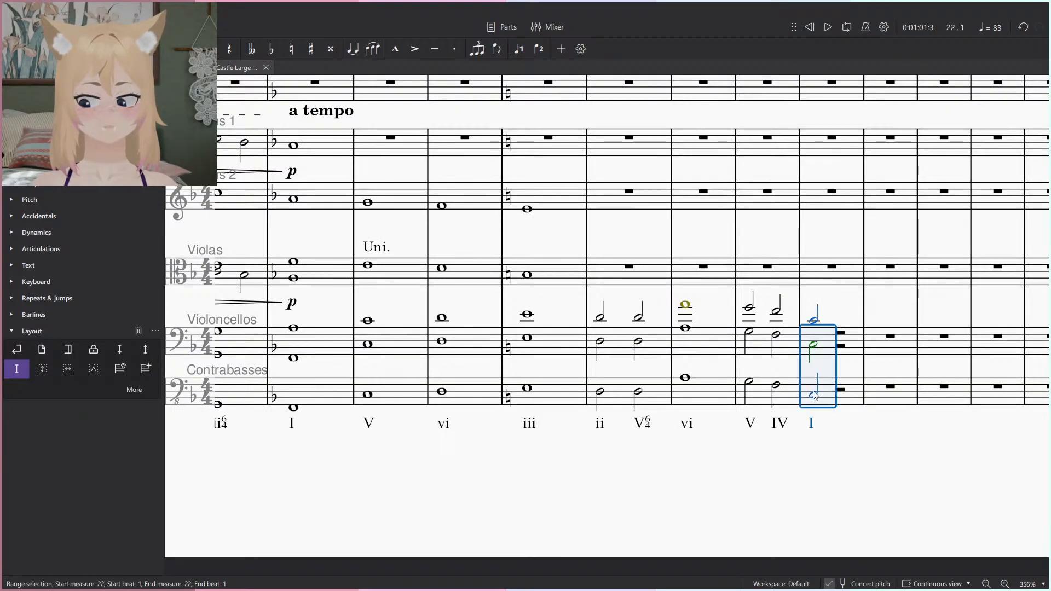
key(7)
click(833, 308)
Enter a half note A3 for the Violas under the ii chord at the start of measure 19.
scroll(564, 293, up, 2)
click(516, 272)
scroll(520, 274, down, 1)
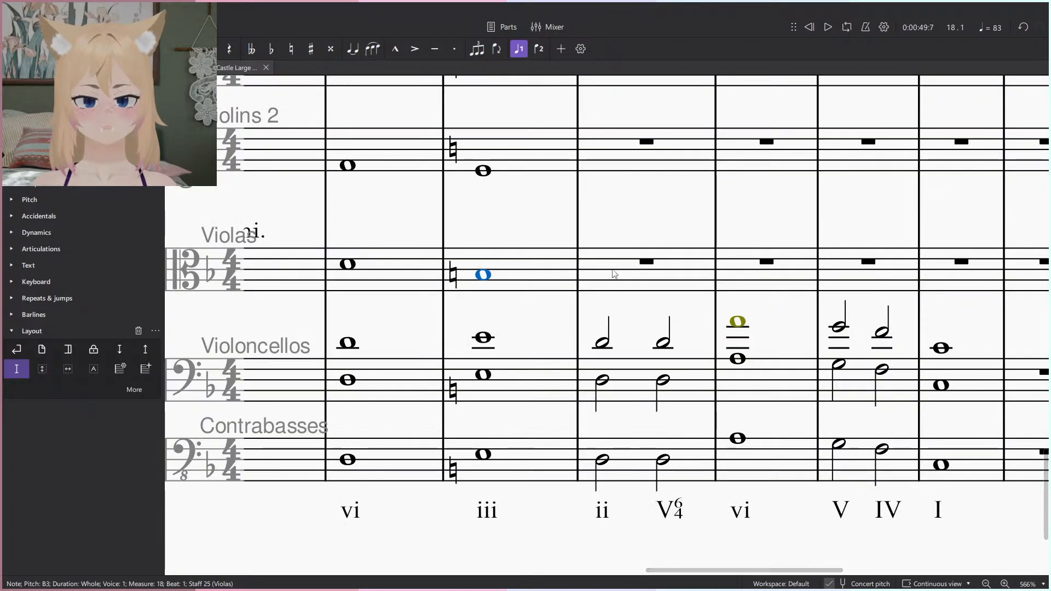
key(n)
scroll(539, 331, down, 2)
scroll(541, 332, up, 2)
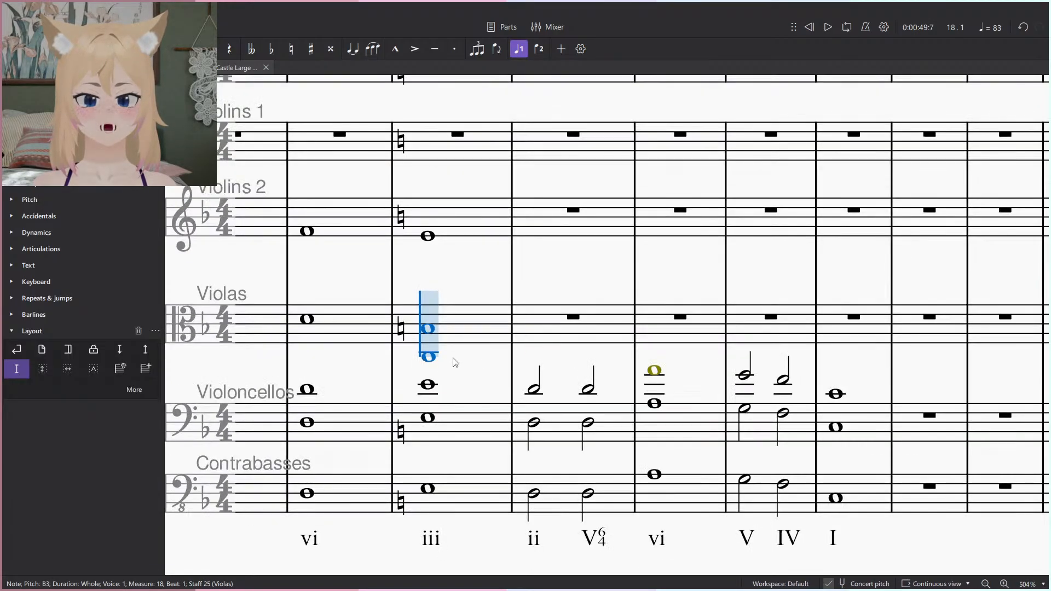
key(Escape)
click(428, 330)
key(n)
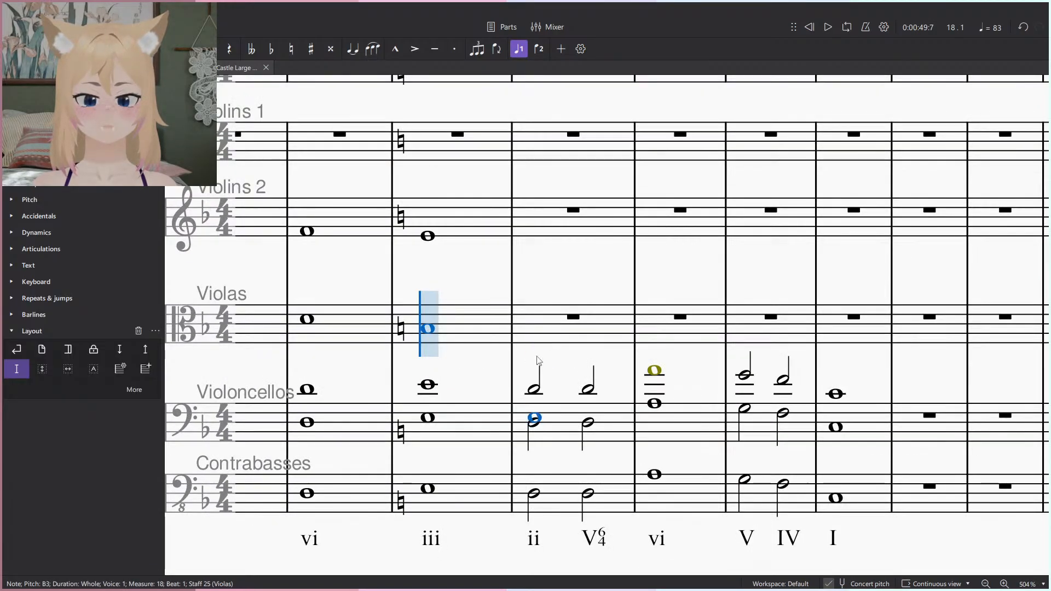
scroll(537, 338, up, 2)
click(539, 337)
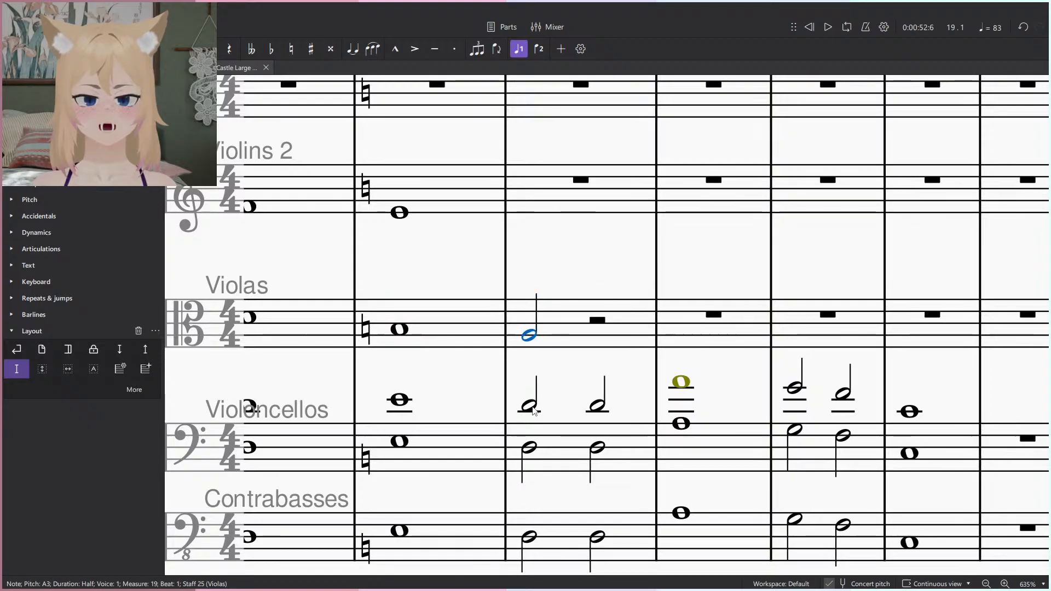
click(531, 335)
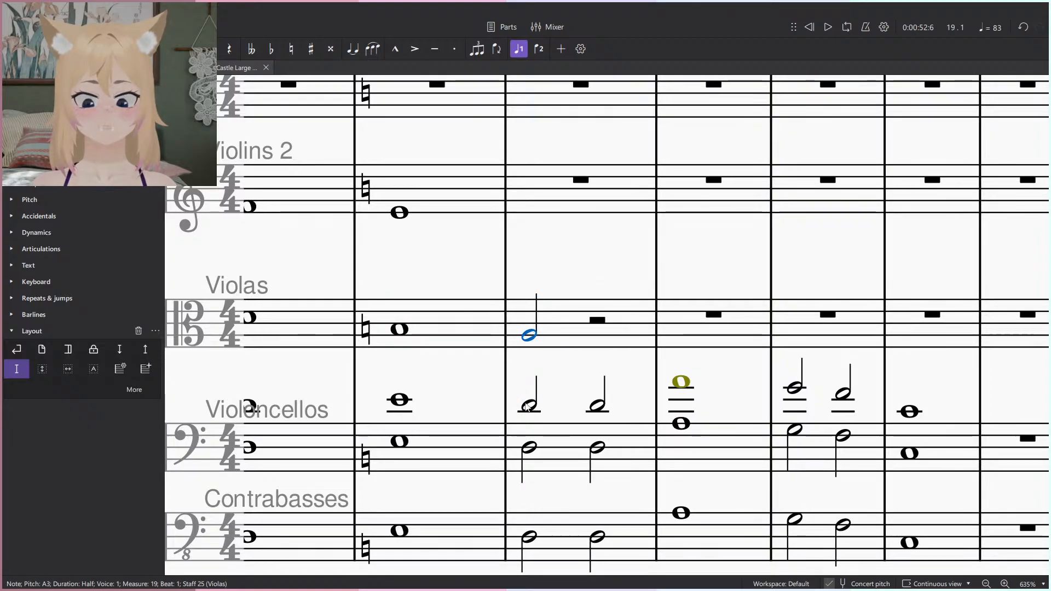
Compare the Violas' line with the Violoncellos' upper voice in measures 17 and 18.
scroll(530, 401, down, 2)
key(Left)
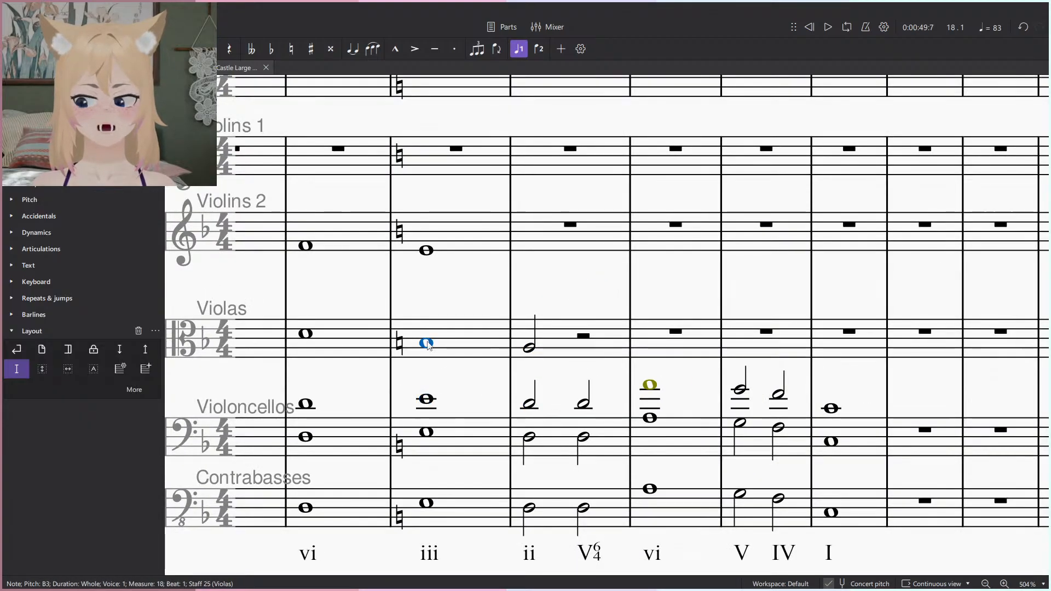
scroll(429, 345, down, 2)
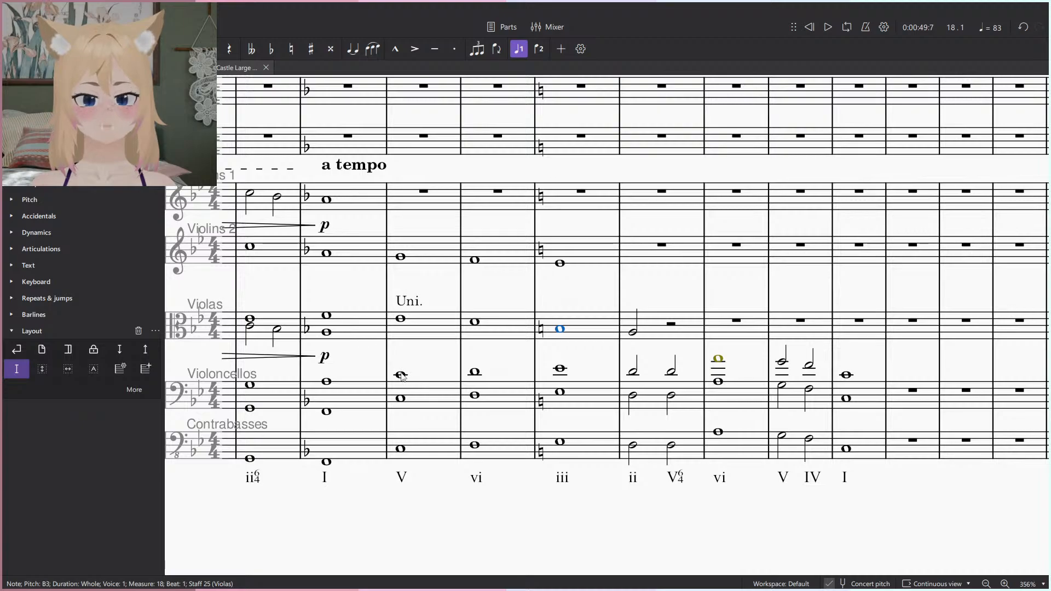
scroll(491, 336, up, 3)
click(468, 388)
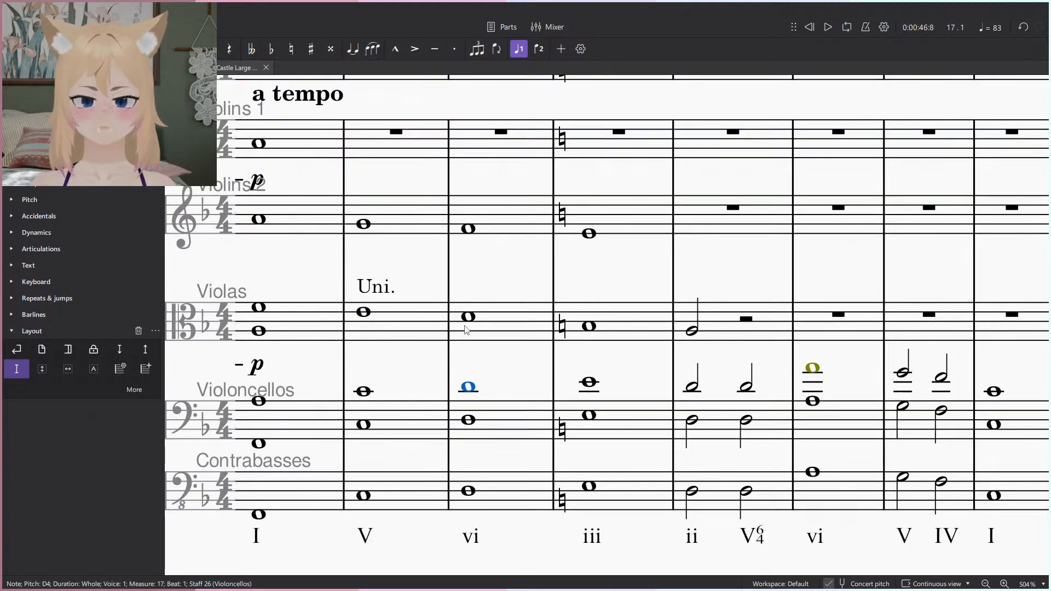
scroll(646, 386, up, 1)
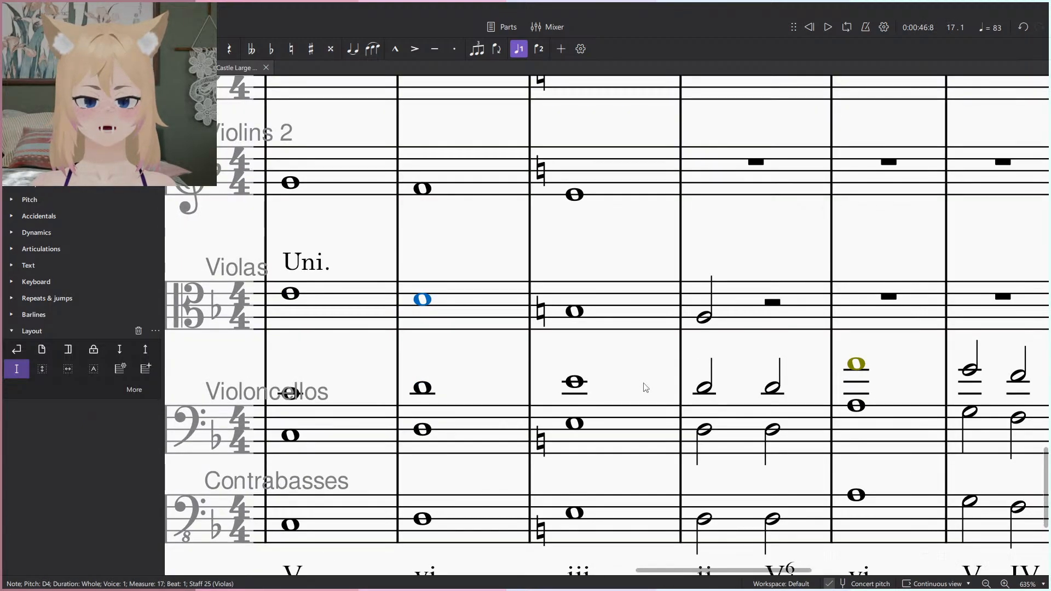
click(571, 385)
click(576, 313)
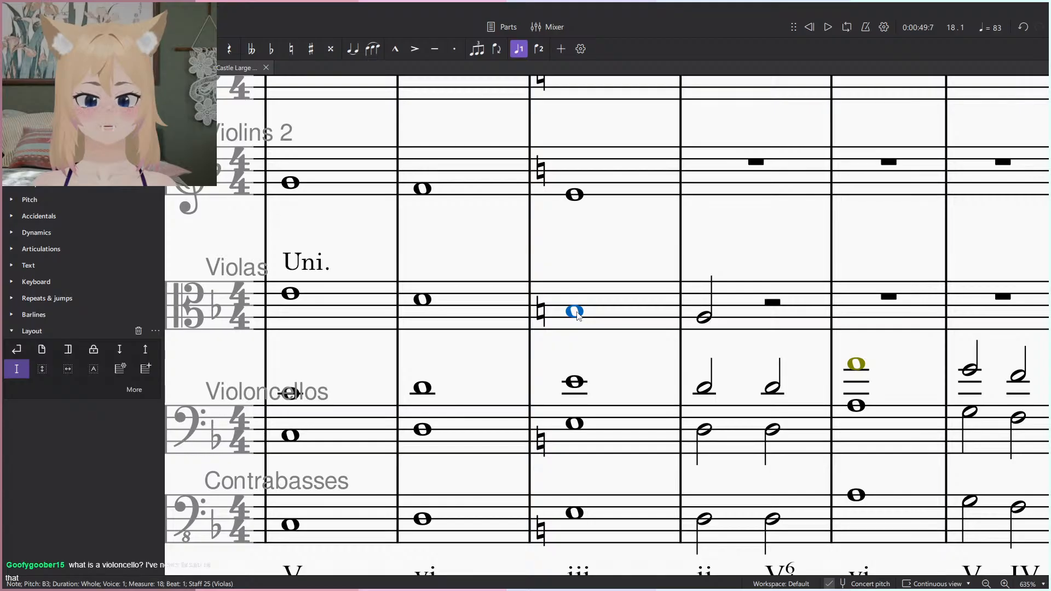
scroll(577, 316, down, 2)
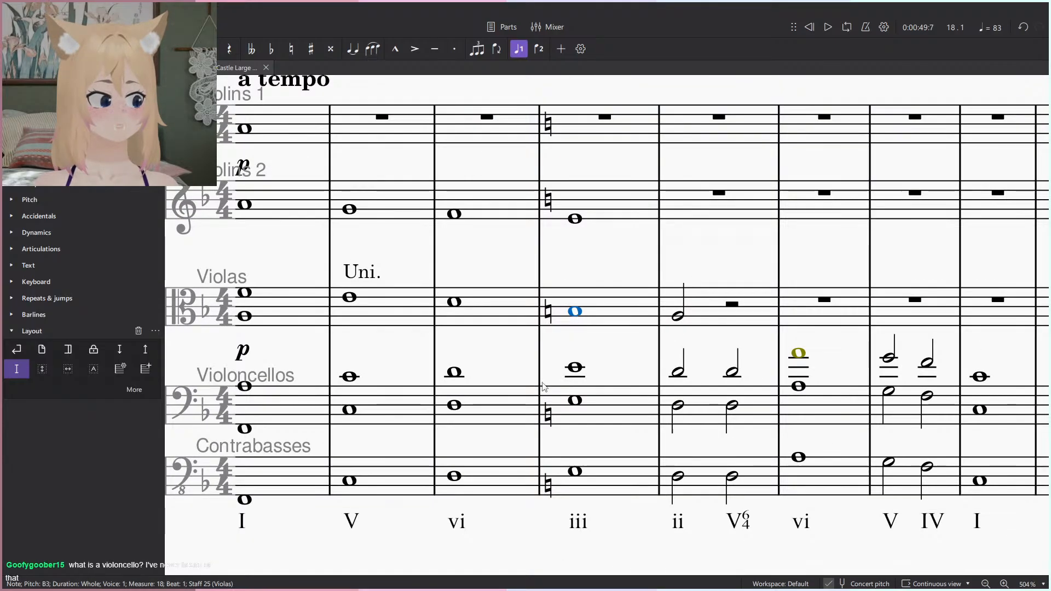
scroll(603, 355, left, 3)
scroll(623, 394, up, 1)
drag(622, 390, 491, 389)
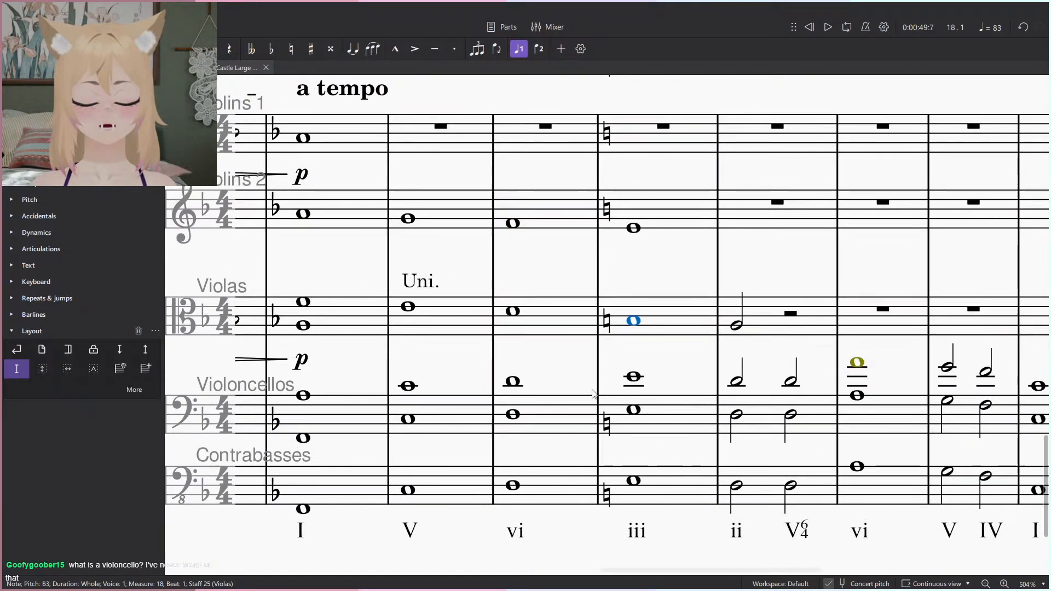
click(582, 359)
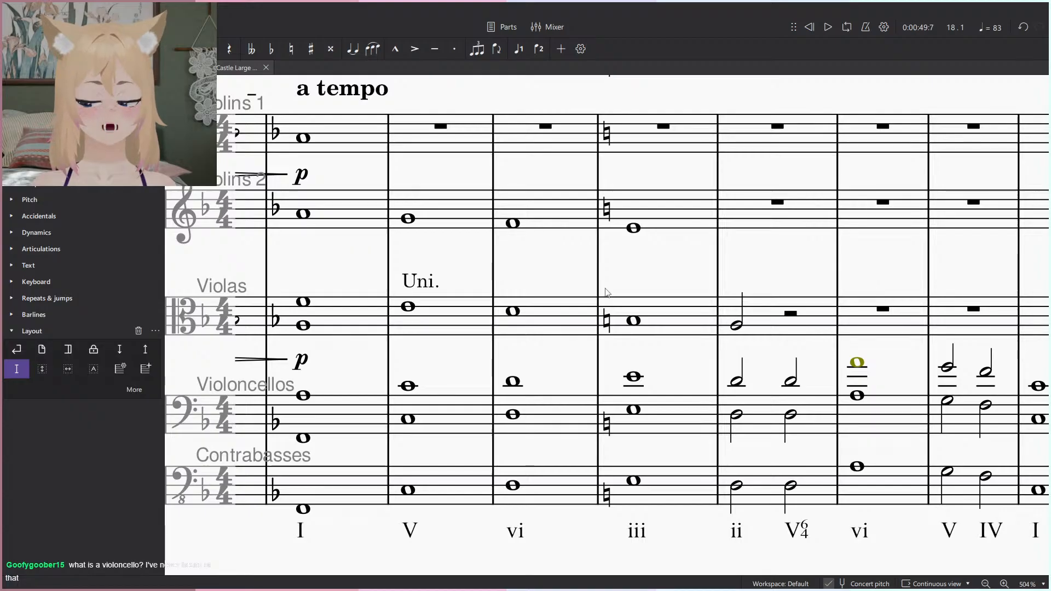
scroll(721, 353, up, 1)
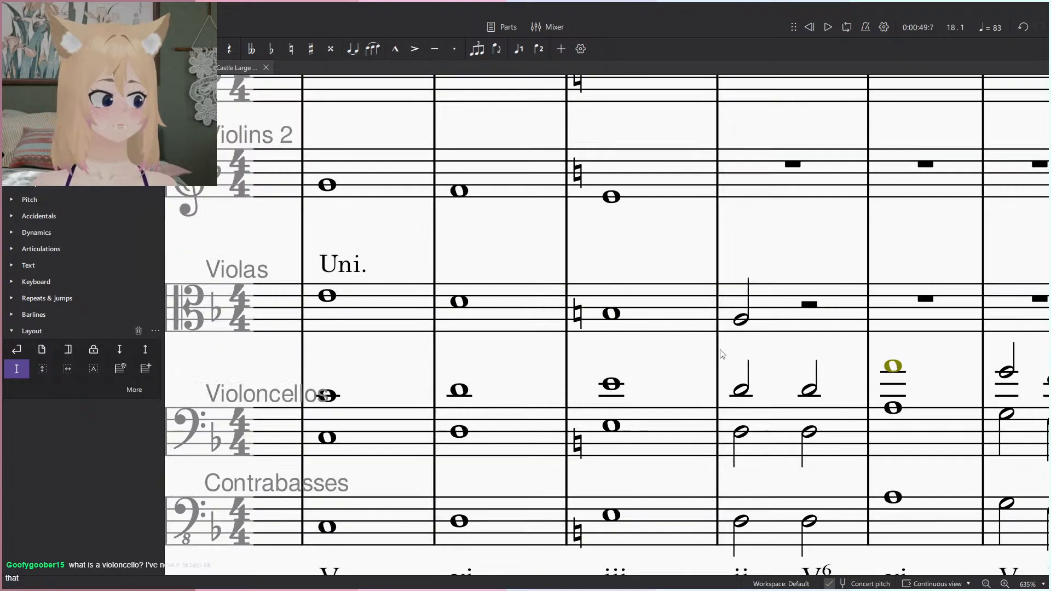
scroll(731, 366, down, 1)
scroll(711, 366, up, 1)
scroll(664, 366, down, 2)
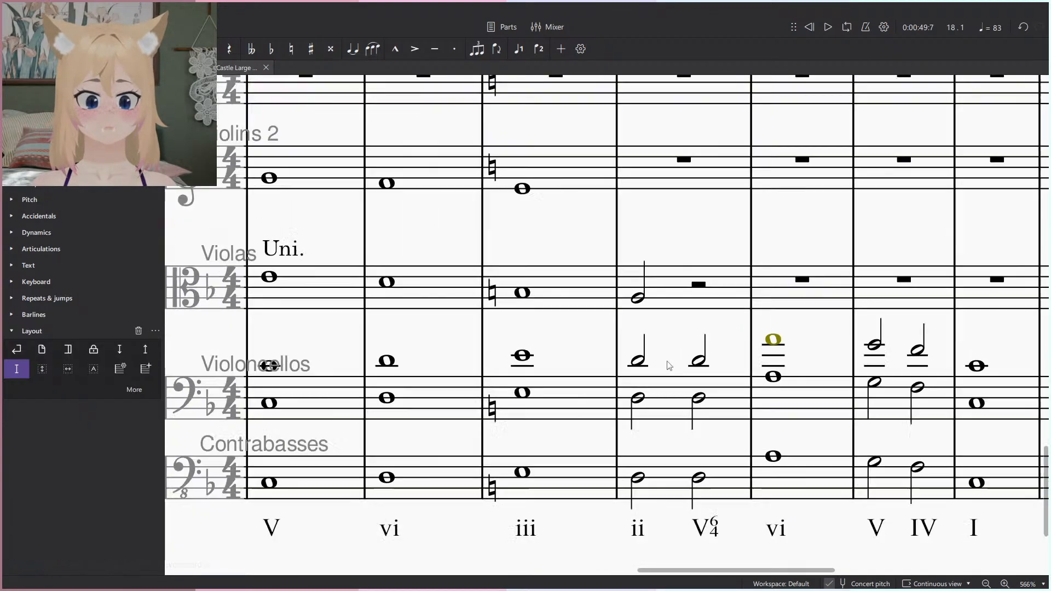
Check the Violoncellos' upper voice in measures 21 and 22 against its notes from measure 16 onward.
drag(884, 404, 731, 410)
scroll(732, 410, up, 2)
click(770, 425)
click(704, 407)
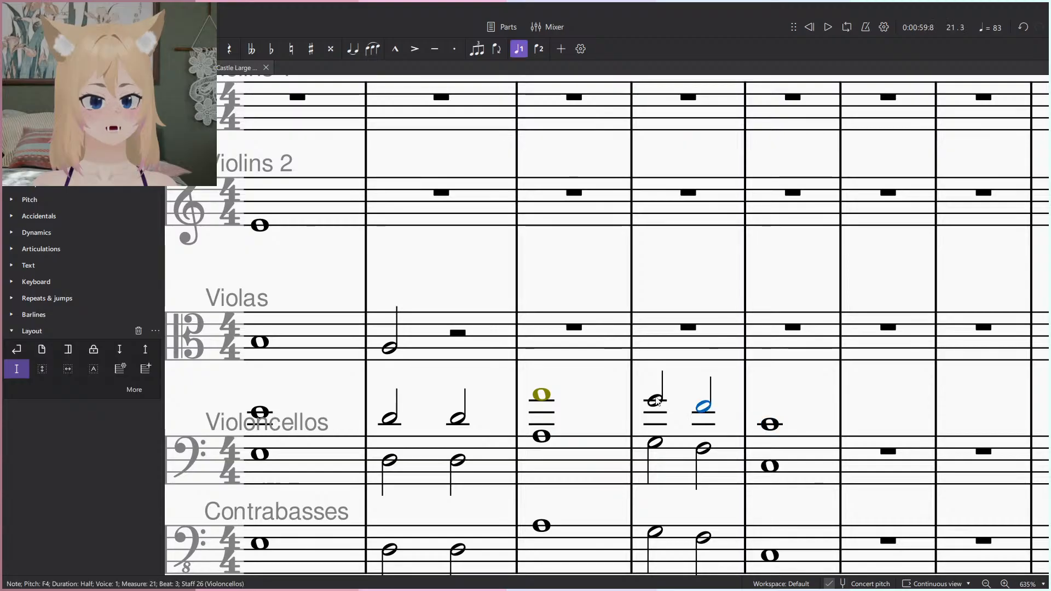
click(656, 401)
click(675, 364)
scroll(675, 365, down, 1)
drag(443, 388, 644, 366)
drag(424, 370, 613, 389)
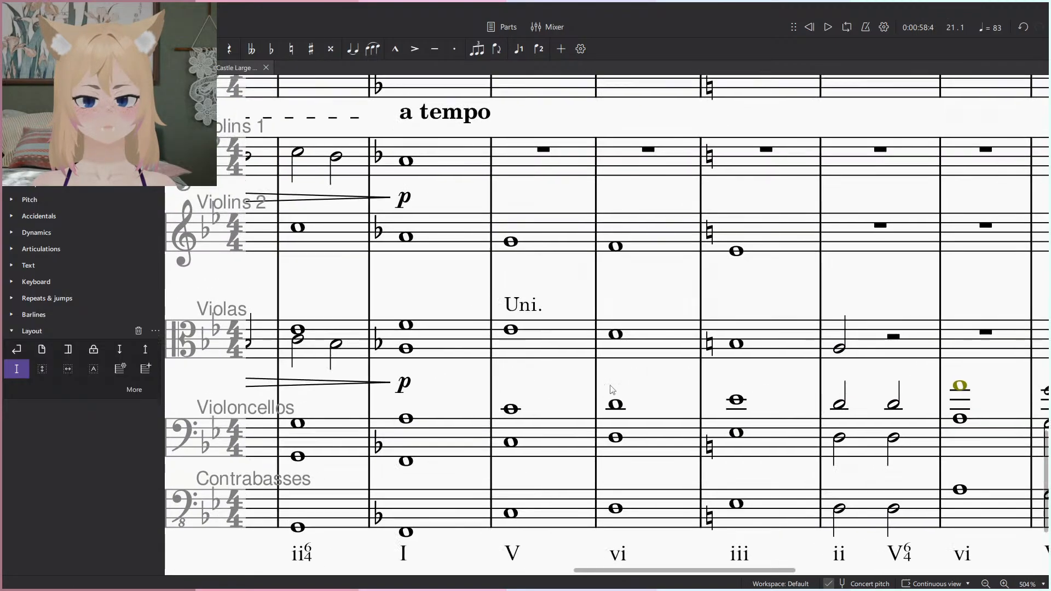
click(513, 411)
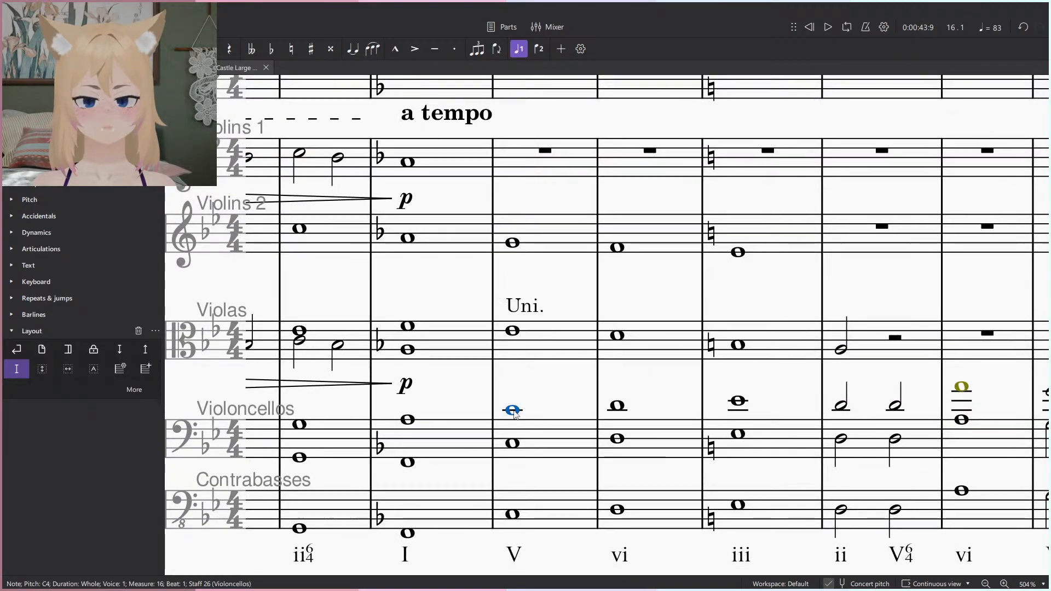
Delete the Violoncellos' upper-voice whole notes in measures 16 and 17.
ctrl+click(617, 407)
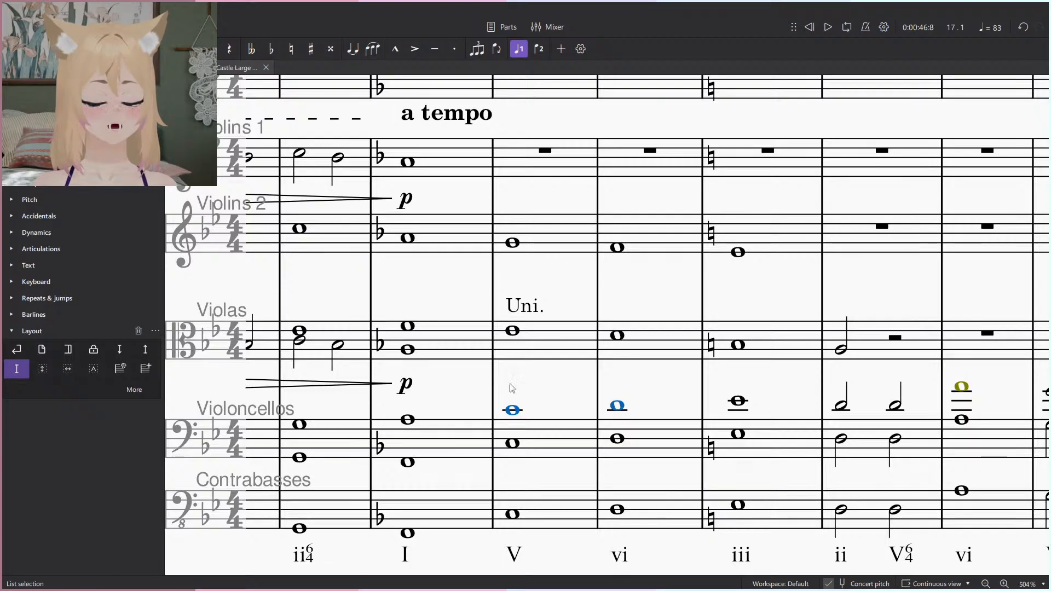
key(alt+Up)
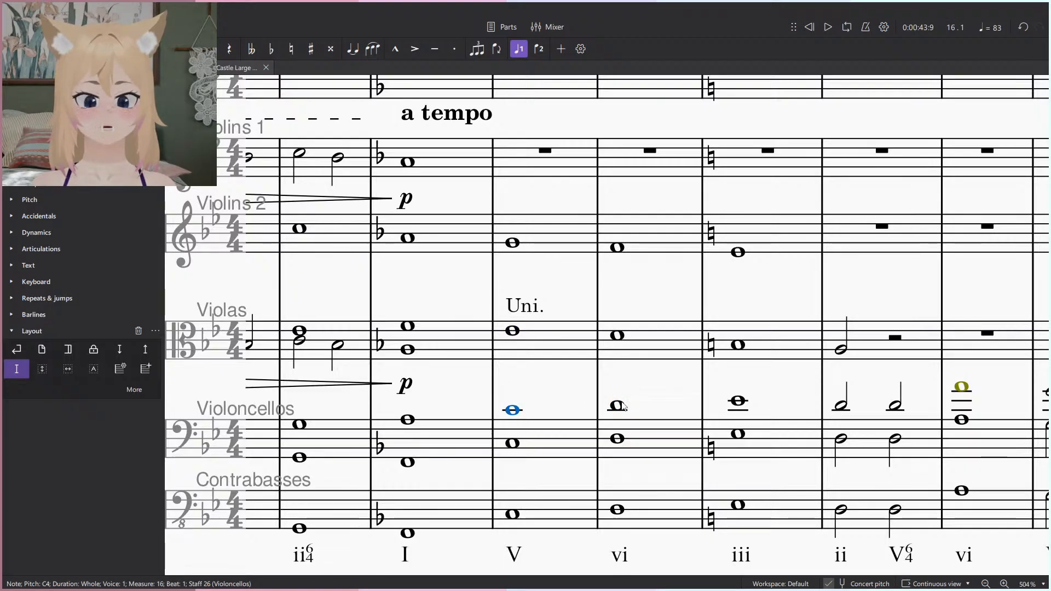
ctrl+click(621, 405)
key(Delete)
Move the Violoncellos' lower notes in measures 16 and 17 to voice 1 and delete the leftover voice 2 rests.
click(643, 435)
ctrl+click(563, 441)
key(ctrl+alt+1)
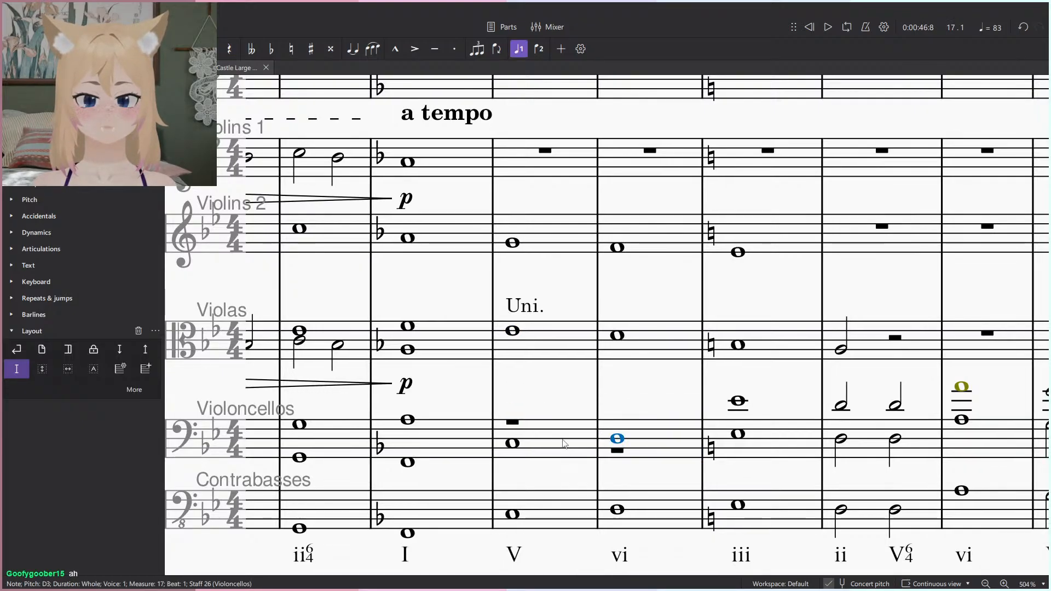
click(562, 441)
key(ctrl+alt+1)
key(alt+Right)
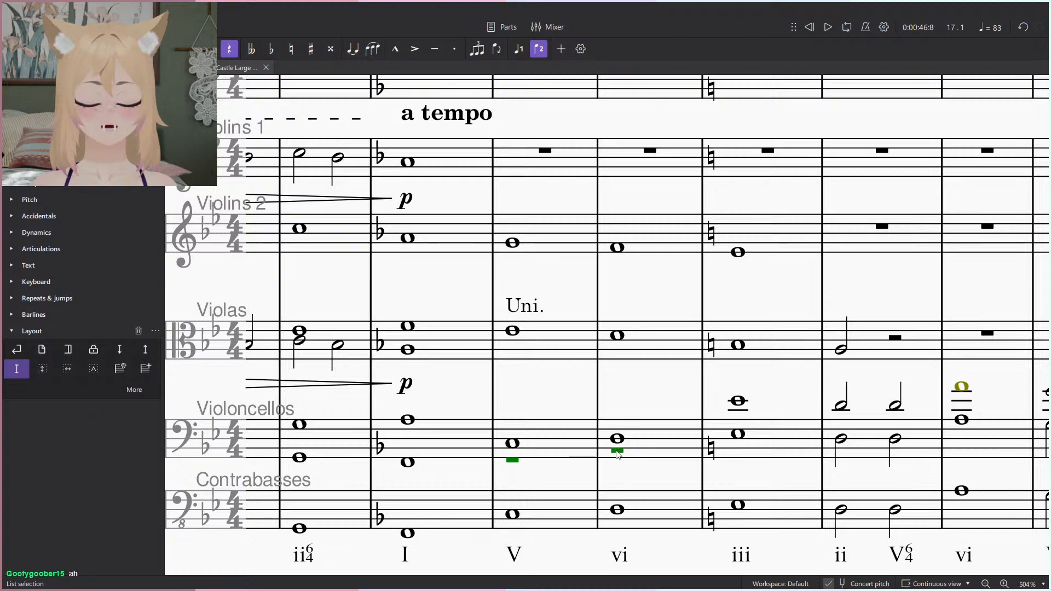
key(Delete)
Add the staff text "Uni." to the Violoncellos at the start of measure 16.
click(410, 463)
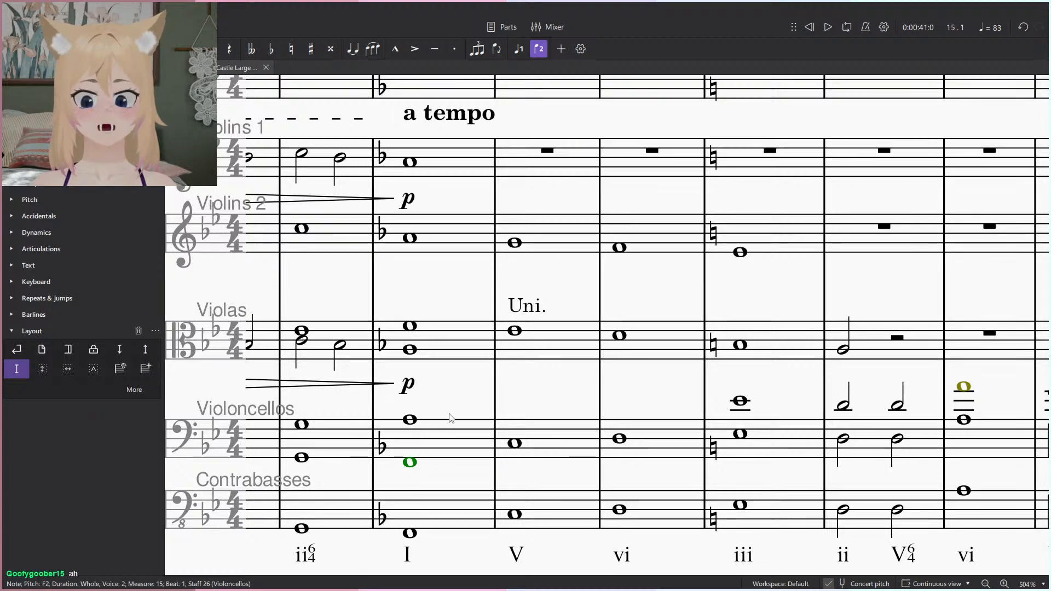
key(space)
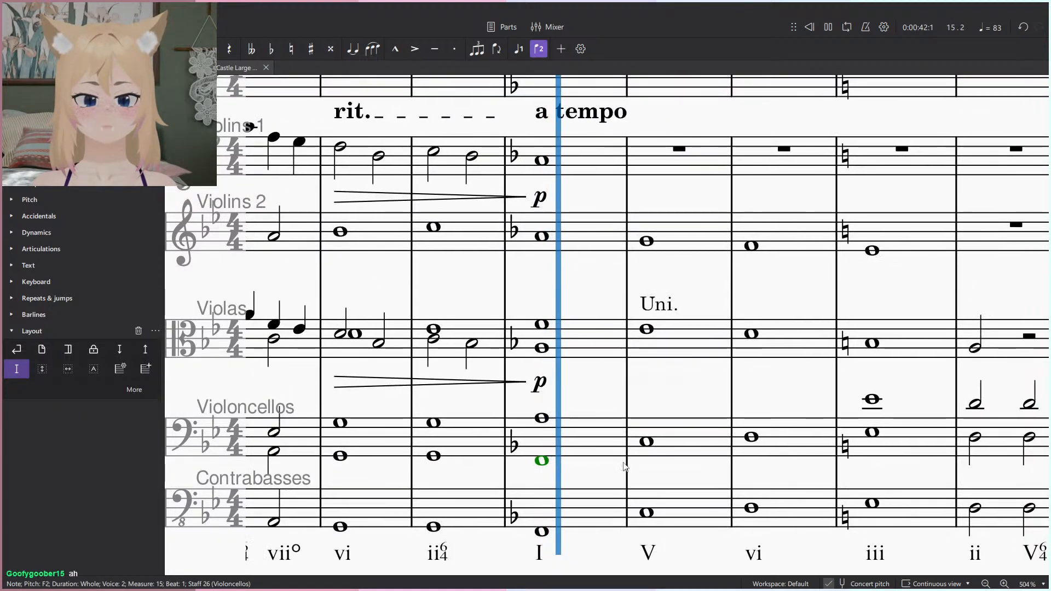
key(space)
click(646, 441)
key(ctrl+t)
text(Uni.)
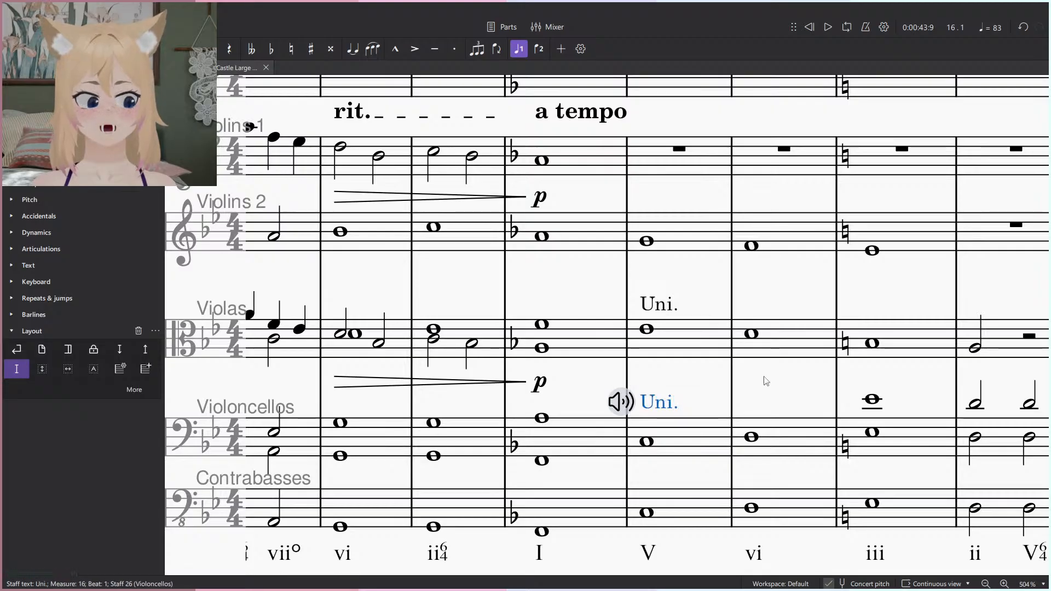
Delete the Violoncellos' upper E4 whole note under the iii chord in measure 18.
drag(766, 381, 535, 347)
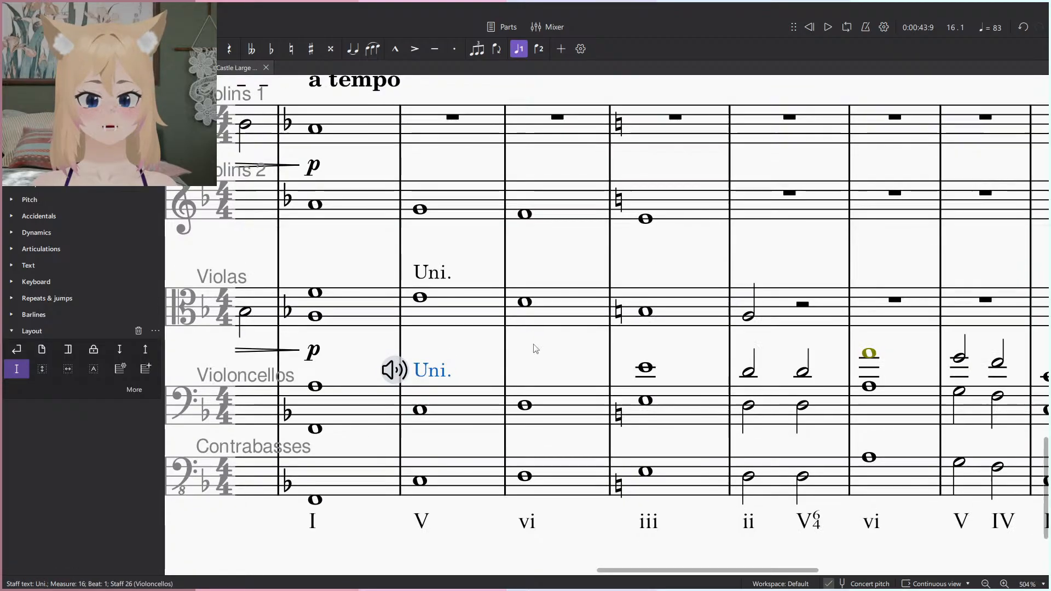
click(645, 368)
click(645, 314)
click(646, 367)
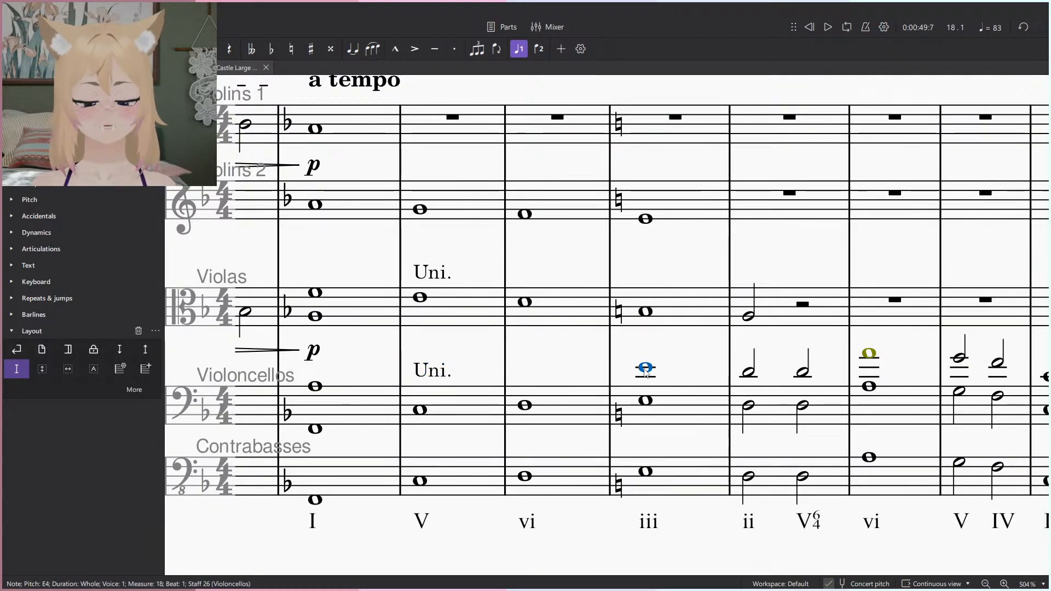
key(Delete)
click(646, 218)
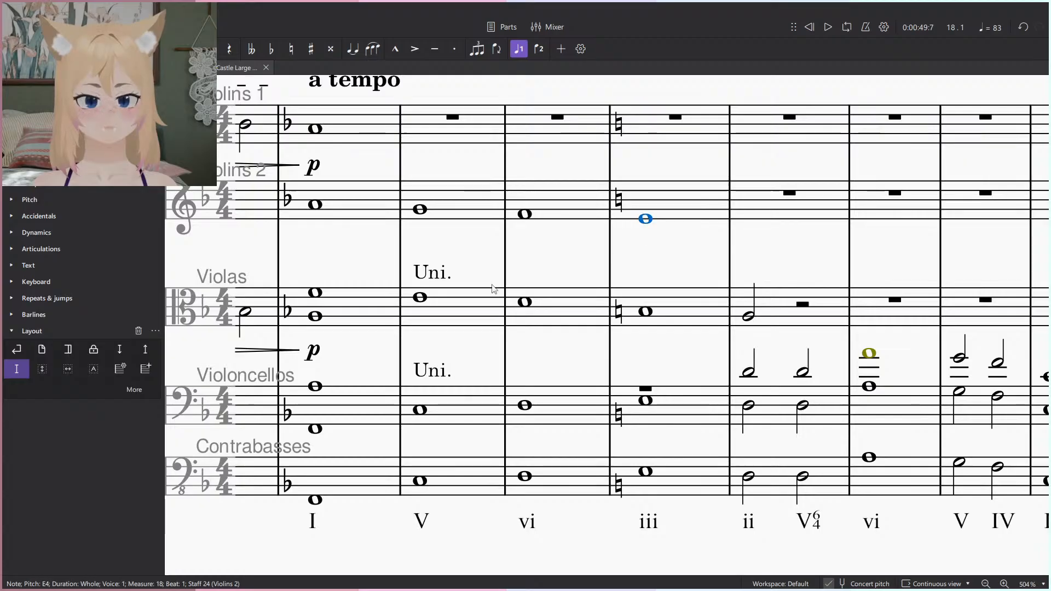
Delete the Violoncellos' upper-voice notes throughout measures 19 to 22.
drag(491, 284, 330, 314)
click(506, 434)
click(605, 404)
click(640, 402)
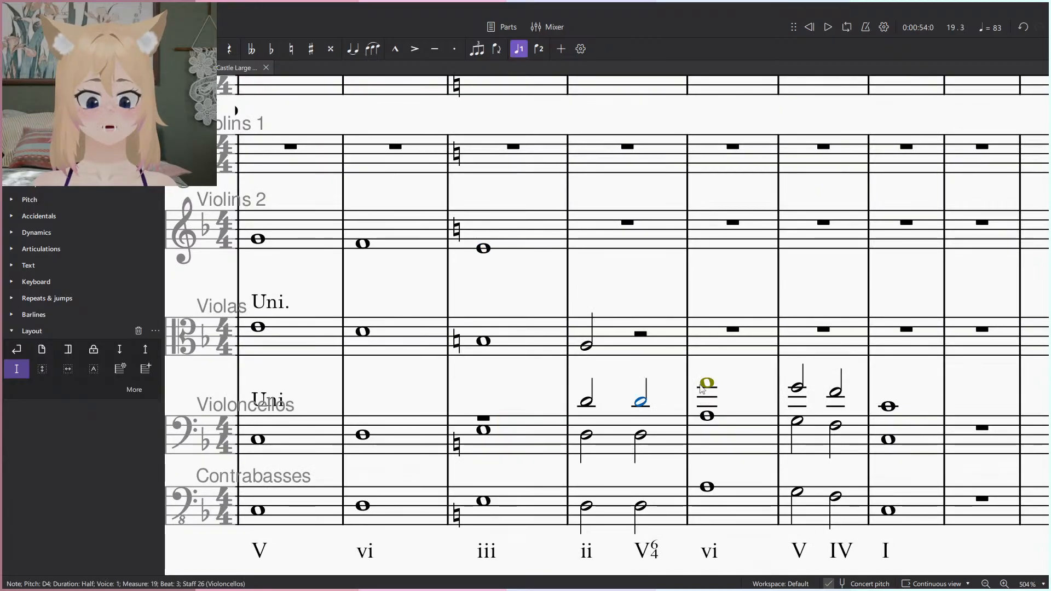
ctrl+click(702, 385)
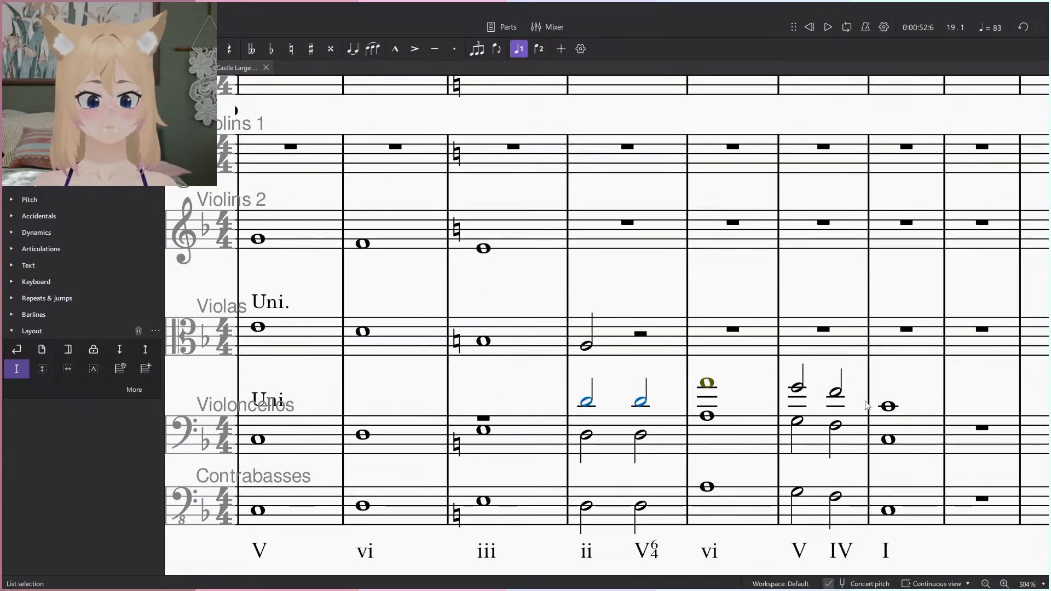
ctrl+click(800, 392)
key(Delete)
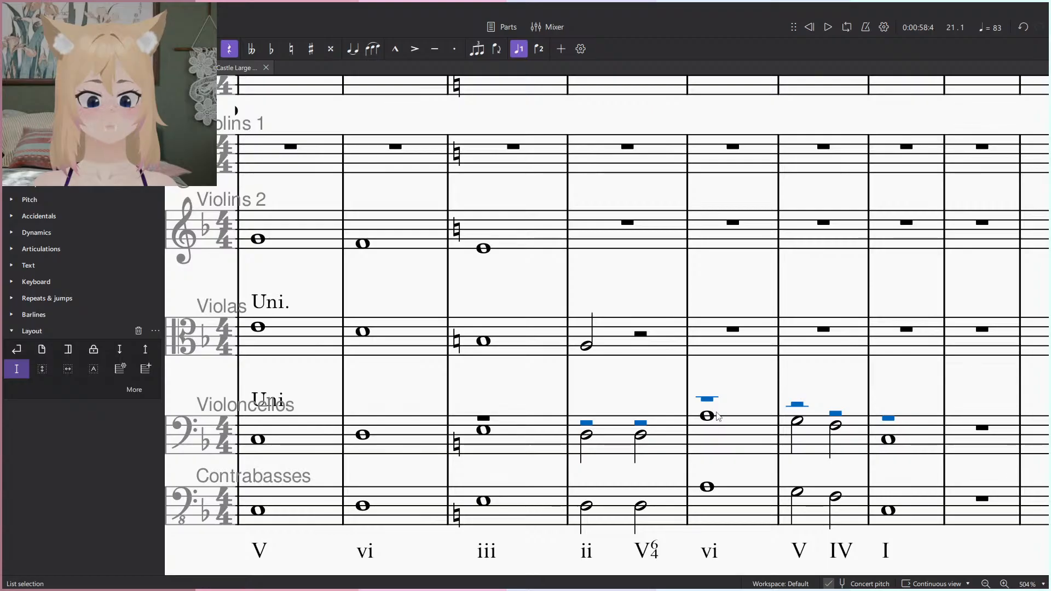
Move the Violoncellos' remaining notes in measures 18 to 22 to voice 1 and delete the leftover voice 2 rests.
click(537, 453)
shift+click(908, 450)
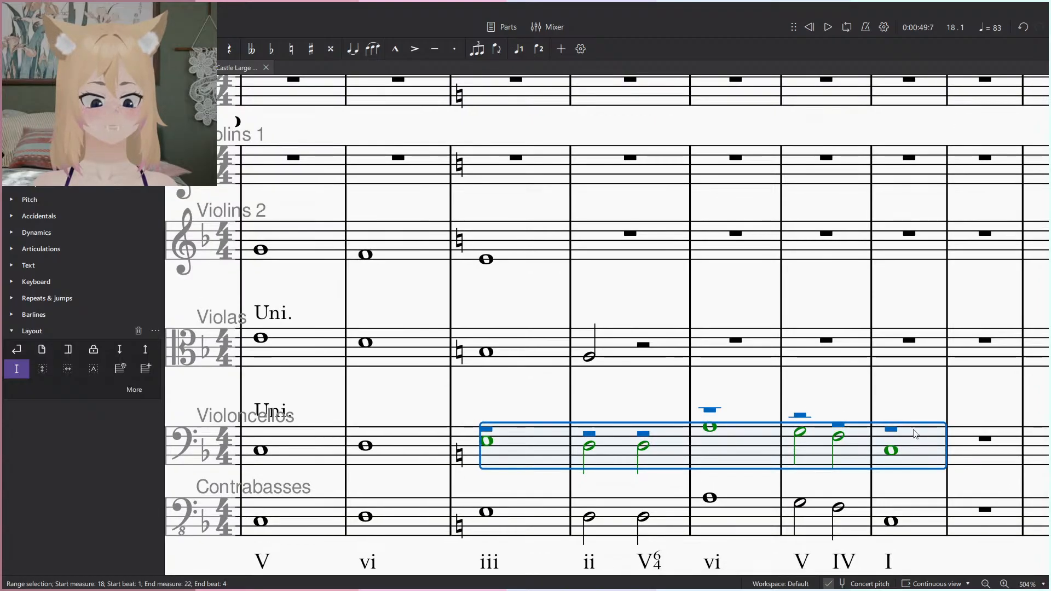
key(ctrl+alt+1)
click(912, 453)
shift+click(533, 458)
click(136, 68)
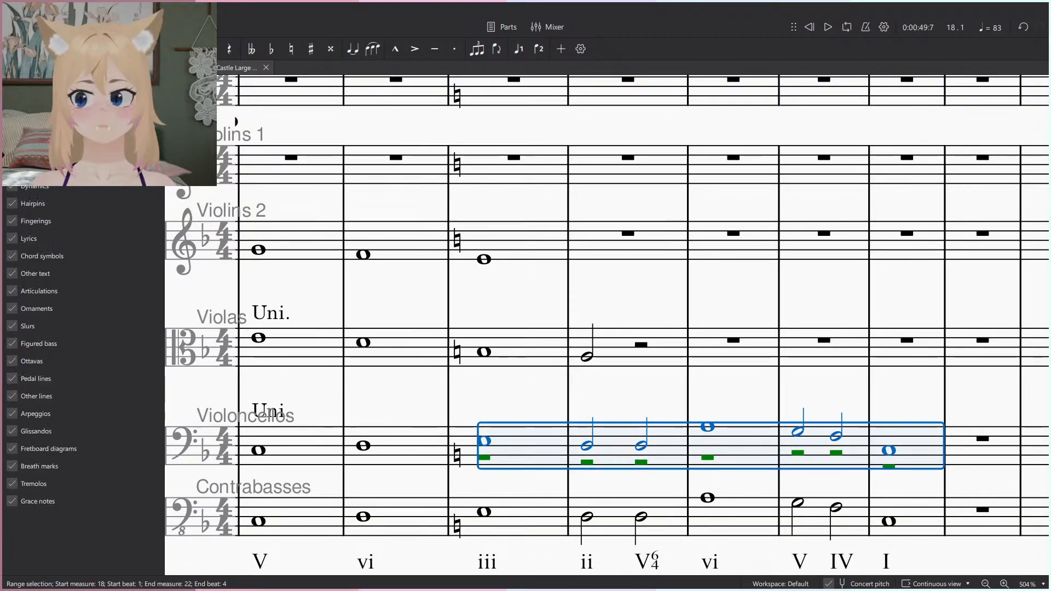
click(12, 116)
key(Delete)
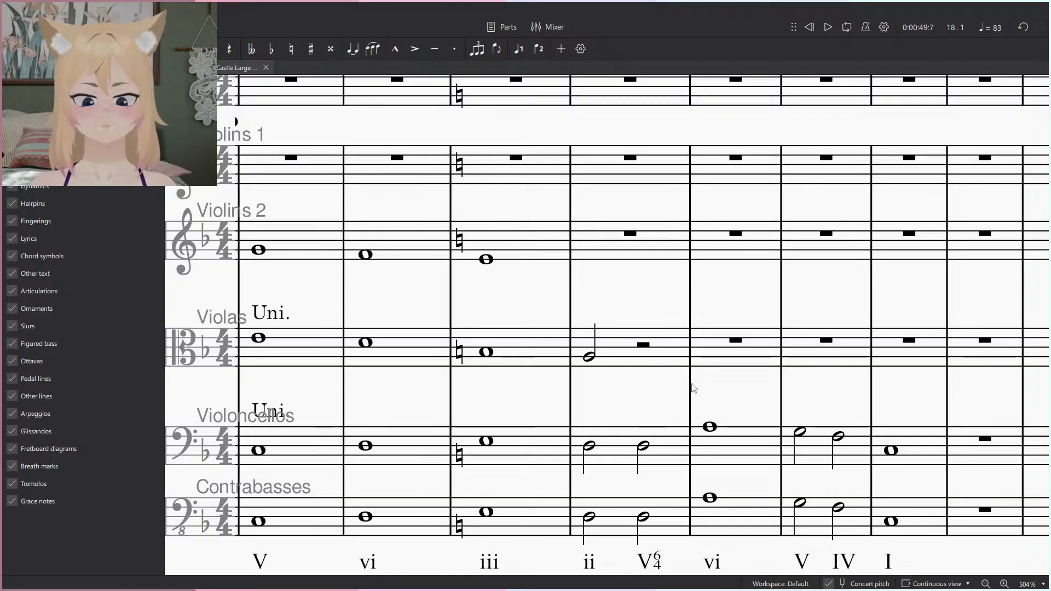
Enter Violas half notes B3 under the V6/4 chord in measure 19 and A3 under the vi chord in measure 20.
scroll(691, 388, up, 1)
click(577, 354)
key(n)
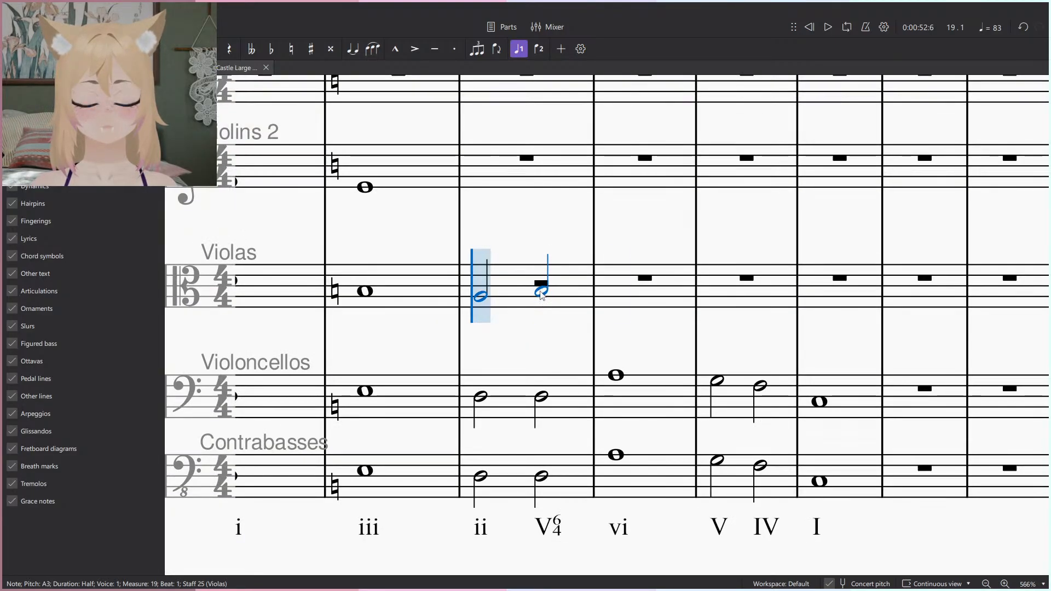
click(541, 293)
key(Left)
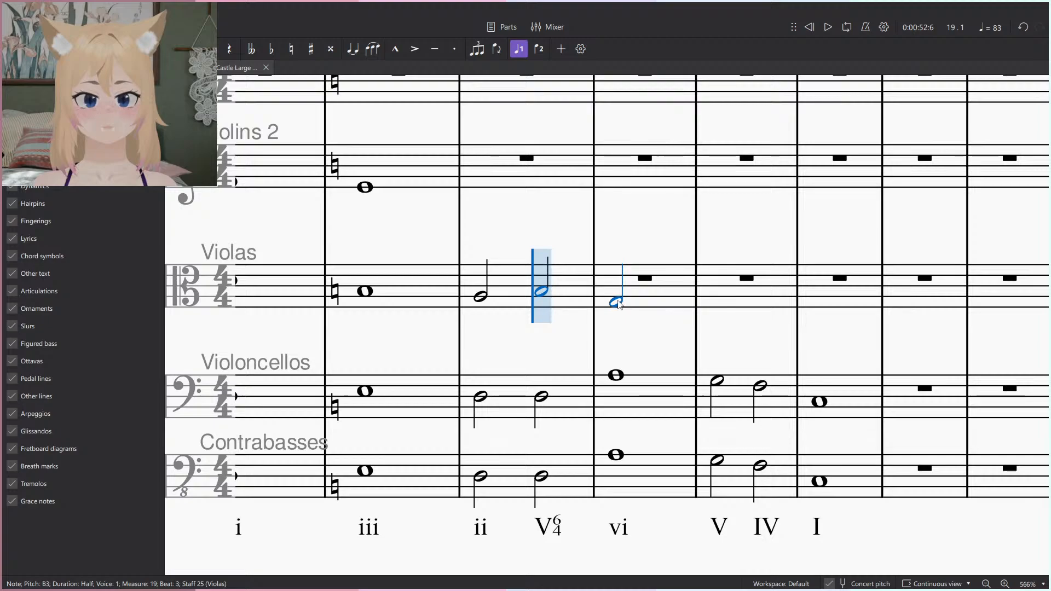
click(618, 303)
key(Escape)
key(space)
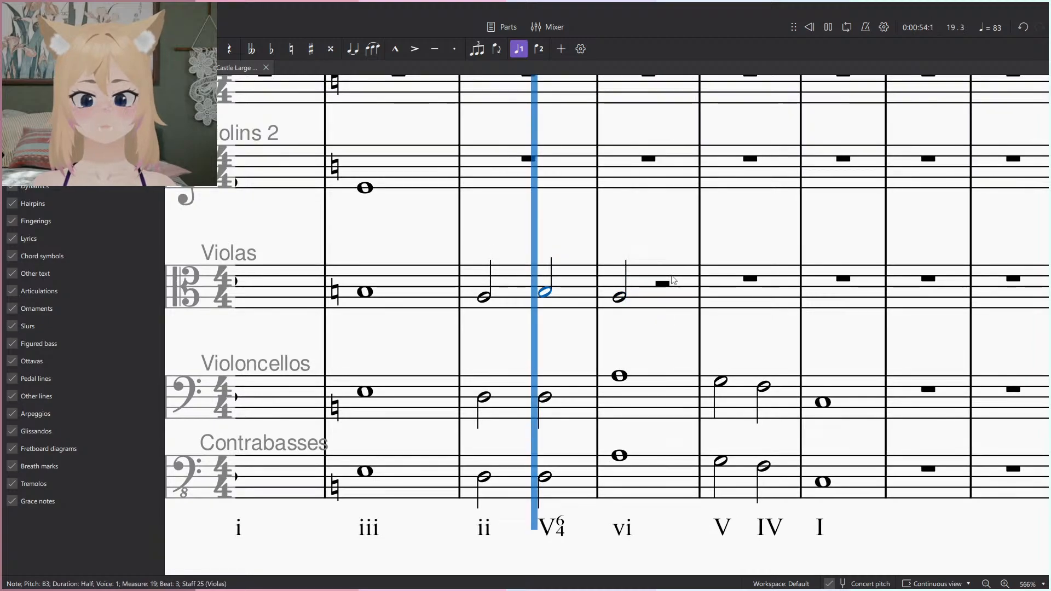
key(space)
Enter D4 half notes for Violins 2 in both halves of measure 19 and at the start of measure 20.
click(370, 191)
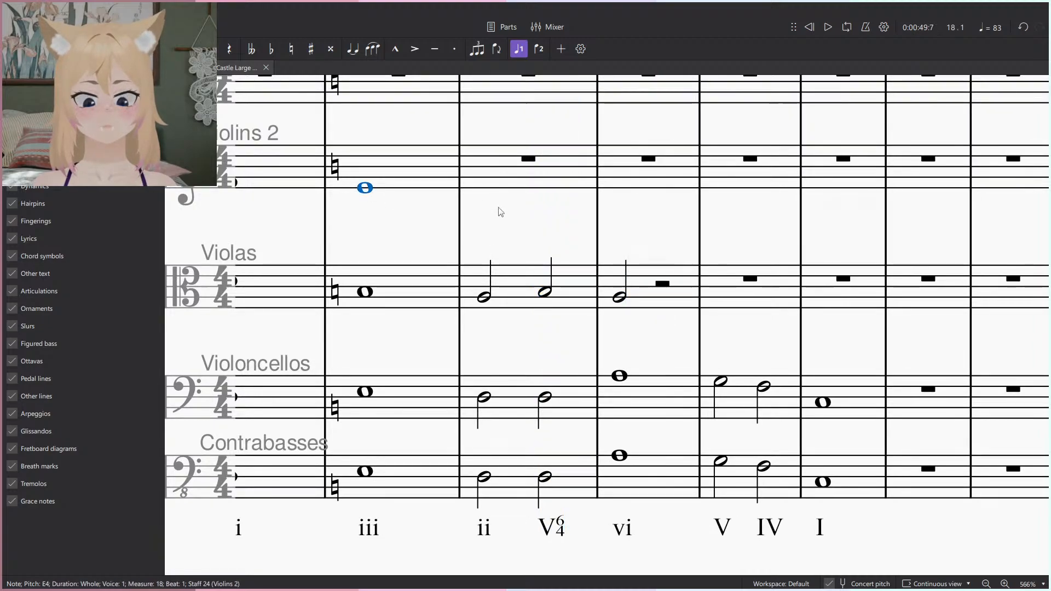
key(n)
click(485, 195)
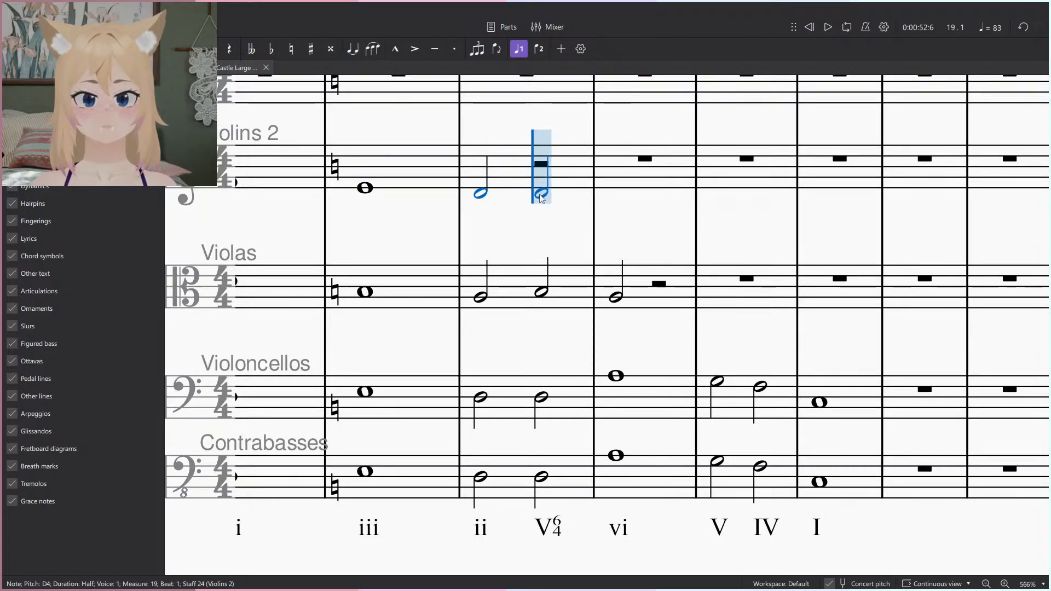
click(541, 196)
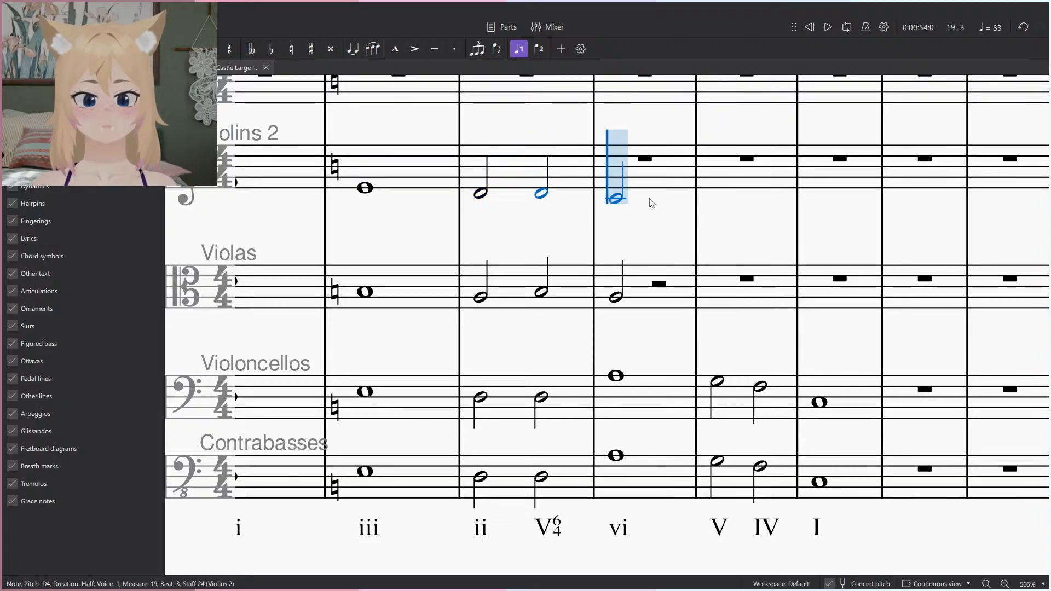
click(616, 195)
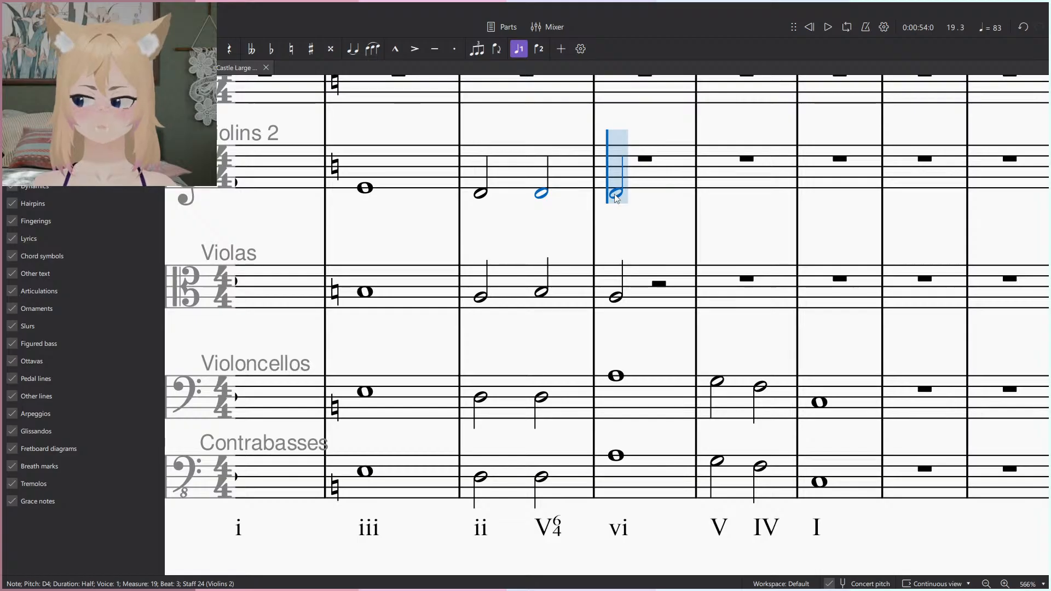
key(Escape)
Play back measures 19 and 20, compare the vi chord's notes, and lower the Violins 2 note in measure 20 to C4.
click(520, 171)
shift+click(682, 466)
key(space)
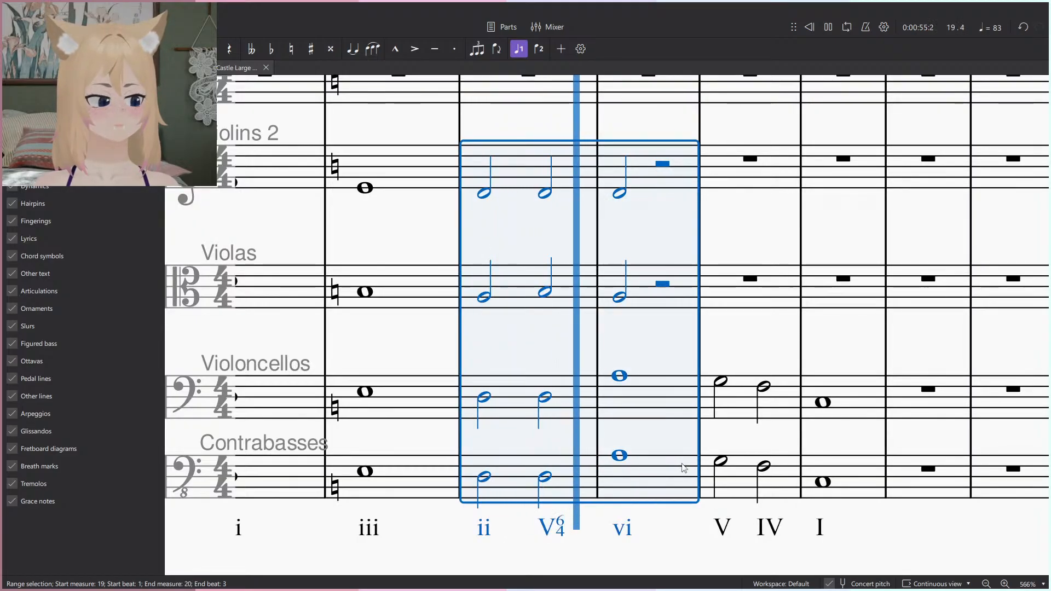
key(space)
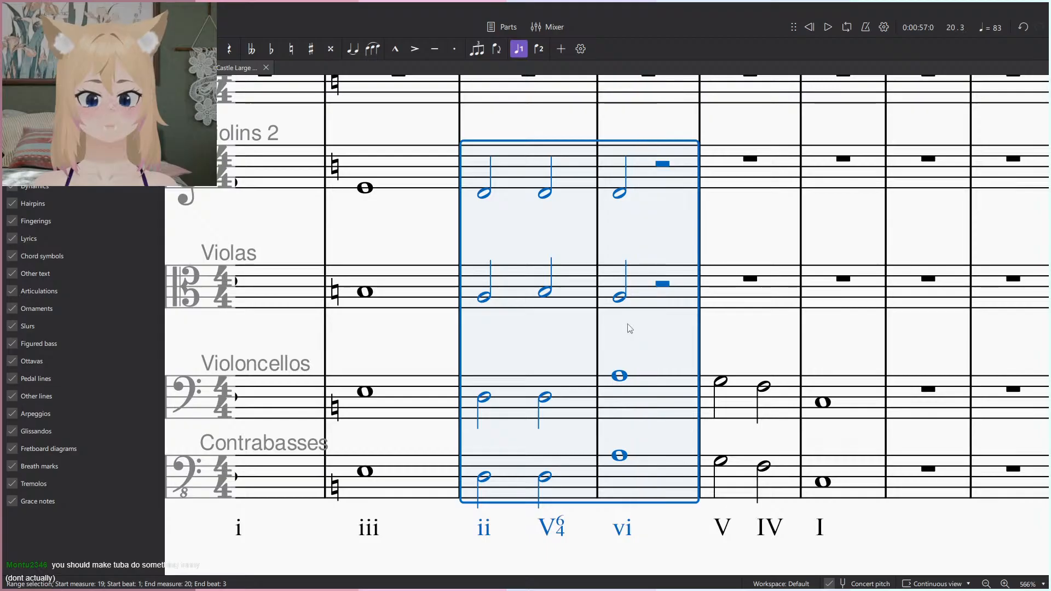
key(Escape)
click(620, 298)
click(619, 455)
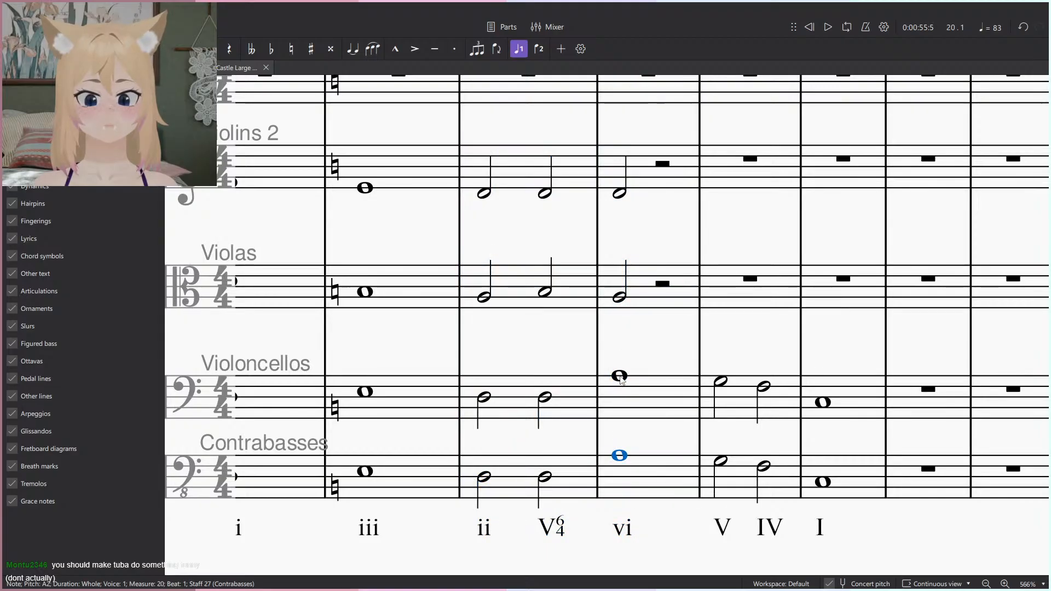
click(621, 299)
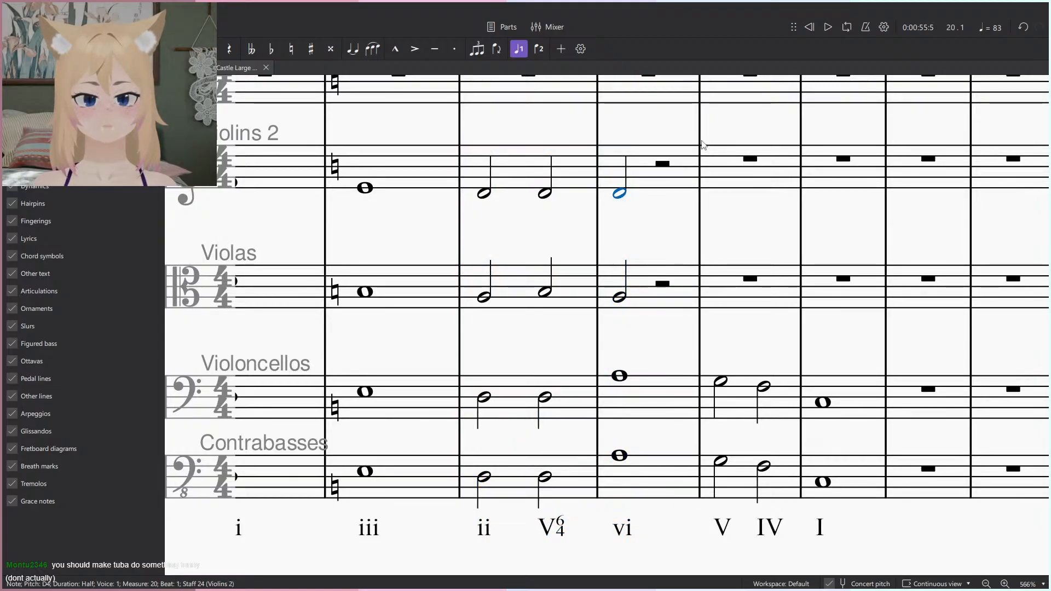
key(space)
key(space)
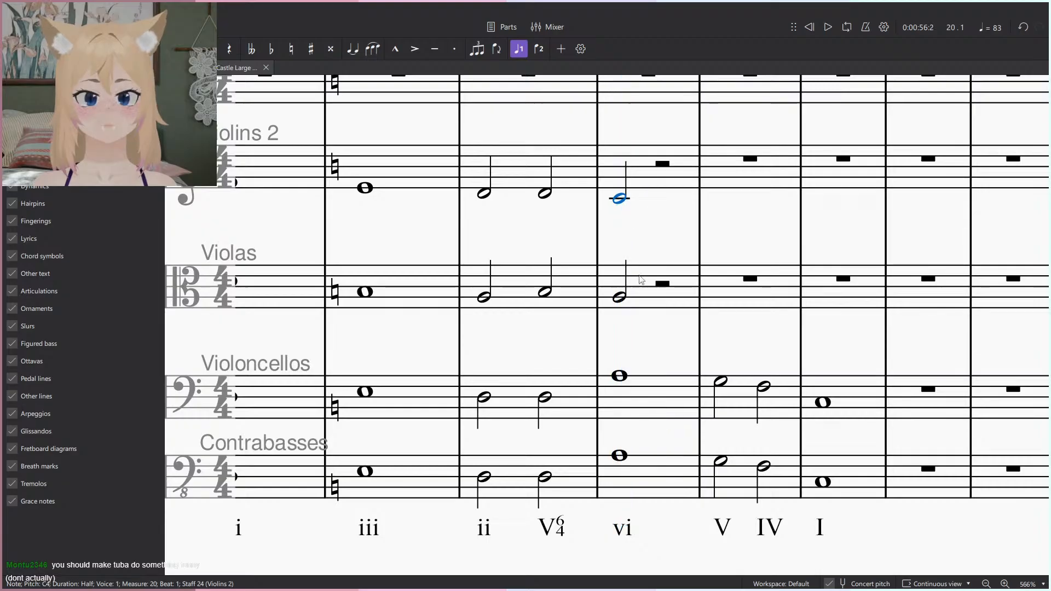
Lengthen the Violins 2 and Violas notes under the vi chord in measure 20 to whole notes.
ctrl+click(620, 299)
key(7)
key(n)
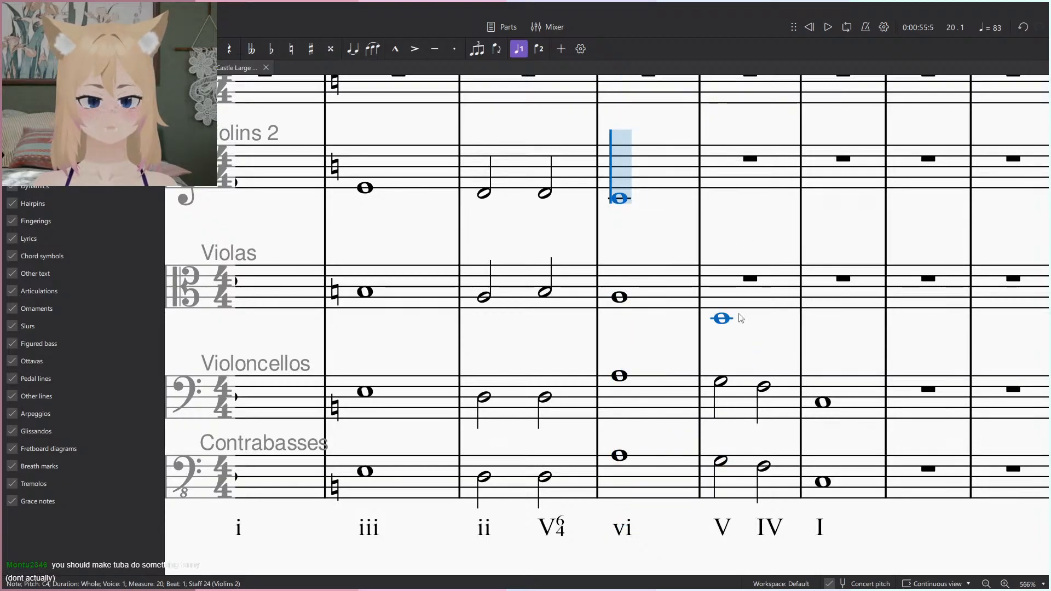
Enter half notes D4 in Violins 2 and B3 in Violas on beat 1 of measure 21.
key(5)
key(d)
key(ctrl+plus)
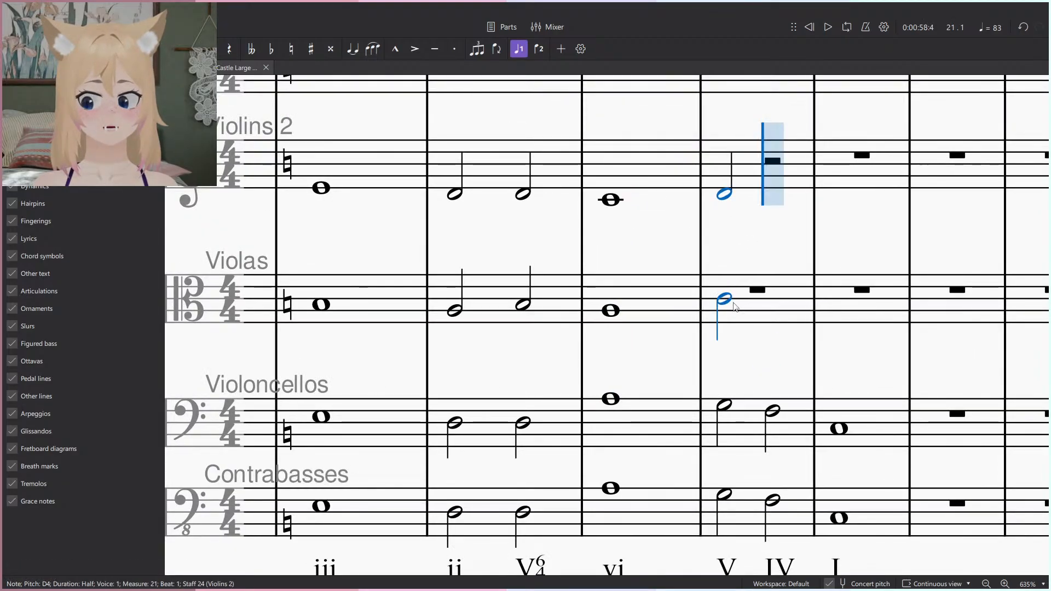
click(724, 306)
key(Escape)
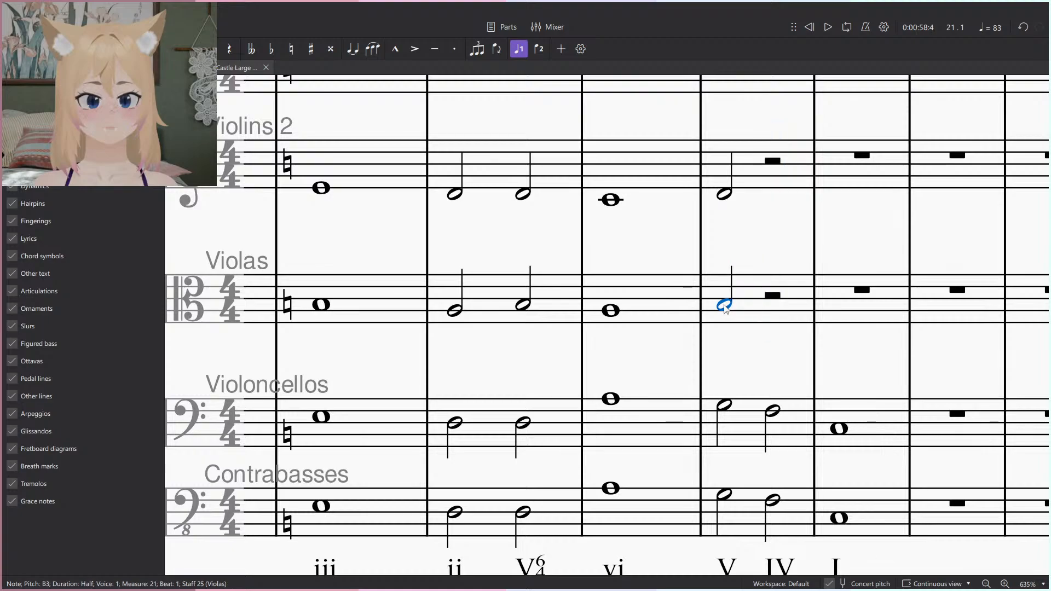
Fill beat 3 of measure 21 with half notes C4 in Violas and F4 in Violins 2.
scroll(725, 307, down, 2)
drag(732, 310, 653, 334)
scroll(652, 334, up, 1)
key(n)
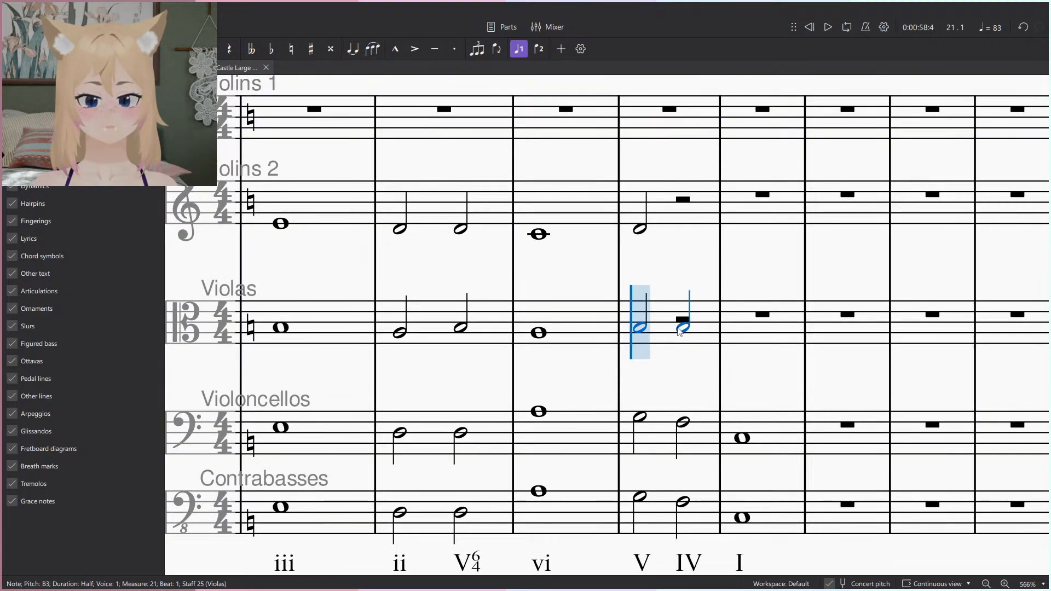
click(684, 323)
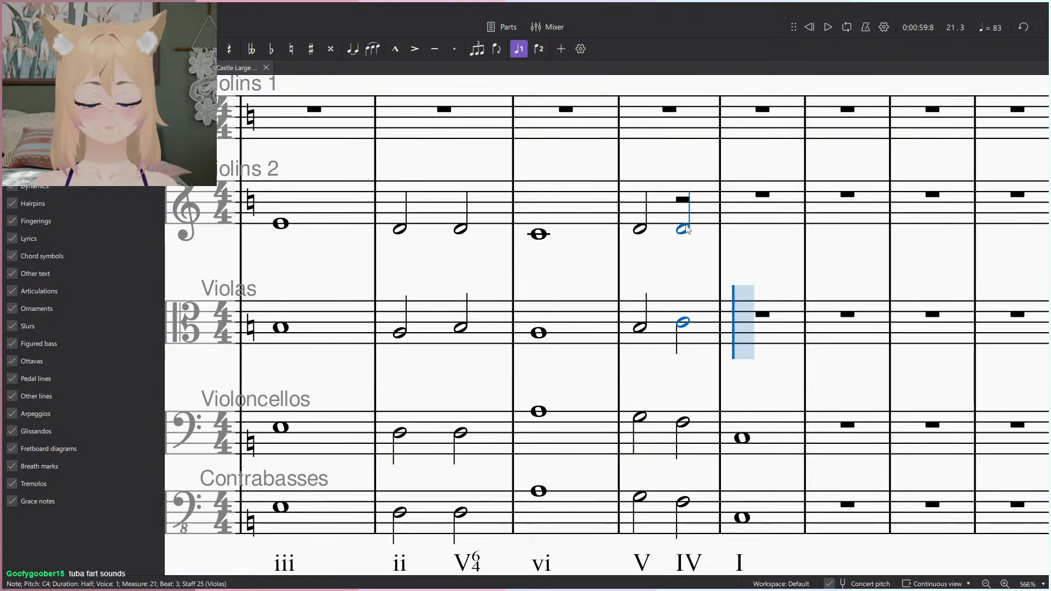
click(685, 222)
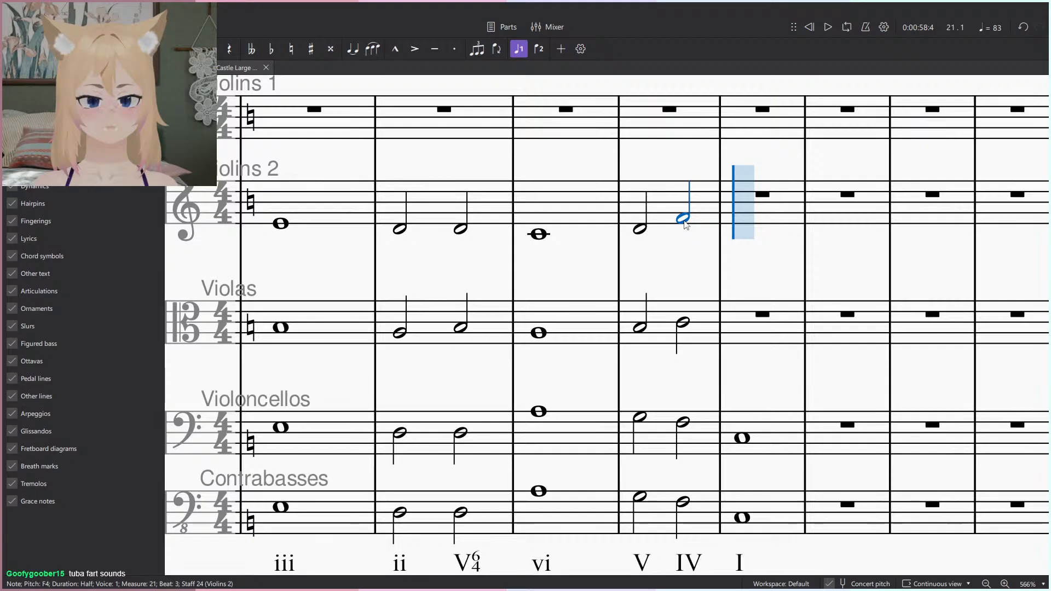
Add G4 in Violins 2 and C4 in Violas at the start of measure 22 and make both whole notes.
key(Escape)
key(n)
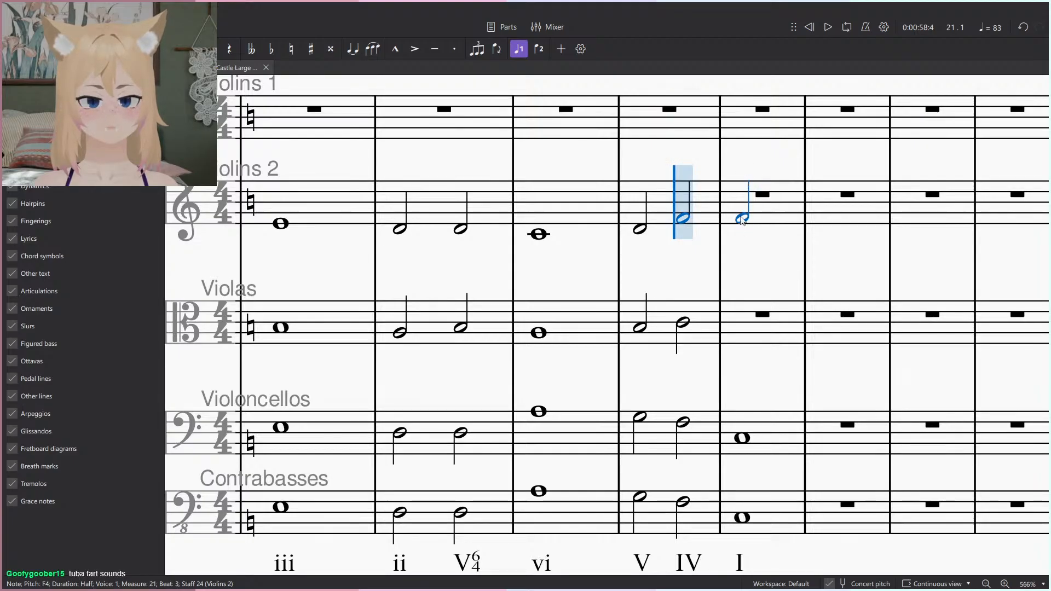
click(740, 215)
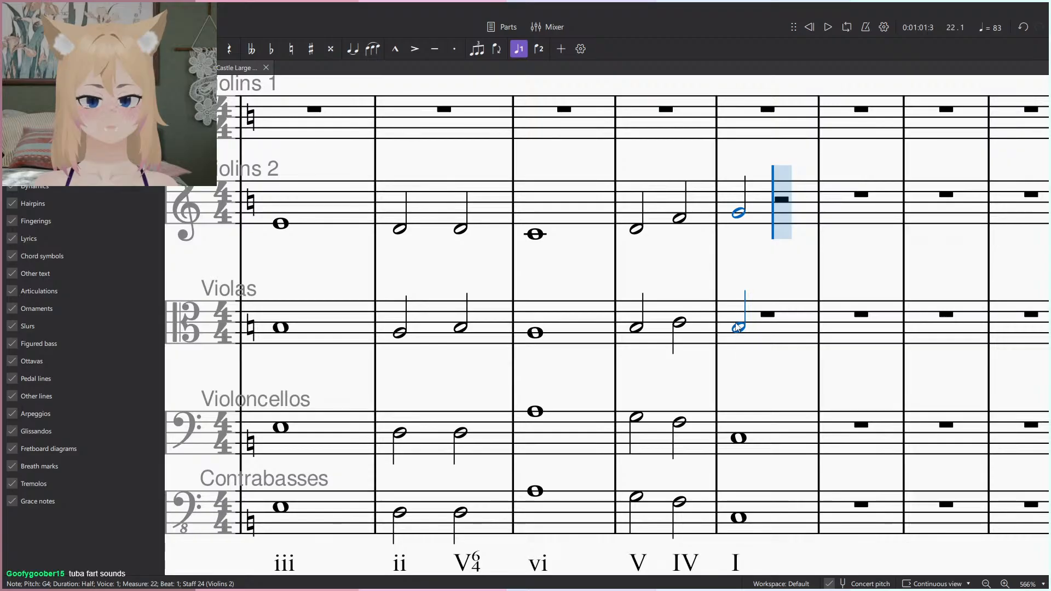
click(739, 322)
key(Escape)
scroll(745, 303, down, 2)
ctrl+click(741, 232)
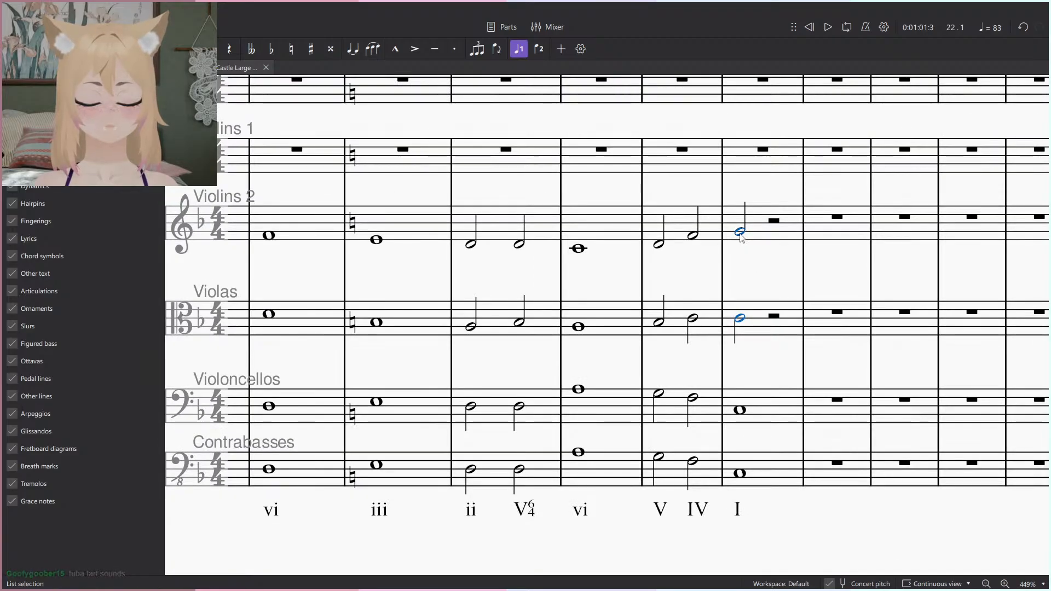
key(7)
Play back measures 21–22 of the string staves from Violins 2 to Contrabasses.
click(731, 220)
shift+click(680, 472)
key(space)
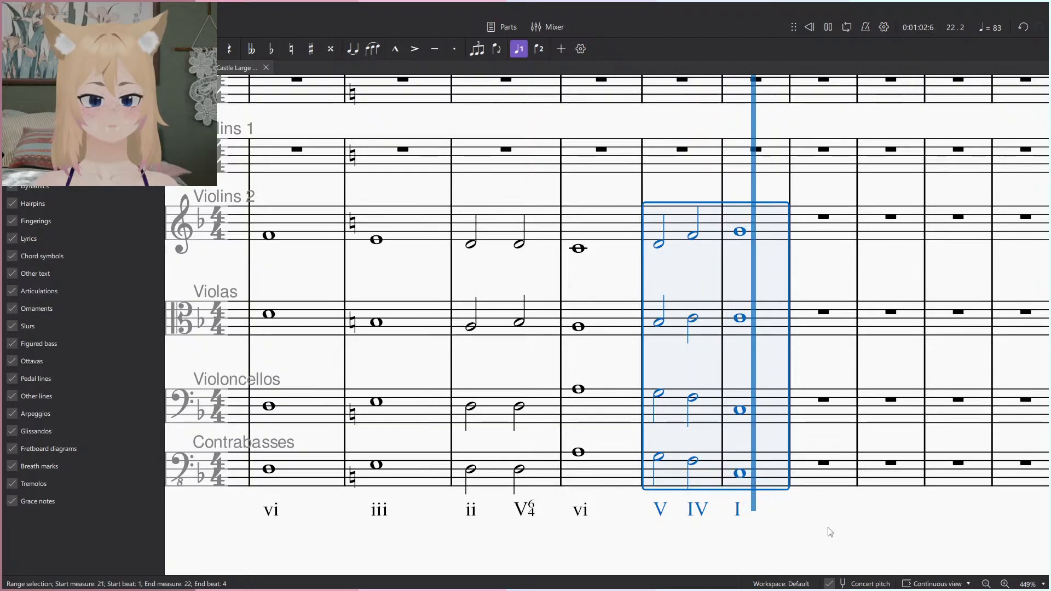
key(Escape)
Examine the horn, brass and string staves around the a tempo passage to judge how the section is orchestrated.
scroll(728, 385, down, 3)
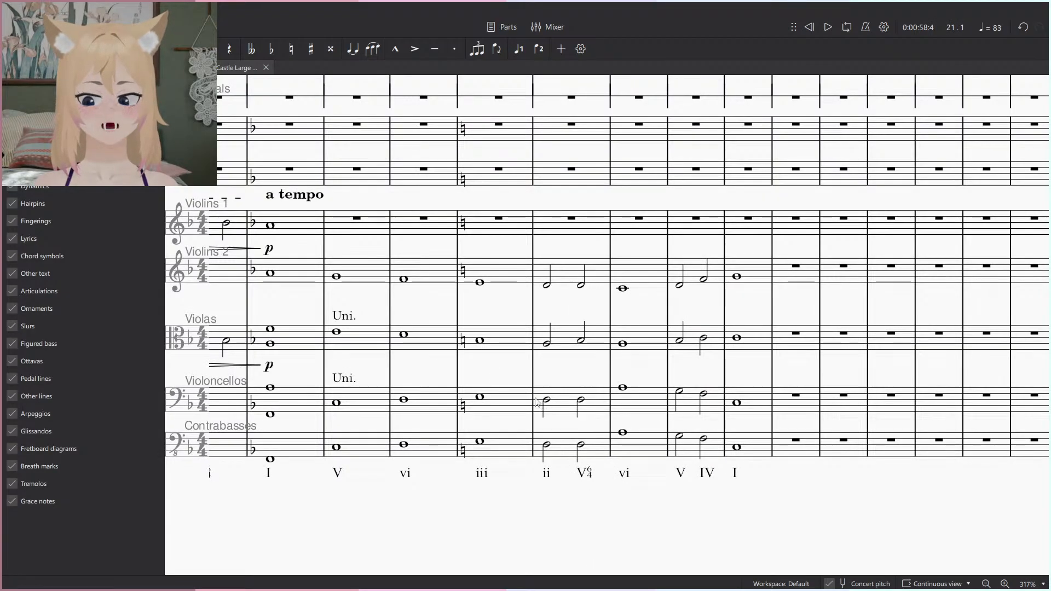
scroll(537, 402, down, 4)
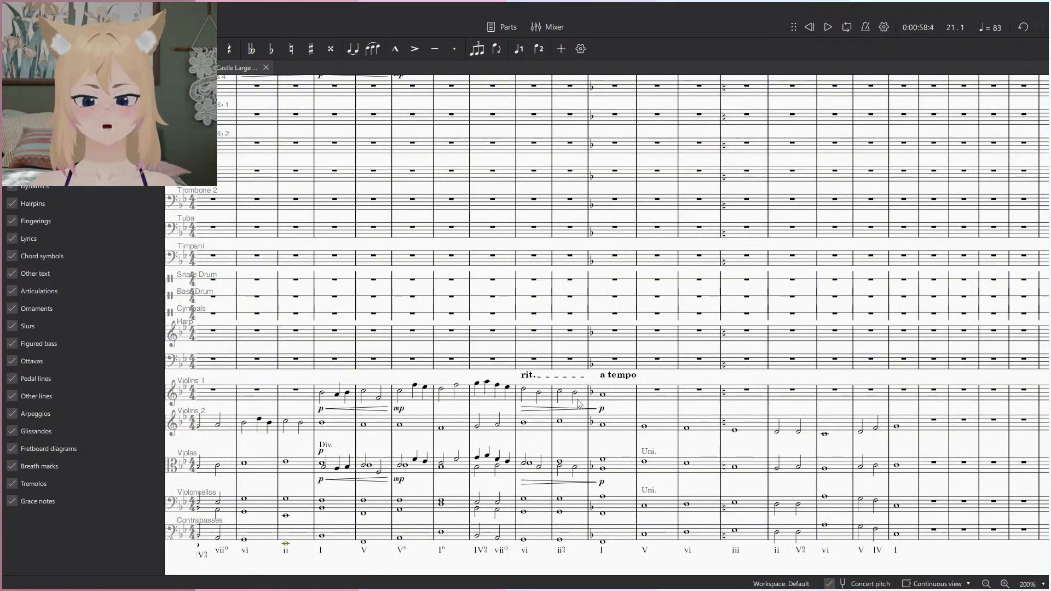
scroll(600, 308, up, 4)
drag(637, 149, 638, 404)
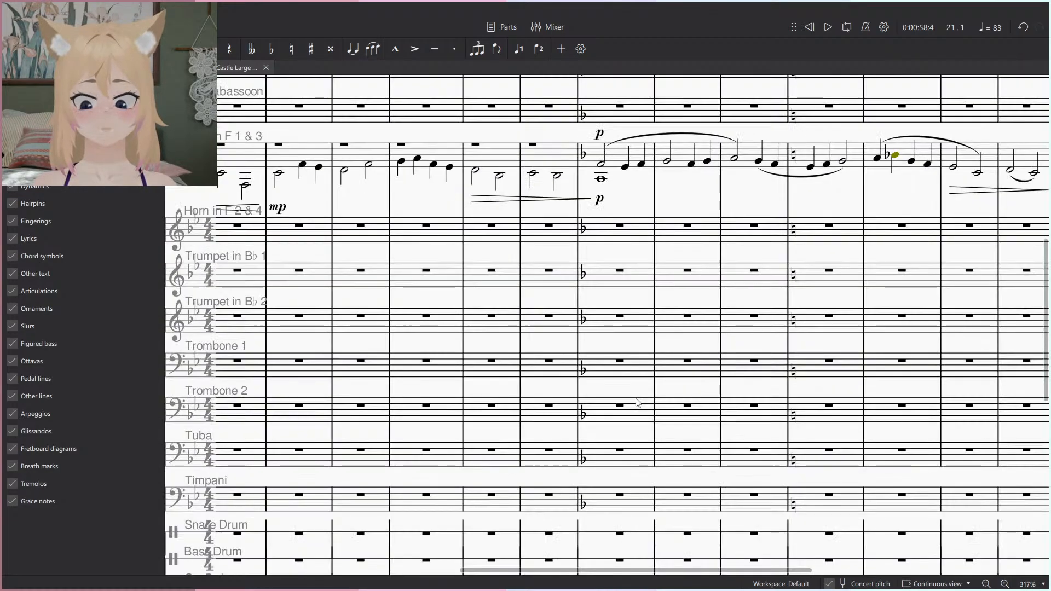
scroll(638, 406, down, 6)
scroll(627, 276, up, 1)
scroll(628, 279, up, 3)
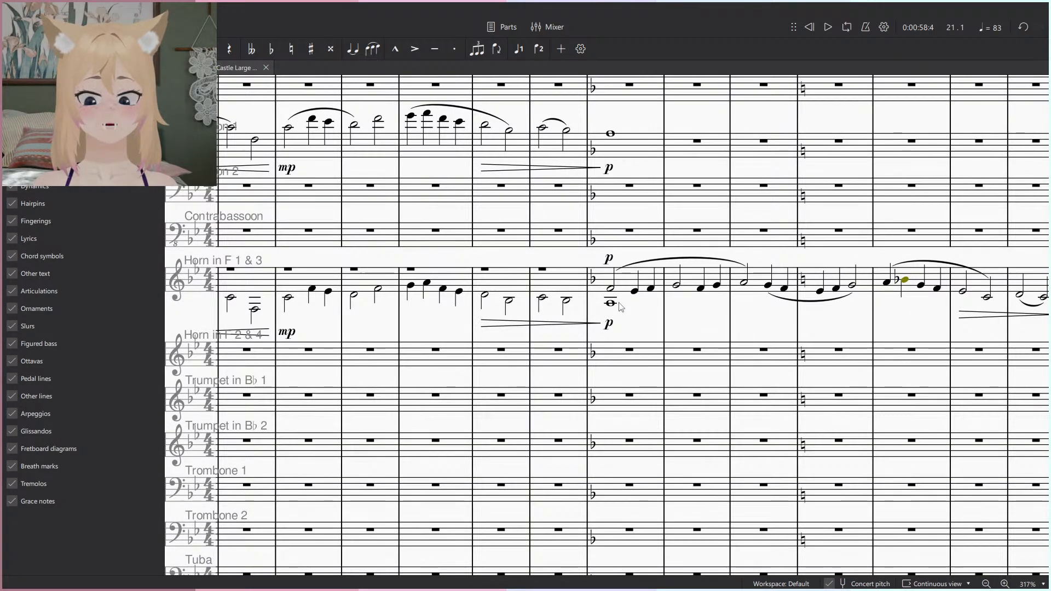
scroll(619, 303, down, 4)
scroll(629, 303, up, 4)
scroll(652, 301, down, 7)
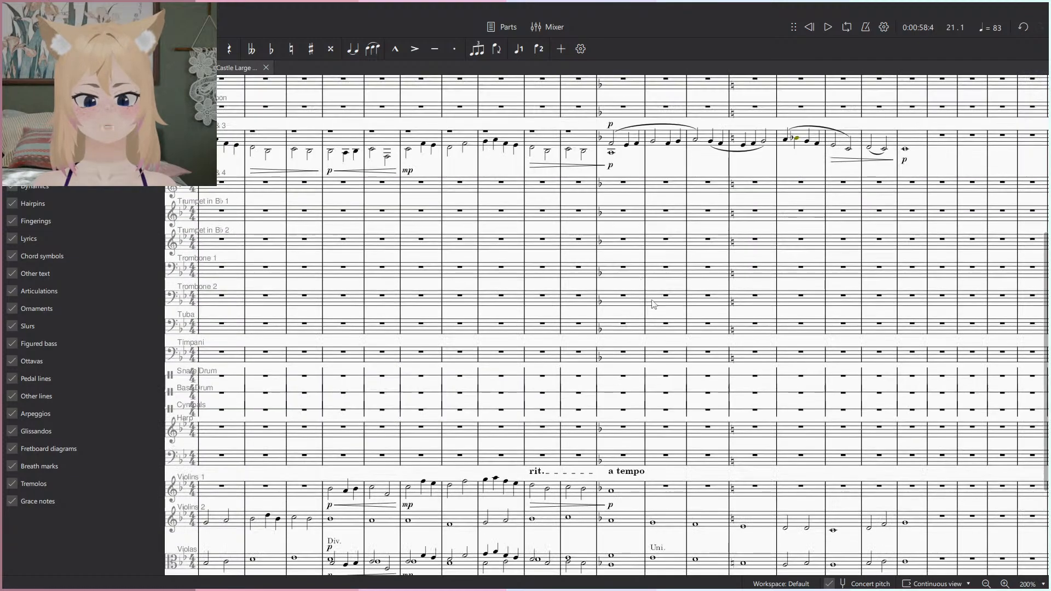
scroll(653, 305, down, 3)
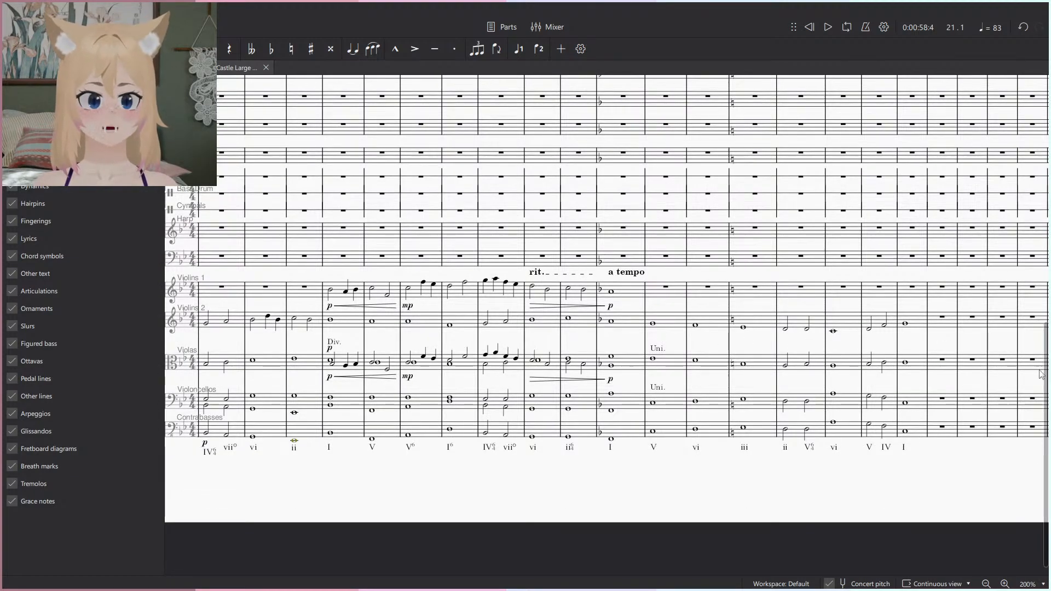
scroll(746, 358, up, 2)
key(n)
scroll(594, 374, up, 2)
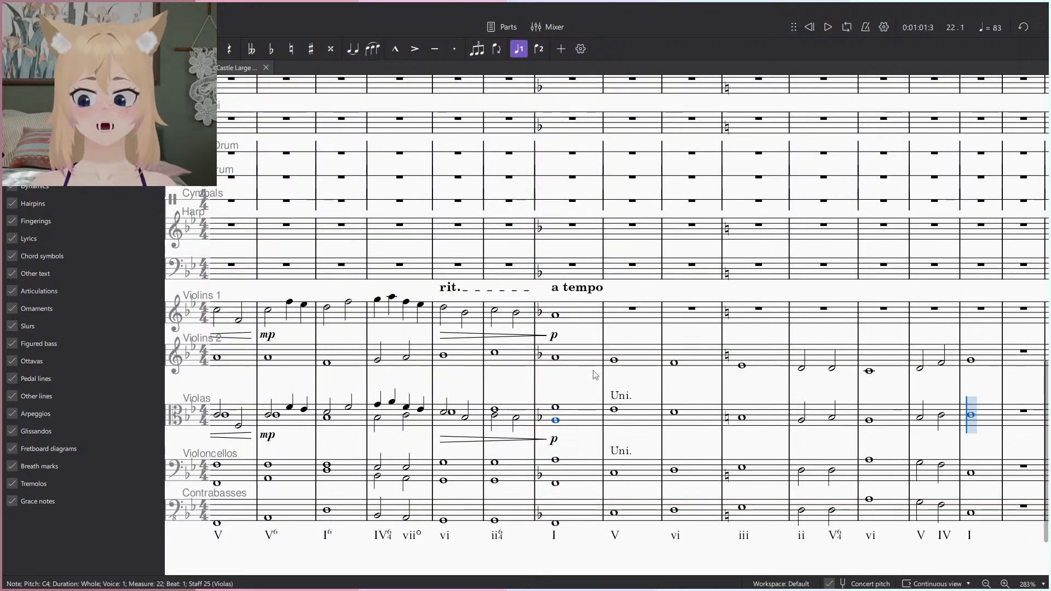
scroll(556, 340, up, 4)
scroll(555, 372, up, 2)
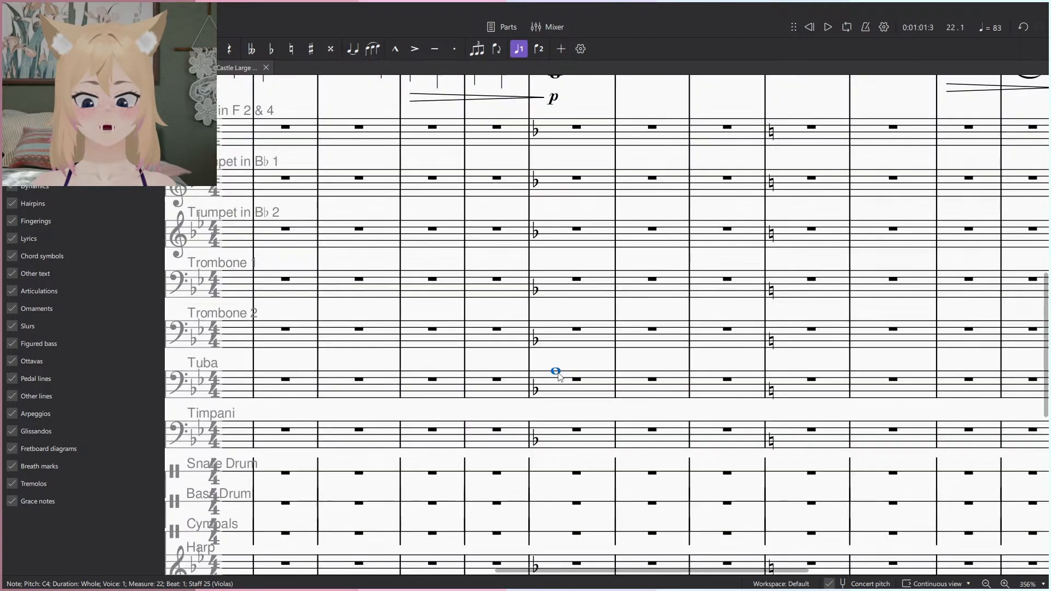
scroll(564, 321, down, 3)
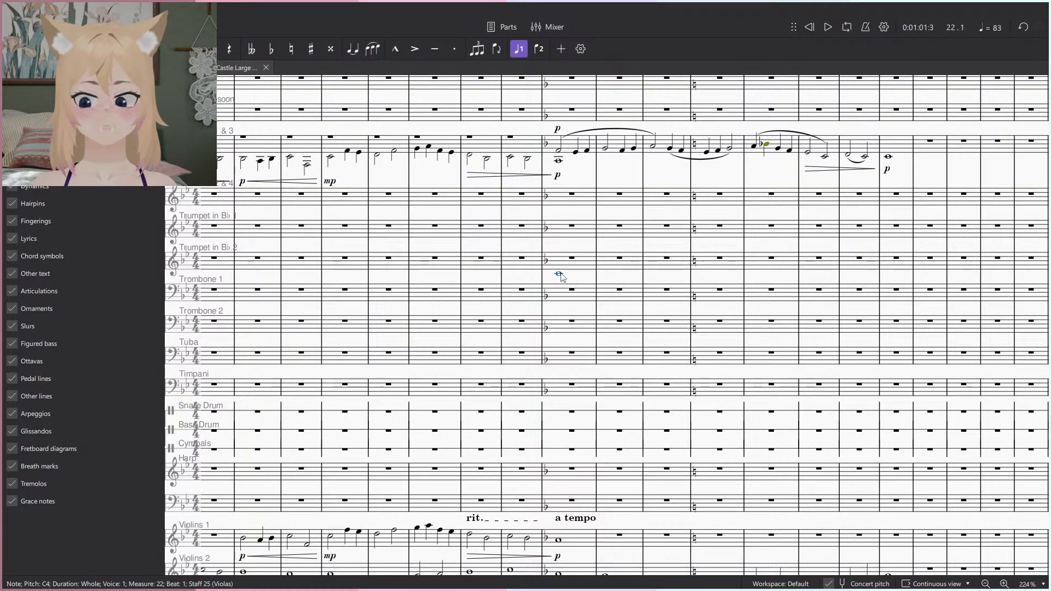
scroll(569, 280, up, 2)
Switch to the orchestral chords reference score and play the Schumann Symphony No. 1 chord.
key(alt+Tab)
key(Tab)
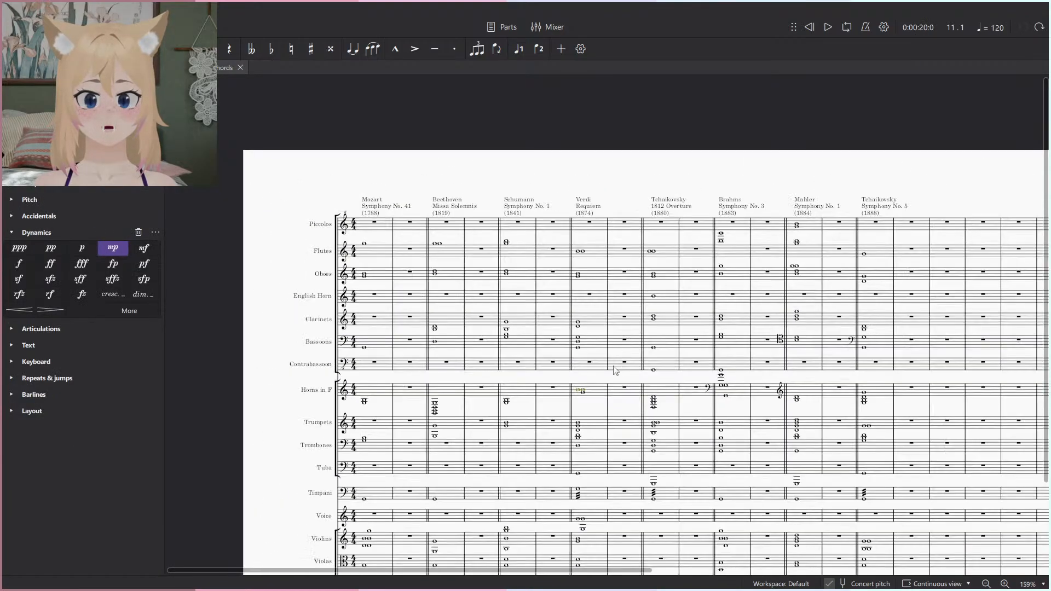
click(500, 349)
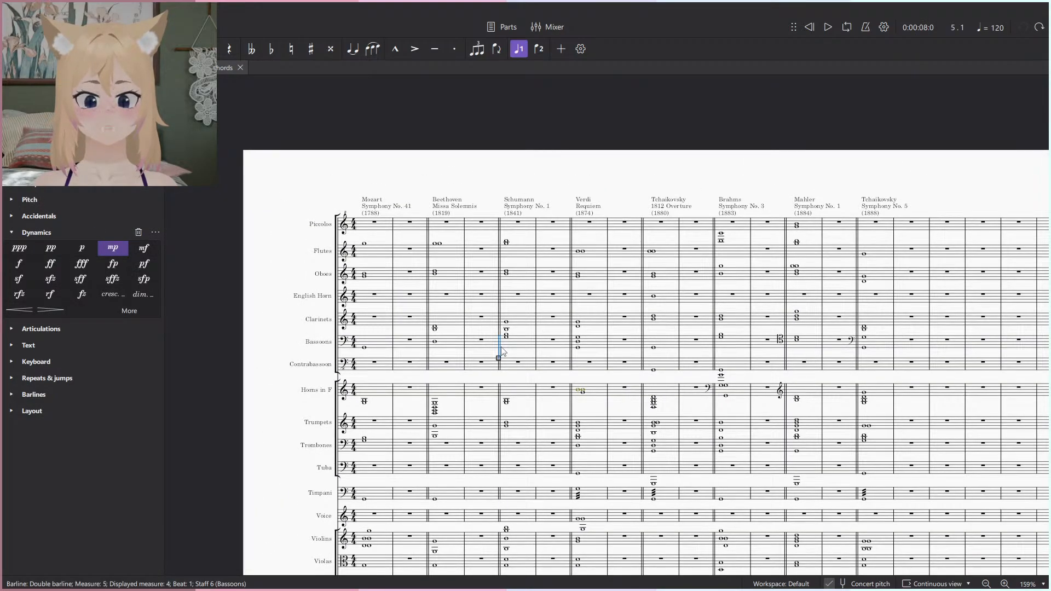
key(space)
scroll(520, 395, down, 2)
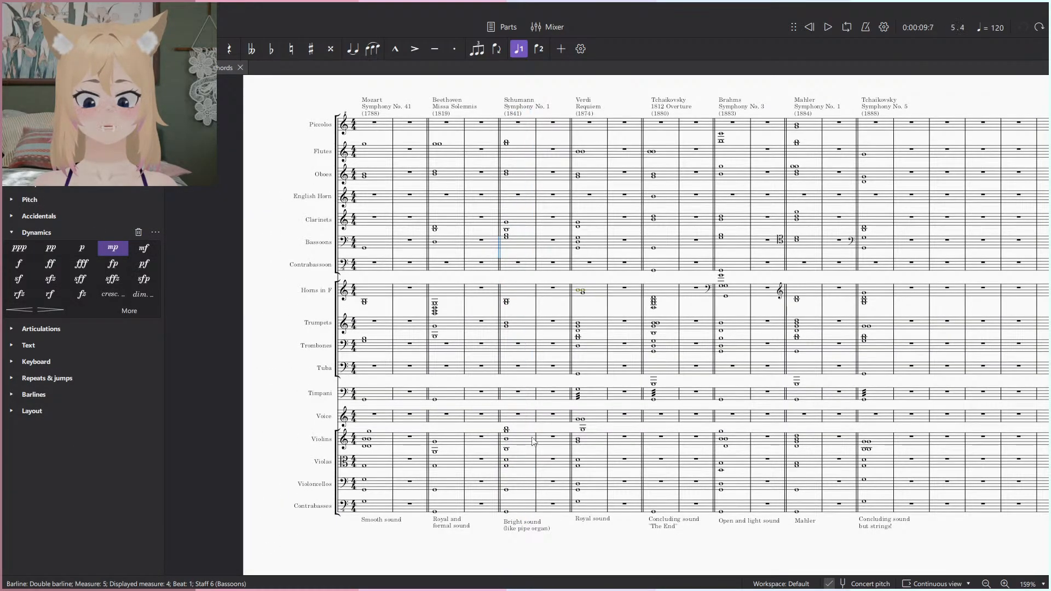
scroll(533, 442, up, 2)
click(500, 427)
scroll(509, 518, down, 1)
scroll(514, 547, right, 3)
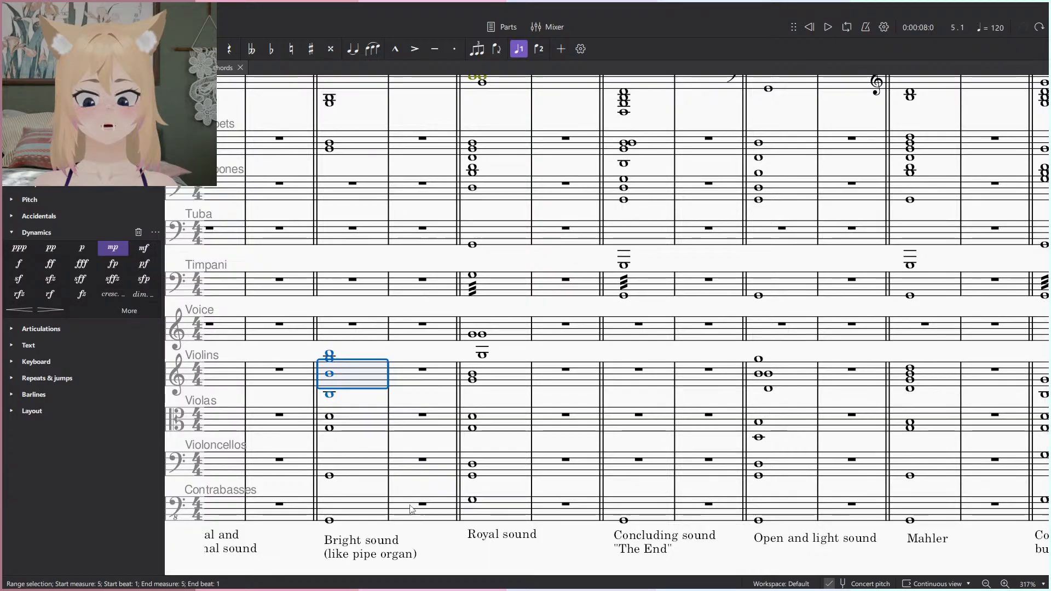
shift+click(381, 510)
key(Escape)
scroll(337, 299, down, 2)
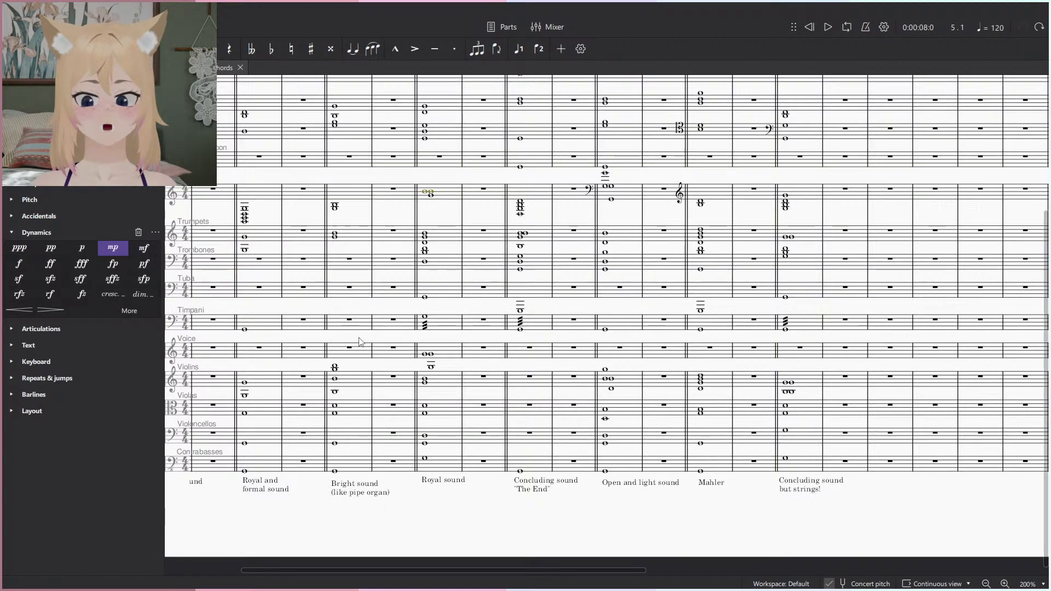
Play only the wind and brass staves of the Schumann chord, from Piccolos to Tuba.
click(337, 295)
key(space)
shift+click(339, 282)
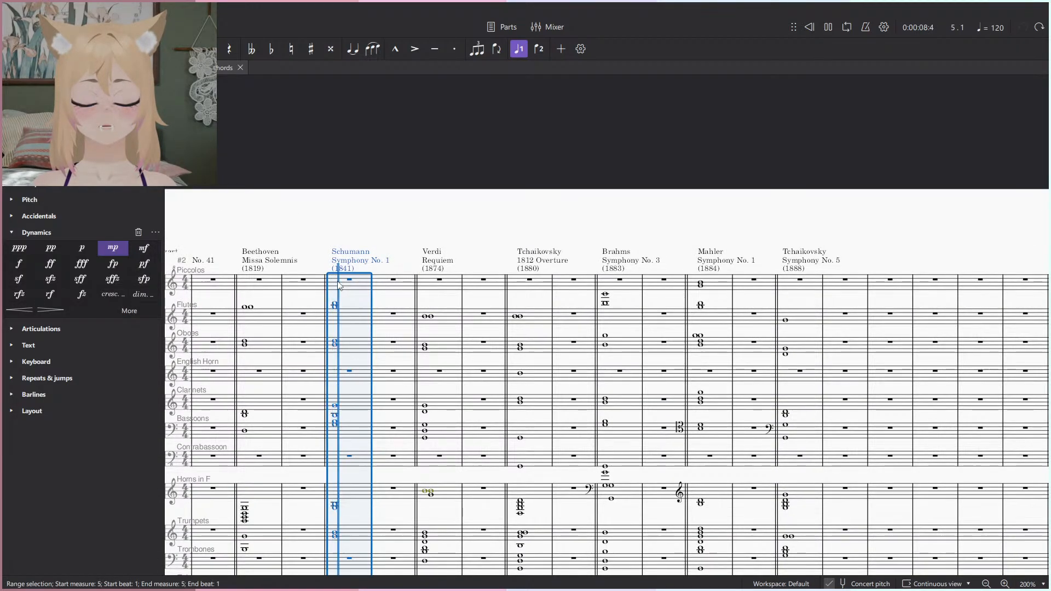
drag(356, 416, 524, 277)
key(space)
scroll(523, 277, down, 1)
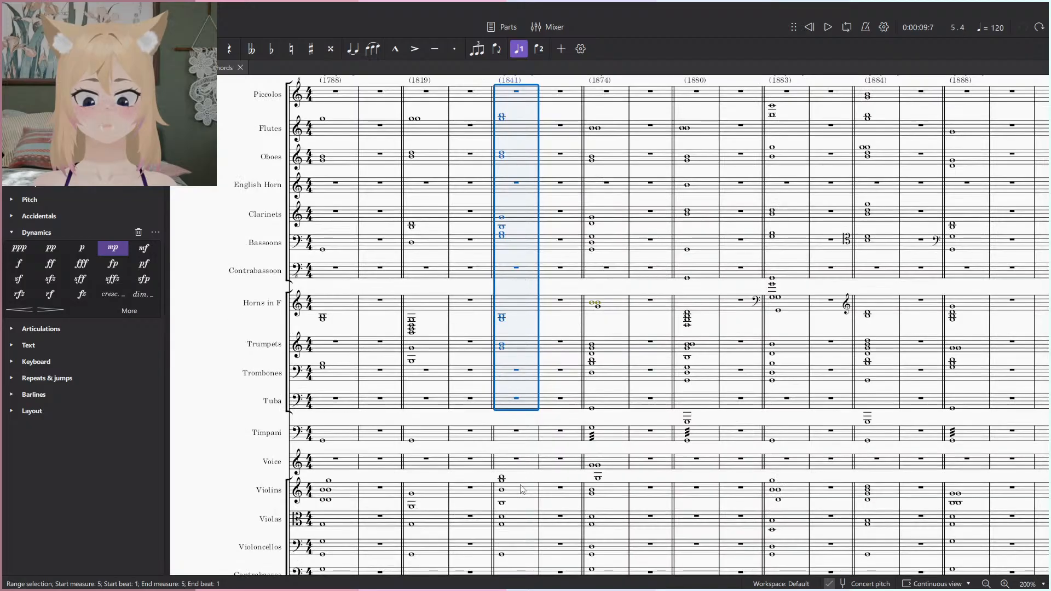
Play only the string staves of the Schumann chord, from Violins to Contrabasses.
click(523, 490)
scroll(523, 490, down, 1)
shift+click(518, 531)
key(space)
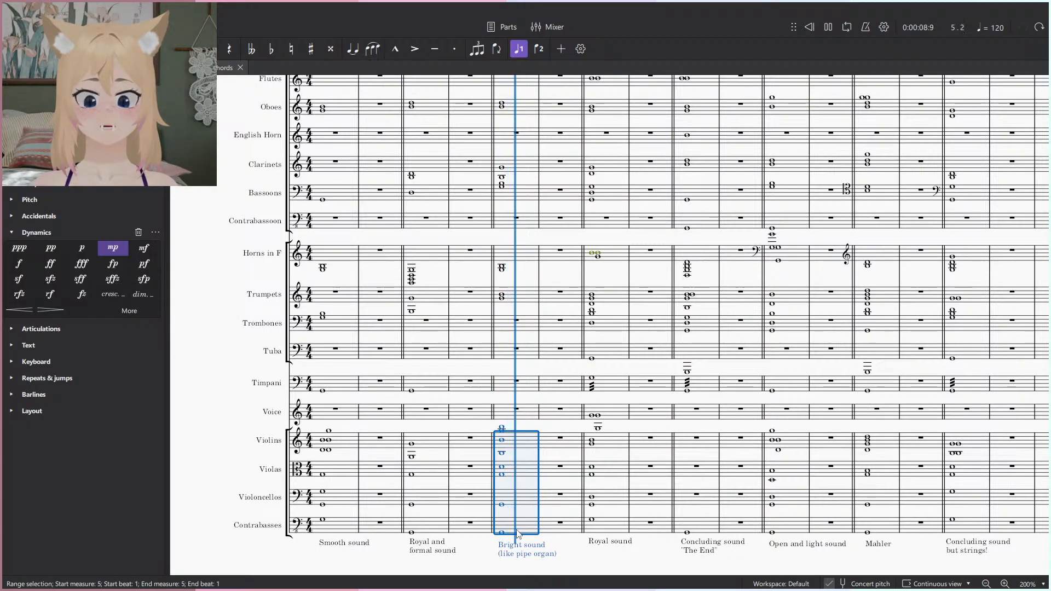
key(space)
key(Escape)
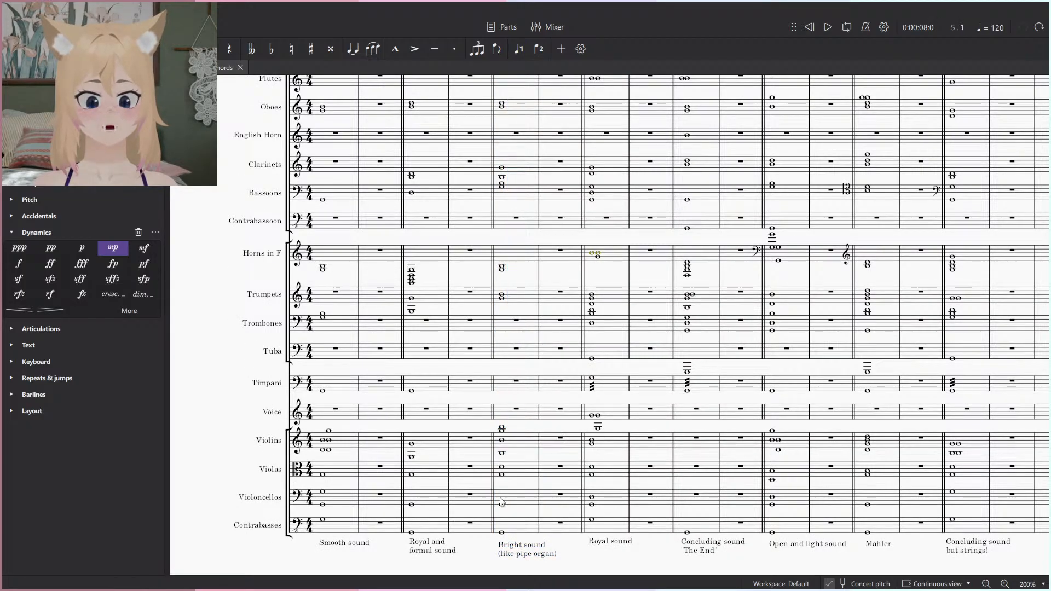
Play the full Mozart Symphony No. 41 chord in the first measure.
scroll(430, 513, up, 2)
drag(332, 181, 457, 190)
scroll(458, 190, down, 2)
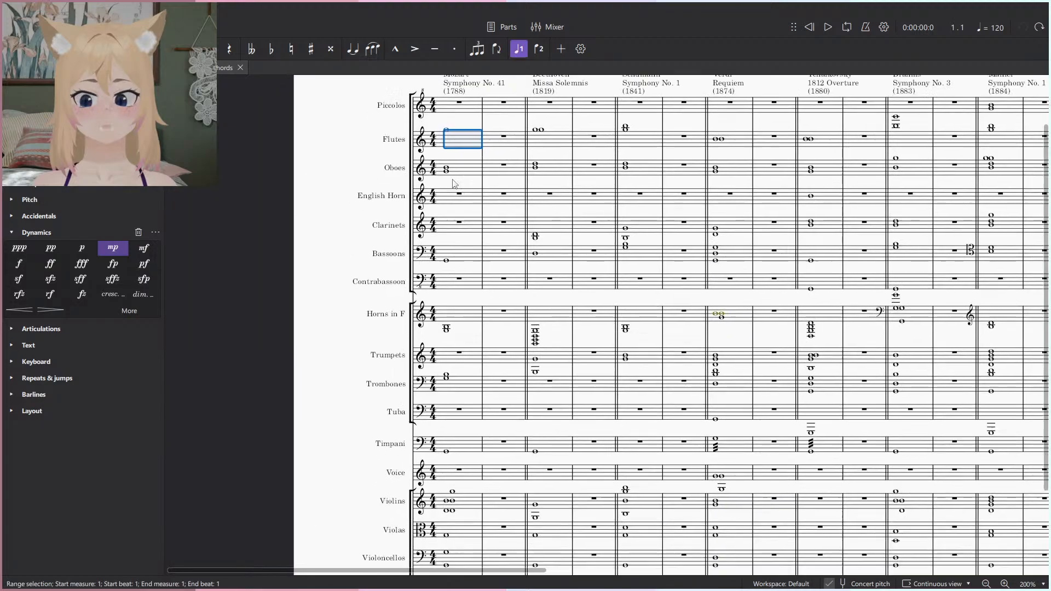
scroll(457, 416, down, 1)
click(450, 481)
key(space)
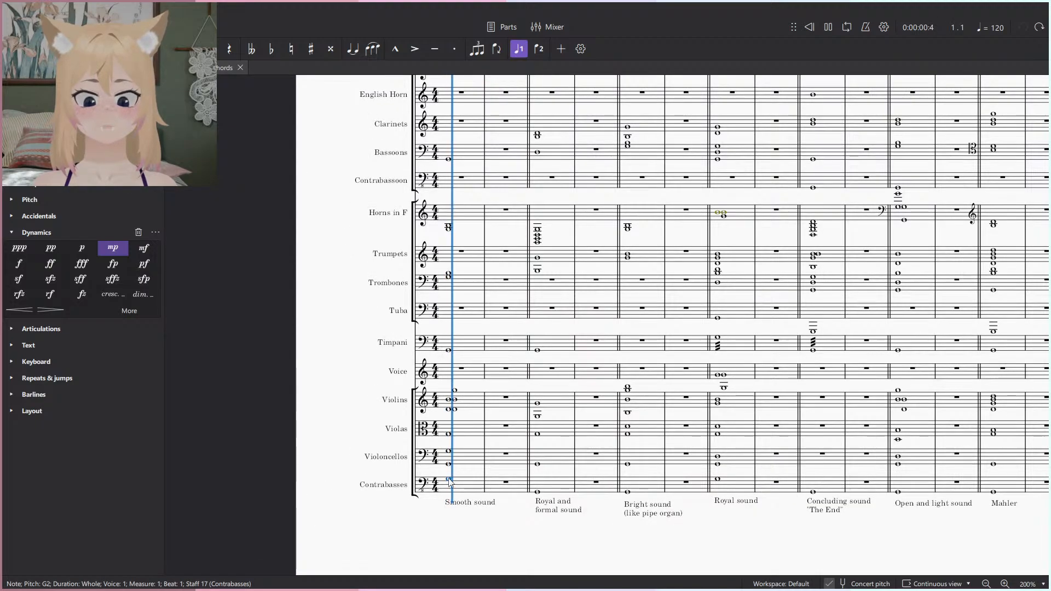
scroll(452, 476, up, 2)
key(space)
Play only the Mozart chord's wind and brass staves, starting from Flutes.
click(459, 450)
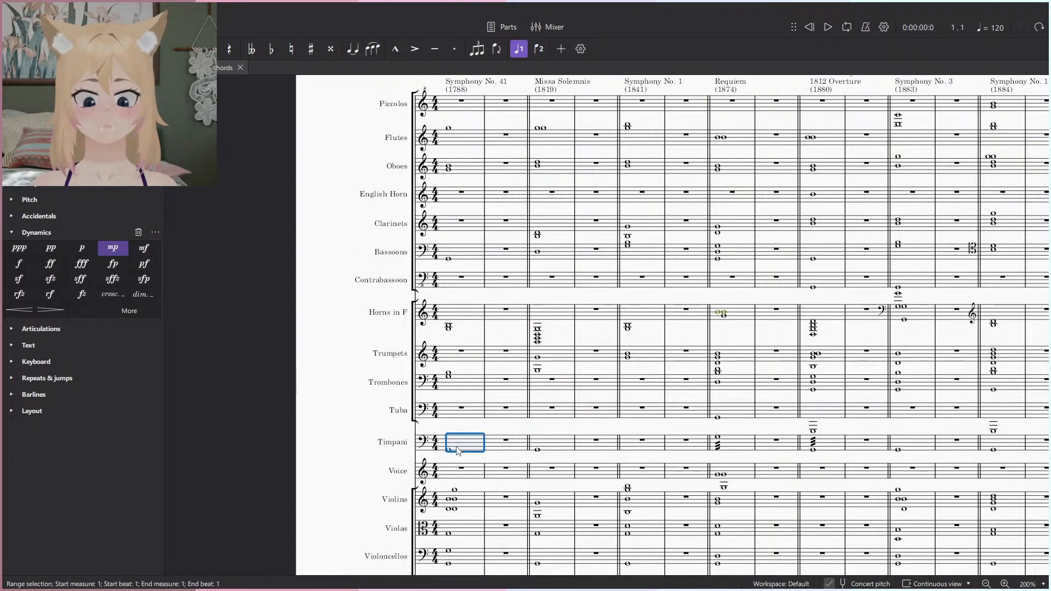
shift+click(457, 141)
key(space)
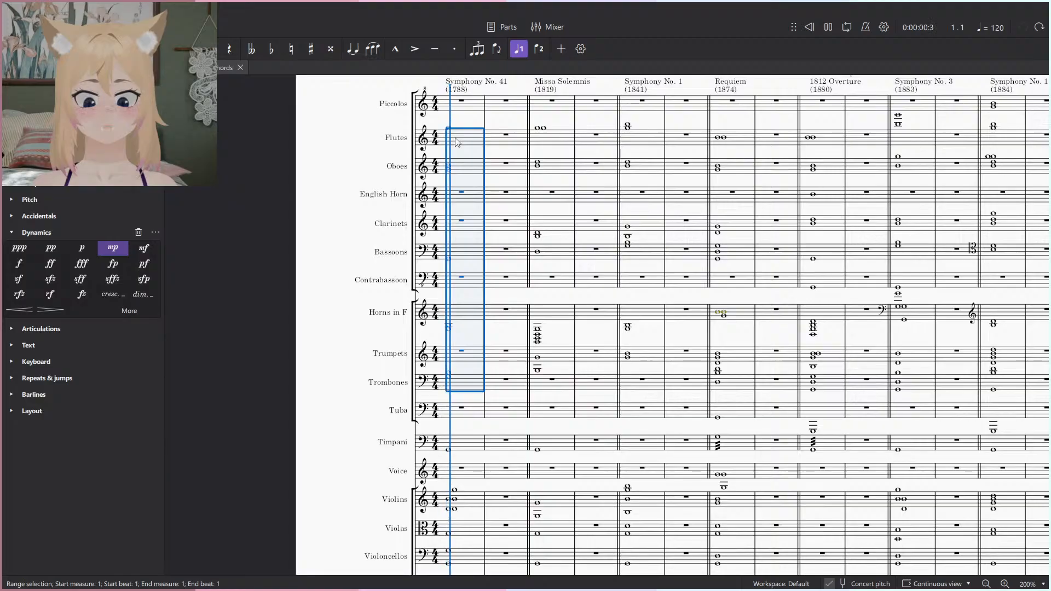
key(space)
Inspect the individual trombone, bassoon and flute notes of the Mozart chord.
click(404, 263)
scroll(406, 263, up, 2)
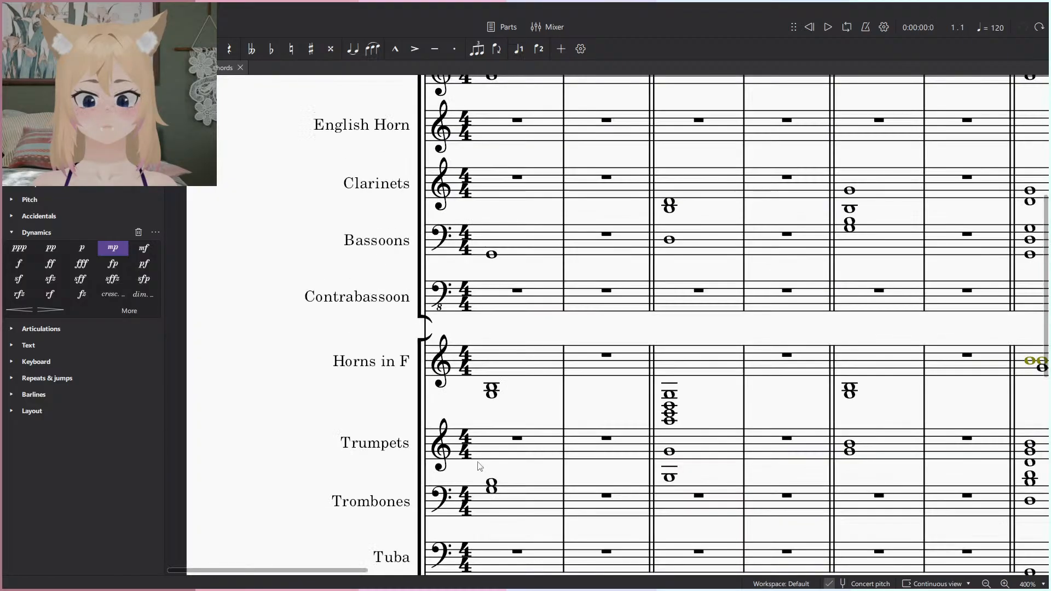
click(496, 488)
click(491, 484)
scroll(494, 400, up, 1)
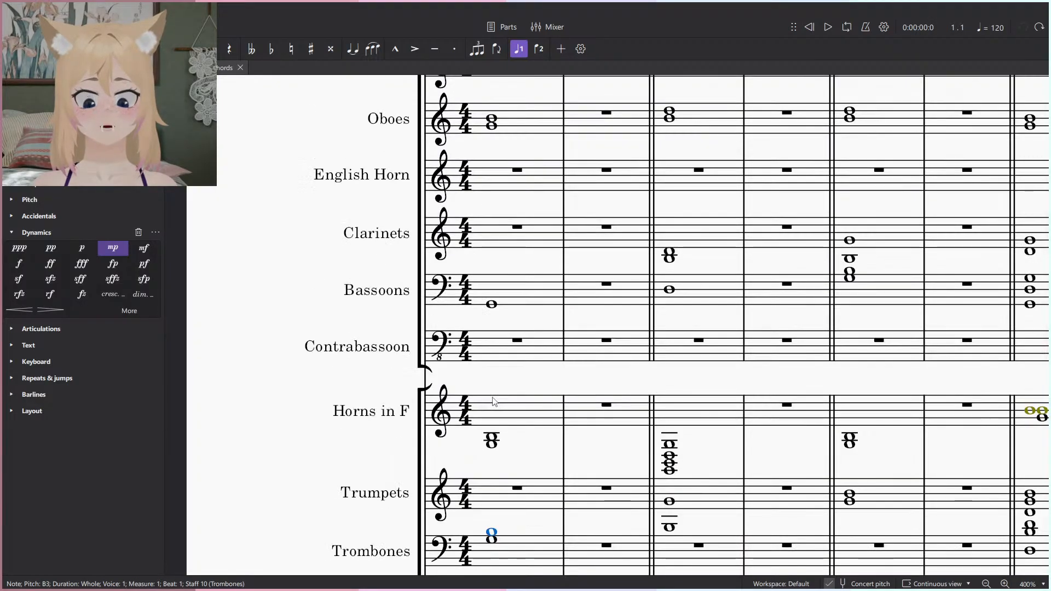
click(491, 304)
scroll(496, 283, up, 3)
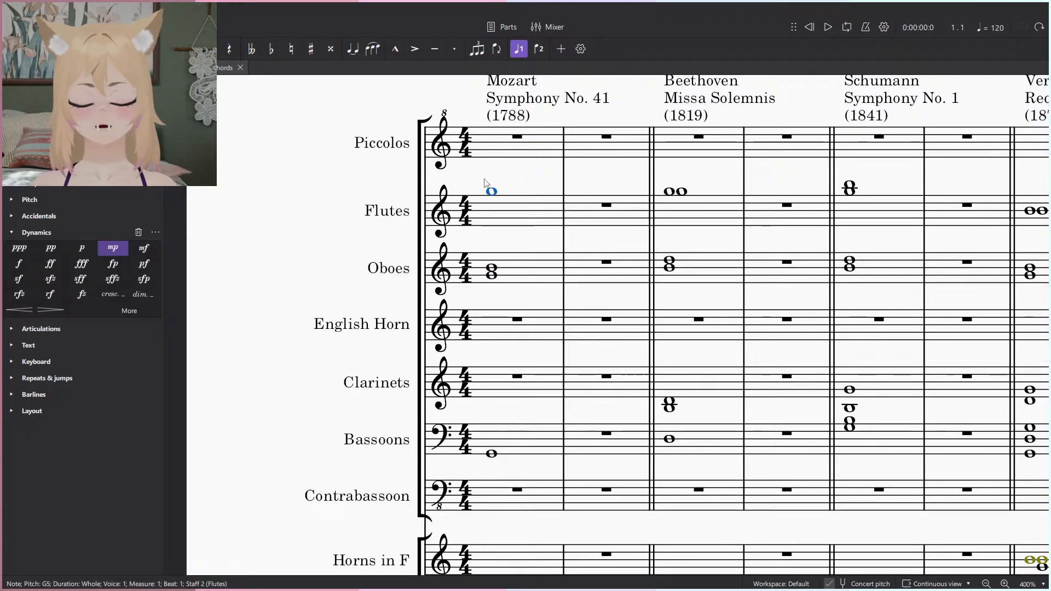
Switch to the Castle score and review the string and brass staves around the a tempo measure.
key(ctrl+Tab)
scroll(557, 338, down, 3)
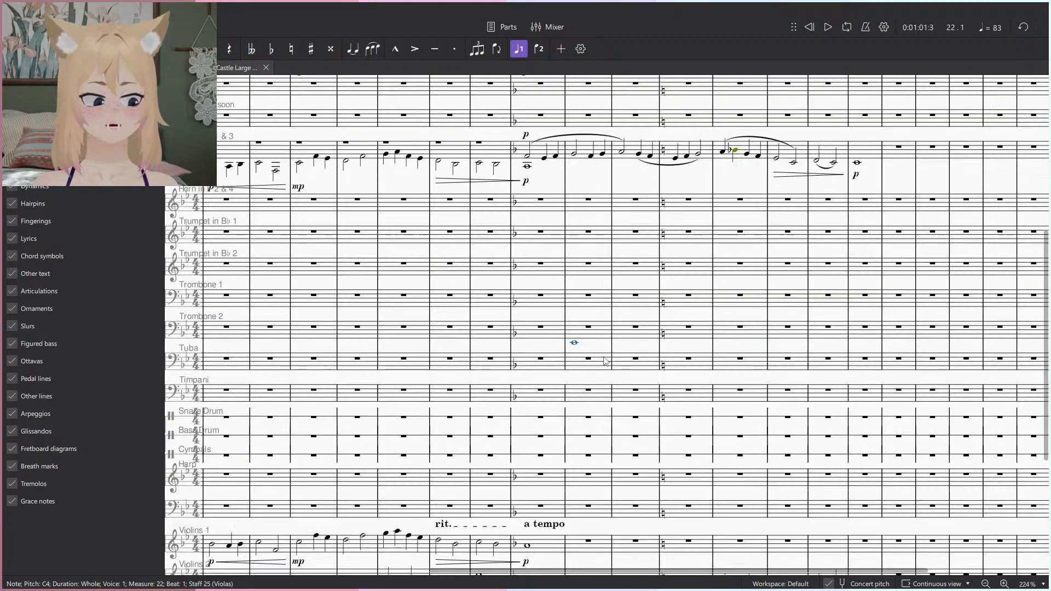
scroll(546, 256, down, 5)
scroll(592, 237, up, 5)
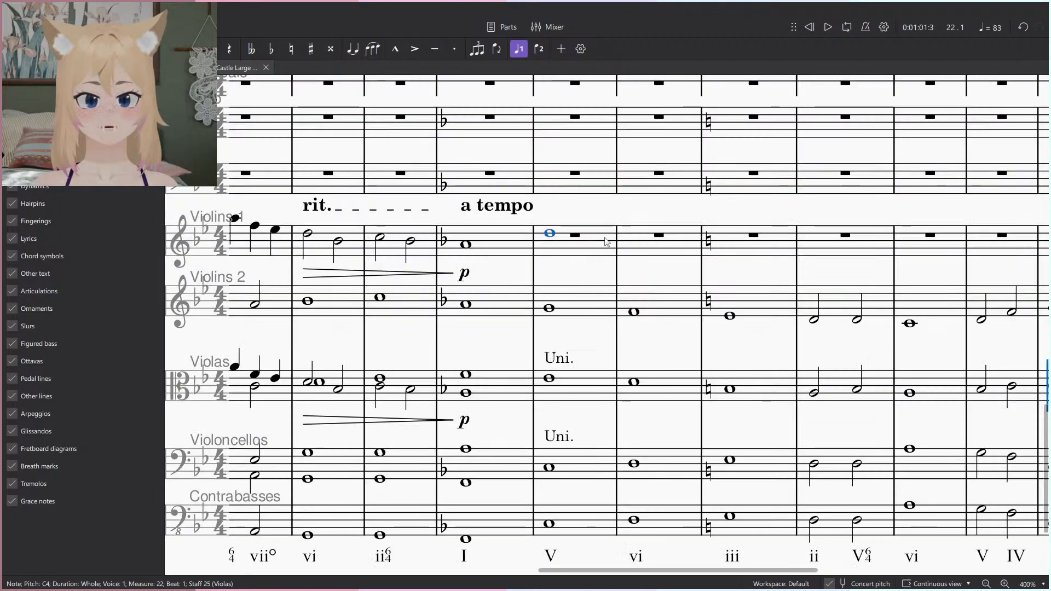
scroll(487, 340, up, 5)
scroll(487, 340, down, 3)
scroll(484, 400, up, 1)
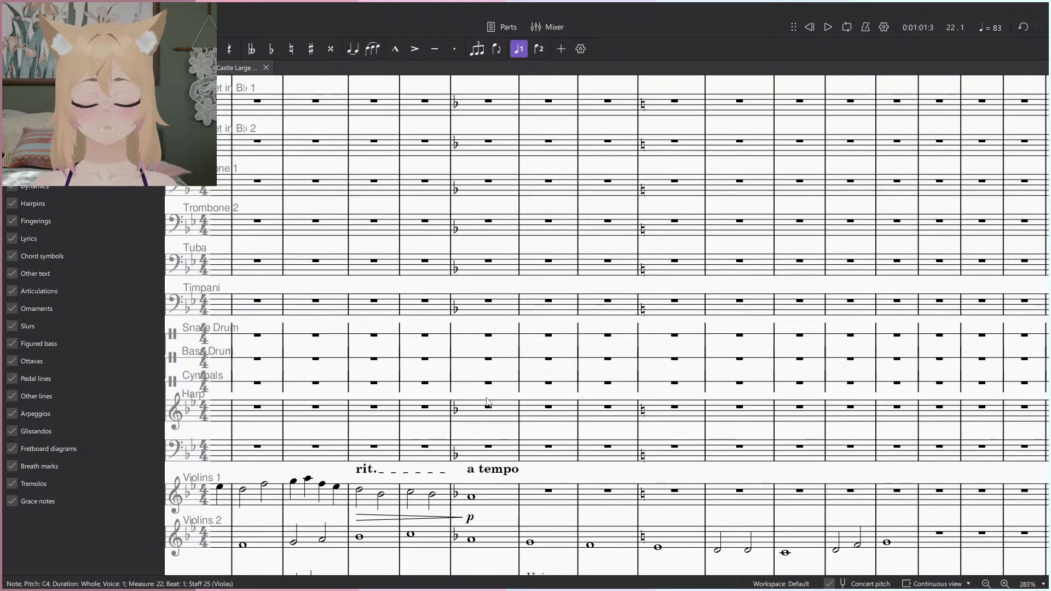
scroll(495, 404, down, 3)
scroll(509, 493, down, 3)
scroll(560, 431, up, 6)
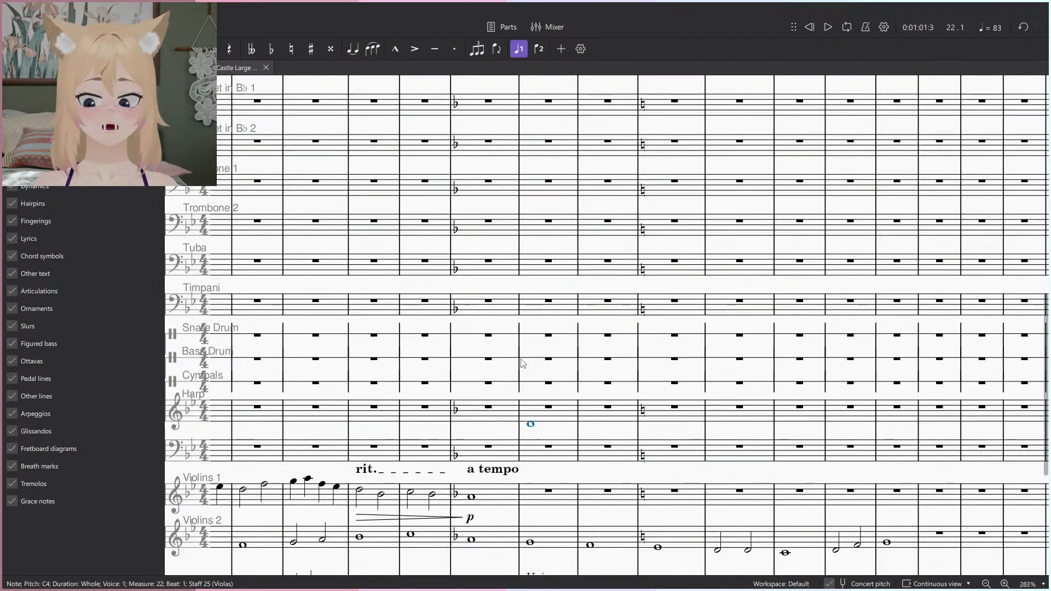
Enter a whole note F2 for Bassoon 2 in measure 15.
scroll(497, 272, up, 6)
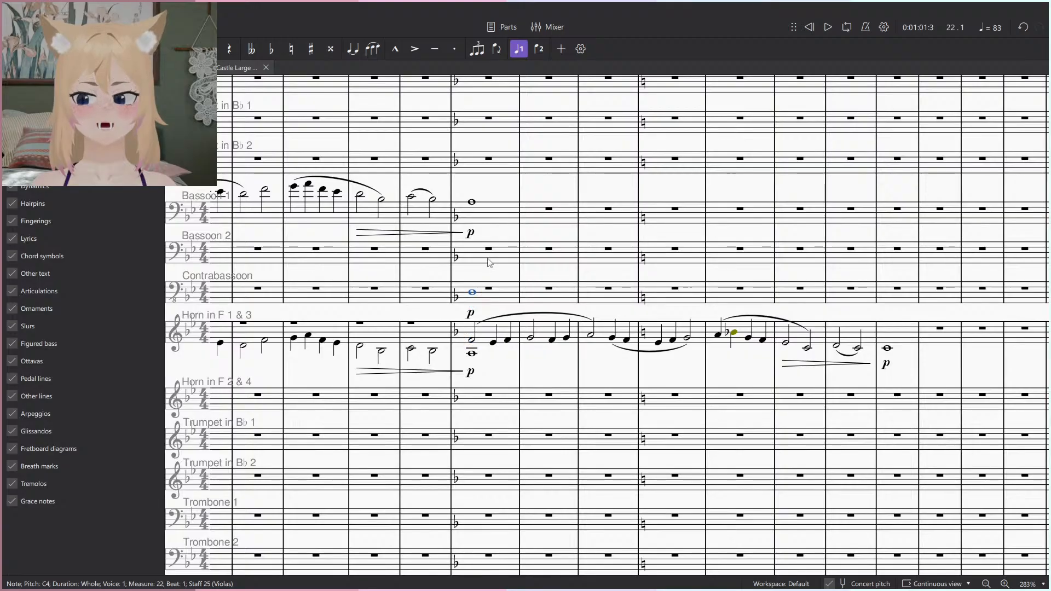
scroll(474, 257, up, 6)
scroll(594, 291, down, 7)
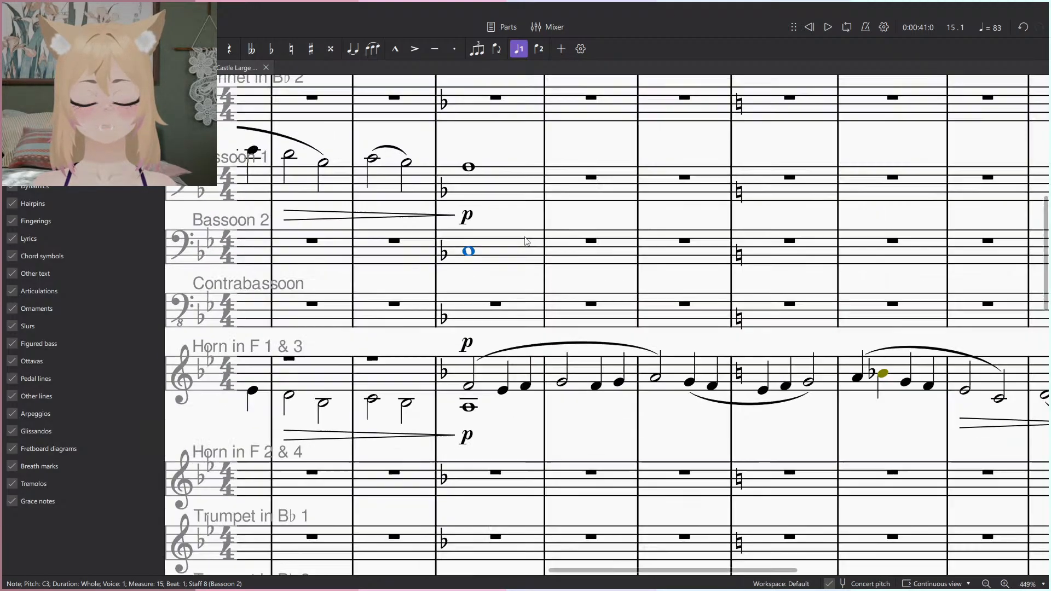
scroll(594, 291, up, 4)
key(f)
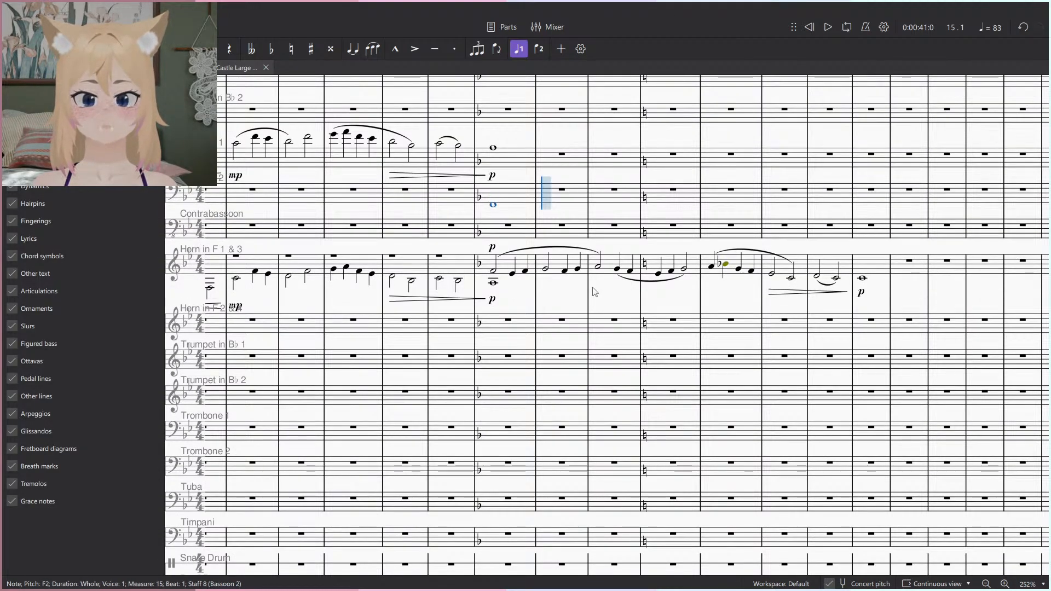
Check the Contrabasses' note in measure 15 against the Bassoon 2 note.
scroll(599, 280, down, 5)
scroll(546, 308, up, 5)
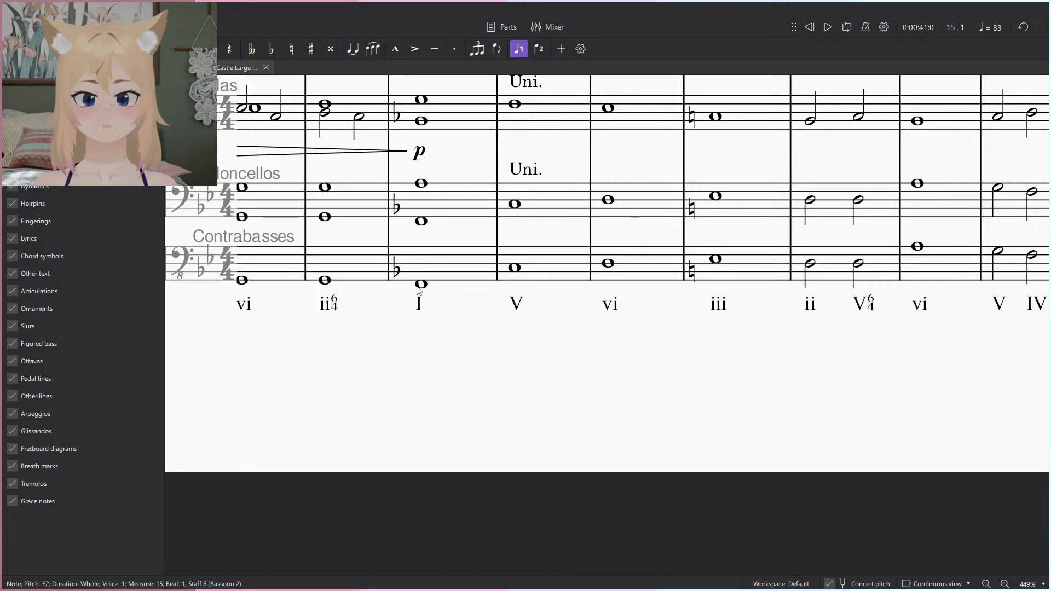
scroll(430, 299, down, 6)
scroll(454, 263, up, 5)
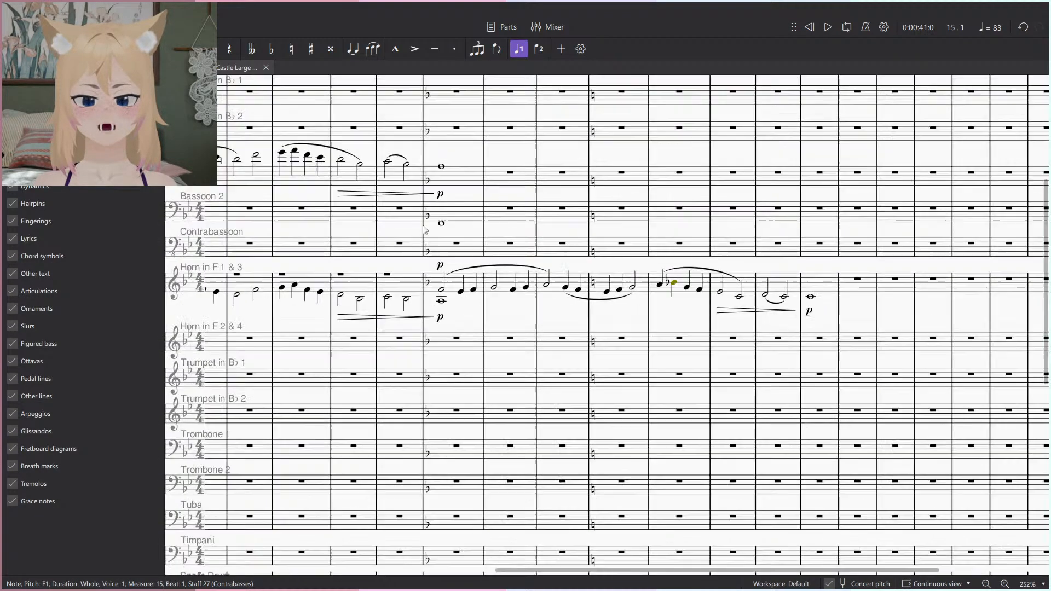
Add a p dynamic to the Bassoon 2 whole note in measure 15.
scroll(461, 221, up, 7)
click(462, 221)
key(ctrl+d)
click(442, 253)
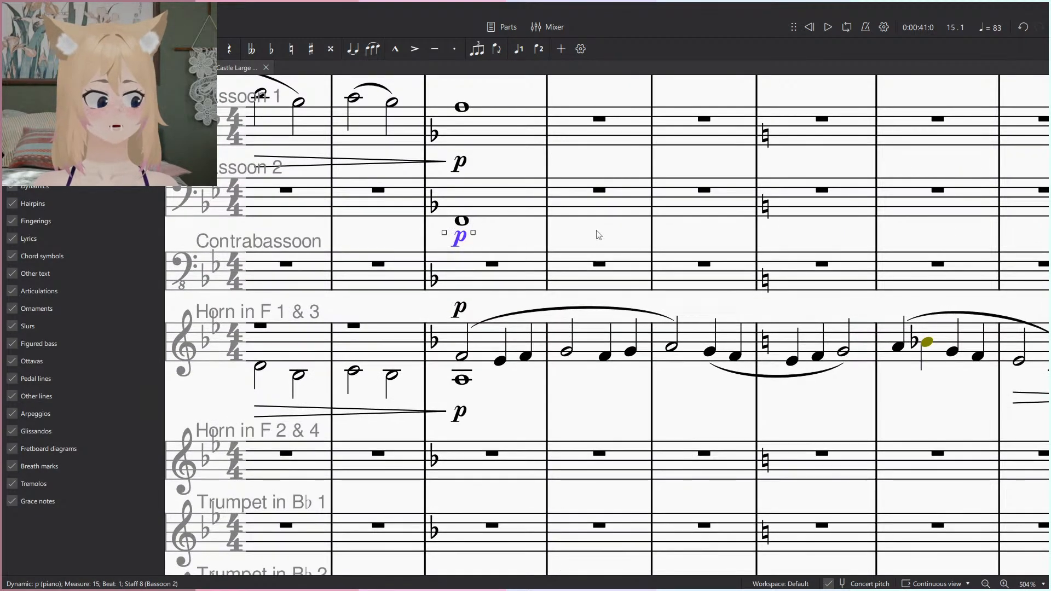
Play the score briefly from measure 15.
scroll(597, 234, down, 5)
key(space)
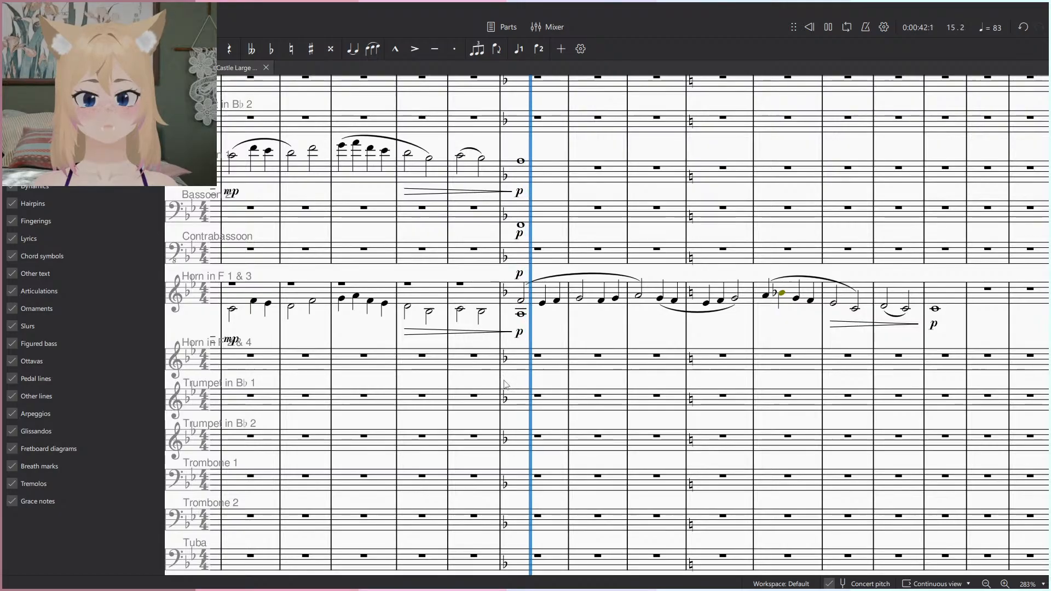
click(520, 234)
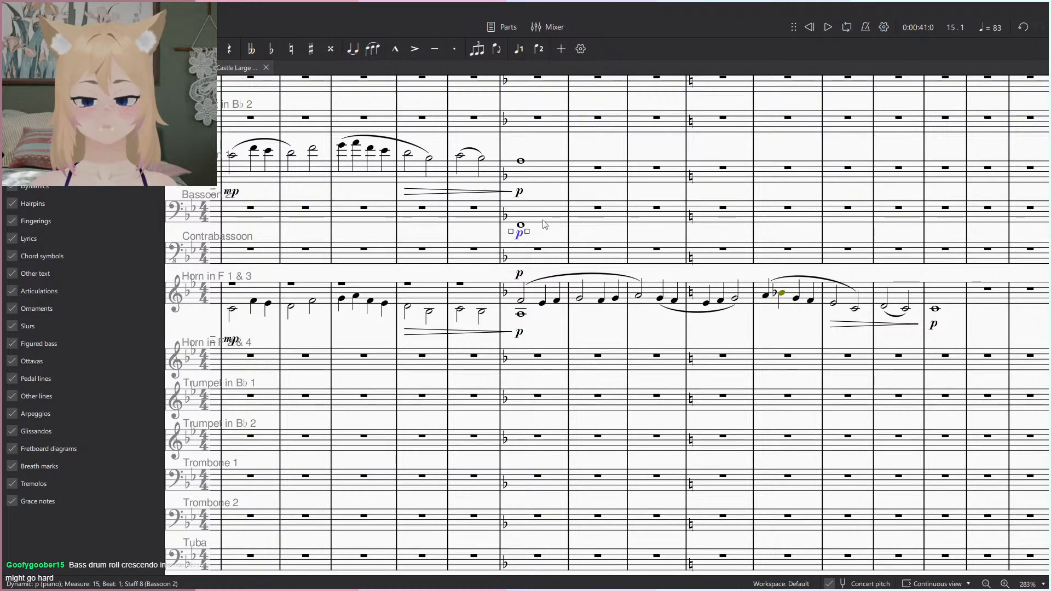
Play from the Bassoon 1 half note starting measure 14 while checking the channel levels in the mixer.
click(460, 157)
key(space)
key(F10)
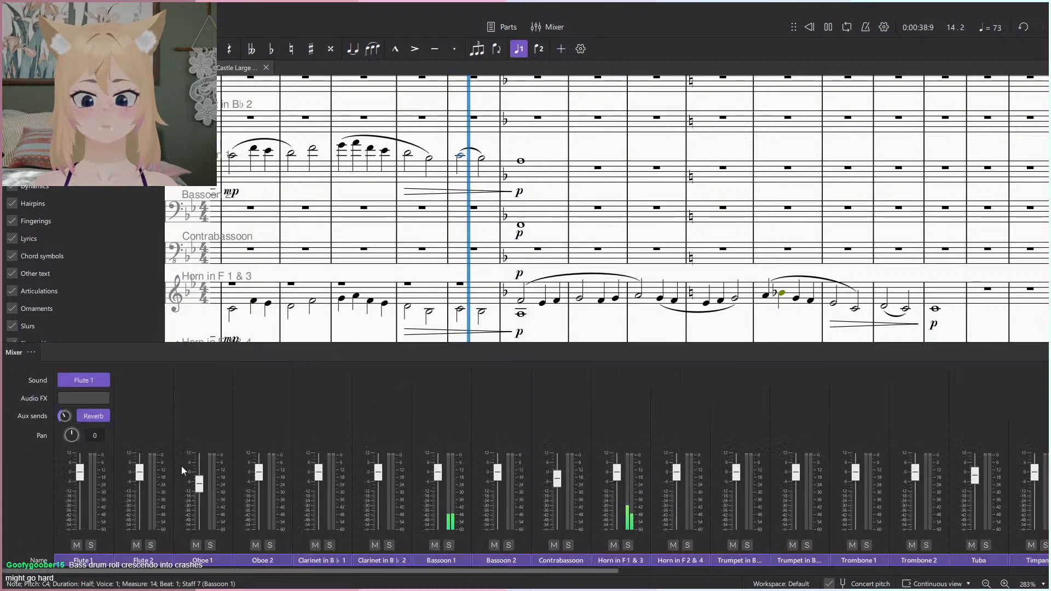
key(F10)
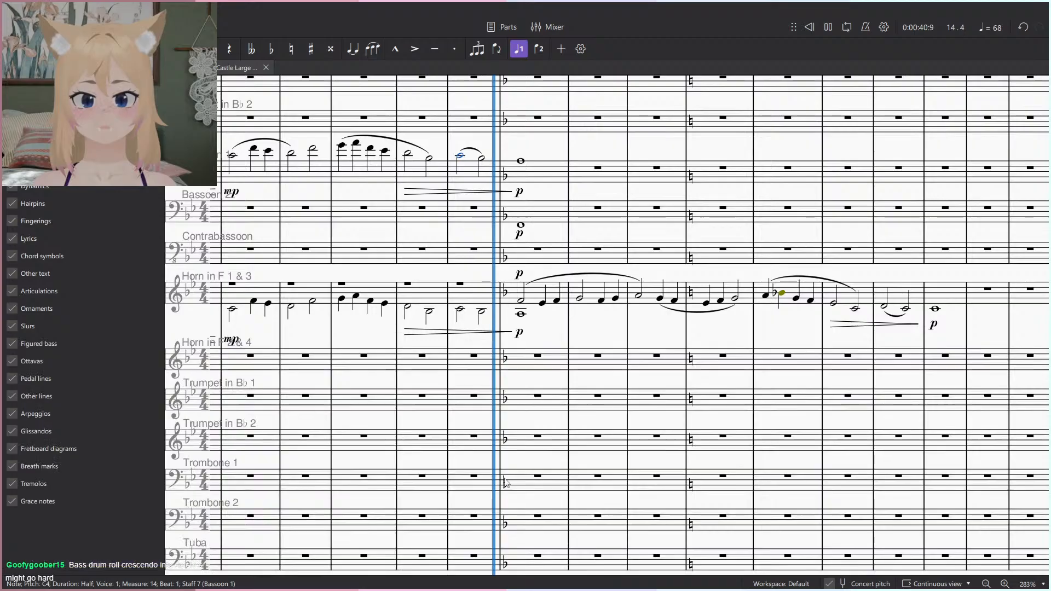
key(space)
Change the Bassoon 2 dynamic in measure 15 to pp and play the measure.
click(520, 225)
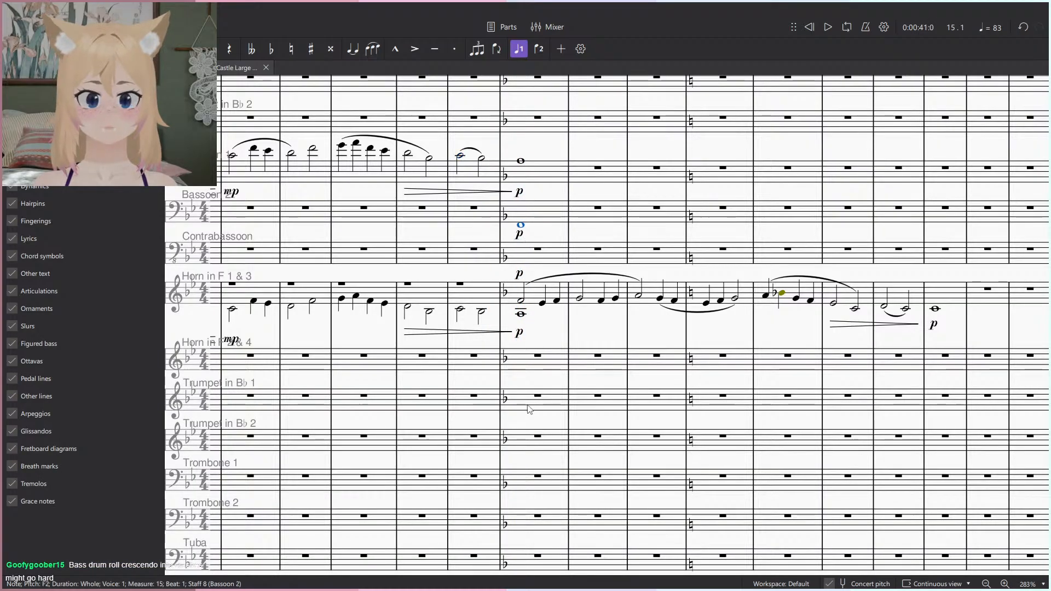
scroll(528, 408, up, 1)
scroll(529, 406, down, 1)
scroll(529, 224, up, 1)
click(520, 214)
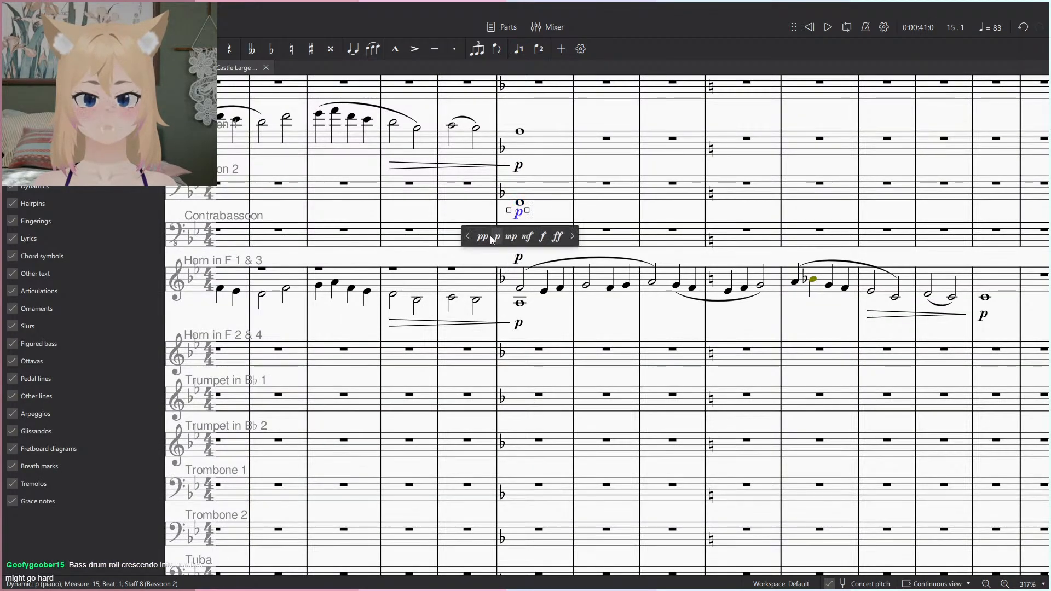
click(480, 237)
key(space)
scroll(524, 441, down, 1)
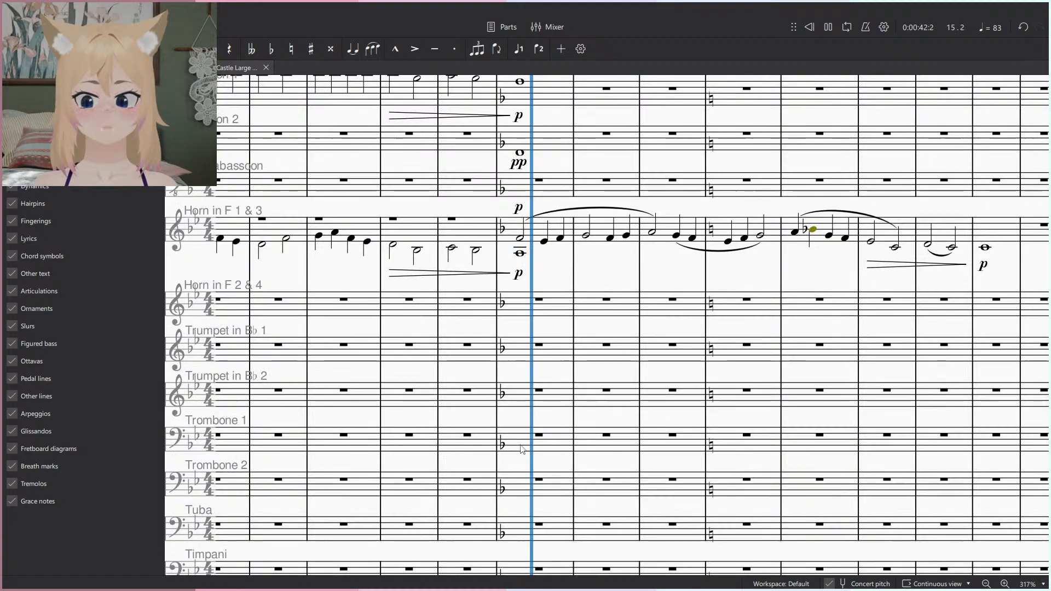
key(space)
Enter whole notes in measure 15: F3 for Trombone 2 and A3 for Trombone 1.
key(n)
scroll(520, 483, up, 3)
click(520, 477)
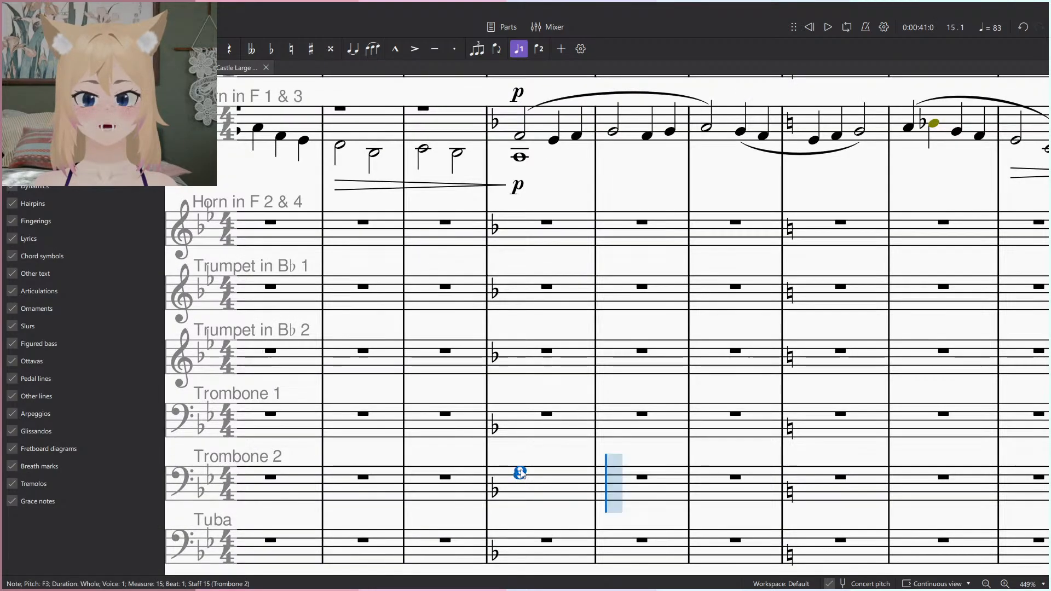
key(ctrl+z)
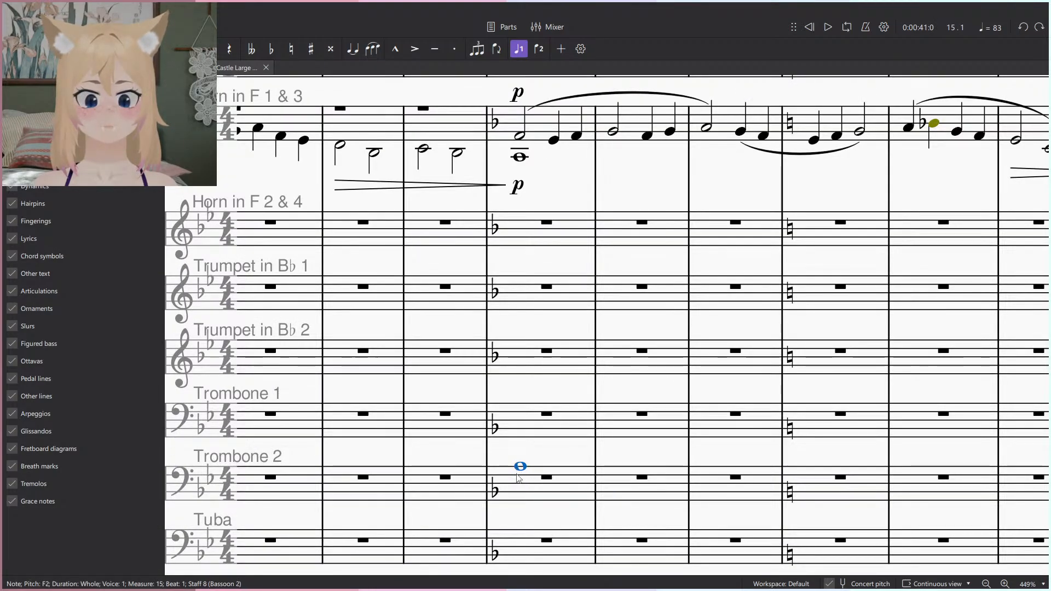
click(520, 475)
click(521, 407)
key(Escape)
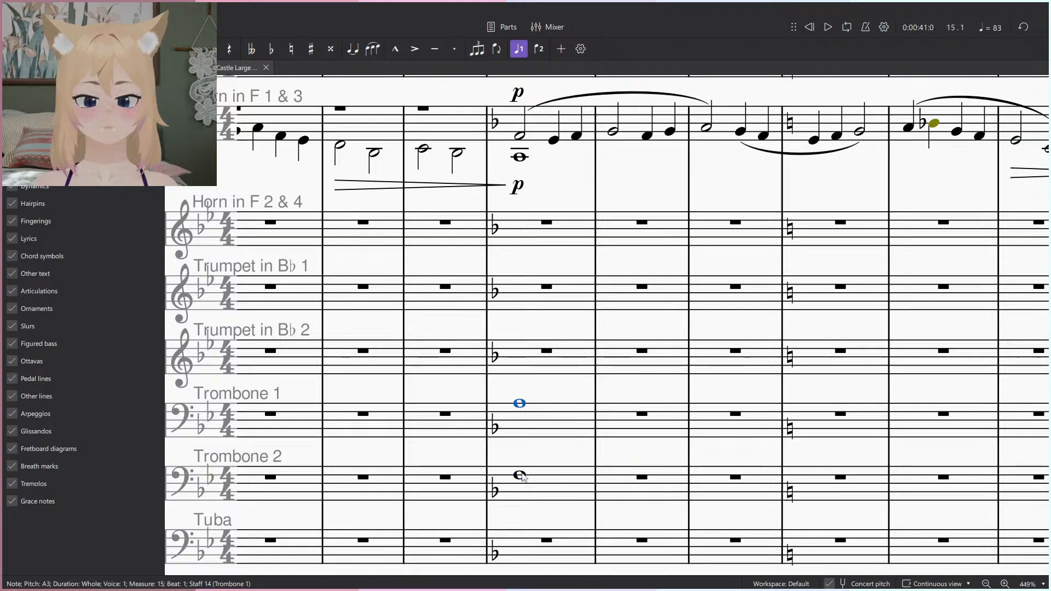
Add pp dynamics to the Trombone 1 and Trombone 2 notes in measure 15.
key(F9)
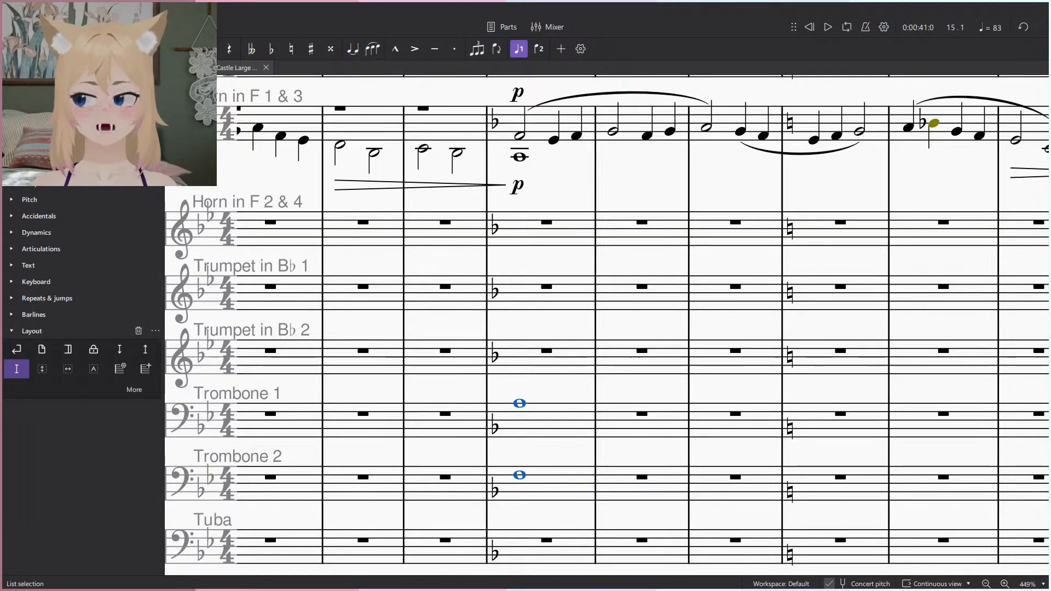
click(11, 232)
click(51, 248)
ctrl+scroll(418, 253, up, 1)
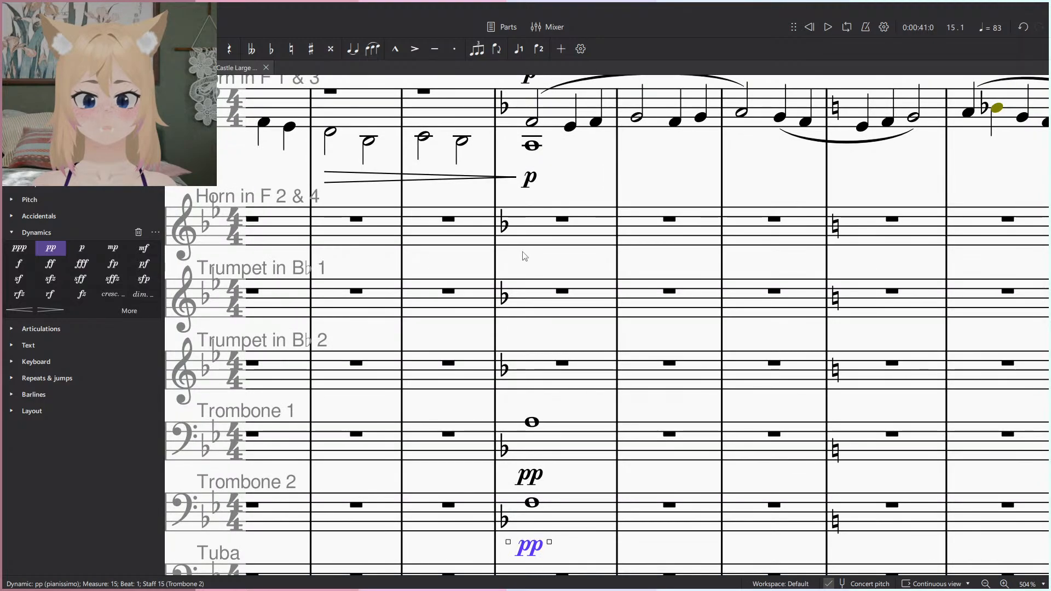
Enter a whole-note chord of A3 and F3 for Horn in F 2 & 4 in measure 15.
click(552, 243)
key(n)
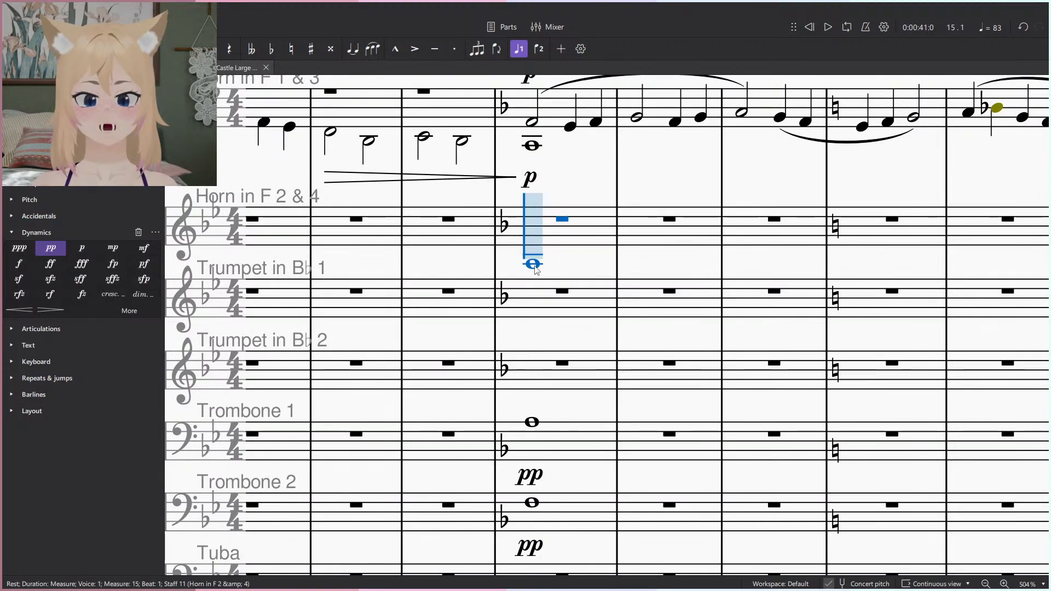
click(533, 265)
key(Escape)
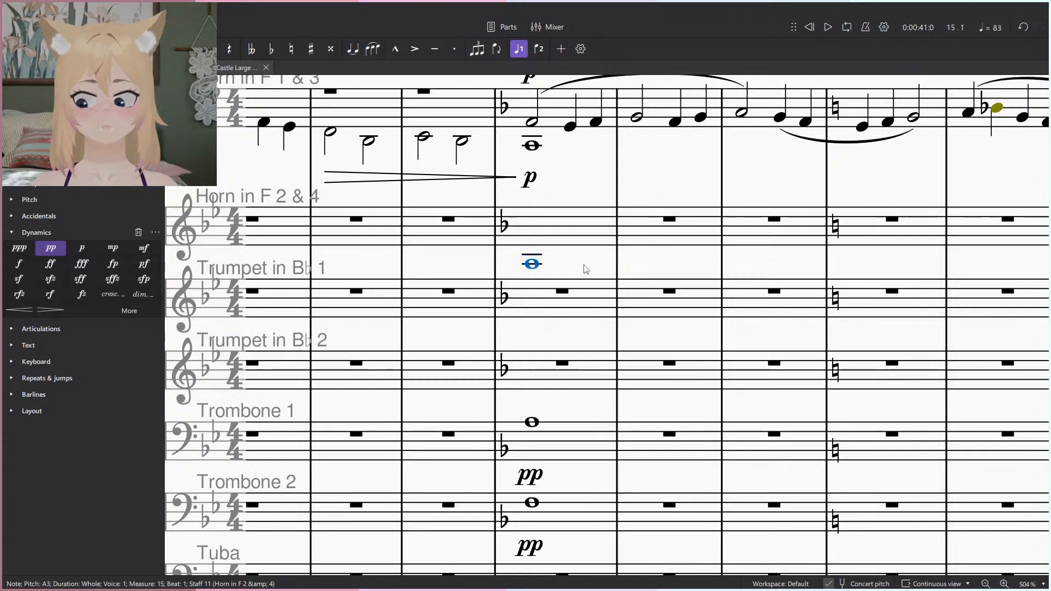
key(shift+f)
key(ctrl+Down)
key(Escape)
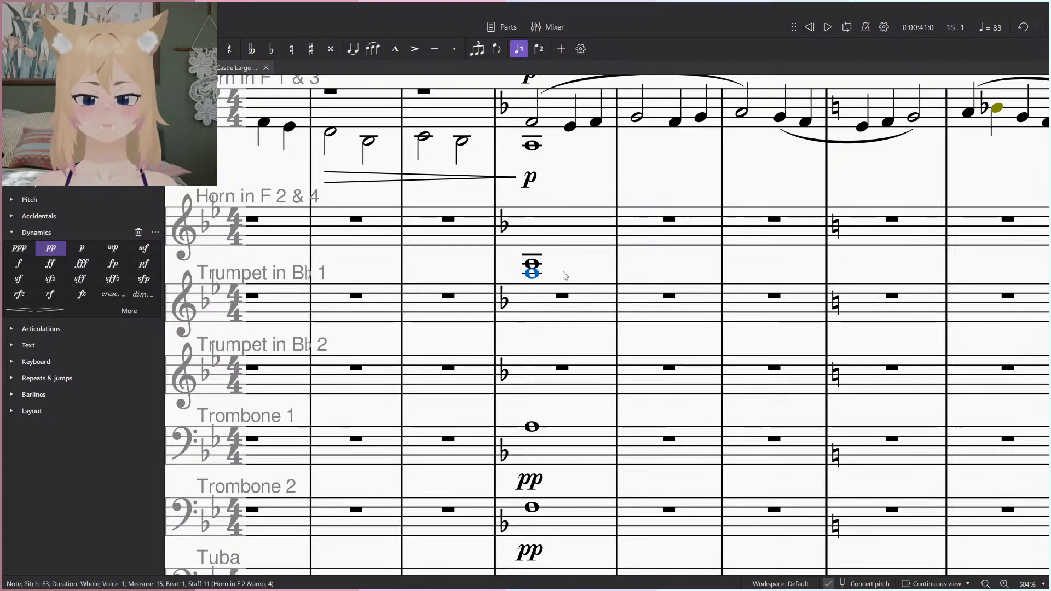
Add a pp dynamic to the Horn in F 2 & 4 chord in measure 15.
key(ctrl+d)
click(496, 307)
key(Escape)
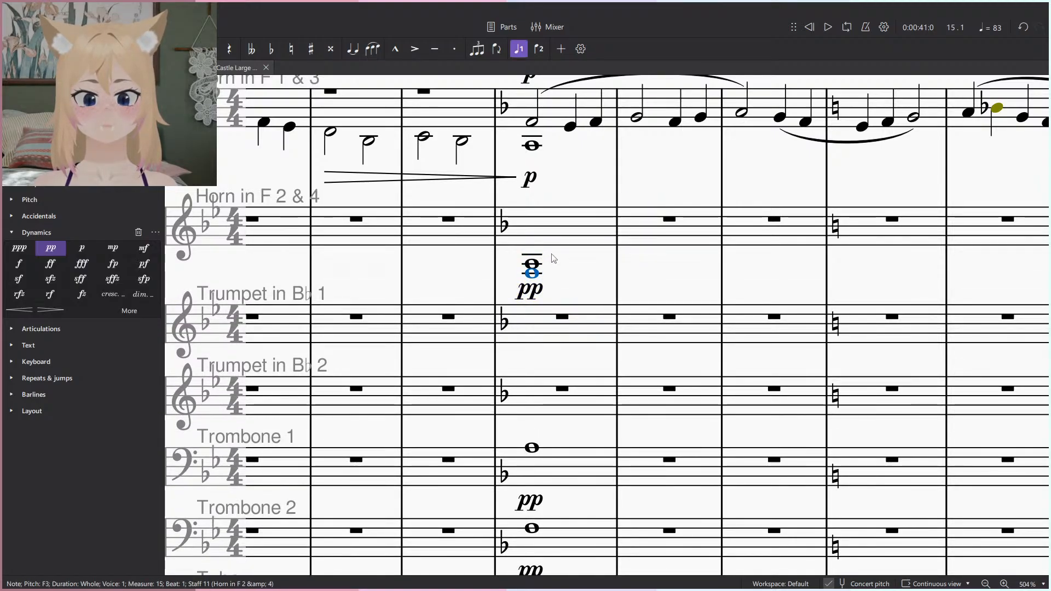
scroll(572, 266, down, 2)
scroll(575, 296, up, 7)
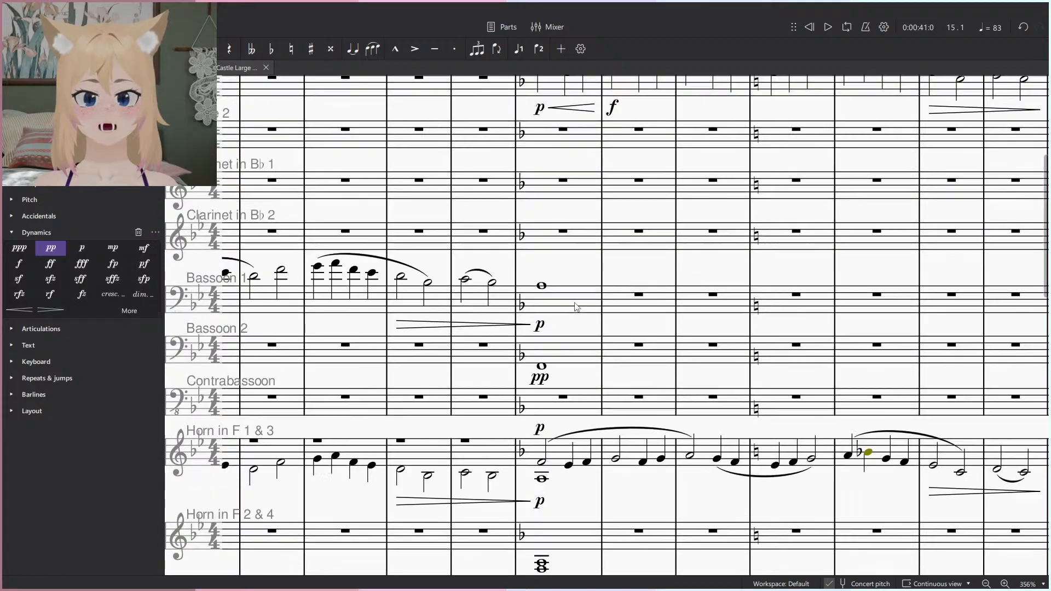
key(n)
scroll(550, 258, up, 4)
scroll(546, 324, up, 4)
scroll(543, 383, down, 2)
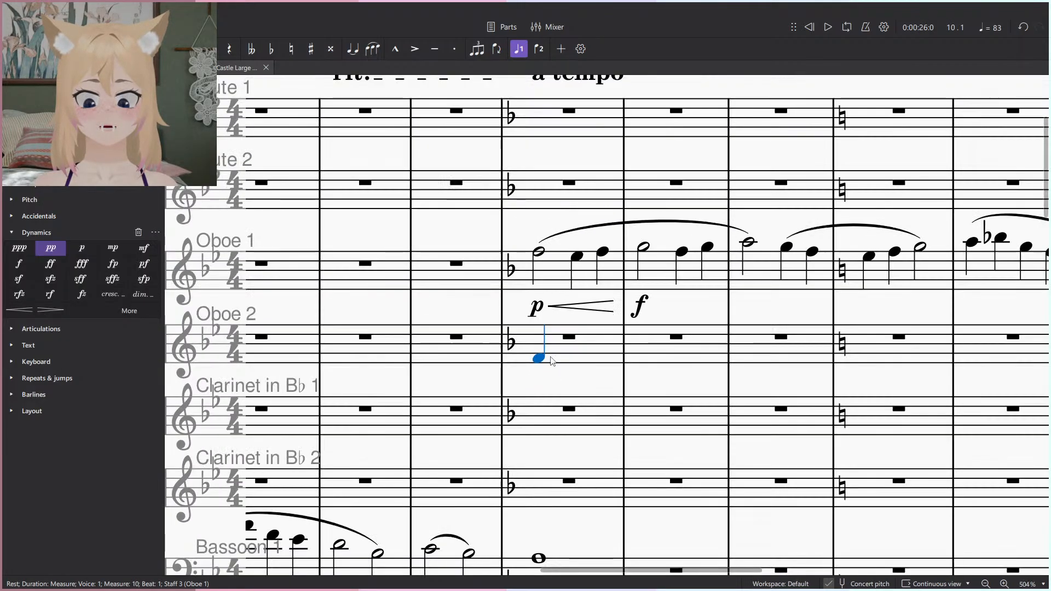
Consult the woodwind voicings in the reference chords score and return to the Castle score.
key(0)
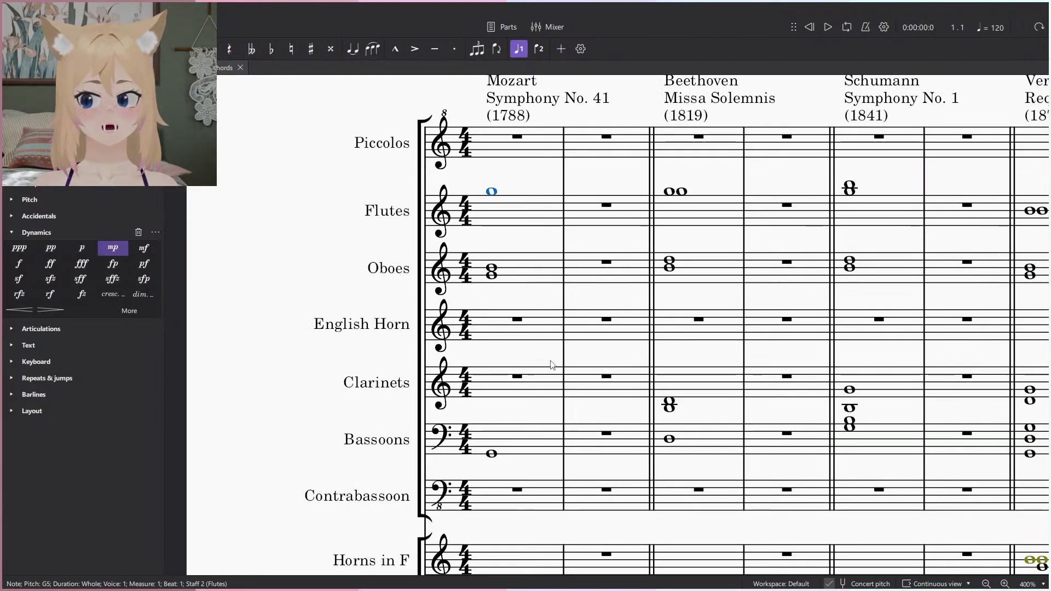
drag(551, 366, 527, 307)
click(280, 351)
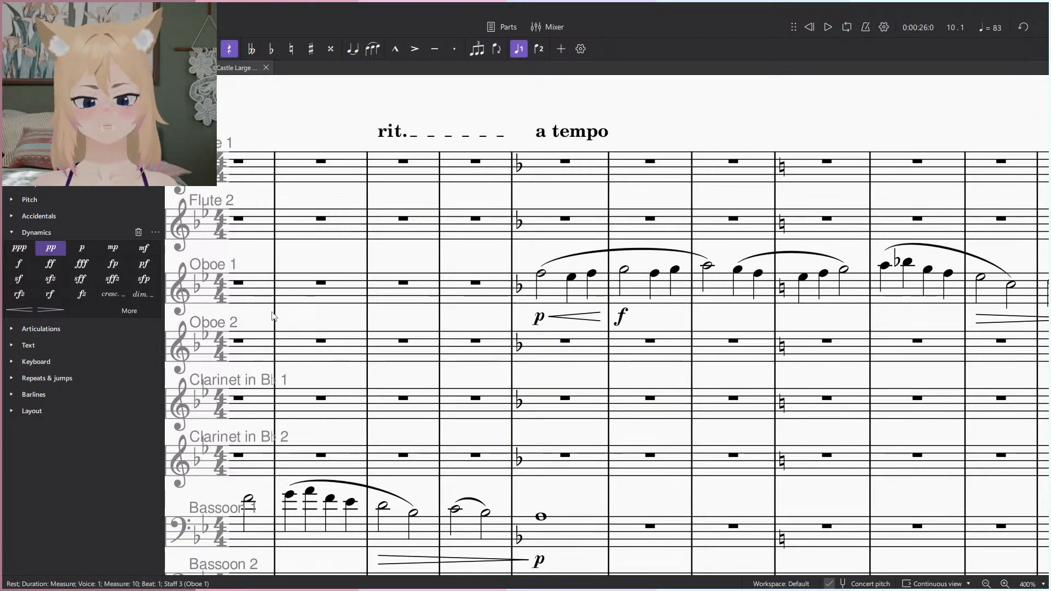
Play back only Horn in F 2 & 4 through Trombone 2 in measure 15 to check the brass chord.
scroll(332, 318, down, 2)
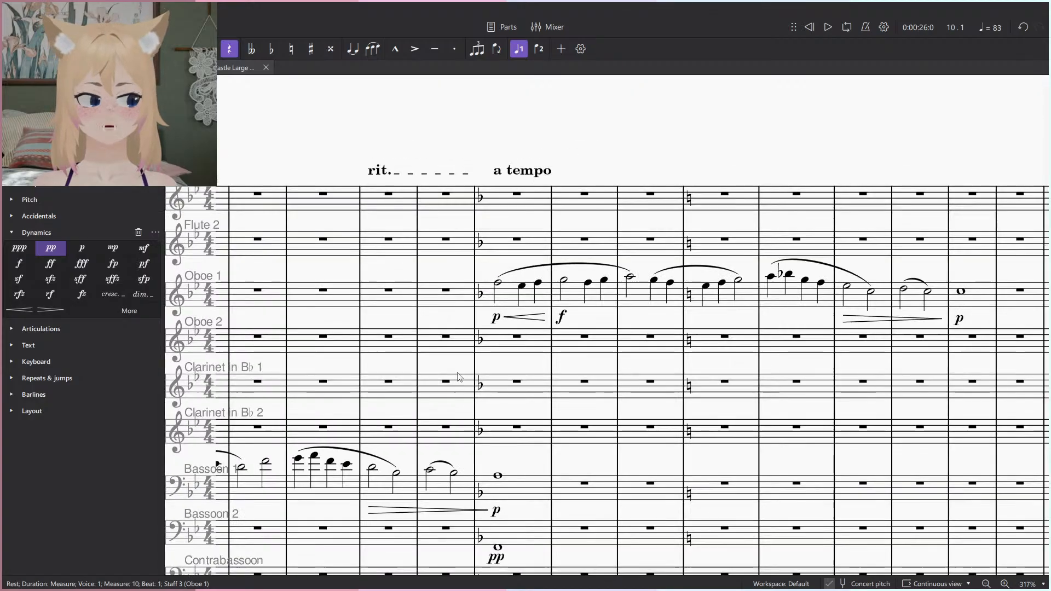
scroll(506, 333, down, 3)
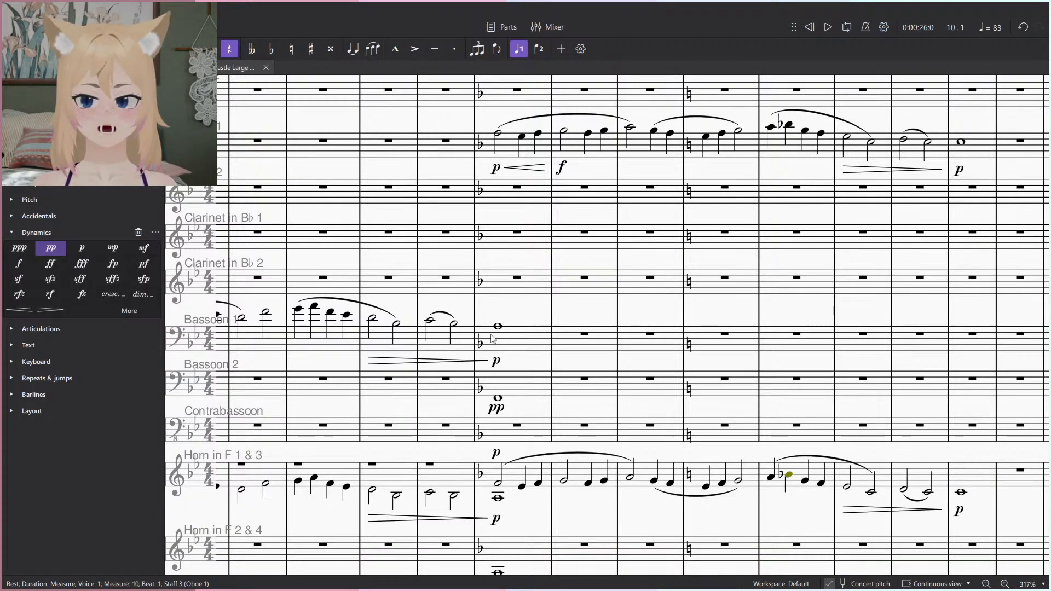
scroll(493, 338, down, 5)
scroll(529, 319, down, 1)
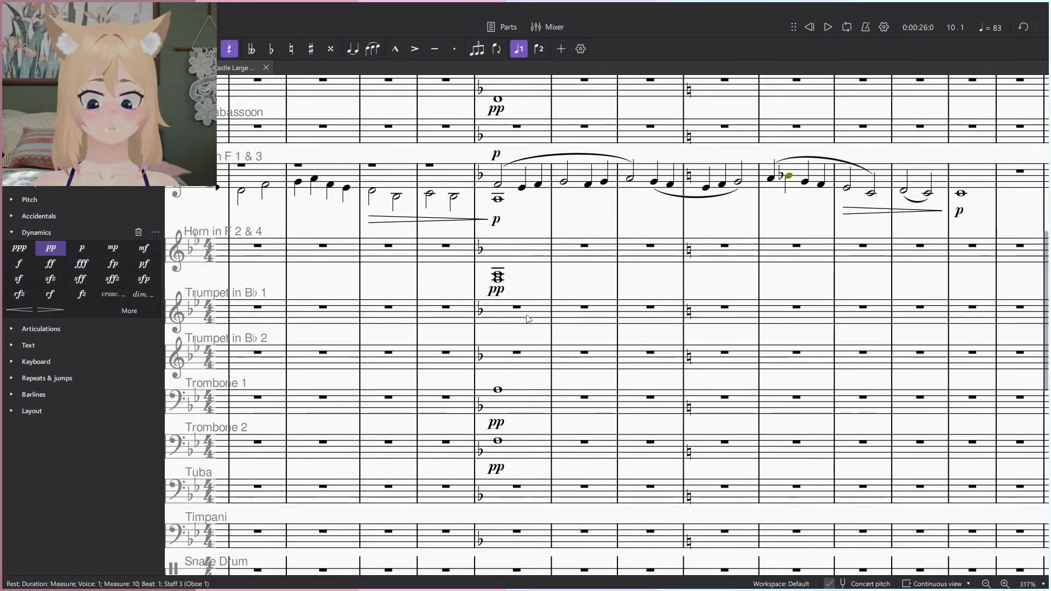
click(527, 252)
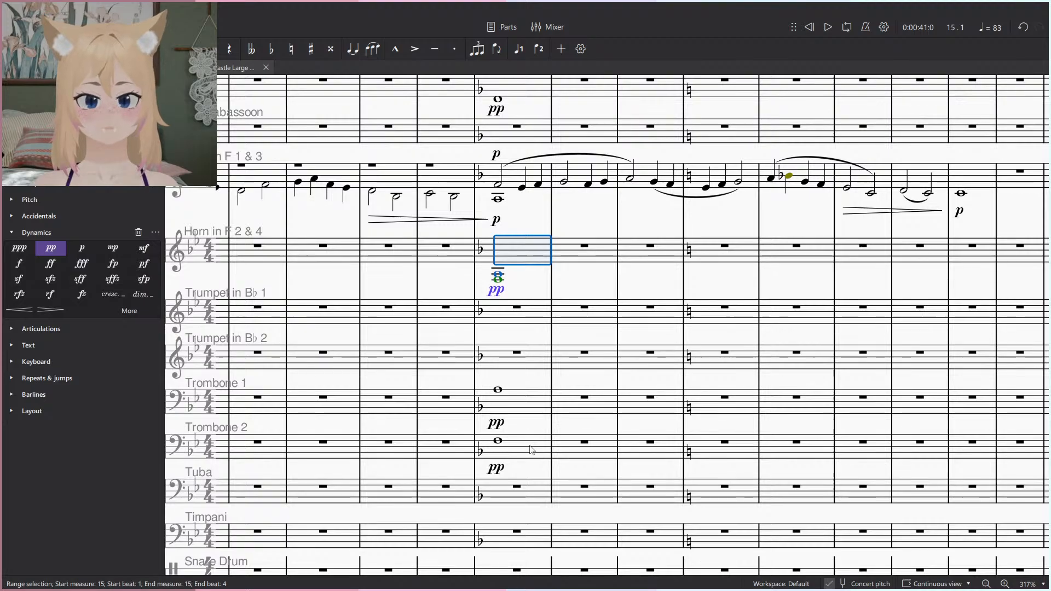
shift+click(531, 453)
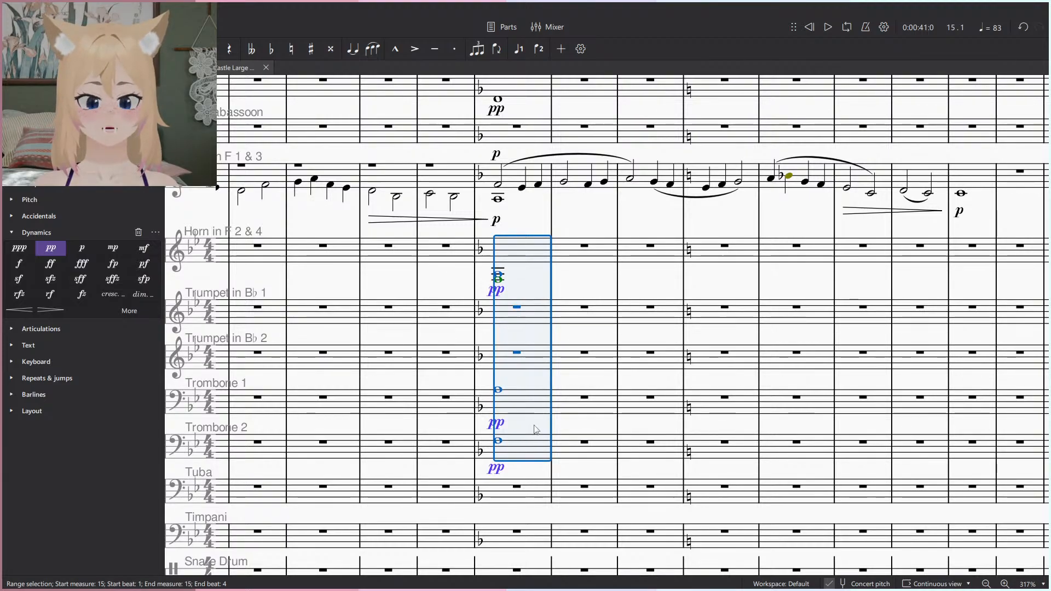
key(space)
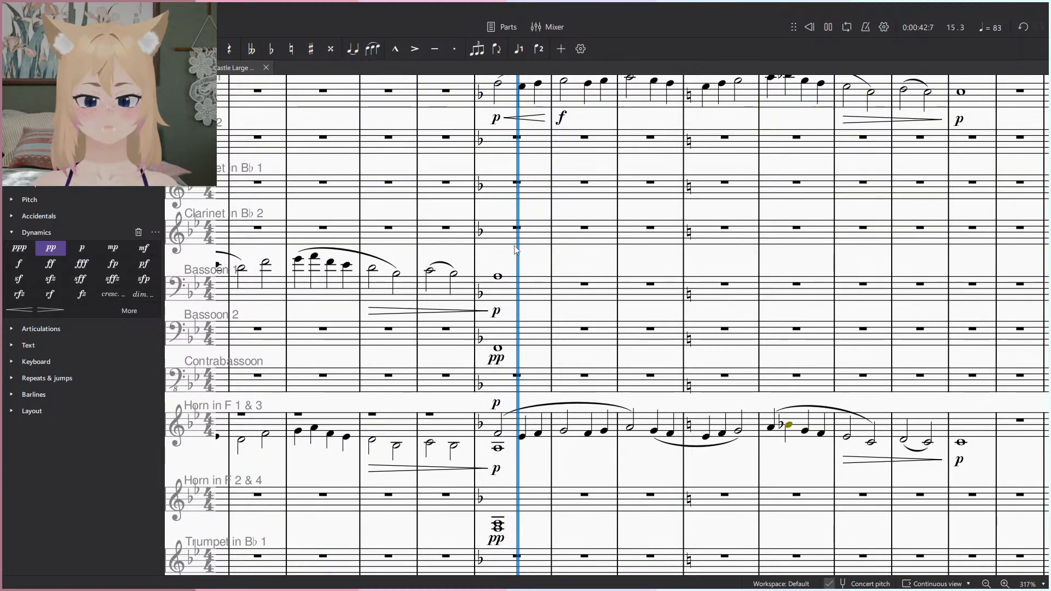
key(space)
Enter a whole-note A4 and C5 chord for Oboe 2 and a whole-note F5 for Flute 2 in measure 15, both marked pp.
scroll(524, 206, up, 5)
key(n)
scroll(479, 274, up, 5)
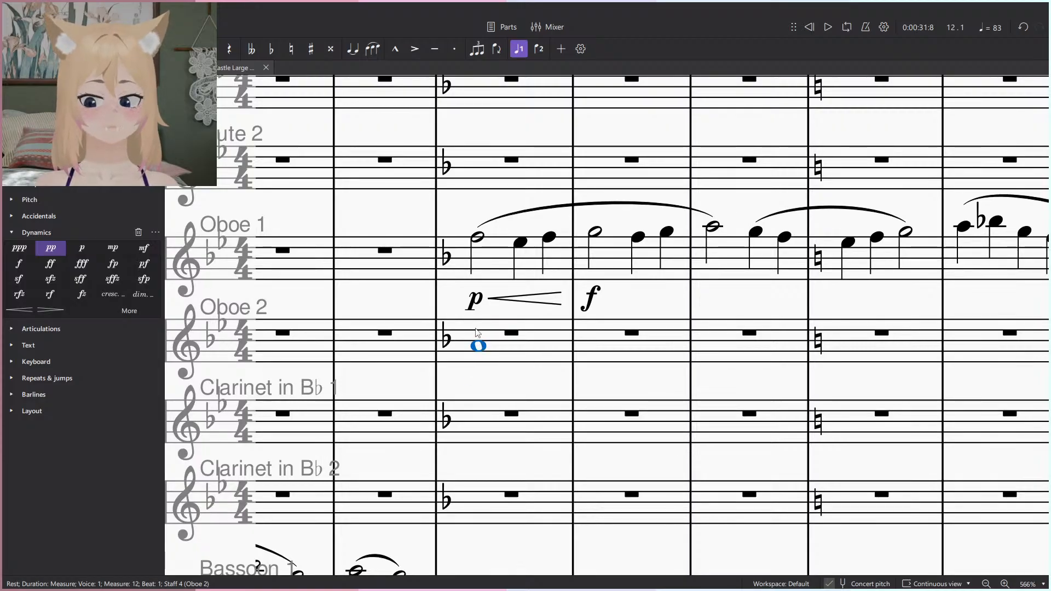
click(479, 343)
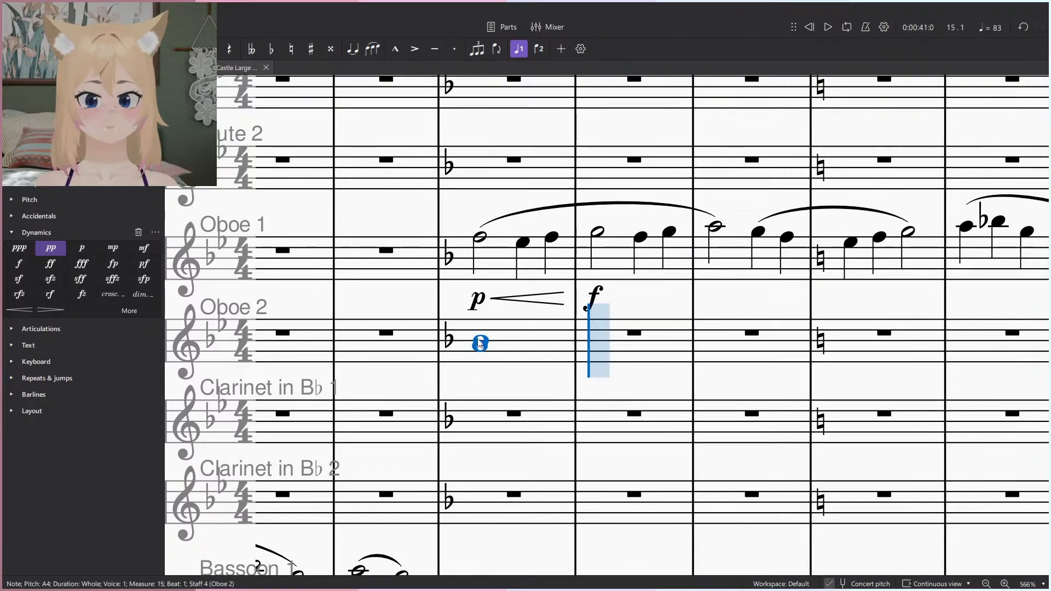
click(475, 147)
key(Escape)
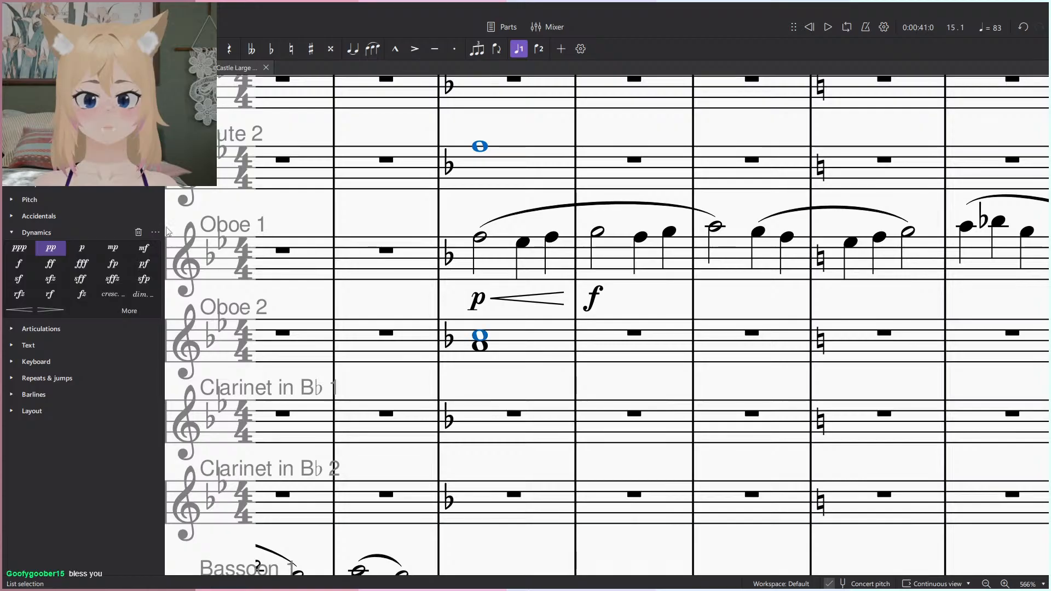
click(51, 249)
key(Escape)
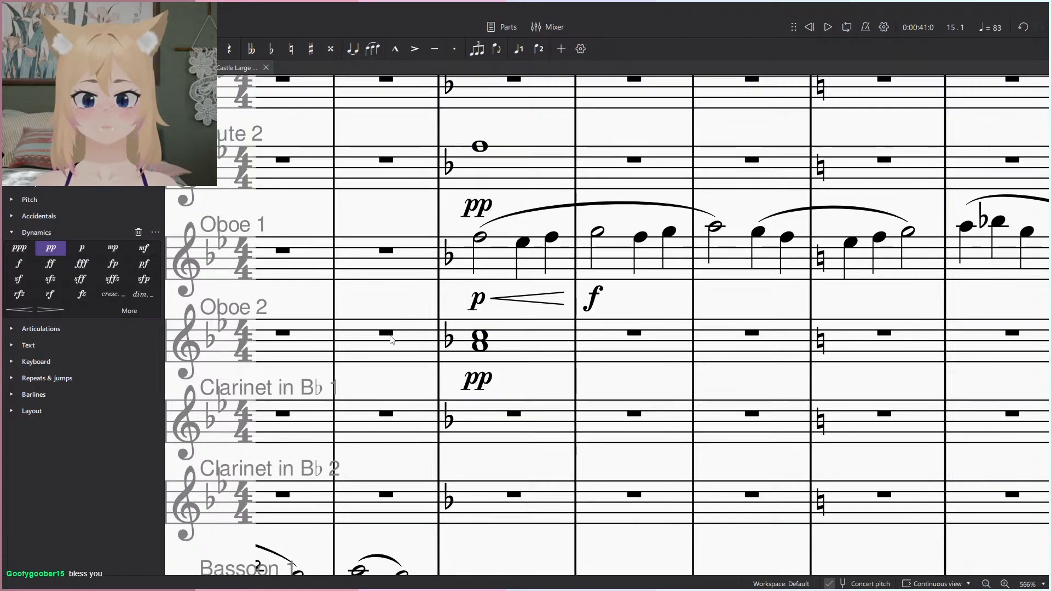
Remove the A4 from the Oboe 2 chord in measure 15, keeping only the C5.
click(390, 335)
scroll(410, 331, down, 5)
scroll(462, 341, up, 5)
click(459, 339)
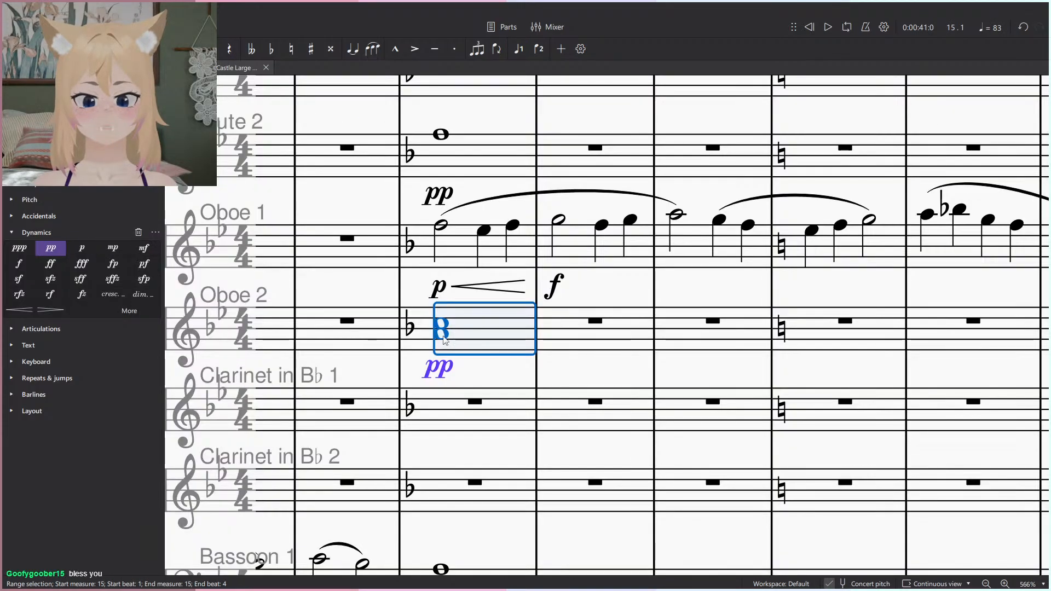
click(443, 336)
key(n)
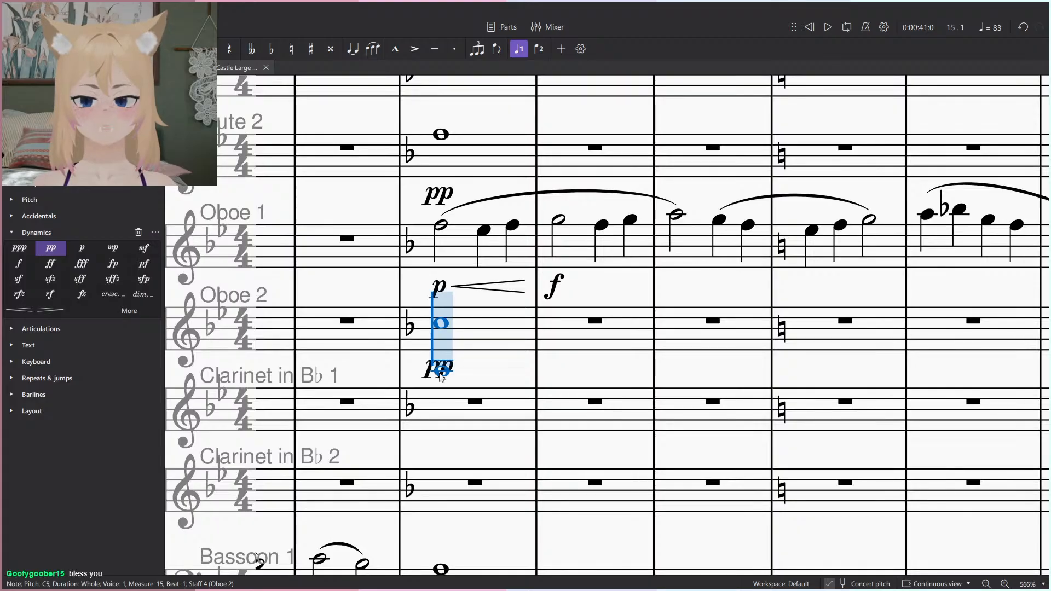
scroll(452, 425, down, 5)
scroll(454, 486, up, 5)
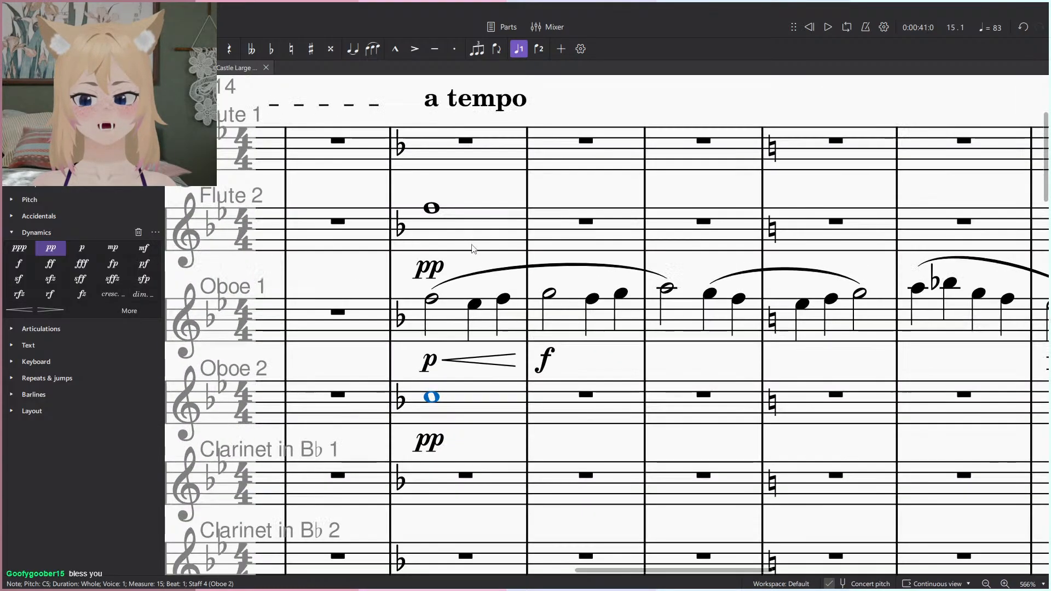
Enter a whole-note A4 for Clarinet in B♭ 1 in measure 15 and mark it pp.
click(449, 491)
key(Escape)
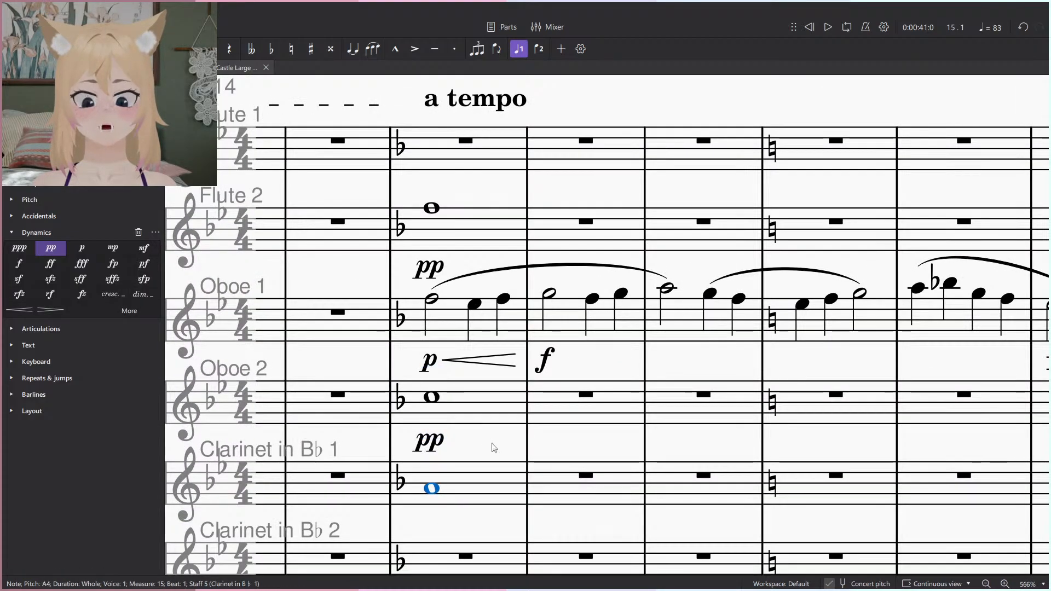
key(ctrl+d)
click(395, 534)
Play back the a tempo chord, including the lead-in from measure 13, to hear the added woodwinds.
scroll(492, 438, down, 3)
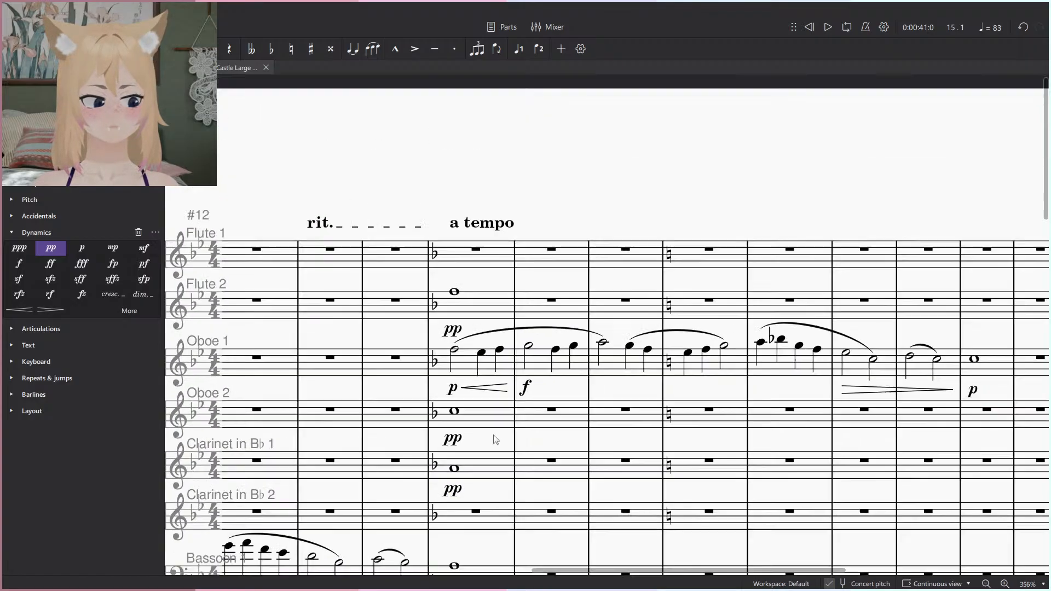
key(space)
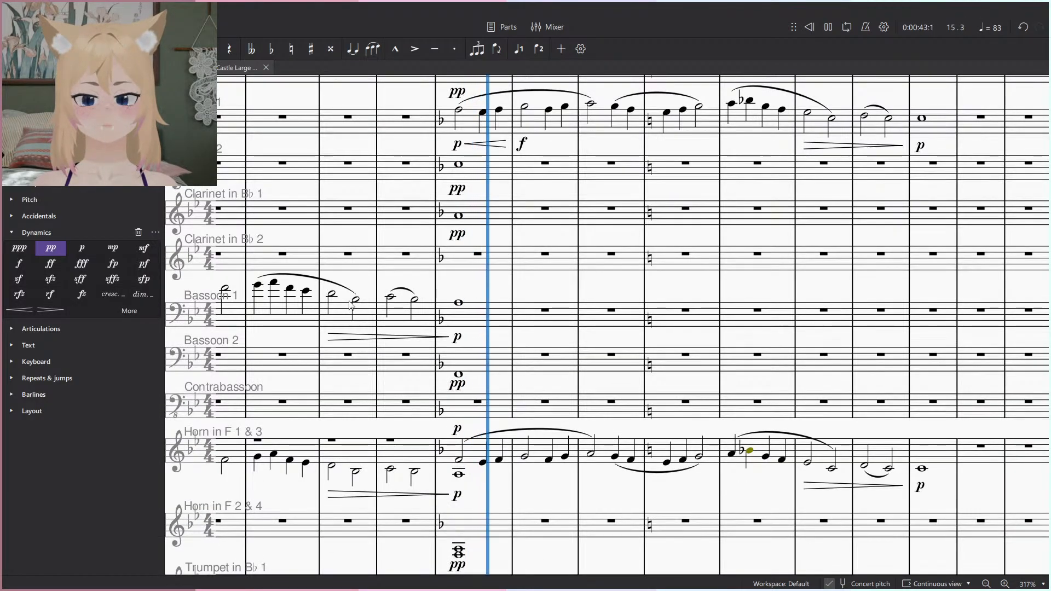
click(332, 294)
scroll(460, 296, down, 5)
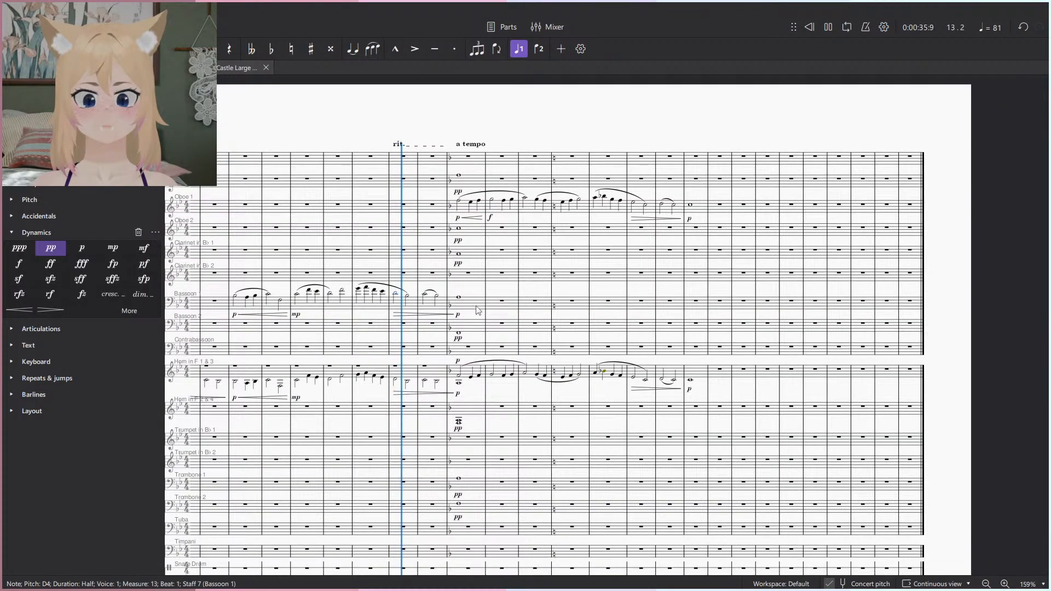
scroll(477, 312, down, 3)
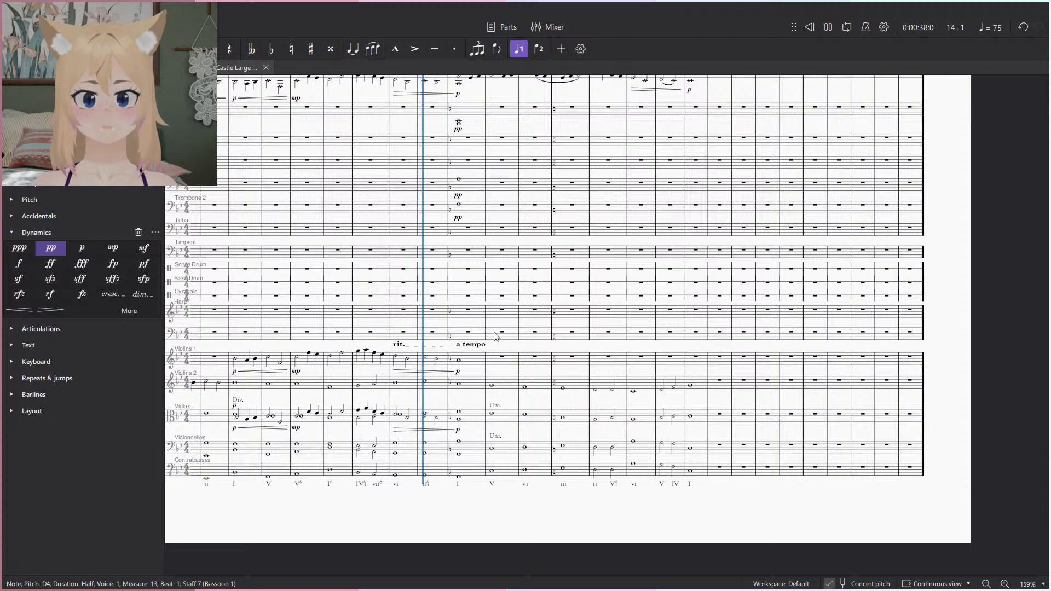
scroll(494, 335, up, 6)
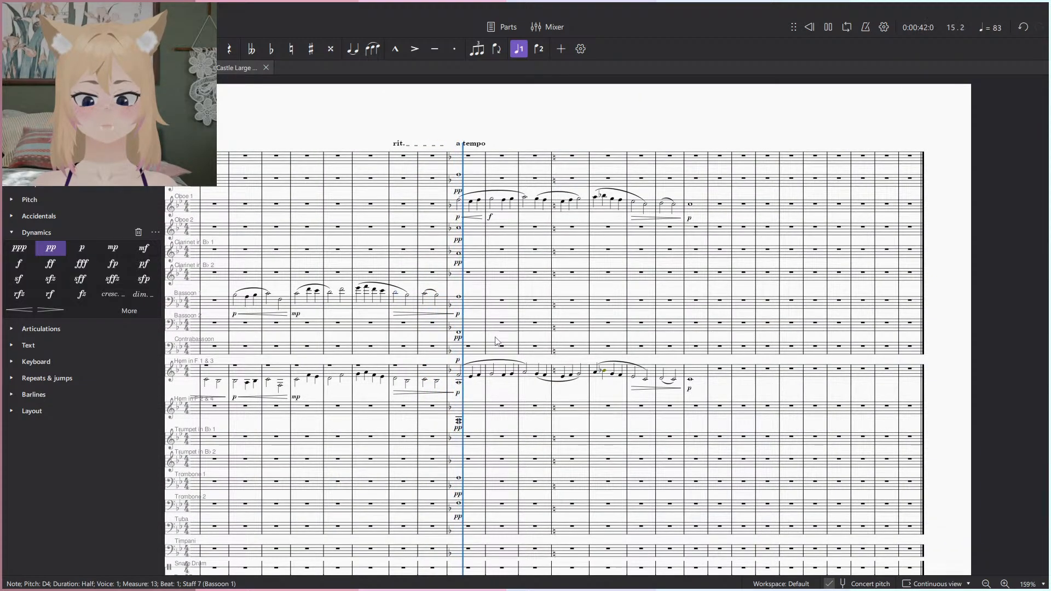
key(space)
Slightly lower the mixer volumes of Clarinet in B♭ 1 and Clarinet in B♭ 2.
scroll(458, 251, up, 5)
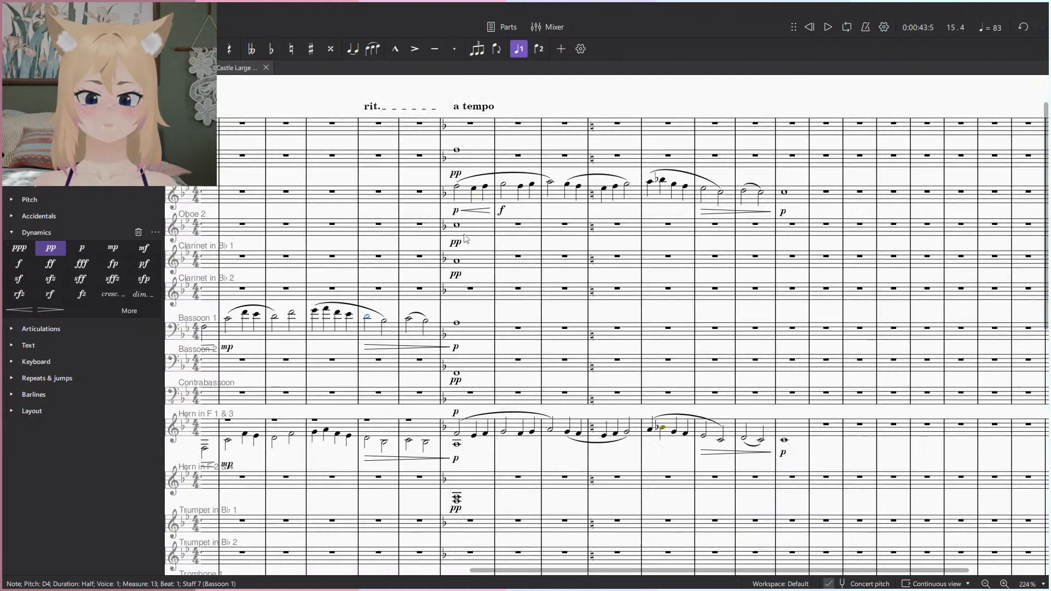
key(F10)
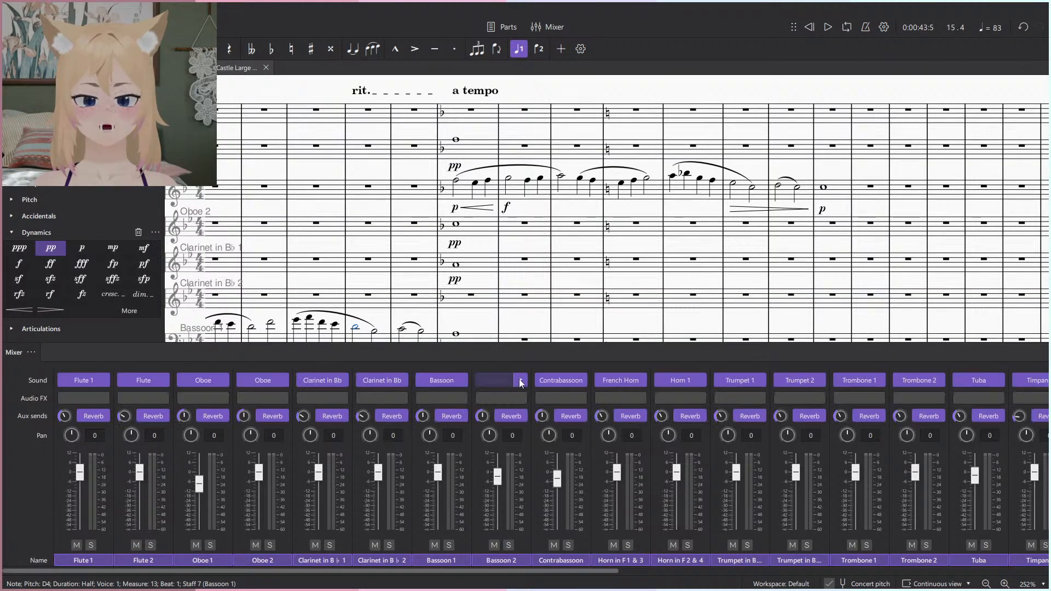
click(455, 226)
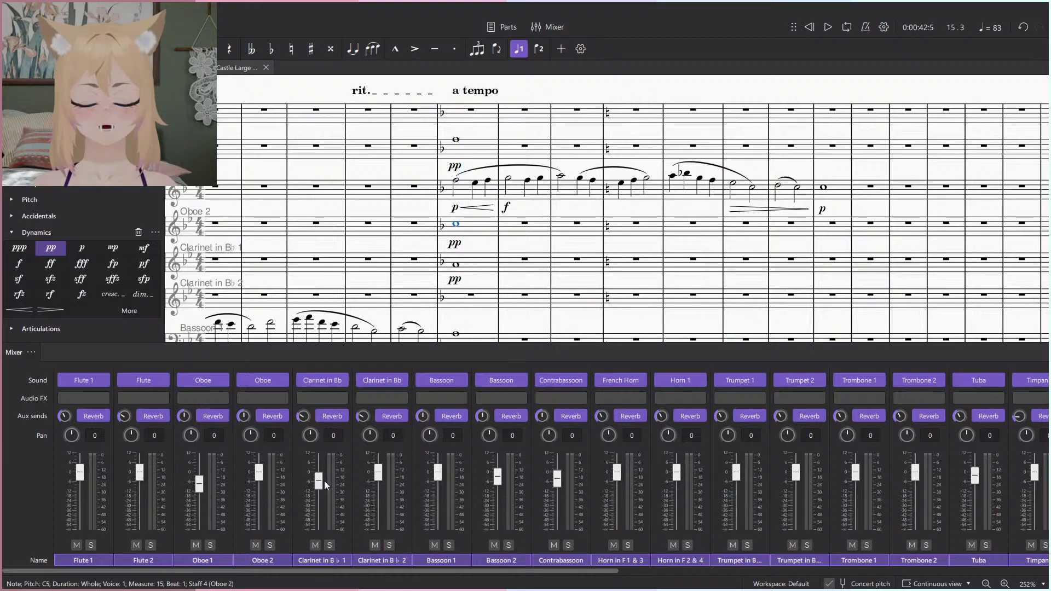
drag(323, 483, 383, 478)
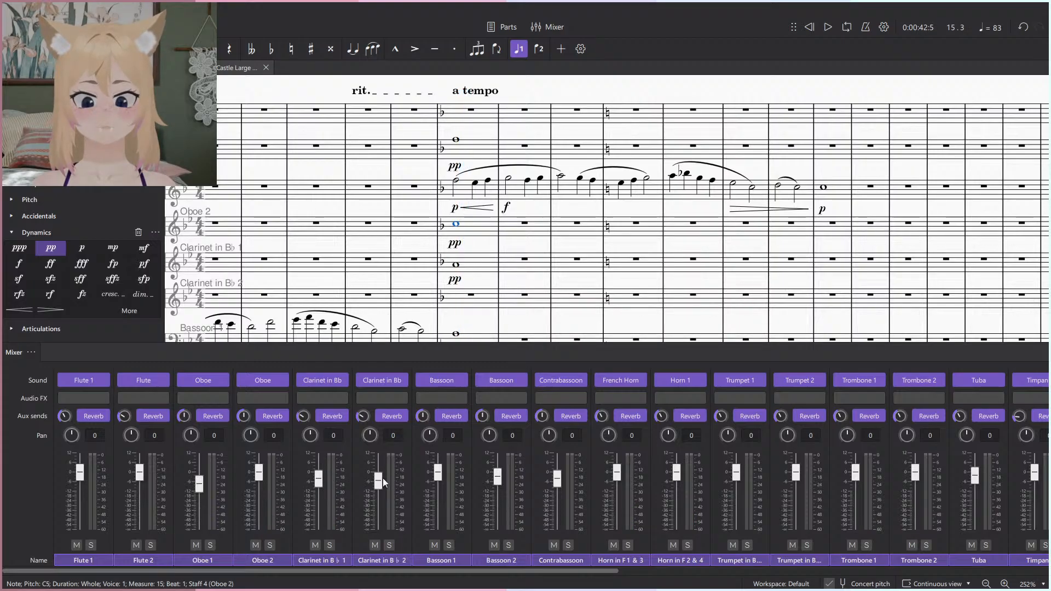
Play back Oboe 2 alone in measure 15, then close the mixer.
click(457, 232)
key(space)
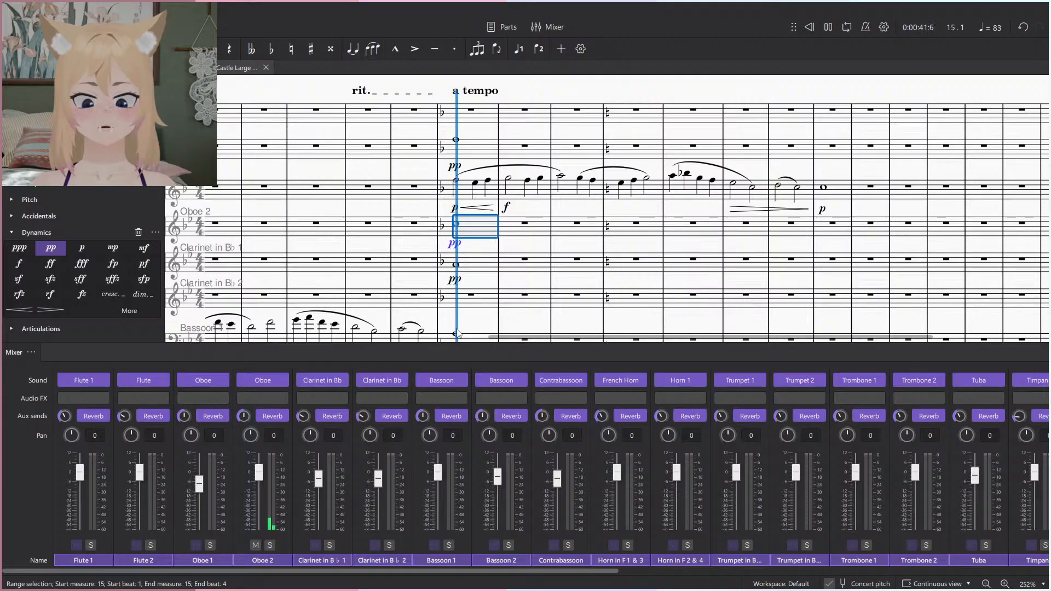
click(513, 282)
key(space)
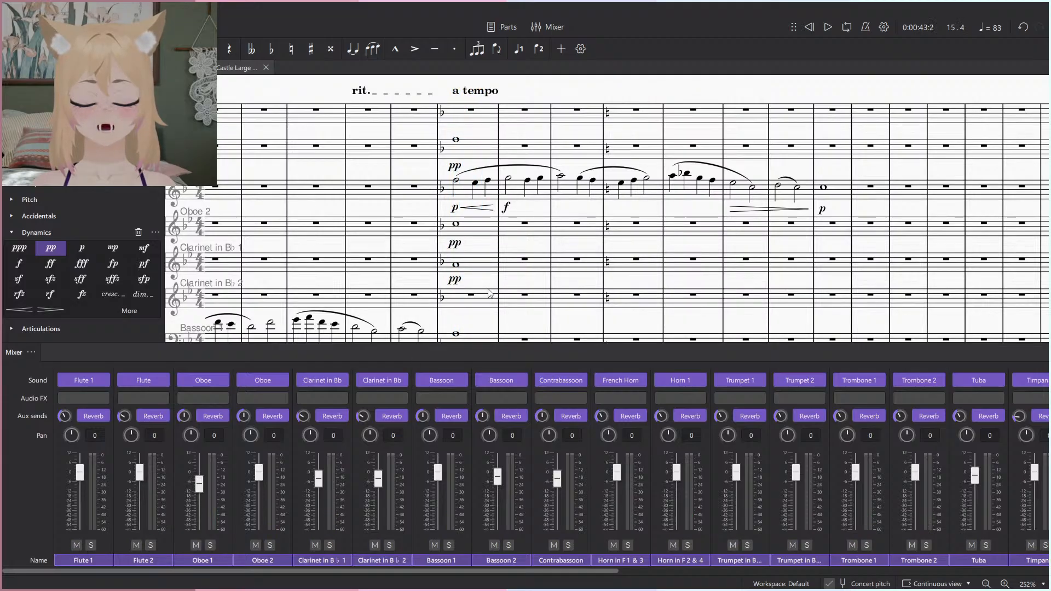
key(F10)
Play back the full orchestra from measure 15 to judge the balance of the chord.
scroll(447, 268, up, 5)
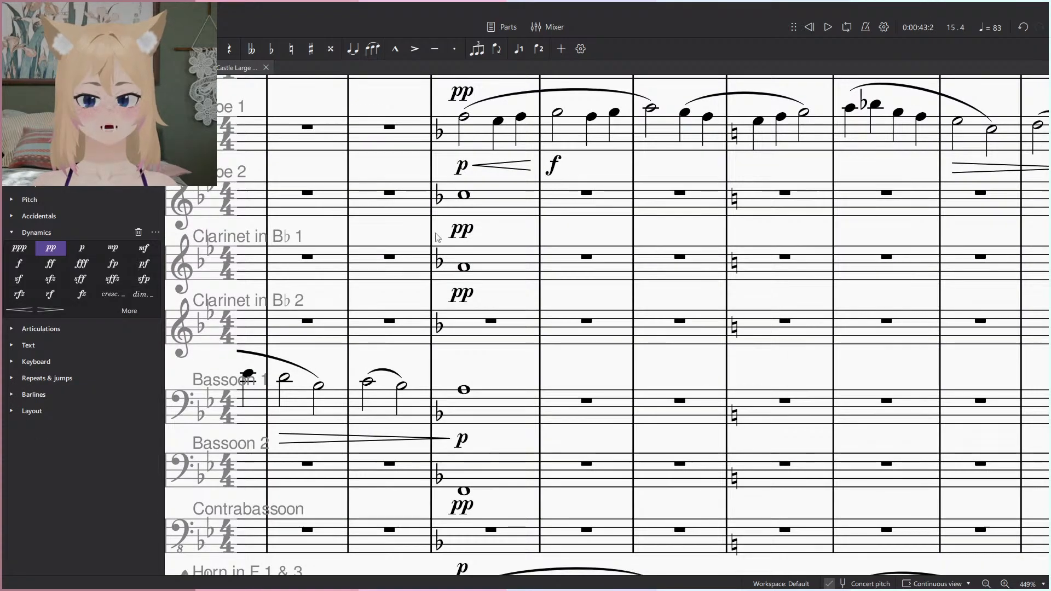
click(434, 238)
key(space)
scroll(434, 238, down, 5)
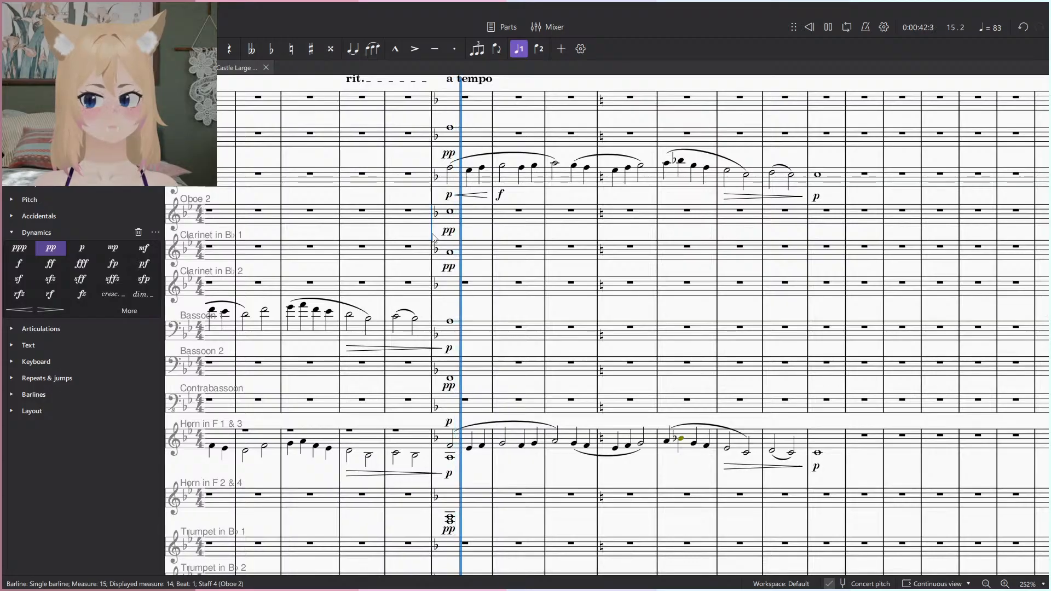
scroll(436, 239, down, 4)
key(space)
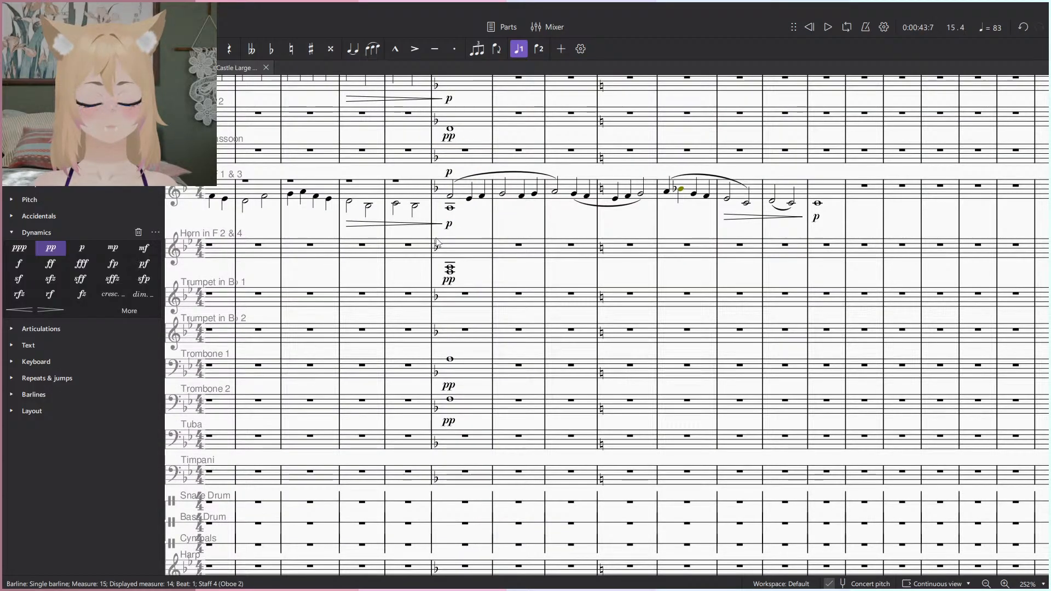
Examine the horn and trombone voicing in measure 15.
scroll(438, 243, down, 3)
scroll(446, 263, up, 3)
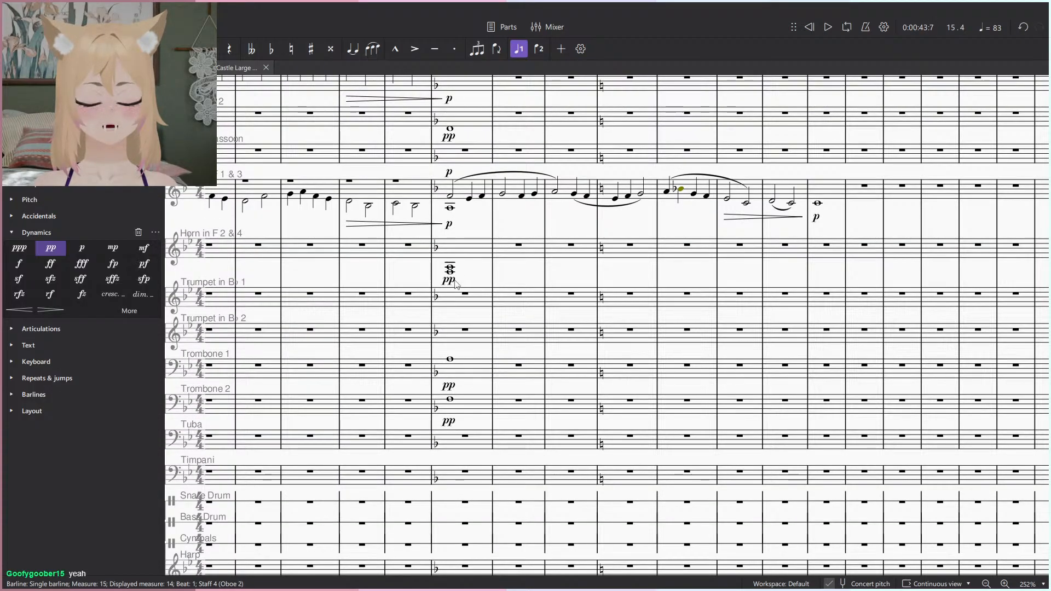
scroll(460, 307, up, 2)
click(466, 350)
scroll(466, 350, down, 4)
scroll(469, 397, up, 2)
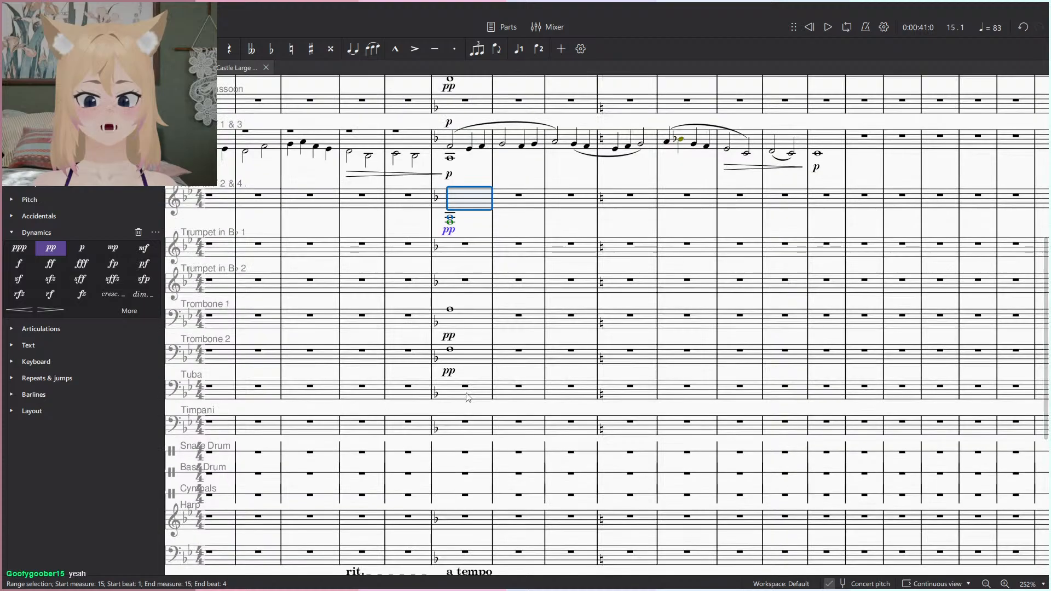
click(473, 353)
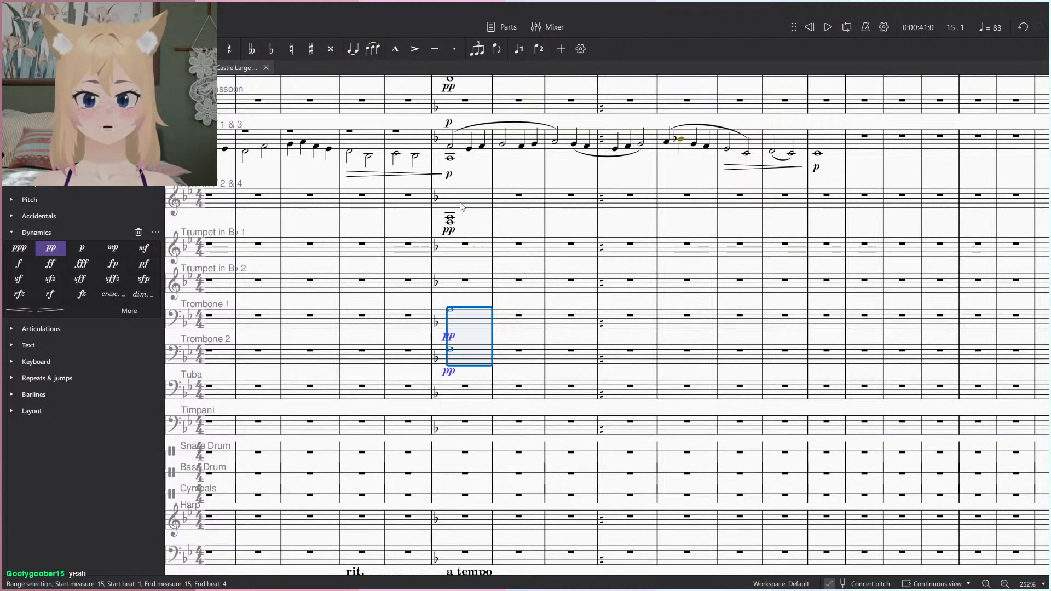
shift+click(462, 206)
scroll(462, 206, up, 5)
Delete the whole note and its pp dynamic from Bassoon 2 in measure 15.
click(450, 329)
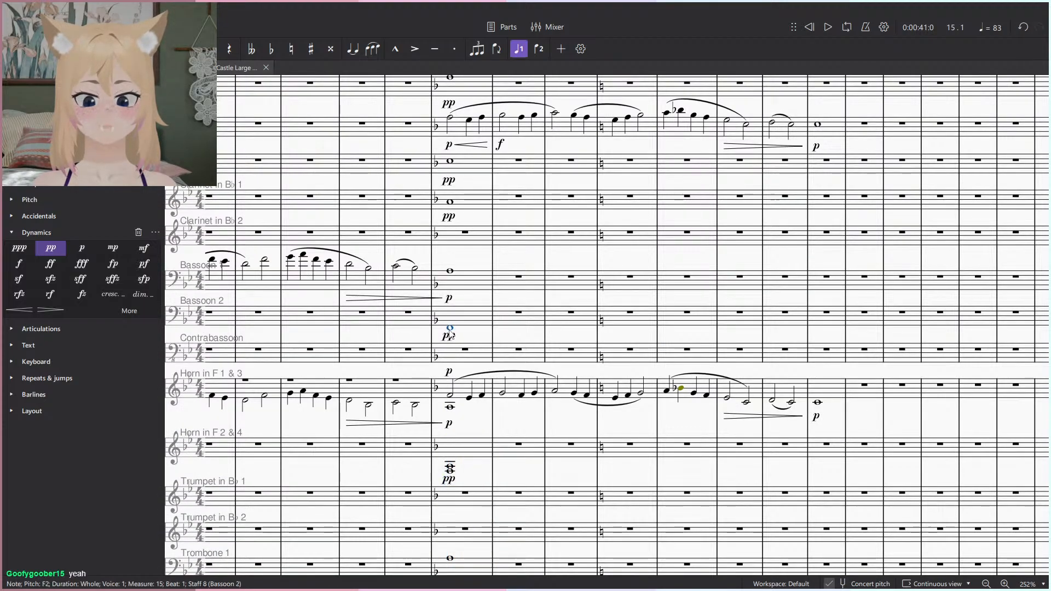
key(ctrl+plus)
click(500, 306)
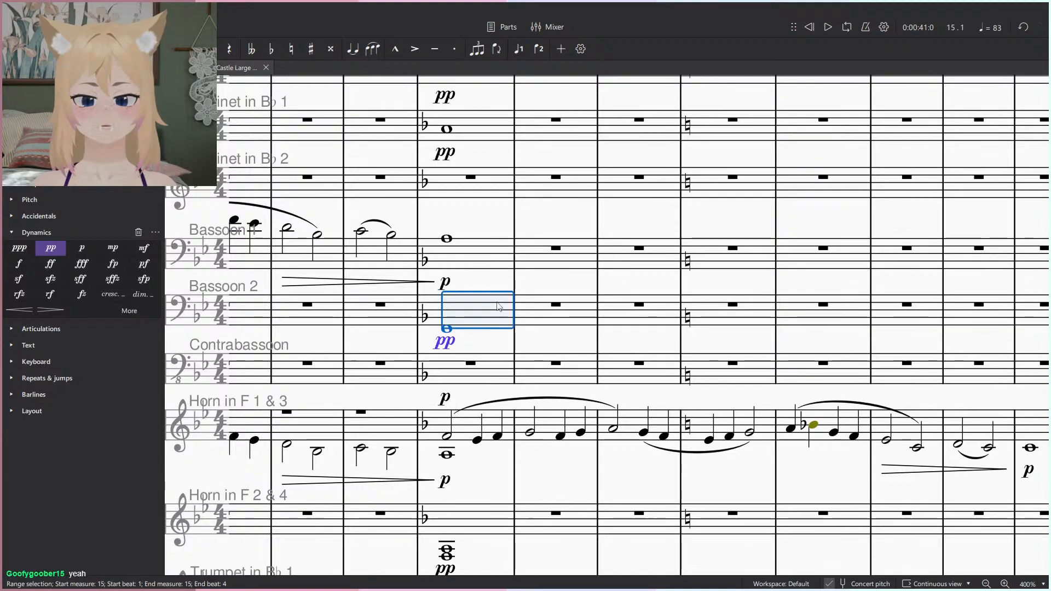
key(Delete)
key(ctrl+z)
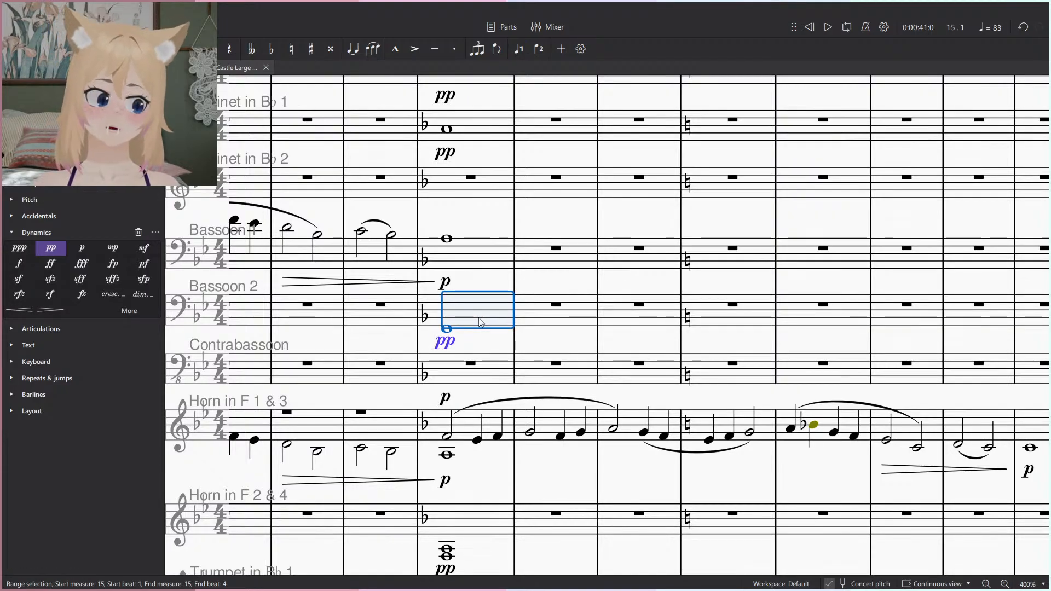
key(Delete)
click(483, 335)
scroll(483, 334, down, 6)
scroll(477, 552, up, 6)
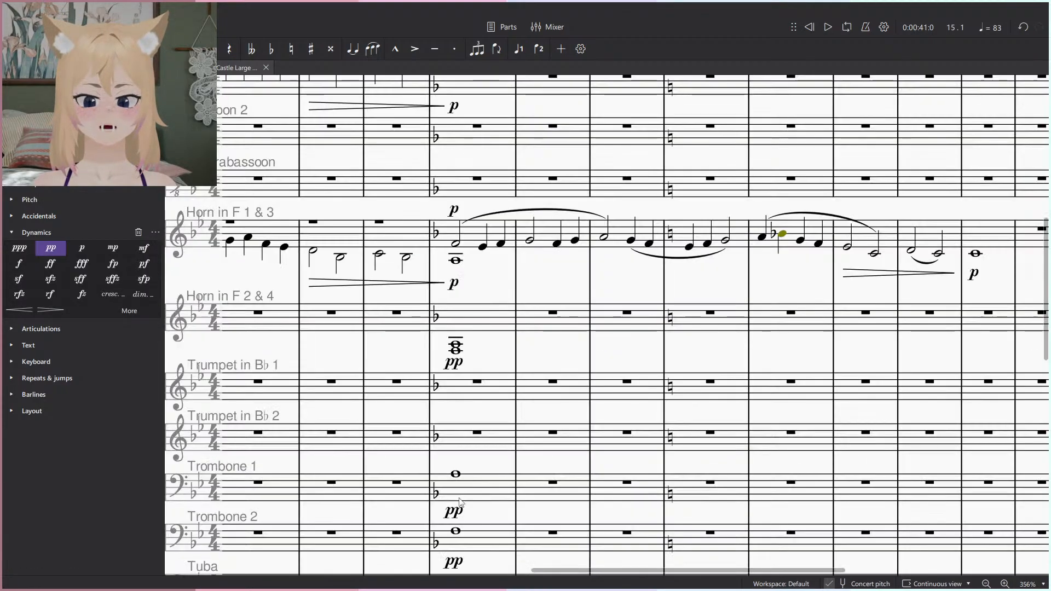
Delete the whole note and its pp from Trombone 2 in measure 15 and play back the thinned chord.
ctrl+click(453, 337)
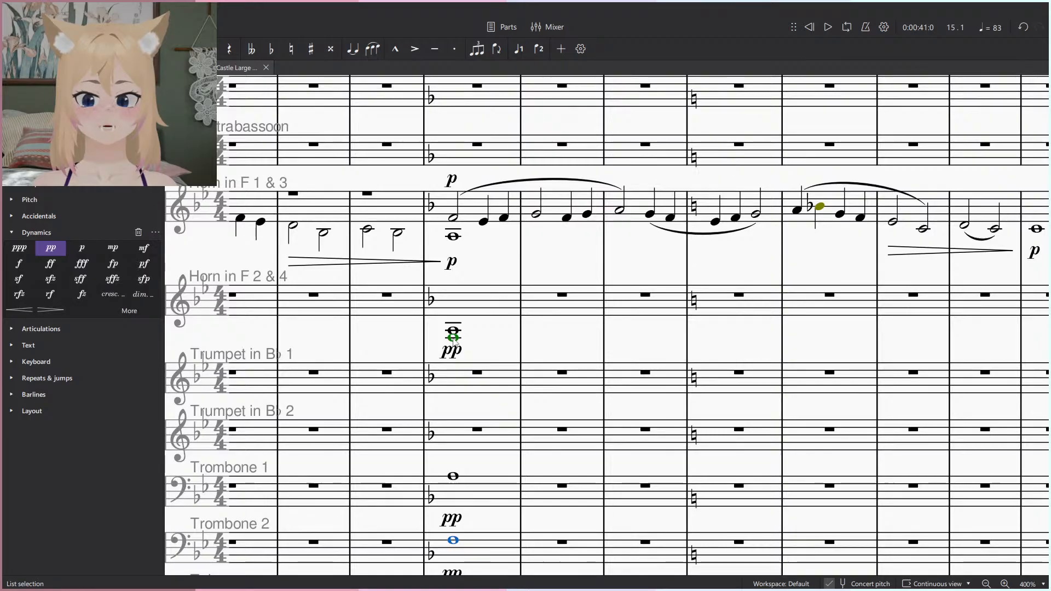
scroll(482, 383, down, 2)
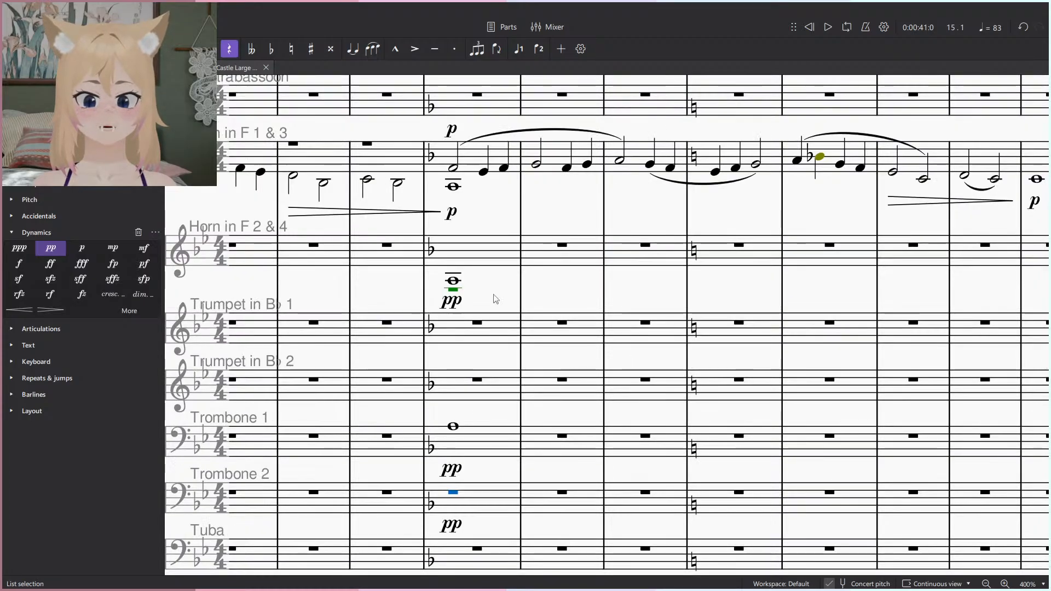
key(space)
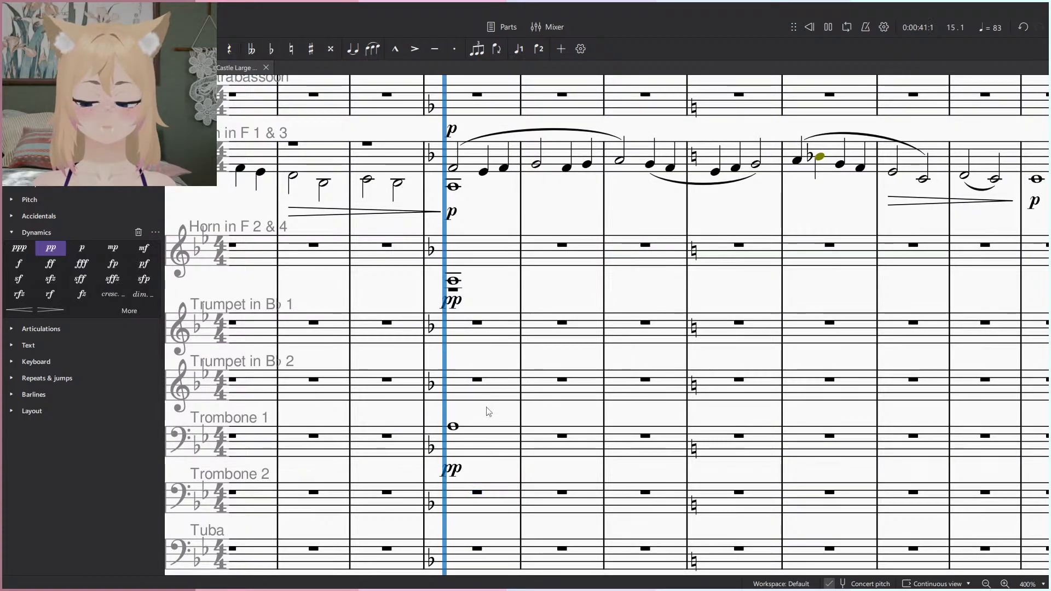
scroll(487, 413, down, 2)
click(409, 247)
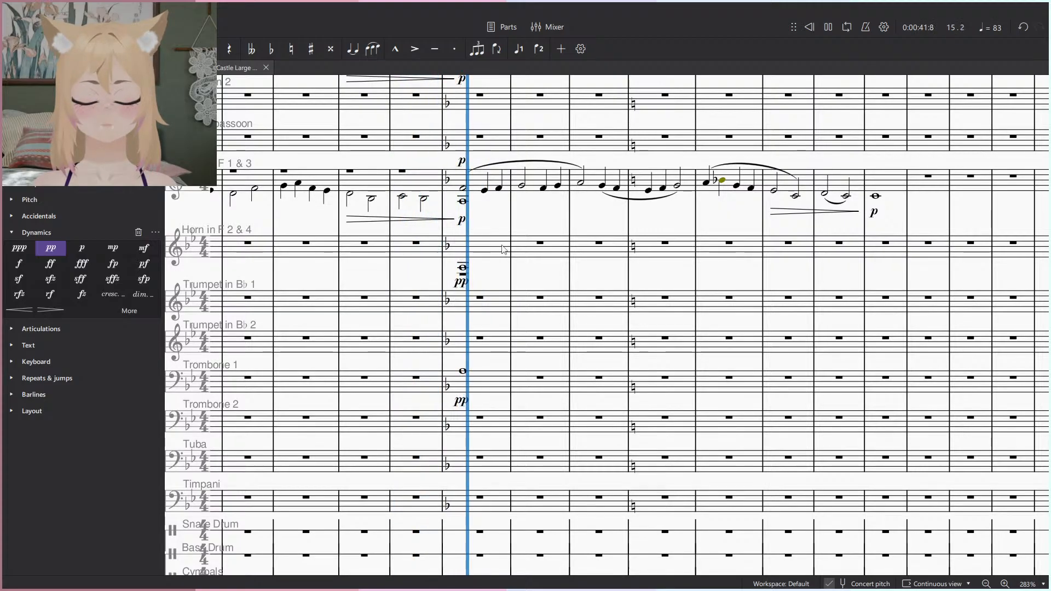
key(space)
scroll(504, 257, up, 5)
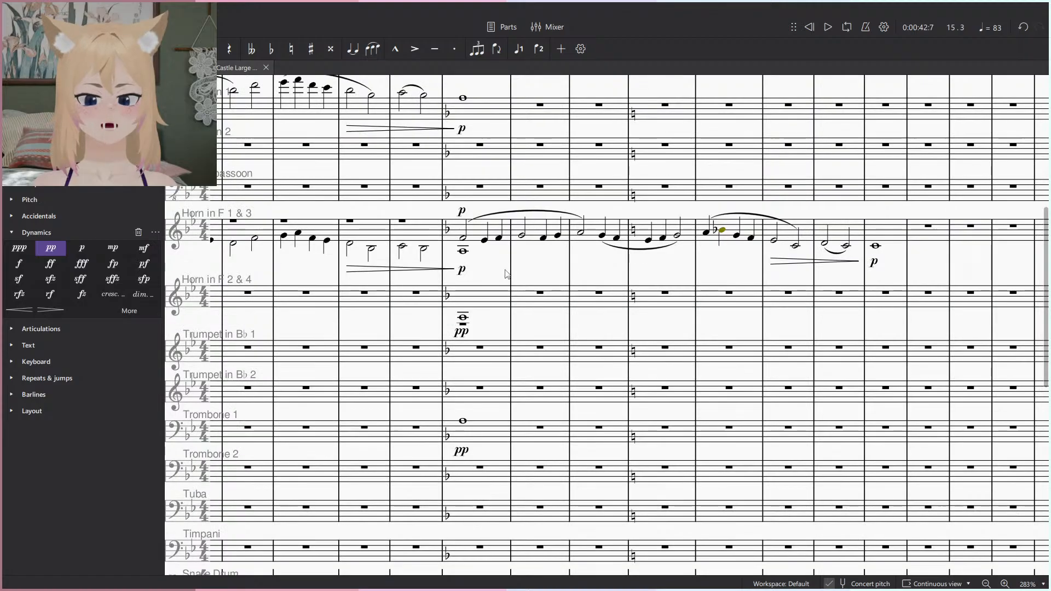
Play back the orchestra again from Flute 2's whole note at the a tempo in measure 15.
scroll(509, 276, up, 4)
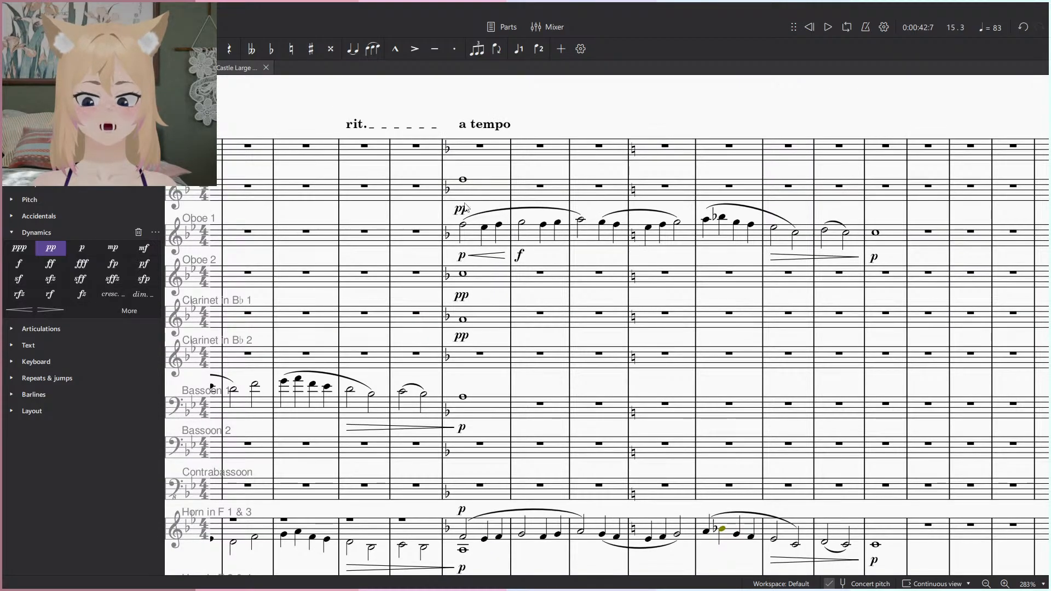
click(462, 181)
key(space)
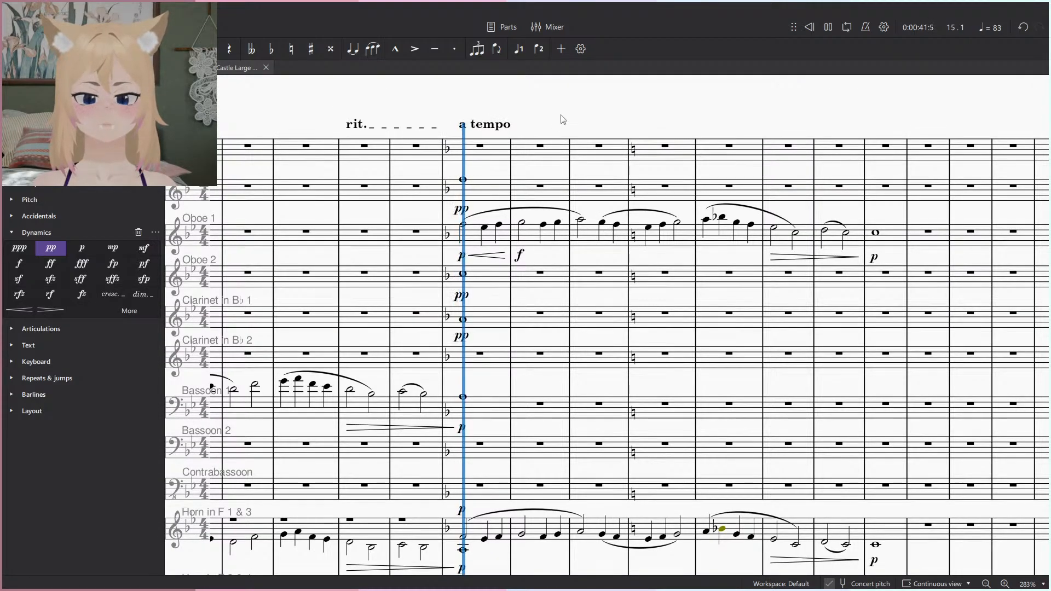
ctrl+scroll(530, 147, up, 5)
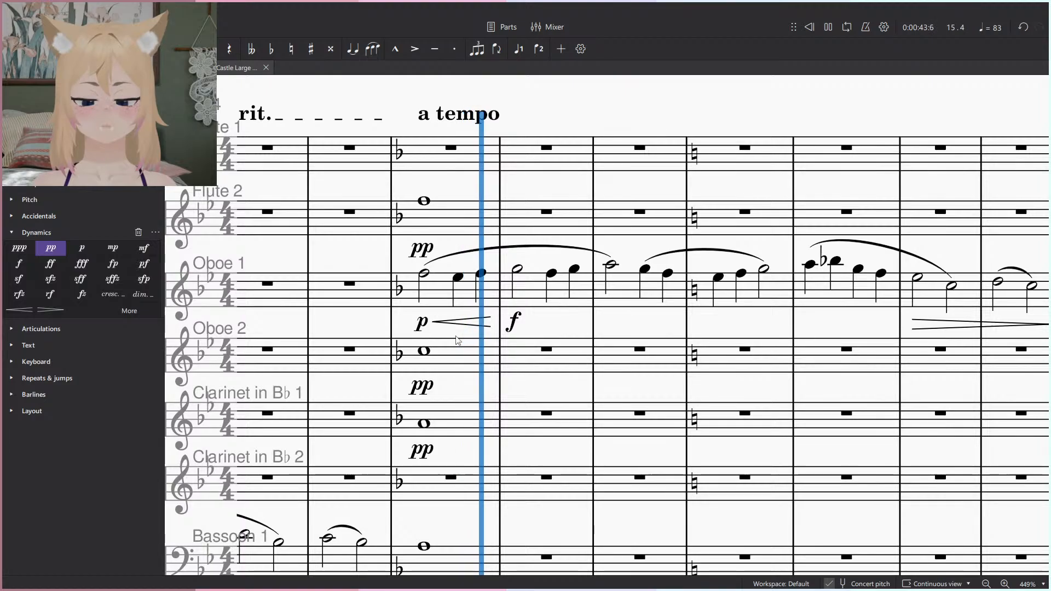
ctrl+scroll(466, 332, down, 6)
key(space)
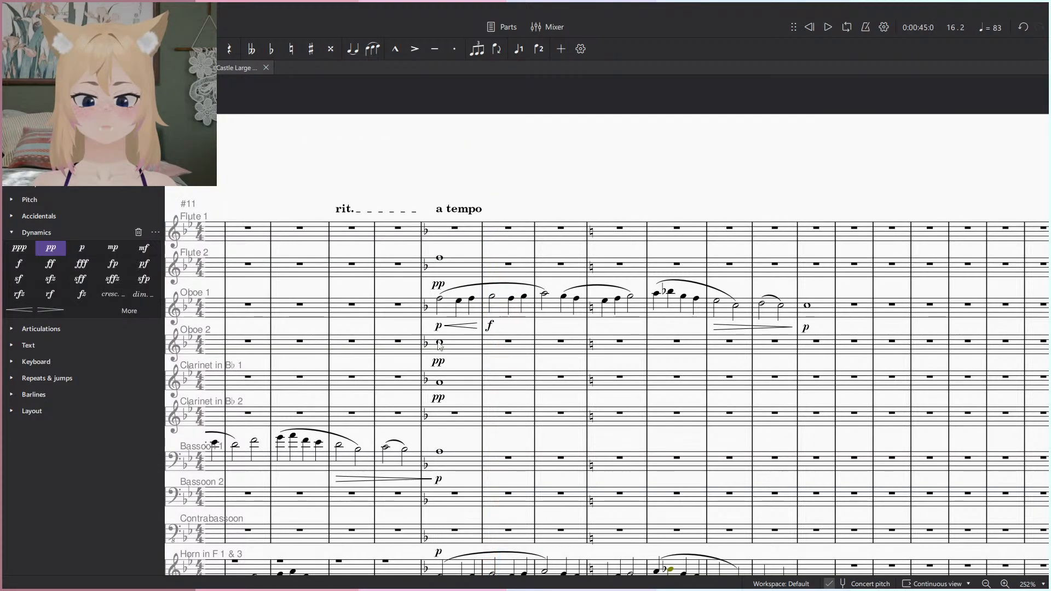
Enter a whole-note C3 with a pp dynamic in Bassoon 2 in measure 16.
scroll(474, 353, down, 15)
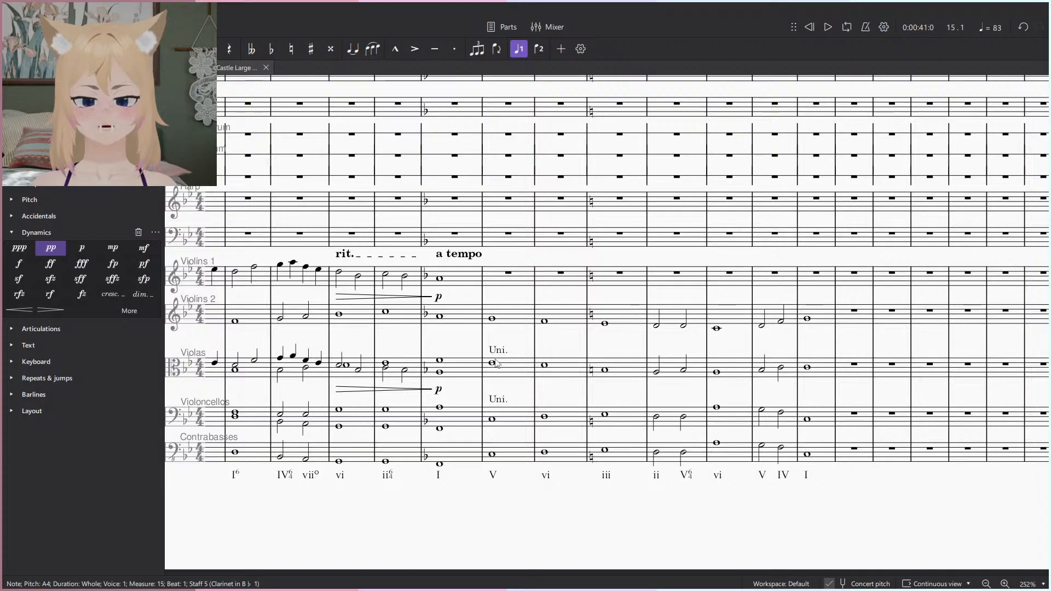
scroll(496, 363, up, 10)
ctrl+scroll(415, 206, up, 6)
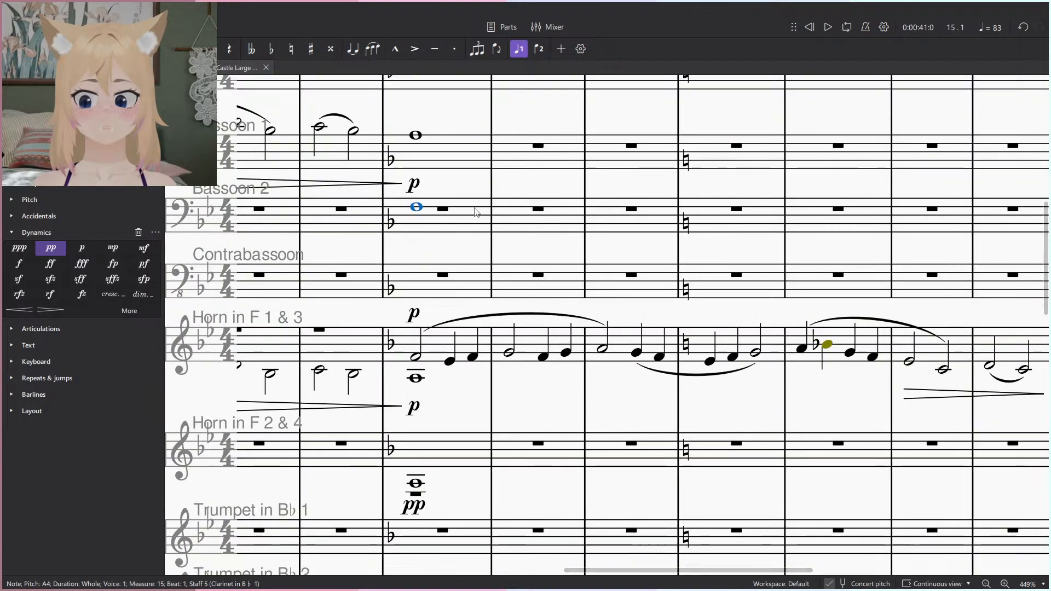
click(508, 221)
ctrl+scroll(503, 230, down, 5)
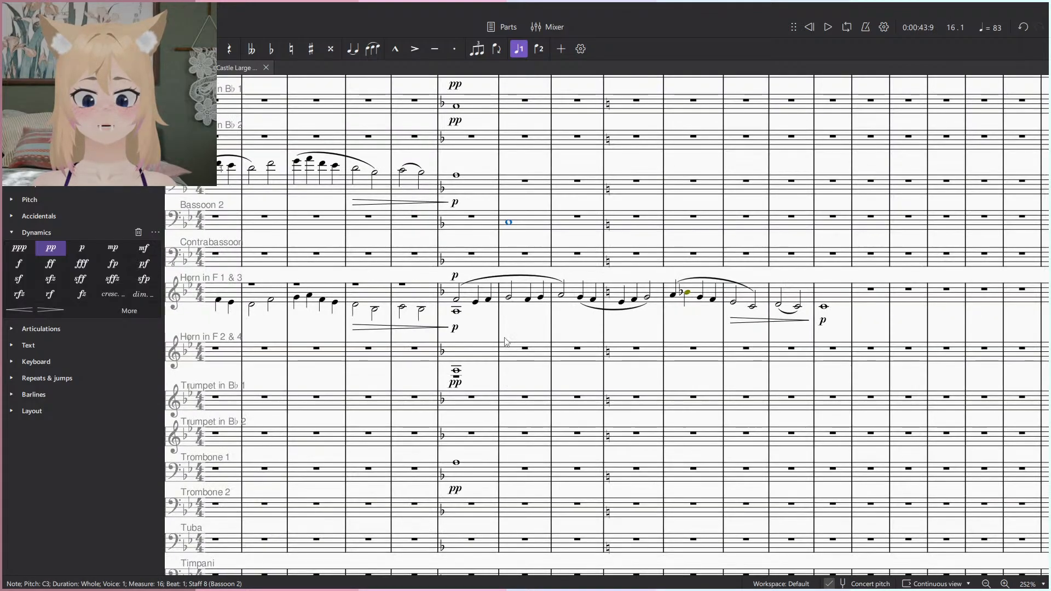
key(ctrl+d)
click(474, 253)
key(n)
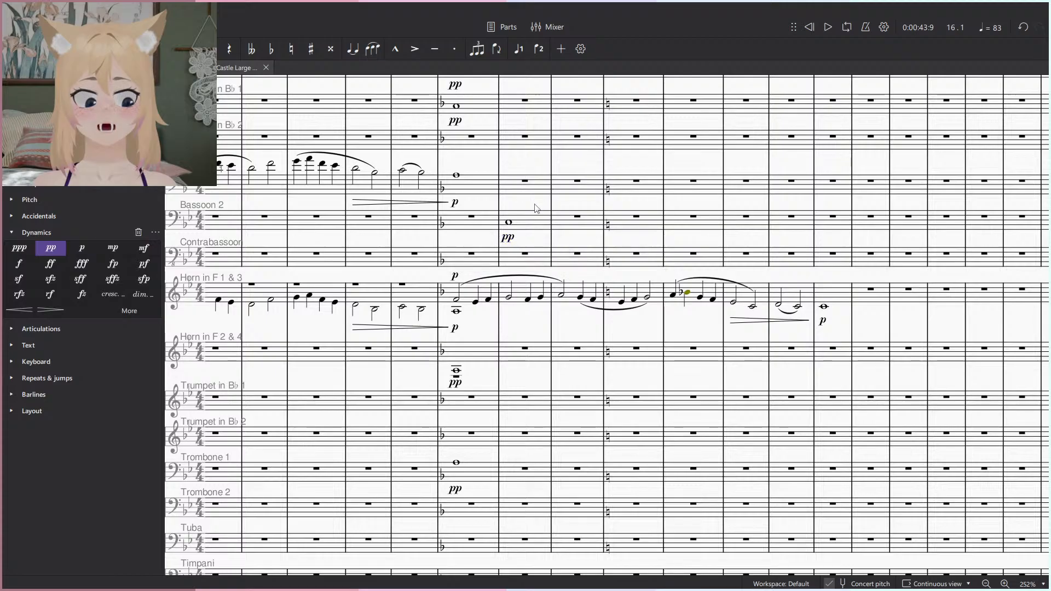
Try a whole-note F3 in Bassoon 2 in measure 15 and undo it.
ctrl+scroll(534, 207, up, 6)
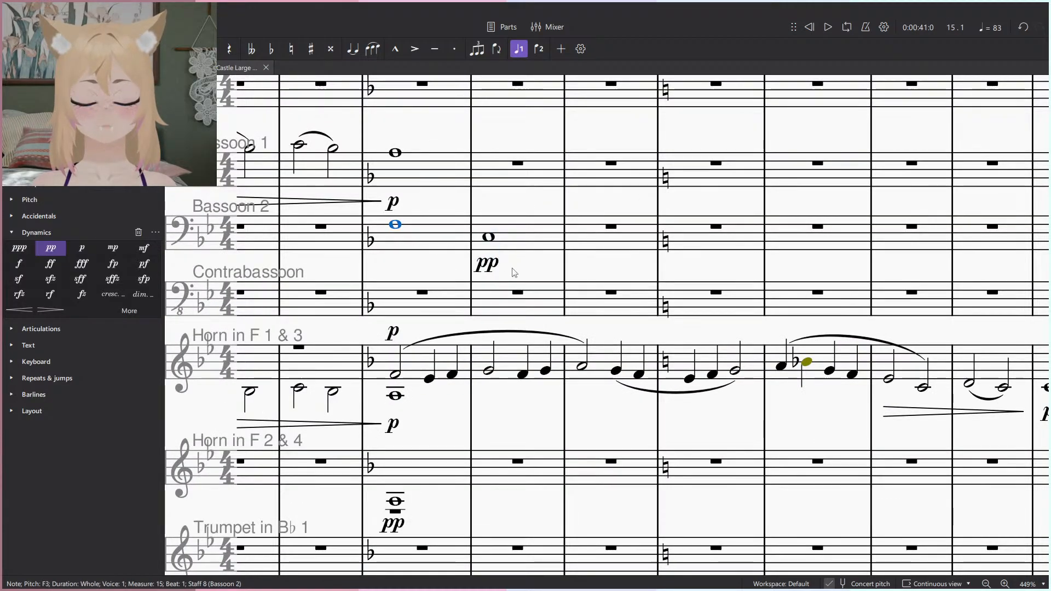
click(483, 266)
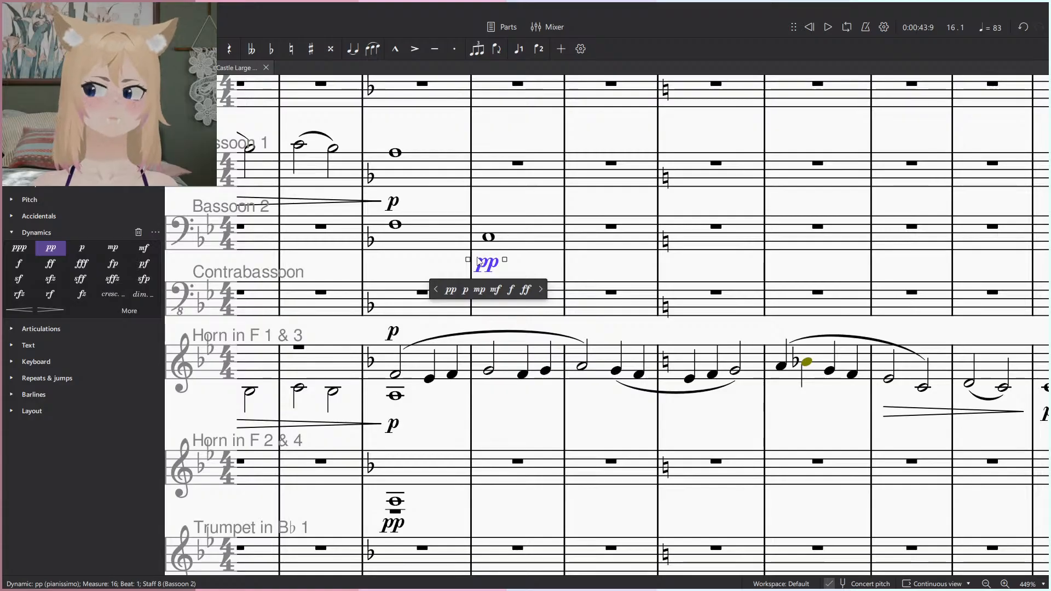
key(ctrl+z)
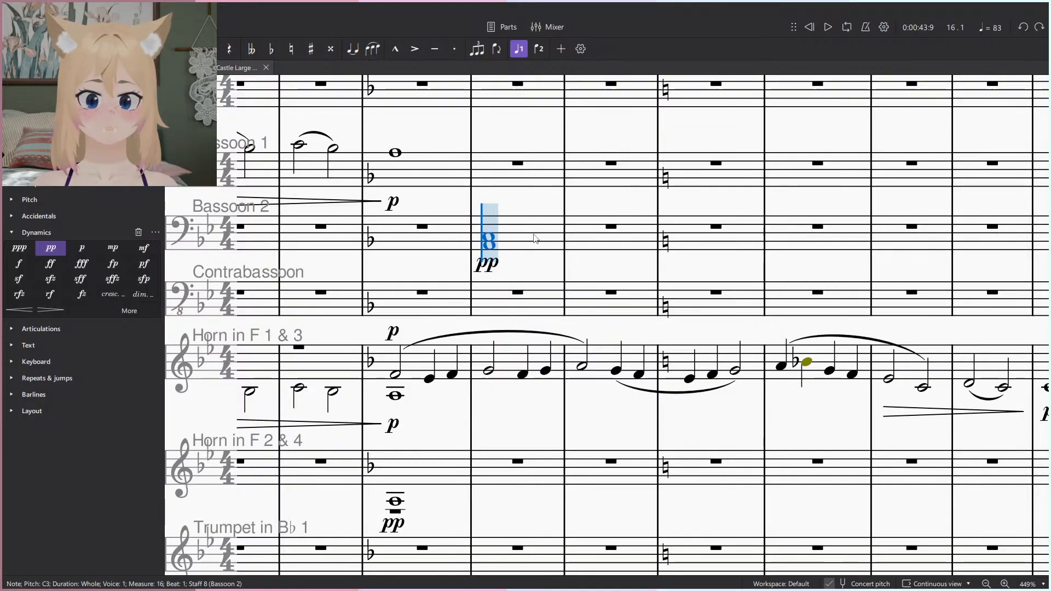
Enter a whole-note G3 in Trombone 1 in measure 16.
ctrl+scroll(535, 238, down, 5)
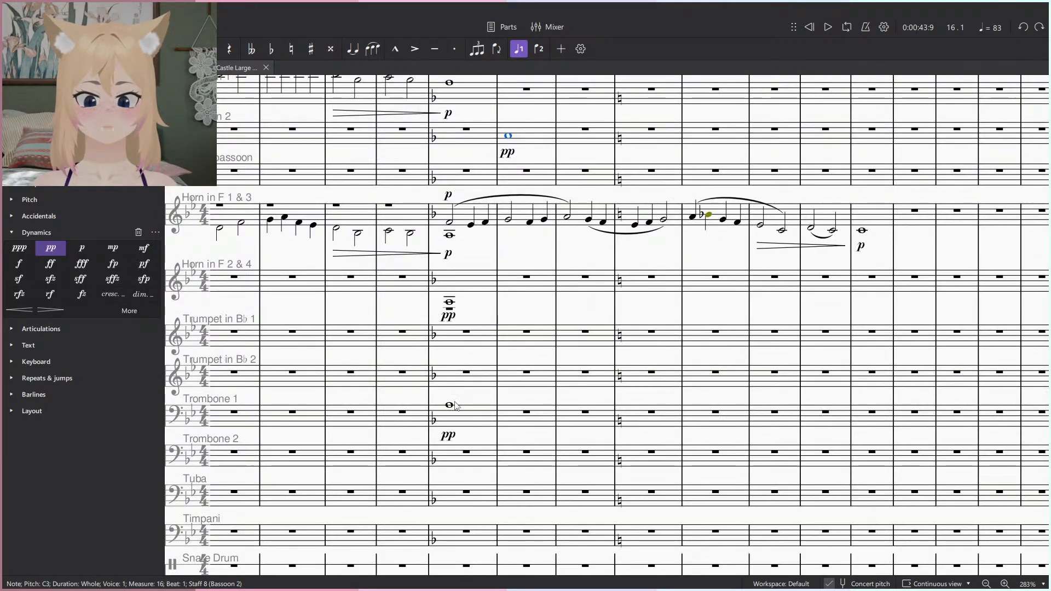
ctrl+scroll(456, 405, up, 5)
click(446, 405)
ctrl+scroll(541, 403, down, 6)
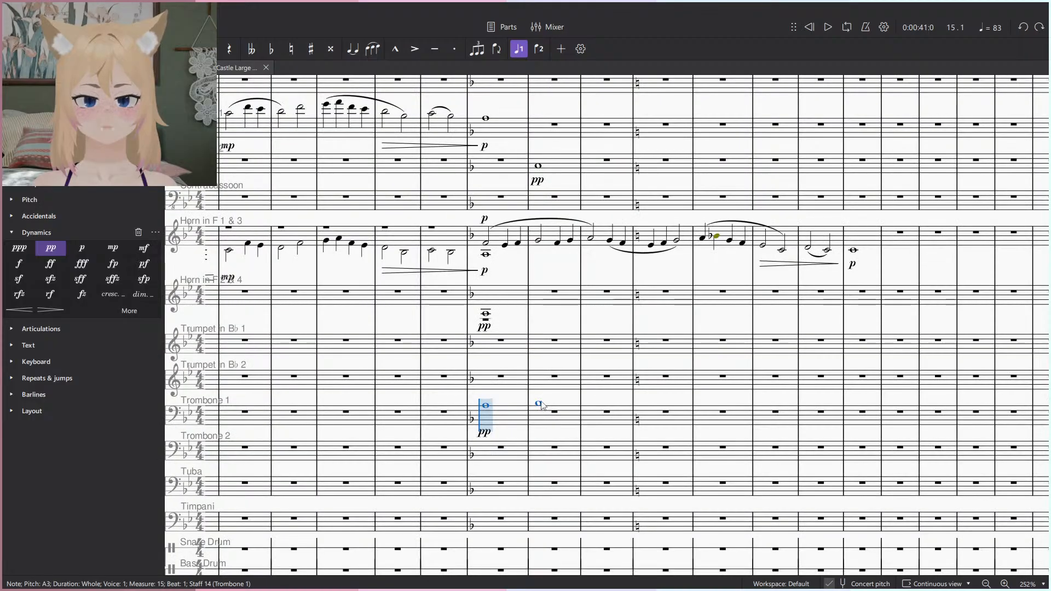
scroll(544, 405, down, 9)
scroll(564, 378, up, 7)
ctrl+scroll(550, 301, up, 6)
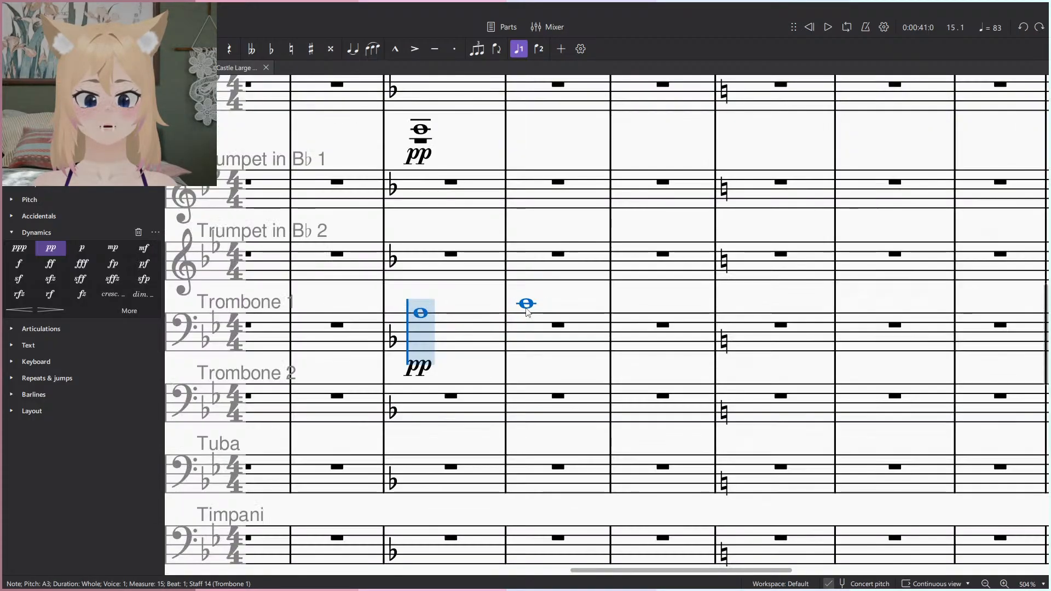
click(527, 316)
scroll(431, 300, up, 3)
key(Escape)
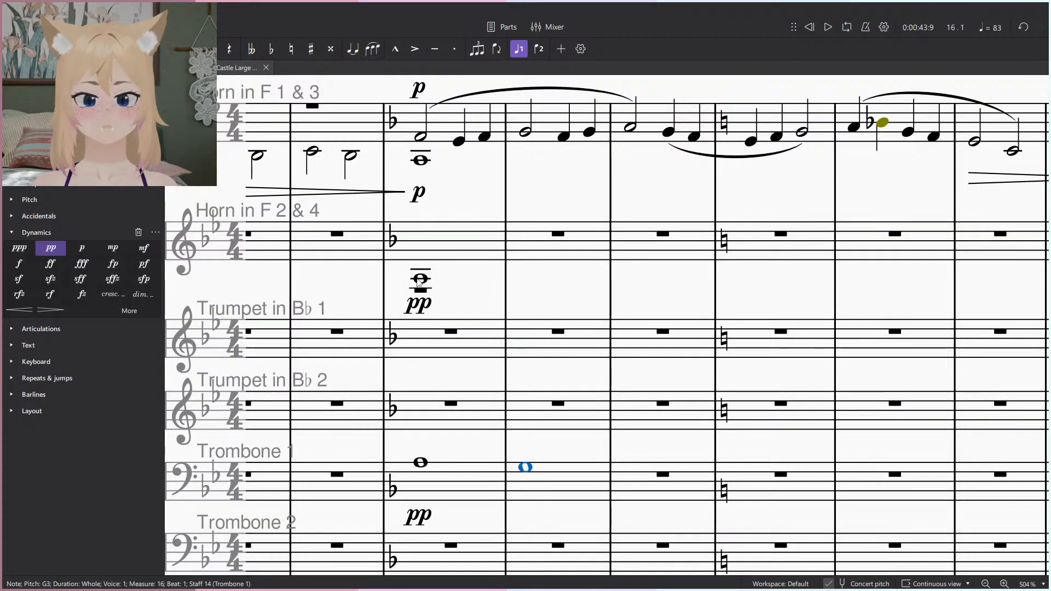
Enter a whole-note G3 in Horn in F 2 & 4 in measure 16 and delete the lower note of its measure 15 chord.
click(419, 280)
key(n)
click(544, 289)
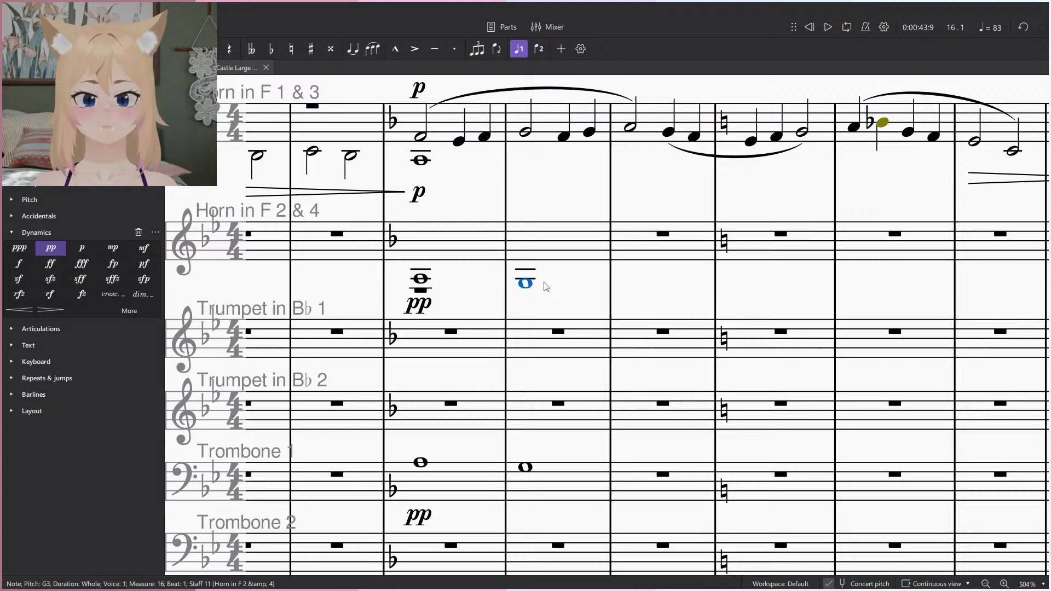
click(422, 291)
key(Delete)
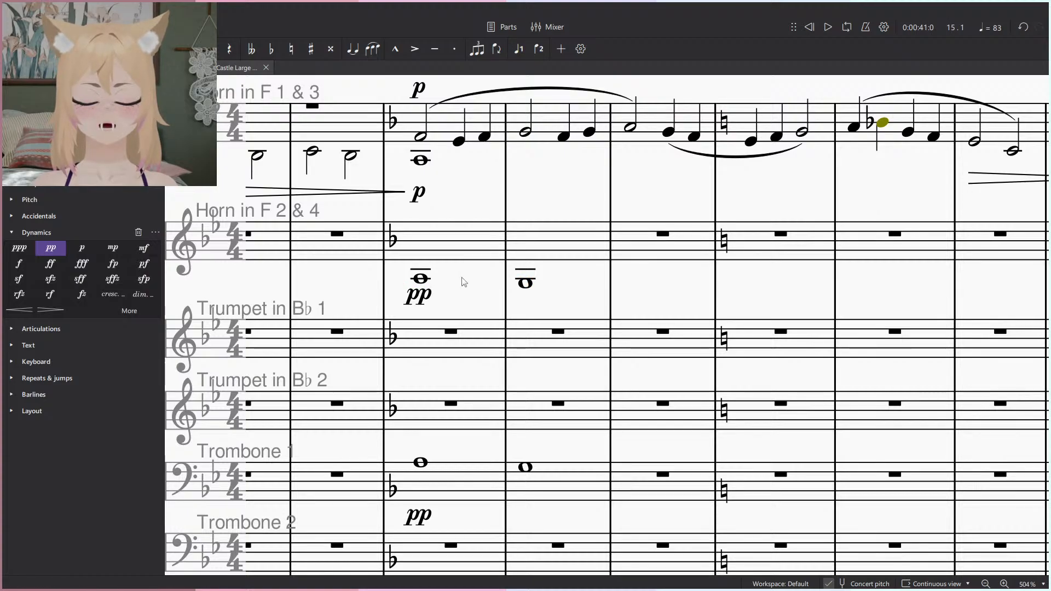
click(525, 282)
ctrl+scroll(526, 285, down, 5)
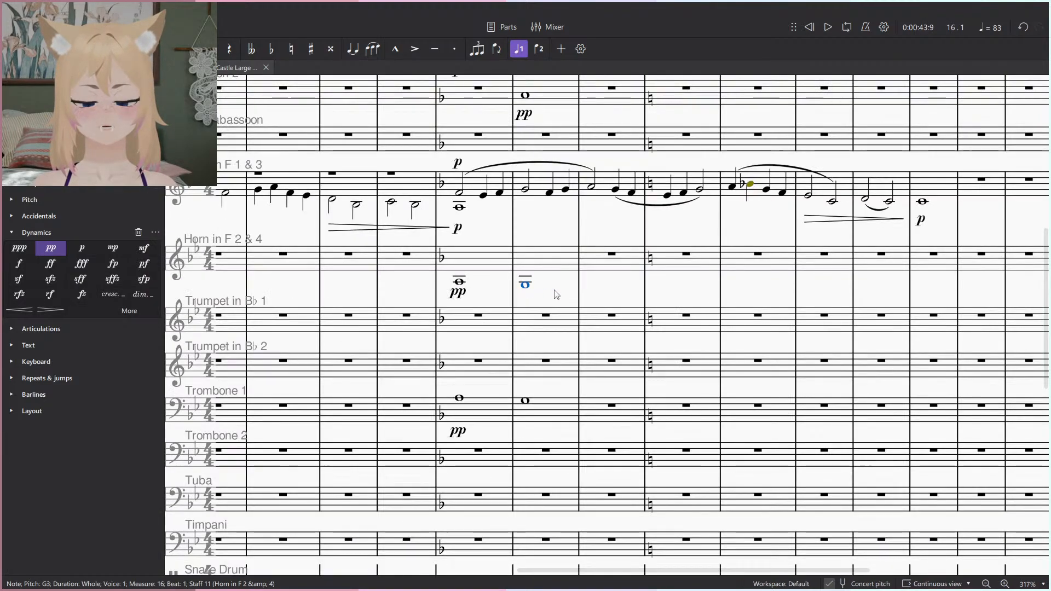
click(557, 295)
Play back the orchestra from measure 15 to hear the brass move into measure 16.
scroll(556, 297, down, 5)
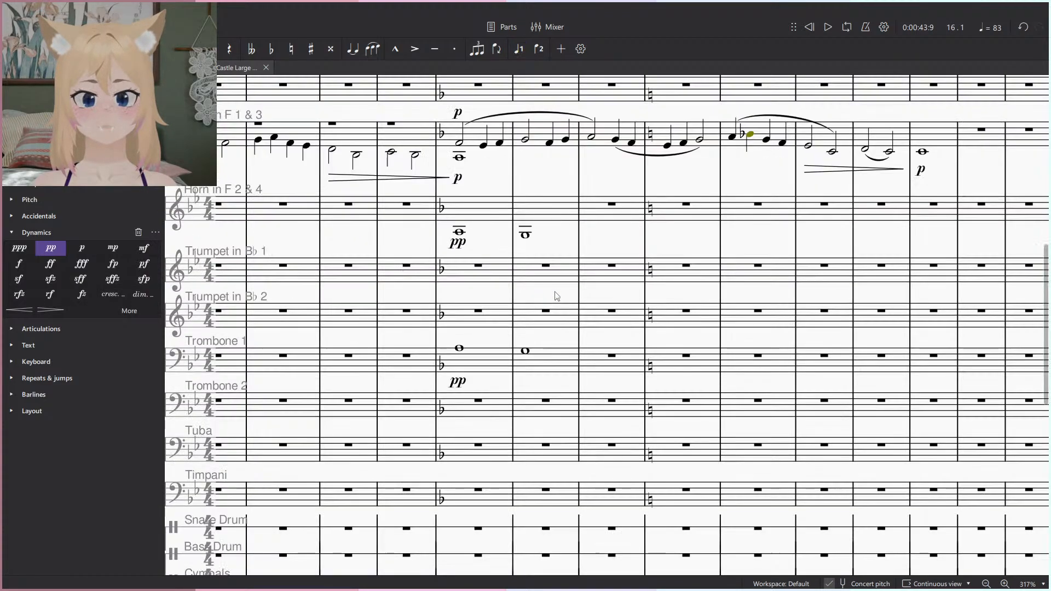
click(460, 149)
scroll(561, 228, up, 10)
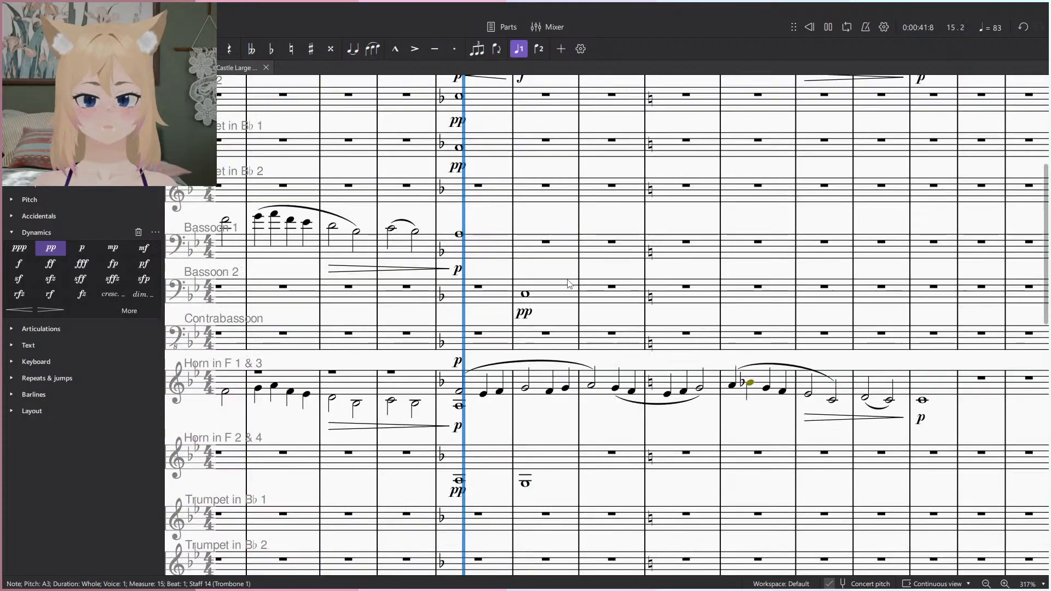
Enter whole notes in measure 16: G4 in Clarinet 1, C5 in Oboe 2 and E5 in Flute 2.
ctrl+scroll(429, 357, up, 5)
drag(430, 356, 541, 362)
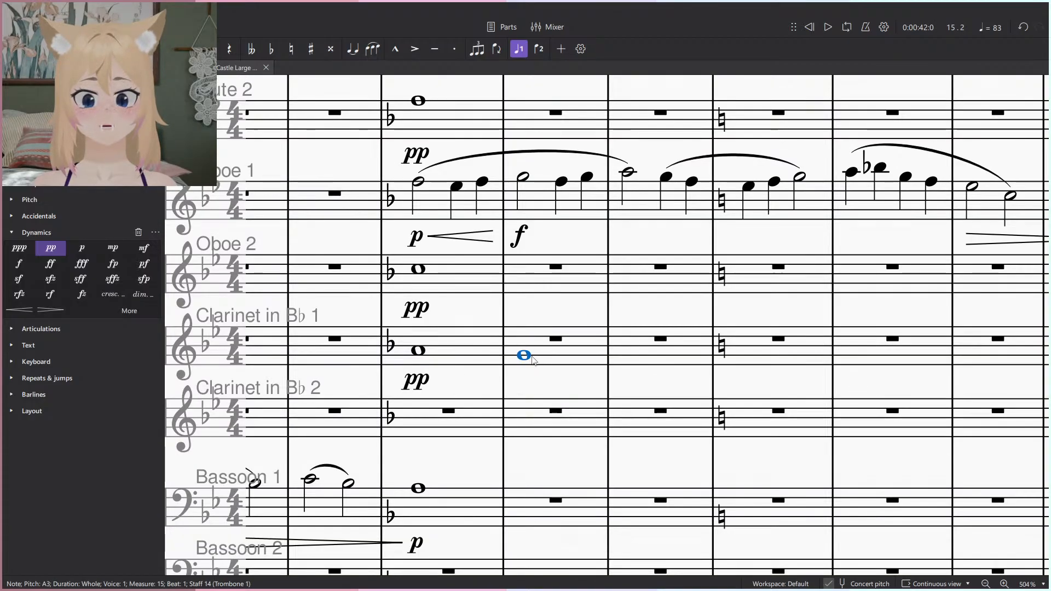
click(531, 356)
click(525, 269)
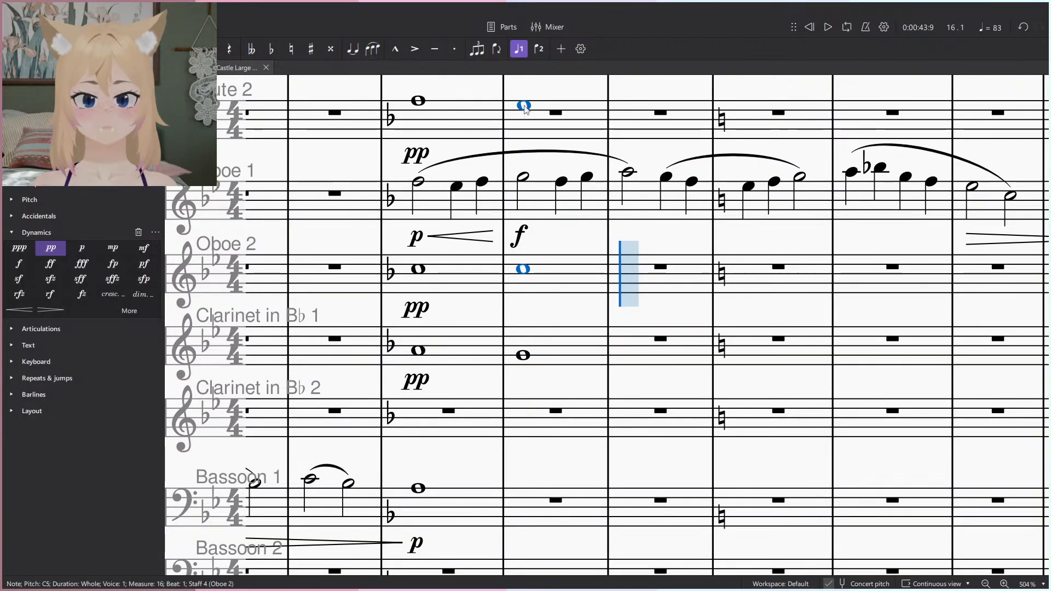
click(525, 106)
Examine the Bassoon 1 line leading into measure 15 and the string voicing and Roman numerals from measure 15 onward.
key(ctrl+minus)
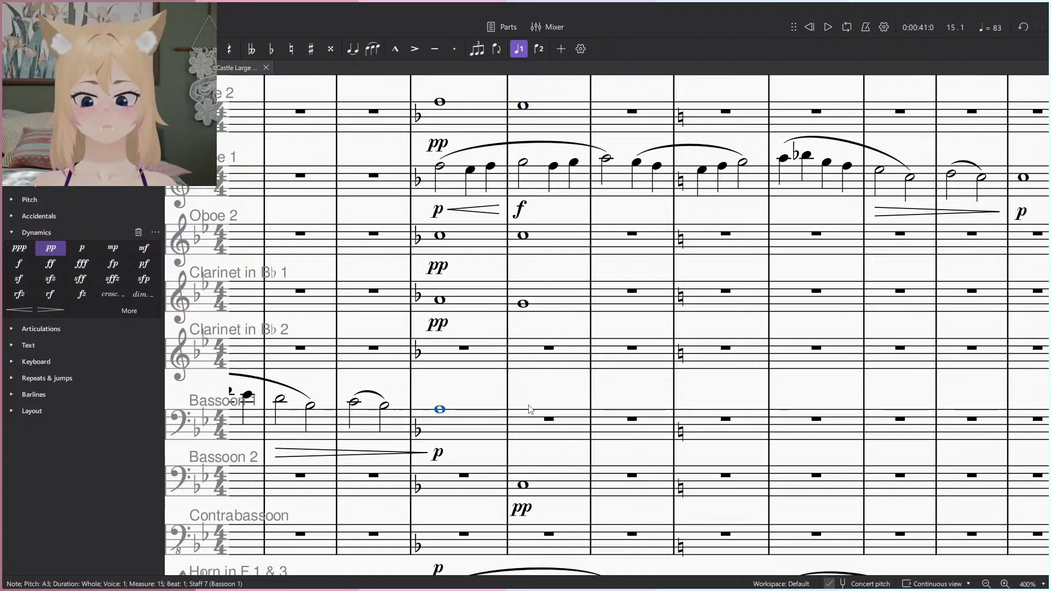
scroll(453, 410, left, 6)
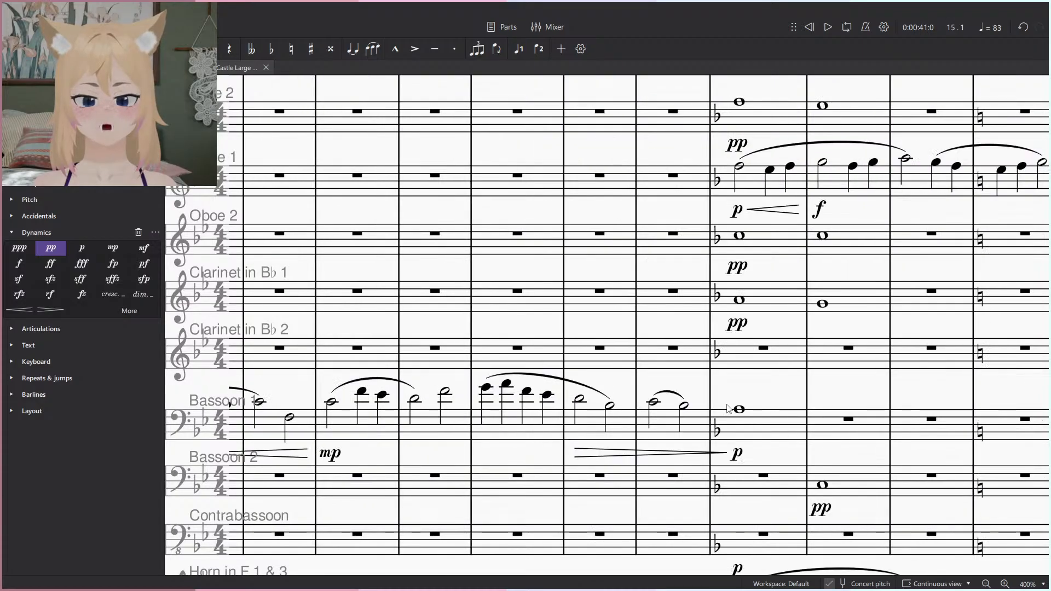
scroll(712, 409, right, 6)
scroll(608, 386, down, 8)
scroll(611, 387, down, 10)
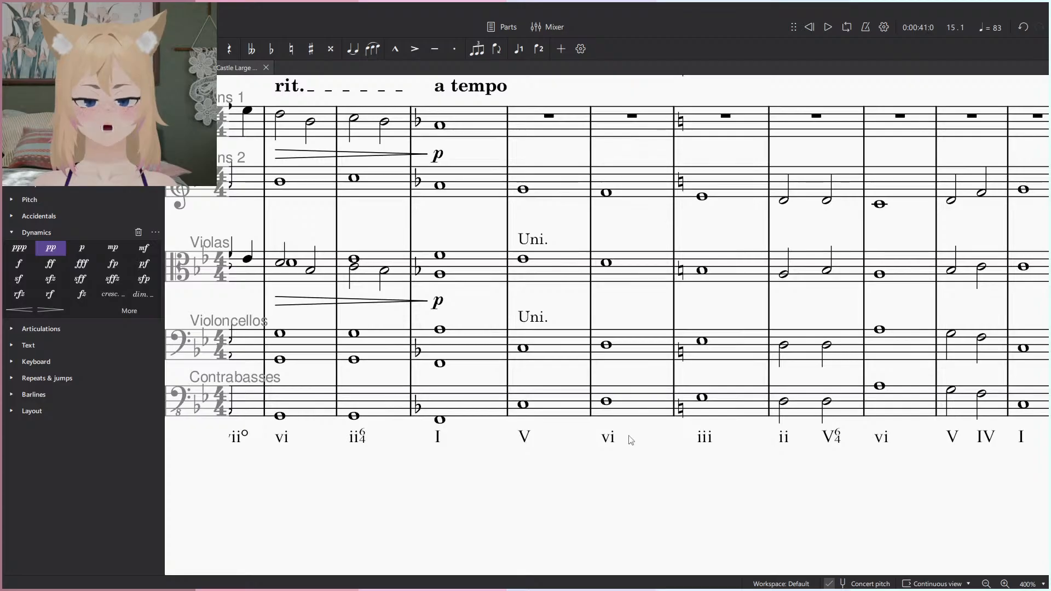
scroll(631, 440, up, 10)
scroll(632, 432, down, 10)
scroll(635, 434, up, 10)
scroll(505, 224, up, 1)
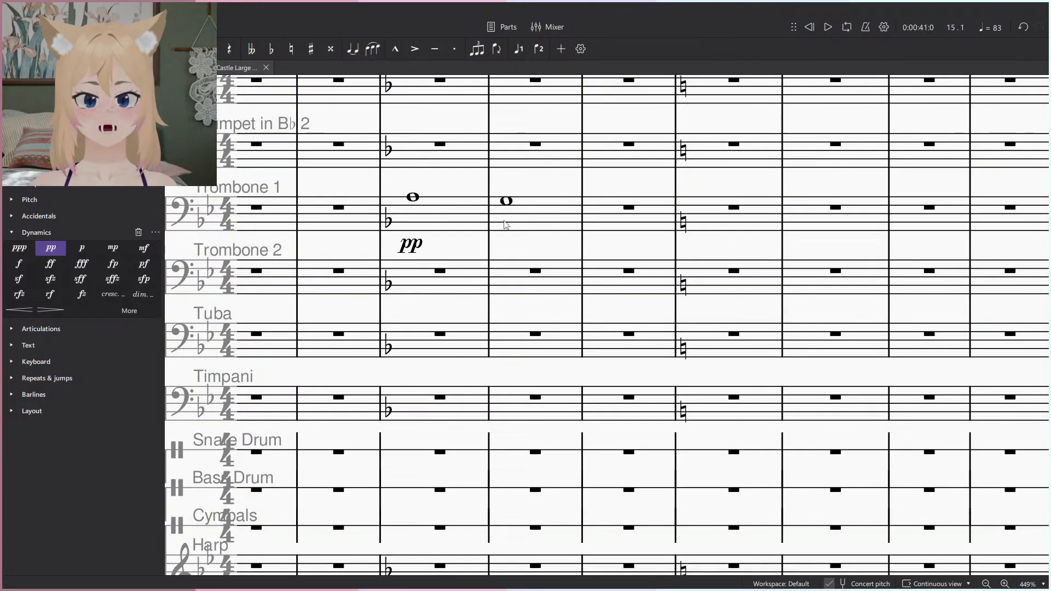
Enter a whole-note F3 in Trombone 1 in measure 17.
click(504, 205)
key(n)
scroll(594, 298, up, 5)
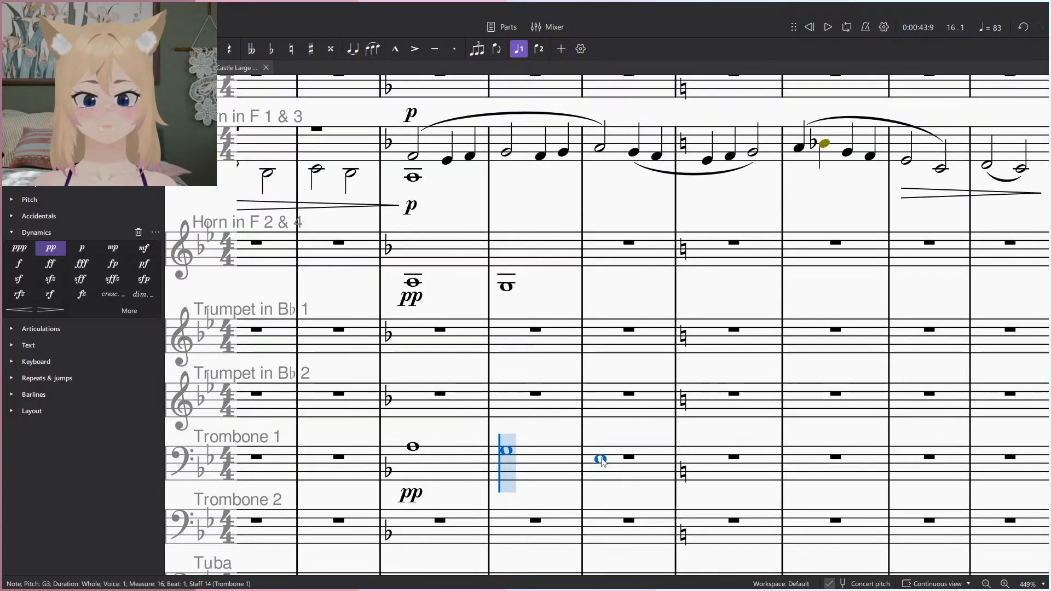
click(602, 462)
key(Escape)
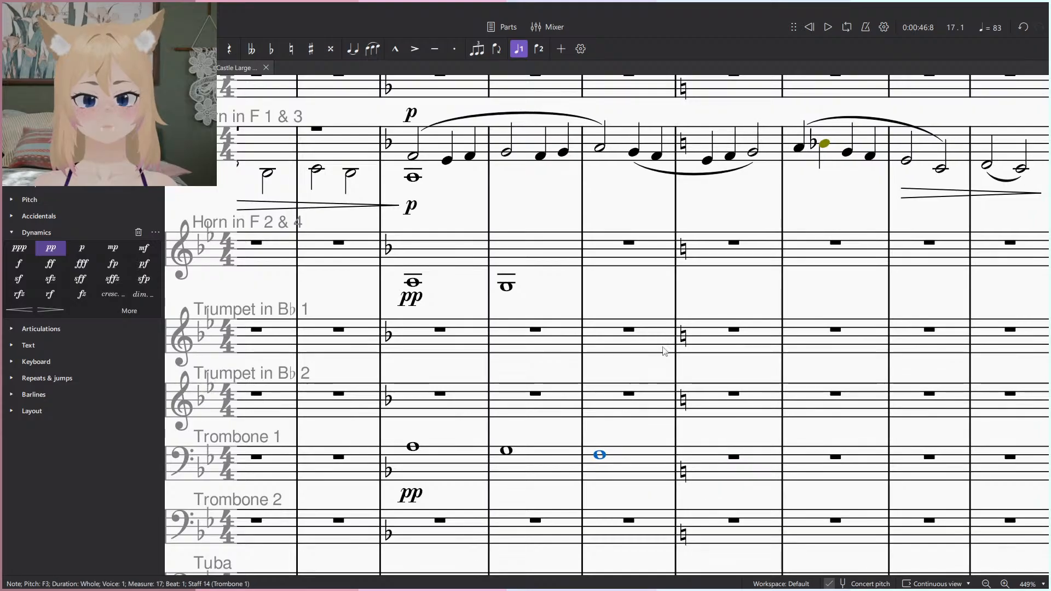
Enter a whole-note F3 in Horn in F 2 & 4 in measure 17.
click(644, 251)
key(f)
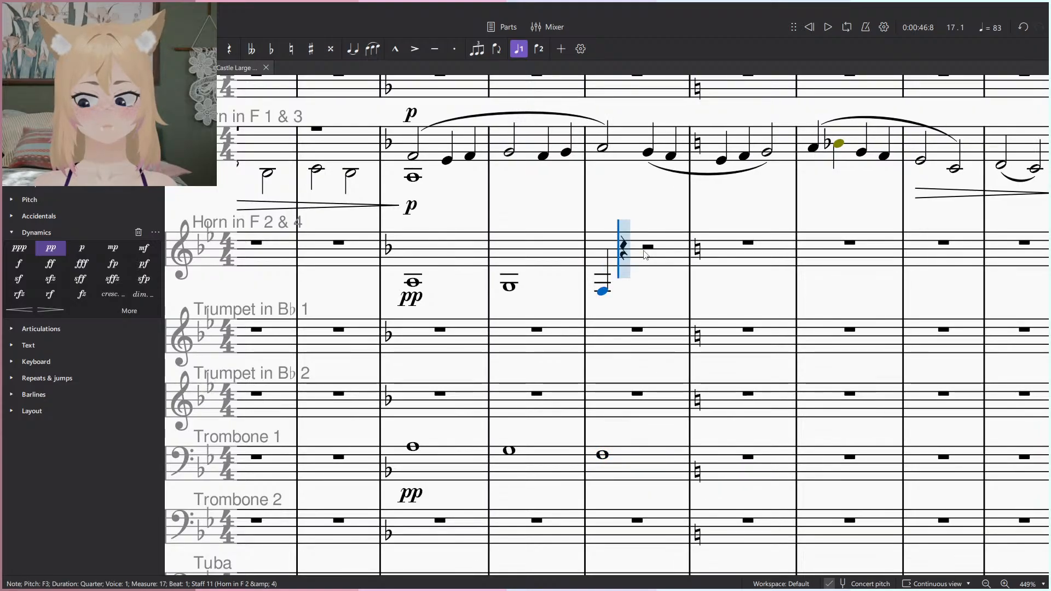
key(7)
scroll(640, 273, up, 6)
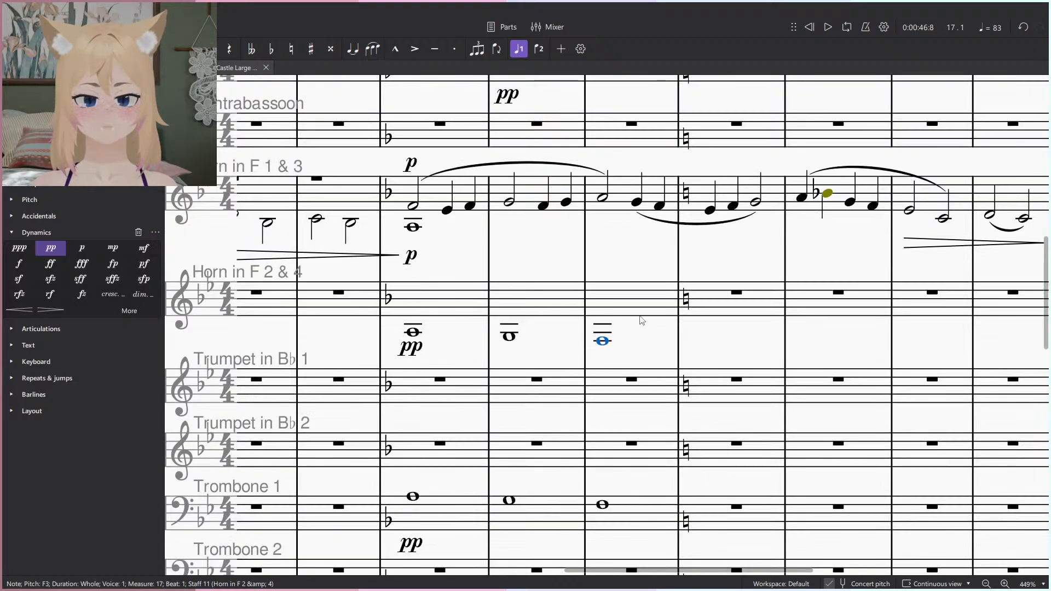
Enter whole notes in Bassoon 2: C3 in measure 16 and D3 in measure 17.
click(509, 368)
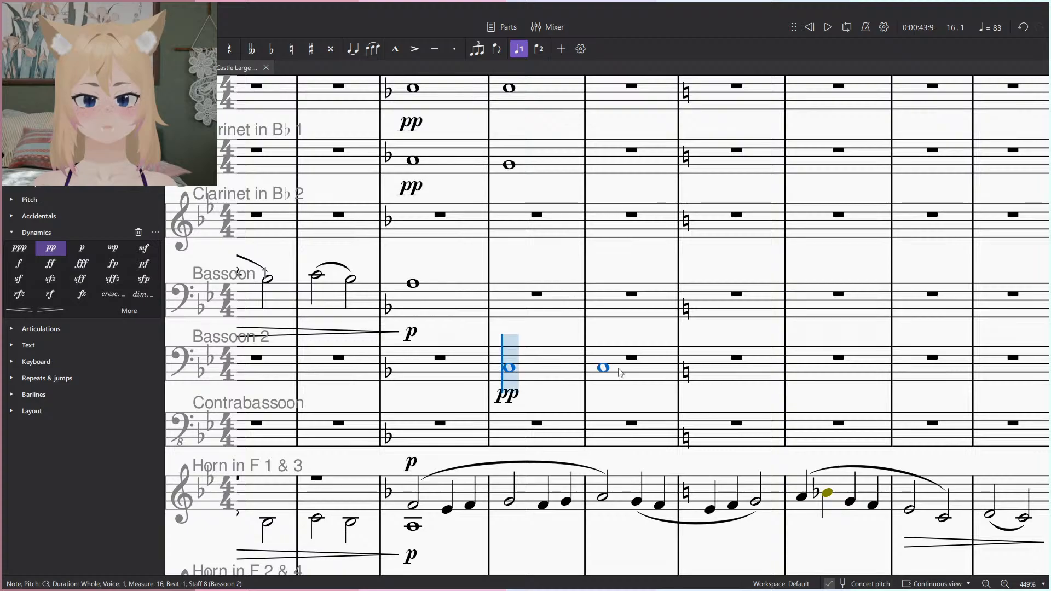
click(603, 376)
scroll(603, 373, down, 4)
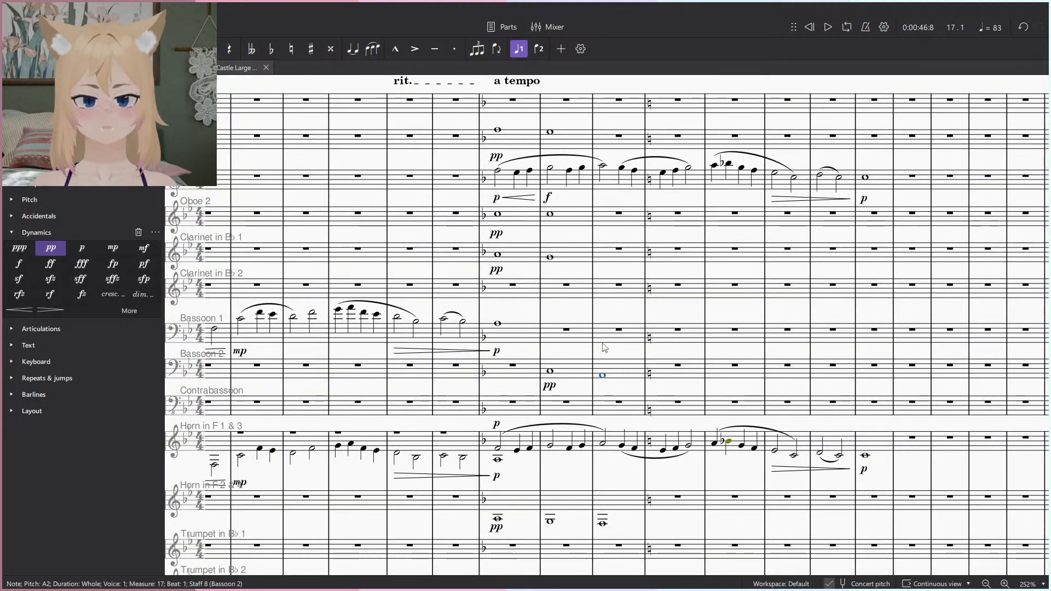
scroll(602, 356, up, 5)
click(615, 428)
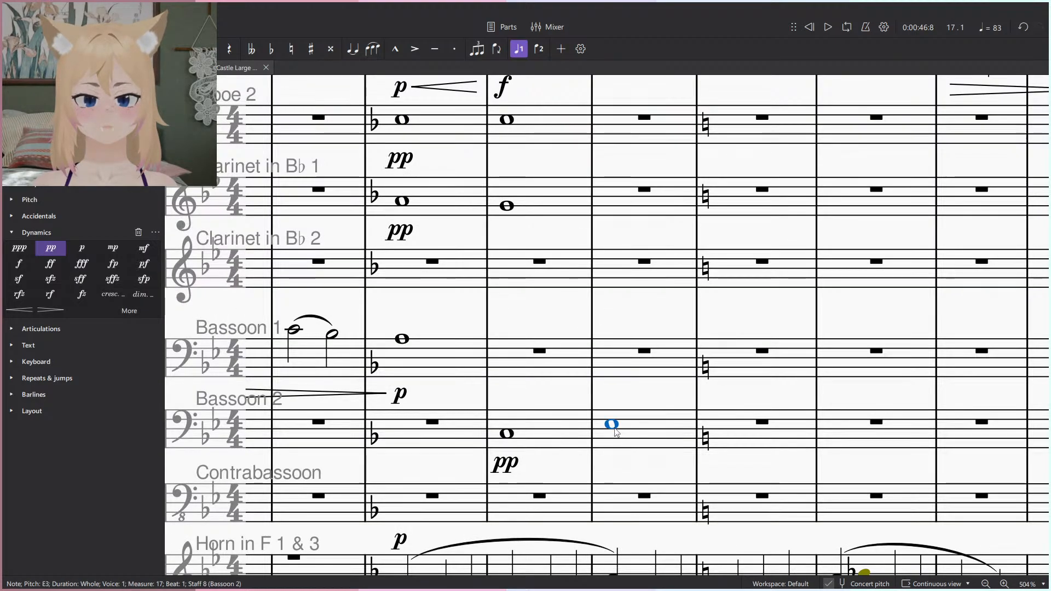
Enter whole notes in measure 17: F4 in Clarinet 1, A4 in Oboe 2 and D5 in Flute 2.
scroll(591, 399, up, 3)
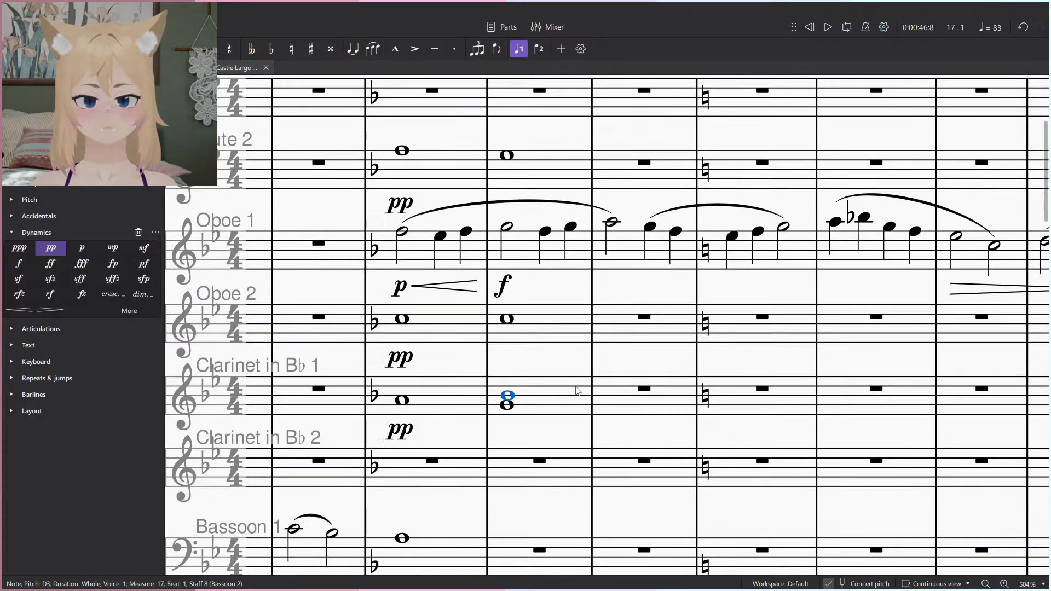
click(630, 415)
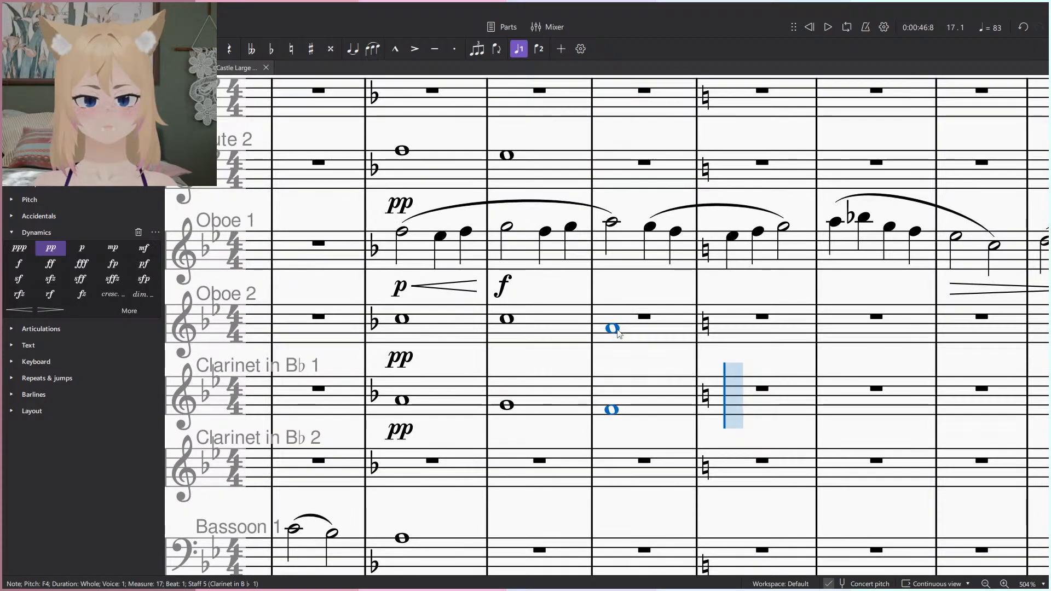
click(627, 328)
click(627, 164)
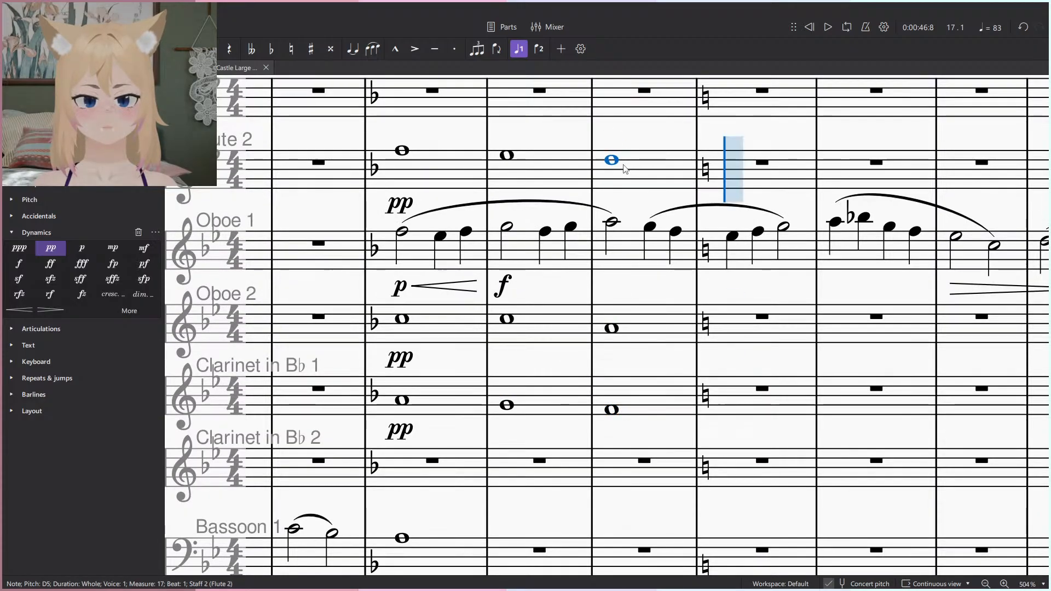
Enter a whole-note E3 in Bassoon 2 in measure 18, following the bass line of the strings.
scroll(625, 164, down, 2)
scroll(681, 334, down, 10)
scroll(749, 478, down, 5)
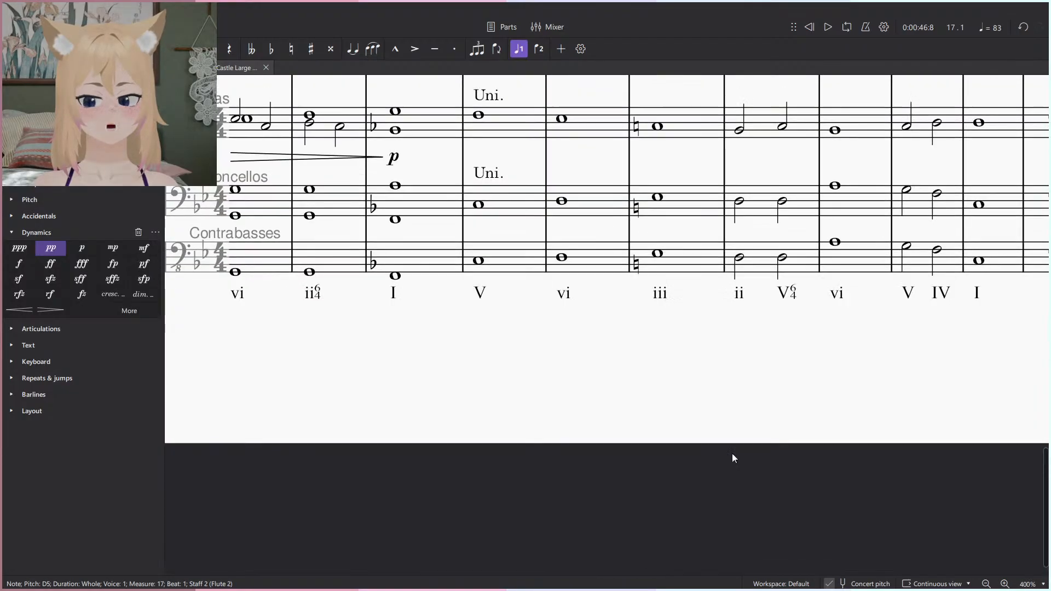
scroll(734, 455, up, 3)
scroll(662, 303, up, 2)
scroll(661, 293, up, 10)
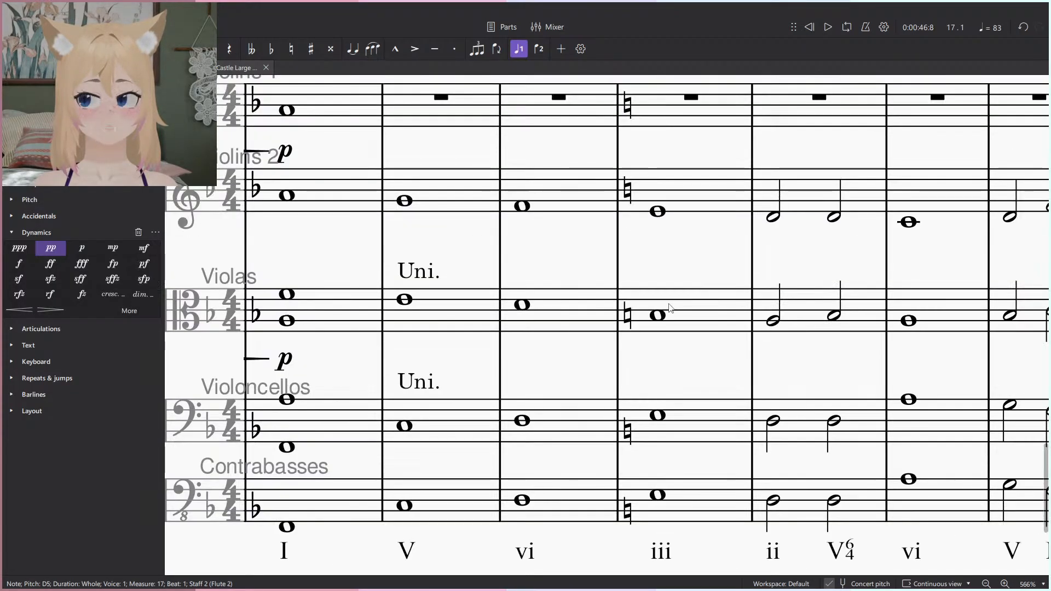
scroll(630, 301, up, 5)
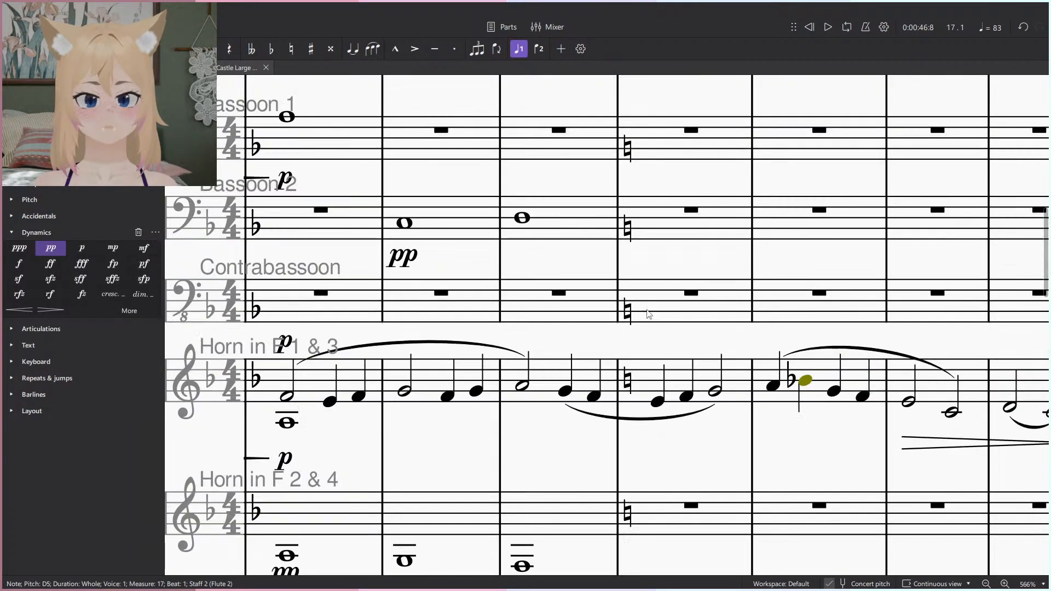
scroll(676, 219, down, 1)
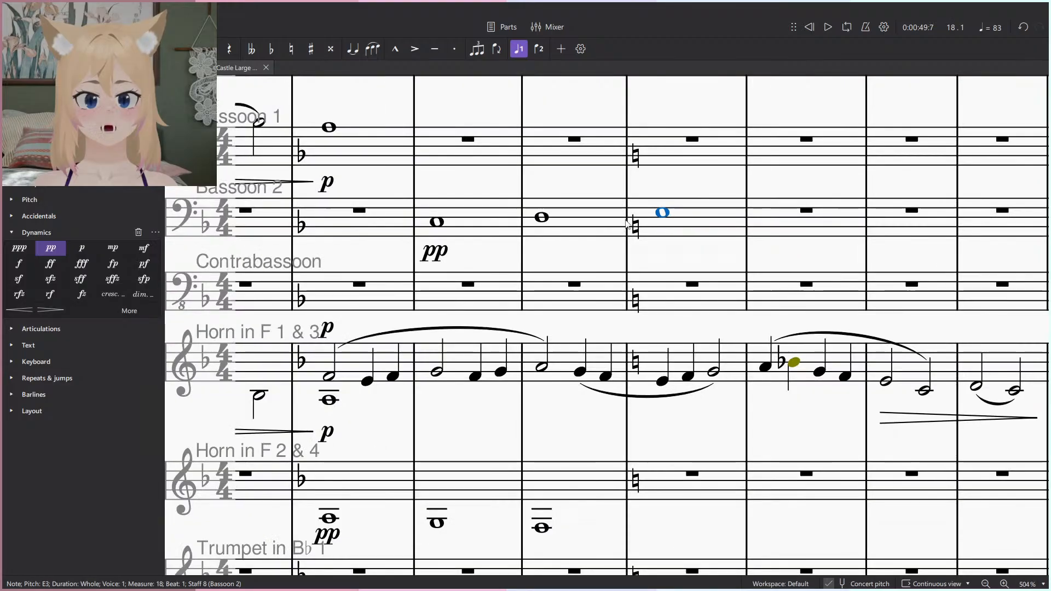
Transpose the Bassoon 2 notes in measures 16 to 18 down an octave.
shift+click(489, 220)
key(ctrl+Down)
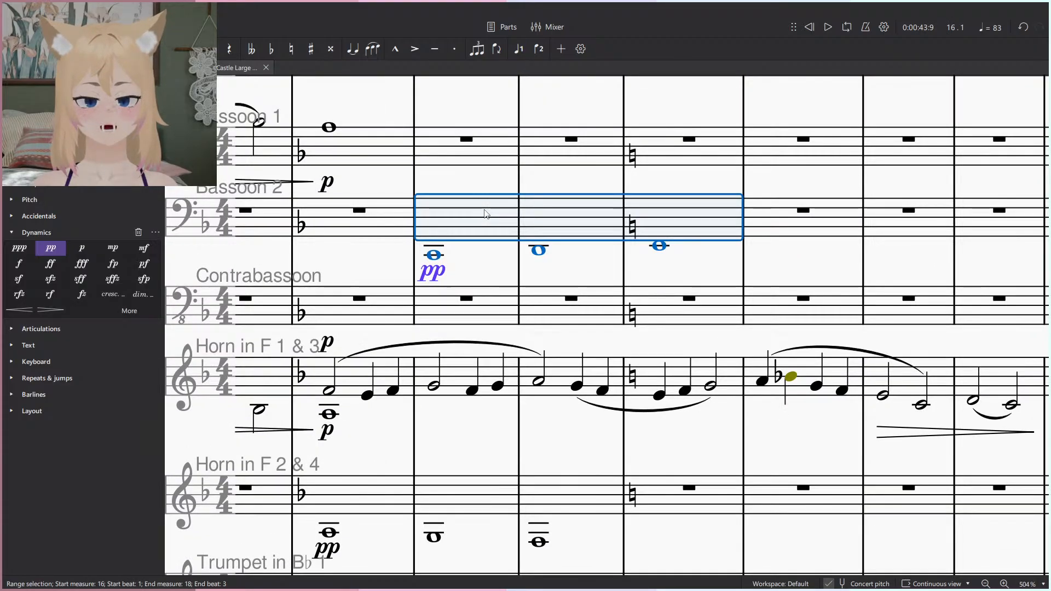
key(Escape)
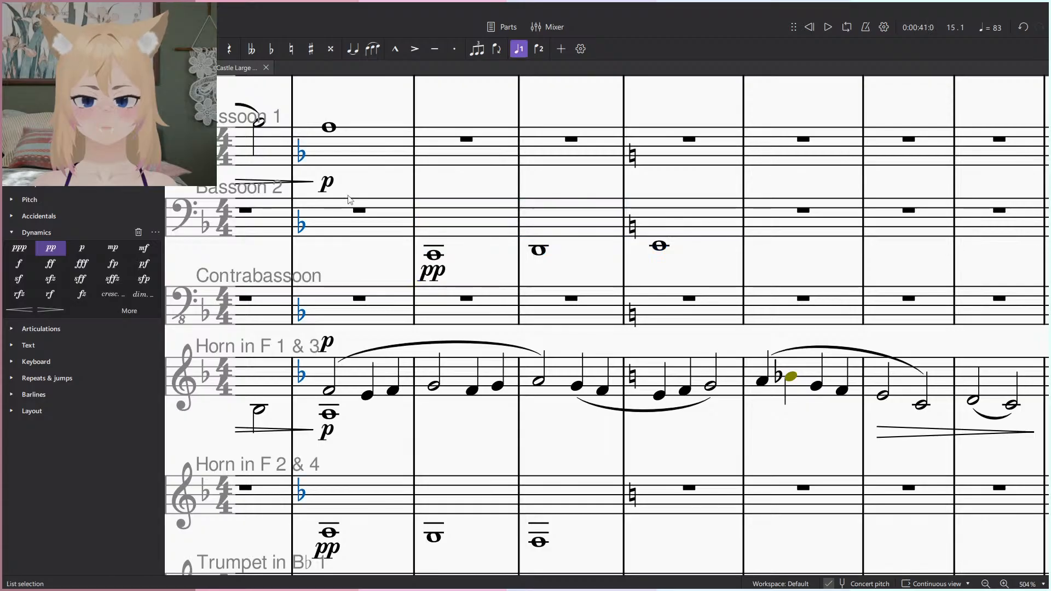
Play back the passage from measure 15 to hear the new woodwind and brass chords.
key(space)
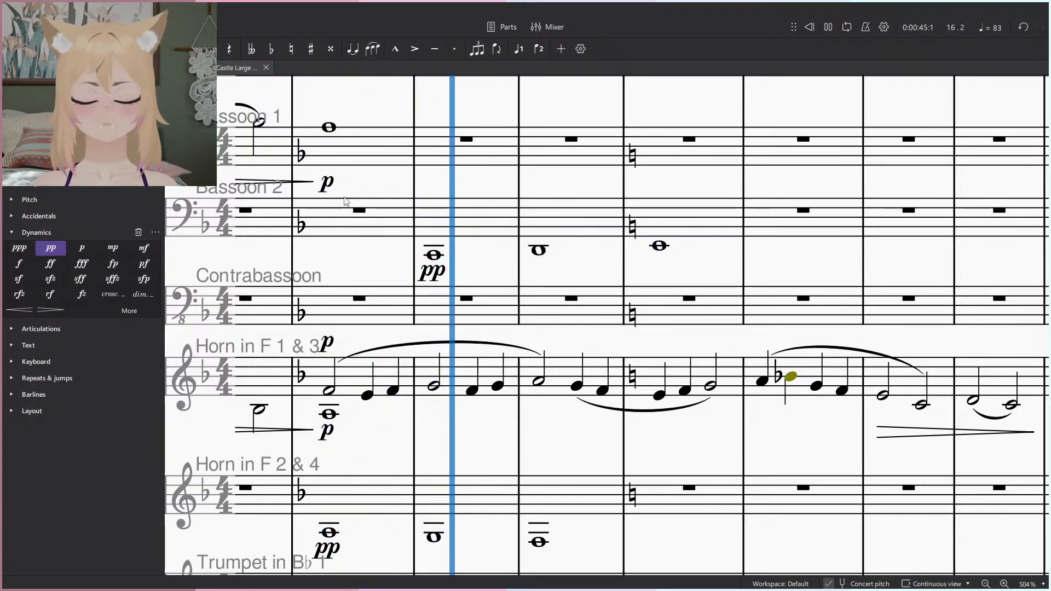
key(space)
key(n)
click(324, 245)
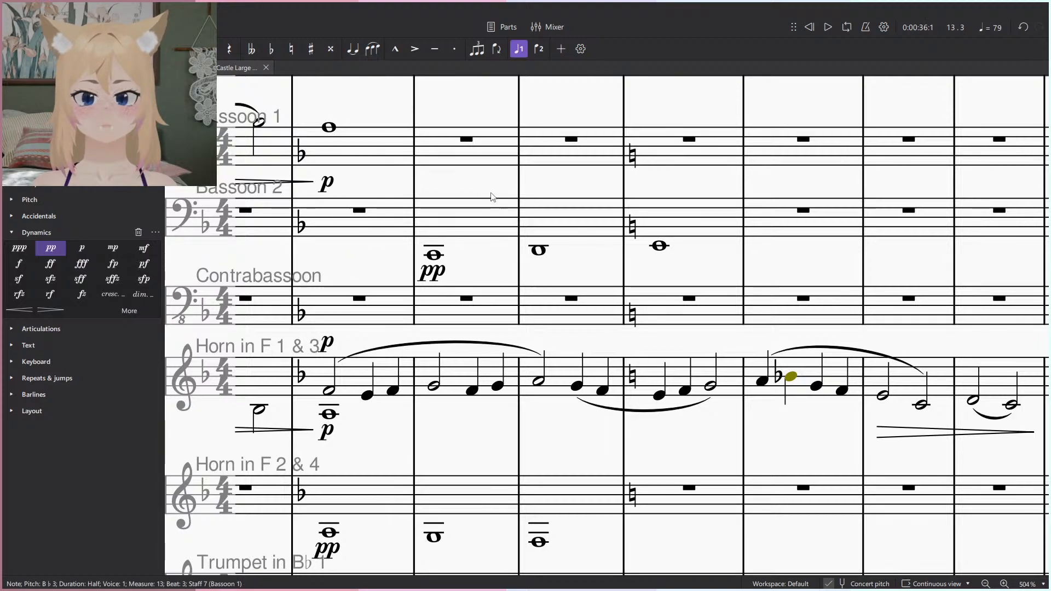
click(379, 202)
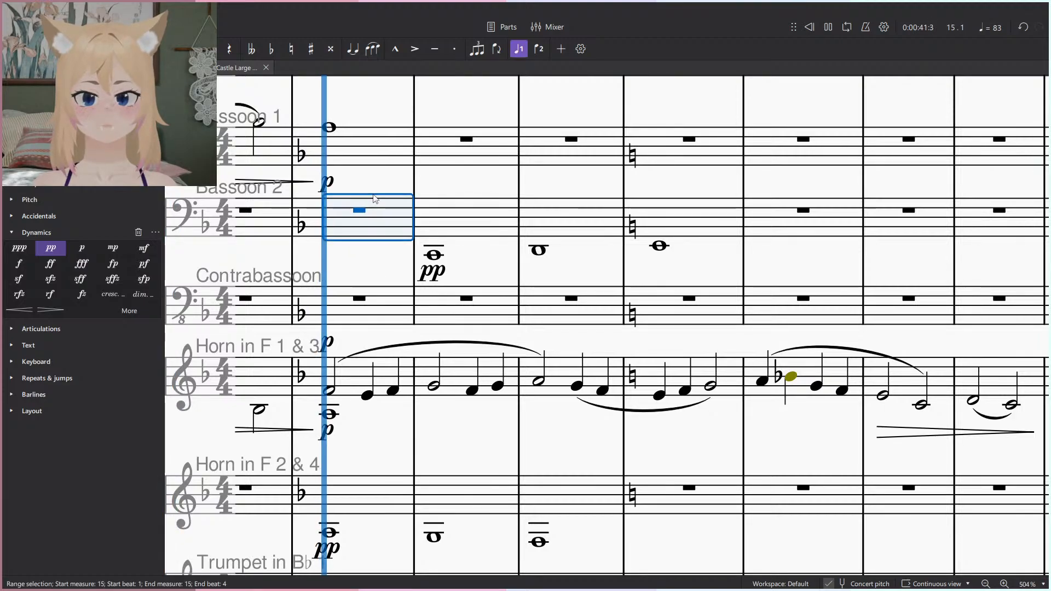
key(space)
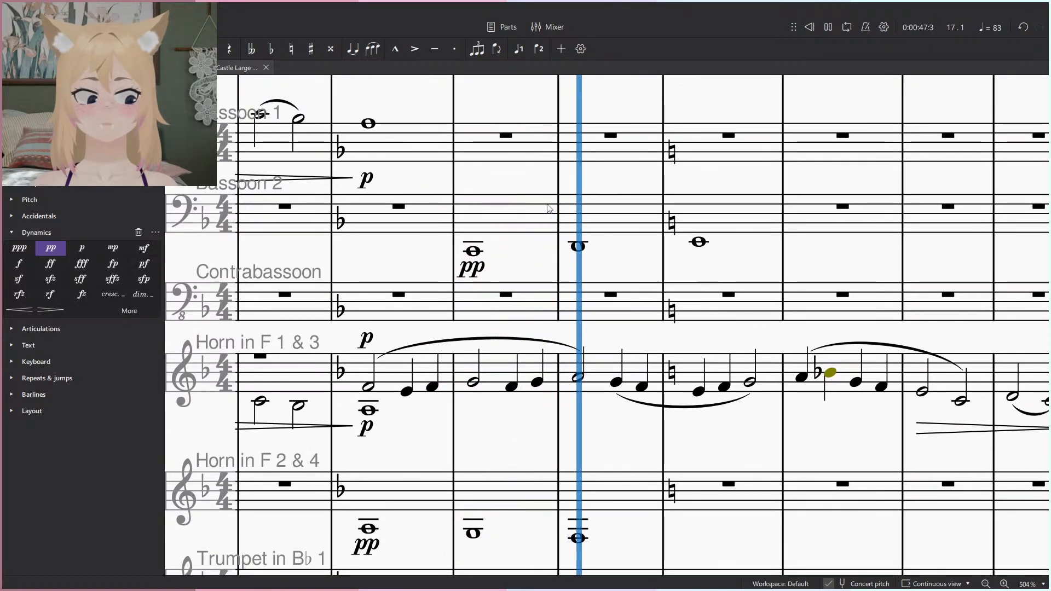
key(space)
Examine the Bassoon 2, Horn in F 2 & 4 and Trombone 1 lines from measure 15 to measure 18.
ctrl+scroll(669, 258, down, 5)
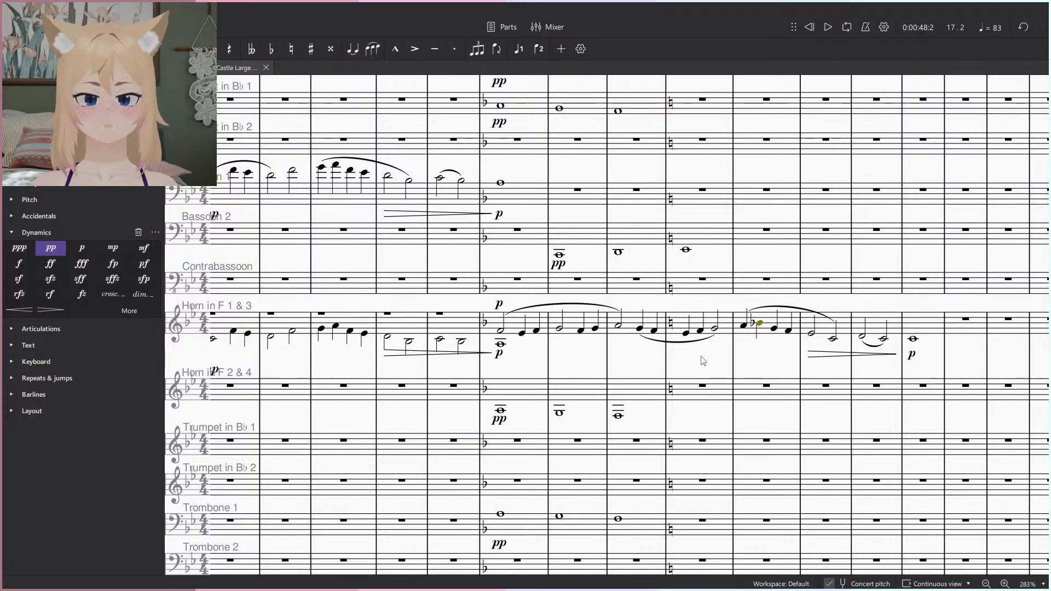
ctrl+scroll(554, 160, up, 3)
click(563, 297)
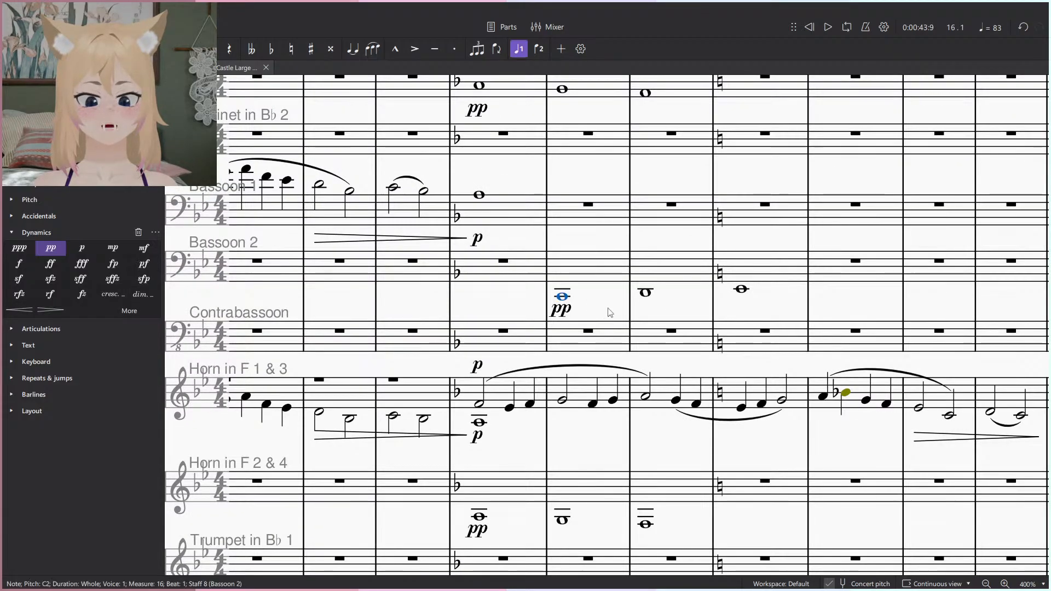
key(Escape)
ctrl+scroll(604, 307, down, 1)
scroll(332, 232, right, 3)
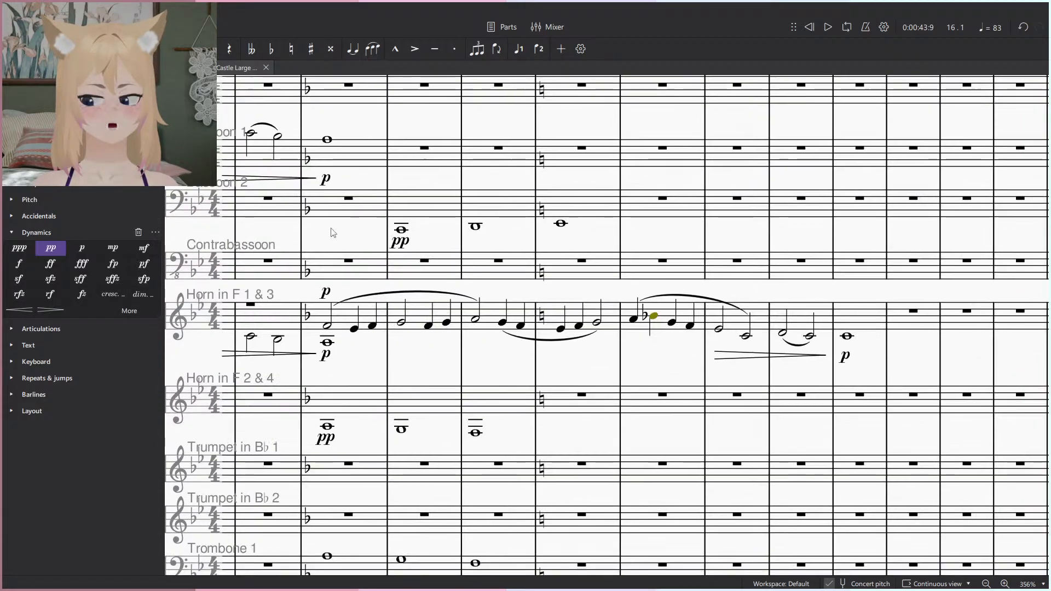
click(346, 212)
key(Escape)
scroll(522, 477, down, 2)
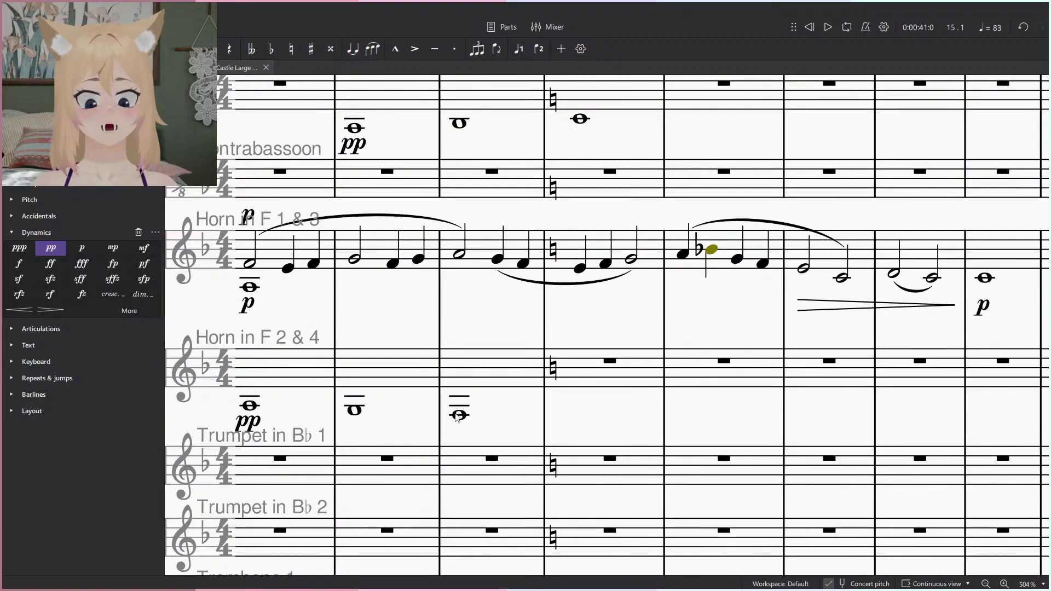
ctrl+scroll(459, 418, down, 3)
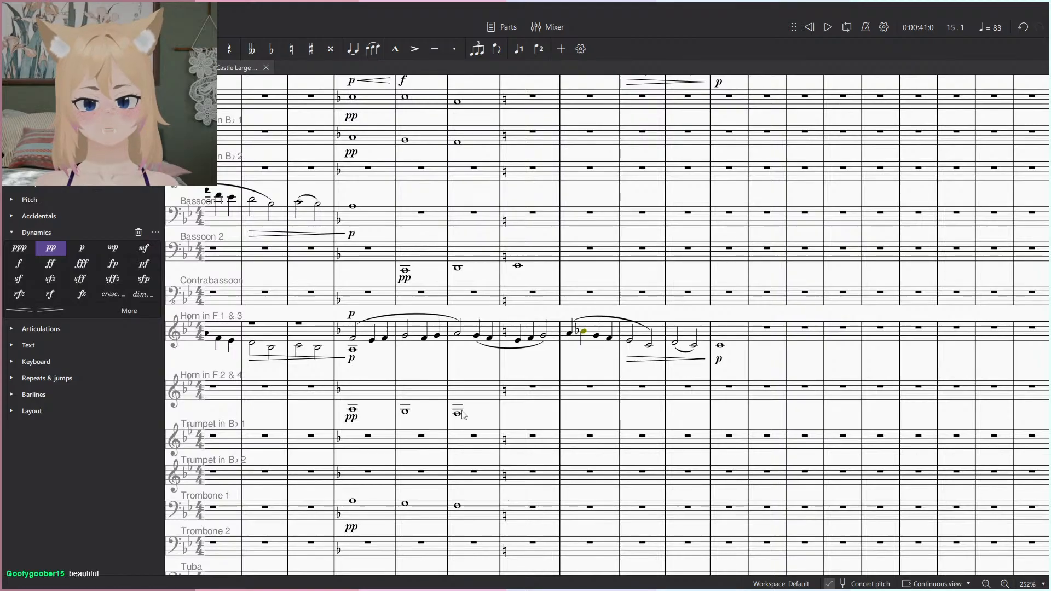
ctrl+scroll(450, 464, up, 3)
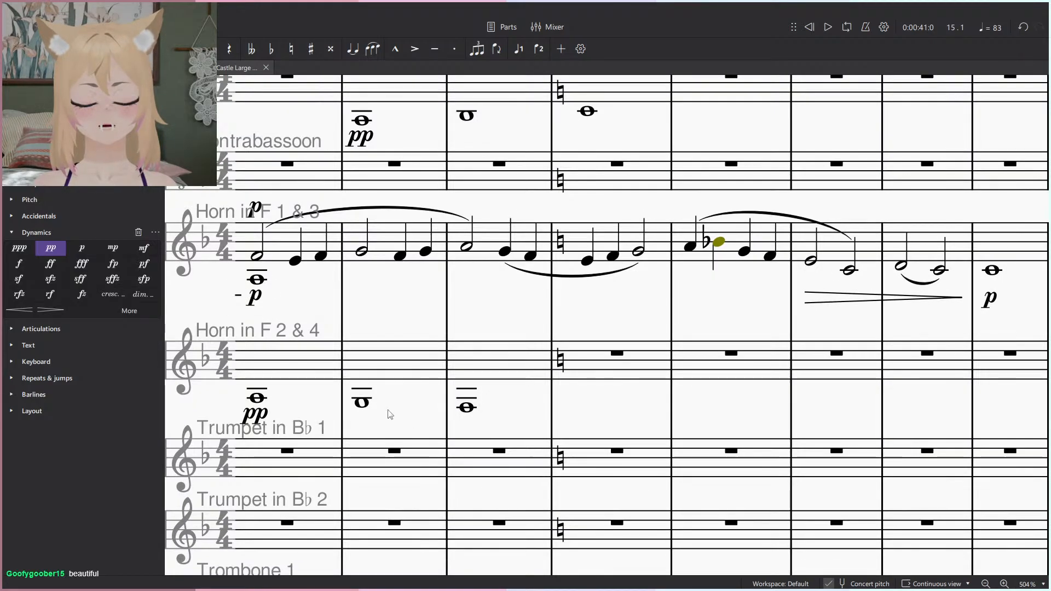
click(465, 404)
scroll(465, 405, down, 2)
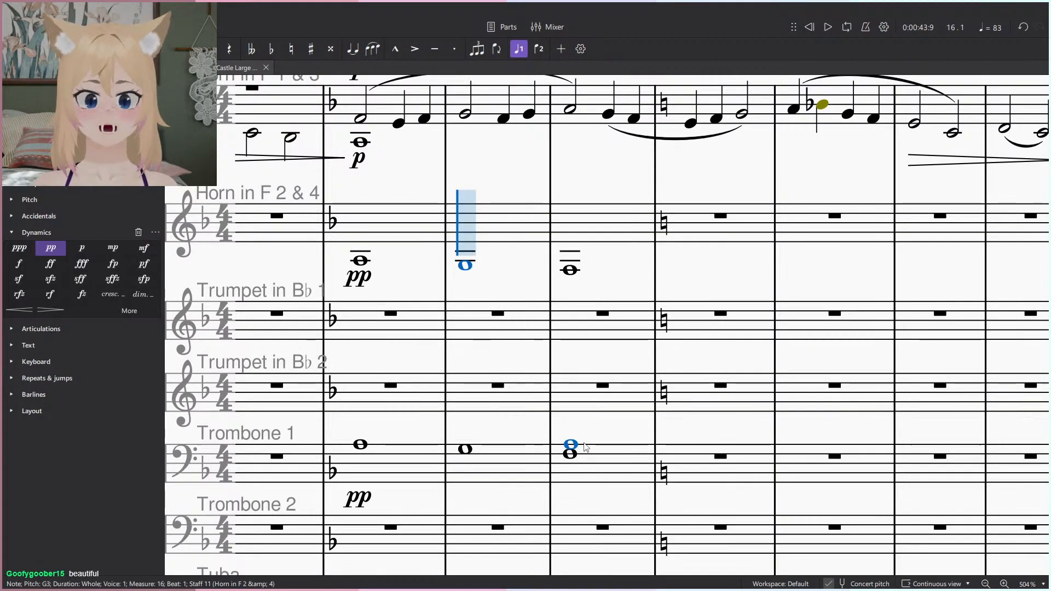
ctrl+scroll(592, 435, down, 3)
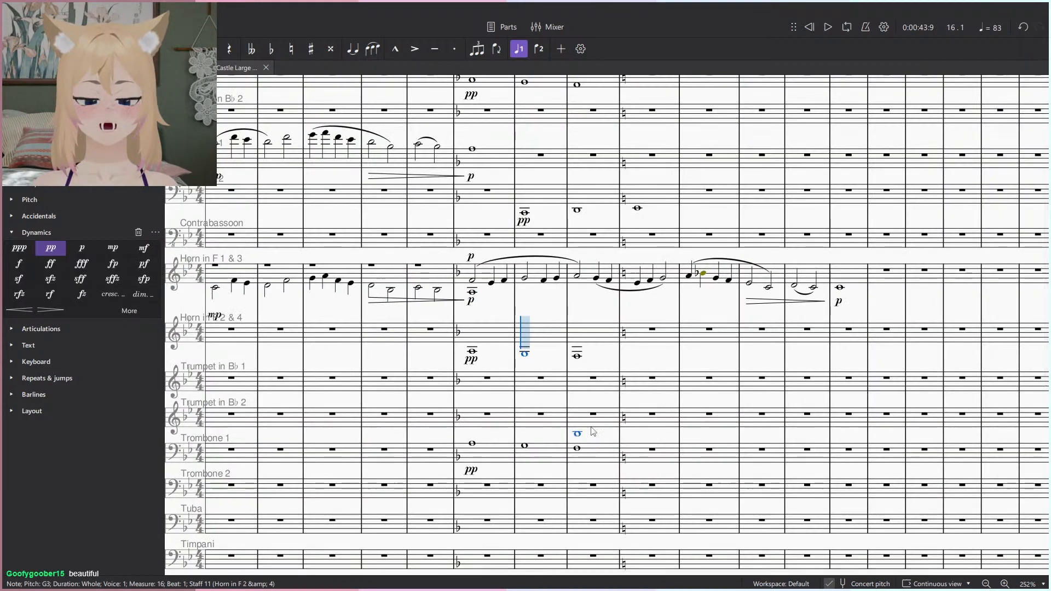
Delete the Bassoon 2 whole note in measure 16 and mark its measure 17 note pp.
click(541, 203)
key(Delete)
click(576, 210)
key(ctrl+d)
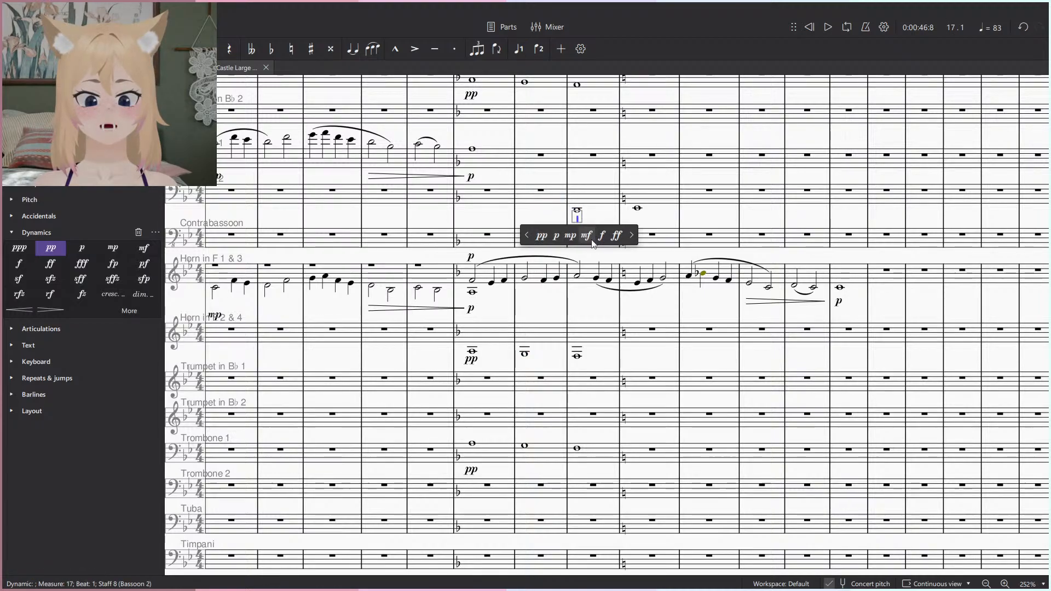
click(548, 239)
key(Escape)
key(Escape)
Try a whole-note E3 with a dynamic marking in the Tuba in measure 16.
ctrl+scroll(539, 365, up, 6)
key(n)
scroll(508, 466, down, 3)
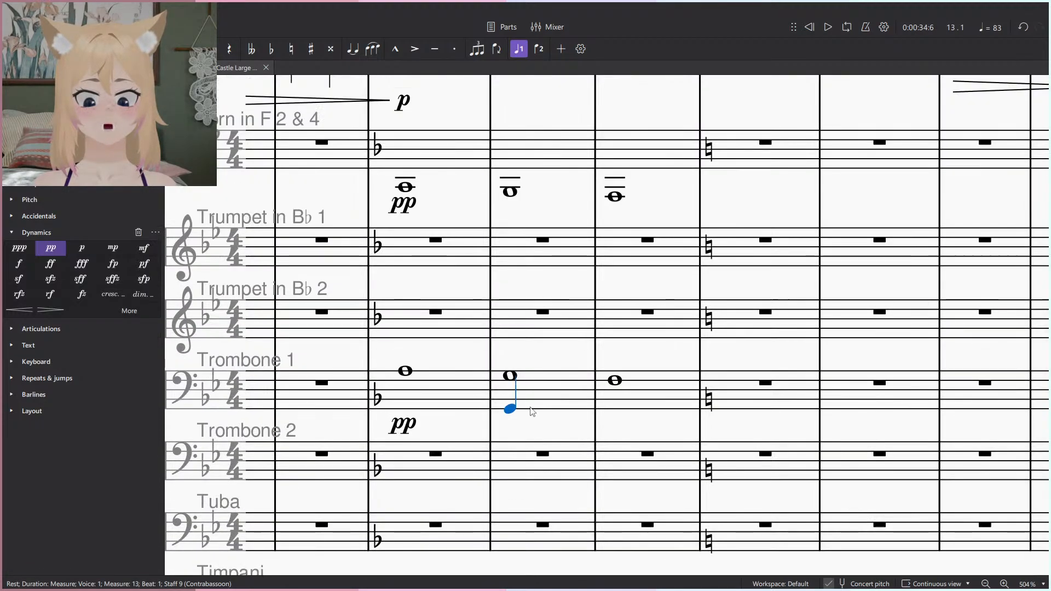
ctrl+scroll(518, 401, down, 7)
scroll(518, 402, down, 6)
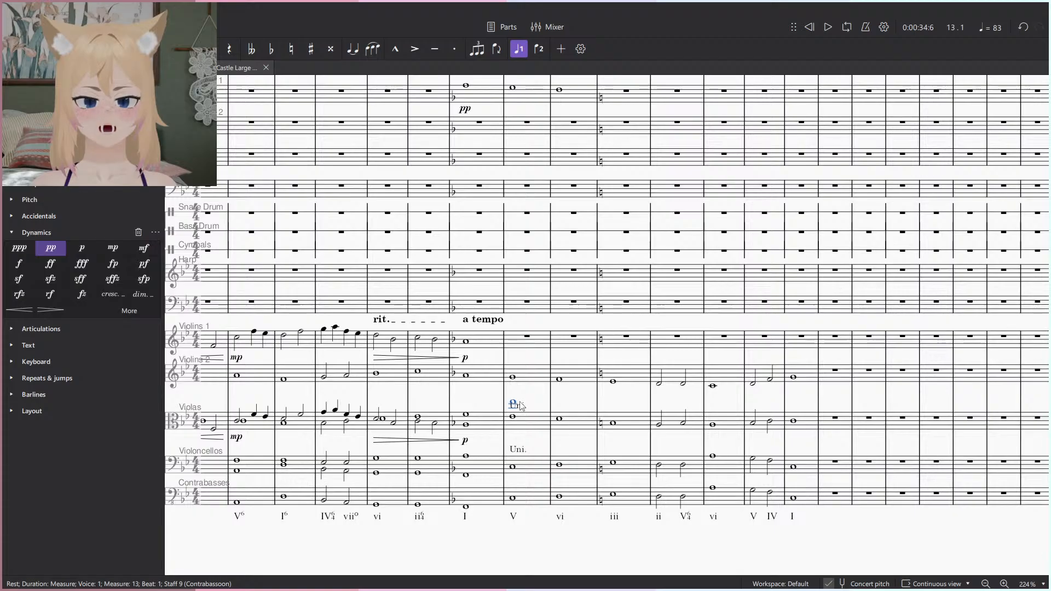
scroll(520, 403, up, 6)
scroll(521, 405, up, 2)
ctrl+scroll(521, 406, up, 6)
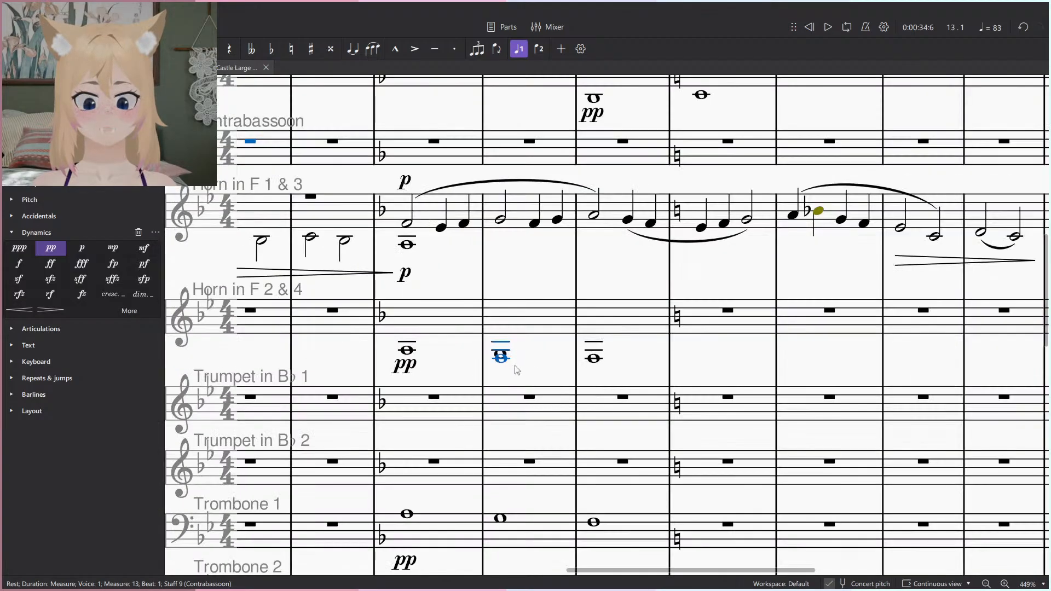
scroll(505, 527, down, 3)
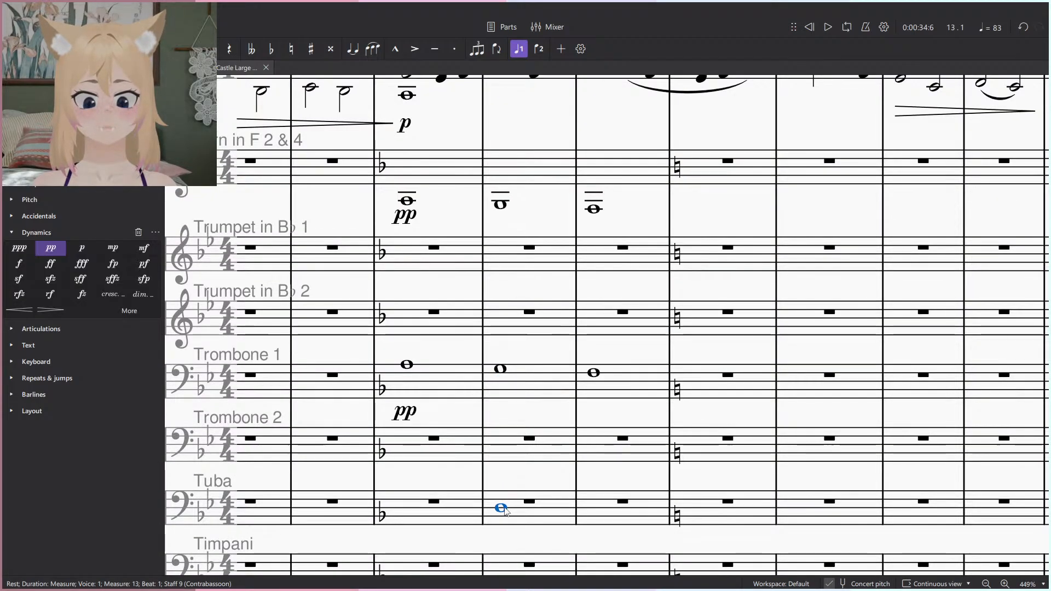
click(500, 503)
key(ctrl+d)
key(Escape)
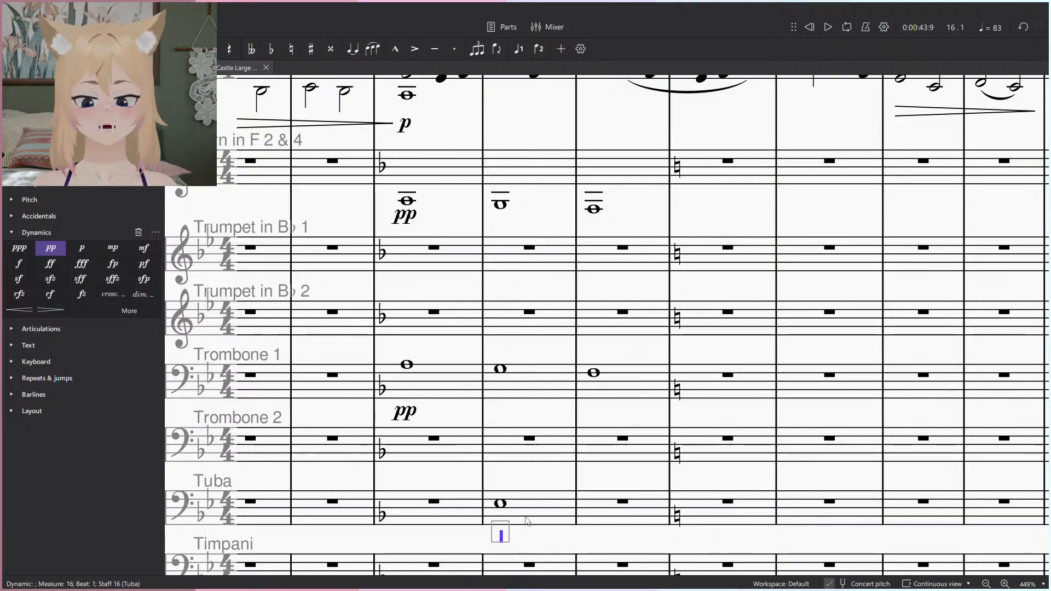
key(ctrl+z)
Enter a whole-note E3 in Trombone 2 in measure 16 and mark it pp.
click(501, 440)
key(Escape)
key(Escape)
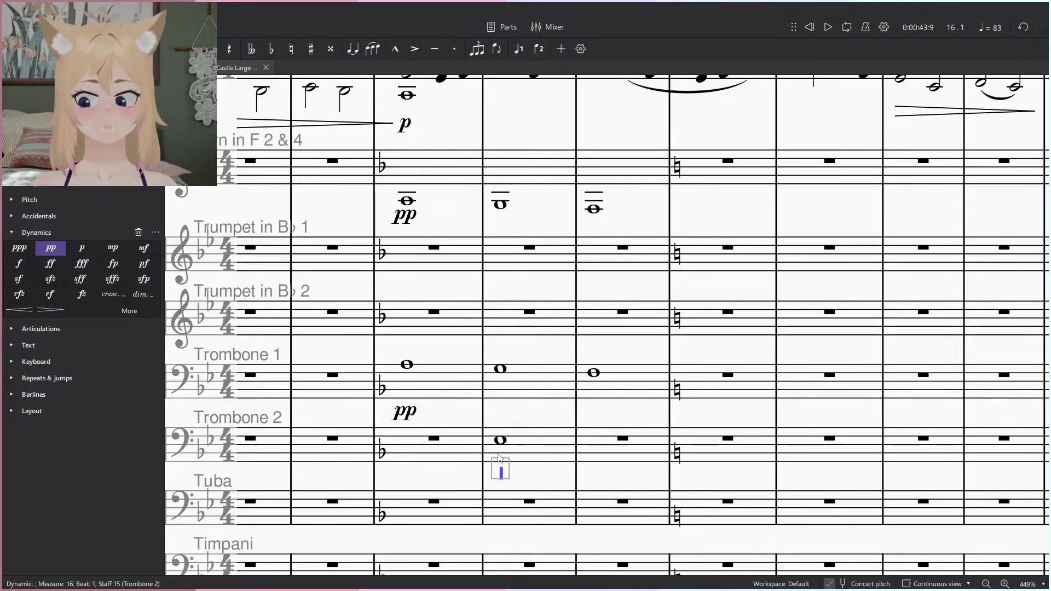
text(pp)
key(Escape)
Add a whole-note E3 in voice 2 below the G3 of Horn in F 2 & 4 in measure 16.
key(n)
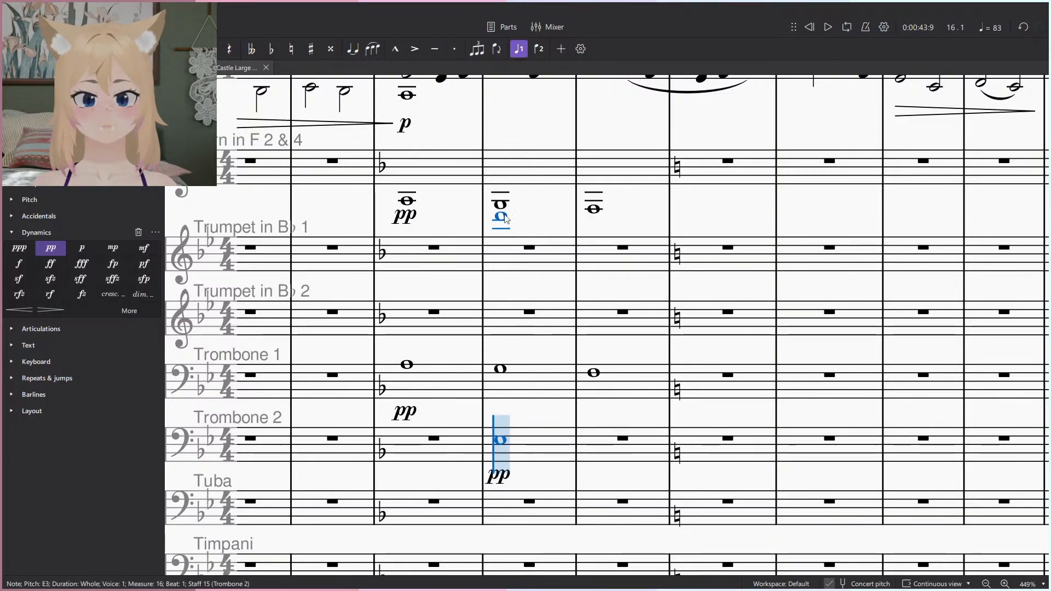
click(505, 210)
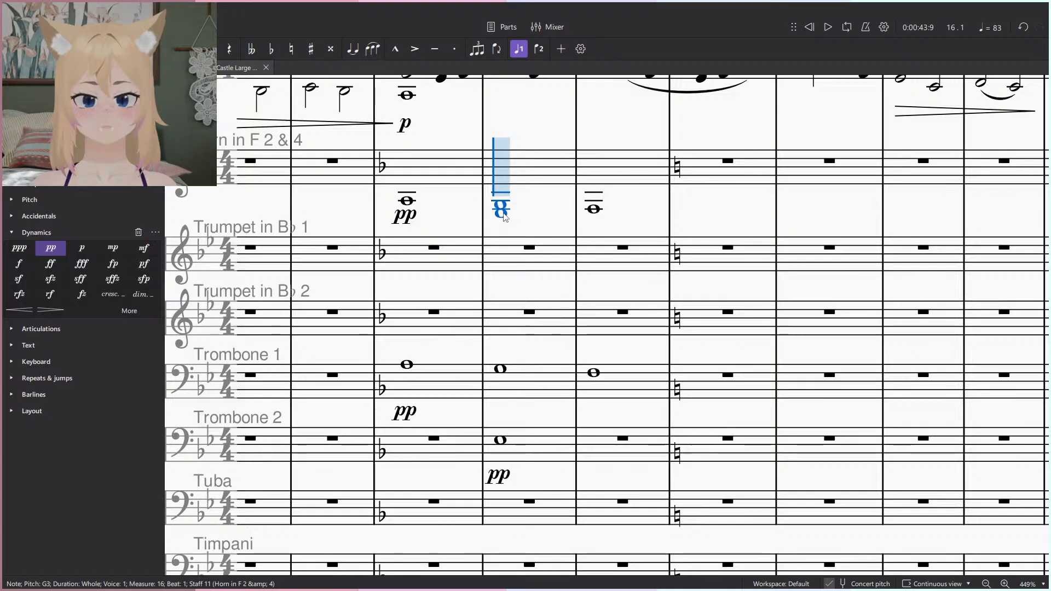
click(504, 216)
key(Escape)
key(ctrl+alt+2)
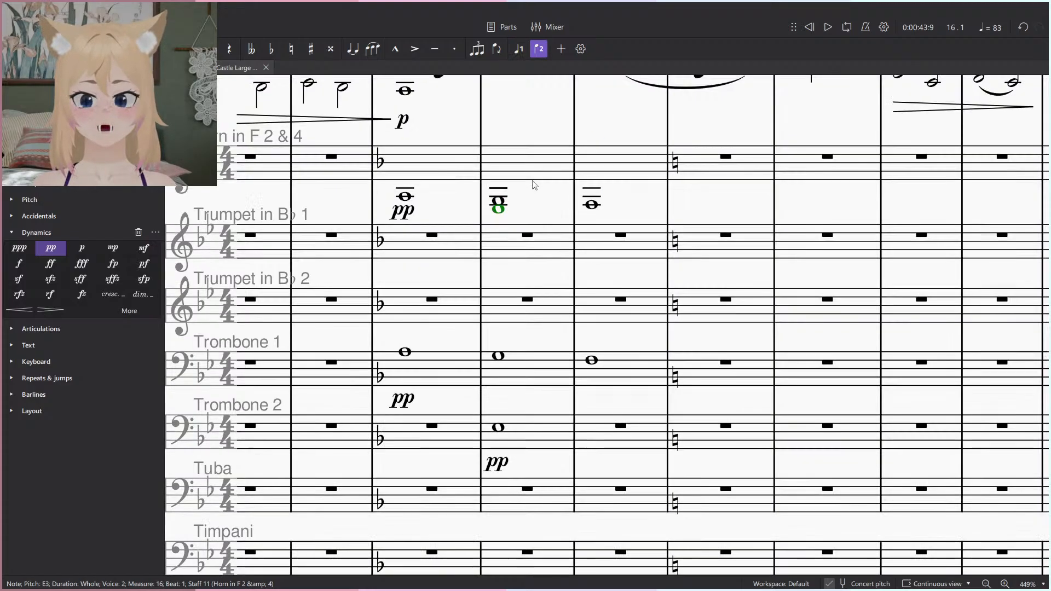
Enter a whole-note D3 in voice 2 of Trombone 2 in measure 17.
click(595, 433)
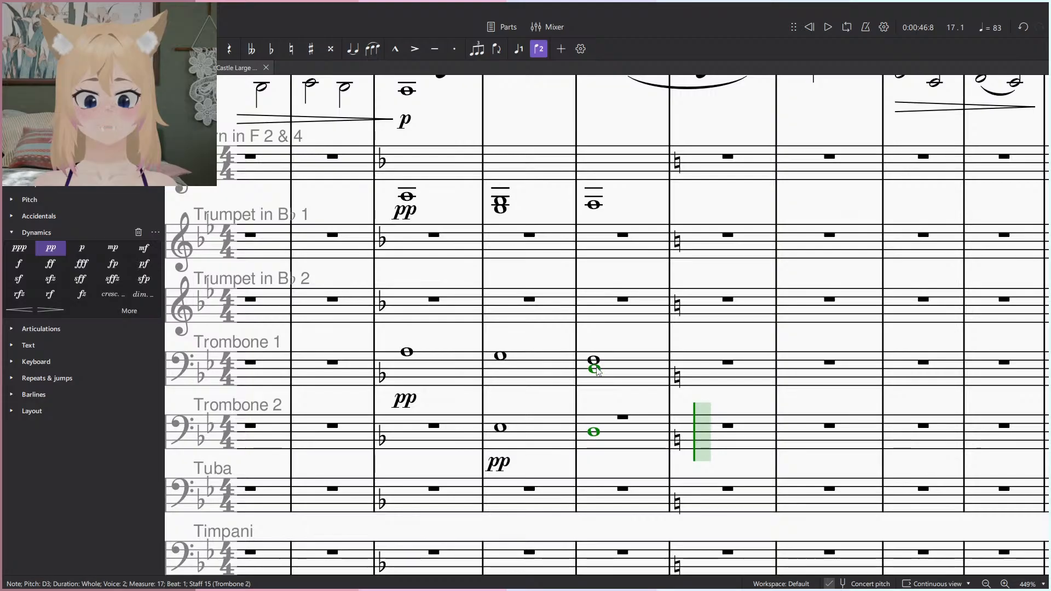
Move Trombone 2's whole-note D3 in measure 17 to voice 1 and remove the leftover voice 2 rest.
key(ctrl+alt+1)
click(592, 446)
key(Delete)
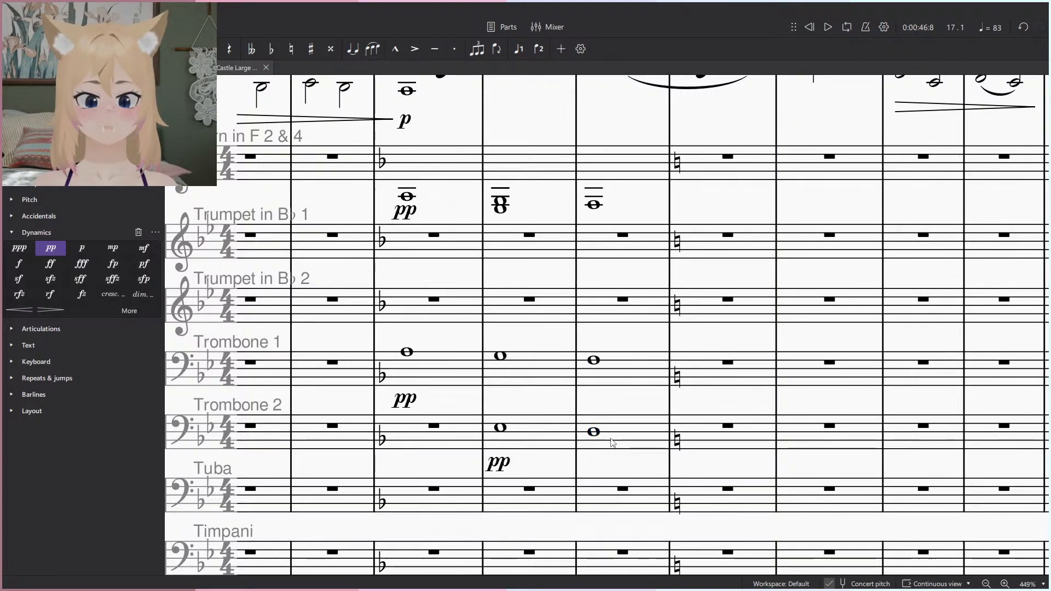
scroll(619, 427, down, 7)
scroll(628, 380, down, 5)
scroll(630, 381, up, 14)
key(n)
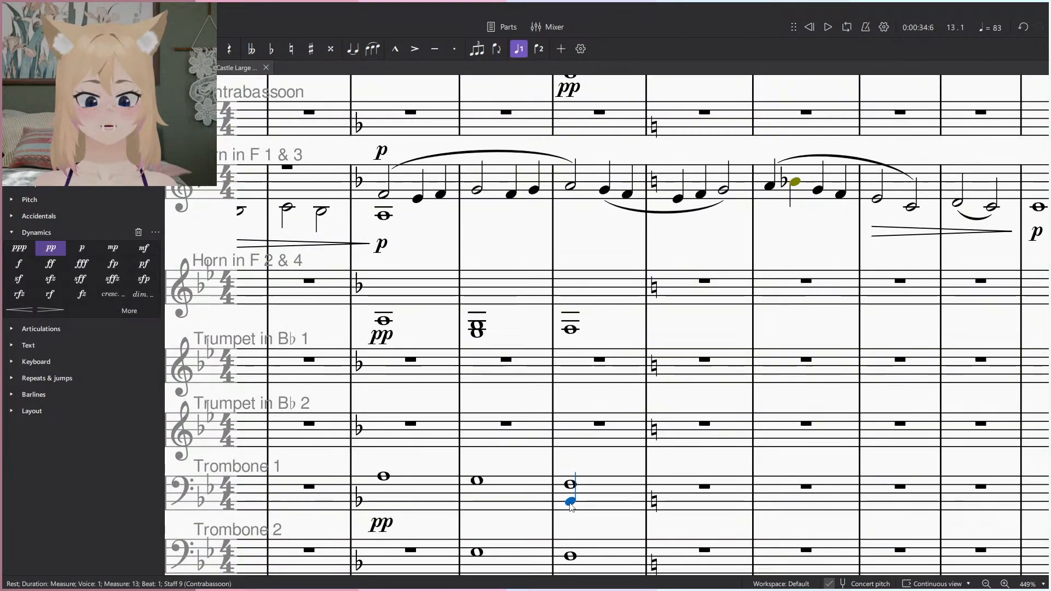
key(Escape)
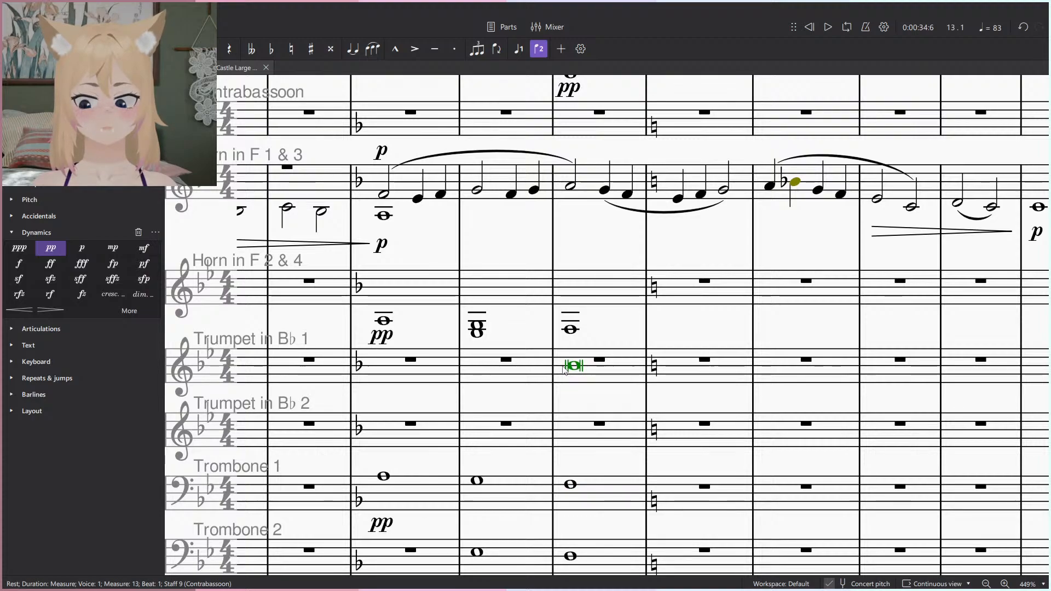
Add a whole-note D3 in voice 2 below the F3 of Horn in F 2 & 4 in measure 17.
click(578, 330)
click(575, 342)
key(ctrl+z)
scroll(626, 315, up, 7)
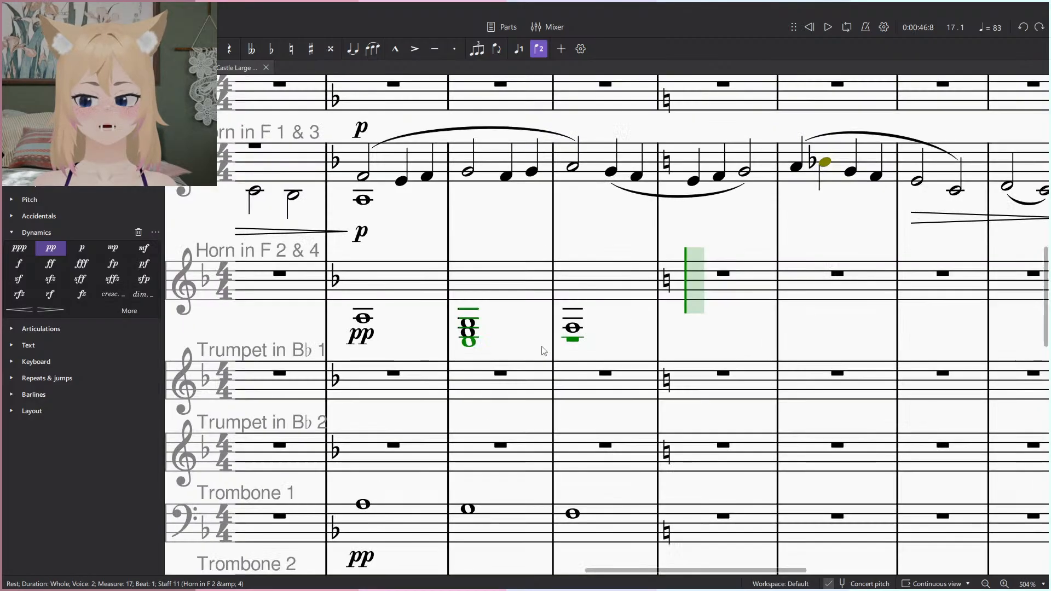
click(580, 339)
key(Down)
key(Down)
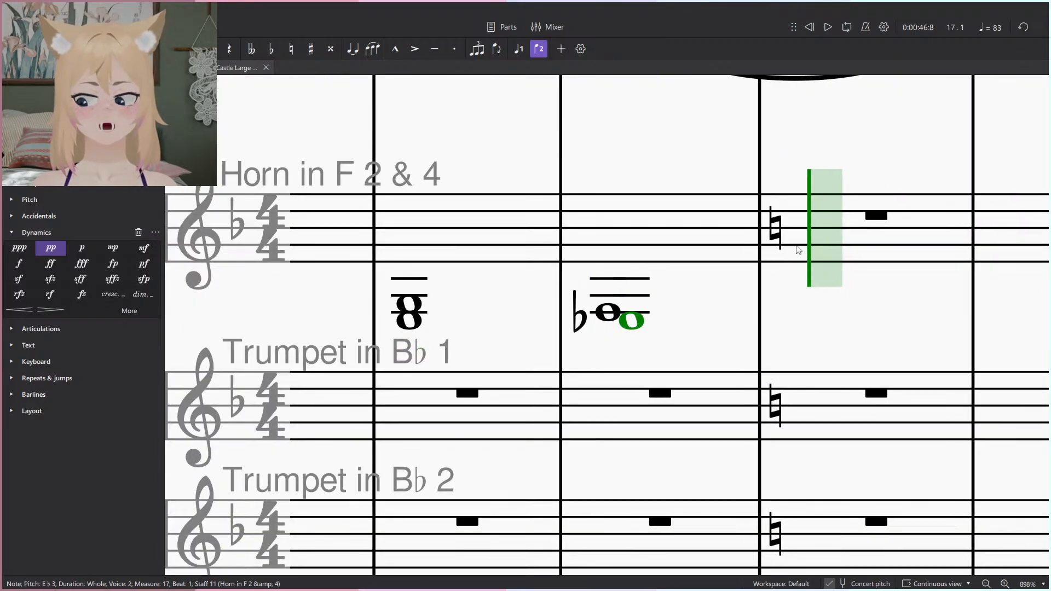
key(Escape)
Play back the a tempo passage in measures 15 to 17 to hear the woodwind and brass chords.
scroll(716, 305, down, 8)
key(space)
scroll(699, 312, down, 4)
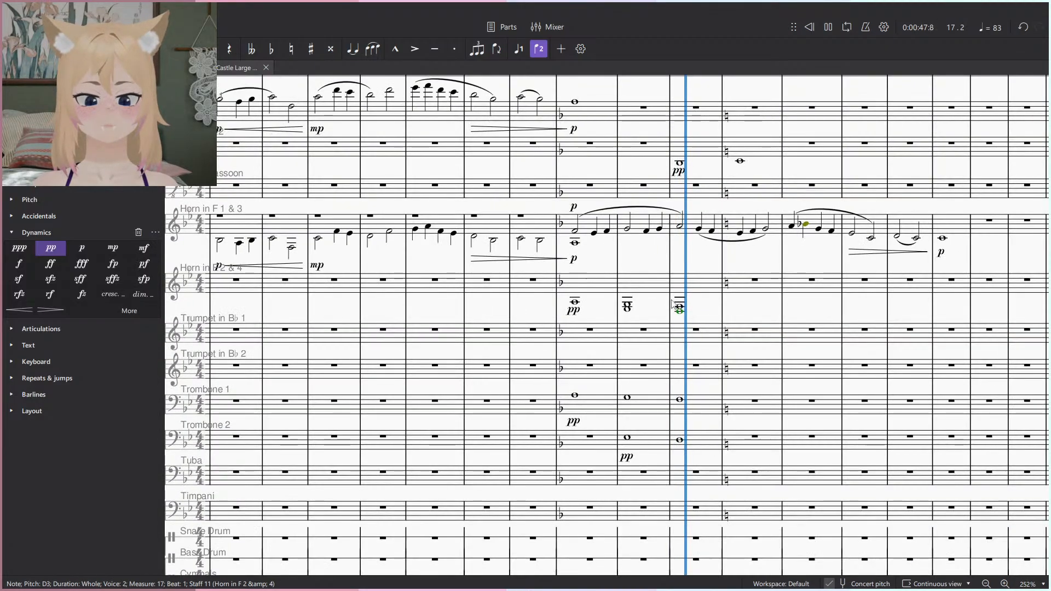
scroll(695, 307, up, 4)
key(space)
scroll(687, 297, up, 2)
click(616, 219)
scroll(616, 219, down, 3)
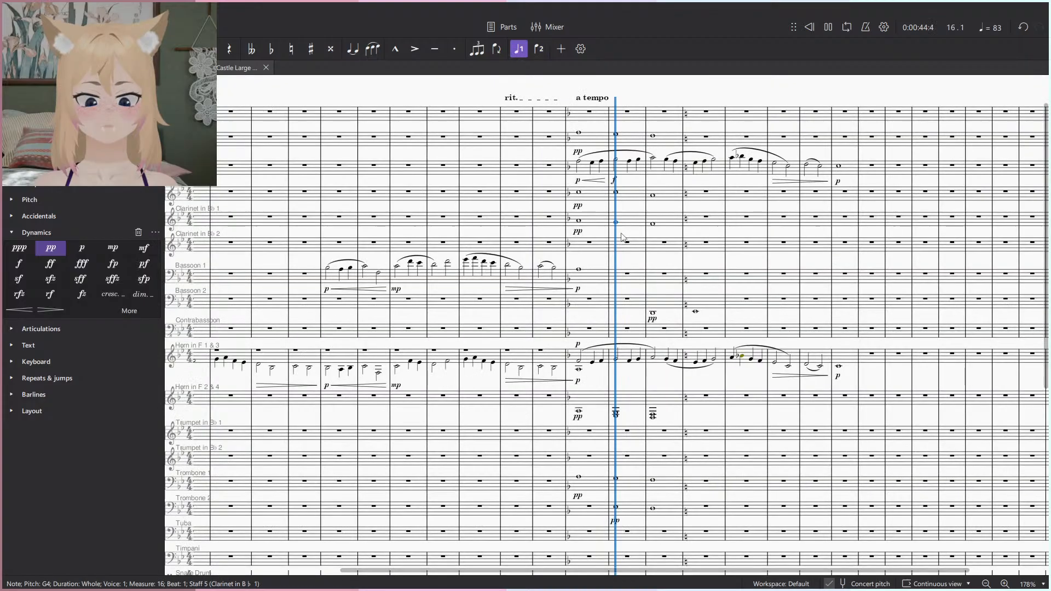
key(space)
key(Escape)
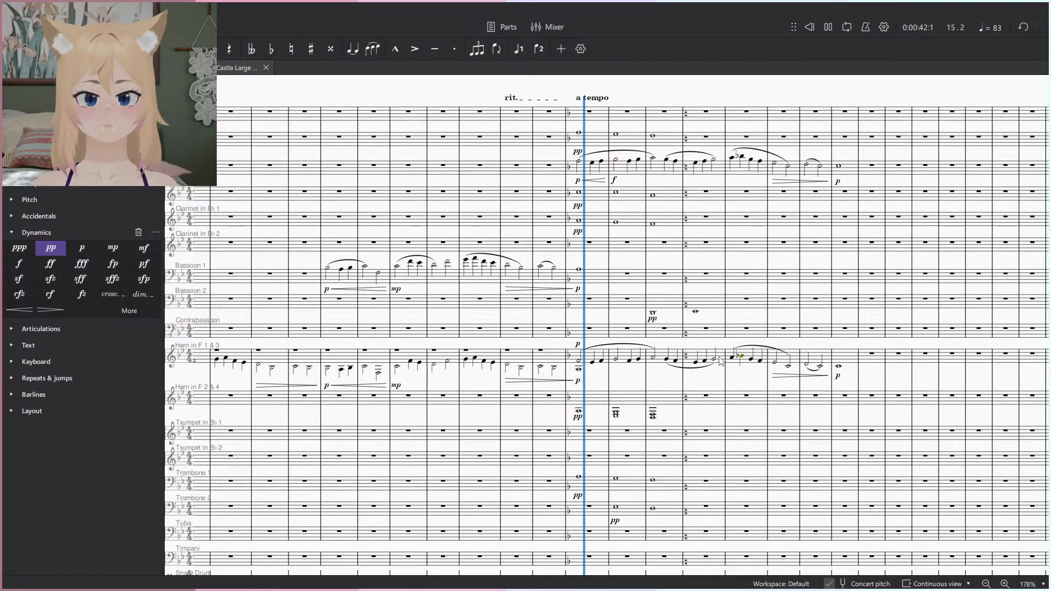
key(space)
Enter a whole-note B2 in Trombone 2 in measure 18.
scroll(721, 361, down, 5)
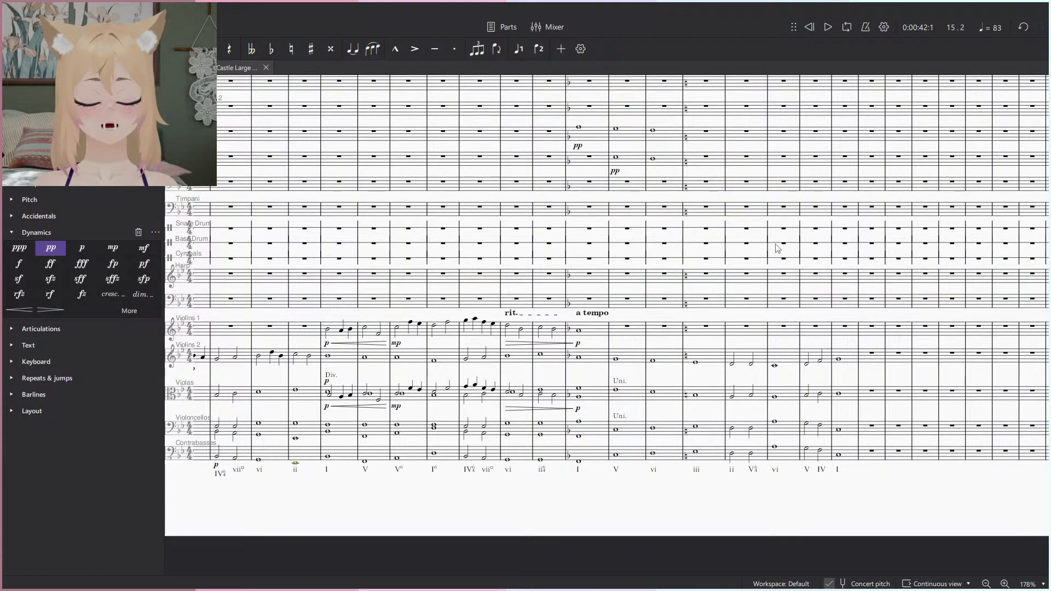
scroll(746, 166, up, 2)
scroll(735, 367, down, 1)
scroll(673, 379, up, 6)
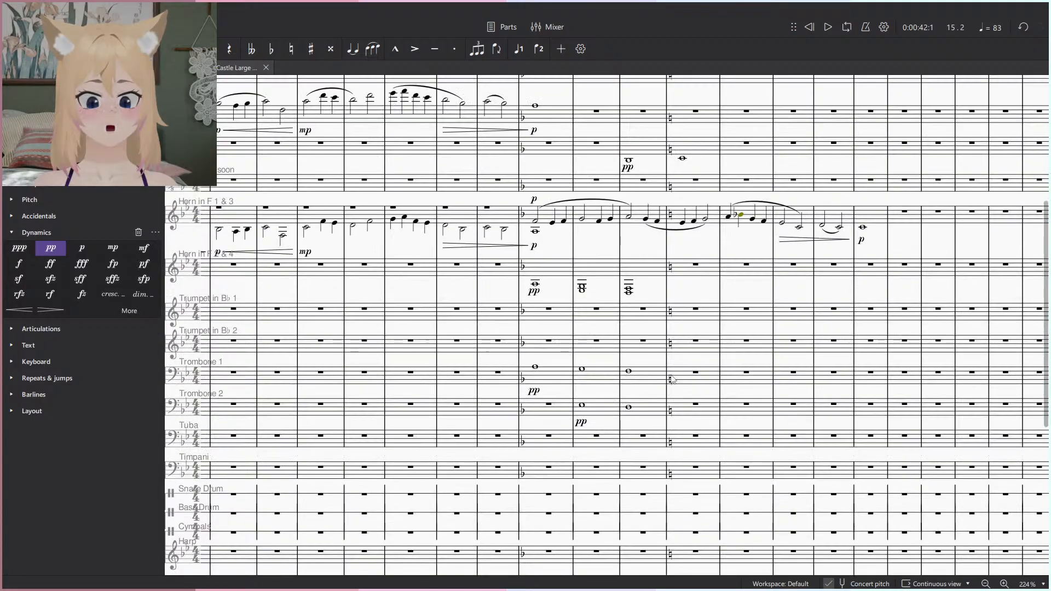
scroll(673, 380, up, 5)
click(609, 427)
key(n)
scroll(682, 412, up, 5)
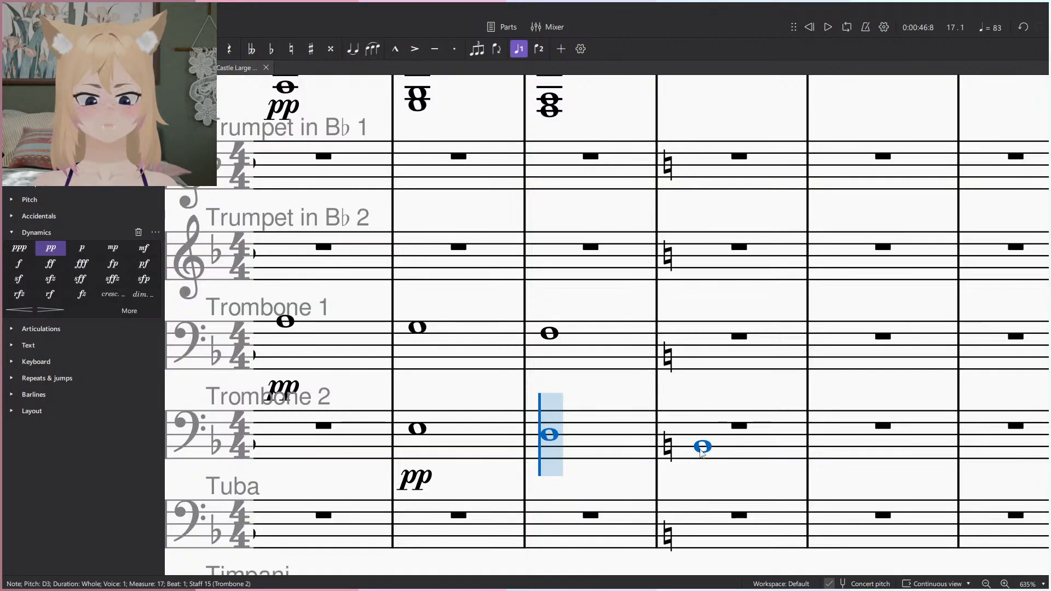
click(703, 446)
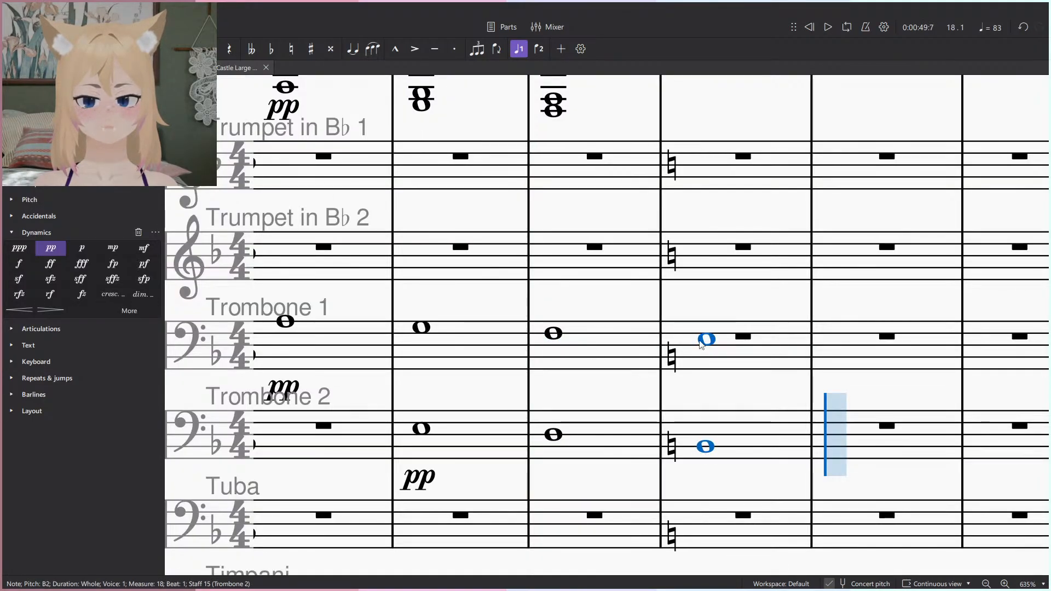
Enter a whole-note E3 in Trombone 1 in measure 18.
click(701, 344)
scroll(701, 344, down, 1)
scroll(669, 288, up, 3)
key(Escape)
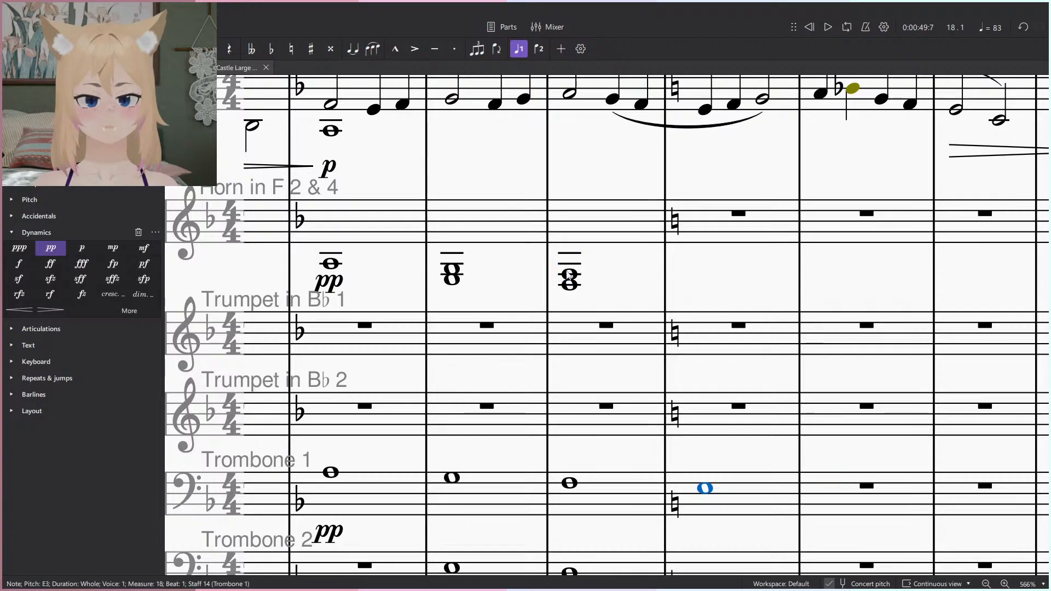
Enter a whole-note E3 in Horn in F 2 & 4 in measure 18 and add a B2 below it.
click(569, 274)
key(n)
click(703, 268)
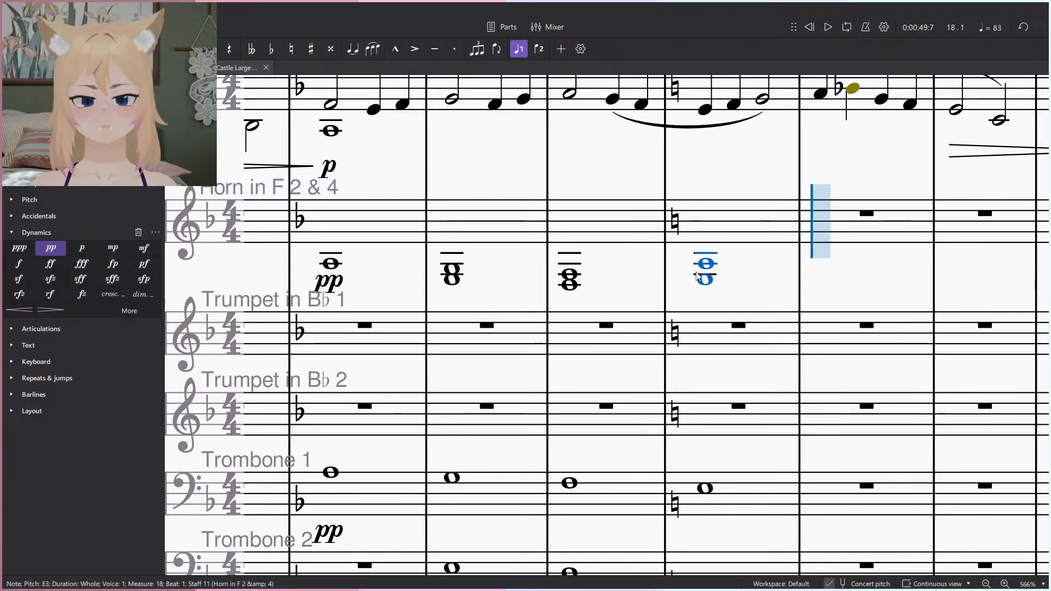
key(Escape)
key(alt+5)
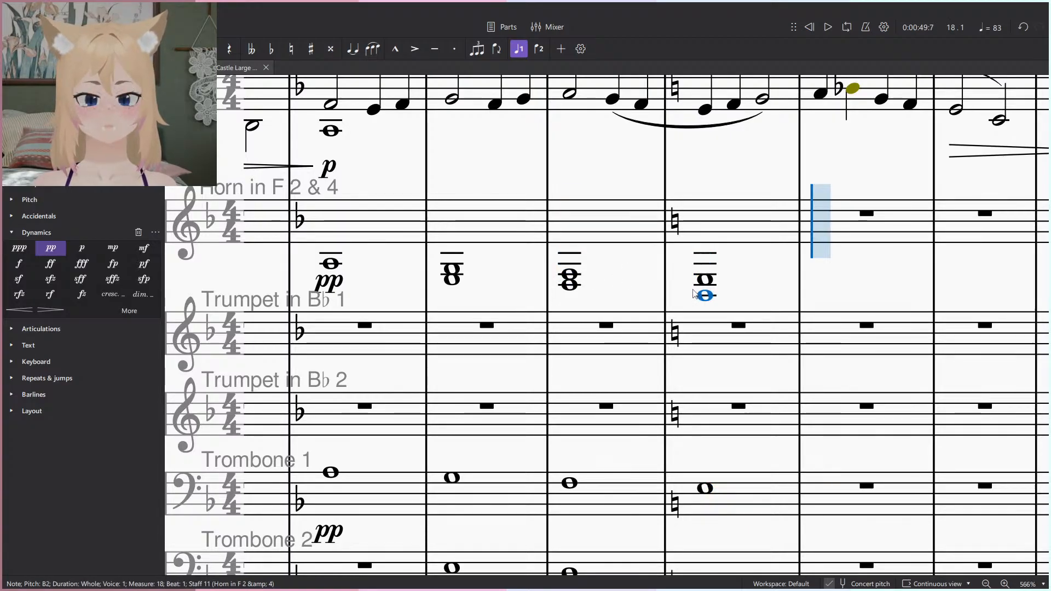
key(Escape)
Turn concert pitch off to examine the written notes of Horn in F 2 & 4, and turn it back on.
scroll(695, 295, down, 1)
drag(677, 299, 640, 317)
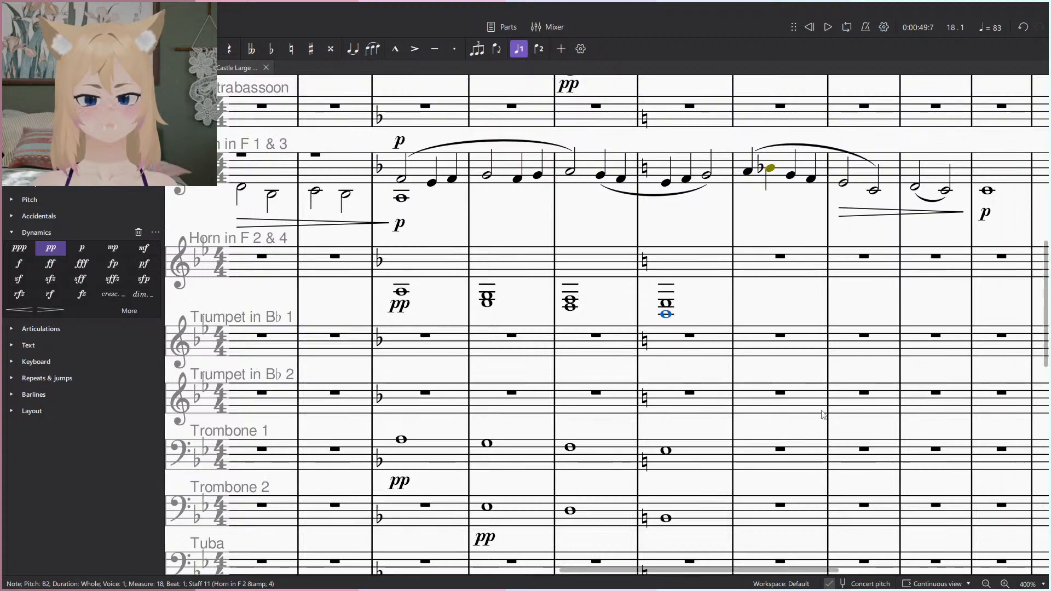
click(853, 585)
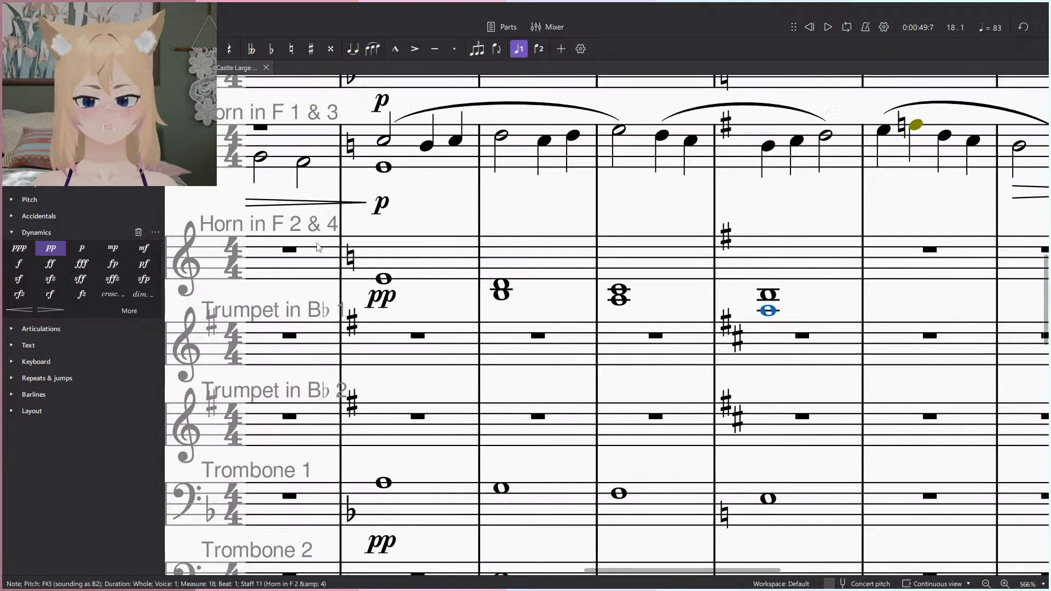
scroll(661, 317, up, 1)
scroll(711, 378, down, 1)
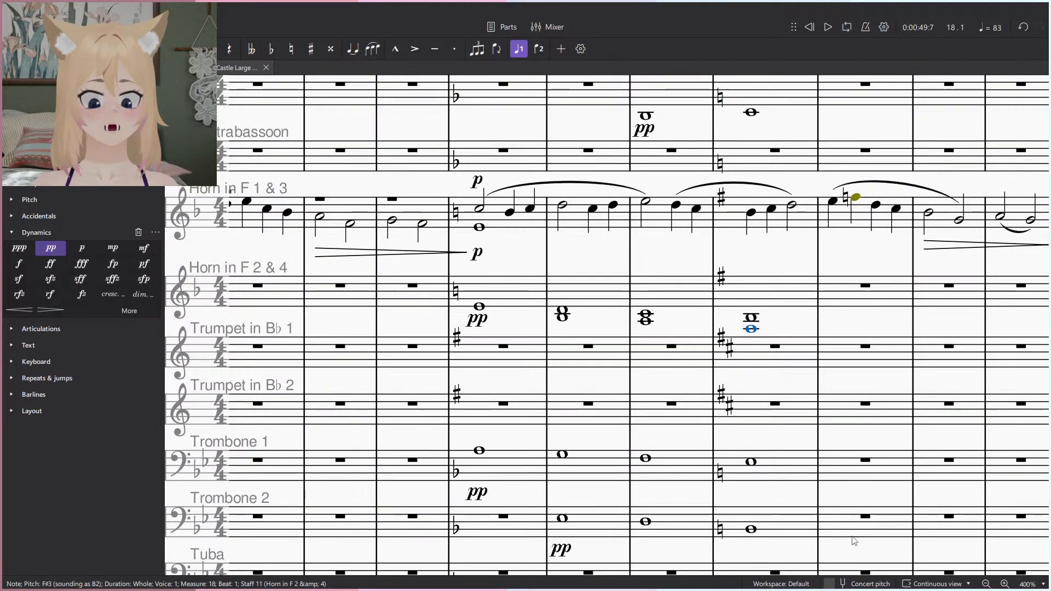
click(852, 585)
scroll(562, 345, down, 1)
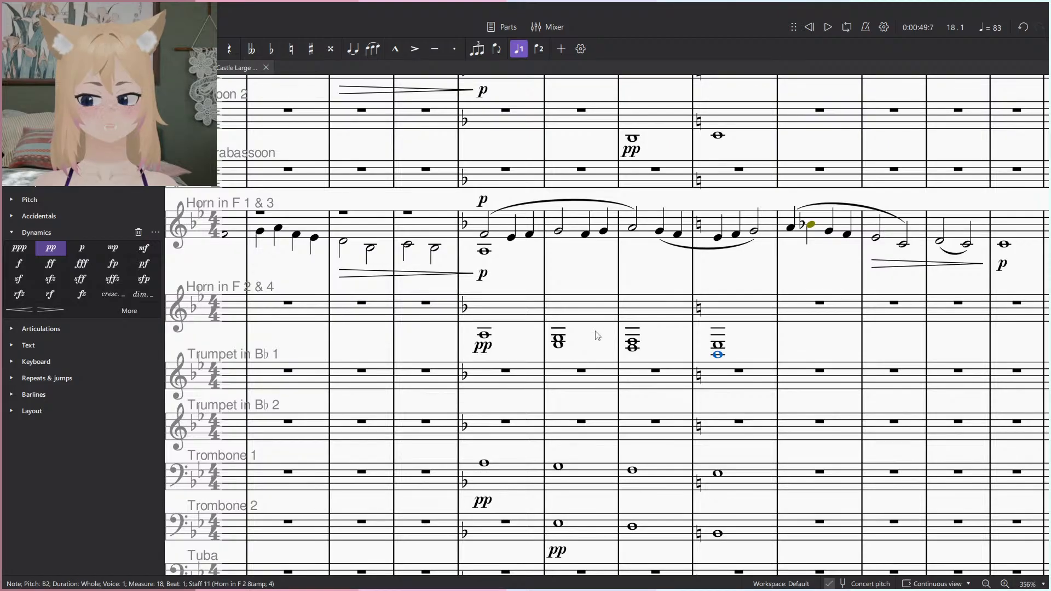
drag(888, 354, 814, 326)
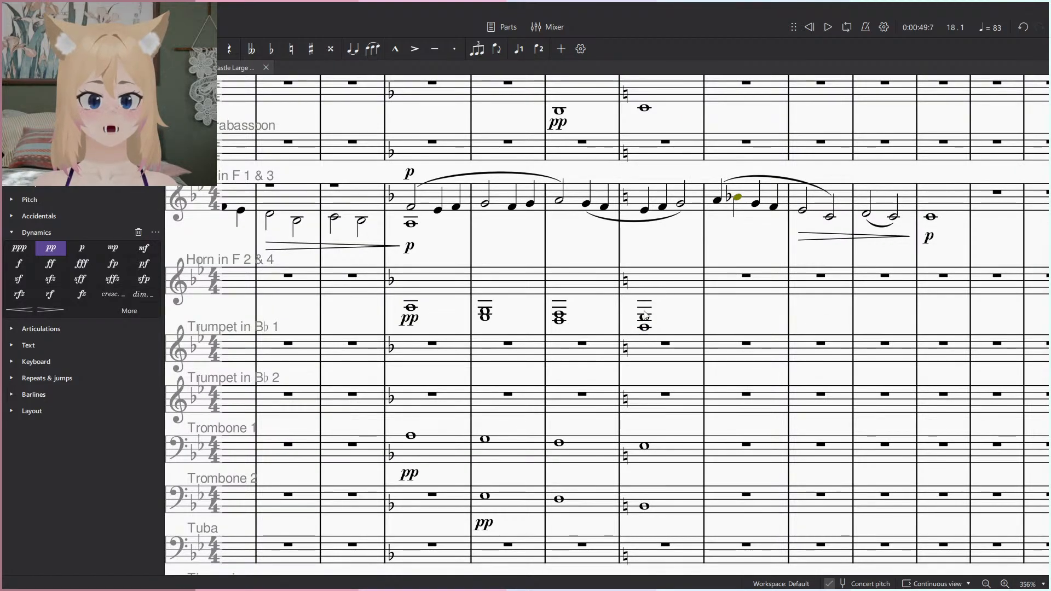
Enter a whole-note E4 in Clarinet in B♭ 1 in measure 18.
scroll(657, 327, up, 4)
scroll(531, 170, up, 3)
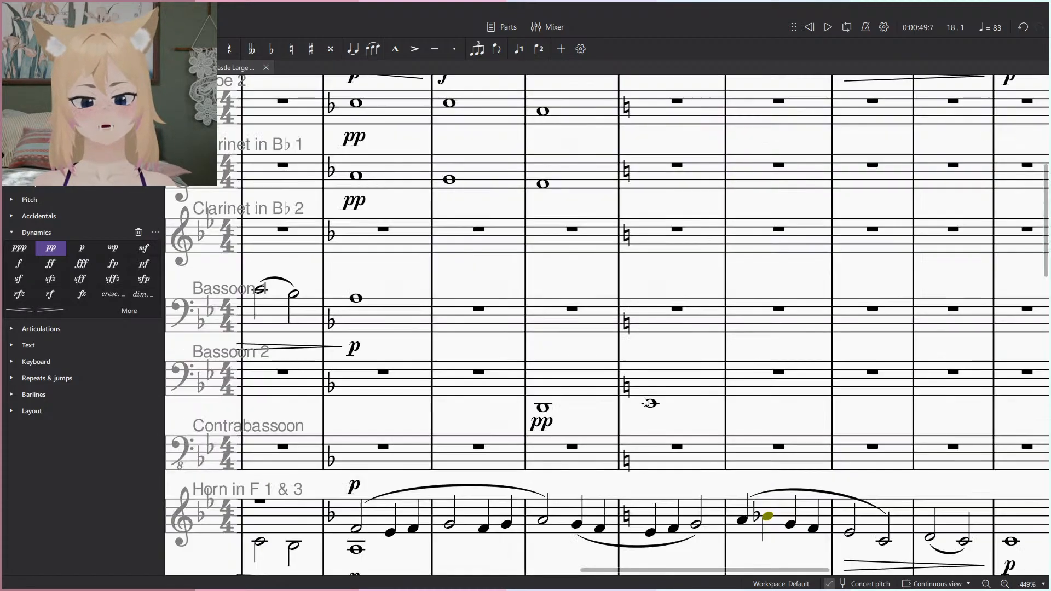
scroll(573, 200, up, 2)
click(531, 306)
key(n)
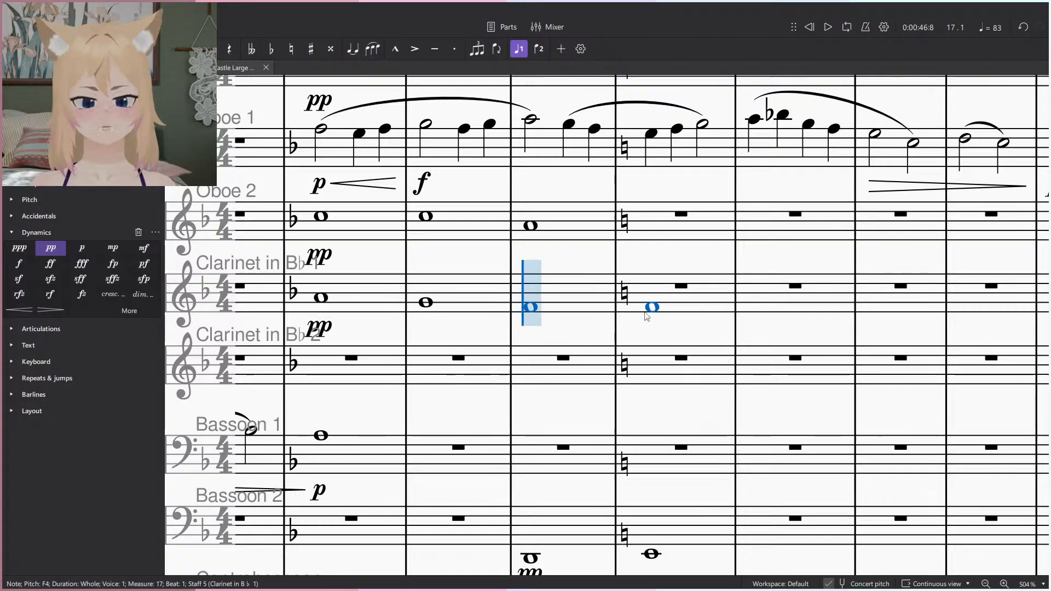
click(649, 314)
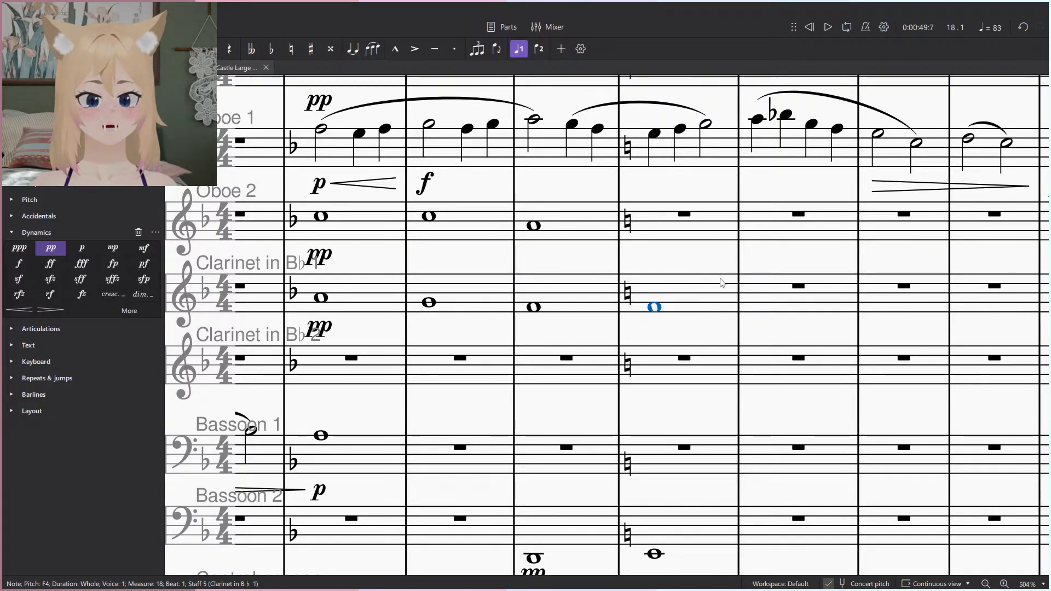
Enter a whole-note G4 in Oboe 2 and a whole-note B4 in Flute 2 in measure 18.
click(656, 230)
scroll(657, 233, down, 5)
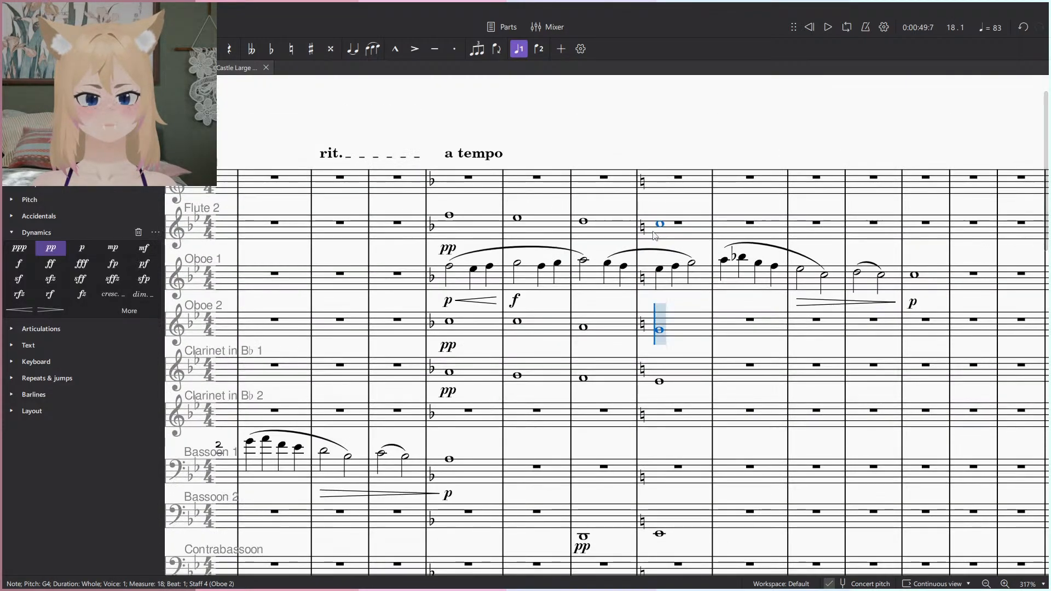
click(661, 227)
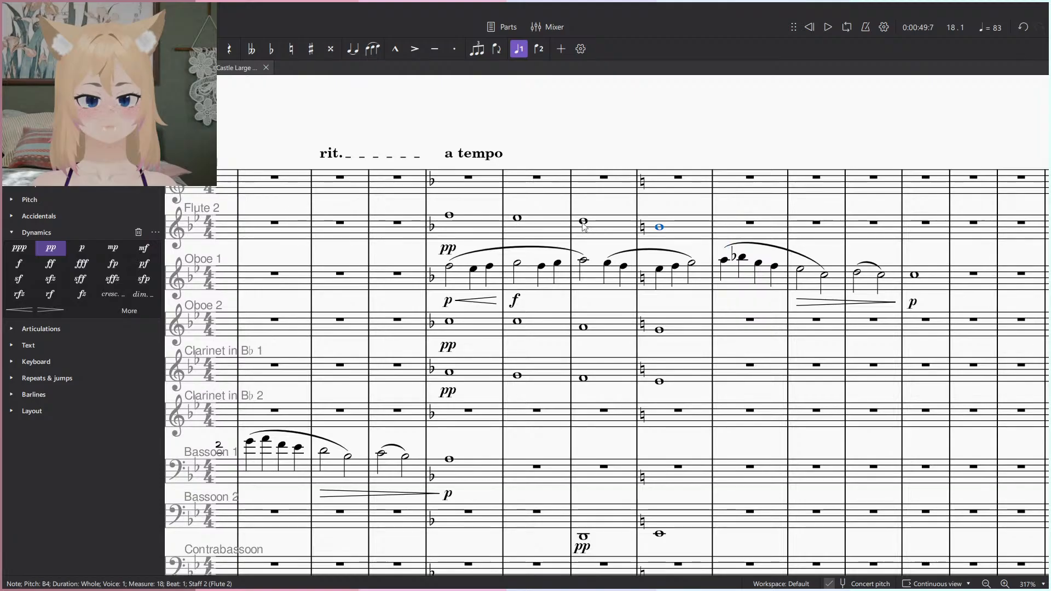
Play back the score from the rit. in measure 13 and examine the string staves.
click(403, 184)
key(space)
scroll(577, 140, down, 4)
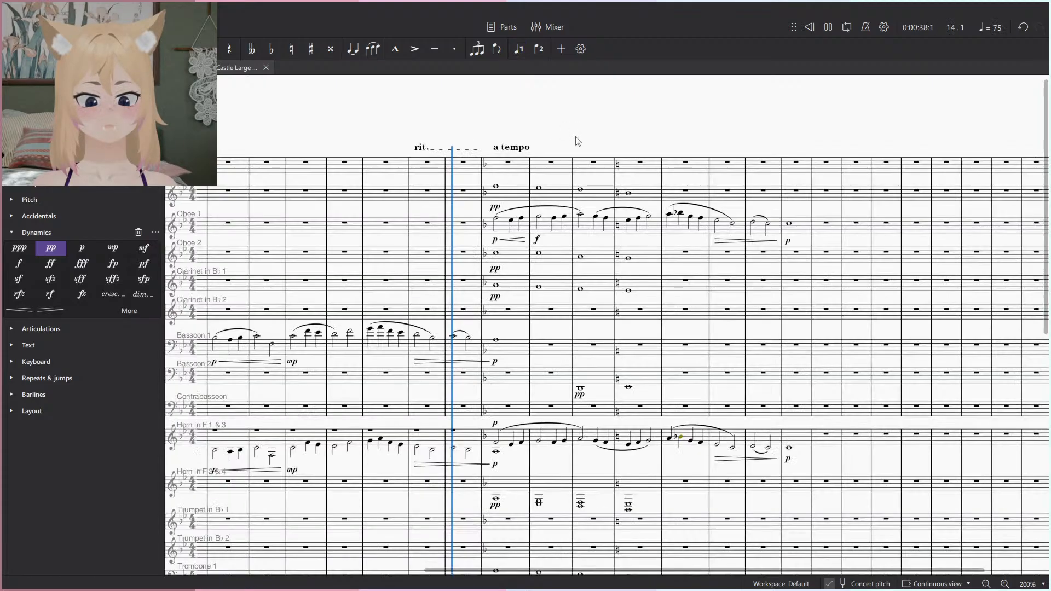
click(408, 168)
scroll(551, 272, down, 10)
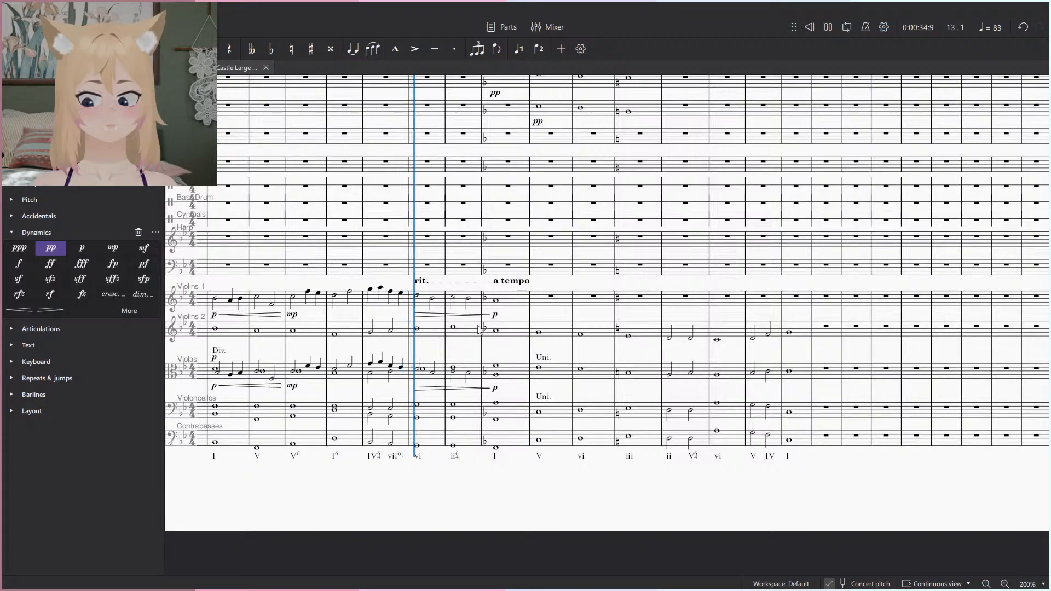
Open the mixer and examine the string channels' levels while playing the score from measure 10.
key(F10)
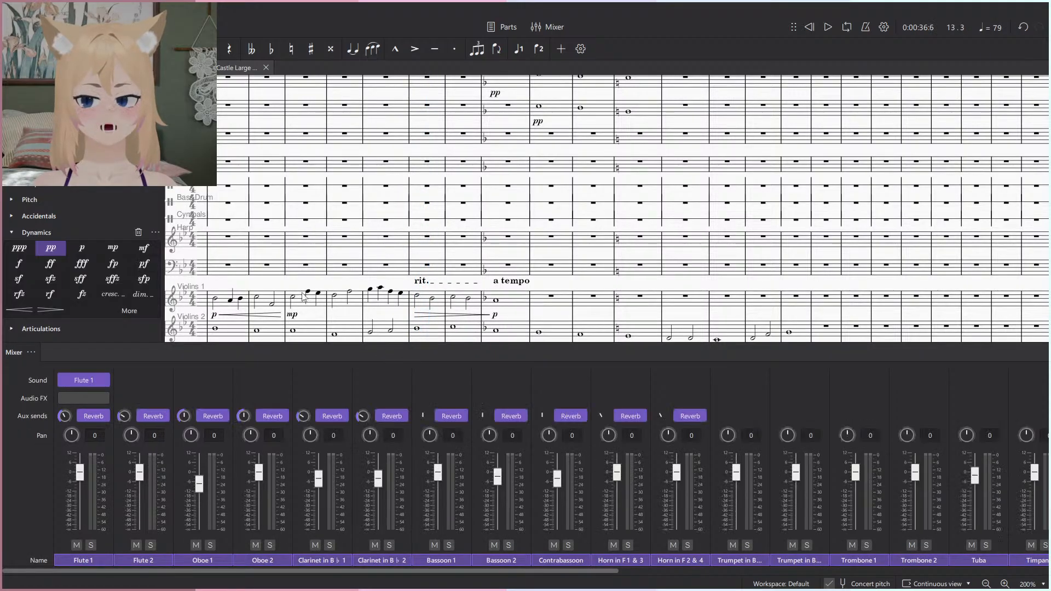
click(312, 299)
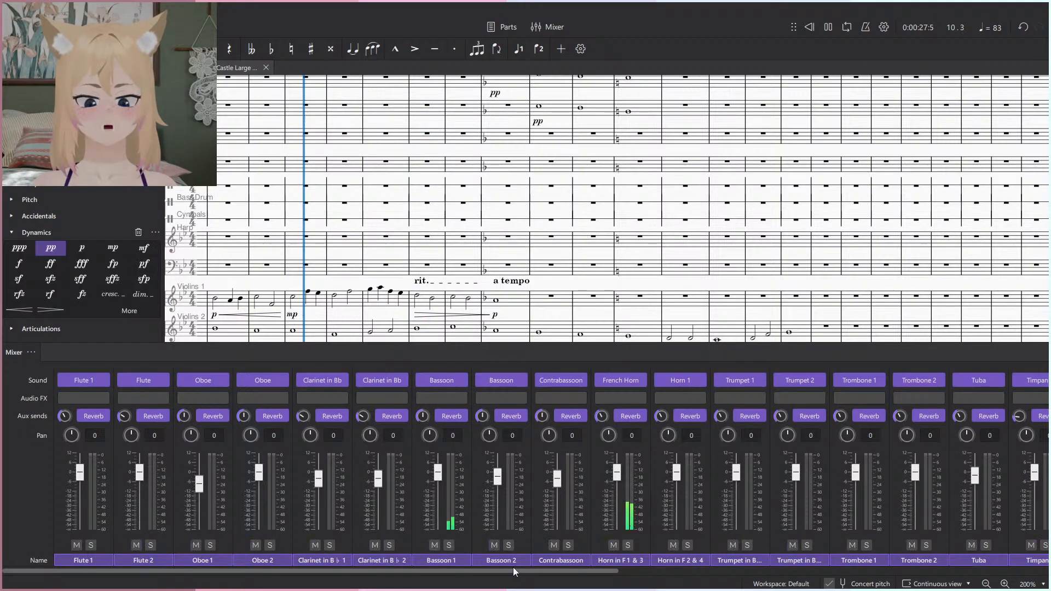
drag(513, 570, 926, 572)
drag(627, 488, 685, 483)
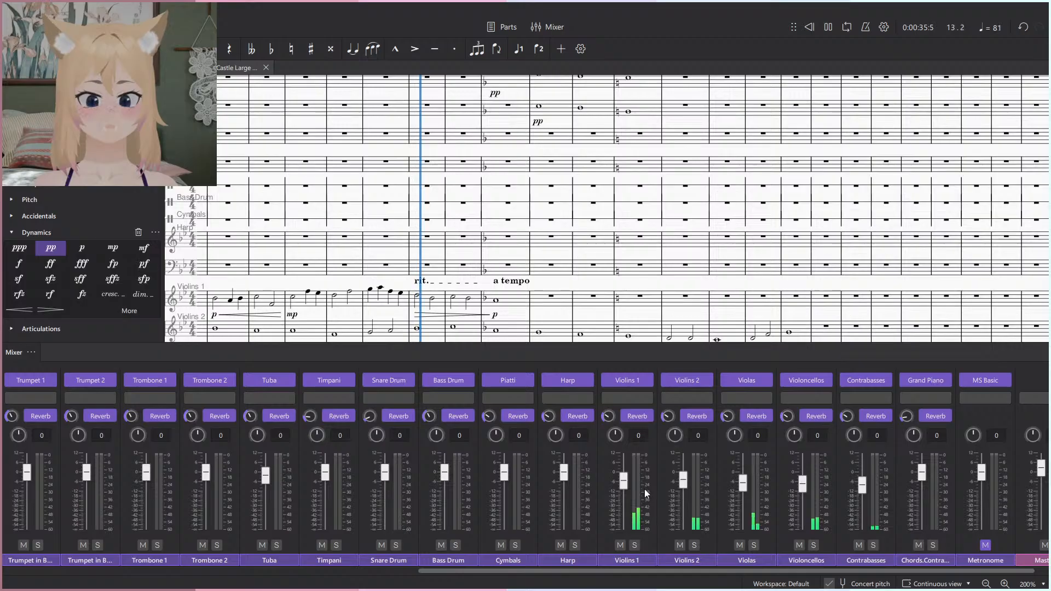
Close the mixer and listen to the woodwind and brass chords in measures 15 to 18.
key(F10)
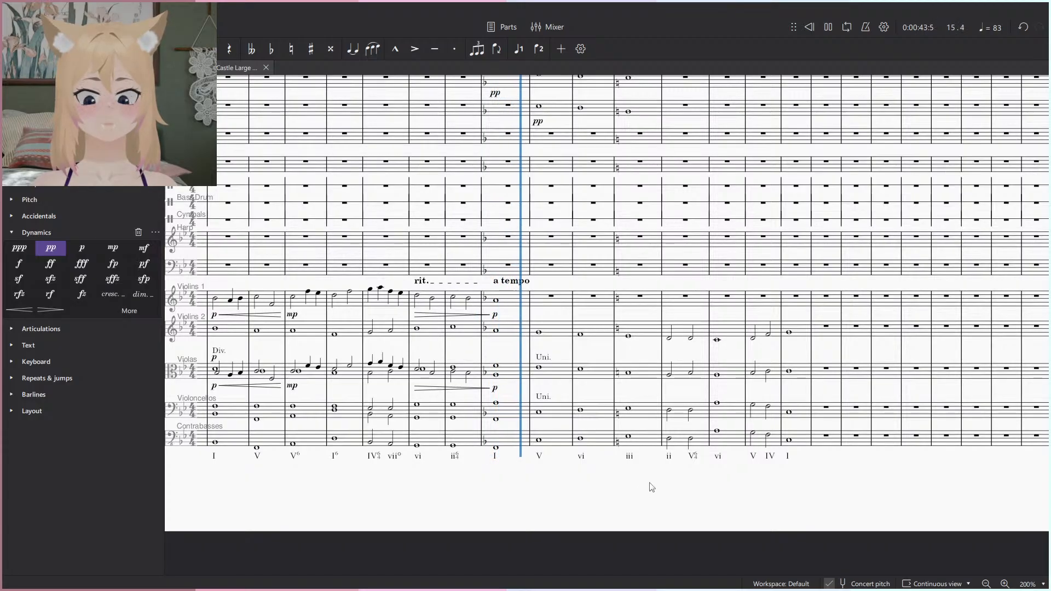
scroll(650, 486, up, 5)
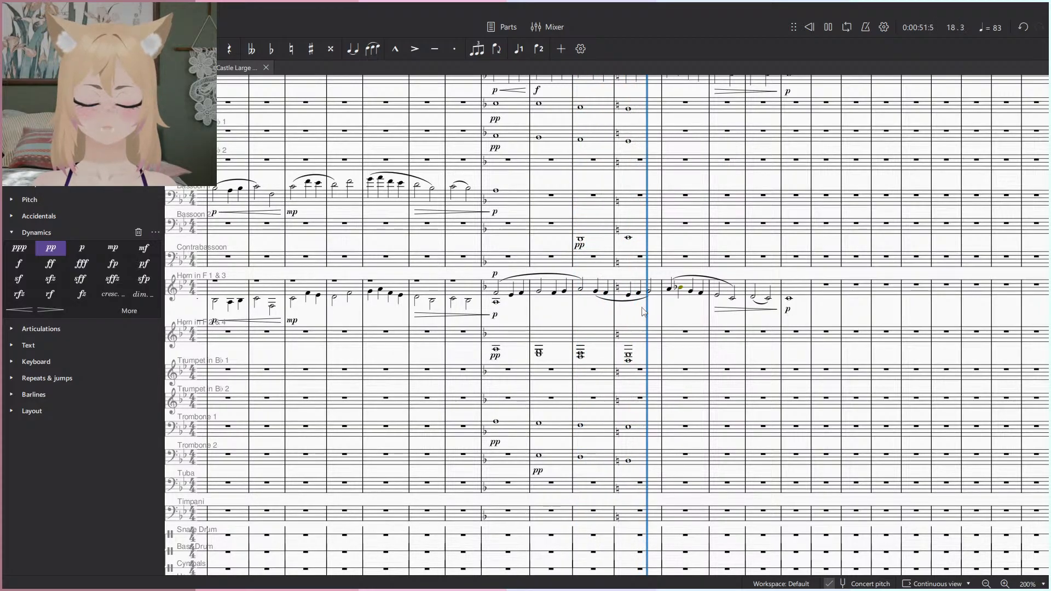
key(space)
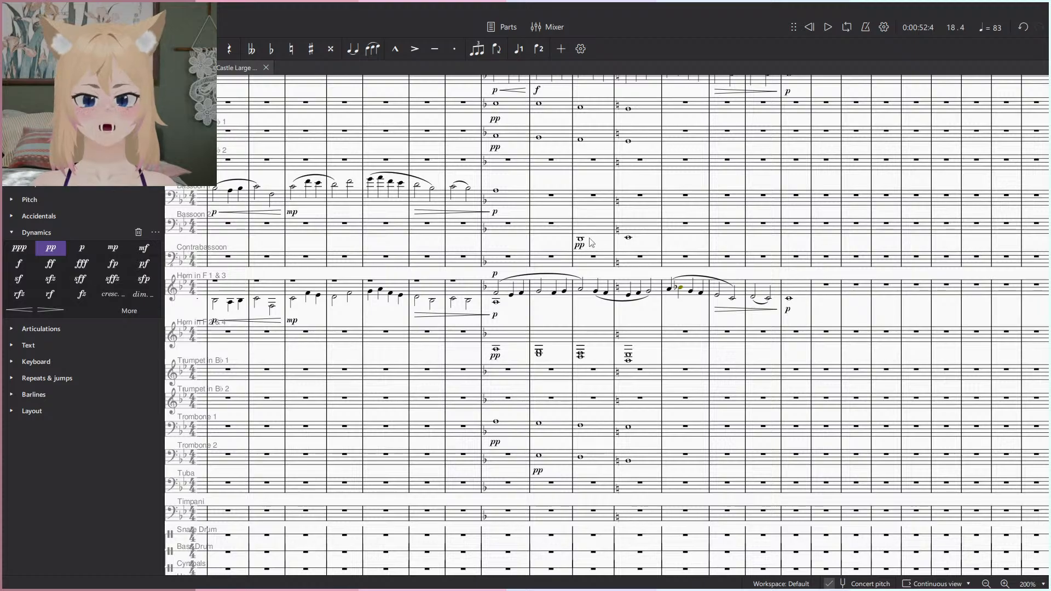
key(space)
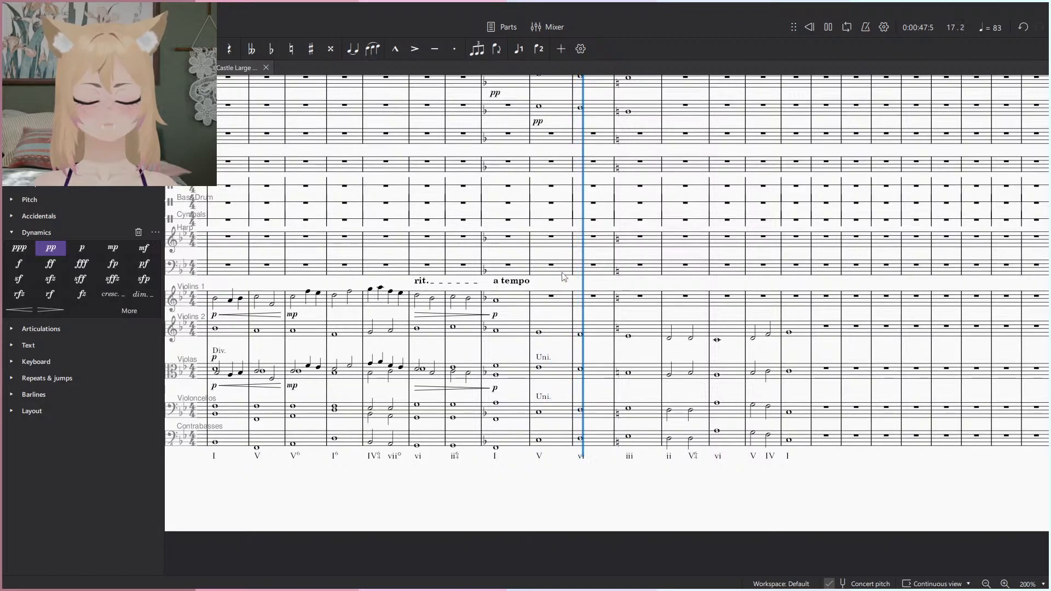
scroll(565, 279, up, 9)
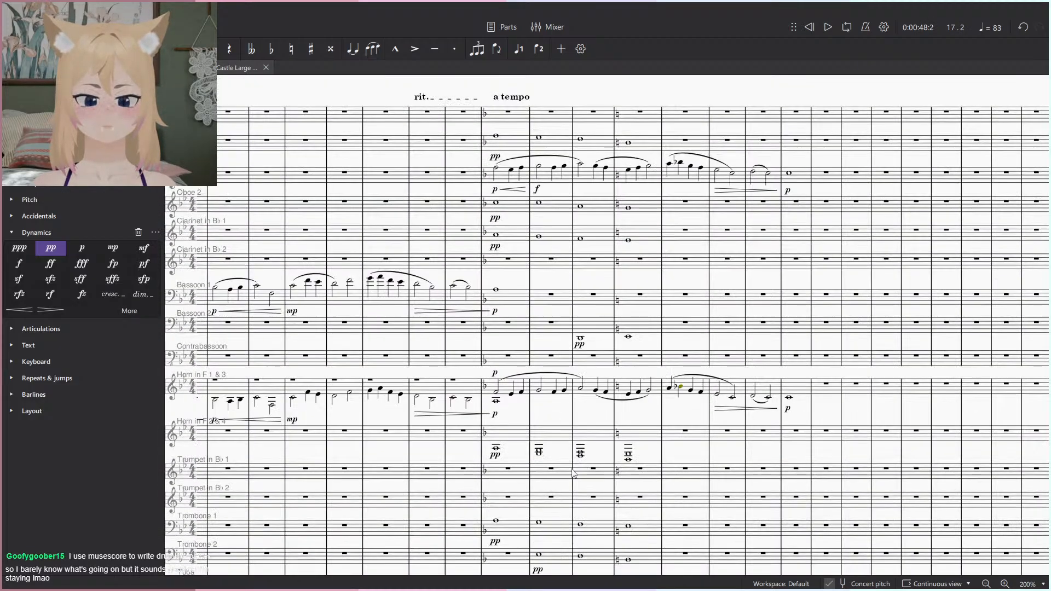
Play back the woodwind and brass chords from the a tempo in measure 15 to measure 18, briefly opening the mixer.
scroll(570, 477, up, 1)
click(539, 427)
scroll(539, 427, down, 4)
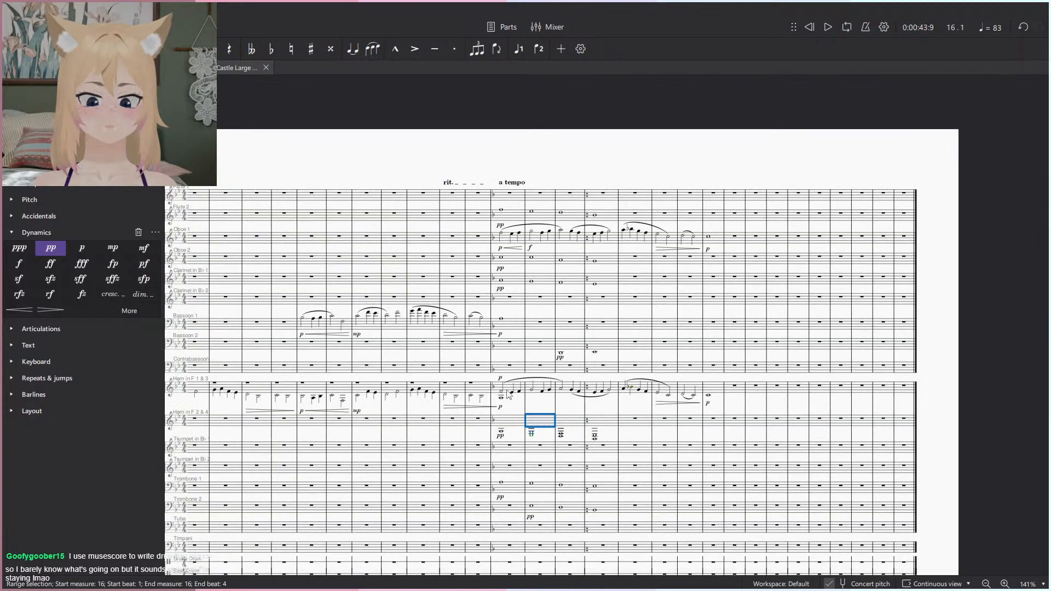
click(500, 398)
key(F10)
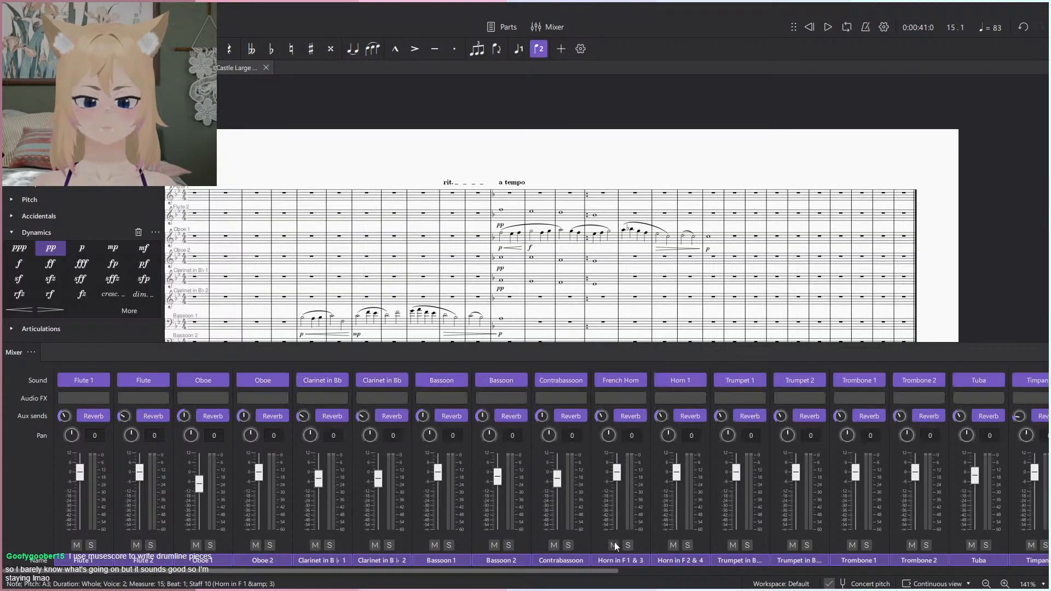
key(space)
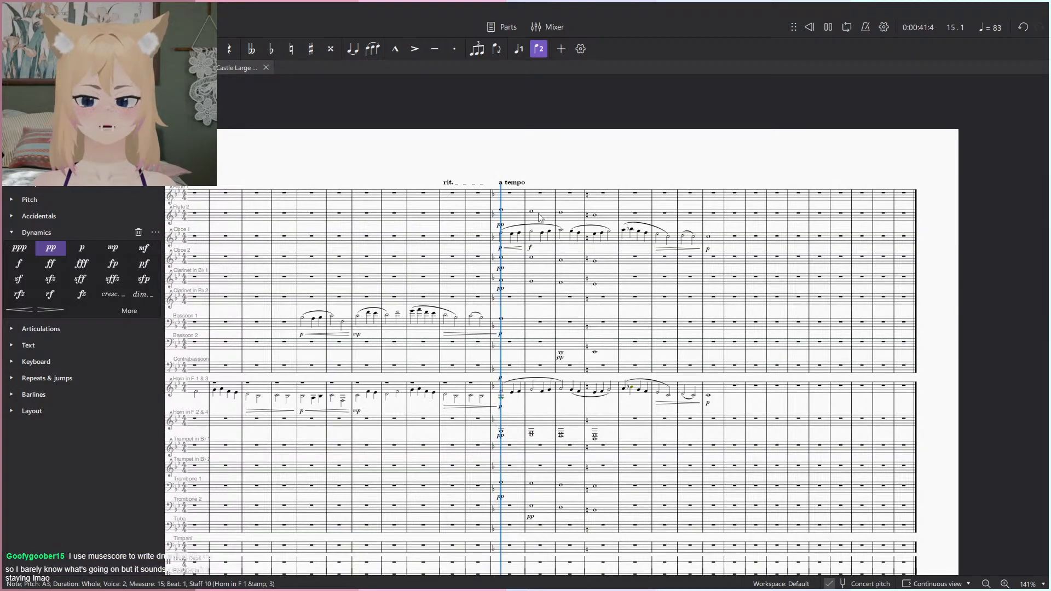
key(Escape)
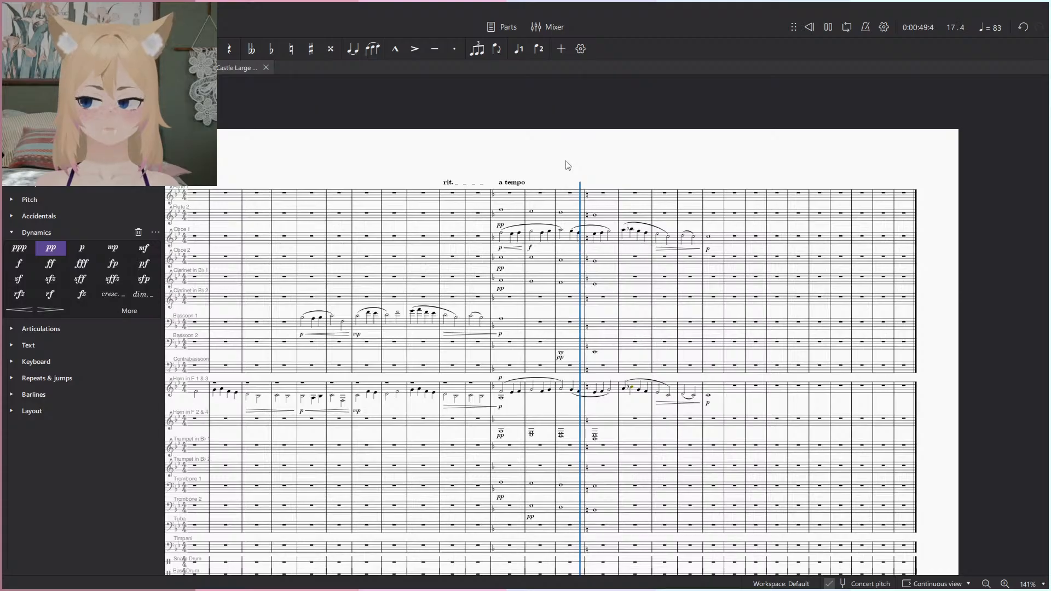
key(space)
Move the Oboe 2 and Clarinet 1 notes with their pp markings in measures 15 to 18 down to Clarinets 1 and 2.
scroll(521, 253, up, 10)
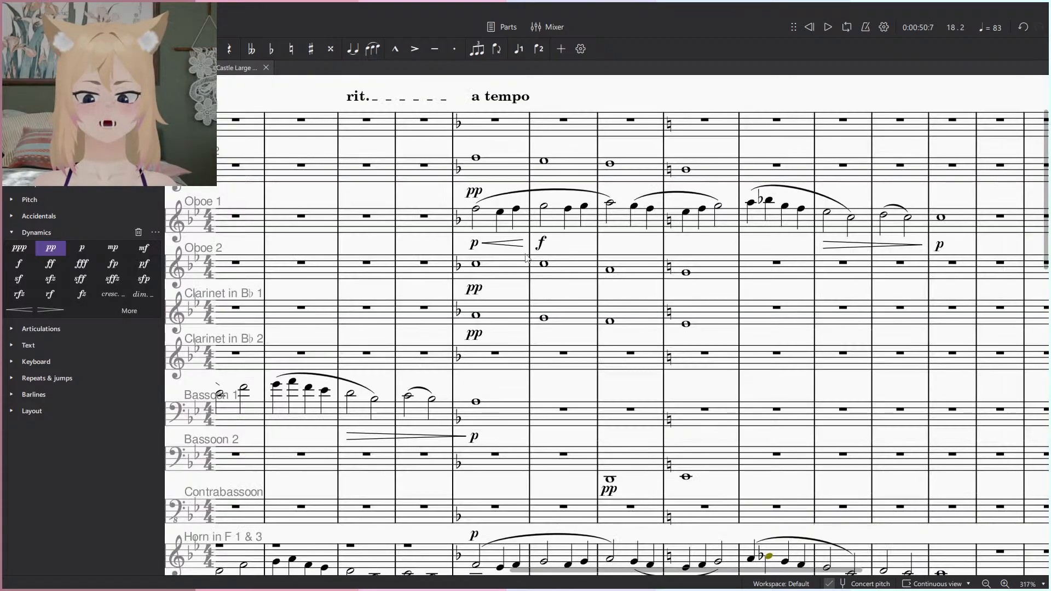
click(450, 279)
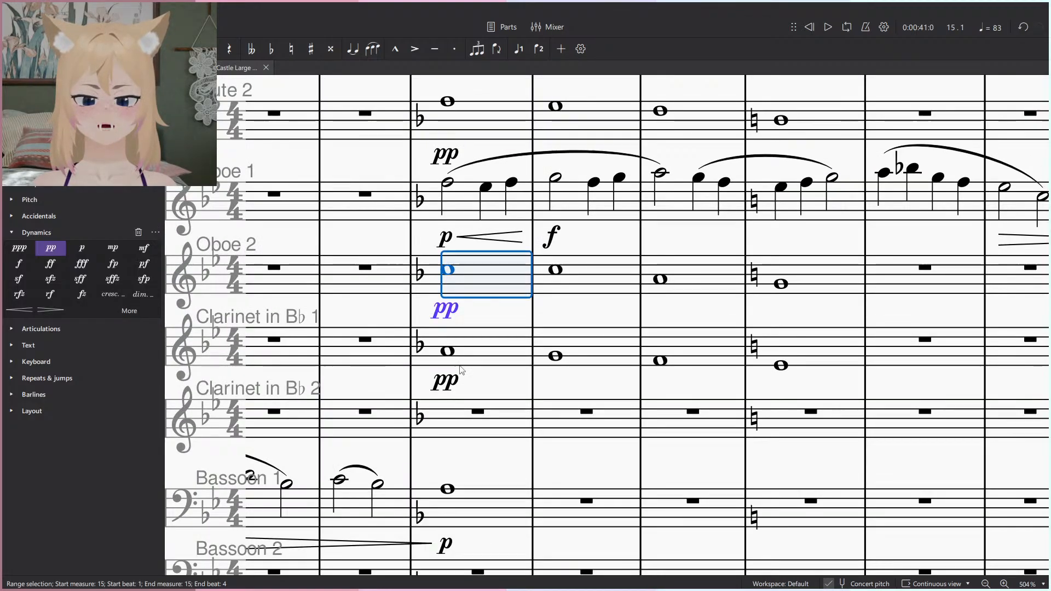
click(448, 270)
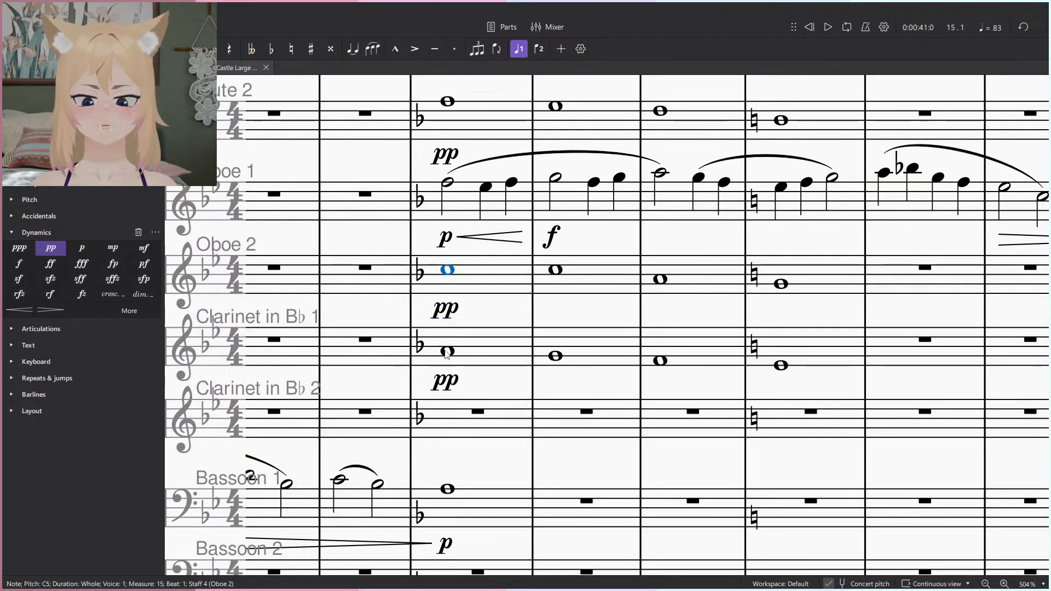
scroll(504, 310, down, 5)
click(497, 291)
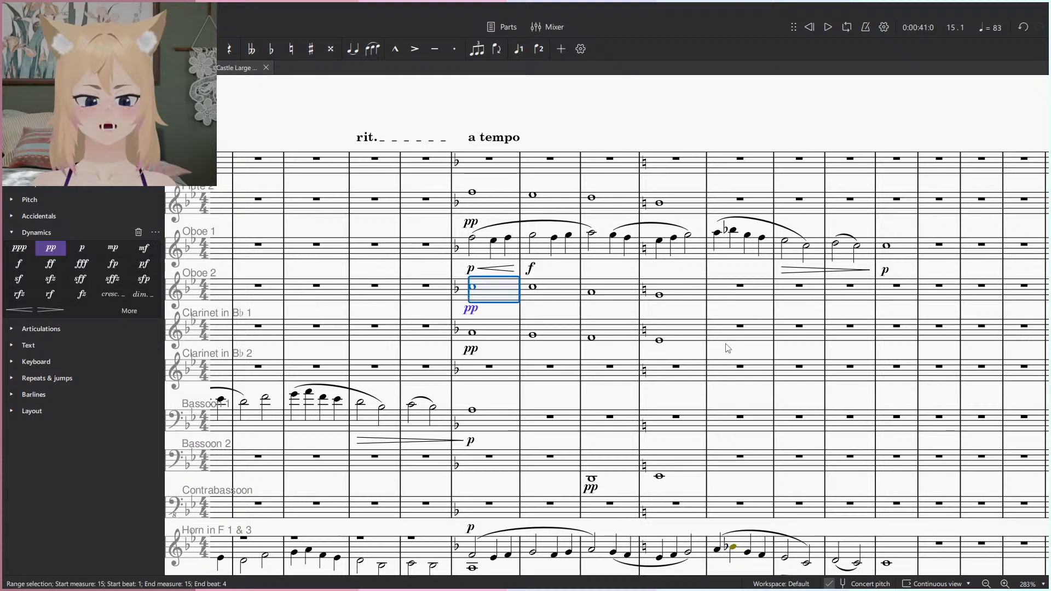
shift+click(687, 335)
key(ctrl+x)
key(ctrl+v)
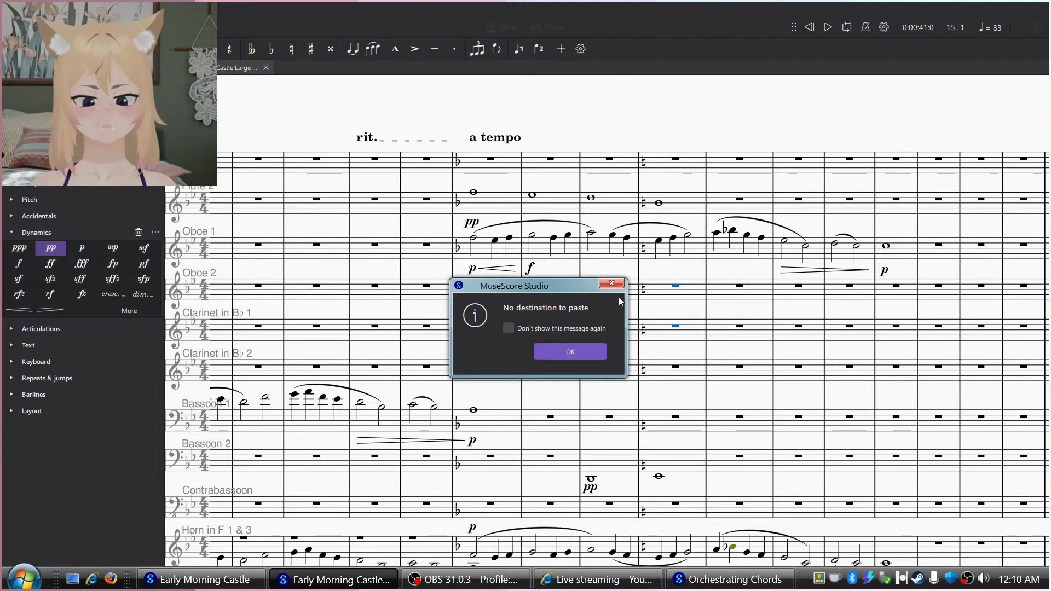
click(615, 286)
key(ctrl+v)
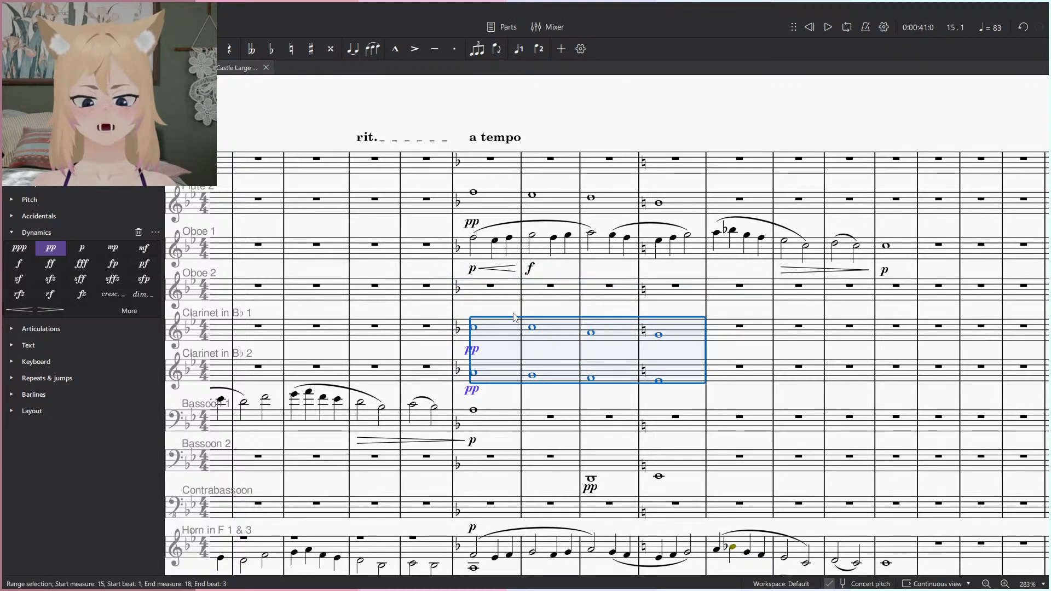
Play the score from measure 15 to hear the chords with the clarinet pair.
key(Escape)
key(space)
scroll(597, 171, down, 5)
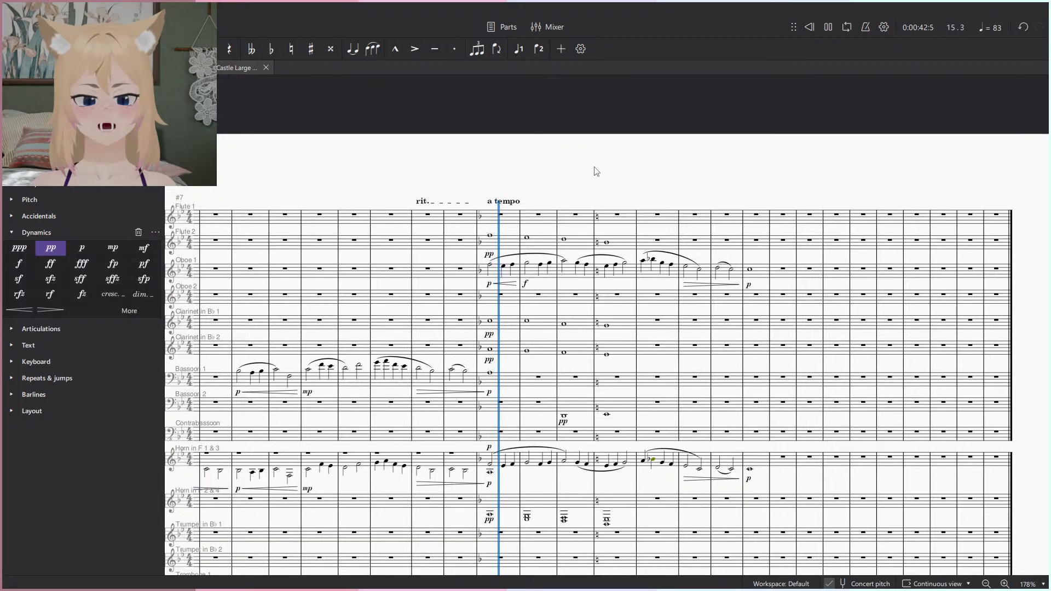
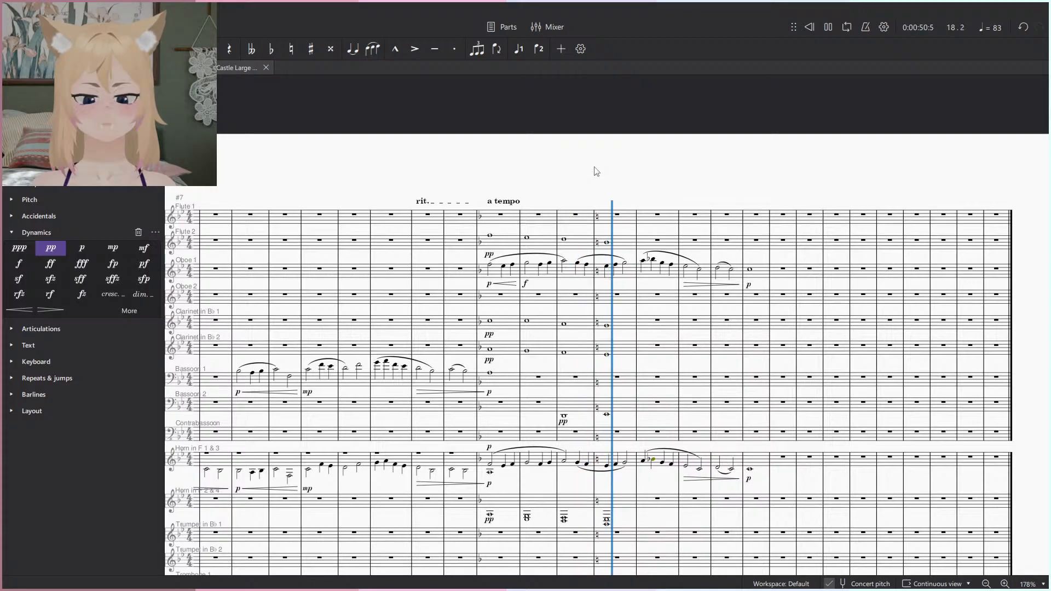
scroll(597, 171, down, 5)
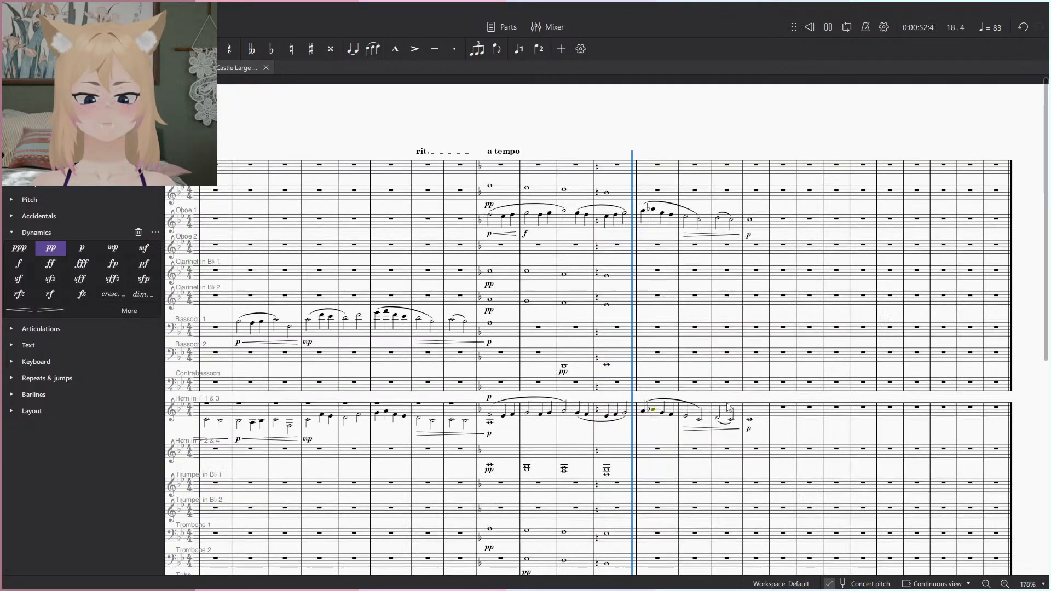
key(space)
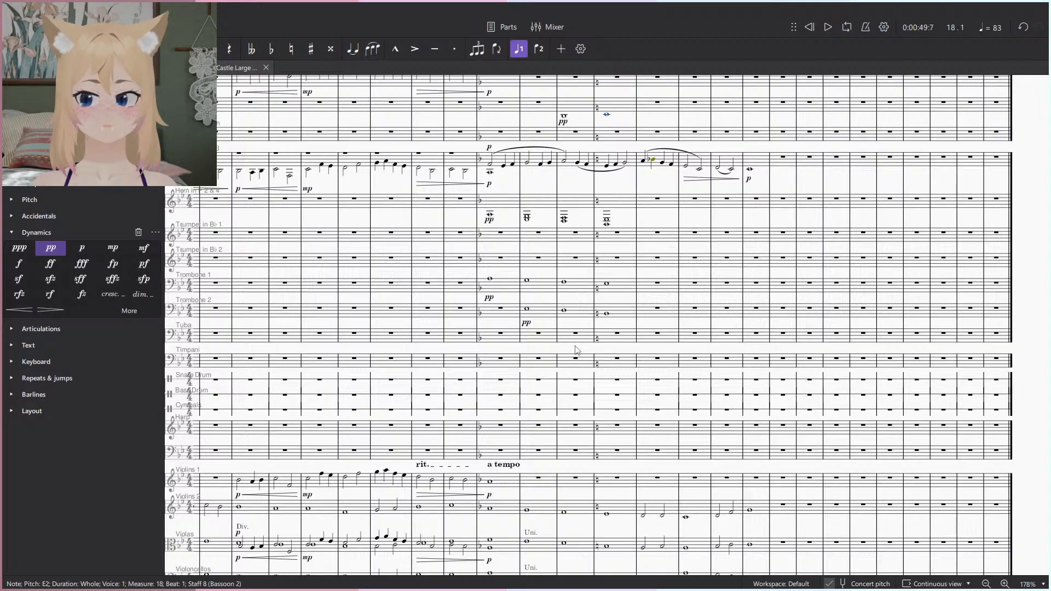
Move the Trombone 2 notes and pp marking in measures 16 to 18 to the Tuba staff.
ctrl+scroll(630, 302, up, 5)
click(627, 309)
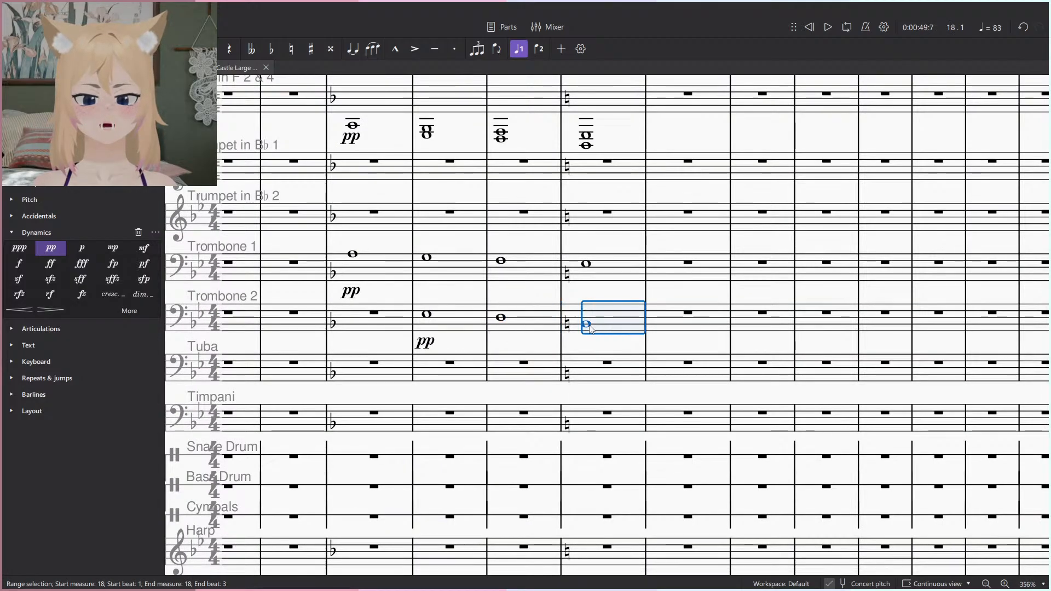
click(587, 324)
ctrl+scroll(587, 313, down, 3)
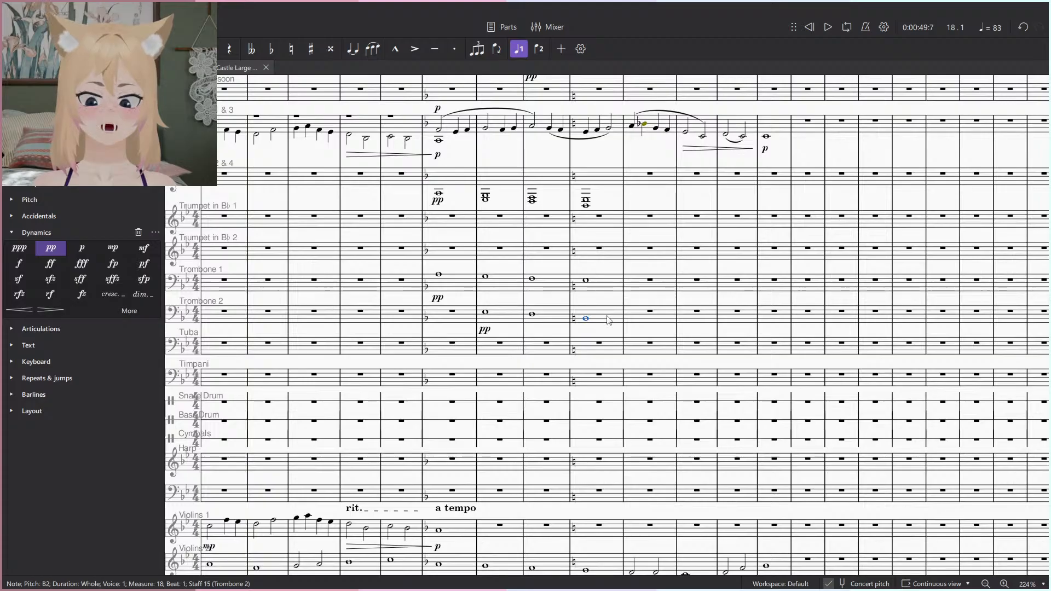
click(495, 315)
key(Delete)
click(493, 351)
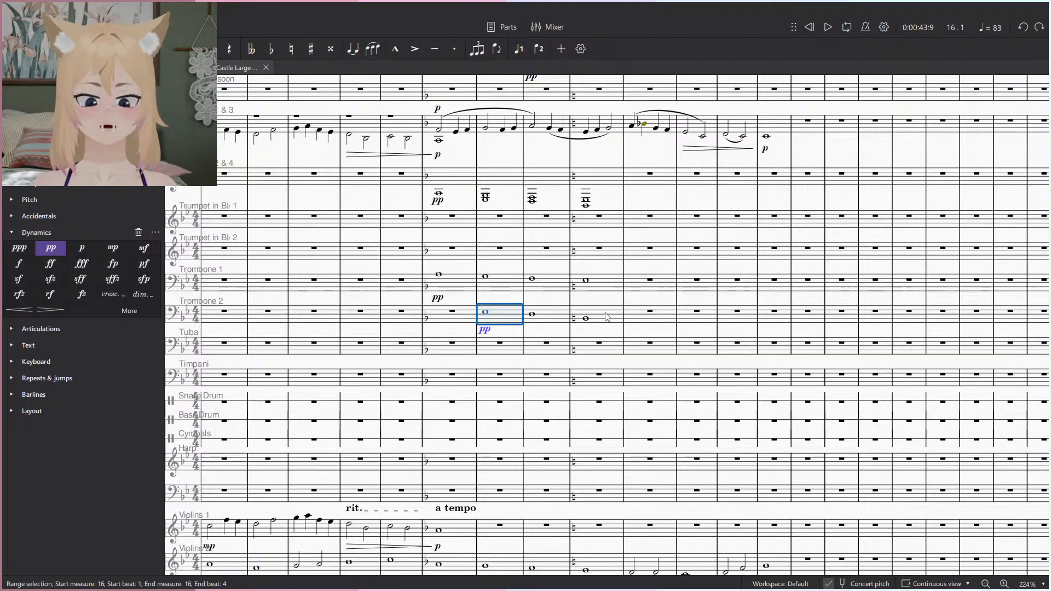
shift+click(589, 319)
key(ctrl+x)
click(502, 344)
key(ctrl+v)
key(Escape)
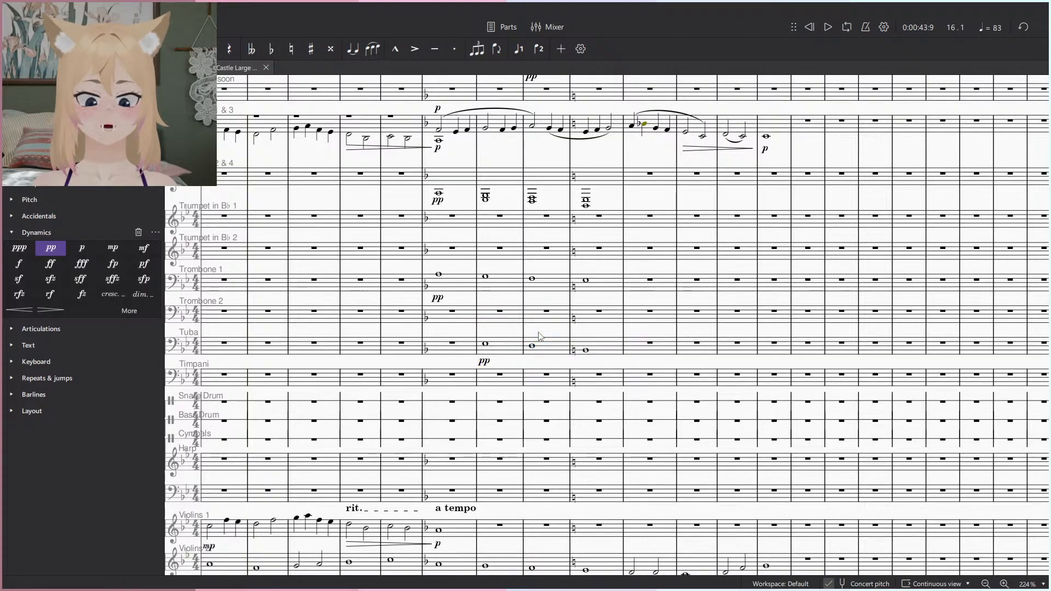
Play back measures 16 to 18 to hear the Tuba carrying the lower brass line.
click(485, 200)
ctrl+scroll(485, 199, up, 3)
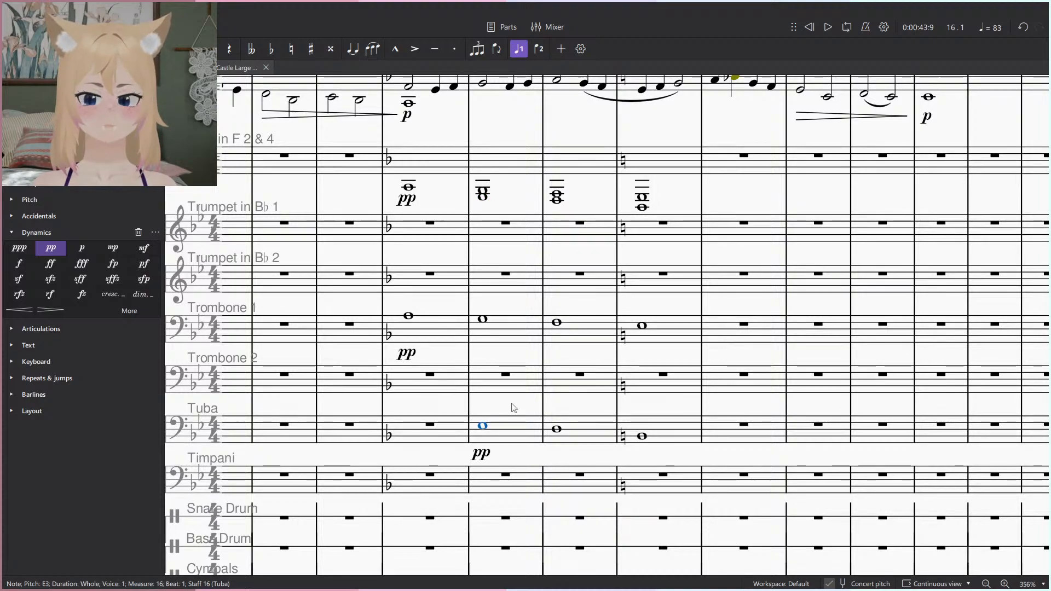
key(space)
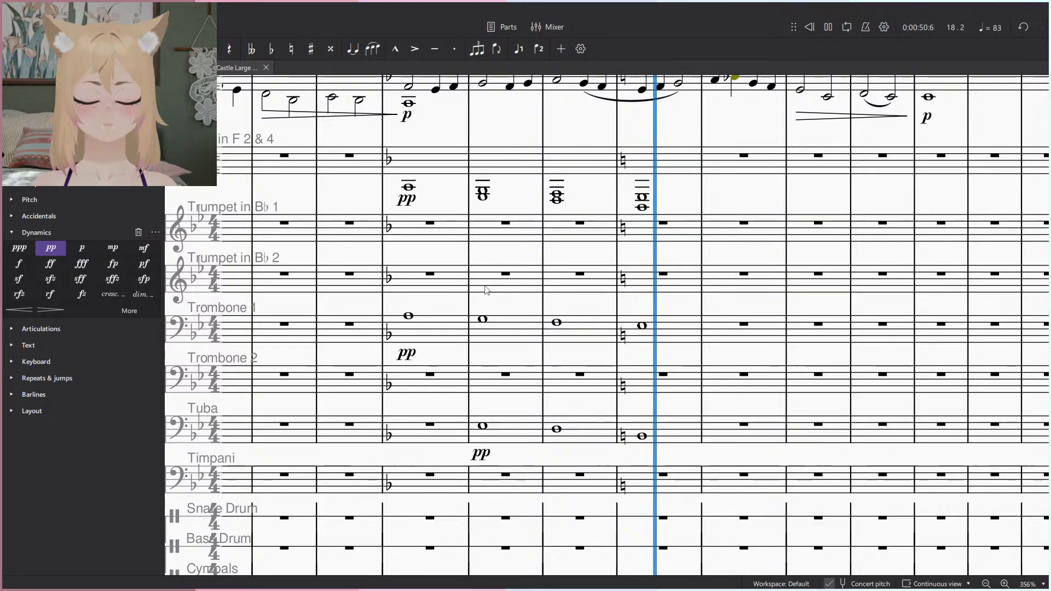
key(space)
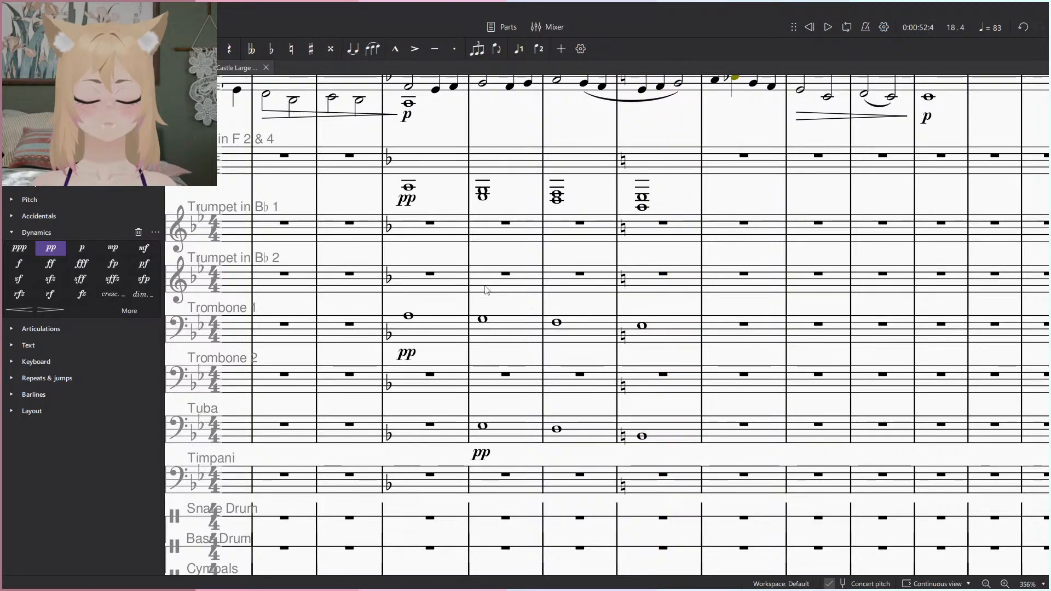
Move the Tuba notes and pp marking in measures 16 to 18 back to Trombone 2.
click(673, 439)
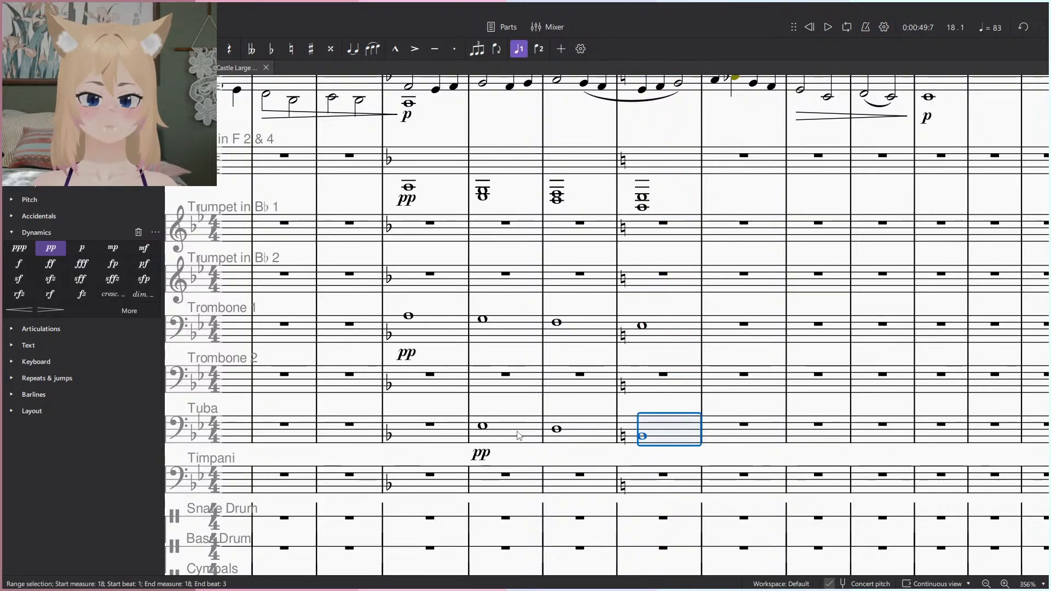
shift+click(518, 434)
key(ctrl+x)
click(505, 375)
key(ctrl+v)
Play back measure 18 to check the chord with the trombones.
click(617, 359)
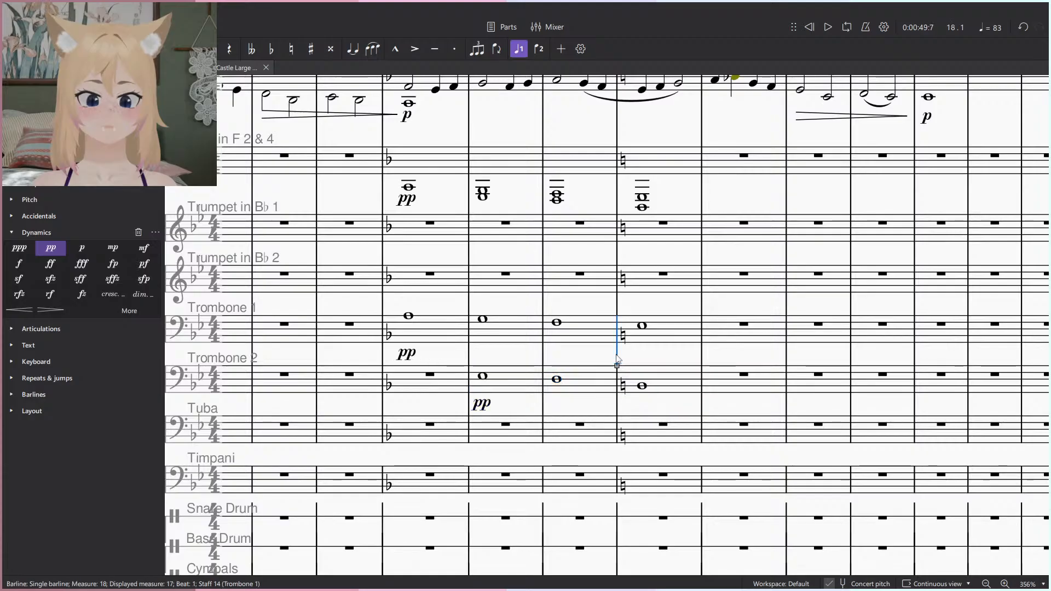
key(space)
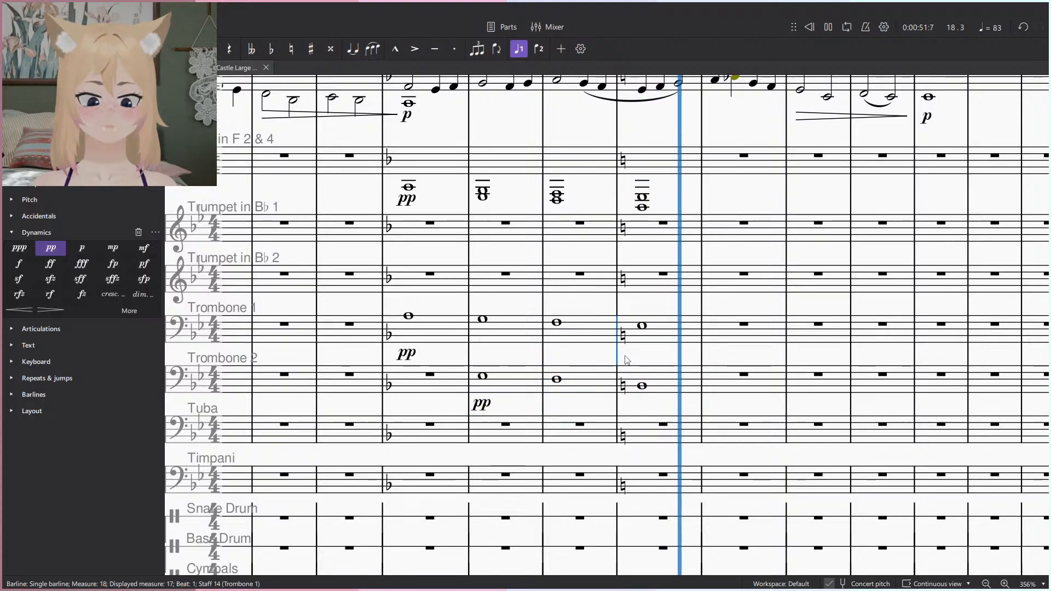
key(space)
Examine the string parts and the Roman-numeral chord analysis from the opening Maestoso through the a tempo.
scroll(630, 353, down, 5)
scroll(643, 340, down, 3)
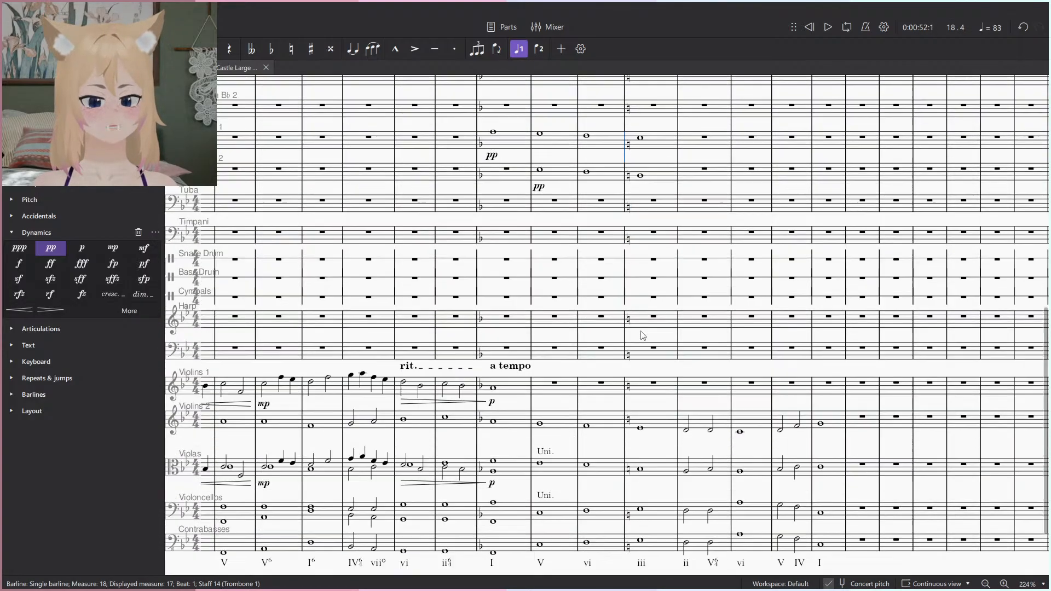
scroll(654, 371, up, 1)
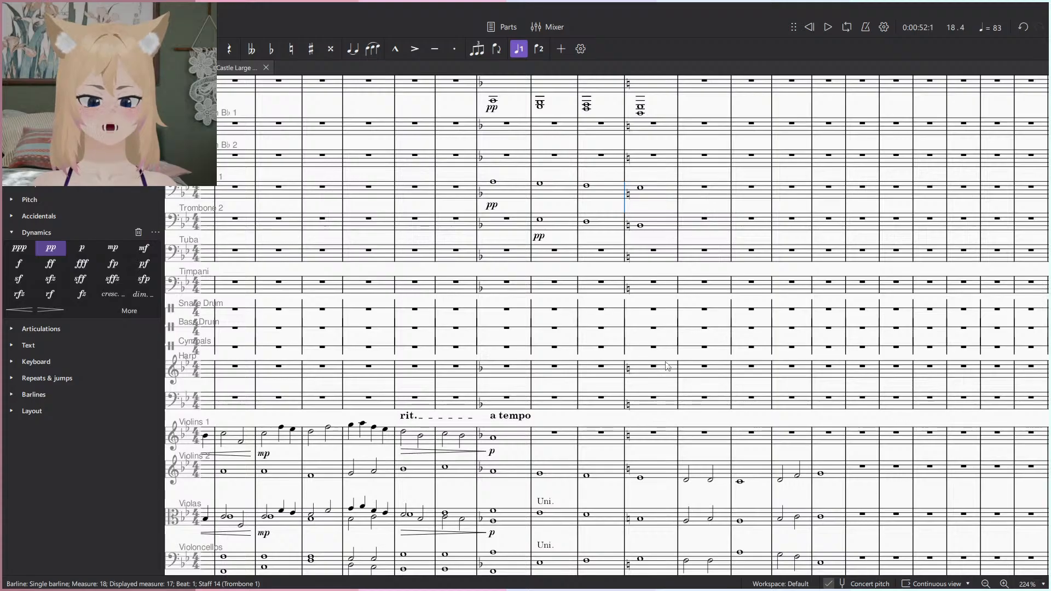
scroll(652, 362, up, 5)
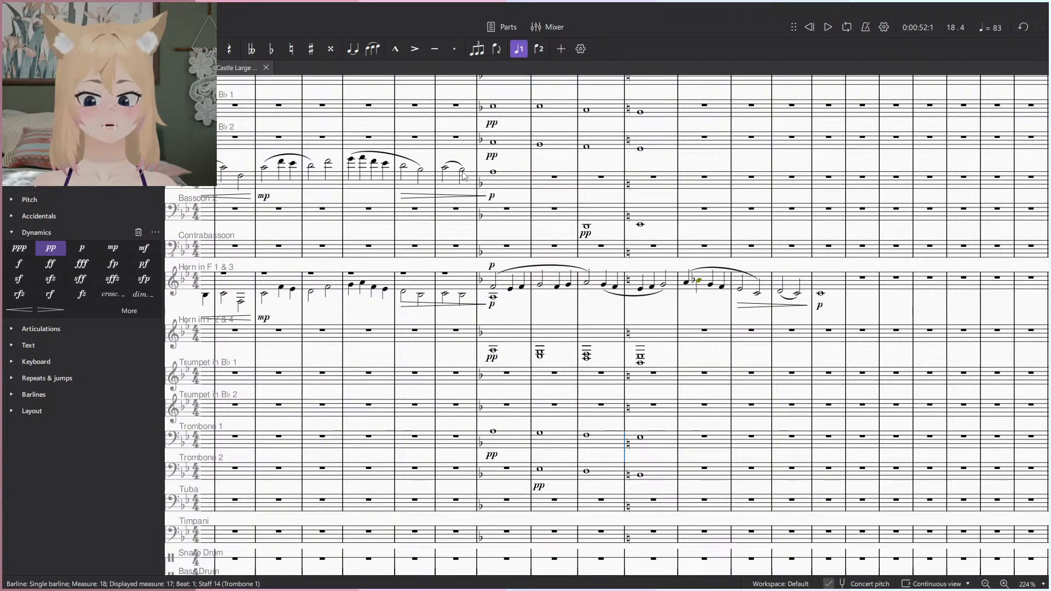
click(462, 174)
scroll(497, 387, down, 5)
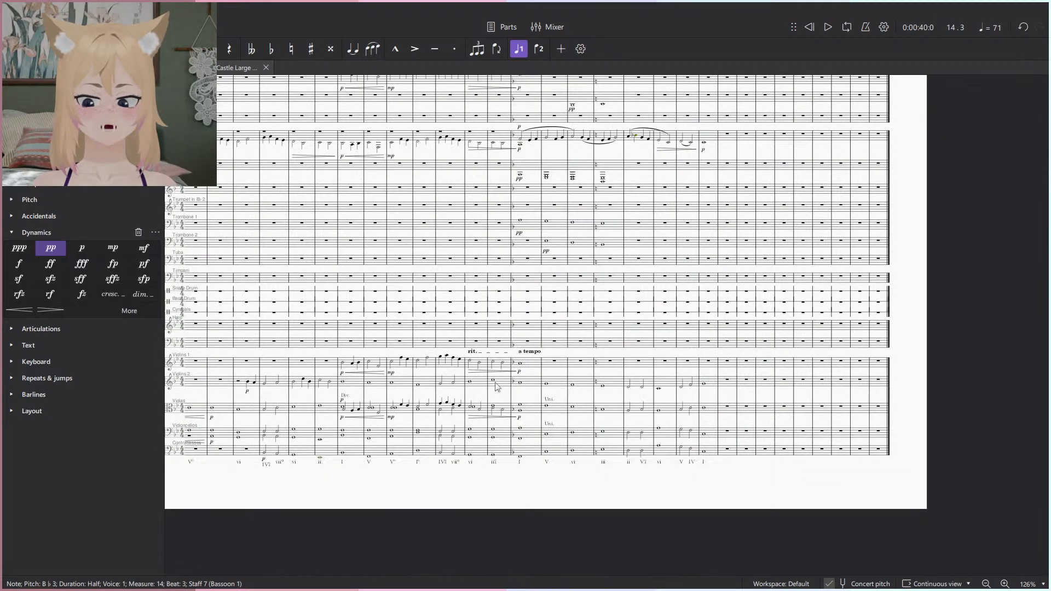
scroll(497, 387, up, 3)
scroll(495, 427, up, 1)
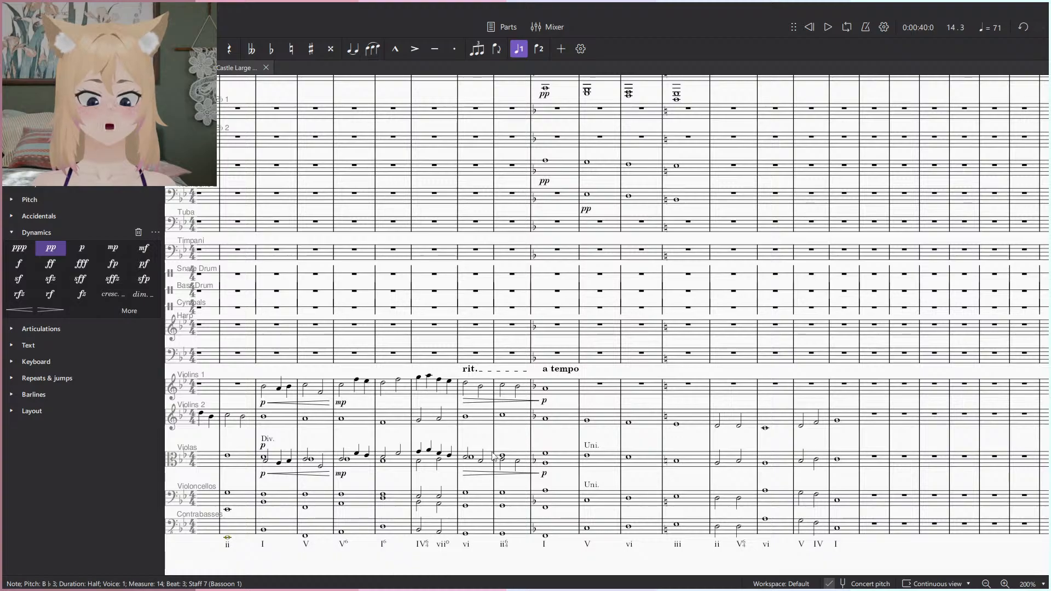
scroll(775, 290, up, 2)
scroll(775, 290, down, 4)
drag(230, 405, 553, 384)
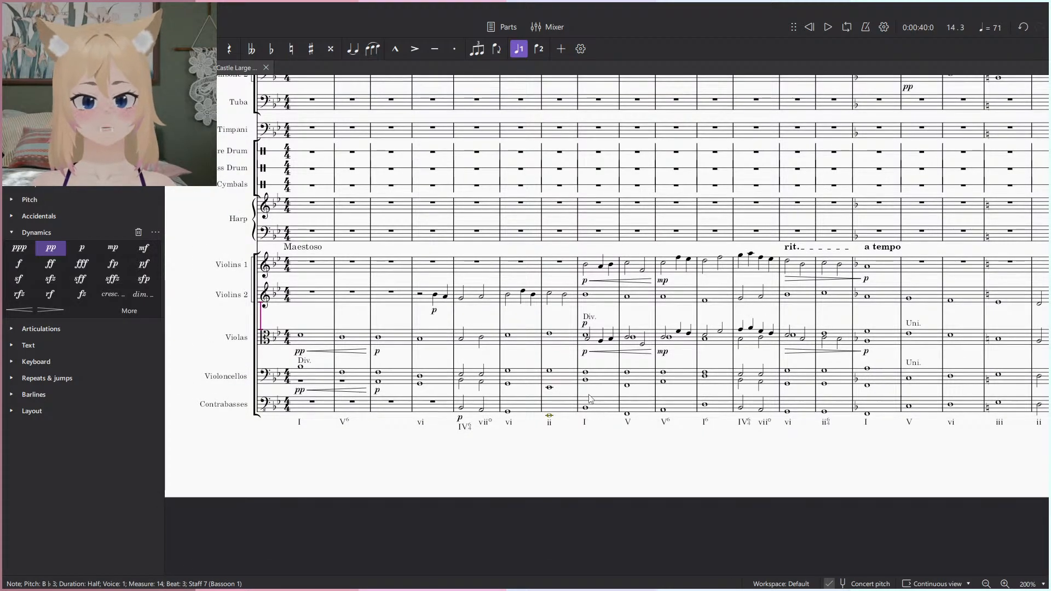
drag(462, 432, 147, 484)
Play from measure 15 and compare the balance in the mixer with Horn in F 1 & 3 muted and unmuted.
scroll(549, 435, up, 6)
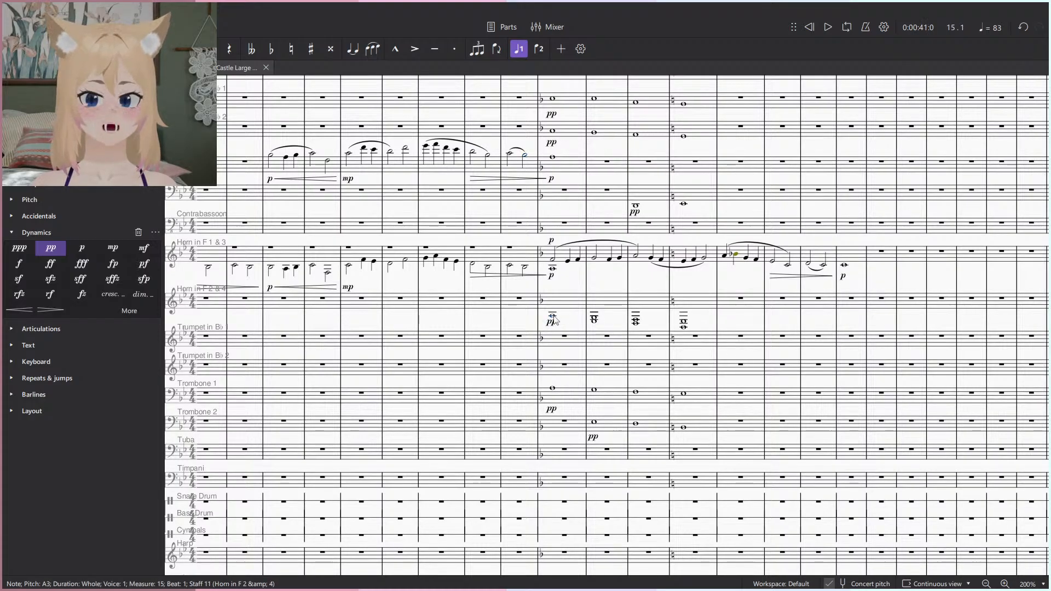
key(space)
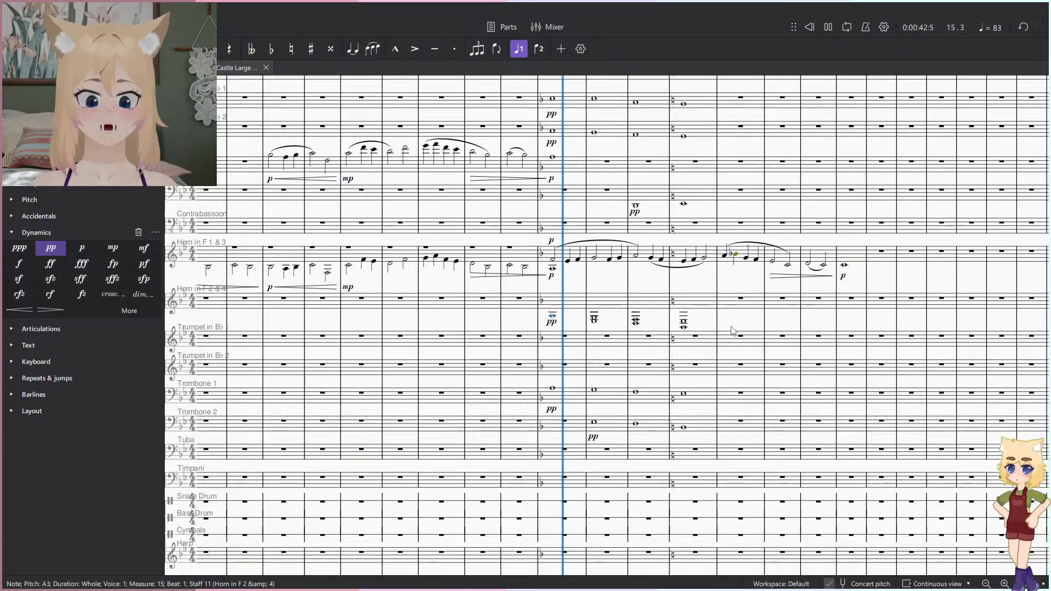
key(F10)
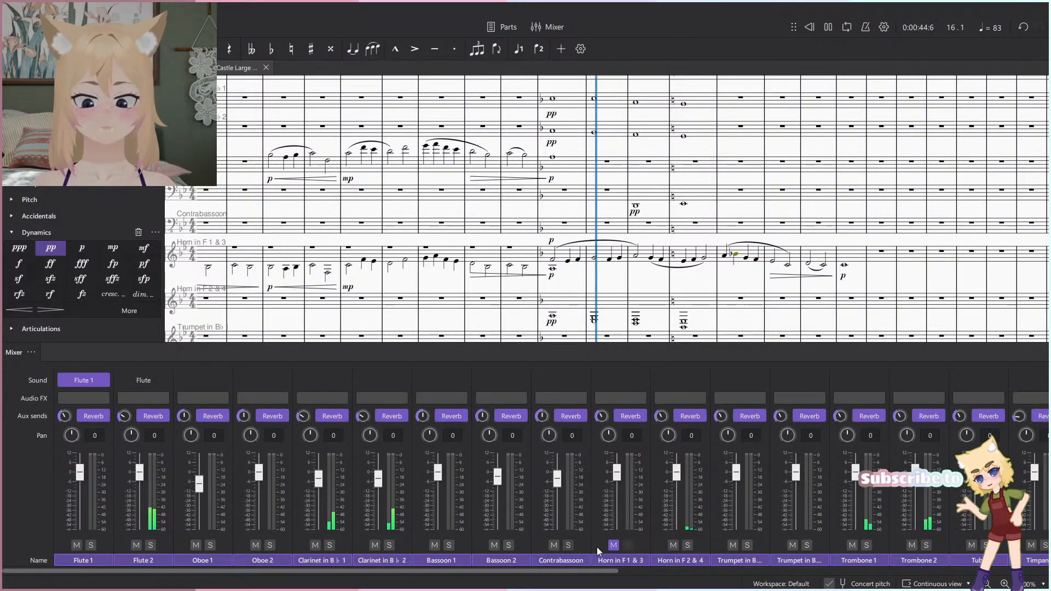
click(614, 545)
click(613, 546)
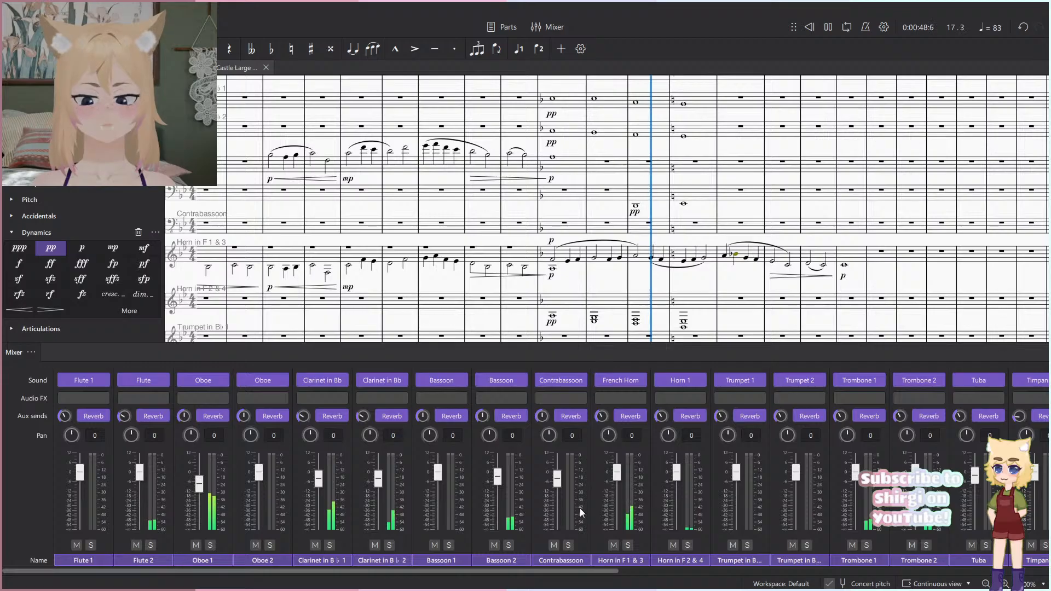
key(F10)
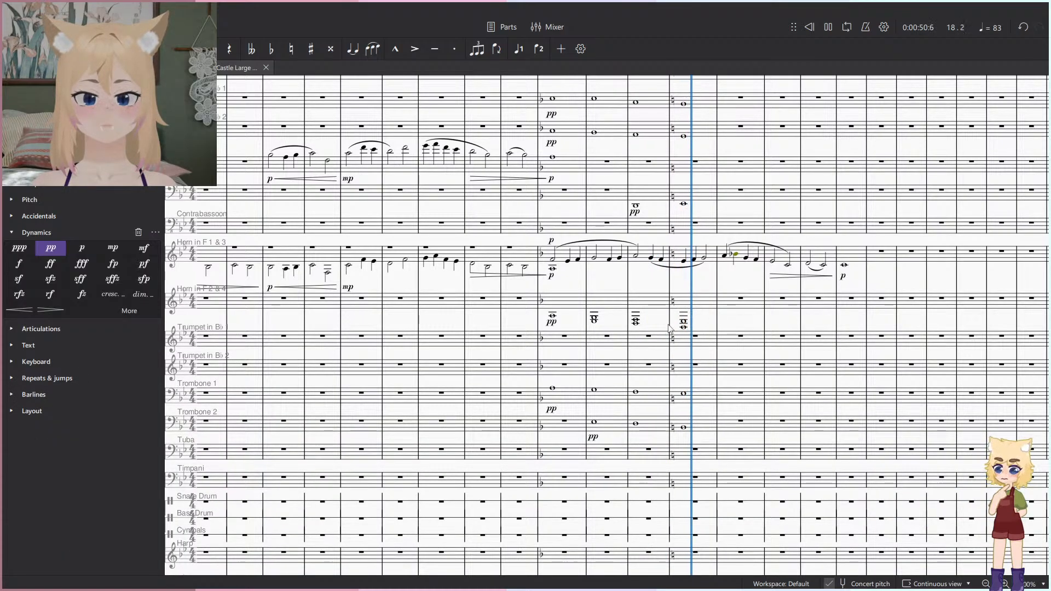
Continue the playback through measures 18 and 19, checking the brass chords and the horn melody.
scroll(636, 368, down, 2)
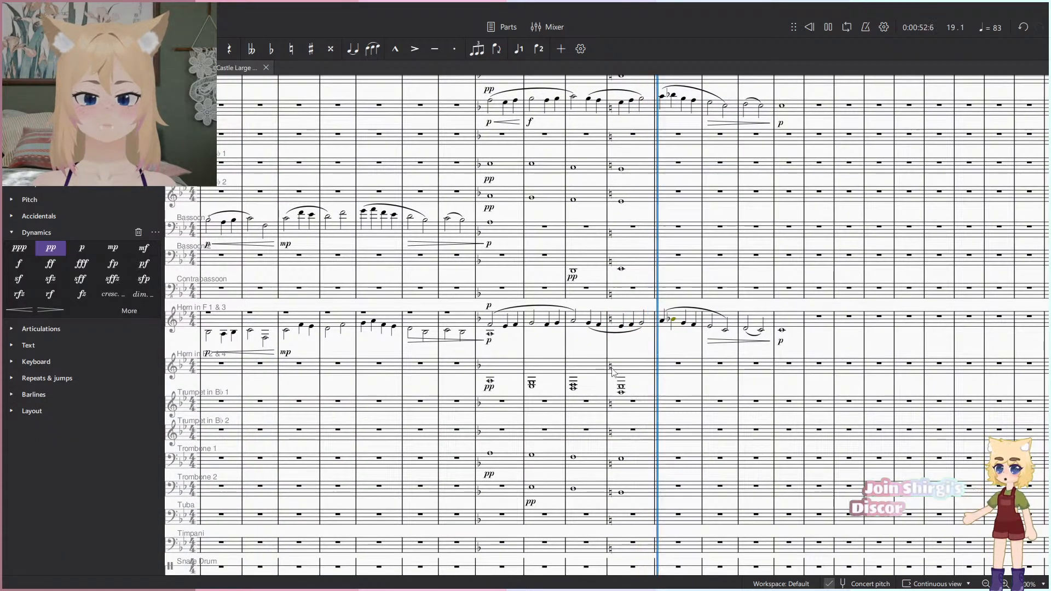
scroll(640, 415, down, 3)
scroll(639, 415, up, 6)
key(space)
scroll(671, 433, up, 14)
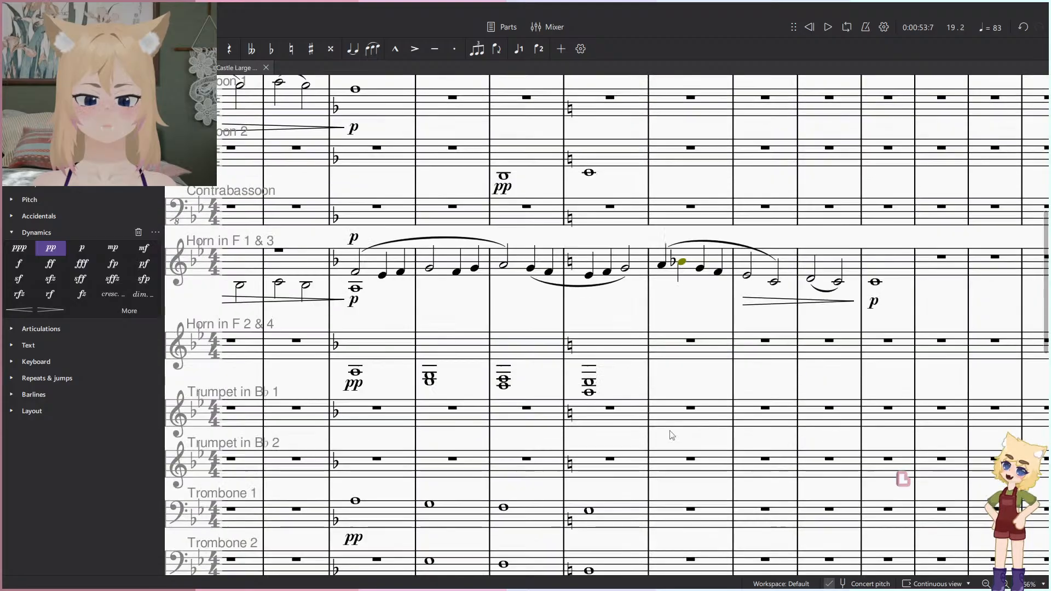
Raise the B-flat on beat 2 of measure 19 to B natural in Oboe 1 and Horn in F 1 & 3, and play it back.
click(683, 213)
scroll(683, 363, down, 4)
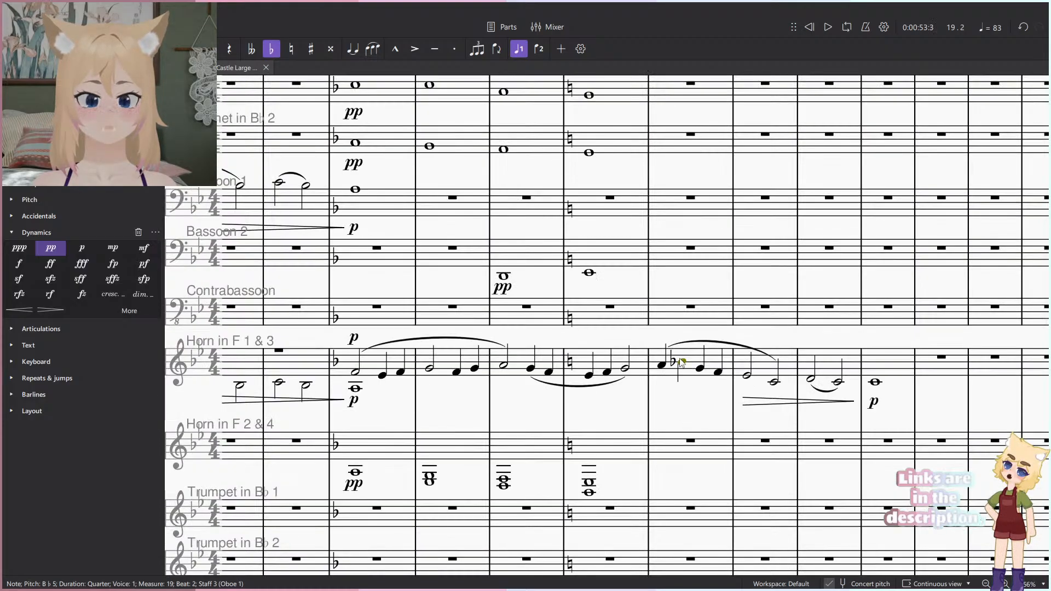
key(Up)
key(Left)
key(space)
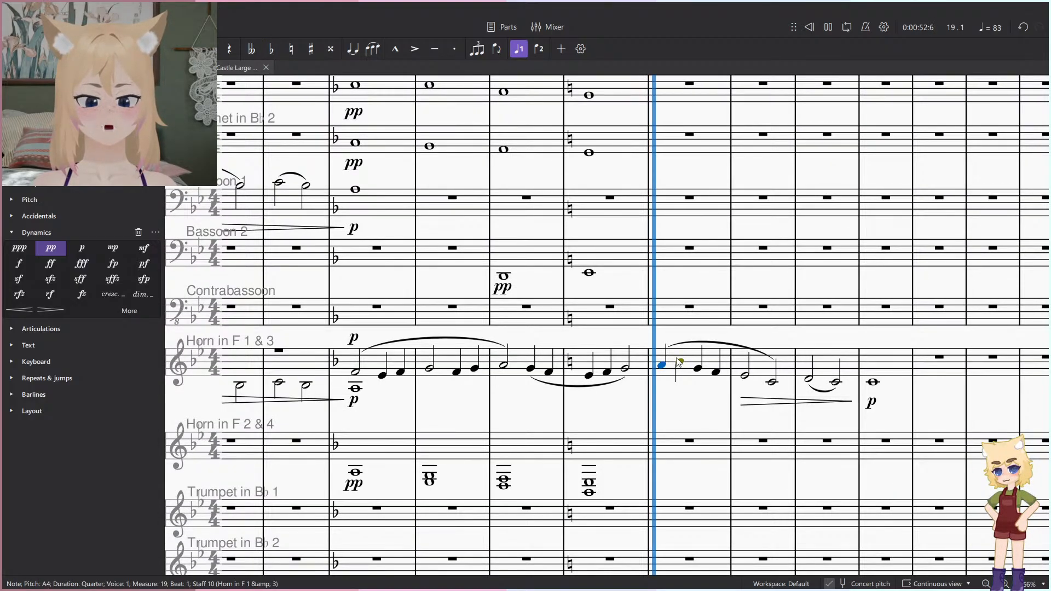
scroll(650, 382, down, 1)
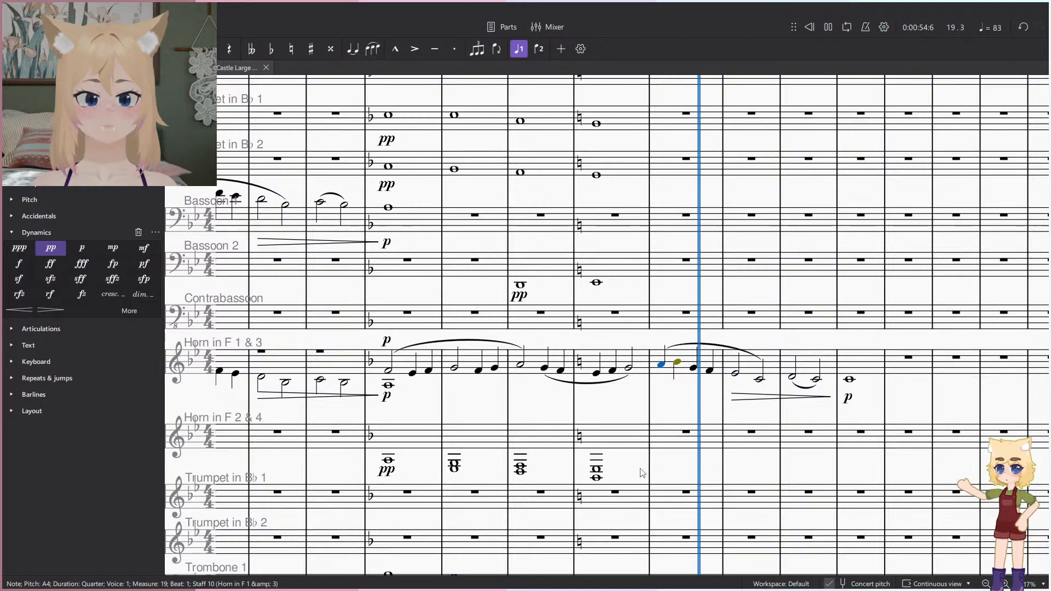
key(space)
Enter a half note A2 on beat 1 of measure 19 in Trombone 2, following the chord analysis.
scroll(641, 469, down, 1)
scroll(633, 461, up, 1)
scroll(619, 449, down, 5)
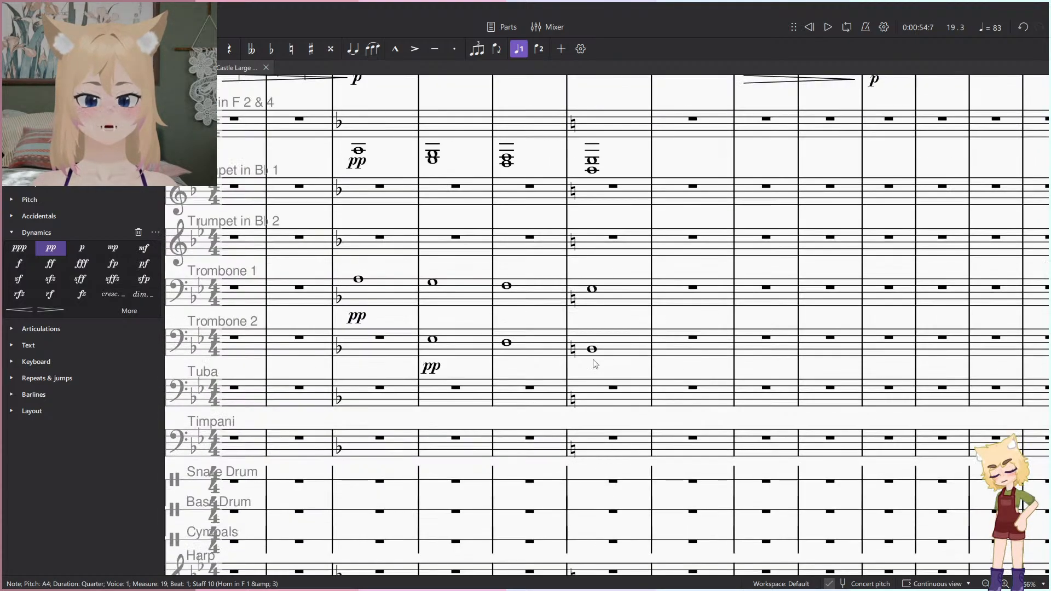
click(592, 349)
scroll(746, 406, down, 5)
scroll(748, 407, down, 6)
scroll(751, 408, down, 1)
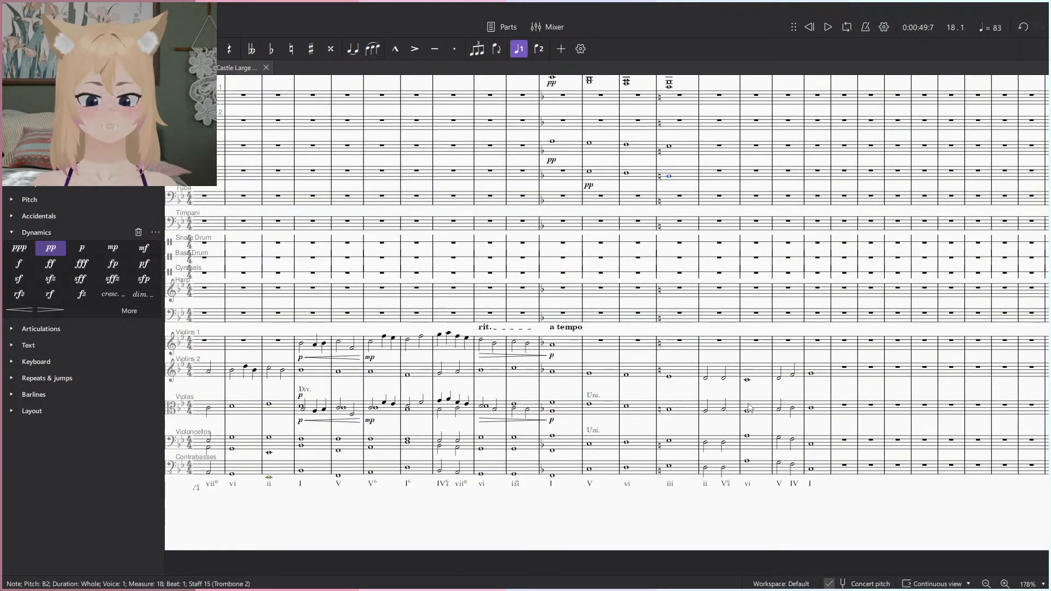
scroll(751, 410, up, 3)
scroll(723, 306, down, 3)
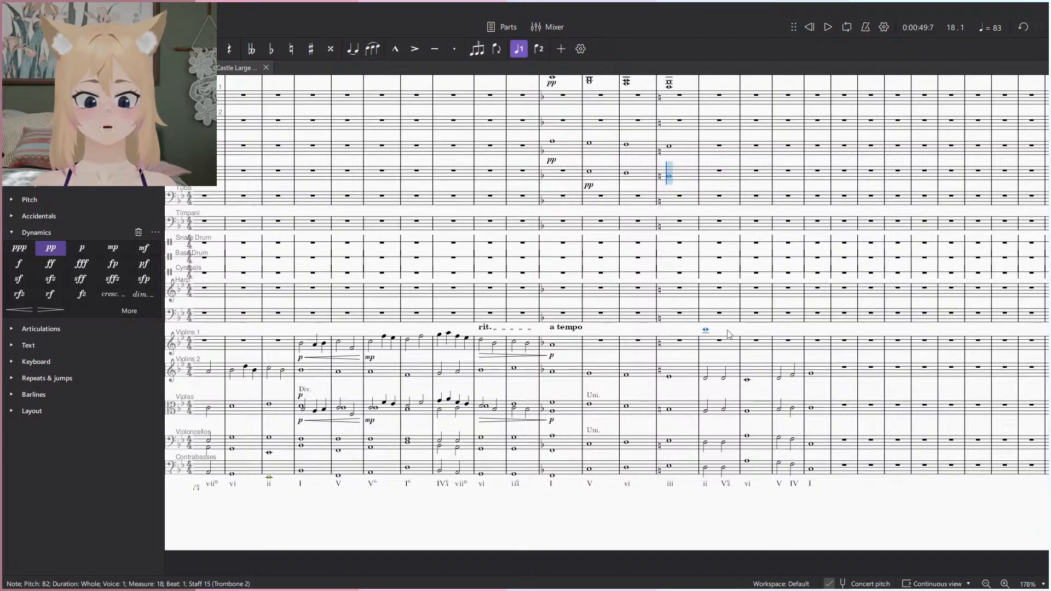
scroll(728, 335, up, 2)
scroll(706, 359, up, 3)
scroll(694, 276, up, 6)
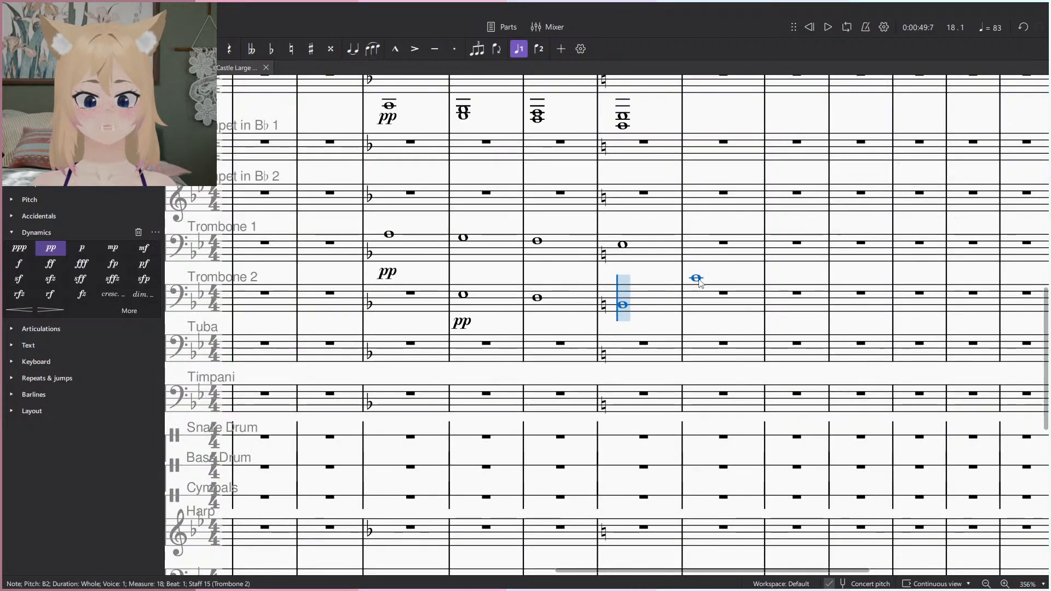
click(704, 318)
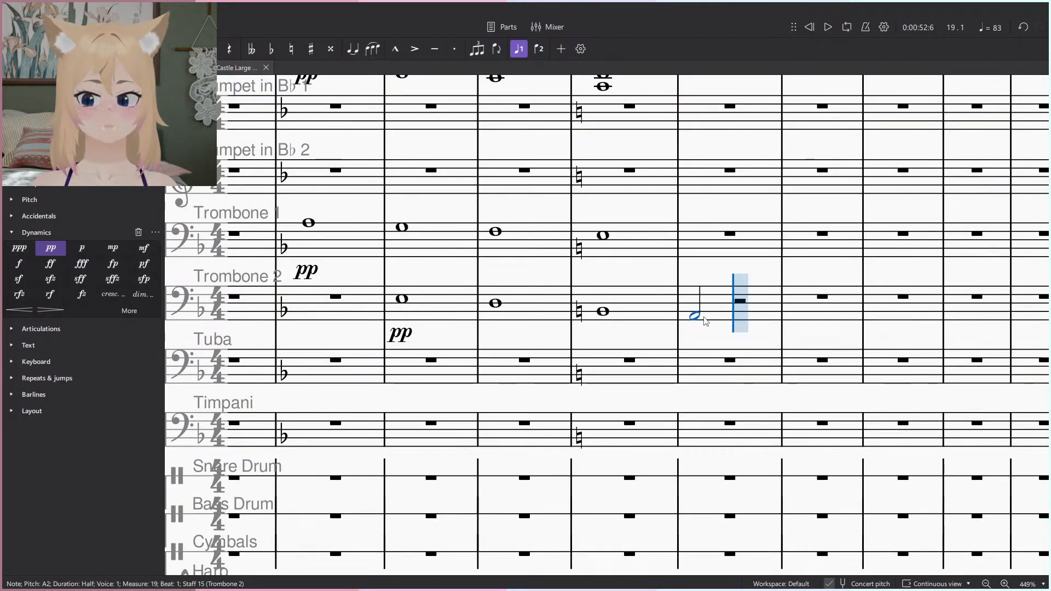
key(Escape)
Check the Trombone 2 line from measure 16 and add a half note D3 on beat 1 of measure 19 in Trombone 1.
scroll(705, 323, down, 5)
scroll(623, 322, up, 6)
click(442, 305)
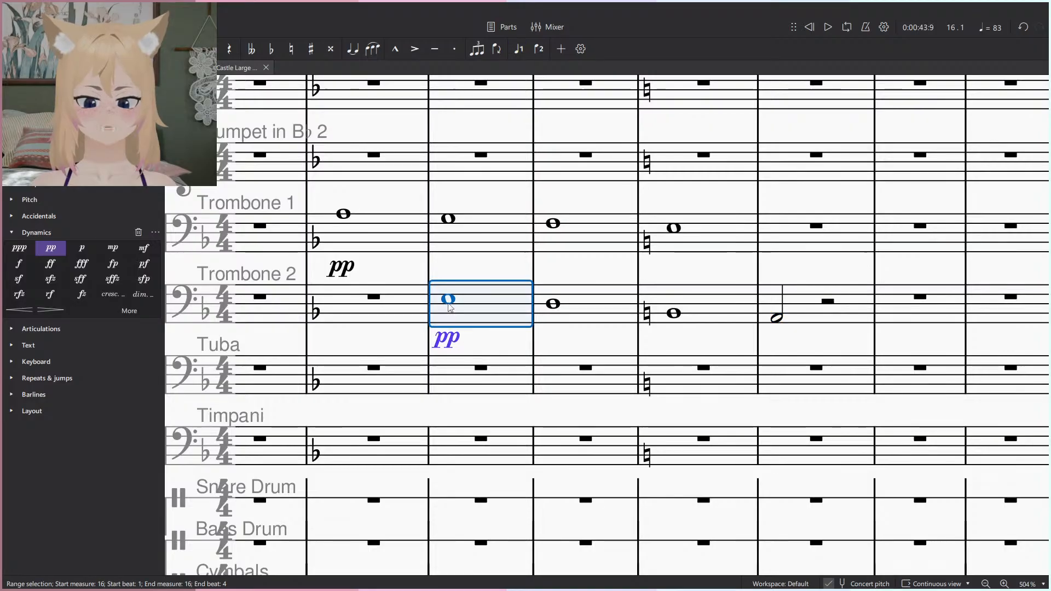
click(448, 301)
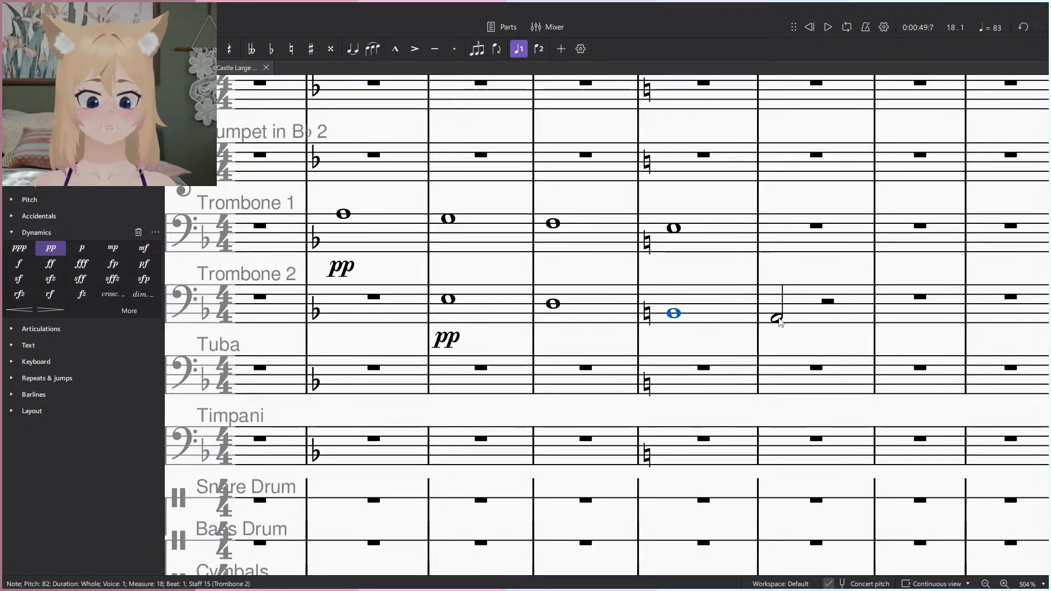
scroll(746, 366, down, 1)
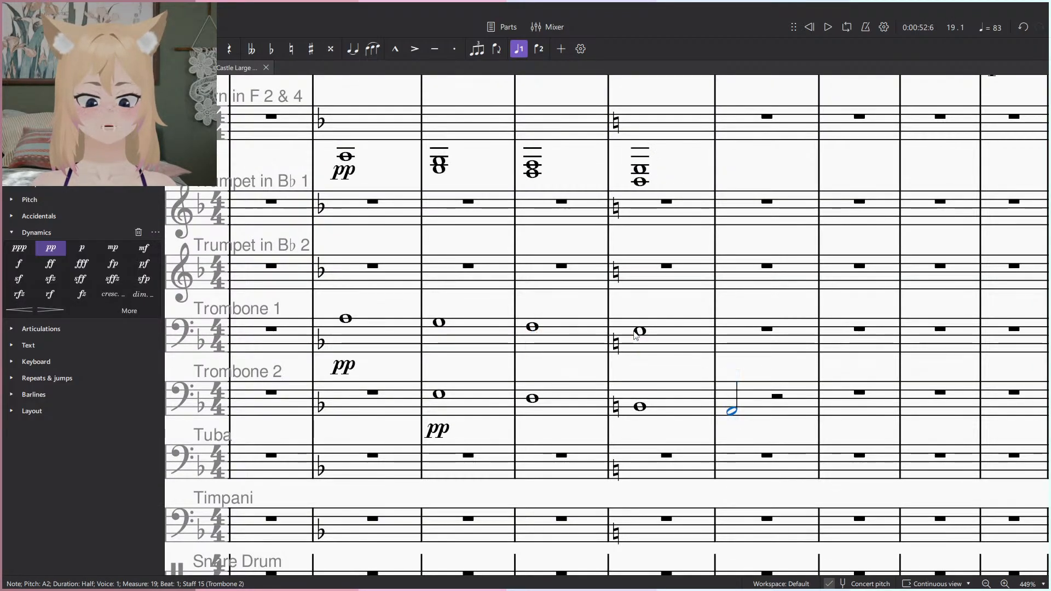
click(738, 336)
key(Escape)
Raise the Horn in F 2 & 4 and trombone notes in measures 15 to 19 by an octave.
scroll(738, 336, down, 15)
scroll(738, 311, up, 7)
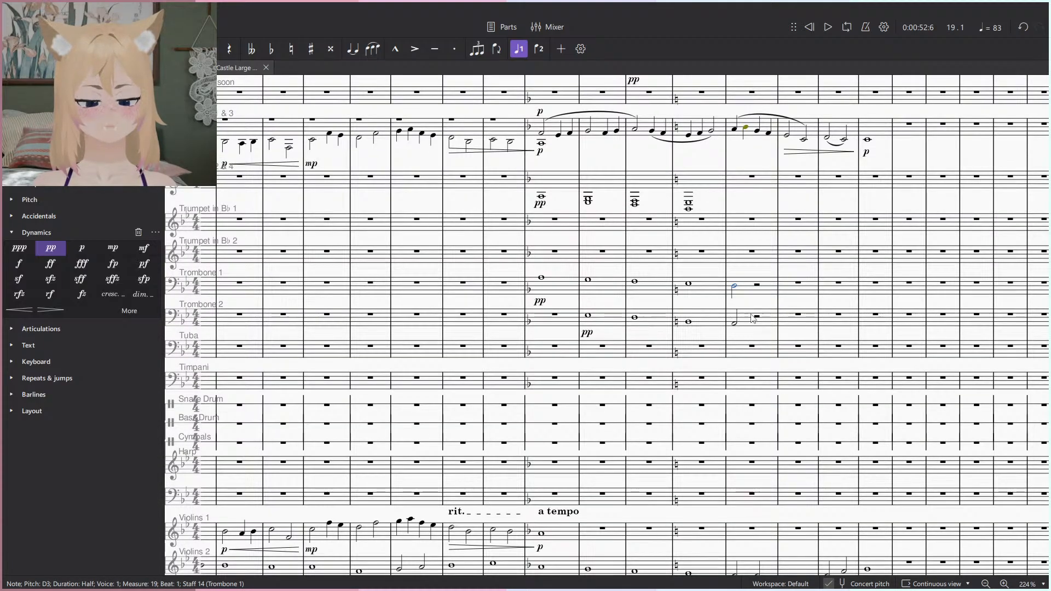
click(751, 320)
scroll(678, 276, up, 2)
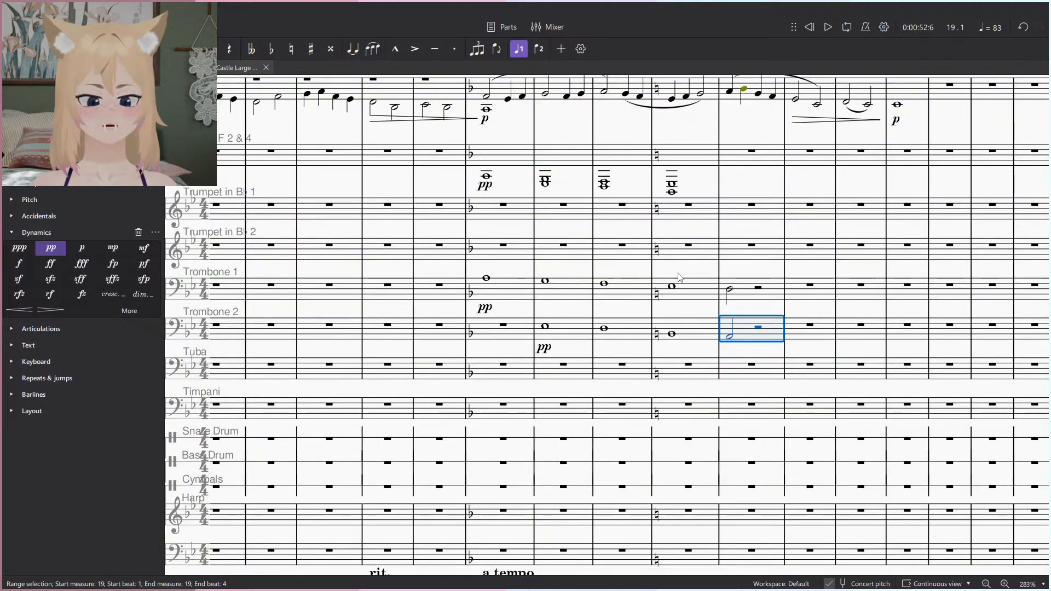
shift+click(503, 169)
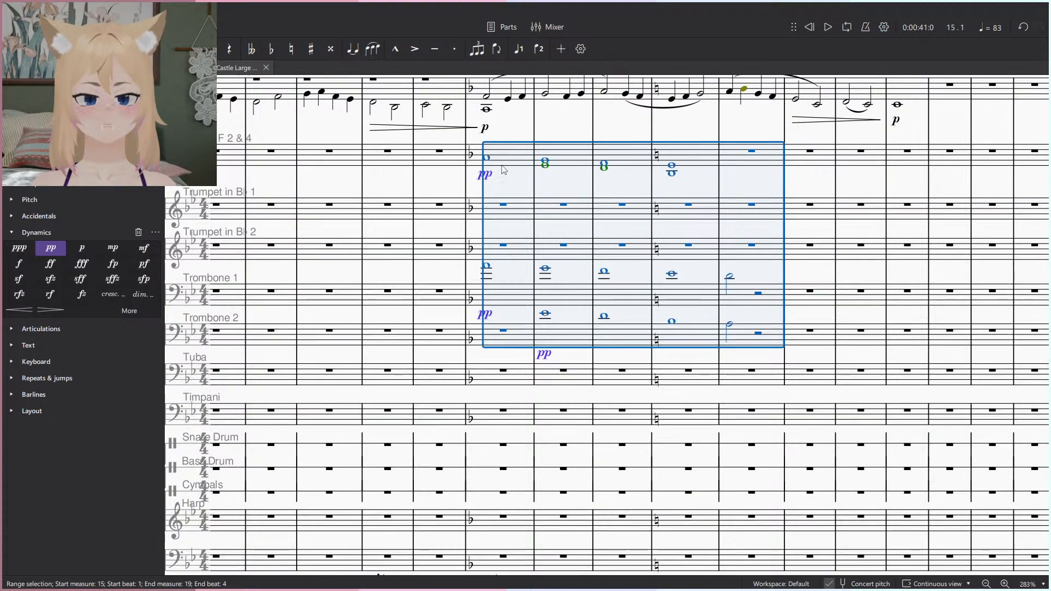
key(Escape)
Play back measures 15 to 18 to hear the horn and trombone chords in the higher octave.
key(space)
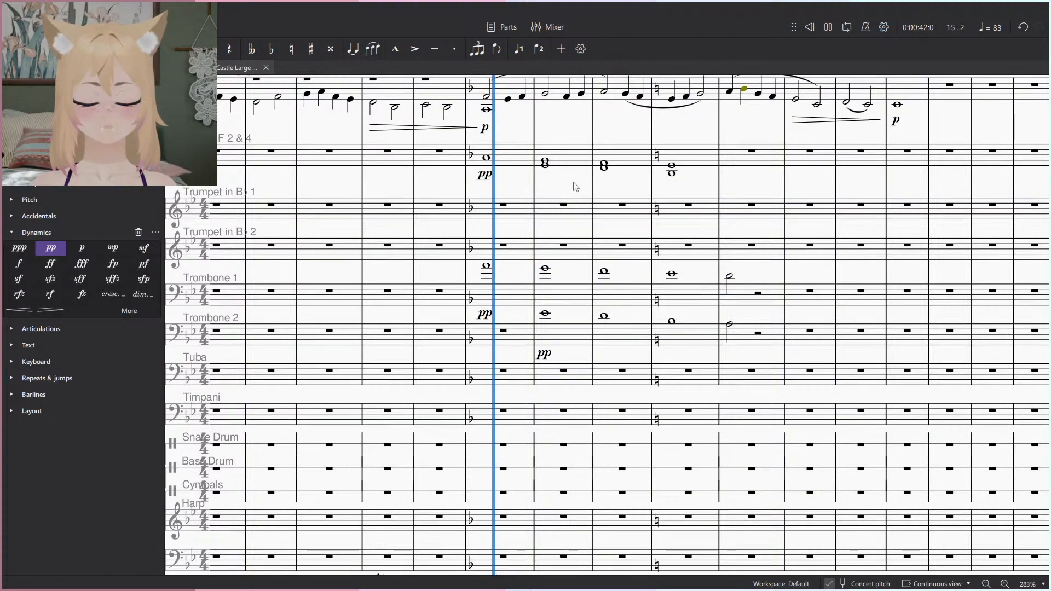
shift+click(753, 348)
key(space)
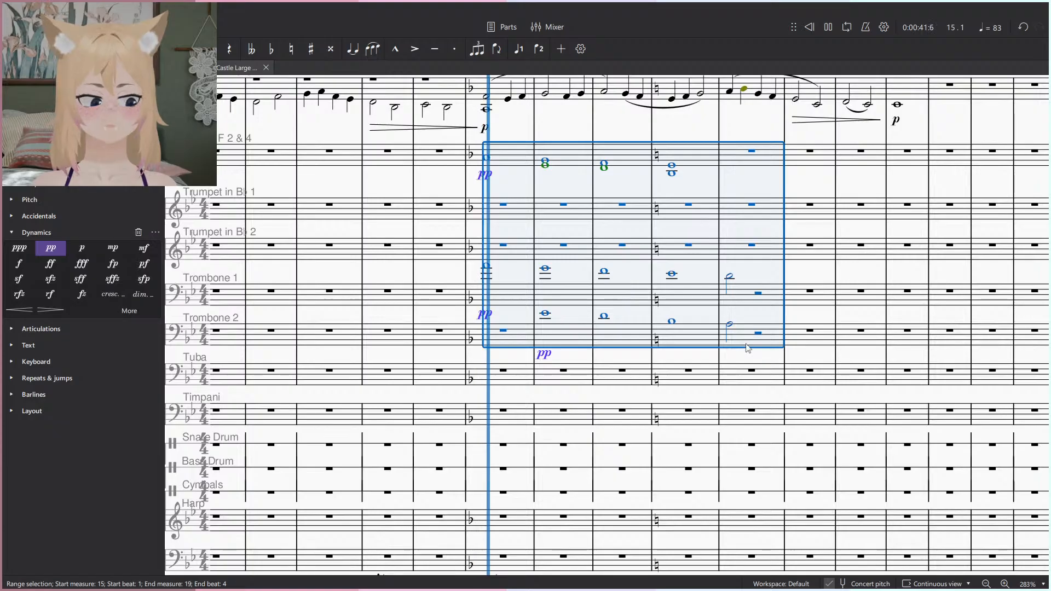
key(space)
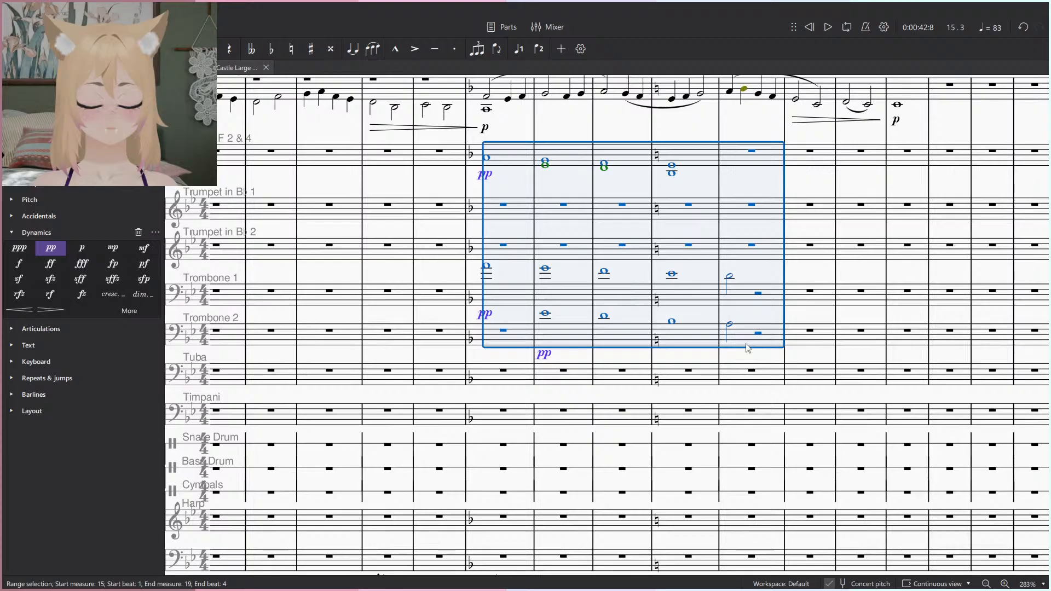
key(space)
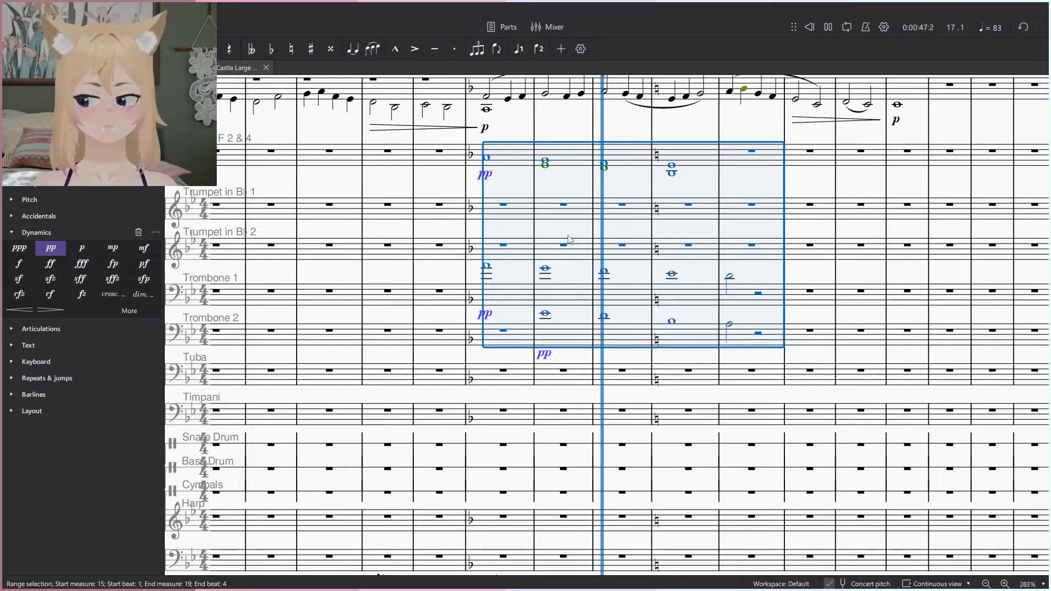
key(Escape)
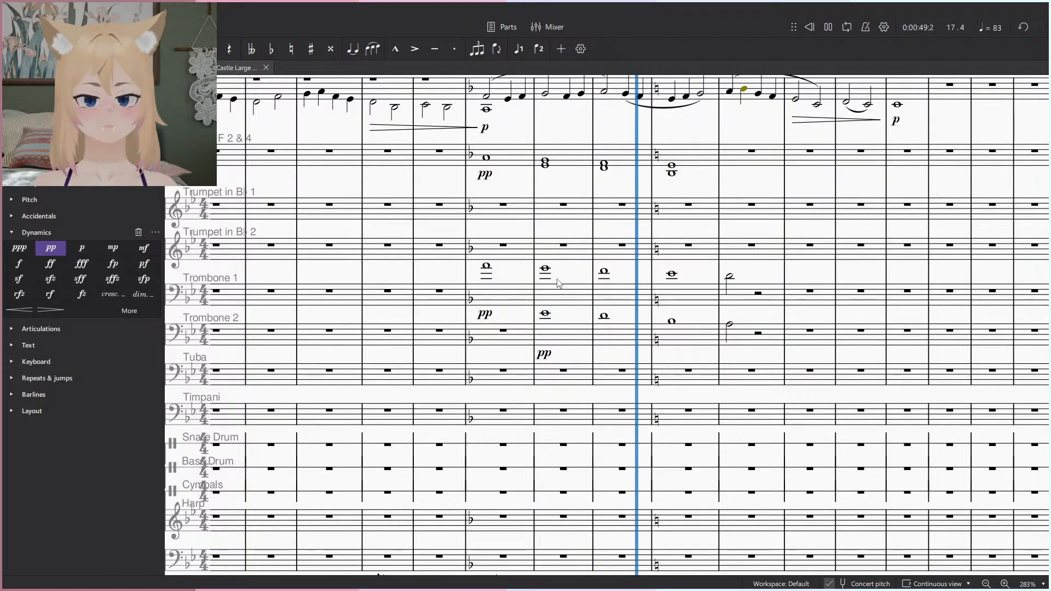
scroll(602, 268, up, 5)
scroll(605, 266, down, 1)
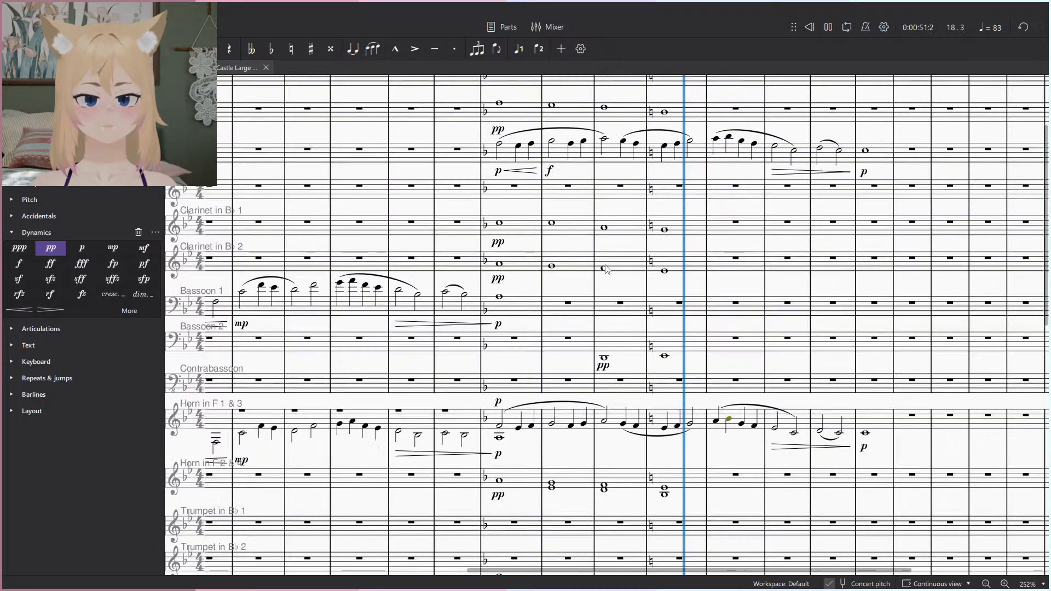
key(space)
Delete the Horn in F 2 & 4 chords and their pp marking in measures 15 to 18.
drag(666, 469, 653, 448)
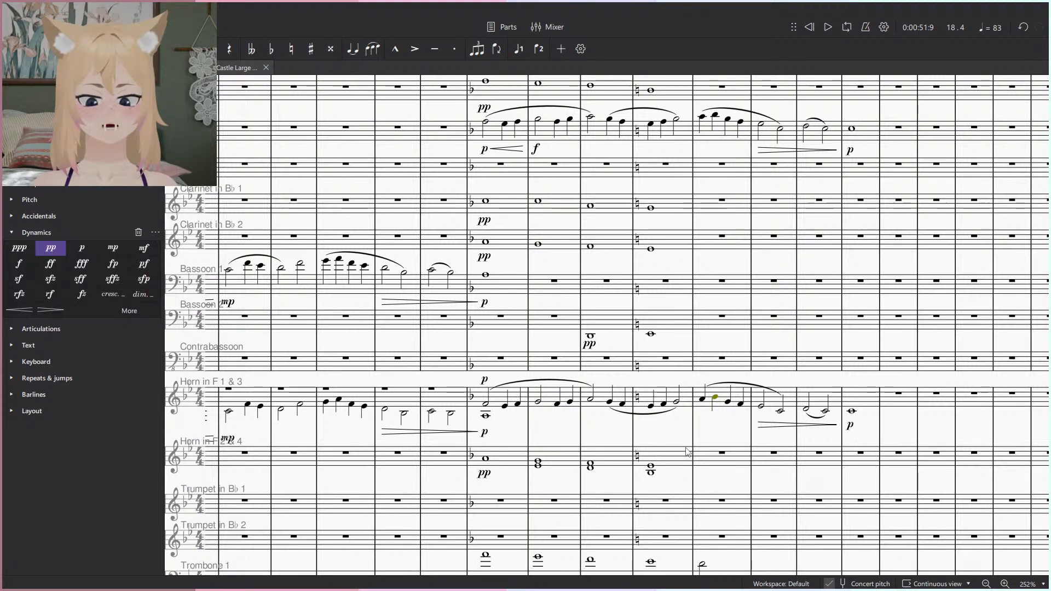
scroll(682, 436, down, 1)
click(680, 414)
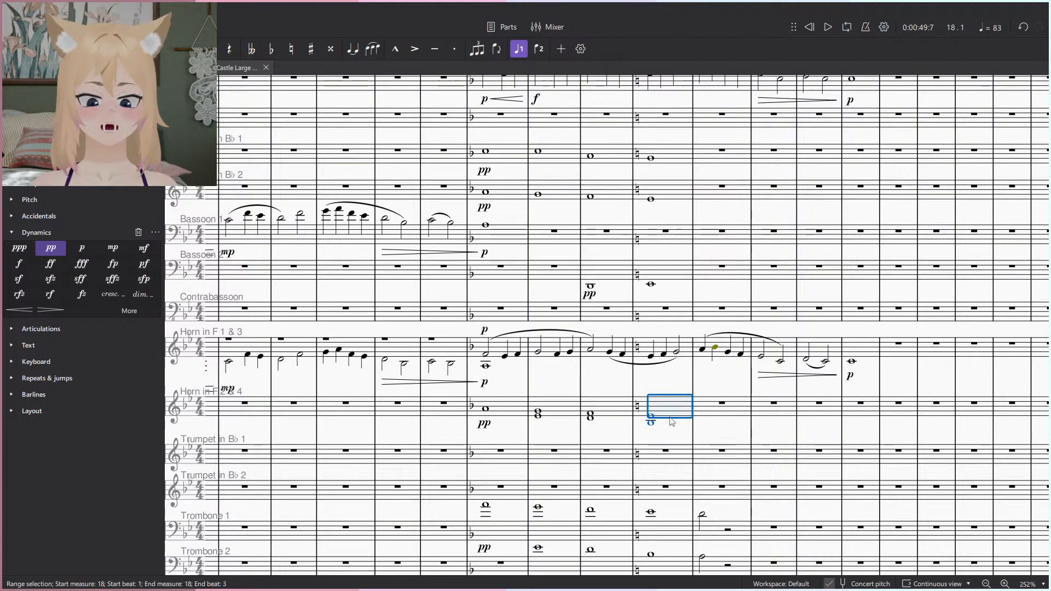
shift+click(518, 420)
key(Delete)
Play back from measure 15 and check the whole notes of Clarinet in B♭ 1 and 2.
key(space)
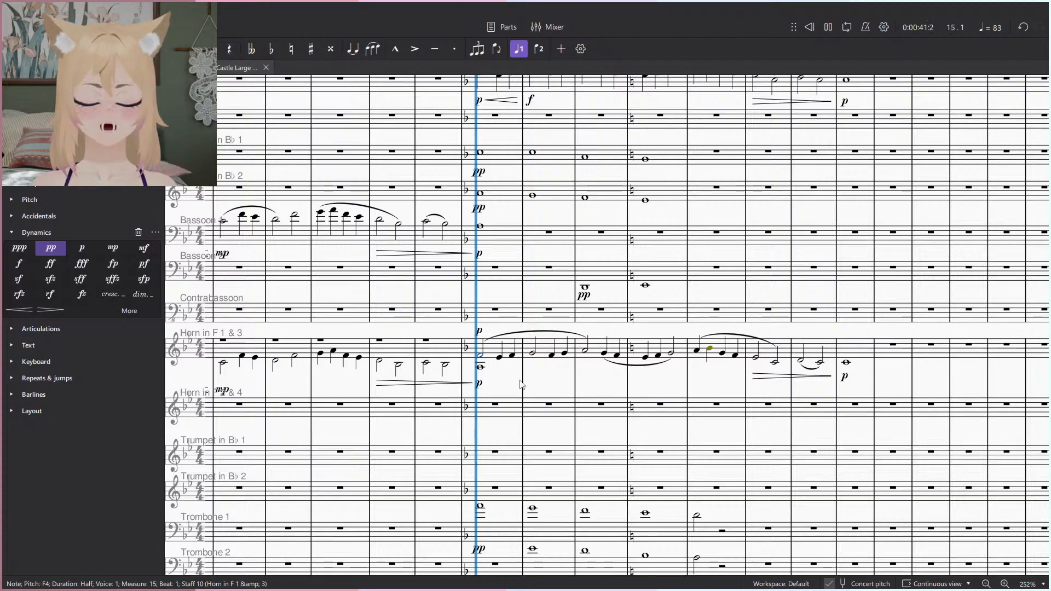
scroll(589, 312, down, 1)
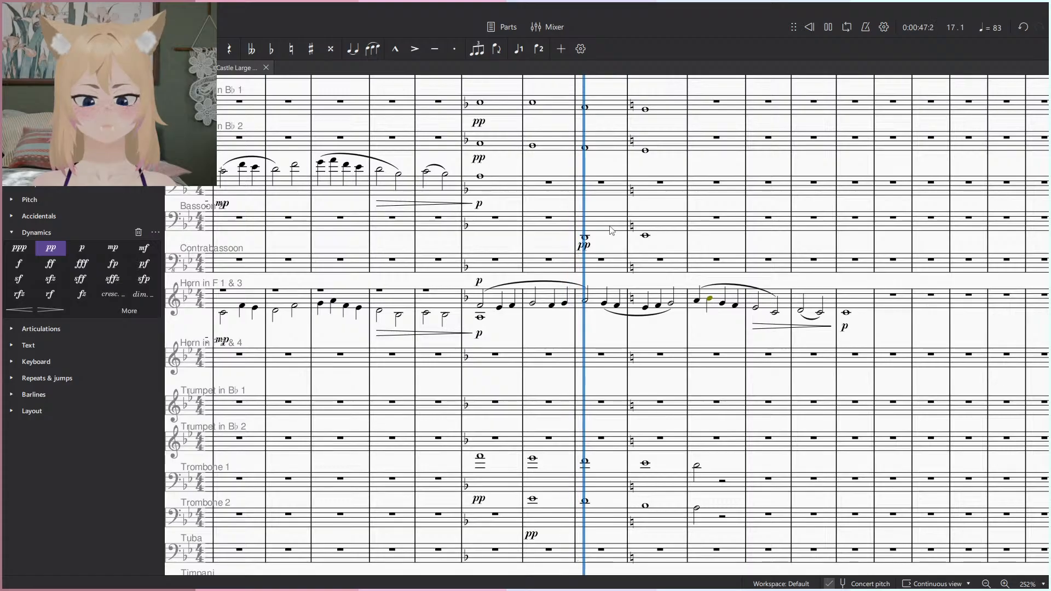
key(space)
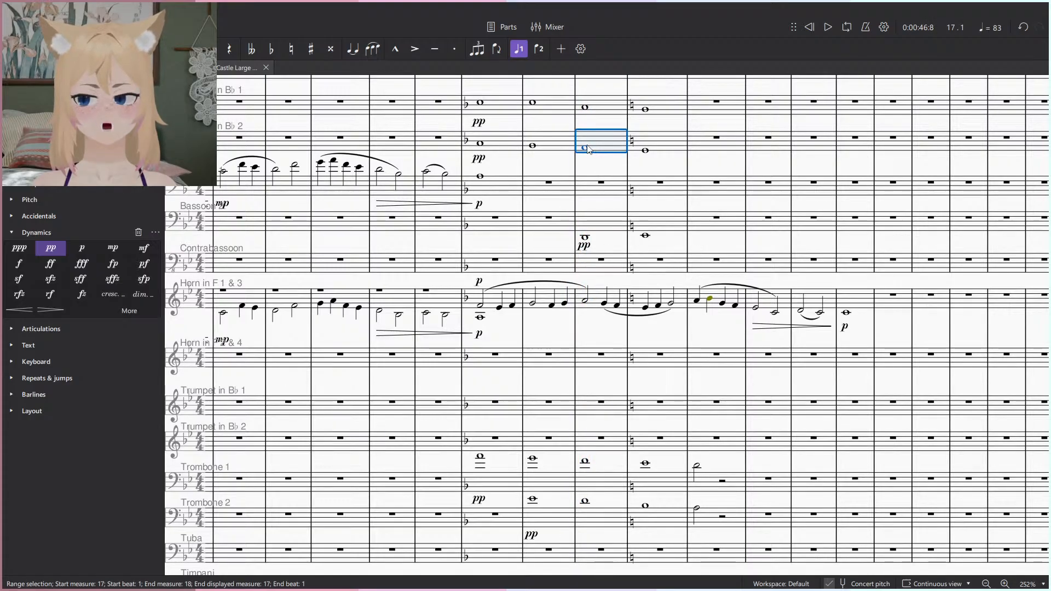
click(586, 149)
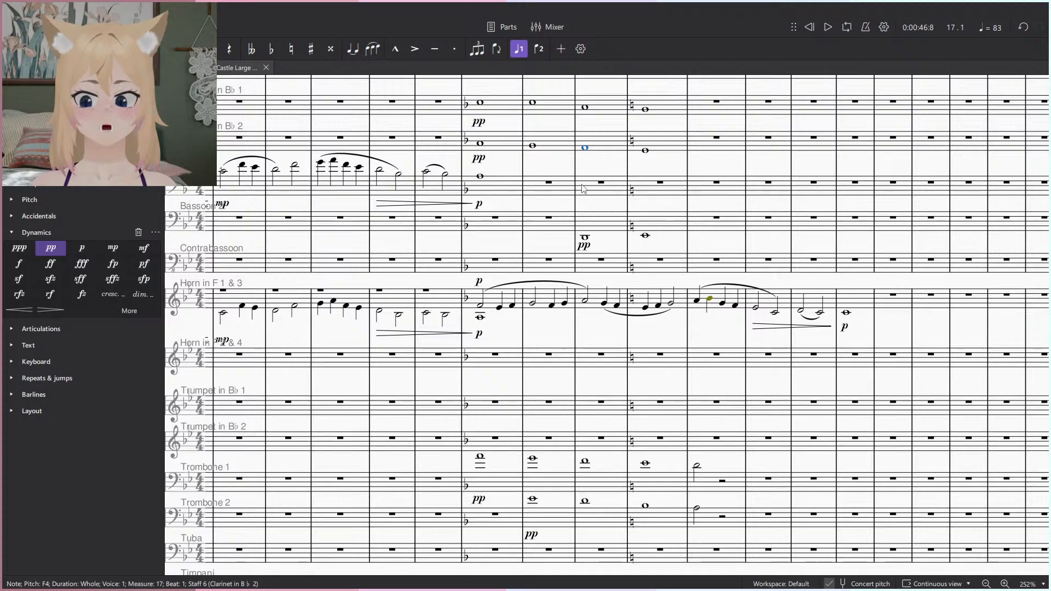
click(480, 104)
scroll(524, 303, up, 3)
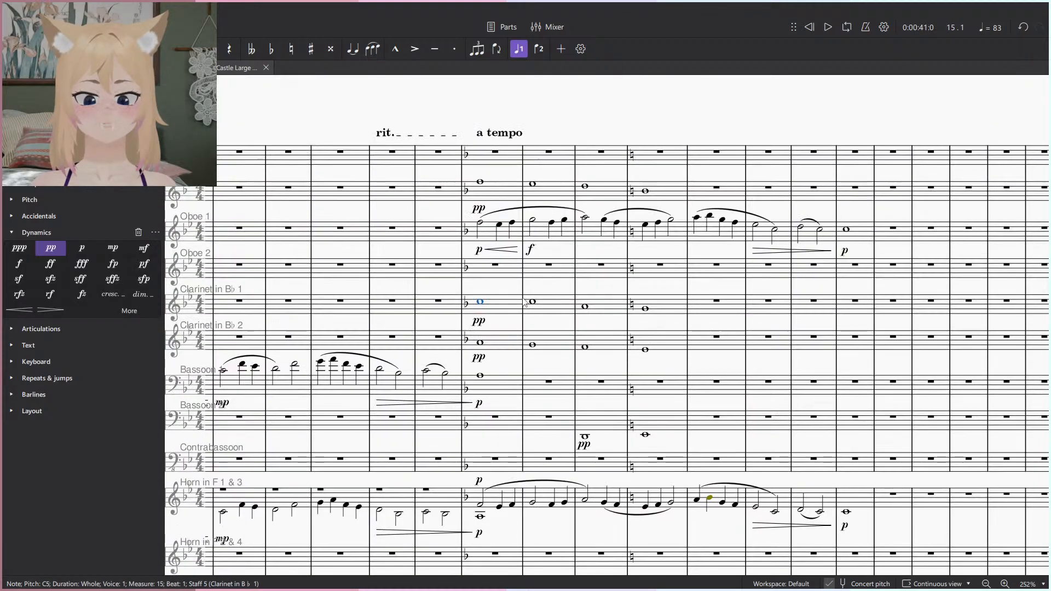
key(Escape)
Move the whole notes and pp marking in measures 15 to 18 from the staff directly above Oboe 1 to the score's topmost staff.
click(665, 192)
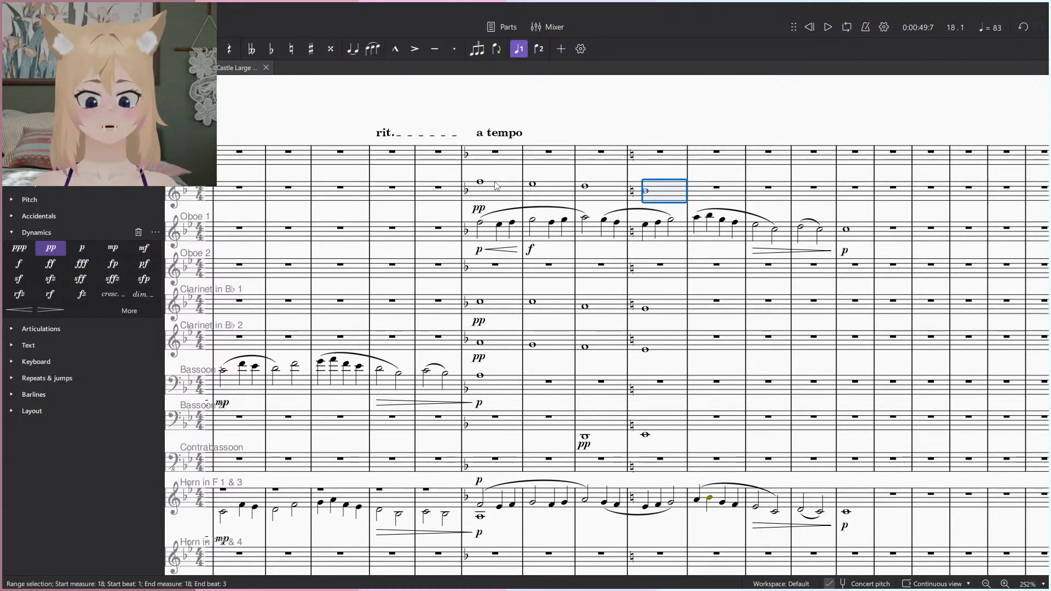
shift+click(496, 188)
key(ctrl+x)
click(493, 158)
key(ctrl+v)
Move the Clarinet in B♭ 1 whole notes and pp marking in measures 15 to 18 to Oboe 2.
click(491, 310)
shift+click(641, 310)
key(ctrl+x)
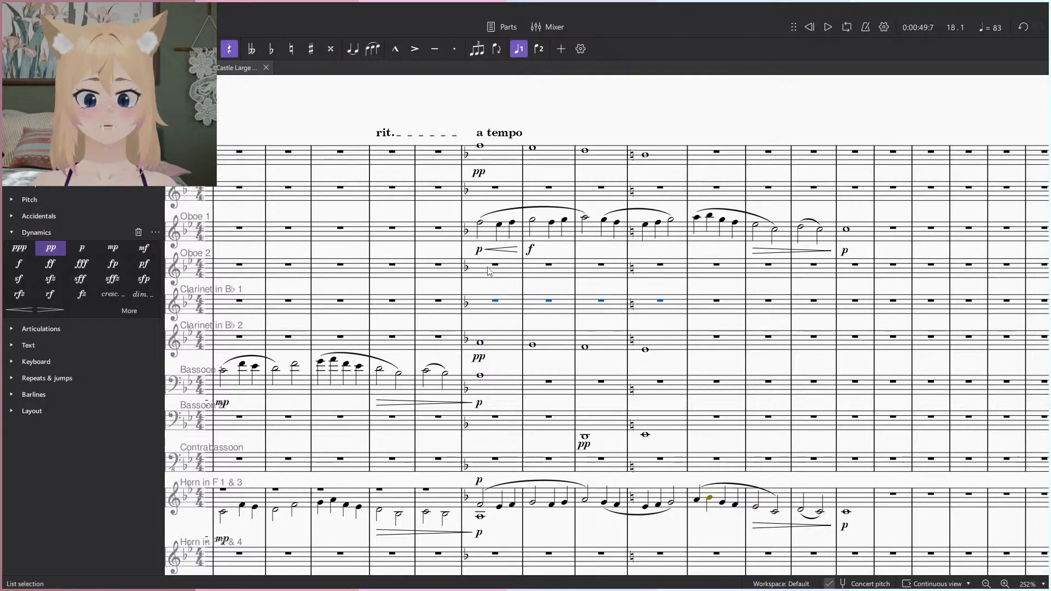
click(493, 268)
key(ctrl+v)
Move the Clarinet in B♭ 2 whole notes and pp marking in measures 15 to 18 to Clarinet in B♭ 1.
scroll(496, 465, down, 2)
scroll(502, 491, down, 1)
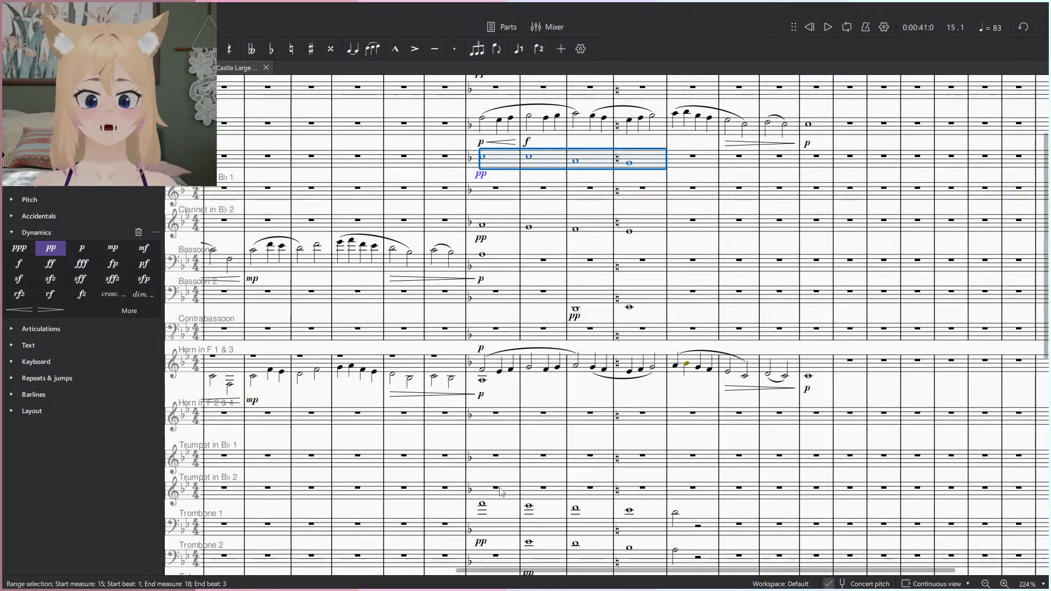
click(493, 528)
scroll(680, 524, down, 1)
shift+click(495, 506)
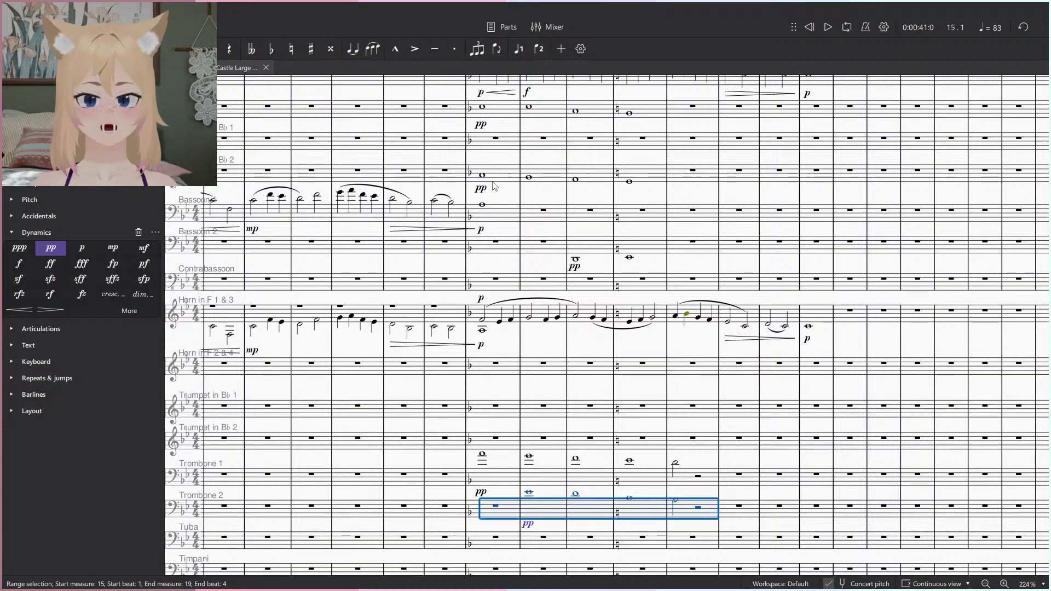
click(500, 176)
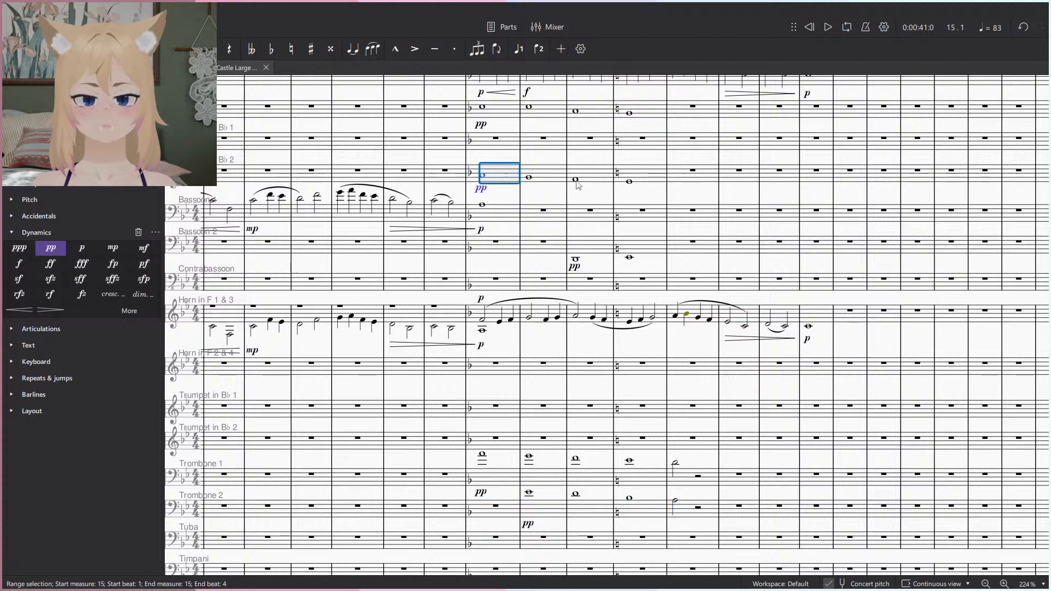
shift+click(645, 175)
key(ctrl+x)
click(506, 143)
key(ctrl+v)
Copy the Trombone 2 passage from measures 15 to 19 into Clarinet in B♭ 2 and play it back.
click(495, 507)
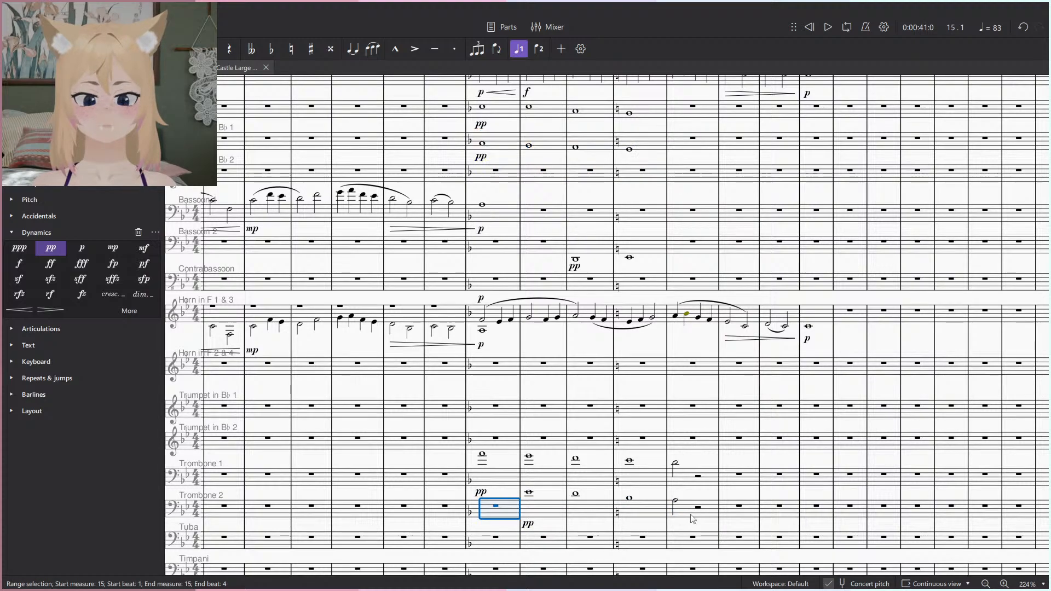
shift+click(697, 506)
key(ctrl+c)
click(496, 171)
key(ctrl+v)
key(space)
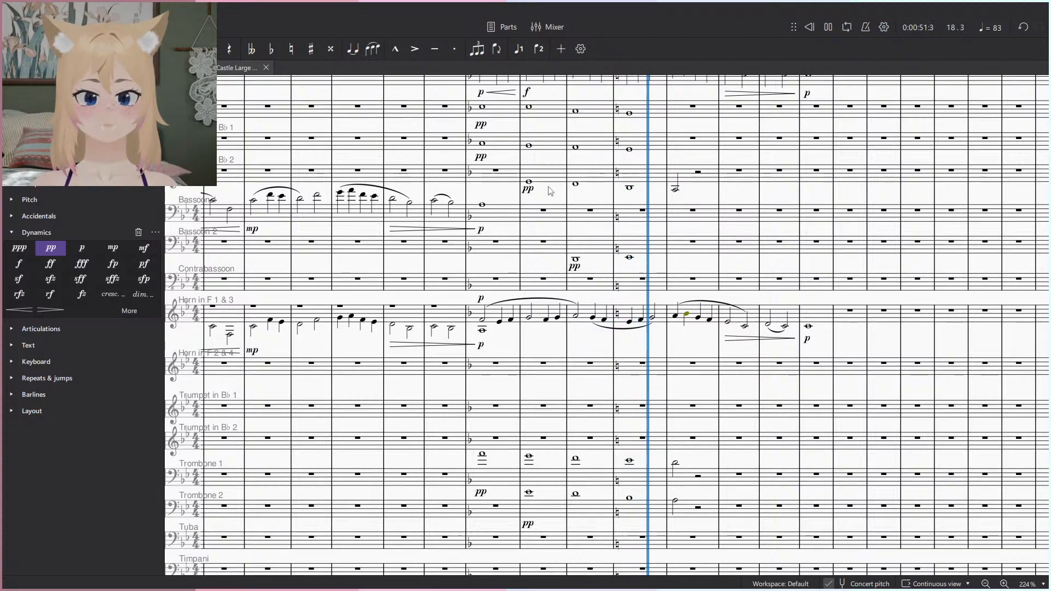
scroll(554, 194, down, 3)
key(space)
Try moving the Bassoon 2 whole notes and pp marking in measures 17 and 18 to Horn in F 2 & 4.
scroll(630, 241, up, 2)
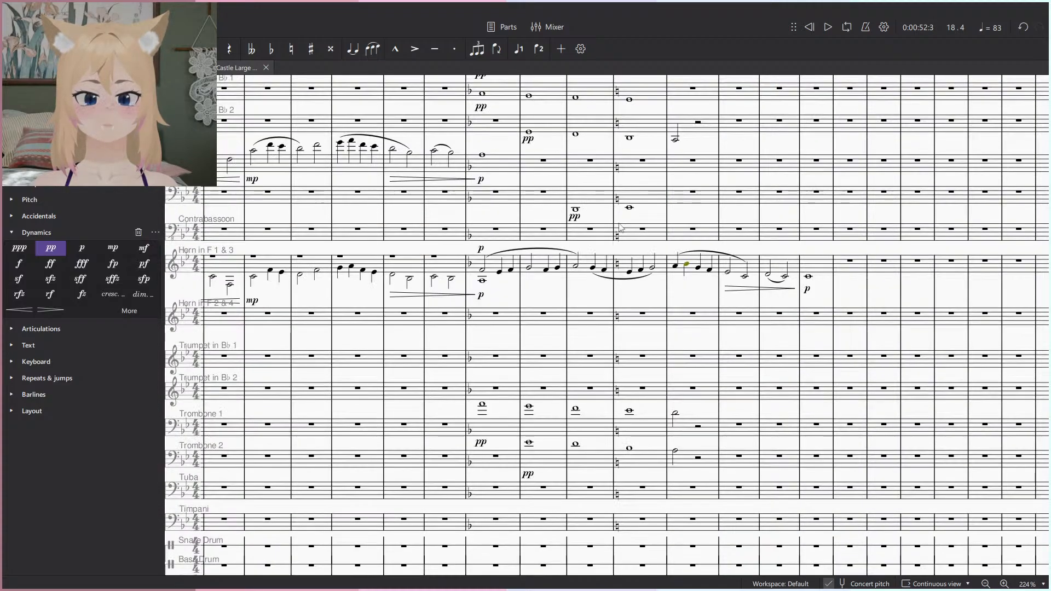
key(ctrl+x)
click(590, 315)
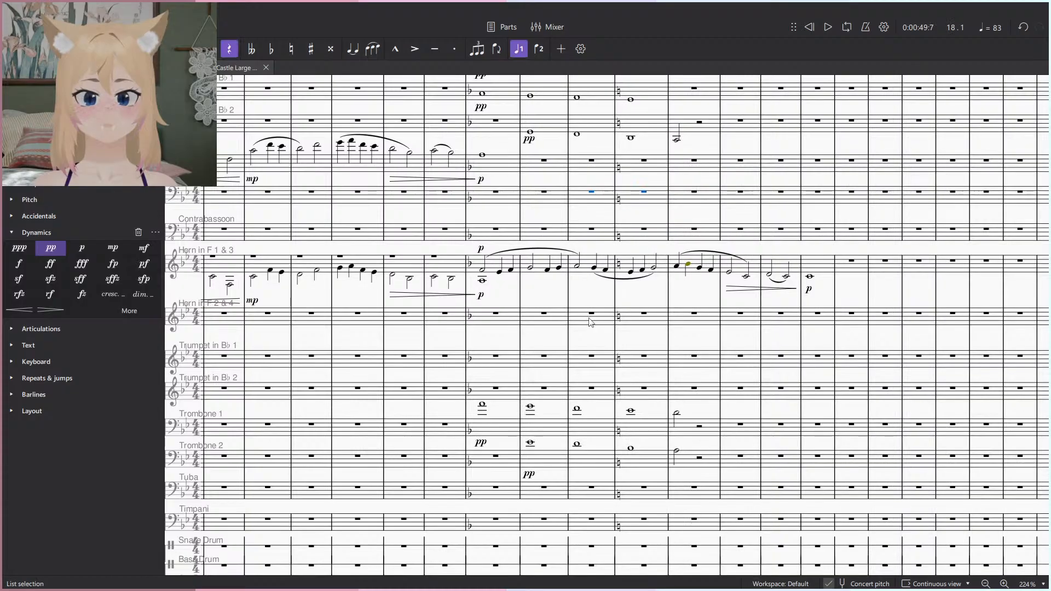
key(ctrl+v)
key(space)
click(693, 355)
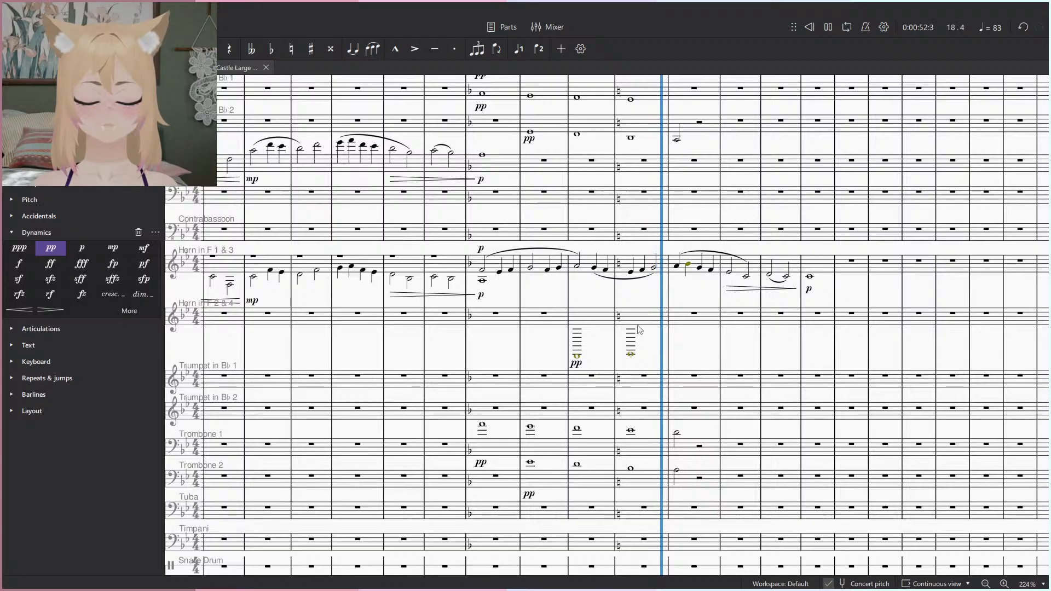
key(ctrl+z)
key(ctrl+z)
click(686, 336)
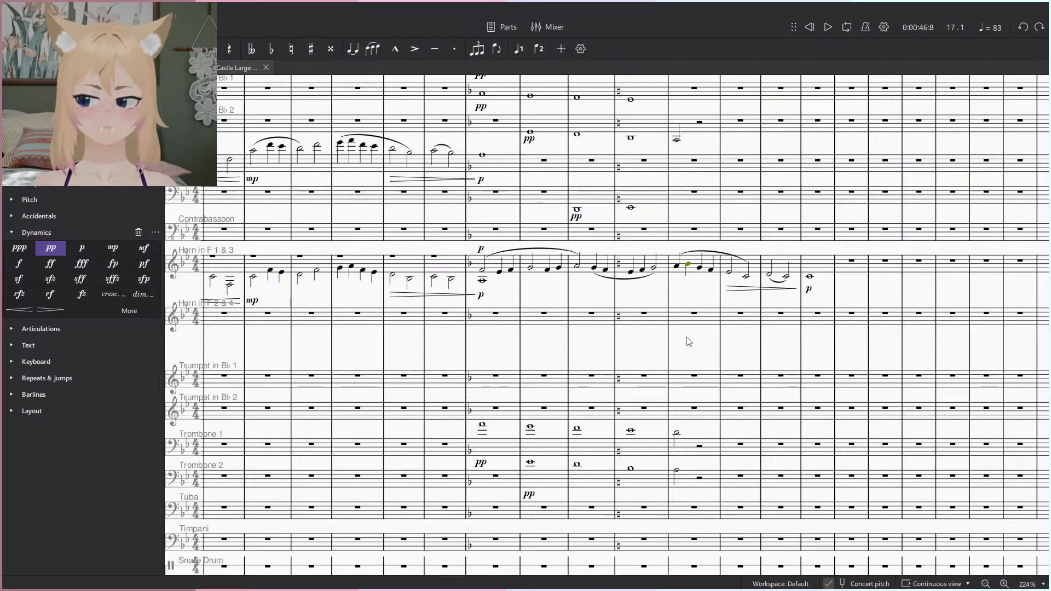
Add a half note B3 to Trombone 2 on beat 3 of measure 19.
scroll(686, 335, up, 1)
scroll(673, 401, down, 10)
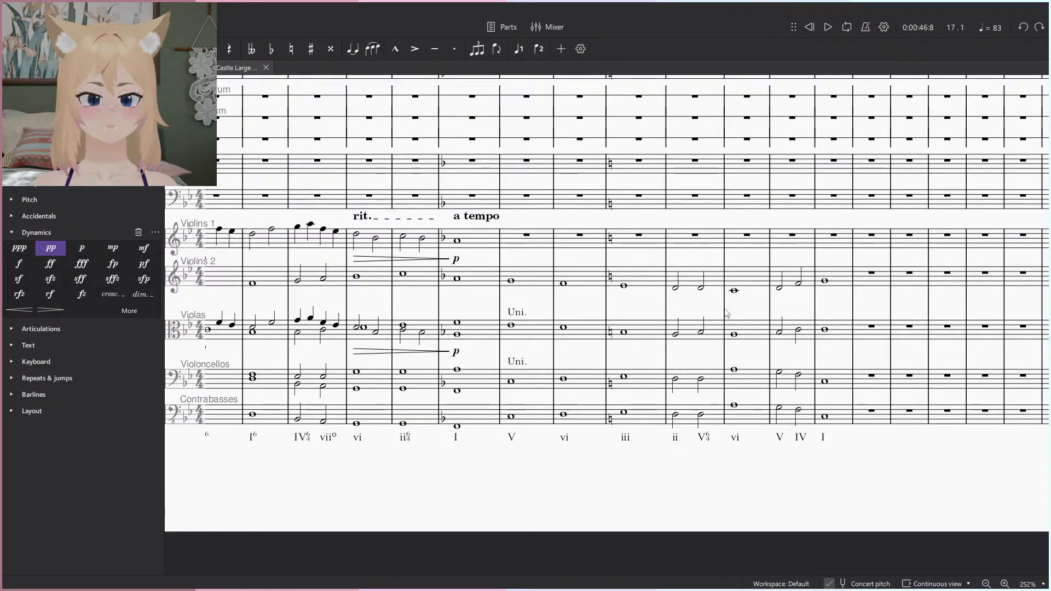
scroll(727, 313, up, 10)
scroll(630, 371, up, 6)
scroll(673, 368, down, 7)
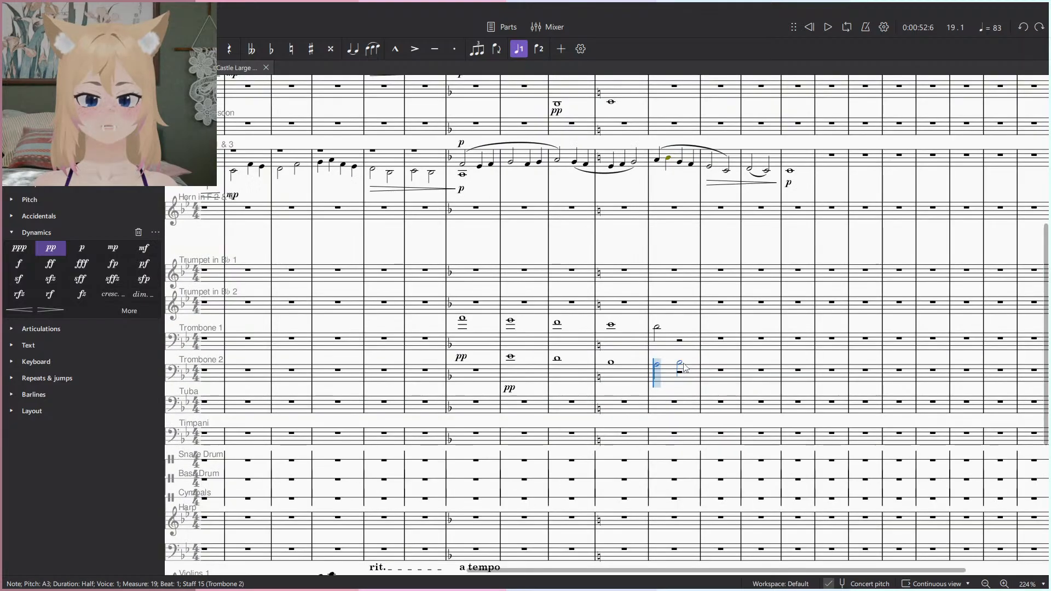
scroll(679, 368, down, 4)
scroll(685, 367, up, 1)
scroll(685, 363, up, 12)
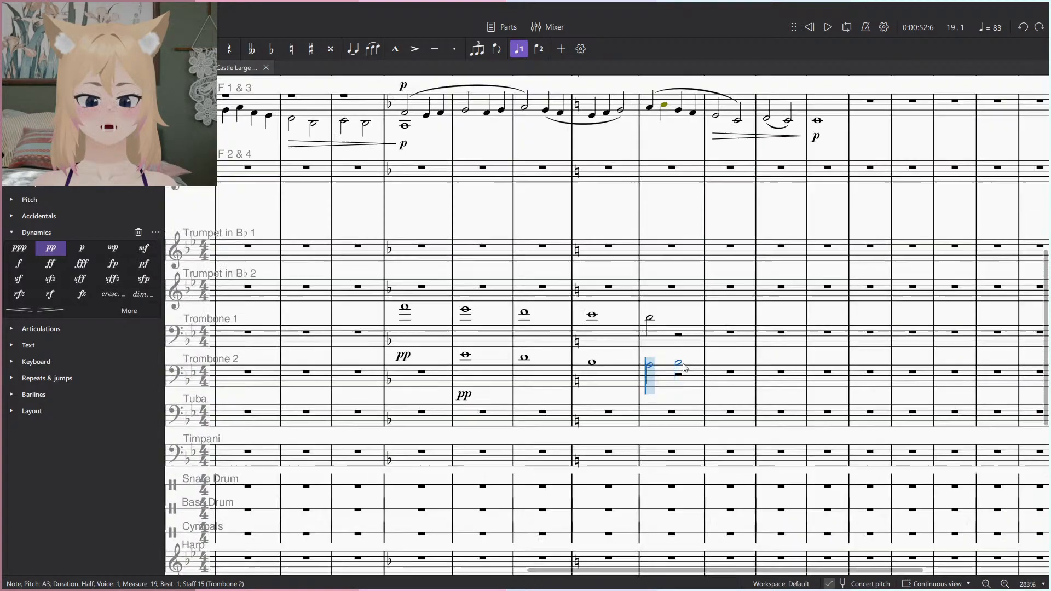
click(679, 363)
key(Escape)
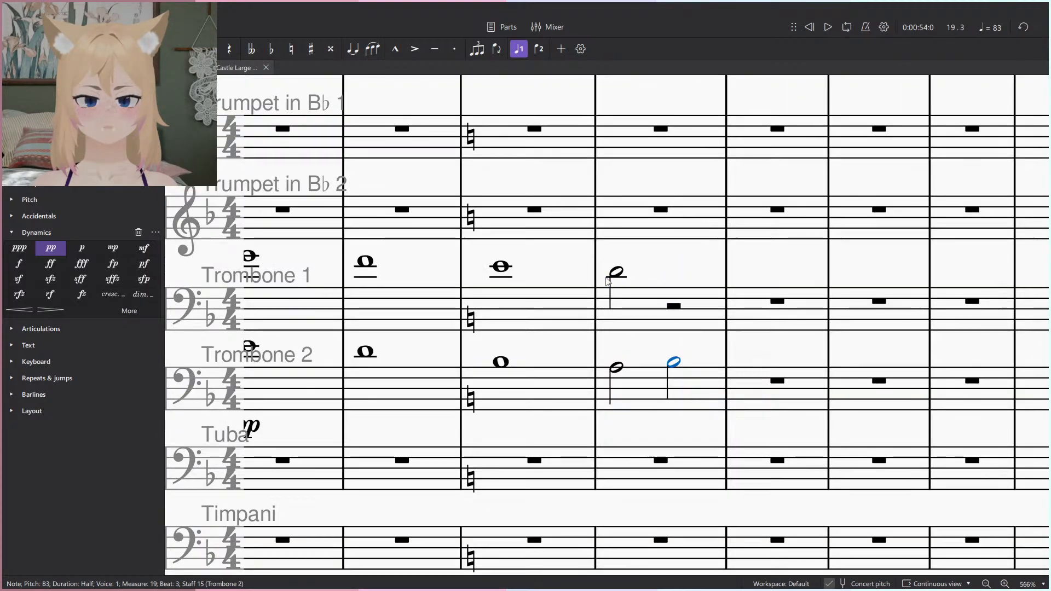
Add a half note D4 to Trombone 1 on beat 3 of measure 19.
click(673, 274)
key(n)
click(674, 266)
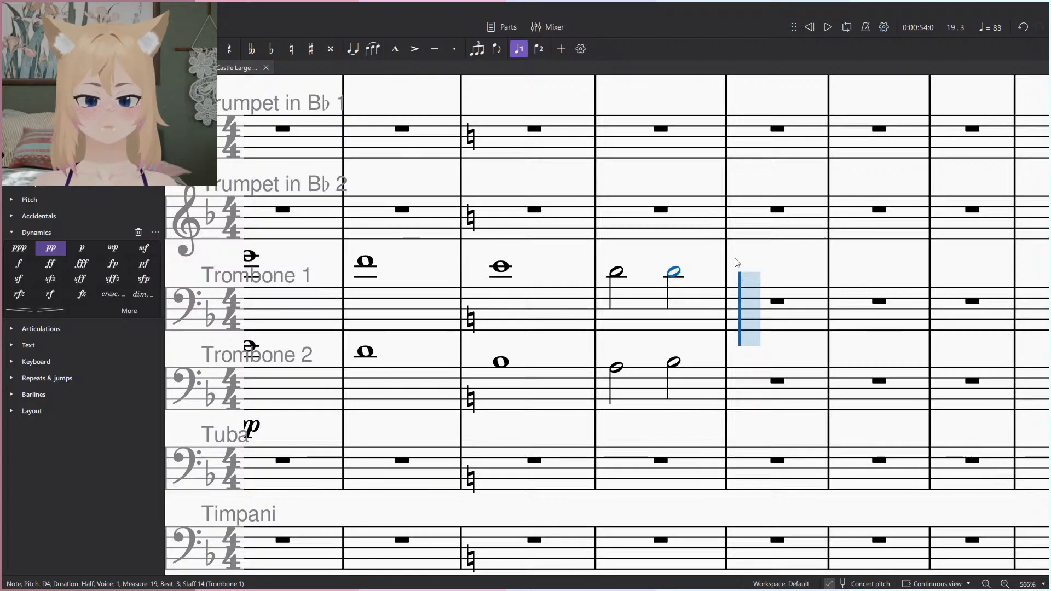
Enter two half notes D2 in Bassoon 2 on beats 1 and 3 of measure 19.
scroll(737, 263, down, 2)
scroll(712, 329, up, 8)
scroll(683, 406, up, 2)
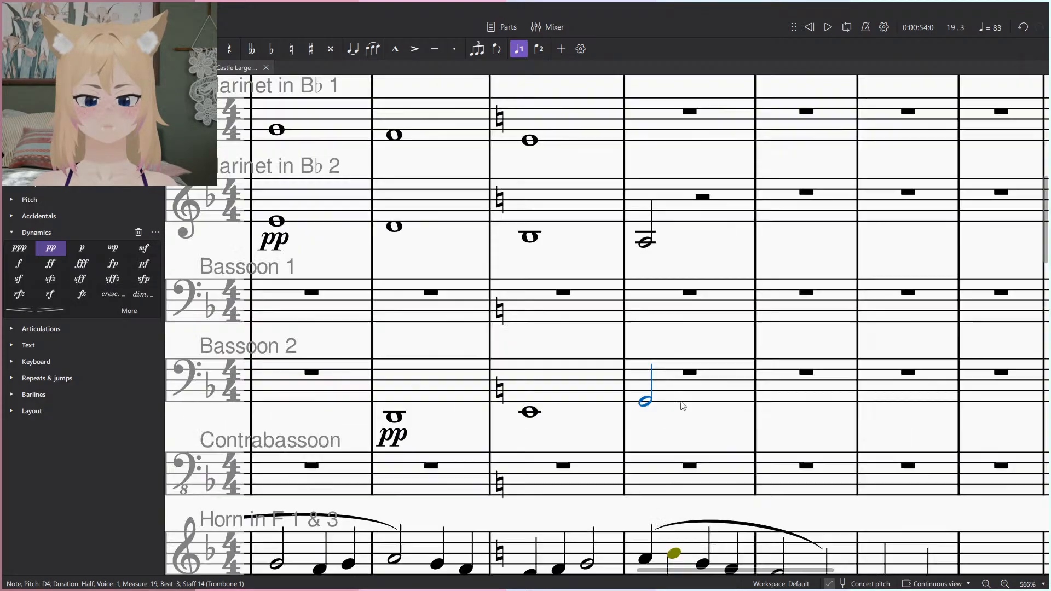
scroll(683, 407, up, 2)
scroll(636, 408, down, 2)
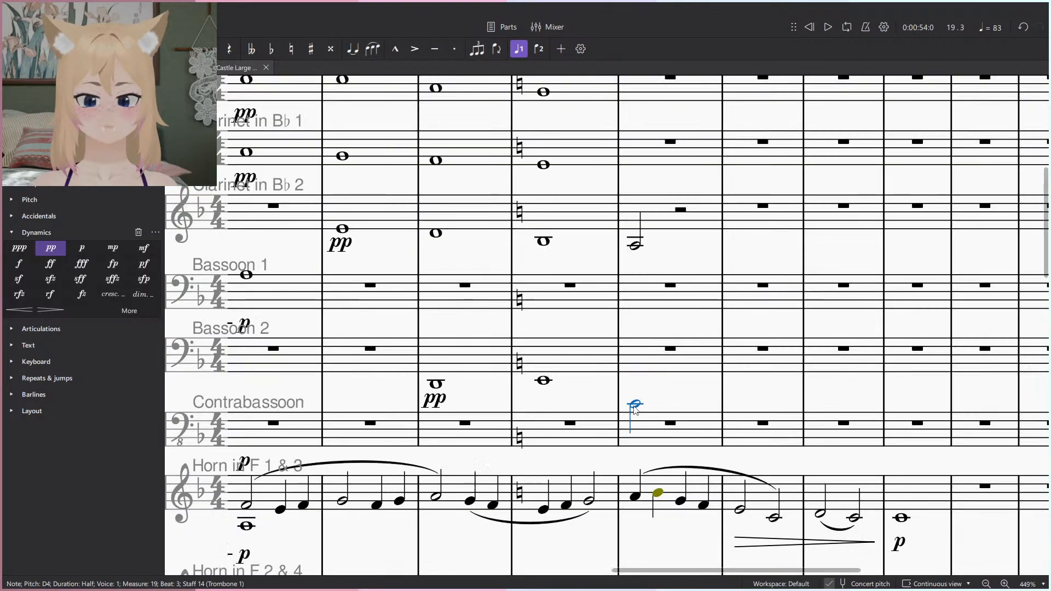
scroll(633, 372, down, 3)
scroll(643, 378, down, 5)
scroll(645, 379, up, 2)
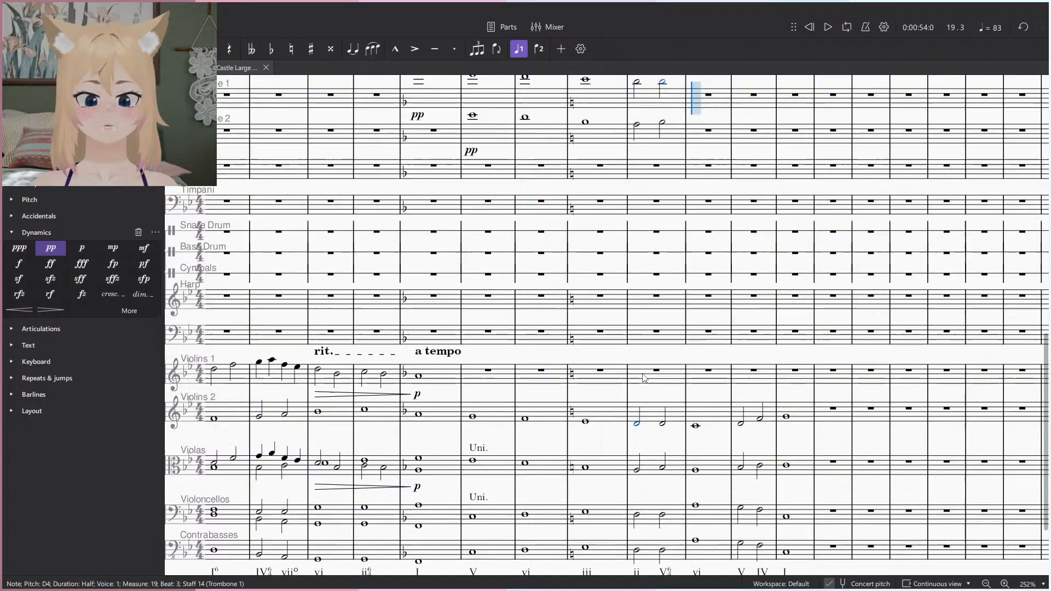
scroll(646, 382, down, 2)
scroll(646, 381, up, 8)
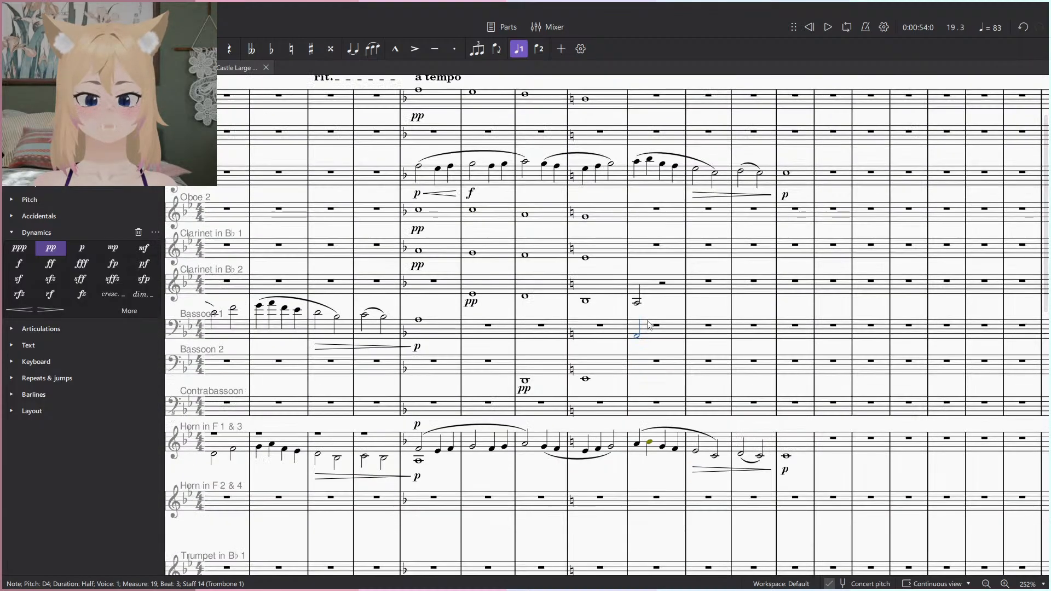
scroll(630, 252, up, 3)
scroll(629, 251, up, 1)
scroll(627, 386, down, 3)
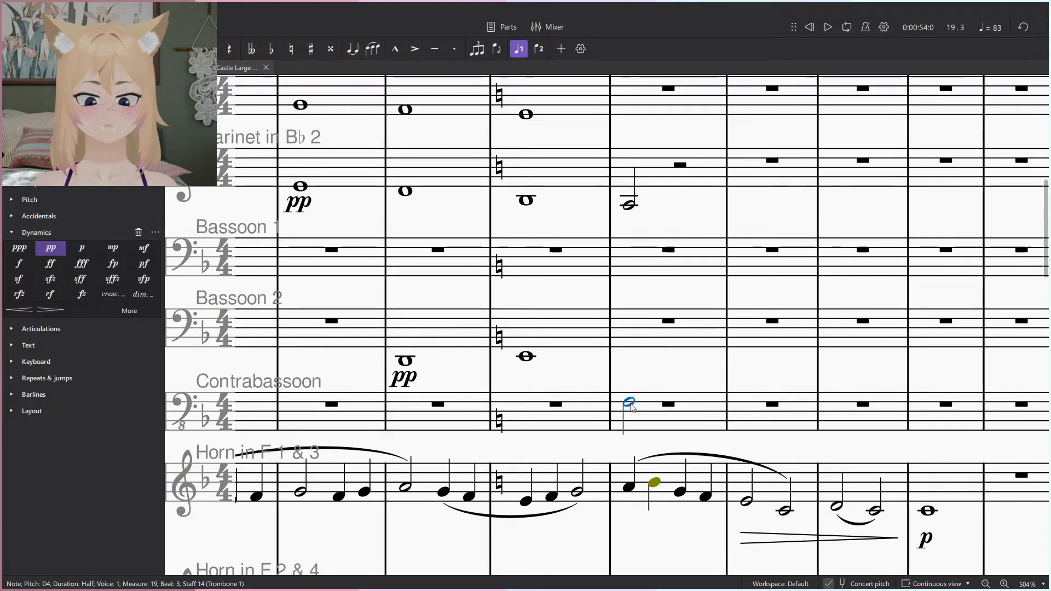
click(639, 313)
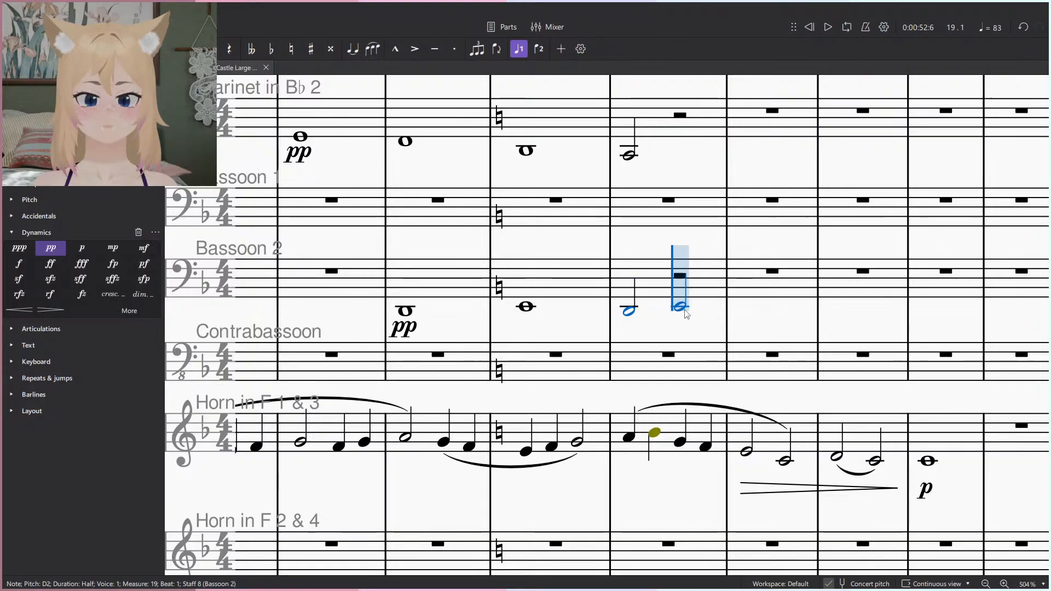
Add a half note B3 to Clarinet in B♭ 2 on beat 3 of measure 19.
scroll(638, 387, up, 3)
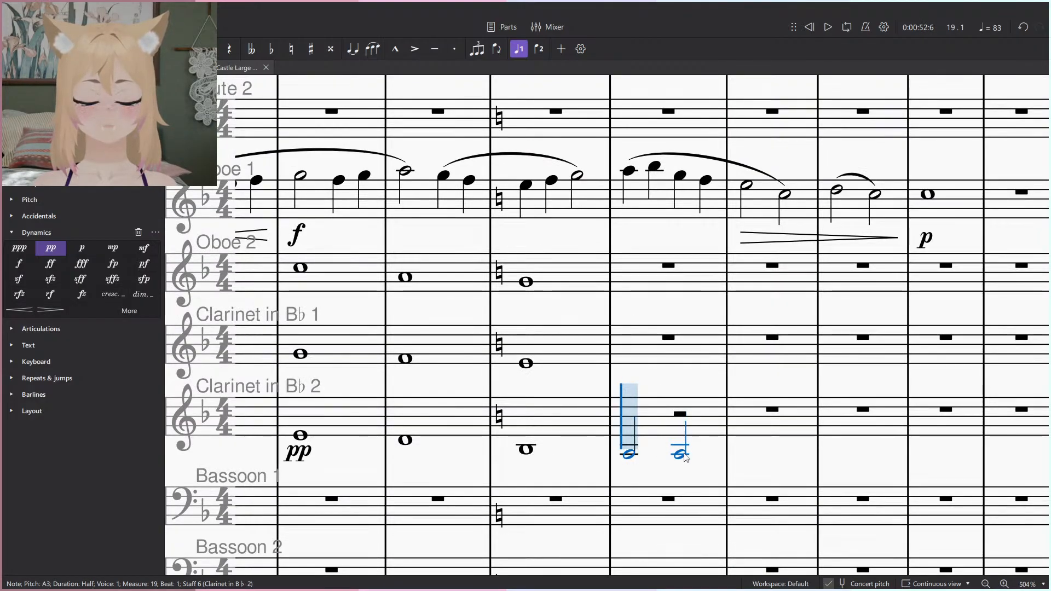
scroll(686, 458, down, 5)
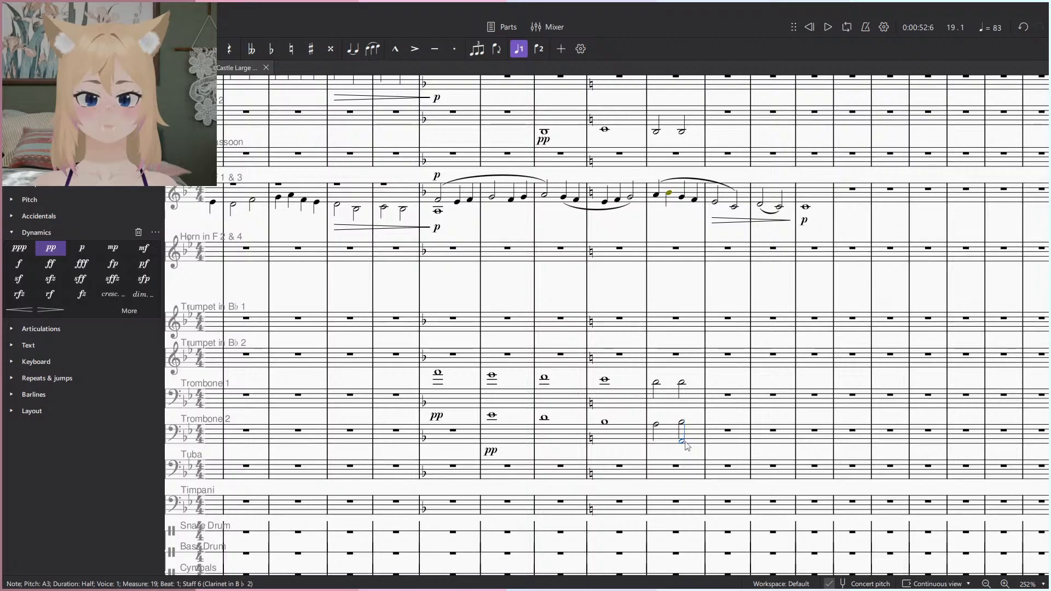
scroll(686, 443, up, 3)
scroll(687, 438, up, 2)
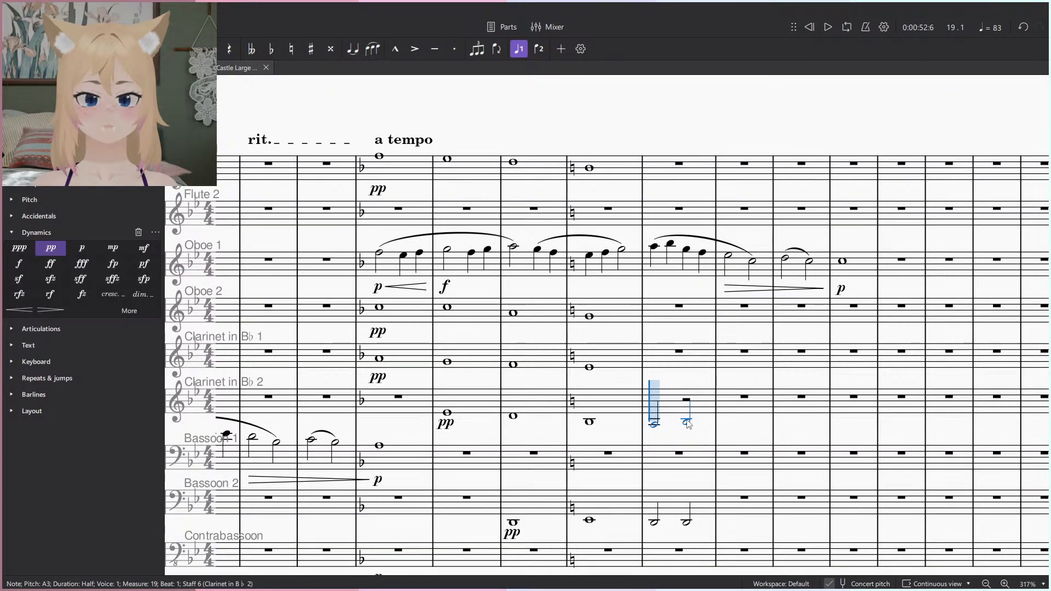
scroll(660, 369, down, 3)
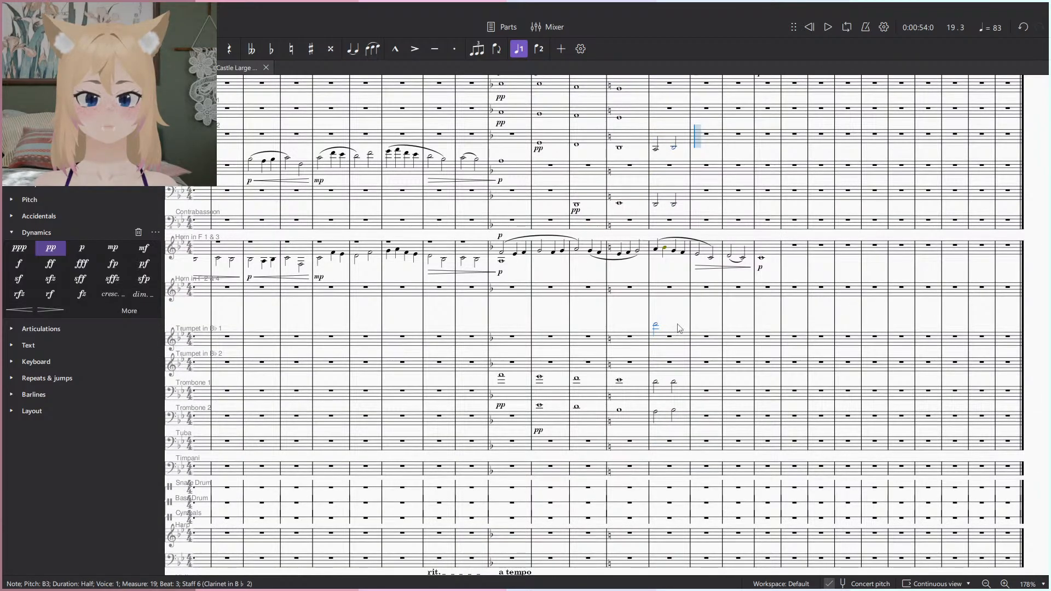
Enter two half notes D4 in Clarinet in B♭ 1 on beats 1 and 3 of measure 19.
scroll(679, 328, up, 5)
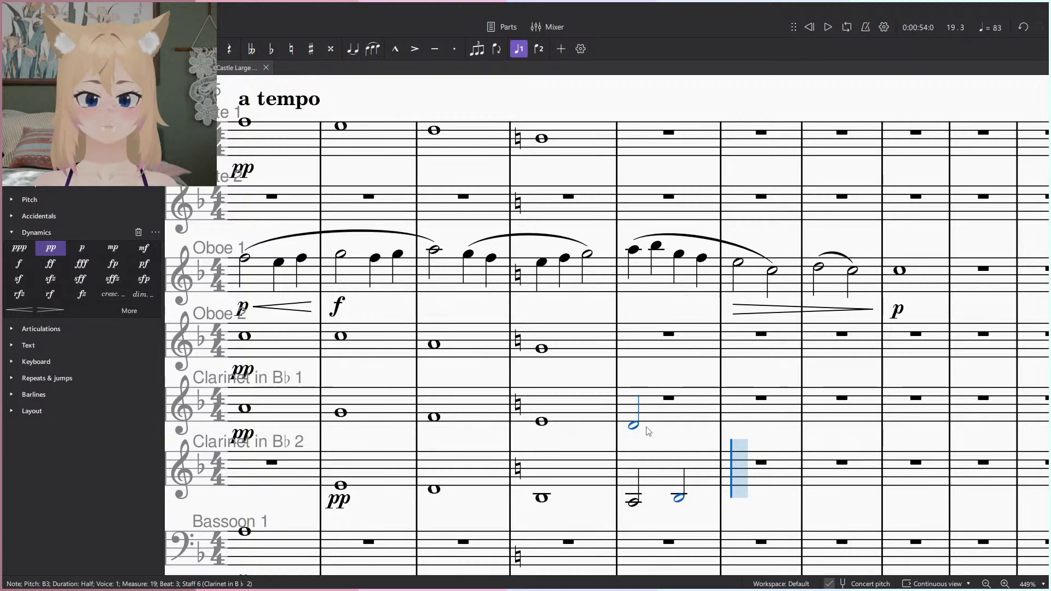
click(680, 423)
click(679, 423)
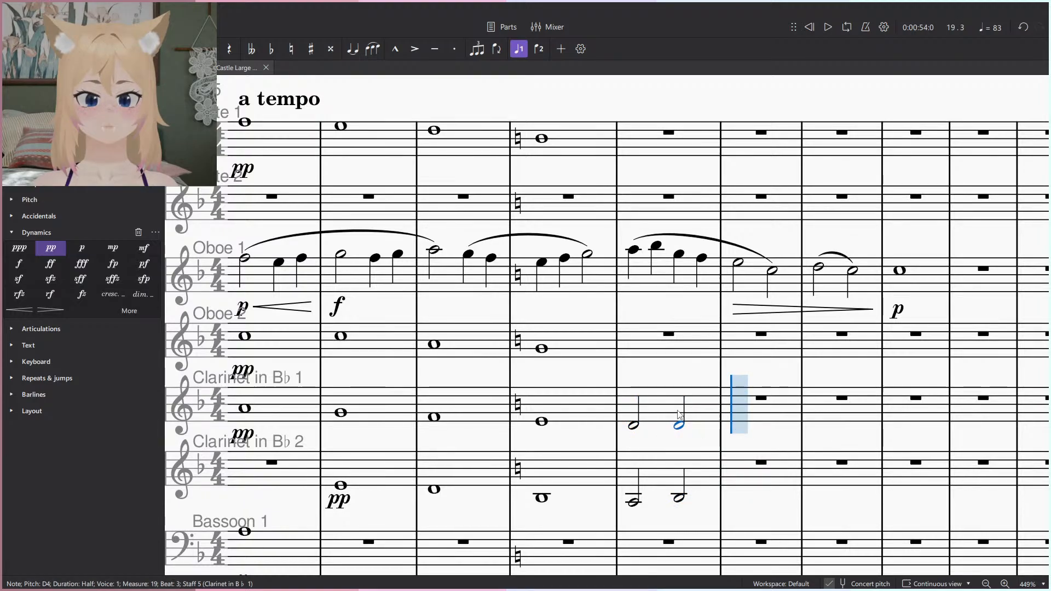
Enter a half note in Oboe 2 on beat 1 of measure 19 and raise it to A4.
click(642, 356)
scroll(642, 356, down, 6)
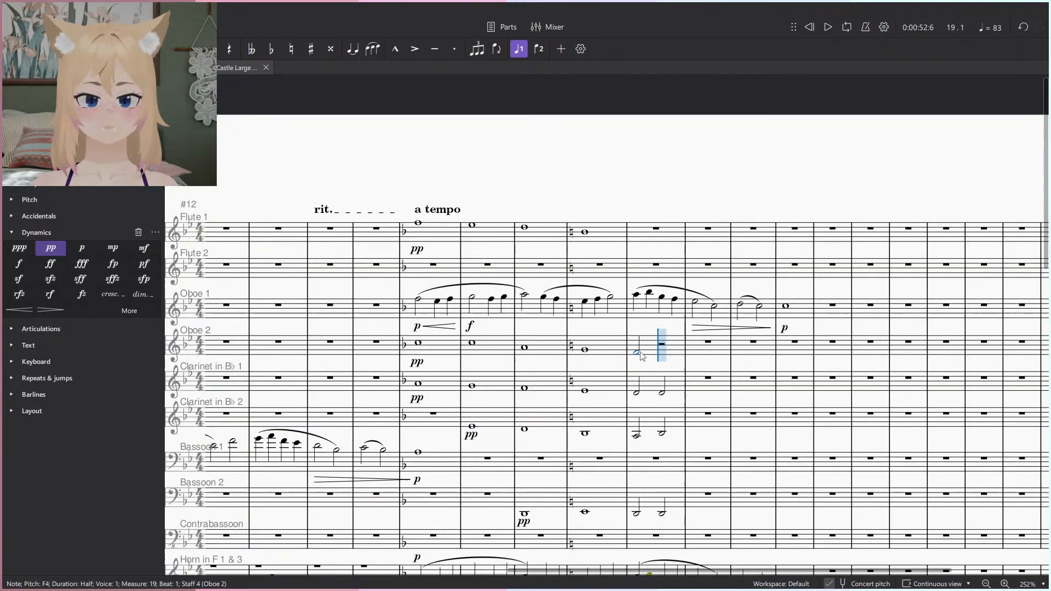
scroll(644, 359, down, 10)
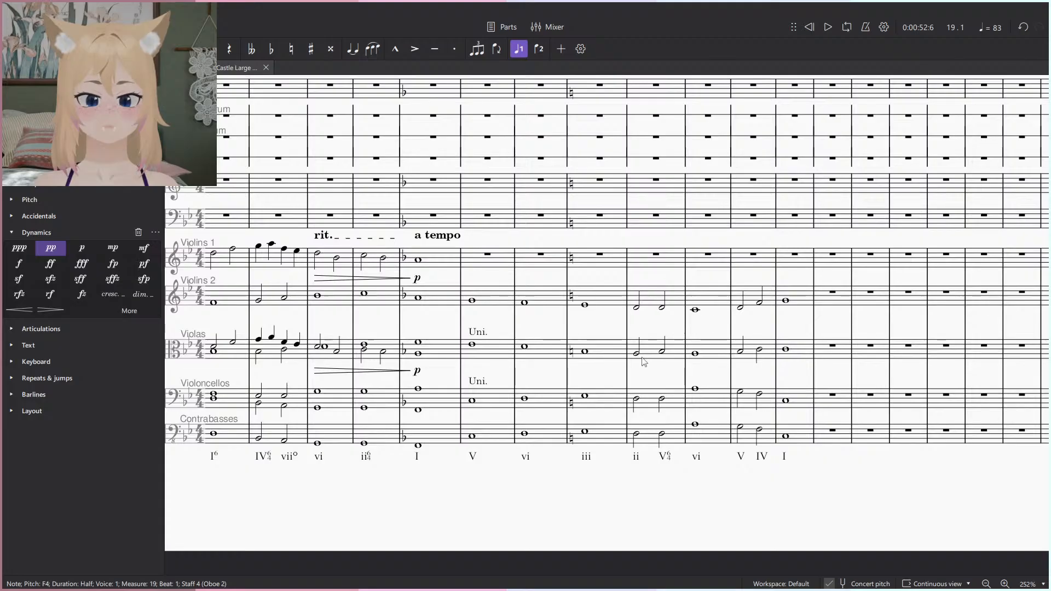
scroll(651, 401, up, 10)
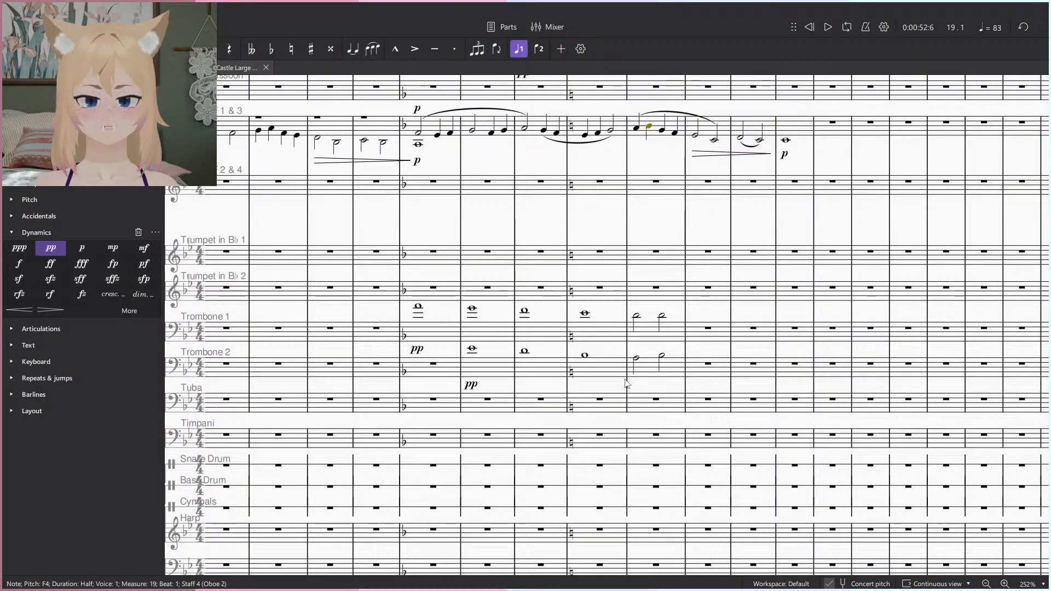
scroll(628, 378, down, 9)
scroll(628, 378, up, 10)
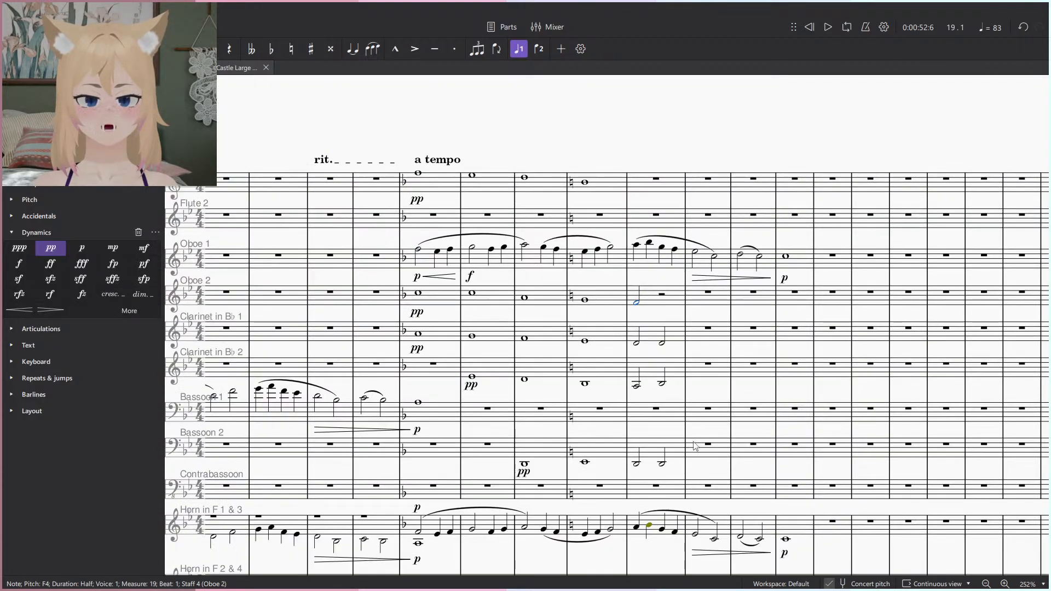
key(Up)
key(Up)
key(Up)
key(Up)
Add a half note B4 to Oboe 2 on beat 3 of measure 19.
scroll(679, 383, down, 10)
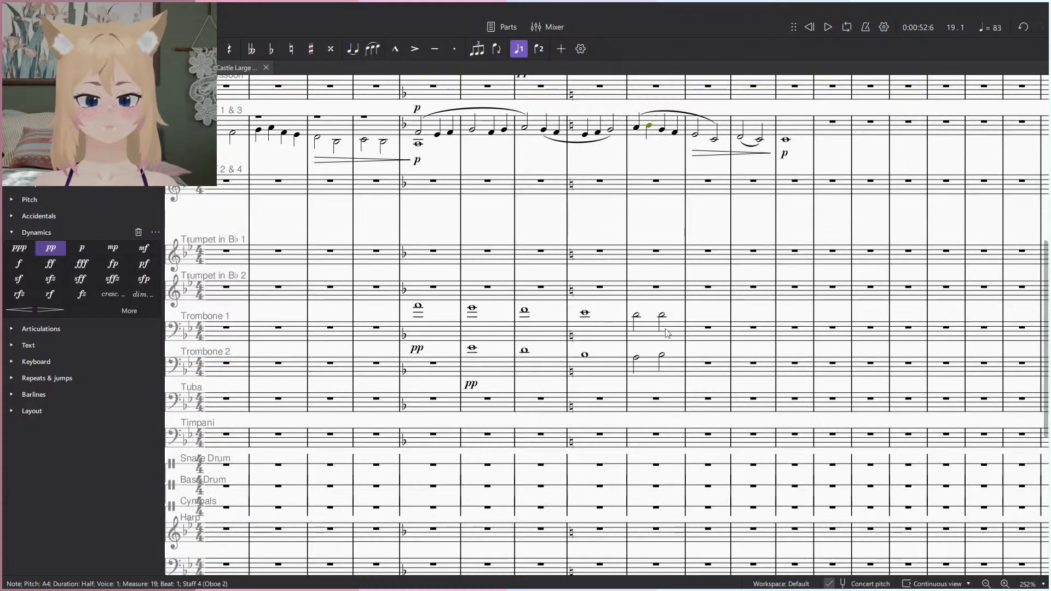
scroll(658, 330, up, 5)
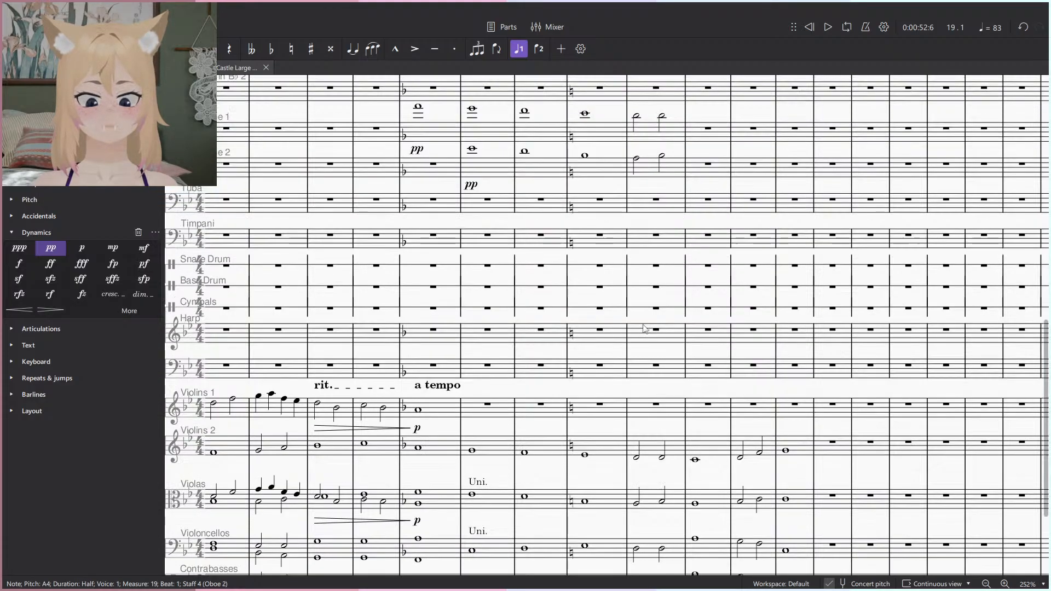
scroll(670, 251, up, 4)
scroll(668, 266, up, 6)
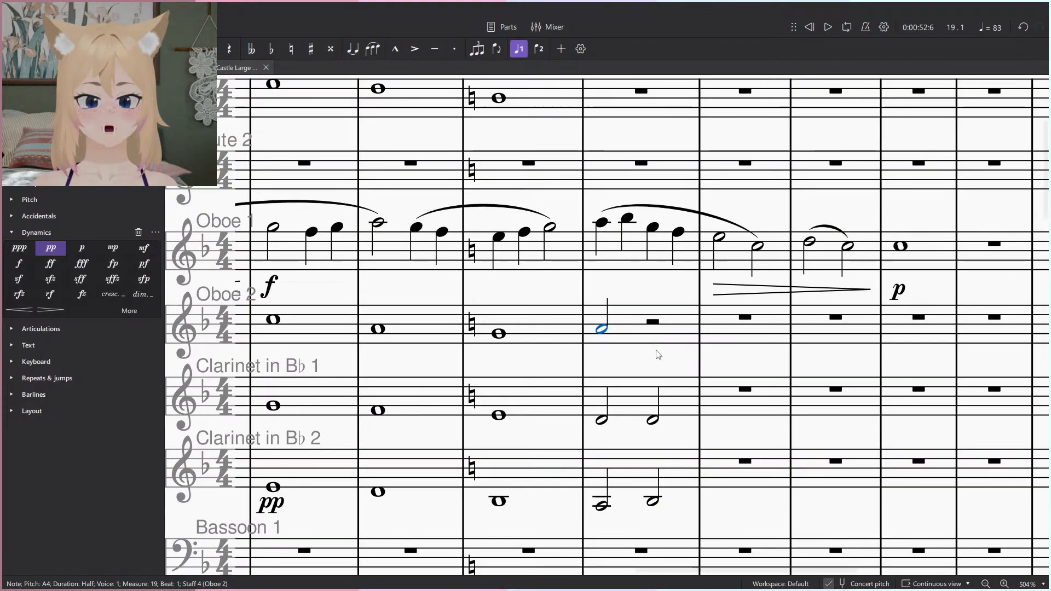
key(n)
click(651, 322)
key(Escape)
Enter two half notes D5 in Flute 1 on beats 1 and 3 of measure 19.
scroll(651, 322, down, 1)
click(517, 122)
key(n)
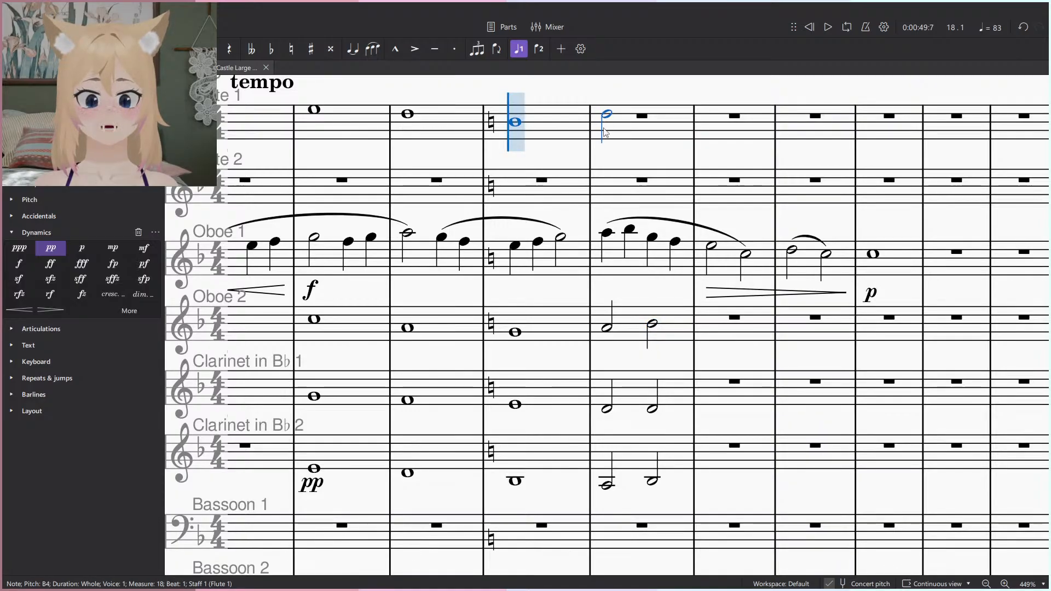
click(606, 115)
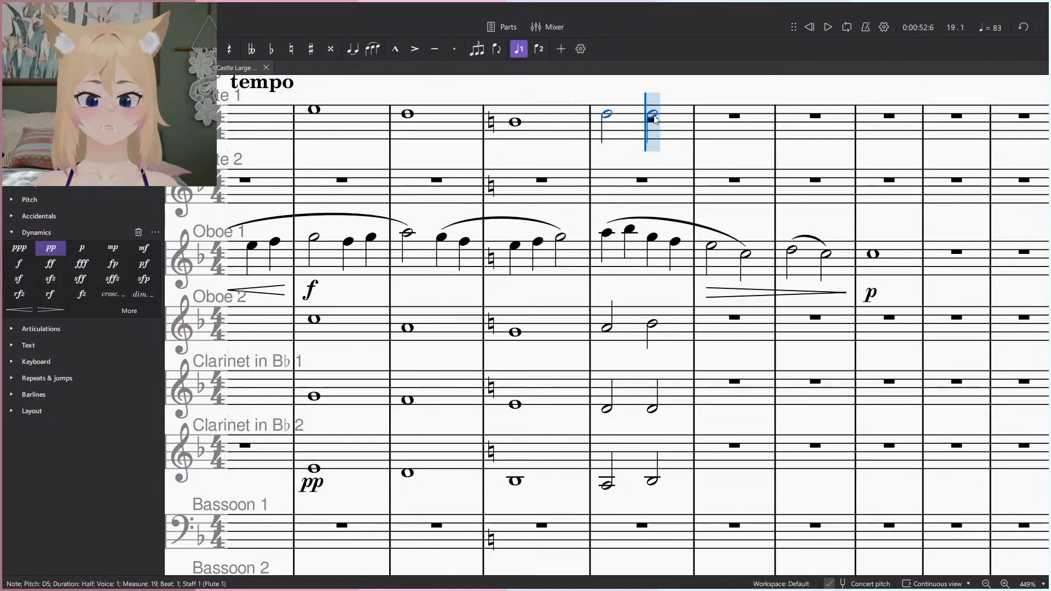
click(655, 119)
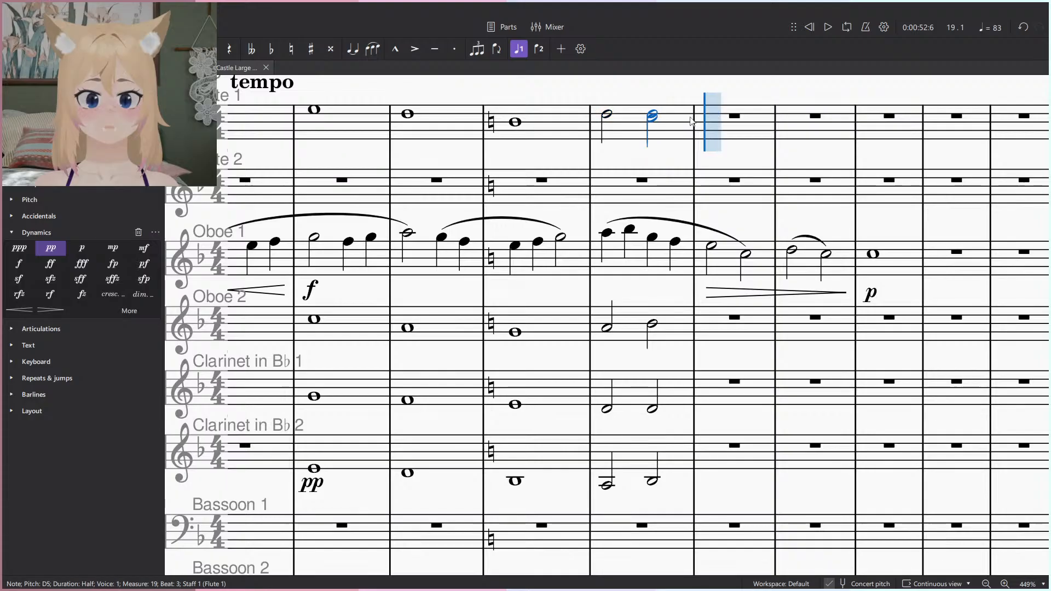
Enter a half note A3 in Trombone 2 and a half note C4 in Trombone 1 on beat 1 of measure 20.
scroll(685, 180, down, 7)
scroll(701, 230, down, 5)
scroll(711, 242, down, 5)
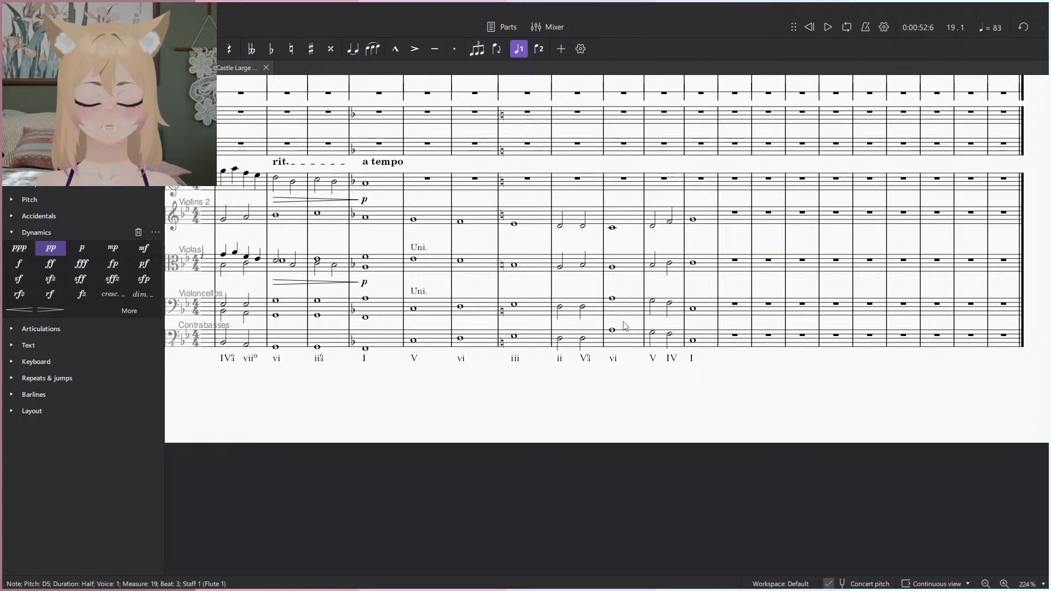
scroll(626, 326, up, 5)
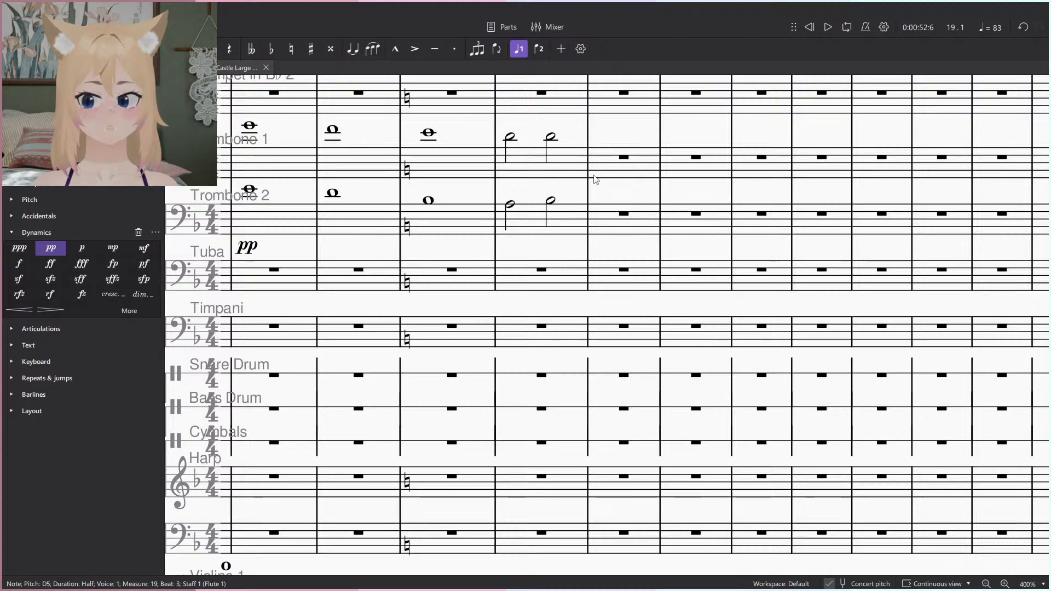
scroll(595, 178, up, 4)
click(525, 215)
key(n)
scroll(643, 341, up, 1)
click(602, 212)
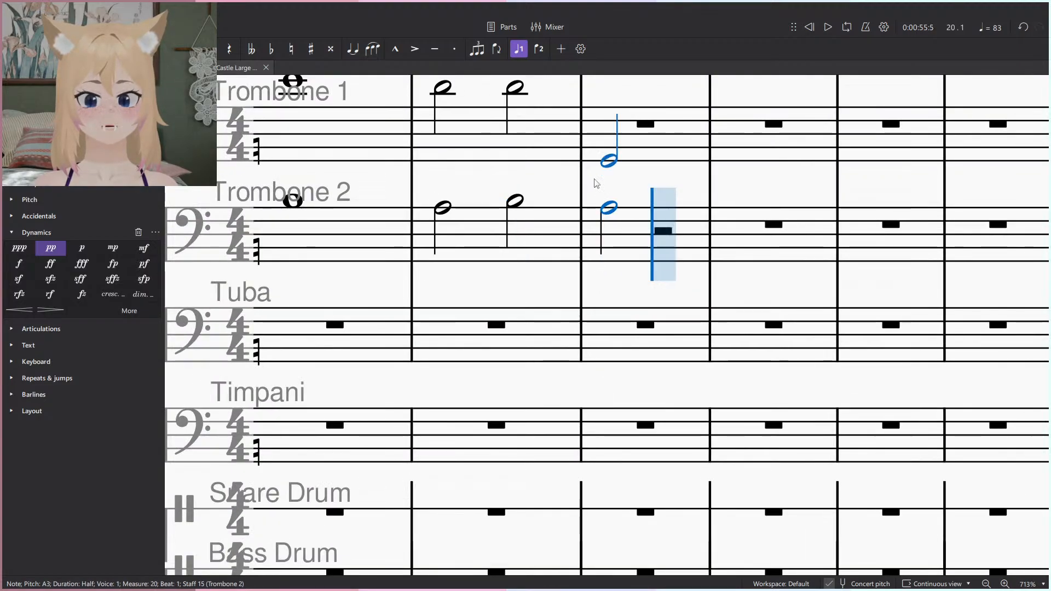
scroll(597, 181, up, 3)
click(618, 245)
Enter a whole note A2 in Bassoon 2 in measure 20.
scroll(617, 249, down, 4)
scroll(615, 253, up, 9)
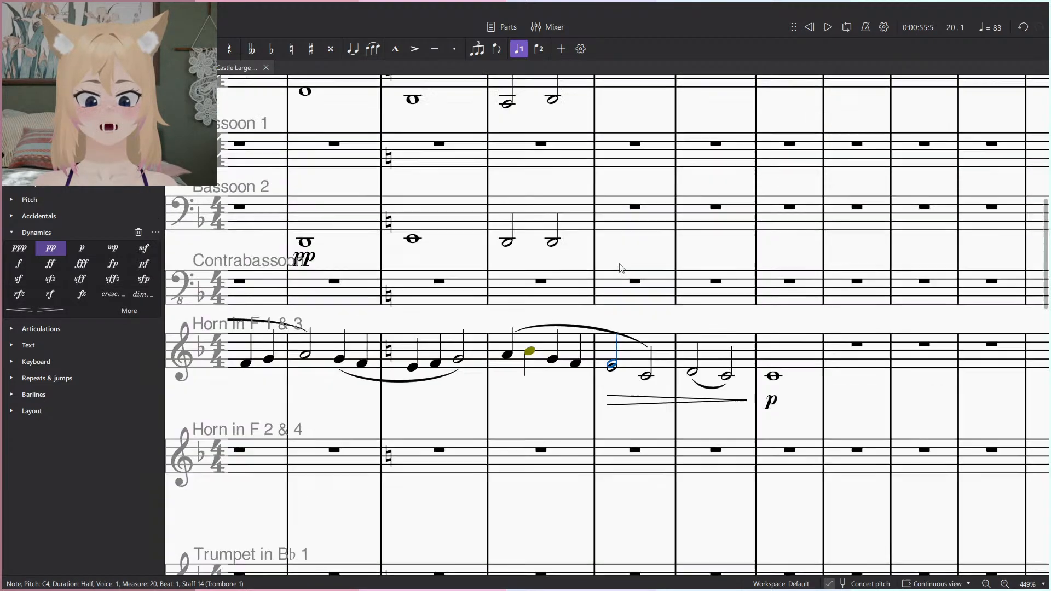
scroll(612, 265, up, 4)
scroll(605, 241, down, 3)
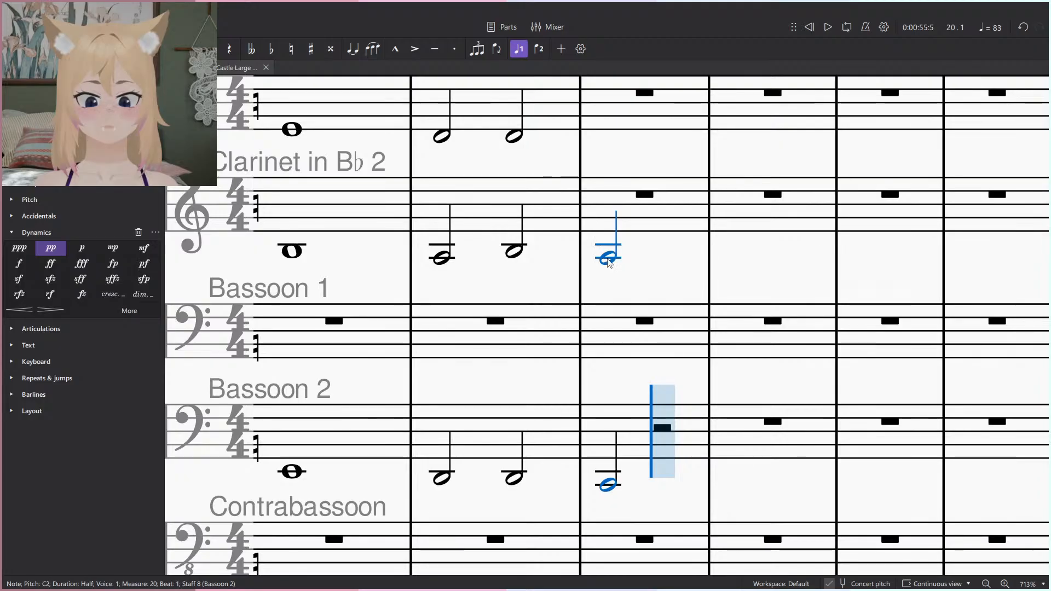
scroll(605, 430, down, 4)
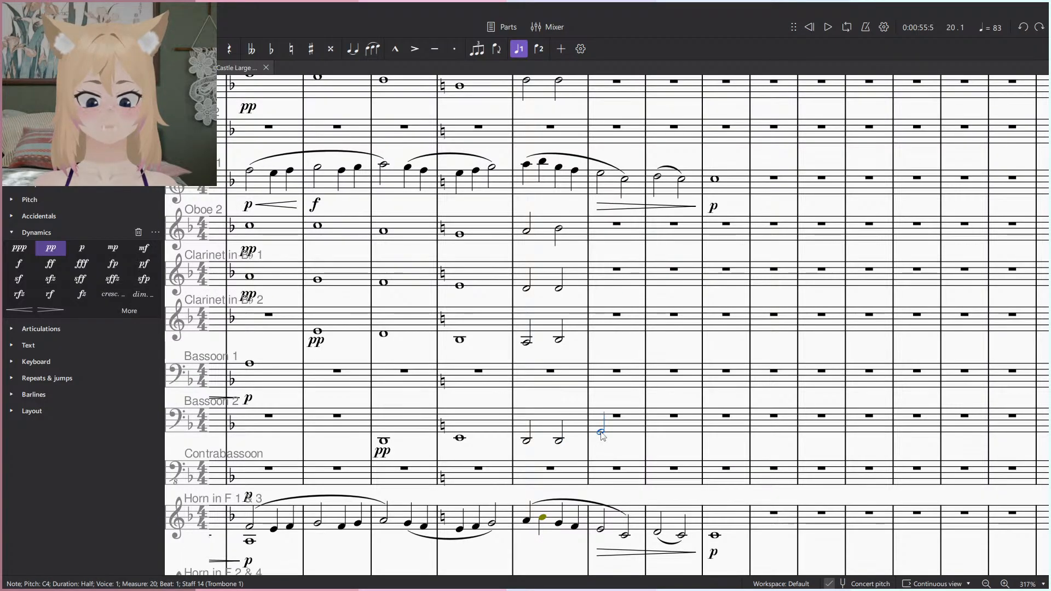
click(602, 433)
scroll(603, 432, down, 3)
scroll(610, 422, down, 5)
scroll(627, 264, up, 10)
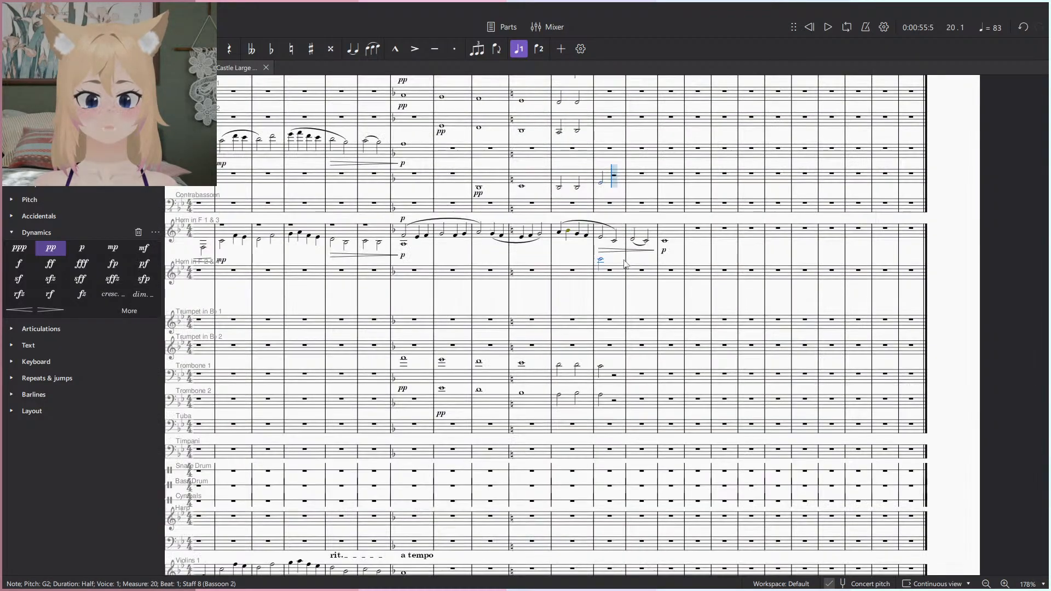
key(Up)
key(Up)
scroll(590, 298, up, 5)
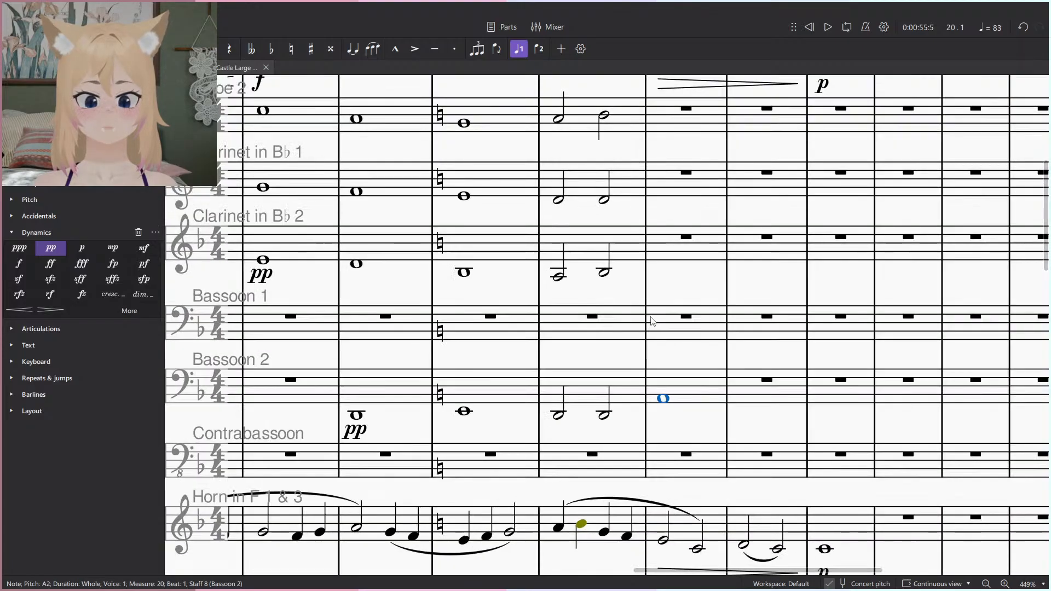
Change the half notes of Trombone 1 and Trombone 2 in measure 20 to whole notes.
scroll(652, 323, down, 8)
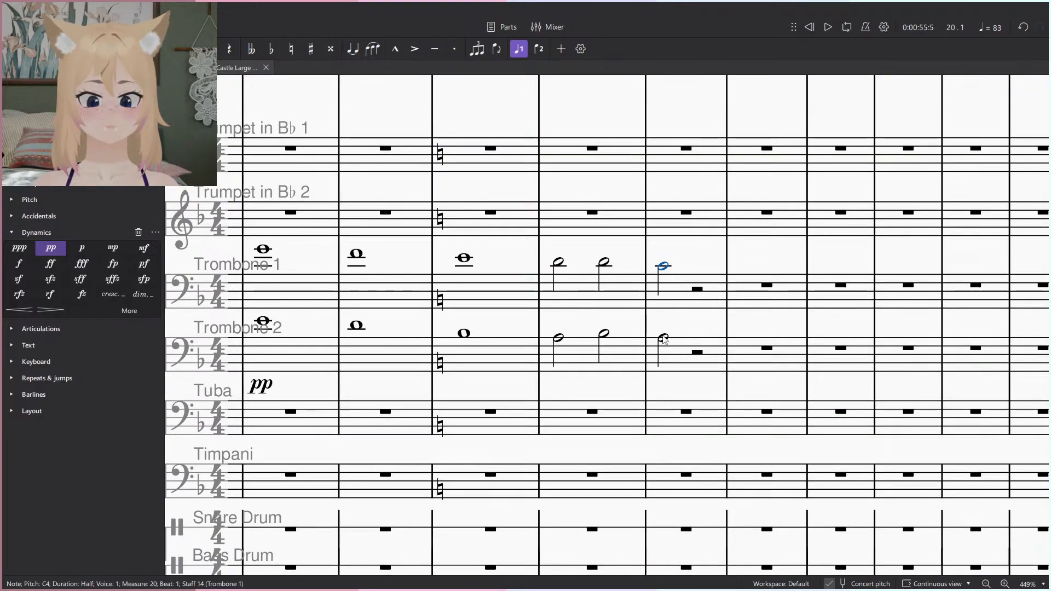
key(7)
key(t)
key(ctrl+z)
key(ctrl+z)
scroll(665, 330, down, 5)
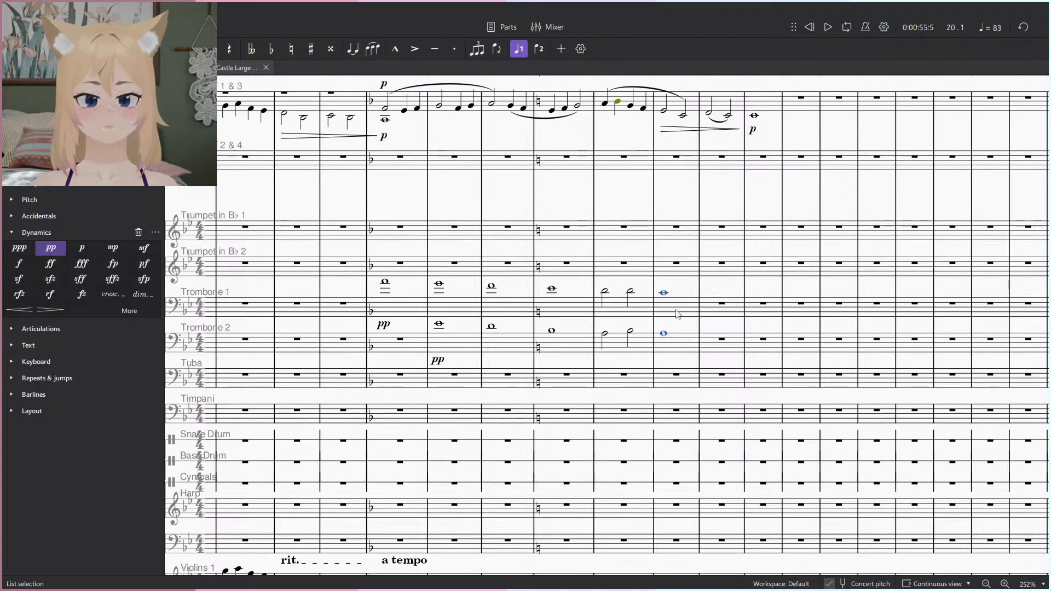
Enter a whole note in Clarinet in B♭ 2 in measure 20 and lower it to A3.
scroll(678, 314, up, 5)
scroll(651, 307, up, 3)
click(648, 342)
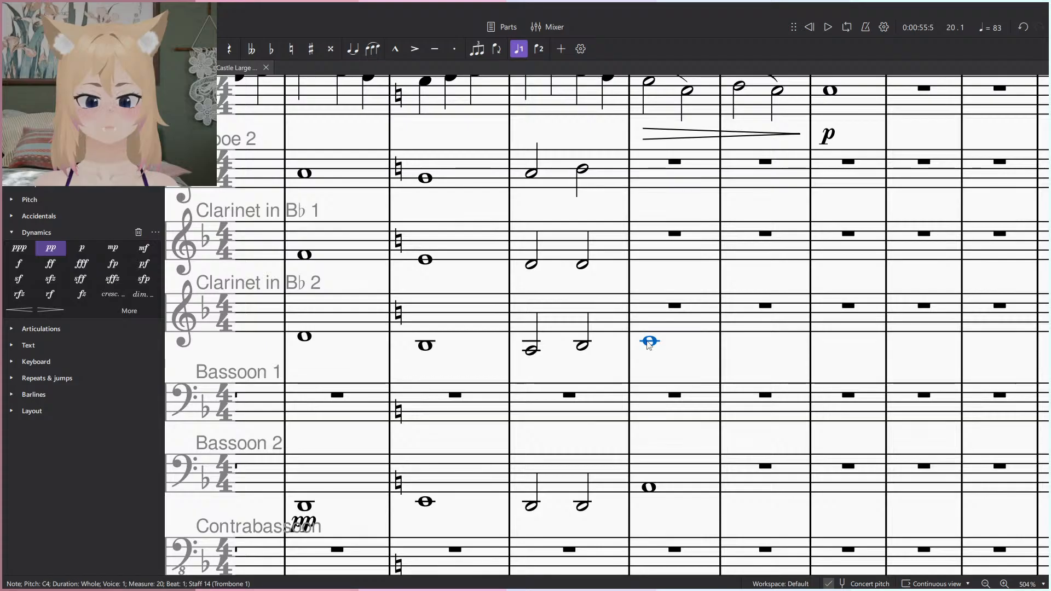
key(Down)
key(Down)
key(Down)
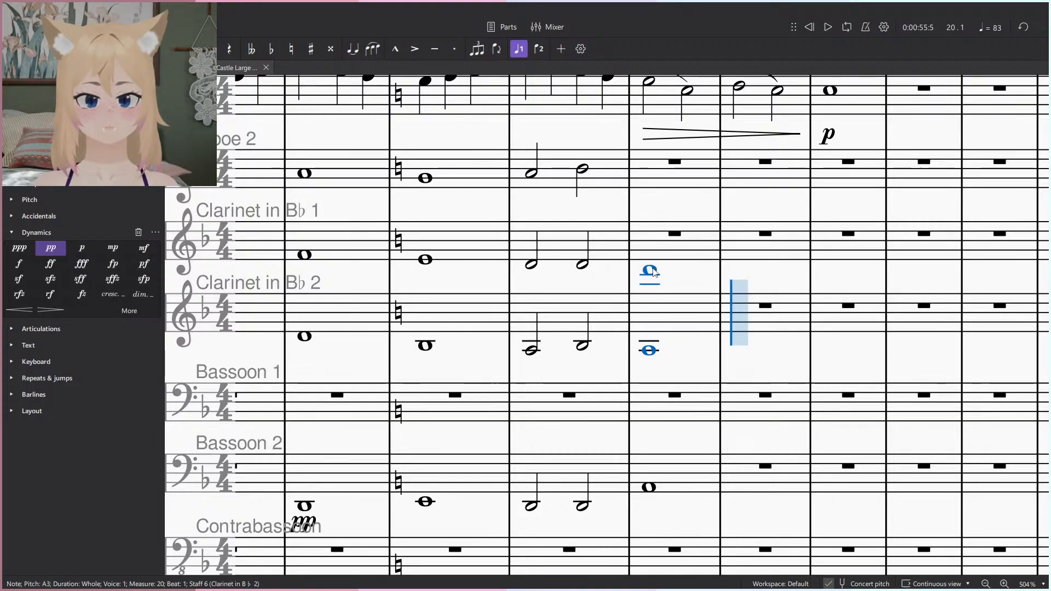
Enter whole notes in measure 20: C4 in Clarinet in B♭ 1, A4 in Oboe 2 and C5 in Flute 1.
click(651, 269)
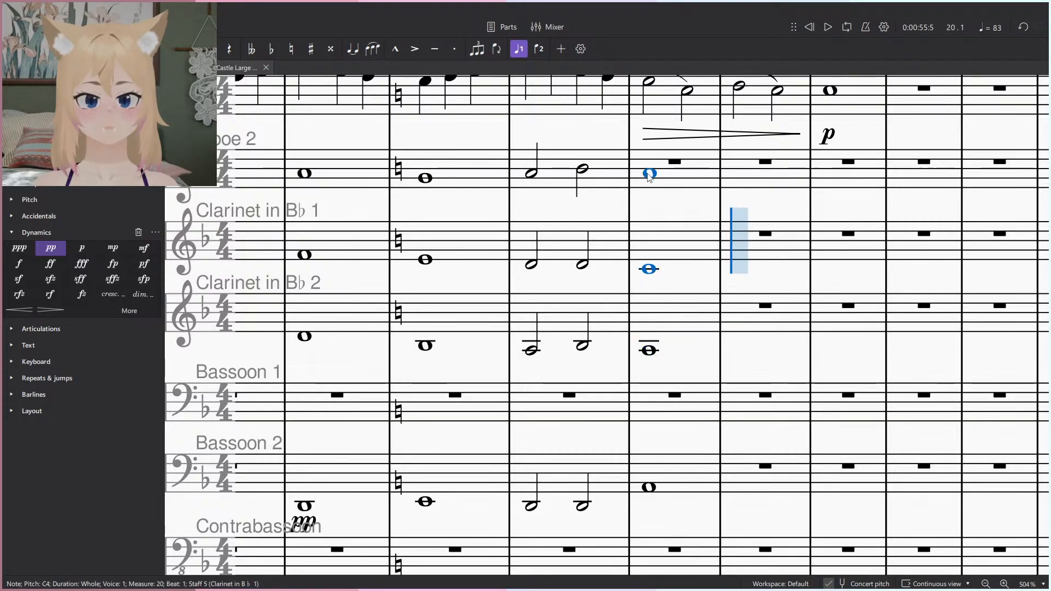
click(649, 173)
scroll(650, 217, up, 5)
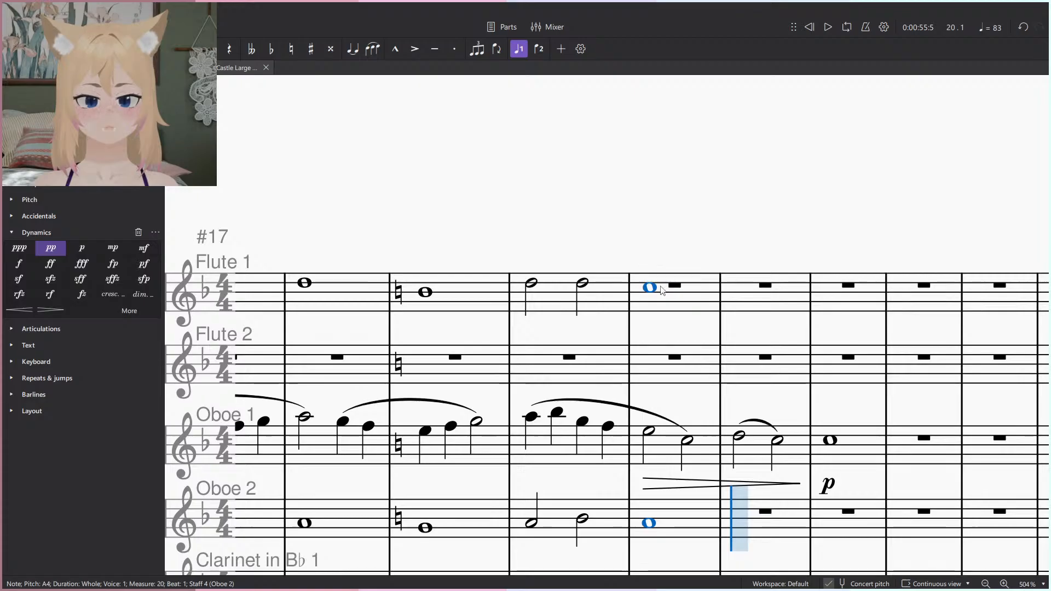
click(662, 287)
Play the score from measure 15 to review the new woodwind and brass chords against the strings.
scroll(662, 287, down, 5)
key(space)
scroll(627, 235, down, 10)
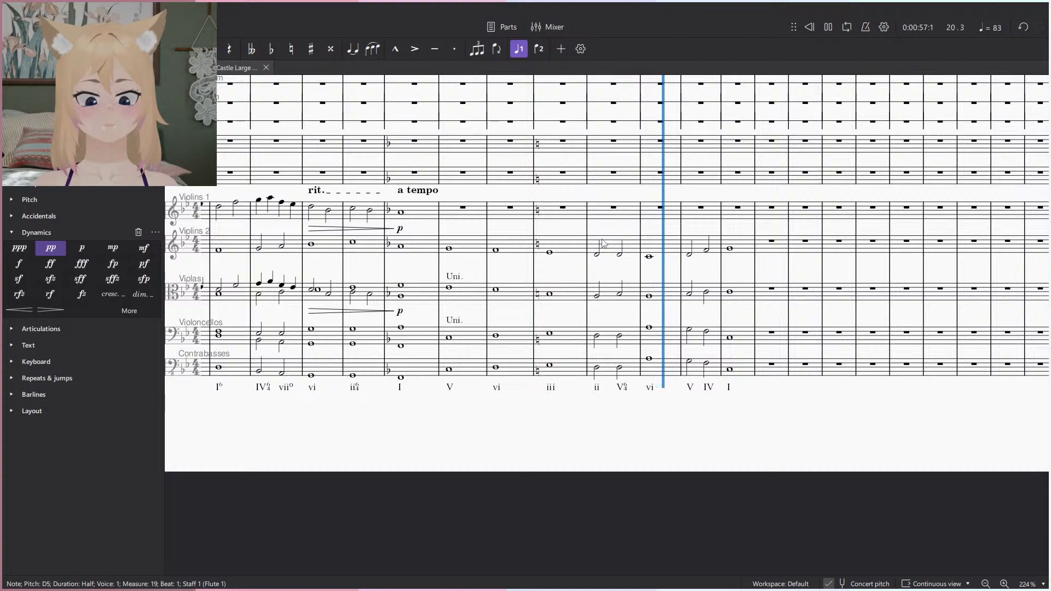
key(space)
key(space)
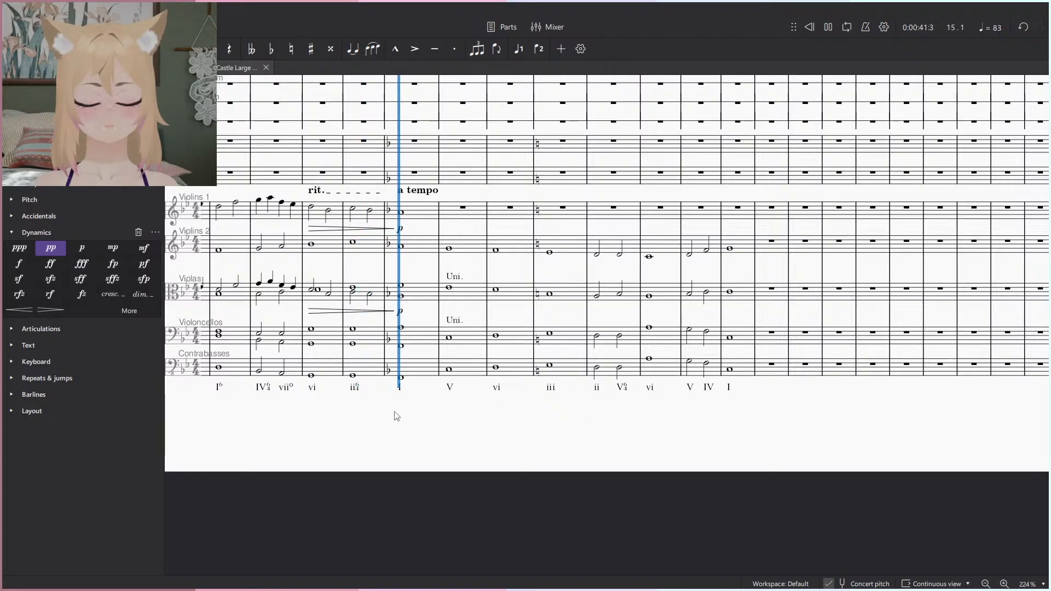
scroll(404, 414, up, 10)
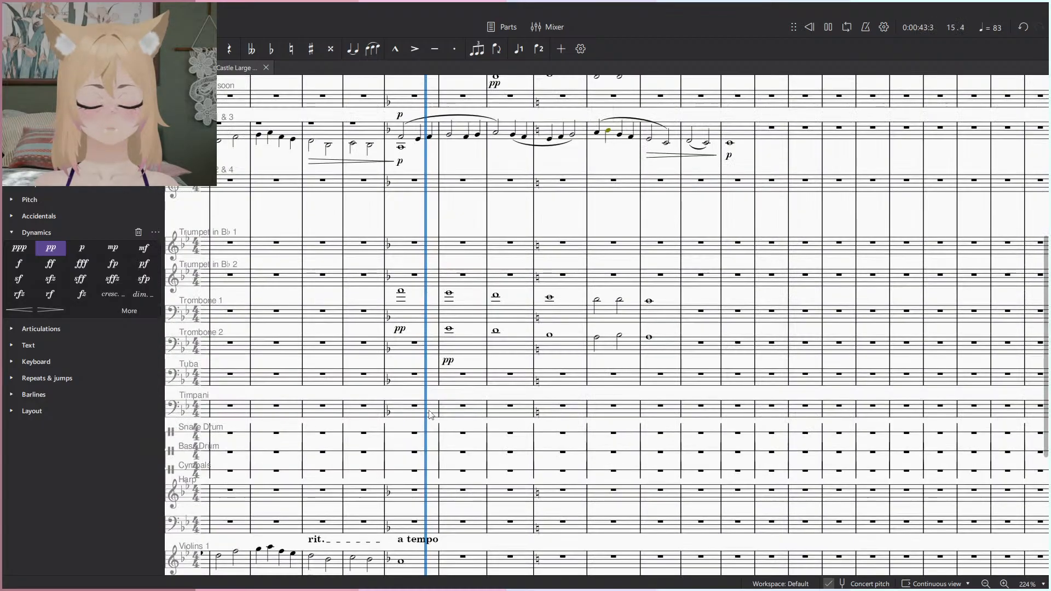
key(space)
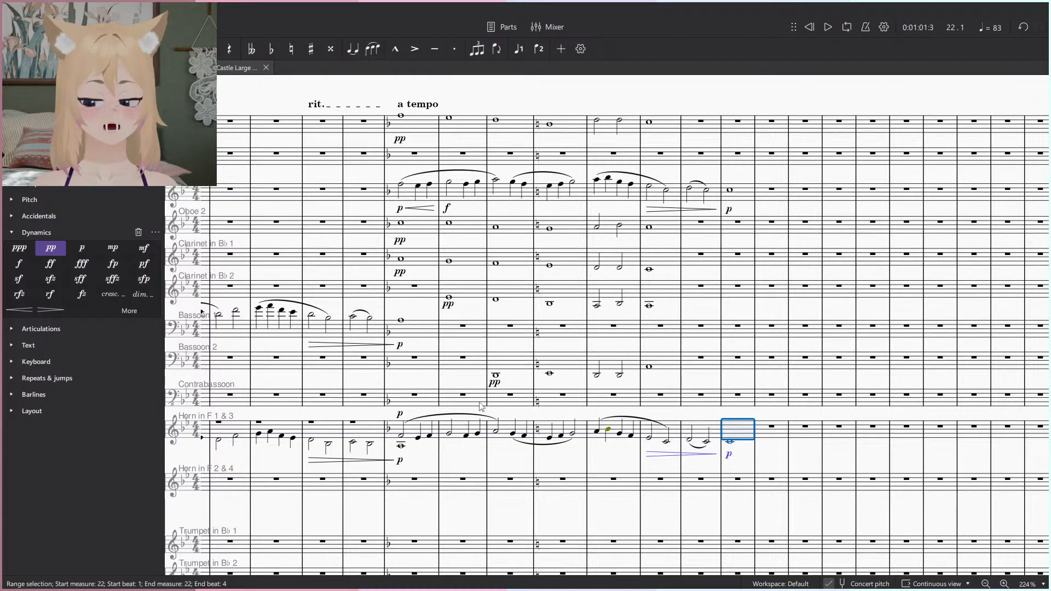
Move only the voice 1 melody of Horn in F 1 & 3 in measures 15 to 22 to Trumpet in B♭ 1, starting at measure 15.
scroll(412, 437, up, 2)
shift+click(412, 437)
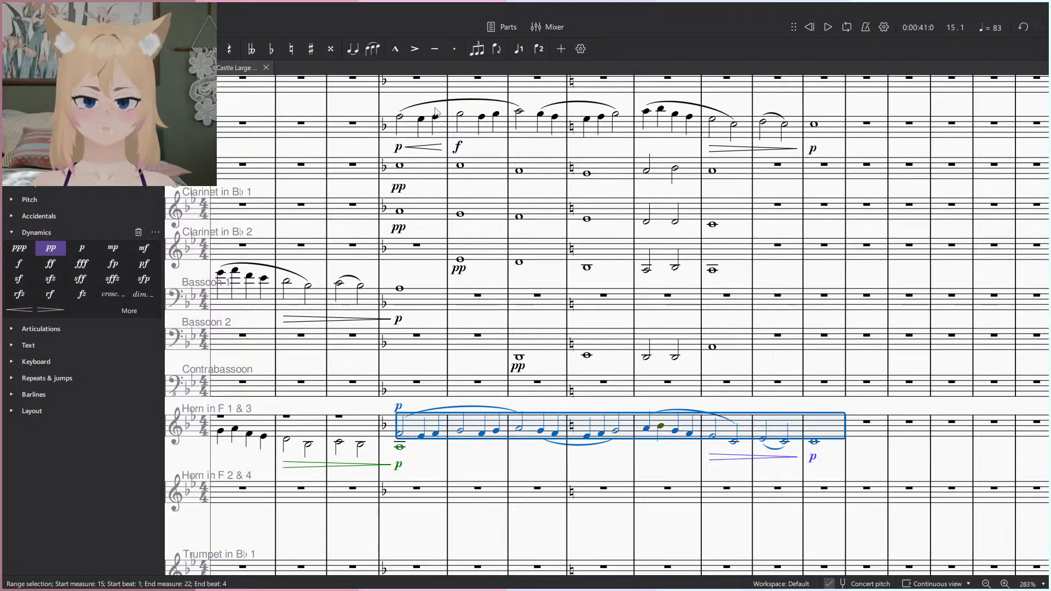
click(103, 68)
click(144, 68)
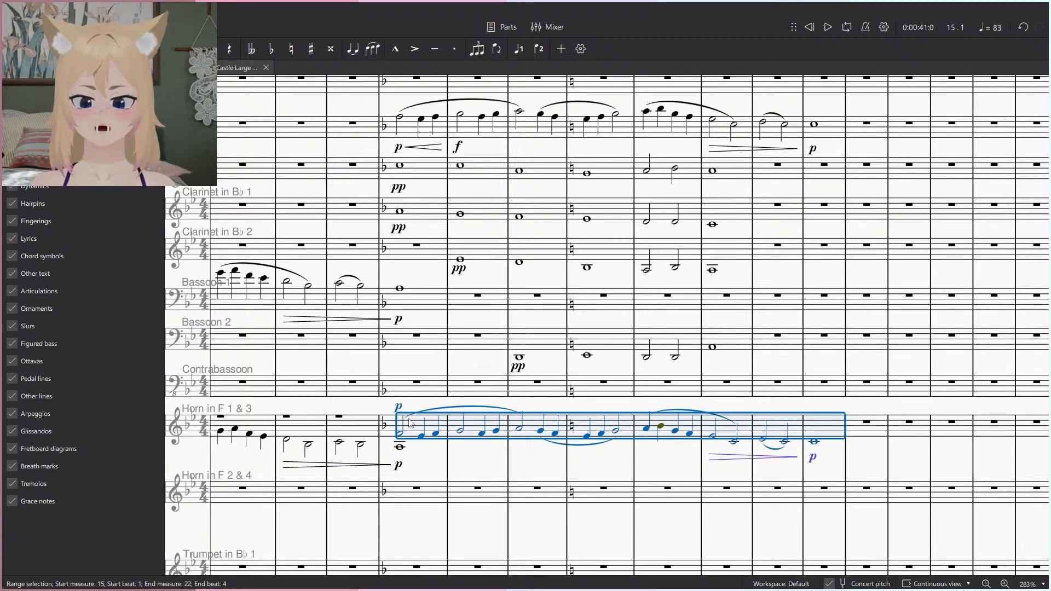
key(Delete)
scroll(417, 523, down, 1)
click(413, 453)
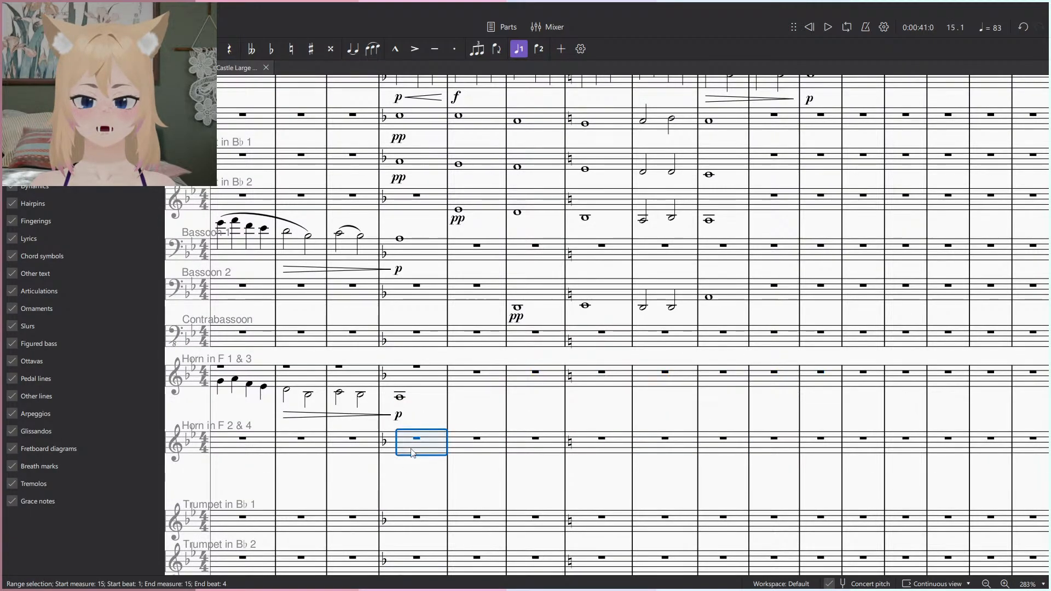
key(ctrl+v)
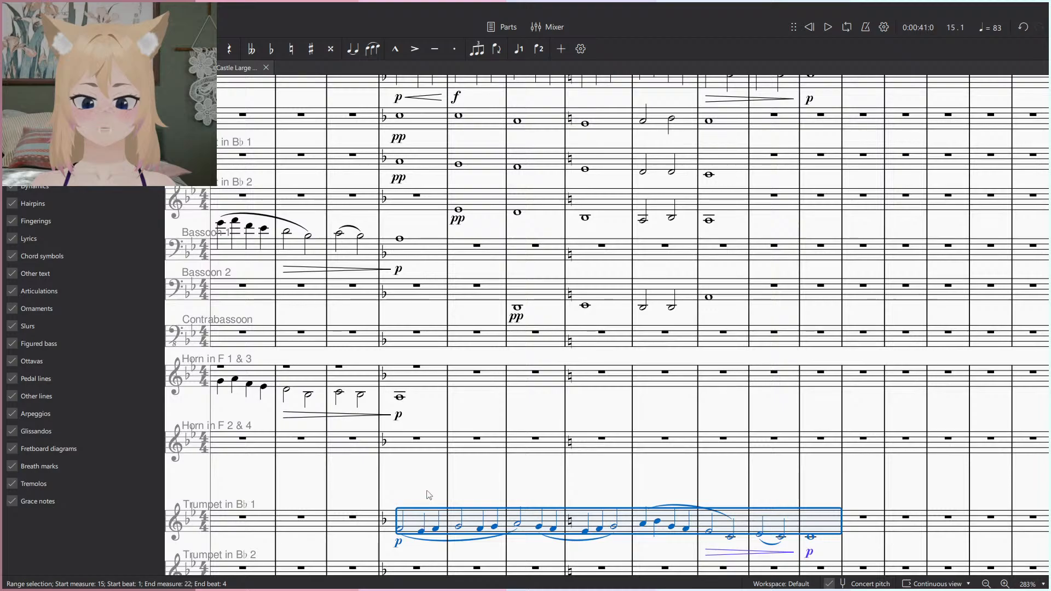
Play the trumpet melody from measure 15 and look over the mixer channels.
key(space)
key(F10)
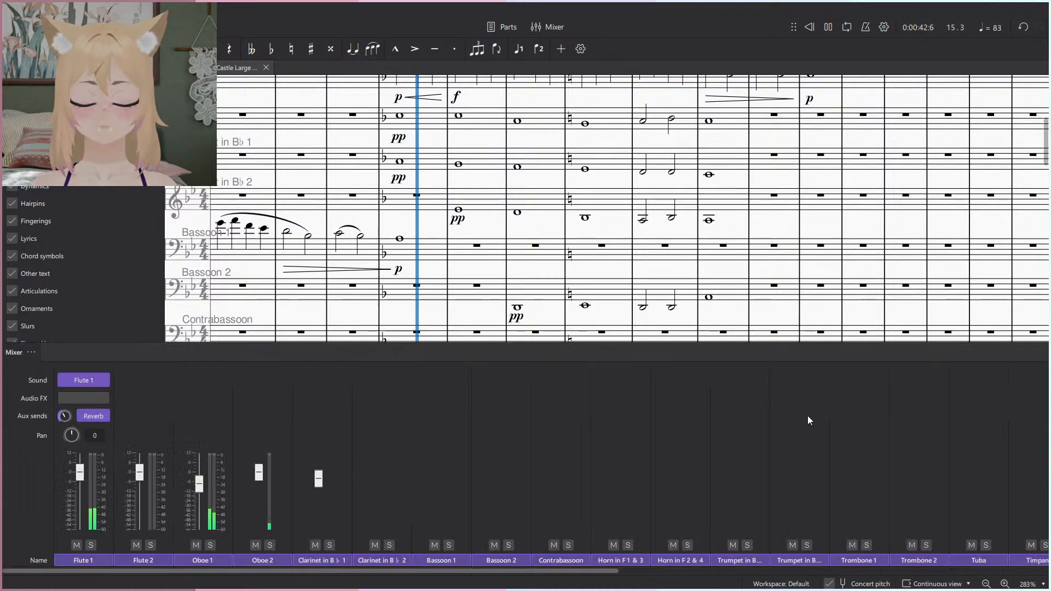
key(space)
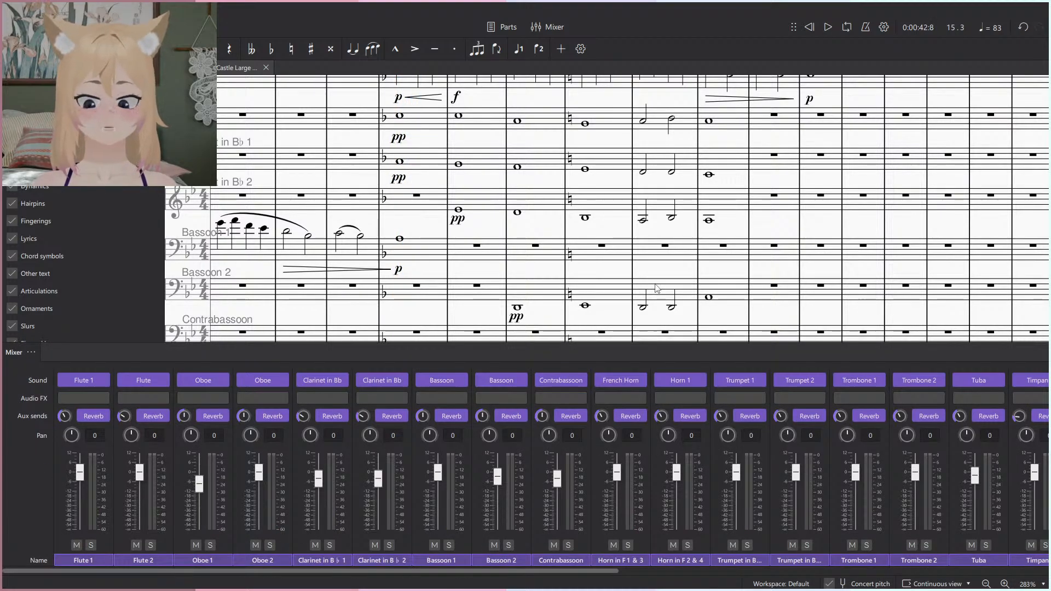
key(F10)
Add an mp dynamic to Trumpet in B♭ 1 on beat 1 of measure 17.
scroll(427, 456, down, 2)
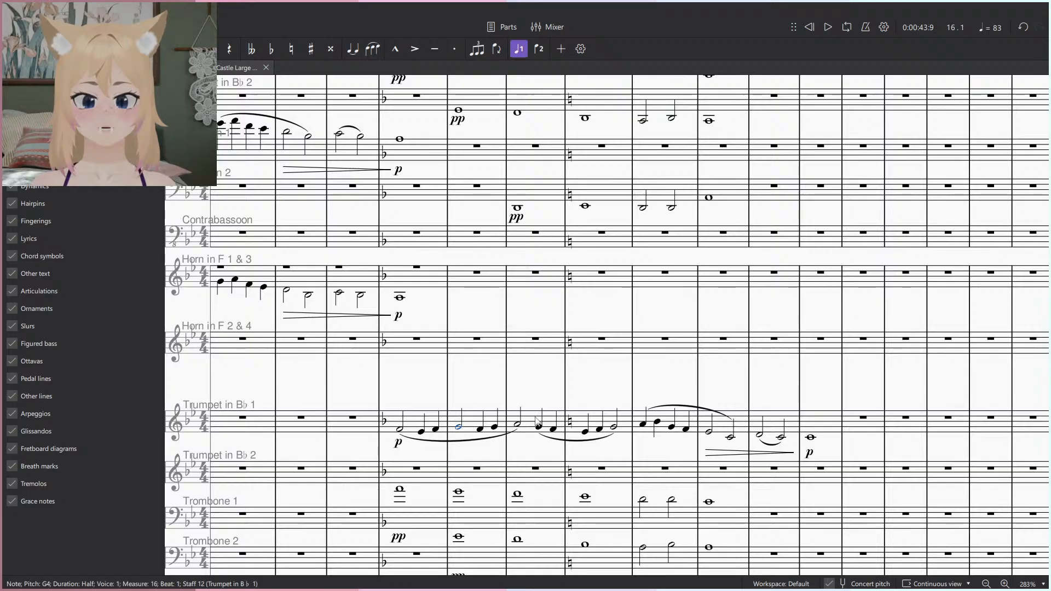
click(518, 426)
key(ctrl+d)
click(511, 455)
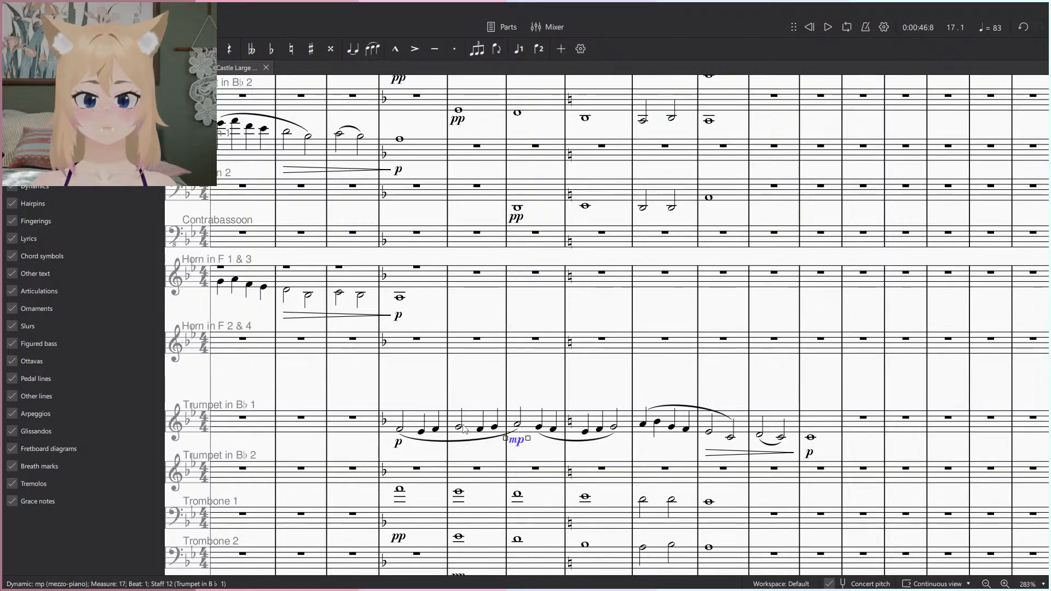
Add a crescendo hairpin across measures 15 and 16 of Trumpet in B♭ 1 and play back its start.
click(467, 421)
shift+click(430, 419)
key(shift+comma)
key(space)
scroll(527, 390, down, 2)
key(space)
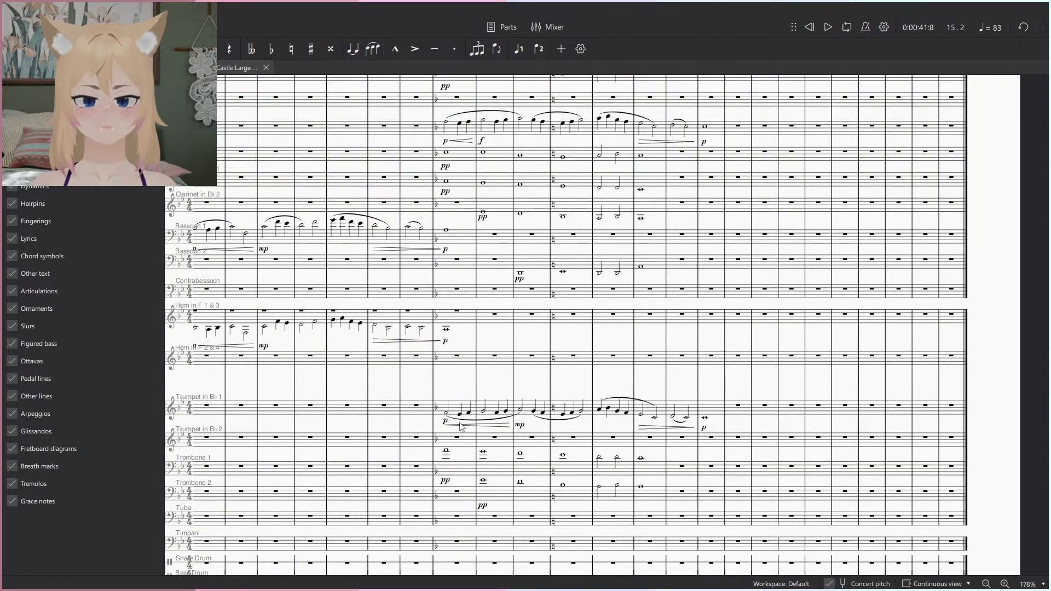
Inspect the properties of the Trumpet in B♭ 1 hairpin and the Horn in F 1 & 3 note in measure 15, playing from there.
click(445, 421)
click(118, 68)
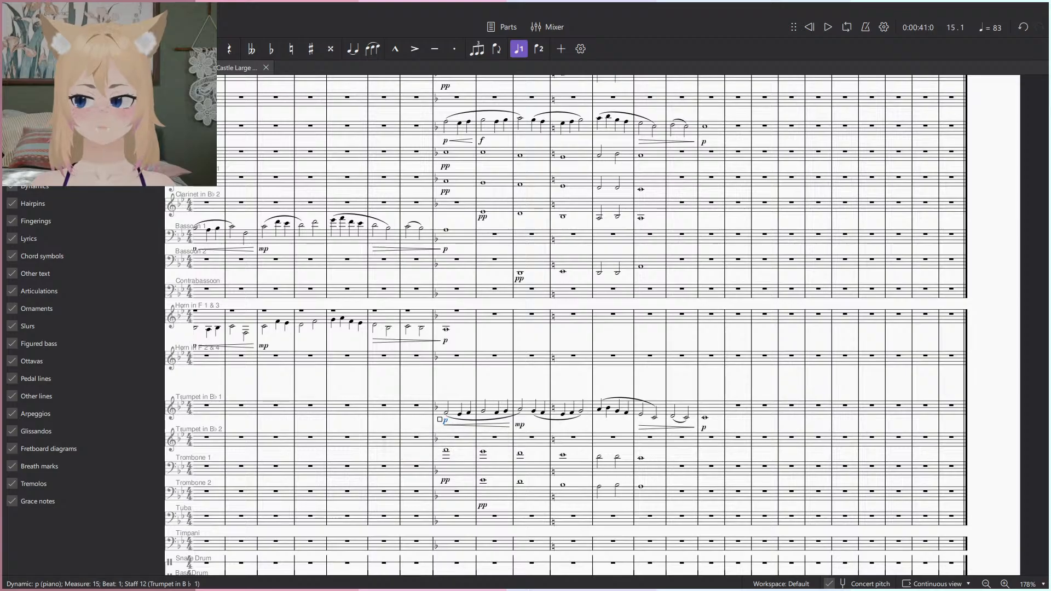
scroll(623, 405, up, 2)
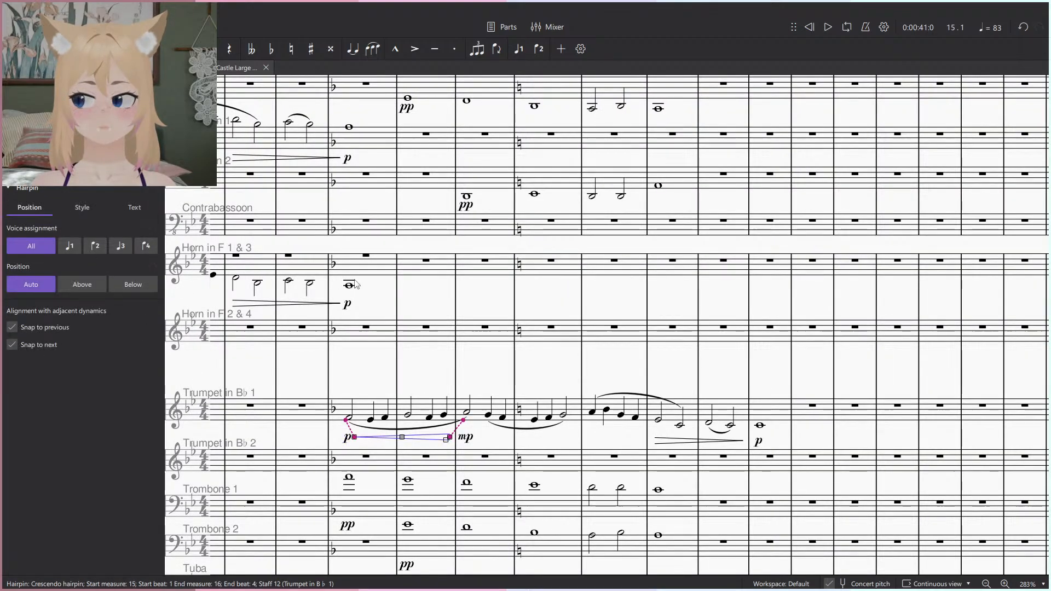
scroll(355, 284, down, 2)
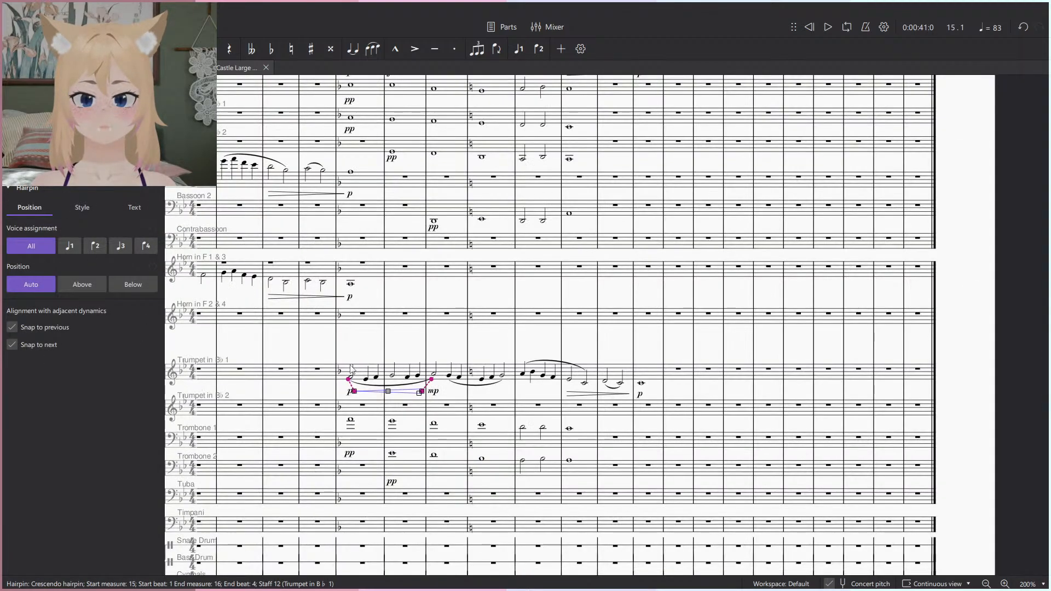
click(350, 284)
key(ctrl+alt+2)
key(space)
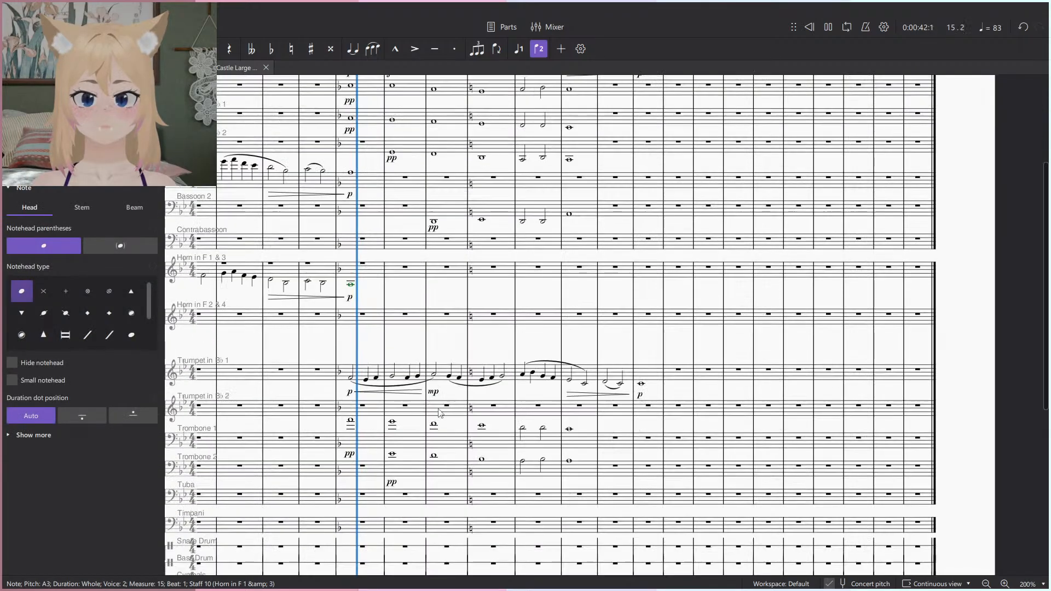
key(space)
Move the mp dynamic of Trumpet in B♭ 1 back to beat 1 of measure 16 and play from measure 15.
click(435, 391)
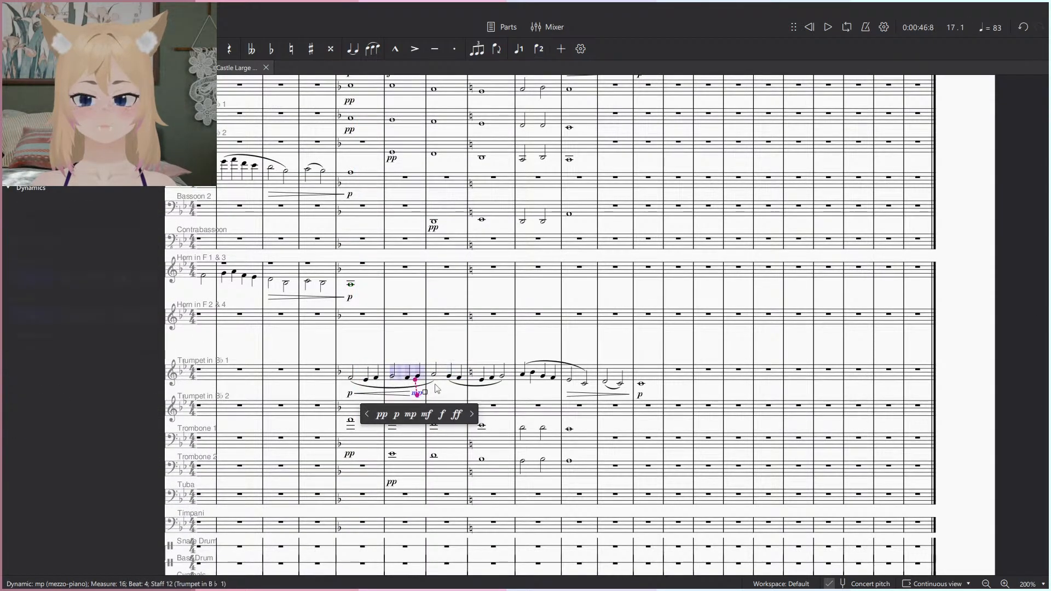
click(352, 380)
key(space)
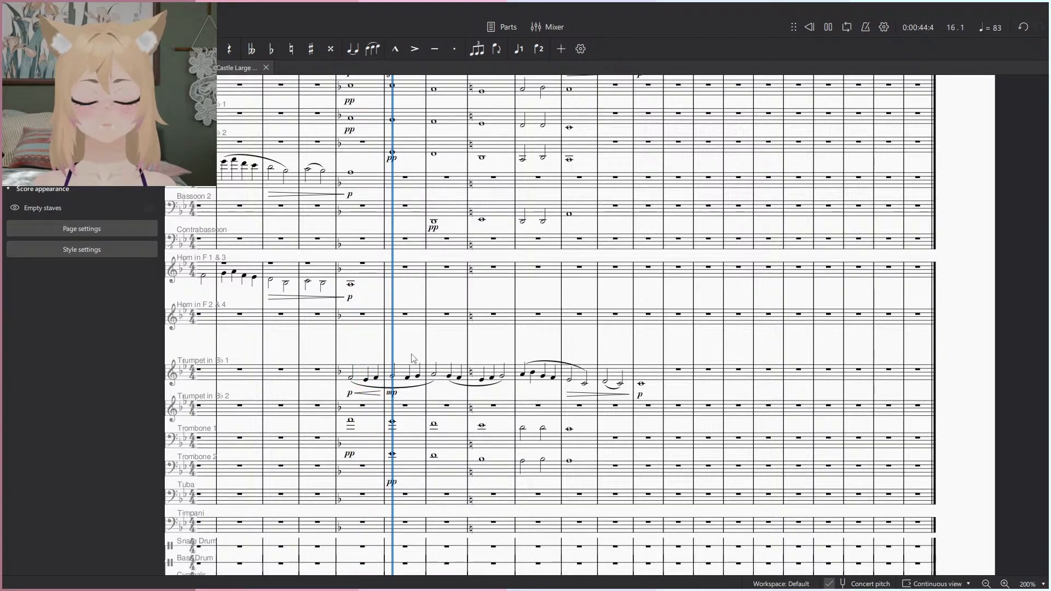
Change the dynamic of Trumpet in B♭ 1 on beat 1 of measure 16 to mf.
scroll(416, 361, up, 1)
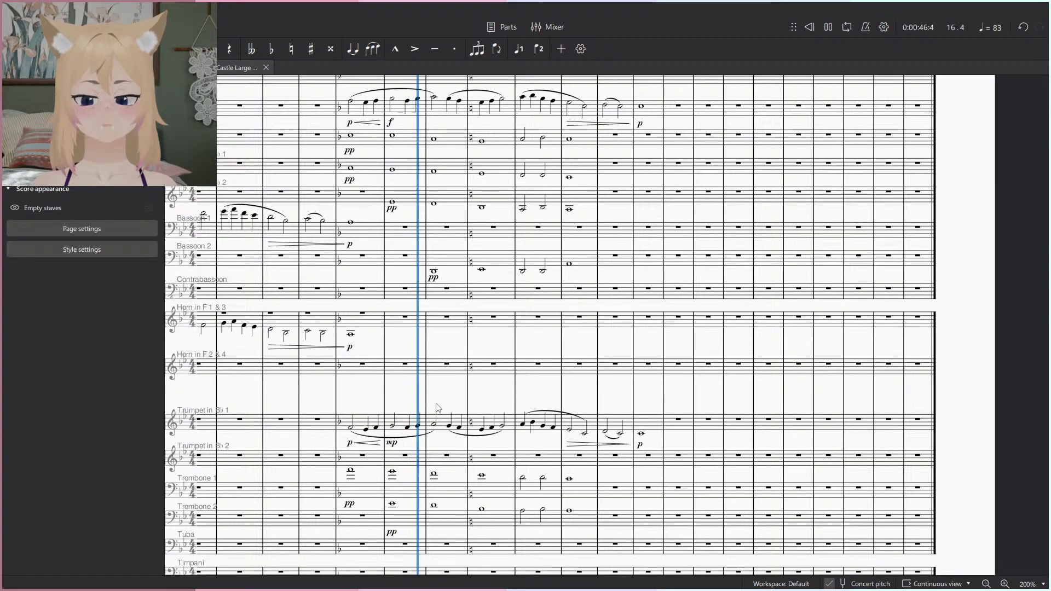
click(392, 443)
click(404, 465)
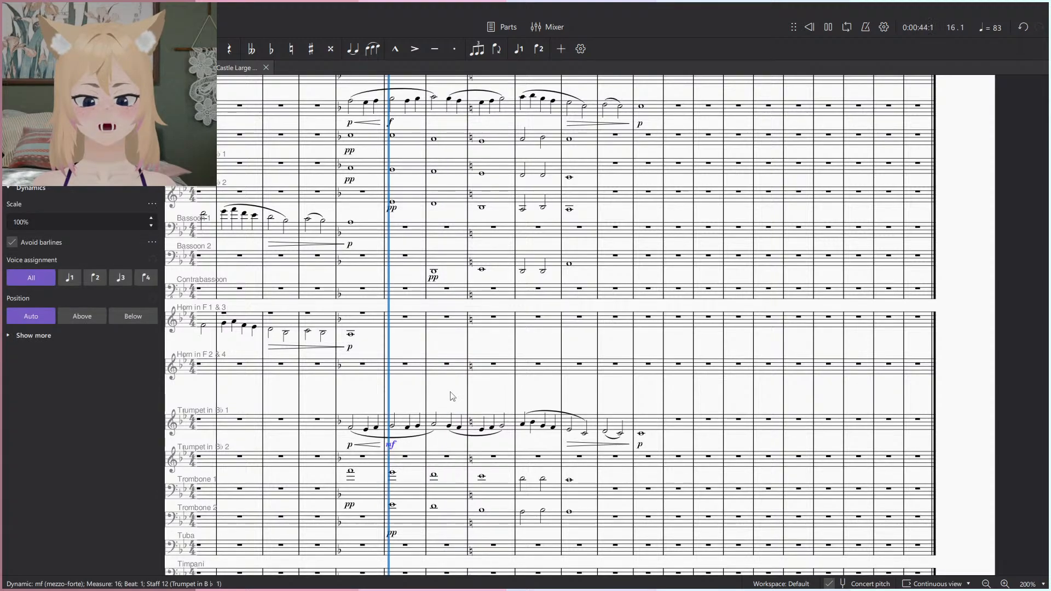
Listen to the passage from measure 16 and change the dynamic of Trumpet in B♭ 1 on its first beat to mp.
key(Escape)
key(space)
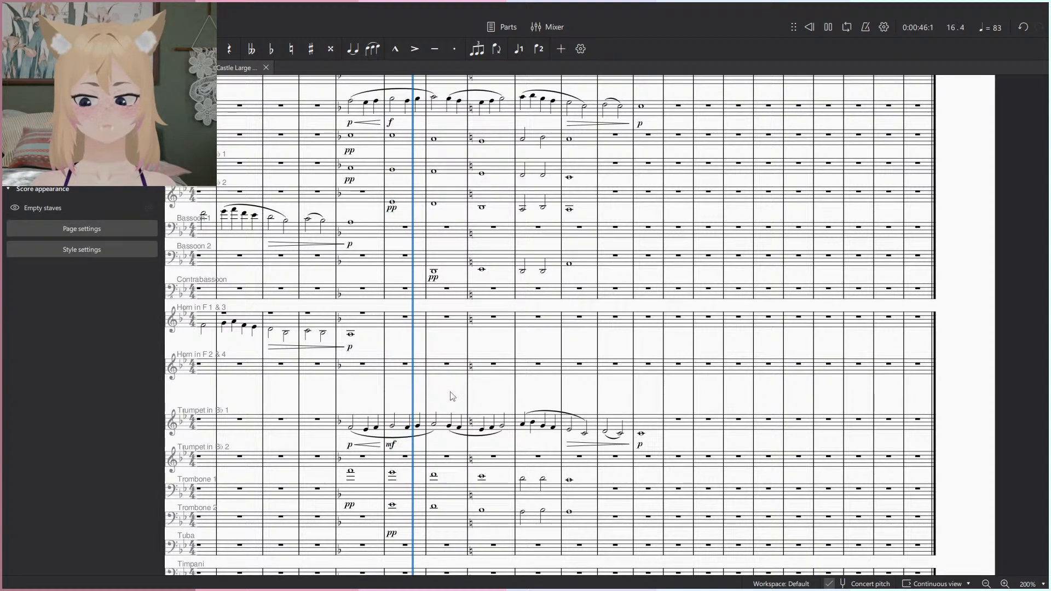
key(space)
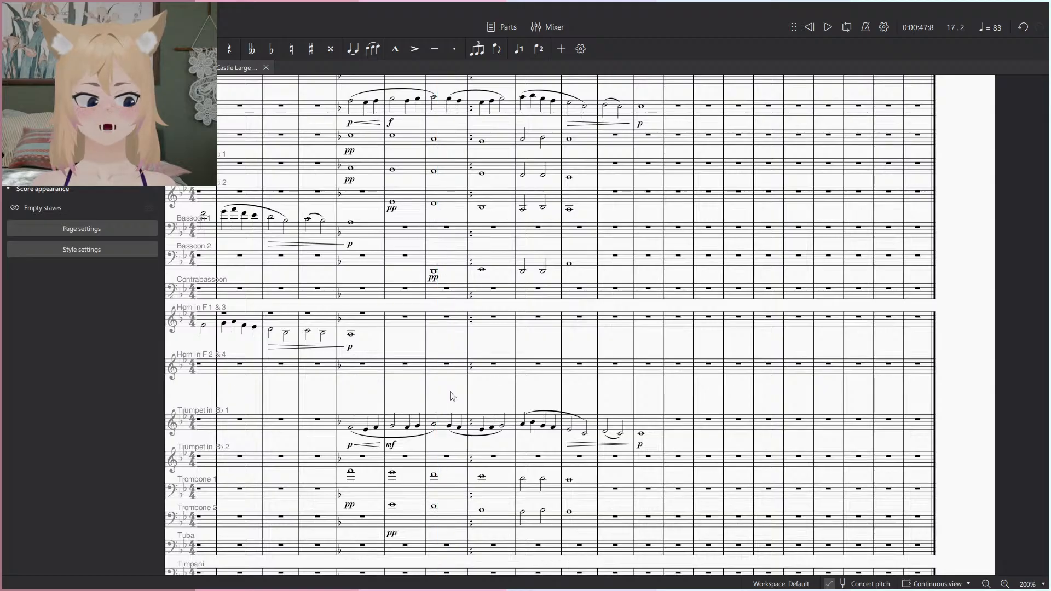
click(390, 444)
click(388, 465)
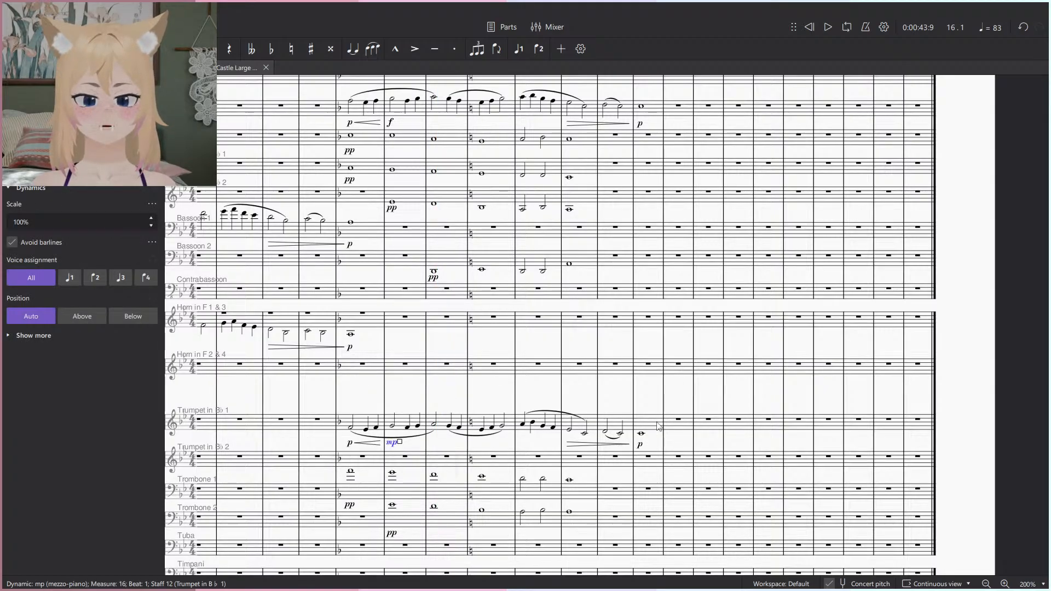
Try doubling the Trumpet in B♭ 1 melody of measures 15 to 22 in Trumpet in B♭ 2, play it back, and undo the doubling.
shift+click(353, 423)
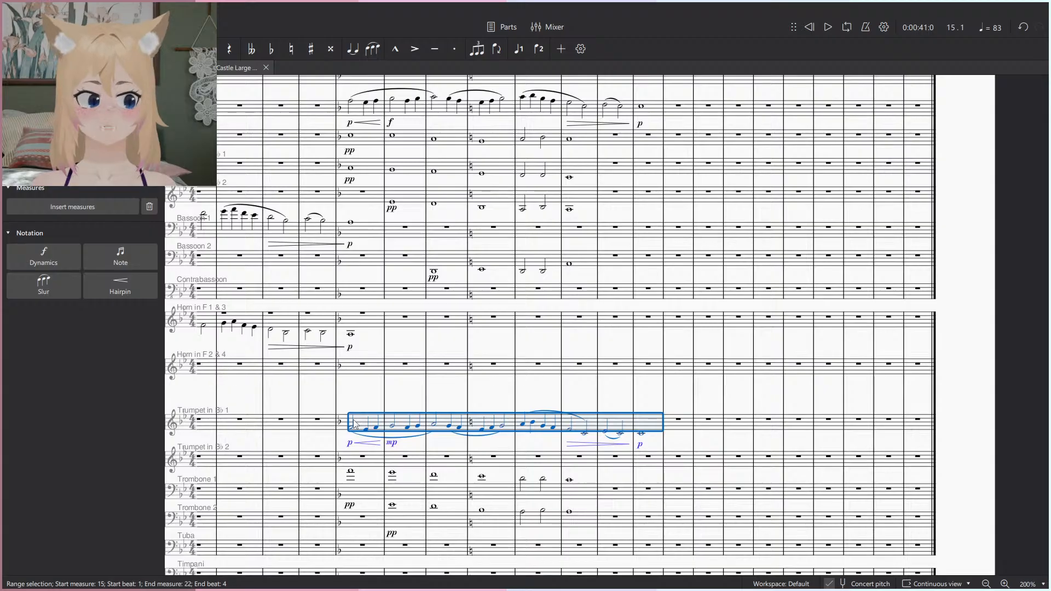
click(374, 458)
key(ctrl+v)
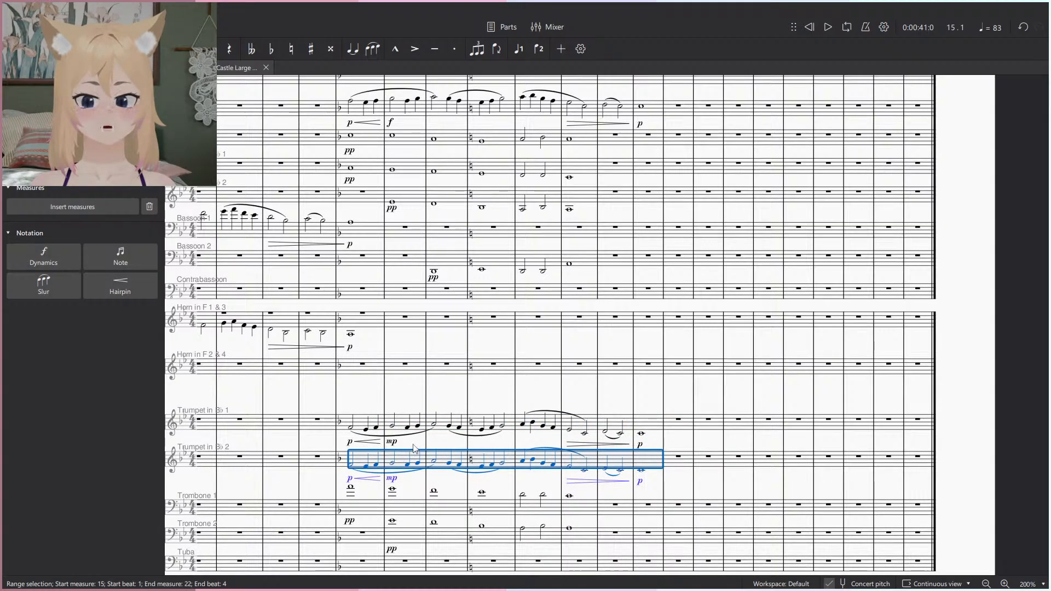
key(space)
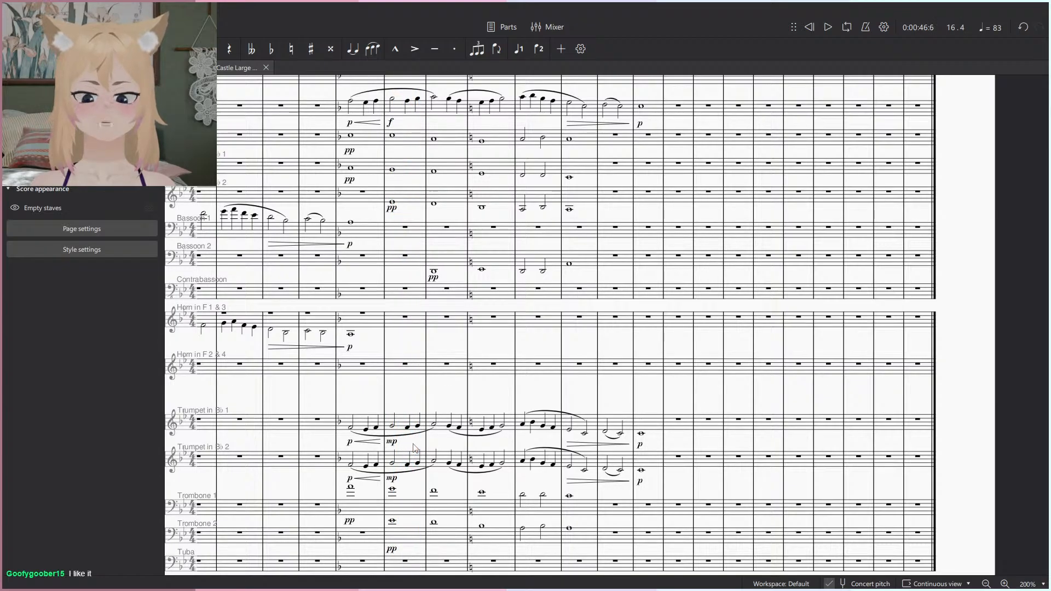
key(ctrl+z)
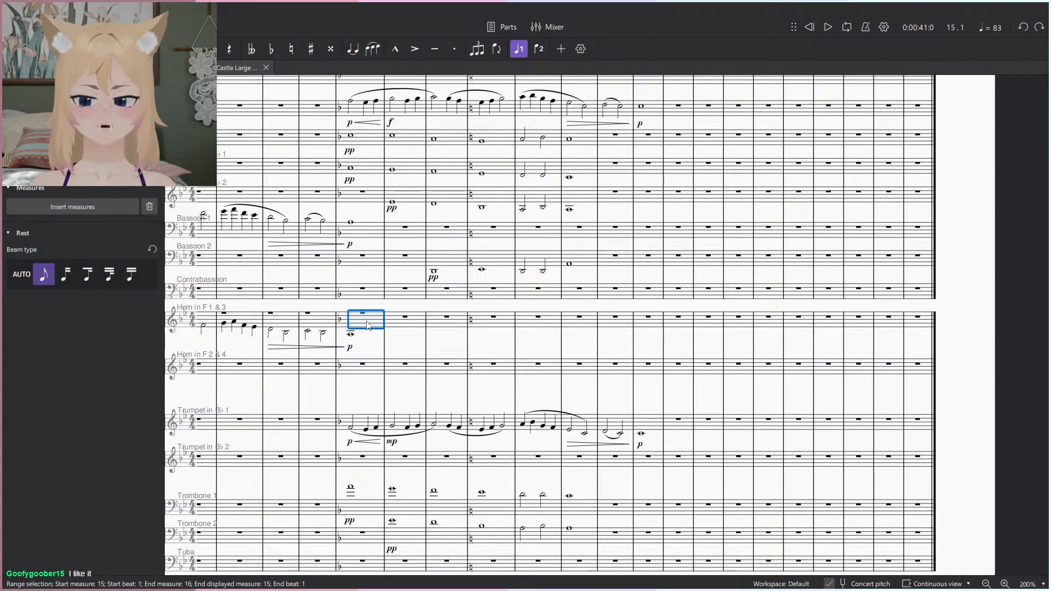
Paste the copied trumpet melody into Horn in F 1 & 3 from measure 15 and assign its opening p and mp to voice 1.
key(ctrl+v)
key(Escape)
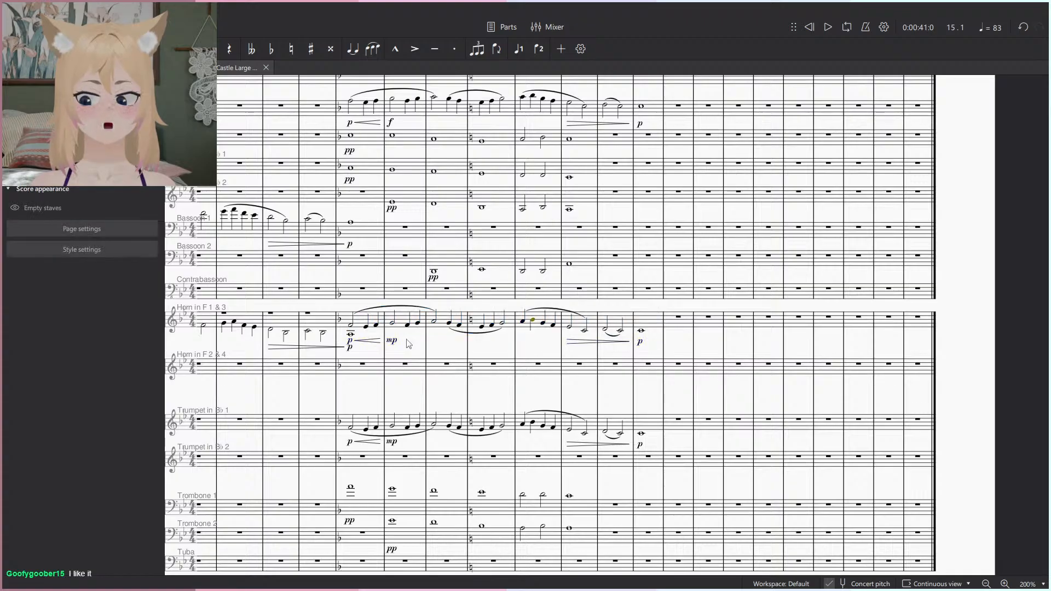
scroll(403, 345, up, 6)
ctrl+click(320, 339)
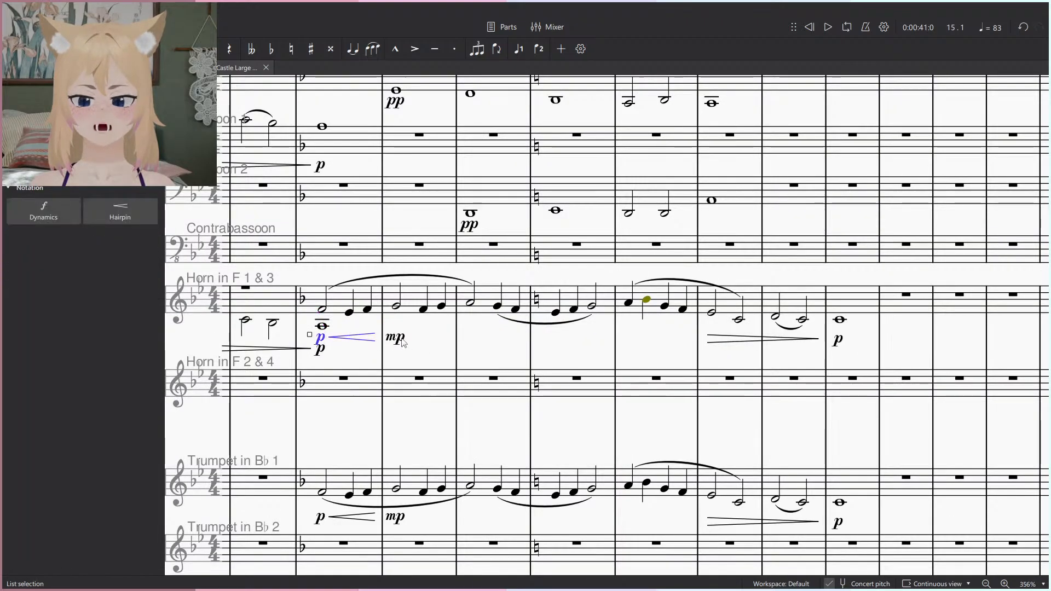
key(Escape)
click(320, 339)
ctrl+click(395, 338)
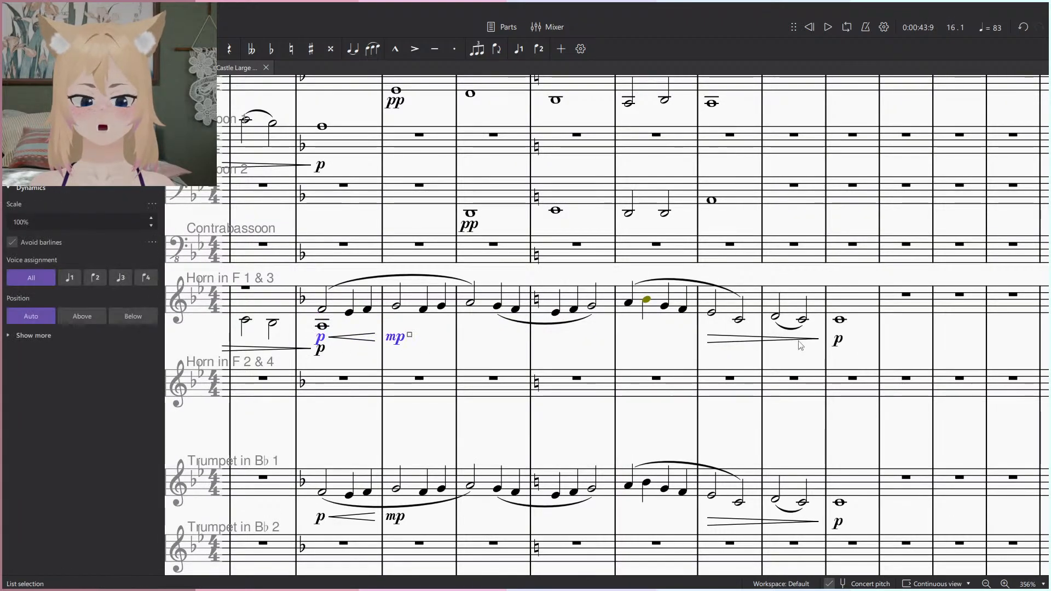
click(69, 278)
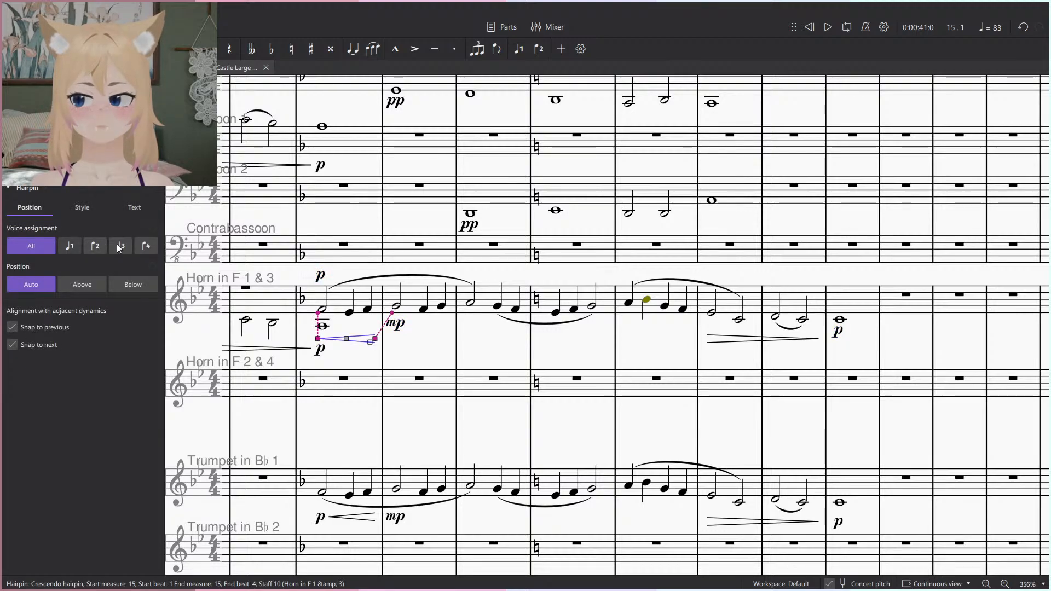
Assign the measure 15 crescendo hairpin of Horn in F 1 & 3 to voice 1 and flip the measure 16 mp above the staff.
click(70, 246)
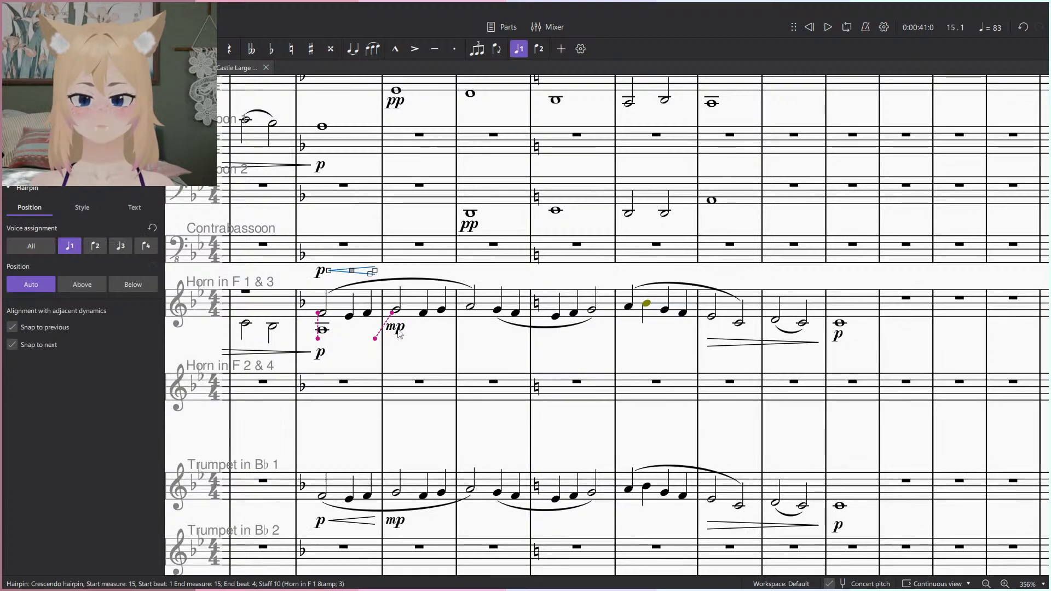
click(399, 330)
click(321, 271)
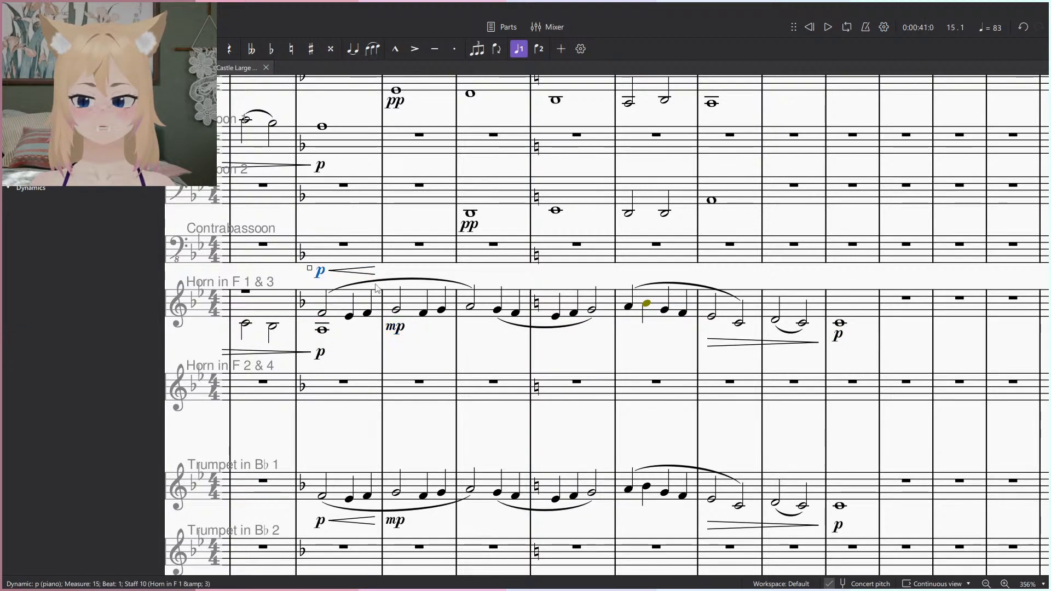
click(398, 329)
key(x)
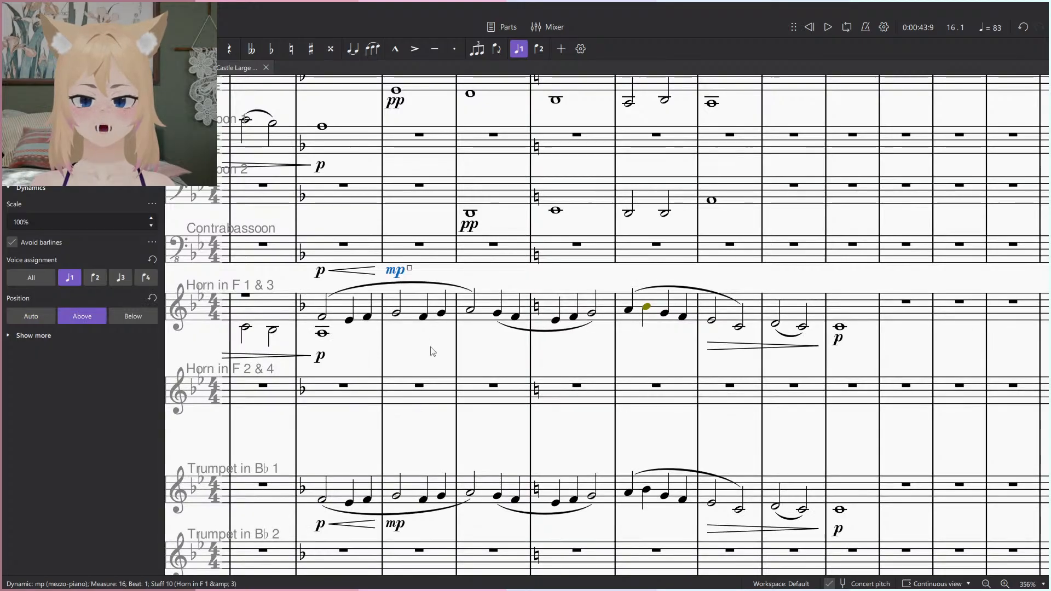
Play back the score from measure 15 to hear the horn doubling against the woodwinds.
click(322, 344)
key(space)
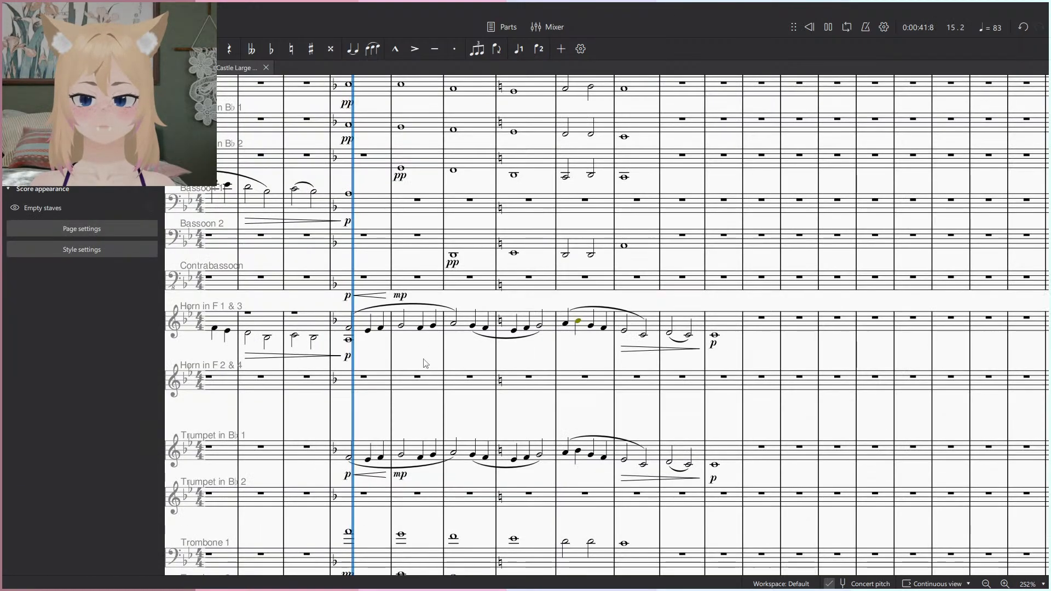
scroll(414, 360, down, 4)
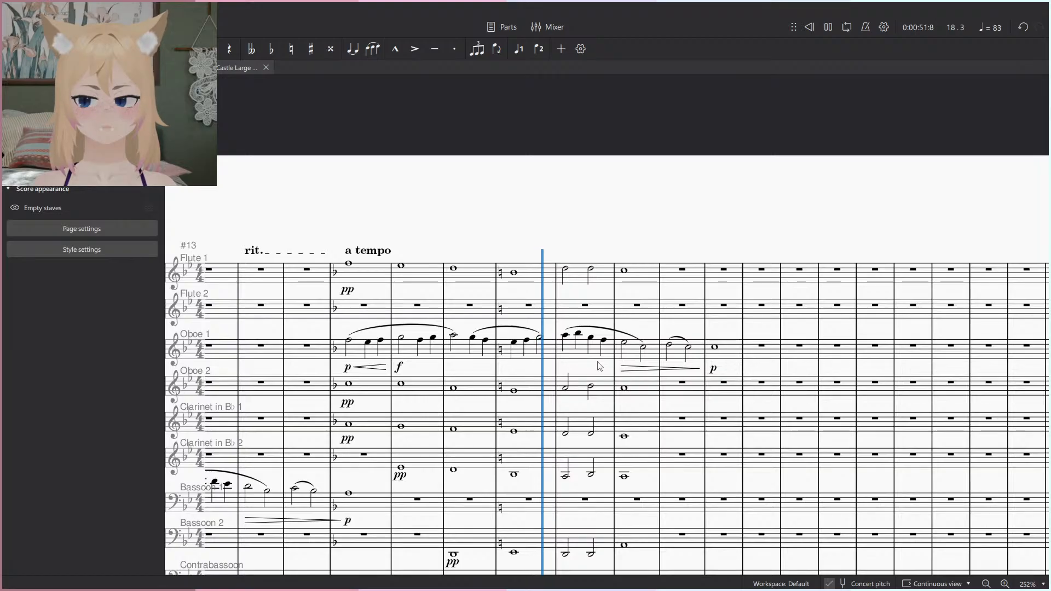
Copy the Oboe 1 melody of measures 15 to 22 into Flute 2 from measure 15.
click(717, 347)
shift+click(351, 347)
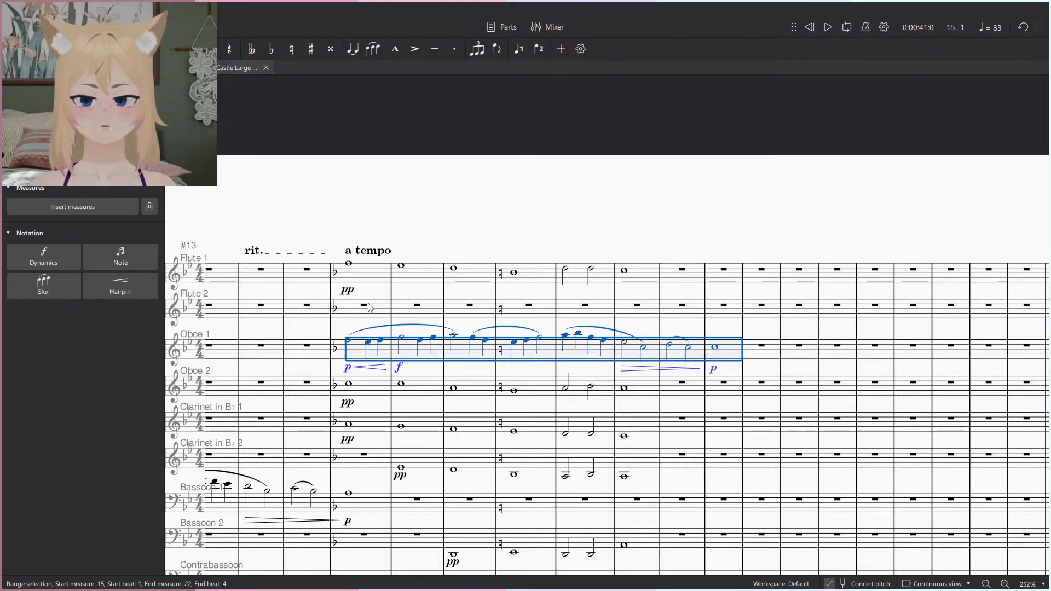
key(ctrl+c)
click(362, 305)
key(ctrl+v)
key(Escape)
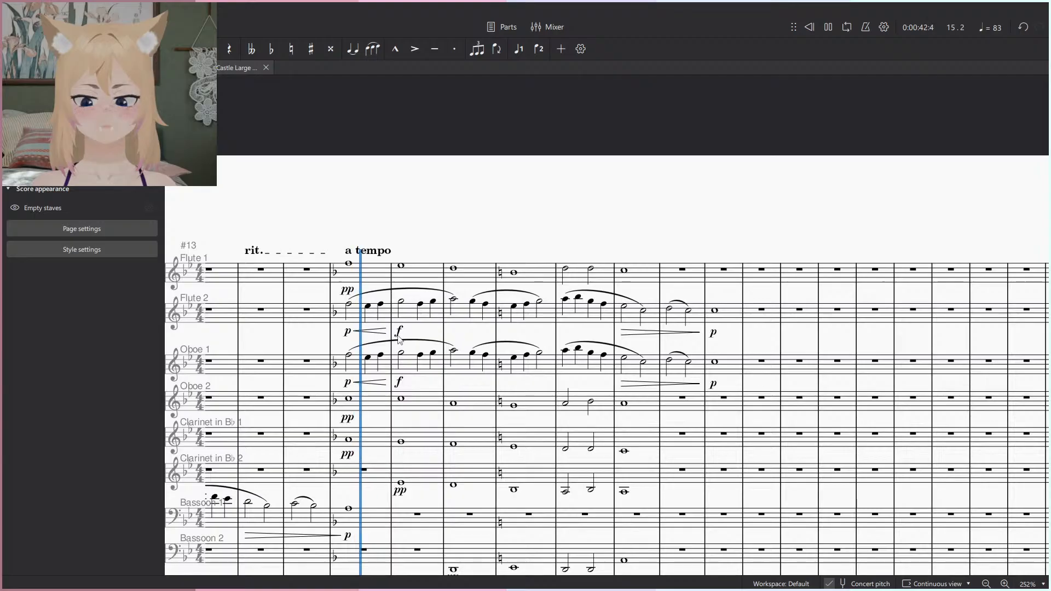
Change the Flute 2 dynamic on beat 1 of measure 16 to mf and play back from there.
key(space)
click(399, 331)
click(408, 354)
key(space)
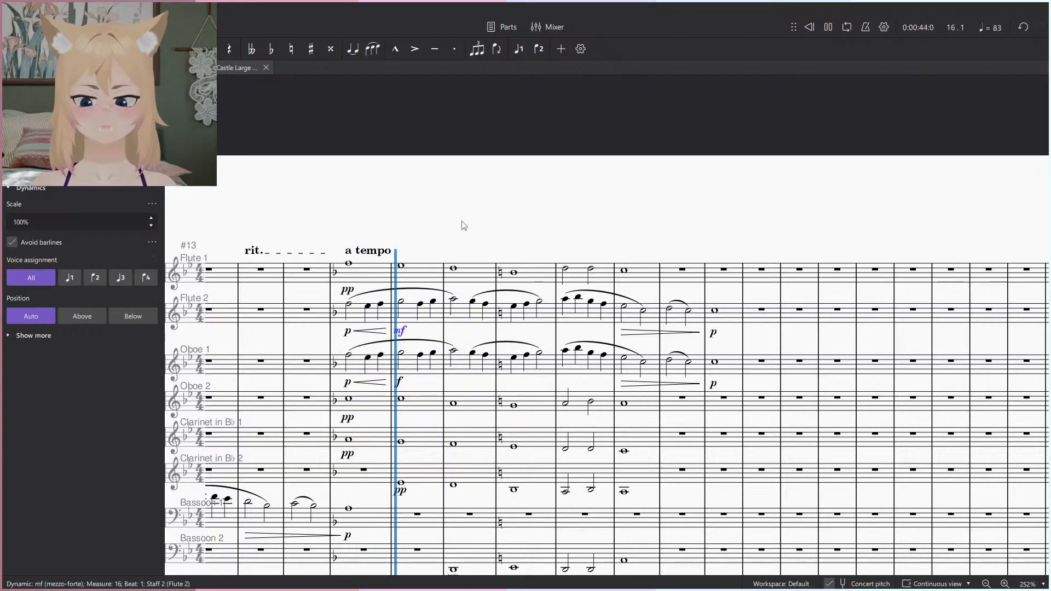
key(Escape)
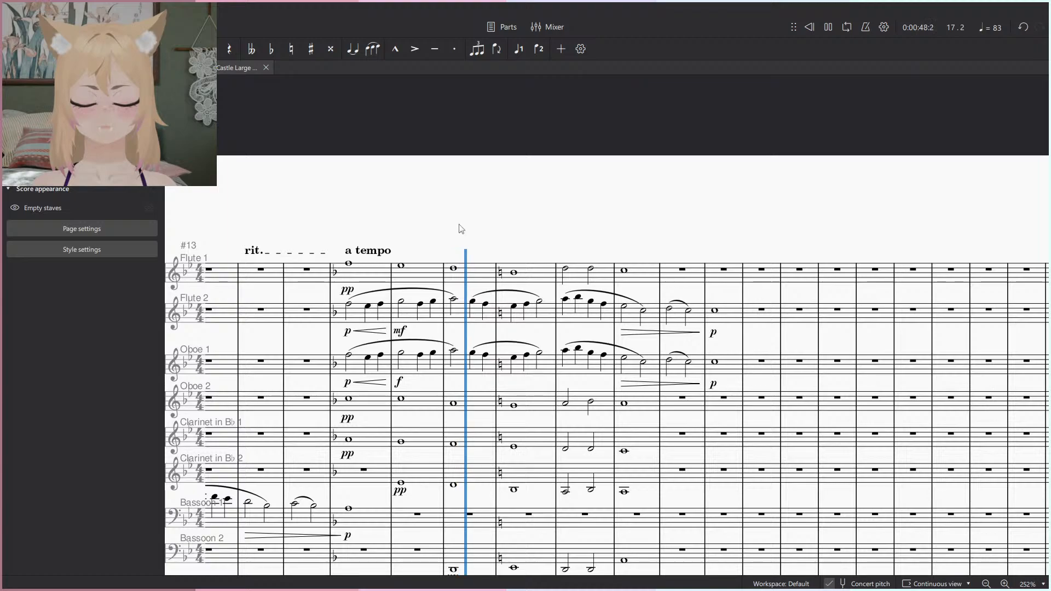
Delete the Flute 2 melody with its dynamics and slurs from measures 15 to 22.
click(707, 318)
shift+click(351, 311)
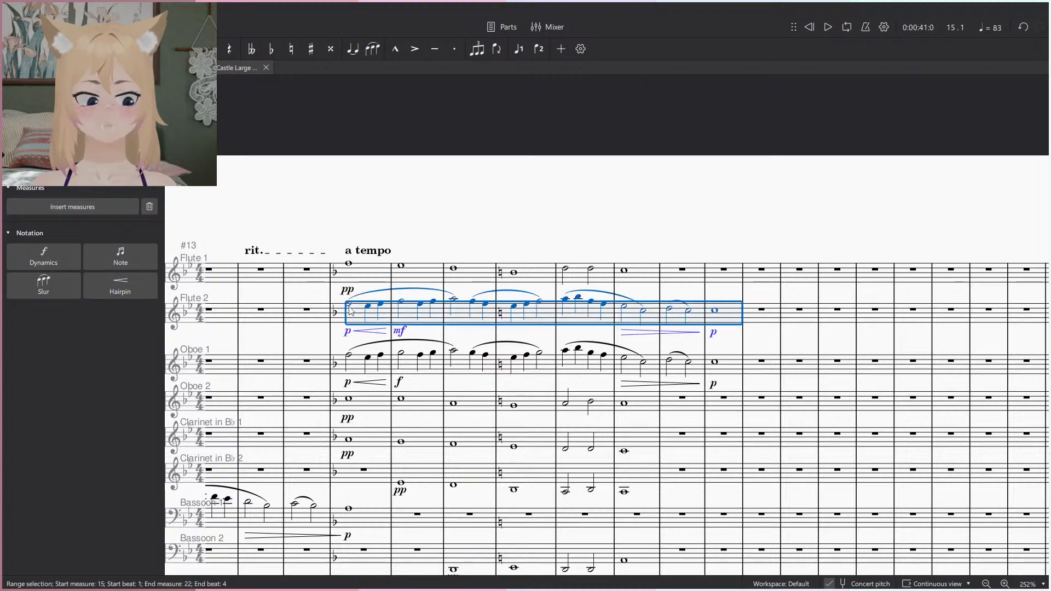
key(Delete)
click(428, 206)
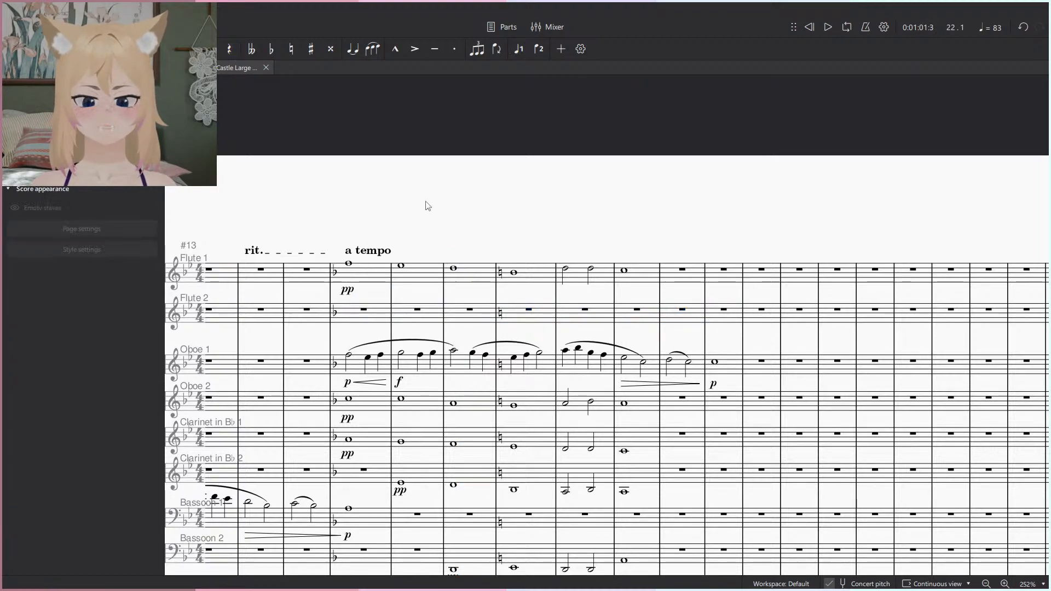
Move the Flute 1 chord notes and pp dynamic of measures 15 to 20 into Flute 2 at measure 15.
click(367, 273)
shift+click(636, 276)
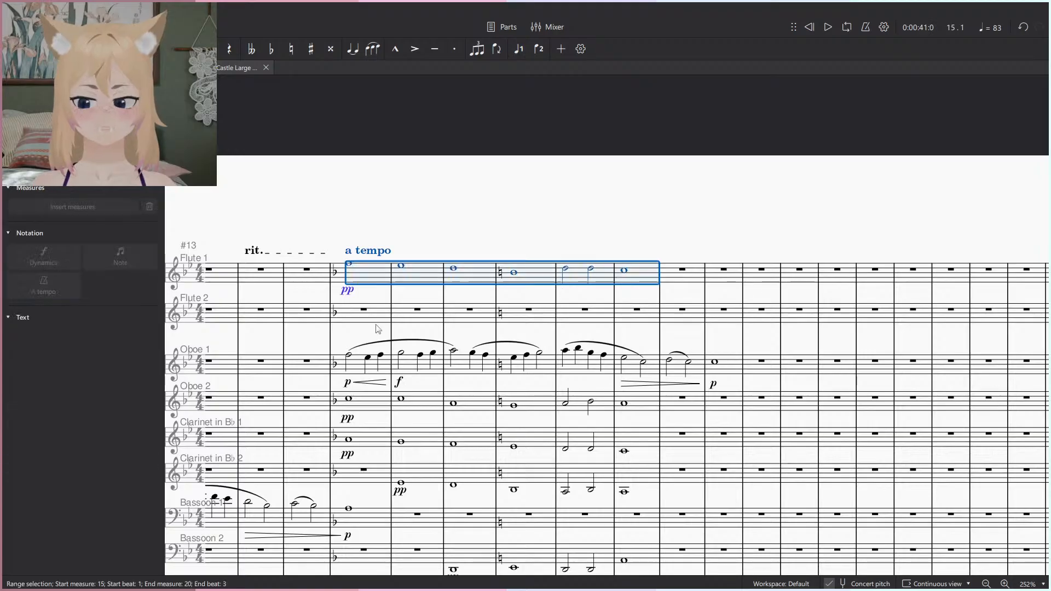
key(ctrl+x)
click(375, 315)
key(ctrl+v)
click(524, 214)
Play back the score from measure 15 while checking the instrument levels in the mixer and the woodwind, brass and string staves.
click(547, 27)
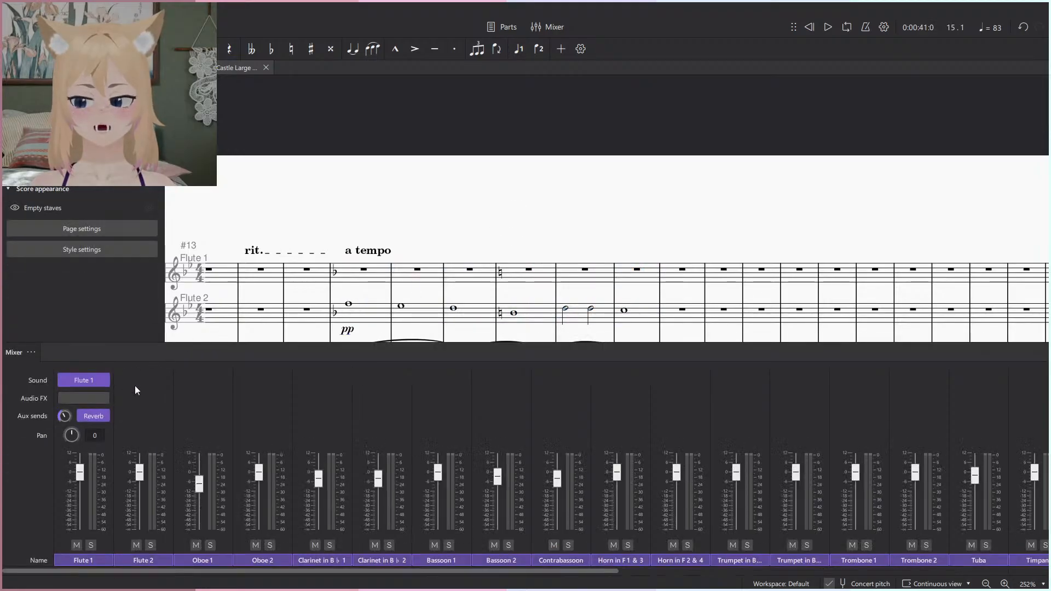
key(F10)
ctrl+scroll(478, 332, down, 5)
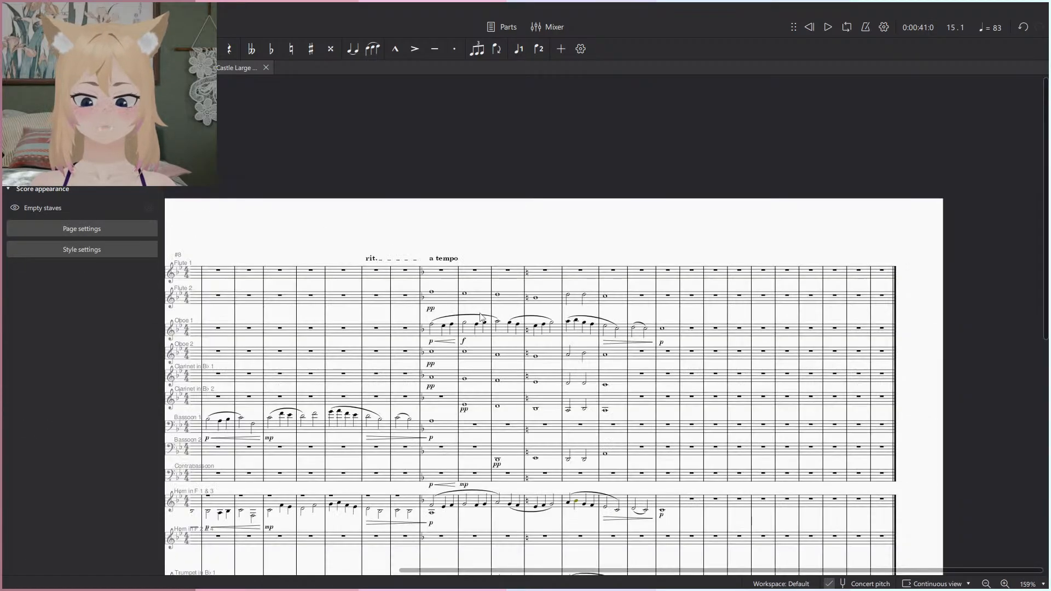
key(space)
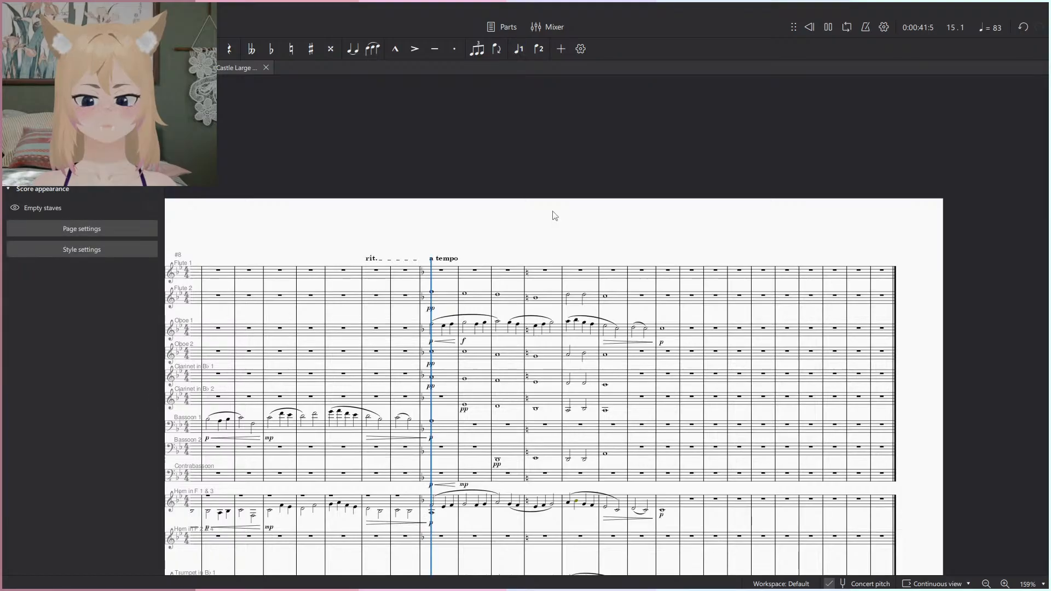
key(F10)
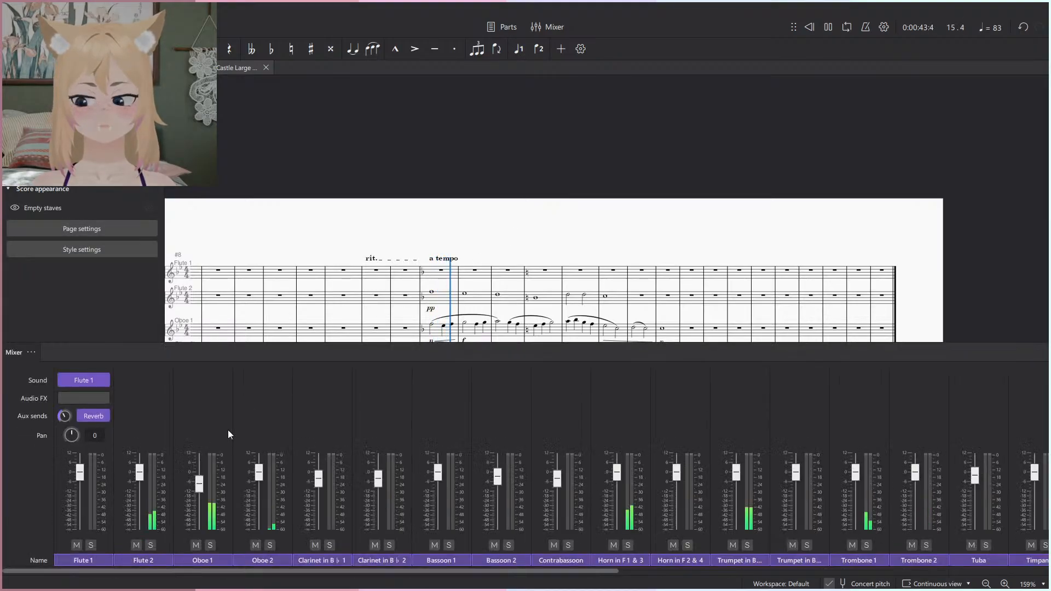
key(F10)
ctrl+scroll(527, 355, up, 2)
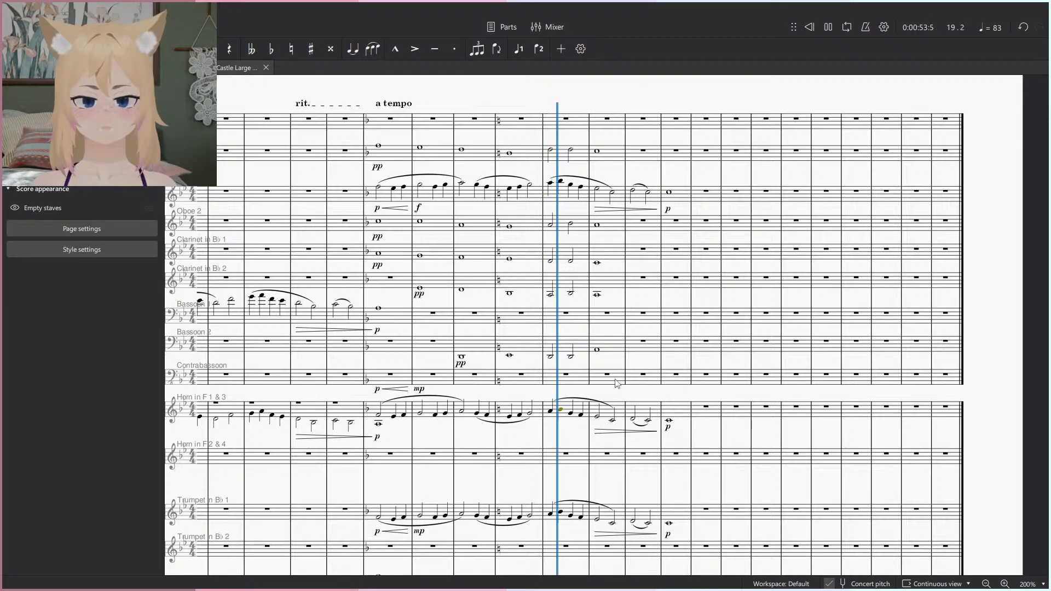
scroll(619, 391, down, 8)
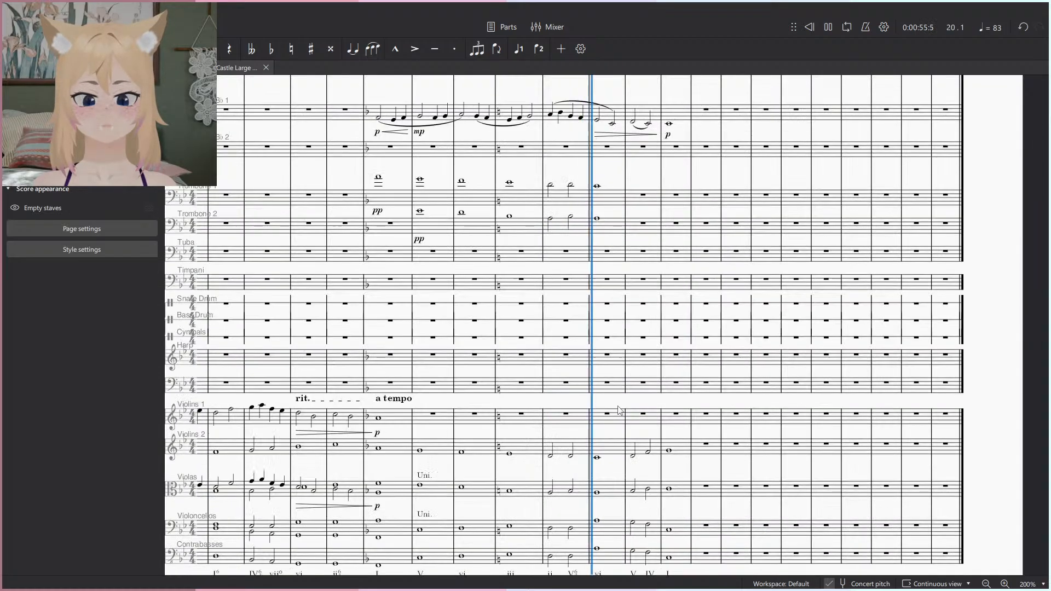
Stop playback and review the woodwind, brass and string parts around measures 15 to 22.
scroll(618, 413, down, 1)
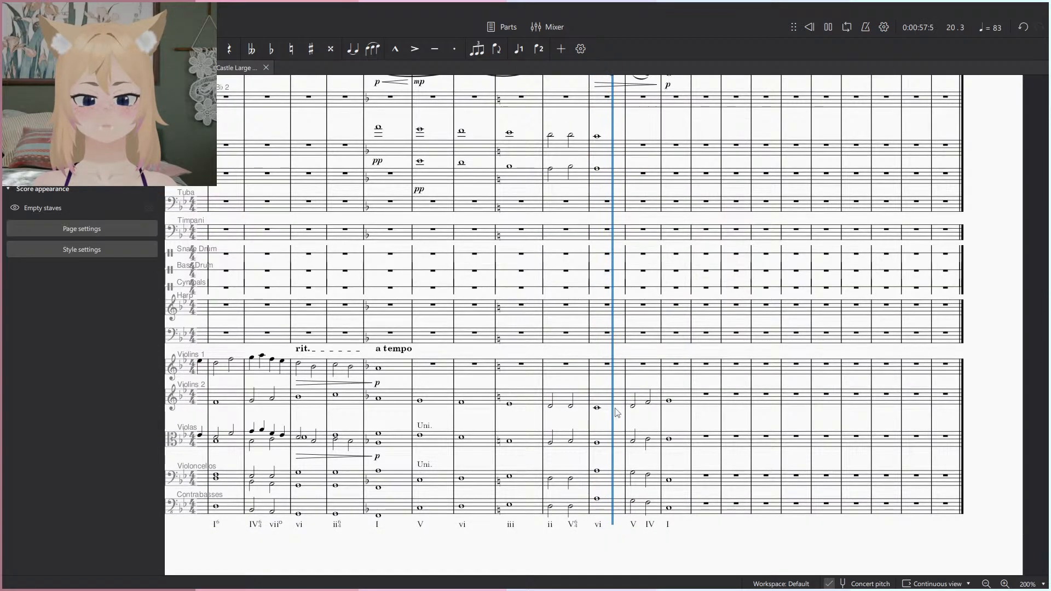
key(space)
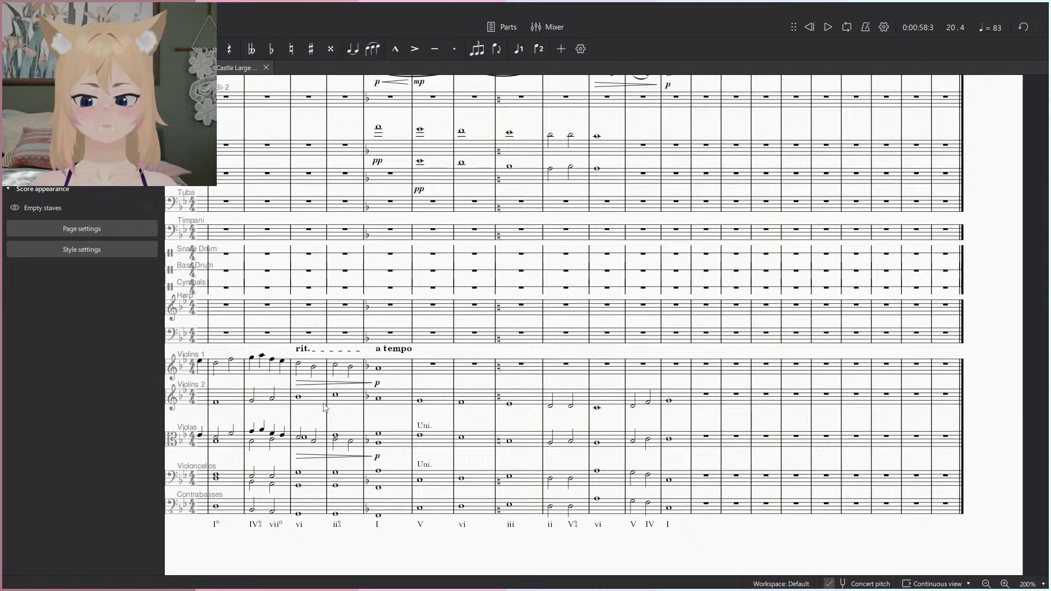
scroll(617, 505, up, 6)
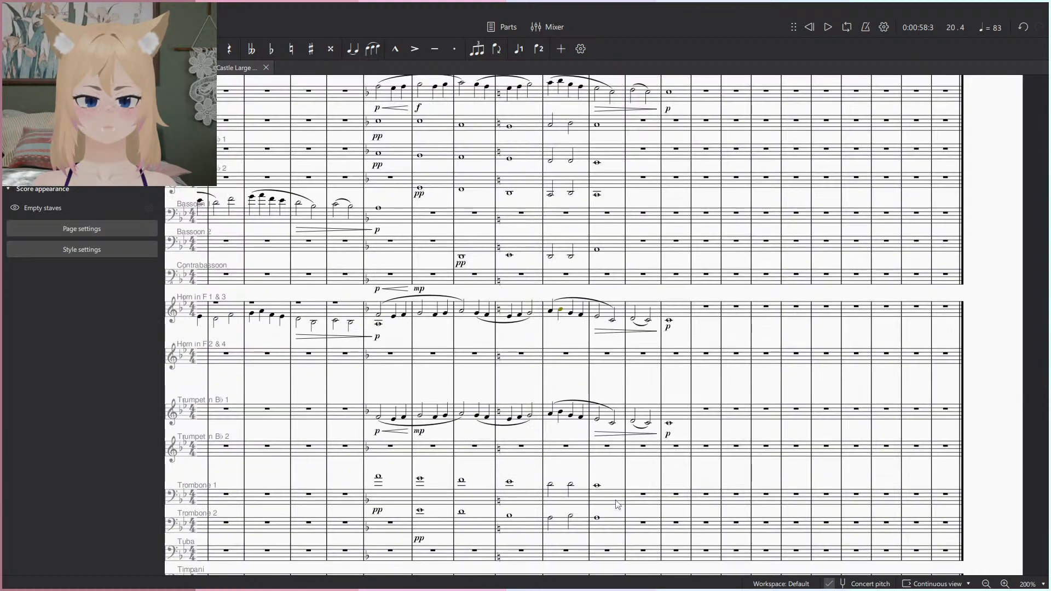
scroll(618, 505, up, 4)
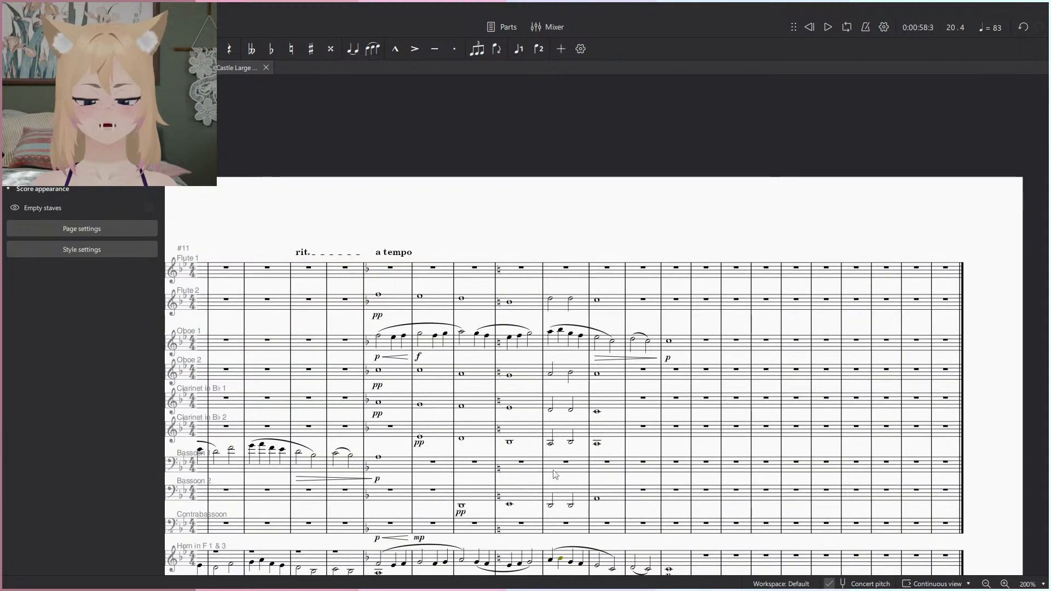
scroll(555, 475, down, 1)
scroll(554, 476, down, 1)
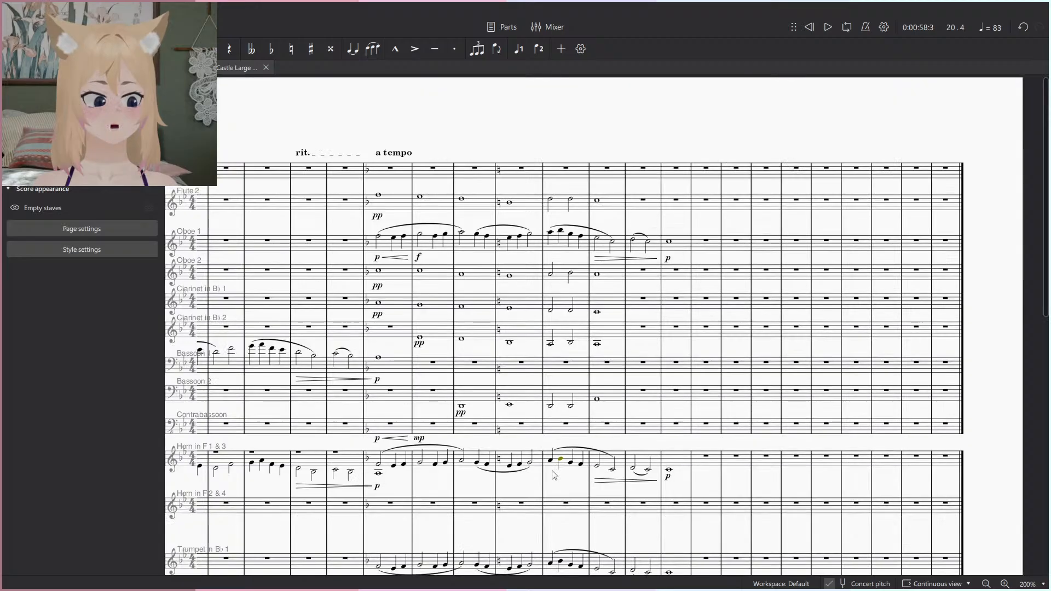
scroll(554, 475, down, 4)
Enter two D2 half notes in measure 19 of the Tuba staff.
click(551, 517)
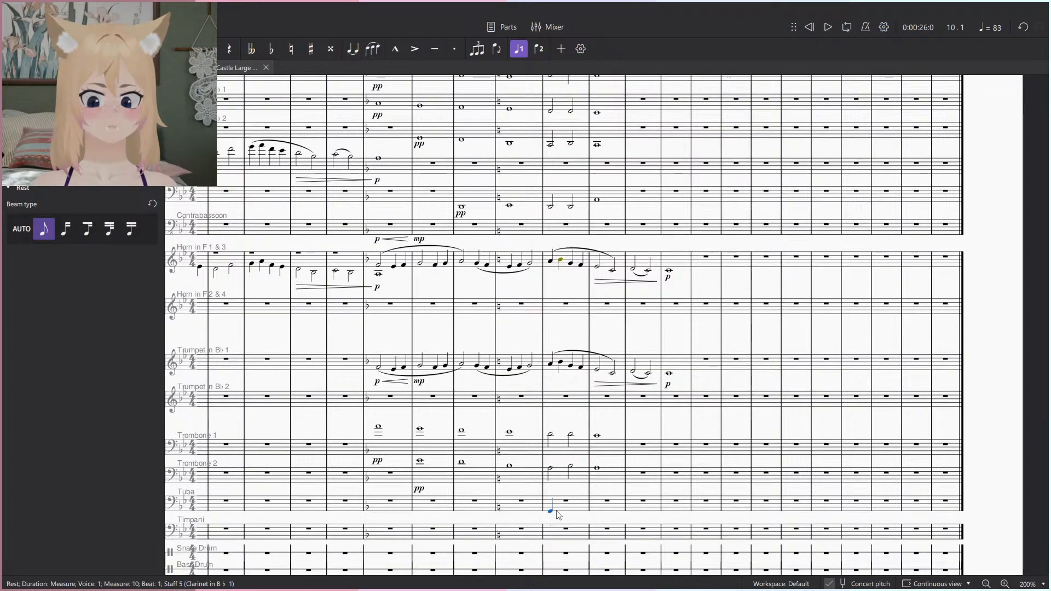
scroll(556, 513, down, 6)
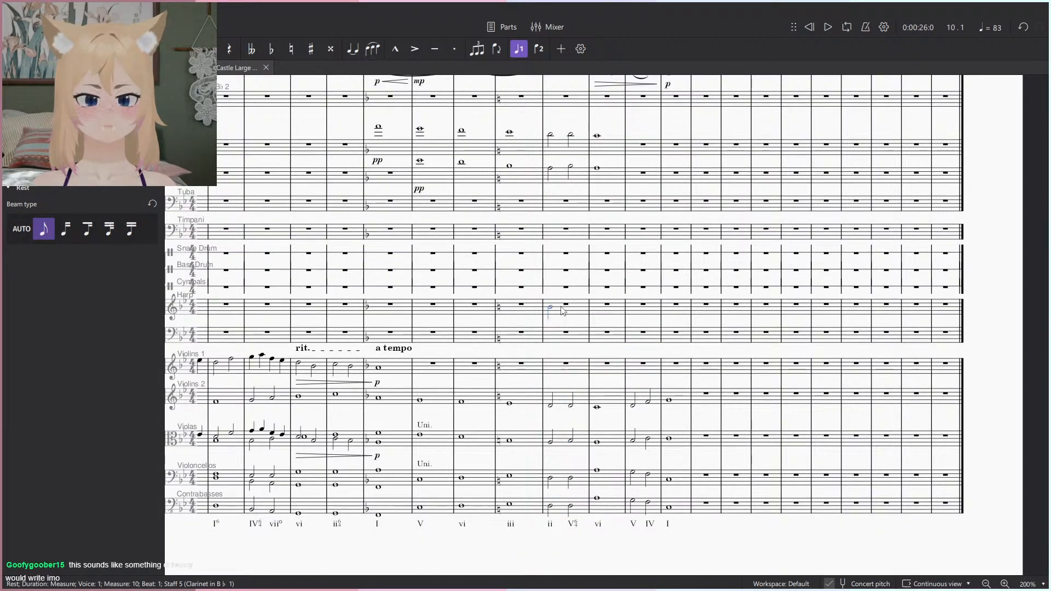
scroll(564, 311, up, 6)
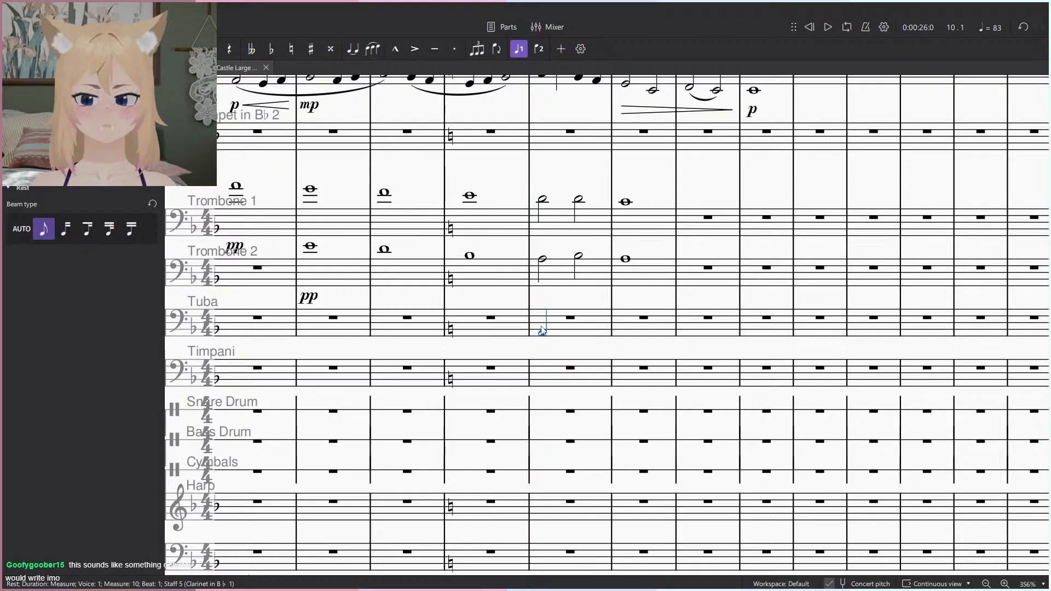
click(541, 325)
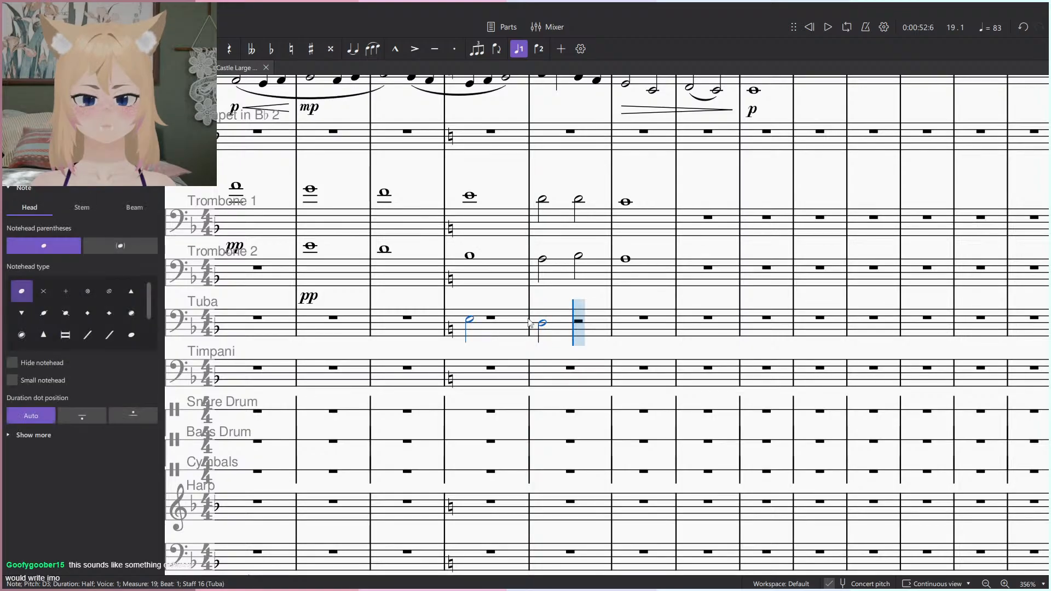
scroll(542, 345, up, 7)
click(614, 347)
scroll(629, 342, down, 8)
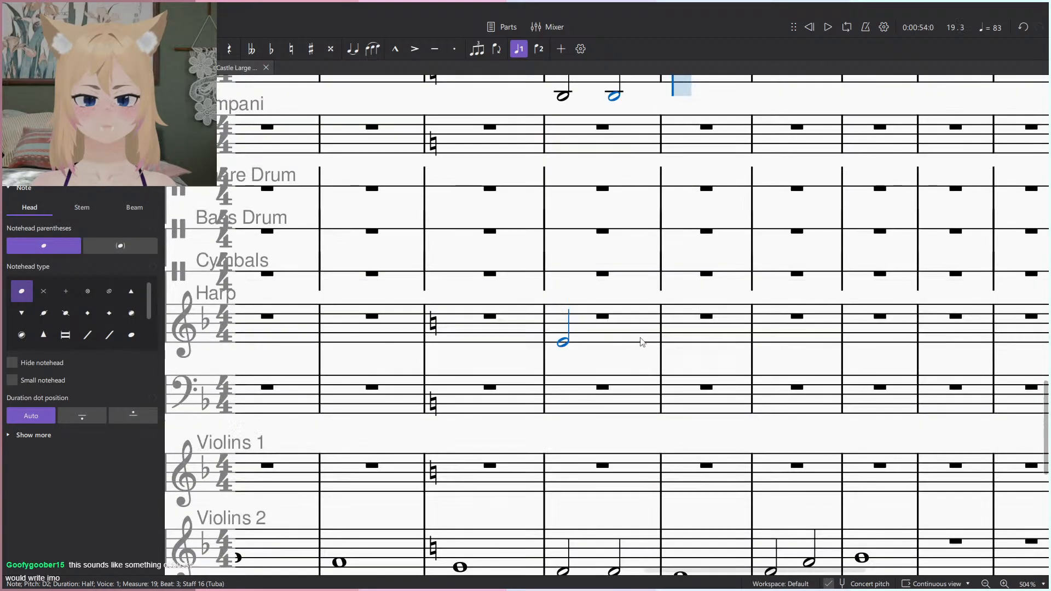
Enter a whole note A2 in measure 20 of the Tuba staff, matching the vi chord.
scroll(670, 327, up, 5)
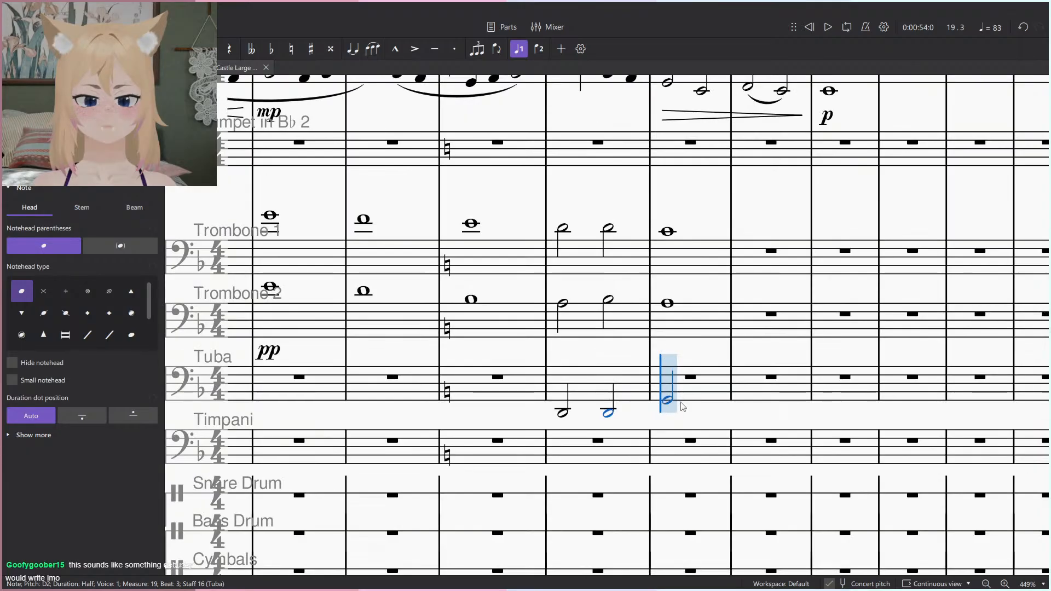
click(679, 405)
scroll(690, 400, down, 8)
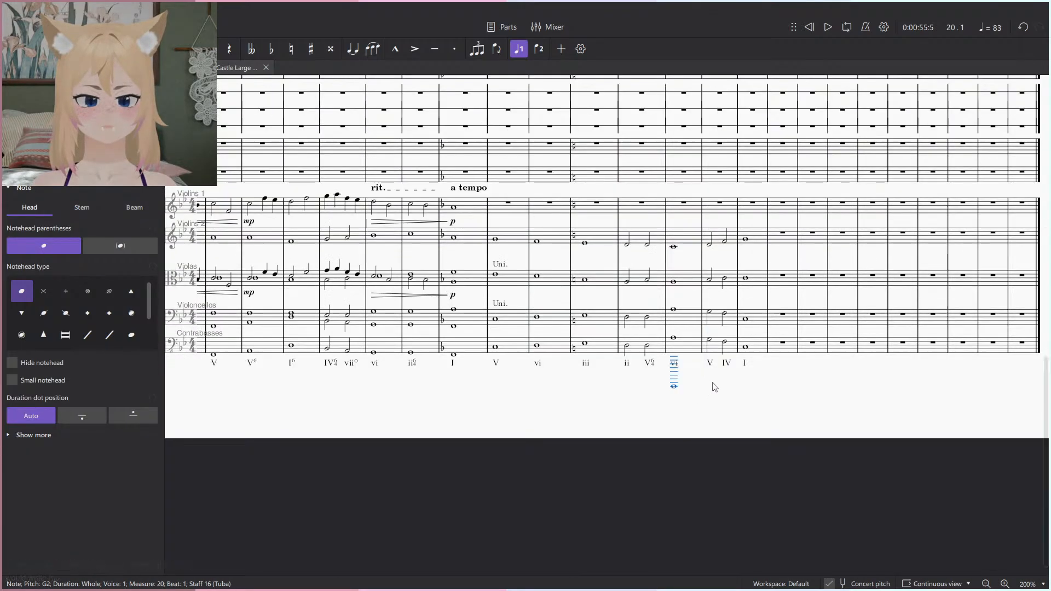
scroll(722, 380, up, 3)
scroll(722, 379, up, 1)
key(Escape)
key(Up)
key(Up)
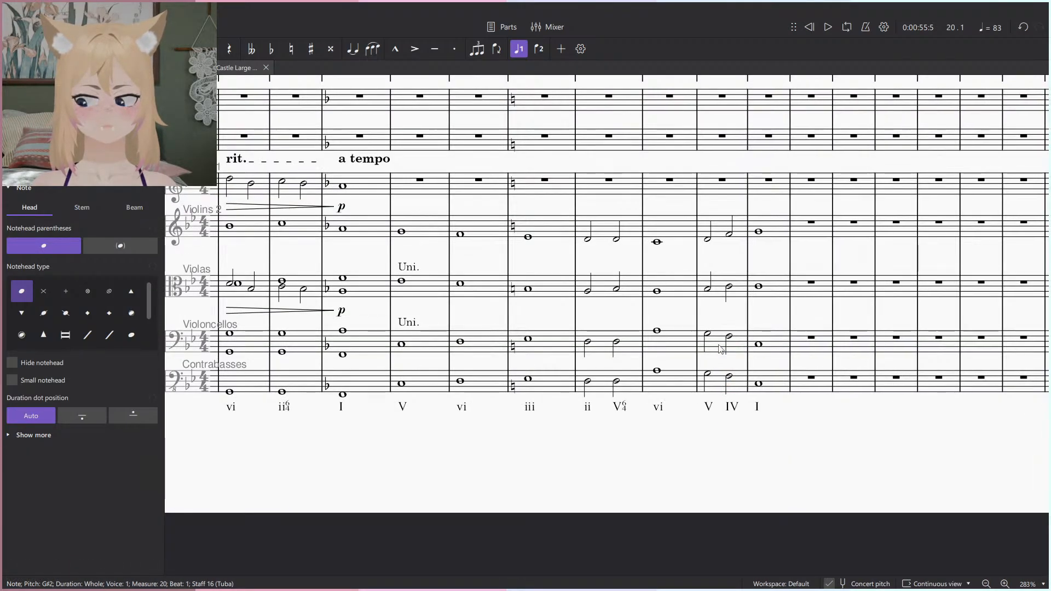
Enter Tuba half notes G2 and F2 in measure 21 and C2 in measure 22, and mark its entry in measure 19 pp.
key(6)
scroll(719, 345, up, 4)
scroll(718, 358, up, 5)
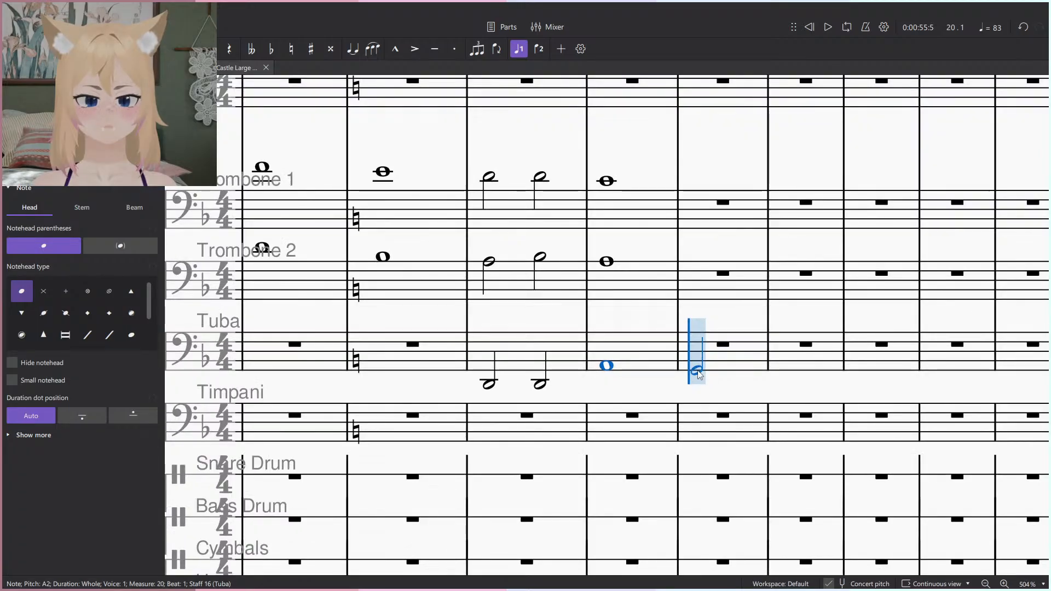
click(698, 371)
click(750, 382)
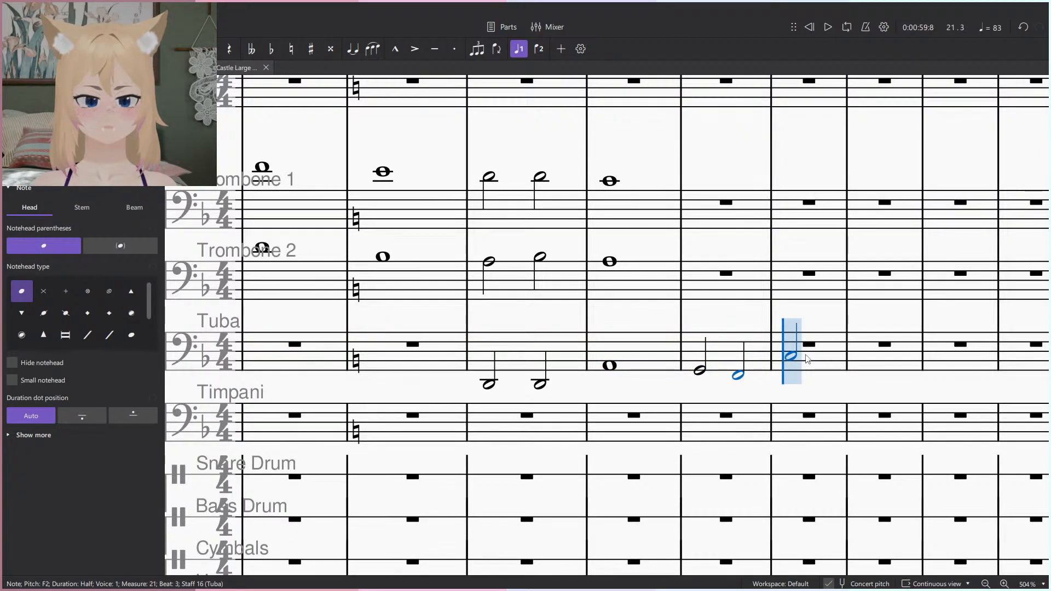
key(c)
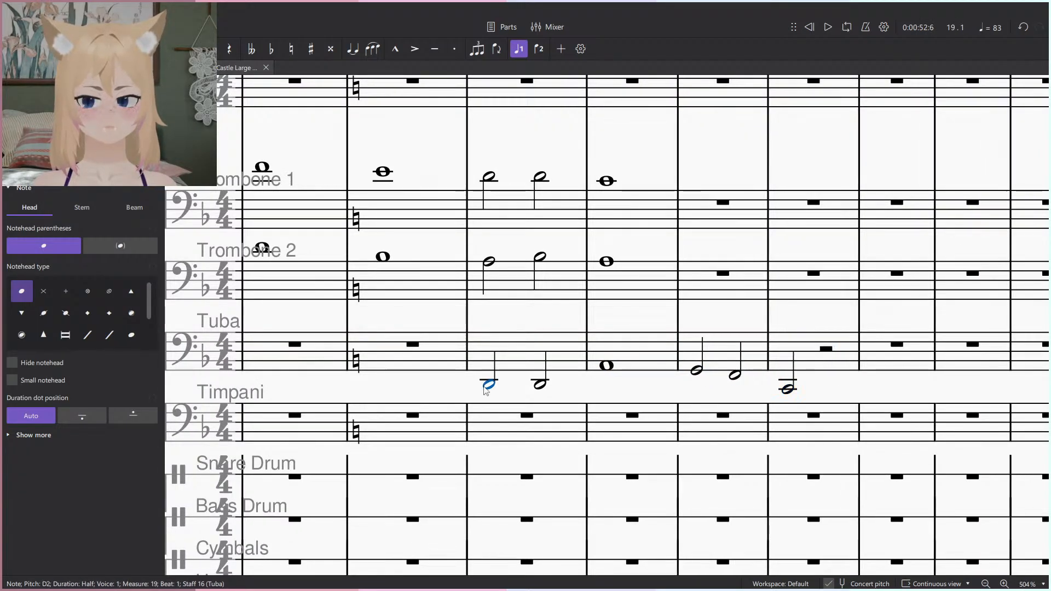
key(ctrl+d)
click(450, 419)
Play the score from measure 18 to measure 22 to hear the new tuba line.
click(383, 257)
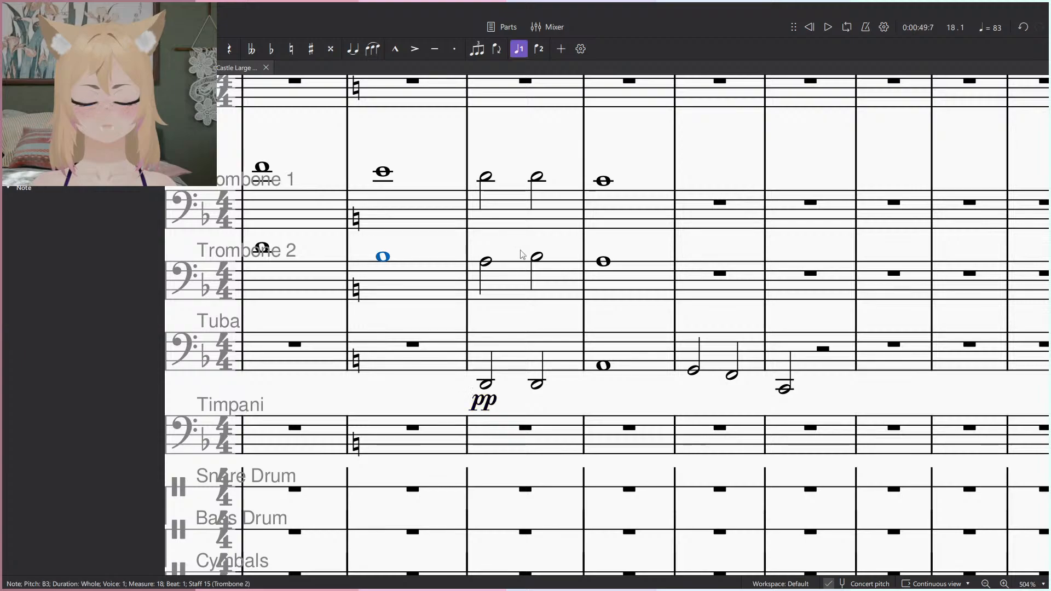
scroll(523, 255, down, 5)
key(space)
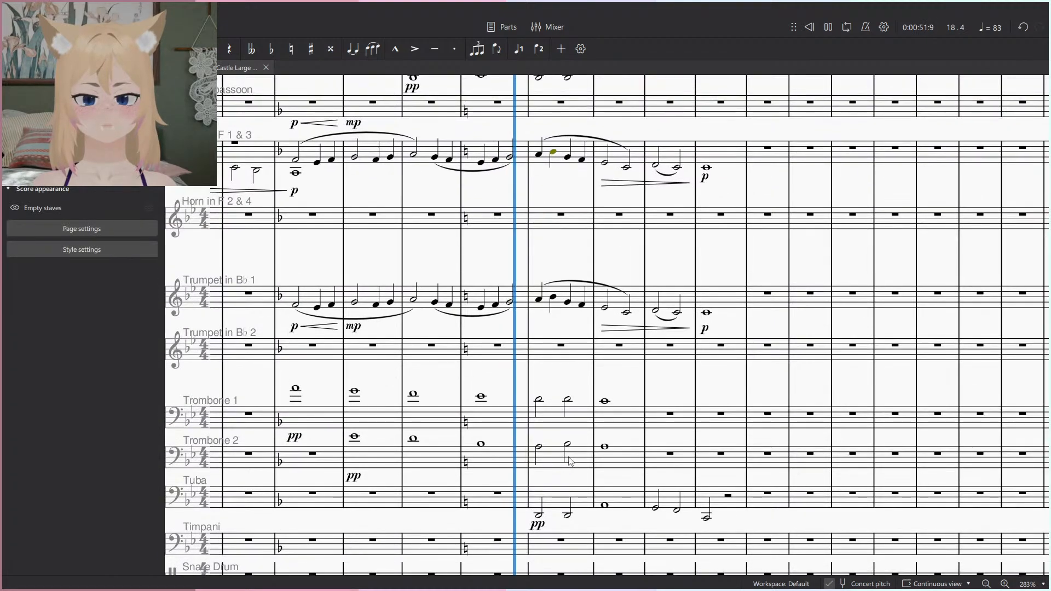
scroll(581, 466, down, 1)
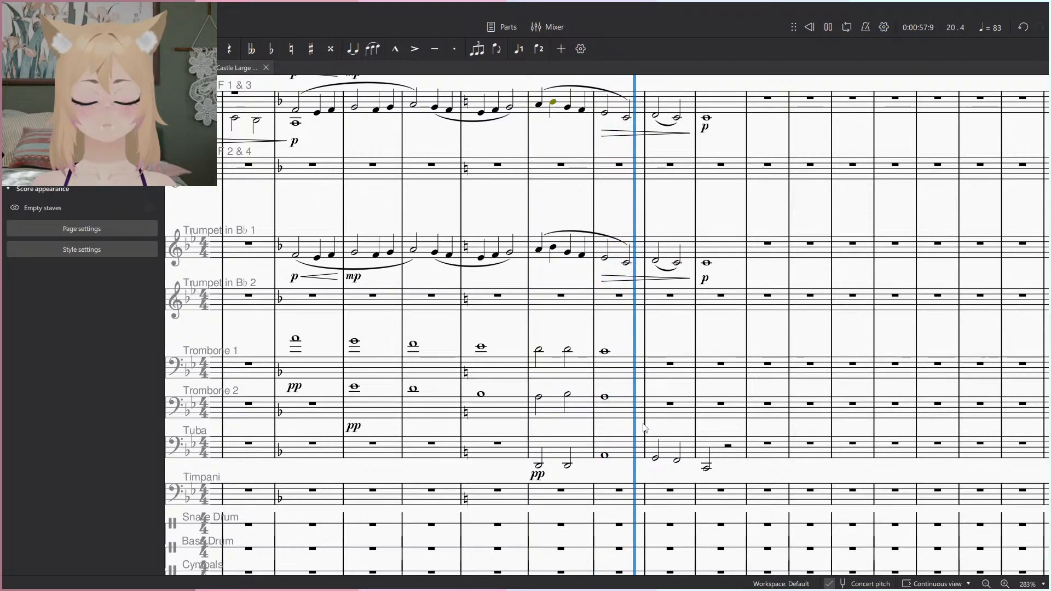
scroll(645, 429, down, 8)
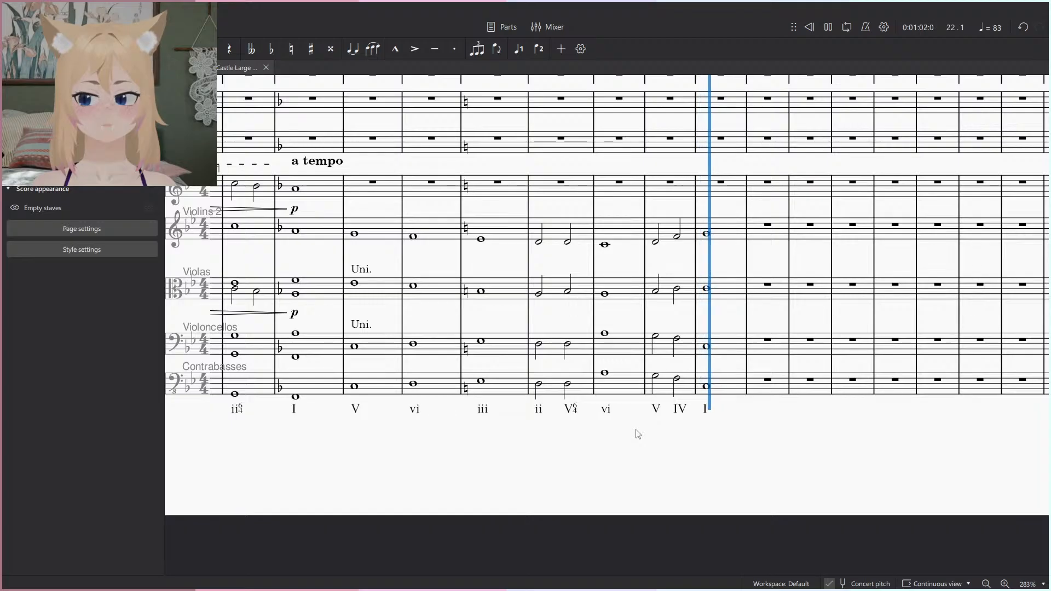
key(space)
Enter a whole note C5 in measure 16 of Violins 1 and mark it pp.
scroll(350, 386, up, 3)
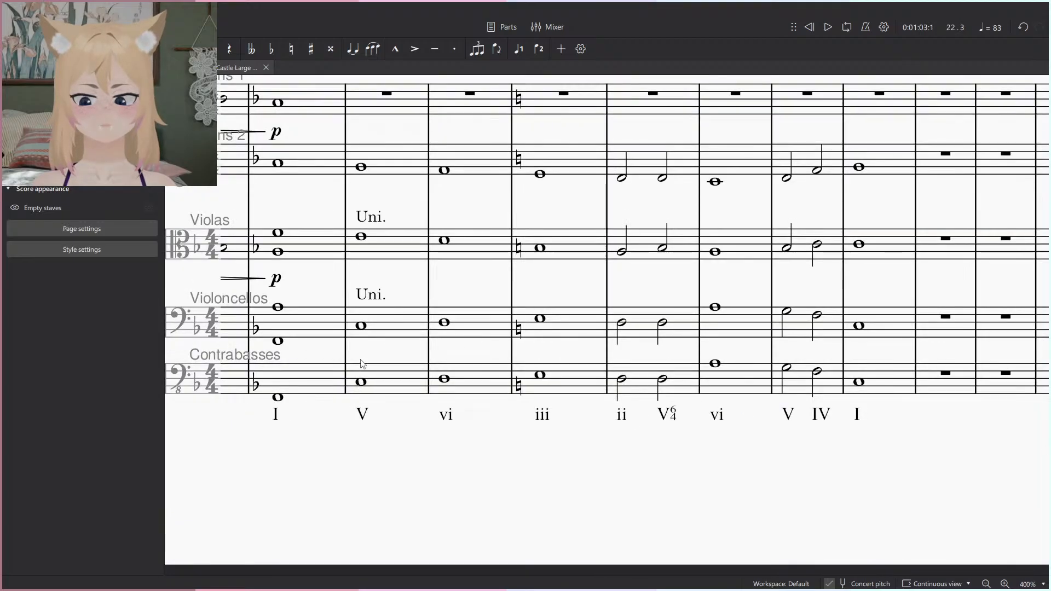
click(361, 382)
key(alt+Up)
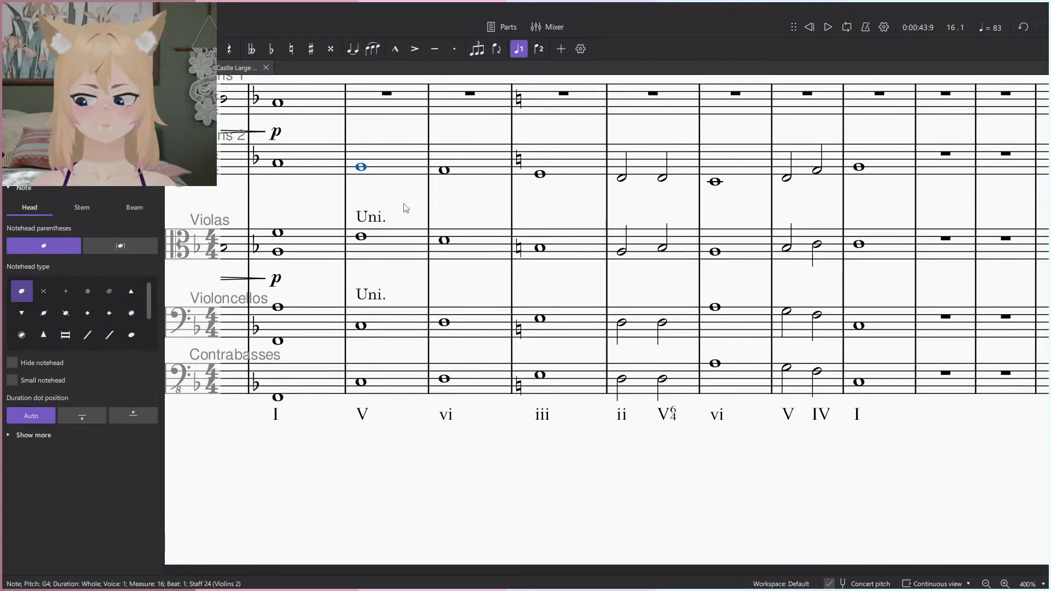
scroll(406, 208, up, 2)
click(542, 276)
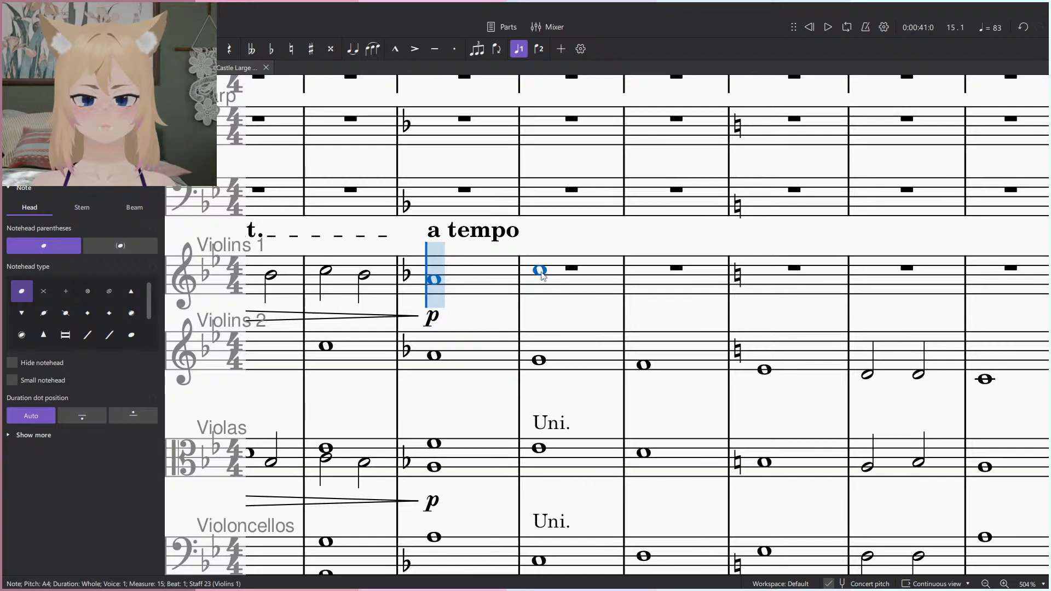
key(ctrl+d)
text(pp)
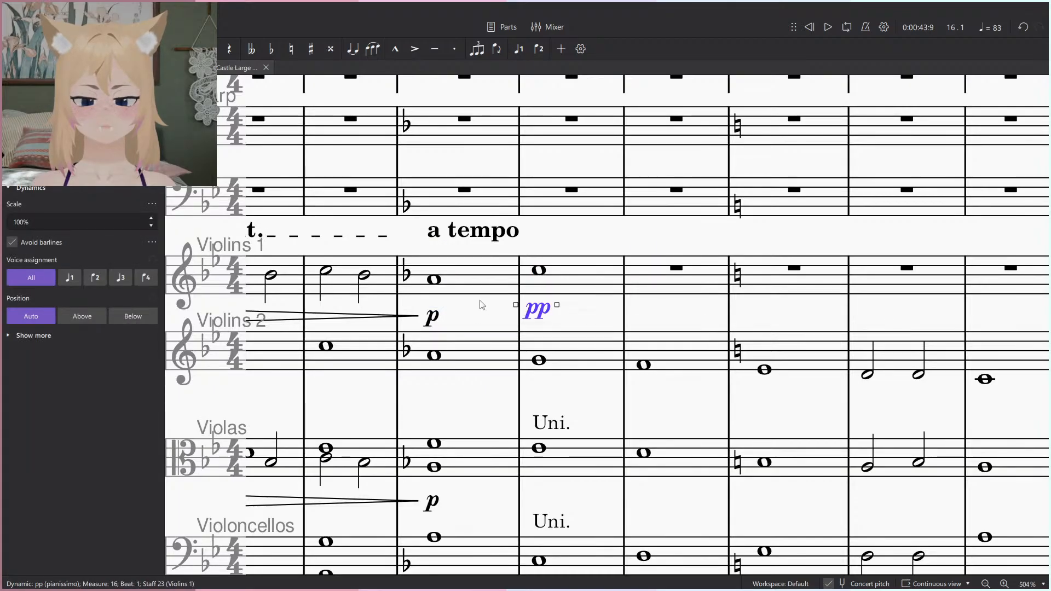
key(Escape)
key(Escape)
Shorten the Violins 1 note in measure 15 to a half note and play back the a tempo passage from there.
click(435, 280)
scroll(435, 282, down, 5)
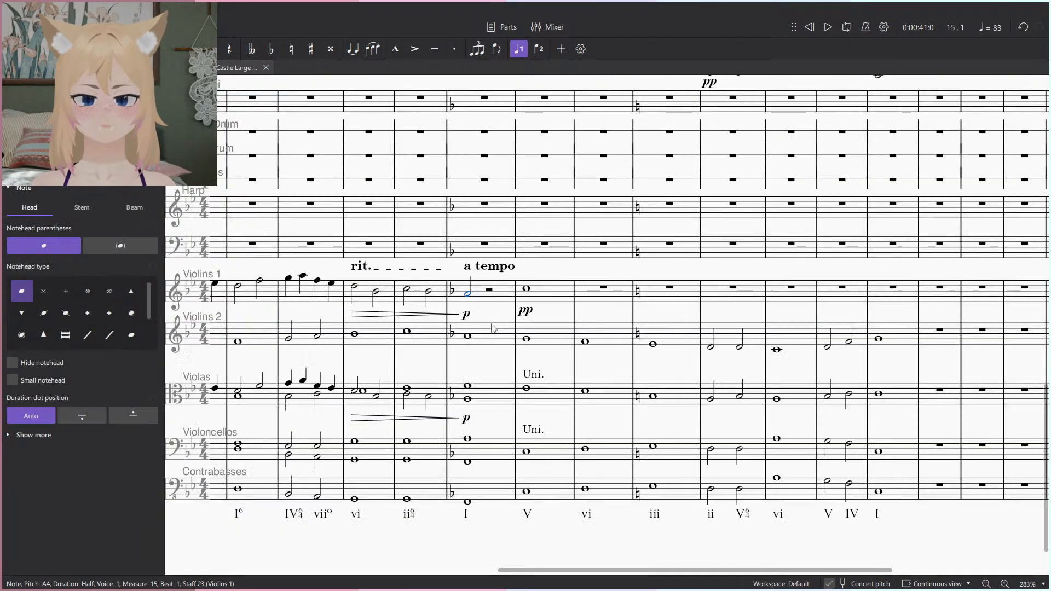
key(space)
scroll(485, 331, up, 5)
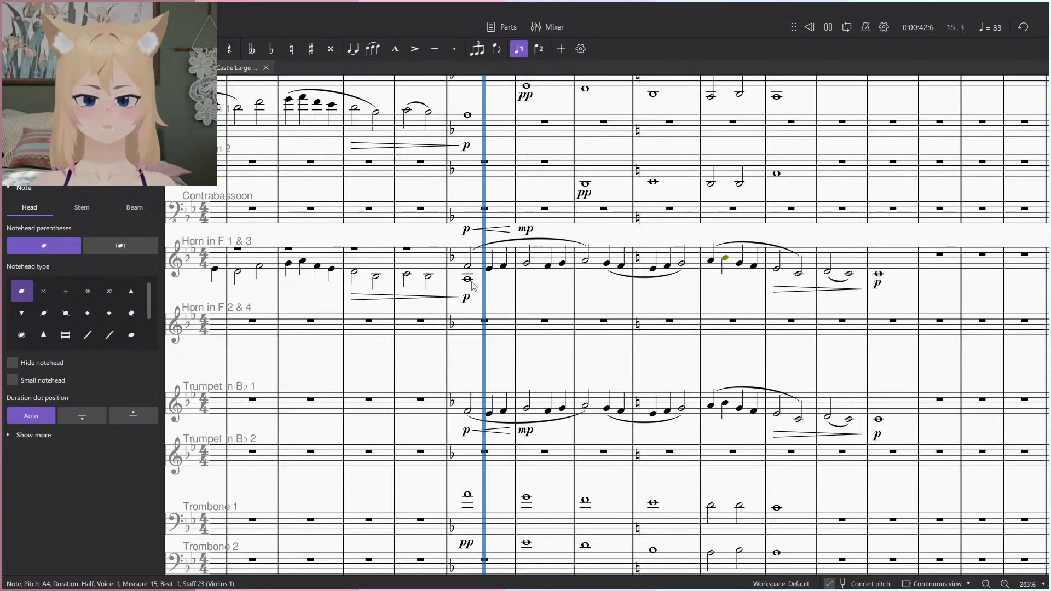
key(space)
key(space)
key(Escape)
ctrl+scroll(514, 317, down, 6)
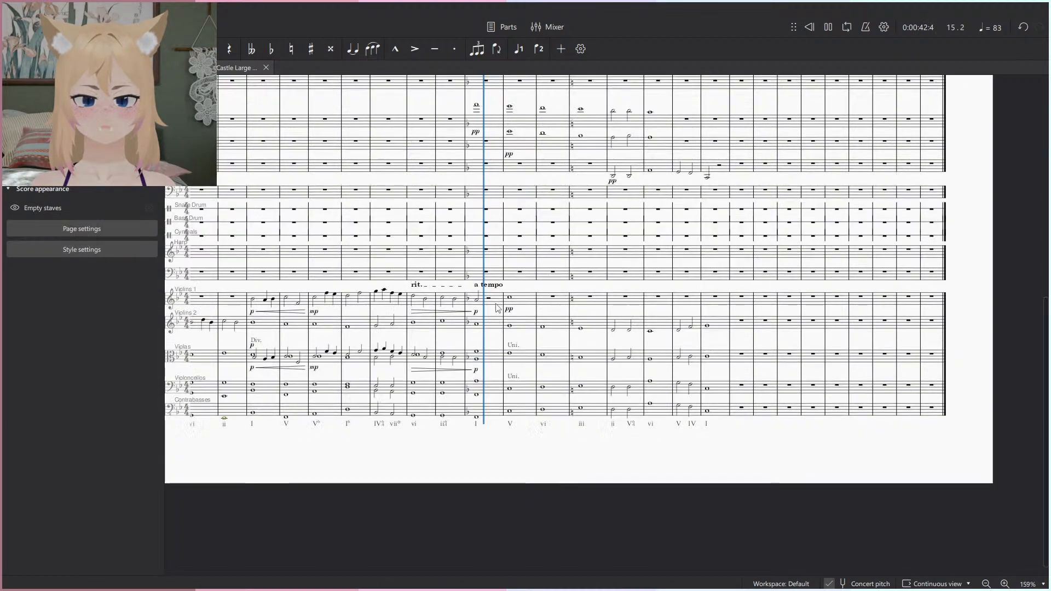
ctrl+scroll(558, 352, up, 3)
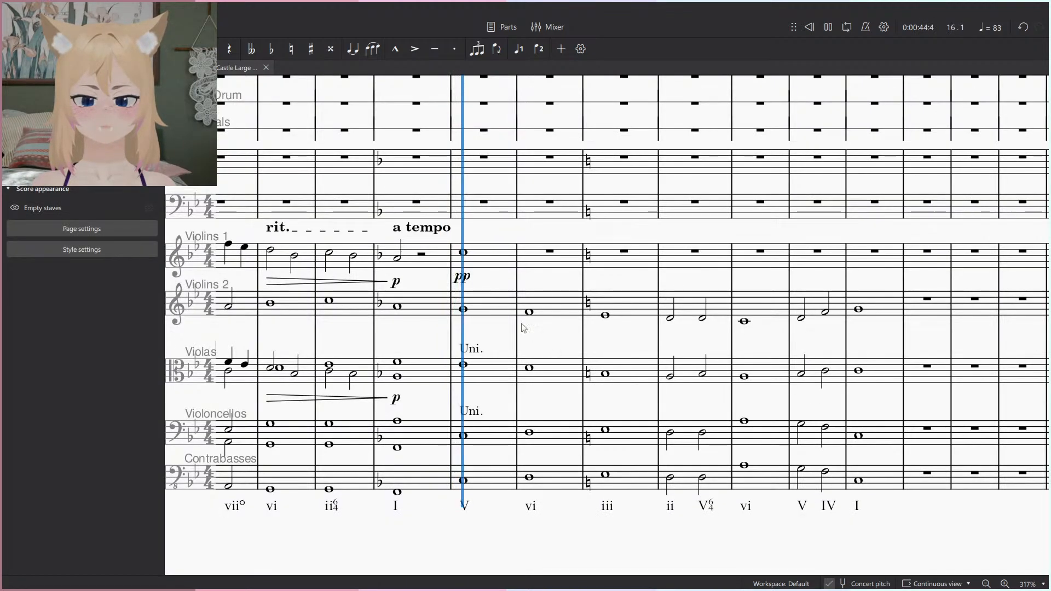
ctrl+scroll(511, 305, up, 4)
key(space)
Enter whole notes A4 in measure 17 and G4 in measure 18 of Violins 1.
ctrl+scroll(526, 284, down, 3)
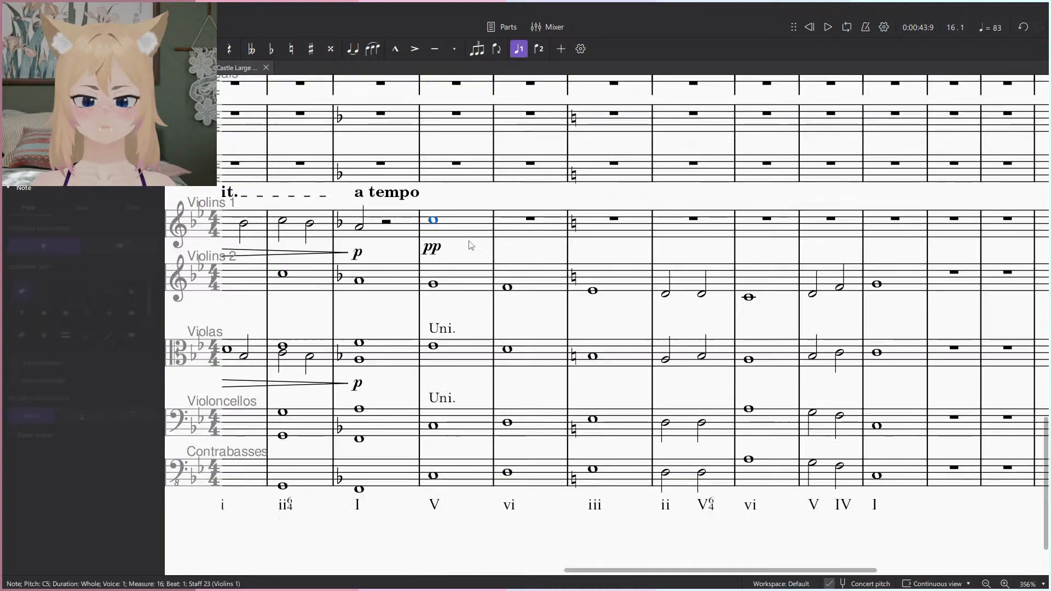
ctrl+scroll(521, 233, up, 1)
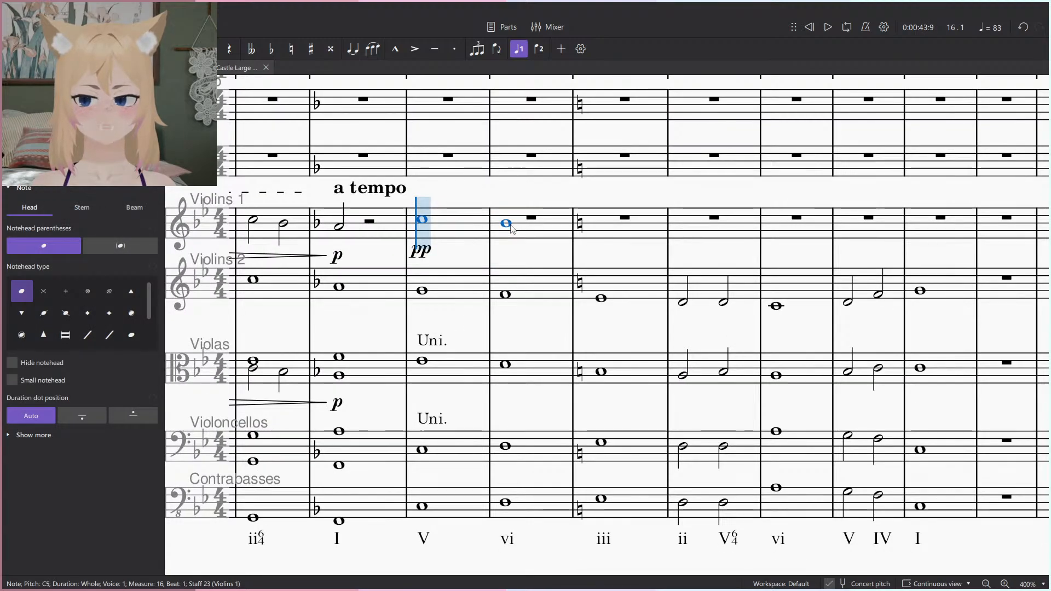
click(518, 228)
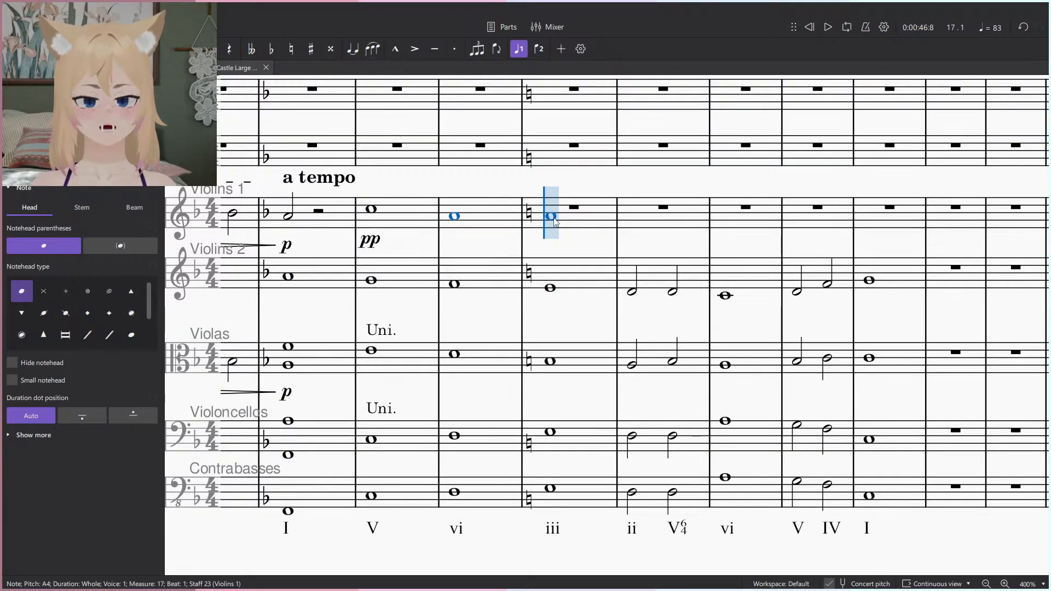
click(554, 217)
drag(725, 182, 600, 242)
key(Down)
key(Down)
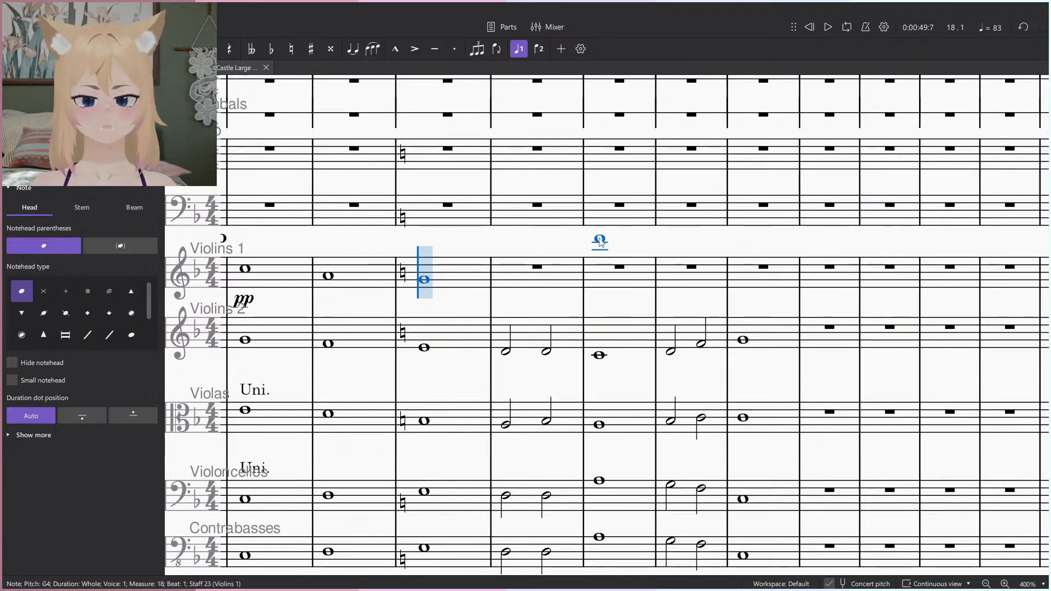
Enter half notes A4 and B4 in measure 19 of Violins 1.
scroll(600, 242, down, 1)
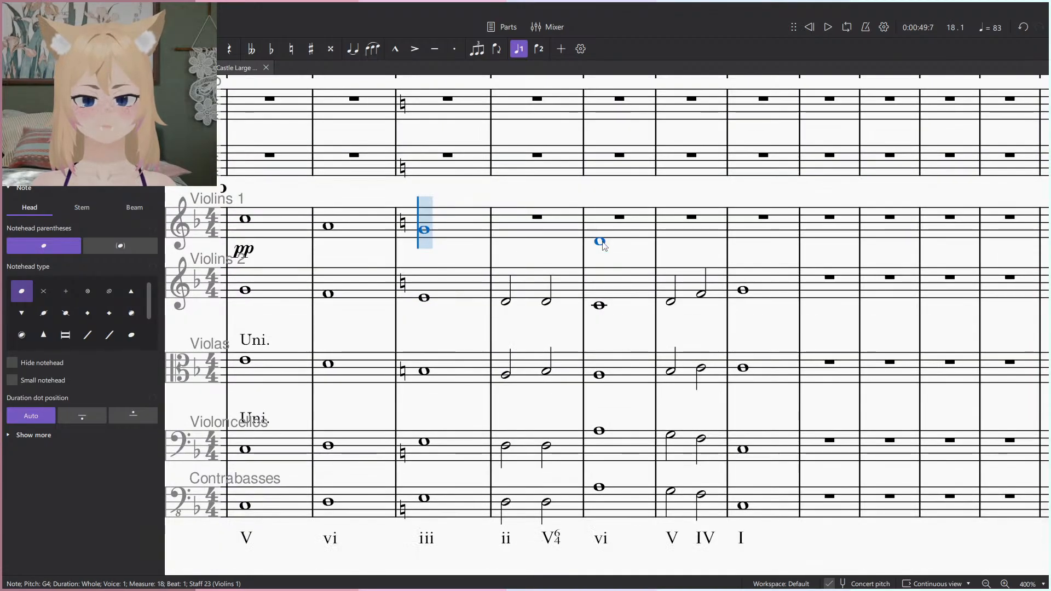
click(515, 230)
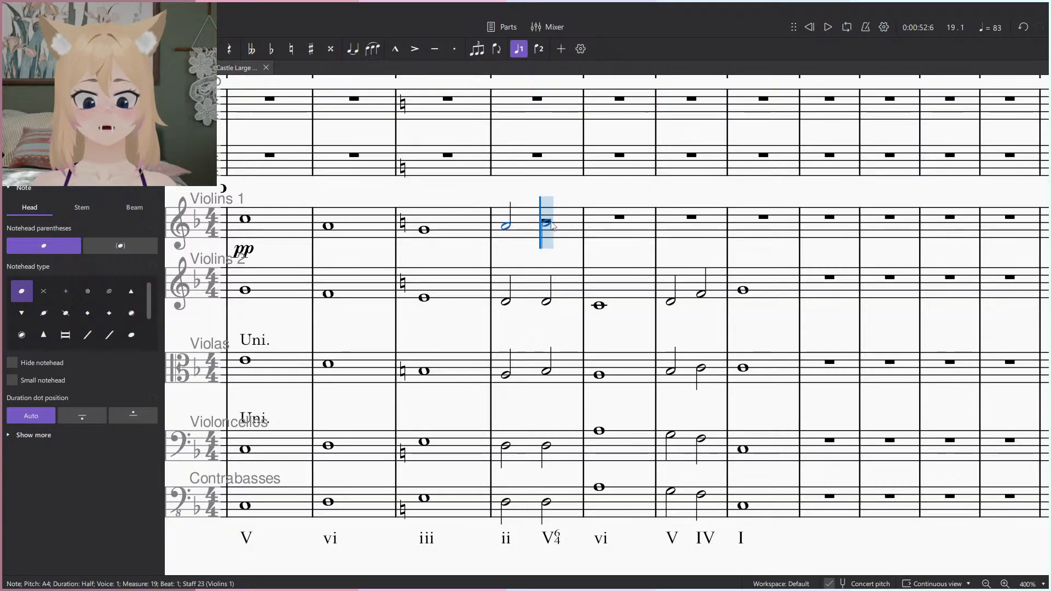
drag(645, 236, 586, 246)
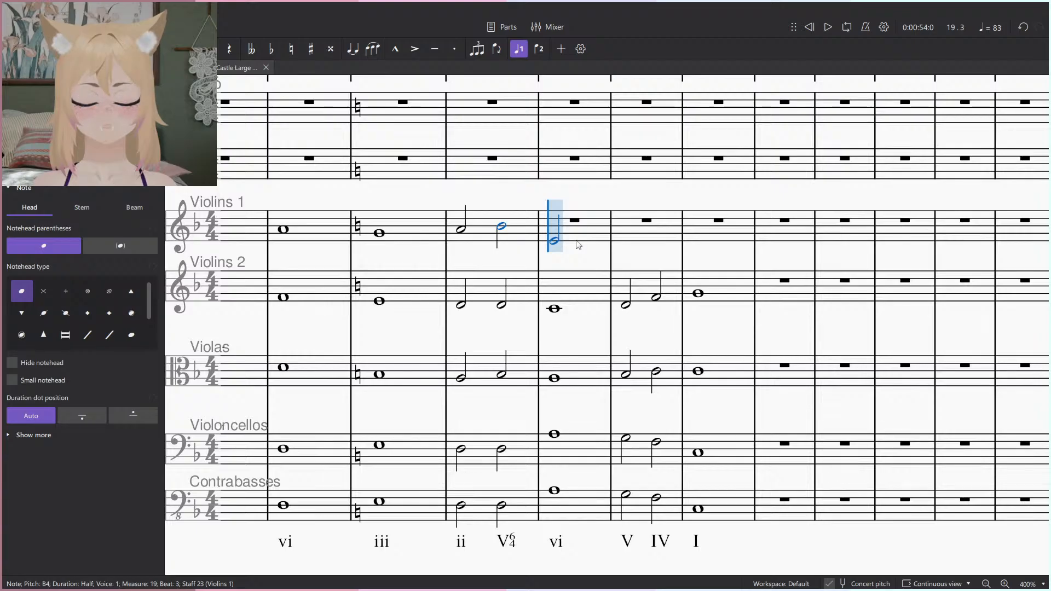
Enter whole note A4 in measure 20, half notes B4 and C5 in measure 21, and whole note C5 in measure 22 of Violins 1.
click(598, 232)
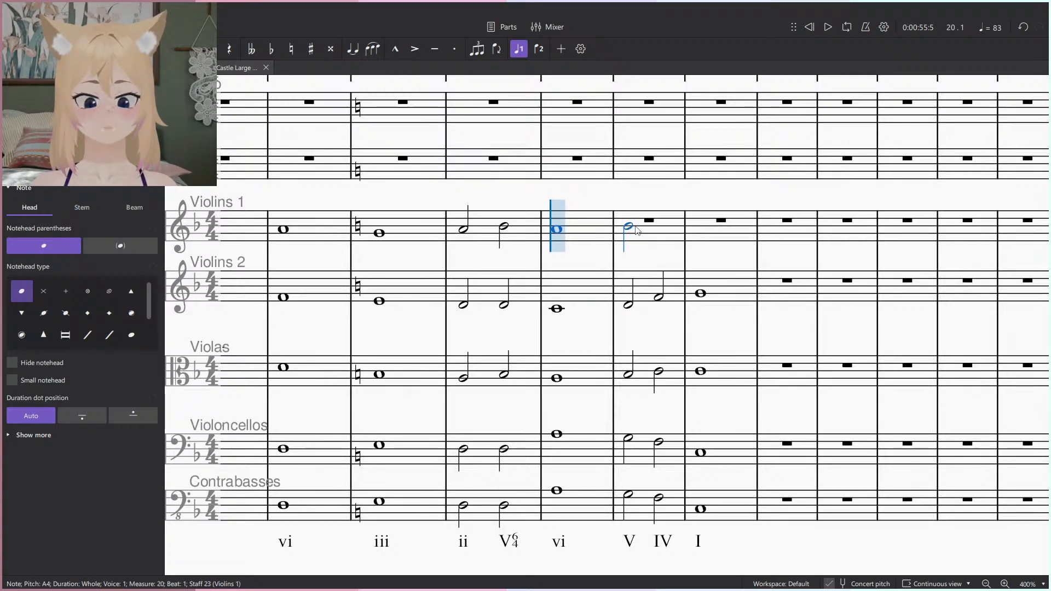
click(637, 230)
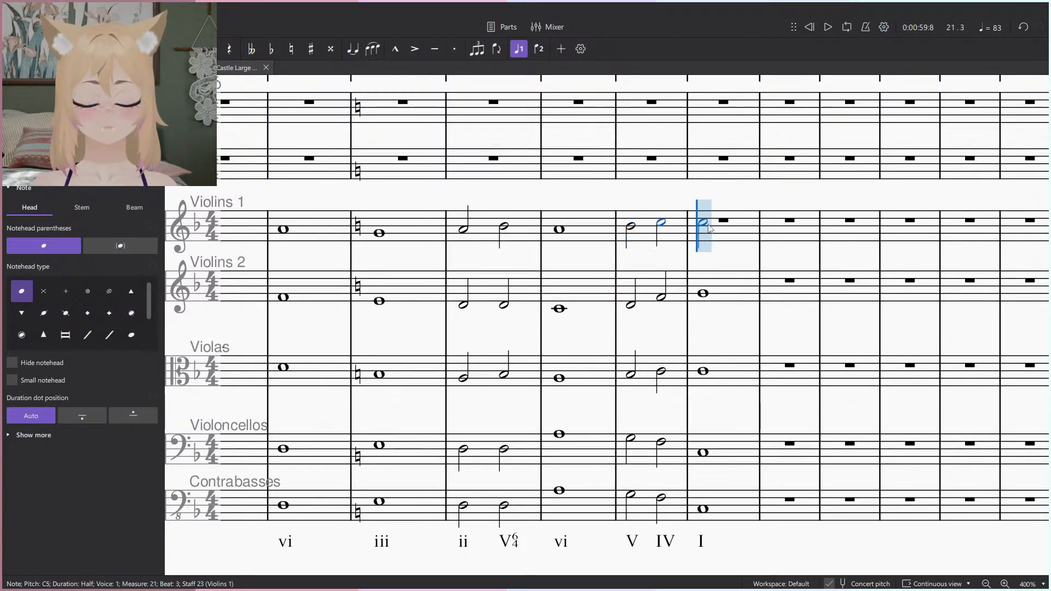
click(716, 226)
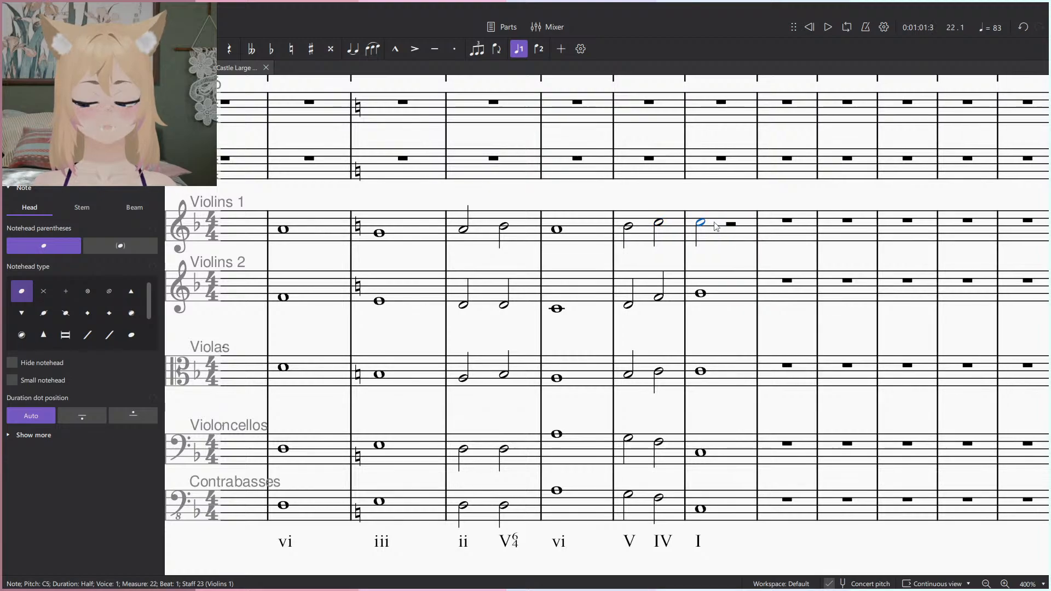
scroll(716, 224, down, 2)
click(720, 226)
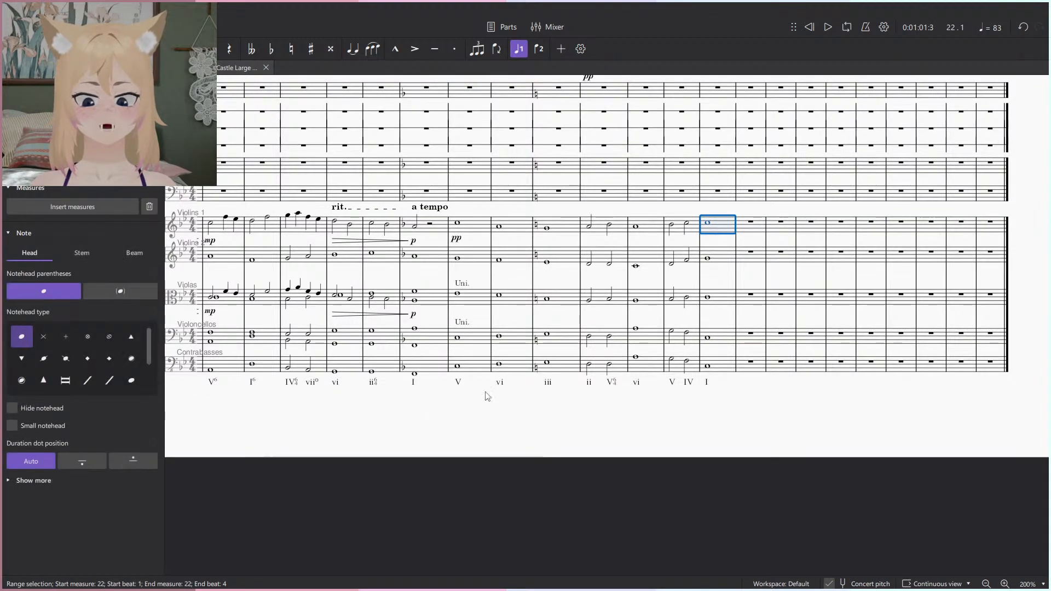
Change the Violins 1 dynamic in measure 16 to p.
shift+click(435, 365)
click(527, 432)
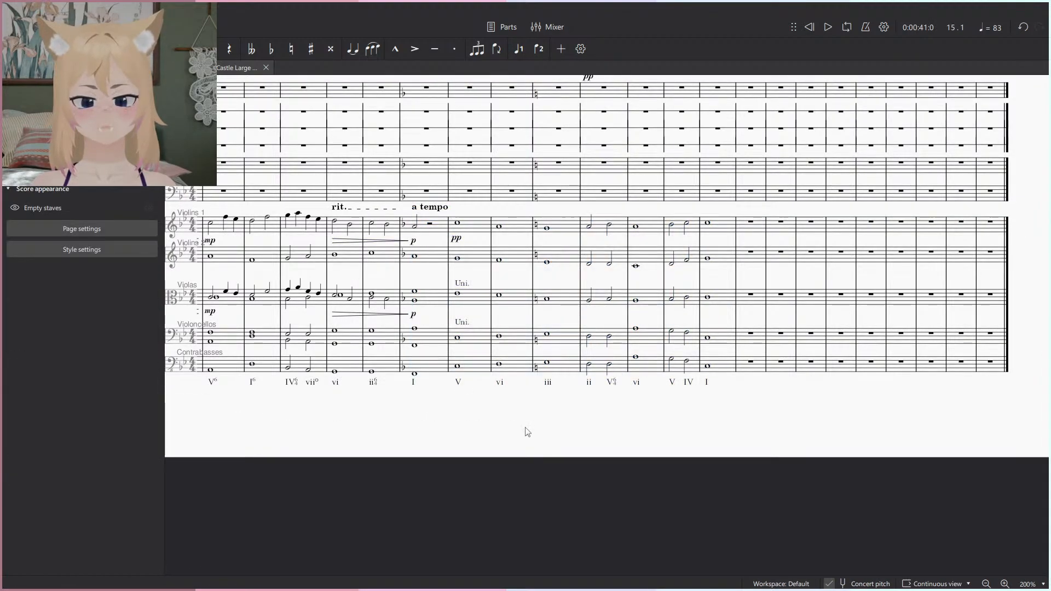
scroll(527, 432, down, 4)
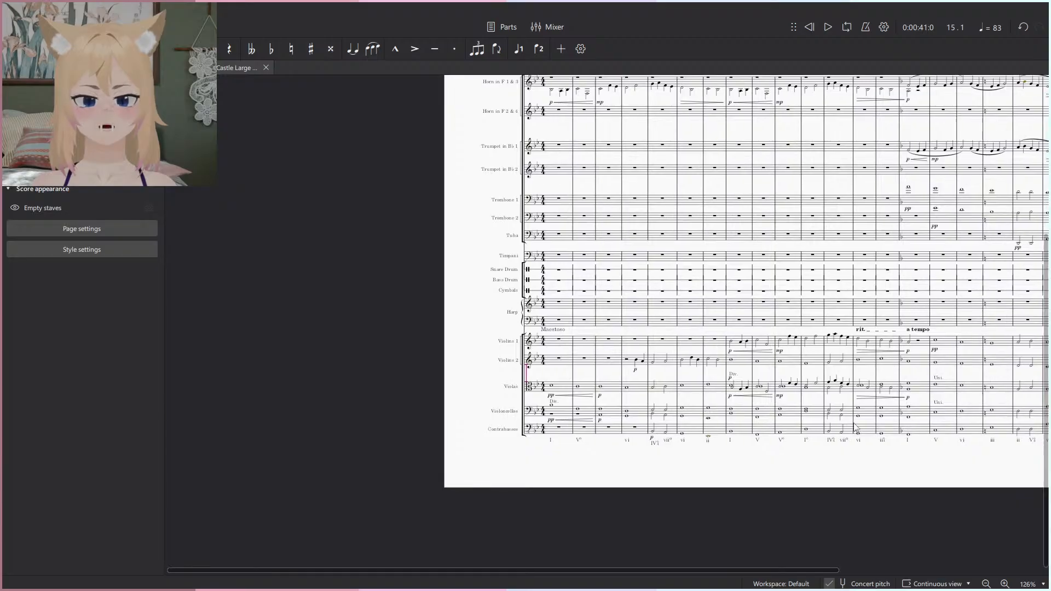
scroll(856, 428, up, 4)
click(722, 321)
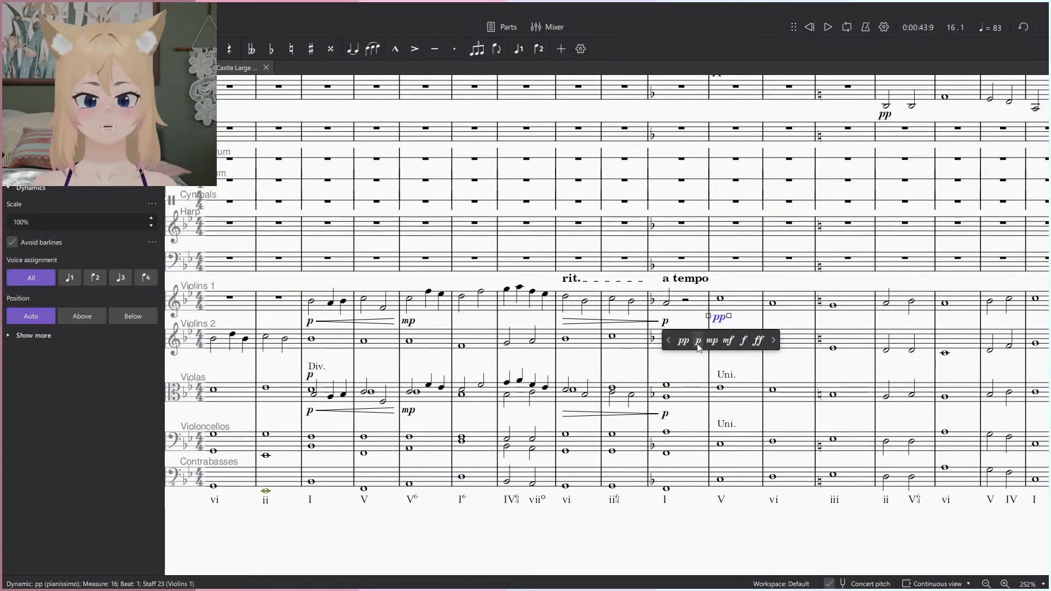
click(697, 343)
key(Escape)
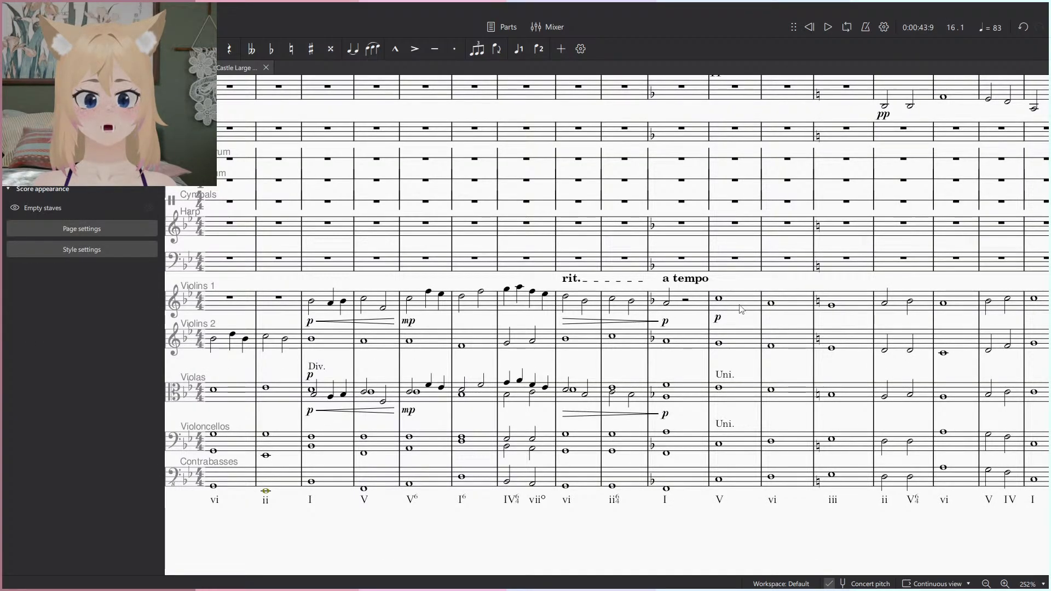
Play back the a tempo passage from measure 15 while following the string, brass and woodwind parts.
click(717, 319)
click(666, 301)
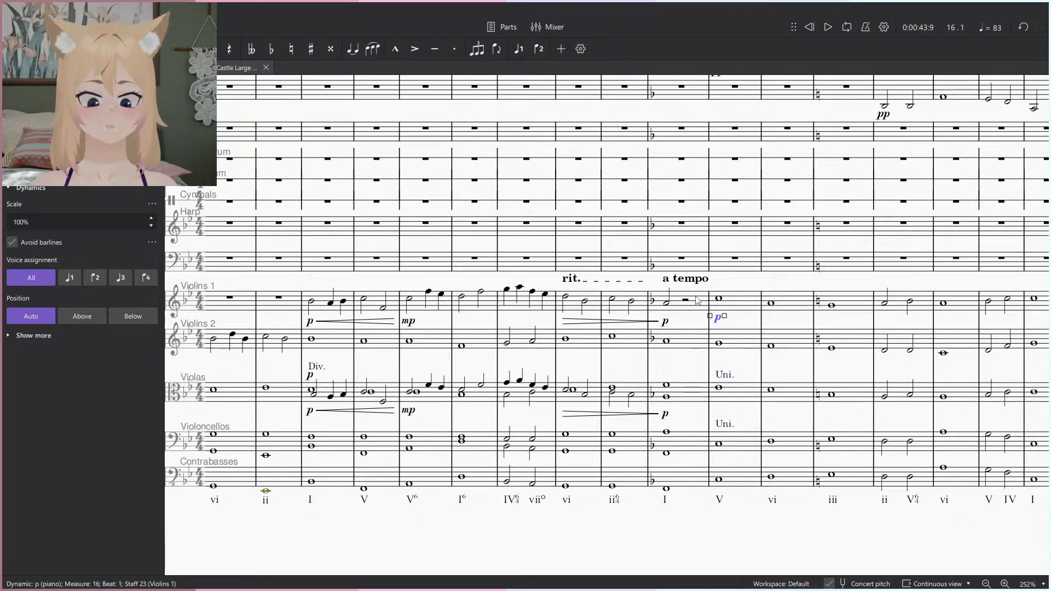
key(space)
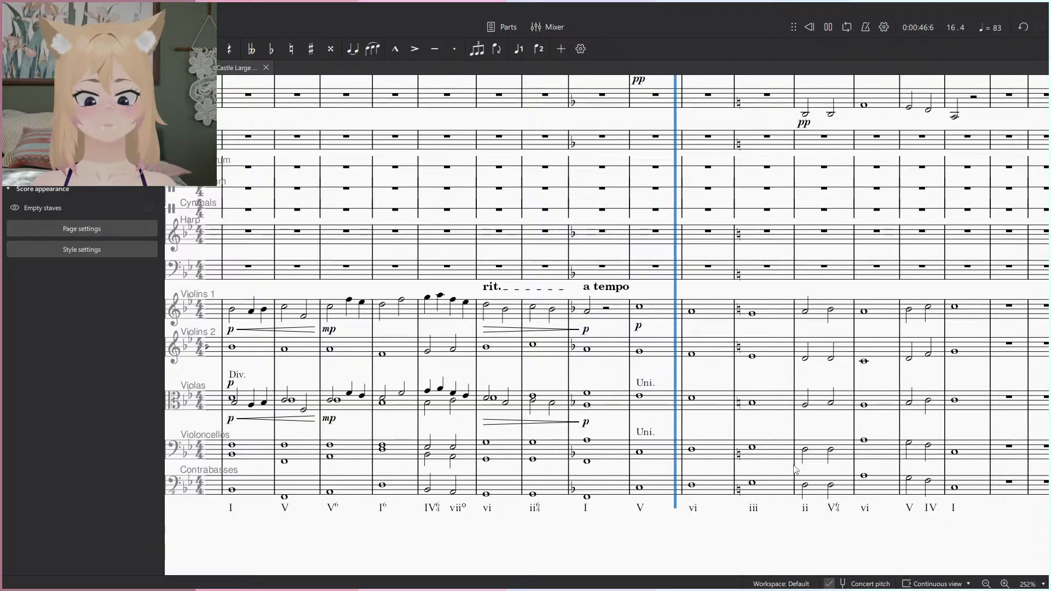
scroll(796, 470, up, 1)
drag(788, 432, 601, 481)
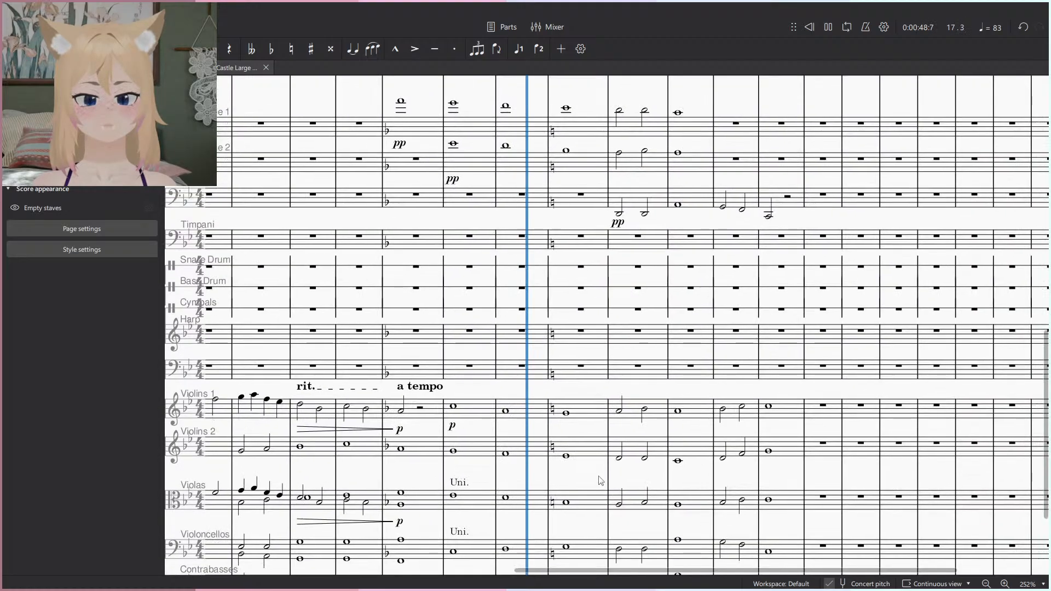
scroll(601, 480, up, 4)
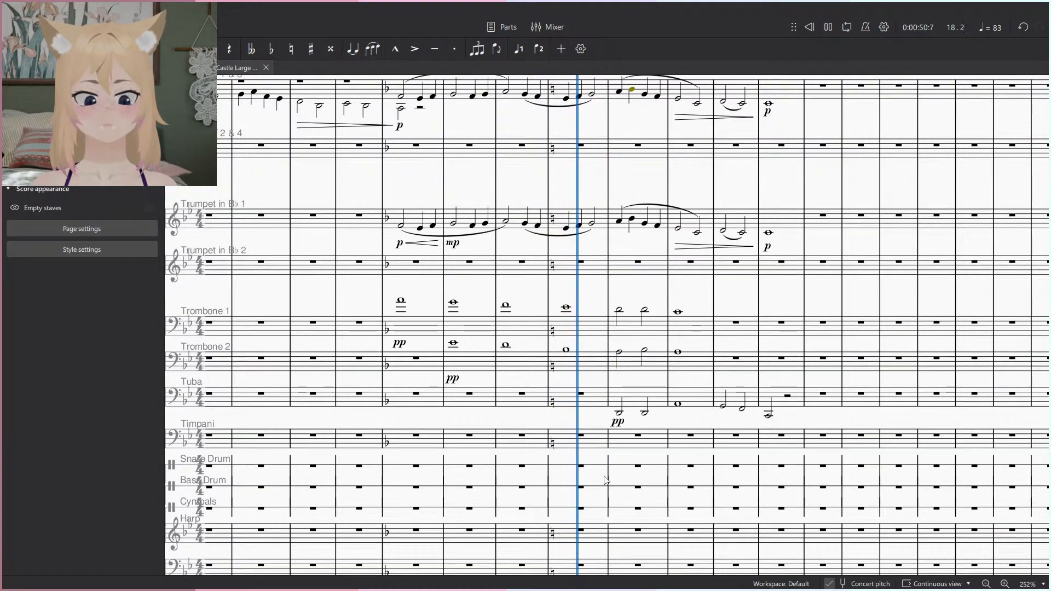
scroll(609, 481, up, 1)
scroll(611, 482, up, 1)
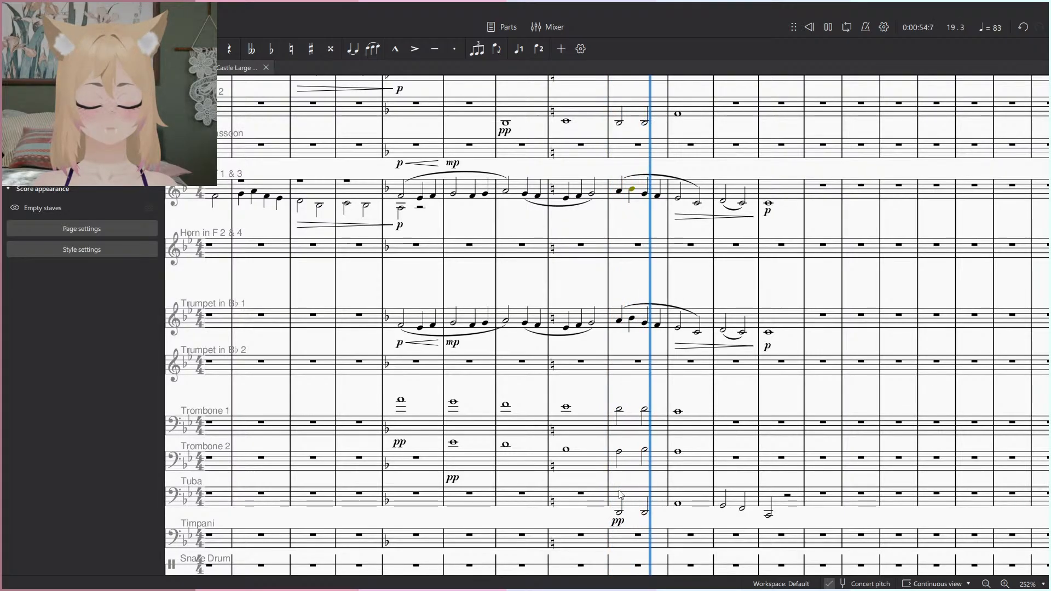
scroll(621, 496, down, 6)
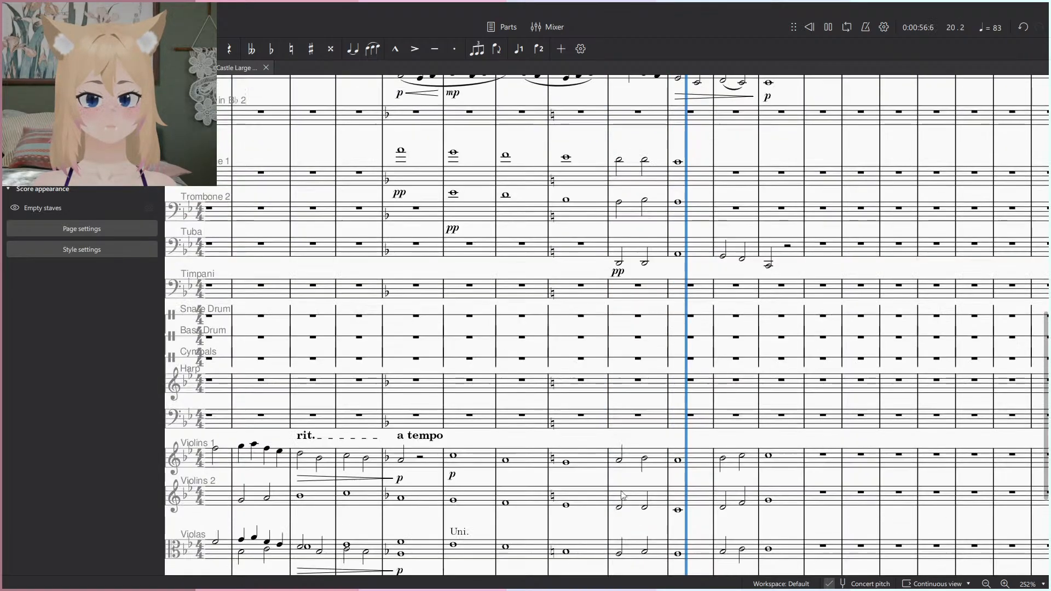
scroll(624, 496, up, 4)
scroll(624, 497, down, 6)
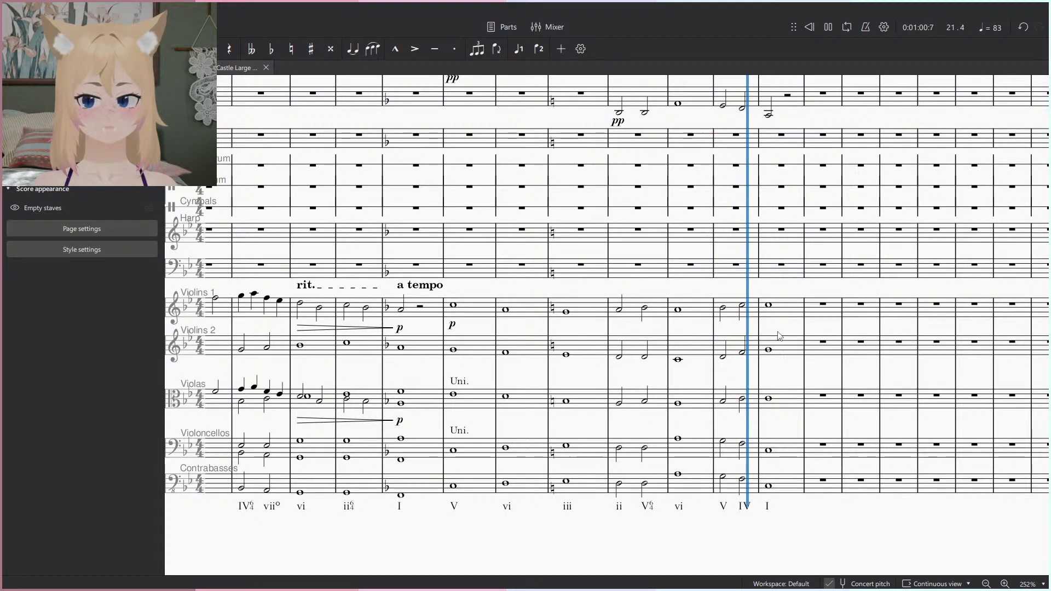
scroll(810, 328, up, 10)
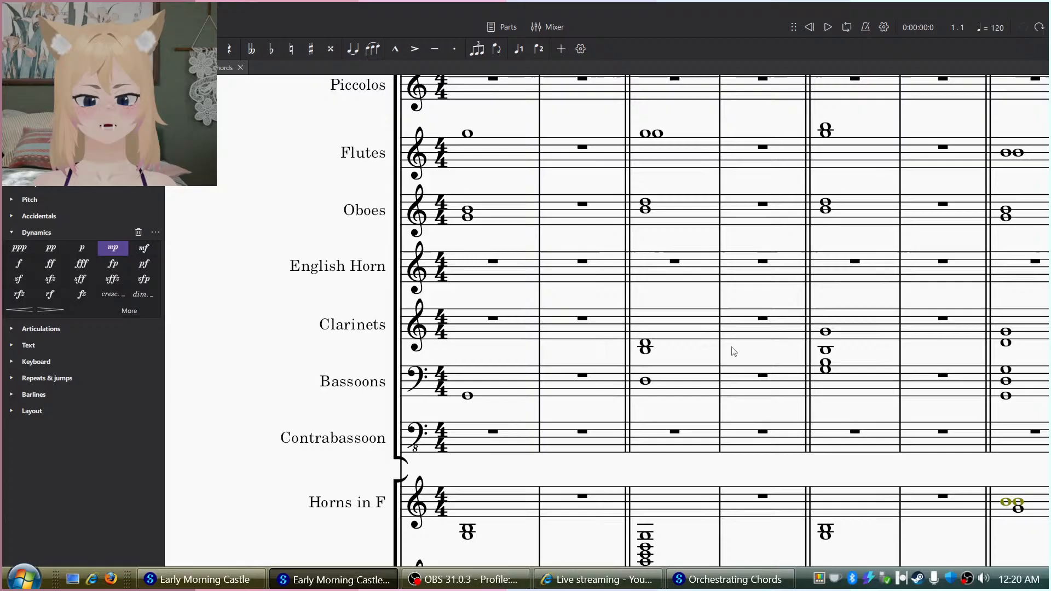
Switch back to the Early Morning Castle Large Orchestra 4 score and examine the woodwind and brass harmony parts in the a tempo passage.
key(alt+Tab)
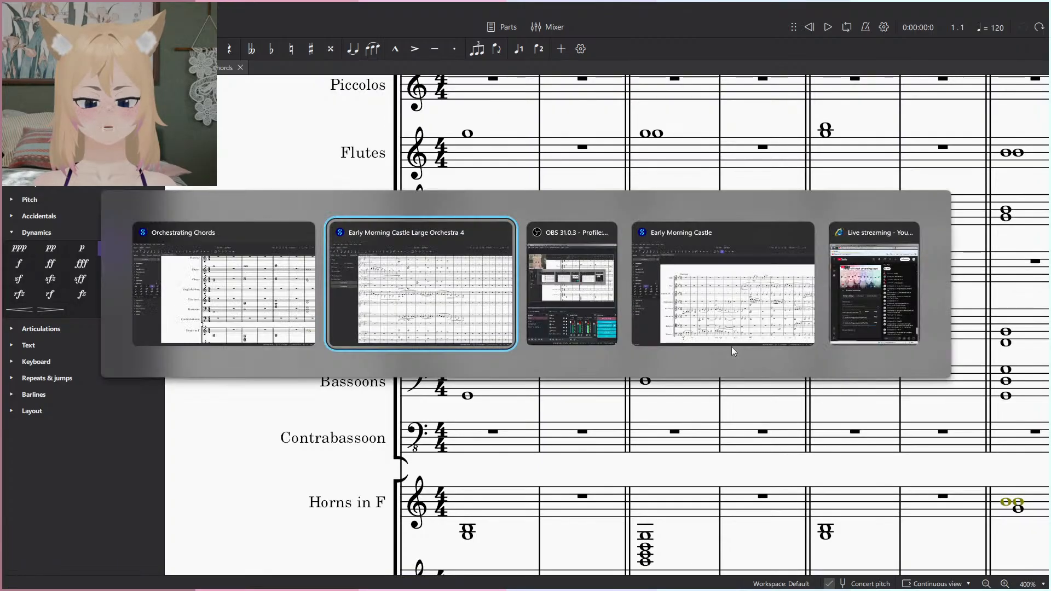
scroll(735, 355, down, 6)
scroll(738, 405, up, 5)
scroll(740, 458, up, 3)
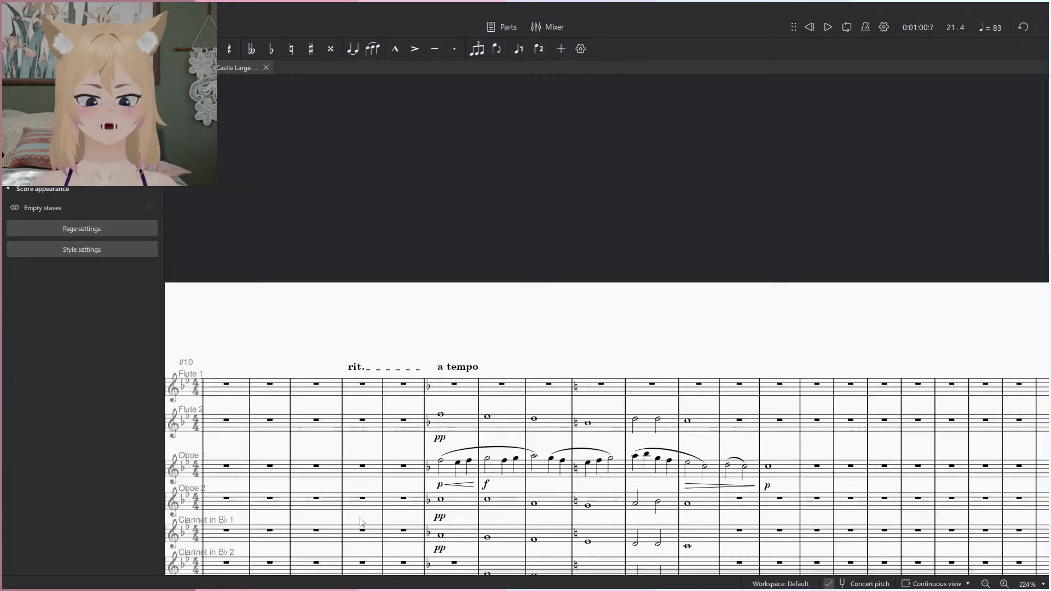
scroll(757, 490, down, 4)
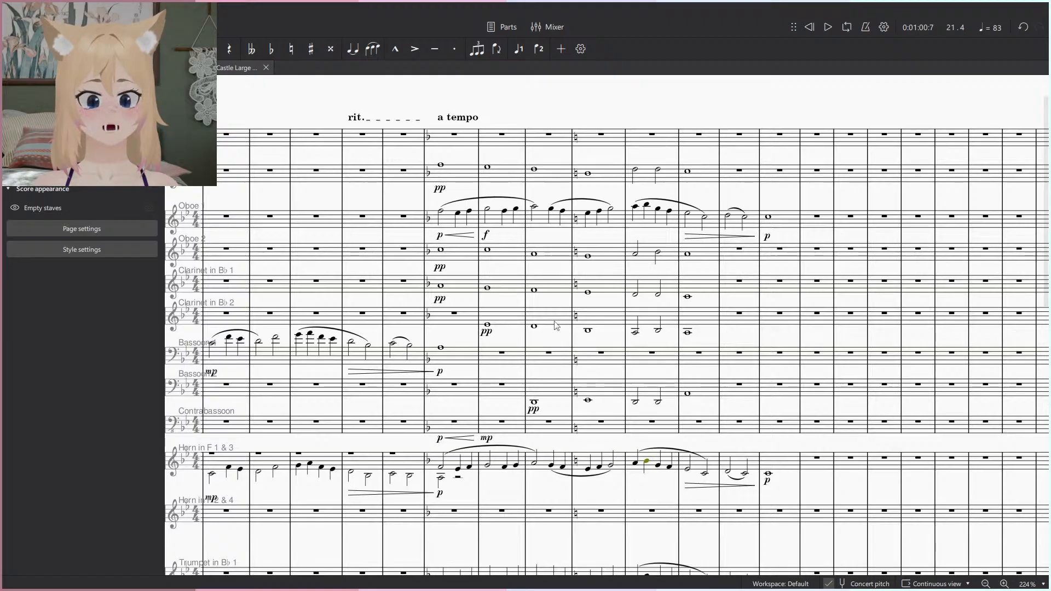
scroll(557, 326, down, 6)
Enter half notes B3 and C4 in Trombone 2 and half notes D4 and F4 in Trombone 1 in measure 21.
ctrl+scroll(543, 359, up, 3)
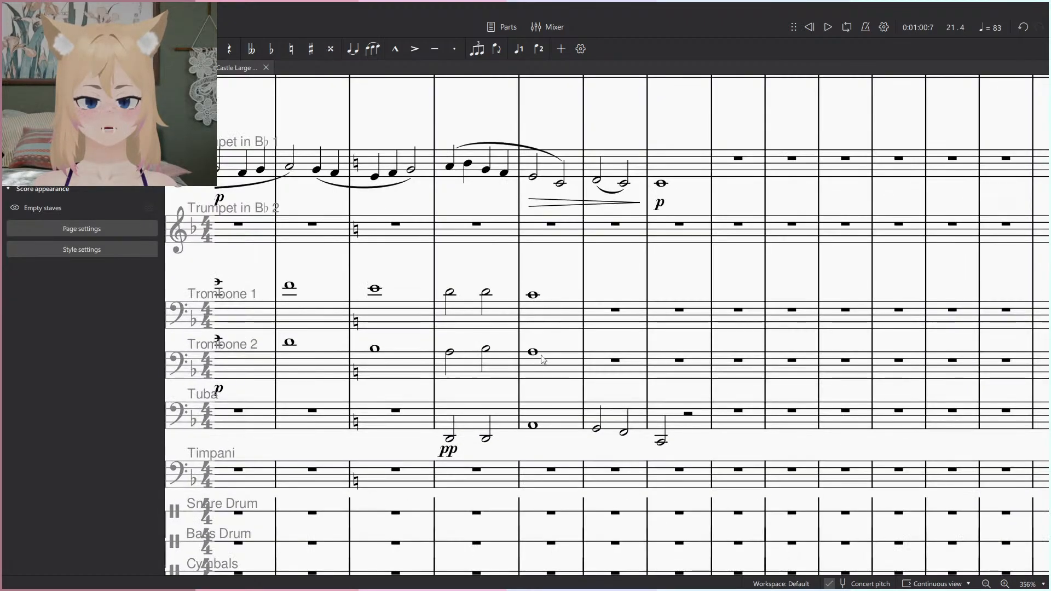
click(537, 354)
ctrl+scroll(601, 357, down, 4)
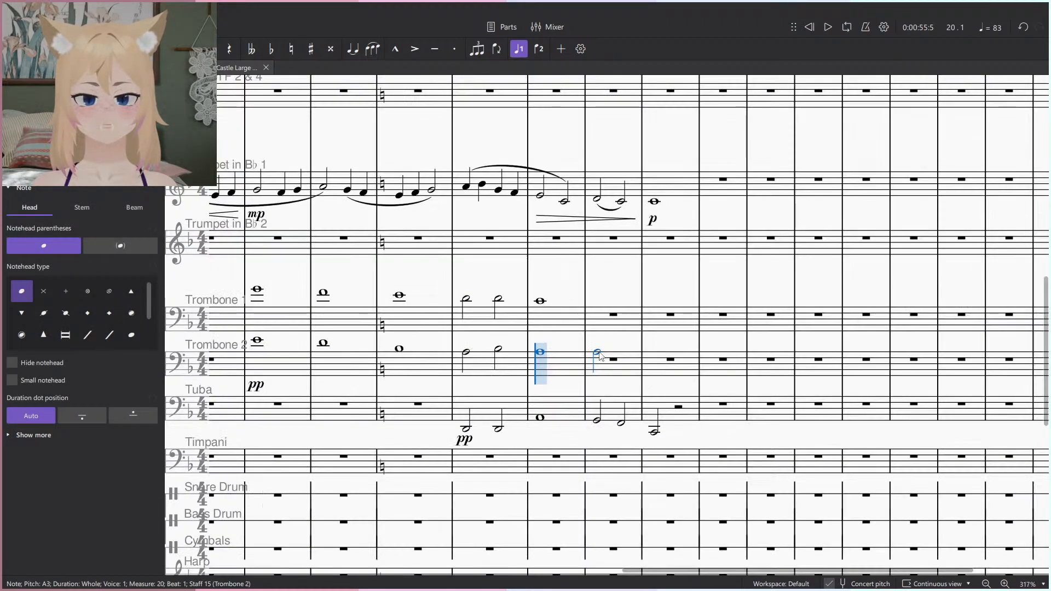
scroll(623, 379, up, 3)
ctrl+scroll(602, 465, up, 5)
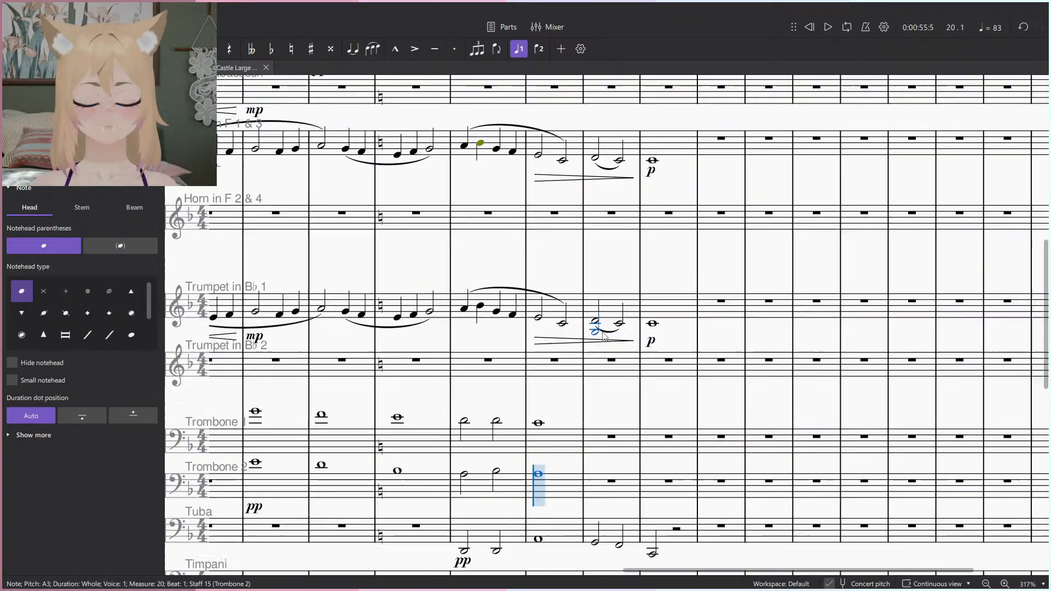
ctrl+scroll(596, 495, up, 1)
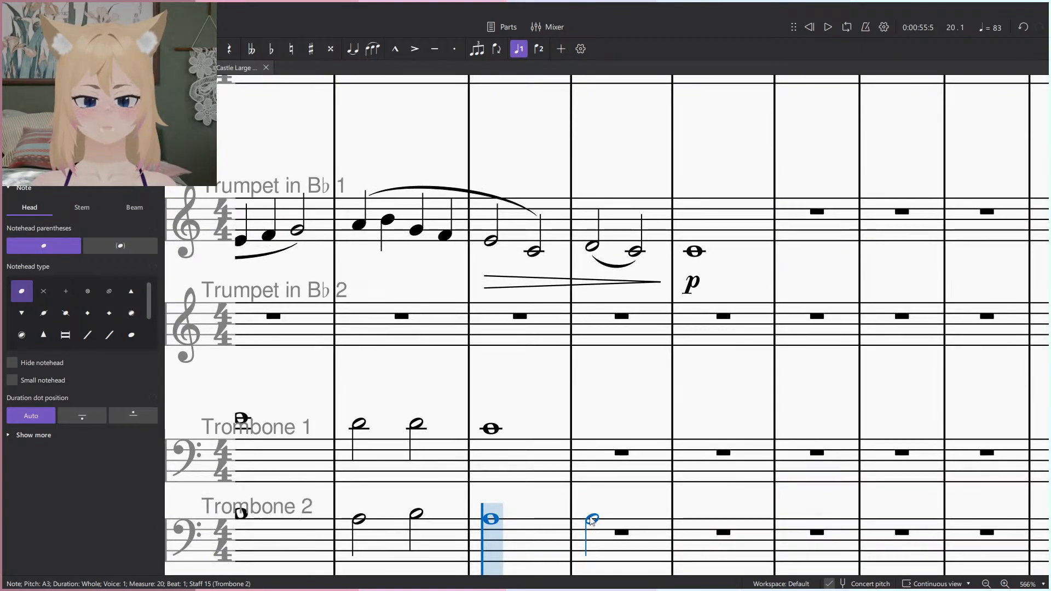
click(592, 519)
scroll(593, 291, up, 4)
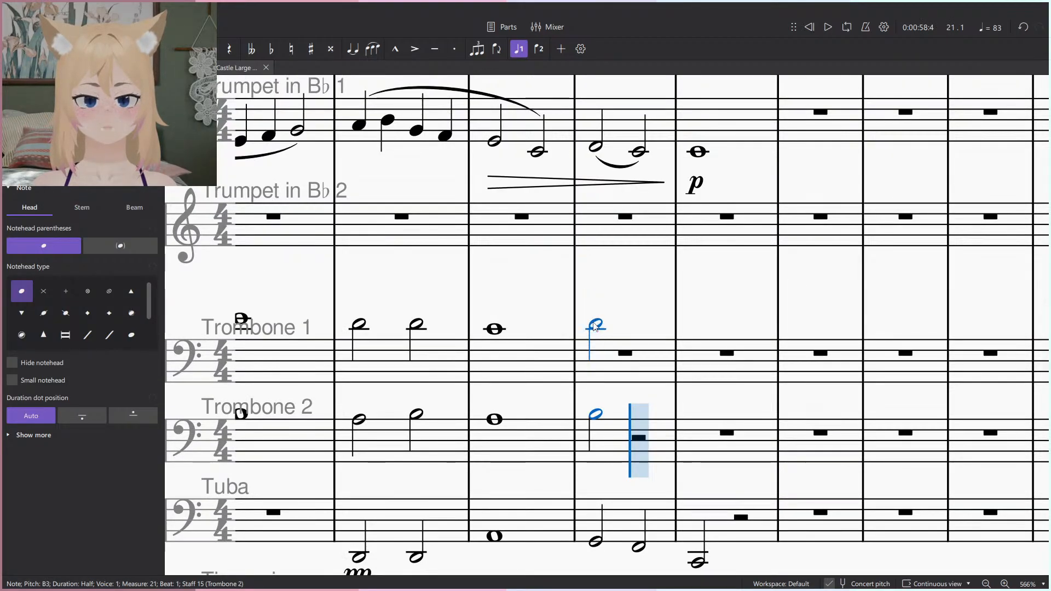
click(595, 326)
click(638, 415)
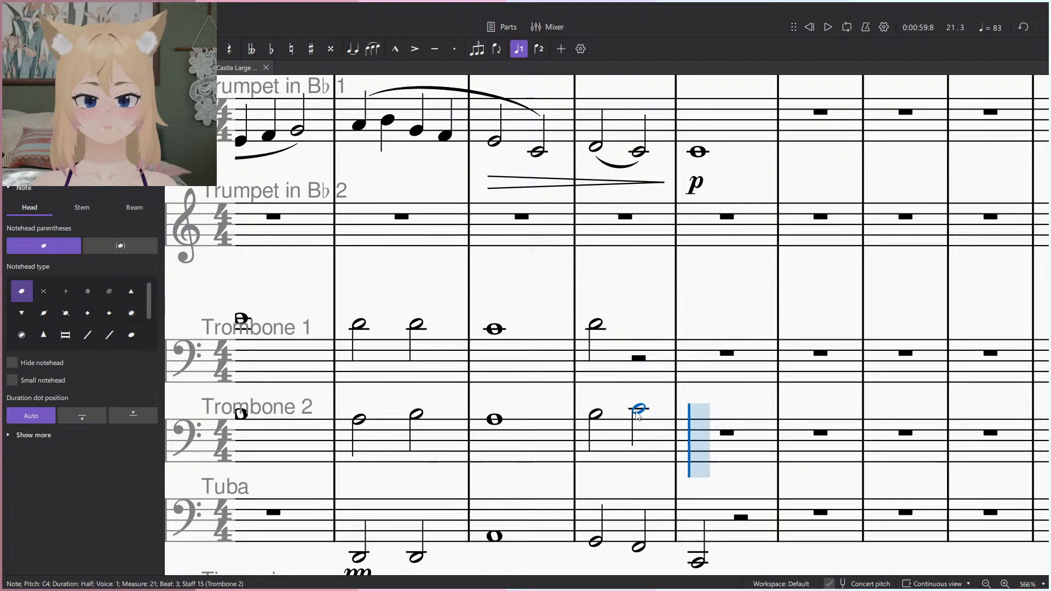
click(637, 316)
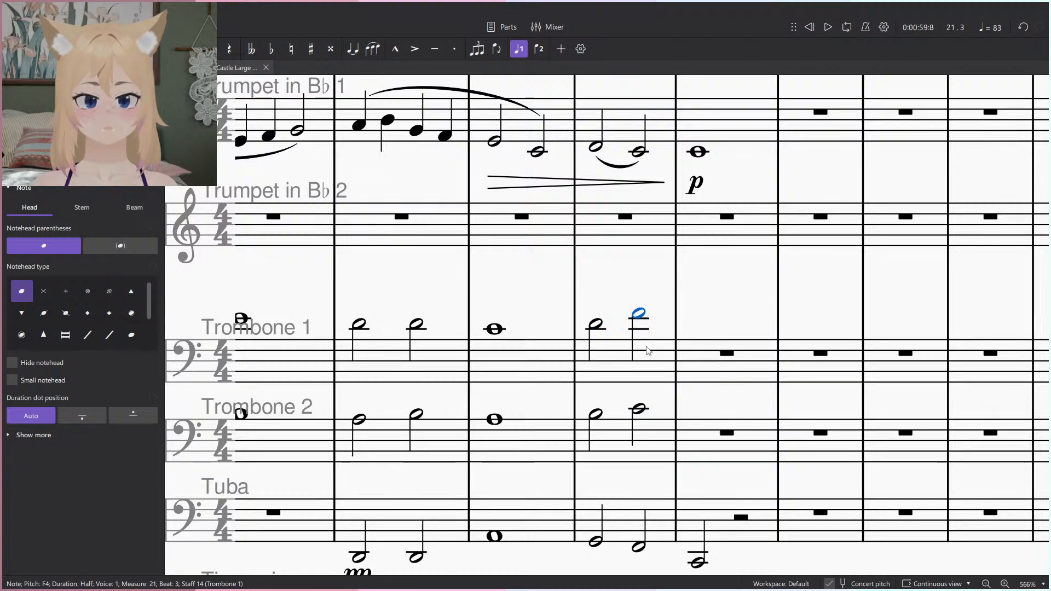
Enter a half note E4 in Trombone 1 and a half note C4 in Trombone 2 at the start of measure 22.
scroll(641, 334, down, 1)
scroll(641, 334, up, 1)
key(n)
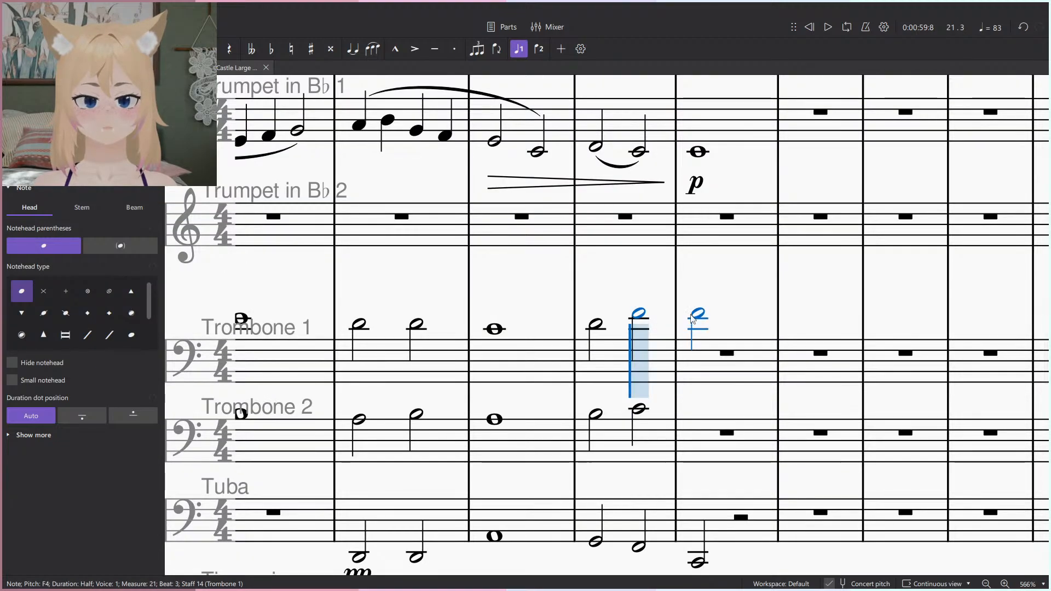
click(700, 312)
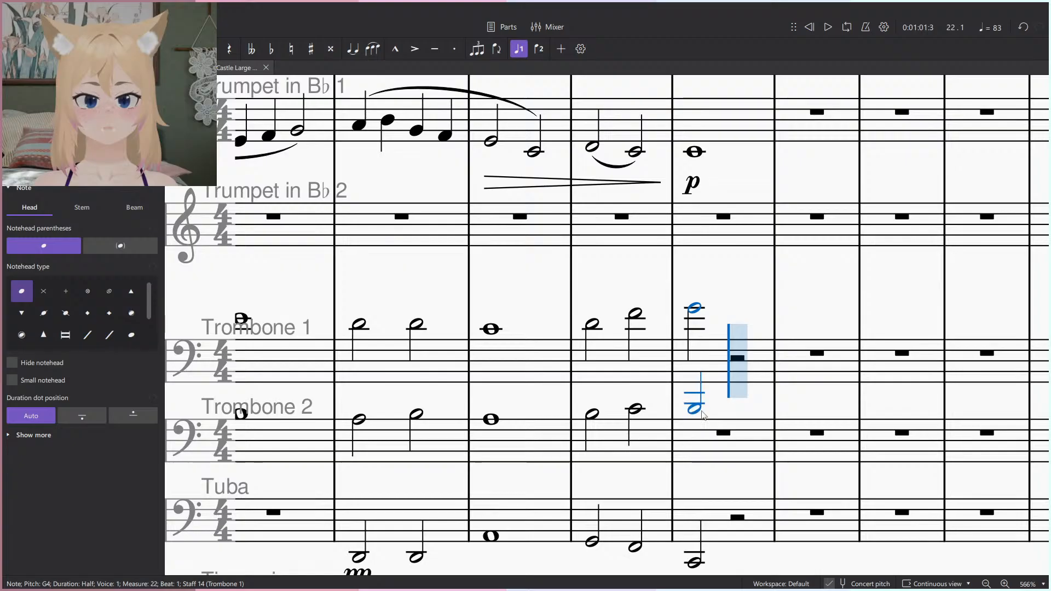
click(703, 414)
key(Escape)
scroll(702, 413, down, 1)
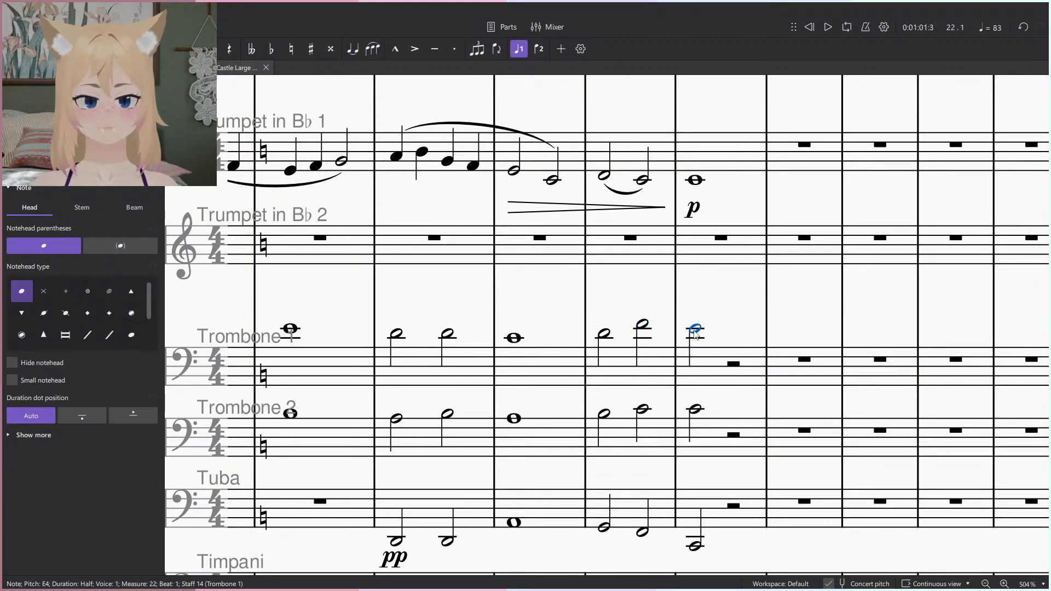
scroll(696, 334, down, 1)
scroll(660, 404, up, 1)
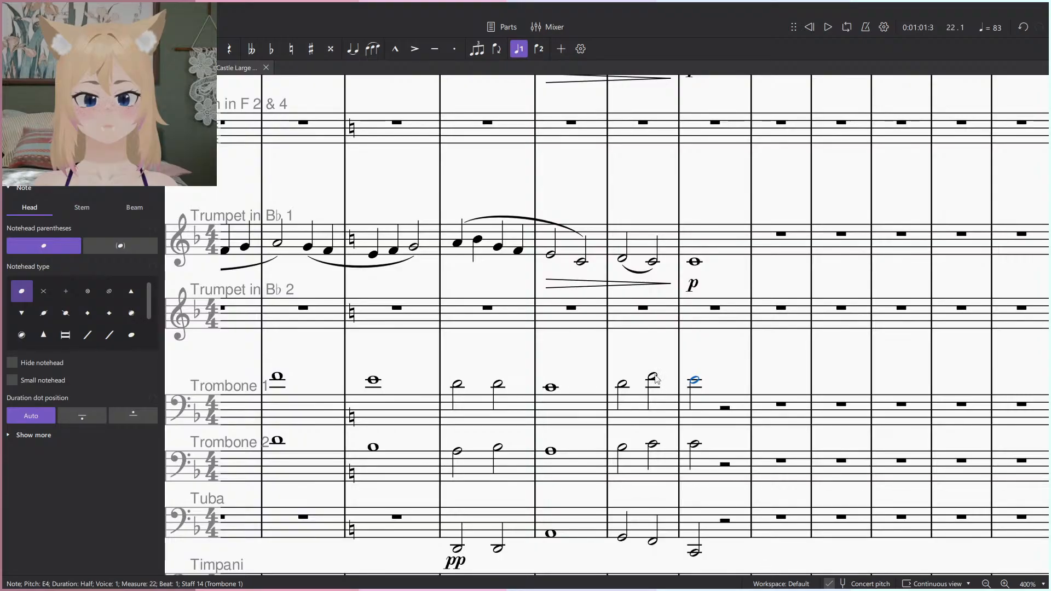
Copy measures 21 and 22 of Trombones 1 and 2 into the same measures of Clarinets 1 and 2.
click(622, 447)
scroll(635, 438, up, 2)
scroll(696, 466, down, 2)
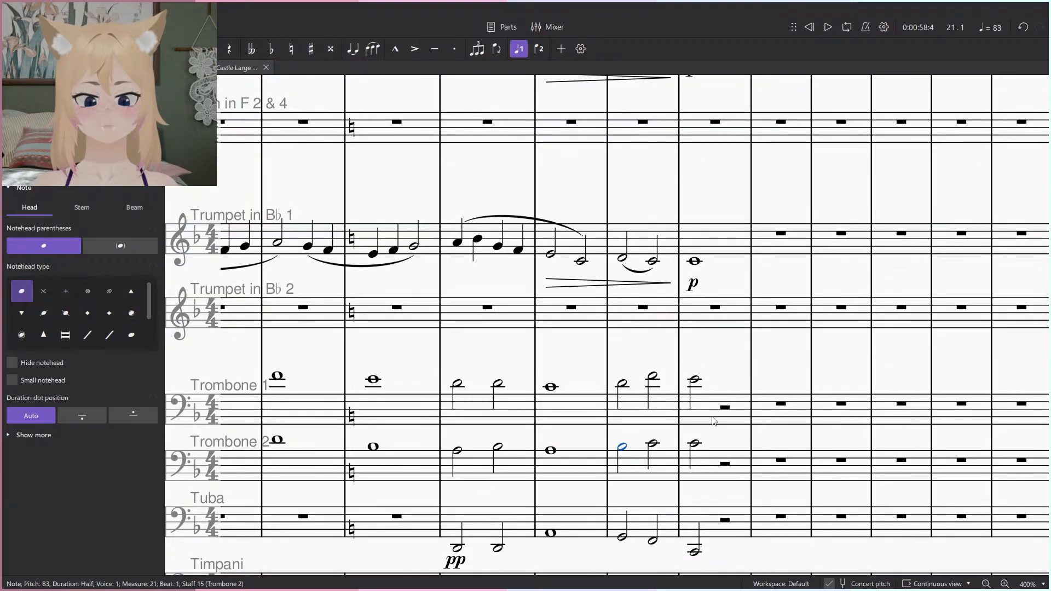
shift+click(714, 421)
scroll(628, 335, up, 6)
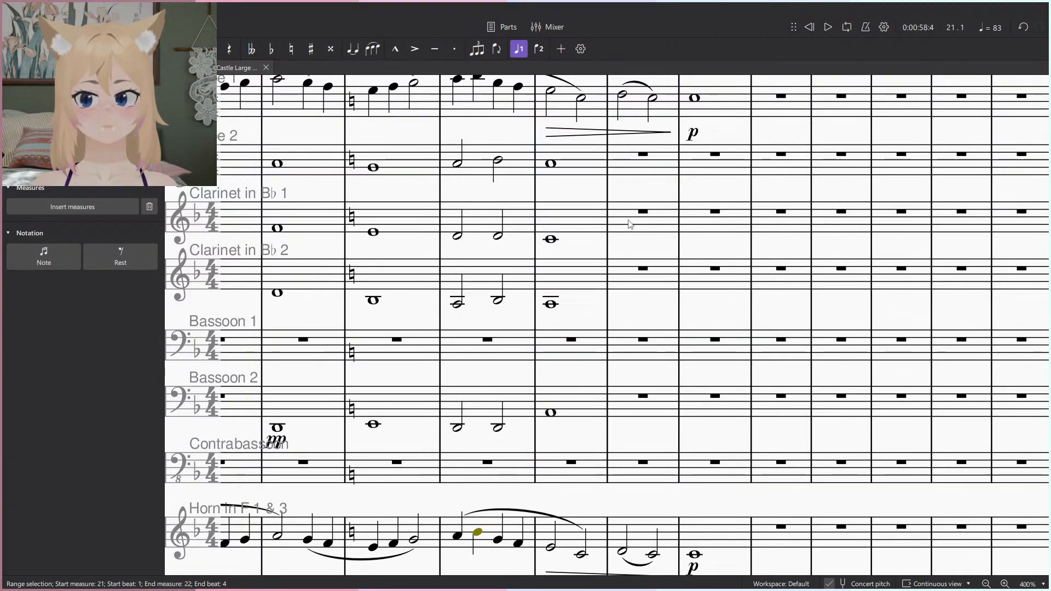
click(630, 225)
key(ctrl+v)
key(Escape)
scroll(635, 219, up, 3)
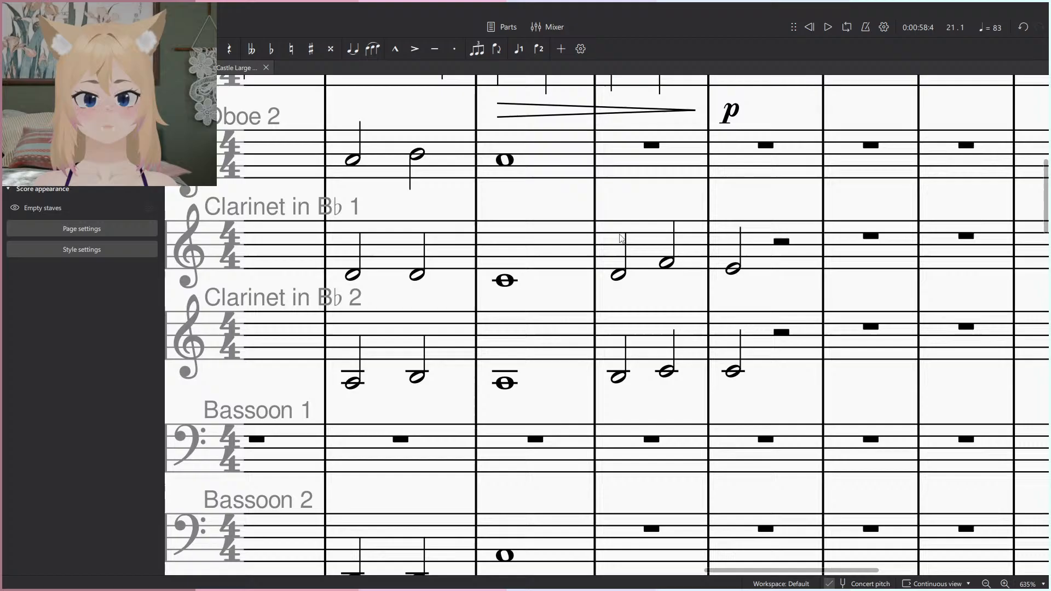
Enter half notes B4 and C5 in measure 21 and a half note C5 at the start of measure 22 in Oboe 2.
click(620, 377)
key(n)
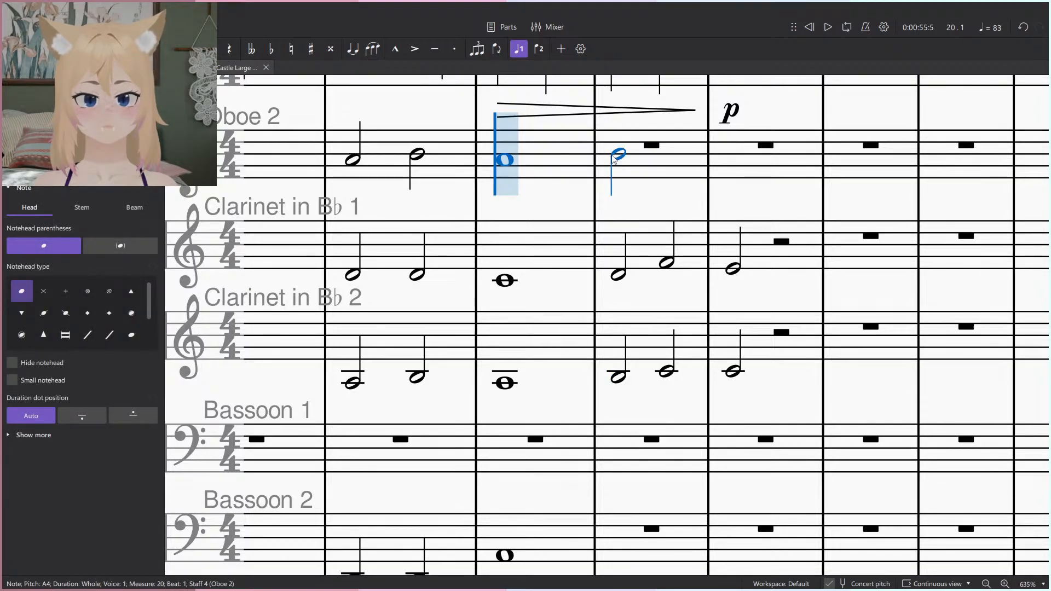
click(615, 158)
scroll(666, 178, up, 1)
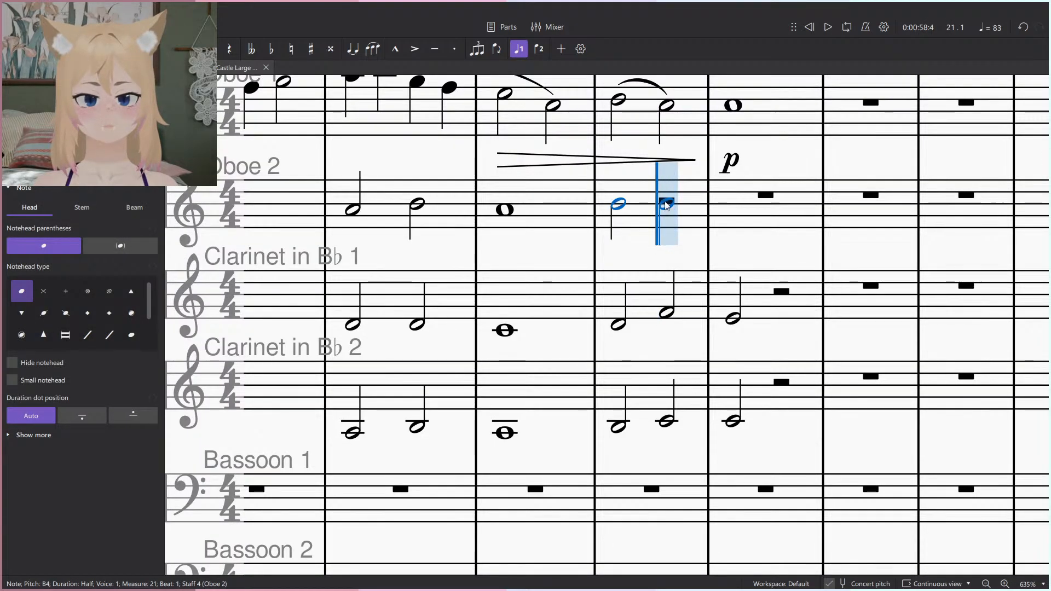
click(665, 202)
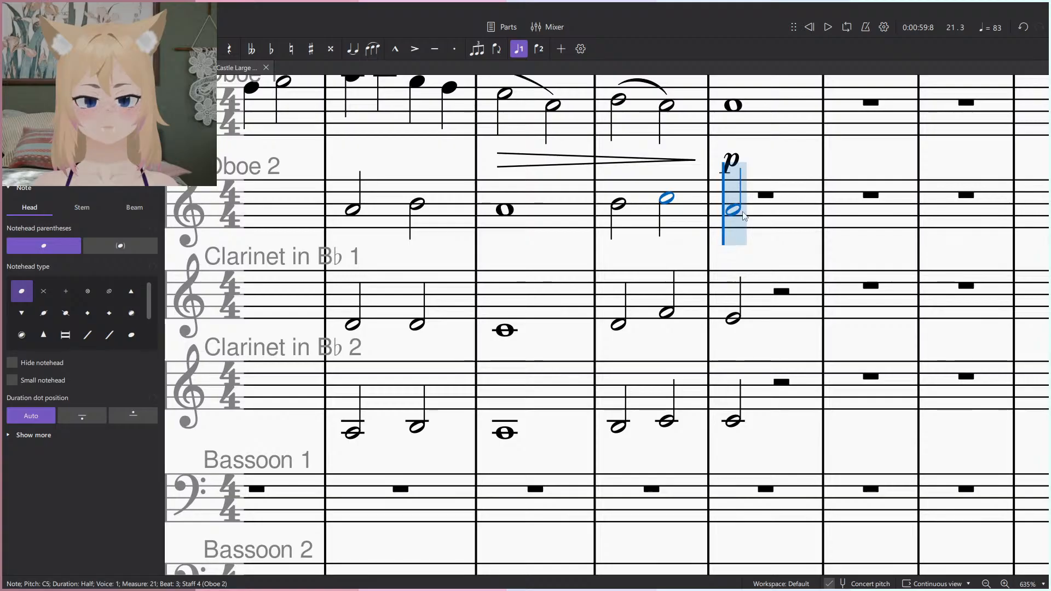
click(730, 203)
scroll(731, 246, down, 2)
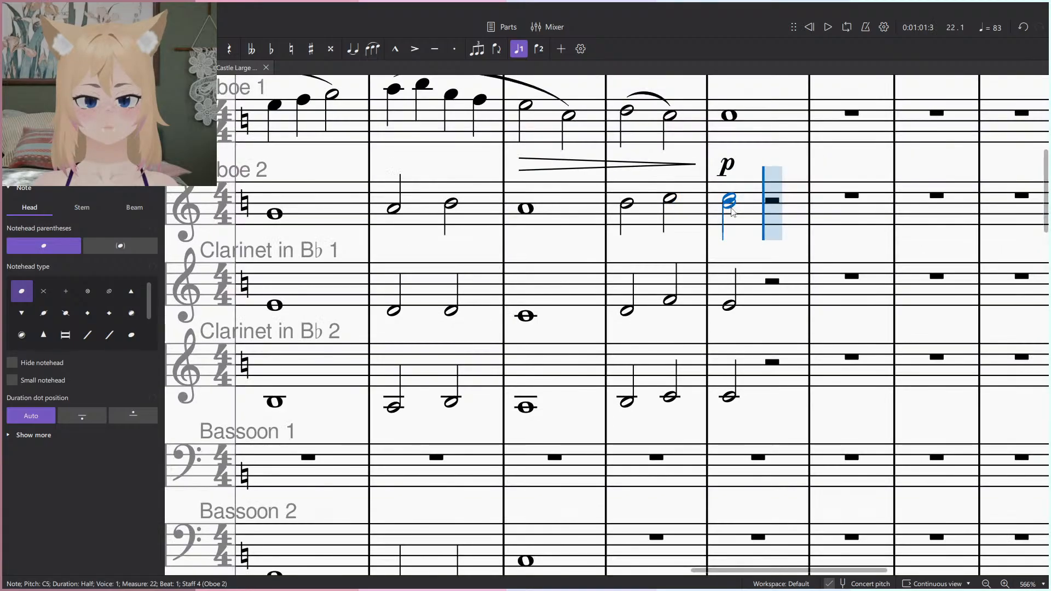
key(Escape)
click(731, 201)
Enter half notes D5 and F5 in measure 21 and a half note E5 at the start of measure 22 in Flute 2.
scroll(717, 263, up, 5)
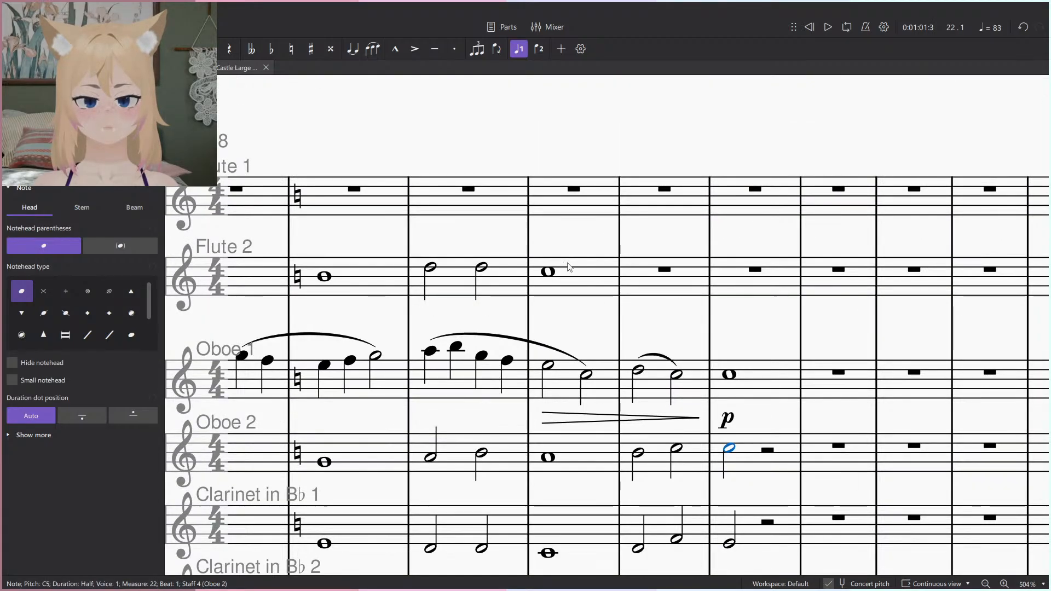
click(548, 272)
key(n)
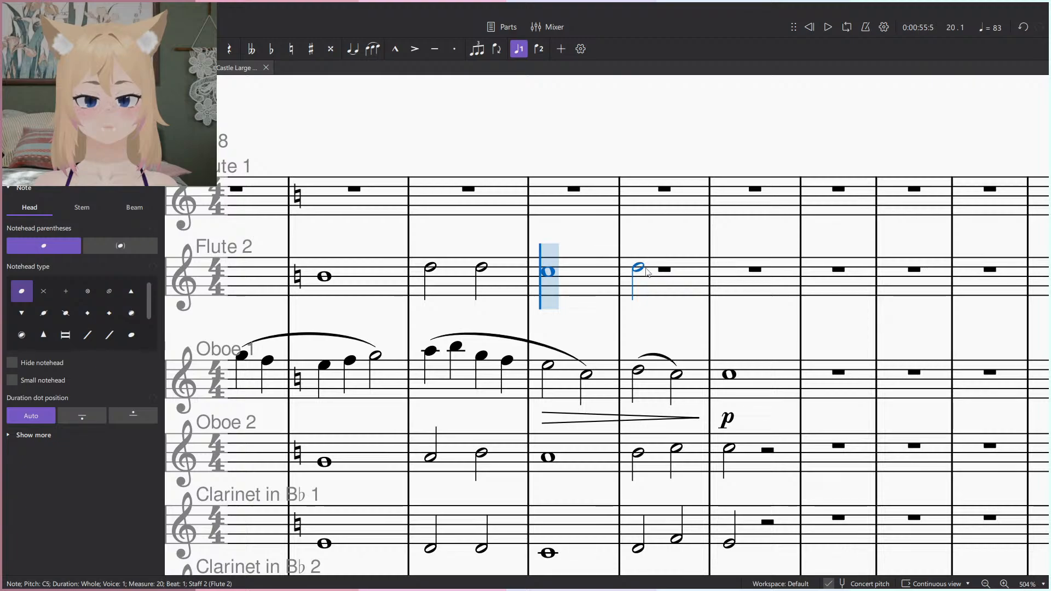
click(647, 272)
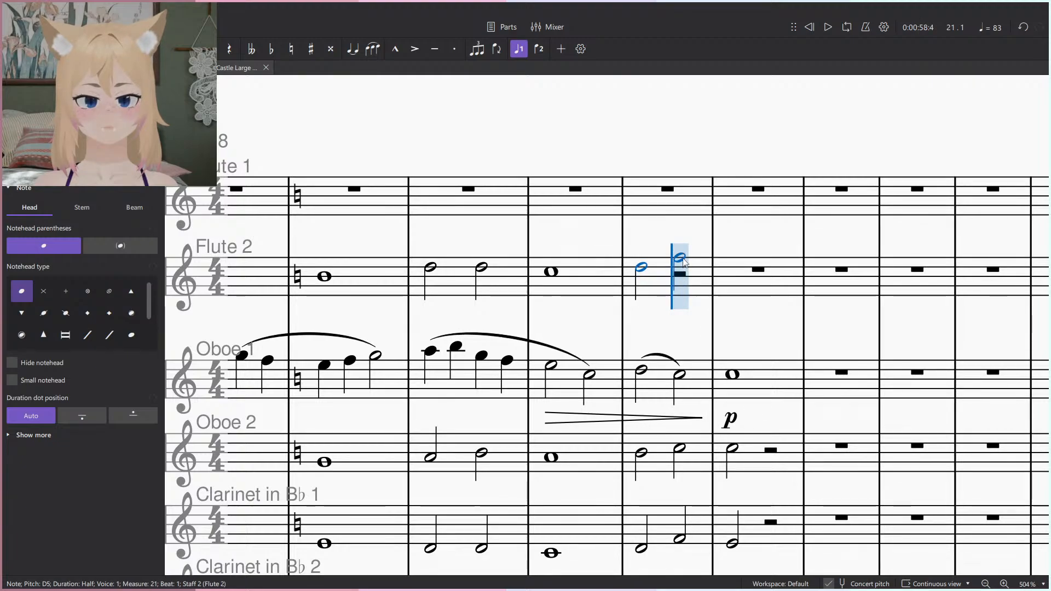
click(682, 258)
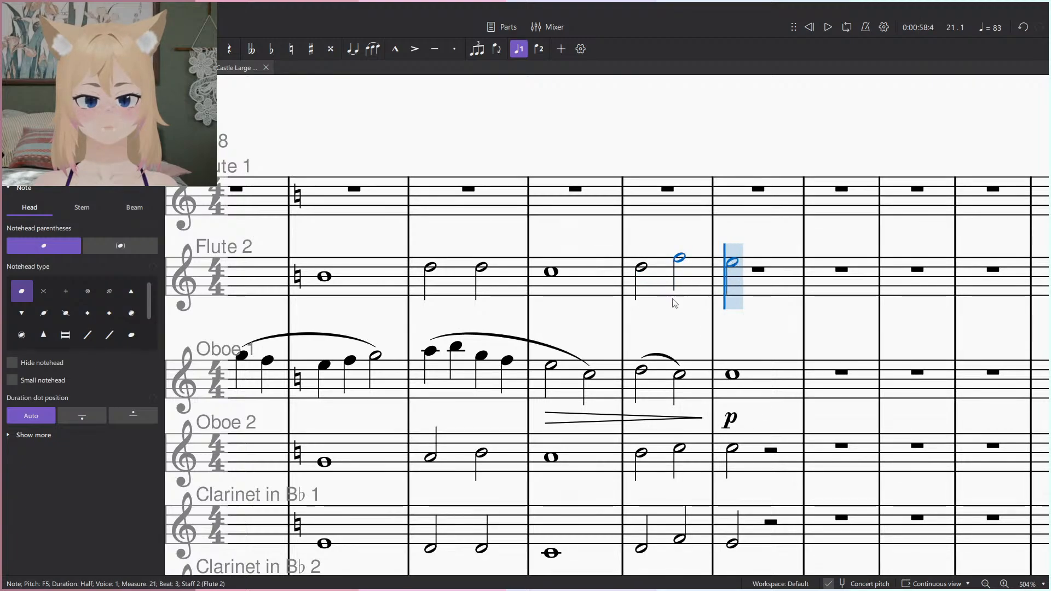
key(e)
ctrl+scroll(675, 304, down, 5)
key(Escape)
Play back the end of the a tempo passage through measure 22 to check the harmony.
key(space)
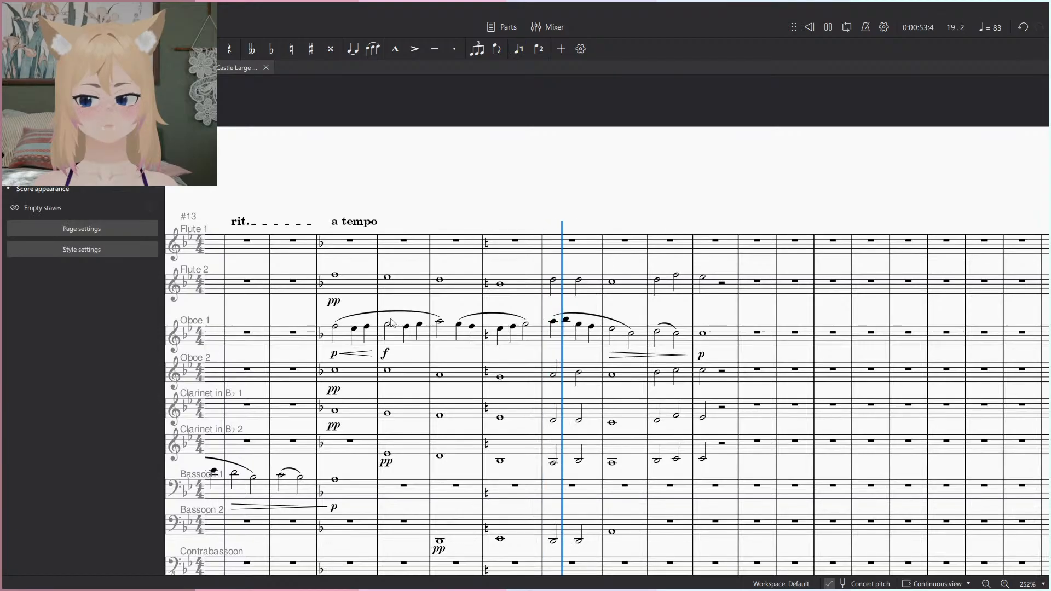
ctrl+scroll(427, 325, down, 2)
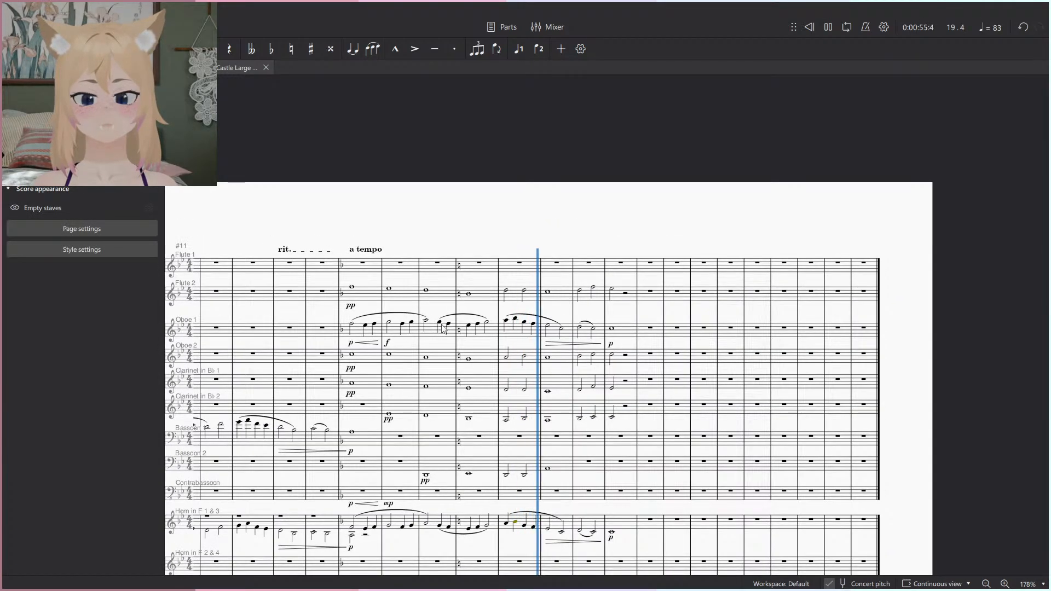
scroll(467, 331, down, 1)
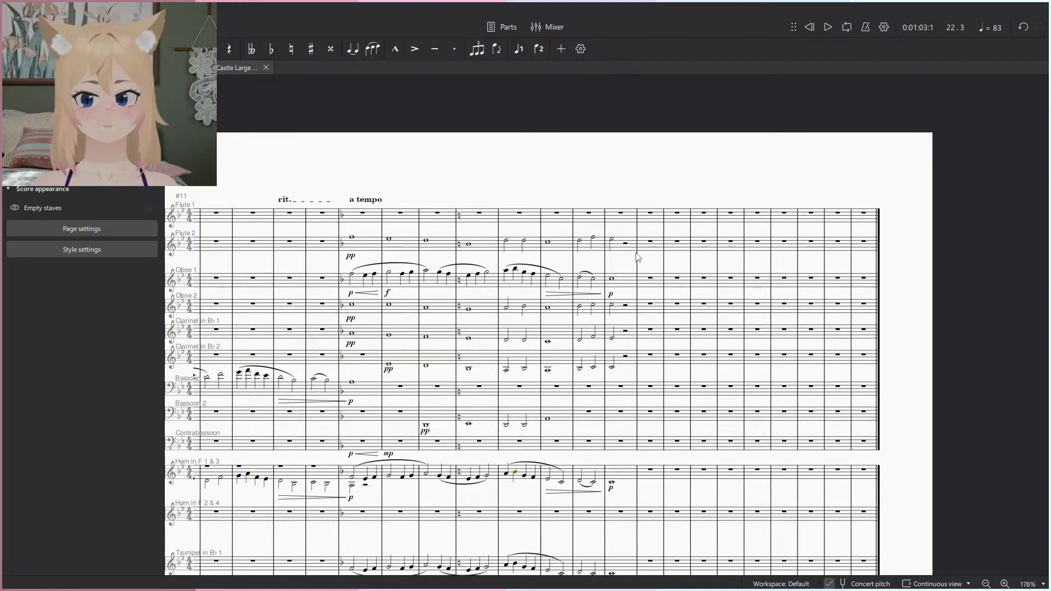
key(space)
Lengthen the measure 22 half notes to whole notes in Flute 2, Oboe 2, both clarinets, both trombones and the tuba.
ctrl+scroll(626, 369, up, 6)
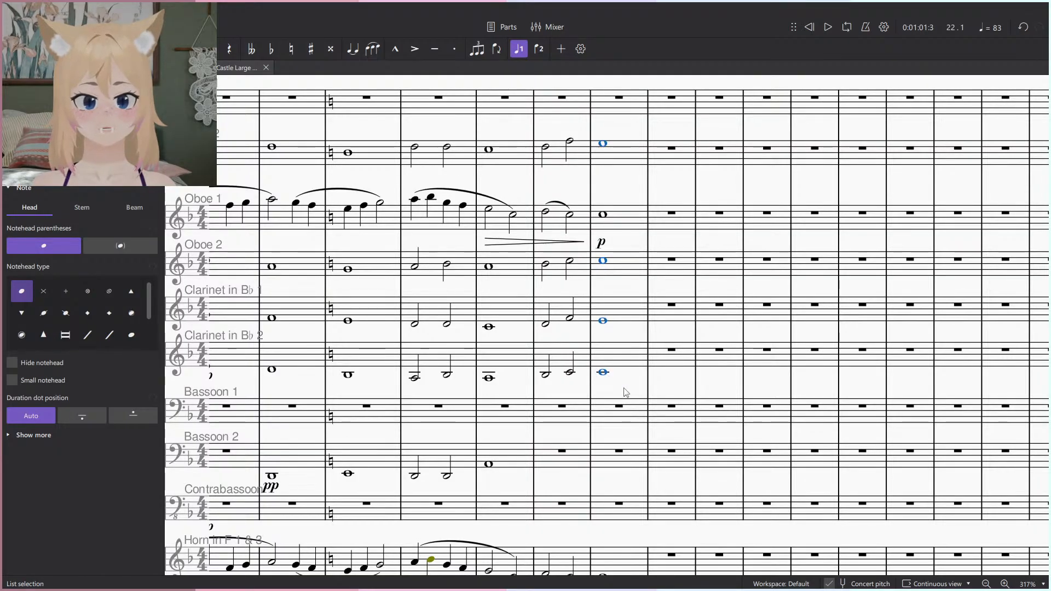
ctrl+scroll(624, 390, down, 5)
scroll(626, 383, down, 7)
ctrl+scroll(614, 379, up, 4)
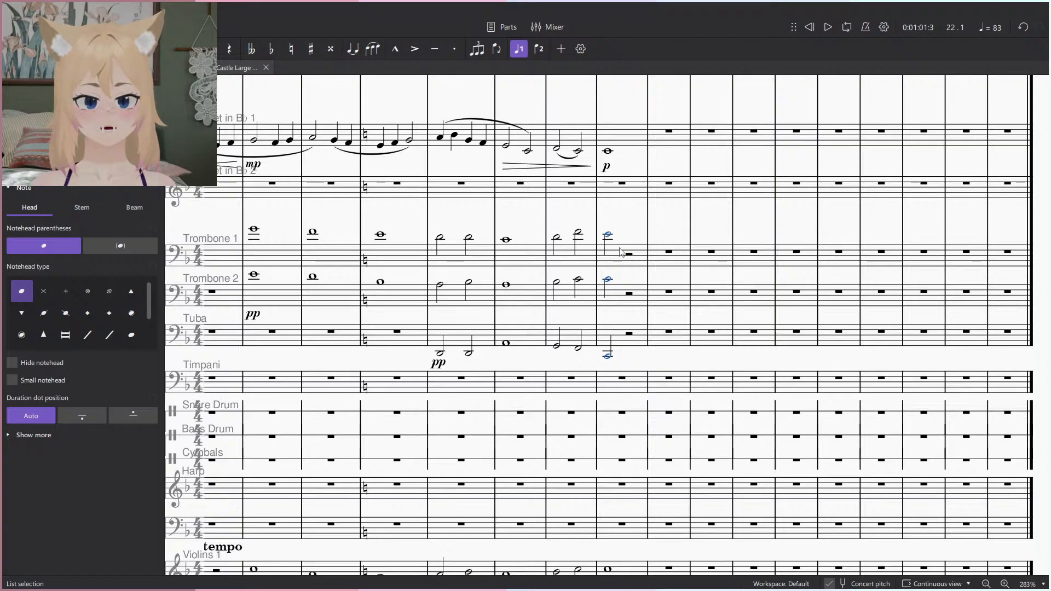
scroll(621, 252, down, 4)
ctrl+scroll(616, 302, down, 6)
Try deleting the p dynamic and the diminuendo hairpin at the end of the Oboe 1 phrase, and undo both deletions.
ctrl+scroll(612, 349, up, 6)
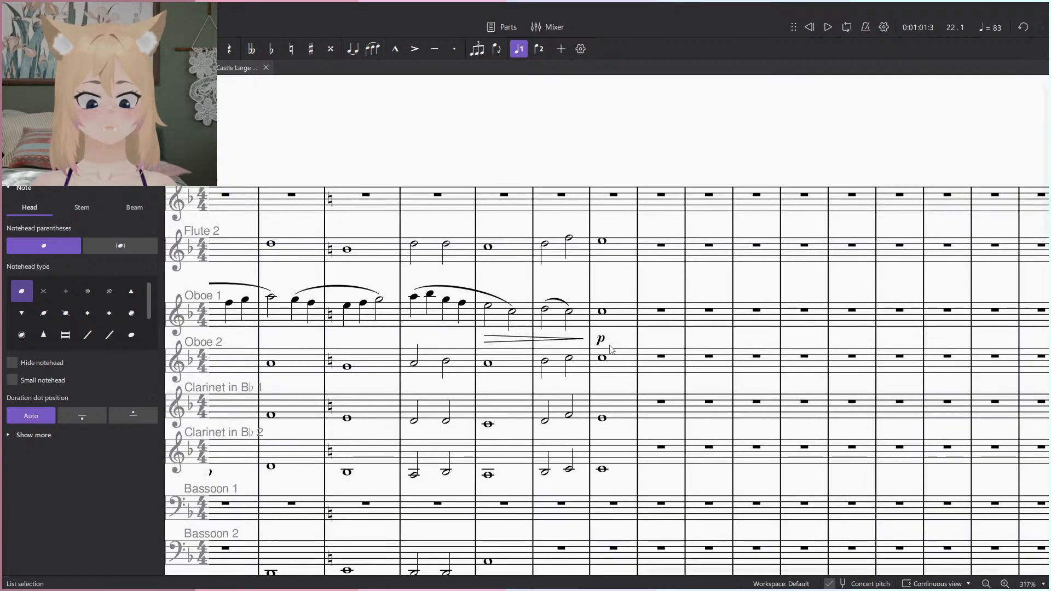
click(601, 340)
scroll(537, 329, down, 1)
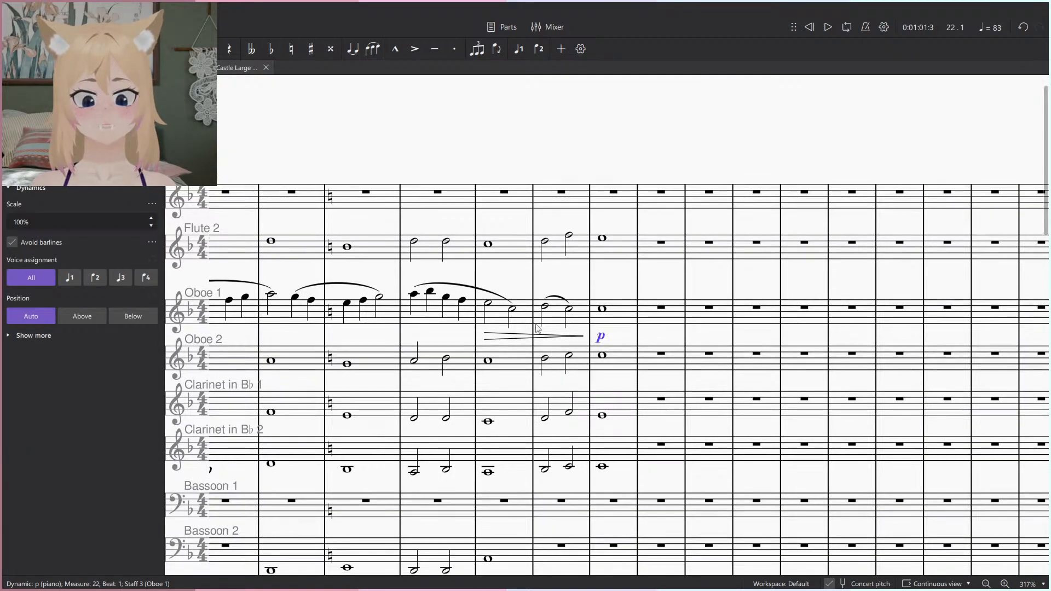
click(513, 339)
click(601, 337)
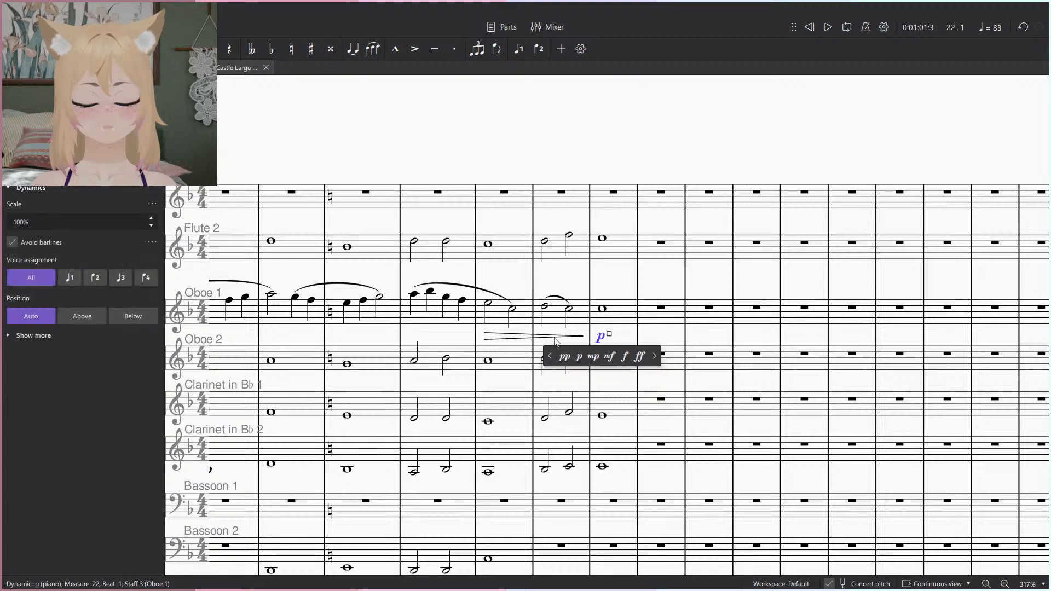
key(Delete)
click(513, 339)
key(Delete)
key(ctrl+z)
key(ctrl+z)
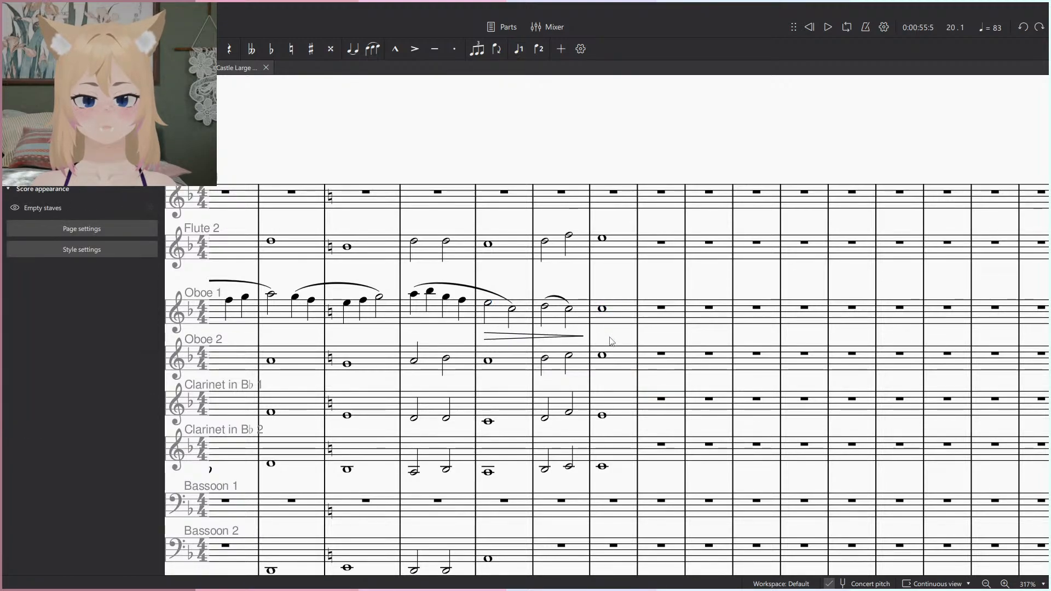
Change the Oboe 1 dynamic in measure 22 to mf.
click(602, 340)
click(612, 361)
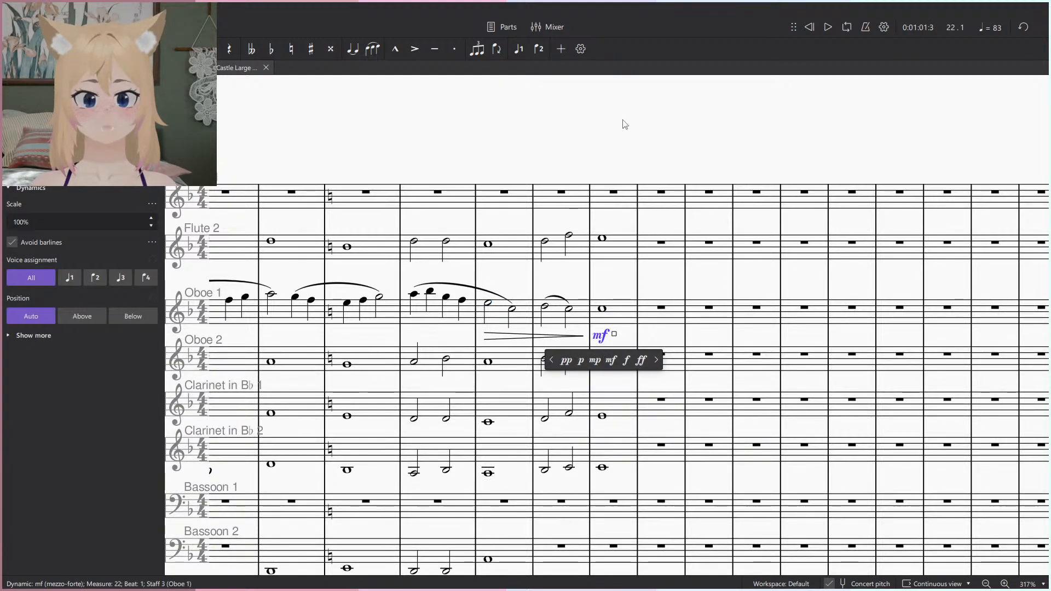
click(624, 123)
Play back the score from measure 14 to measure 22 and check the a tempo passage across all sections.
scroll(546, 336, down, 4)
click(258, 319)
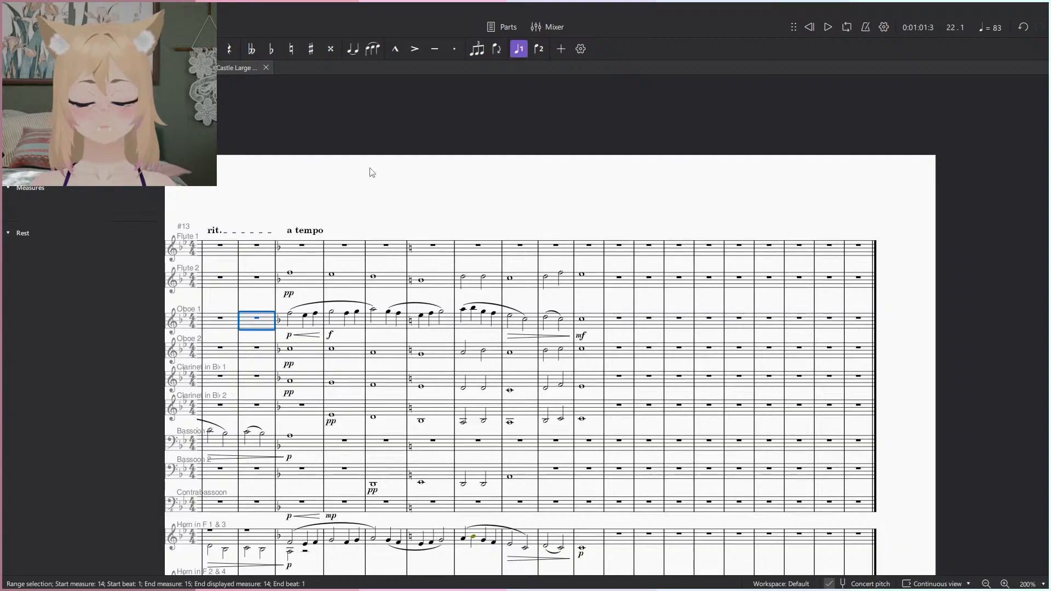
scroll(368, 169, down, 2)
key(space)
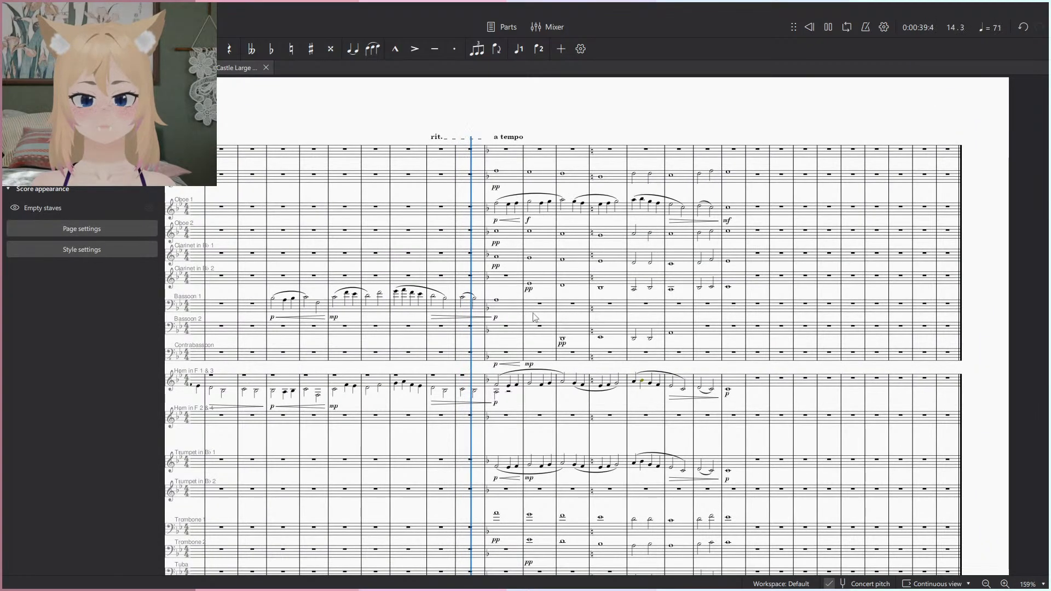
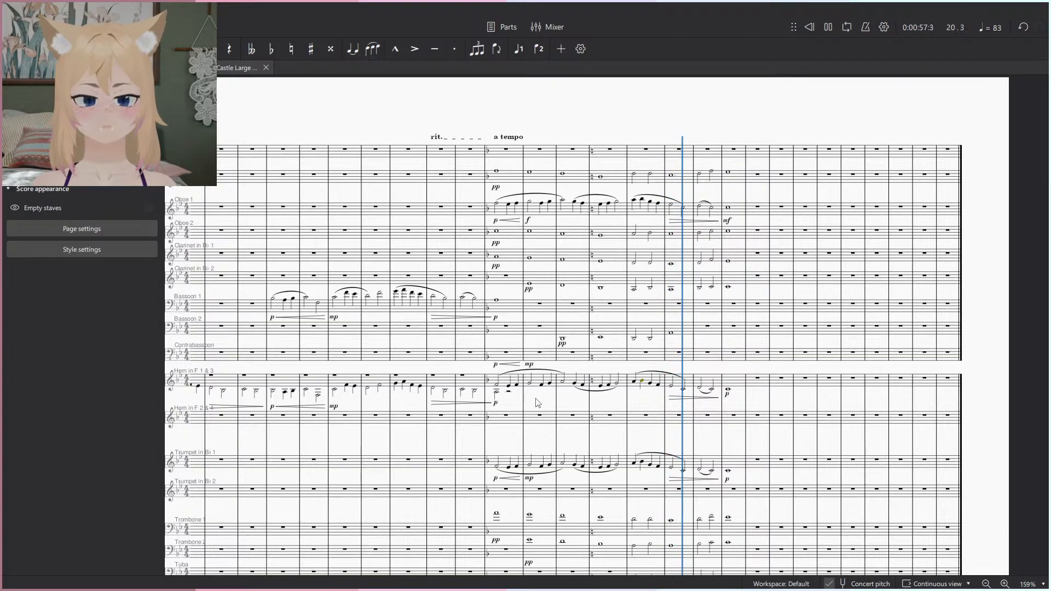
scroll(537, 403, down, 5)
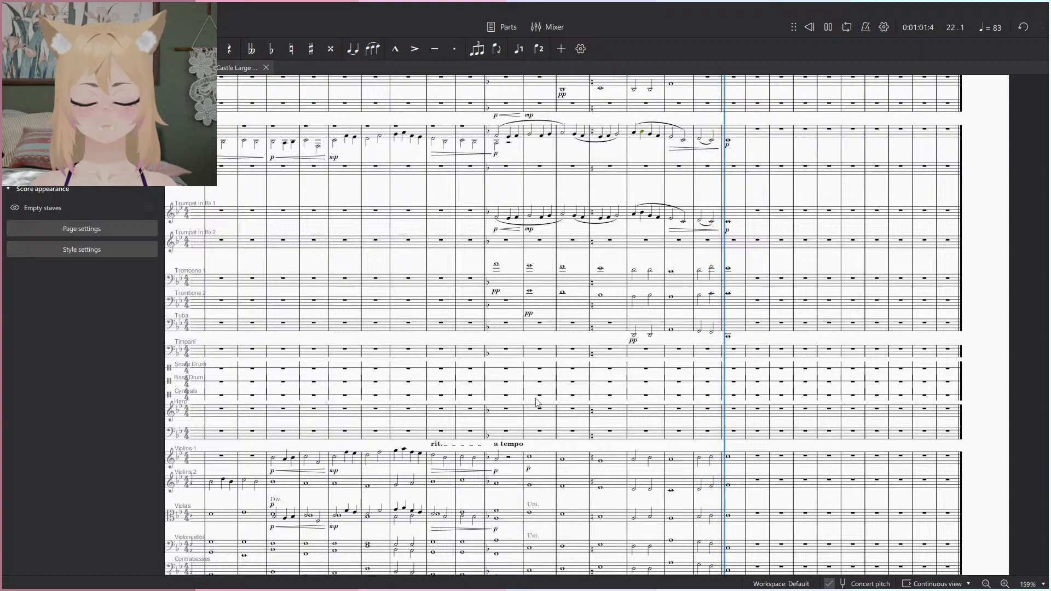
scroll(643, 394, down, 2)
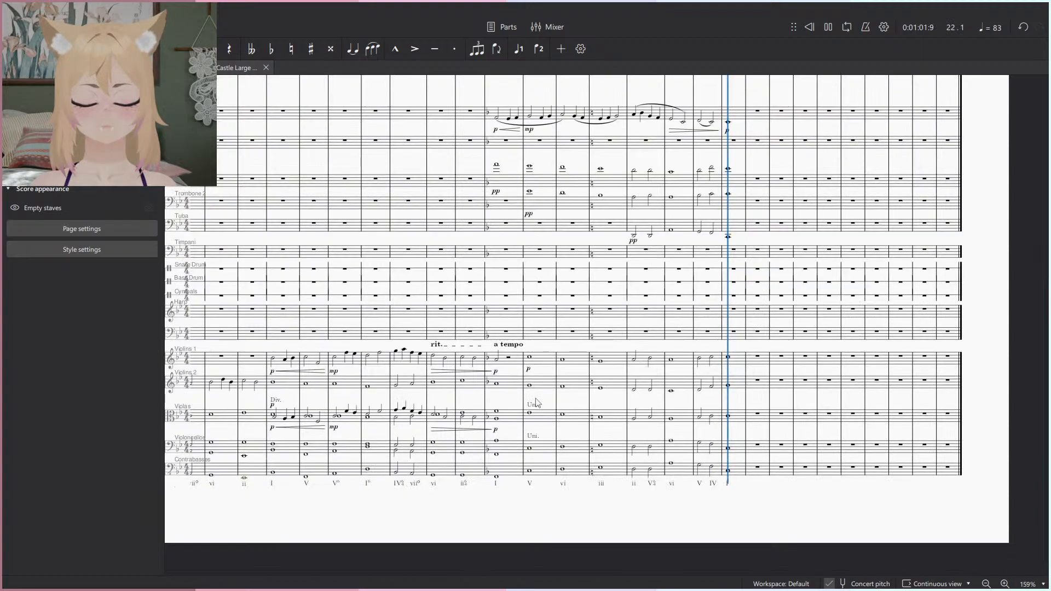
click(733, 360)
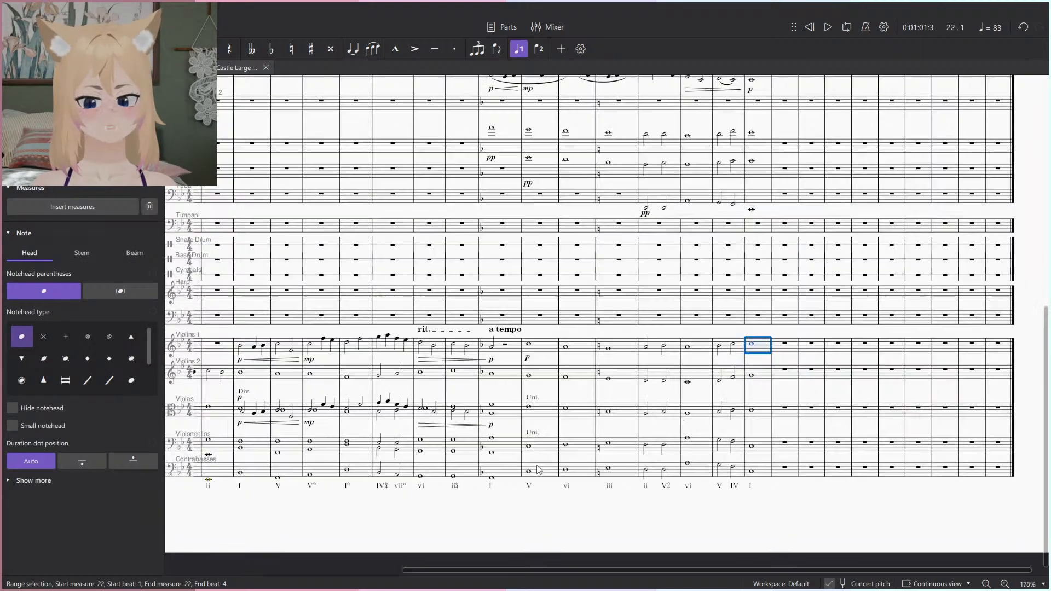
Try removing the Violins 1 p dynamic in measure 16, select that measure across the strings, and undo the change.
scroll(536, 466, up, 5)
click(545, 479)
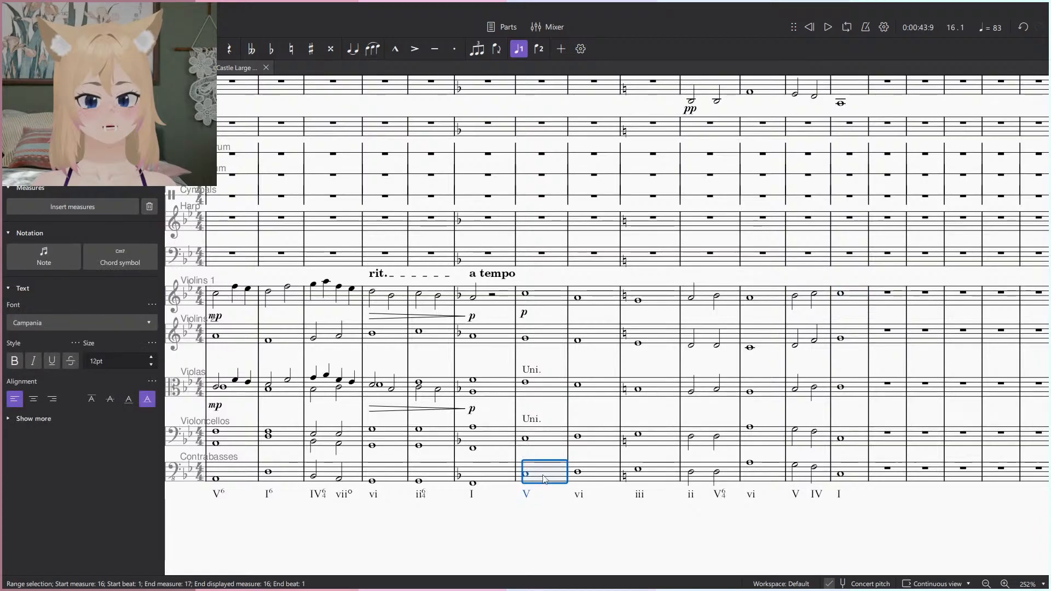
click(524, 314)
key(Delete)
click(549, 299)
shift+click(549, 473)
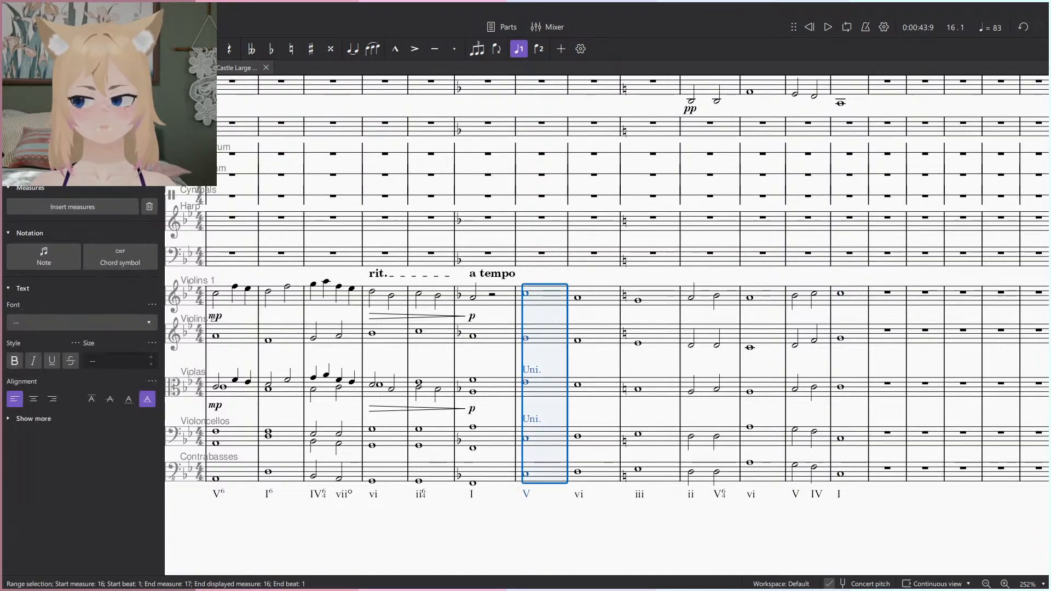
click(25, 68)
key(ctrl+z)
Change the a tempo pp dynamics of Flute 2, Oboe 2, both clarinets, Bassoon 2 and both trombones to p.
scroll(533, 436, up, 5)
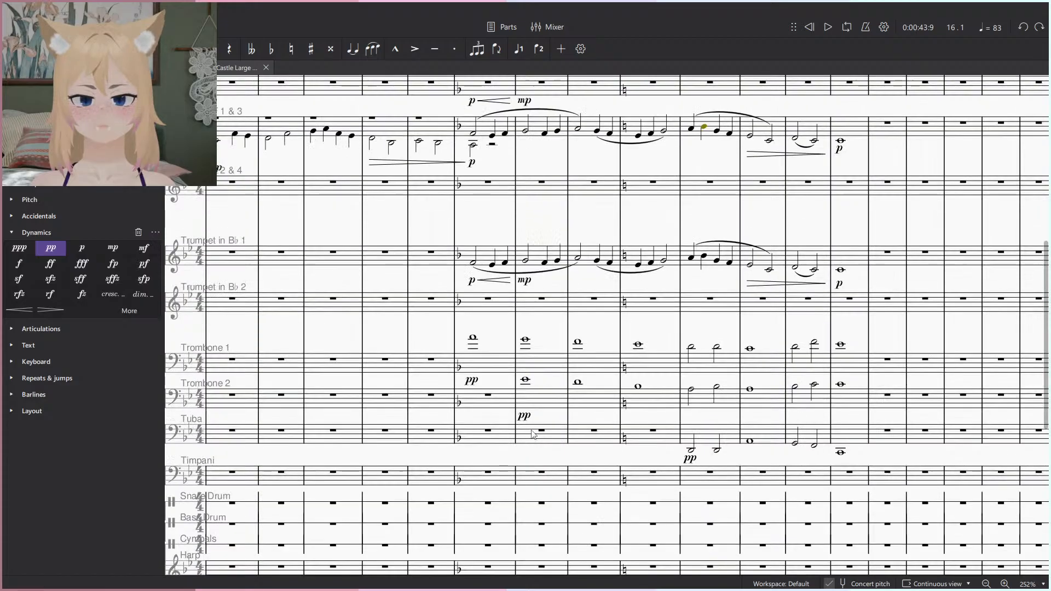
click(472, 380)
ctrl+click(524, 416)
scroll(487, 269, up, 6)
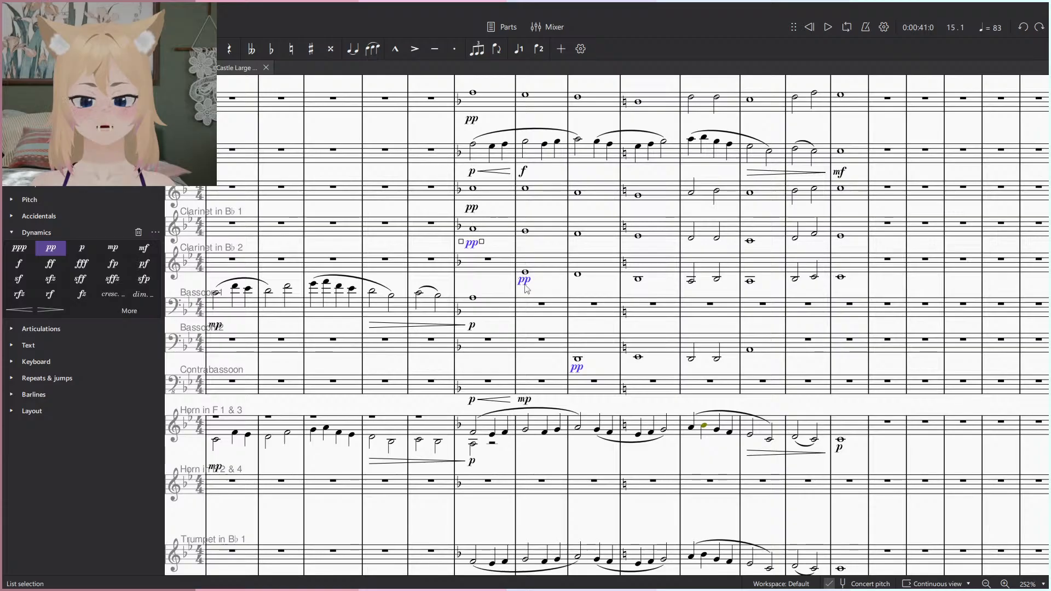
scroll(515, 298, up, 2)
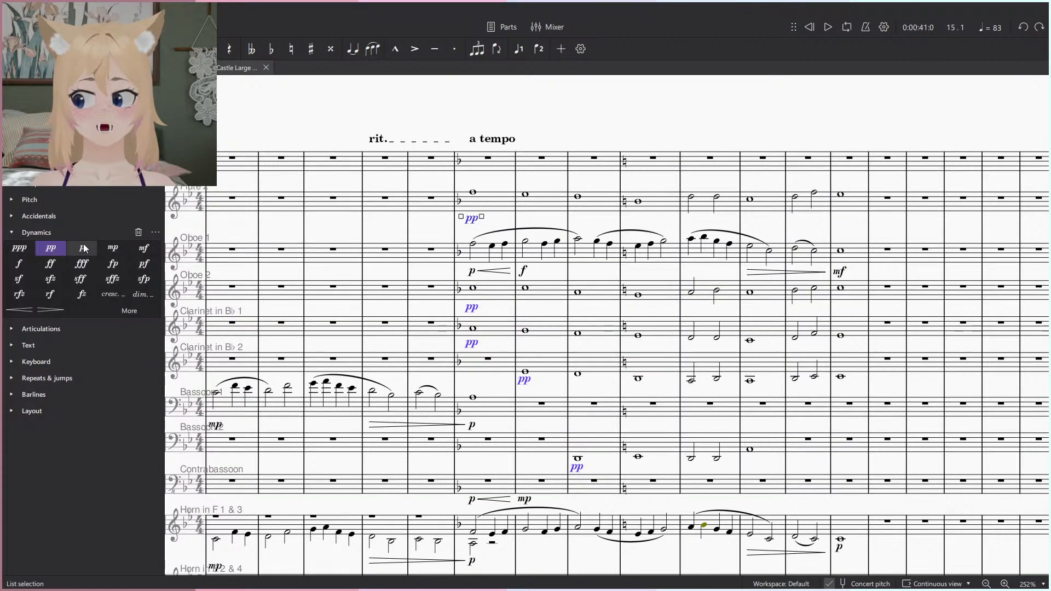
click(84, 249)
Play back the score from measure 14 through measure 22, checking the dynamic balance and the instrument levels in the Mixer.
click(432, 204)
scroll(552, 142, down, 6)
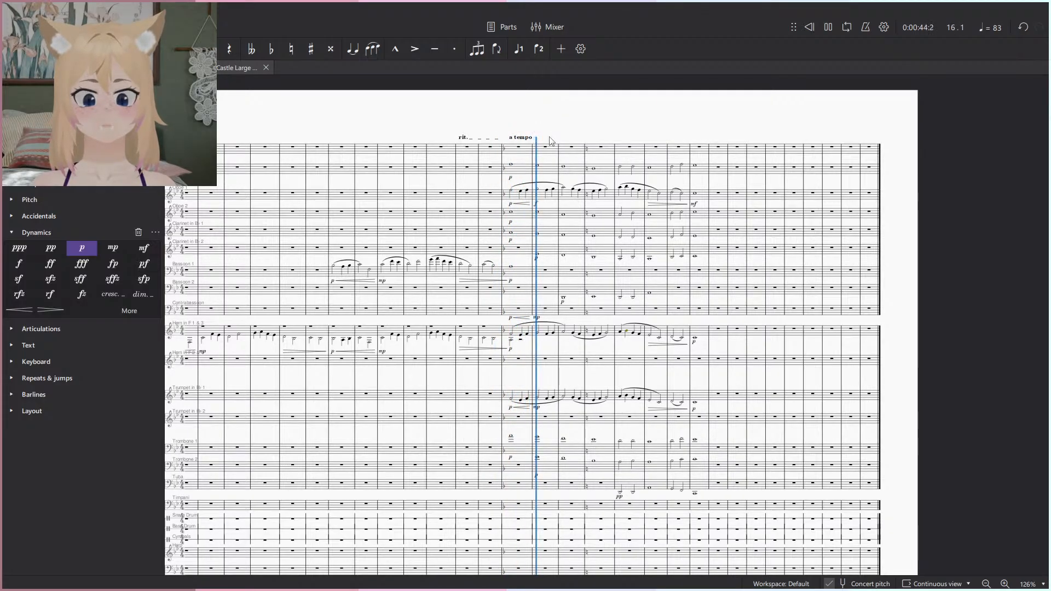
scroll(552, 141, up, 4)
key(F10)
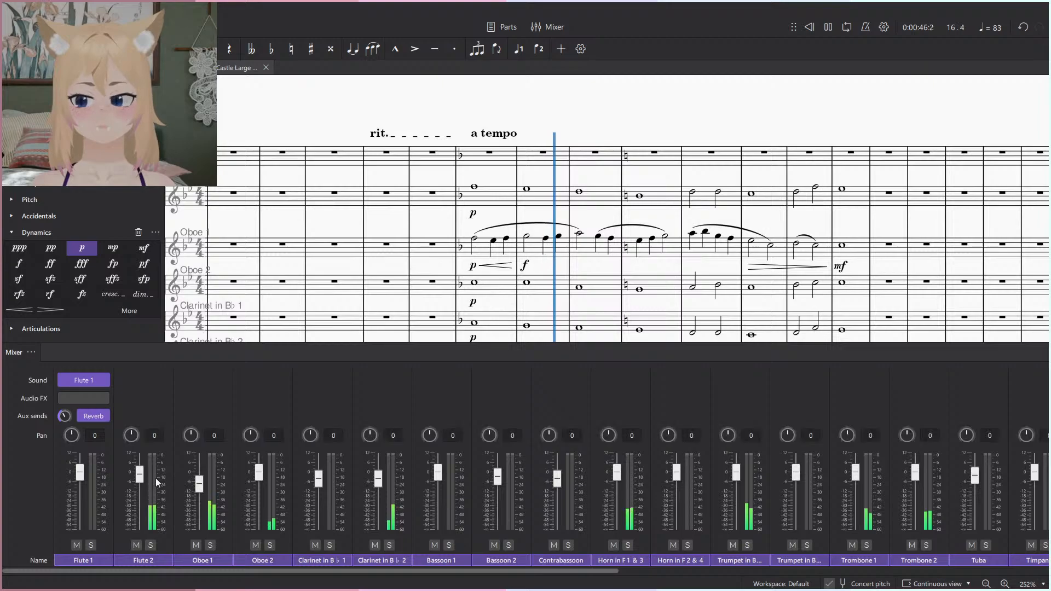
key(F10)
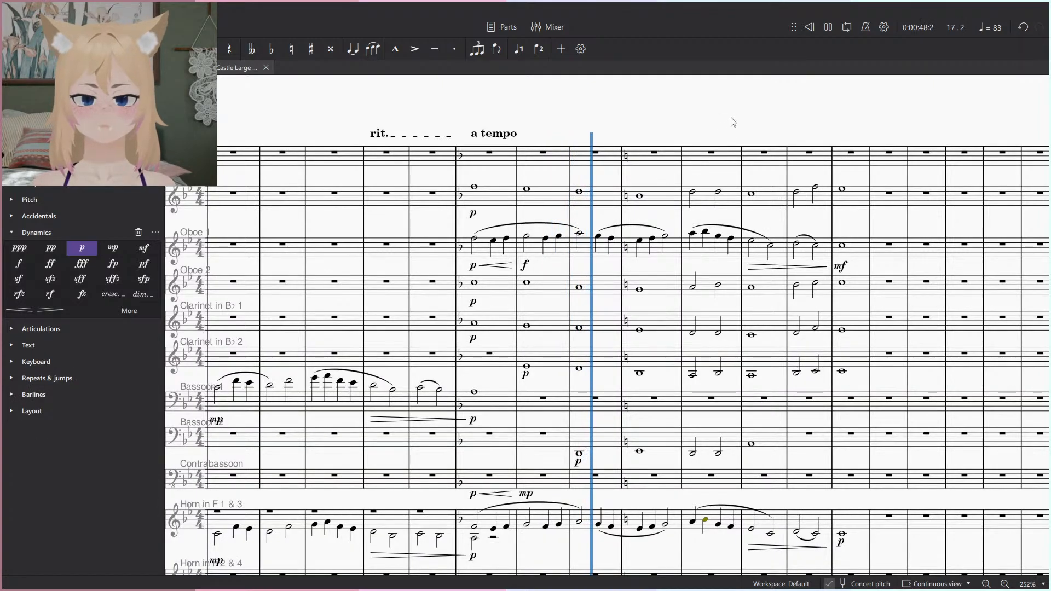
scroll(733, 122, down, 1)
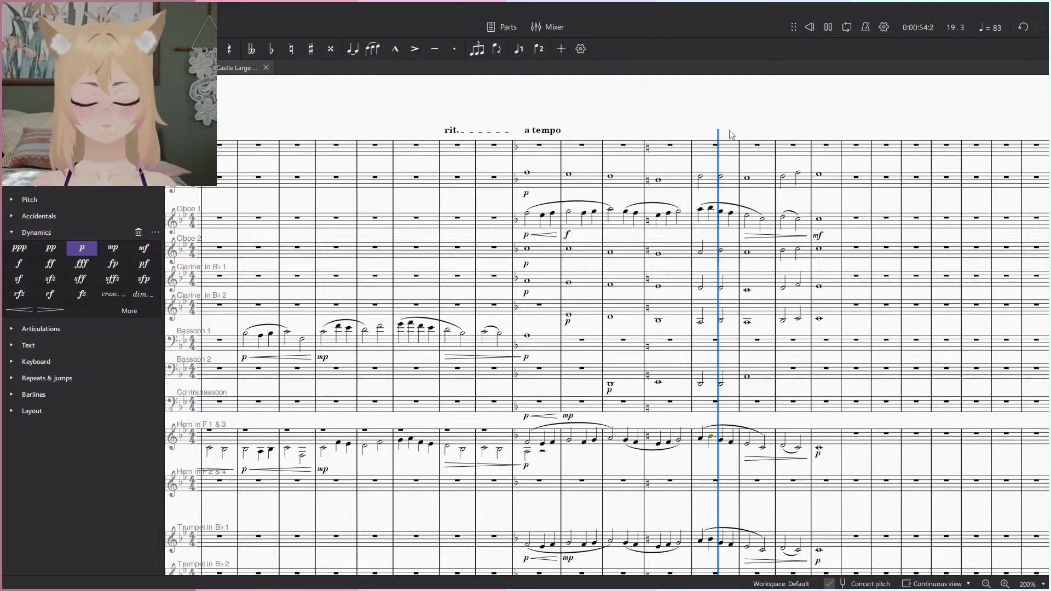
scroll(727, 137, down, 3)
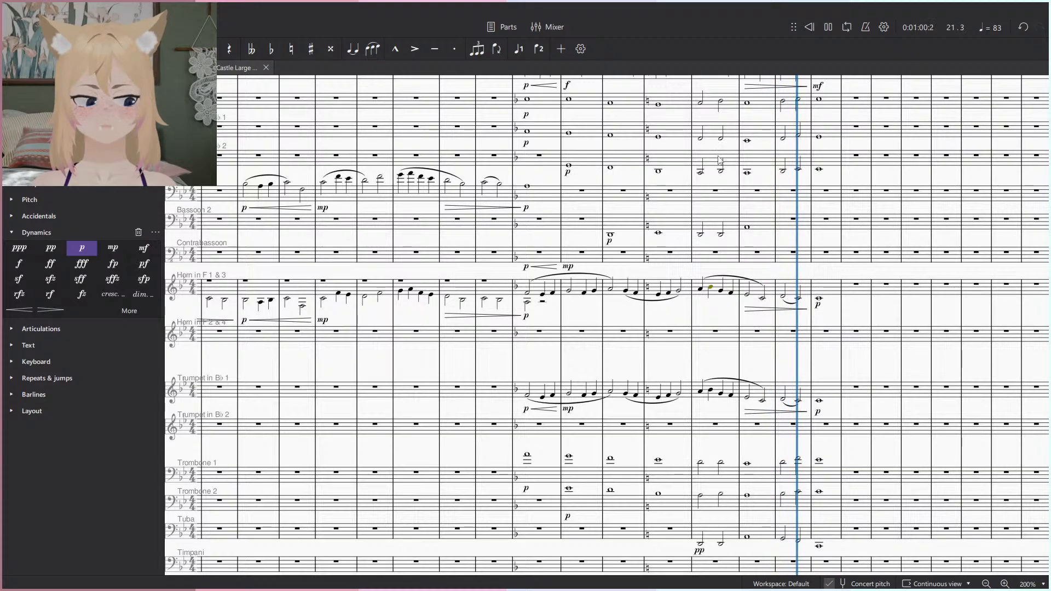
scroll(713, 236, down, 2)
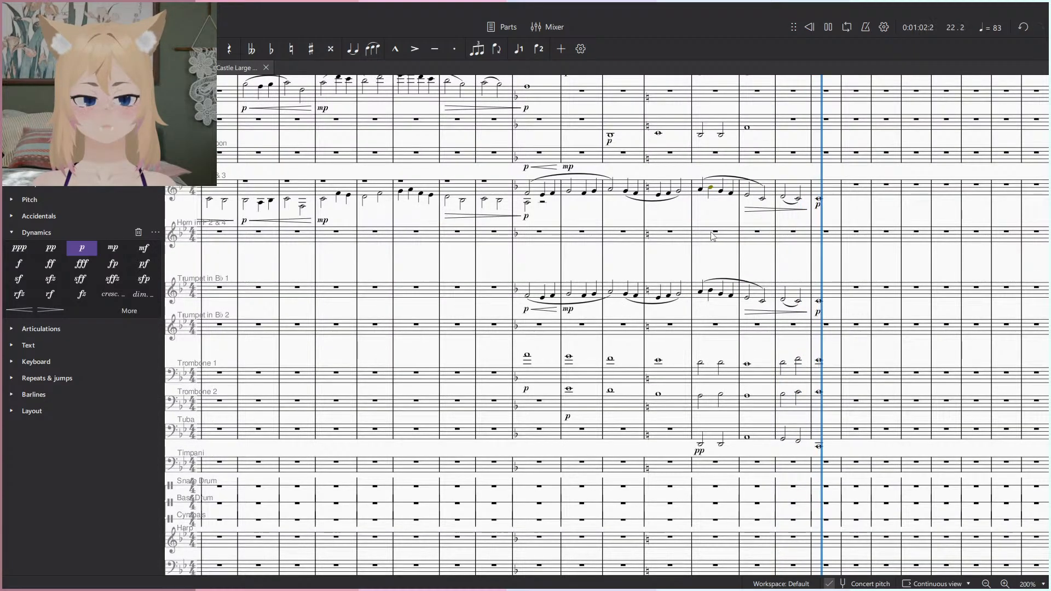
Remove Clarinet 1's note and dynamic in measure 15 and mark its measure 16 entry p.
key(space)
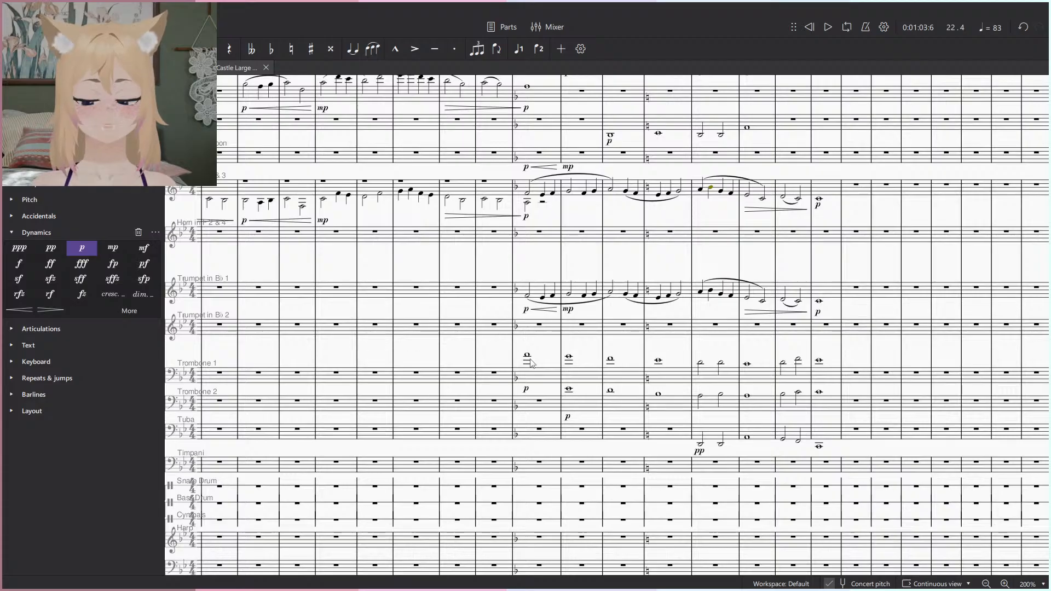
scroll(530, 362, up, 7)
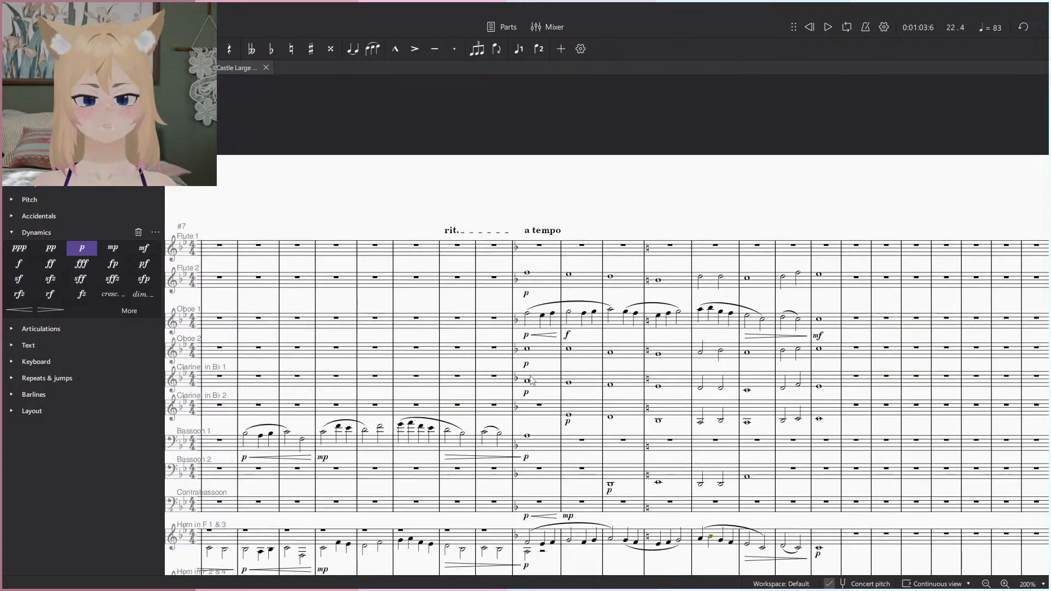
scroll(534, 384, up, 3)
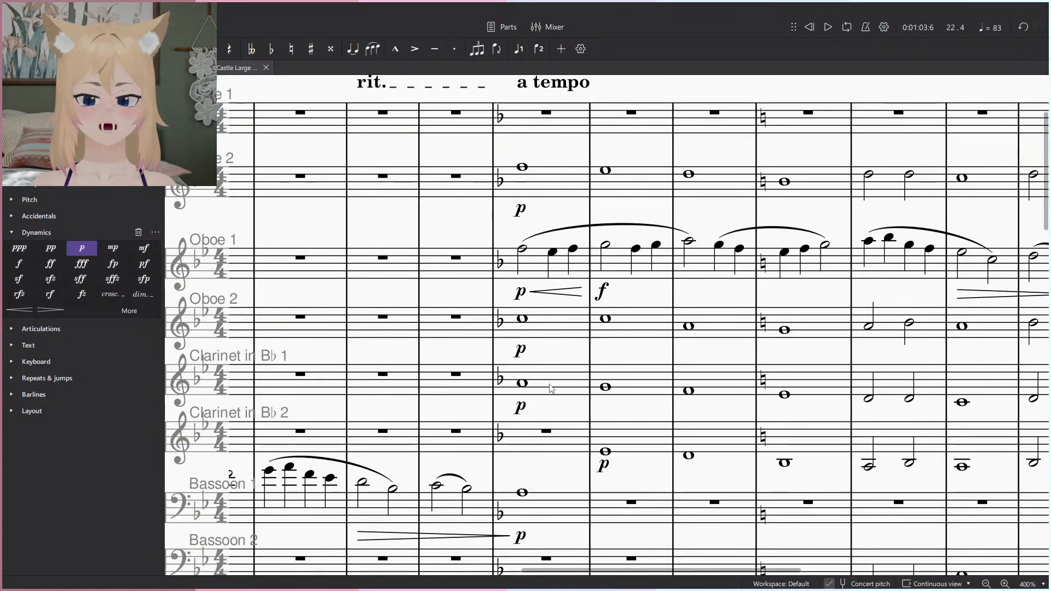
click(551, 389)
key(Delete)
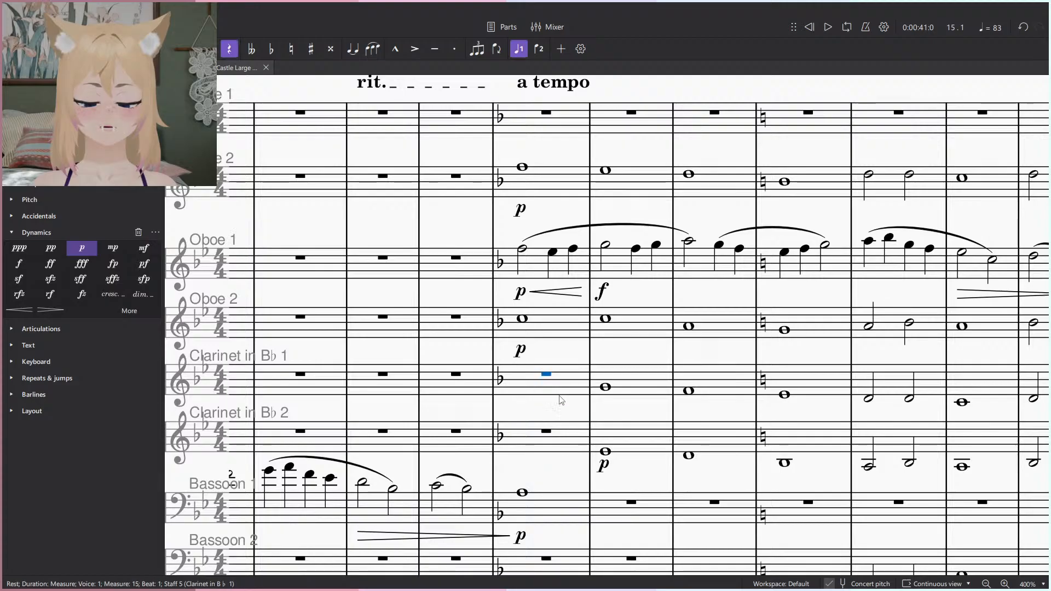
key(ctrl+d)
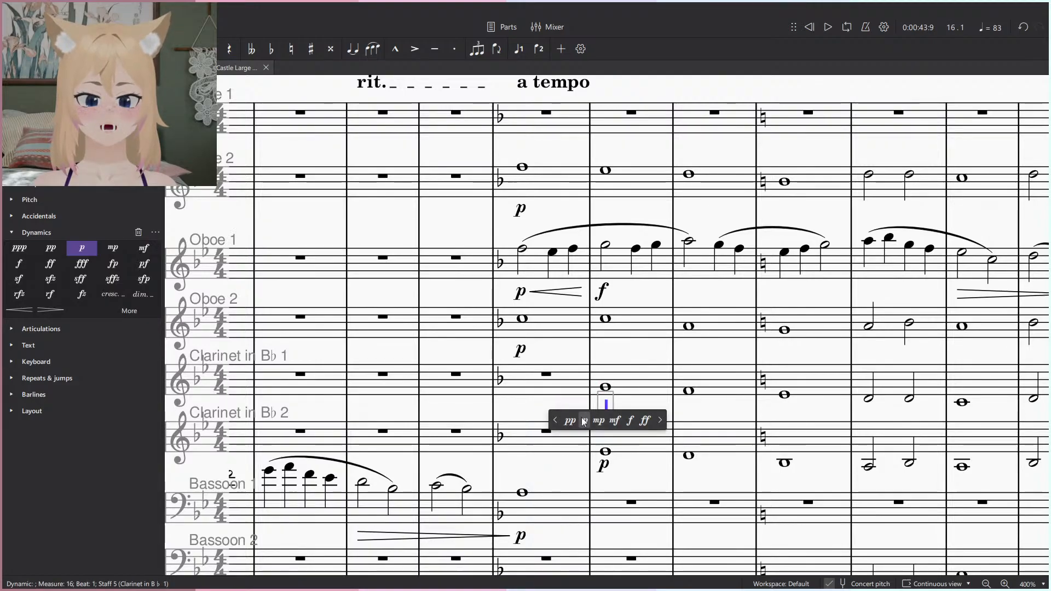
click(584, 421)
Clear Clarinet 2's note and dynamic in measure 16 and mark its measure 17 entry p.
click(639, 437)
key(Delete)
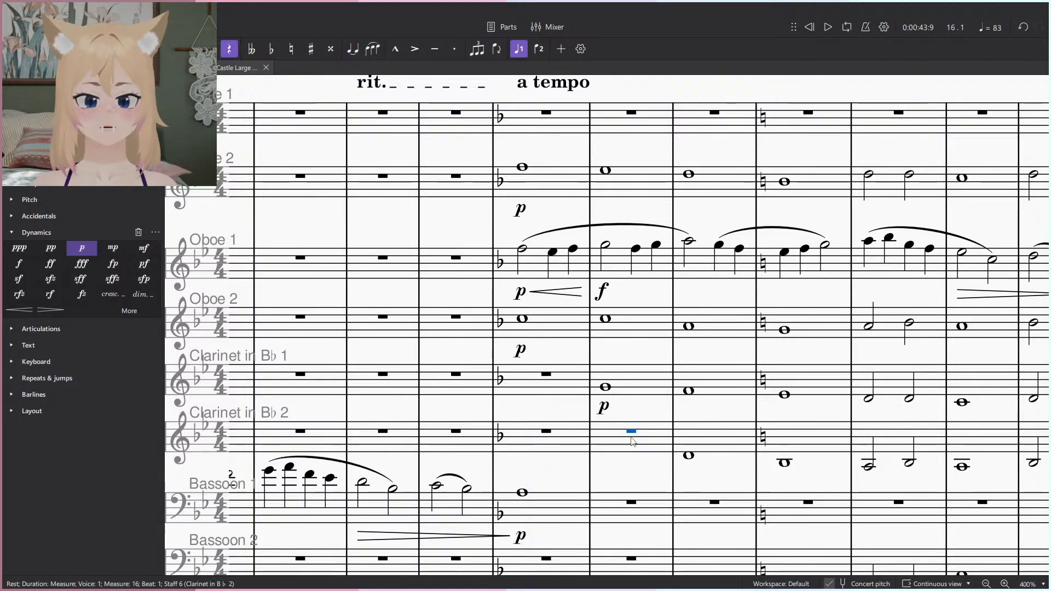
click(669, 484)
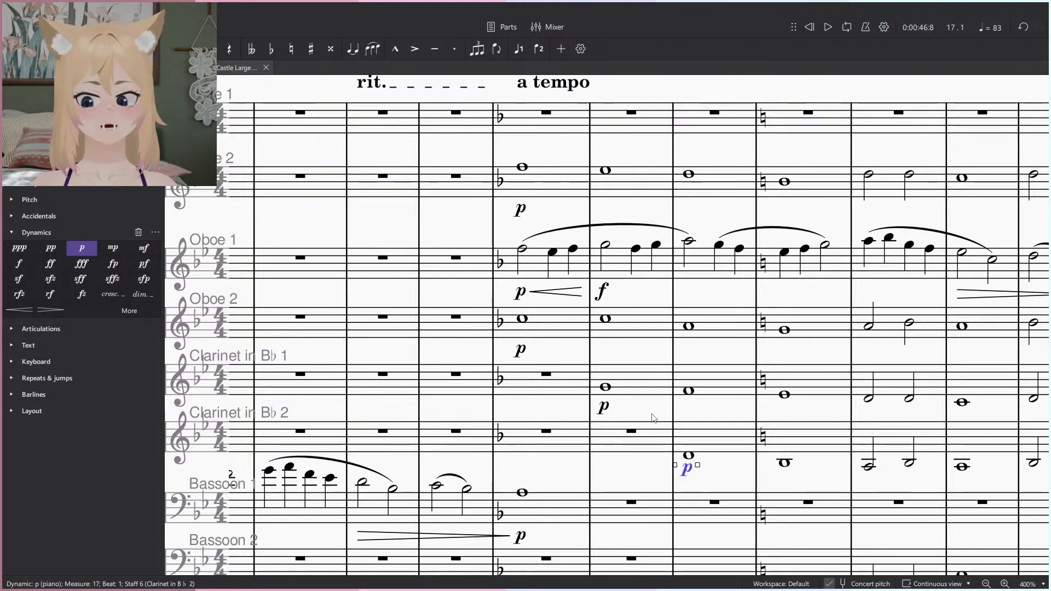
click(652, 415)
Clear Trombone 1 in measure 15 and Trombone 2 in measure 16, and mark p on their entries in measures 16 and 17.
scroll(652, 415, down, 12)
scroll(637, 296, down, 6)
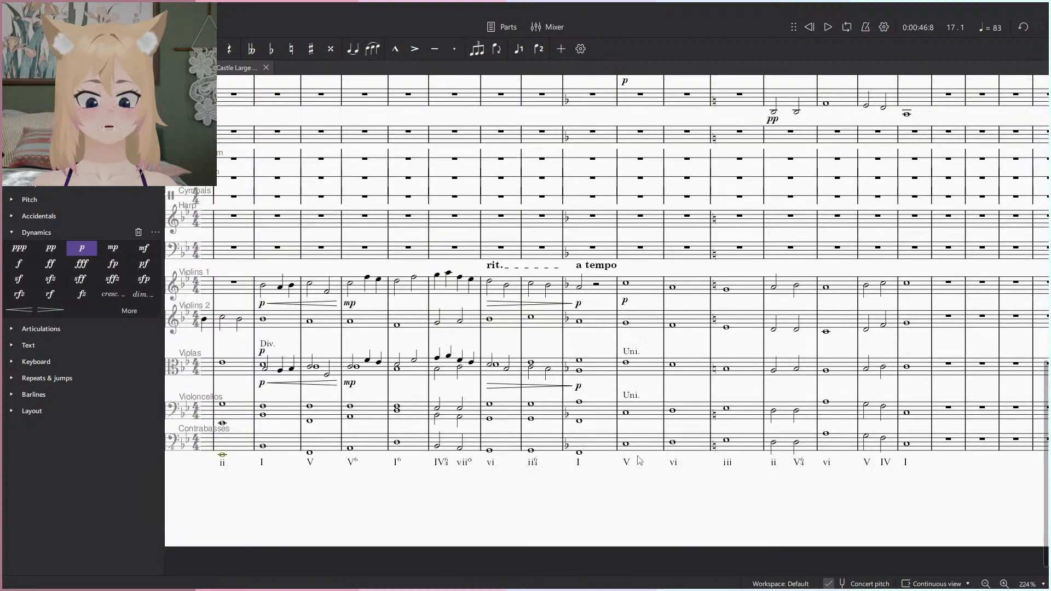
scroll(644, 452, up, 5)
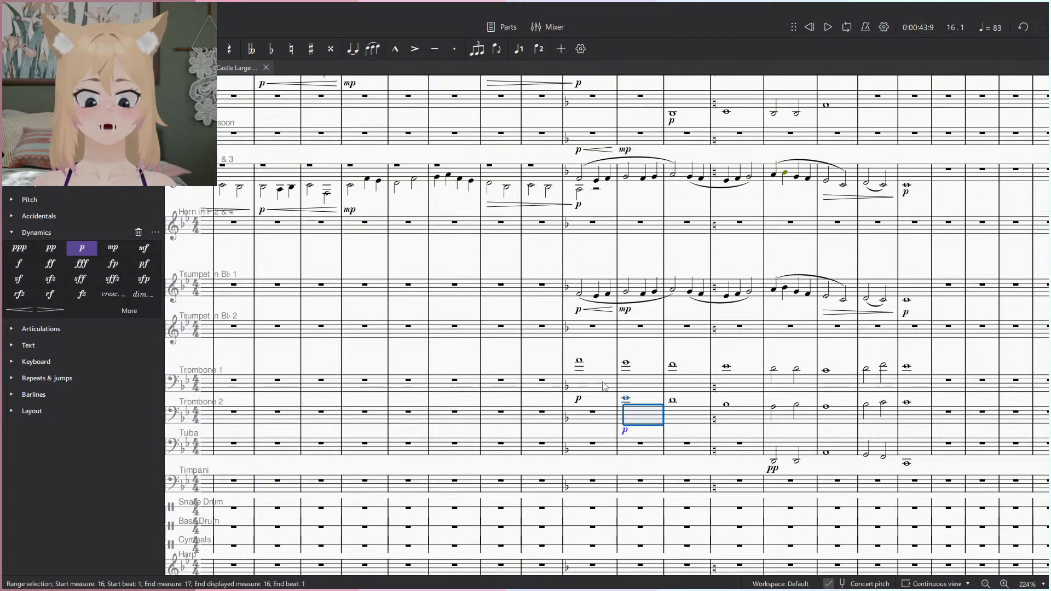
key(Delete)
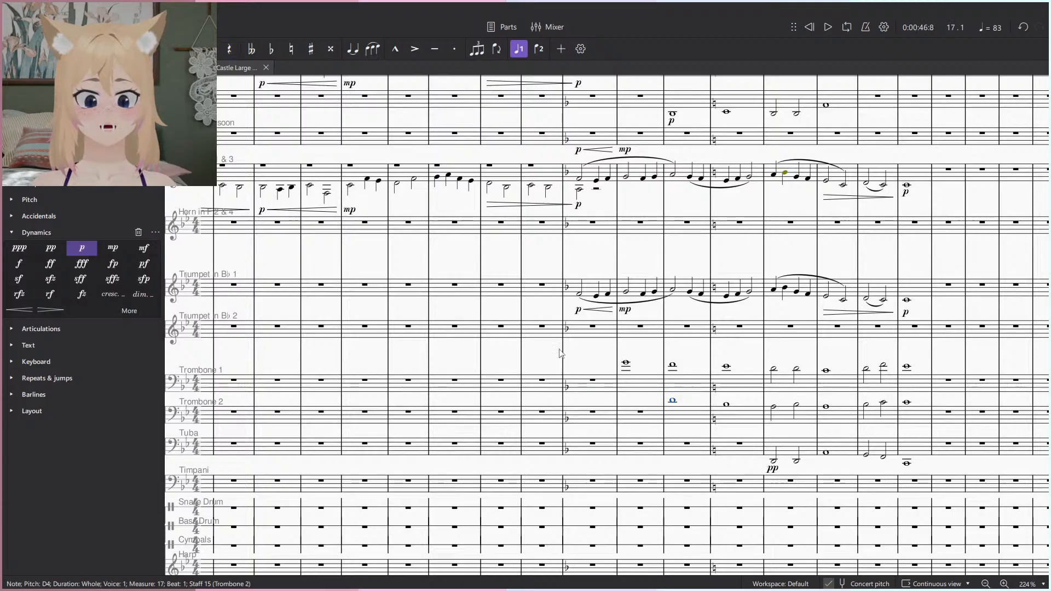
ctrl+click(625, 362)
click(82, 248)
Play back the score from measure 14 into measure 20 and check the staggered clarinet and trombone entries.
click(539, 282)
key(space)
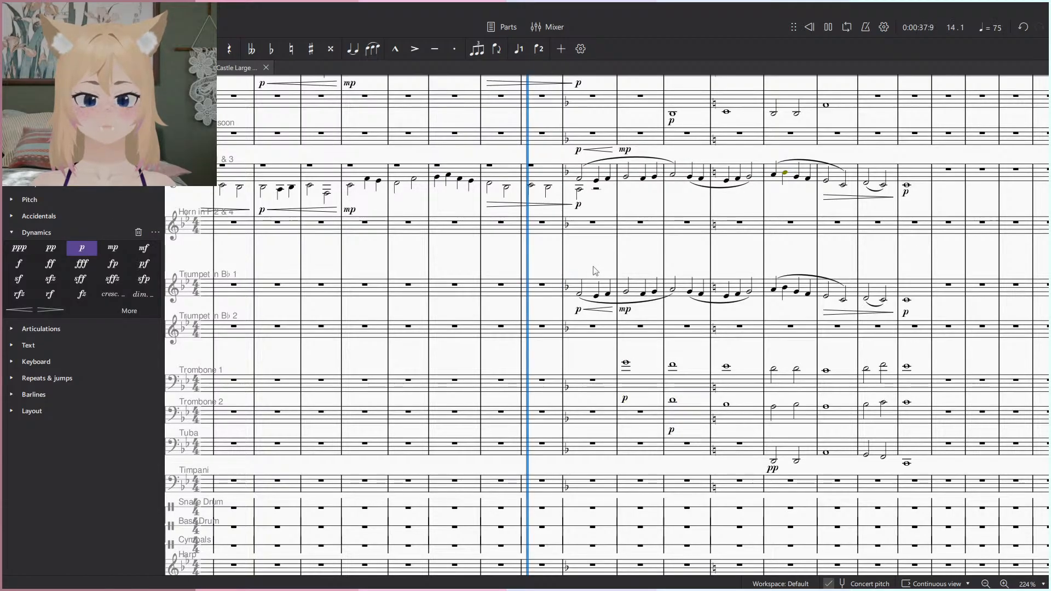
scroll(596, 271, down, 2)
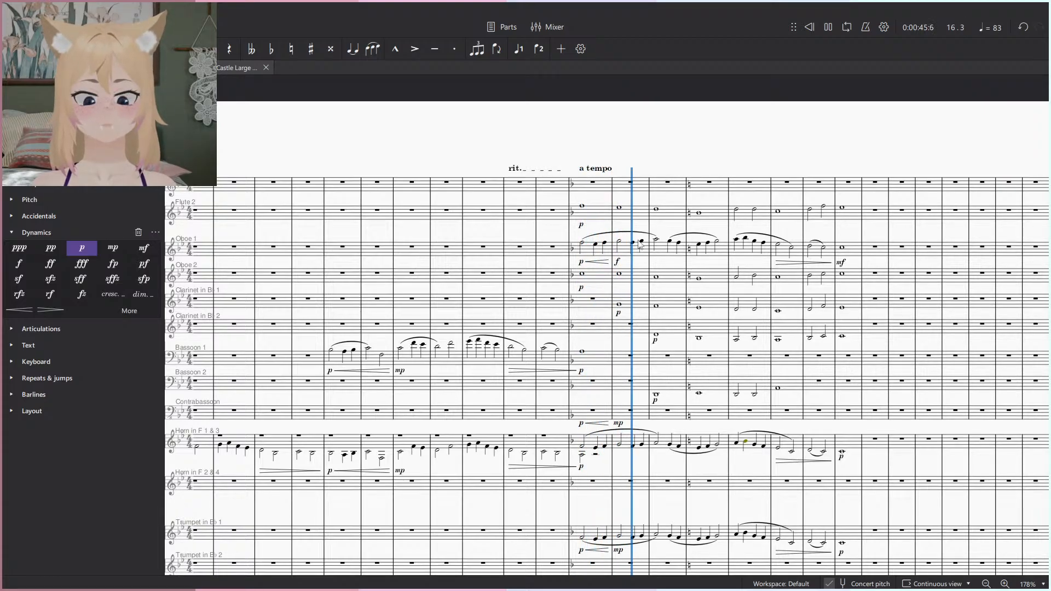
scroll(679, 239, down, 5)
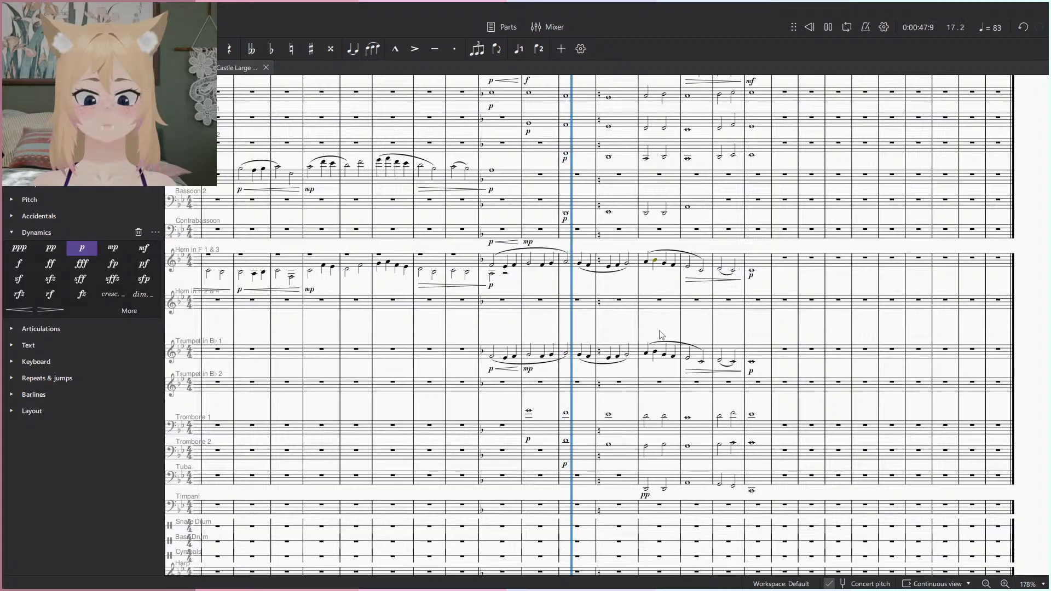
scroll(662, 336, up, 1)
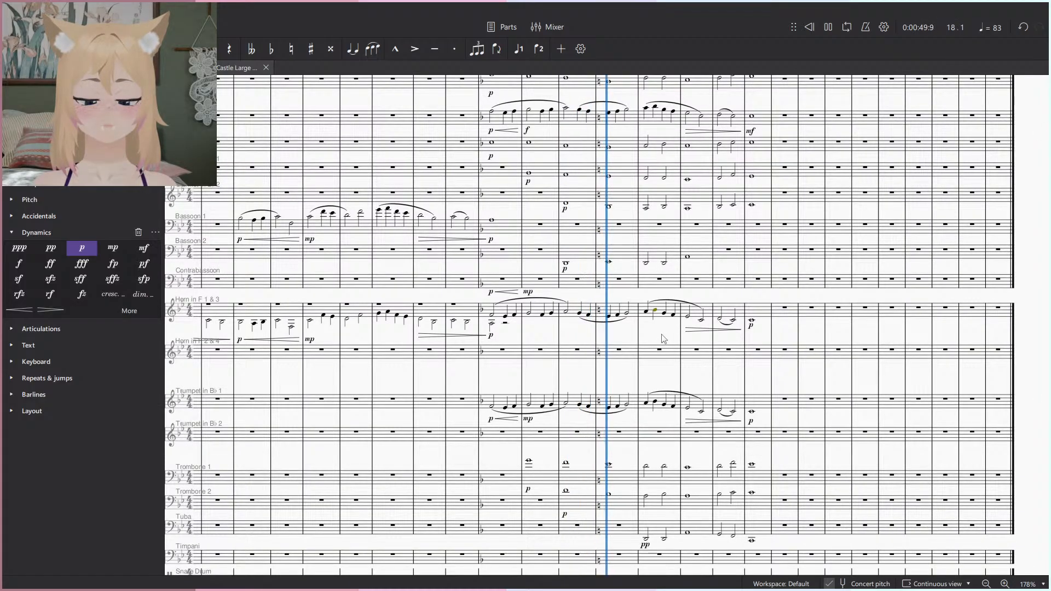
scroll(664, 338, up, 1)
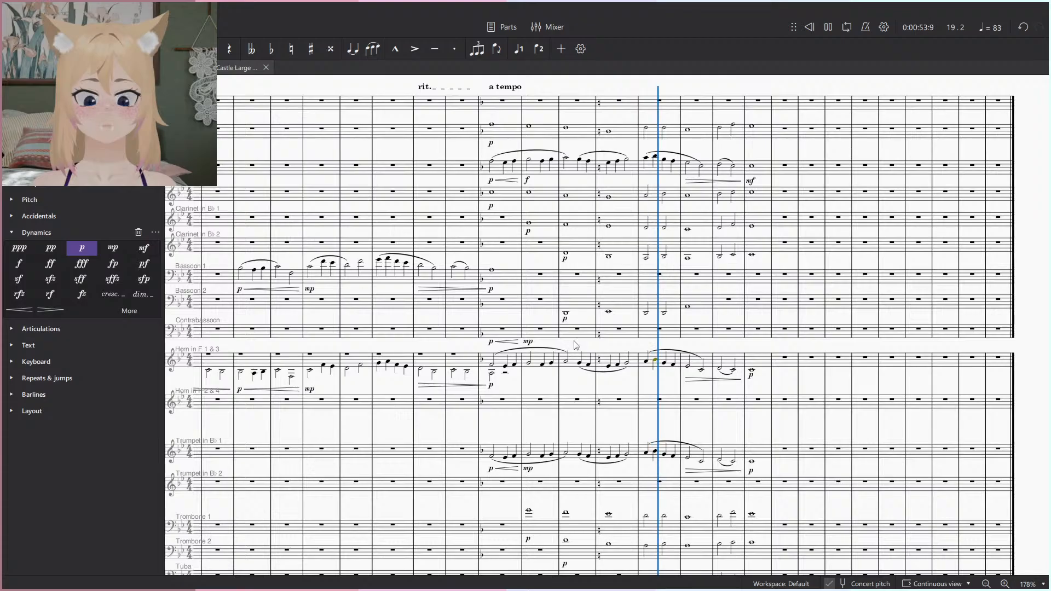
scroll(577, 346, down, 2)
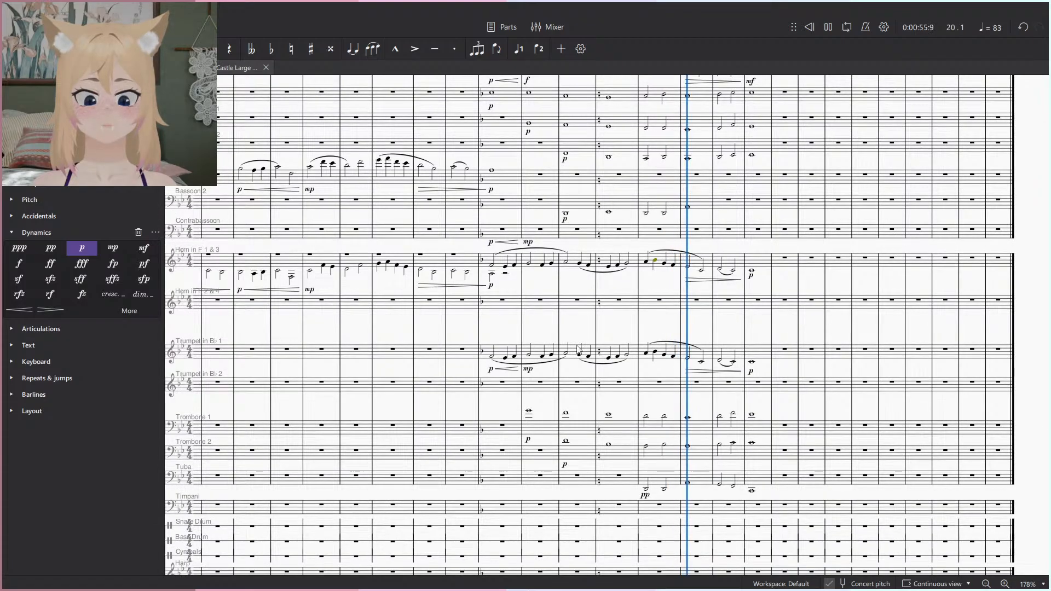
ctrl+scroll(777, 207, up, 6)
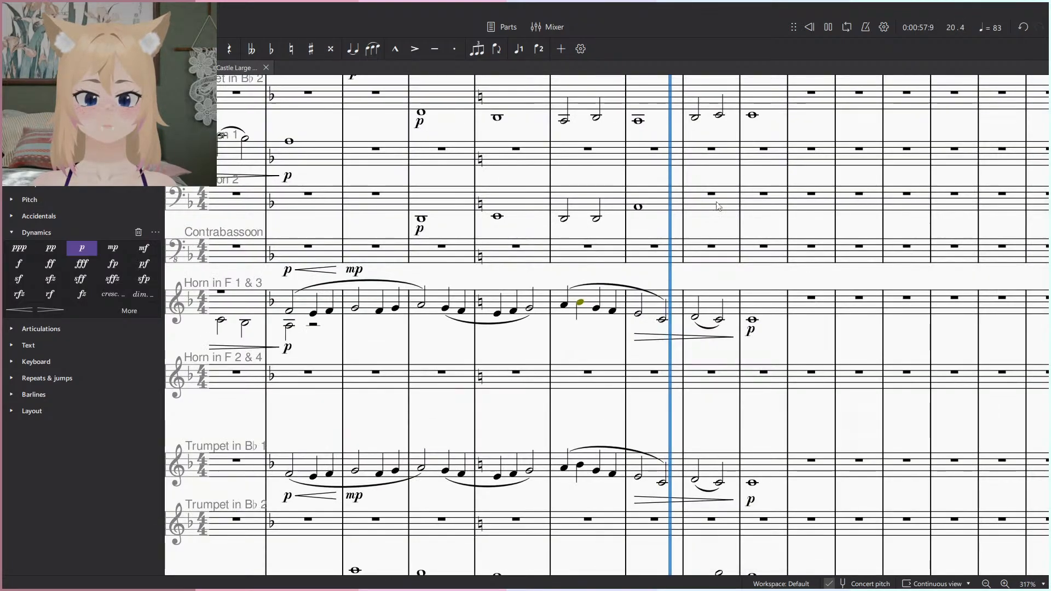
key(space)
Enter half notes G2 and F2 in Bassoon 2's measure 21 and a whole note C2 in measure 22.
click(693, 210)
click(719, 212)
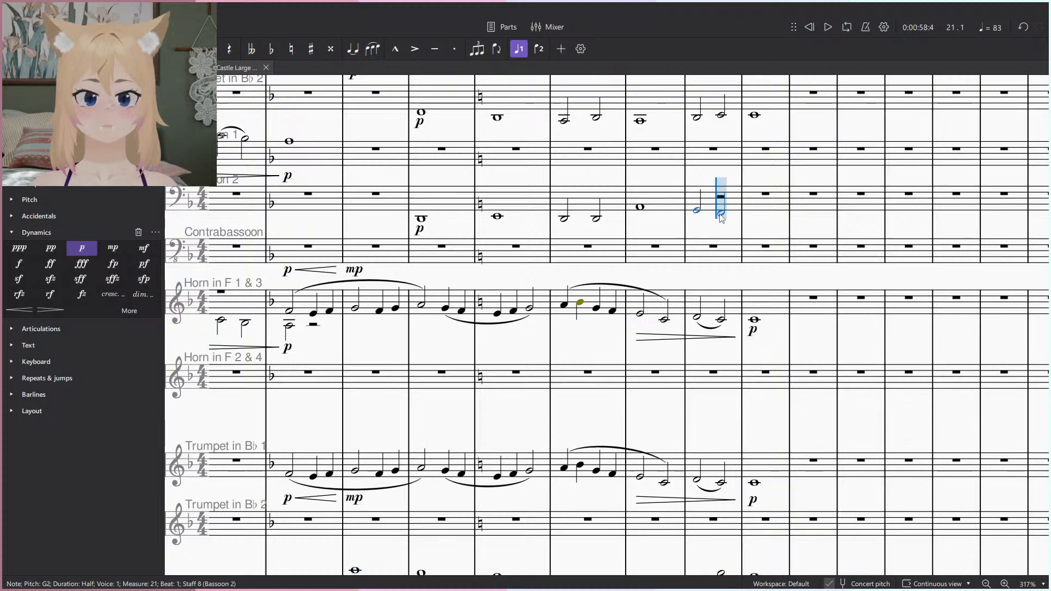
ctrl+scroll(712, 210, up, 4)
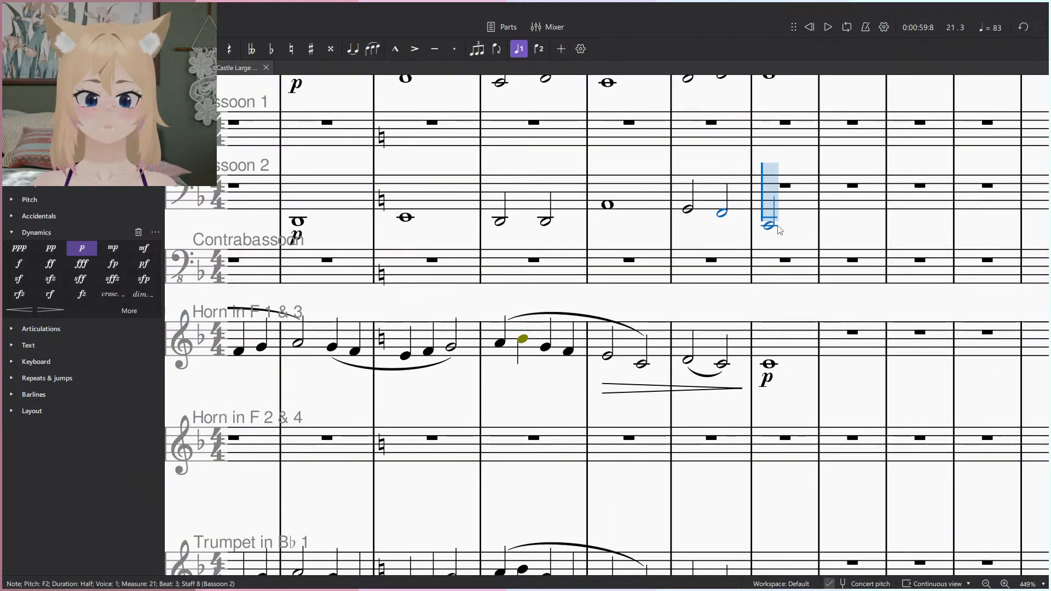
click(778, 226)
shift+click(747, 214)
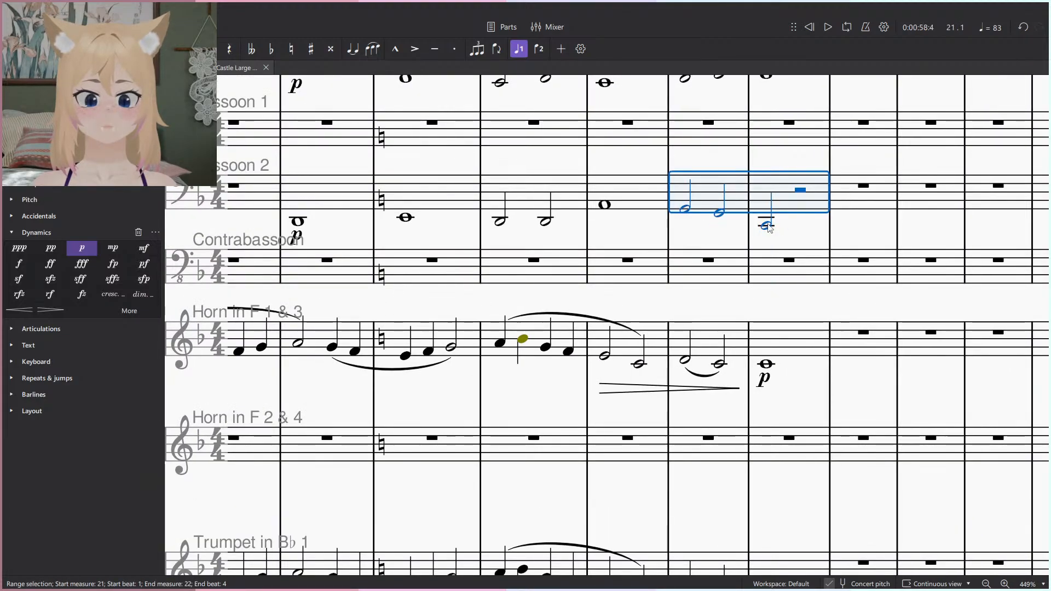
click(767, 225)
key(7)
Copy Bassoon 2's measures 21 and 22 to the Contrabassoon and mark its measure 21 entry p.
shift+click(721, 195)
key(ctrl+c)
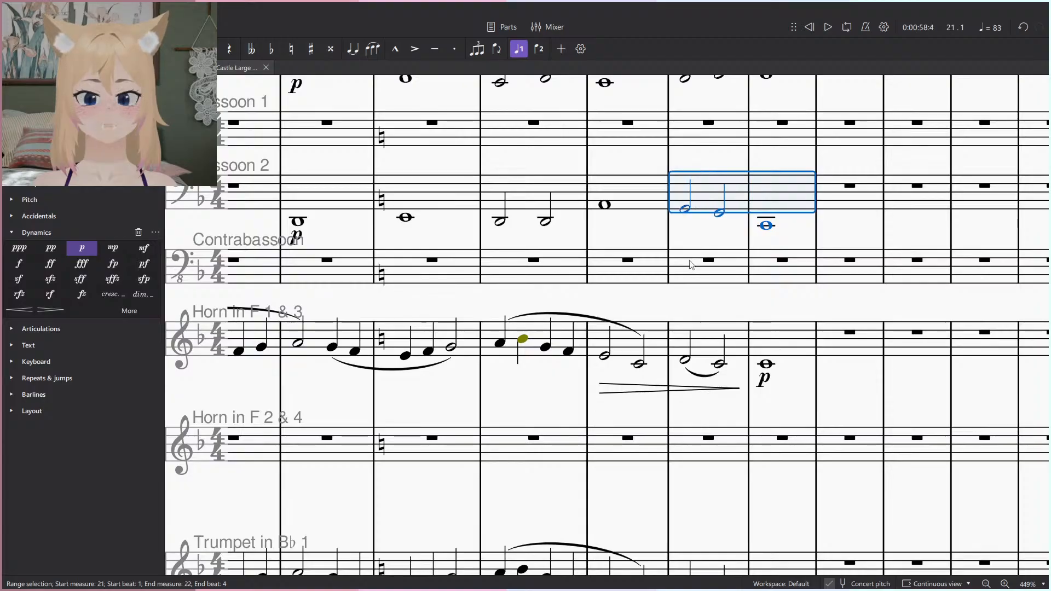
click(692, 265)
key(ctrl+v)
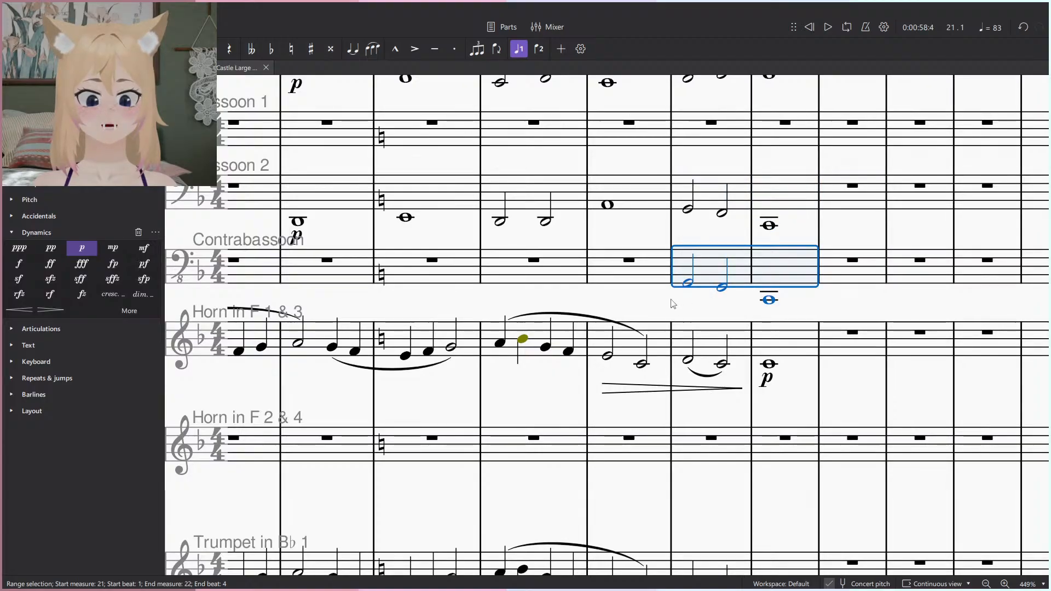
click(671, 300)
click(687, 283)
key(ctrl+d)
click(665, 315)
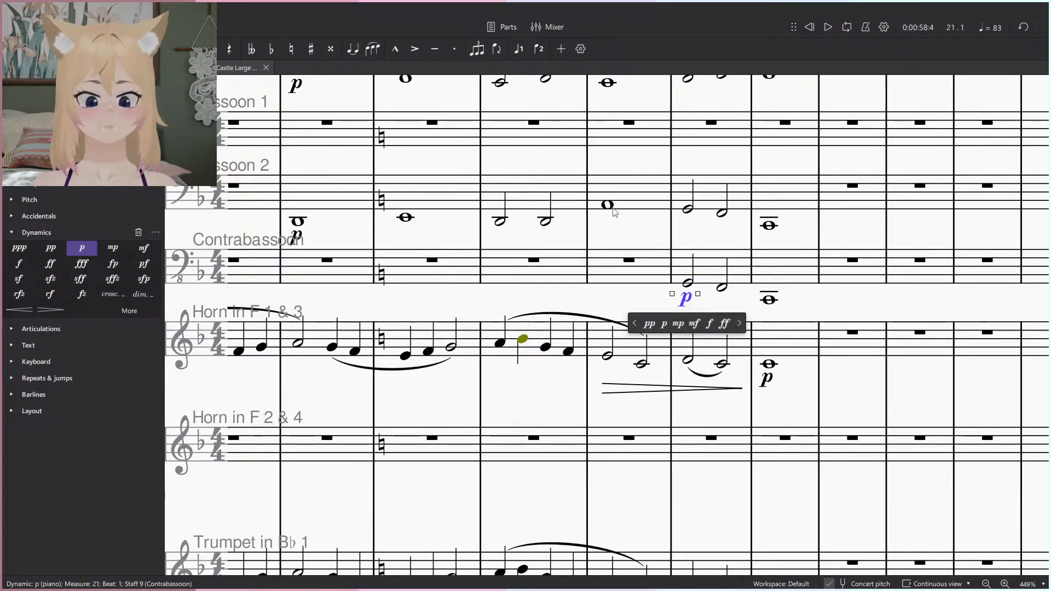
Play back the ending from measure 20 through measure 22 to hear the new low woodwind notes.
click(611, 207)
key(space)
scroll(615, 212, down, 7)
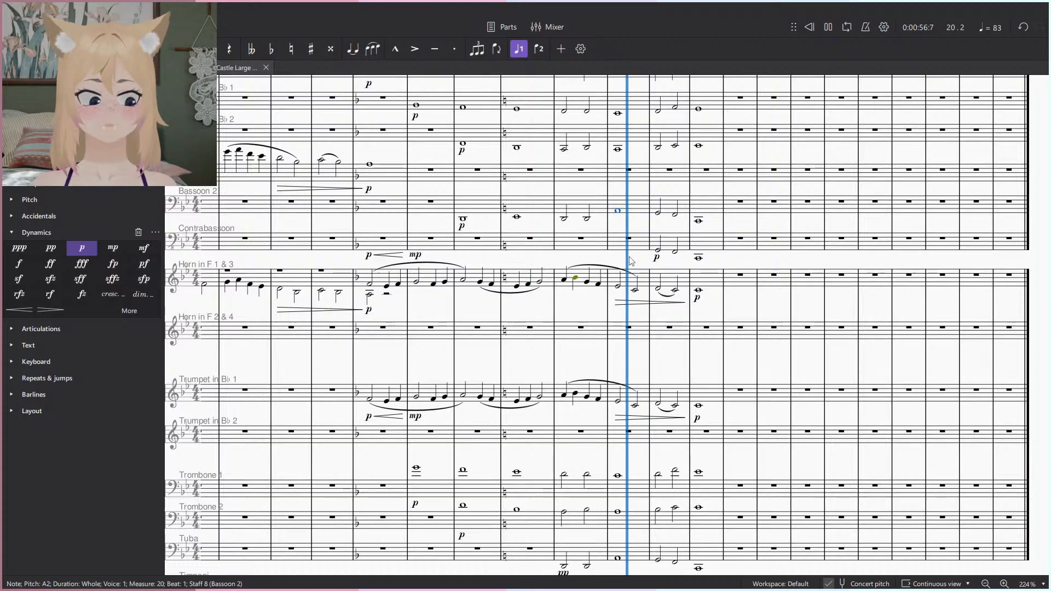
click(630, 258)
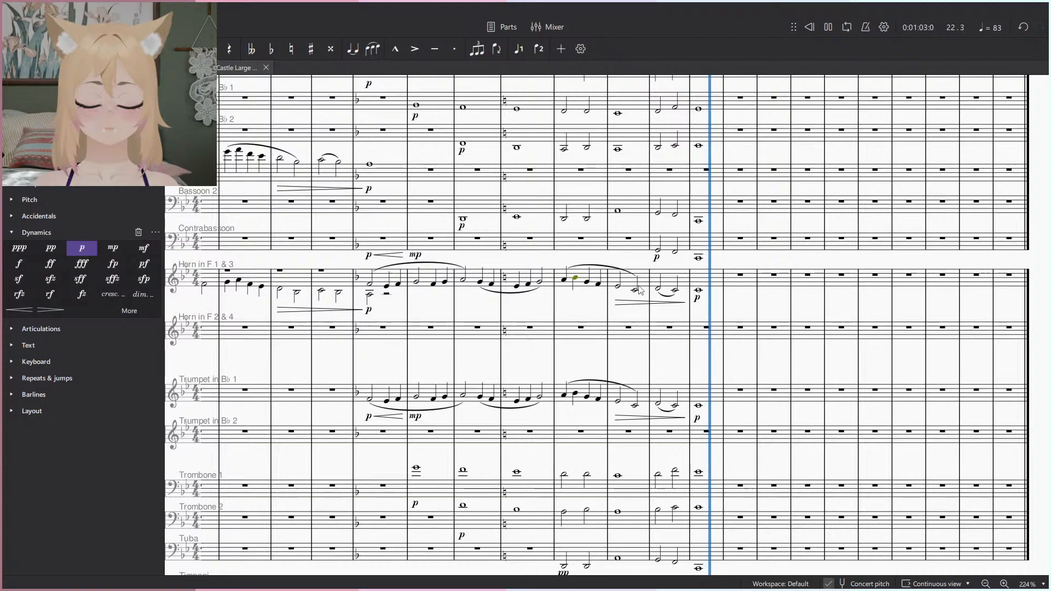
key(space)
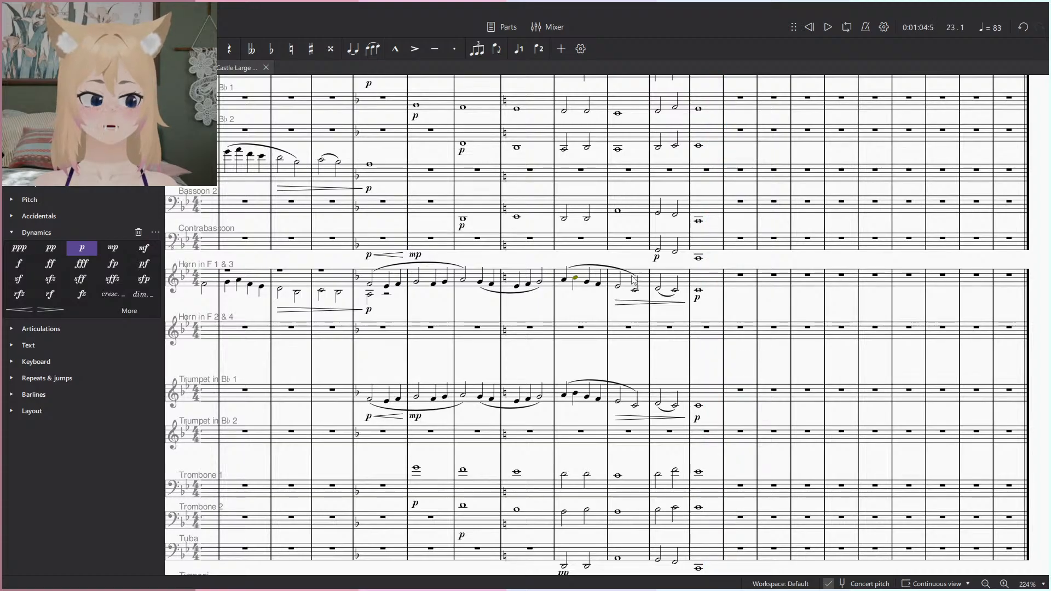
Add a fixed spacer between the Contrabassoon and Horn in F 1 & 3 staves at measure 1 and enlarge it.
scroll(585, 332, up, 3)
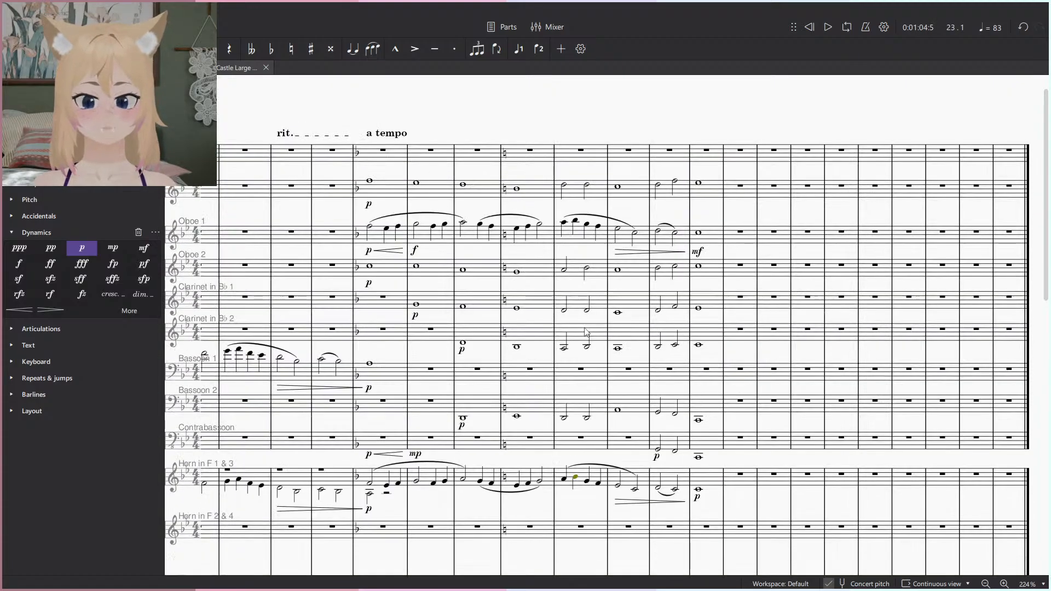
scroll(464, 344, up, 3)
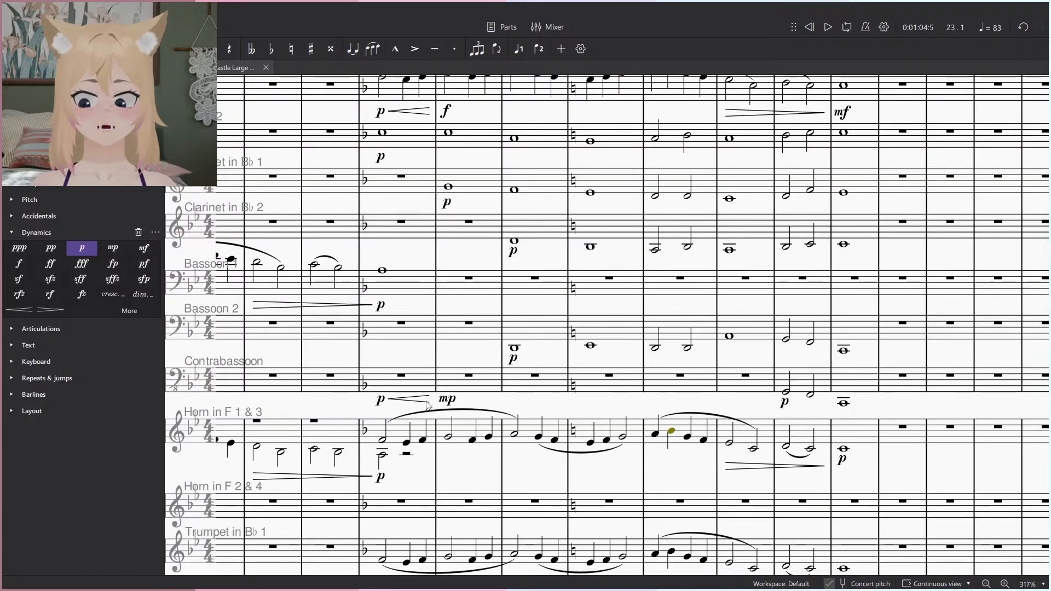
drag(328, 424, 963, 414)
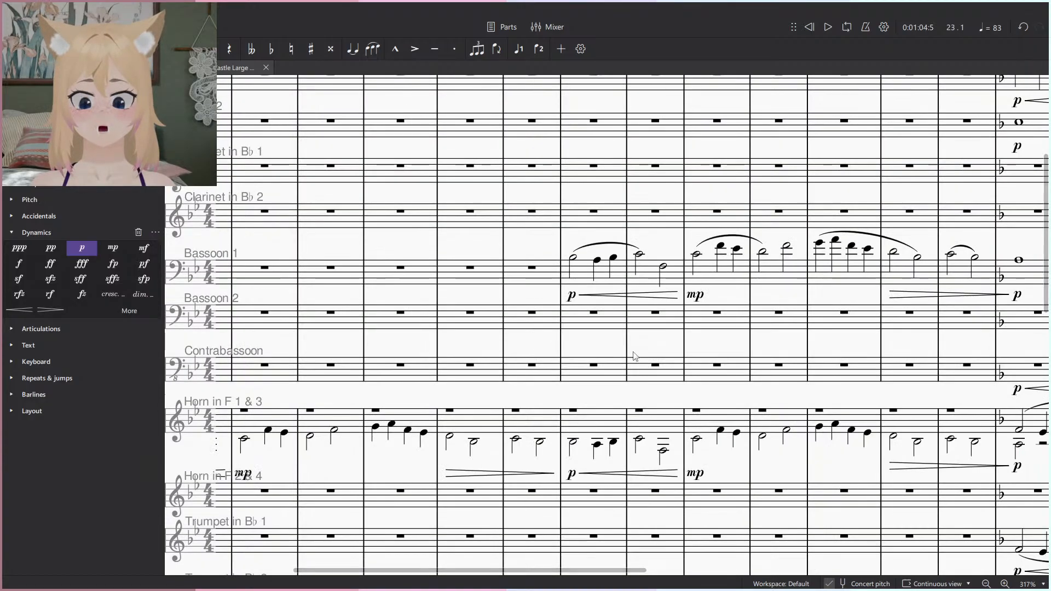
drag(219, 389, 783, 397)
scroll(746, 394, up, 5)
click(710, 369)
shift+click(714, 450)
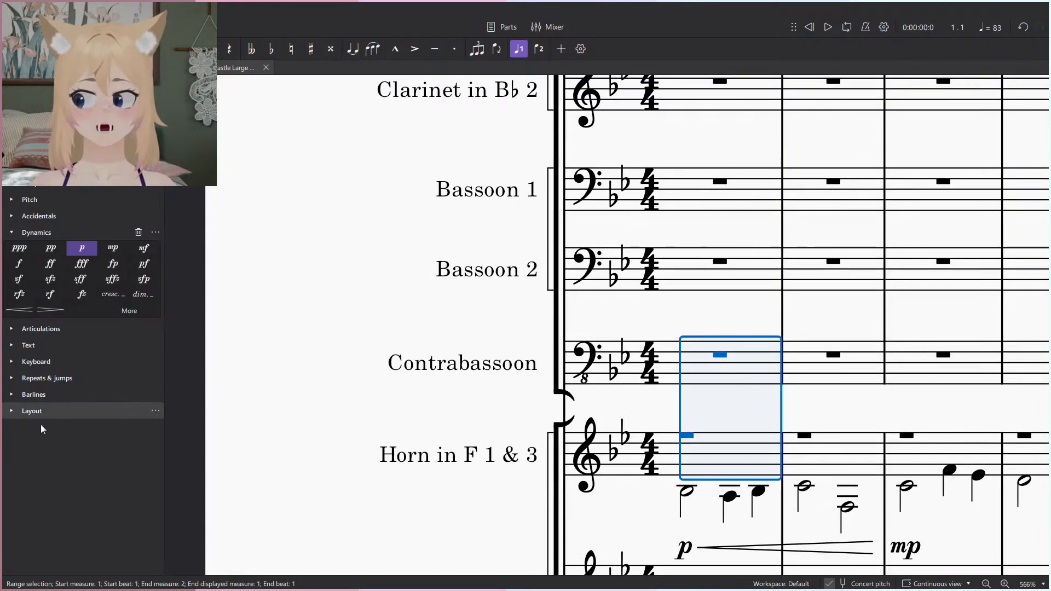
click(19, 413)
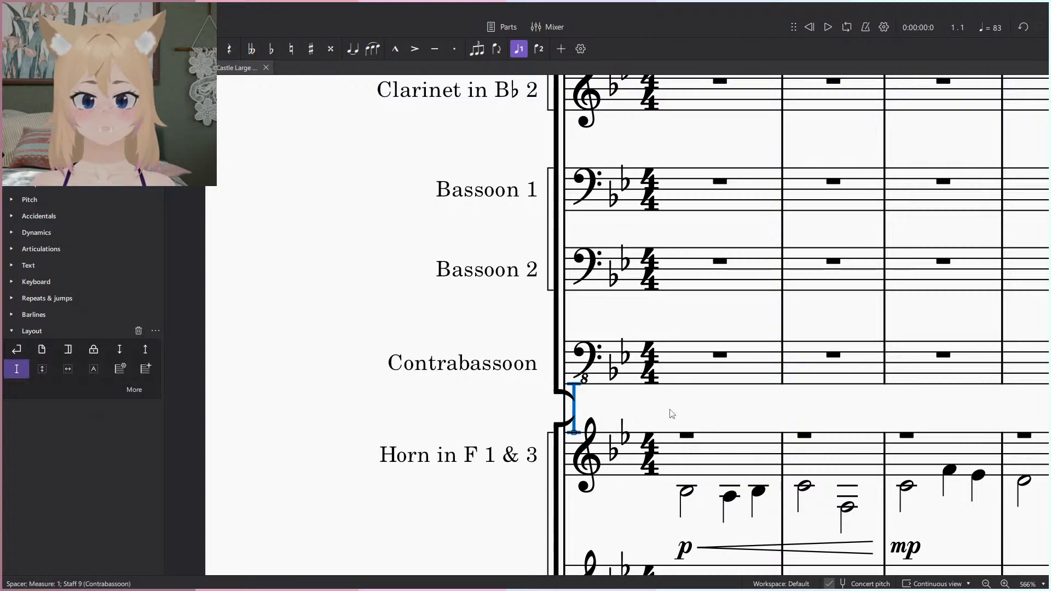
drag(576, 434, 579, 467)
click(640, 417)
Examine the a tempo passage from the woodwinds down to the Violins 1 part in measure 16.
scroll(640, 416, down, 7)
drag(747, 390, 80, 368)
scroll(745, 367, up, 6)
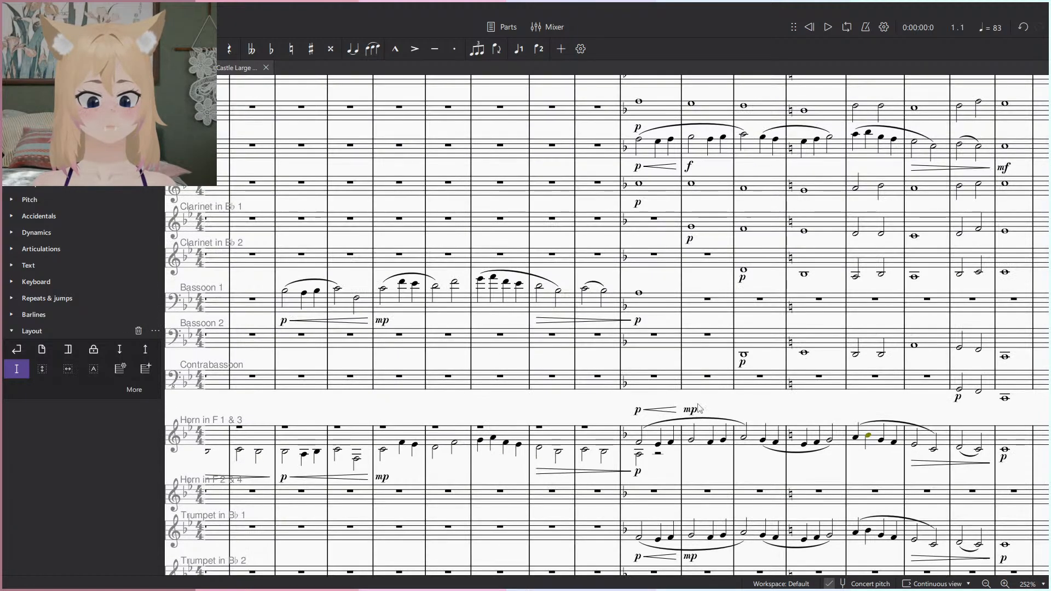
scroll(744, 368, down, 11)
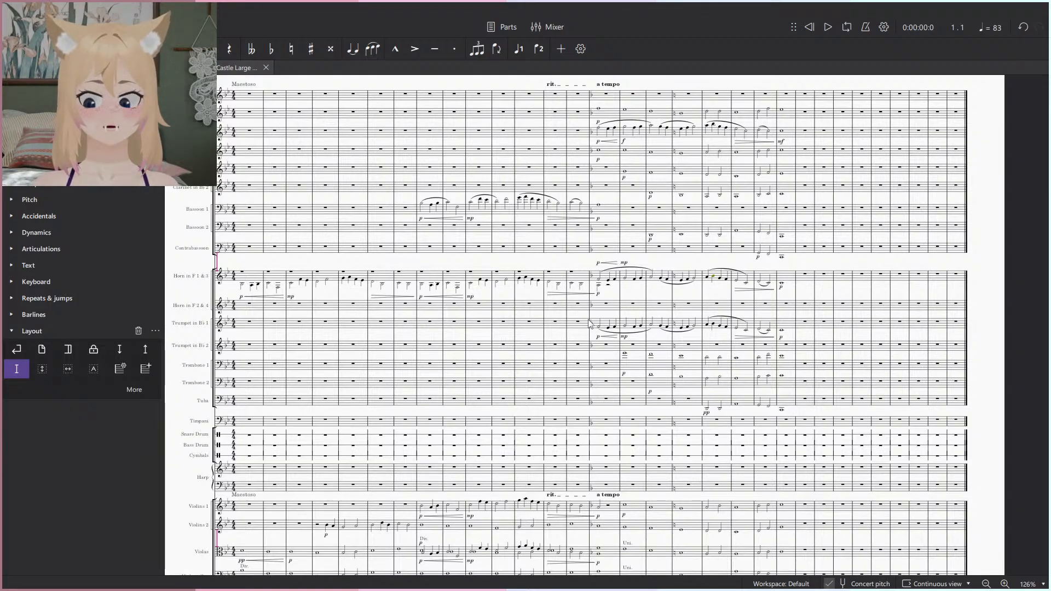
drag(591, 324, 541, 235)
scroll(596, 447, up, 2)
click(577, 398)
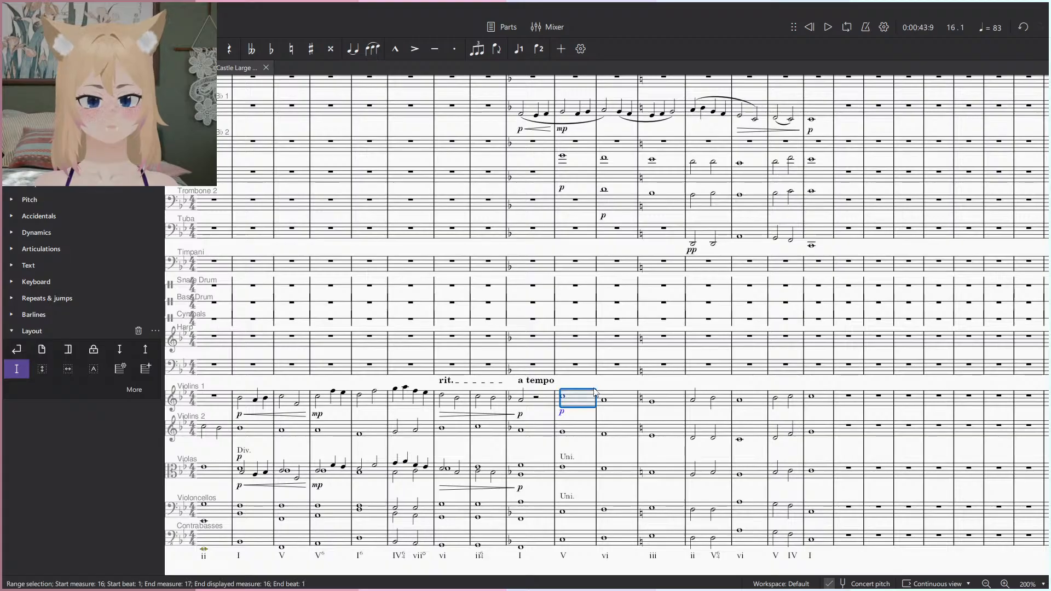
key(Escape)
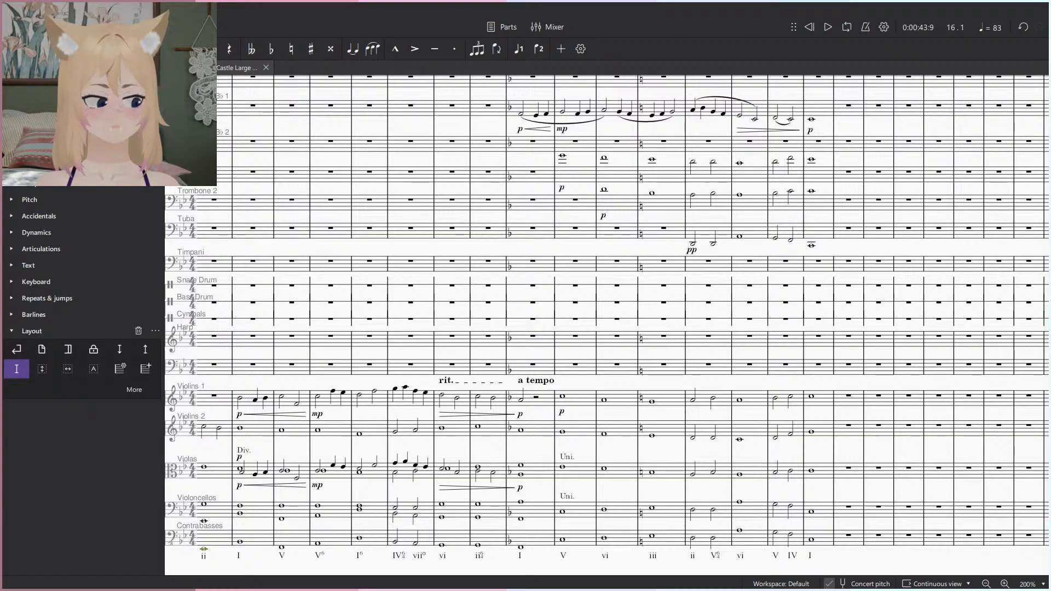
Switch to the chord reference score with whole-note woodwind and horn voicings, then close it and its window.
scroll(532, 352, down, 6)
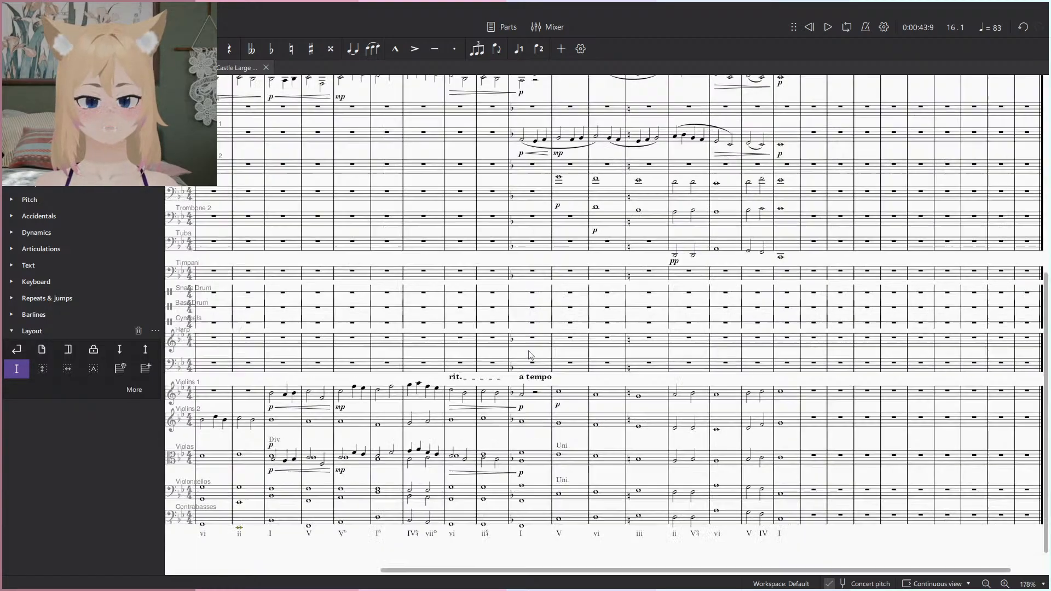
key(alt+Tab)
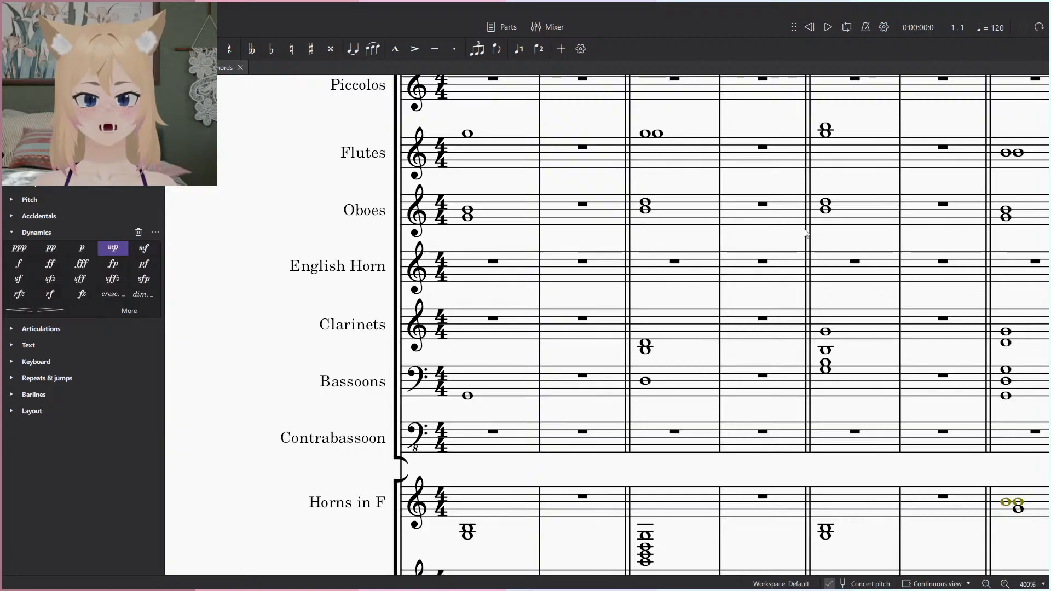
key(alt+Tab)
key(Escape)
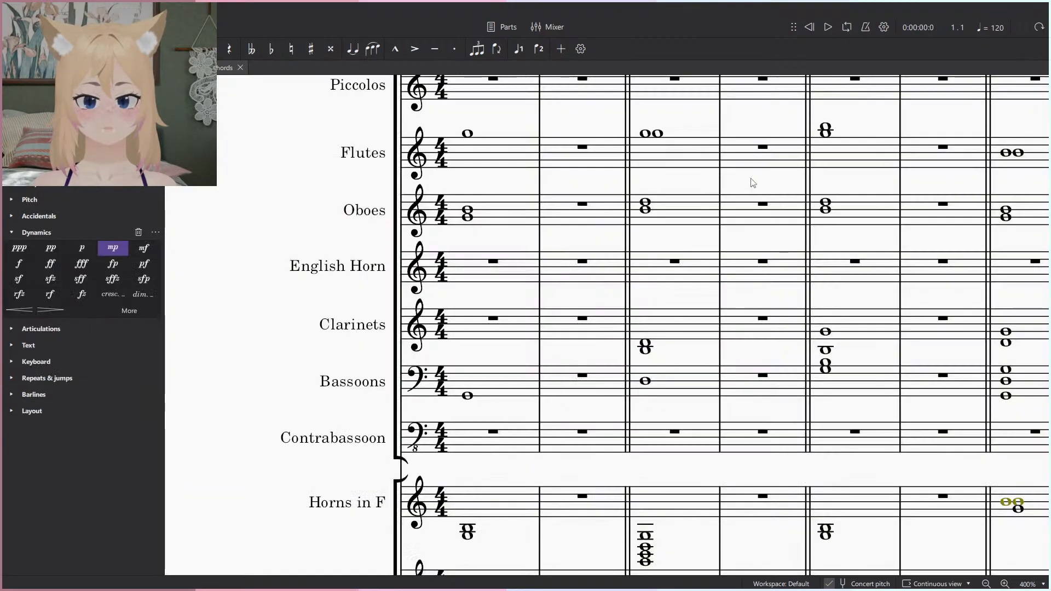
click(963, 5)
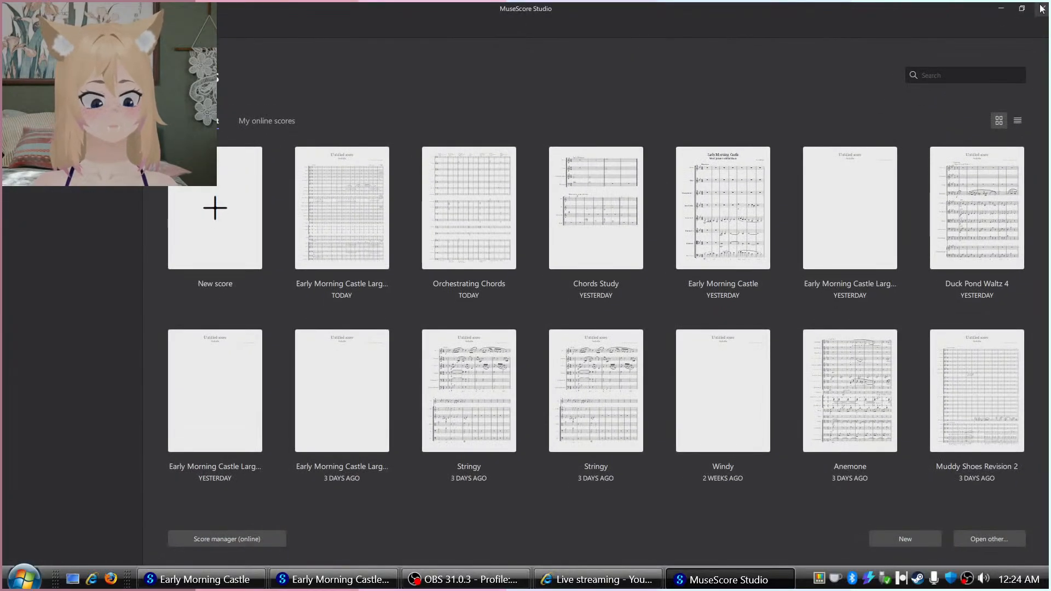
click(1042, 8)
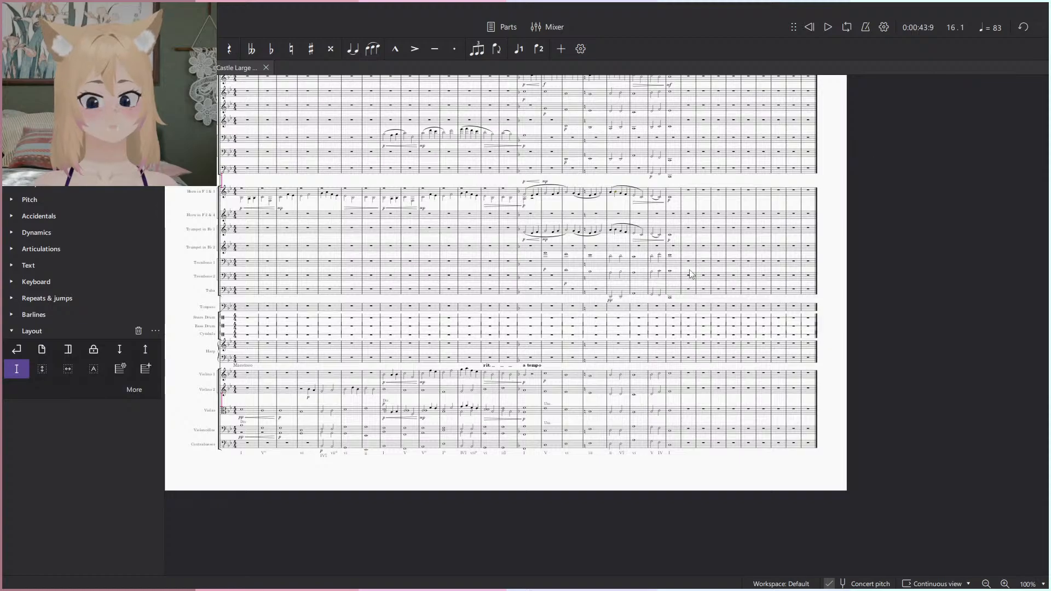
Switch to the smaller Early Morning Castle score and copy the Bass Clarinet's measures 9 to 12.
key(alt+Tab)
key(alt+Tab)
drag(667, 349, 562, 348)
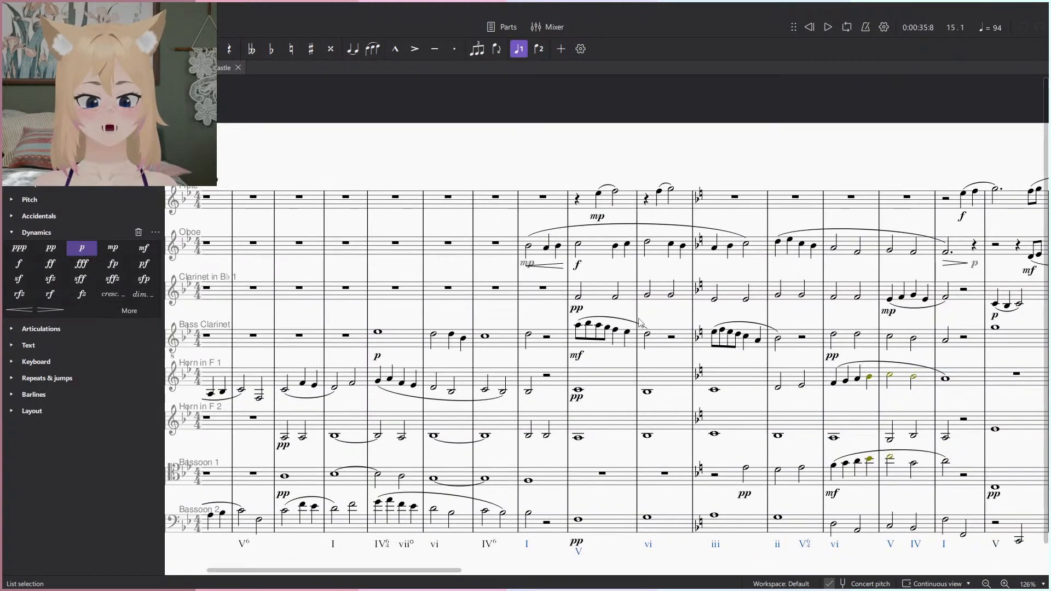
click(592, 344)
drag(799, 302, 735, 318)
drag(592, 345, 453, 339)
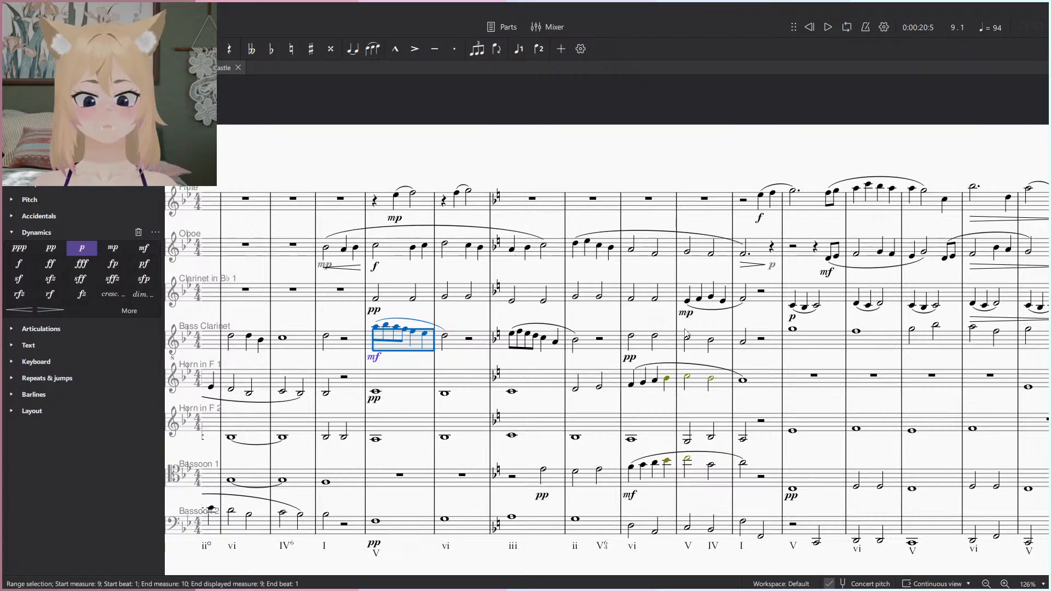
shift+click(616, 339)
drag(759, 343, 723, 370)
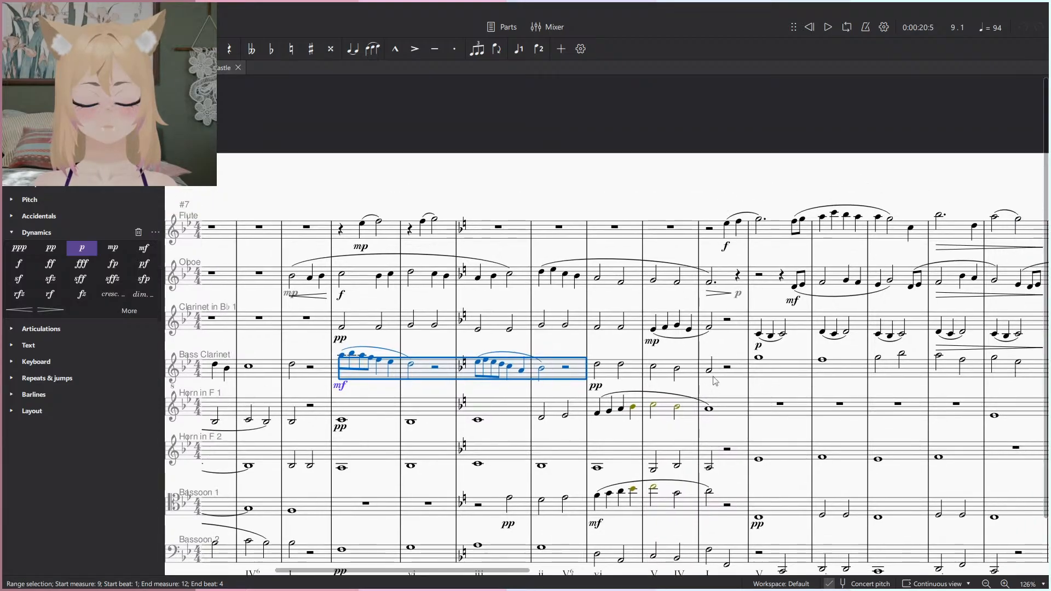
Return to the large orchestral score and paste the copied Bass Clarinet passage into Bassoon 1 at measure 16.
key(alt+Tab)
scroll(564, 263, up, 5)
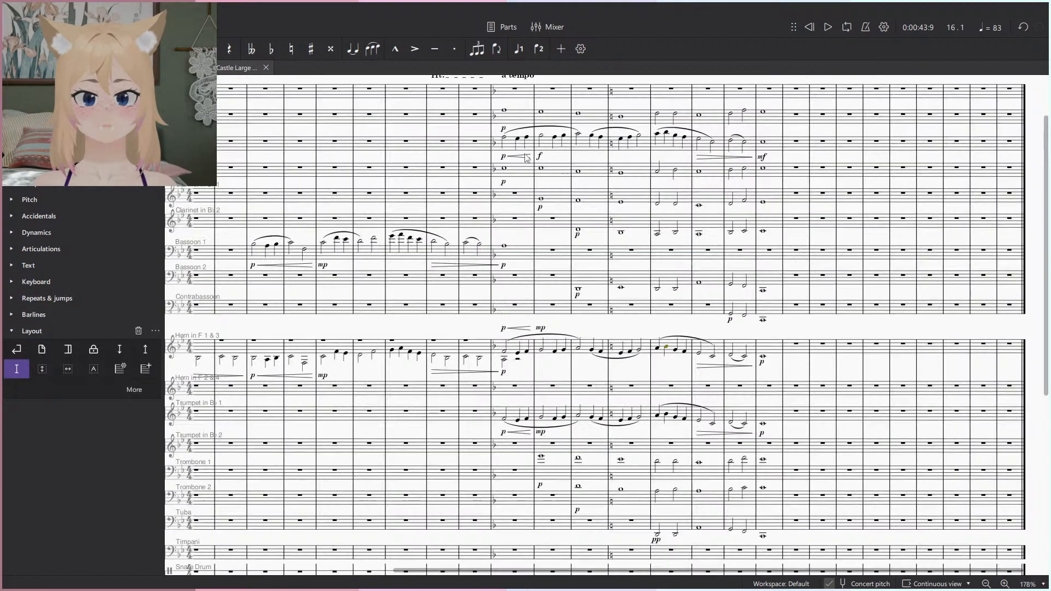
click(556, 269)
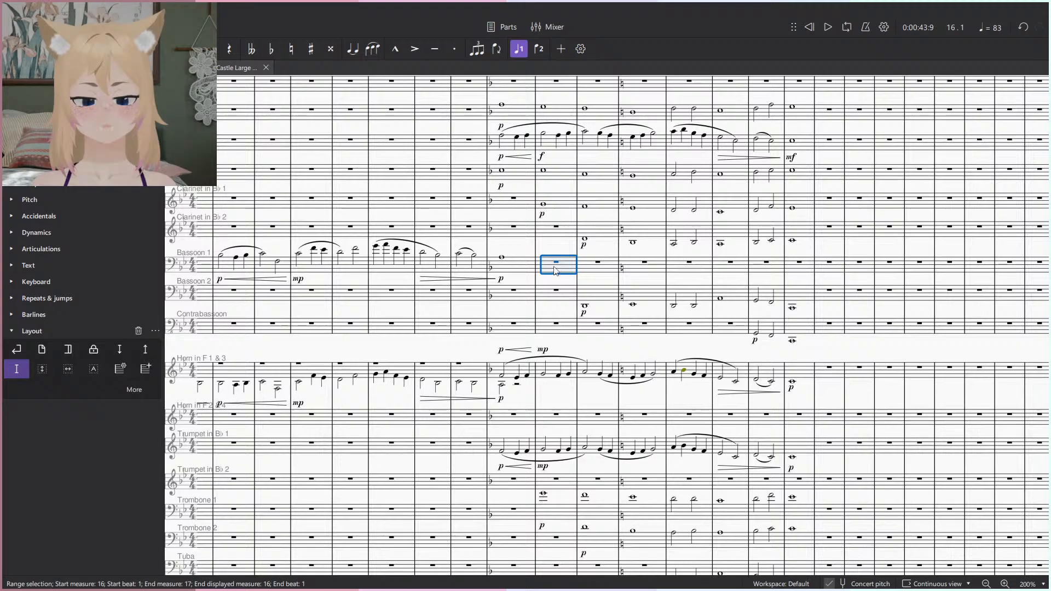
key(ctrl+v)
key(ctrl+plus)
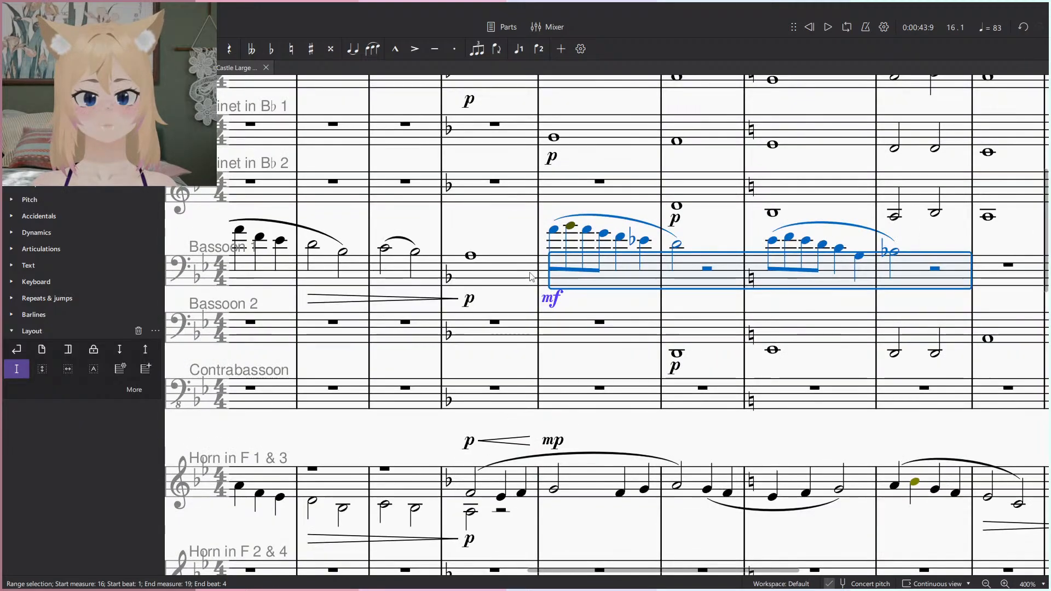
Transpose the pasted Bassoon 1 passage in measures 16 to 19 down five semitones.
click(555, 232)
shift+click(926, 277)
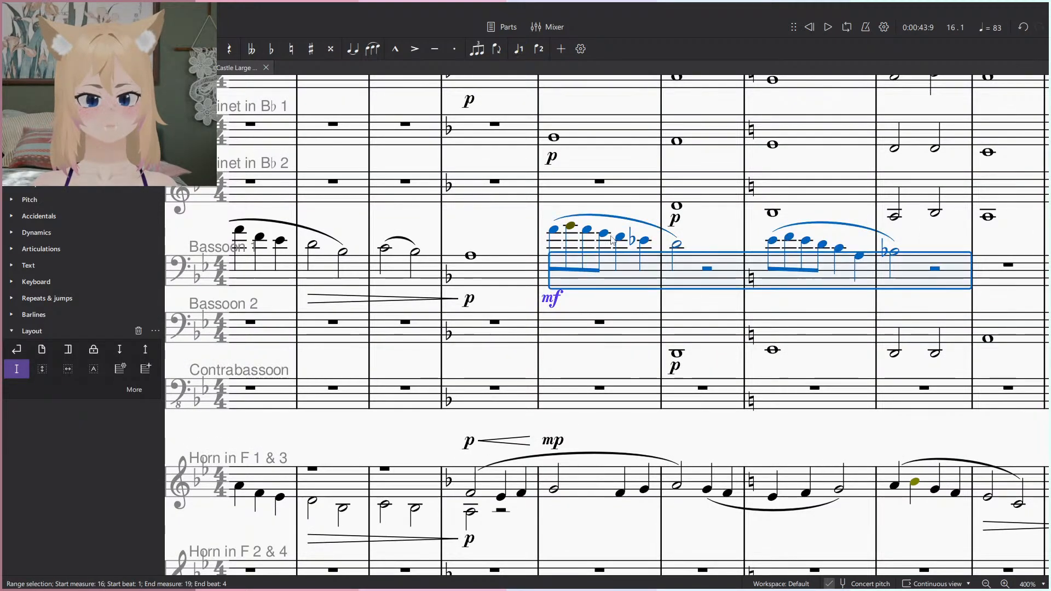
scroll(608, 235, up, 5)
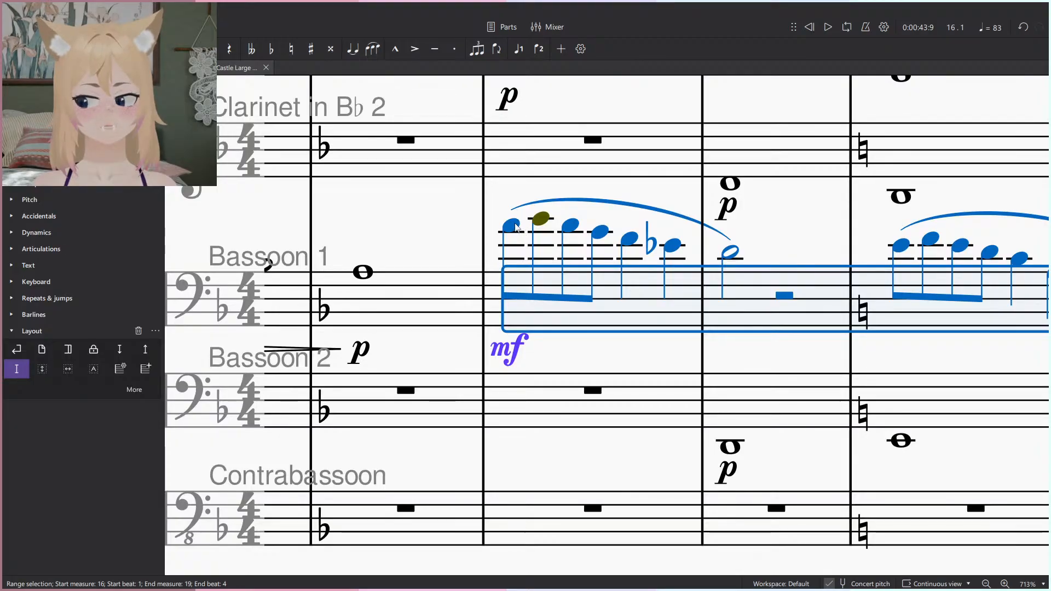
key(Down)
key(Down)
key(Down)
key(Down)
key(Down)
Play back measure 16 from Bassoon 1's first note and change that staff's measure 16 dynamic to f.
click(517, 244)
scroll(519, 241, down, 6)
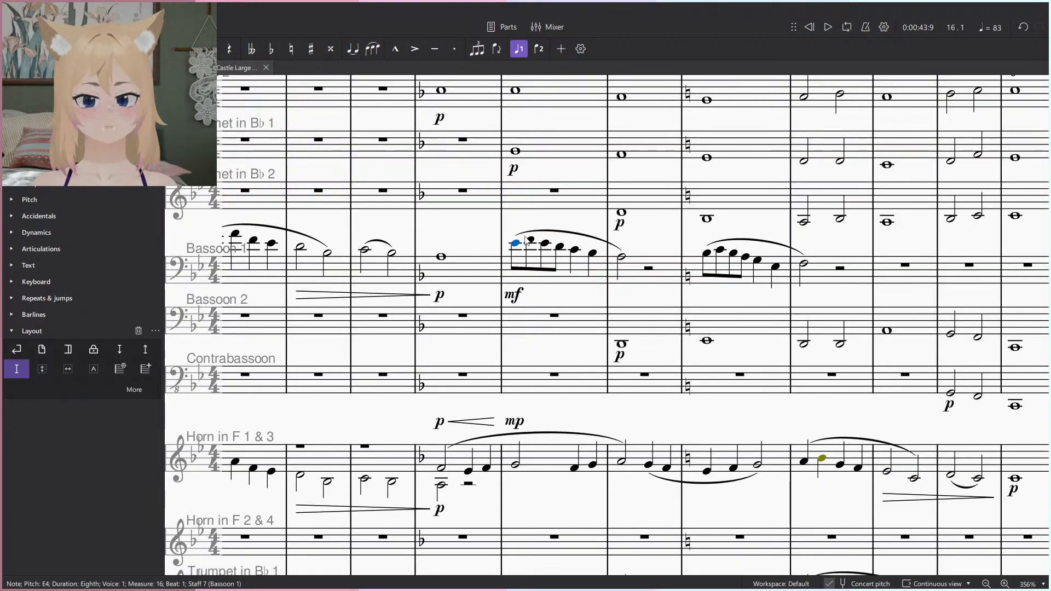
key(space)
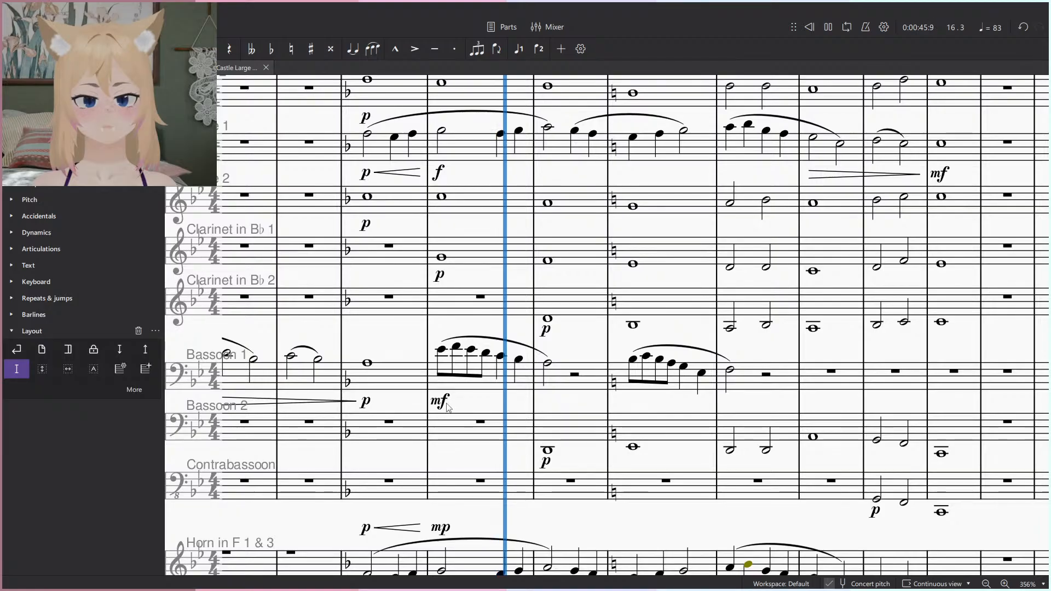
key(space)
click(441, 403)
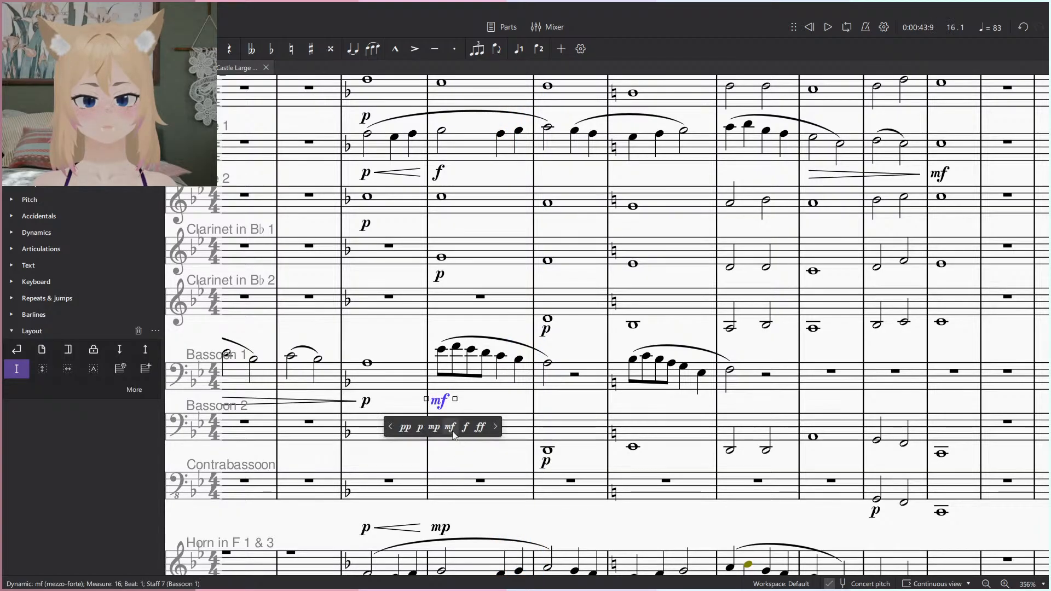
click(466, 427)
Select Bassoon 1's passage in measures 16 to 19 and reassign its notes to voice 2.
scroll(712, 372, down, 5)
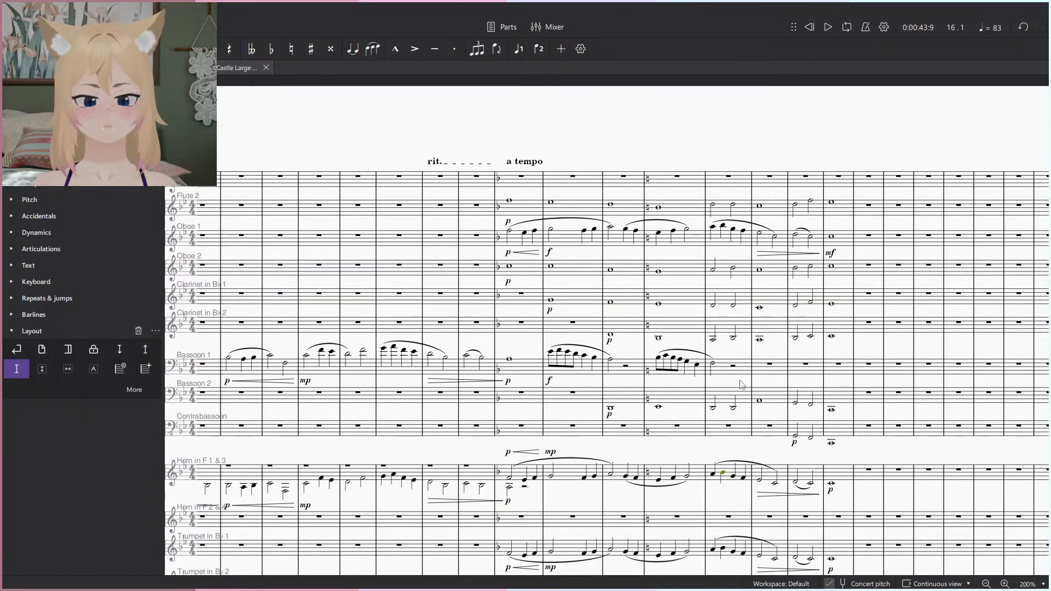
click(723, 370)
shift+click(555, 374)
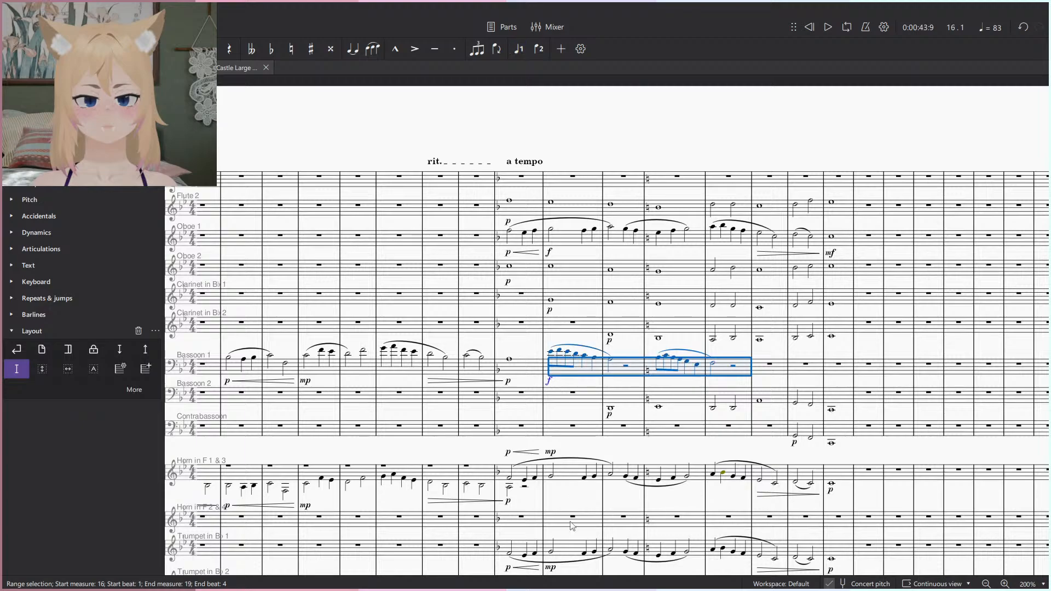
key(Delete)
key(ctrl+z)
scroll(572, 493, up, 1)
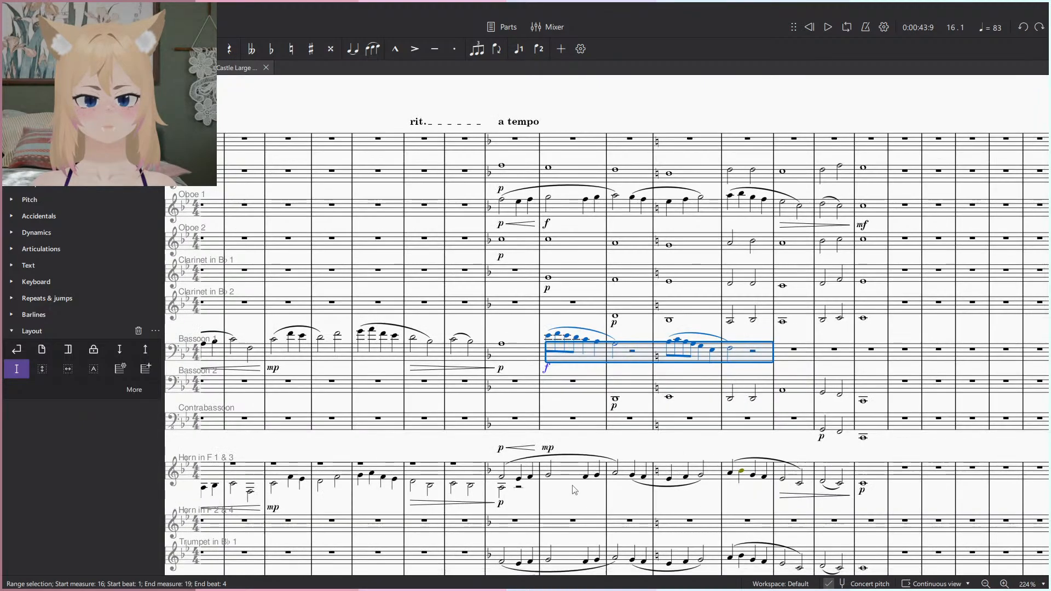
scroll(575, 490, down, 1)
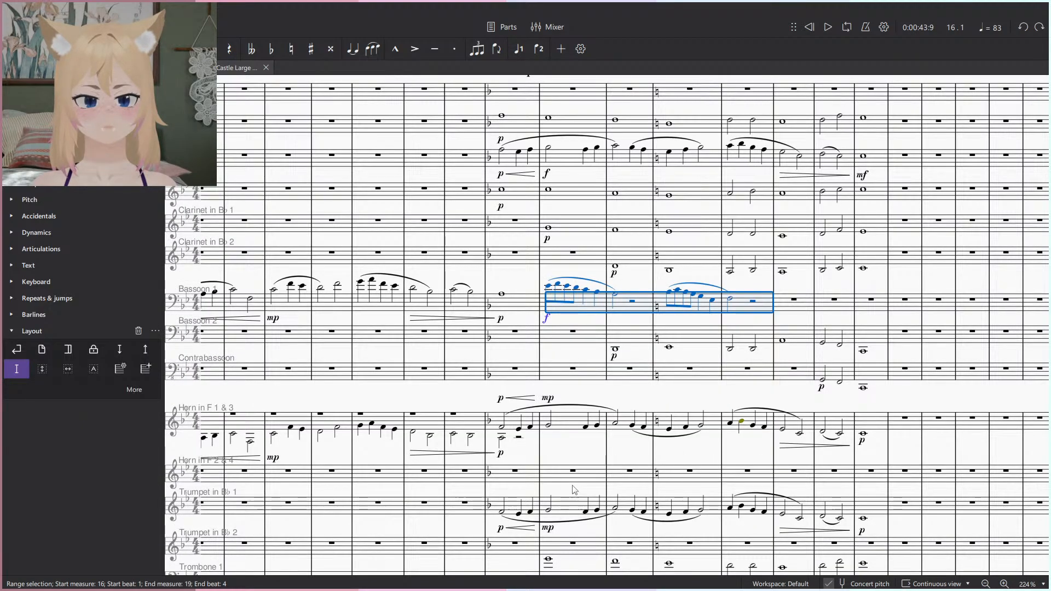
scroll(594, 472, up, 3)
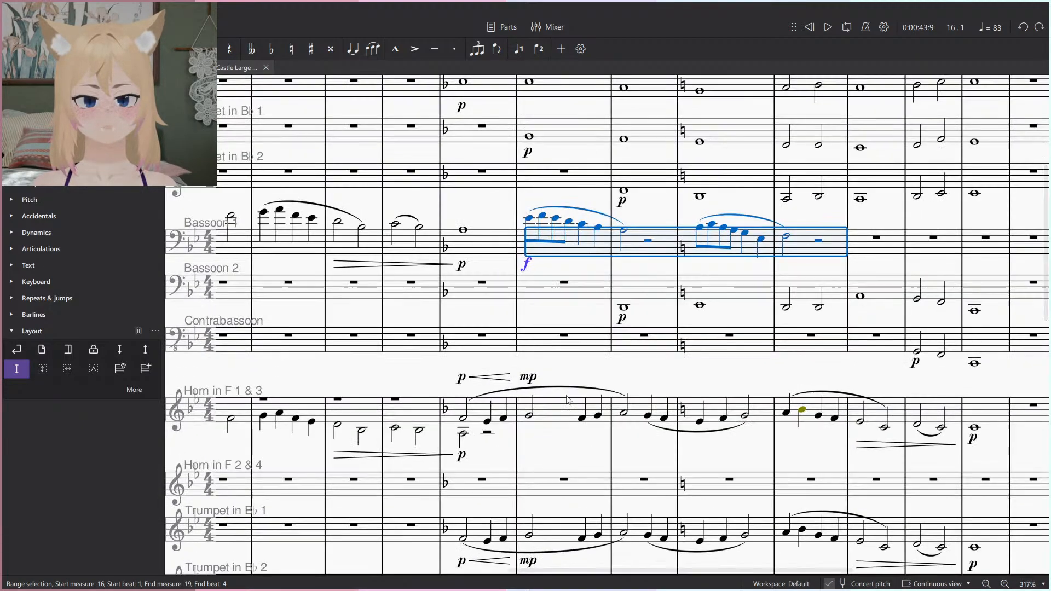
click(539, 50)
Try to move Bassoon 1's voice 2 passage to Horn in F 1 & 3 at measure 16 and undo its removal.
key(Delete)
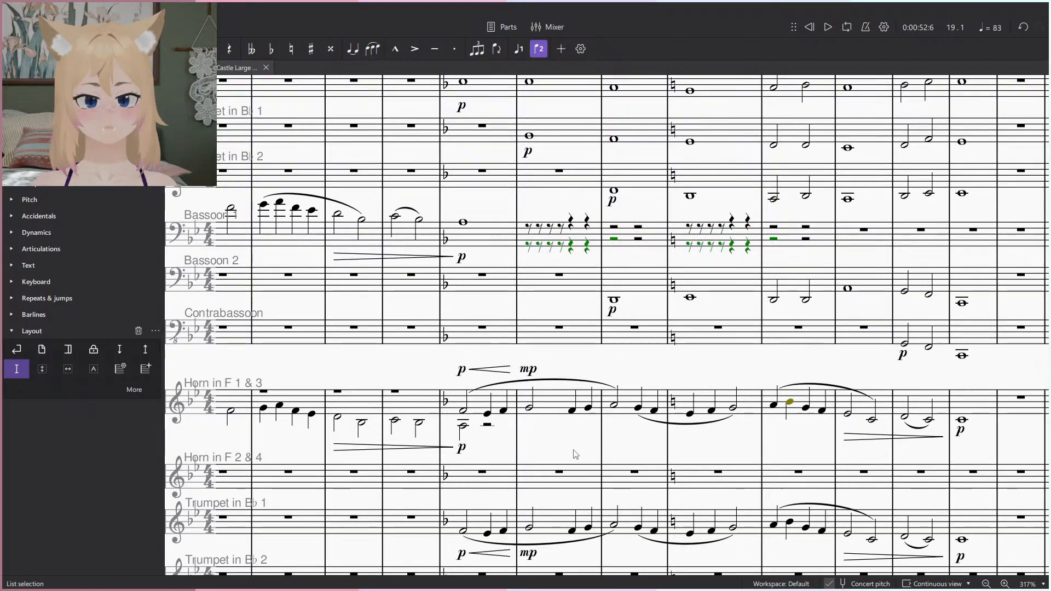
click(531, 409)
key(ctrl+f)
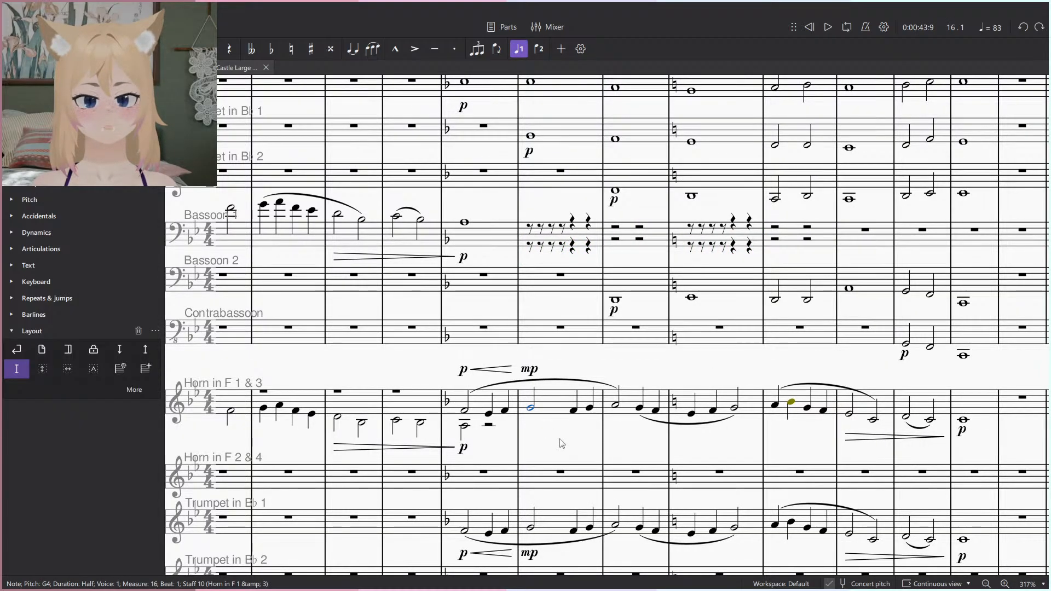
key(ctrl+z)
key(F6)
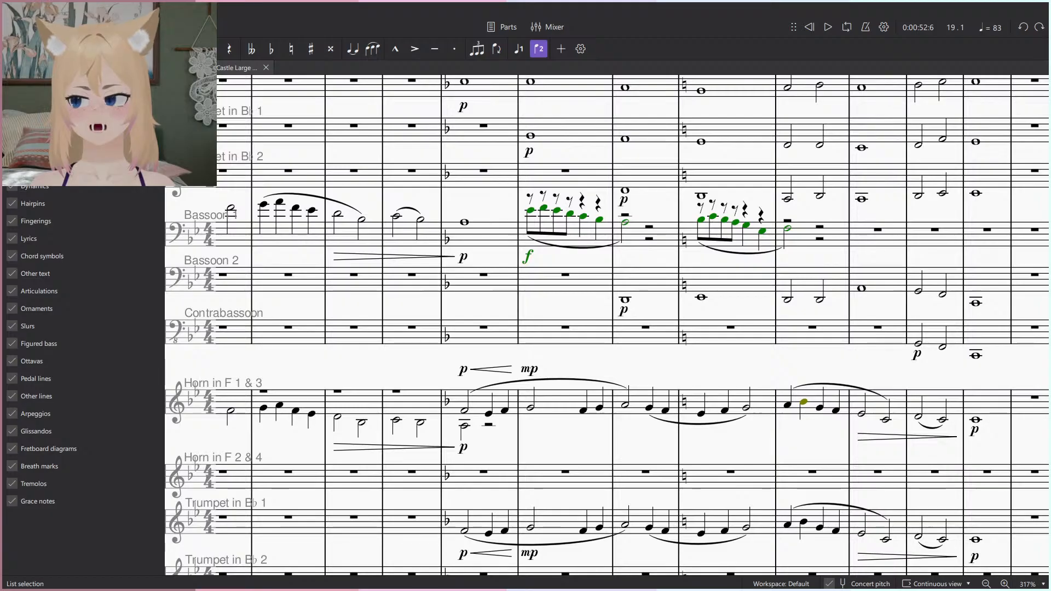
Move Bassoon 1's voice 2 passage from measures 16 to 19 into Horn in F 1 & 3, starting at measure 16.
click(835, 233)
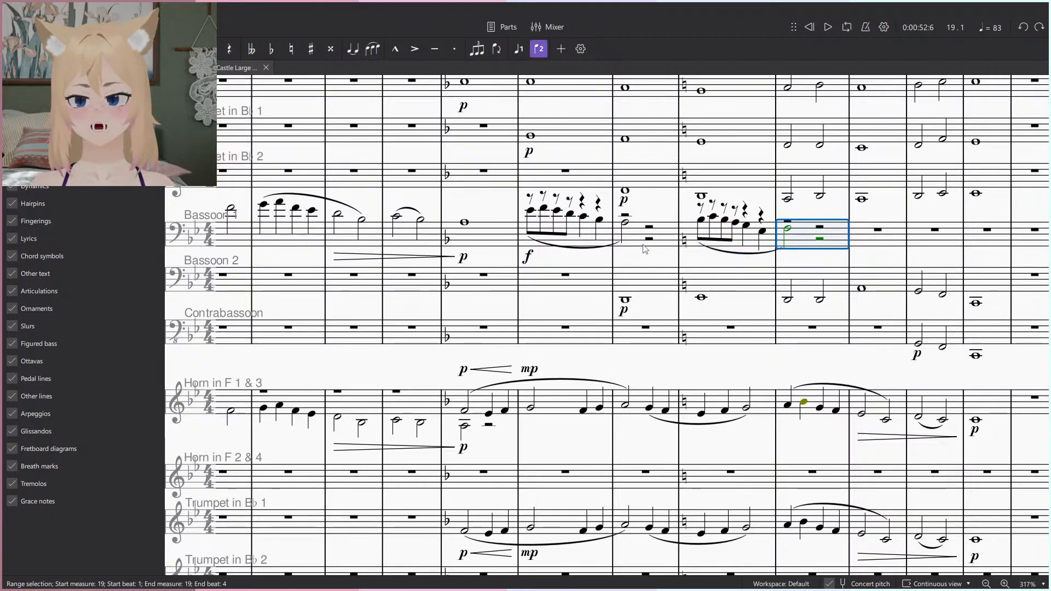
shift+click(528, 237)
key(Delete)
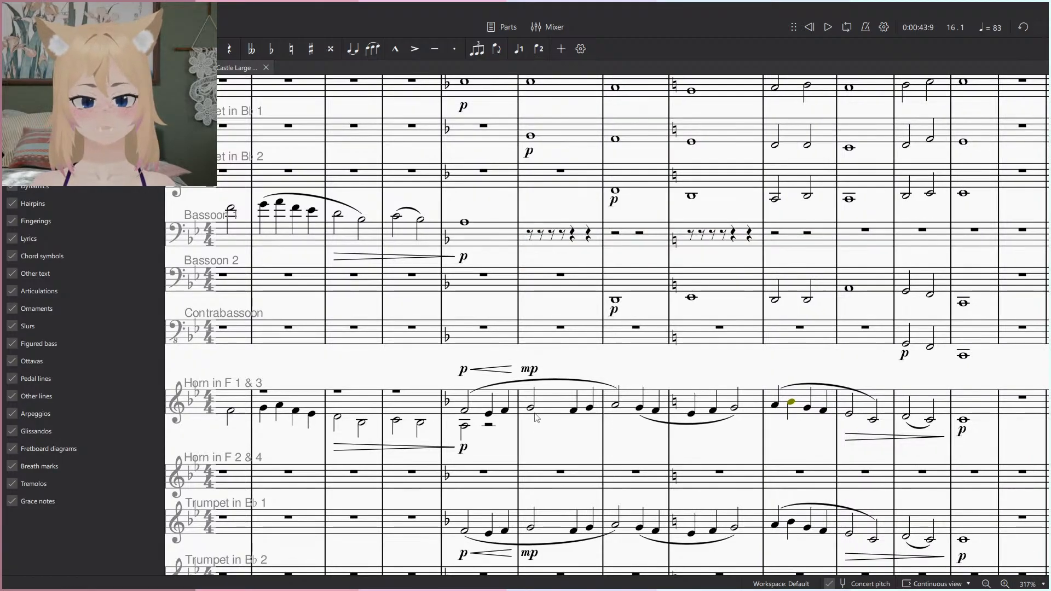
click(535, 412)
key(ctrl+v)
key(Escape)
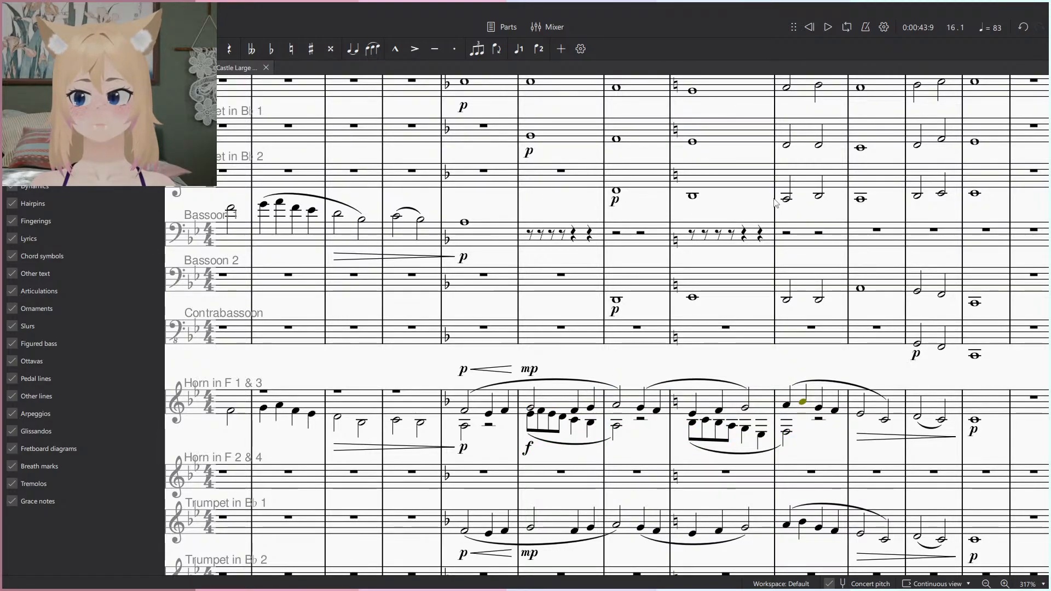
Clear the leftover small rests in Bassoon 1's measures 16 to 19 to full-measure rests.
click(810, 235)
shift+click(564, 234)
key(Delete)
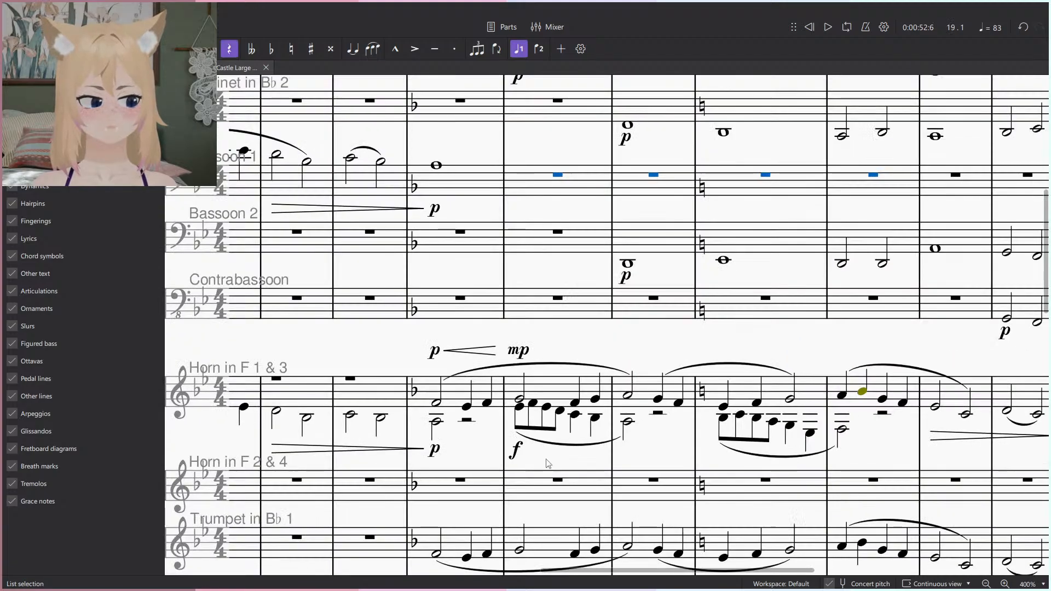
Set the dynamic of Horn in F 1 & 3's lower voice in measure 16 to mf and play back that measure.
scroll(546, 448, up, 2)
click(515, 449)
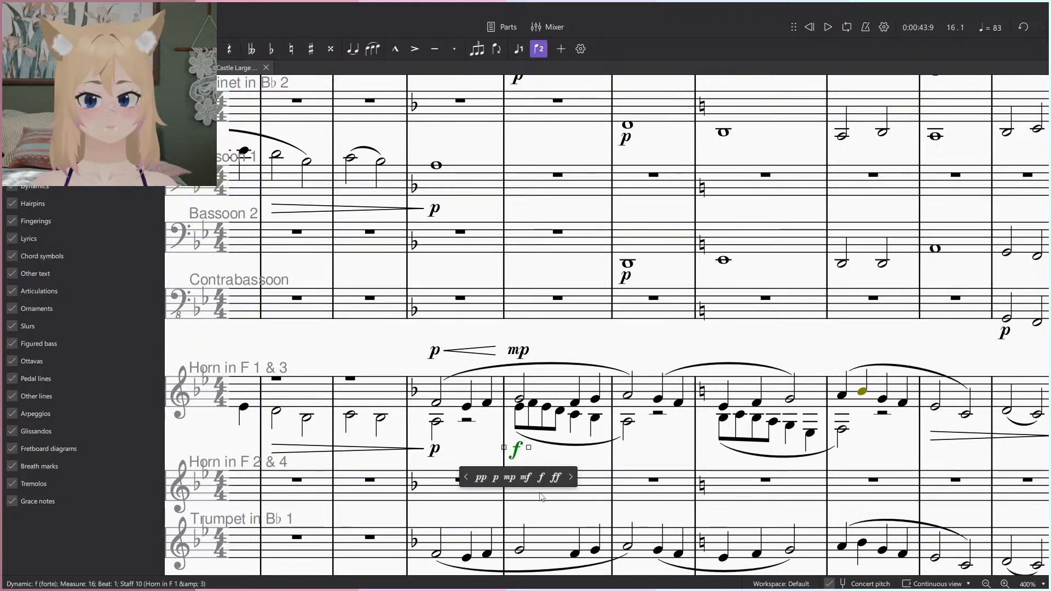
click(525, 478)
key(space)
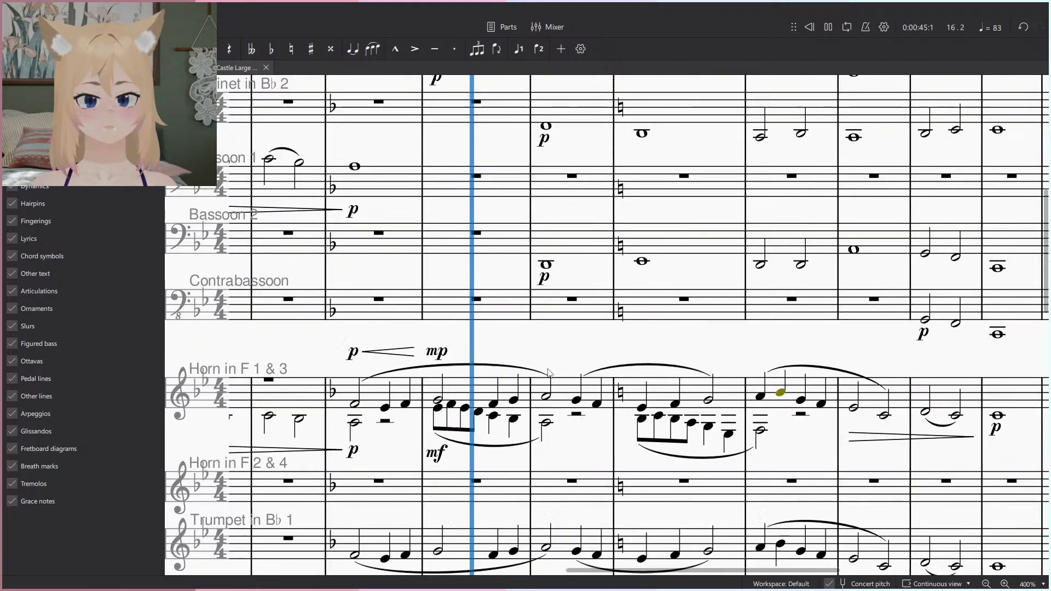
key(space)
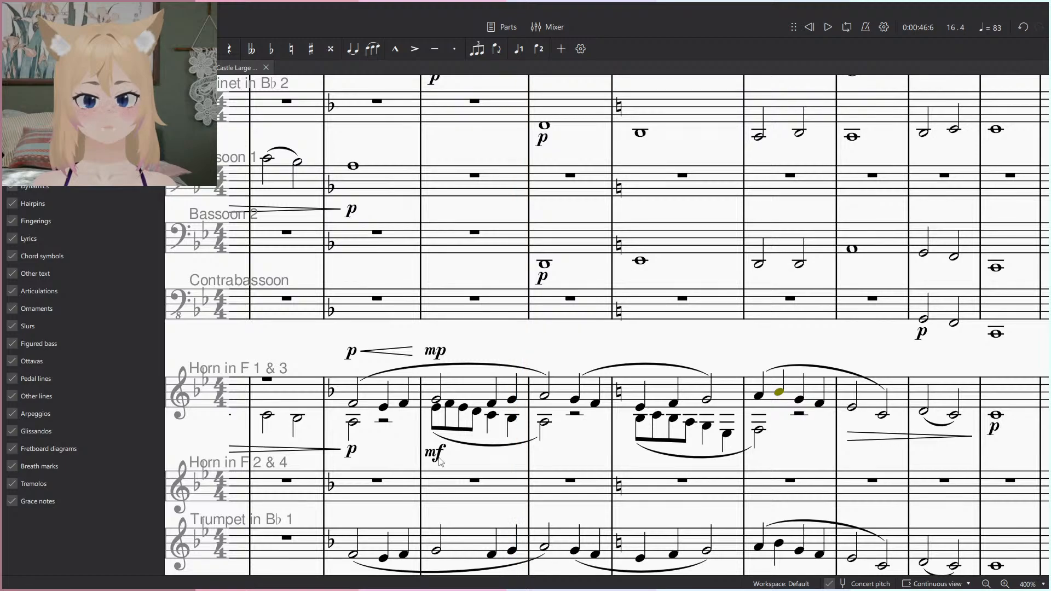
Lower the second horn voice's measure 16 dynamic to mp and play back the passage through measure 19.
click(435, 453)
click(428, 481)
key(space)
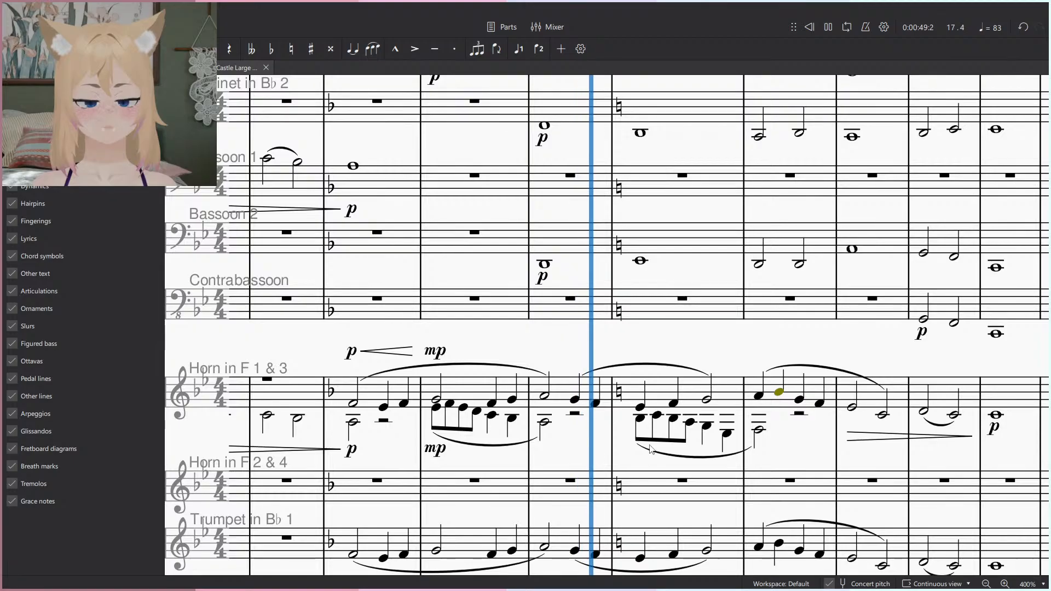
scroll(497, 444, down, 5)
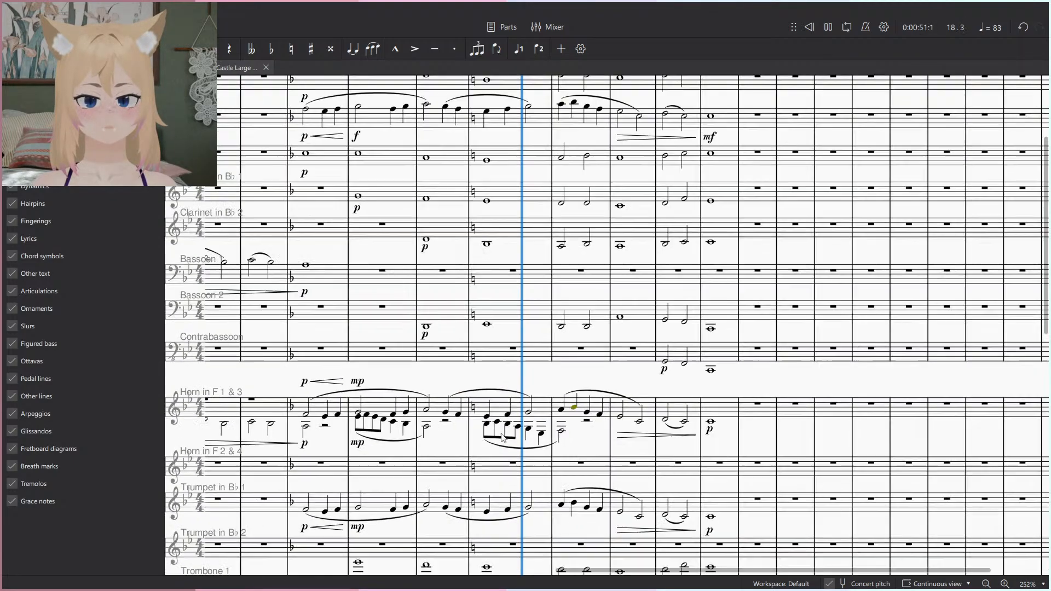
scroll(502, 437, up, 5)
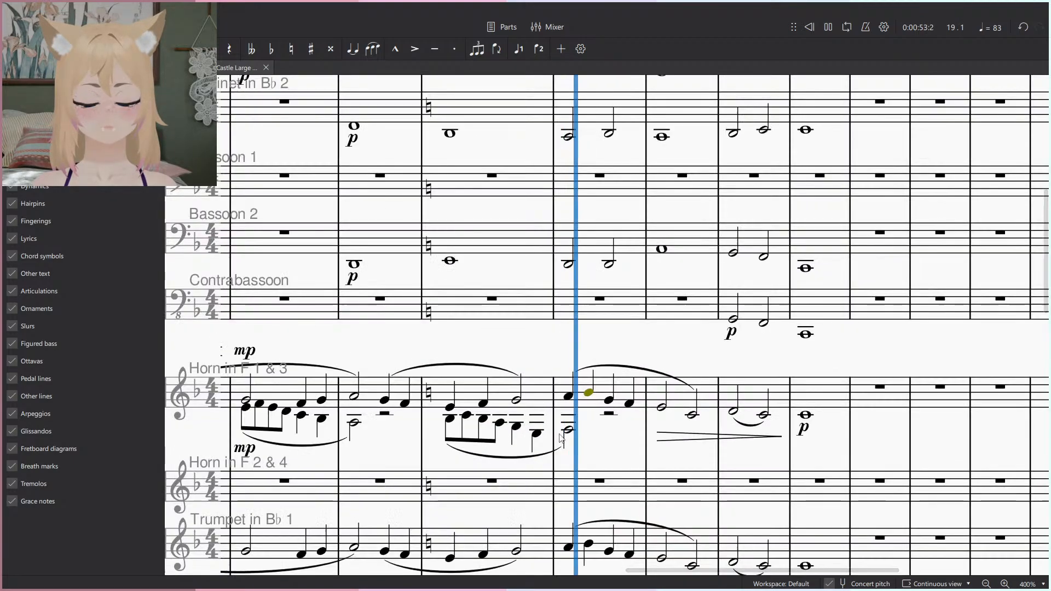
key(space)
key(n)
click(663, 432)
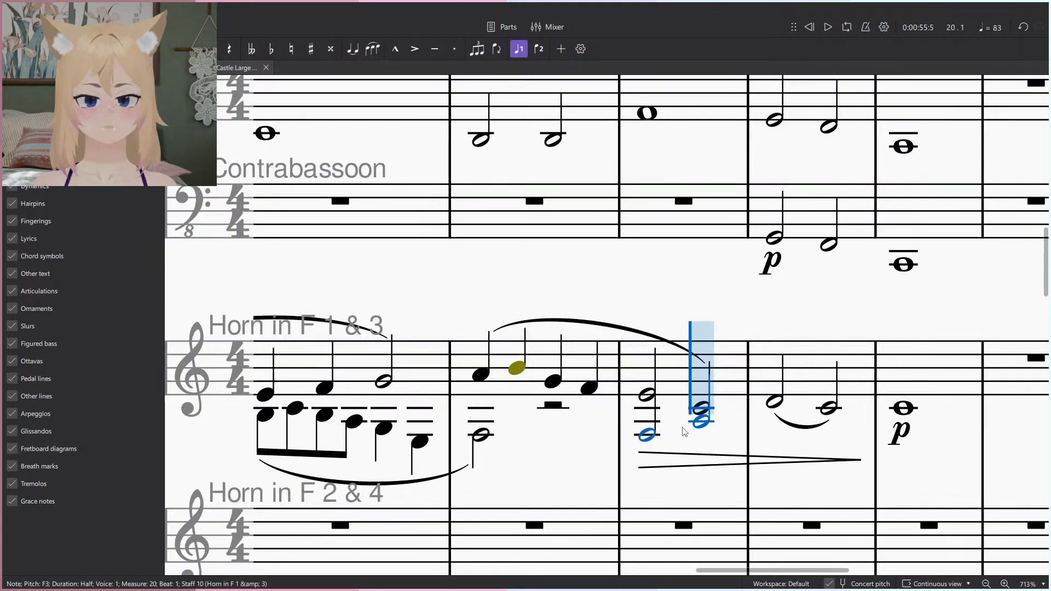
key(Escape)
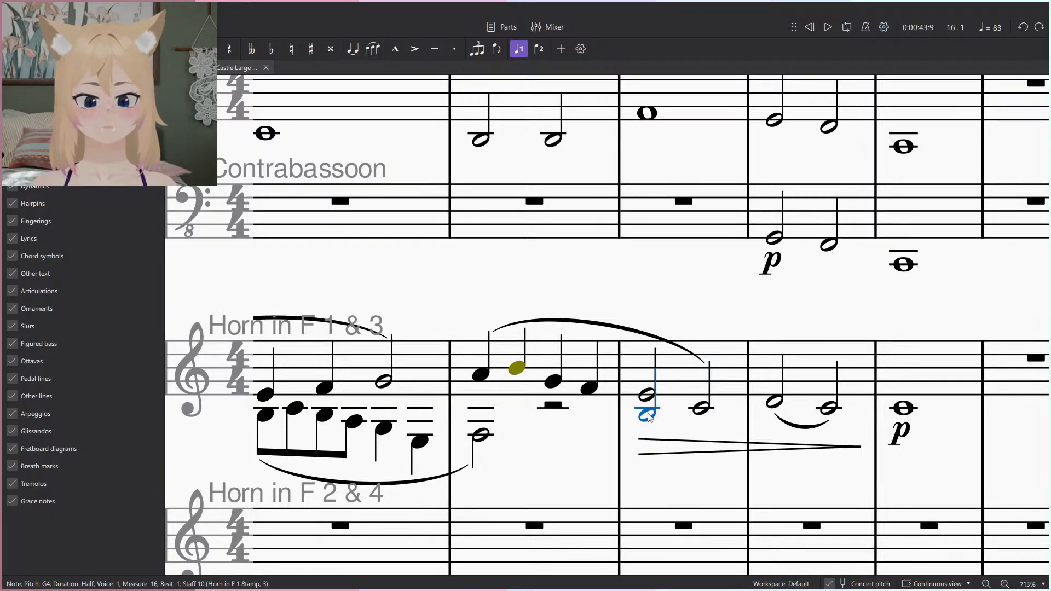
Enter the voice 2 quarter notes C4, D4, E4 and F4 in measure 20 of Horn in F 1 & 3.
key(ctrl+alt+2)
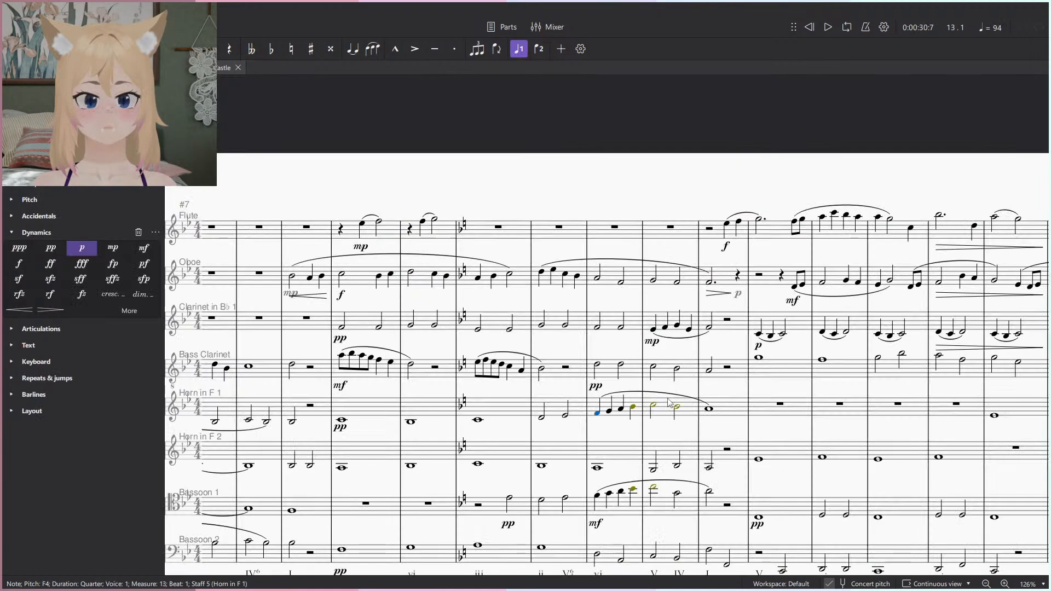
drag(668, 399, 678, 400)
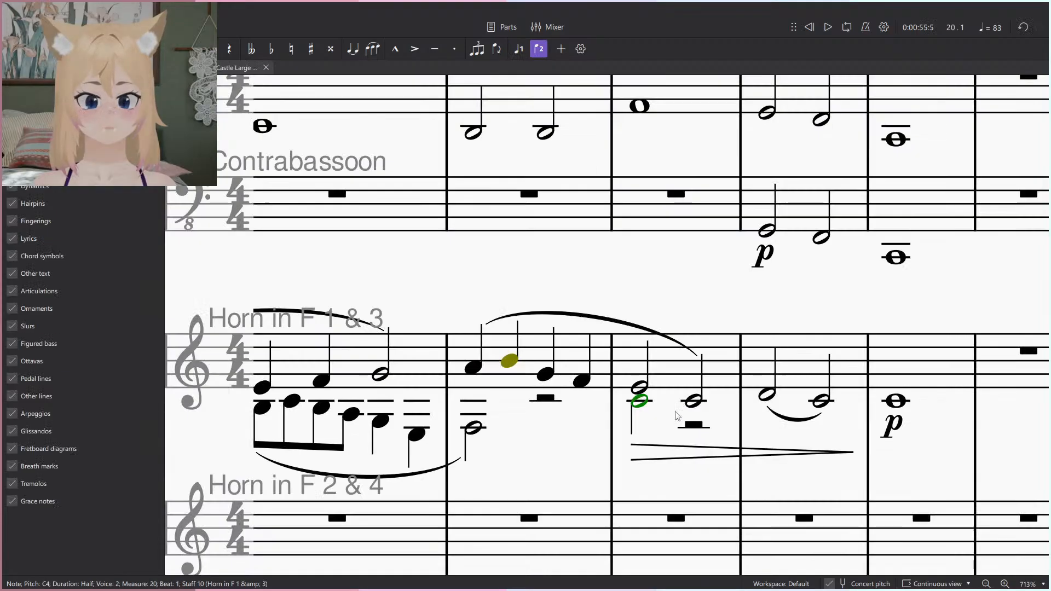
scroll(664, 404, up, 2)
key(ctrl+alt+2)
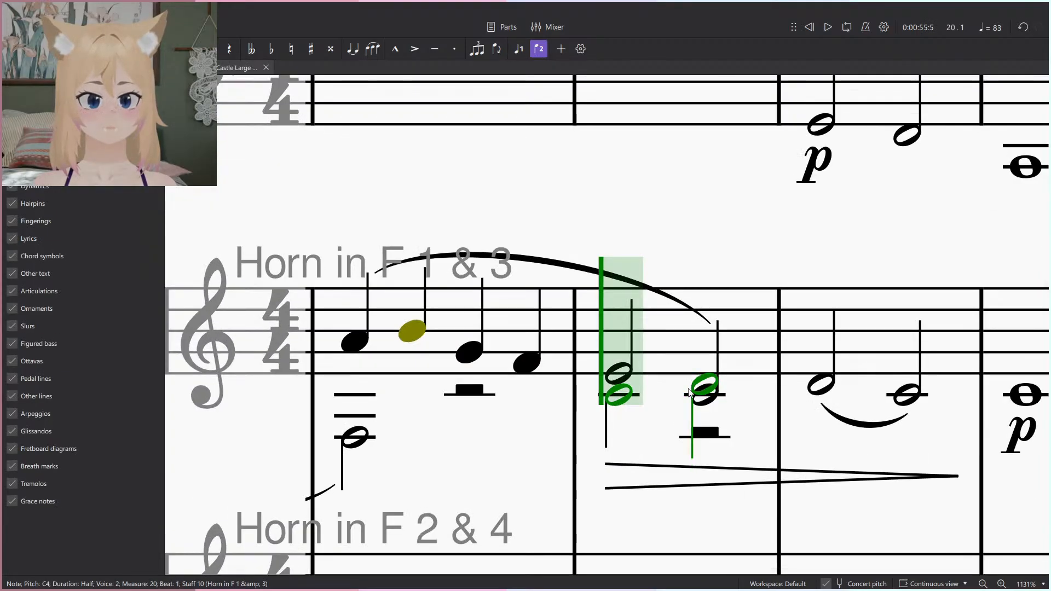
key(n)
click(681, 383)
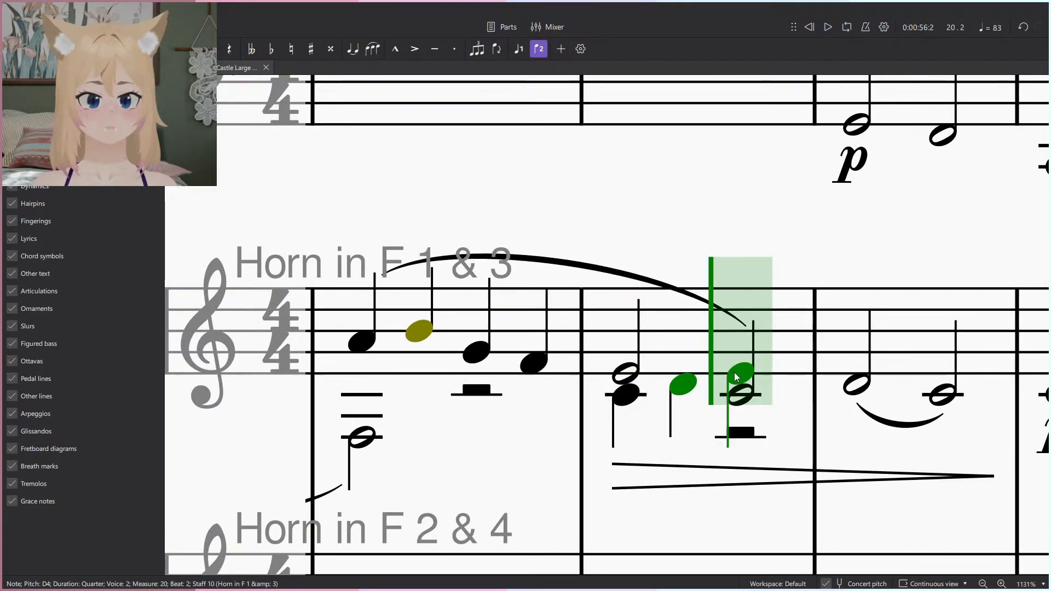
click(734, 372)
click(799, 361)
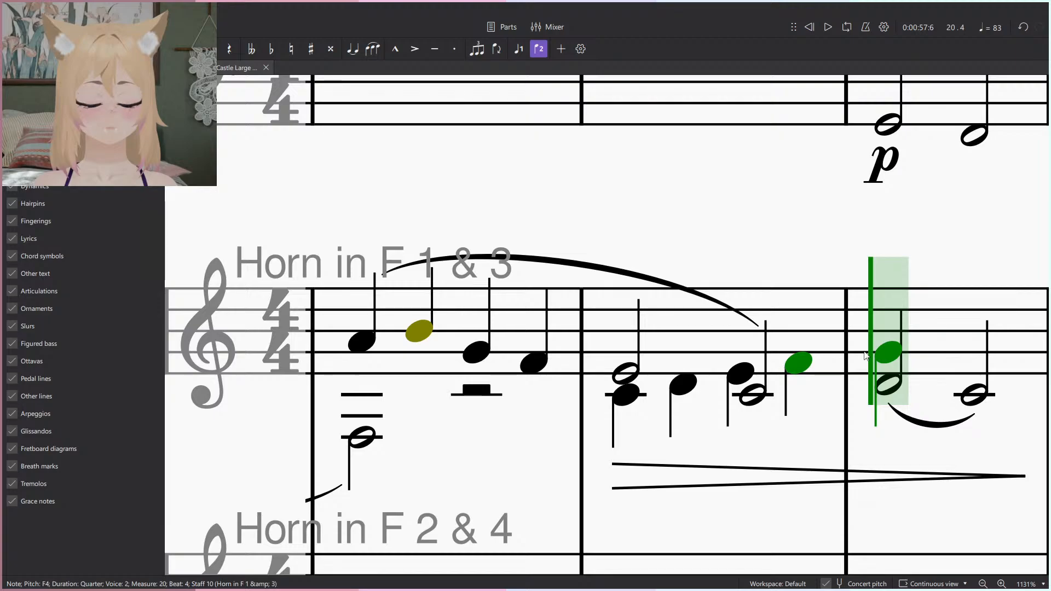
Continue the second horn voice with half notes G4 and F4 in measure 21 and E4 at the start of measure 22.
key(6)
click(866, 356)
key(space)
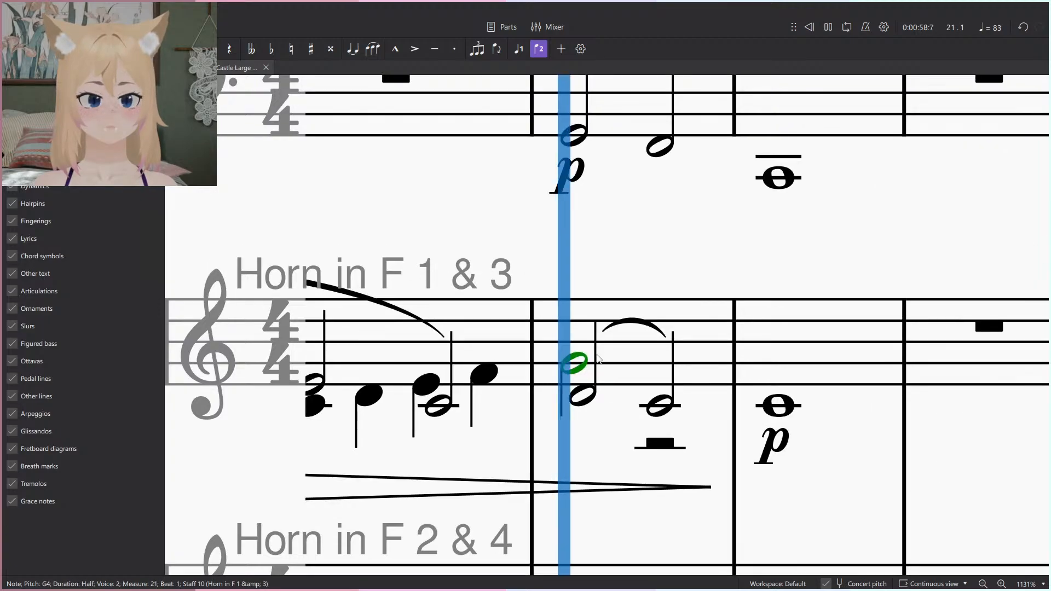
key(space)
click(660, 374)
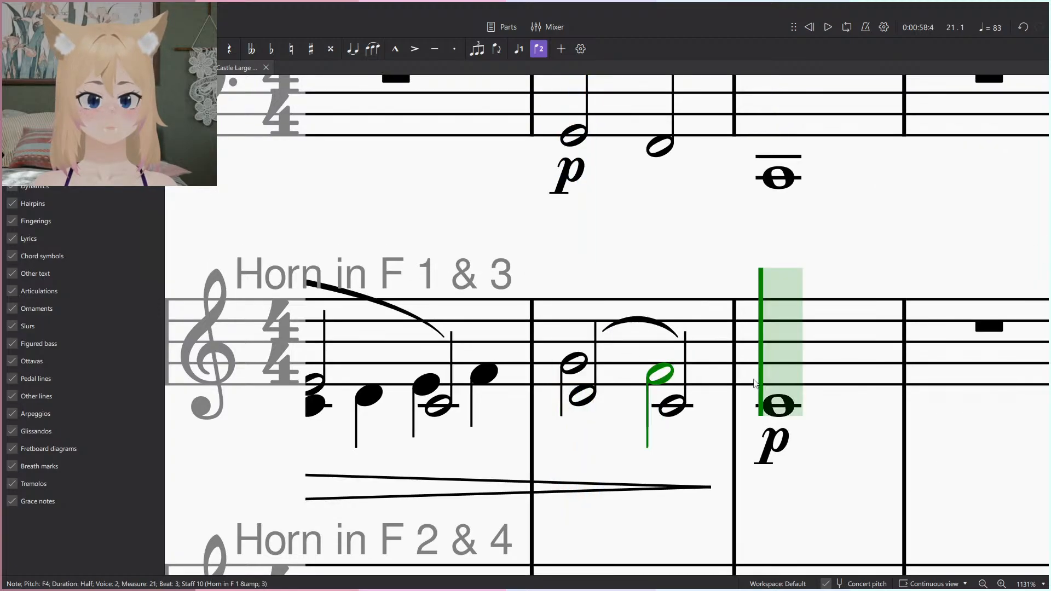
click(787, 387)
Delete the diminuendo hairpin under measures 20 and 21 of Horn in F 1 & 3.
ctrl+scroll(787, 387, down, 5)
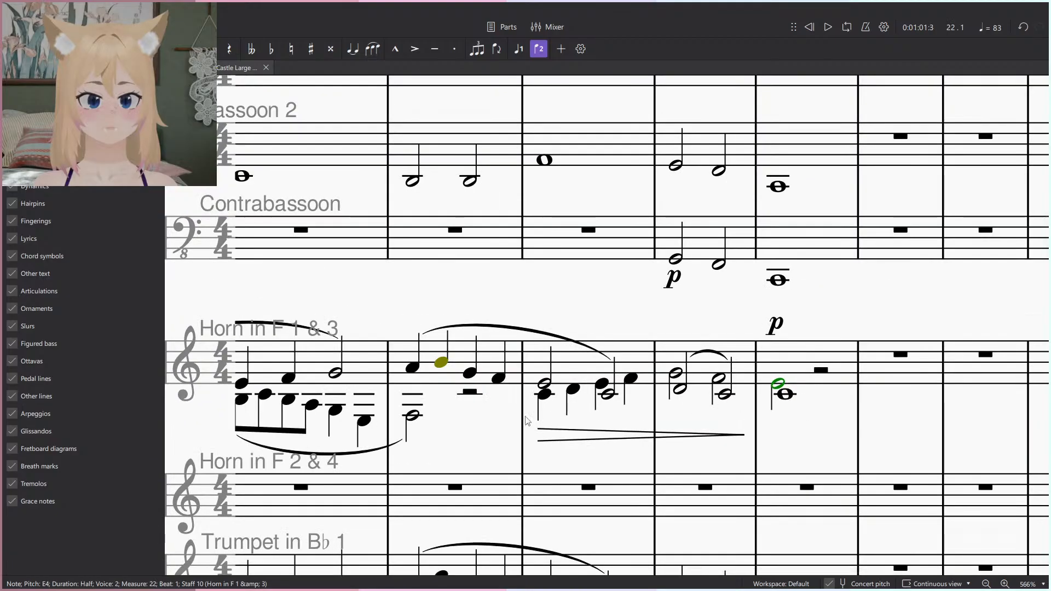
click(549, 395)
click(580, 429)
ctrl+scroll(580, 427, down, 6)
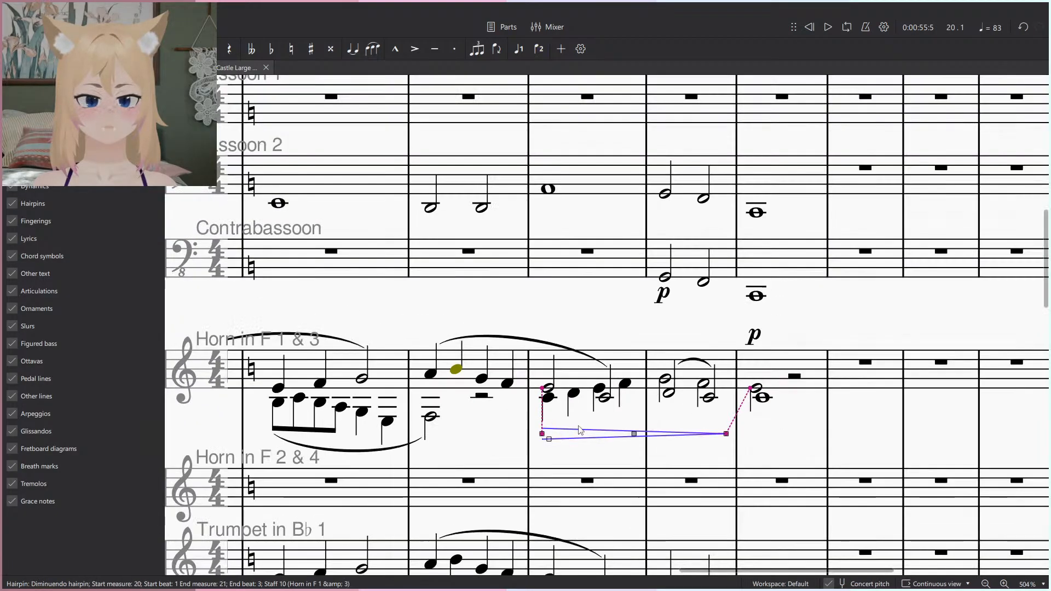
key(BackSpace)
key(equal)
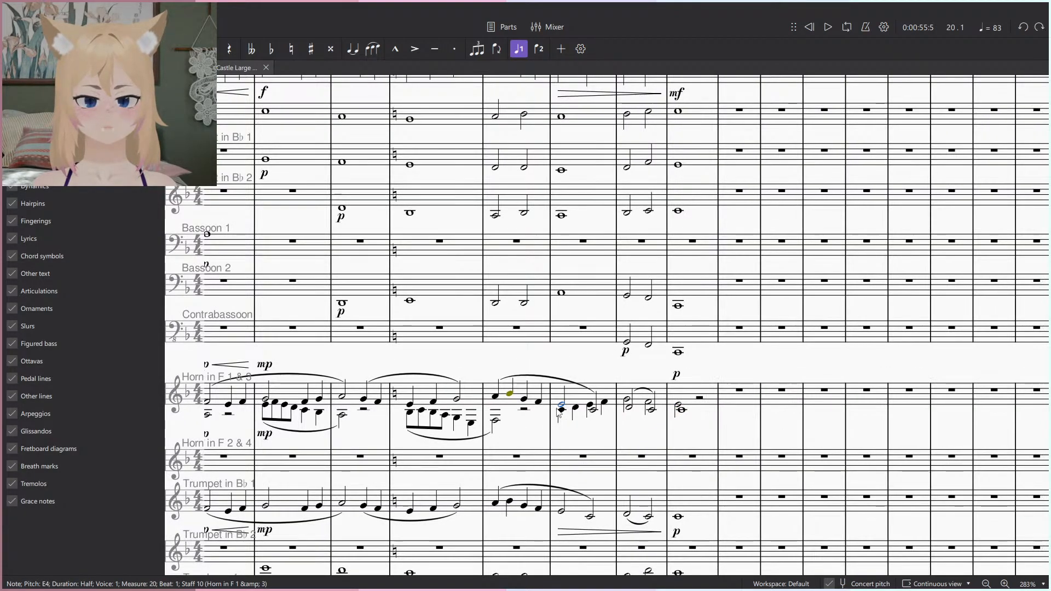
key(ctrl+z)
Play back the passage from measure 15 through measure 22 to check the two horn voices.
click(317, 403)
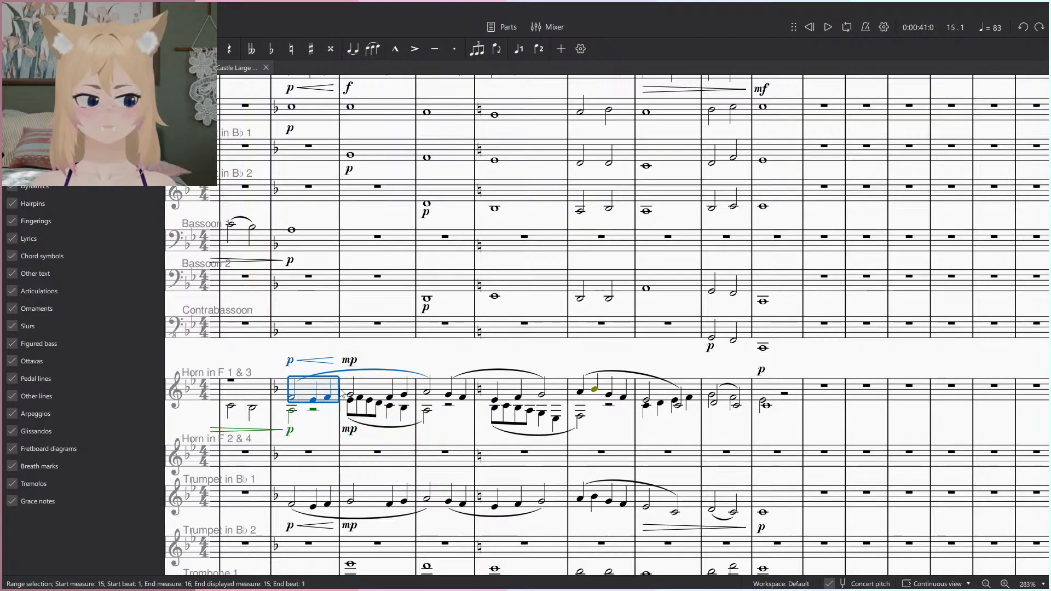
key(space)
click(536, 367)
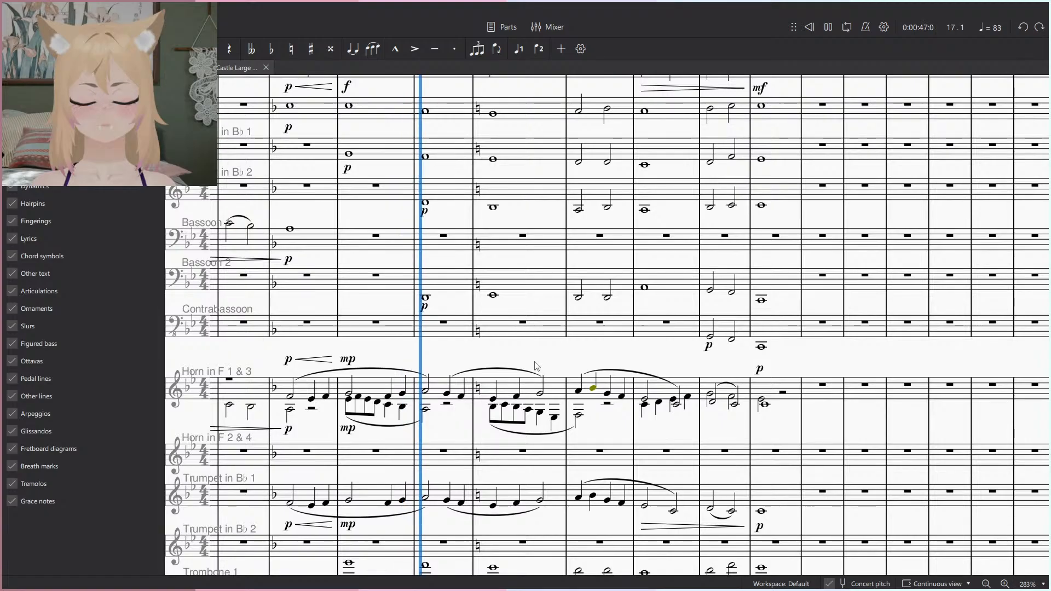
scroll(537, 366, down, 4)
ctrl+scroll(547, 383, down, 2)
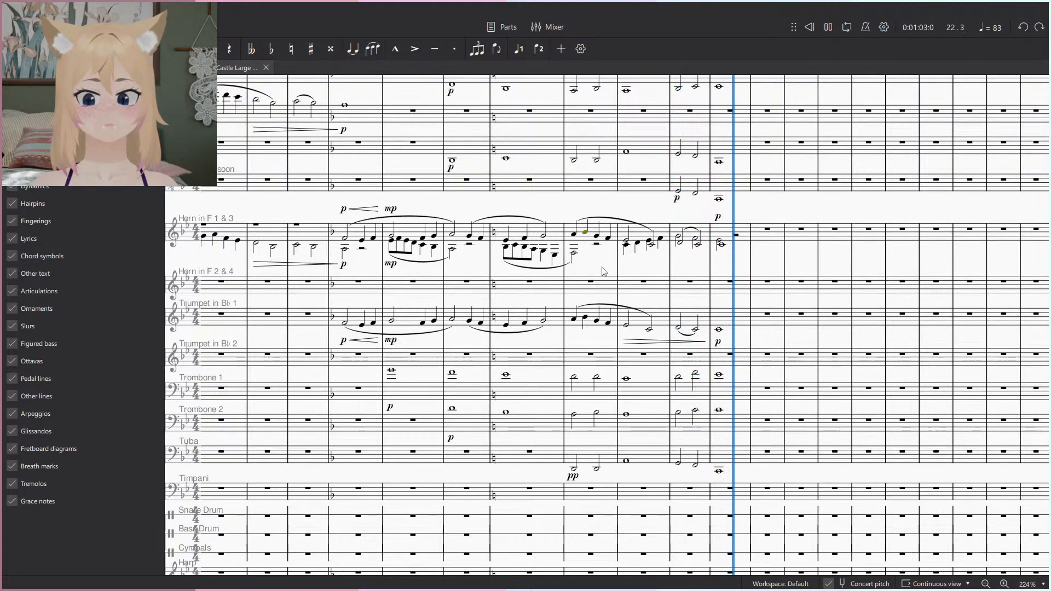
key(space)
Move the voice 2 passage in measures 16 to 21 of Horn in F 1 & 3 into Trumpet in B♭ 2, starting at measure 16.
scroll(411, 219, up, 4)
click(414, 217)
drag(953, 252, 842, 304)
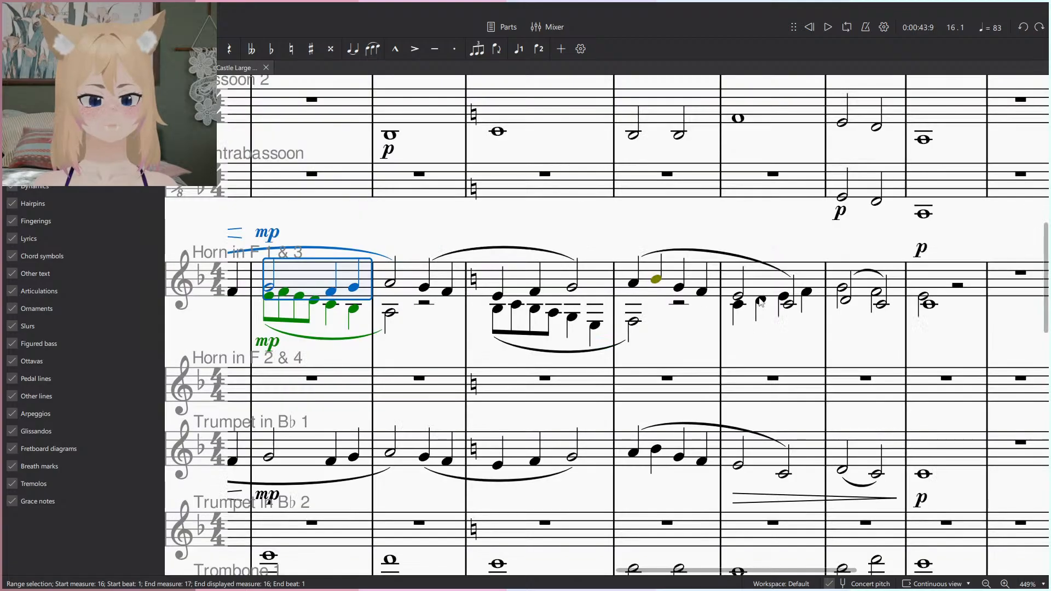
shift+click(862, 284)
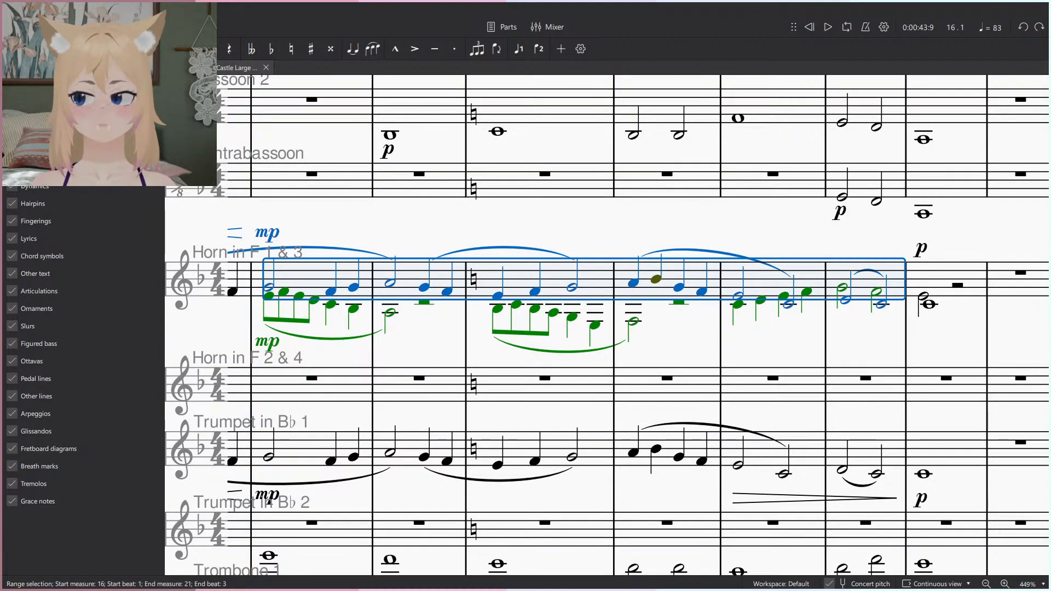
key(ctrl+alt+2)
key(ctrl+z)
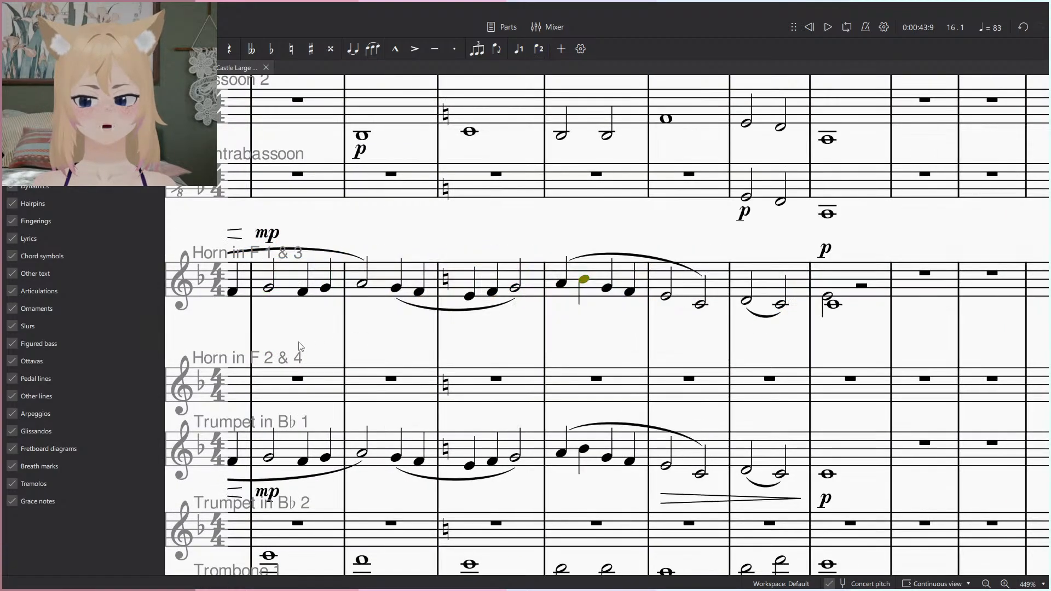
scroll(457, 370, down, 2)
key(ctrl+v)
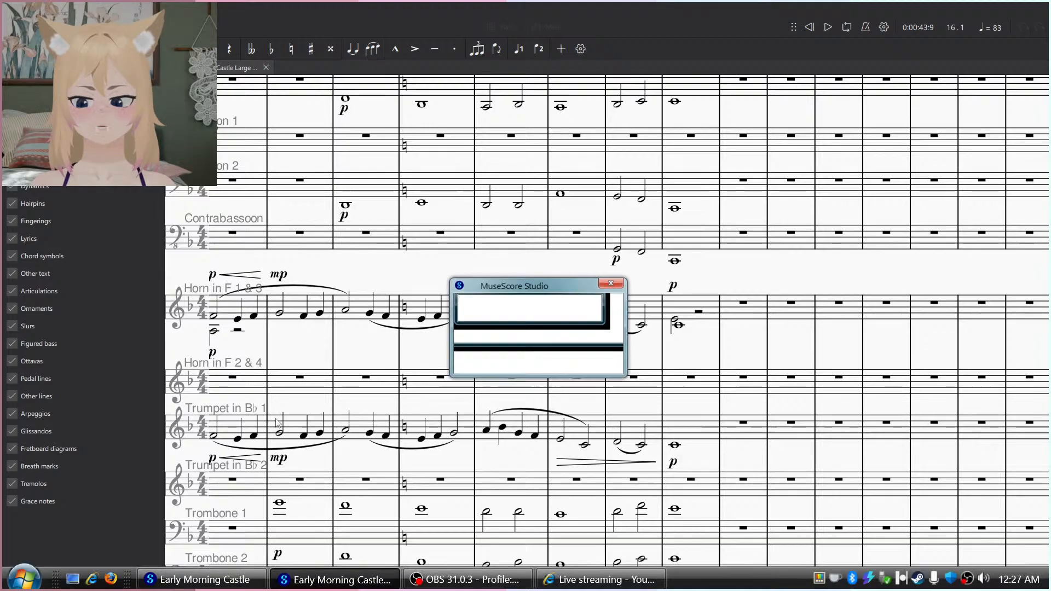
click(557, 349)
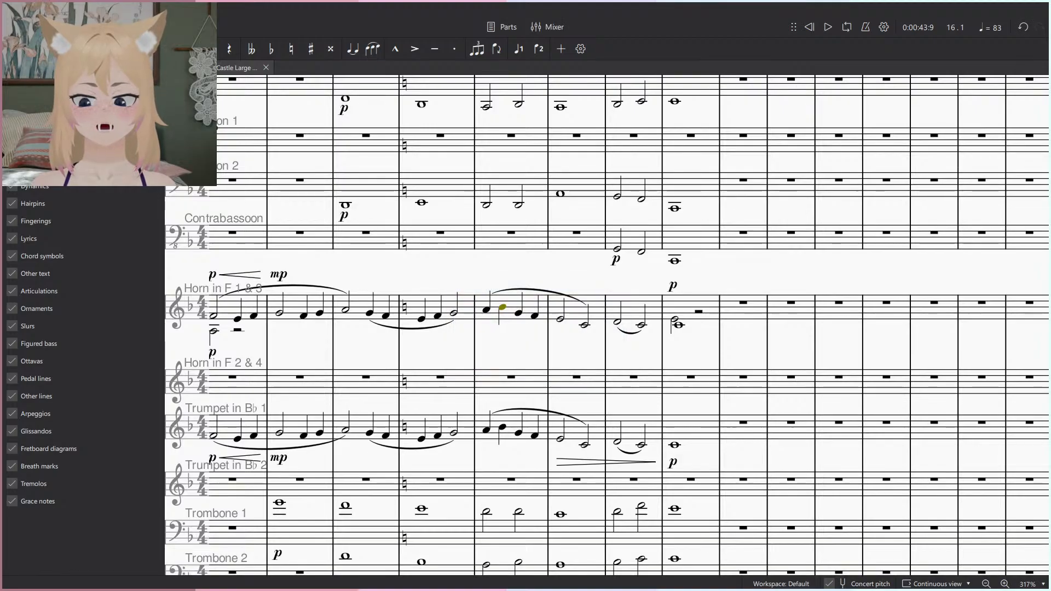
click(287, 490)
key(ctrl+v)
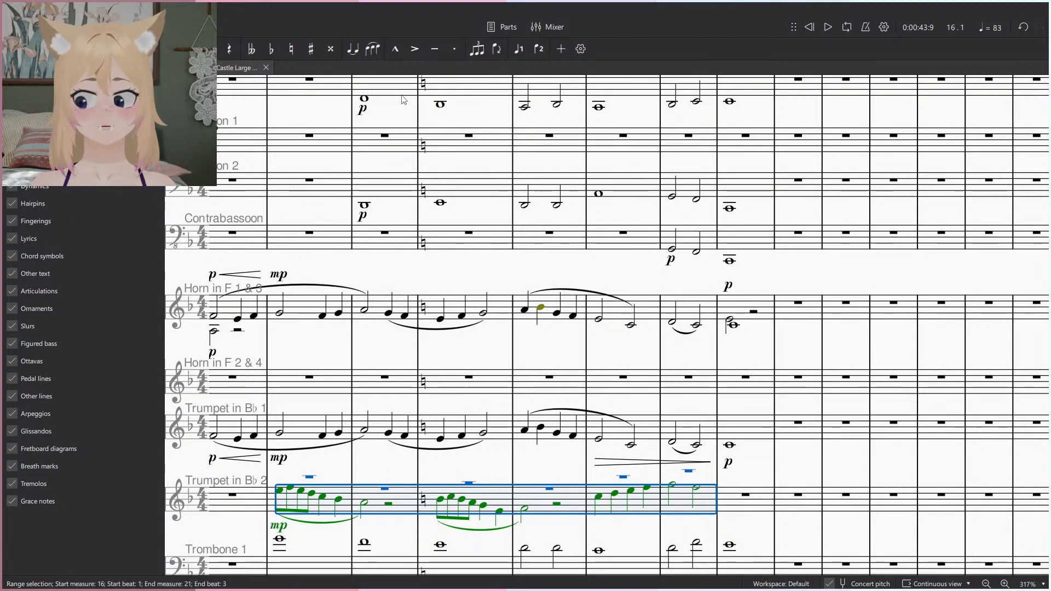
Switch Trumpet in B♭ 2's passage in measures 16 to 21 to voice 1 and delete the leftover voice 2 rests.
click(518, 49)
click(714, 516)
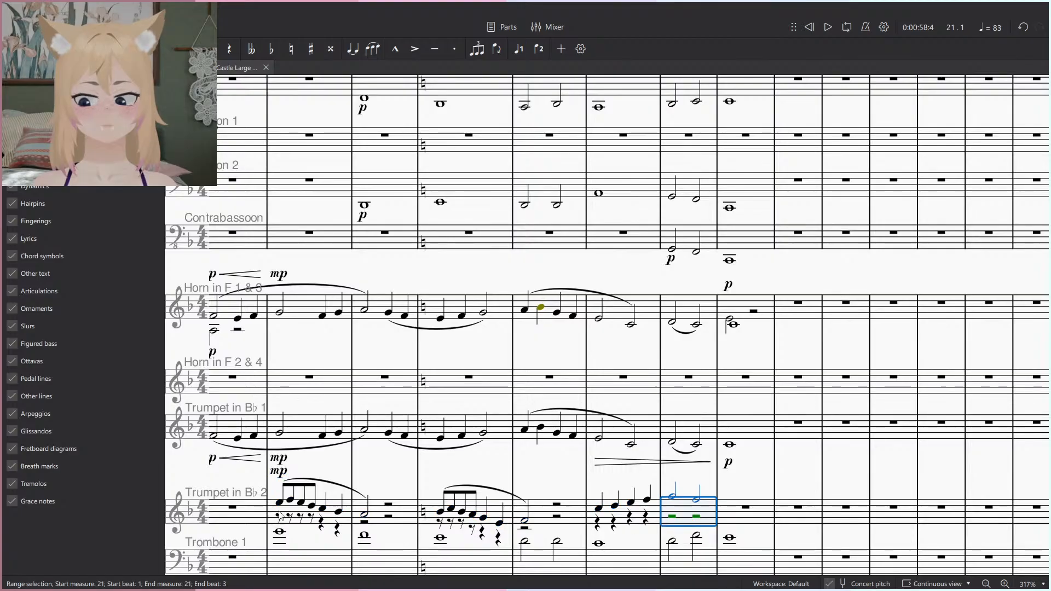
shift+click(272, 513)
click(13, 117)
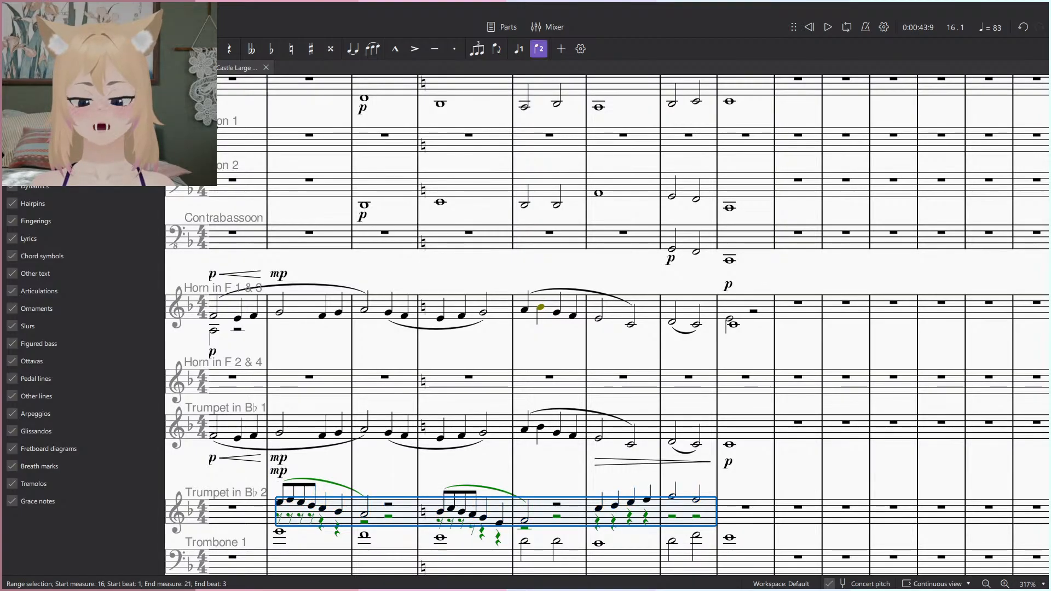
key(Delete)
Slur Trumpet in B♭ 2's phrases across measures 16 to 17, 18 to 19, and 20 to the first note of 21.
click(280, 513)
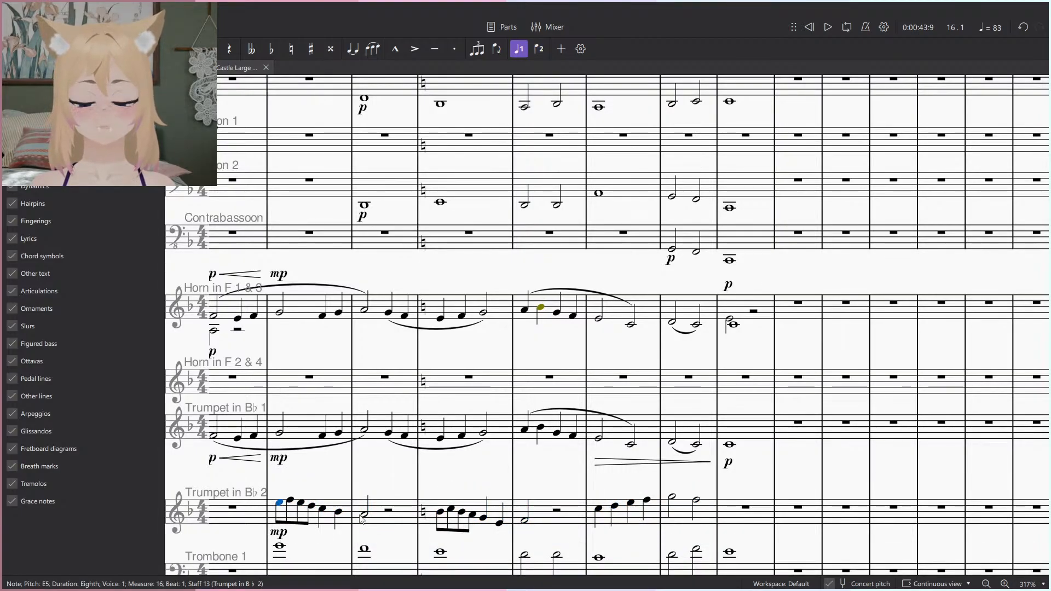
key(s)
key(ctrl+z)
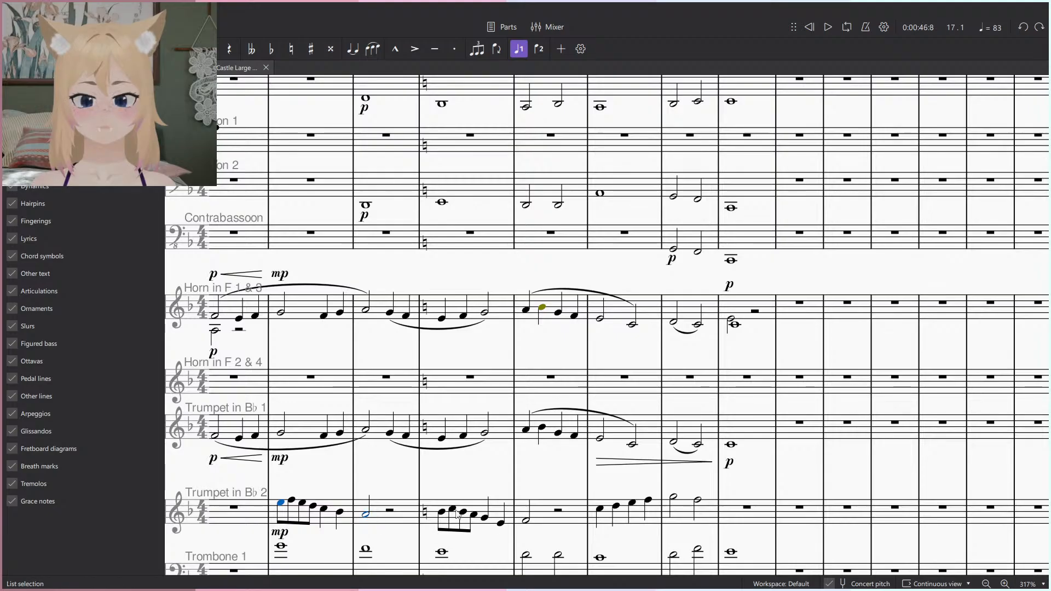
ctrl+click(674, 497)
key(s)
drag(656, 525, 776, 490)
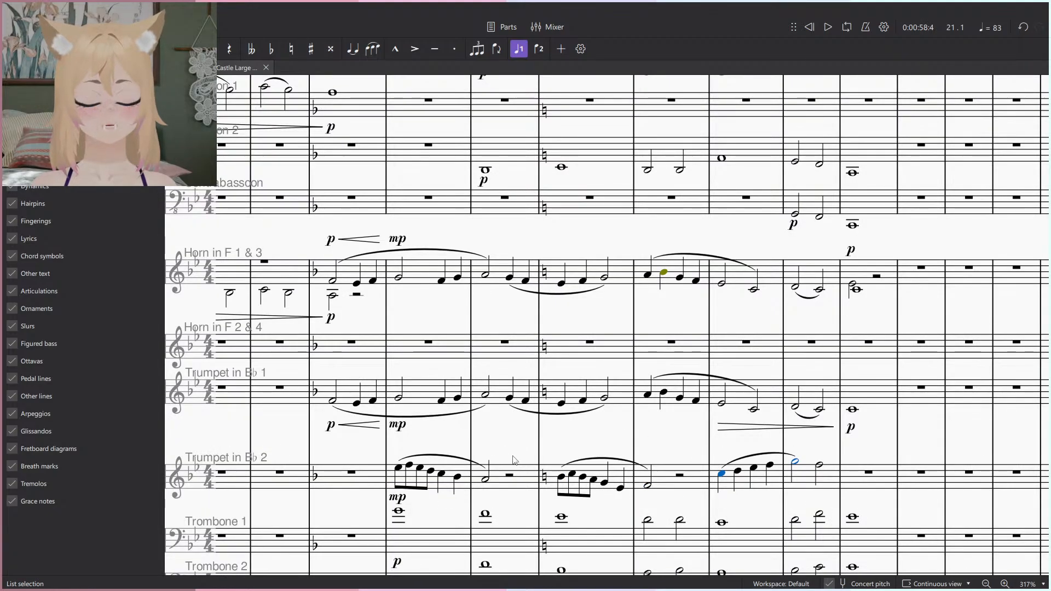
Set Trumpet in B♭ 2's dynamic in measure 16 to p and play back the passage.
scroll(339, 397, down, 4)
key(space)
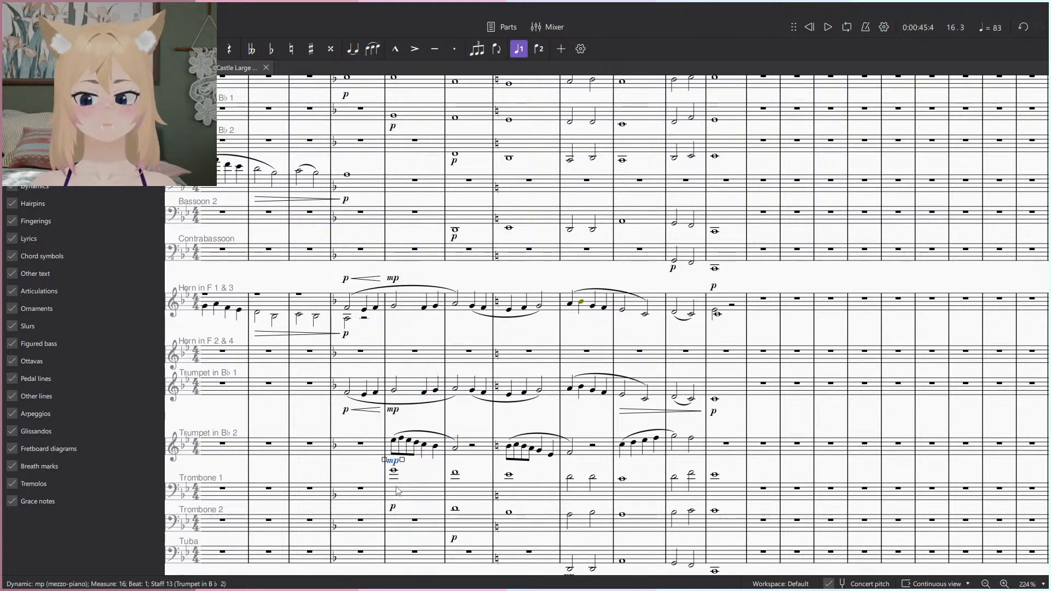
click(364, 484)
key(space)
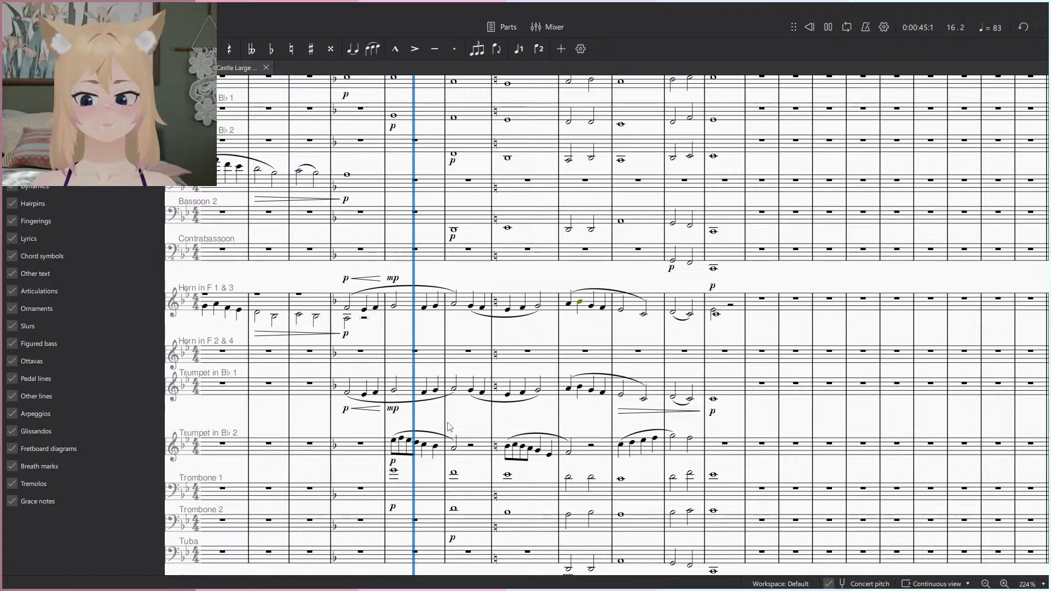
Select measures 16 to 21 of Trumpet in B♭ 2 and add a third Clarinet in B♭ to the score.
click(686, 456)
shift+click(420, 449)
scroll(420, 449, up, 5)
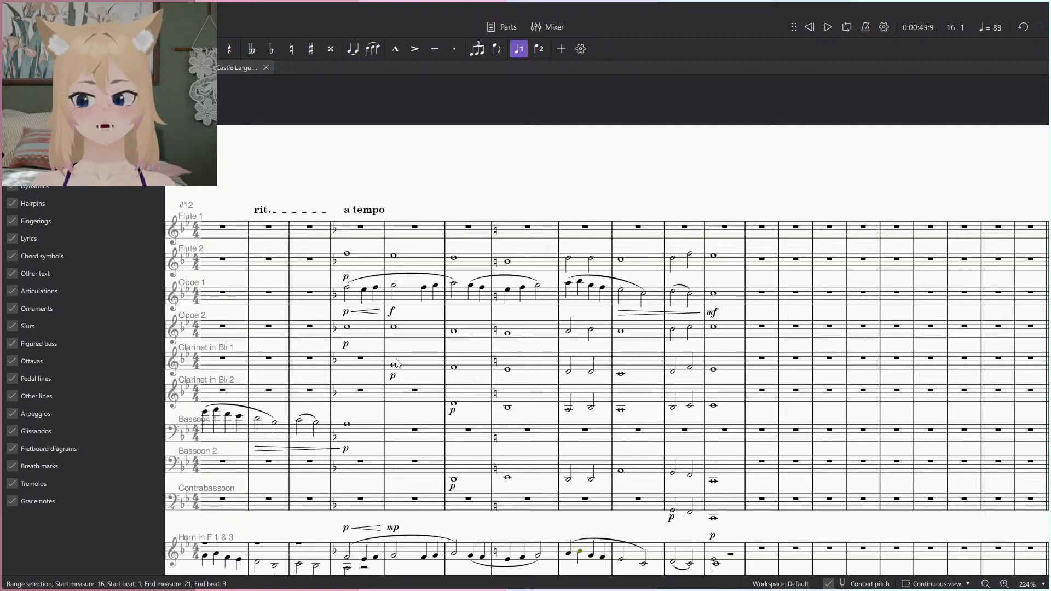
click(23, 68)
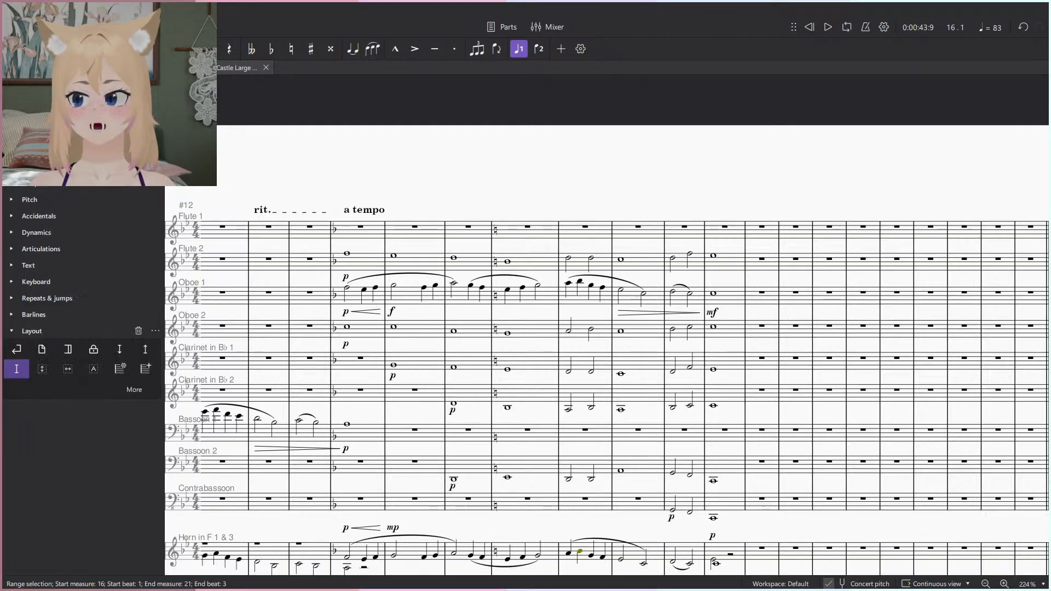
click(66, 68)
click(44, 91)
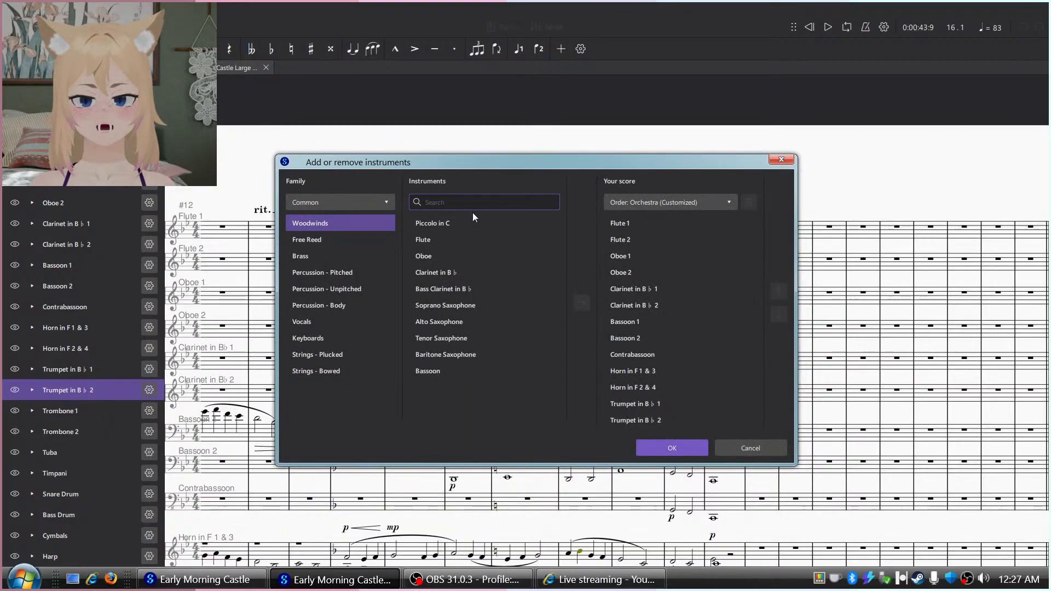
click(461, 272)
click(582, 302)
click(672, 448)
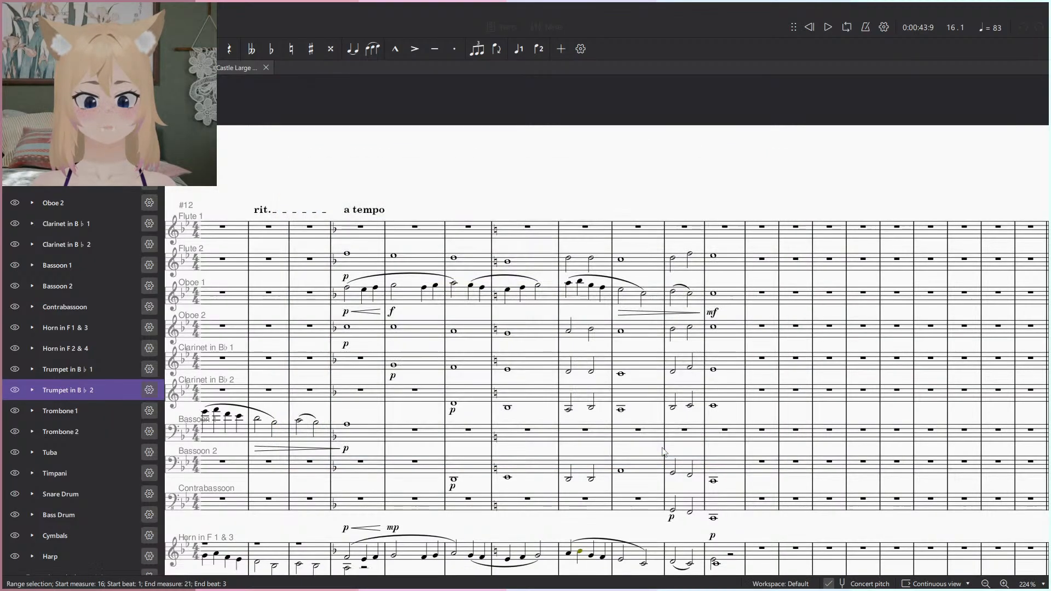
Move the Clarinet in B♭ 1 and 2 parts in measures 16 to 22 down one staff each, to Clarinets 2 and 3.
click(417, 363)
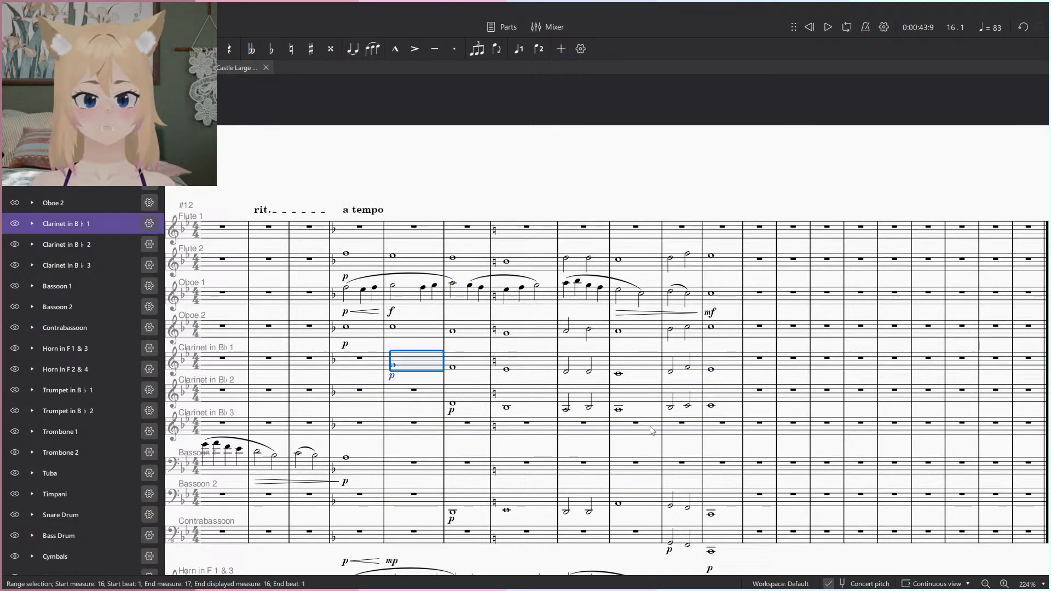
shift+click(735, 402)
key(ctrl+x)
click(420, 394)
key(ctrl+v)
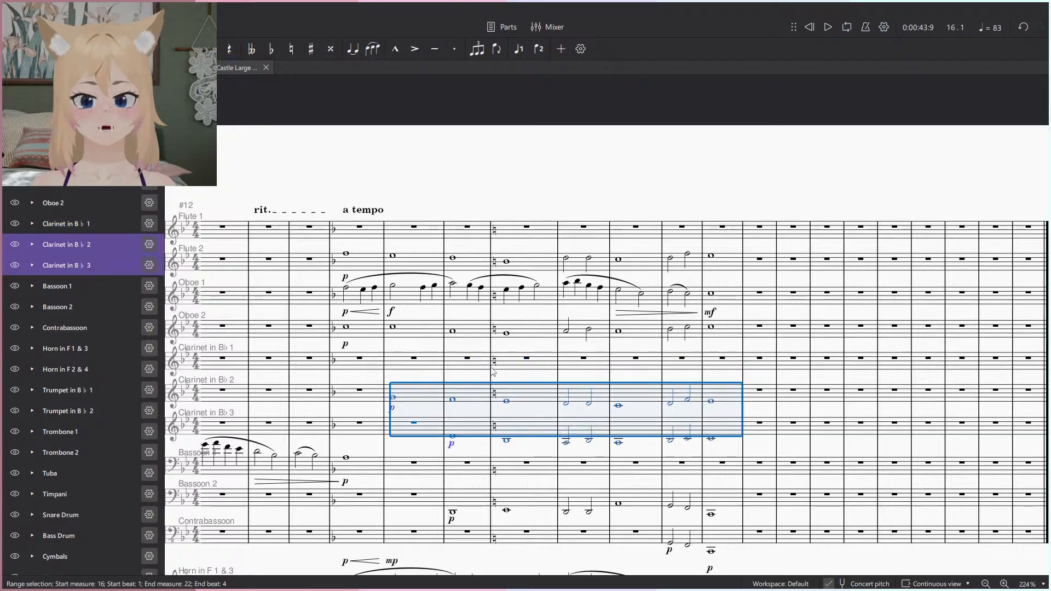
scroll(499, 376, down, 5)
scroll(452, 402, down, 1)
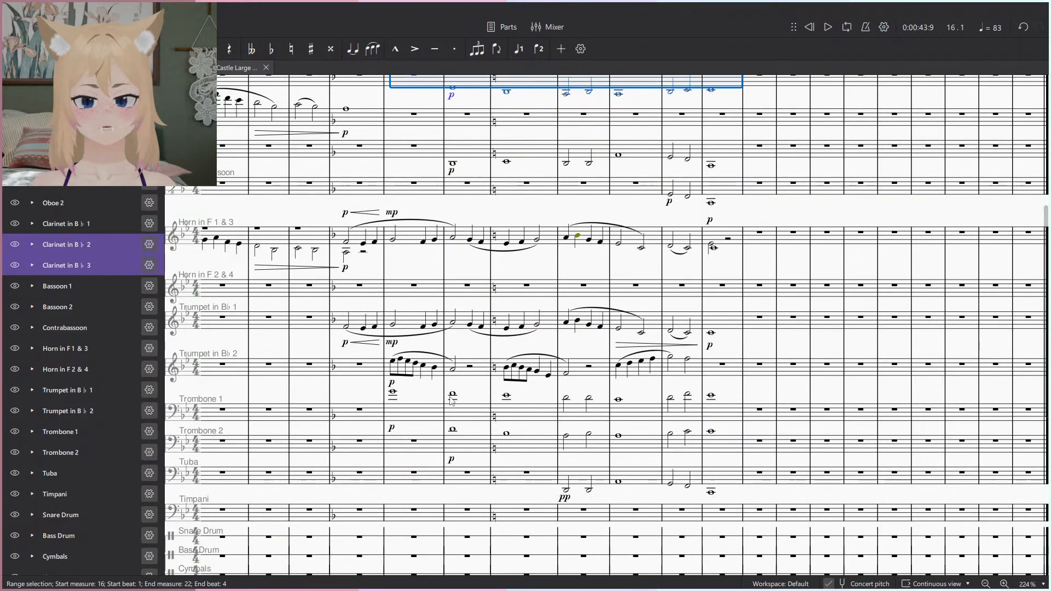
Move Trumpet in B♭ 2's countermelody in measures 16 to 21 to the same measures of Clarinet in B♭ 1.
click(392, 374)
click(695, 378)
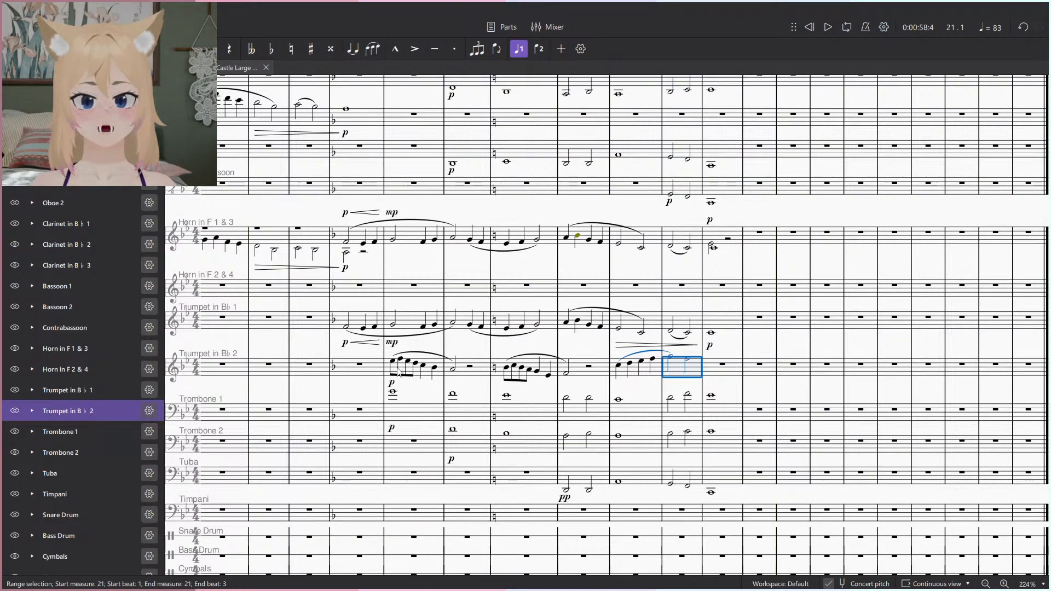
shift+click(398, 372)
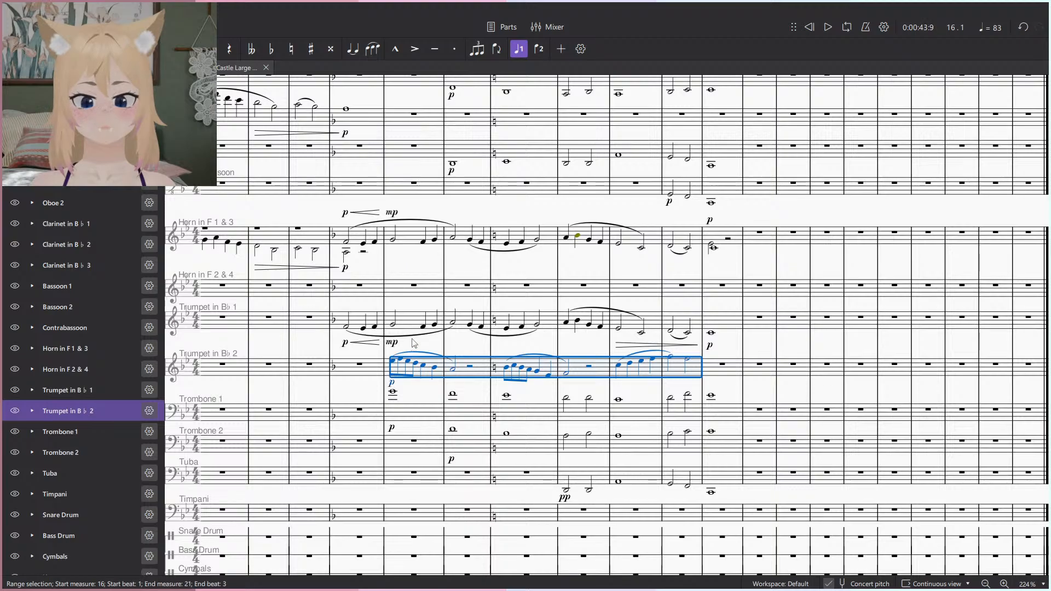
scroll(407, 274, up, 3)
key(ctrl+x)
click(415, 215)
key(ctrl+v)
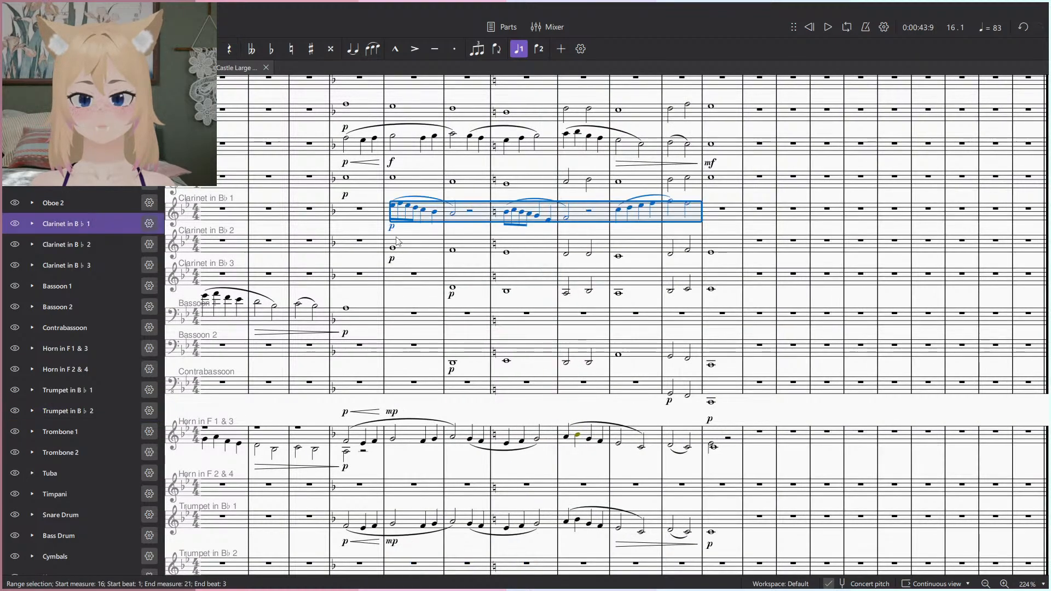
key(Escape)
Set Clarinet in B♭ 1's dynamic in measure 16 to mf and play back the passage.
key(space)
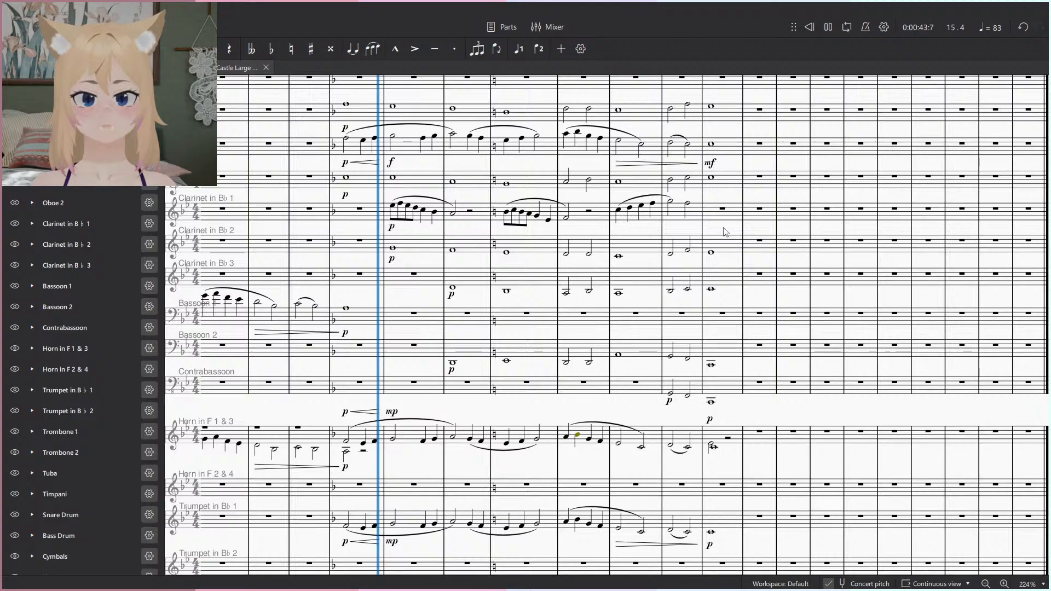
click(392, 226)
click(402, 249)
key(space)
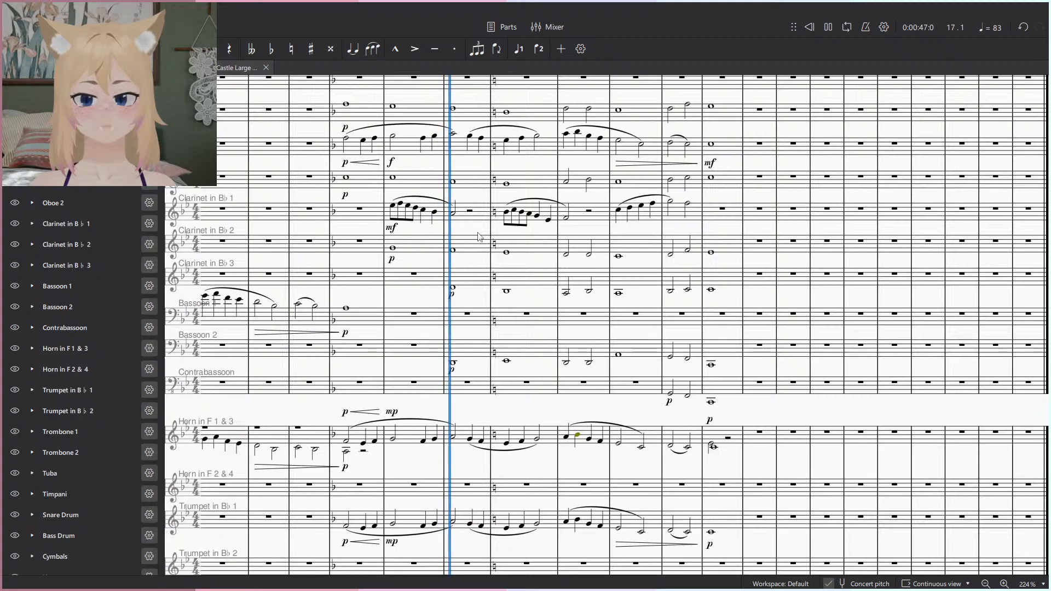
scroll(481, 237, up, 2)
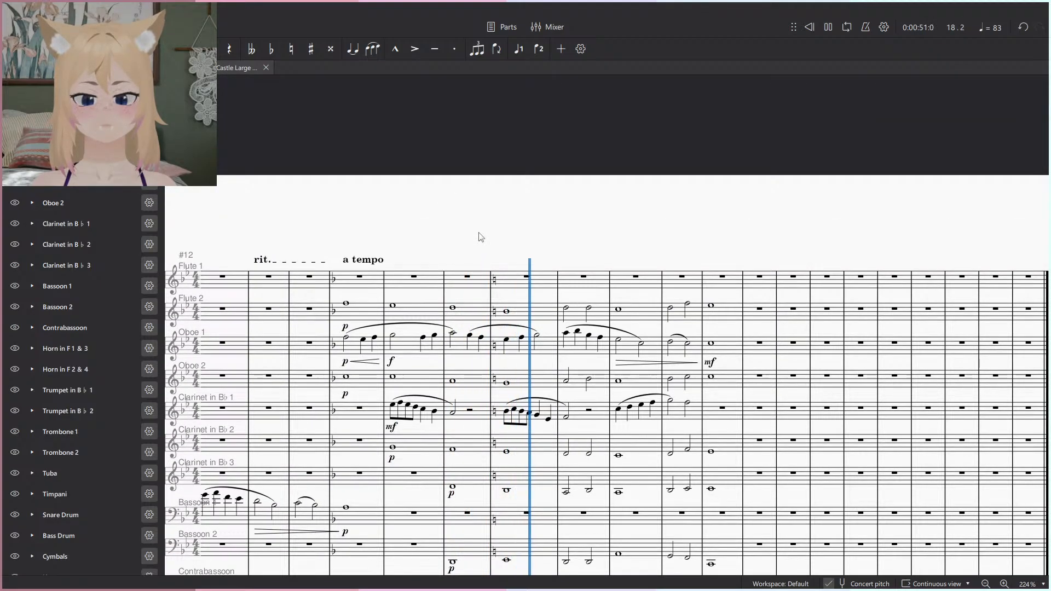
Raise Clarinet in B♭ 1's dynamic in measure 16 to f and play back the passage again.
key(space)
click(393, 428)
click(416, 451)
key(space)
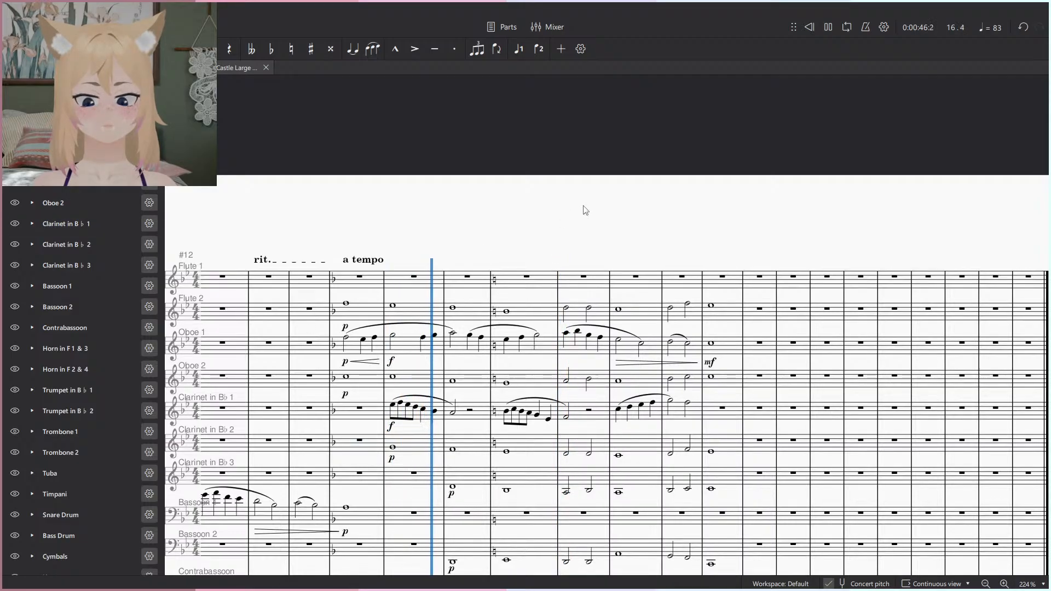
Change Clarinet in B♭ 1's playback sound to the MuseSounds Clarinet from Orchestral Tools' Berlin Soloists and play back the passage.
key(F10)
key(space)
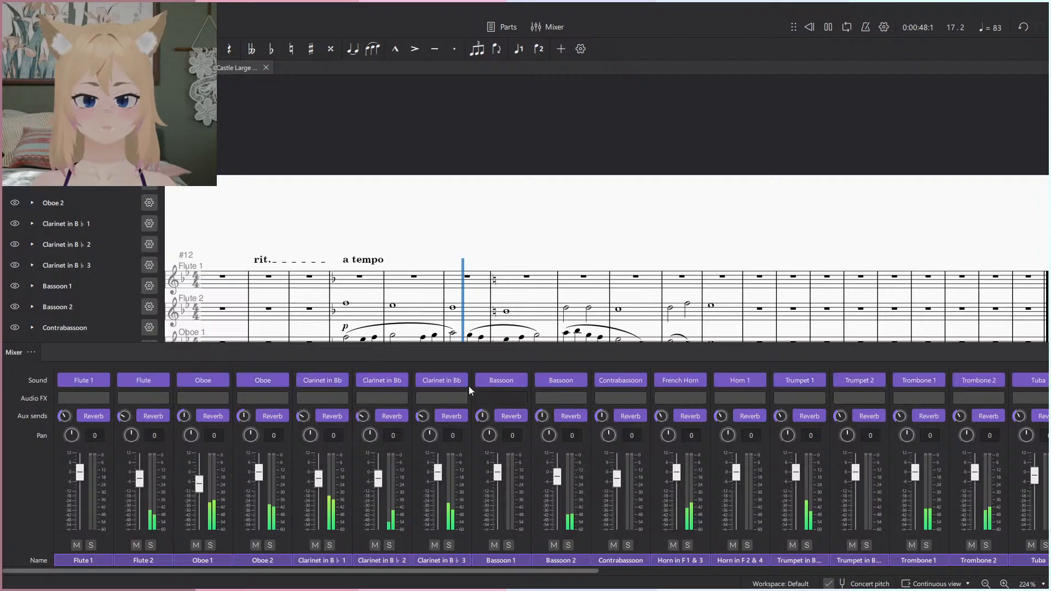
click(342, 380)
mouse_move(361, 417)
mouse_move(487, 474)
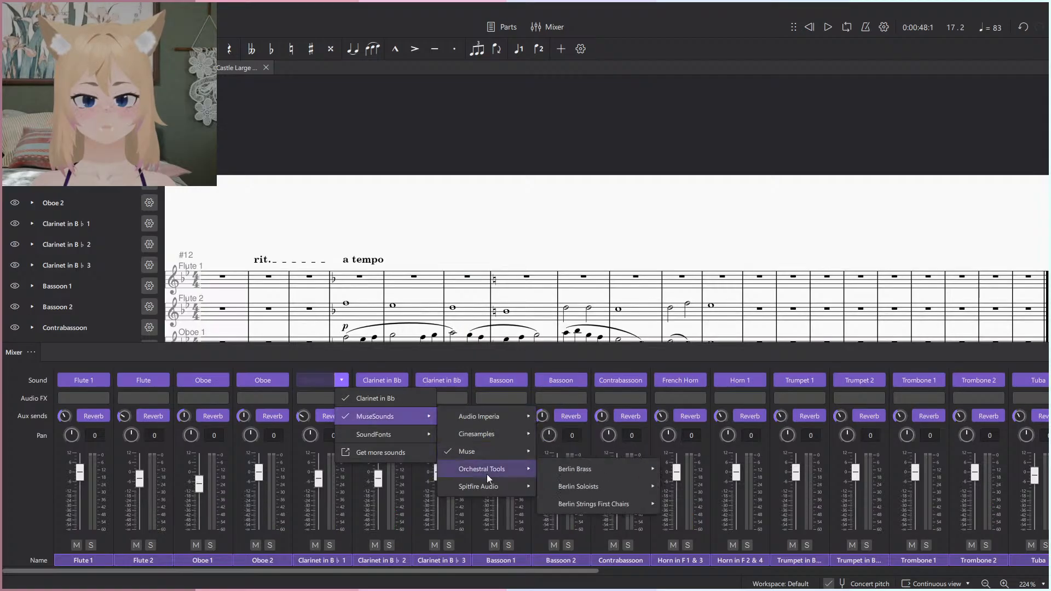
mouse_move(615, 494)
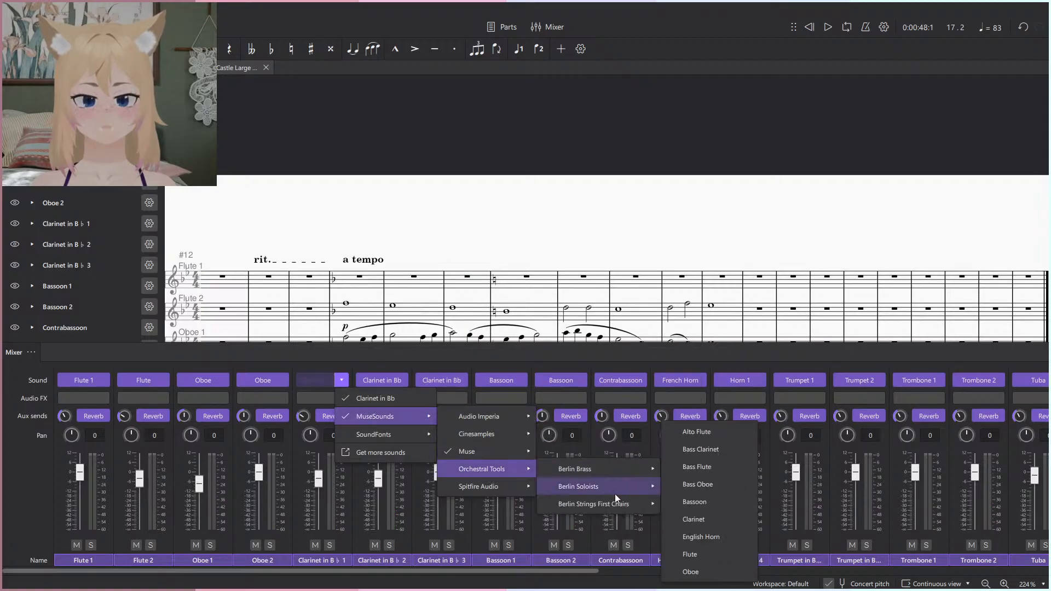
click(706, 520)
key(space)
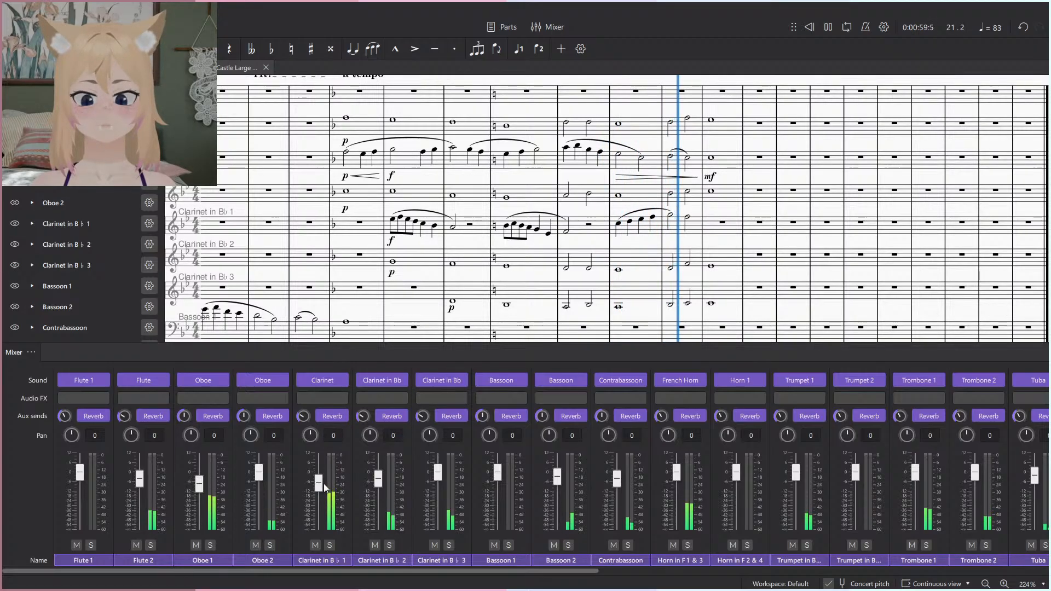
Stop playback, enter a whole-note E5 in measure 22 of Clarinet in B♭ 1, and hide the mixer.
key(space)
ctrl+scroll(714, 205, up, 3)
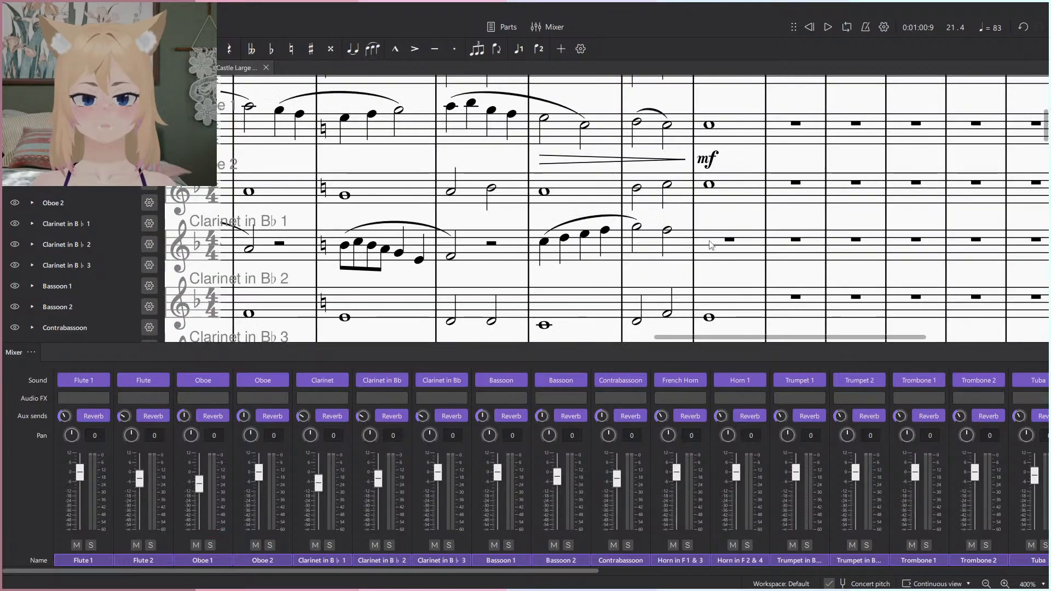
click(706, 236)
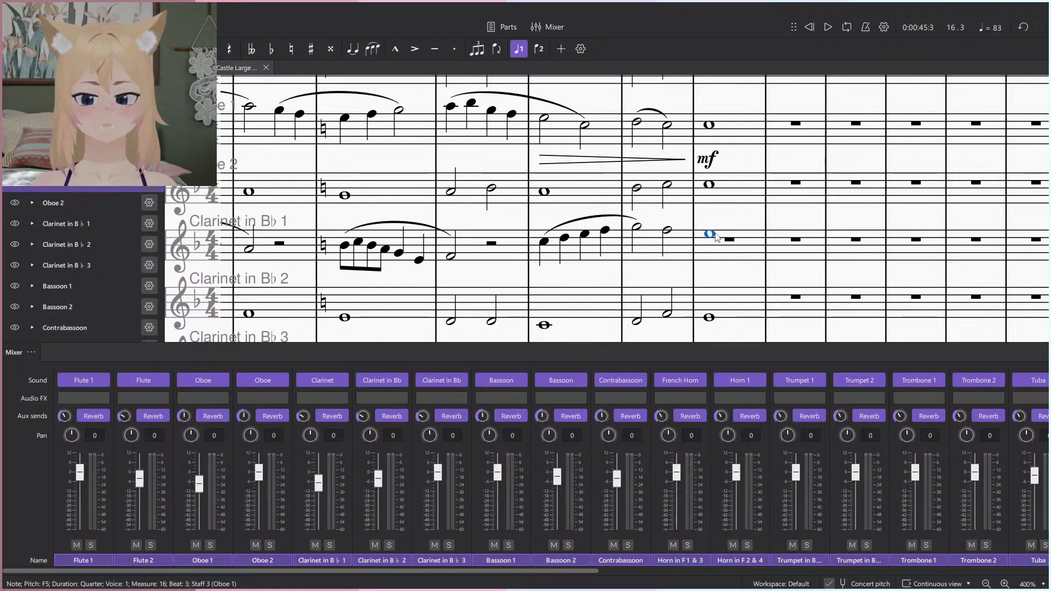
click(716, 235)
key(F10)
ctrl+scroll(716, 253, down, 6)
scroll(722, 372, down, 2)
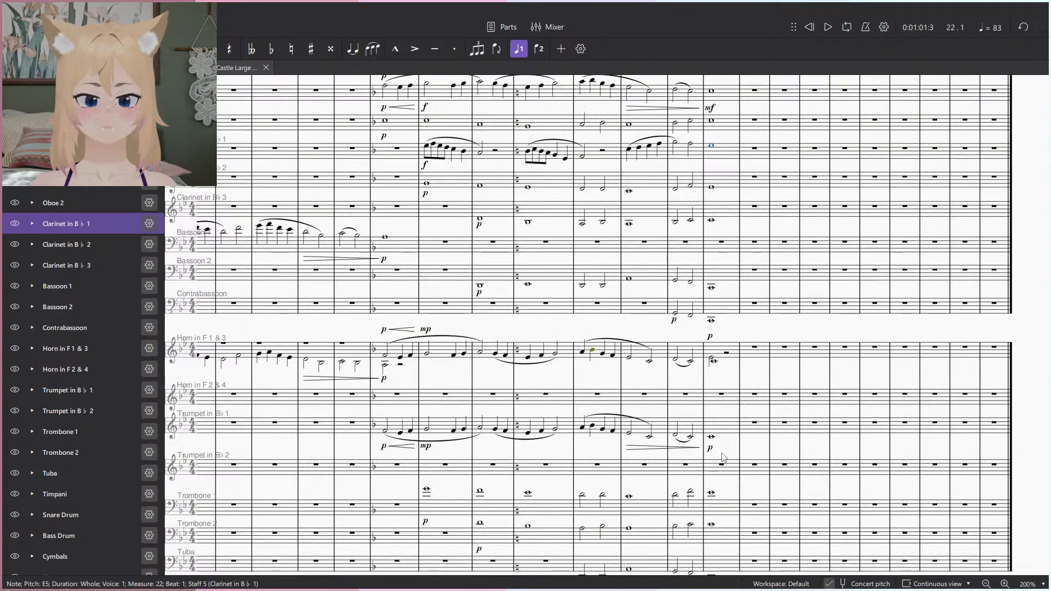
Review Clarinet in B♭ 1's line in measures 16 to 22 and play back the passage.
scroll(715, 407, up, 6)
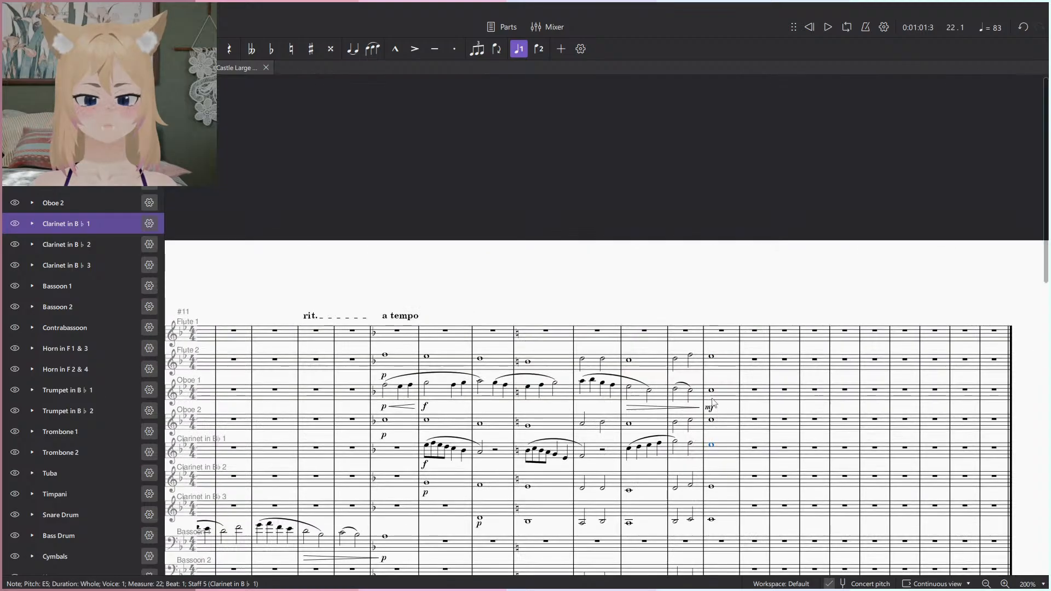
ctrl+scroll(551, 446, up, 2)
click(392, 461)
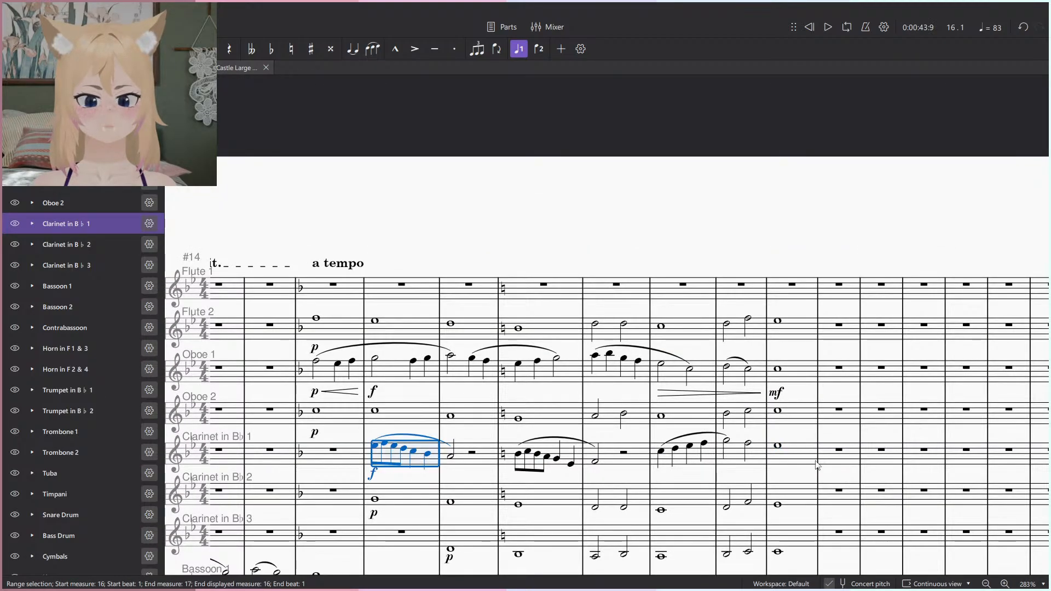
shift+click(798, 460)
key(Escape)
ctrl+scroll(470, 215, down, 4)
key(space)
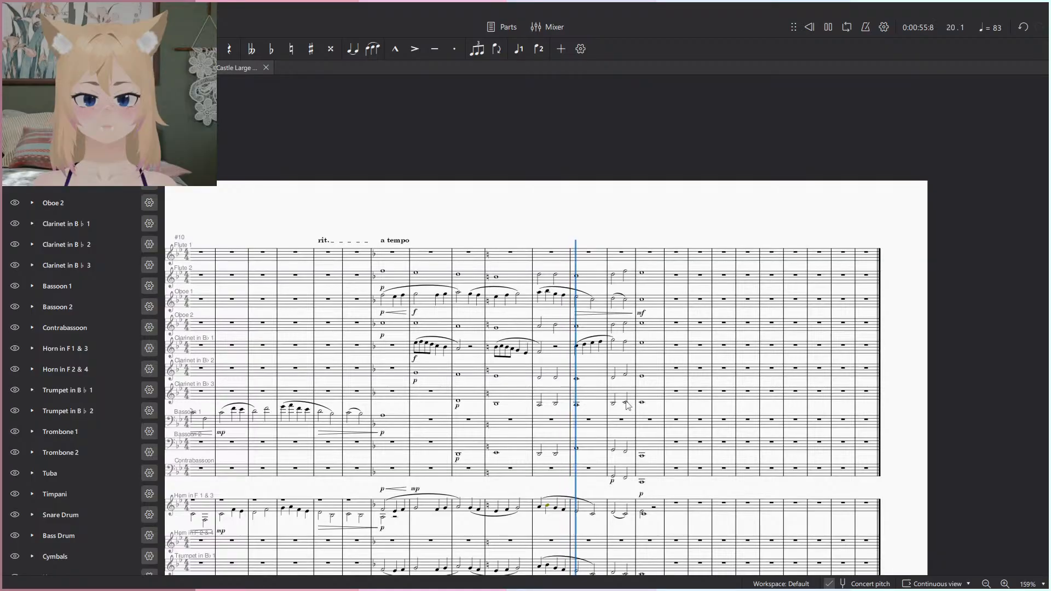
Transpose Clarinet in B♭ 1 in measures 20 to 22 down one octave and play back the change.
click(641, 353)
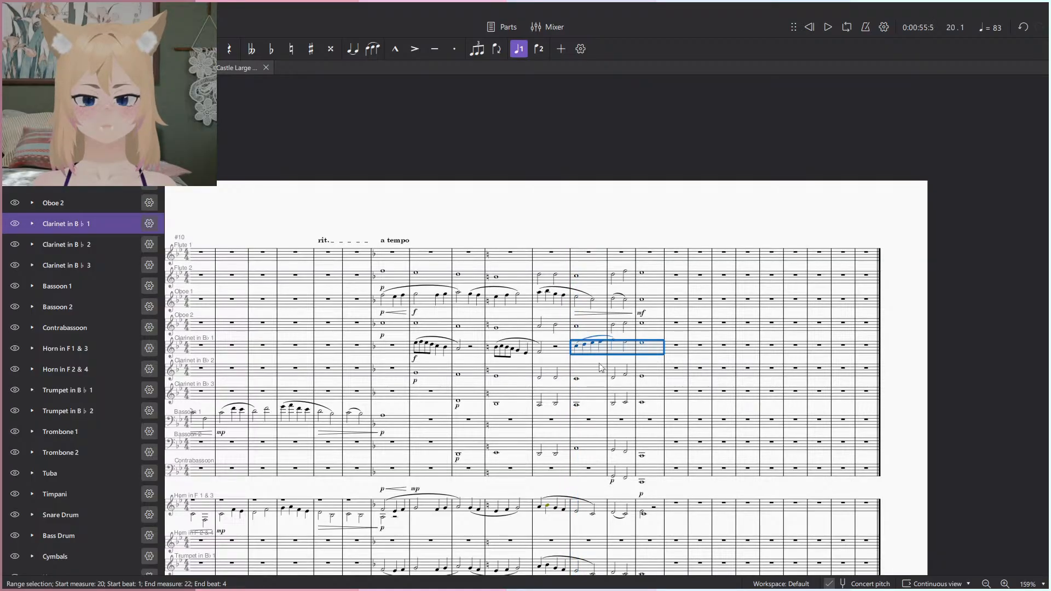
key(ctrl+Down)
key(space)
click(631, 159)
scroll(674, 200, down, 3)
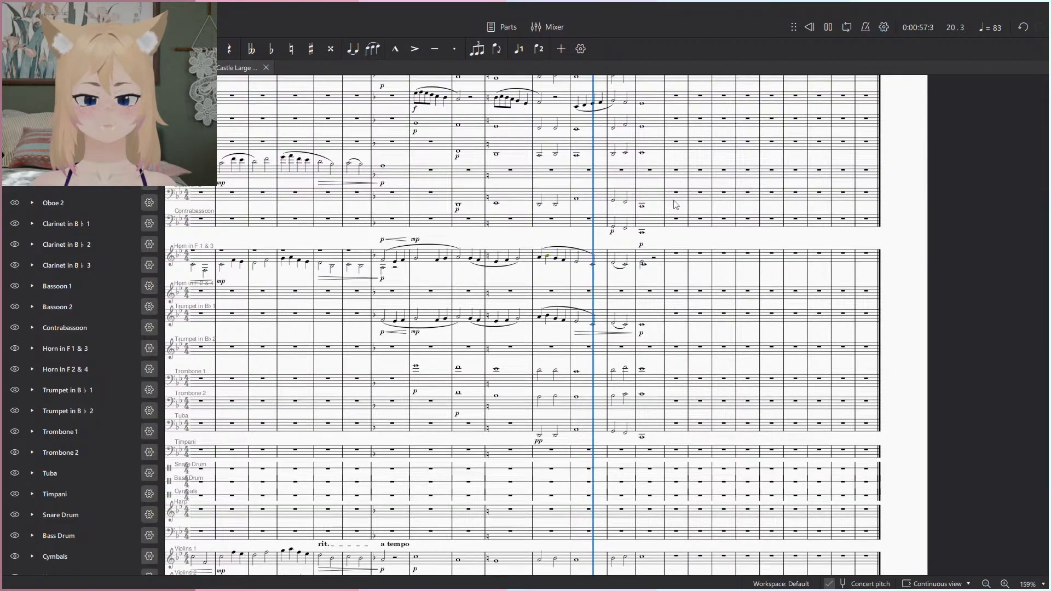
scroll(676, 205, down, 2)
key(space)
Move the Violins 2 notes in measures 16 to 22 to voice 2.
scroll(607, 476, up, 5)
drag(633, 427, 684, 413)
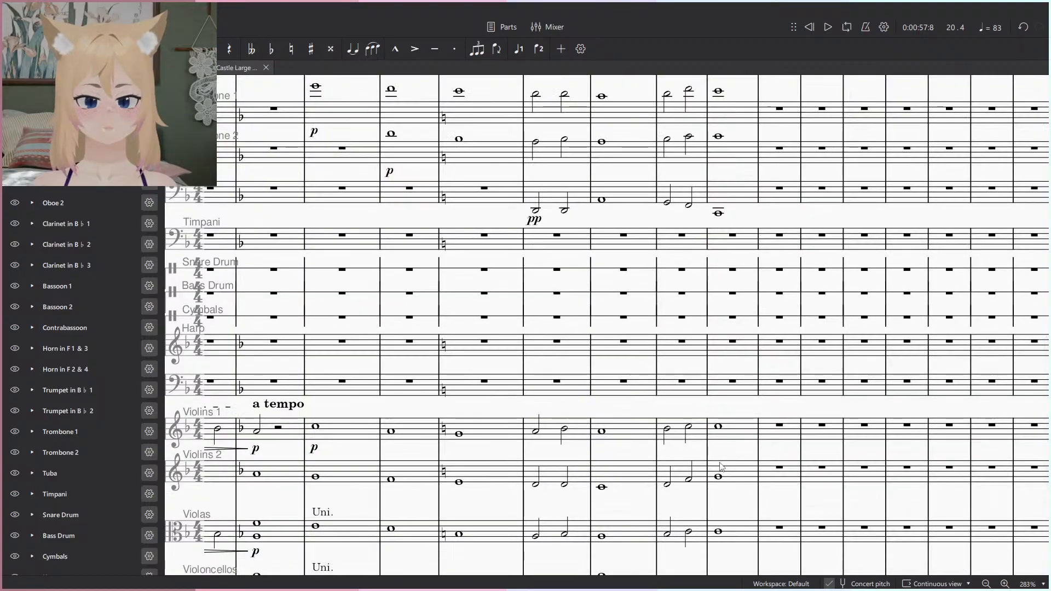
click(722, 467)
scroll(721, 467, down, 2)
shift+click(432, 472)
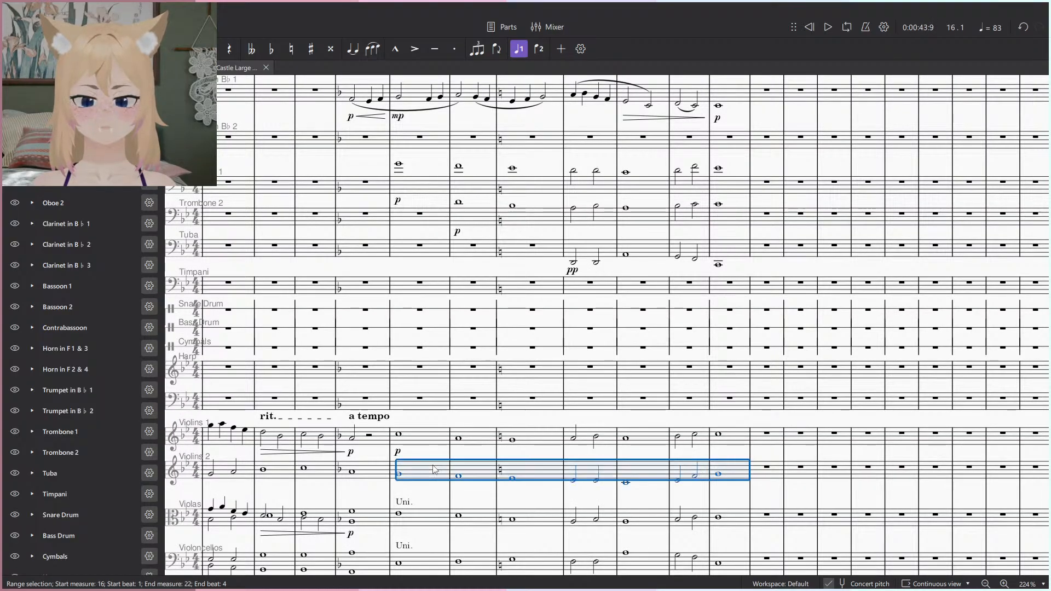
key(ctrl+alt+2)
Move the Violins 1 notes in measures 16 to 22 onto the Violins 2 staff, combining both harmony lines.
click(422, 419)
shift+click(728, 419)
key(ctrl+x)
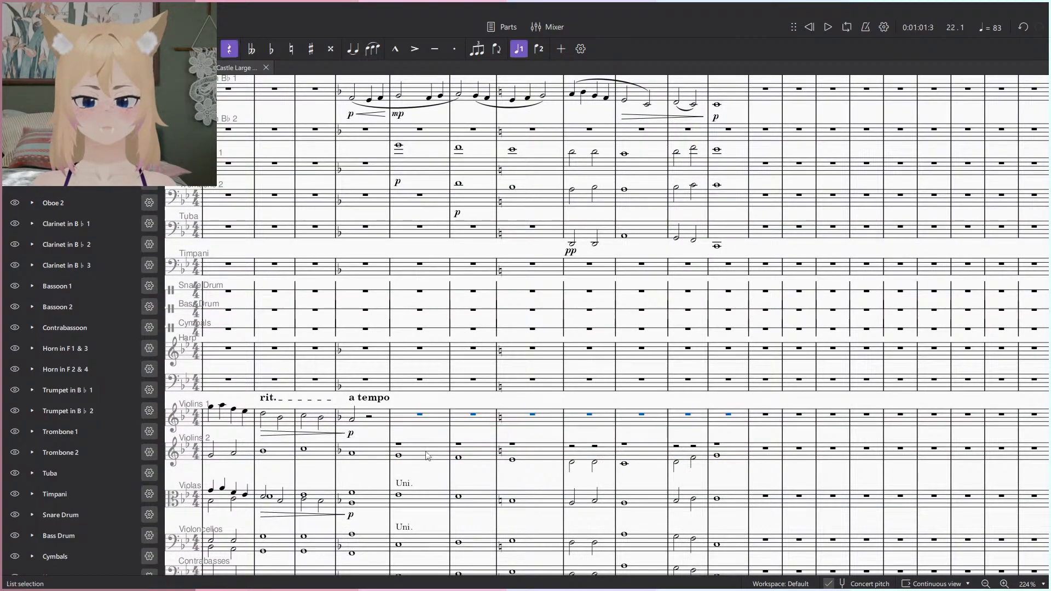
click(430, 449)
key(ctrl+v)
key(Escape)
Add the staff text "Div." above Violins 2 at the start of measure 16.
scroll(431, 439, down, 1)
drag(365, 438, 590, 406)
scroll(591, 409, up, 4)
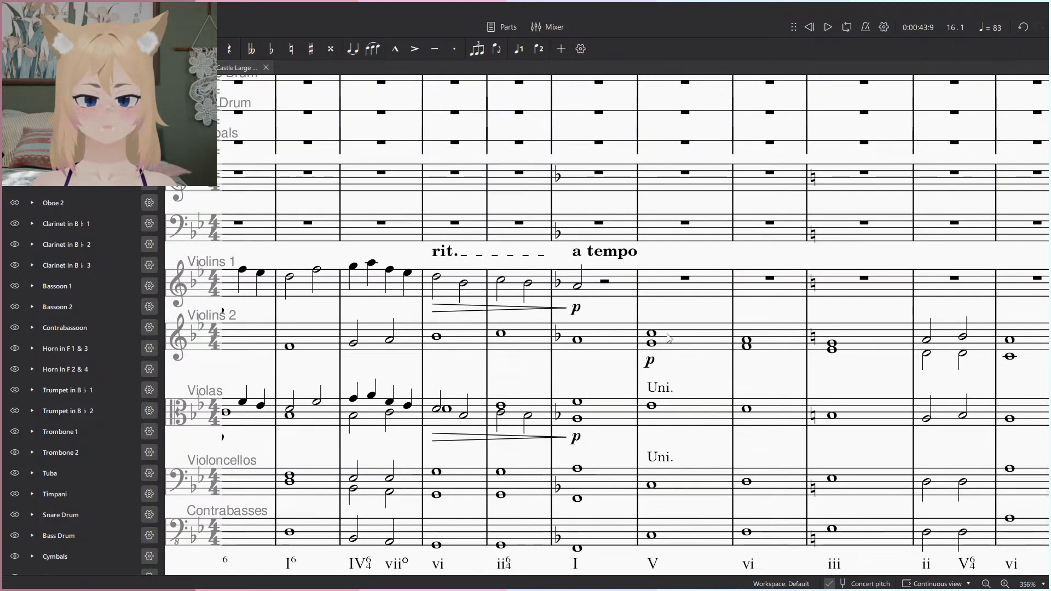
key(ctrl+t)
text(Div.)
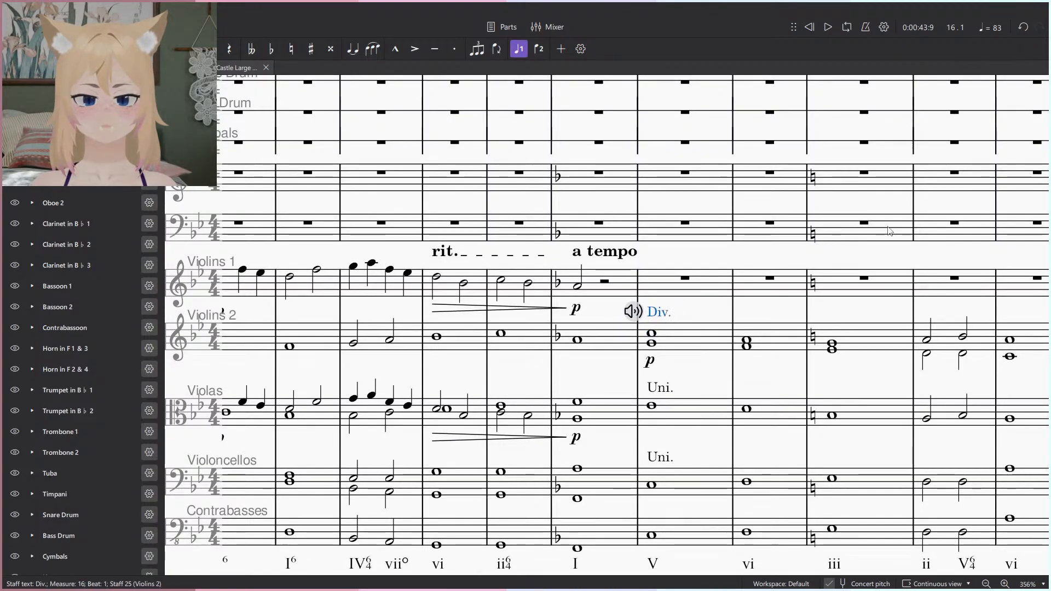
Copy Clarinet in B♭ 1's measures 18 to 22 into the same measures of Violins 1.
scroll(859, 245, down, 6)
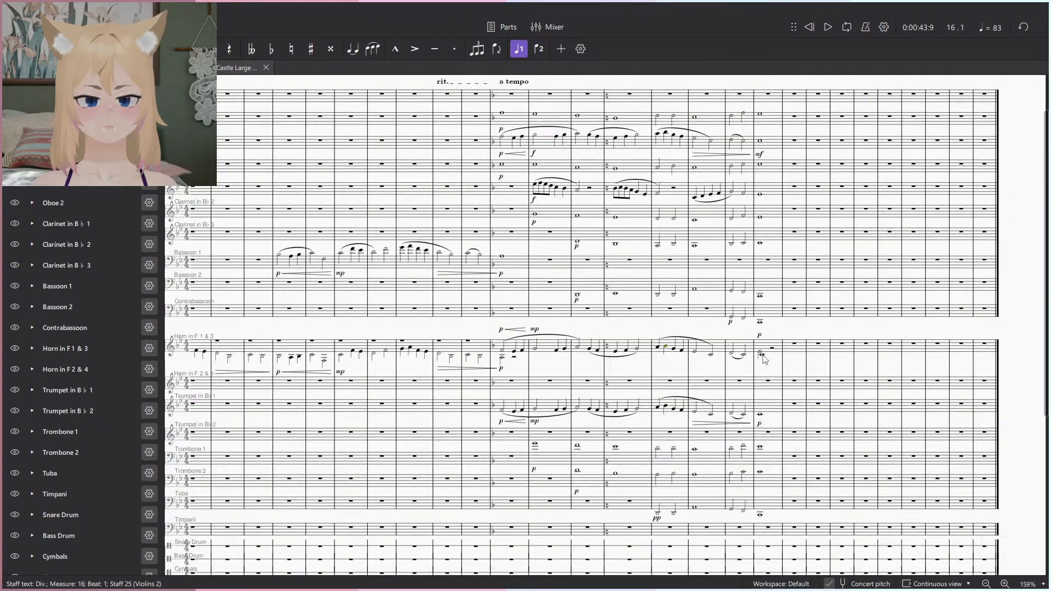
scroll(765, 360, up, 3)
click(766, 214)
shift+click(651, 224)
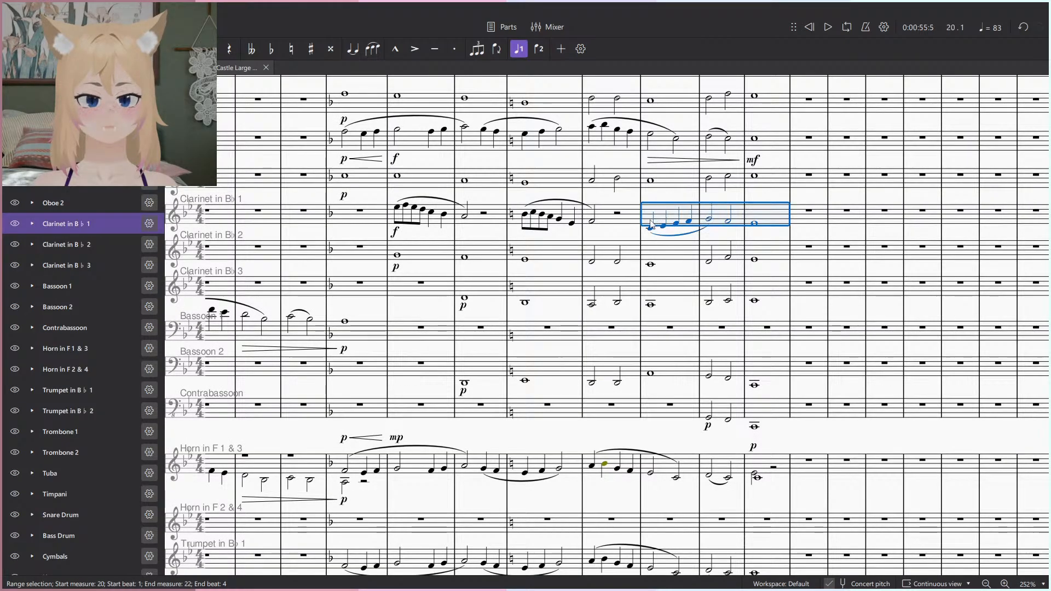
shift+click(550, 214)
scroll(547, 305, down, 8)
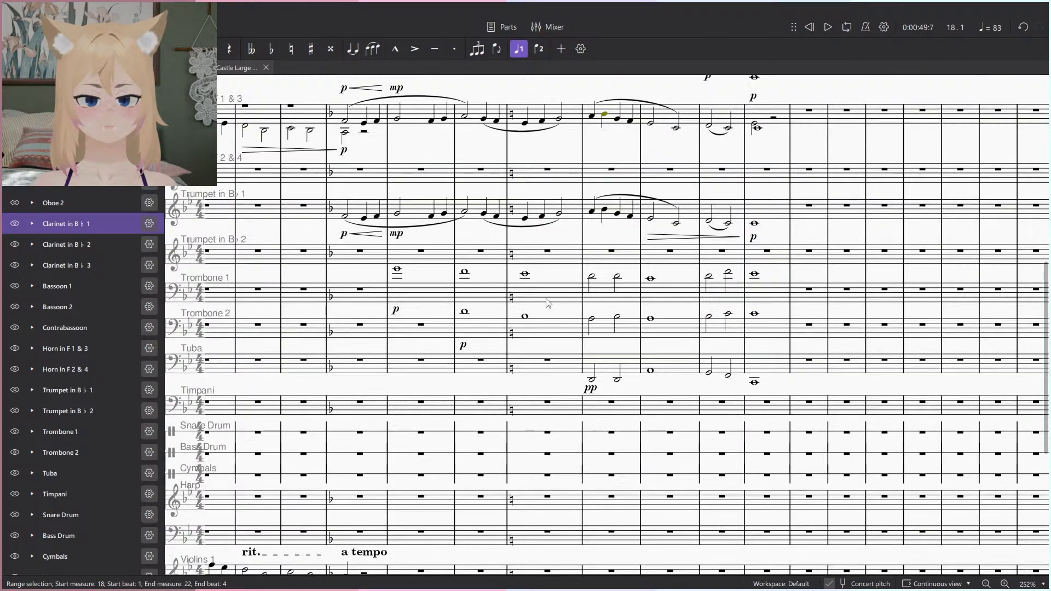
click(541, 381)
key(ctrl+v)
scroll(655, 377, up, 1)
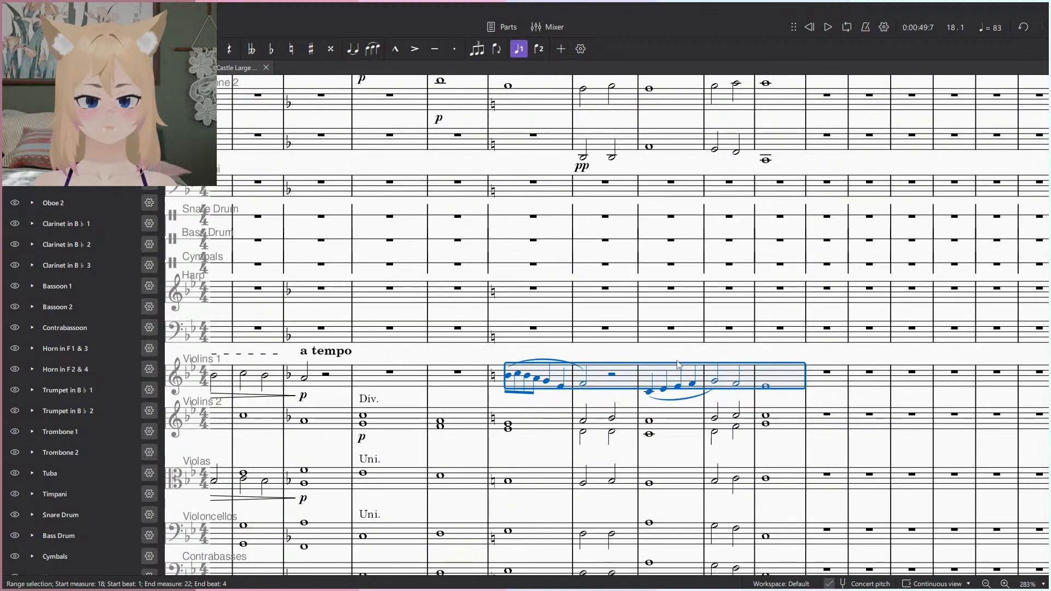
key(Escape)
Double the Violins 1 notes in measures 20 to 22 an octave higher.
click(652, 375)
shift+click(802, 378)
key(alt+8)
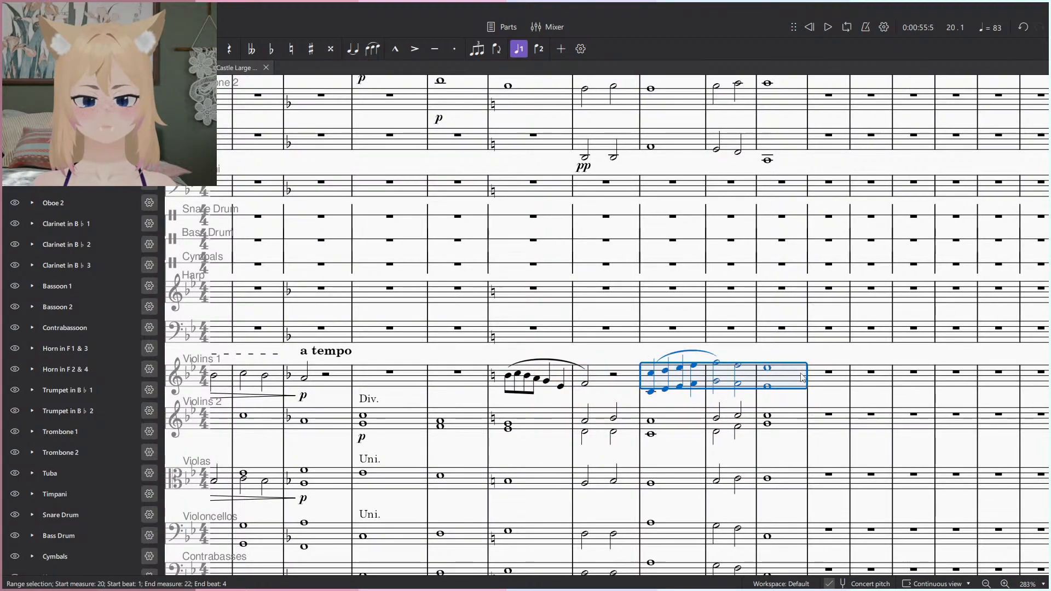
scroll(821, 405, up, 4)
key(Escape)
Delete both slurs from Violins 1 in measures 18 to 21 and add an mp dynamic at measure 18.
click(619, 320)
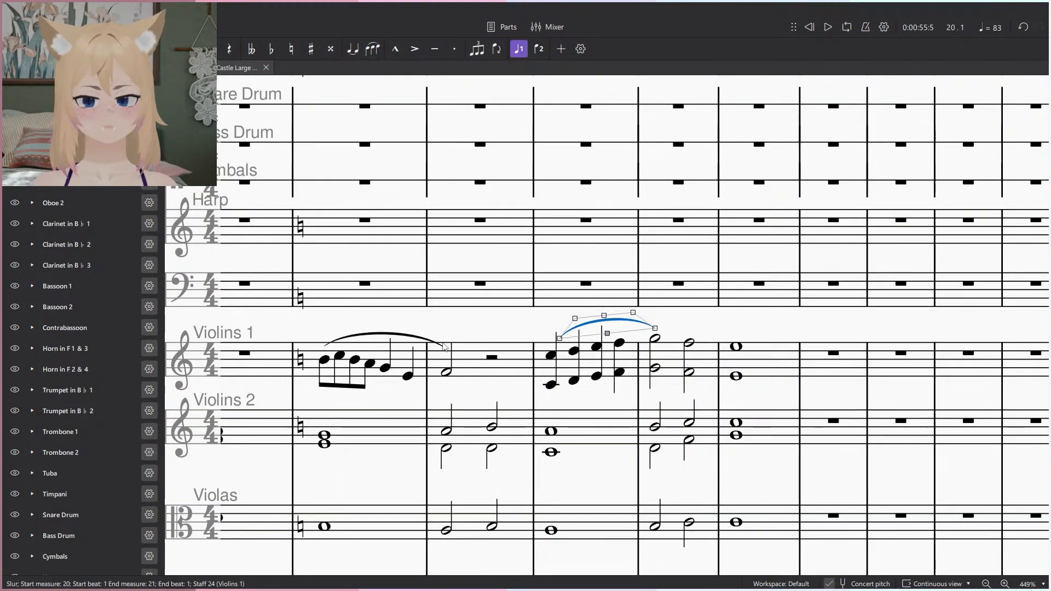
ctrl+click(420, 343)
key(Delete)
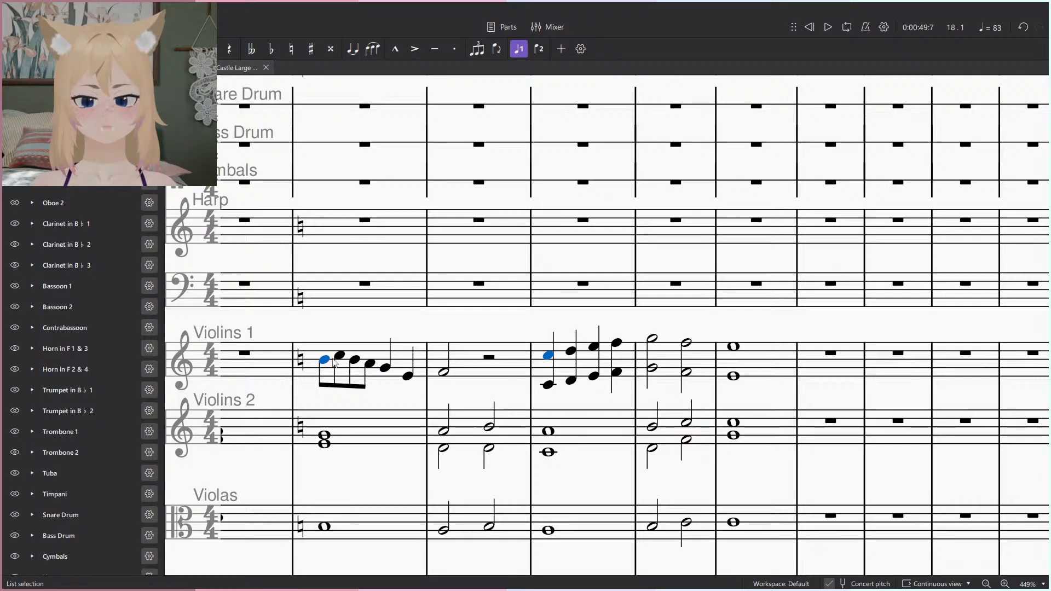
click(318, 412)
key(space)
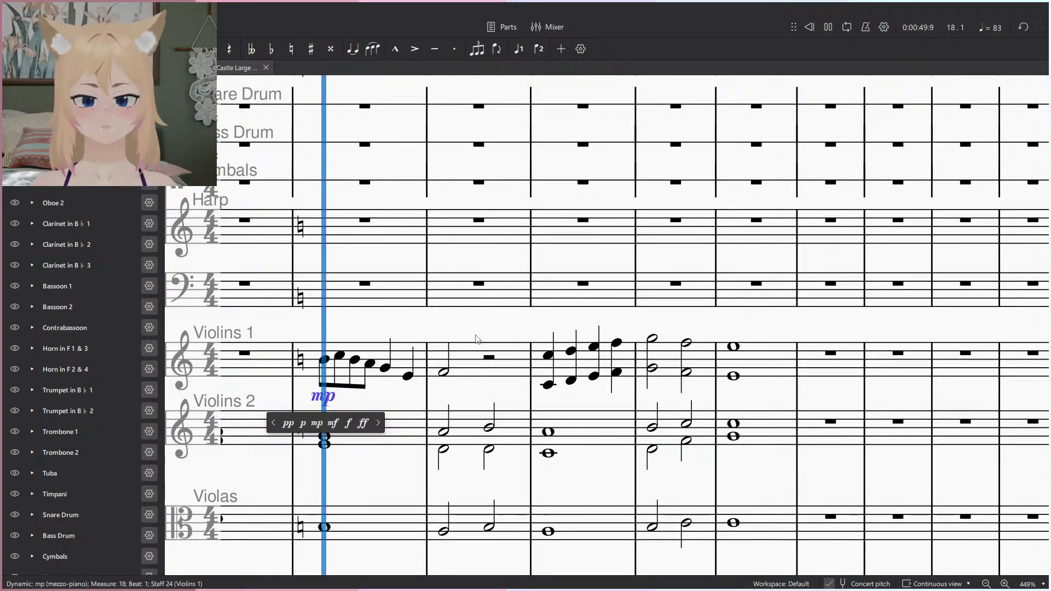
key(Escape)
Add "Div." above Violins 1 at measure 20 and move the lower octave notes in measures 20 to 22 to voice 2.
click(548, 356)
text(Div.)
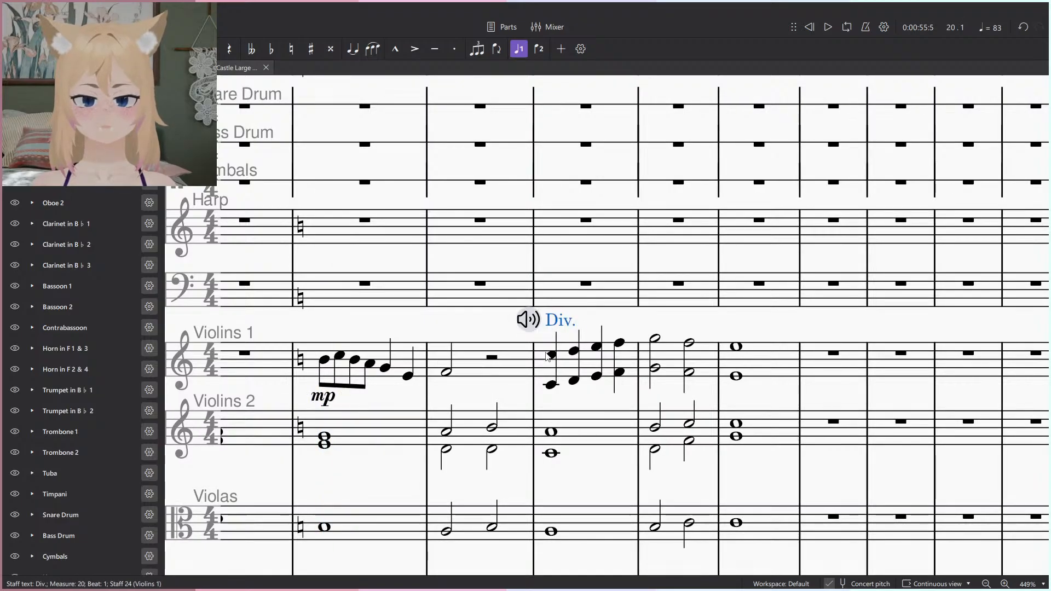
click(552, 356)
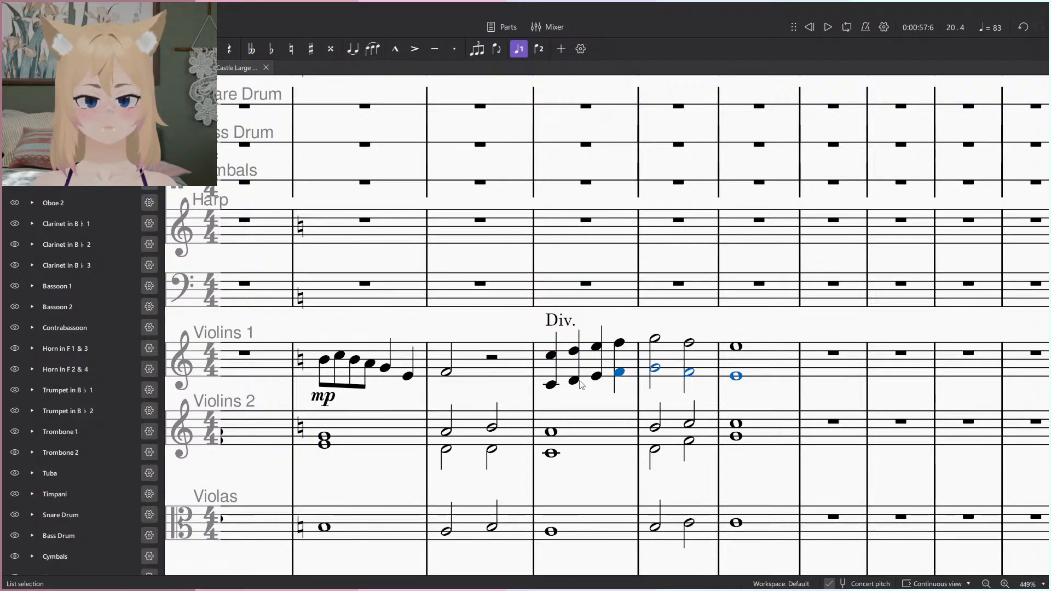
ctrl+scroll(579, 371, down, 5)
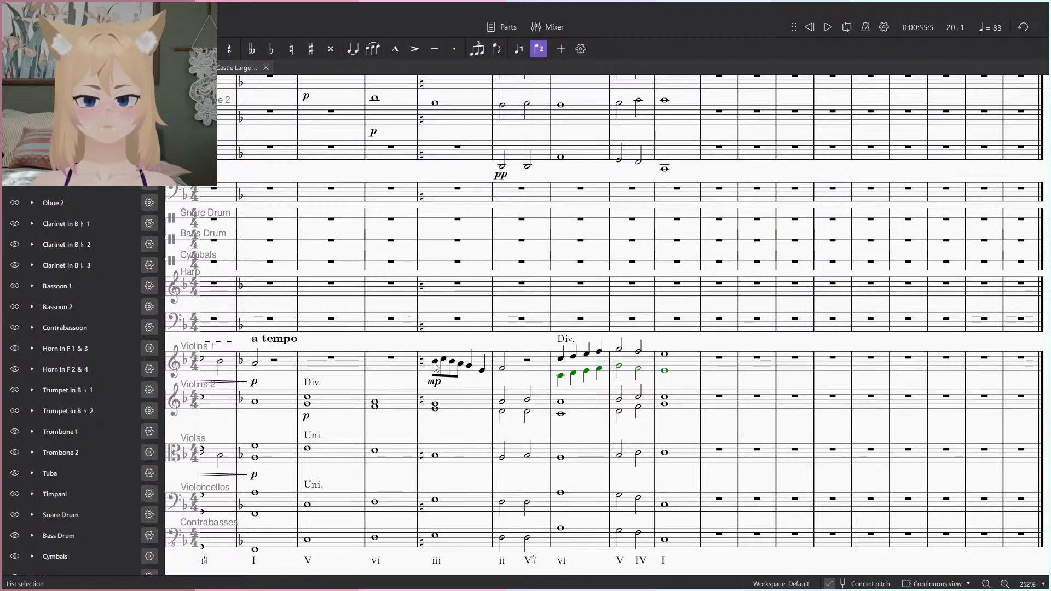
Try an mf dynamic for Violins 1 at measure 18 and play the passage through to measure 23.
key(Escape)
key(space)
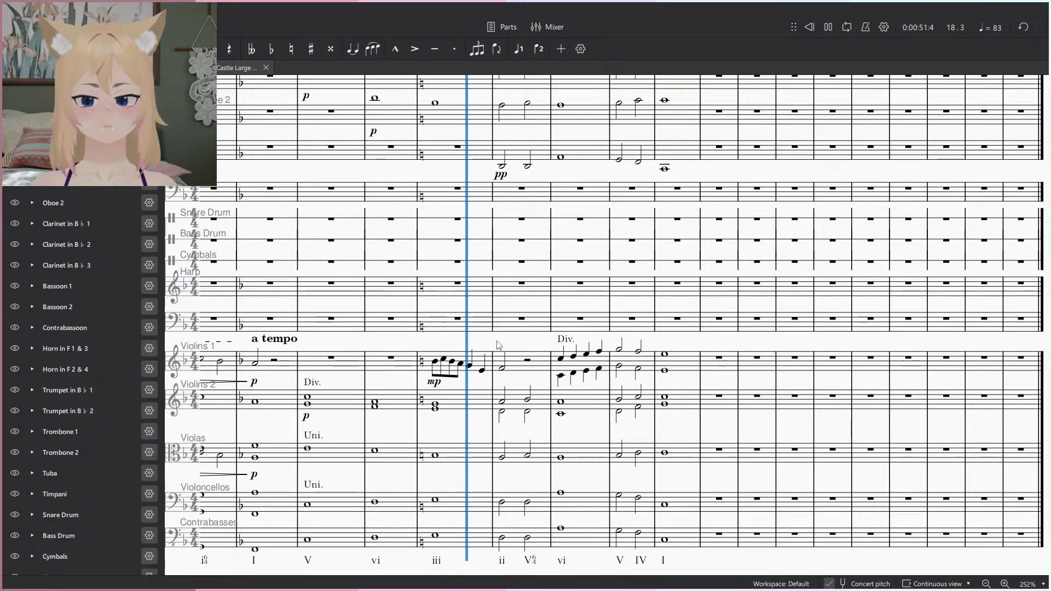
key(space)
click(434, 382)
key(space)
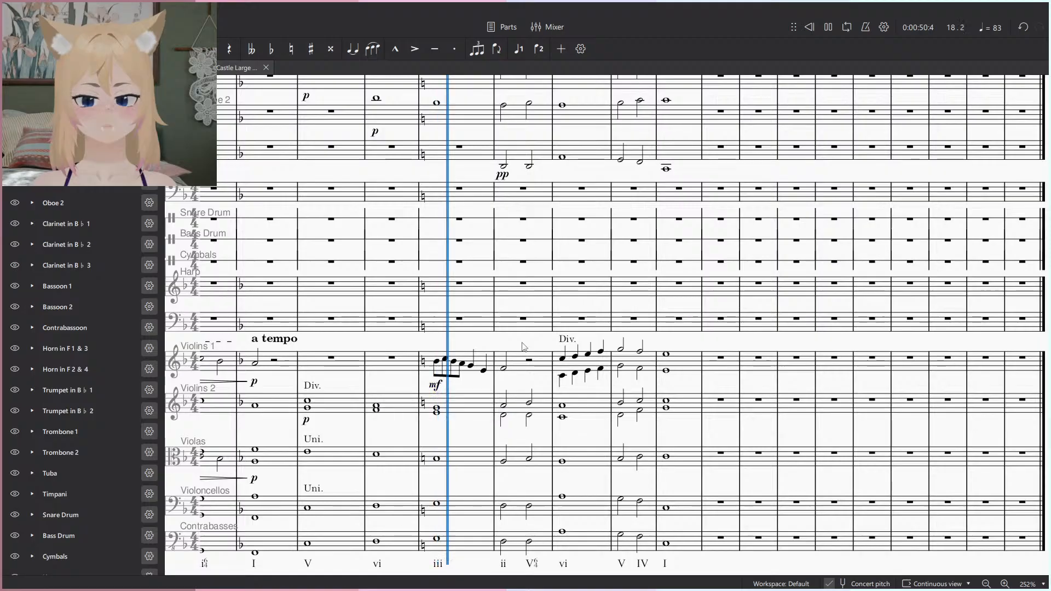
ctrl+scroll(592, 359, down, 5)
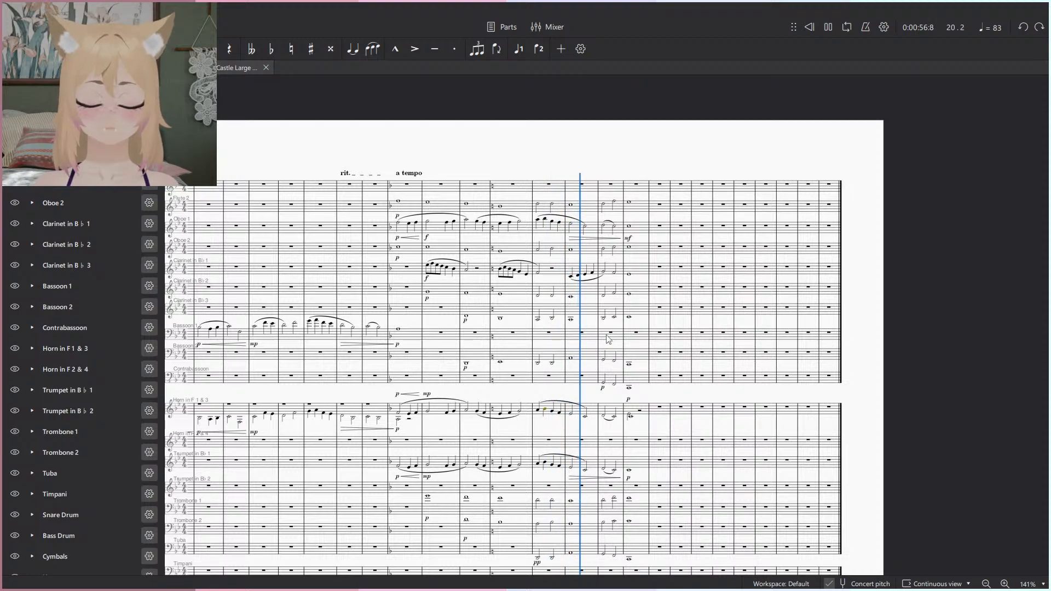
scroll(606, 345, down, 3)
scroll(611, 353, down, 2)
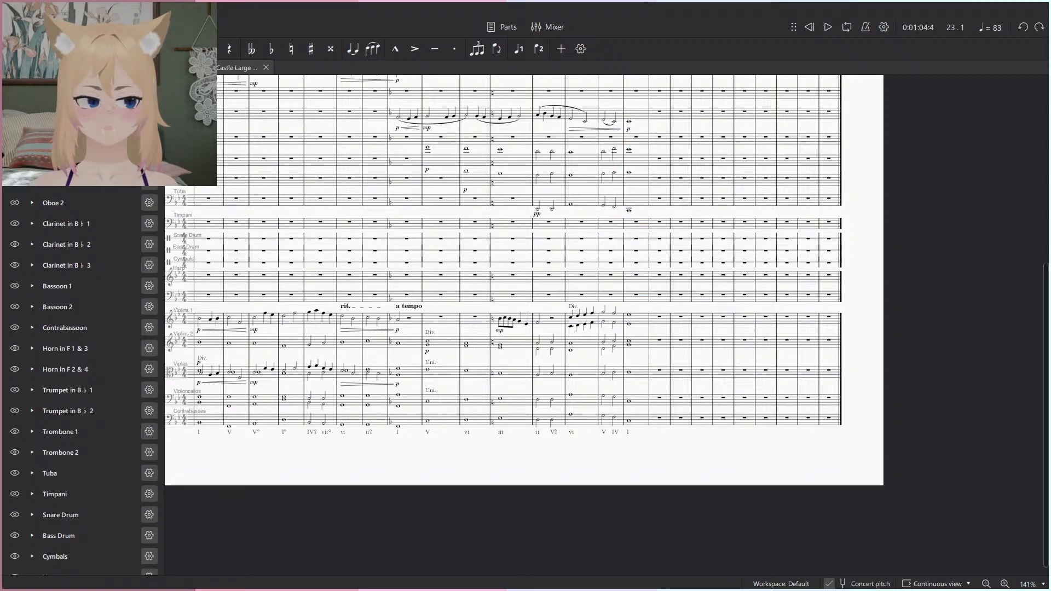
scroll(677, 311, up, 4)
scroll(677, 311, down, 2)
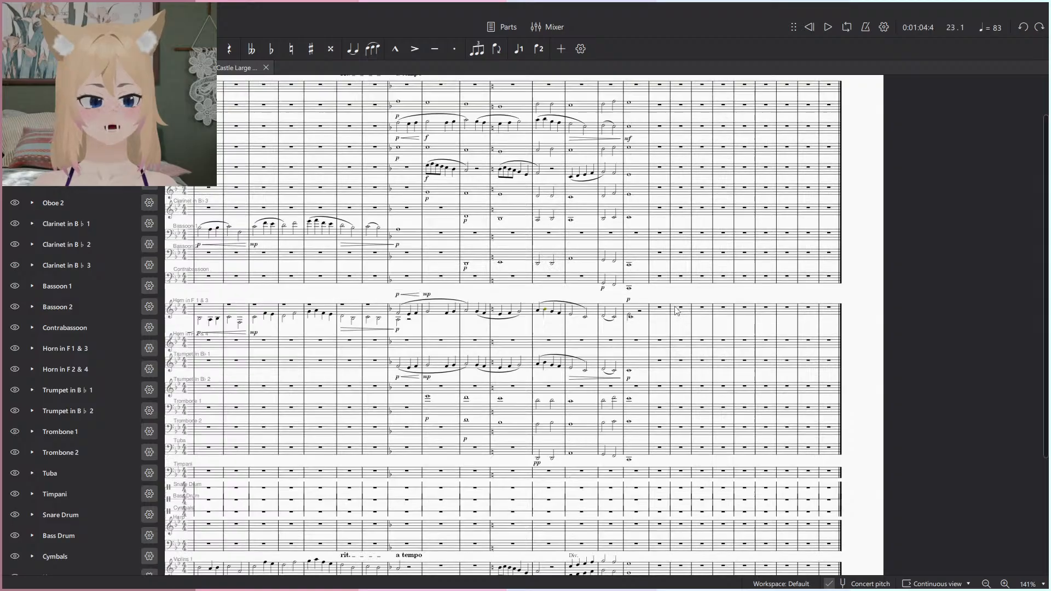
Enter in Flute 1: quarter rest, B♭5 quarter, C6 half in measure 16; quarter rest, C6 quarter, D6 half in 17; A5 half in 18.
scroll(638, 332, up, 5)
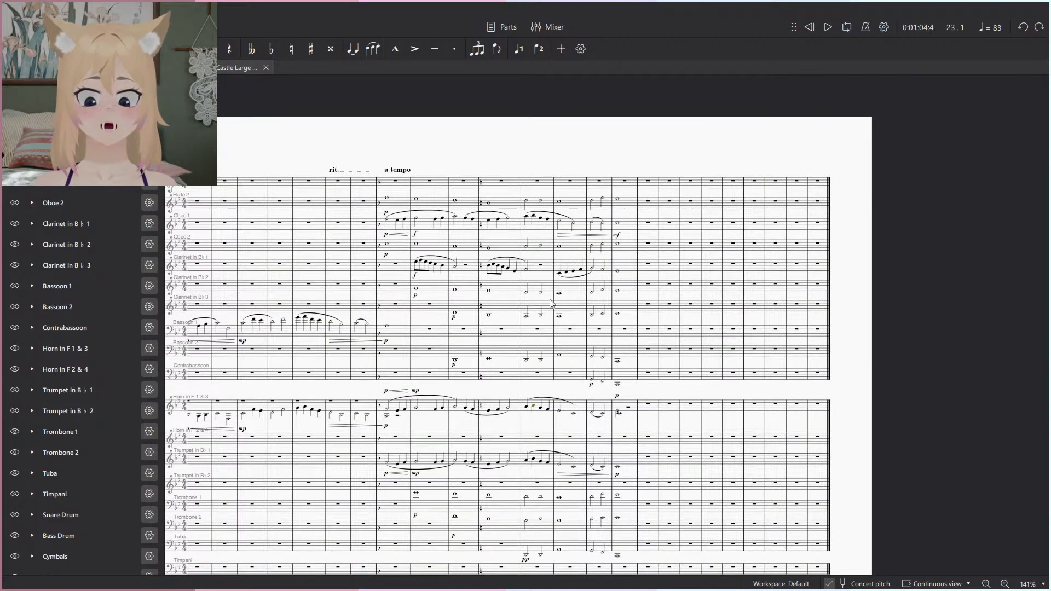
scroll(469, 176, up, 3)
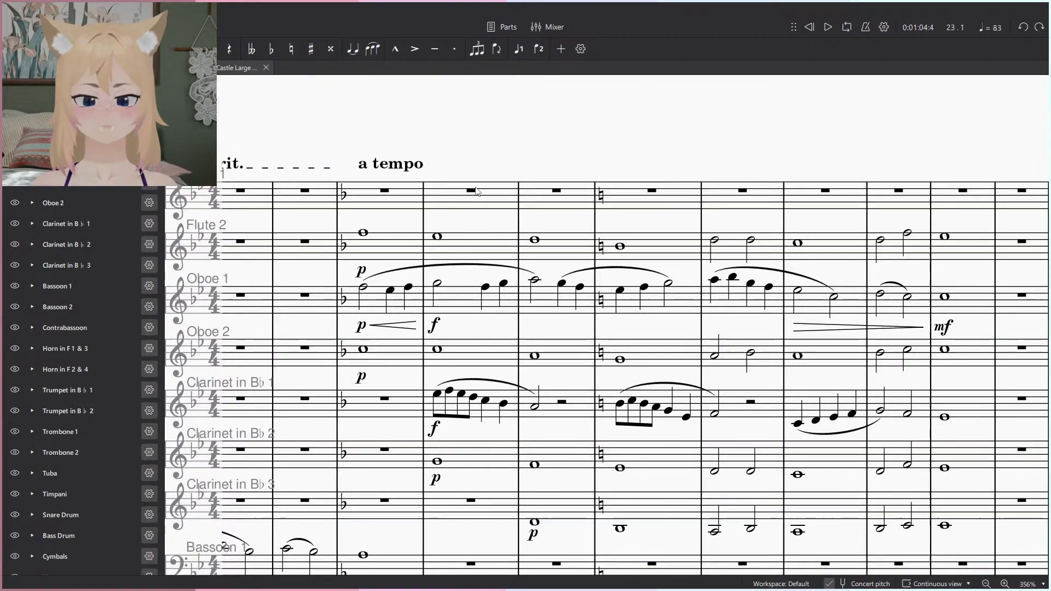
click(476, 191)
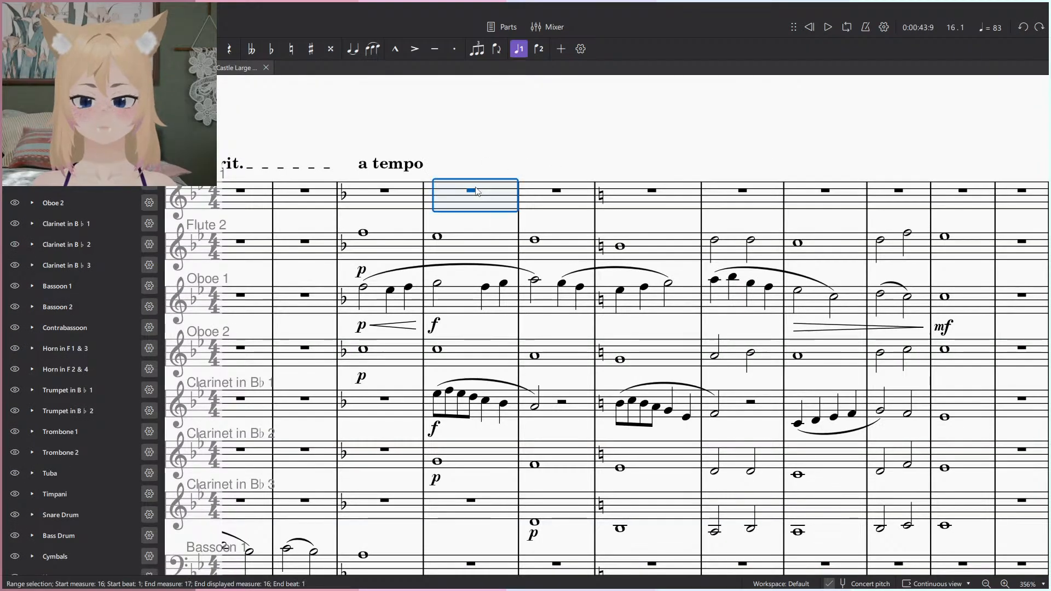
key(6)
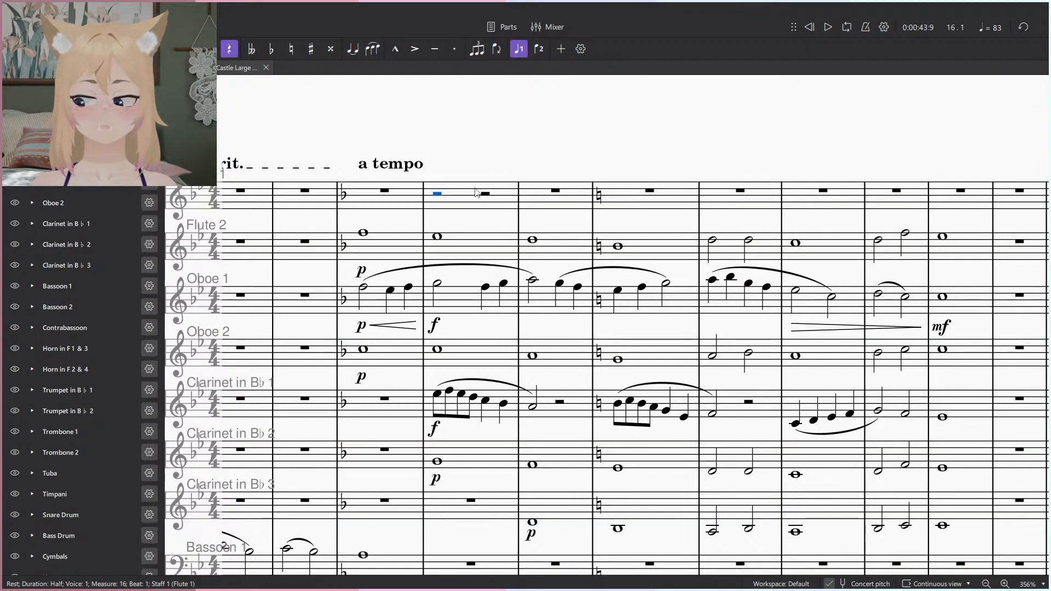
key(n)
scroll(454, 183, up, 2)
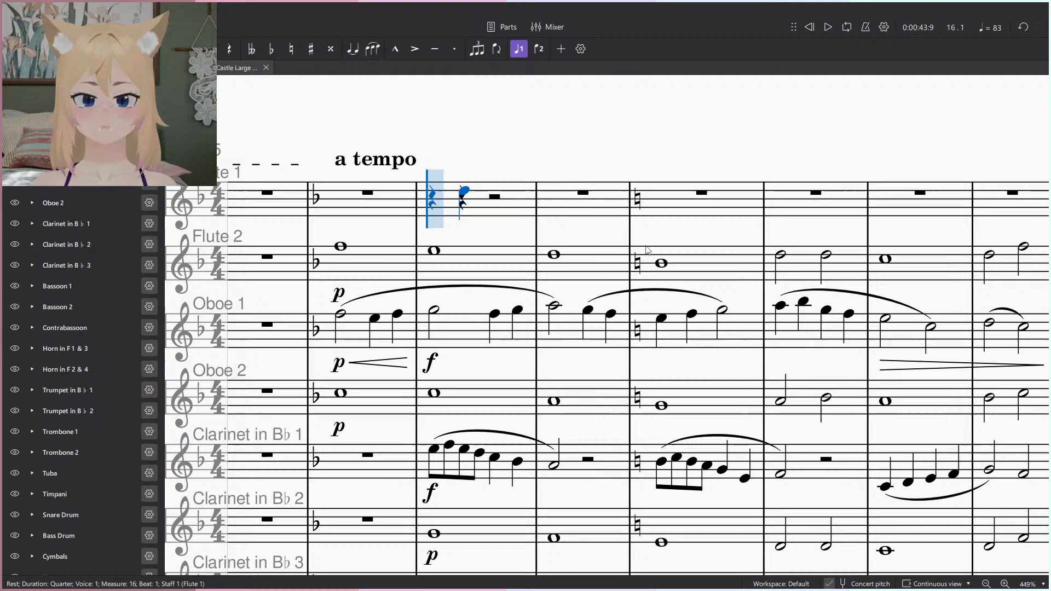
scroll(457, 189, up, 2)
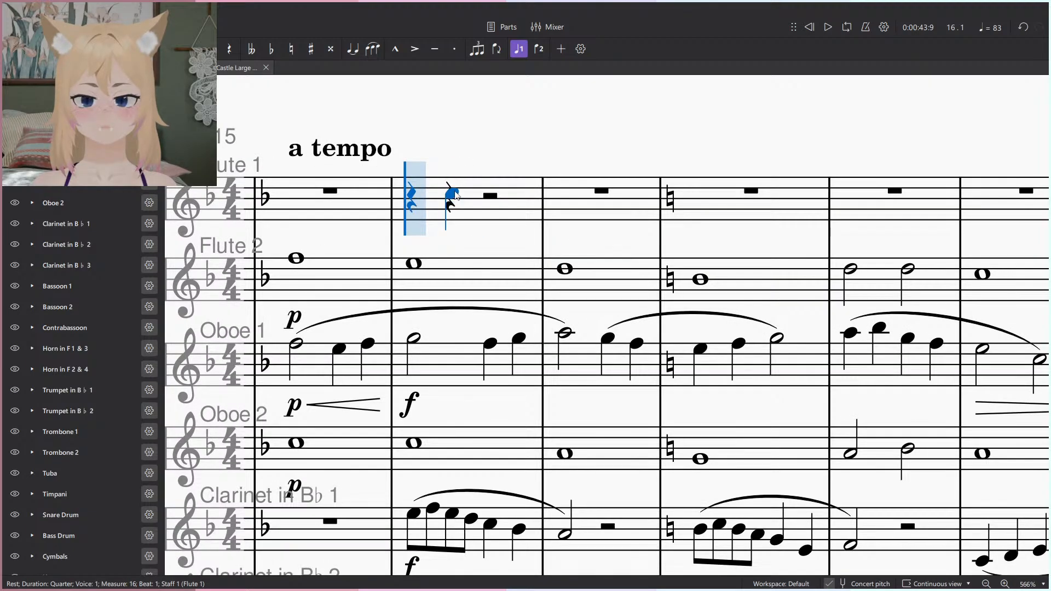
click(454, 200)
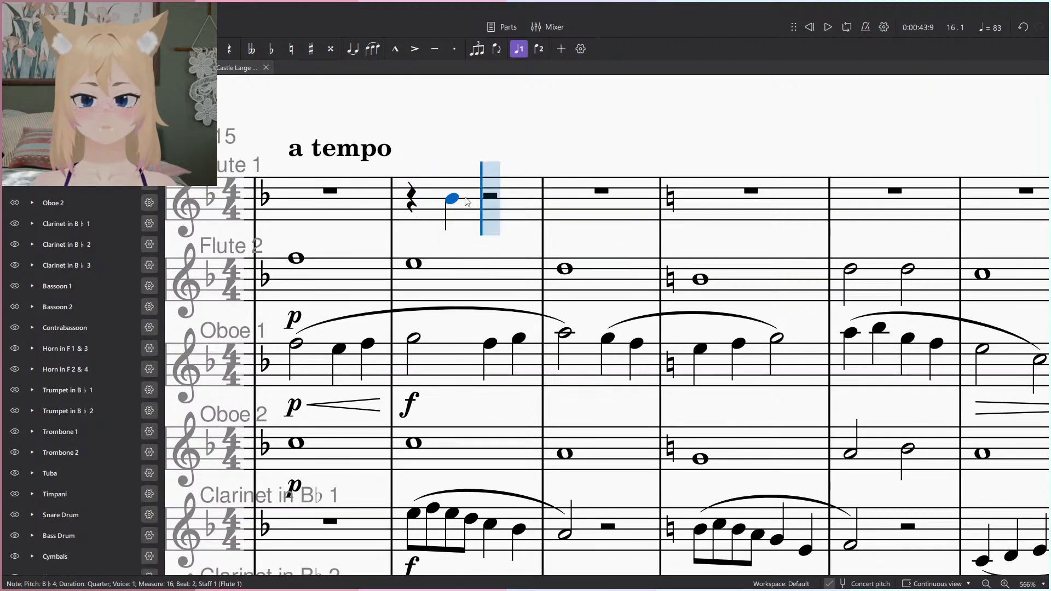
click(490, 159)
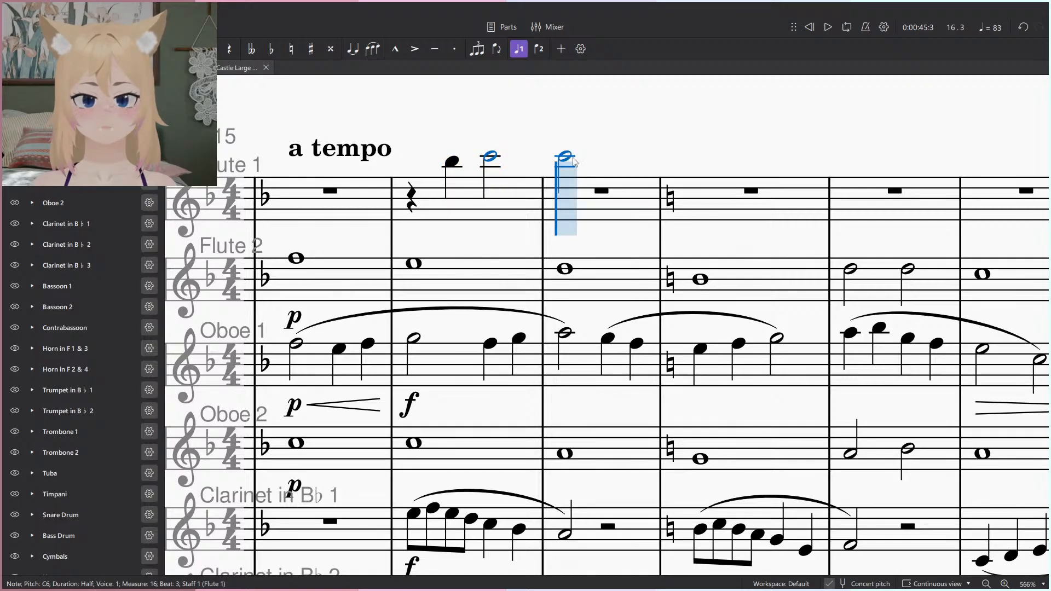
click(594, 158)
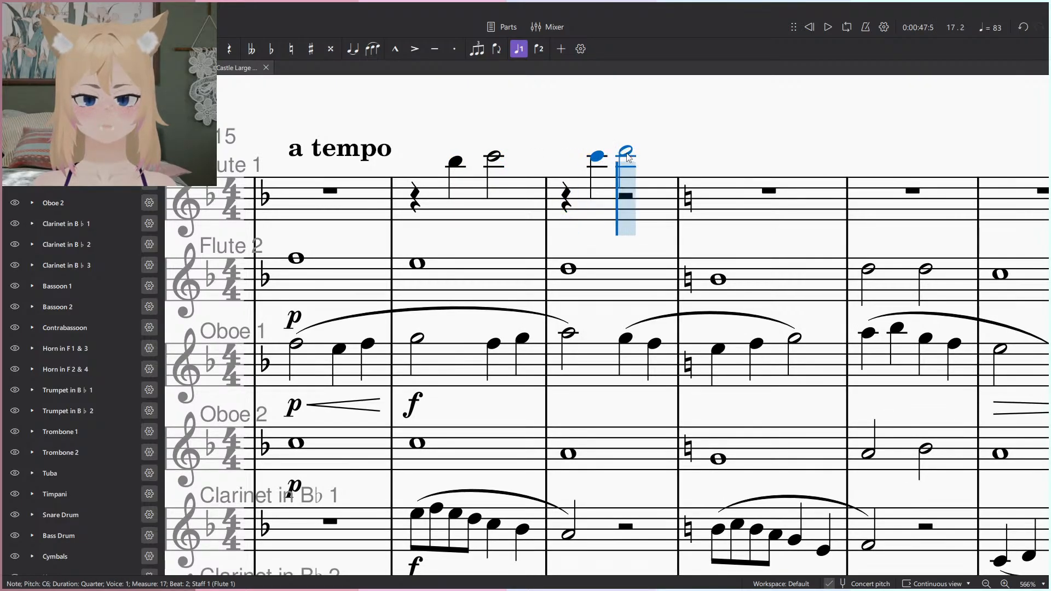
click(721, 162)
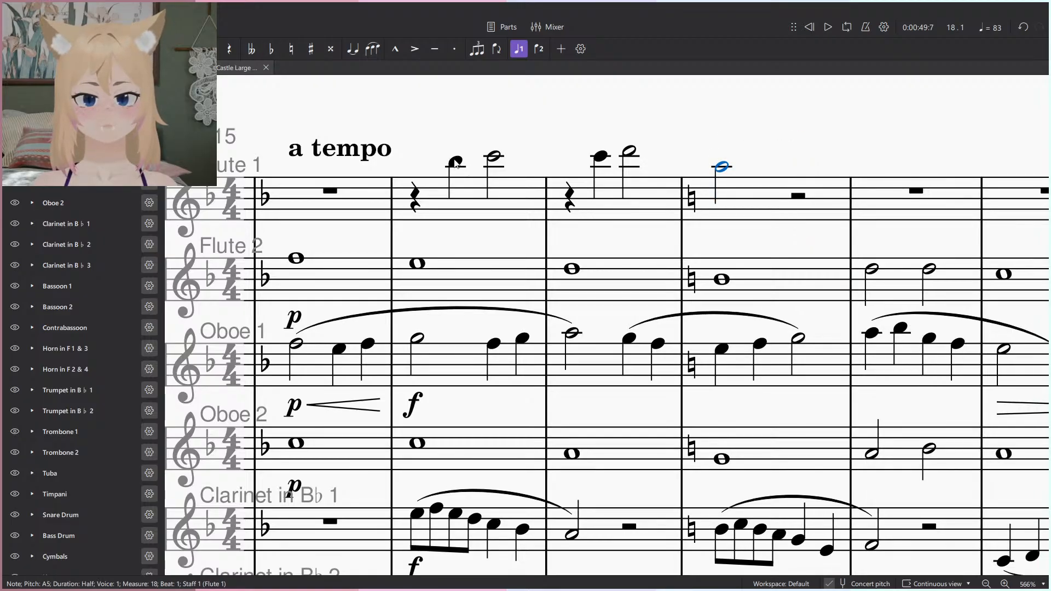
key(Escape)
Add a p dynamic under Flute 1's first note in measure 16 and play back from measure 15.
click(456, 163)
key(ctrl+d)
click(331, 198)
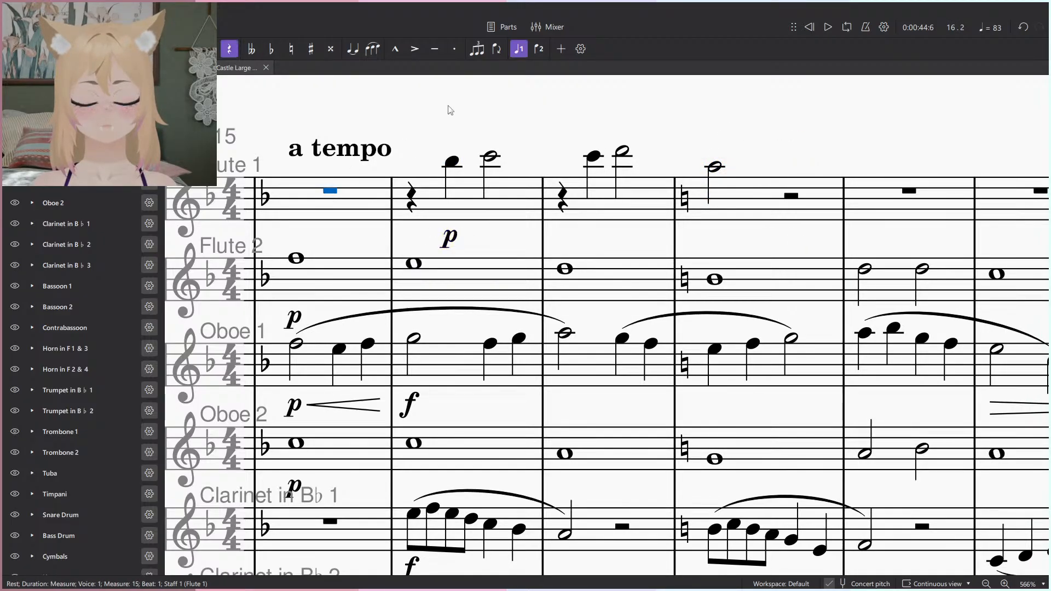
scroll(448, 107, down, 5)
key(space)
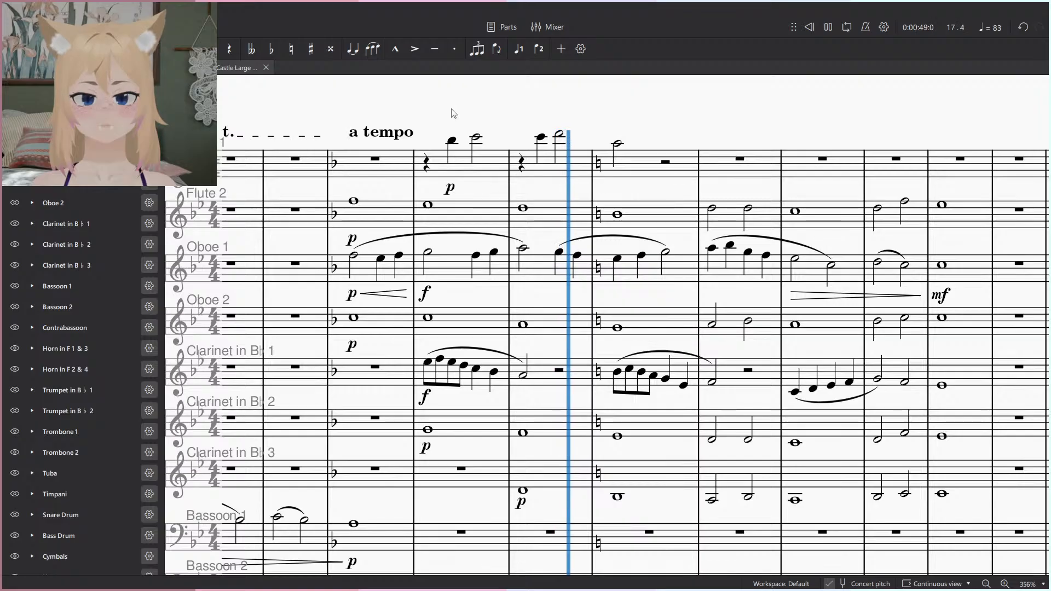
key(space)
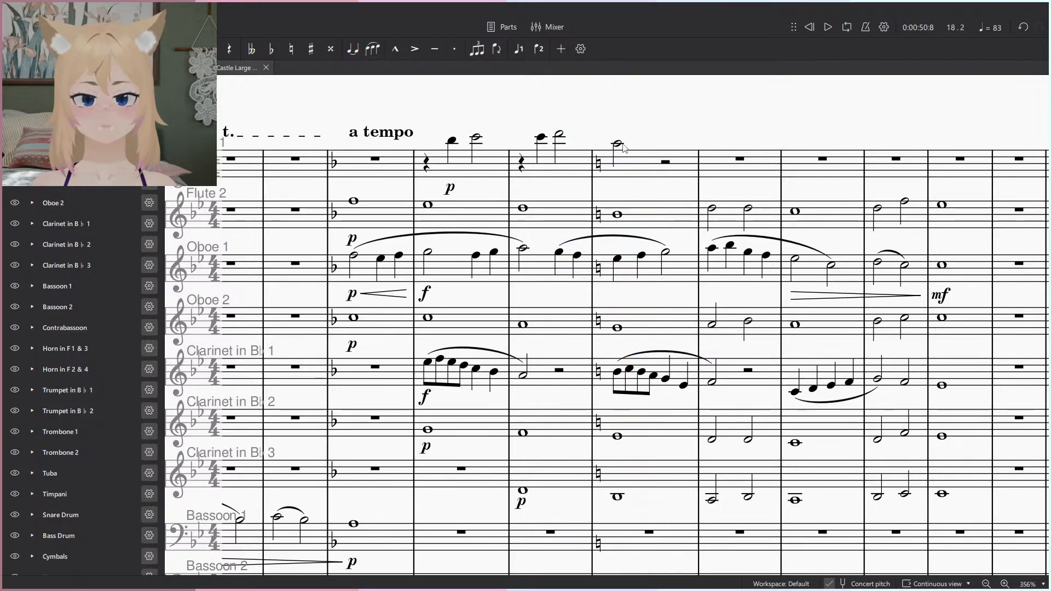
Change Flute 1's half note in measure 18 to B5 and play back the result.
key(Down)
key(Down)
scroll(611, 154, down, 6)
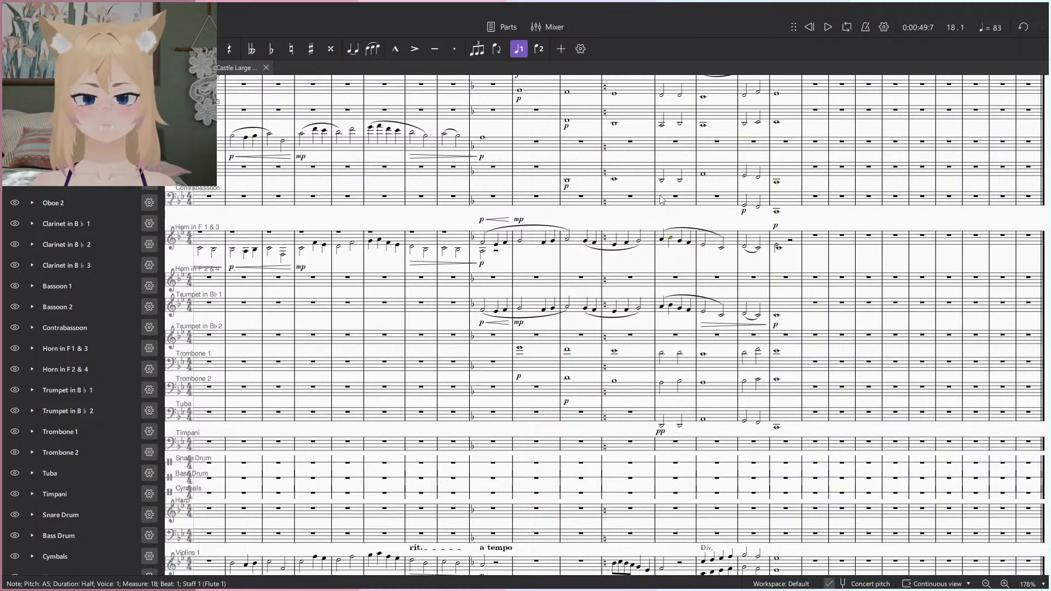
scroll(665, 242, down, 6)
scroll(673, 244, up, 12)
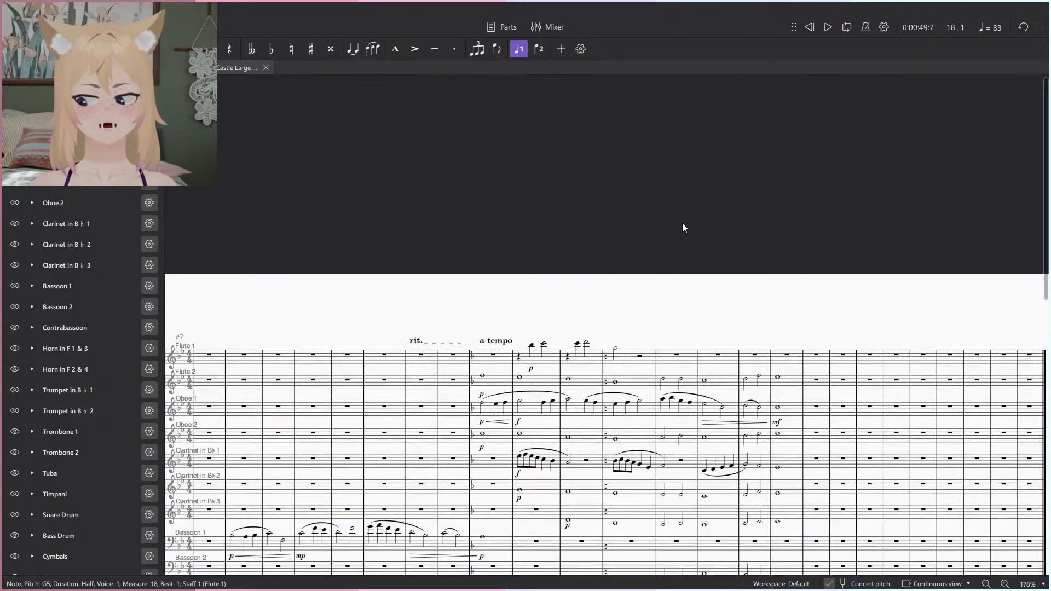
scroll(683, 223, up, 6)
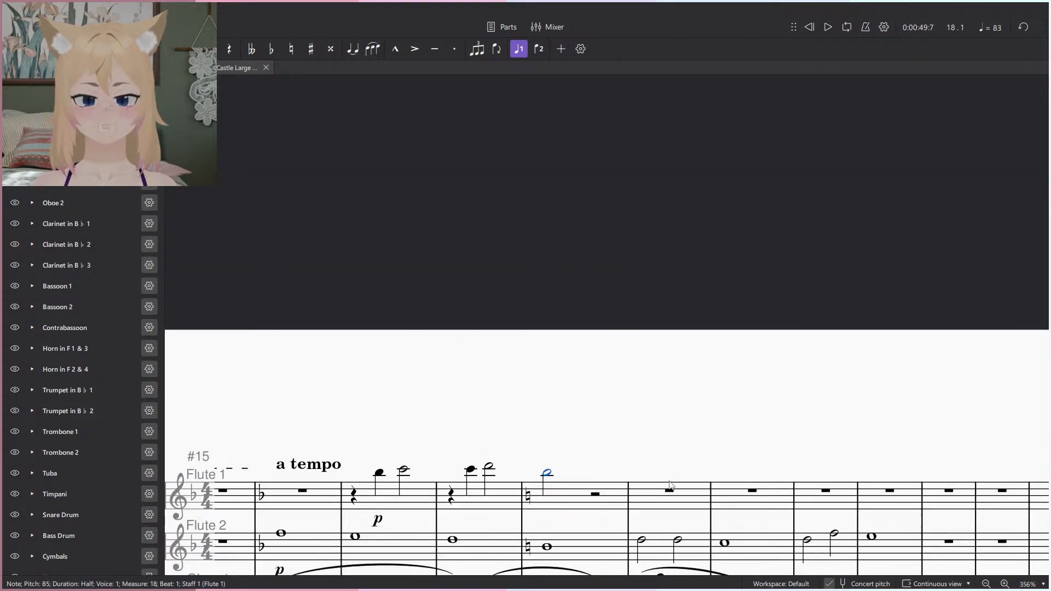
key(space)
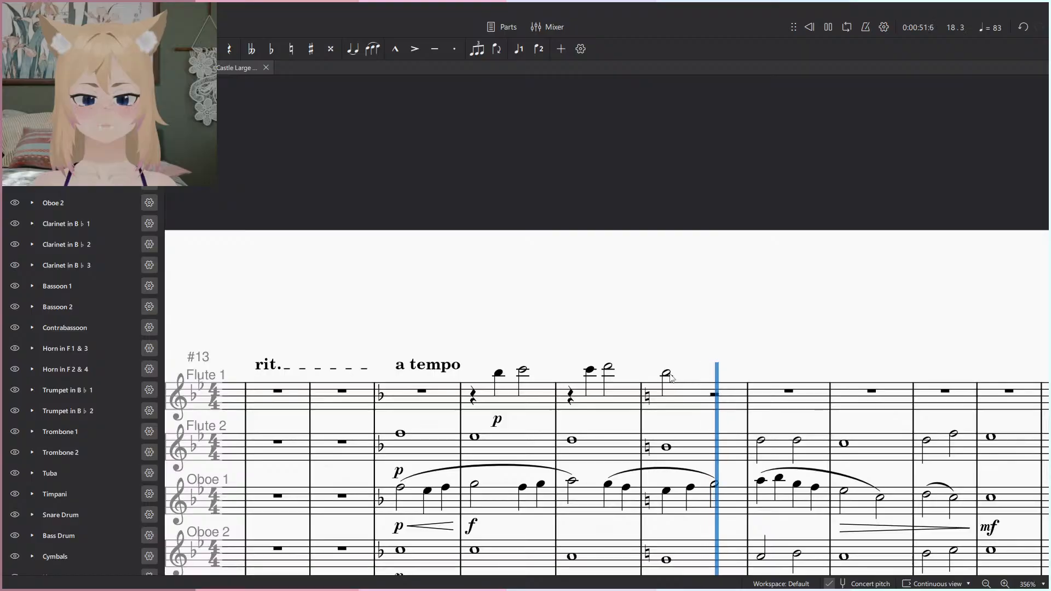
Slur Flute 1's two-note figures in measures 16 and 17 and change its measure 16 dynamic to mp.
click(590, 370)
key(s)
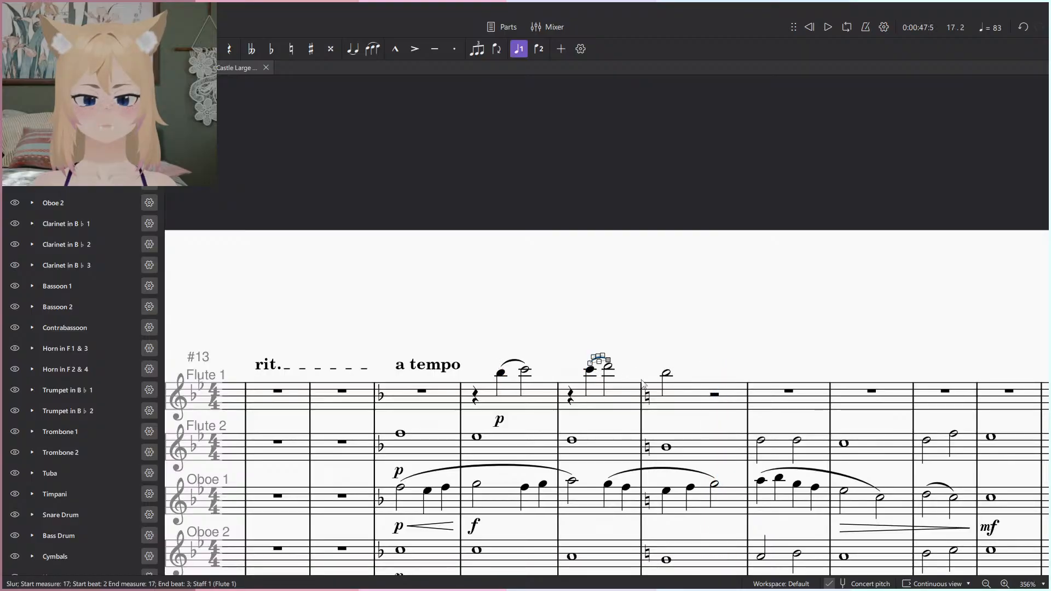
click(502, 421)
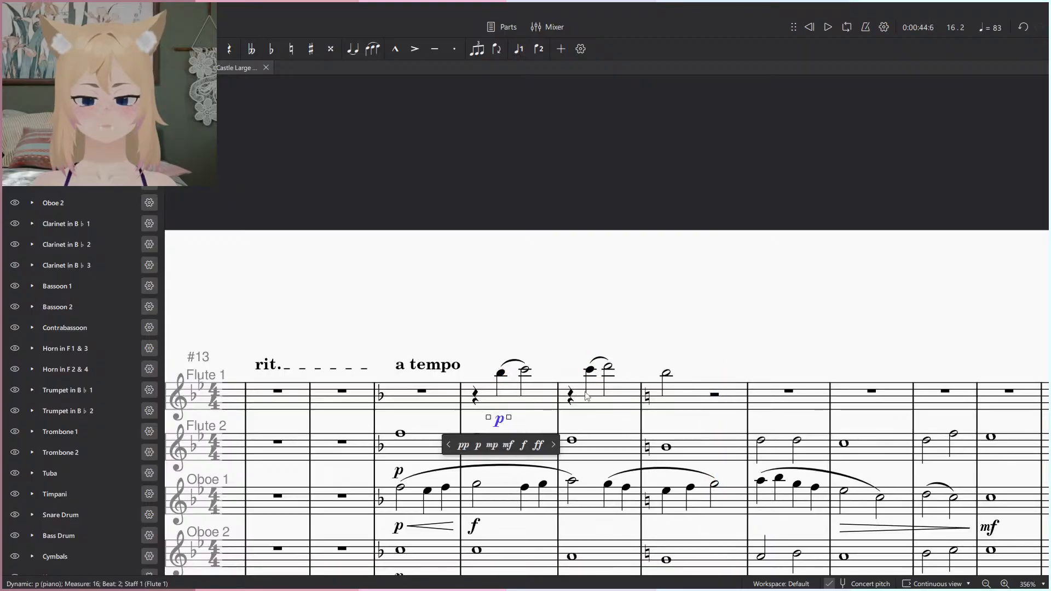
click(498, 422)
click(494, 446)
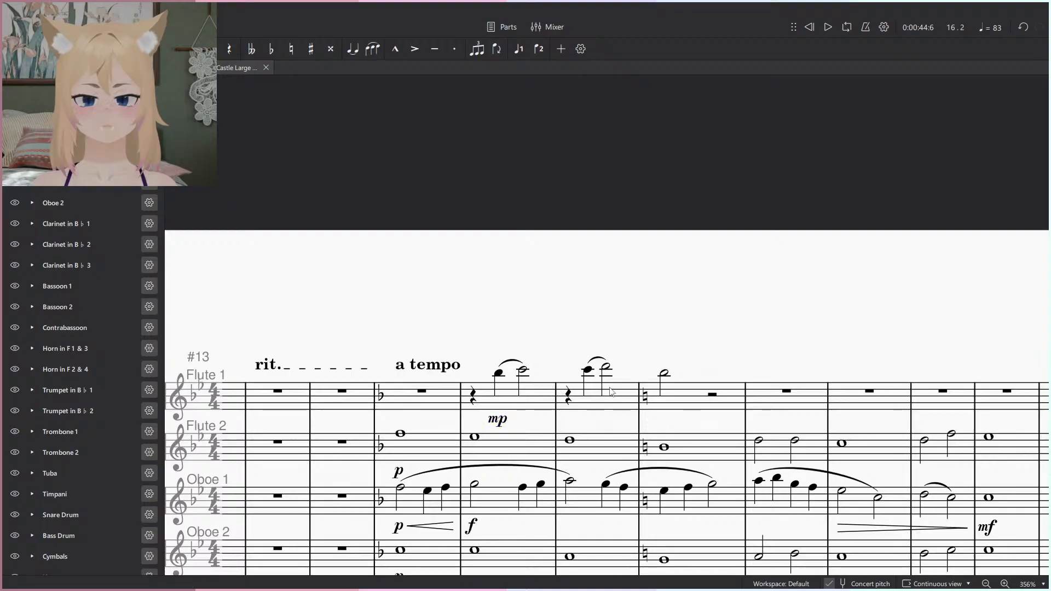
Try placing and shifting a pp dynamic under Flute 1's half note in measure 18, and delete it.
key(ctrl+d)
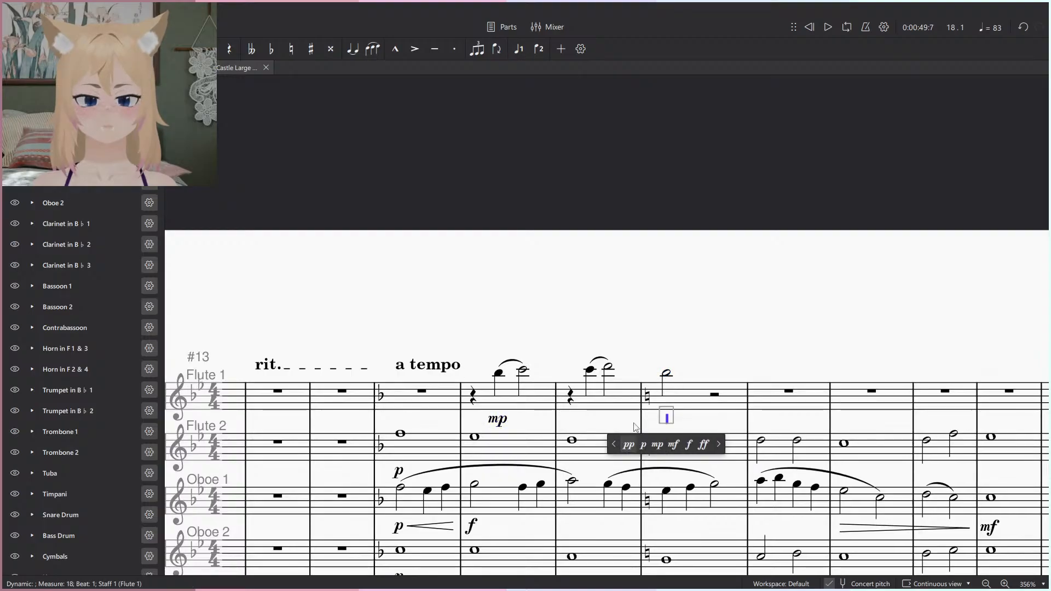
click(666, 430)
click(666, 430)
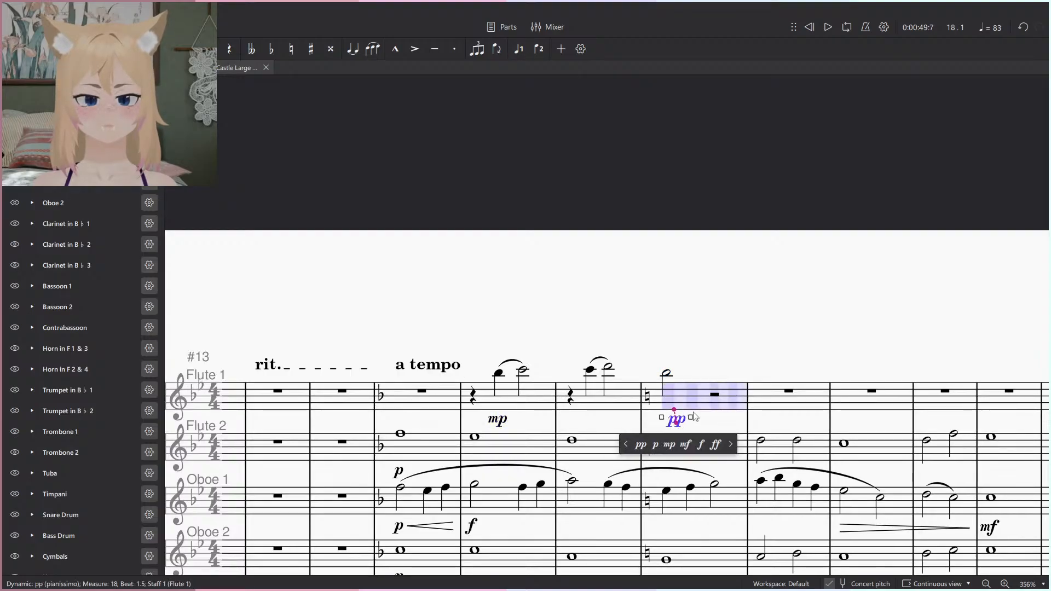
key(Escape)
click(624, 396)
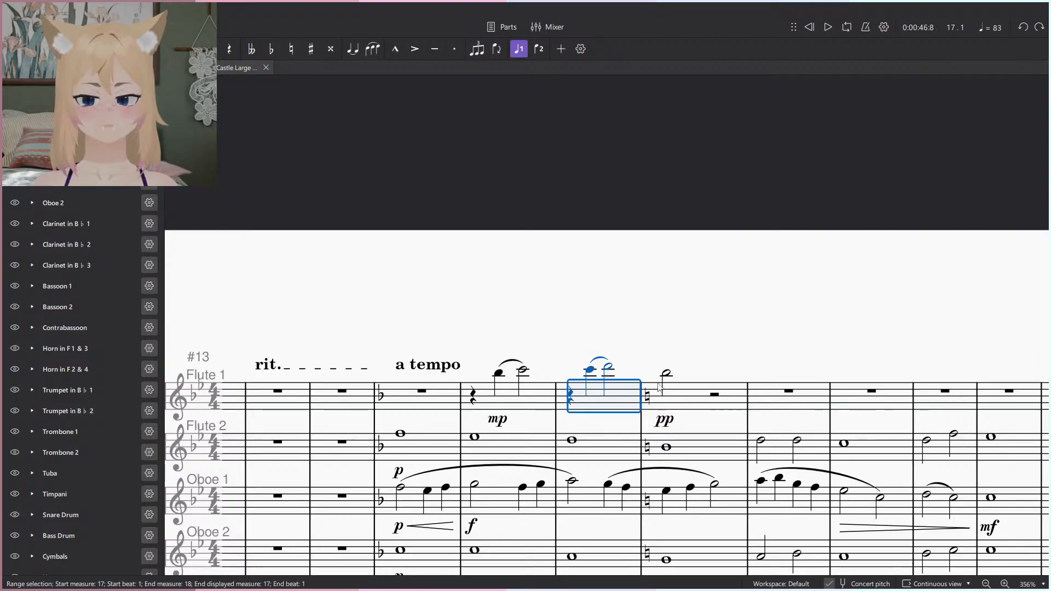
key(Escape)
click(683, 415)
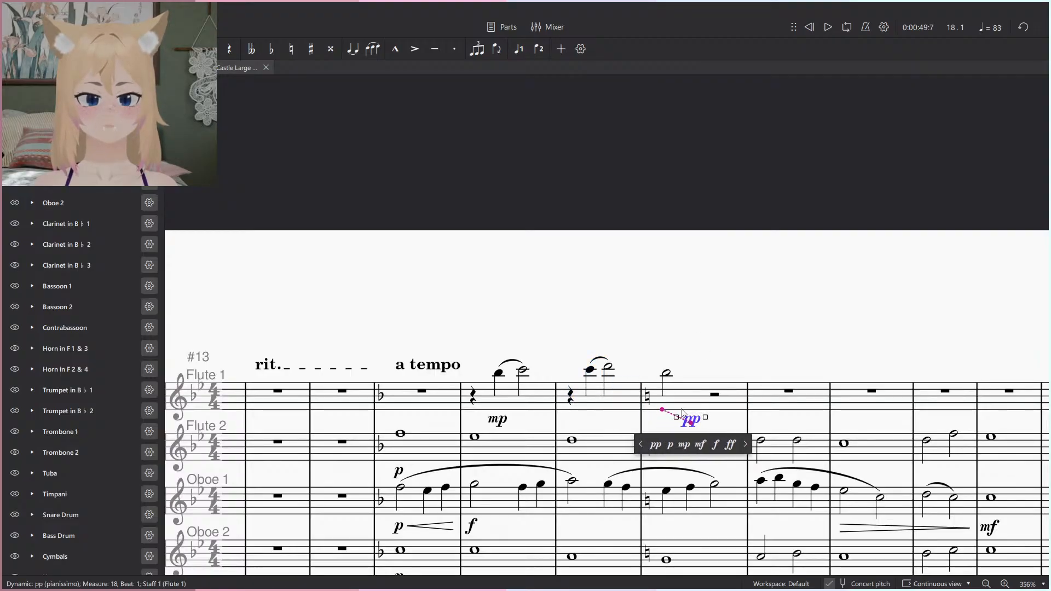
double_click(682, 414)
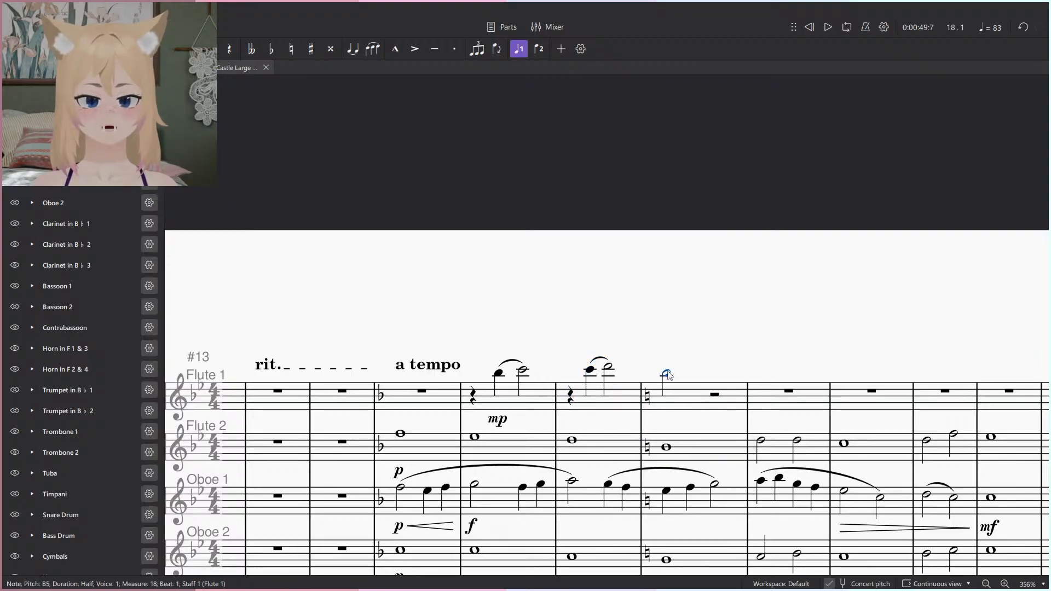
key(BackSpace)
key(BackSpace)
Add a pp dynamic to Flute 1 at beat 2.5 of measure 18, with a diminuendo hairpin leading into it from beat 1.
click(639, 433)
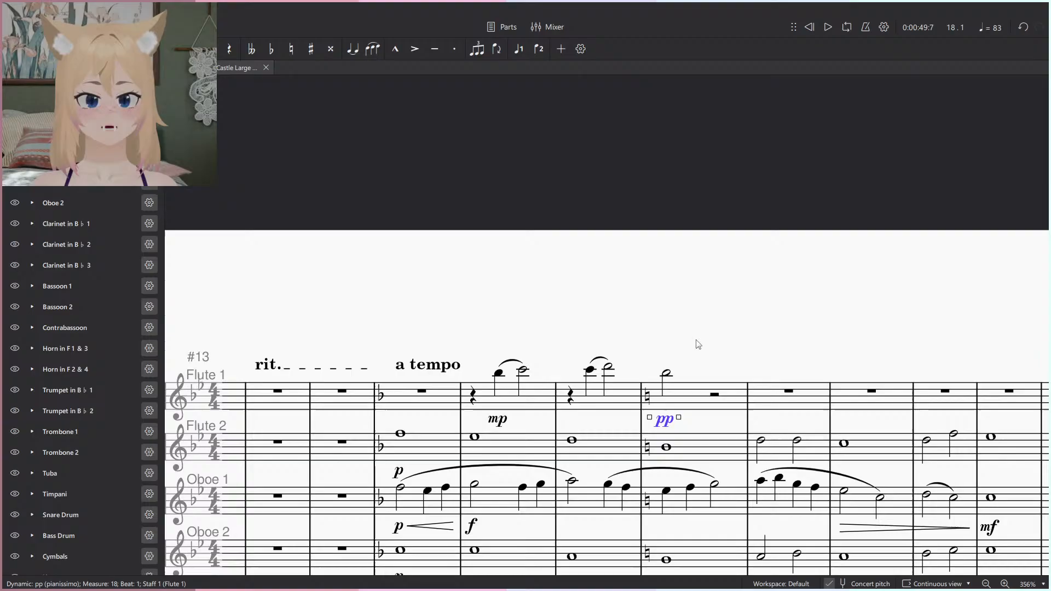
click(670, 420)
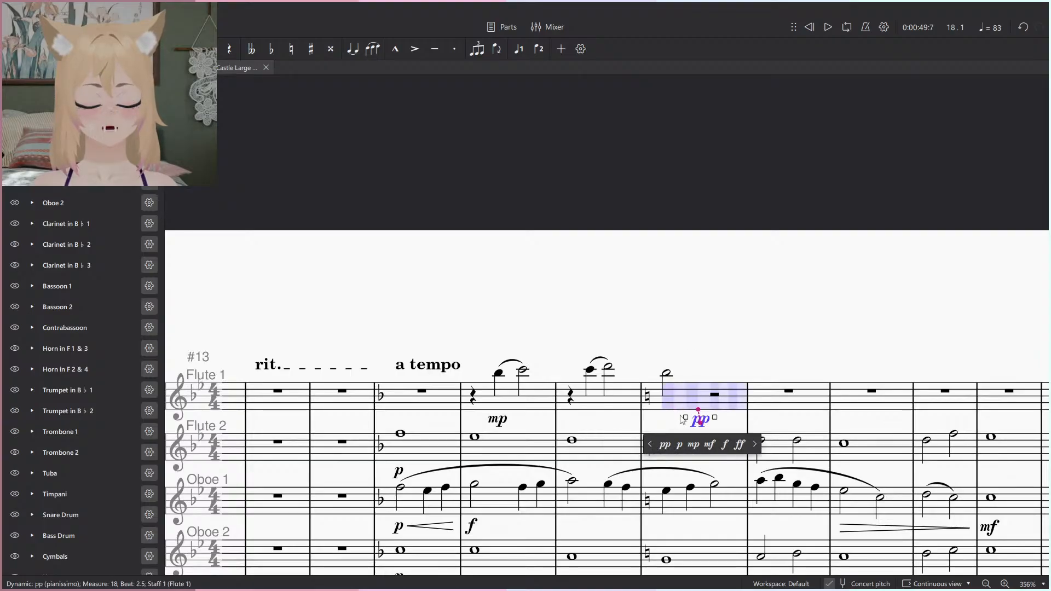
click(667, 375)
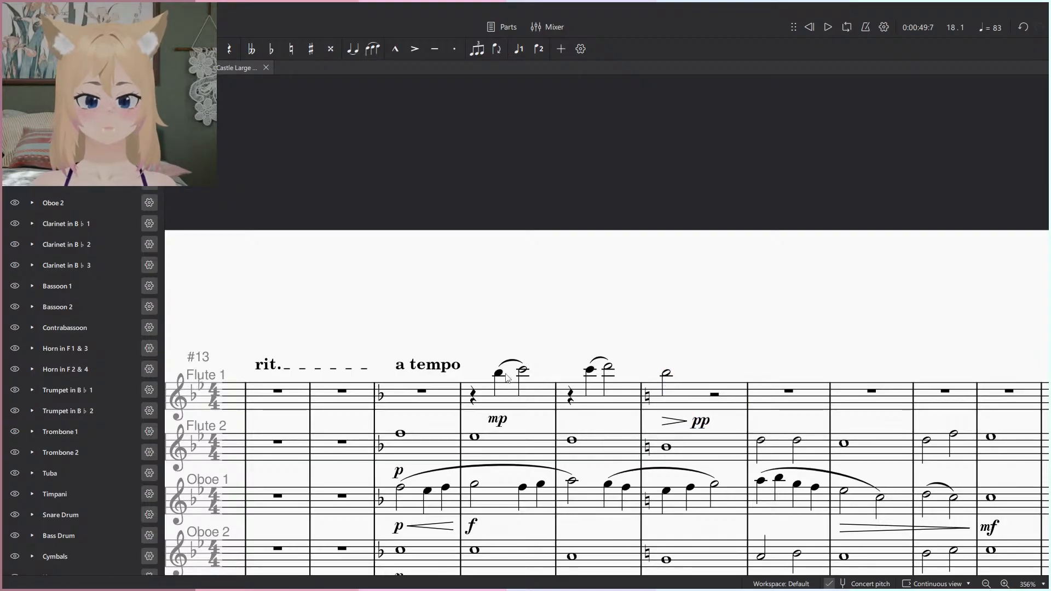
Play back the a tempo passage up to measure 18 to hear the Flute 1 figures.
scroll(574, 300, down, 5)
key(space)
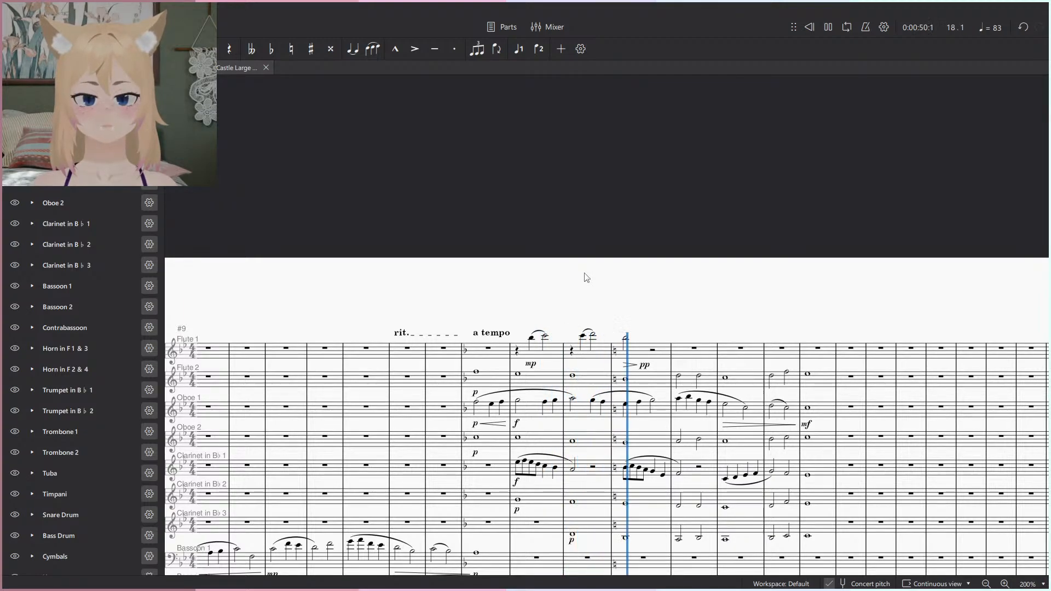
key(space)
scroll(644, 311, up, 7)
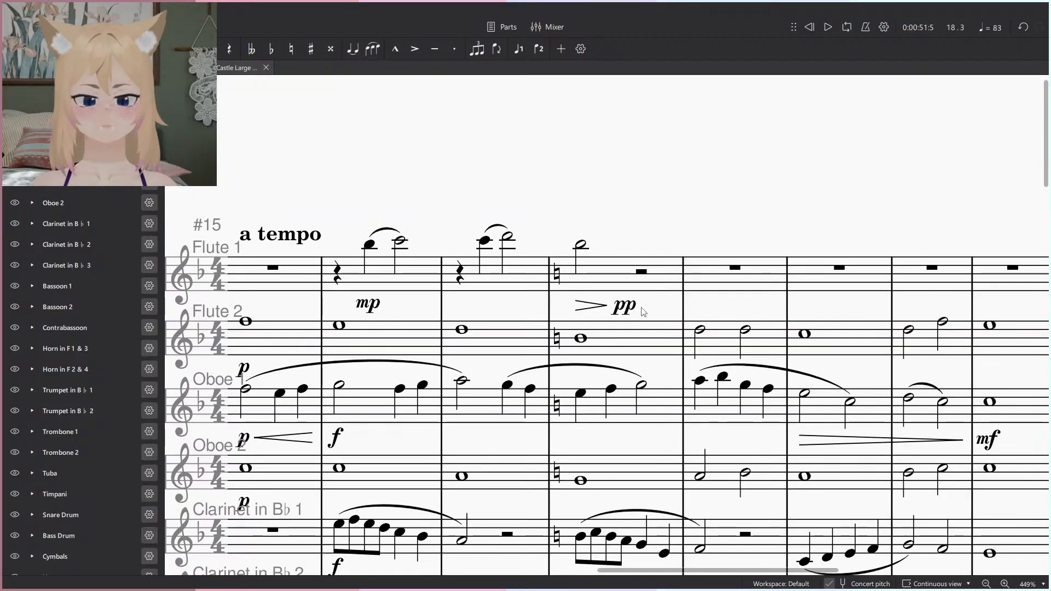
Move Flute 1's pp in measure 18 to beat 4.5 and lengthen the half note above it to a whole note.
key(shift+Right)
key(shift+Right)
key(shift+Right)
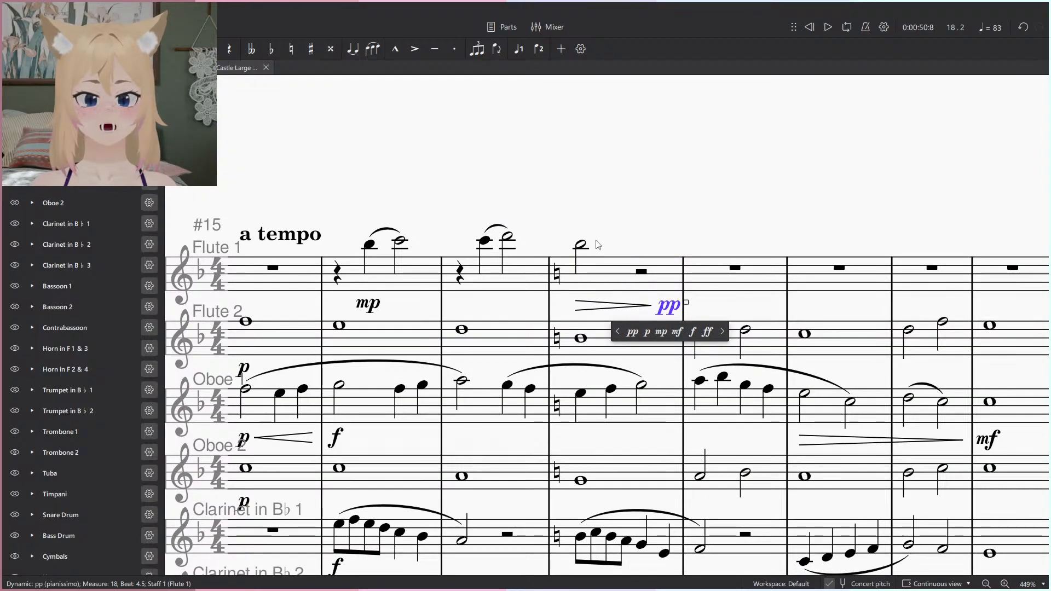
click(586, 244)
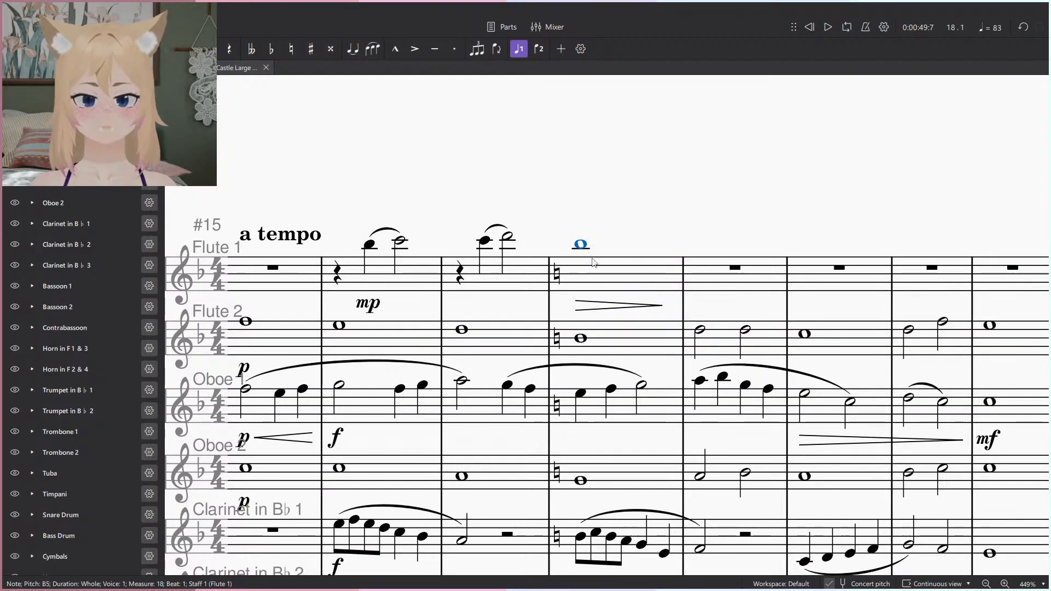
Add a pp dynamic back to Flute 1 at beat 4.5 of measure 18, at the end of the diminuendo hairpin.
click(714, 270)
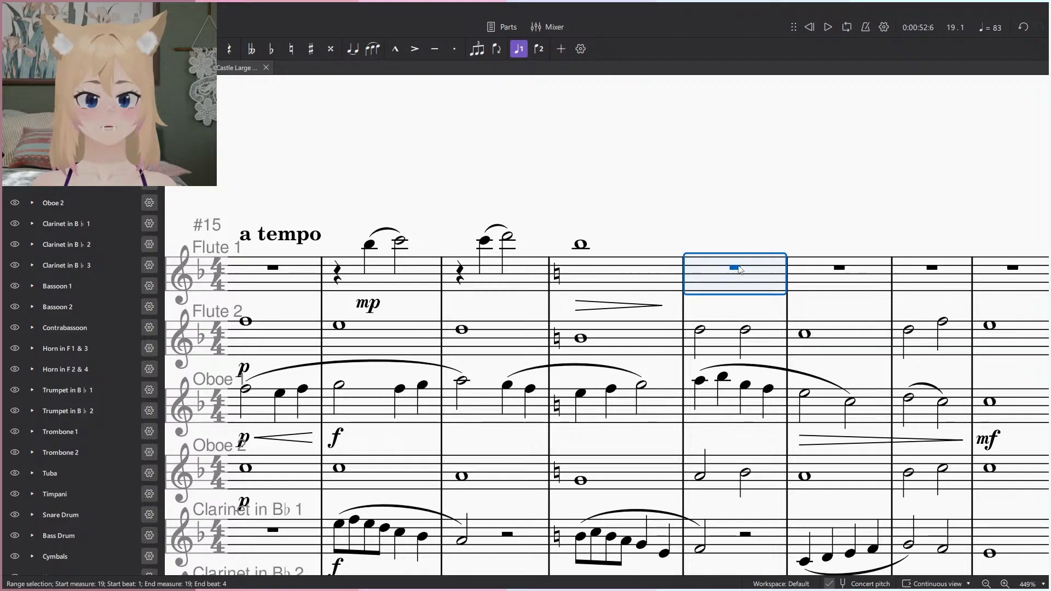
key(ctrl+d)
click(665, 317)
key(shift+Left)
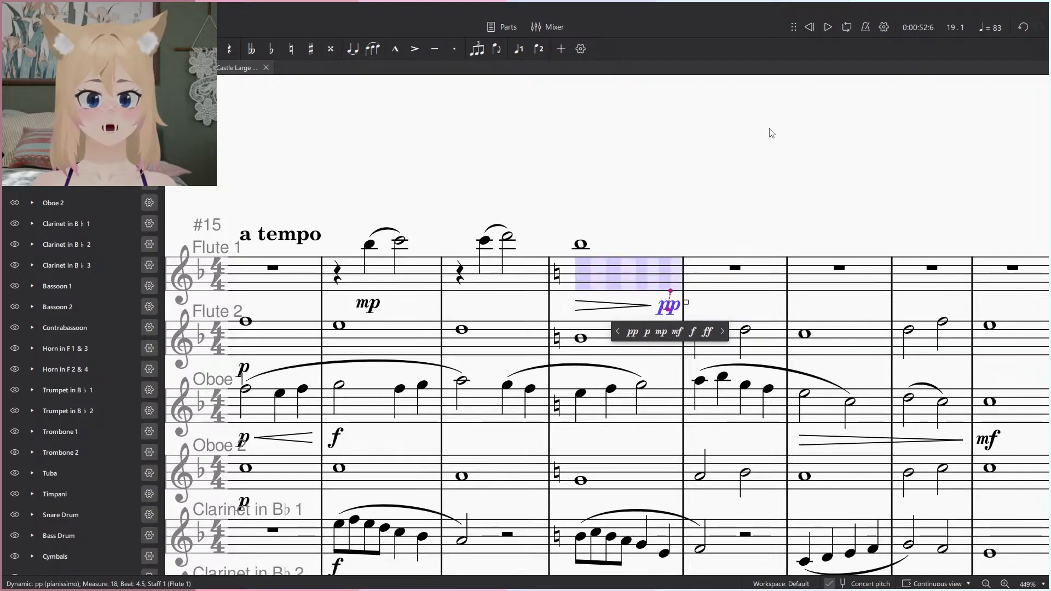
key(Escape)
Play back measures 16 to 18 to hear Flute 1's figures leading into the whole note.
key(space)
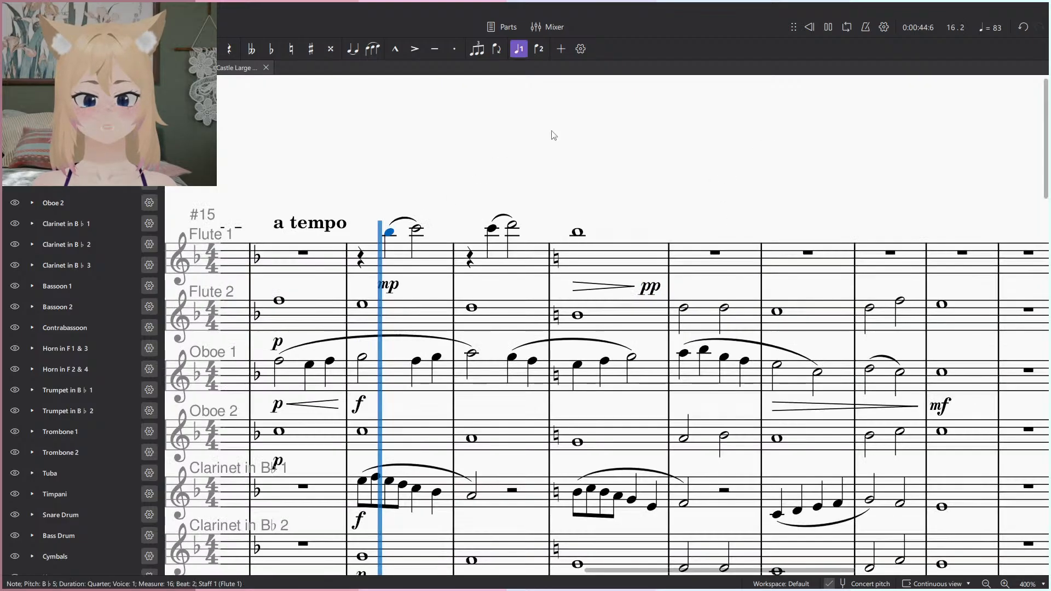
scroll(553, 135, down, 3)
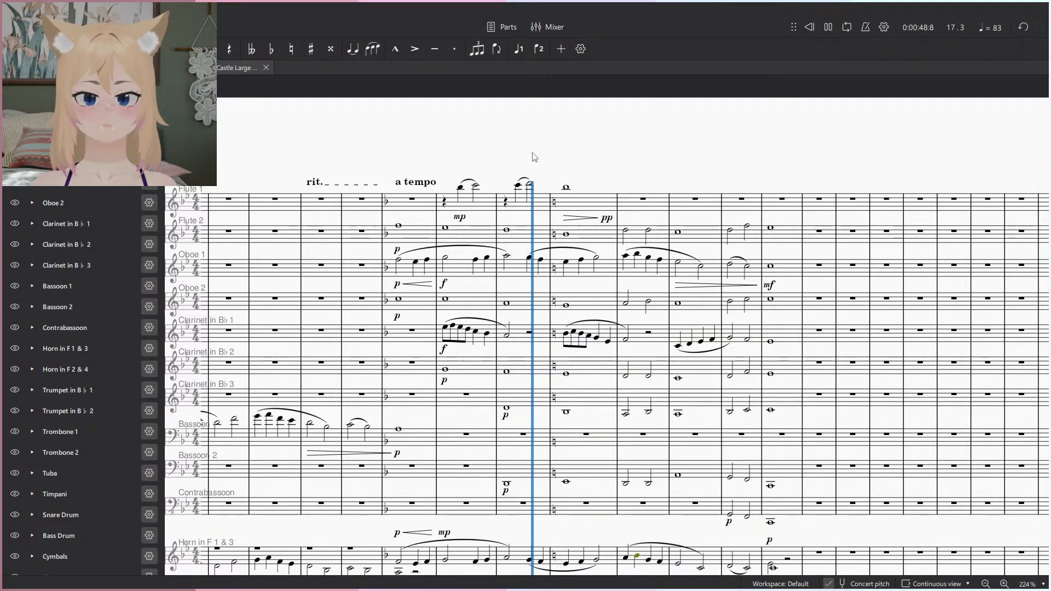
key(space)
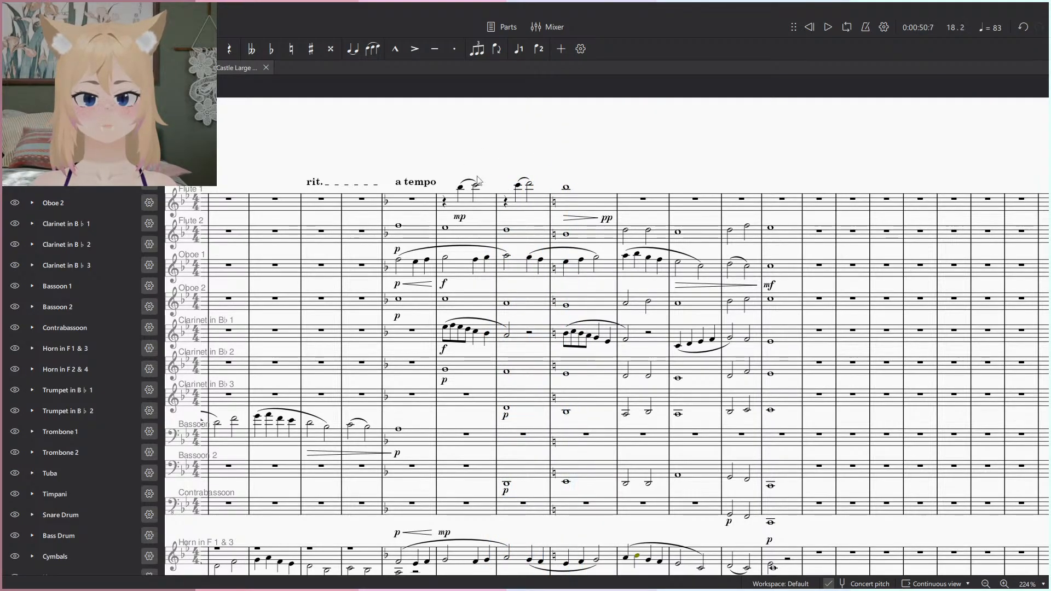
Carry Flute 1's measure 16 figure over into an eighth note on beat 1 of measure 17, tied from the half note.
scroll(495, 176, up, 3)
key(n)
click(518, 195)
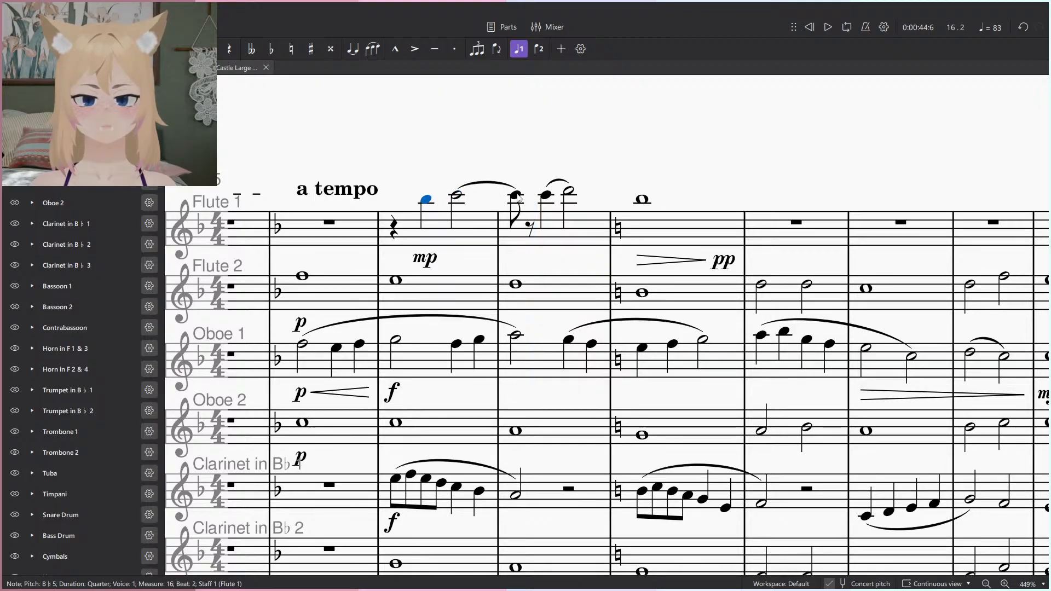
Play back the a tempo passage from measure 16 to measure 21, following the woodwind, brass and string staves.
key(space)
scroll(491, 137, down, 3)
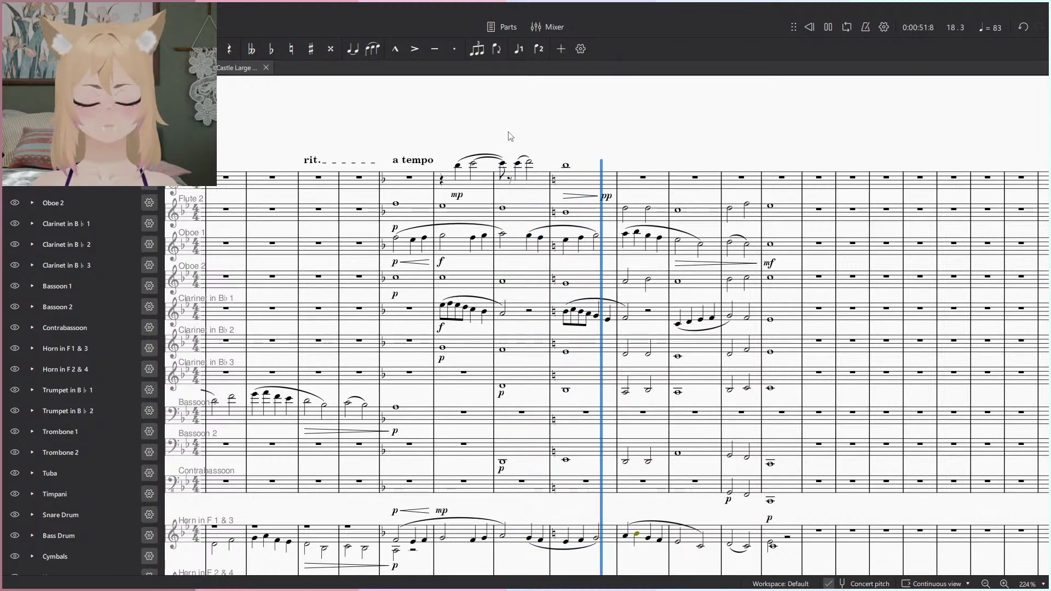
scroll(706, 277, down, 5)
scroll(705, 277, up, 3)
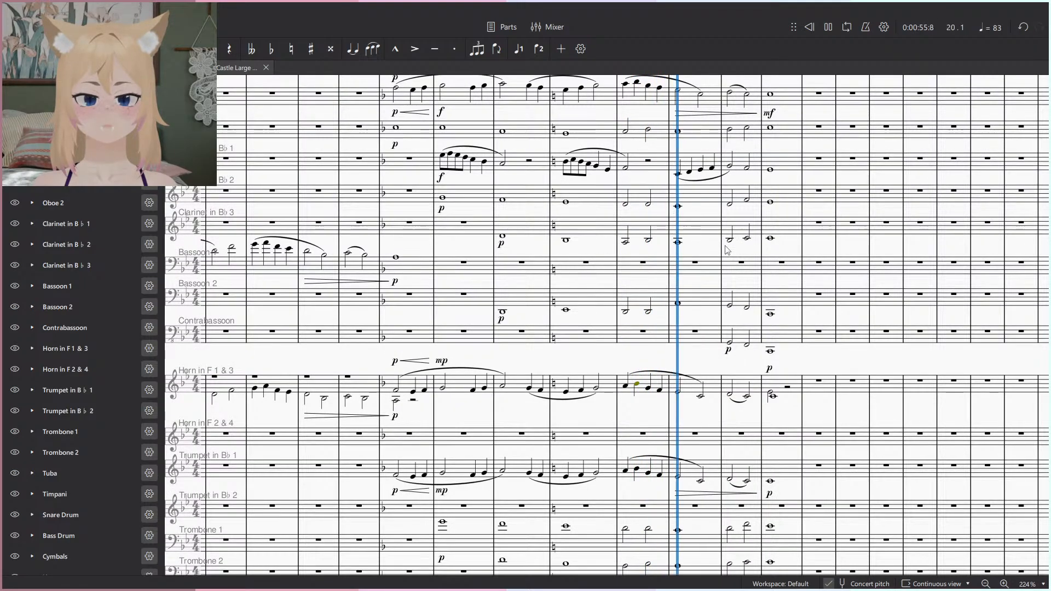
scroll(723, 256, down, 5)
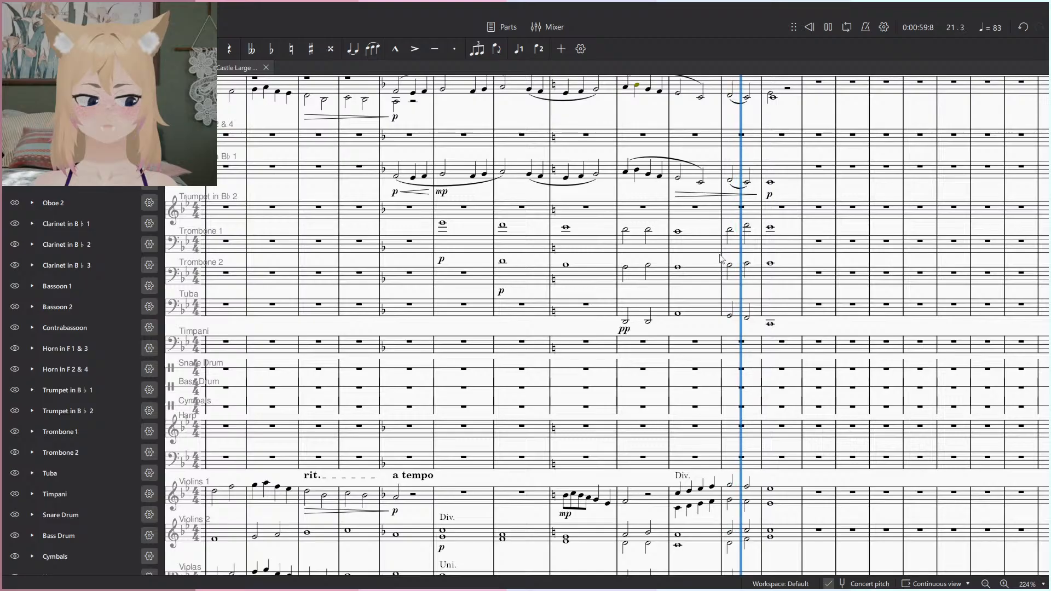
key(space)
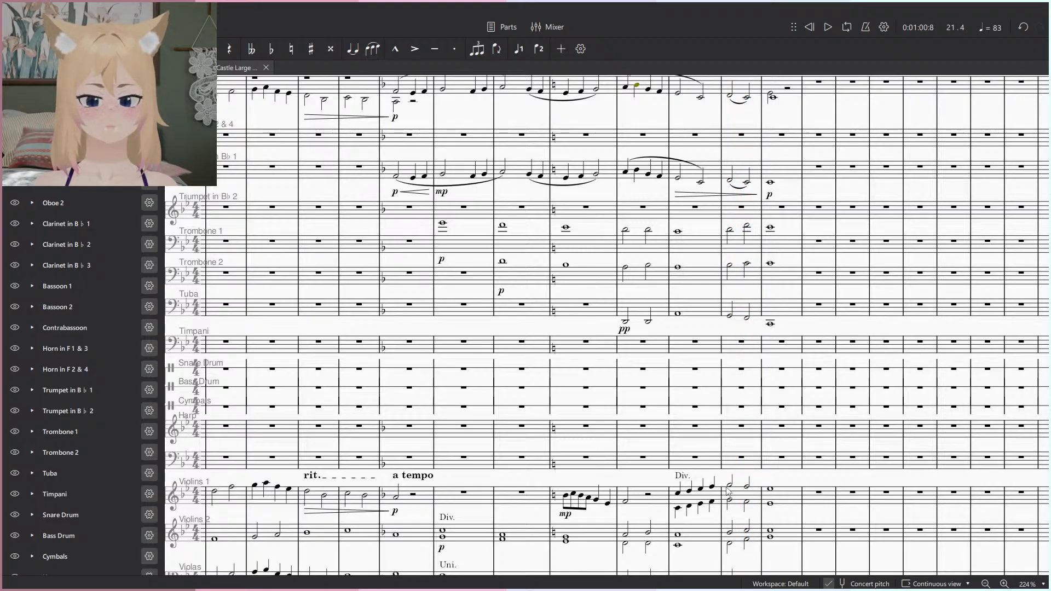
Try an mf dynamic under Violins 1 at measure 21 with a crescendo hairpin leading into it through measure 20.
click(732, 486)
scroll(734, 489, up, 8)
key(ctrl+d)
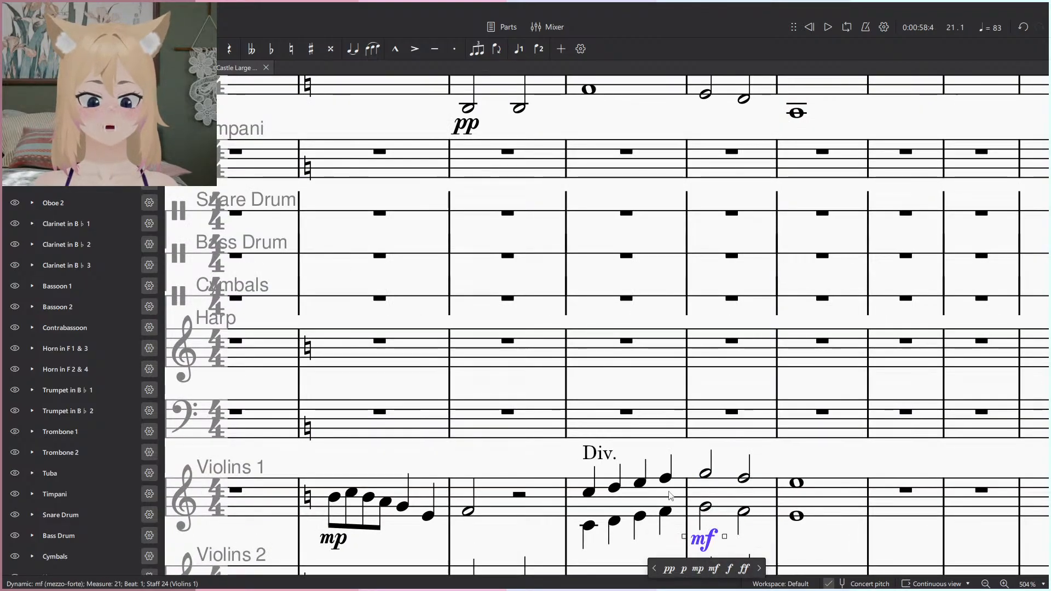
shift+click(590, 493)
key(shift+comma)
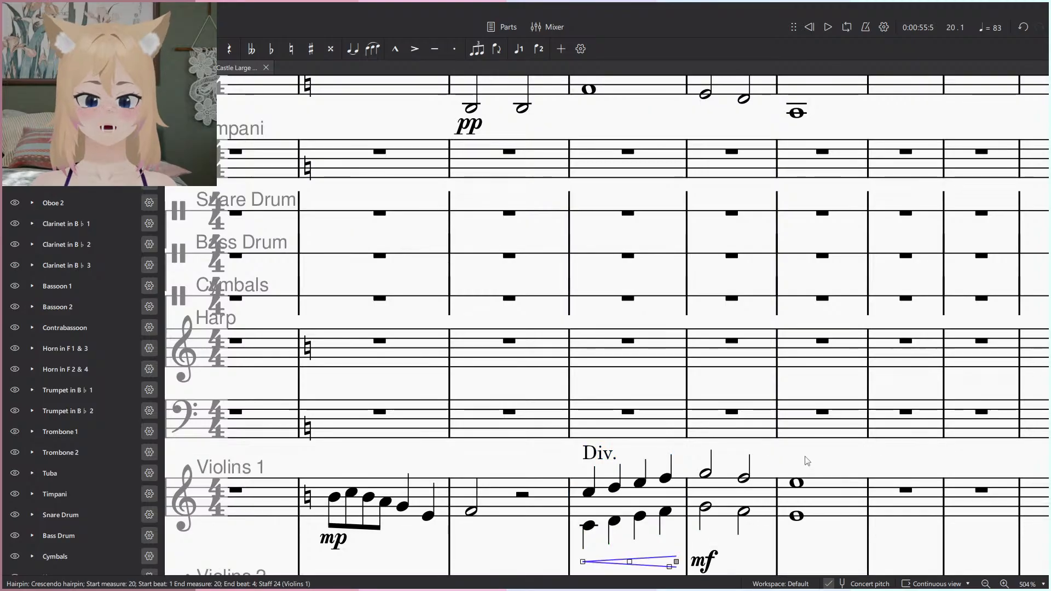
Play back measures 20 to 22 to hear the crescendo in Violins 1.
key(space)
scroll(810, 456, down, 6)
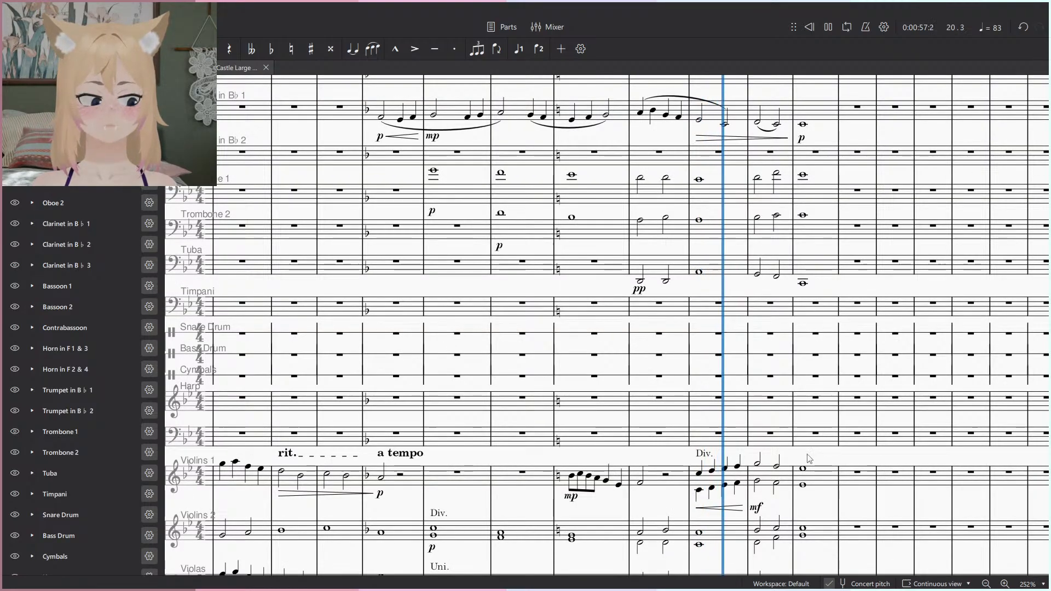
scroll(813, 457, up, 3)
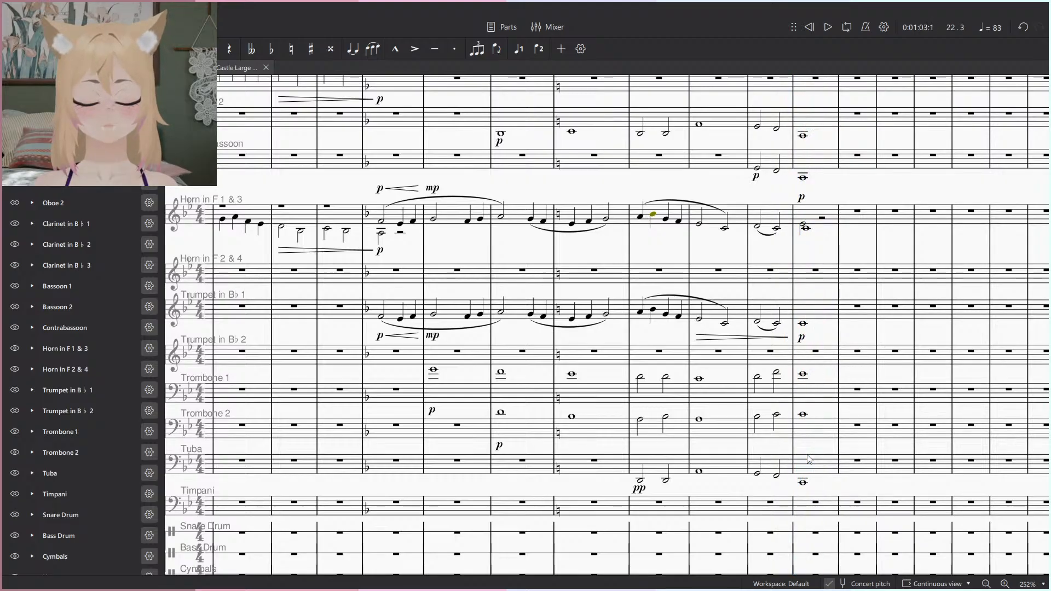
key(space)
Remove the crescendo hairpin and mf dynamic from Violins 1 in measures 20 and 21.
scroll(811, 454, down, 4)
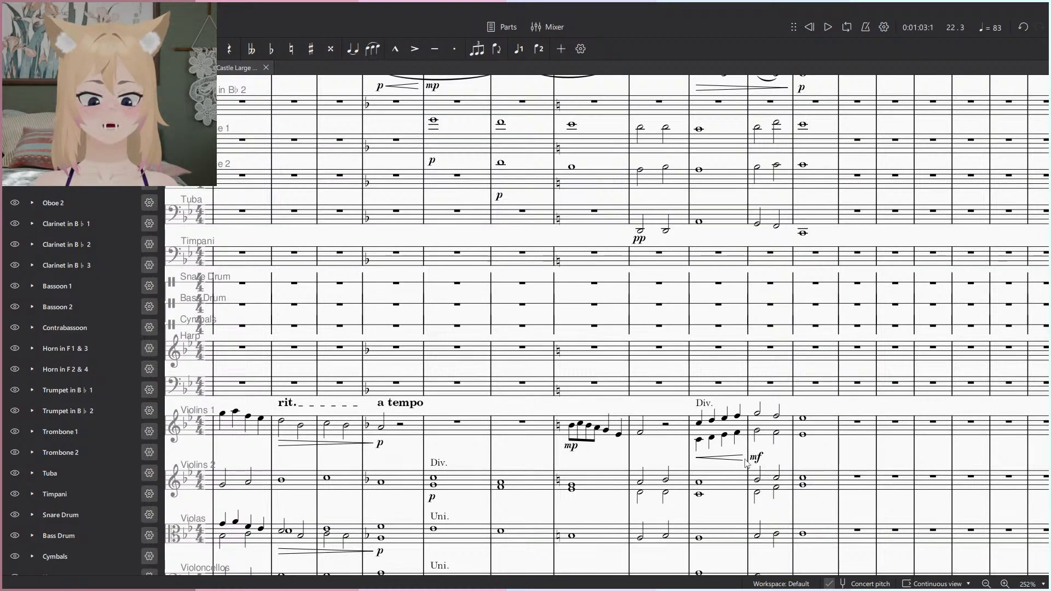
click(748, 461)
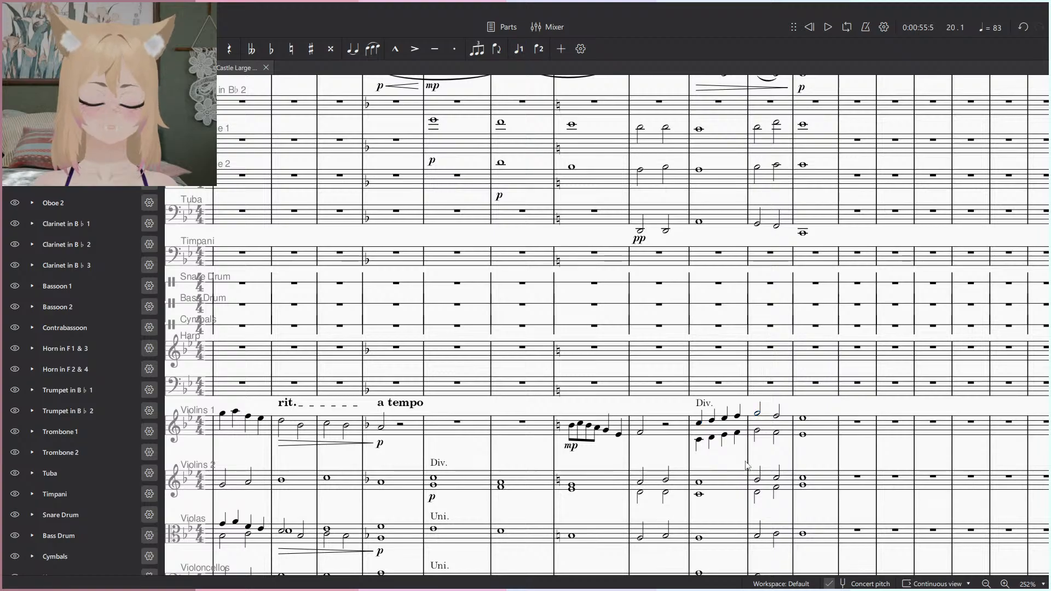
Rewind the score and play it from the beginning, stopping in measure 3.
scroll(748, 465, down, 3)
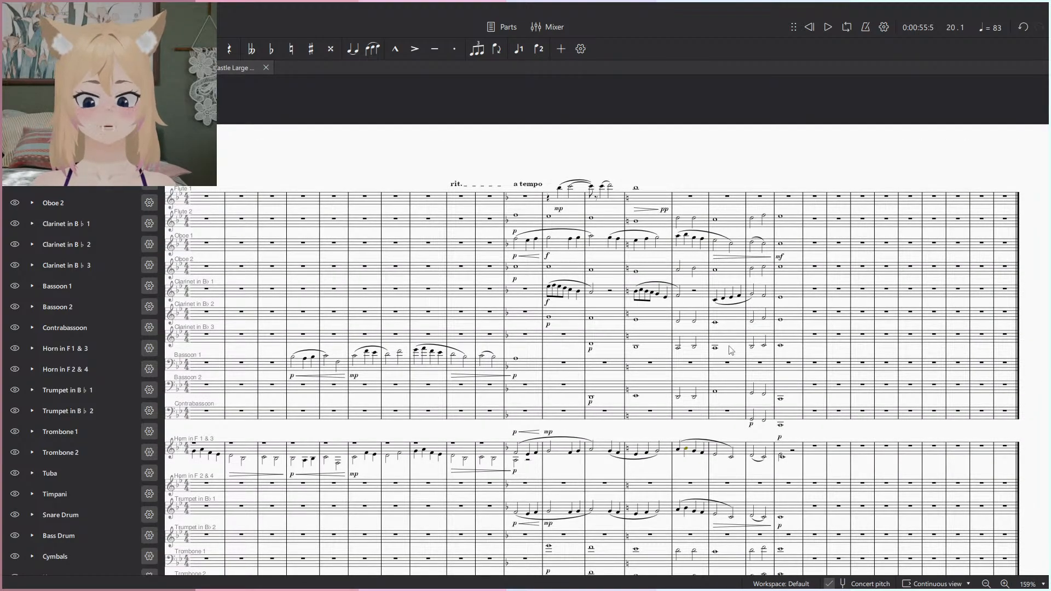
scroll(732, 351, down, 2)
click(810, 27)
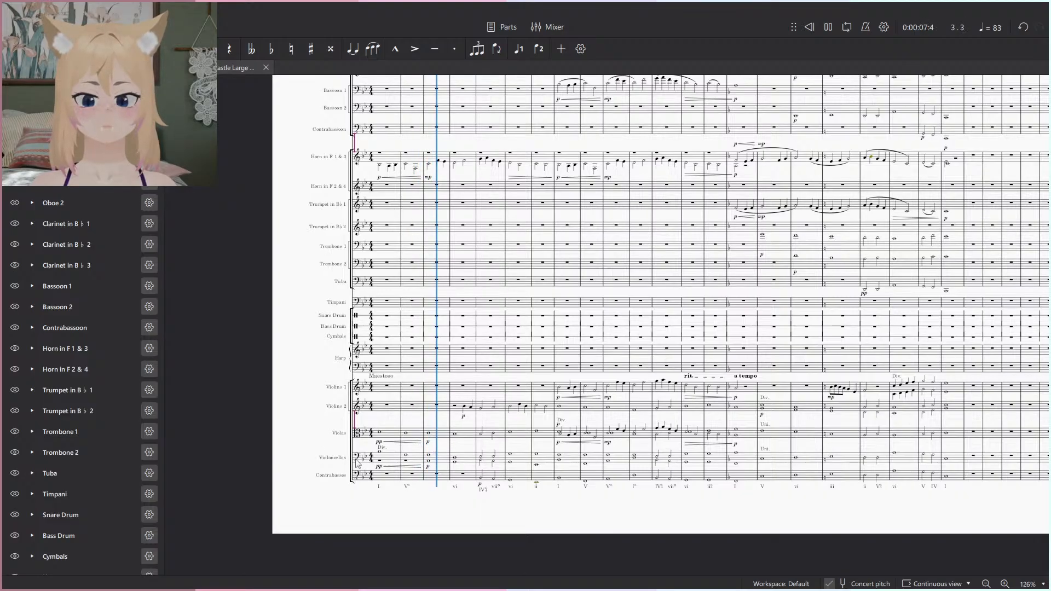
key(space)
Check the Violoncellos' opening notes and replay the Maestoso opening of the score.
scroll(405, 453, up, 13)
click(416, 450)
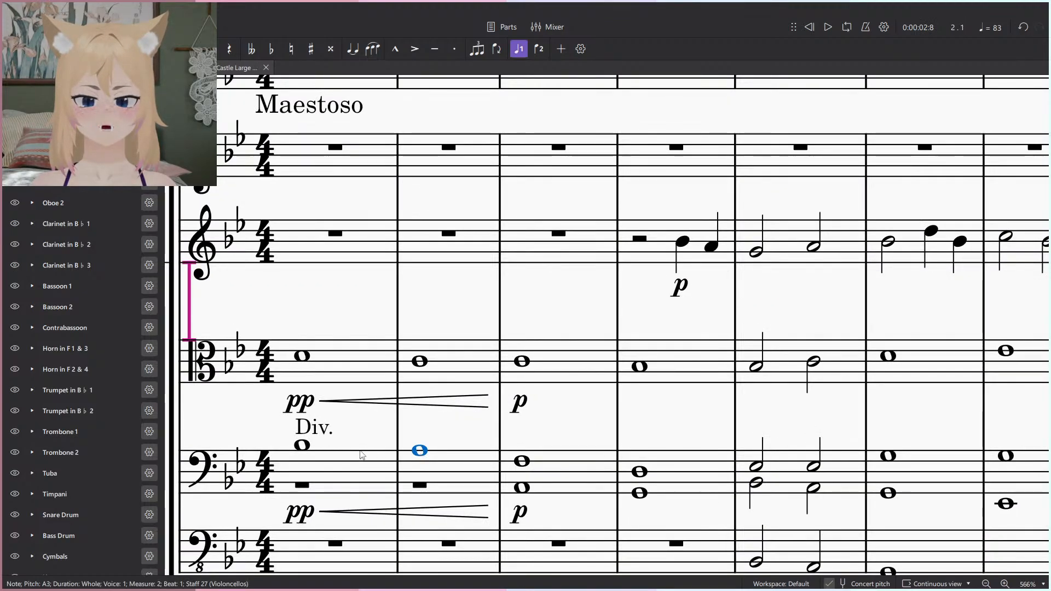
scroll(318, 444, down, 6)
key(space)
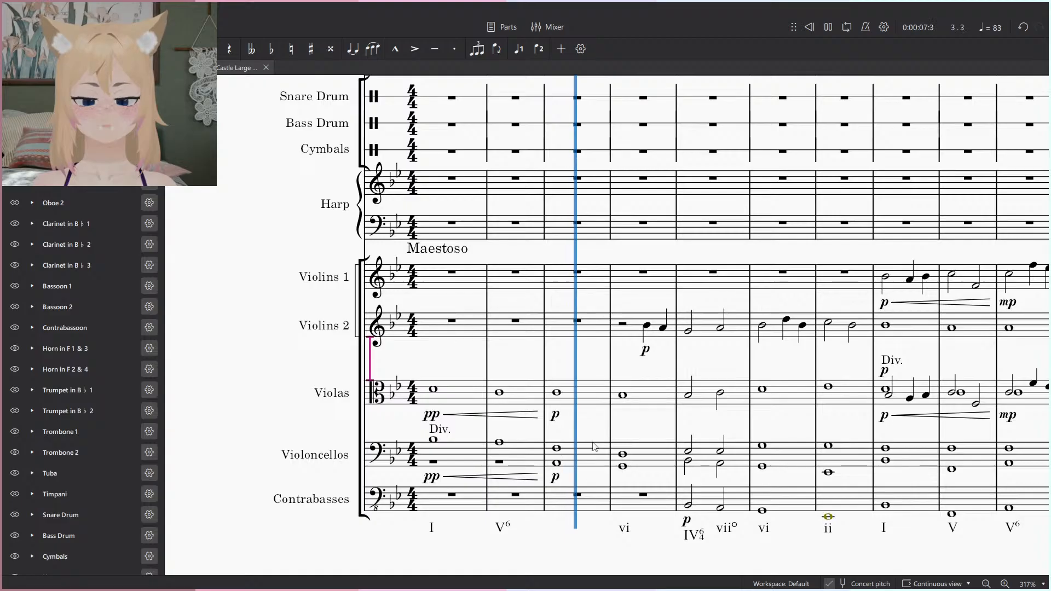
ctrl+scroll(594, 446, down, 5)
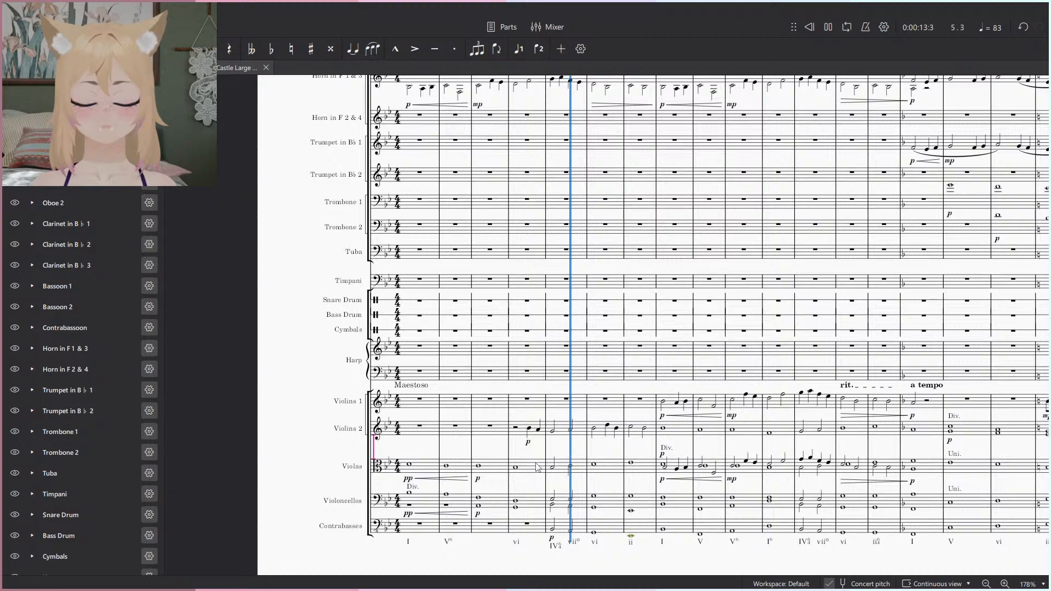
Check the string channel levels in the mixer during playback, and close the mixer again.
key(F10)
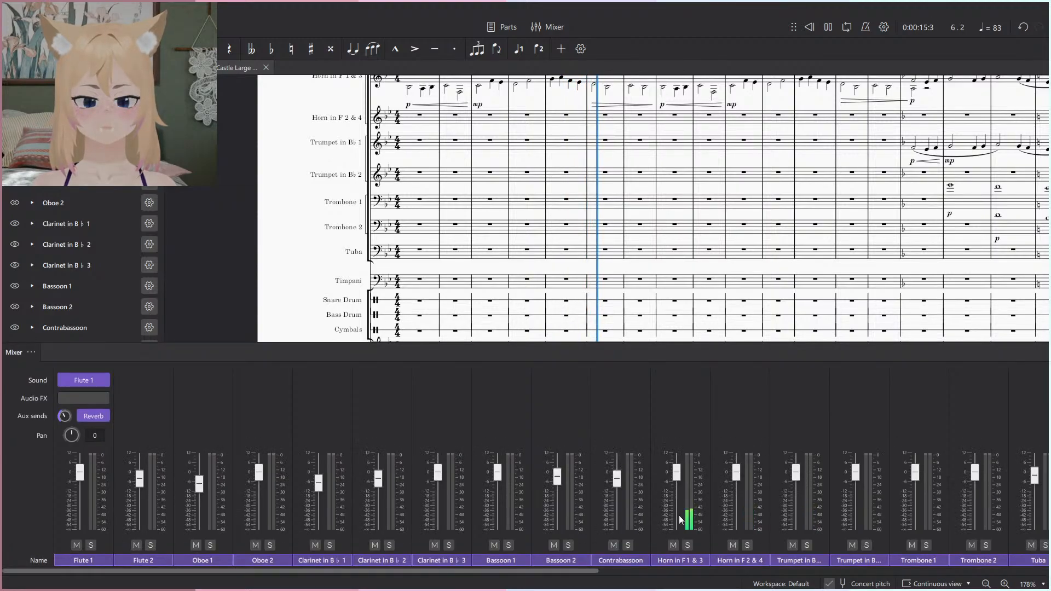
drag(567, 570, 993, 571)
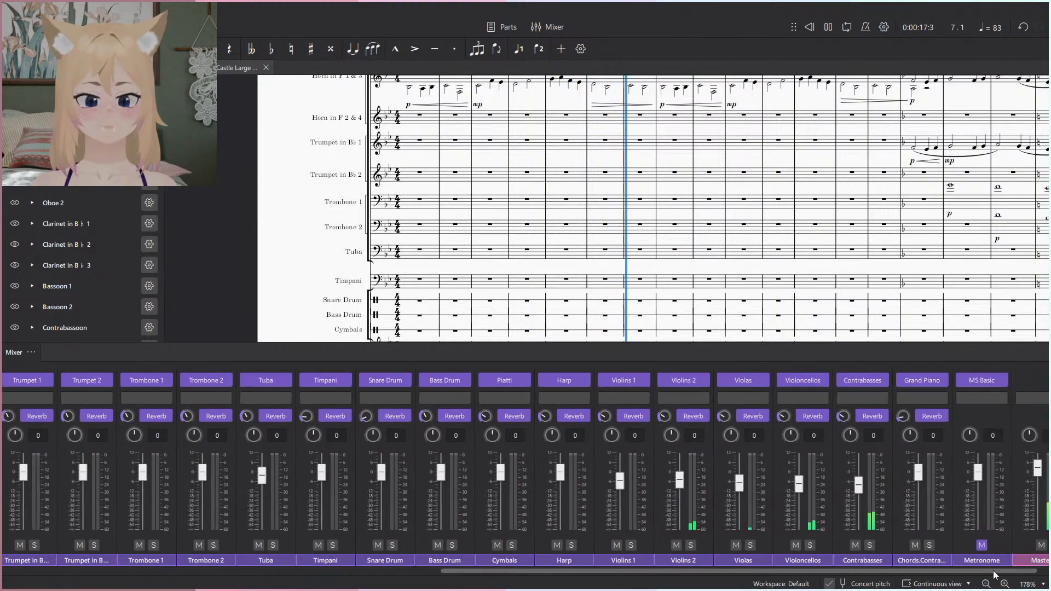
key(F10)
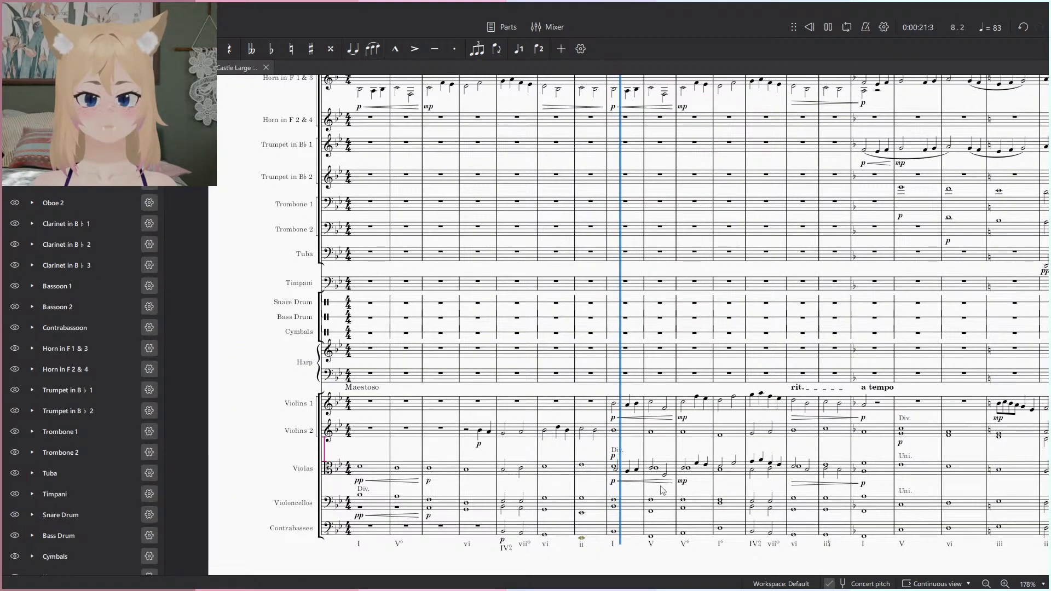
Keep listening through the a tempo passage up to measure 18, following the woodwind and string staves.
scroll(668, 491, up, 5)
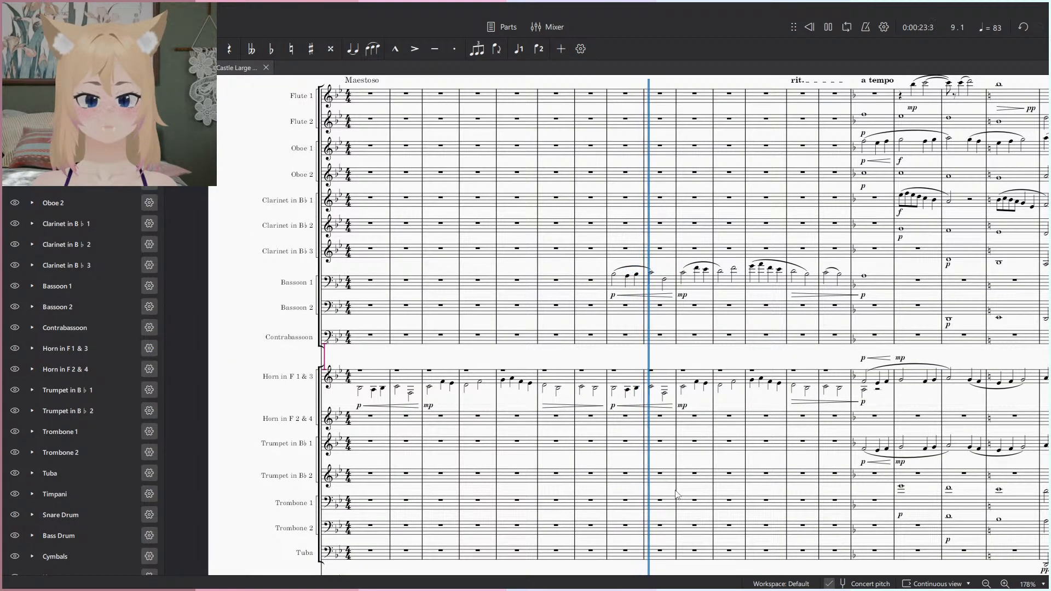
scroll(677, 494, down, 5)
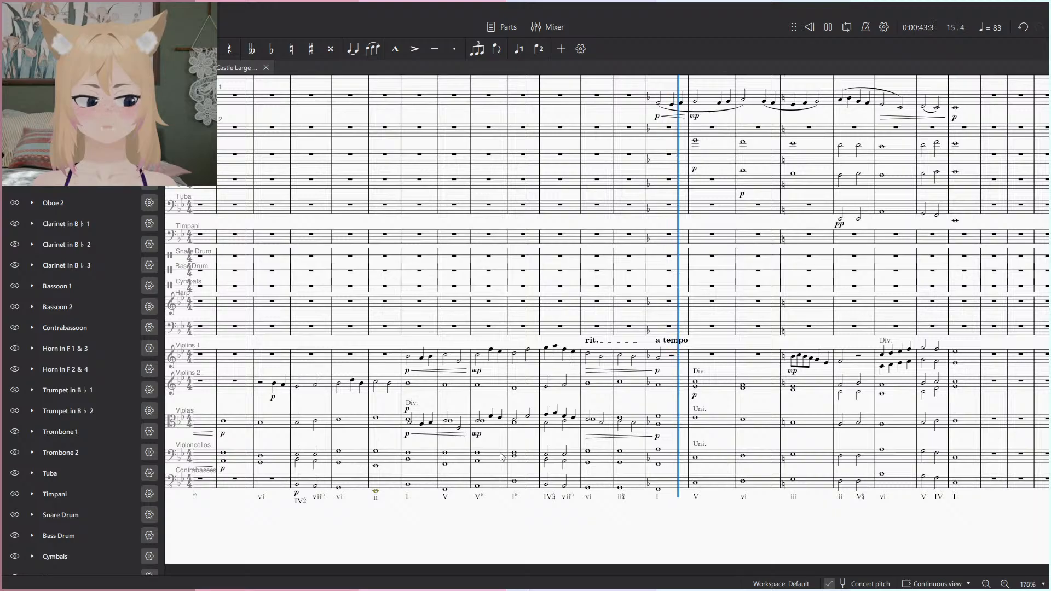
scroll(504, 459, up, 4)
scroll(505, 460, up, 5)
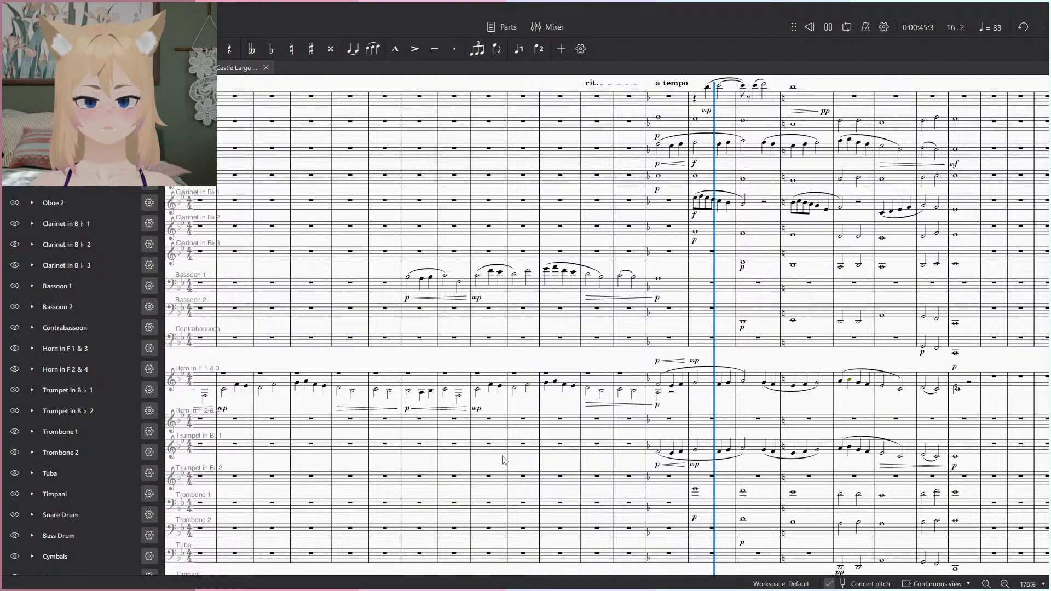
scroll(506, 463, up, 5)
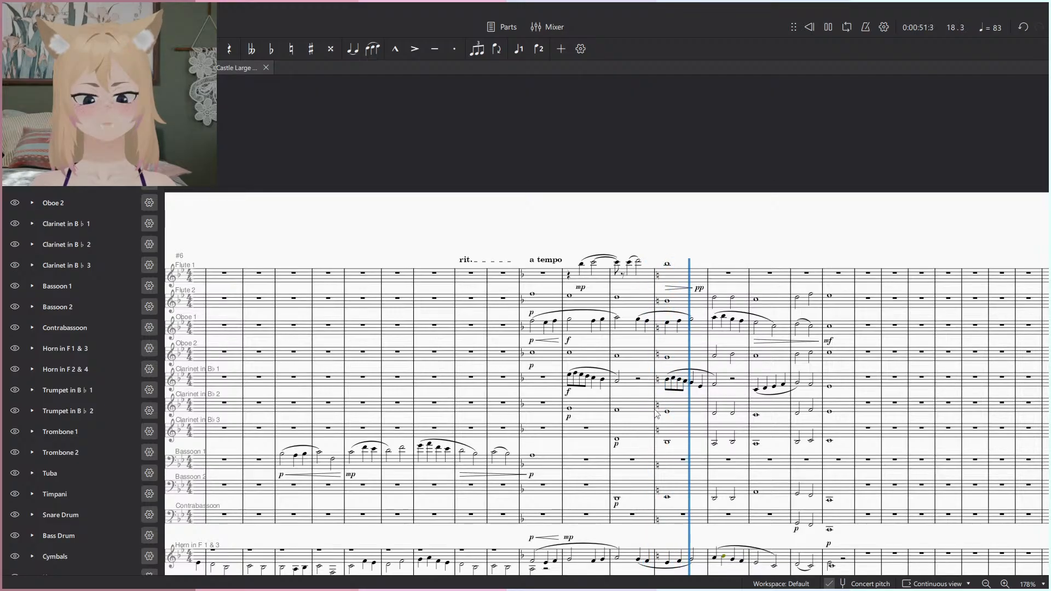
key(space)
Change measure 7's Roman numeral to IV6 and set the Contrabasses' whole note there to G1.
scroll(653, 415, down, 5)
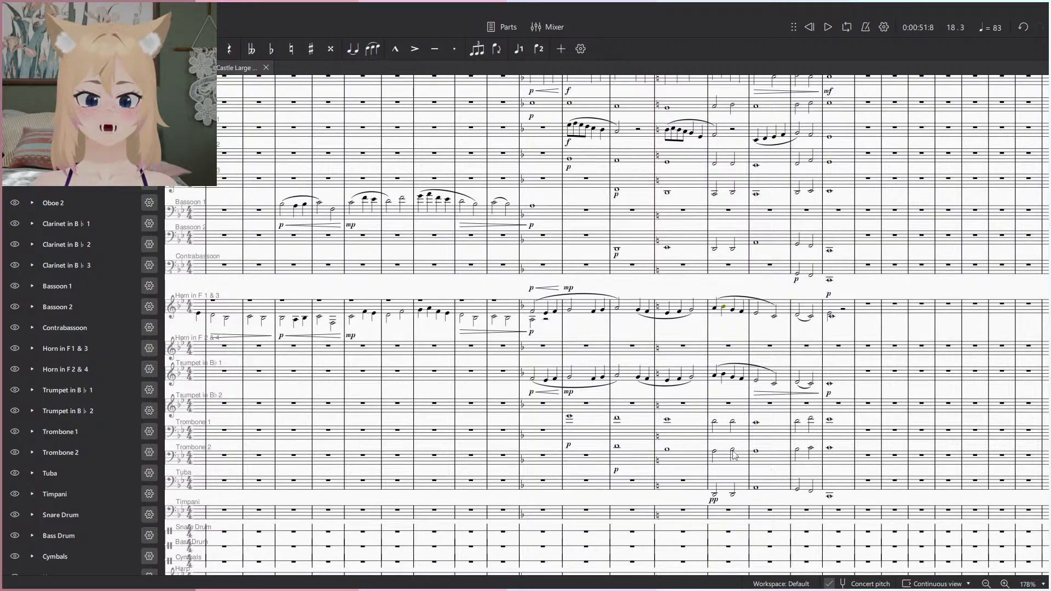
drag(582, 422, 856, 227)
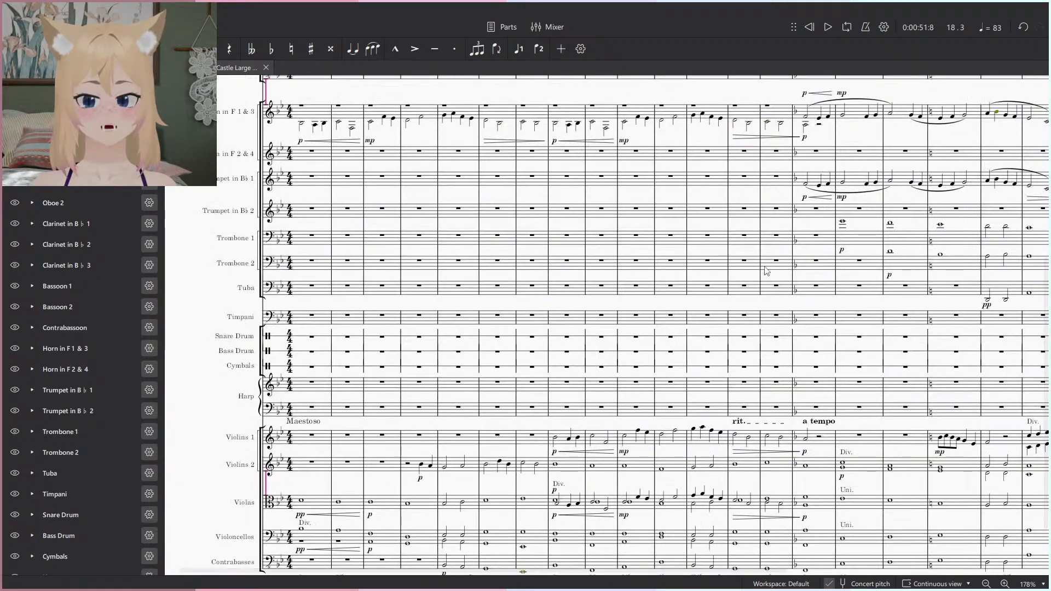
drag(654, 510, 654, 412)
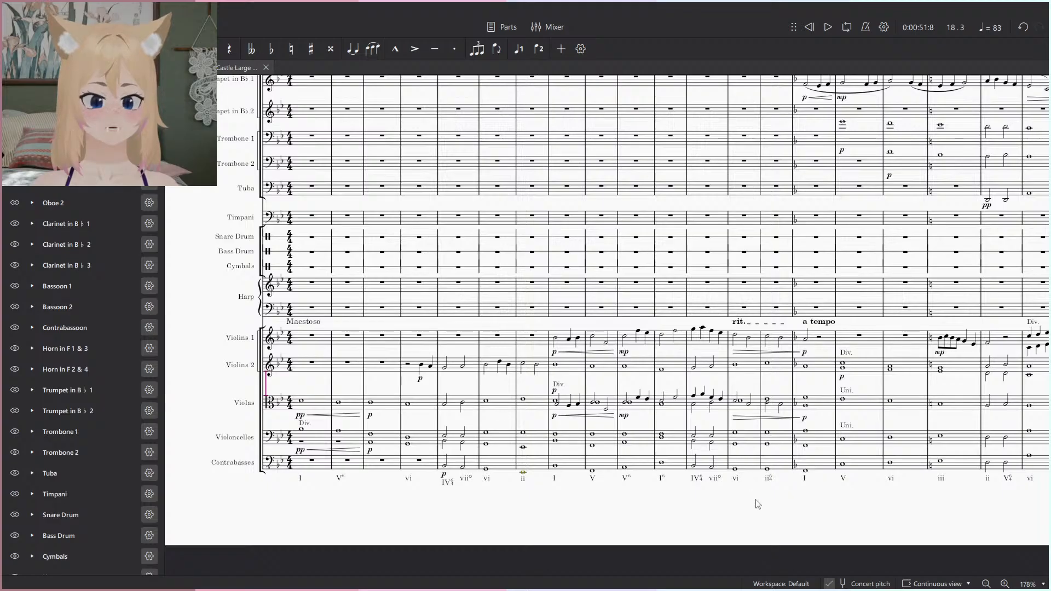
scroll(529, 488, up, 5)
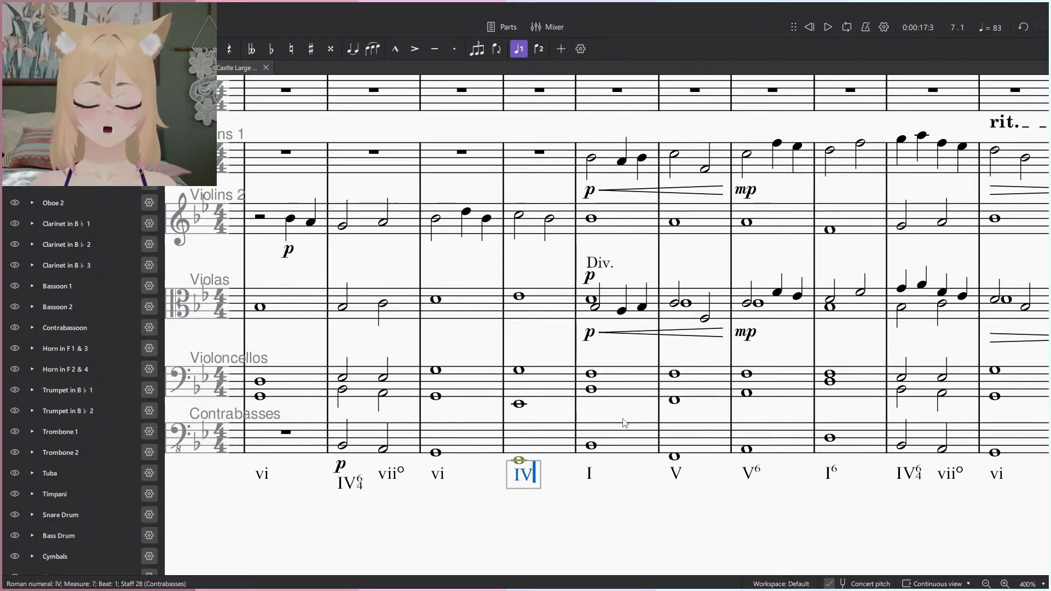
scroll(503, 495, up, 4)
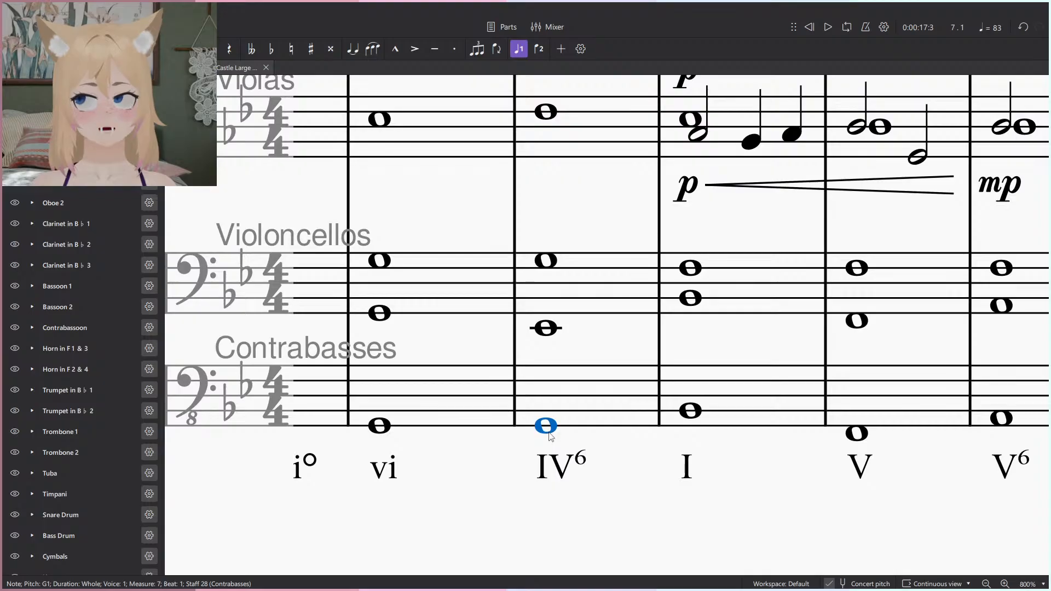
Try B♭1 in the Contrabasses and B♭2 as the Violoncellos' lower note in measure 7, and listen to the chord.
scroll(547, 346, down, 1)
click(552, 341)
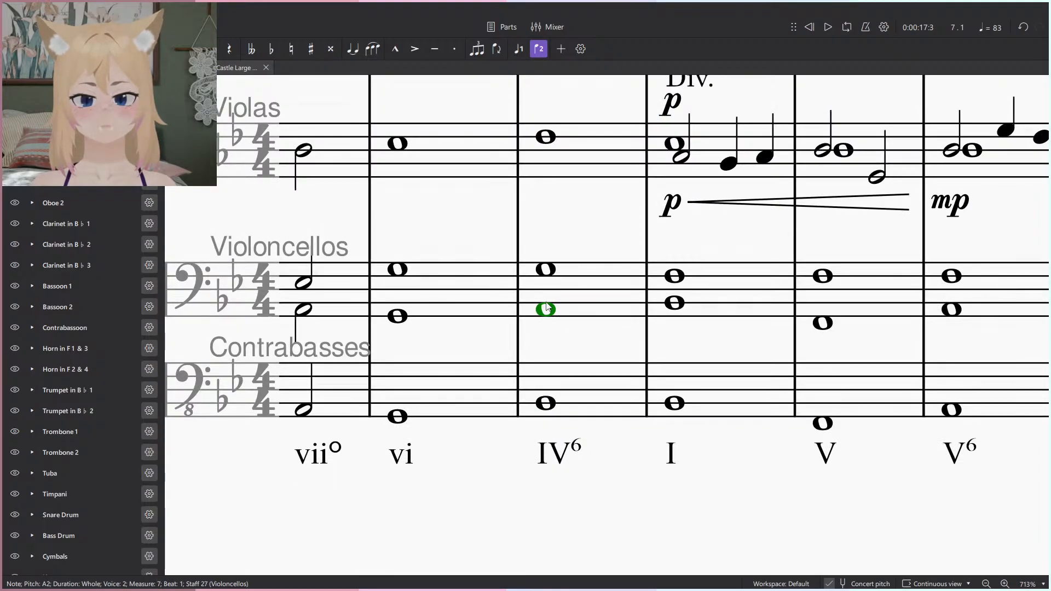
scroll(547, 271, down, 1)
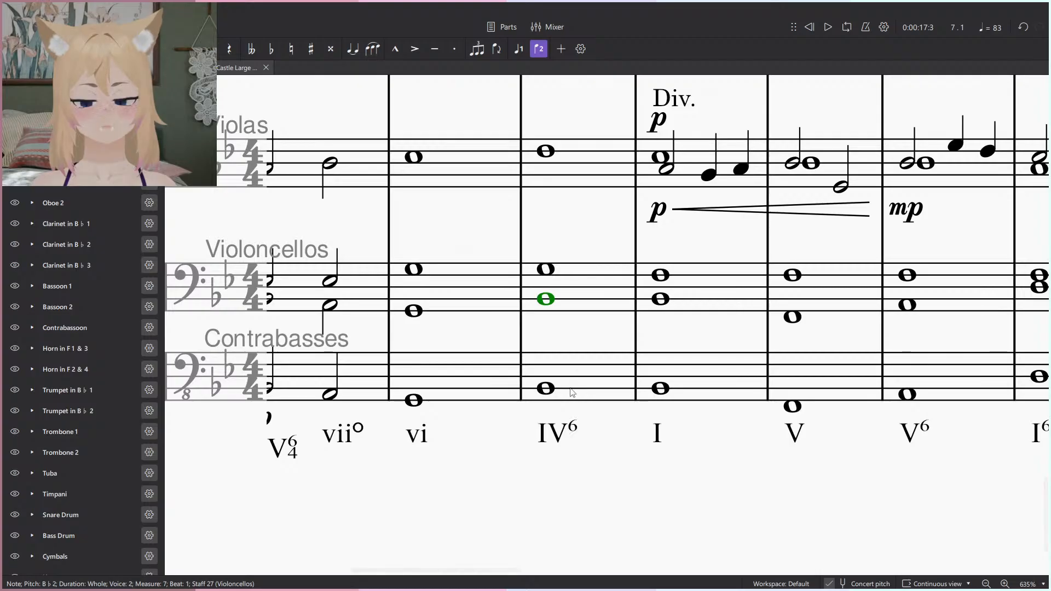
scroll(573, 393, up, 2)
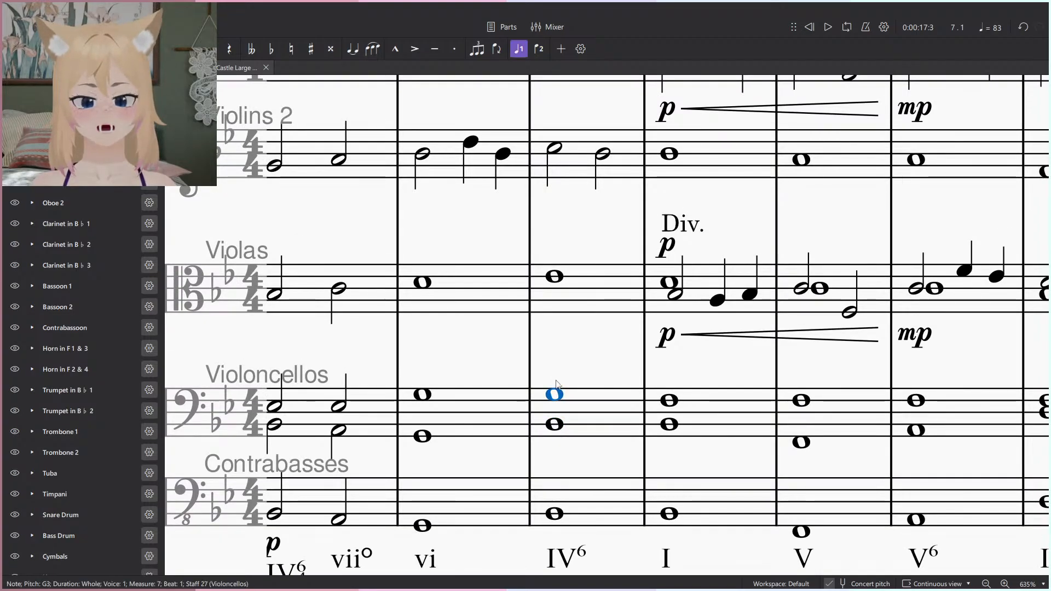
scroll(565, 290, up, 4)
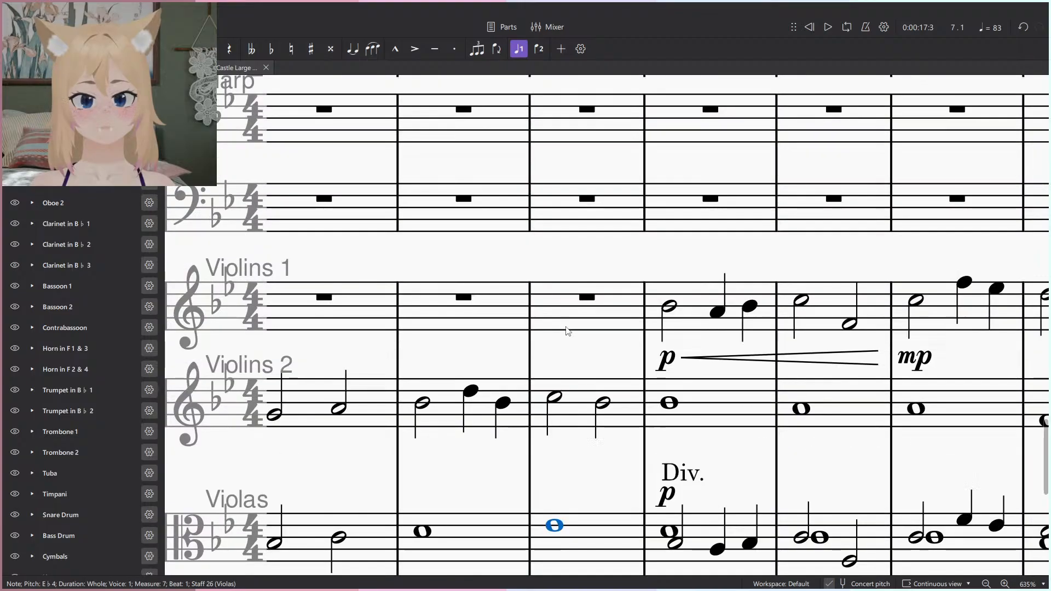
scroll(518, 351, down, 5)
key(space)
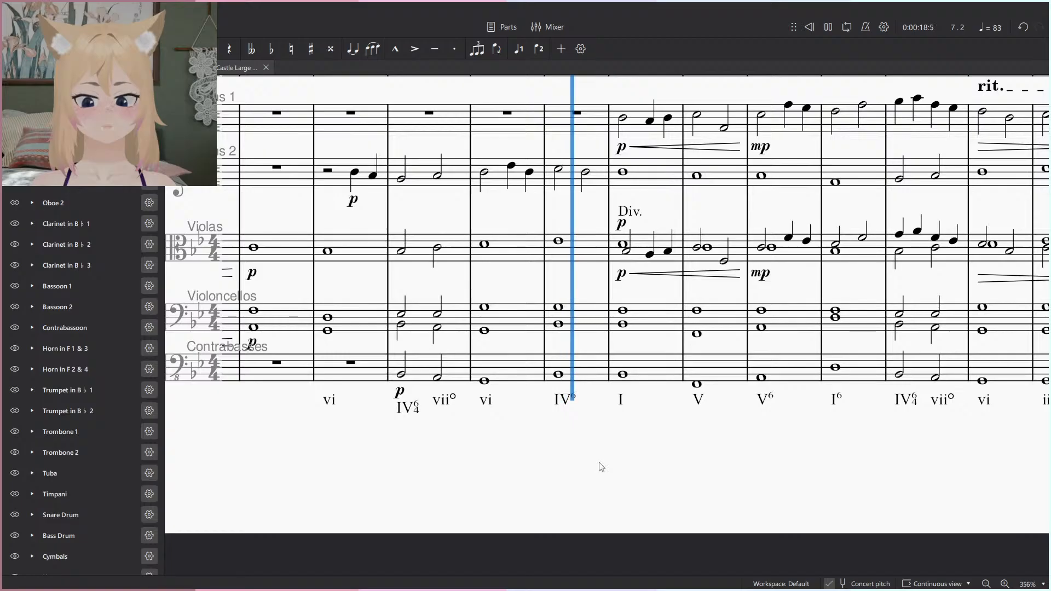
scroll(582, 313, up, 5)
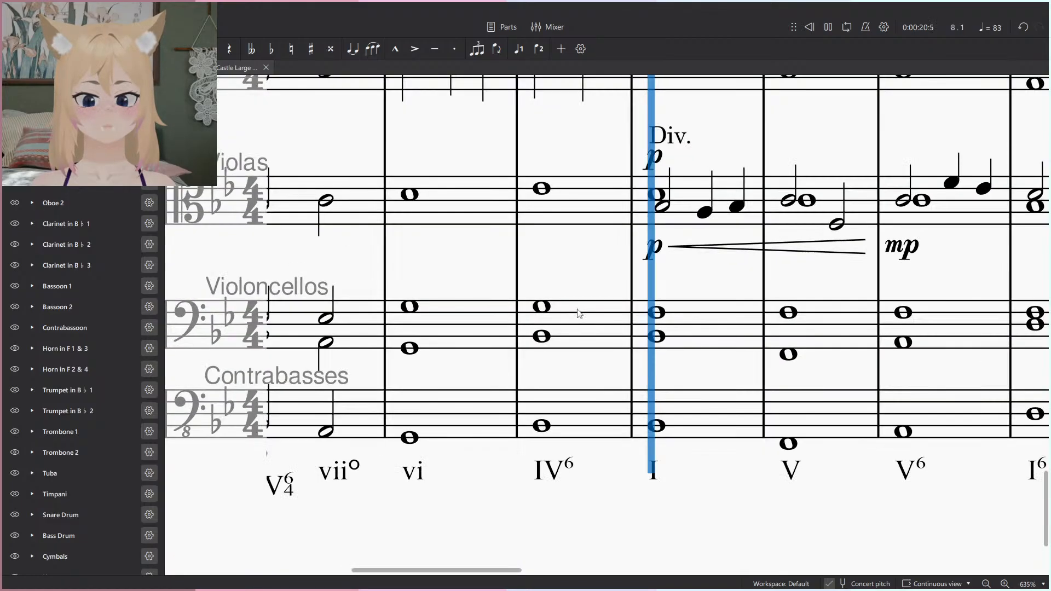
key(space)
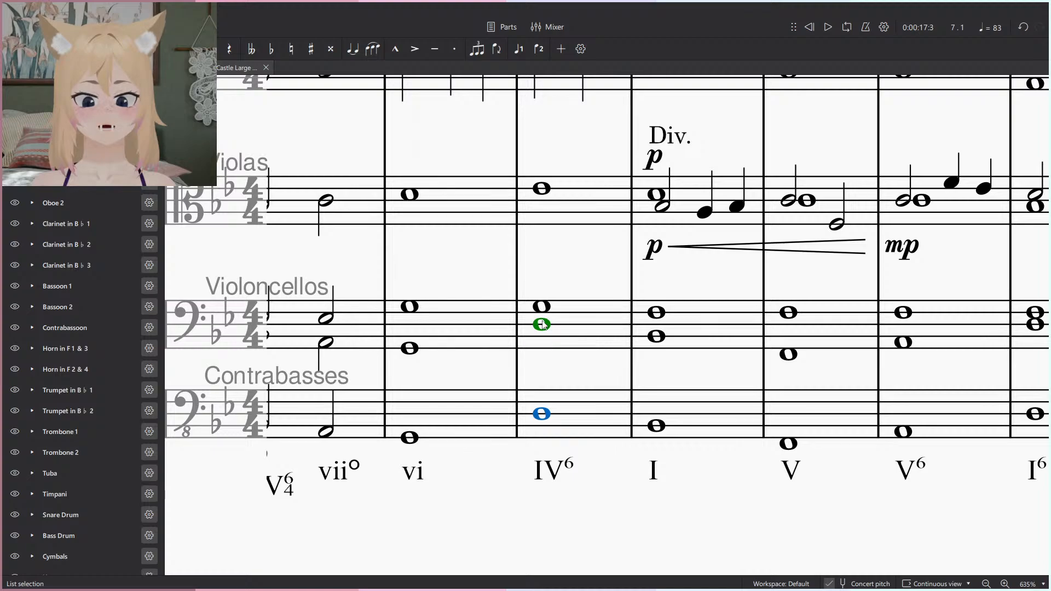
Raise measure 7's Contrabasses note to E♭2 and the Violoncellos' lower note to E♭3, and play back from measure 6.
key(space)
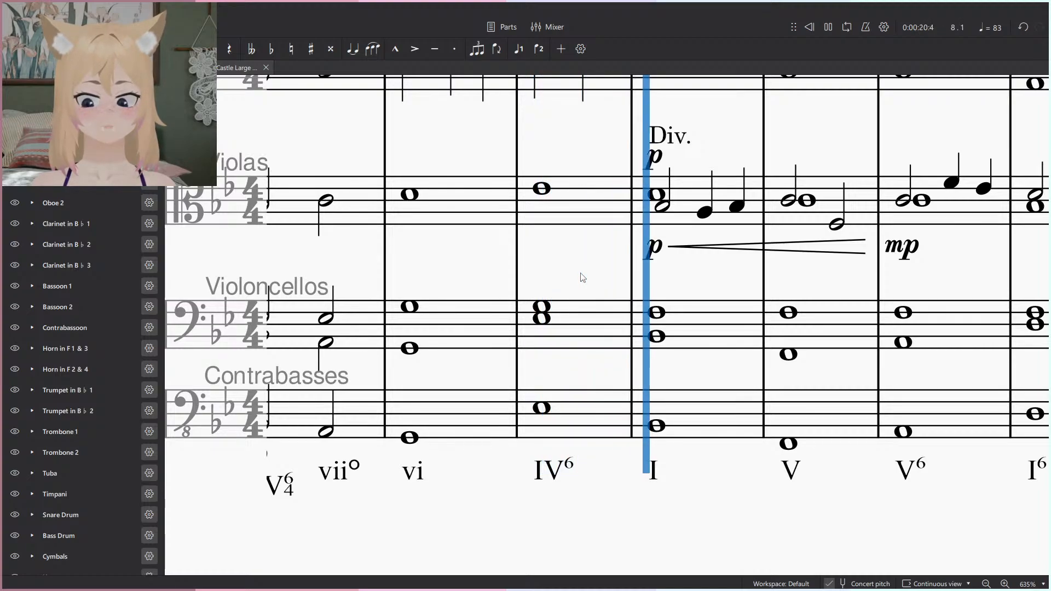
key(space)
click(444, 217)
scroll(438, 383, down, 5)
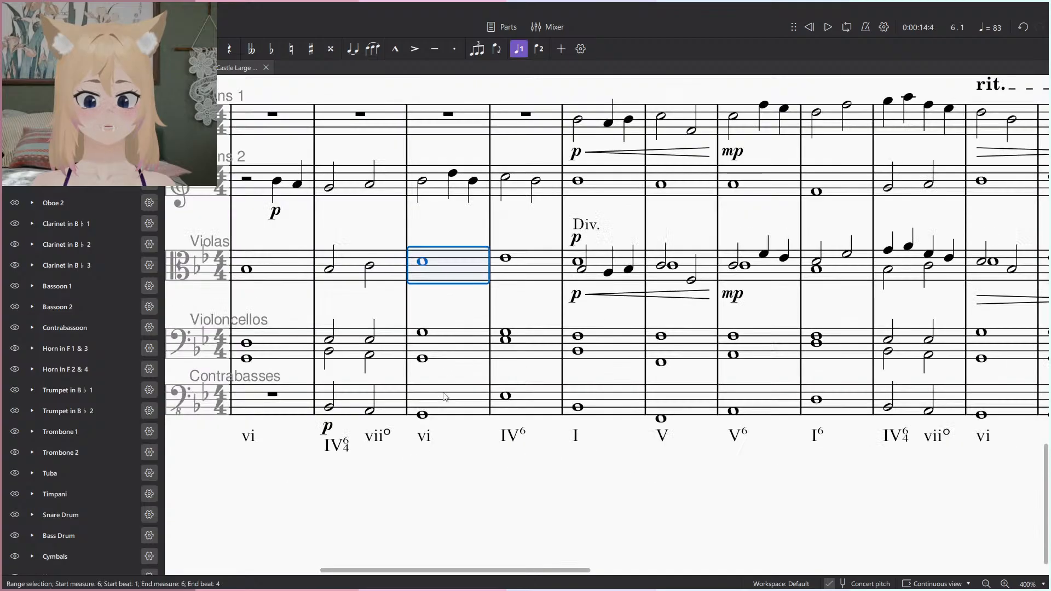
click(454, 469)
key(space)
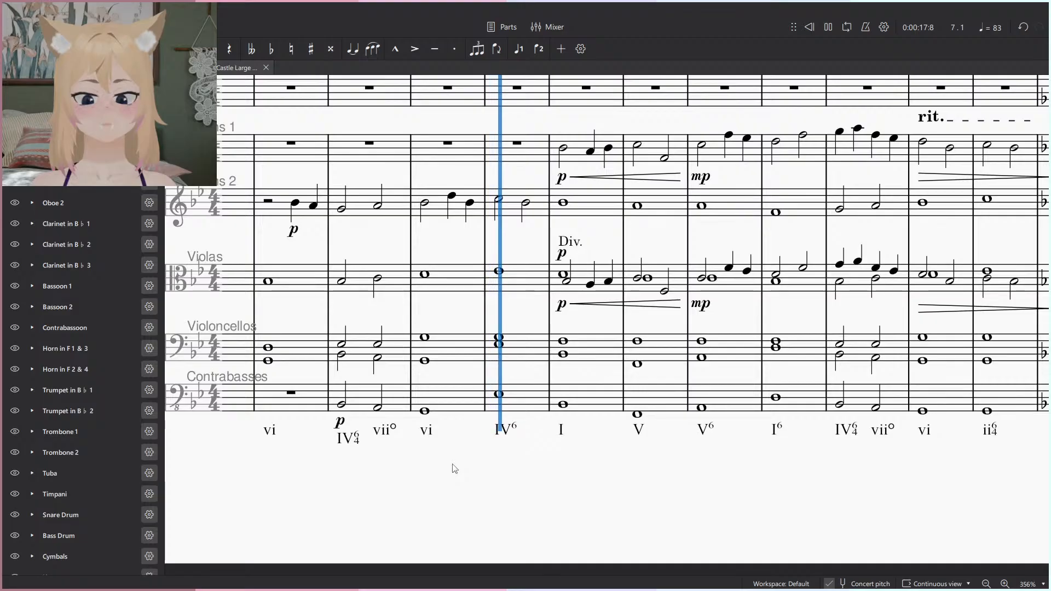
key(space)
Lower Violins 2's first note in measure 7 to B♭4 and lengthen the D5 on measure 6's beat 3 to a half note.
scroll(464, 365, up, 4)
key(Left)
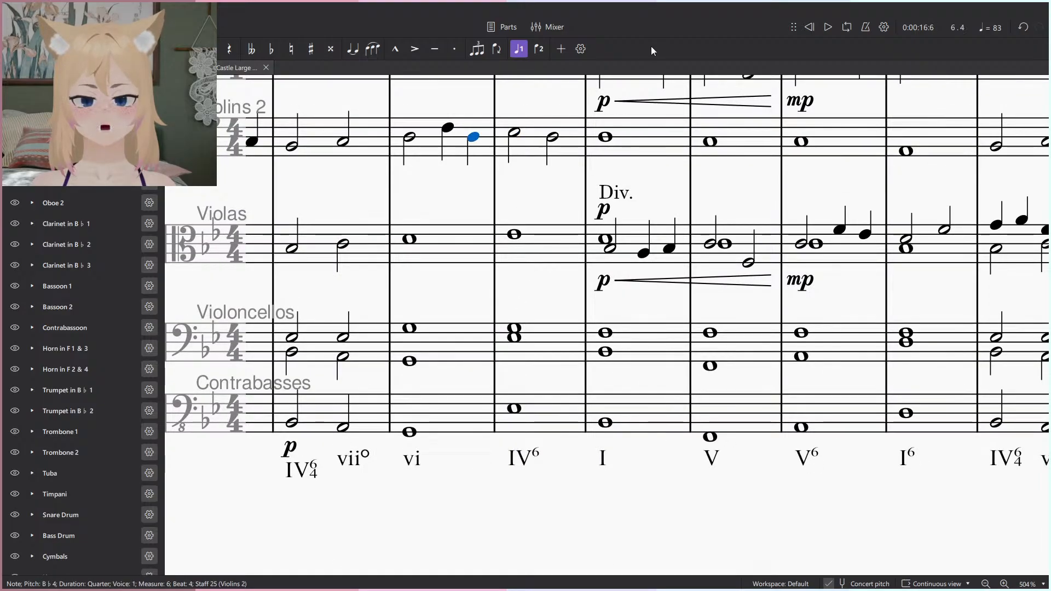
key(Right)
key(Right)
key(Down)
key(Down)
key(Left)
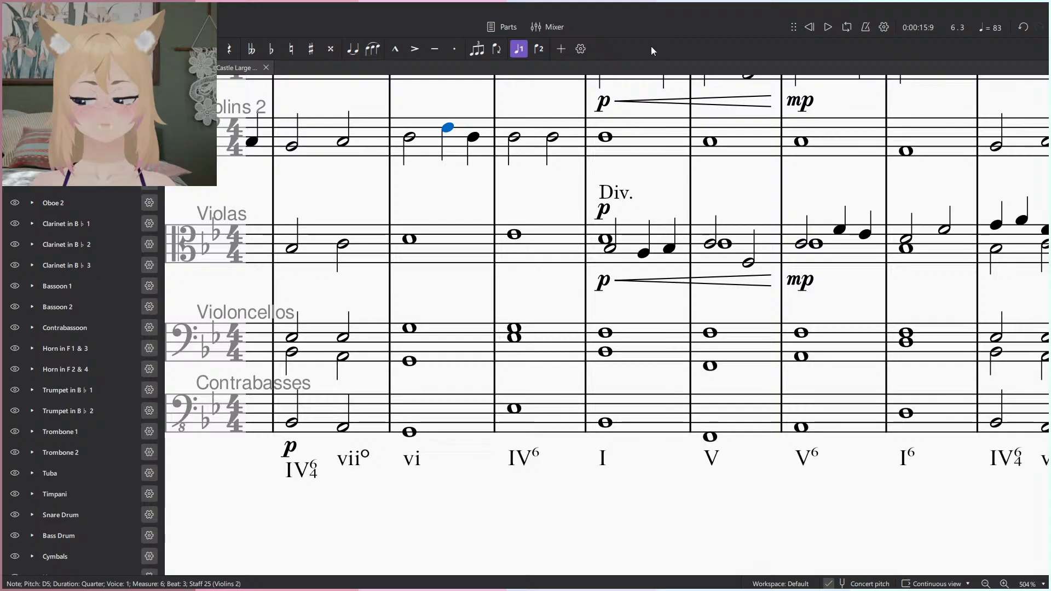
key(6)
Try E♭5 for Violins 2's first half note in measure 7, and lower it to G4.
key(Right)
key(Up)
key(Up)
key(Up)
key(Up)
key(Up)
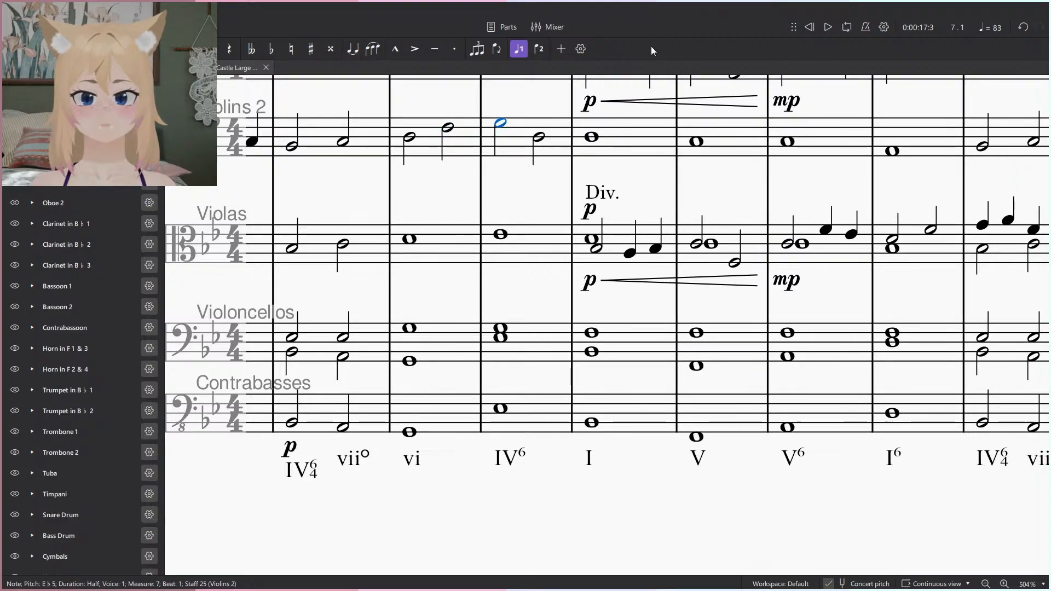
key(alt+Down)
key(alt+Up)
key(Down)
key(Down)
key(Down)
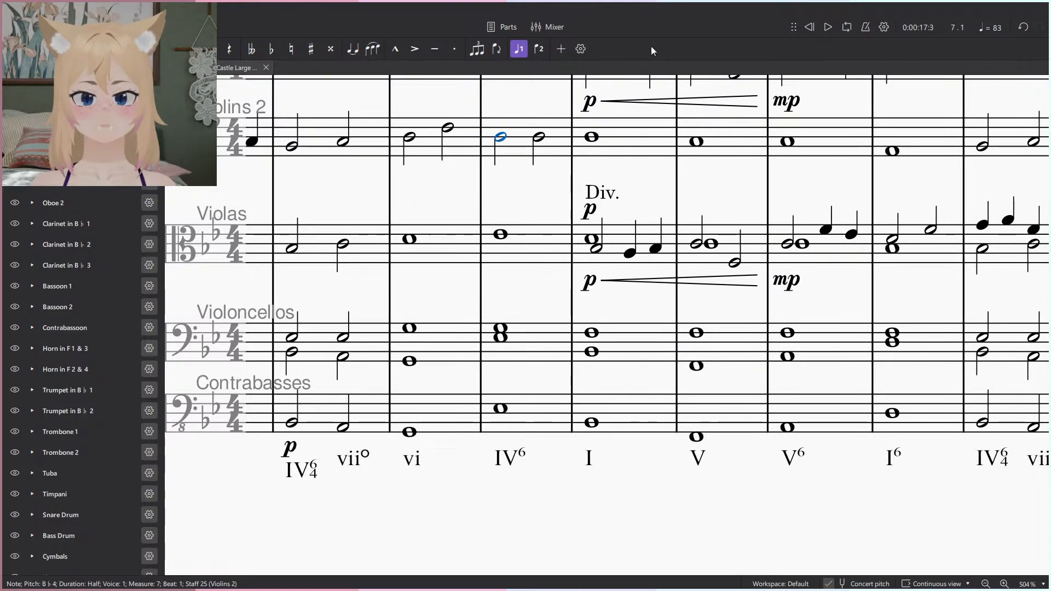
key(Down)
key(Down)
Try A4 on beat 3 of measure 6 and G4 on beat 3 of measure 7 in Violins 2.
key(Left)
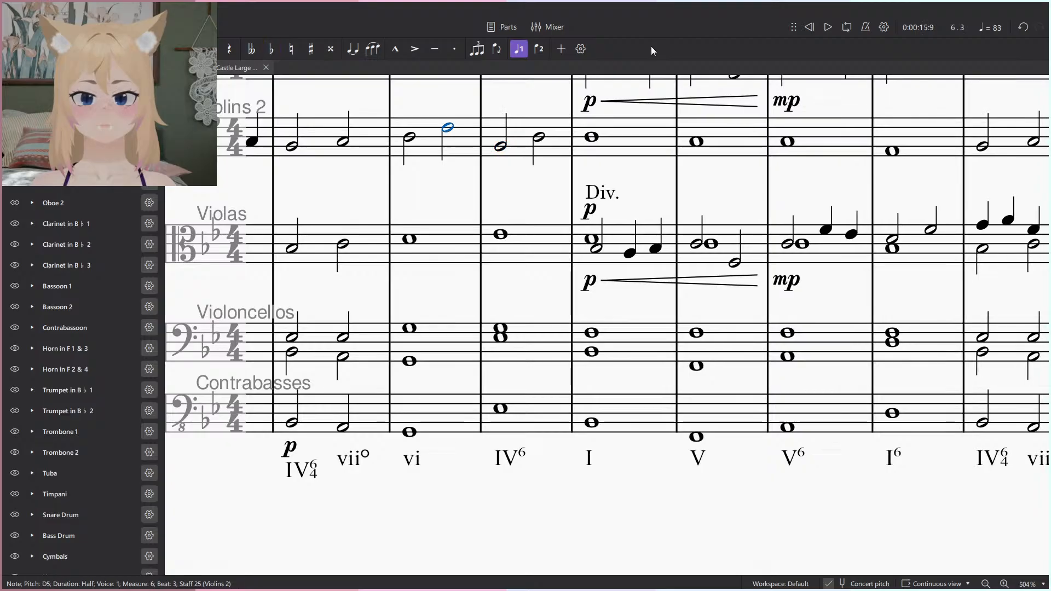
key(Up)
key(Right)
key(Right)
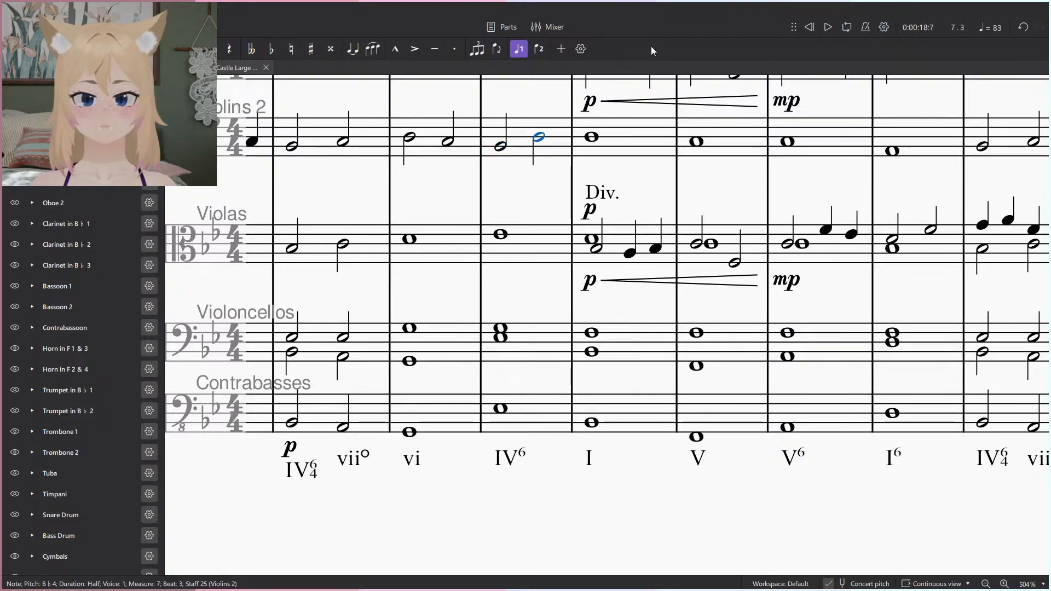
key(Left)
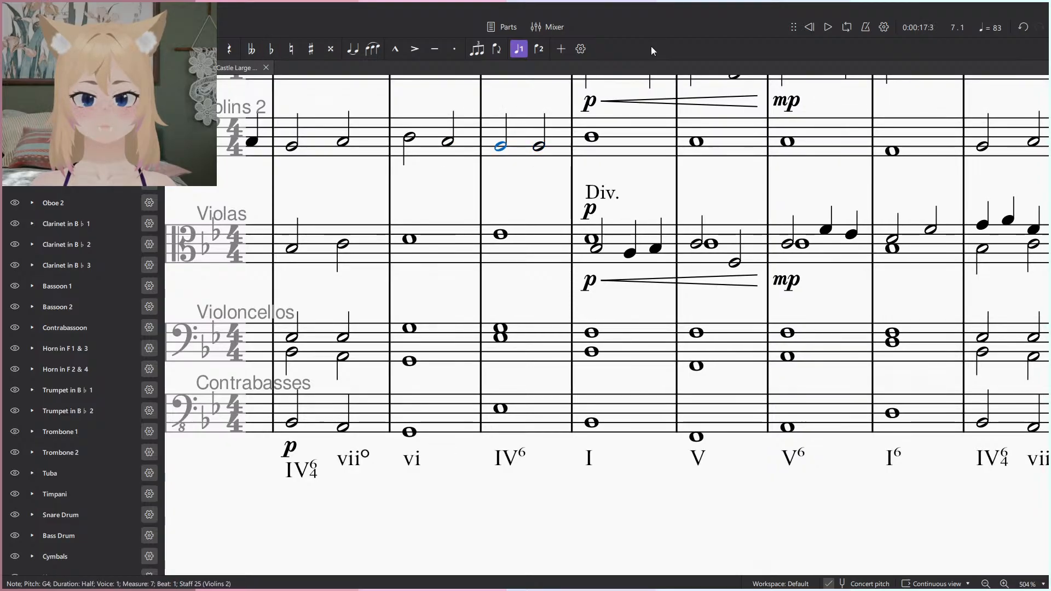
Set Violins 2's second half note in measure 7 to A4 and listen to the line from measure 5.
key(space)
key(space)
key(Up)
key(Down)
key(Left)
key(Left)
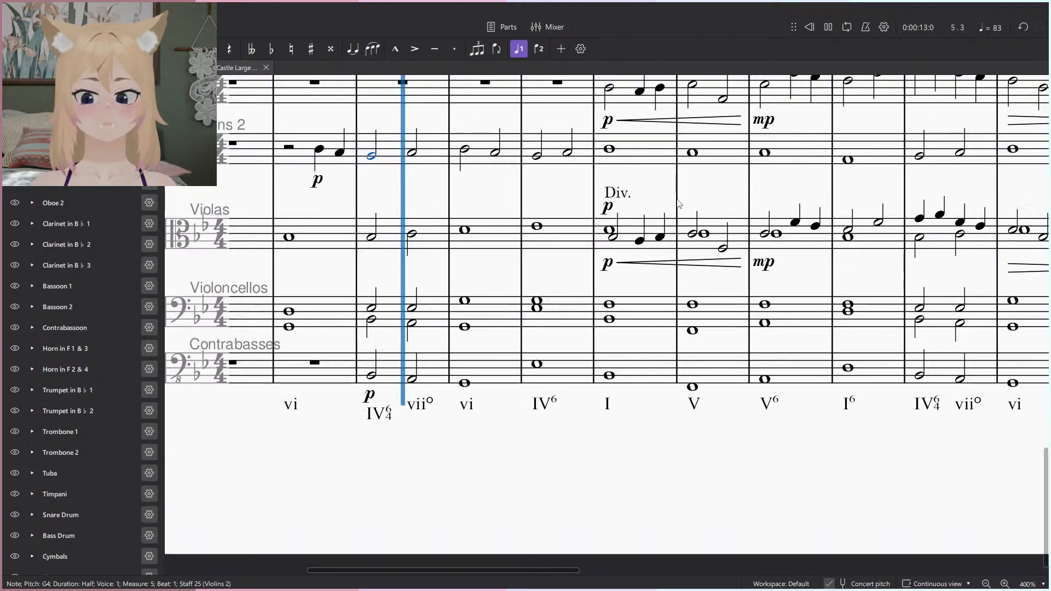
ctrl+scroll(678, 202, down, 2)
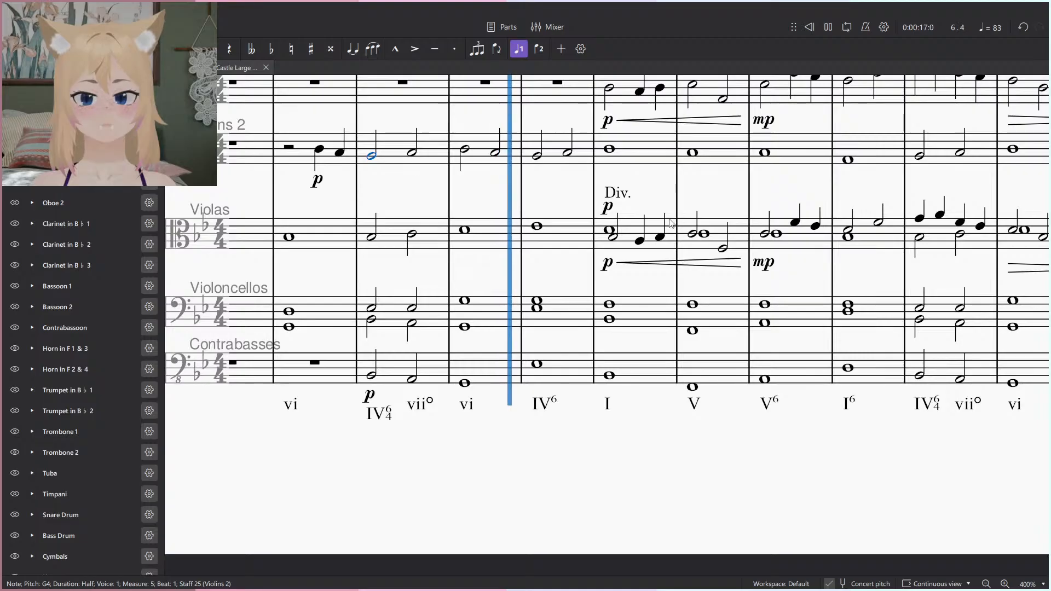
key(space)
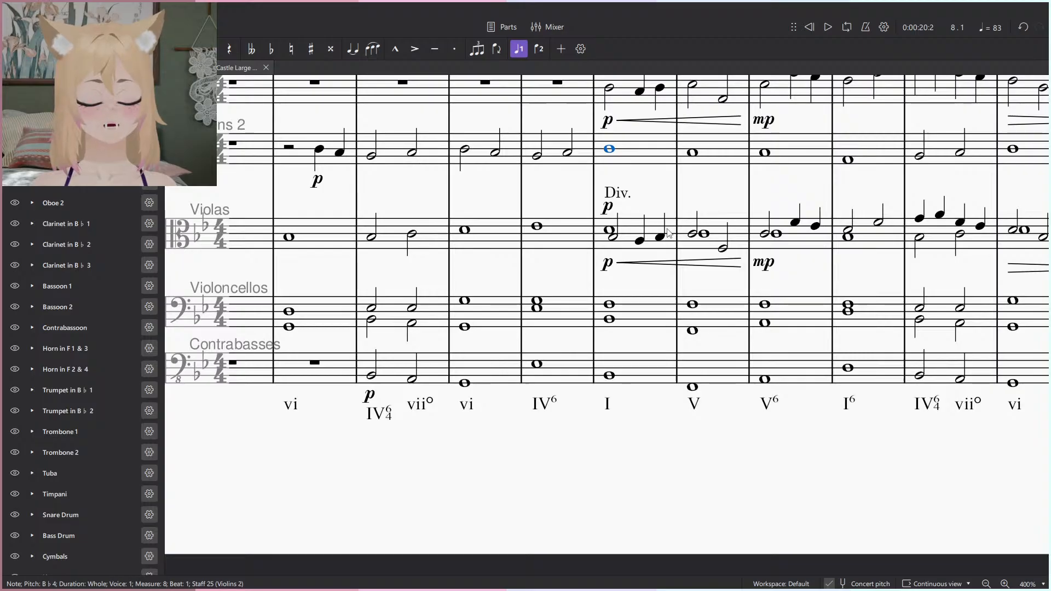
Try a single B♭4 whole note in measure 7 of Violins 2 and replay the passage, starting again from measure 4.
scroll(668, 233, up, 1)
scroll(671, 238, up, 2)
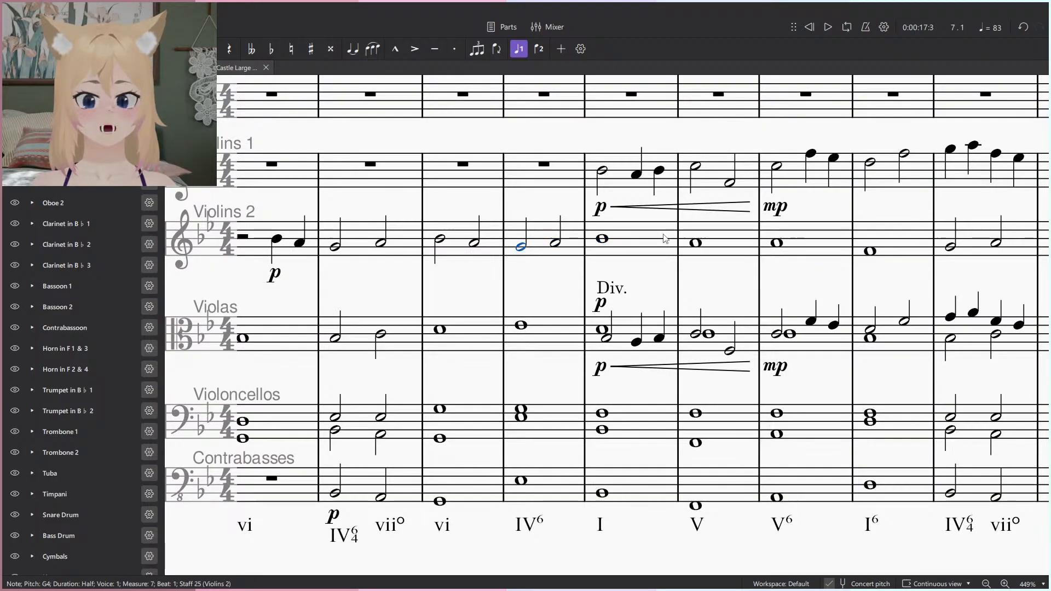
key(Up)
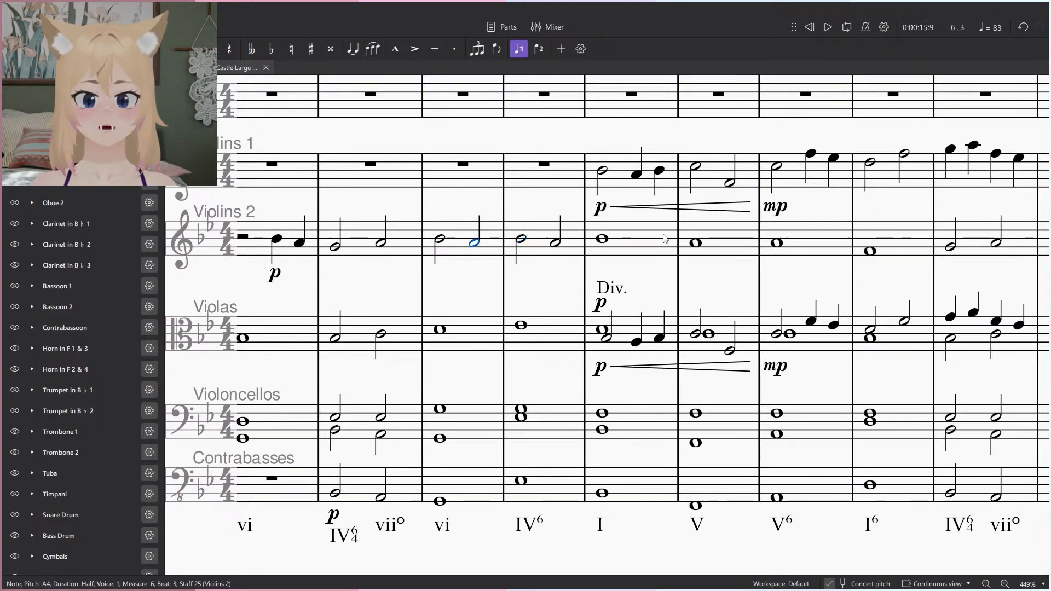
key(Left)
key(space)
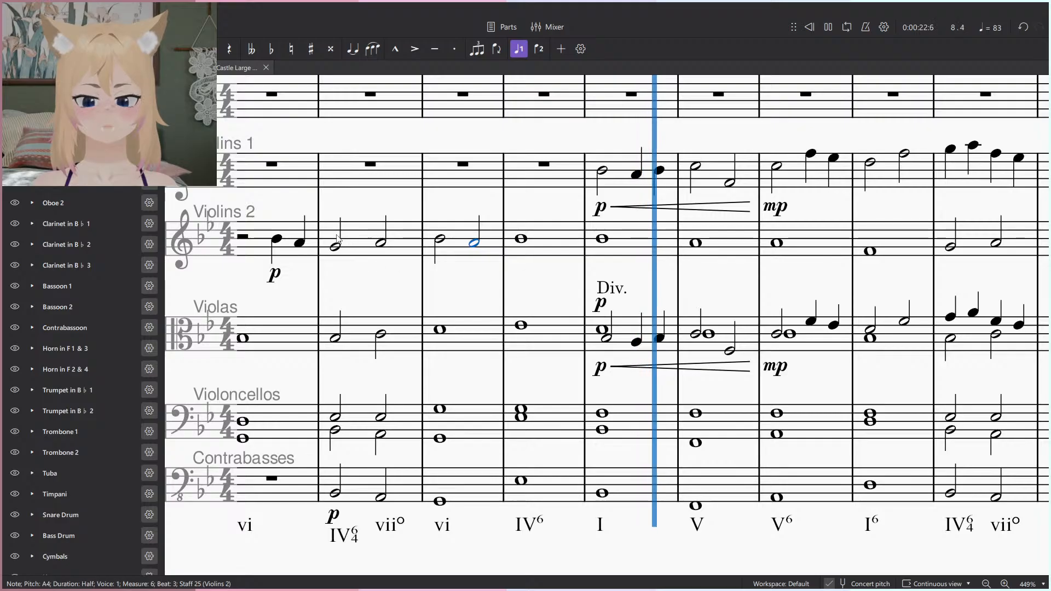
click(277, 241)
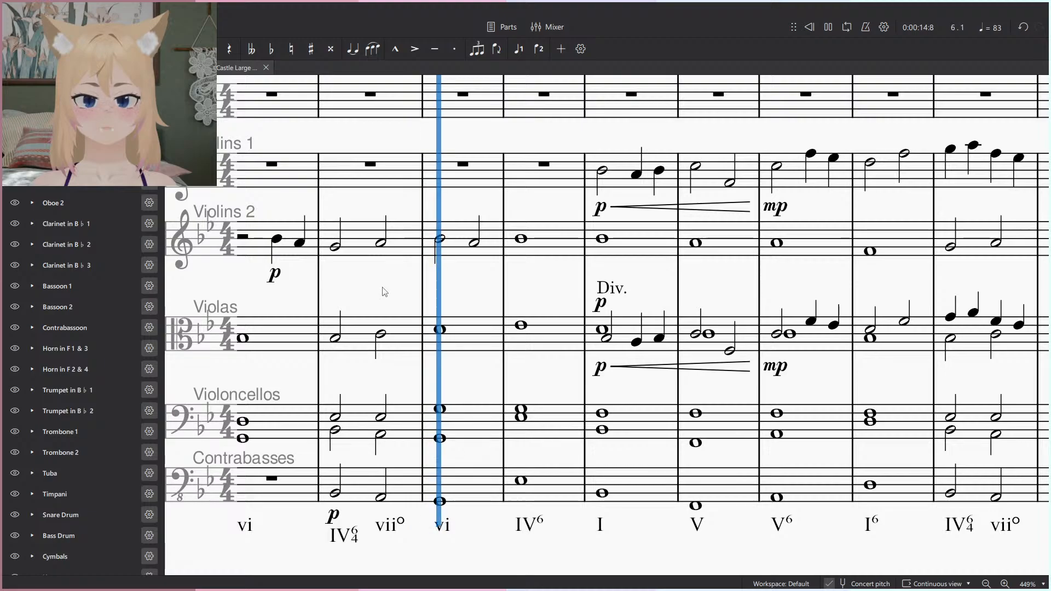
key(space)
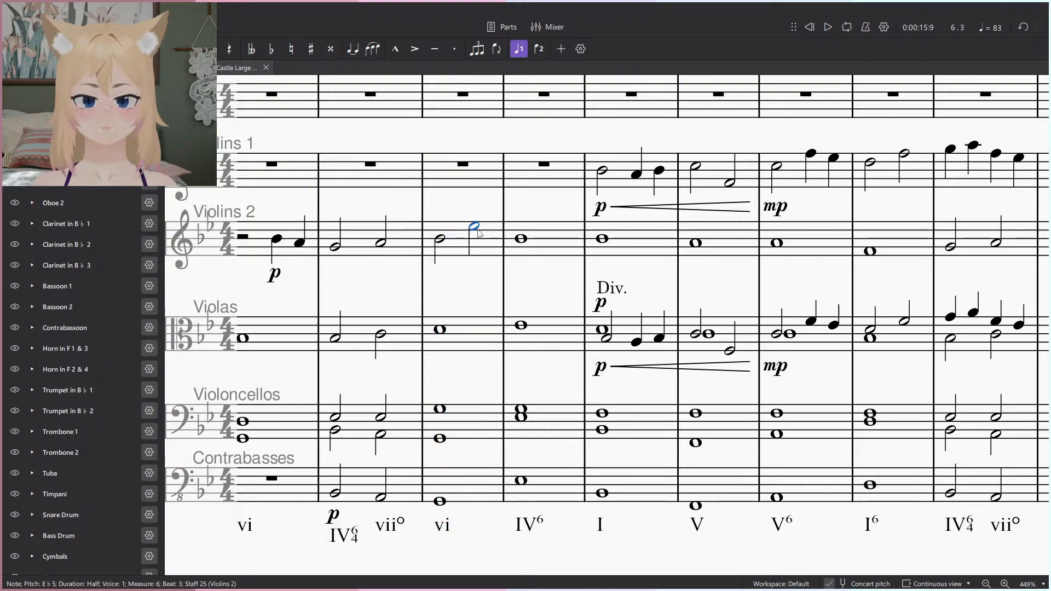
Set Violins 2 to a D5 half note on measure 6's beat 3 and to C5 and B♭4 half notes in measure 7, and play on.
key(Up)
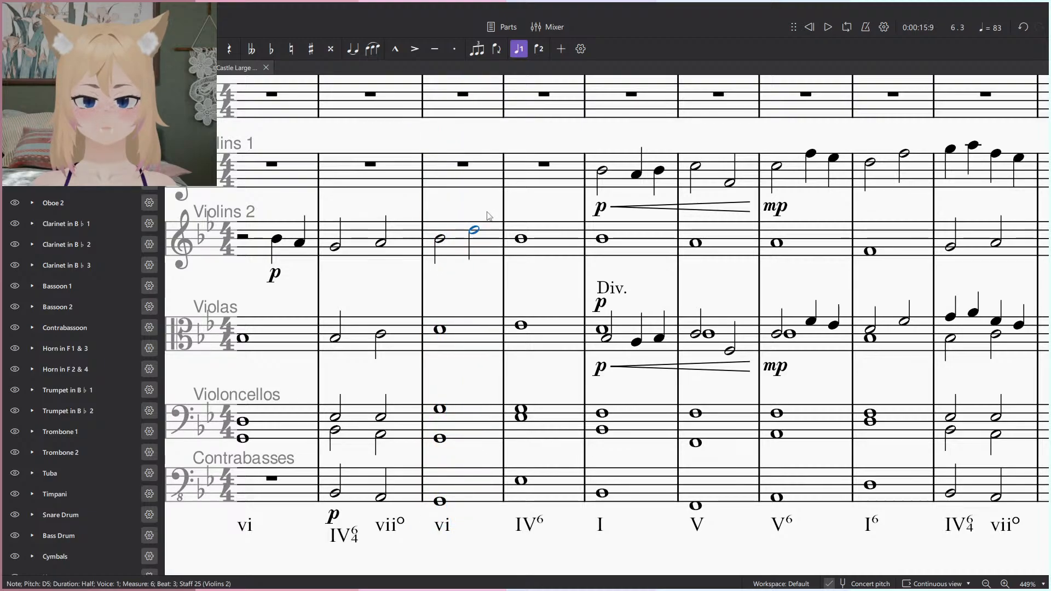
key(Up)
key(Up)
key(space)
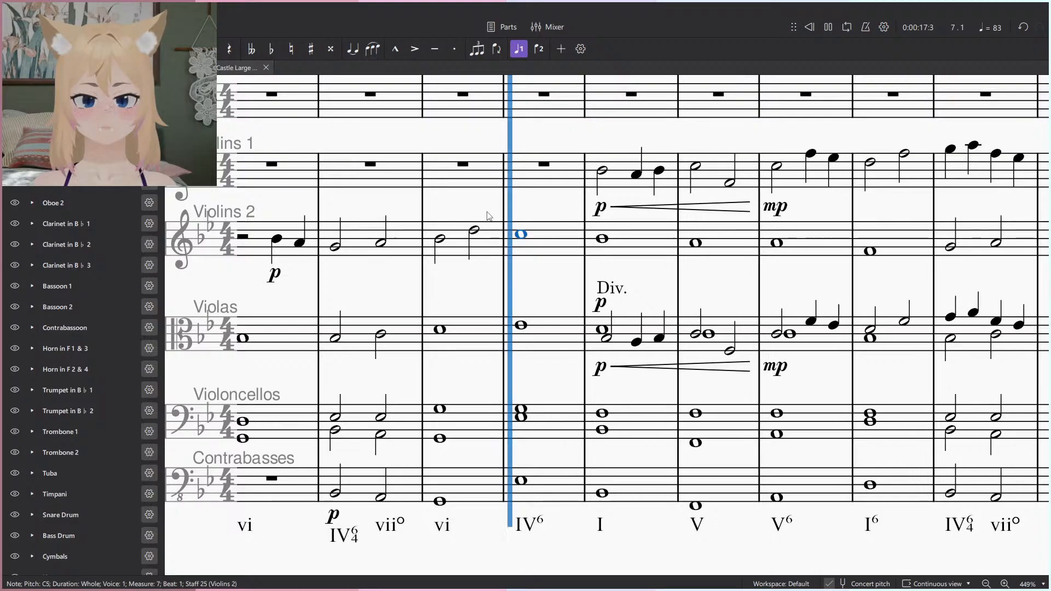
key(space)
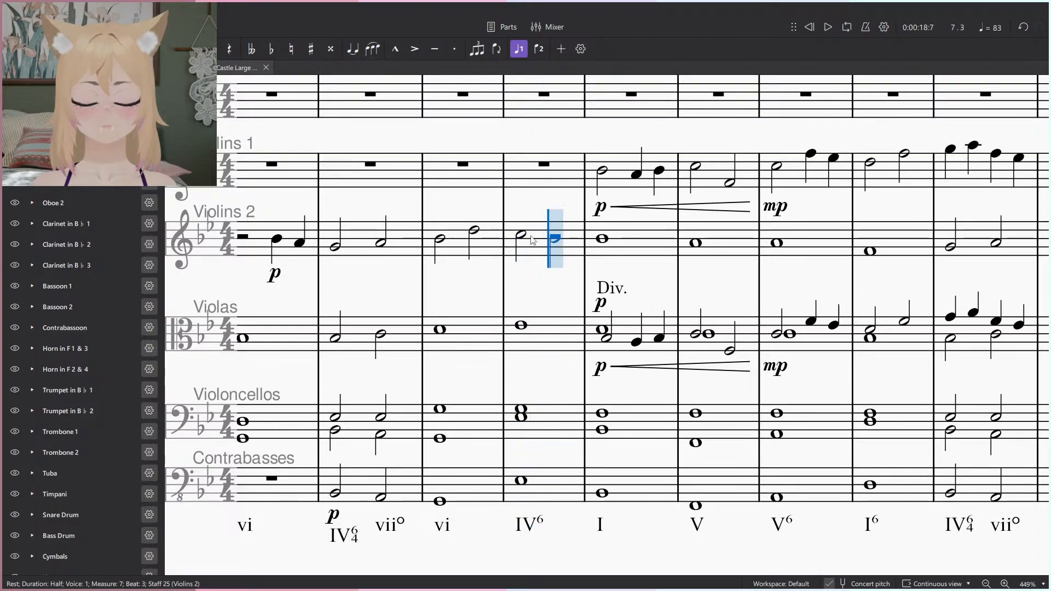
key(space)
ctrl+scroll(554, 210, down, 5)
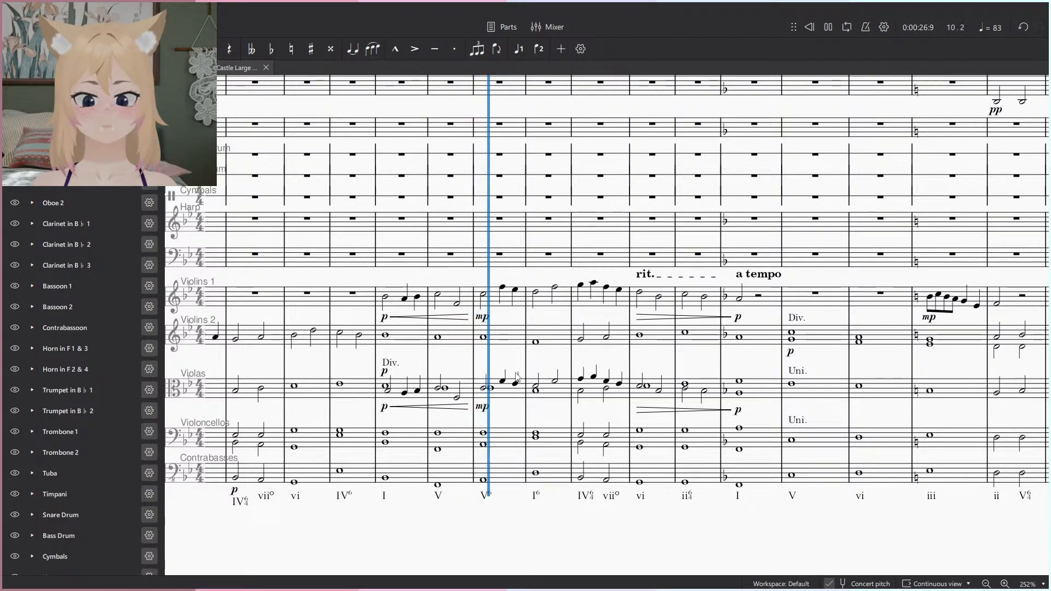
Inspect the strings' mixer levels while the passage plays, close the mixer, and listen on to measure 14.
key(F10)
drag(511, 571, 939, 565)
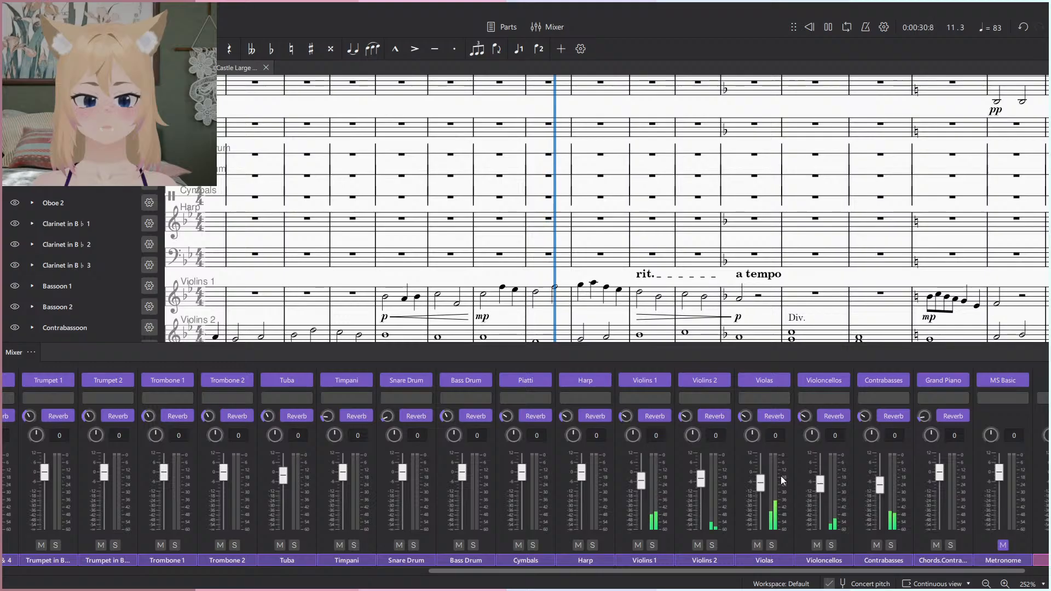
key(F10)
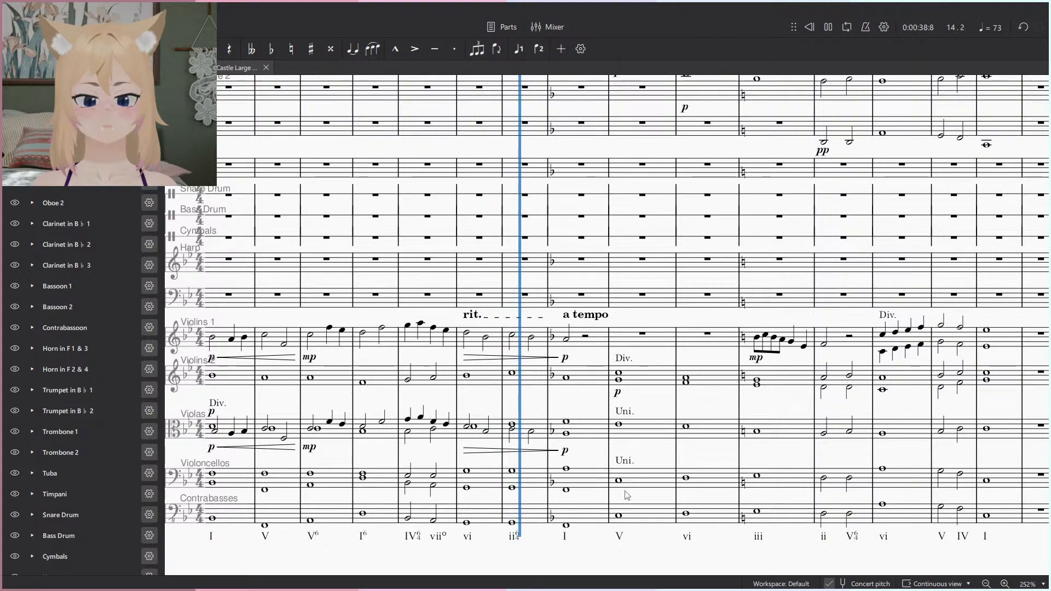
key(space)
Delete the Violas' p in measure 15 and the Violas' and Violins 1 diminuendo hairpins in measures 13–14, and replay from measure 13.
click(565, 450)
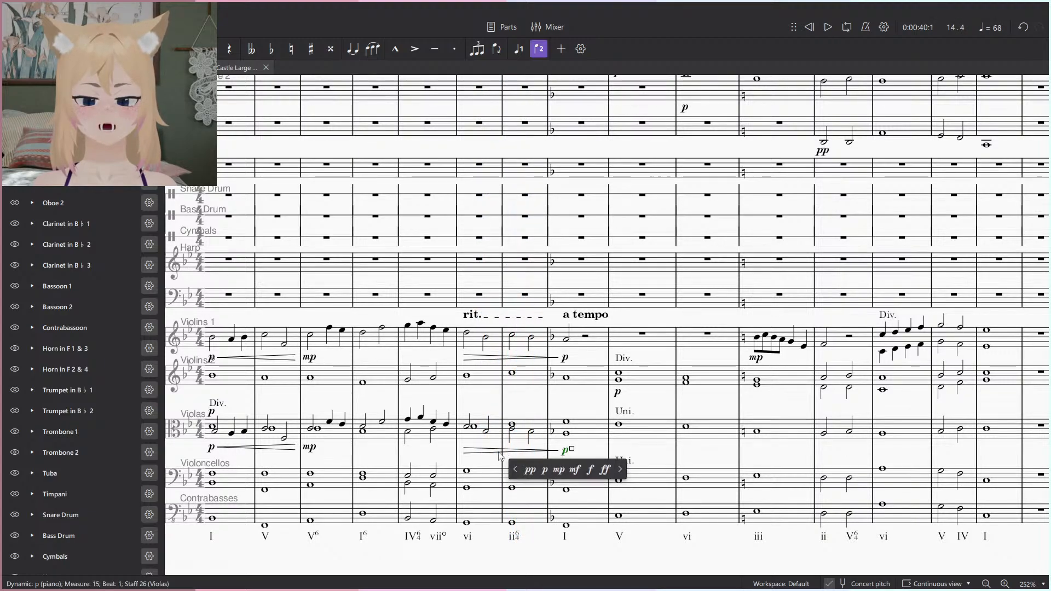
key(Delete)
click(515, 450)
key(Delete)
click(507, 359)
key(Delete)
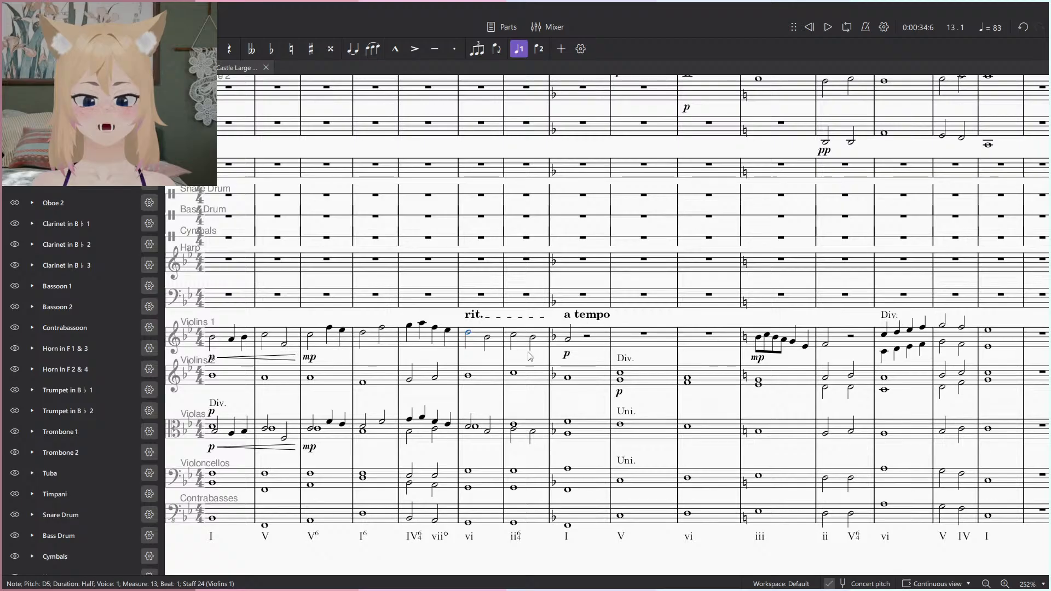
key(space)
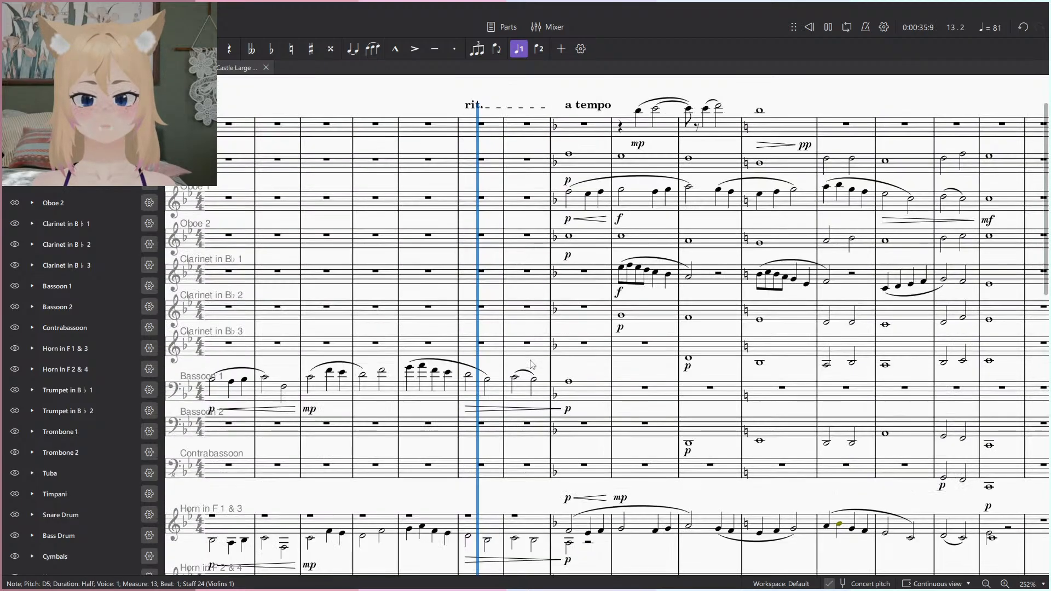
Delete Bassoon 1's p in measure 15 and its diminuendo hairpin across measures 13–14.
click(568, 409)
key(Delete)
click(484, 408)
scroll(484, 407, down, 1)
key(Delete)
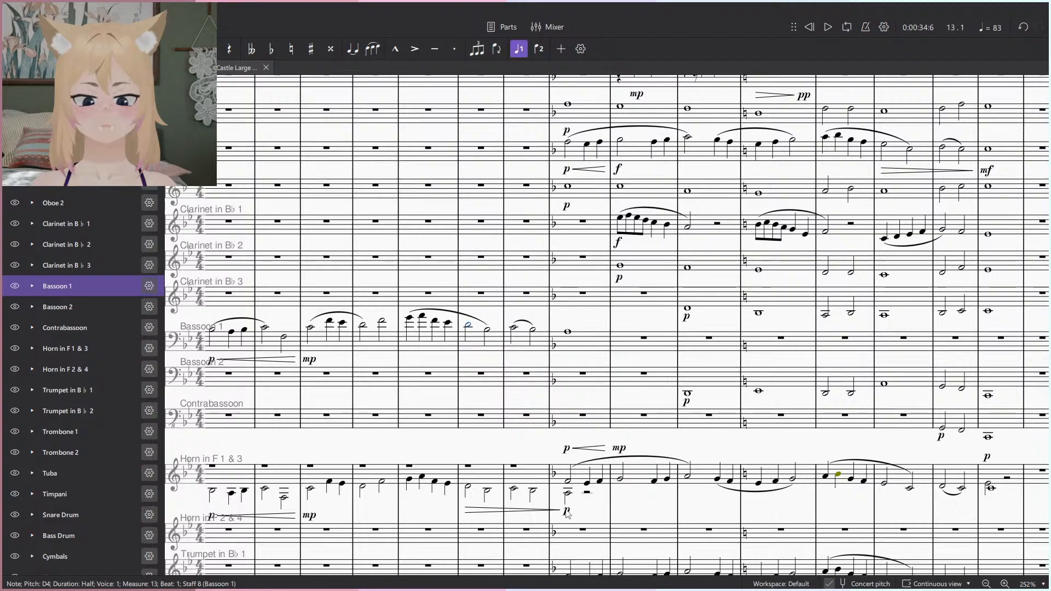
Delete Horn in F 1 & 3's p in measure 15 and its diminuendo hairpin across measures 13–14, and replay from measure 13.
click(567, 510)
key(Delete)
click(490, 512)
key(Delete)
click(466, 488)
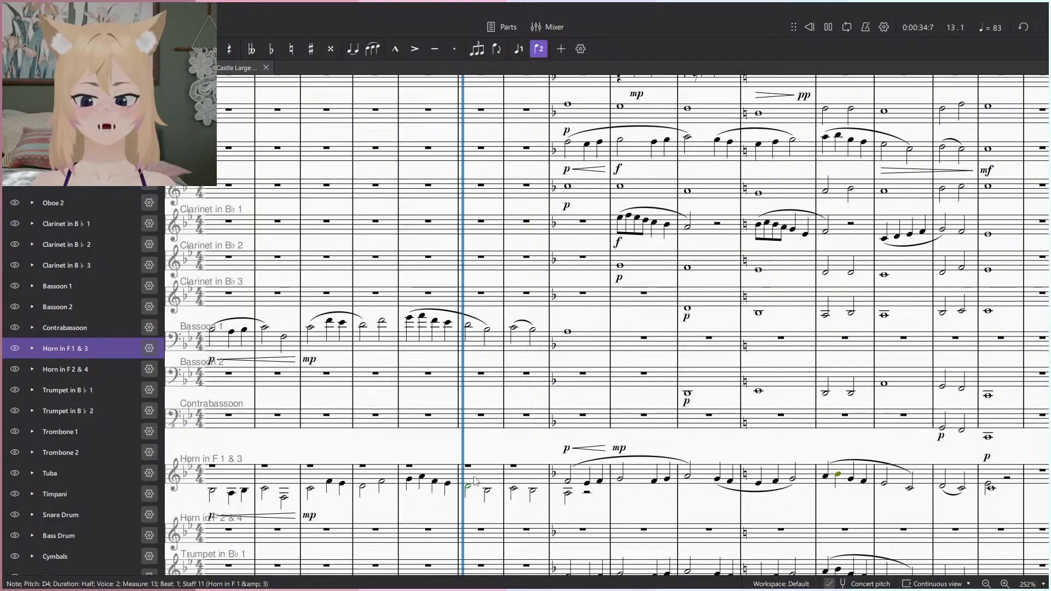
scroll(548, 454, down, 4)
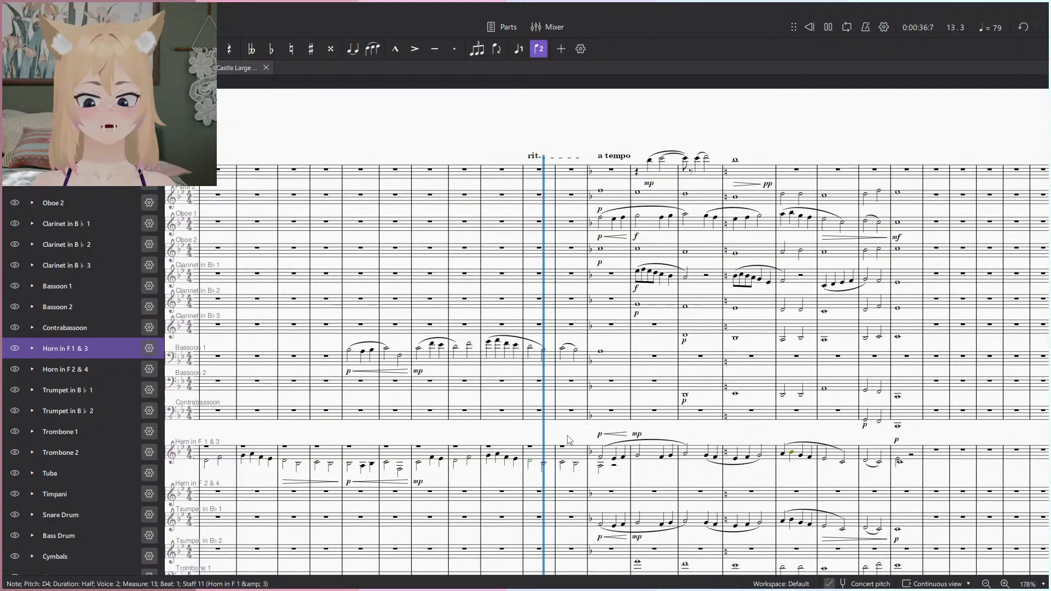
click(541, 435)
drag(505, 433, 551, 404)
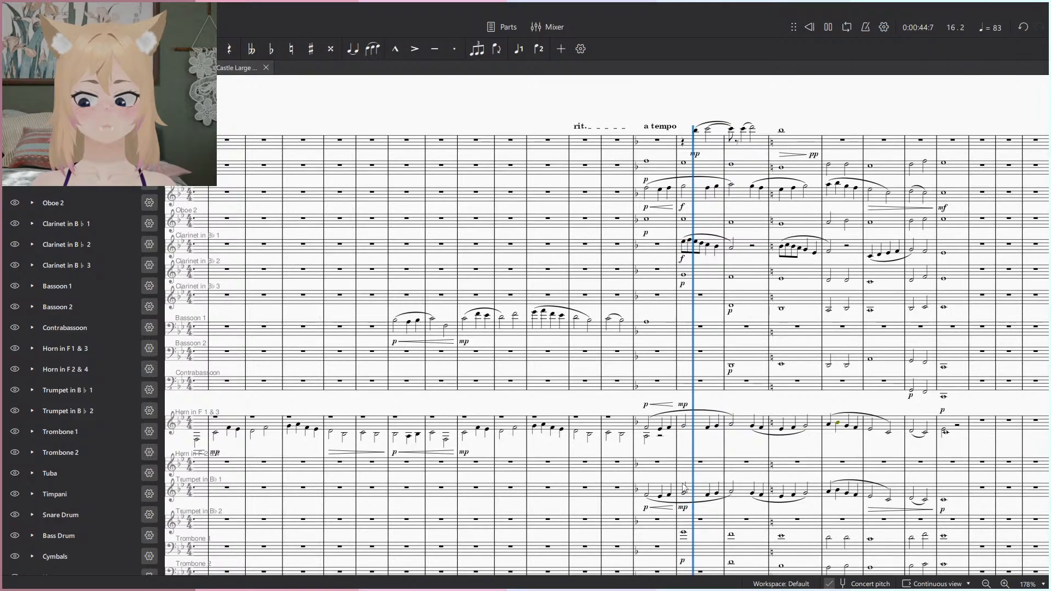
Replay the a tempo entry from measure 15 to check Trumpet in B♭ 1's opening dynamic.
scroll(681, 502, up, 5)
click(623, 493)
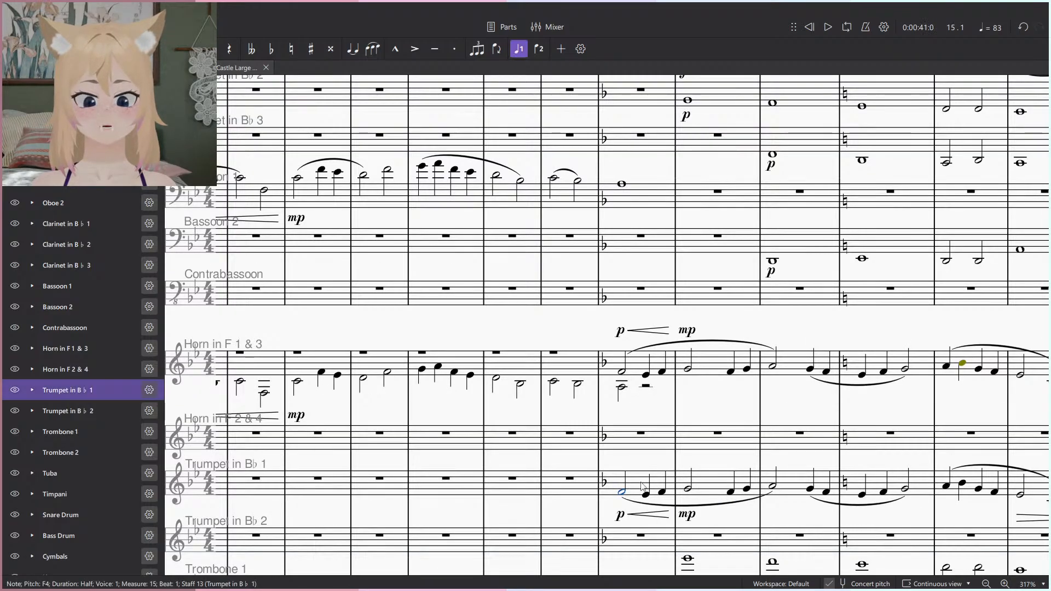
click(565, 484)
key(space)
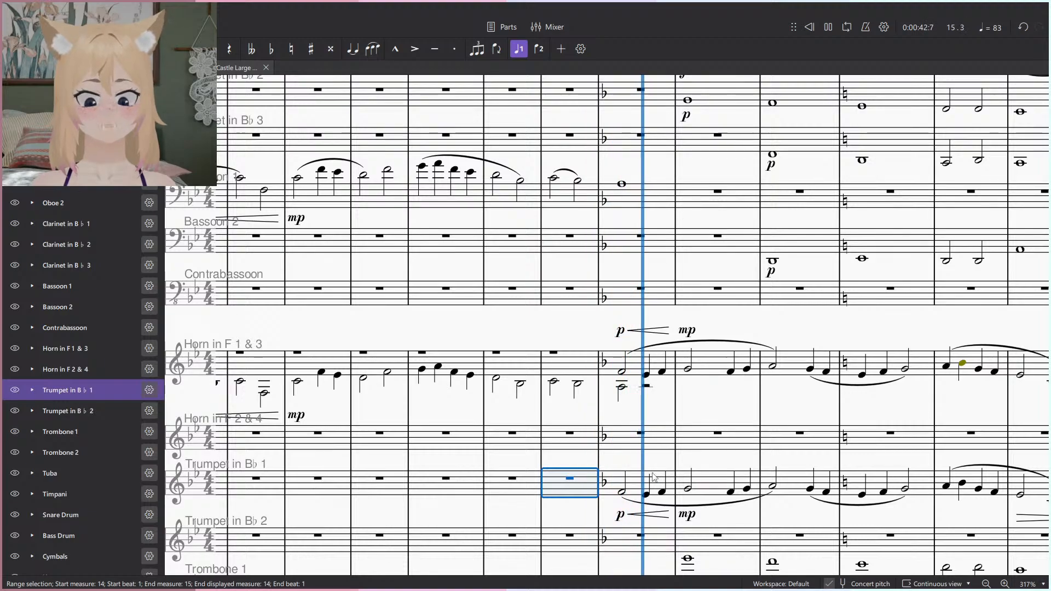
click(589, 490)
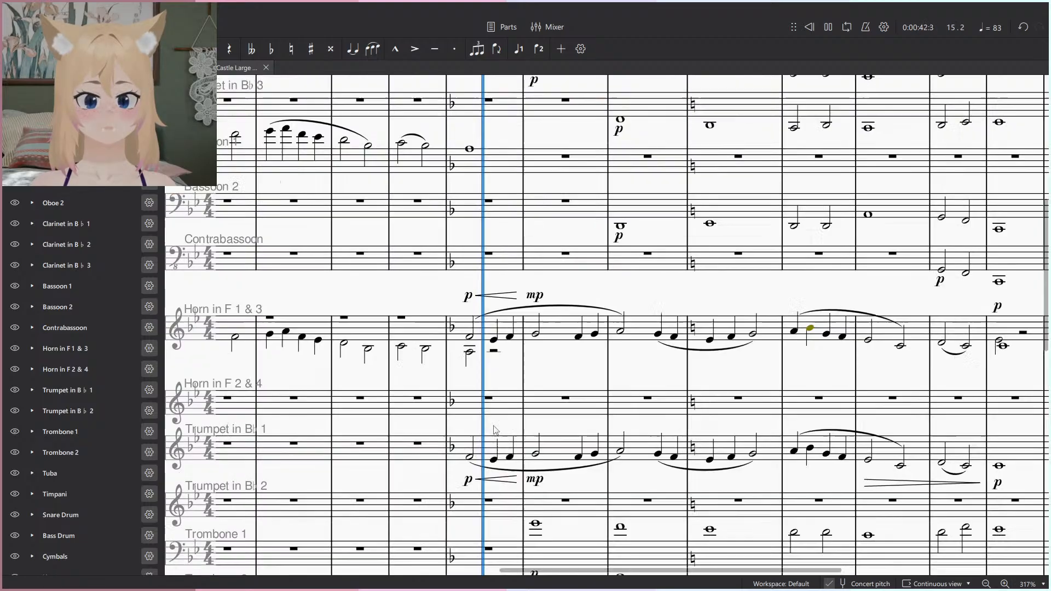
Change Trumpet in B♭ 1's dynamic at the start of measure 15 to pp and replay from measure 12.
click(467, 479)
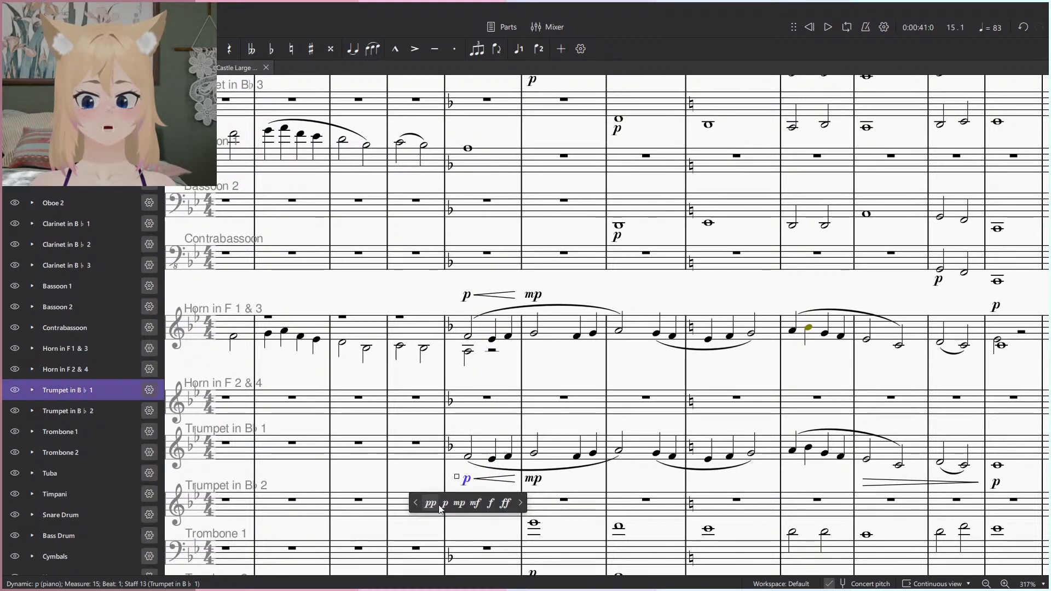
click(432, 503)
click(292, 398)
key(space)
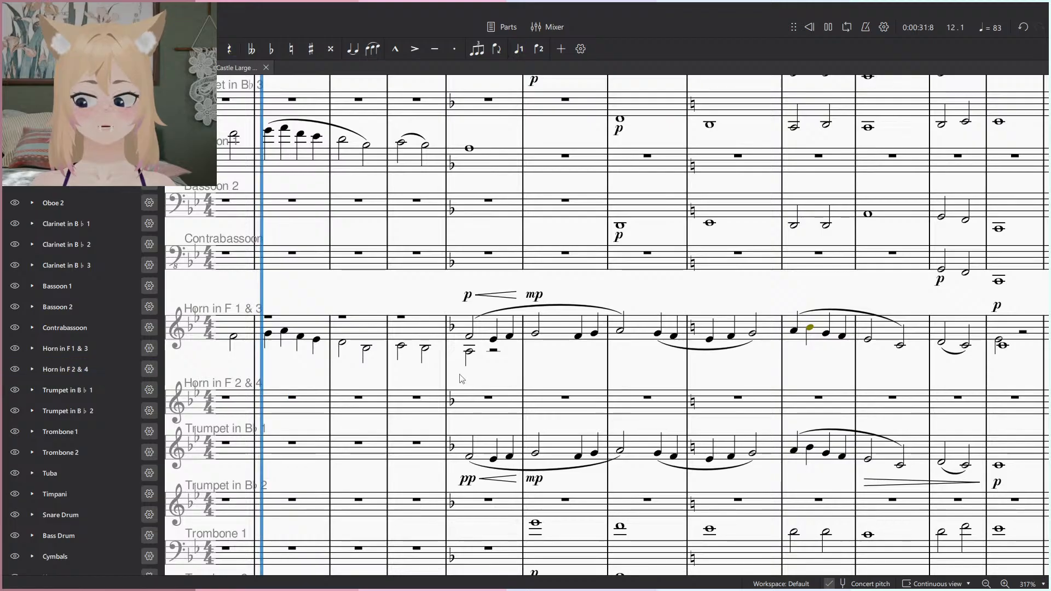
key(ctrl+minus)
ctrl+scroll(723, 385, down, 1)
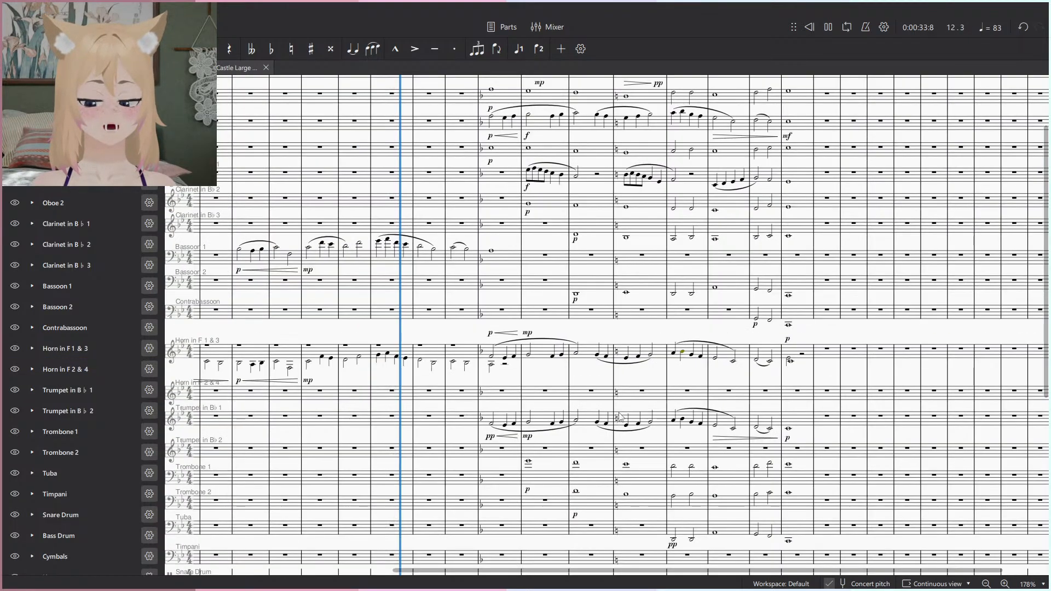
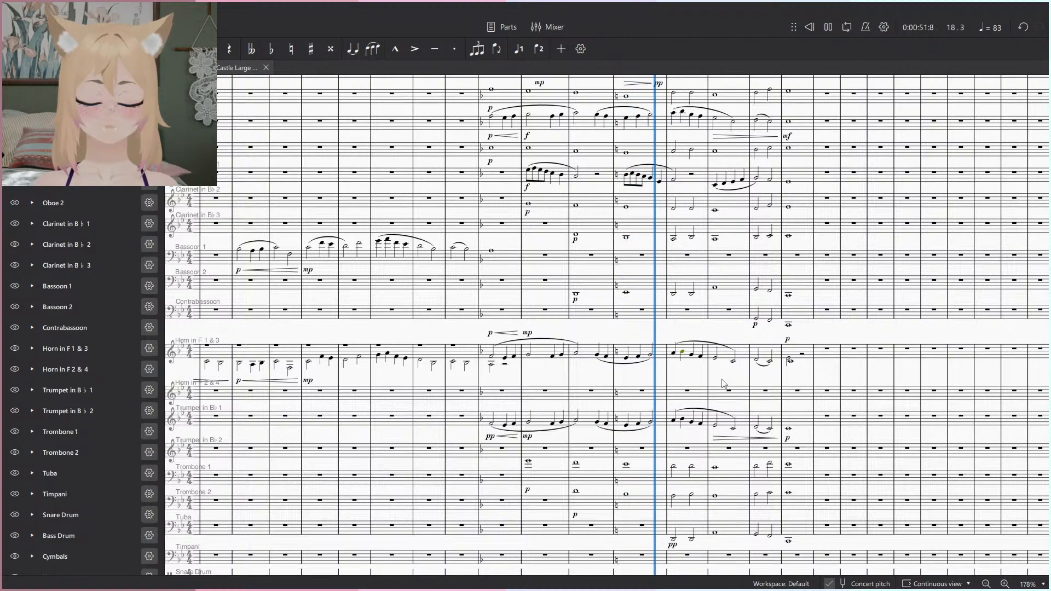
Delete the Trombone 1, Trombone 2 and Tuba music in measures 16–22 and replay from measure 14.
scroll(723, 451, up, 2)
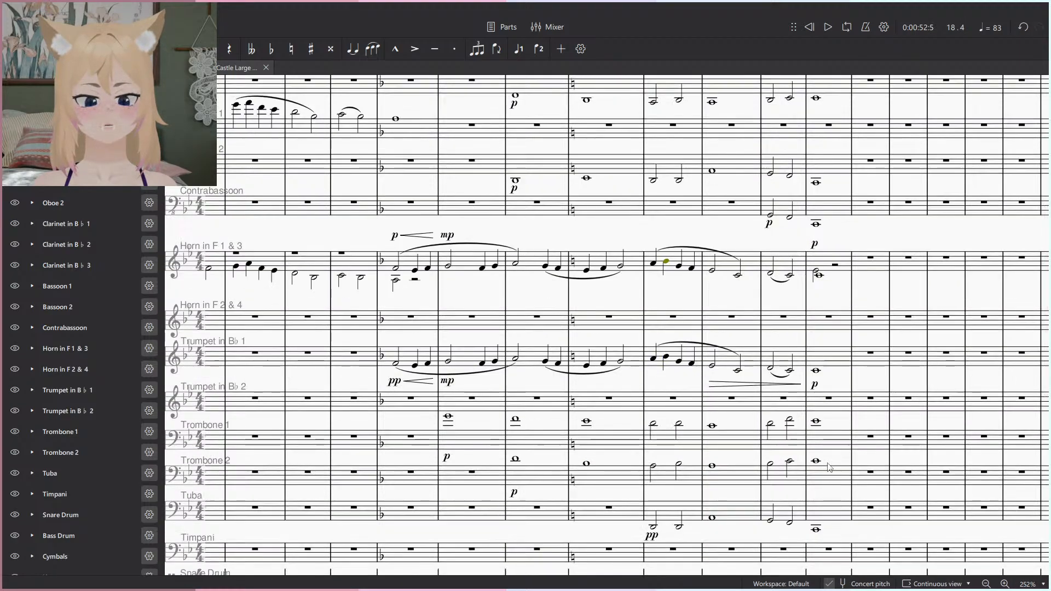
click(828, 438)
shift+click(488, 524)
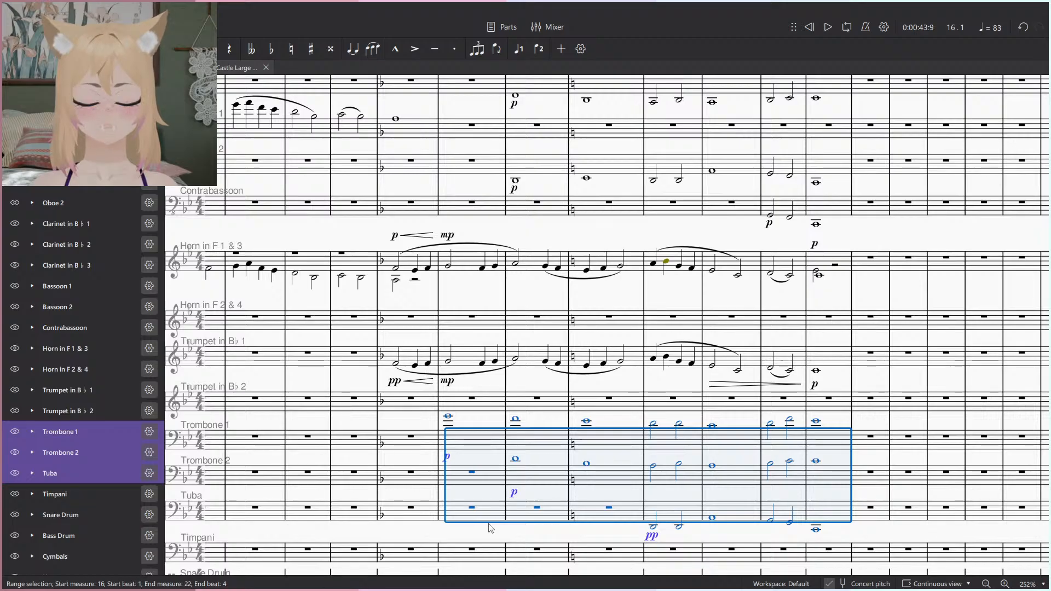
key(Delete)
click(343, 280)
scroll(432, 273, down, 3)
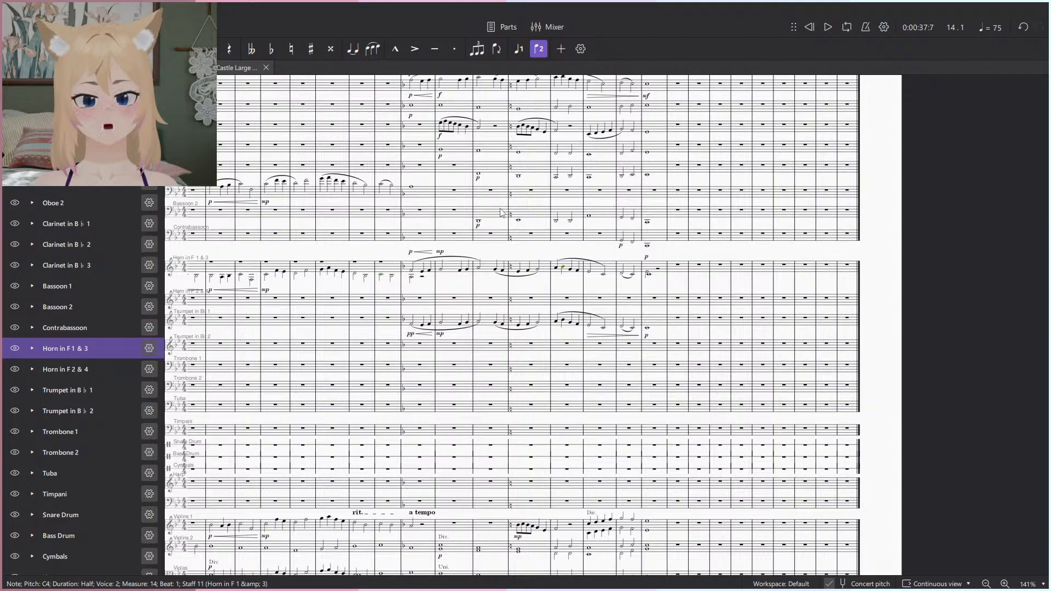
scroll(521, 245, up, 3)
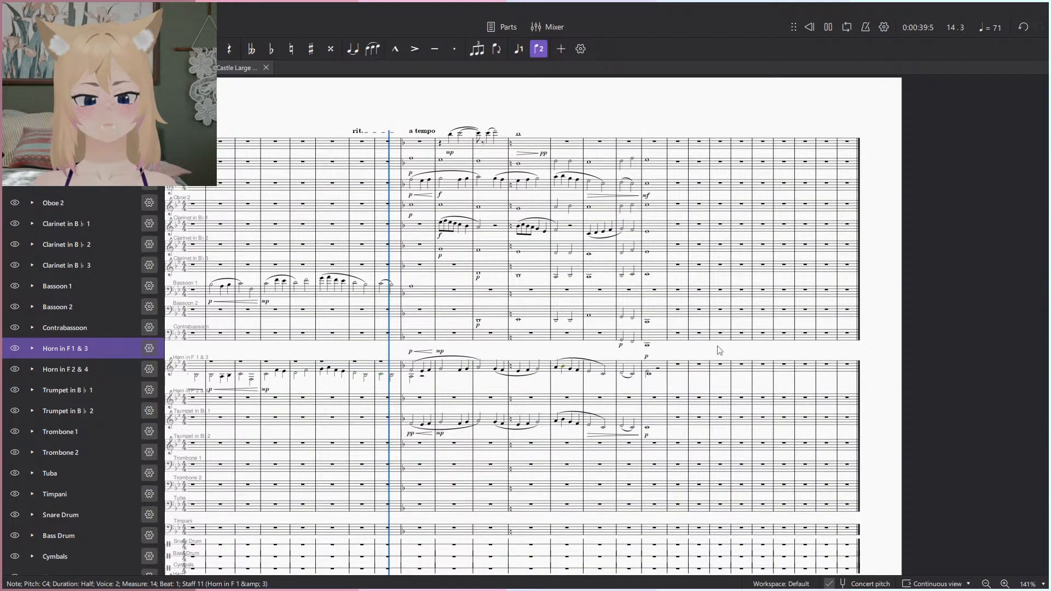
key(Escape)
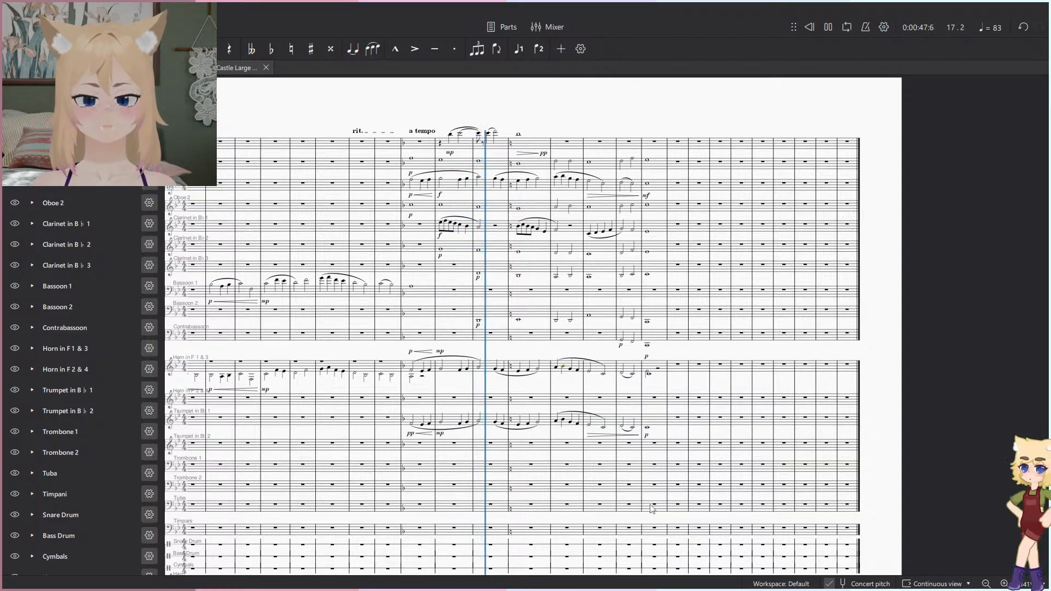
Move the Bassoon 2 and Contrabassoon music of measures 17–22 up to Bassoon 1 and Bassoon 2, and replay from measure 17.
scroll(582, 301, up, 2)
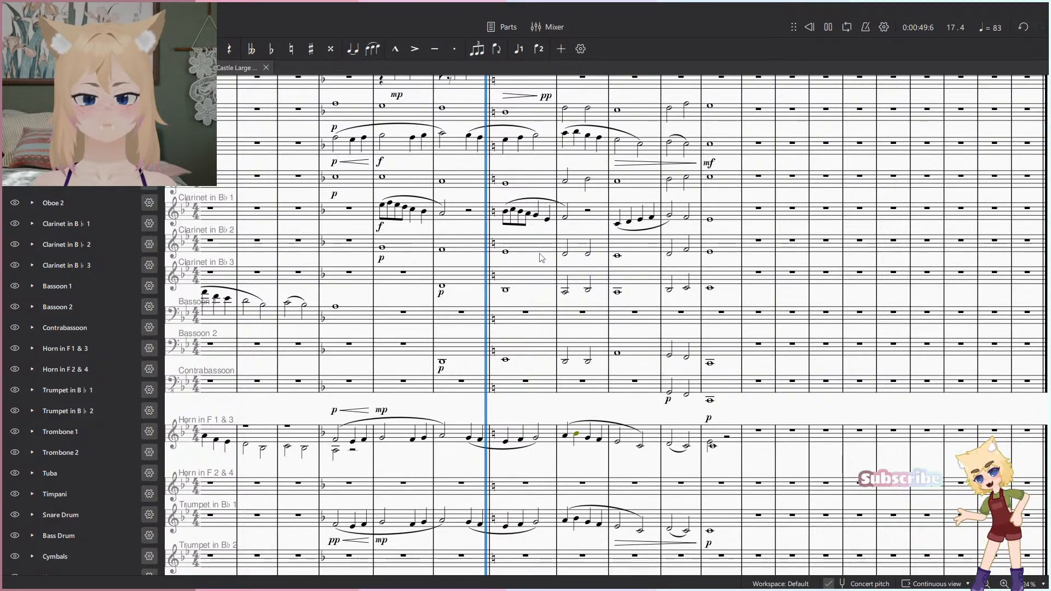
scroll(476, 366, up, 2)
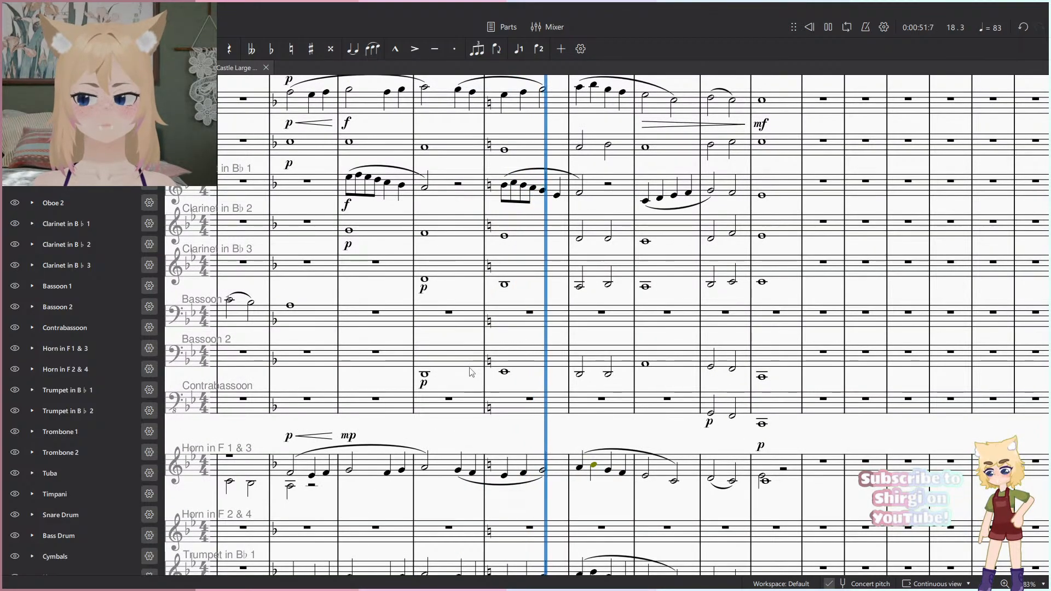
key(space)
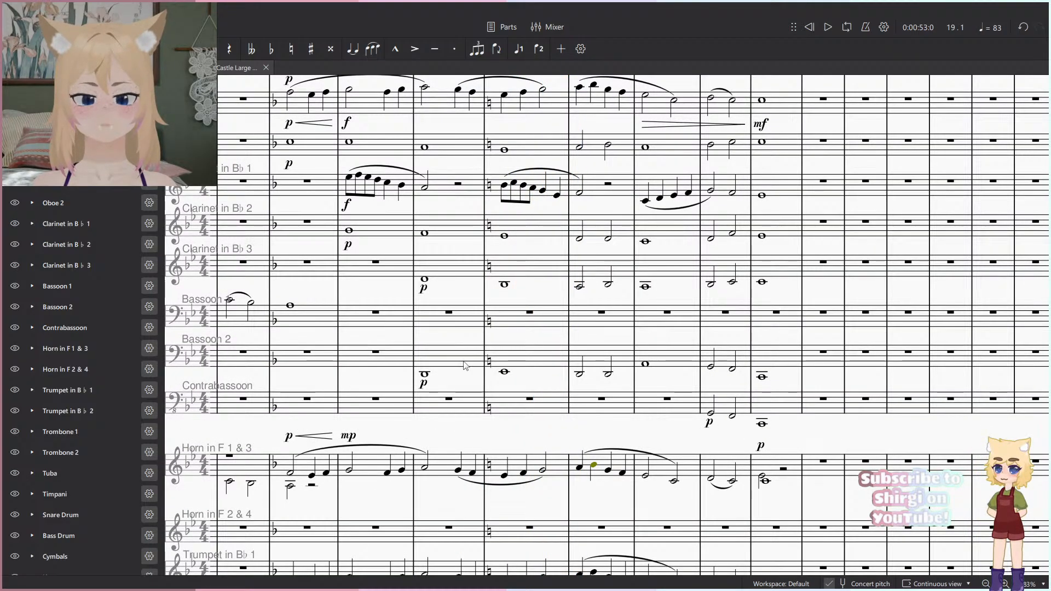
click(464, 363)
shift+click(776, 409)
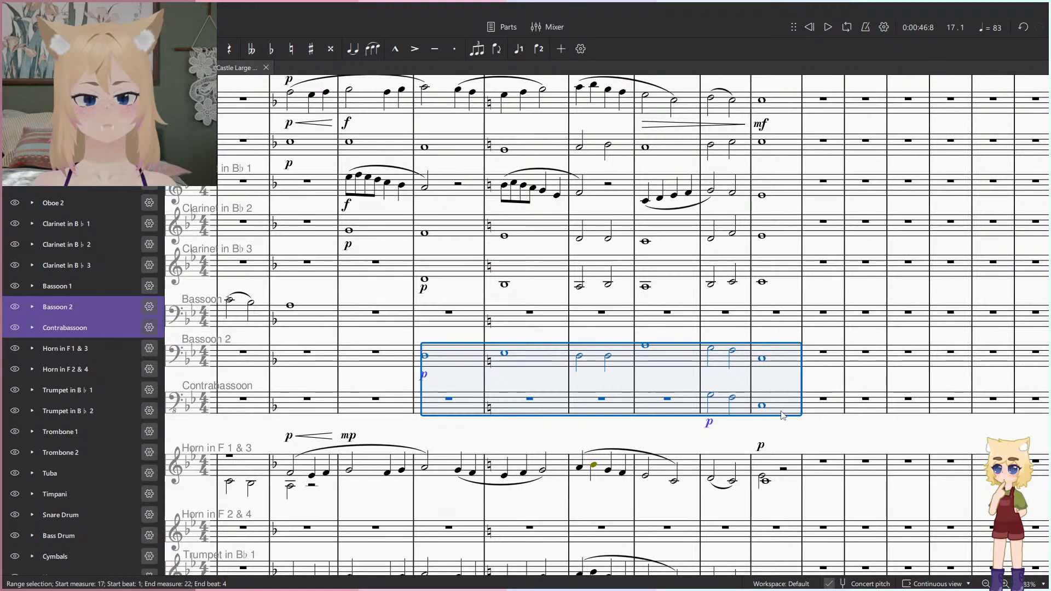
key(ctrl+x)
click(464, 321)
key(ctrl+v)
key(space)
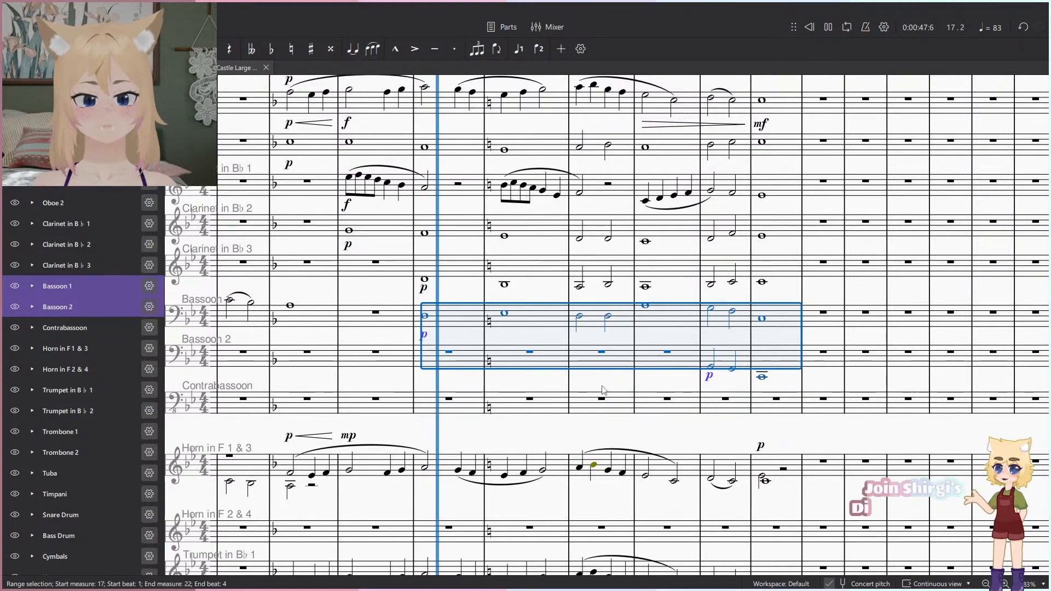
Listen on through measure 20 while reviewing the woodwind, brass and string staves.
click(405, 375)
scroll(478, 379, down, 1)
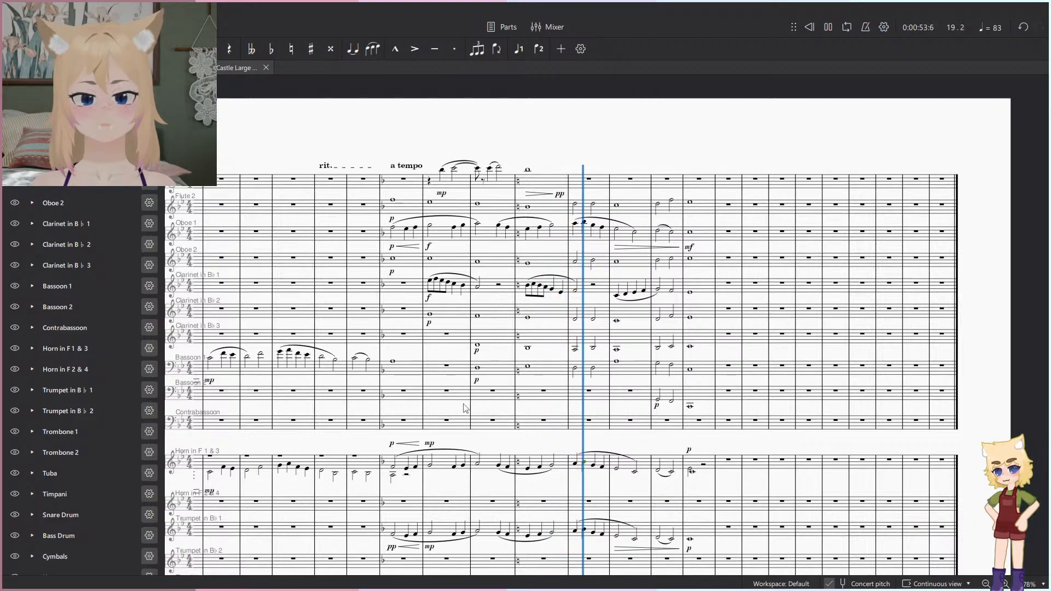
scroll(465, 408, down, 13)
scroll(499, 416, up, 9)
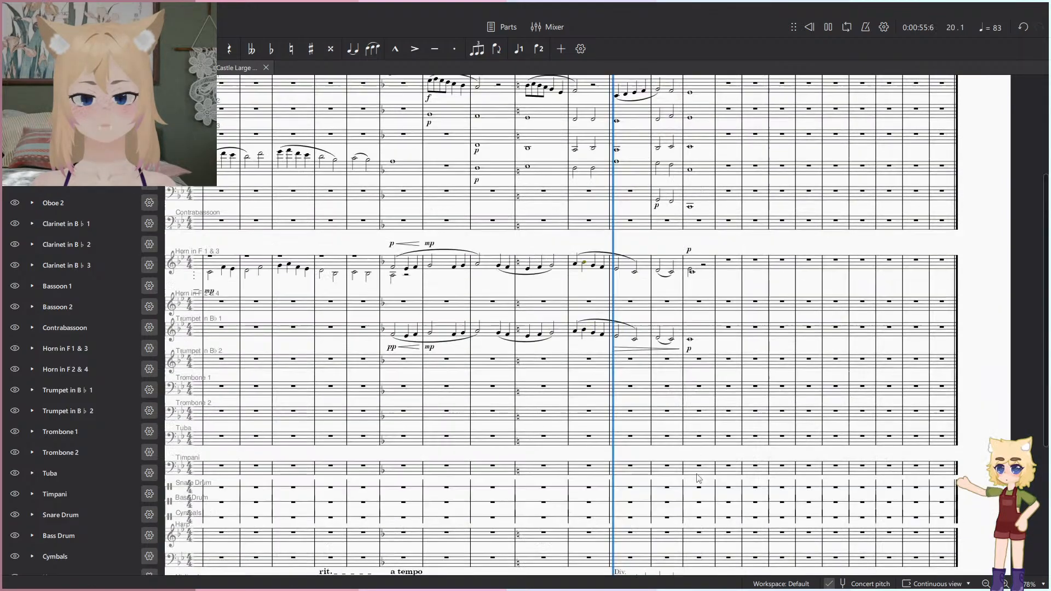
scroll(702, 478, down, 3)
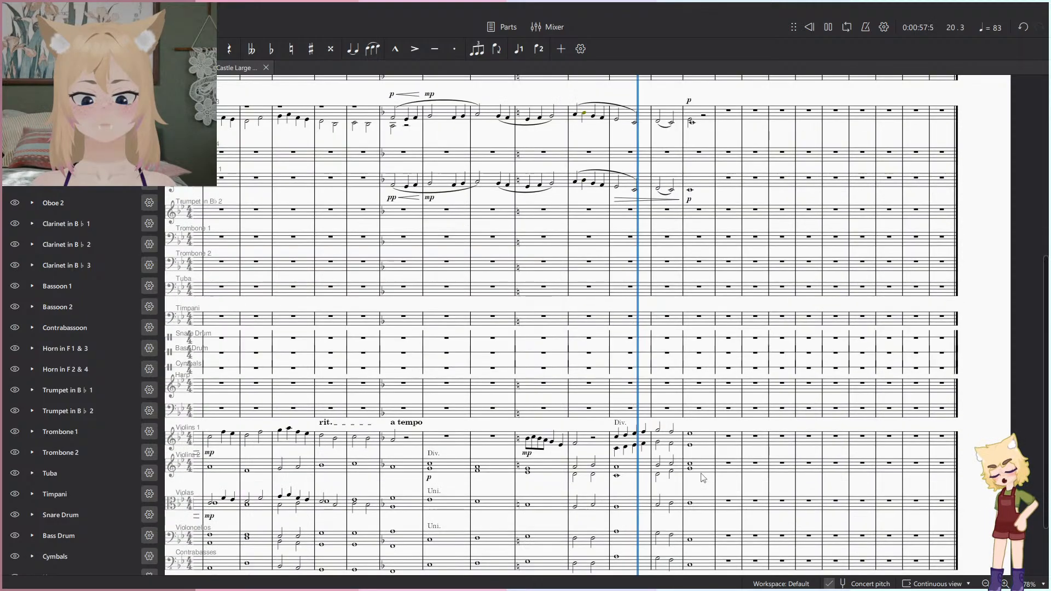
Finish listening to the passage through measure 22 and examine the woodwind, brass and string writing in measures 15–22.
scroll(706, 479, up, 7)
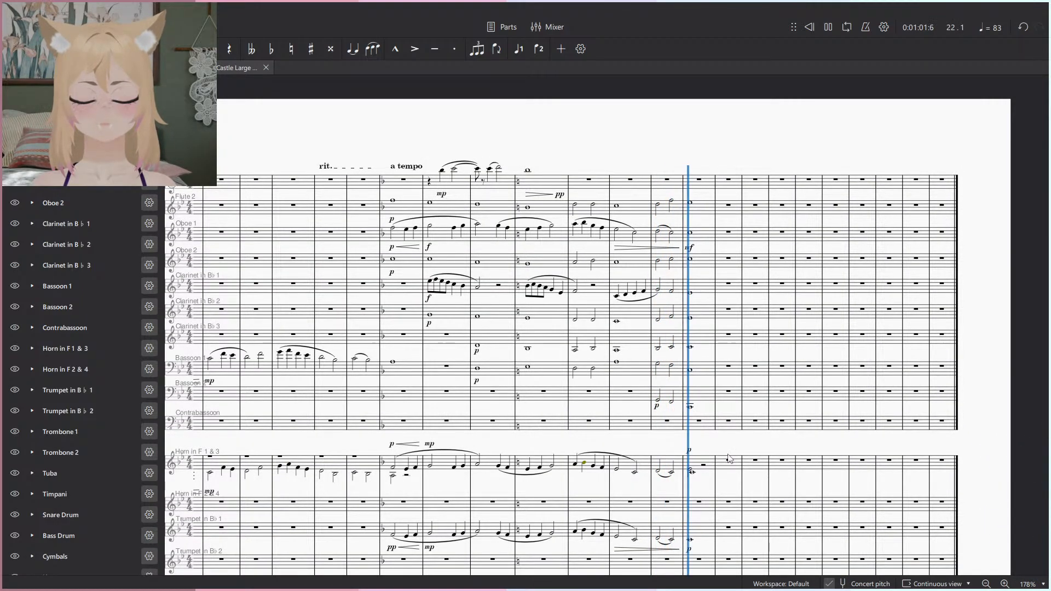
key(space)
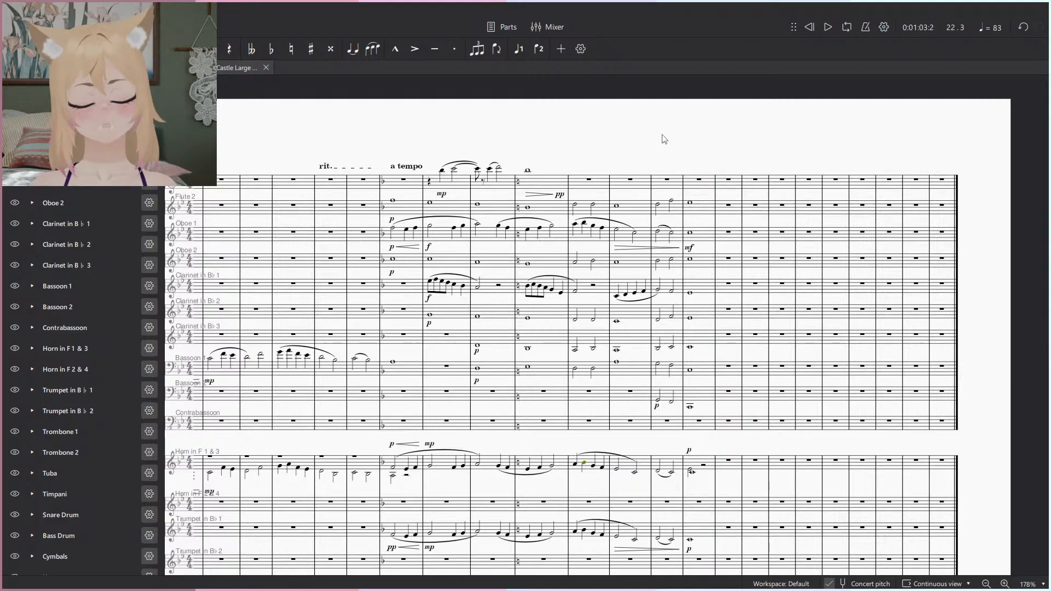
scroll(682, 272, down, 10)
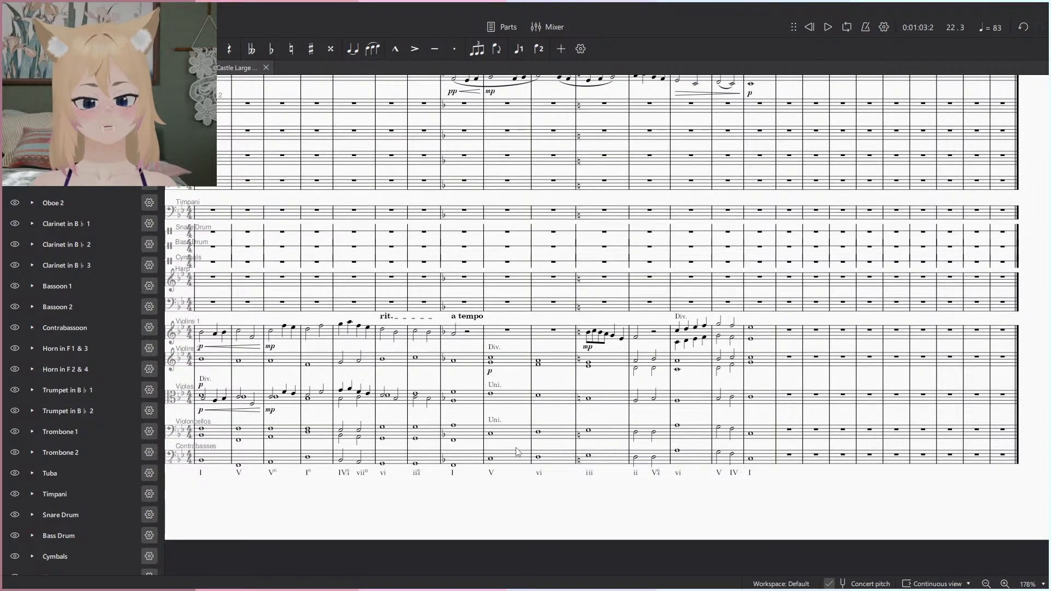
scroll(519, 452, up, 10)
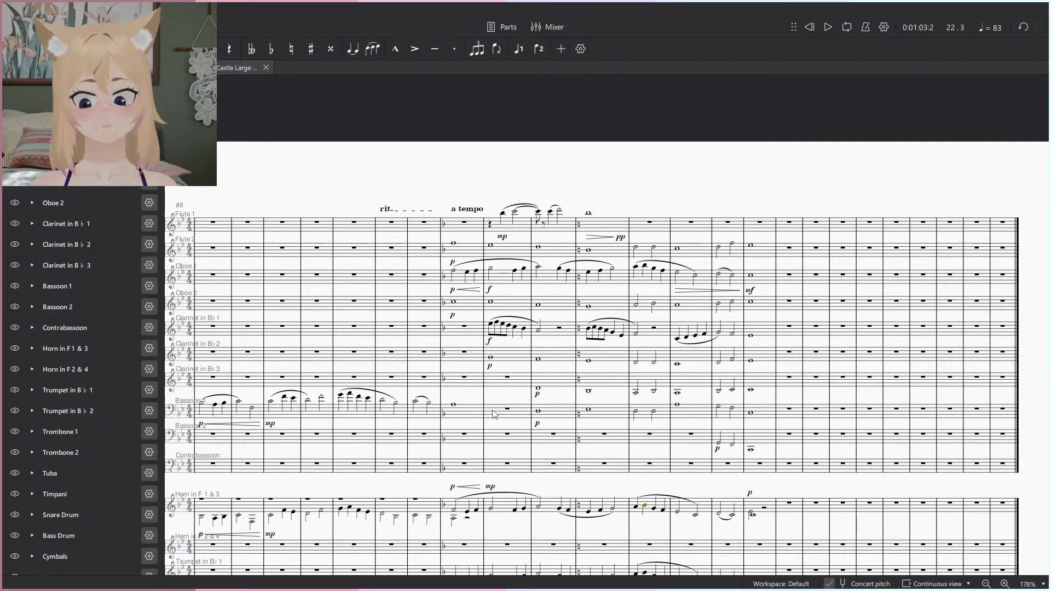
click(570, 416)
scroll(736, 437, up, 3)
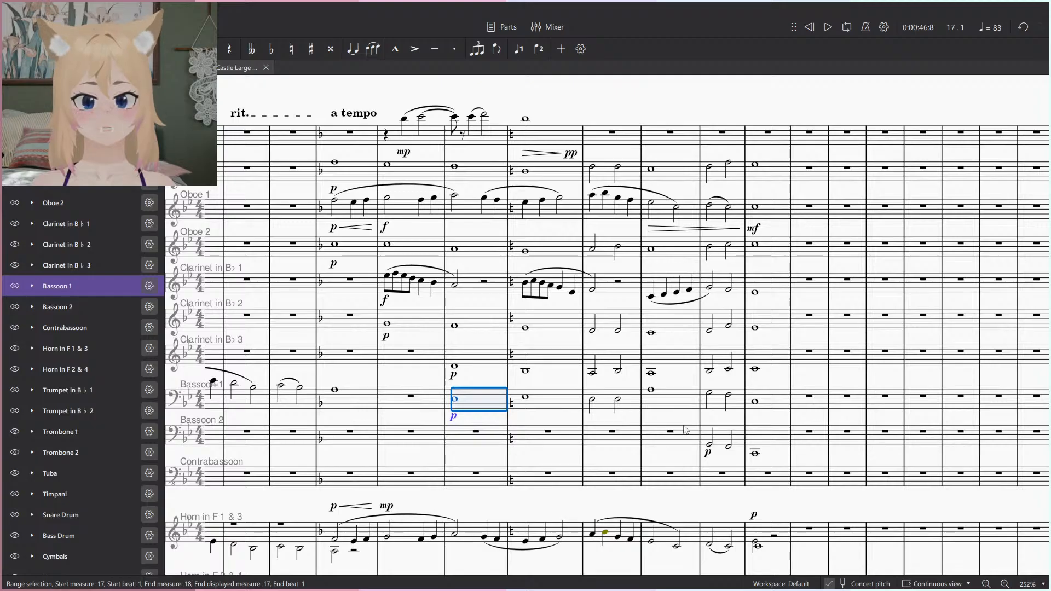
key(Escape)
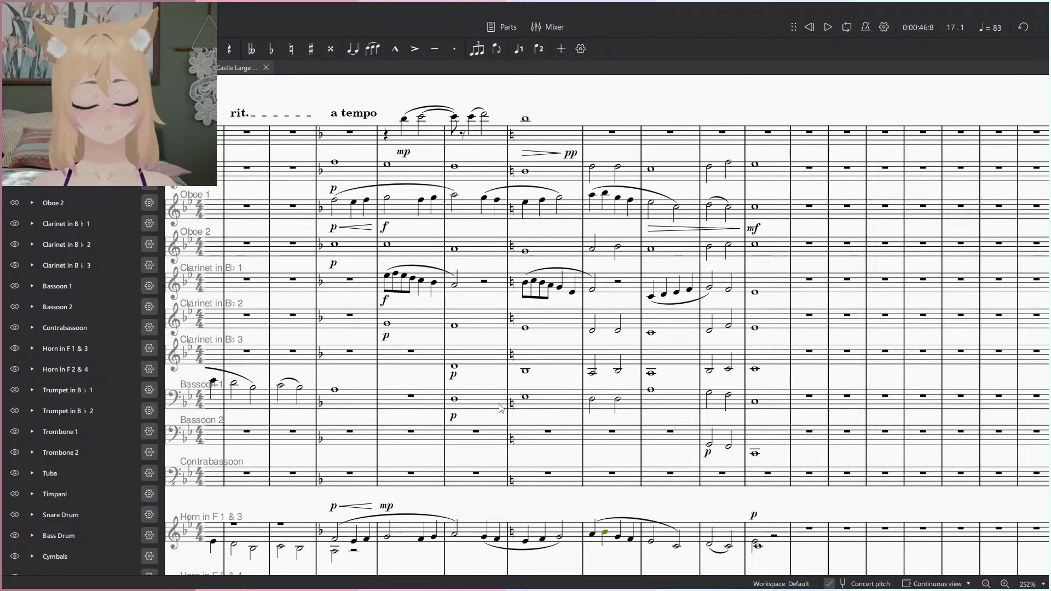
scroll(520, 422, up, 3)
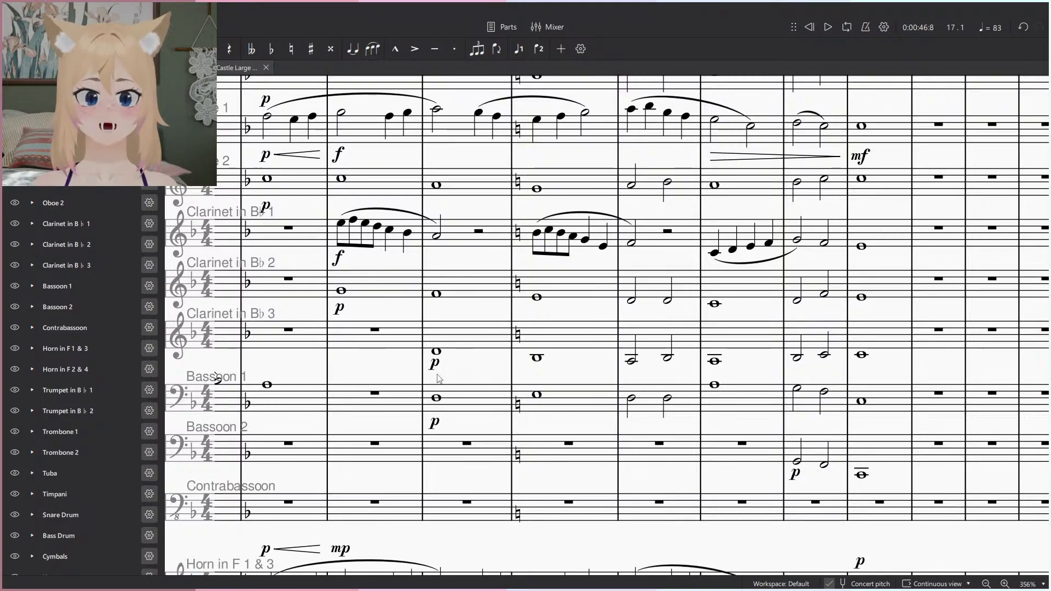
Play back the score from measure 14 into the a tempo section to judge the woodwind balance.
scroll(438, 378, down, 4)
click(277, 258)
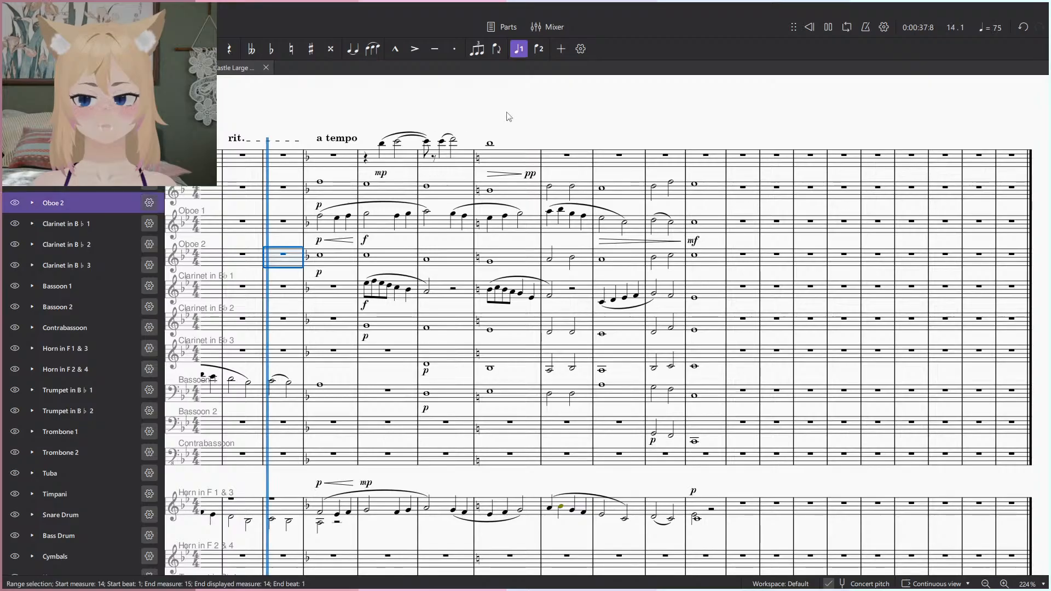
key(space)
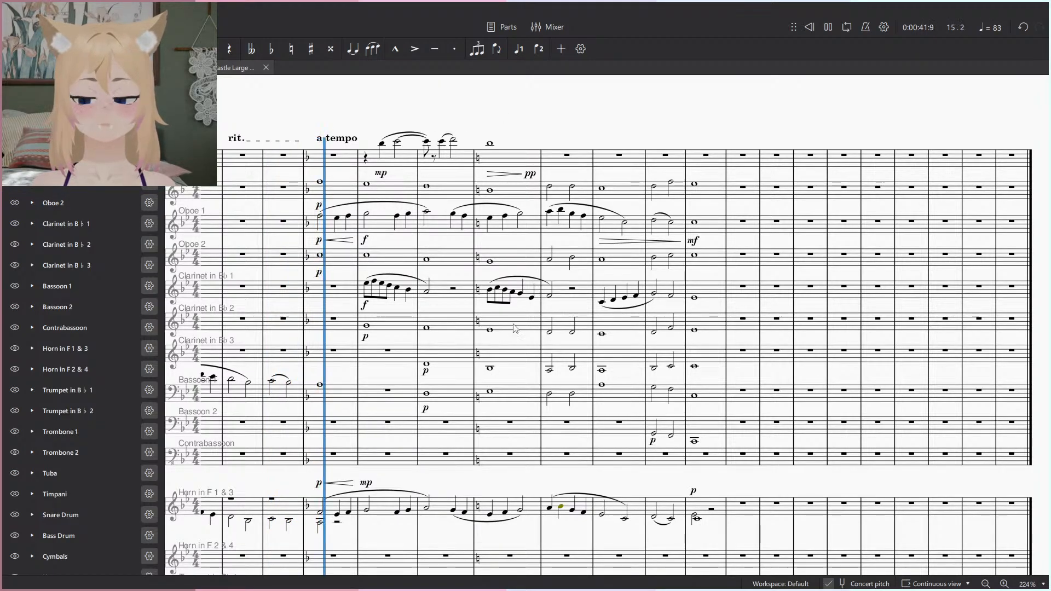
scroll(366, 304, up, 2)
key(space)
Set Clarinet in B♭ 1's measure 16 dynamic to mf, add f at the start of measure 18, and play the passage.
click(365, 305)
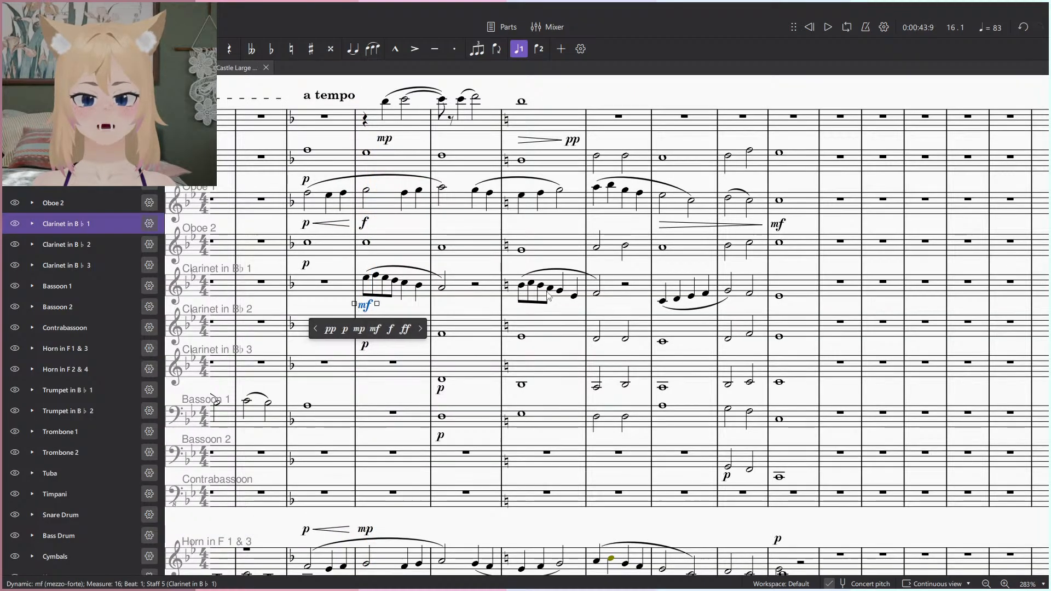
click(524, 287)
key(ctrl+d)
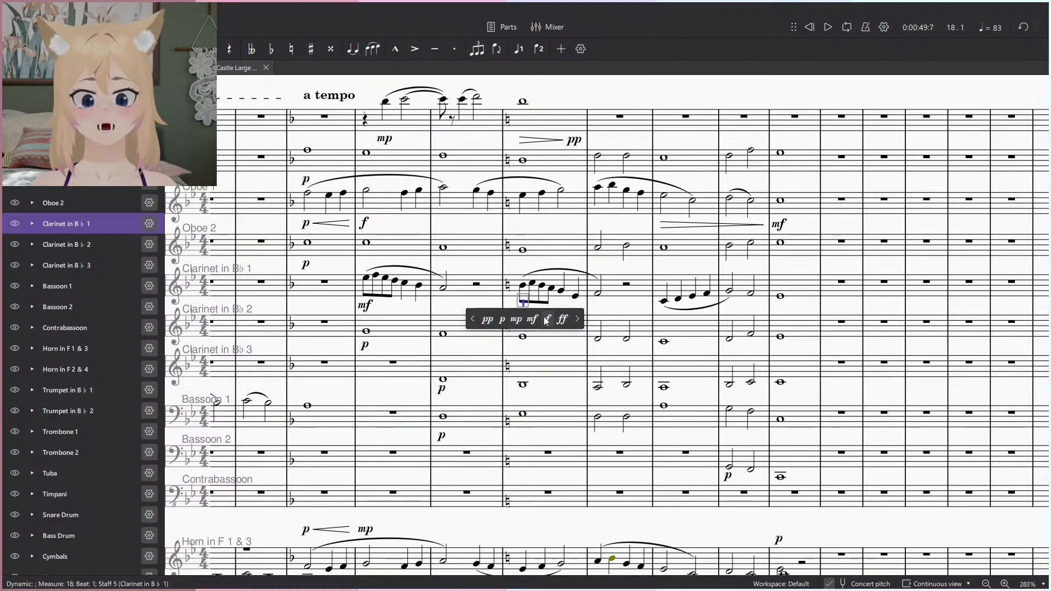
click(549, 319)
key(Escape)
key(Escape)
key(space)
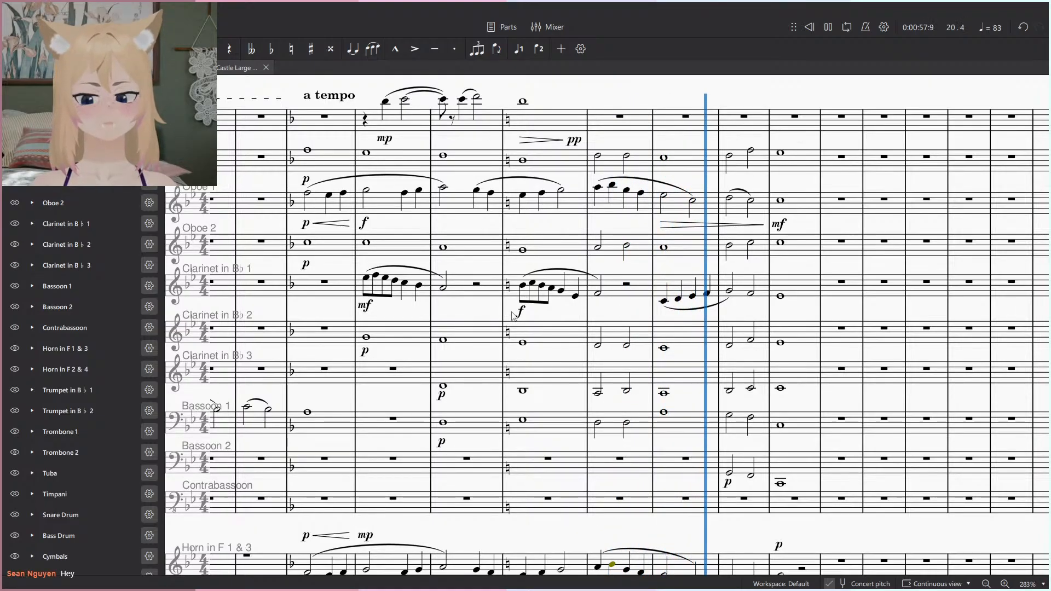
key(space)
Audition Clarinet in B♭ 1's measures 20–22 an octave higher, then keep the clarinet's original octave and place the higher copy in Flute 1.
click(808, 292)
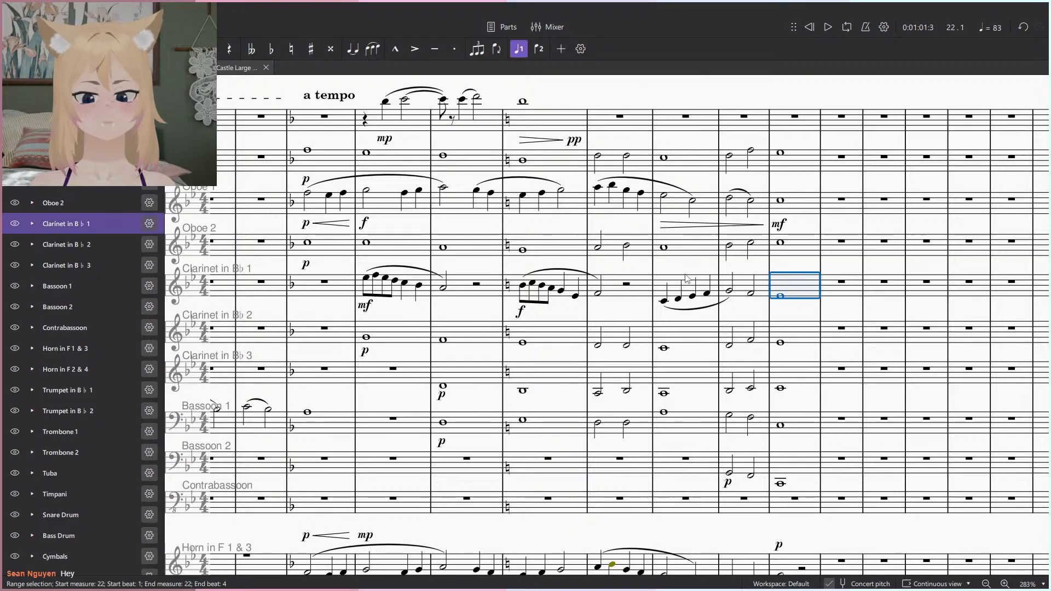
shift+click(687, 277)
key(space)
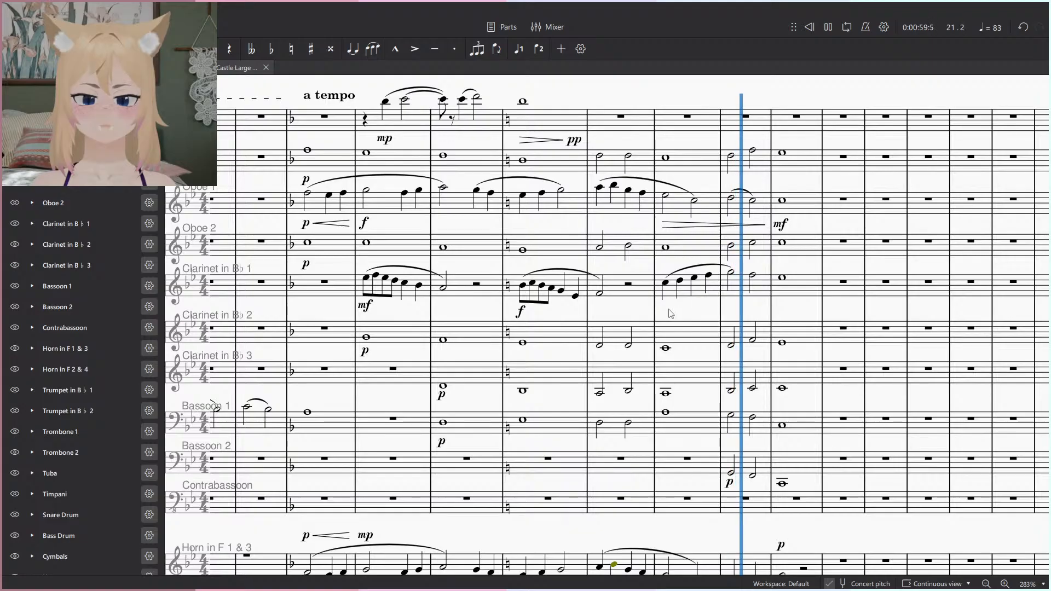
key(space)
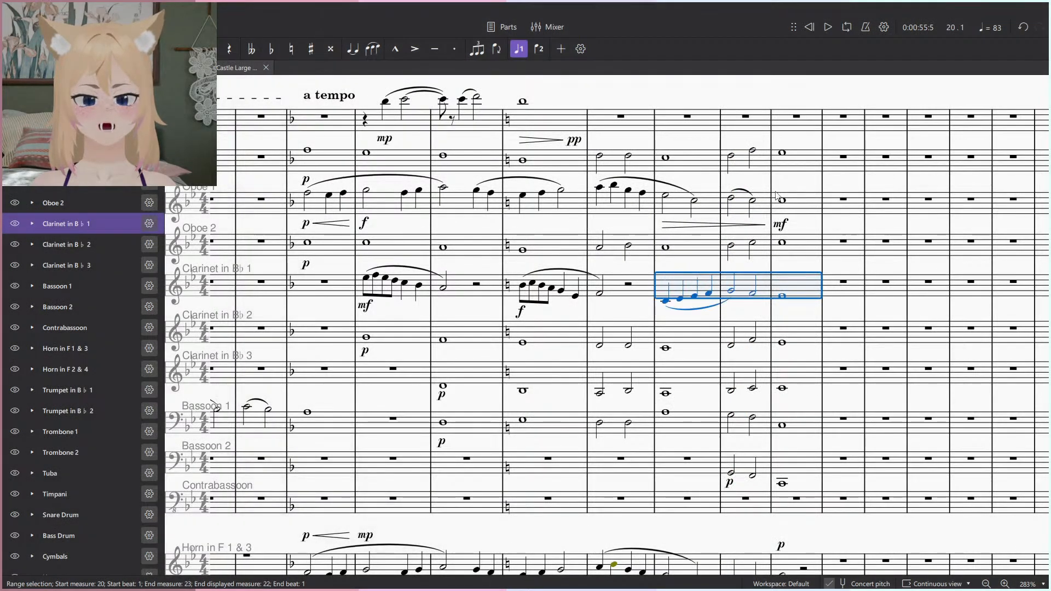
click(688, 117)
key(ctrl+v)
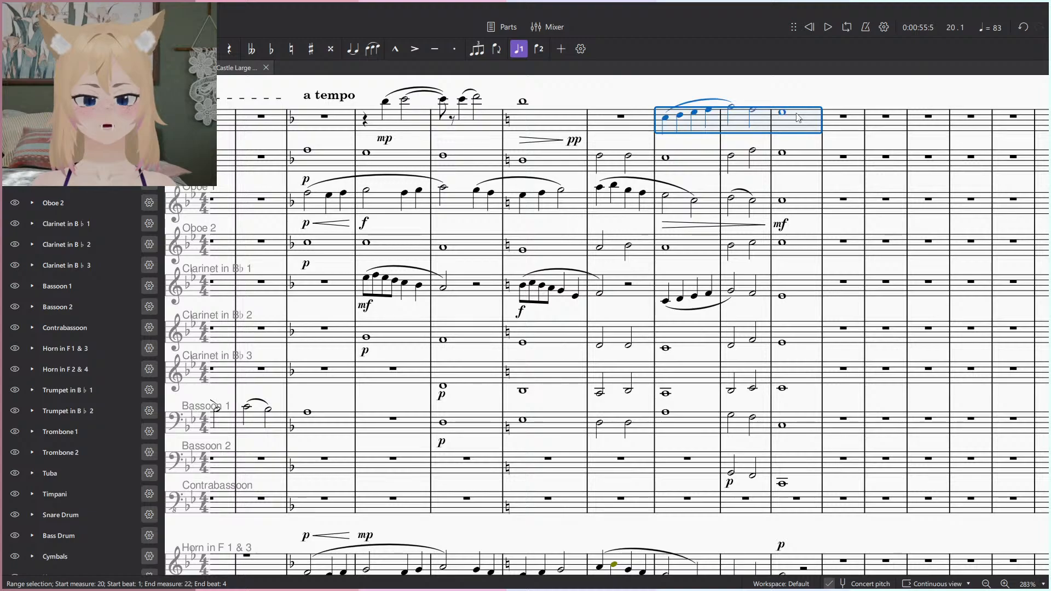
Add an mf dynamic at the start of measure 20 in both Flute 1 and Clarinet in B♭ 1.
key(Escape)
key(ctrl+d)
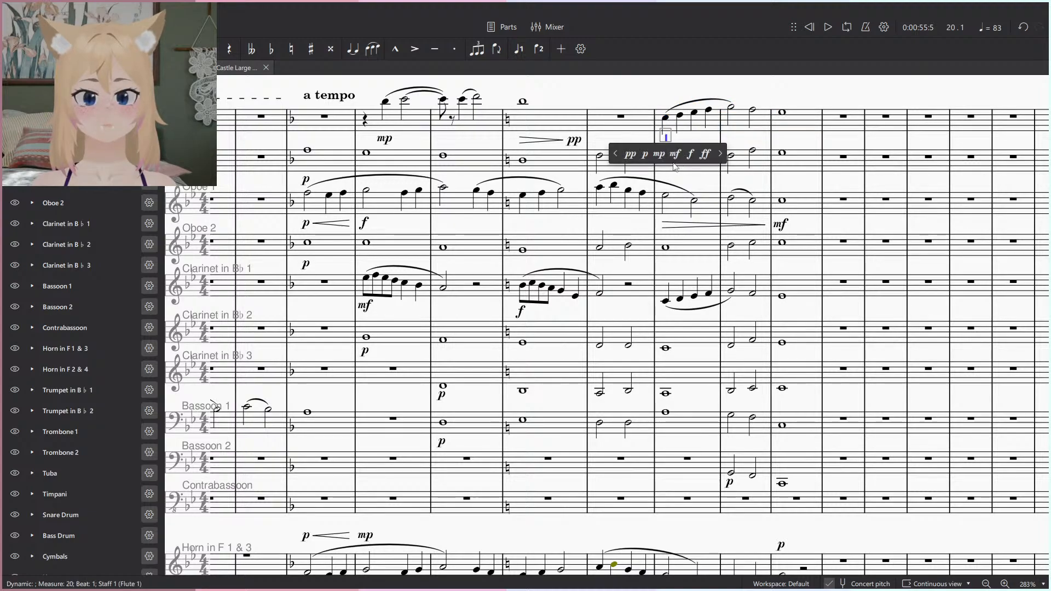
click(674, 163)
click(670, 305)
key(ctrl+d)
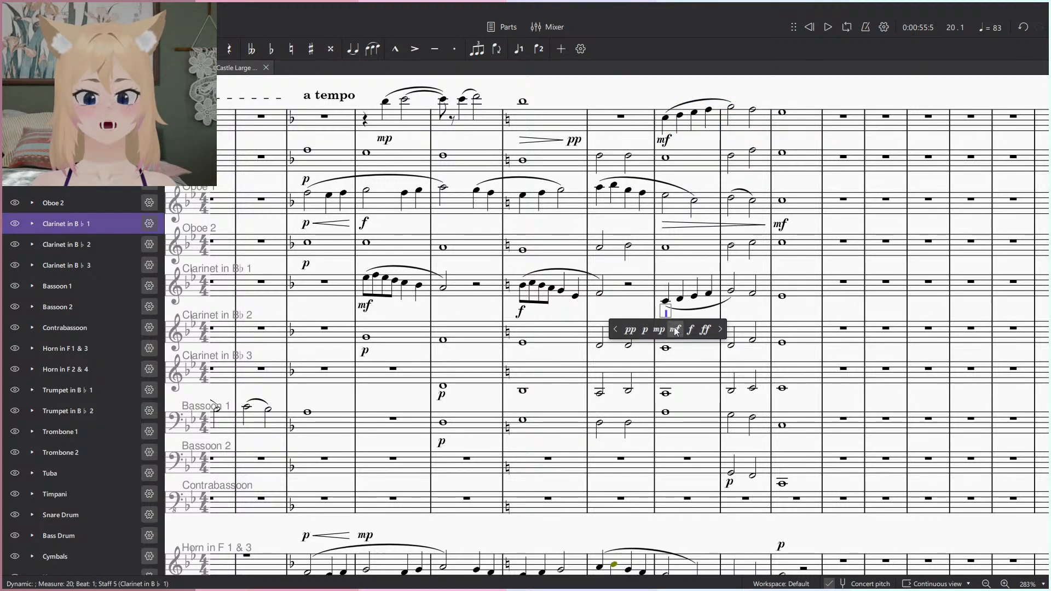
click(675, 330)
Add an f dynamic on the first note of measure 21 in Flute 1 and Clarinet in B♭ 1, removing the flute's extra f.
click(732, 111)
ctrl+click(732, 293)
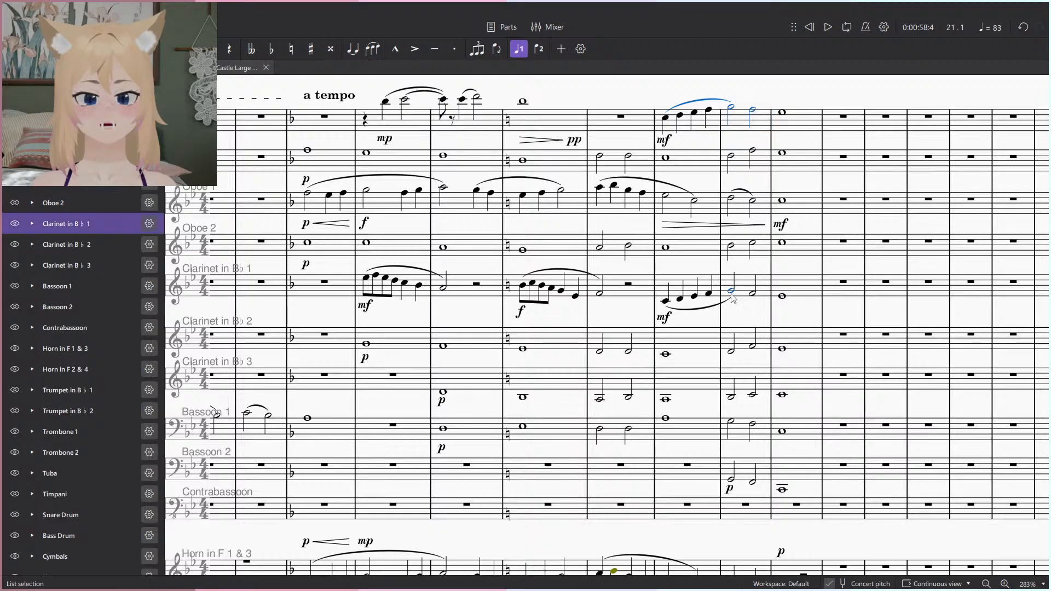
click(24, 68)
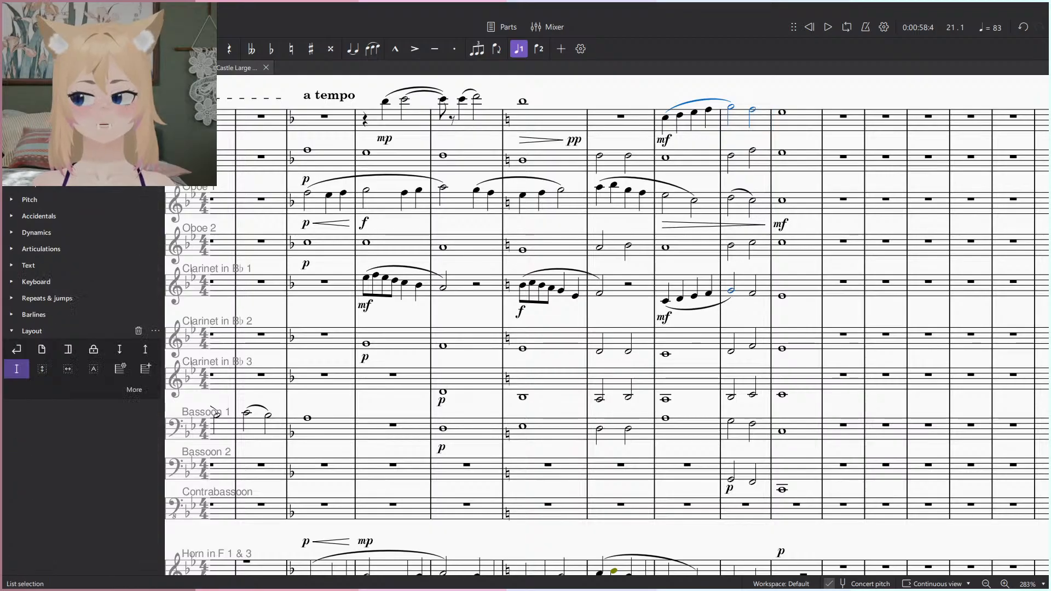
click(11, 232)
click(19, 264)
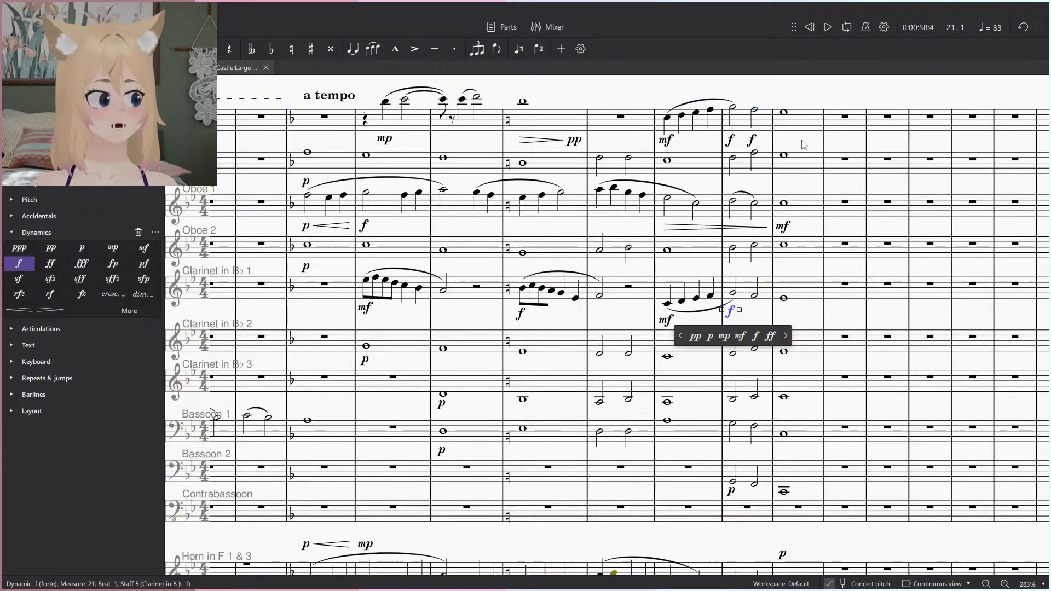
click(716, 127)
click(752, 143)
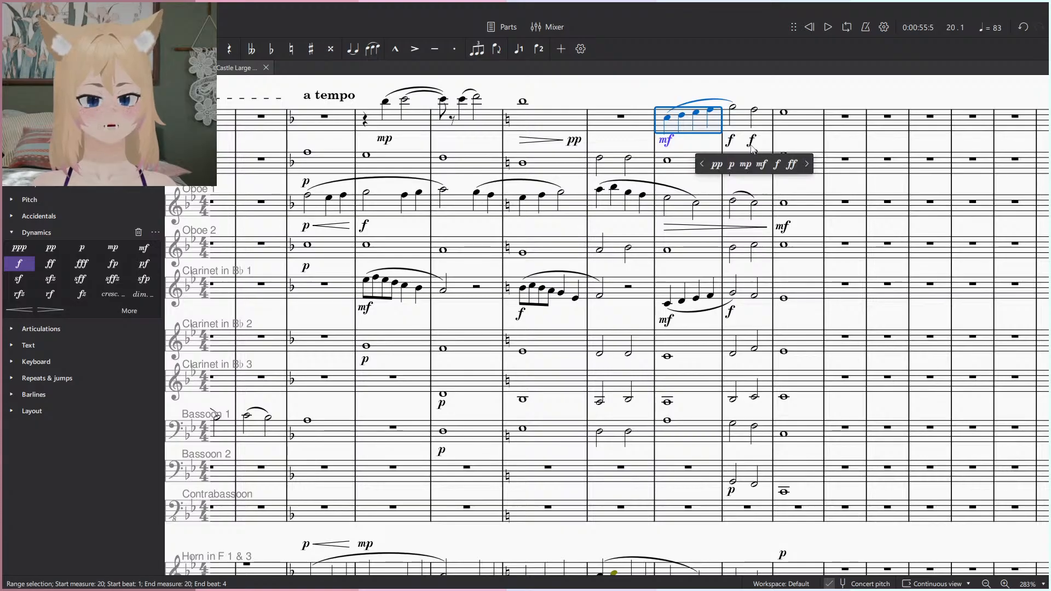
key(Delete)
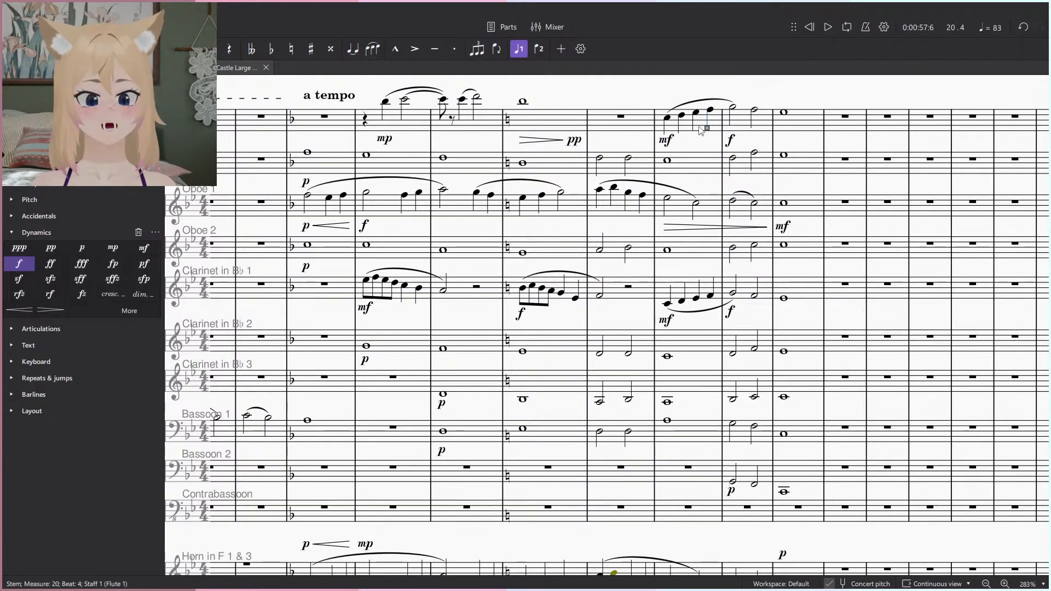
Add crescendo hairpins across measure 20 in Flute 1 and Clarinet in B♭ 1, and play back the result.
click(700, 127)
key(shift+comma)
click(701, 290)
key(shift+comma)
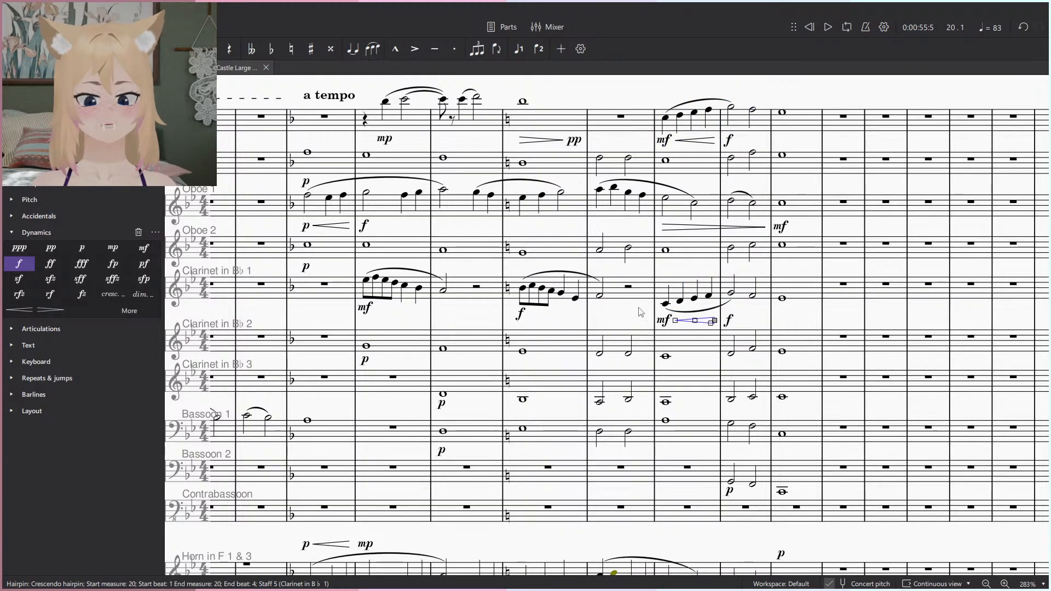
key(space)
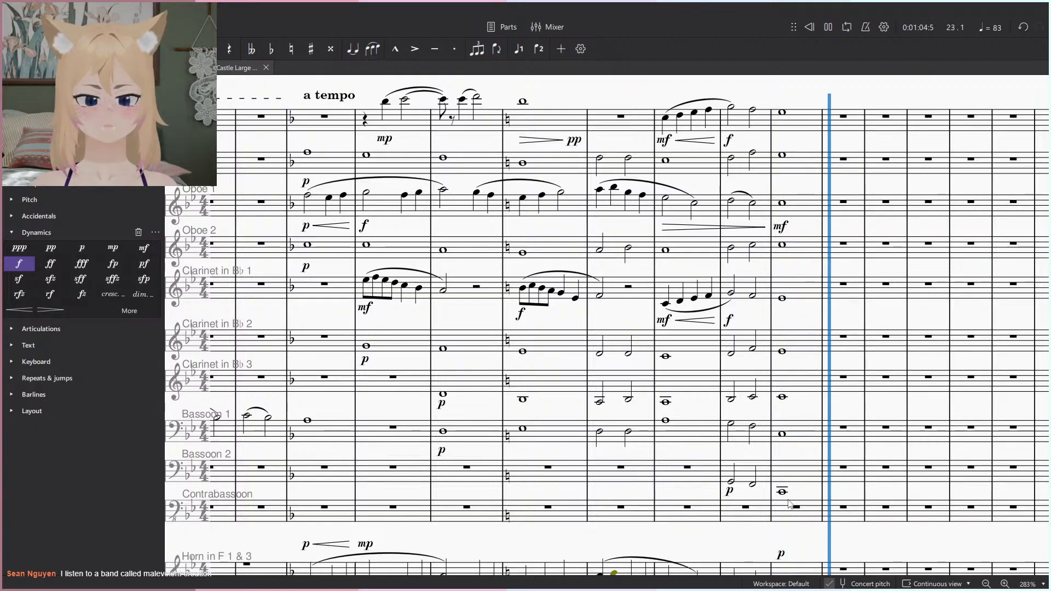
key(space)
Play back the full orchestra from measure 17 through measure 21 while following the woodwind, brass and string parts.
ctrl+scroll(790, 502, down, 5)
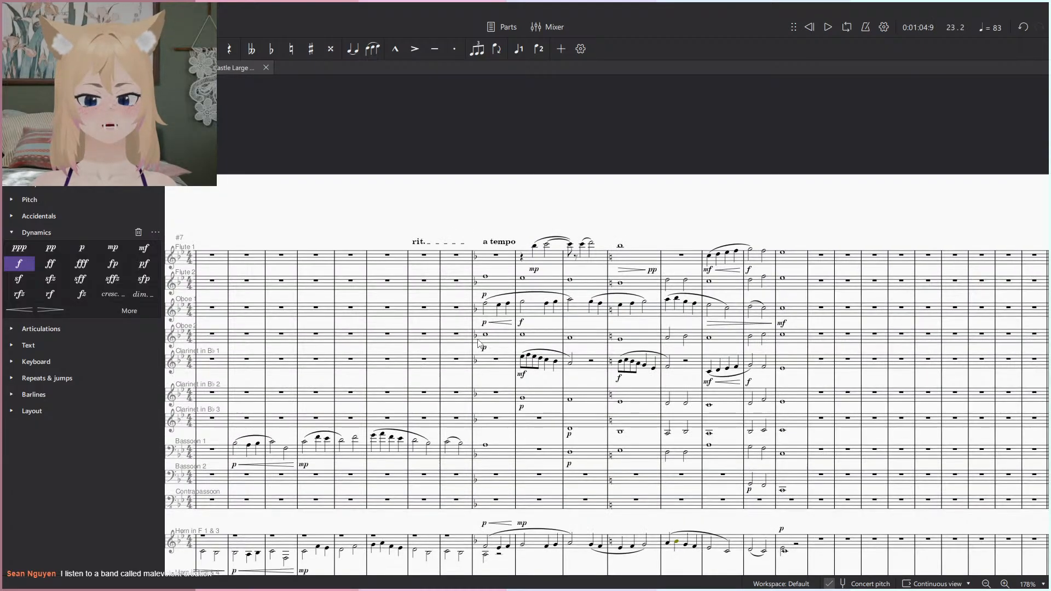
click(530, 183)
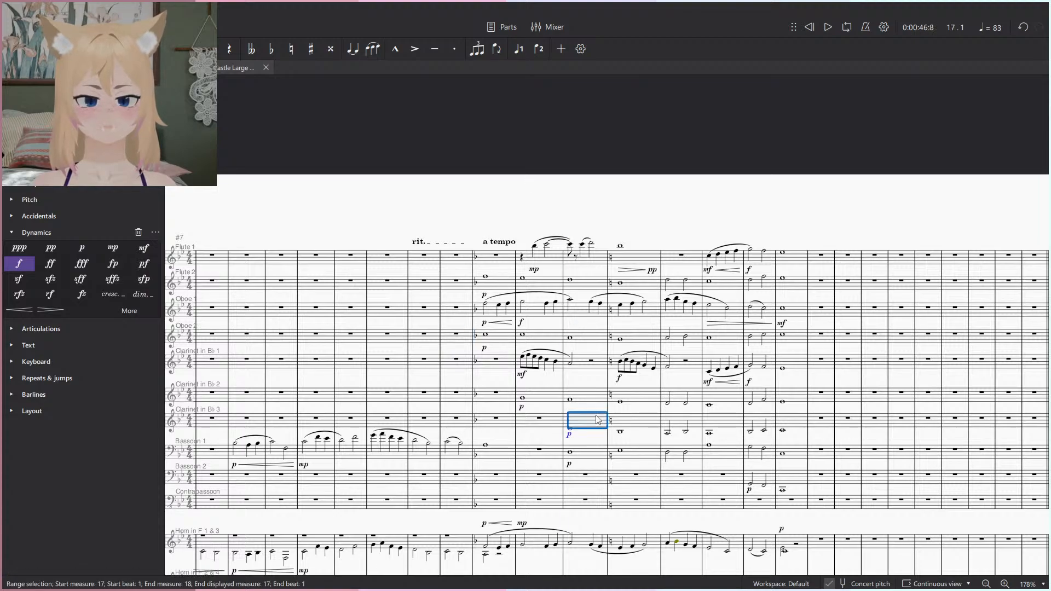
key(space)
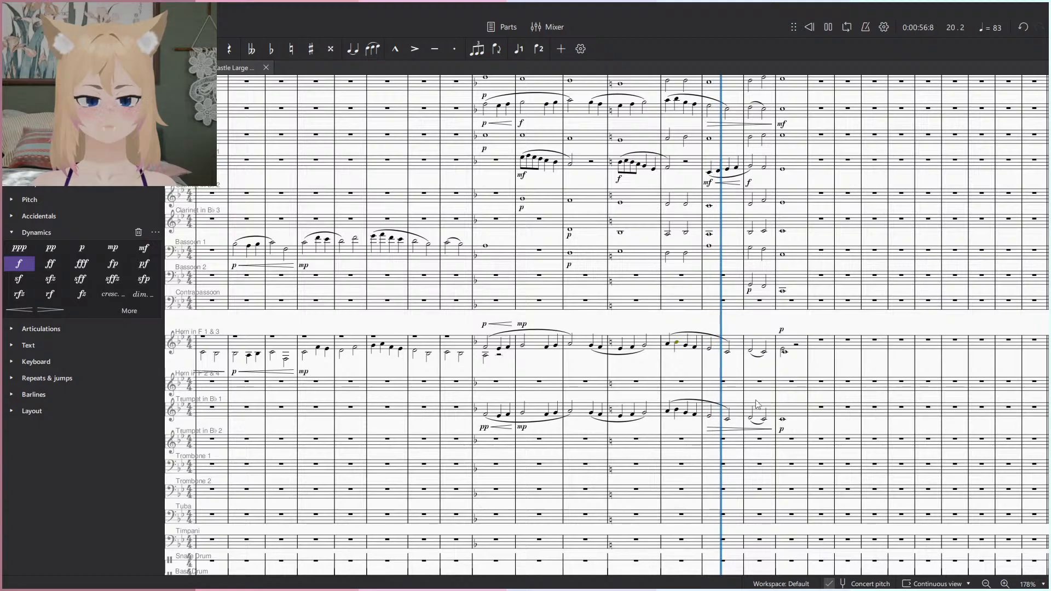
scroll(757, 404, down, 5)
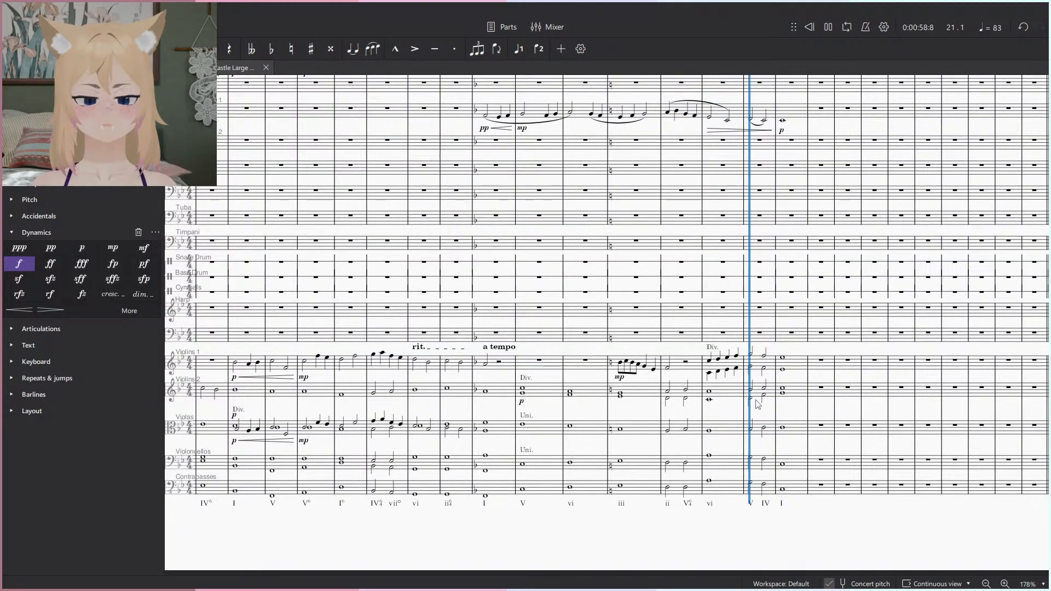
scroll(757, 404, up, 7)
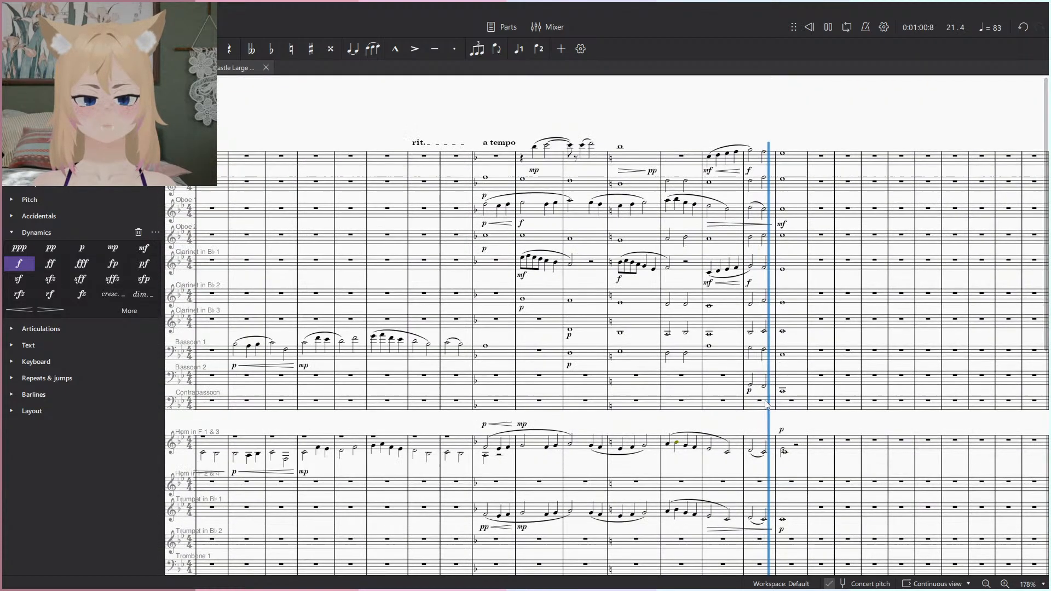
key(space)
Compare the second half of measure 21 in Clarinet in B♭ 1 and Oboe 2 with the string parts and chord symbols.
scroll(769, 351, up, 5)
click(758, 415)
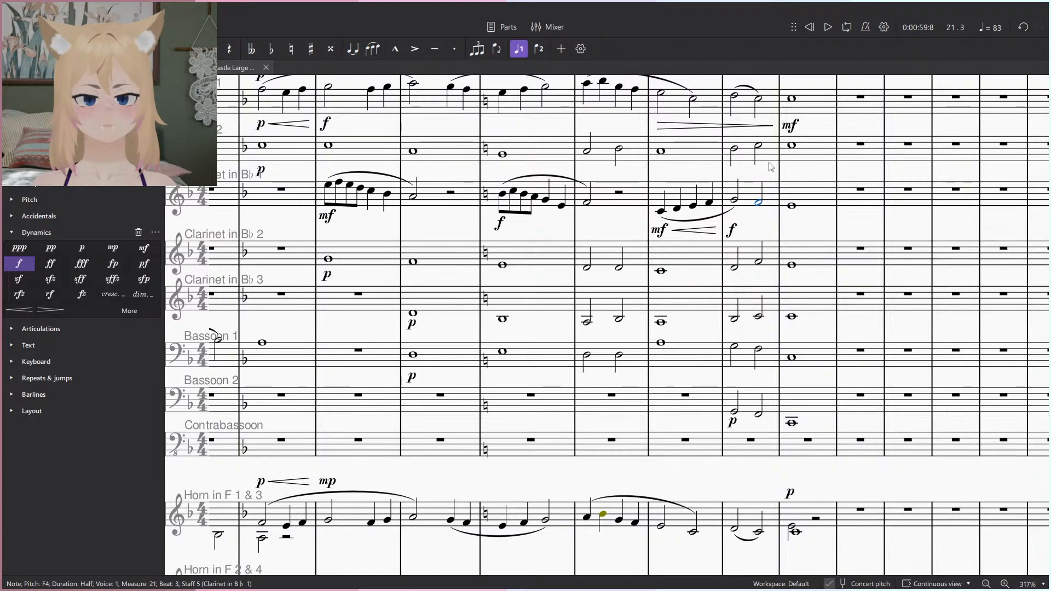
key(alt+Up)
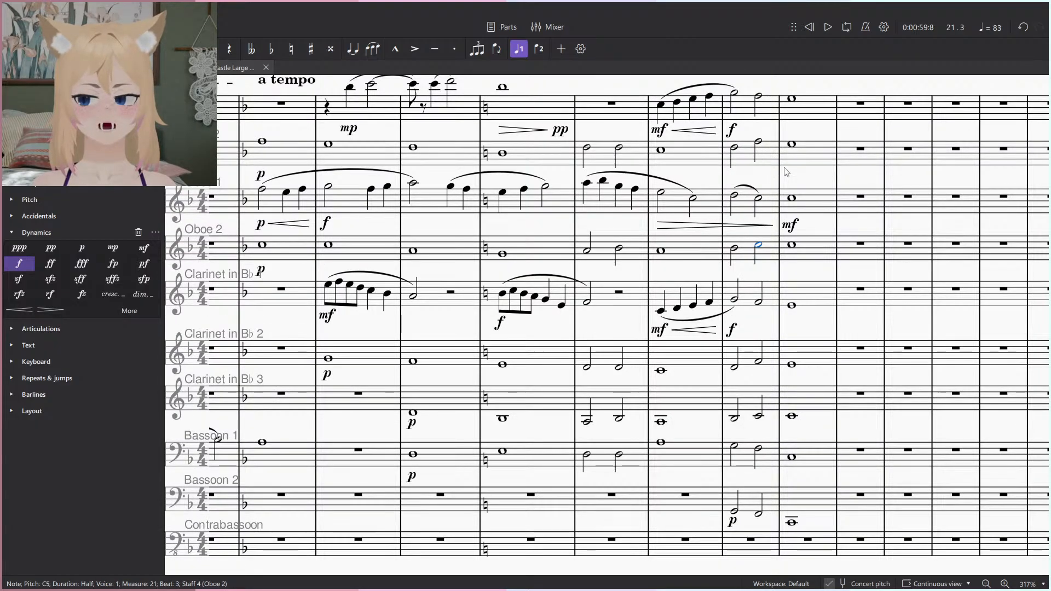
scroll(787, 172, down, 10)
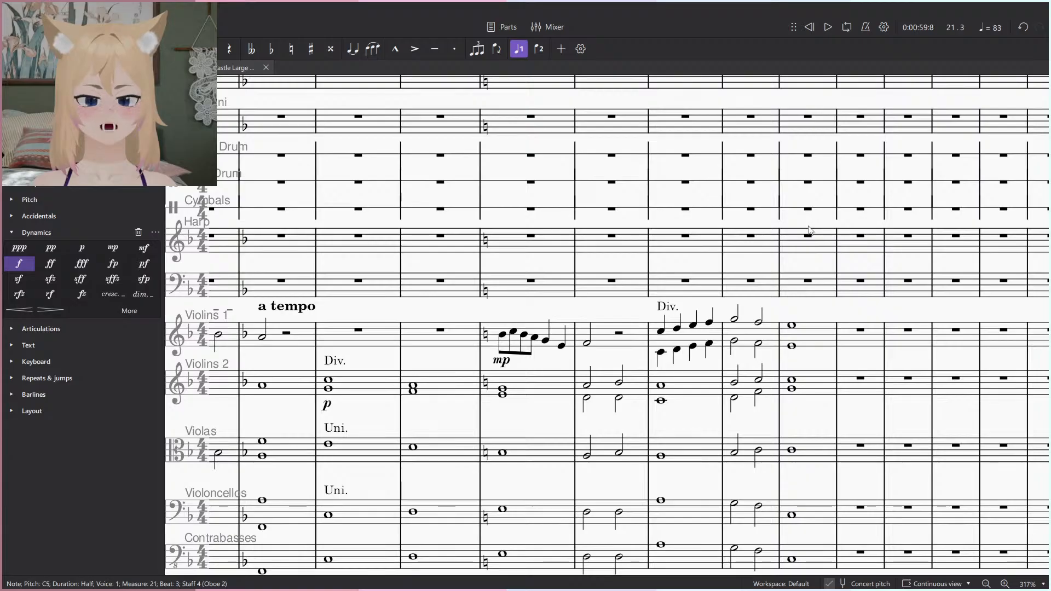
scroll(765, 327, down, 2)
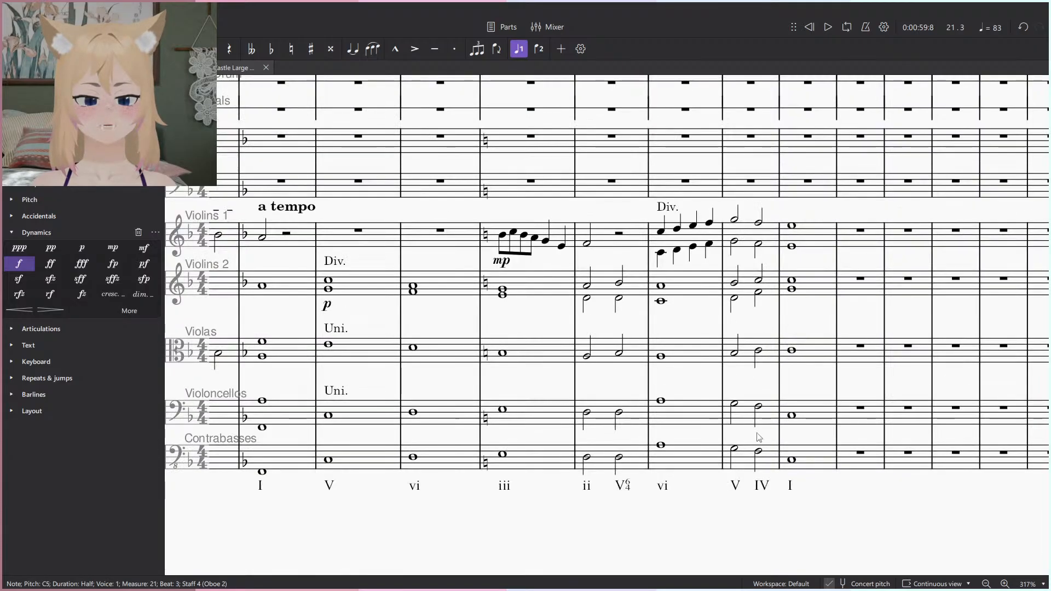
scroll(772, 427, up, 12)
scroll(771, 427, up, 6)
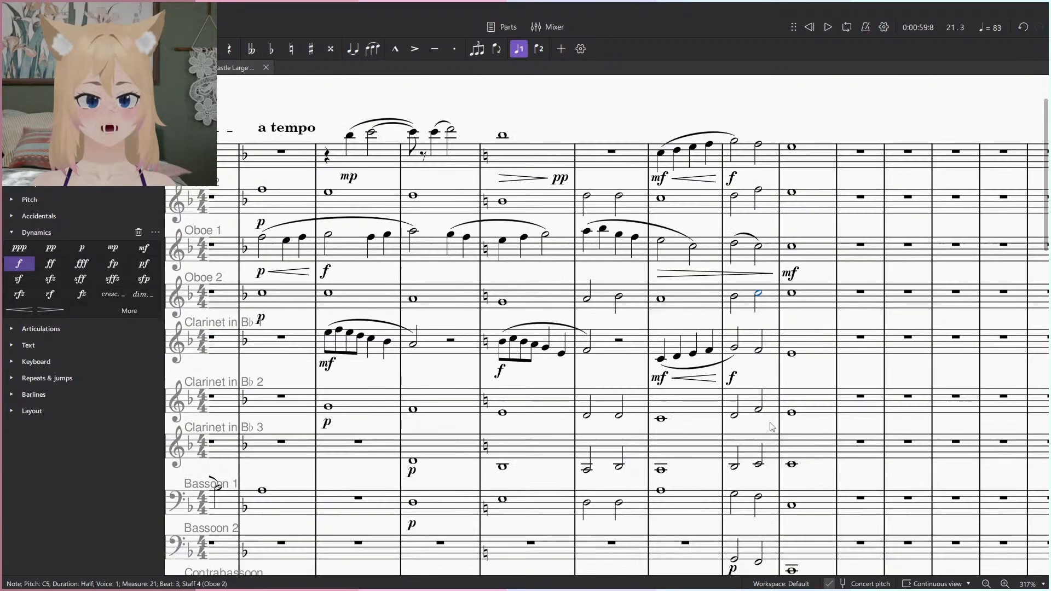
Try to clear the Oboe 2 part from measure 15 through measure 22, and undo the deletion.
scroll(771, 427, down, 1)
click(343, 318)
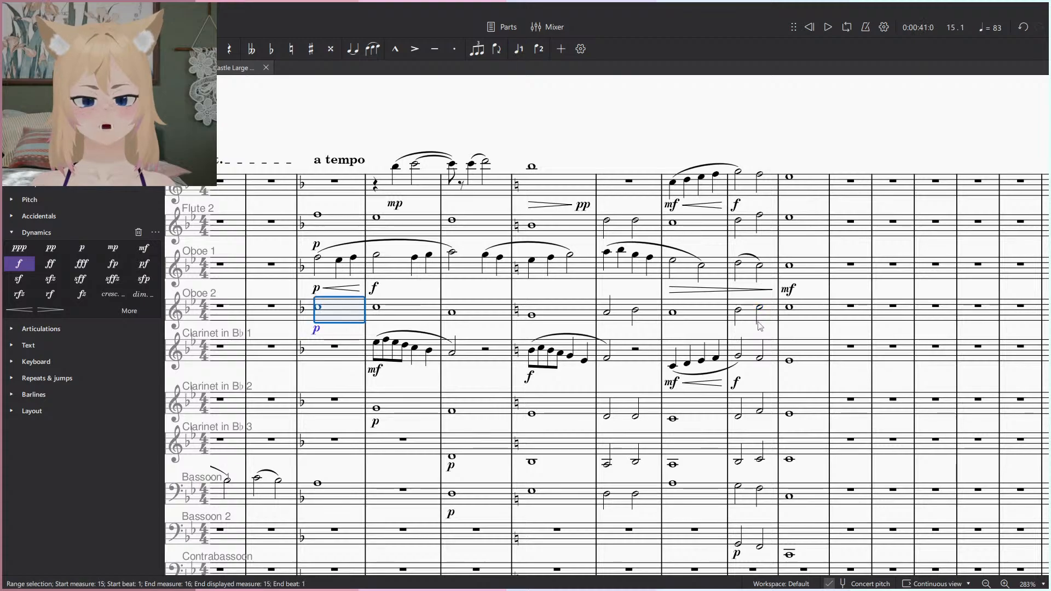
shift+click(807, 314)
key(Delete)
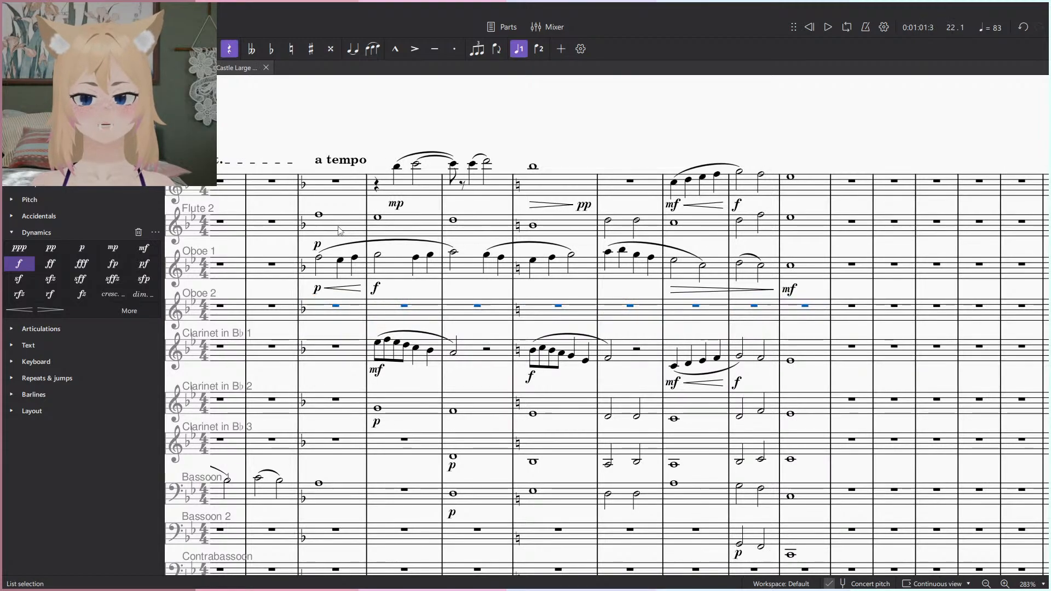
key(ctrl+z)
Compare the sustained notes in measures 16–21 across Flute 2, Oboe 2, Clarinets in B♭ 2 and 3, and Bassoon 1.
scroll(809, 432, down, 2)
click(823, 473)
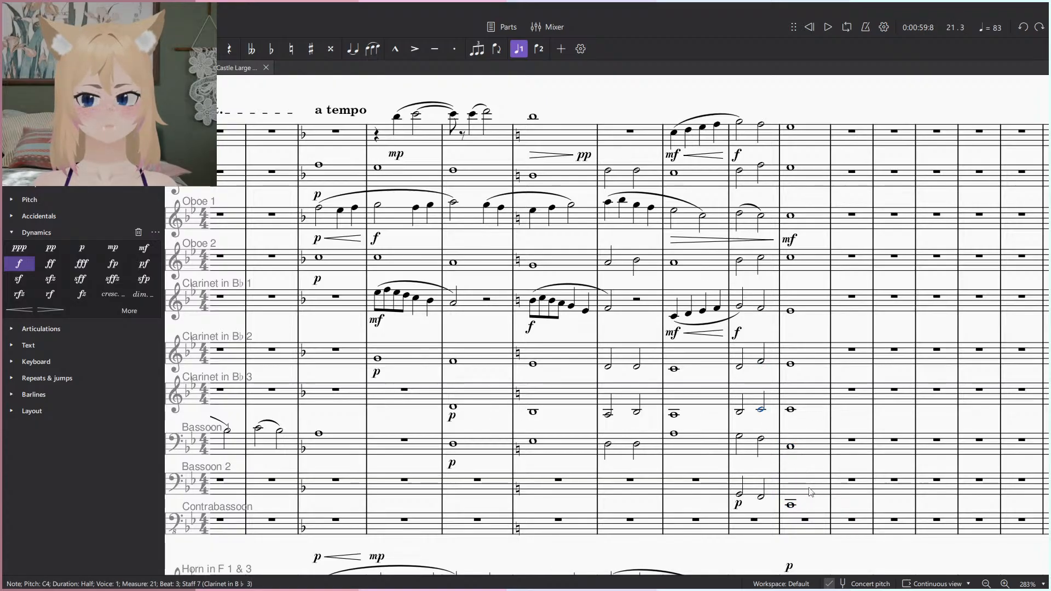
click(382, 258)
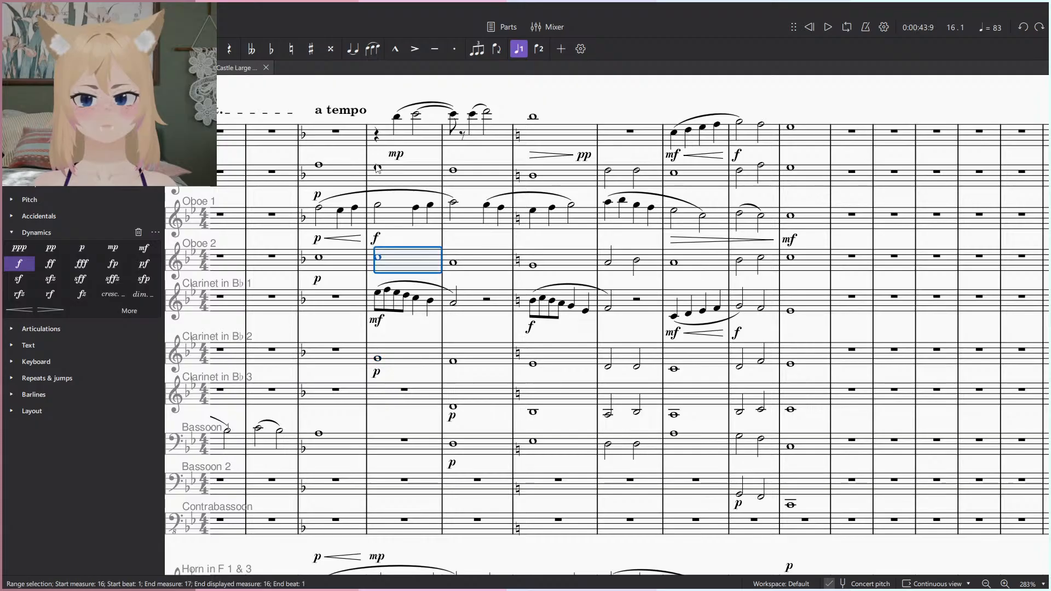
scroll(380, 291, down, 1)
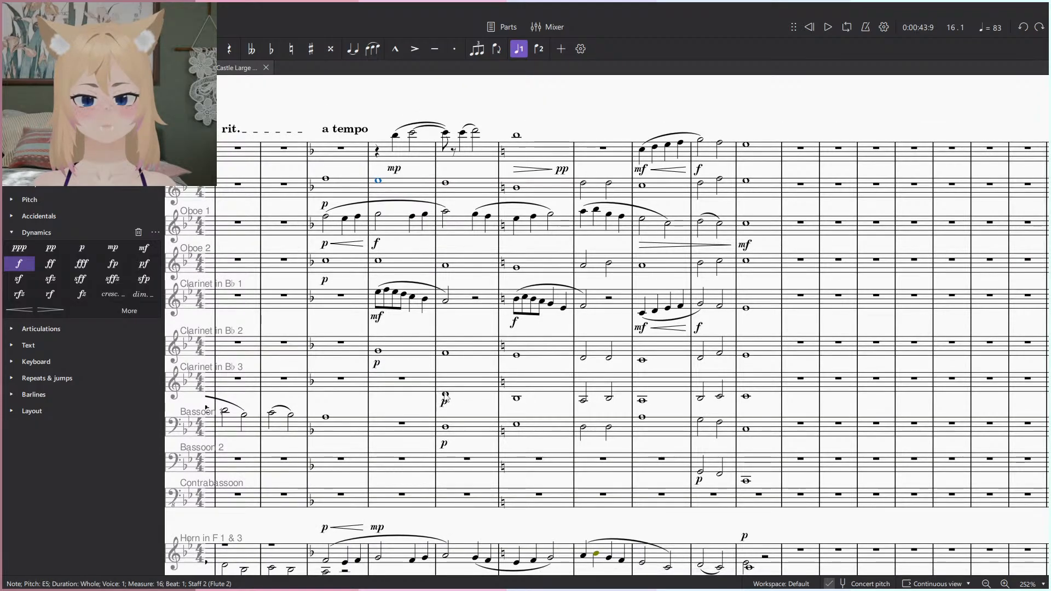
click(444, 394)
scroll(441, 355, up, 2)
click(444, 354)
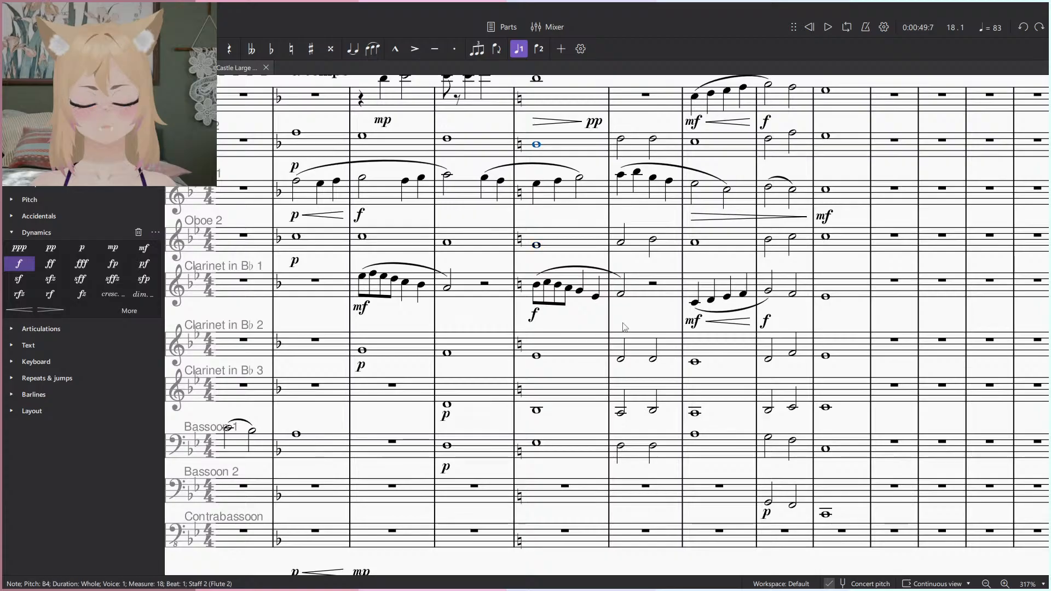
ctrl+scroll(625, 328, down, 5)
scroll(621, 339, down, 3)
scroll(630, 372, up, 5)
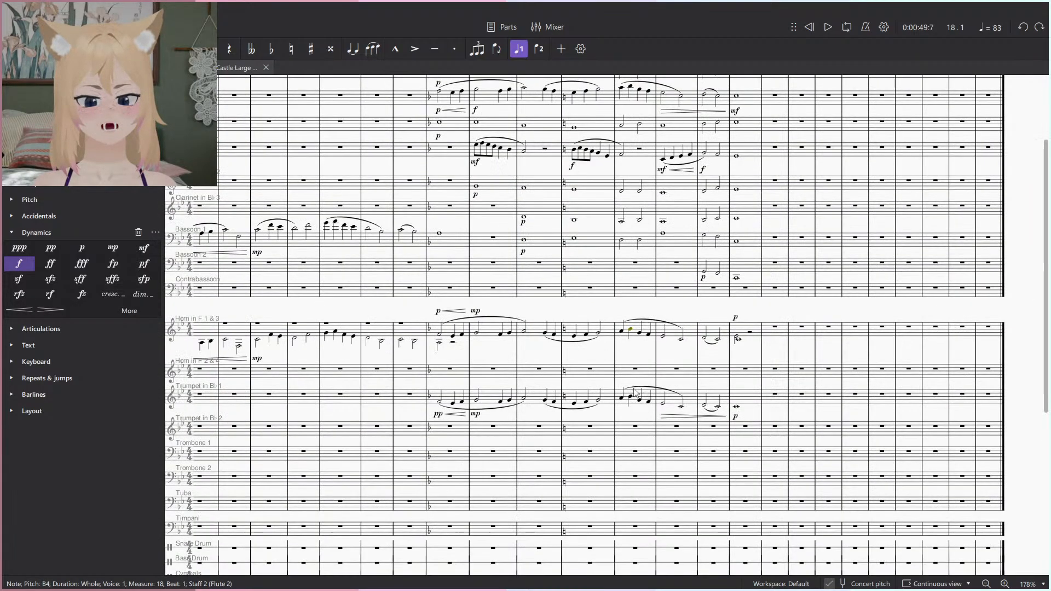
ctrl+scroll(620, 231, up, 6)
click(625, 251)
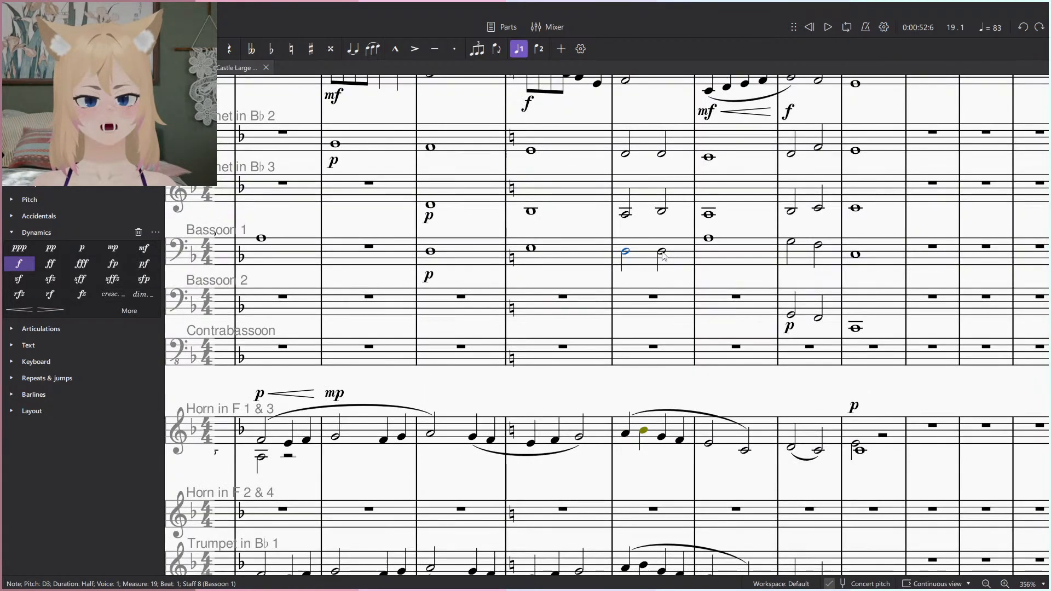
click(709, 239)
Play back the score from measure 20 into measure 21 while following the string and woodwind parts.
ctrl+scroll(709, 239, down, 6)
key(space)
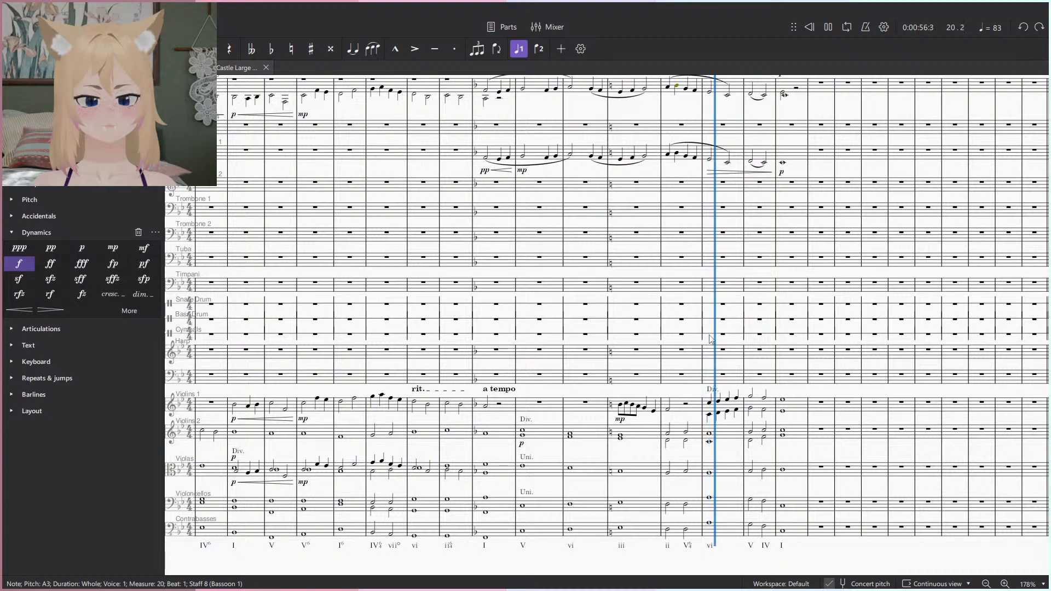
scroll(739, 356, up, 5)
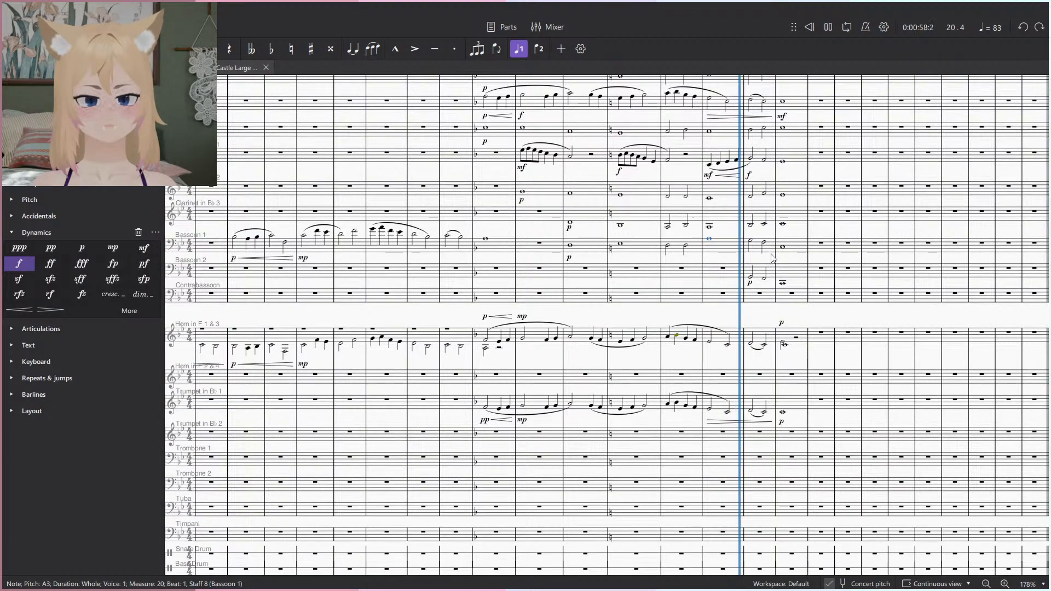
ctrl+scroll(748, 252, up, 5)
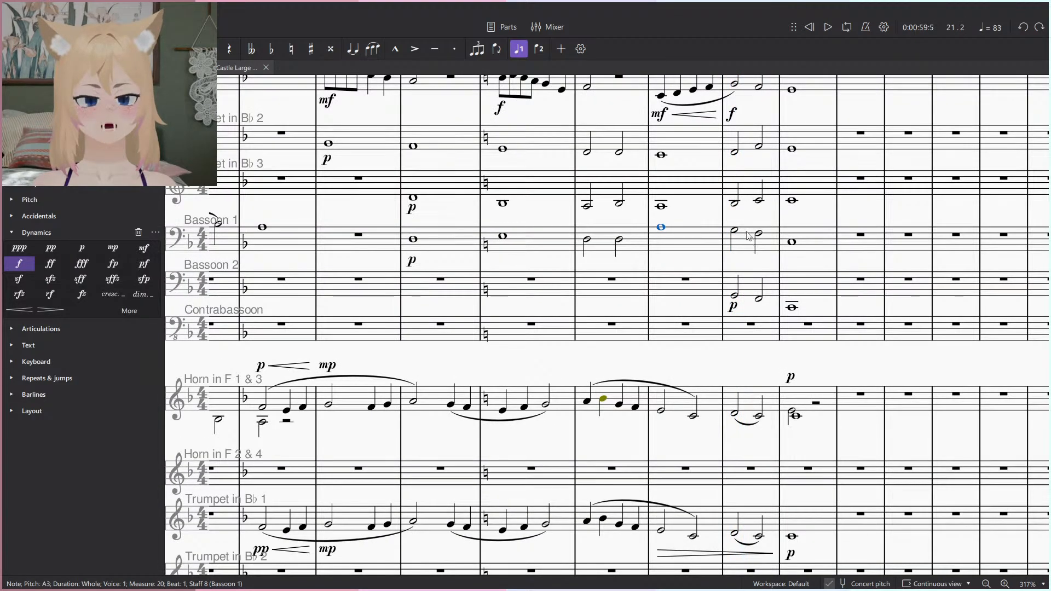
Check the first half notes of measure 21 in Bassoon 1 and Clarinet in B♭ 2, and play back from measure 19 into measure 21.
ctrl+scroll(744, 228, up, 3)
click(731, 232)
scroll(760, 269, up, 3)
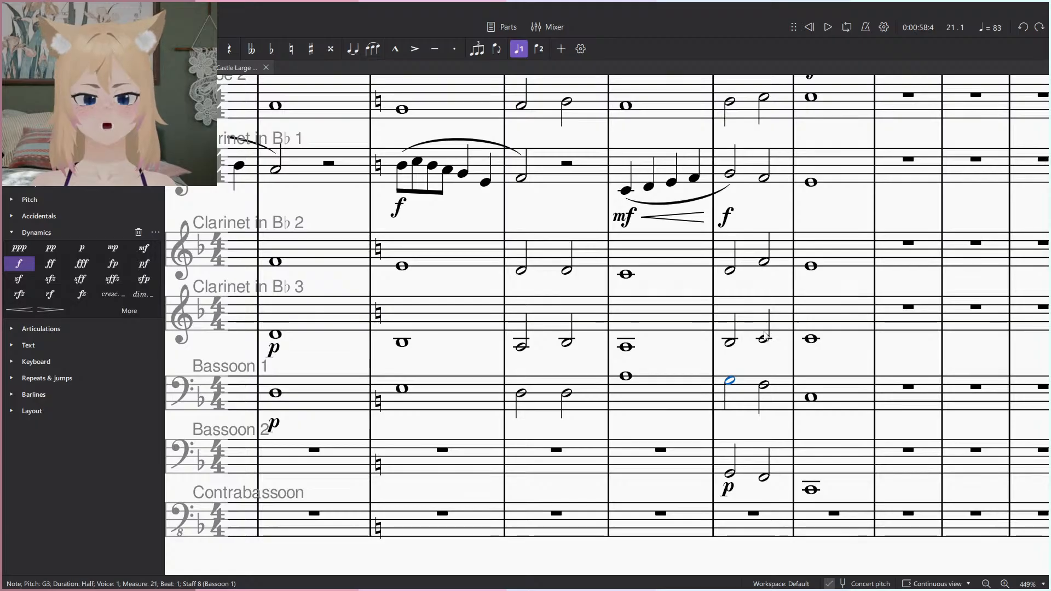
ctrl+scroll(768, 358, down, 3)
scroll(704, 297, up, 2)
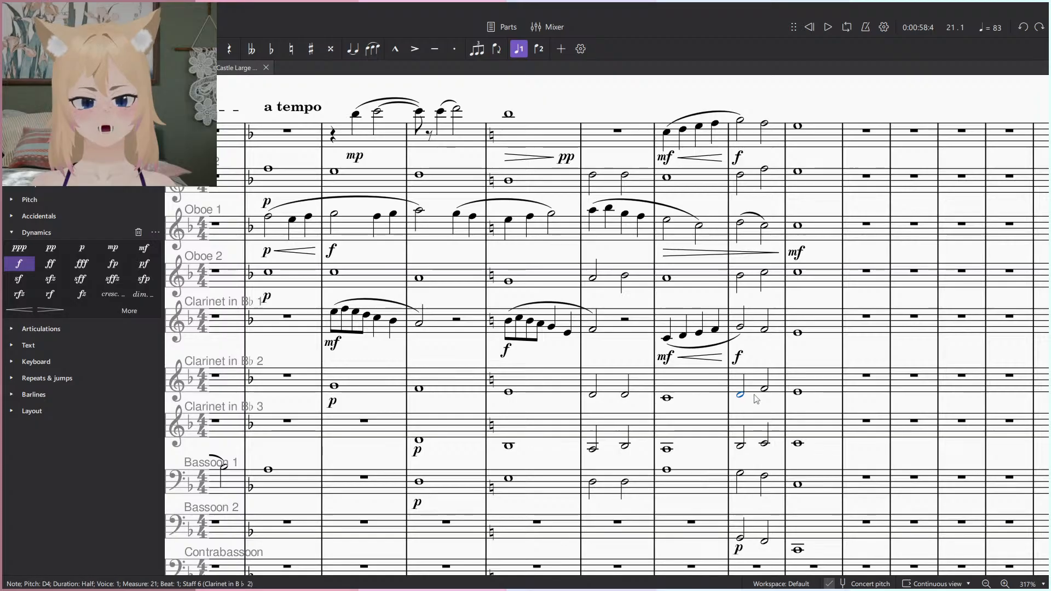
click(594, 395)
key(space)
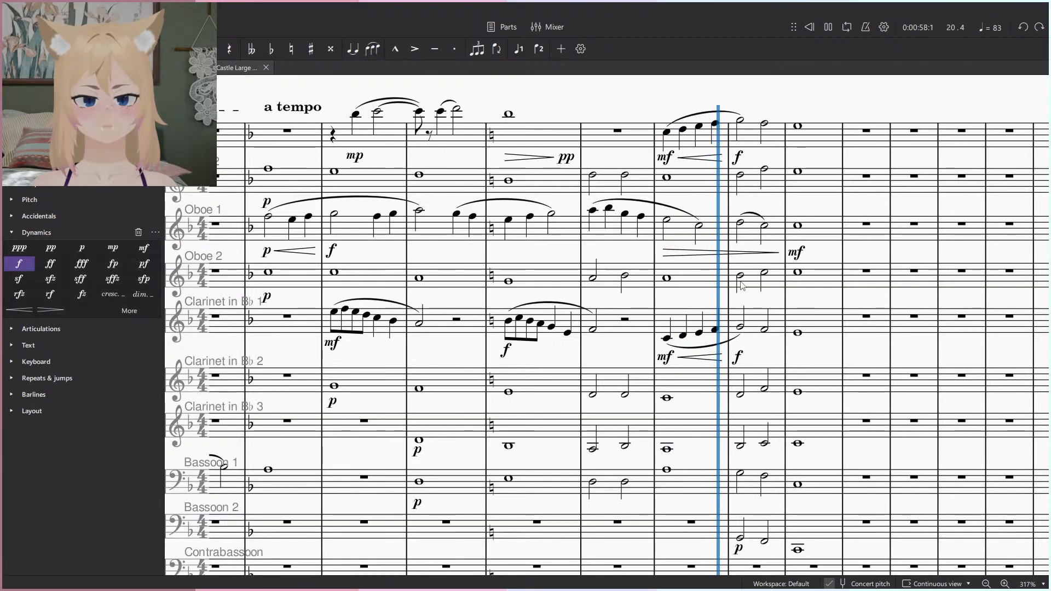
key(space)
Audition Oboe 2's second half note in measure 21 and play back measure 21 from its first beat.
scroll(746, 278, down, 2)
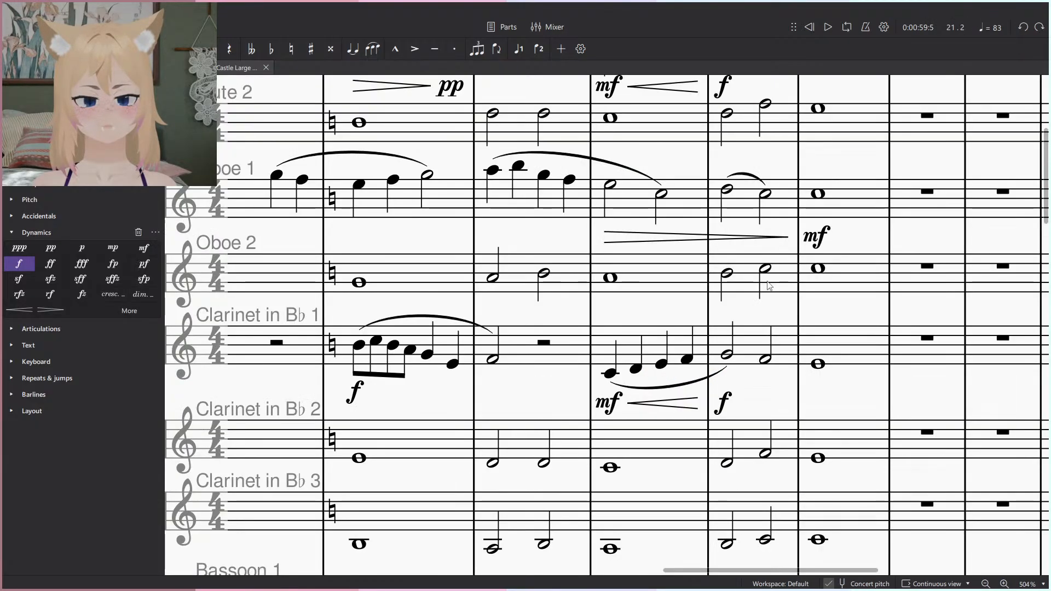
scroll(756, 277, down, 1)
click(767, 273)
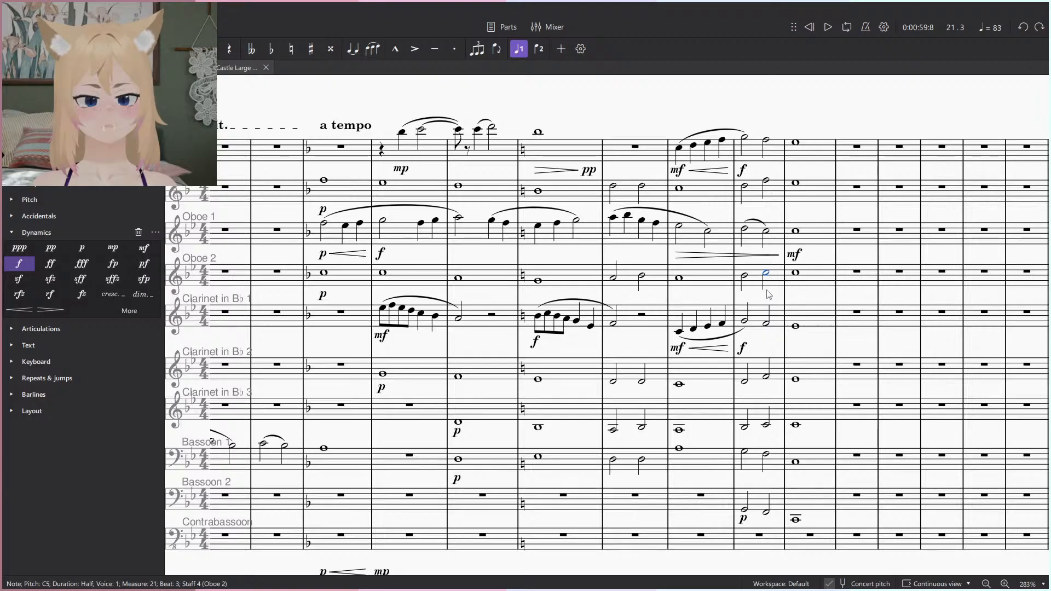
click(748, 147)
key(space)
scroll(800, 403, up, 3)
key(space)
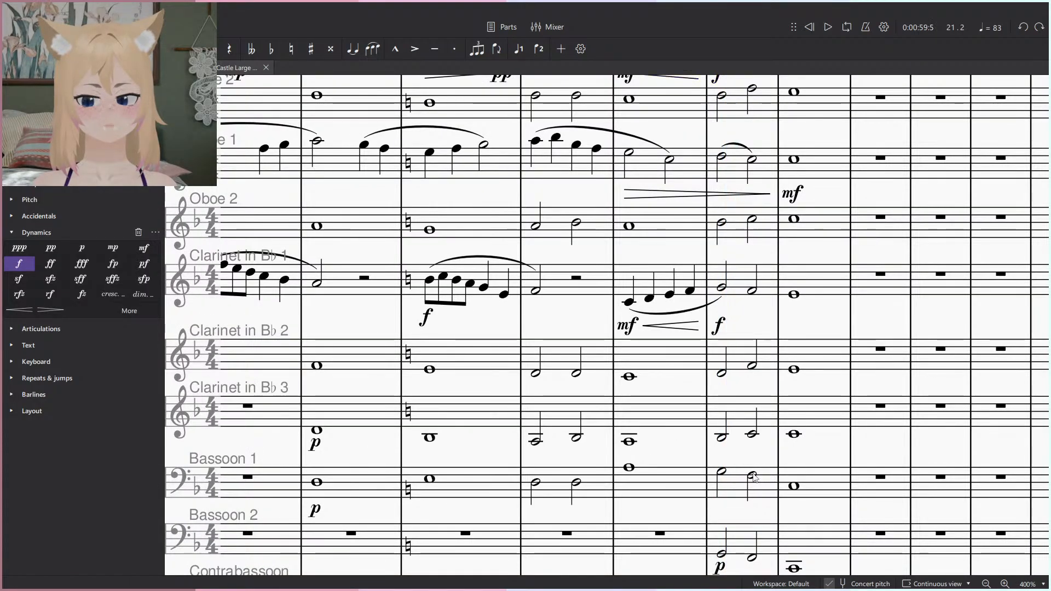
Raise Bassoon 1's second half note in measure 21 to A3 and its whole note in measure 22 to G3.
click(754, 474)
drag(754, 468, 800, 466)
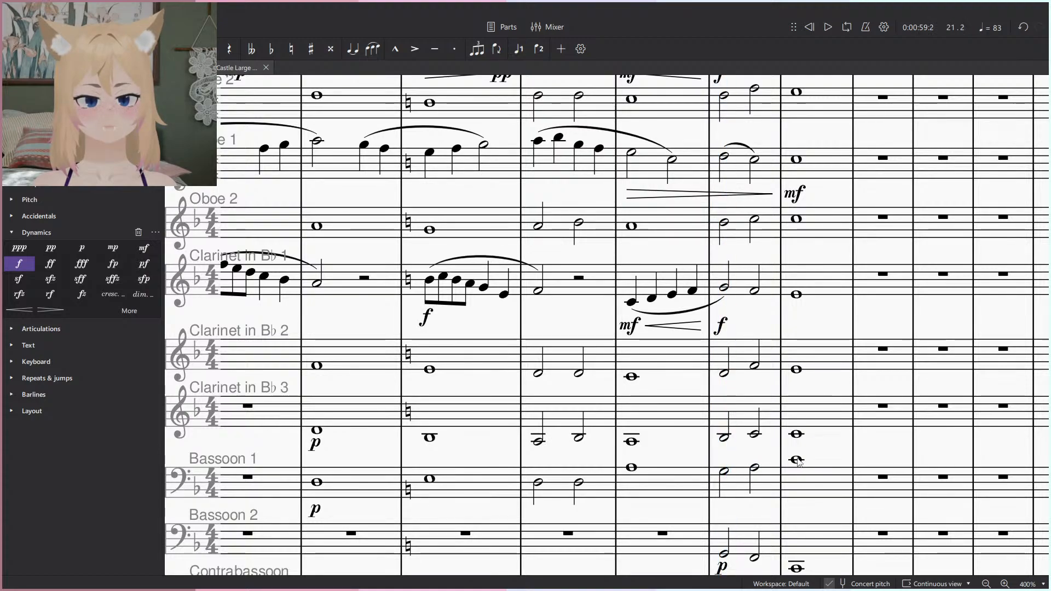
drag(797, 460, 797, 472)
Play back measures 21 and 22 from Bassoon 1's first half note to hear the revised bassoon line.
click(725, 473)
scroll(733, 476, down, 5)
key(space)
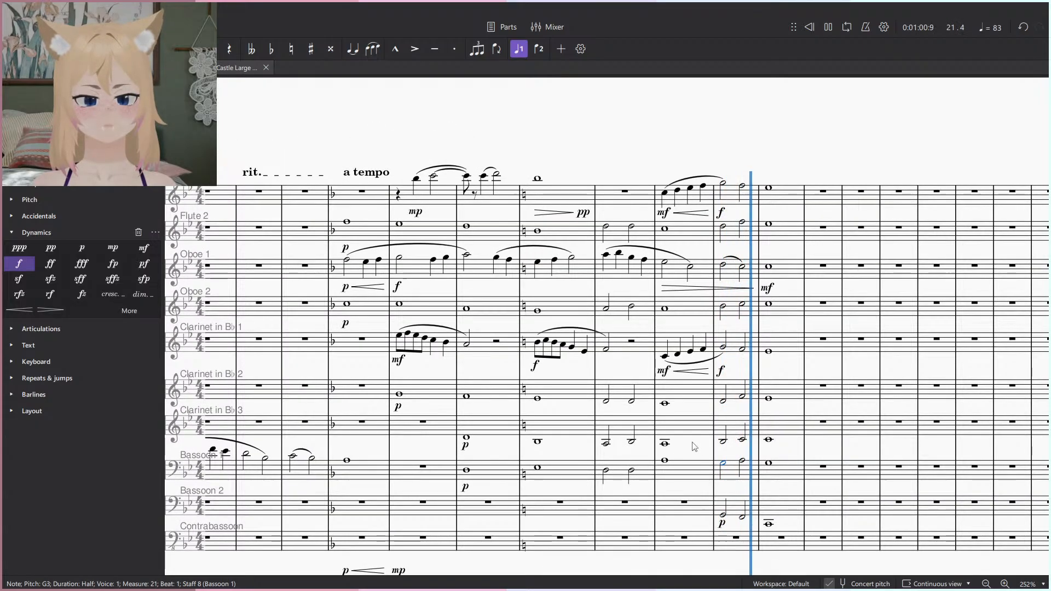
key(space)
Lower Oboe 2's second half note in measure 21 to A4 and its whole note in measure 22 to G4, auditioning between changes.
scroll(743, 304, up, 6)
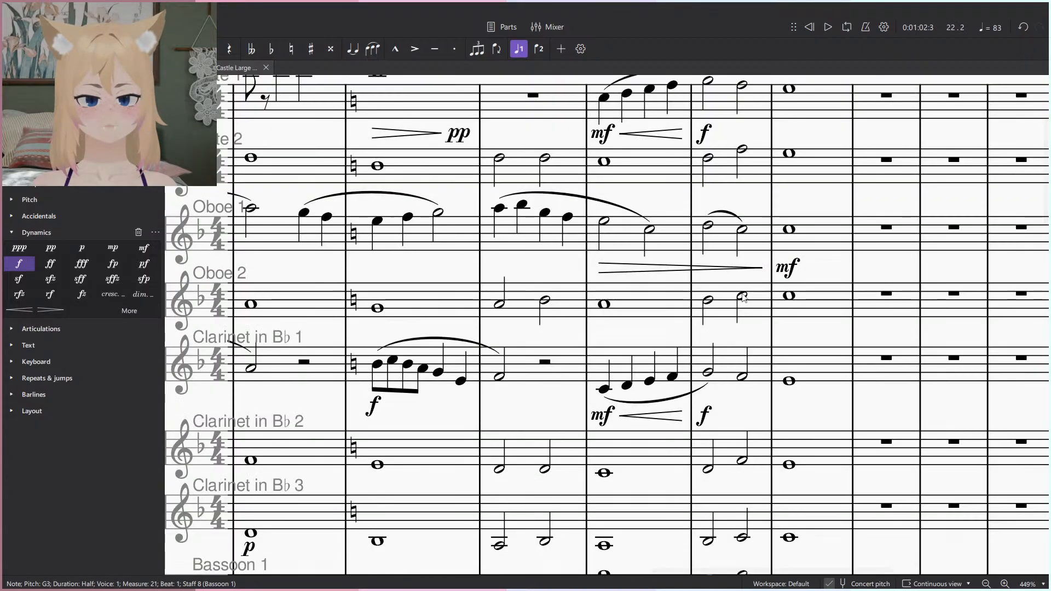
click(742, 305)
key(Left)
key(space)
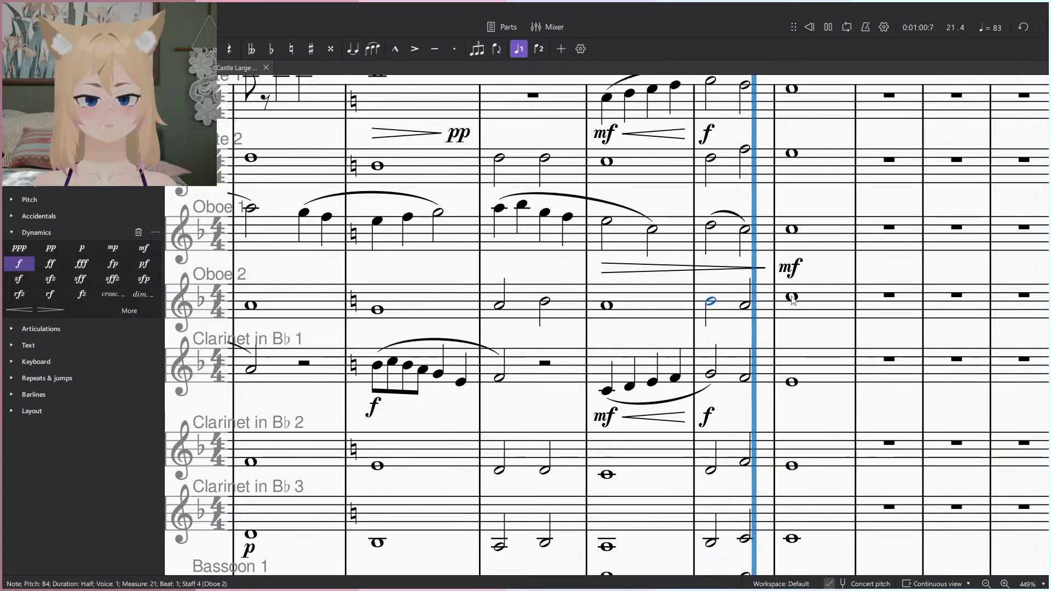
drag(795, 300, 792, 315)
key(Up)
key(Up)
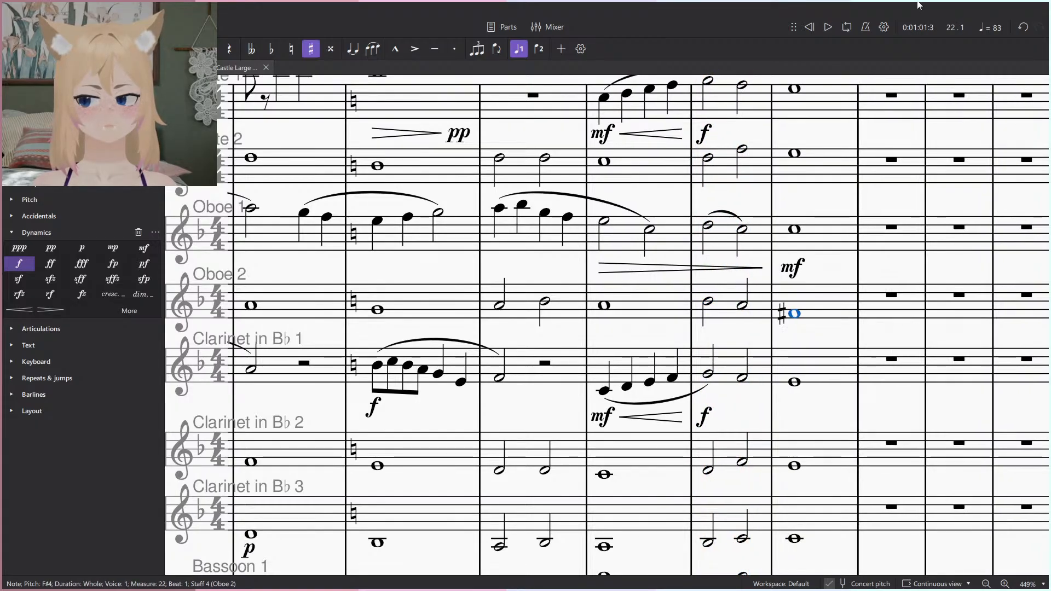
Play back measures 21 and 22 from Oboe 2's first half note to hear its revised ending.
key(Left)
key(Left)
key(space)
scroll(742, 321, down, 7)
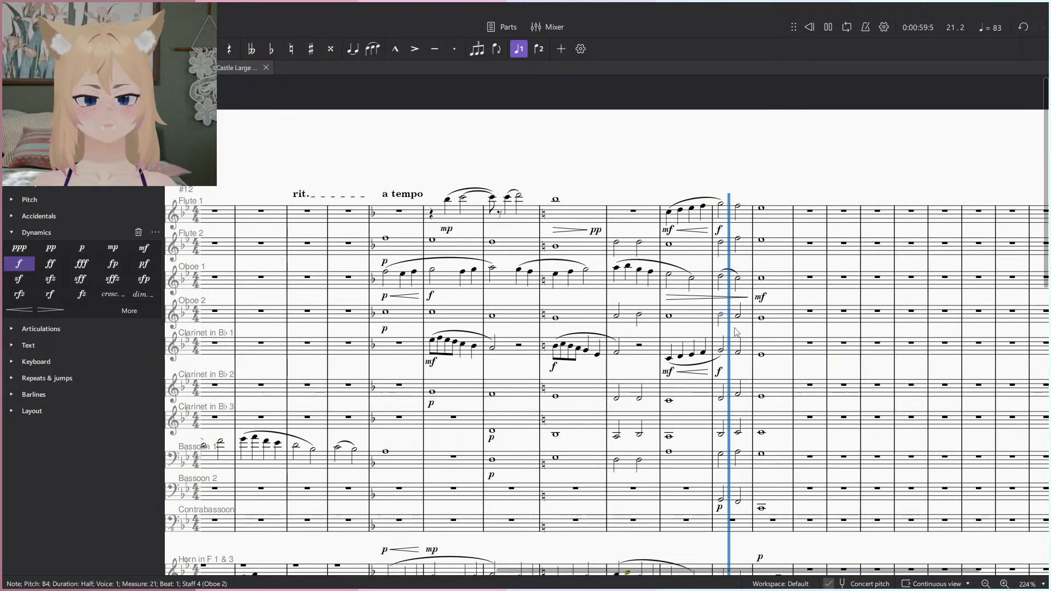
scroll(779, 285, up, 6)
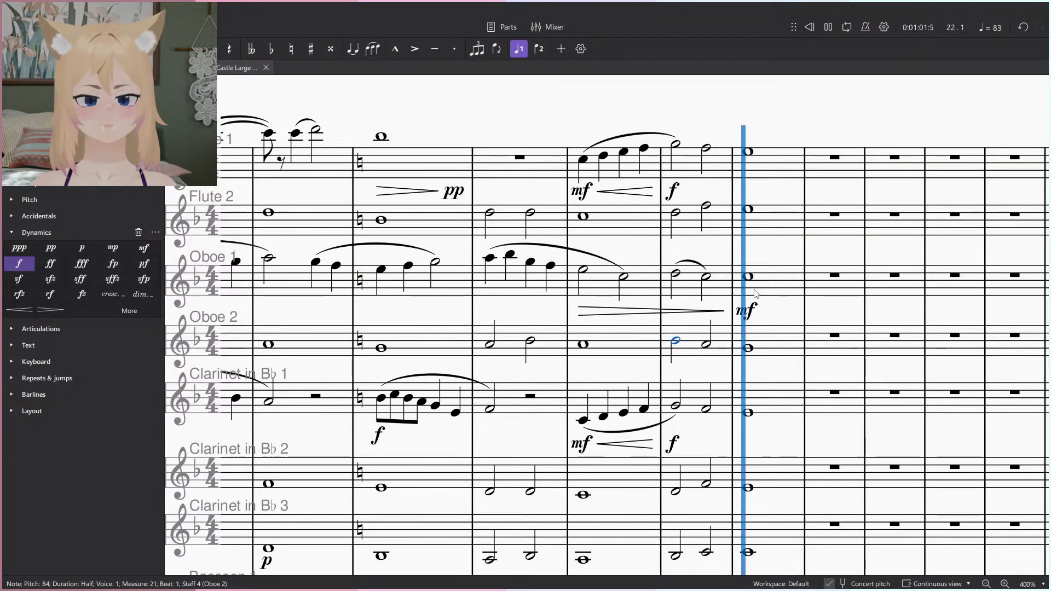
key(space)
Examine the beat 3 notes of measure 21 from Violas up through Violins 2 and Violins 1 against the chord symbols.
scroll(695, 261, down, 1)
scroll(696, 261, down, 5)
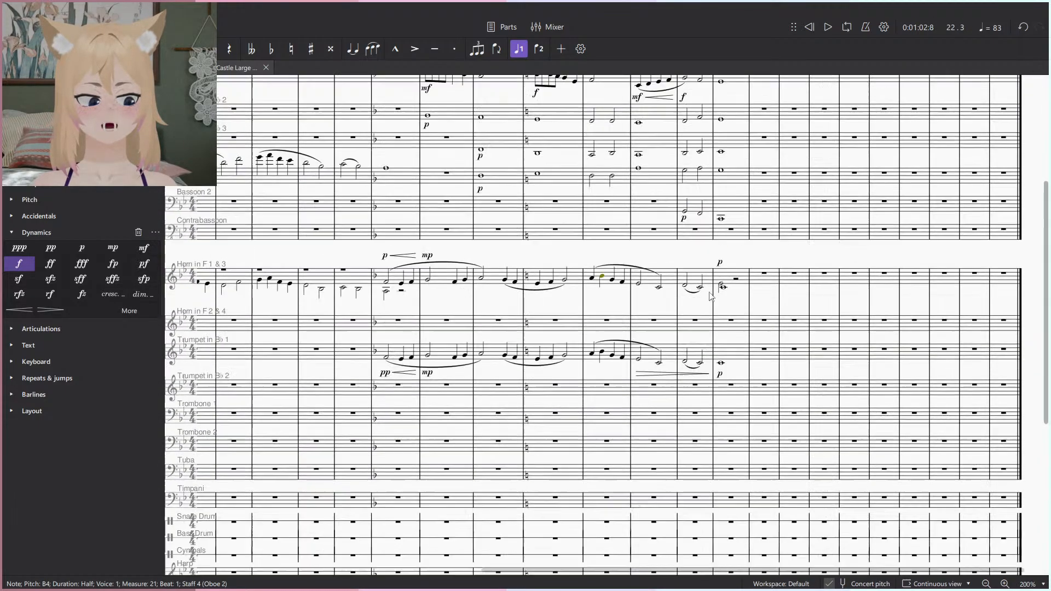
scroll(698, 301, down, 6)
scroll(701, 344, up, 6)
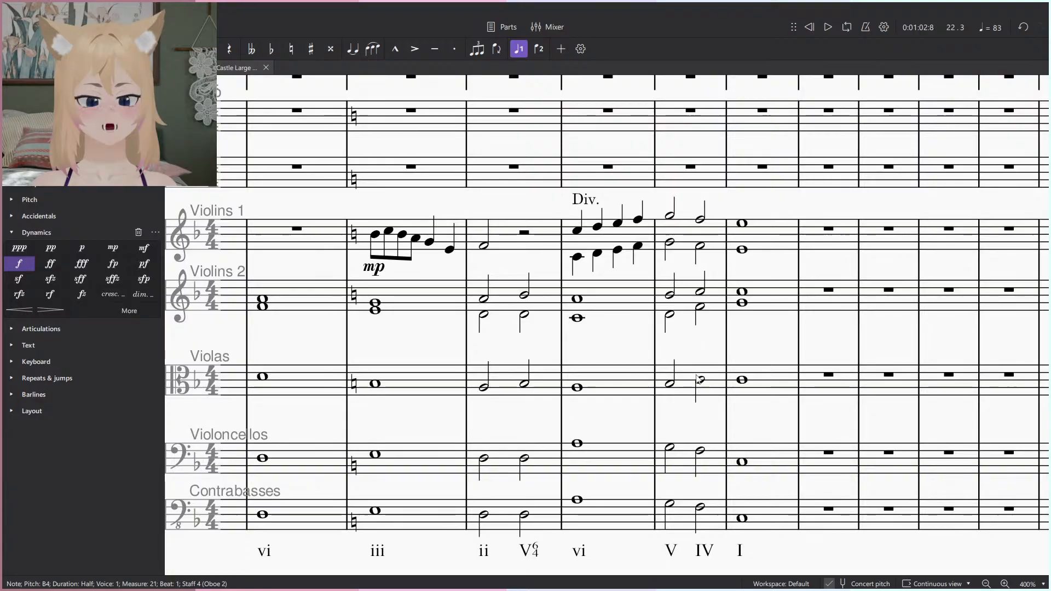
key(alt+Up)
key(alt+Up)
key(alt+Up)
key(alt+Up)
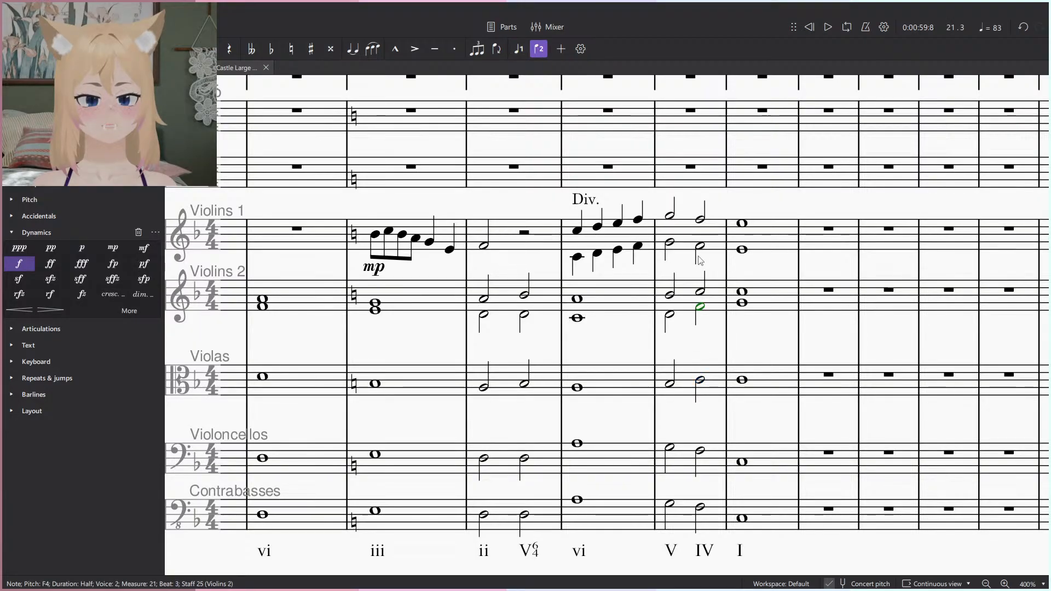
scroll(711, 309, down, 3)
scroll(719, 318, up, 6)
scroll(711, 307, up, 5)
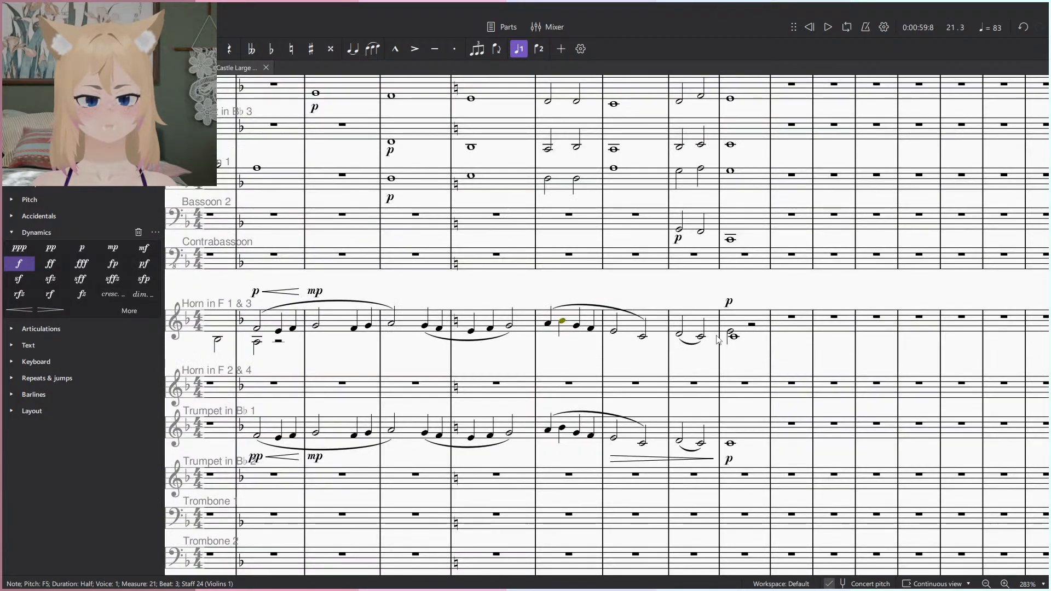
Examine beat 3 of measure 21 from Bassoon 1 up through the clarinets, Oboe 2 and Flute 2, comparing it with the string parts.
scroll(703, 272, up, 5)
click(703, 272)
scroll(704, 312, up, 3)
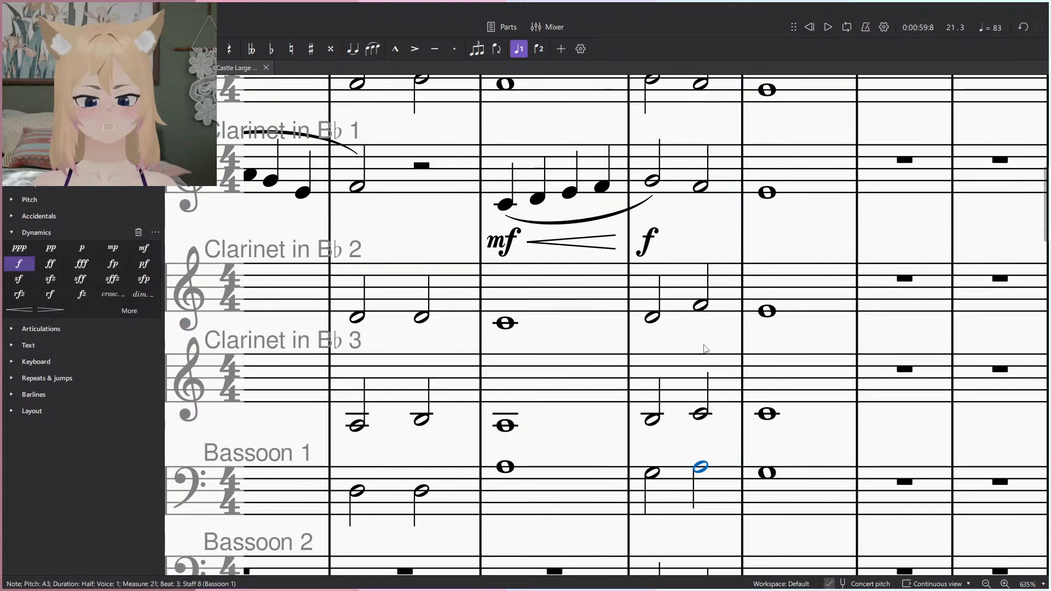
key(alt+Up)
key(alt+Up)
scroll(694, 380, up, 3)
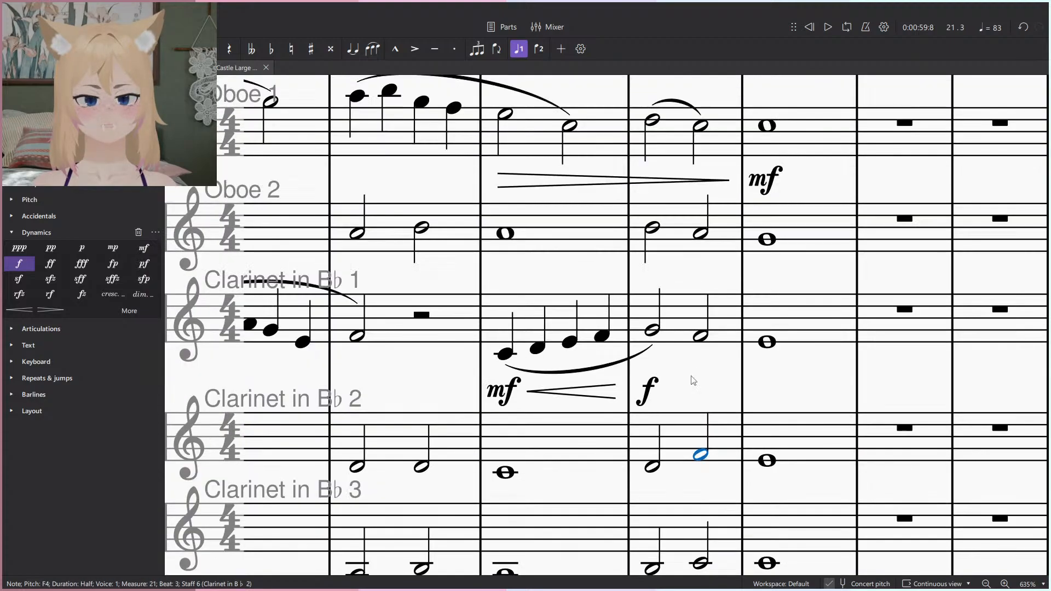
key(alt+Up)
scroll(706, 247, up, 3)
scroll(711, 383, down, 5)
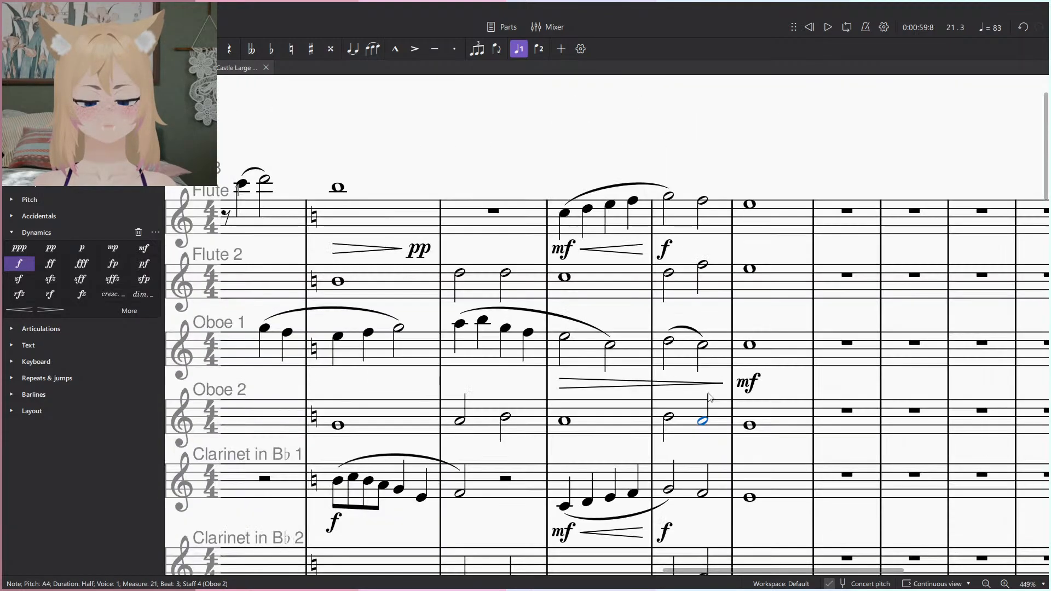
click(703, 230)
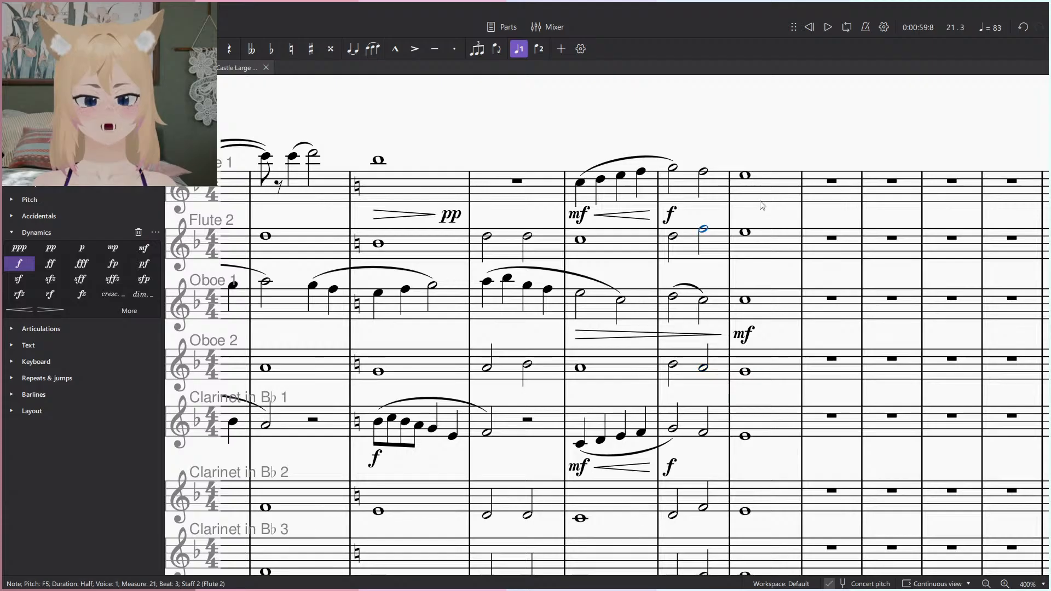
scroll(777, 208, down, 5)
scroll(813, 303, down, 5)
scroll(814, 303, down, 5)
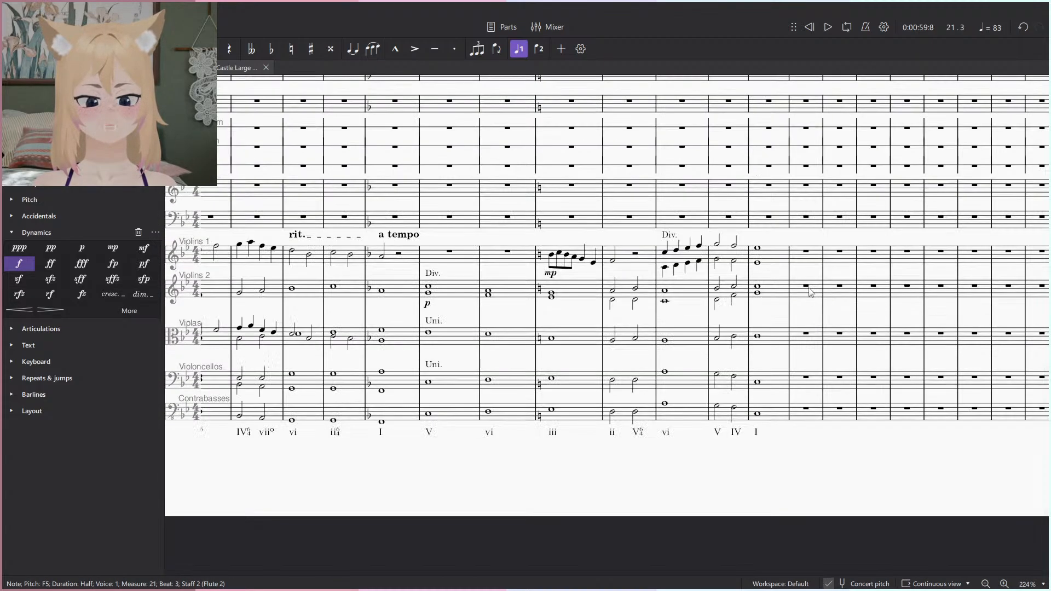
scroll(790, 237, up, 10)
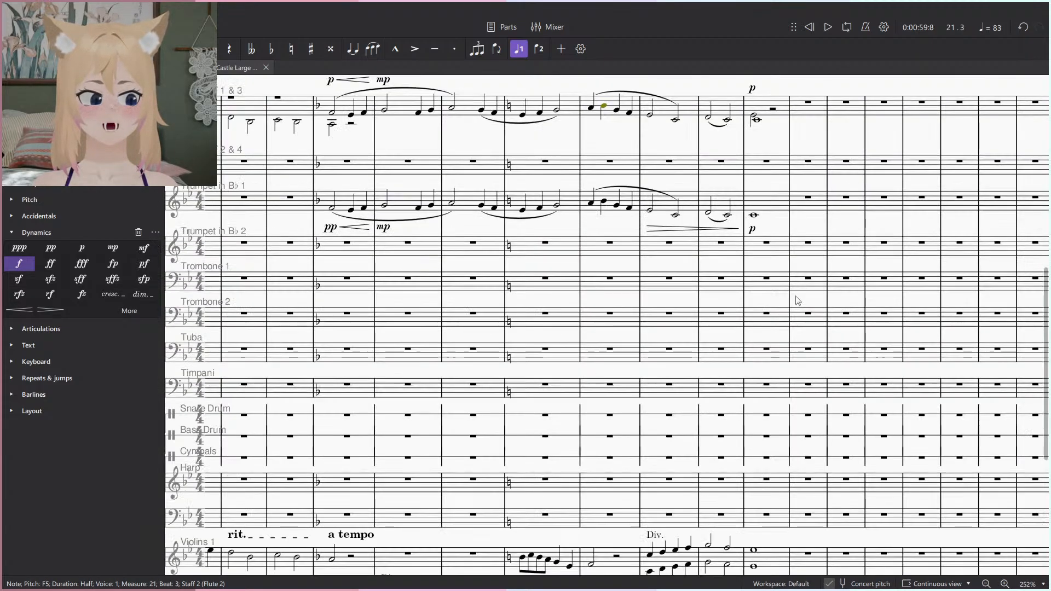
scroll(706, 442, up, 8)
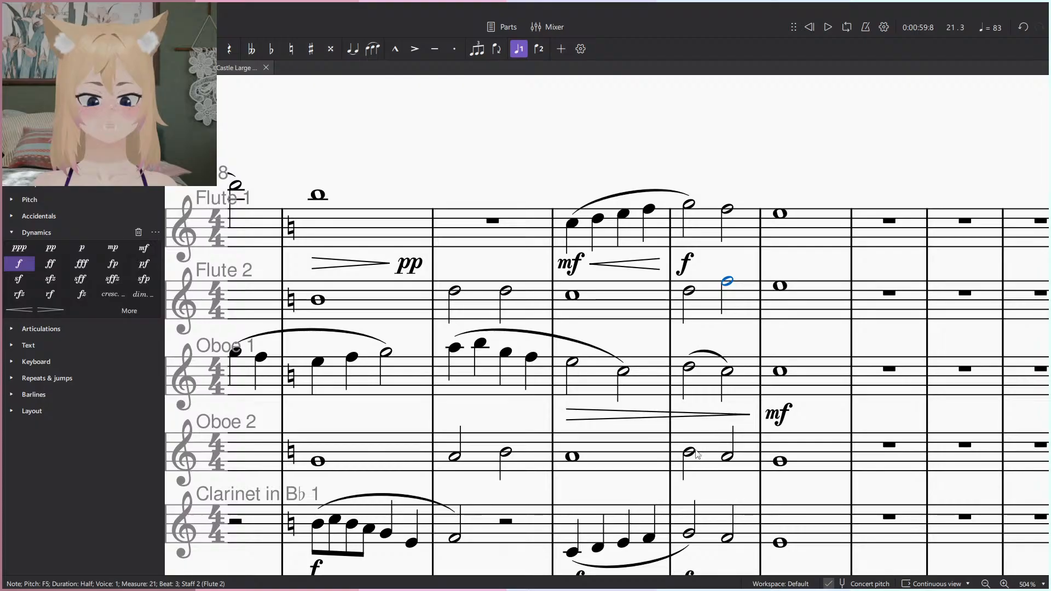
Lower Clarinet in B♭ 3's second half note in measure 21 and whole note in measure 22 to A3.
scroll(743, 417, down, 5)
scroll(746, 413, down, 5)
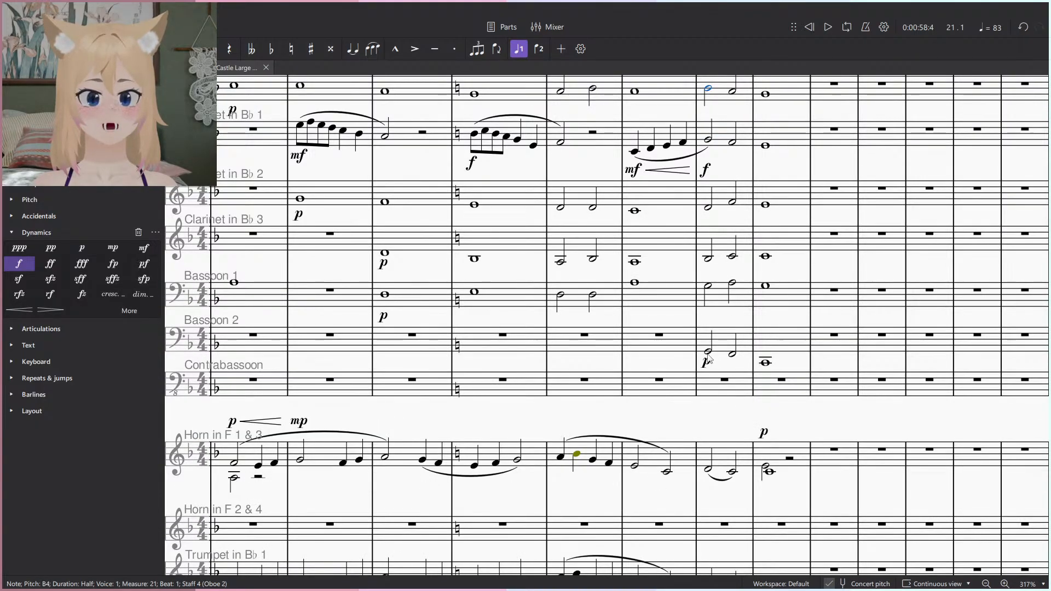
scroll(713, 241, up, 3)
scroll(714, 241, up, 4)
click(750, 292)
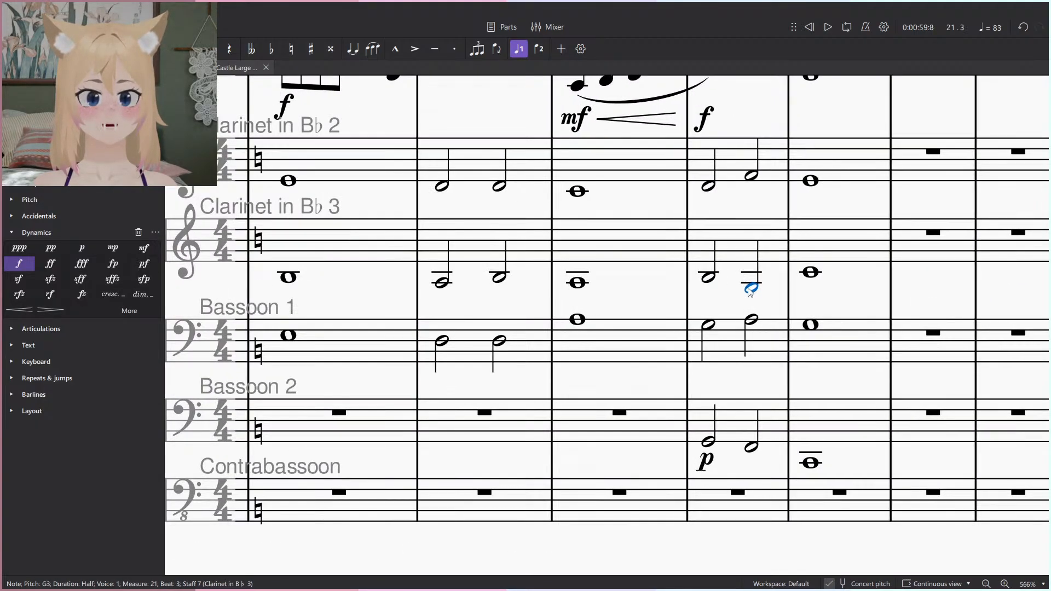
click(810, 284)
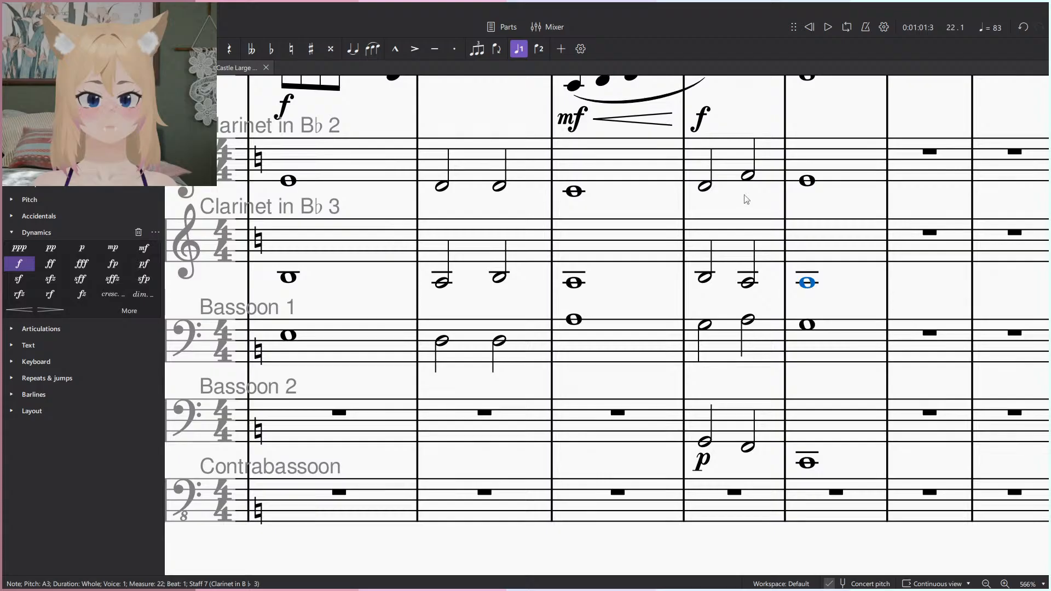
scroll(743, 211, down, 2)
click(747, 269)
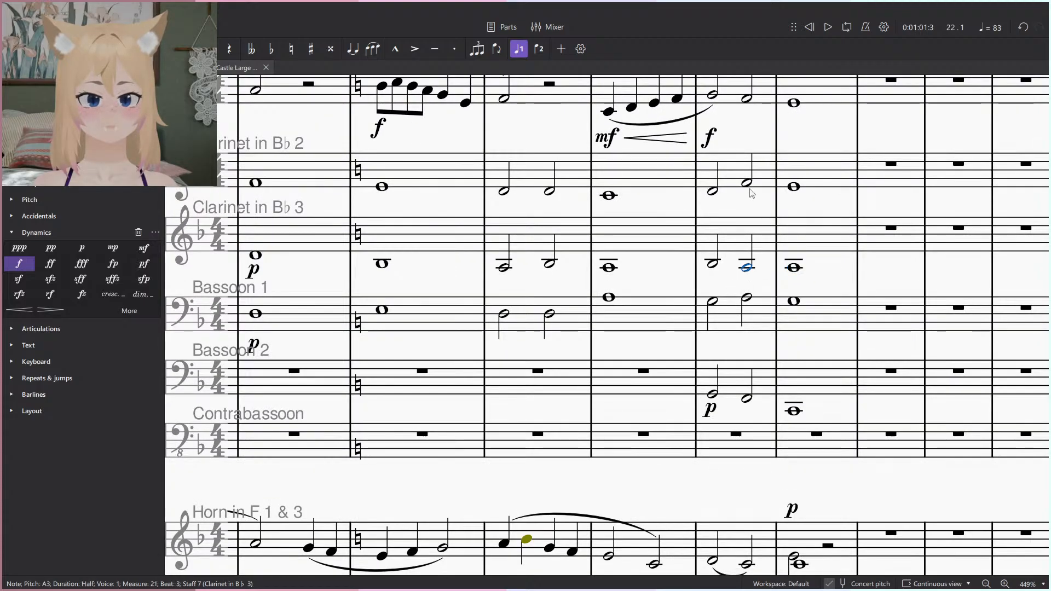
Lower Clarinet in B♭ 2's second half note in measure 21 and whole note in measure 22 to C4.
click(749, 199)
click(799, 199)
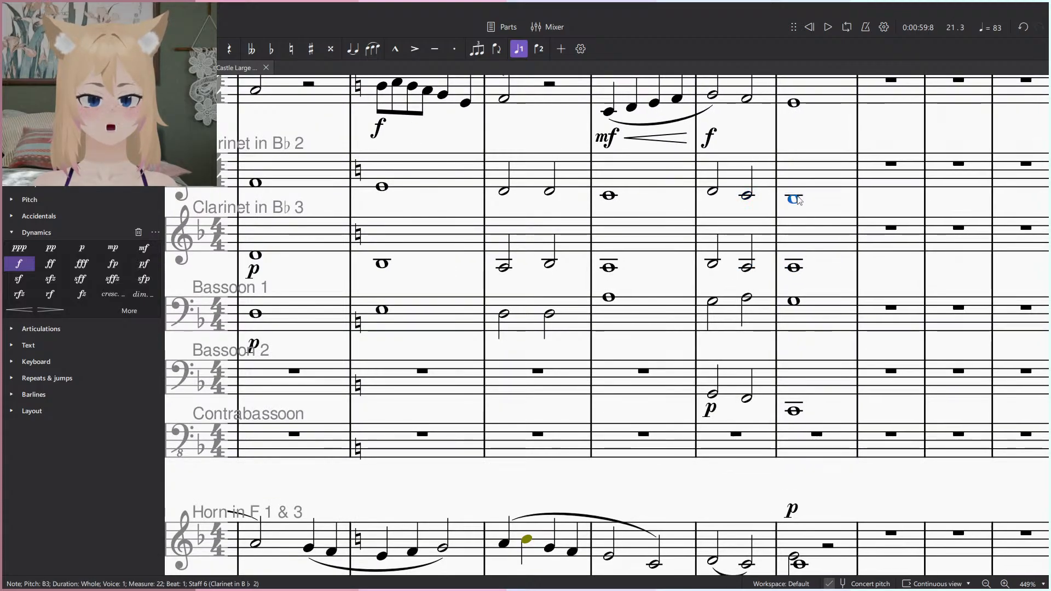
click(795, 195)
Check the Contrabasses and Violas notes in measures 21 and 22 against the chord symbols.
scroll(758, 296, down, 15)
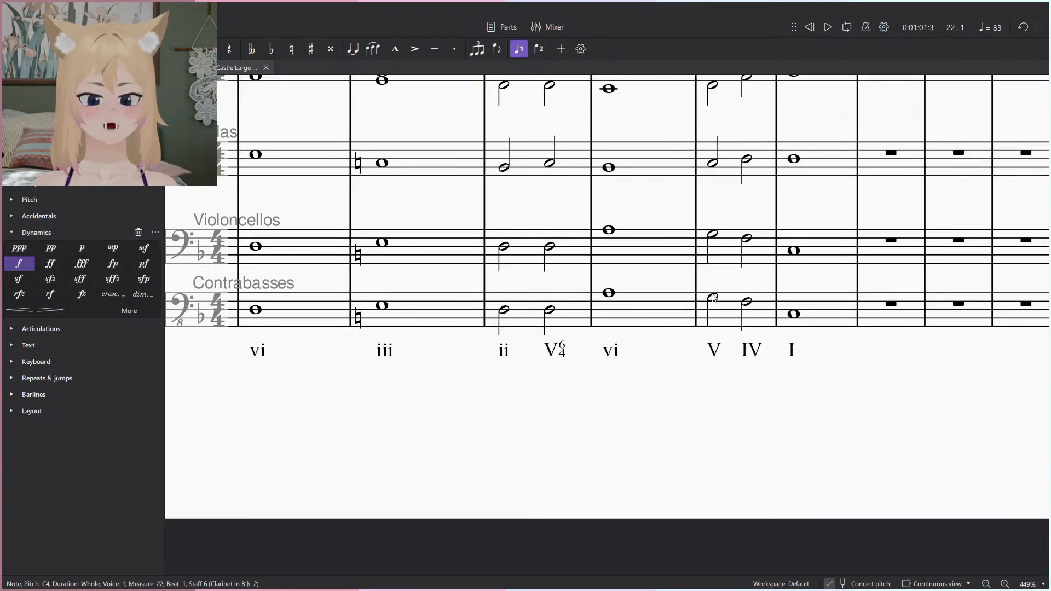
click(713, 298)
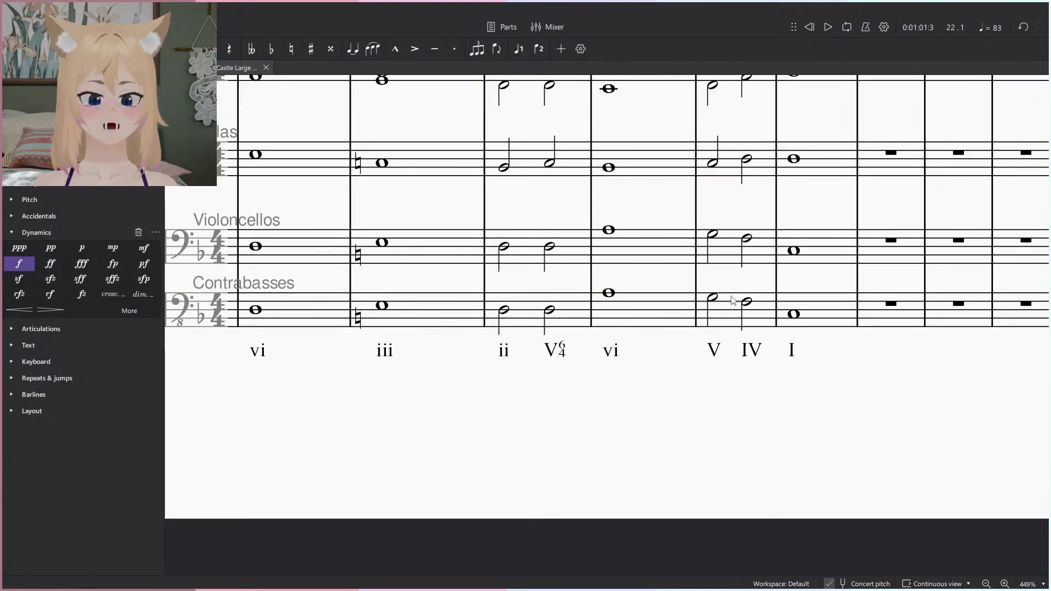
click(794, 316)
scroll(762, 373, up, 5)
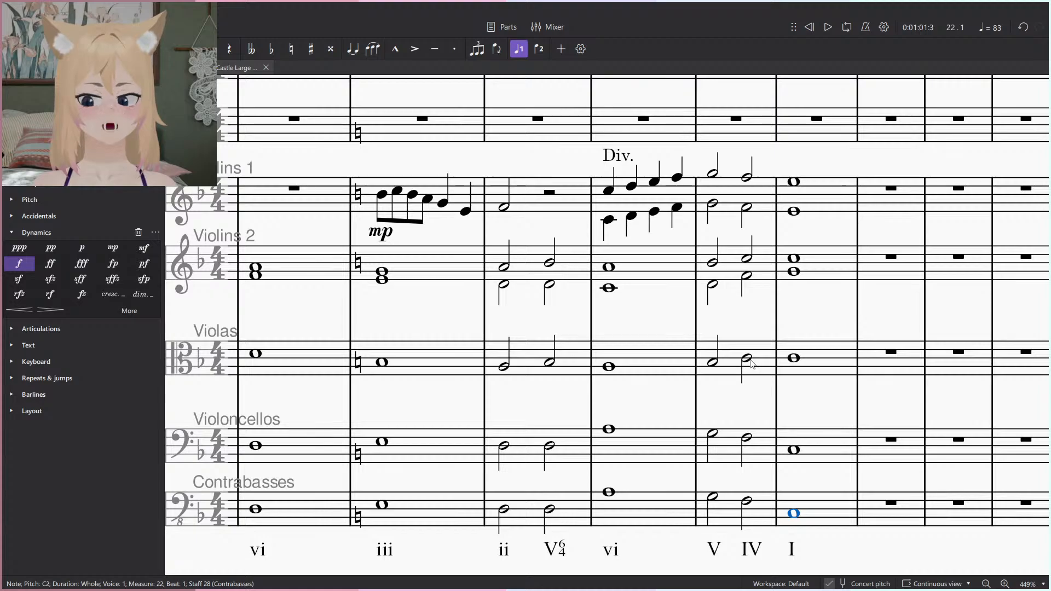
click(750, 361)
scroll(771, 379, up, 1)
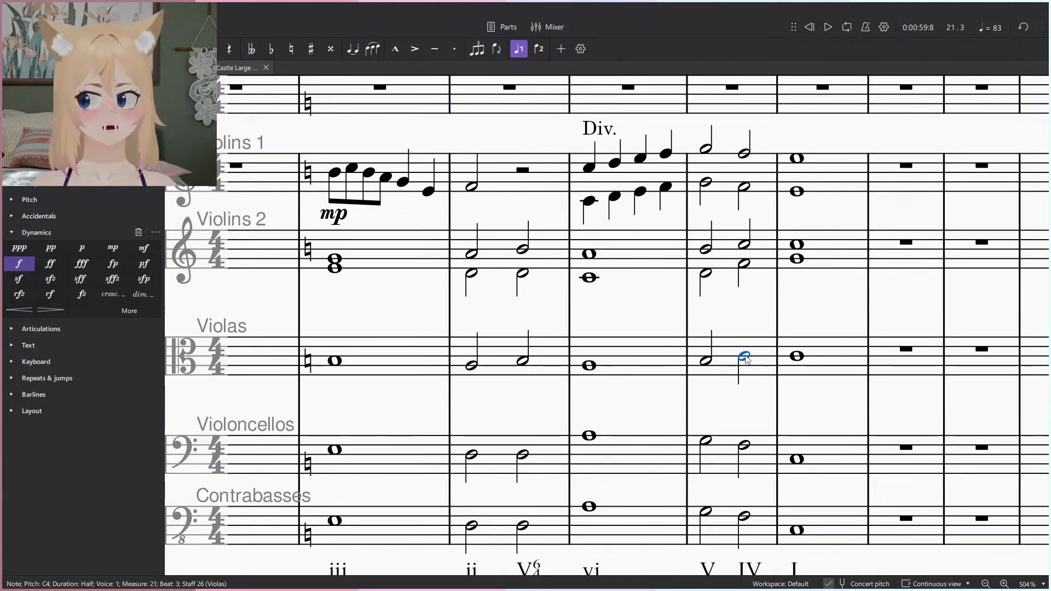
Raise Clarinet 3's second half note in measure 21 and whole note in measure 22 to C4, and Clarinet 2's matching notes to F4.
scroll(747, 359, up, 15)
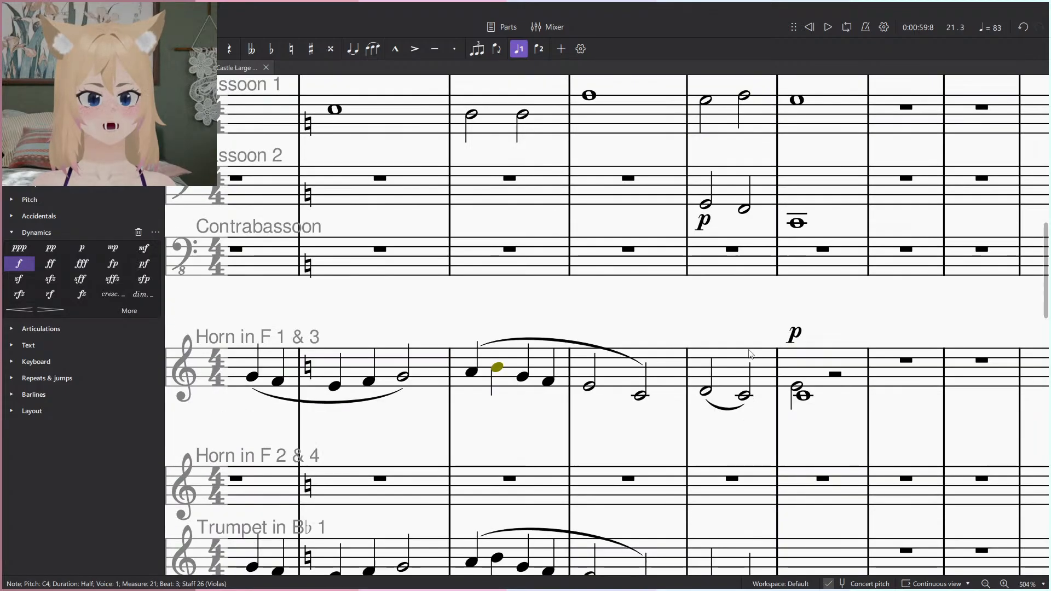
scroll(747, 404, up, 1)
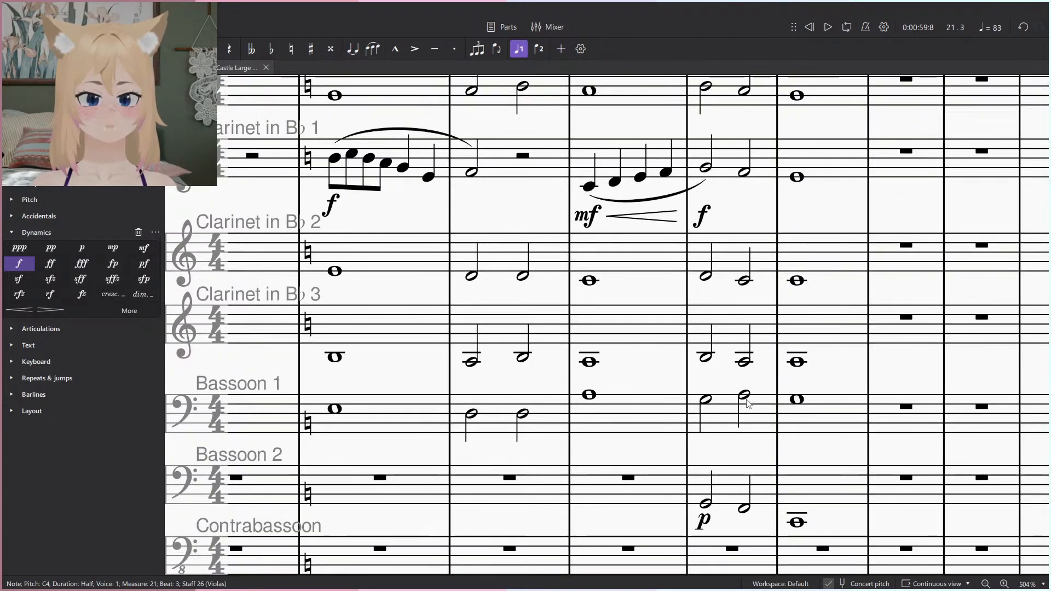
drag(743, 360, 800, 354)
drag(745, 280, 805, 270)
Raise Oboe 2's second half note in measure 21 and whole note in measure 22 to C5, and set Clarinet 2's whole note to E4.
scroll(804, 270, up, 5)
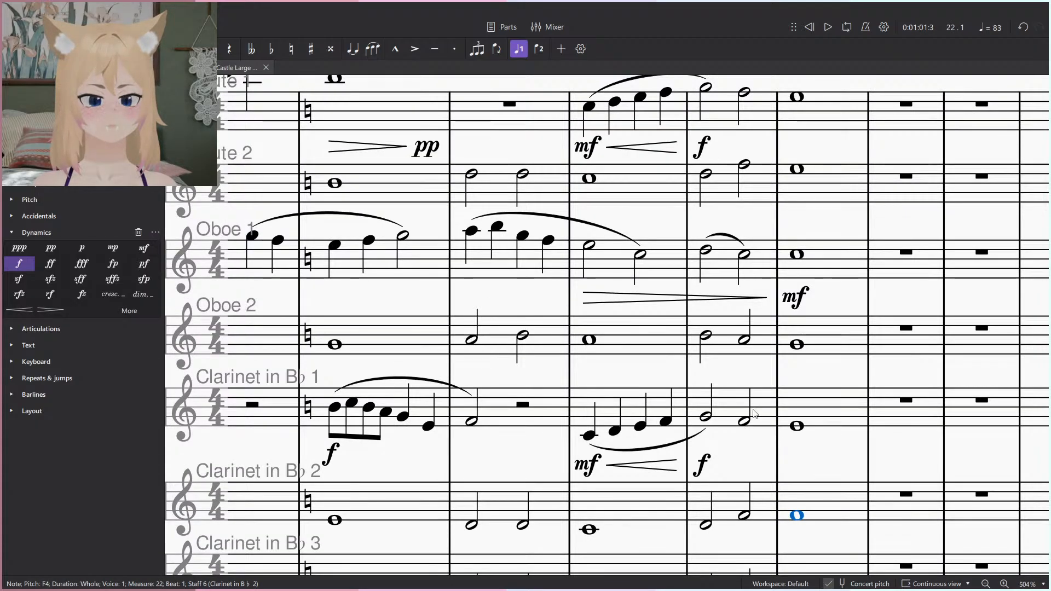
drag(744, 338, 798, 329)
scroll(799, 335, down, 5)
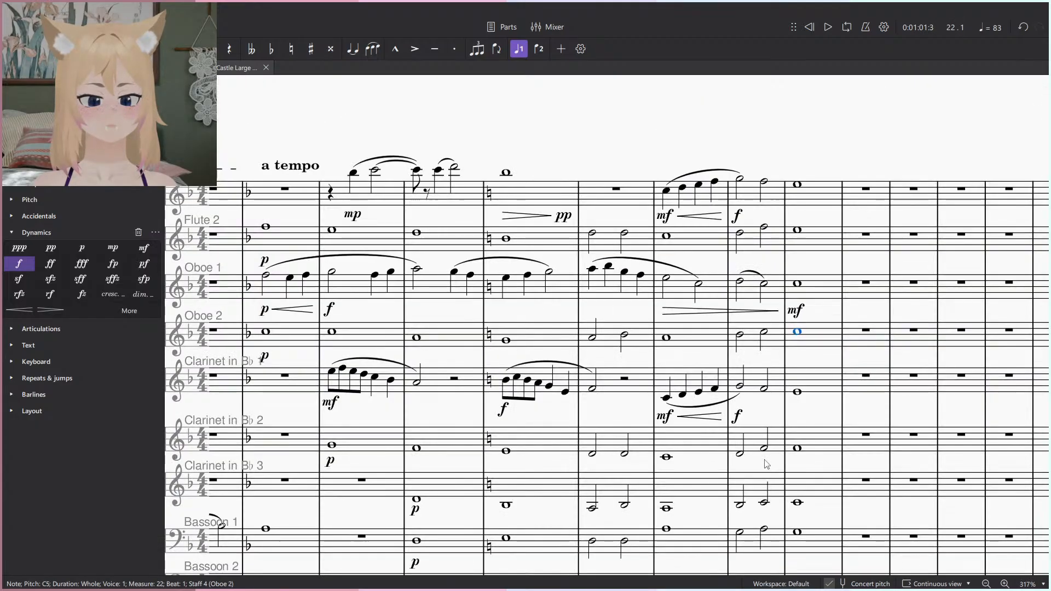
drag(800, 447, 800, 452)
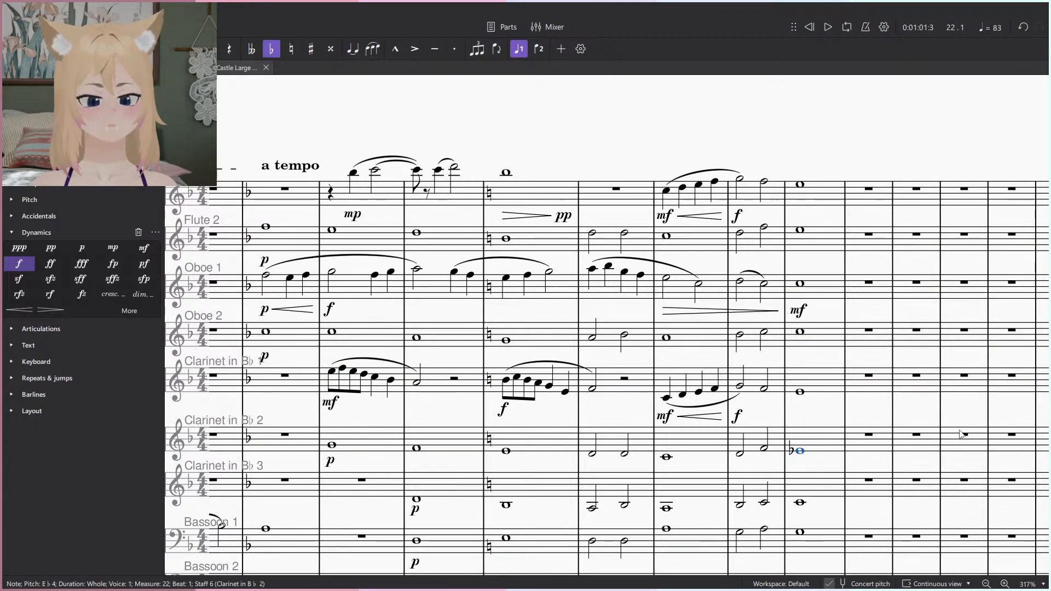
scroll(874, 454, down, 4)
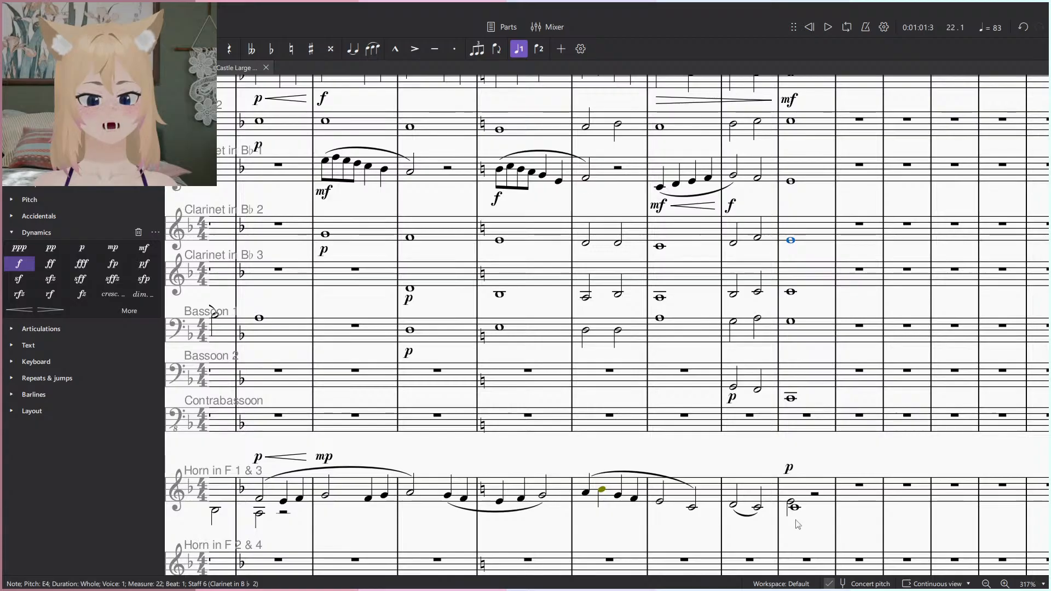
Try moving the bassoon lines from measure 17 onward down one staff, onto Bassoon 2 and Contrabassoon.
scroll(688, 276, down, 1)
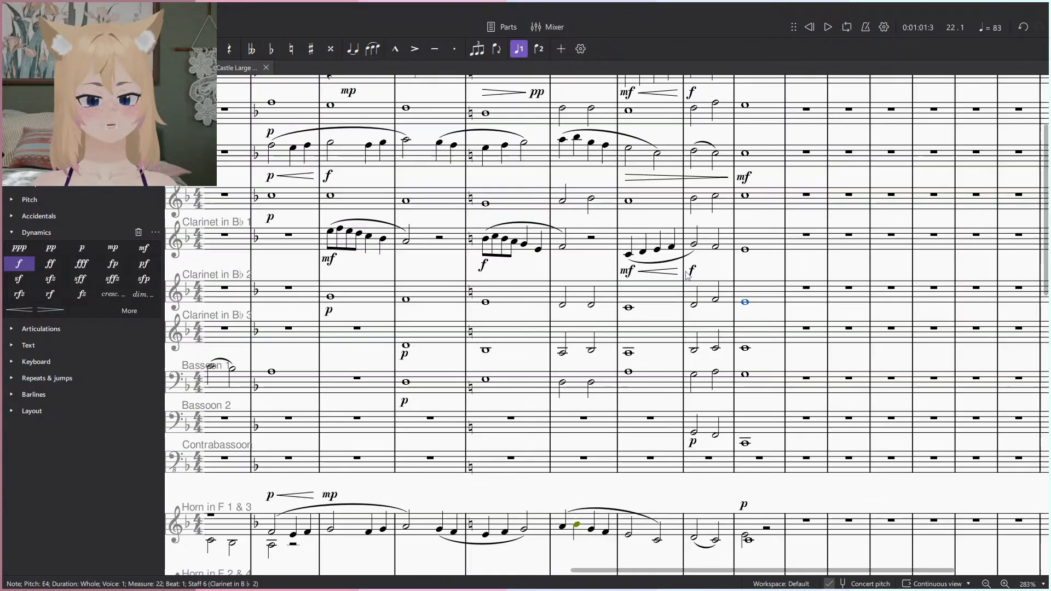
click(751, 427)
drag(429, 415, 477, 433)
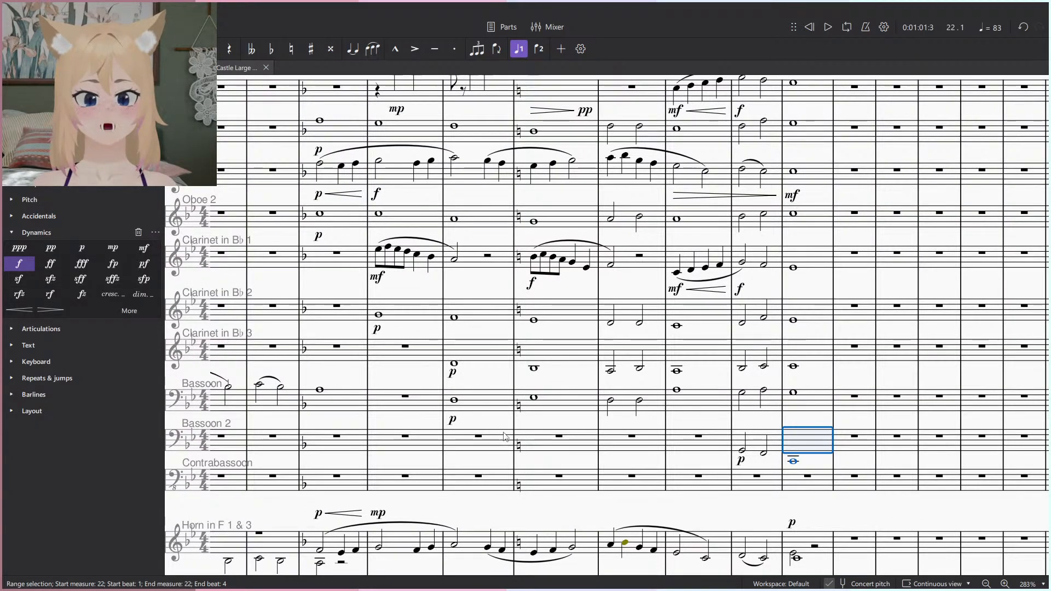
shift+click(495, 399)
key(Delete)
click(489, 445)
key(ctrl+v)
Play back the moved bassoon lines from measure 17, stop, and undo the move.
key(space)
click(802, 459)
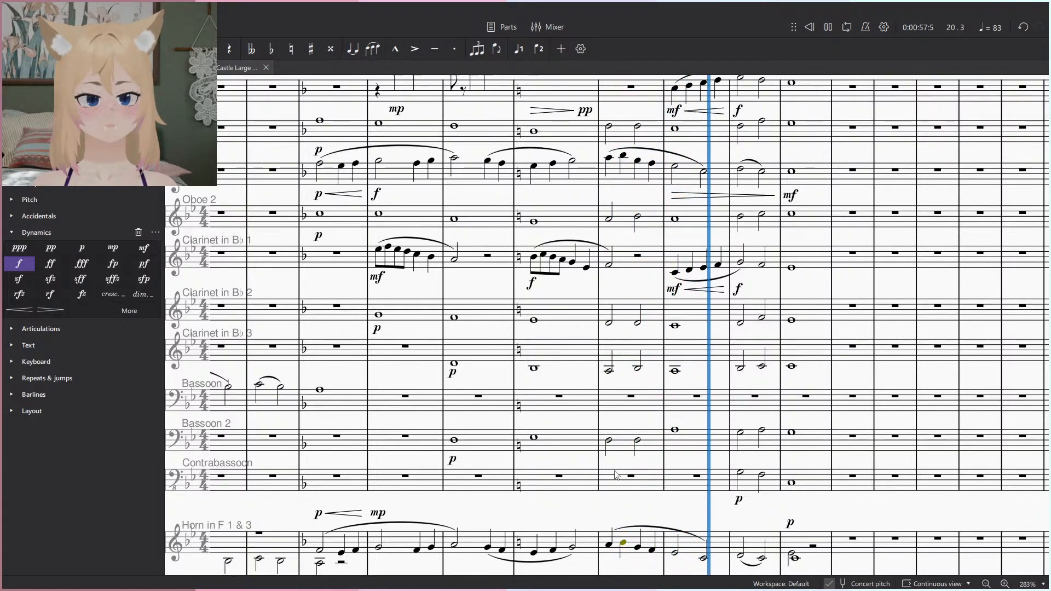
key(space)
key(ctrl+z)
key(ctrl+z)
key(Escape)
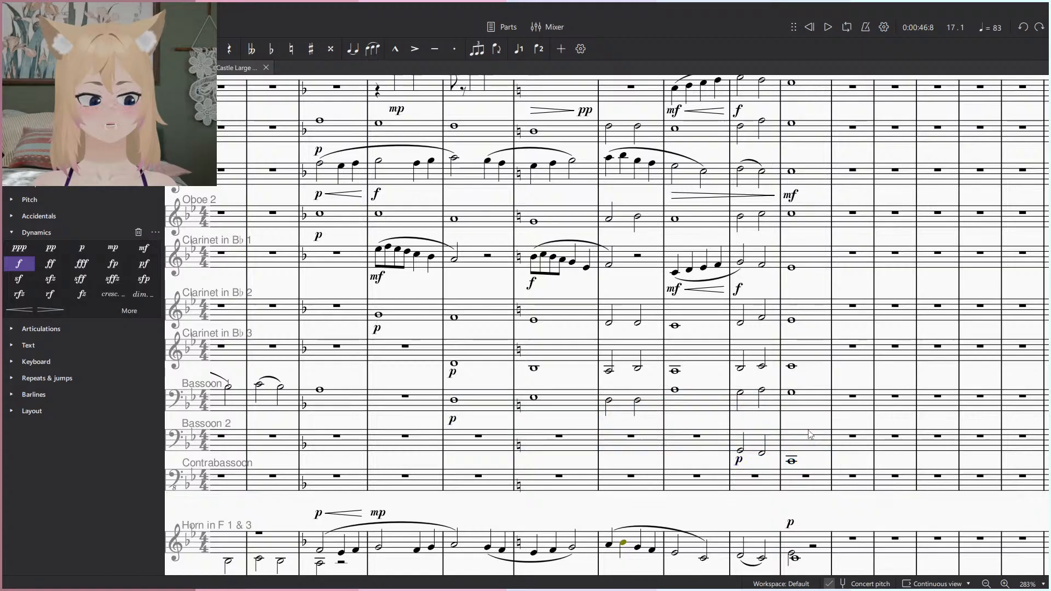
Start half-note entry and compare the bassoon, horn, trumpet and trombone staves around measures 21 and 22.
scroll(809, 432, down, 3)
scroll(774, 426, down, 4)
scroll(775, 426, up, 3)
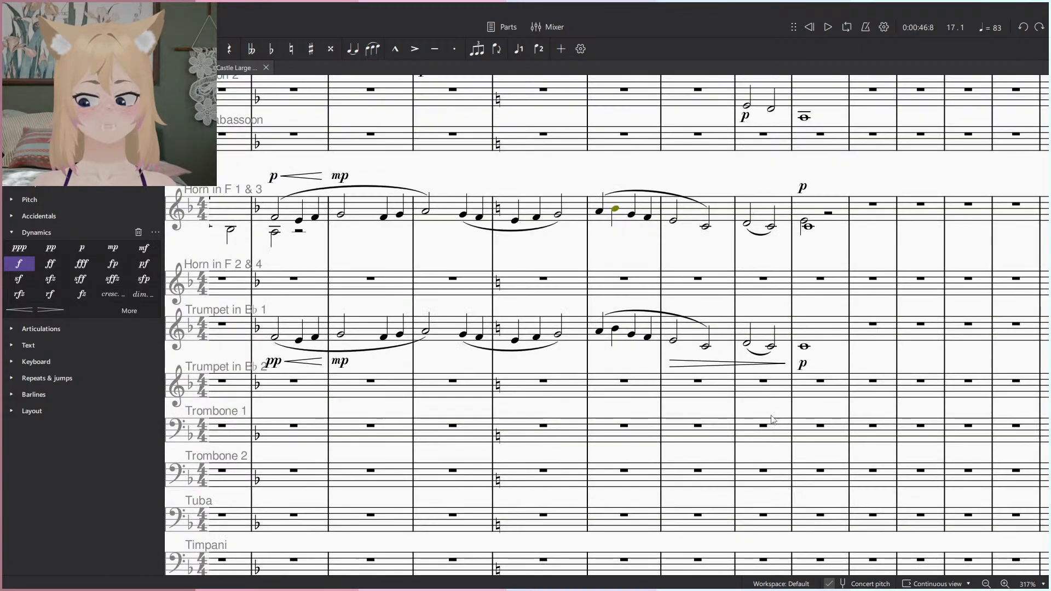
key(n)
scroll(768, 301, down, 5)
key(ctrl+z)
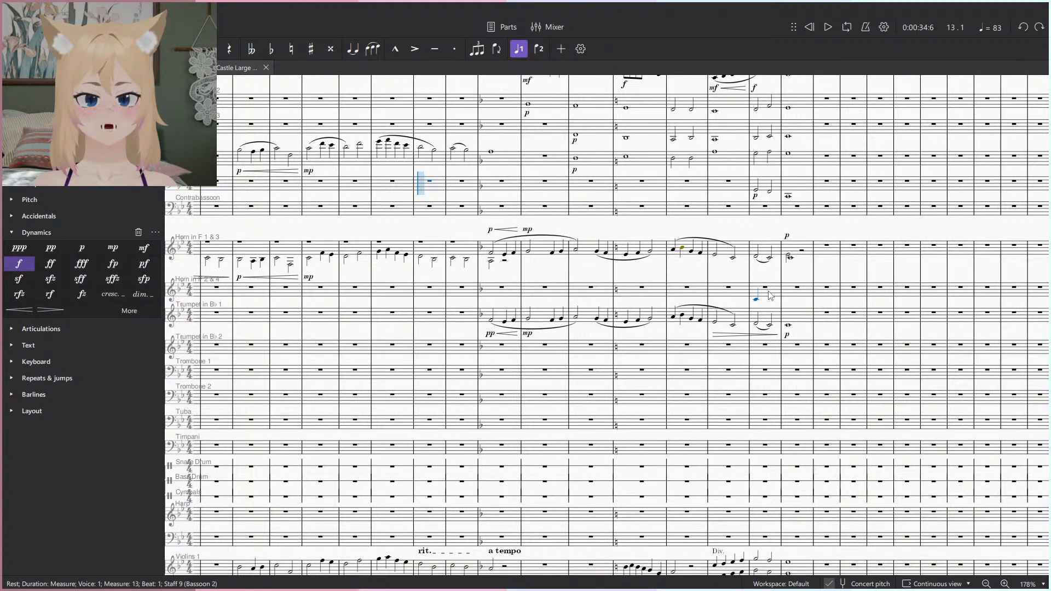
scroll(764, 294, up, 4)
key(7)
scroll(765, 294, up, 2)
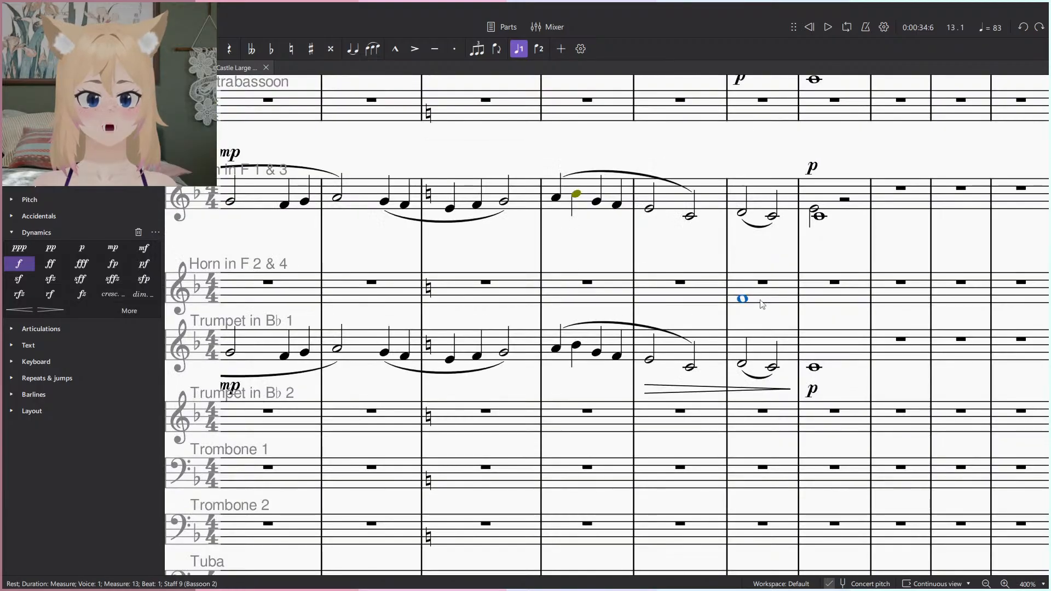
scroll(707, 277, up, 5)
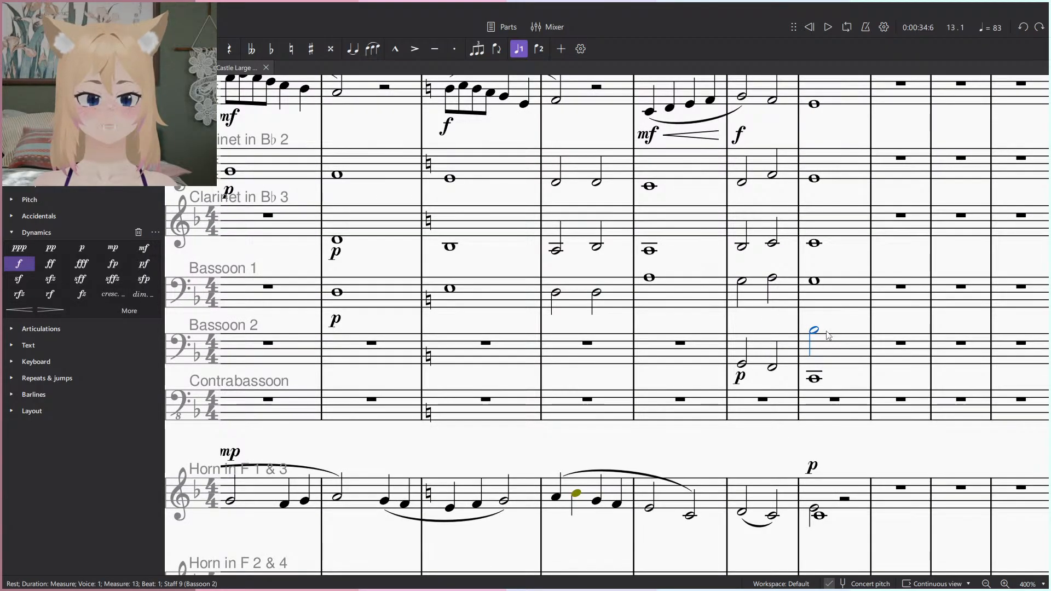
scroll(823, 333, down, 8)
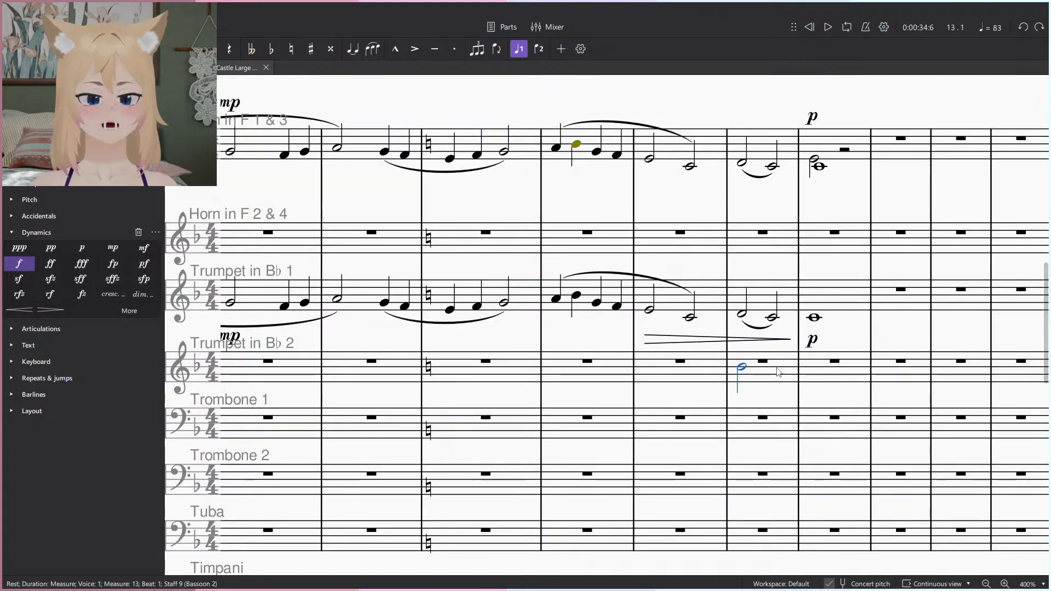
scroll(777, 376, down, 4)
scroll(778, 377, up, 7)
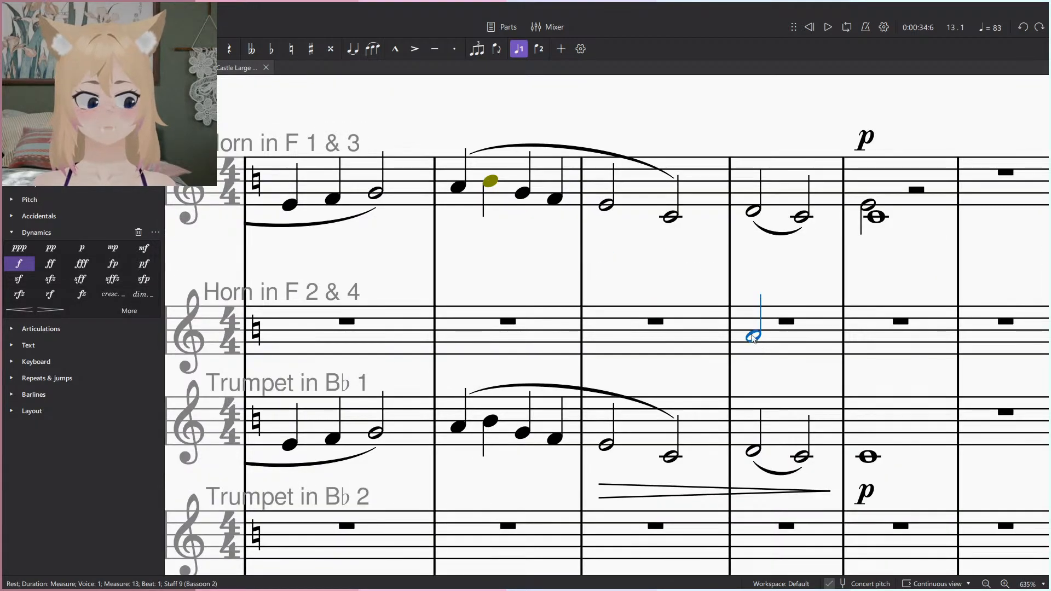
Enter a B3–D4 half-note chord at the start of measure 21 in Horn in F 2 & 4 and mark it pp.
click(752, 334)
key(ctrl+z)
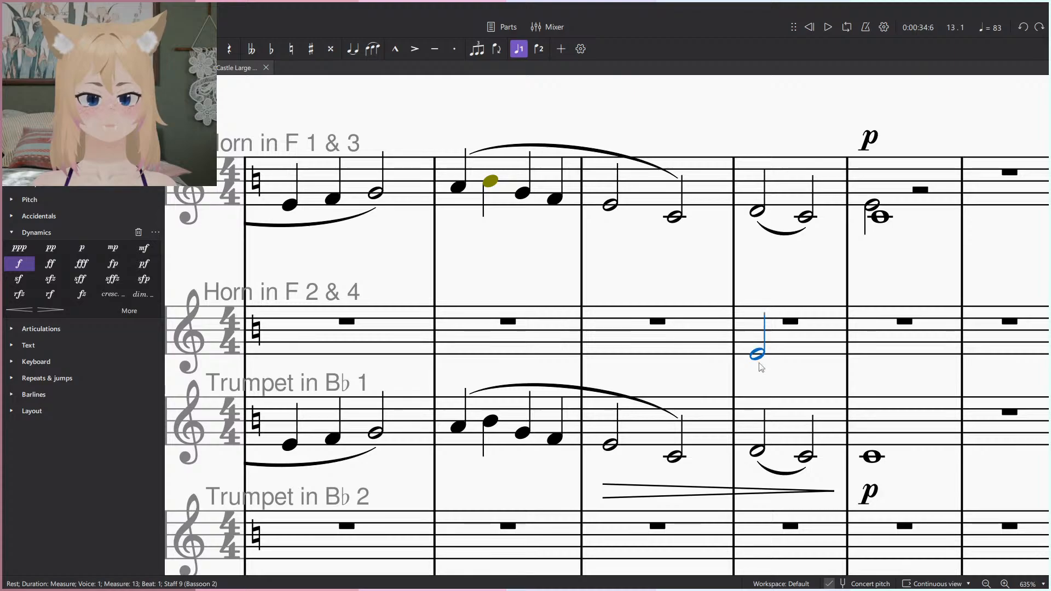
click(764, 366)
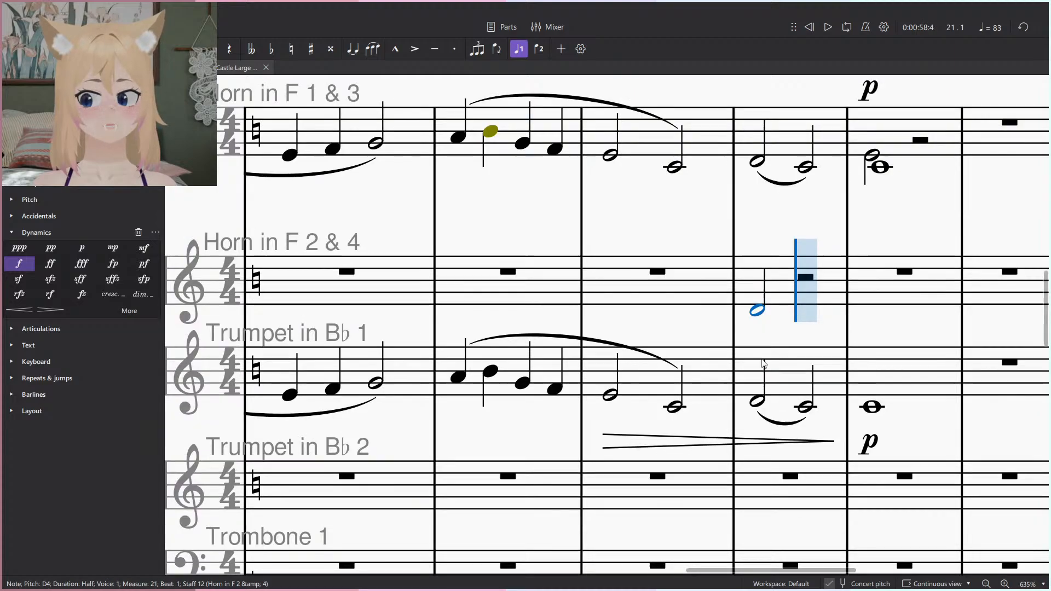
shift+click(757, 323)
key(Escape)
key(ctrl+d)
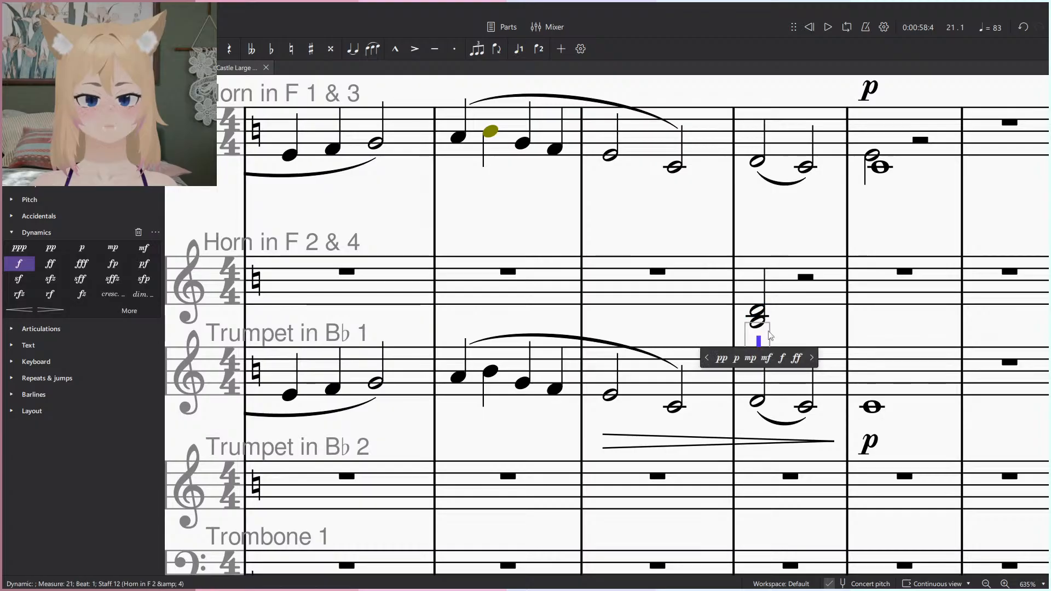
click(721, 358)
Add a C4–F4 half-note chord on beat 3 of measure 21 in Horn in F 2 & 4.
click(762, 323)
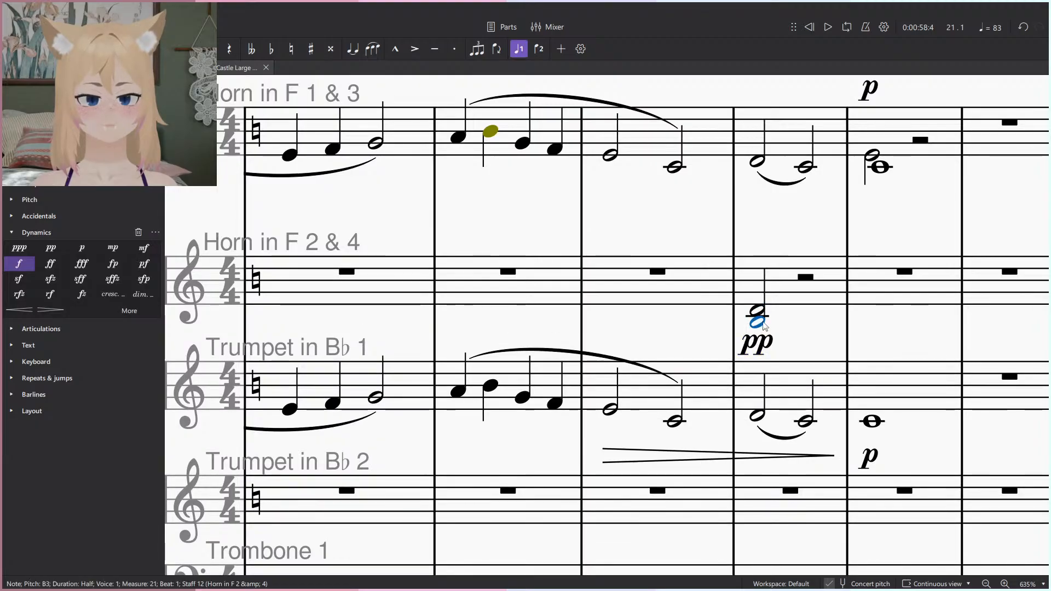
key(n)
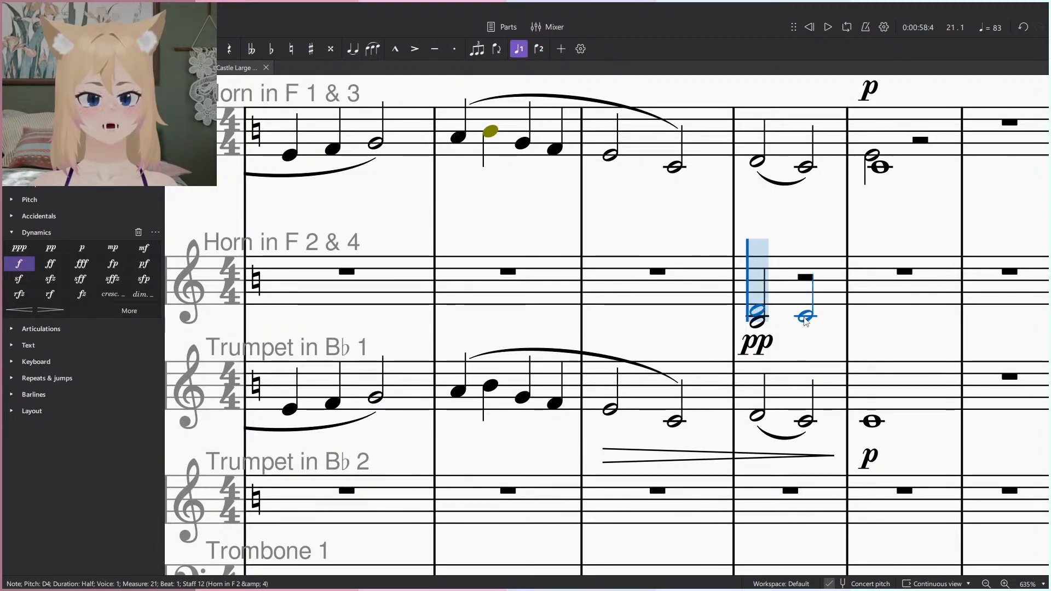
click(807, 315)
shift+click(808, 300)
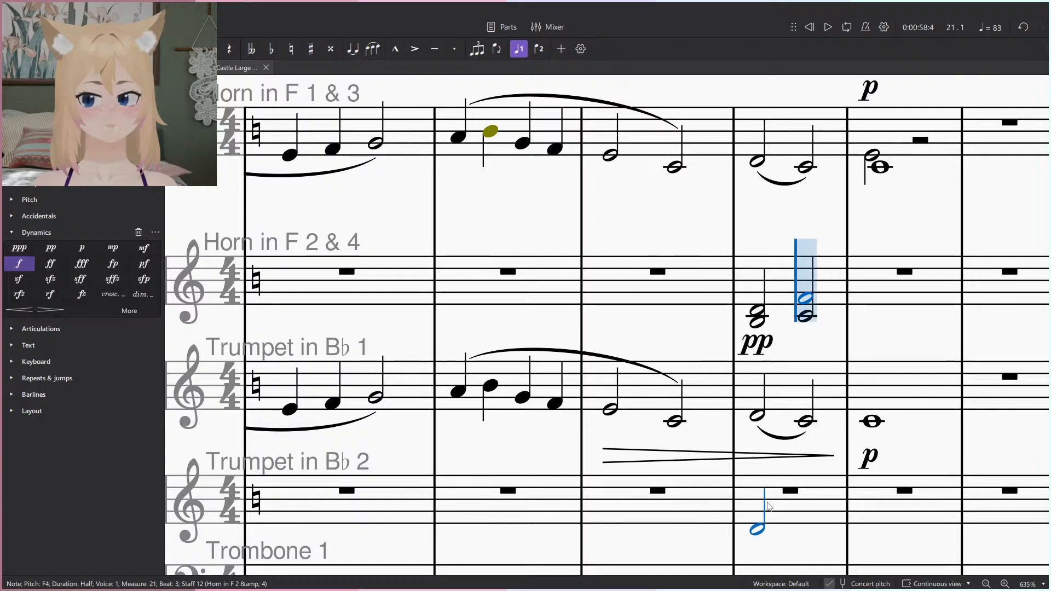
Enter half notes F4 and G4 in measure 21 of Trumpet in B♭ 2 and mark the first one pp.
scroll(765, 502, down, 1)
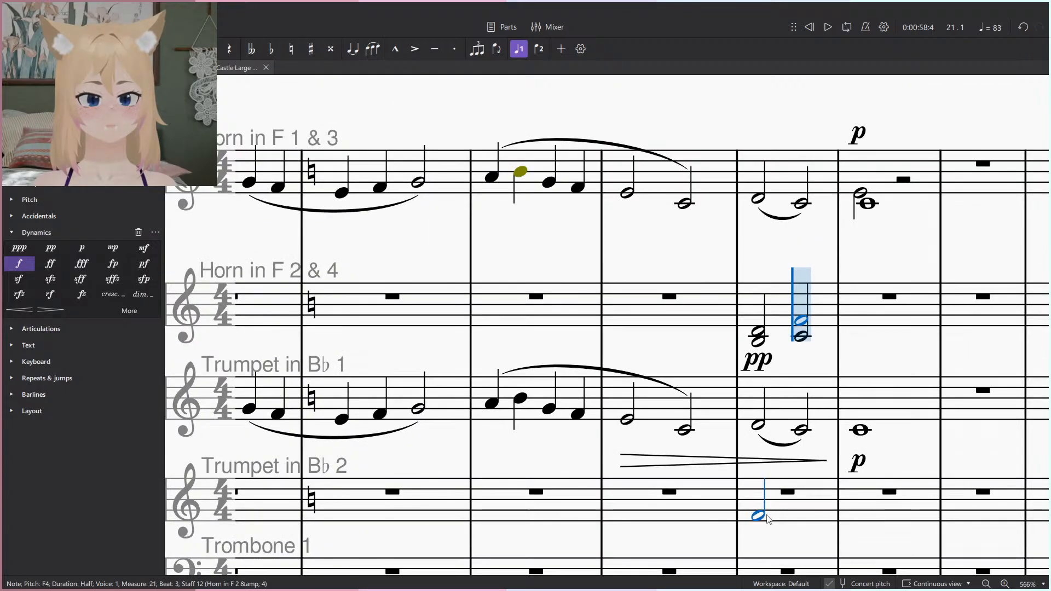
click(767, 517)
click(798, 513)
key(Escape)
click(760, 516)
key(ctrl+d)
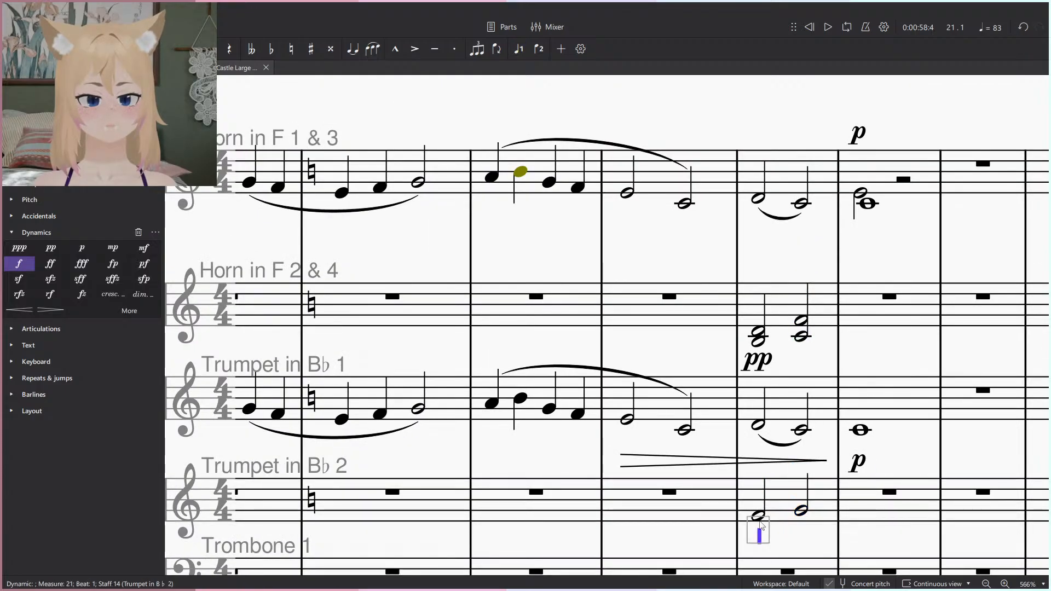
click(723, 552)
Raise Trumpet in B♭ 2's two half notes in measure 21 to G4 and A4 and play the measure back.
click(808, 518)
click(801, 517)
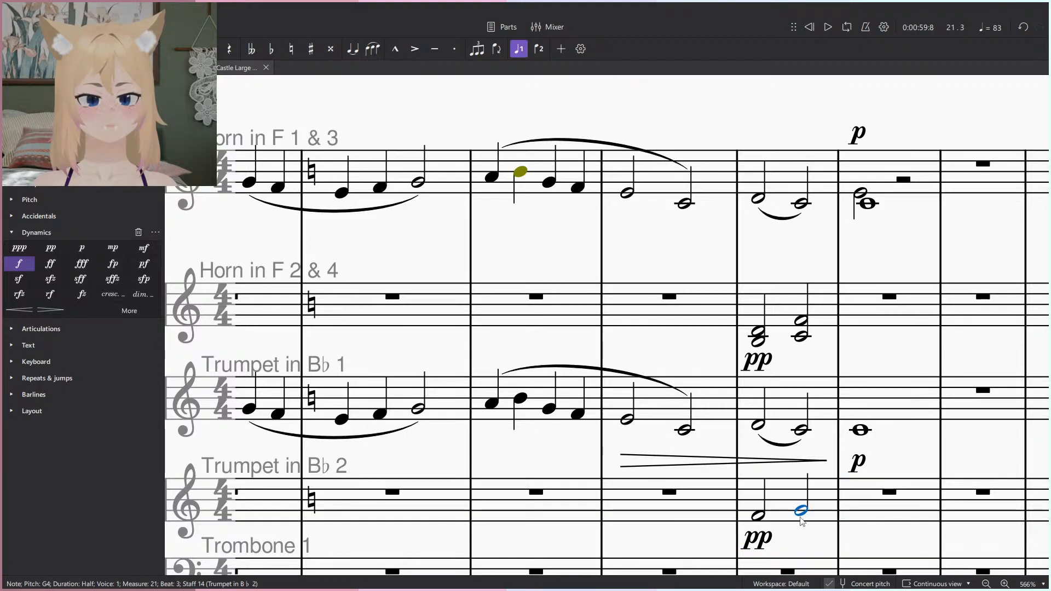
key(Up)
key(space)
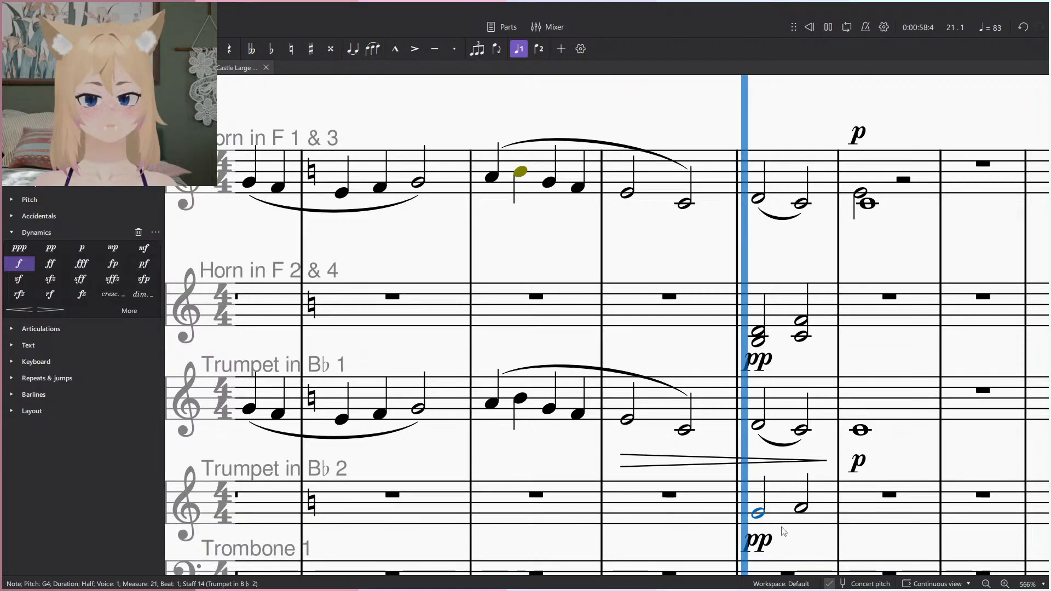
Remove the lower notes B3 and C4 from Horn in F 2 & 4's two chords in measure 21.
scroll(807, 542, down, 2)
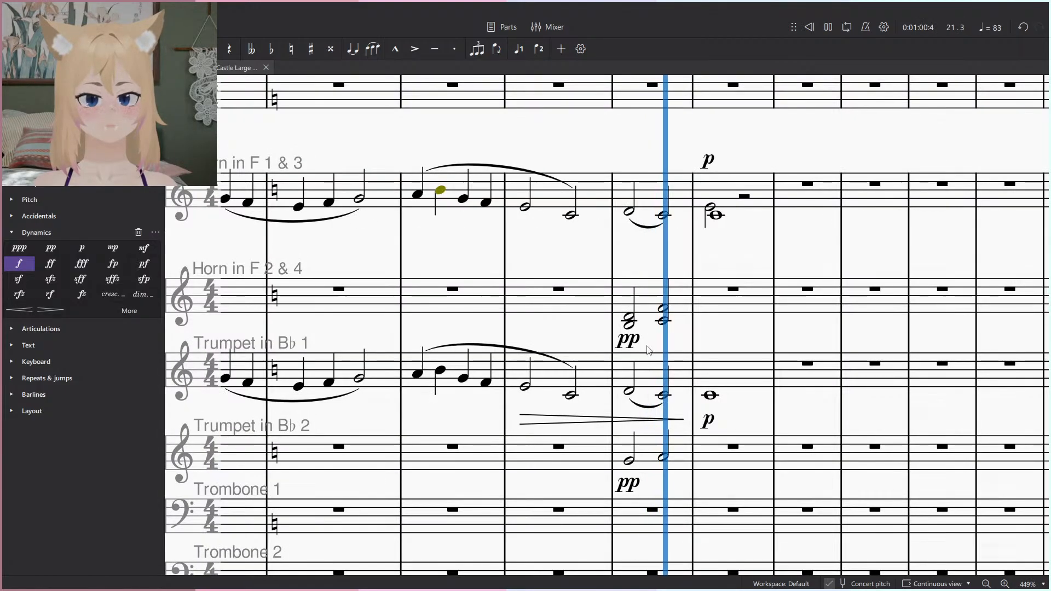
key(space)
click(628, 322)
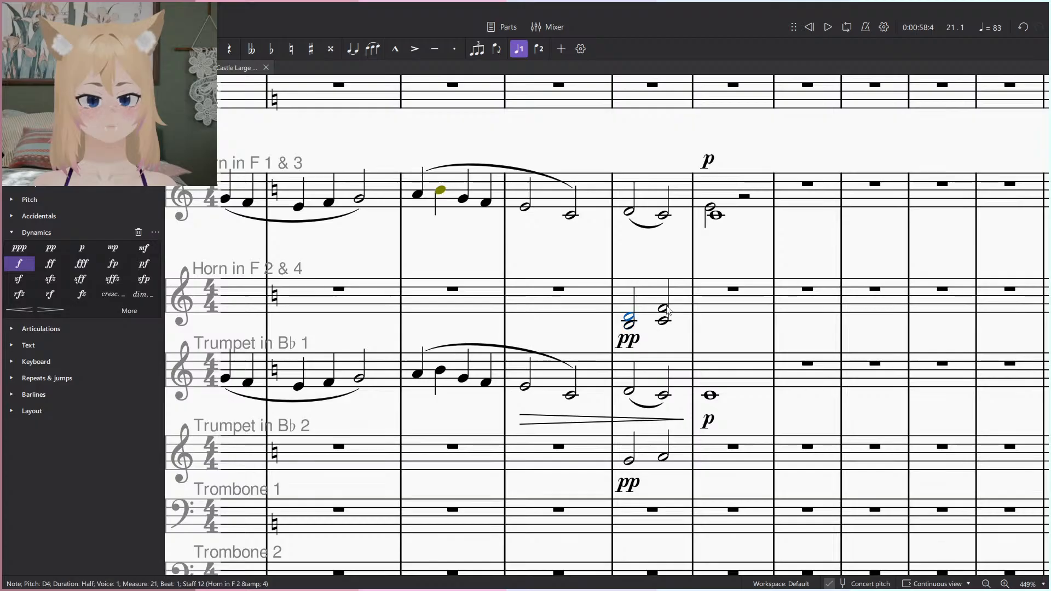
scroll(668, 313, down, 1)
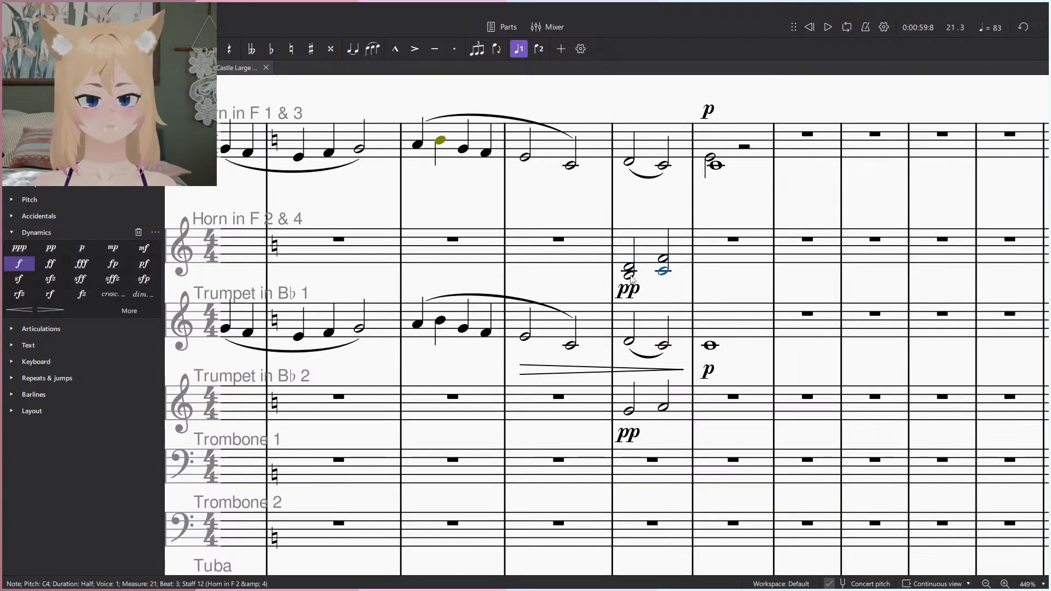
key(ctrl+z)
key(n)
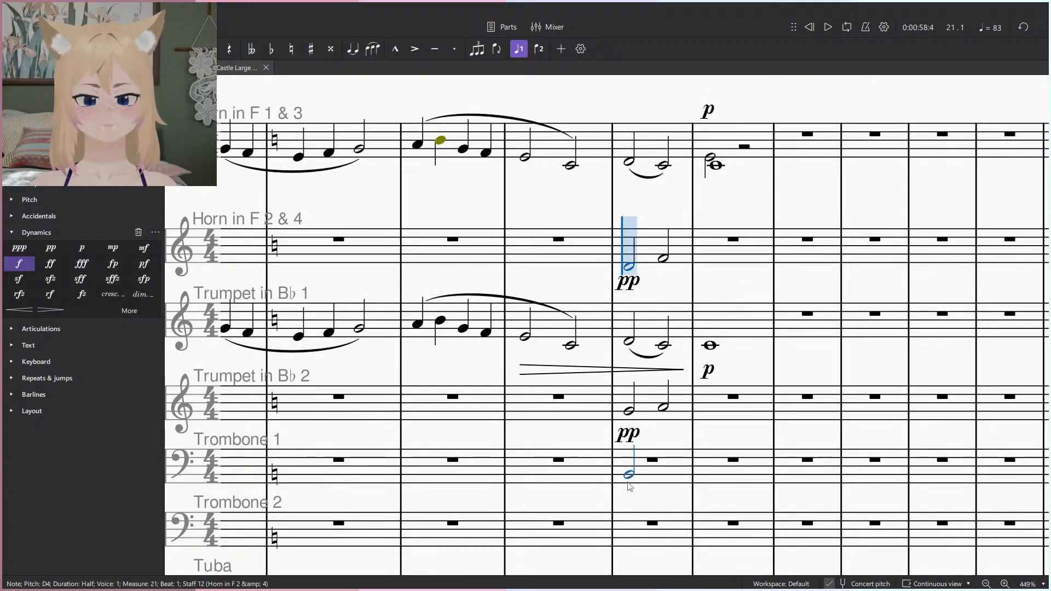
click(674, 491)
key(Escape)
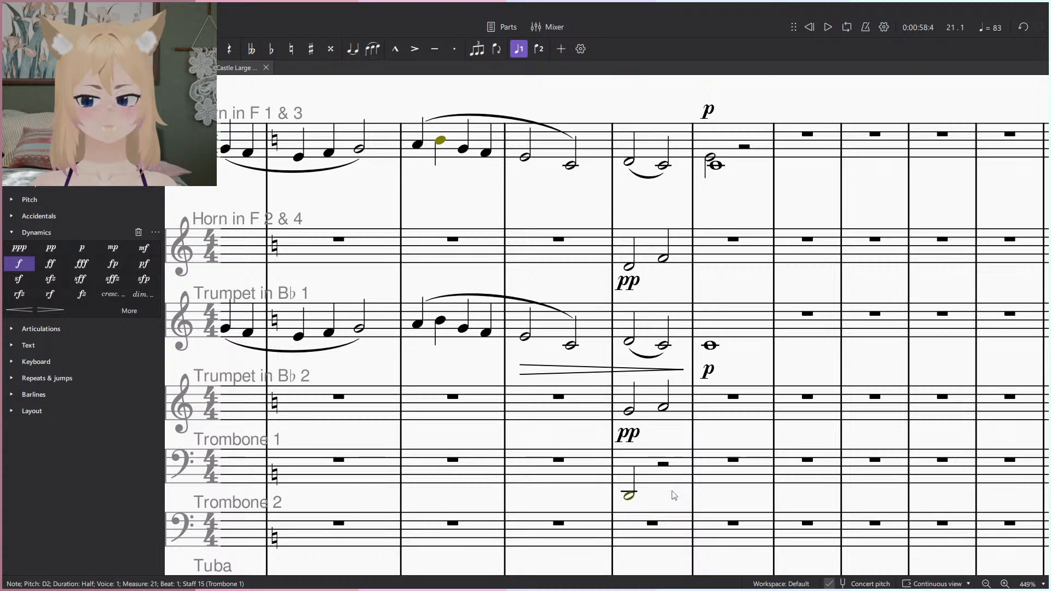
key(ctrl+z)
Enter half notes B3 and C4 in measure 21 of Trombone 1, mark the first pp, and play the measure.
click(643, 449)
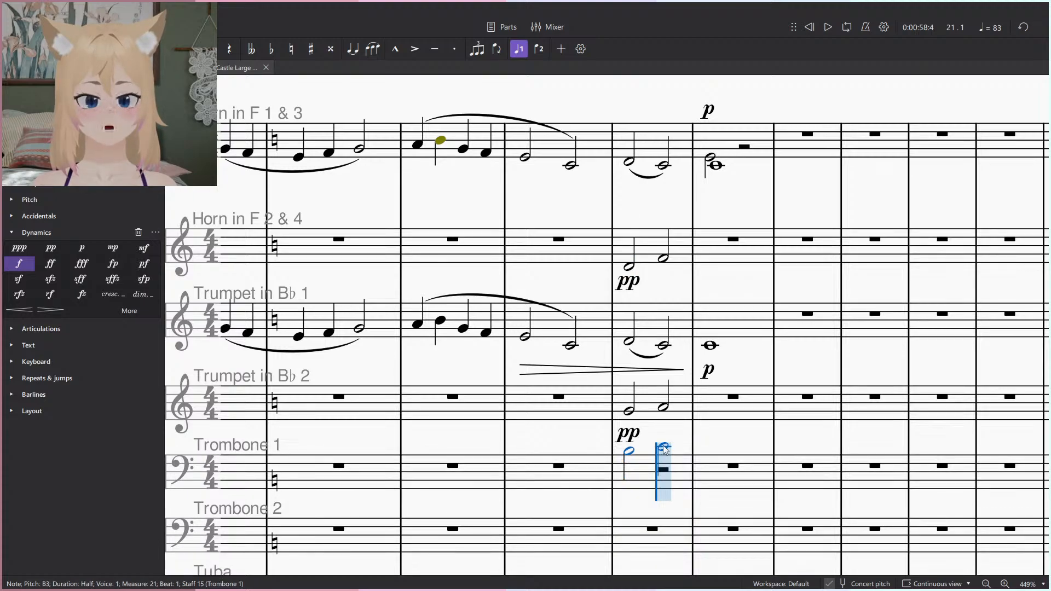
click(664, 448)
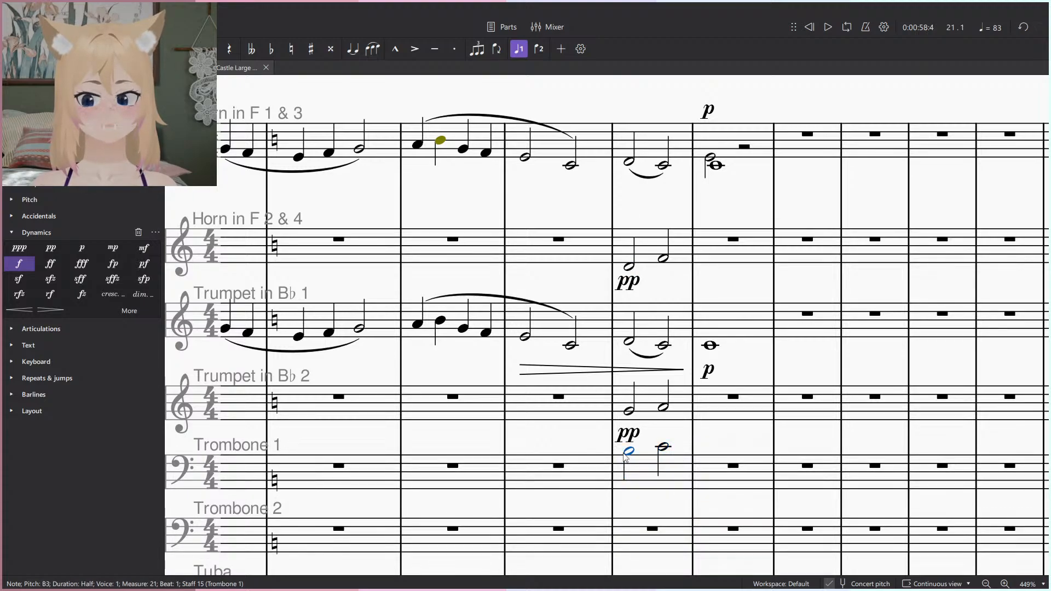
key(ctrl+d)
text(pp)
key(Escape)
key(space)
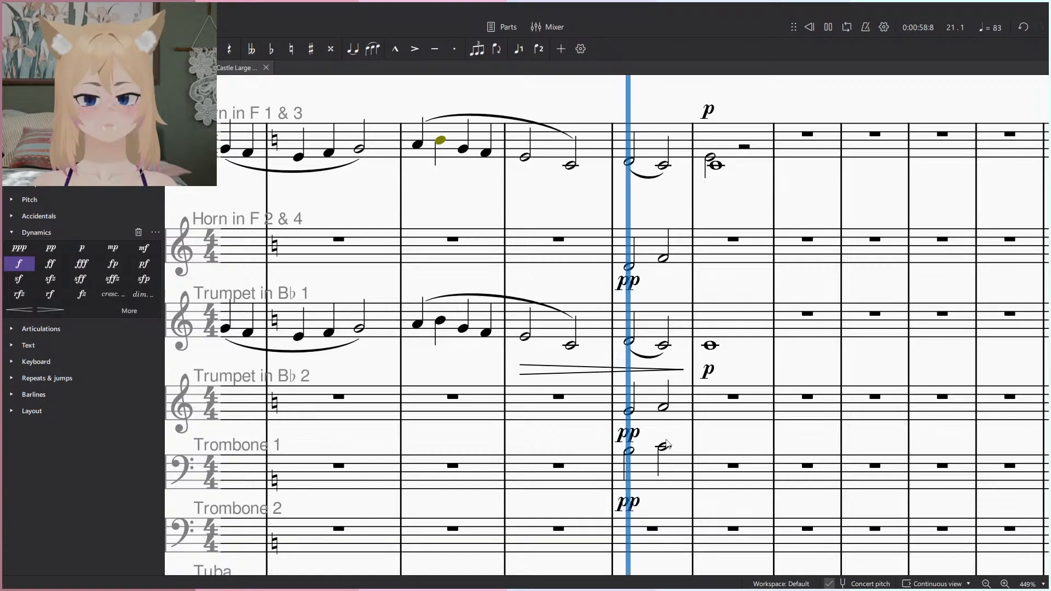
key(space)
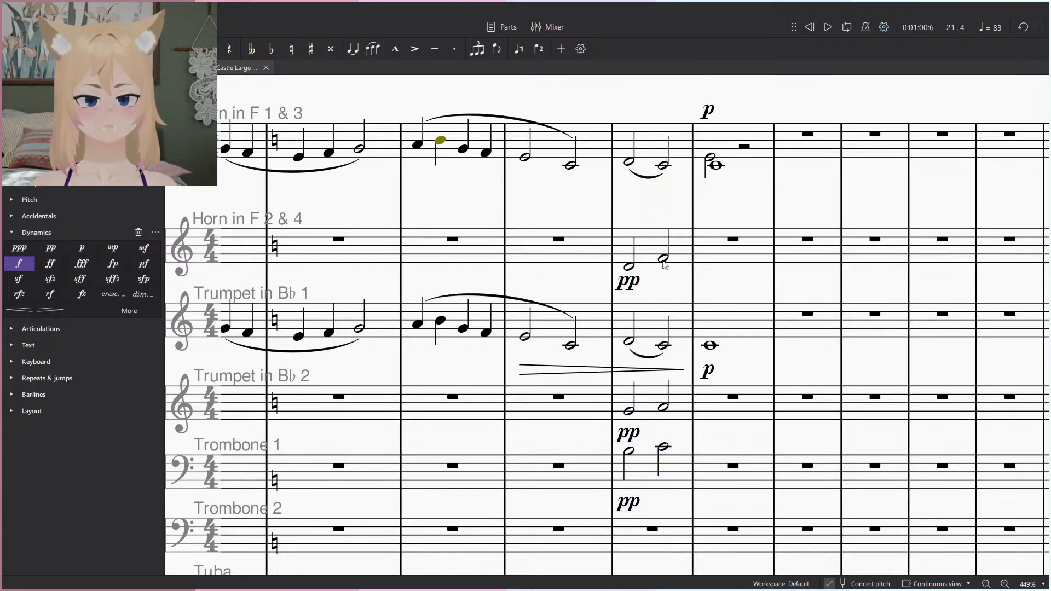
Enter whole notes in measure 22: E4 in Horn in F 2 & 4, G4 in Trumpet in B♭ 2, and C4 in Trombone 1.
click(663, 261)
click(663, 409)
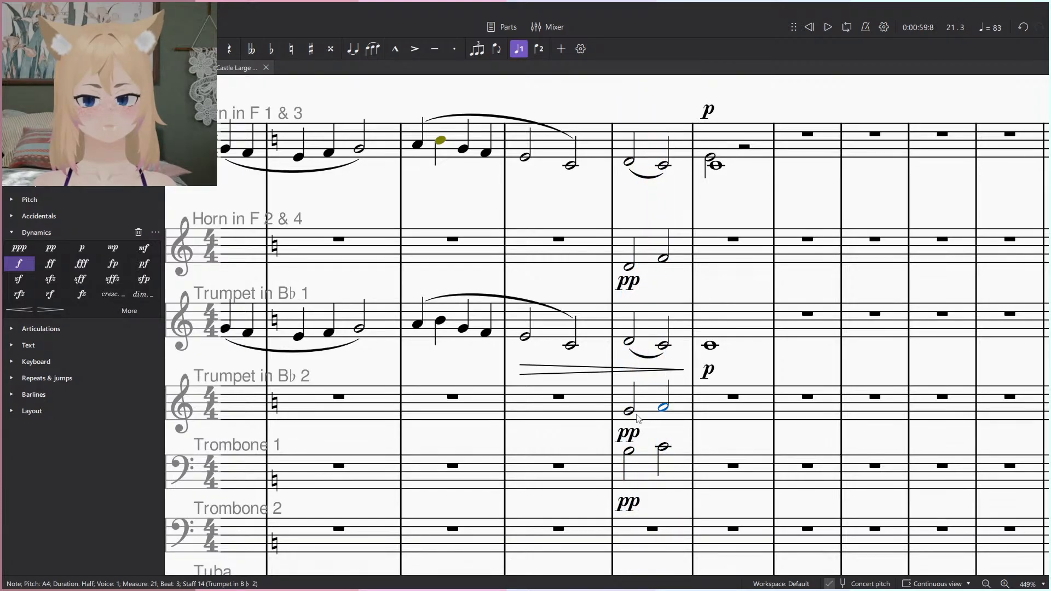
click(663, 448)
scroll(671, 463, down, 1)
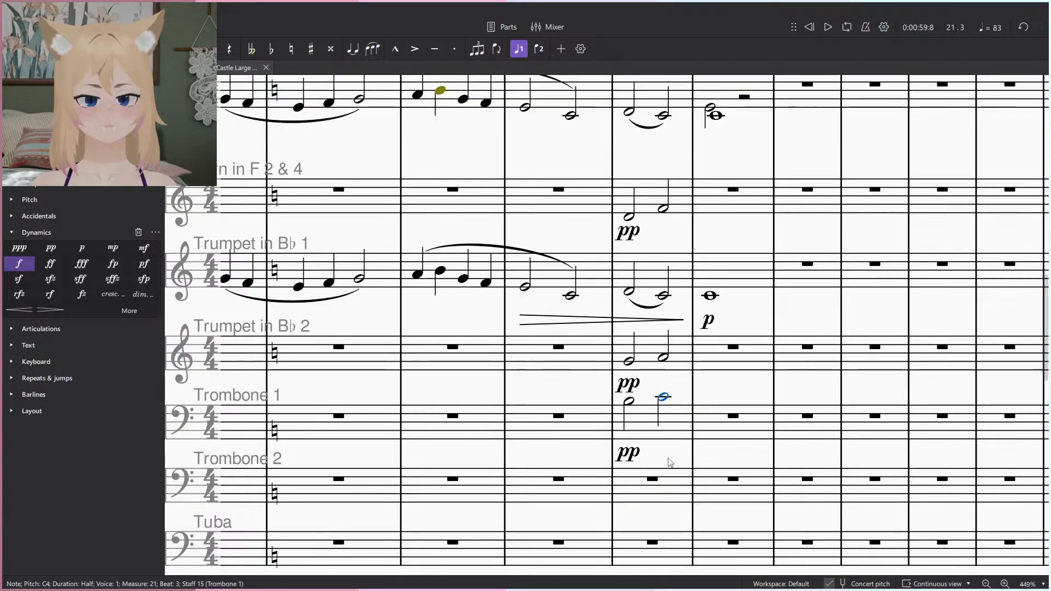
key(n)
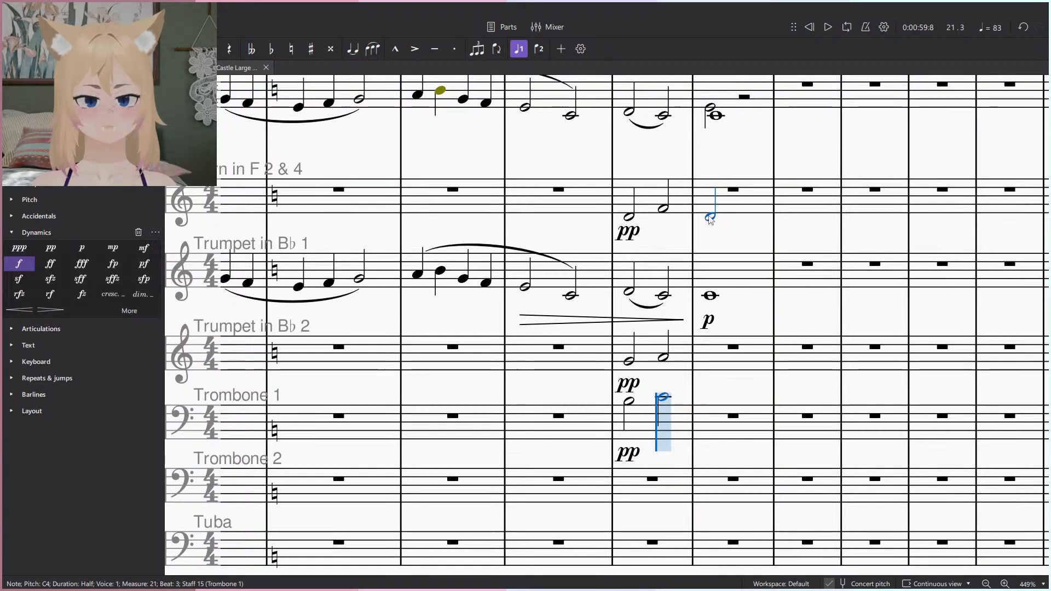
key(7)
click(710, 214)
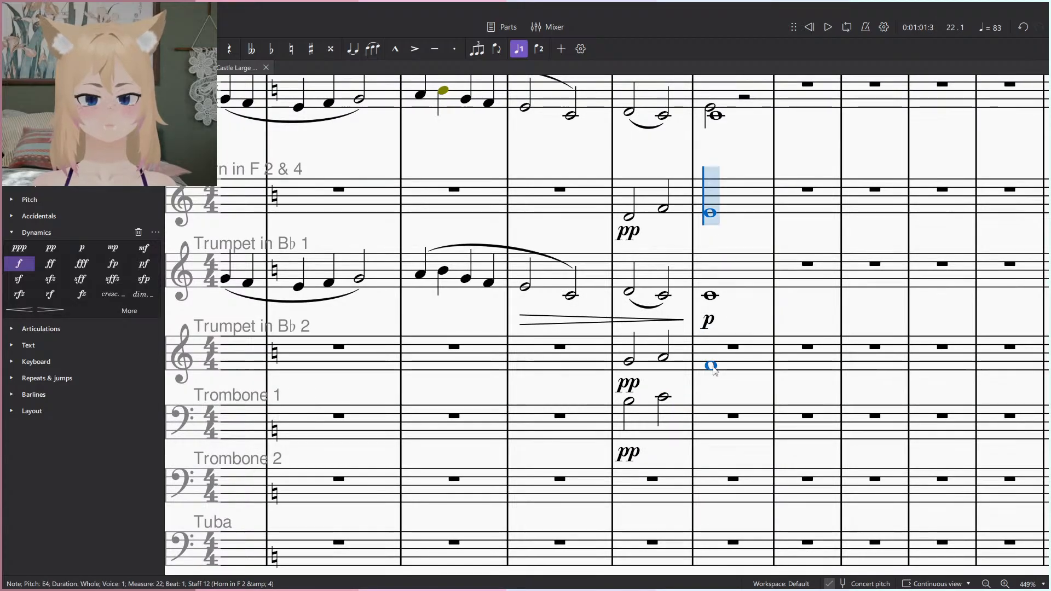
click(711, 361)
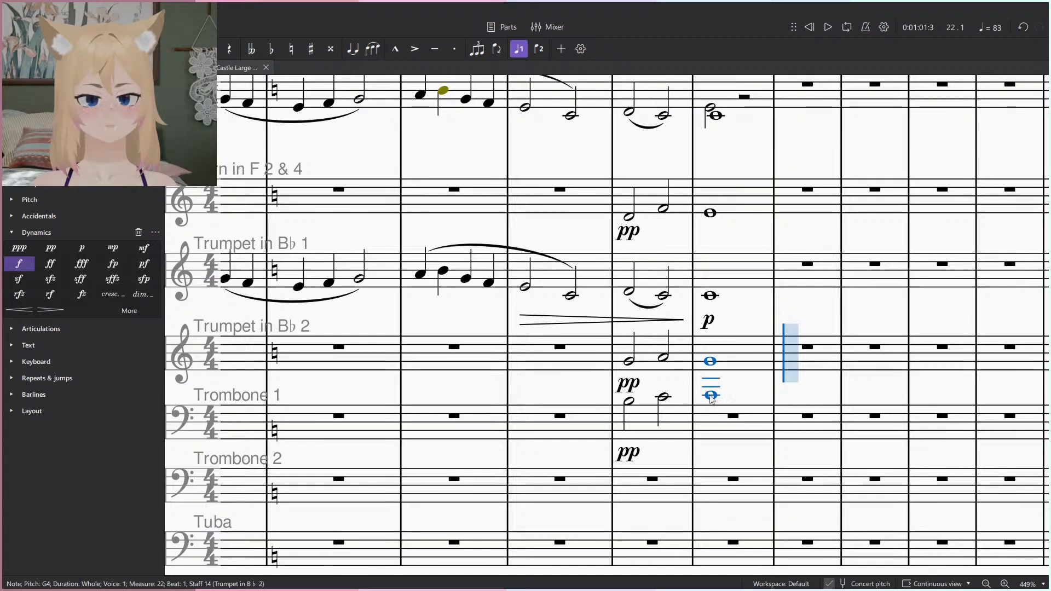
click(710, 397)
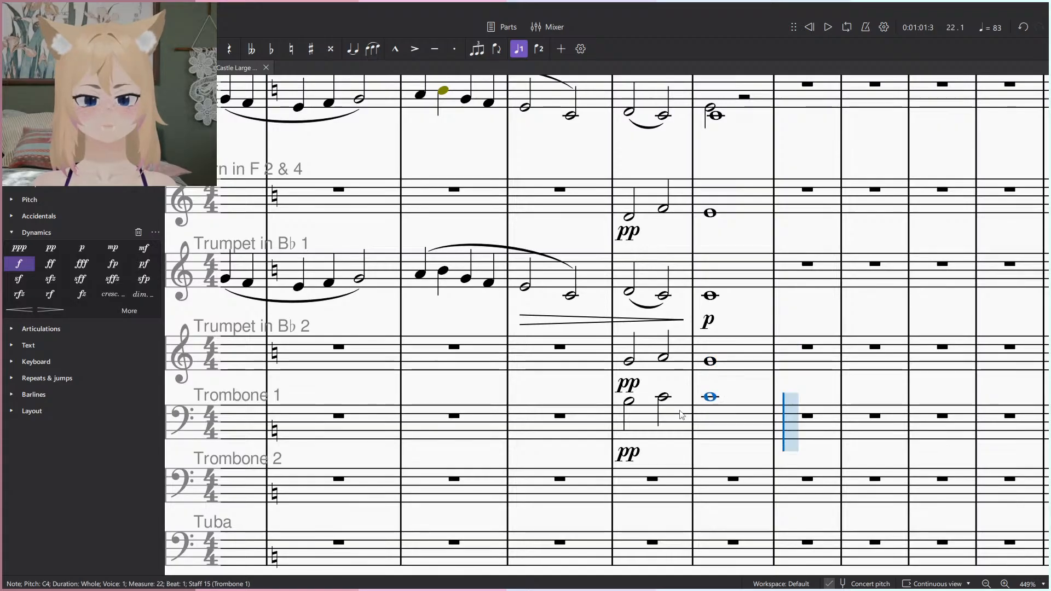
Enter a C3 whole note in measure 22 of Trombone 2 and mark it pp.
click(705, 496)
key(Escape)
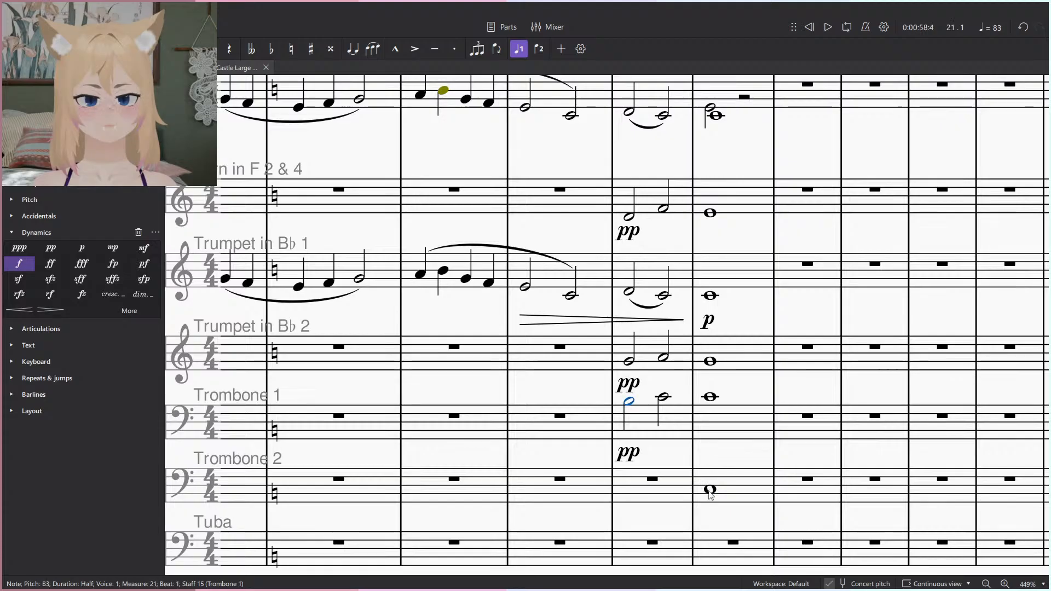
key(ctrl+d)
text(pp)
key(Escape)
key(Escape)
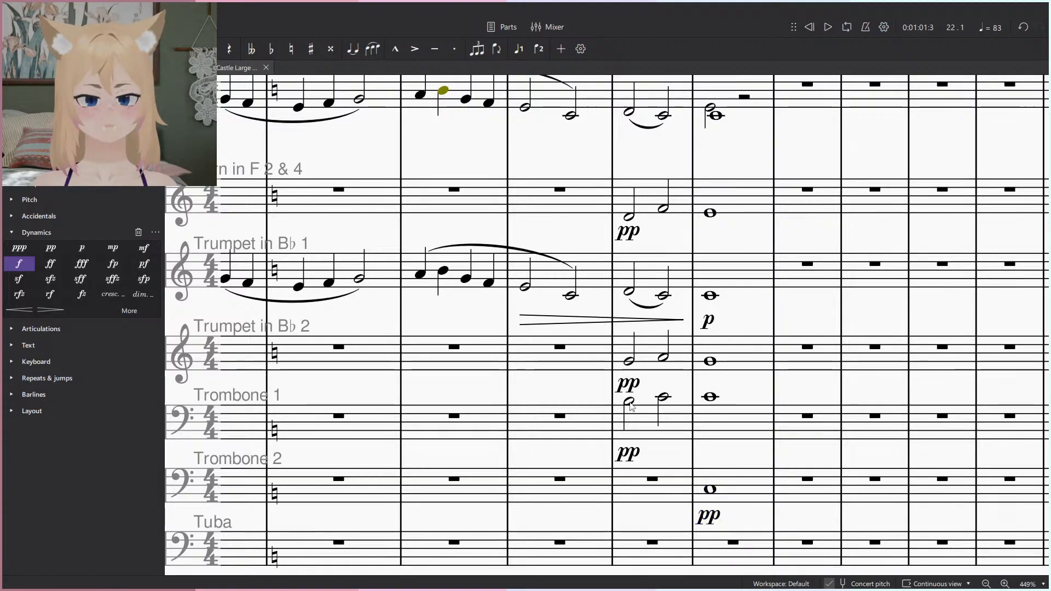
Delete Trombone 1's B3 half note at the start of measure 21 and place its pp marking on the beat 3 C4.
scroll(655, 428, down, 3)
key(Left)
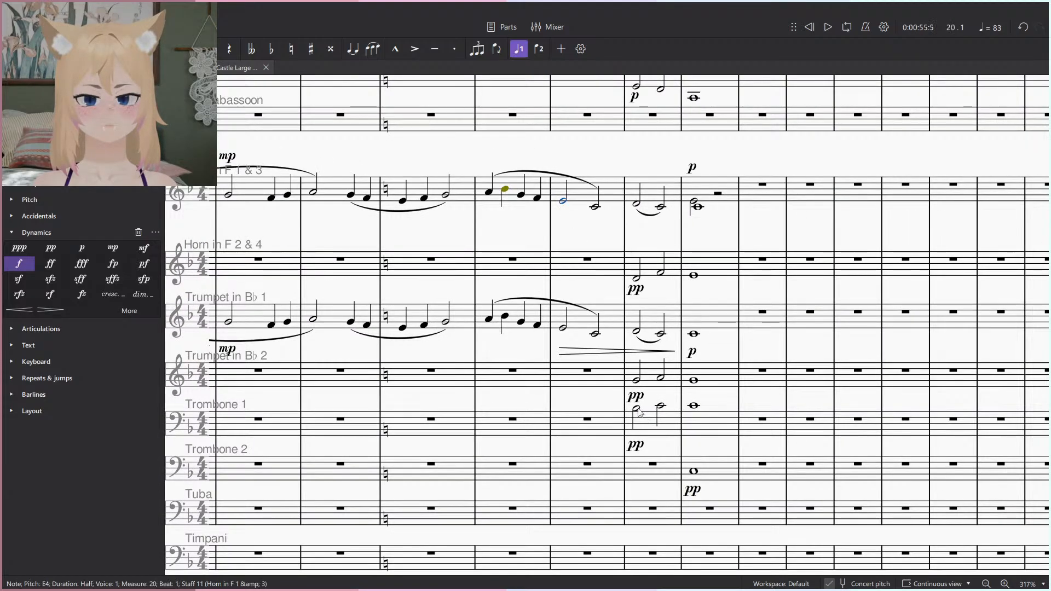
key(ctrl+z)
click(641, 443)
click(637, 380)
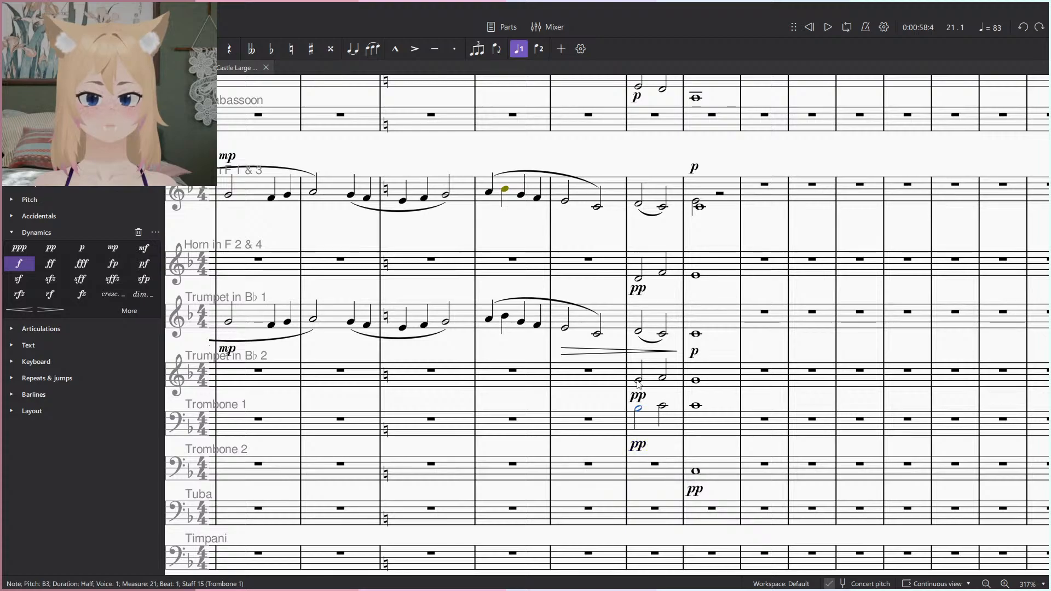
scroll(637, 379, up, 3)
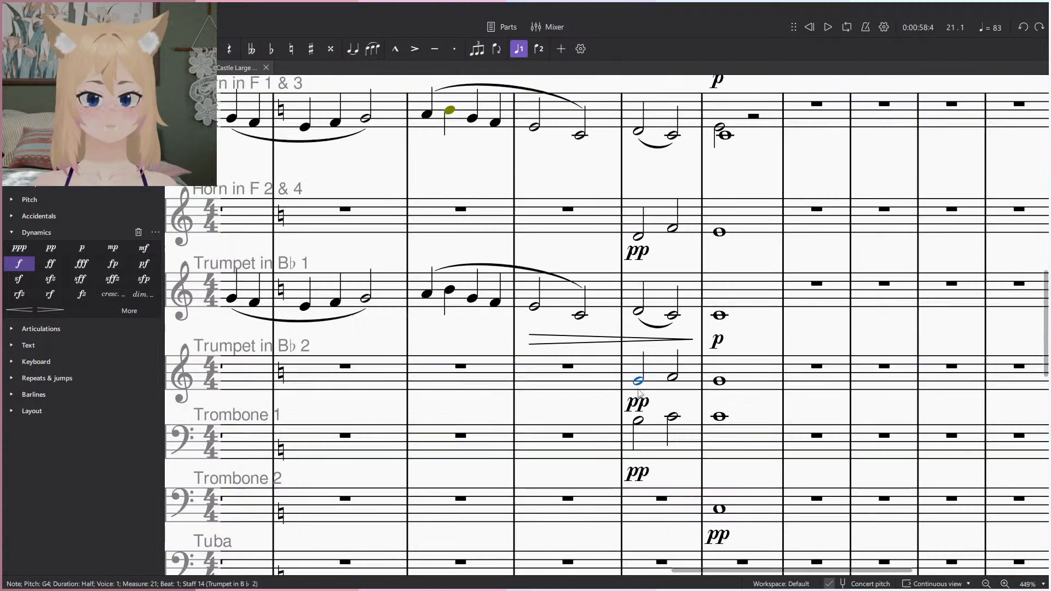
key(Delete)
click(639, 478)
key(Delete)
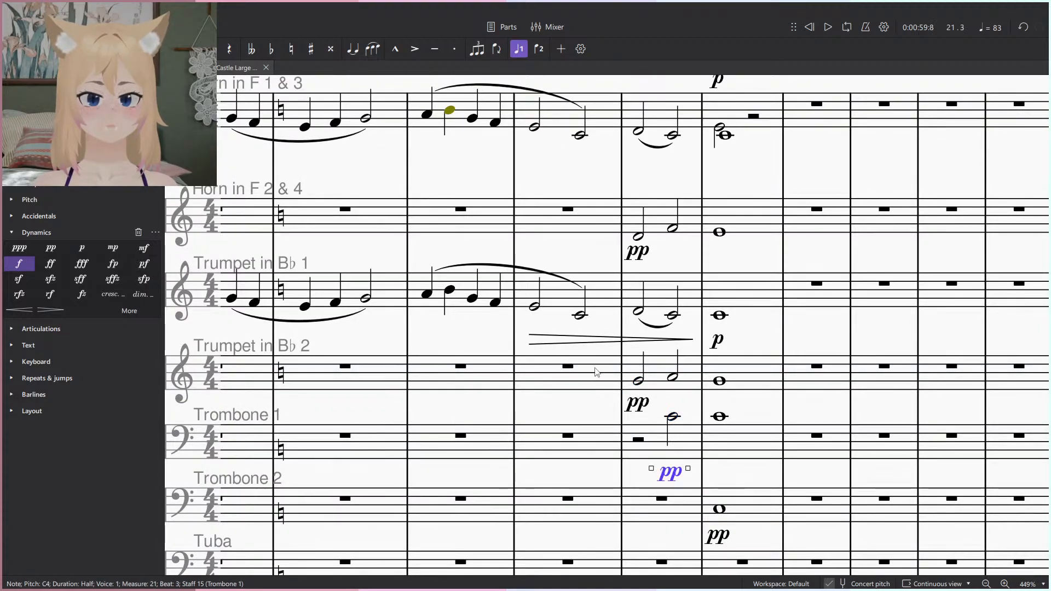
Play the score from measure 20 through measure 22 to check the new brass harmony.
click(568, 367)
key(space)
scroll(683, 329, down, 1)
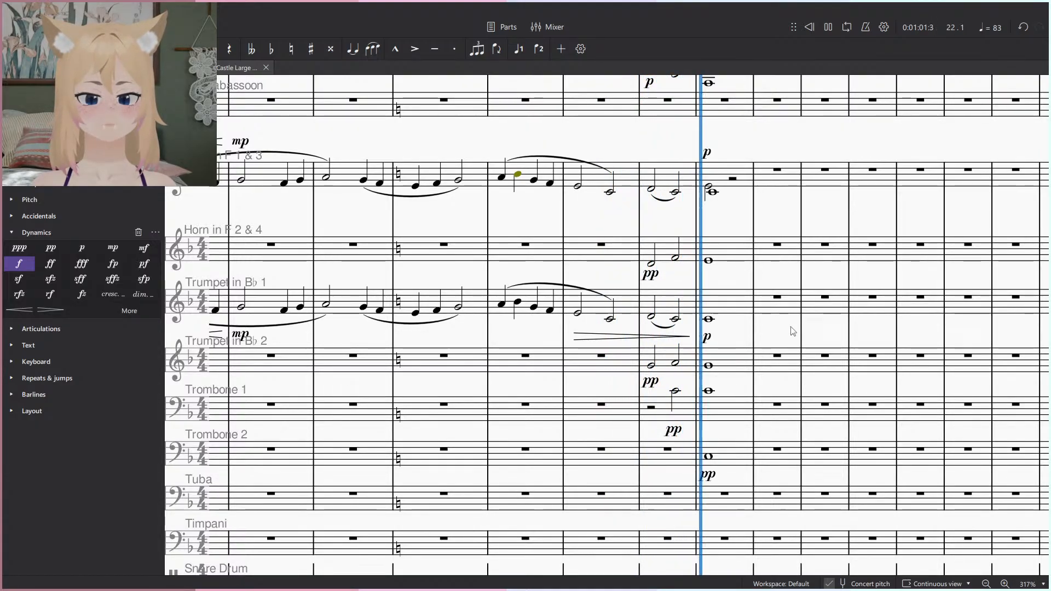
scroll(760, 351, down, 5)
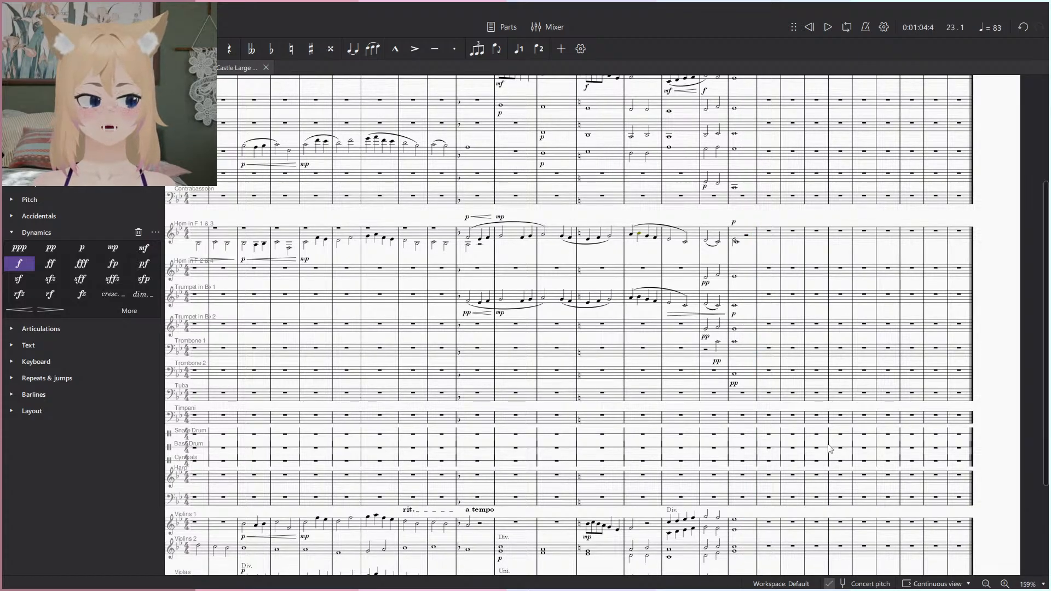
Play the full score from measure 12 through measure 22, briefly viewing the mixer levels during playback.
scroll(790, 445, up, 3)
scroll(790, 445, up, 10)
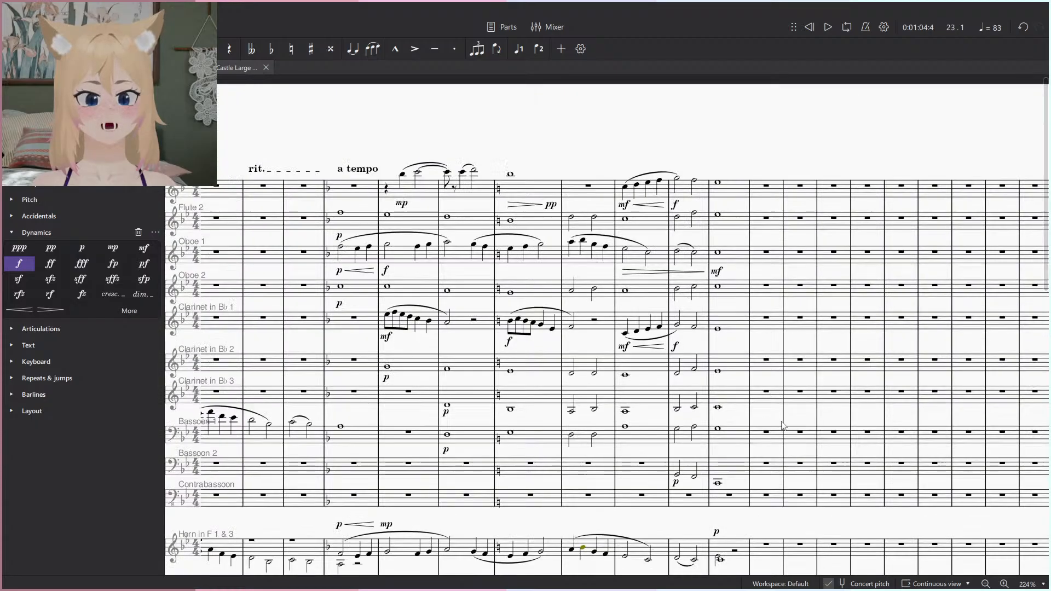
scroll(561, 305, down, 4)
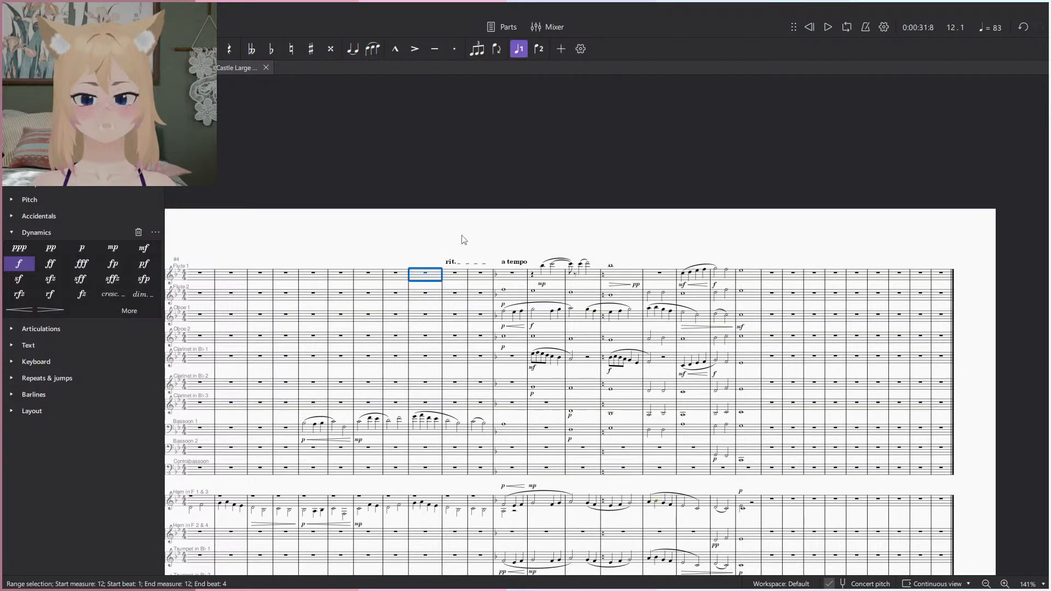
key(space)
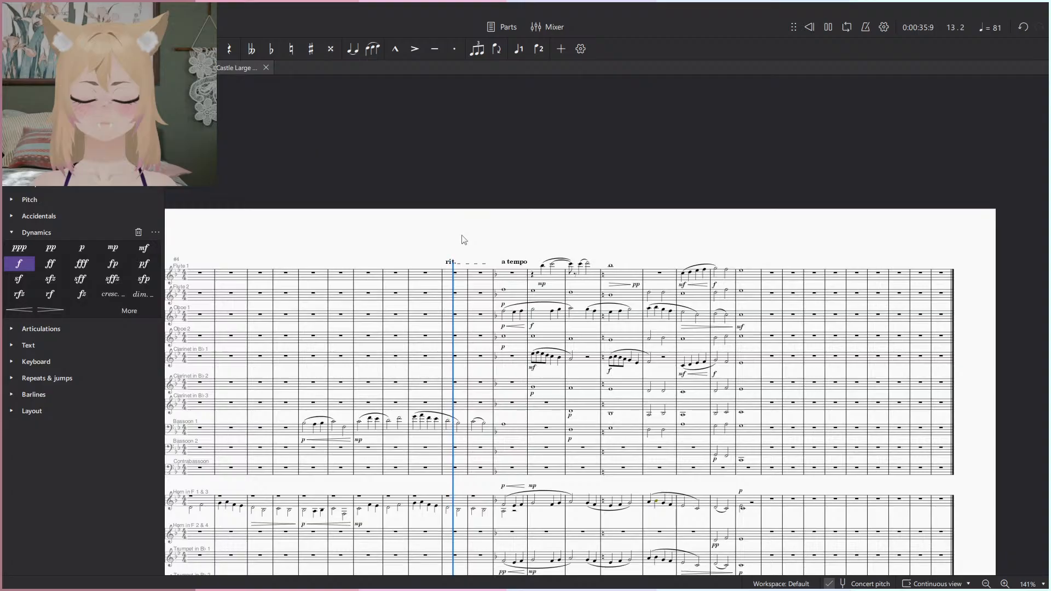
key(F10)
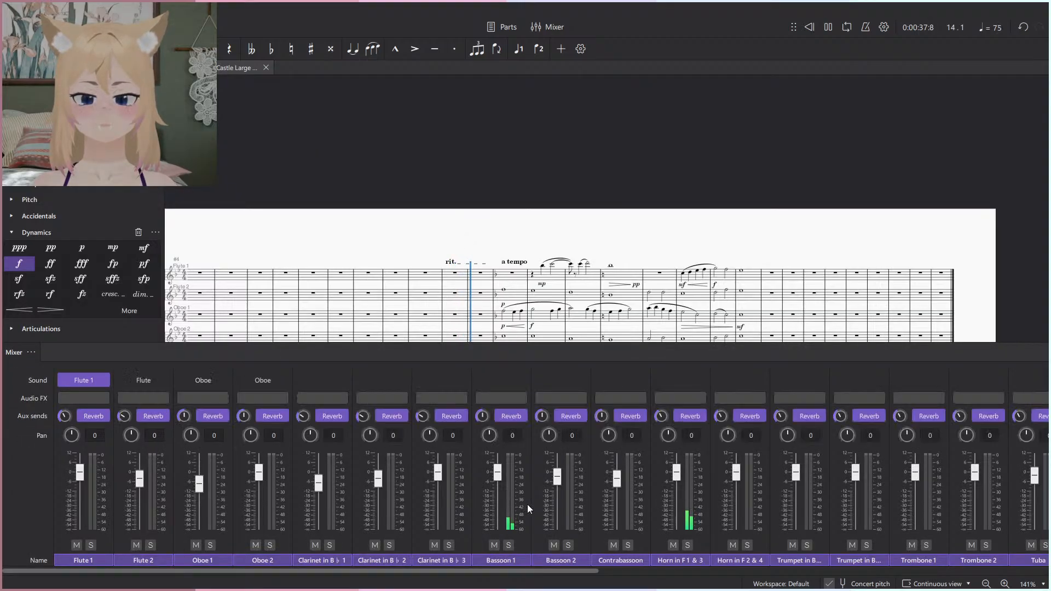
key(F10)
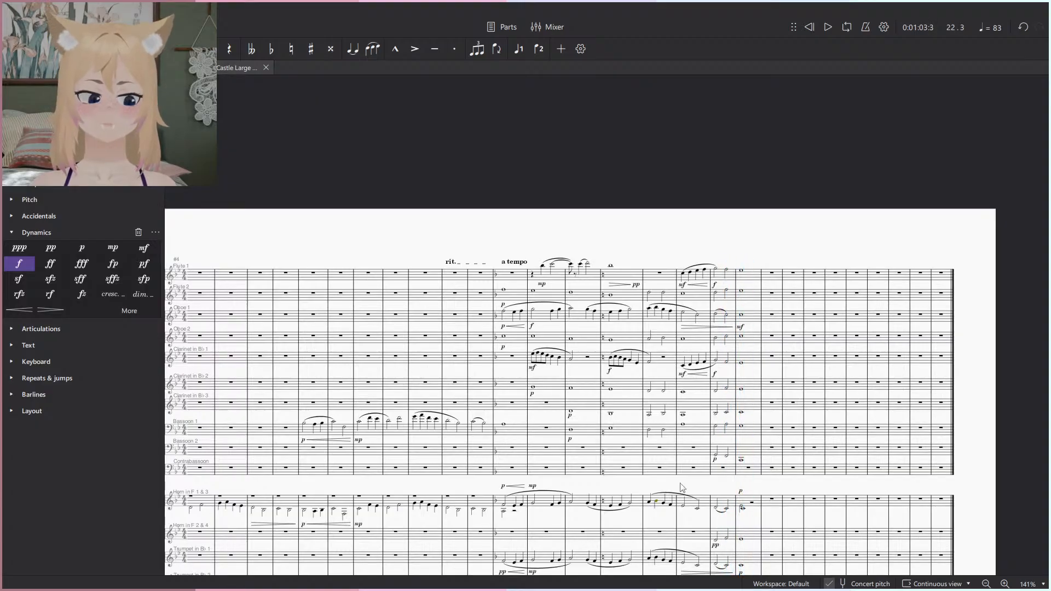
Add a Piccolo in C to the score above Flute 1.
scroll(682, 487, up, 2)
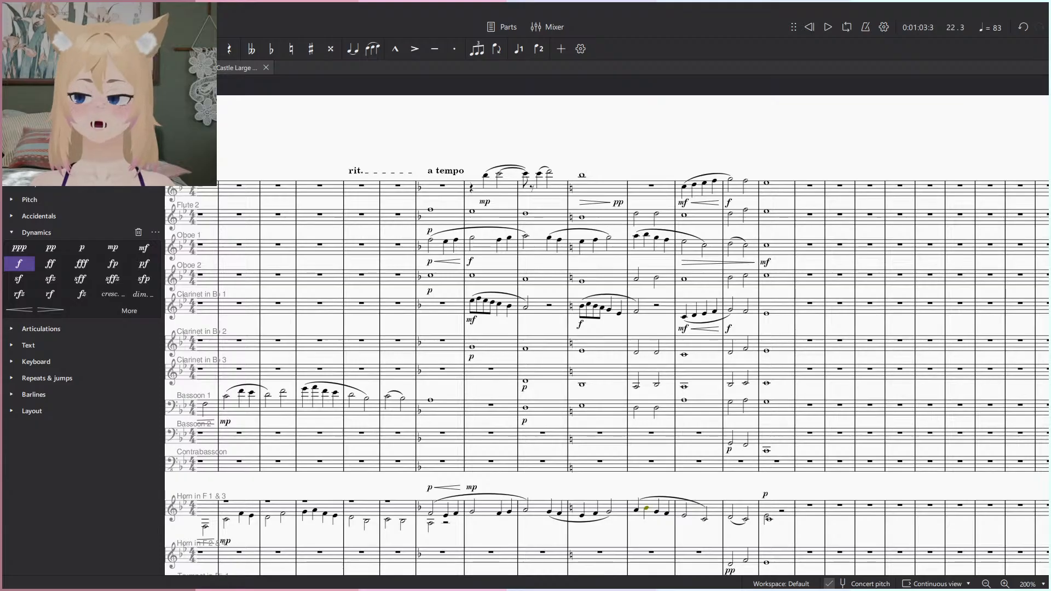
key(i)
key(i)
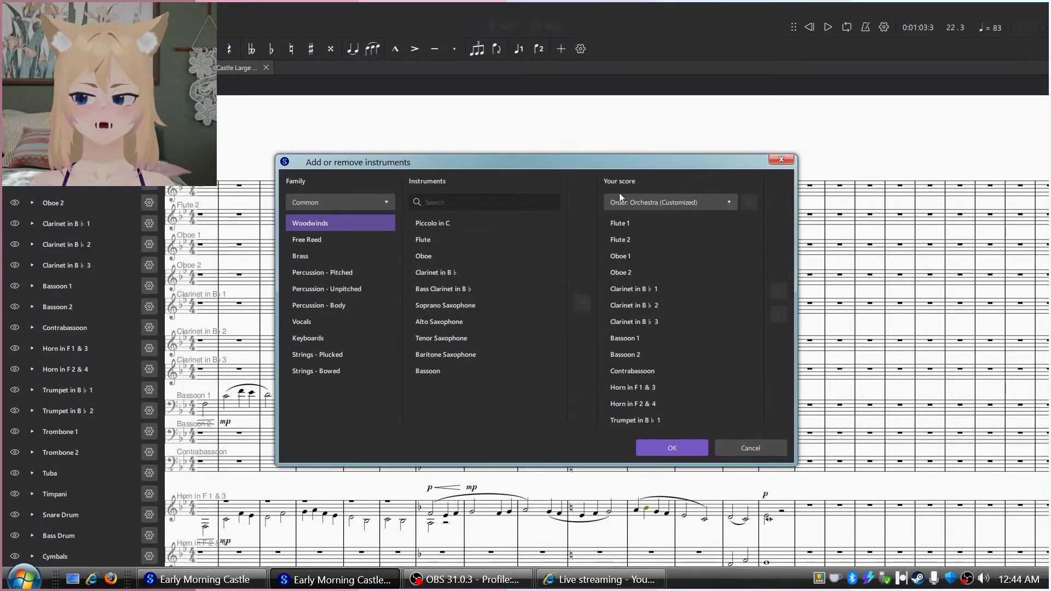
click(574, 302)
key(Return)
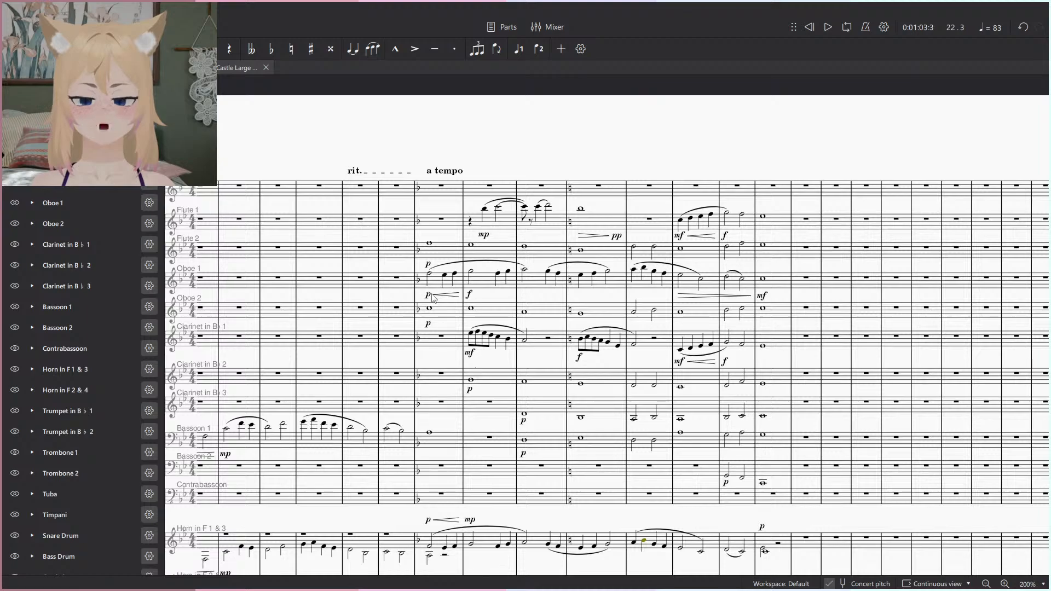
Copy Oboe 1's measures 15–22 into the Piccolo staff from measure 15 and raise the copied passage an octave.
click(449, 280)
shift+click(770, 290)
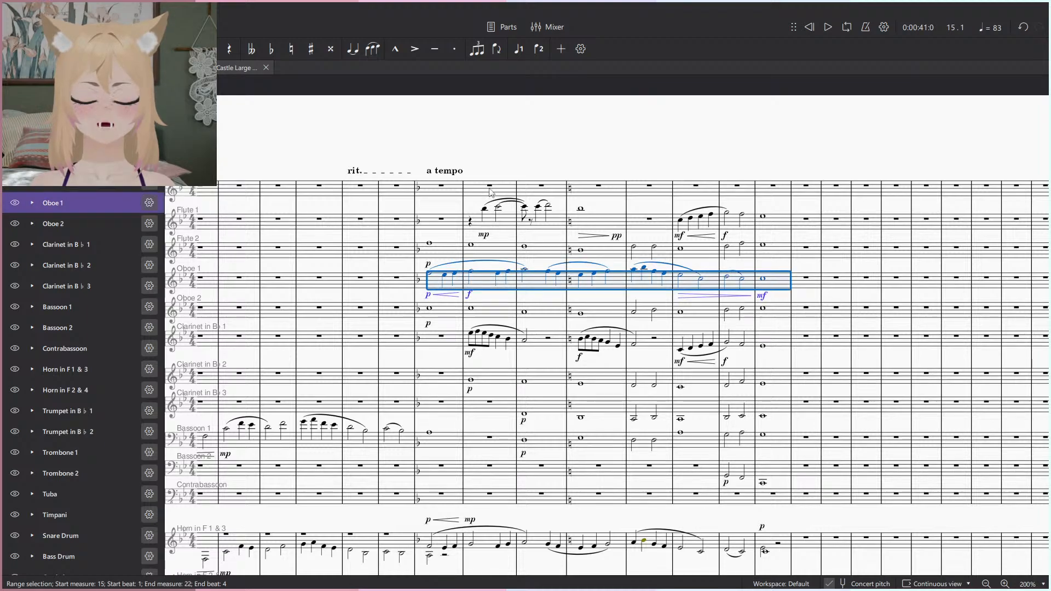
key(ctrl+c)
click(448, 188)
key(ctrl+v)
key(ctrl+Up)
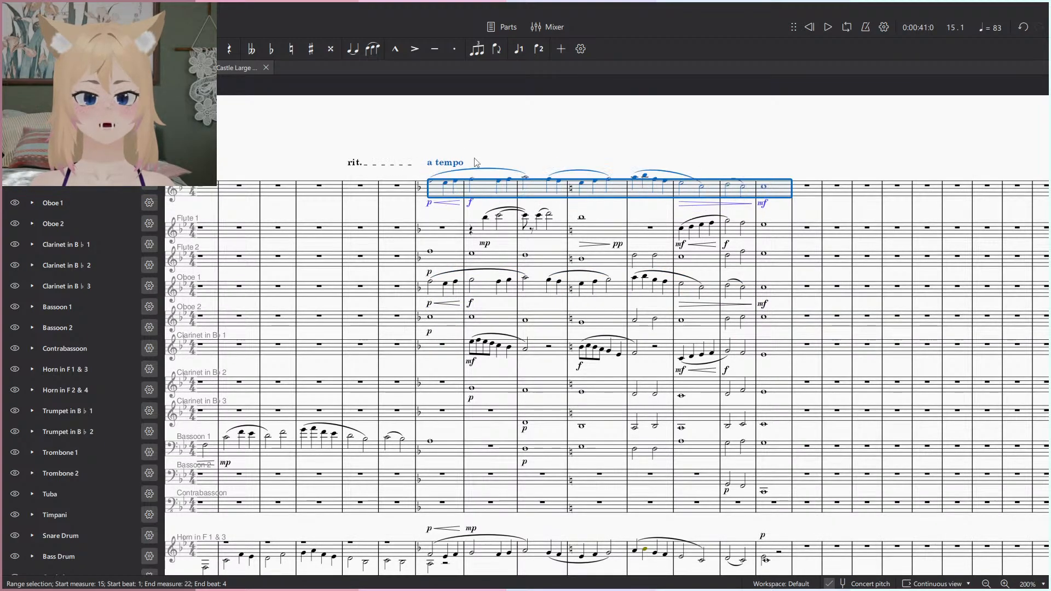
Open the mixer, lower the Piccolo's volume slightly, and play the passage from measure 15.
click(474, 140)
scroll(439, 175, up, 1)
key(space)
key(space)
key(F10)
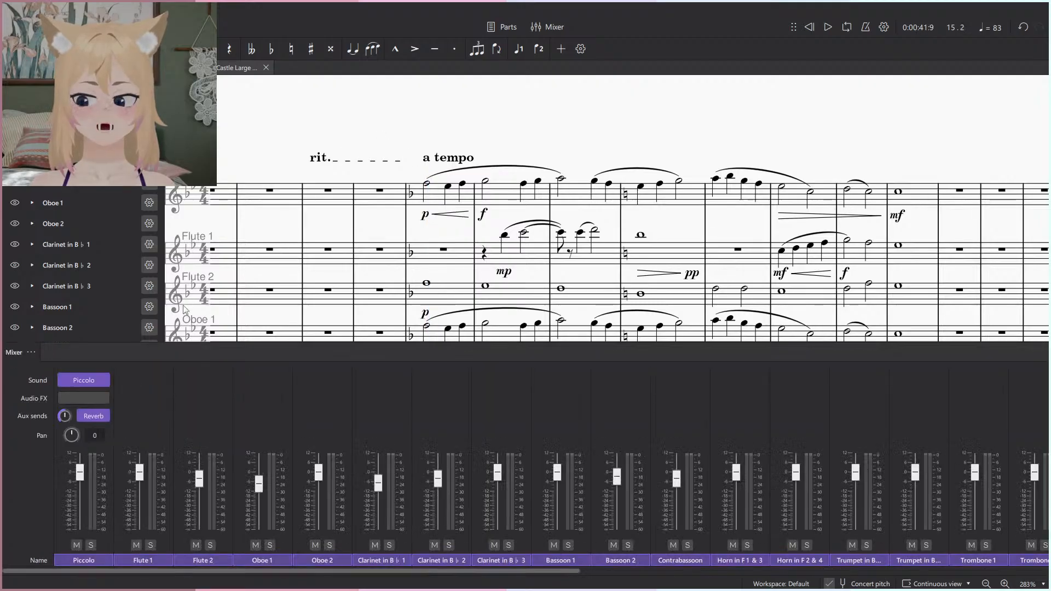
key(space)
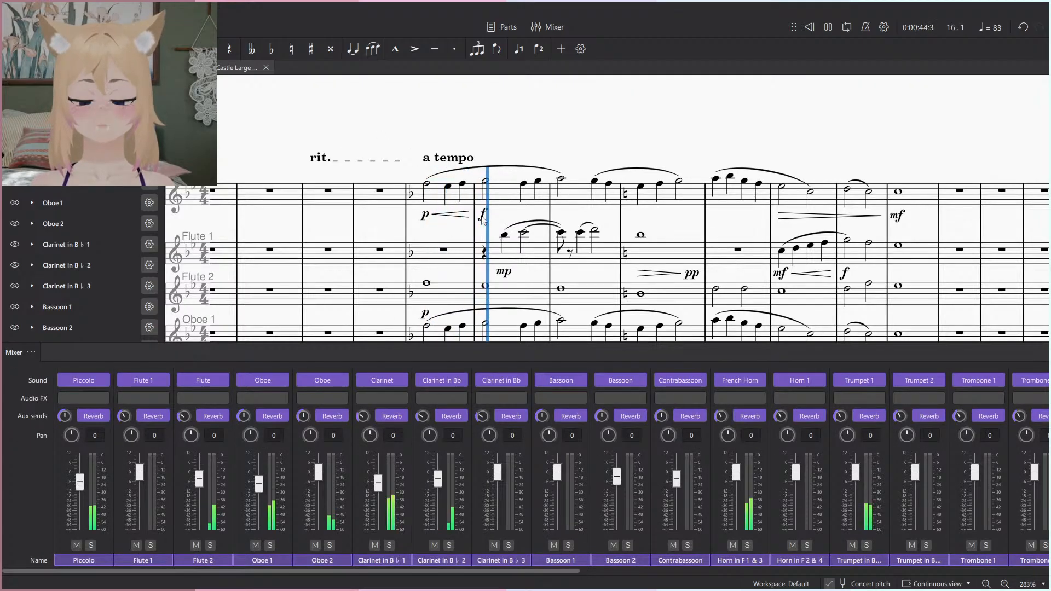
Stop playback and soften the Piccolo's dynamics to mp in measure 16 and p in measure 22.
key(space)
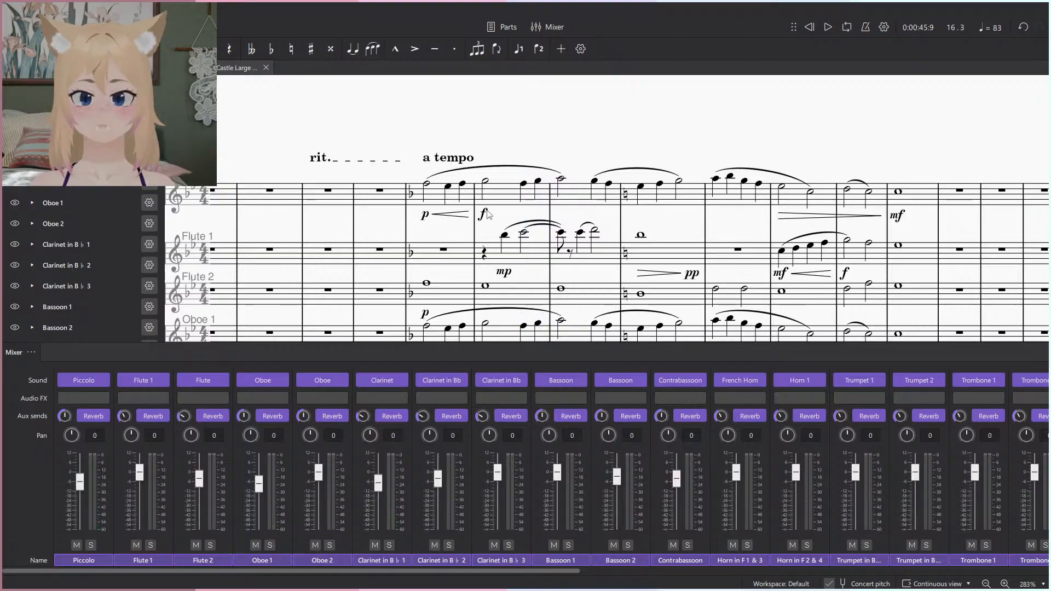
click(484, 215)
click(473, 239)
click(898, 215)
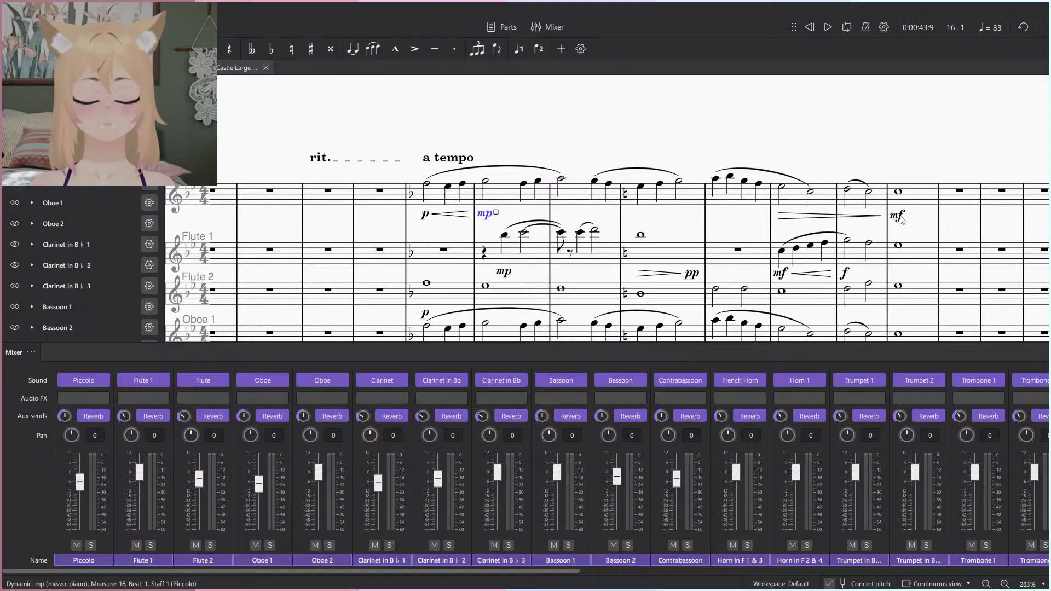
click(906, 219)
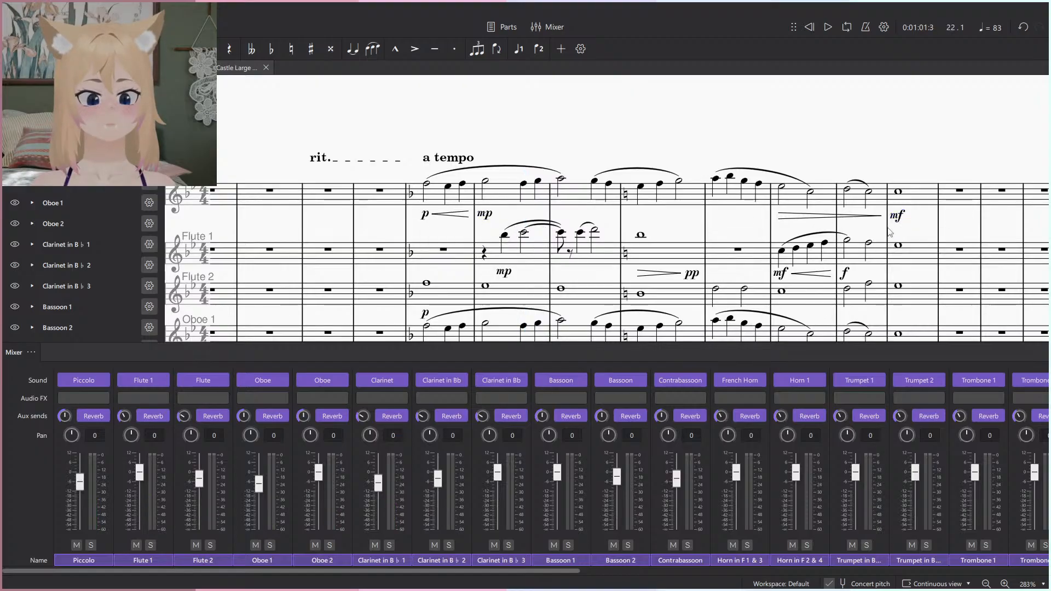
click(897, 216)
click(878, 241)
key(Escape)
Raise the Piccolo's mixer volume slightly during playback, and change its measure 15 dynamic to pp.
key(space)
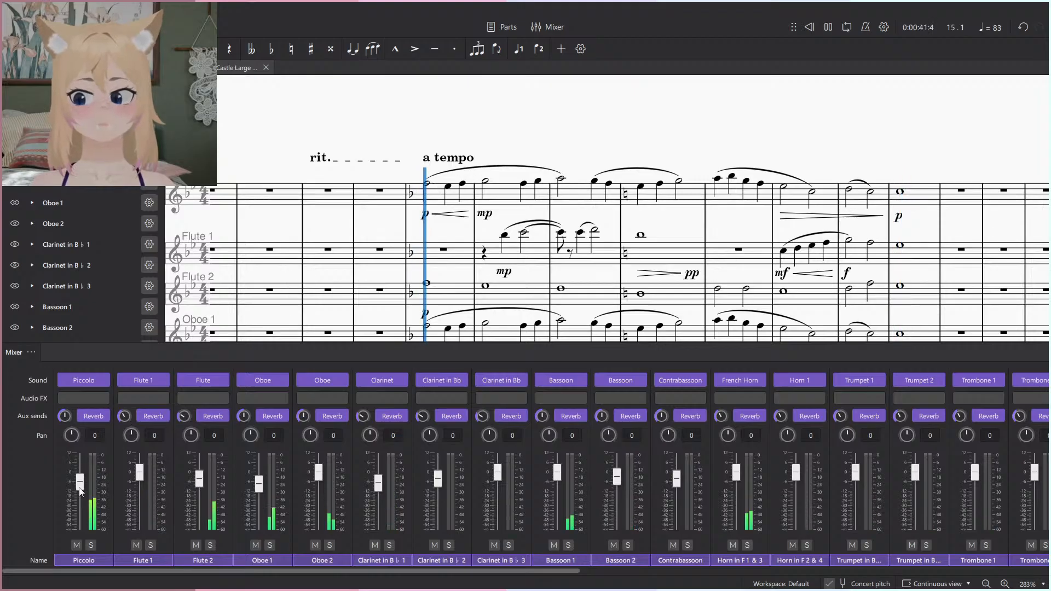
drag(79, 485, 78, 481)
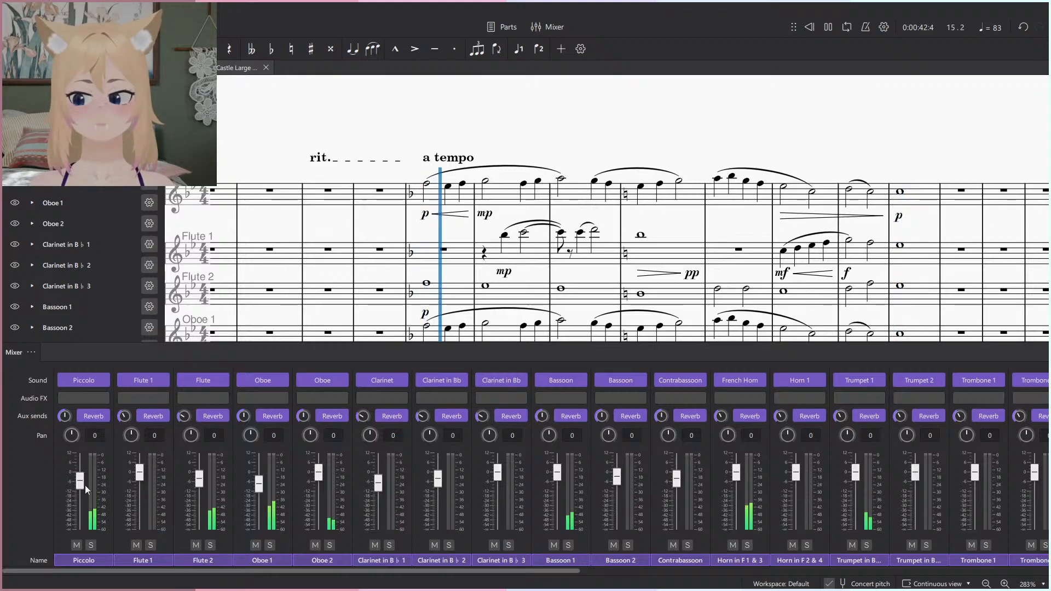
key(space)
click(426, 215)
click(389, 237)
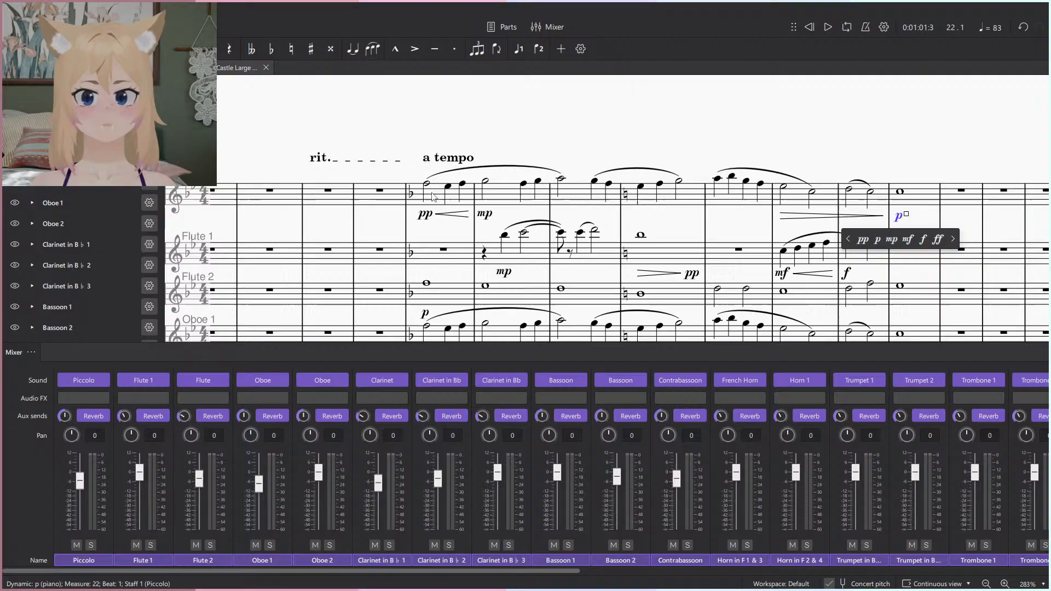
Play the passage from measure 15 to judge the Piccolo balance, closing the mixer during playback.
click(425, 186)
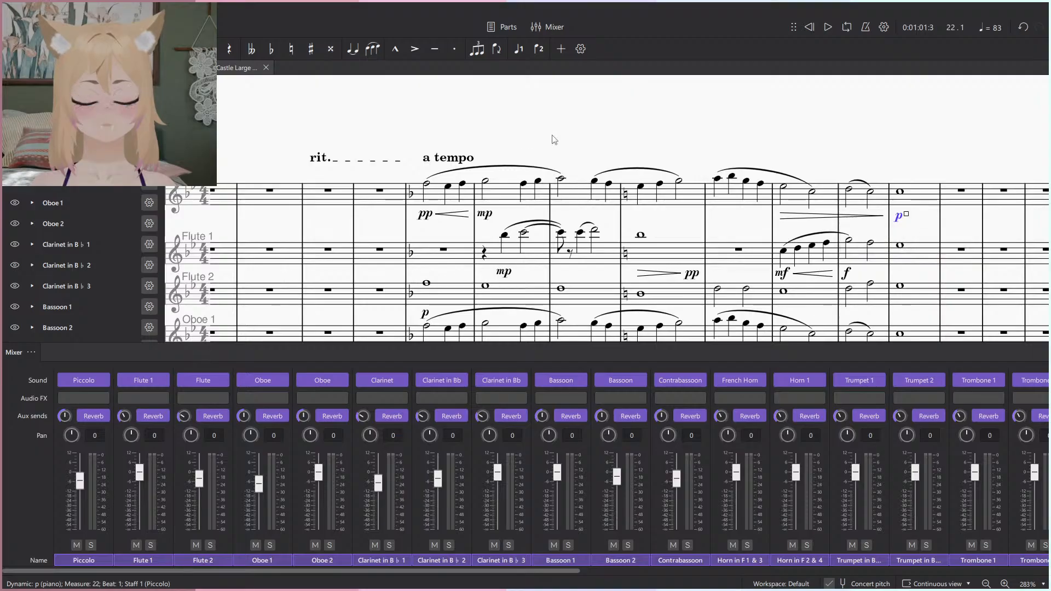
key(space)
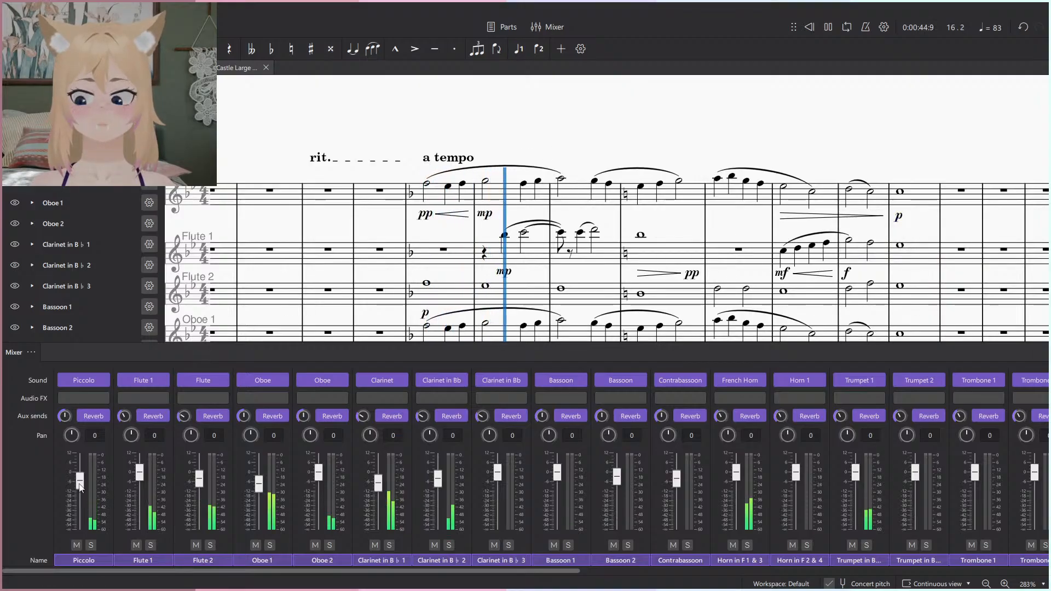
key(F10)
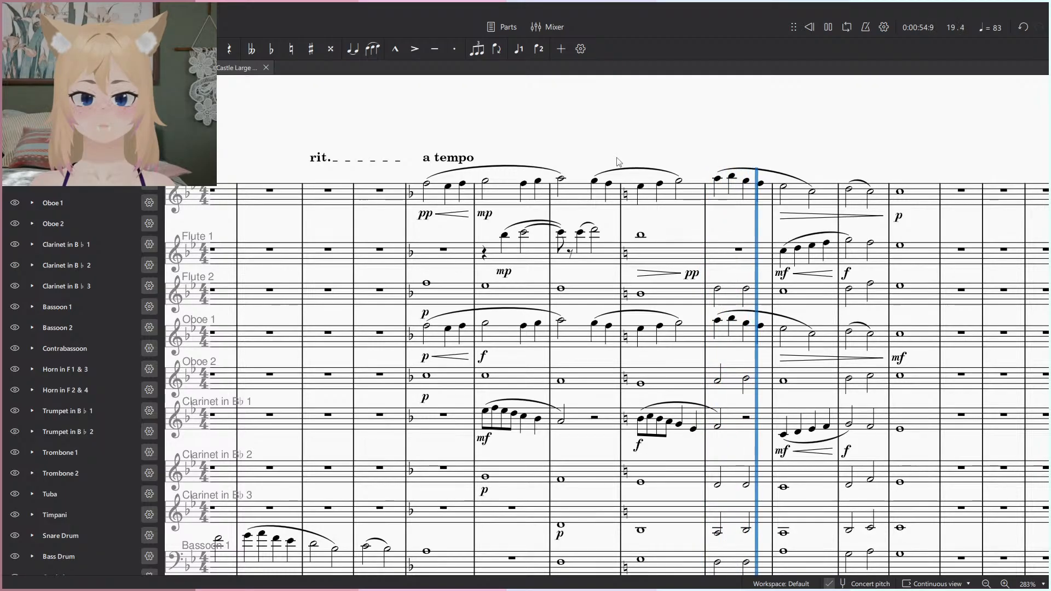
Reduce the Piccolo's dynamics to p in measure 16 and pp in measure 22.
click(486, 217)
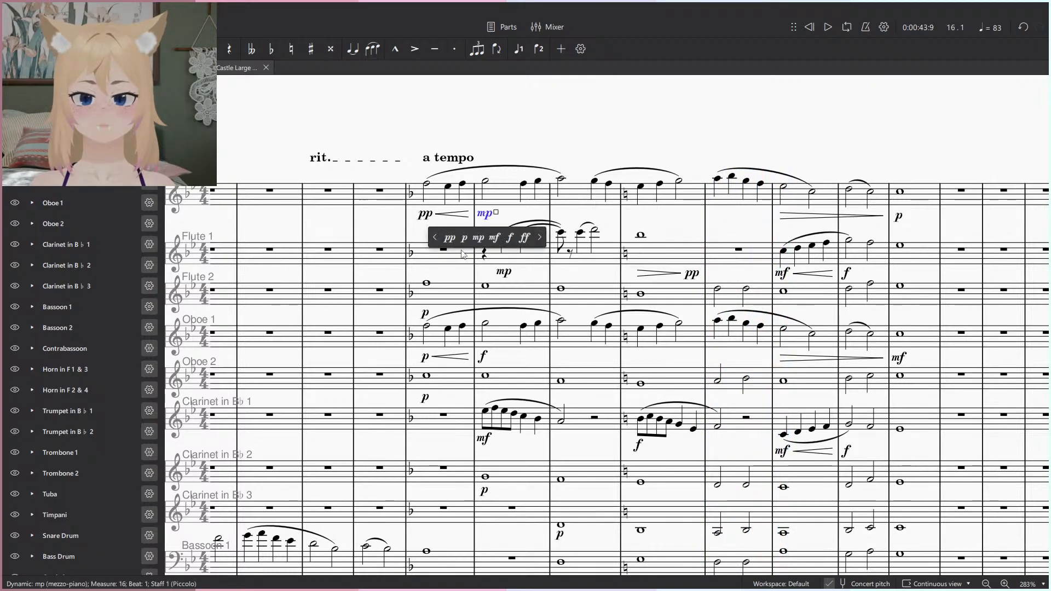
click(460, 237)
key(space)
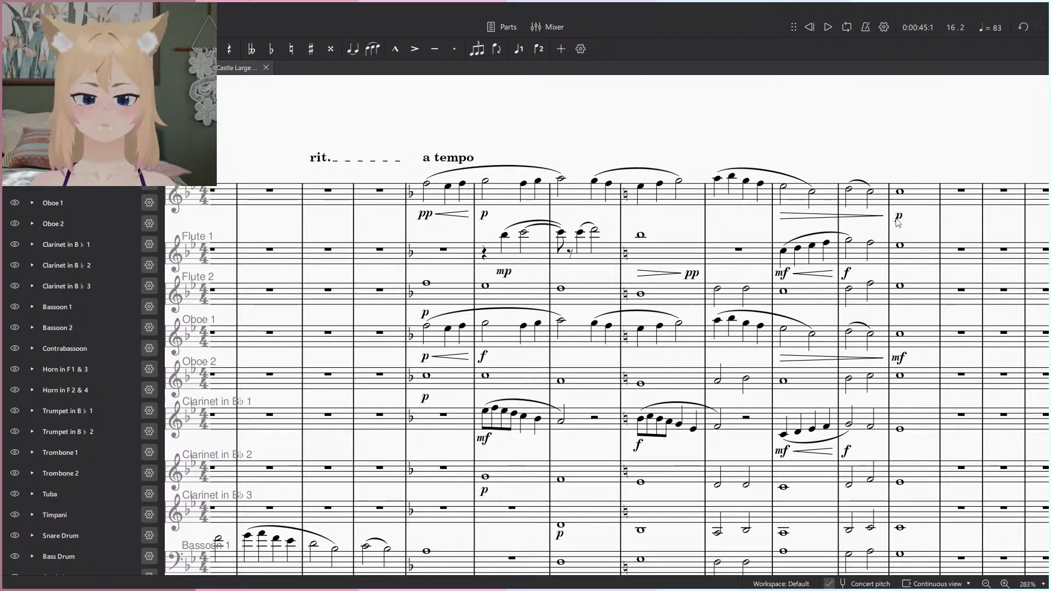
click(898, 219)
click(426, 187)
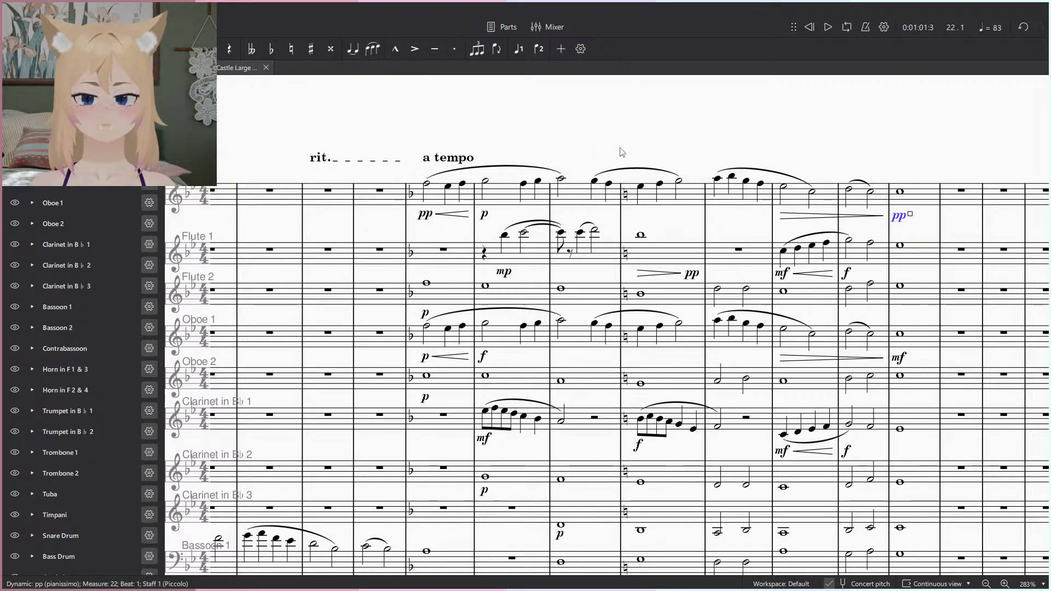
Play the passage from measure 14 and raise the Piccolo's mixer volume slightly.
click(381, 197)
key(space)
key(F10)
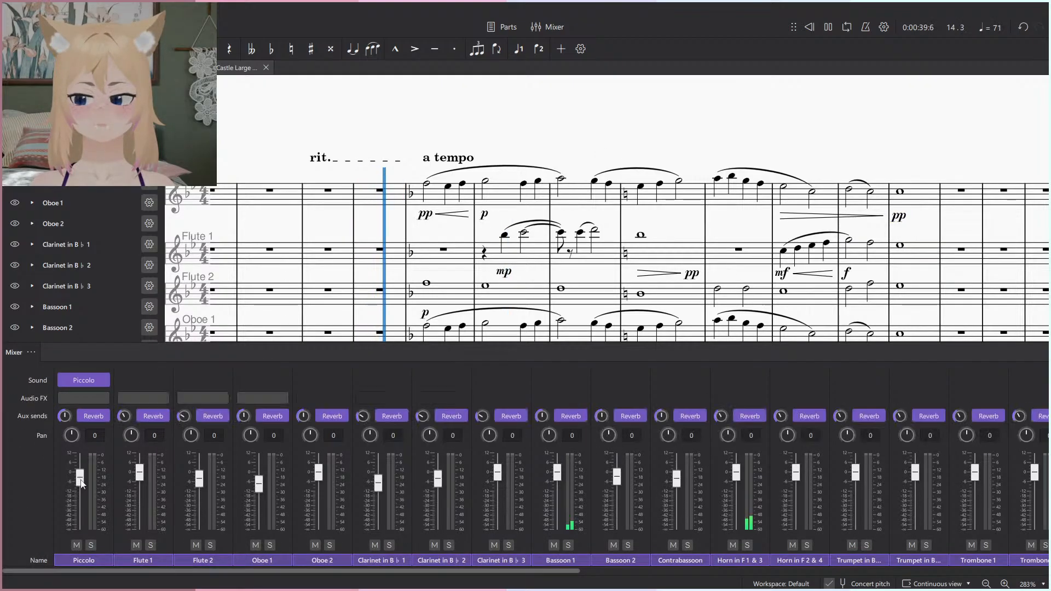
key(F10)
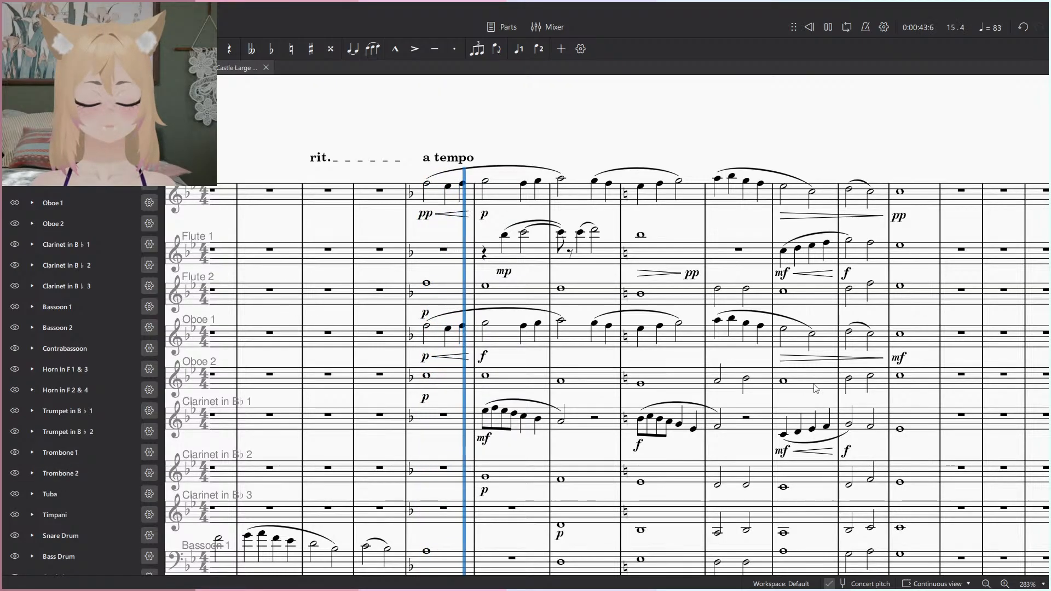
key(space)
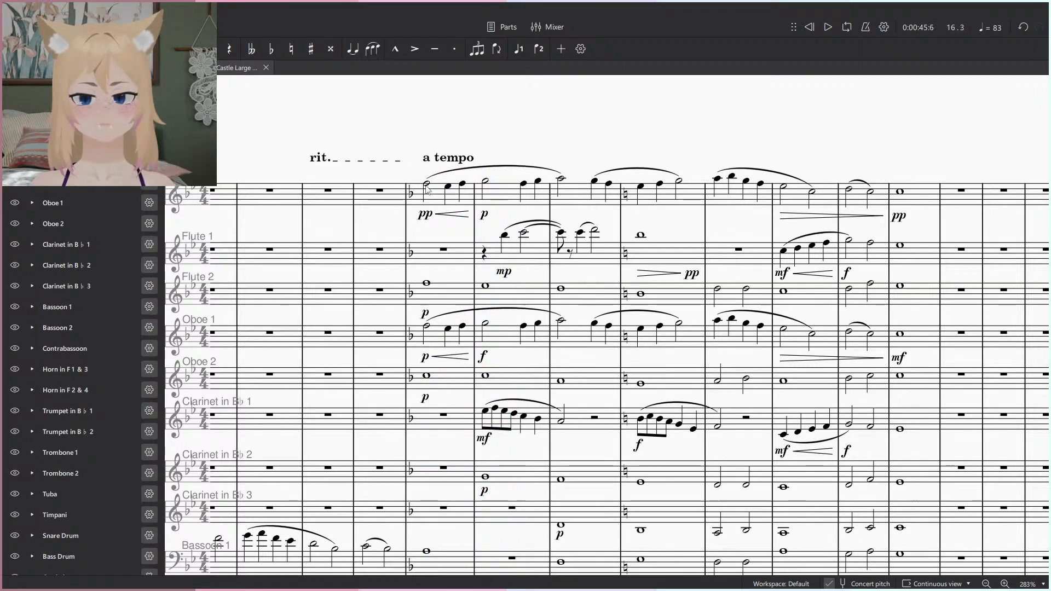
Delete the Piccolo's first note in measure 15 and slur the phrase from beat 3 to the first note of measure 17.
key(Delete)
key(Right)
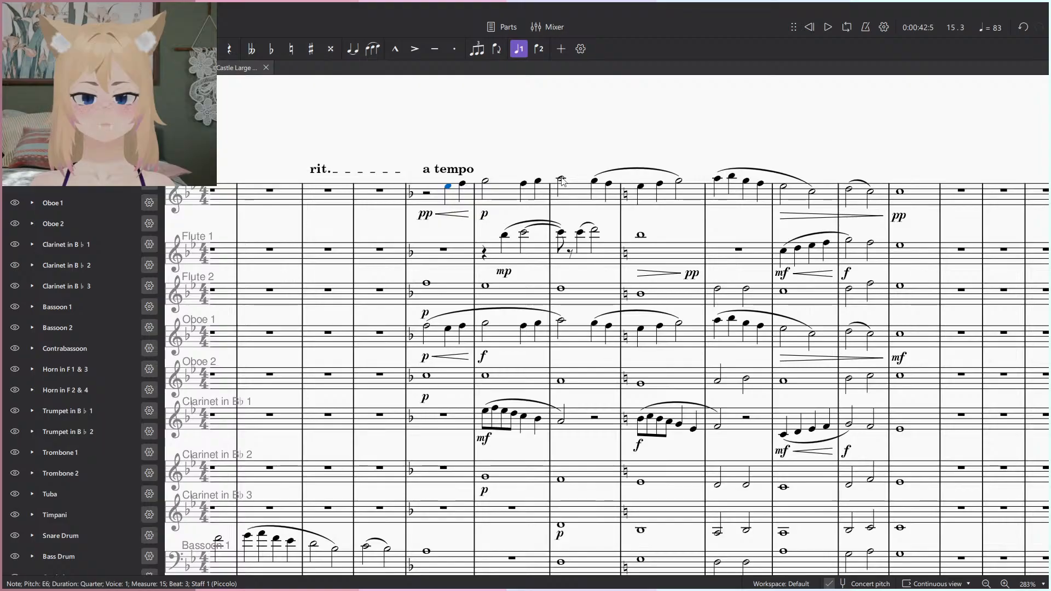
drag(566, 178, 565, 182)
ctrl+click(562, 183)
key(s)
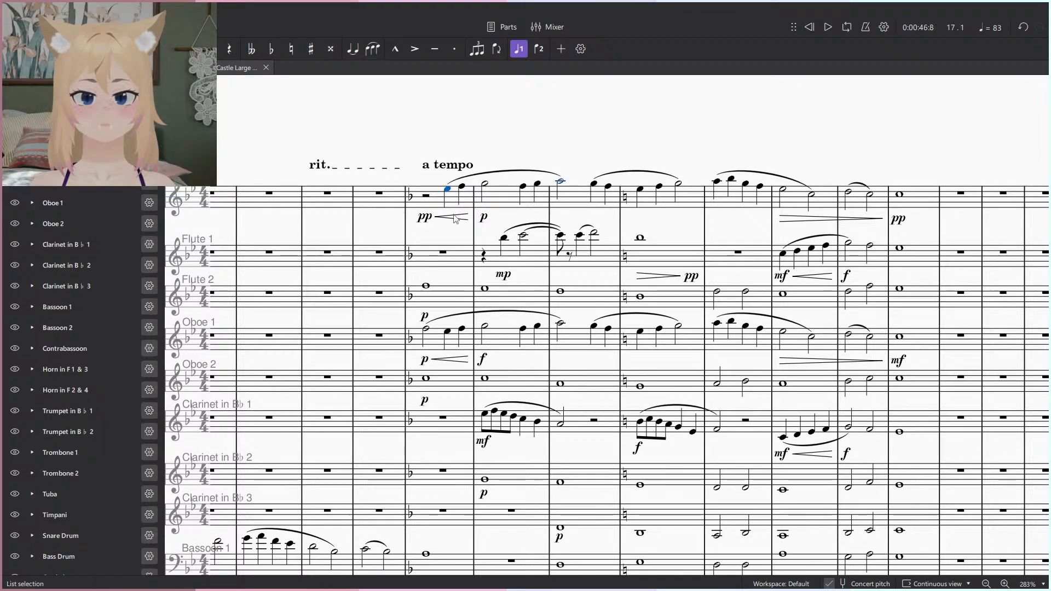
Move the Piccolo's pp marking to beat 3 of measure 15 and play the passage back.
click(430, 222)
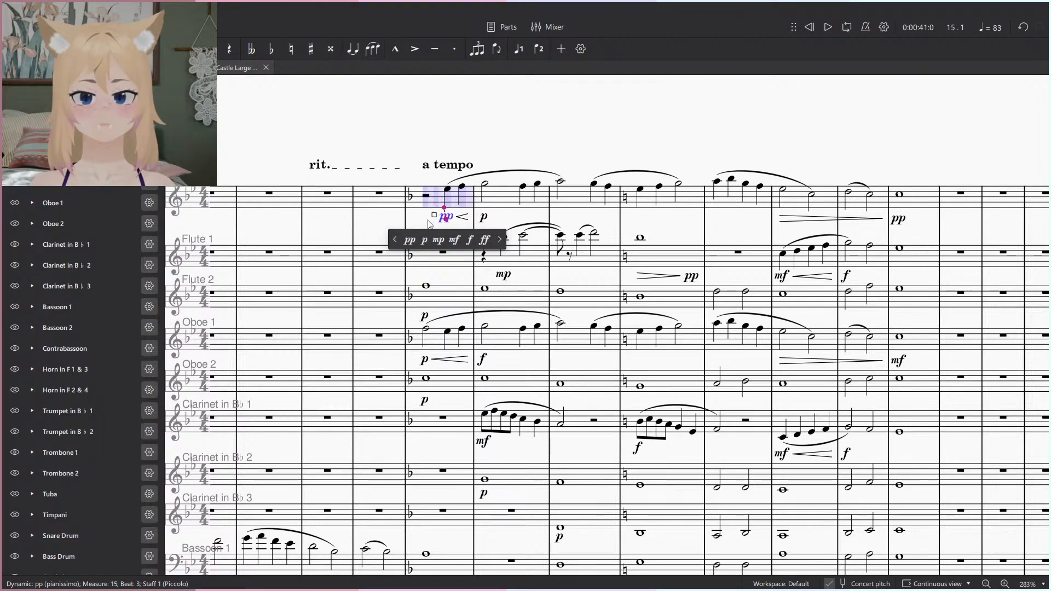
click(421, 196)
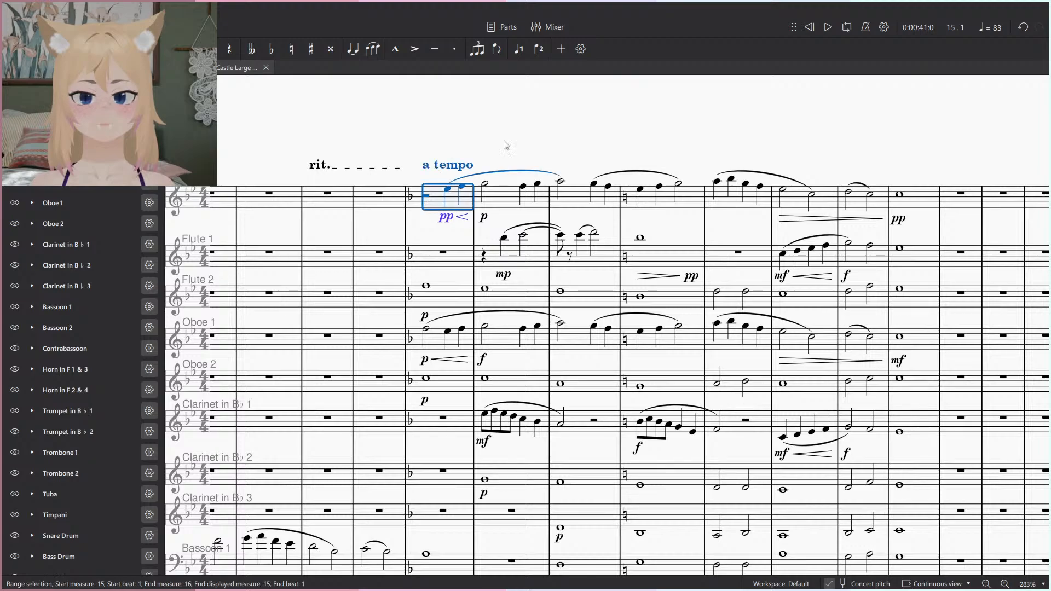
key(Left)
key(space)
Adjust the Piccolo's volume slightly in the mixer while the passage plays through measure 22.
scroll(511, 143, down, 2)
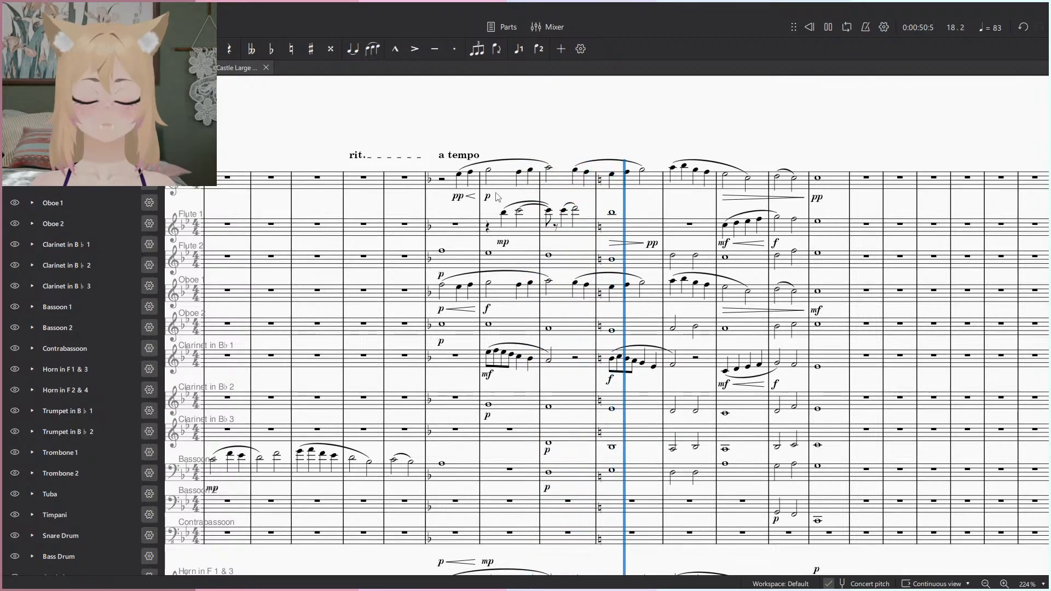
key(F10)
drag(80, 472, 84, 480)
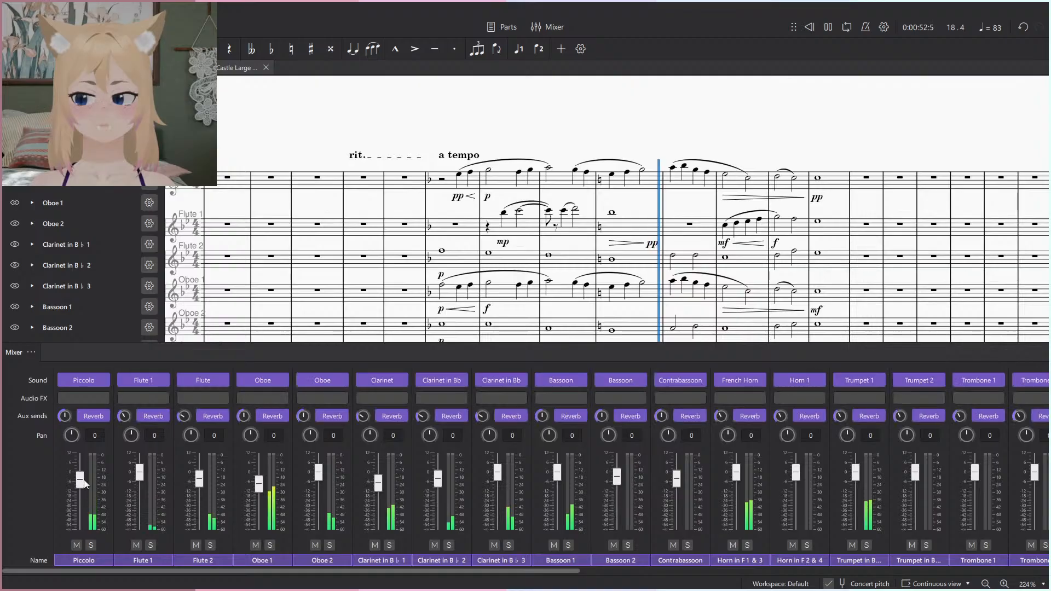
key(F10)
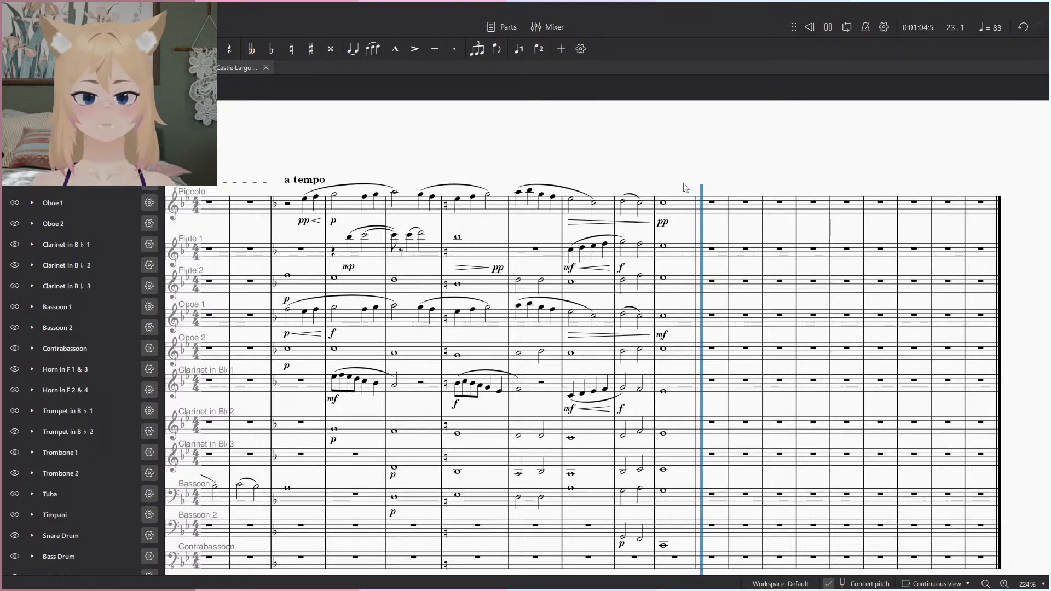
Switch to the original Castle score and copy the Flute part from measure 15 through measure 24 beat 3.
key(alt+Tab)
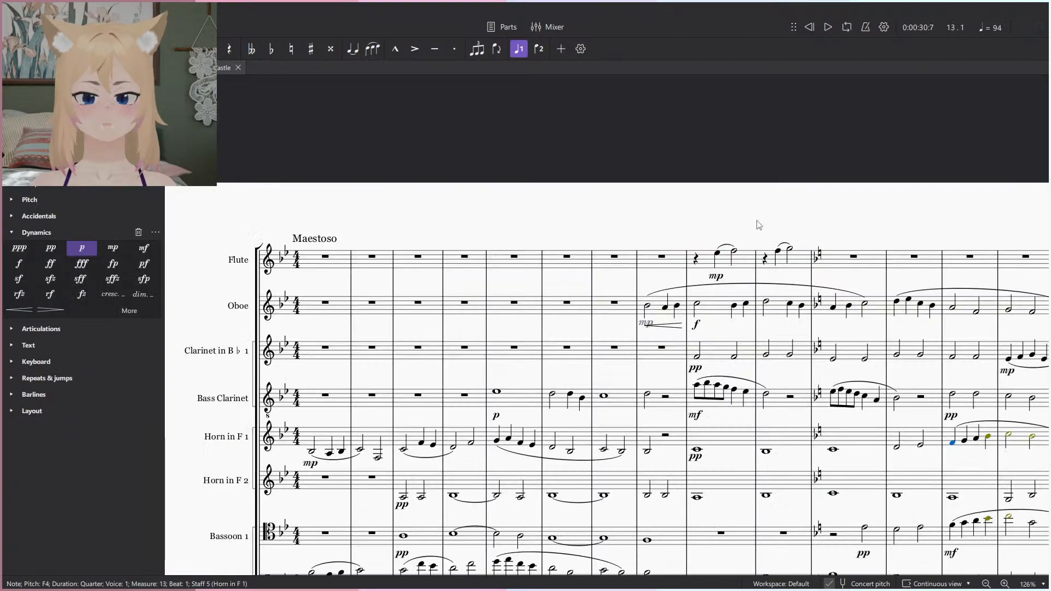
click(631, 265)
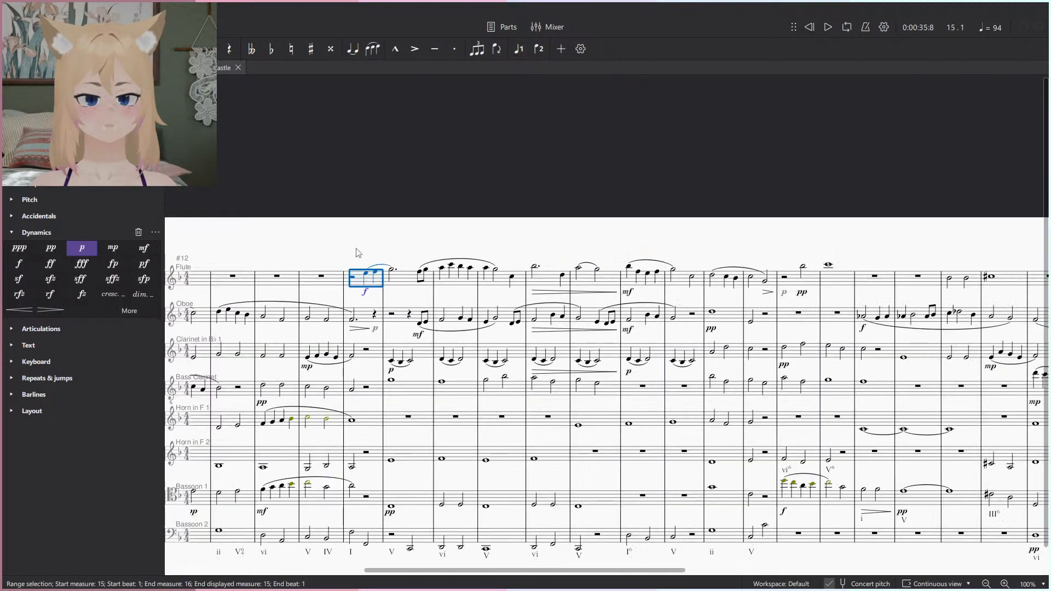
shift+click(672, 286)
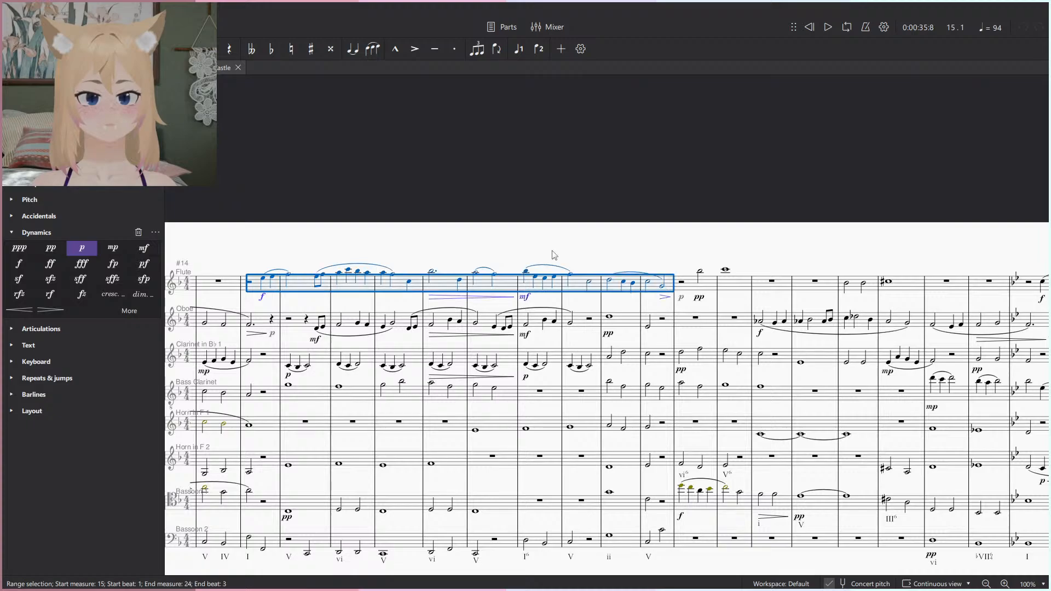
scroll(209, 272, up, 3)
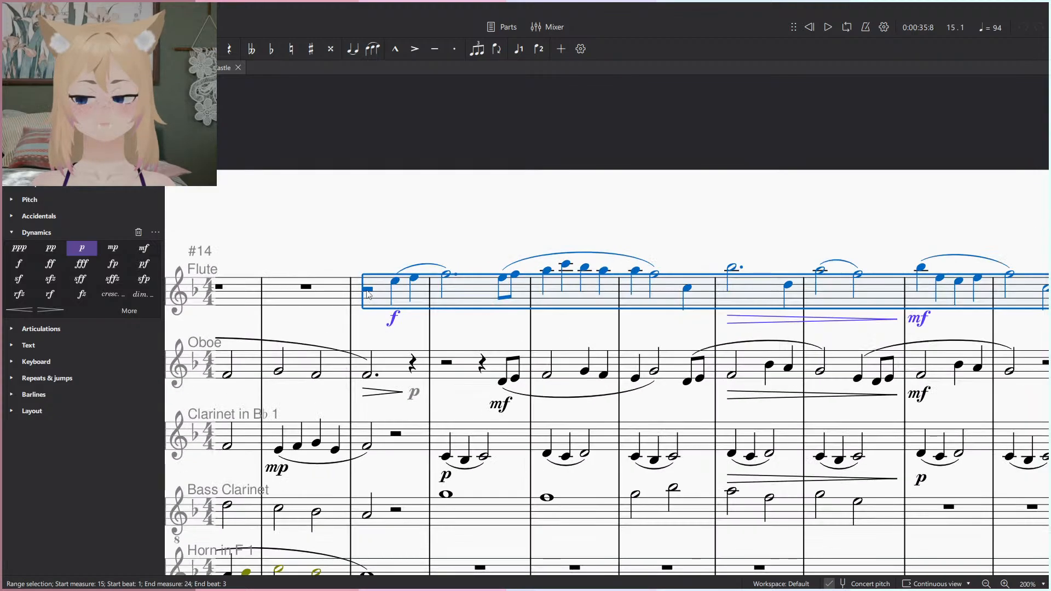
scroll(434, 294, up, 1)
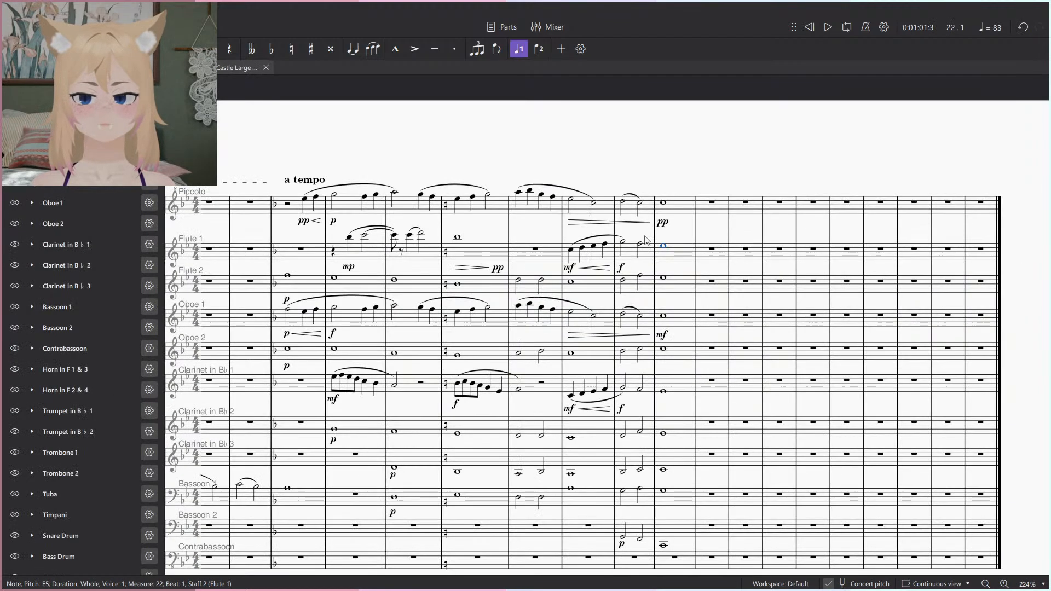
Paste the copied passage into Flute 1 of the large orchestral score at measure 22 and transpose it up four diatonic steps.
scroll(646, 240, up, 5)
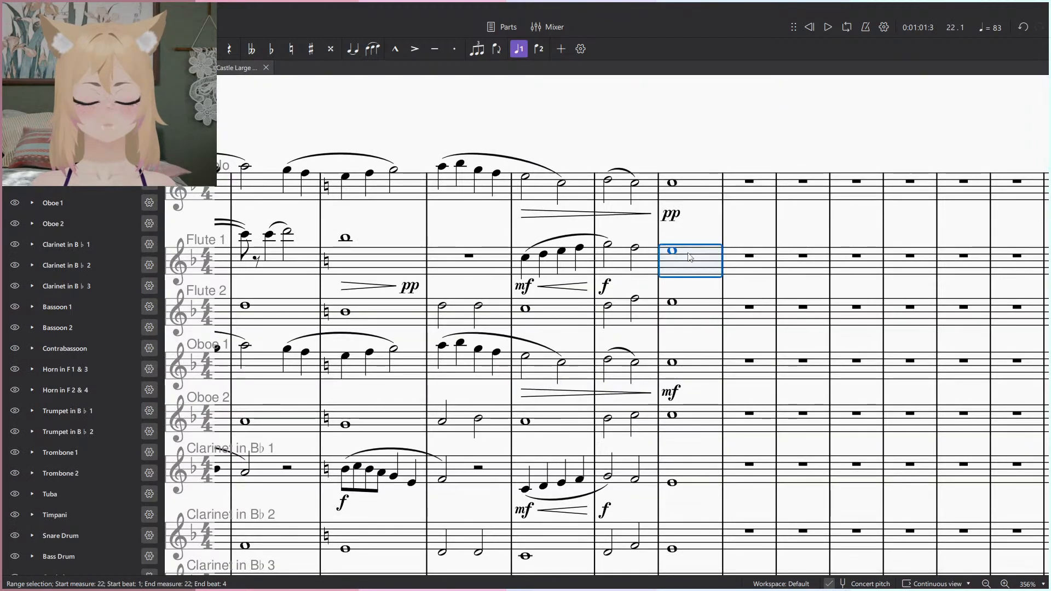
key(ctrl+v)
scroll(701, 260, up, 4)
key(alt+shift+Up)
key(alt+shift+Up)
key(alt+shift+Up)
key(alt+shift+Up)
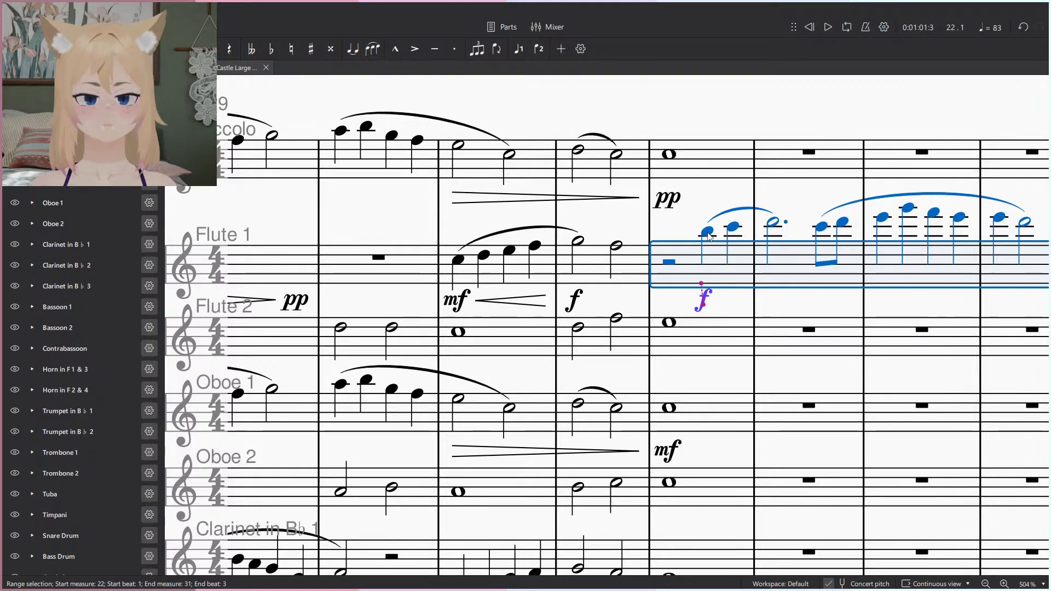
Play the start of the pasted Flute 1 passage from measure 22.
key(space)
key(Escape)
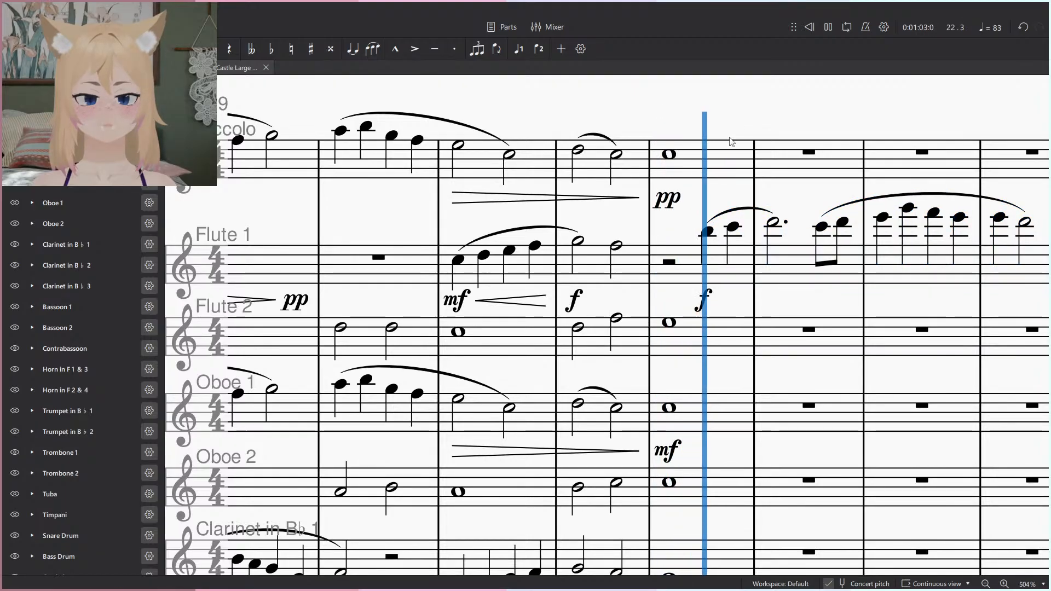
scroll(739, 170, down, 5)
key(space)
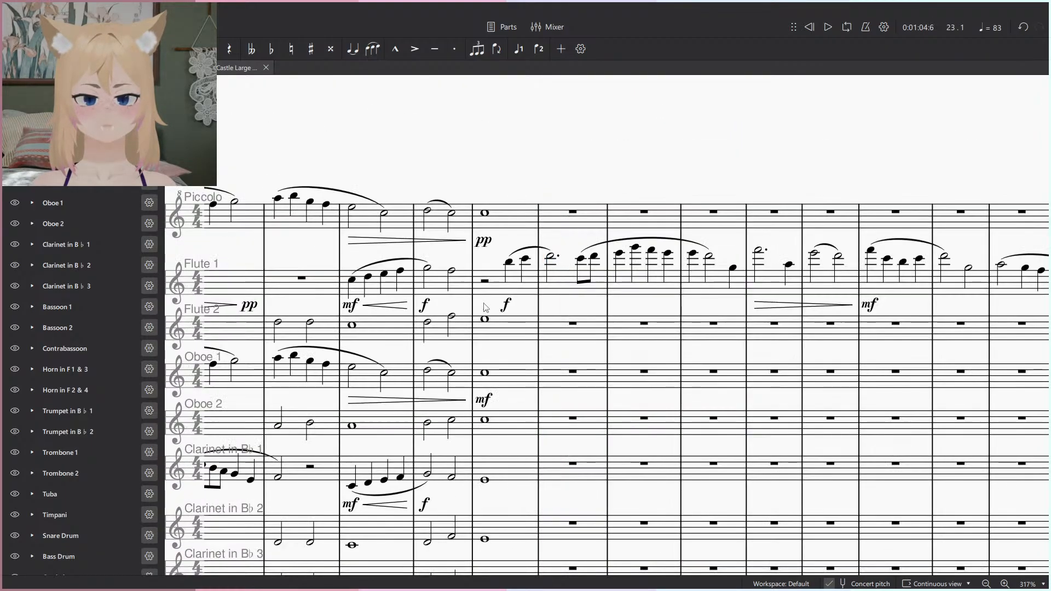
Enter a half note E5 on beat 1 of measure 22 in Flute 1 in place of the half rest.
click(452, 272)
scroll(454, 277, up, 4)
key(n)
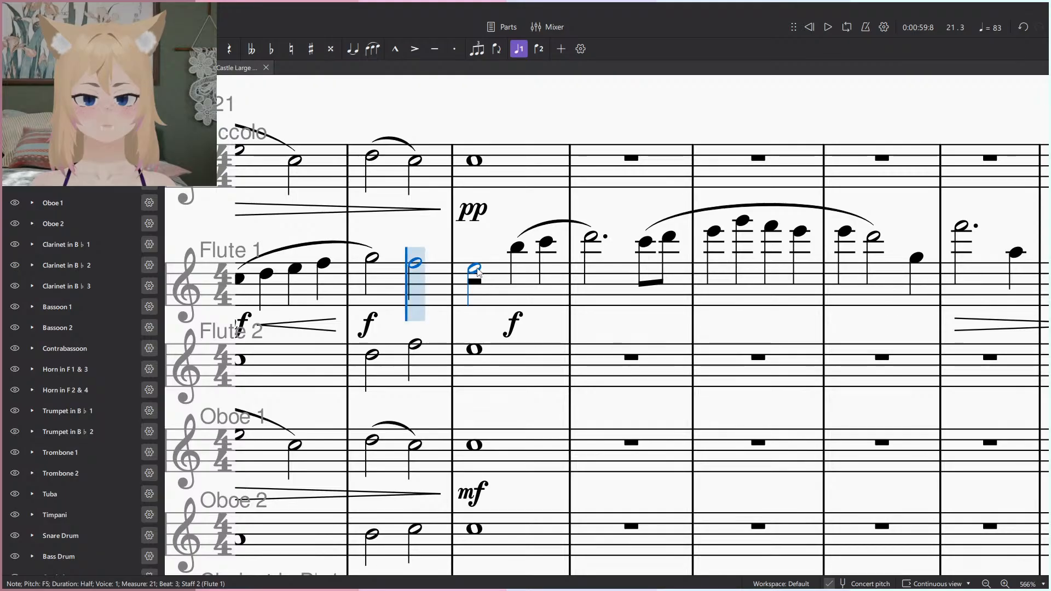
click(456, 272)
key(Escape)
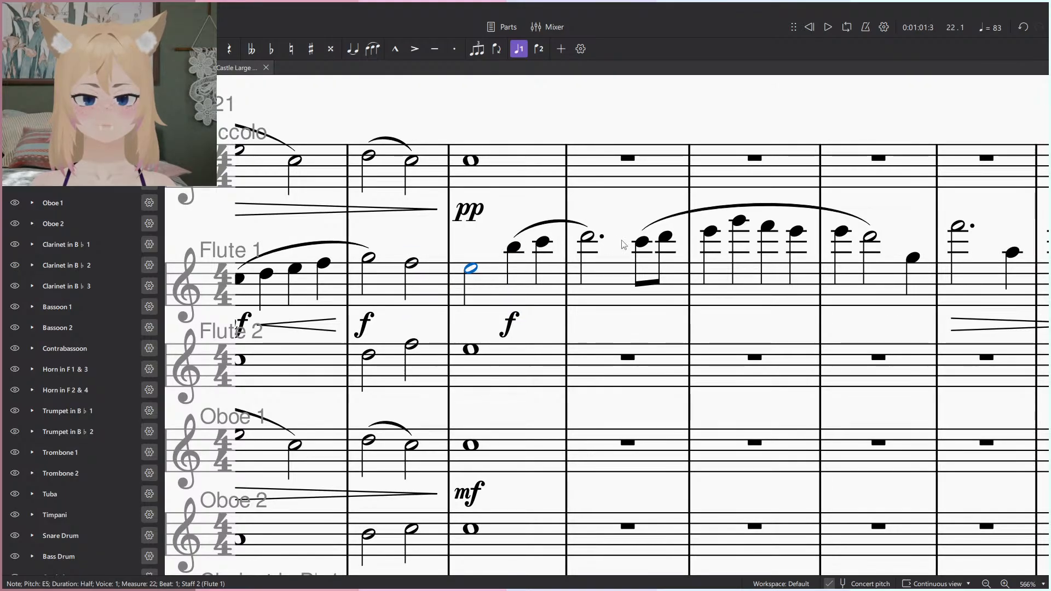
Remove Flute 1's pasted passage from measure 22 beat 3 onward, and shorten the Piccolo's measure 22 note to a half note.
key(Right)
scroll(621, 242, down, 4)
drag(622, 243, 412, 271)
shift+click(934, 286)
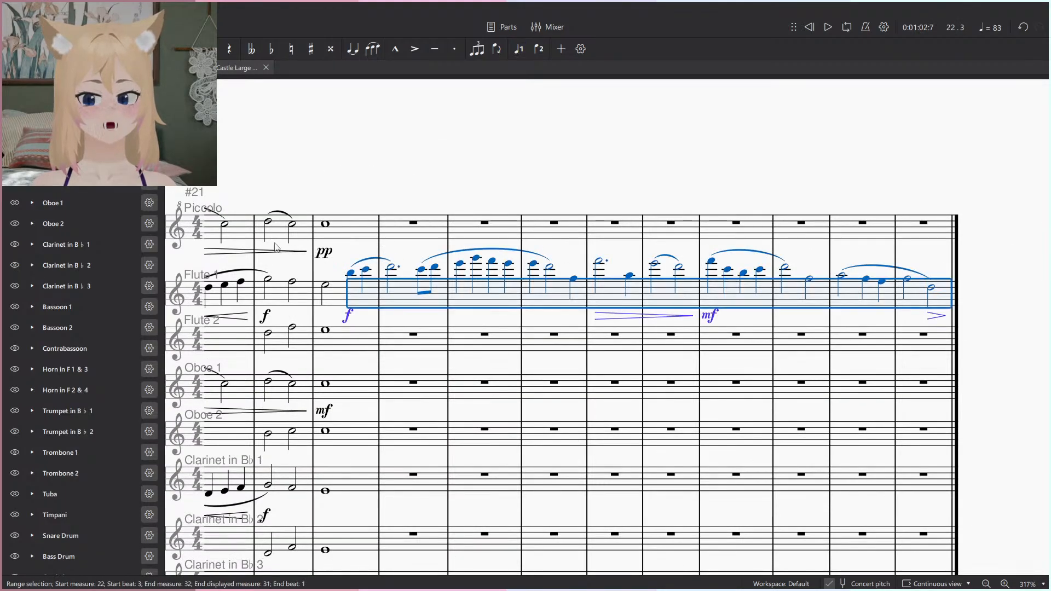
key(Delete)
click(325, 224)
key(6)
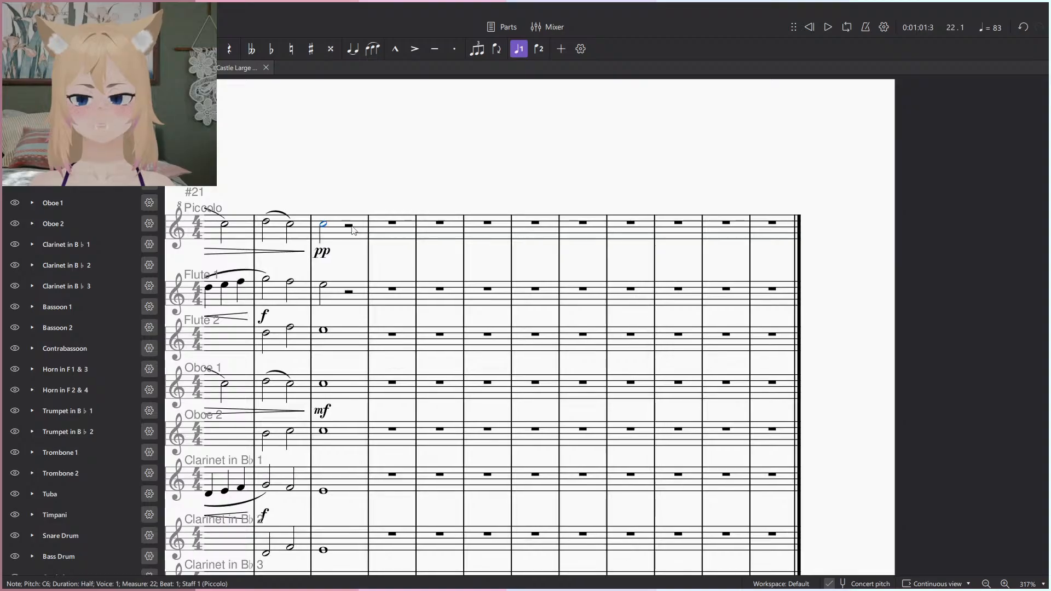
Try the copied melody in the Piccolo from measure 22 beat 3 and play it back.
click(351, 227)
key(ctrl+v)
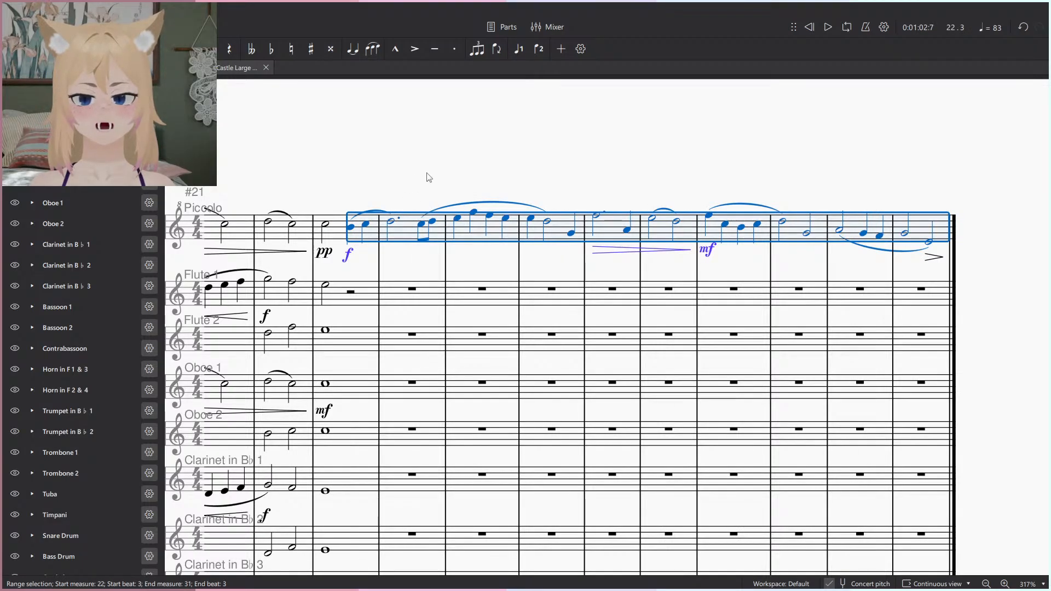
key(Escape)
key(space)
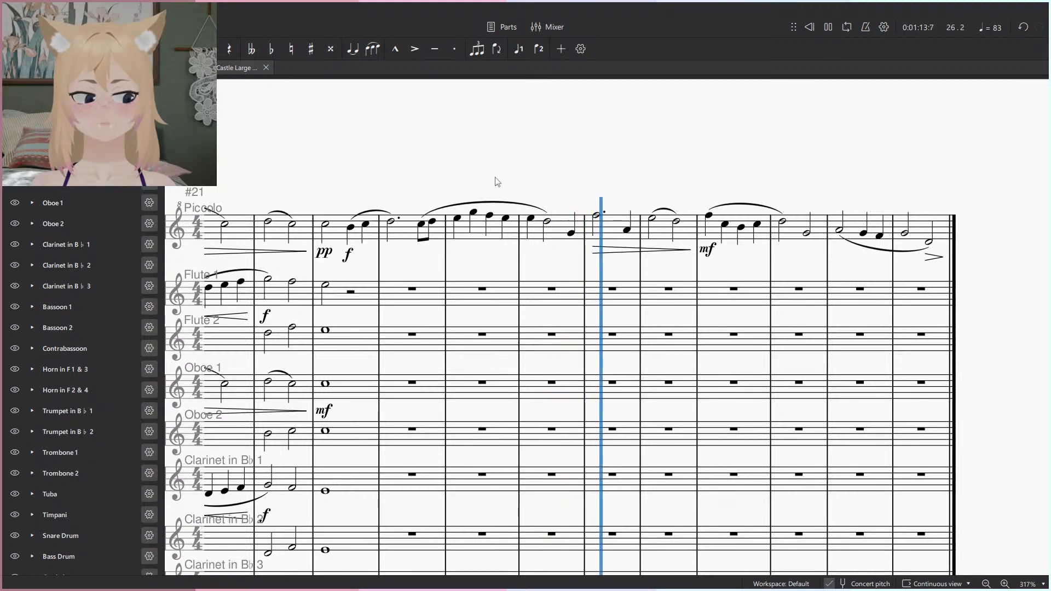
key(ctrl+z)
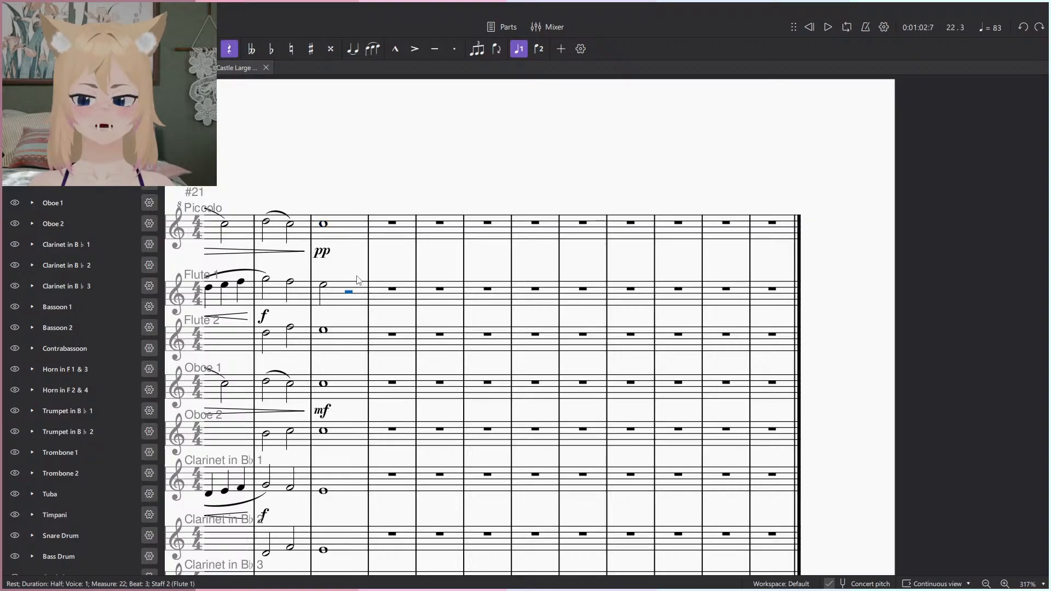
key(ctrl+b)
key(ctrl+z)
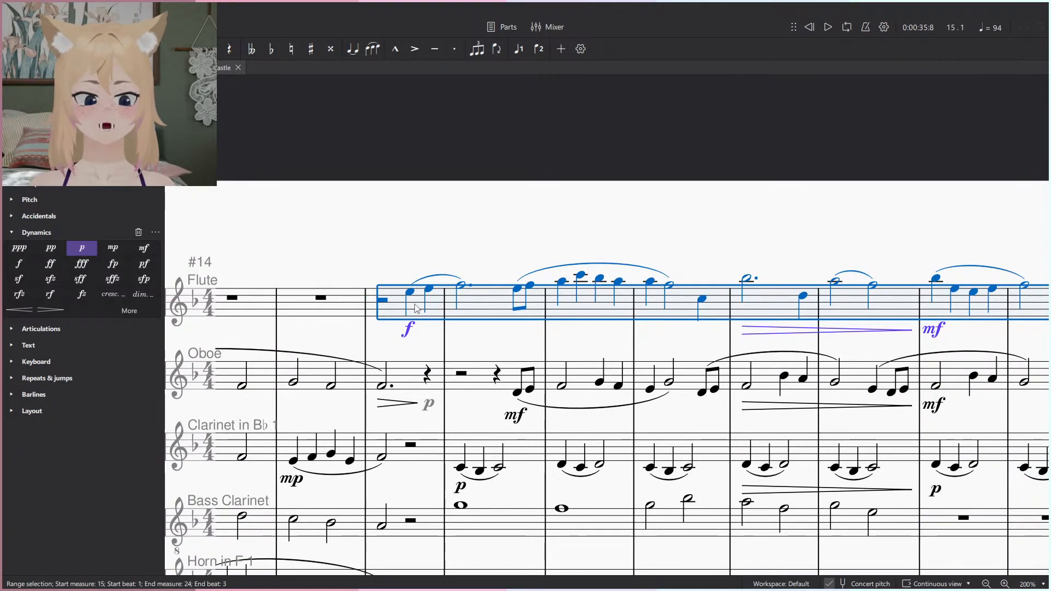
In the original Castle score, copy the Flute melody from measure 15 beat 3 through the end of measure 24.
drag(437, 258, 429, 112)
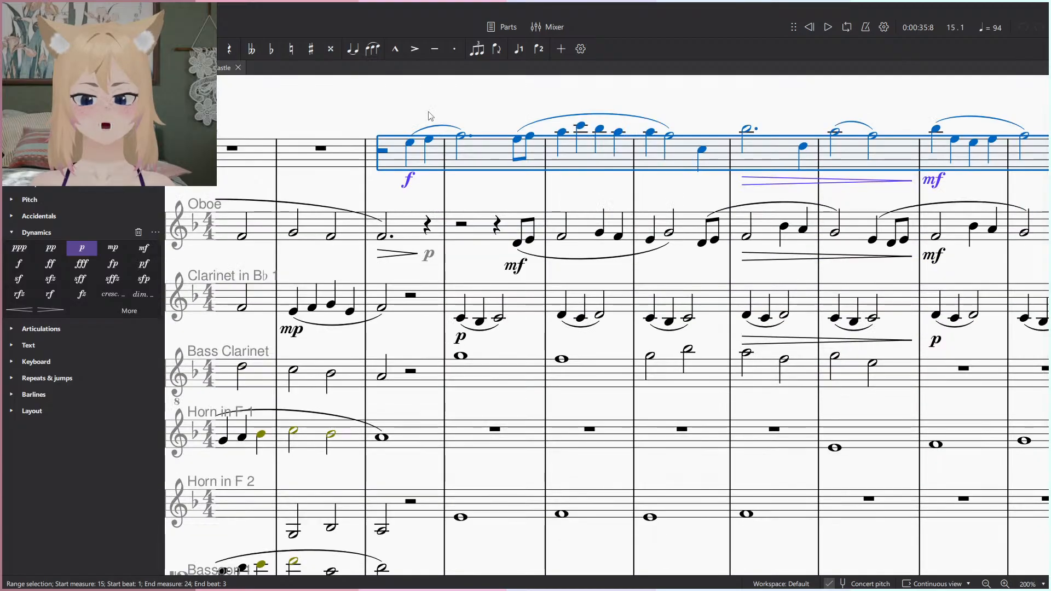
click(429, 104)
click(409, 142)
drag(654, 193, 193, 333)
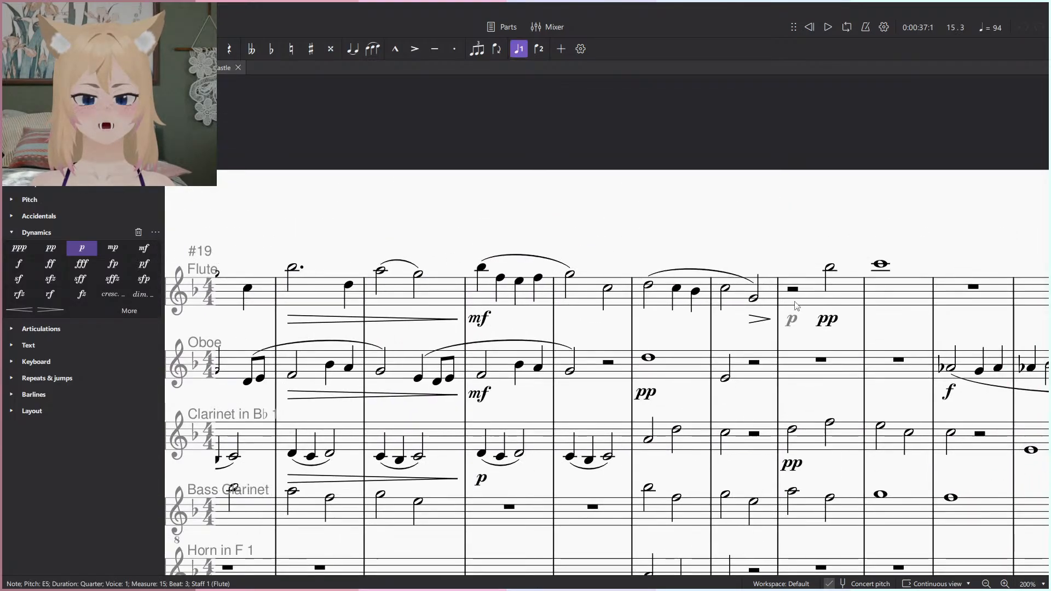
shift+click(749, 300)
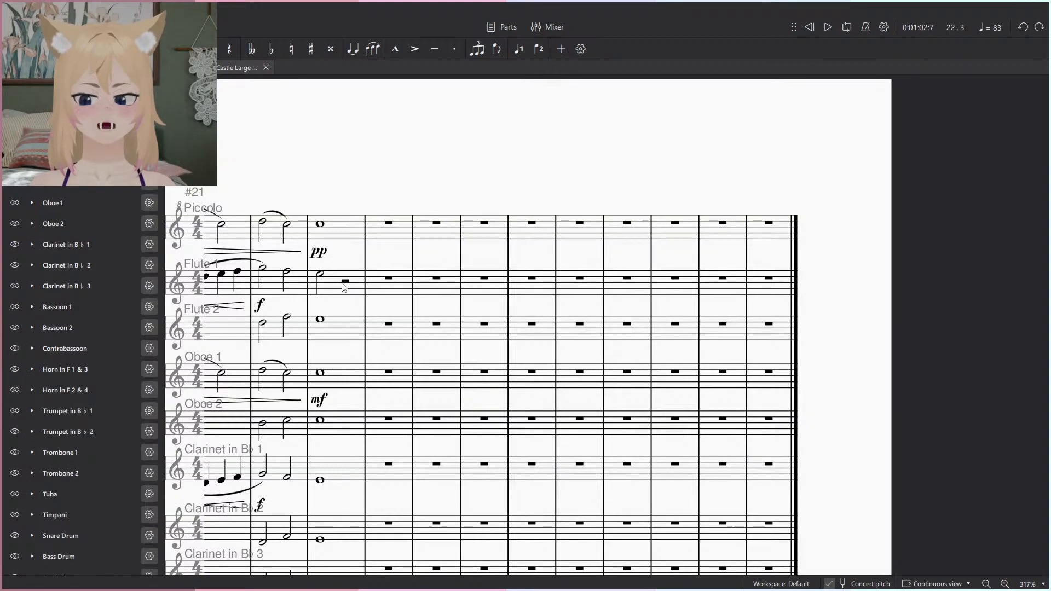
Paste the copied melody into Flute 1 of the large score at measure 22 beat 3, transposed down five semitones and up an octave.
click(346, 282)
key(ctrl+v)
scroll(399, 244, up, 2)
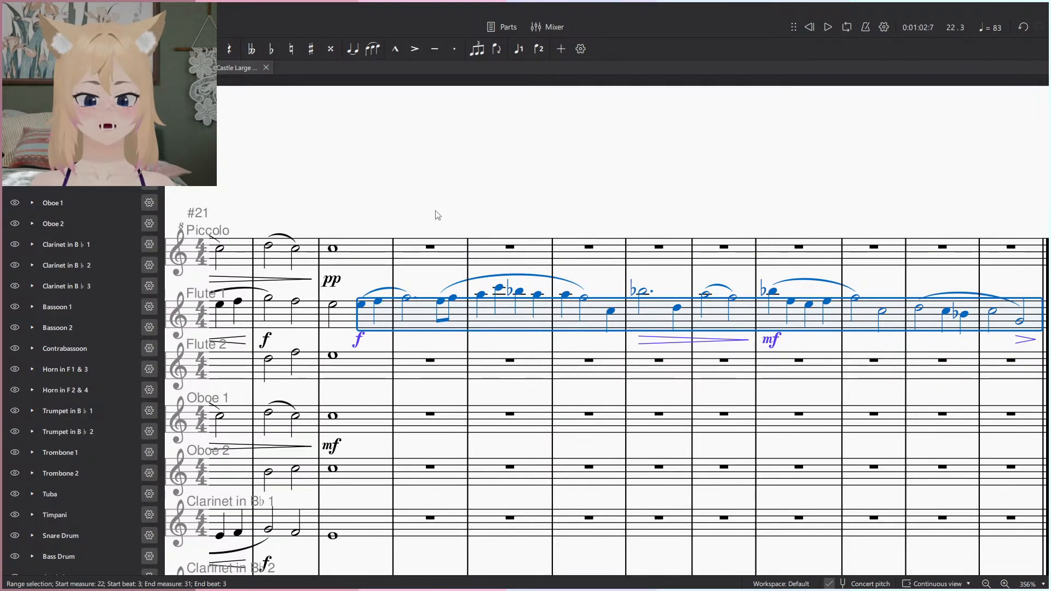
scroll(364, 296, up, 6)
key(Down)
key(Down)
key(Down)
key(Down)
key(Down)
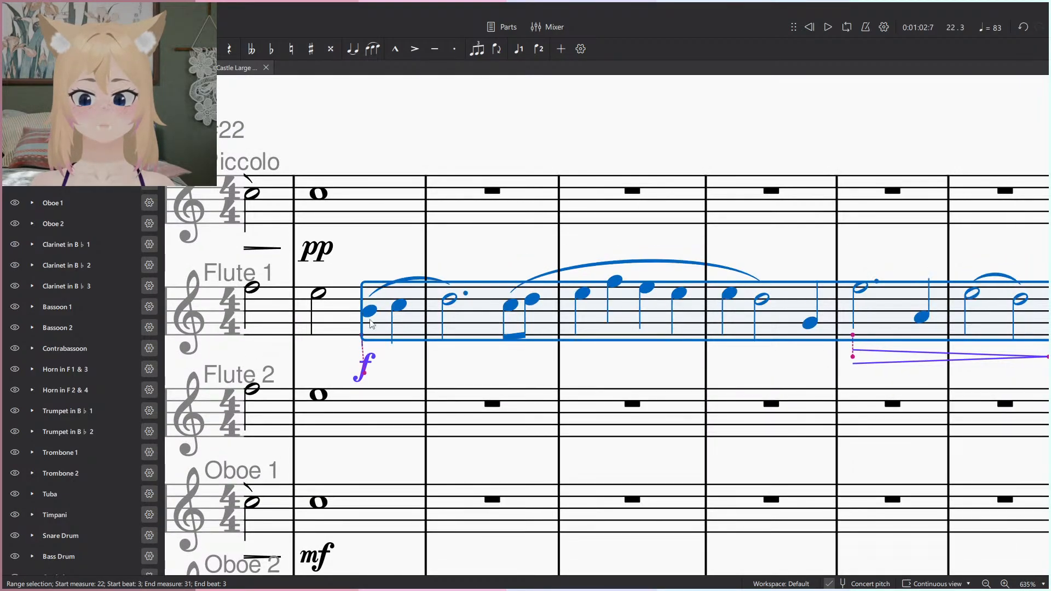
key(ctrl+Up)
Play the start of the transposed Flute 1 melody from measure 22 beat 3.
key(space)
click(419, 262)
scroll(383, 318, down, 4)
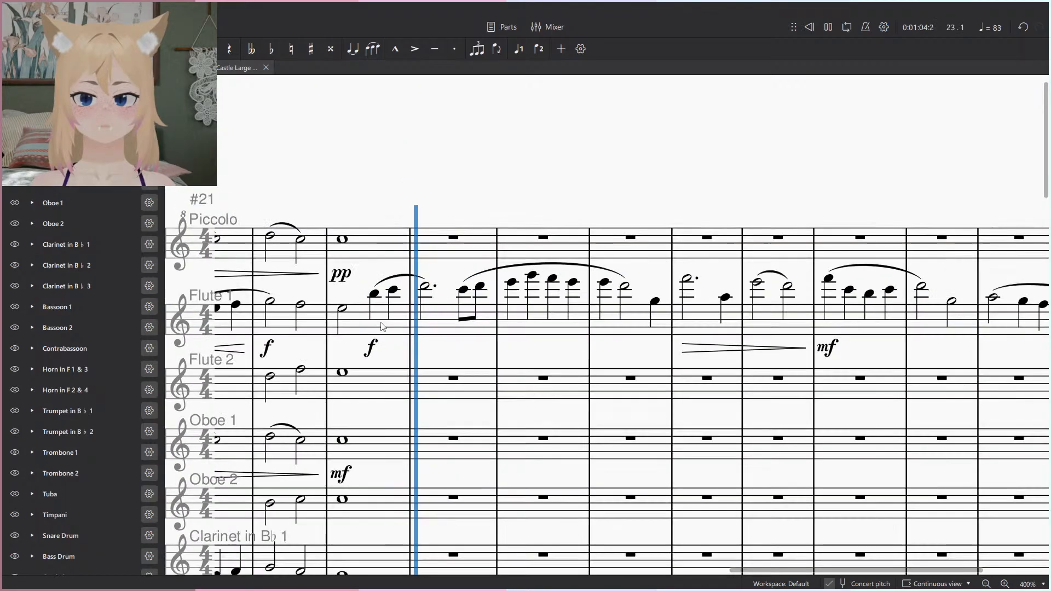
key(space)
drag(379, 357, 424, 357)
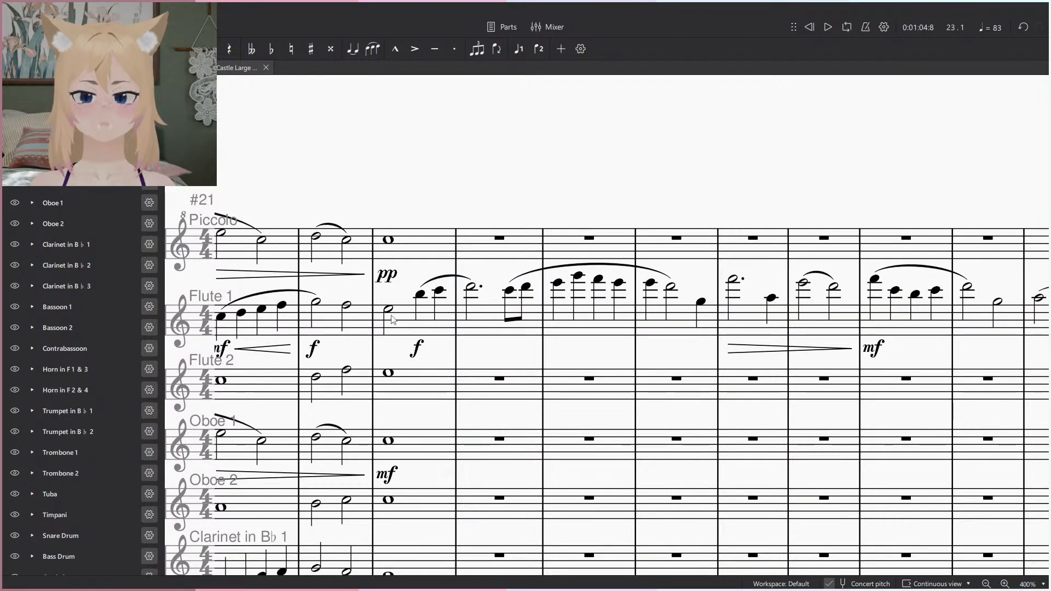
Shorten Flute 1's half note E5 in measure 22 to a dotted quarter and delete the forte marking at beat 3.
click(387, 310)
key(shift+q)
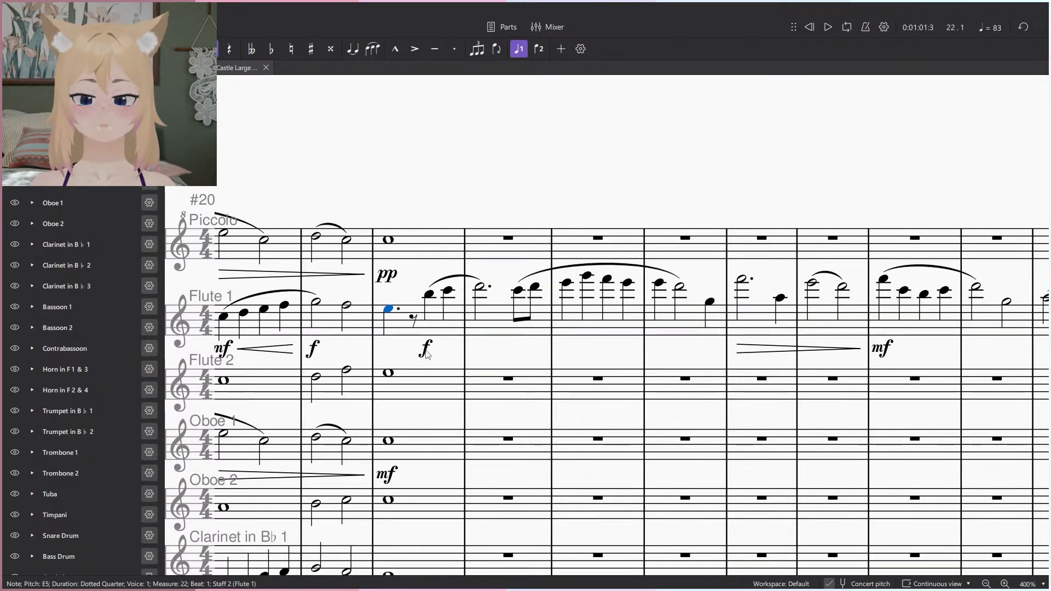
click(426, 349)
key(Delete)
Play the large score from measure 21 into measure 26 to check the Flute 1 melody entry.
key(space)
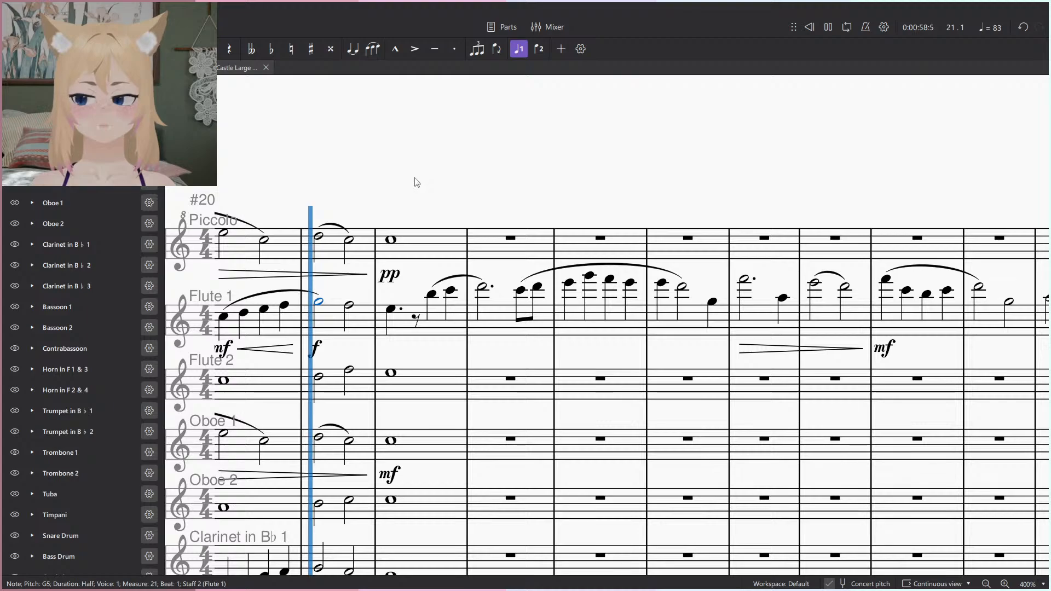
scroll(417, 182, down, 4)
drag(421, 163, 535, 254)
scroll(526, 271, up, 3)
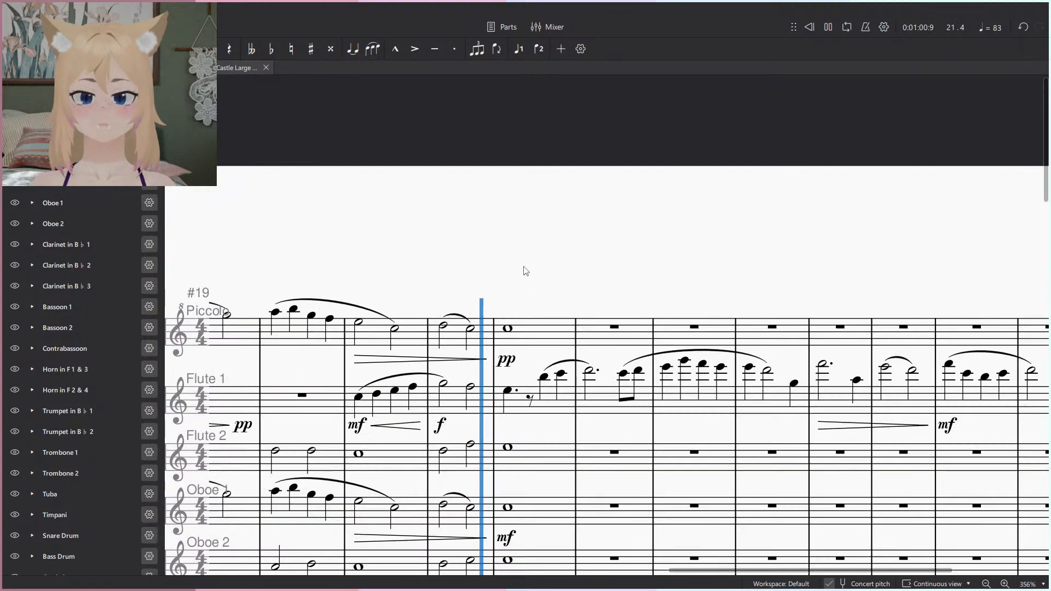
scroll(526, 271, up, 1)
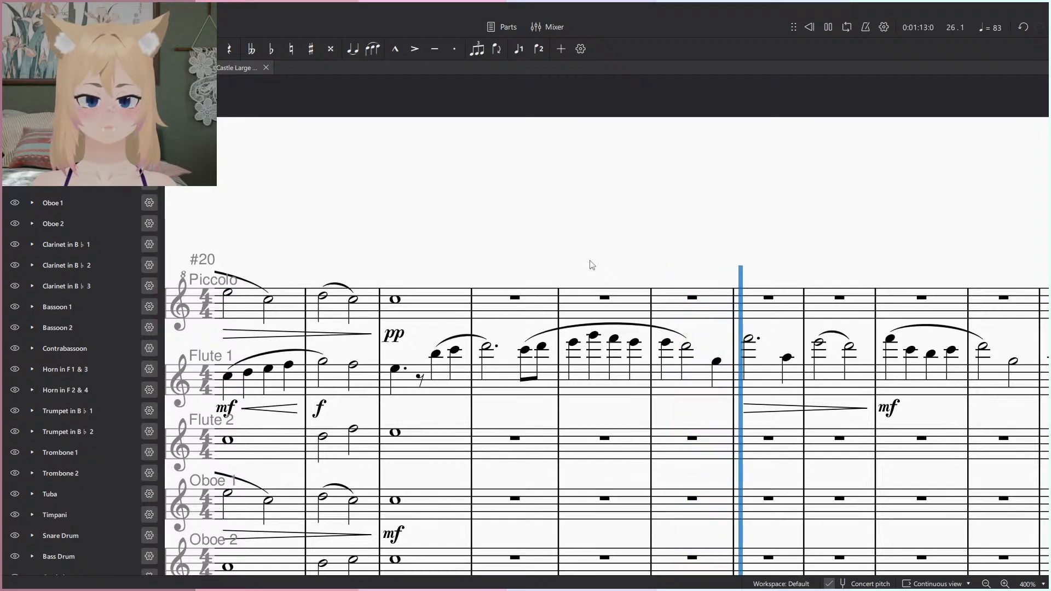
key(space)
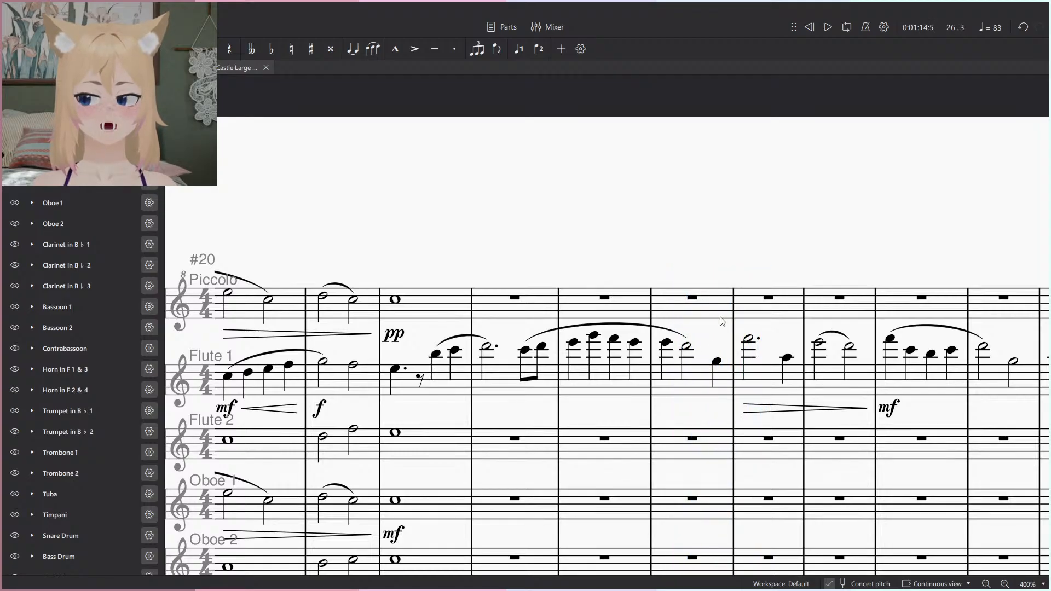
Examine the woodwind, brass, percussion and string parts around measures 19–22 and the empty measures that follow.
drag(720, 317, 573, 299)
scroll(924, 351, down, 1)
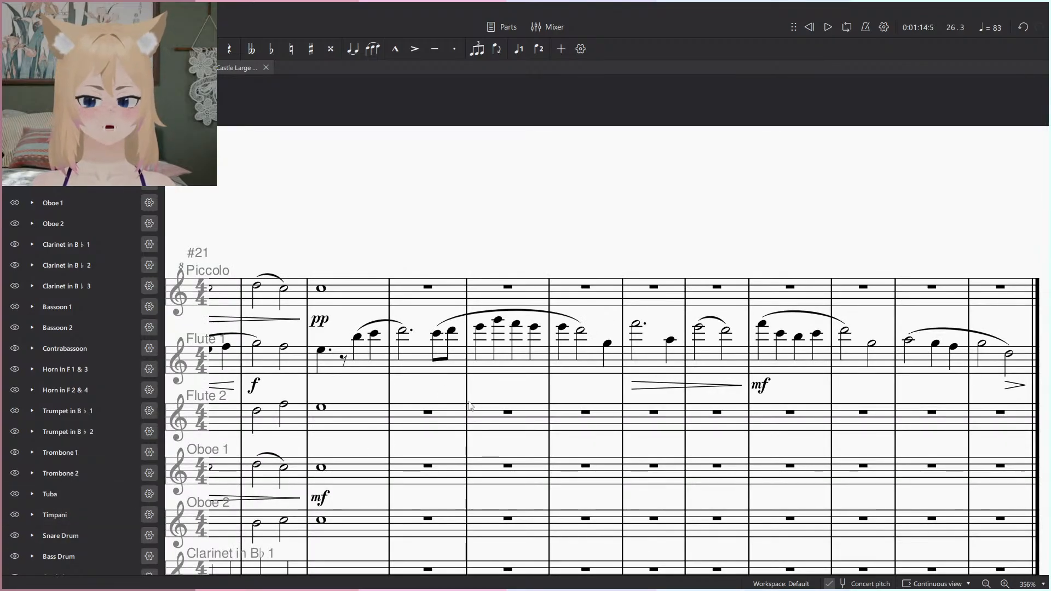
scroll(502, 390, down, 5)
scroll(382, 428, down, 3)
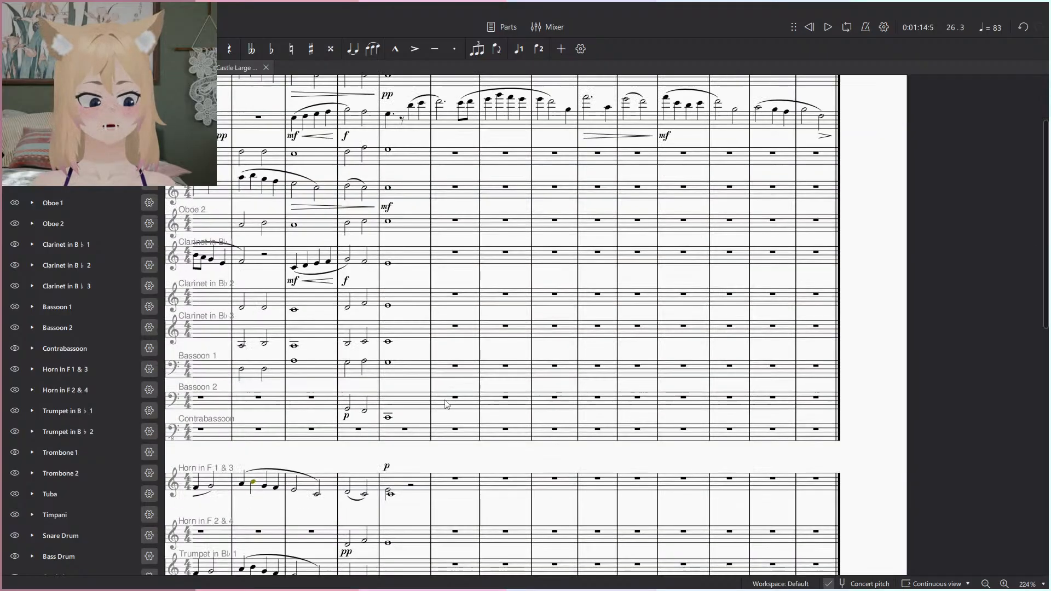
click(386, 434)
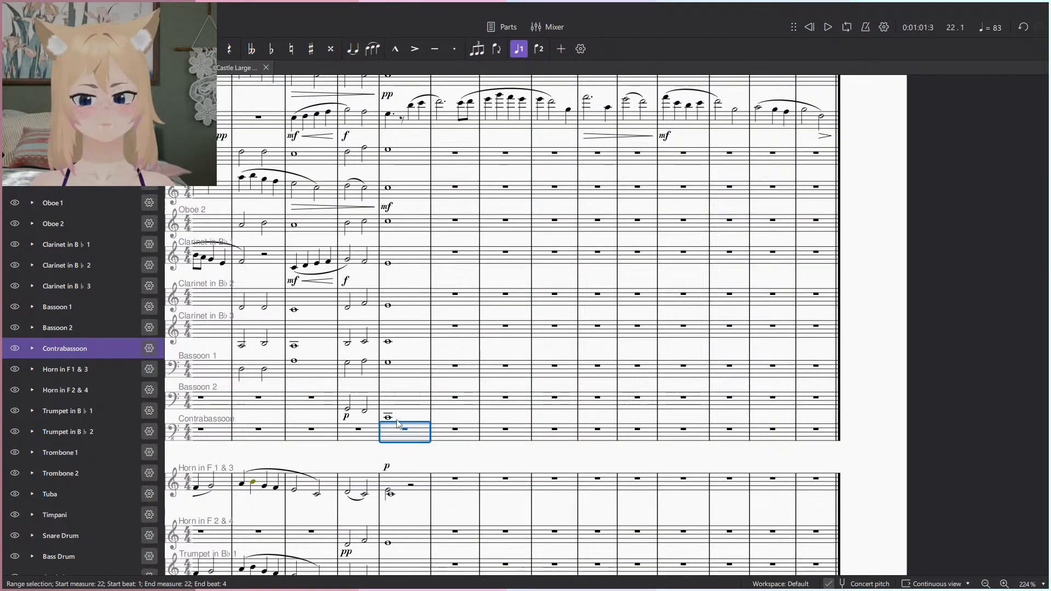
key(Escape)
scroll(377, 424, down, 6)
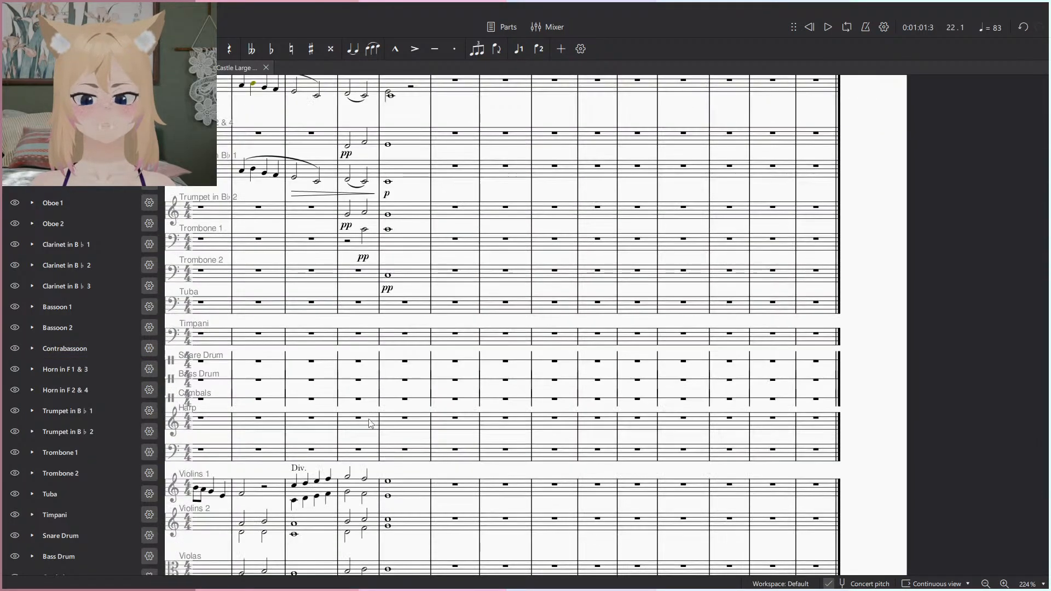
scroll(370, 423, down, 3)
scroll(362, 421, up, 15)
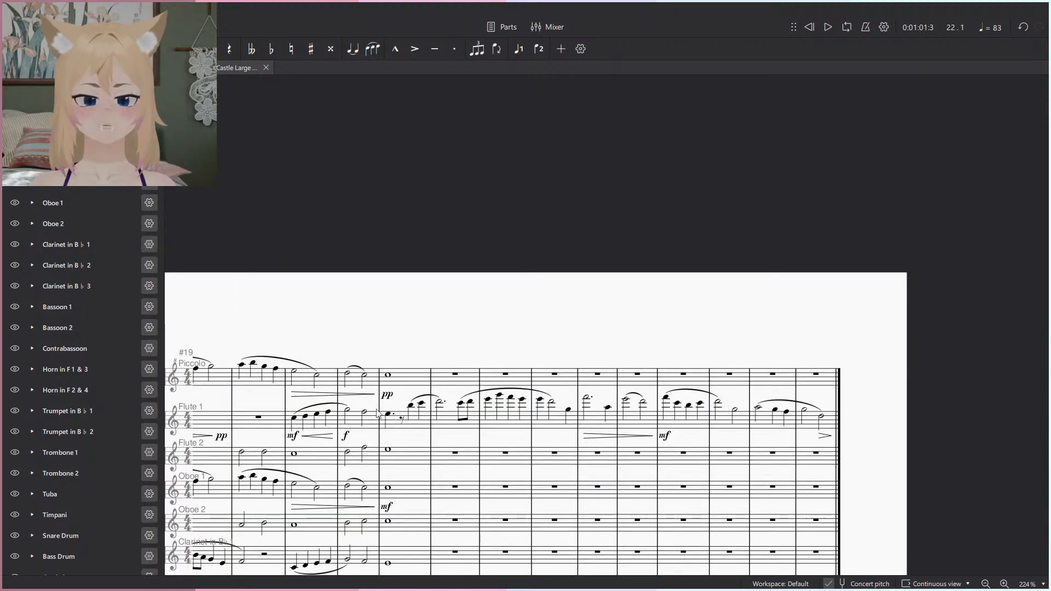
click(803, 380)
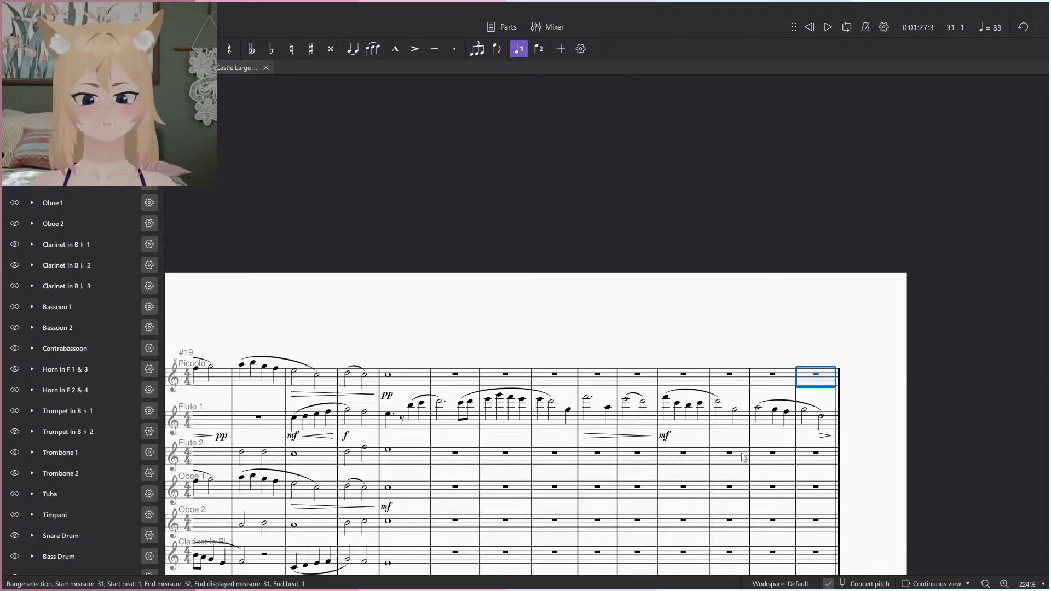
key(Escape)
scroll(542, 428, down, 5)
drag(403, 466, 579, 487)
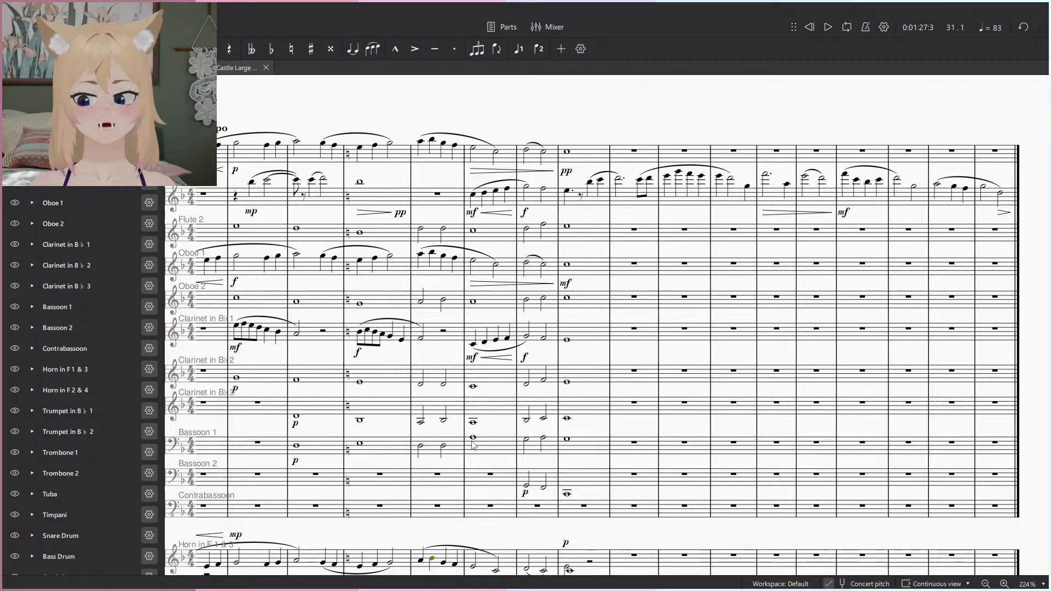
scroll(474, 445, down, 6)
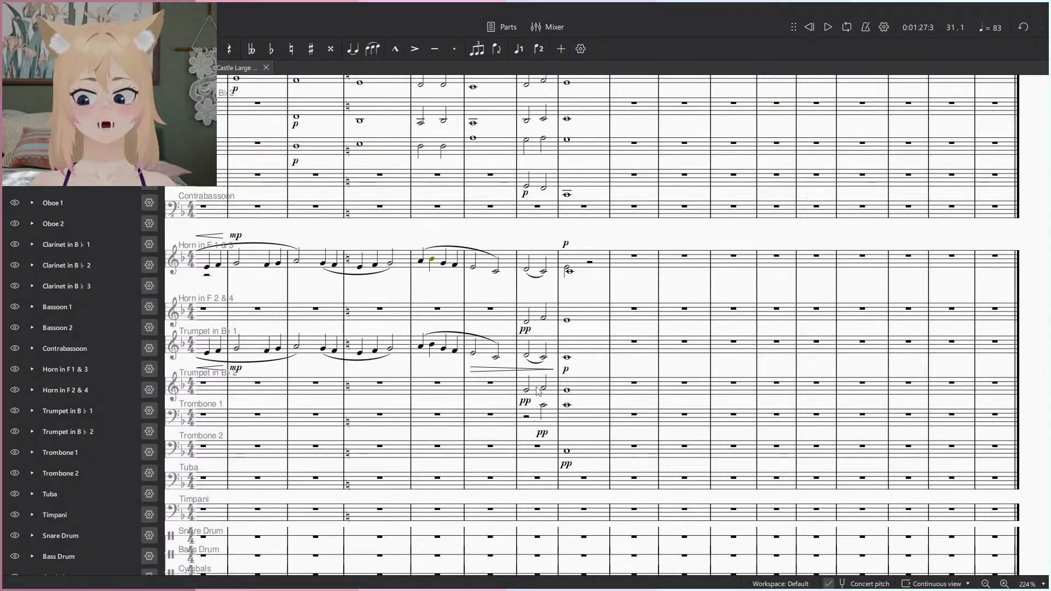
Try deleting the Trumpet 2, Trombone 1 and Trombone 2 notes in measures 21–22.
click(538, 391)
shift+click(597, 452)
key(Delete)
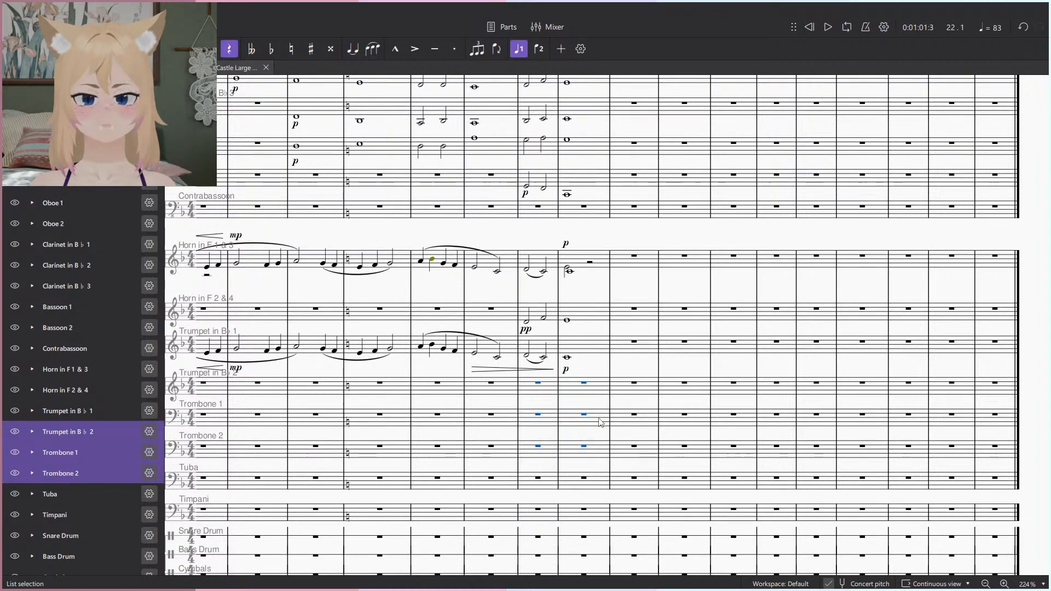
scroll(608, 432, up, 3)
scroll(615, 420, up, 1)
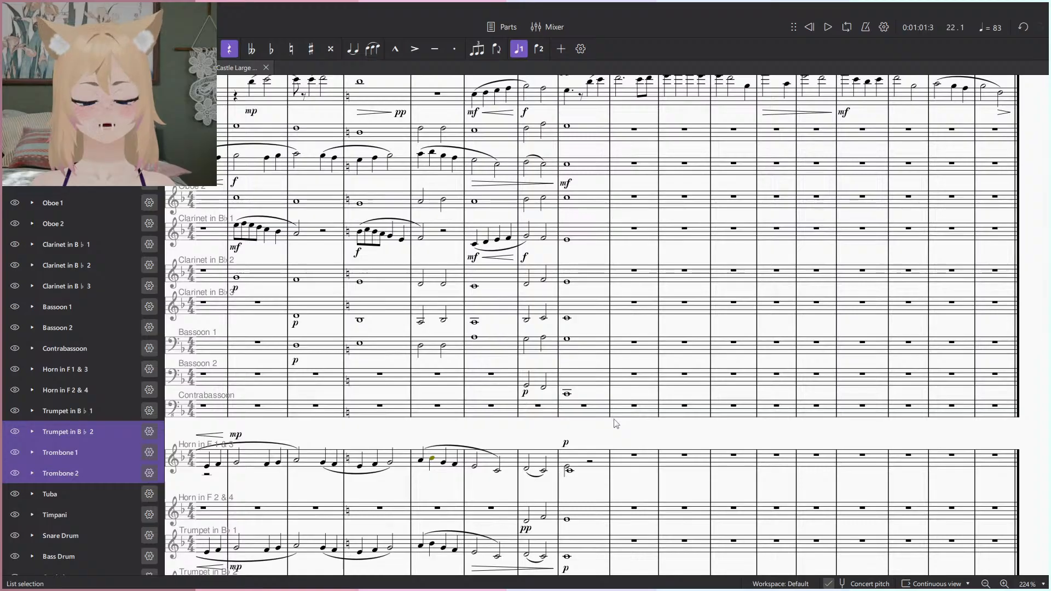
scroll(652, 405, down, 4)
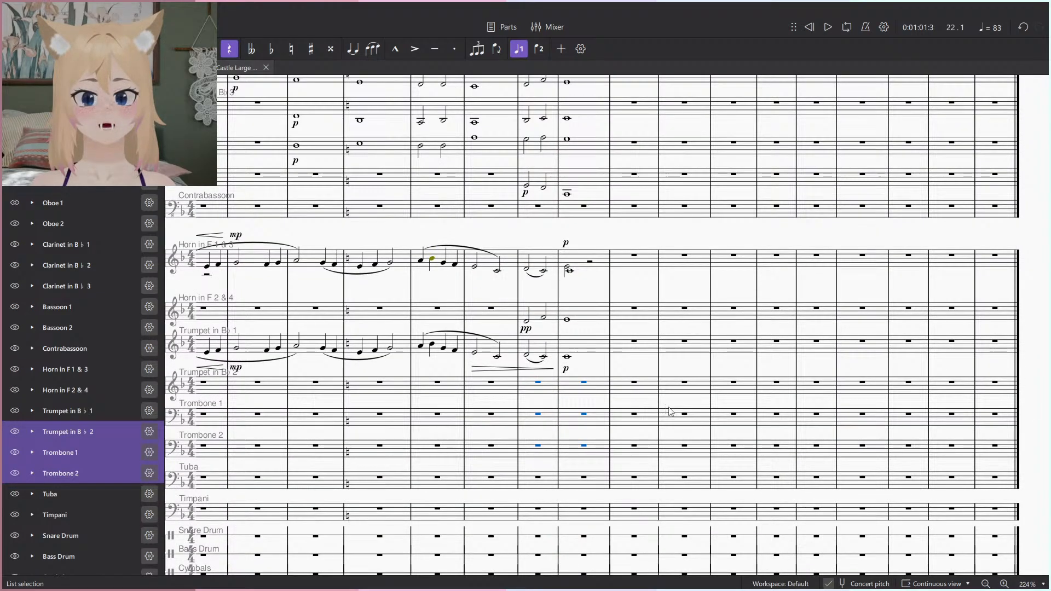
key(ctrl+z)
key(Escape)
Play the passage from Trumpet 2's entry in measure 21 through measure 22.
scroll(766, 400, down, 3)
scroll(874, 390, left, 3)
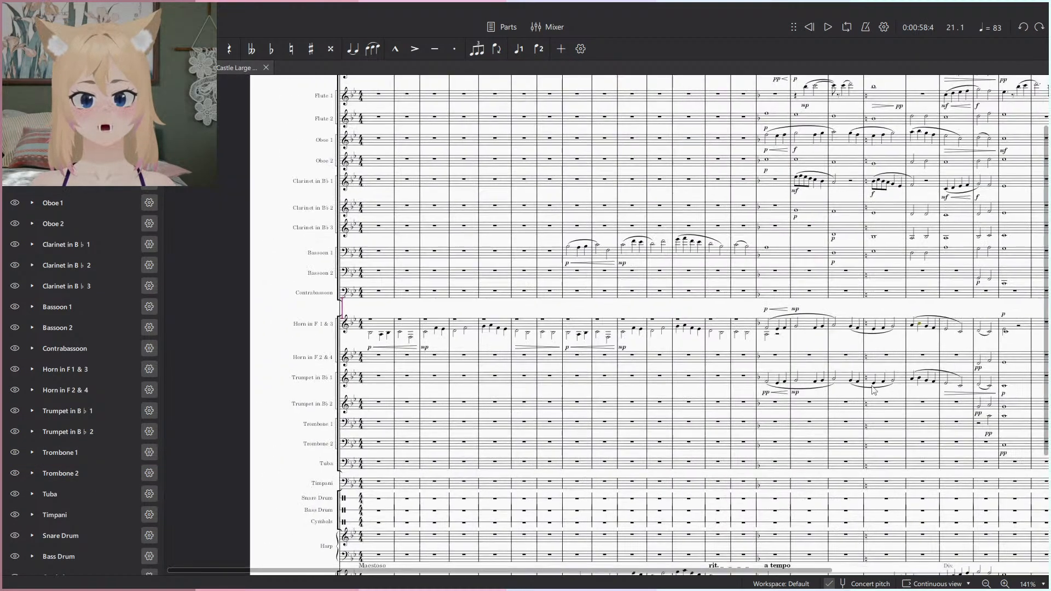
scroll(873, 390, right, 5)
scroll(604, 390, up, 6)
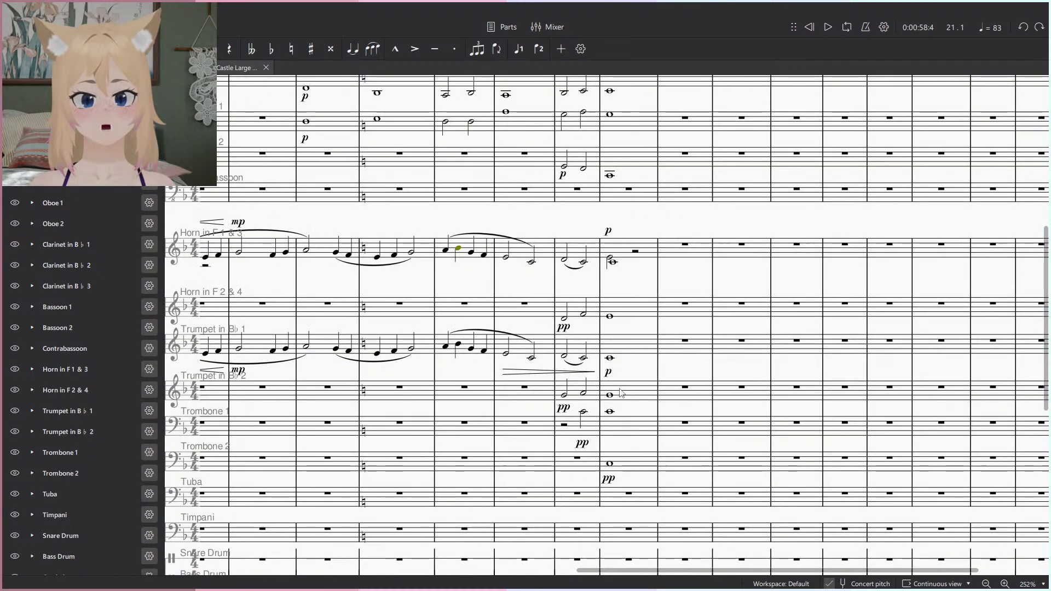
click(565, 395)
key(space)
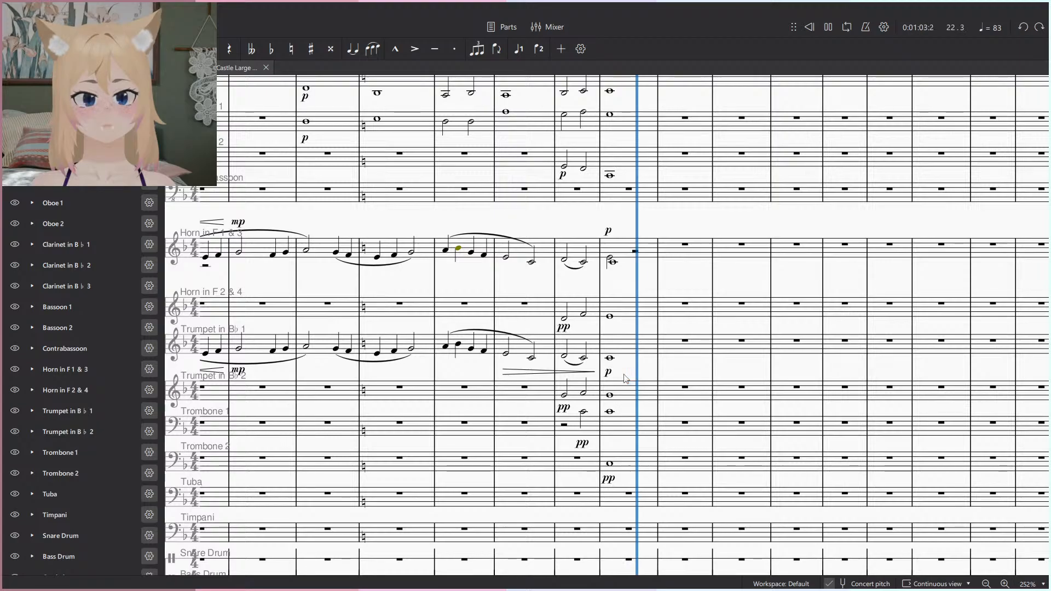
scroll(640, 394, down, 5)
key(space)
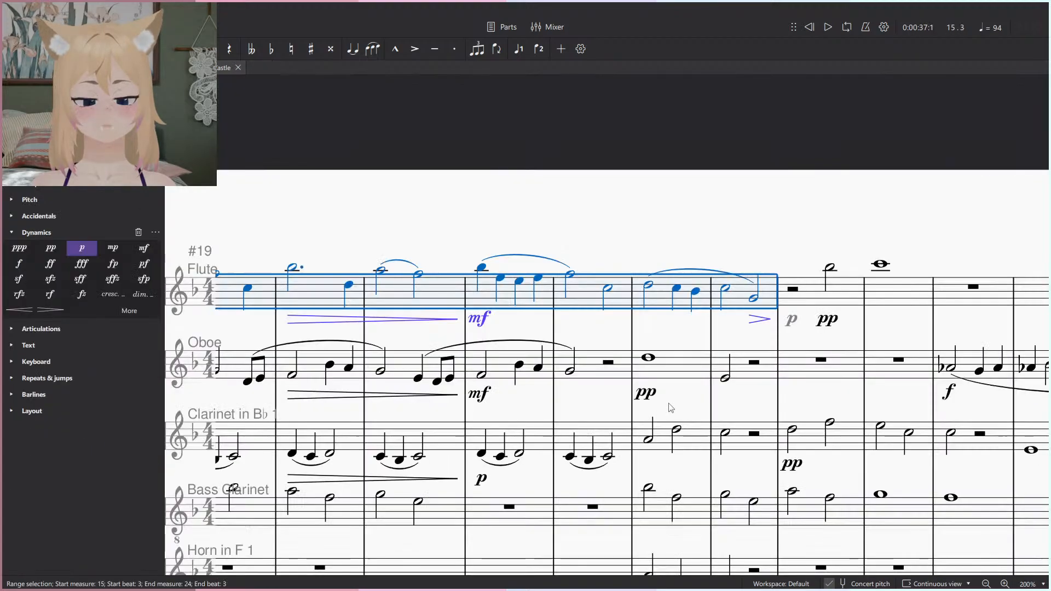
In the original Castle score, copy the Roman numerals below Bassoon 2 from measure 16 through measure 24.
scroll(669, 405, down, 3)
key(ctrl+minus)
key(ctrl+minus)
click(393, 503)
scroll(392, 503, up, 1)
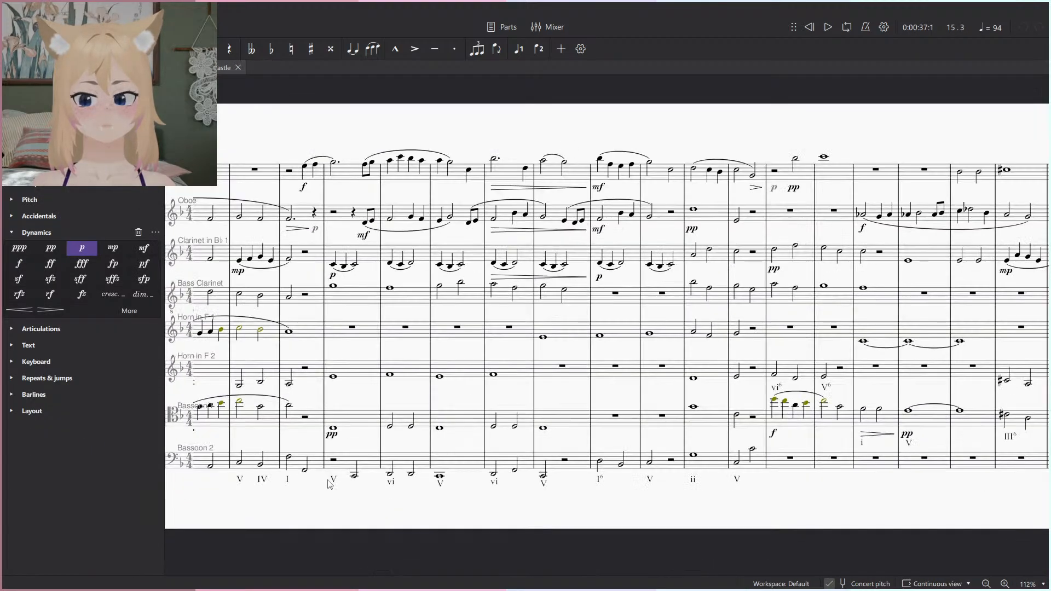
click(333, 482)
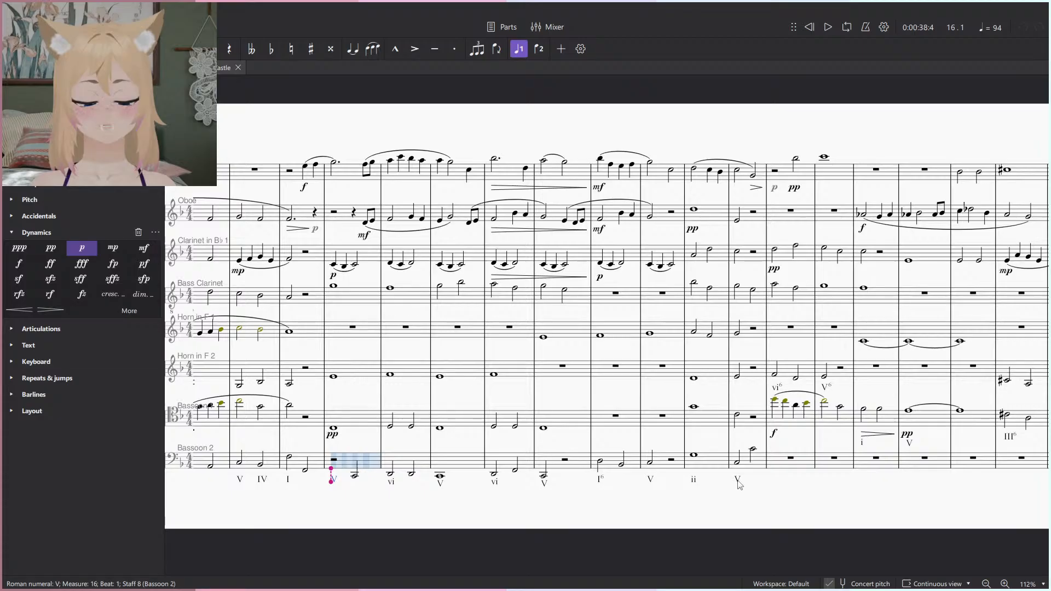
key(Escape)
Paste the copied Roman numerals below the Contrabasses in the large score, starting at measure 23.
key(alt+Tab)
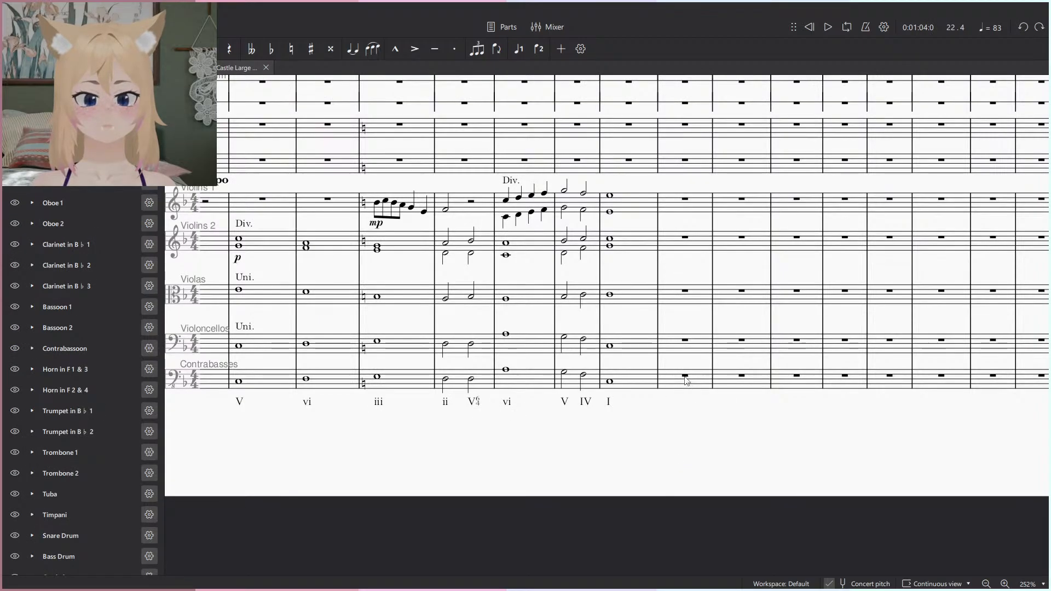
click(684, 378)
key(ctrl+v)
key(Escape)
Add whole-note Gs to the Contrabasses and Violoncellos in measure 23, using the lower-octave G for the cellos.
click(612, 381)
scroll(657, 378, up, 5)
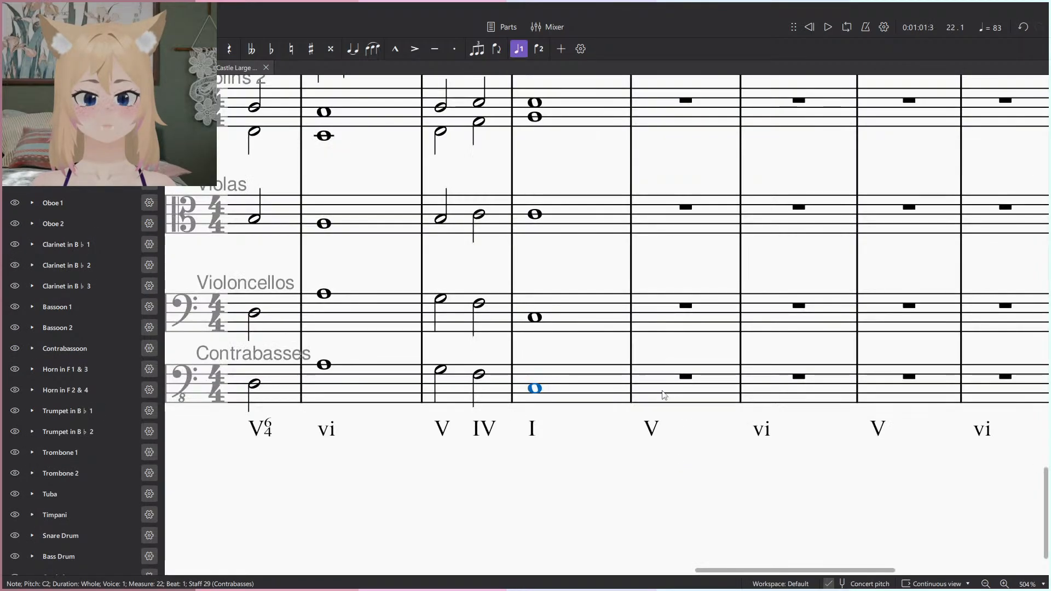
click(651, 403)
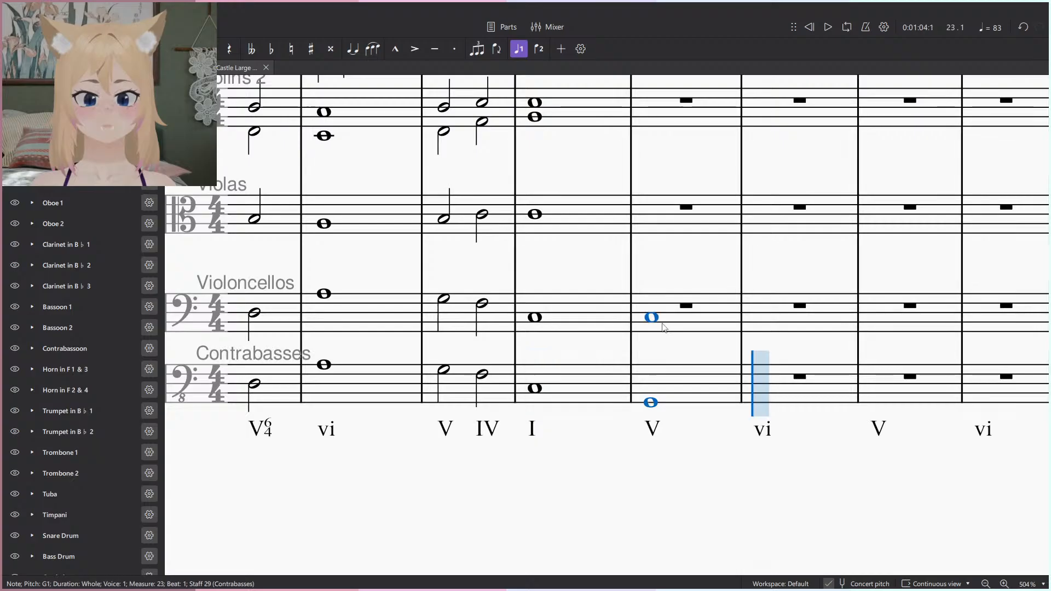
click(652, 331)
key(Escape)
Enter a whole-note G3 for the Violas in measure 23.
click(536, 214)
key(n)
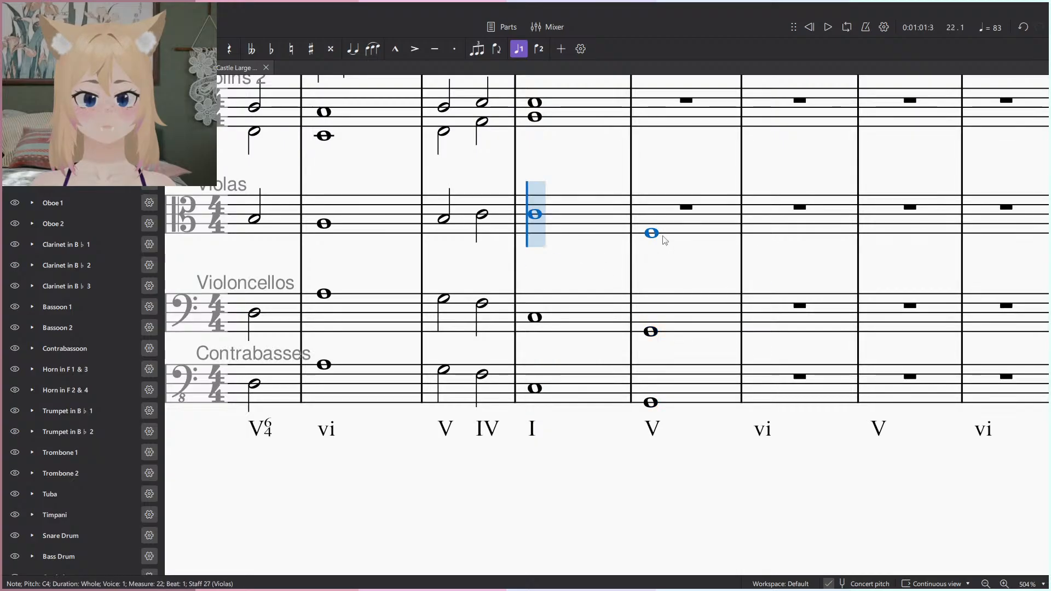
click(651, 233)
key(Escape)
scroll(667, 244, down, 2)
scroll(712, 257, up, 3)
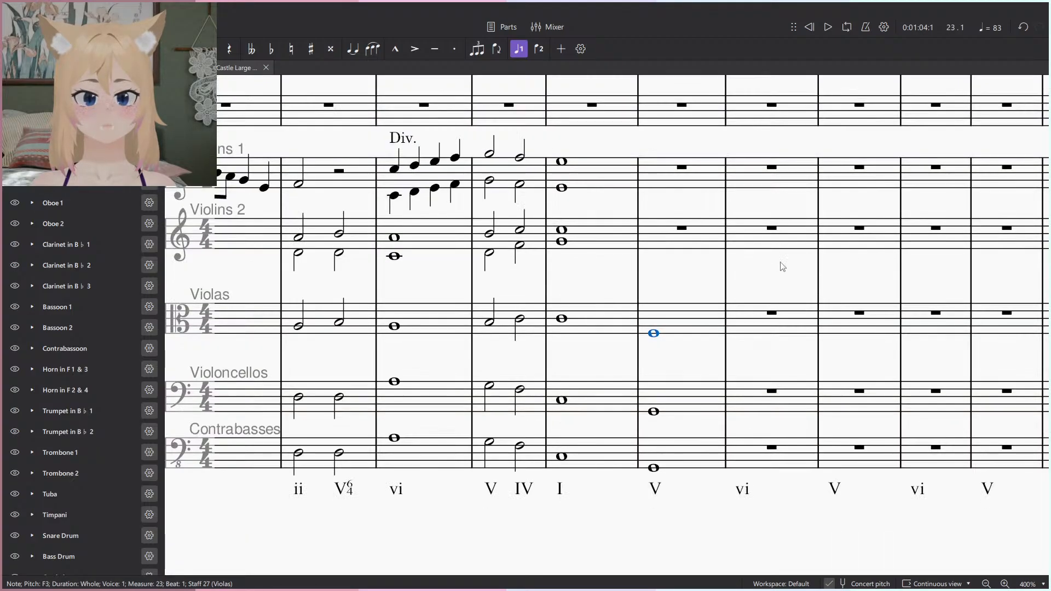
scroll(783, 267, up, 2)
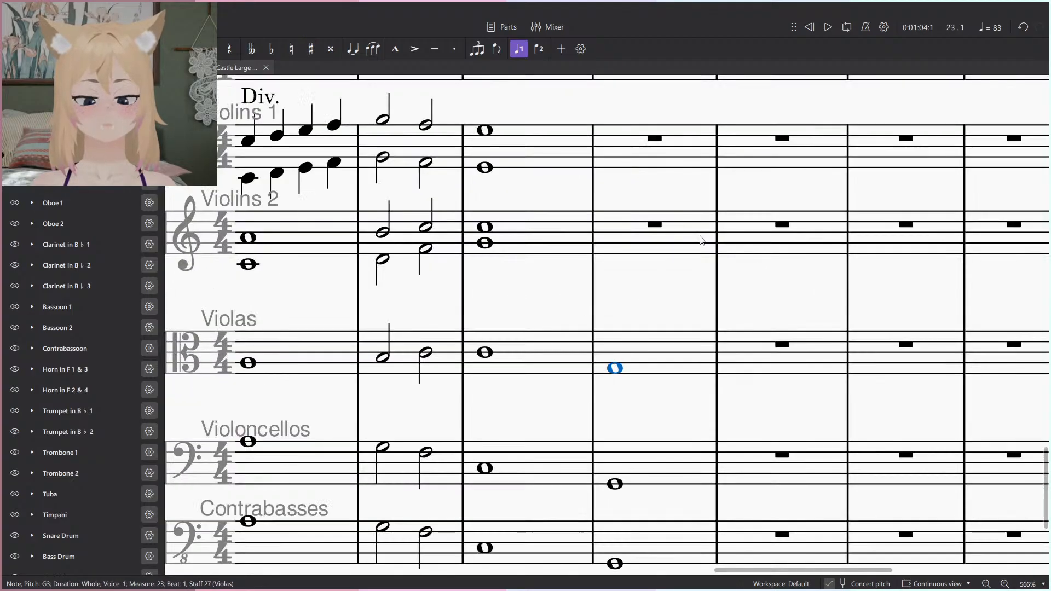
Fill Violins 2 in measure 23 with whole notes: G4 in voice 2 and D5 in voice 1.
click(486, 244)
key(ctrl+alt+2)
key(n)
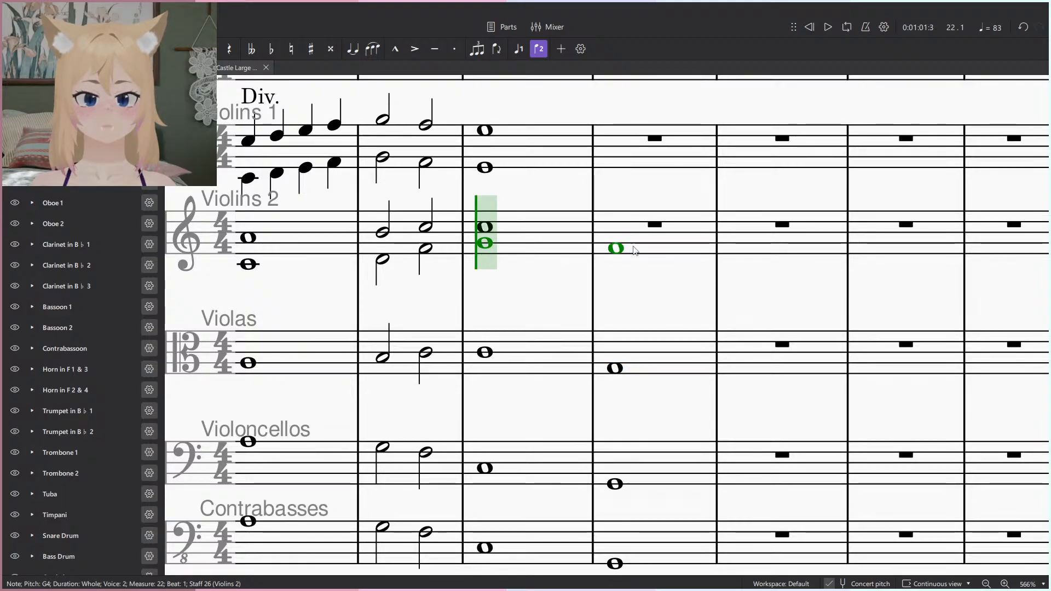
click(634, 251)
scroll(657, 252, down, 2)
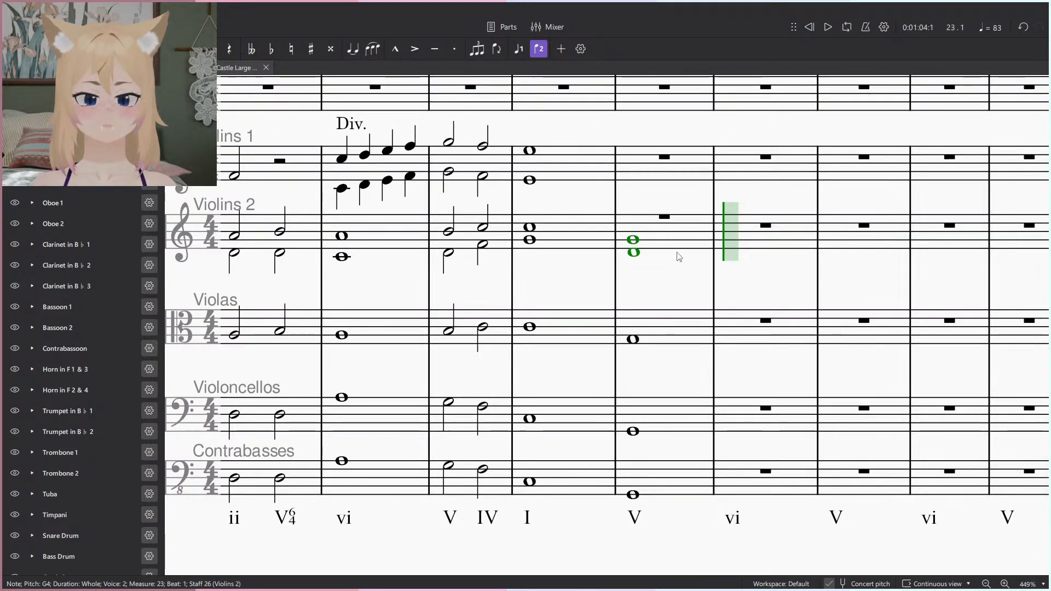
scroll(679, 256, up, 2)
key(ctrl+alt+1)
click(619, 227)
scroll(619, 228, down, 2)
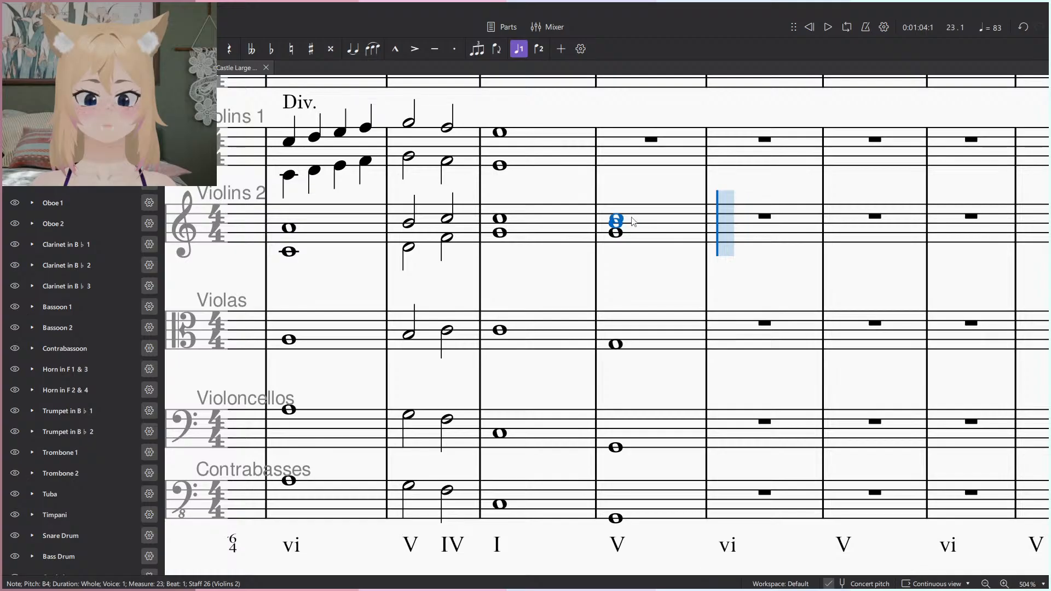
key(Escape)
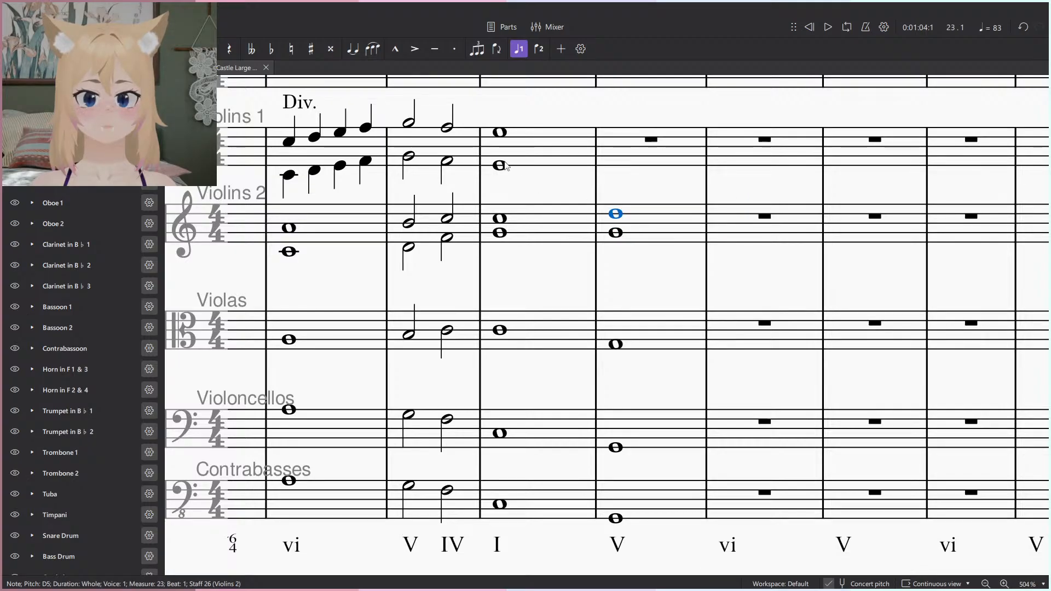
Play the score from the lower Violins 1 note in measure 22 into measure 23.
click(501, 165)
key(space)
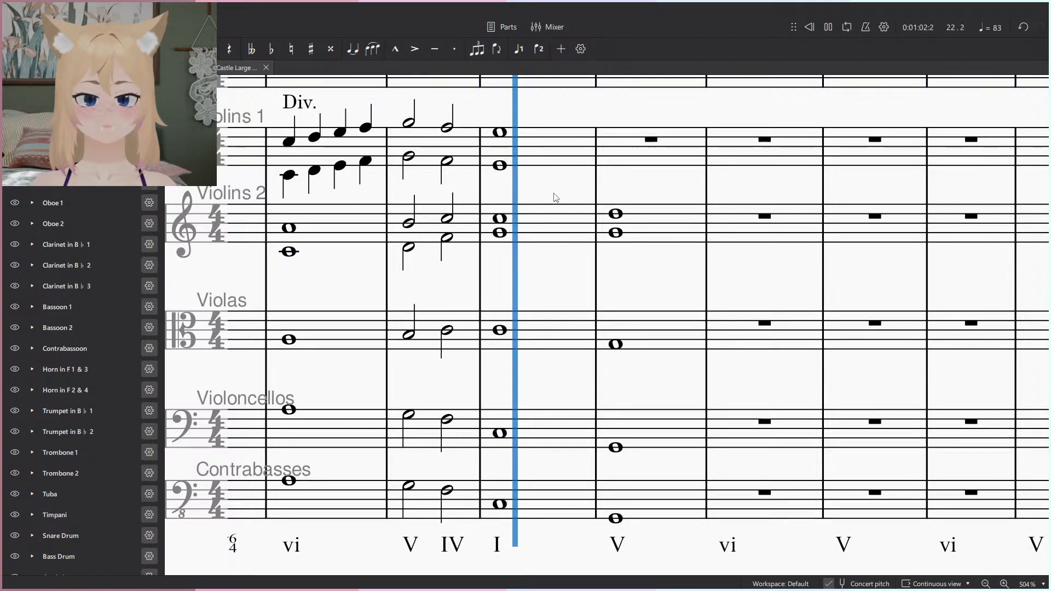
ctrl+scroll(662, 271, down, 5)
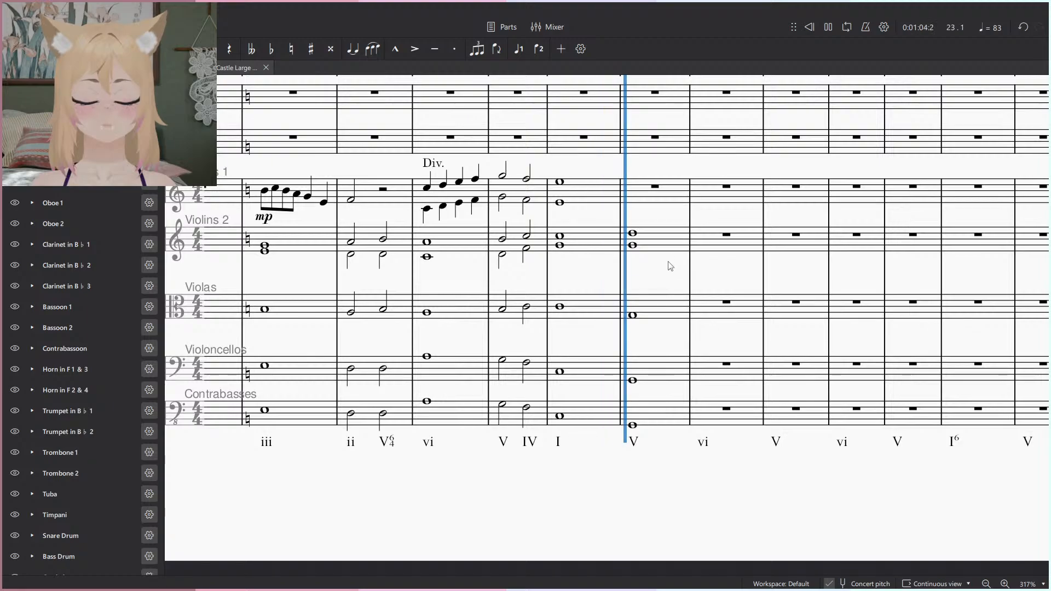
scroll(542, 438, up, 6)
scroll(493, 411, up, 2)
key(space)
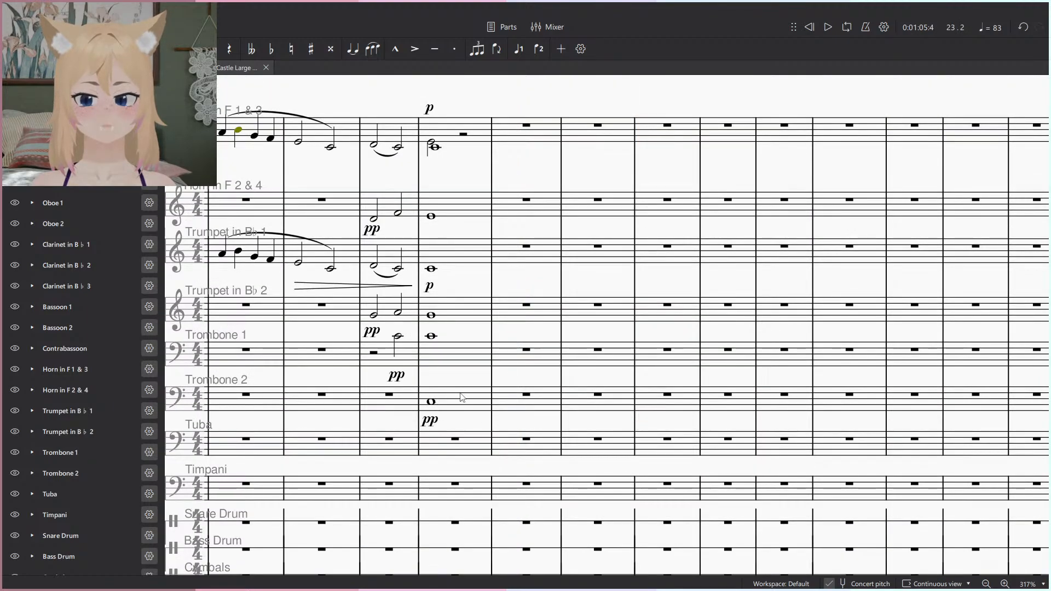
Enter whole notes in measure 23: G2 for Trombone 2 and D4 for Trombone 1.
ctrl+scroll(462, 398, up, 4)
click(418, 406)
key(n)
key(g)
ctrl+scroll(472, 340, up, 3)
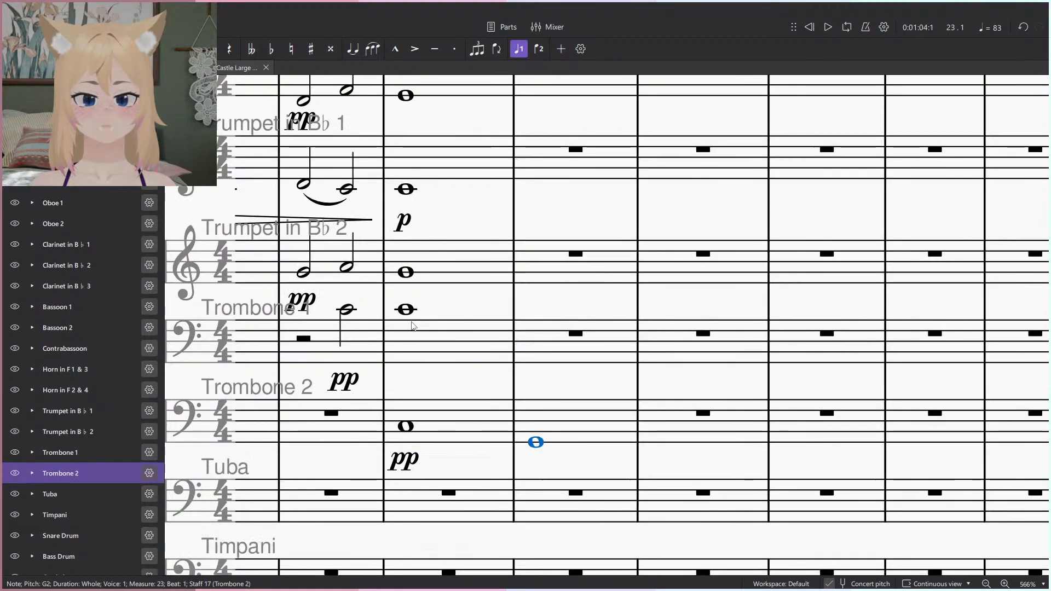
click(406, 310)
key(n)
click(536, 304)
key(Escape)
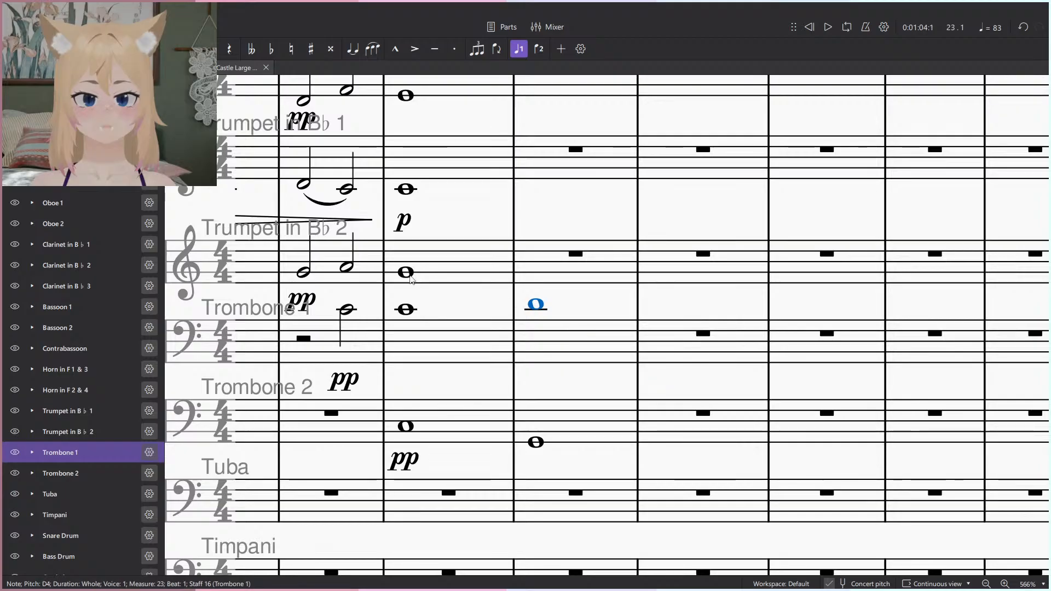
Enter a whole-note G4 for Trumpet 2 in measure 23.
scroll(526, 303, up, 3)
click(405, 372)
key(n)
click(536, 372)
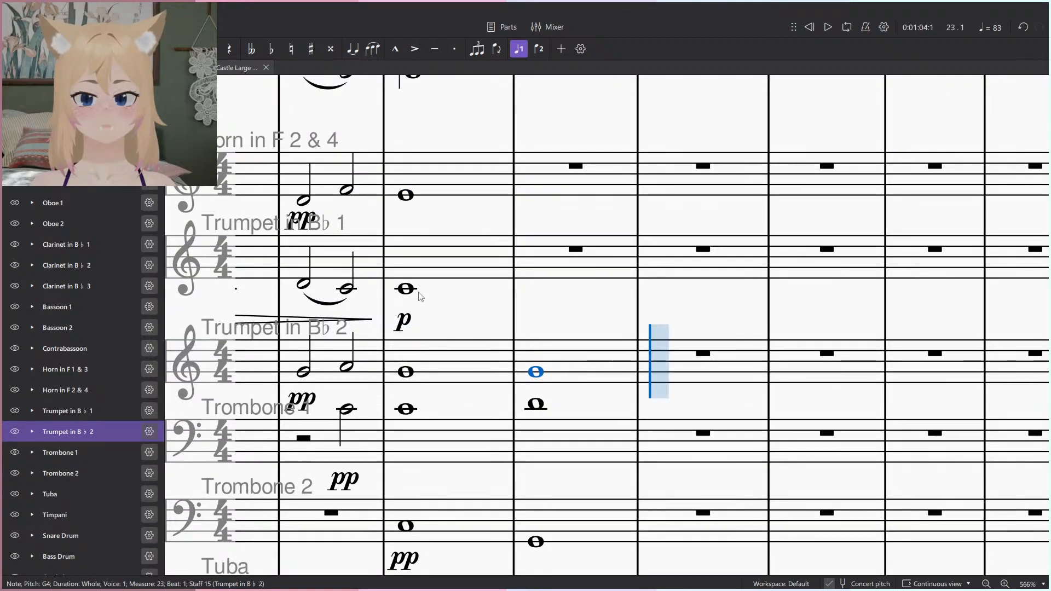
key(Escape)
Try adding a second-voice whole-note C4 to Horn 2 & 4 in measure 22.
click(405, 289)
ctrl+scroll(551, 304, down, 4)
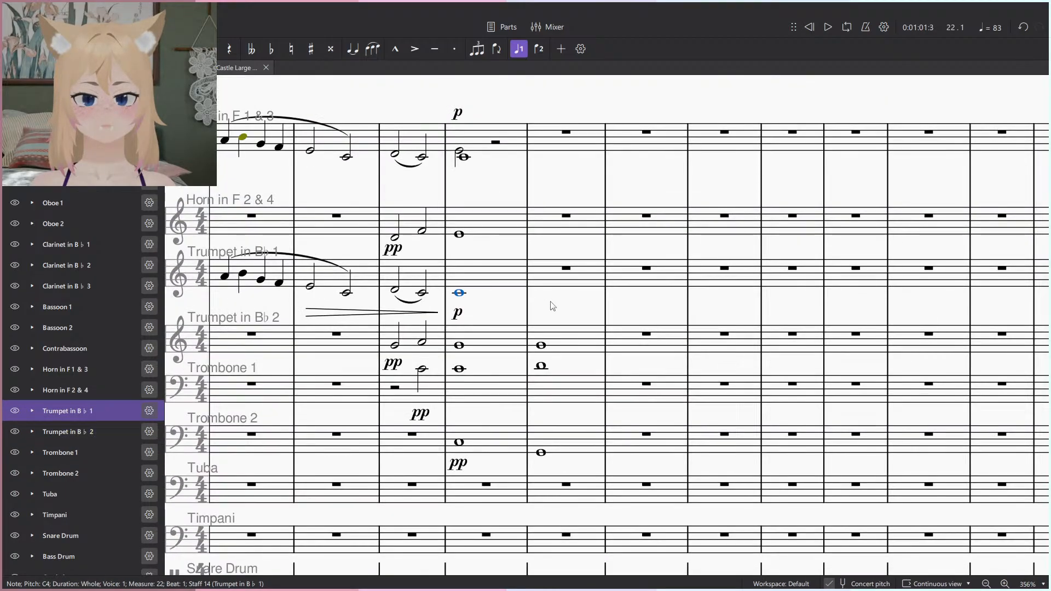
click(459, 236)
ctrl+scroll(459, 241, up, 4)
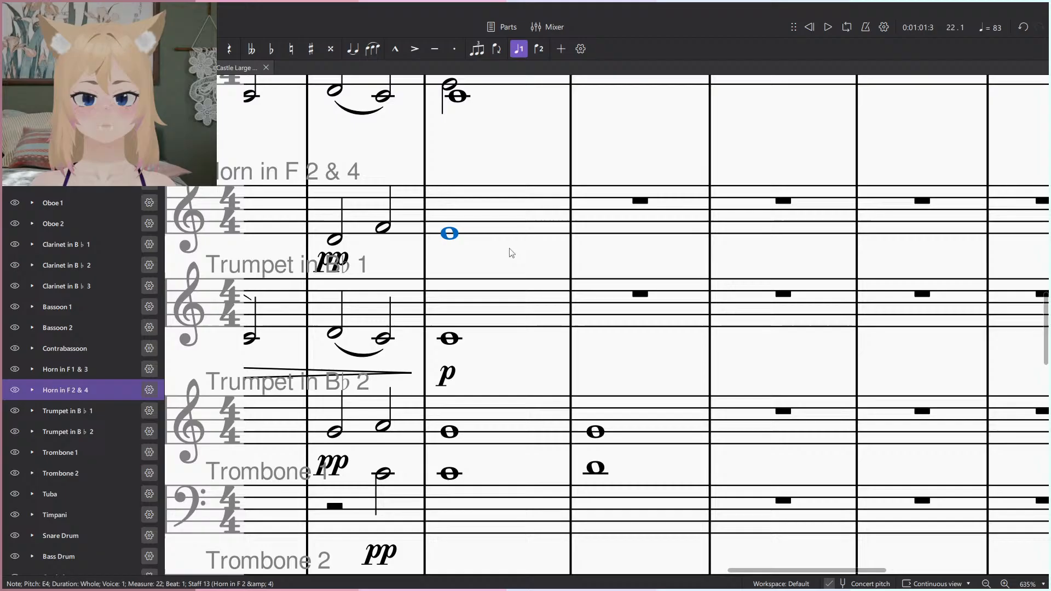
click(447, 248)
key(Escape)
ctrl+scroll(447, 249, down, 4)
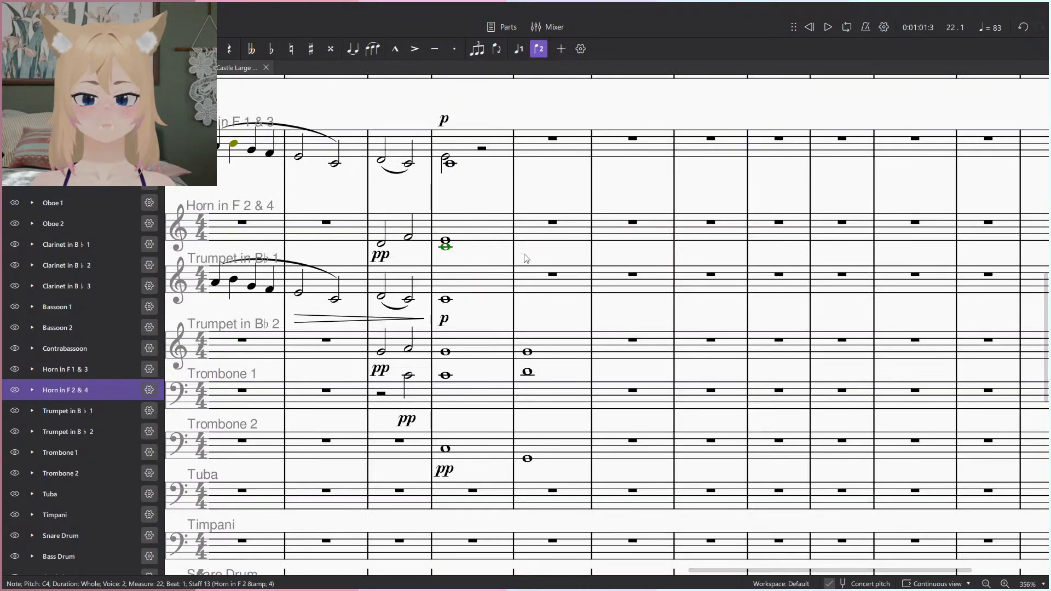
key(ctrl+z)
key(Escape)
ctrl+scroll(518, 507, up, 3)
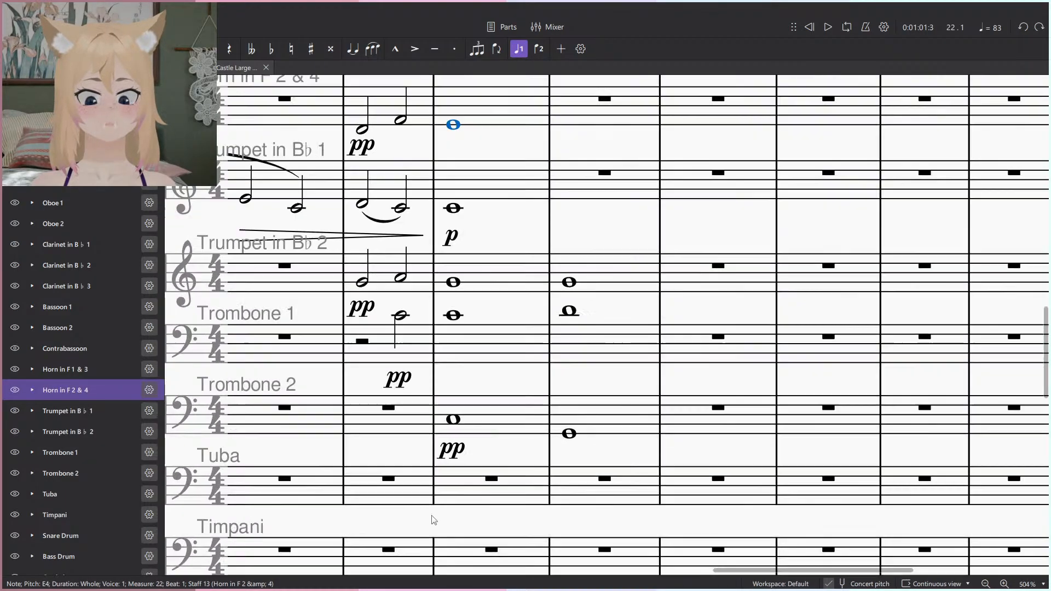
Add a voice 2 whole note to Horn 2 & 4 in measure 22 and lower it to G3.
click(457, 408)
key(n)
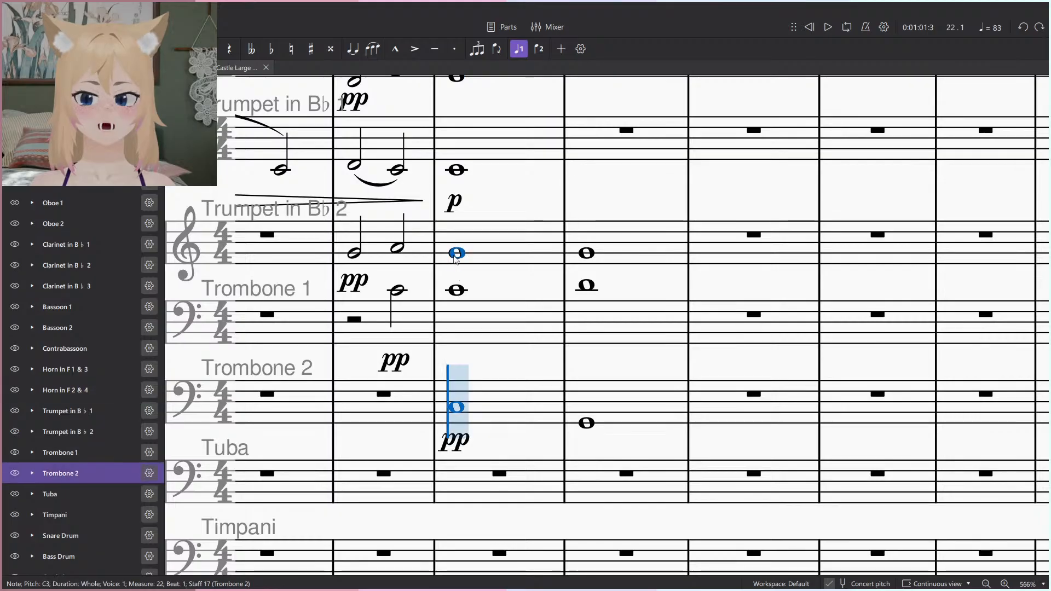
scroll(460, 254, up, 2)
key(ctrl+alt+2)
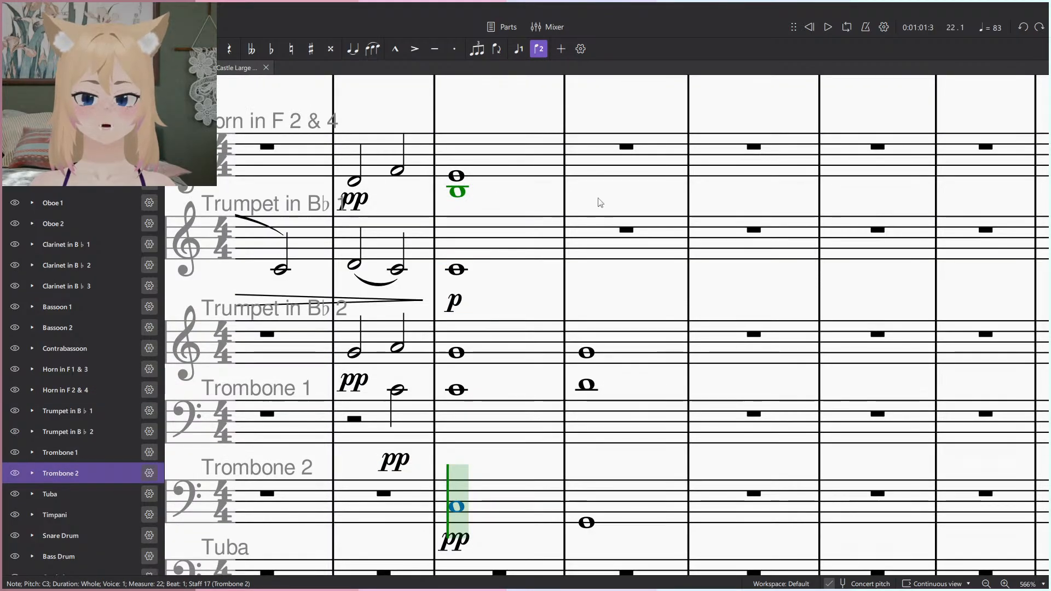
key(ctrl+alt+1)
ctrl+scroll(594, 172, down, 2)
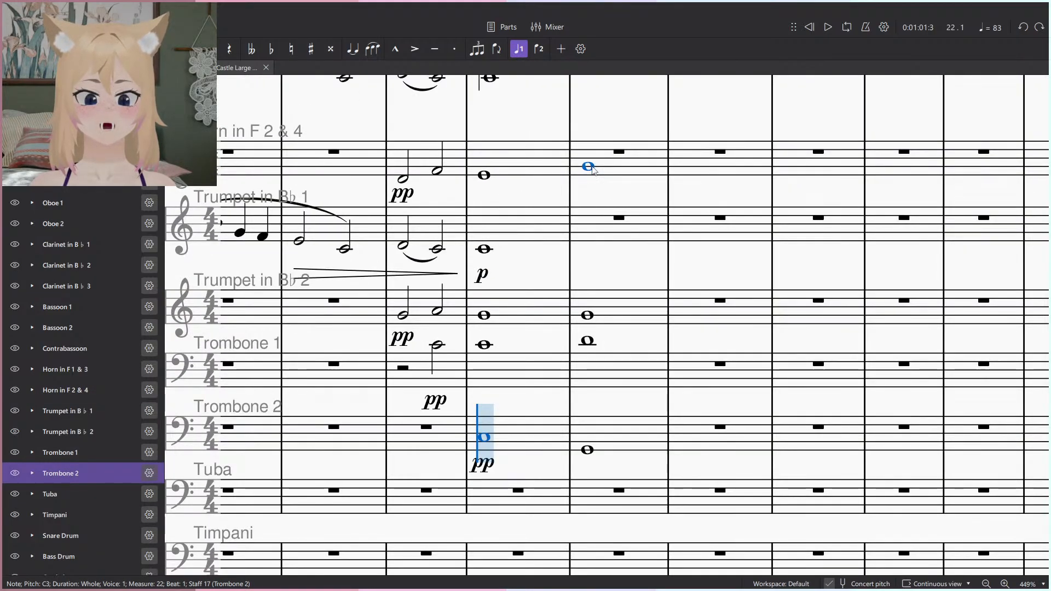
key(ctrl+alt+2)
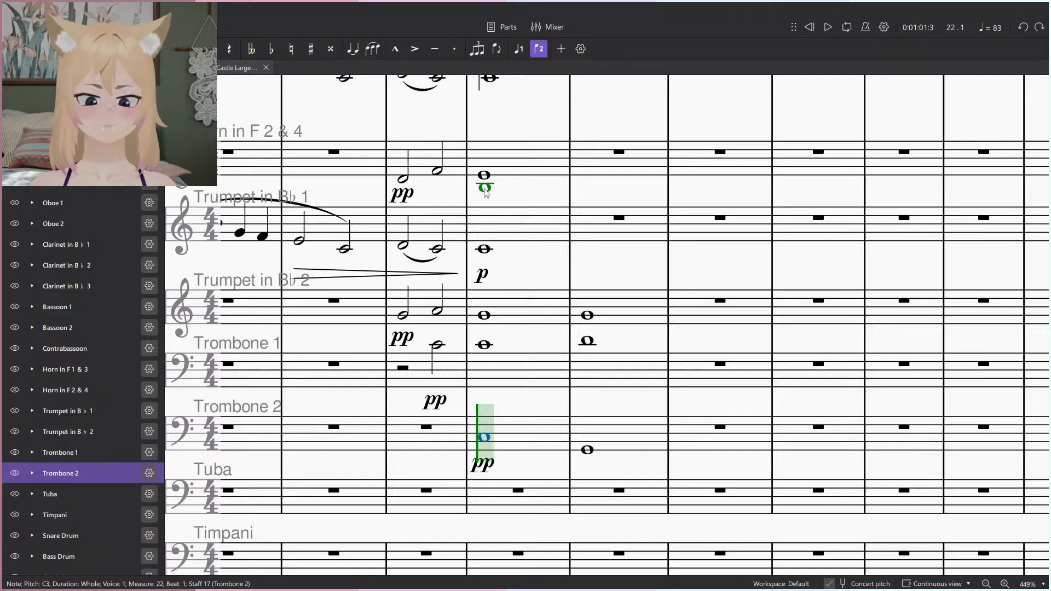
click(571, 92)
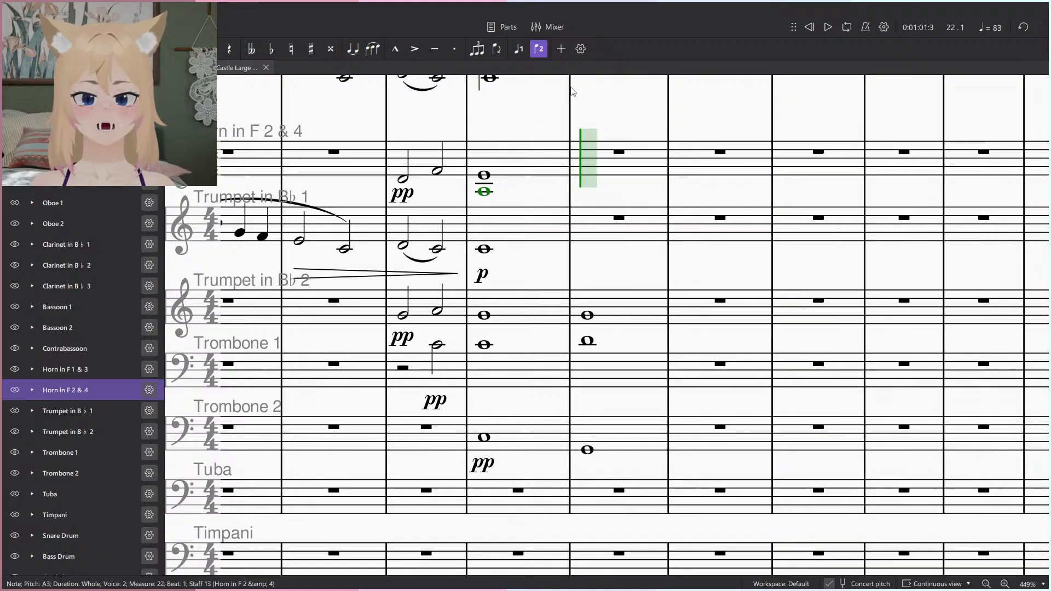
key(Down)
key(Down)
key(Down)
key(Down)
key(Escape)
scroll(376, 330, up, 2)
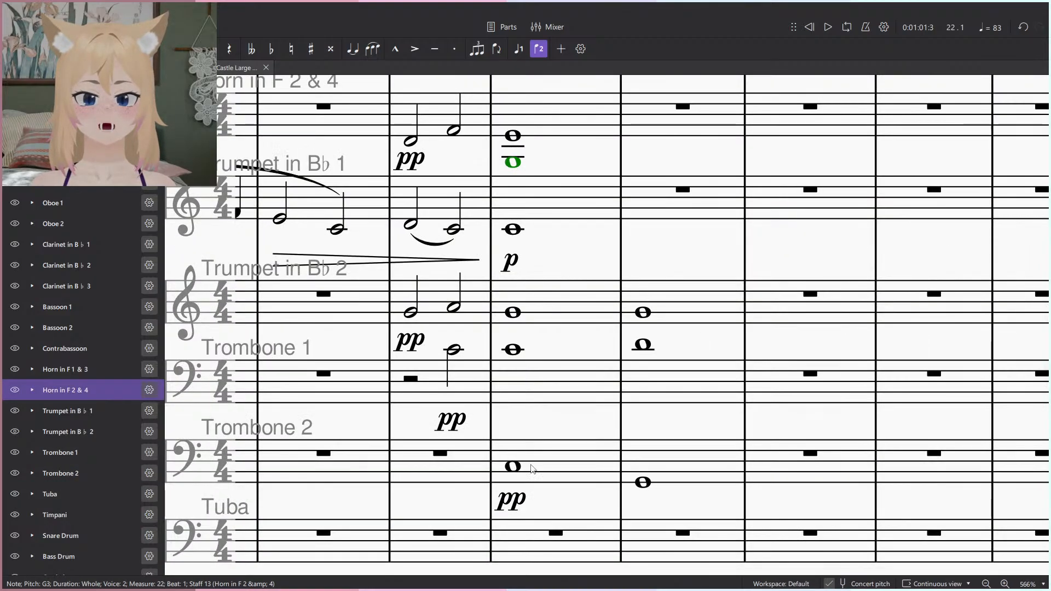
Play the passage from the Horn 2 & 4 chord in measure 22 into measure 23.
click(513, 229)
scroll(515, 138, down, 4)
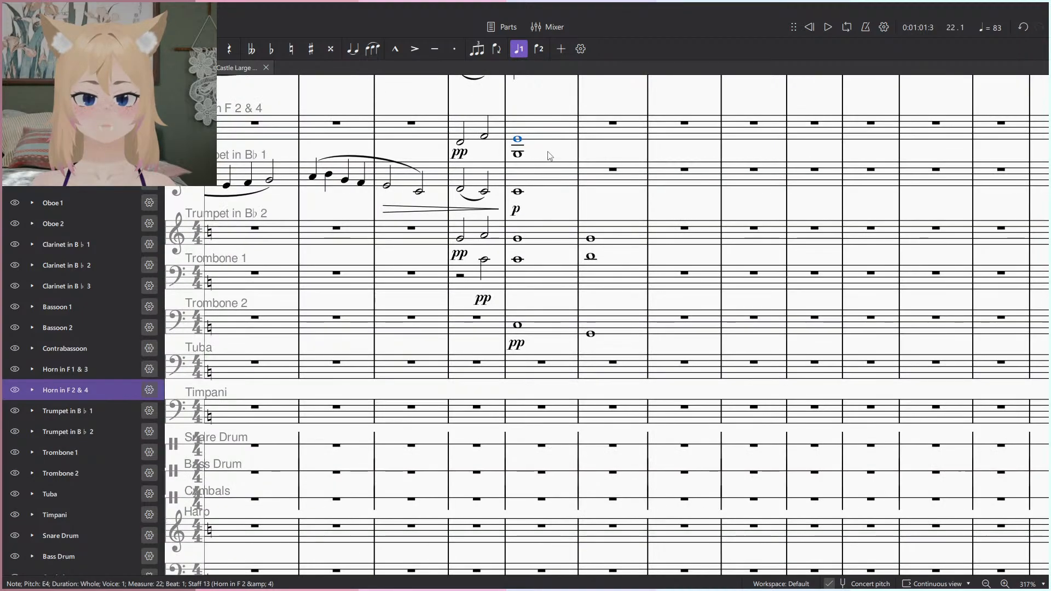
key(Escape)
key(space)
scroll(570, 166, up, 3)
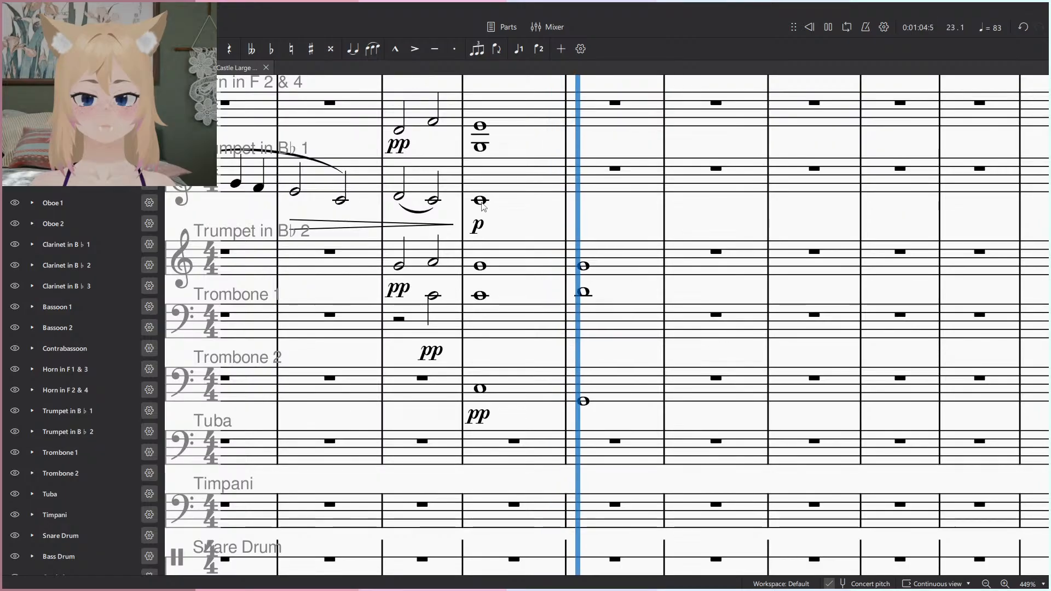
key(space)
scroll(603, 189, up, 2)
key(n)
scroll(580, 207, down, 2)
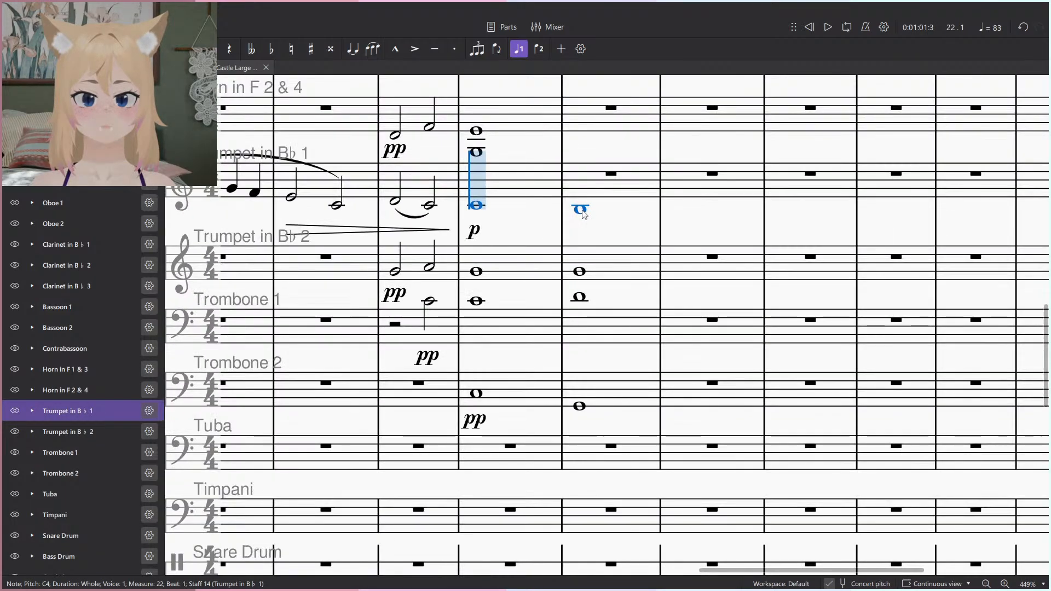
scroll(471, 306, up, 3)
key(Escape)
Fill Horn 2 & 4 in measure 23 with whole notes: G3 in voice 2 and G4 in voice 1.
key(alt+Up)
key(n)
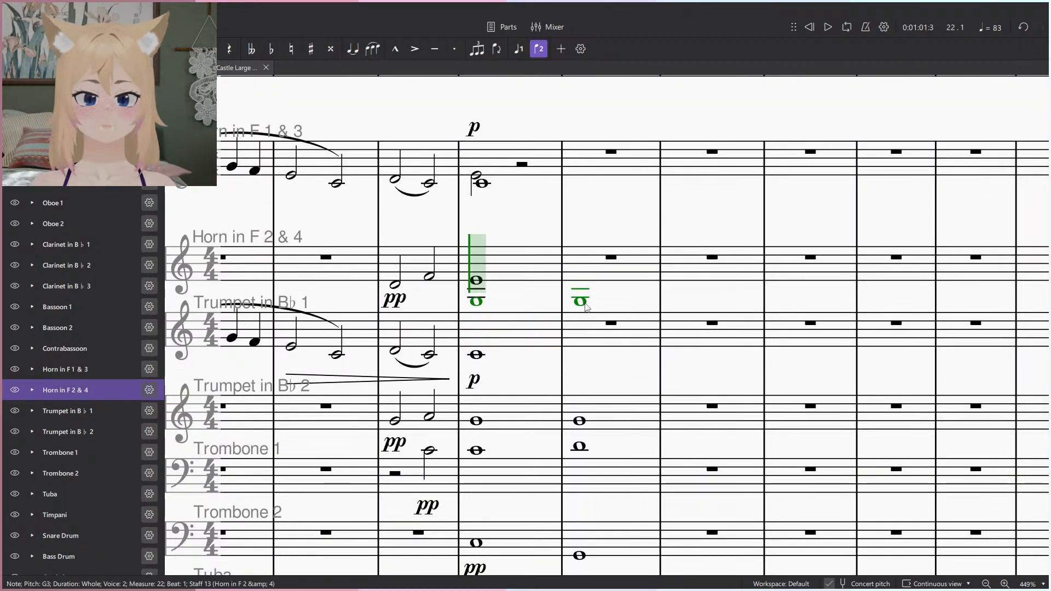
click(586, 305)
key(ctrl+alt+1)
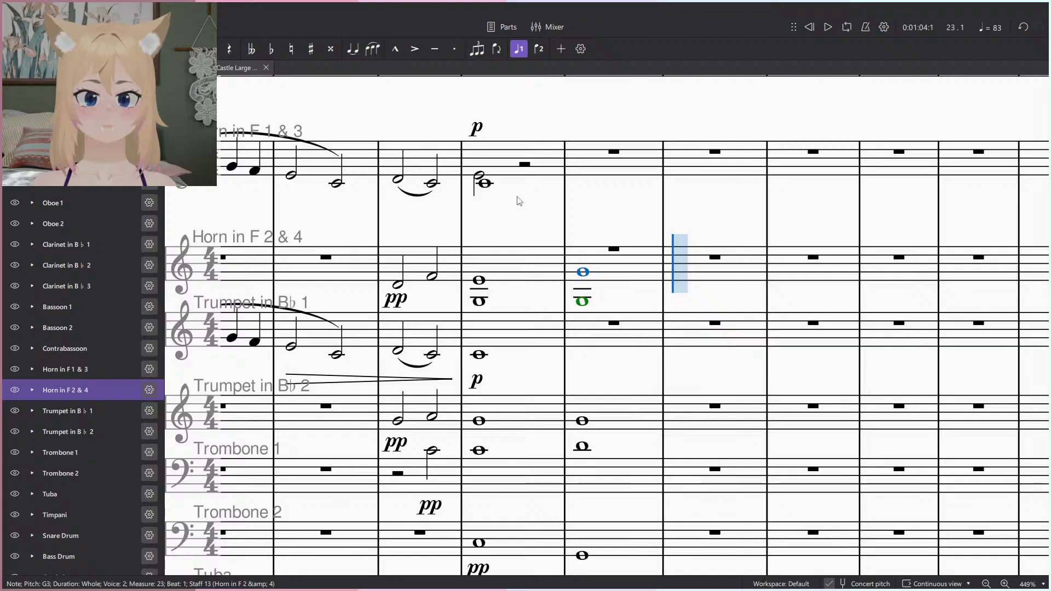
click(583, 272)
key(Escape)
Change Trombone 1's whole note in measure 23 to B3.
scroll(572, 235, down, 2)
click(581, 403)
scroll(594, 401, up, 3)
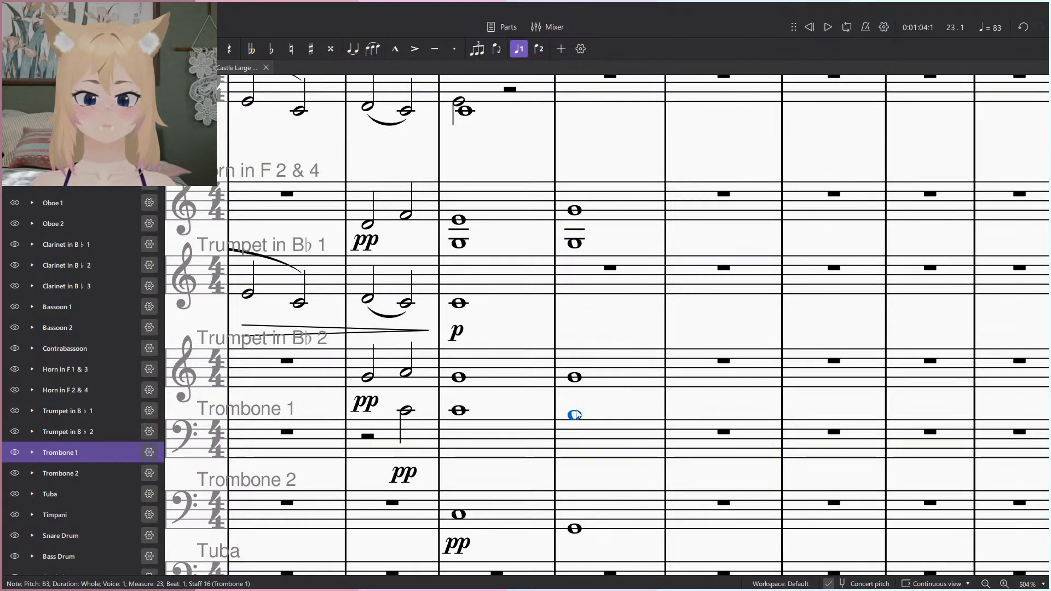
key(space)
key(space)
Play from Trombone 1's measure 22 note into measure 23, following the flute melody and the other parts.
click(461, 411)
scroll(506, 389, down, 2)
key(space)
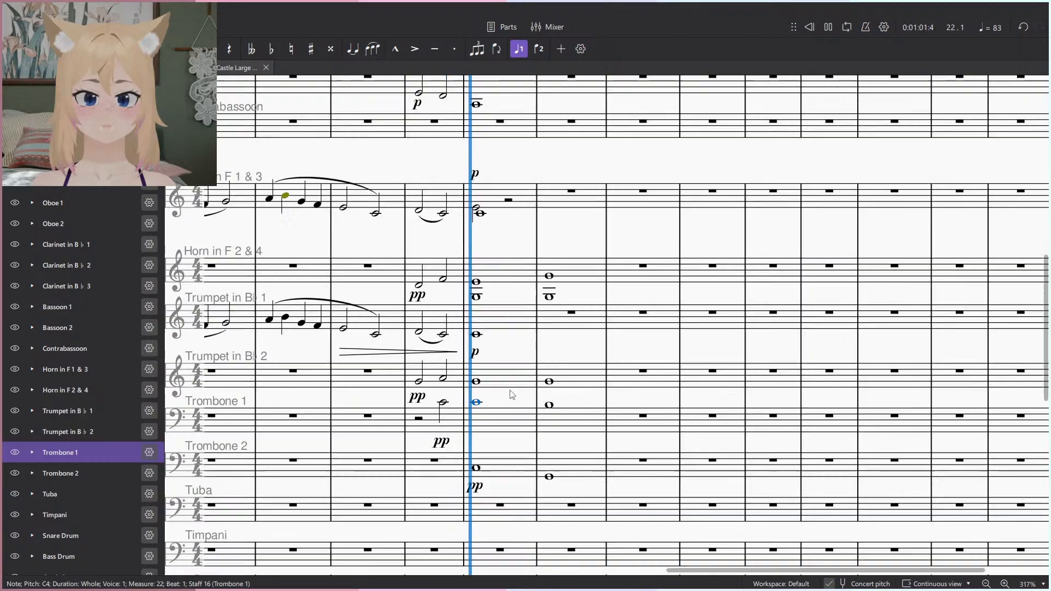
key(Escape)
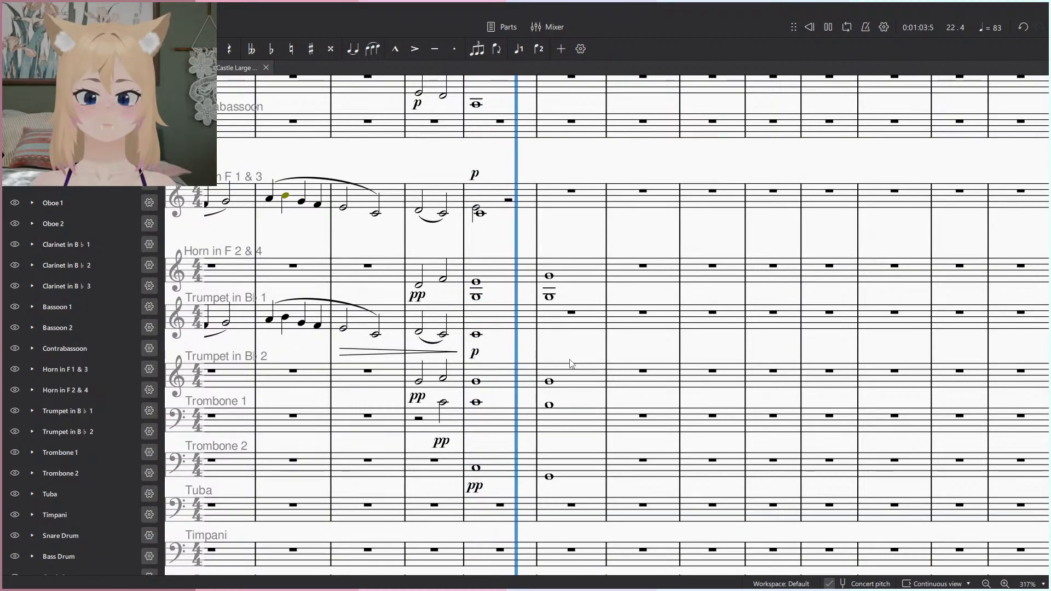
scroll(571, 364, up, 8)
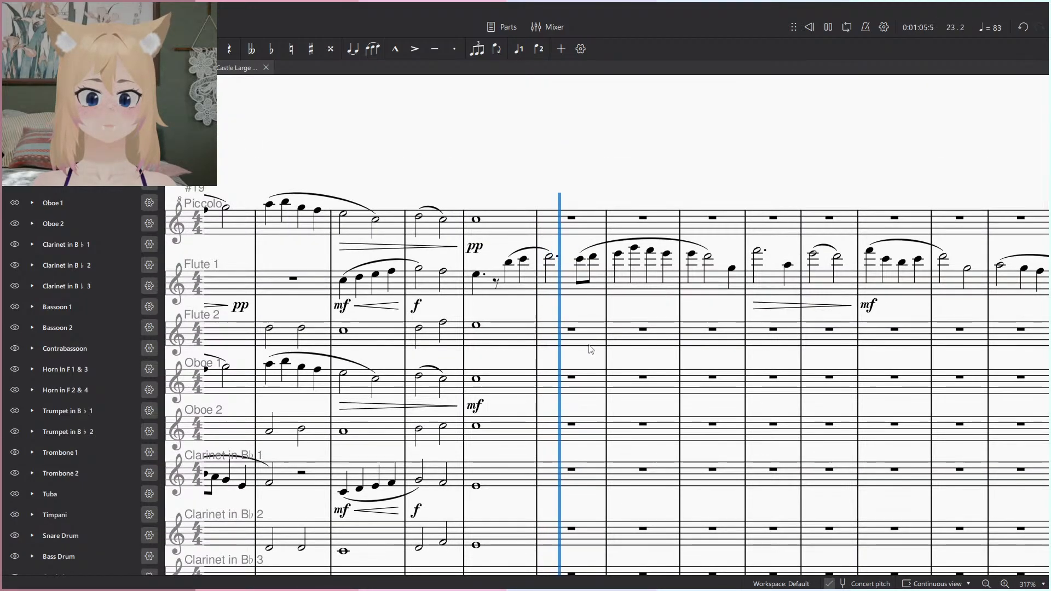
scroll(596, 349, down, 5)
scroll(593, 348, down, 6)
key(space)
Enter a C2 whole note in Contrabassoon in measure 22, matching Bassoon 2's note.
scroll(581, 374, up, 6)
click(477, 353)
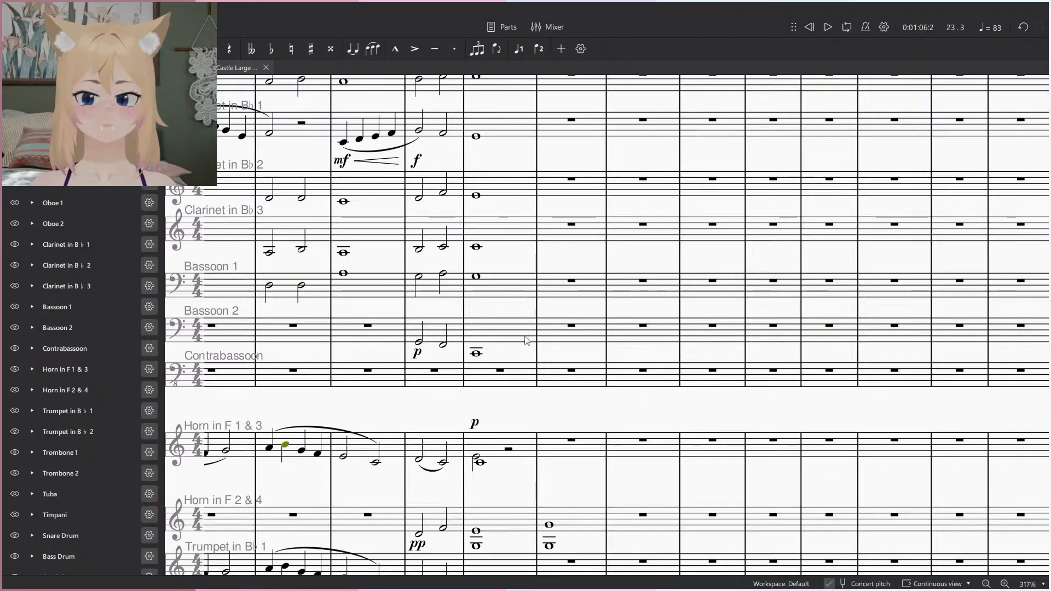
scroll(529, 337, up, 5)
key(n)
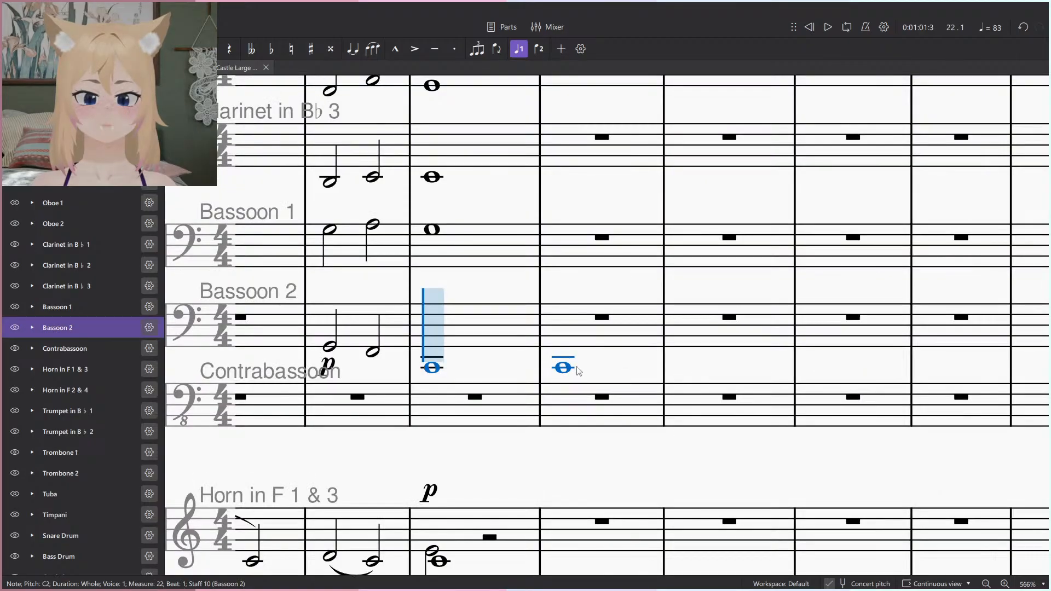
click(438, 417)
Move Bassoon 2's measure 21 notes to the Contrabassoon and clear Bassoon 2's whole note in measure 22.
click(367, 328)
key(ctrl+x)
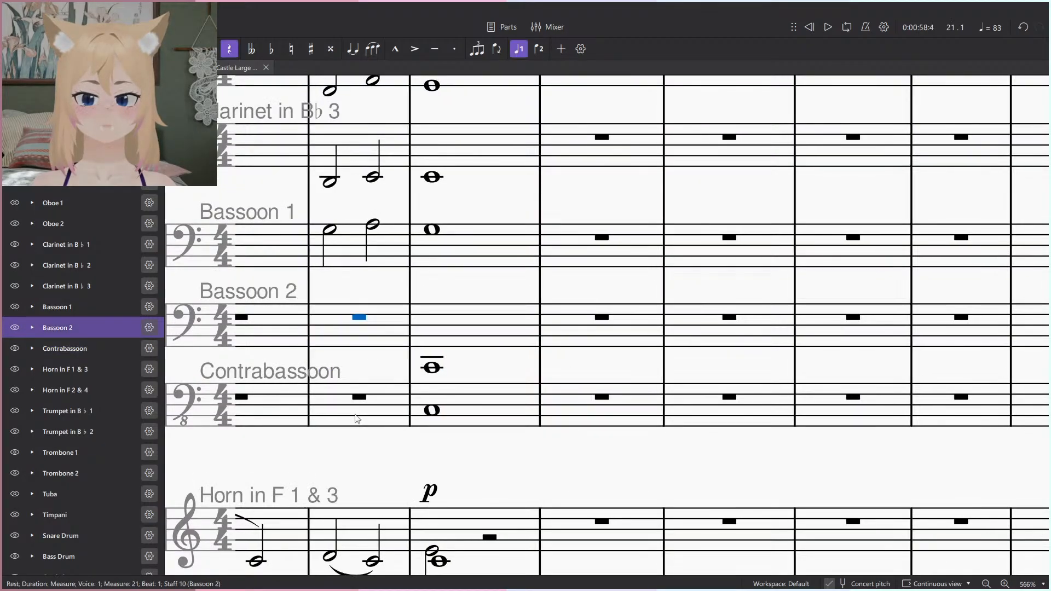
click(357, 419)
key(ctrl+v)
click(437, 370)
key(Delete)
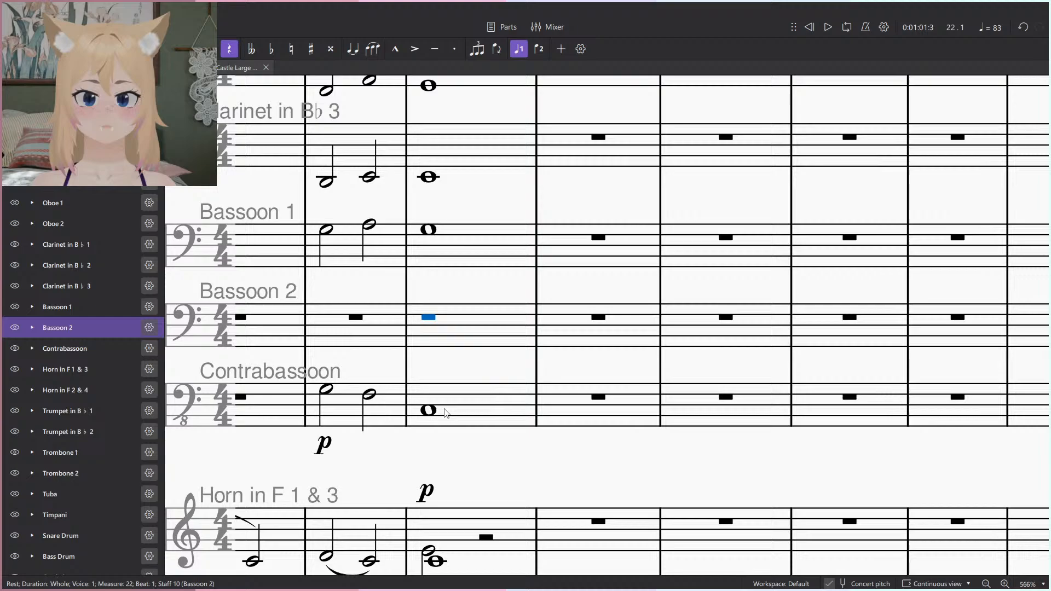
click(473, 328)
key(Delete)
Add a G1 whole note to the Contrabassoon in measure 23.
click(430, 412)
key(n)
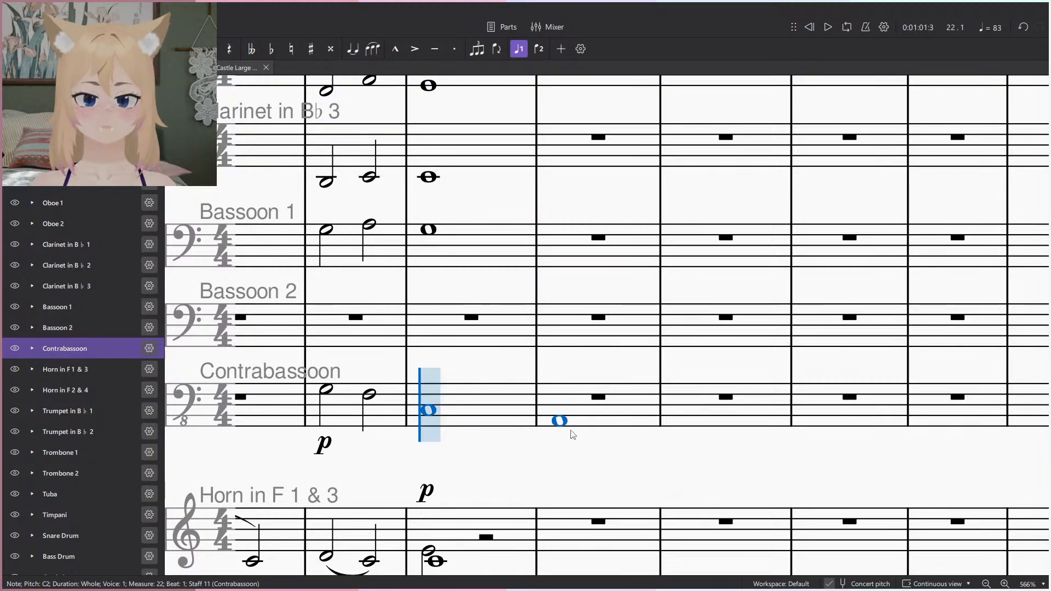
key(g)
Play measure 23 from the Contrabassoon's whole note.
scroll(585, 377, down, 5)
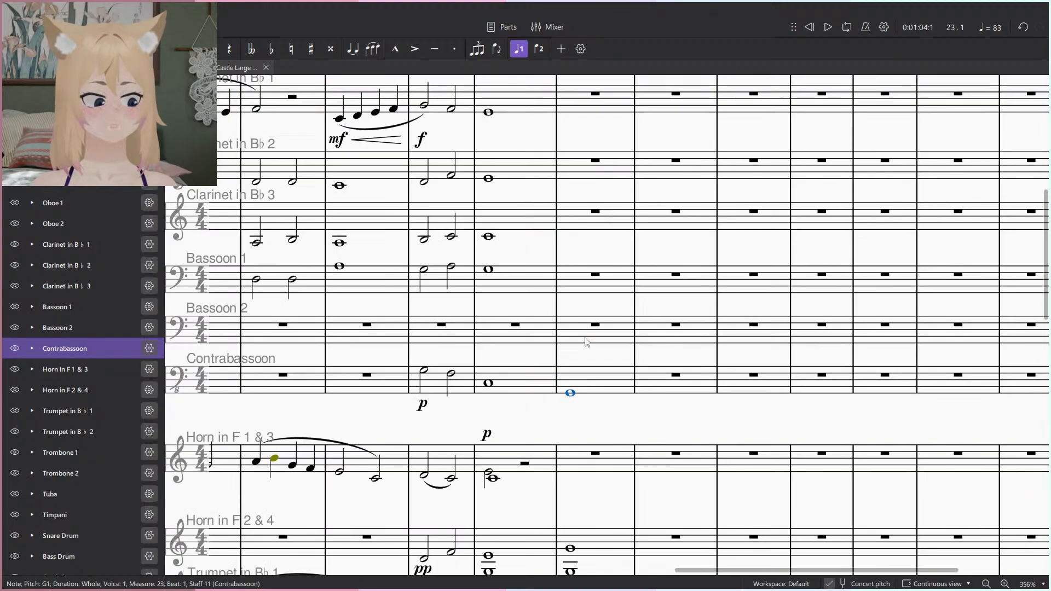
key(space)
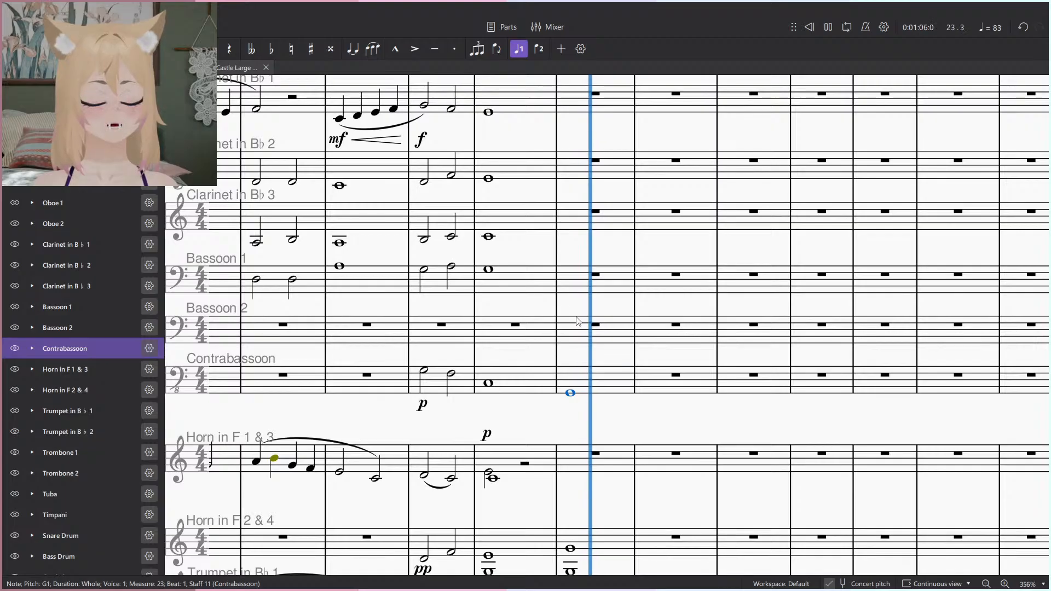
key(space)
Examine Bassoon 1's measure 22 note, the string chords, the Flute 1 melody and the brass parts around measures 22 and 23.
click(491, 272)
click(490, 270)
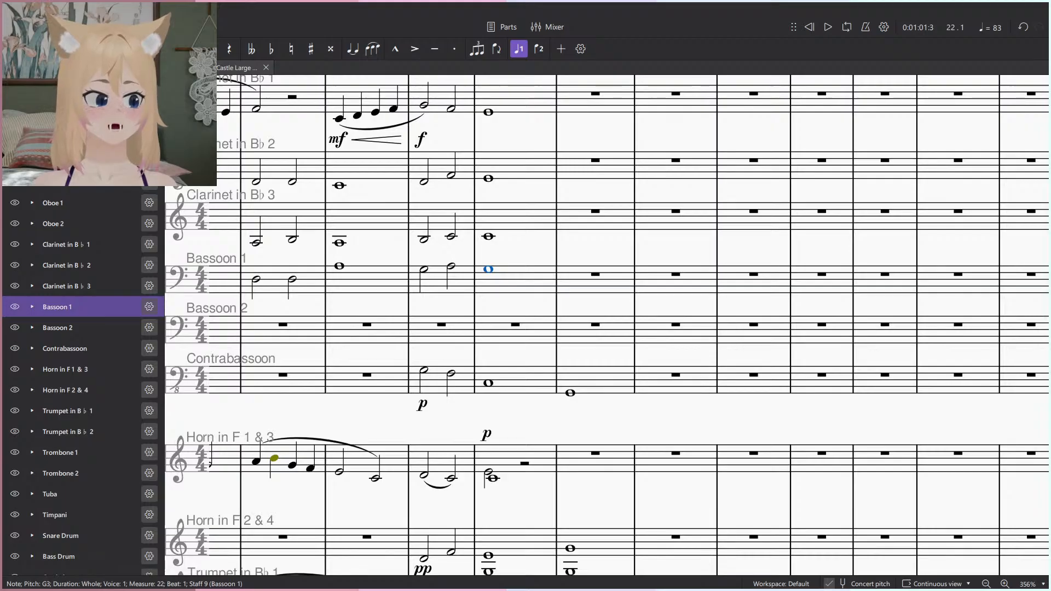
scroll(542, 395, down, 15)
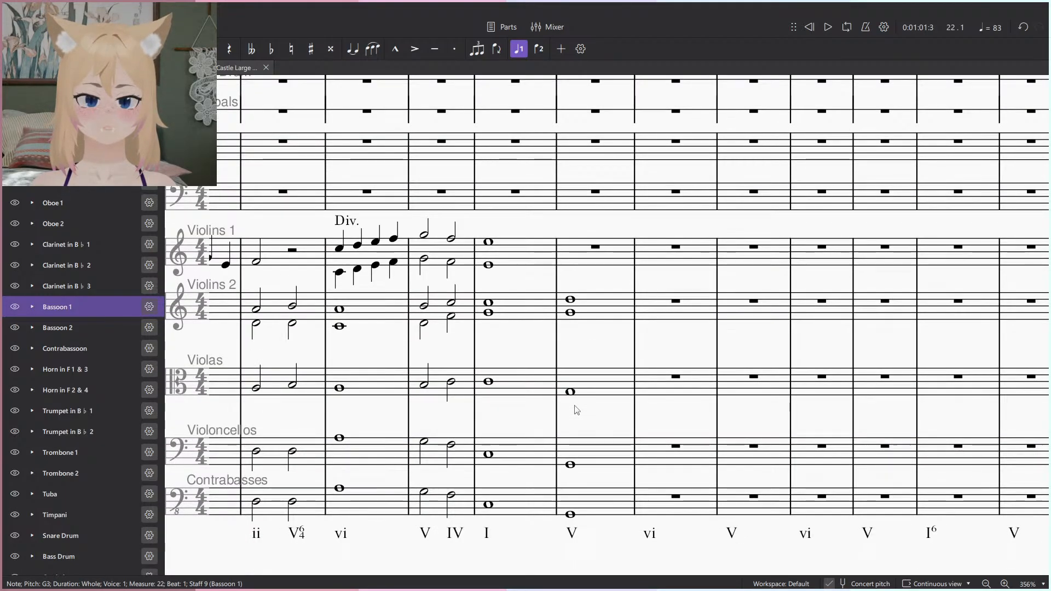
ctrl+scroll(520, 280, down, 1)
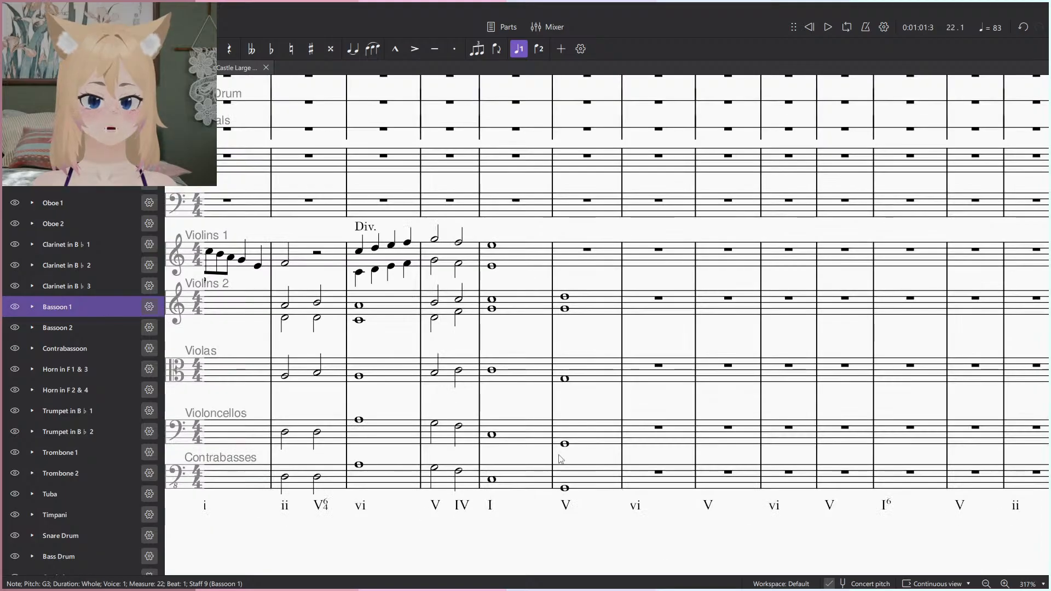
scroll(548, 383, up, 8)
scroll(580, 451, up, 1)
ctrl+scroll(569, 441, up, 4)
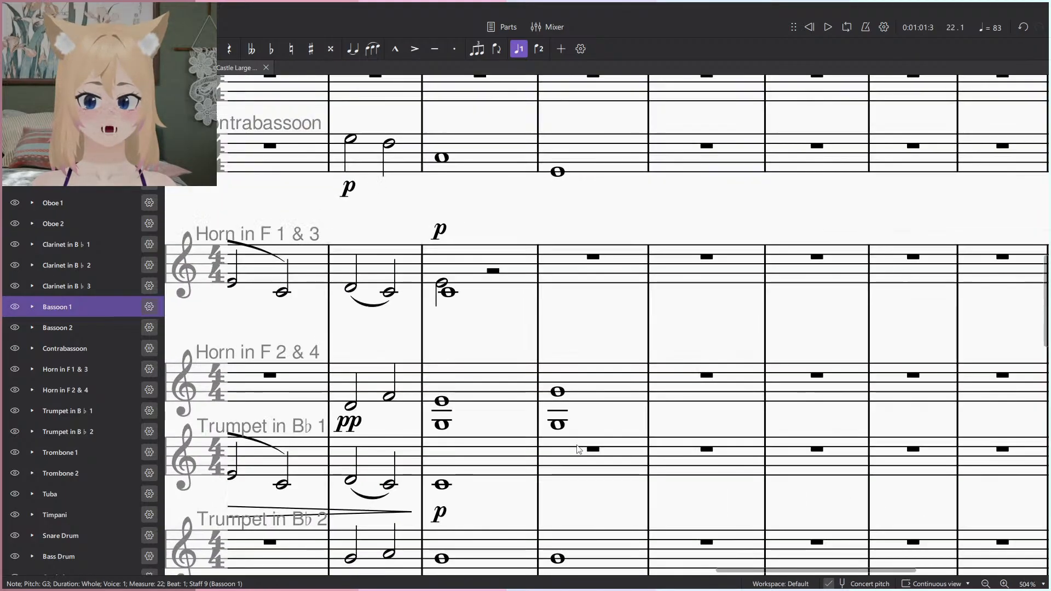
scroll(602, 383, up, 7)
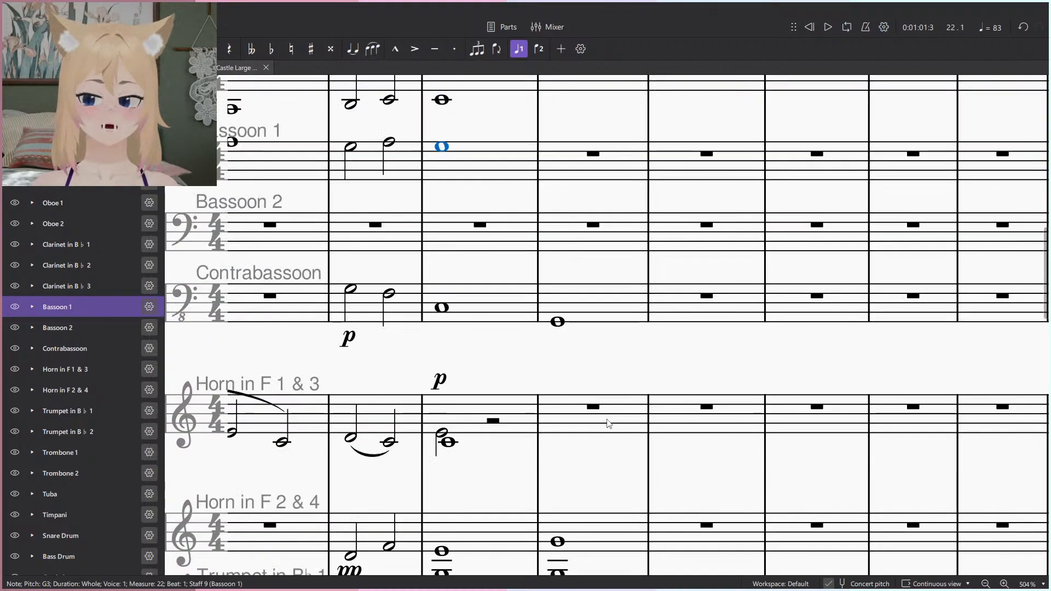
scroll(583, 373, up, 5)
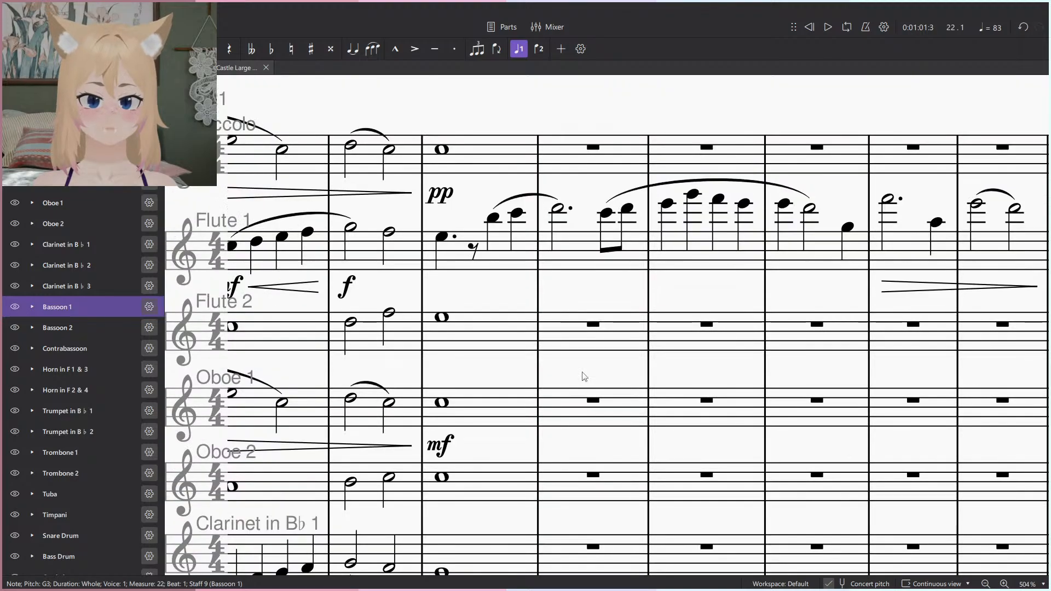
scroll(585, 376, down, 4)
ctrl+scroll(575, 383, down, 5)
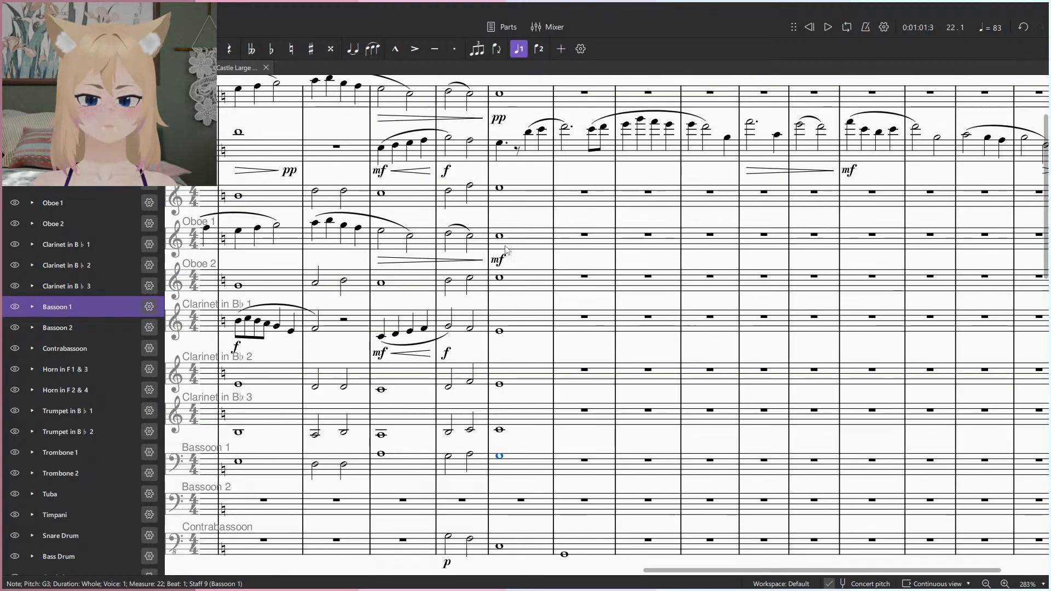
click(529, 152)
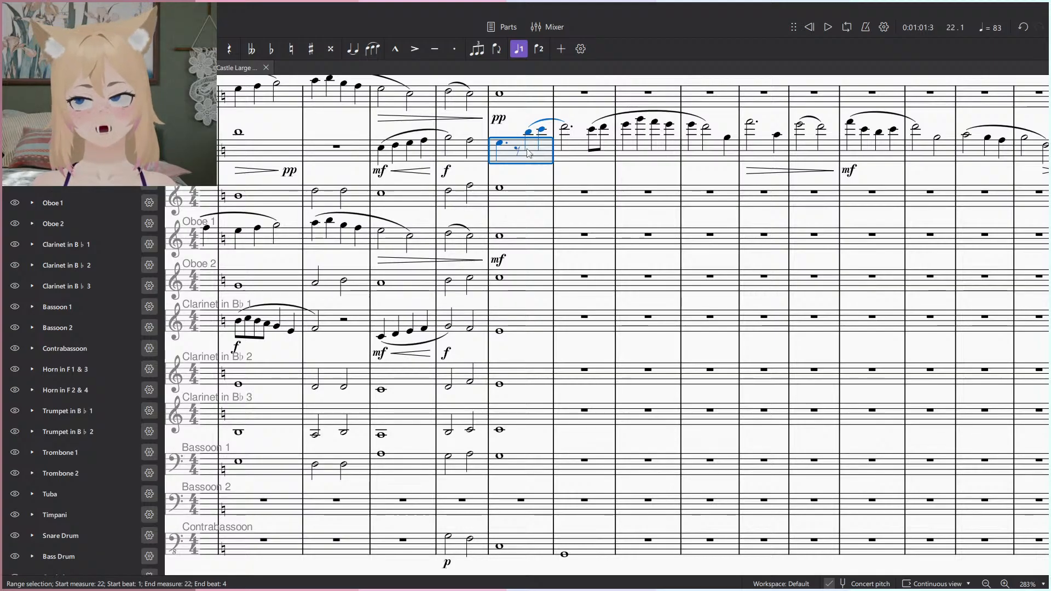
scroll(673, 219, down, 7)
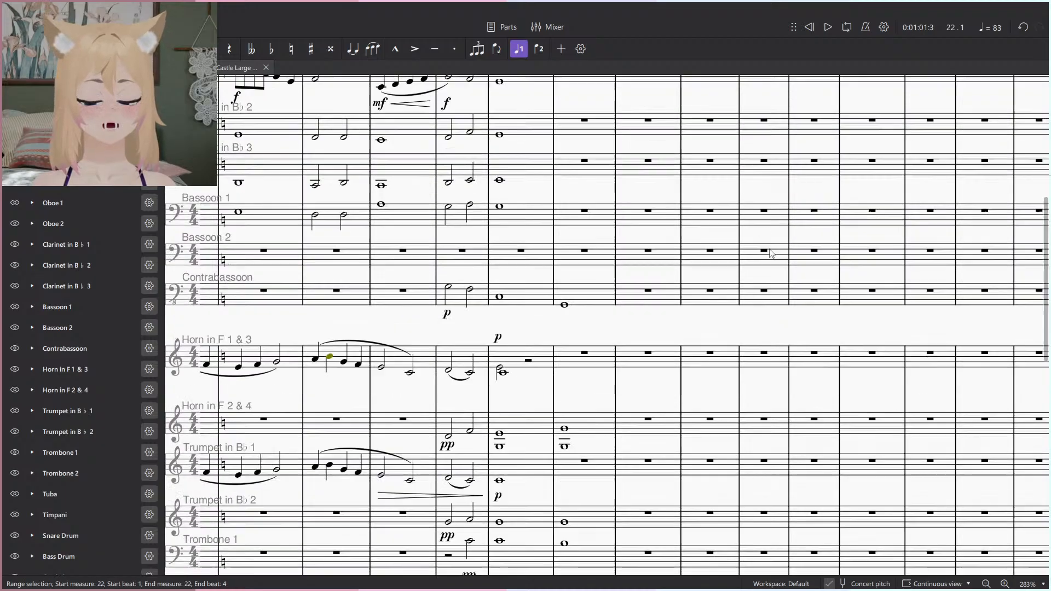
scroll(633, 383, up, 7)
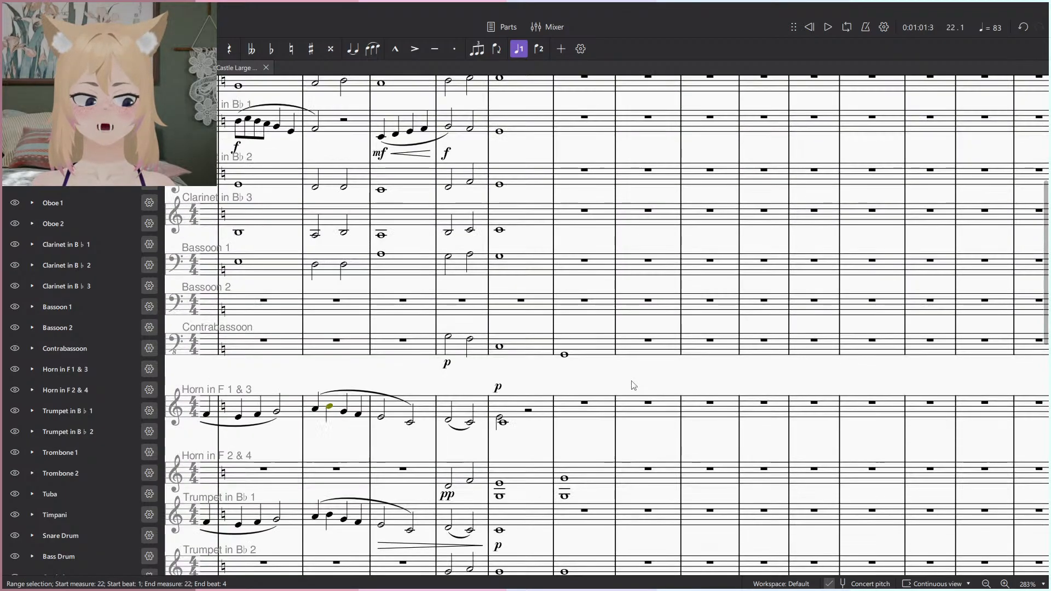
scroll(632, 385, down, 6)
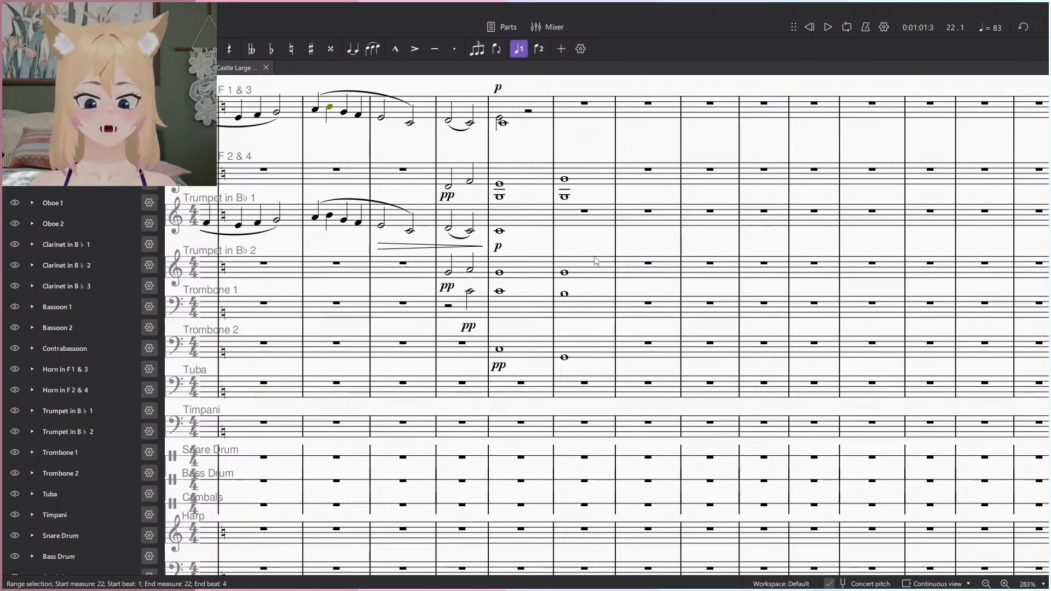
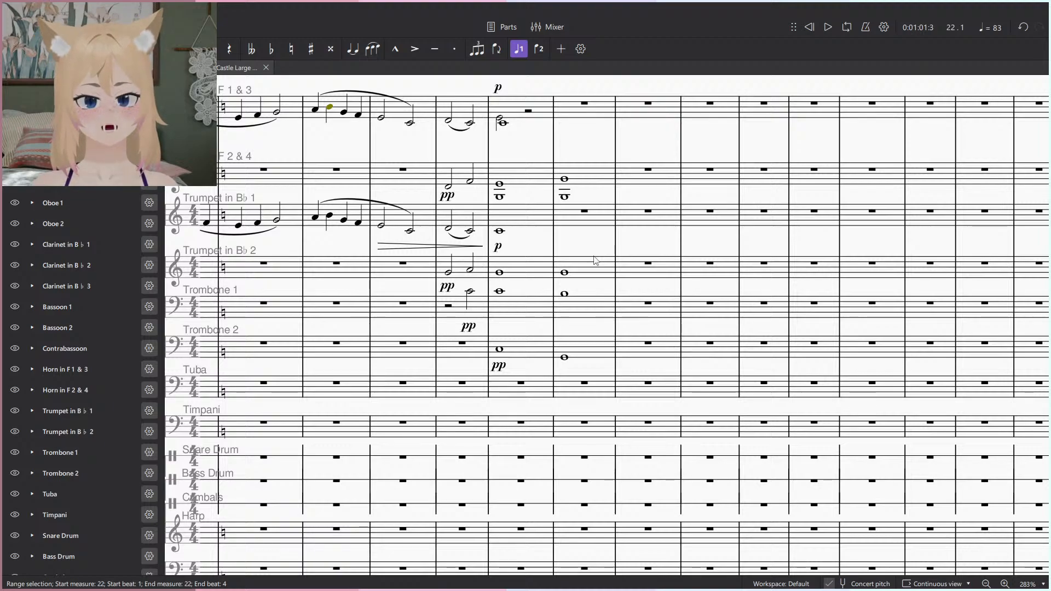
Copy Trombone 2's measures 22 and 23 into Bassoon 2 at measure 22.
click(575, 346)
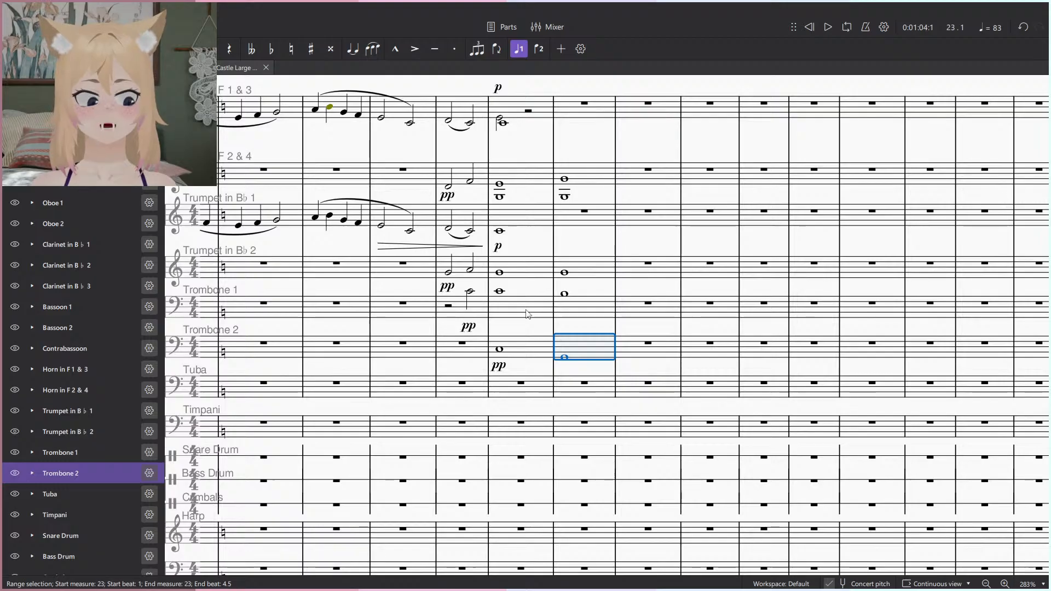
click(527, 314)
click(536, 351)
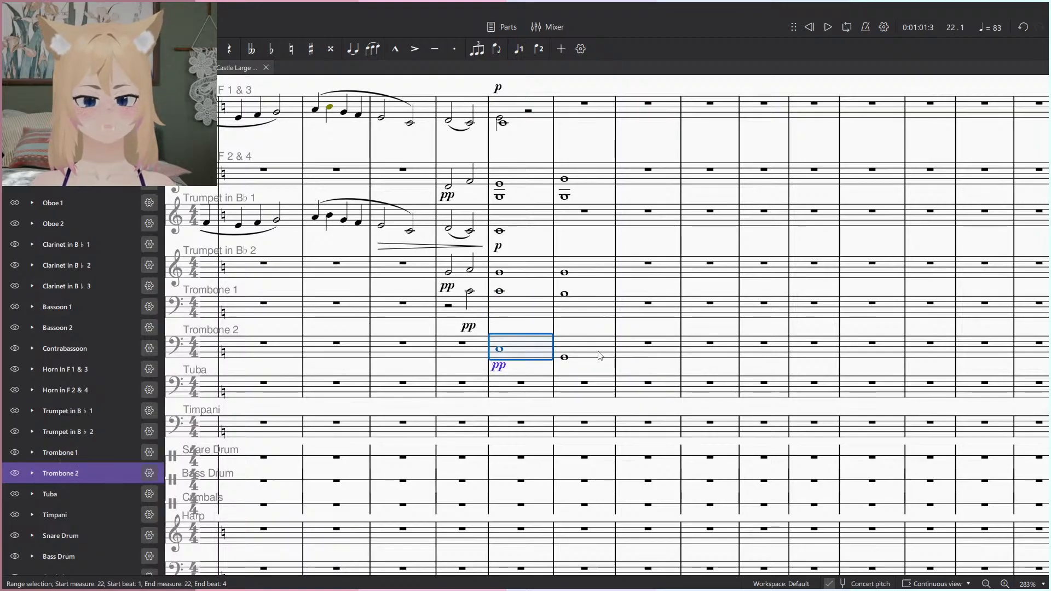
shift+click(580, 352)
key(ctrl+c)
scroll(549, 355, down, 2)
scroll(547, 356, up, 5)
click(526, 324)
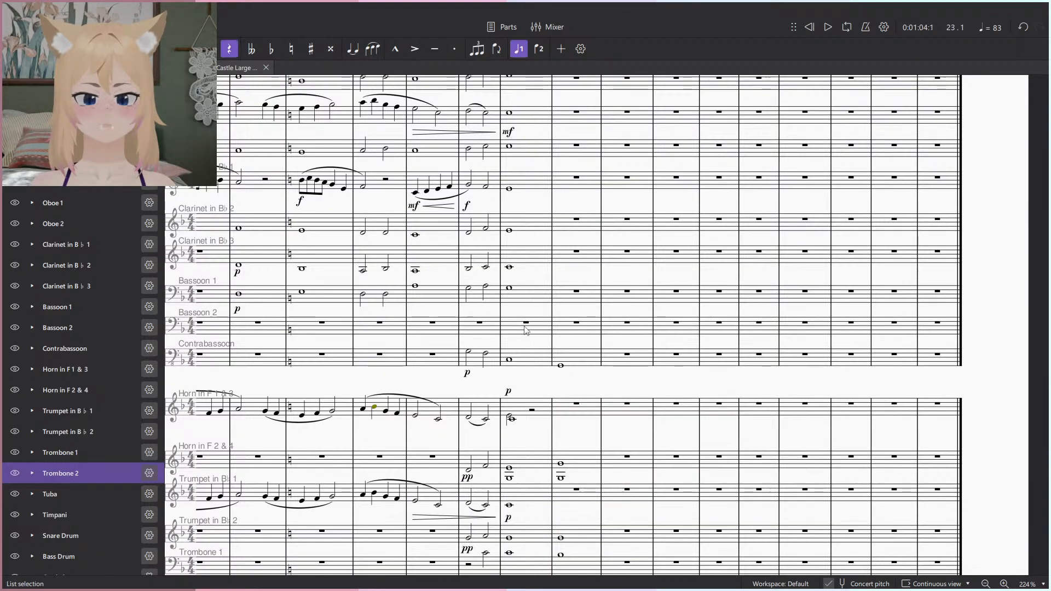
key(ctrl+v)
key(Escape)
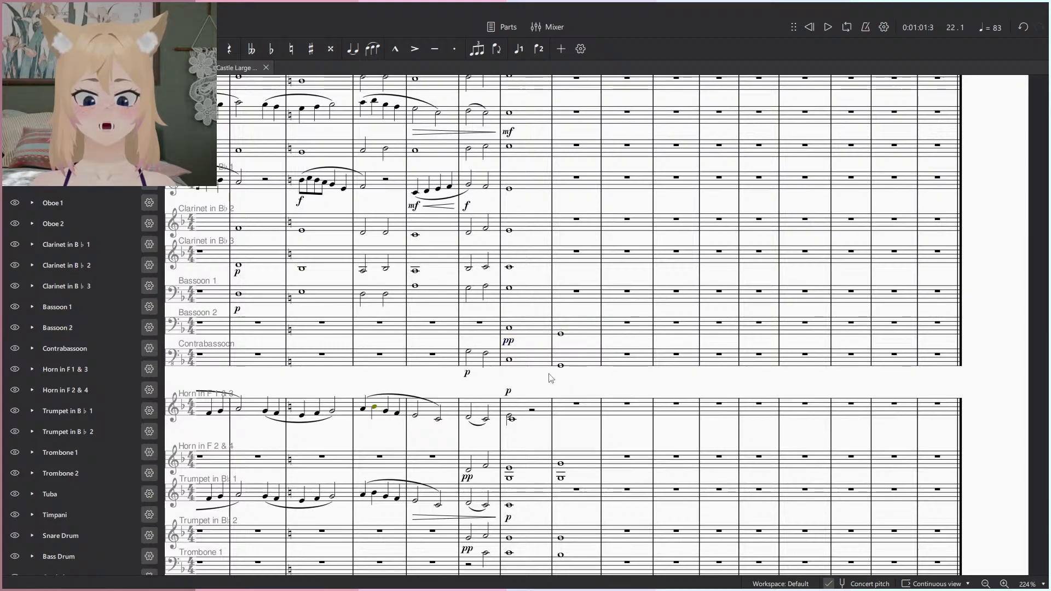
Change Bassoon 2's dynamic in measure 22 to p.
scroll(542, 366, up, 5)
scroll(527, 357, up, 1)
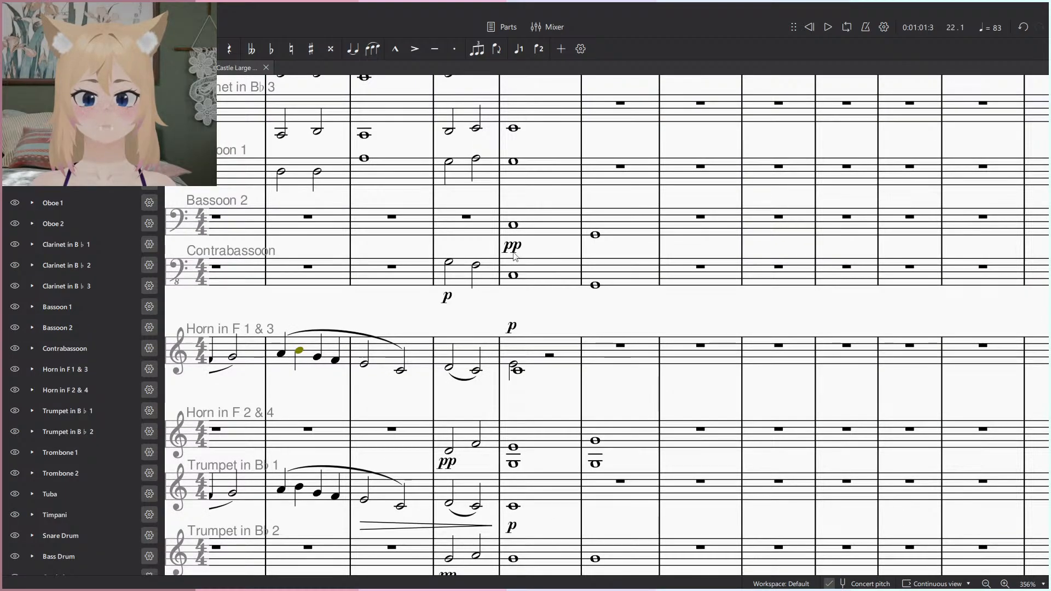
click(512, 246)
click(492, 269)
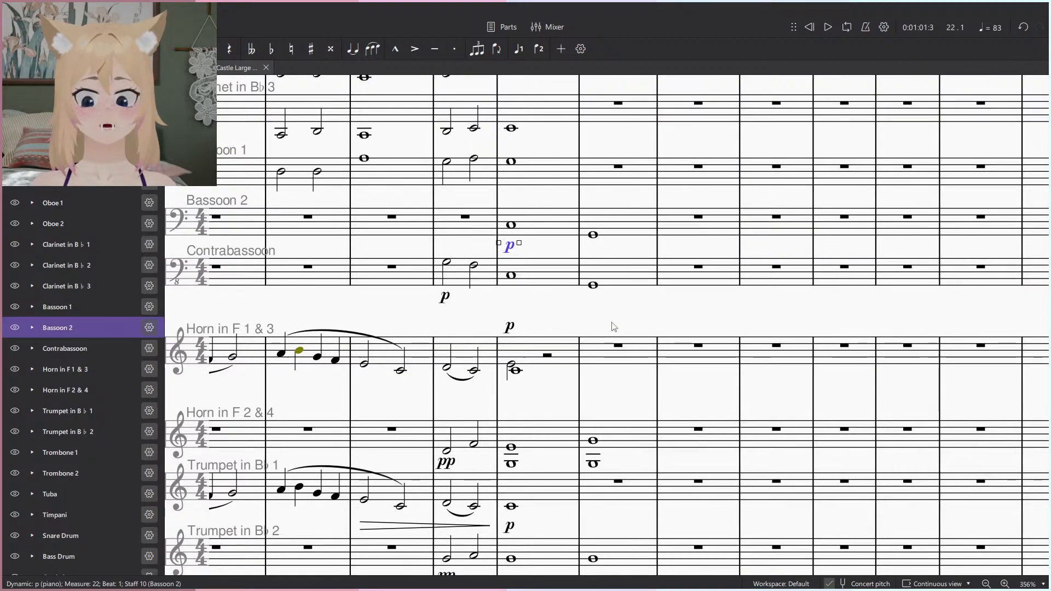
key(Escape)
scroll(615, 328, down, 1)
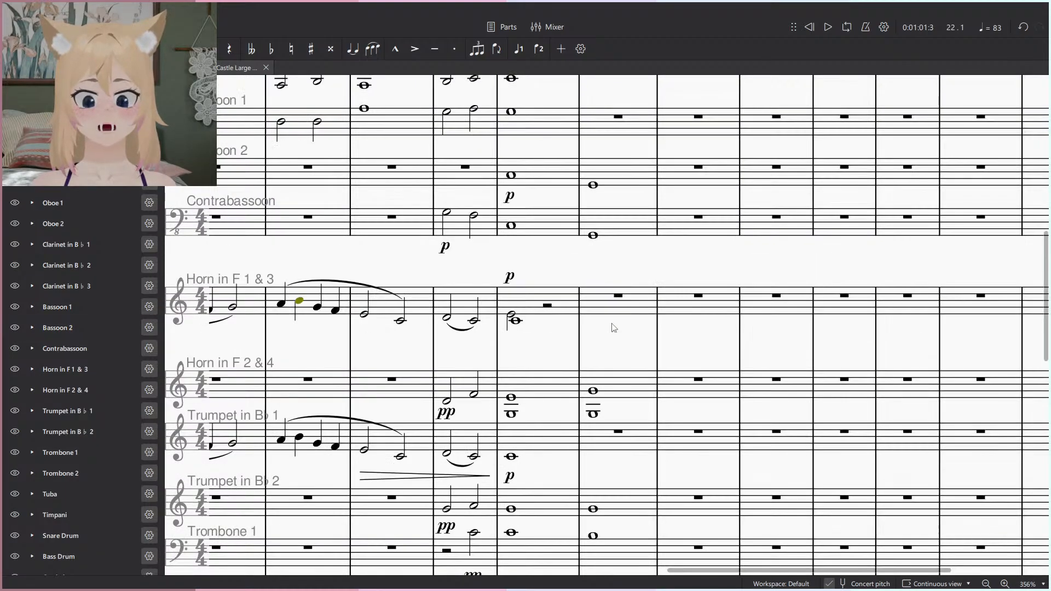
Check the measure 22 pitches of Horn 2 & 4 and Trombone 1.
click(511, 397)
scroll(515, 400, up, 1)
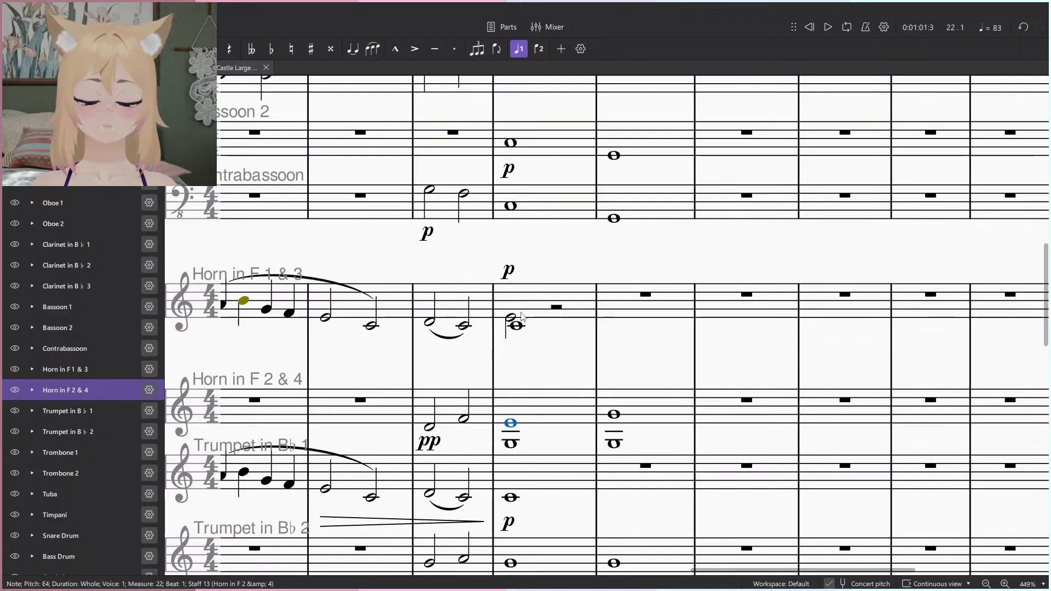
scroll(549, 355, down, 2)
click(549, 352)
scroll(538, 482, up, 2)
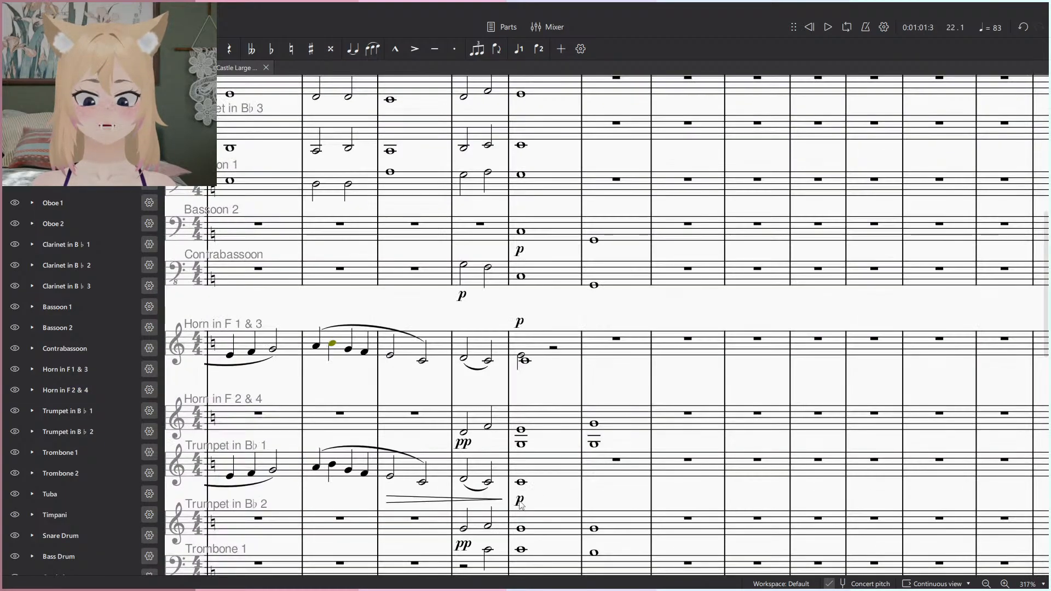
click(521, 550)
scroll(564, 502, down, 1)
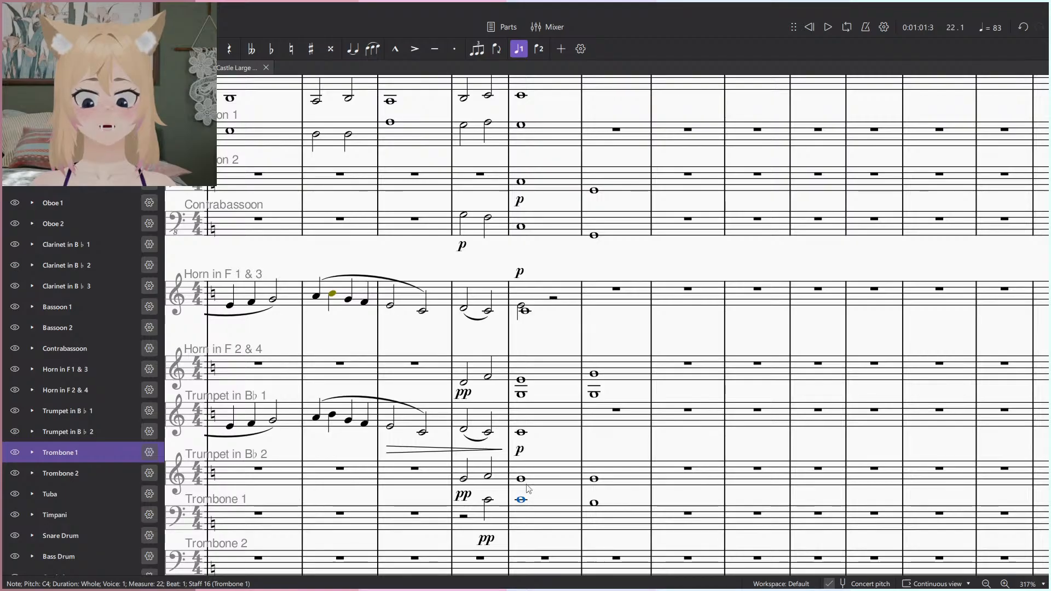
click(523, 486)
Delete Horn 2 & 4's voice 2 G3 whole notes in measures 22 and 23, along with the leftover voice 2 rests.
click(521, 379)
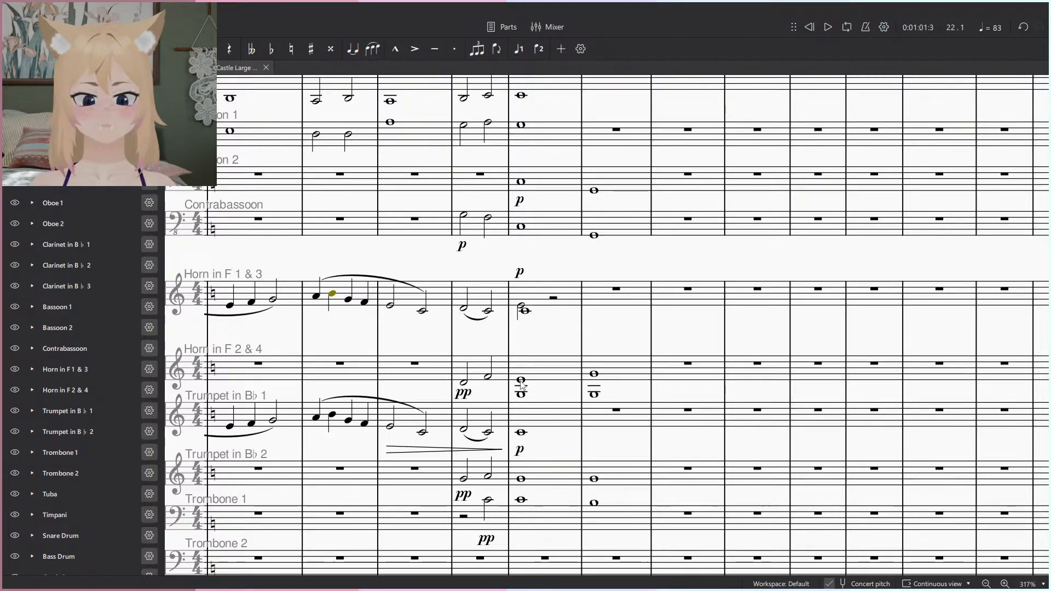
click(521, 395)
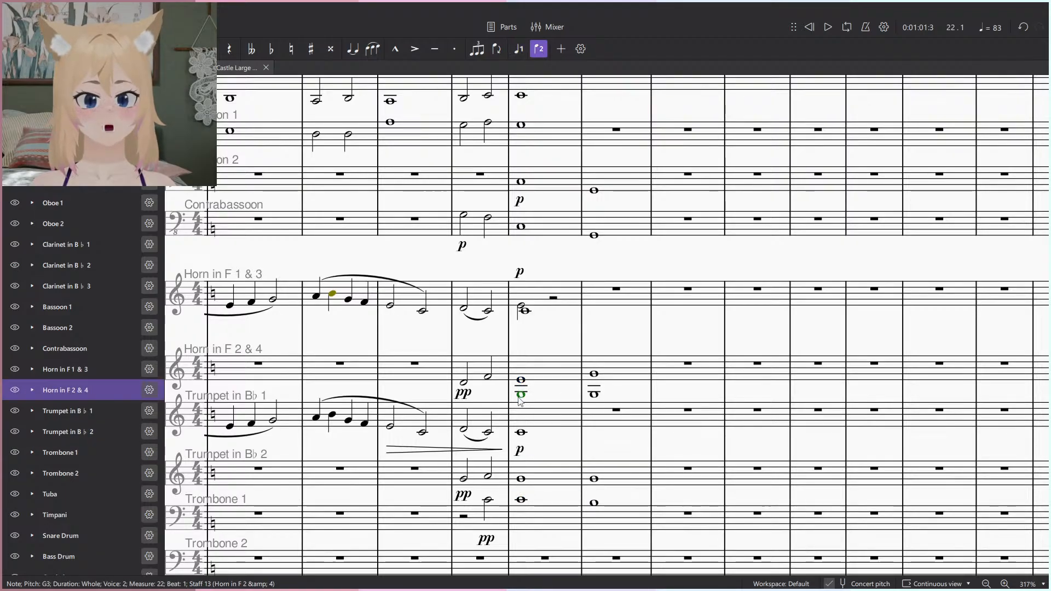
key(Delete)
click(595, 395)
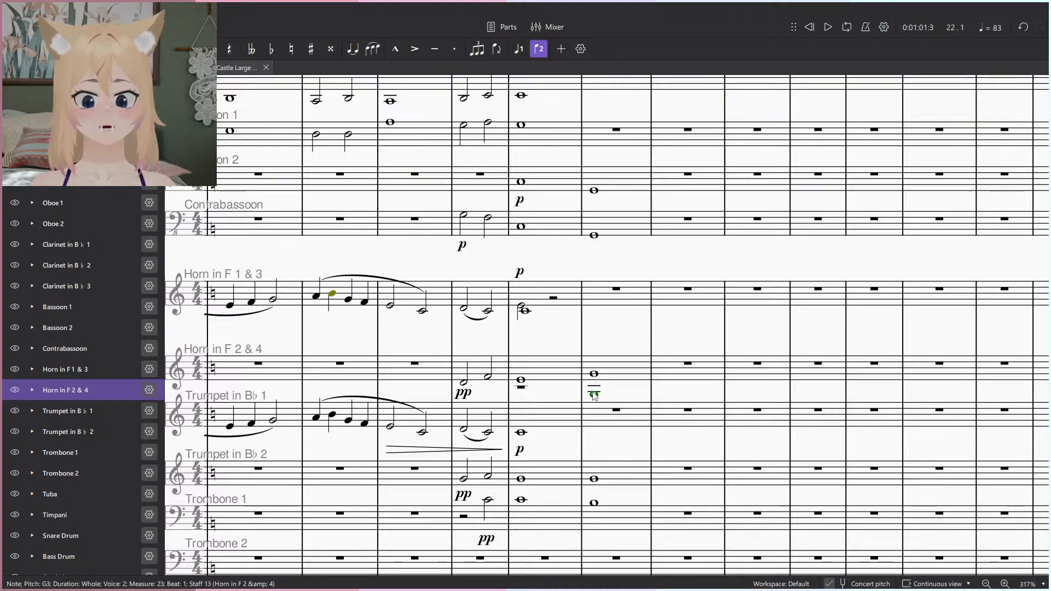
key(Delete)
key(Delete)
click(523, 389)
key(Delete)
Play the passage leading into measure 22 and delete Horn 1 & 3's voice 1 whole note there.
click(547, 375)
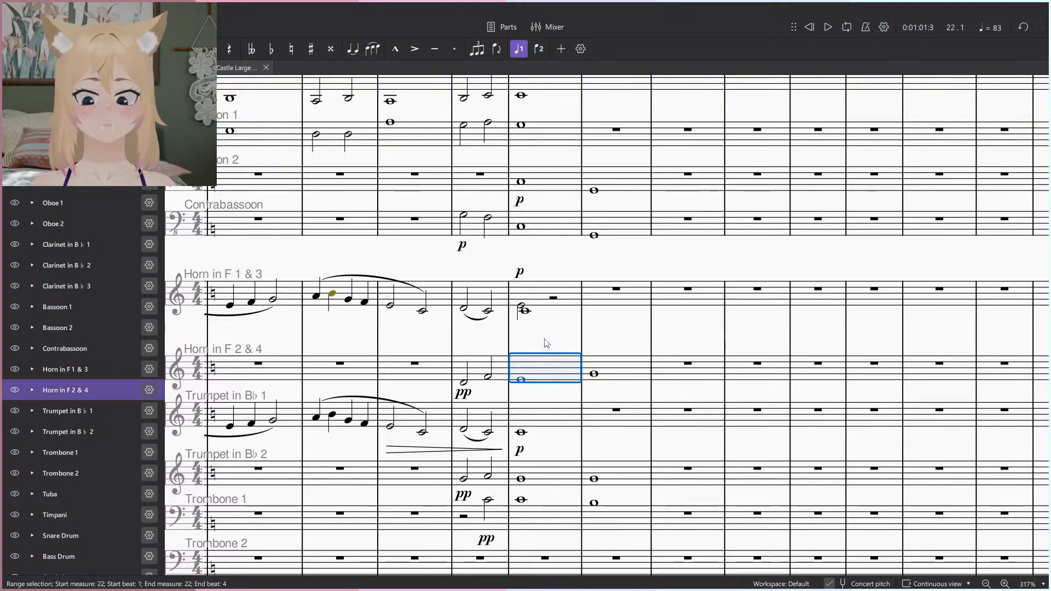
key(space)
ctrl+scroll(452, 343, up, 4)
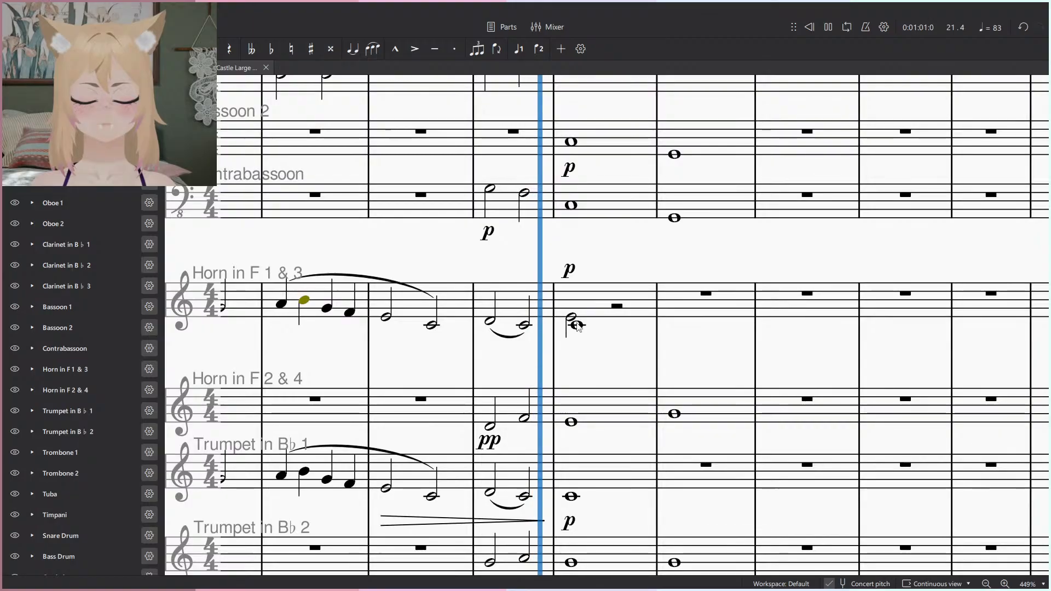
click(579, 326)
key(Delete)
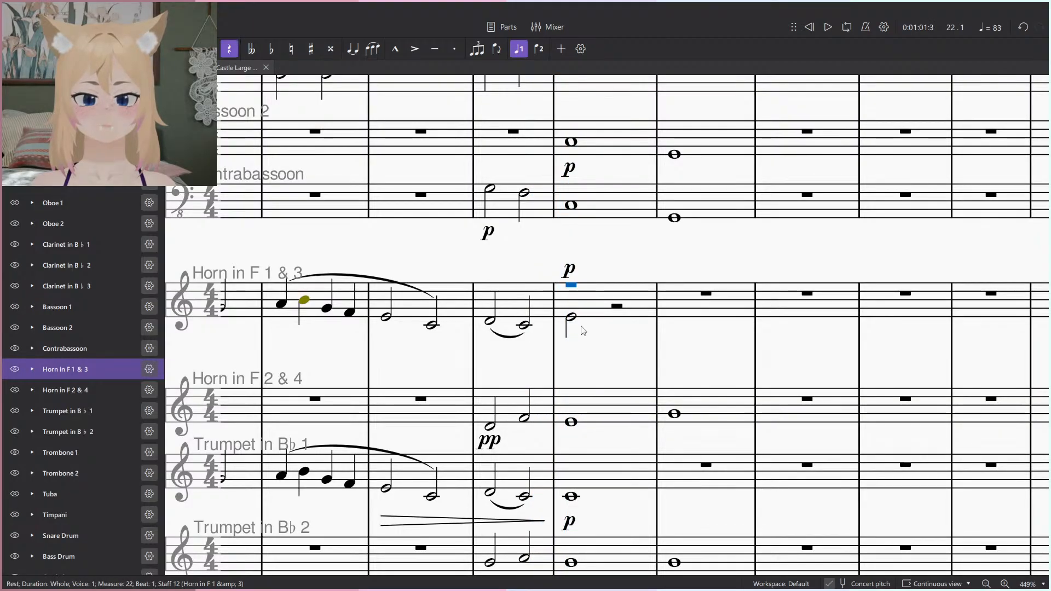
Move Horn 1 & 3's measure 22 E4 half note to voice 1 and delete the leftover voice 2 rests.
click(567, 329)
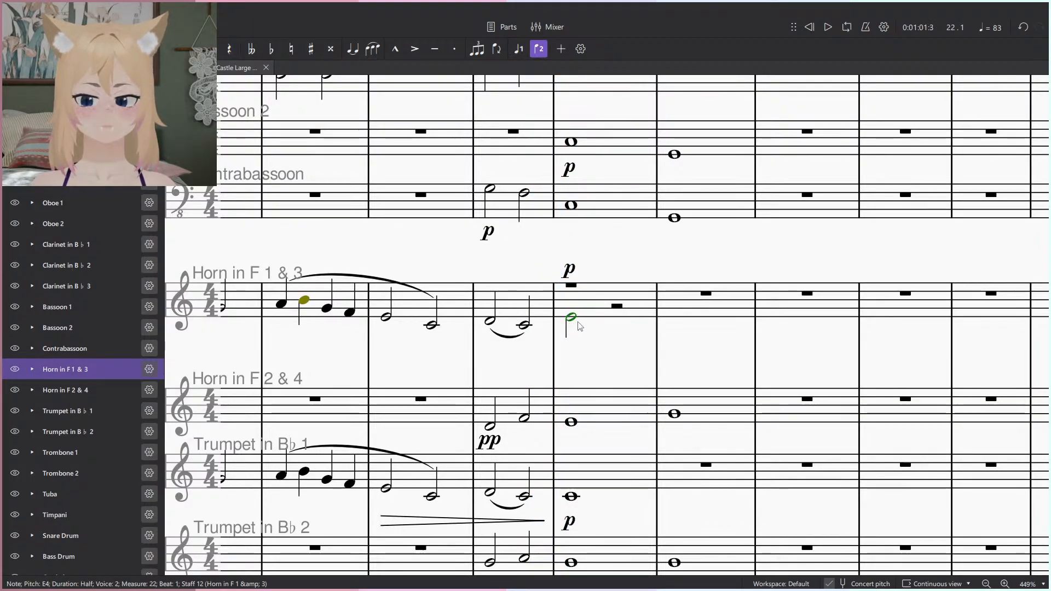
click(568, 325)
ctrl+click(614, 299)
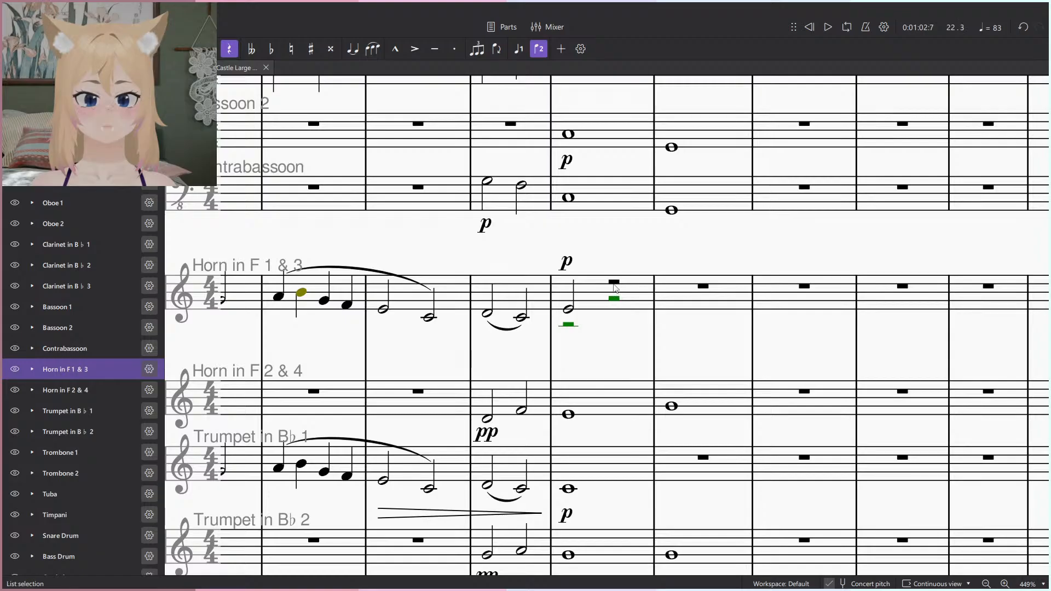
ctrl+click(613, 283)
key(Delete)
Delete Horn 1 & 3's p dynamic in measure 22 and play the passage from measure 21 into measure 22.
click(493, 313)
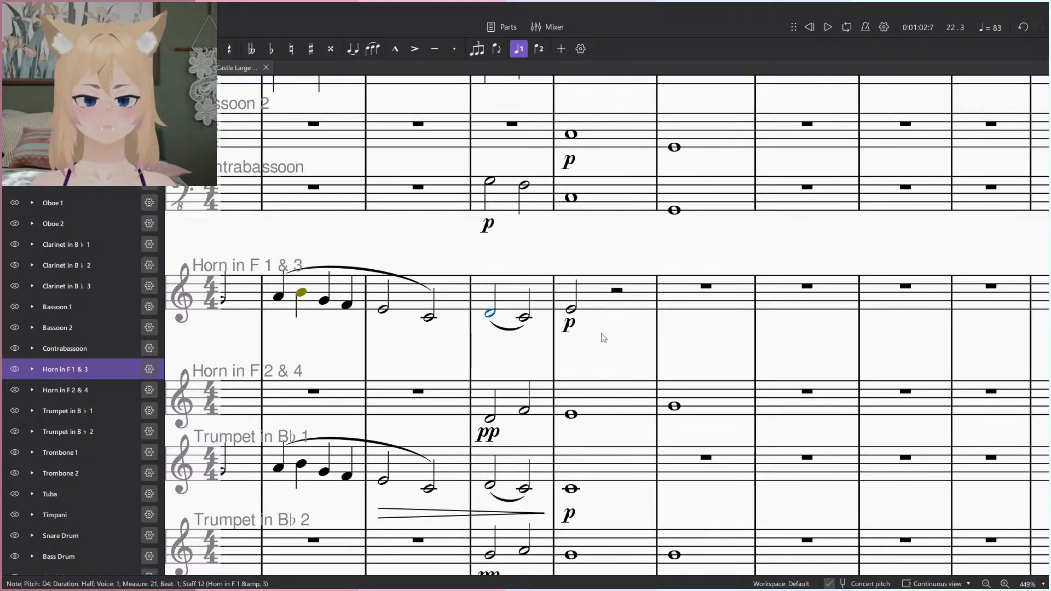
click(602, 335)
scroll(602, 335, down, 3)
click(580, 326)
key(Delete)
key(space)
scroll(585, 344, down, 4)
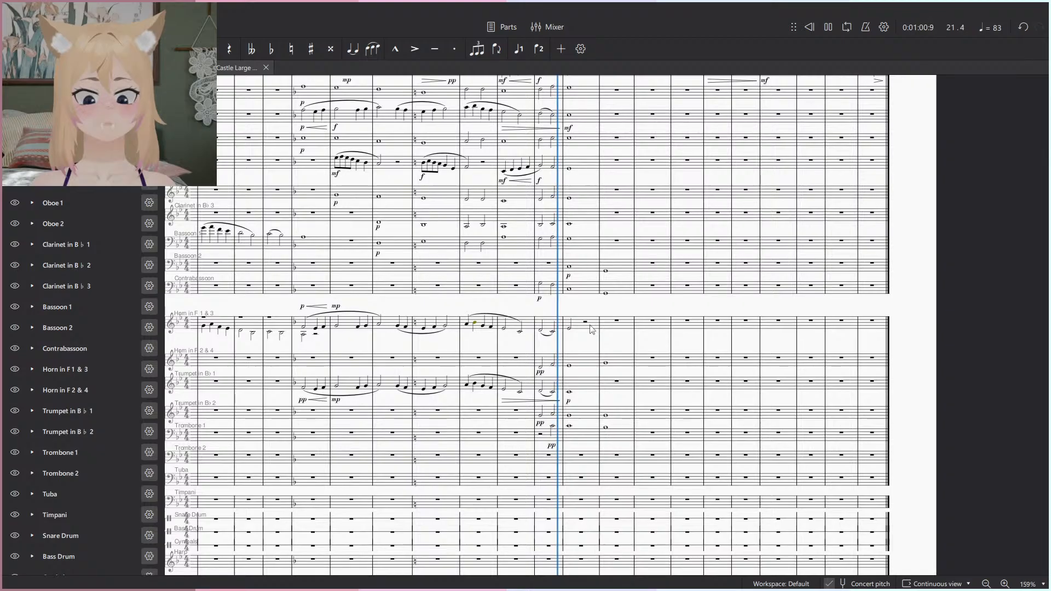
scroll(593, 325, up, 3)
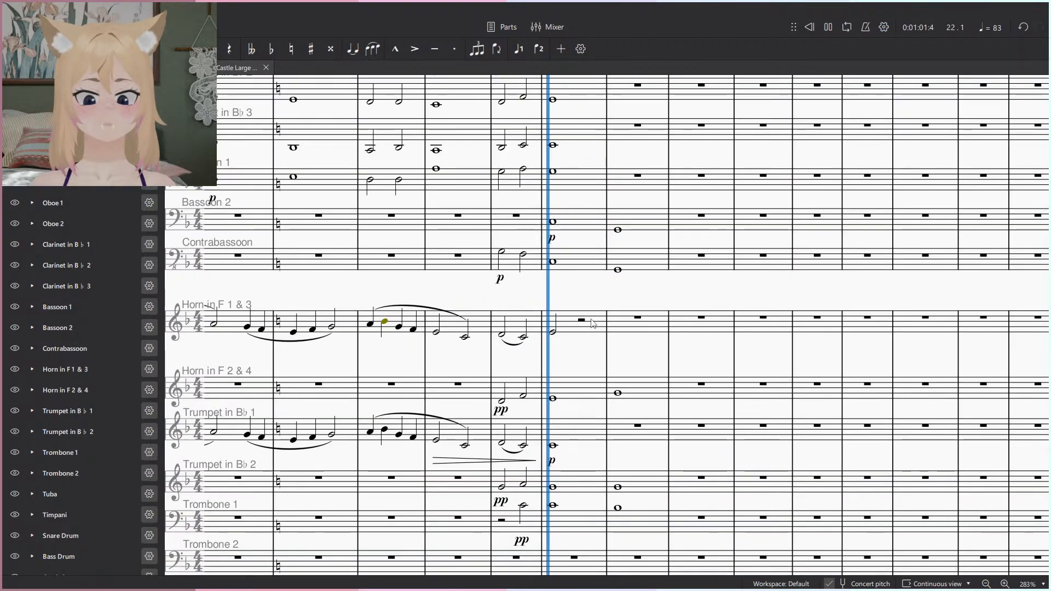
key(space)
Move Horn 2 & 4's notes in measures 21 through 23 to voice 2.
click(589, 391)
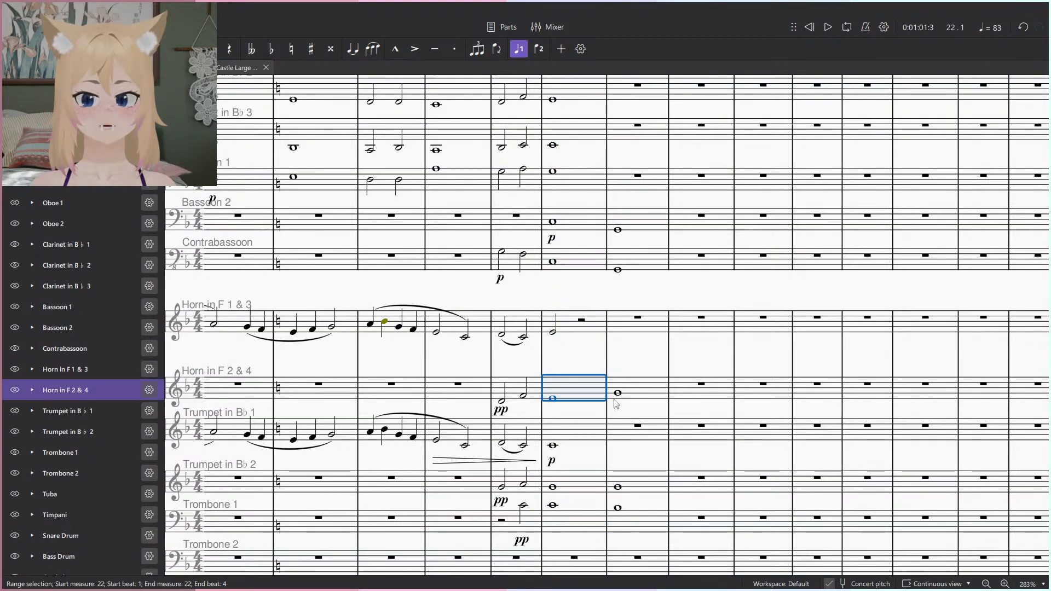
click(614, 399)
shift+click(515, 385)
click(542, 48)
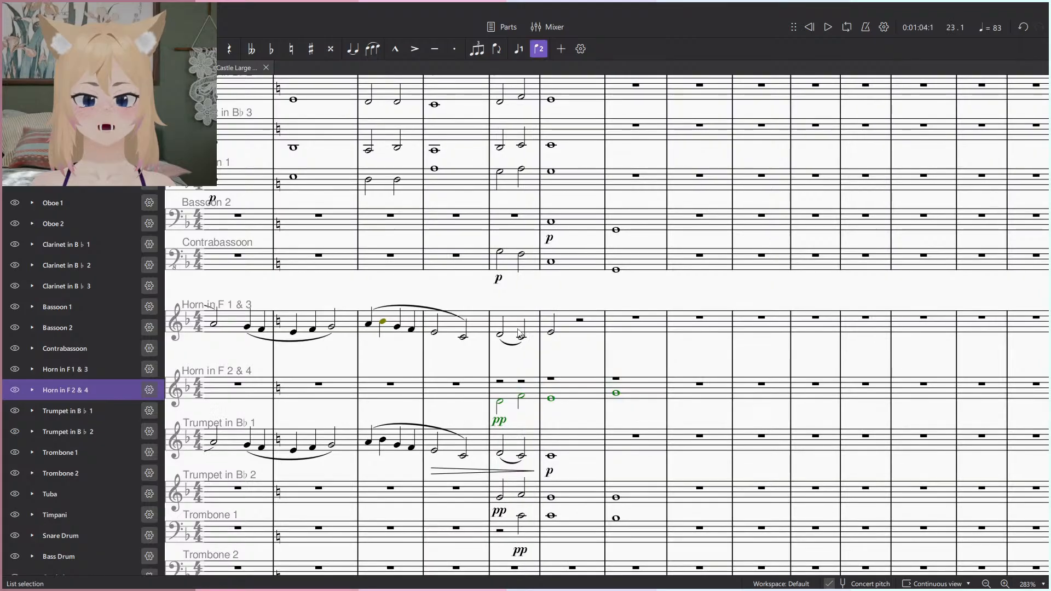
Try to move Horn 2 & 4's line and its pp dynamic into Horn 1 & 3 from measure 21.
key(Delete)
click(517, 329)
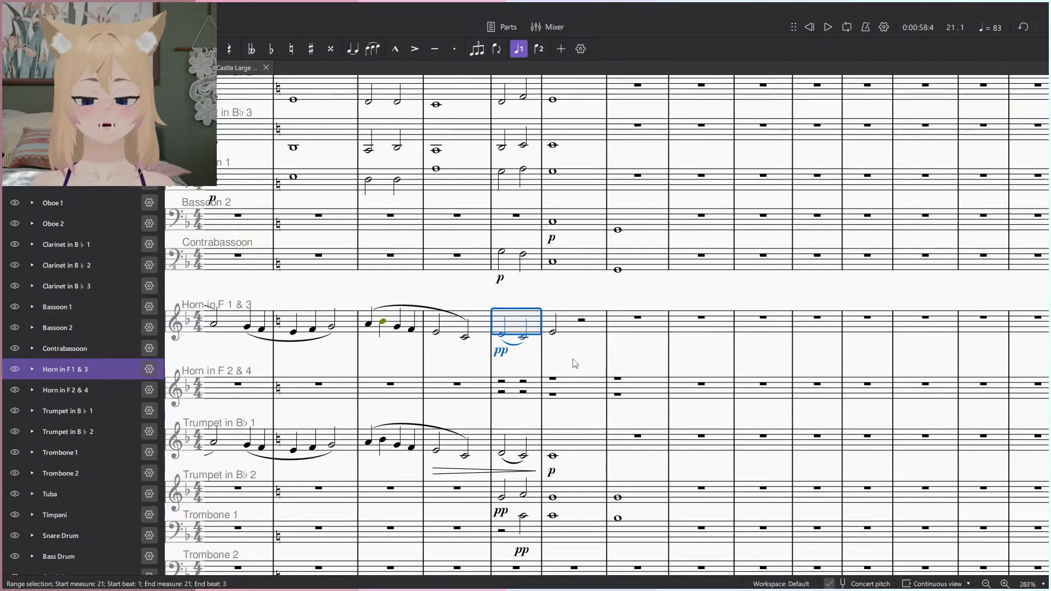
ctrl+scroll(558, 366, up, 5)
click(466, 343)
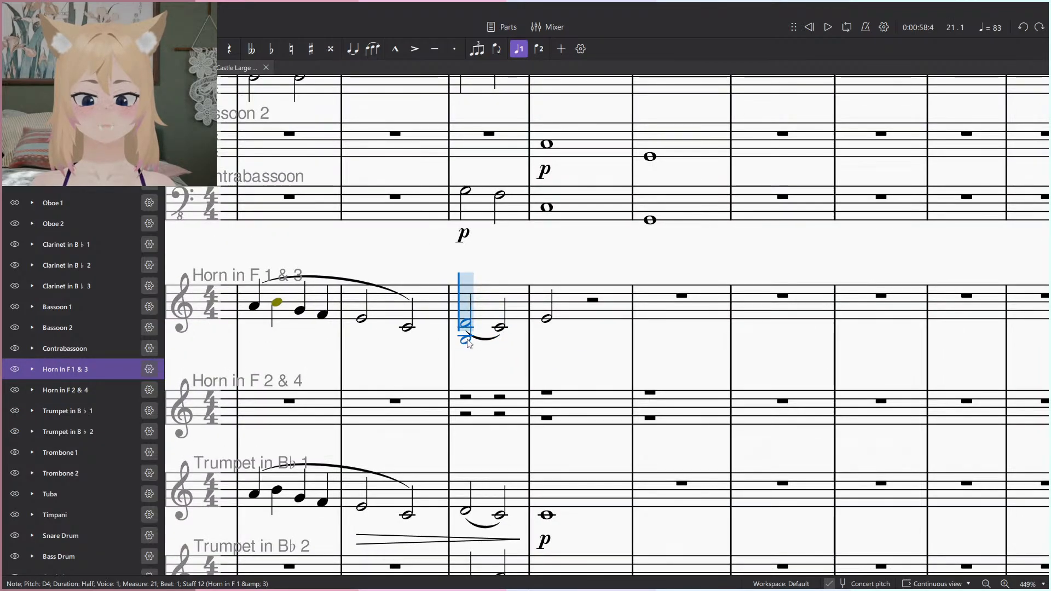
click(467, 339)
key(ctrl+z)
key(ctrl+z)
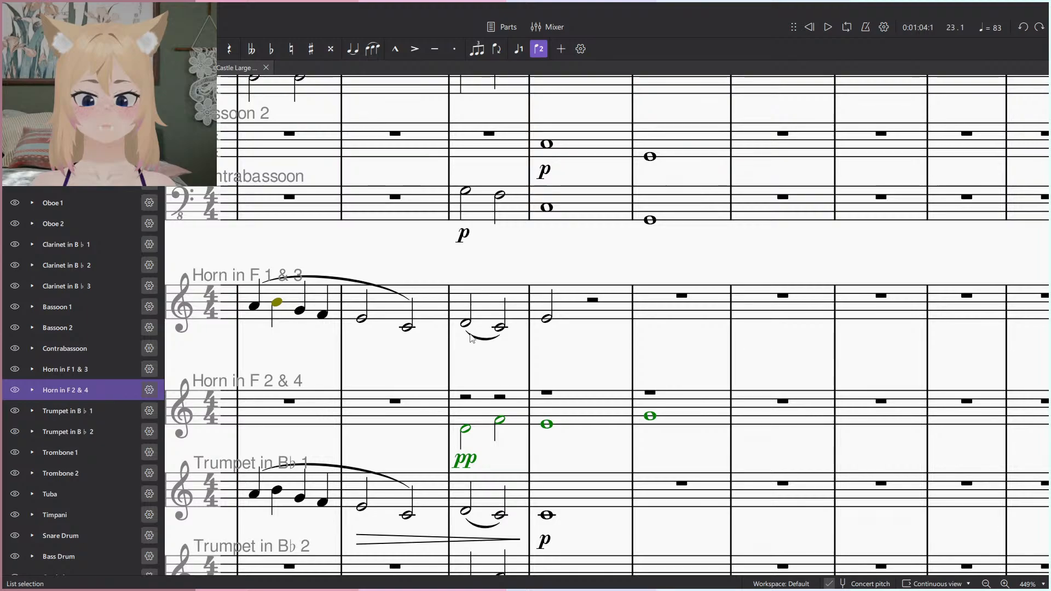
Delete Horn 2 & 4's notes in measures 21 to 23 and enter voice 2 half notes B3 and F4 in Horn 1 & 3's measure 21.
key(Delete)
ctrl+scroll(471, 338, up, 5)
click(474, 334)
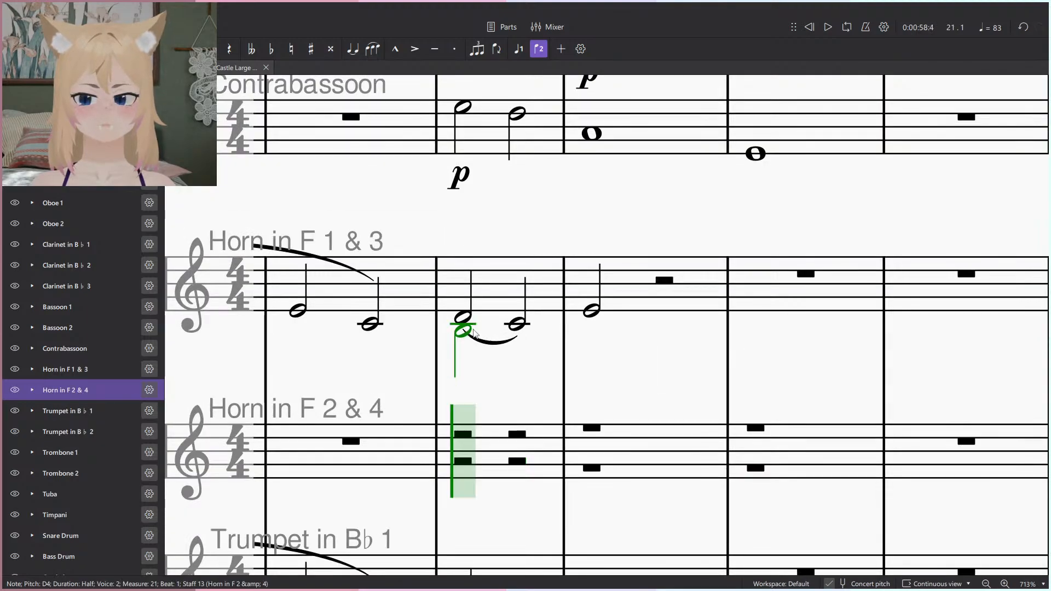
click(519, 304)
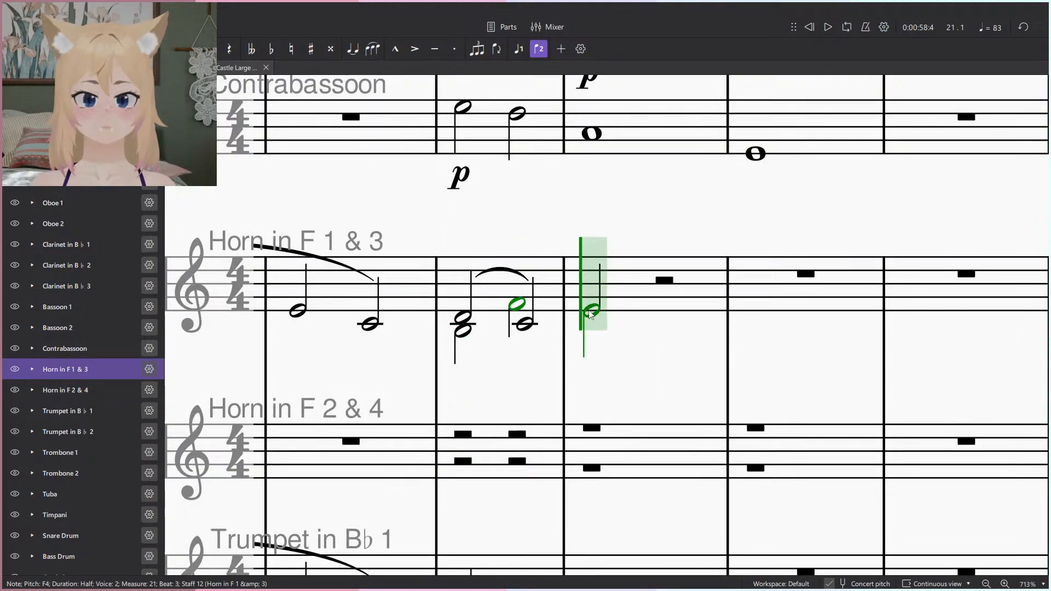
Try to tie Horn 1 & 3's voice 2 F4 in measure 21 into measure 22.
key(ctrl+alt+1)
key(ctrl+alt+2)
key(t)
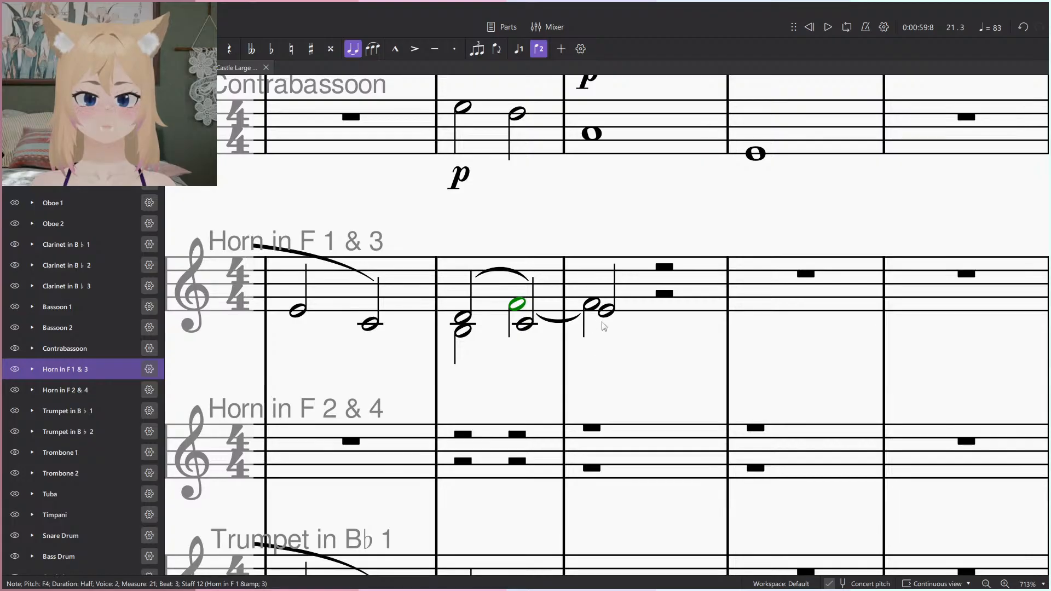
key(ctrl+z)
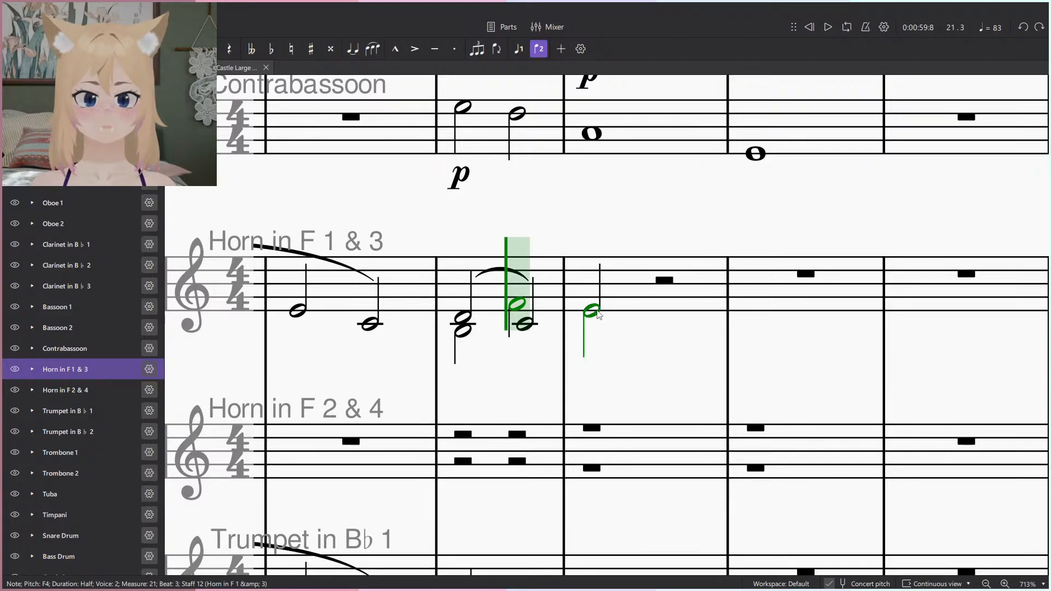
Enter a voice 2 E4 whole note in Horn 1 & 3's measure 22 and delete Horn 2 & 4's leftover rests in measures 21 to 23.
click(593, 311)
key(Escape)
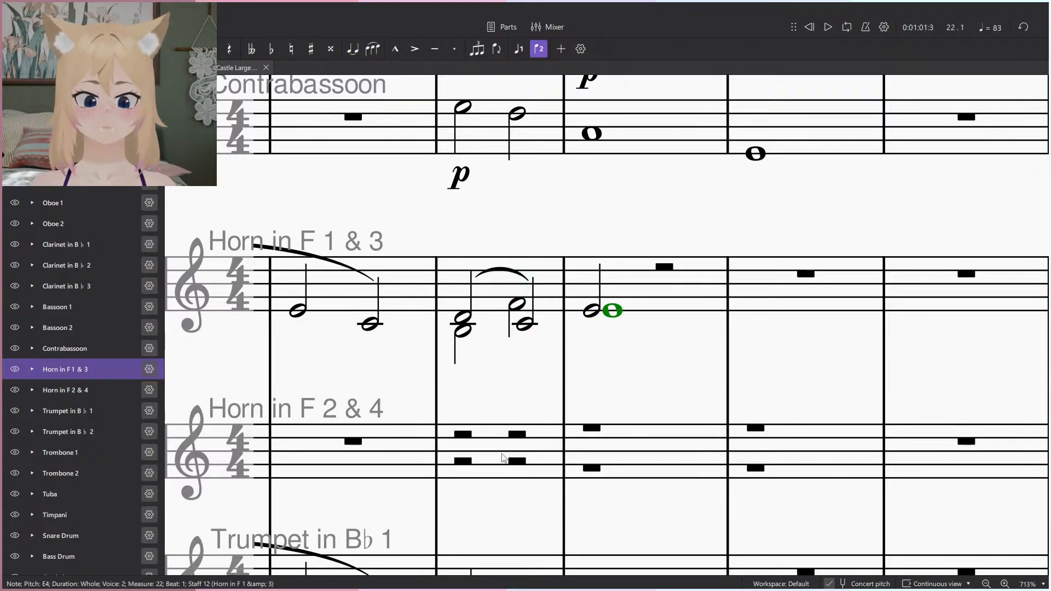
click(804, 454)
shift+click(487, 453)
key(Delete)
scroll(525, 456, down, 13)
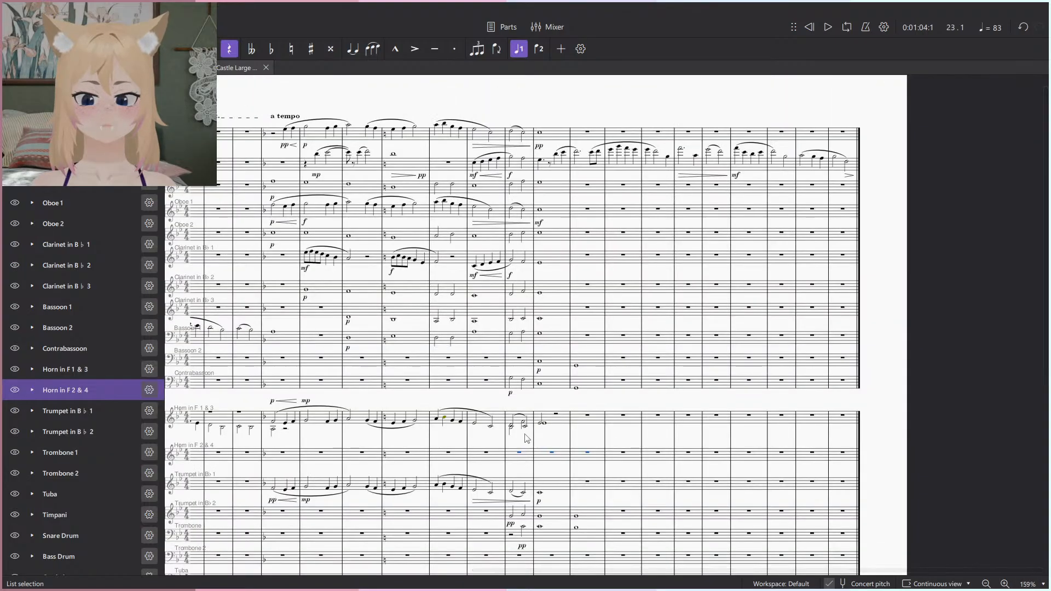
key(Escape)
Play measure 22 from Trumpet 1's C4 and shorten that note to a half note.
scroll(493, 449, left, 10)
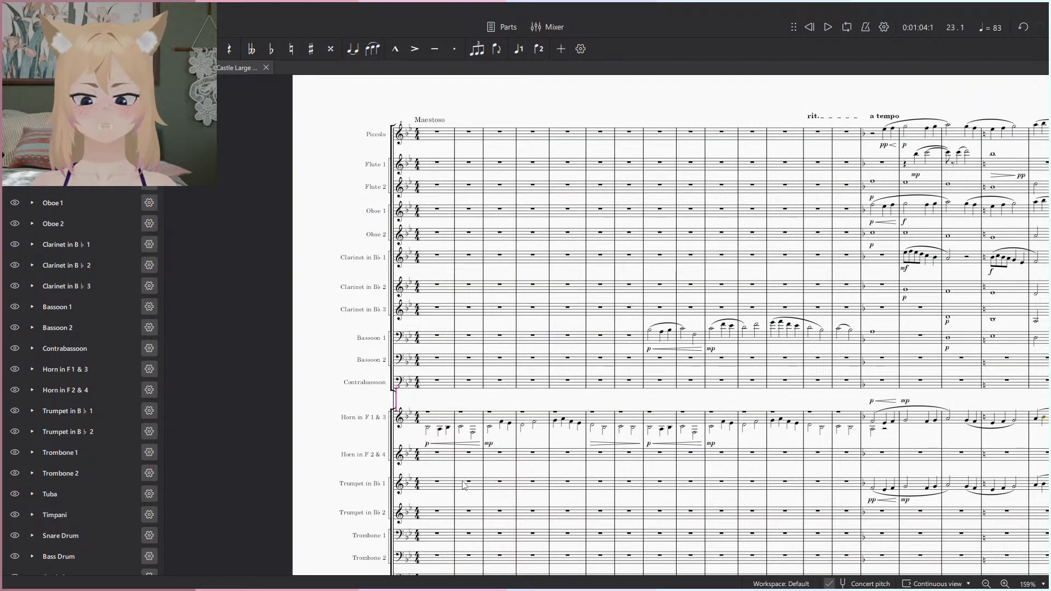
scroll(465, 485, up, 4)
scroll(645, 436, right, 10)
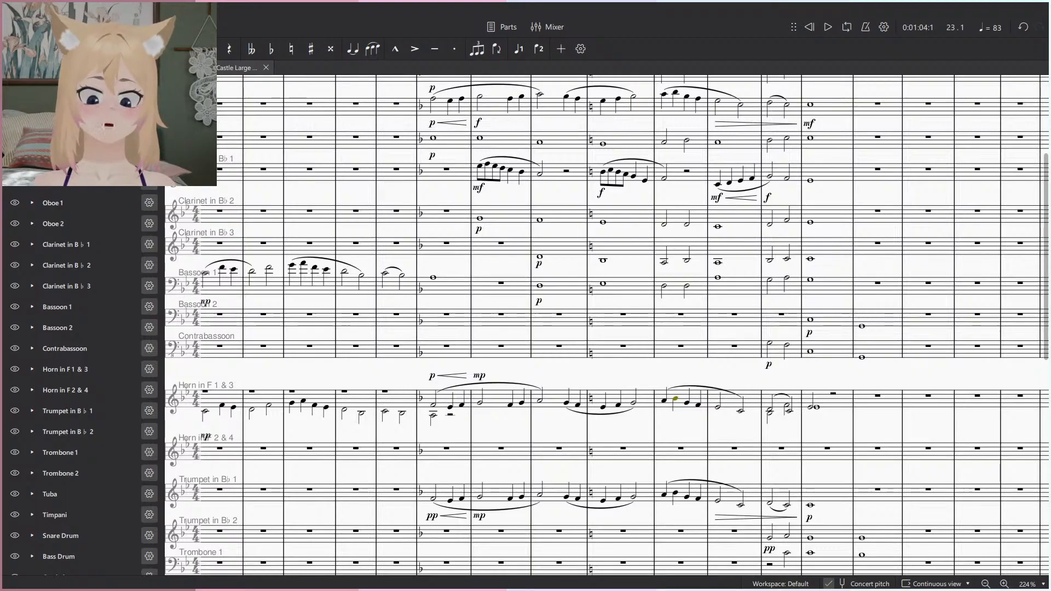
click(794, 449)
drag(816, 434, 567, 364)
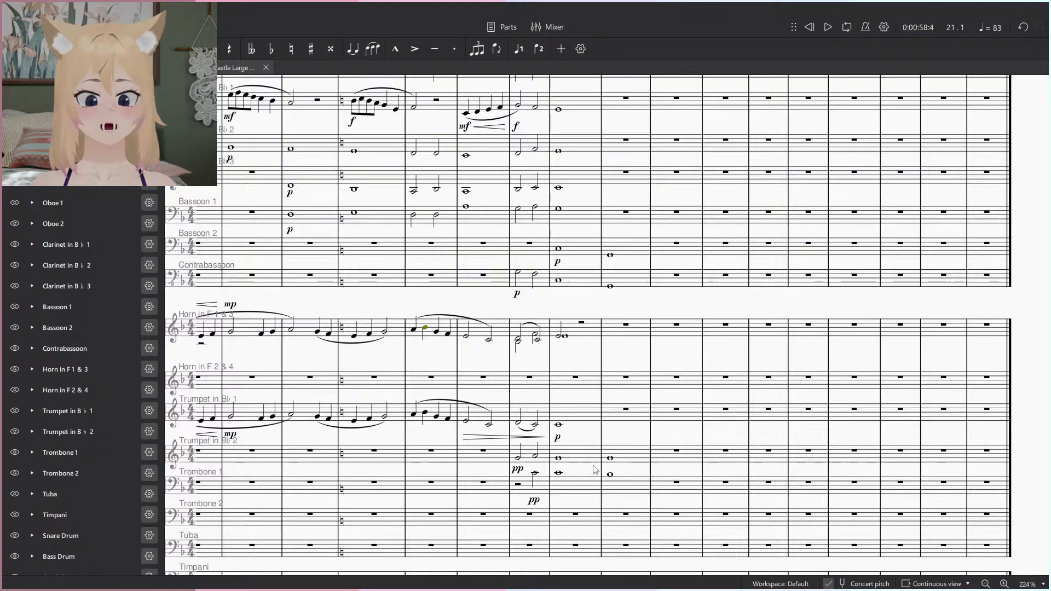
click(559, 426)
key(space)
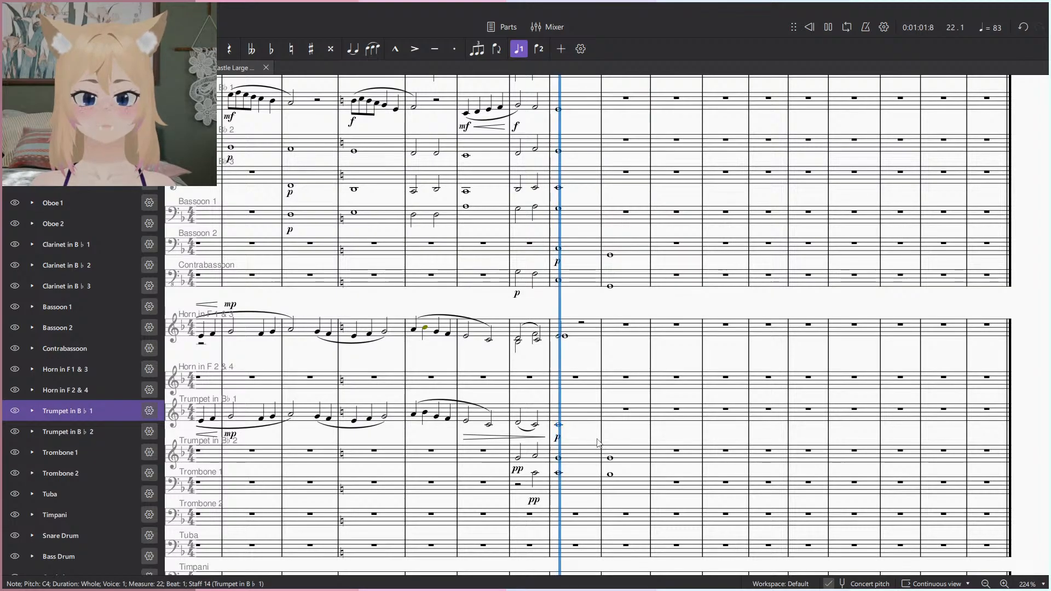
key(space)
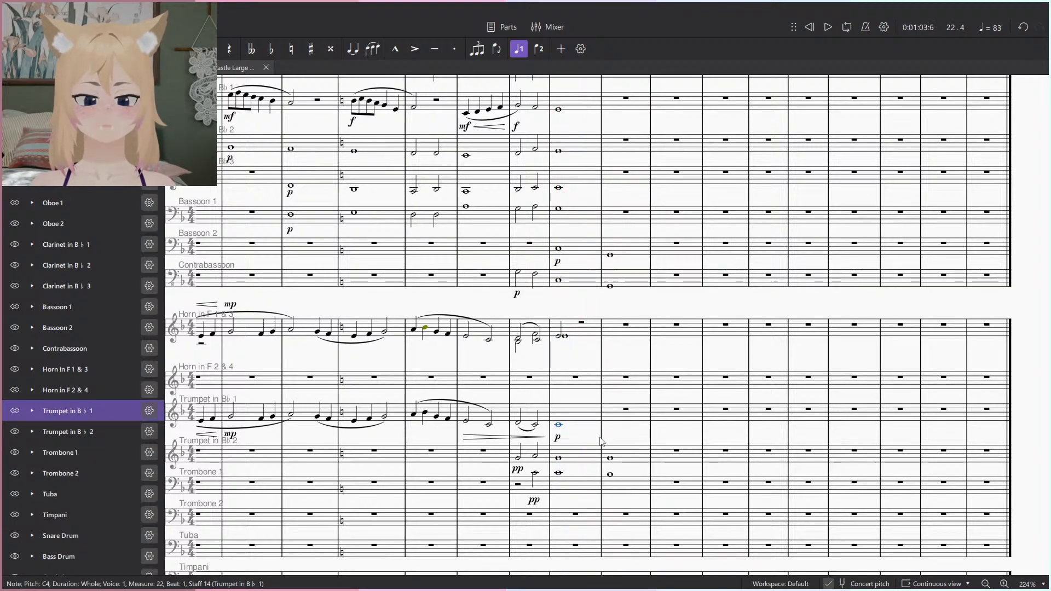
key(6)
scroll(604, 433, up, 4)
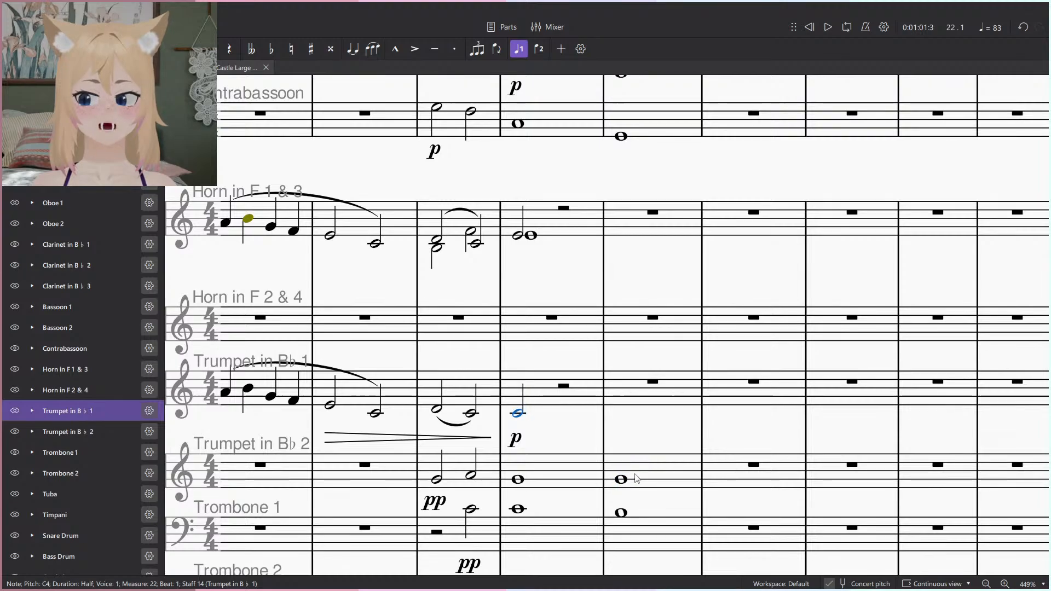
Enter a B4 half note at the start of Trumpet 1's measure 23.
key(n)
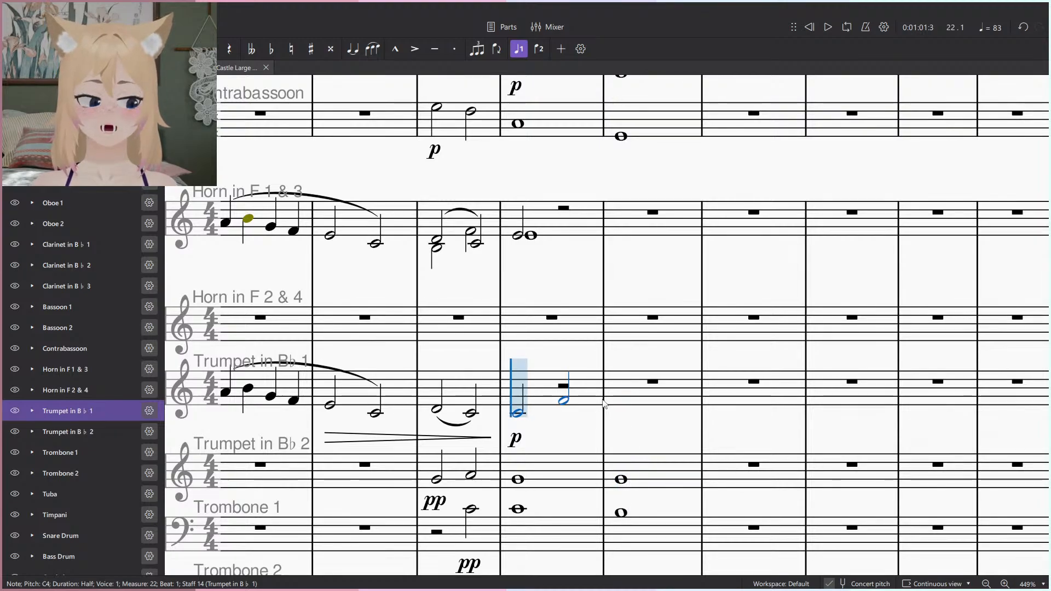
click(633, 393)
key(ctrl+d)
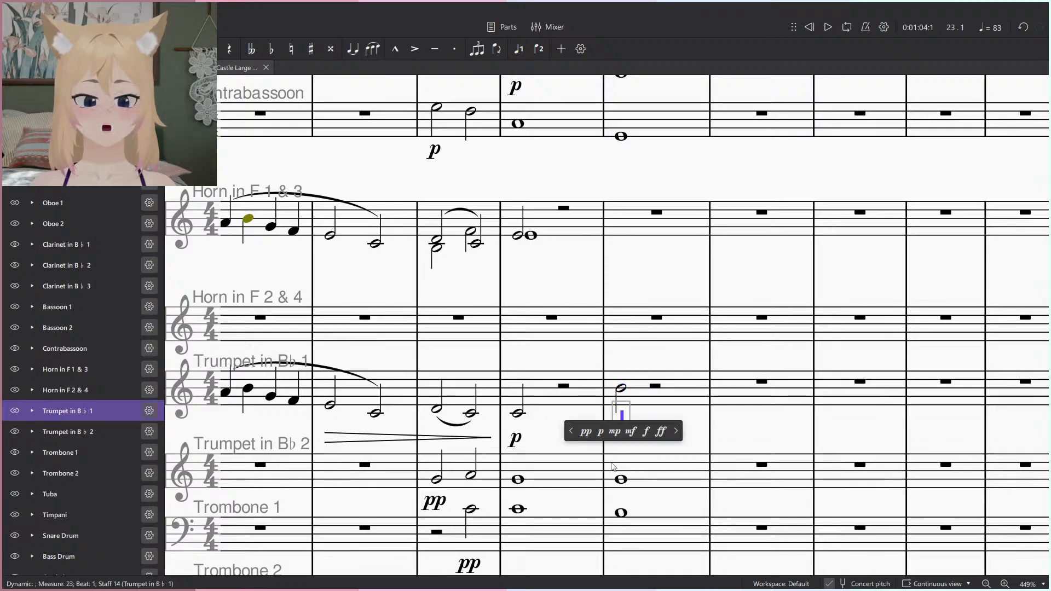
key(Escape)
Change the measure 21 pp dynamics of Trumpet 2 and Trombone 1 to p and play the passage into measure 22.
click(447, 507)
scroll(448, 509, down, 1)
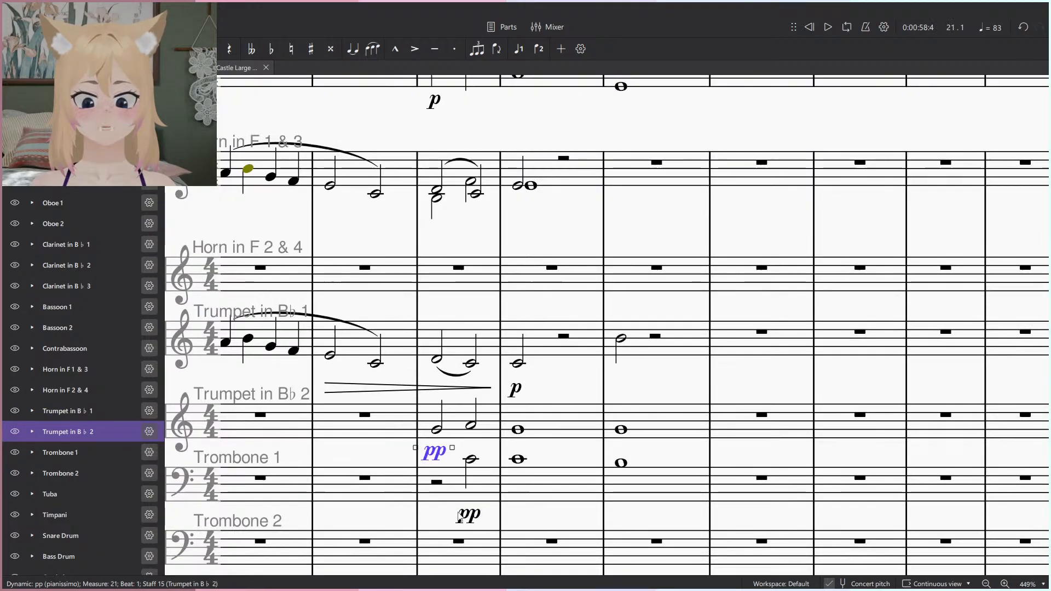
ctrl+click(460, 516)
click(120, 68)
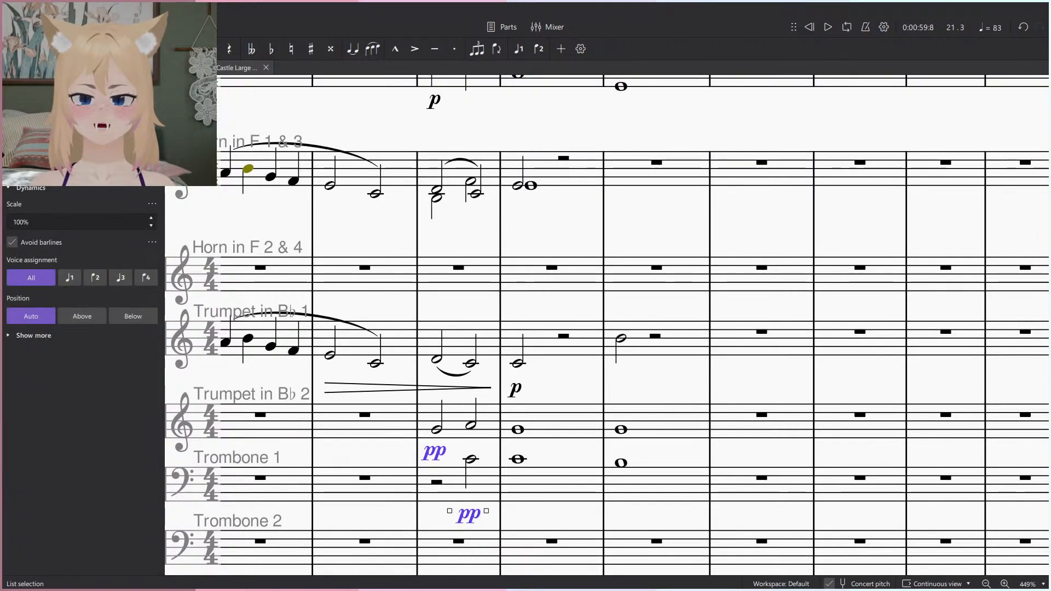
click(25, 68)
click(81, 248)
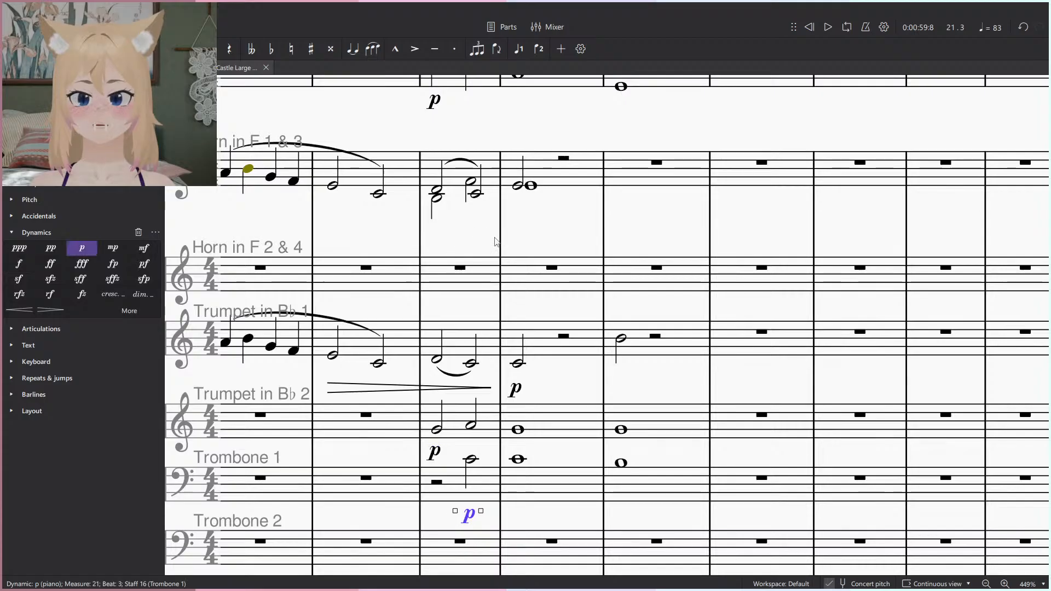
key(space)
scroll(530, 239, down, 6)
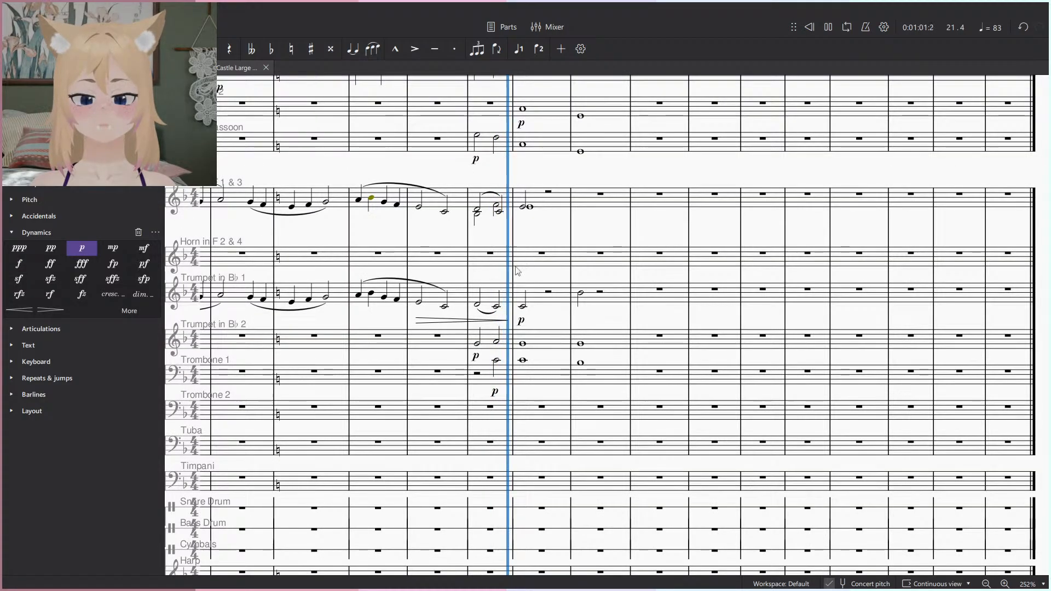
key(space)
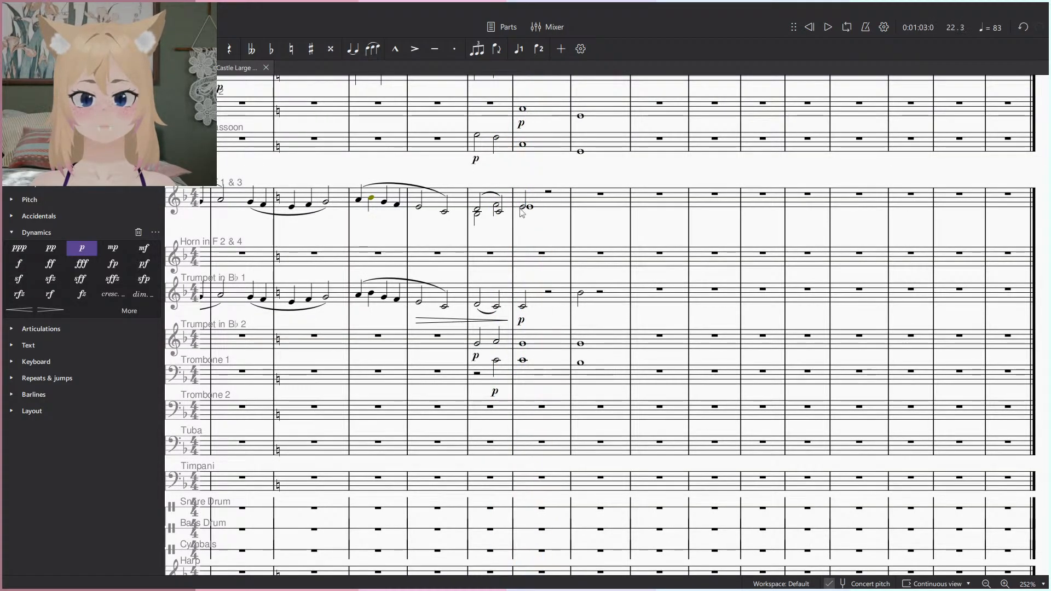
Add a p dynamic to Horn 1 & 3's E4 half note in measure 22.
click(523, 206)
scroll(521, 207, up, 6)
drag(509, 237, 773, 414)
click(82, 250)
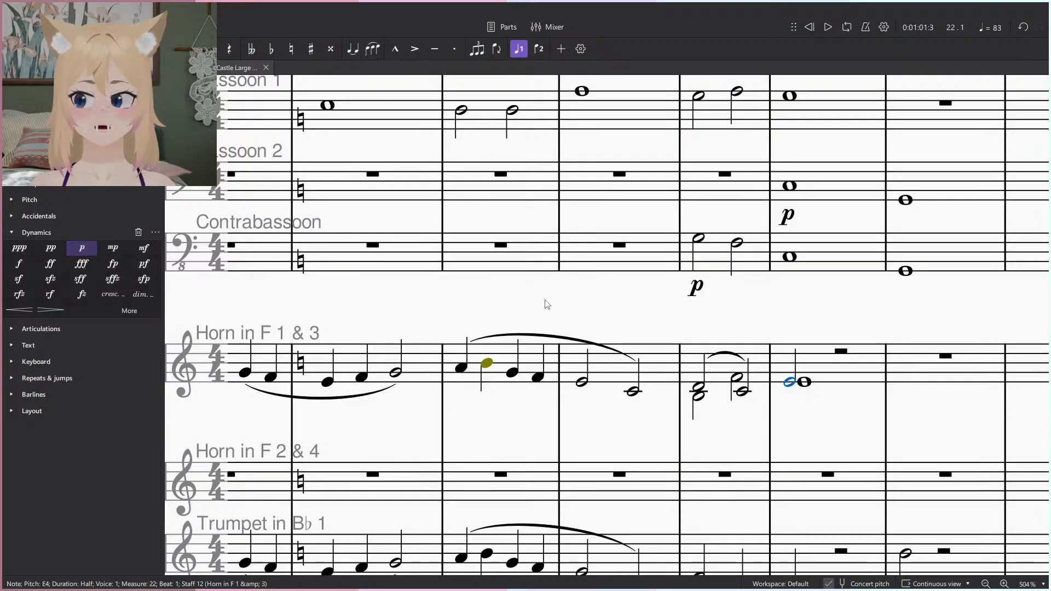
scroll(674, 367, down, 7)
scroll(674, 370, up, 7)
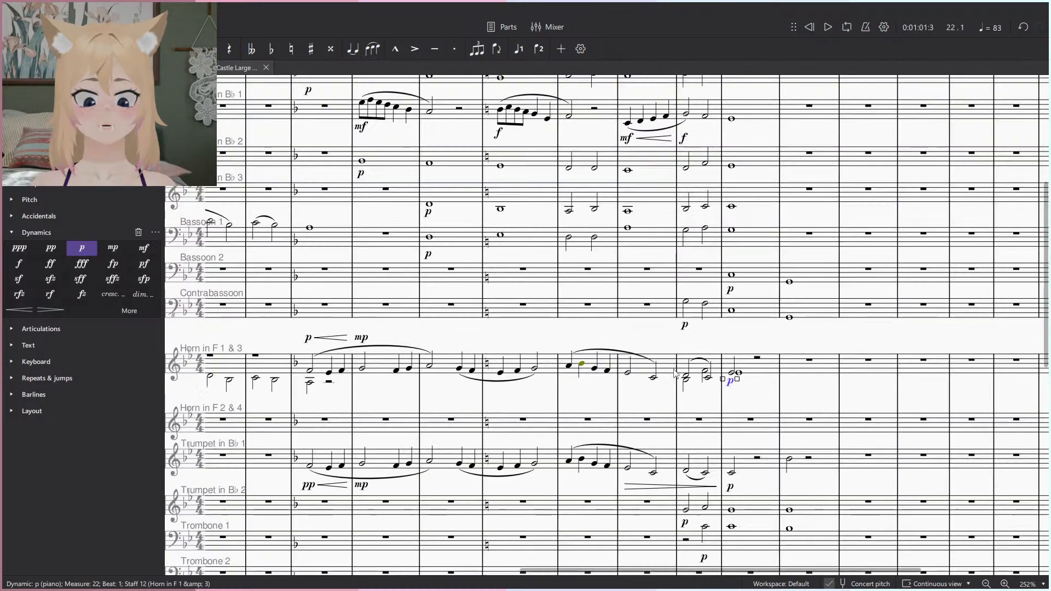
Add a diminuendo hairpin across Horn 1 & 3's measures 20 and 21 and assign it to voice 1.
click(617, 349)
shift+click(706, 375)
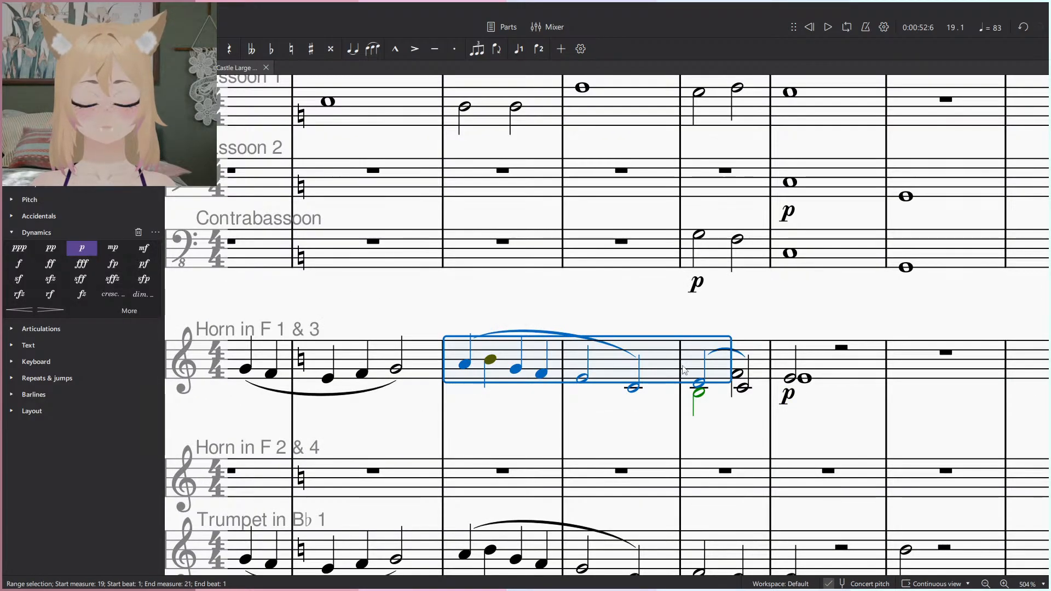
click(705, 367)
key(Escape)
click(711, 366)
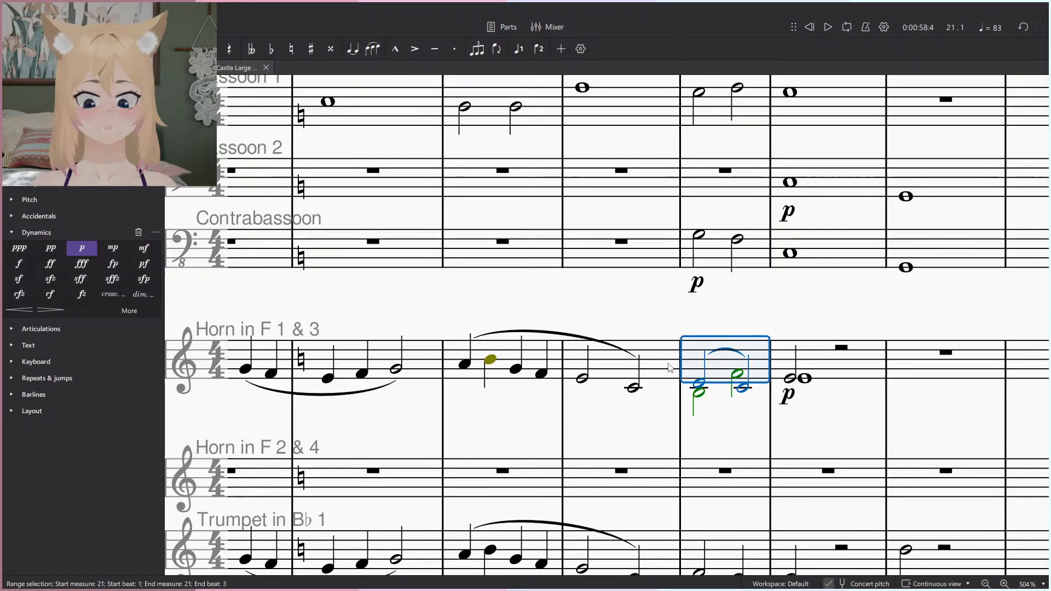
shift+click(670, 365)
key(shift+period)
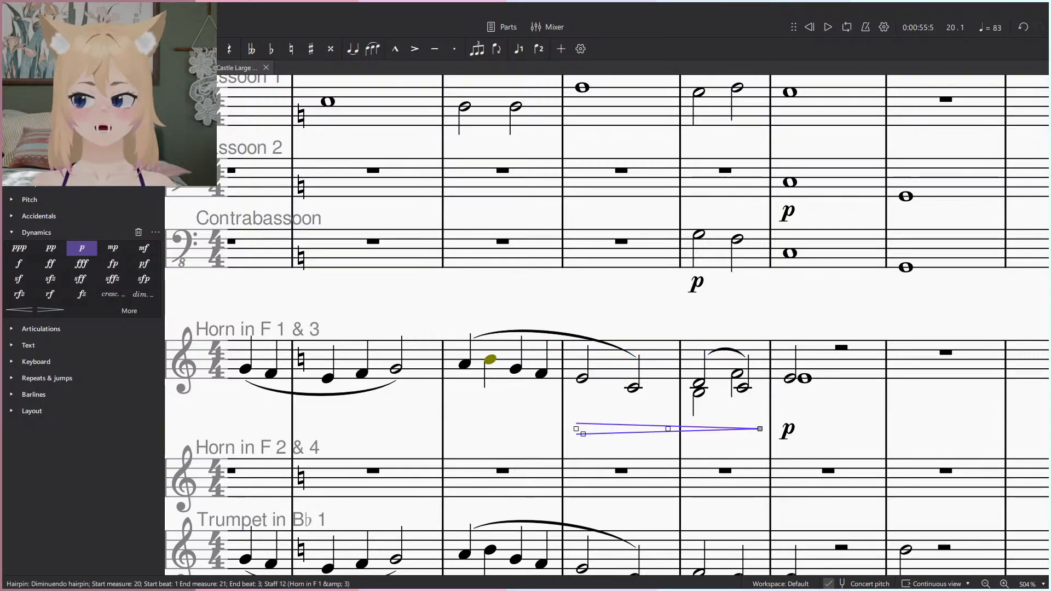
click(114, 67)
click(66, 251)
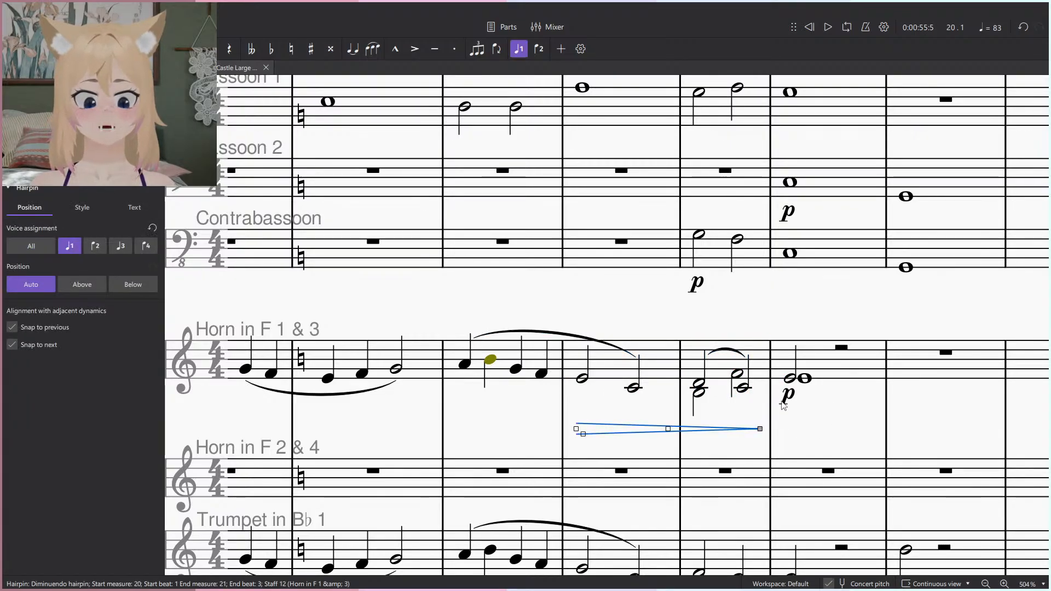
Assign Horn 1 & 3's measure 22 p dynamic to voice 1 and place the diminuendo hairpin of measures 20–21 above the staff.
click(785, 401)
click(69, 277)
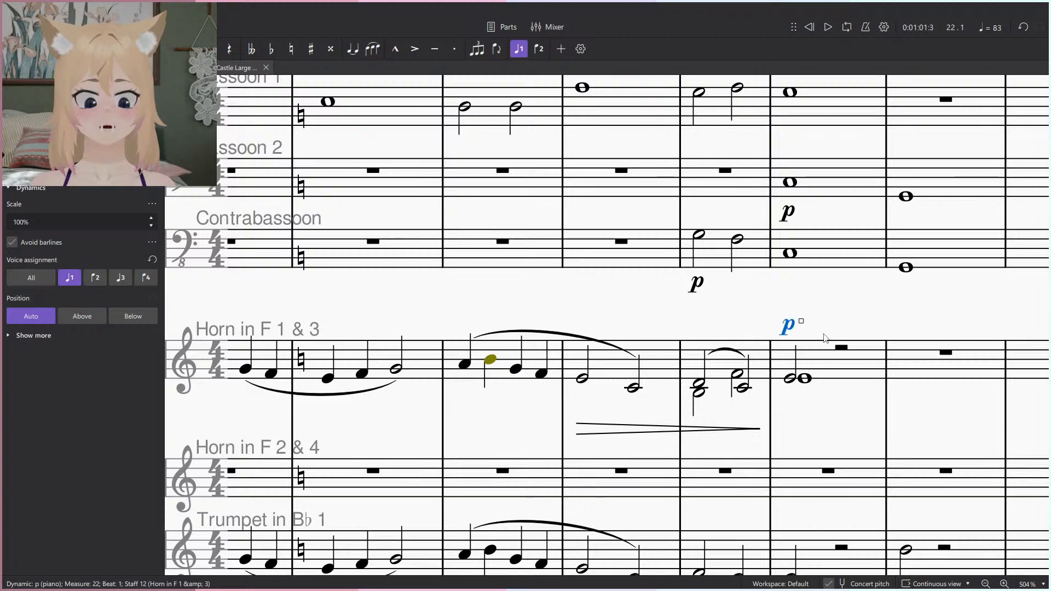
click(738, 423)
click(721, 432)
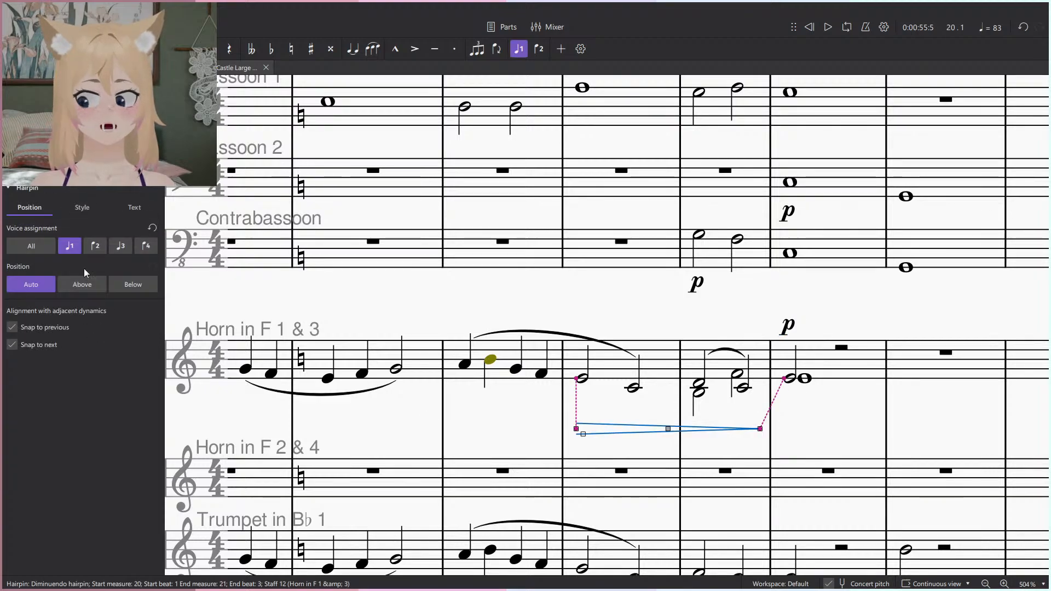
click(77, 282)
click(854, 316)
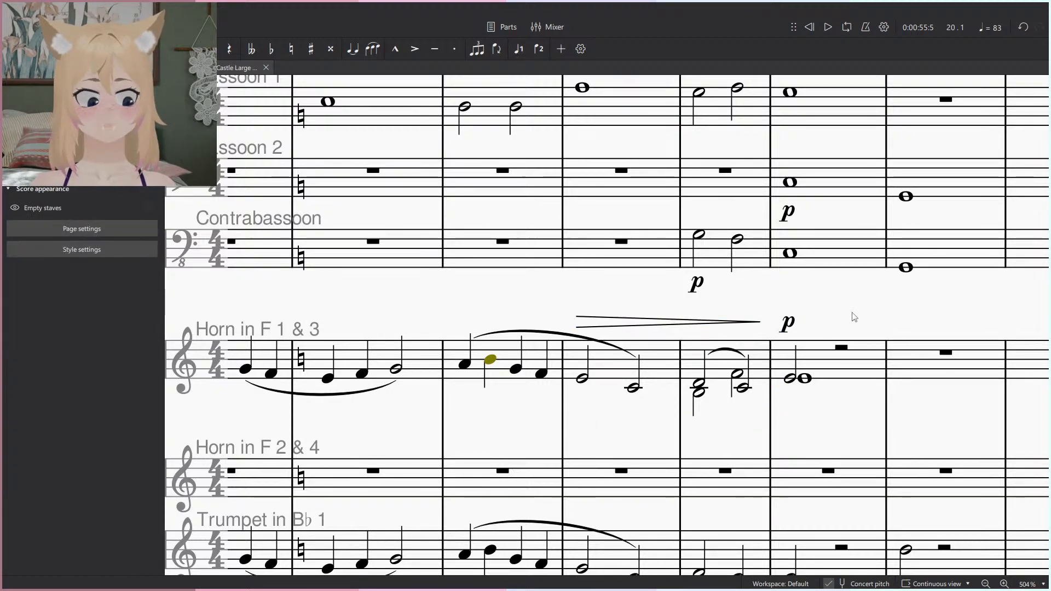
Examine the horn, trumpet and trombone voicing in measures 21 to 23, auditioning Trombone 1's notes in measures 21 and 22.
scroll(777, 342, down, 5)
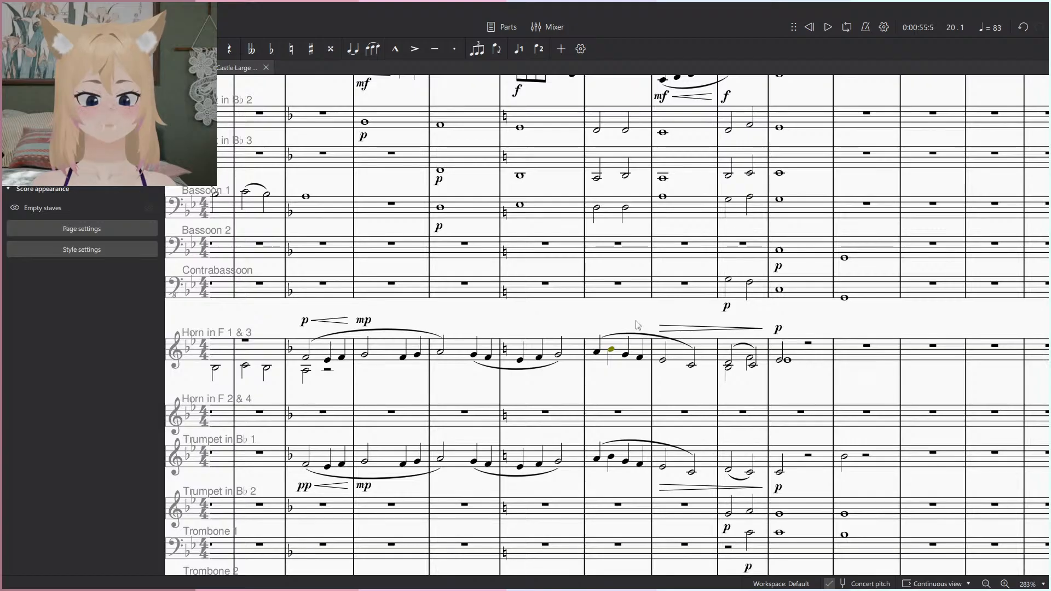
scroll(626, 325, up, 3)
scroll(624, 390, up, 3)
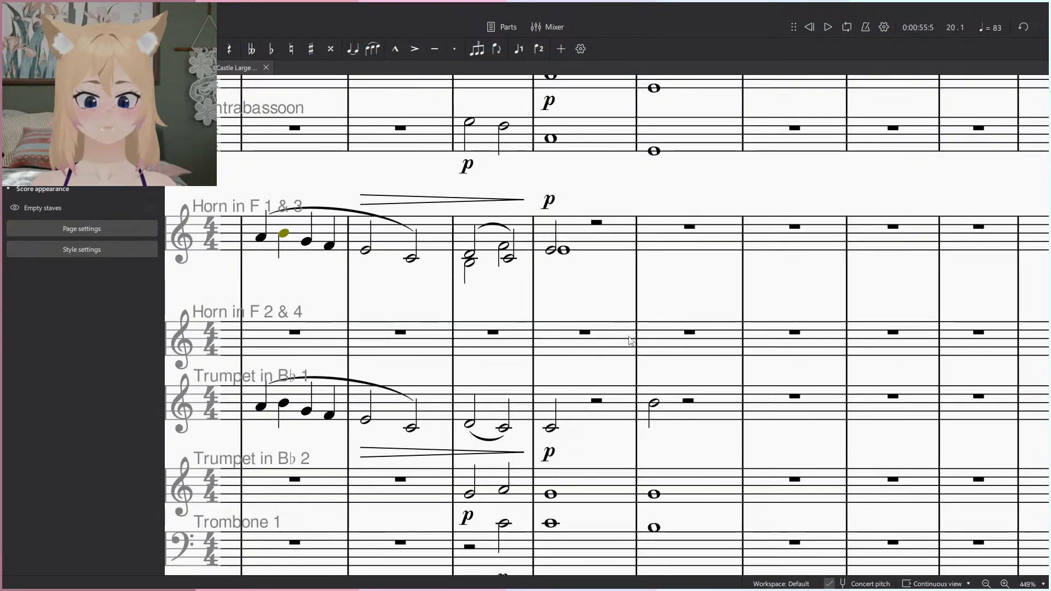
scroll(631, 343, down, 1)
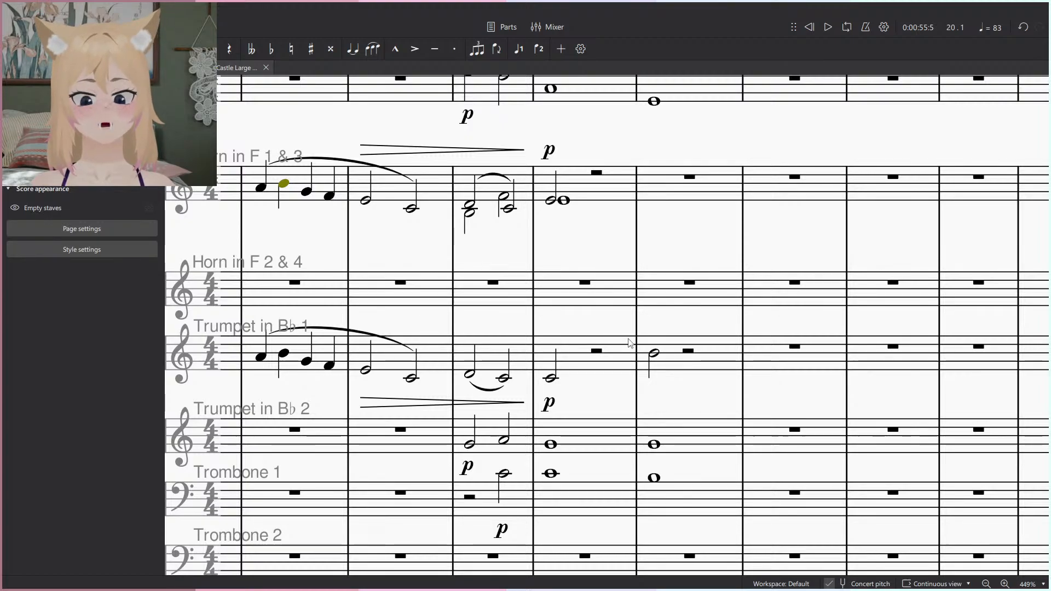
scroll(630, 344, down, 4)
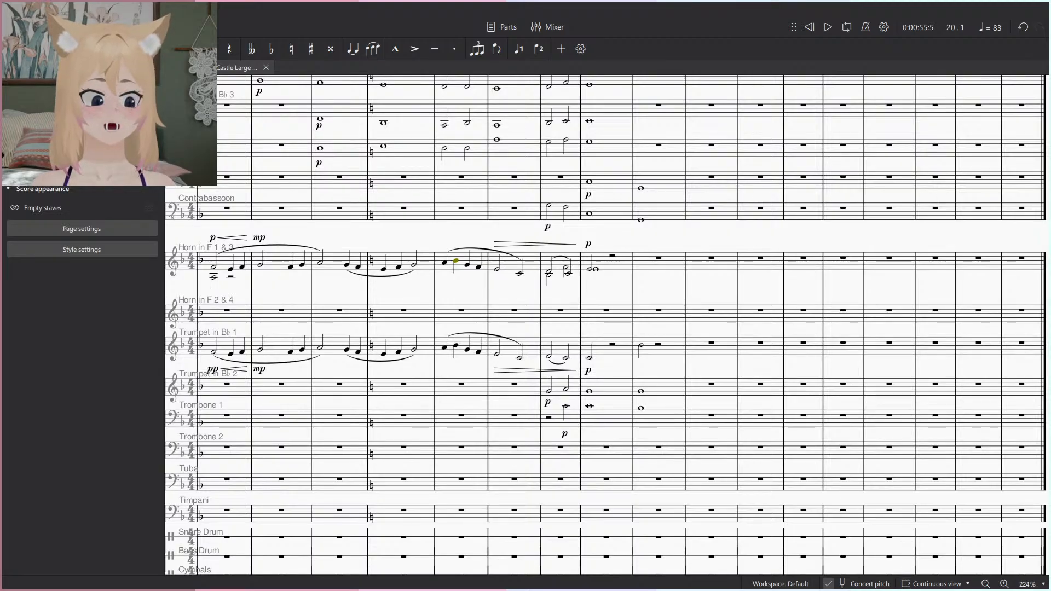
scroll(569, 322, up, 3)
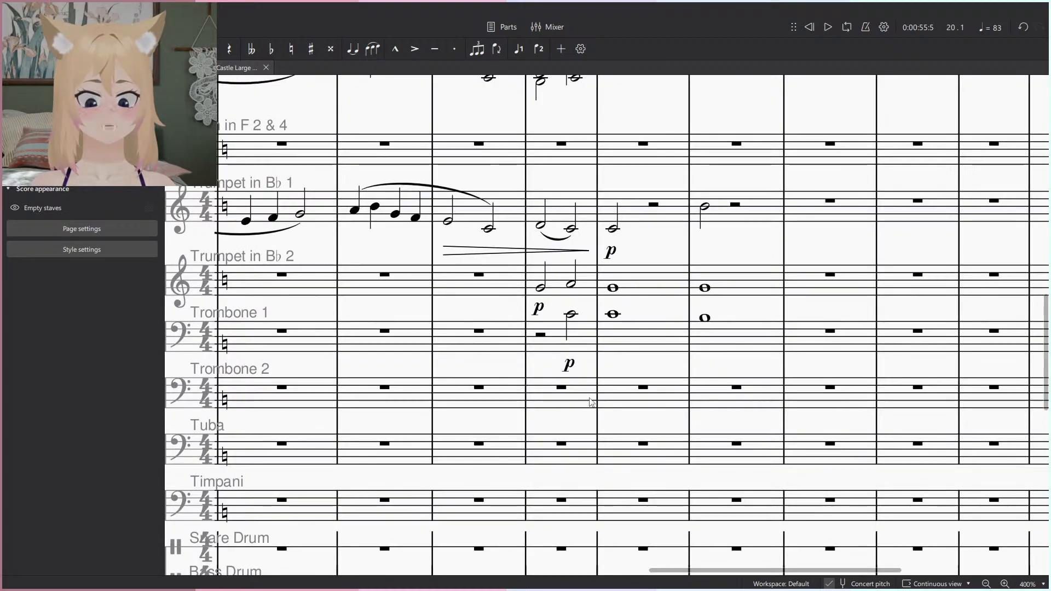
click(572, 315)
scroll(608, 323, down, 5)
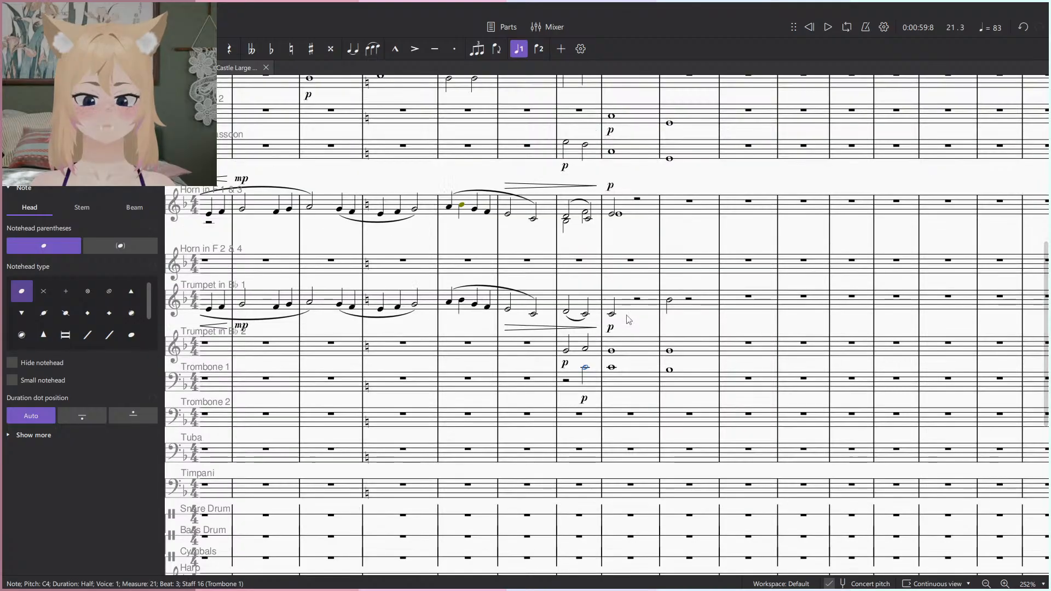
scroll(609, 375, up, 6)
click(611, 375)
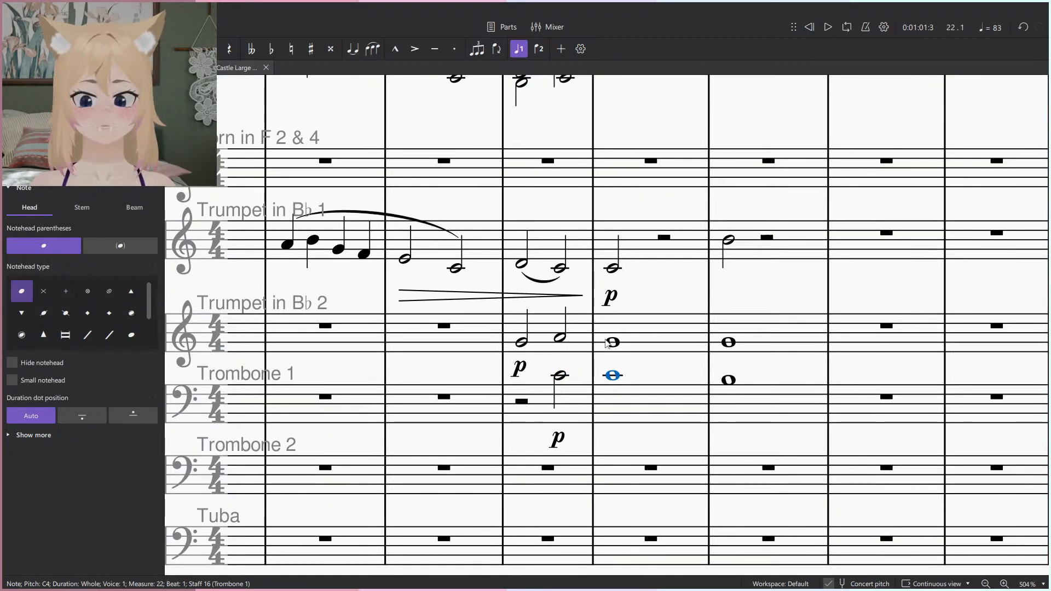
scroll(609, 344, down, 4)
key(Escape)
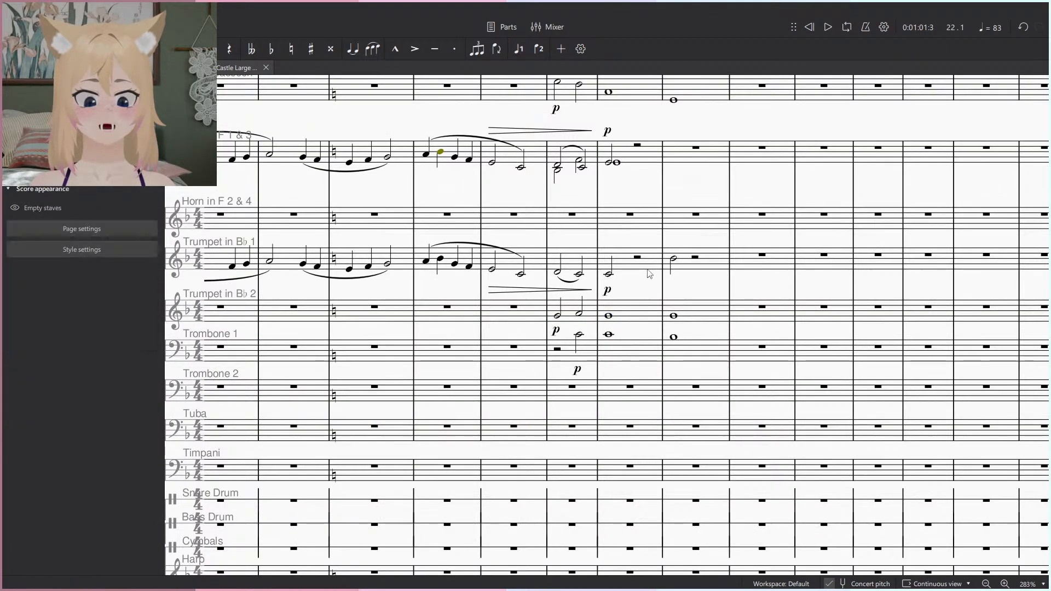
Play the passage from measure 22 into measure 23 and check the brass and woodwind staves.
scroll(651, 277, up, 2)
scroll(650, 277, down, 1)
key(space)
scroll(640, 286, down, 2)
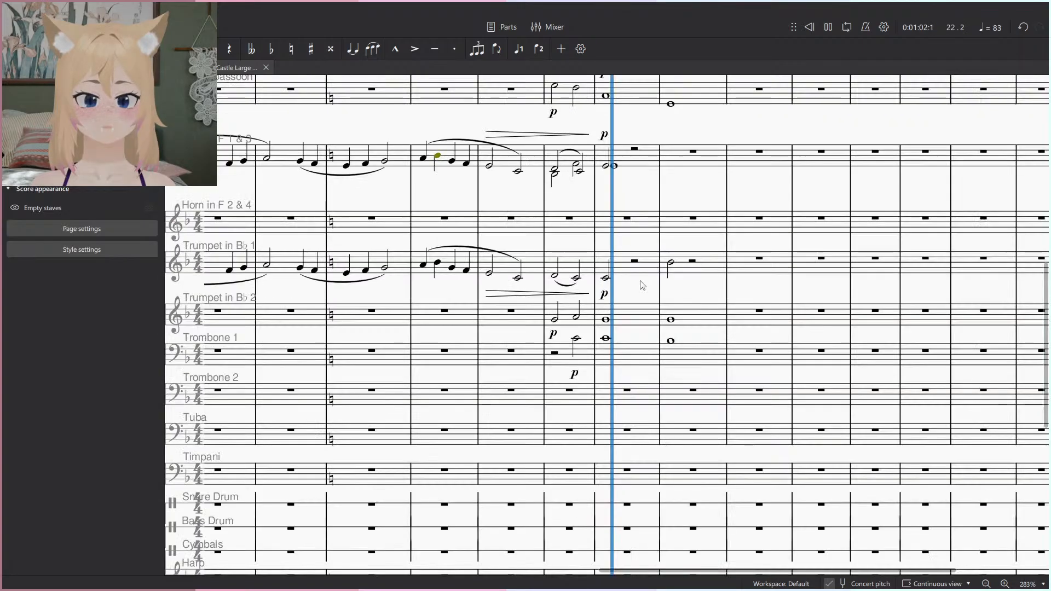
scroll(581, 386, up, 1)
scroll(582, 386, up, 2)
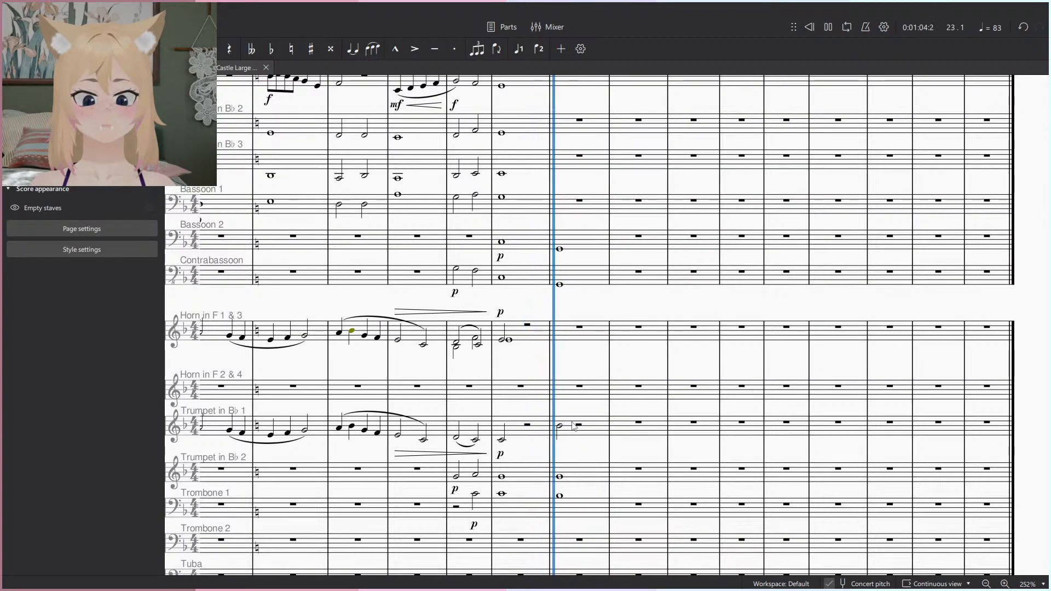
scroll(560, 365, down, 3)
key(space)
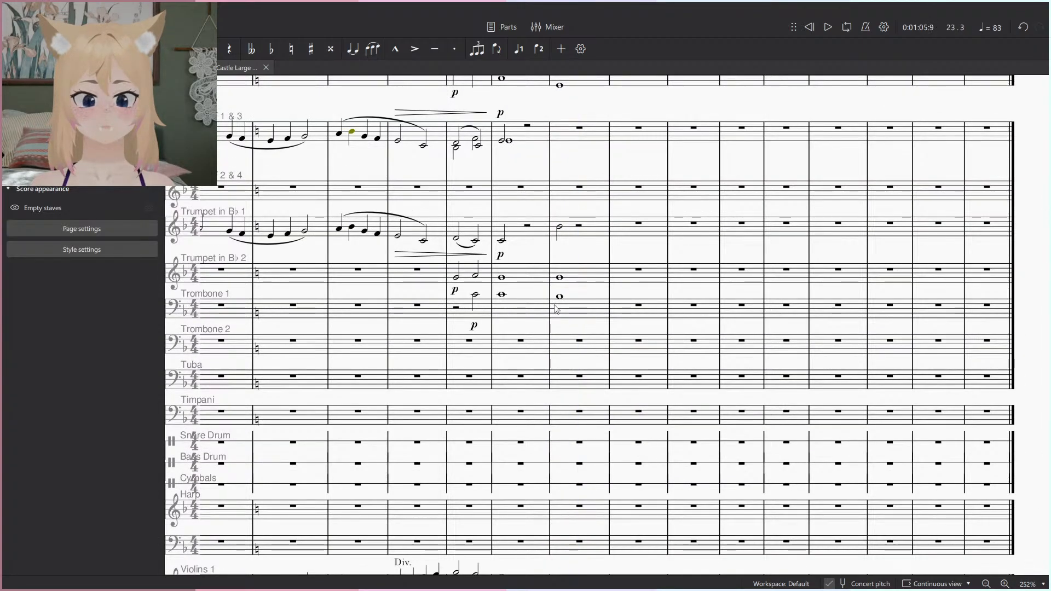
Enter a G3 whole note in Bassoon 1's measure 23, auditioning the neighbouring Bassoon 2 and Contrabassoon notes.
scroll(559, 301, up, 3)
scroll(564, 293, up, 5)
click(550, 297)
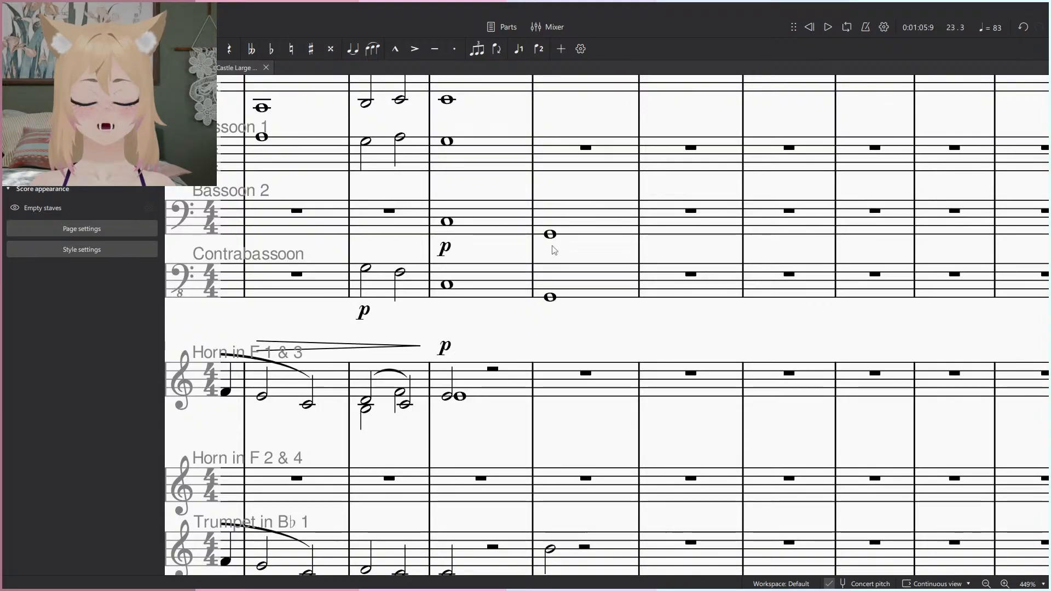
click(549, 236)
scroll(521, 281, up, 3)
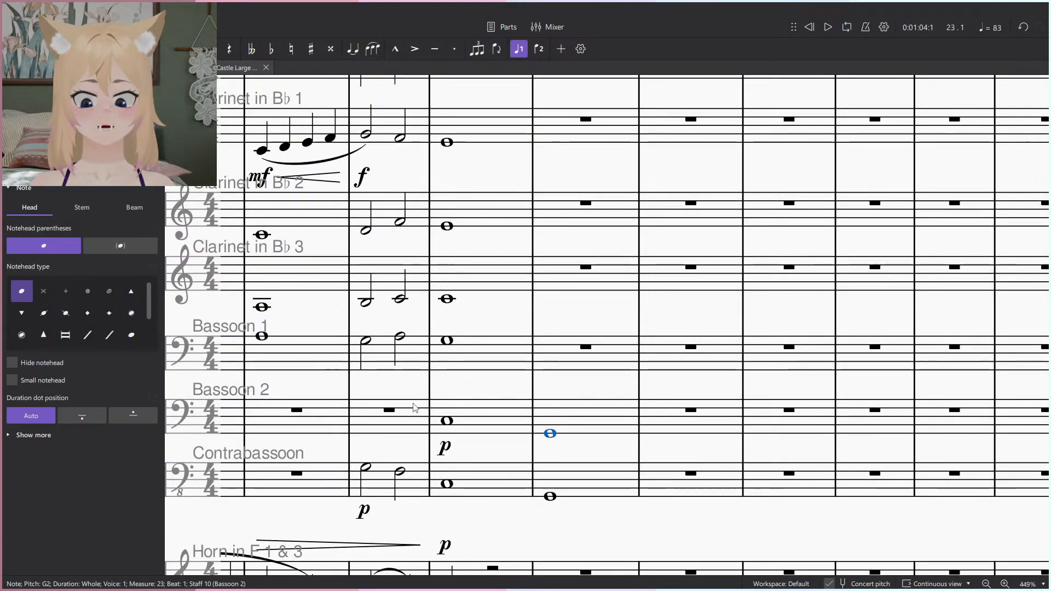
click(447, 342)
click(449, 423)
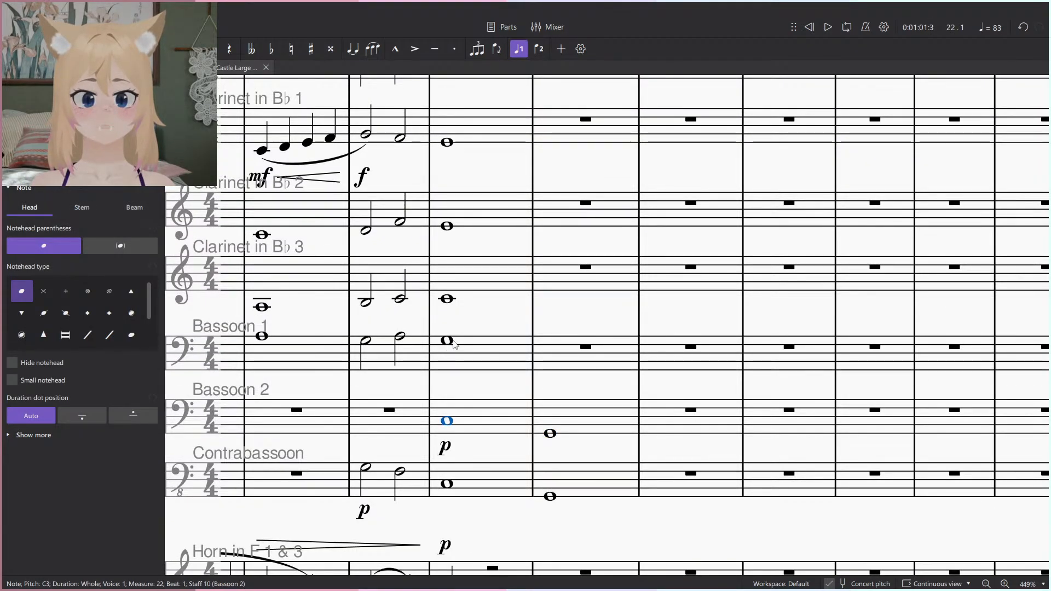
click(451, 340)
key(n)
click(570, 344)
key(Escape)
Enter whole notes in measure 23: B3 for Clarinet 3 and D4 for Clarinet 2.
click(447, 300)
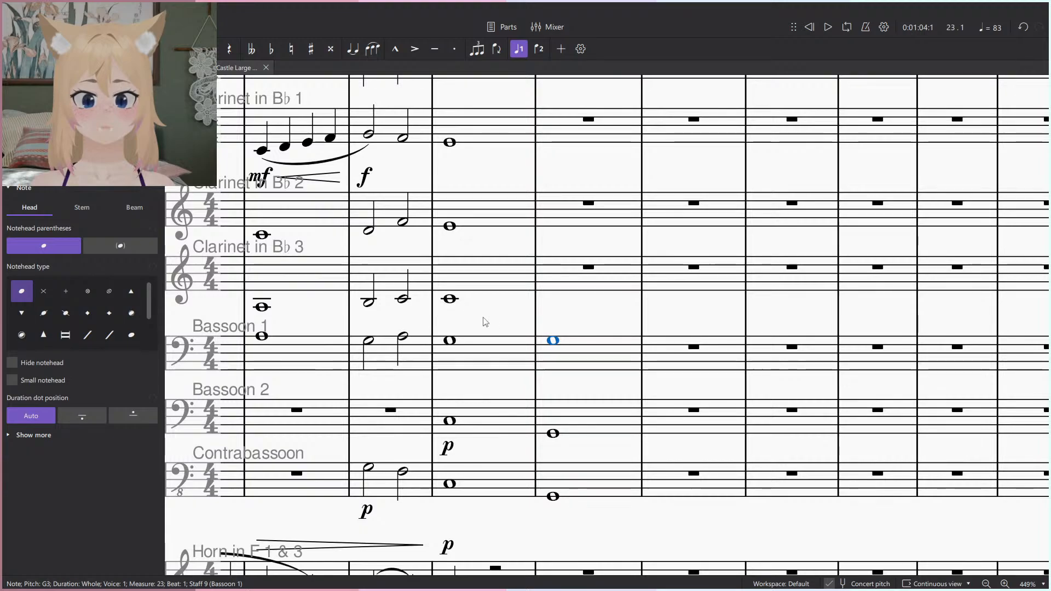
key(n)
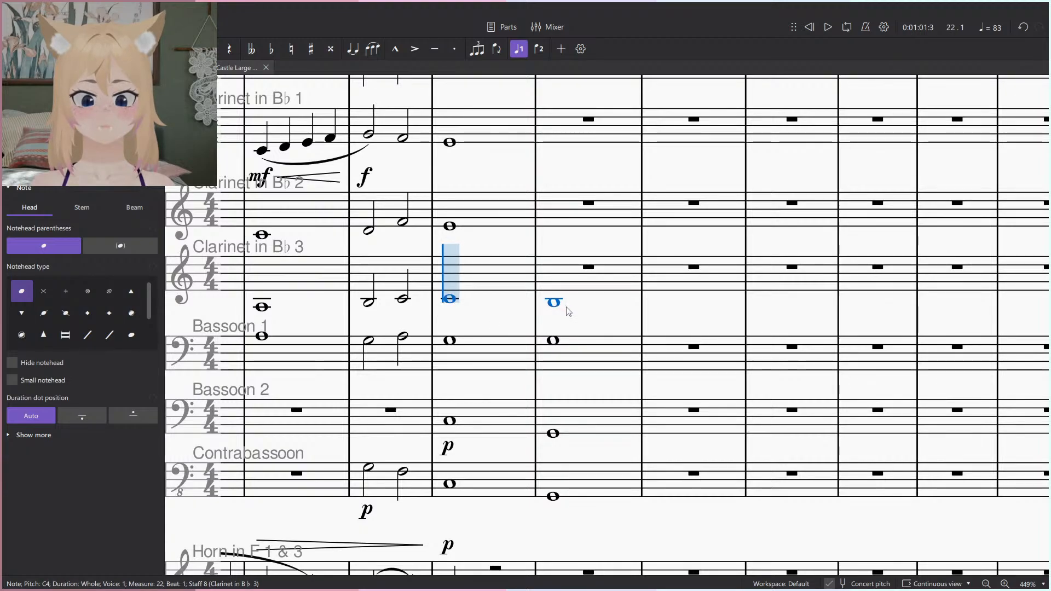
click(566, 307)
scroll(564, 317, up, 3)
click(554, 330)
scroll(555, 328, down, 3)
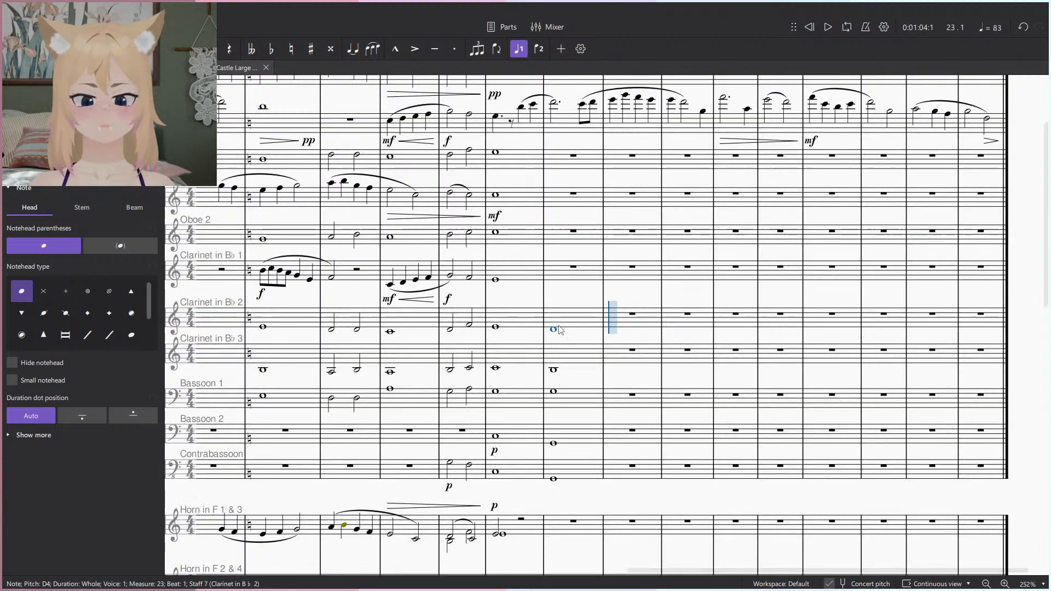
Enter a D4 whole note in Clarinet 1's measure 23.
scroll(559, 313, up, 4)
click(548, 266)
scroll(550, 271, up, 1)
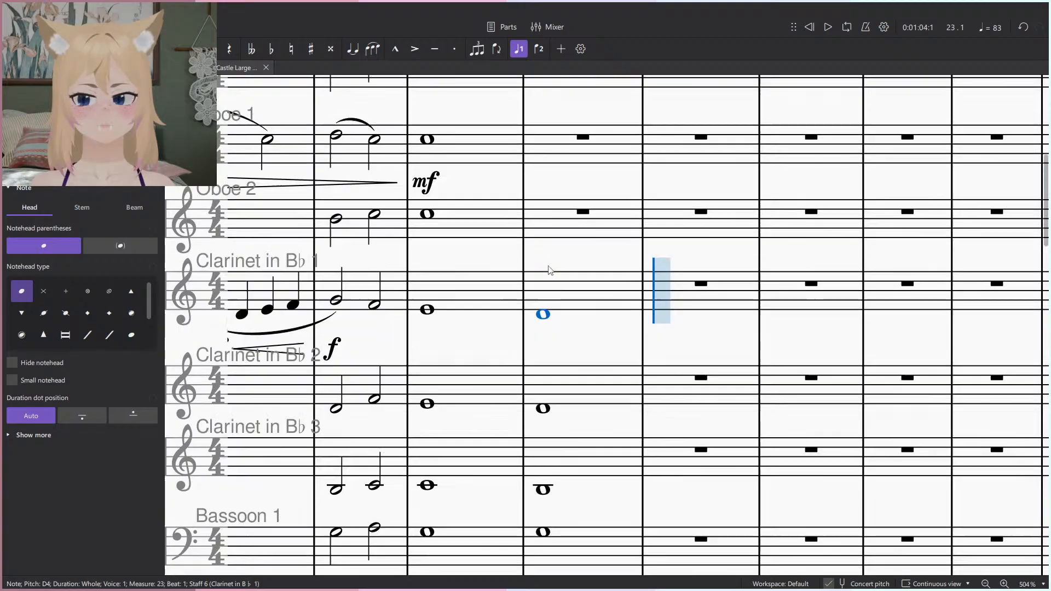
key(Escape)
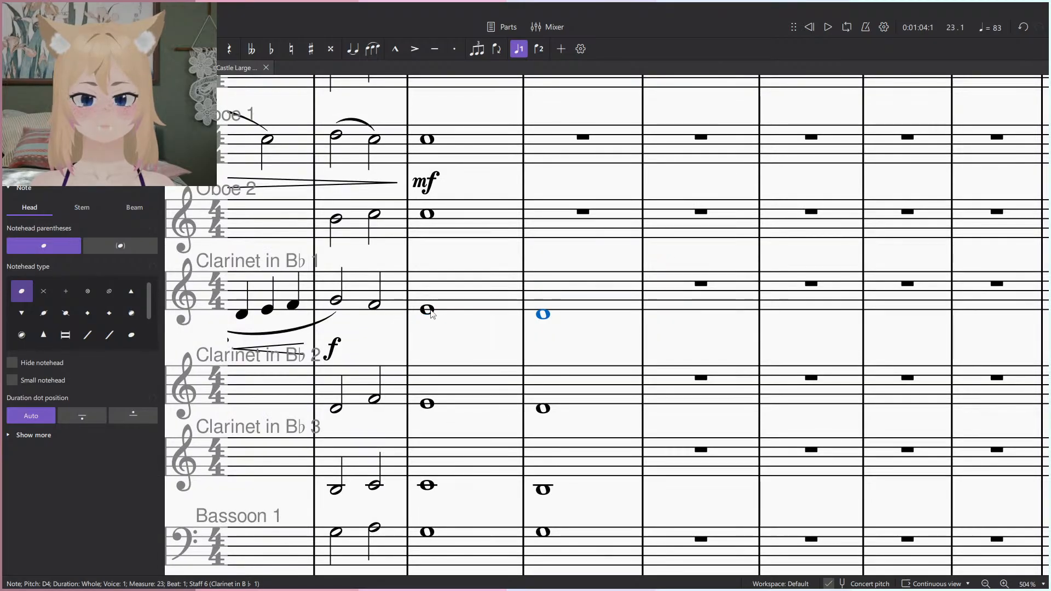
Shorten Clarinet 1's measure 22 note to a half note and add a p dynamic to its measure 23 note.
key(Left)
key(5)
click(542, 318)
key(ctrl+d)
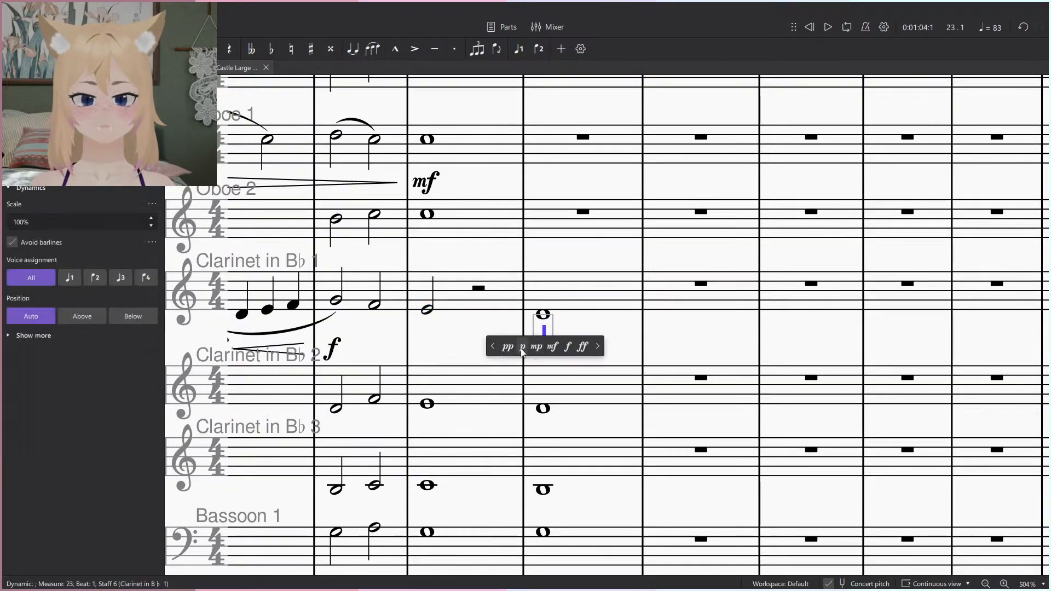
click(522, 348)
key(Escape)
key(Escape)
Change Clarinet 1's measure 23 whole note to G4.
click(543, 490)
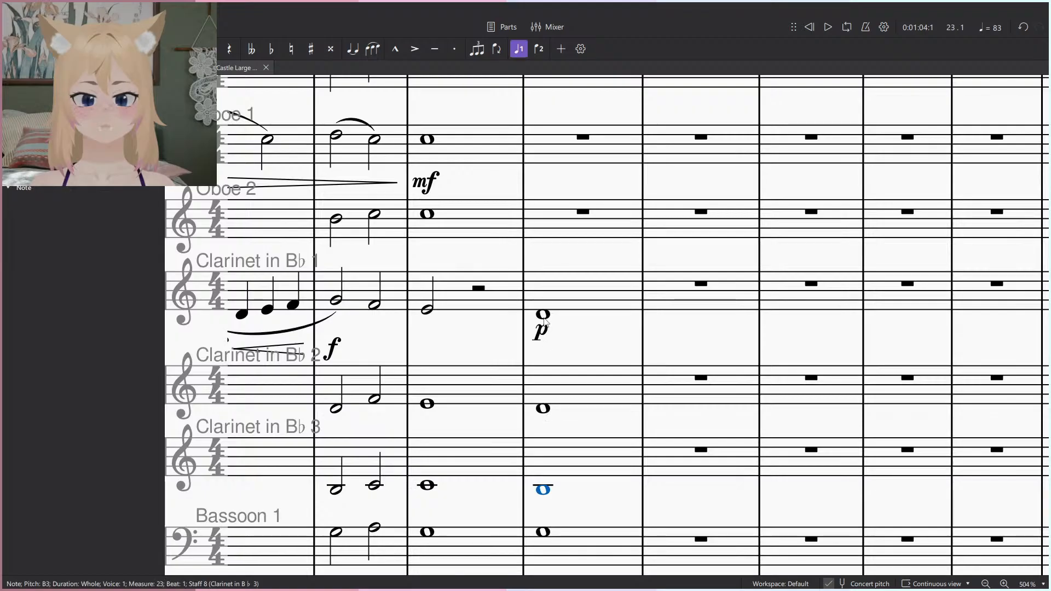
click(543, 309)
key(g)
Enter a D5 whole note in Oboe 2's measure 23.
key(n)
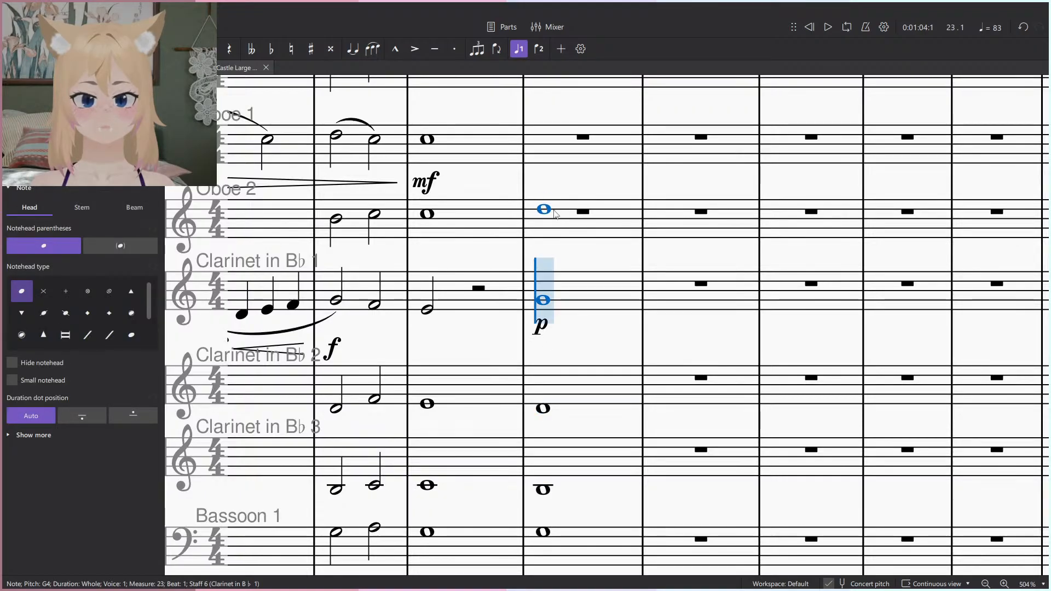
click(554, 213)
scroll(554, 213, up, 1)
key(Escape)
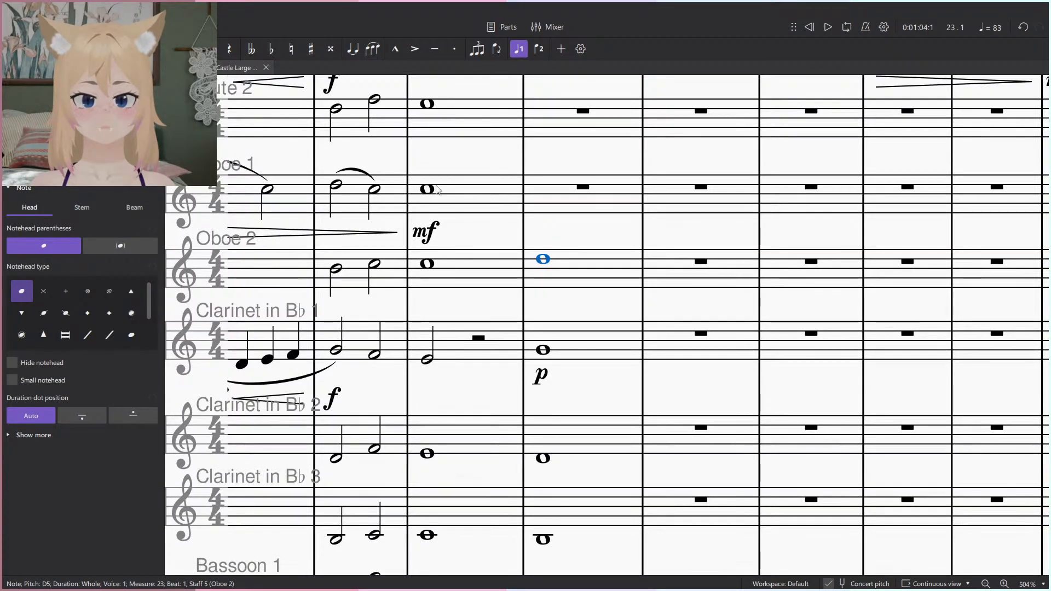
Examine the measure 22 and 23 voicing from the oboes down through the brass and strings.
scroll(488, 204, down, 5)
click(457, 195)
scroll(533, 220, up, 5)
key(n)
key(Escape)
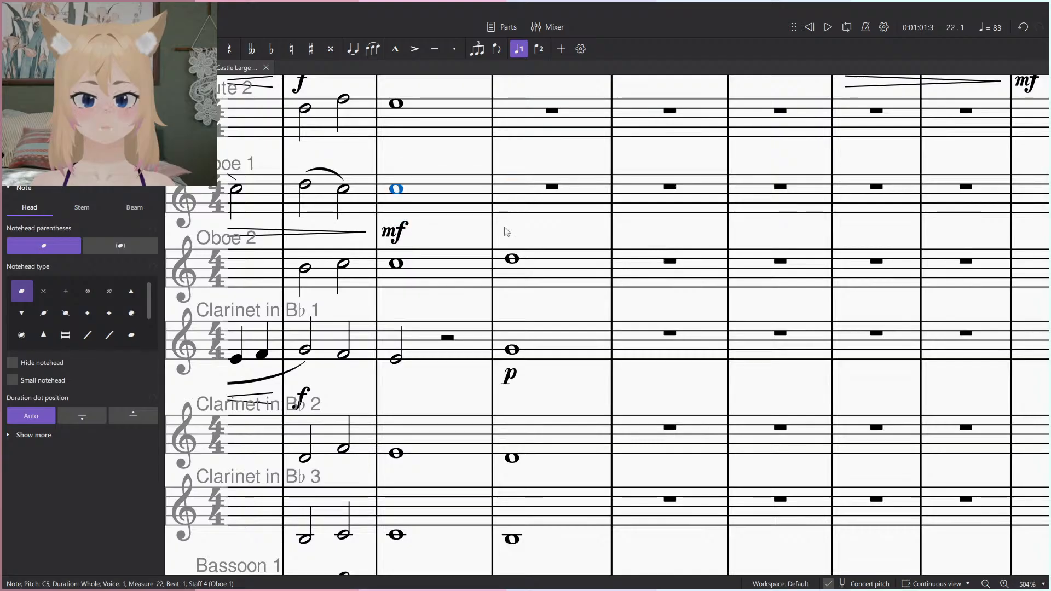
scroll(504, 234, down, 4)
scroll(513, 241, down, 5)
scroll(564, 328, down, 5)
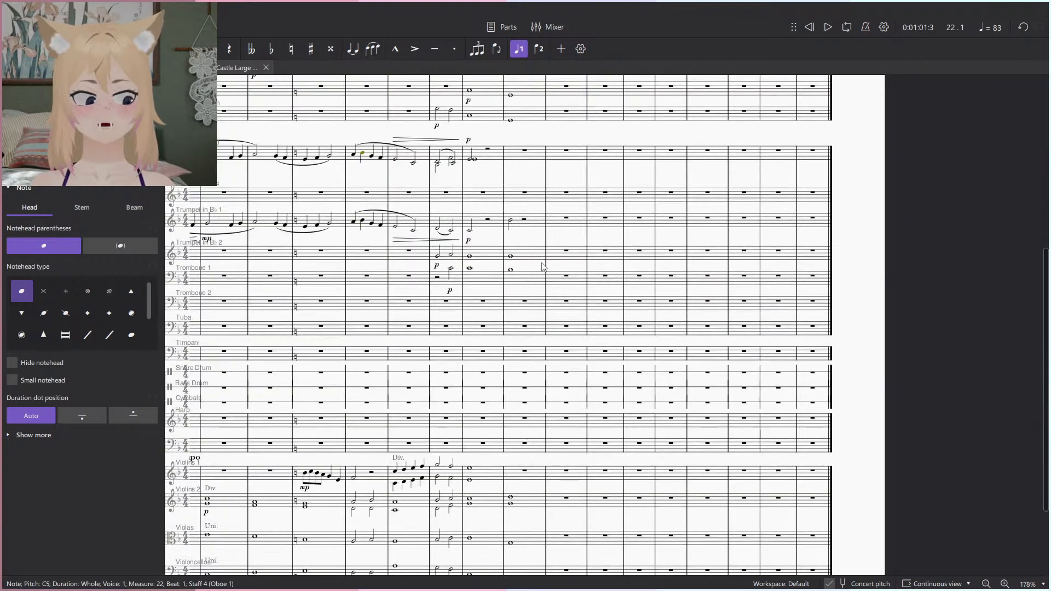
scroll(555, 373, up, 5)
scroll(529, 188, up, 5)
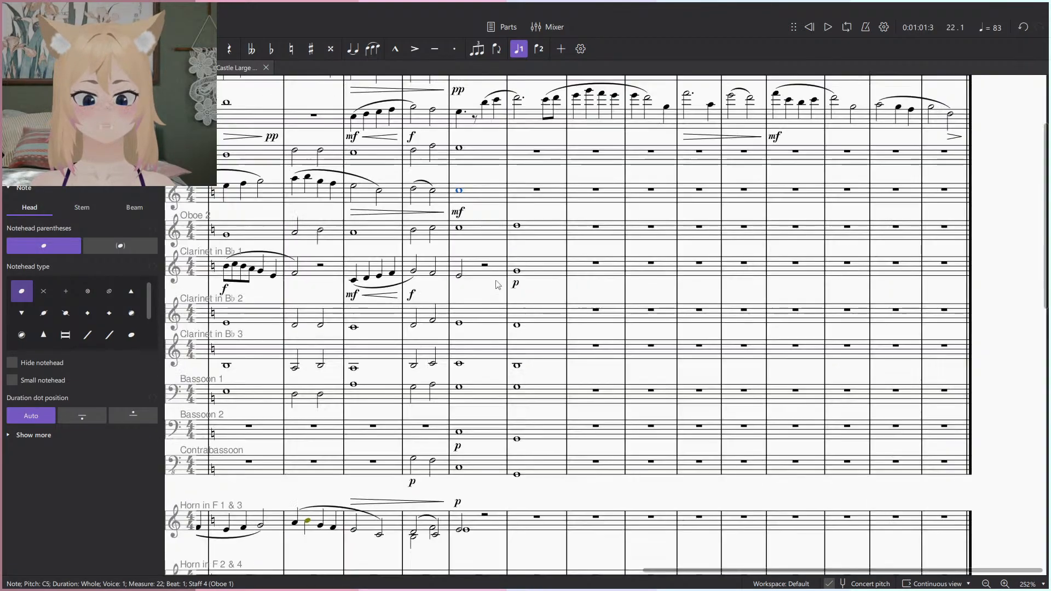
scroll(530, 188, up, 2)
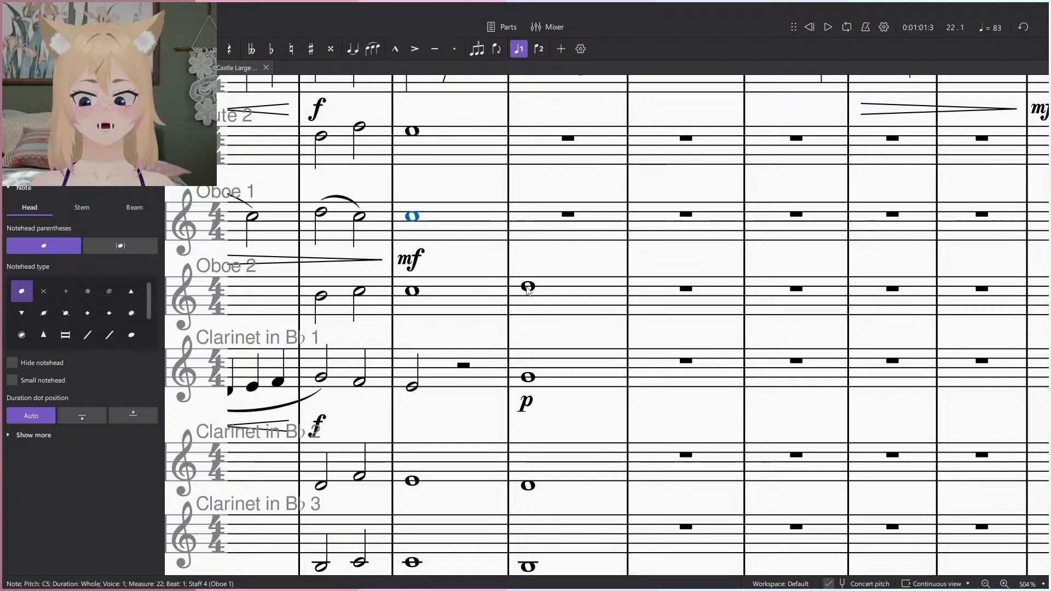
Lower Oboe 2's measure 23 whole note to B4 and delete the note and p dynamic from Clarinet 1's measure 23.
click(555, 362)
key(Delete)
scroll(555, 372, down, 4)
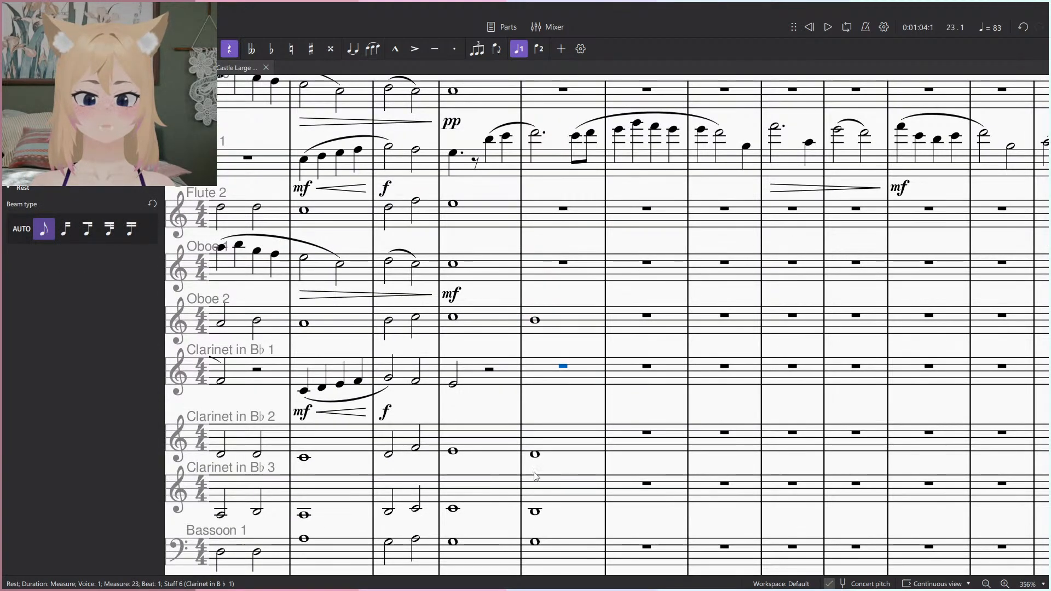
Audition the oboe and clarinet notes in measure 23 and move Oboe 2's B4 whole note to Clarinet 1's staff.
click(535, 454)
click(535, 320)
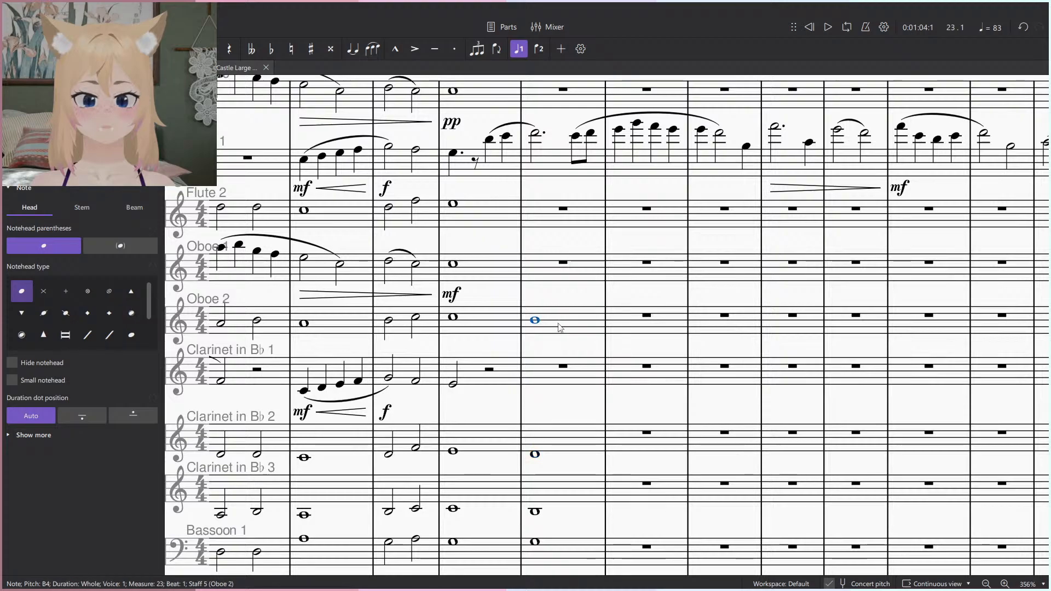
scroll(560, 327, up, 1)
key(alt+Down)
key(alt+Down)
key(alt+Down)
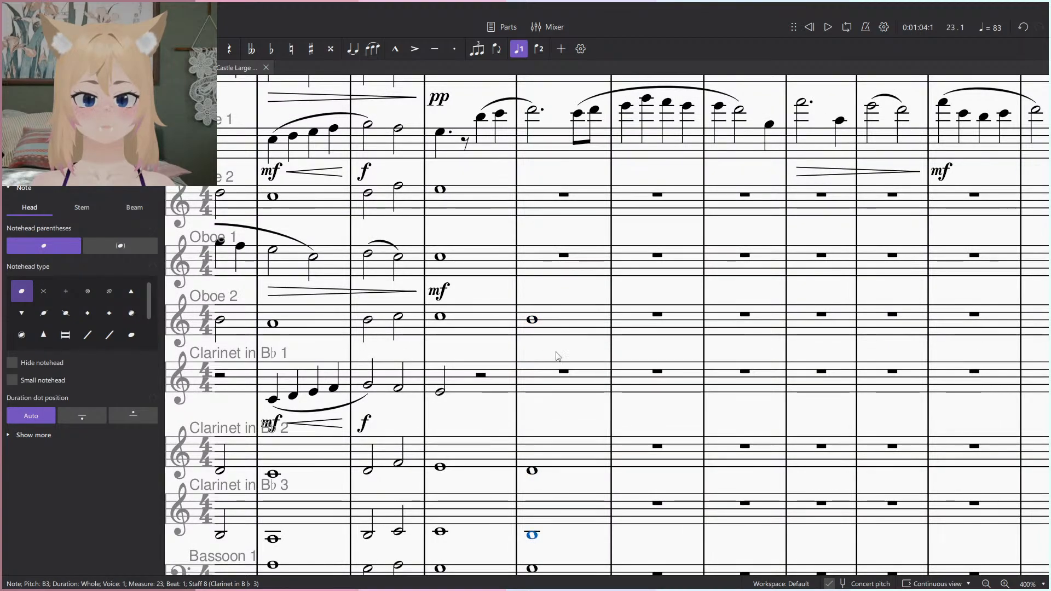
click(559, 327)
key(ctrl+x)
click(559, 380)
key(ctrl+v)
Enter a D5 quarter note at the start of Oboe 1's measure 23.
click(558, 328)
key(n)
scroll(540, 265, up, 1)
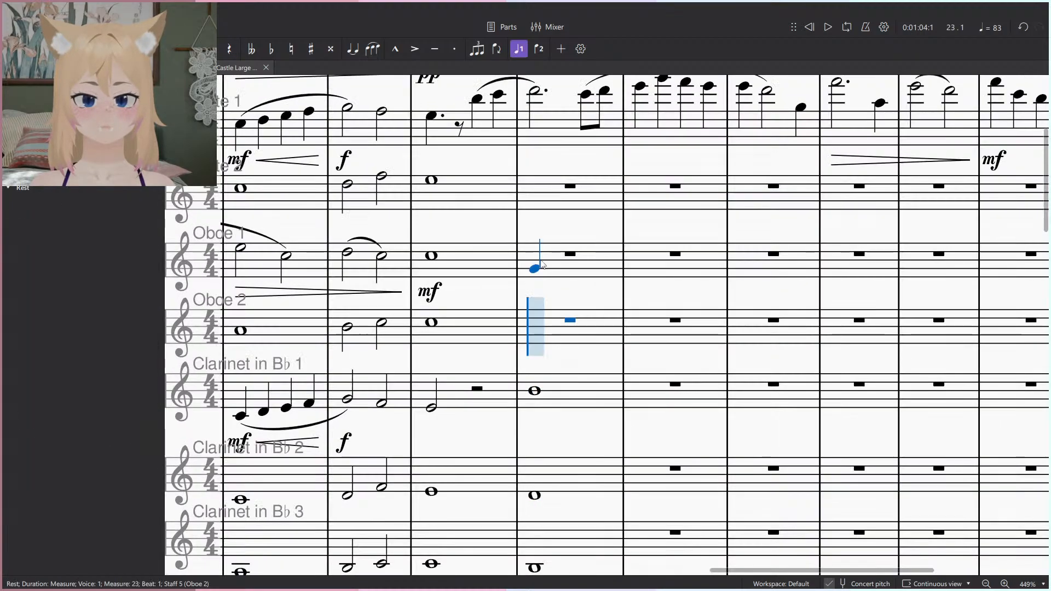
click(537, 257)
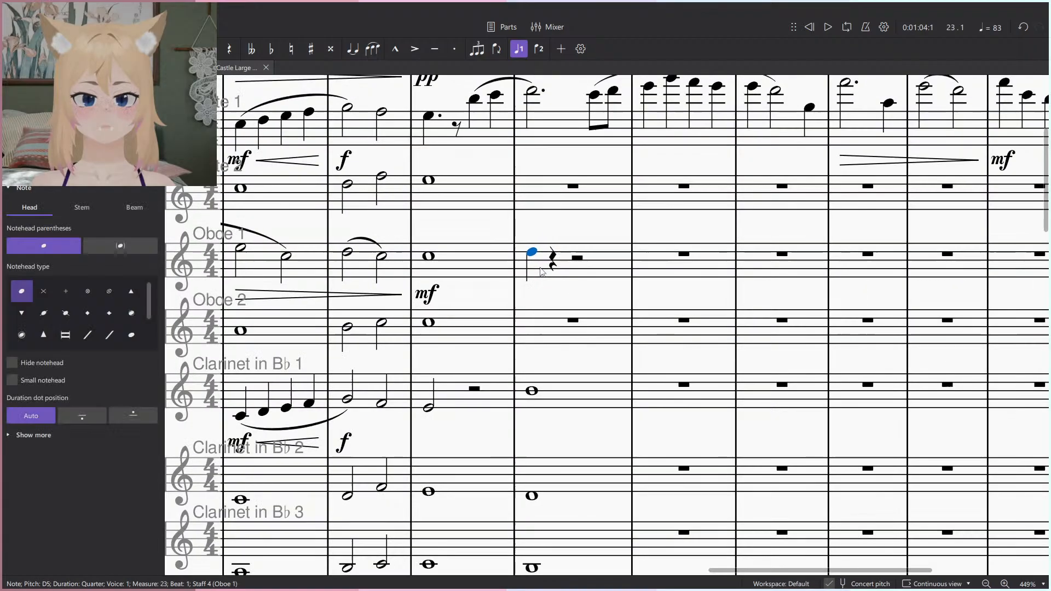
Undo the D5 entry in Oboe 1 and enter a D5 whole note in Flute 2's measure 23.
key(ctrl+z)
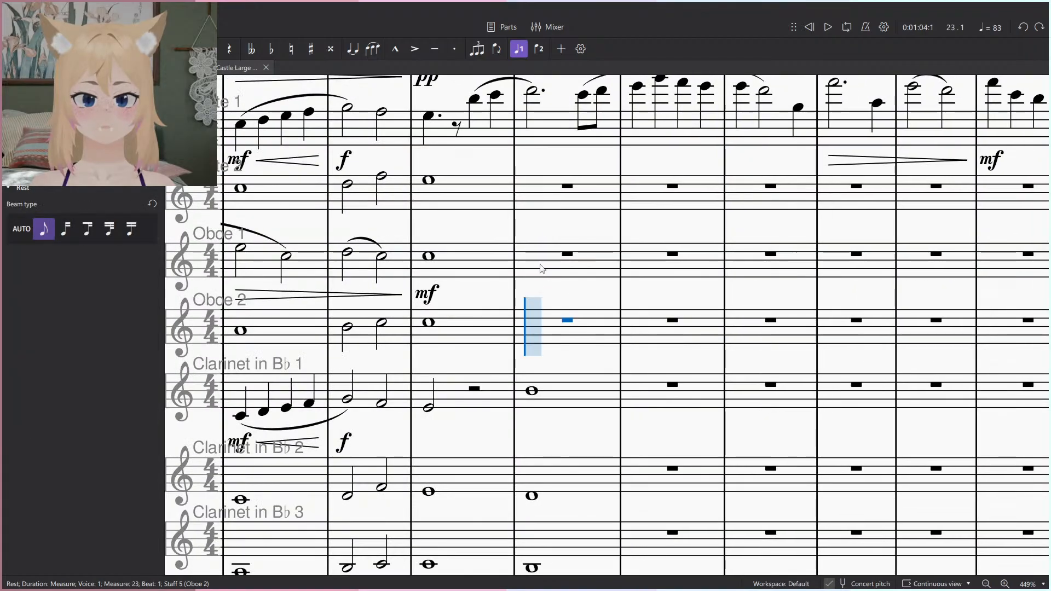
click(534, 186)
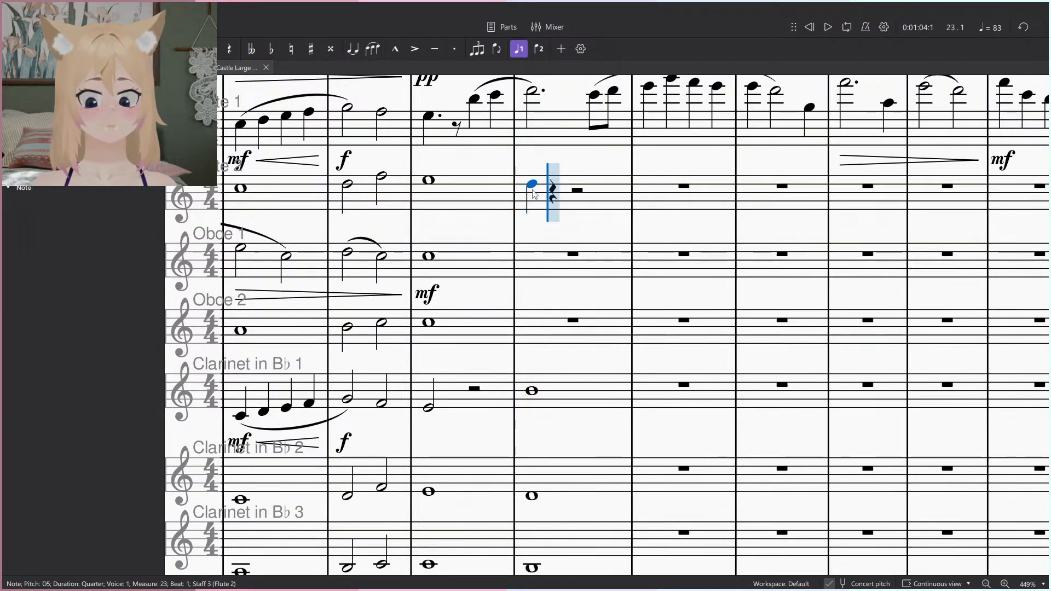
key(Escape)
scroll(516, 208, down, 3)
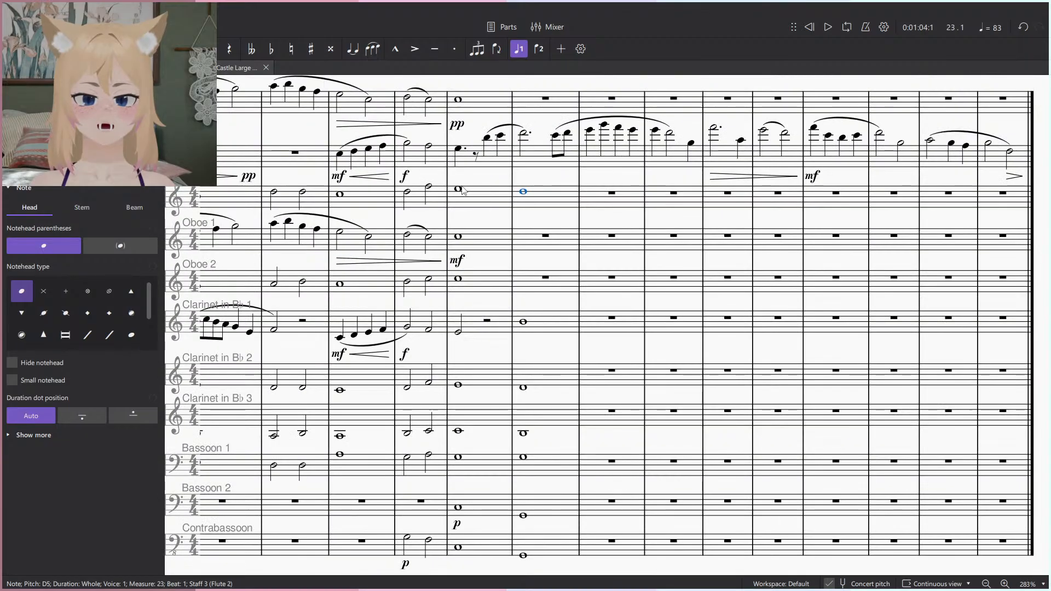
Play back measures 22 and 23 to audition the Flute 2 note within the full orchestra.
scroll(545, 227, down, 2)
key(space)
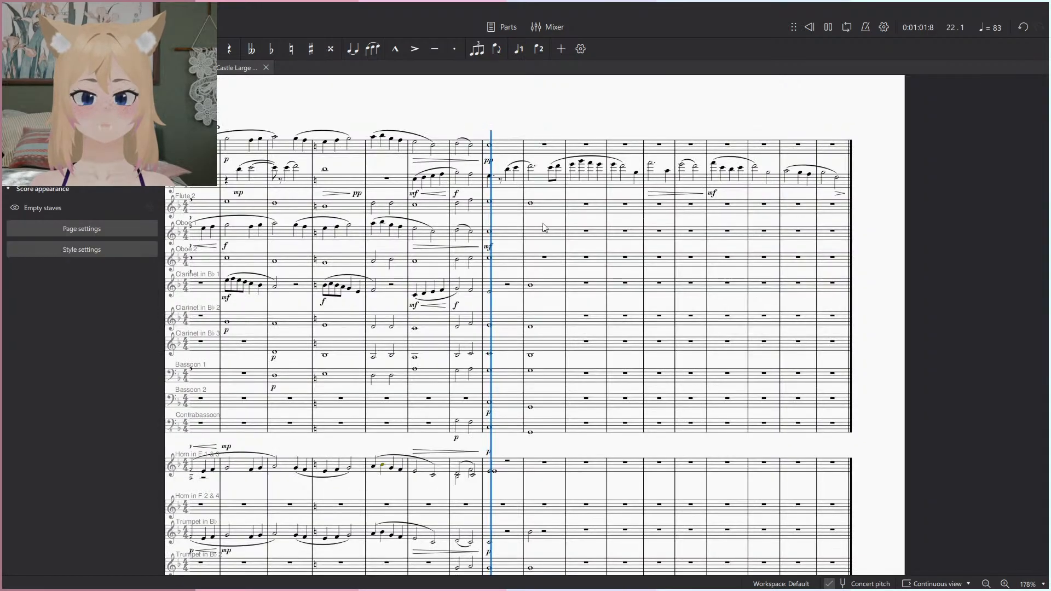
scroll(559, 246, down, 5)
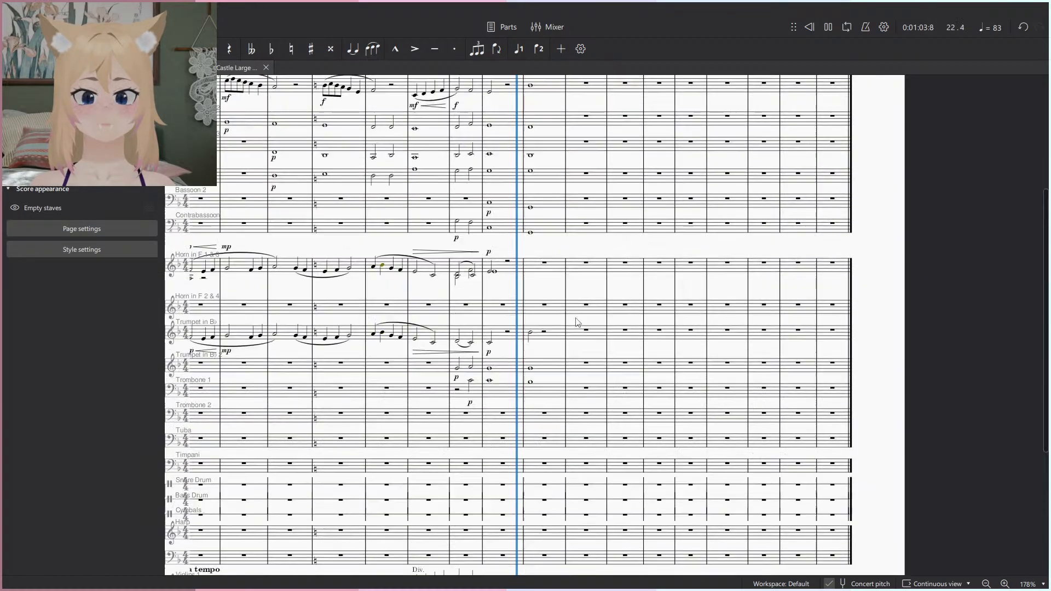
scroll(562, 249, up, 5)
scroll(589, 335, up, 2)
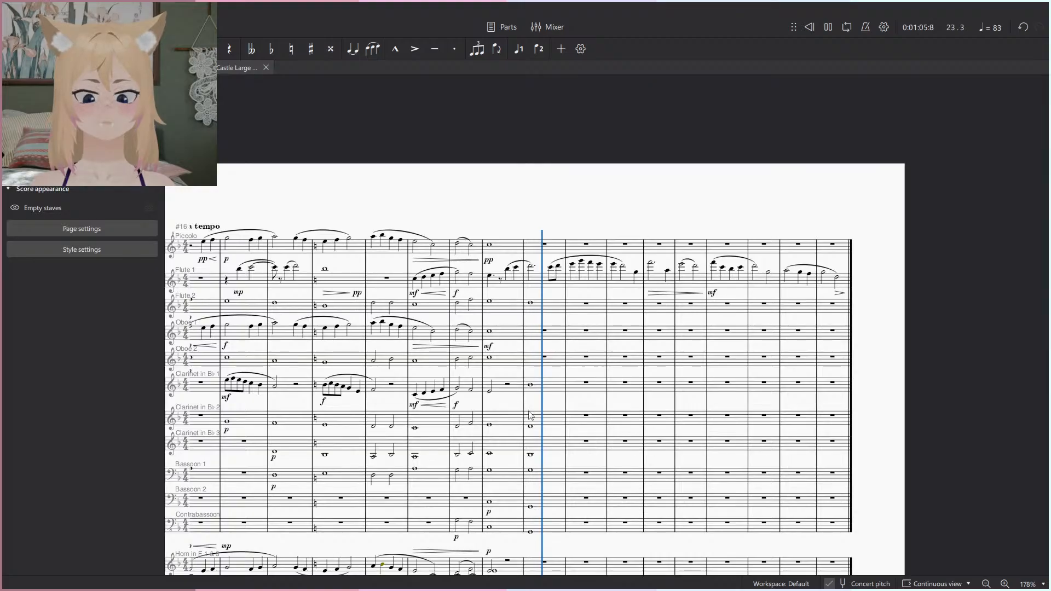
key(space)
Add a p dynamic to Clarinet 1's whole note in measure 23.
scroll(542, 351, up, 3)
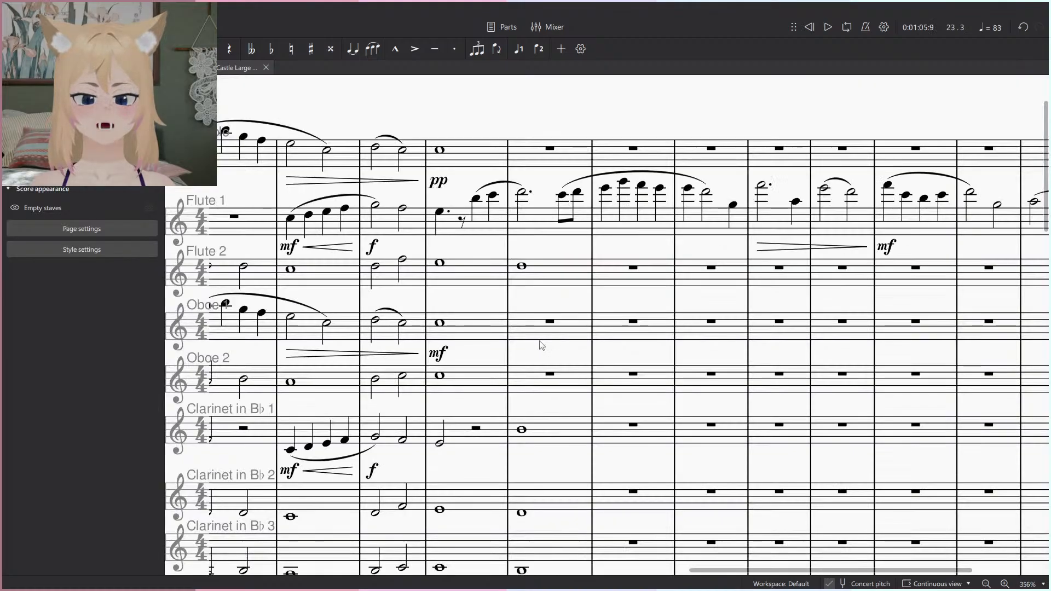
click(521, 430)
key(ctrl+d)
click(492, 471)
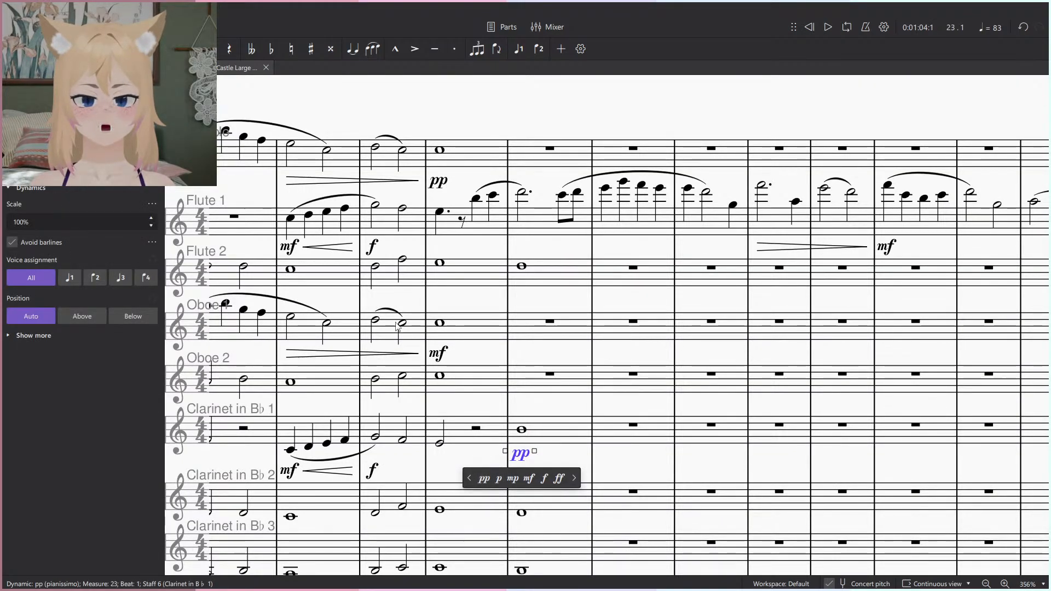
click(499, 480)
Play back the passage into measure 23 to check Clarinet 1's dynamic against the other voices.
click(382, 323)
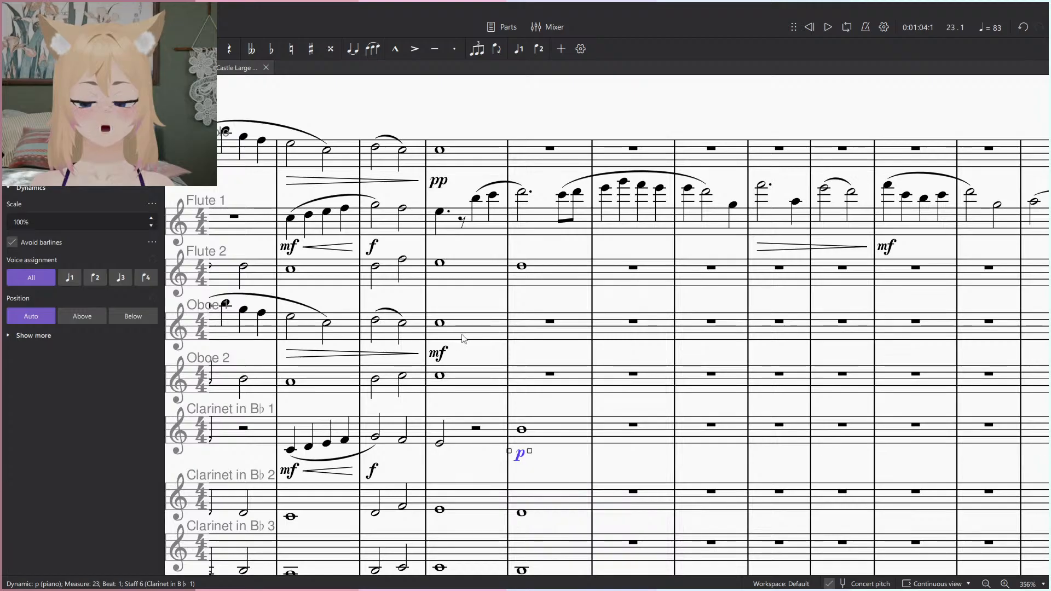
scroll(463, 337, down, 1)
key(space)
key(Escape)
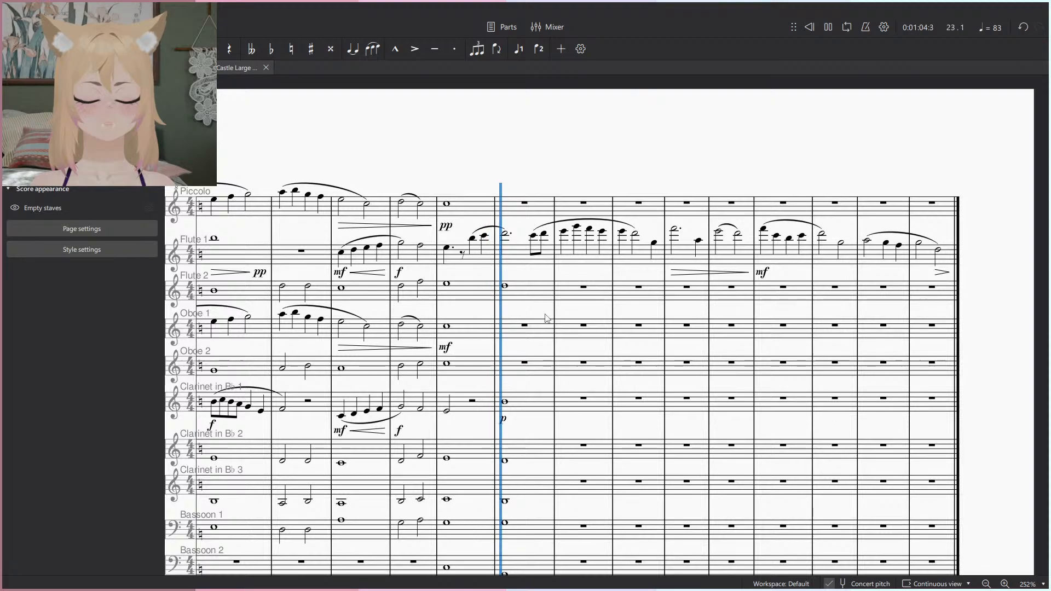
key(space)
Select measure 23 from the upper woodwinds down to the contrabasses and play it back.
scroll(542, 257, down, 5)
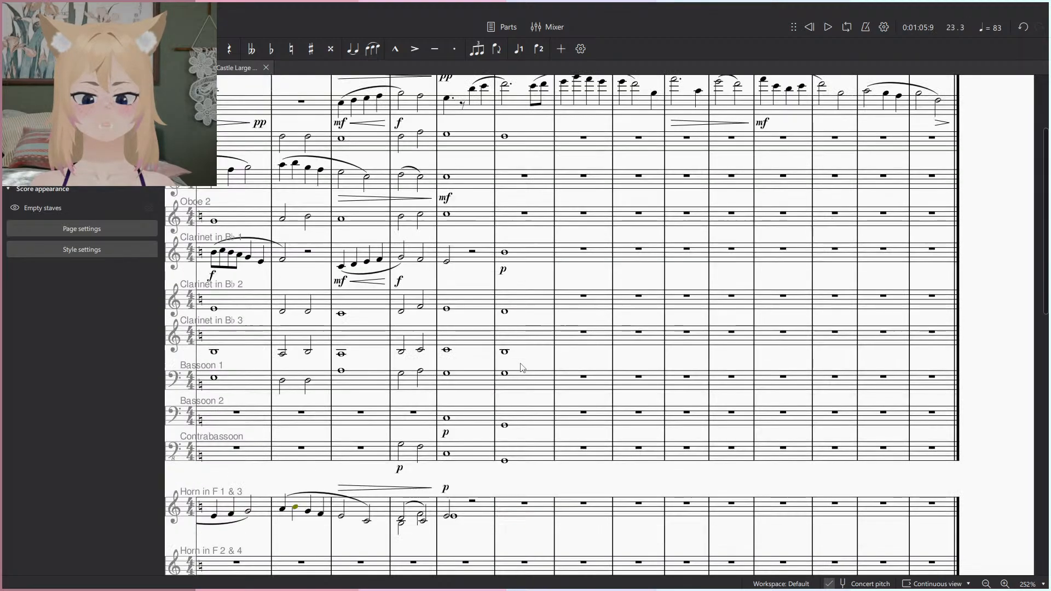
click(538, 196)
scroll(539, 383, down, 5)
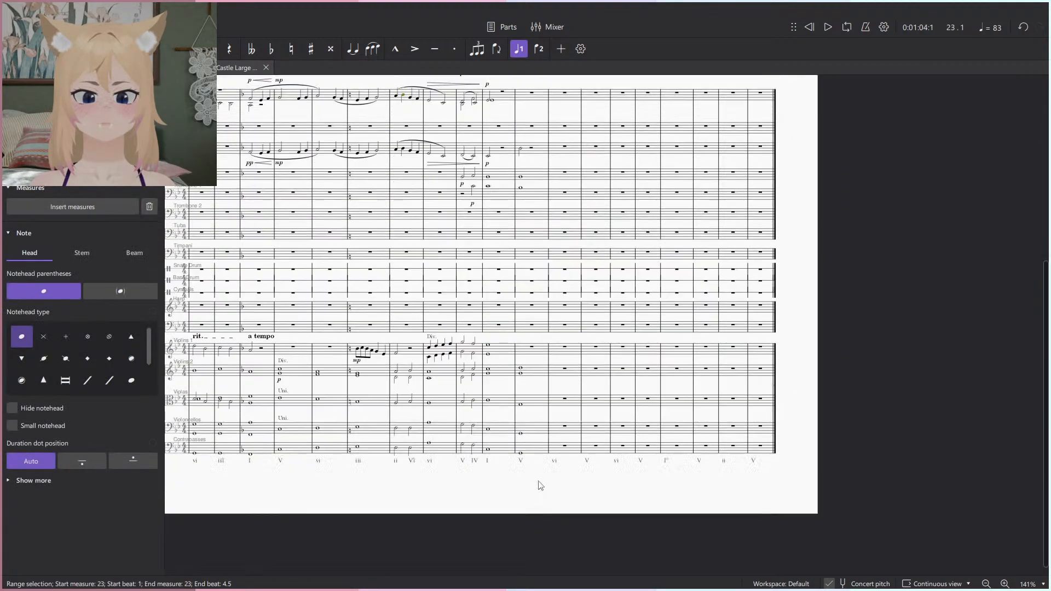
shift+click(536, 456)
key(space)
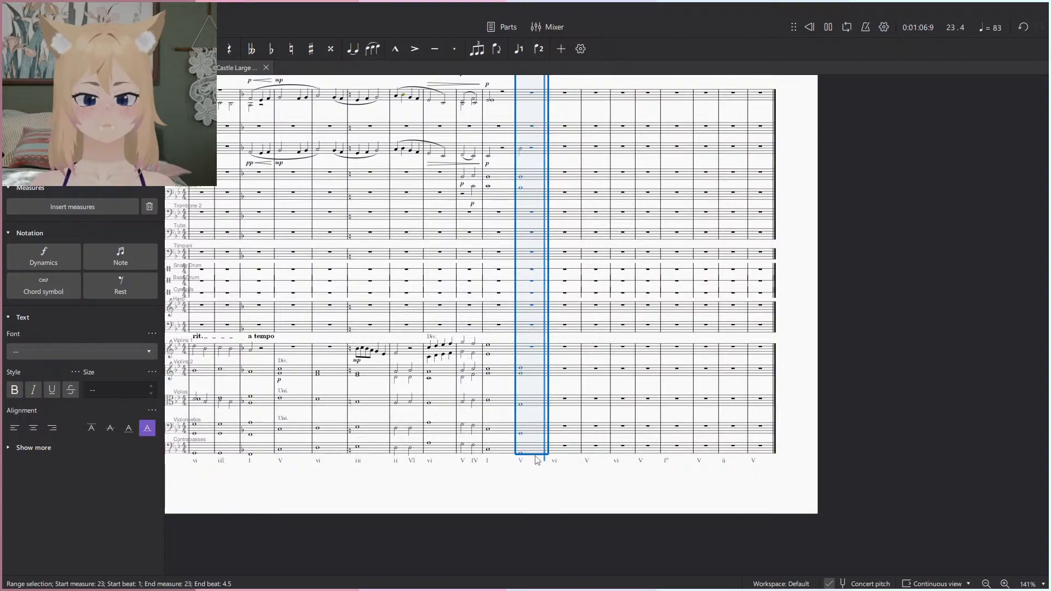
key(space)
Lengthen Trumpet 1's B4 in measure 23 to a whole note.
scroll(542, 408, up, 3)
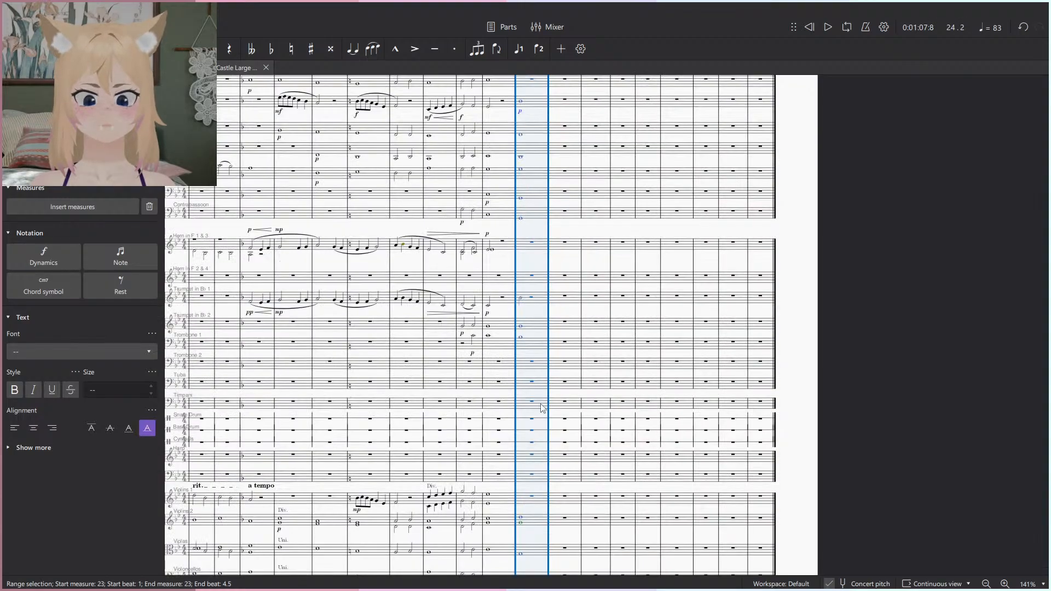
scroll(536, 335, up, 7)
key(Escape)
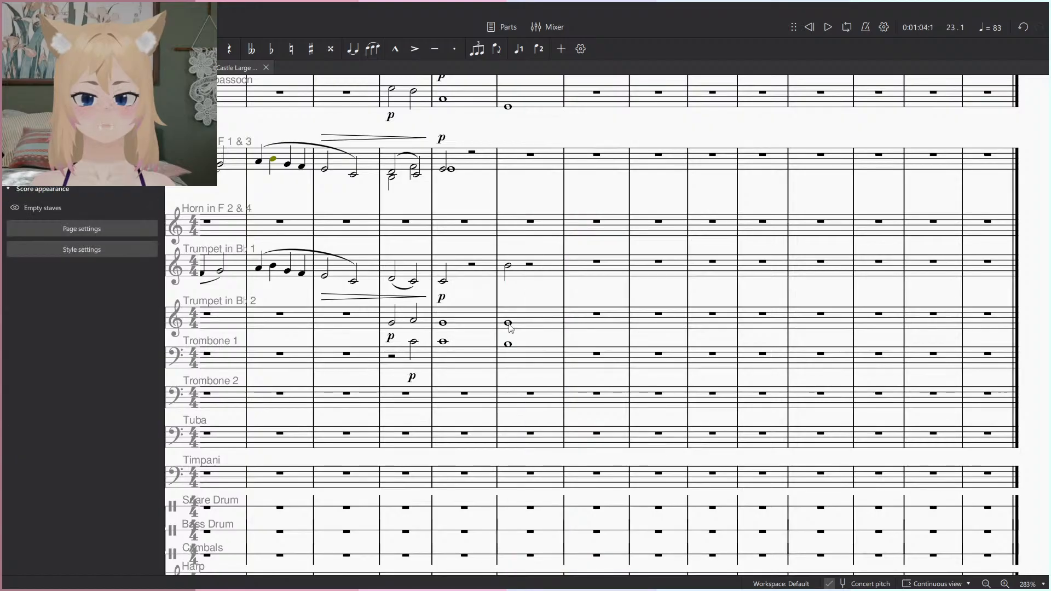
click(508, 268)
key(7)
Select measure 23 from the contrabasses up to Flute 2, leaving out Flute 1 and piccolo, and play it back.
scroll(516, 276, down, 6)
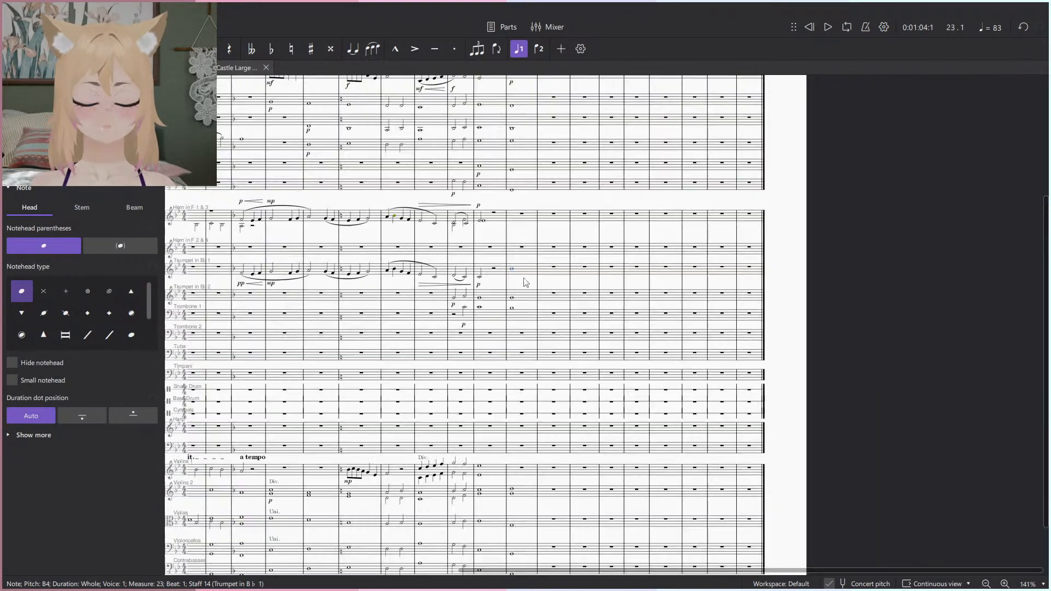
scroll(536, 429, down, 2)
key(Escape)
click(524, 468)
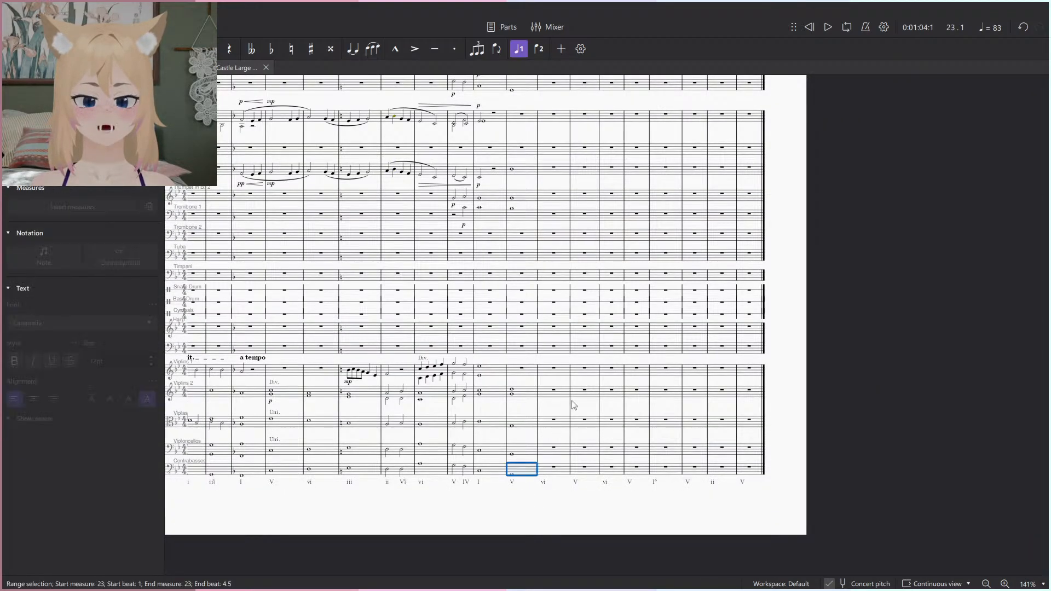
scroll(520, 218, up, 5)
shift+click(524, 162)
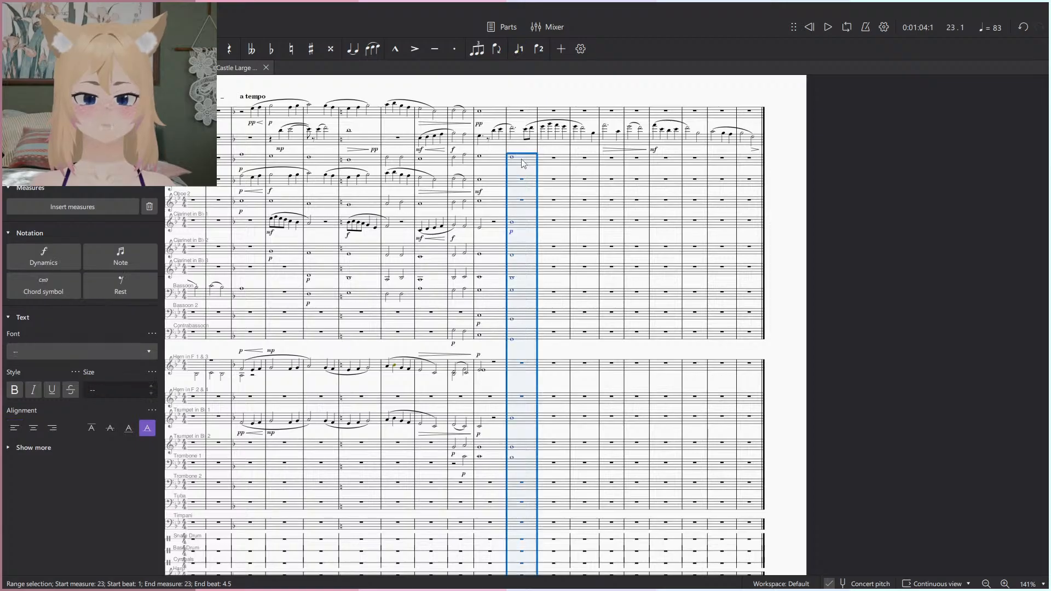
key(space)
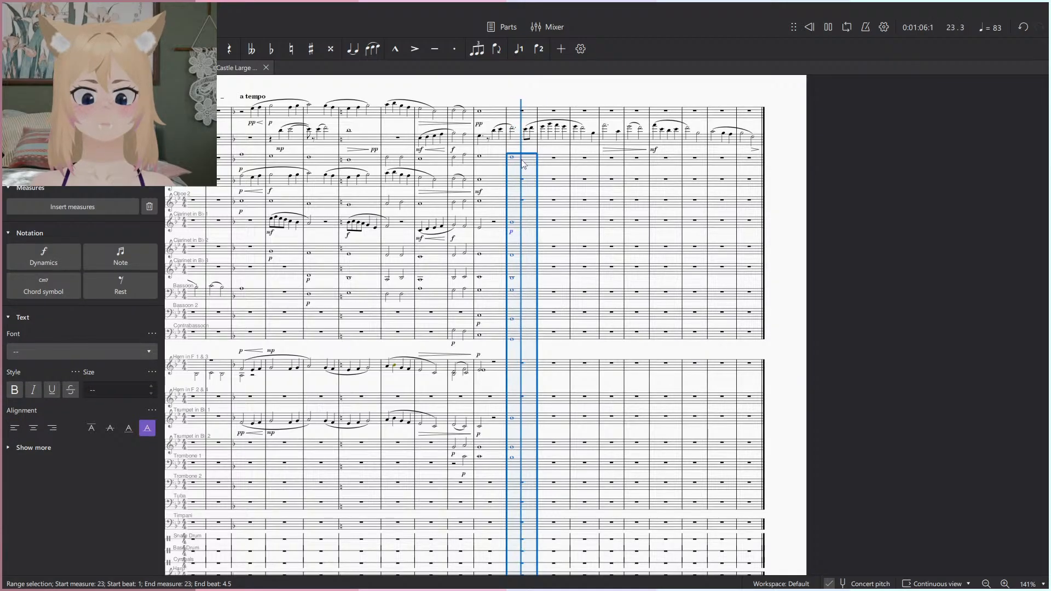
Select Clarinet 1's measure 23 with its whole note and p dynamic.
scroll(529, 190, up, 5)
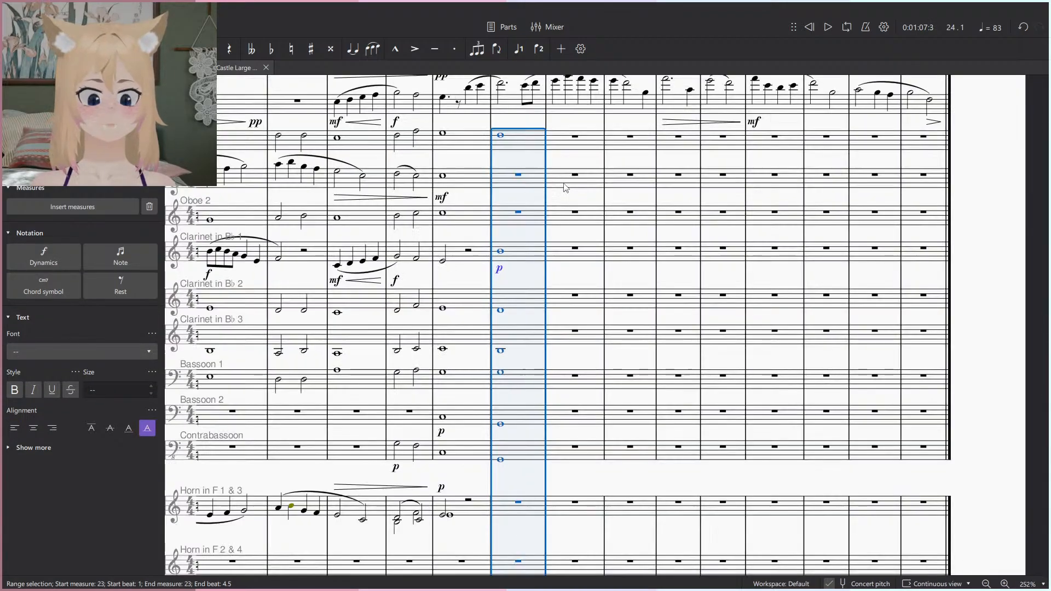
click(584, 190)
scroll(539, 169, up, 4)
click(514, 314)
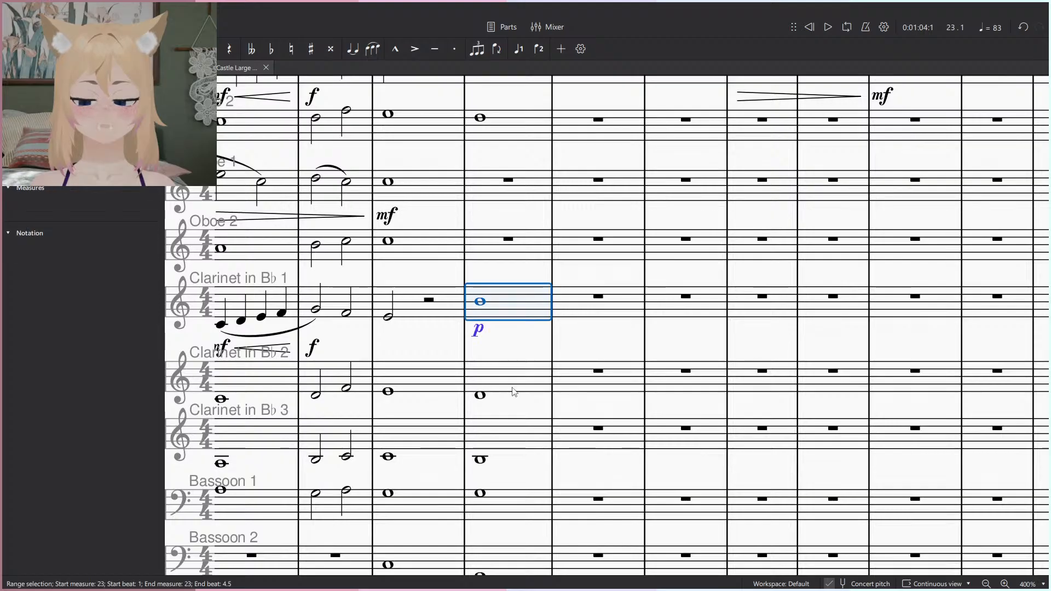
Audition the measure 23 whole notes in the clarinet and bassoon staves.
shift+click(513, 389)
scroll(513, 388, down, 1)
scroll(514, 390, down, 1)
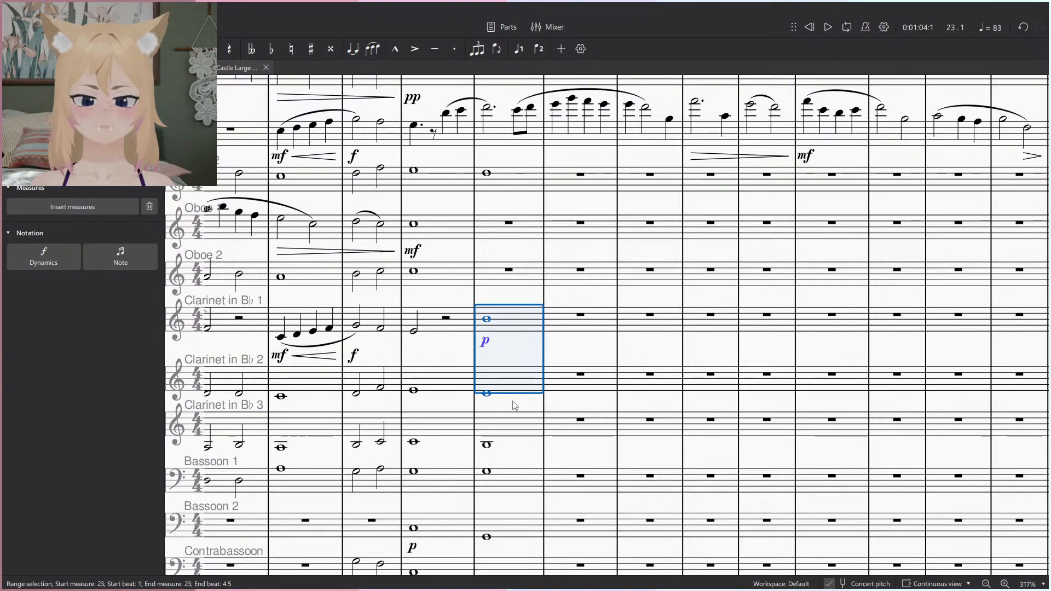
scroll(515, 406, down, 1)
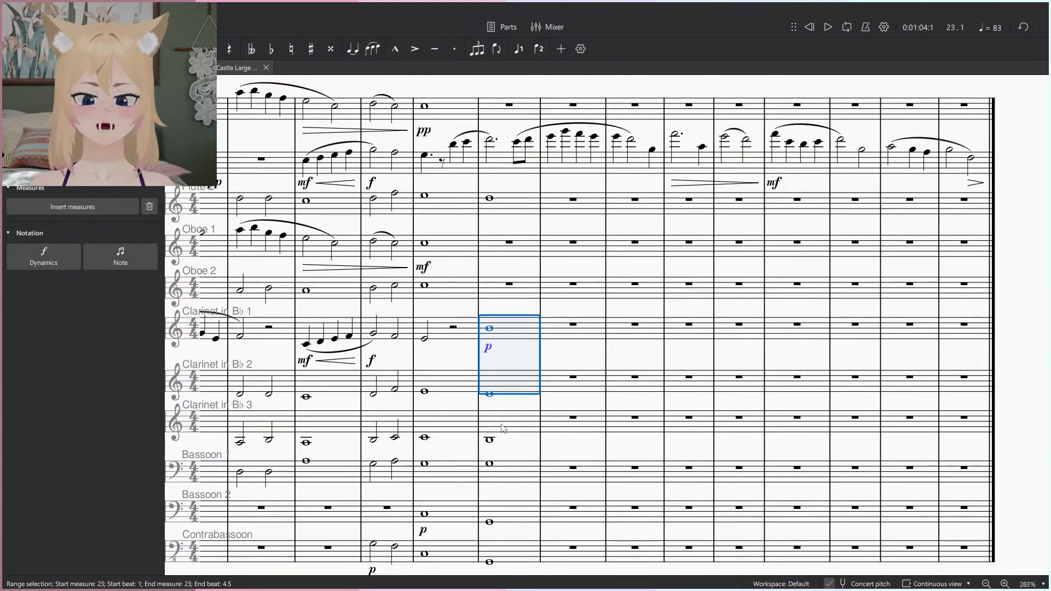
click(490, 439)
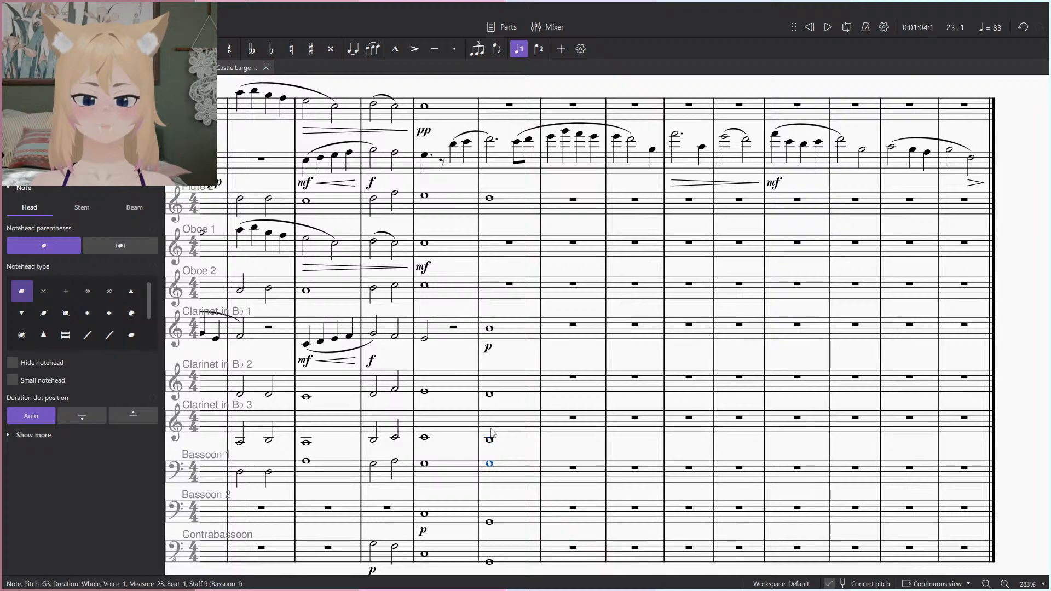
click(490, 393)
Move the measure 23 whole note with its p dynamic from Clarinet in B♭ 1 to Oboe 1.
scroll(496, 362, up, 3)
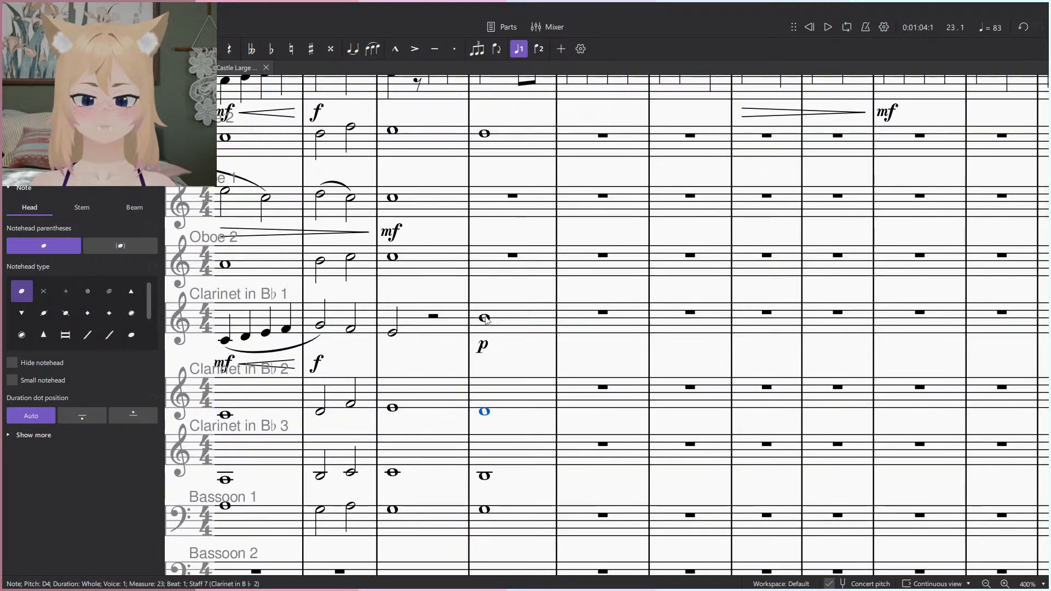
scroll(509, 344, up, 1)
click(514, 377)
key(Delete)
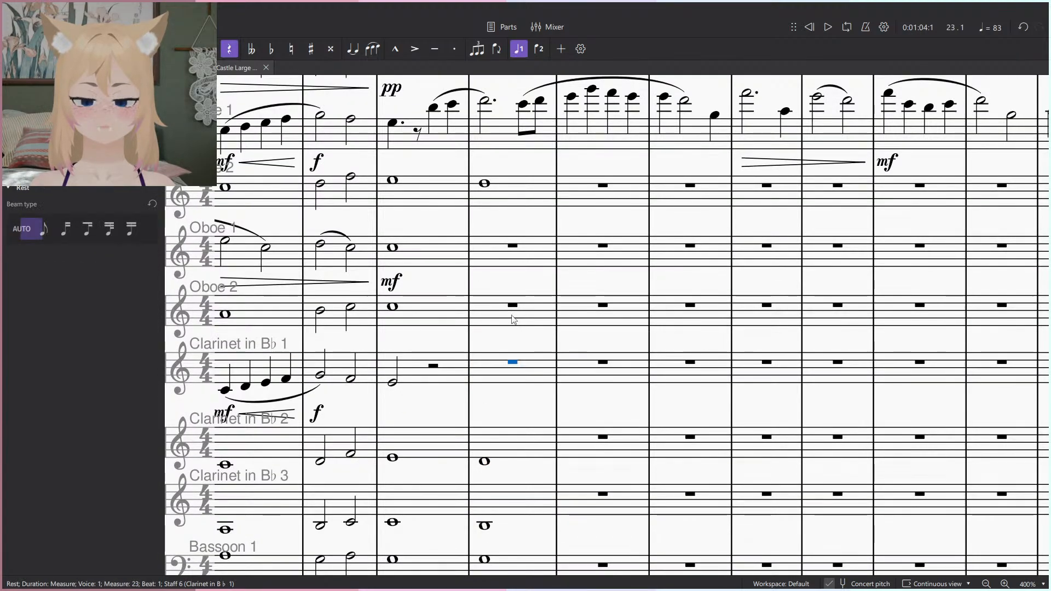
click(512, 317)
click(513, 257)
key(ctrl+v)
scroll(497, 294, up, 2)
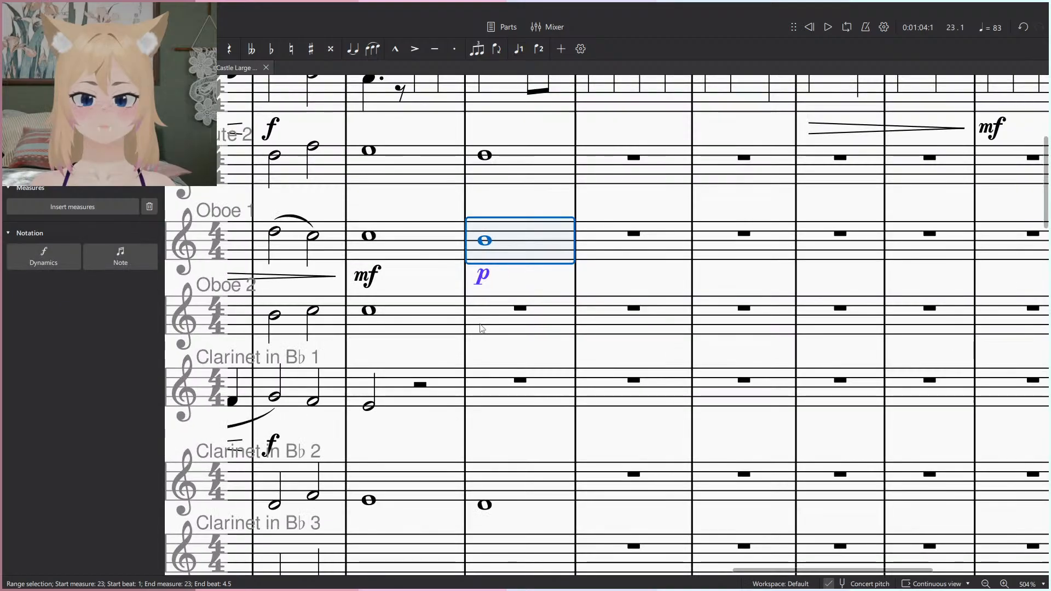
Enter a G4 whole note in measure 23 of Oboe 2 and shorten Oboe 1's measure 22 note to a half note.
key(n)
click(482, 325)
key(Escape)
click(366, 236)
key(6)
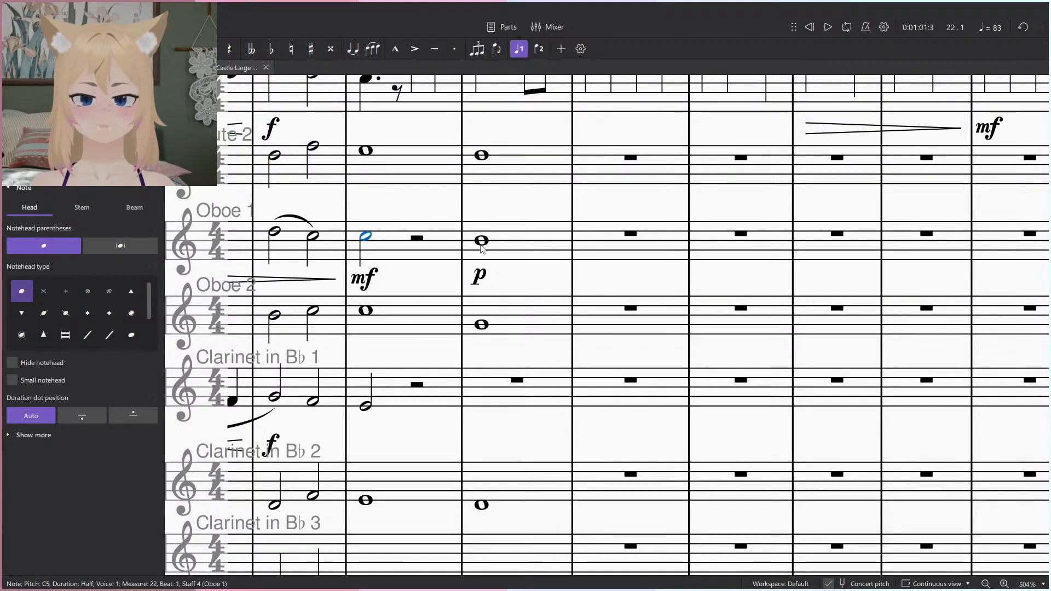
Select measure 23 from Flute 2 down to the Contrabasses and play it back.
scroll(482, 247, down, 3)
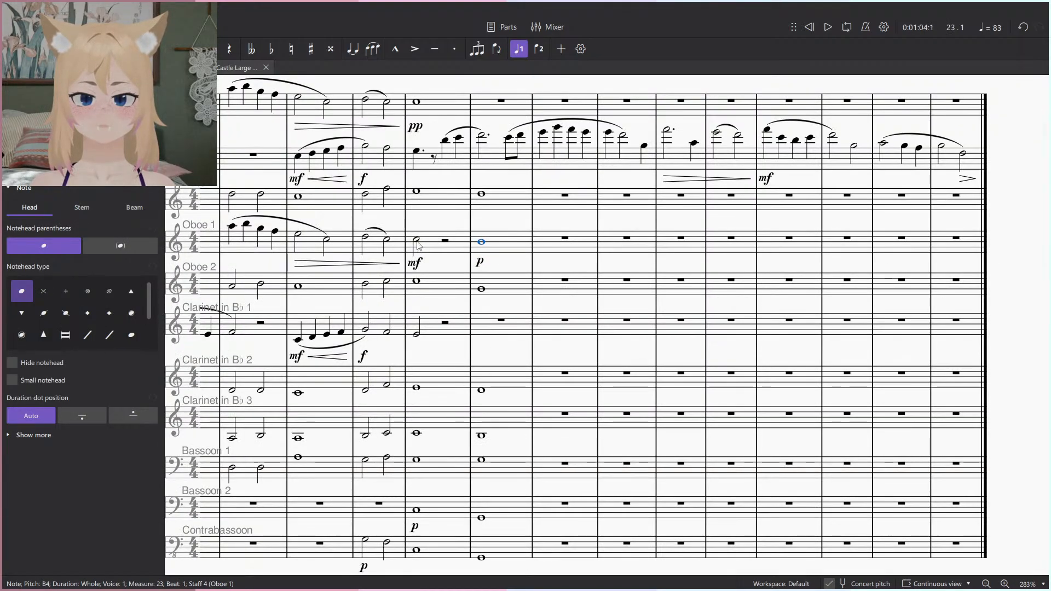
click(505, 201)
scroll(502, 427, down, 11)
scroll(504, 519, down, 3)
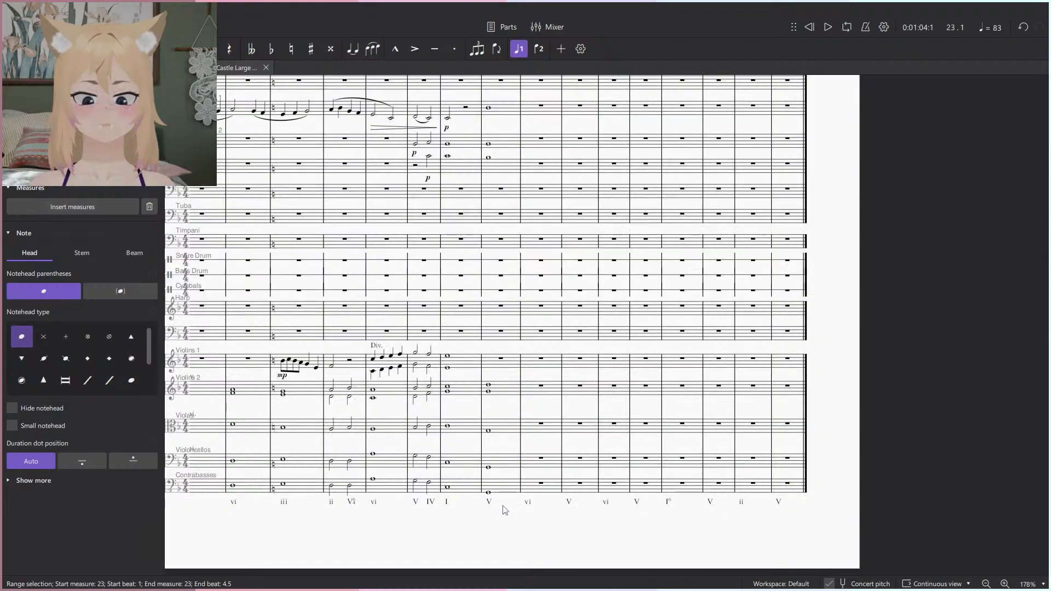
shift+click(505, 491)
key(space)
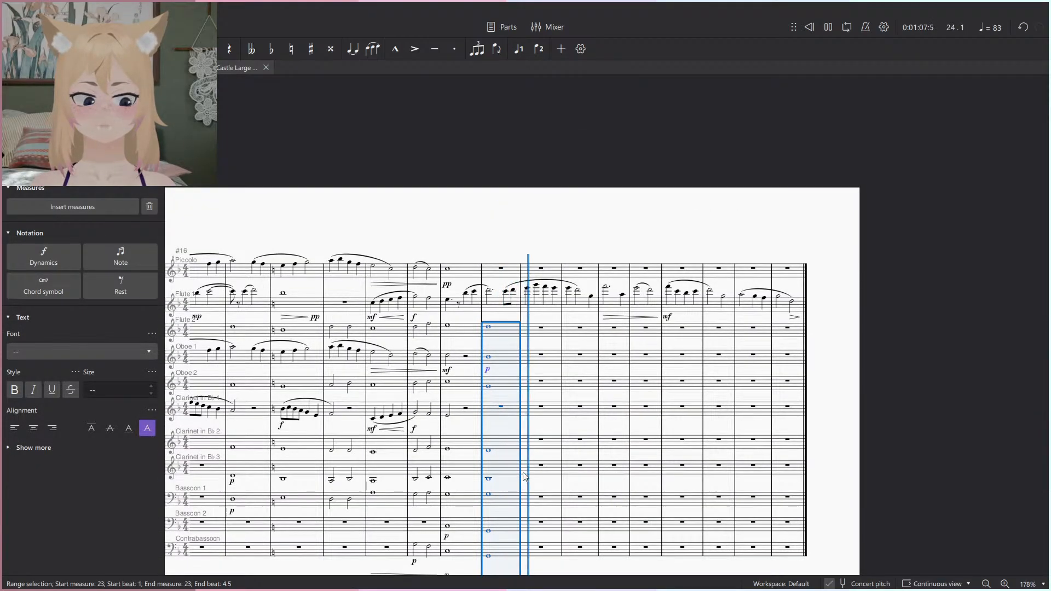
key(Escape)
Audition the measure 23 whole notes in Flute 2, Oboe 1 and Oboe 2.
ctrl+scroll(507, 431, up, 4)
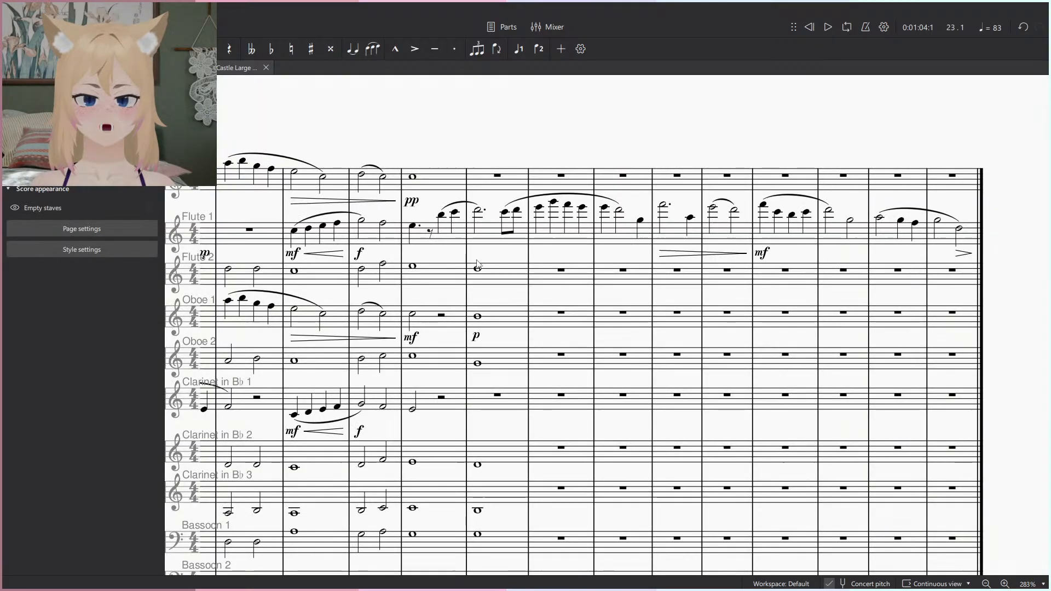
ctrl+scroll(475, 287, up, 2)
click(477, 263)
click(478, 325)
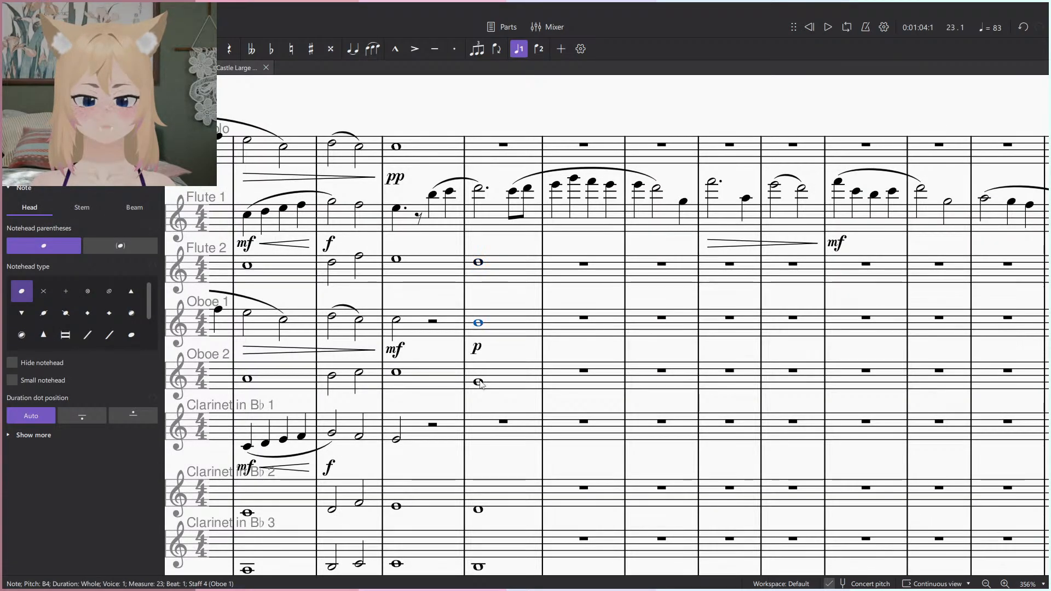
click(481, 382)
Play back from Oboe 1's measure 23 note while checking the instrument levels in the mixer.
scroll(480, 382, down, 2)
ctrl+scroll(479, 407, down, 4)
drag(476, 376, 618, 299)
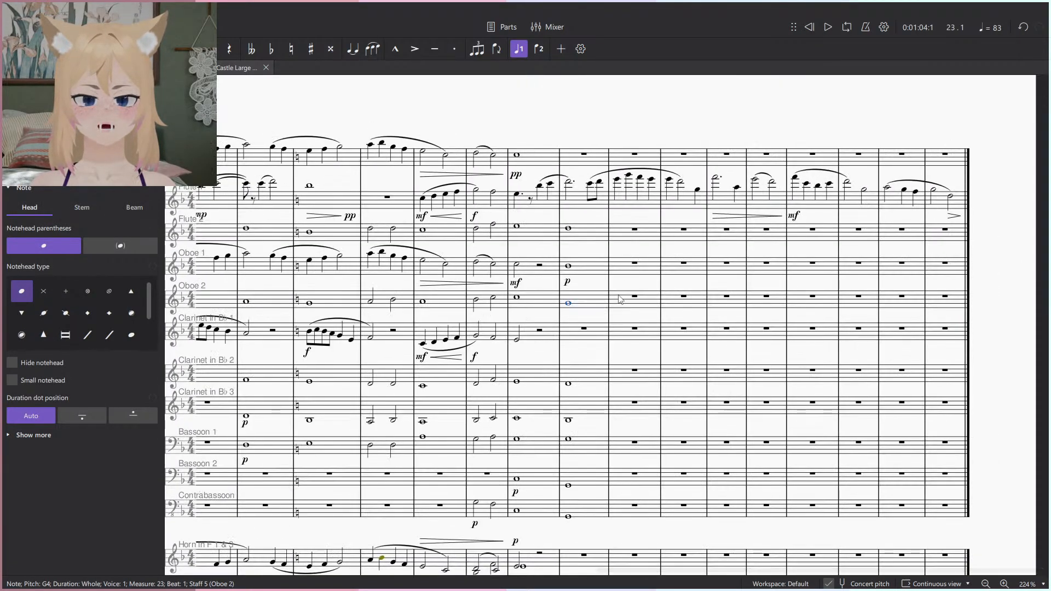
click(568, 267)
key(F10)
key(space)
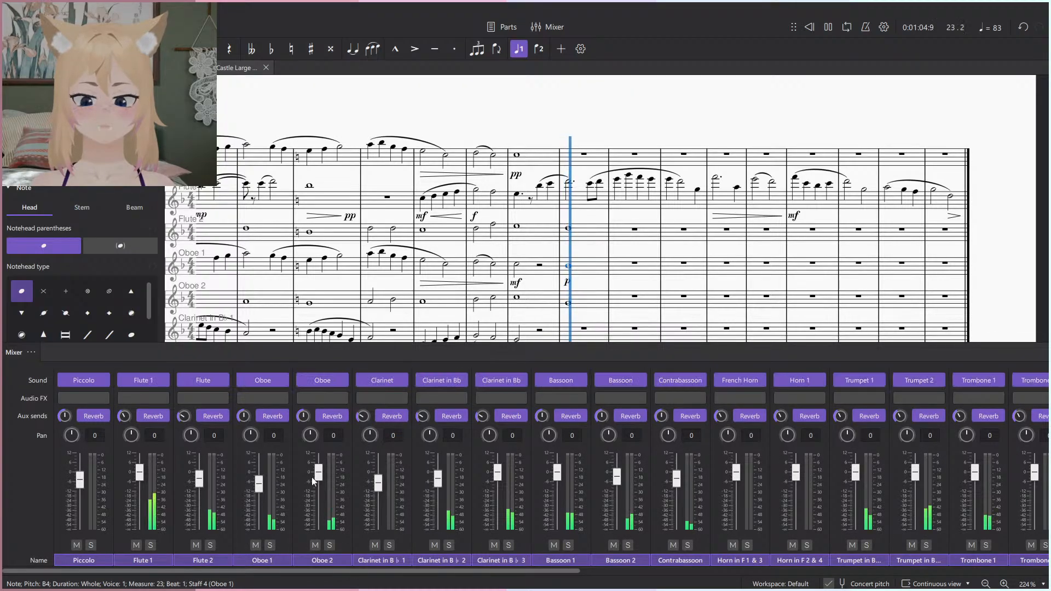
key(space)
key(F10)
Audition the measure 23 notes in Clarinet in B♭ 2, Clarinet in B♭ 3 and Contrabassoon, and play the score from that measure.
ctrl+scroll(569, 386, up, 2)
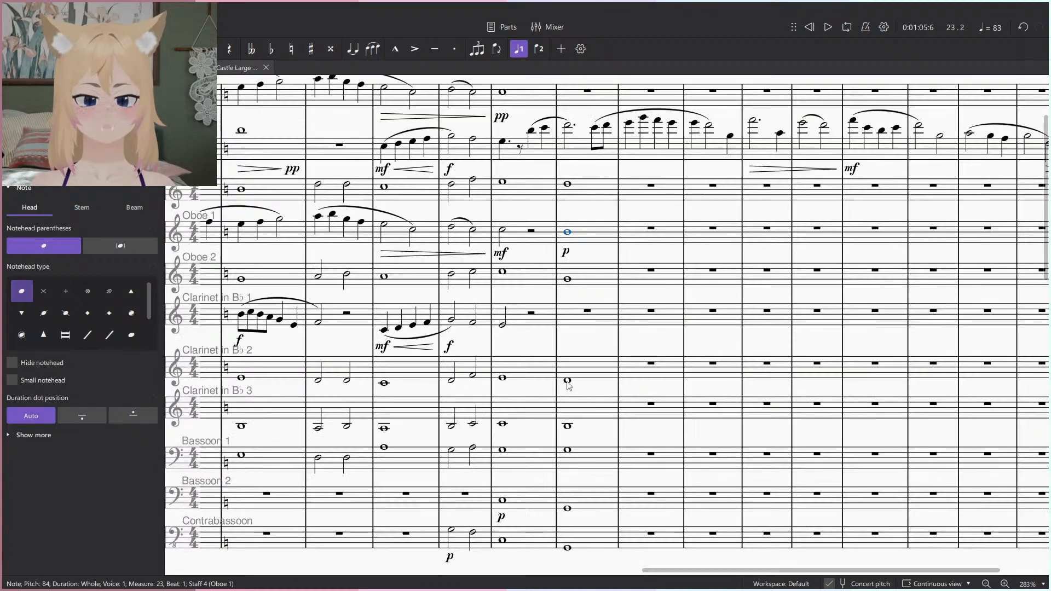
click(568, 378)
scroll(573, 383, down, 3)
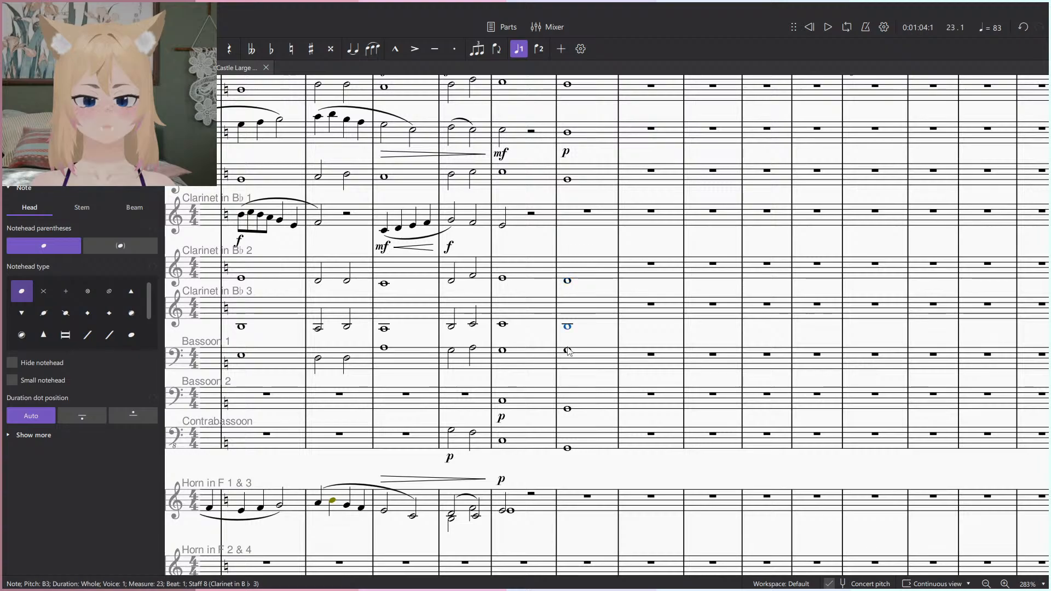
click(568, 448)
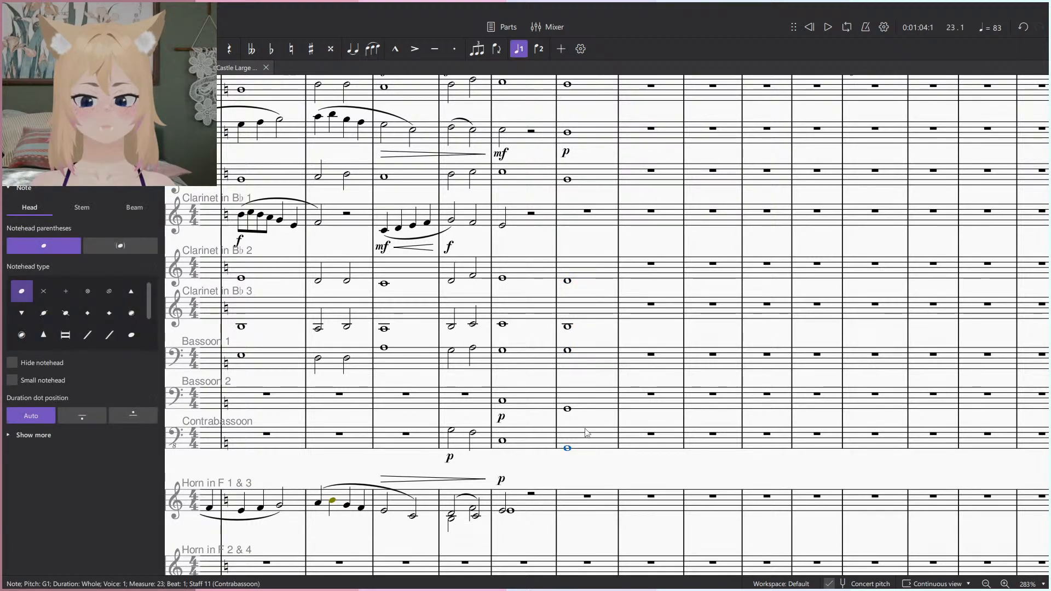
ctrl+scroll(572, 444, down, 3)
scroll(597, 431, down, 2)
scroll(619, 378, down, 3)
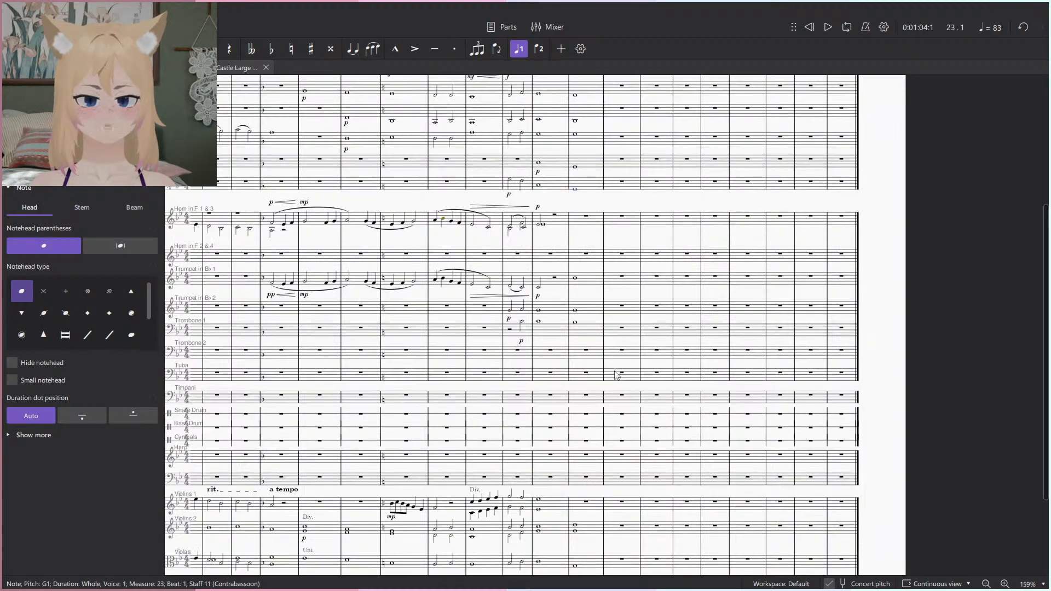
key(space)
scroll(630, 356, down, 5)
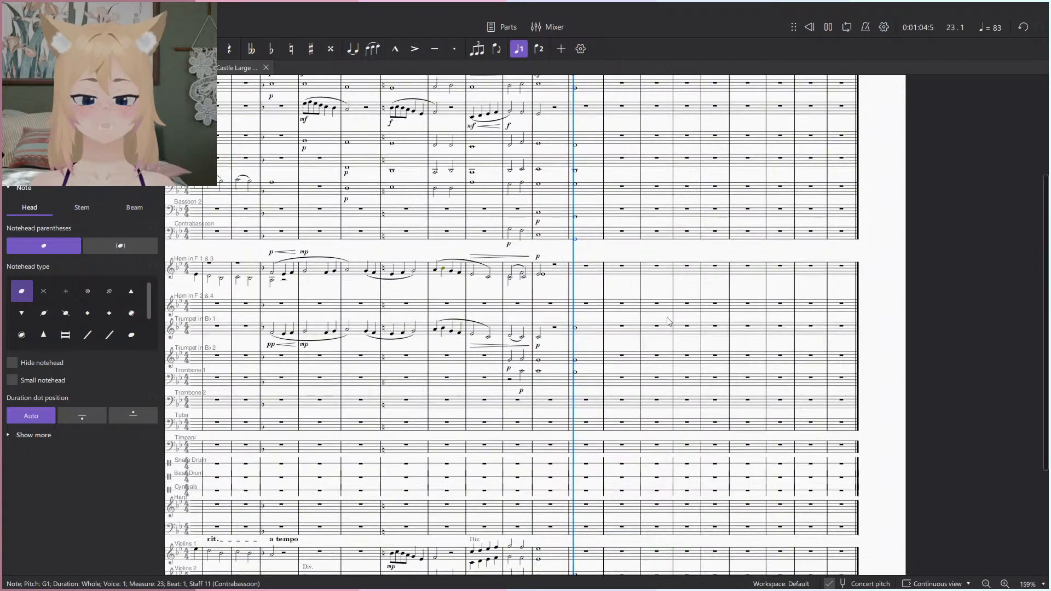
Enter measure 24 whole notes for the low strings: A1 in Contrabasses, A2 in Violoncellos and A3 in Violas.
ctrl+scroll(602, 444, up, 4)
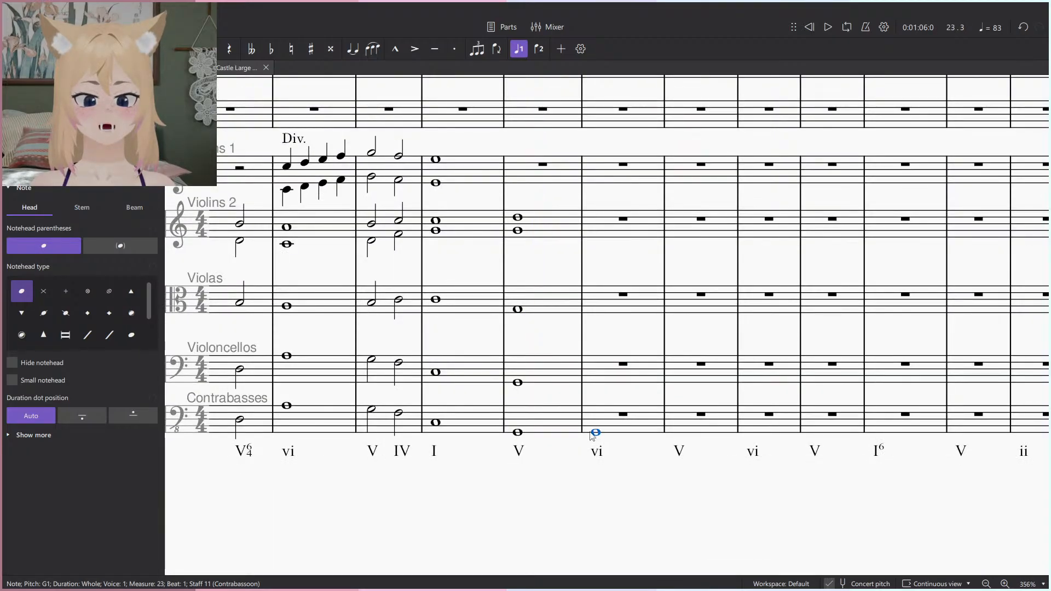
ctrl+scroll(591, 390, up, 3)
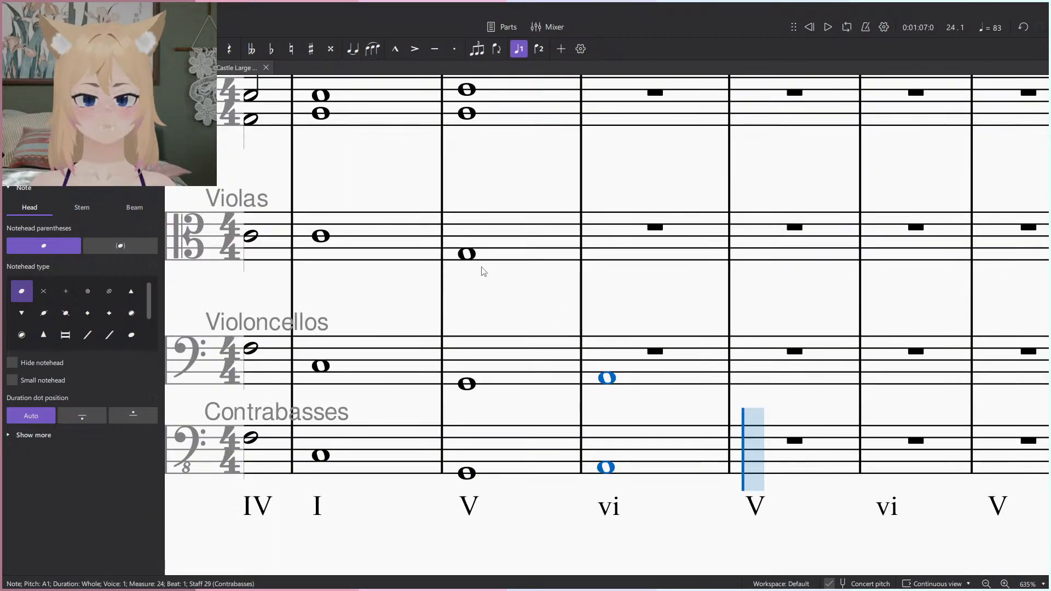
click(621, 249)
click(620, 248)
Enter a whole-note chord of E4 and C5 in measure 24 of Violins 2.
ctrl+scroll(619, 249, down, 1)
scroll(619, 252, up, 3)
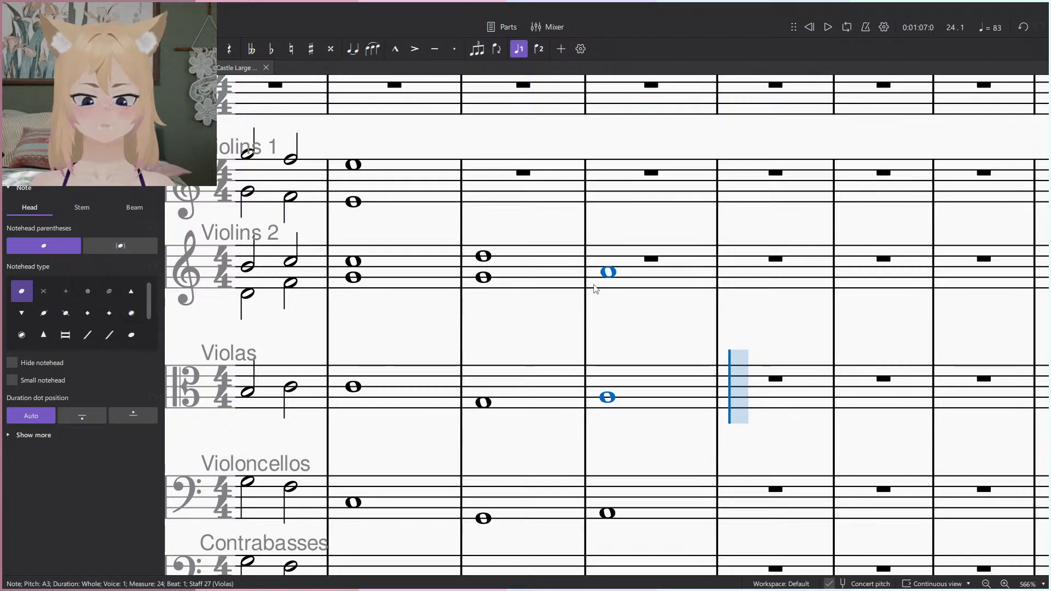
click(609, 263)
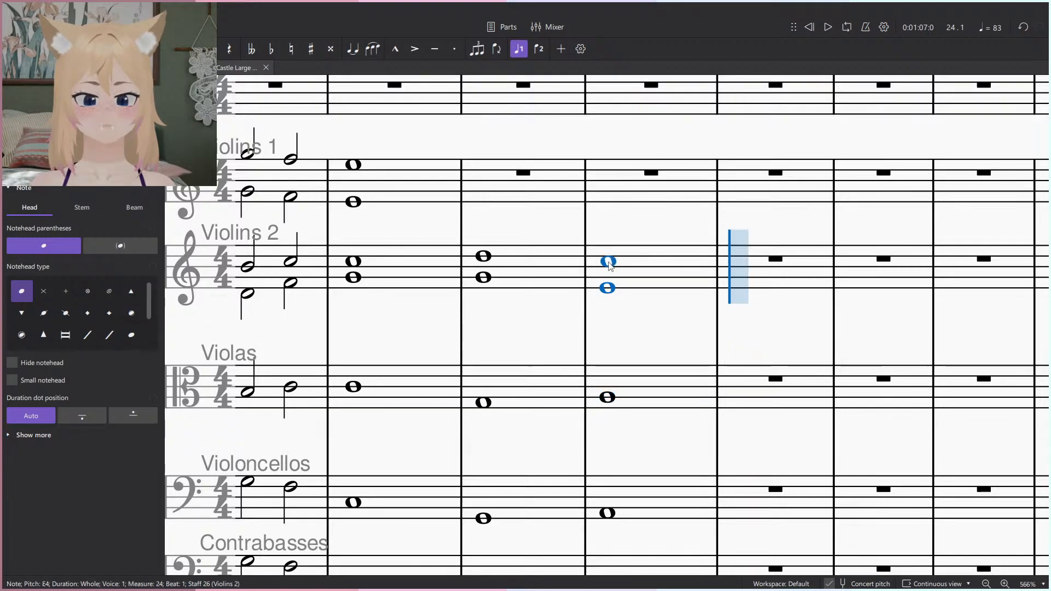
key(Escape)
ctrl+scroll(620, 324, down, 5)
key(Escape)
Enter measure 24 whole notes for the brass: A3 in Trombone 1, E4 in Trumpet in B♭ 2 and A4 in Trumpet in B♭ 1.
scroll(645, 370, up, 13)
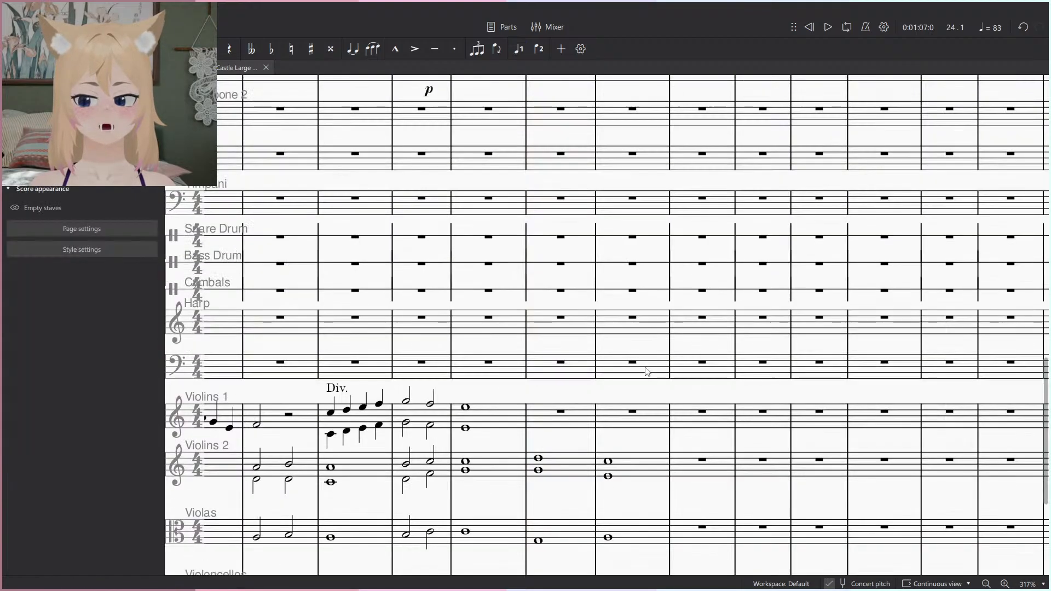
ctrl+scroll(615, 494, up, 3)
key(n)
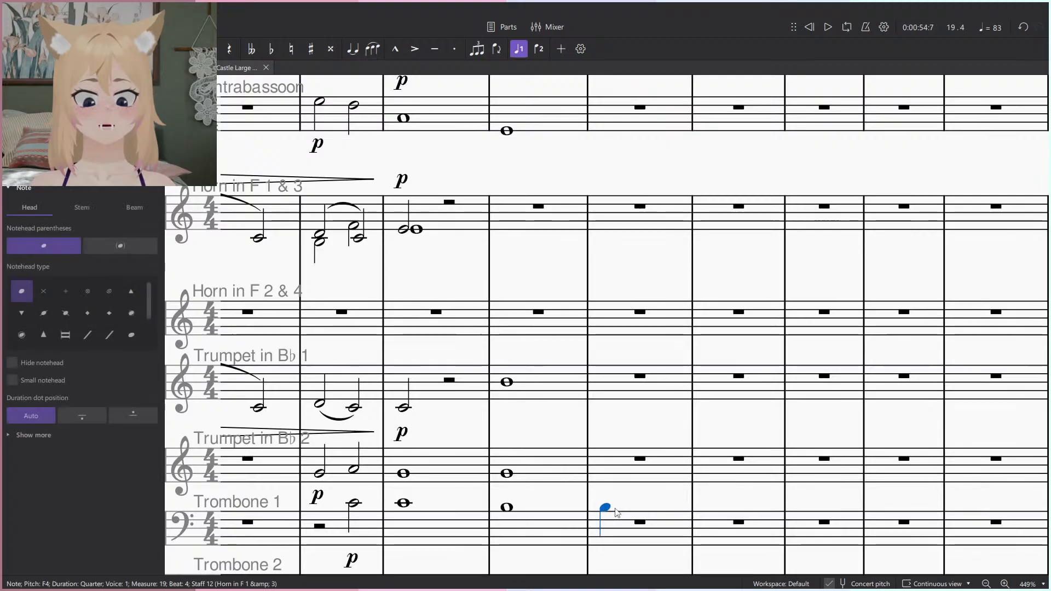
click(510, 510)
click(608, 513)
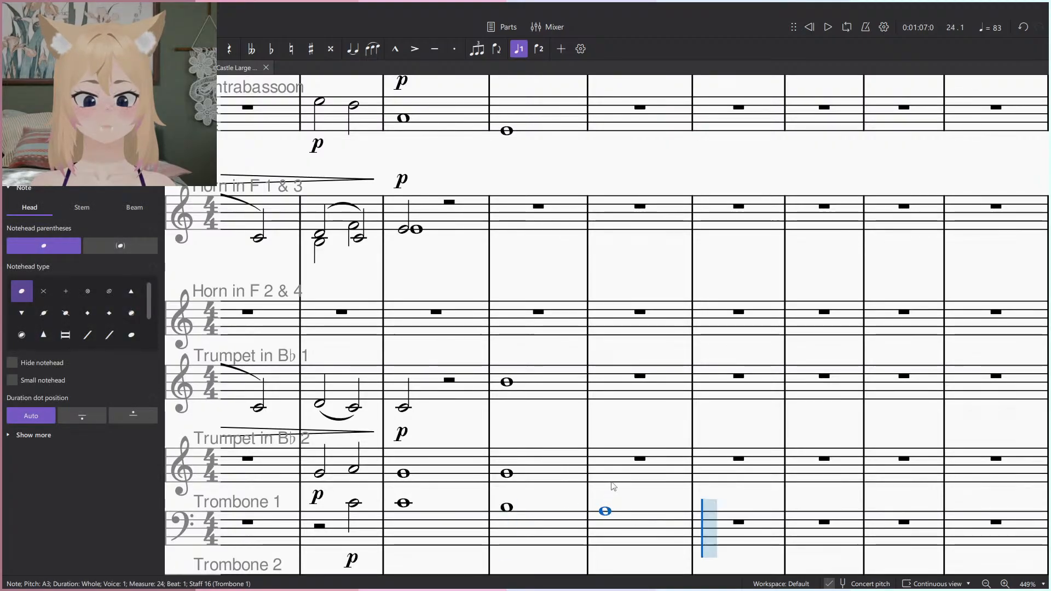
click(602, 409)
click(606, 387)
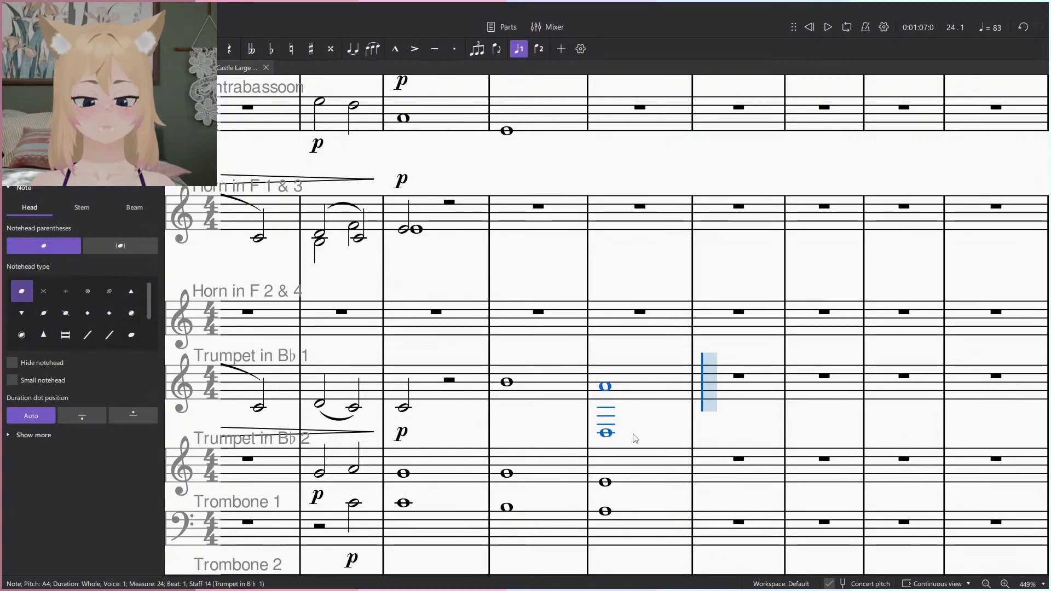
Enter measure 24 whole notes A1 in Contrabassoon, A2 in Bassoon 2 and E3 in Bassoon 1.
scroll(615, 392, up, 5)
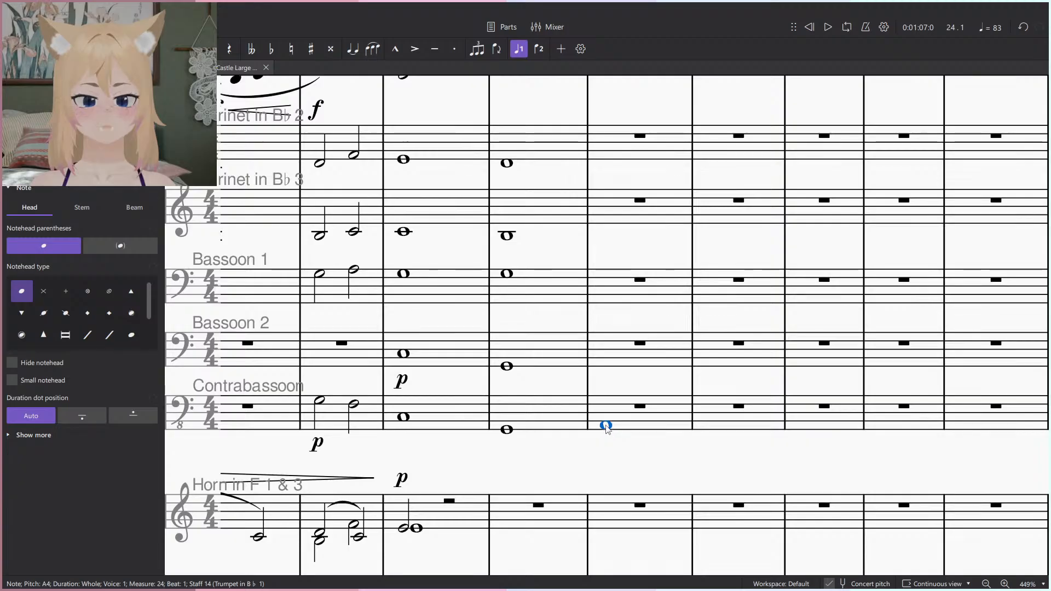
click(606, 426)
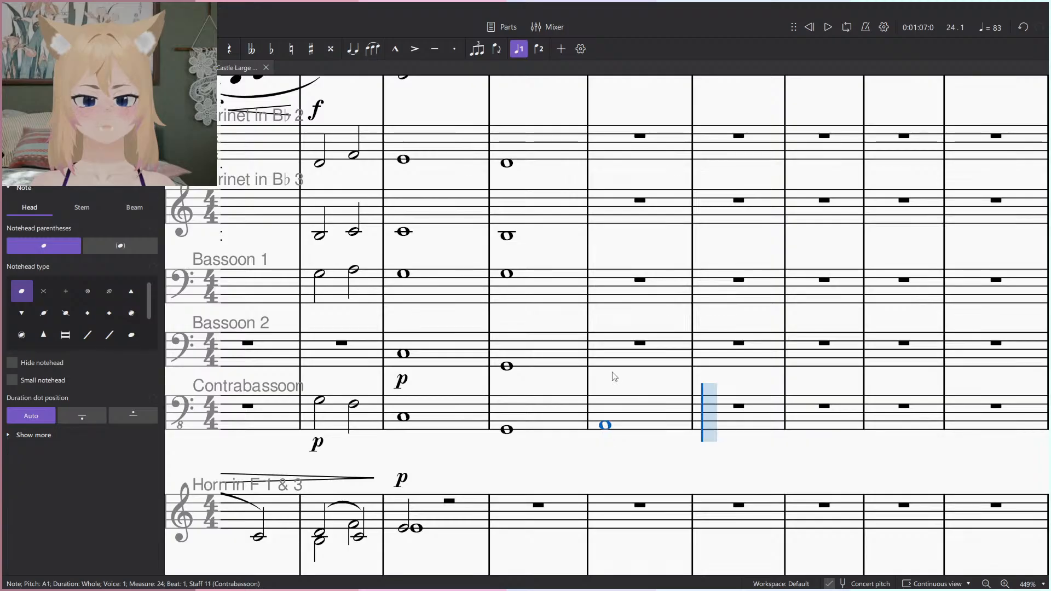
click(605, 270)
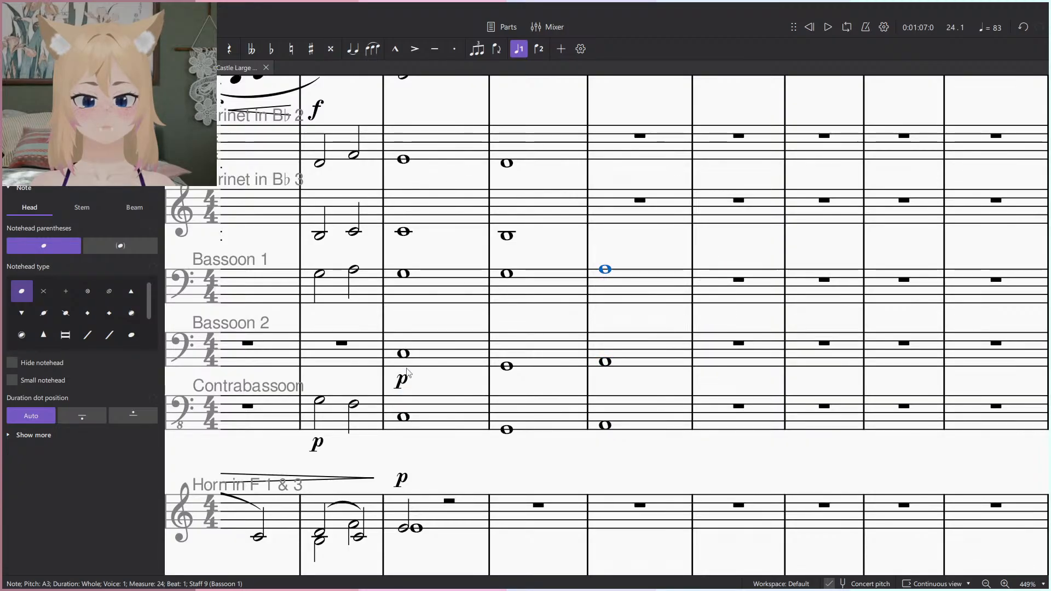
key(alt+Up)
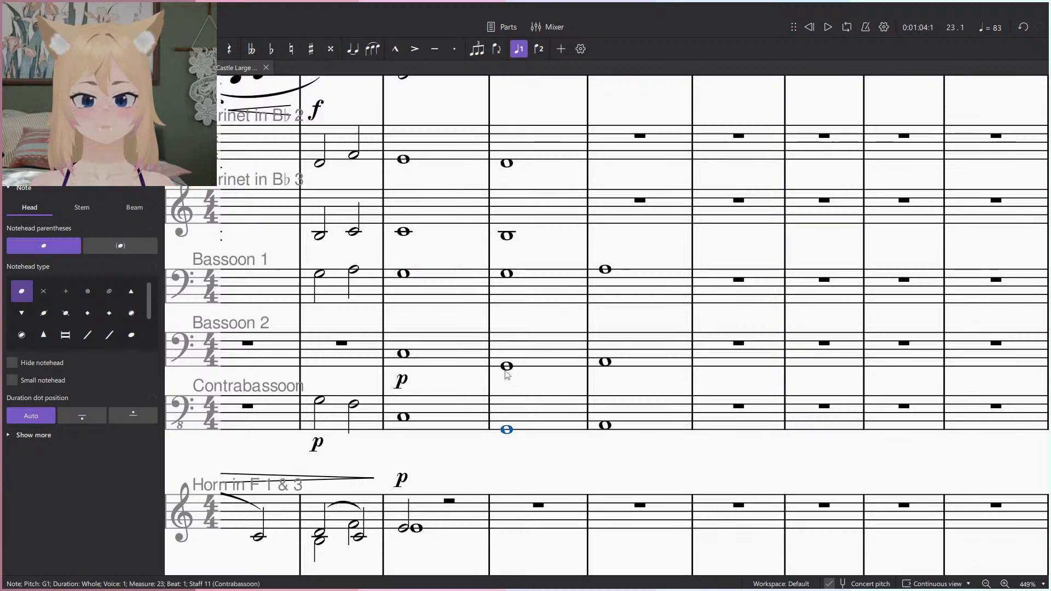
click(579, 283)
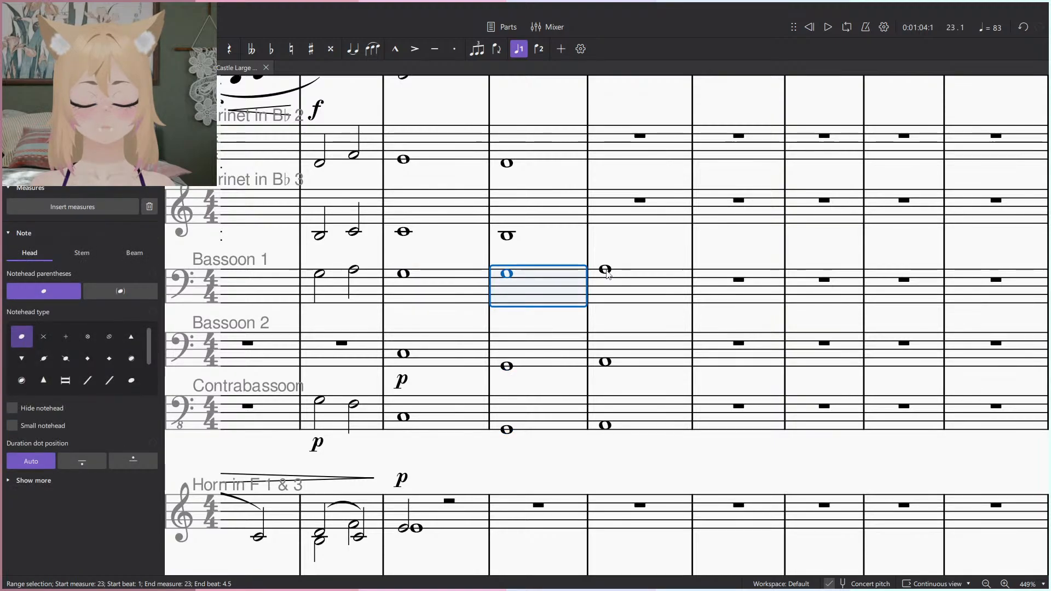
click(606, 271)
Enter measure 24 whole notes A3 in Clarinet in B♭ 3 and C4 in Clarinet in B♭ 2.
click(508, 237)
key(n)
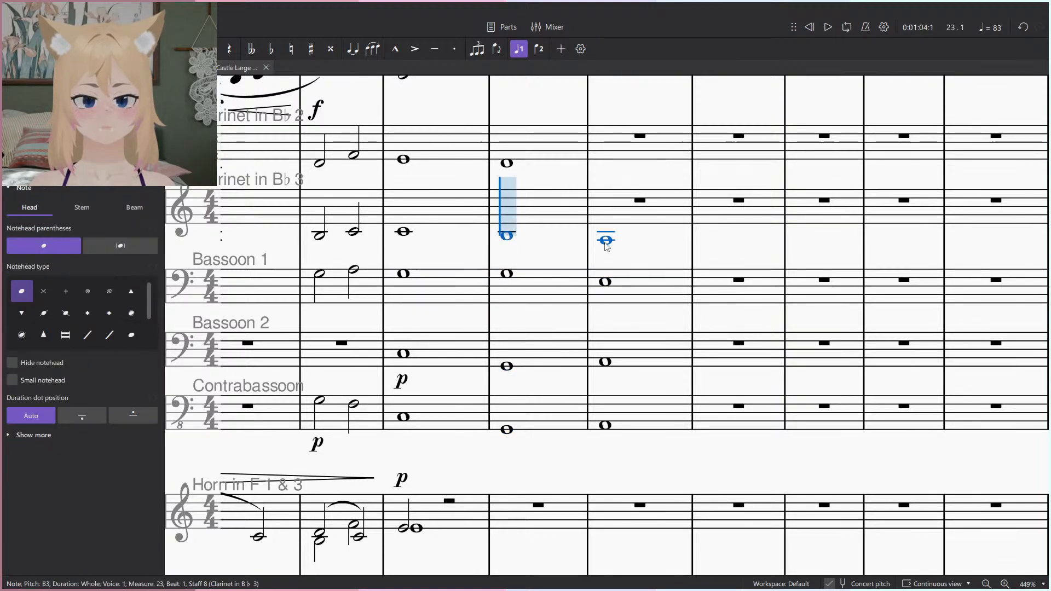
key(a)
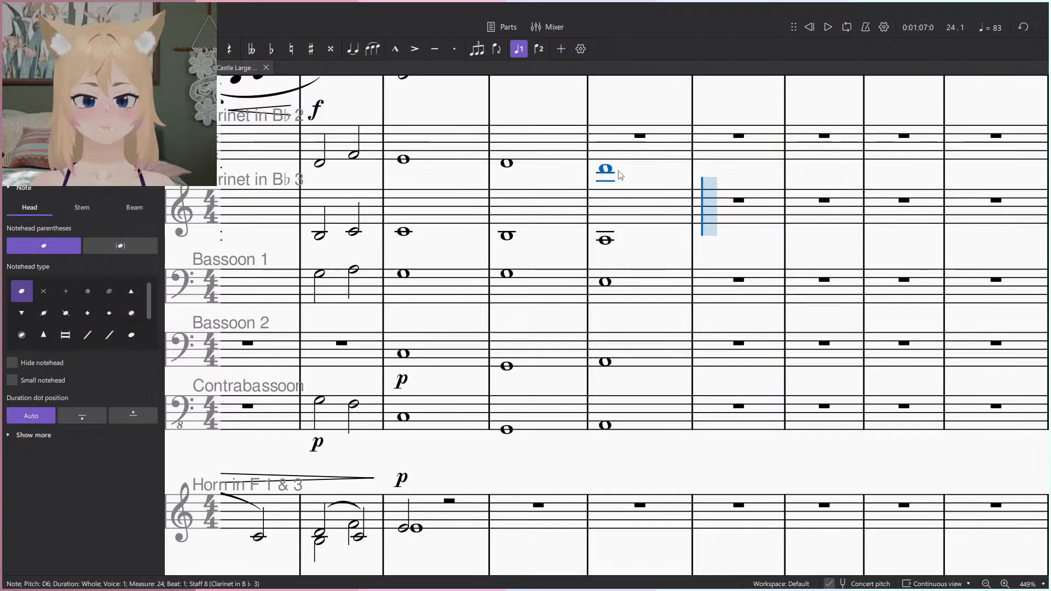
click(630, 162)
key(Down)
scroll(641, 159, up, 5)
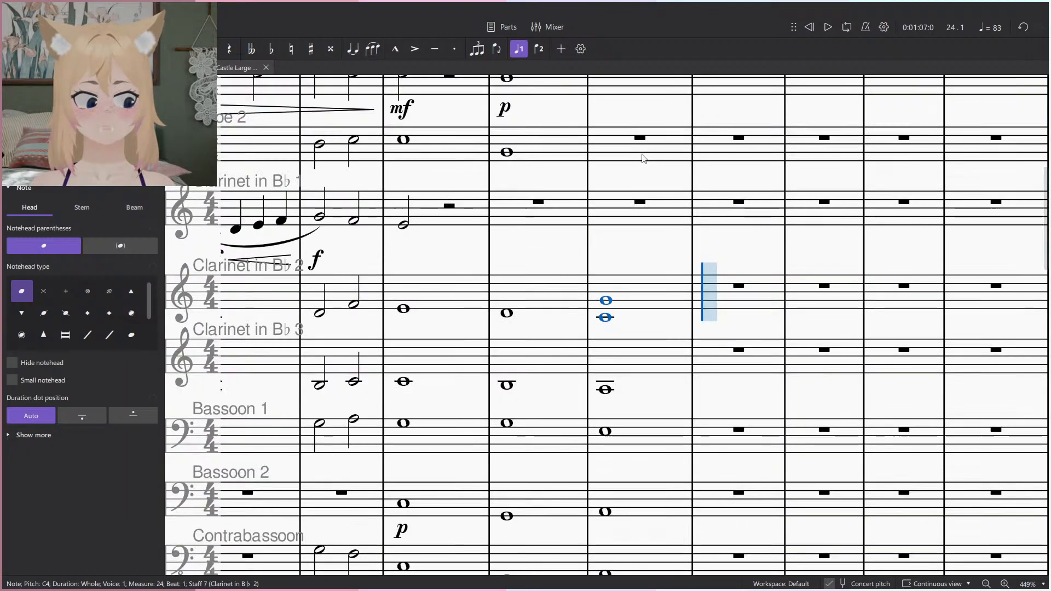
Enter measure 24 whole notes E4 in Oboe 2, A4 in Oboe 1 and C5 in Flute 2.
scroll(601, 318, up, 2)
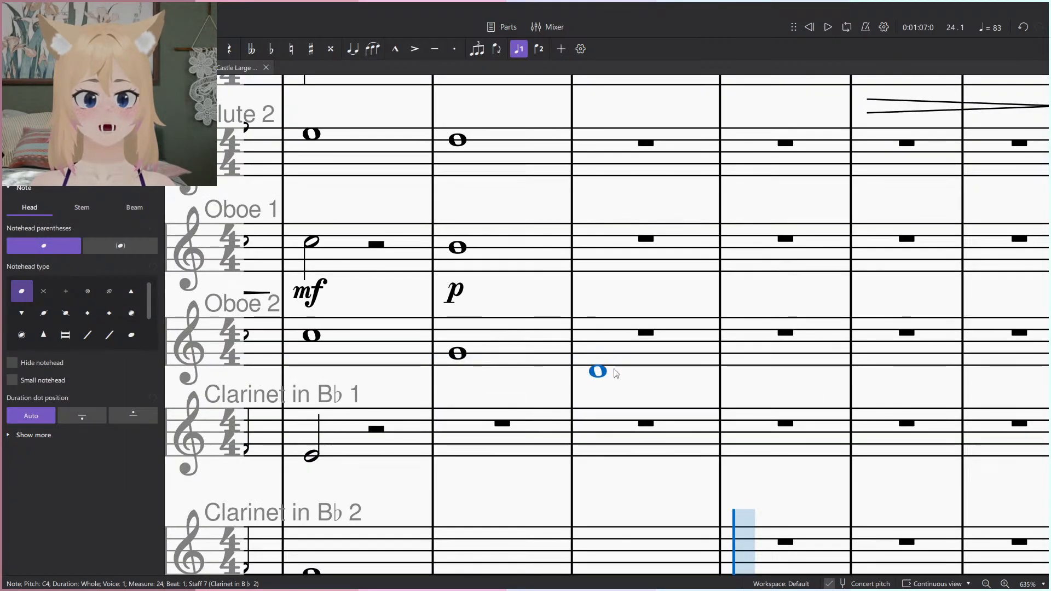
click(616, 366)
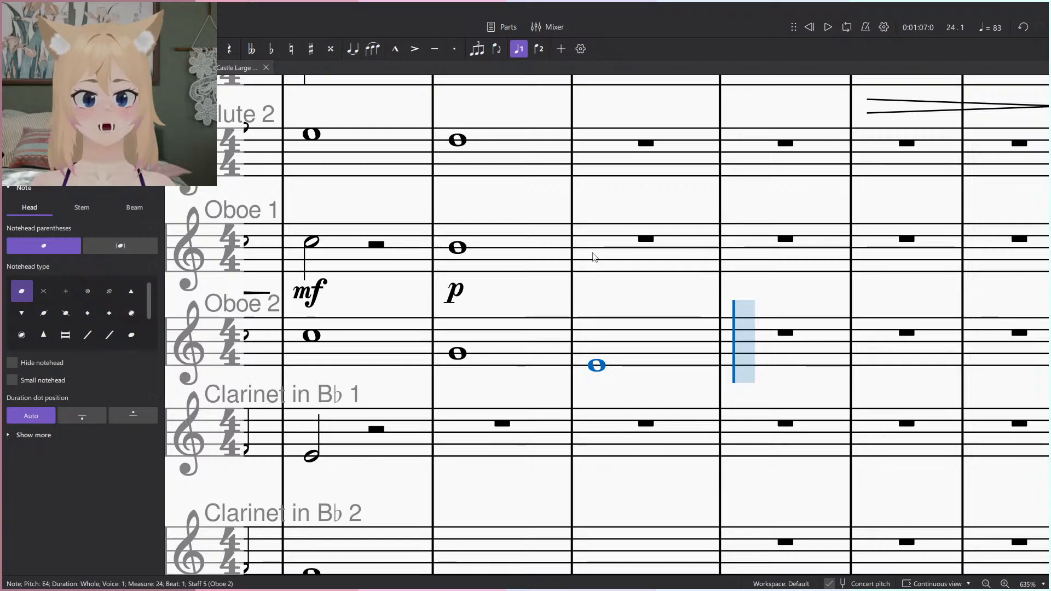
click(596, 256)
scroll(596, 255, down, 1)
key(Escape)
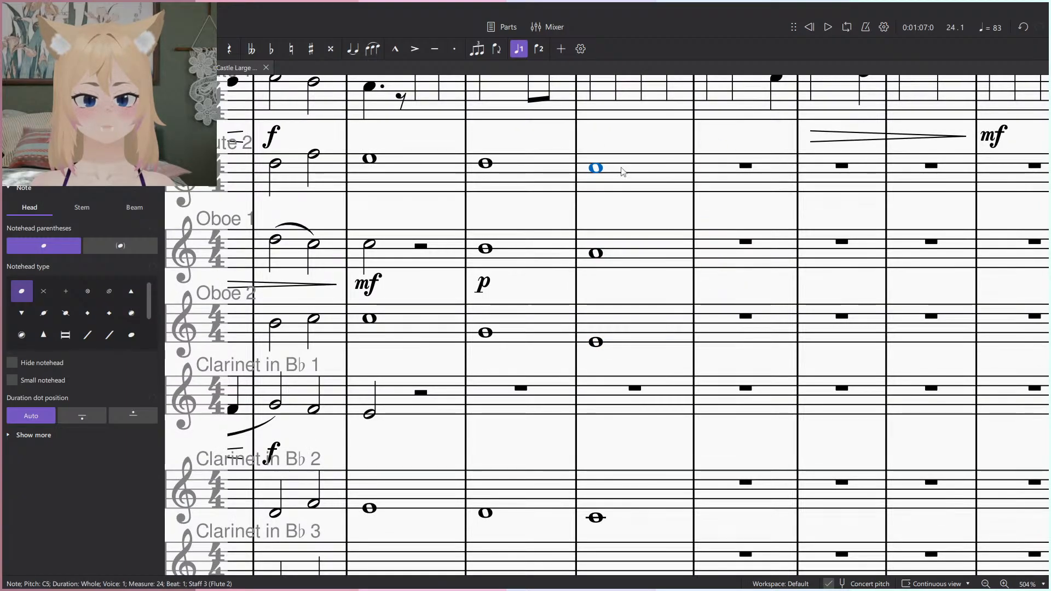
Copy measures 23–24 from Oboe 1 down to Contrabasses into measures 25–26 and delete the duplicated p dynamic in measure 25.
scroll(622, 169, down, 2)
click(556, 210)
scroll(557, 210, down, 17)
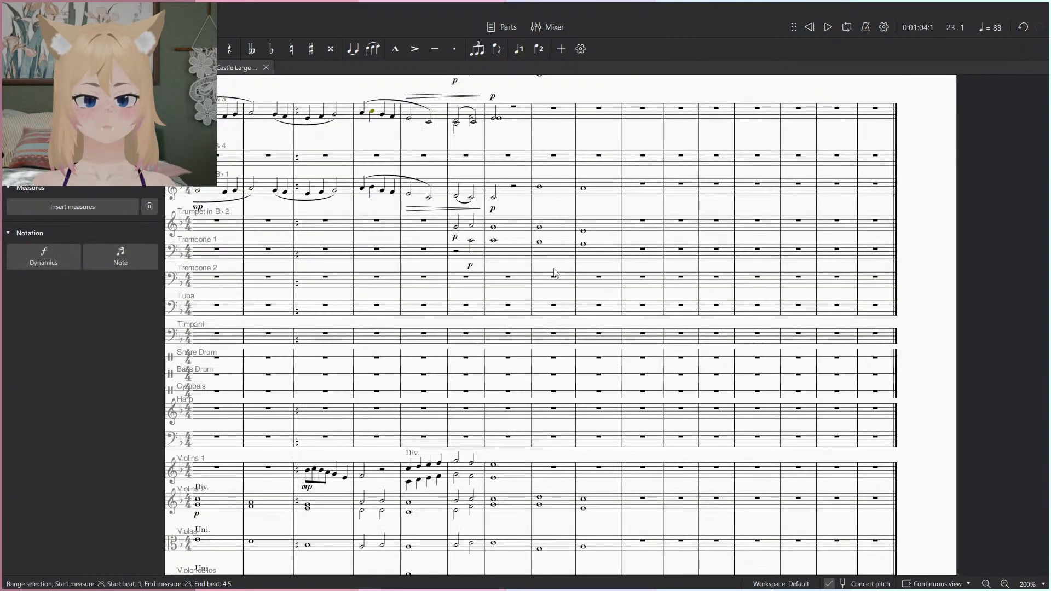
scroll(673, 349, up, 8)
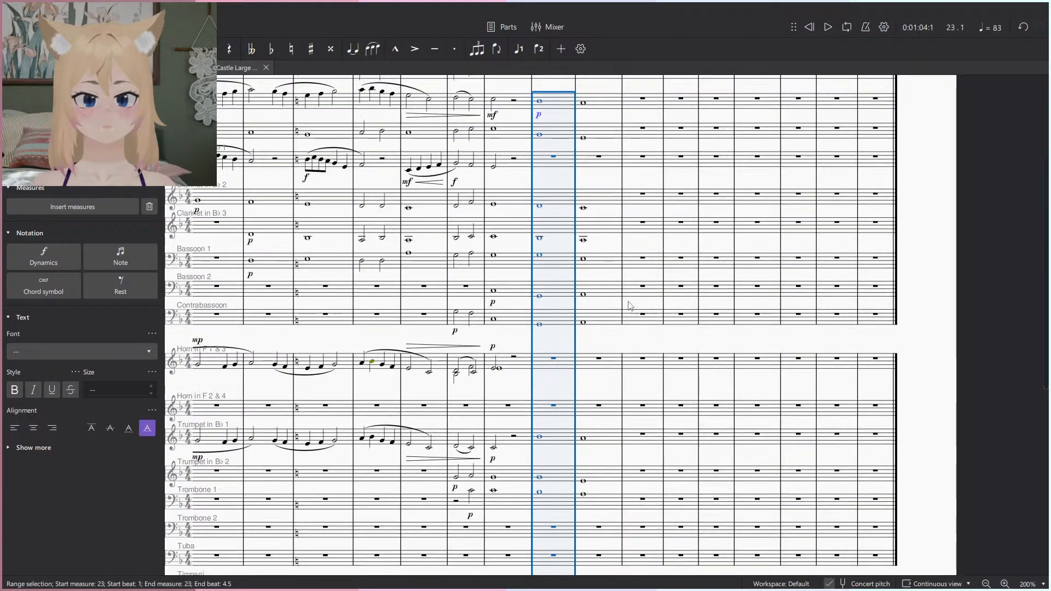
click(596, 110)
scroll(553, 290, down, 10)
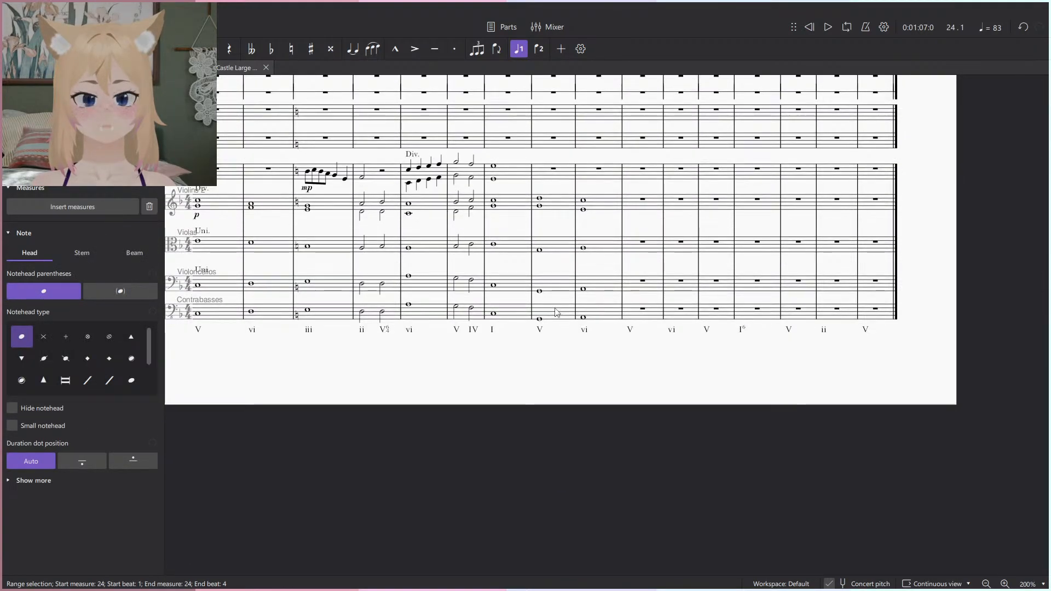
shift+click(556, 313)
scroll(644, 228, up, 10)
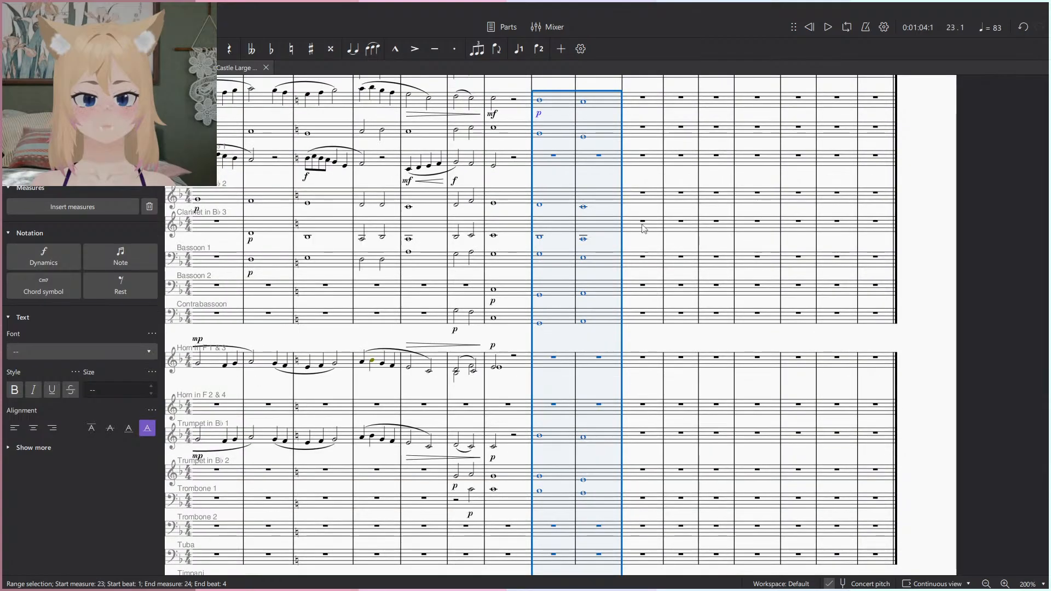
key(ctrl+c)
click(645, 98)
key(ctrl+v)
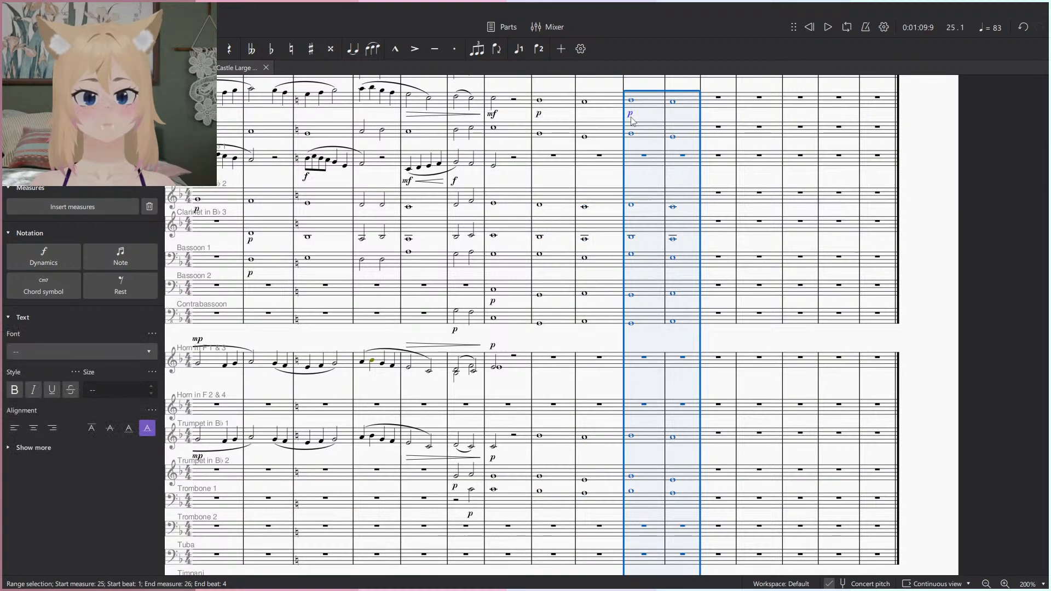
click(631, 117)
key(Delete)
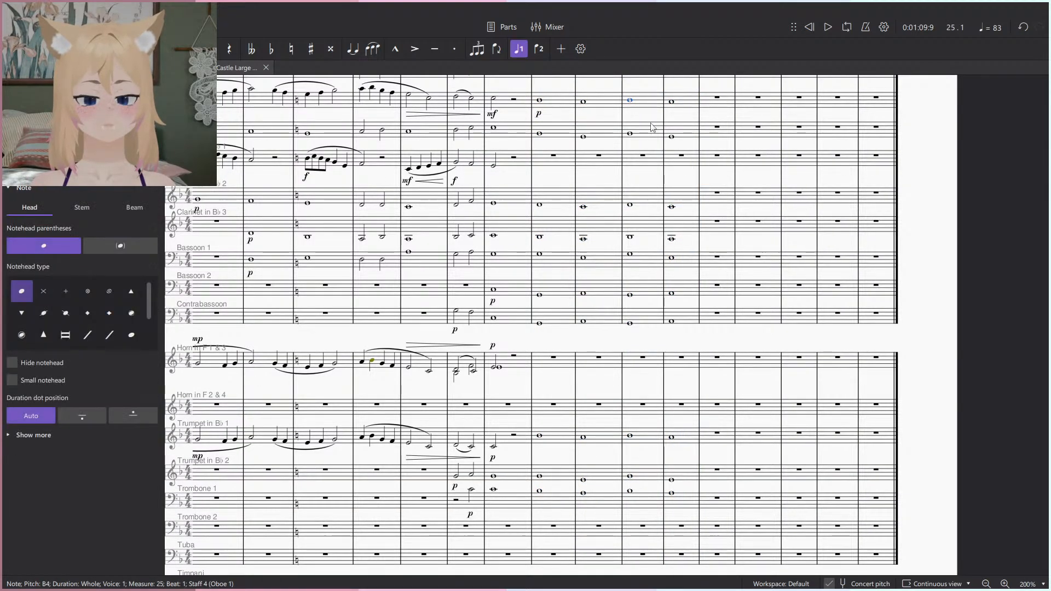
Copy measure 25 from Oboe 1 down to Contrabasses into measure 27.
click(651, 251)
scroll(650, 328, down, 8)
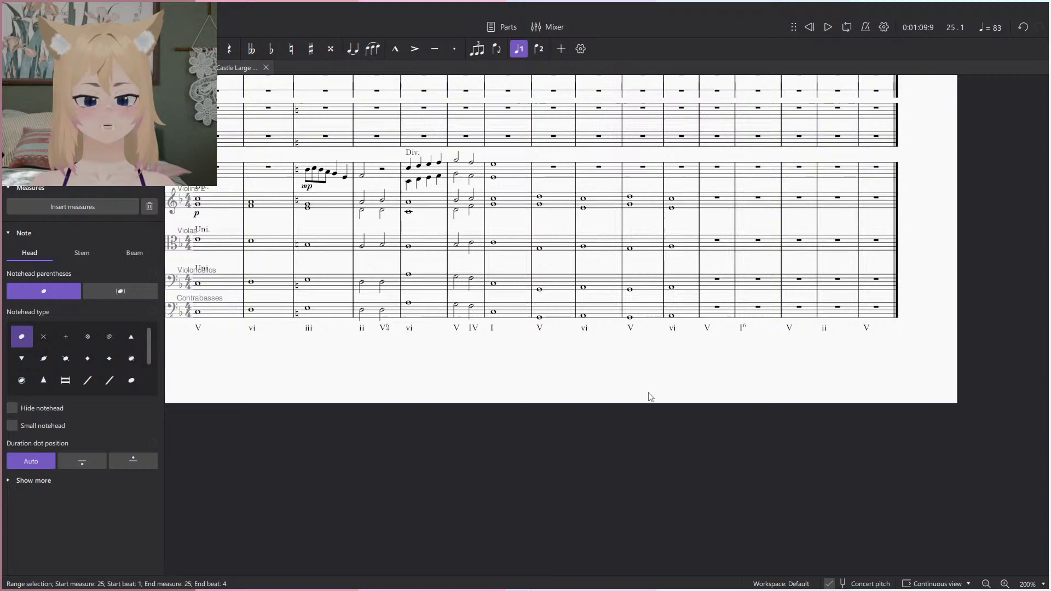
ctrl+click(645, 307)
scroll(684, 219, up, 8)
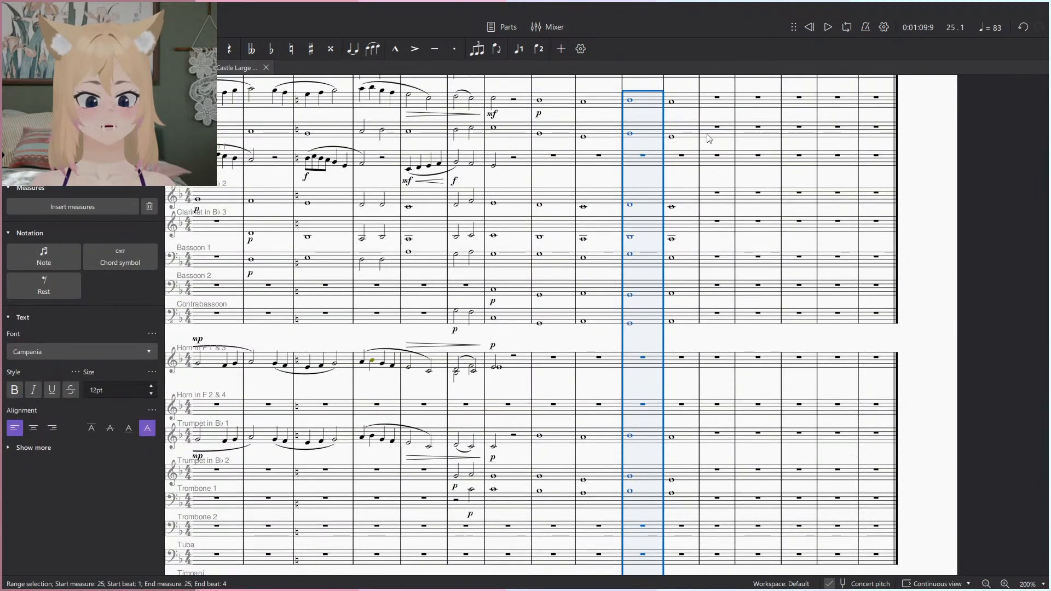
key(Escape)
ctrl+click(715, 106)
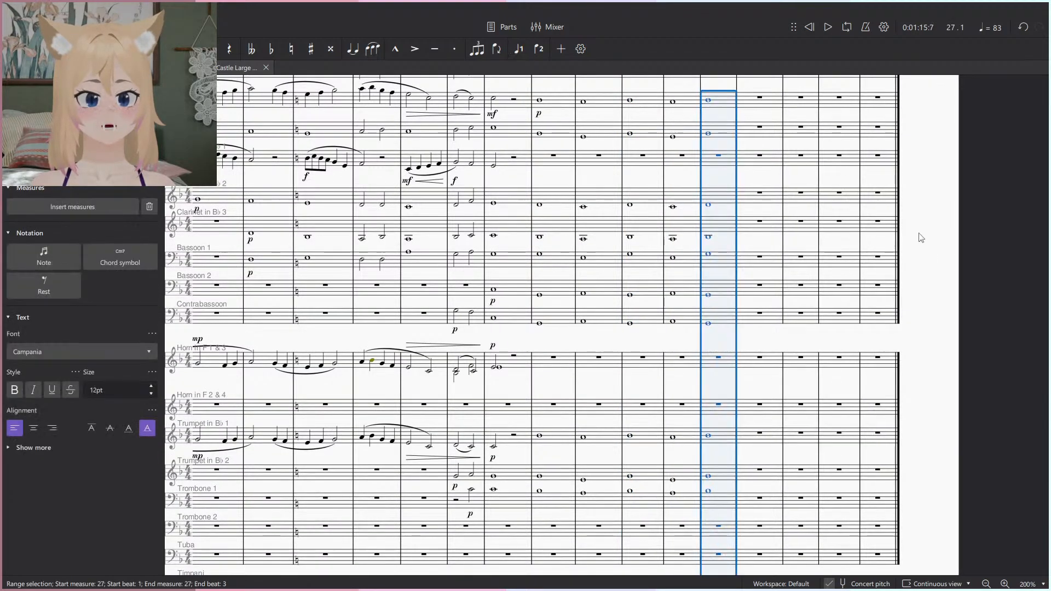
click(942, 228)
Copy Flute 2's measures 23–24 into measures 25–26 of the same staff.
scroll(941, 229, down, 2)
drag(768, 312, 684, 165)
drag(505, 513, 481, 415)
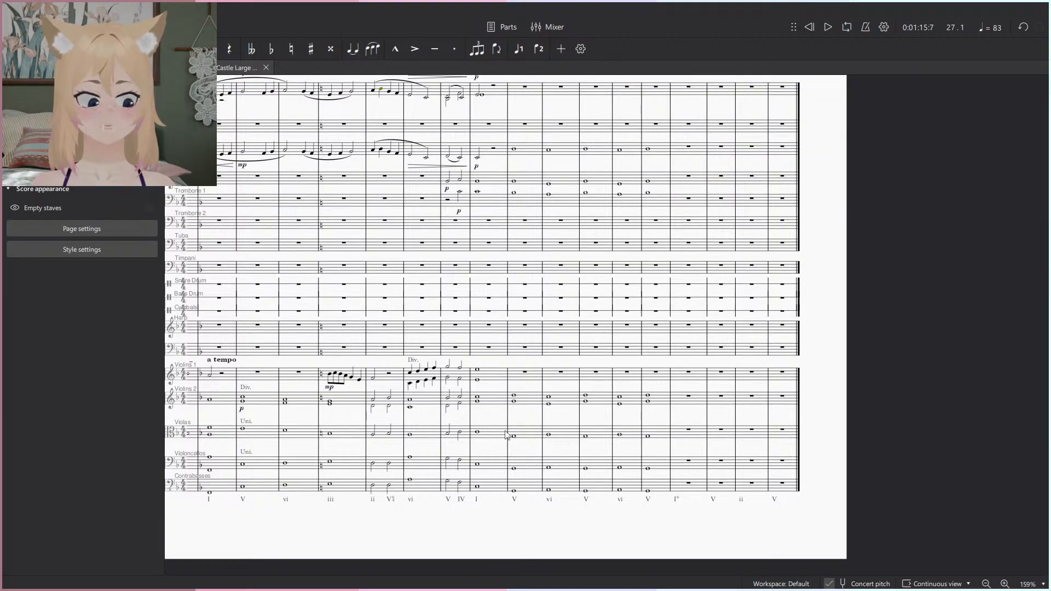
scroll(506, 435, up, 3)
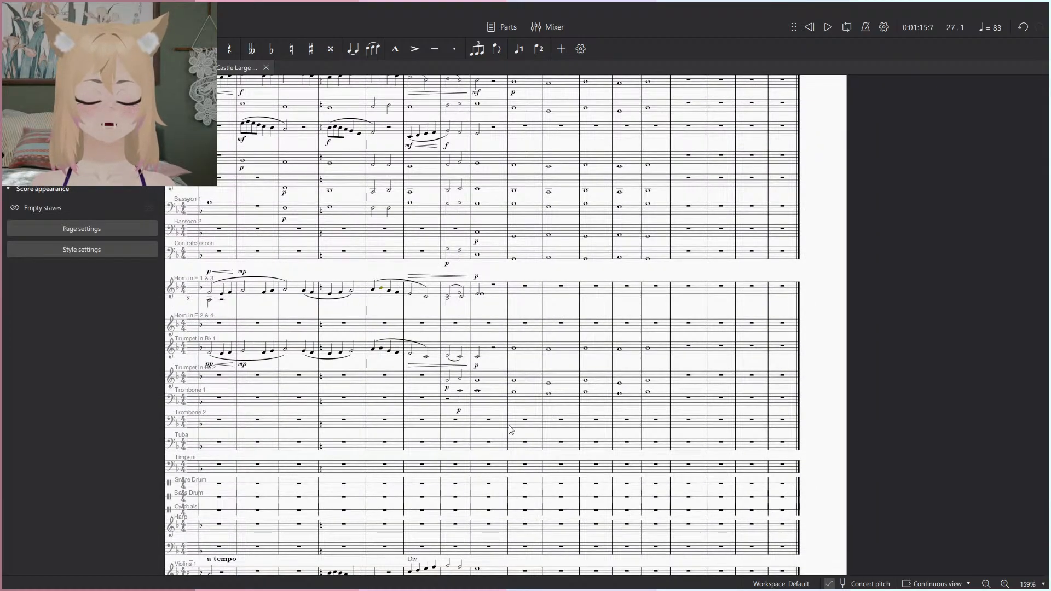
scroll(509, 430, up, 2)
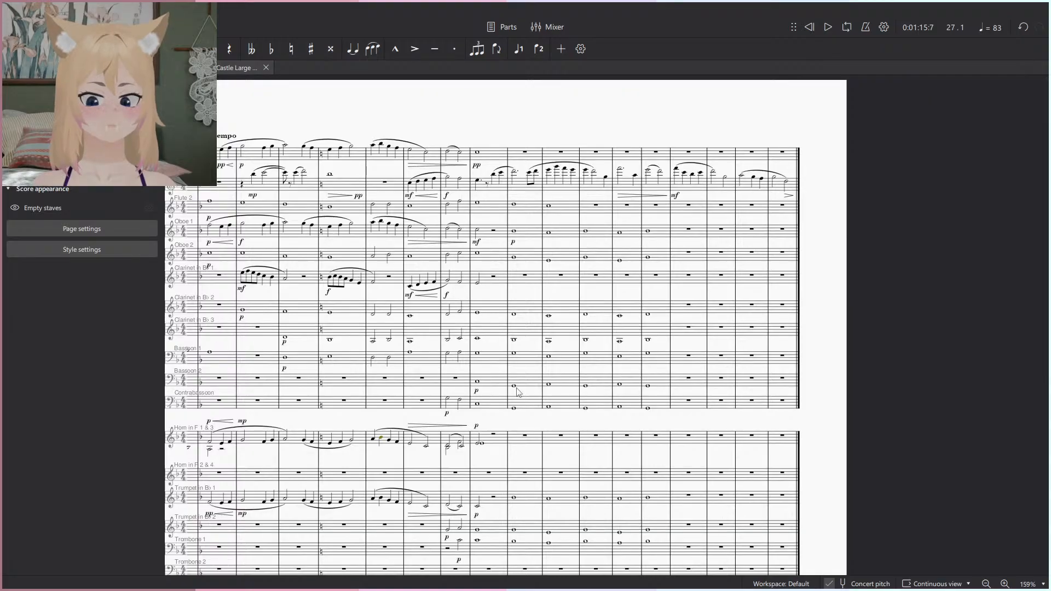
scroll(570, 193, up, 5)
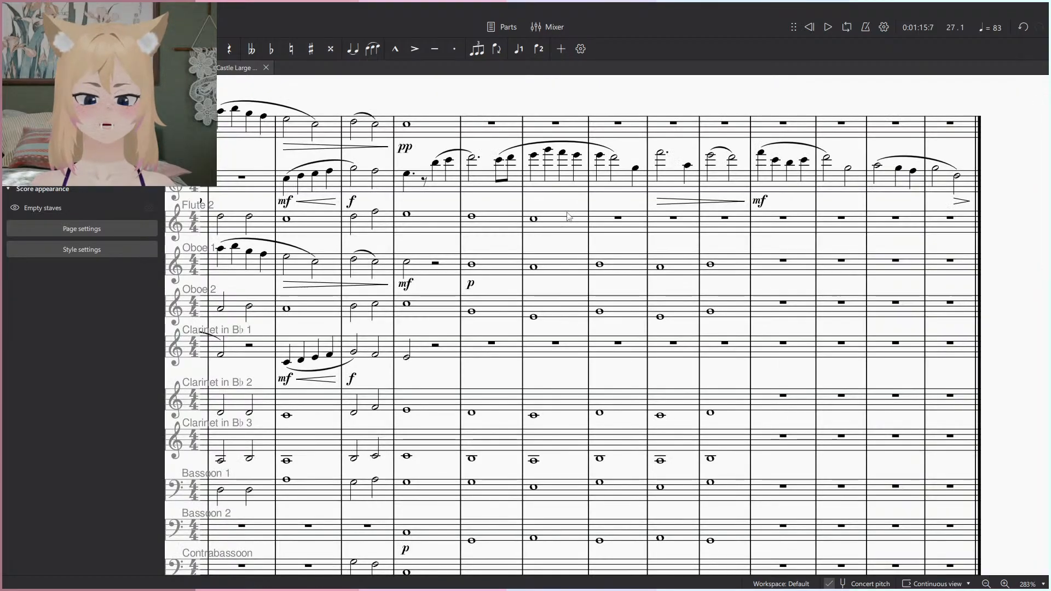
click(549, 223)
shift+click(510, 220)
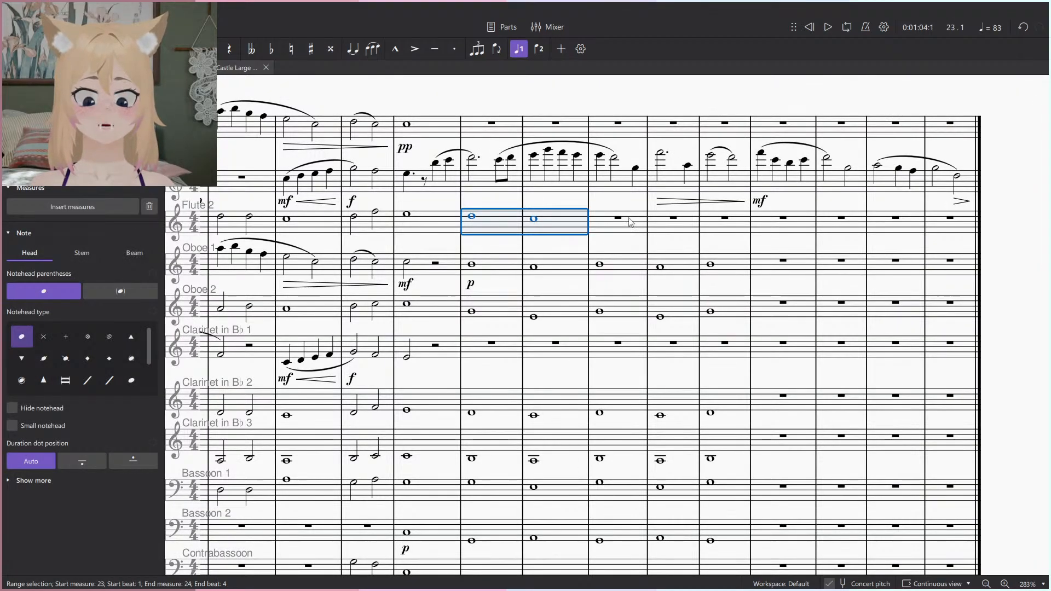
key(ctrl+c)
click(631, 222)
key(ctrl+v)
Enter a whole note D5 in measure 27 of Flute 2.
click(500, 227)
key(n)
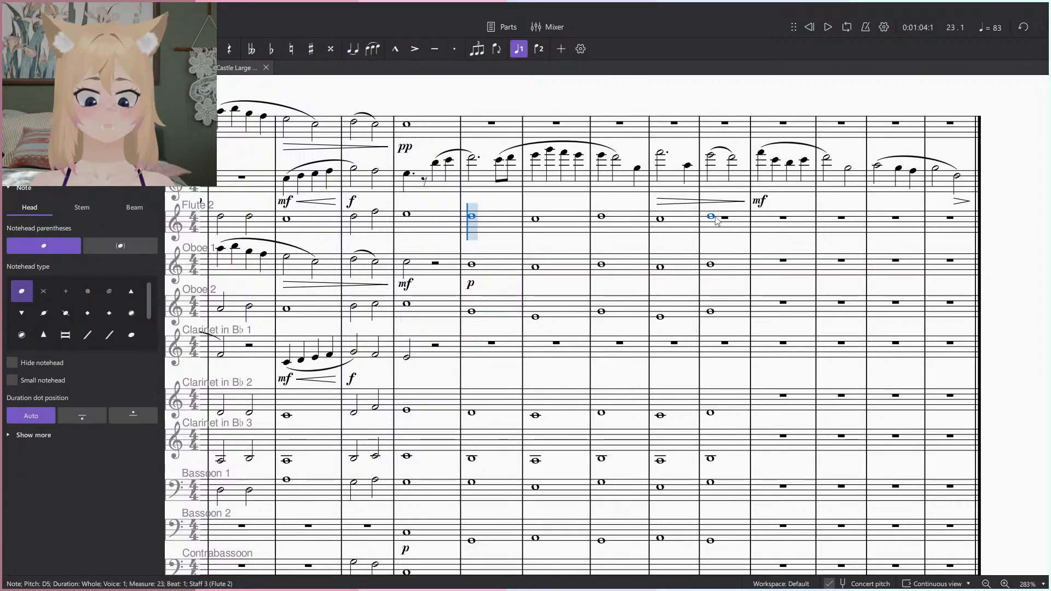
click(716, 217)
Play back the orchestration from measure 20 through measure 27 and save the score.
click(287, 221)
key(space)
scroll(301, 224, down, 5)
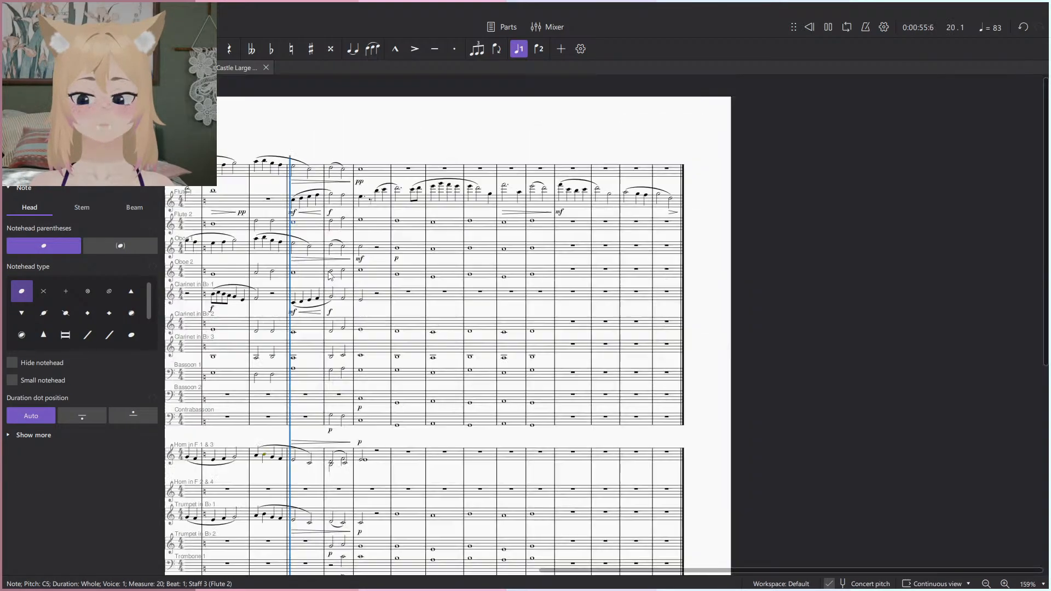
drag(329, 286, 546, 292)
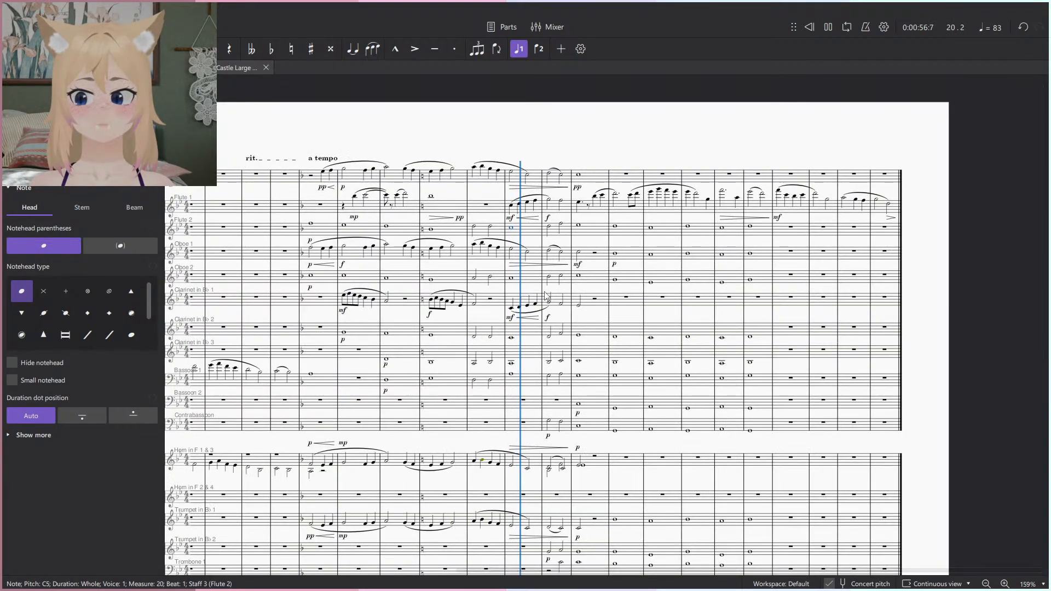
click(622, 147)
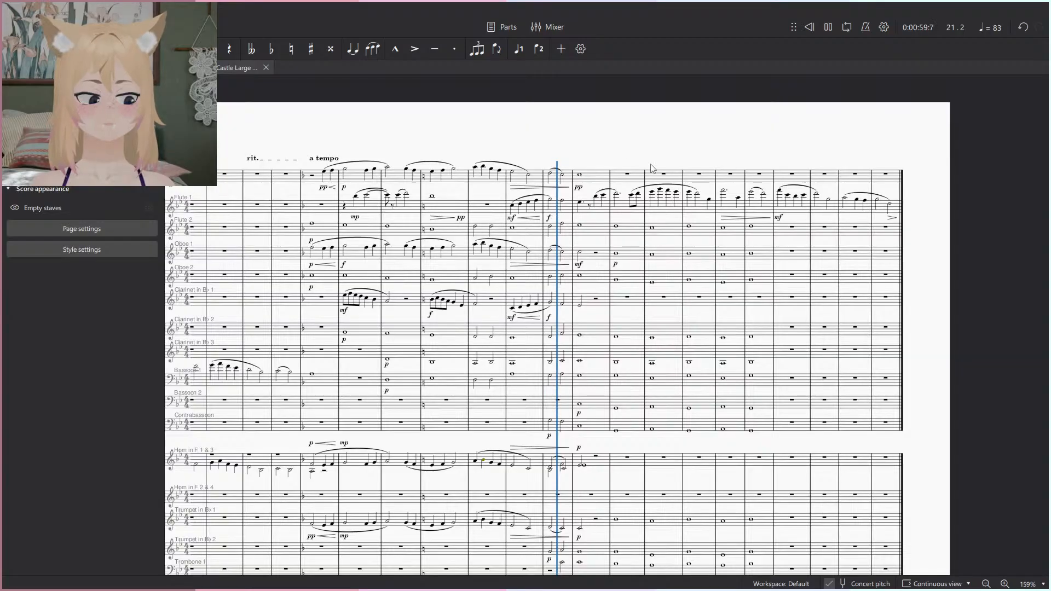
scroll(521, 358, down, 3)
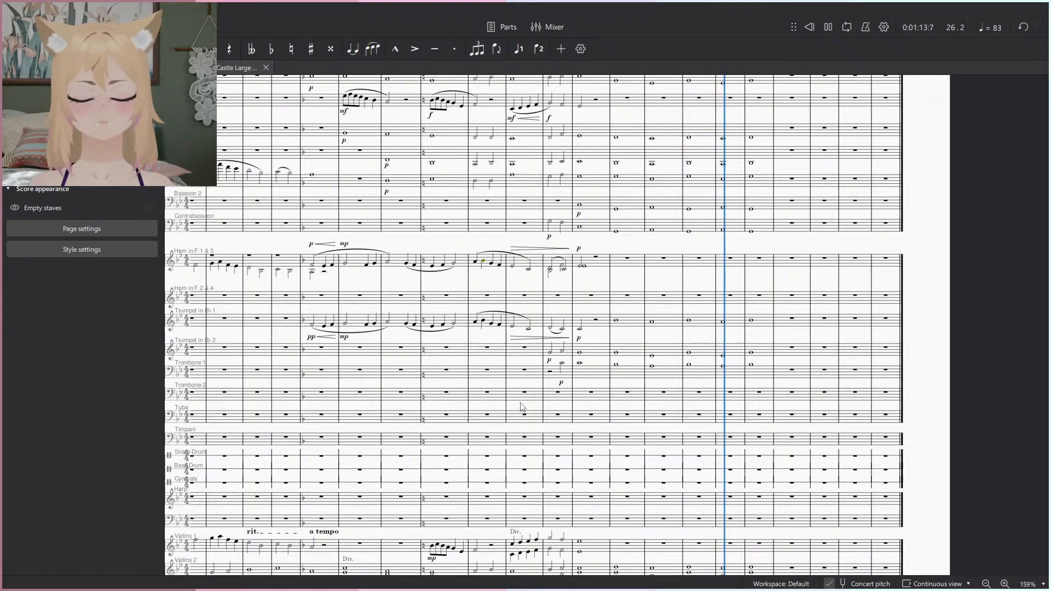
scroll(809, 446, down, 5)
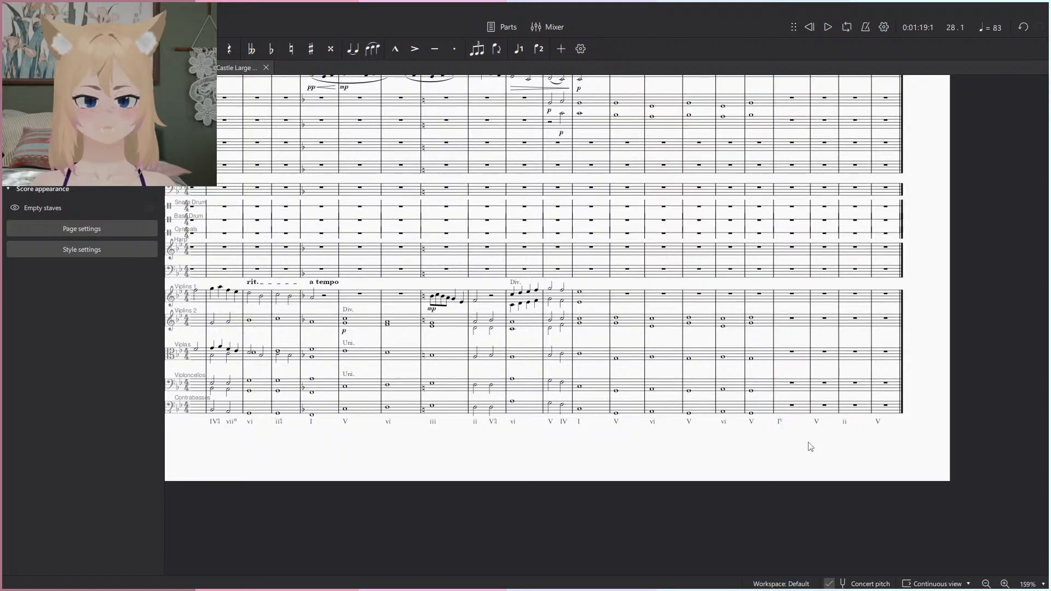
key(ctrl+s)
Examine the filled measures 23–27 from the woodwinds down to the Roman numerals beneath the Contrabasses.
scroll(809, 445, up, 3)
scroll(810, 441, down, 3)
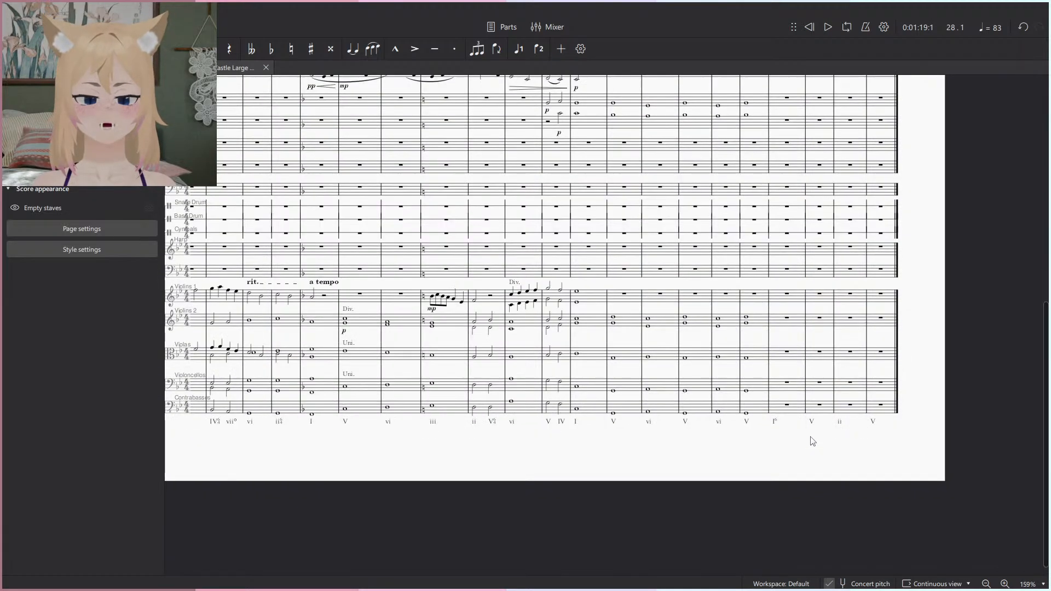
scroll(811, 437, up, 3)
scroll(813, 441, up, 2)
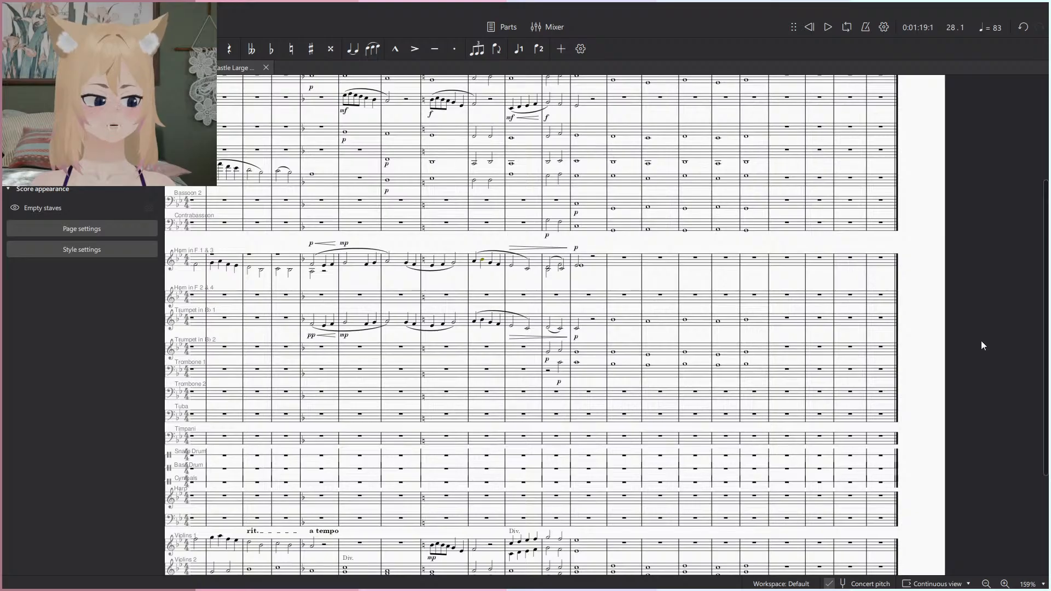
scroll(717, 406, up, 6)
scroll(717, 406, up, 4)
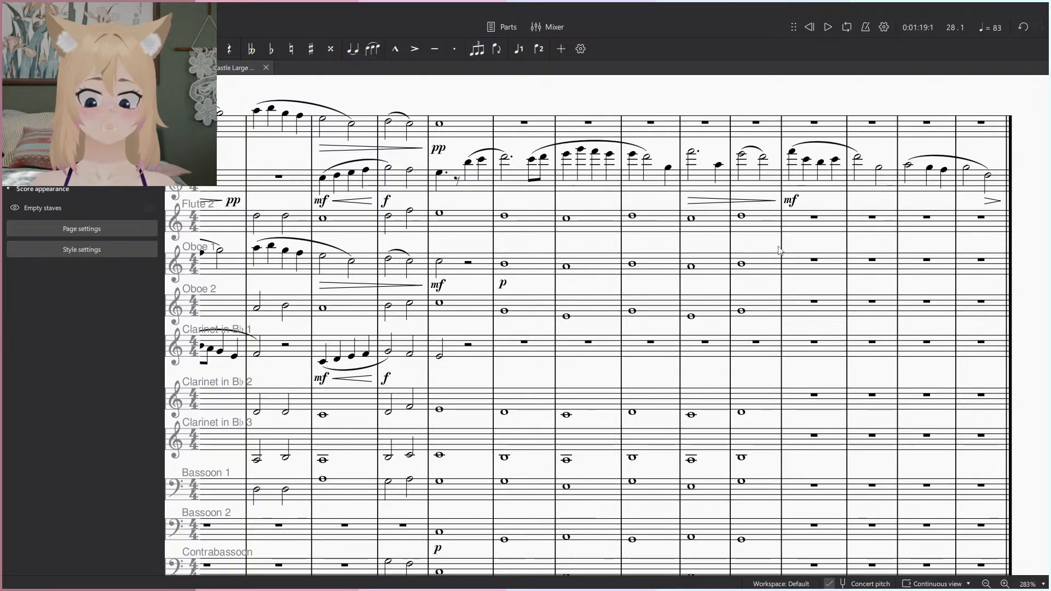
scroll(781, 250, down, 4)
scroll(697, 413, down, 5)
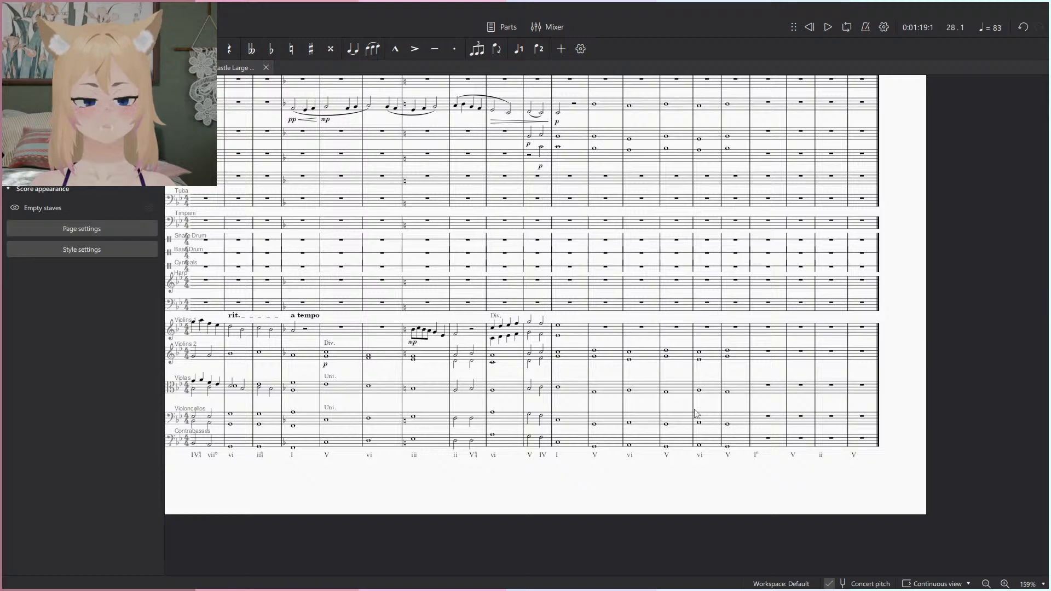
Switch to the smaller Castle score and play back the passage over its V–vi–V–vi–V harmony for comparison.
key(alt+Tab)
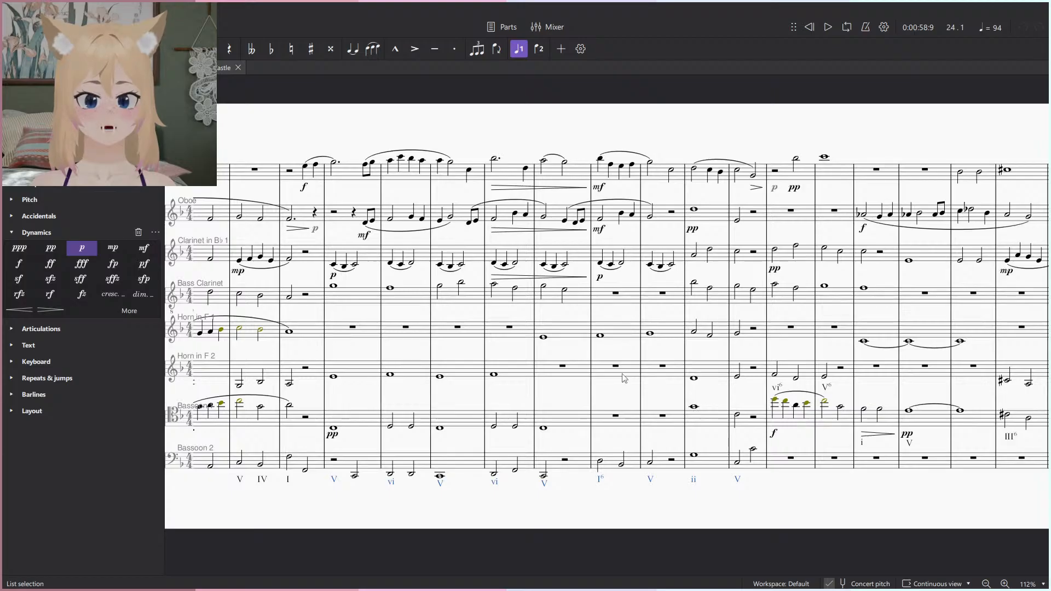
drag(563, 350, 602, 367)
ctrl+scroll(414, 360, up, 2)
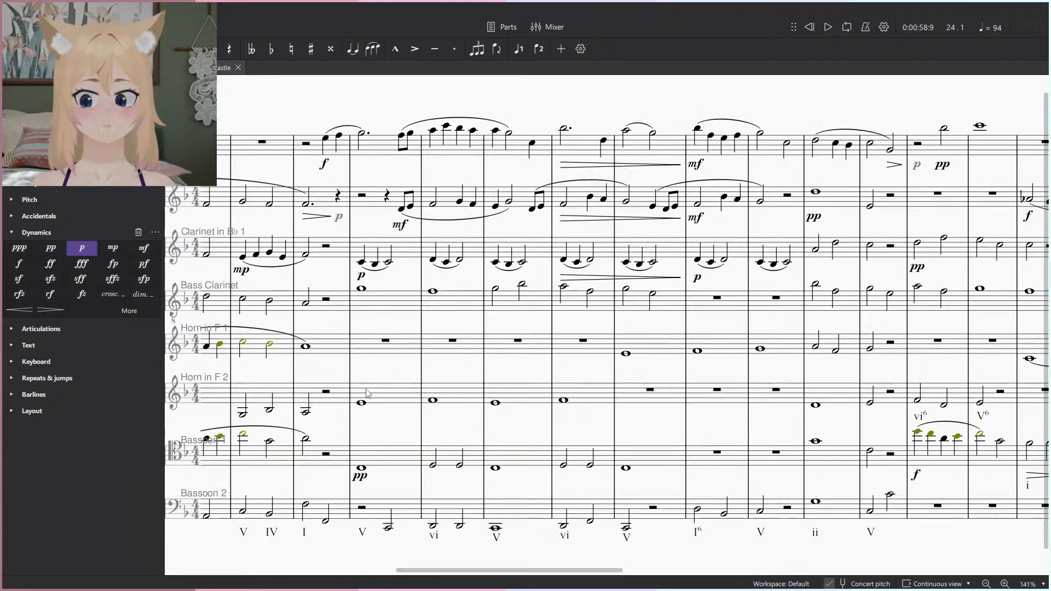
key(space)
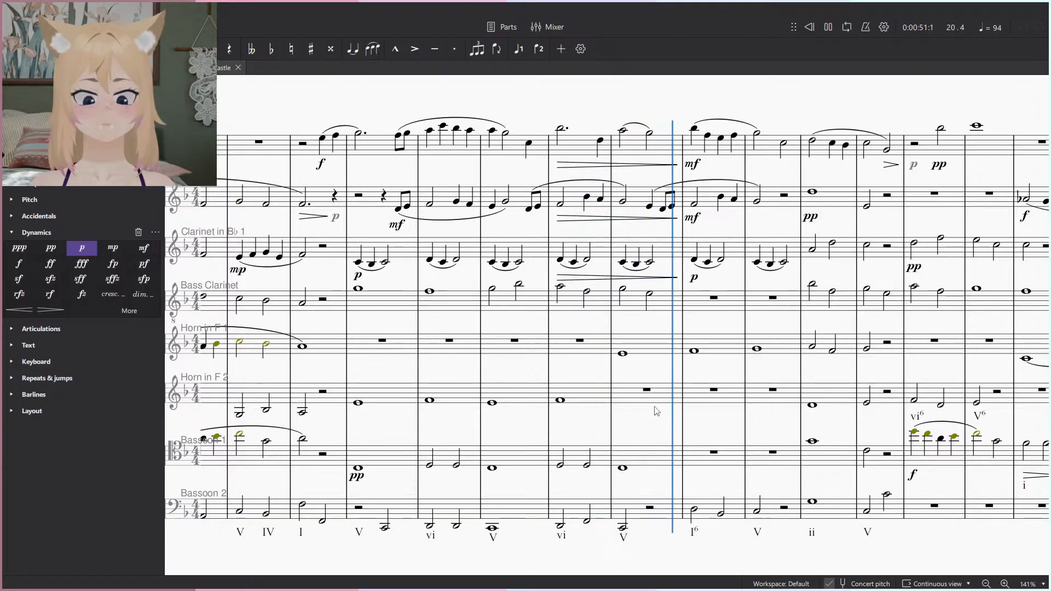
drag(654, 407, 634, 409)
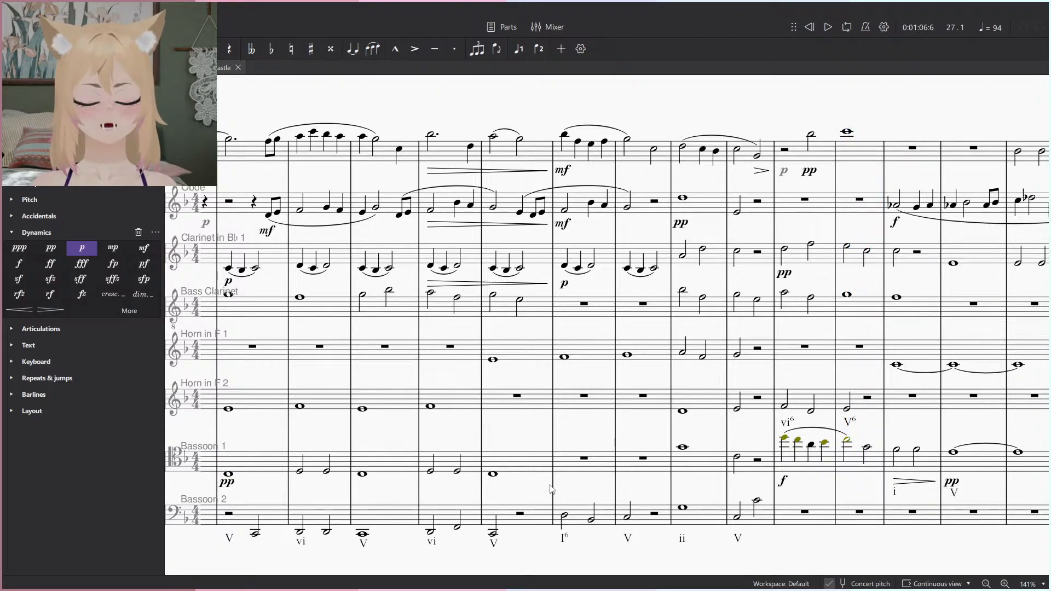
scroll(551, 489, left, 1)
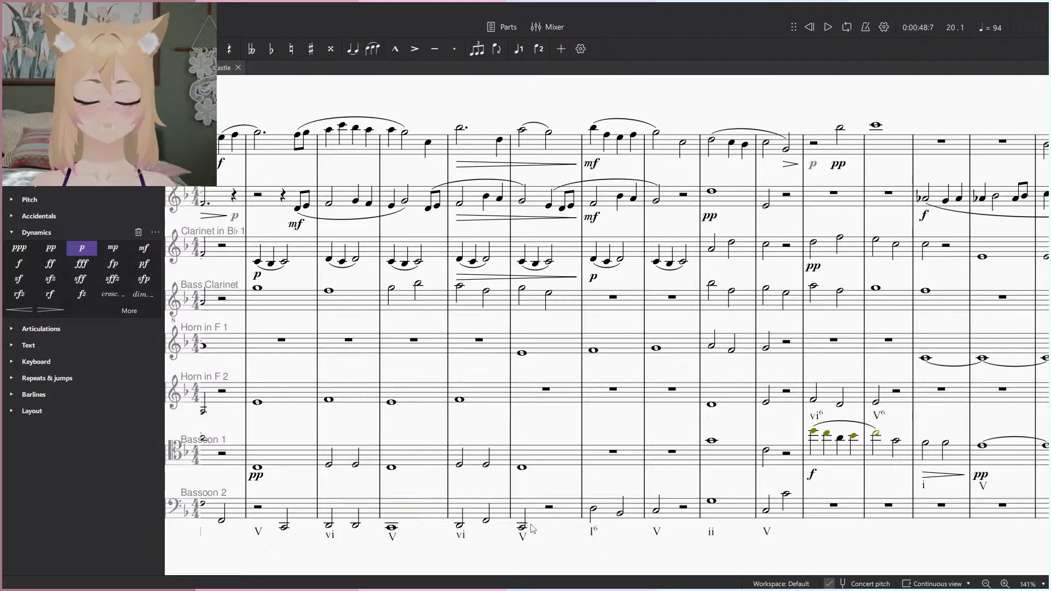
Return to the Castle Large score and review the woodwind and string parts leading into the empty measures from measure 28.
key(alt+Tab)
scroll(694, 409, up, 5)
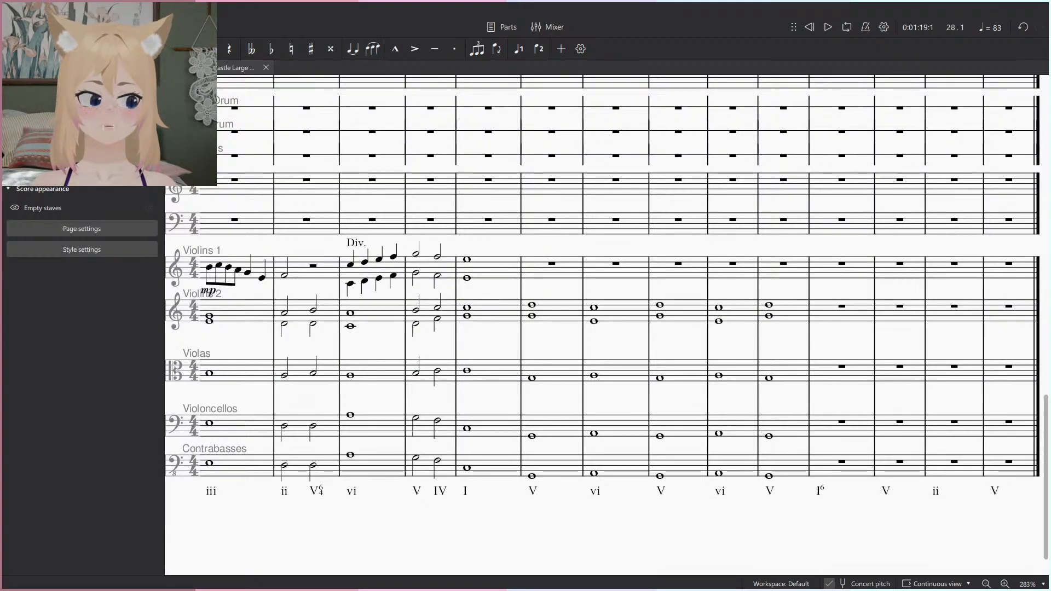
scroll(586, 526, down, 5)
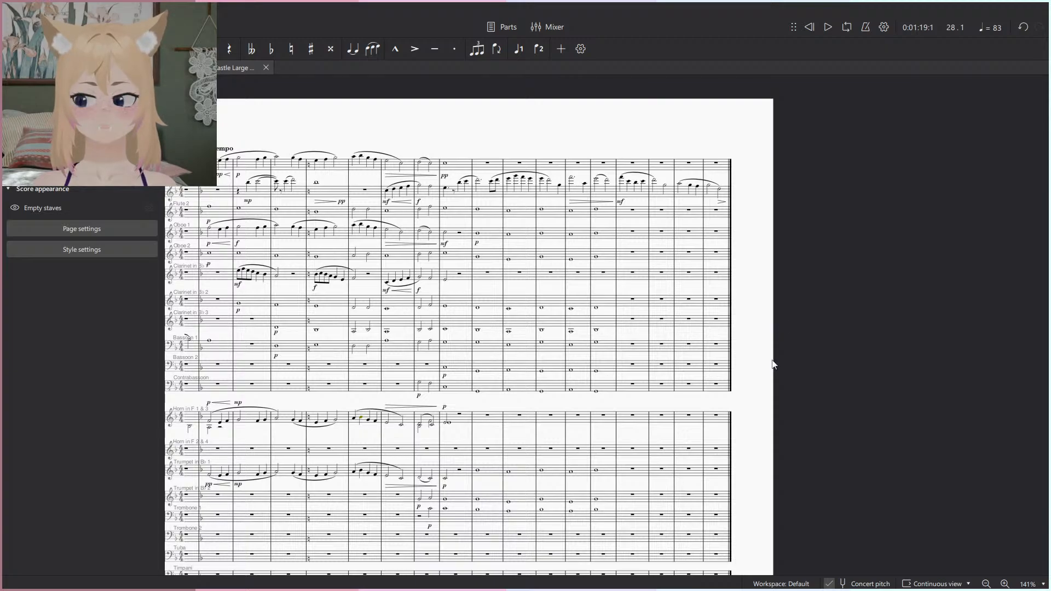
drag(689, 346, 813, 252)
scroll(514, 529, up, 10)
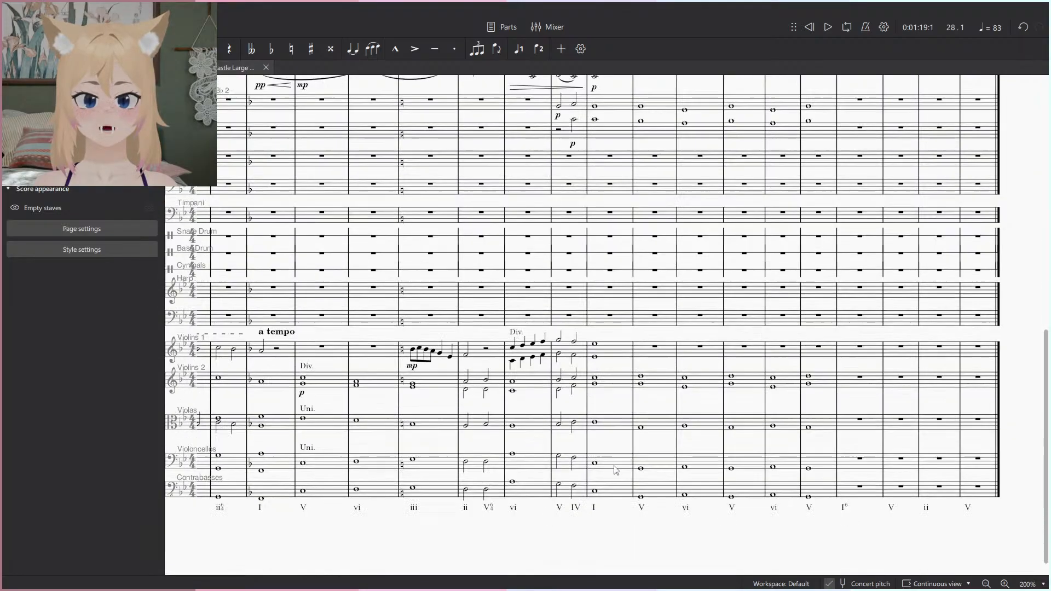
Examine the sustained string, brass and woodwind harmony across measures 22–27, from the Contrabasses up to the Flute 1 melody.
scroll(577, 496, down, 2)
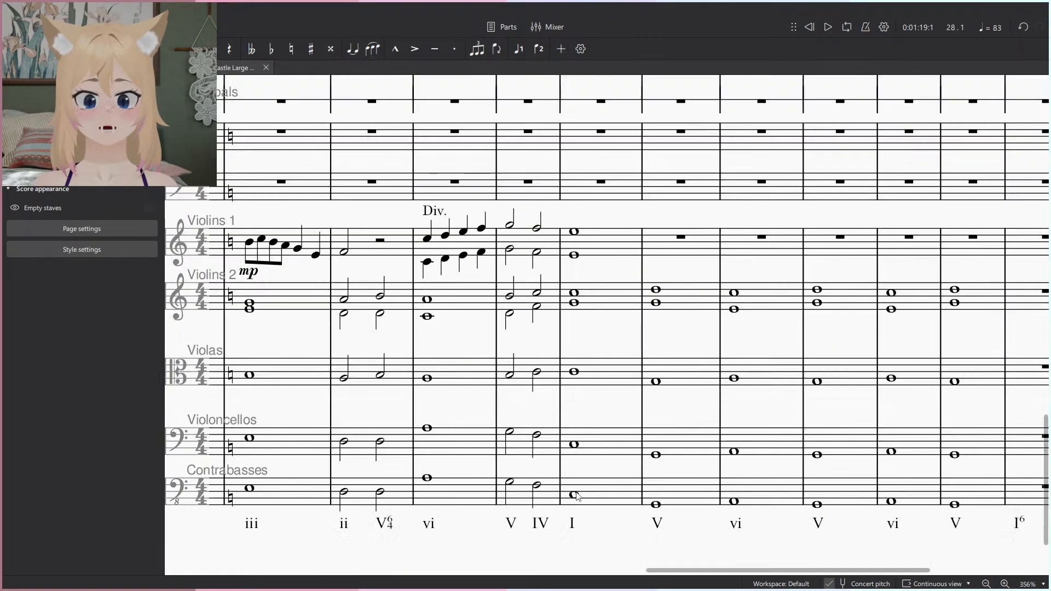
scroll(700, 469, up, 13)
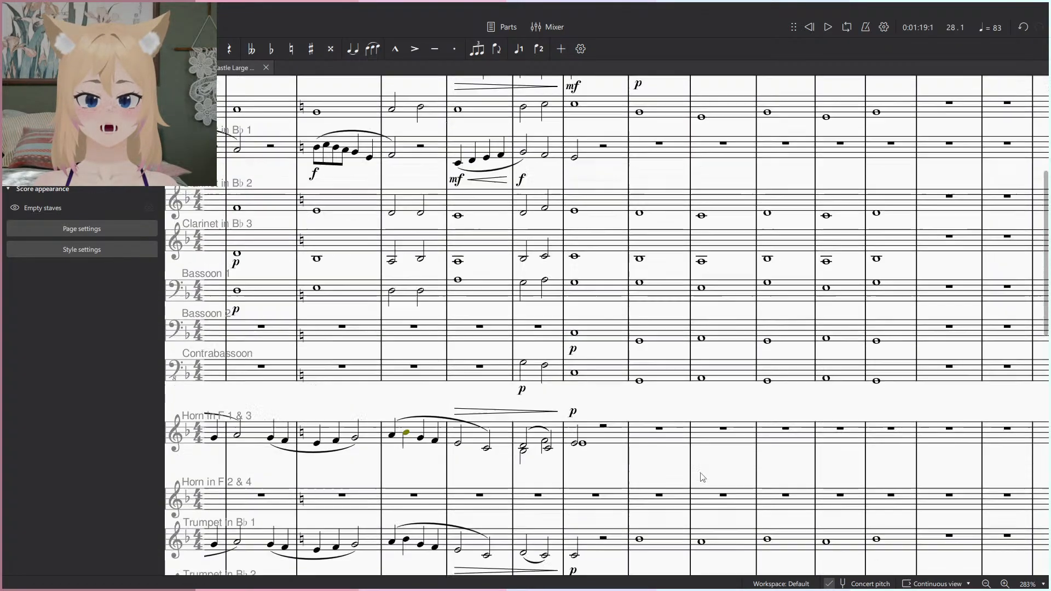
scroll(701, 470, down, 5)
drag(701, 464, 701, 407)
scroll(703, 410, down, 5)
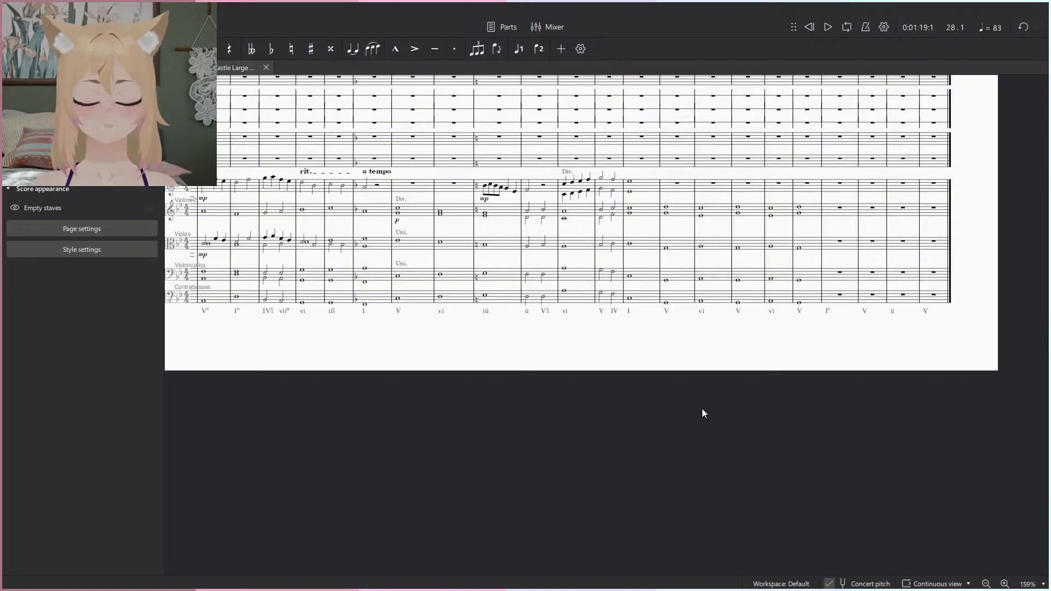
click(629, 298)
scroll(712, 363, up, 1)
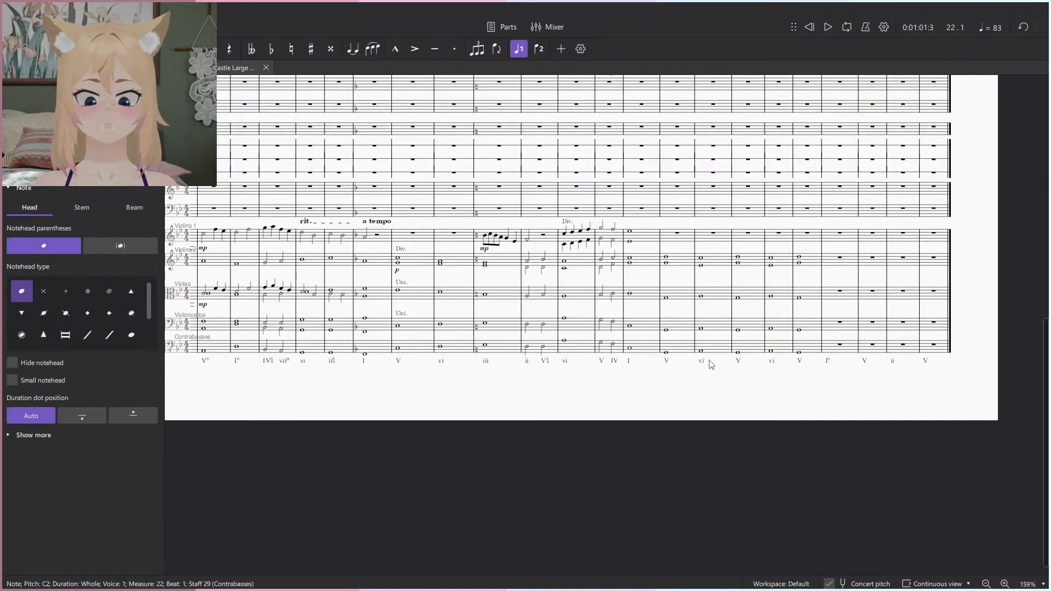
scroll(720, 372, up, 5)
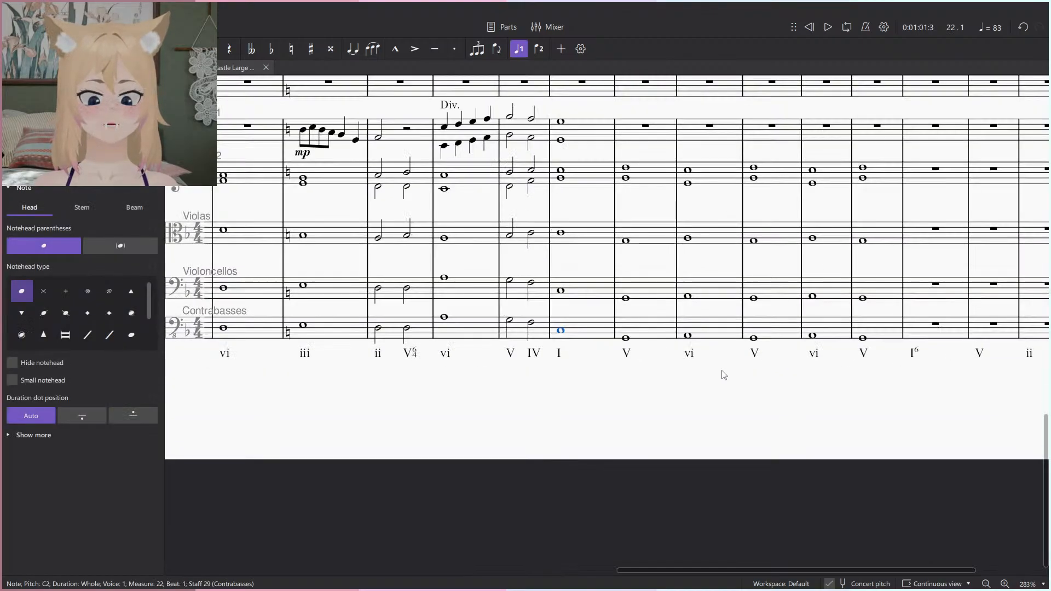
click(833, 398)
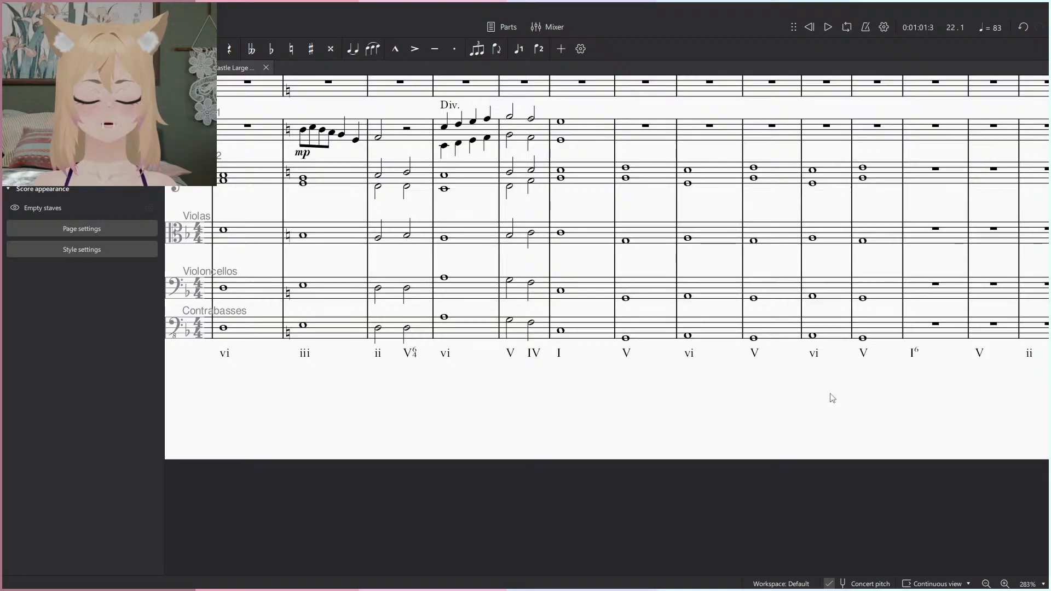
scroll(833, 398, up, 10)
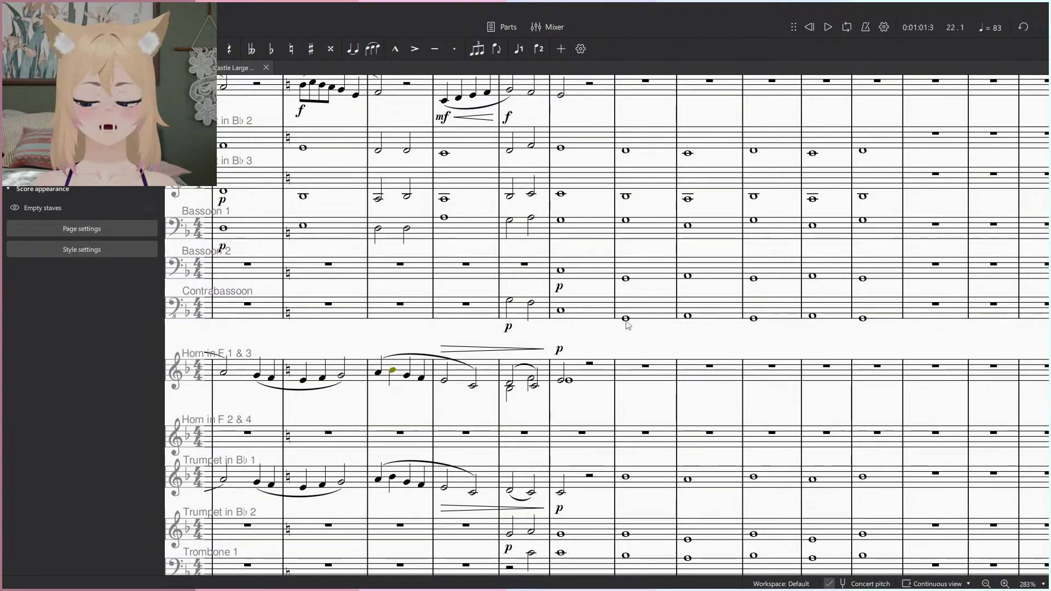
click(627, 321)
scroll(655, 352, up, 10)
scroll(710, 320, up, 1)
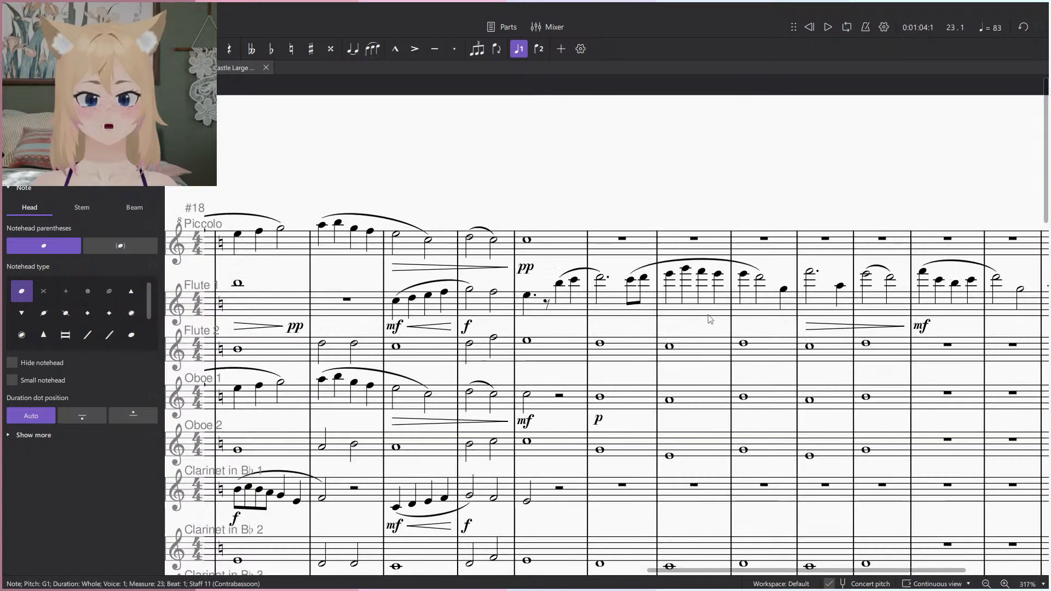
Change the Flute 1 dynamic at measure 28 to f and add an ff at the start of measure 26.
click(922, 332)
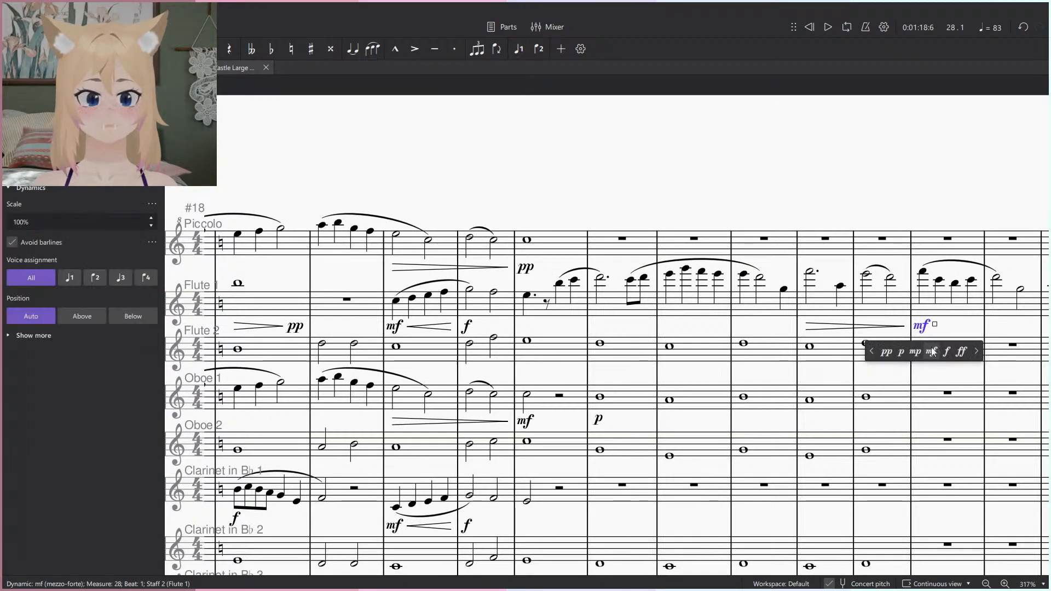
click(946, 350)
key(Escape)
click(809, 272)
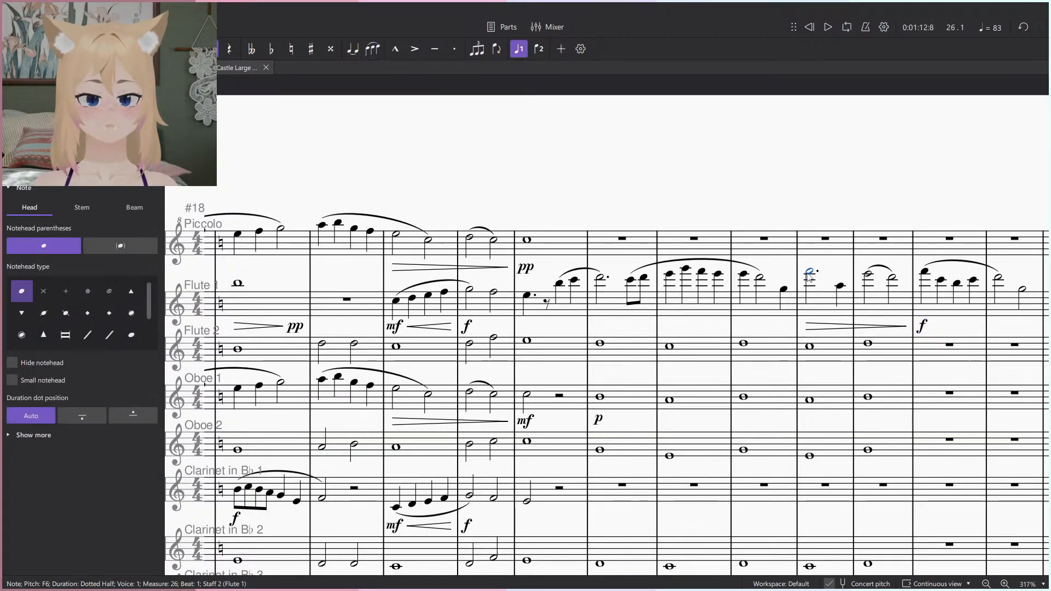
key(space)
key(ctrl+d)
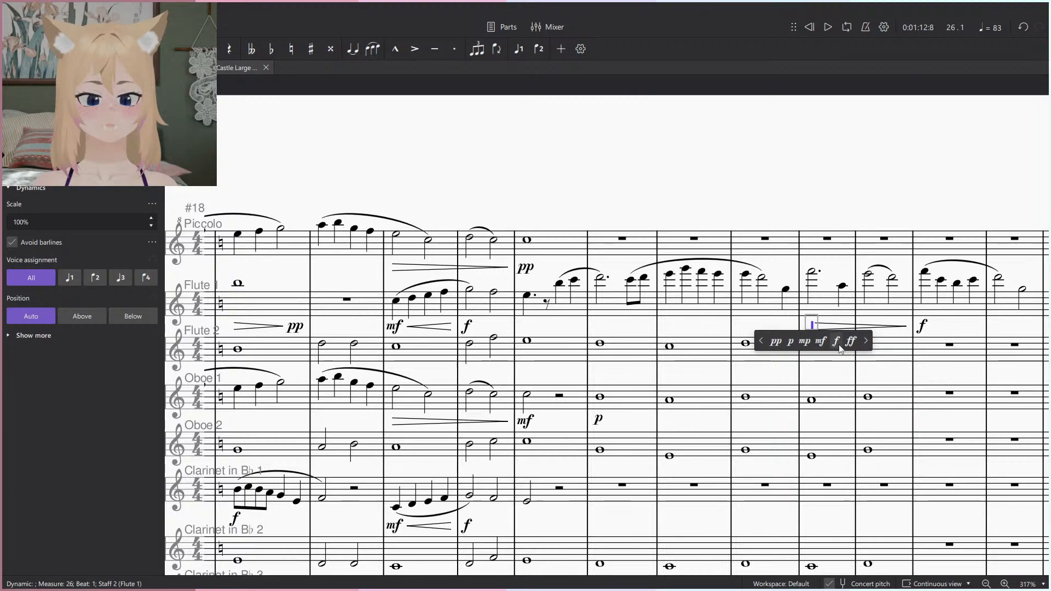
key(Escape)
Add a crescendo hairpin under Flute 1 from measure 23 through 25 and move its f from measure 28 to measure 29.
click(754, 314)
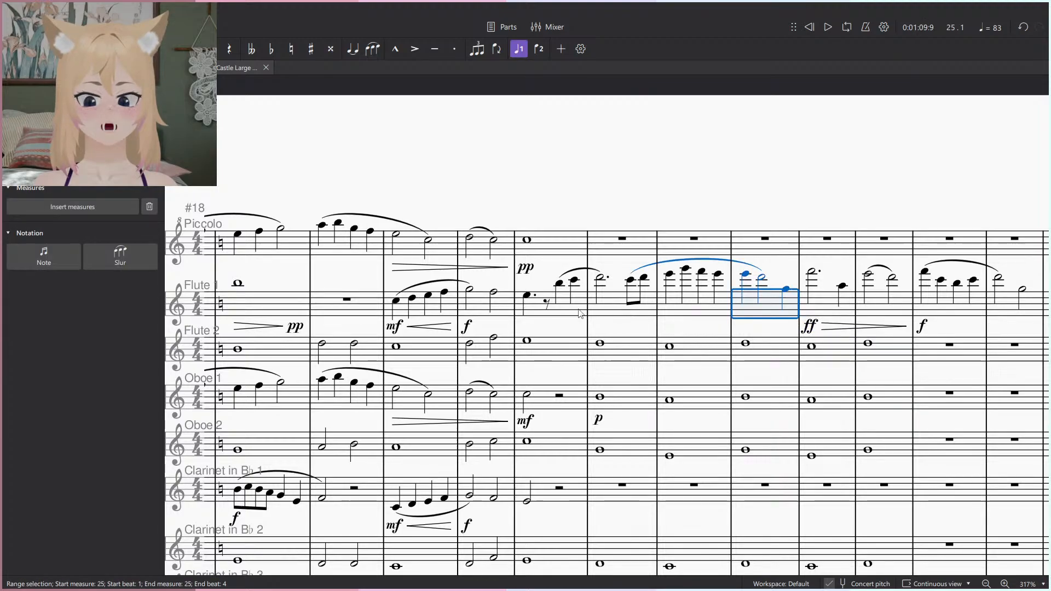
shift+click(607, 317)
key(shift+comma)
click(923, 326)
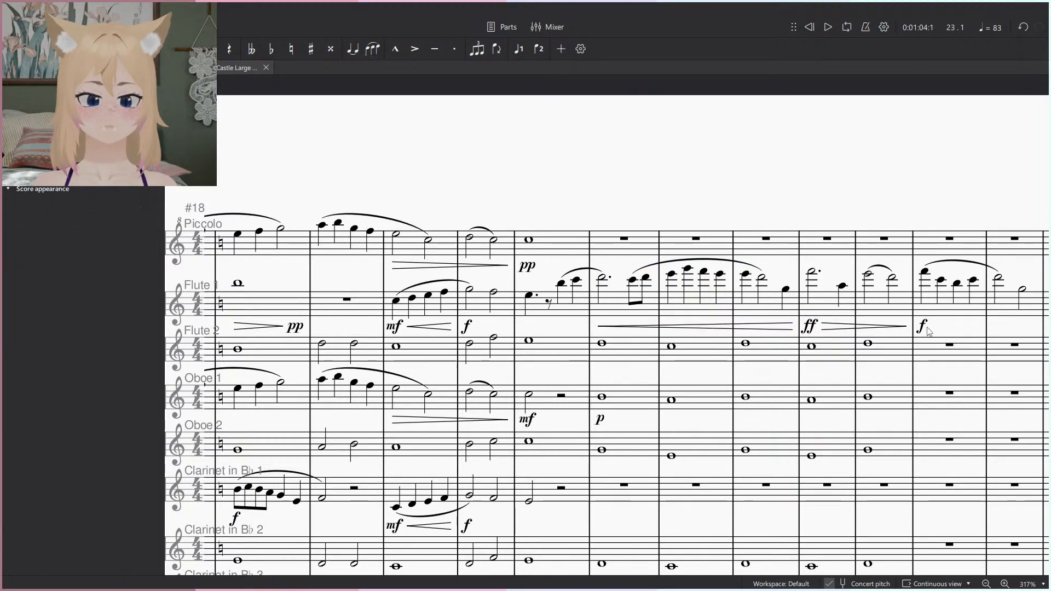
drag(728, 304, 630, 311)
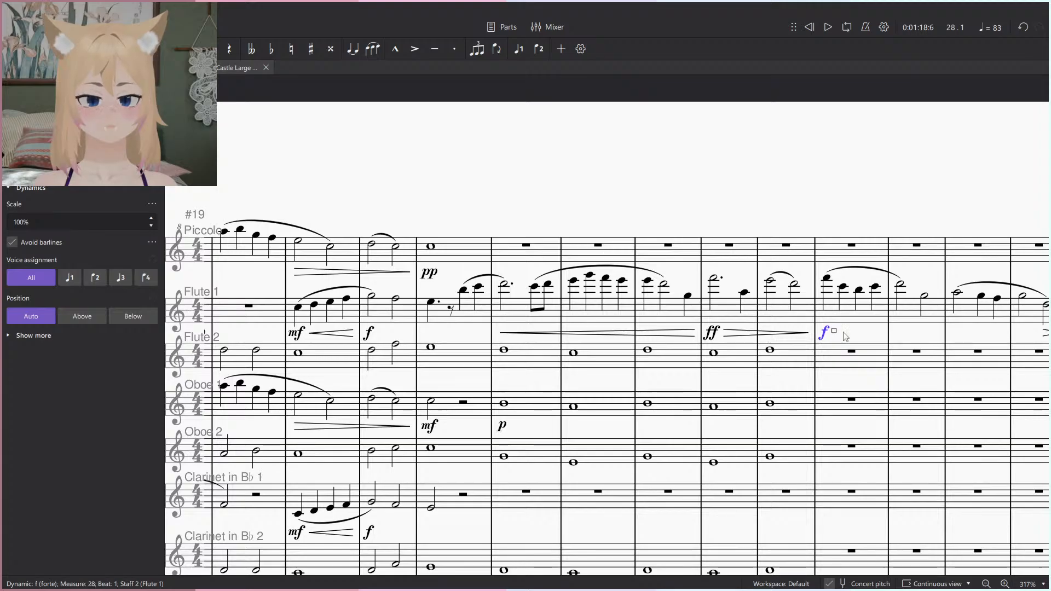
drag(846, 336, 907, 330)
click(735, 189)
scroll(735, 190, down, 2)
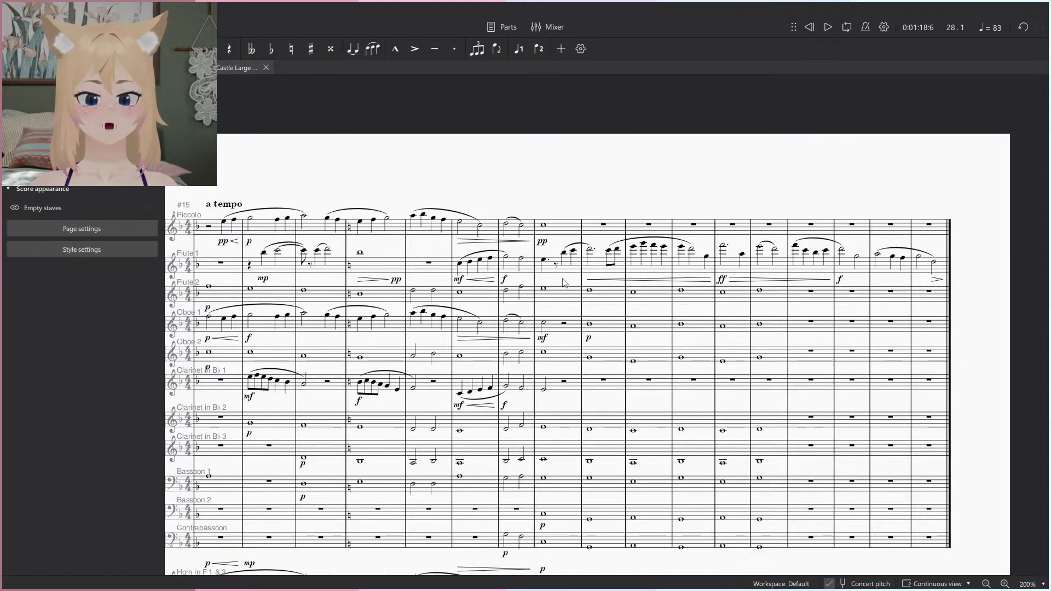
Shorten the Piccolo's measure 22 note to a quarter and copy the Flute 1 melody from beat 3 through measure 31 into the Piccolo.
click(590, 250)
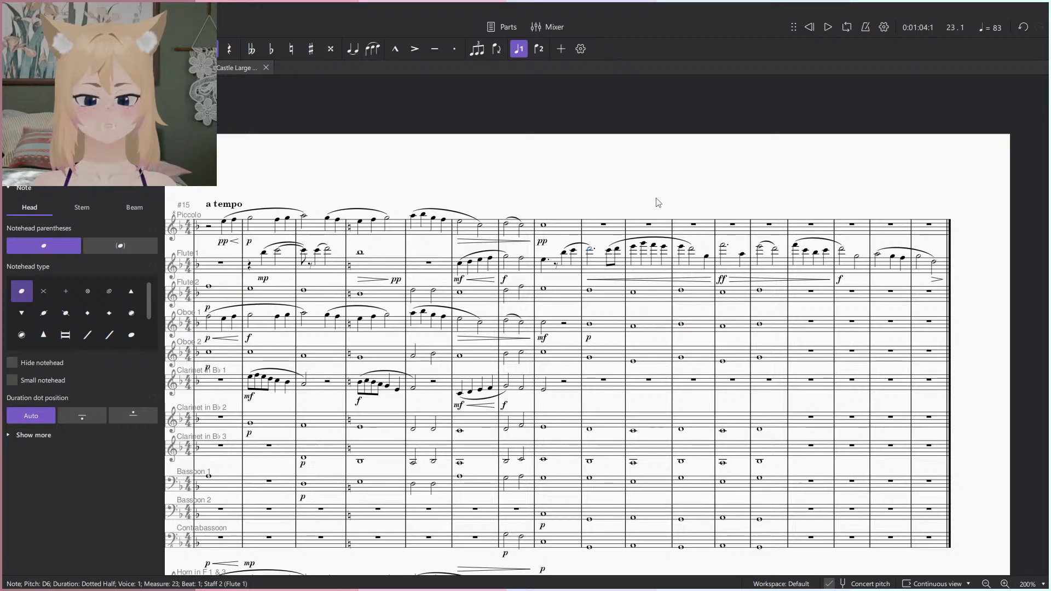
click(942, 269)
scroll(681, 253, up, 2)
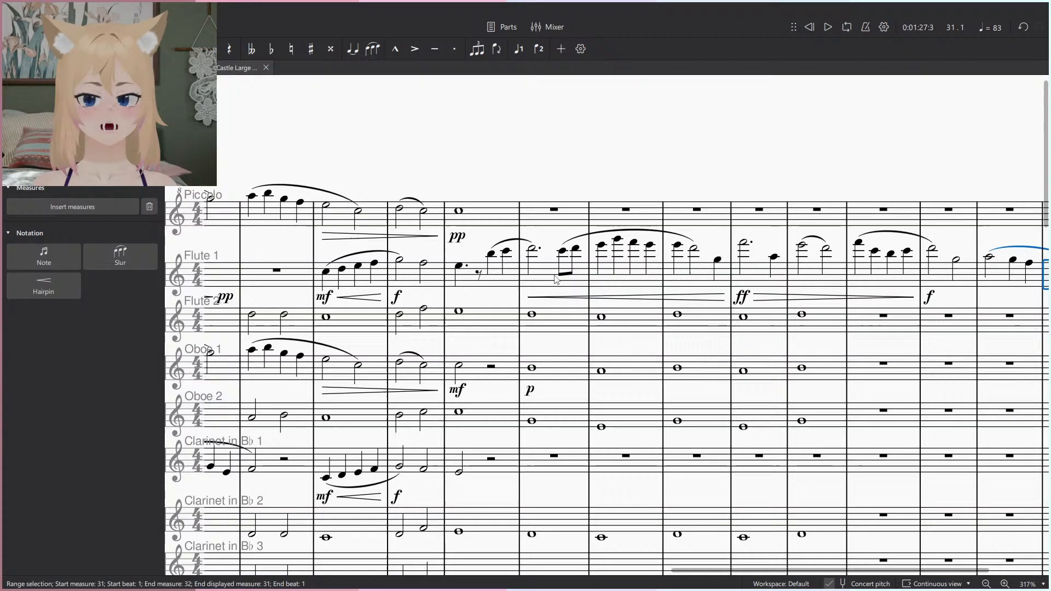
shift+click(491, 259)
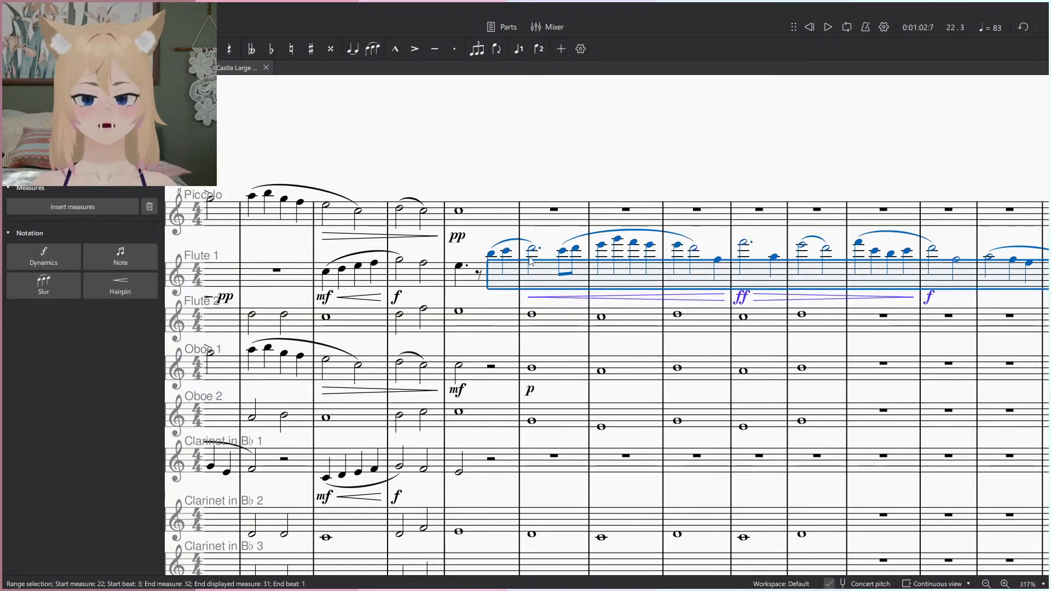
click(459, 211)
key(5)
click(495, 212)
key(ctrl+v)
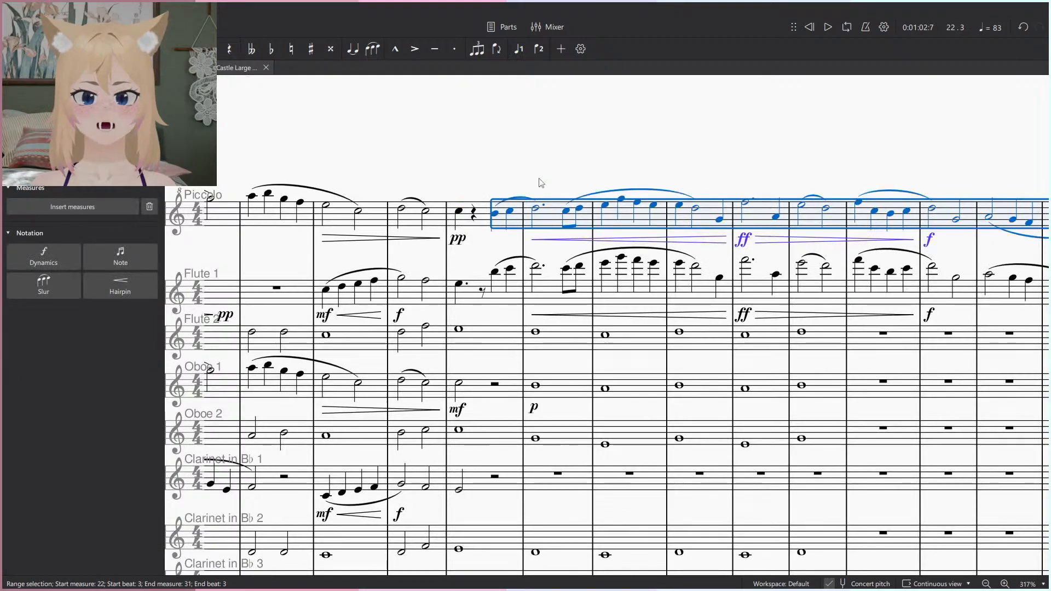
Make the Piccolo's opening note in measure 22 a dotted quarter followed by an eighth rest.
key(Escape)
click(475, 216)
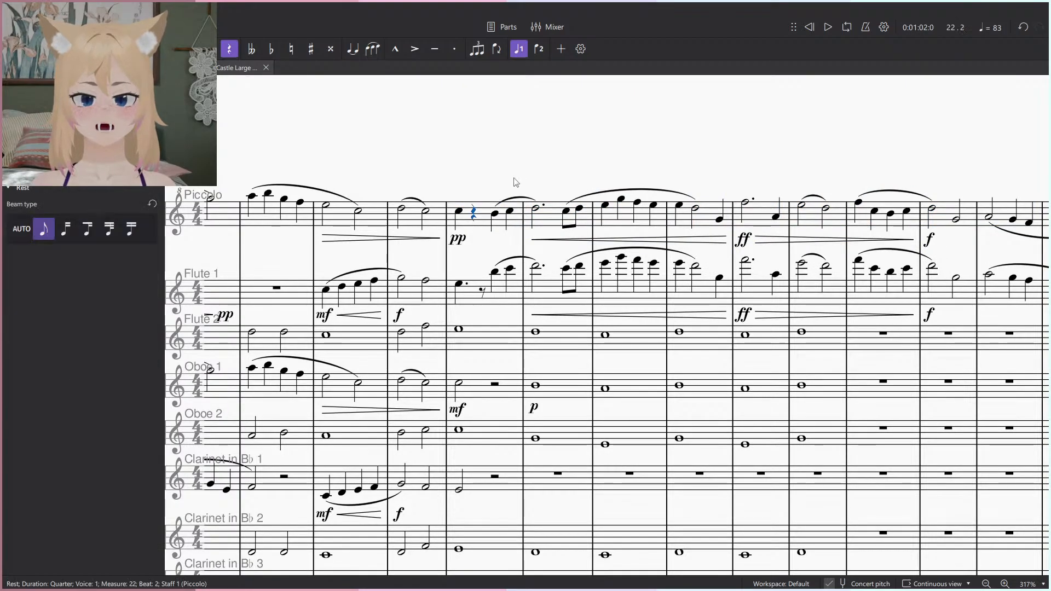
key(Escape)
click(459, 212)
Play back the doubled Piccolo and Flute 1 melody from measure 22 into measure 29.
key(space)
scroll(517, 145, down, 3)
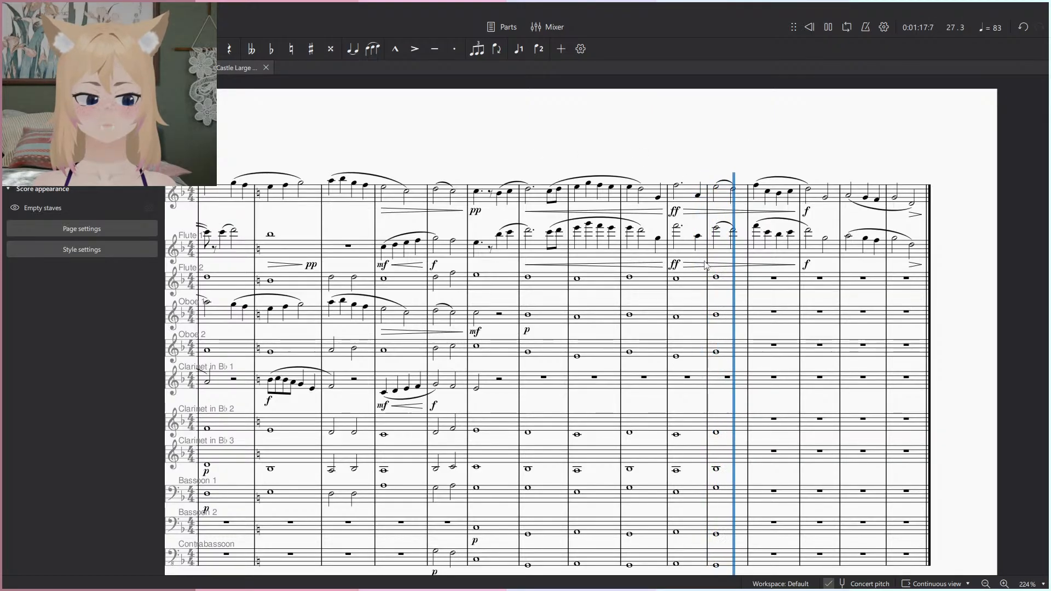
drag(790, 312, 561, 424)
scroll(590, 290, up, 1)
scroll(589, 293, up, 5)
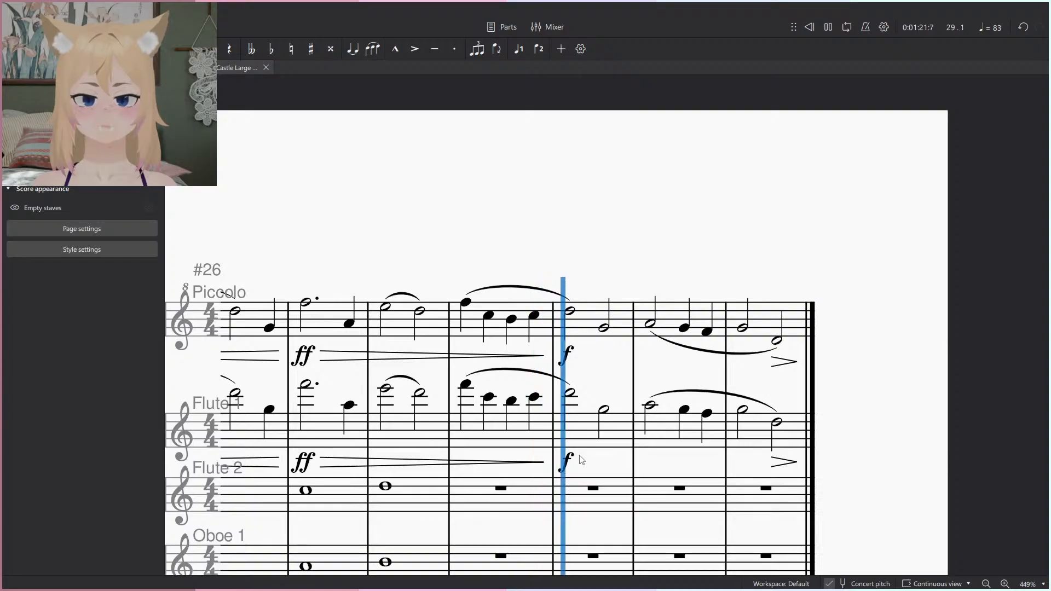
key(space)
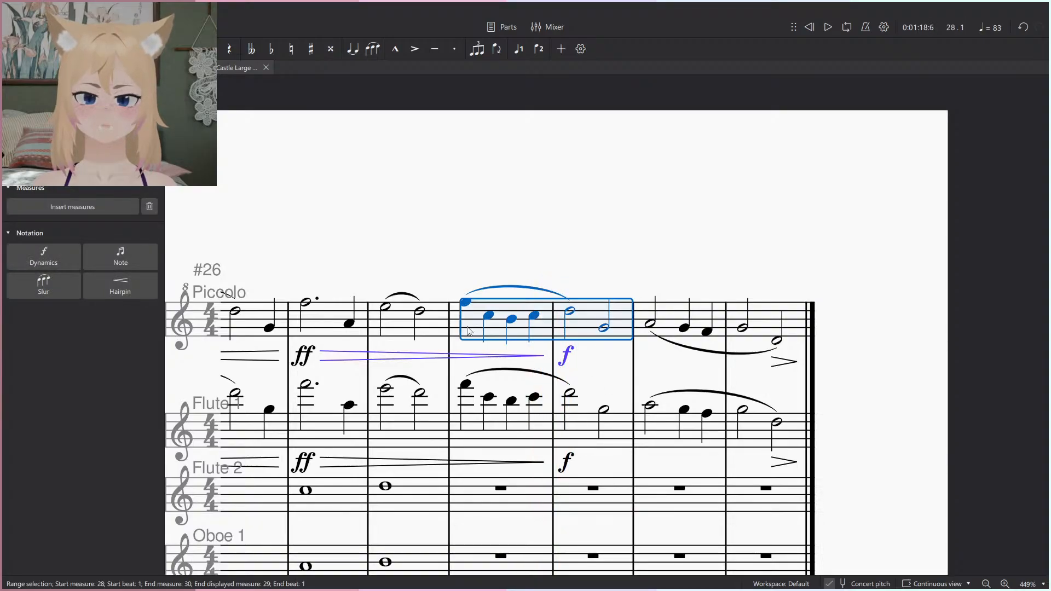
Clear the Piccolo's measures 28–29 and end its diminuendo hairpin in measure 27.
key(Delete)
click(435, 354)
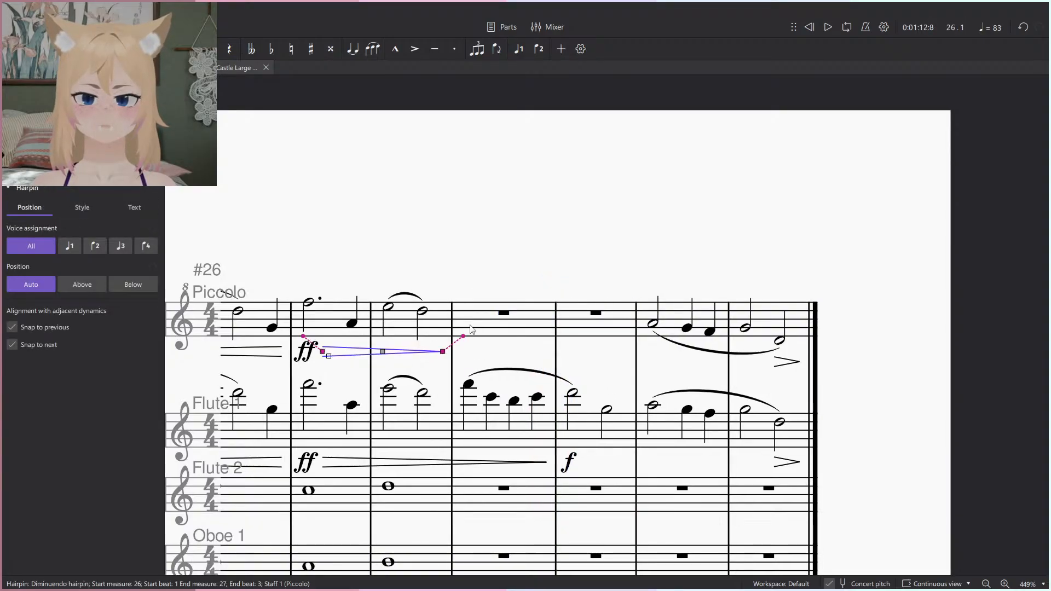
click(423, 312)
Add an f dynamic to the Piccolo and place it under beat 3 of measure 27.
click(503, 314)
key(ctrl+d)
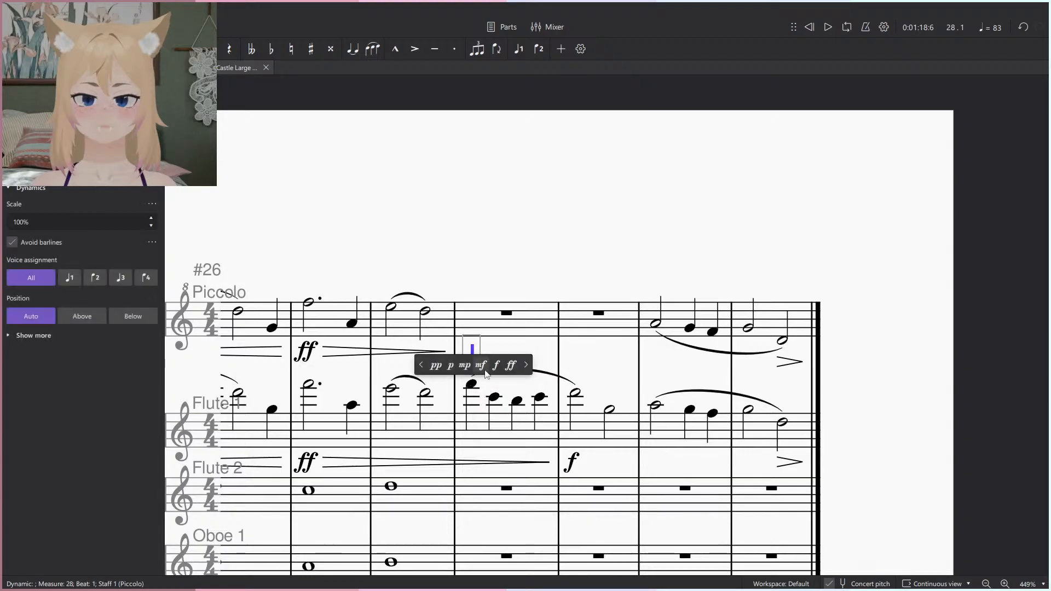
click(497, 367)
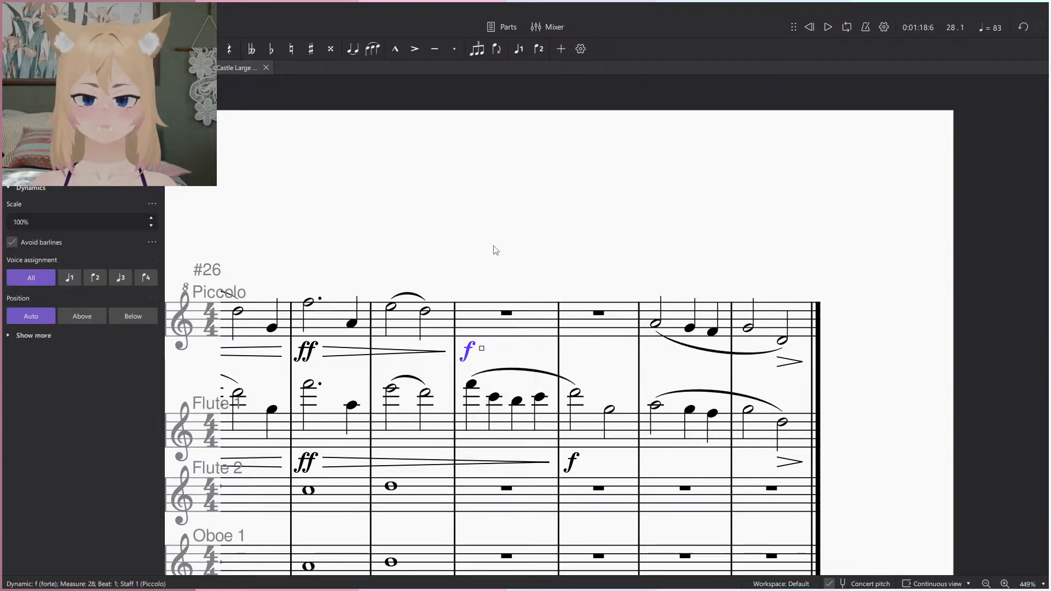
key(Escape)
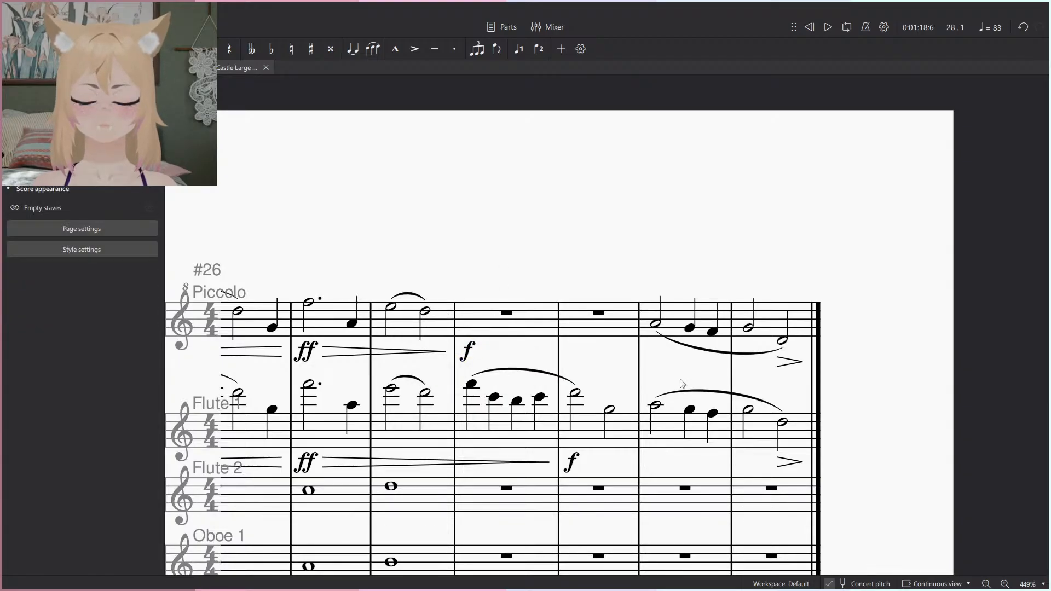
key(shift+Left)
key(shift+Left)
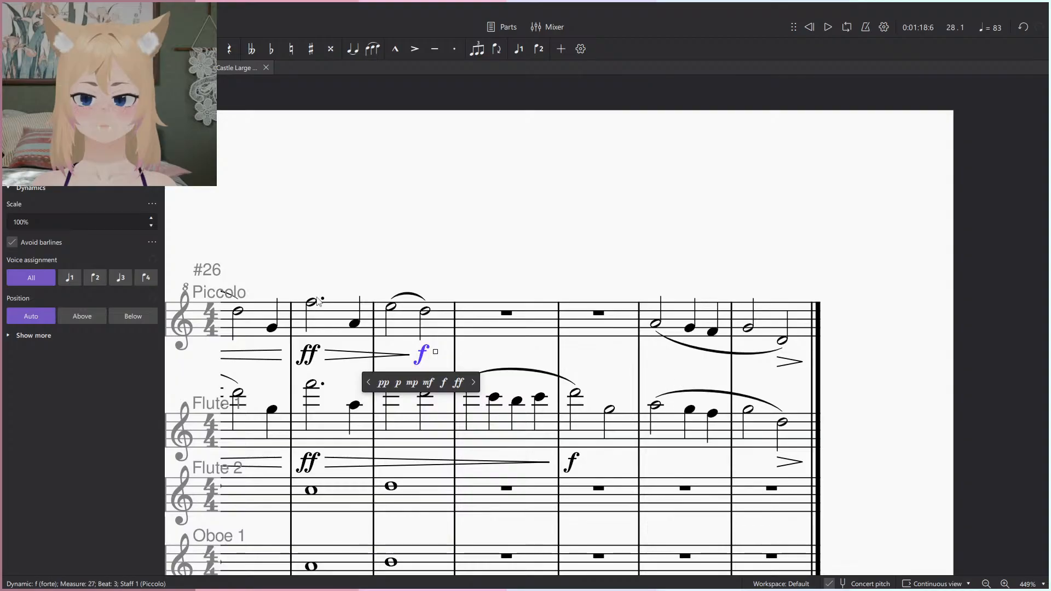
Play back the Piccolo and Flute 1 passage from measure 26 through measure 29.
click(311, 303)
key(space)
scroll(434, 211, down, 2)
key(space)
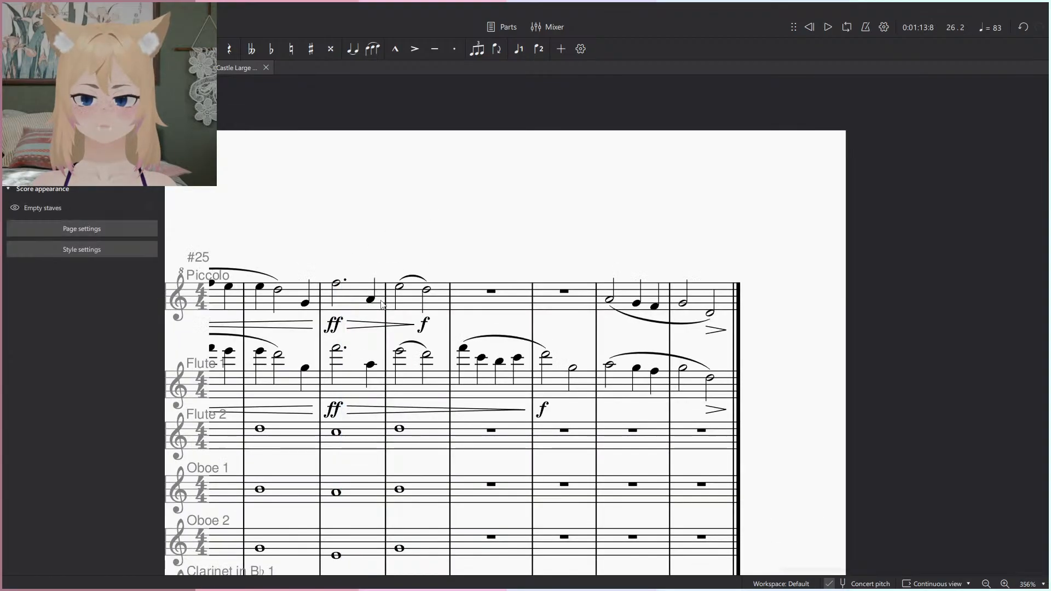
click(355, 300)
shift+click(357, 385)
key(space)
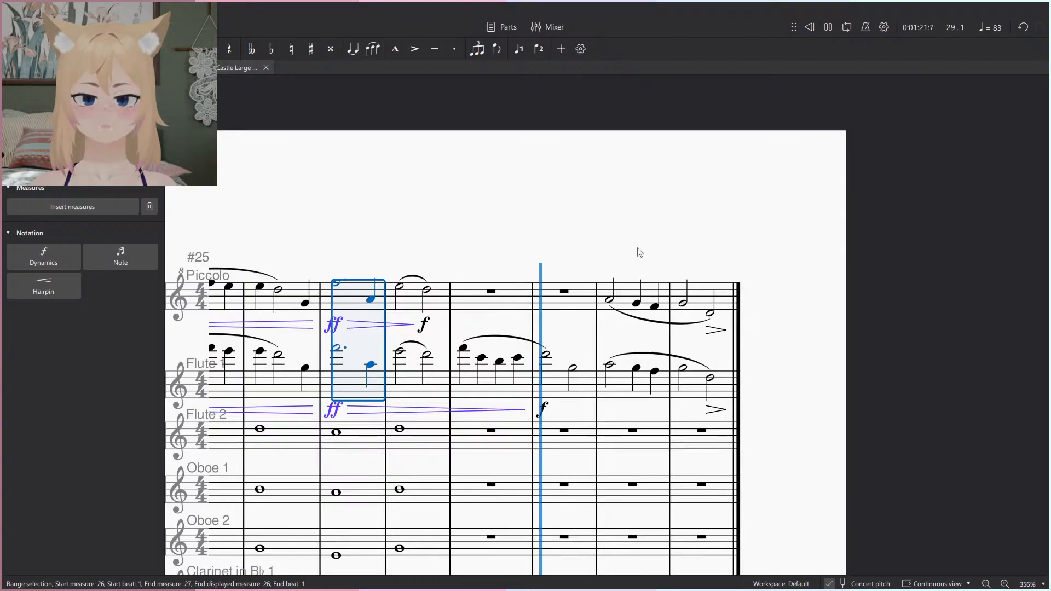
click(606, 317)
scroll(602, 323, up, 4)
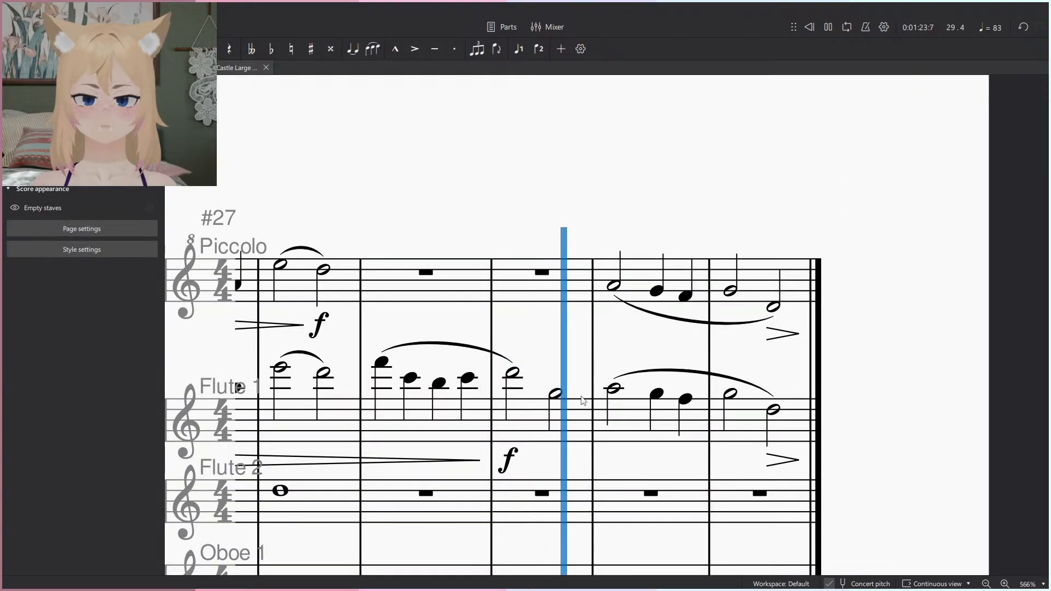
key(space)
Enter a half-note G on beat 3 of the Piccolo's measure 29, preceded by a half rest.
click(557, 393)
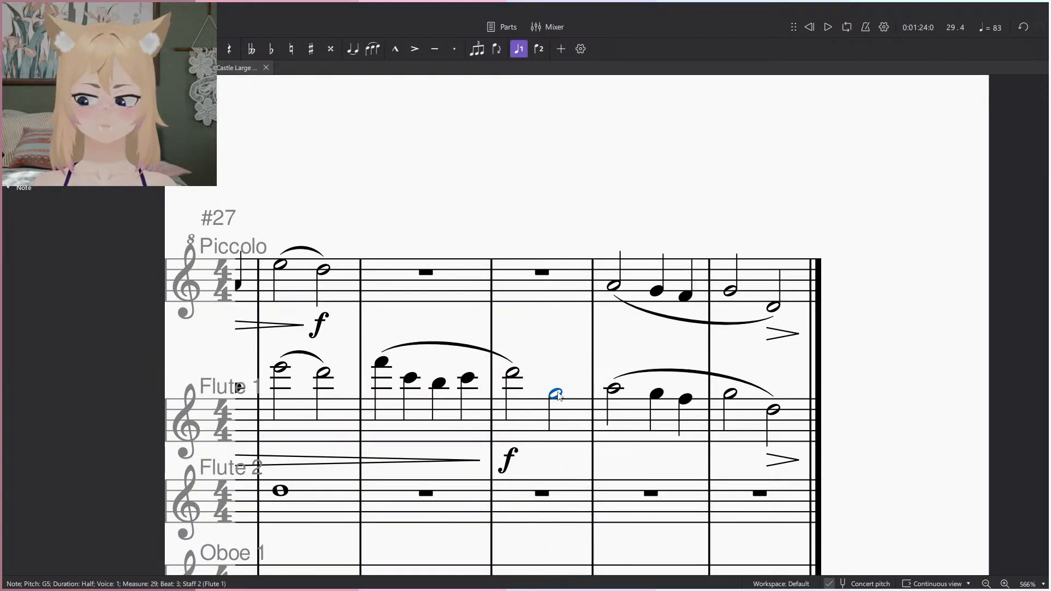
key(n)
right_click(548, 297)
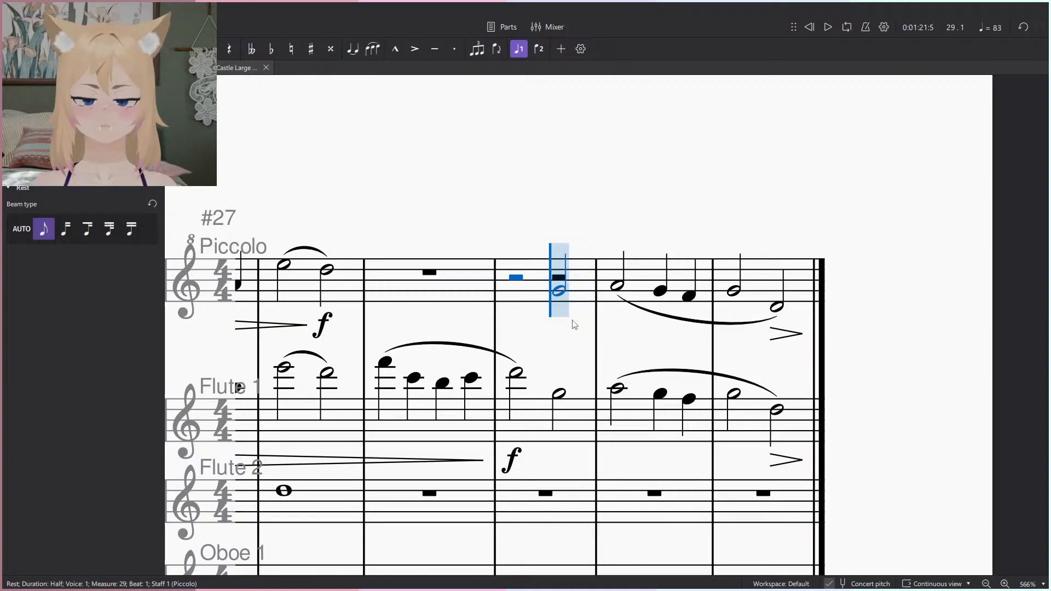
key(g)
key(Escape)
Delete the Flute 1 notes, slur and hairpin in measures 30–31.
click(562, 394)
shift+click(803, 425)
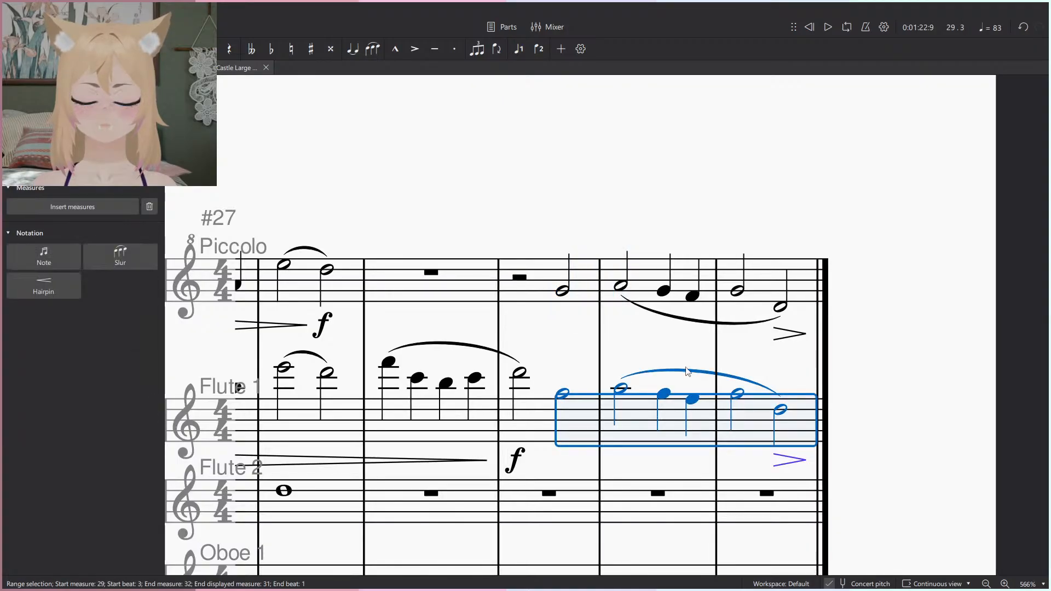
key(Escape)
shift+click(749, 436)
key(Delete)
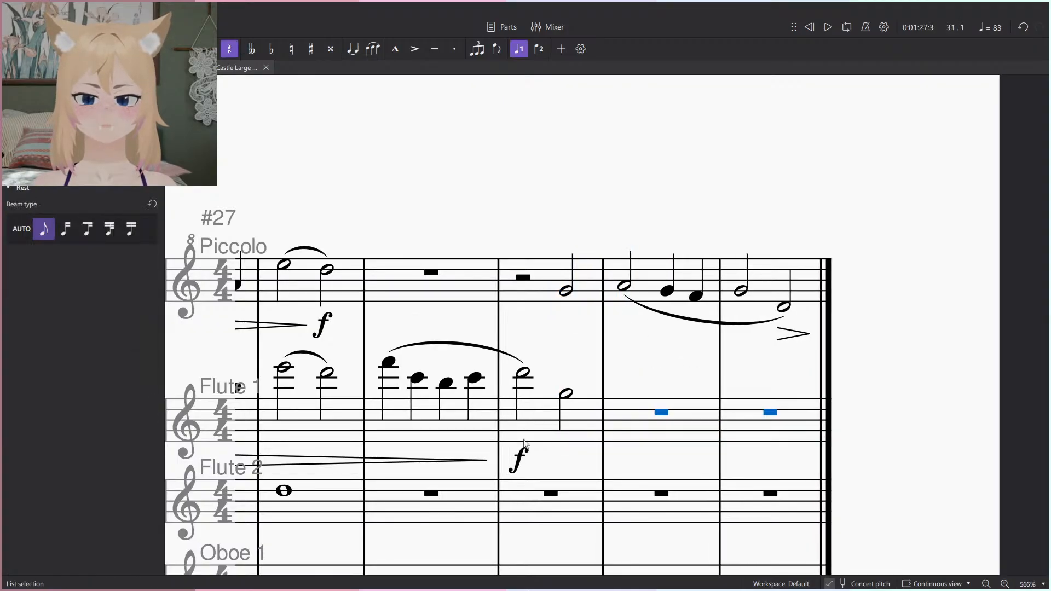
Move the Flute 1 f dynamic to beat 3 of measure 29 and play back from there to the end.
click(525, 456)
key(shift+Right)
key(shift+Right)
key(shift+Right)
key(shift+Right)
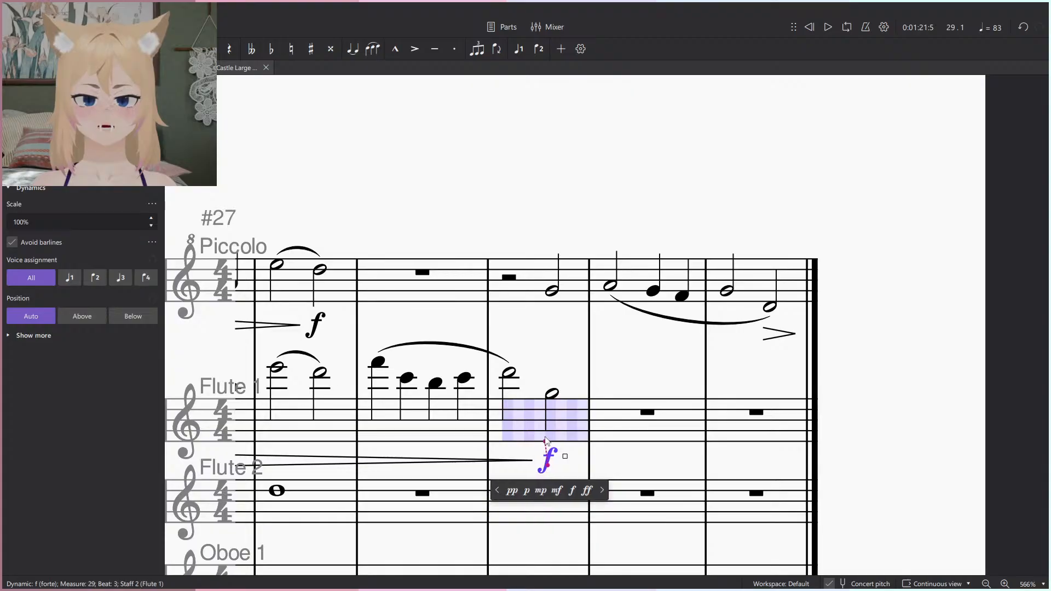
ctrl+scroll(546, 444, down, 2)
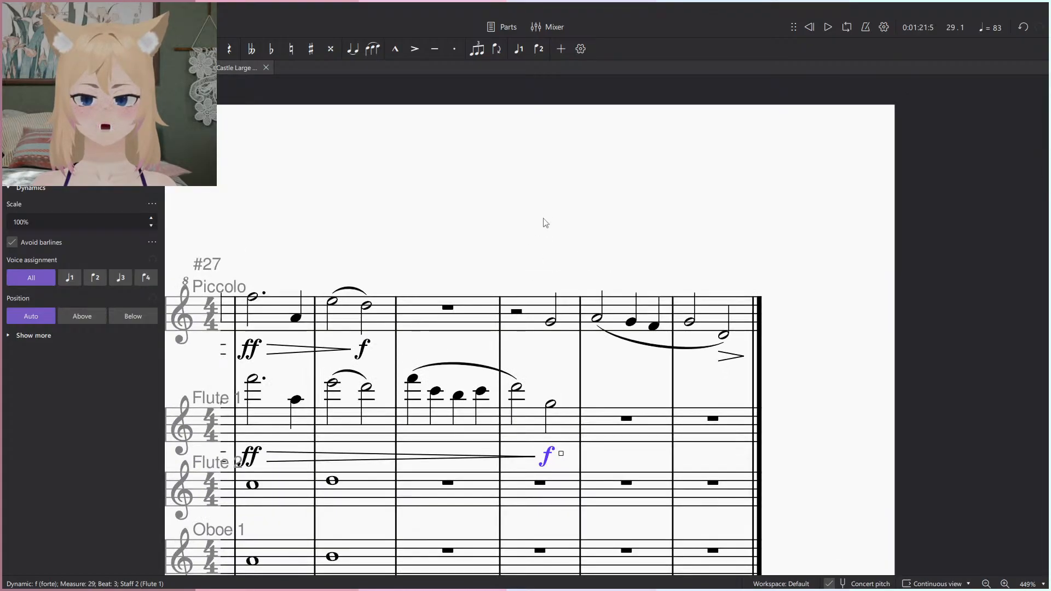
key(space)
ctrl+scroll(546, 223, down, 1)
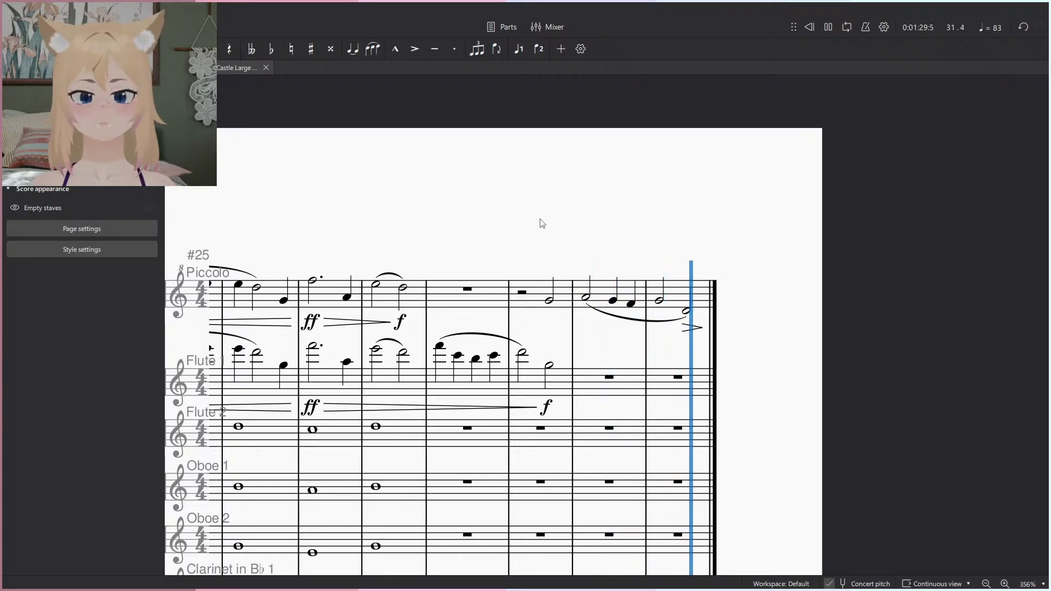
Delete the diminuendo hairpin under the last Piccolo note in measure 31.
click(690, 327)
key(Delete)
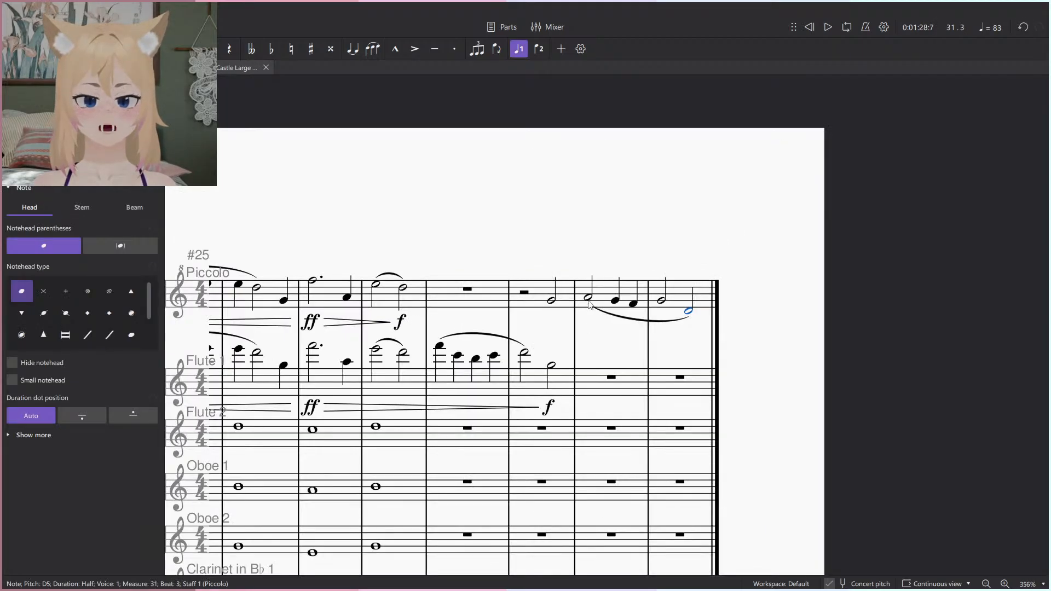
Try moving the Piccolo phrase of measures 30–31 to the Flute 1 staff, play it back and undo the move.
click(603, 303)
key(space)
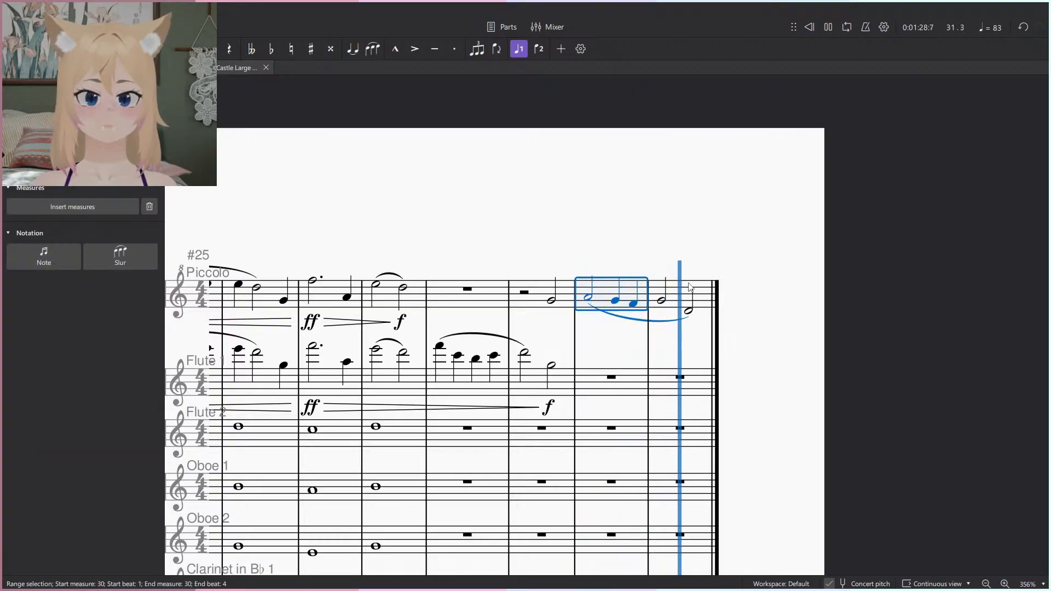
shift+click(601, 298)
key(ctrl+x)
click(608, 381)
key(ctrl+v)
key(space)
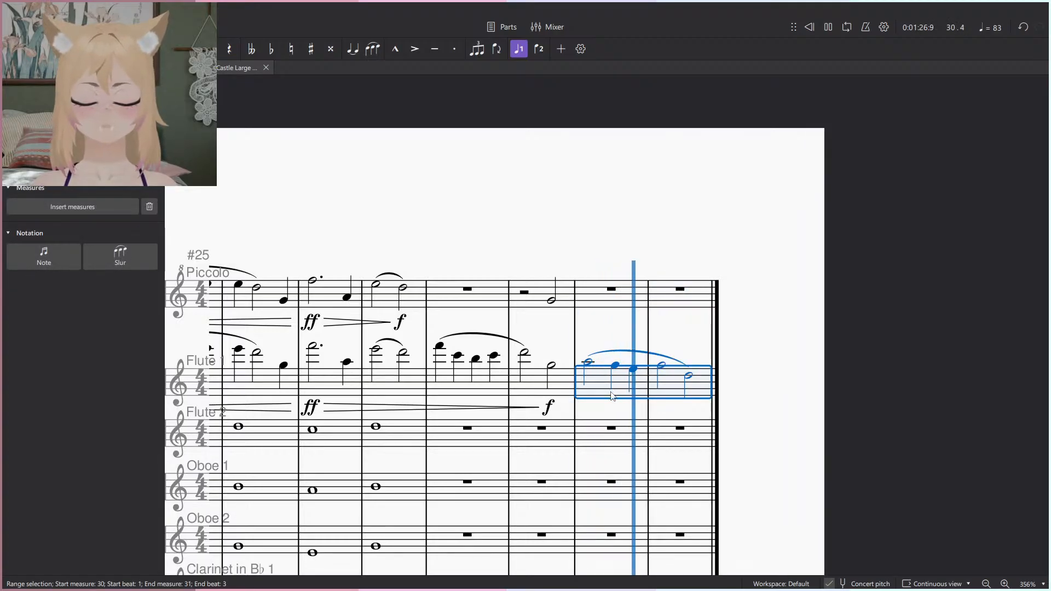
key(ctrl+z)
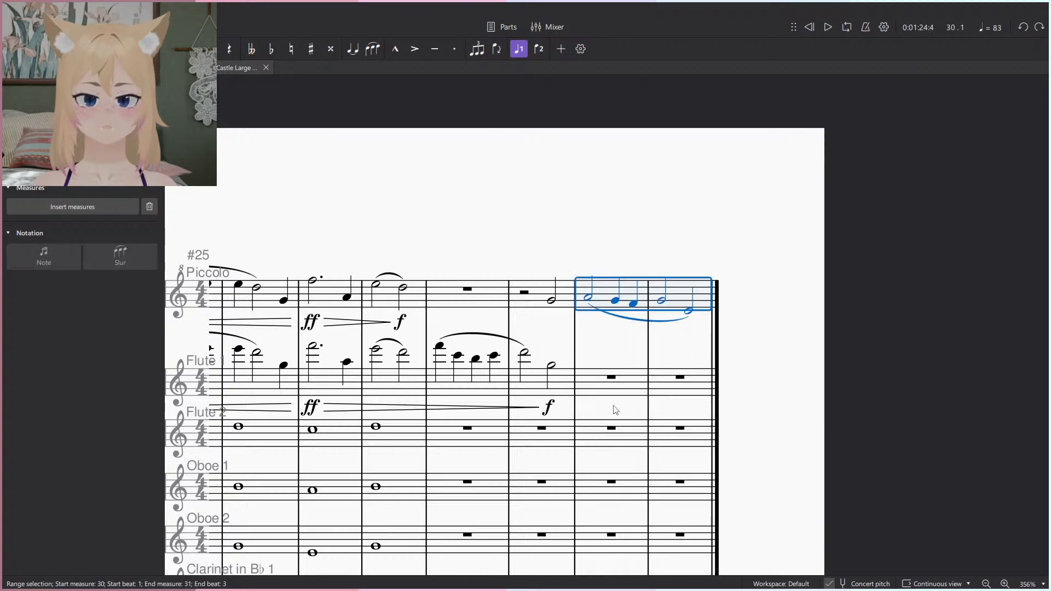
Examine the woodwind, brass and string staves to see how each part is scored up to measure 31.
click(611, 229)
scroll(619, 236, down, 3)
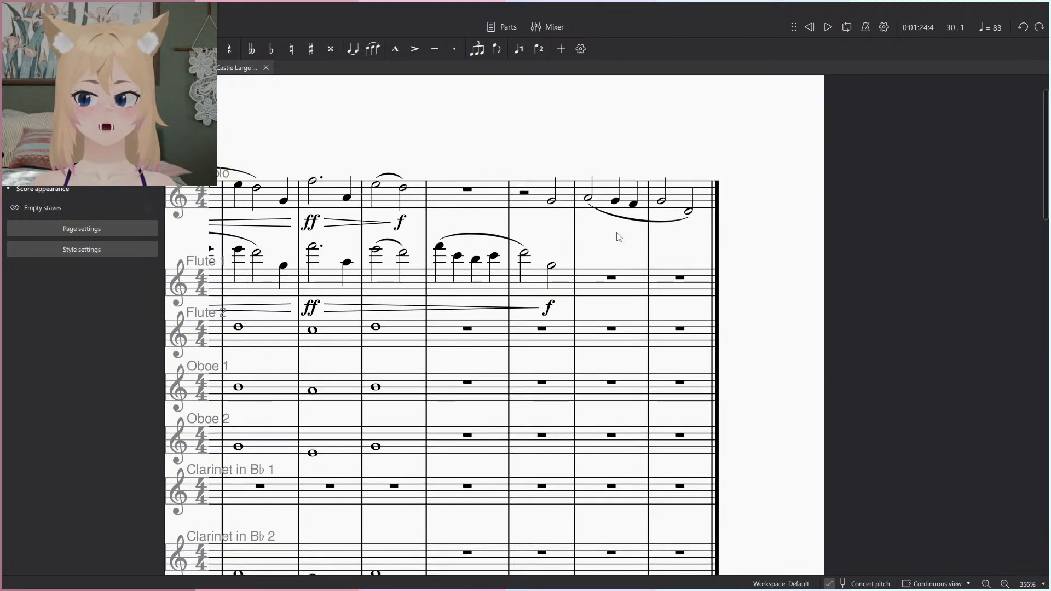
scroll(616, 242, down, 5)
drag(481, 376, 611, 505)
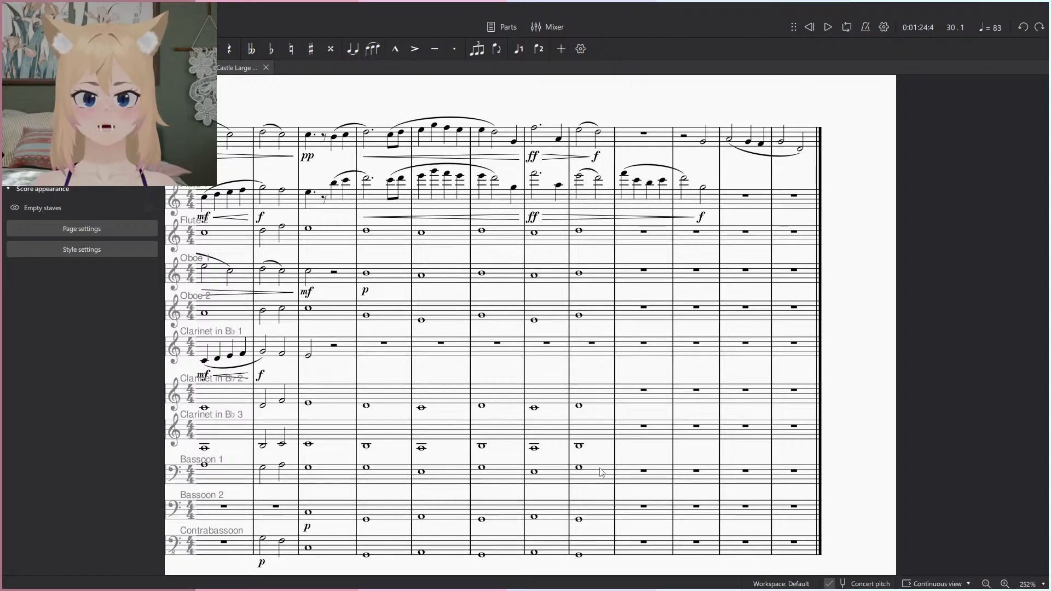
scroll(601, 472, down, 1)
scroll(606, 347, down, 15)
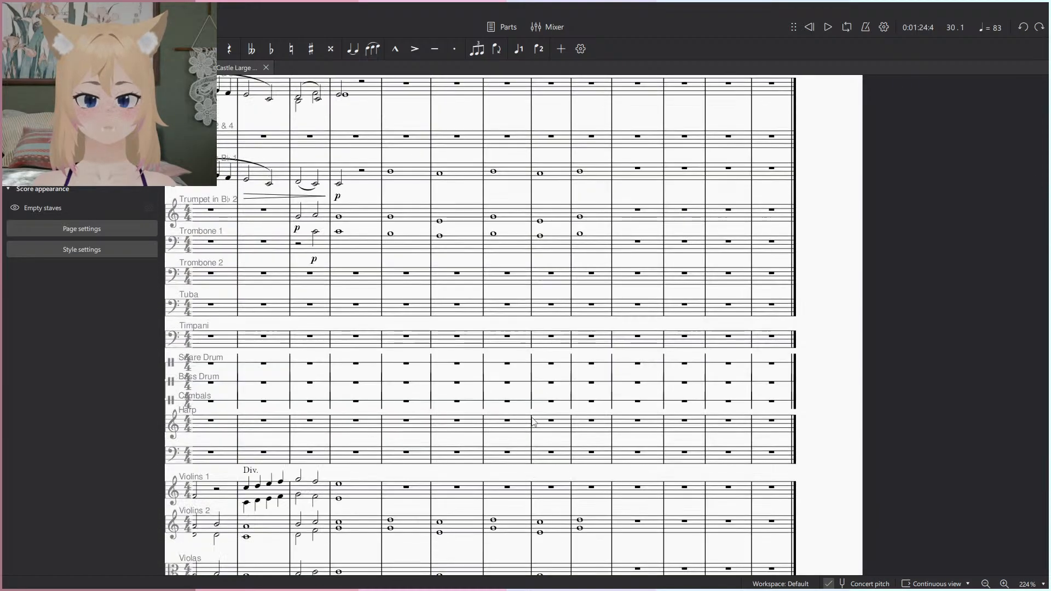
scroll(491, 349, down, 1)
scroll(484, 377, up, 10)
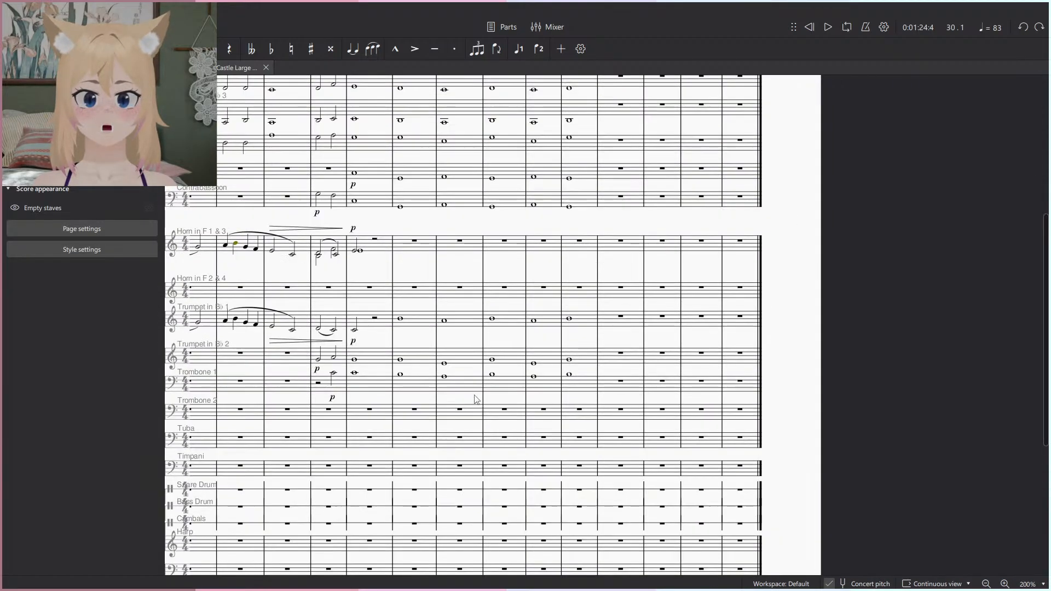
scroll(602, 120, up, 6)
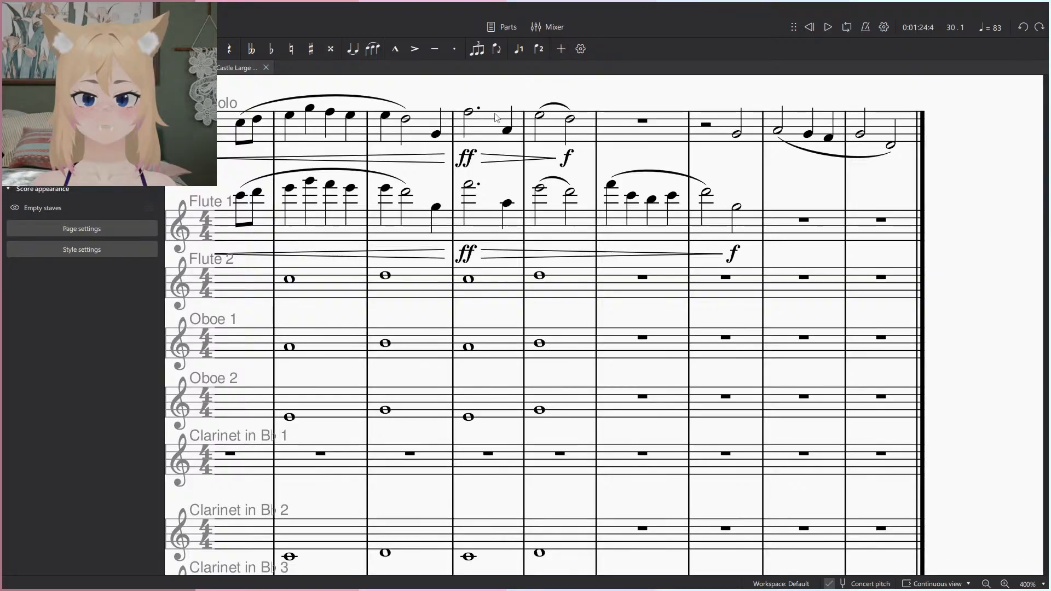
scroll(469, 279, down, 1)
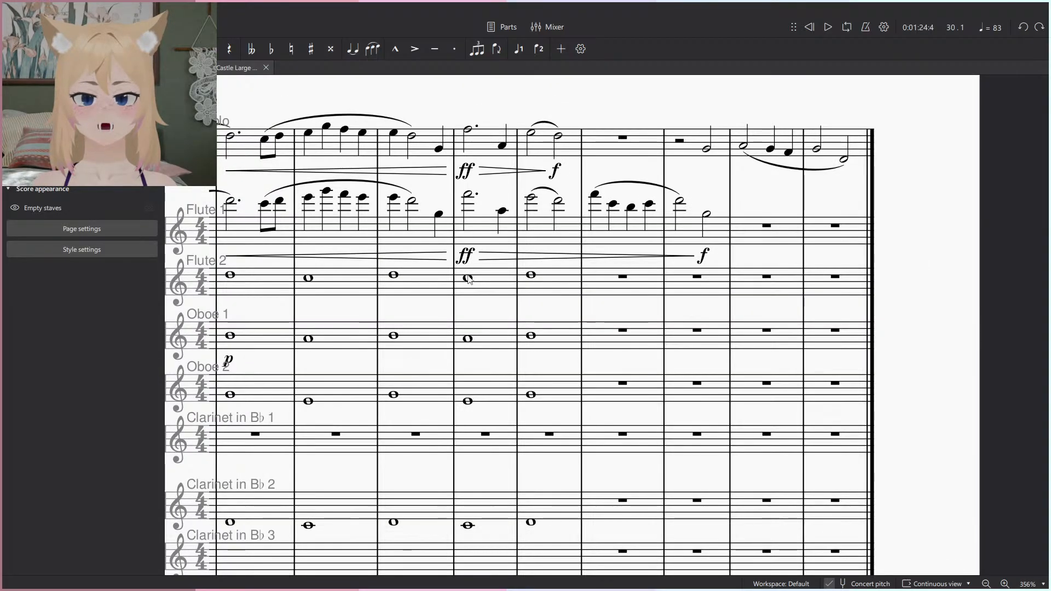
Play back the score from measure 26 into measure 27 while checking the accompanying parts.
click(468, 278)
scroll(469, 279, down, 3)
key(space)
click(548, 142)
scroll(525, 268, down, 11)
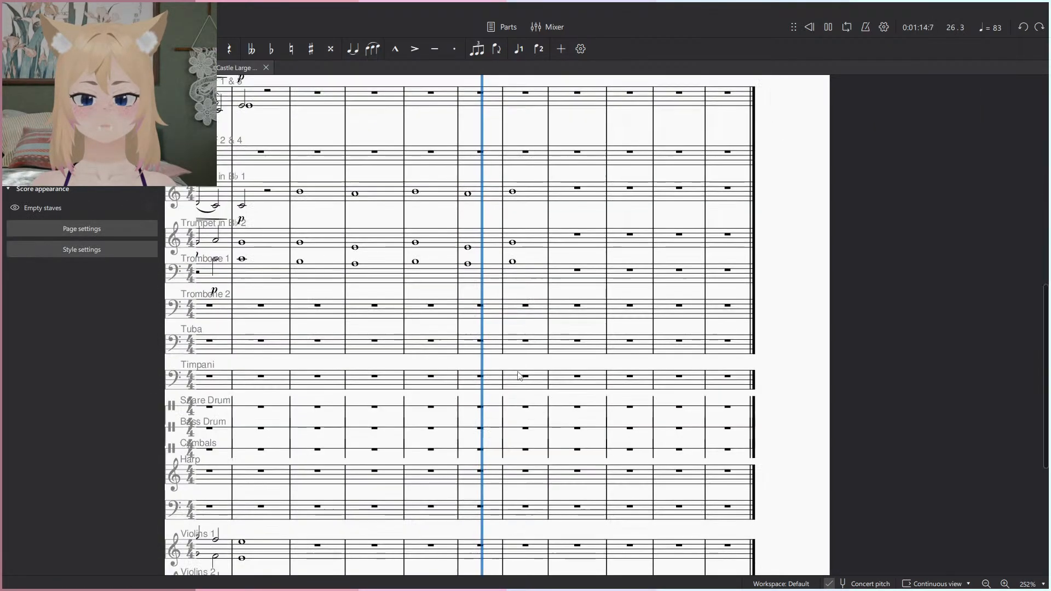
scroll(519, 376, up, 10)
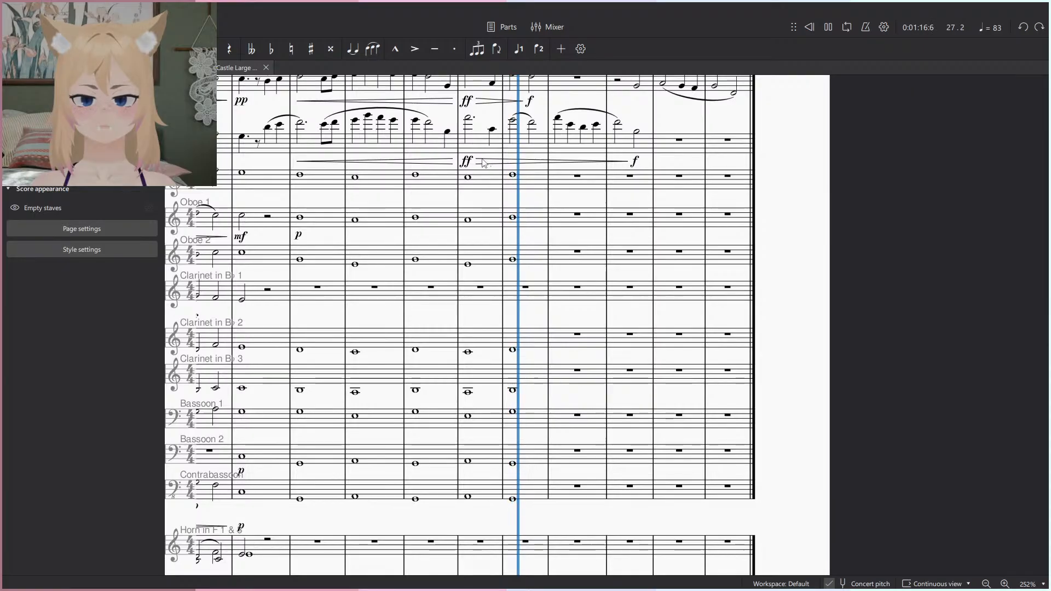
scroll(470, 141, up, 2)
scroll(471, 219, up, 4)
key(space)
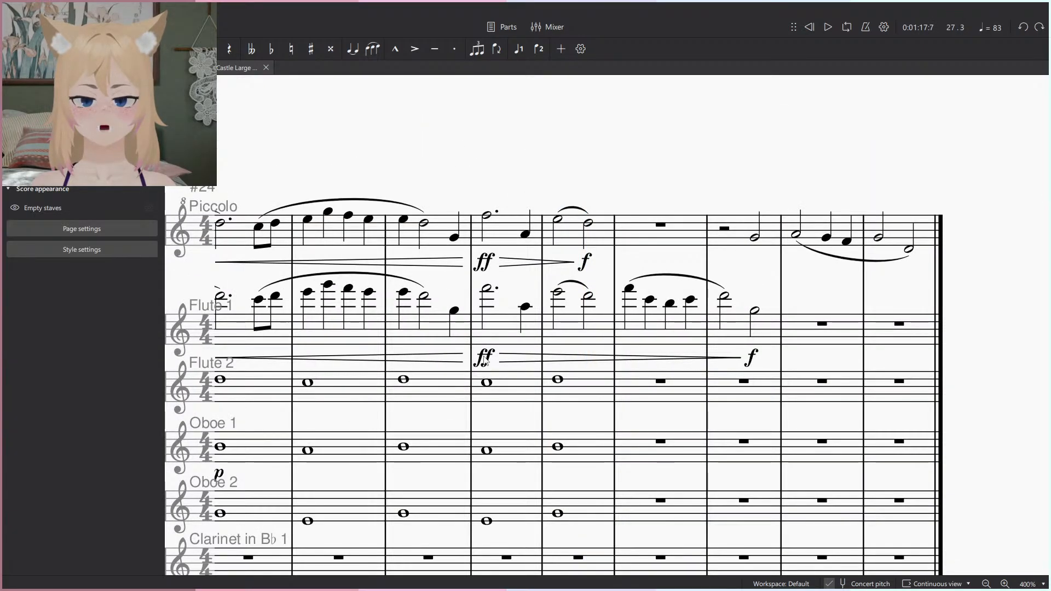
Move the ff dynamics of both Piccolo and Flute 1 back from measure 26 to beat 1 of measure 25.
click(484, 358)
ctrl+click(484, 262)
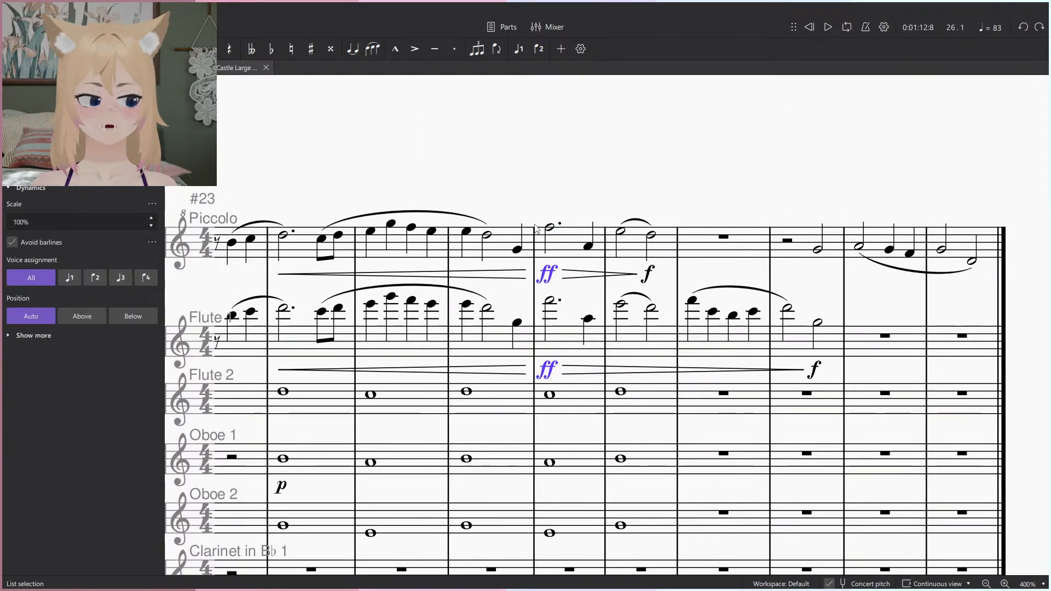
key(shift+Left)
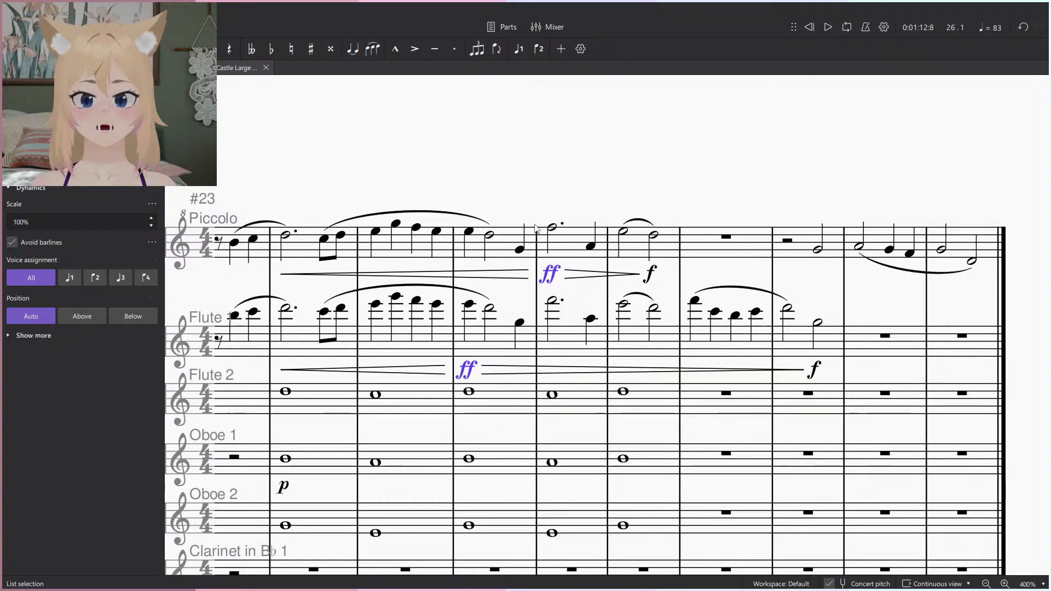
key(shift+Left)
key(shift+Left)
key(shift+Left)
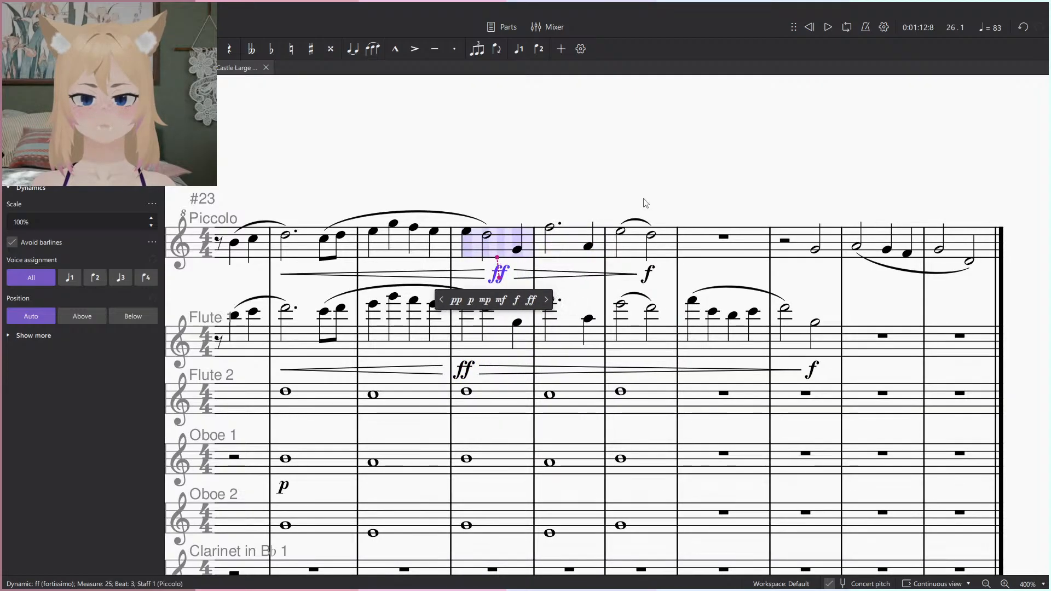
Change the Piccolo dynamic on beat 3 of measure 27 to p and play back from measure 25.
click(651, 274)
click(631, 299)
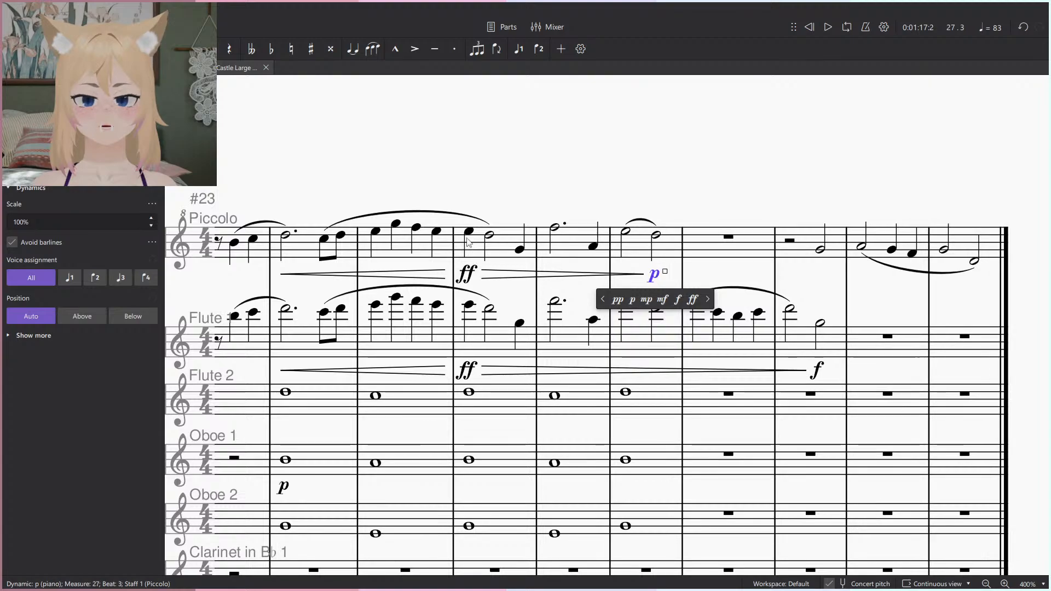
click(469, 231)
key(space)
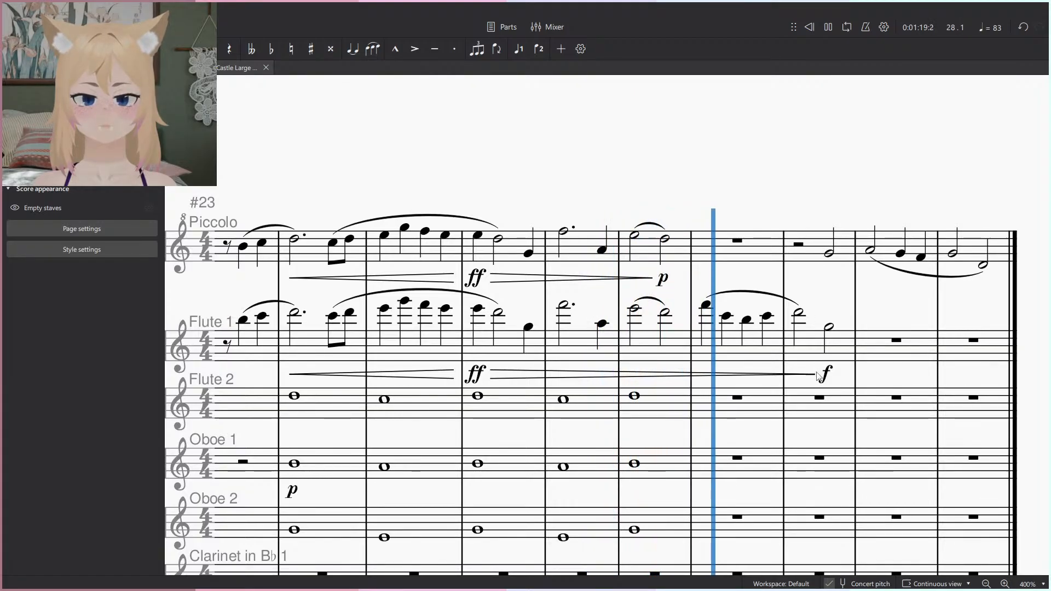
Set the Flute 1 dynamic in measure 29 to p and add an f to the Piccolo's half note on beat 3.
click(825, 377)
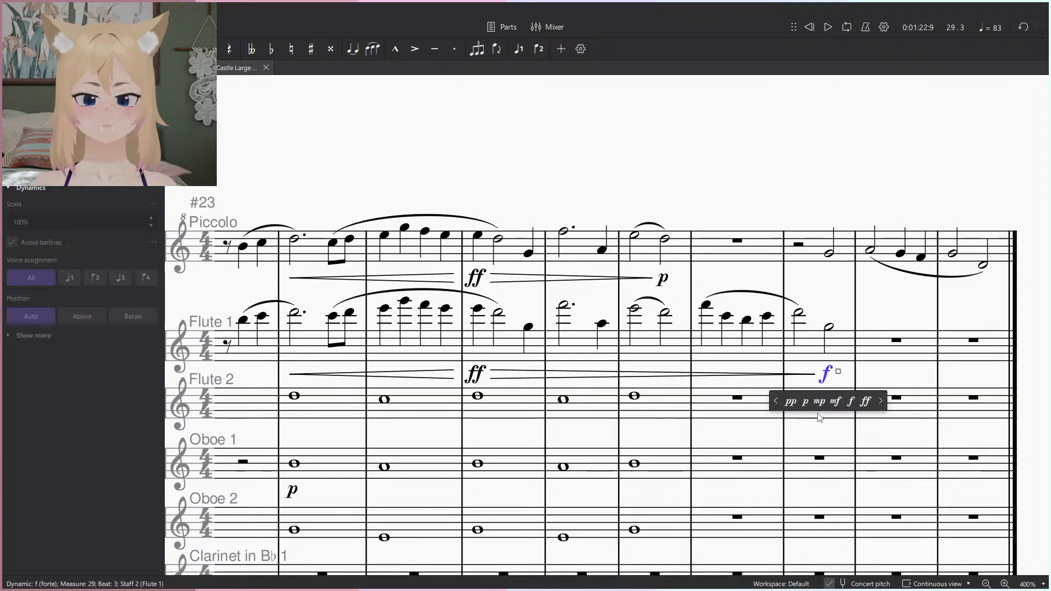
click(782, 400)
click(827, 254)
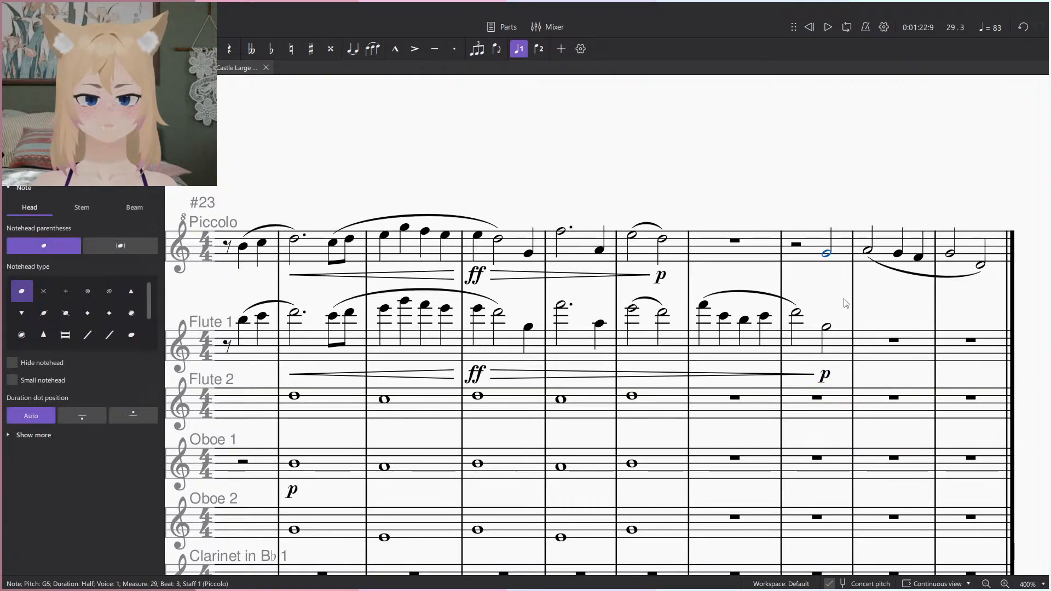
key(ctrl+d)
click(852, 287)
click(761, 246)
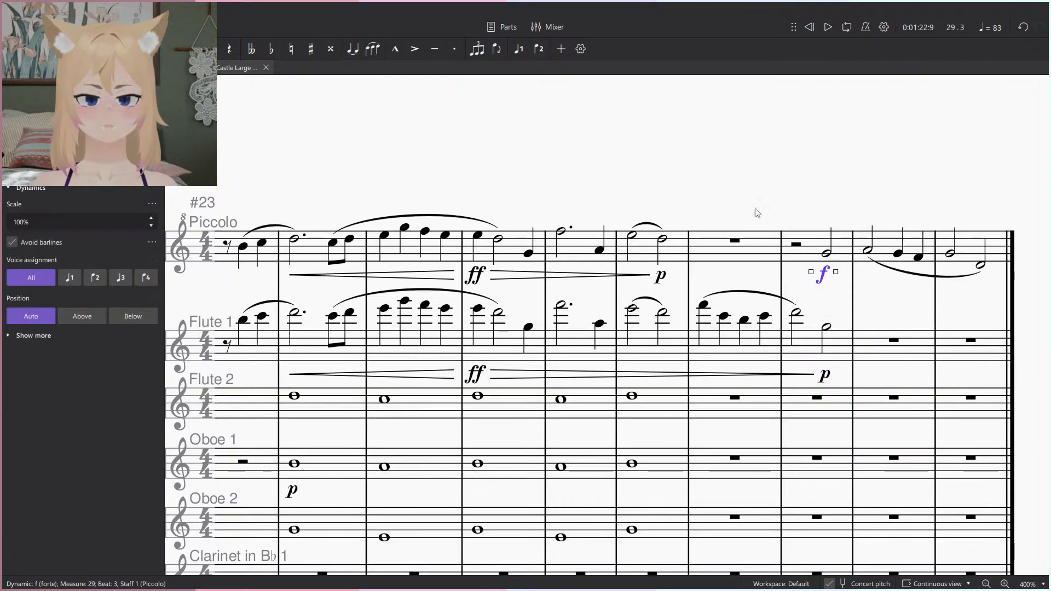
Play back measures 28–29 and set the Flute 1 dynamic on beat 3 of measure 29 to mf.
key(space)
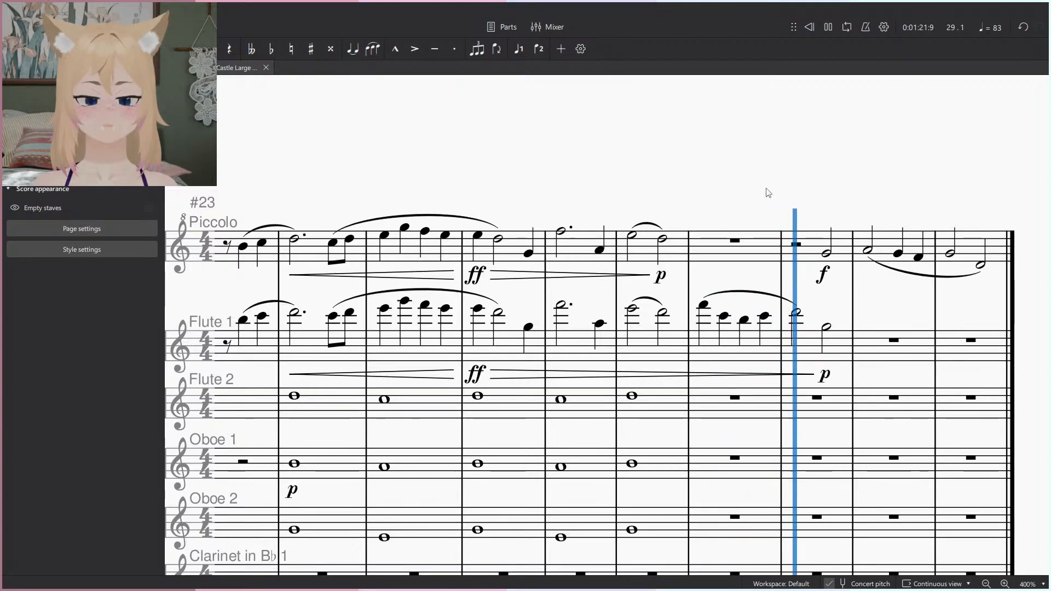
key(space)
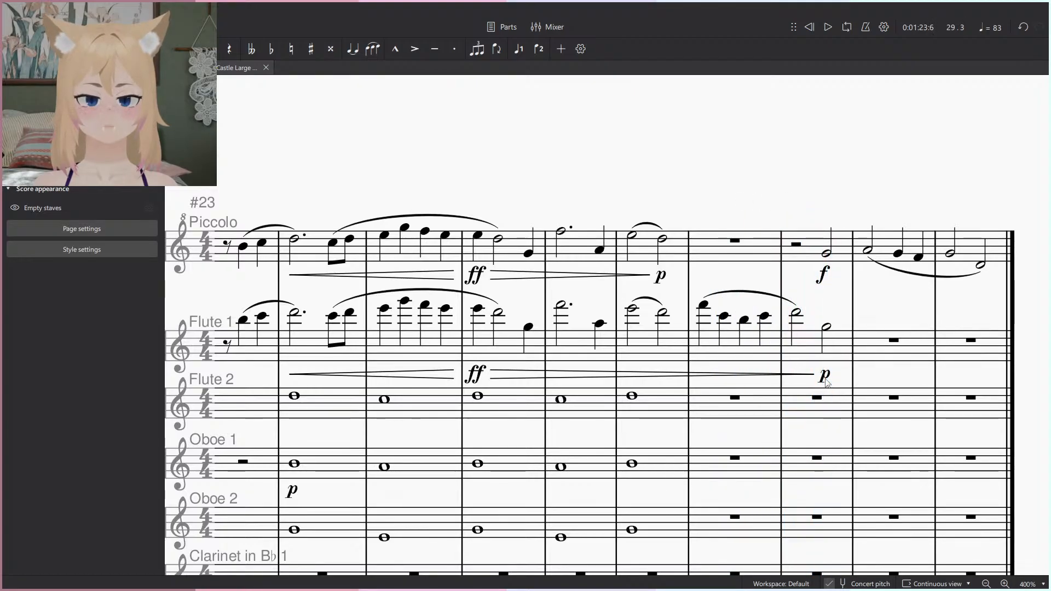
click(825, 375)
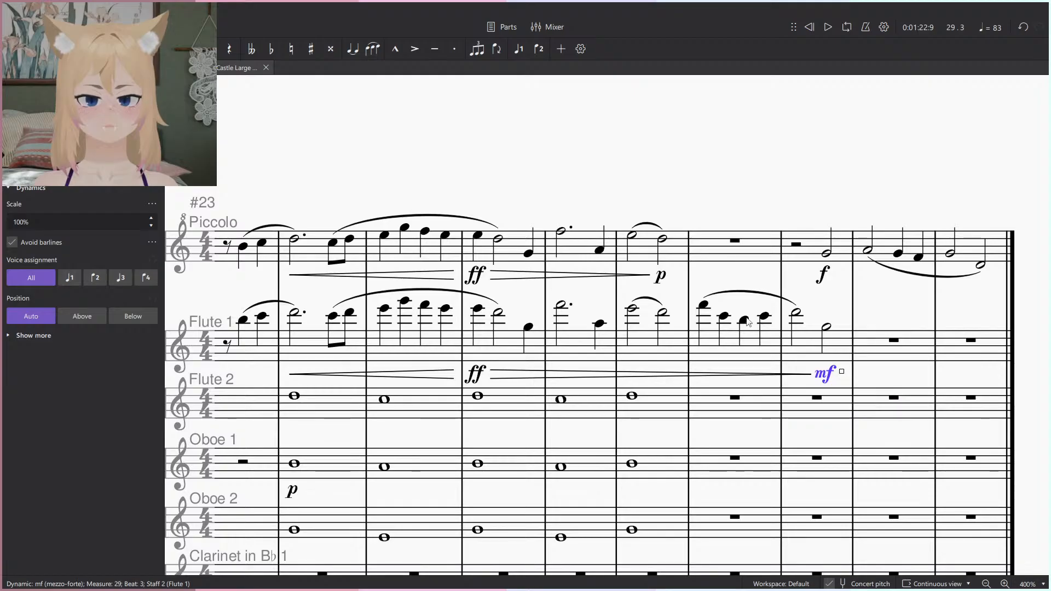
click(744, 320)
key(Escape)
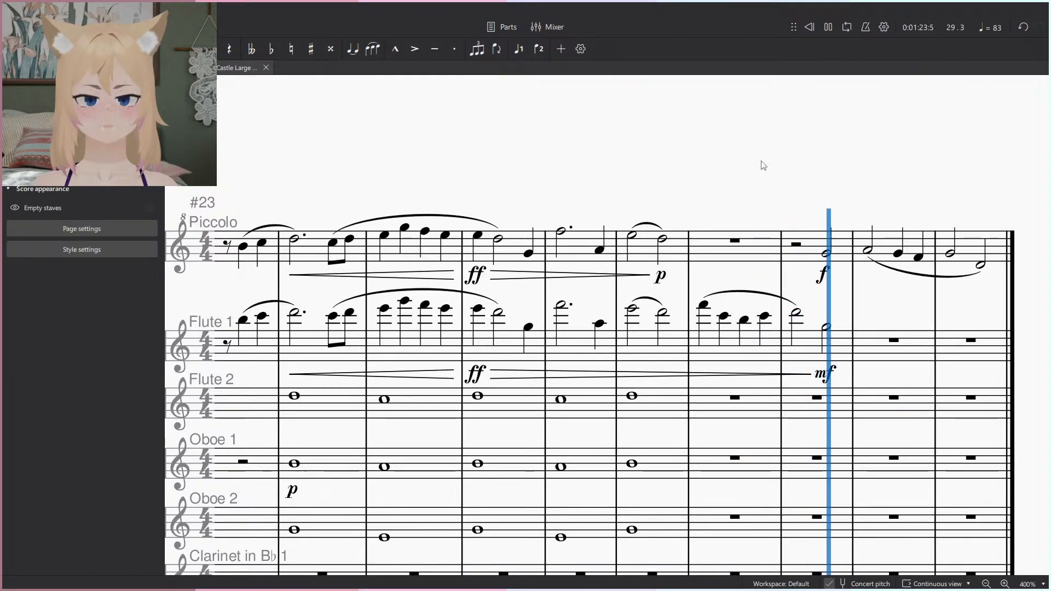
Set the Flute 1 dynamic on beat 3 of measure 29 to mp and play back from measure 28.
click(827, 376)
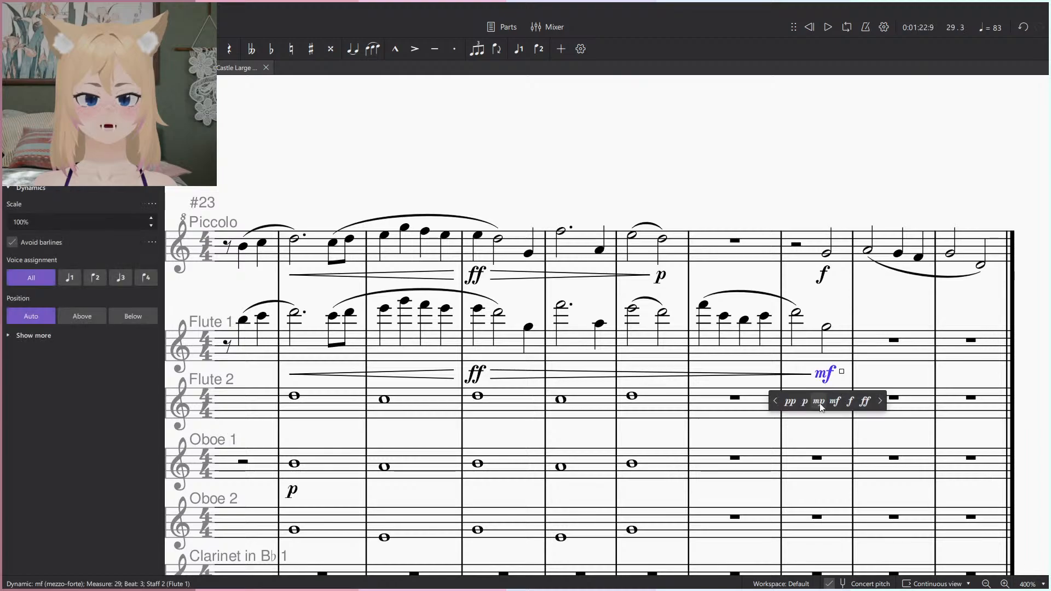
click(819, 402)
click(704, 305)
key(space)
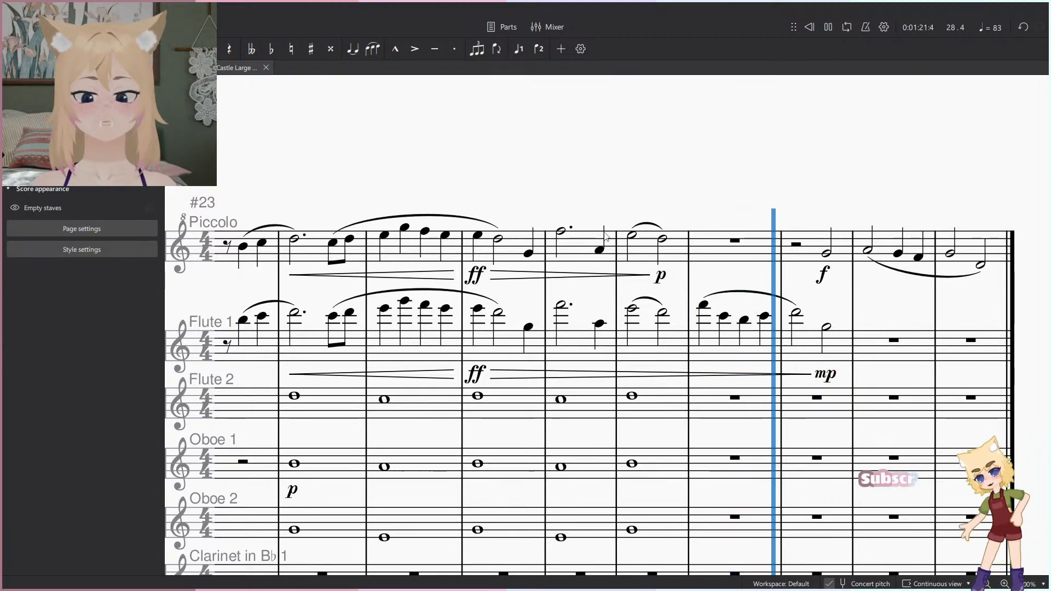
key(space)
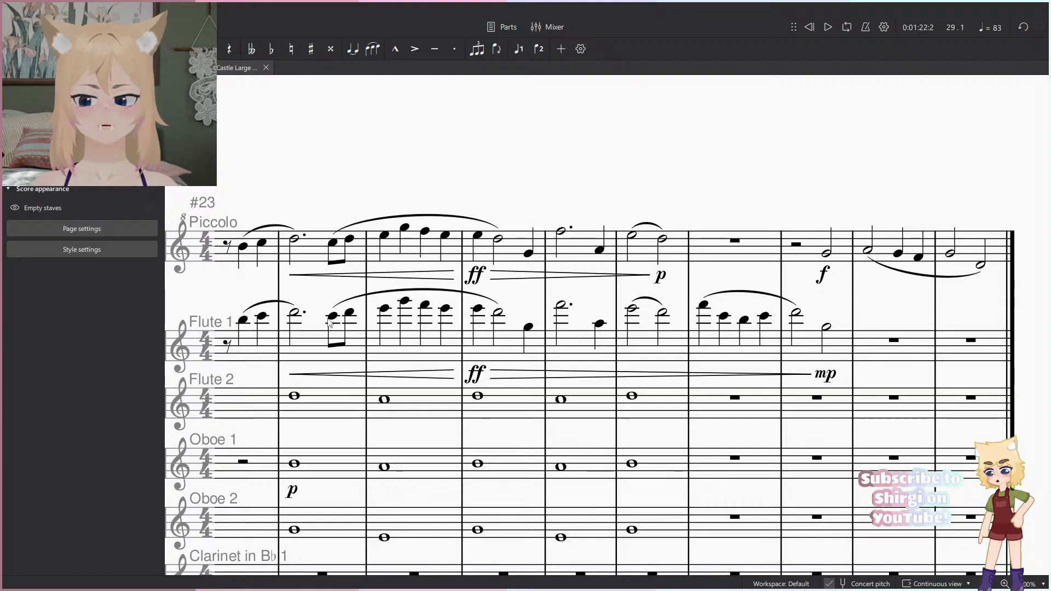
Play back the whole passage from beat 4 of measure 23 to the end of the score.
click(332, 316)
key(space)
scroll(464, 190, down, 3)
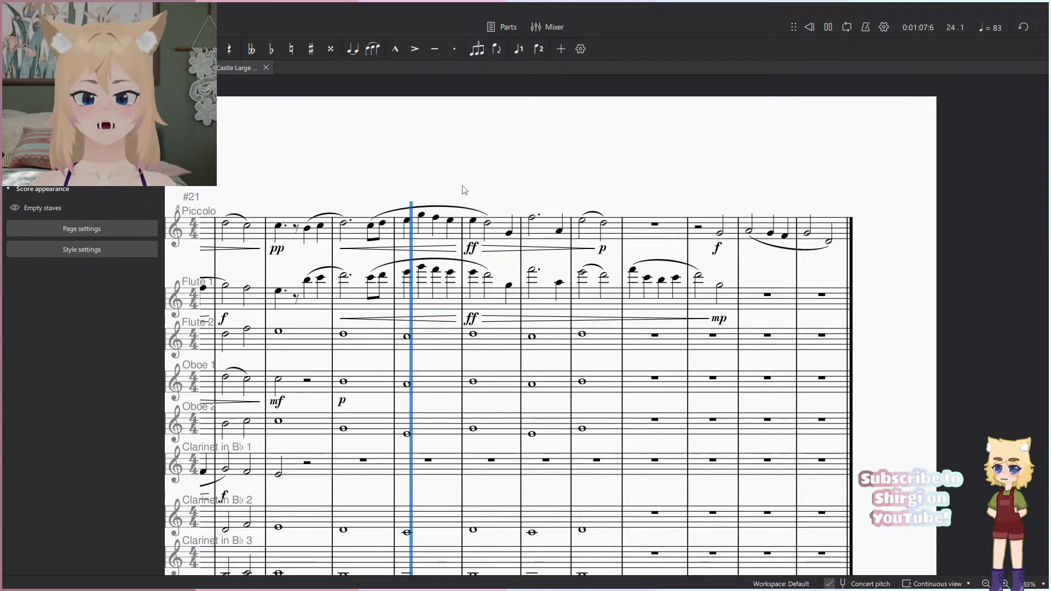
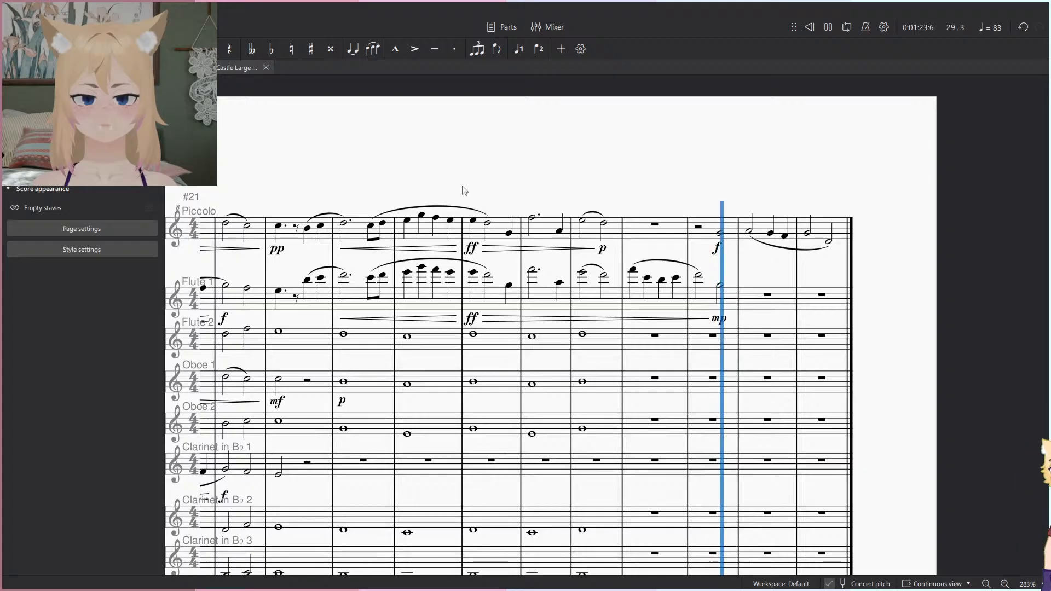
scroll(809, 253, up, 3)
scroll(805, 252, down, 2)
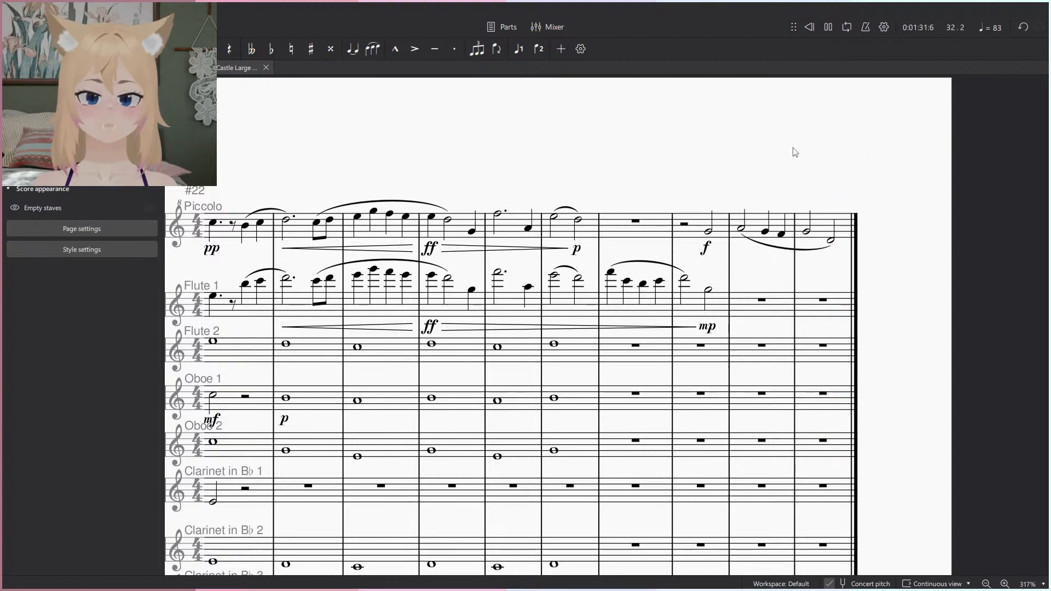
scroll(777, 165, down, 6)
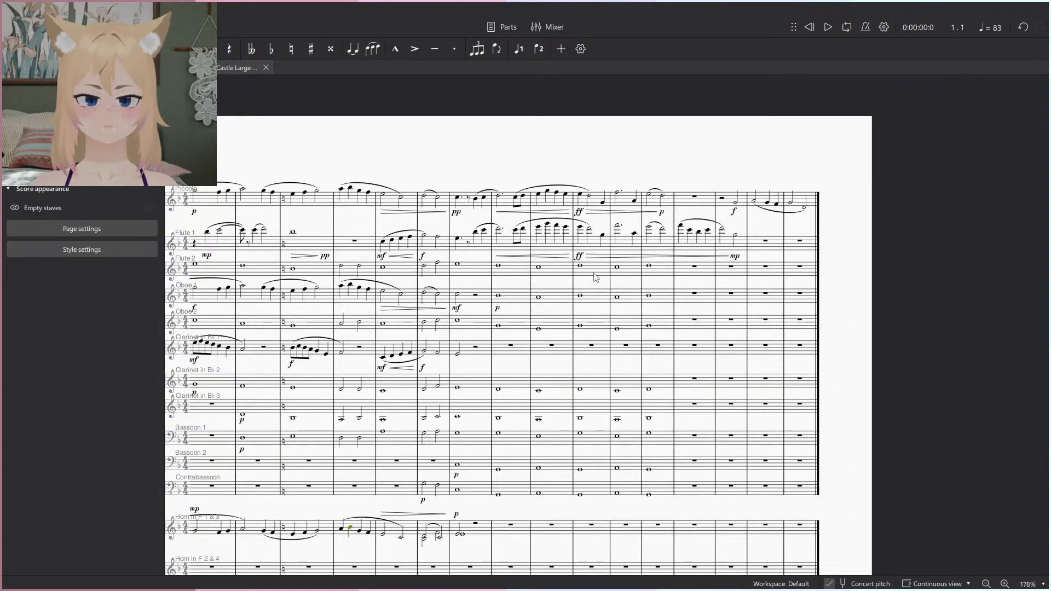
Delete the Contrabasses' whole notes in measures 26 and 27.
scroll(585, 281, down, 3)
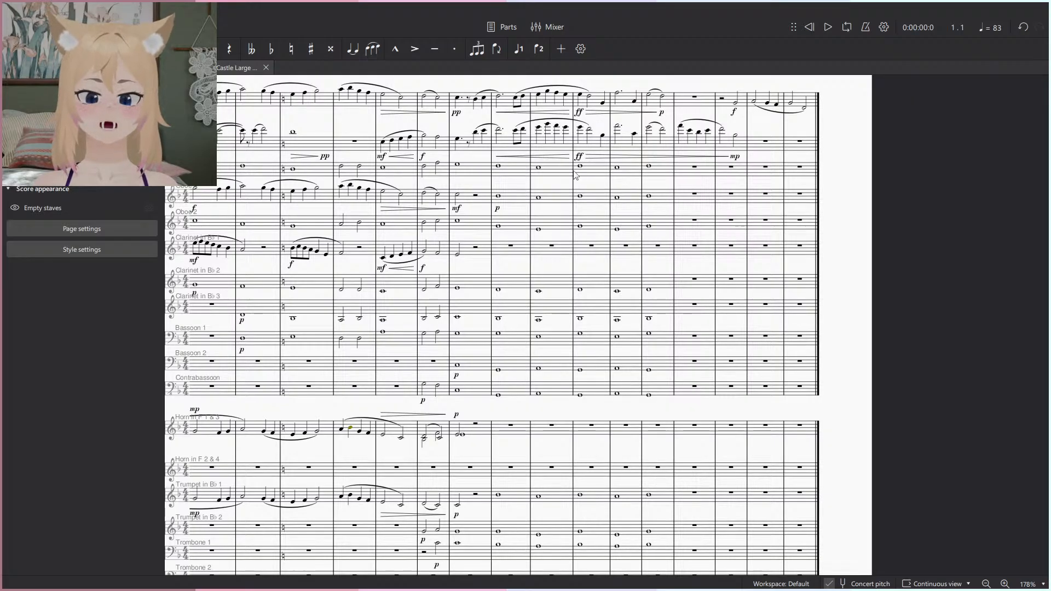
scroll(576, 176, down, 10)
scroll(701, 240, up, 5)
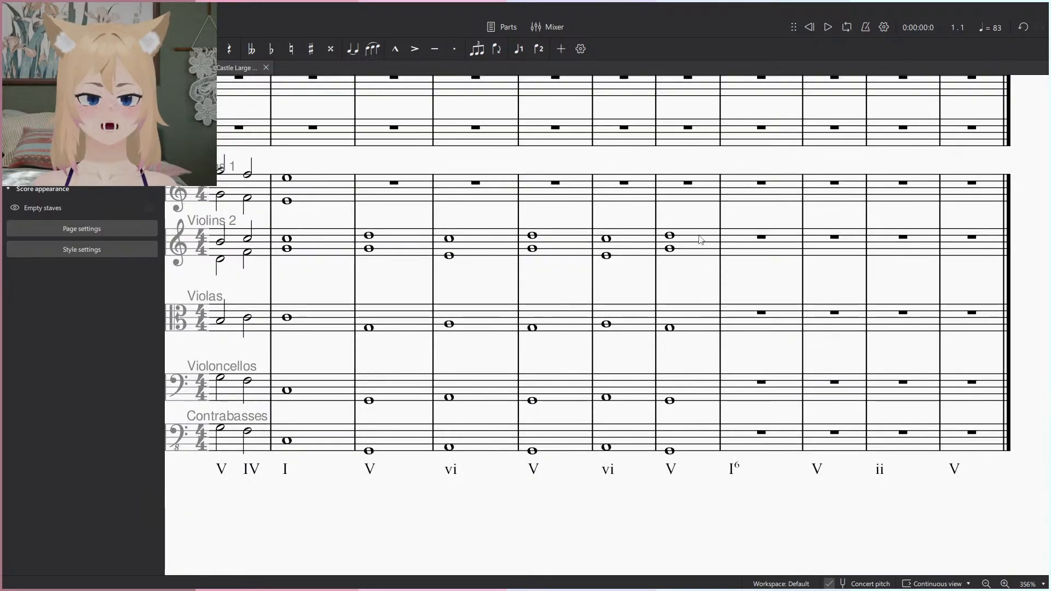
click(607, 448)
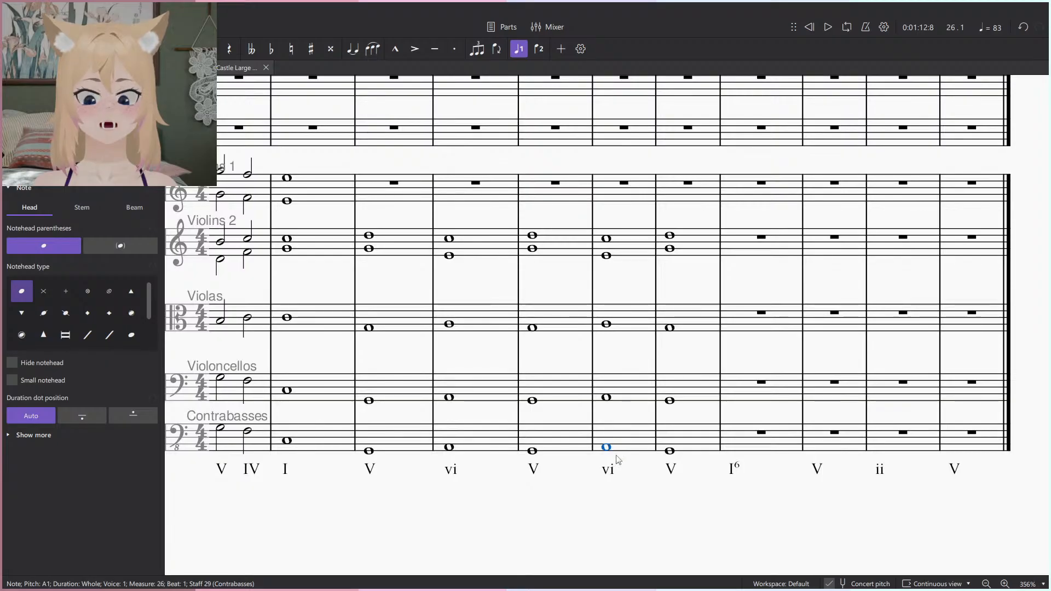
key(Delete)
click(668, 451)
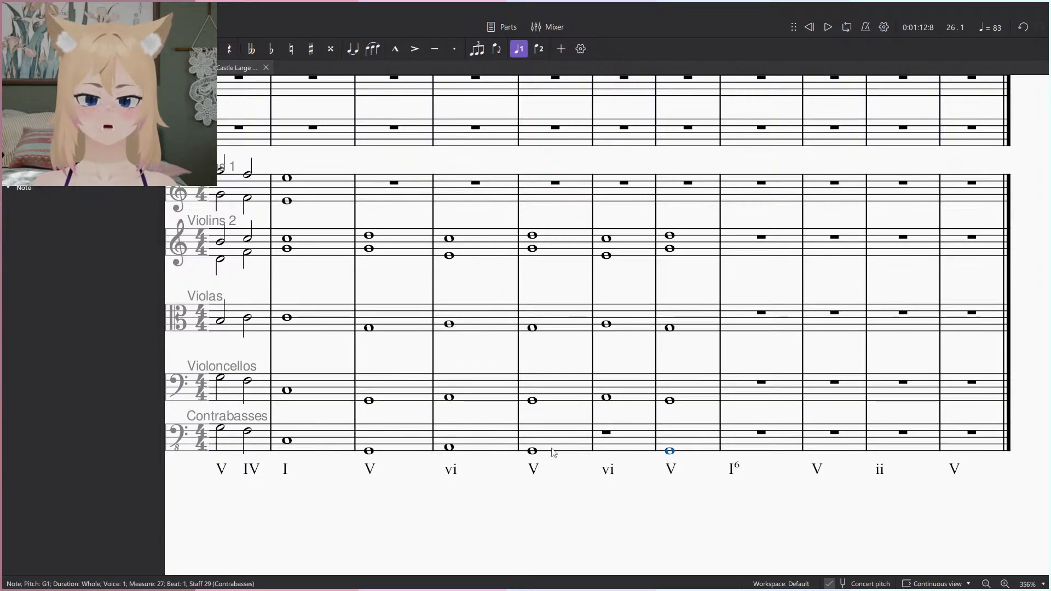
key(Delete)
Shorten the Contrabasses' note in measure 25 to a dotted half note and play back from that measure.
click(533, 452)
key(space)
click(564, 515)
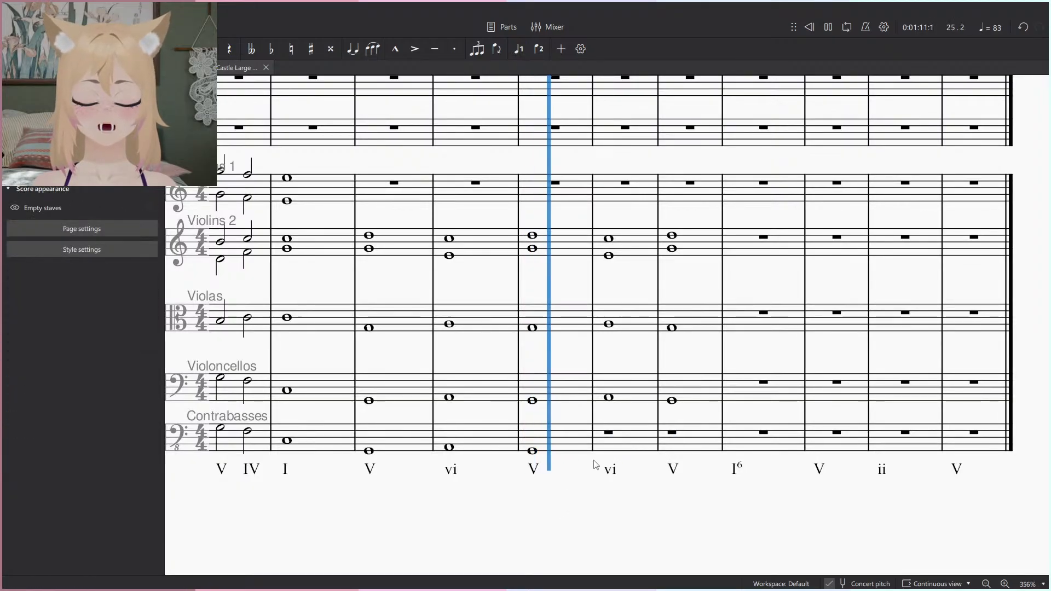
key(space)
key(n)
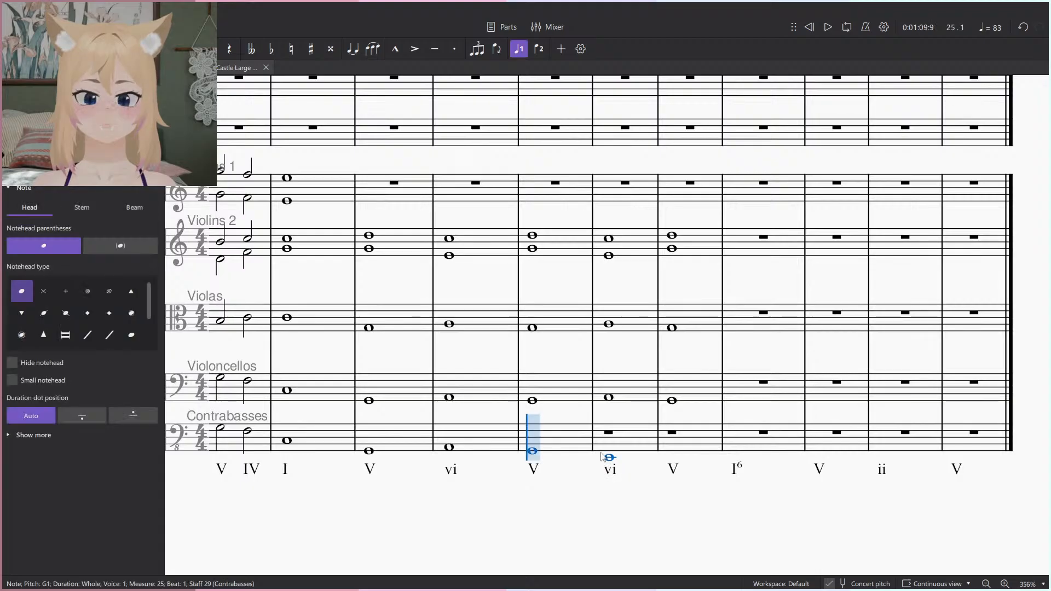
key(6)
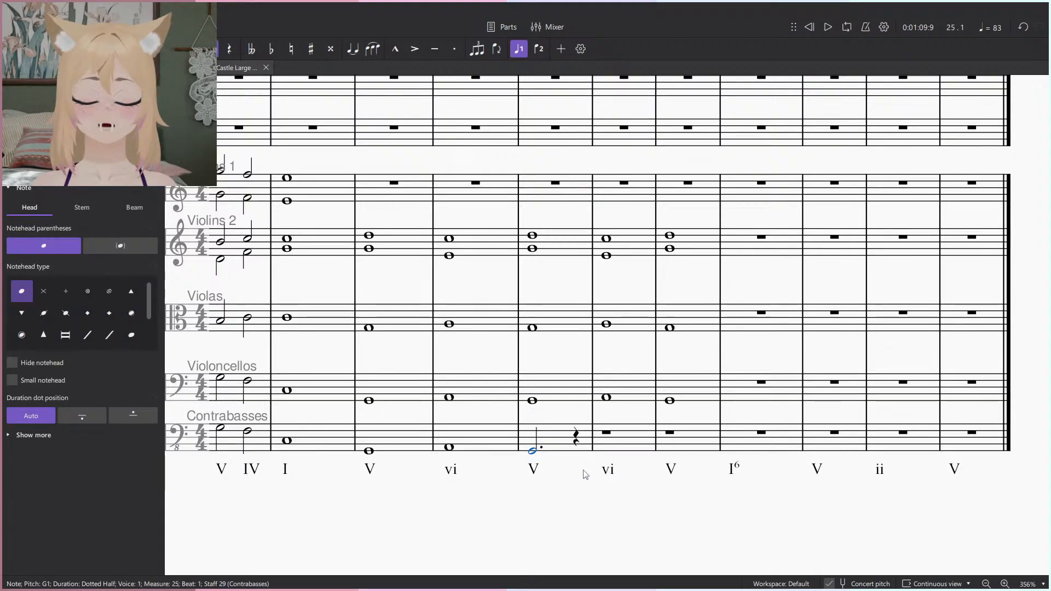
click(584, 495)
key(space)
scroll(624, 361, down, 1)
scroll(624, 396, up, 12)
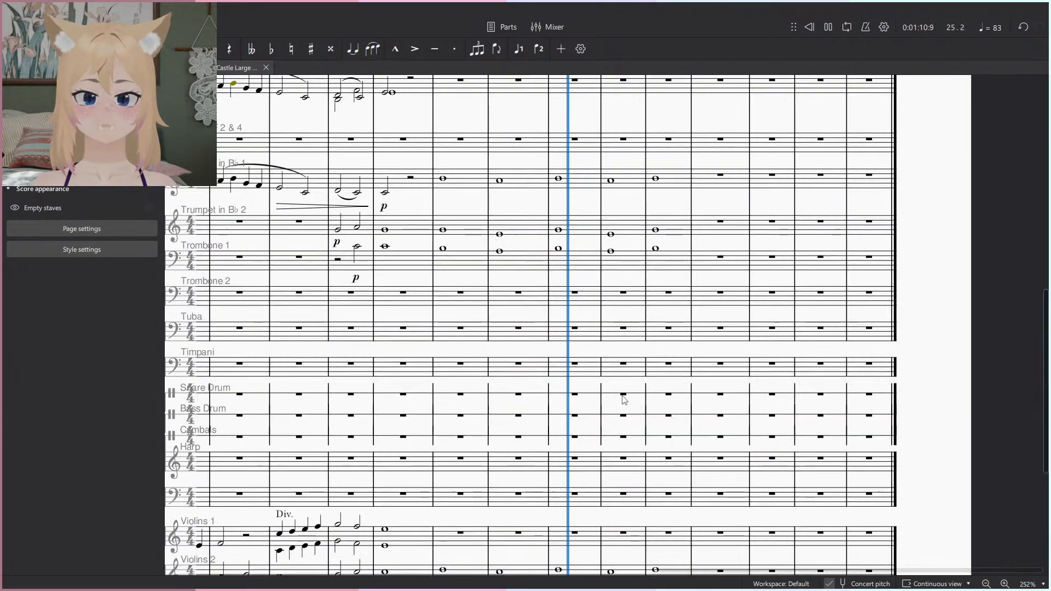
scroll(550, 410, up, 1)
key(space)
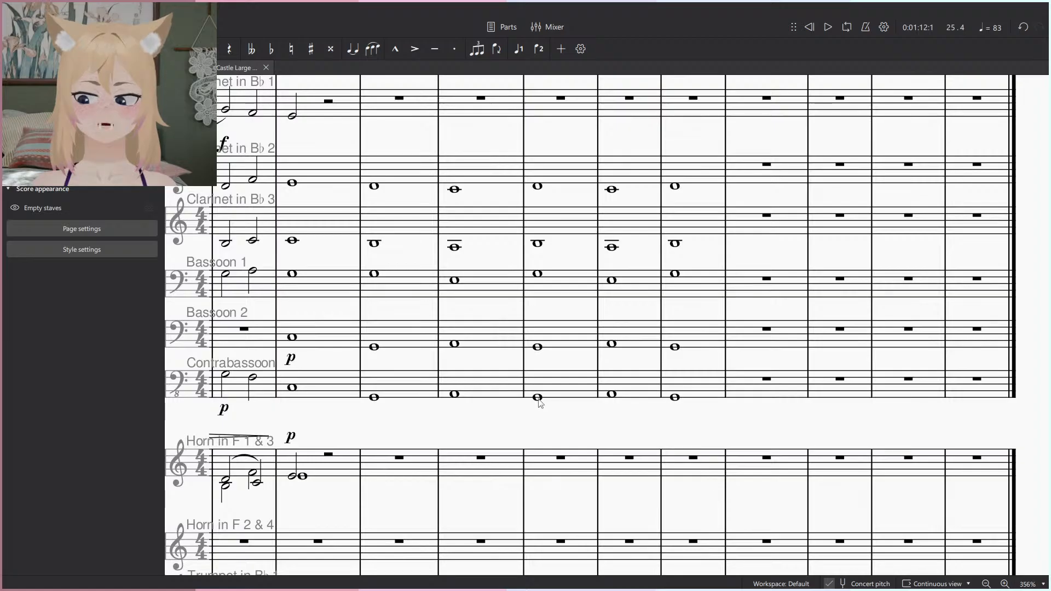
Shorten the Contrabassoon's note in measure 25 to a dotted half note and delete its notes in measures 26 and 27.
click(538, 398)
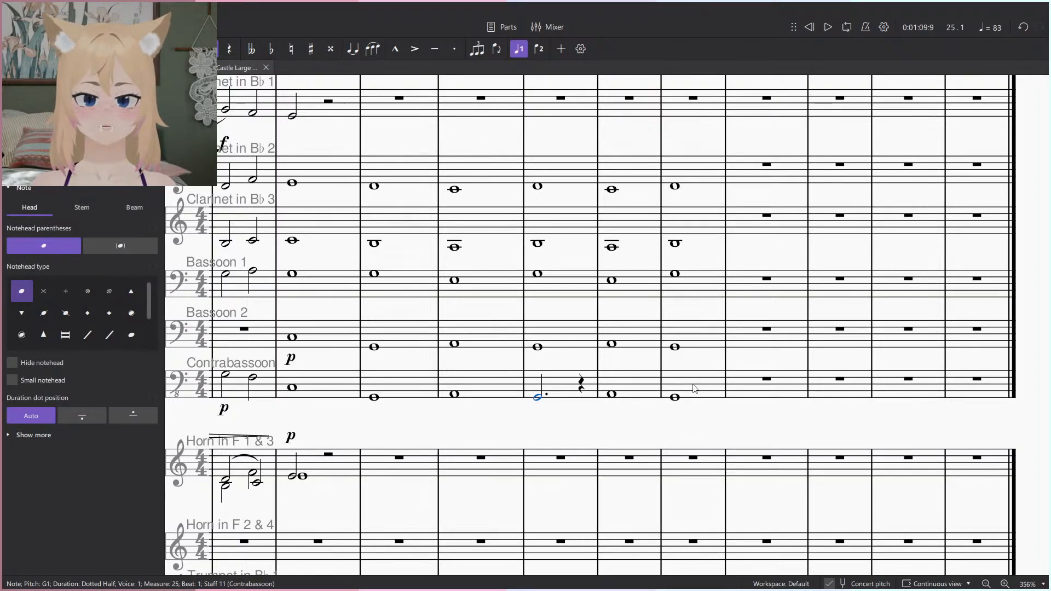
click(614, 376)
key(shift+Right)
key(Delete)
Play back briefly from measure 25 and look over the sustained chord notes across the woodwind, brass and string staves.
scroll(593, 372, down, 5)
click(563, 359)
key(space)
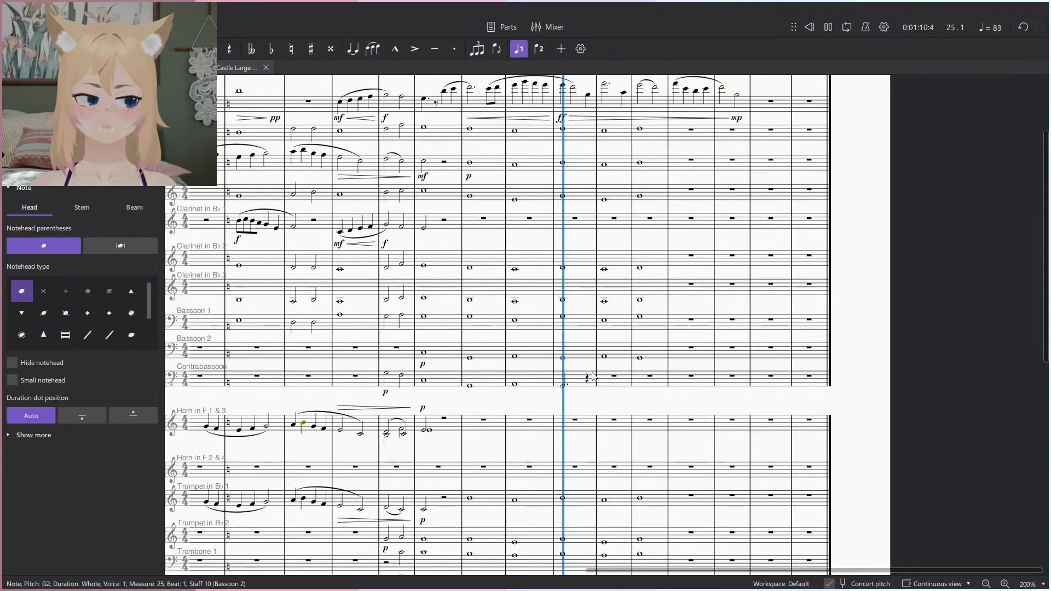
scroll(593, 373, down, 3)
key(space)
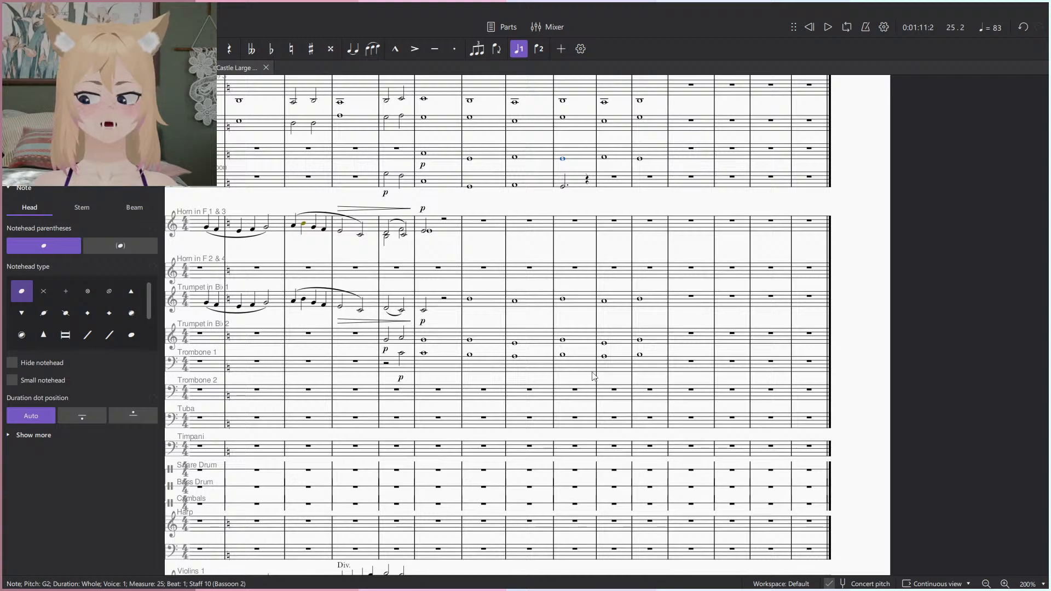
scroll(583, 358, down, 5)
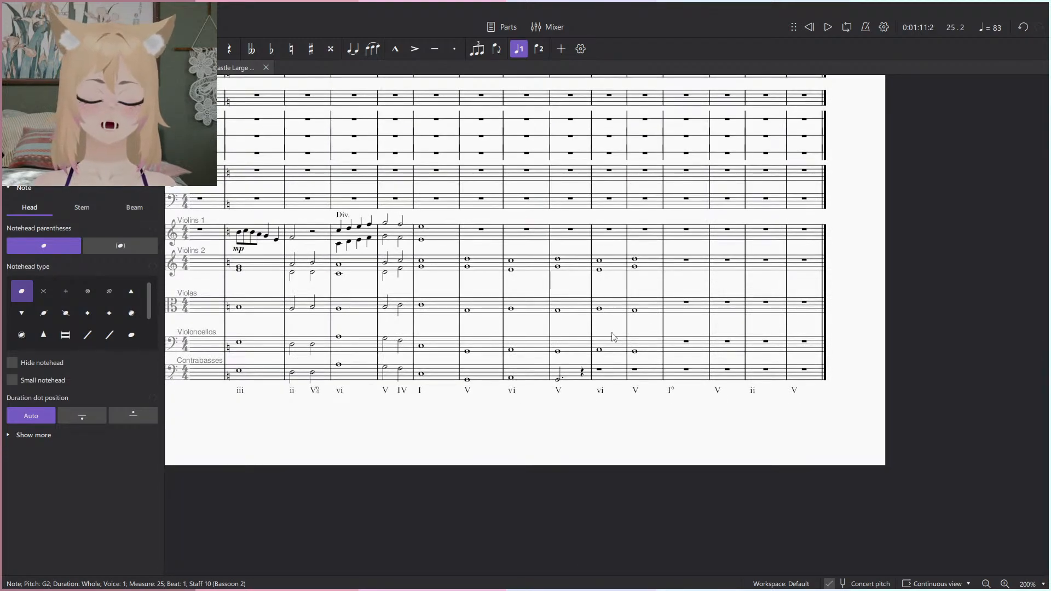
scroll(613, 337, up, 10)
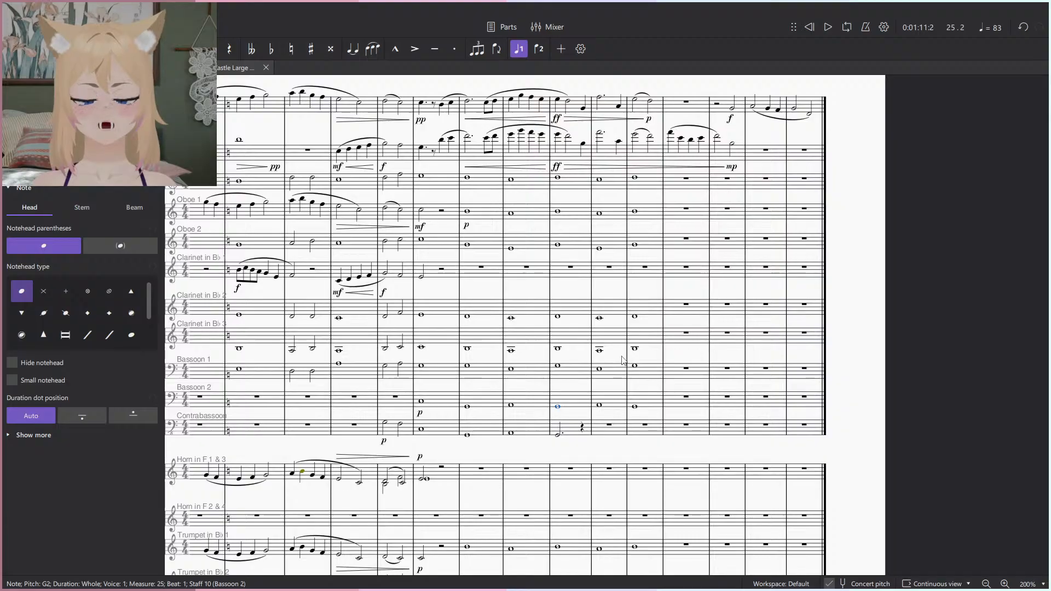
scroll(535, 329, down, 5)
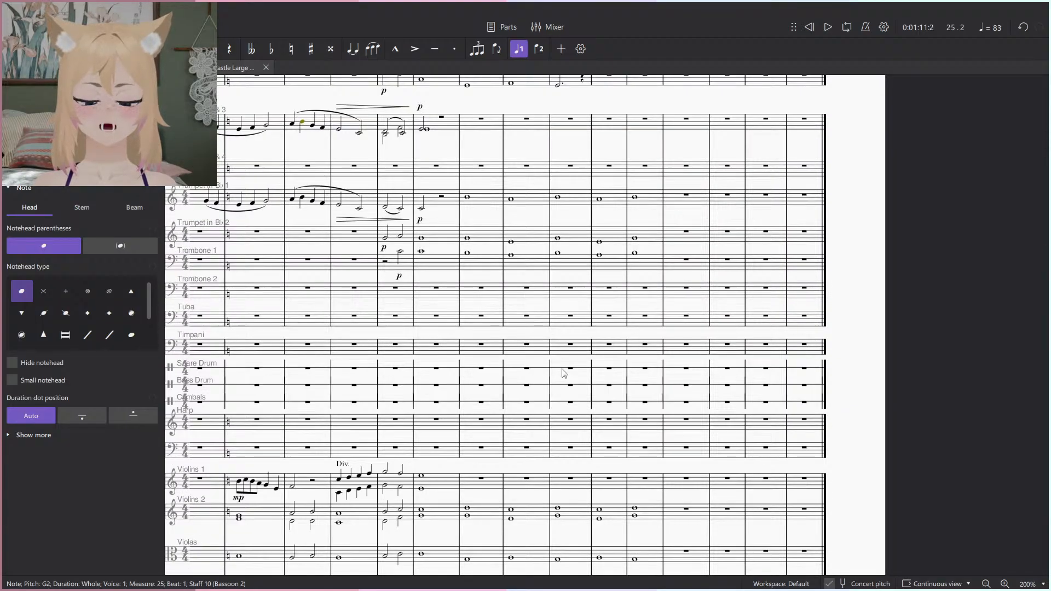
scroll(570, 376, down, 2)
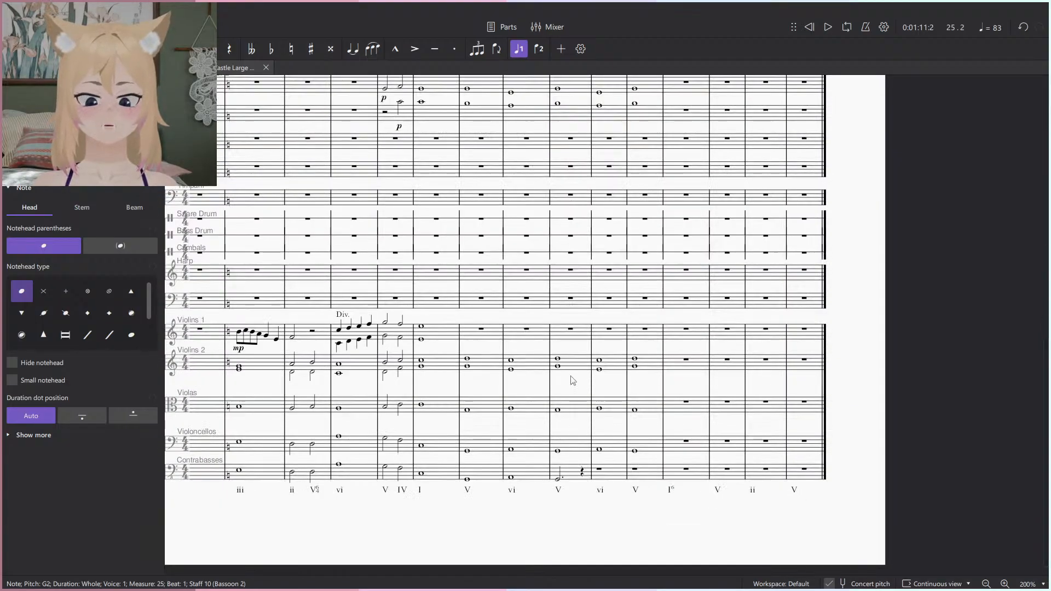
Play back from measure 24, restore the Contrabasses' whole note in measure 25 and enter a quarter note A in measure 26.
click(511, 480)
key(space)
scroll(537, 496, up, 2)
click(537, 496)
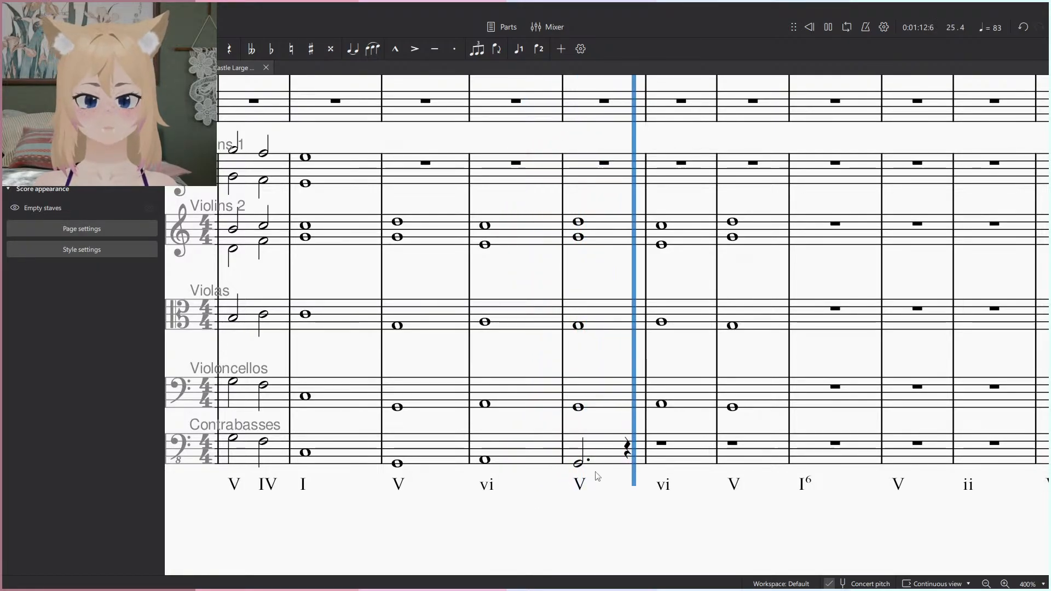
click(581, 463)
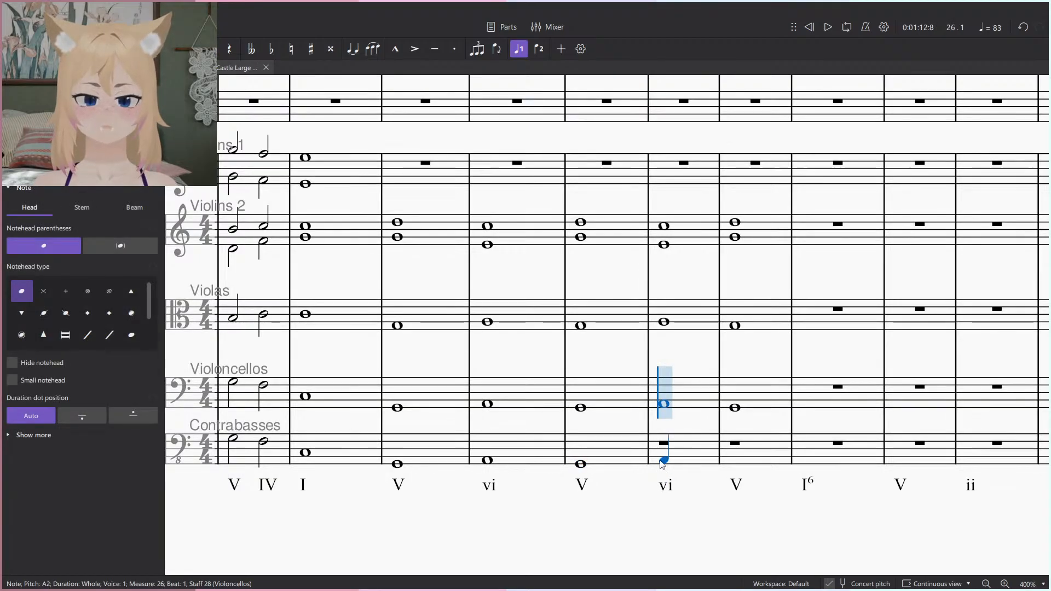
Shorten the Violoncellos' note in measure 26 to a half note and delete their whole note in measure 27.
scroll(683, 427, up, 6)
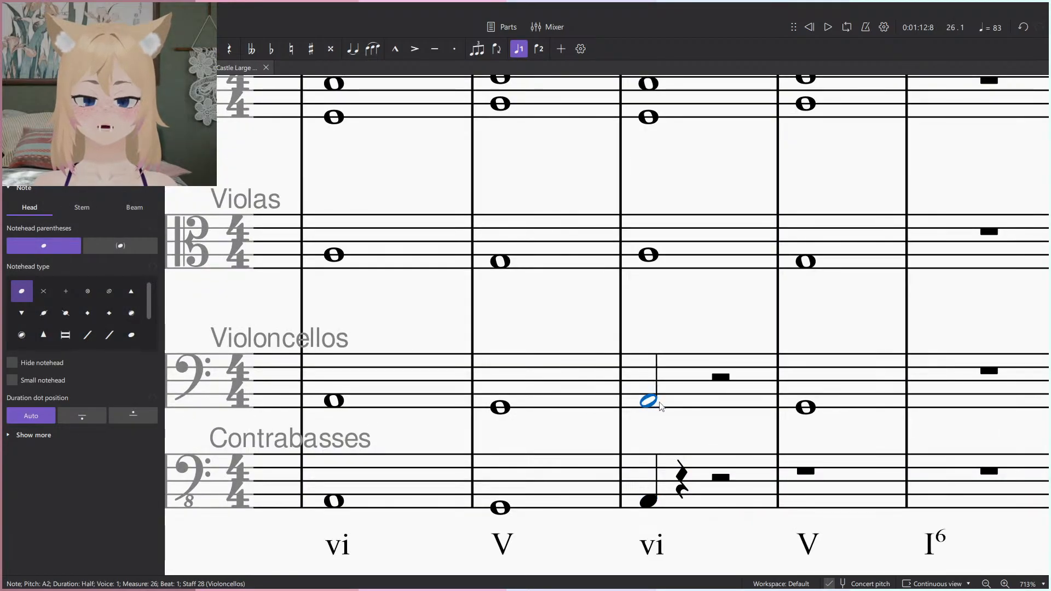
scroll(661, 406, down, 6)
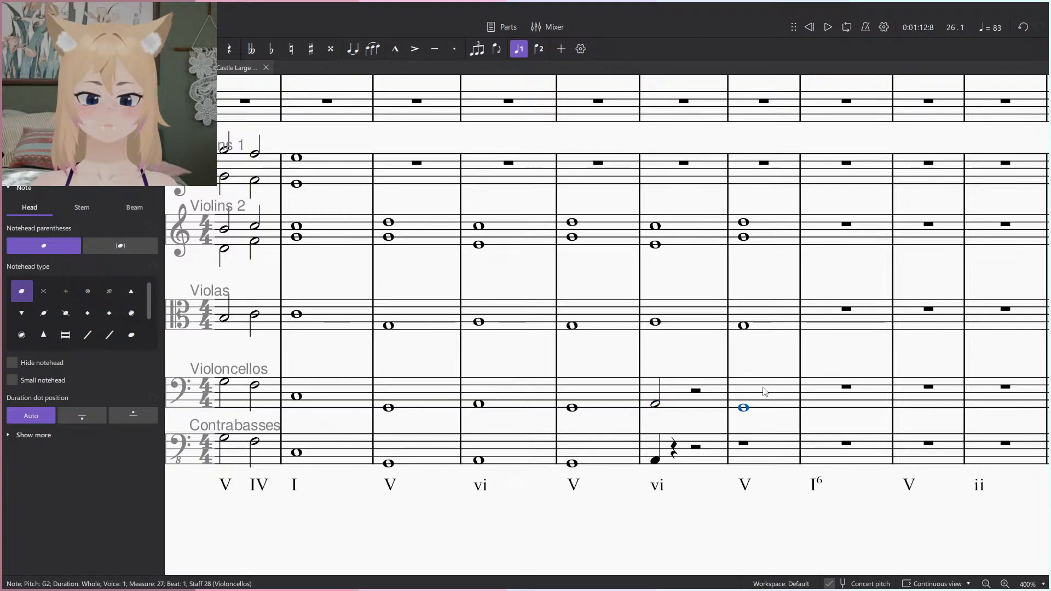
key(Delete)
Shorten the Violas' note in measure 26 to a dotted half note and delete their whole note in measure 27.
click(658, 322)
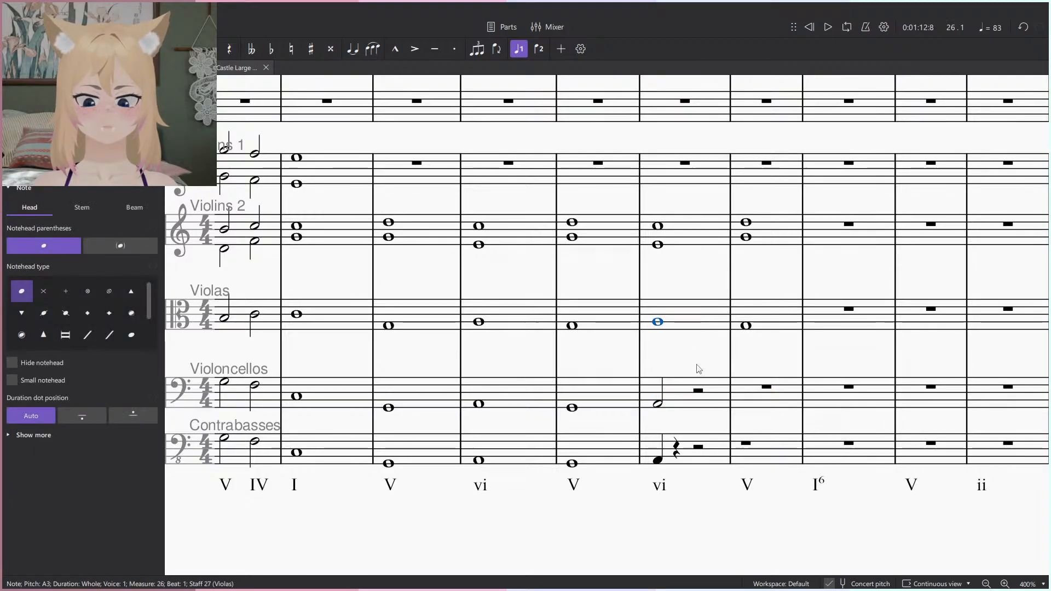
key(6)
scroll(725, 321, up, 4)
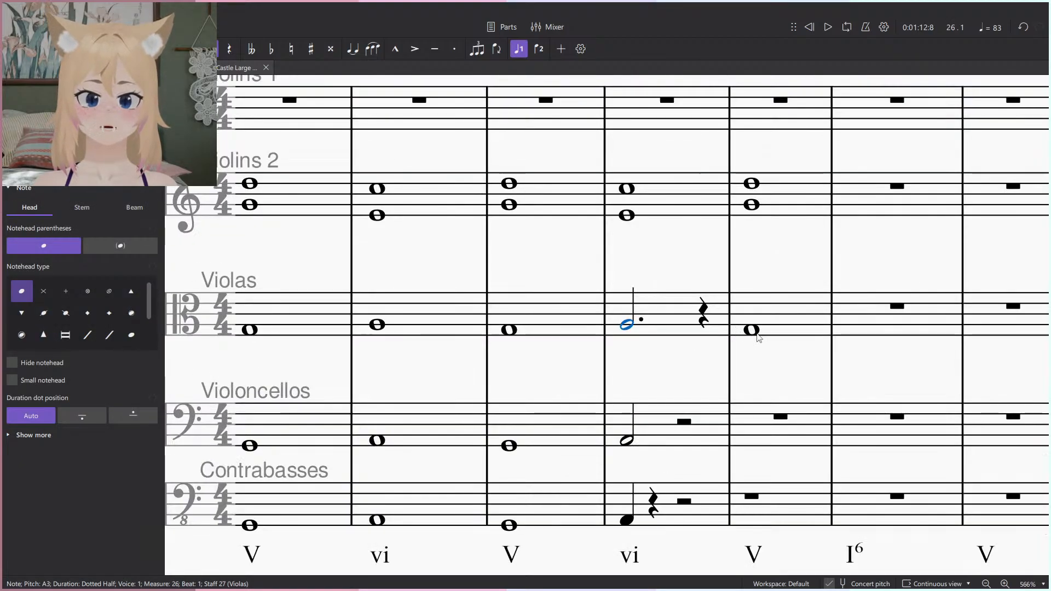
key(Right)
key(Delete)
Split the Violins 2 chord in measure 27 into an upper half note and a lower quarter note in voice 2.
click(631, 216)
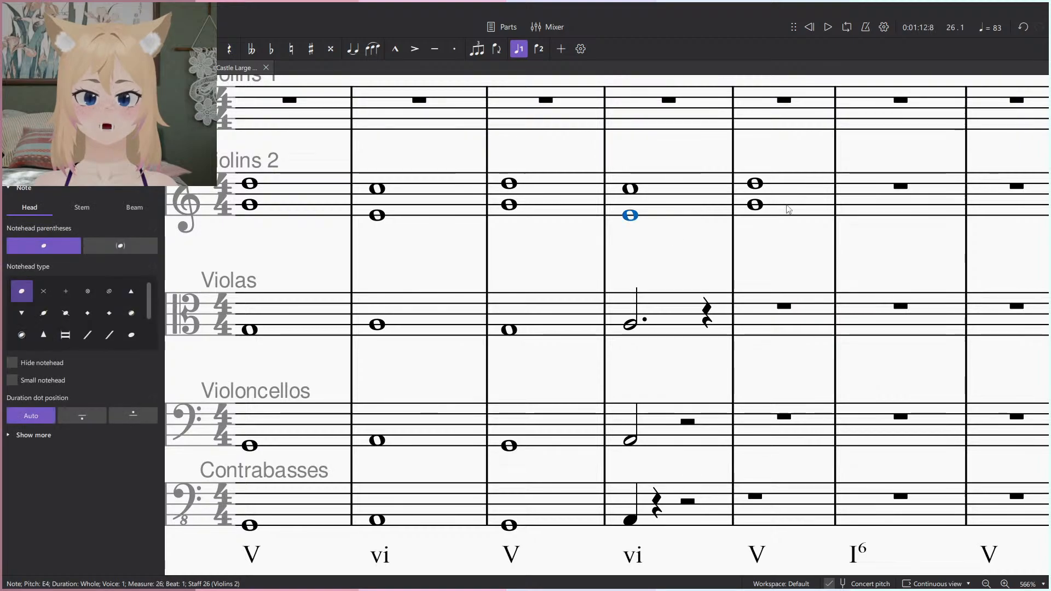
click(769, 210)
click(755, 205)
key(ctrl+alt+2)
key(5)
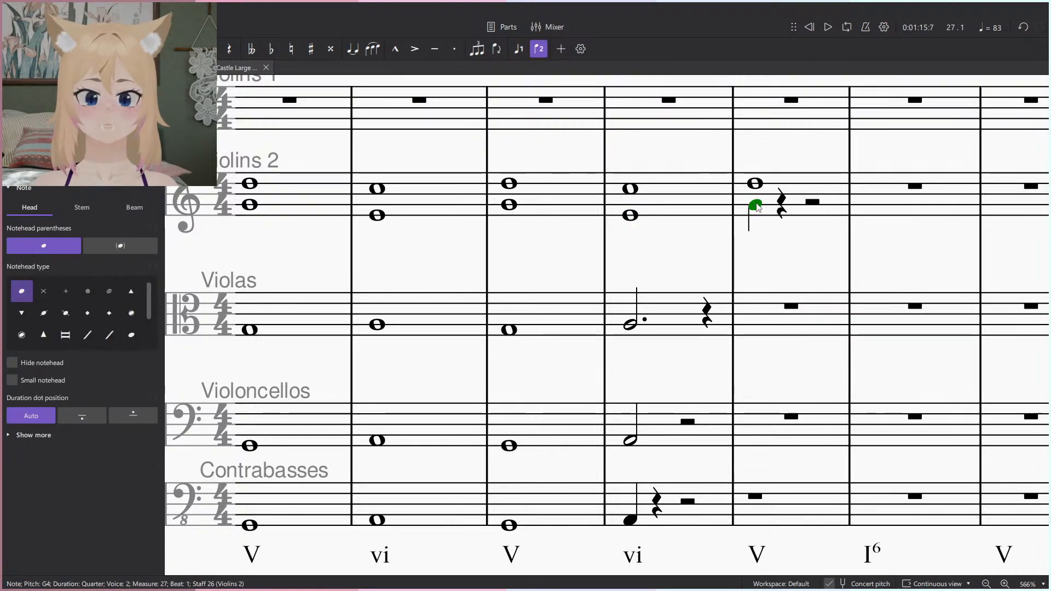
Play back measures 26–27 and examine the brass parts against the thinned-out strings.
click(631, 193)
key(space)
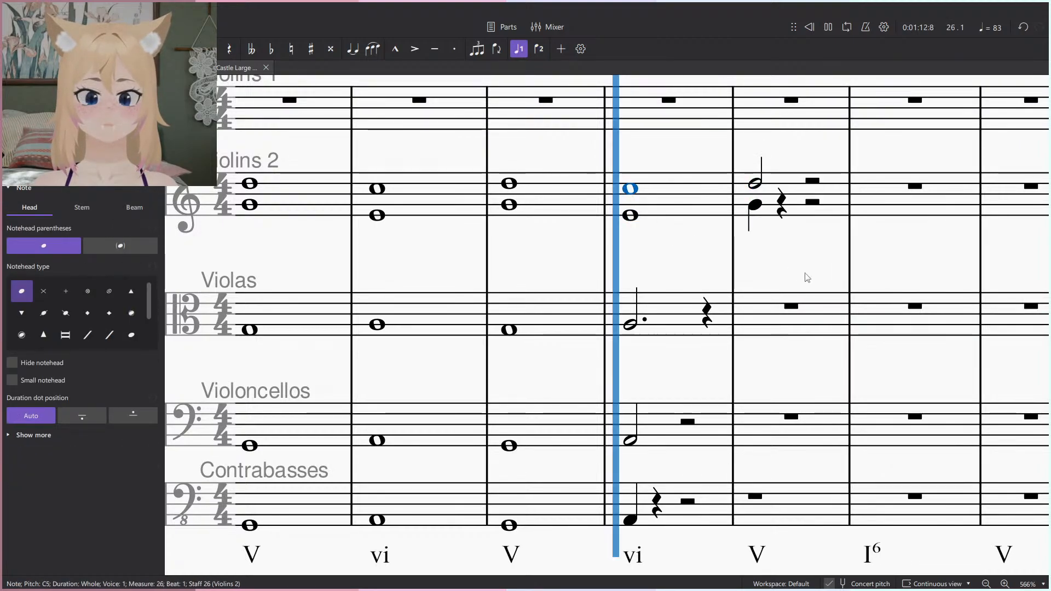
scroll(810, 281, down, 5)
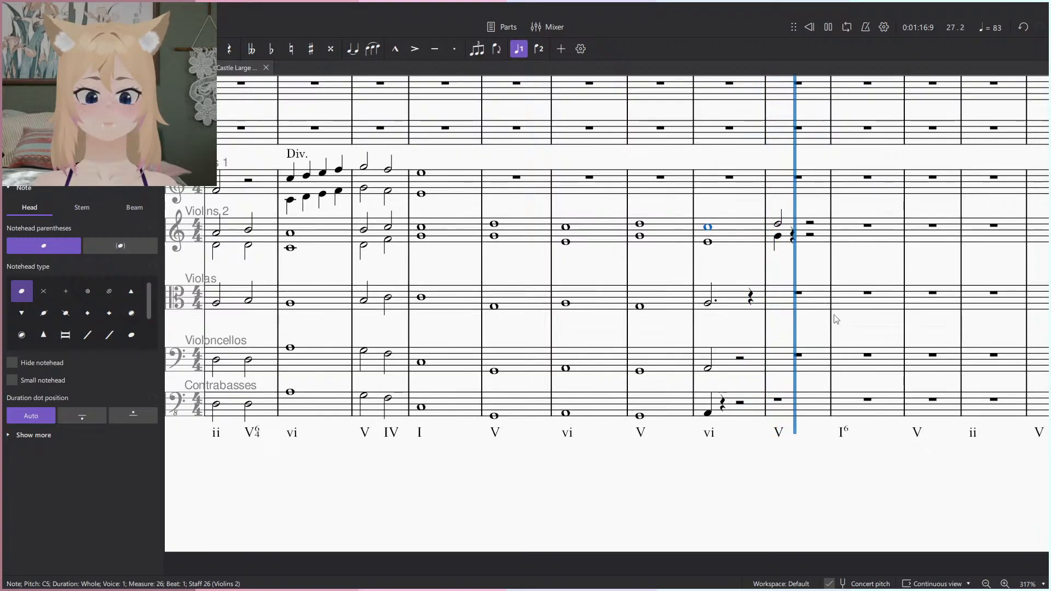
key(space)
scroll(822, 350, up, 10)
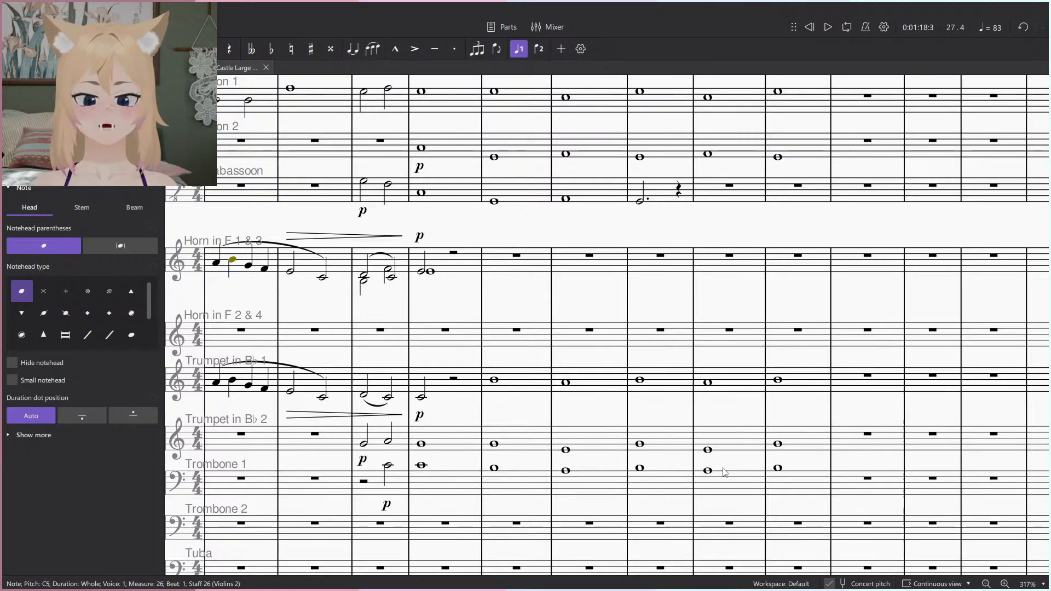
scroll(724, 471, down, 10)
scroll(723, 446, up, 5)
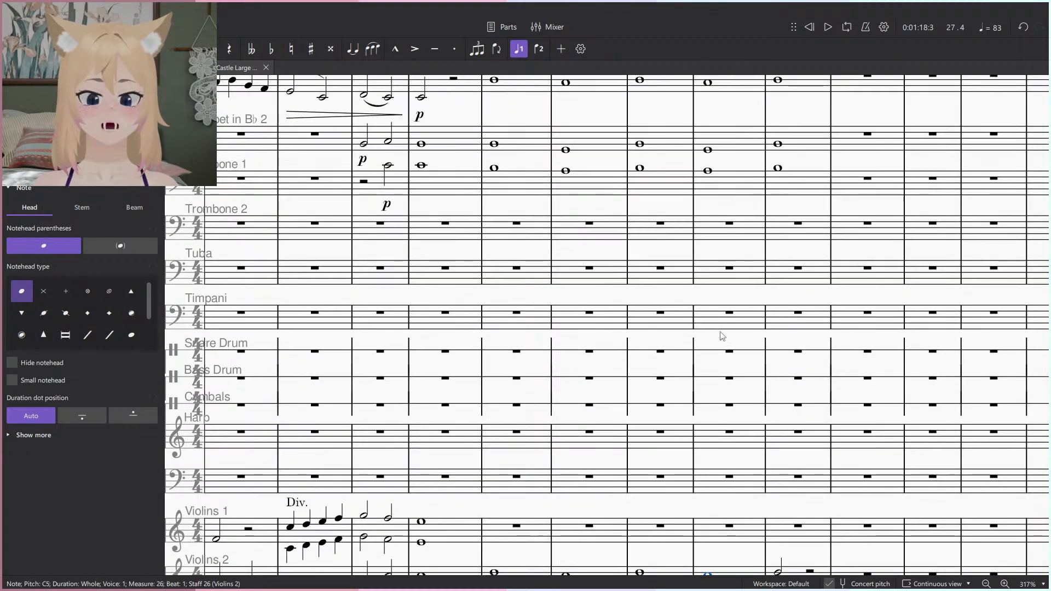
scroll(723, 337, down, 5)
Match Trombone 1 to the Violas: shorten its measure 26 note to a dotted half and delete its measure 27 note.
click(716, 356)
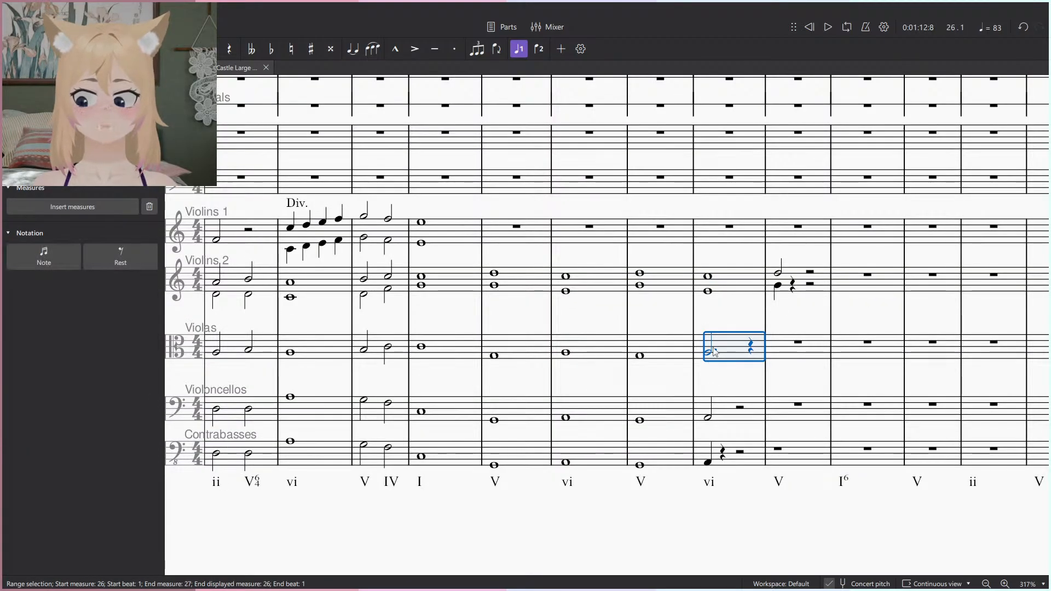
click(710, 356)
scroll(711, 345, up, 7)
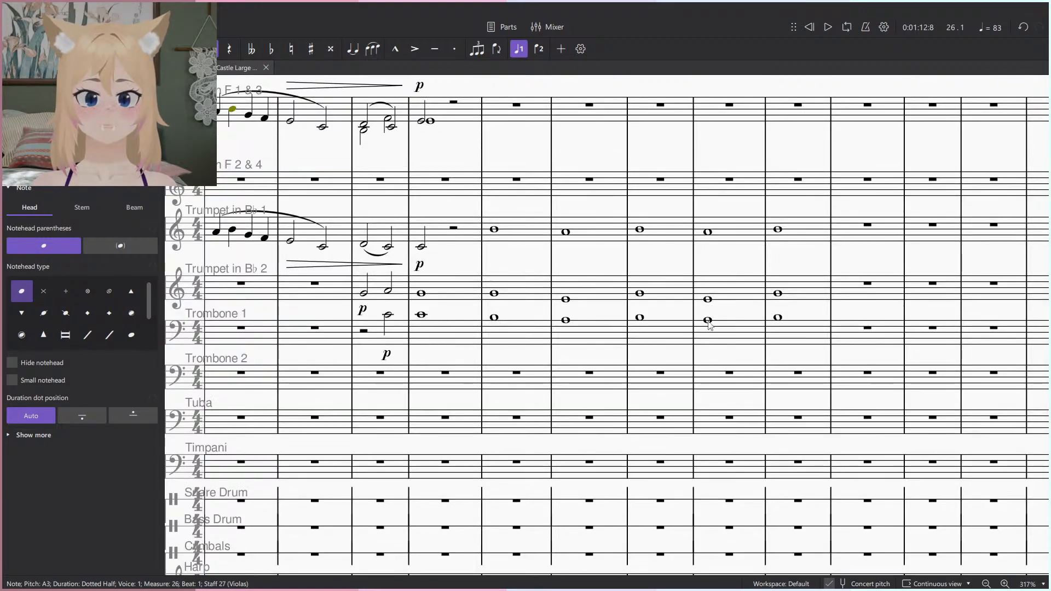
scroll(724, 325, up, 5)
scroll(666, 335, down, 7)
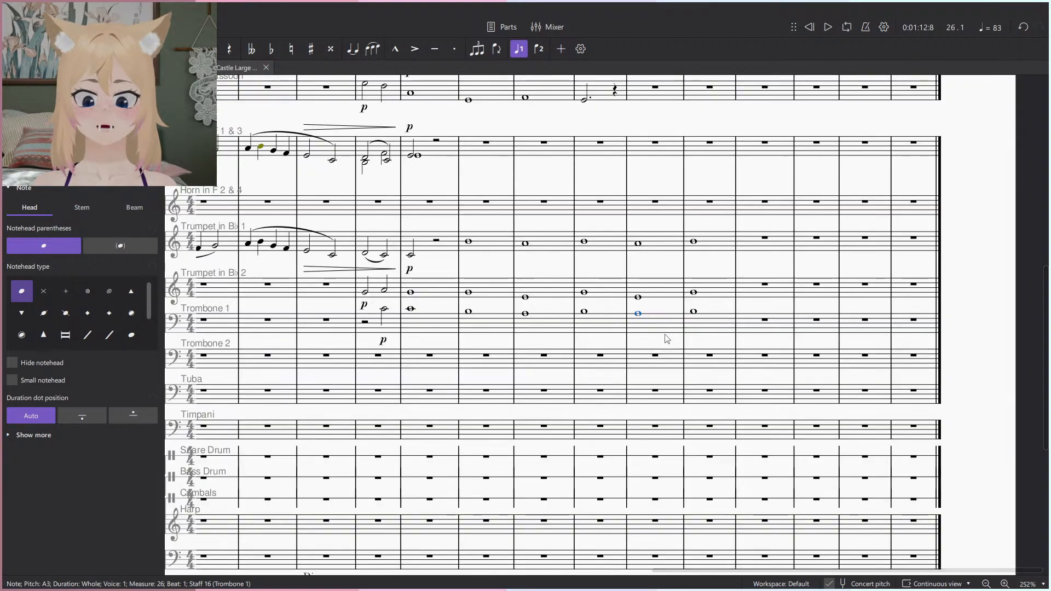
scroll(667, 335, down, 7)
key(6)
scroll(684, 338, up, 5)
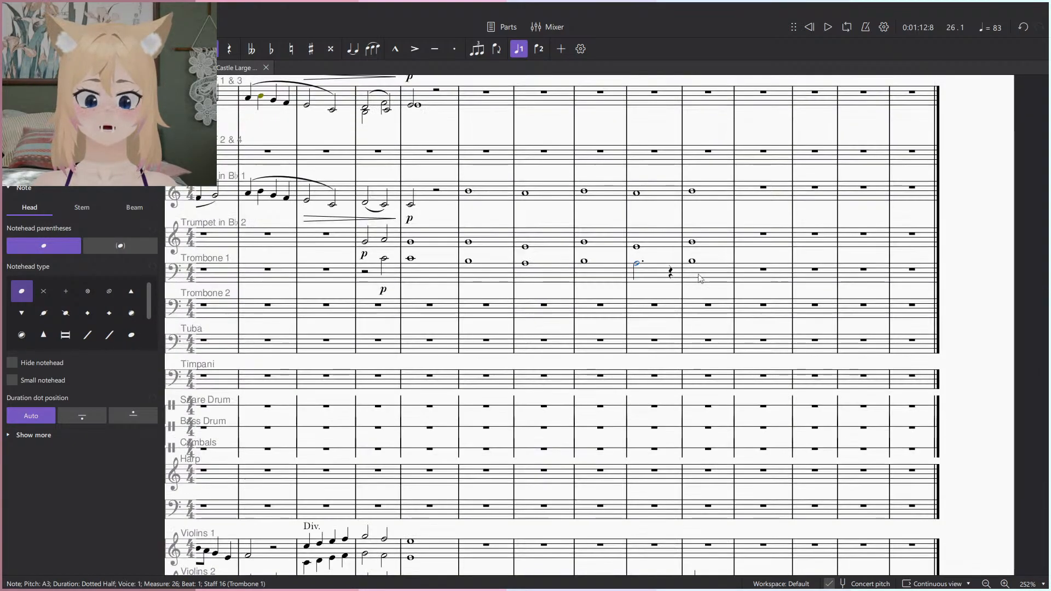
click(717, 280)
Match the trumpets to Violins 2 in measure 27: shorten Trumpet 1 to a half note and Trumpet 2 to a quarter note.
scroll(712, 305, down, 4)
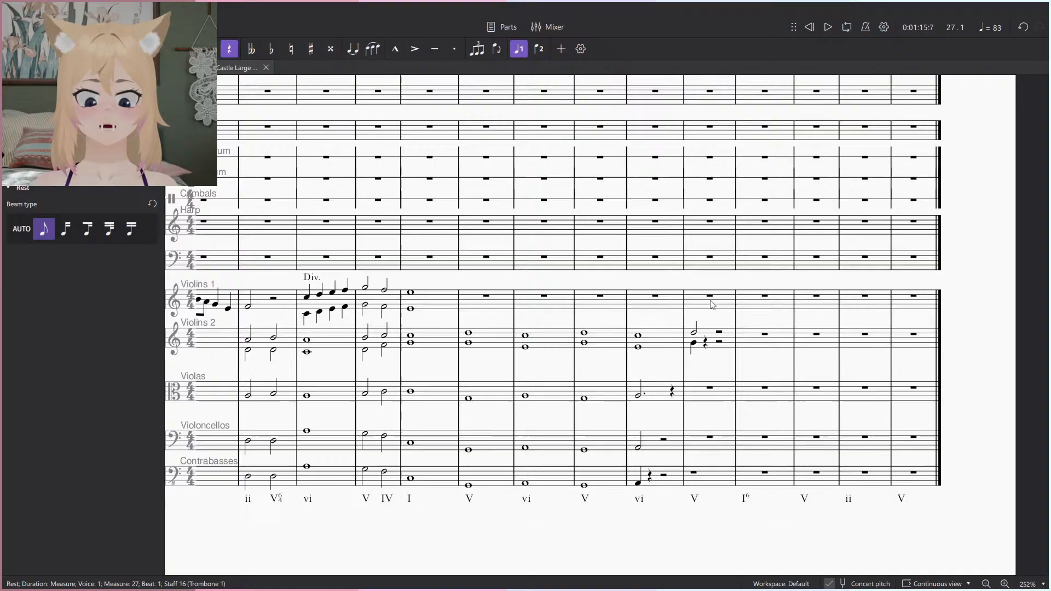
click(638, 347)
scroll(658, 296, up, 5)
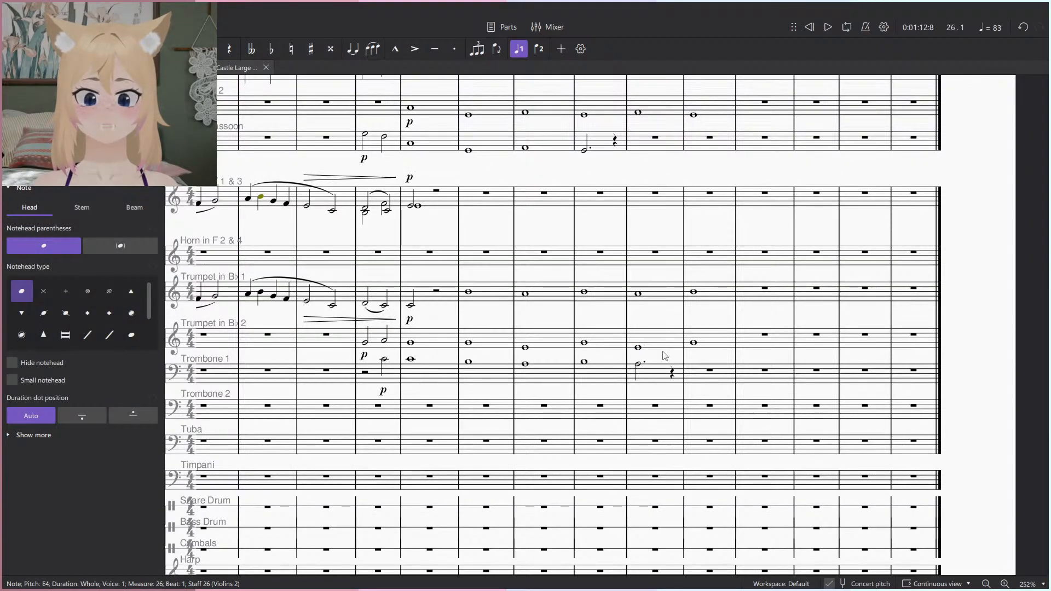
click(639, 347)
scroll(697, 346, down, 4)
scroll(702, 286, up, 3)
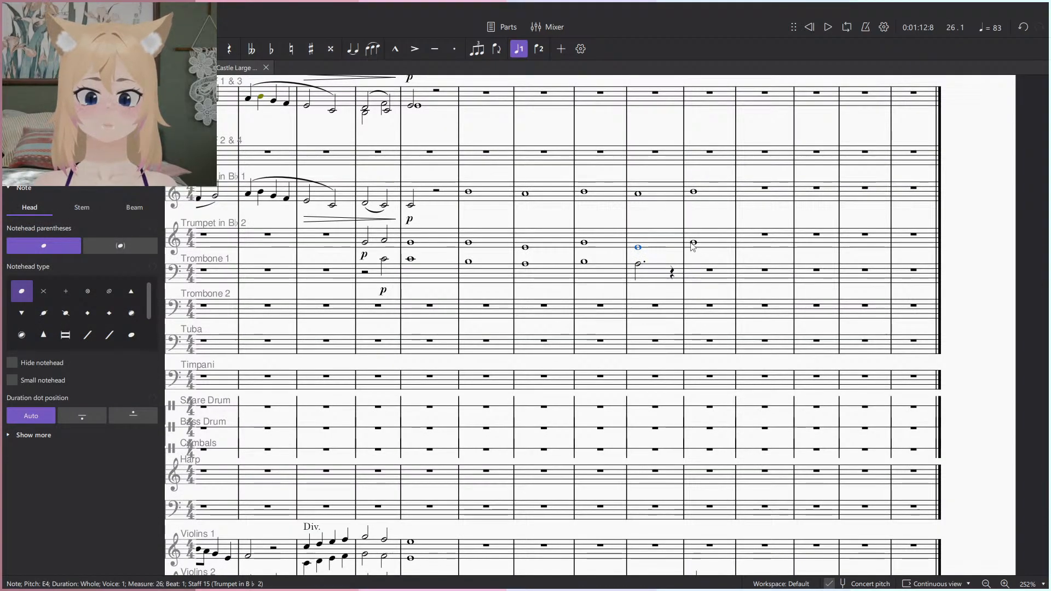
click(694, 193)
scroll(706, 235, down, 6)
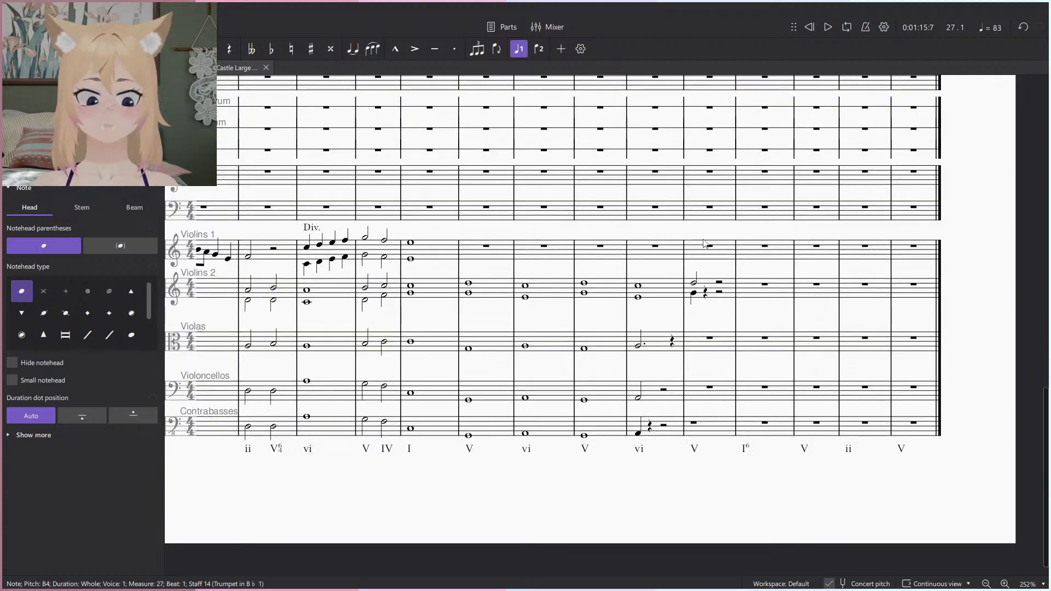
scroll(731, 410, up, 7)
key(6)
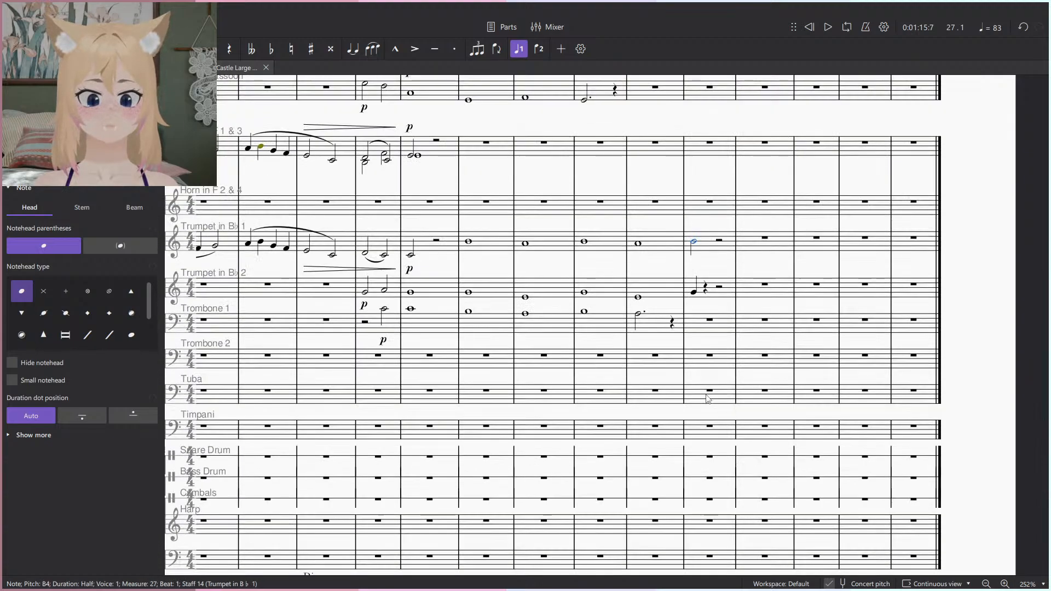
Play back measures 26–27 to hear the shortened trumpet notes.
click(638, 244)
scroll(647, 260, down, 5)
key(space)
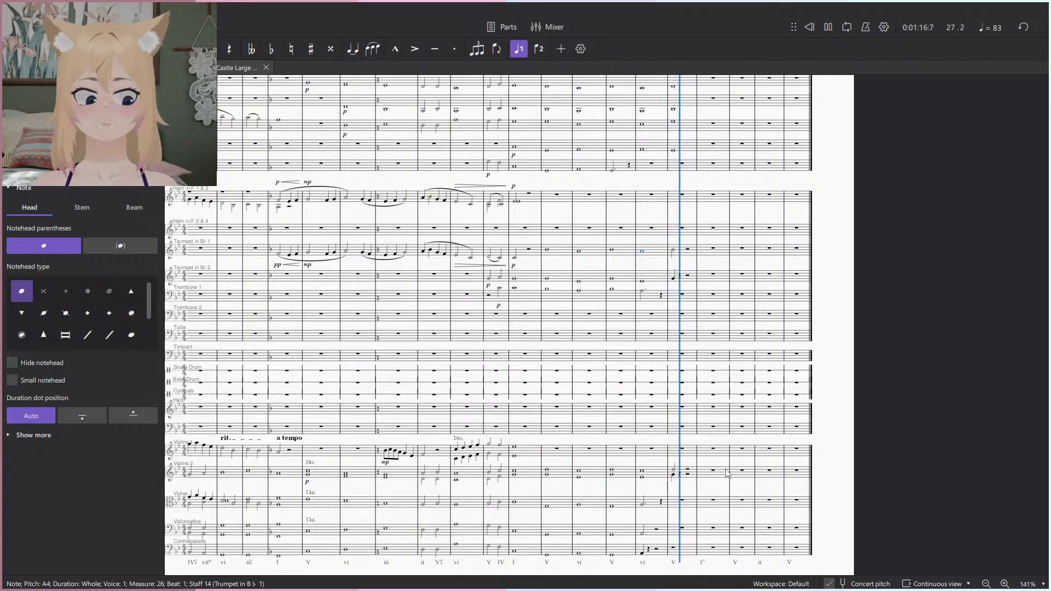
scroll(720, 479, up, 5)
key(space)
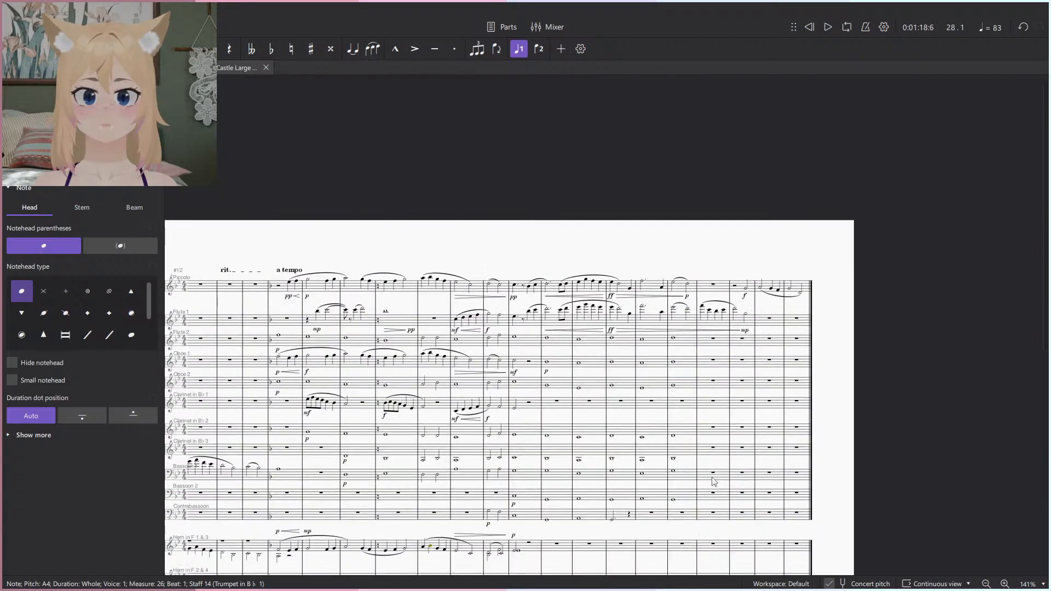
Play back from measure 25 while examining the sustained notes in the clarinet and bassoon staves.
scroll(664, 513, up, 6)
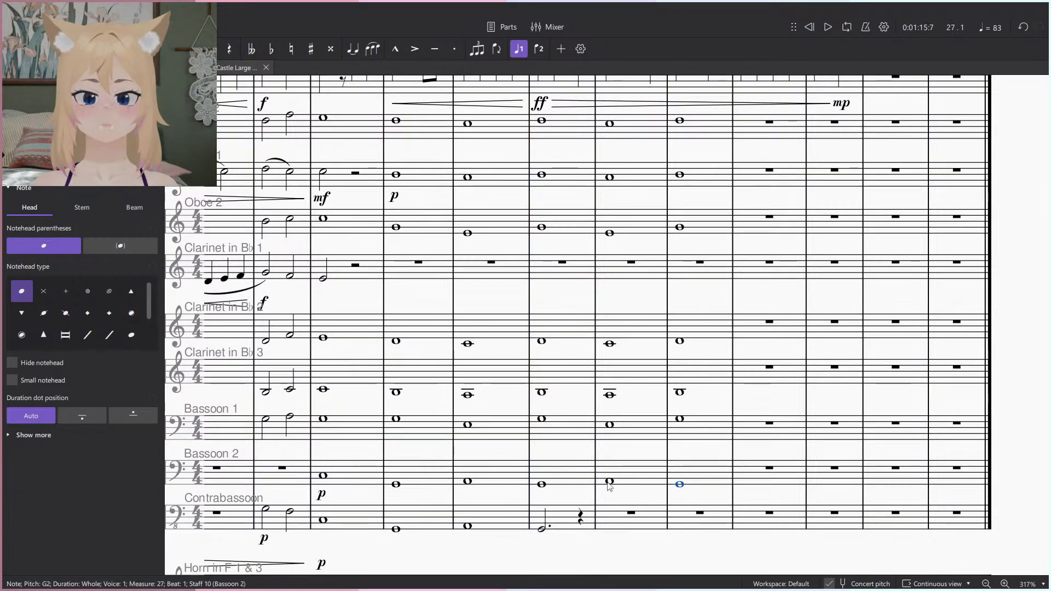
scroll(621, 474, up, 3)
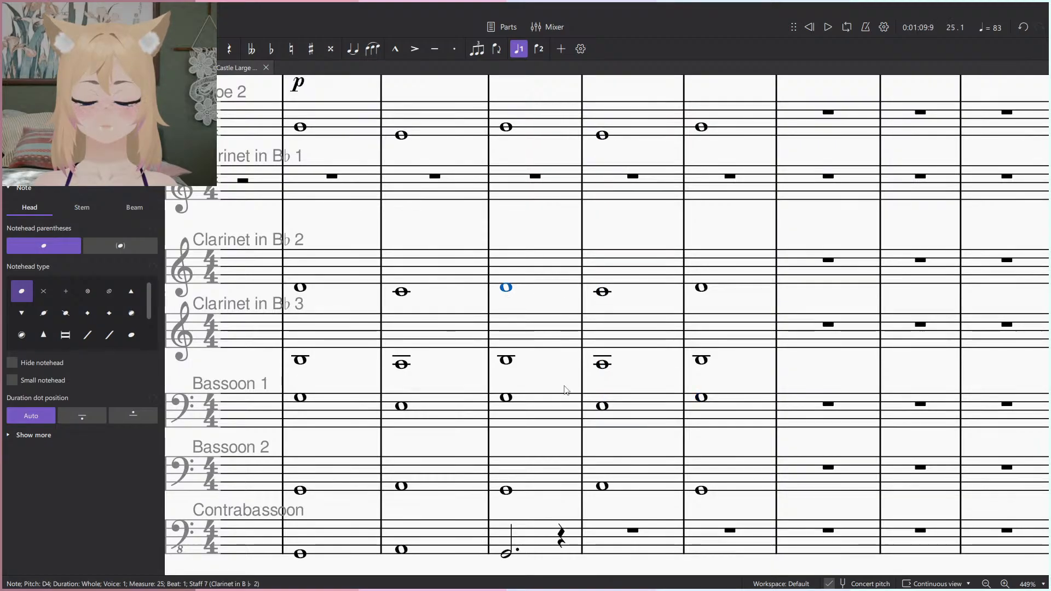
key(space)
key(Escape)
scroll(660, 455, down, 5)
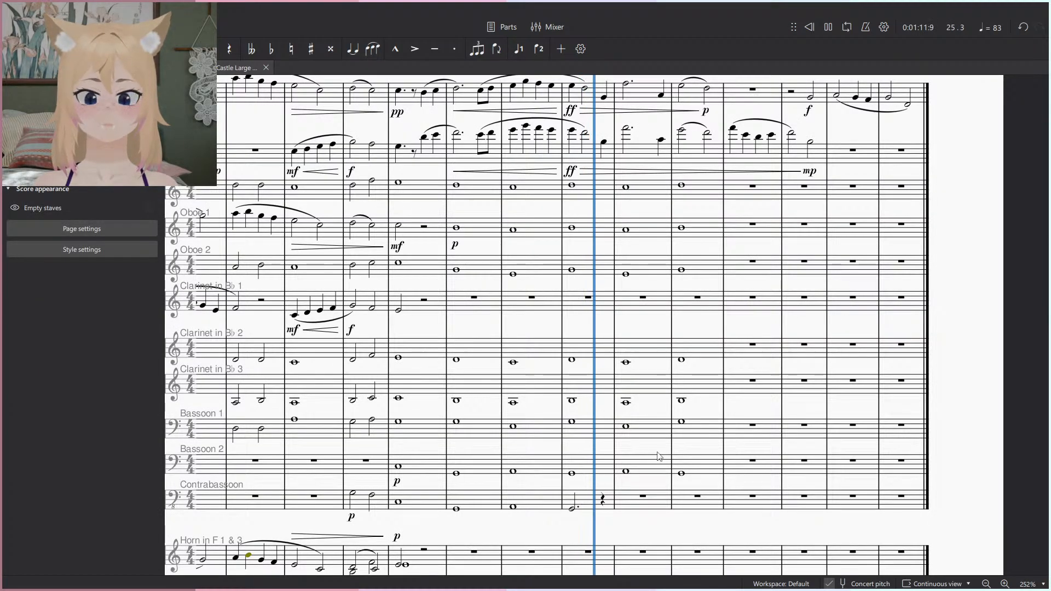
scroll(661, 474, up, 6)
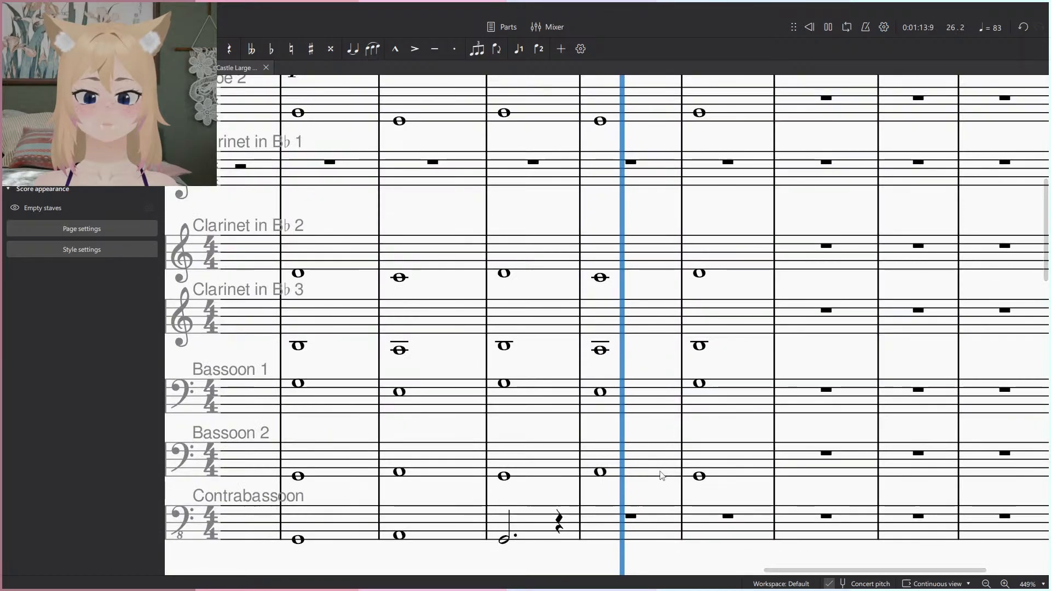
key(space)
Match Bassoon 2 to the Violoncellos: shorten its measure 26 note to a half note and delete its measure 27 note.
click(602, 474)
scroll(624, 477, down, 6)
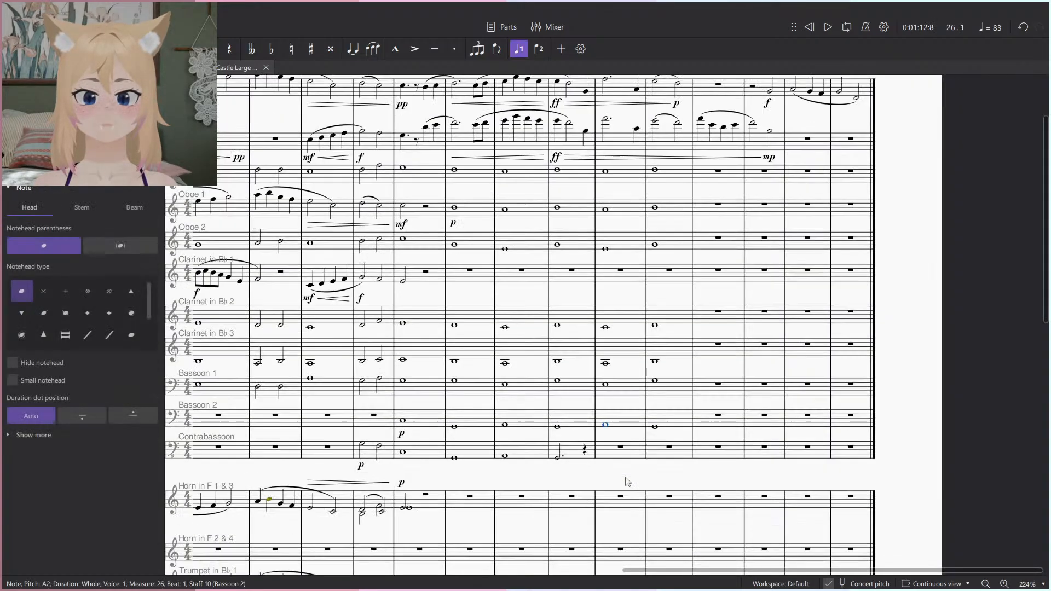
click(606, 384)
scroll(678, 379, up, 8)
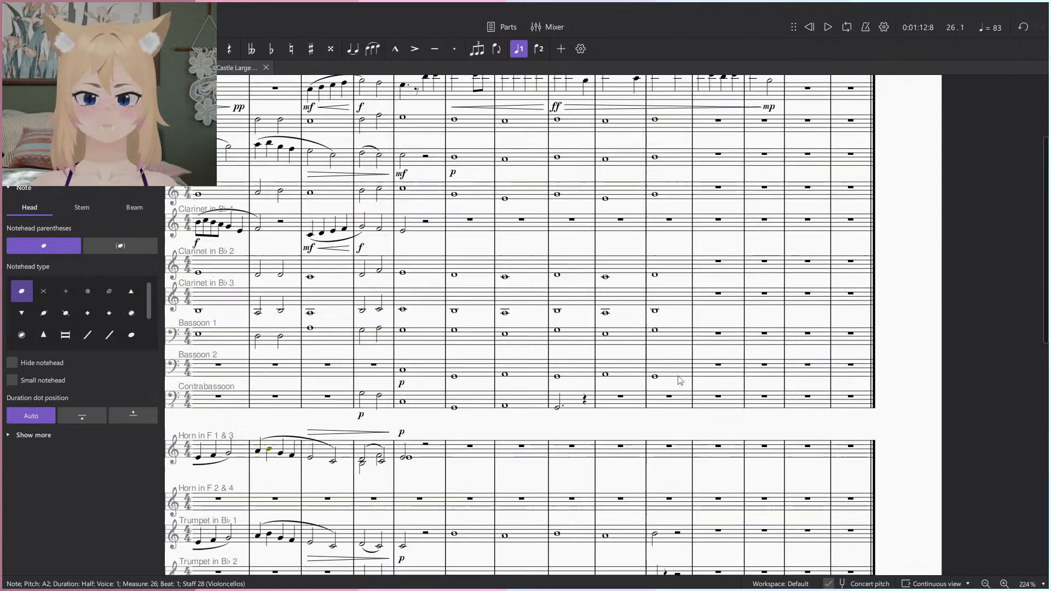
scroll(644, 353, up, 2)
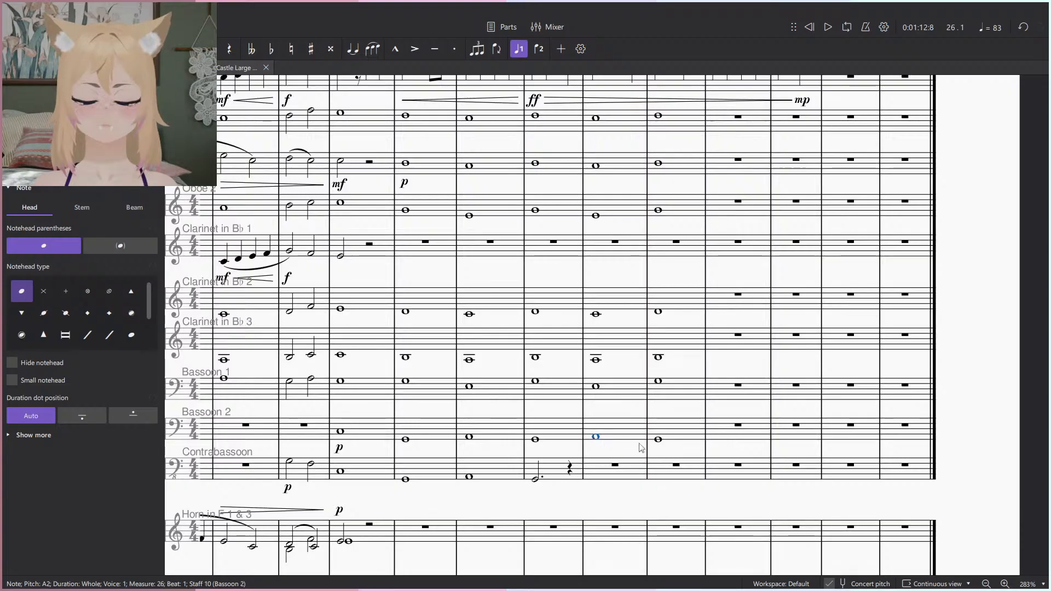
key(6)
click(679, 434)
key(Delete)
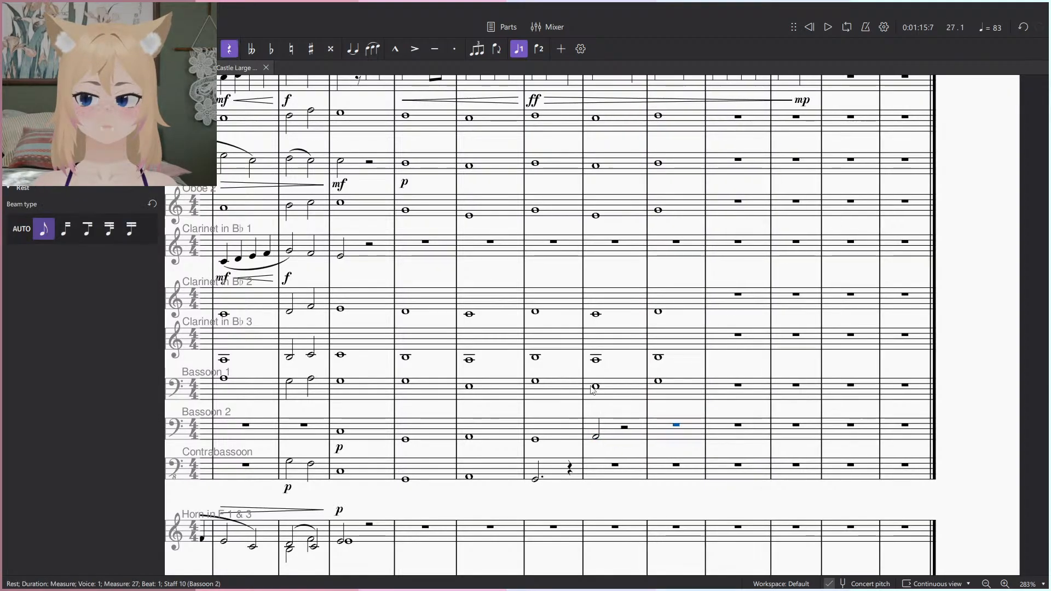
Compare Bassoon 1 with the strings in measure 26 and shorten its whole note there to a half note.
click(603, 395)
scroll(604, 396, down, 7)
scroll(606, 402, down, 7)
click(598, 404)
scroll(609, 400, up, 10)
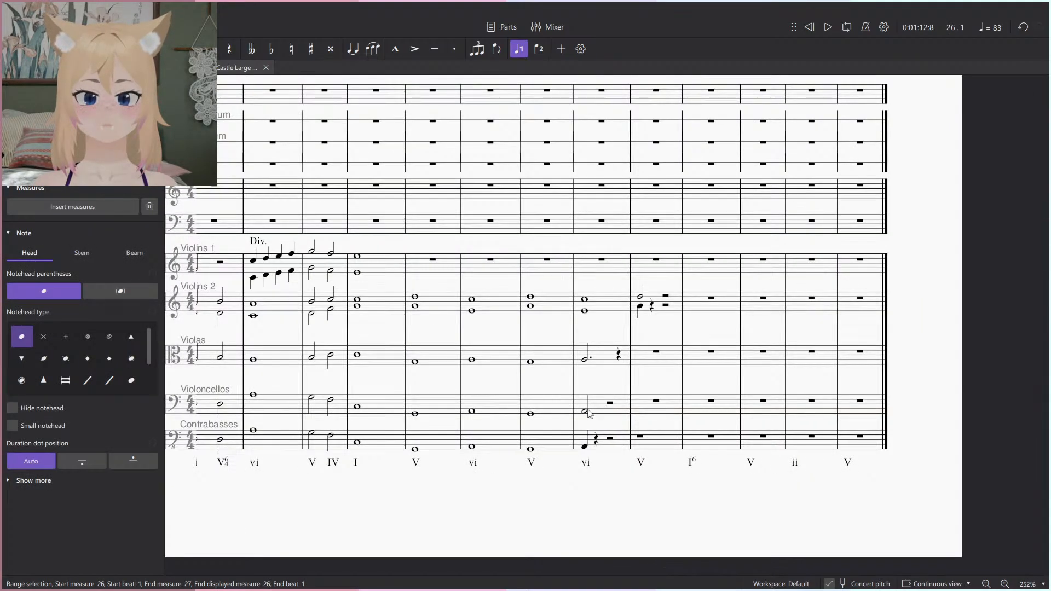
key(alt+Up)
scroll(605, 446, up, 10)
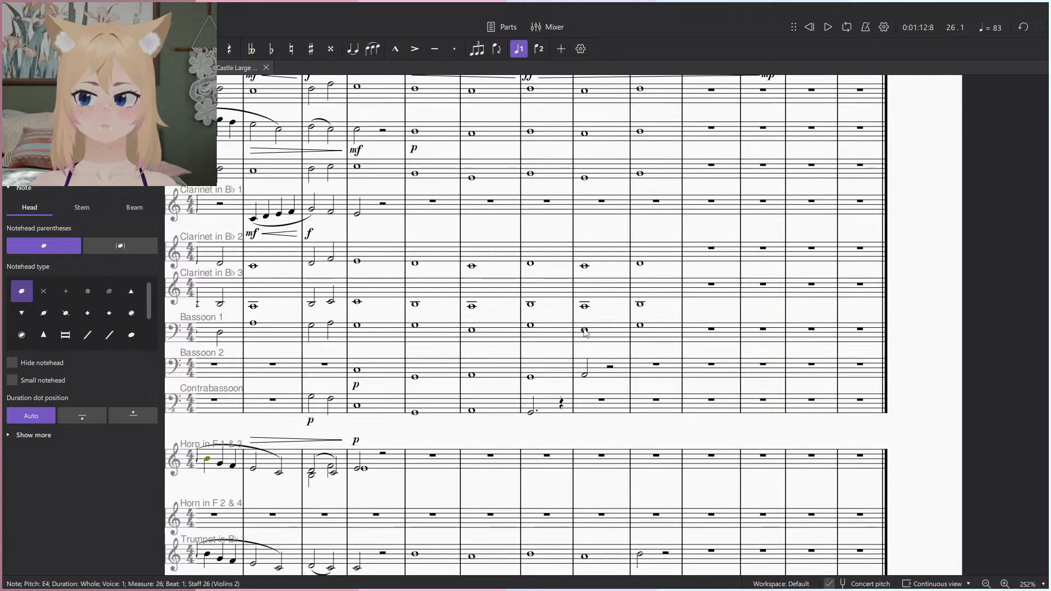
scroll(597, 351, up, 2)
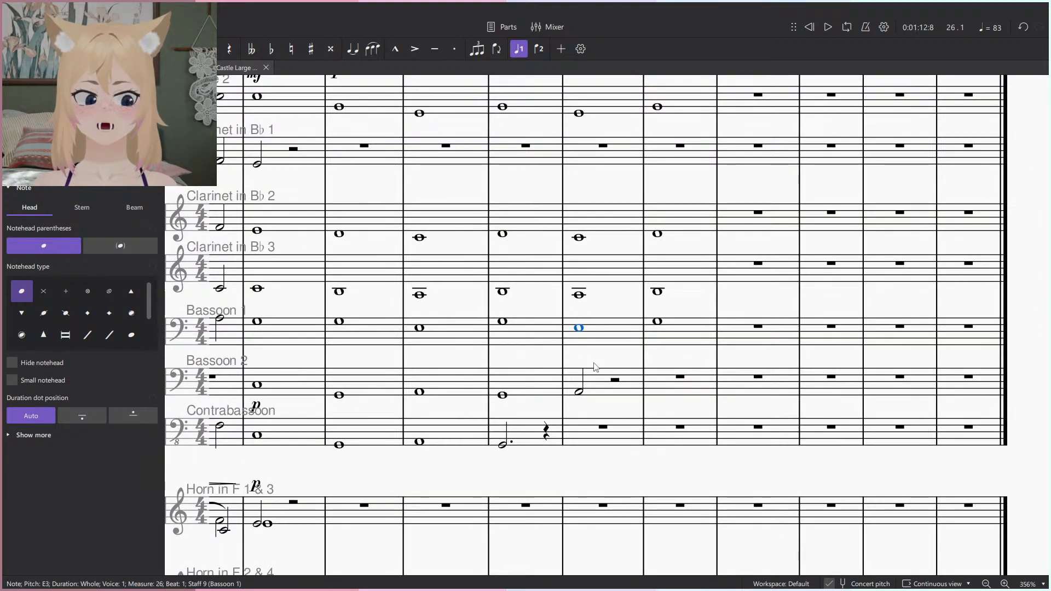
key(6)
Play back from measure 25, change Bassoon 1's measure 26 note to a dotted half, and compare it with the Violas.
click(502, 321)
key(space)
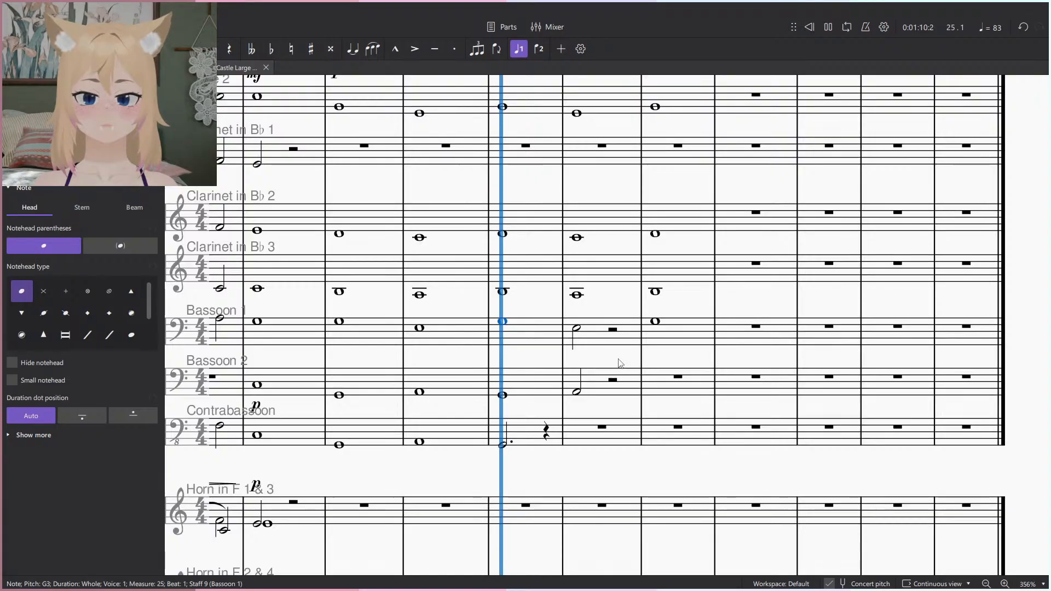
key(space)
click(577, 331)
key(.)
scroll(581, 383, down, 4)
scroll(583, 438, down, 5)
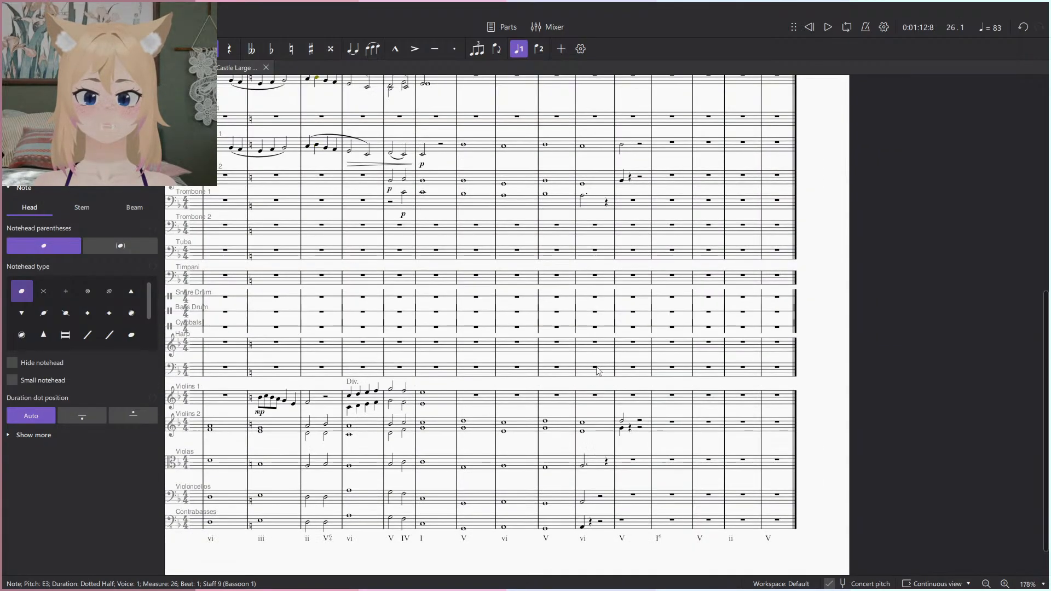
scroll(608, 356, up, 5)
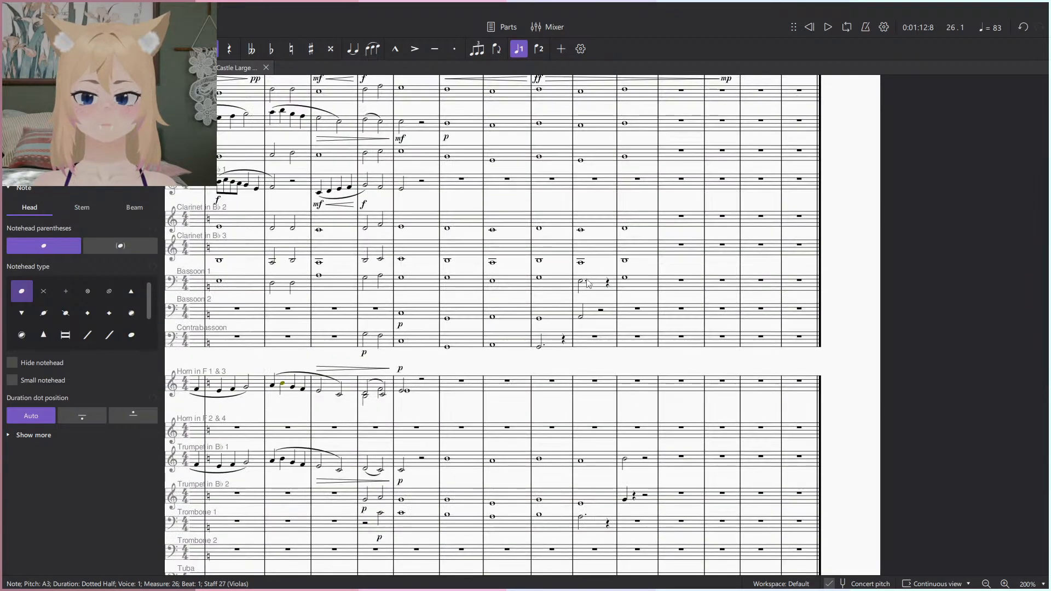
scroll(582, 288, up, 5)
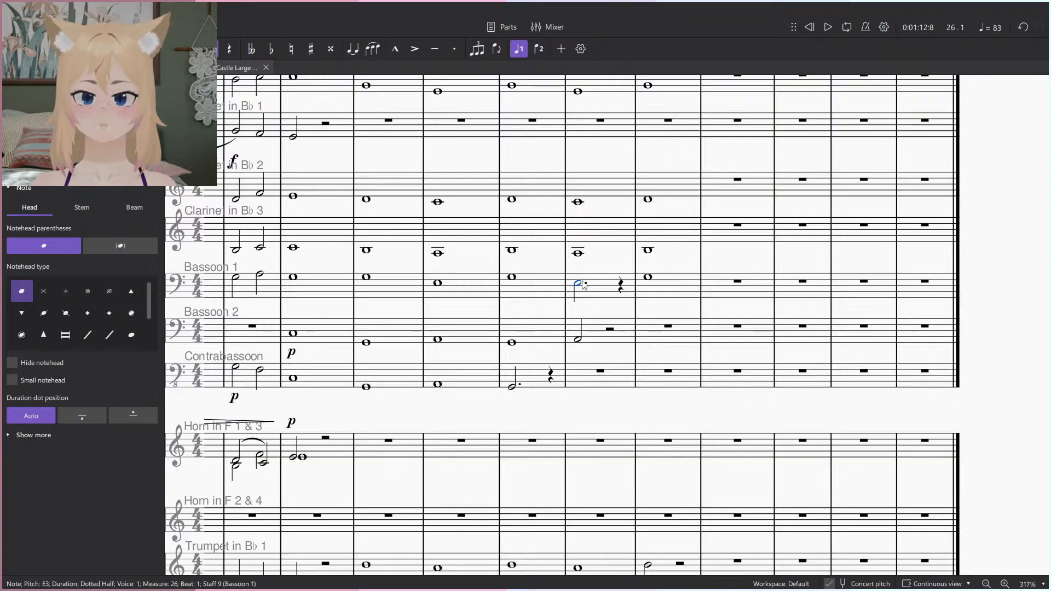
key(ctrl+z)
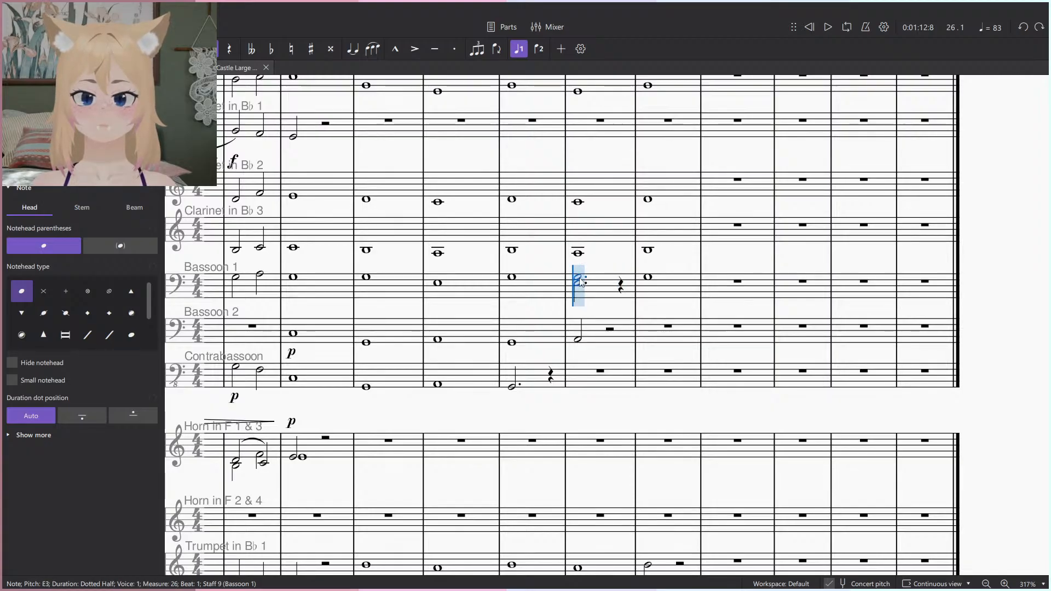
key(Escape)
Shorten the Clarinet in B♭ 3 note in measure 26 to a dotted half note and play back from there.
key(space)
key(space)
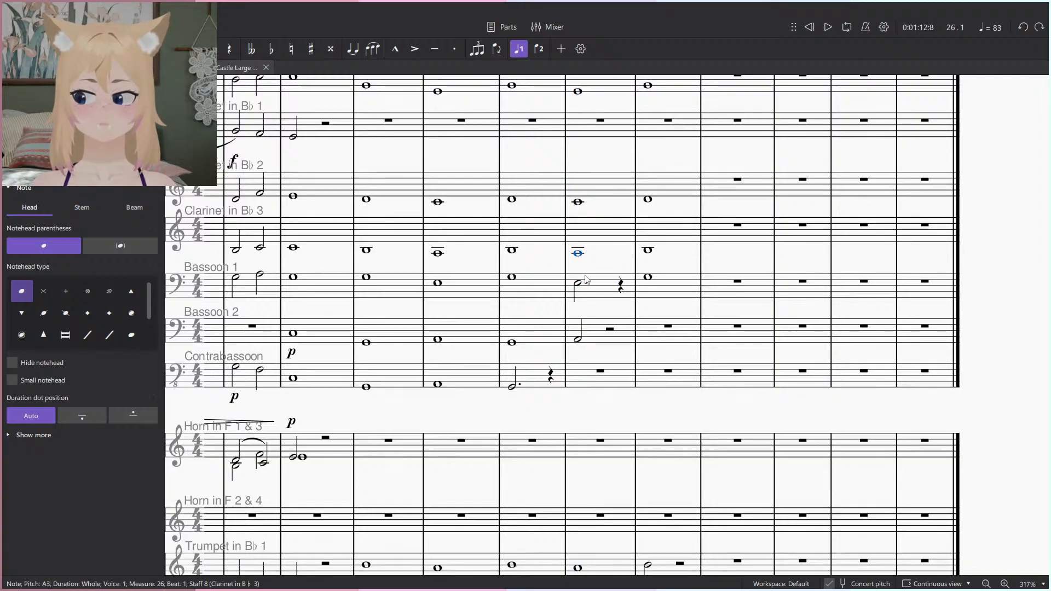
key(.)
key(space)
key(Escape)
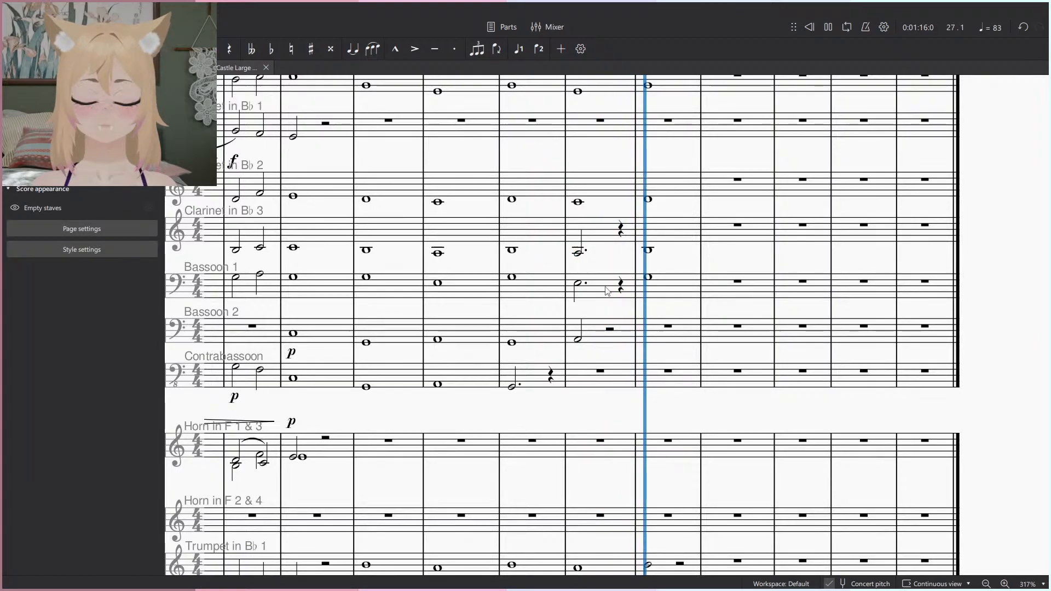
key(space)
Return Bassoon 1's measure 26 note to a plain half note and merge the two quarter rests into a half rest.
key(ctrl+z)
scroll(607, 267, up, 7)
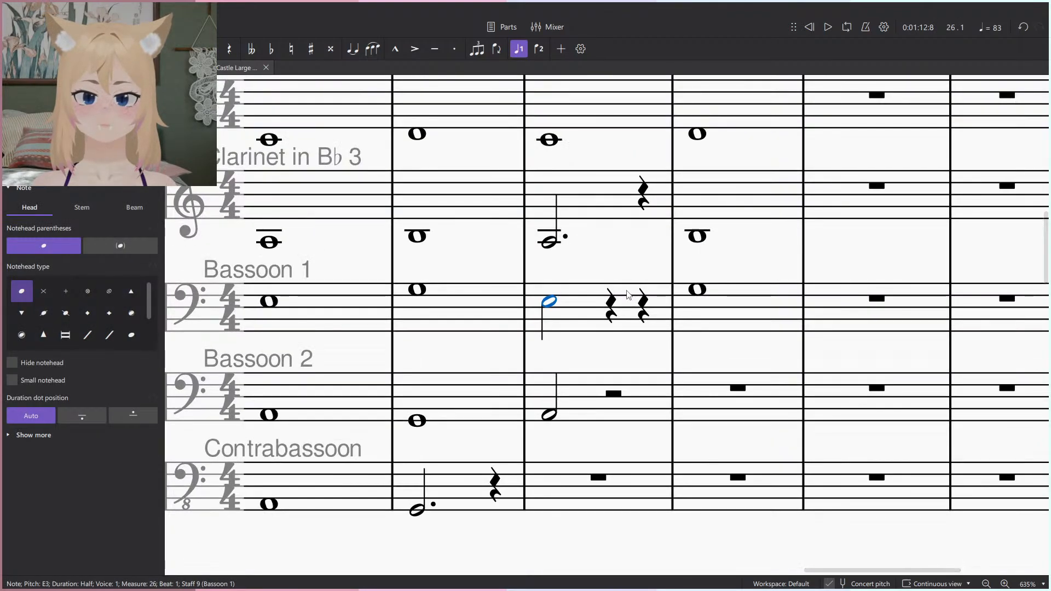
click(620, 306)
key(6)
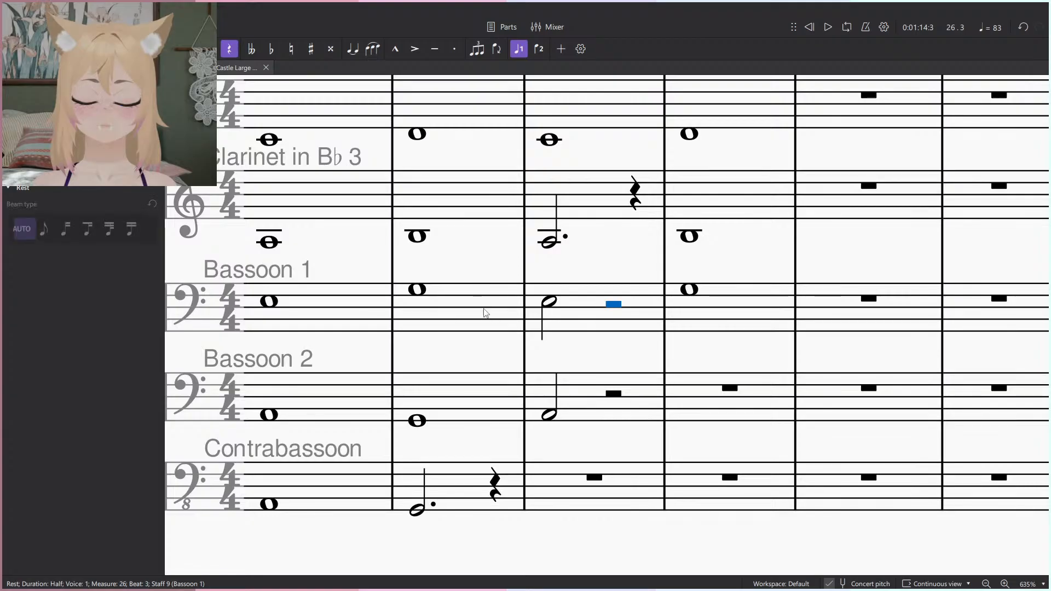
Play back measures 25–27 to check the thinned-out woodwinds within the full orchestra.
click(417, 289)
key(space)
scroll(501, 322, down, 13)
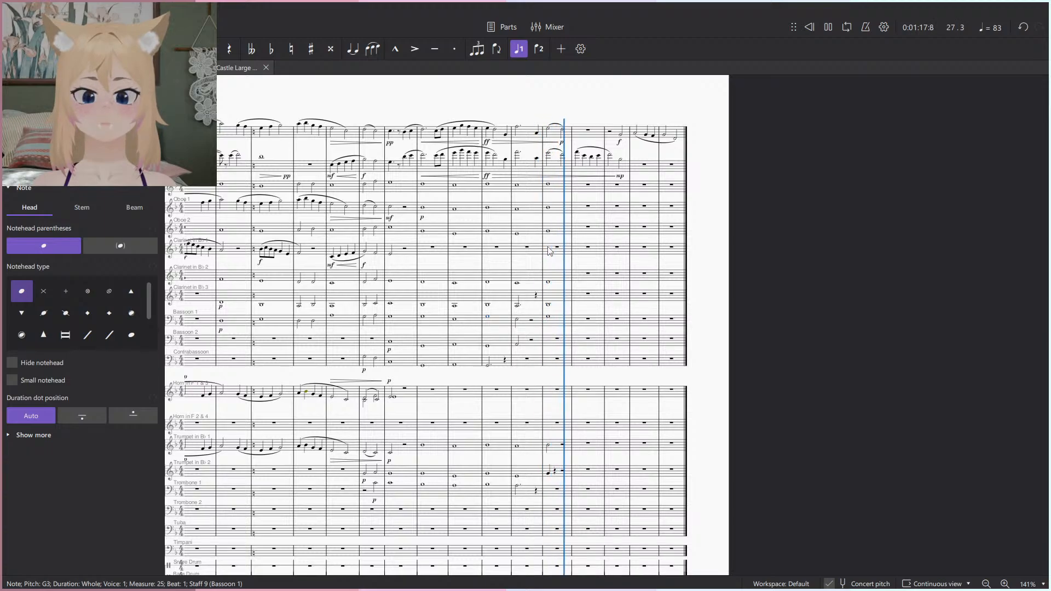
scroll(579, 252, up, 1)
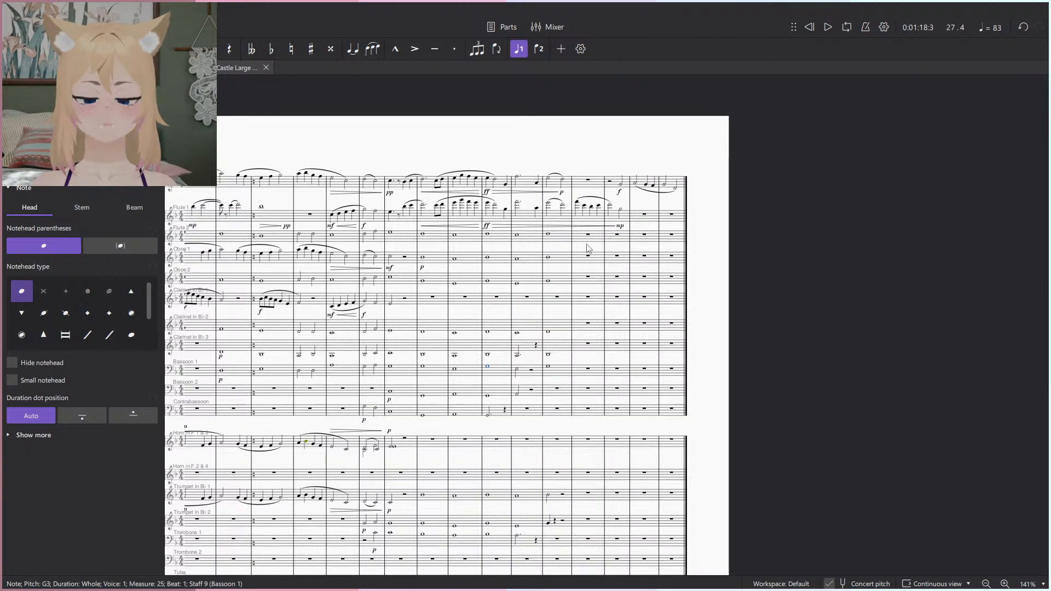
Delete the measure 27 whole notes of Clarinet in B♭ 3 and Bassoon 1.
ctrl+scroll(536, 293, up, 5)
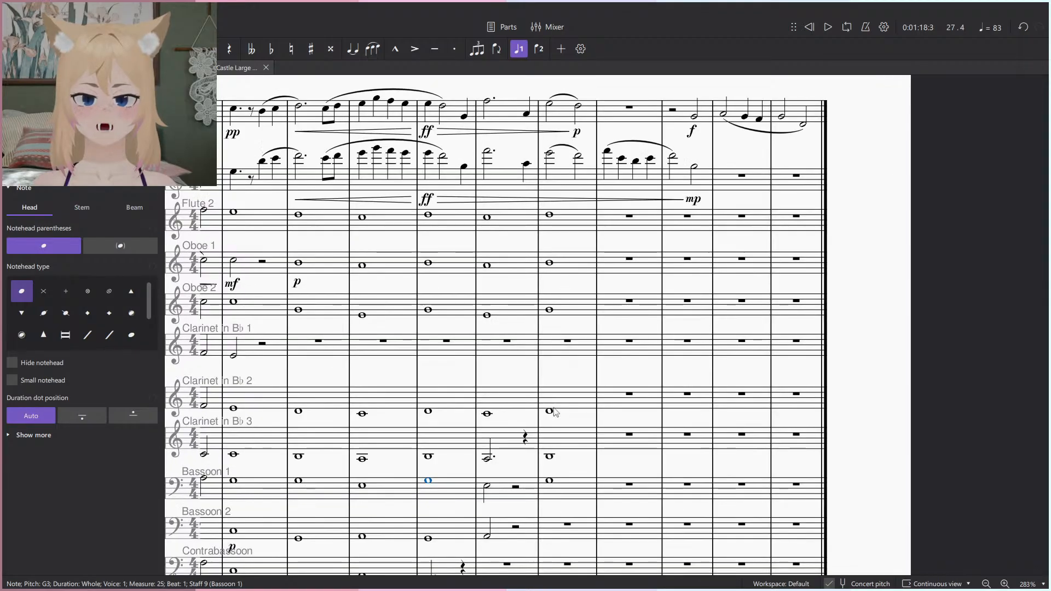
click(570, 435)
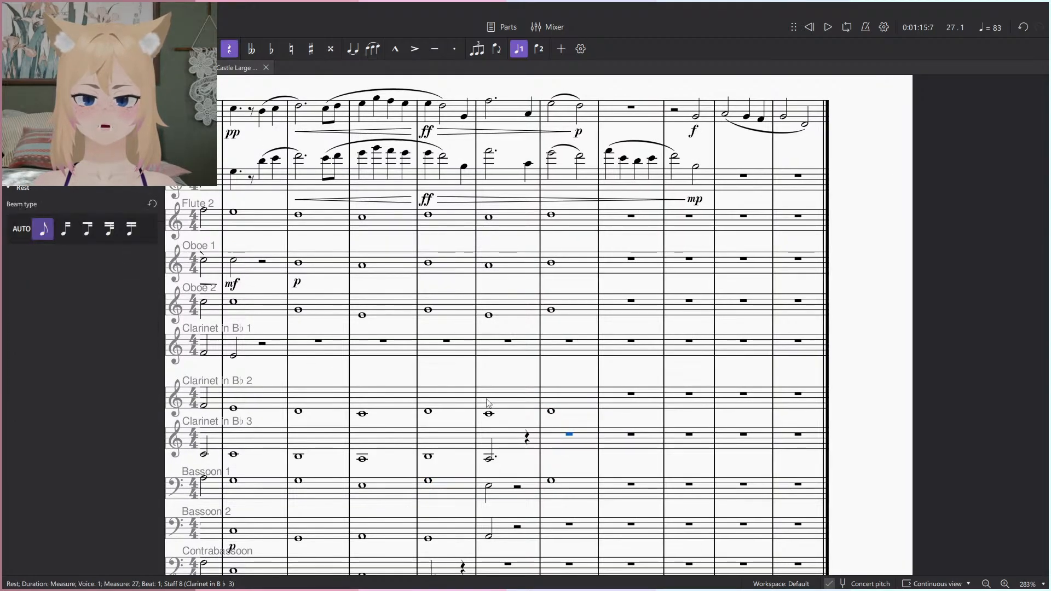
click(523, 395)
key(space)
key(space)
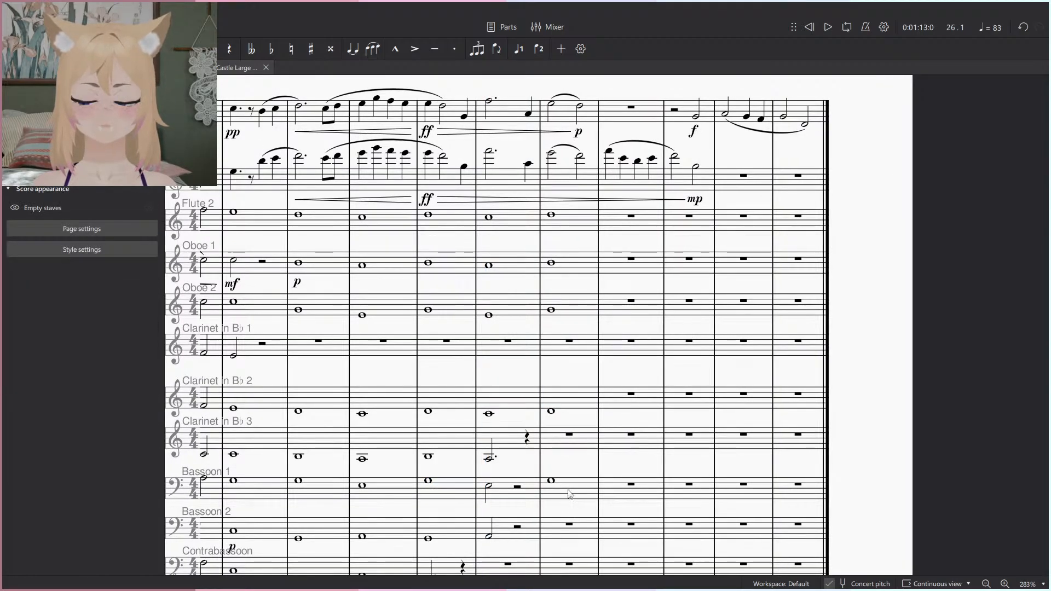
click(568, 490)
key(Delete)
Play back from measure 26 and examine the Trumpet 2 notes in measures 26 and 27.
key(space)
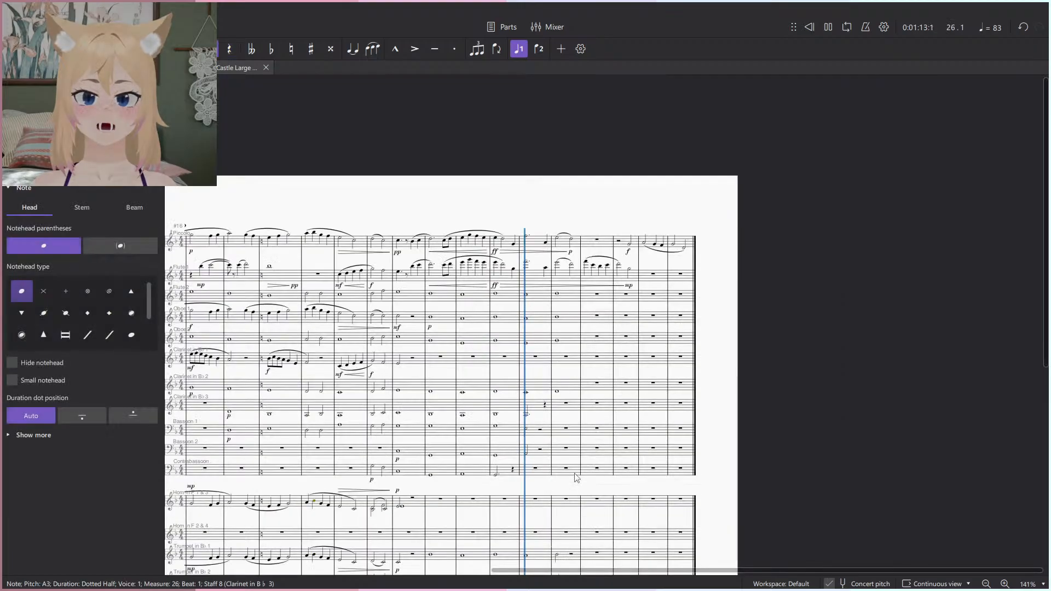
scroll(576, 479, down, 4)
click(576, 384)
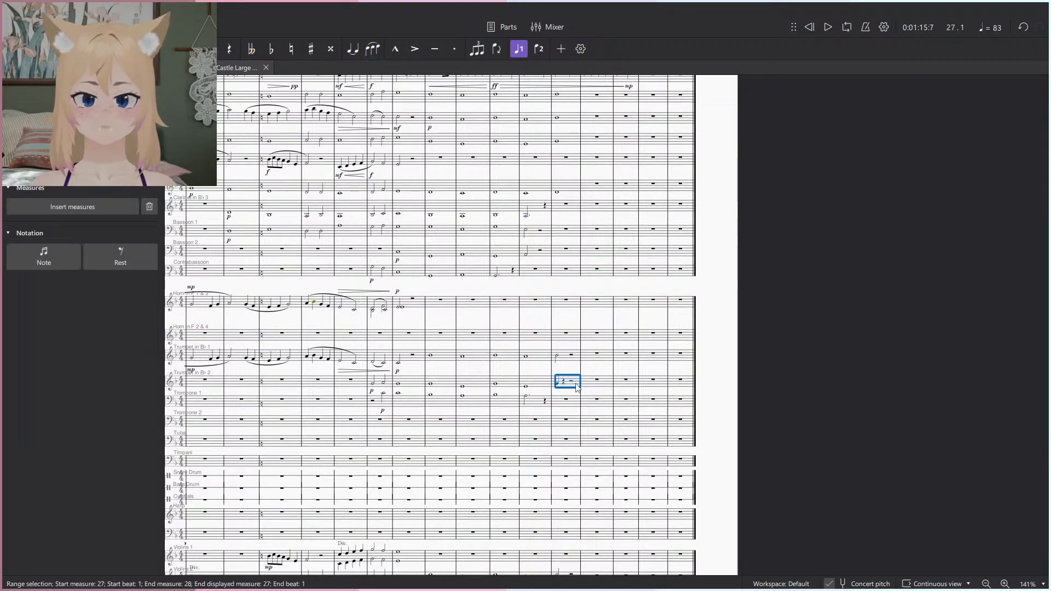
click(526, 388)
key(space)
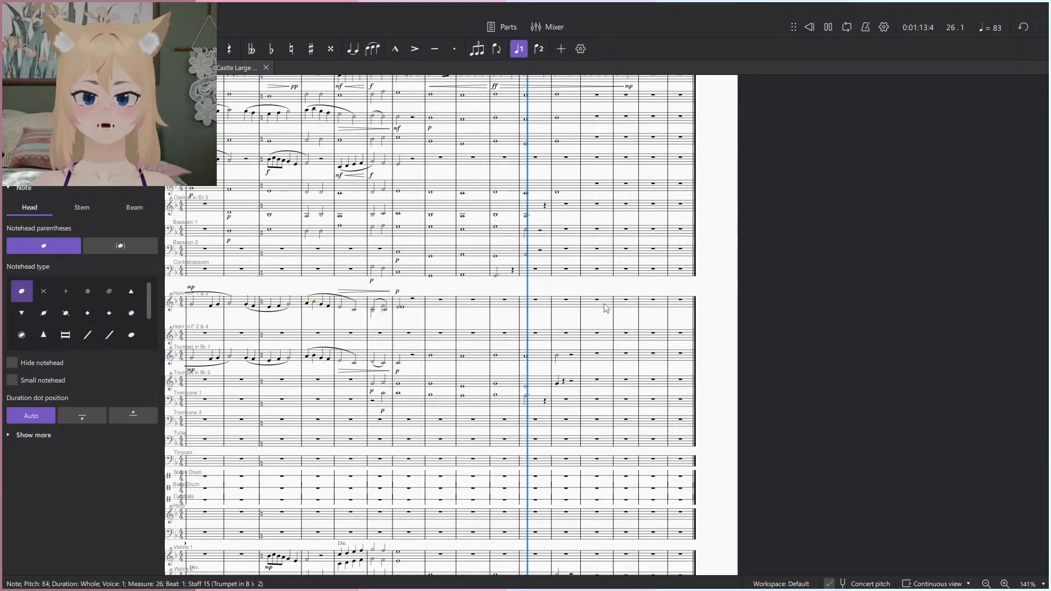
Listen to measures 26–27 while following the string, brass and lower woodwind staves.
scroll(591, 442, up, 5)
scroll(591, 442, down, 4)
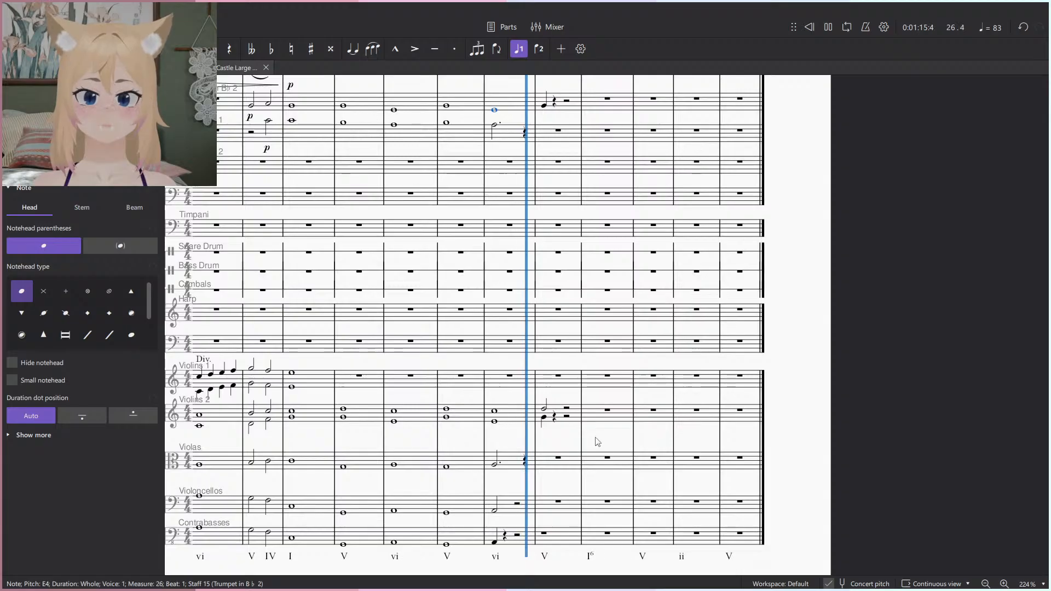
scroll(598, 442, up, 5)
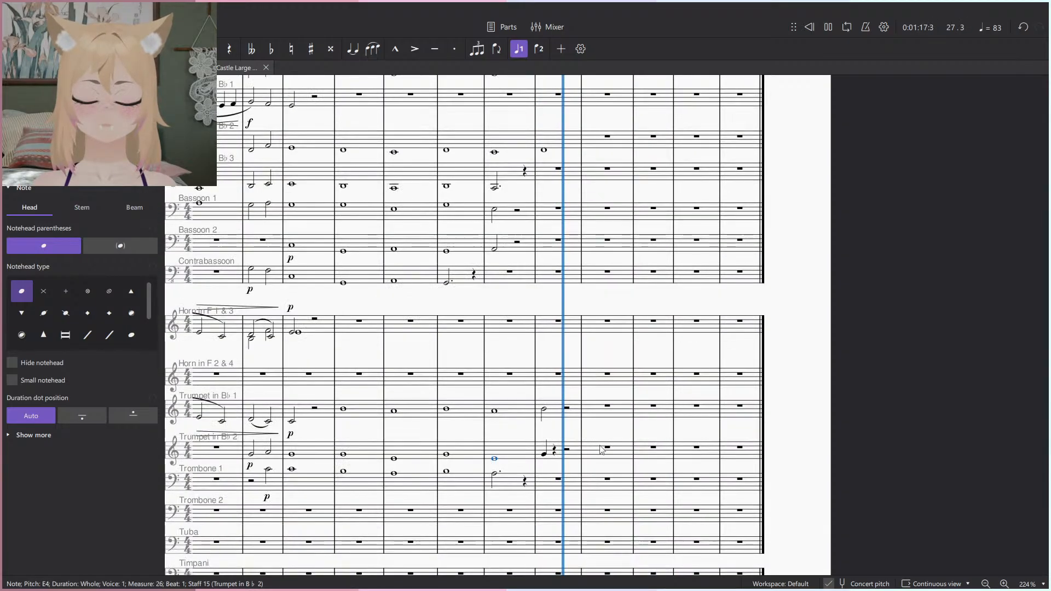
key(space)
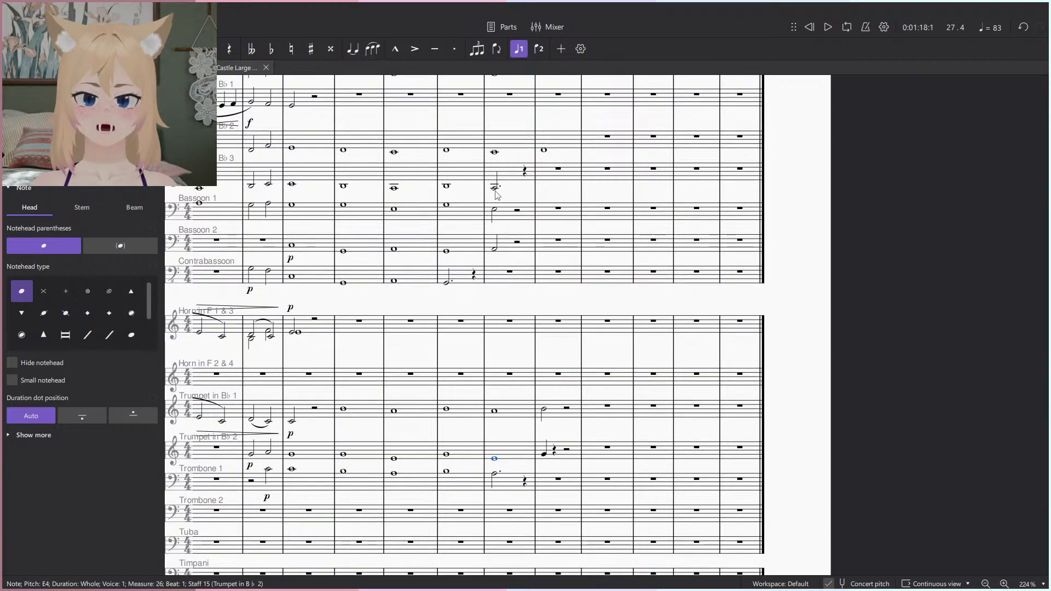
Lengthen Clarinet in B♭ 3's measure 26 note to a whole note and add a whole note B3 in measure 27.
key(7)
scroll(499, 195, up, 7)
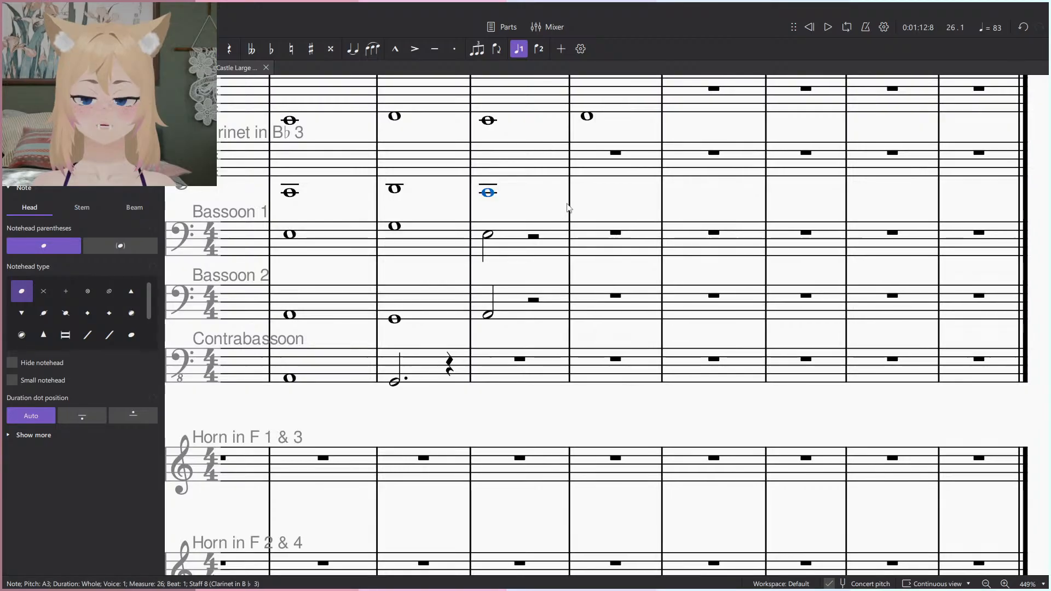
key(space)
key(space)
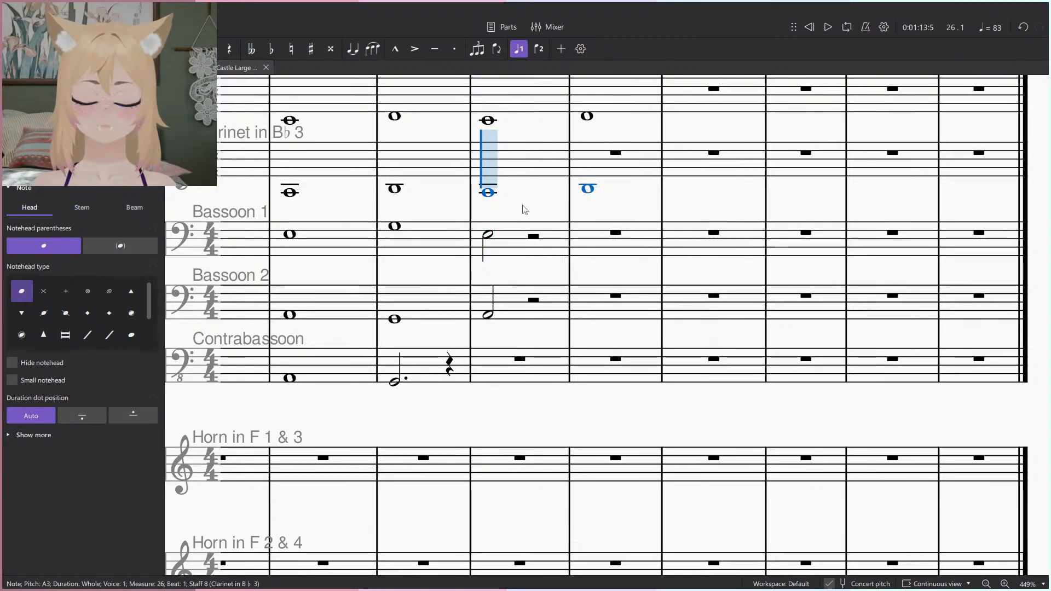
key(Escape)
Try a whole note in the Violas' measure 26 followed by a quarter note in measure 27, and play it back.
scroll(524, 209, down, 4)
scroll(521, 300, down, 3)
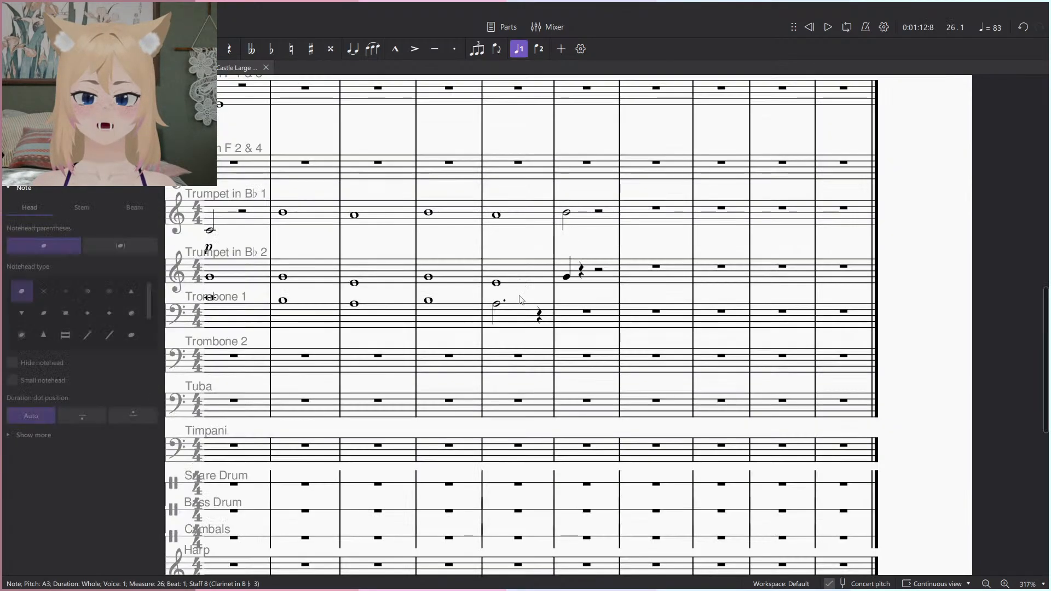
scroll(520, 298, down, 2)
scroll(525, 359, down, 4)
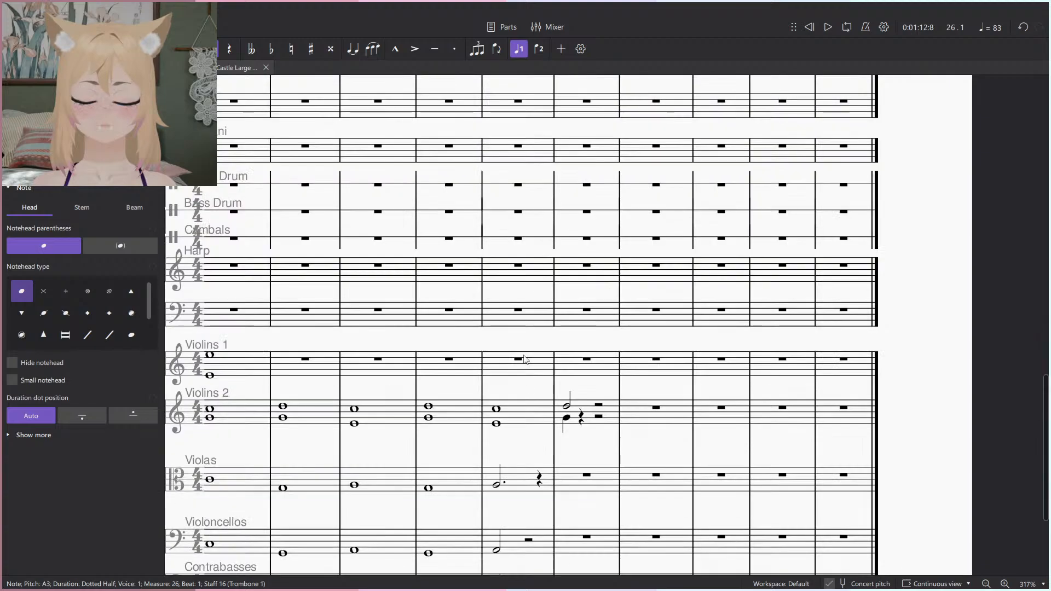
key(7)
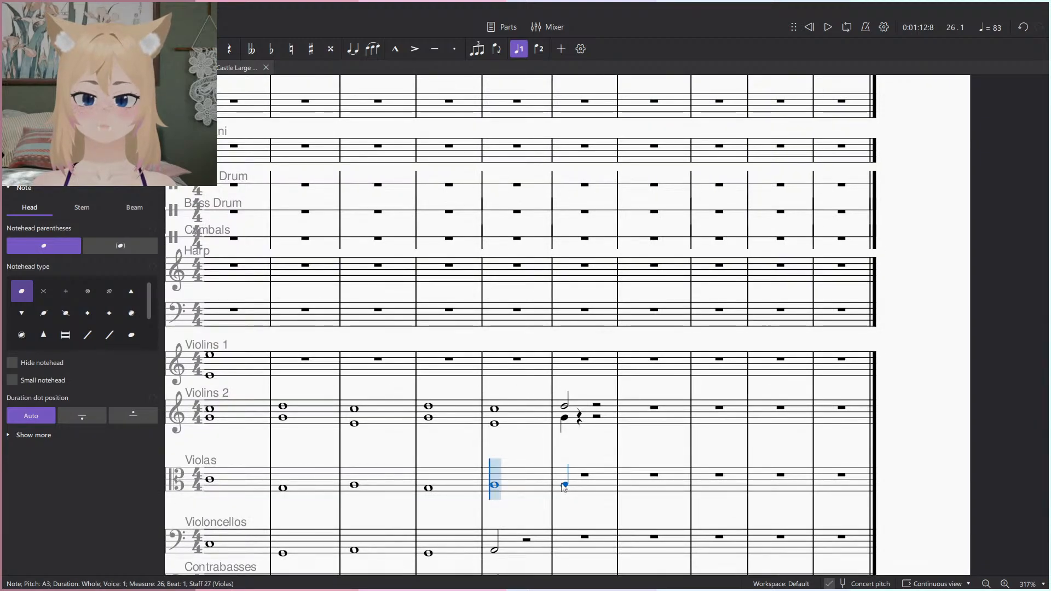
key(space)
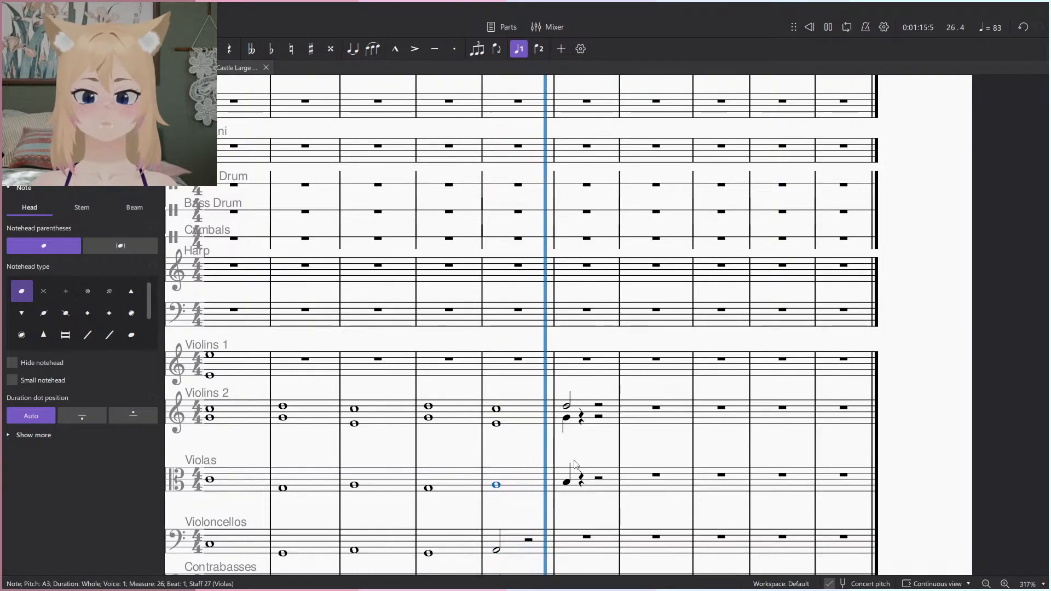
Delete the Violas' measure 27 quarter note and shorten their measure 26 note to a half note.
click(580, 489)
key(Delete)
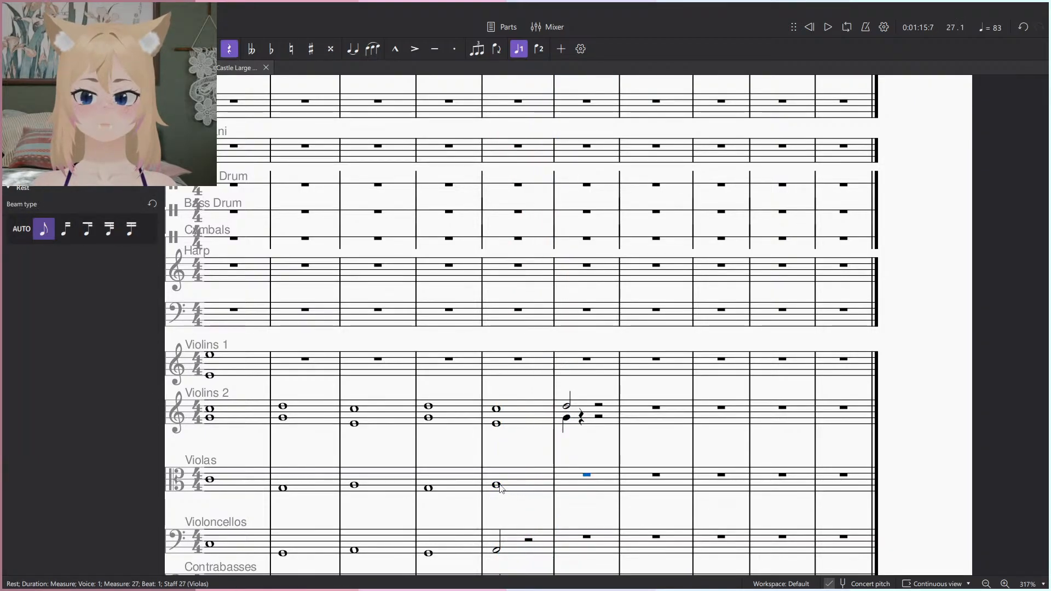
click(498, 485)
scroll(510, 479, down, 2)
key(6)
scroll(533, 460, down, 2)
scroll(548, 462, up, 4)
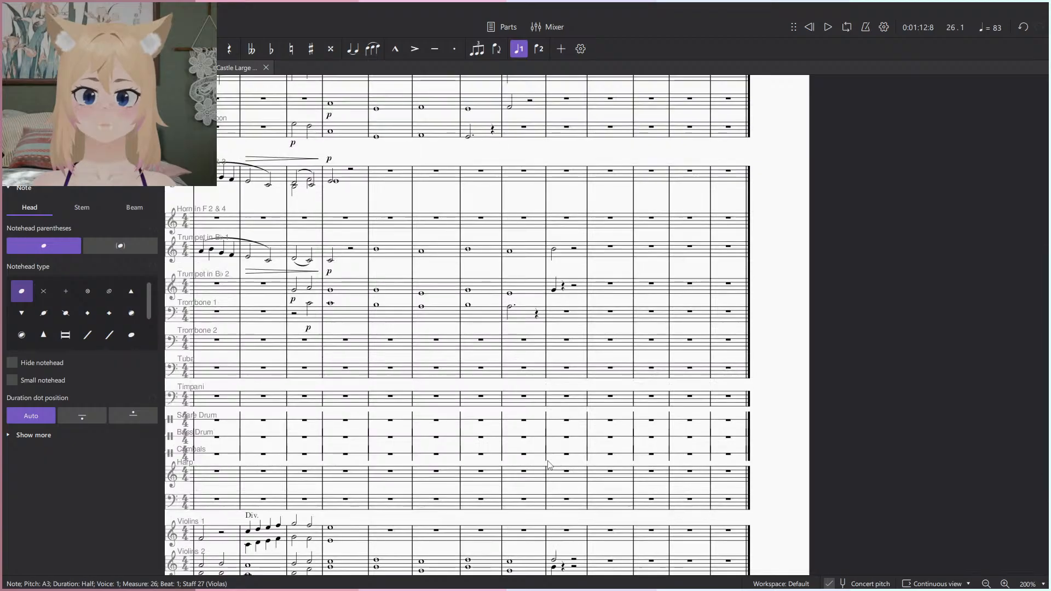
Shorten Trombone 1's measure 26 note to a half note, merge its rests into a half rest, and play back the measure.
key(6)
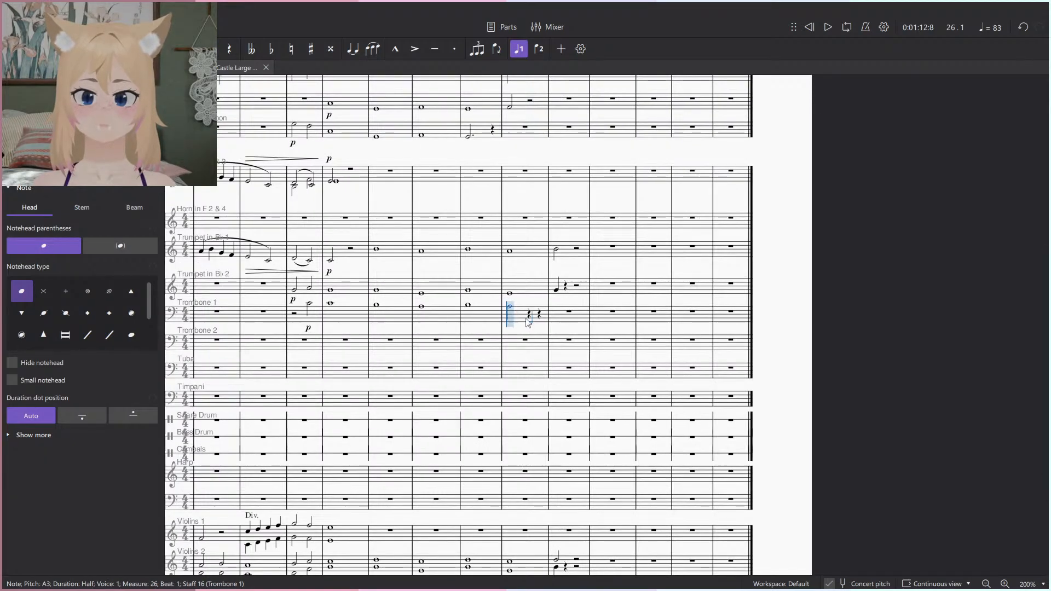
click(529, 316)
key(6)
click(510, 307)
scroll(529, 323, down, 4)
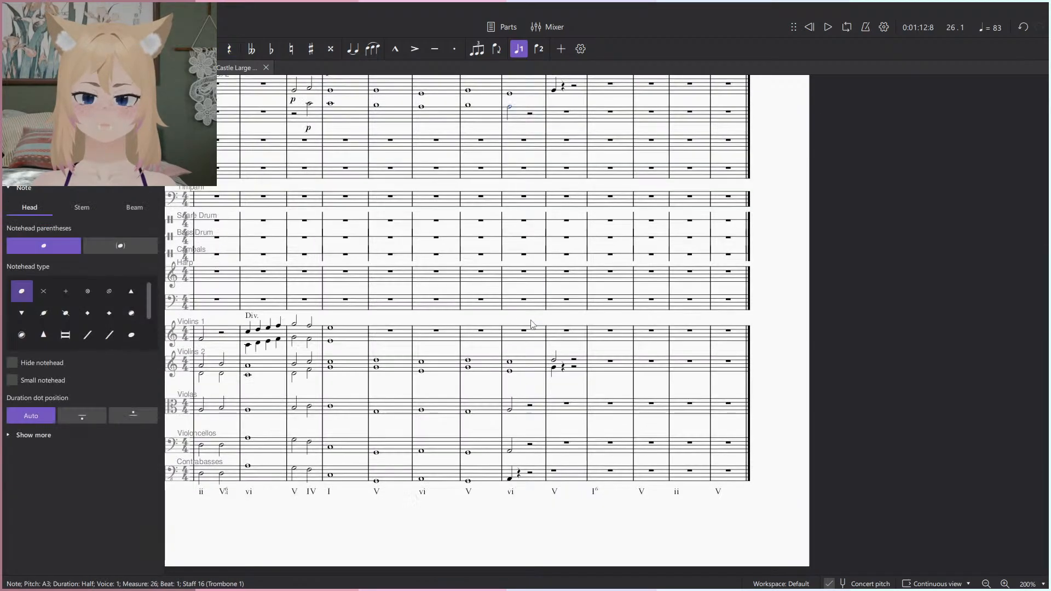
key(space)
scroll(532, 395, up, 5)
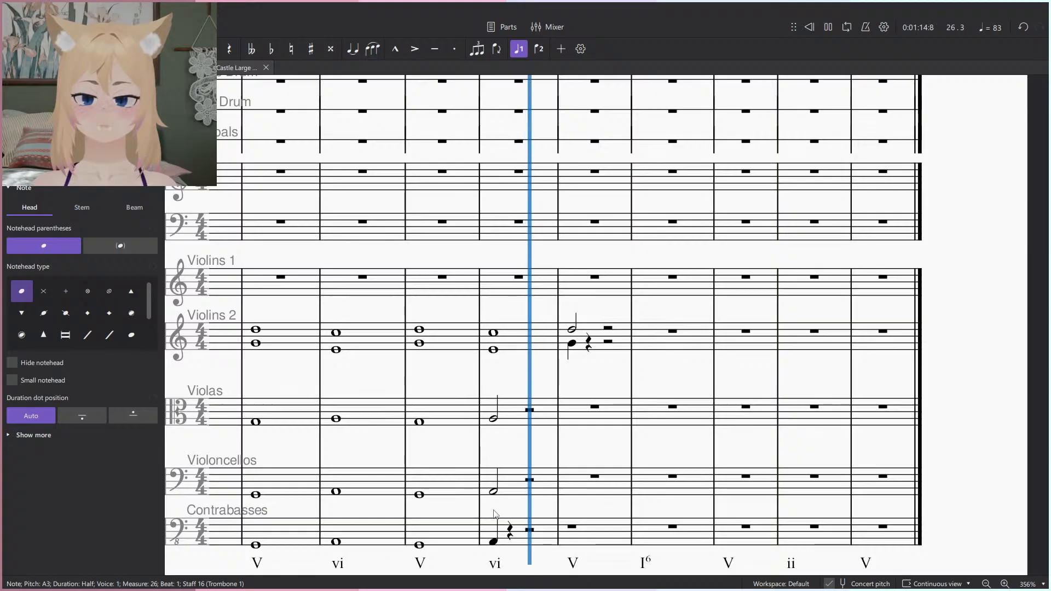
Make the measure 26 notes of the Violas and Trombone 1 dotted half notes.
click(494, 419)
key(period)
scroll(550, 376, up, 5)
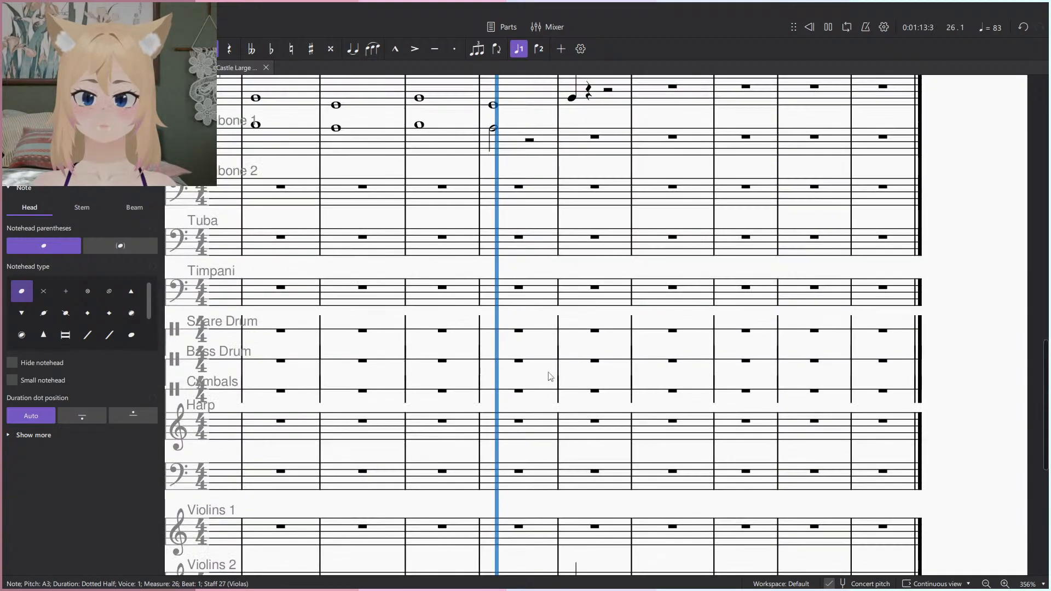
scroll(509, 201, down, 1)
key(space)
scroll(497, 179, up, 2)
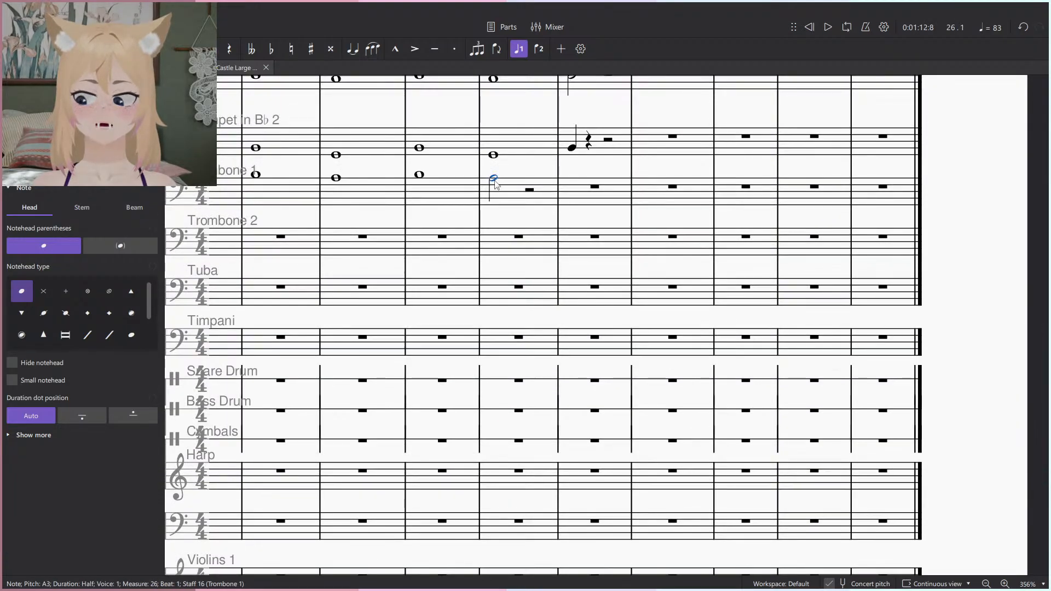
key(period)
Play back from measure 25 through measure 27 to check the staggered note endings across the orchestra.
scroll(433, 310, up, 3)
click(419, 275)
scroll(424, 277, down, 8)
key(space)
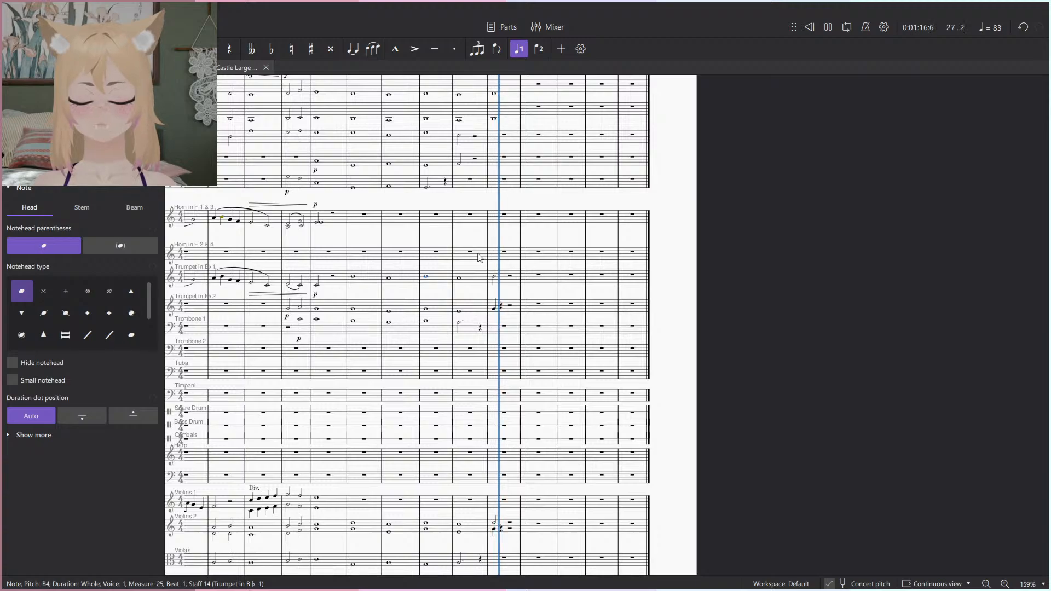
scroll(498, 345, up, 8)
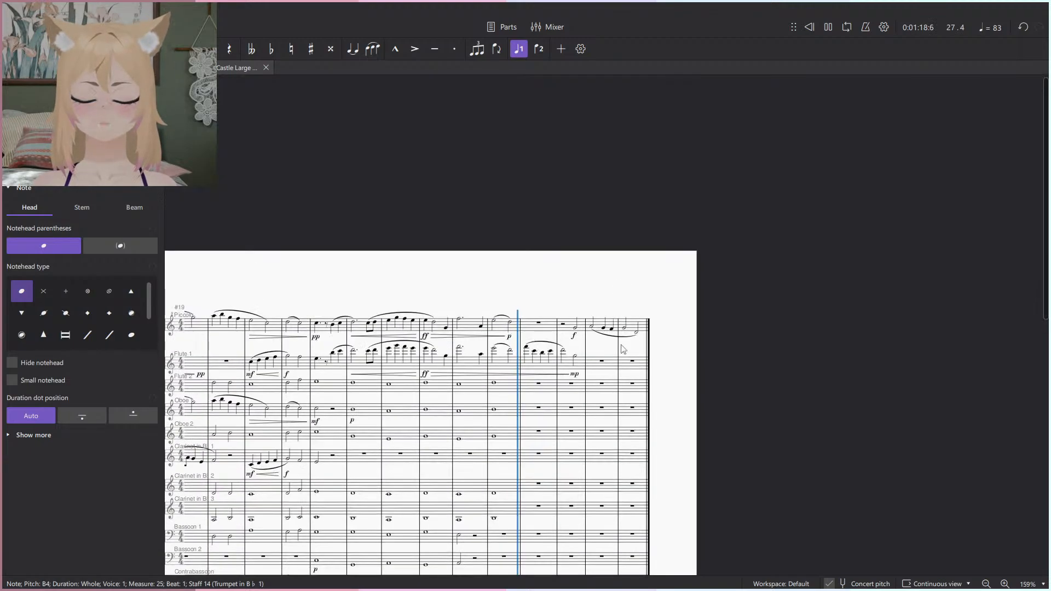
key(space)
Examine the measure 27 woodwind whole notes against the other staves and the chord labels below the score.
scroll(507, 403, up, 5)
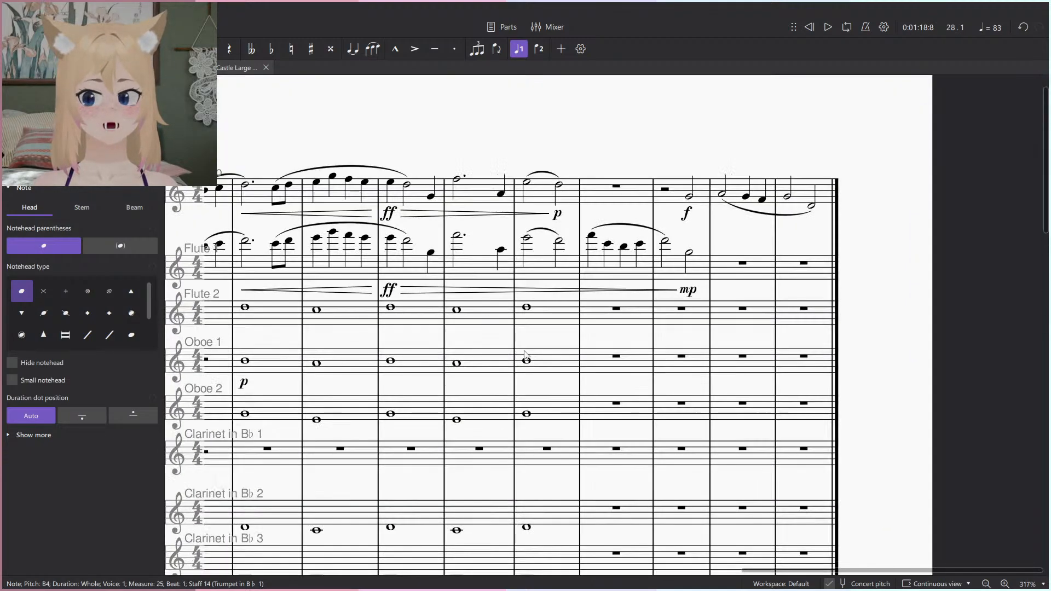
click(526, 309)
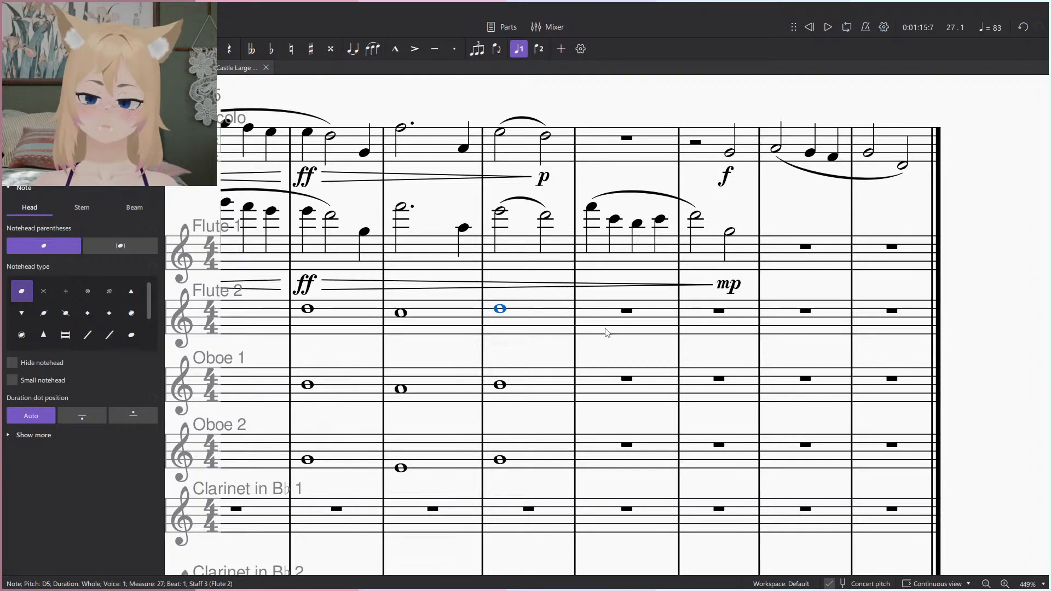
scroll(606, 327, down, 5)
scroll(614, 332, up, 4)
scroll(614, 332, down, 8)
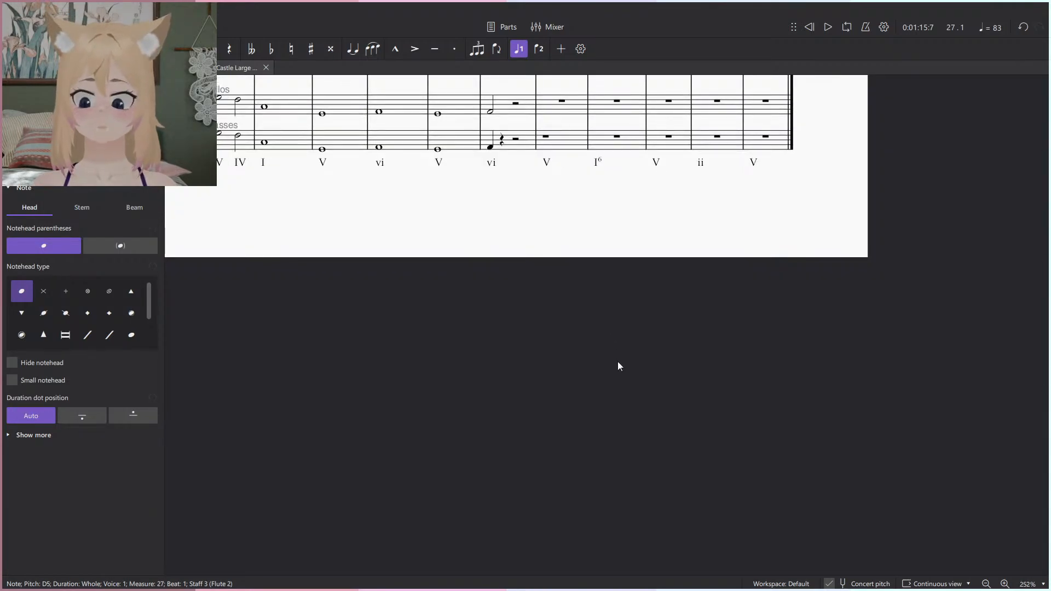
scroll(618, 364, up, 4)
scroll(632, 366, up, 5)
scroll(638, 368, up, 5)
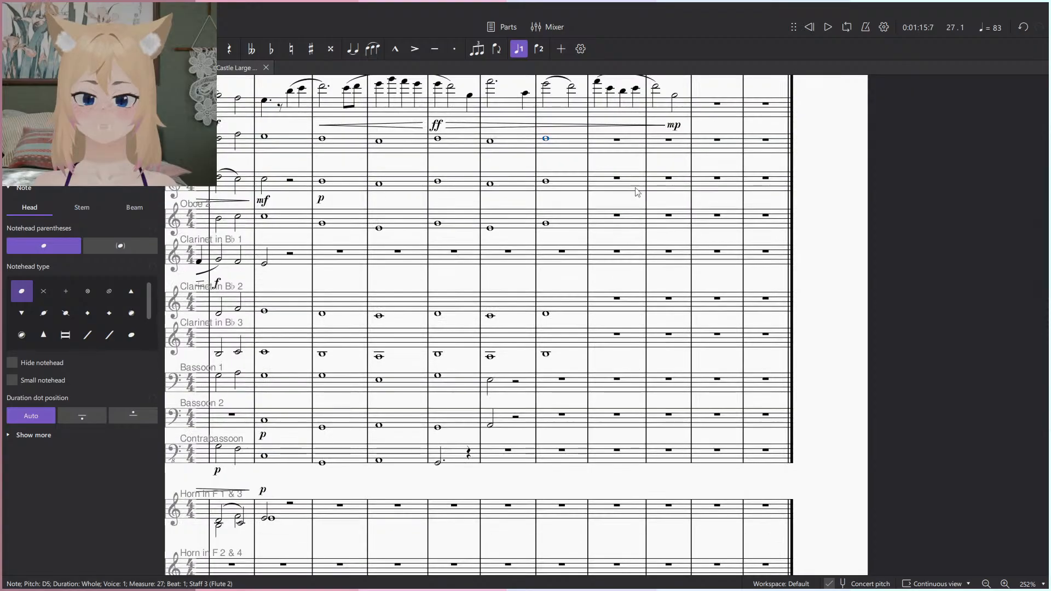
scroll(636, 188, up, 4)
scroll(584, 415, down, 8)
scroll(554, 368, up, 2)
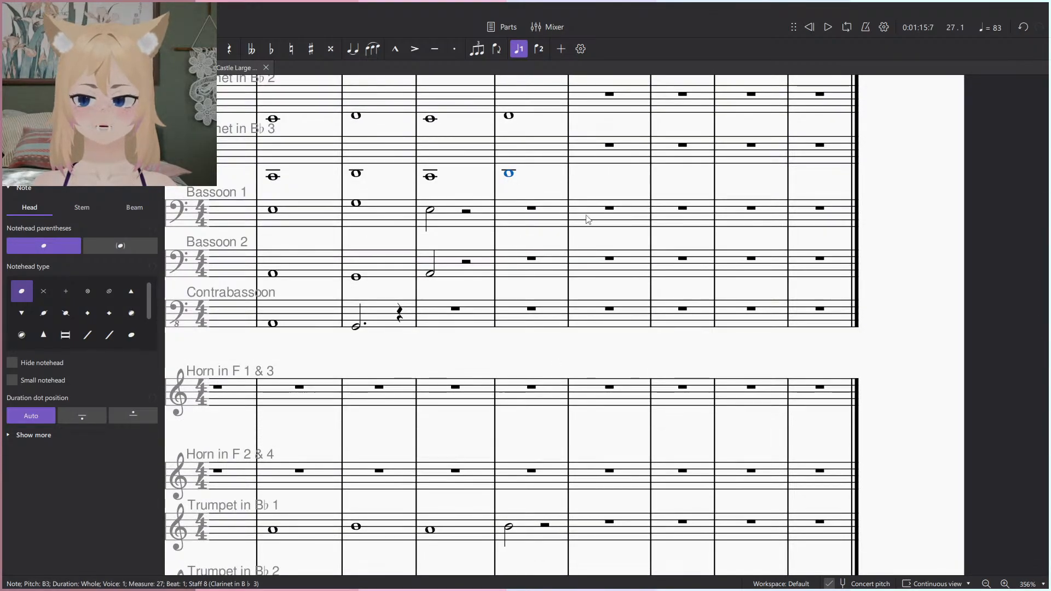
scroll(588, 219, down, 4)
scroll(626, 262, down, 10)
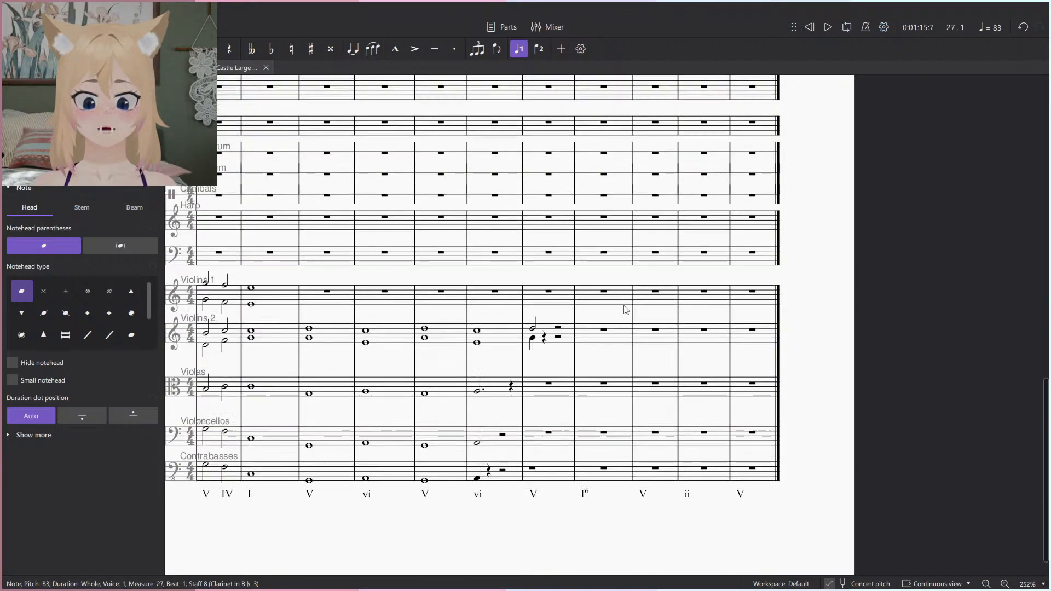
scroll(632, 311, up, 10)
scroll(625, 307, up, 5)
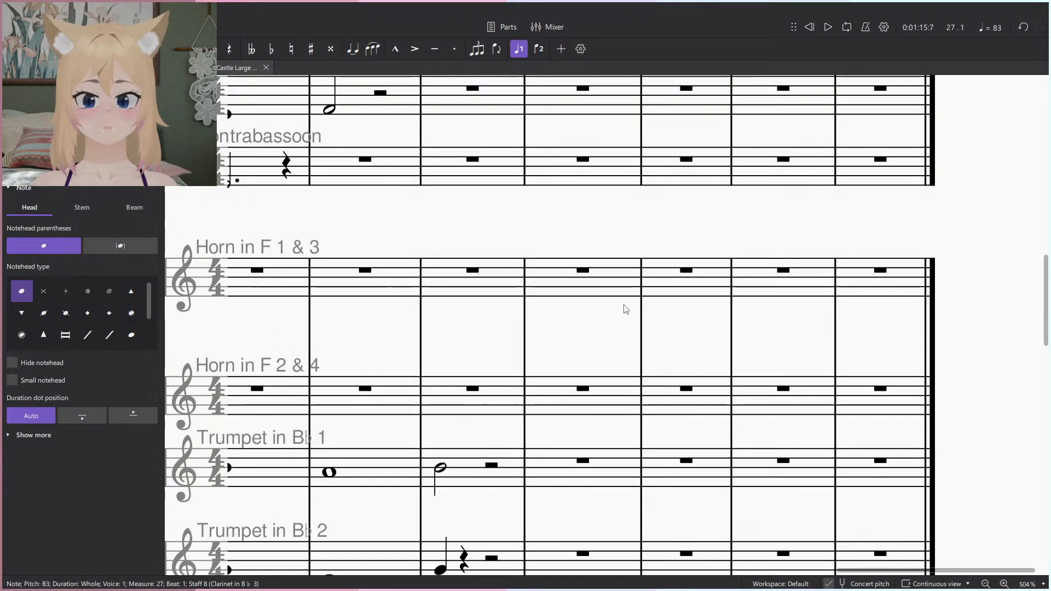
Add whole notes in measure 28: E4 in Clarinet in B♭ 2 and G4 in Oboe 2.
key(n)
scroll(559, 259, up, 3)
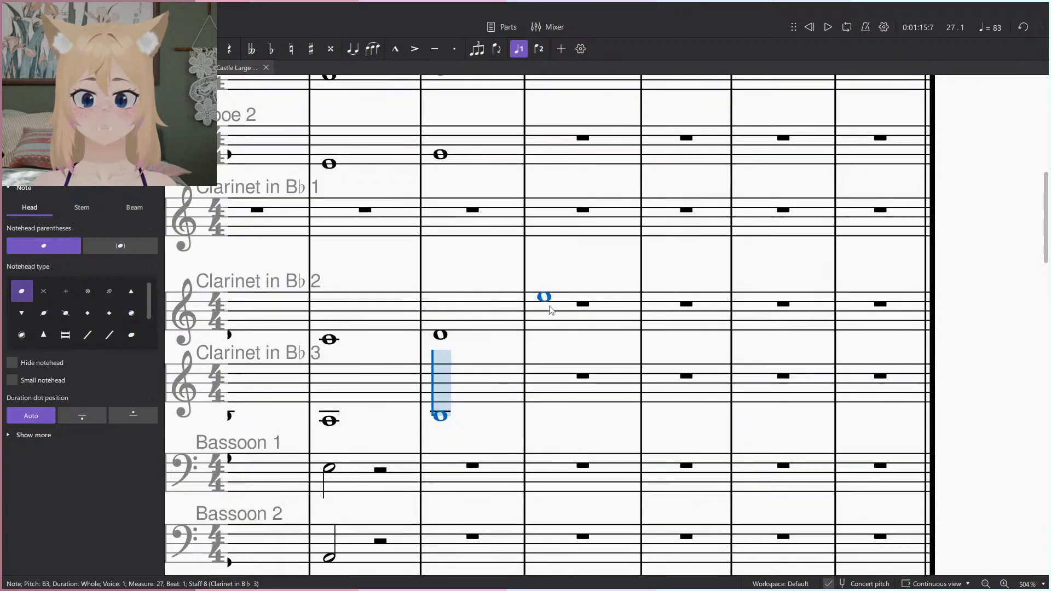
click(547, 332)
click(443, 154)
scroll(553, 350, up, 3)
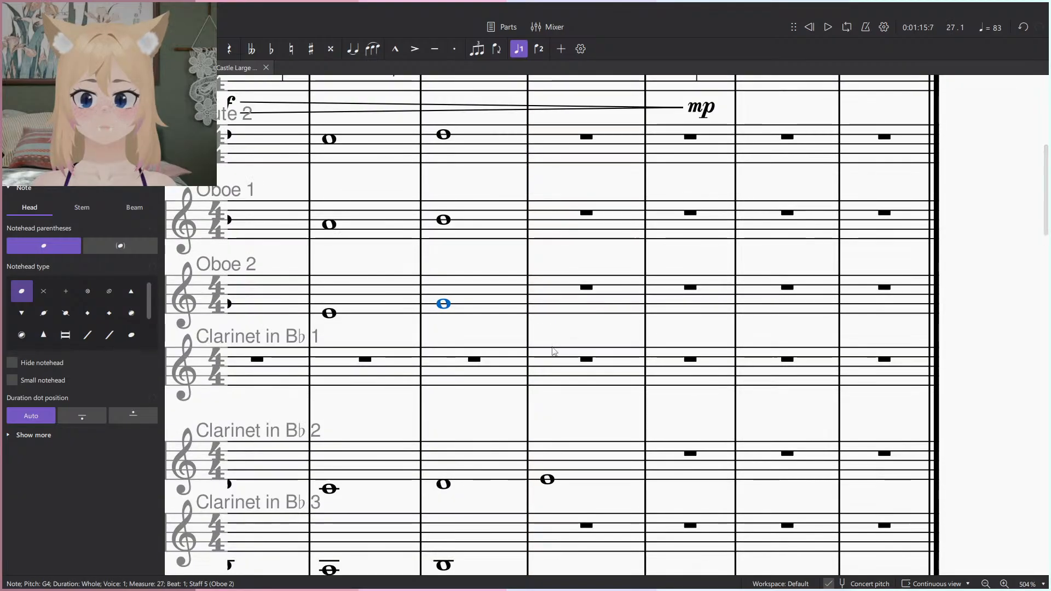
click(550, 309)
Add whole notes in measure 28: C5 in Oboe 1 and E5 in Flute 2.
click(443, 219)
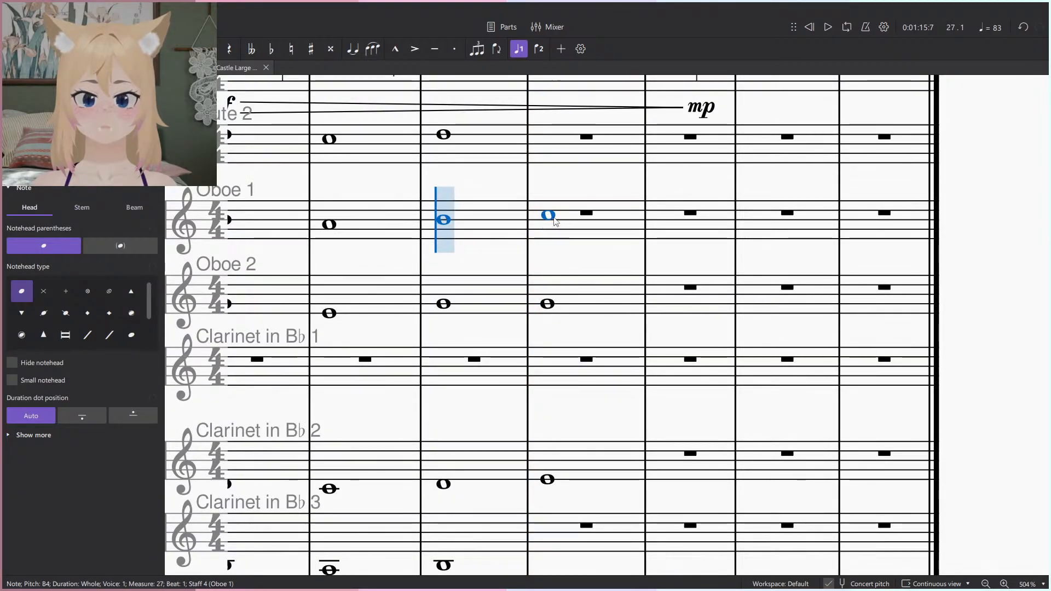
click(548, 215)
click(548, 130)
key(Escape)
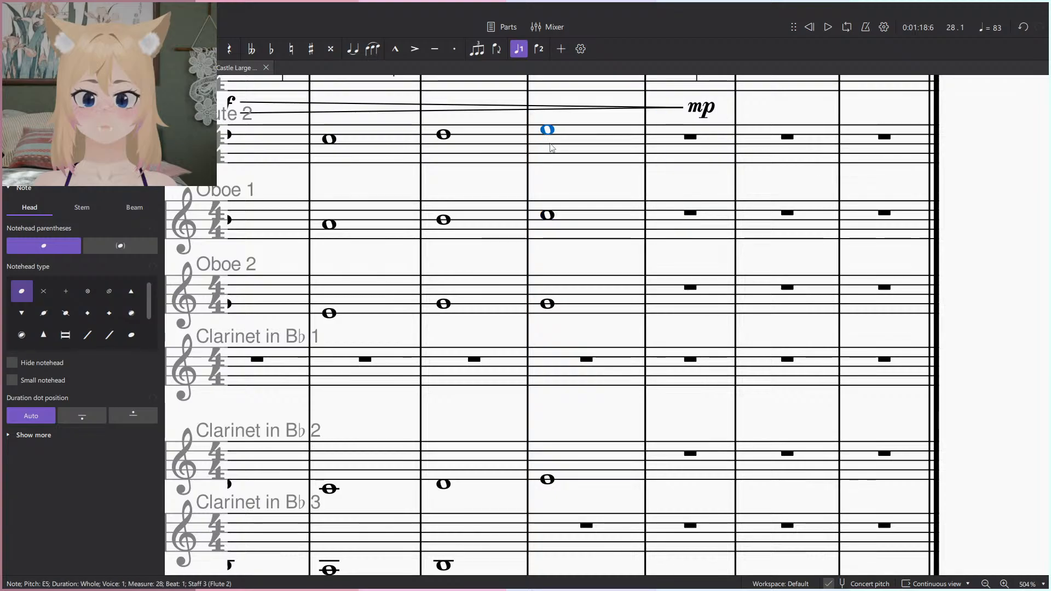
Play back measure 28 to hear the new woodwind chord under the Flute 1 melody.
scroll(549, 142, down, 3)
key(space)
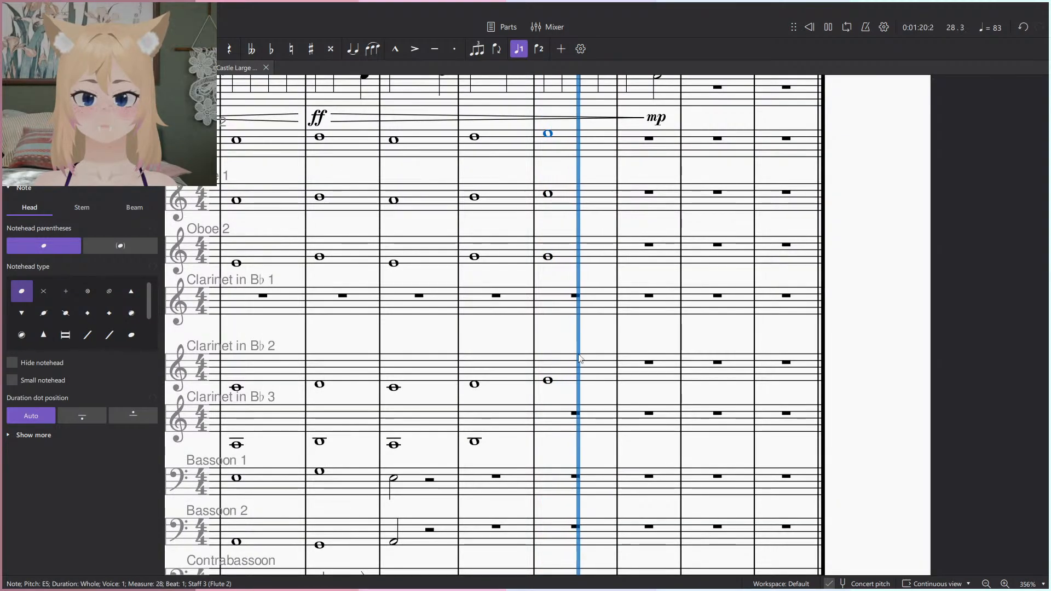
scroll(581, 365, down, 2)
scroll(580, 365, down, 3)
key(space)
Select measure 28 from Clarinet in B♭ 2 up to Flute 2 and play back the selected staves.
scroll(591, 340, down, 5)
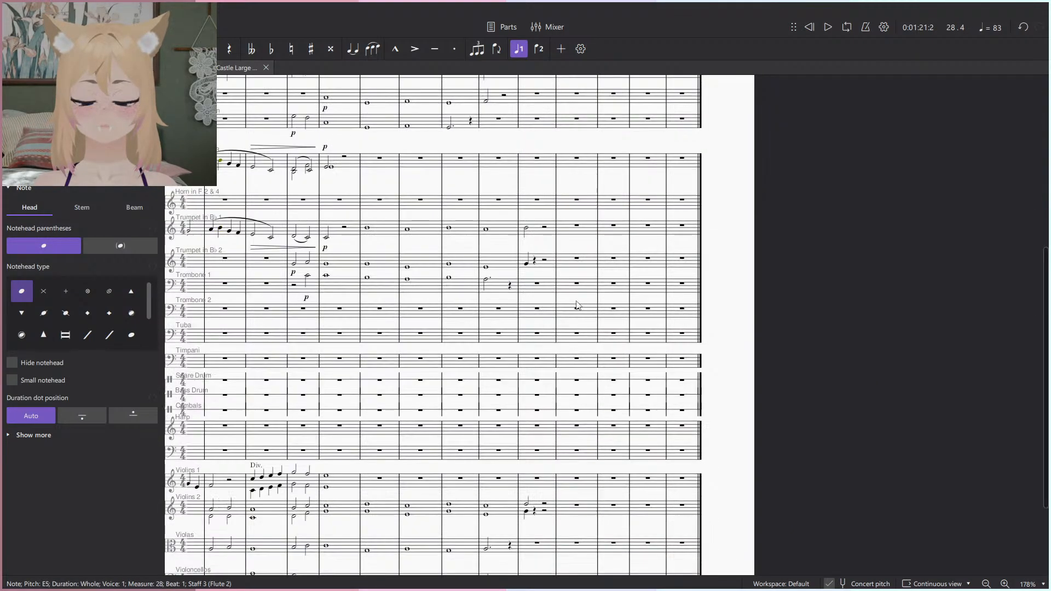
scroll(594, 329, up, 10)
scroll(594, 306, up, 3)
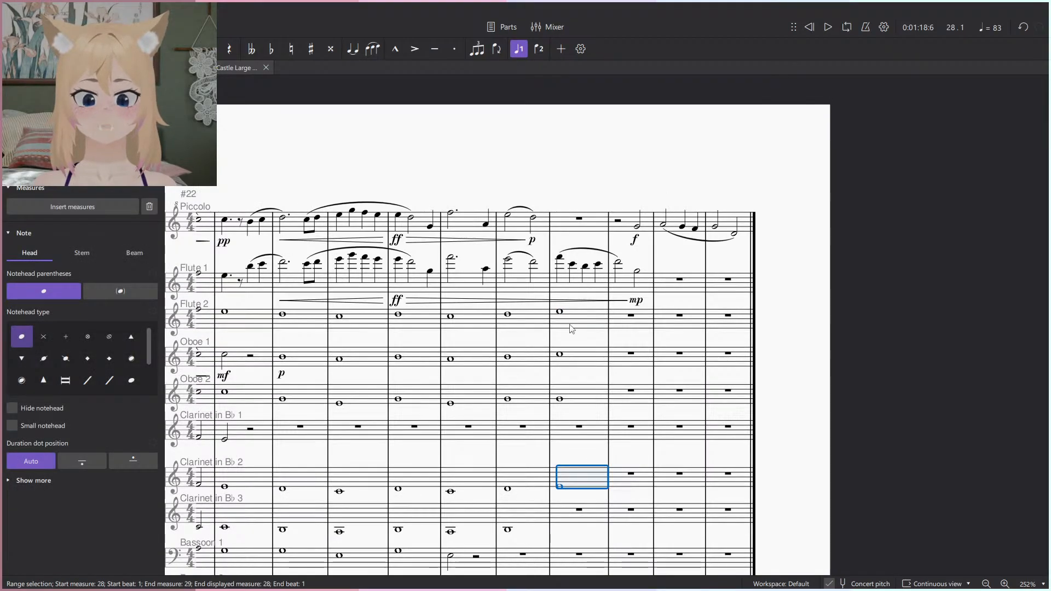
shift+click(570, 325)
key(space)
click(638, 445)
Add whole notes in measure 29: G4 in Clarinet in B♭ 2, G4 in Oboe 2, B4 in Oboe 1 and D5 in Flute 2.
scroll(638, 444, up, 4)
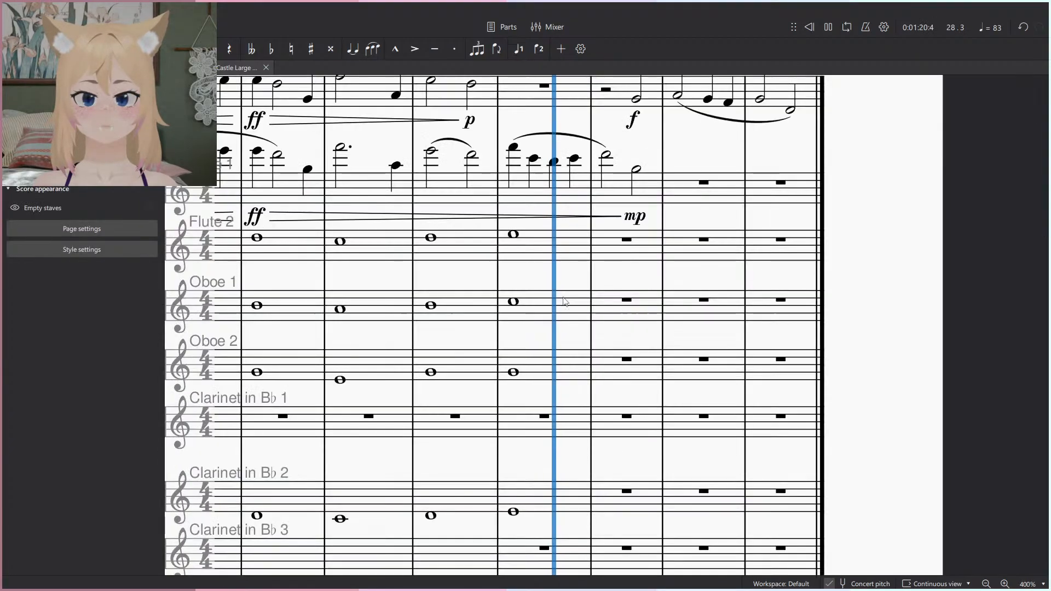
click(513, 235)
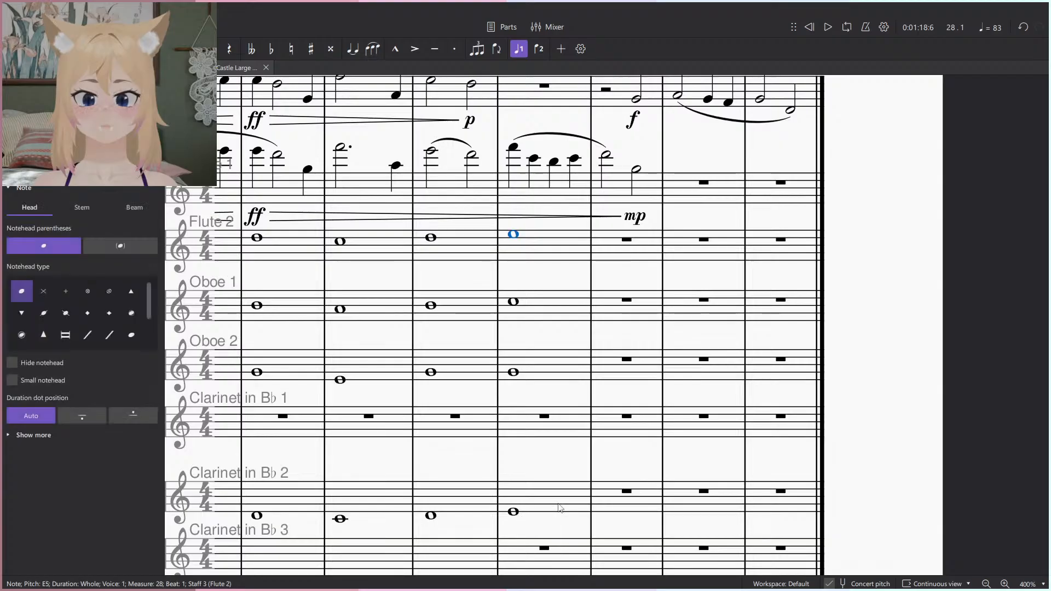
click(606, 504)
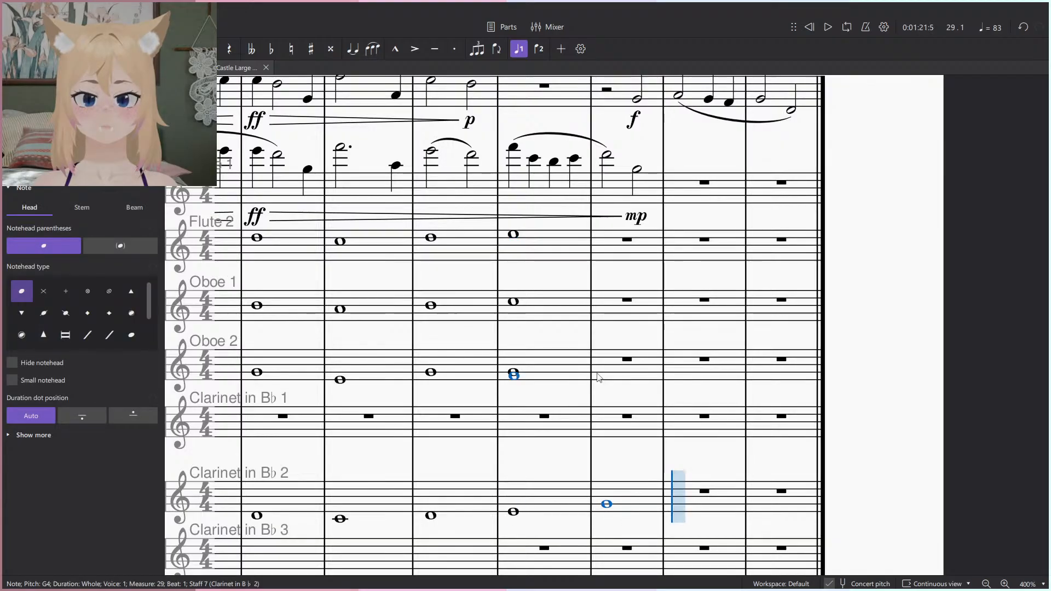
key(ctrl+z)
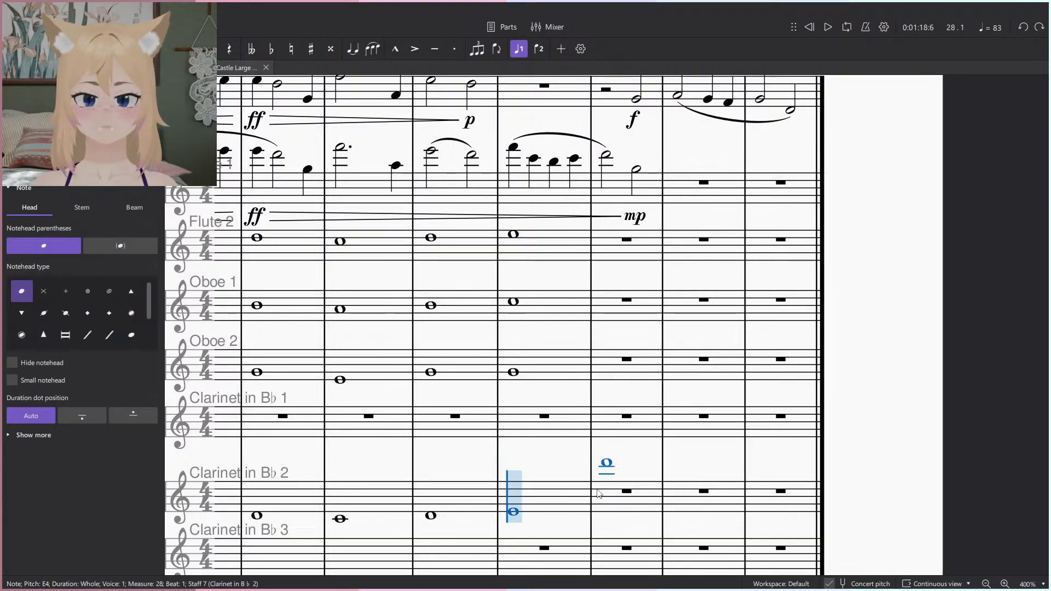
click(539, 496)
key(n)
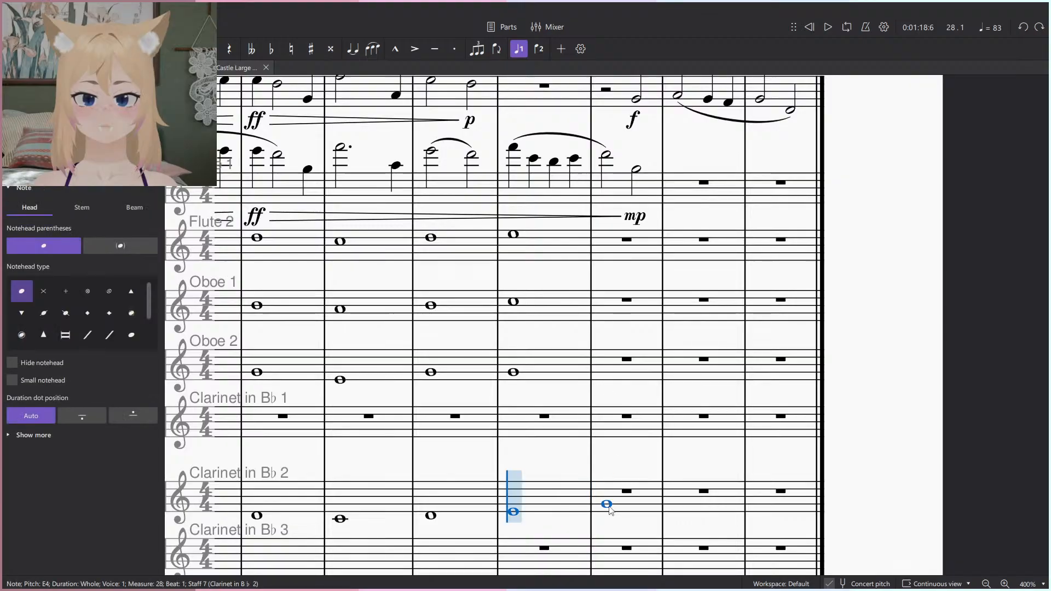
click(607, 504)
click(609, 345)
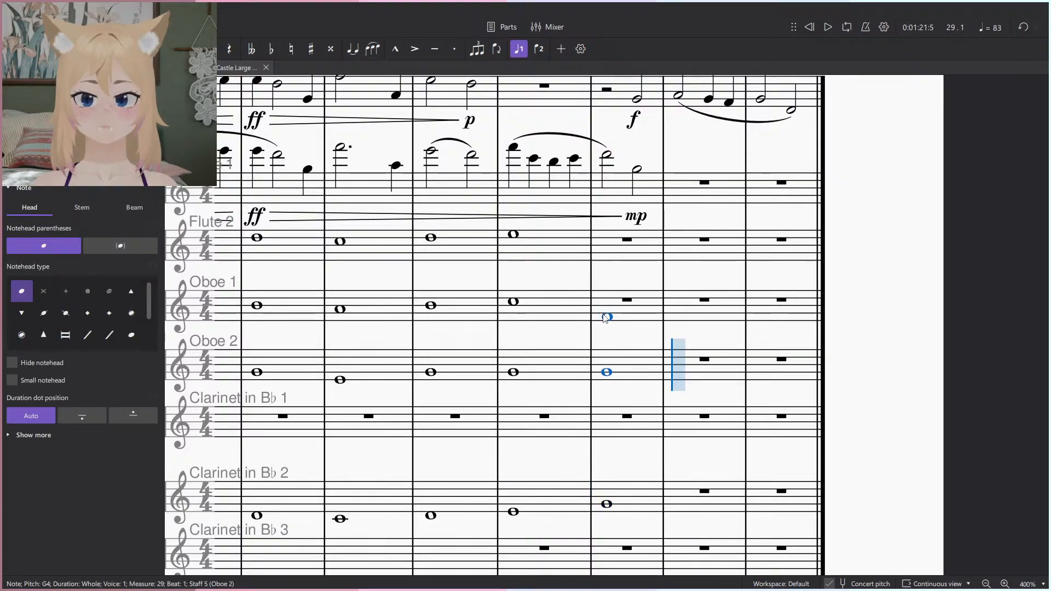
click(605, 308)
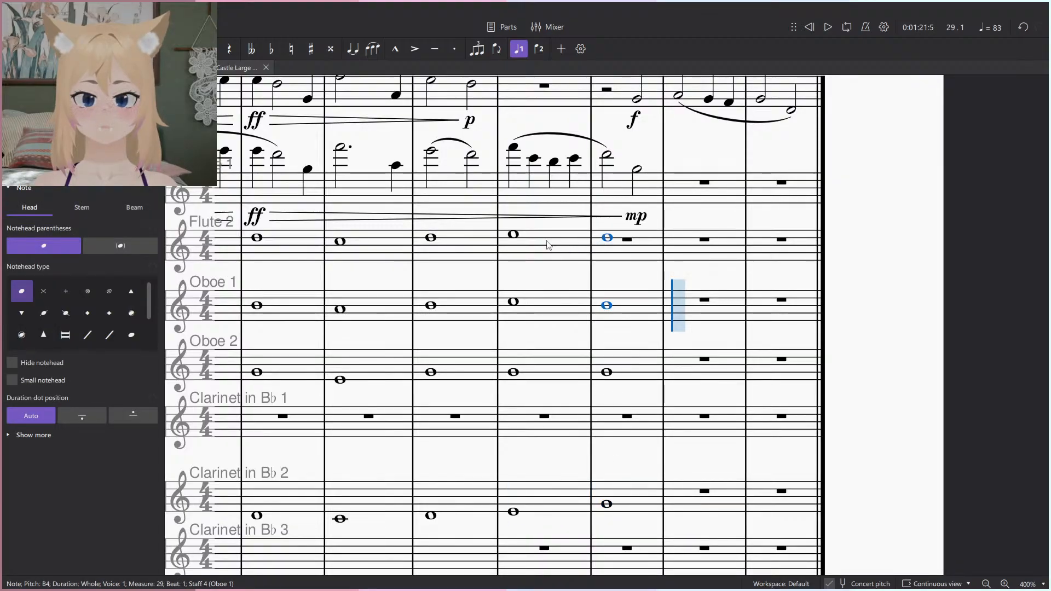
Play back measure 29 to hear the new woodwind chord.
key(space)
key(Escape)
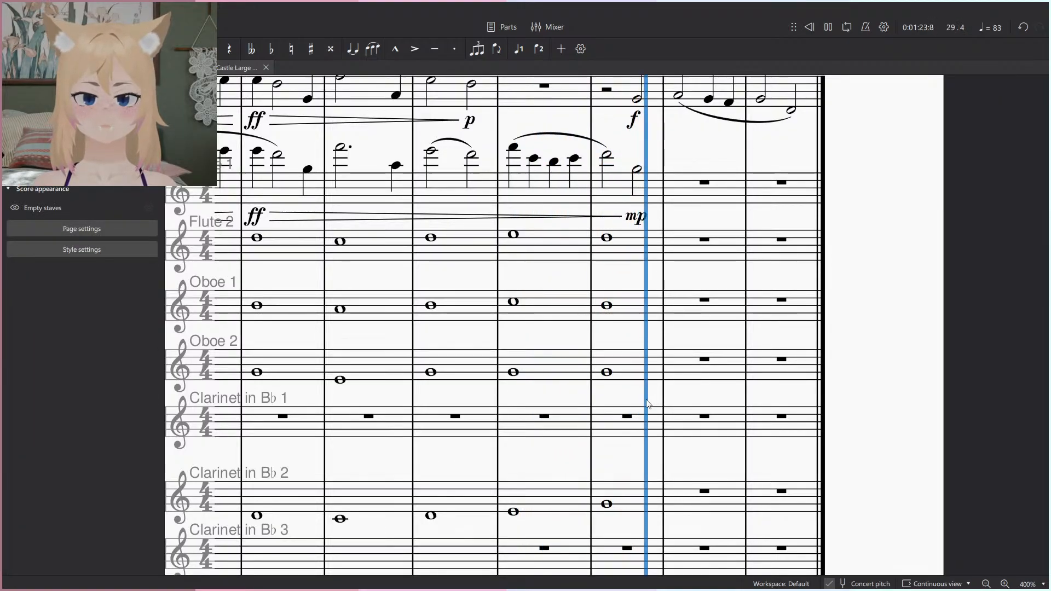
key(space)
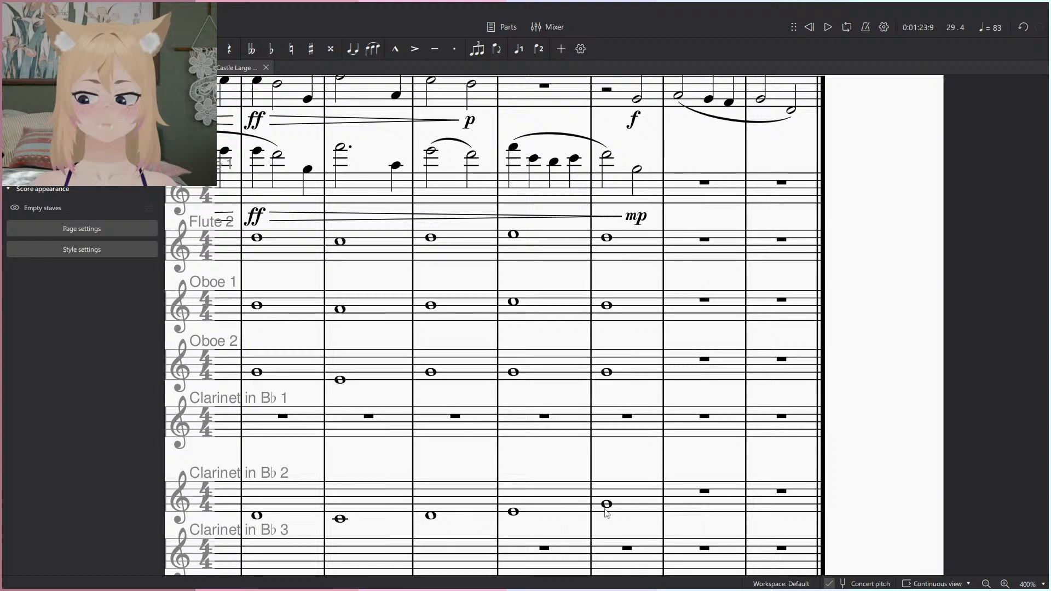
Shorten the Clarinet in B♭ 2 note in measure 29 to a half note and play the measure back.
click(606, 505)
key(6)
key(space)
click(631, 474)
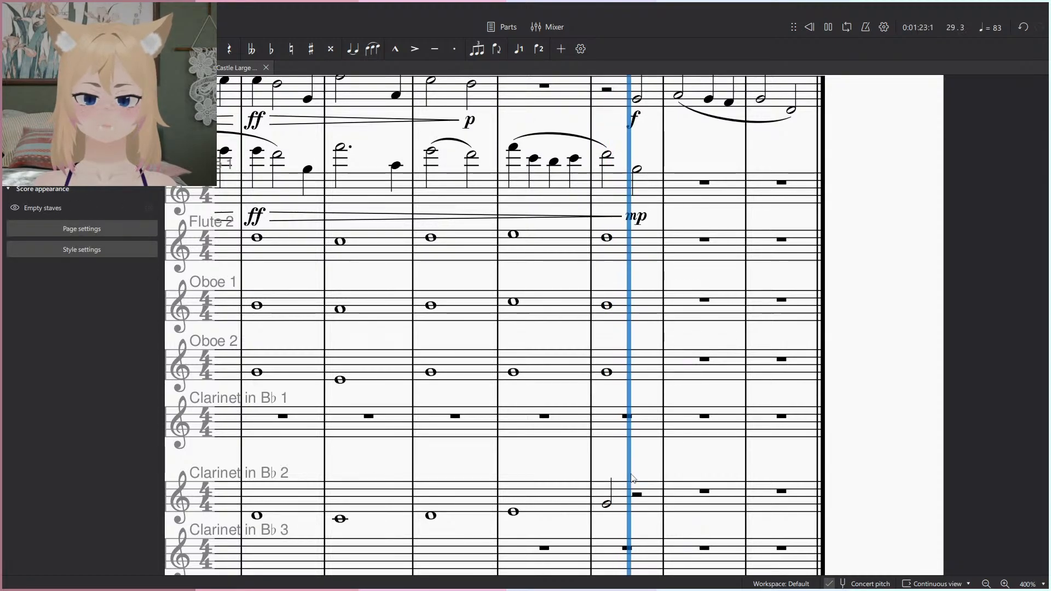
key(space)
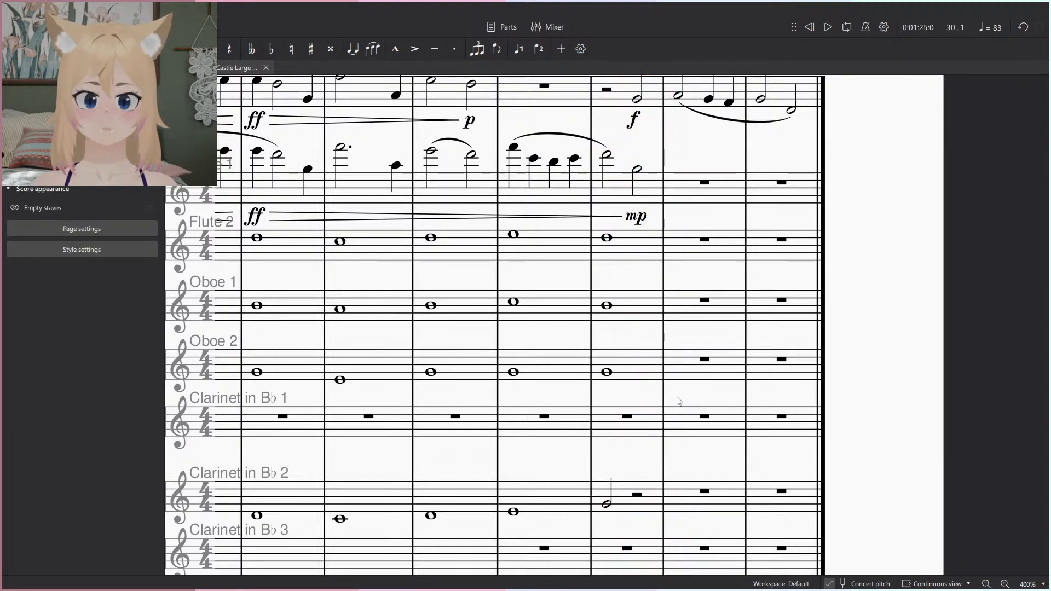
Insert 100 empty measures at the end of the score, after measure 31.
scroll(679, 401, down, 5)
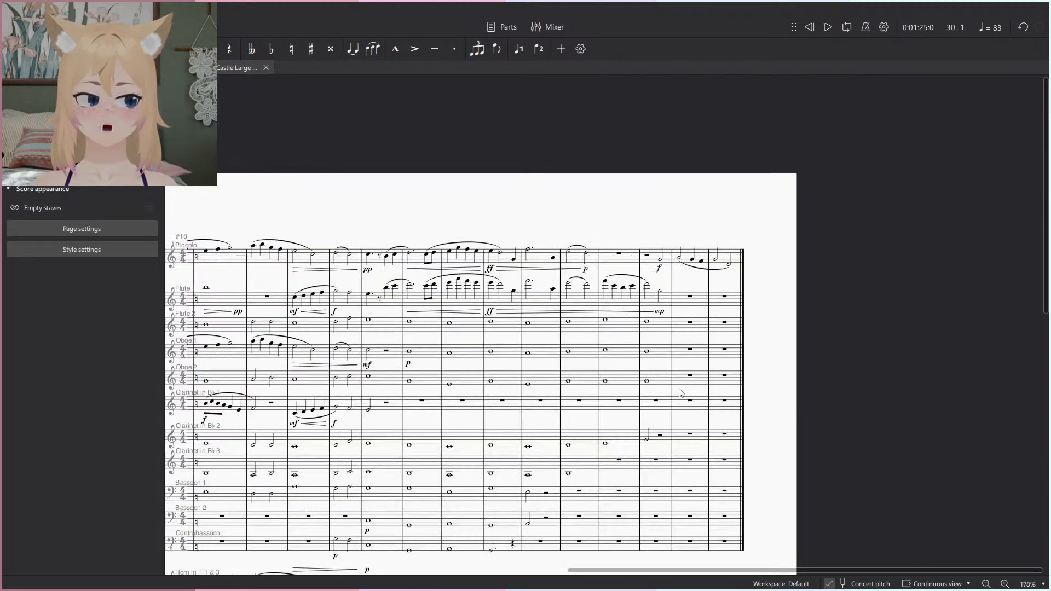
click(722, 302)
click(95, 10)
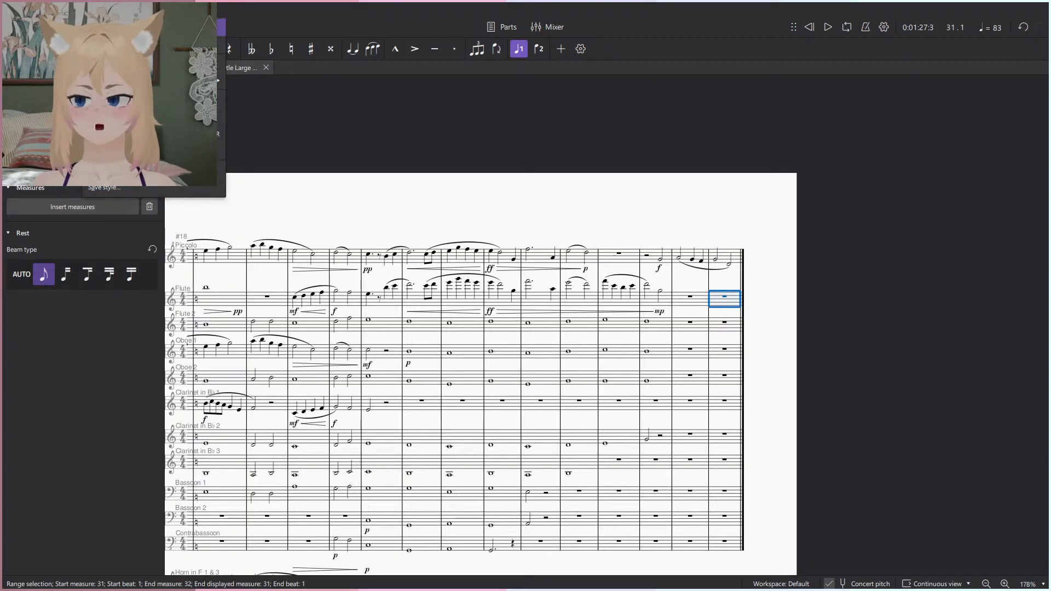
mouse_move(73, 9)
mouse_move(109, 80)
click(197, 136)
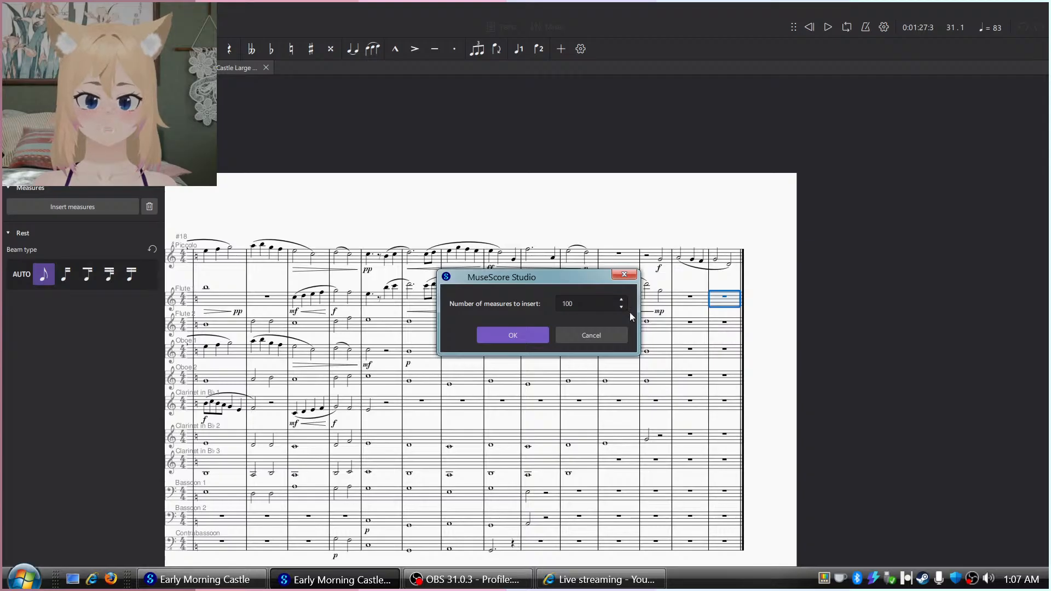
click(517, 337)
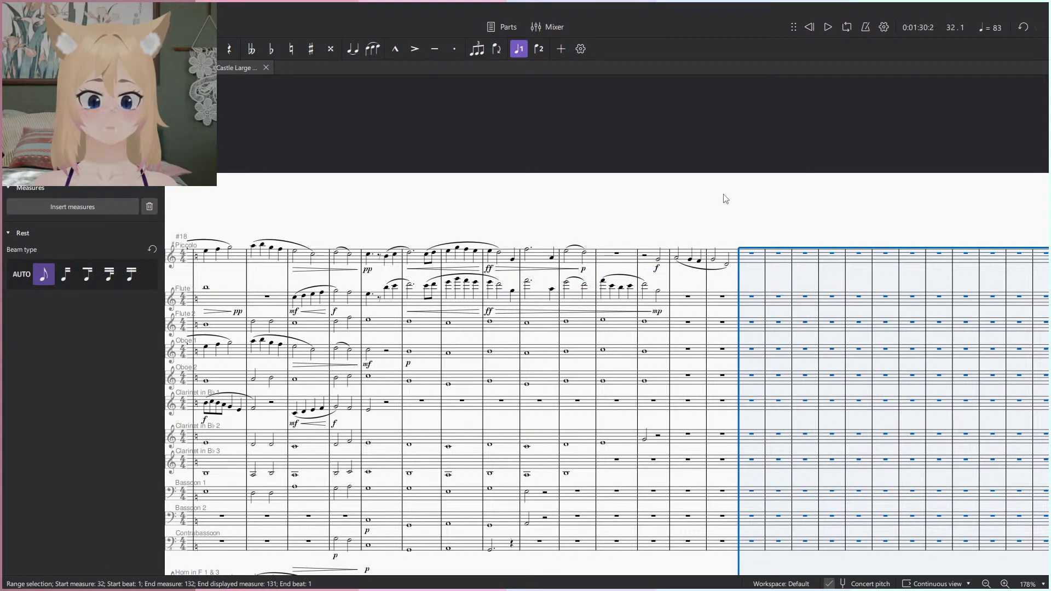
key(Escape)
scroll(725, 198, down, 8)
drag(769, 293, 486, 317)
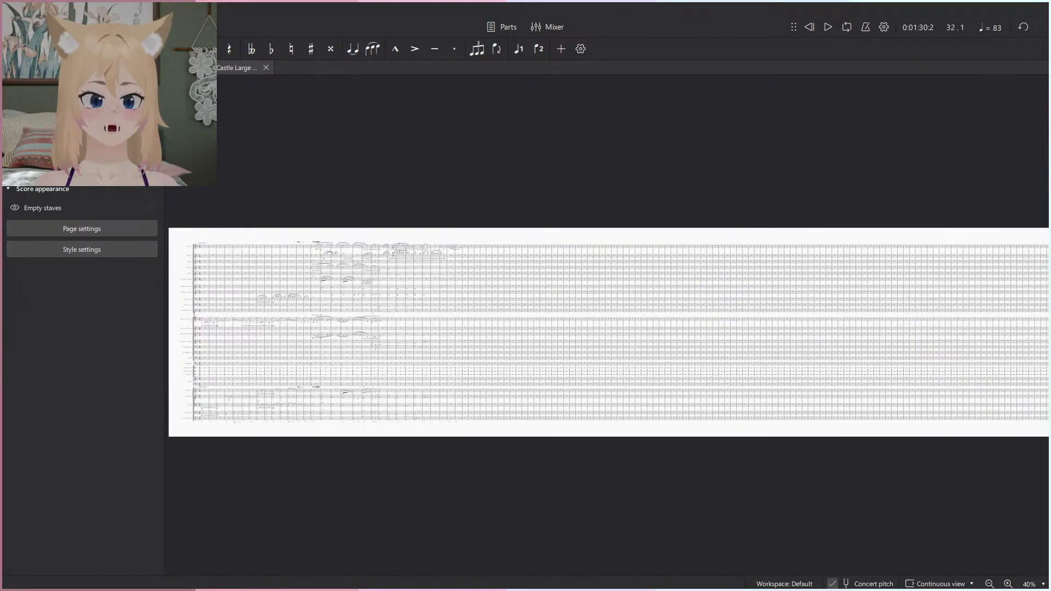
drag(410, 315, 936, 315)
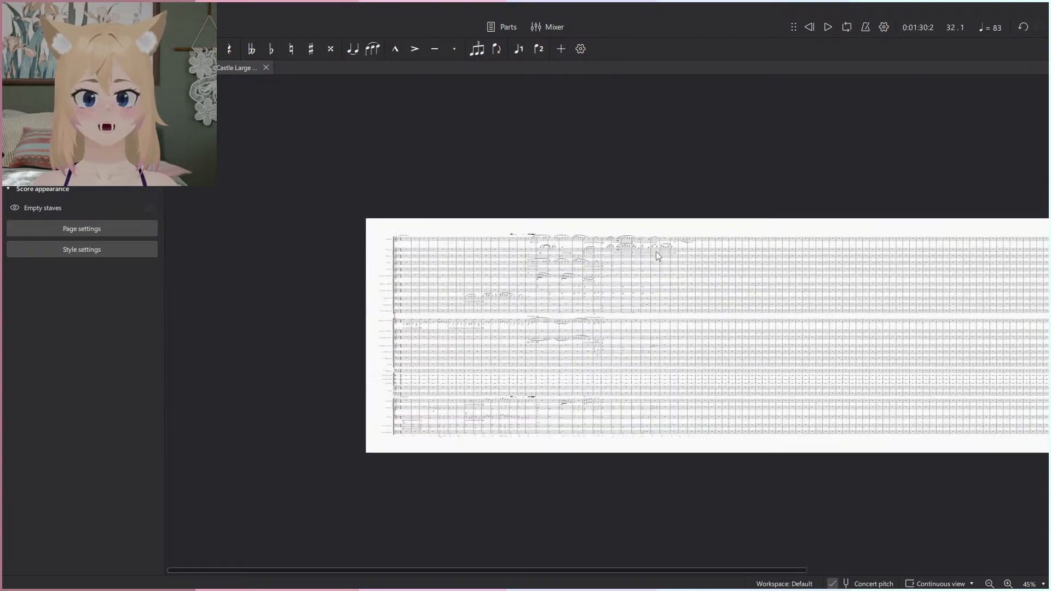
Play back the full score from the start of measure 19 into measure 24.
scroll(656, 252, up, 10)
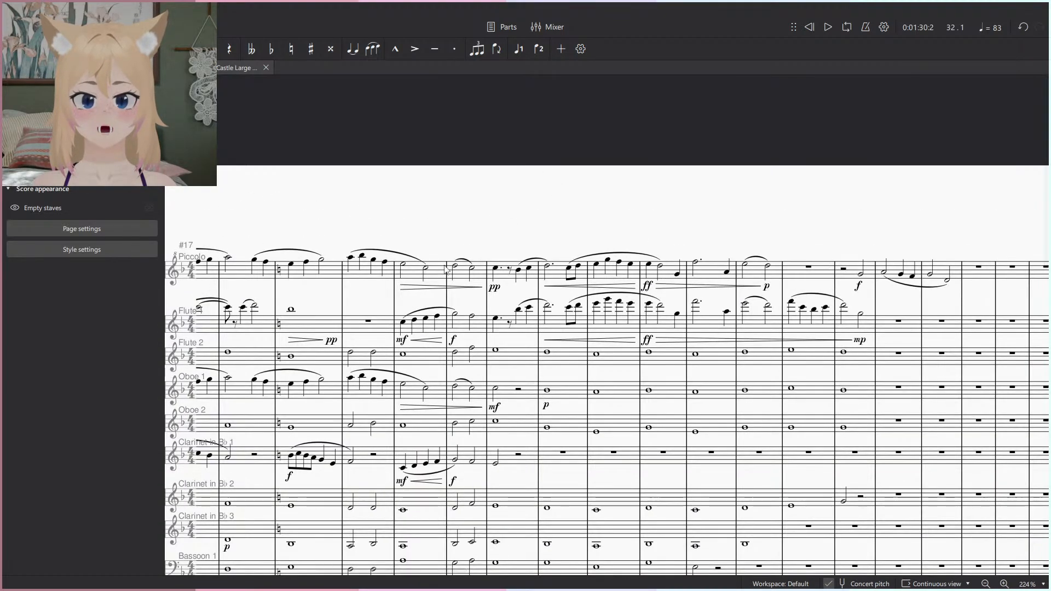
click(350, 258)
key(space)
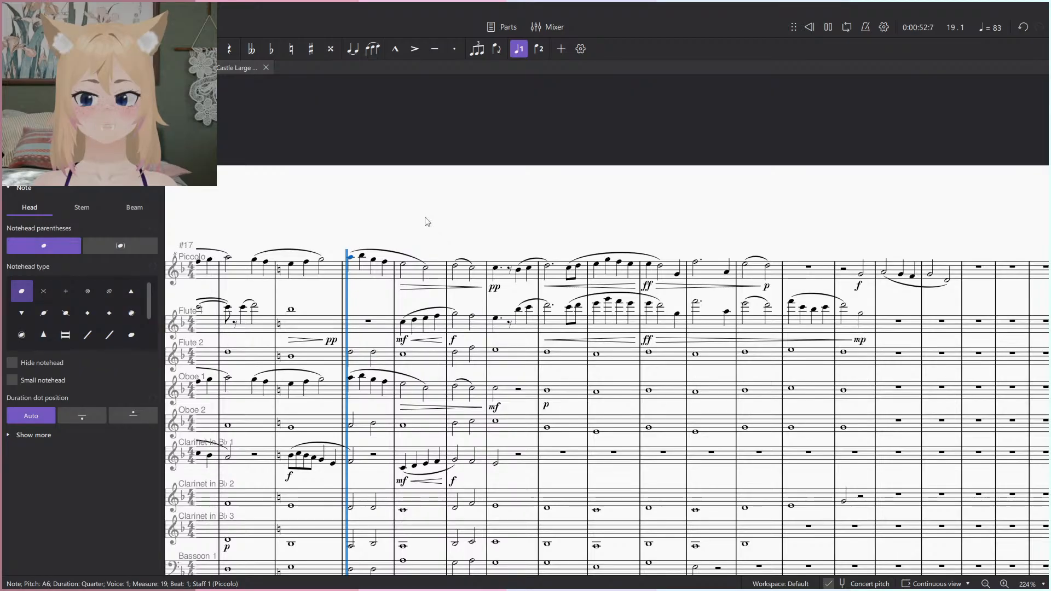
click(427, 221)
scroll(446, 230, down, 4)
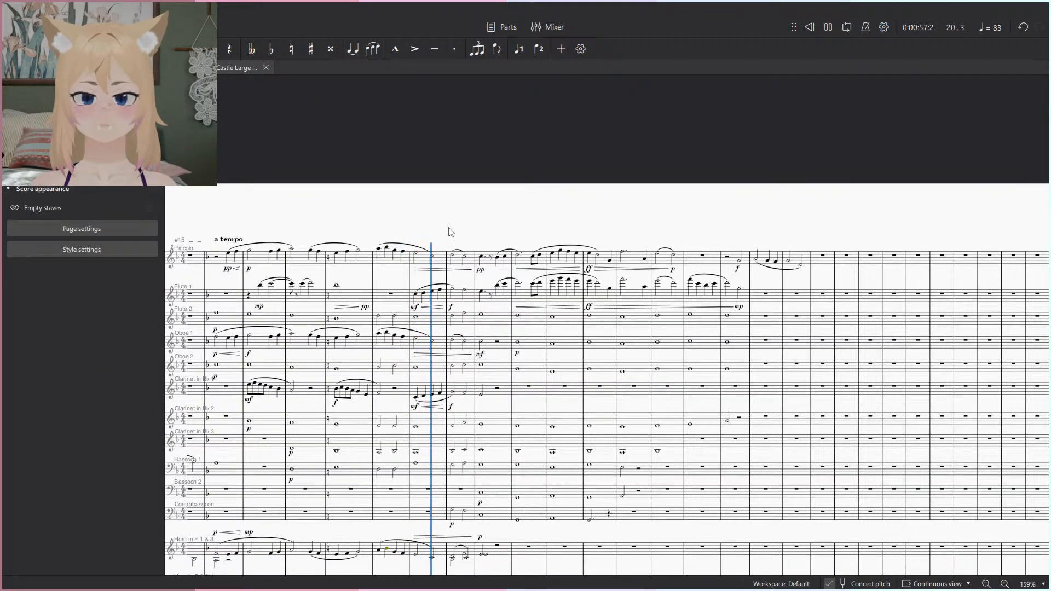
scroll(486, 230, up, 7)
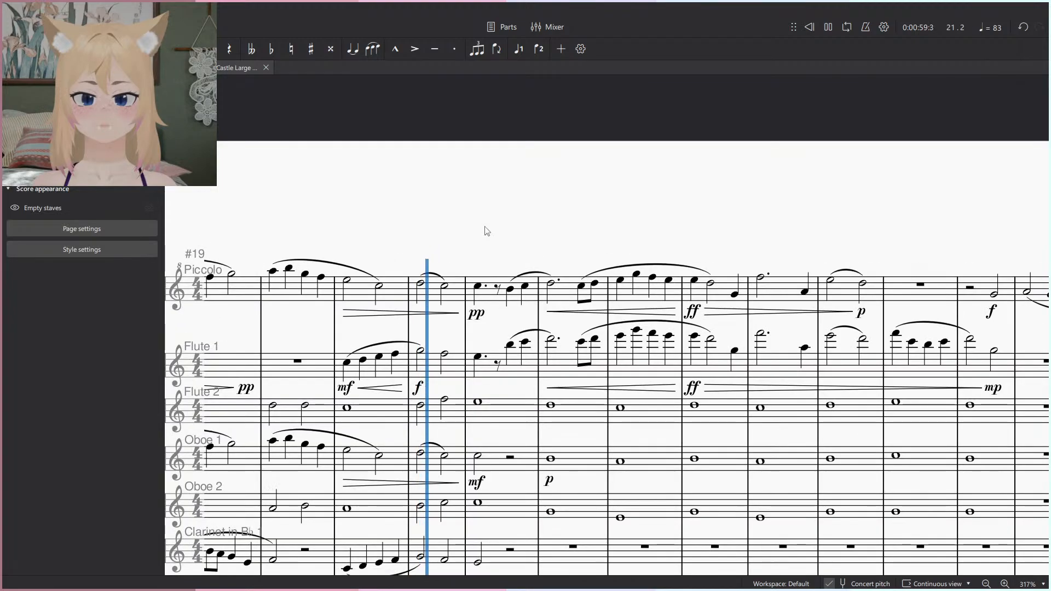
scroll(487, 231, down, 4)
scroll(487, 231, down, 2)
scroll(487, 232, up, 6)
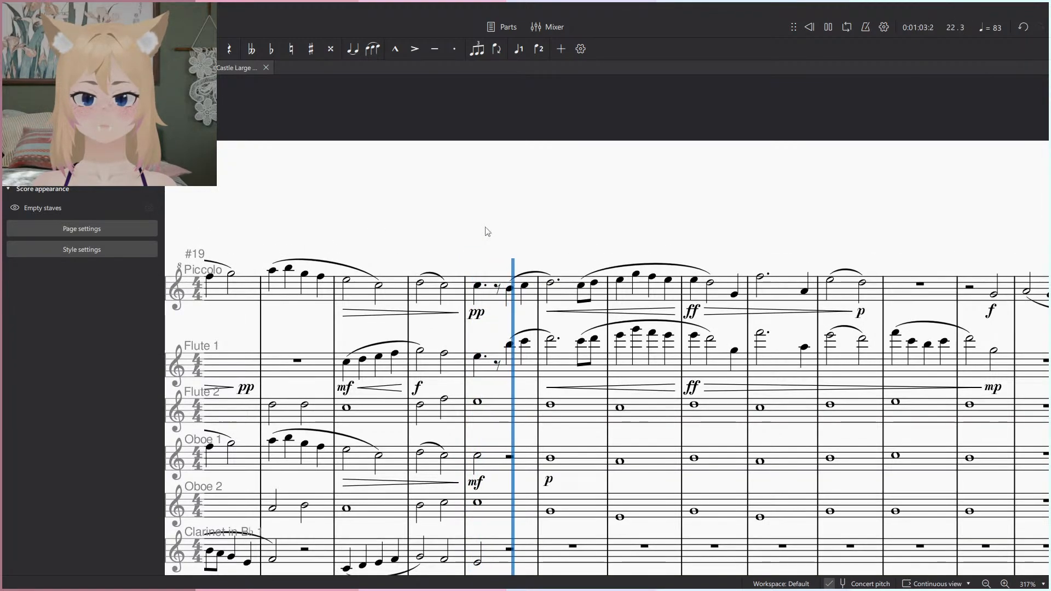
scroll(488, 235, down, 6)
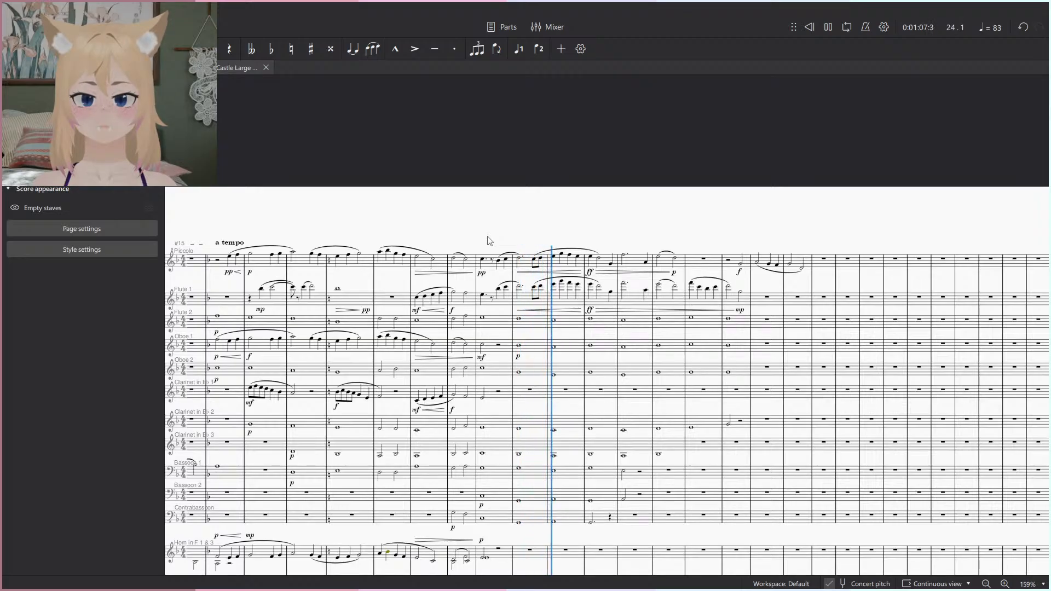
scroll(487, 237, up, 5)
key(space)
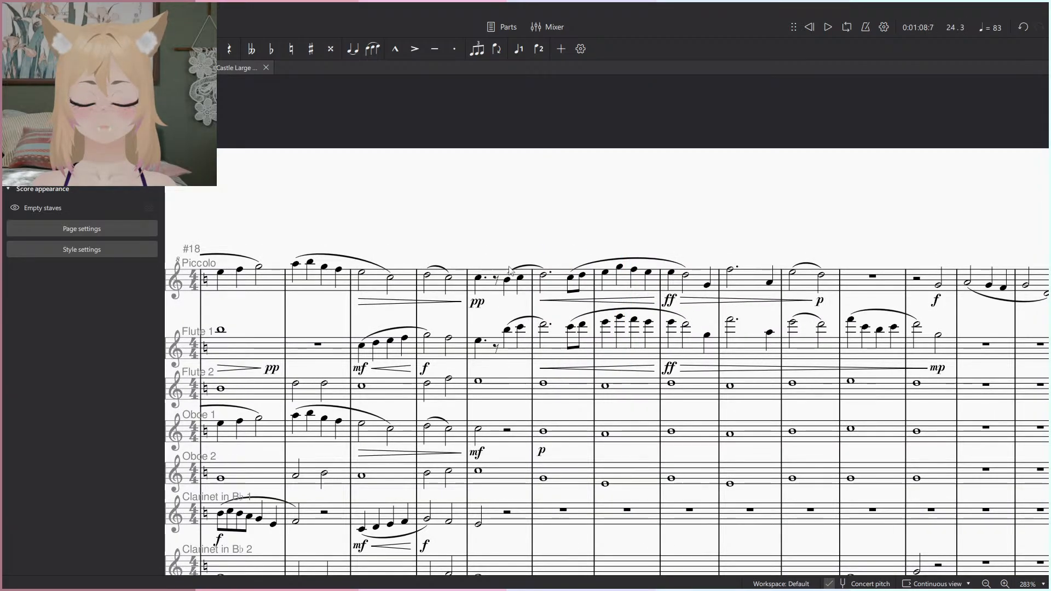
Add a p dynamic to the Piccolo at beat 3 of measure 22.
click(507, 278)
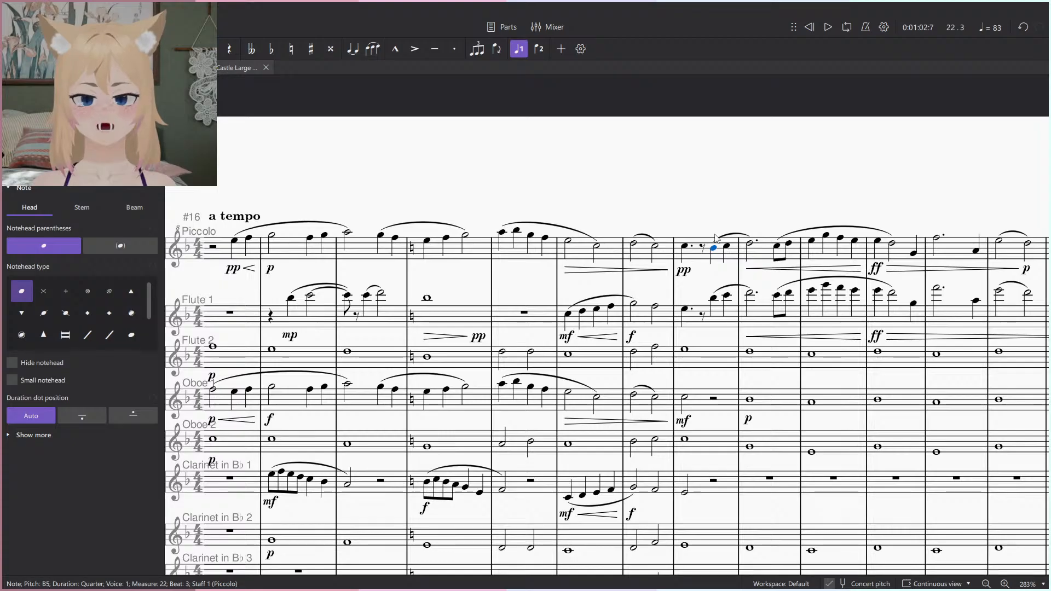
drag(741, 228, 575, 252)
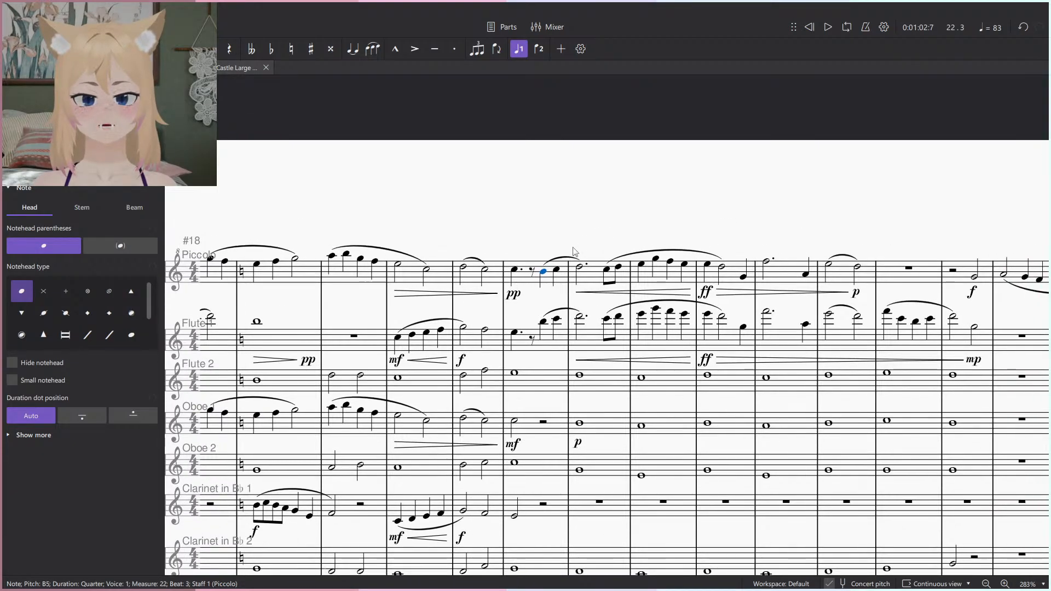
key(ctrl+d)
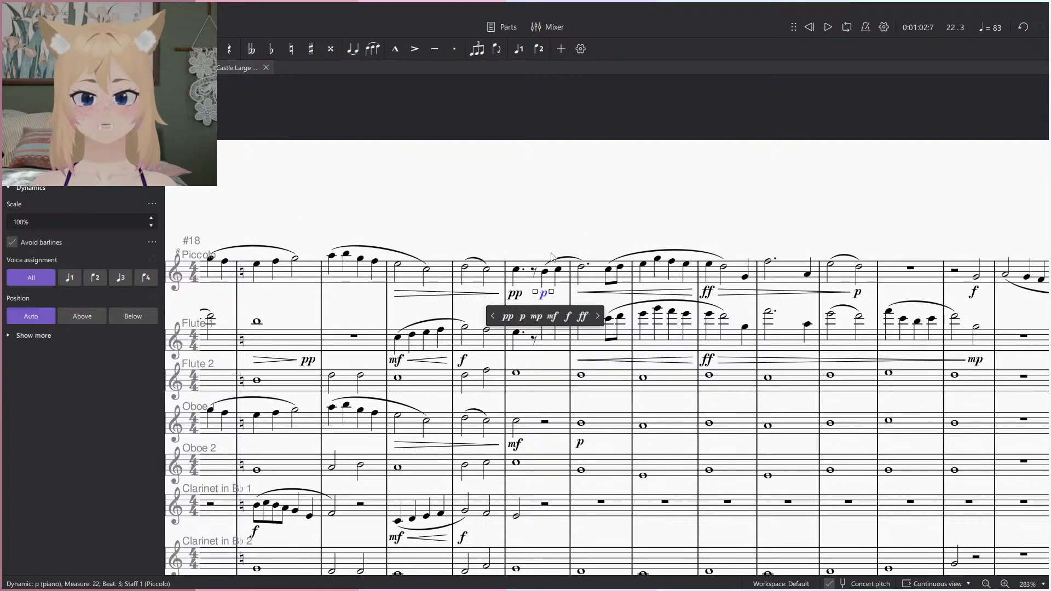
click(554, 234)
Play back the score from measure 22 through measure 29 and review the woodwind and brass staves.
click(518, 269)
click(553, 236)
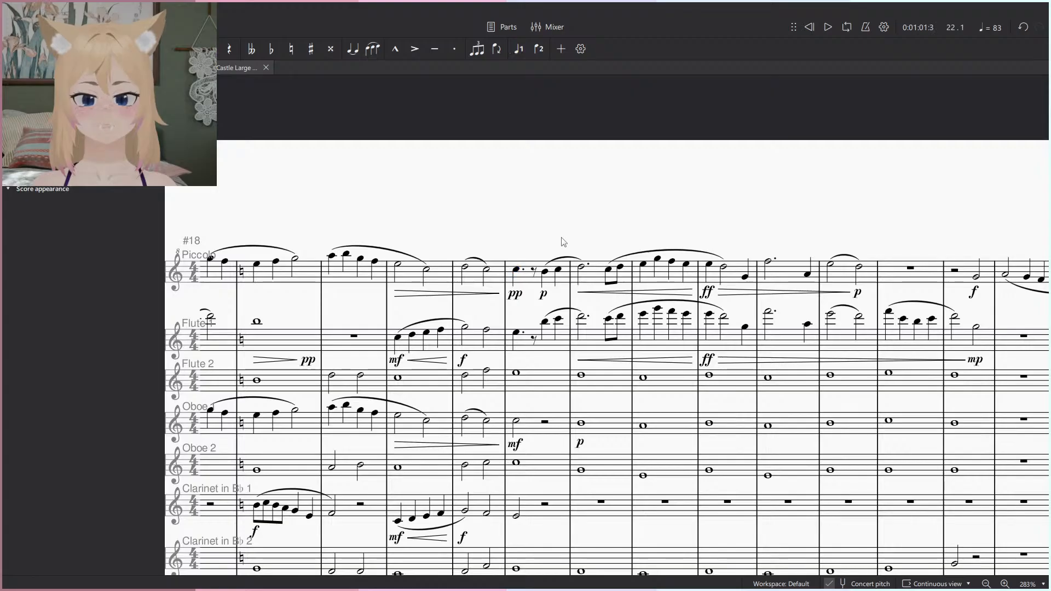
key(space)
scroll(564, 242, down, 5)
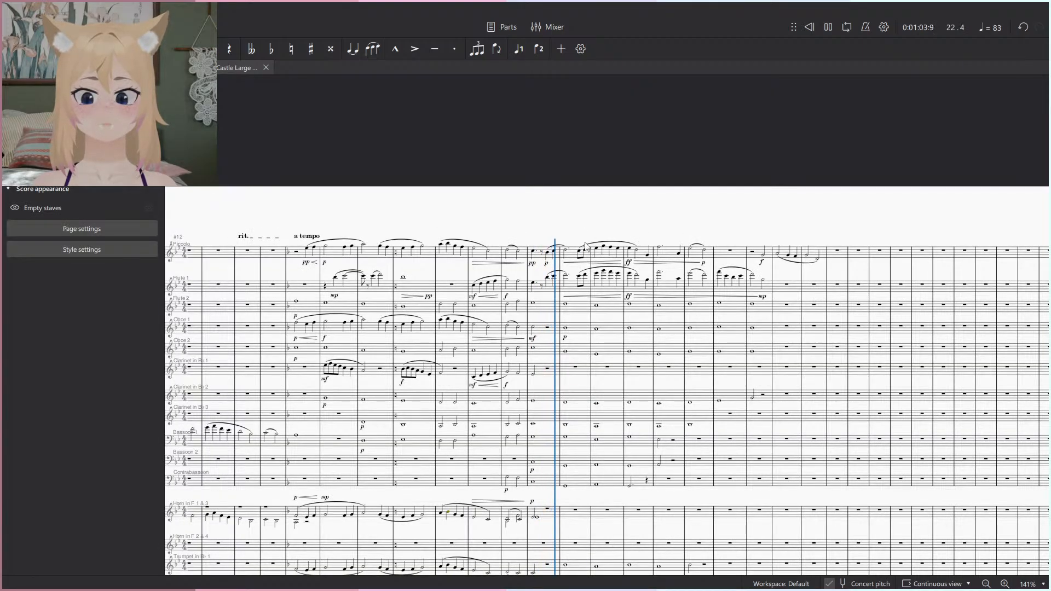
scroll(584, 246, down, 2)
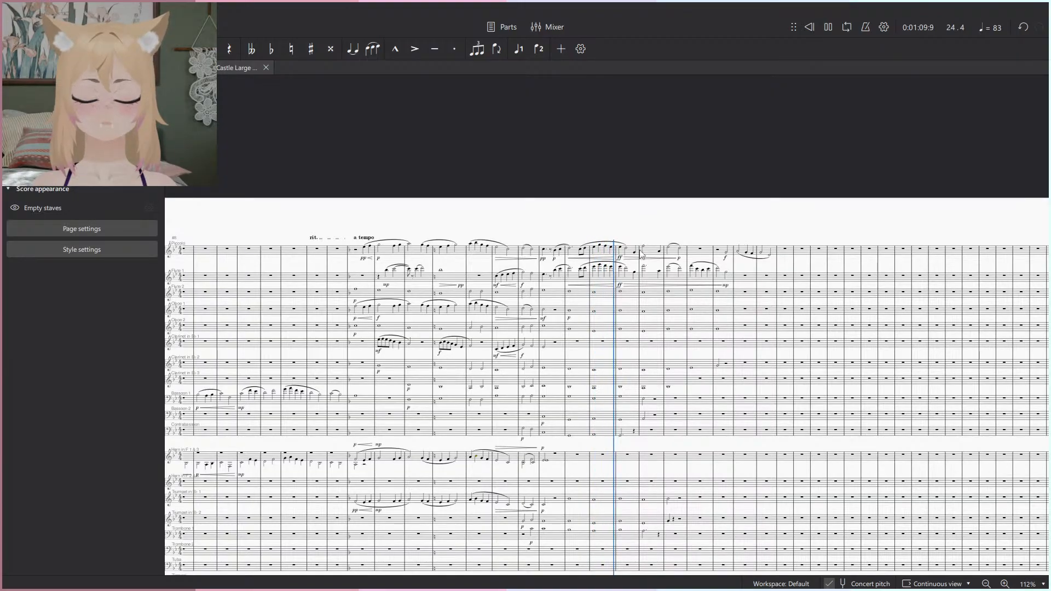
scroll(660, 232, up, 4)
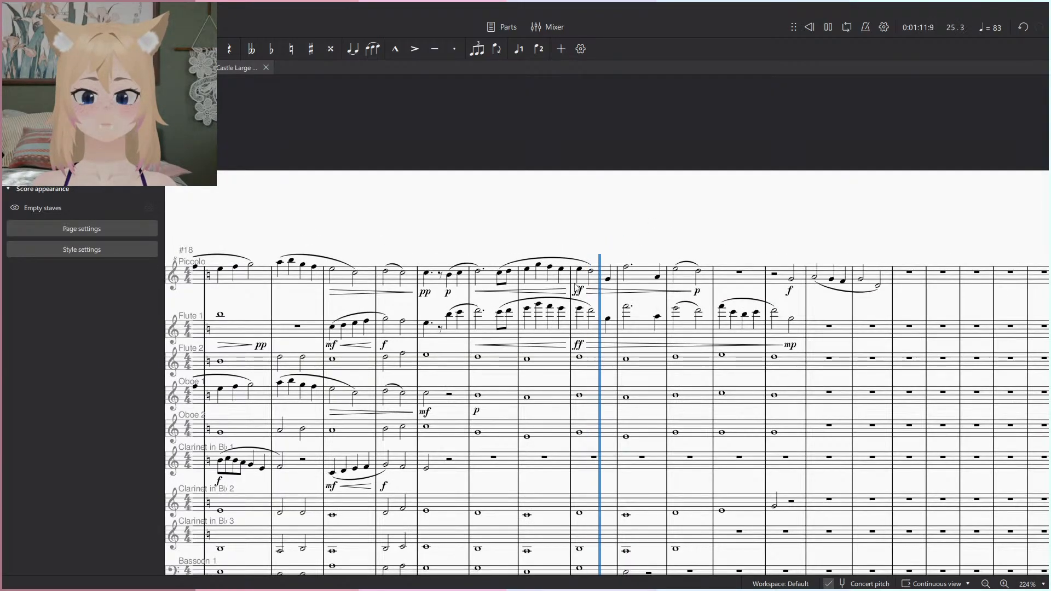
scroll(581, 287, down, 4)
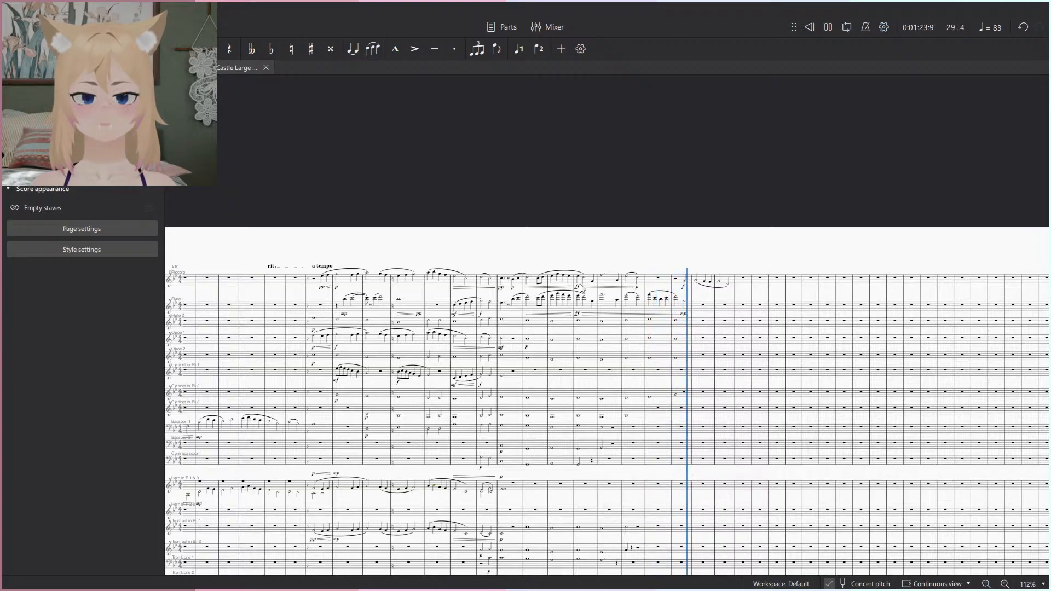
ctrl+scroll(580, 287, up, 5)
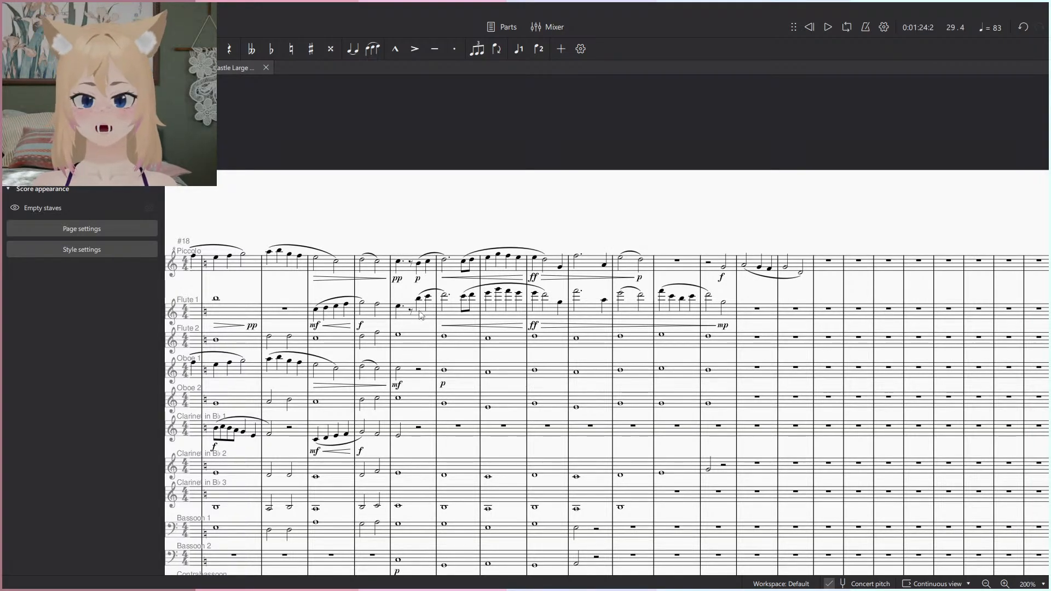
scroll(421, 315, down, 6)
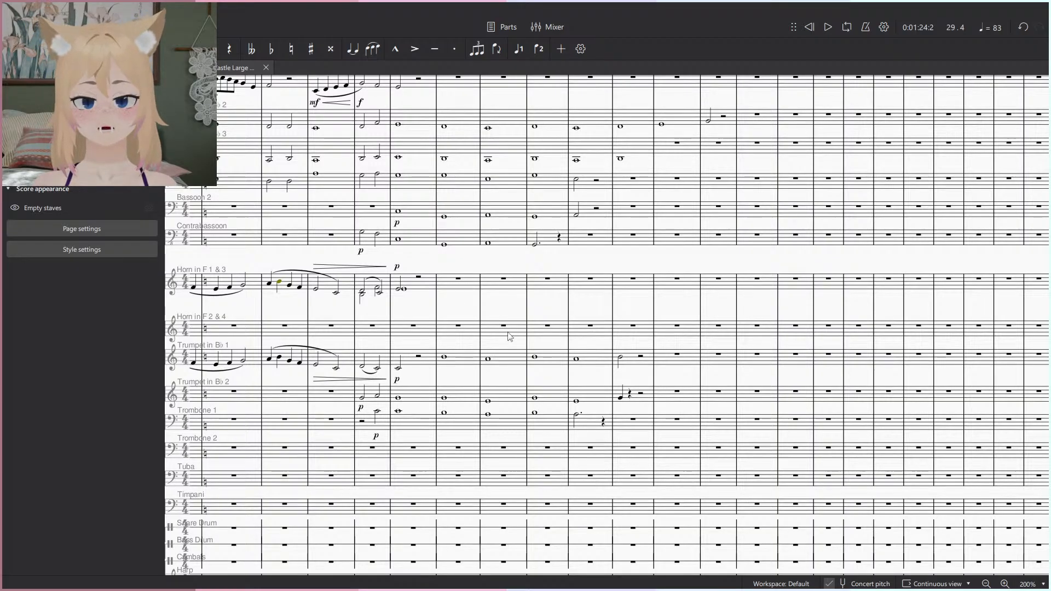
scroll(534, 358, up, 2)
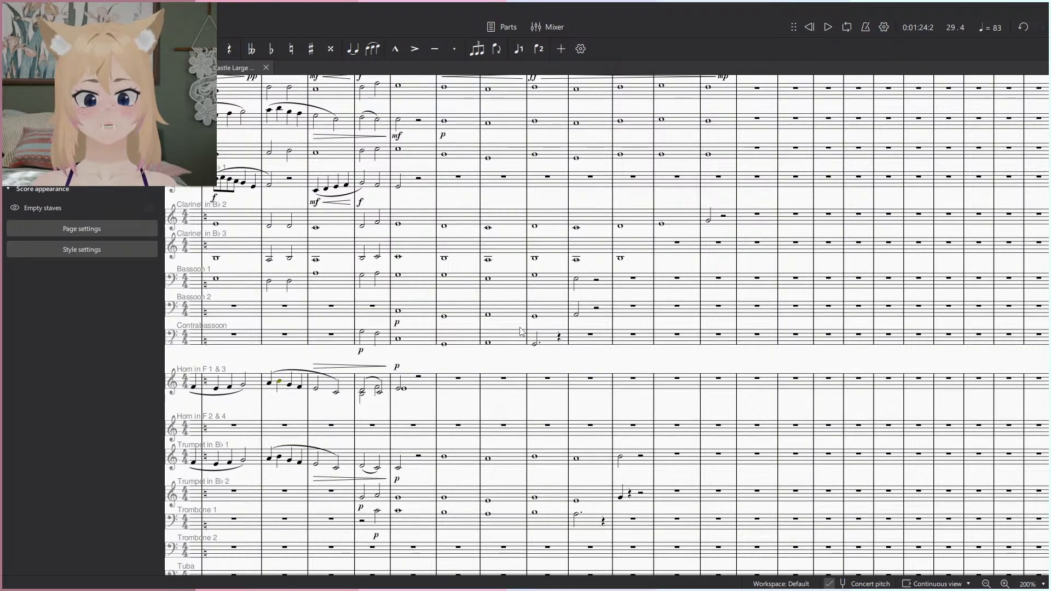
Switch to the Early Morning Castle score and copy the Clarinet in Bb 1 passage from measures 16–22.
scroll(520, 331, down, 5)
key(alt+Tab)
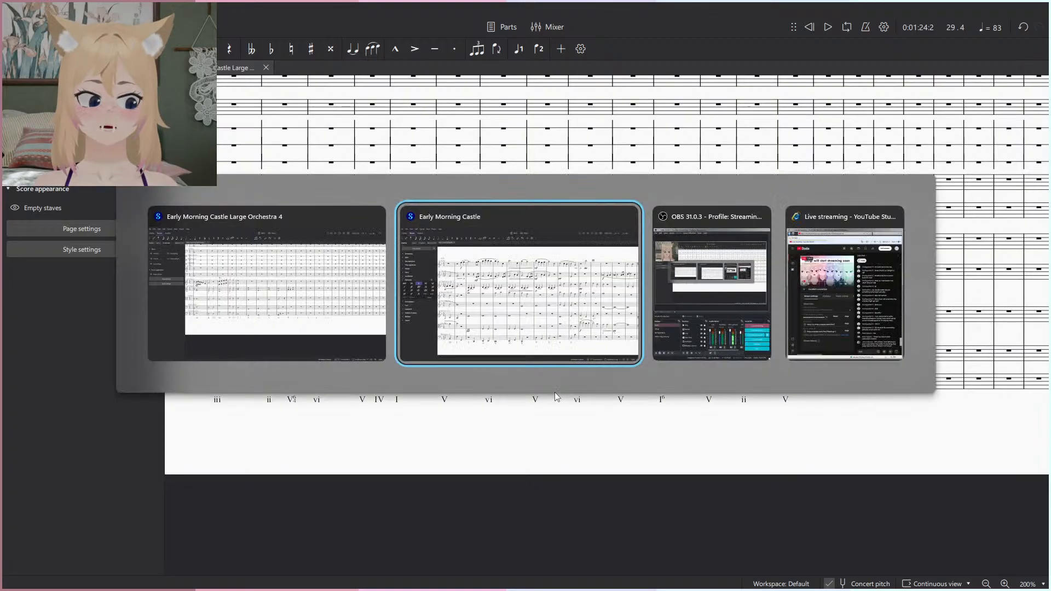
click(318, 262)
scroll(547, 329, up, 3)
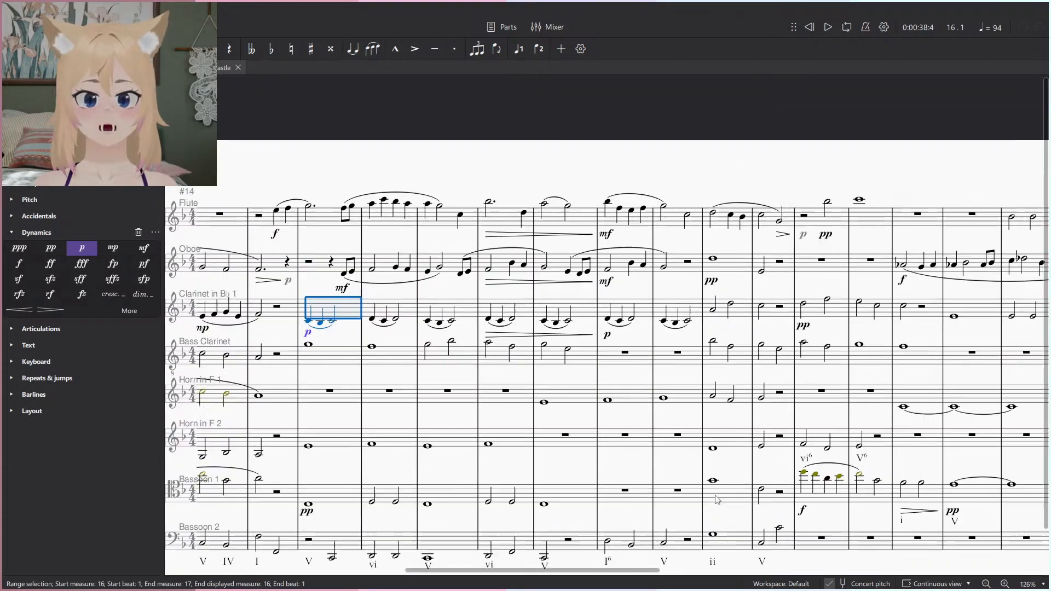
shift+click(702, 398)
key(alt+Tab)
scroll(430, 374, up, 3)
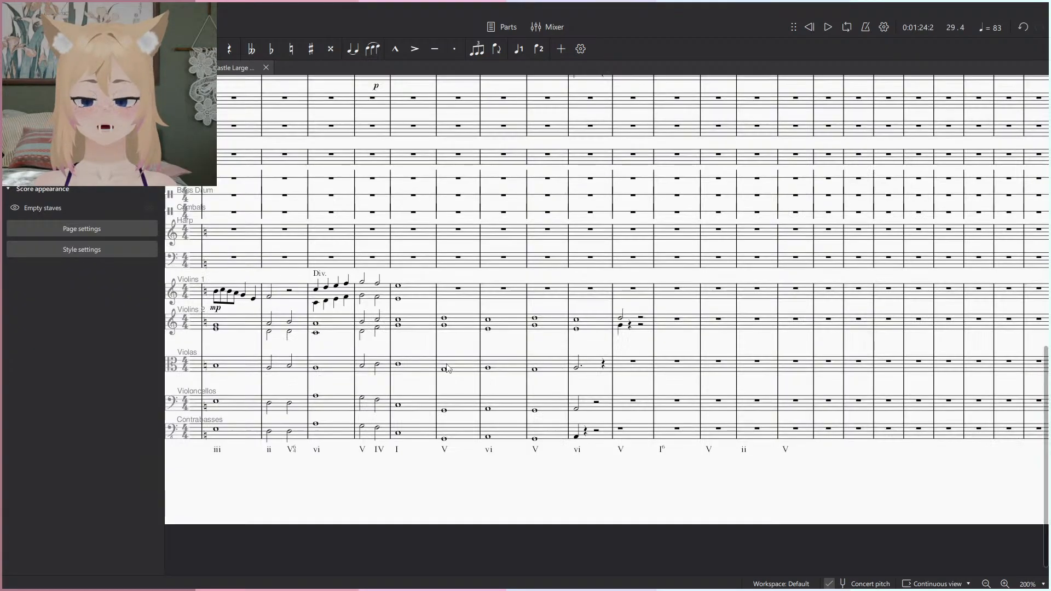
key(alt+Tab)
drag(450, 376, 567, 425)
Switch to the Early Morning Castle Large Orchestra score and paste the copied passage into Clarinet in Bb 1 from measure 23.
key(alt+Tab)
scroll(500, 429, up, 10)
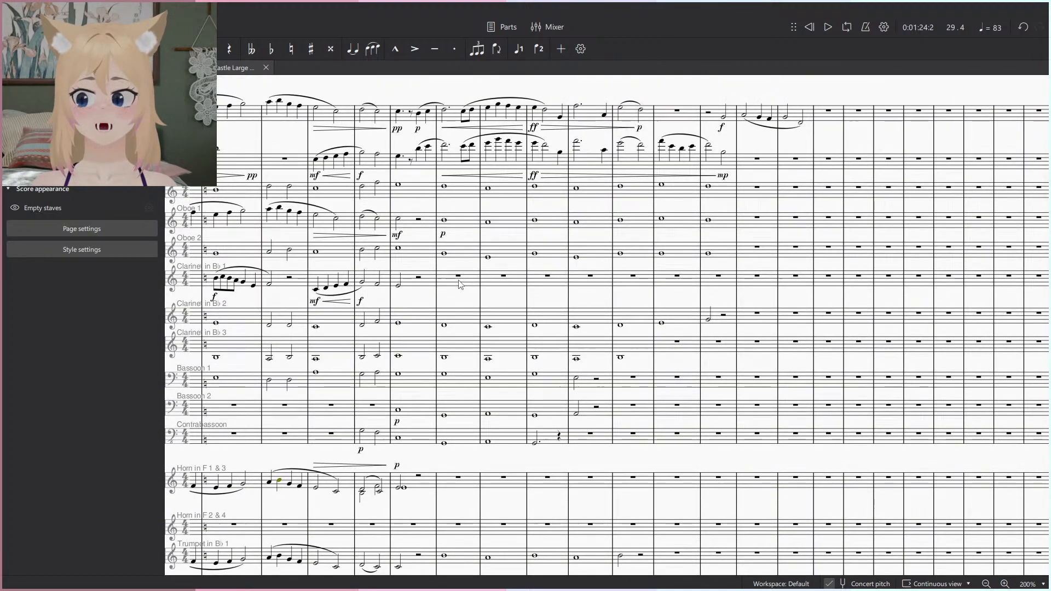
click(459, 281)
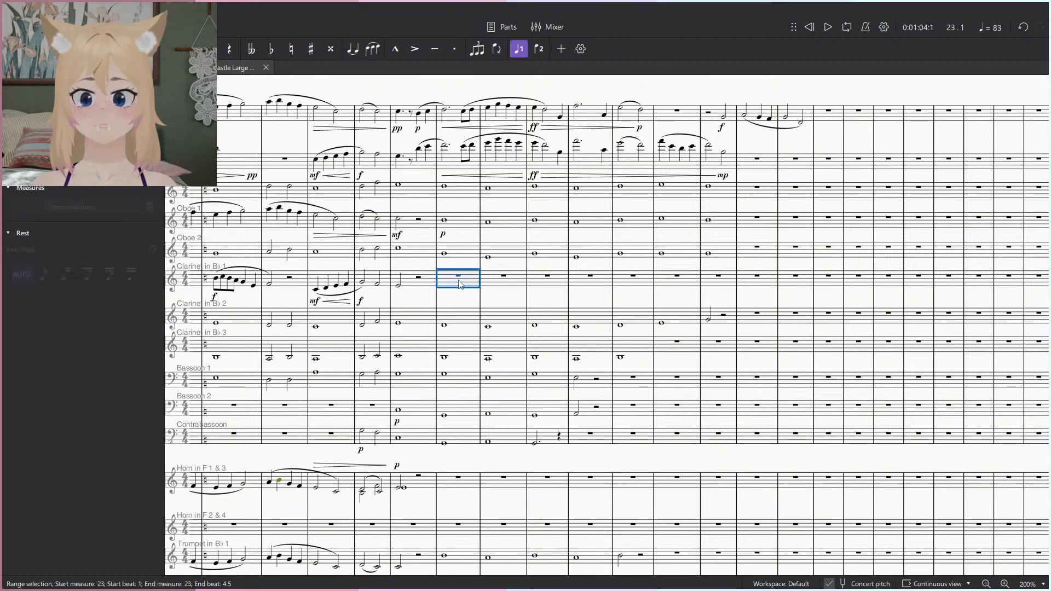
key(ctrl+v)
key(space)
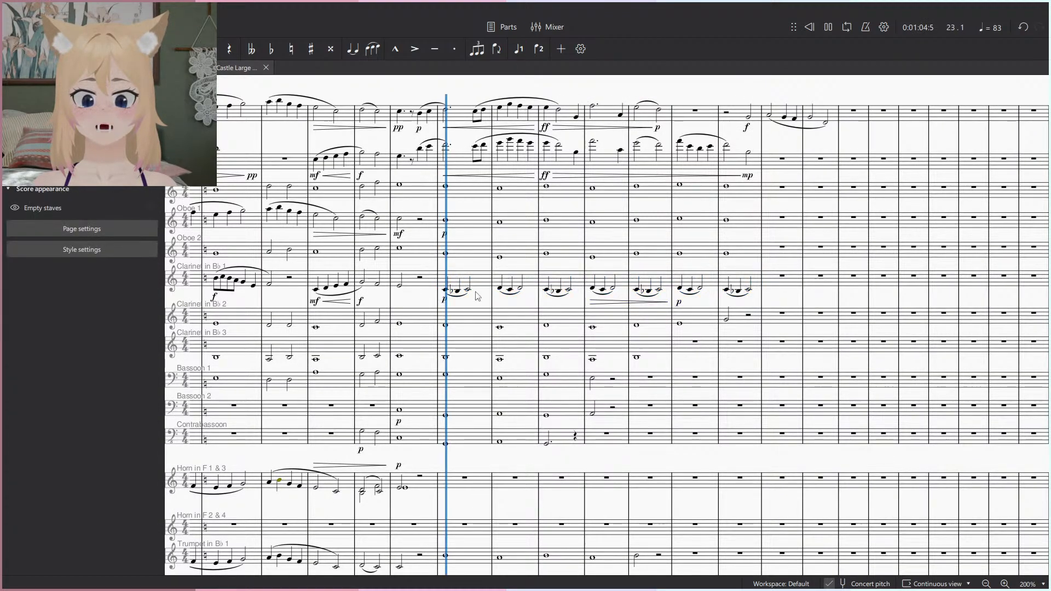
scroll(475, 294, up, 4)
key(space)
Transpose the Clarinet 1 notes in measures 23–29 up so the figure starts on G4, and play back the start.
click(481, 279)
shift+click(893, 275)
scroll(427, 304, up, 4)
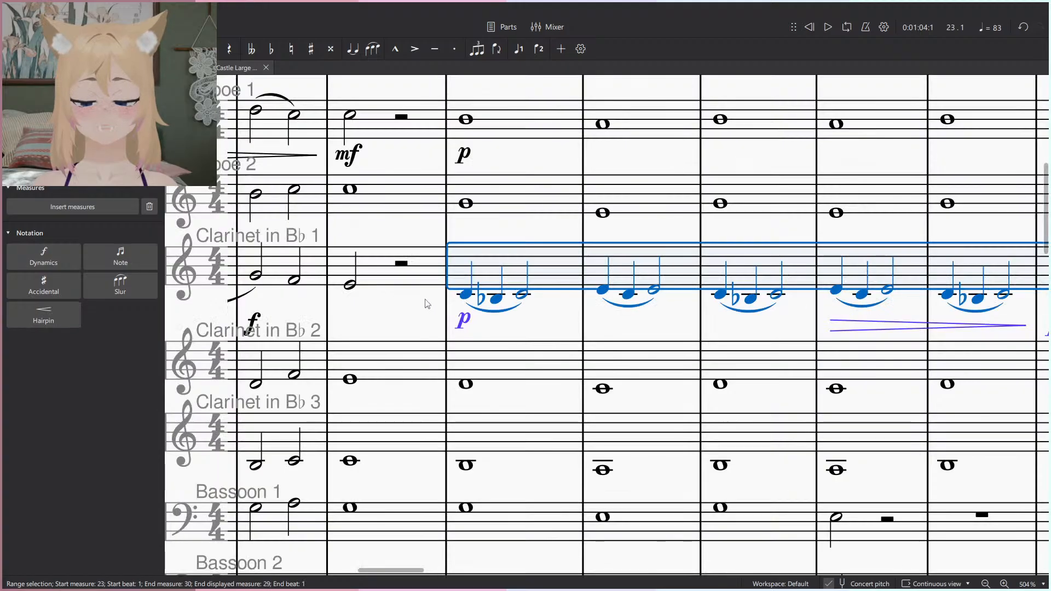
key(space)
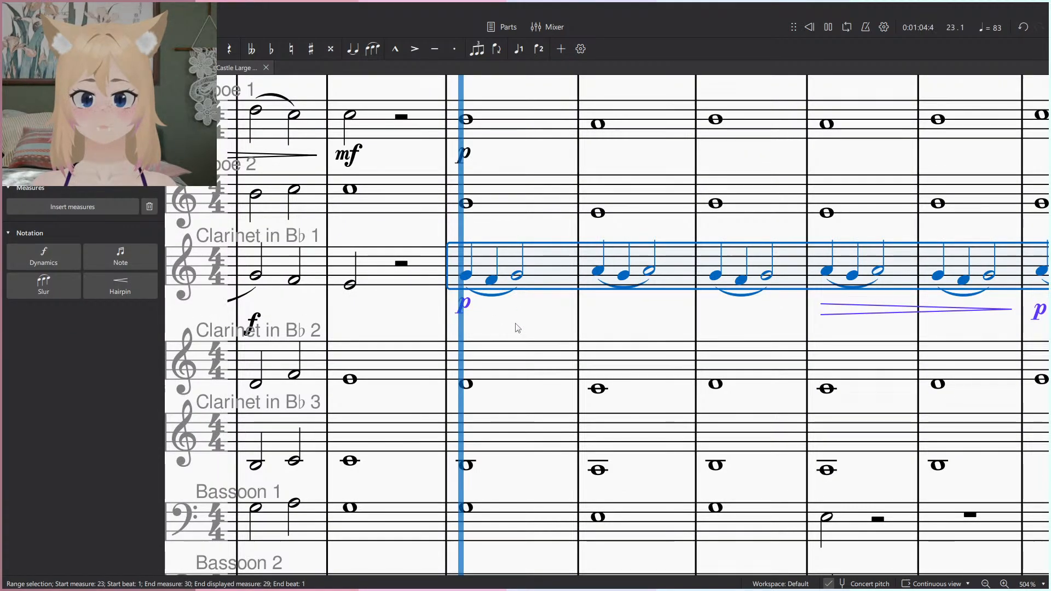
scroll(509, 319, down, 4)
key(space)
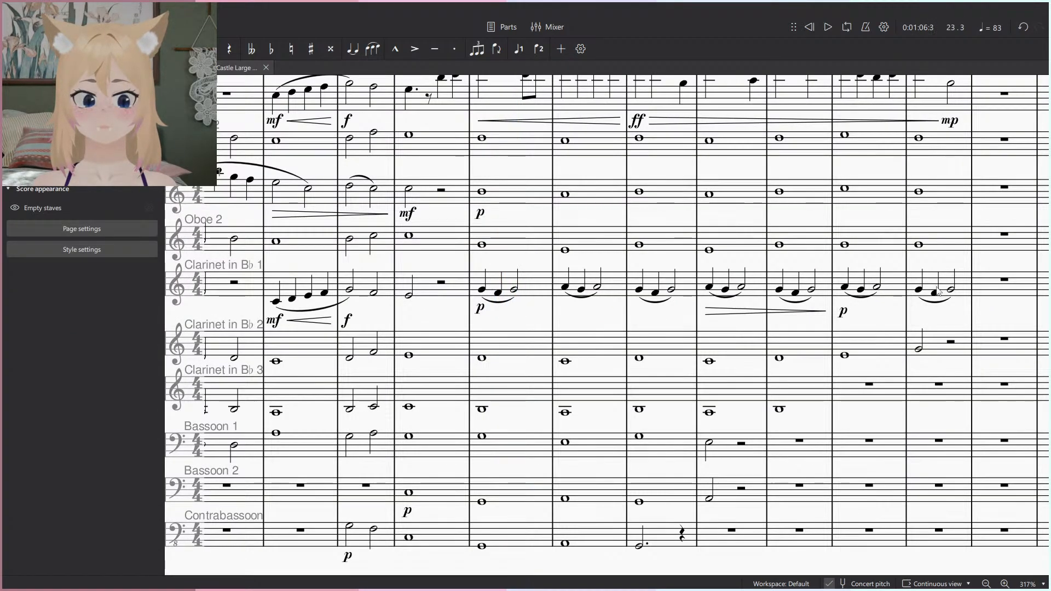
Lower the Clarinet 1 notes in measures 23–29 by an octave and play back measure 23.
click(530, 282)
shift+click(935, 283)
key(space)
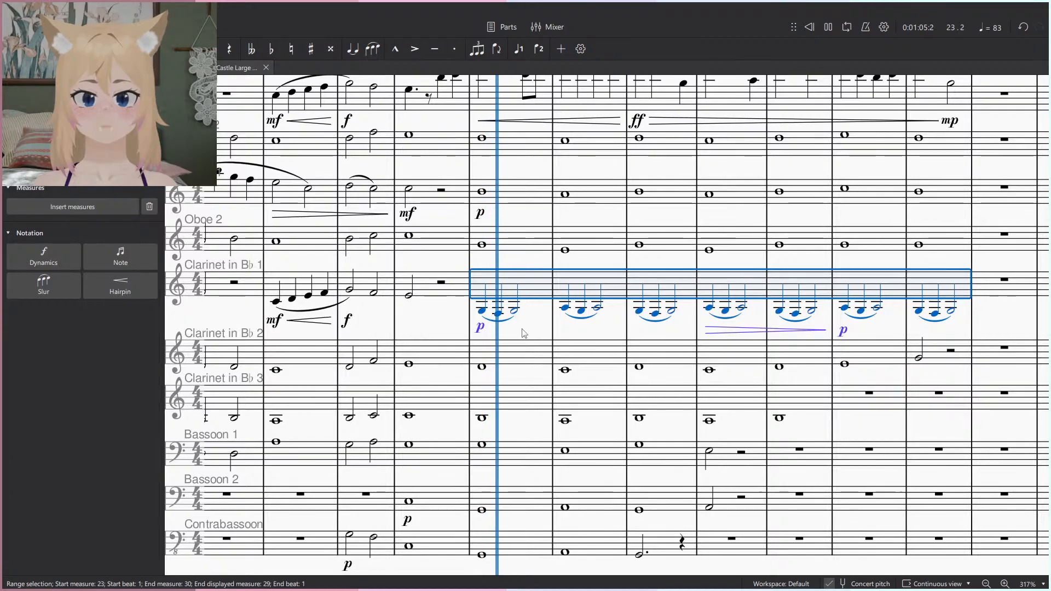
key(Escape)
key(space)
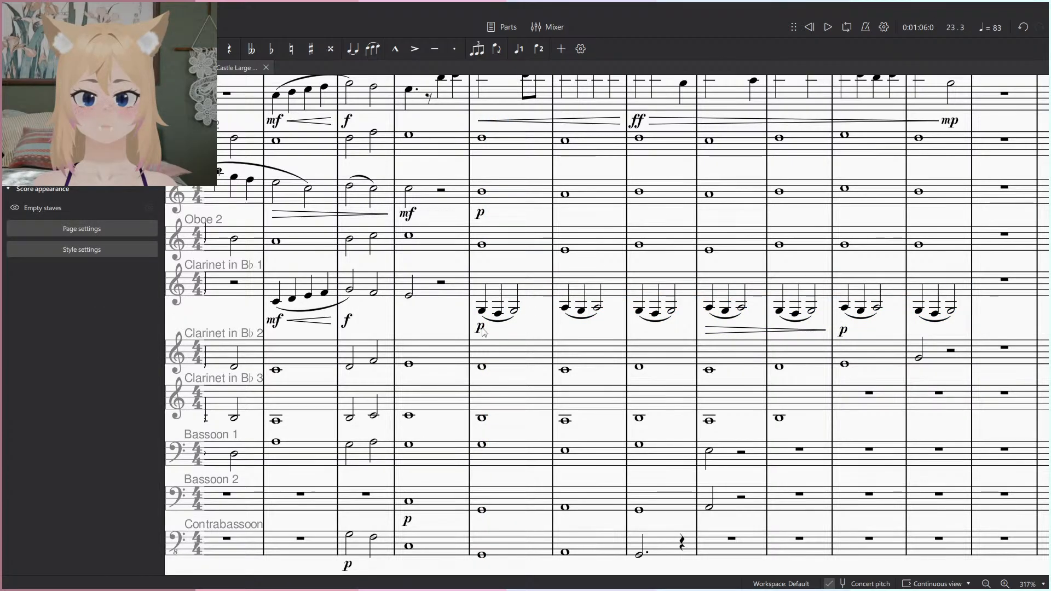
Change the Clarinet 1 dynamic at measure 23 to mf and play back from there into measure 28.
click(482, 330)
click(505, 353)
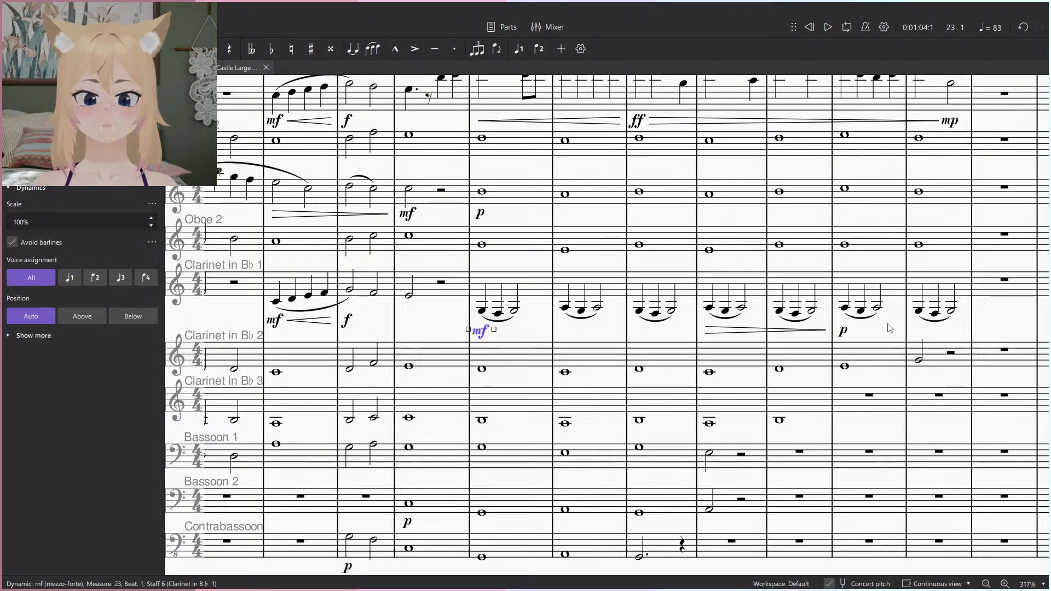
key(Escape)
key(space)
ctrl+scroll(829, 334, down, 5)
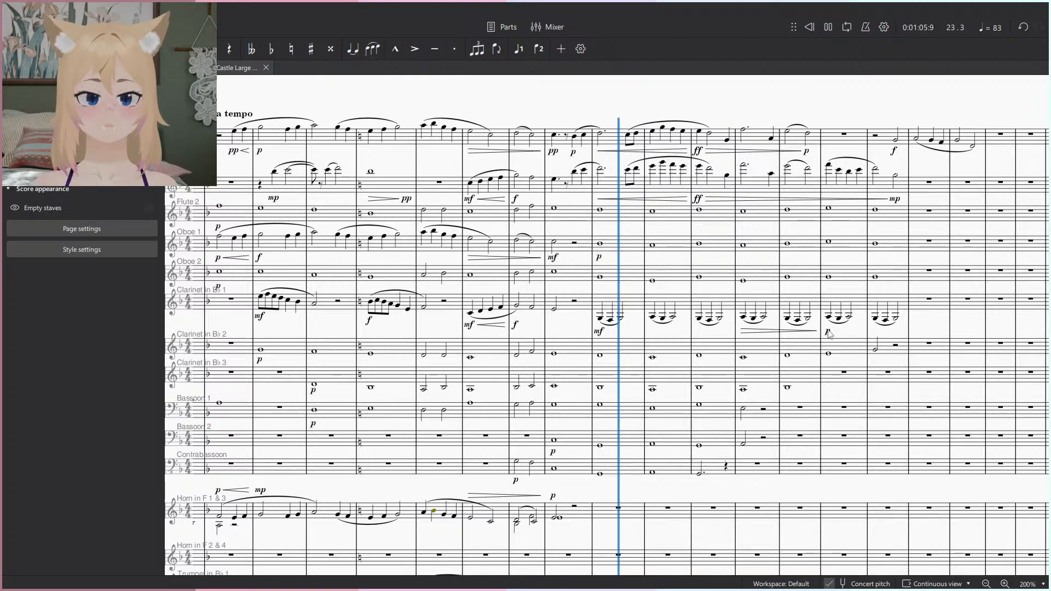
drag(836, 331, 746, 398)
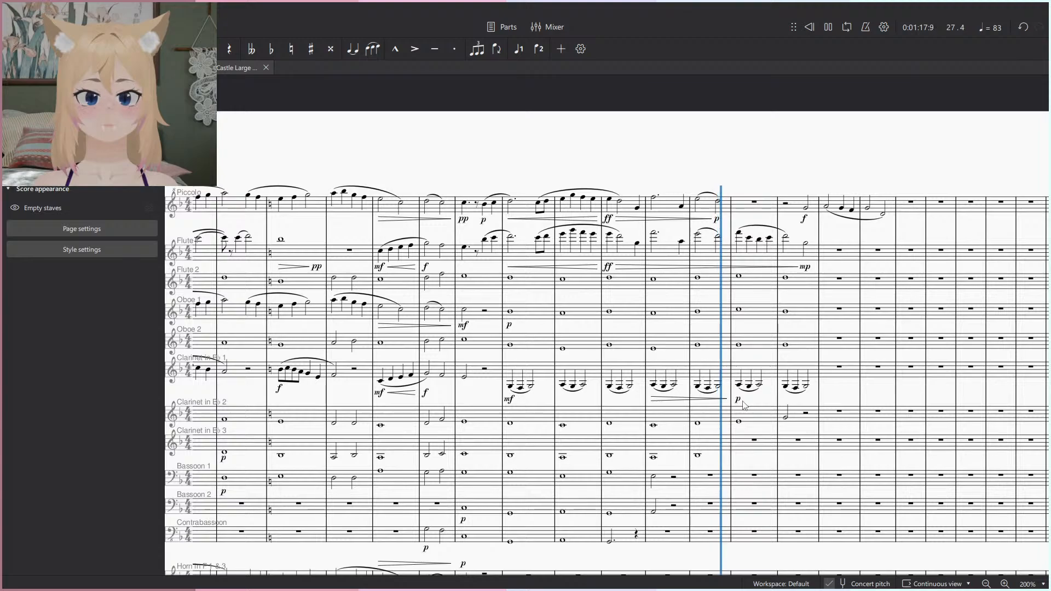
scroll(745, 405, up, 4)
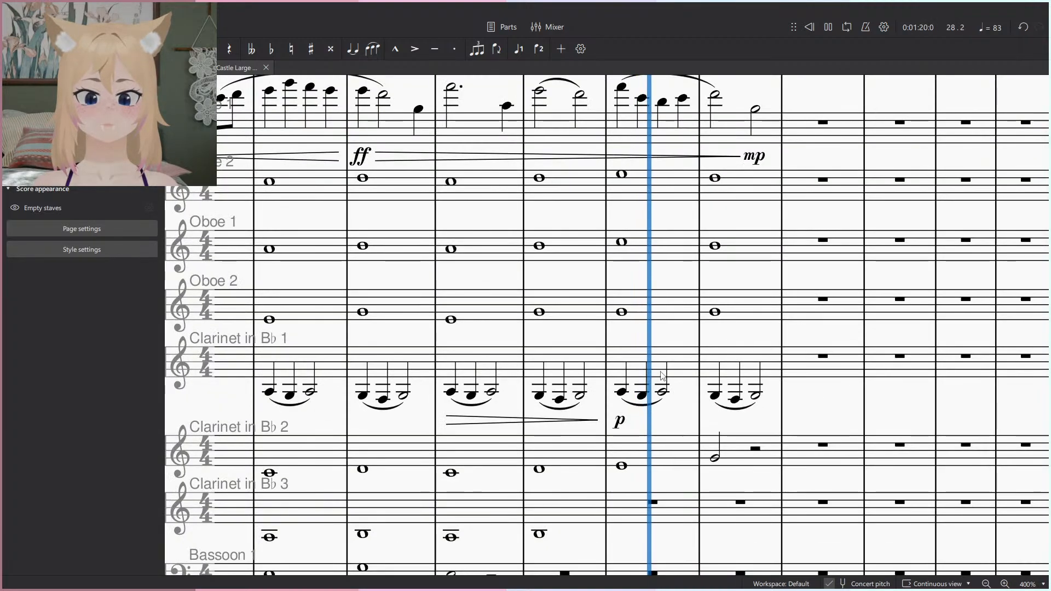
Raise the Clarinet 1 notes in measures 28 and 29 by an octave.
key(space)
click(663, 372)
shift+click(729, 368)
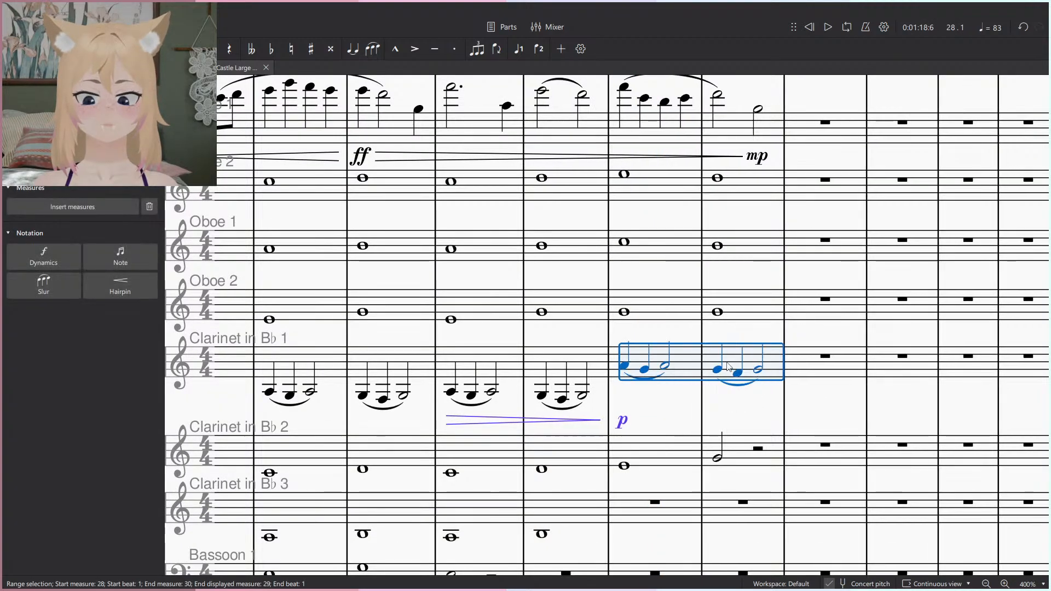
click(737, 372)
key(space)
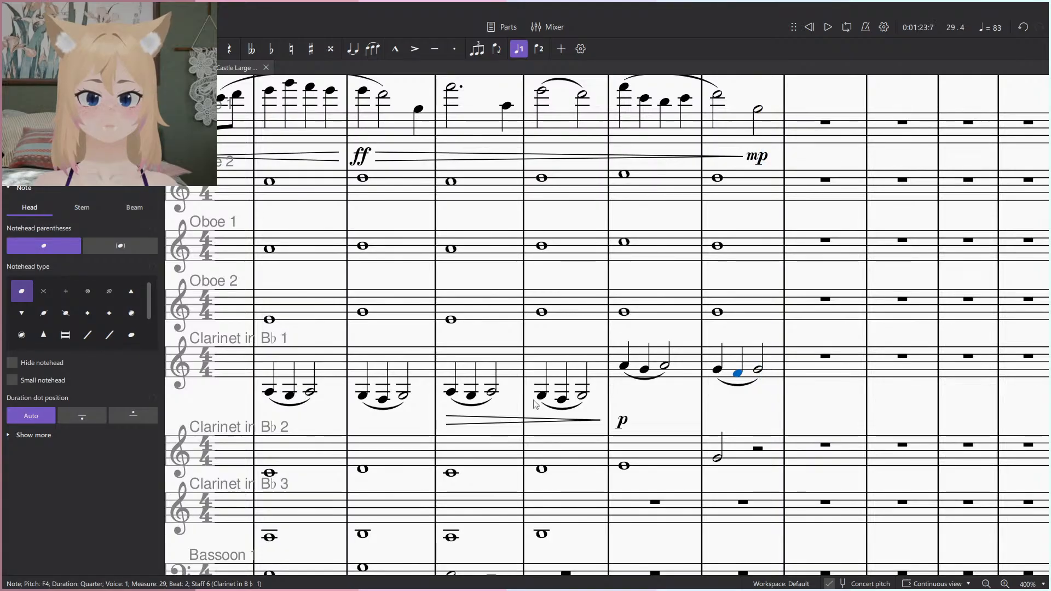
Shorten Clarinet 1's beat 3 note in measure 27 to a quarter, and delete the measure 28 p and the decrescendo hairpin before it.
click(581, 399)
key(5)
click(632, 421)
key(Delete)
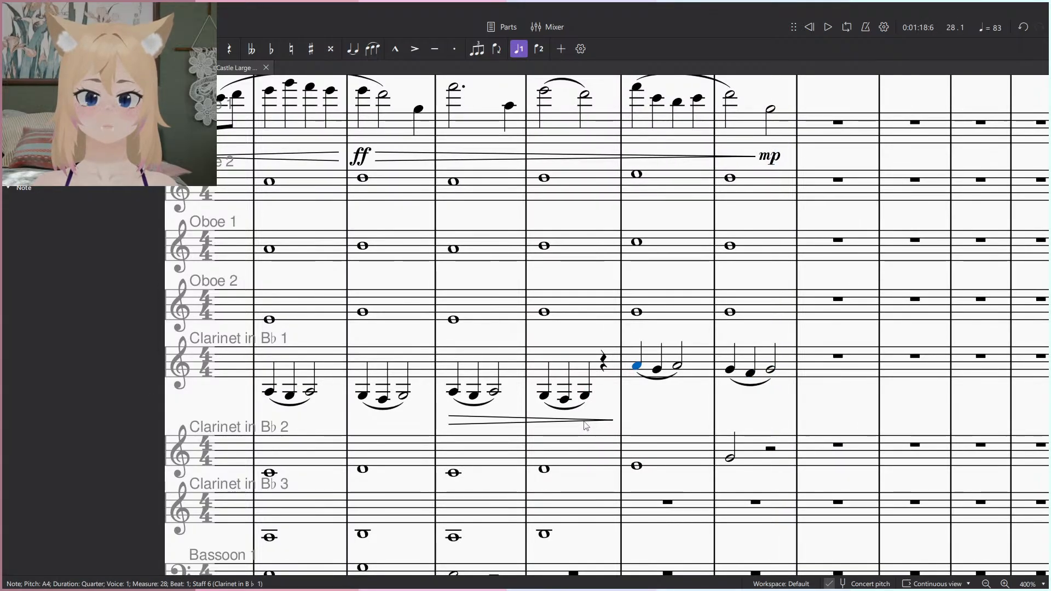
click(585, 421)
key(Delete)
click(584, 394)
scroll(579, 408, down, 2)
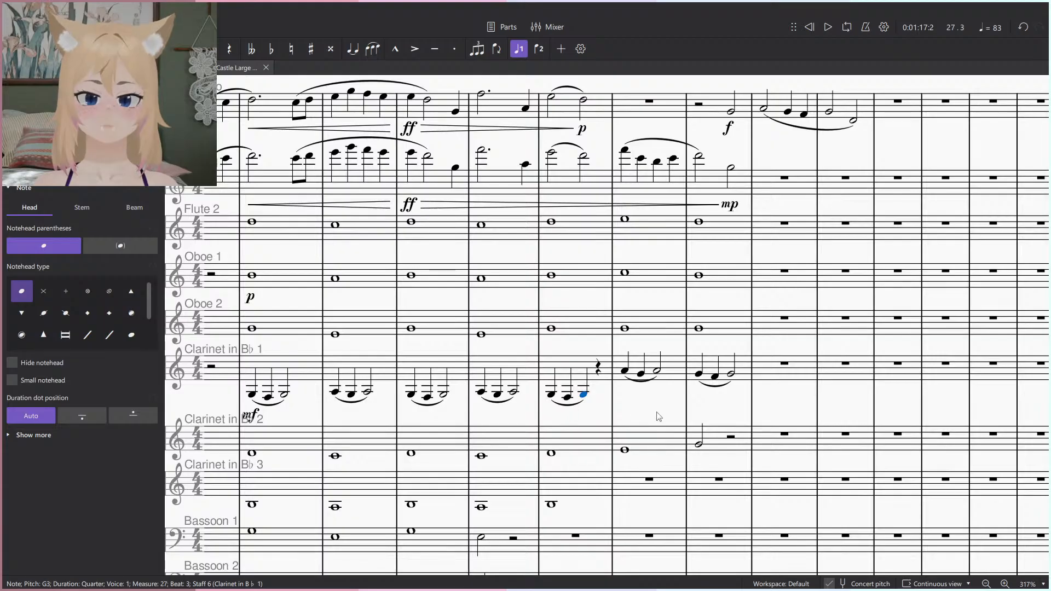
key(space)
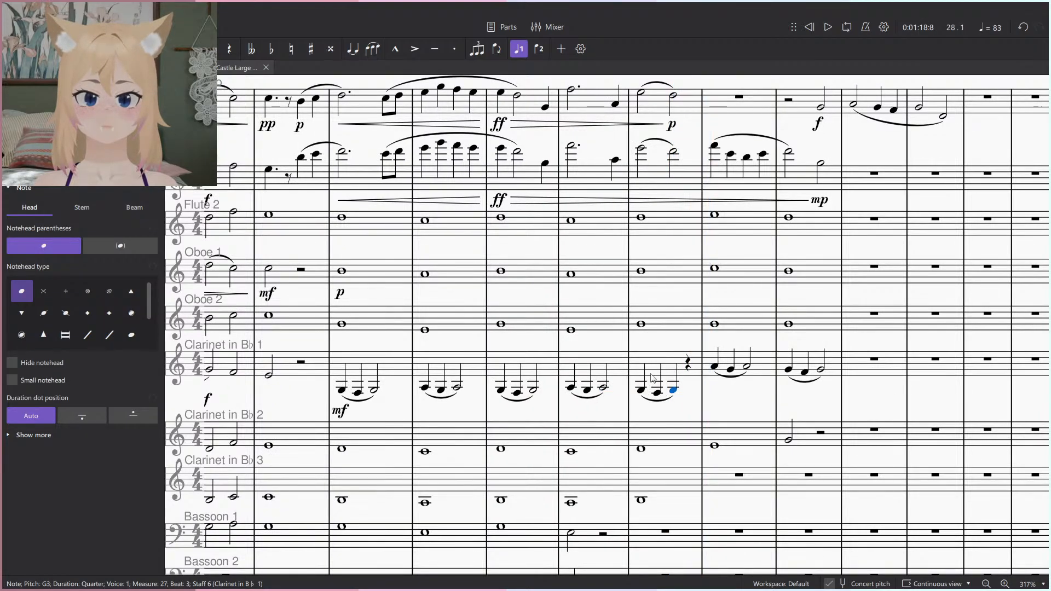
Raise the Clarinet 1 notes in measure 27 by an octave and make the beat 3 note a half note.
click(646, 362)
key(ctrl+Up)
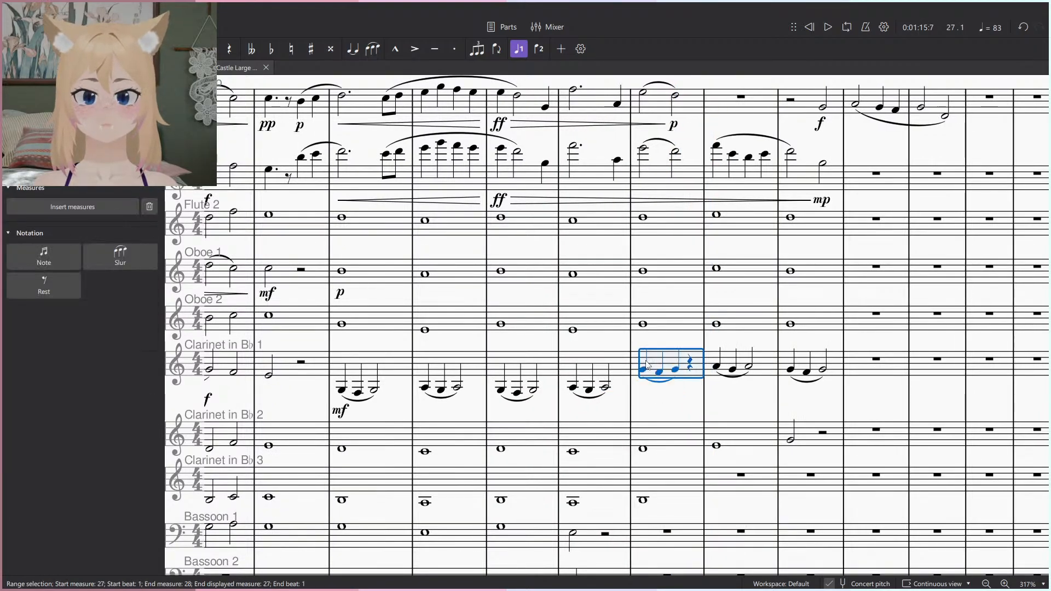
click(677, 371)
key(6)
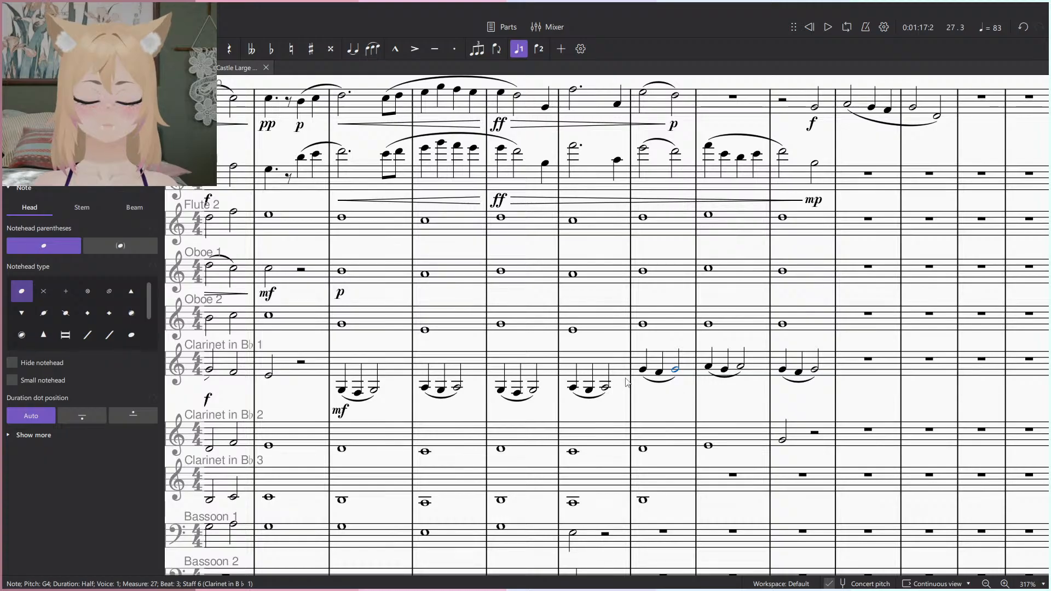
Shorten the Clarinet 1 note at beat 3 of measure 26 to a quarter and add a p dynamic at measure 27.
click(605, 387)
key(5)
key(ctrl+d)
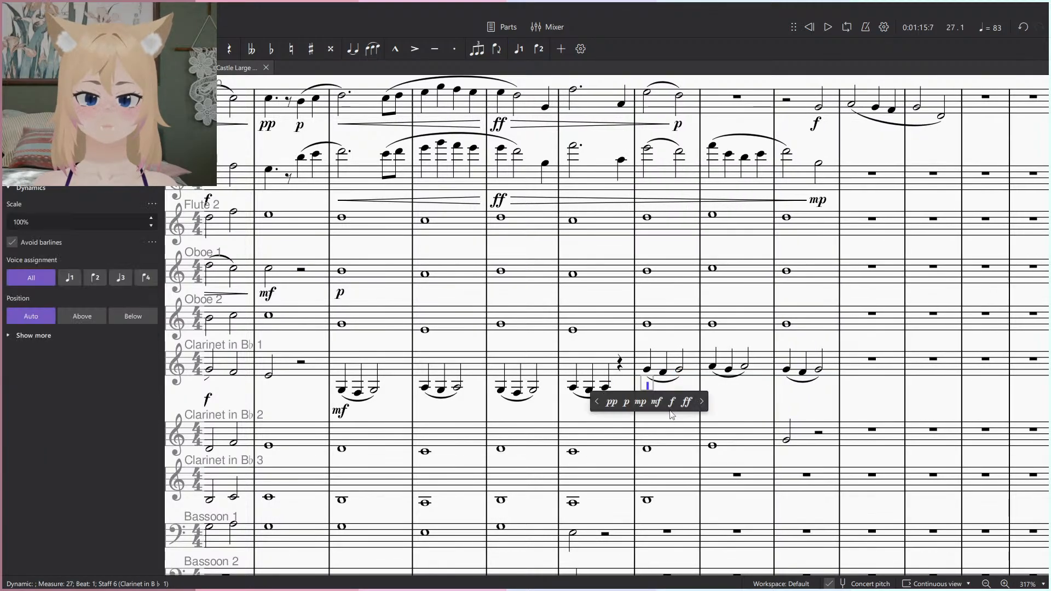
key(Escape)
key(Escape)
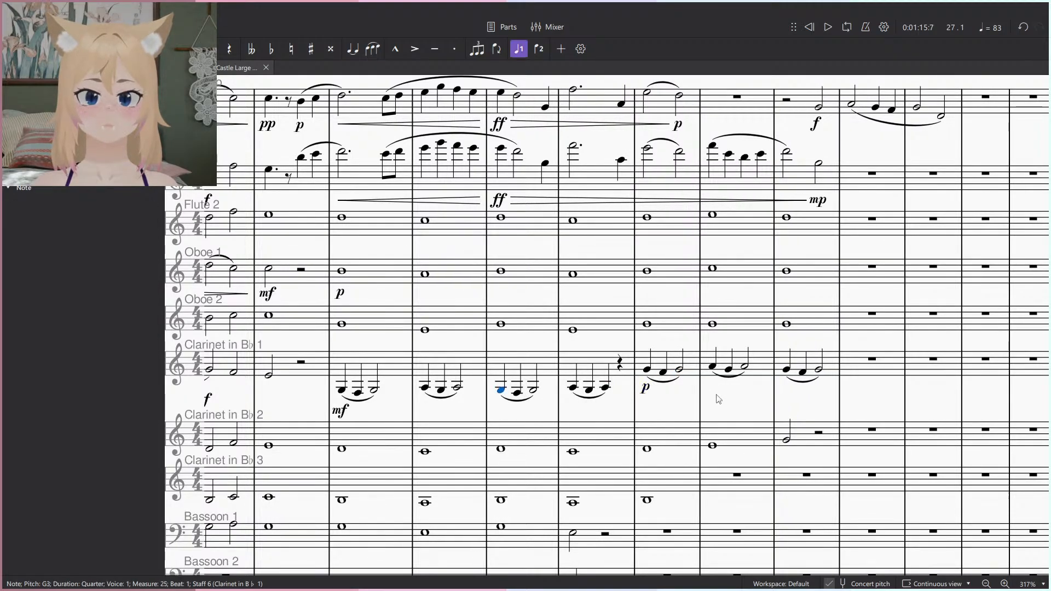
key(space)
scroll(719, 399, down, 2)
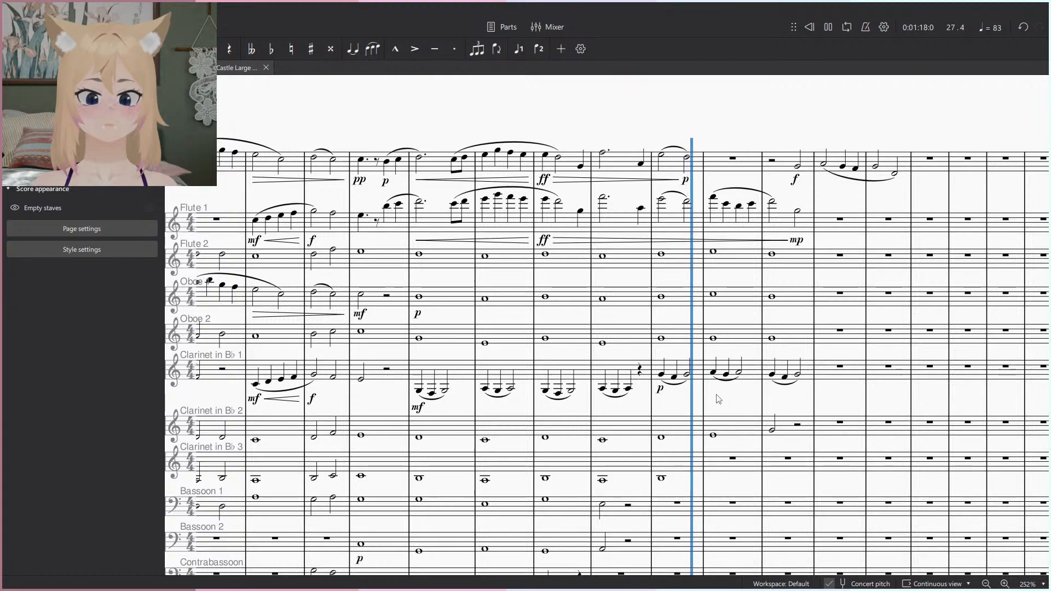
key(space)
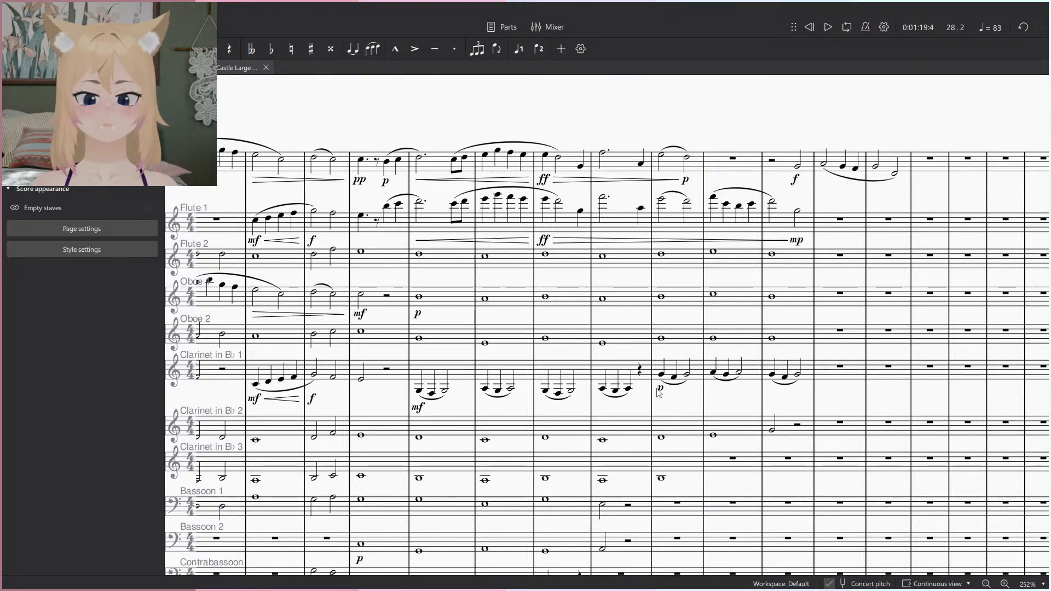
Replace the Clarinet 1 dynamic at measure 27 with mp and play back the passage through measure 29.
click(661, 388)
key(Delete)
key(space)
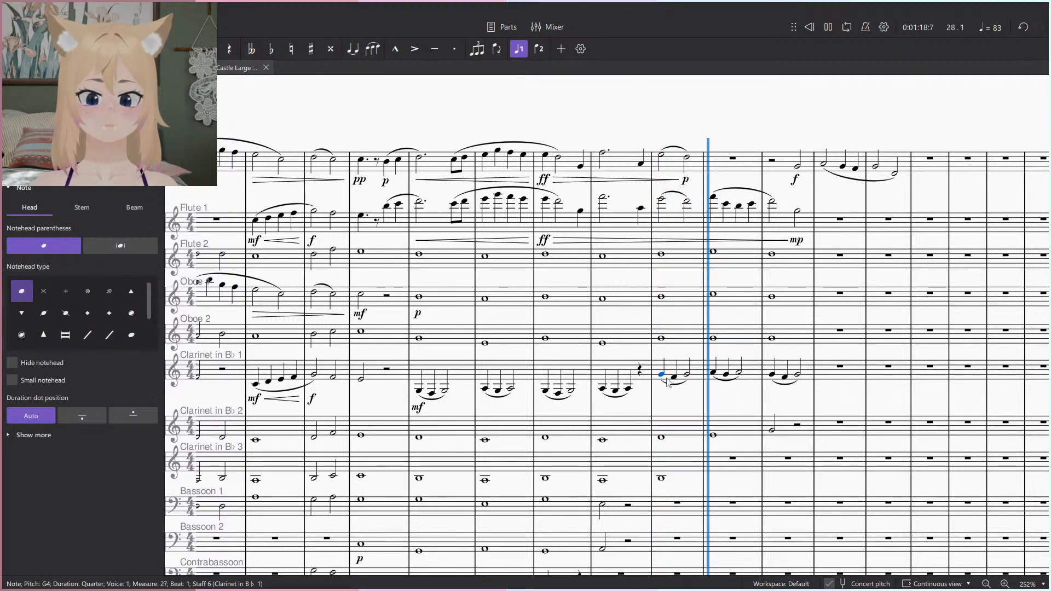
key(ctrl+d)
click(655, 402)
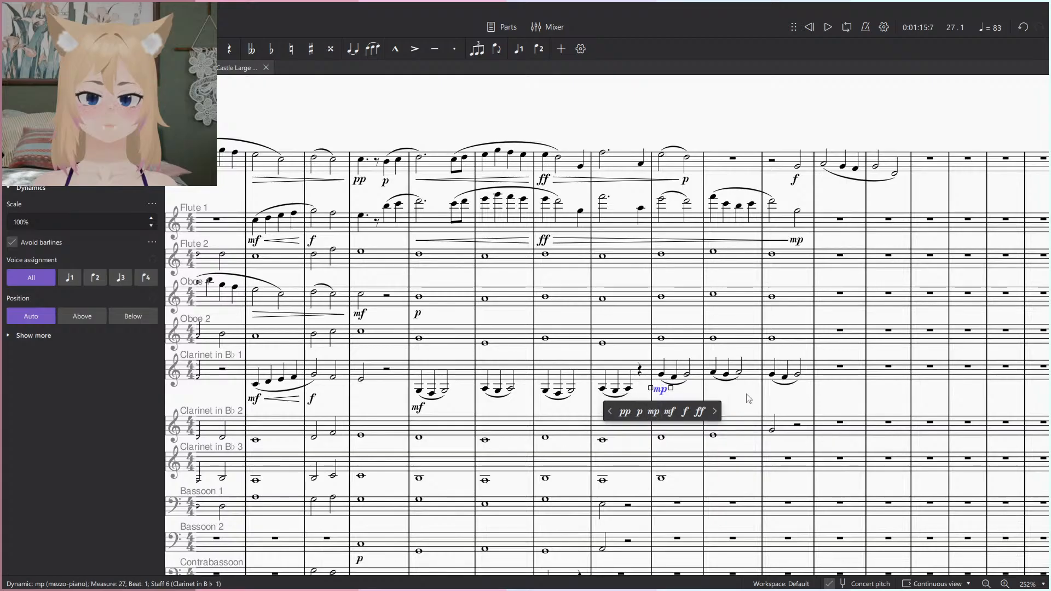
key(Escape)
key(space)
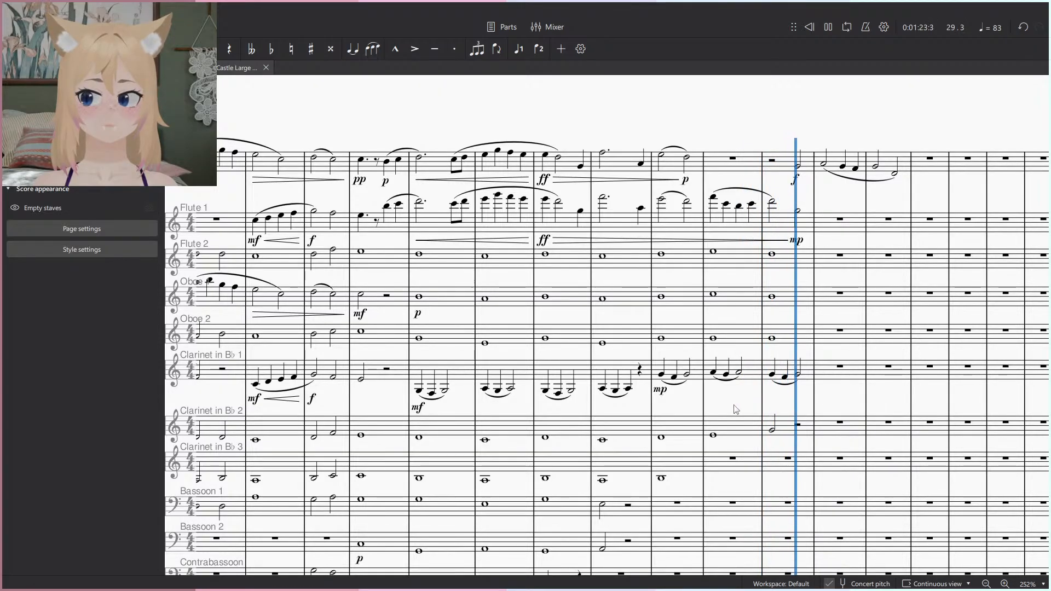
key(space)
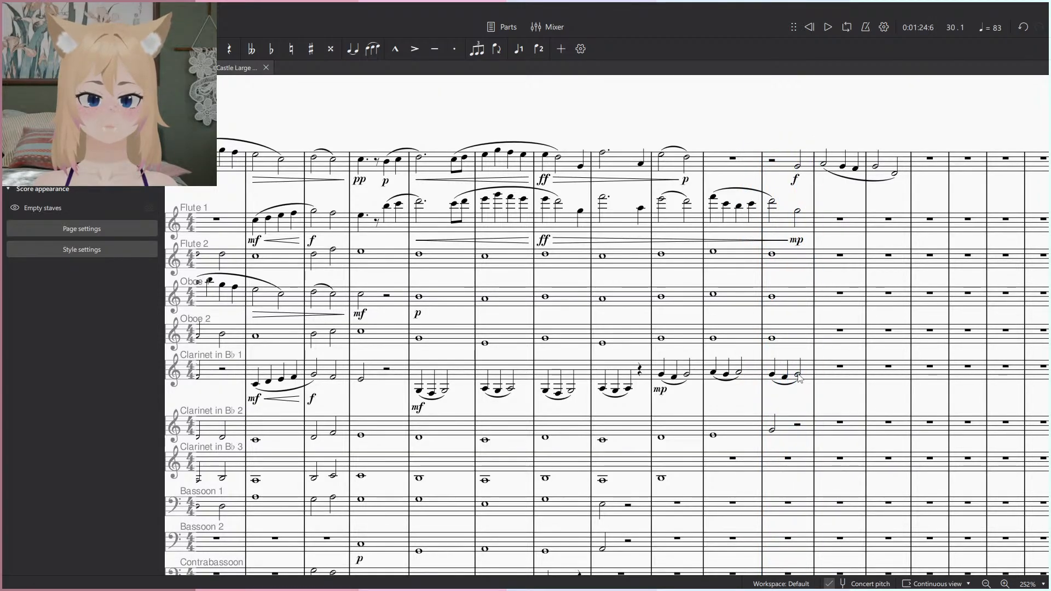
Shorten the Clarinet 1 note at beat 3 of measure 29 to a dotted quarter and play back measure 29.
click(798, 377)
scroll(801, 370, up, 5)
key(5)
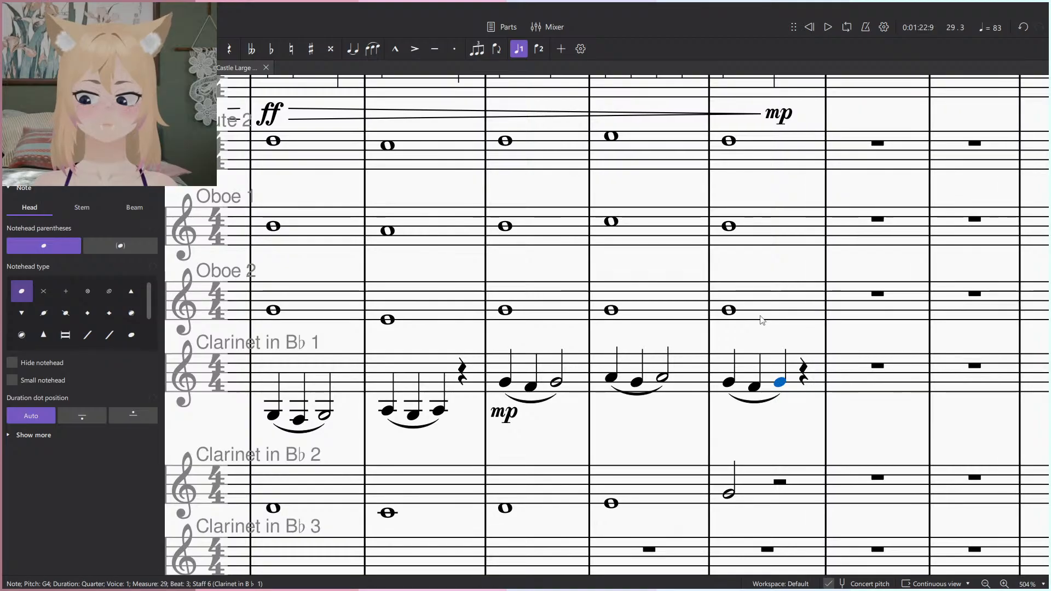
key(period)
key(space)
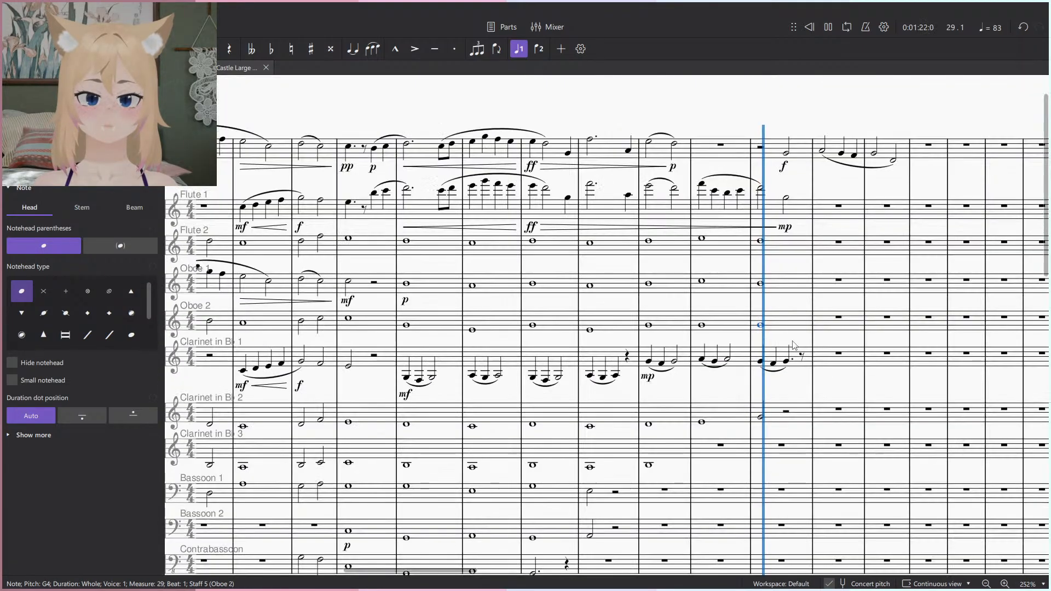
scroll(795, 345, down, 5)
key(Escape)
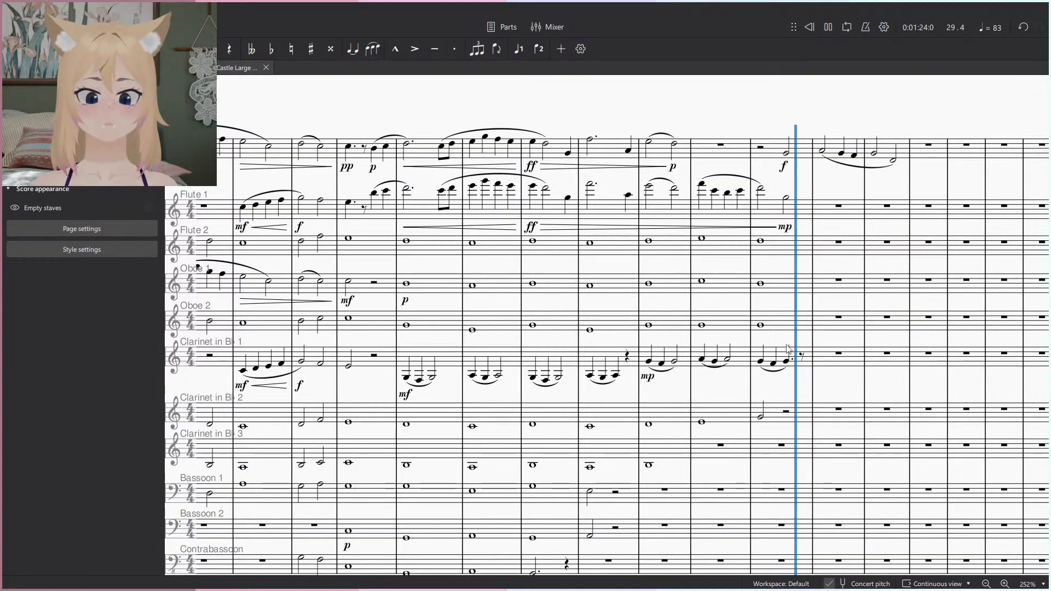
key(space)
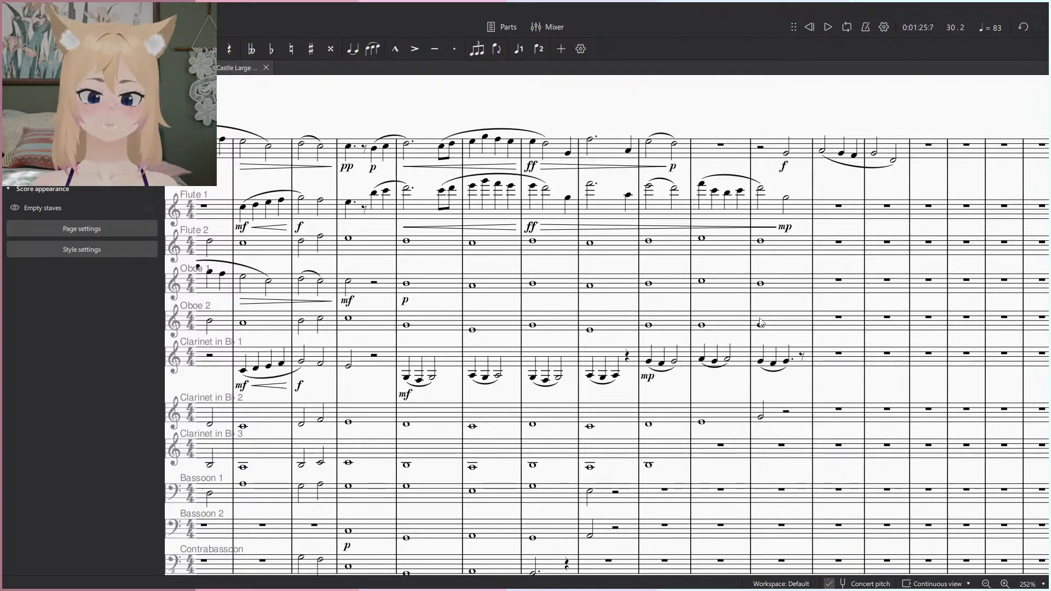
scroll(771, 321, down, 1)
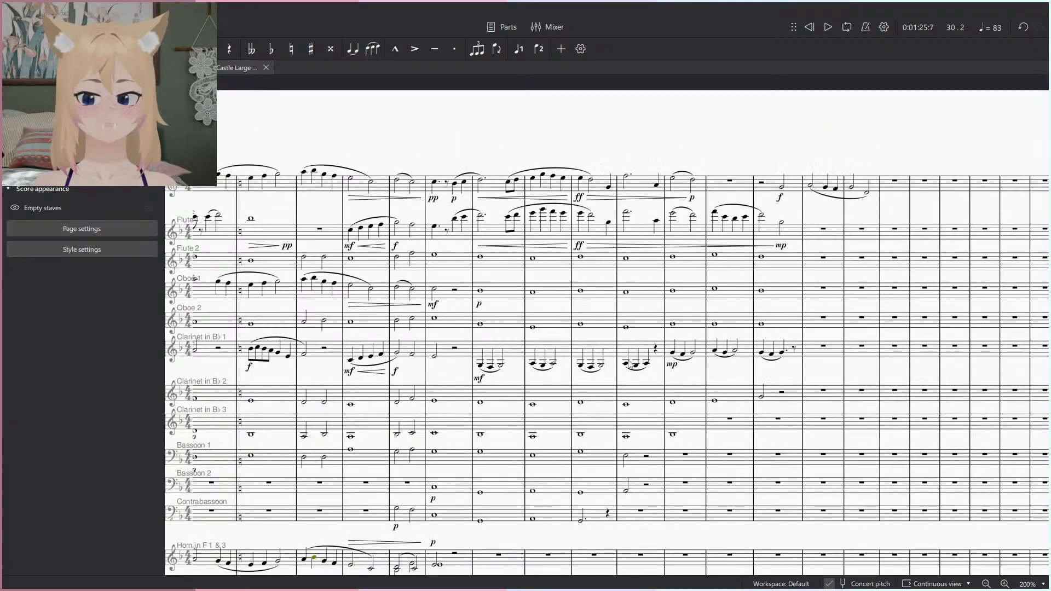
Copy the Oboe melody of measures 16–22 from the original Castle score into Violins 1 at measure 23 and play back its start.
scroll(631, 364, down, 5)
scroll(630, 367, up, 5)
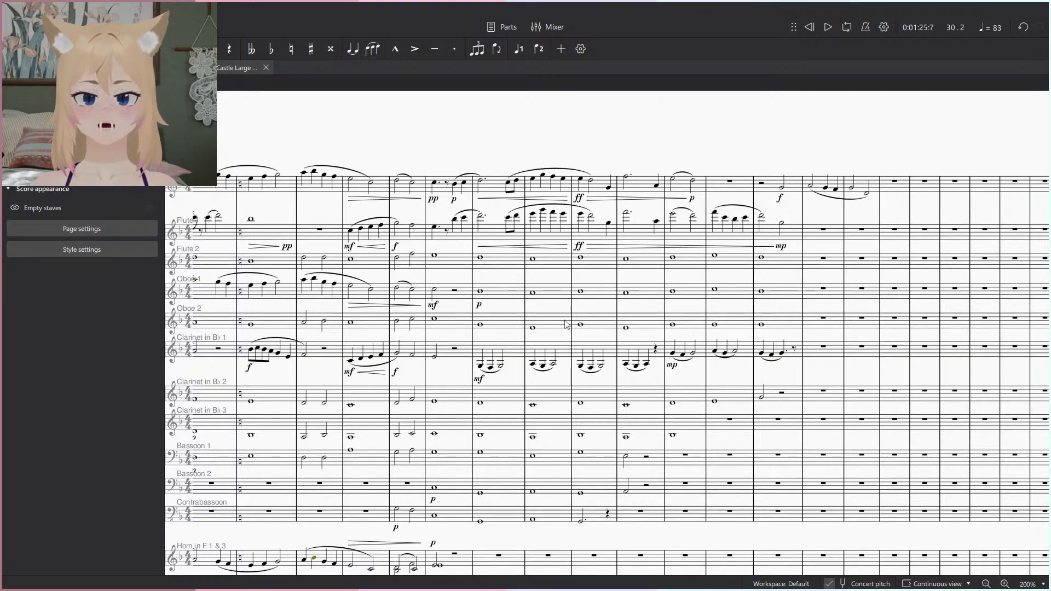
scroll(575, 323, down, 10)
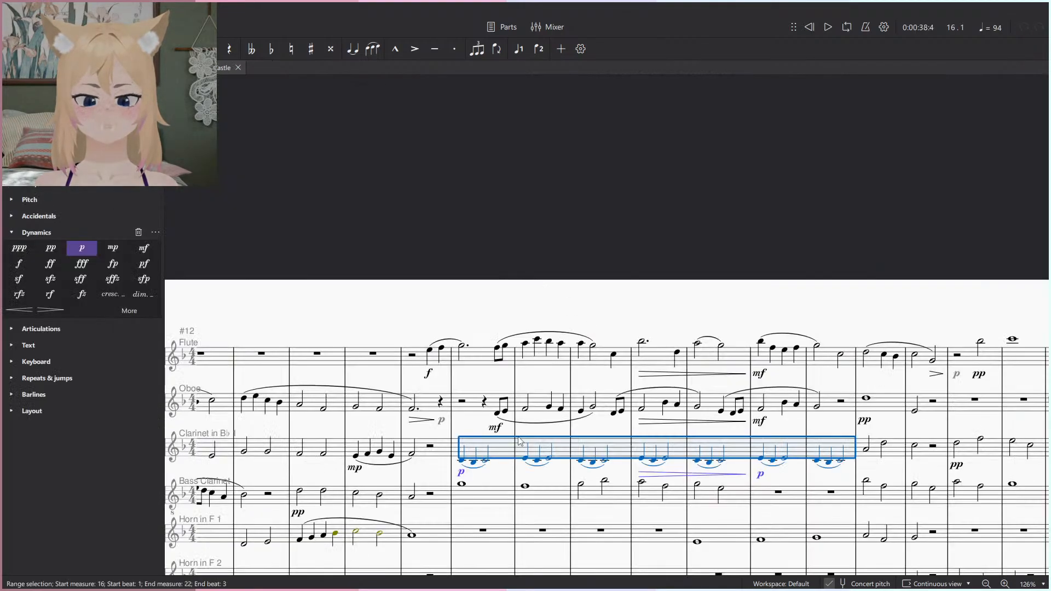
click(492, 407)
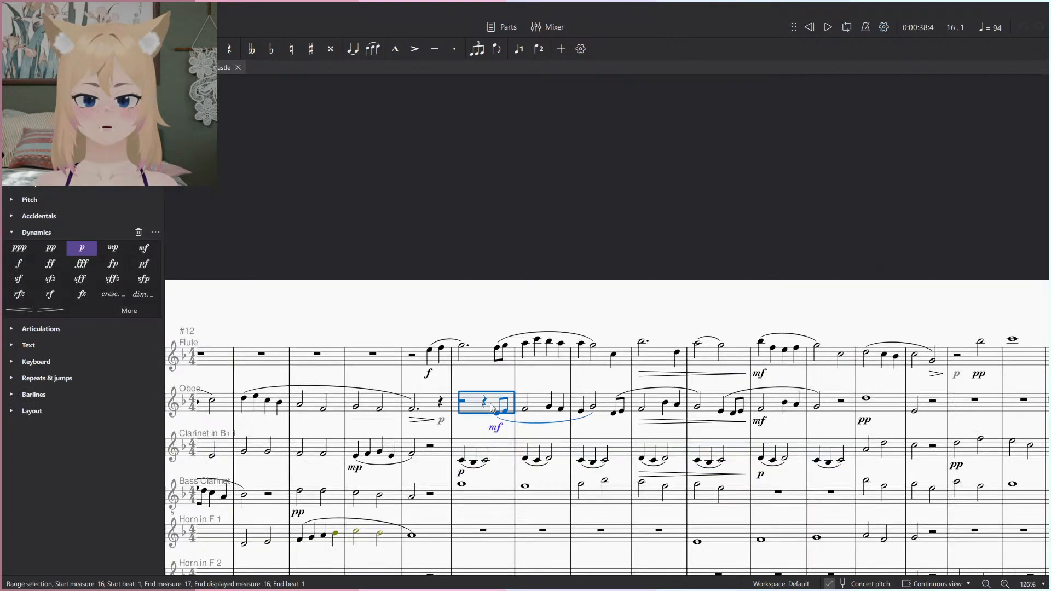
shift+click(858, 404)
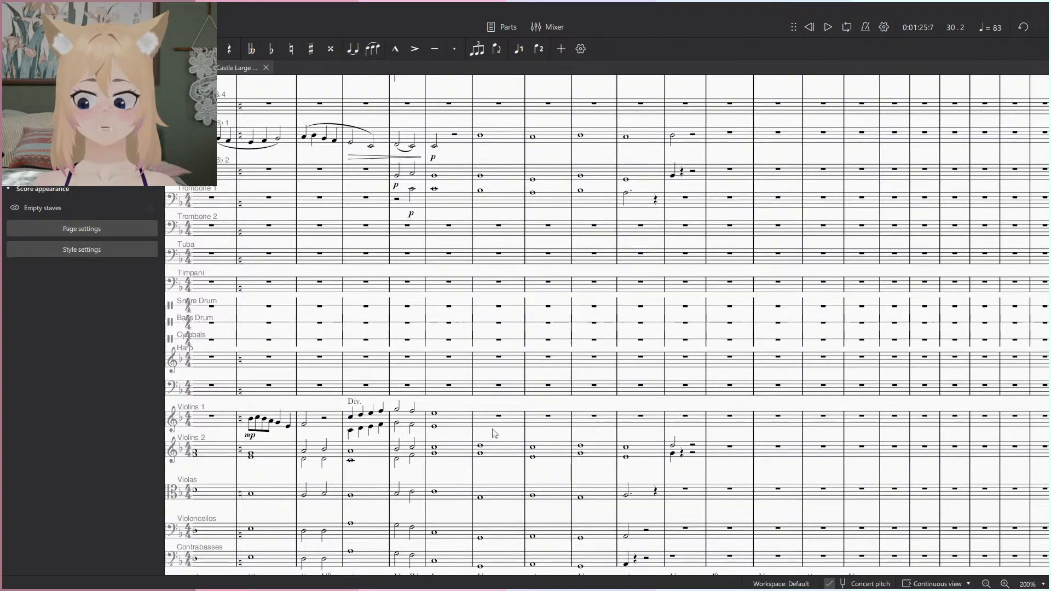
click(503, 426)
key(ctrl+v)
key(space)
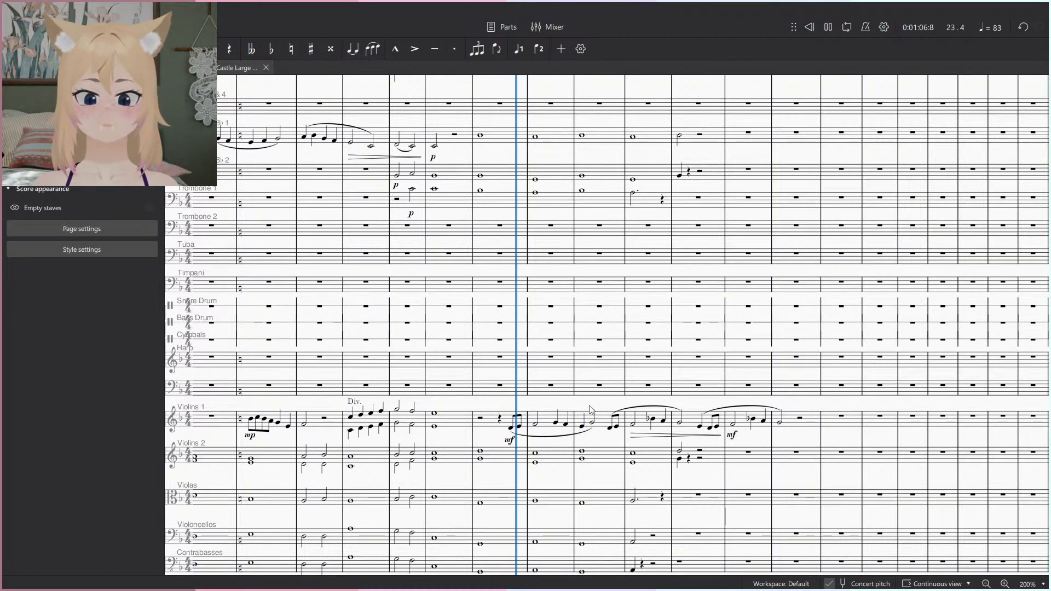
key(space)
scroll(541, 430, up, 5)
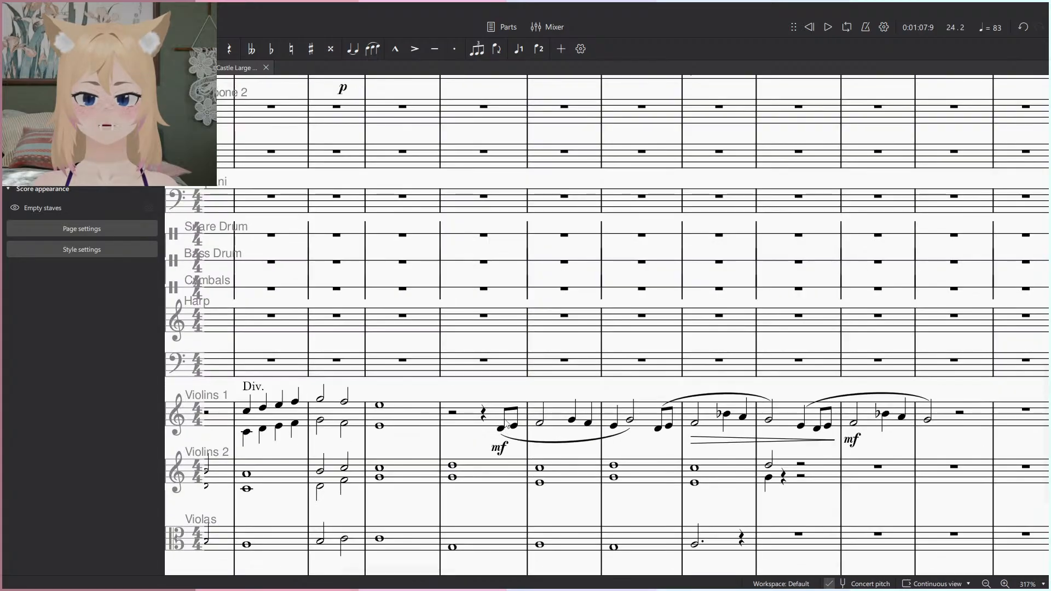
Transpose the Violins 1 melody in measures 23–29 up seven semitones.
click(513, 414)
shift+click(953, 415)
scroll(509, 421, up, 6)
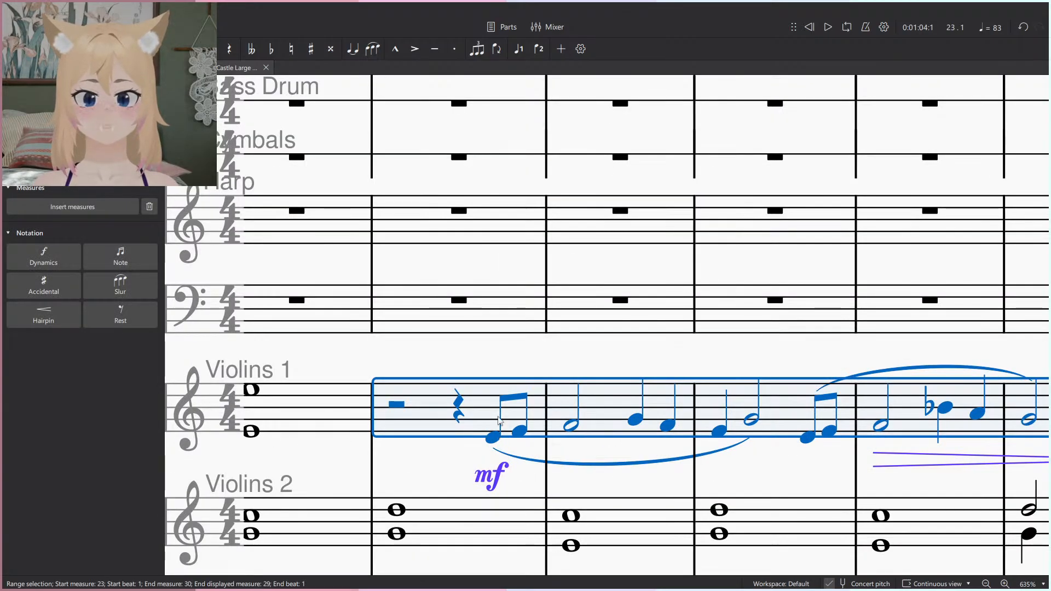
key(Up)
key(Up)
key(Up)
key(Up)
key(Up)
key(Up)
key(Up)
key(Escape)
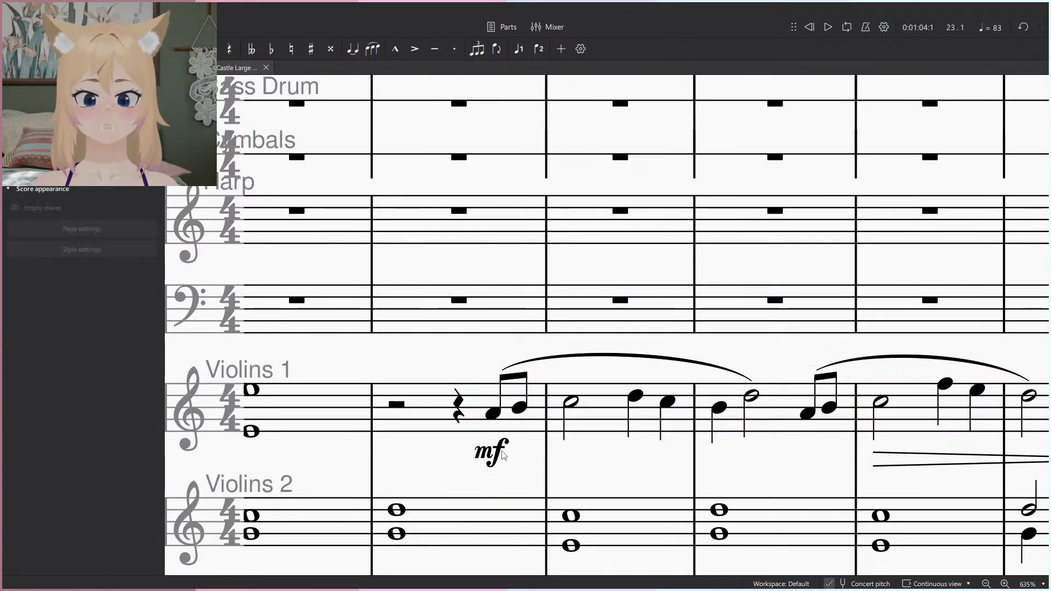
Change the Violins 1 dynamic in measure 23 to mp and play back the phrase.
click(503, 454)
click(480, 487)
click(600, 459)
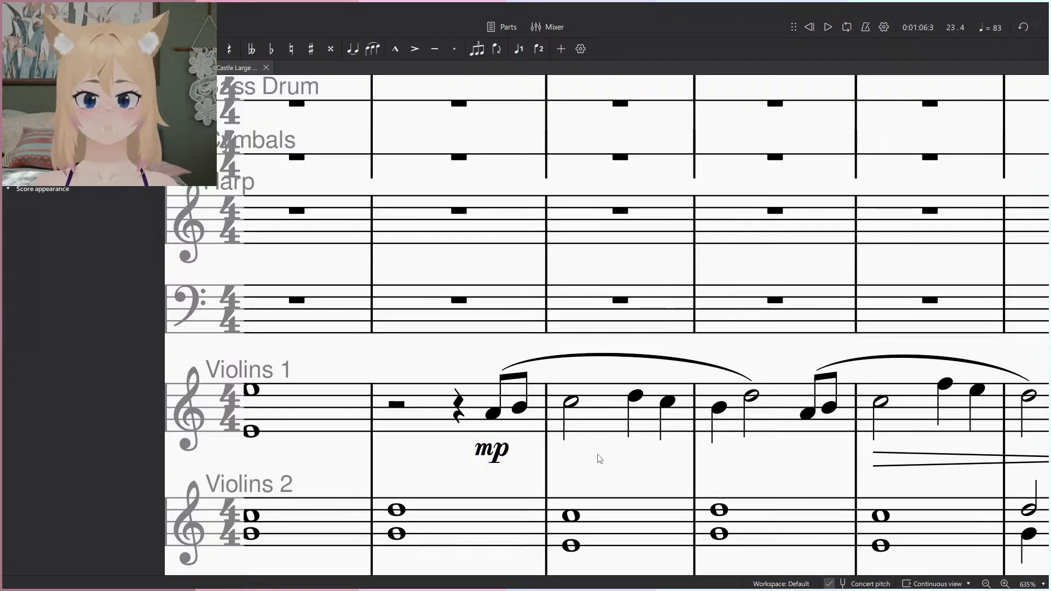
ctrl+scroll(601, 459, down, 4)
key(space)
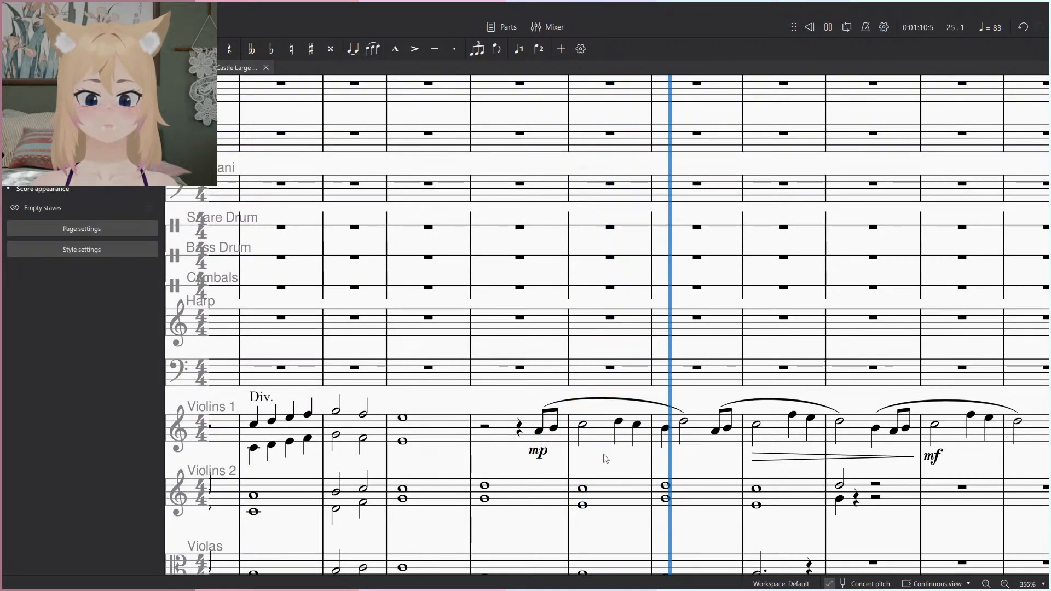
key(space)
Set the Violins 1 dynamic in measure 23 to mf and play back from there.
click(538, 450)
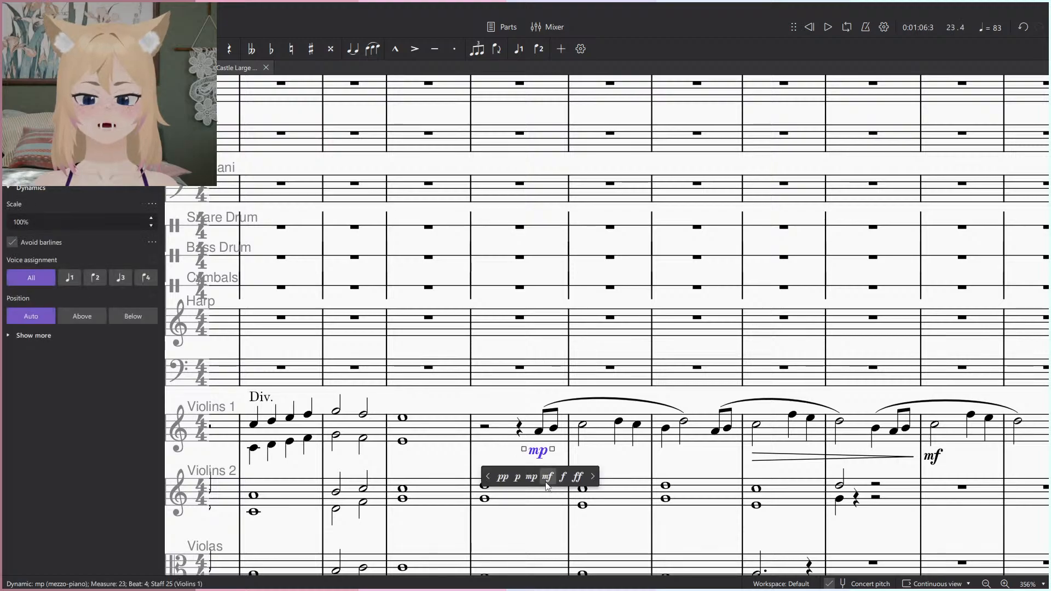
click(547, 479)
key(space)
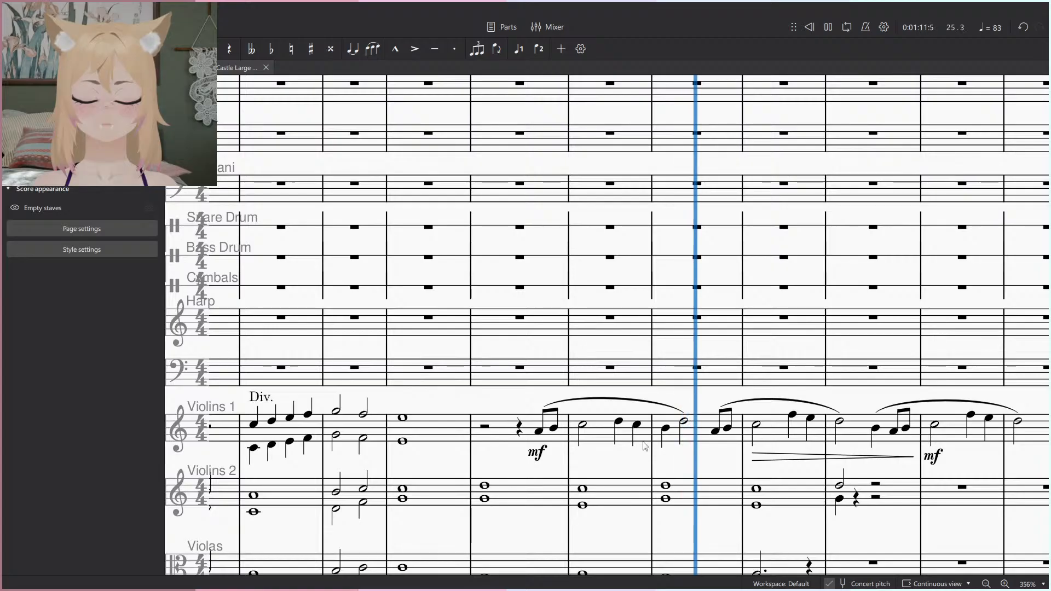
Change the Violins 1 dynamic at measure 28 to p.
click(530, 424)
scroll(664, 408, down, 2)
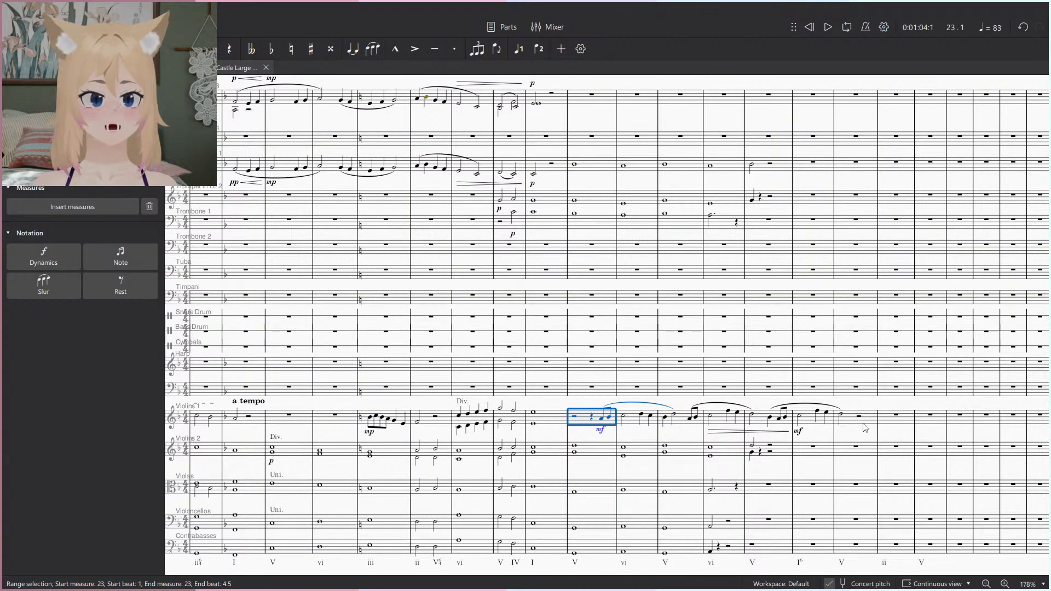
shift+click(847, 422)
scroll(842, 437, up, 2)
click(760, 434)
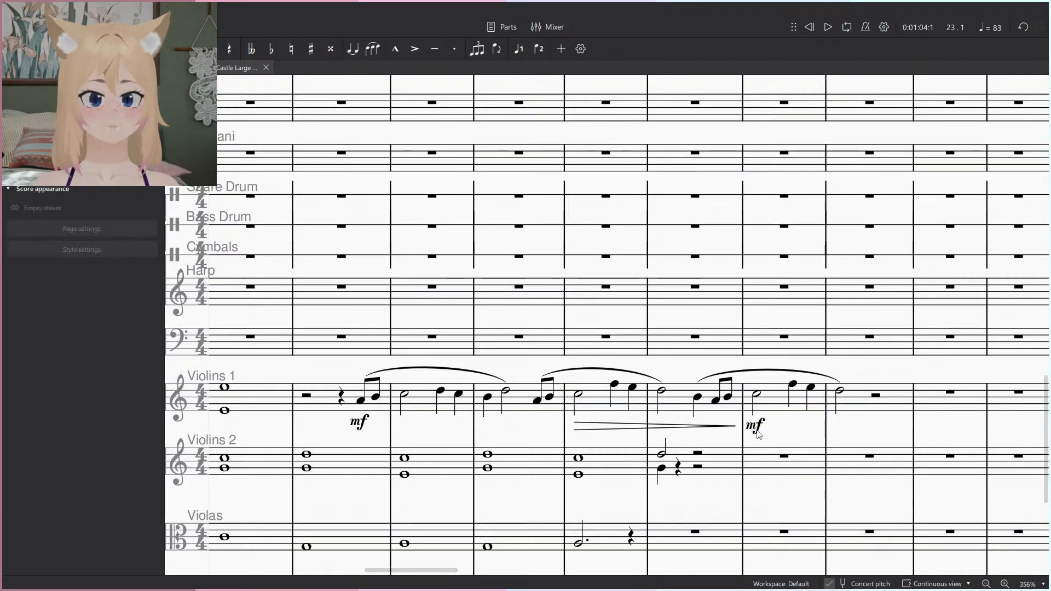
click(757, 427)
click(727, 455)
click(861, 404)
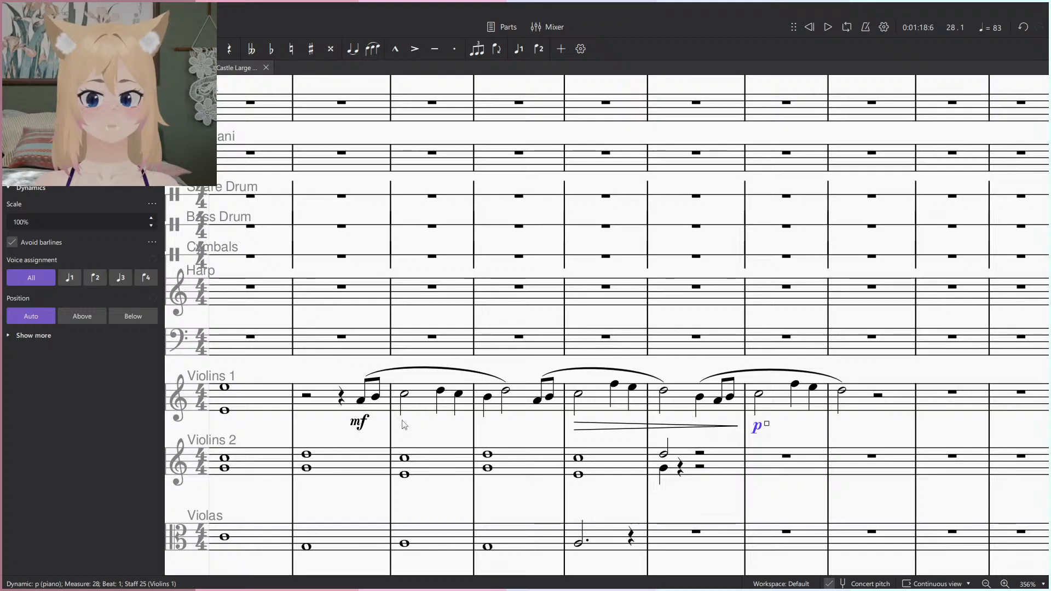
Move the Violins 1 melody of measures 23–29 onto the Horn in F 1 & 3 staff at measure 23.
shift+click(335, 402)
scroll(334, 391, down, 7)
scroll(335, 390, up, 2)
scroll(335, 390, up, 3)
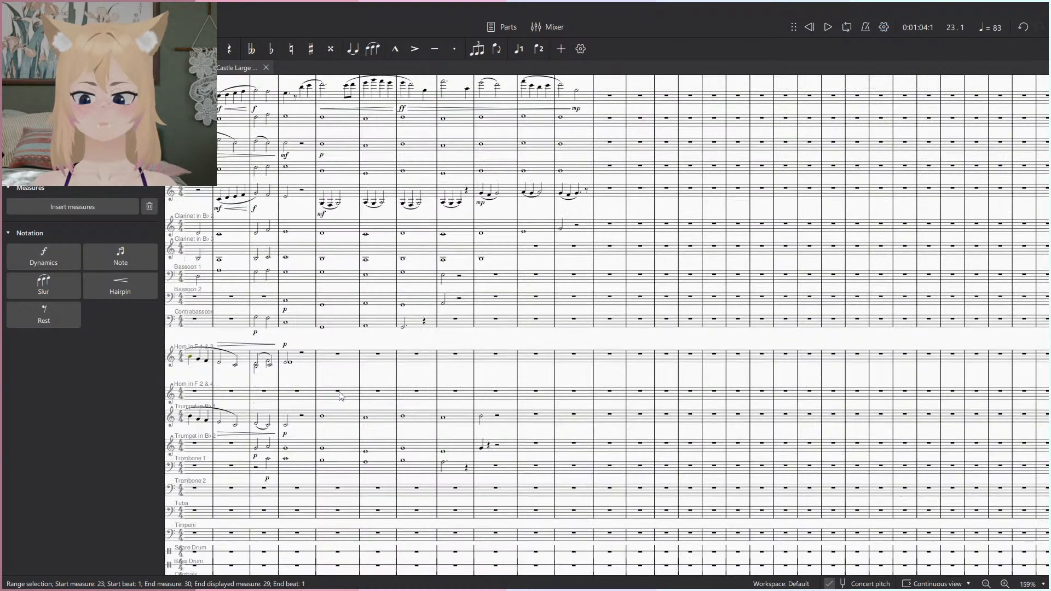
scroll(339, 391, down, 2)
drag(357, 367, 378, 351)
key(ctrl+c)
key(Escape)
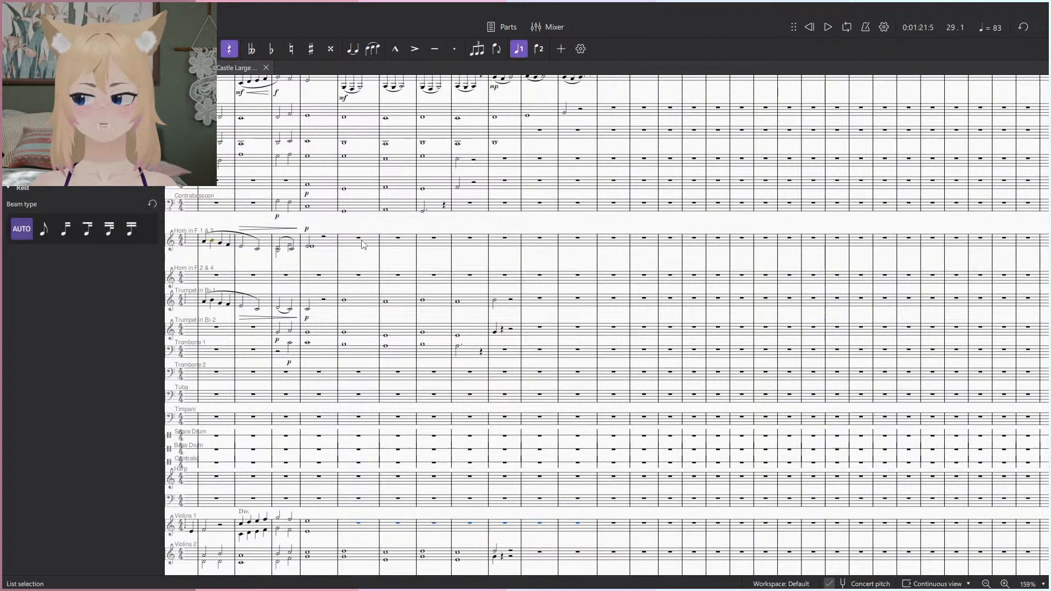
click(359, 241)
key(ctrl+v)
scroll(554, 237, up, 6)
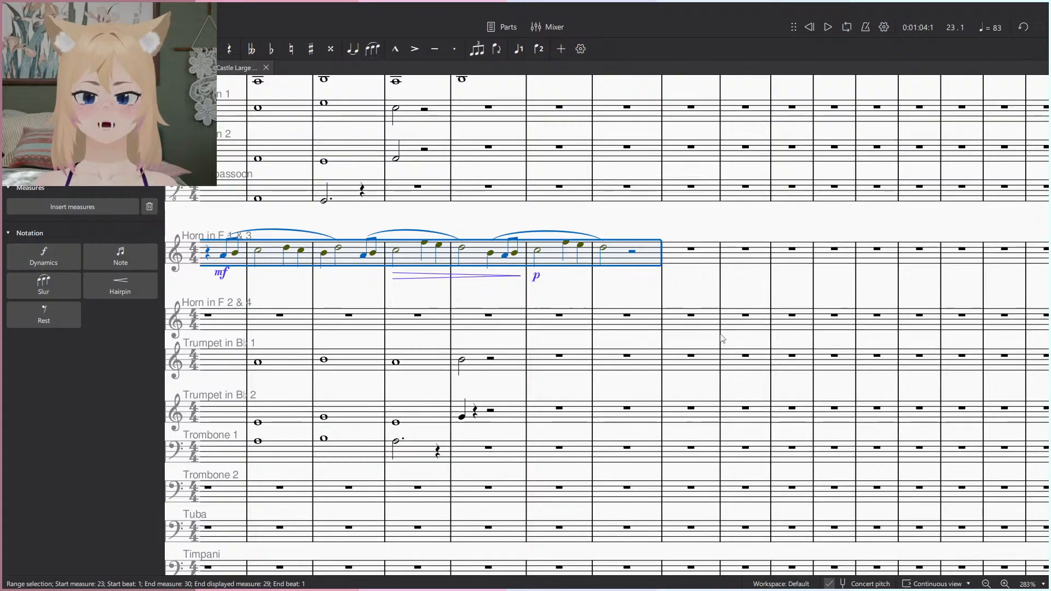
Lower the Horn in F 1 & 3 melody by an octave, set its measure 23 dynamic to p and play it back.
key(ctrl+Down)
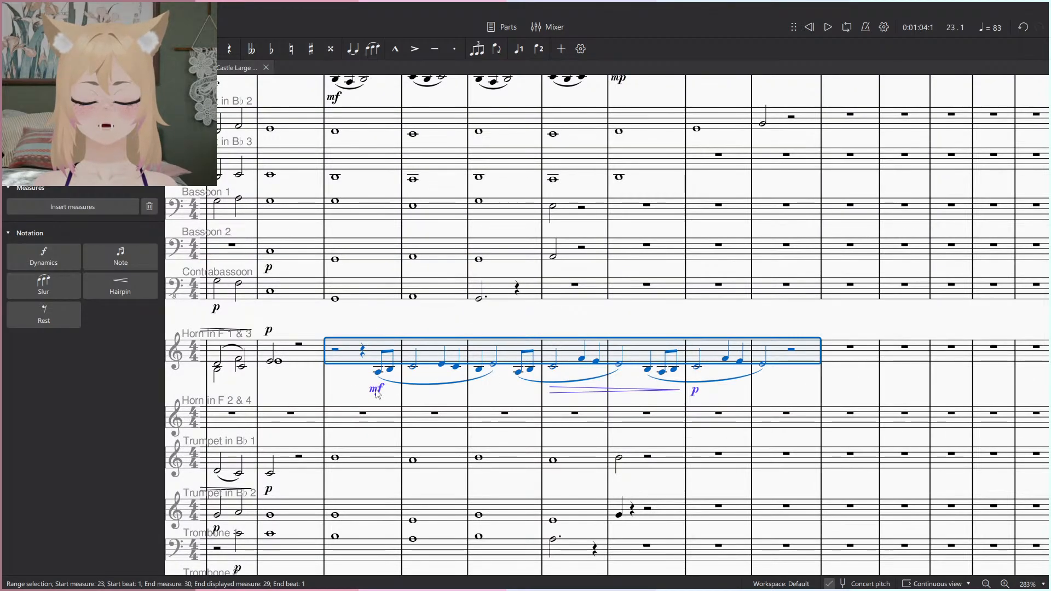
click(377, 390)
click(356, 409)
key(space)
click(516, 400)
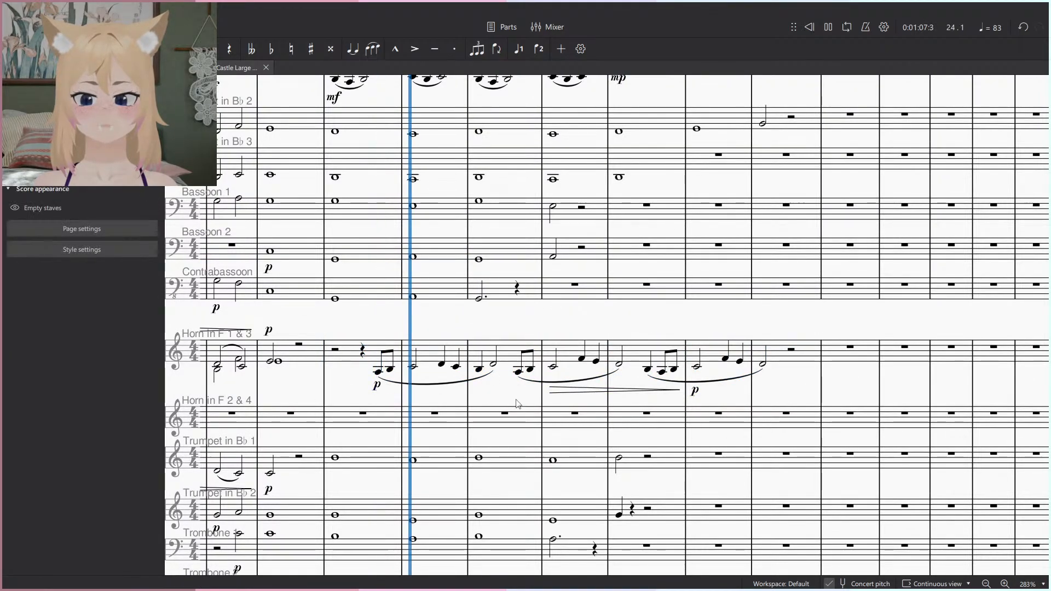
key(space)
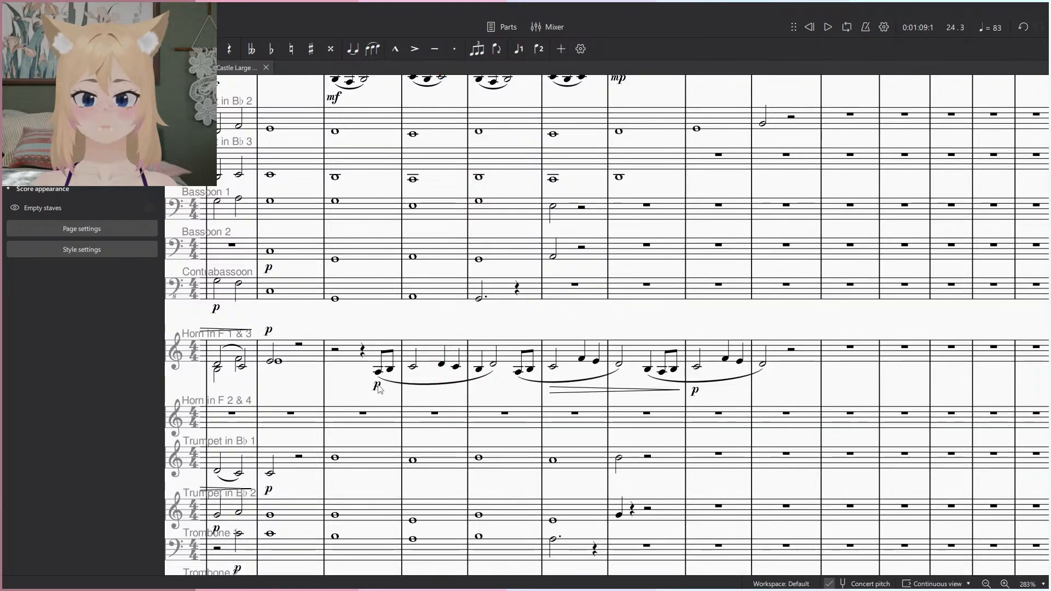
Set the Horn in F 1 & 3 dynamic in measure 23 to mp and play back the melody.
click(378, 386)
click(374, 409)
key(space)
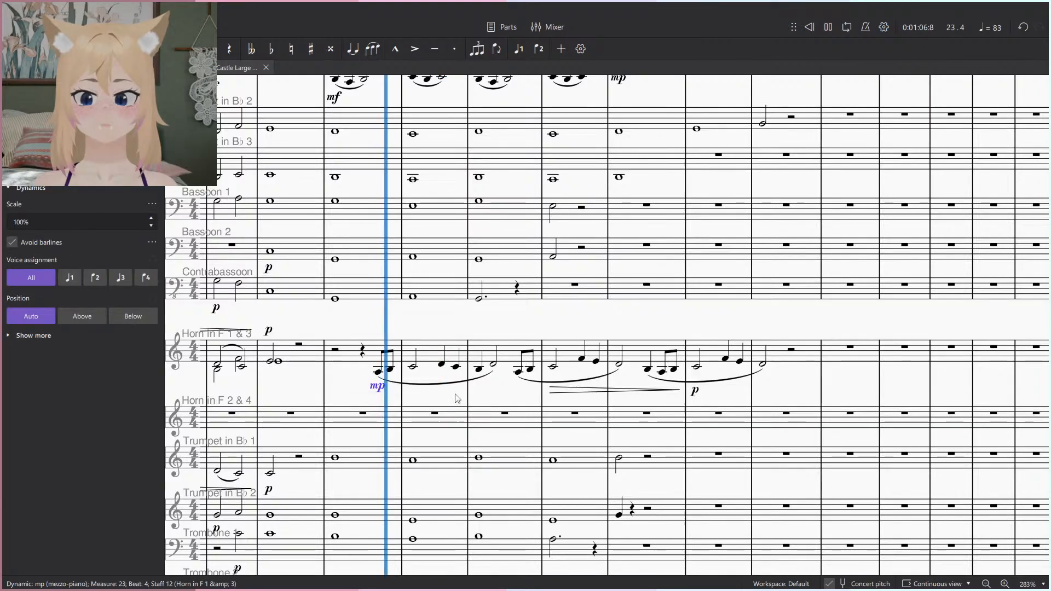
click(458, 399)
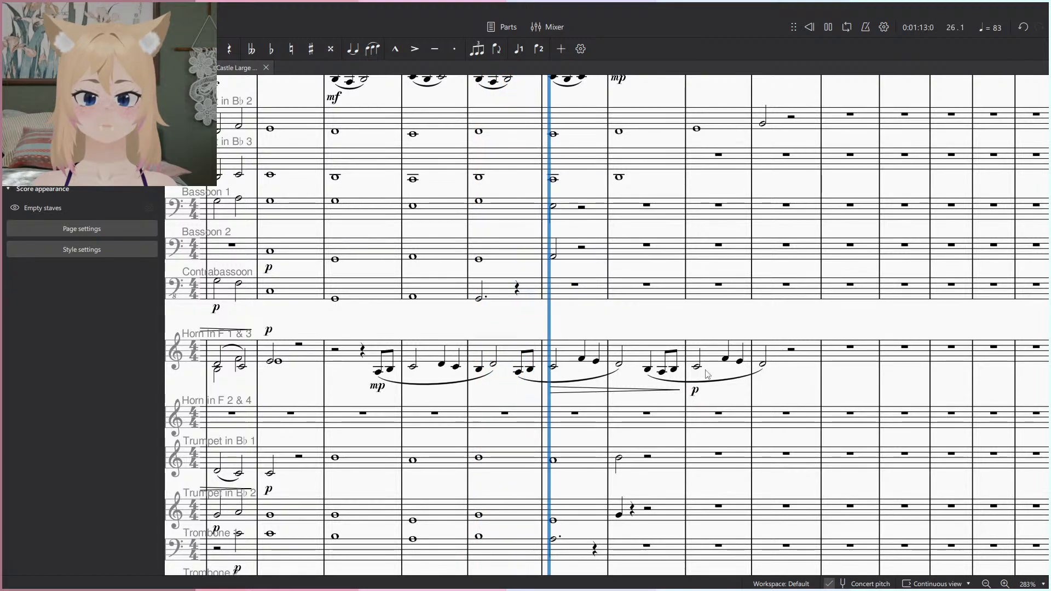
Raise the Horn in F 1 & 3 melody in measures 23–29 by an octave and play it back through measure 29.
click(806, 352)
shift+click(352, 350)
key(ctrl+Up)
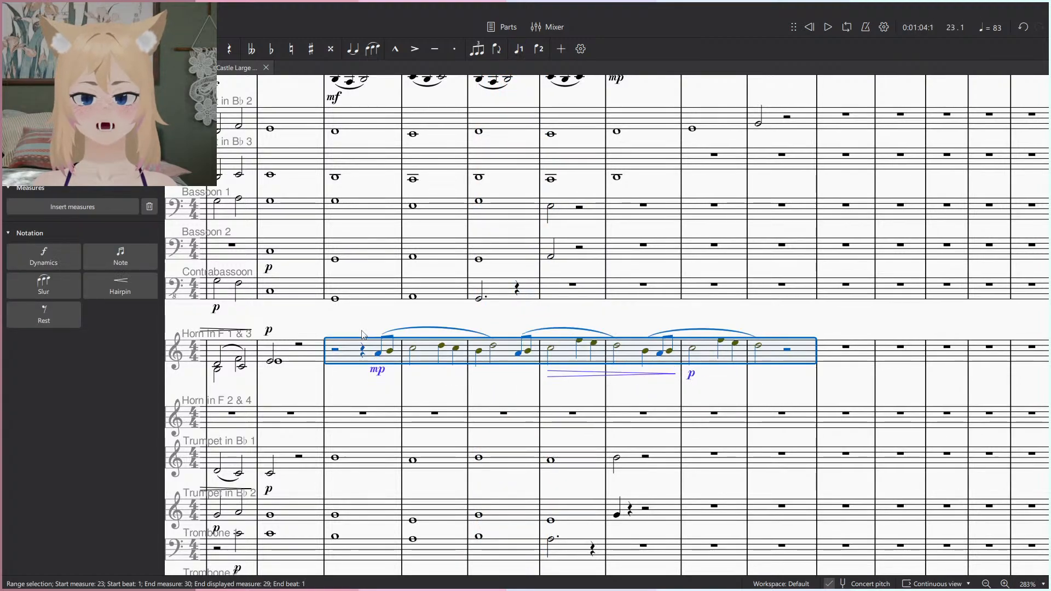
key(space)
key(Escape)
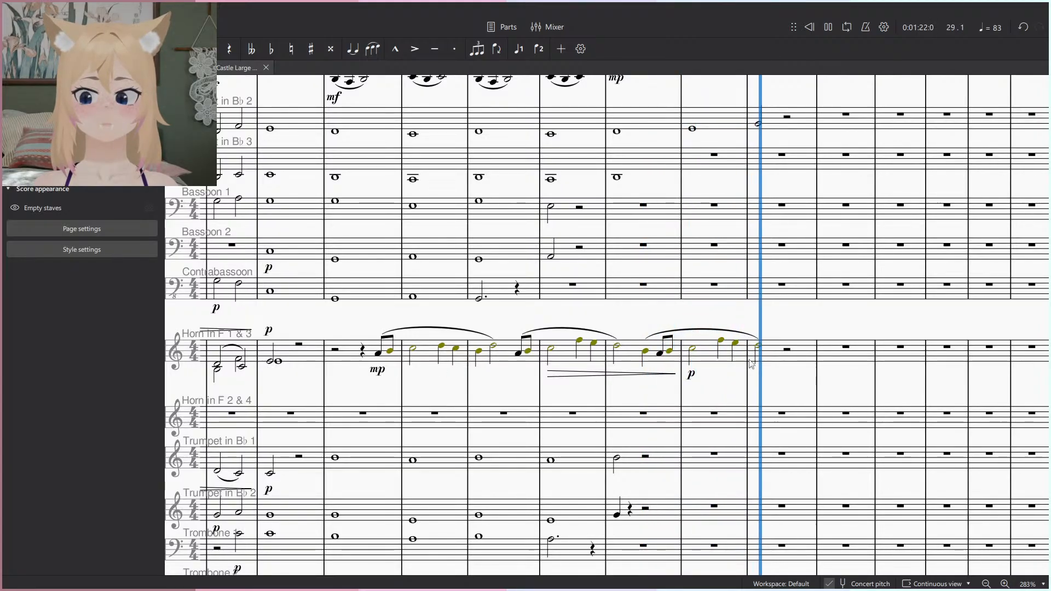
key(space)
Swap the Horn in F 1 & 3 melody with the Clarinet in B♭ 1 accompaniment in measures 23–29.
scroll(778, 315, up, 5)
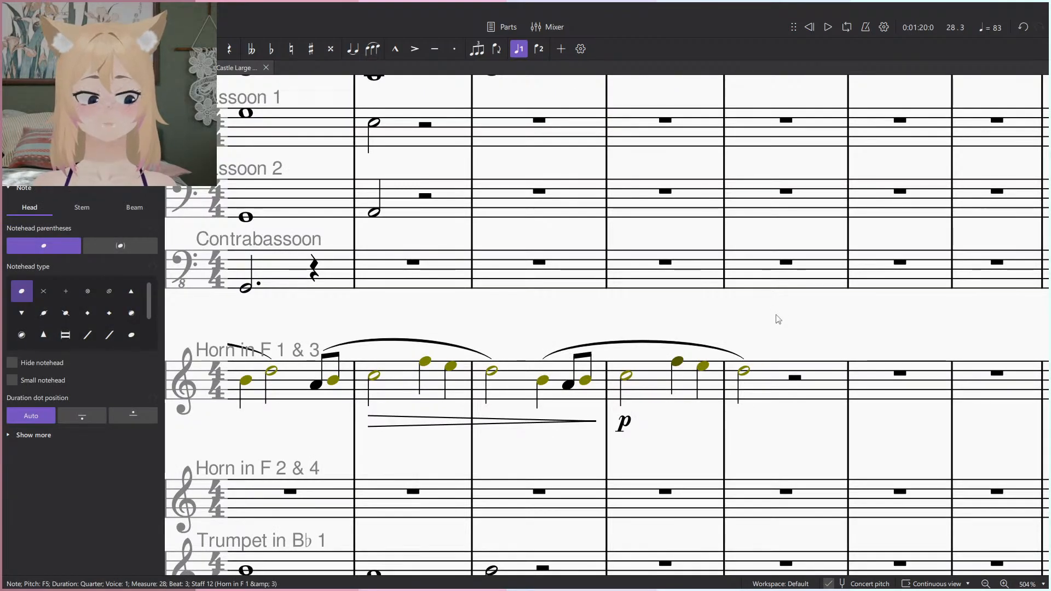
scroll(789, 357, down, 5)
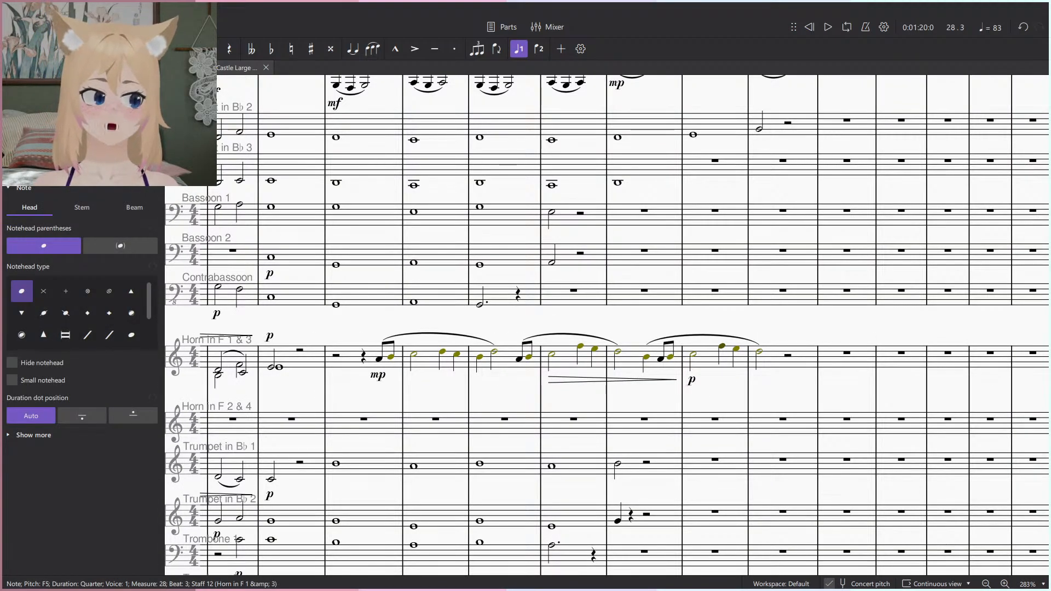
click(800, 358)
shift+click(347, 367)
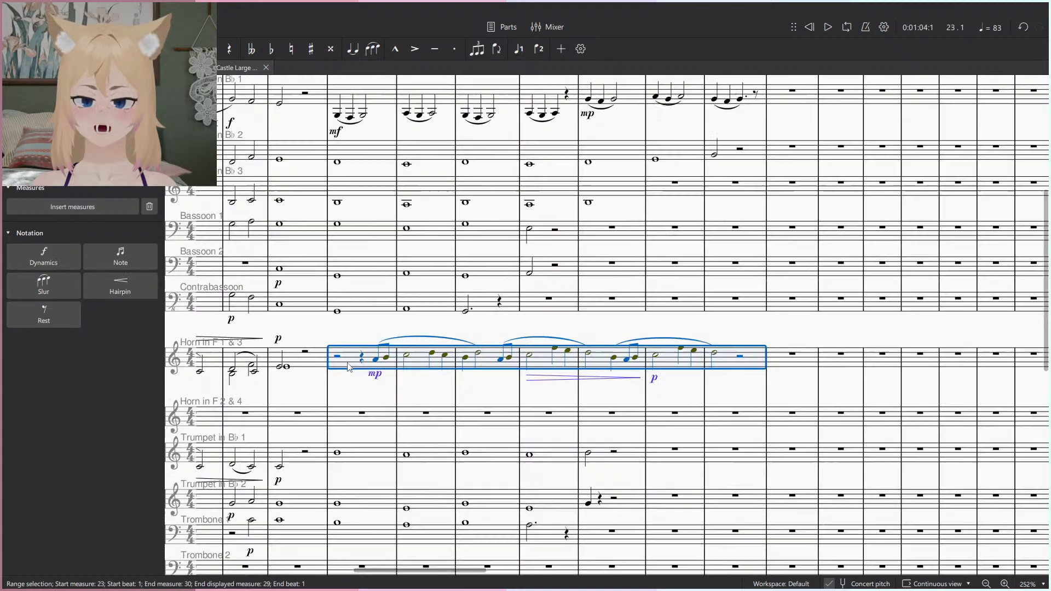
scroll(346, 370, down, 5)
drag(340, 381, 418, 438)
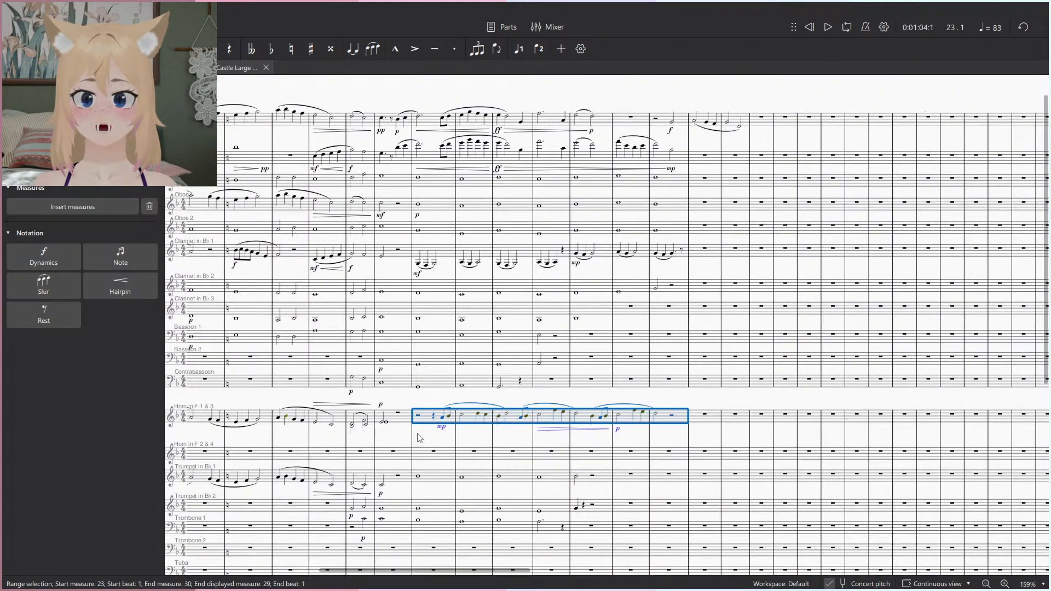
scroll(432, 211, up, 4)
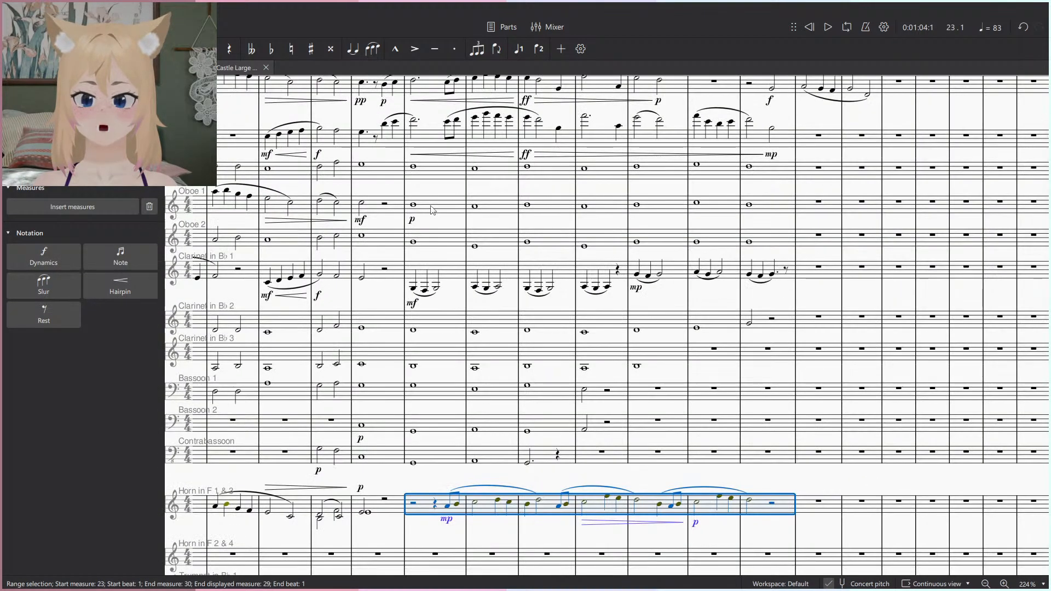
key(ctrl+x)
click(420, 262)
key(ctrl+v)
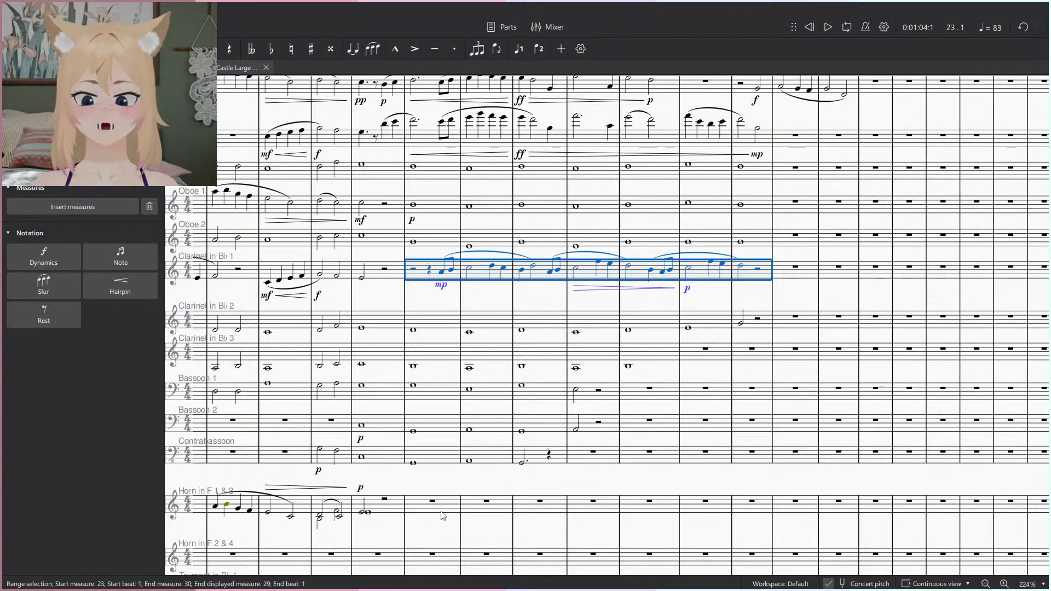
key(ctrl+z)
key(Escape)
Play back the passage from measure 23 to check the clarinet melody against the horn accompaniment.
key(space)
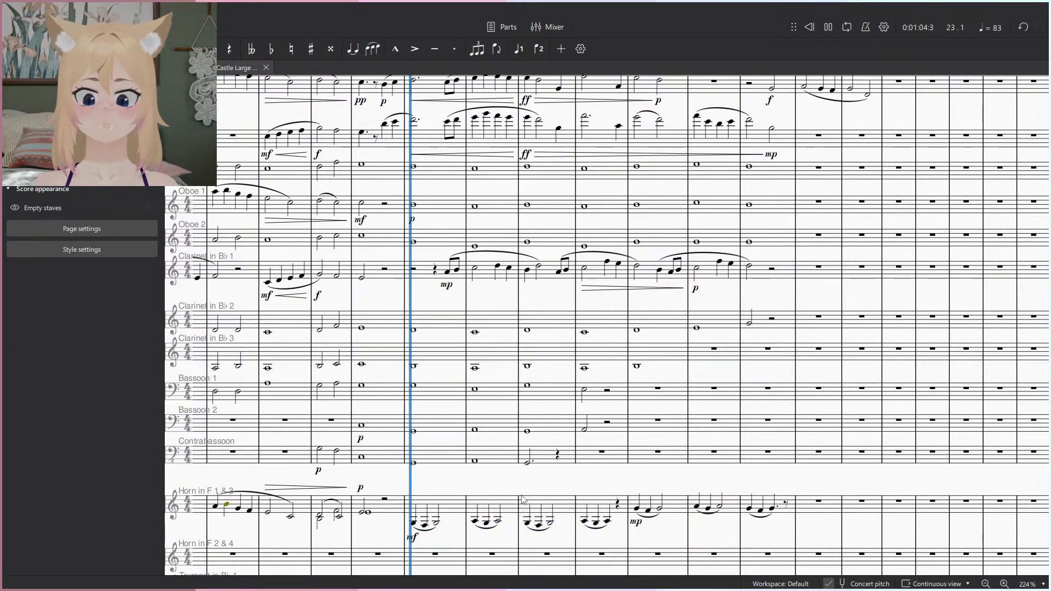
click(440, 508)
click(449, 509)
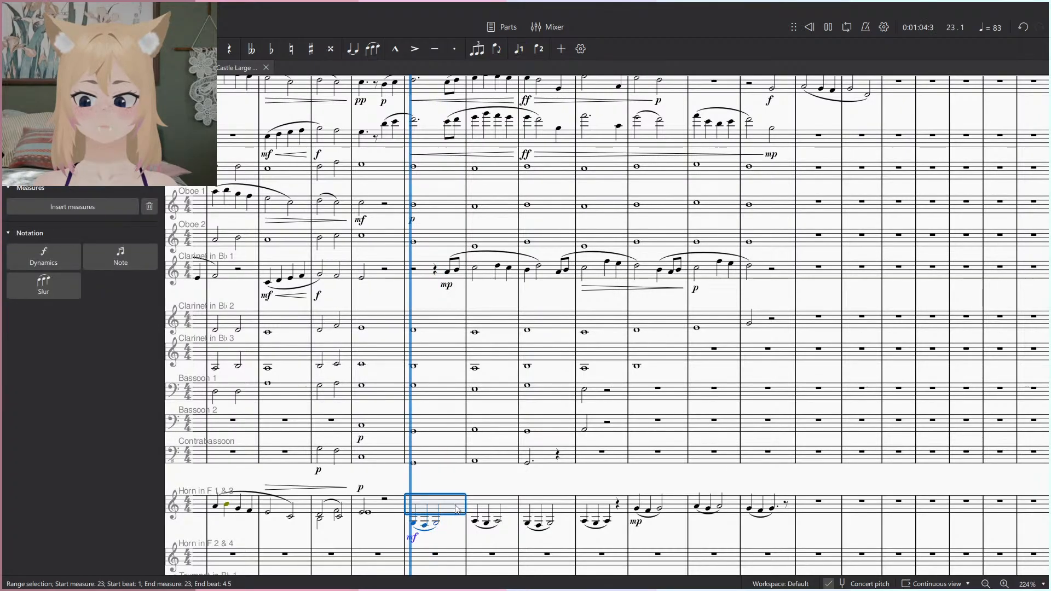
key(space)
scroll(449, 509, down, 4)
key(Escape)
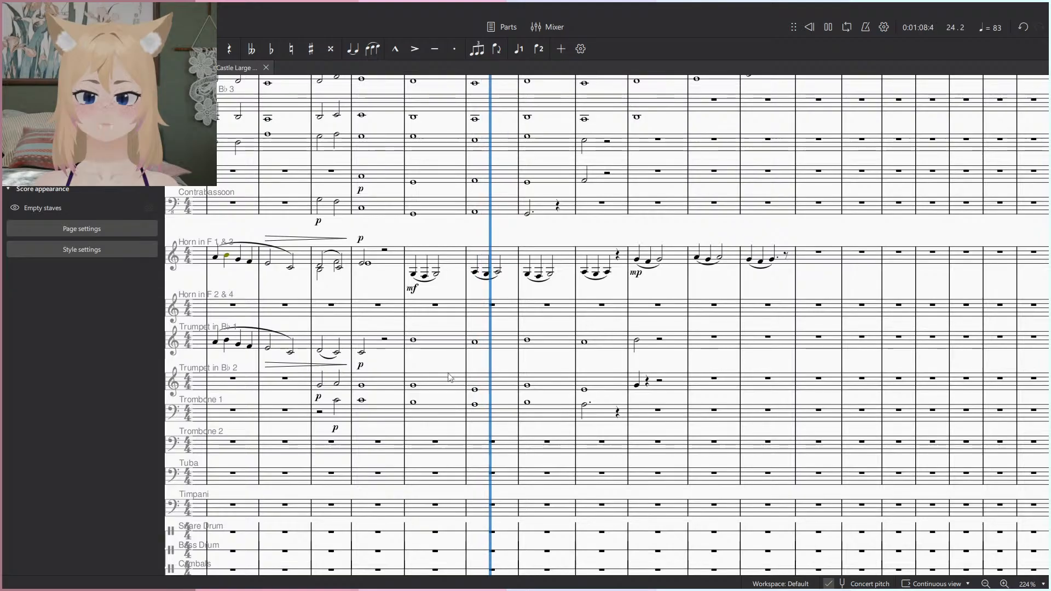
scroll(584, 446, up, 4)
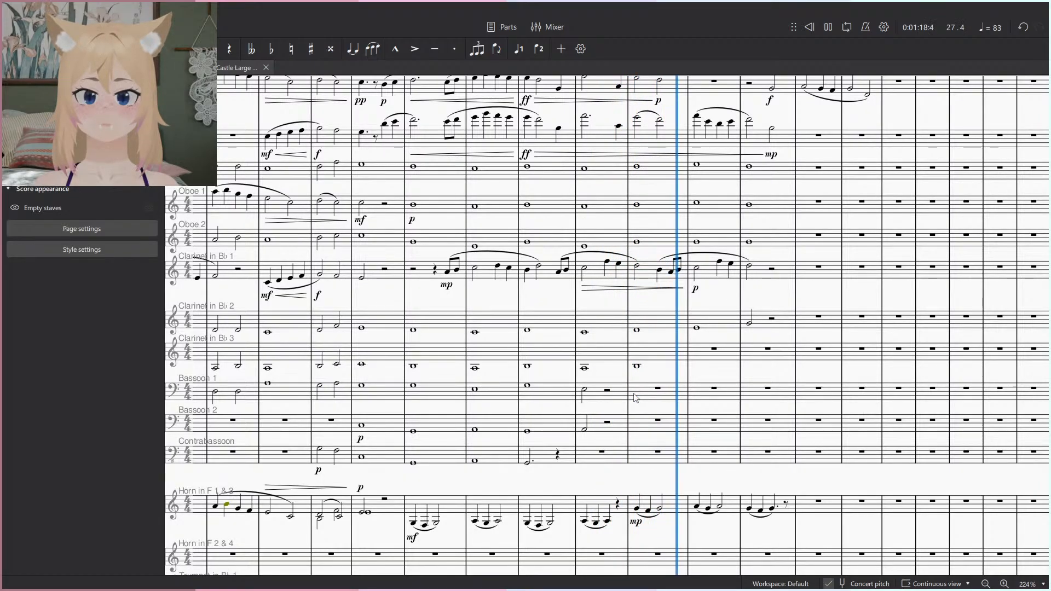
Delete the p dynamic in measure 28 and the diminuendo hairpin starting in measure 26 from the Clarinet in B♭ 1 staff.
ctrl+scroll(702, 274, up, 5)
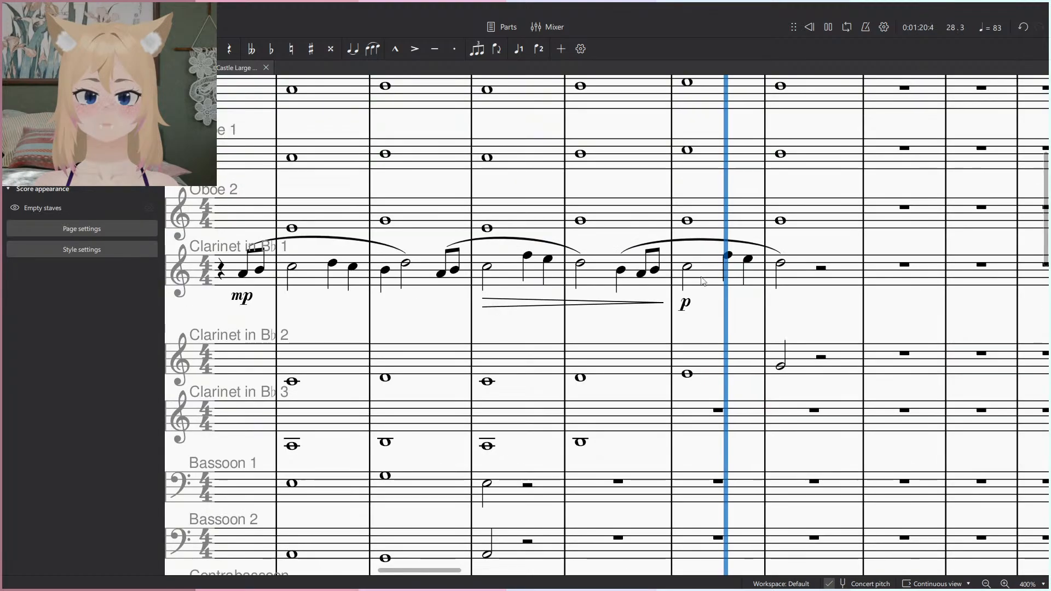
key(space)
click(684, 302)
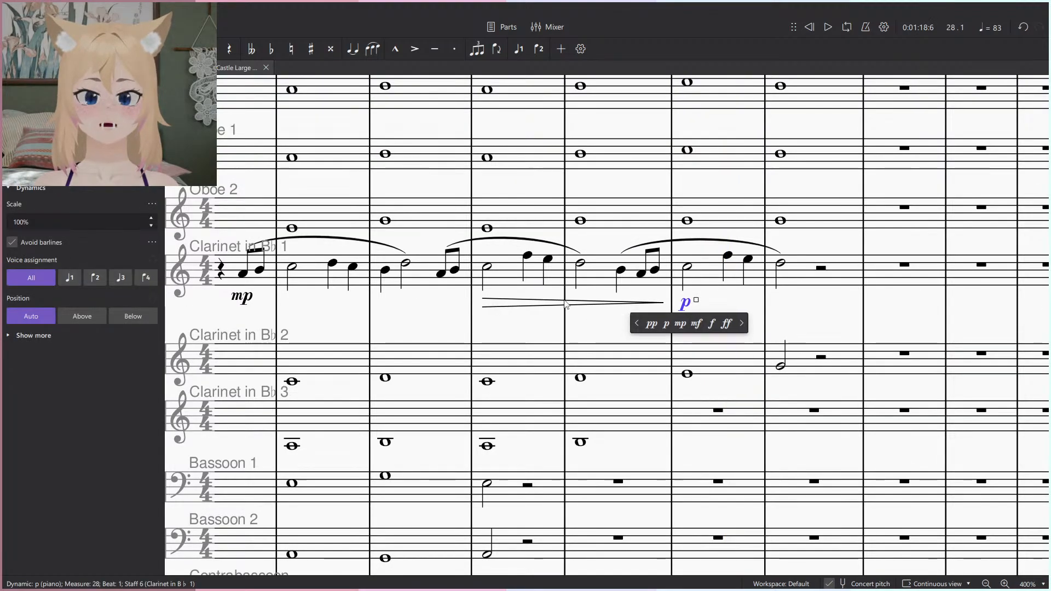
key(Delete)
click(487, 304)
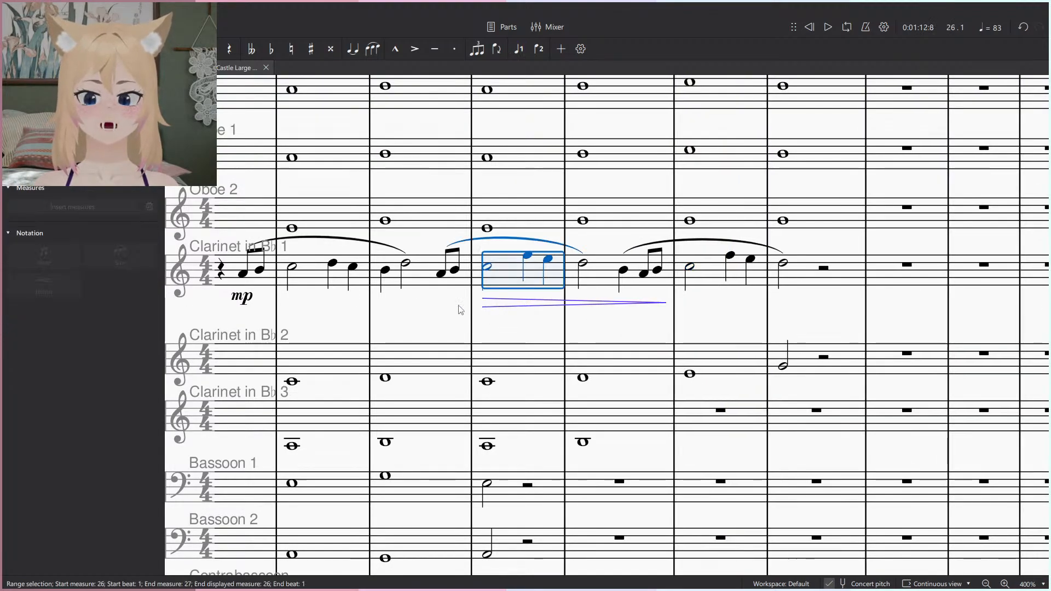
key(Delete)
Set the Clarinet in B♭ 1 dynamic on beat 4 of measure 23 to mf and play back the melody.
click(242, 299)
key(space)
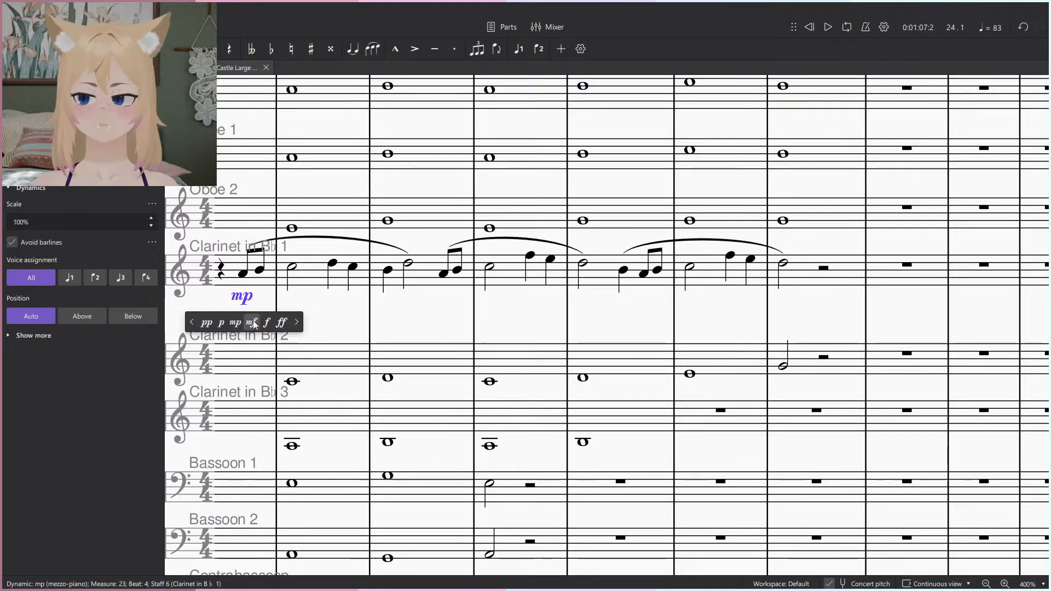
click(252, 322)
key(Escape)
scroll(340, 305, down, 3)
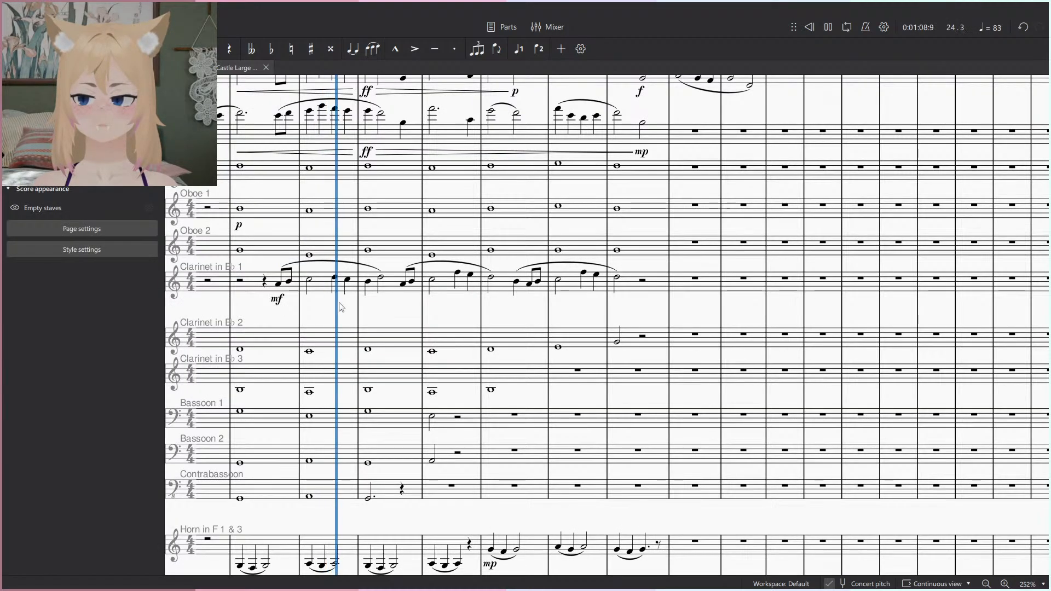
Set the Clarinet in B♭ 1 dynamic on beat 4 of measure 23 to f and play back through measure 29.
click(278, 301)
click(302, 323)
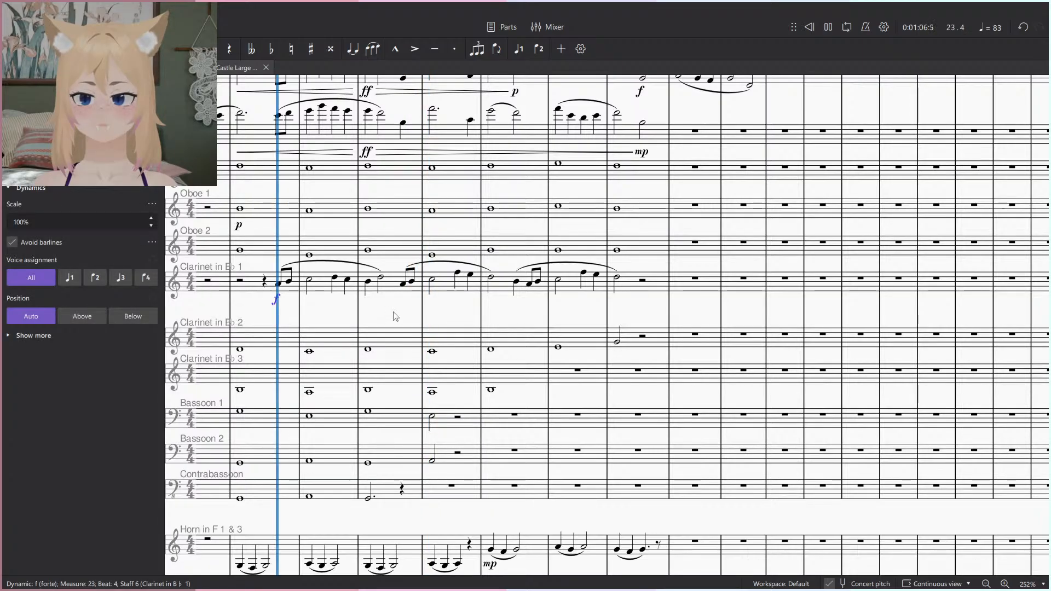
key(Escape)
scroll(395, 316, down, 4)
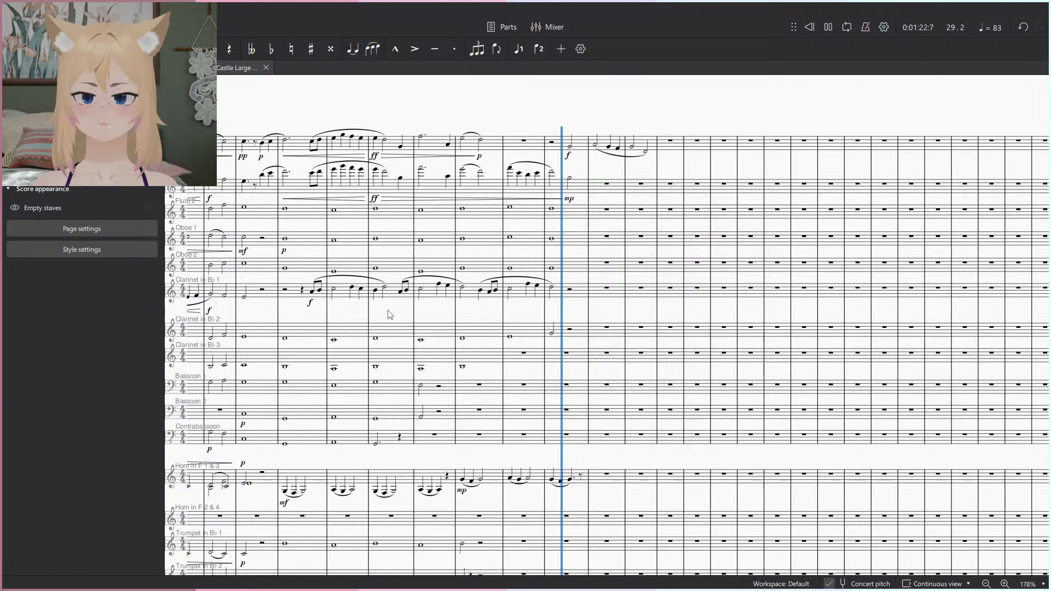
Add an mp dynamic under the Clarinet in B♭ 1 half note at the start of measure 29.
ctrl+scroll(488, 328, up, 5)
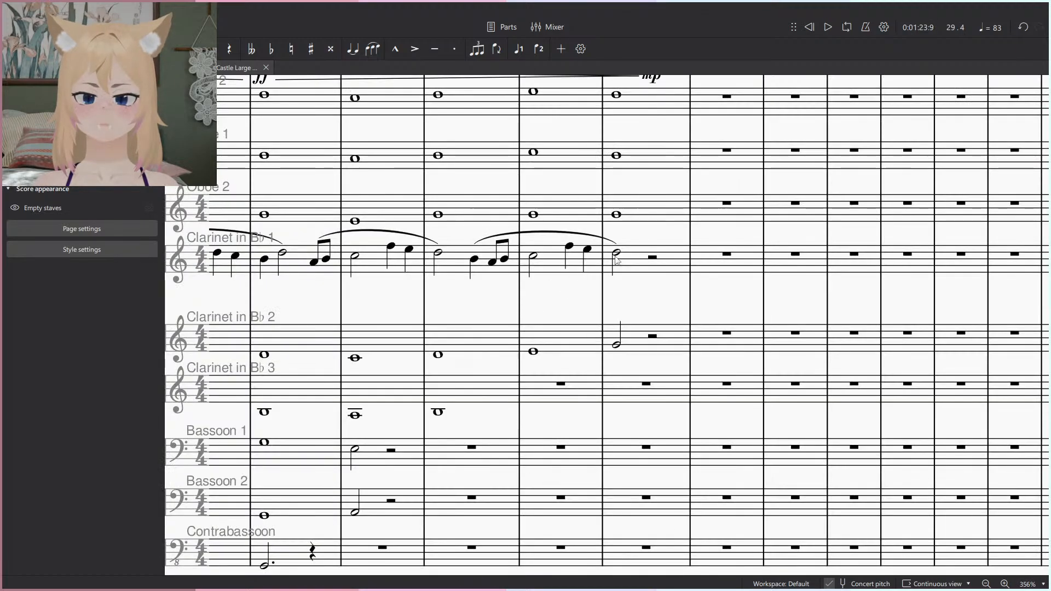
click(617, 255)
key(ctrl+d)
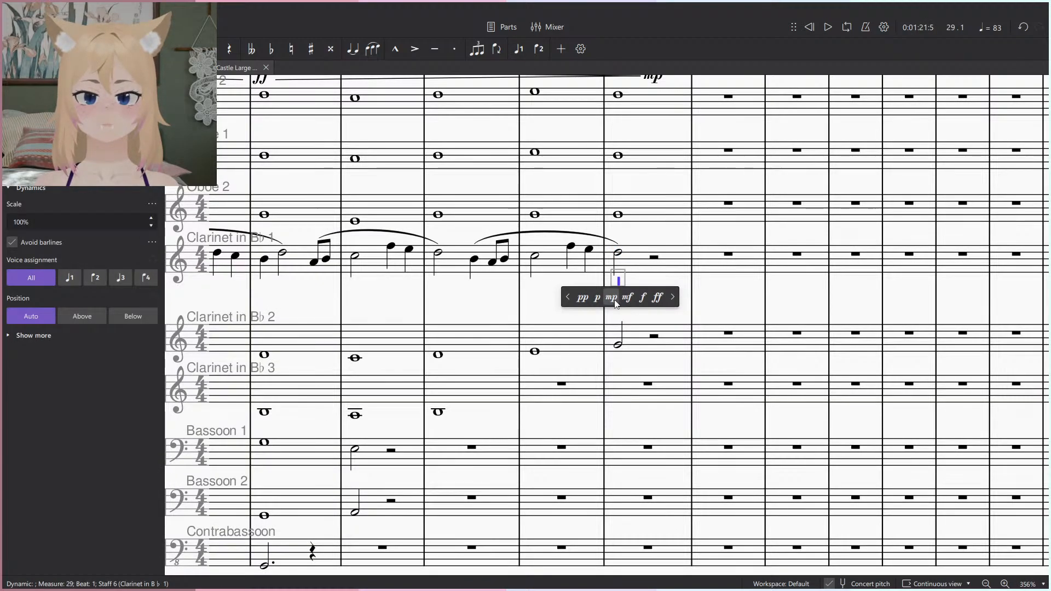
click(614, 300)
key(Escape)
Add a diminuendo hairpin to Clarinet in B♭ 1 across measures 25–28 and play back the passage.
click(584, 265)
ctrl+scroll(586, 265, down, 2)
scroll(491, 332, up, 1)
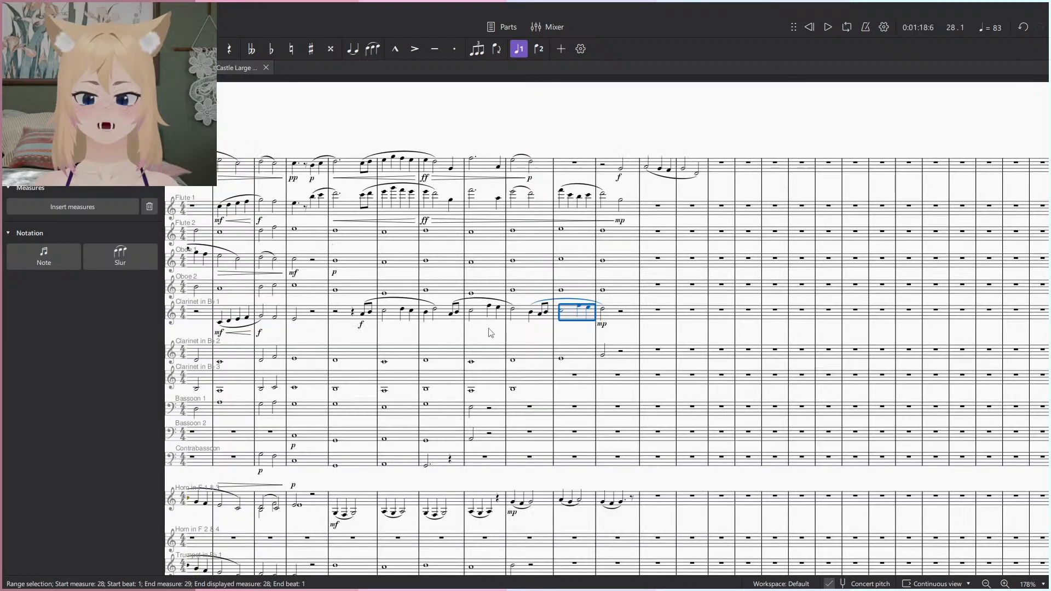
key(greater)
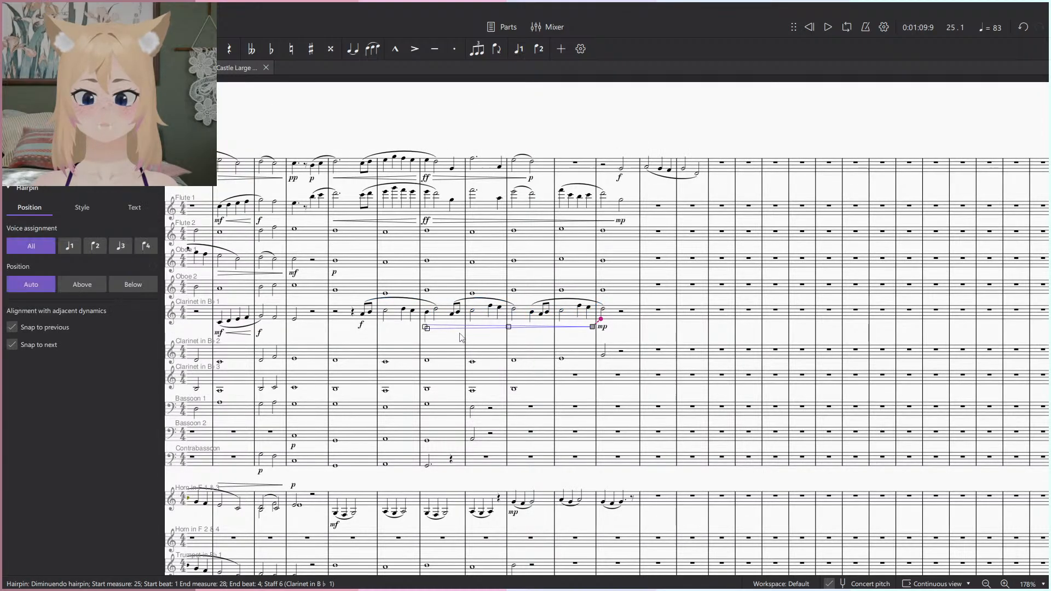
key(Escape)
key(space)
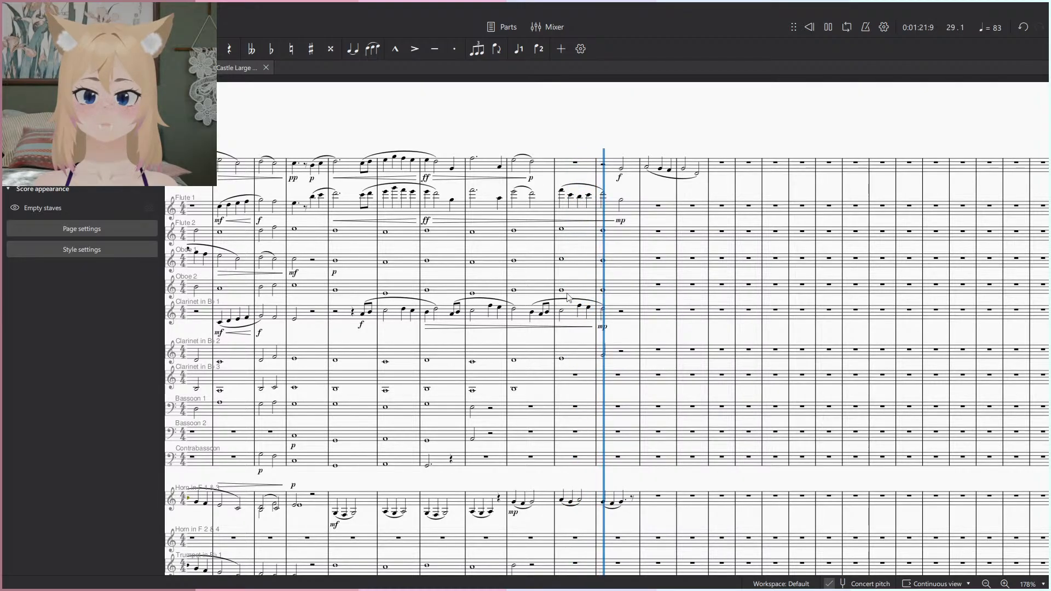
Switch to the original Castle score and examine the Bass Clarinet to Bassoon 2 parts in measure 23.
scroll(568, 299, down, 10)
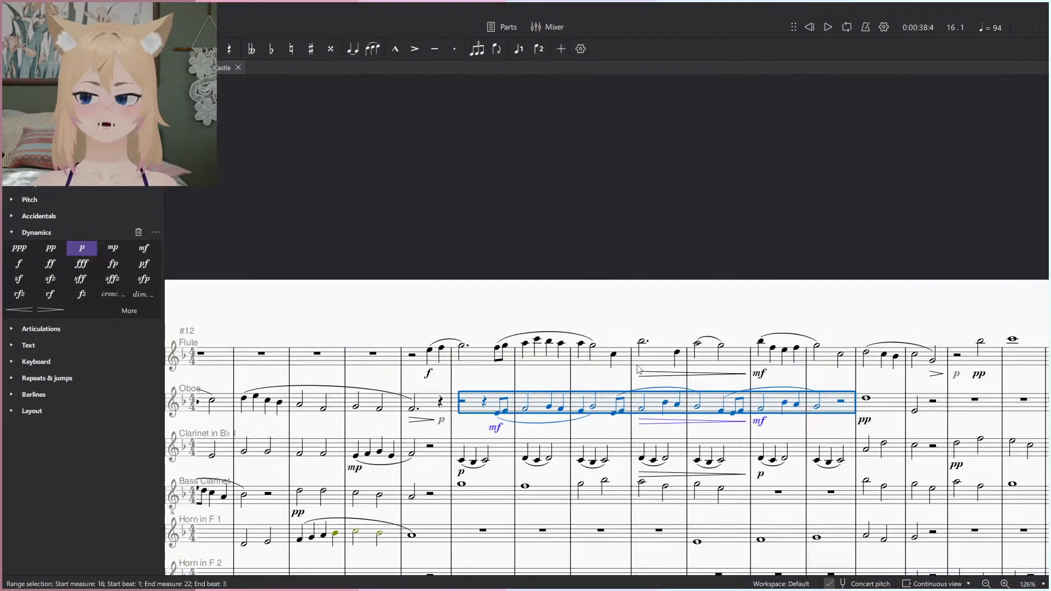
scroll(740, 392, down, 5)
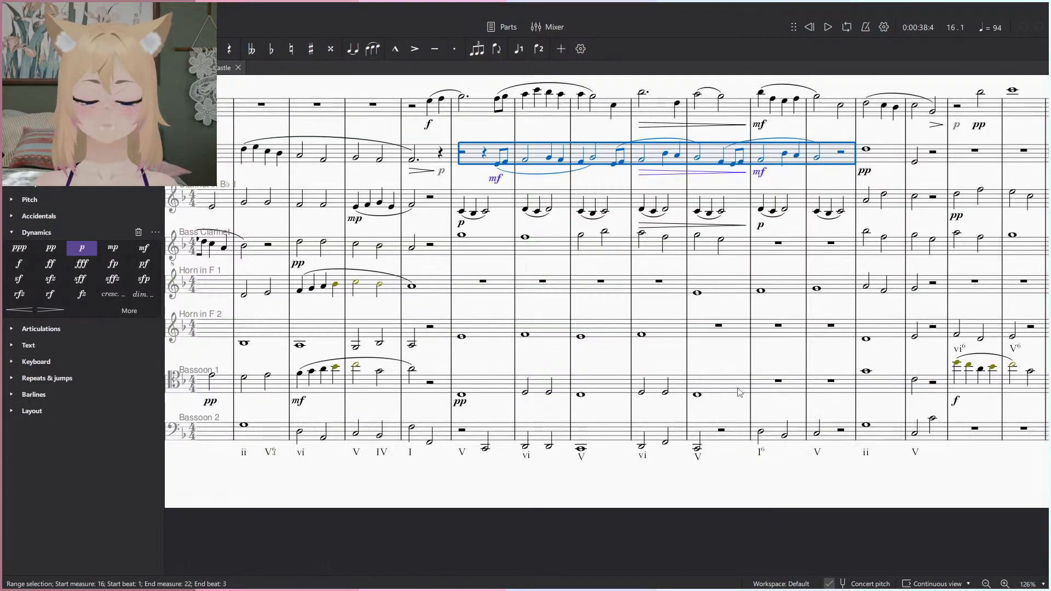
drag(738, 389, 415, 440)
click(559, 486)
scroll(580, 448, up, 3)
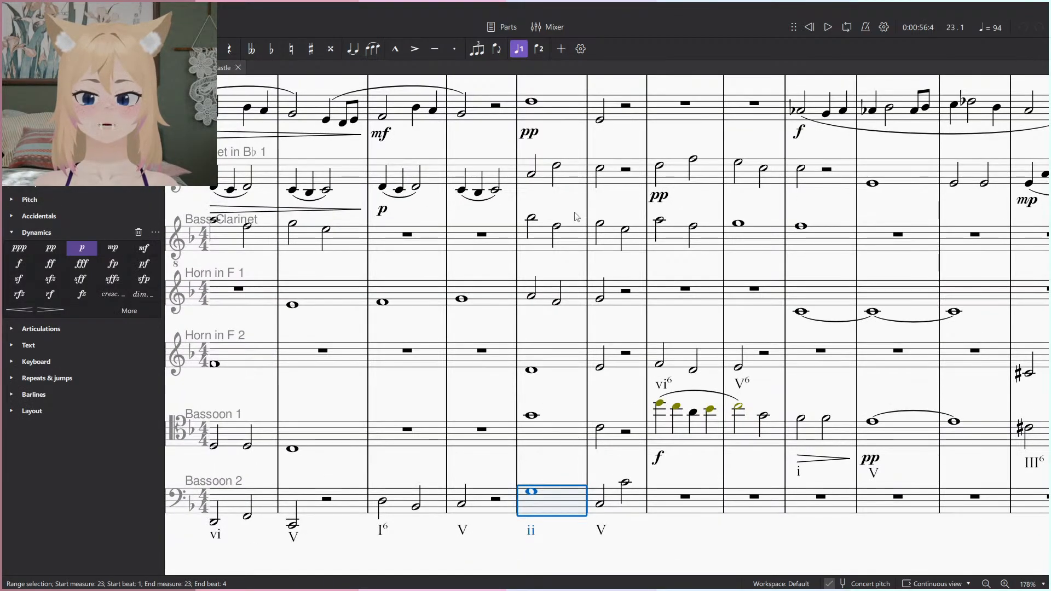
shift+click(580, 244)
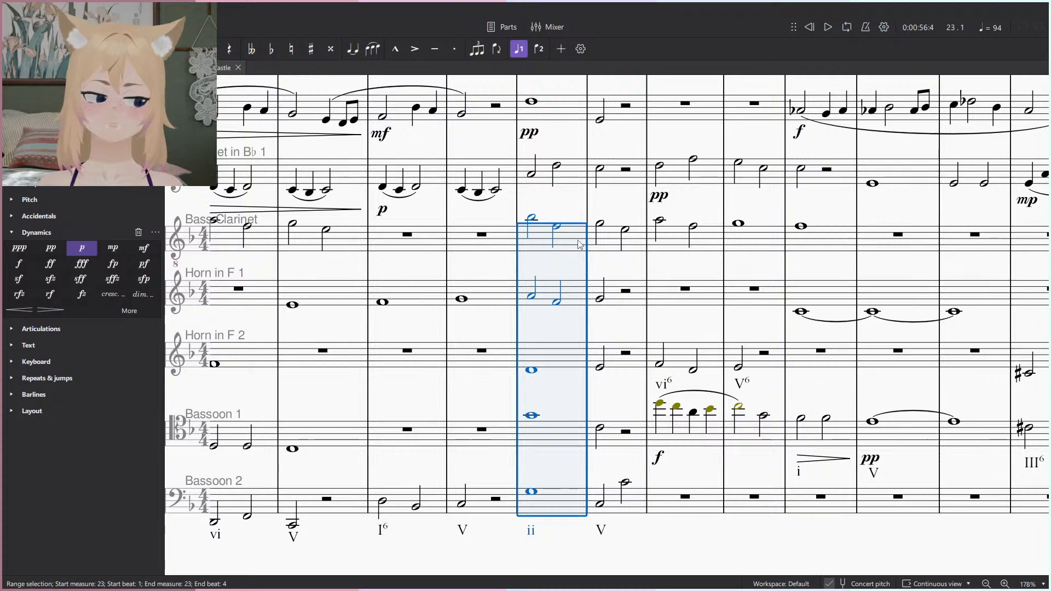
key(Escape)
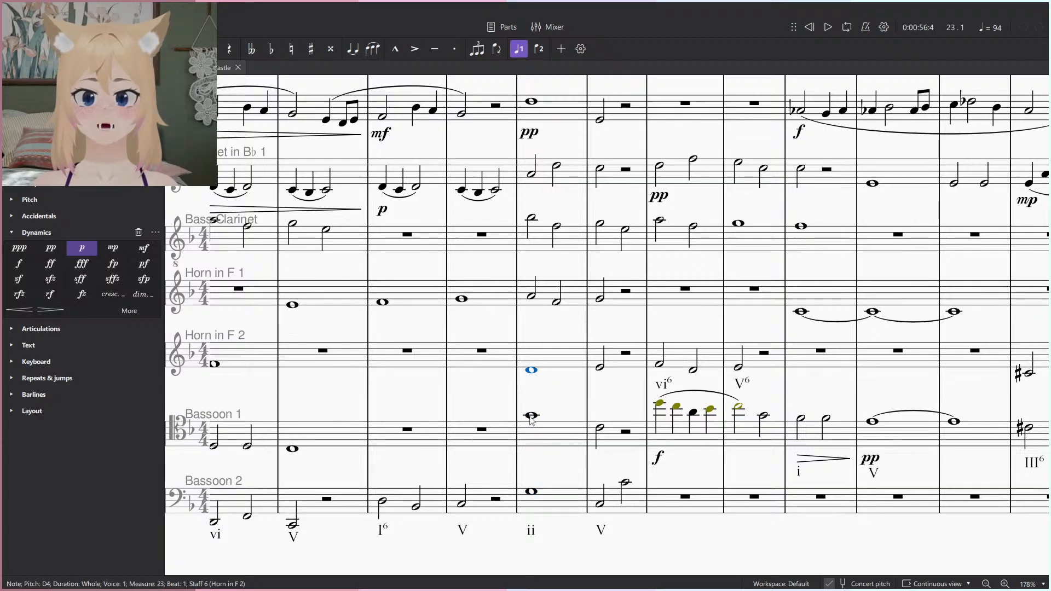
Compare the individual oboe, clarinet, bass clarinet, horn and bassoon notes that make up the chord in measure 23 of the original score.
scroll(536, 422, up, 2)
scroll(540, 427, down, 2)
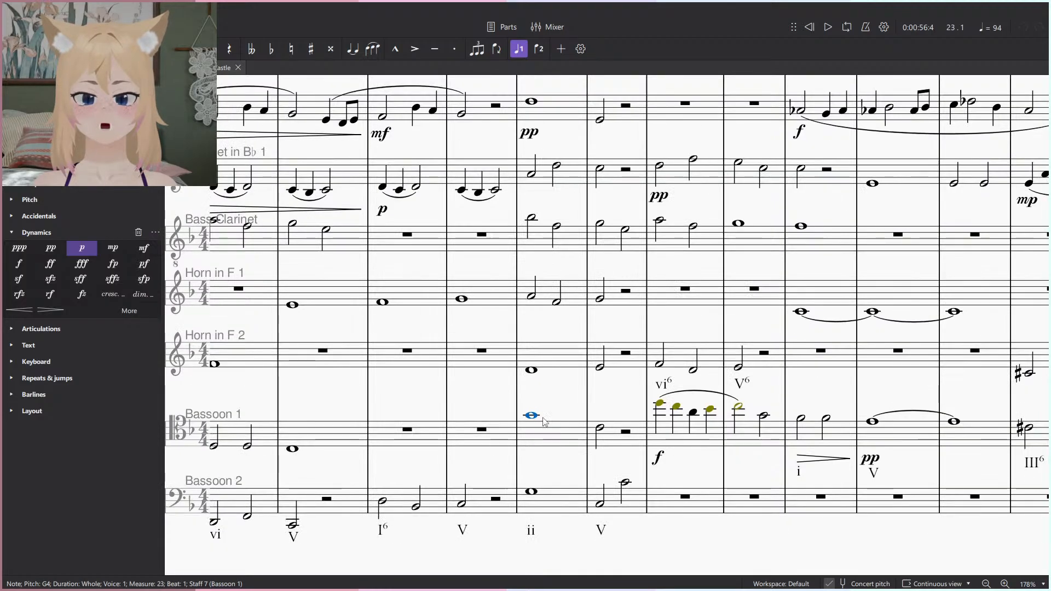
scroll(552, 409, up, 4)
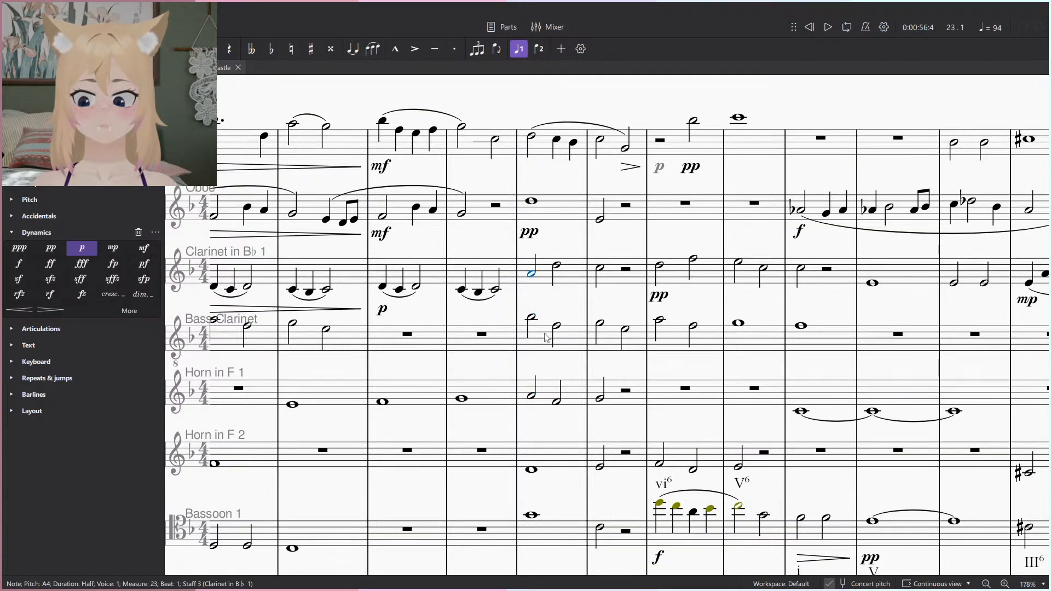
scroll(537, 399, down, 2)
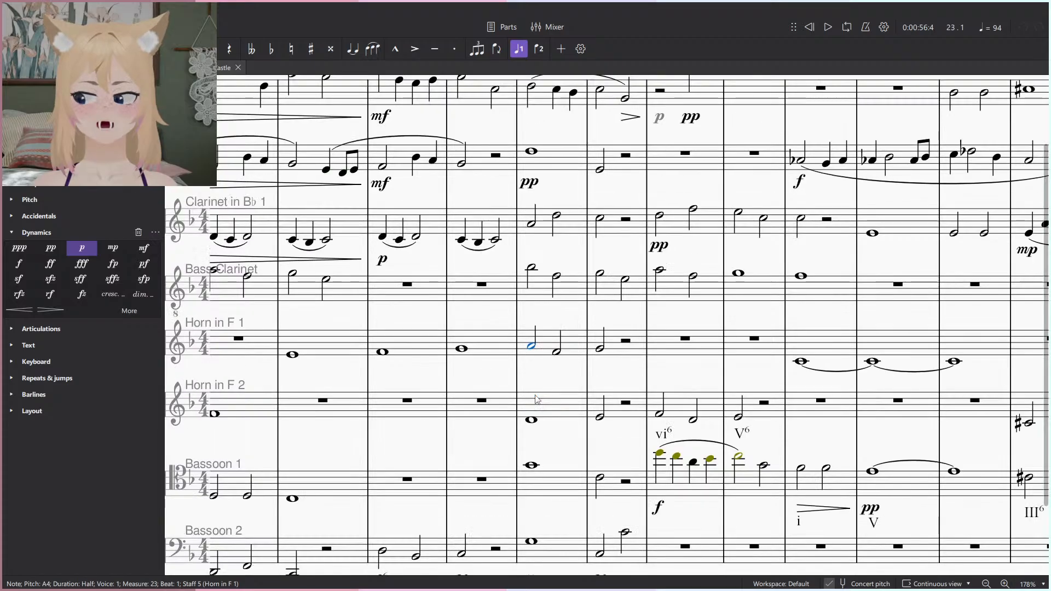
scroll(537, 399, down, 2)
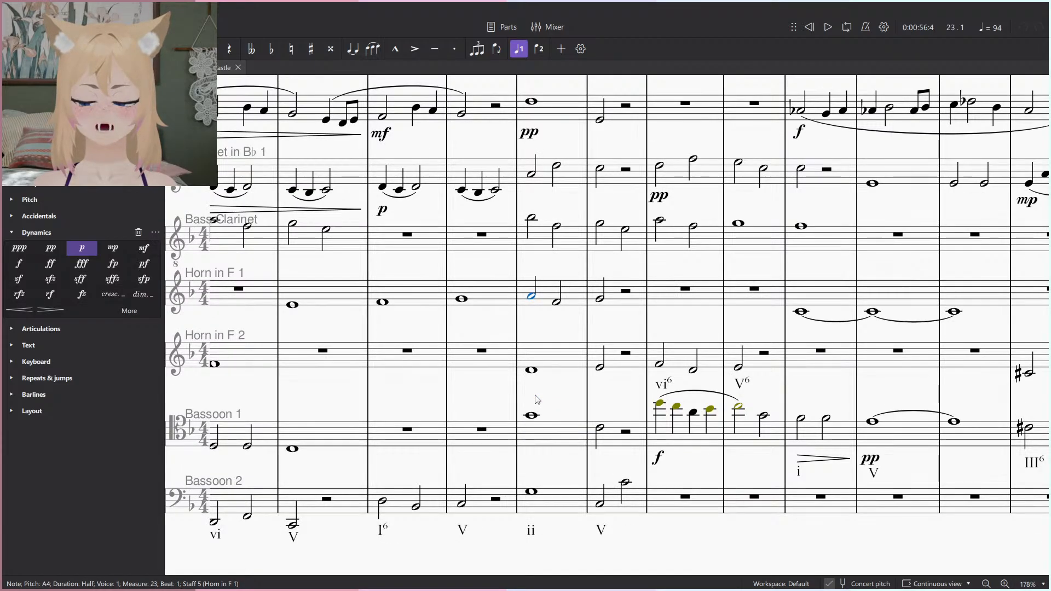
scroll(541, 403, up, 6)
scroll(534, 371, down, 6)
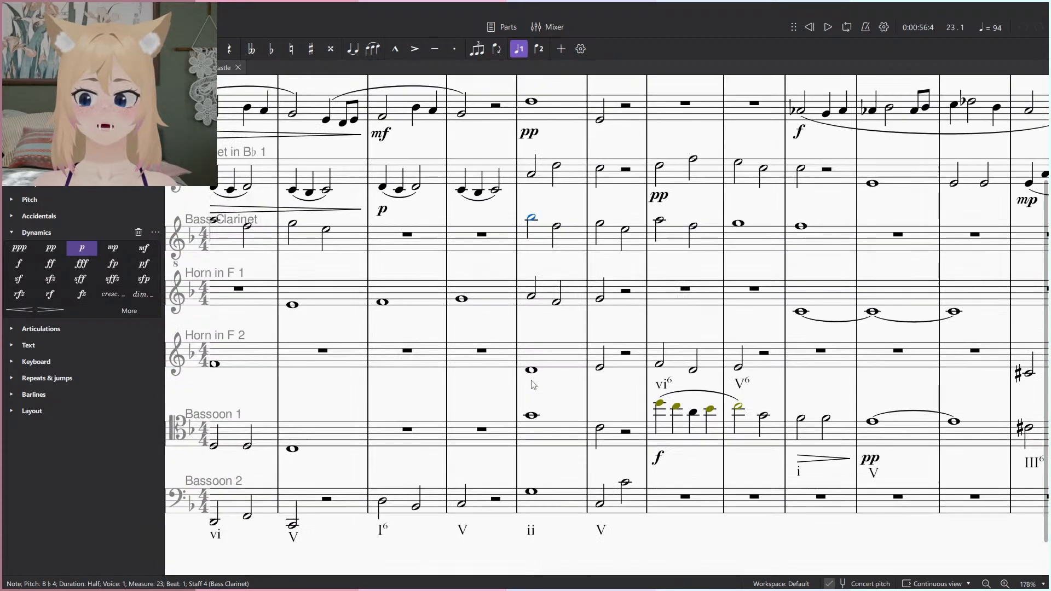
scroll(530, 424, up, 6)
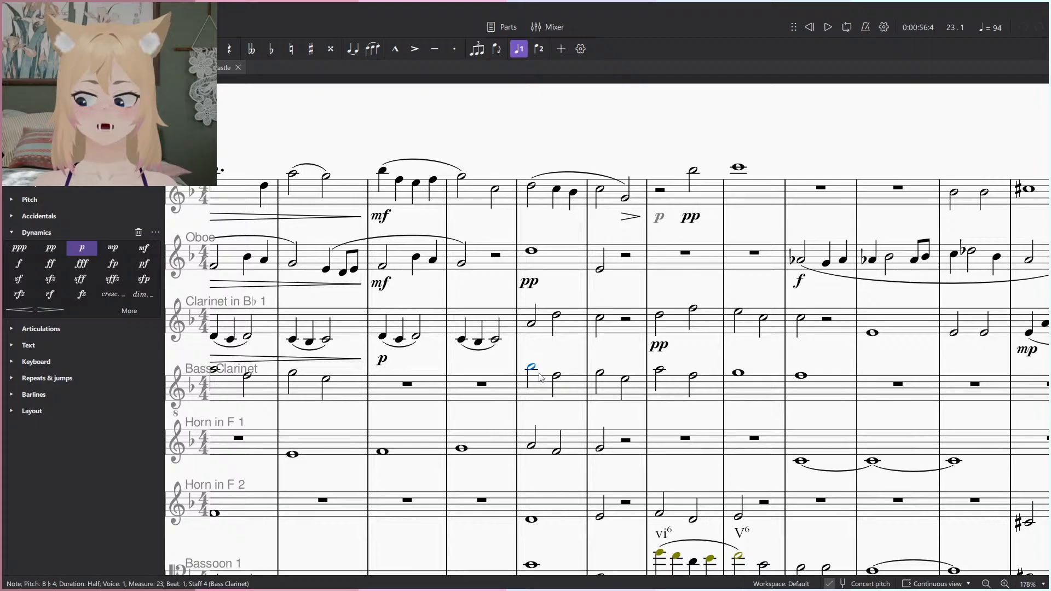
scroll(528, 345, down, 6)
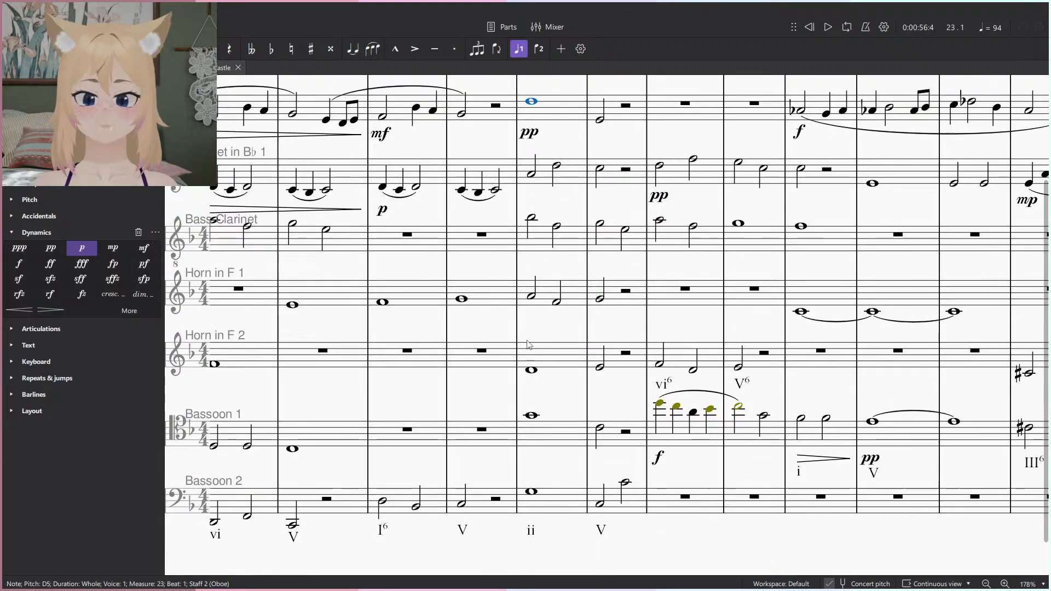
scroll(543, 392, up, 8)
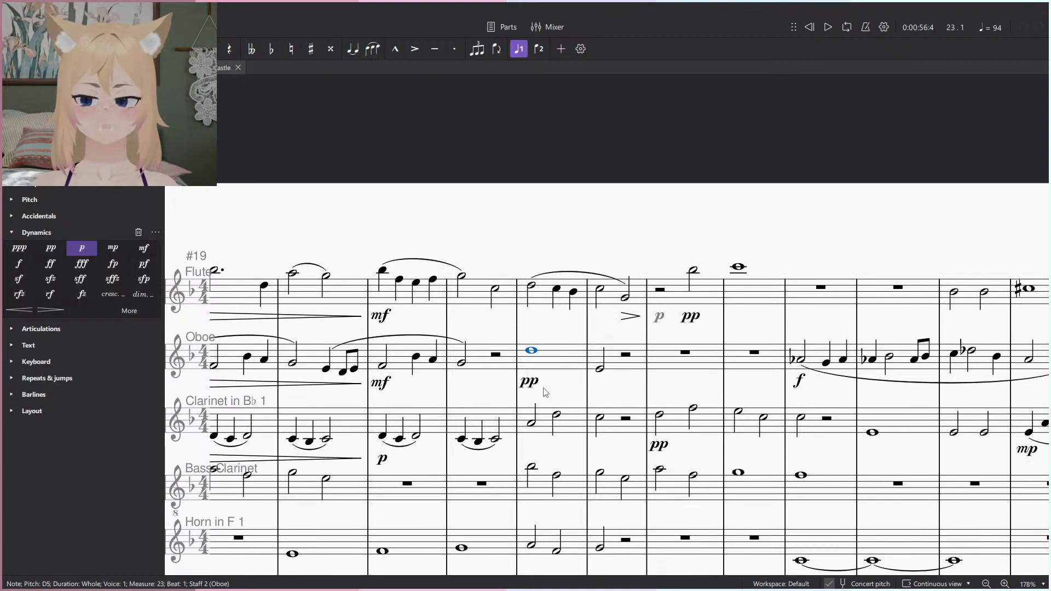
scroll(546, 392, down, 8)
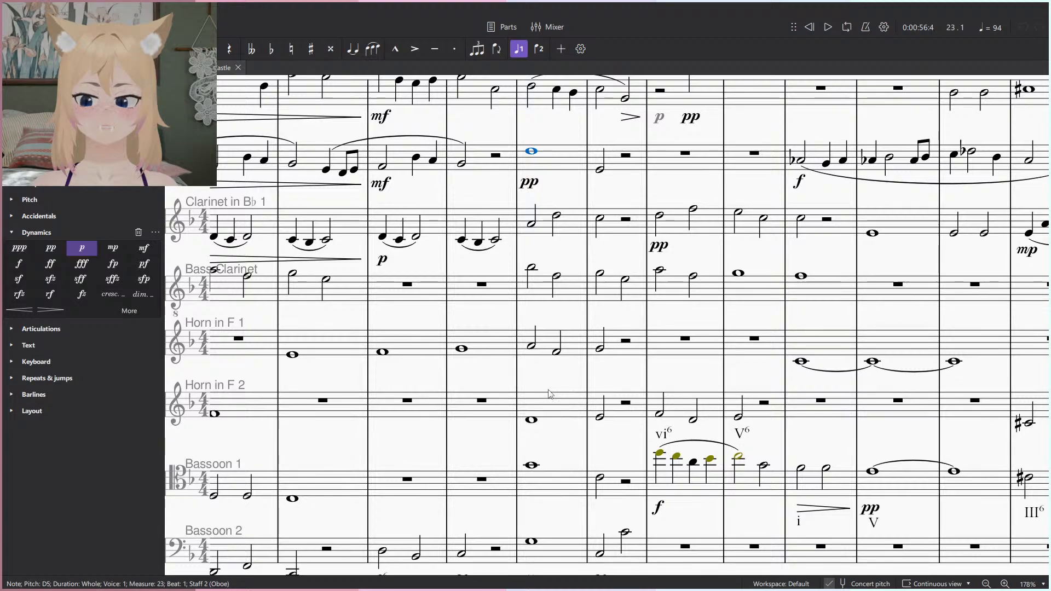
Examine the note pitches in measure 23 across the Bassoon, Horn and Bass Clarinet staves of the smaller Castle score.
scroll(550, 393, up, 4)
click(531, 370)
scroll(527, 416, down, 6)
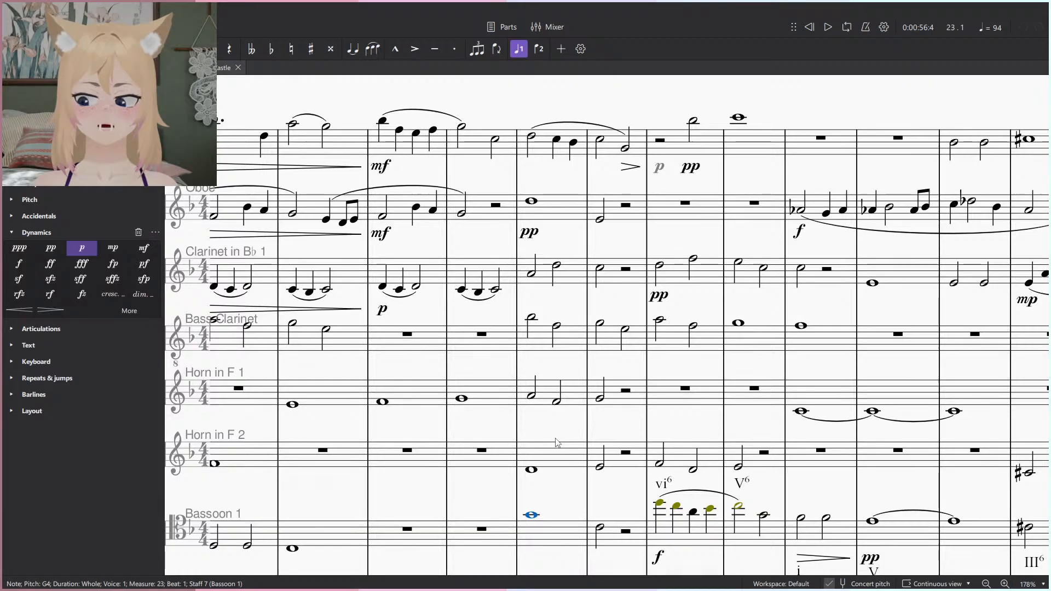
scroll(556, 471, down, 2)
click(534, 491)
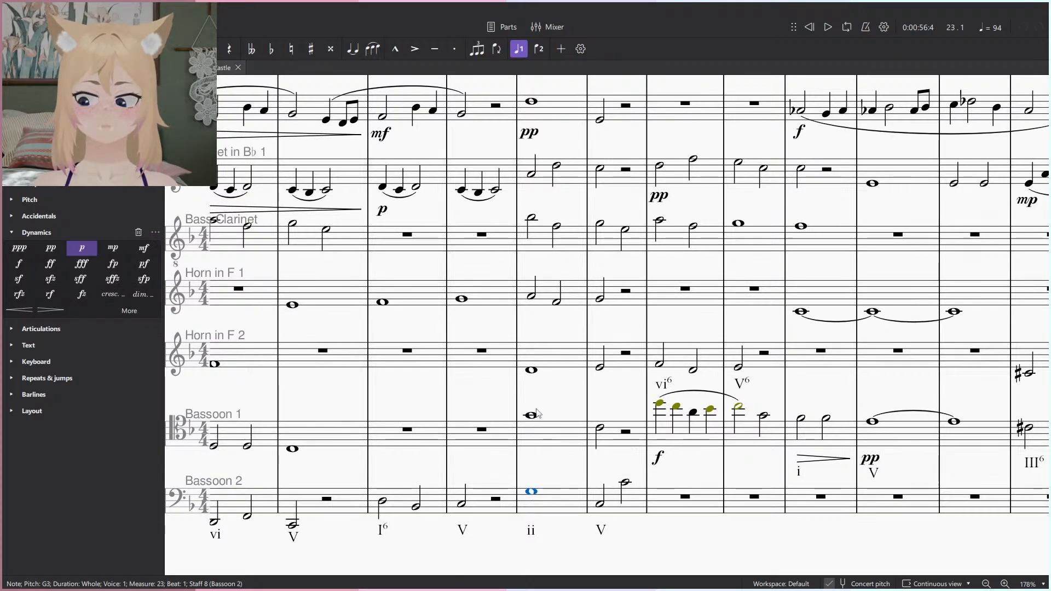
click(532, 371)
scroll(523, 230, up, 1)
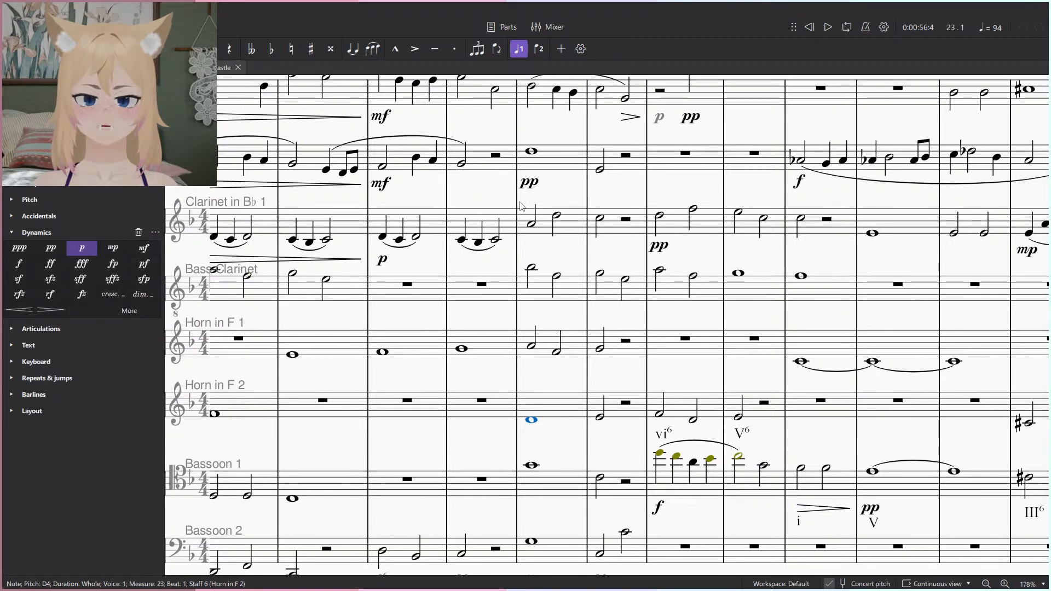
click(531, 347)
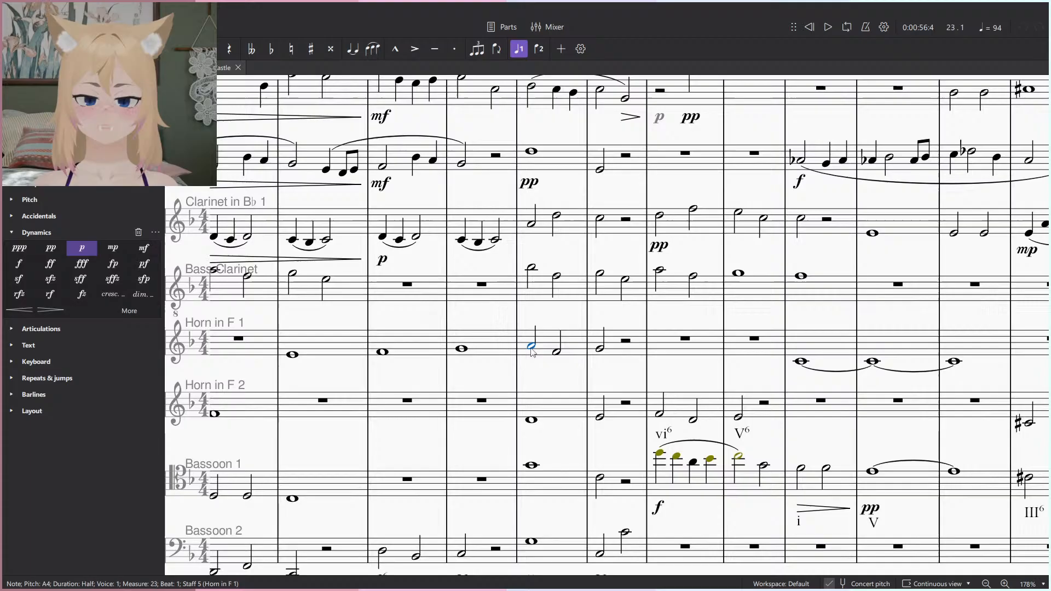
click(531, 268)
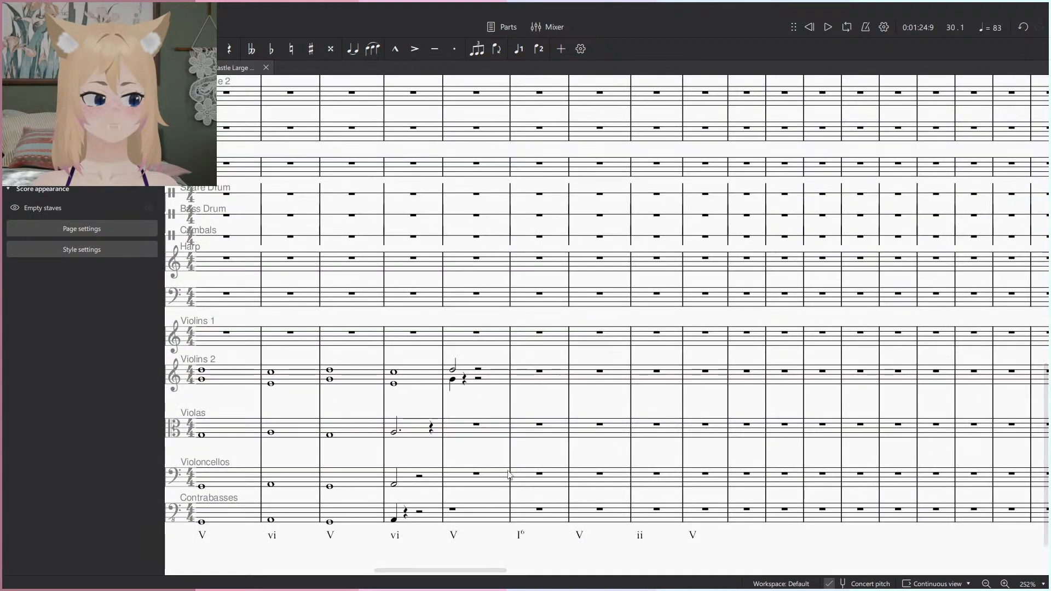
Try a whole-note D4 in measure 30 of the Horn in F 1 & 3 staff in the Castle Large score.
key(n)
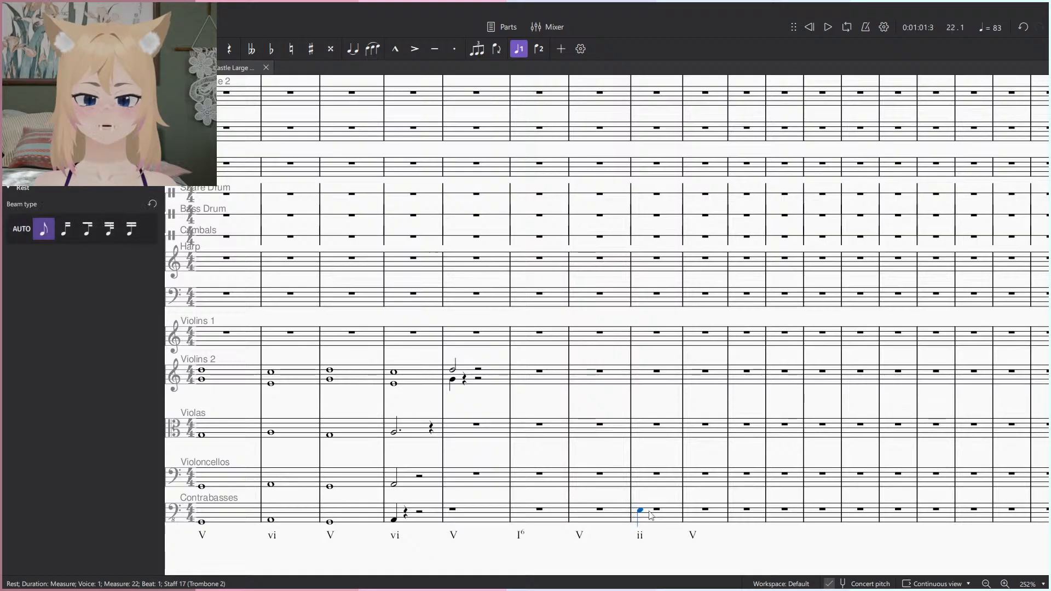
scroll(648, 511, up, 1)
scroll(639, 452, up, 5)
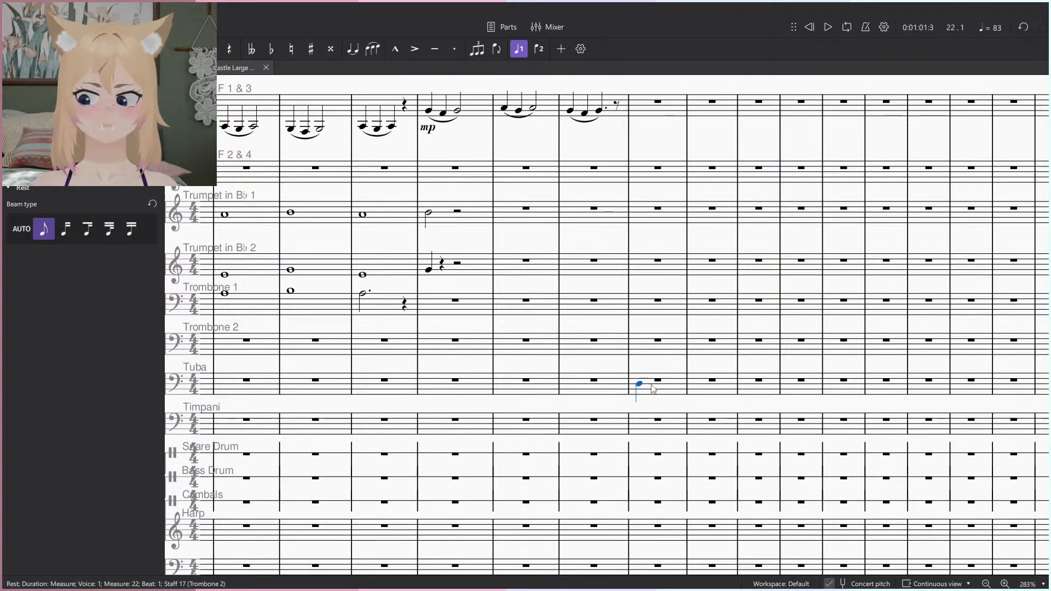
ctrl+scroll(633, 383, up, 1)
scroll(655, 384, up, 1)
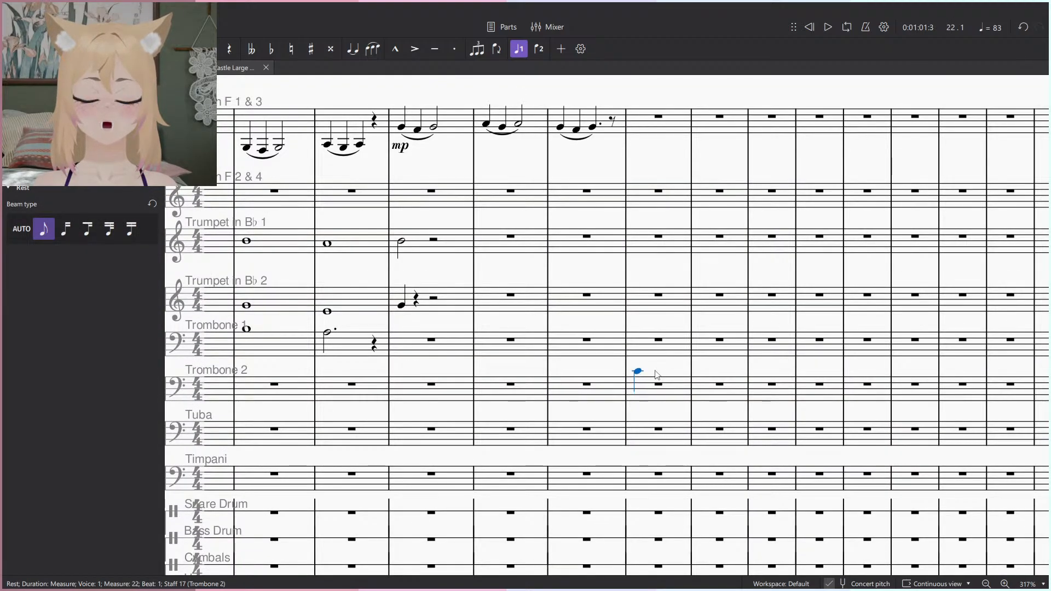
ctrl+scroll(657, 374, up, 1)
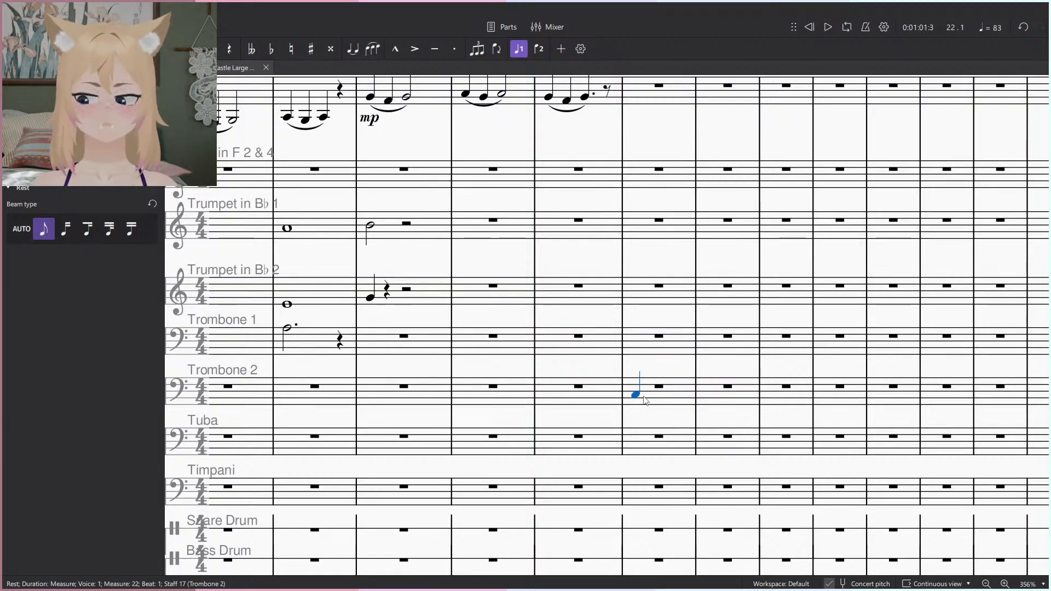
scroll(646, 391, up, 3)
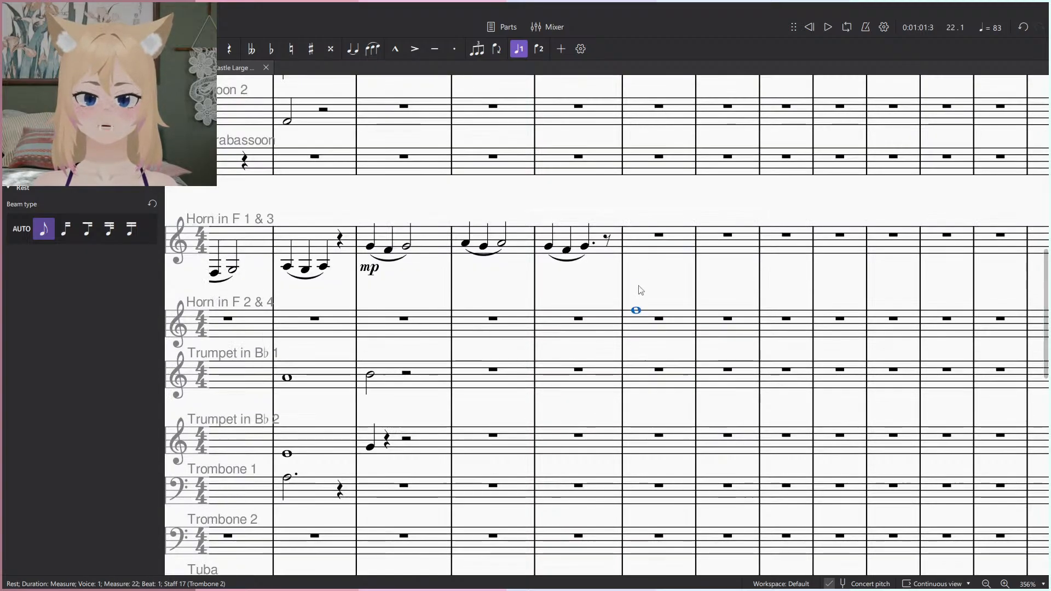
click(638, 257)
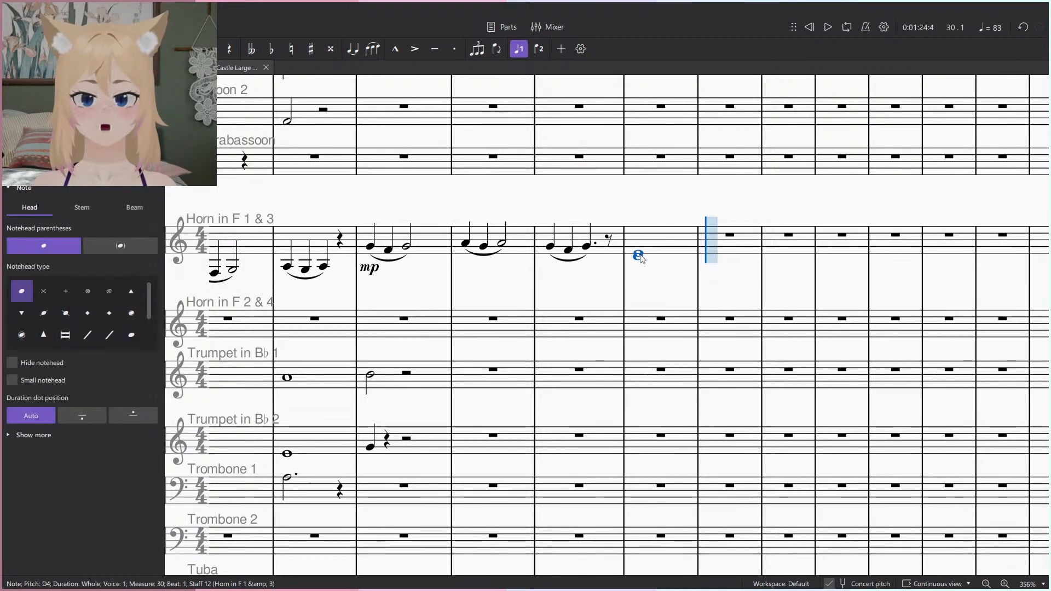
Check the Bassoon 2 note in measure 23 of the smaller Castle score.
scroll(649, 244, down, 3)
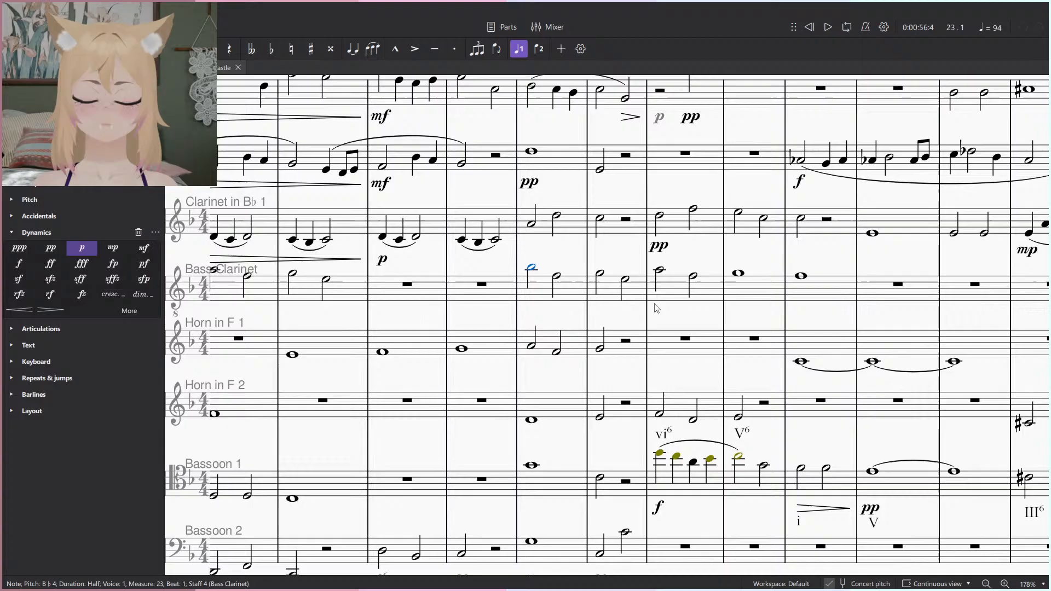
scroll(546, 491, down, 1)
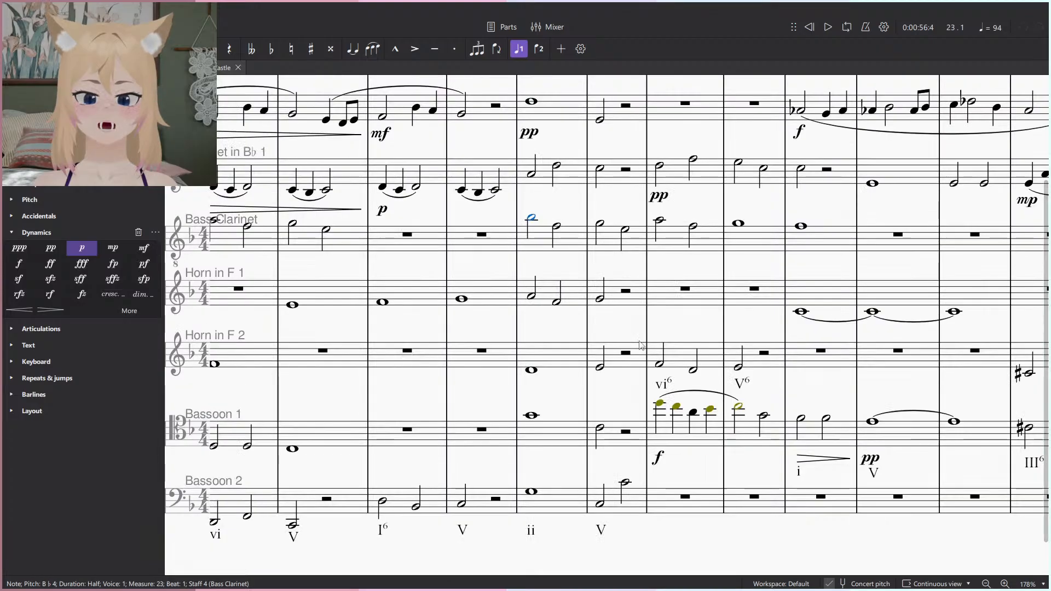
click(531, 493)
key(space)
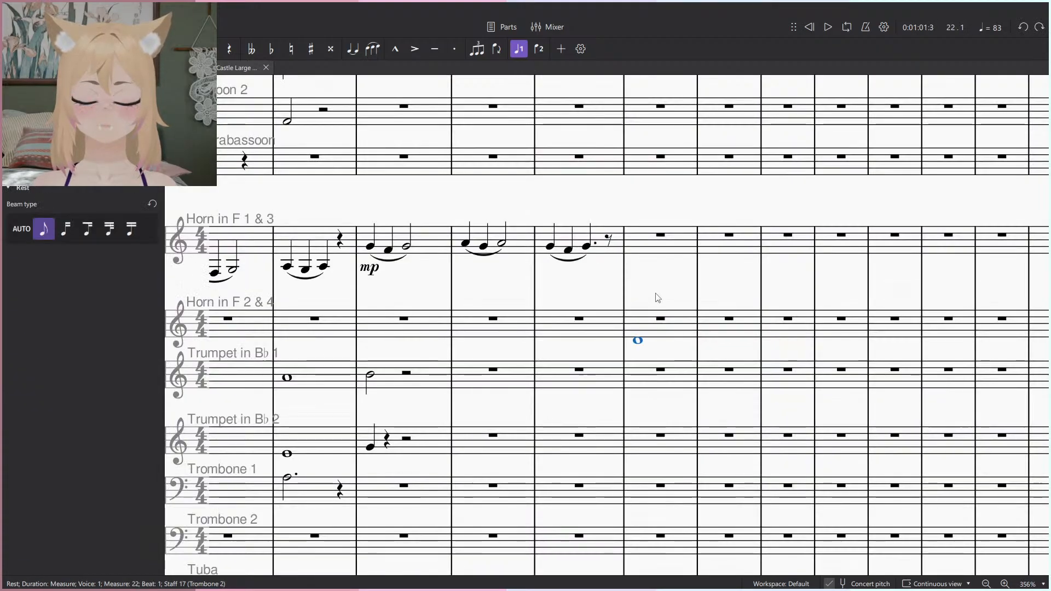
Enter a whole-note D3 in measure 30 of the Horn in F 1 & 3 staff in the Castle Large score.
click(645, 233)
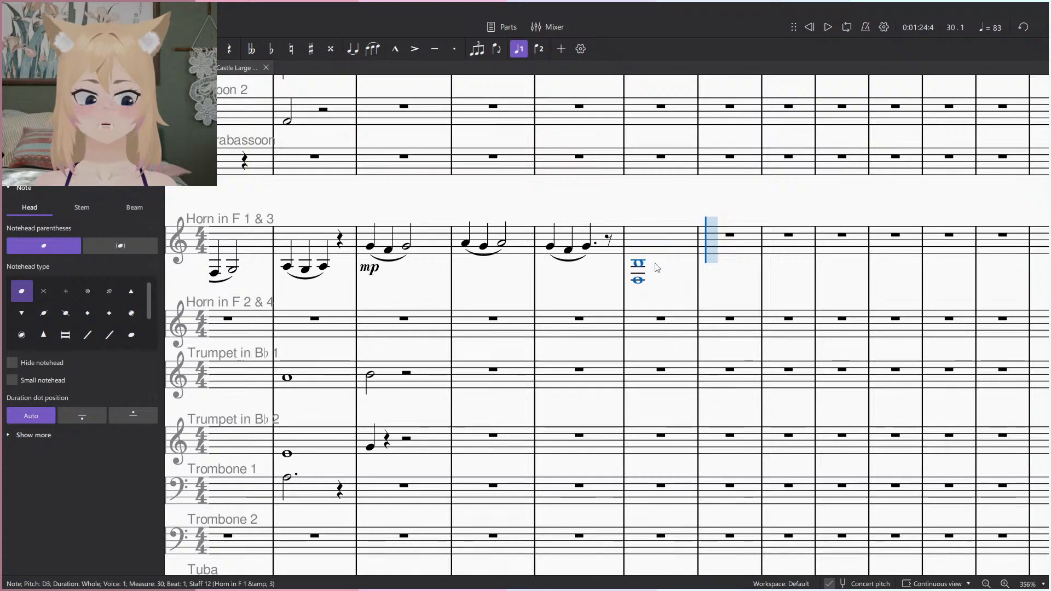
scroll(655, 262, up, 2)
scroll(614, 260, up, 2)
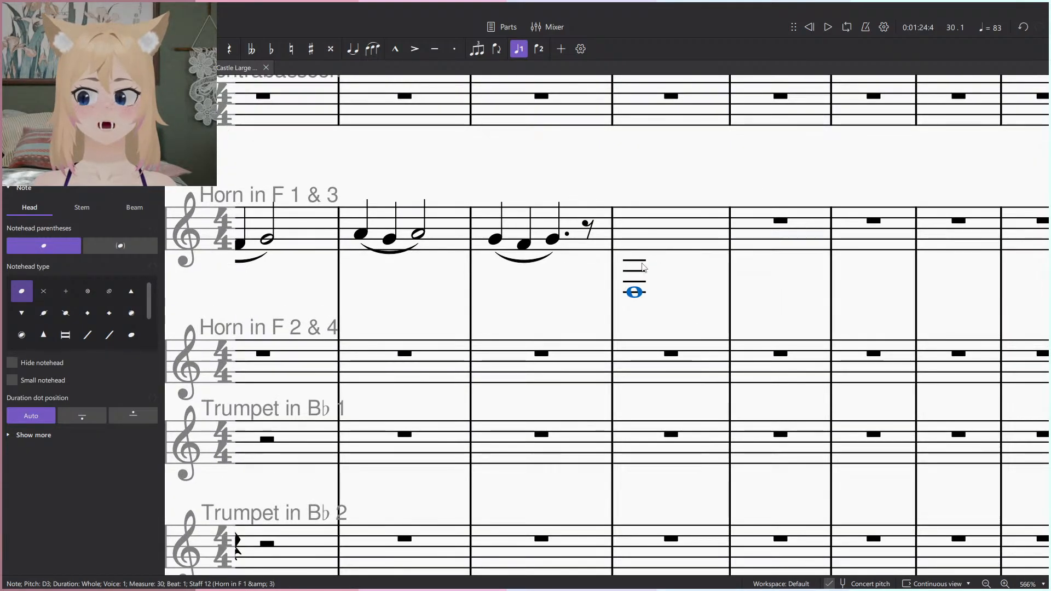
Try to delete the whole note in measure 30 of Horn in F 1 & 3 and undo the deletion.
click(683, 238)
key(Delete)
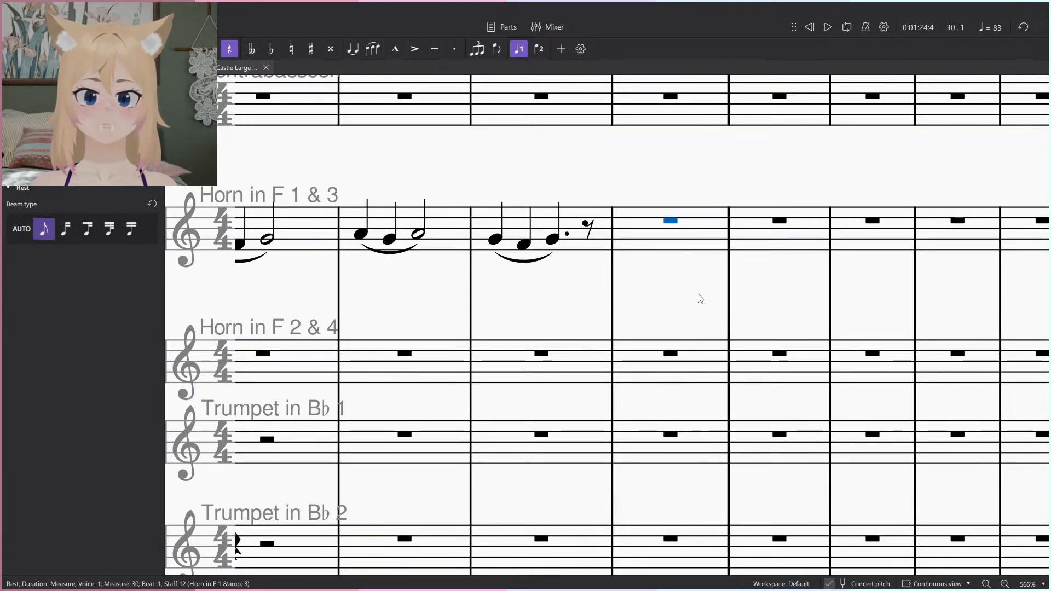
key(ctrl+z)
key(Escape)
key(Escape)
Add a whole-note D4 above the D3 in measure 30 of the Horn in F 1 & 3 staff.
scroll(696, 286, down, 12)
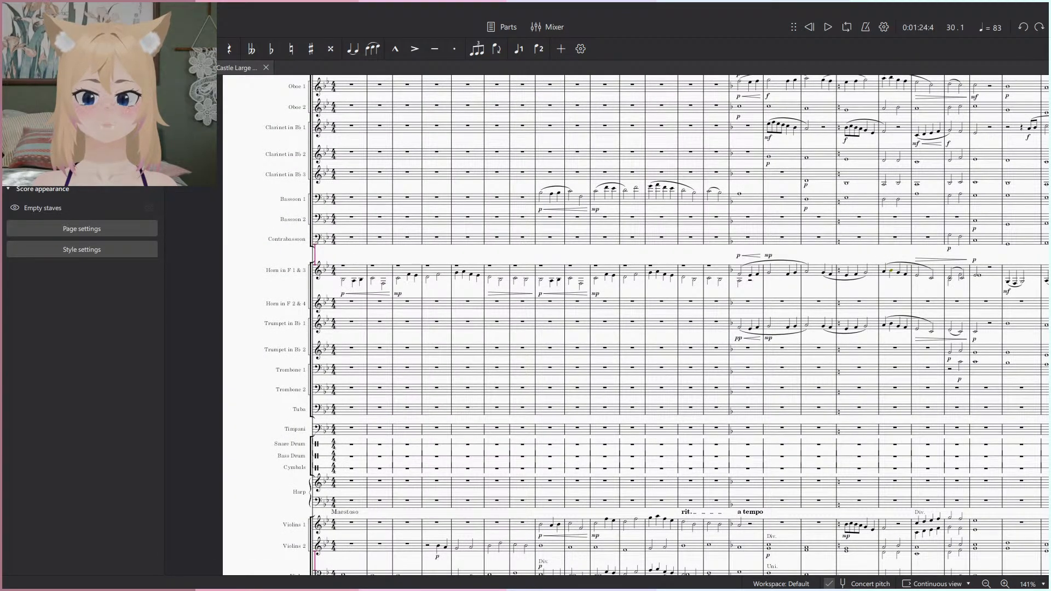
scroll(684, 274, right, 11)
scroll(669, 261, up, 11)
key(n)
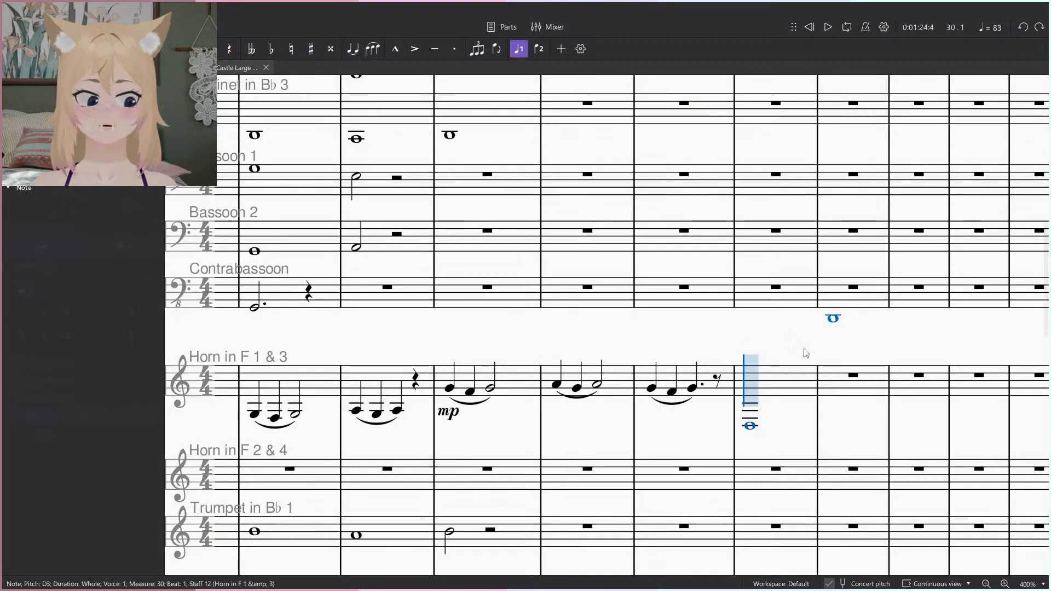
scroll(791, 424, up, 5)
scroll(630, 383, right, 3)
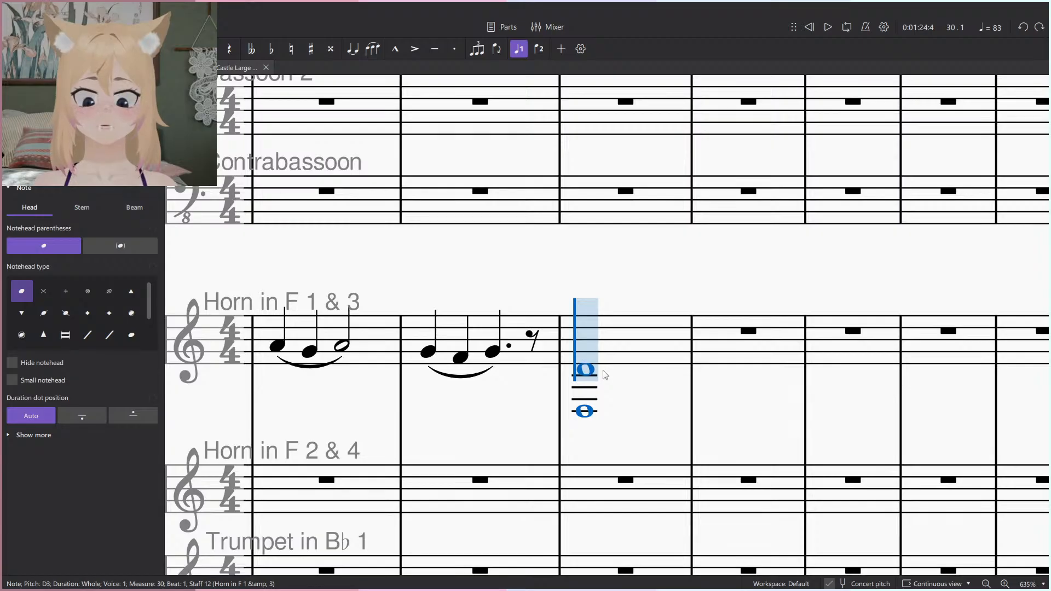
click(603, 372)
key(Escape)
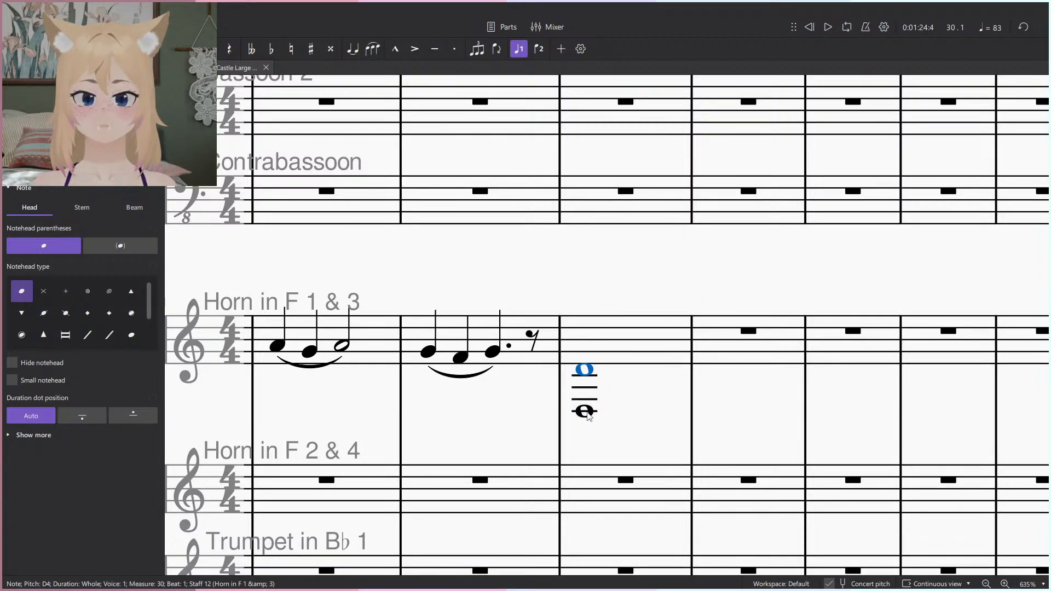
Attach a p dynamic to the two-note chord in measure 30 of Horn in F 1 & 3.
click(587, 413)
click(590, 373)
scroll(593, 373, down, 6)
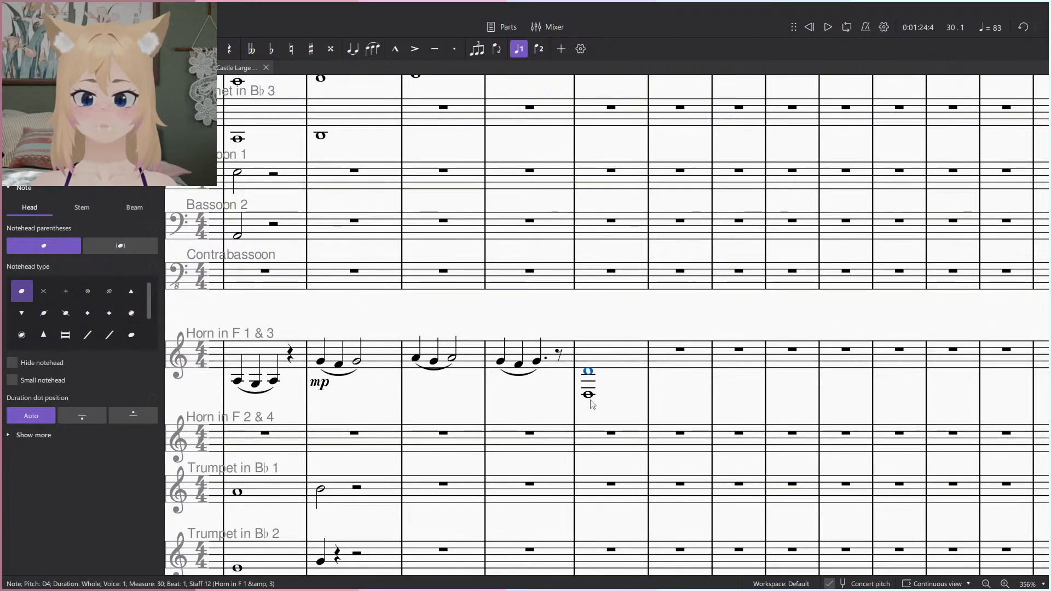
shift+click(589, 374)
click(589, 394)
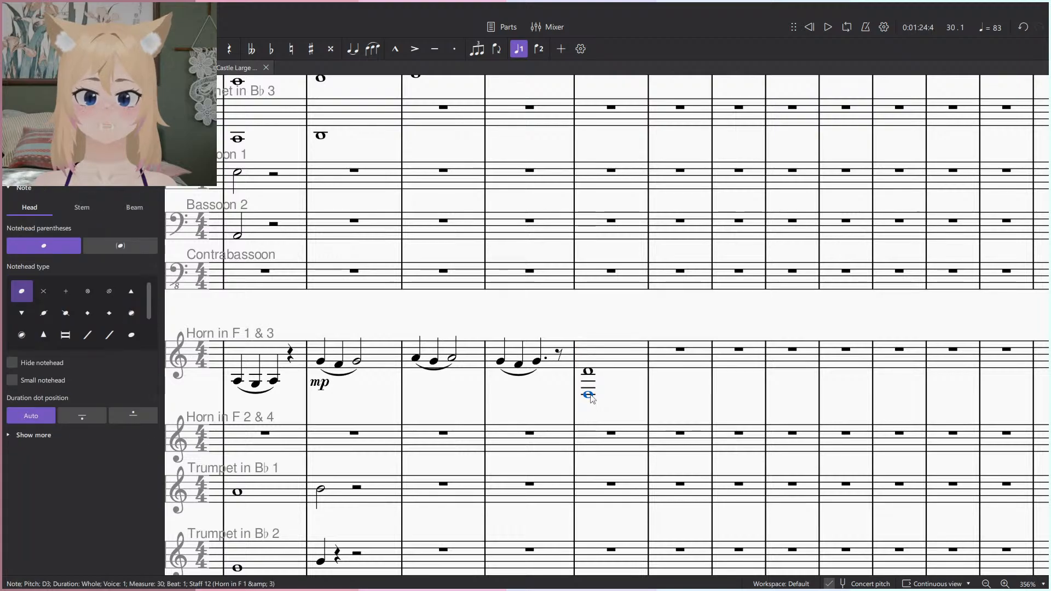
key(ctrl+alt+2)
key(ctrl+d)
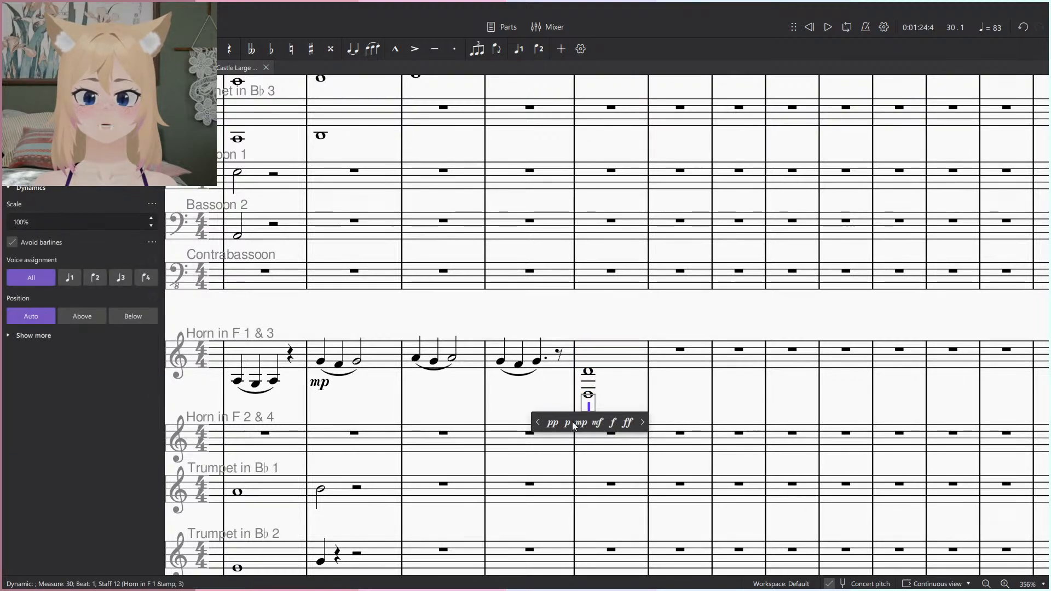
click(567, 423)
click(643, 393)
Try a whole-note A4 in measure 30 of the Trumpet in B♭ 1 staff and undo it.
scroll(643, 393, down, 2)
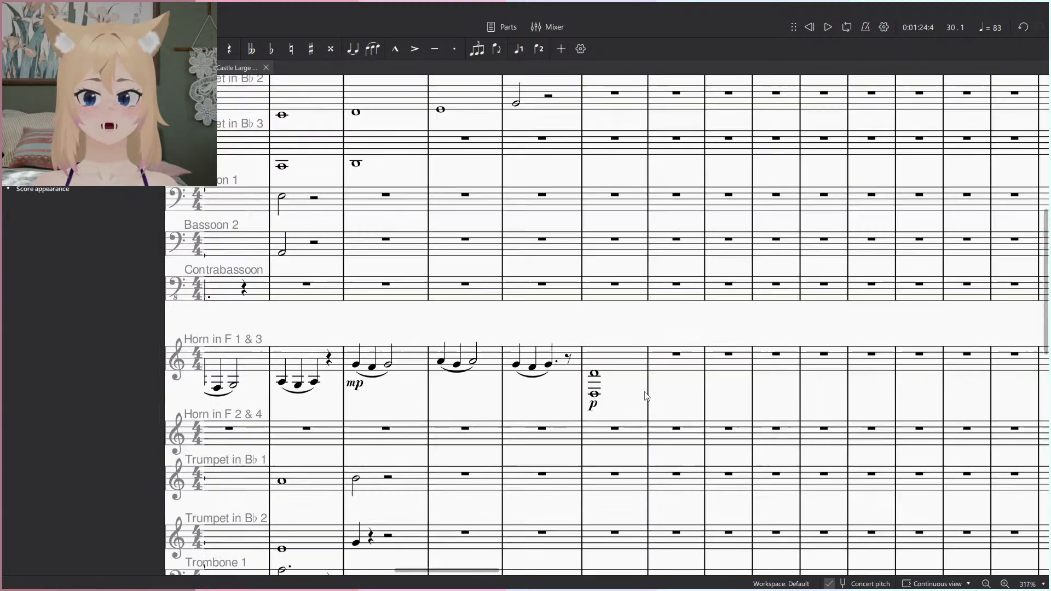
scroll(642, 393, up, 4)
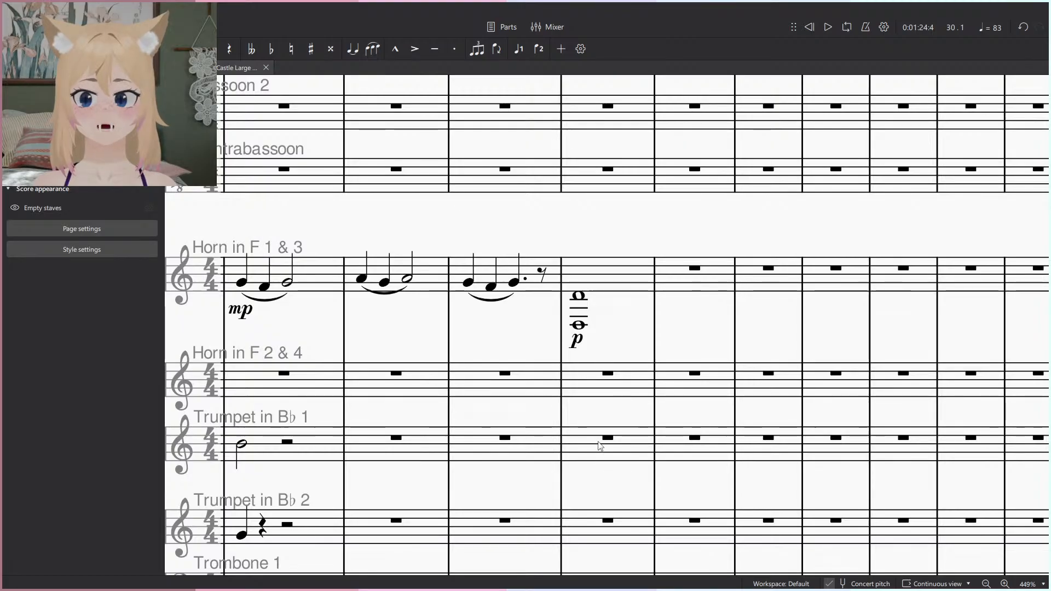
key(n)
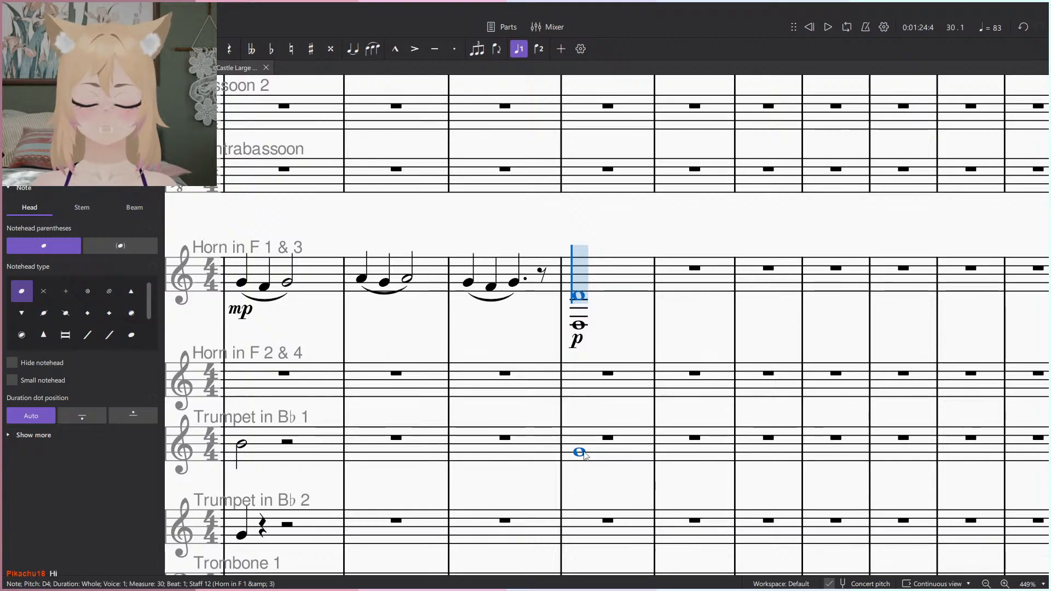
click(579, 448)
scroll(647, 396, down, 4)
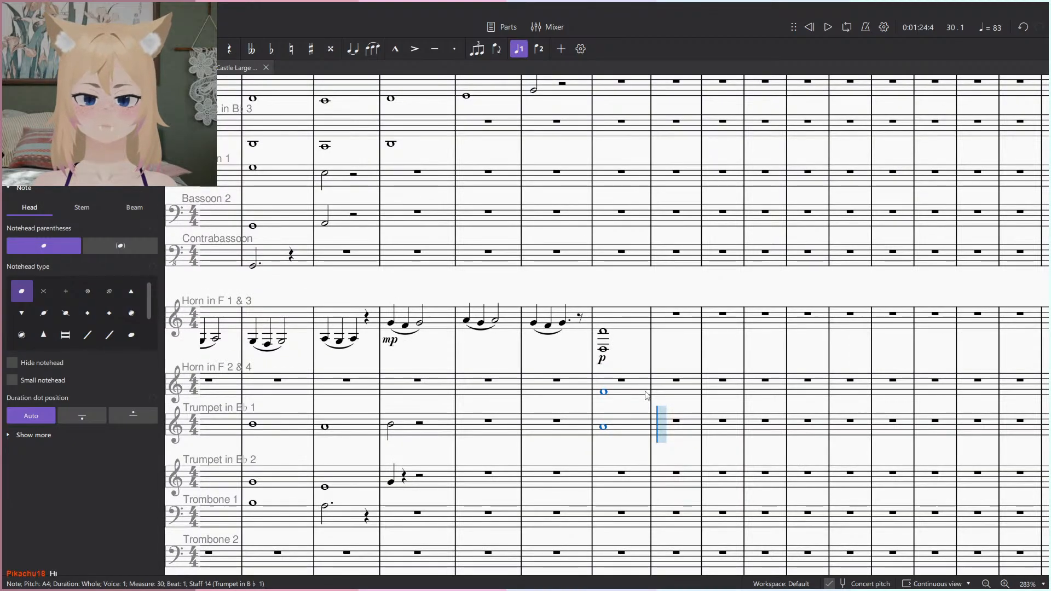
key(Escape)
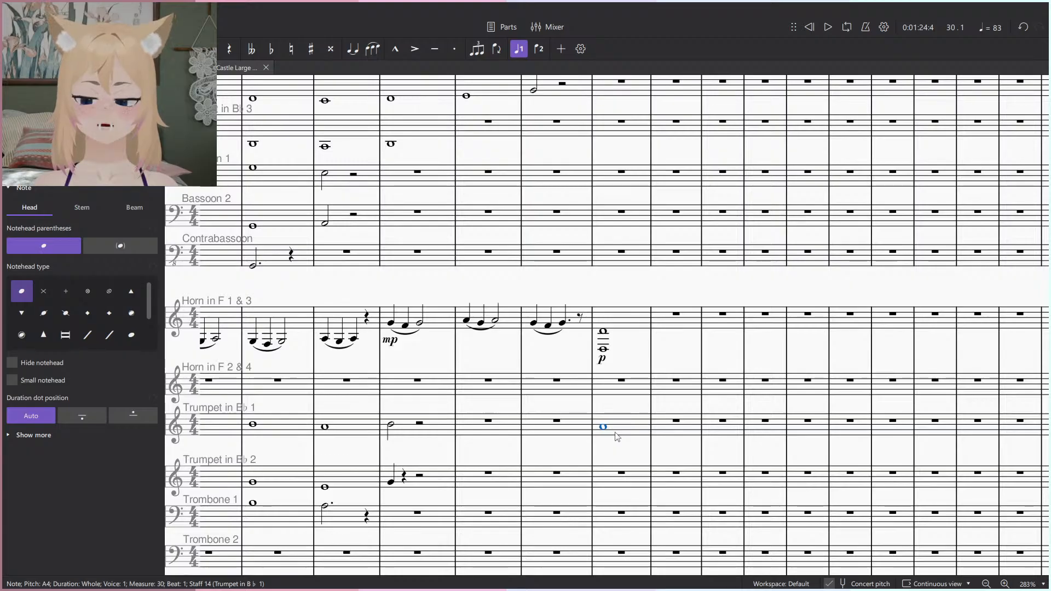
key(ctrl+z)
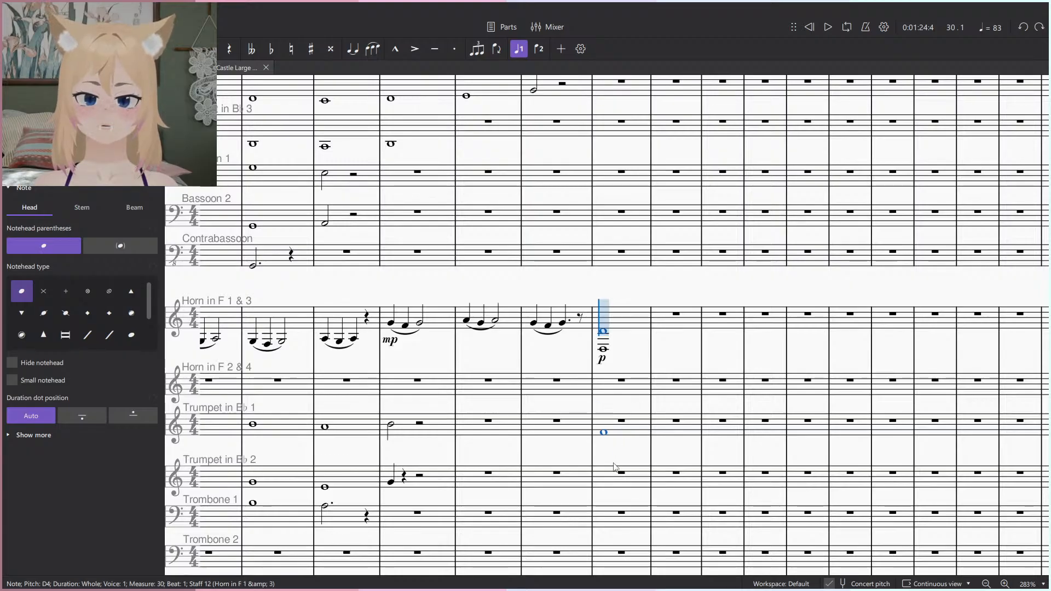
Enter a whole note raised by an octave in measure 30 of the Trombone 1 staff and mark it pp.
click(613, 509)
key(ctrl+Up)
key(Escape)
key(ctrl+d)
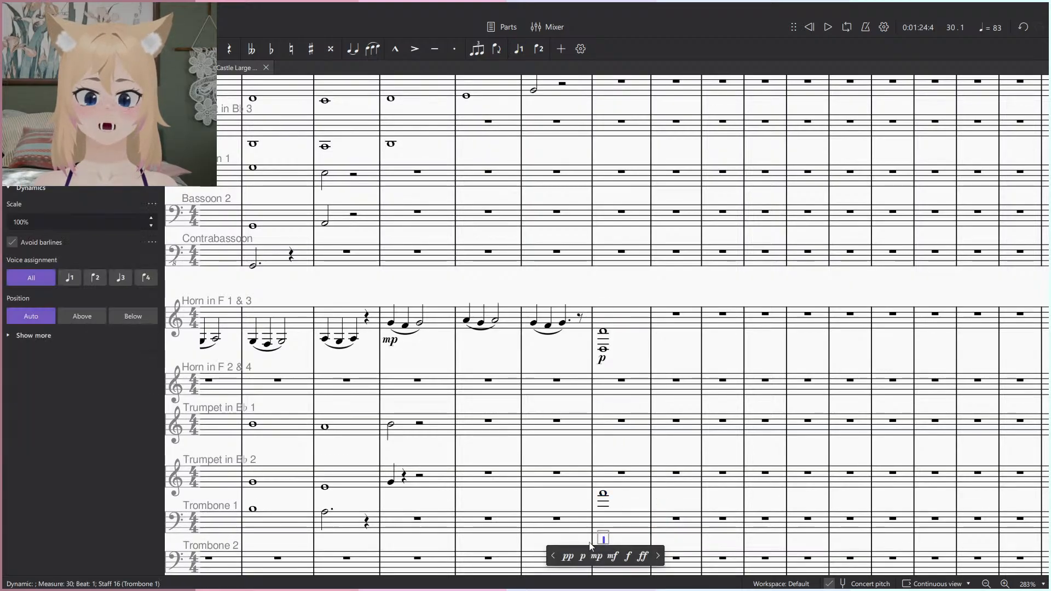
click(570, 557)
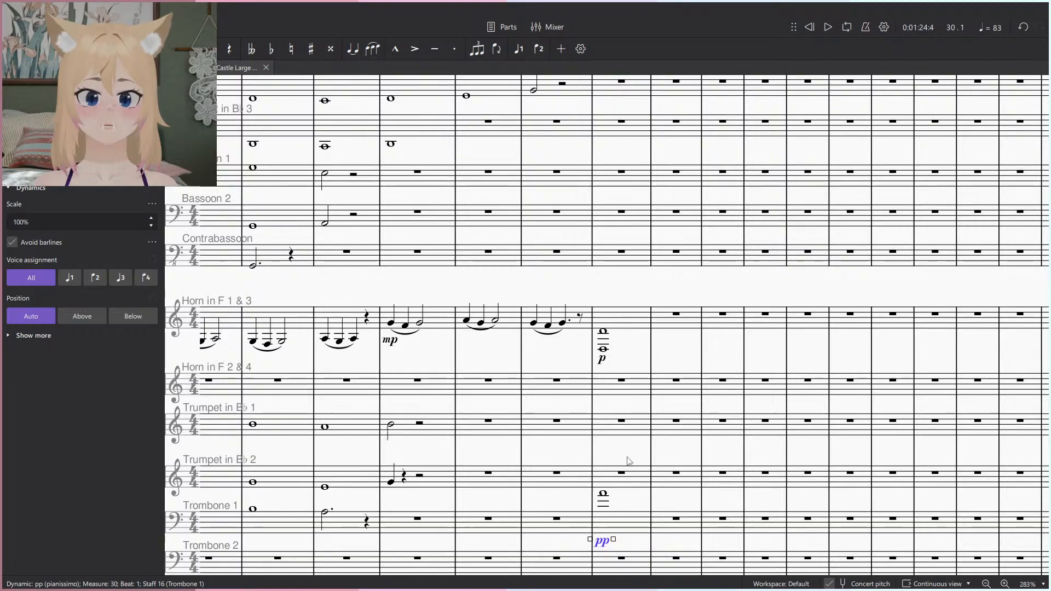
Play back measure 30 with the staves from Horn in F 1 & 3 down to Trombone 1 selected.
key(space)
key(space)
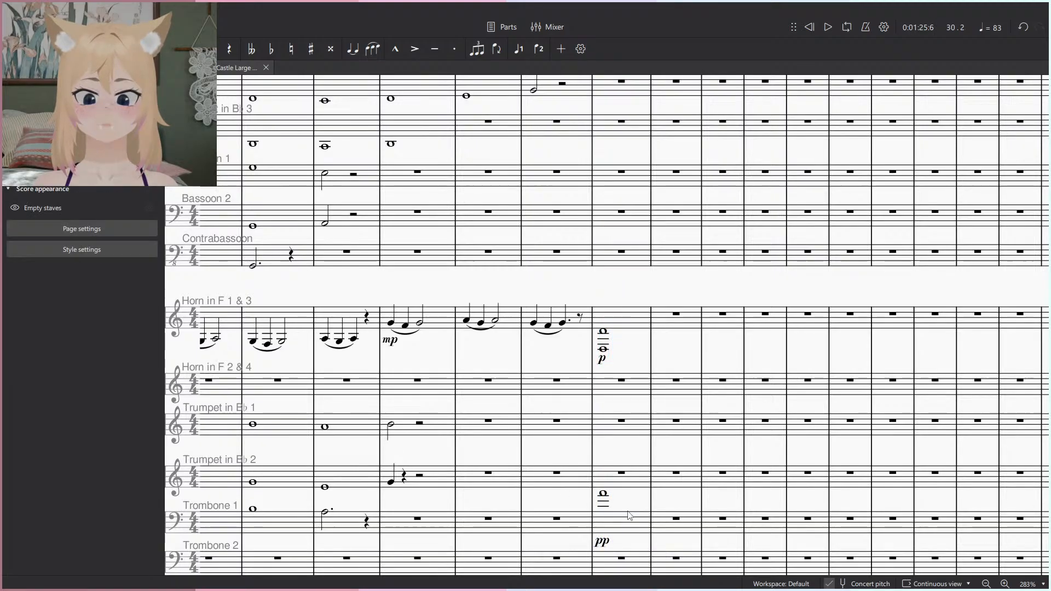
click(626, 318)
shift+click(620, 530)
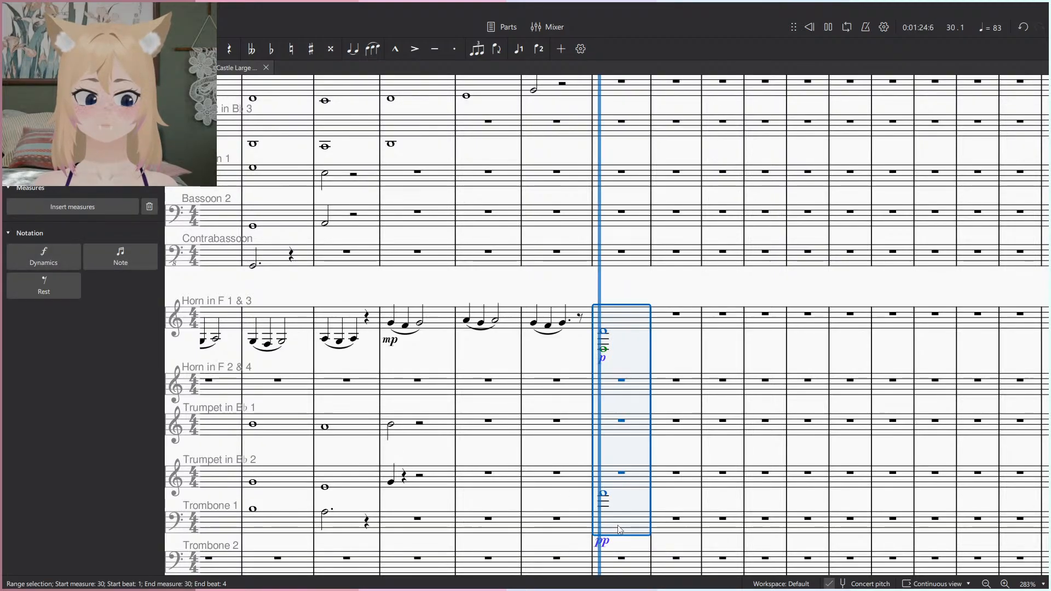
key(space)
key(space)
click(675, 355)
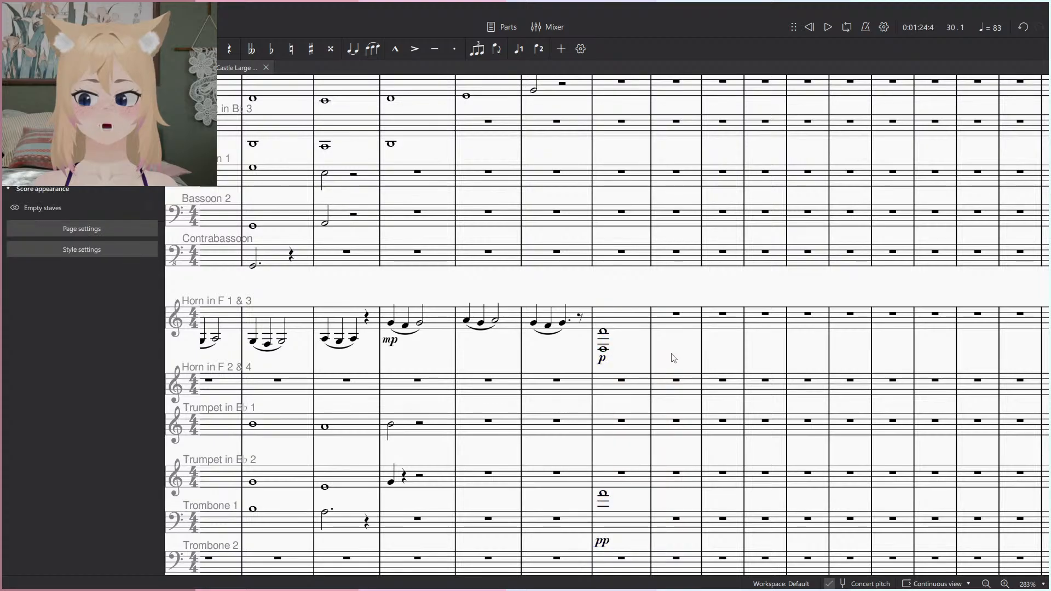
Enter a whole-note D3 in measure 30 of Bassoon 1 and delete the lower note of the Horn in F 1 & 3 chord.
scroll(667, 354, down, 1)
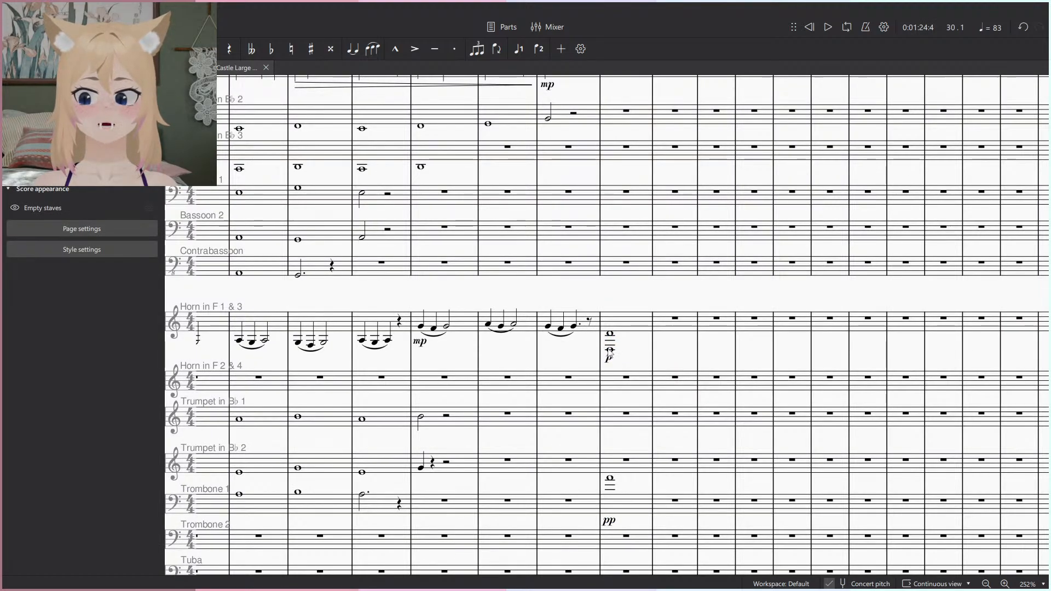
scroll(642, 306, up, 4)
click(591, 374)
key(n)
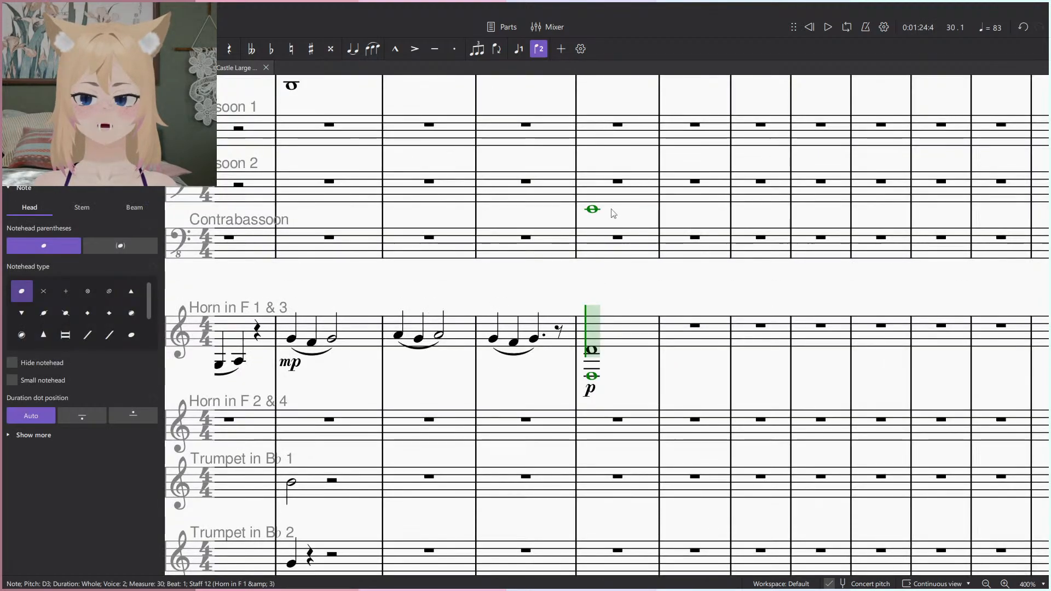
scroll(614, 219, up, 1)
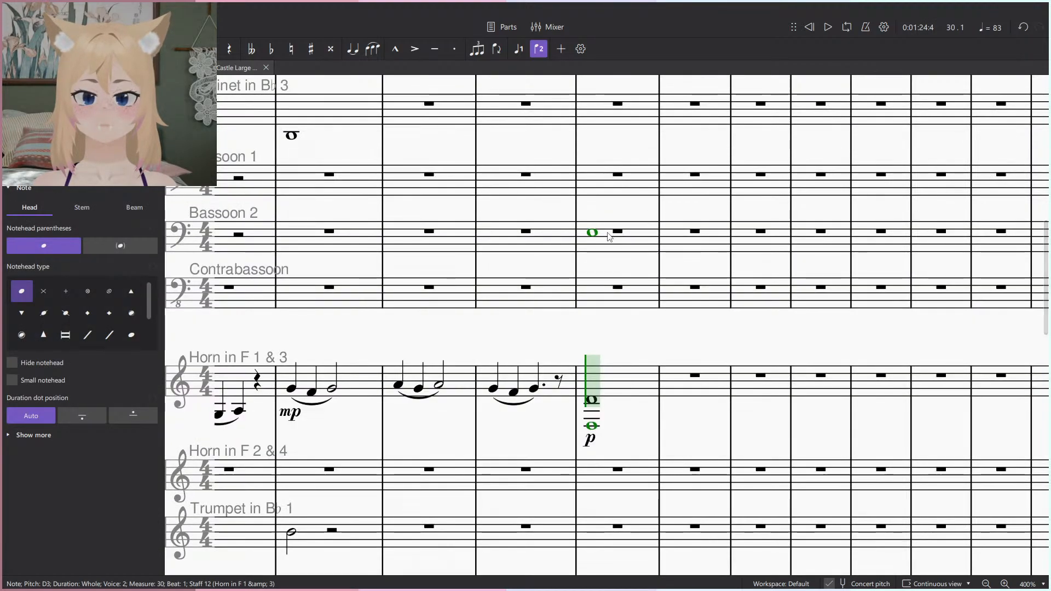
key(ctrl+alt+1)
key(Escape)
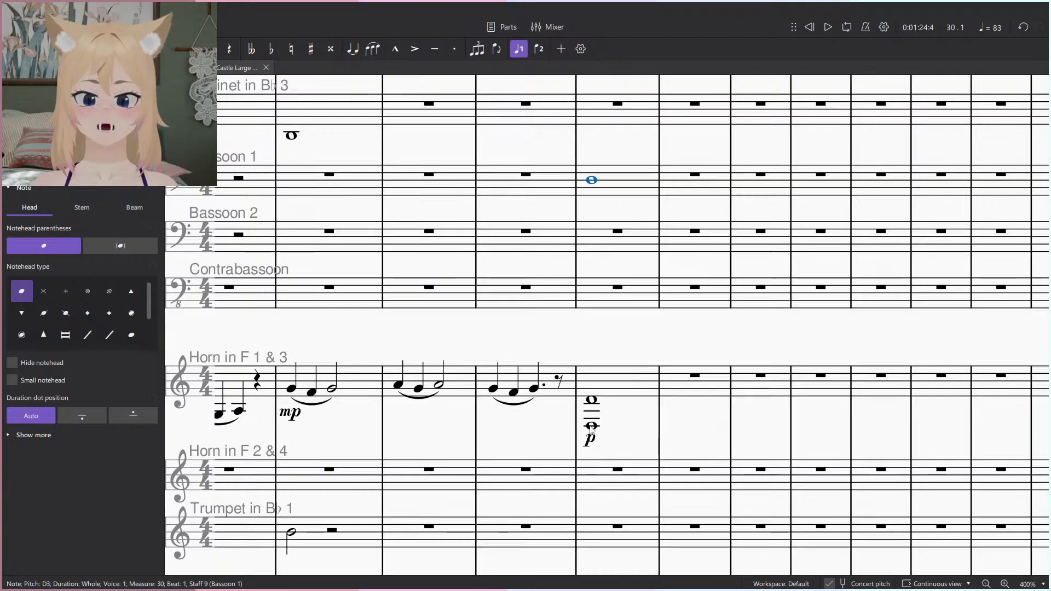
key(Delete)
key(Delete)
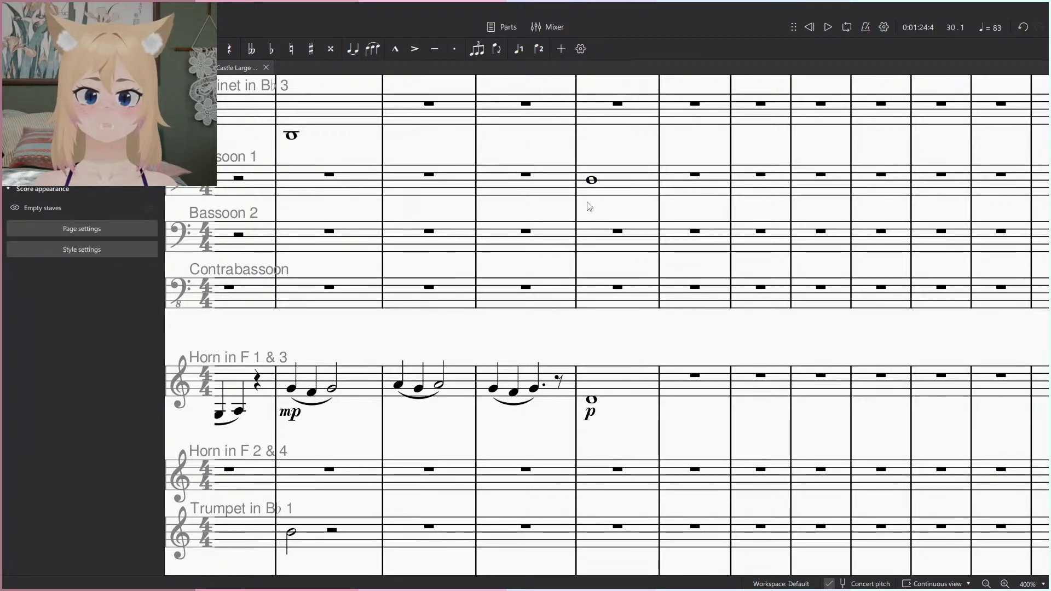
Attach a p dynamic to the whole note in measure 30 of Bassoon 1.
scroll(599, 330, down, 3)
click(595, 382)
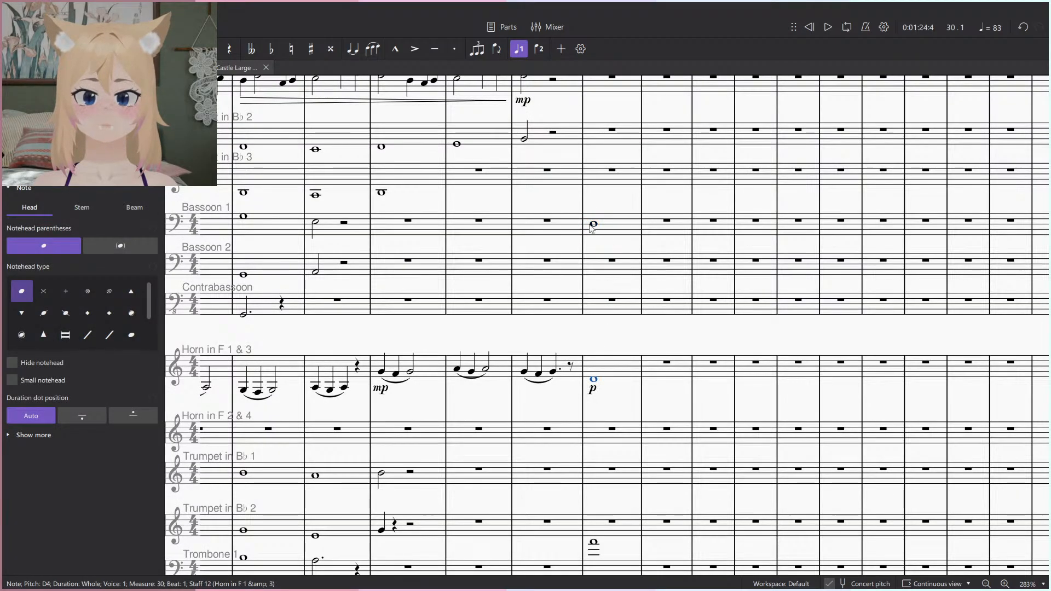
key(ctrl+d)
click(573, 259)
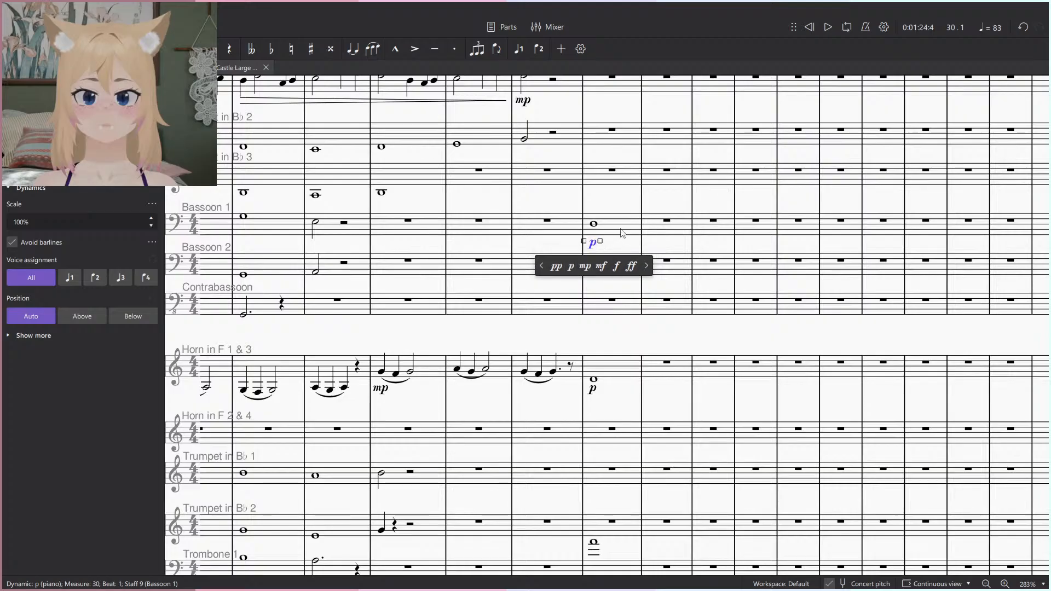
Try the Bassoon 1 note with its p dynamic in measure 30 of the Contrabassoon staff instead and play it back.
key(Escape)
key(ctrl+z)
key(ctrl+z)
click(613, 300)
key(ctrl+v)
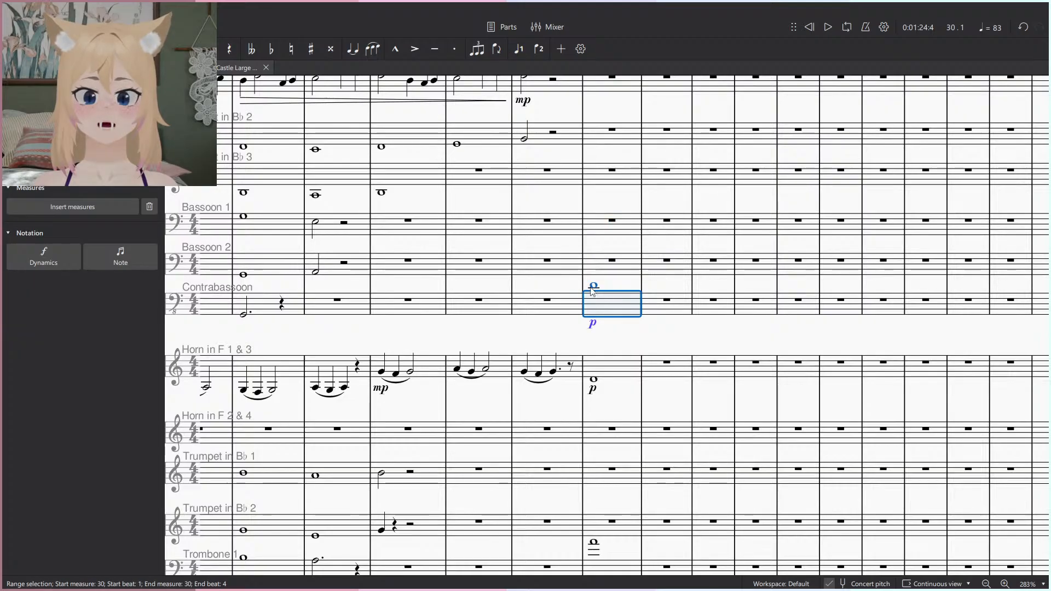
click(593, 287)
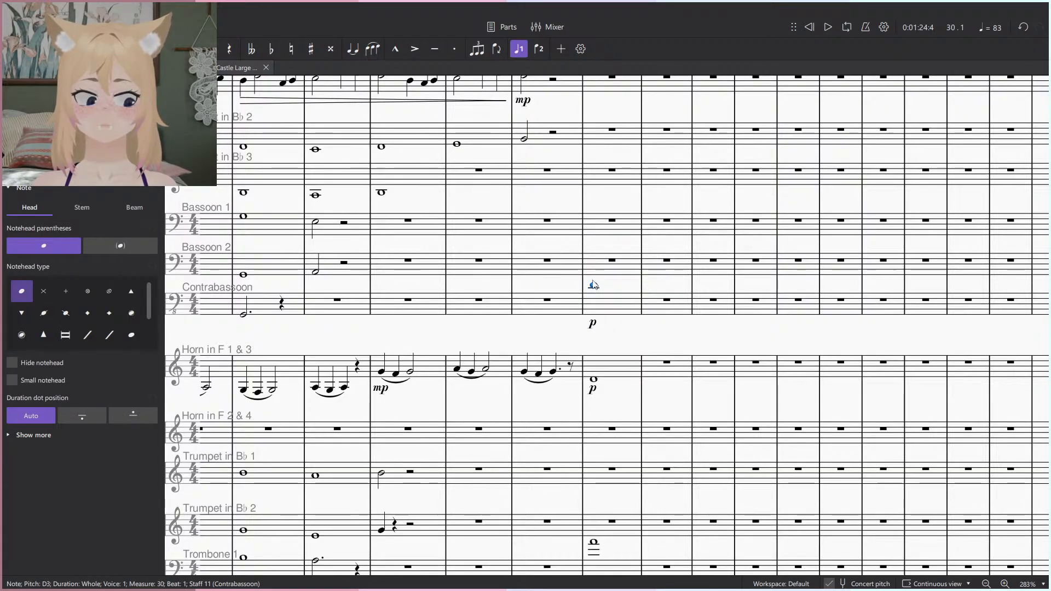
key(space)
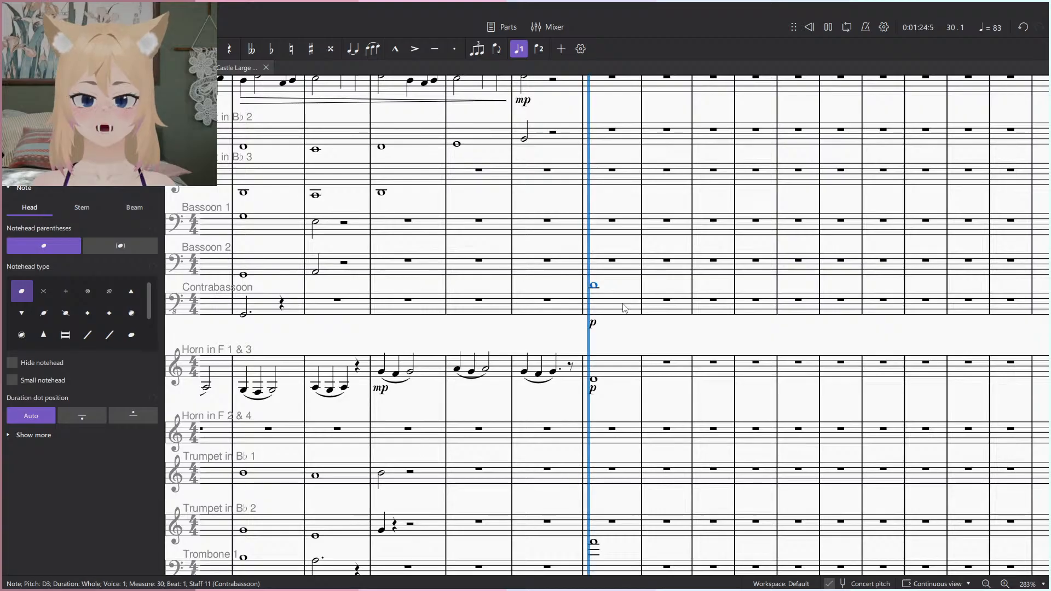
key(space)
Undo the Contrabassoon paste and put the D3 whole note with its p dynamic back in measure 30 of Bassoon 1.
key(ctrl+z)
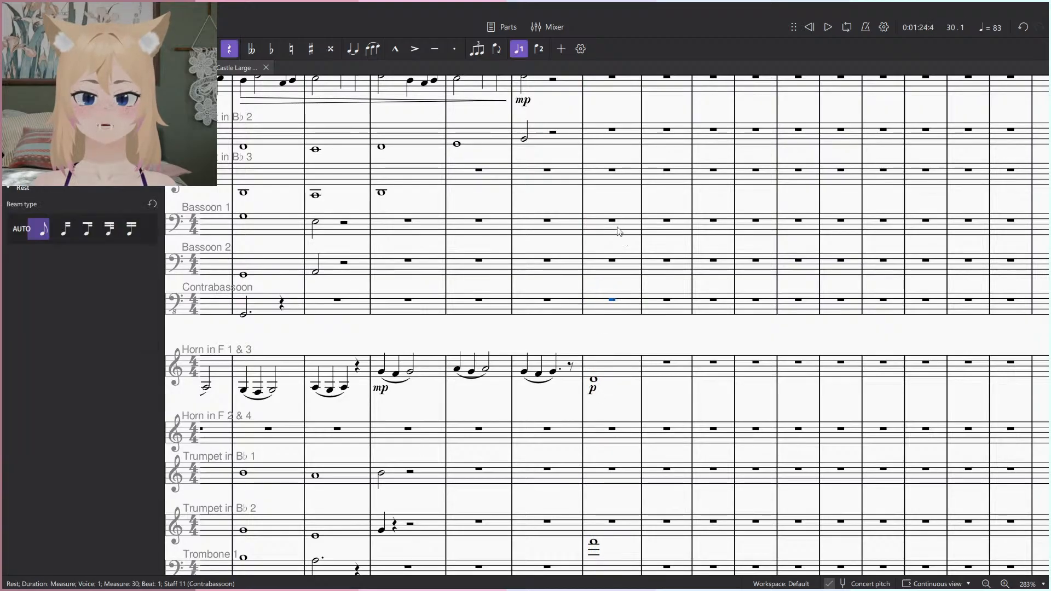
click(613, 222)
key(ctrl+v)
Play back measure 30 from Bassoon 1 down to Trombone 1 and set the Trombone 1 dynamic to p.
ctrl+scroll(630, 315, down, 3)
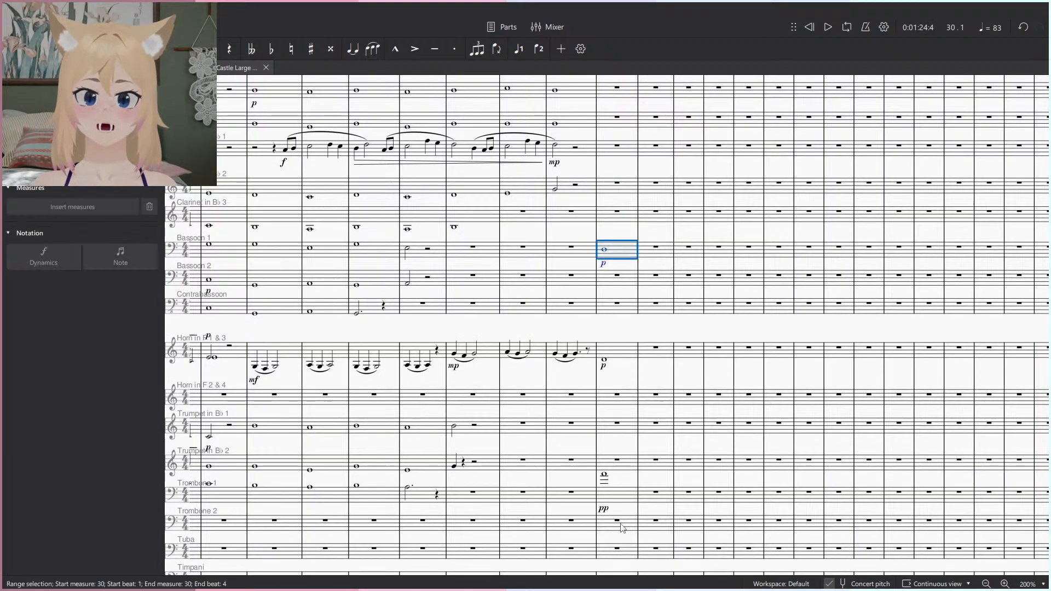
shift+click(631, 483)
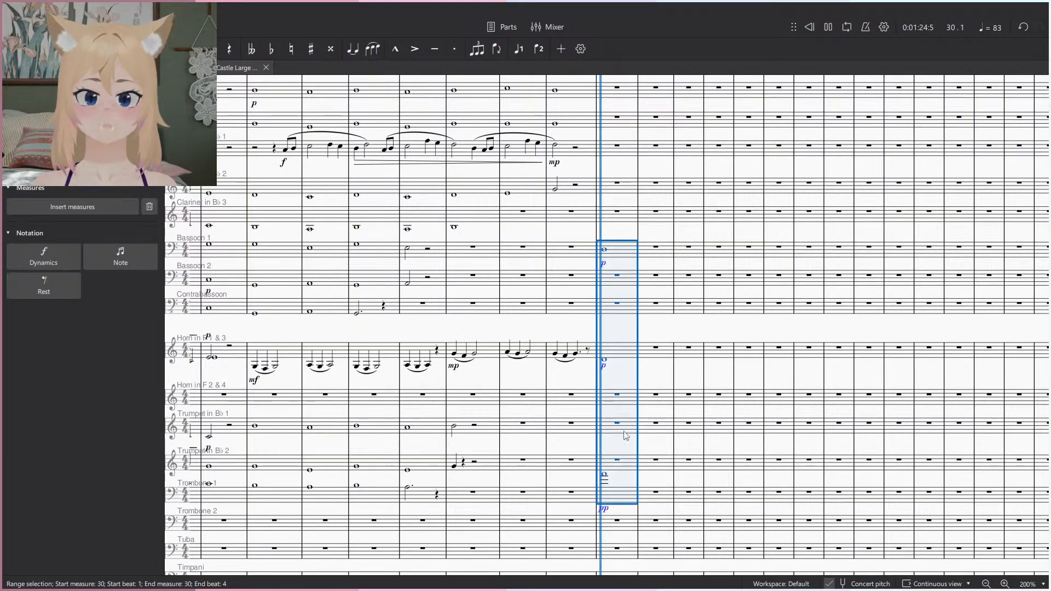
click(603, 508)
click(583, 530)
key(space)
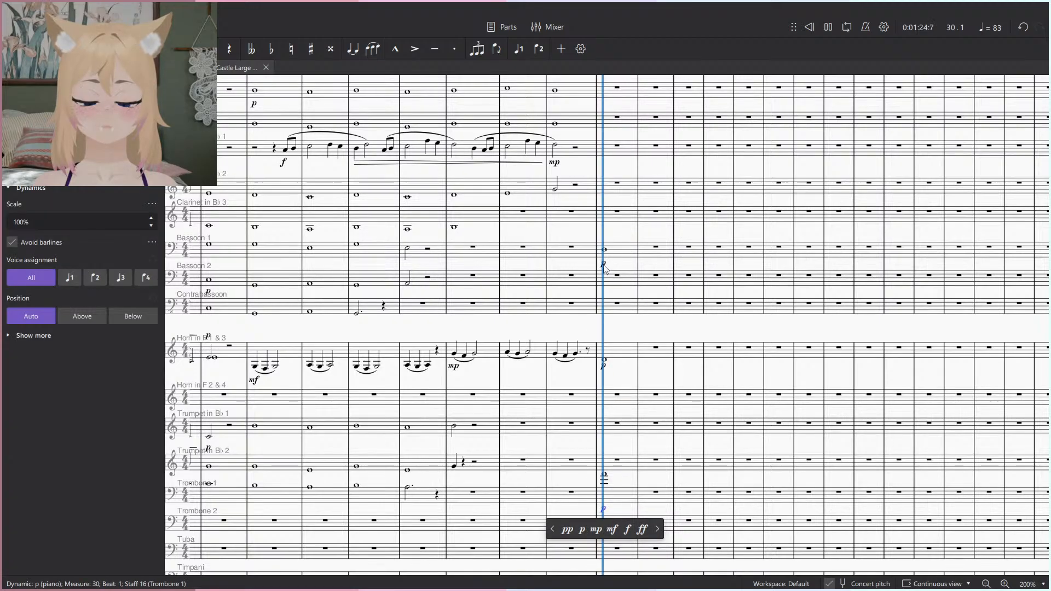
key(Escape)
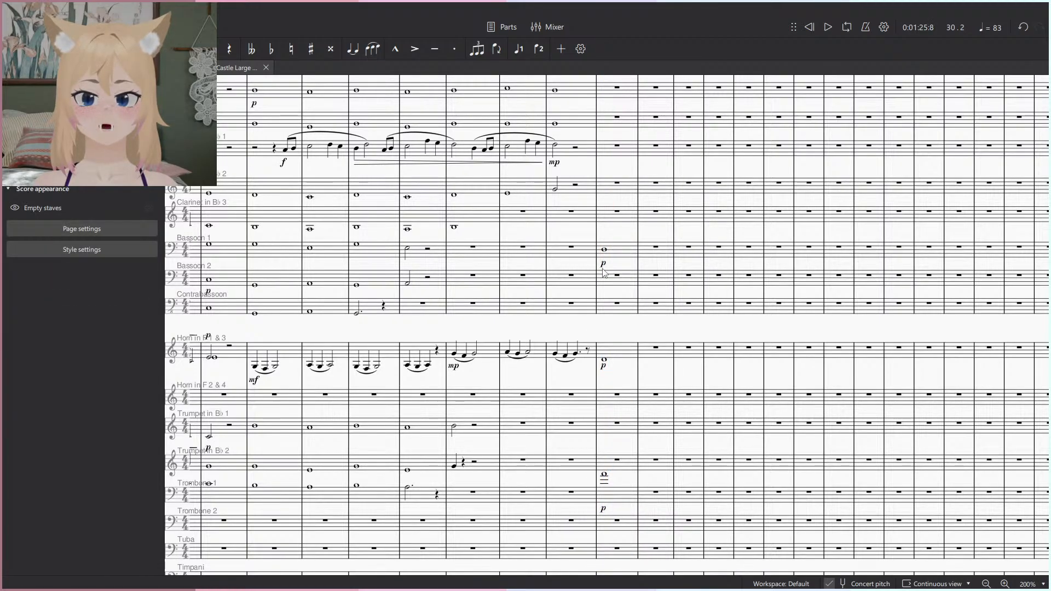
Change the Bassoon 1 dynamic in measure 30 to pp and play back the staves from Bassoon 1 down to Trombone 1.
click(604, 265)
click(566, 285)
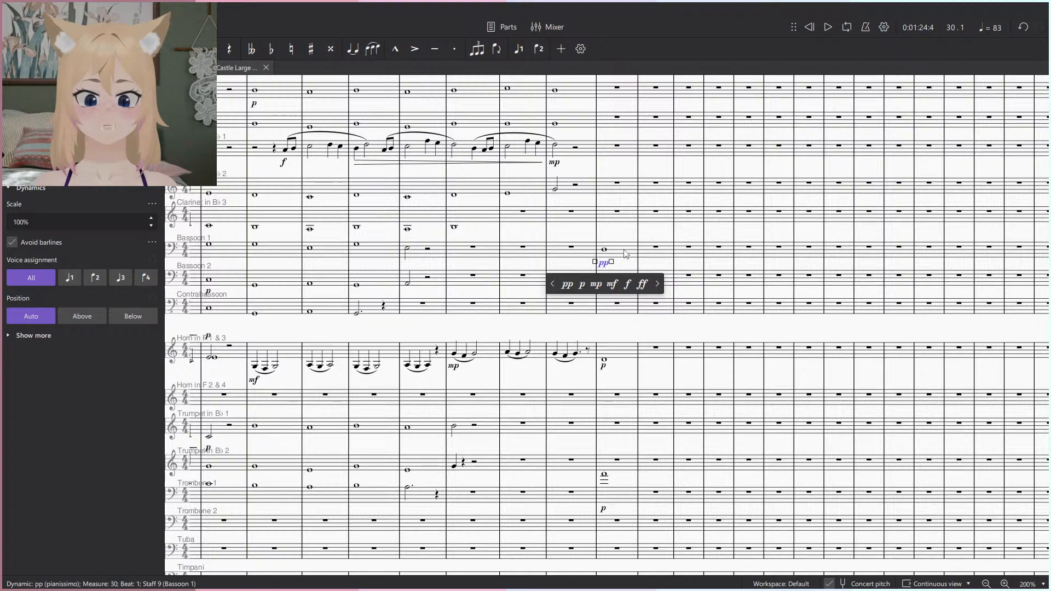
click(627, 255)
shift+click(615, 493)
key(space)
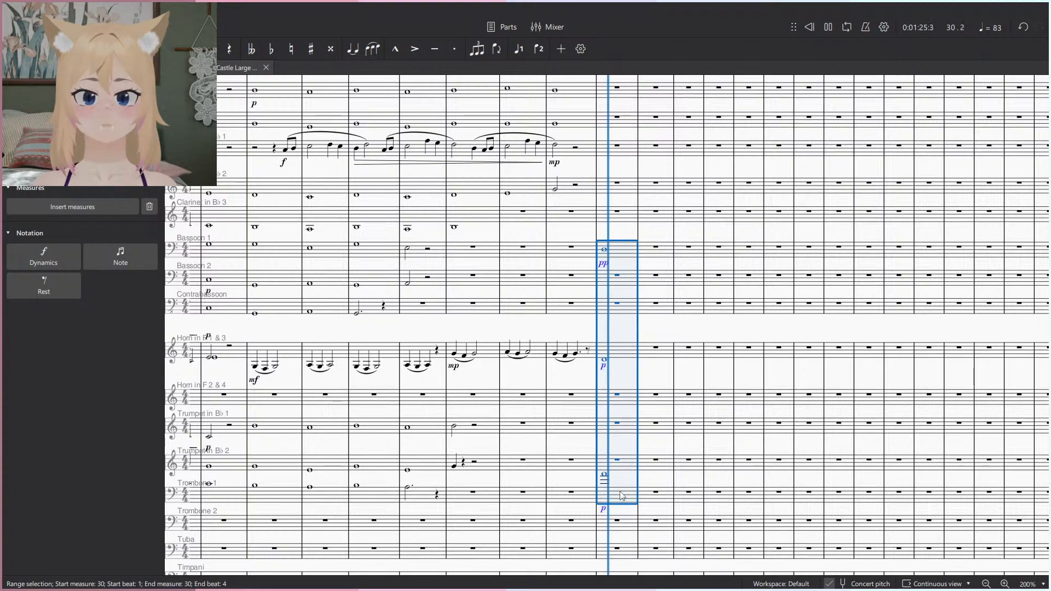
key(space)
key(Escape)
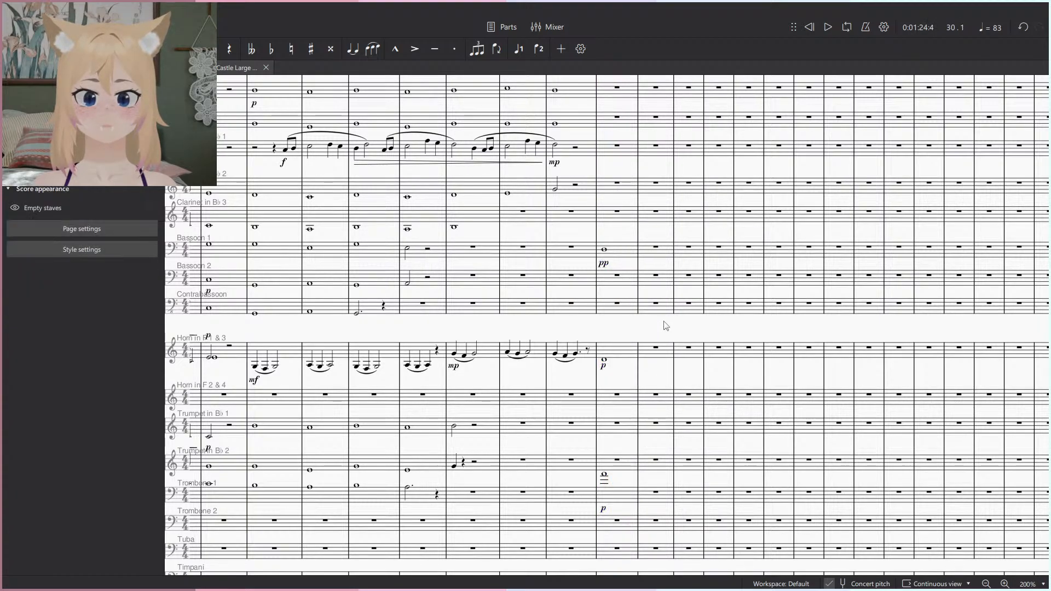
Undo the last dynamic change in measure 30 of Bassoon 1.
scroll(667, 327, up, 2)
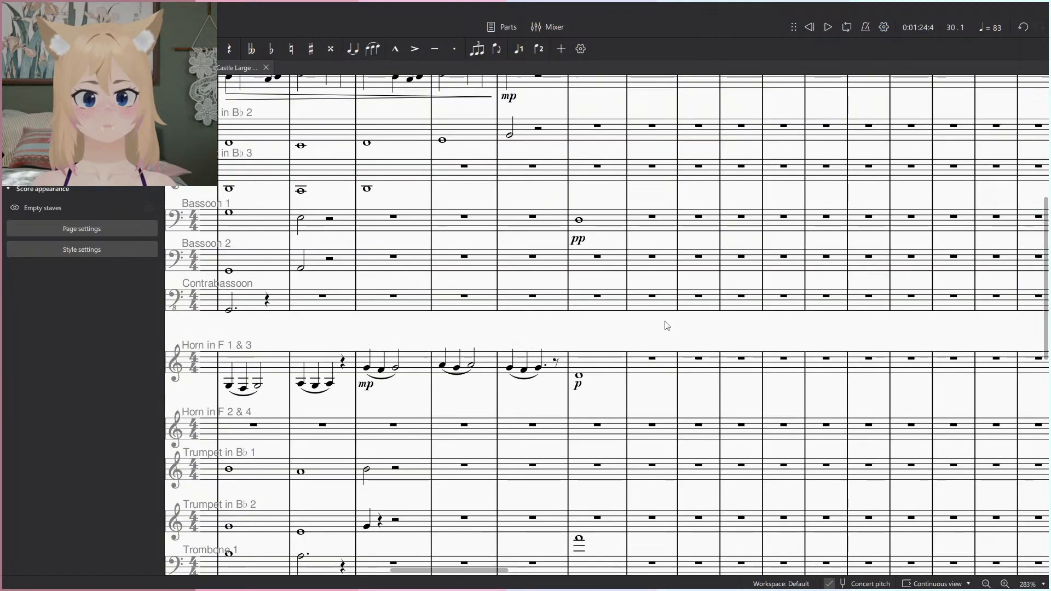
key(ctrl+z)
click(604, 226)
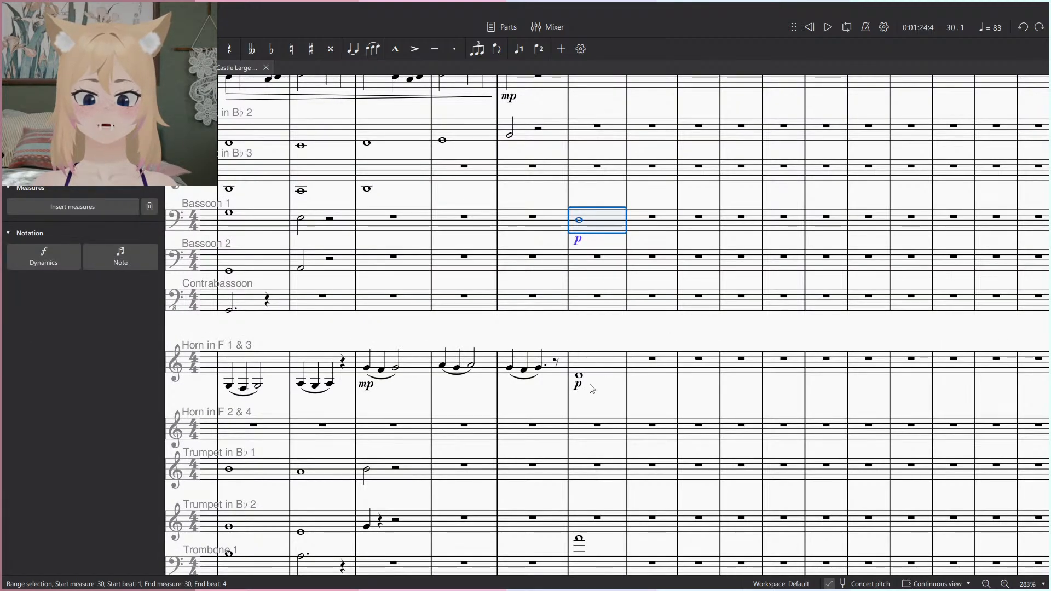
key(n)
key(Escape)
Add a D to the Horn in F 1 & 3 note in measure 30, lower it two octaves, and clear measure 30 of Bassoon 1.
click(578, 376)
key(shift+d)
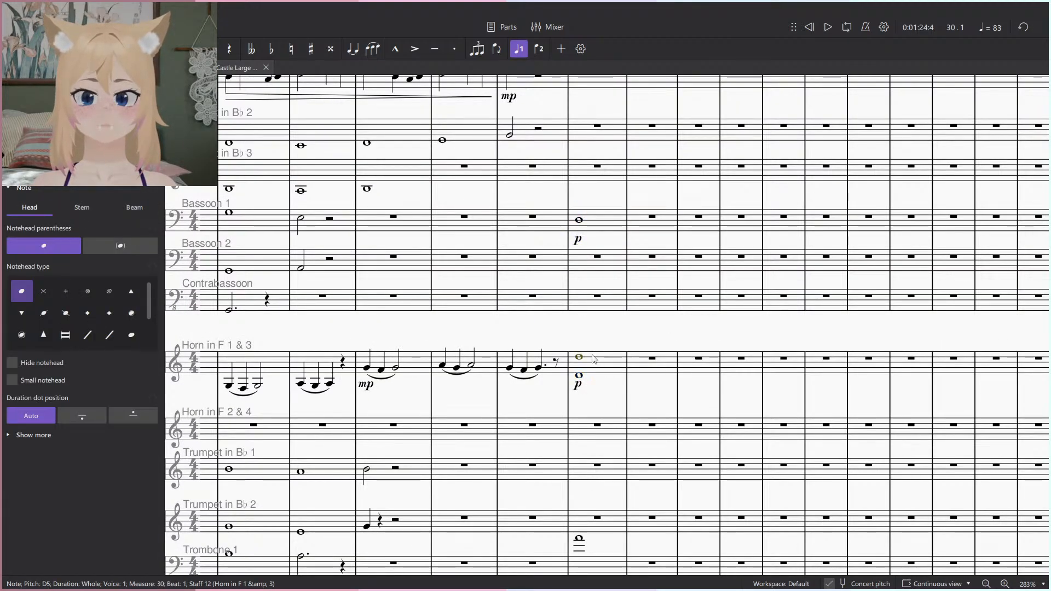
key(ctrl+Down)
key(ctrl+Down)
click(617, 225)
key(Delete)
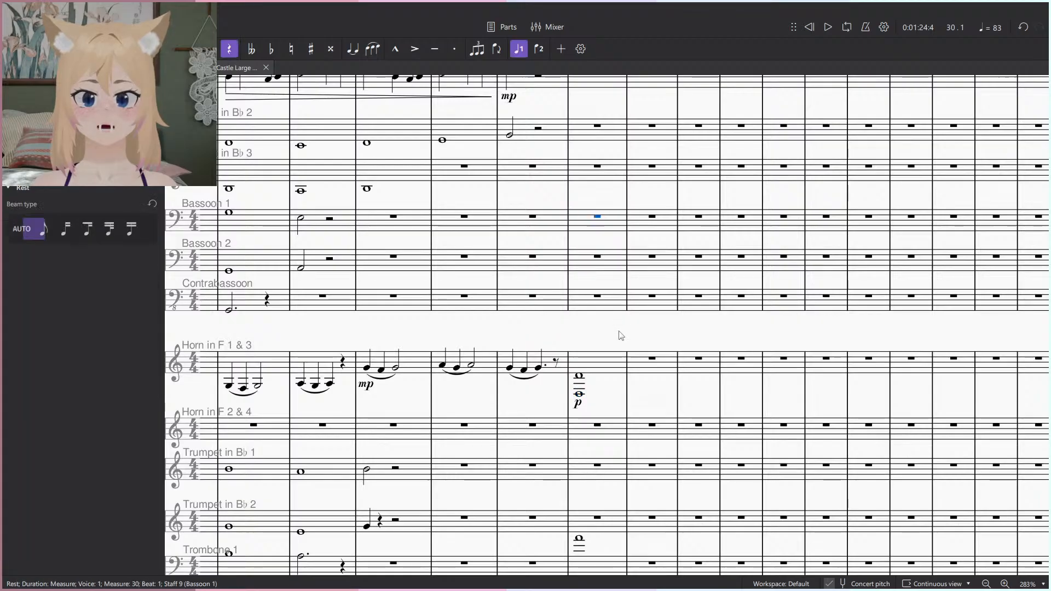
Play back the brass chord in measure 30.
key(space)
scroll(619, 335, down, 2)
key(space)
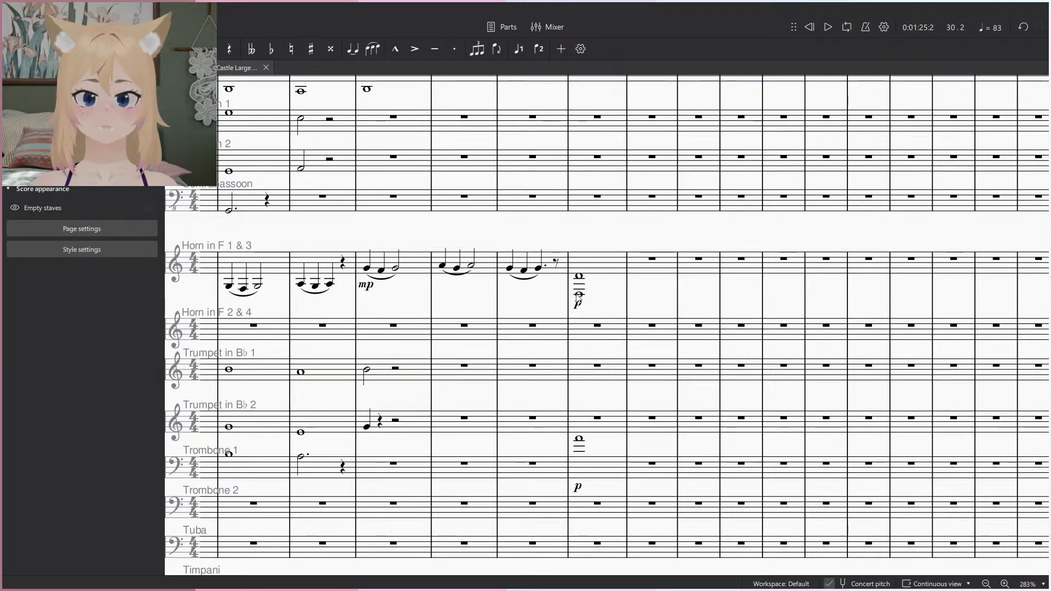
Lower the Trombone 1 whole note in measure 30 to E4.
click(579, 440)
click(597, 263)
scroll(600, 244, up, 1)
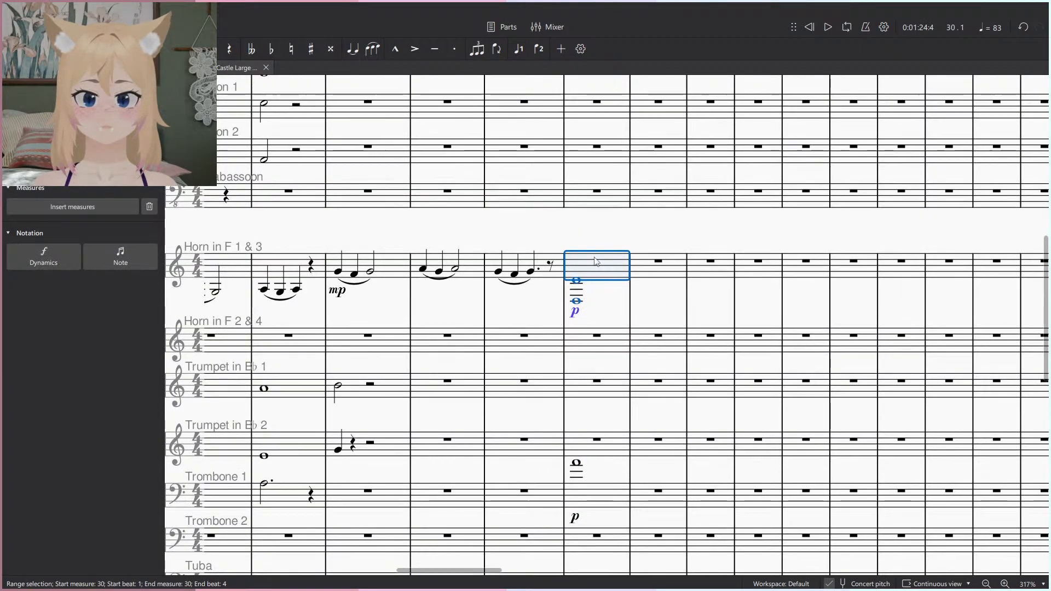
click(578, 283)
scroll(609, 465, up, 4)
drag(563, 468, 562, 476)
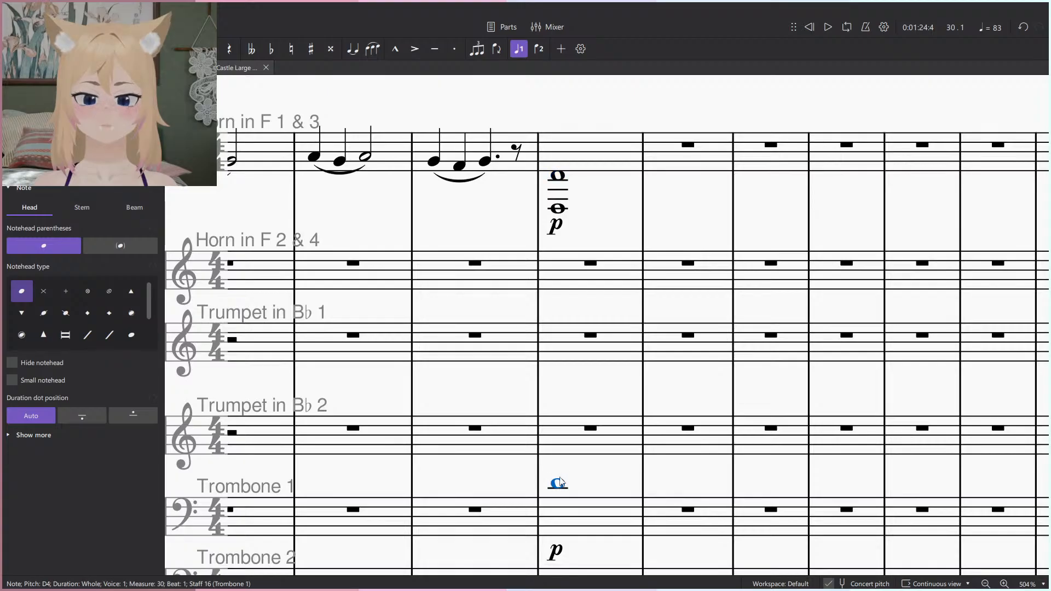
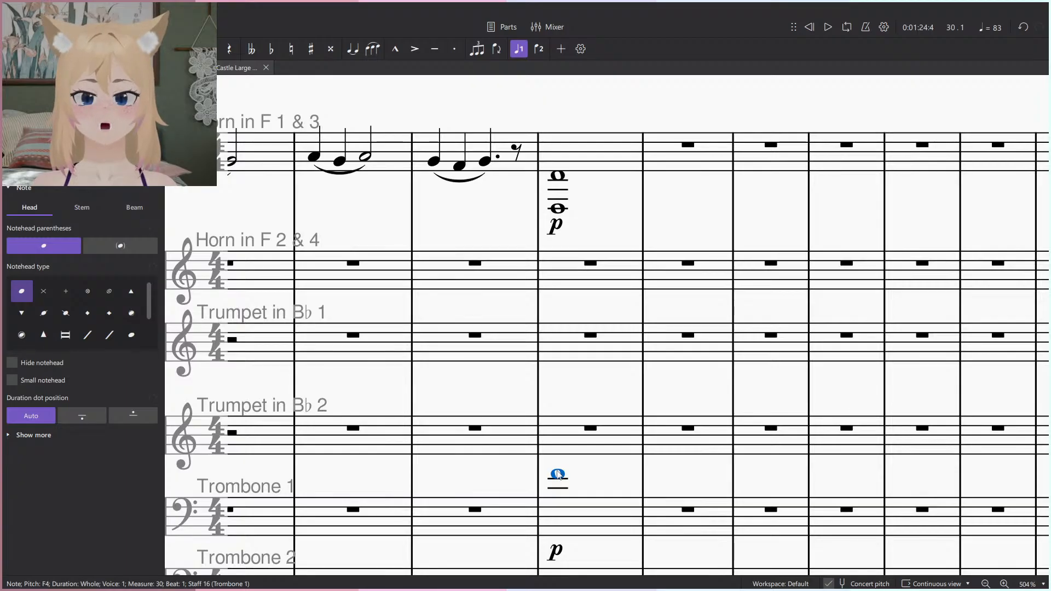
ctrl+scroll(586, 407, down, 3)
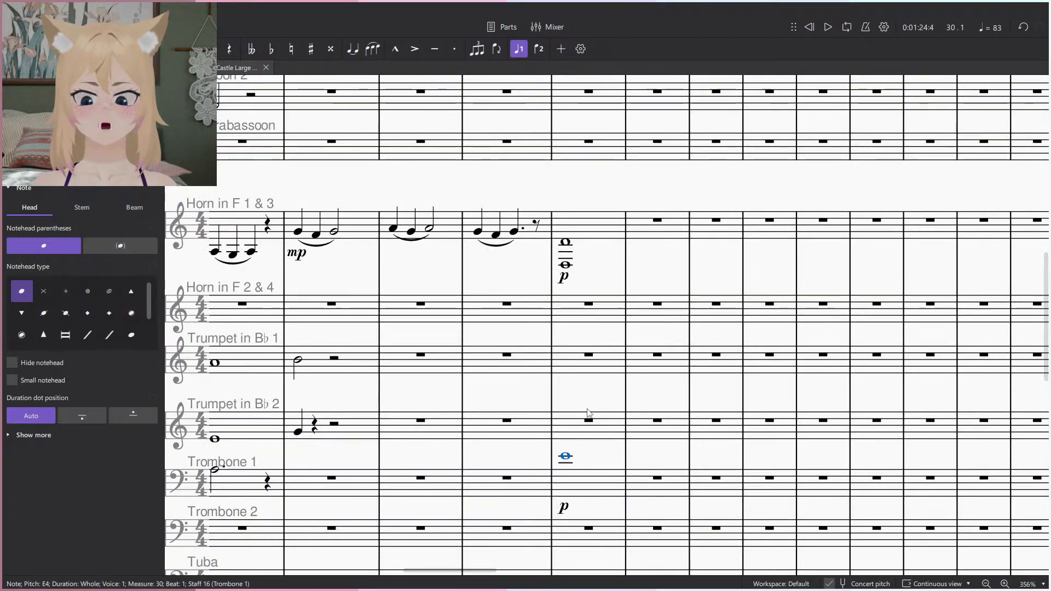
Try a whole note lowered to G♭3 in measure 30 of Bassoon 2 and delete it.
click(605, 484)
scroll(559, 194, up, 3)
key(n)
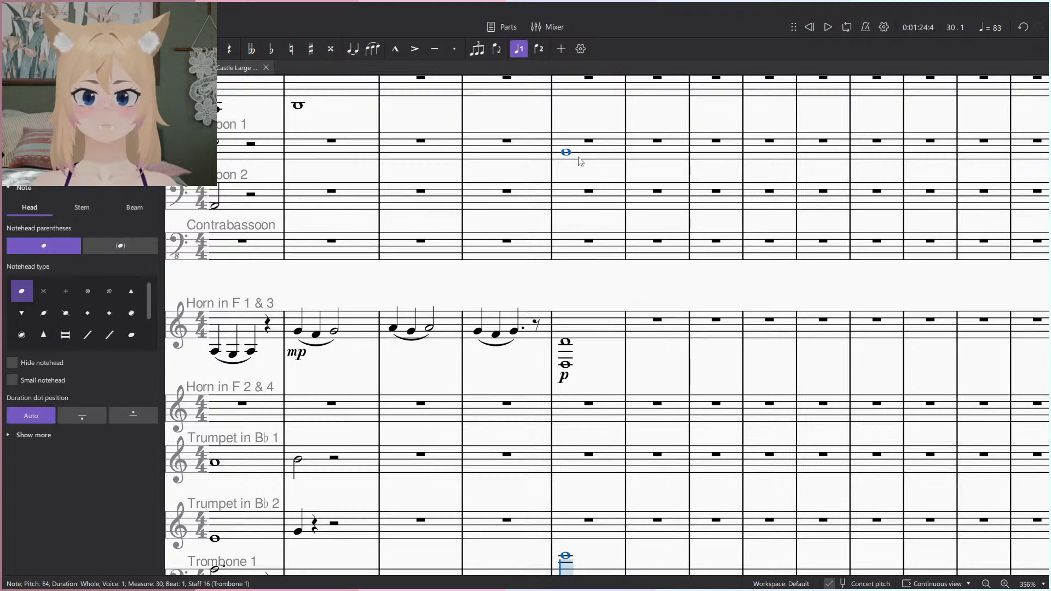
ctrl+scroll(569, 183, down, 1)
click(571, 182)
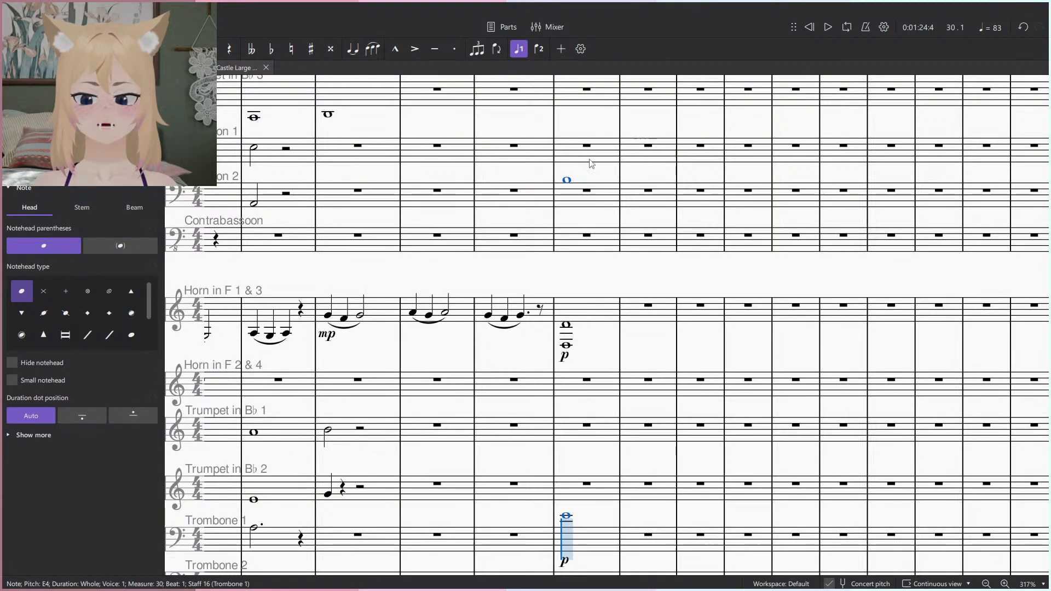
key(Down)
key(Down)
key(Down)
key(Down)
key(Down)
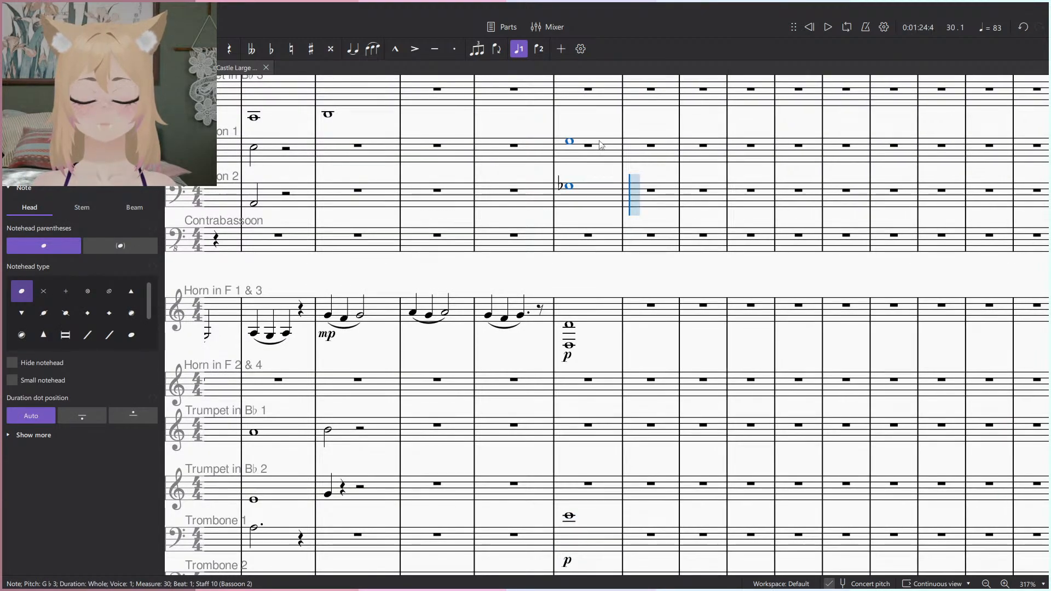
key(Escape)
key(Delete)
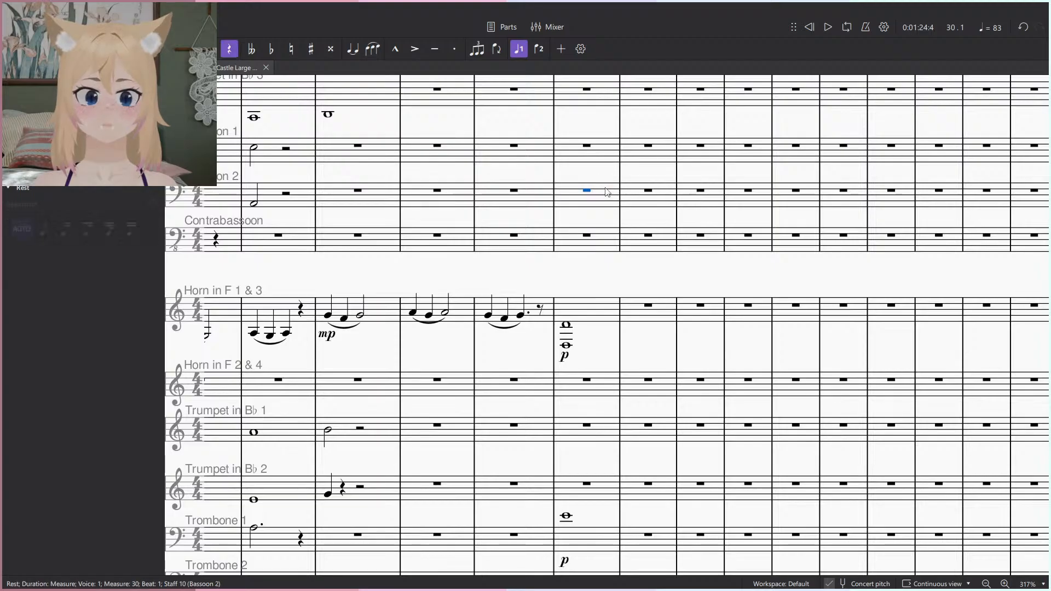
Enter an F in measure 30 of Bassoon 1, make it a whole note, and raise it an octave to F4.
key(n)
click(568, 145)
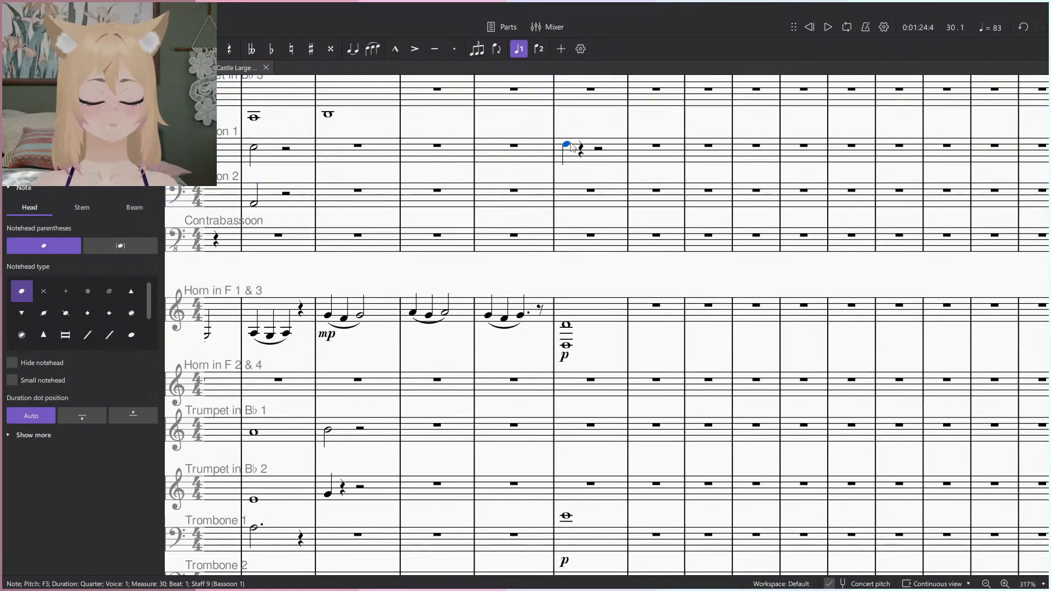
key(7)
key(plus)
key(ctrl+z)
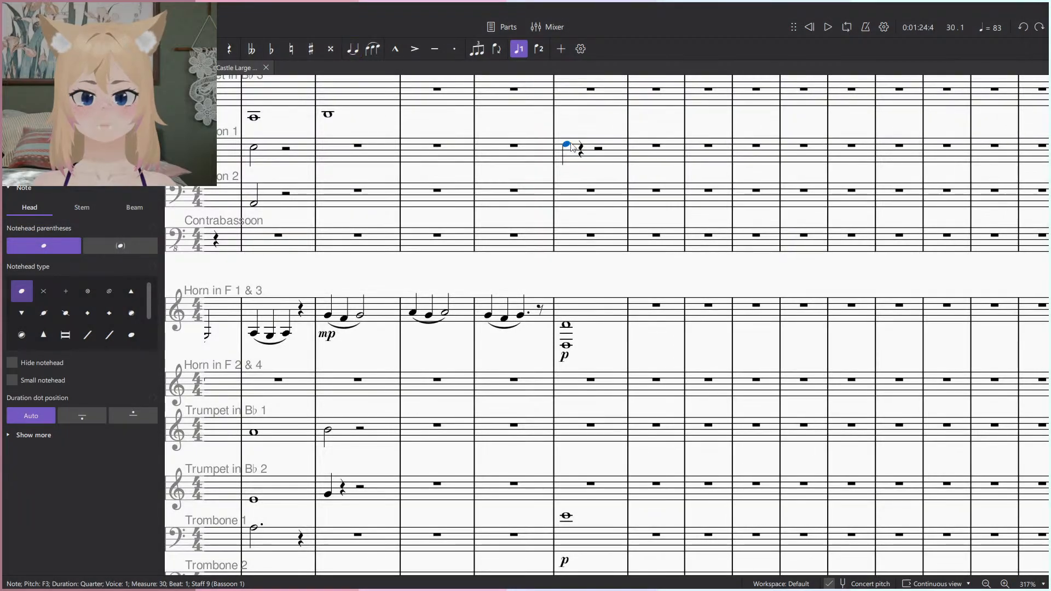
key(ctrl+Up)
Attach a p dynamic to the whole note in measure 30 of Bassoon 1 and play the measure back.
key(ctrl+d)
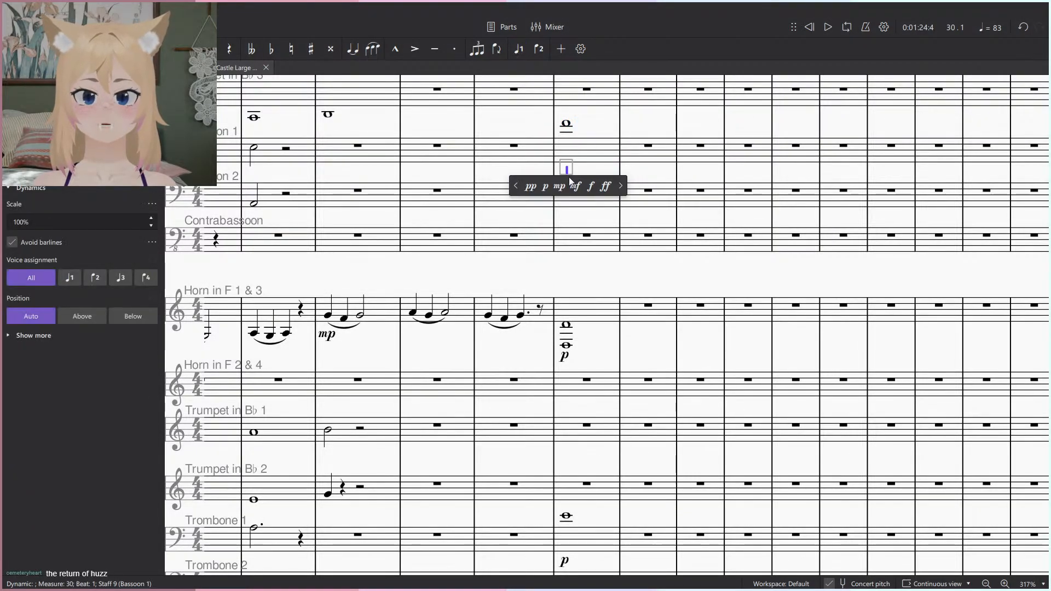
click(545, 186)
key(space)
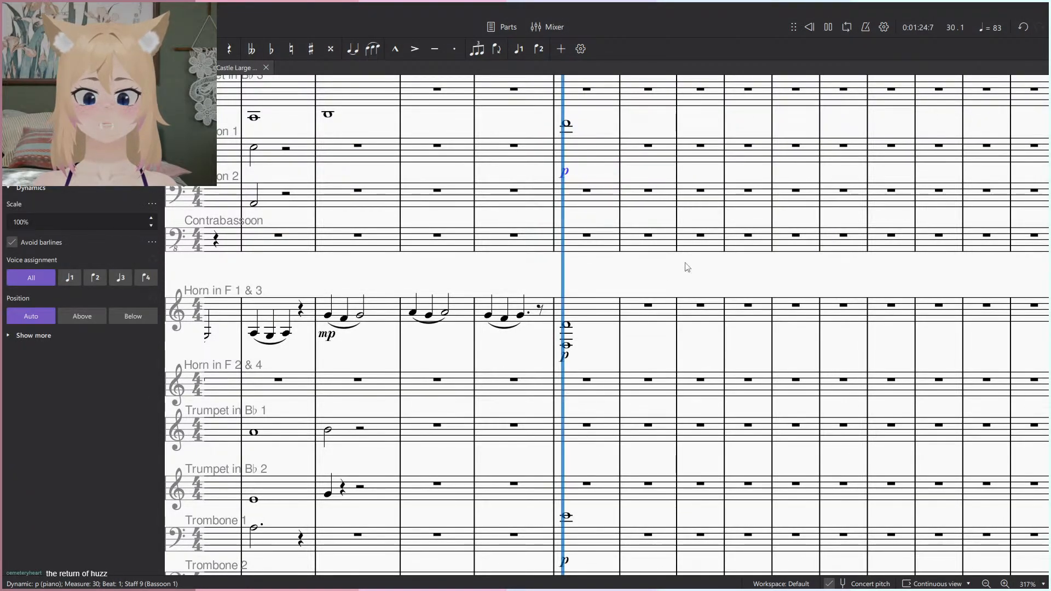
Change the dynamic under the Bassoon 1 whole note in measure 30 to pp and play the measure back.
scroll(685, 267, down, 3)
key(Escape)
click(626, 187)
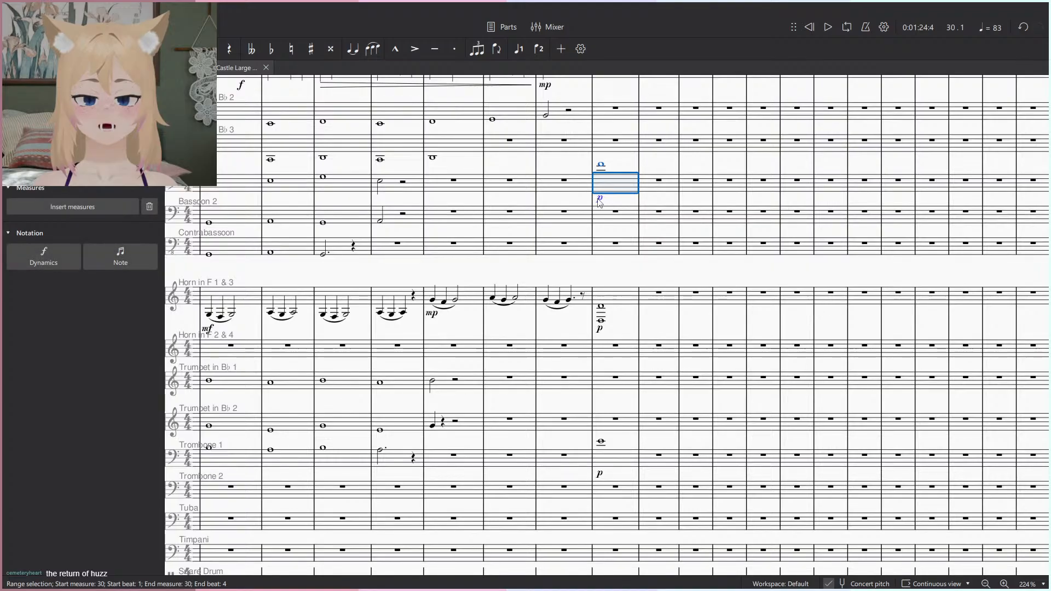
click(600, 198)
click(564, 219)
key(Escape)
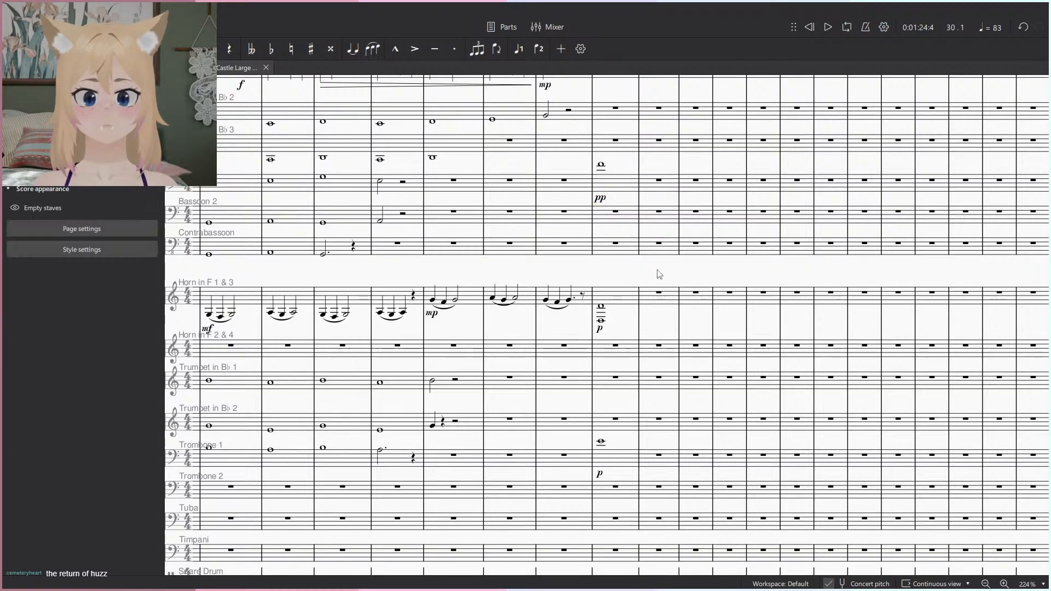
key(space)
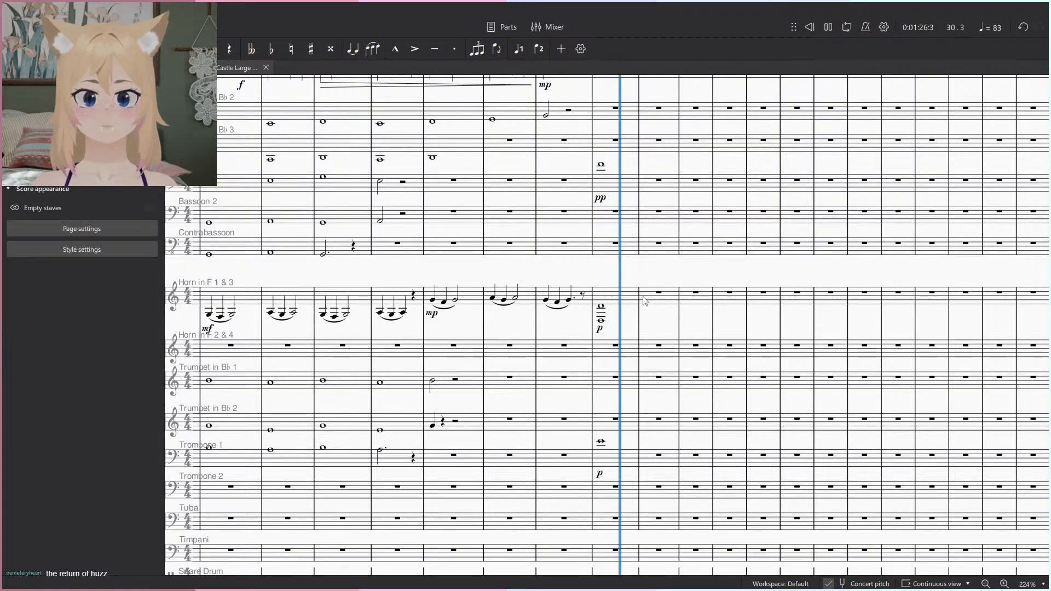
key(space)
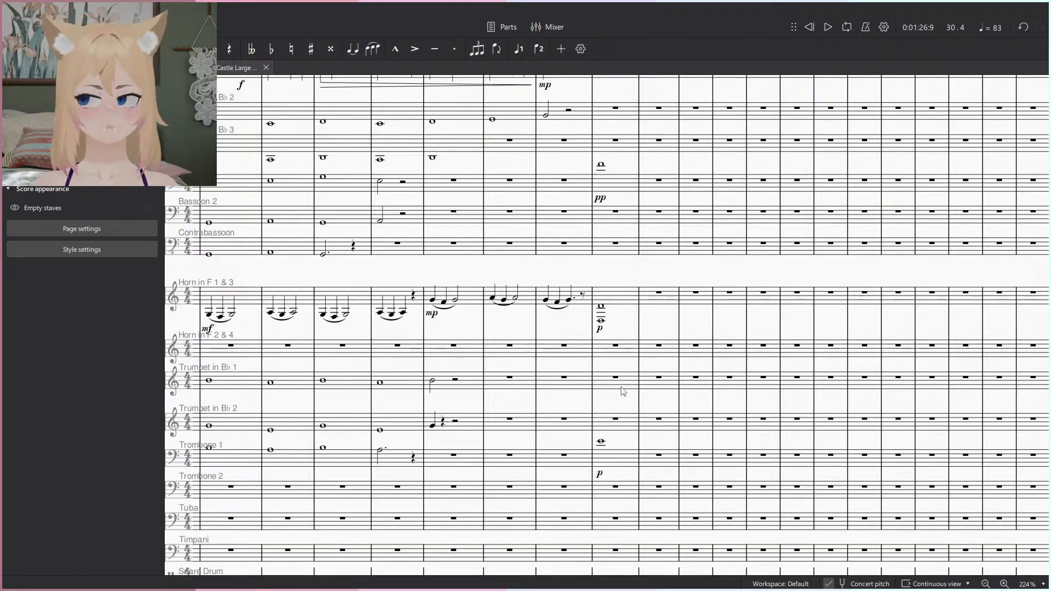
Select measure 30 from Trombone 1 up to Bassoon 1 and play the chord back.
scroll(660, 365, up, 1)
click(619, 471)
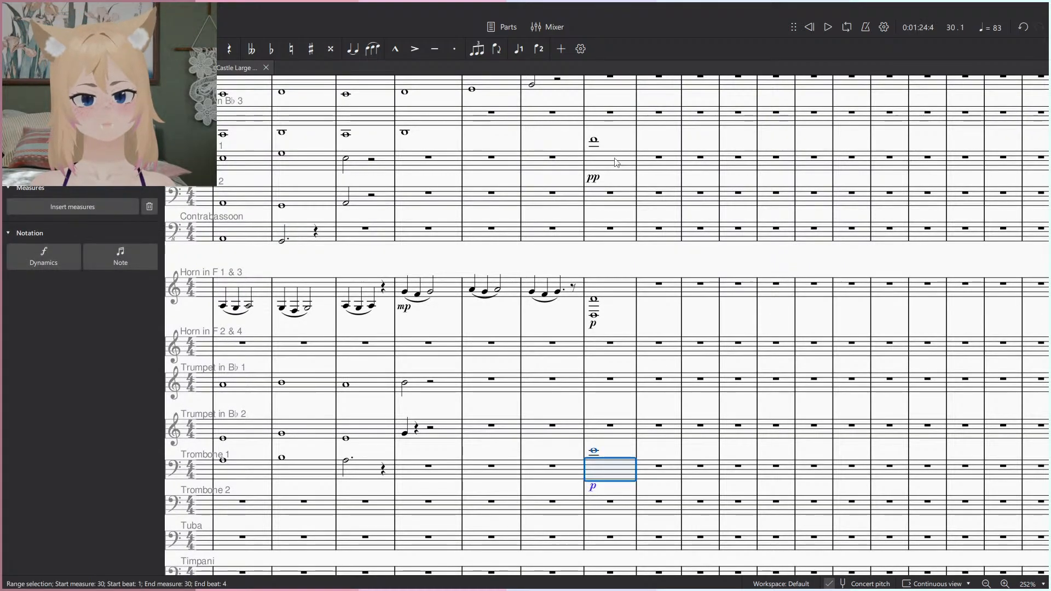
shift+click(617, 163)
key(space)
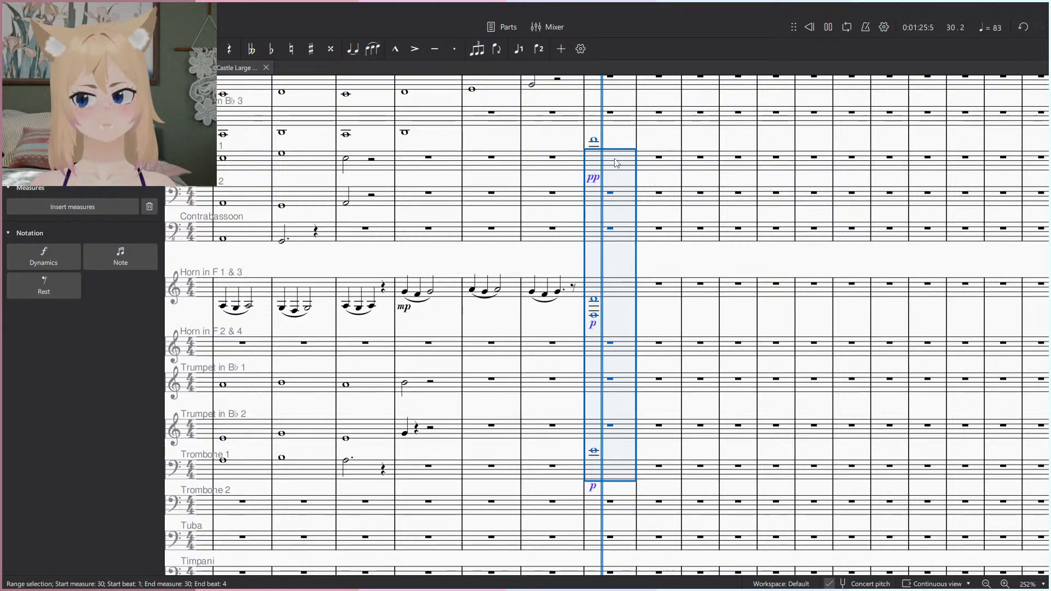
key(space)
key(Escape)
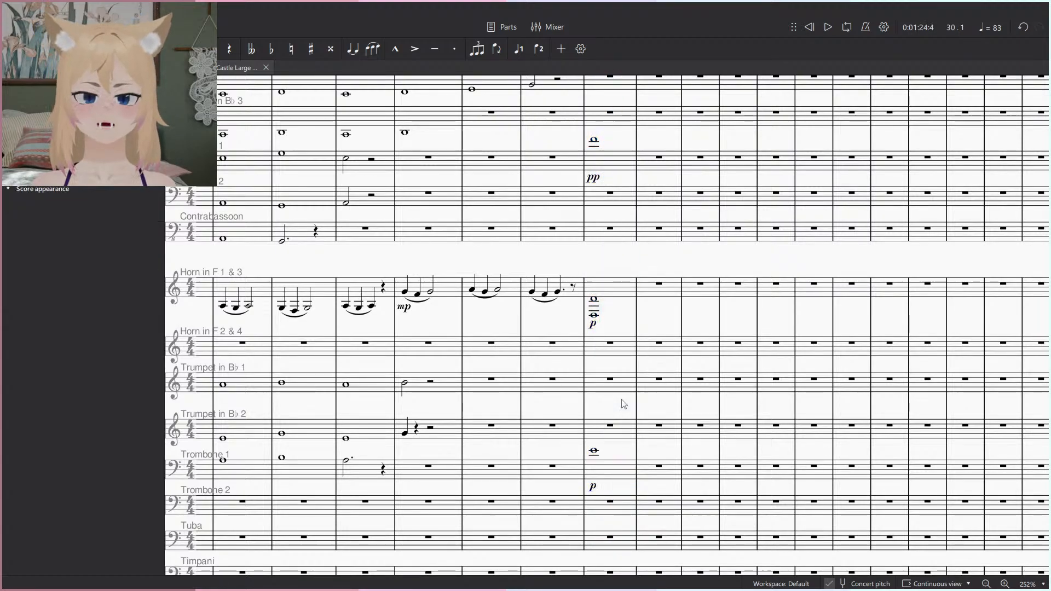
Enter a whole note A3 in measure 30 of Bassoon 2 and attach a pp dynamic to it.
scroll(623, 404, up, 2)
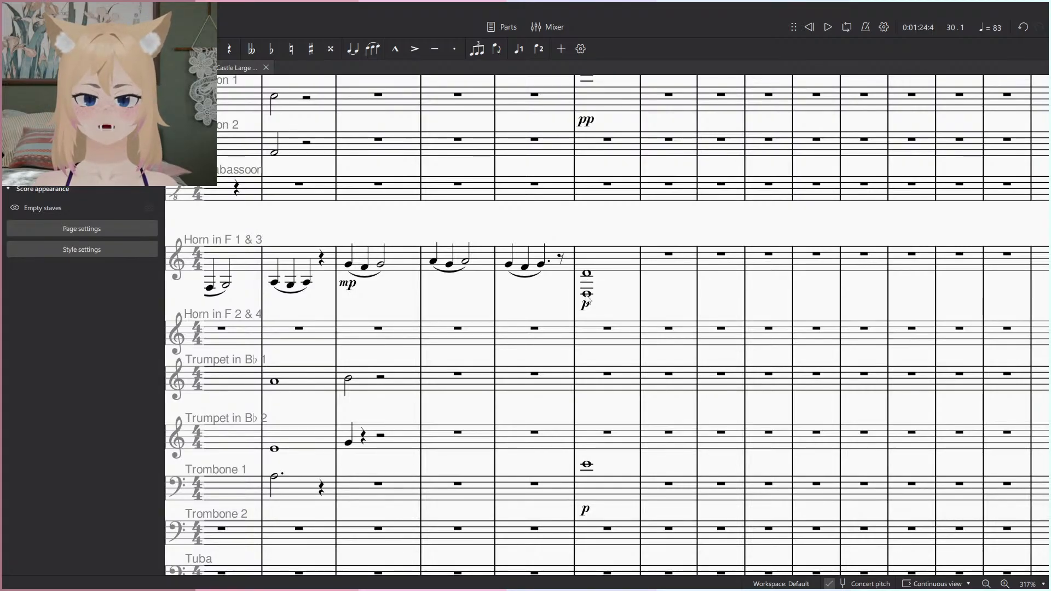
click(586, 465)
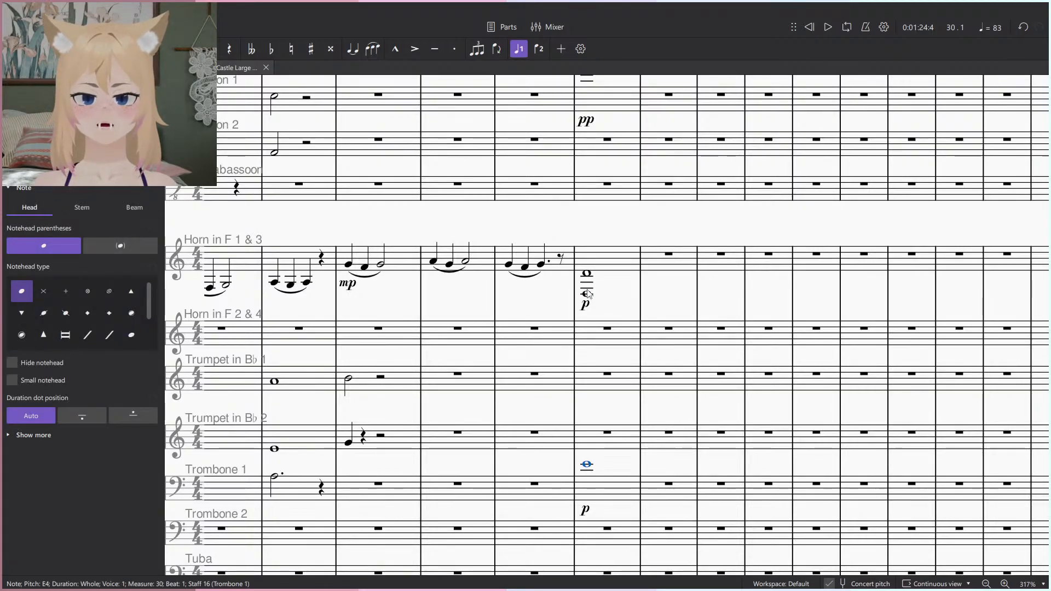
key(n)
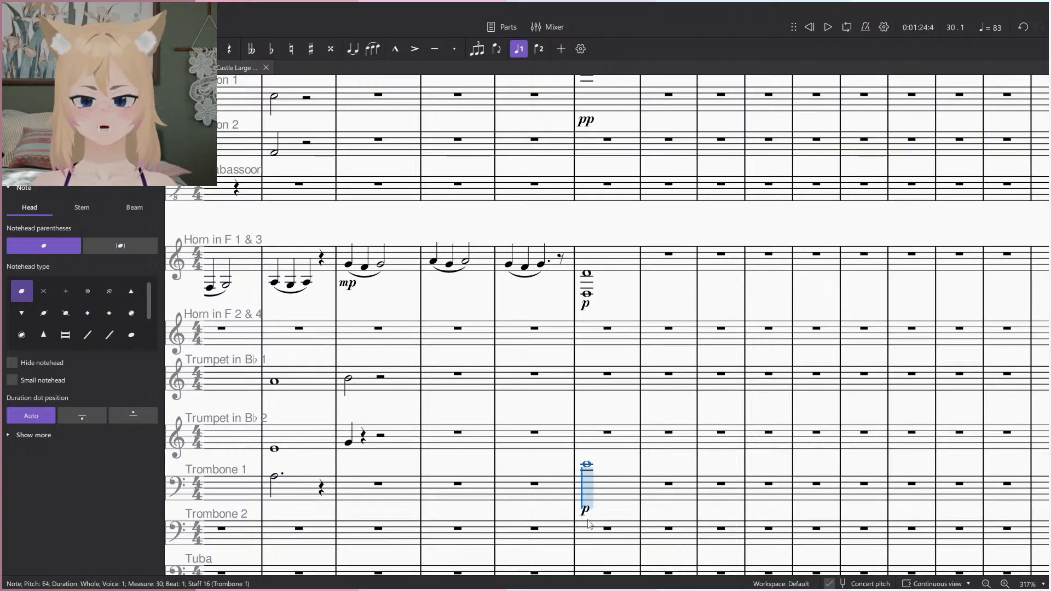
scroll(594, 232, up, 1)
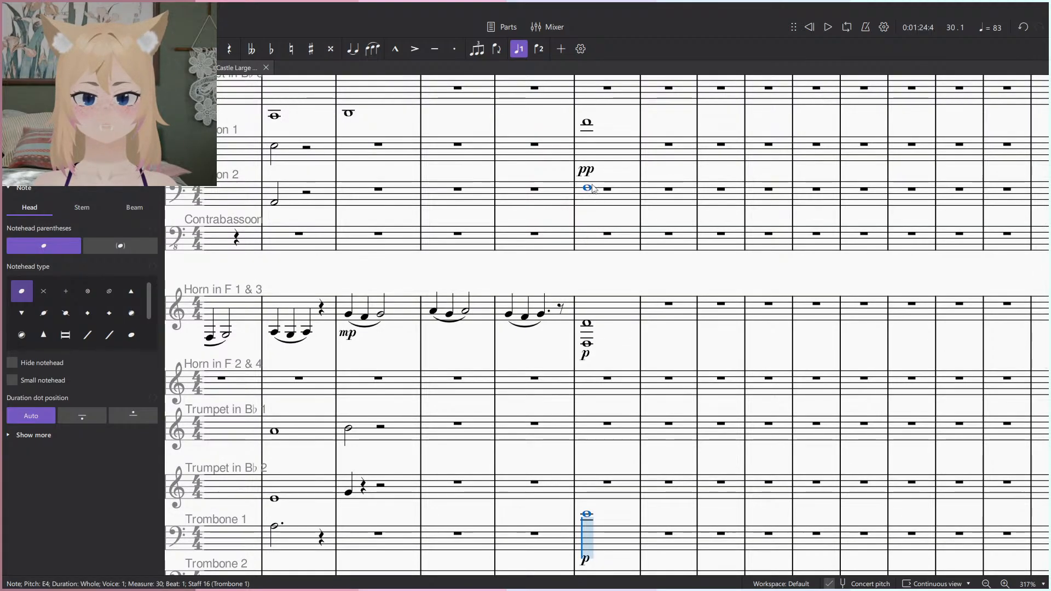
click(593, 183)
key(ctrl+d)
text(pp)
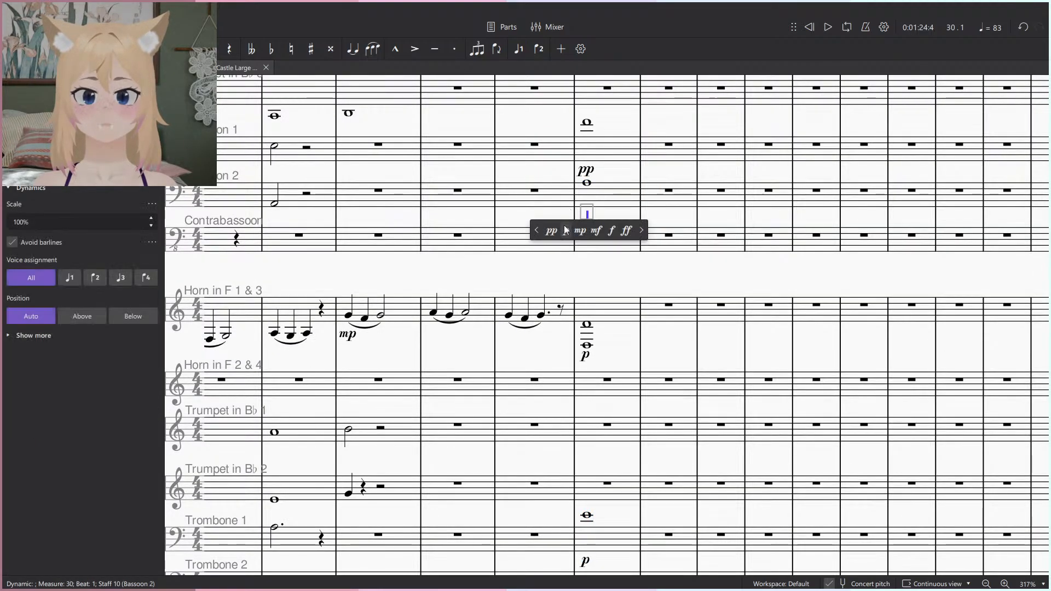
key(Escape)
key(Escape)
Audition the measure 30 chord notes, then play the measure across Bassoon 1 through Trombone 1.
click(586, 345)
scroll(587, 345, down, 1)
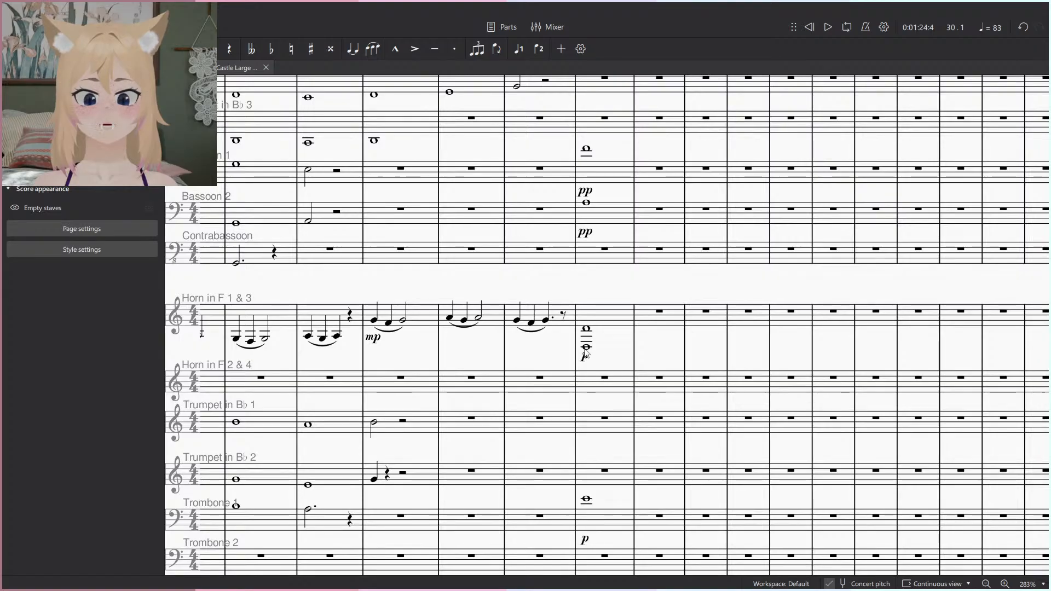
click(586, 500)
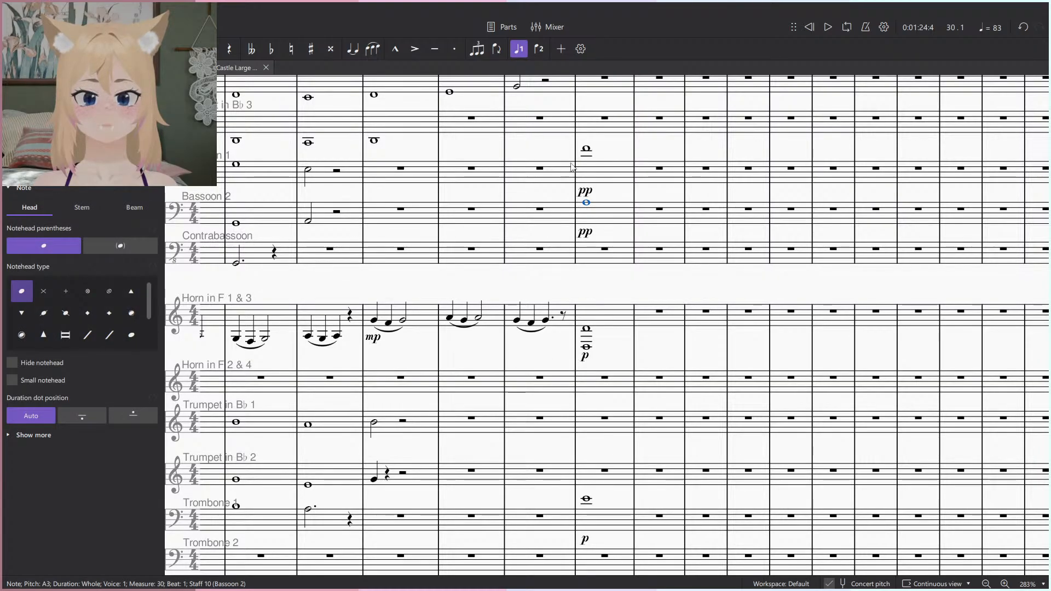
click(609, 176)
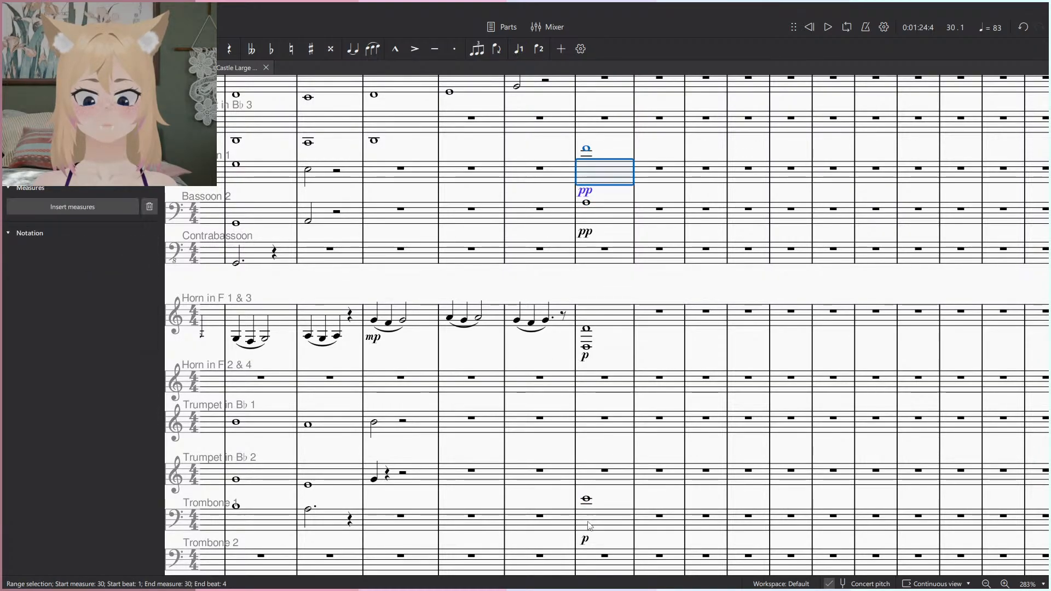
shift+click(604, 521)
key(space)
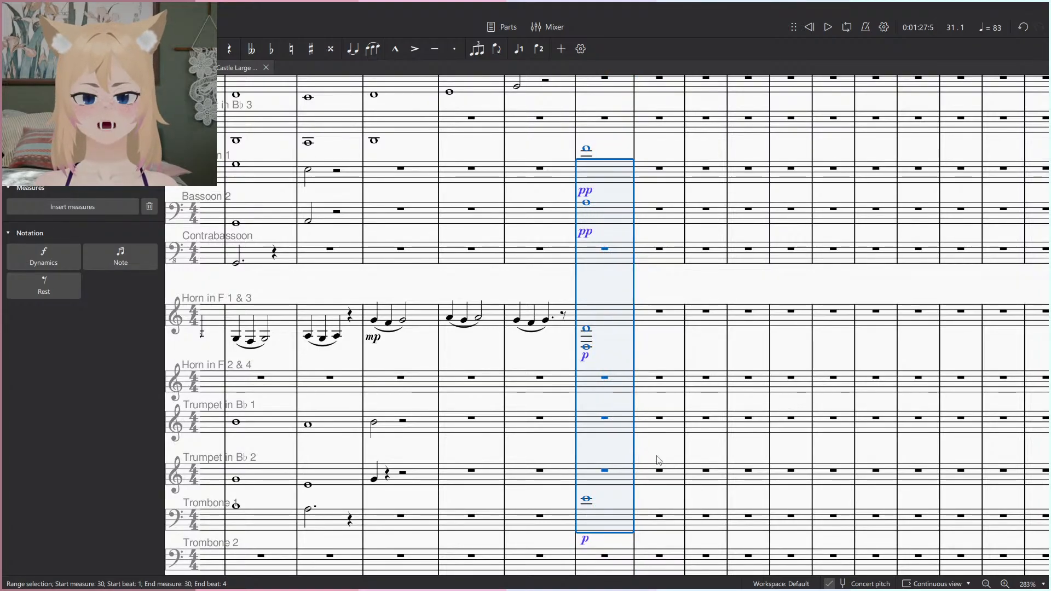
key(Escape)
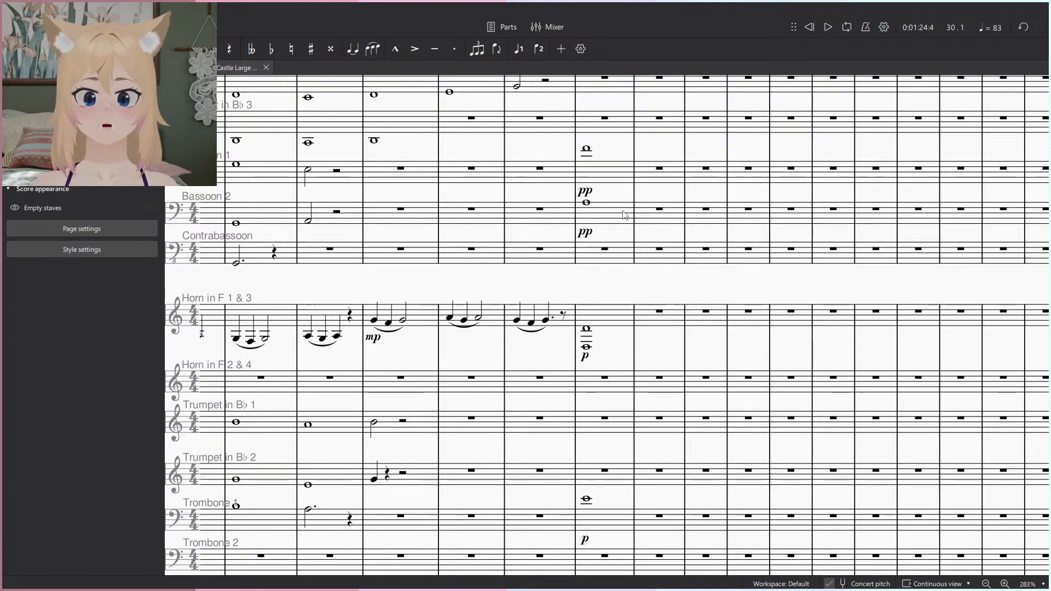
Move the whole note and its pp dynamic in measure 30 from Bassoon 1 to Trombone 2.
click(587, 218)
scroll(587, 218, down, 1)
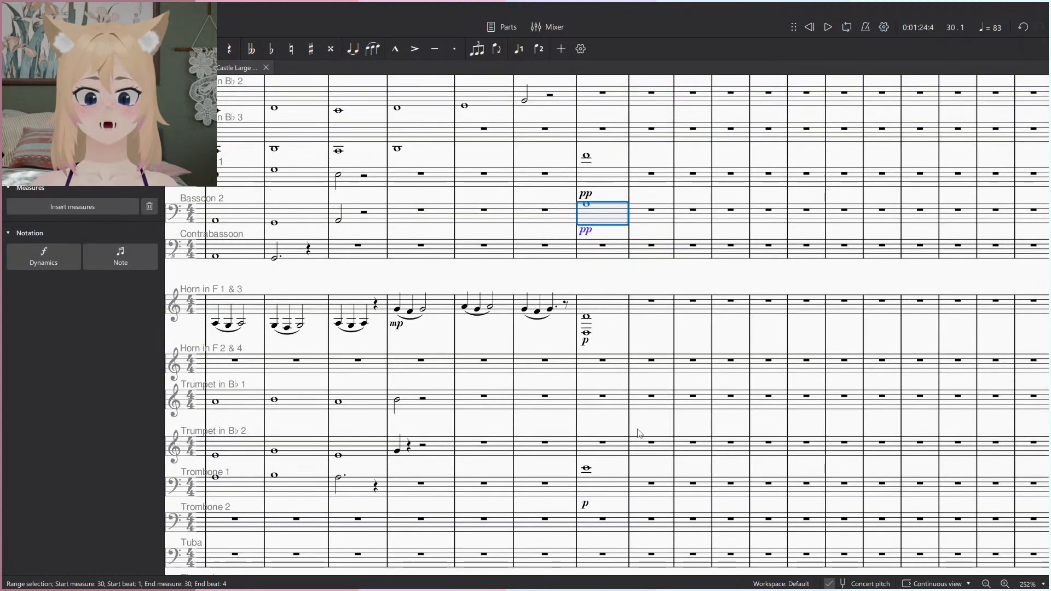
click(609, 180)
key(ctrl+x)
click(617, 518)
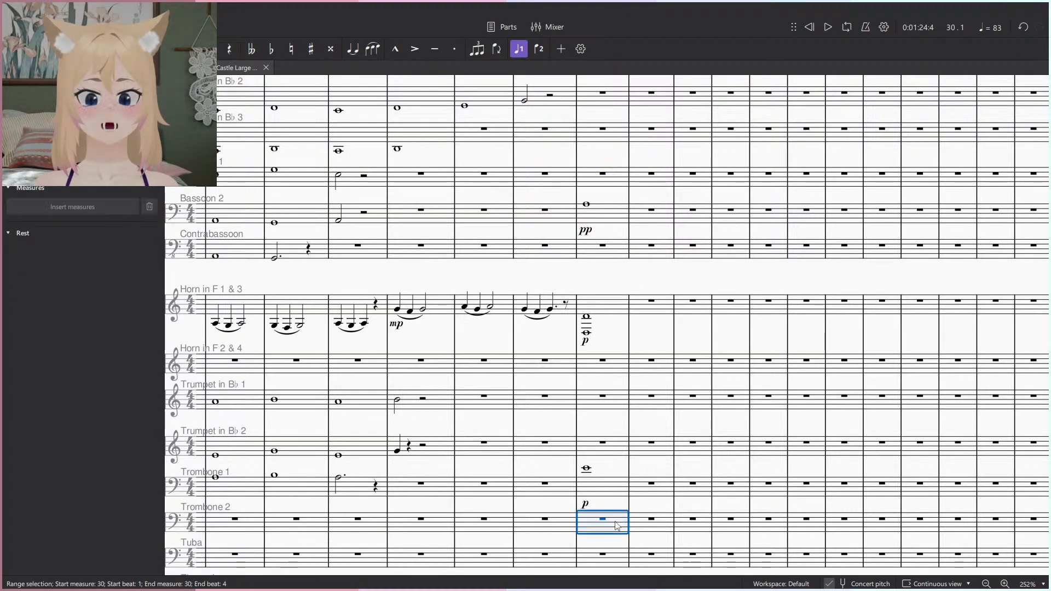
key(ctrl+v)
Play back measure 30 across the staves from Bassoon 2 through Trombone 2.
shift+click(613, 539)
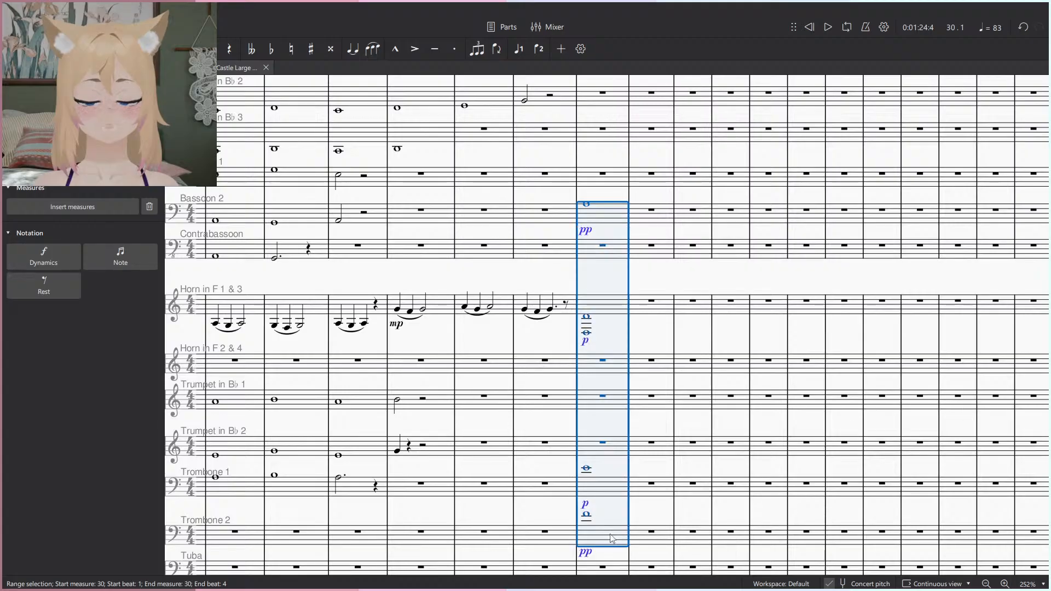
key(space)
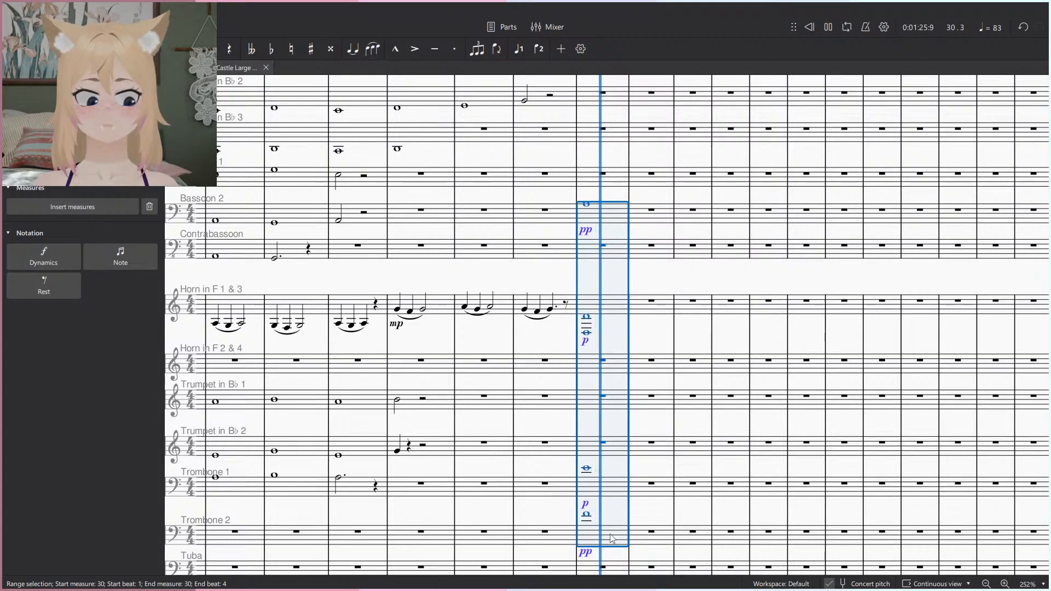
key(space)
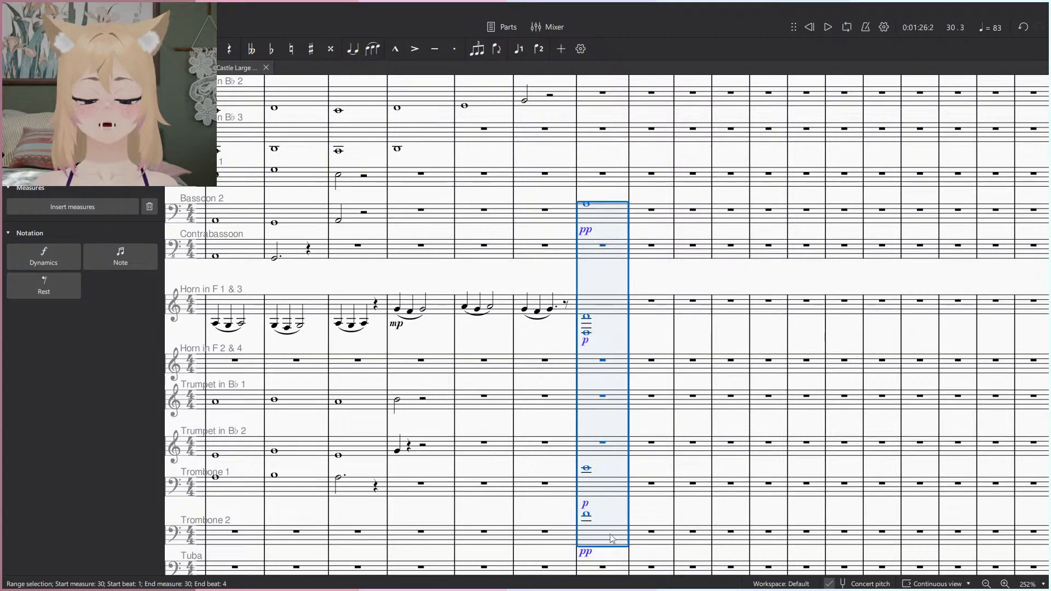
key(Escape)
click(587, 204)
key(Escape)
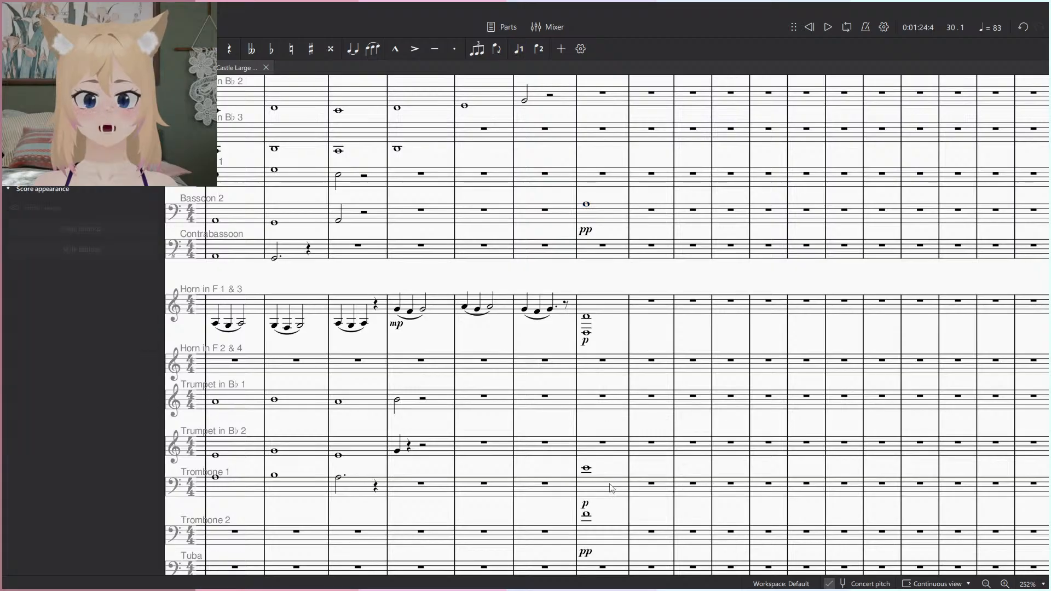
Swap the measure 30 parts of the two trombones, putting the pp note in Trombone 1 and the p note in Trombone 2.
click(610, 484)
key(ctrl+x)
click(608, 531)
key(ctrl+v)
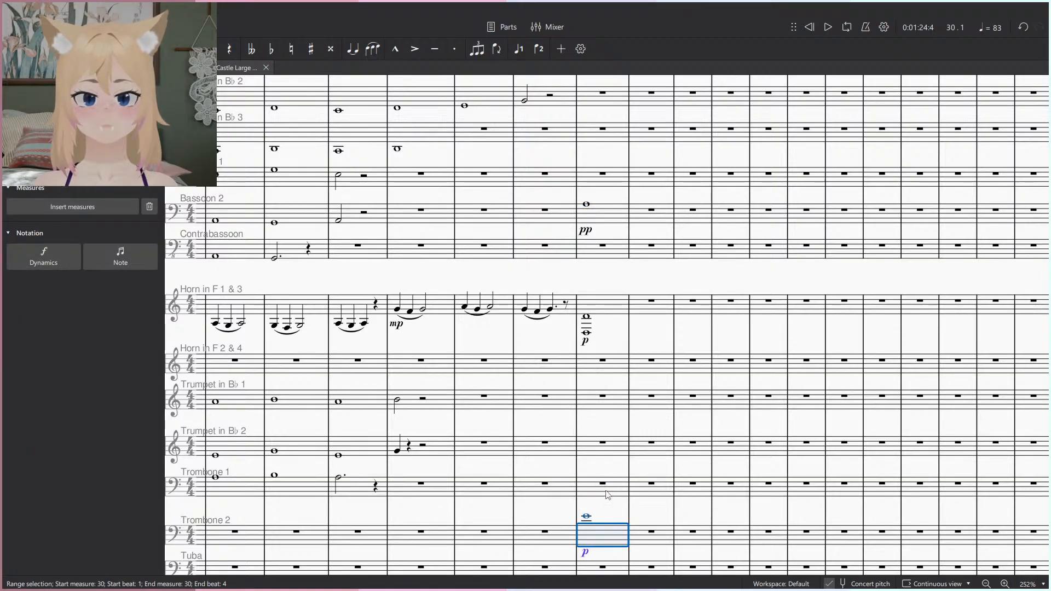
click(609, 488)
key(ctrl+v)
Check the low horn note in measure 30 and replay the chord from Bassoon 2 through Trombone 2.
scroll(608, 268, up, 2)
click(573, 371)
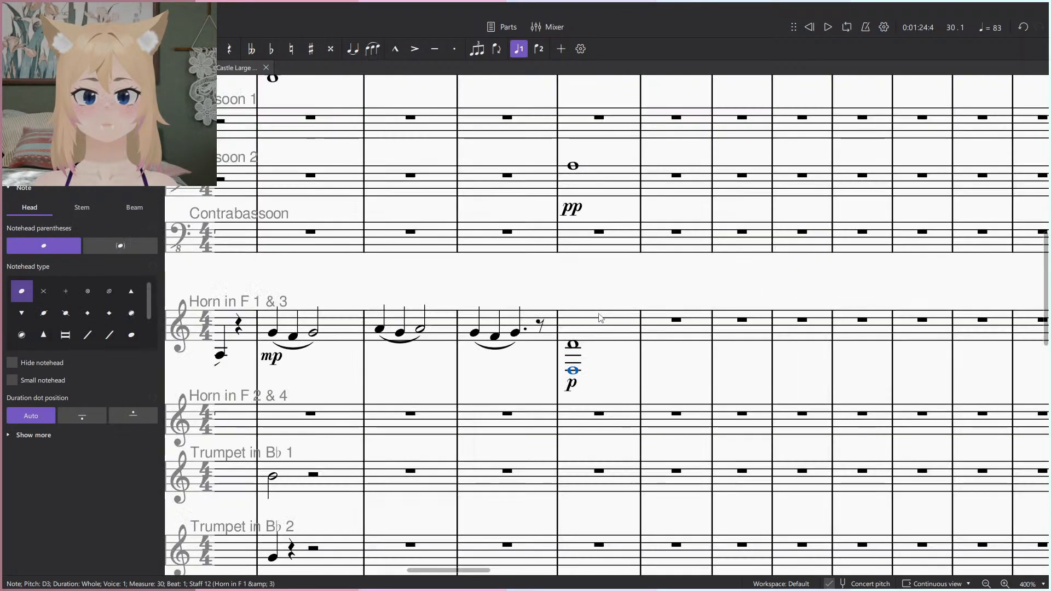
click(602, 197)
scroll(602, 198, down, 3)
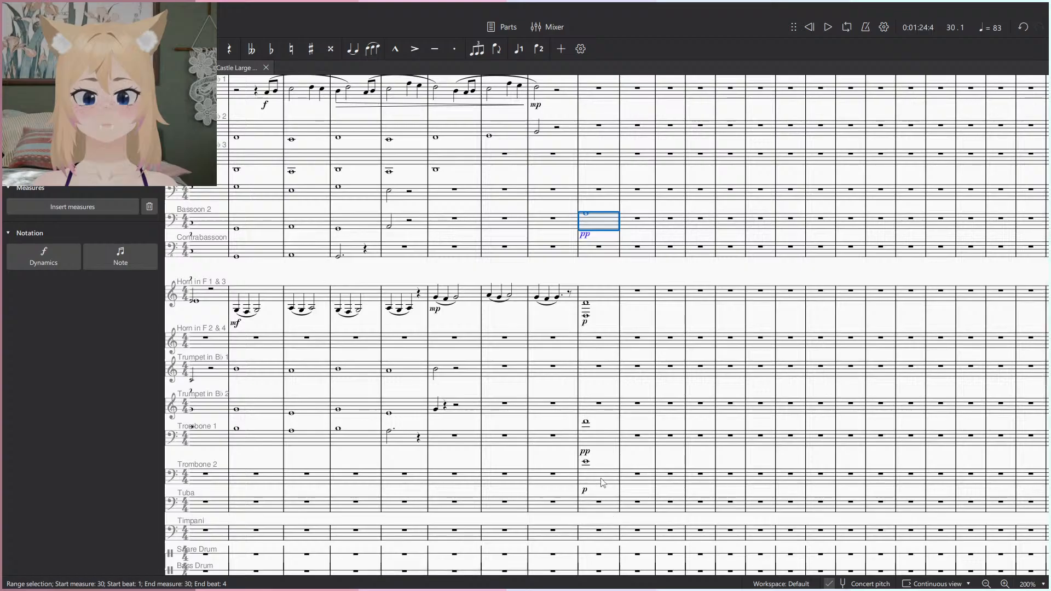
shift+click(603, 482)
key(space)
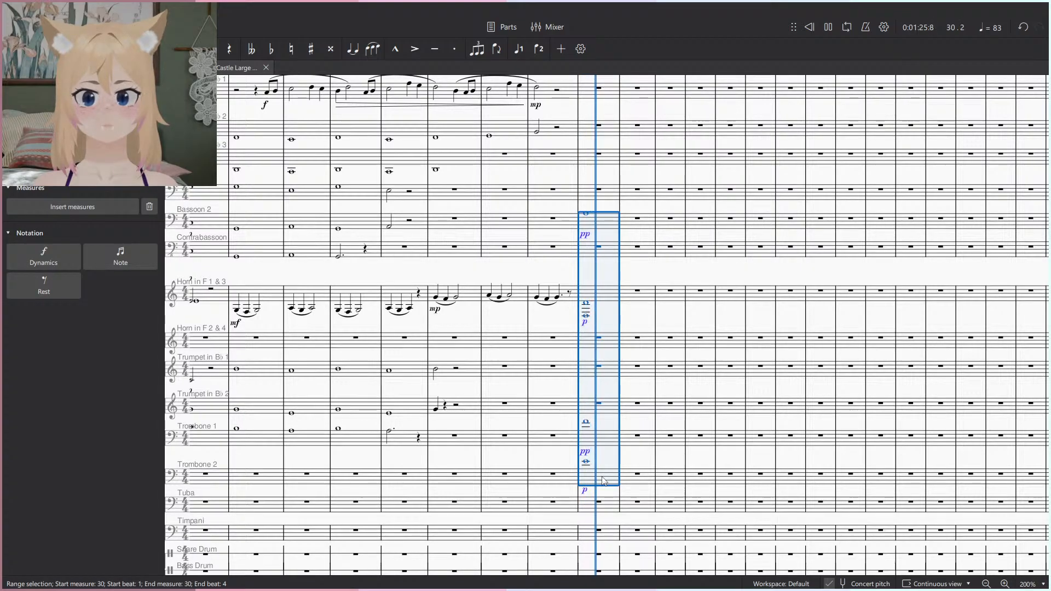
key(space)
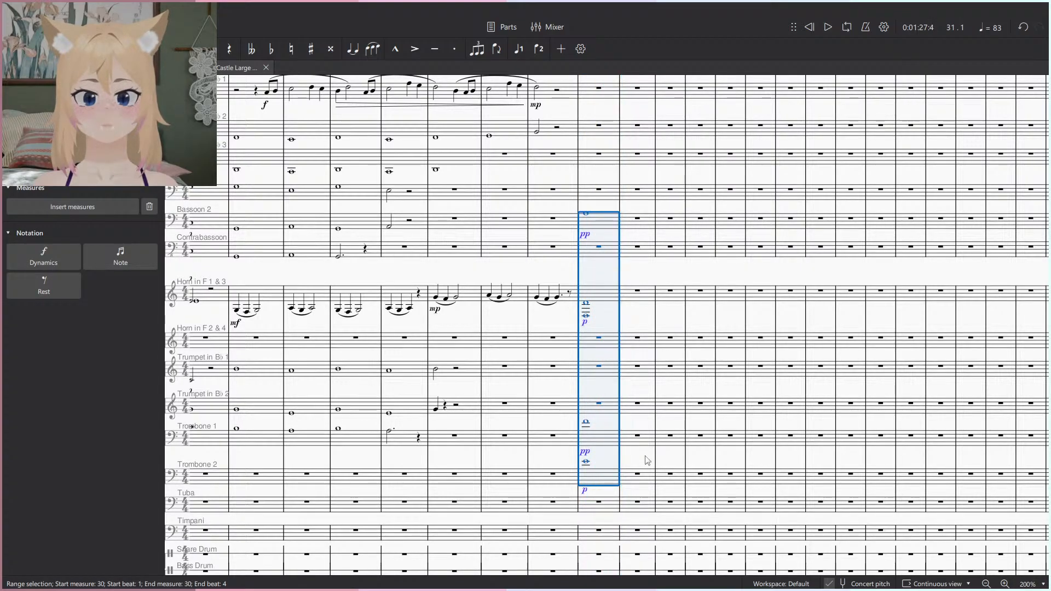
Play the score from the start of measure 29 of Horn in F 1 & 3 through measure 30.
click(571, 313)
click(537, 297)
key(space)
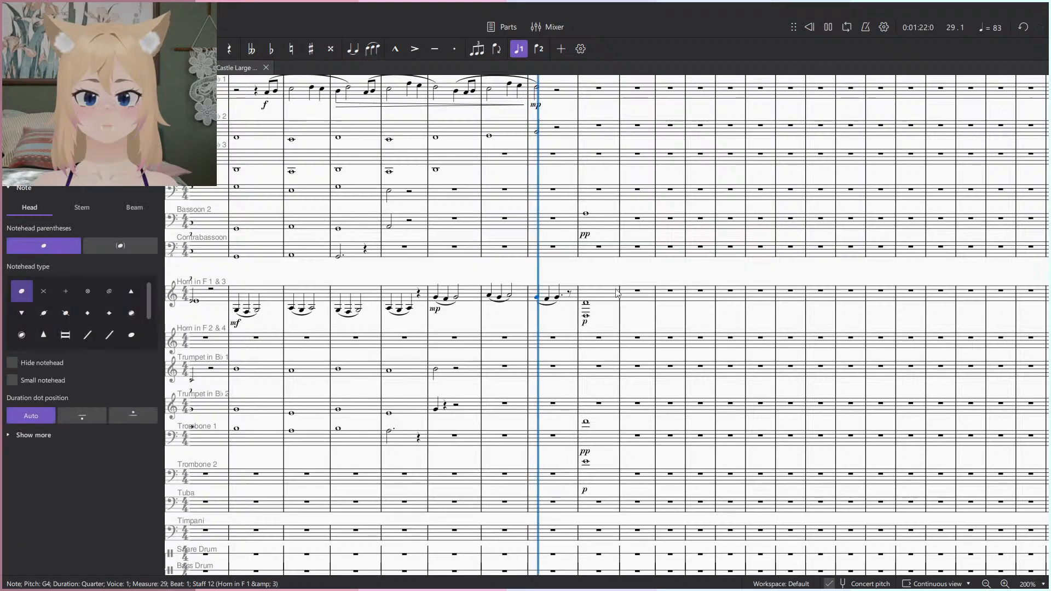
key(Escape)
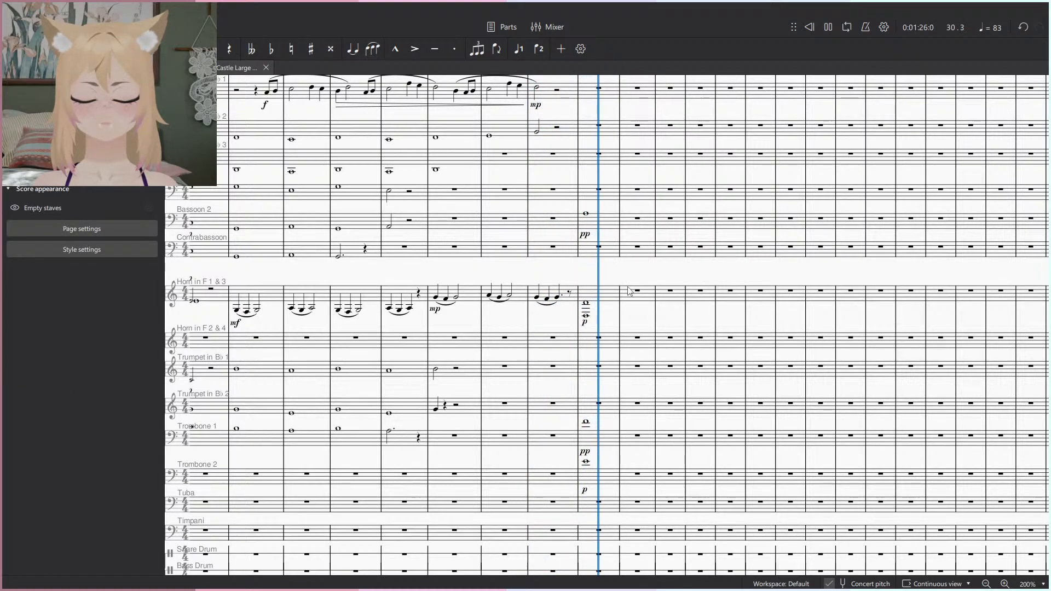
key(space)
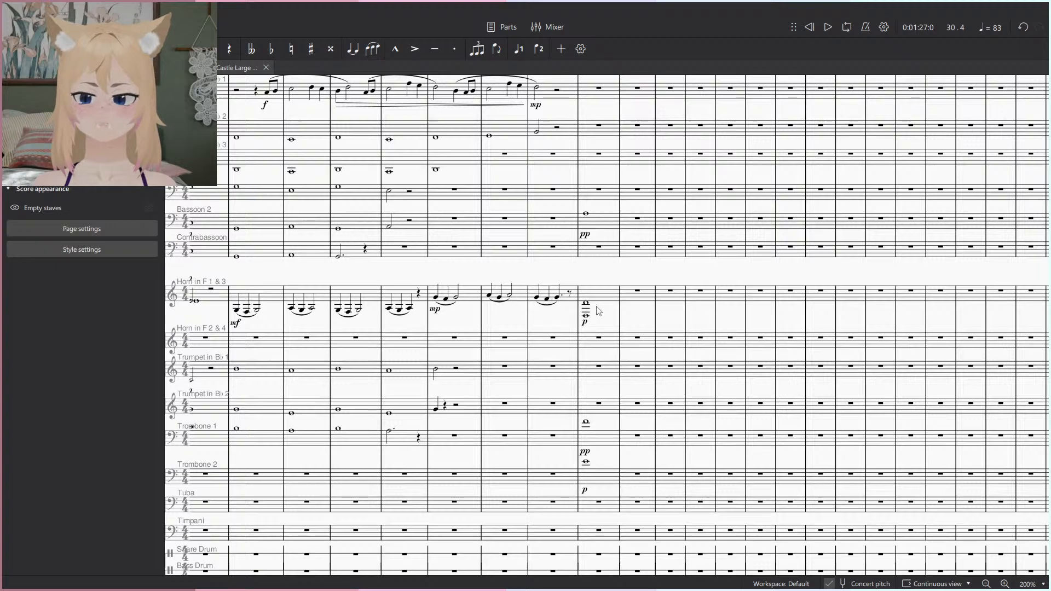
Copy the low D3 whole note of the horns' measure 30 chord into the Violoncellos and mark it p.
click(586, 213)
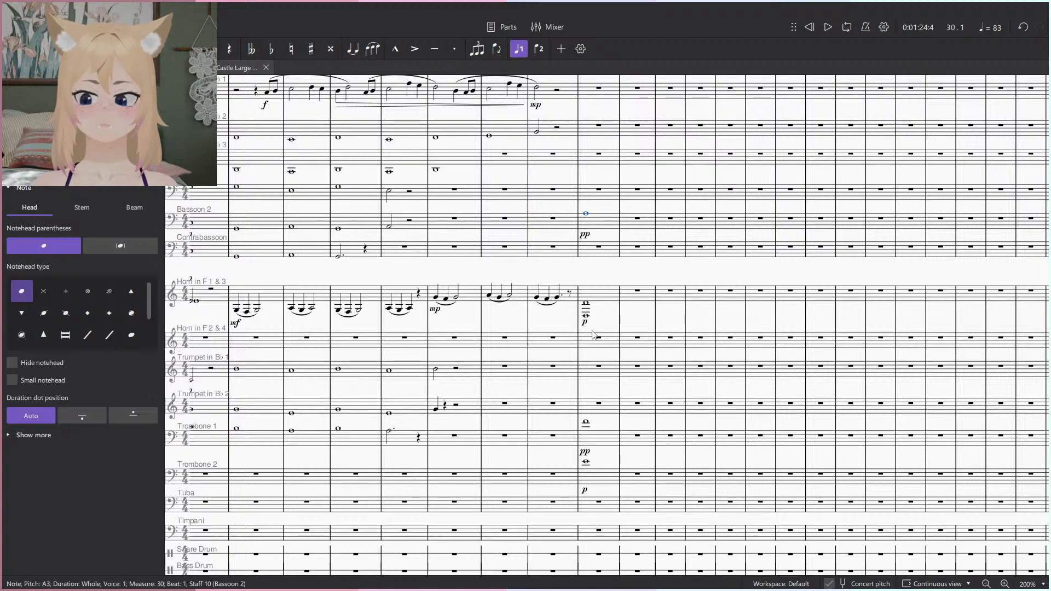
scroll(593, 335, down, 1)
scroll(580, 452, up, 2)
click(579, 449)
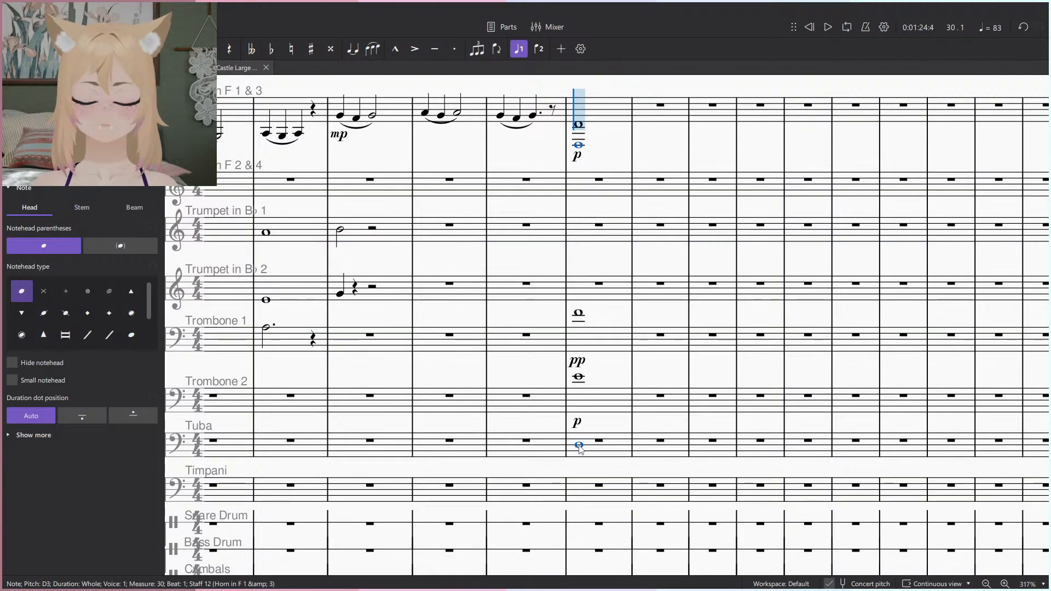
scroll(581, 450, down, 6)
scroll(582, 445, up, 1)
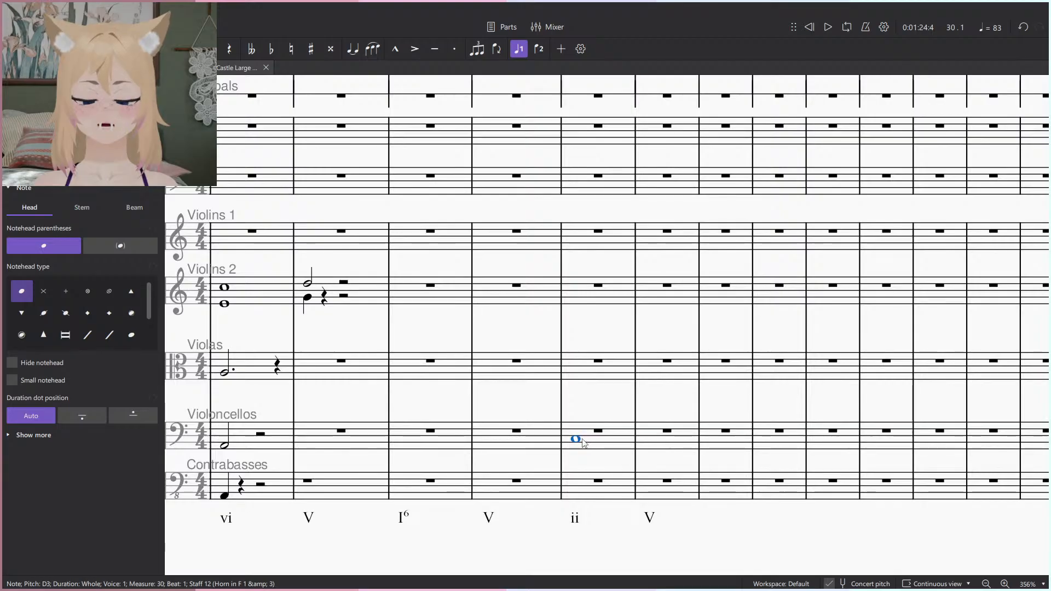
key(ctrl+d)
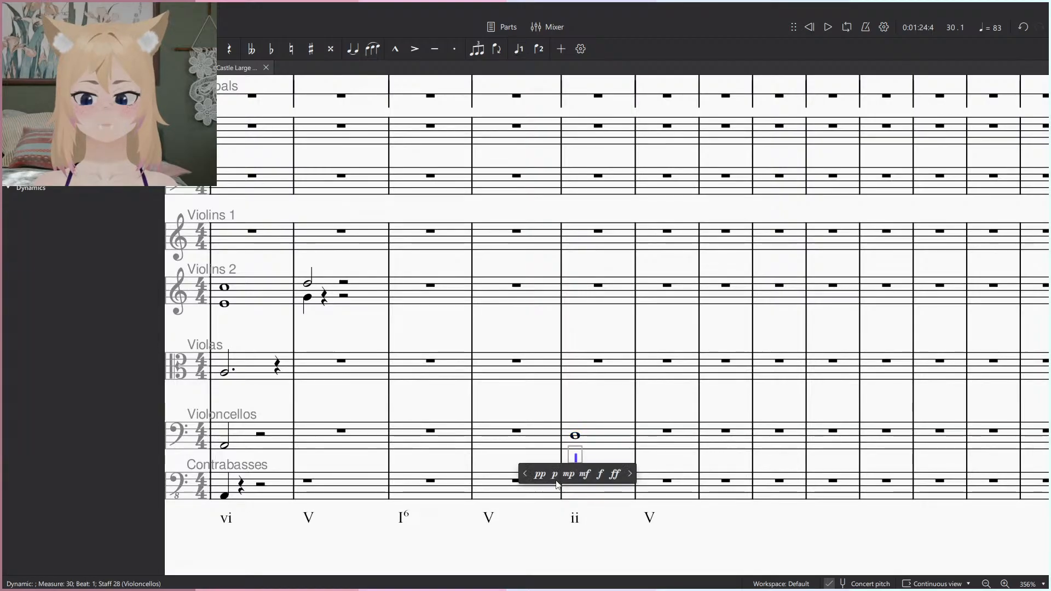
click(560, 475)
Play the score from the start of measure 30 with the cellos included.
click(626, 378)
key(space)
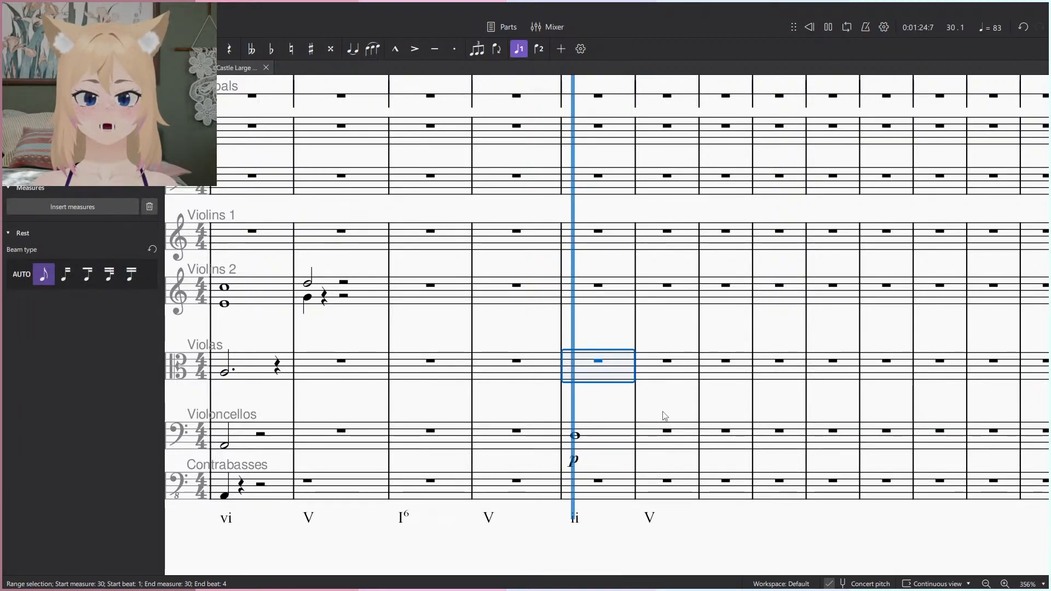
click(662, 412)
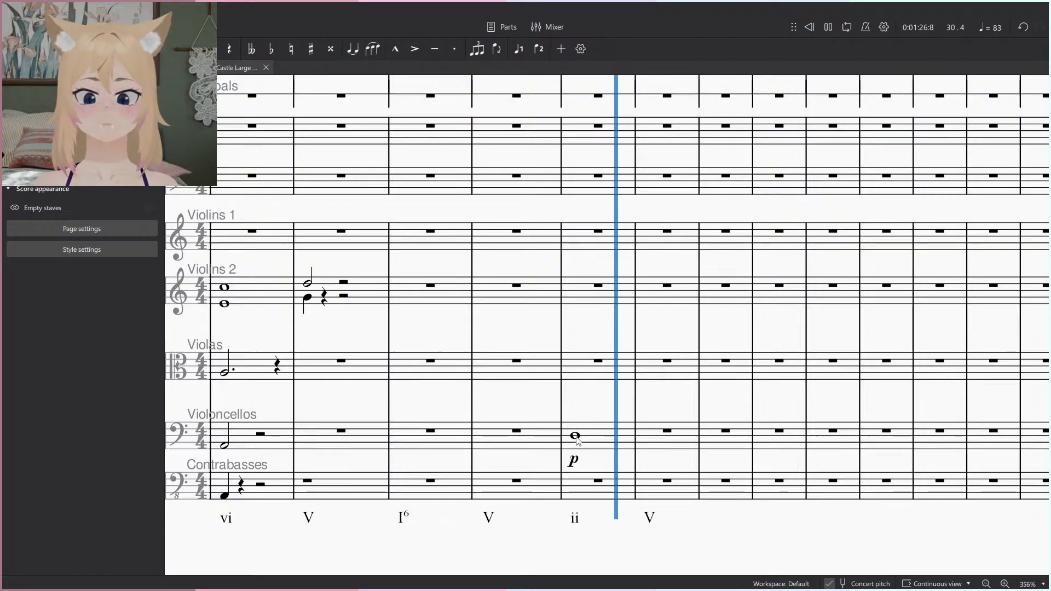
key(space)
Enter a G2 whole note in measure 31 of the Violoncellos and play back from measure 30.
key(n)
click(649, 447)
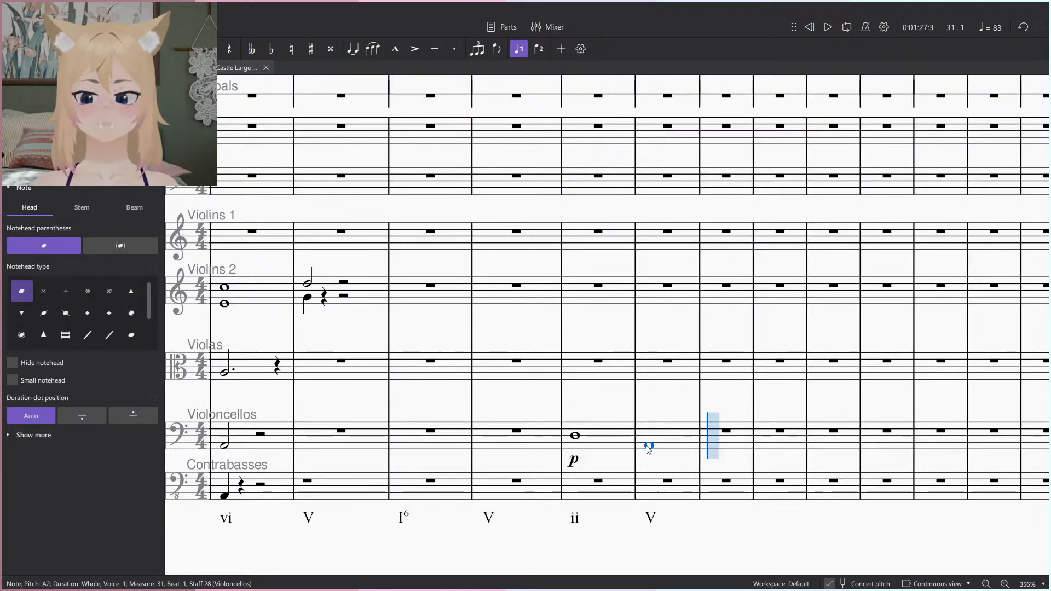
key(Left)
key(space)
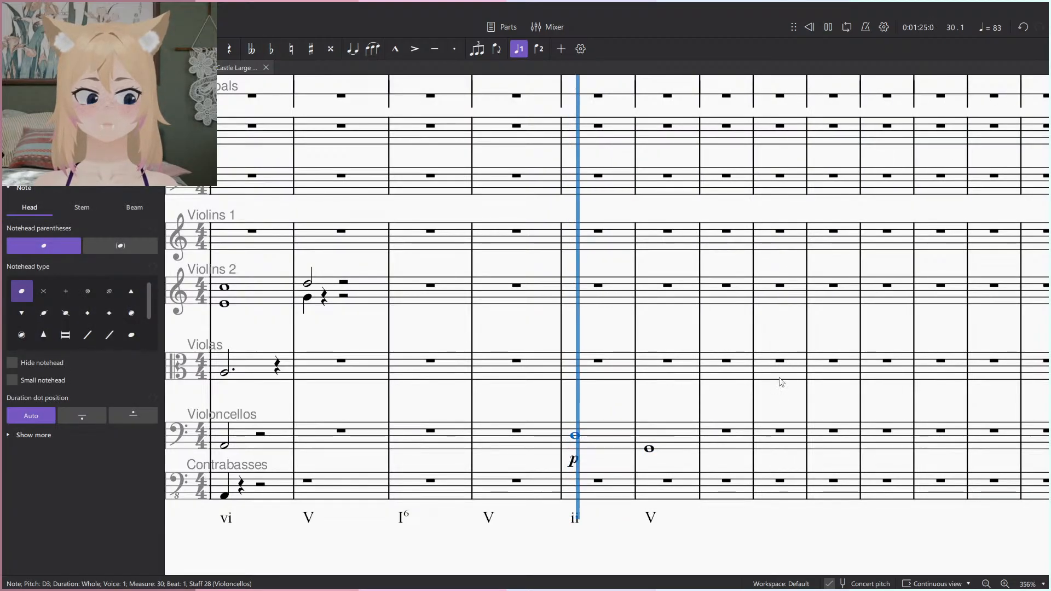
click(672, 404)
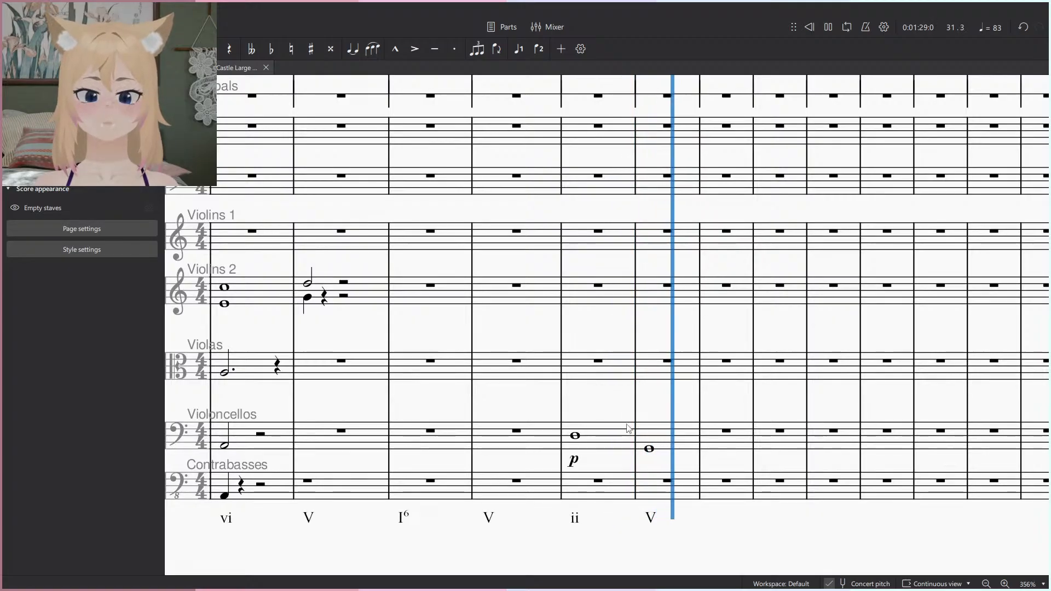
key(space)
Enter a D4 whole note in measure 31 of Trombone 2.
scroll(615, 426, down, 3)
scroll(617, 419, up, 7)
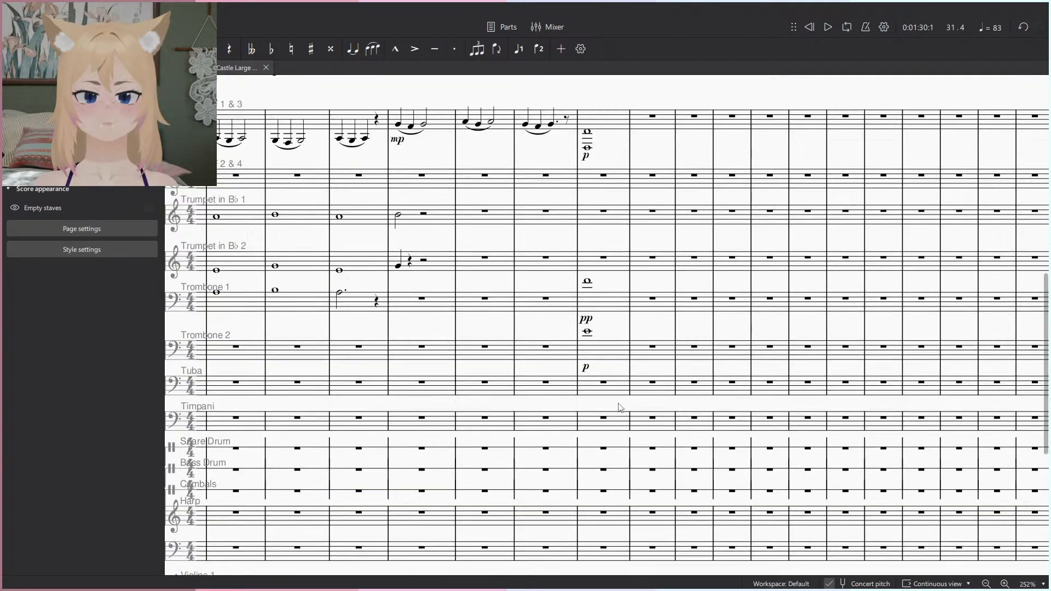
scroll(598, 425, up, 7)
key(n)
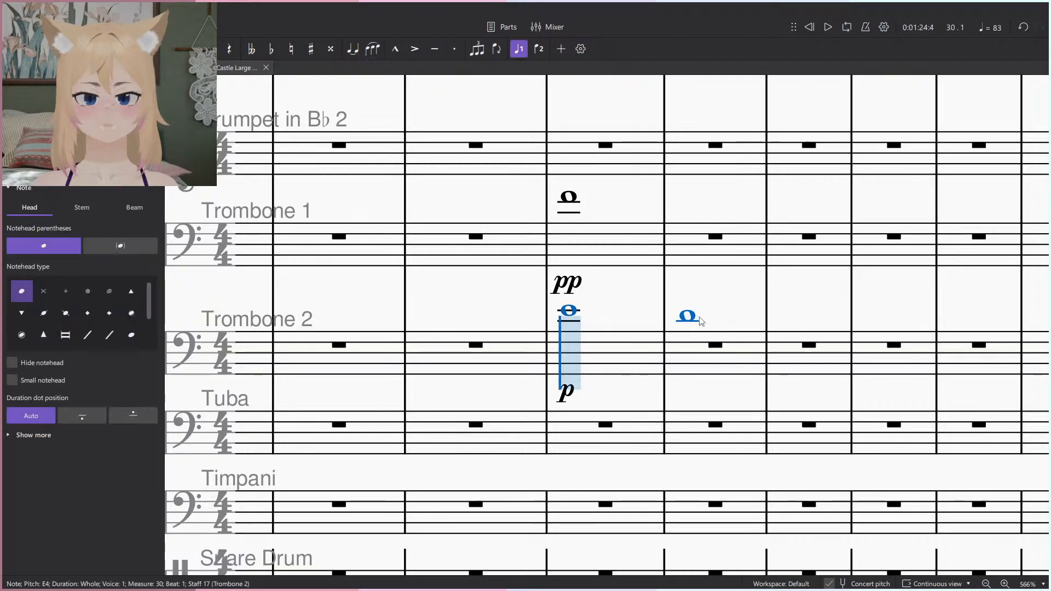
scroll(702, 321, down, 7)
scroll(703, 350, down, 8)
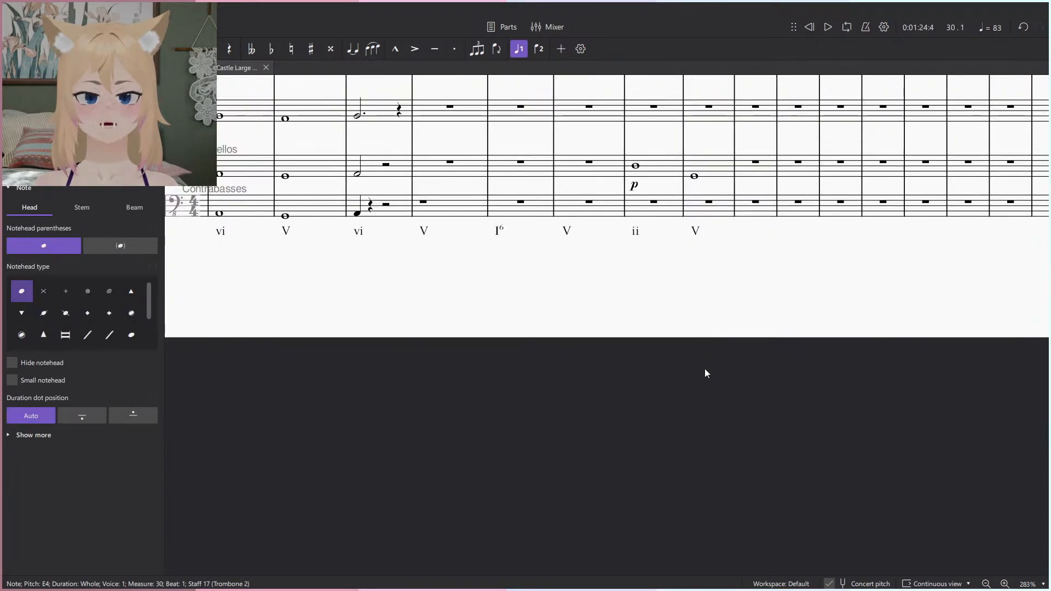
scroll(706, 408, up, 8)
scroll(709, 334, up, 5)
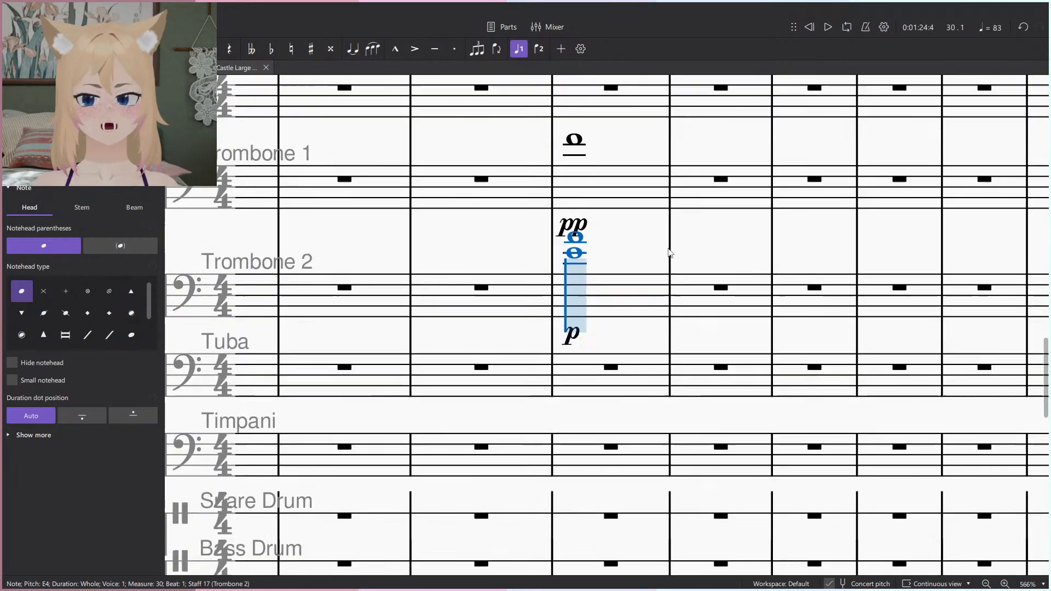
key(d)
scroll(616, 310, up, 2)
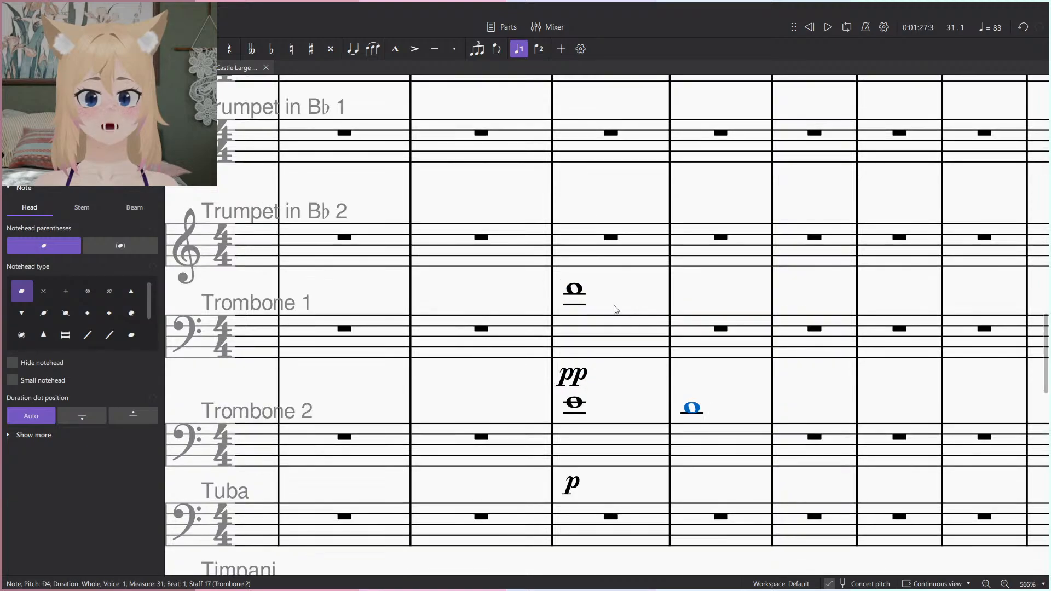
Try F4 for the Trombone 2 note in measure 31, then return it to D4.
click(581, 289)
key(Escape)
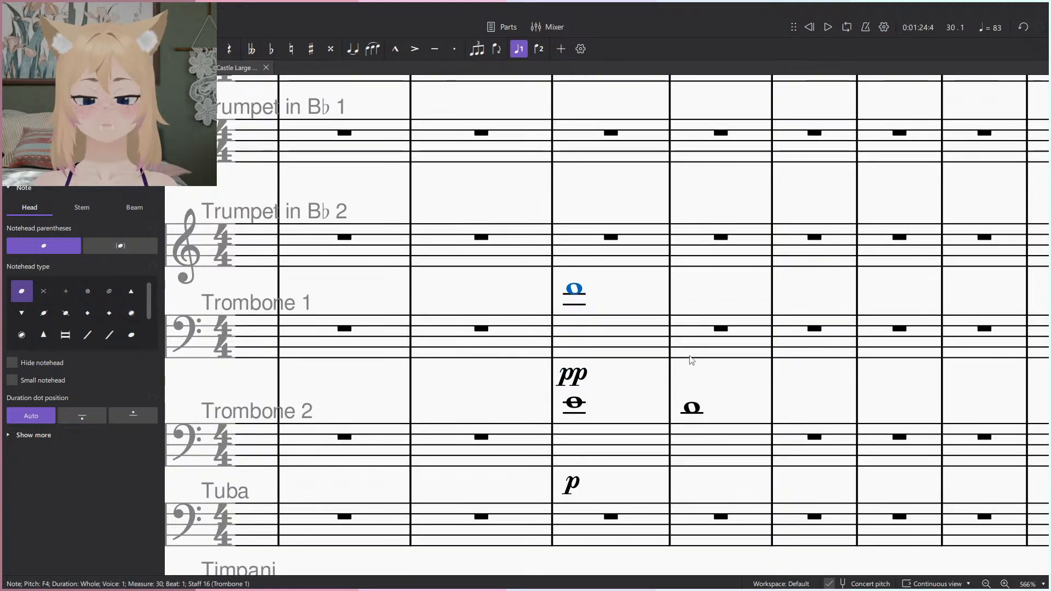
key(Up)
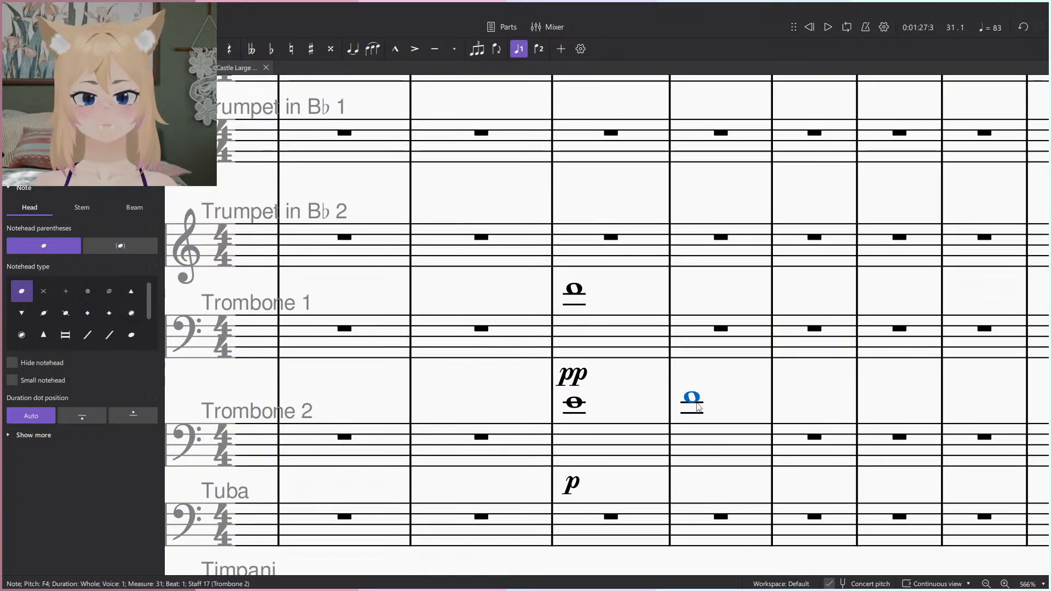
key(Down)
key(Down)
key(Down)
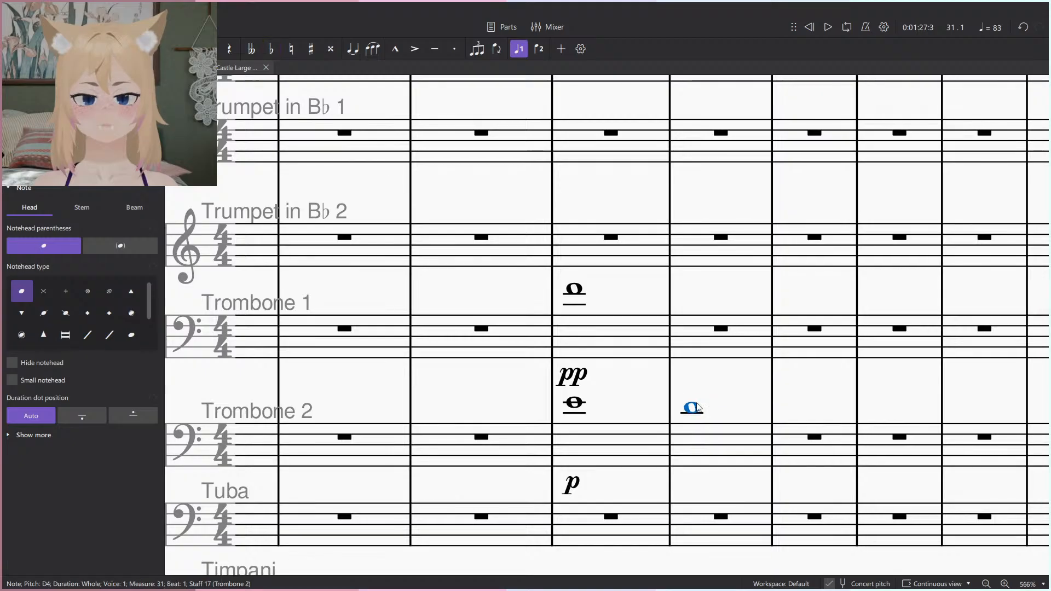
Enter a G4 whole note in measure 31 of Trombone 1 and listen to it against the Trombone 2 notes.
drag(571, 291, 692, 286)
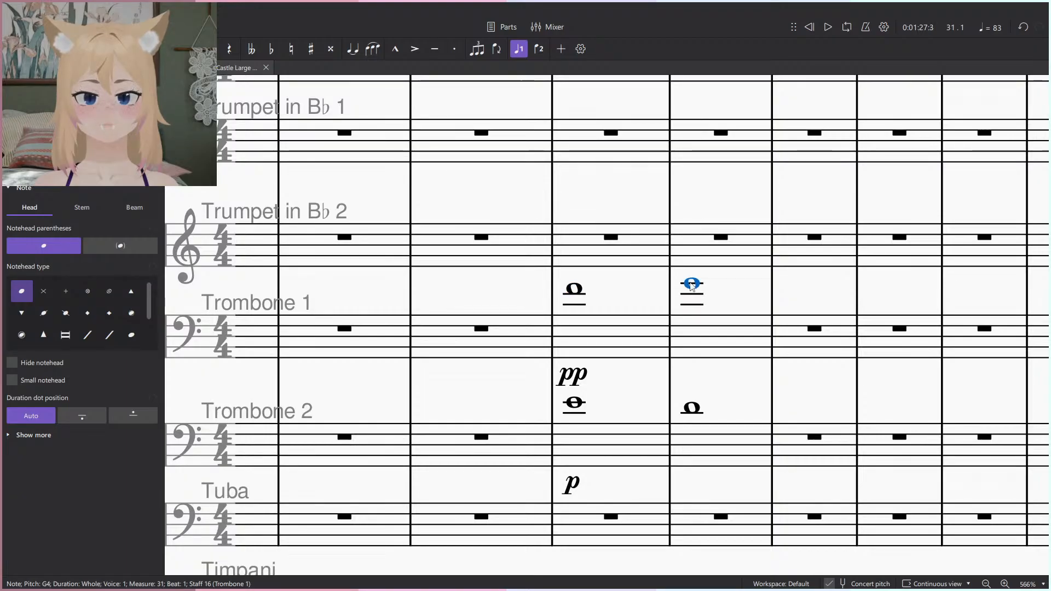
key(Escape)
click(692, 408)
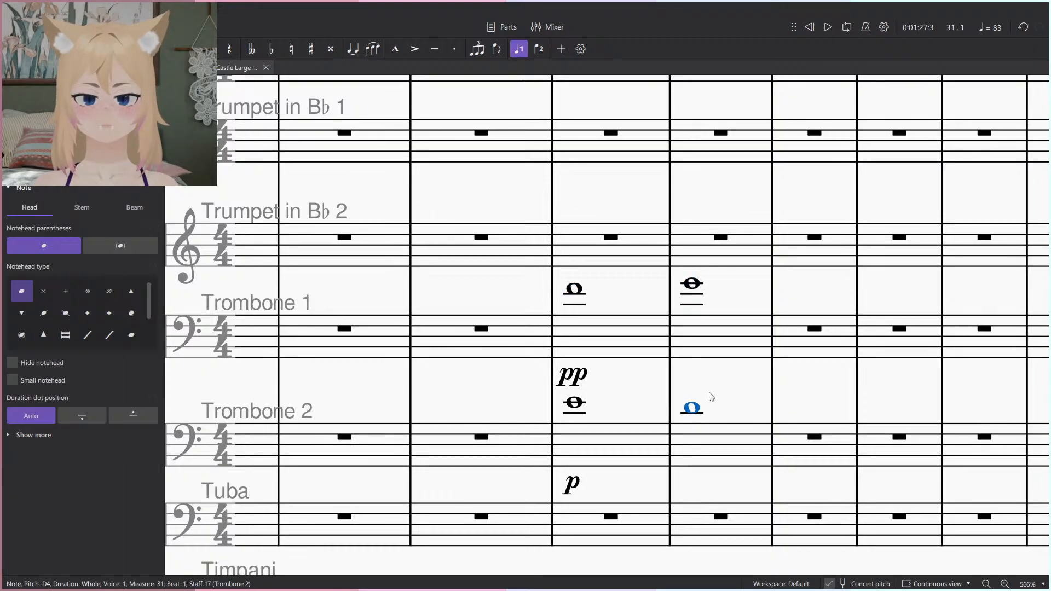
click(574, 405)
click(692, 407)
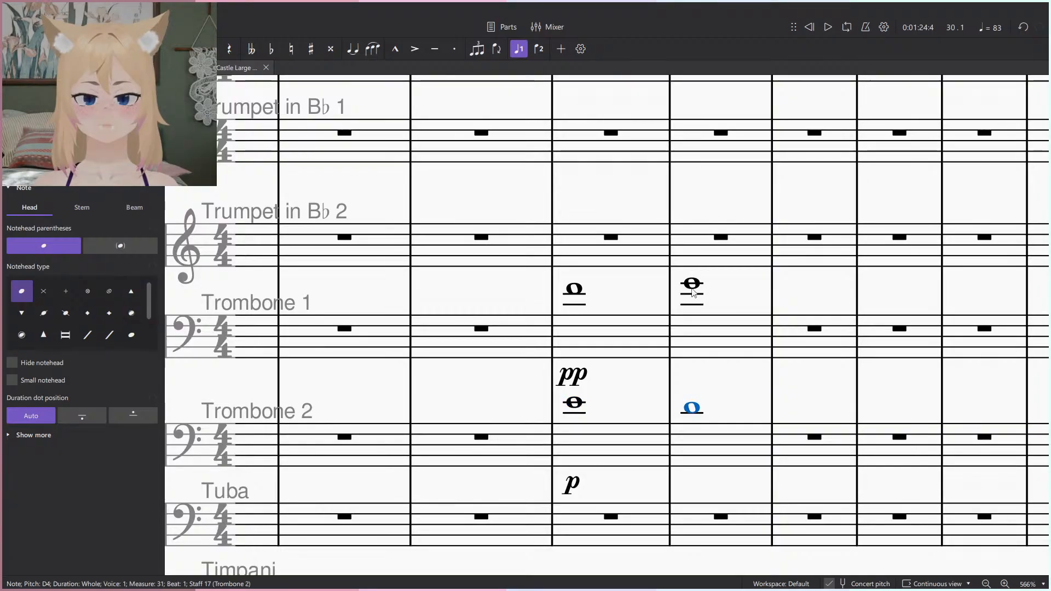
click(693, 285)
Enter G2 and D4 whole notes as a chord in measure 31 of Horn in F 1 & 3.
scroll(692, 285, down, 2)
scroll(616, 285, up, 3)
click(612, 281)
key(n)
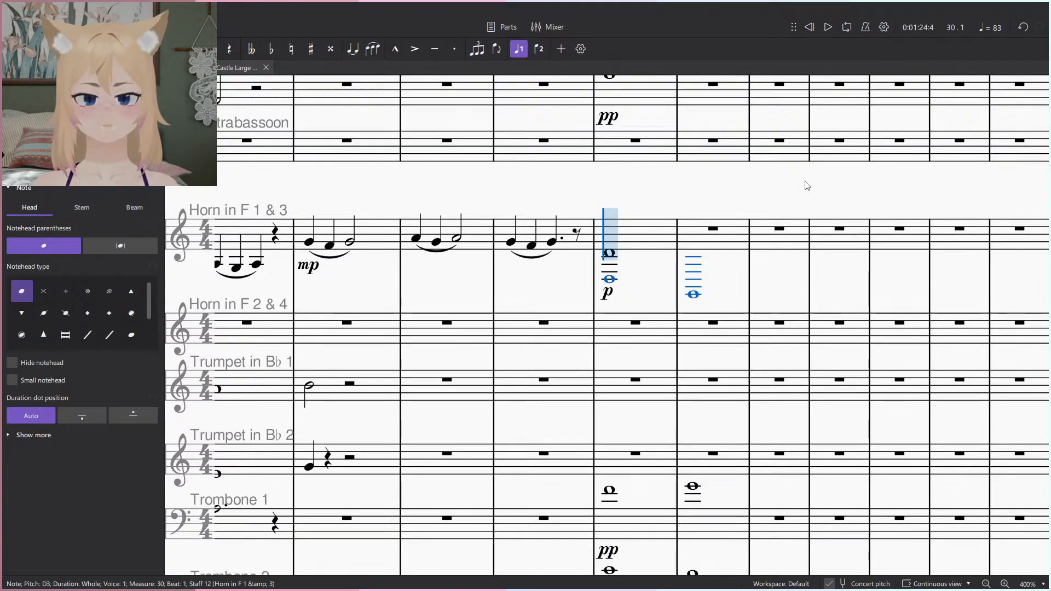
click(693, 295)
key(Escape)
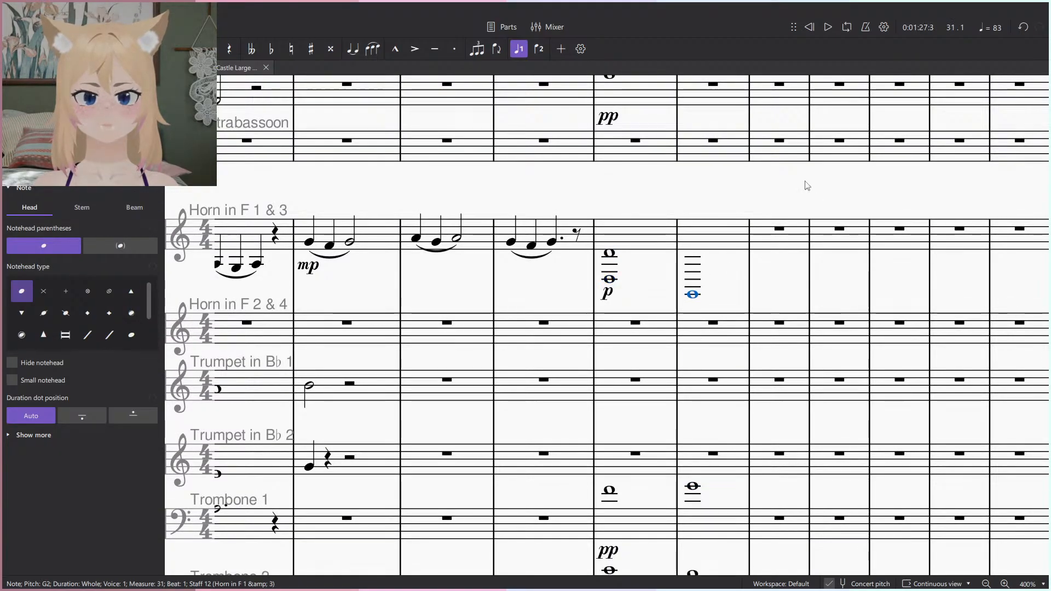
key(Left)
key(n)
click(693, 253)
key(Escape)
Enter a B3 whole note in measure 31 of Bassoon 2.
scroll(694, 338, down, 1)
scroll(699, 450, up, 3)
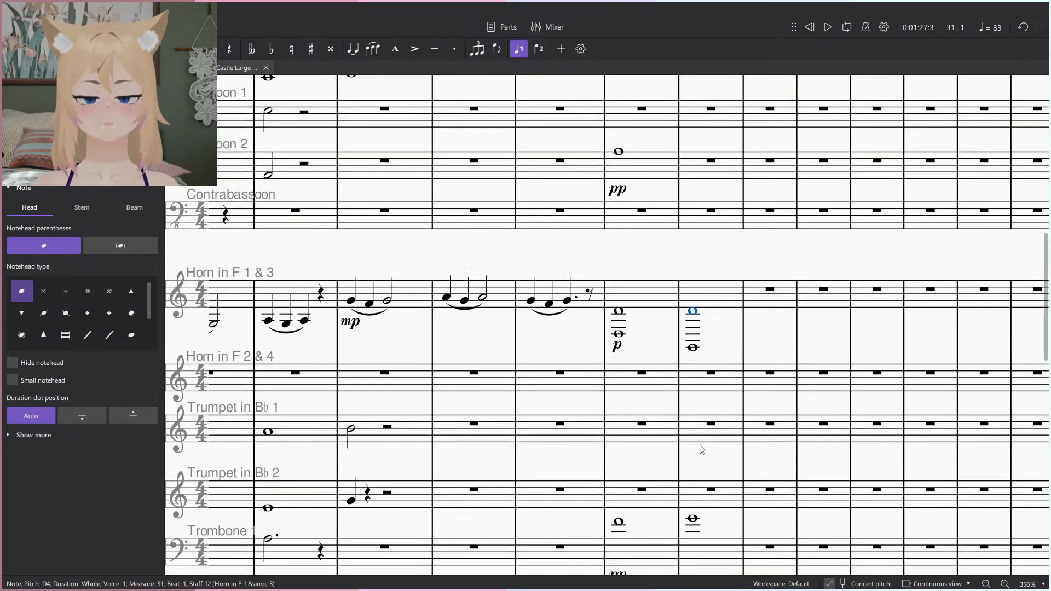
click(620, 255)
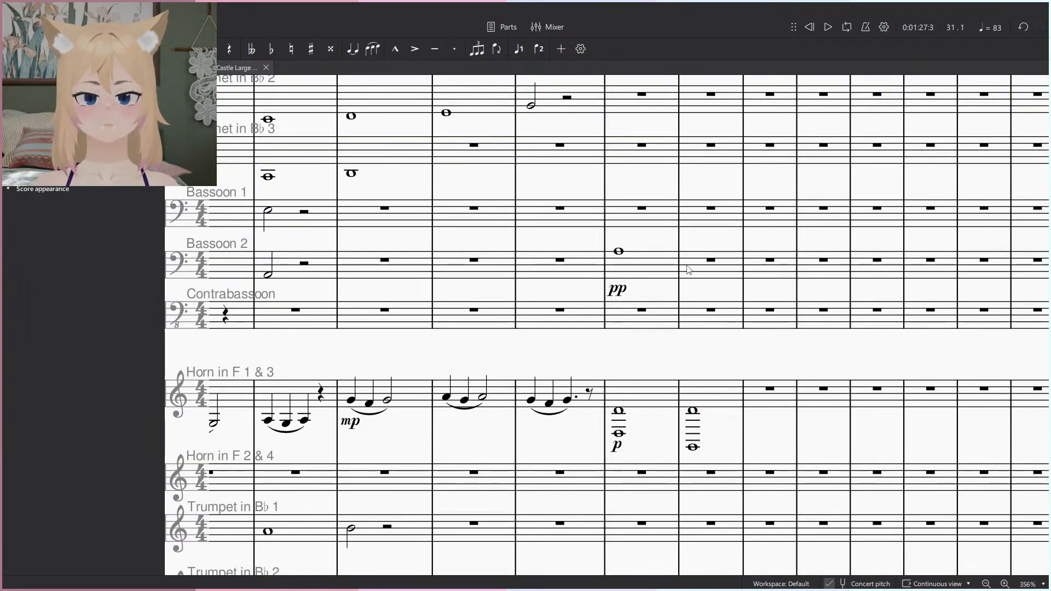
scroll(687, 266, up, 4)
key(n)
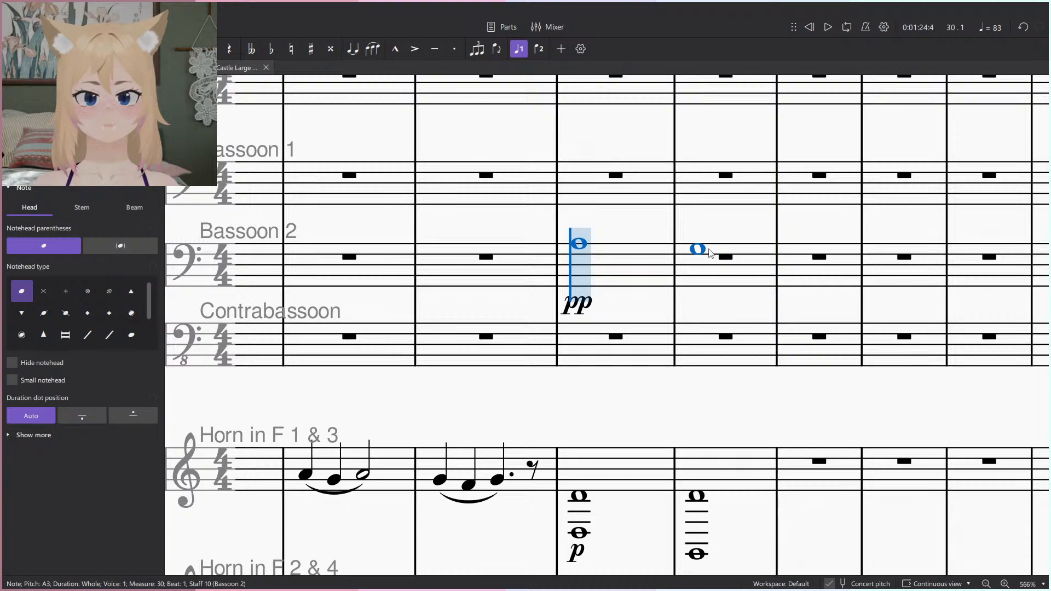
click(704, 241)
Play back measures 30 and 31 across the staves from Bassoon 2 through Trombone 2.
scroll(704, 243, down, 8)
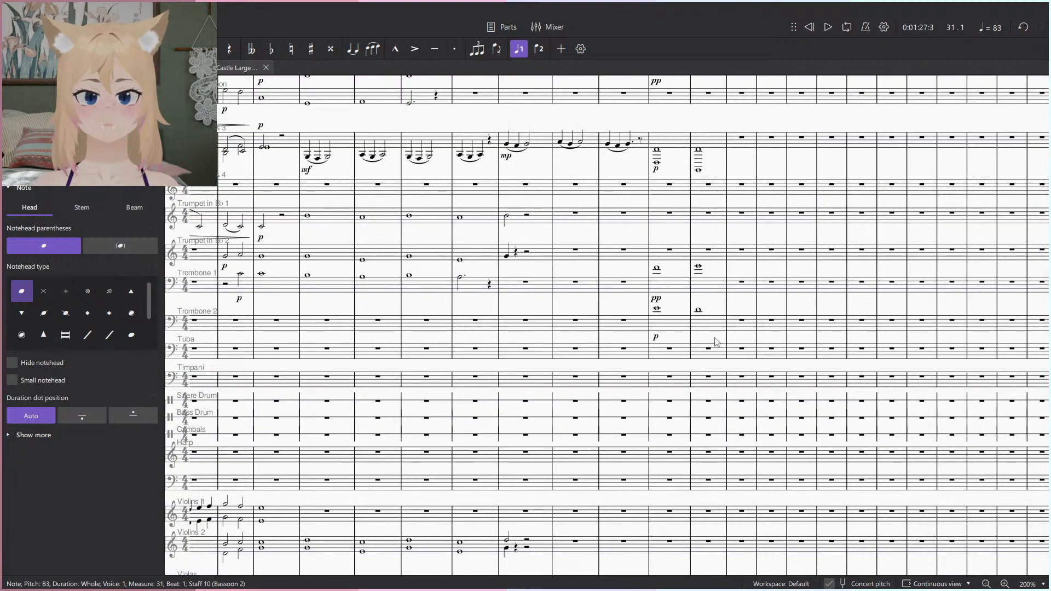
click(712, 326)
scroll(684, 246, up, 3)
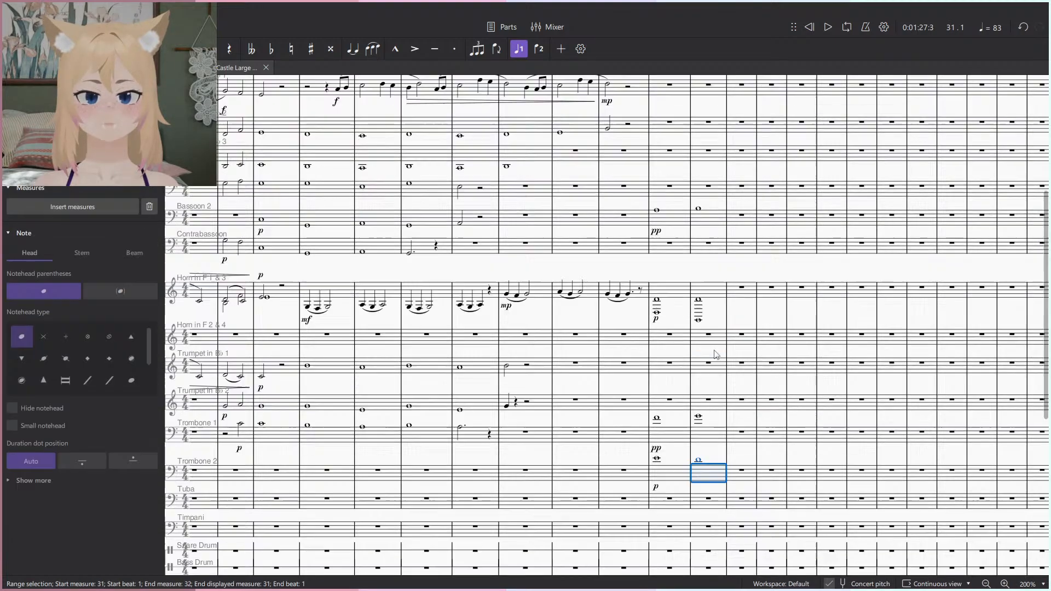
shift+click(667, 221)
key(space)
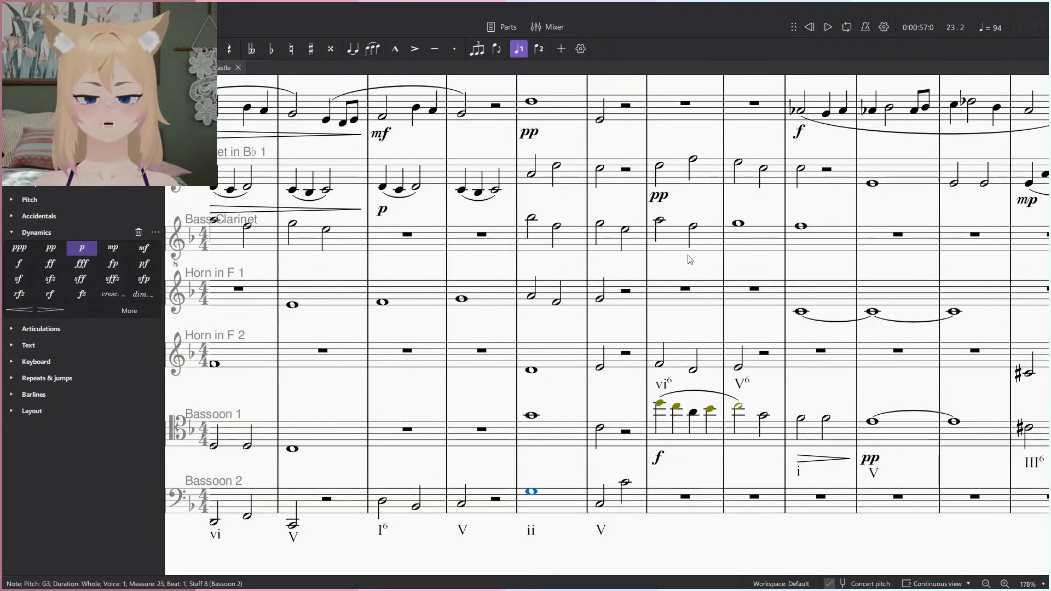
Check the measure 23 notes of Horn in F 1, Bass Clarinet and Bassoon 1 in the original Castle score.
scroll(690, 283, up, 1)
scroll(690, 283, up, 2)
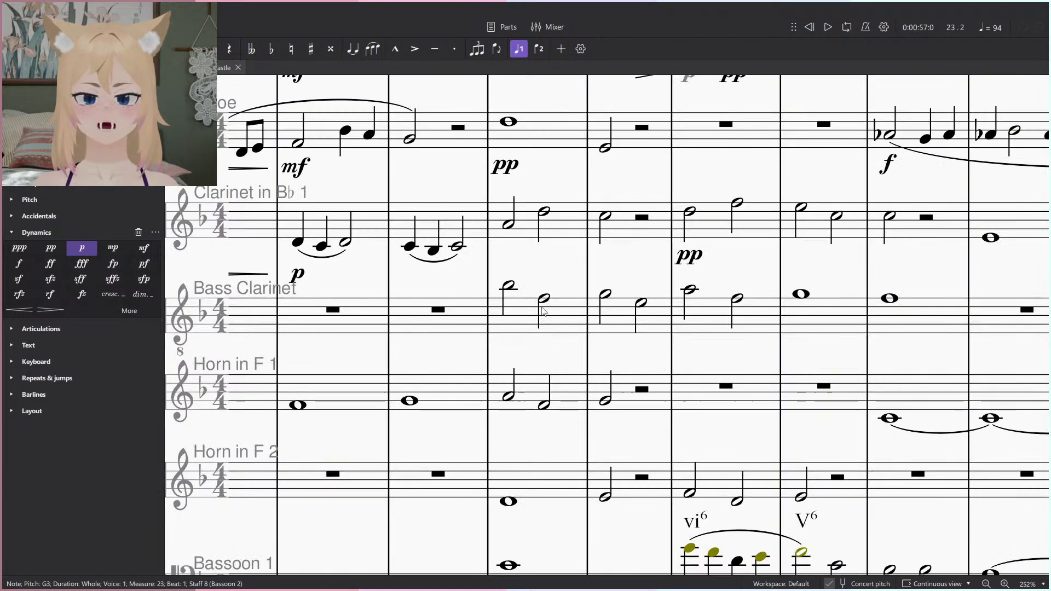
click(508, 395)
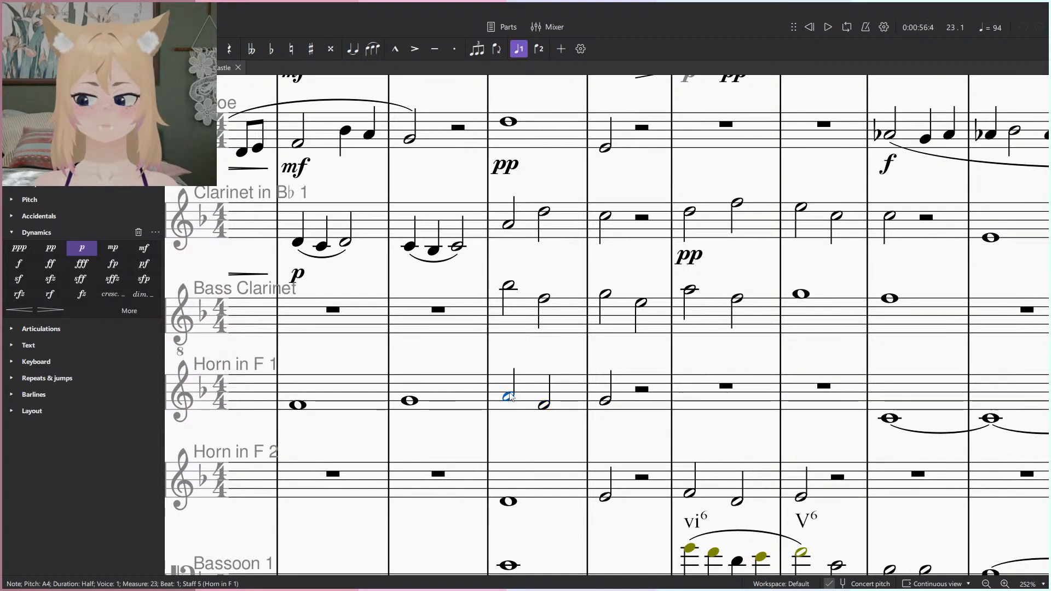
click(509, 285)
click(509, 398)
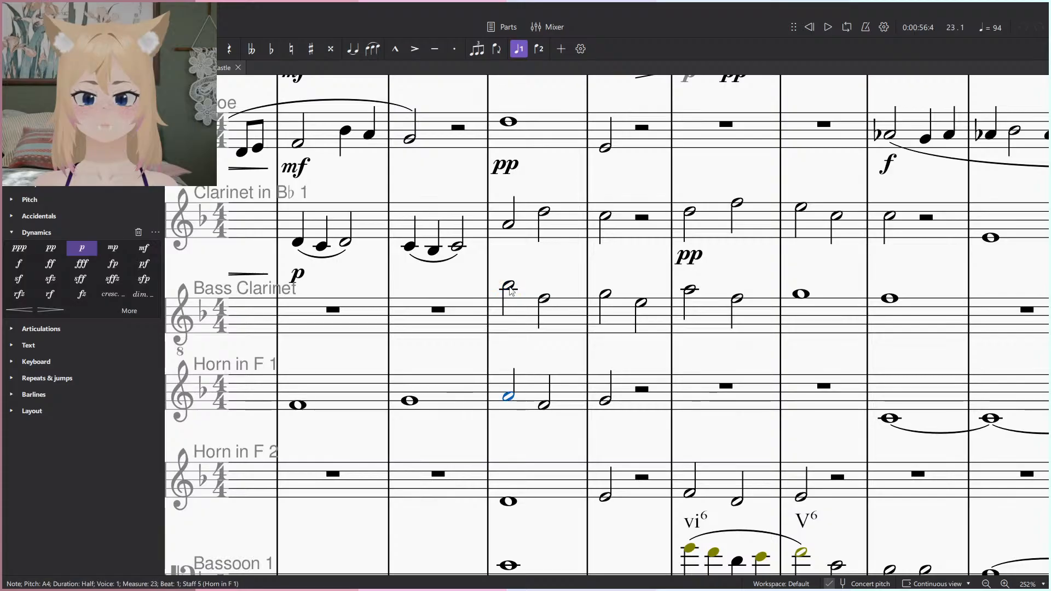
scroll(506, 399, down, 2)
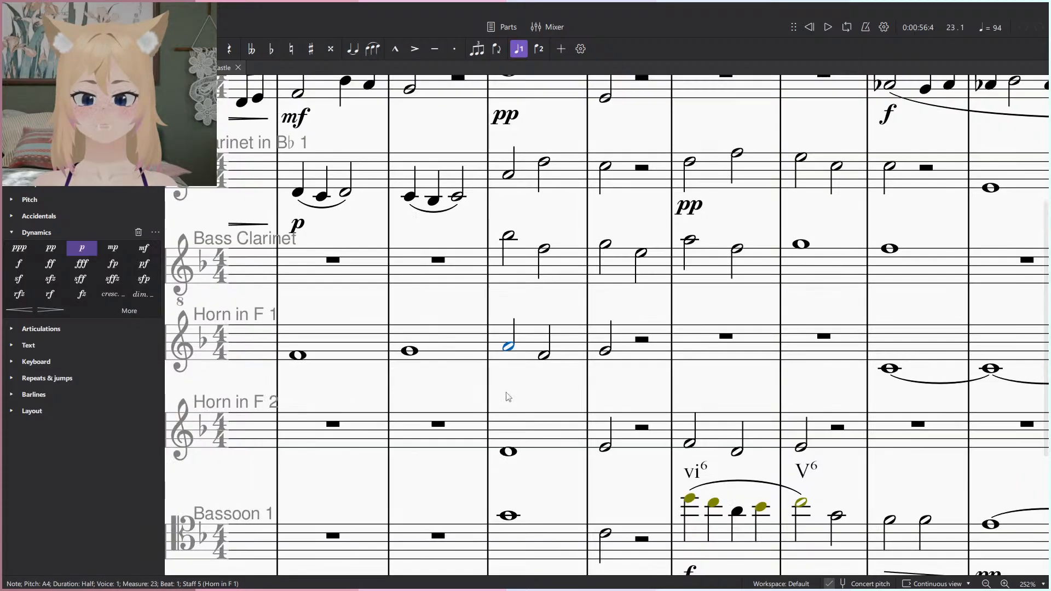
scroll(505, 400, down, 3)
click(509, 435)
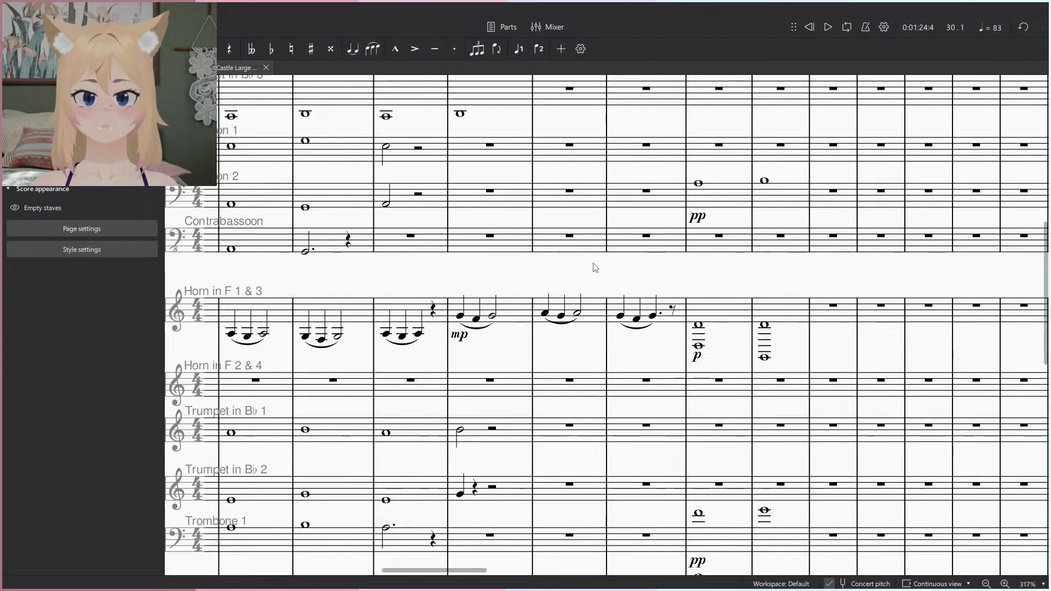
Compare the measure 30 note of Trombone 1 in the large-orchestra score with measure 23 of the original score.
scroll(657, 351, down, 2)
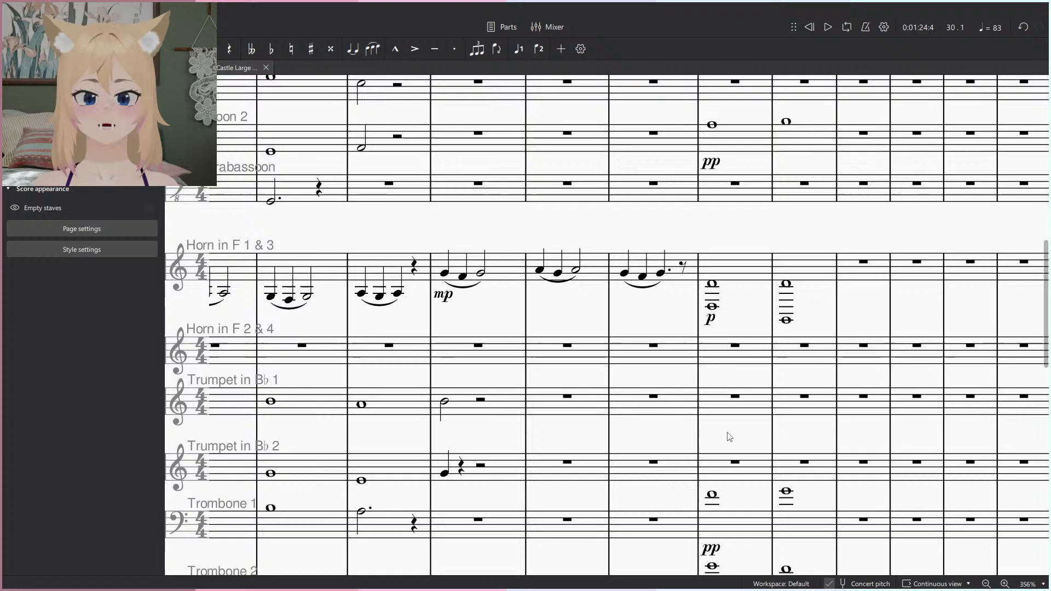
click(712, 495)
drag(720, 510, 570, 304)
scroll(661, 508, up, 2)
key(6)
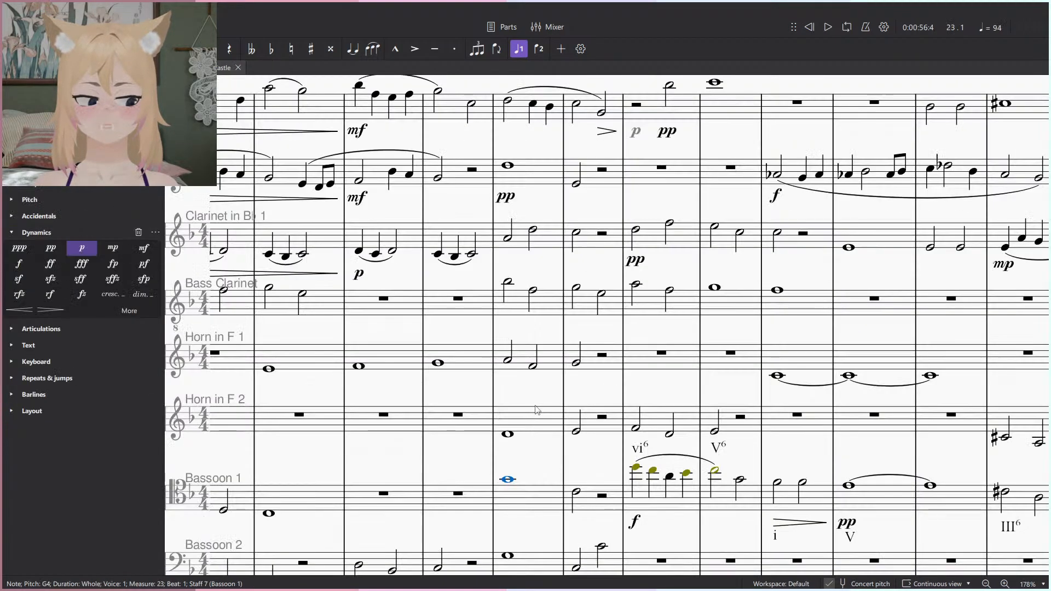
Check the measure 23 notes of Horn in F 2, Bassoon 2 and Bass Clarinet in the original Castle score.
scroll(525, 411, down, 3)
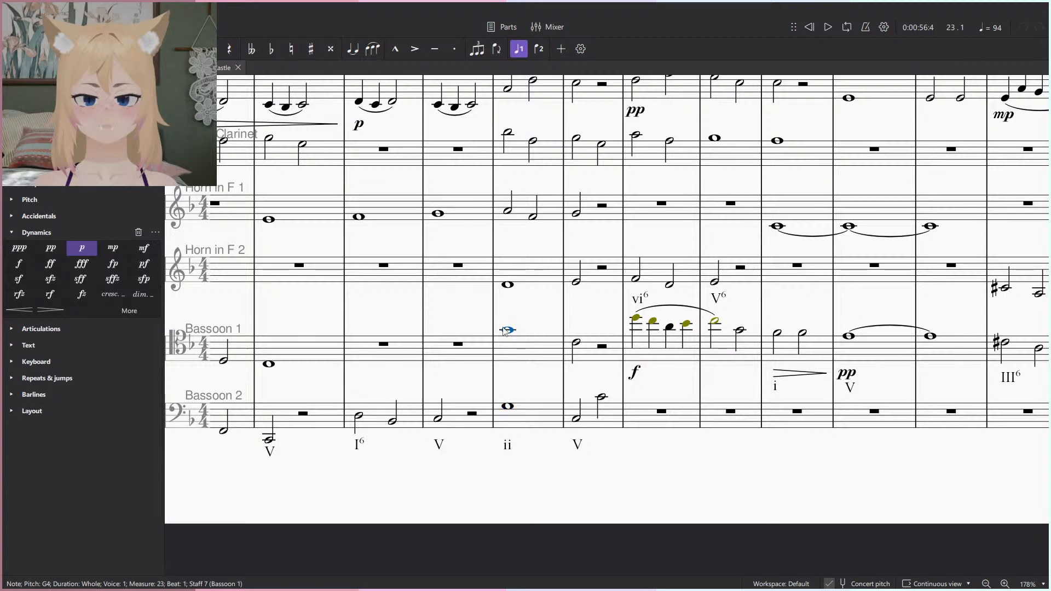
scroll(538, 302, up, 2)
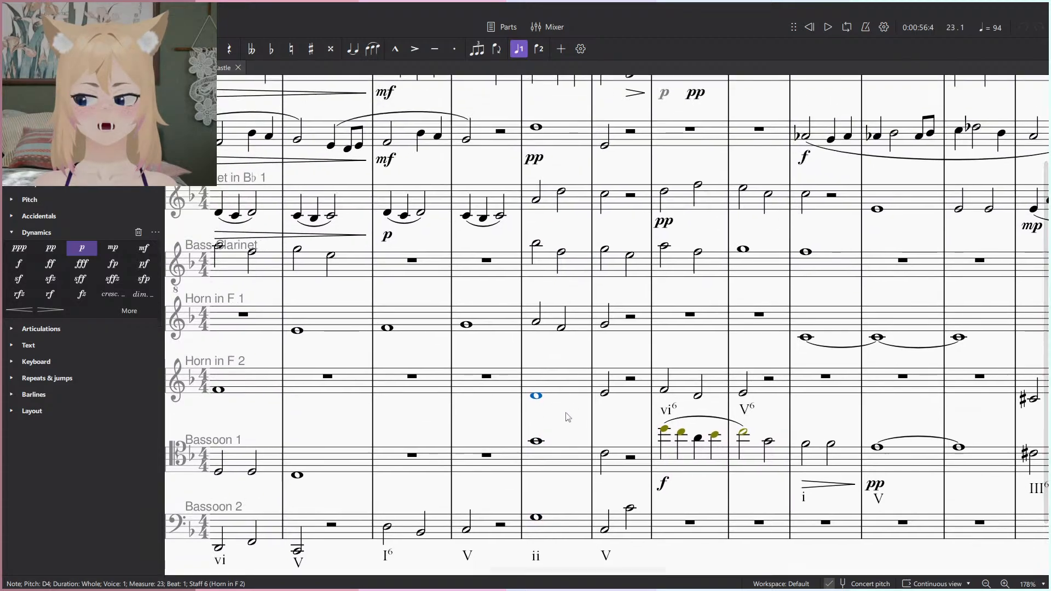
click(536, 322)
scroll(536, 322, up, 3)
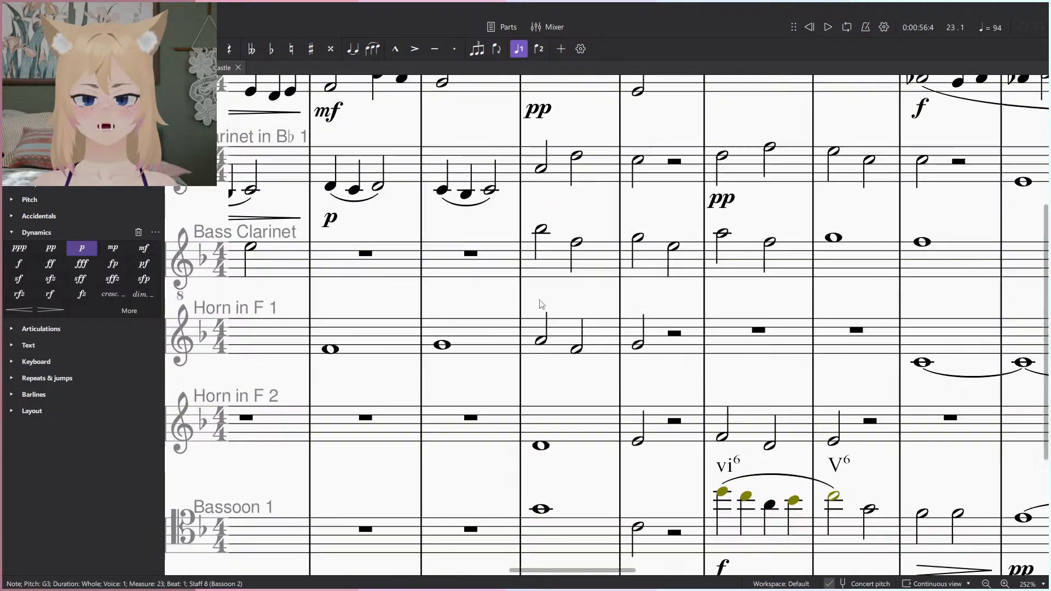
click(541, 224)
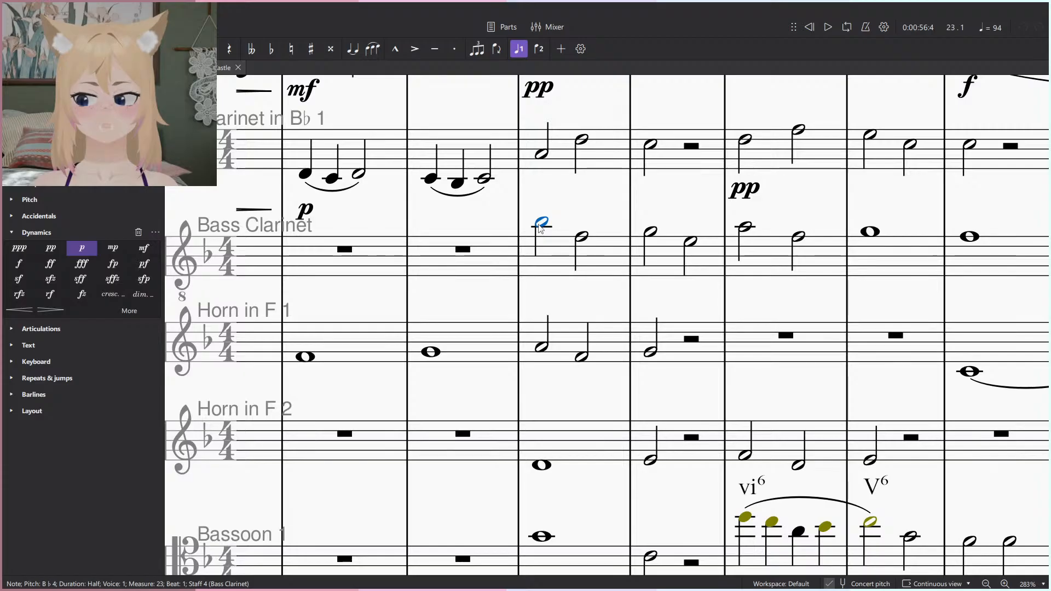
In the large-orchestra score, replace Trombone 1's measure 30 whole note with F4 and D4 half notes.
key(alt+Tab)
scroll(582, 201, up, 5)
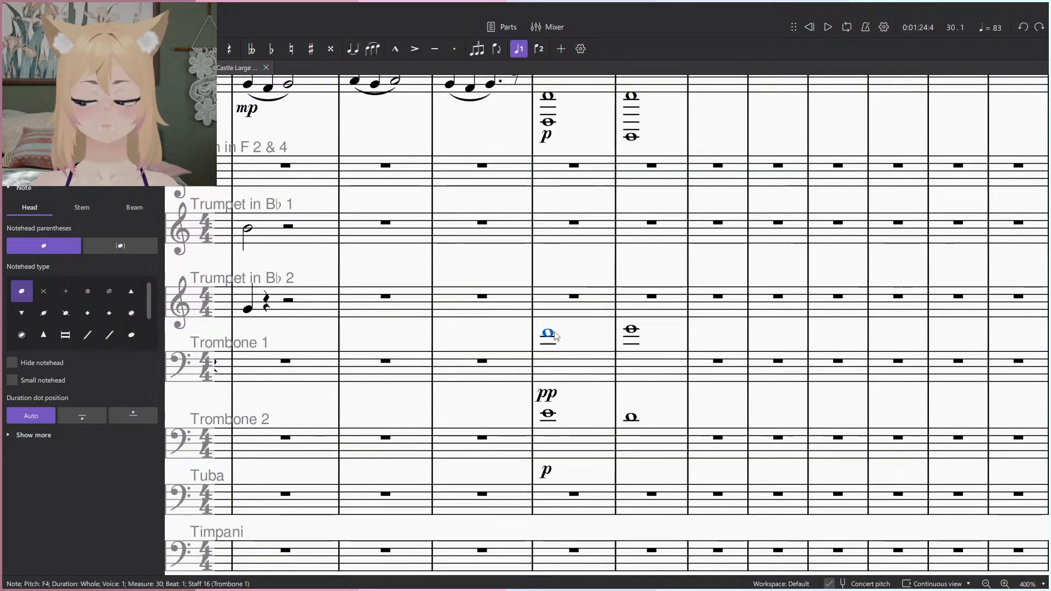
click(555, 330)
click(553, 333)
key(6)
key(n)
click(579, 342)
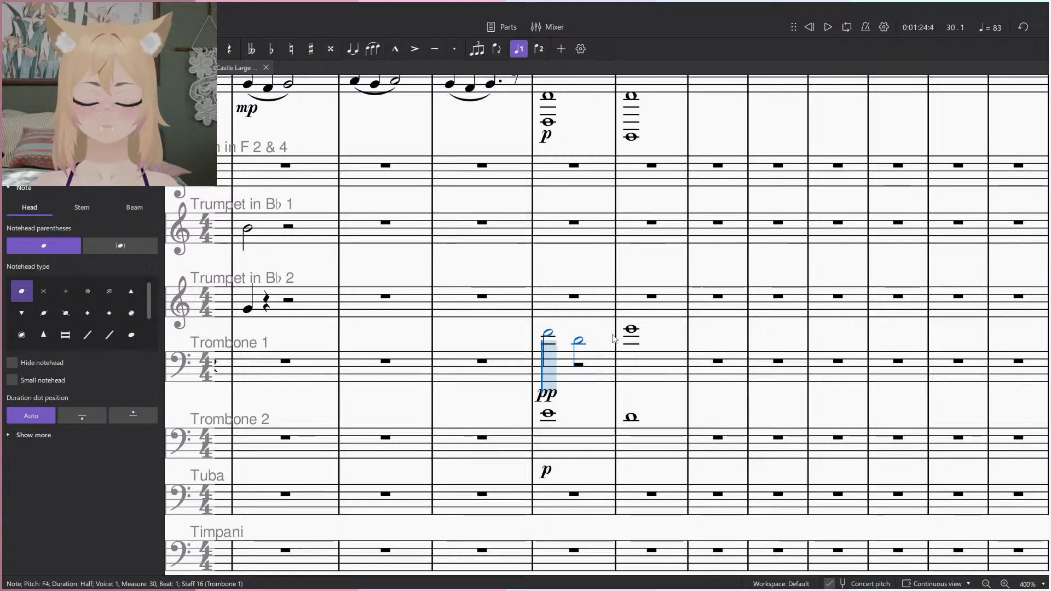
key(Escape)
Change measure 31 of Trombone 1 to E4 and C4 half notes.
drag(631, 335, 632, 343)
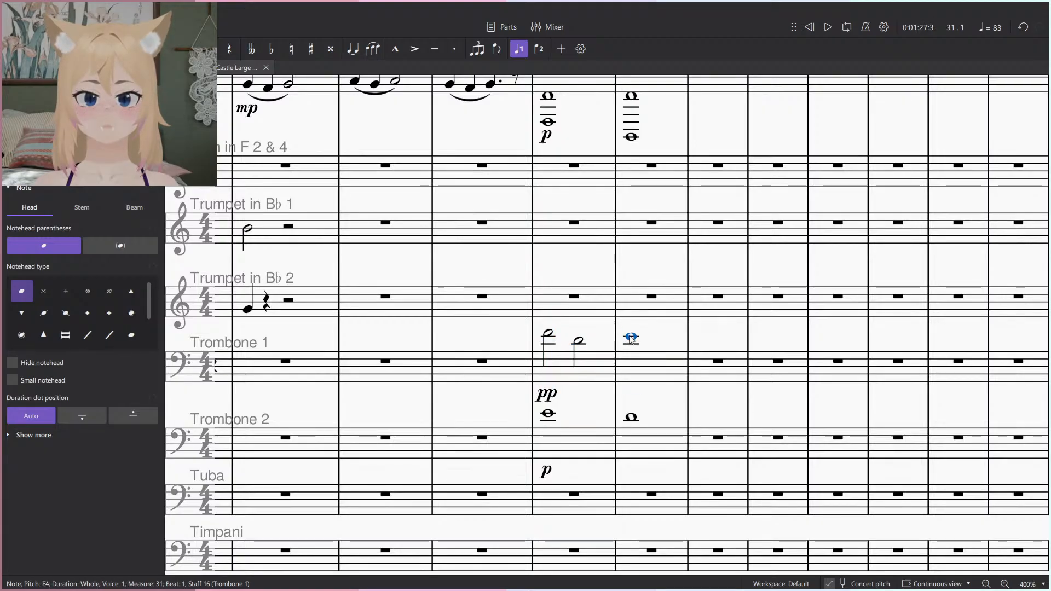
key(alt+Tab)
key(alt+Tab)
key(6)
key(n)
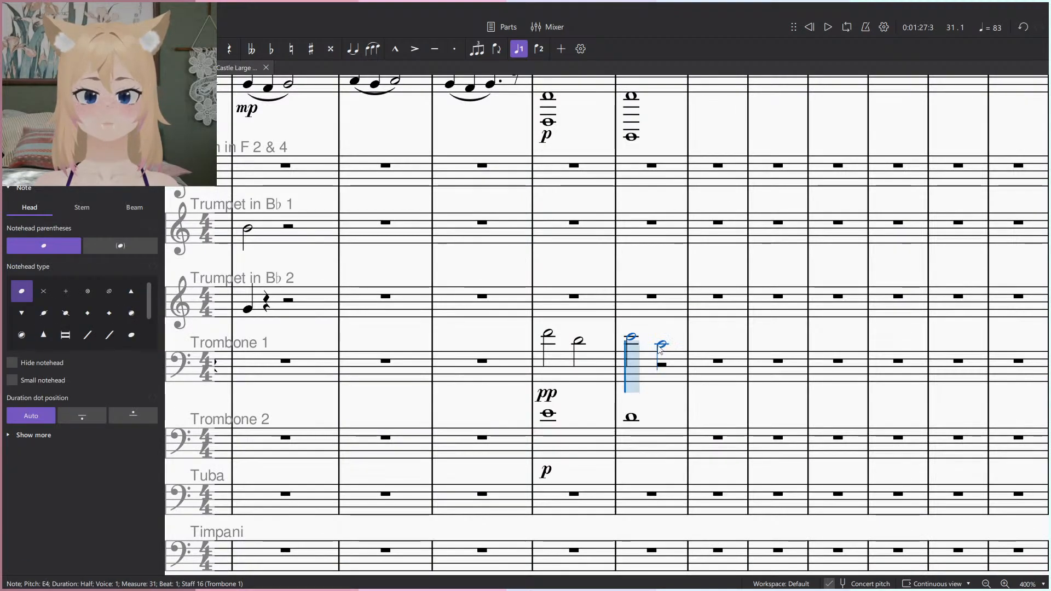
click(662, 344)
Split Trombone 2's measure 30 whole note into E4 and C4 half notes.
click(548, 414)
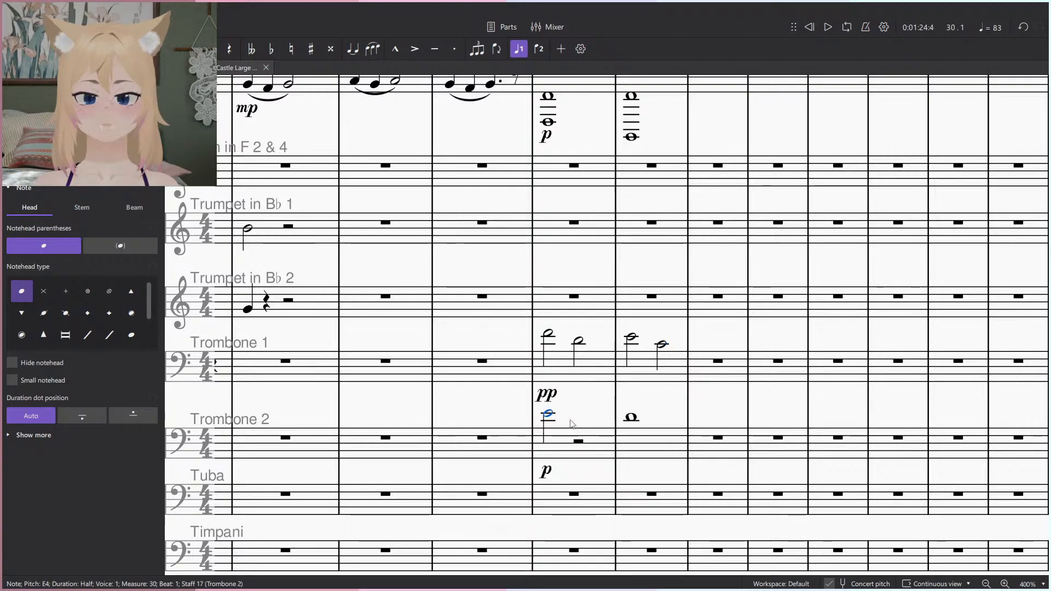
click(574, 422)
key(d)
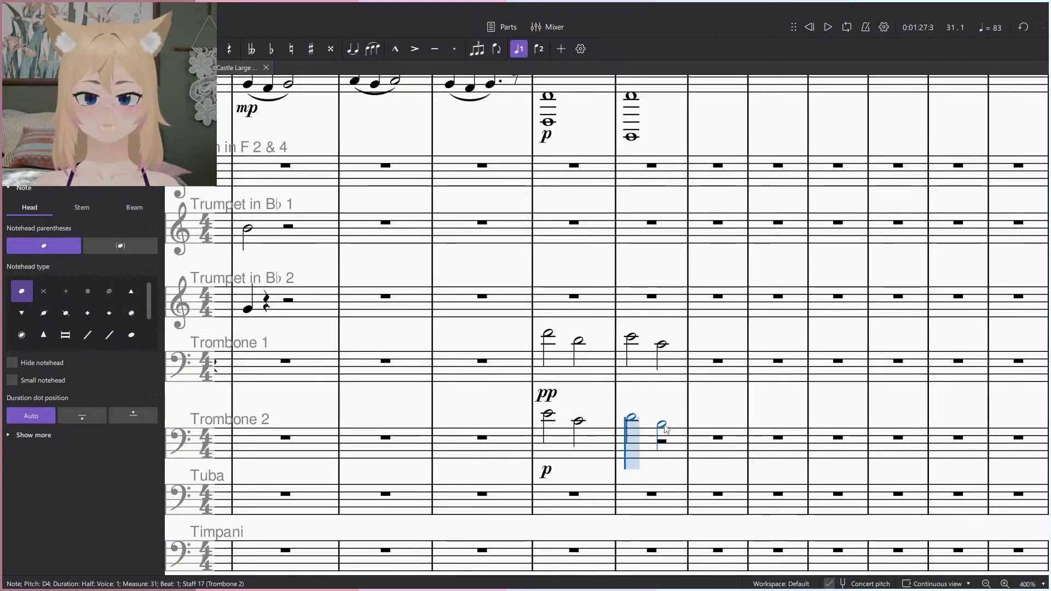
Make Trombone 2's measure 31 a D4 half note and a half rest after checking the original score.
click(643, 422)
key(alt+Tab)
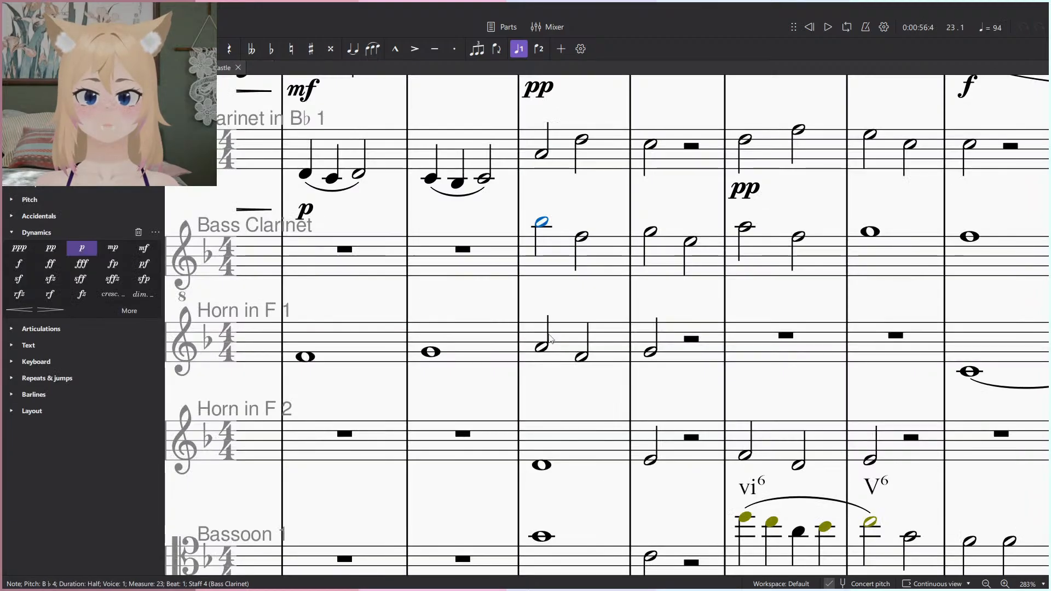
scroll(586, 353, down, 4)
key(alt+Tab)
key(Delete)
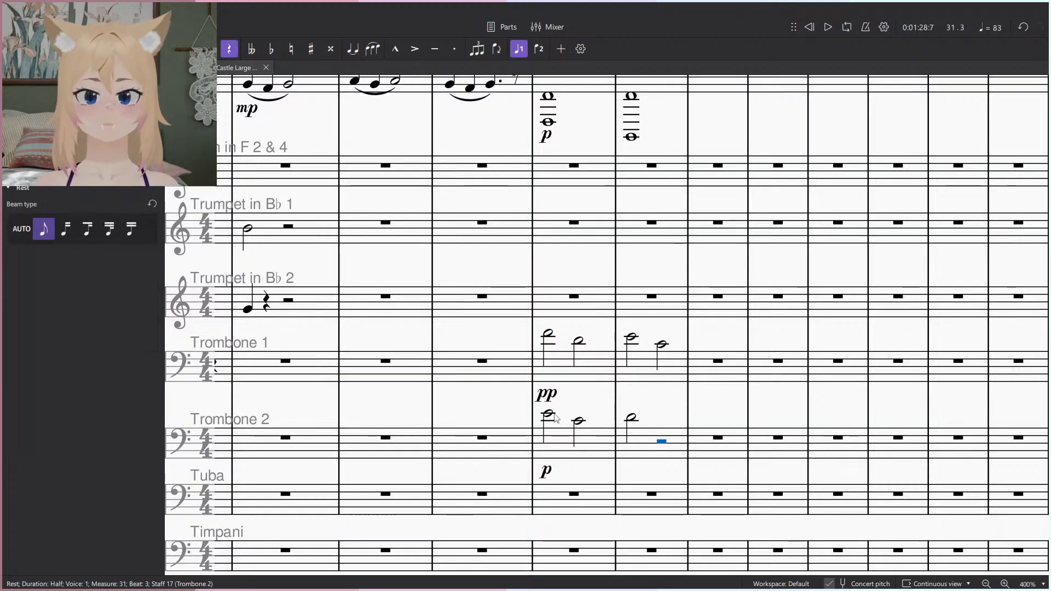
Play back measures 30 and 31 from Trombone 2's first half note.
click(548, 413)
scroll(564, 400, down, 2)
key(space)
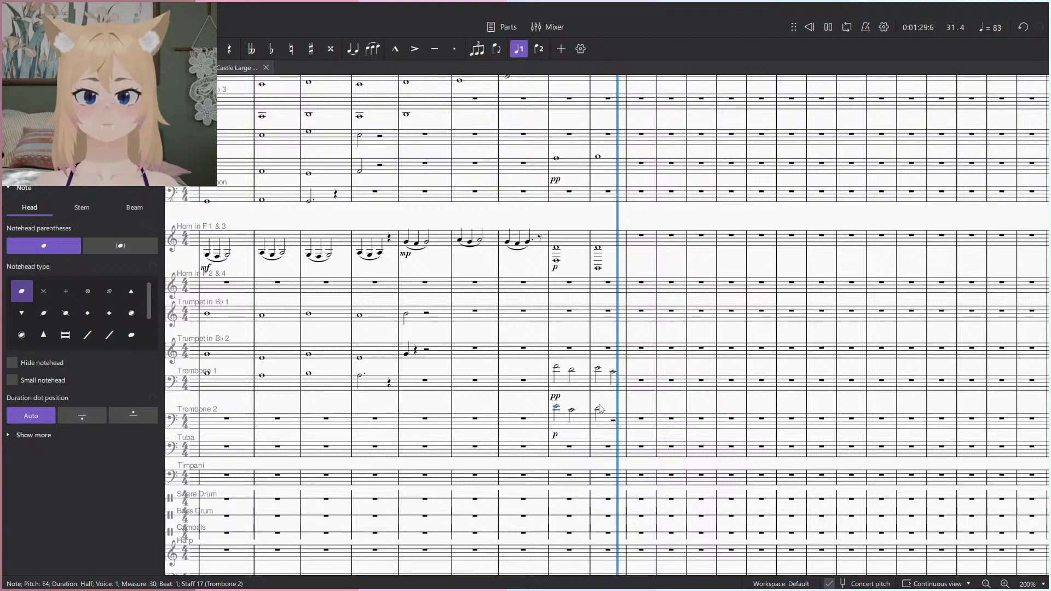
key(space)
Lower Trombone 1's last three half notes in measures 30 and 31 by one diatonic step.
scroll(598, 370, up, 2)
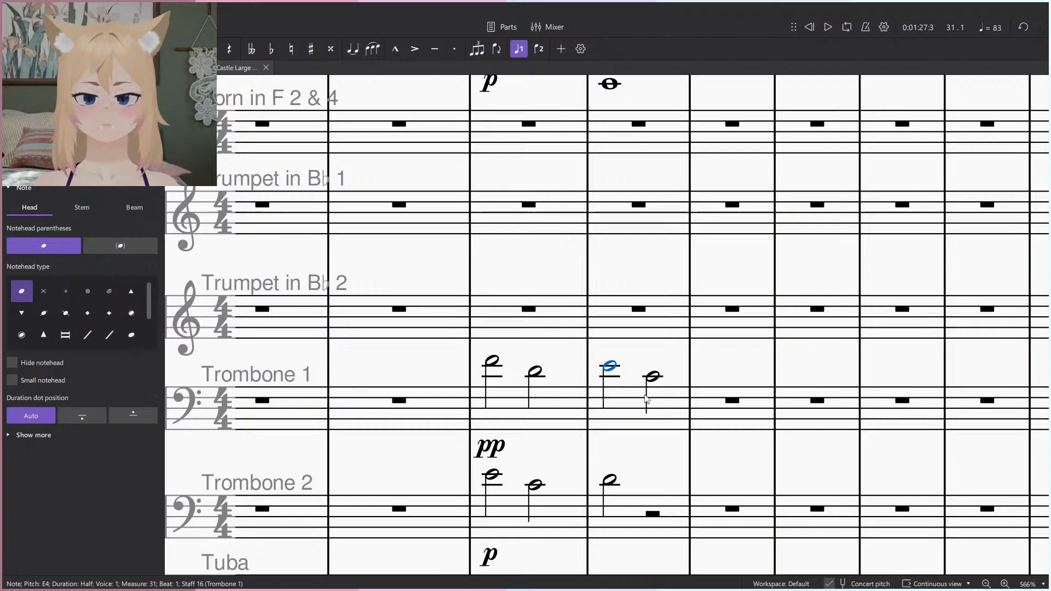
key(Left)
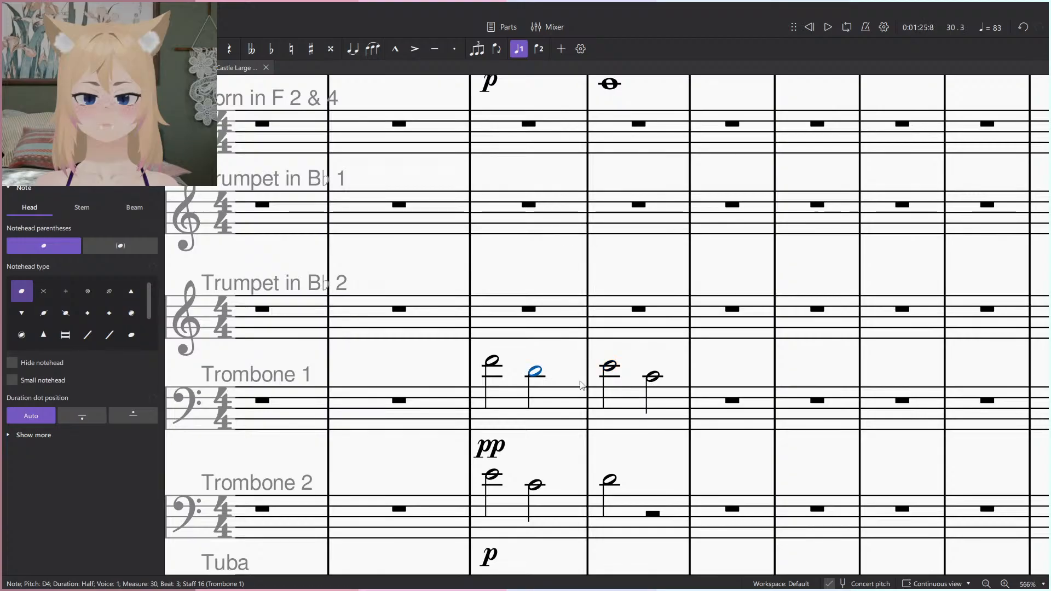
key(shift+Right)
key(shift+Right)
key(alt+shift+Down)
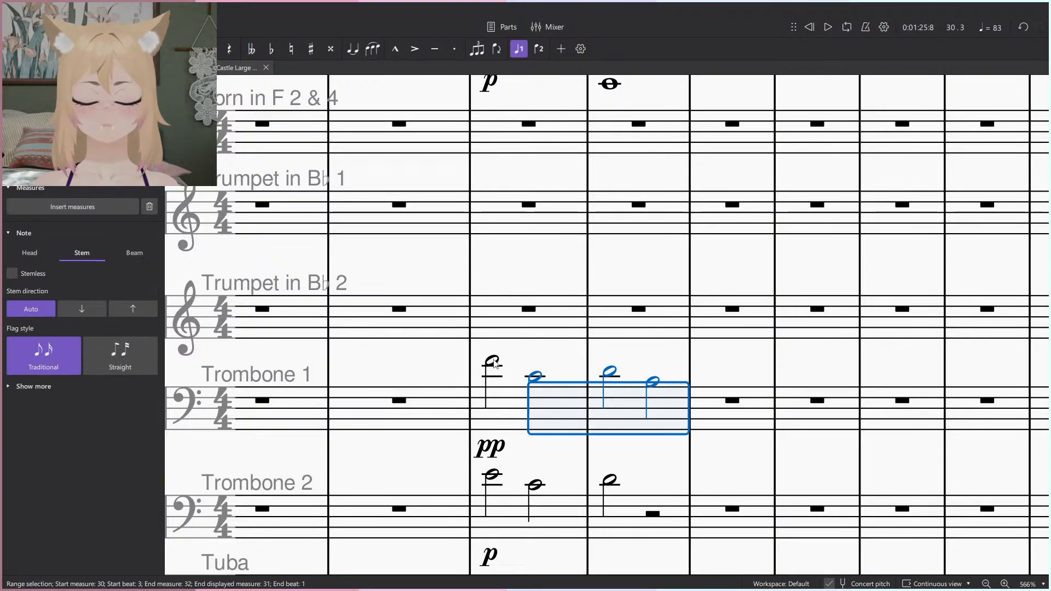
Play back the trombone half notes and compare them with measure 23 of Horn in F 1 in the original score.
click(494, 363)
scroll(495, 364, down, 5)
key(space)
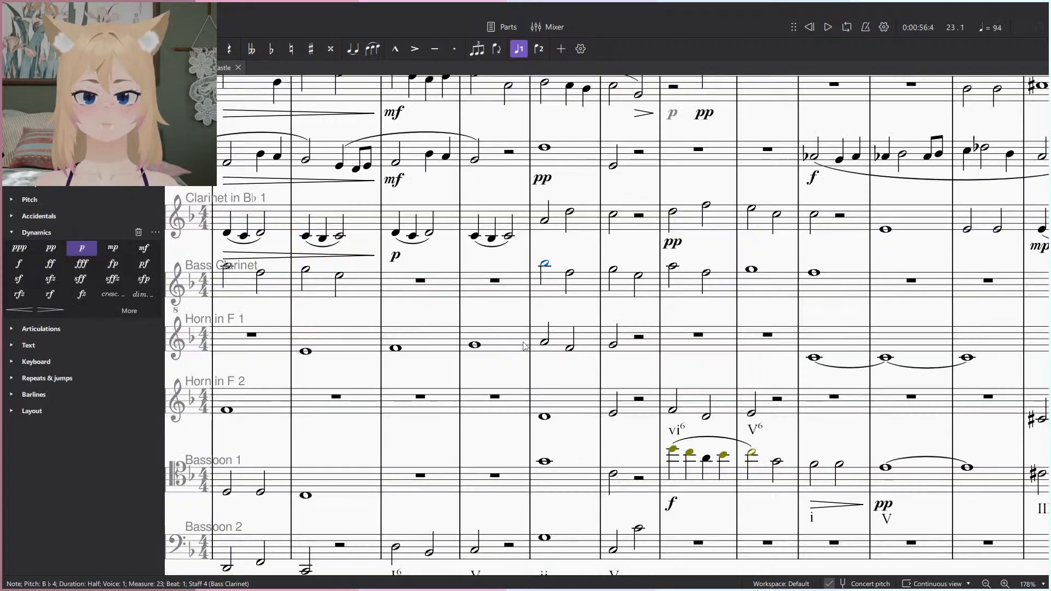
scroll(525, 346, up, 5)
click(571, 345)
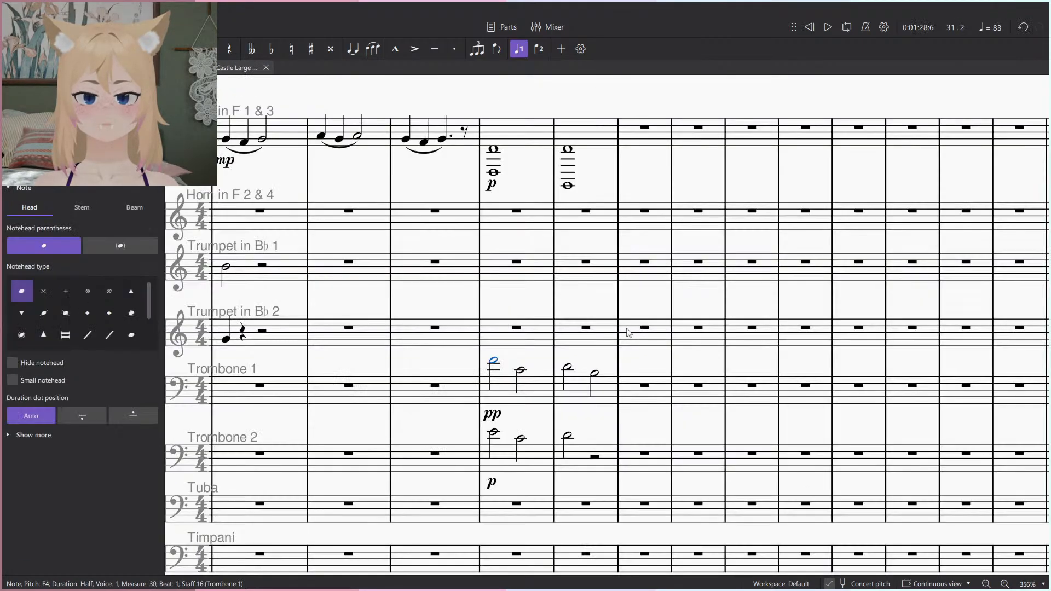
scroll(503, 393, up, 5)
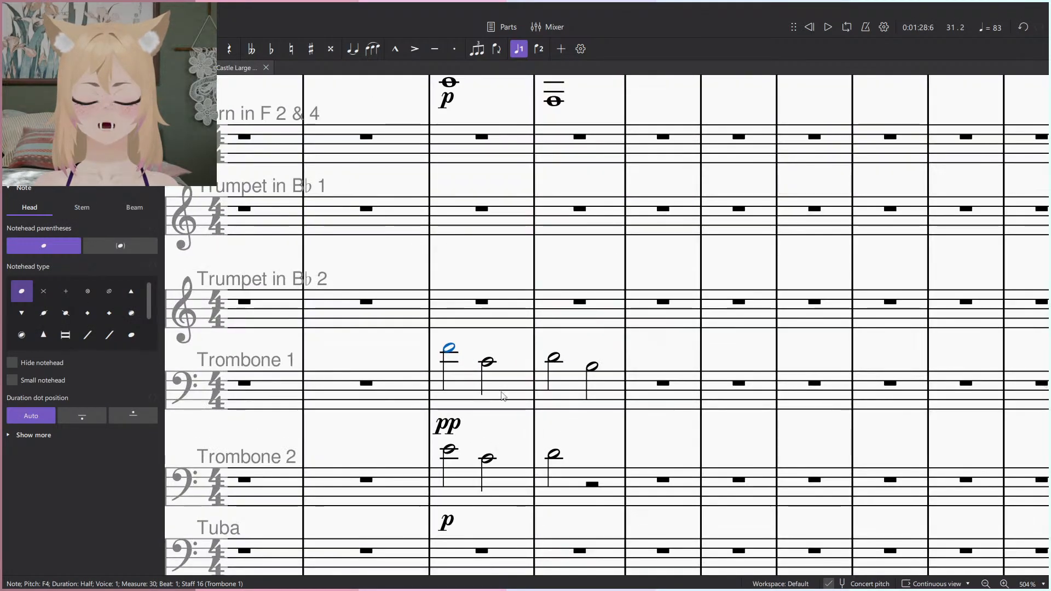
Undo the Trombone 1 and Trombone 2 half-note edits in measures 30 and 31, back to the whole notes.
key(ctrl+z)
key(ctrl+z)
key(ctrl+z)
key(ctrl+z)
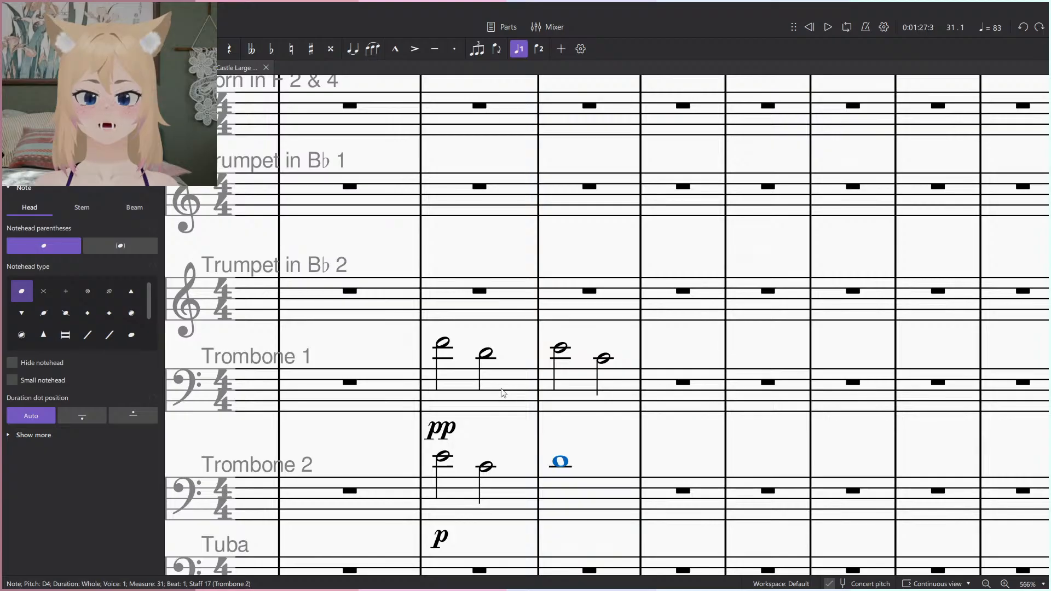
key(ctrl+z)
key(ctrl+z)
key(ctrl+z)
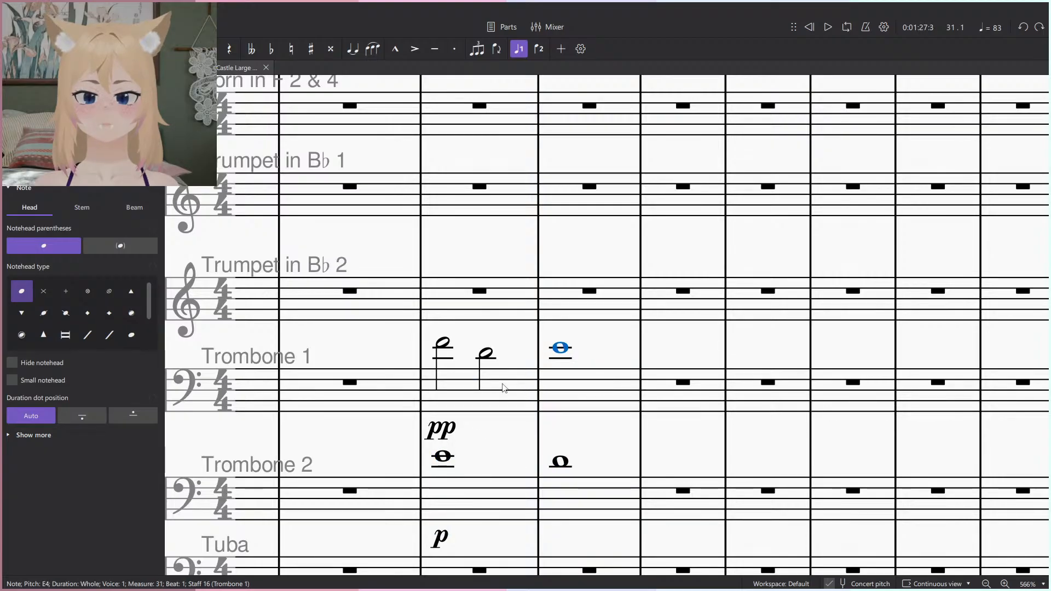
key(ctrl+z)
key(ctrl+z)
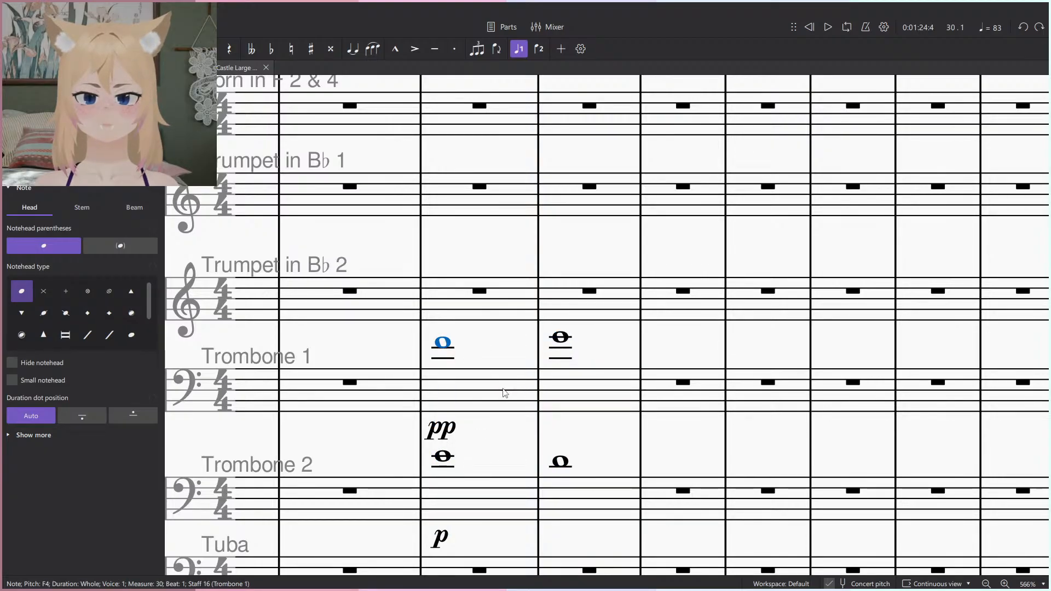
Set Trombone 2 to E4 and C4 half notes in measure 30 and a D4 half note in measure 31.
key(space)
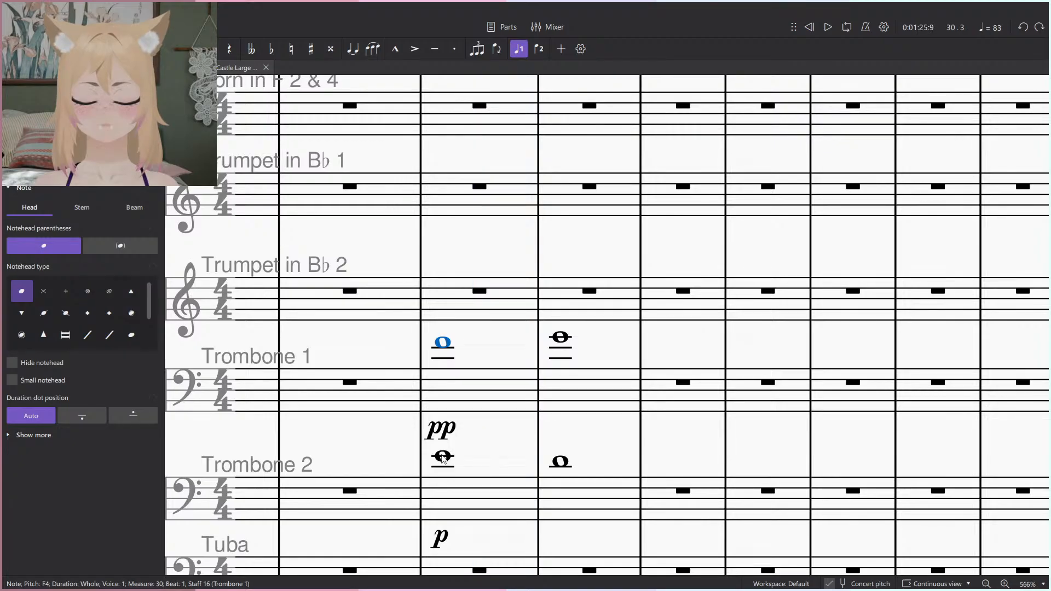
key(5)
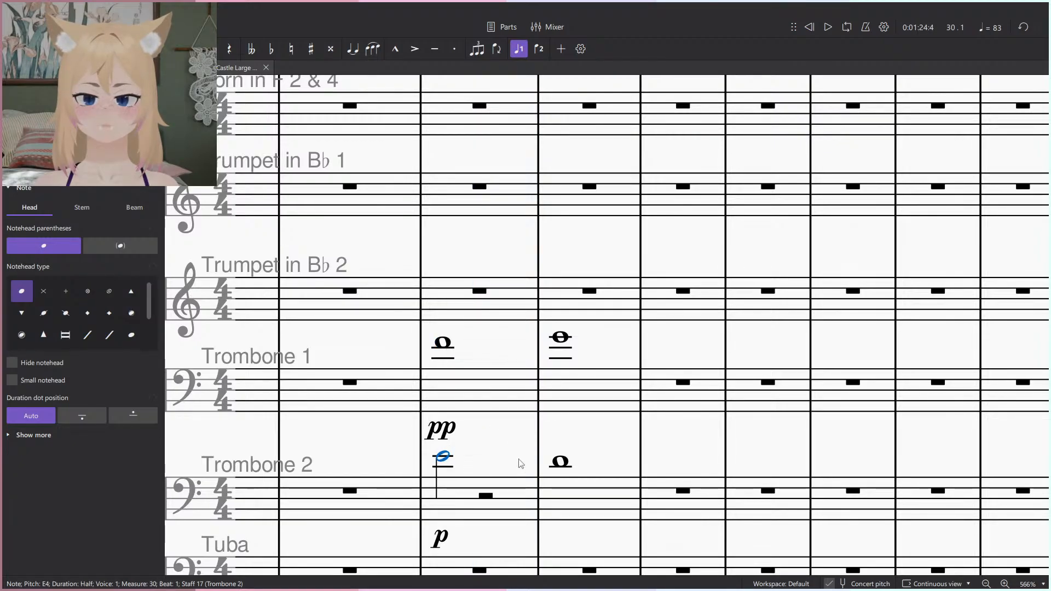
key(n)
click(560, 465)
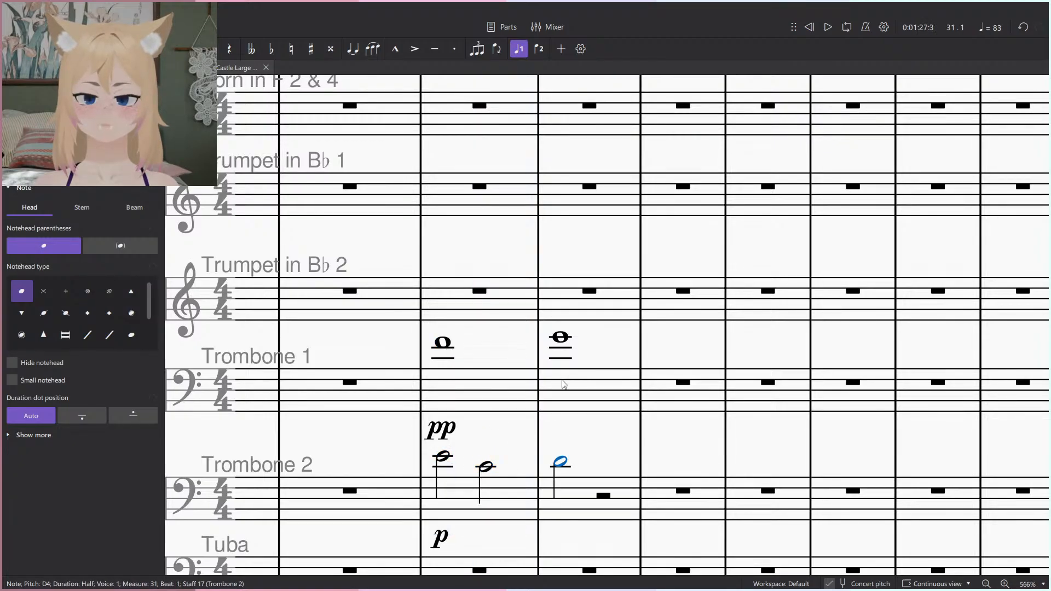
Try E4 as Trombone 1's measure 31 whole note and play back the passage from measure 30.
click(561, 344)
key(space)
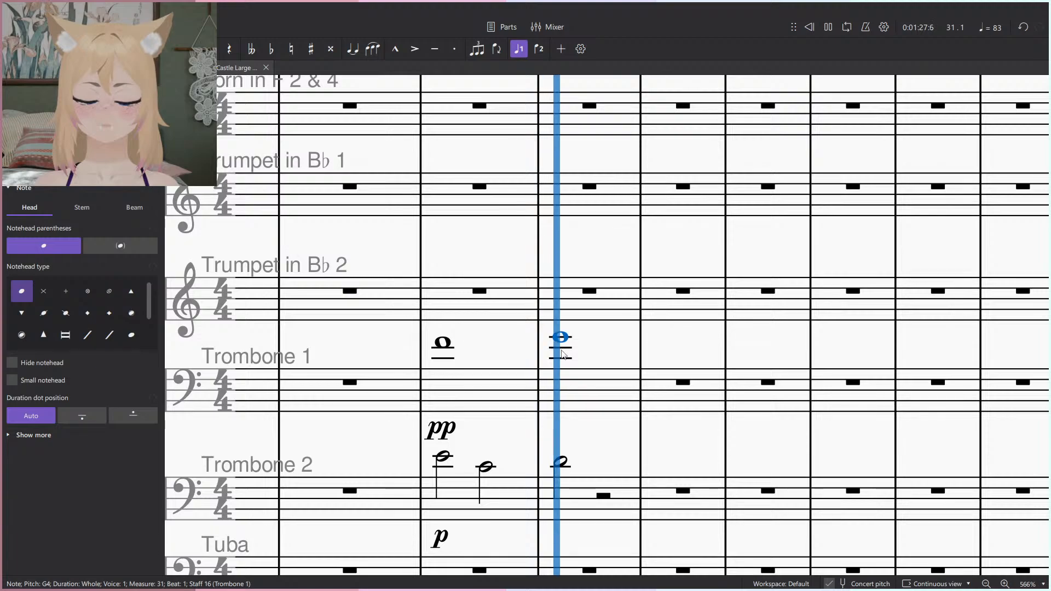
key(space)
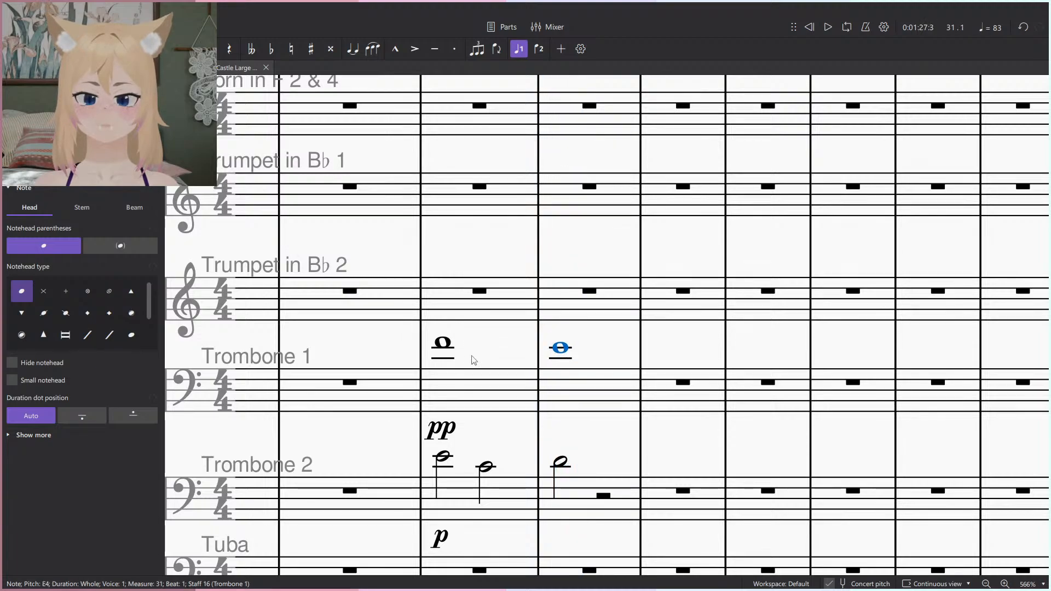
click(443, 345)
key(space)
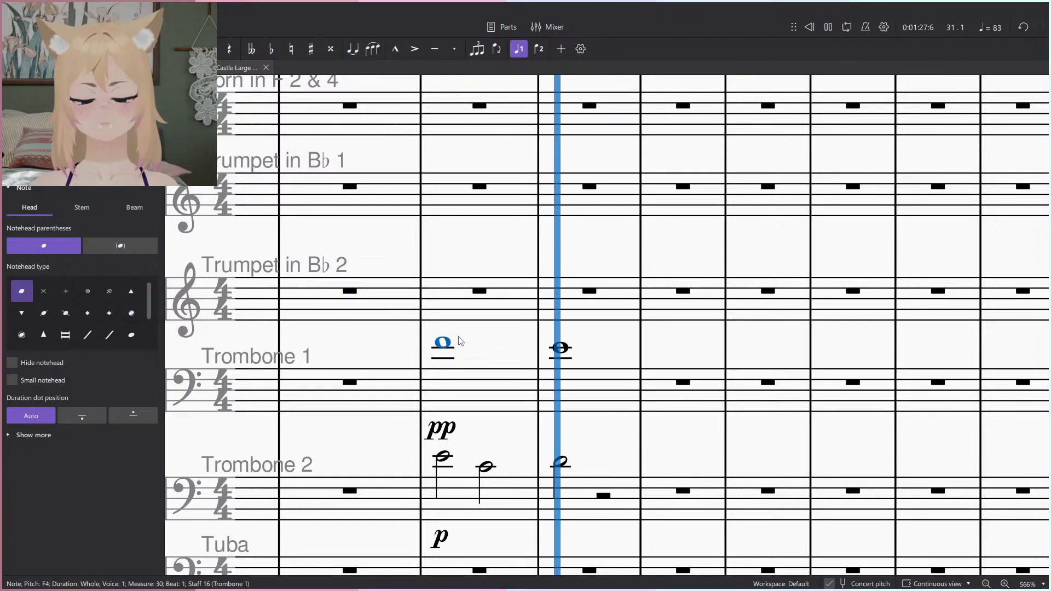
key(space)
Try lowering Trombone 1's measure 31 whole note to D4.
click(559, 353)
key(Down)
key(Down)
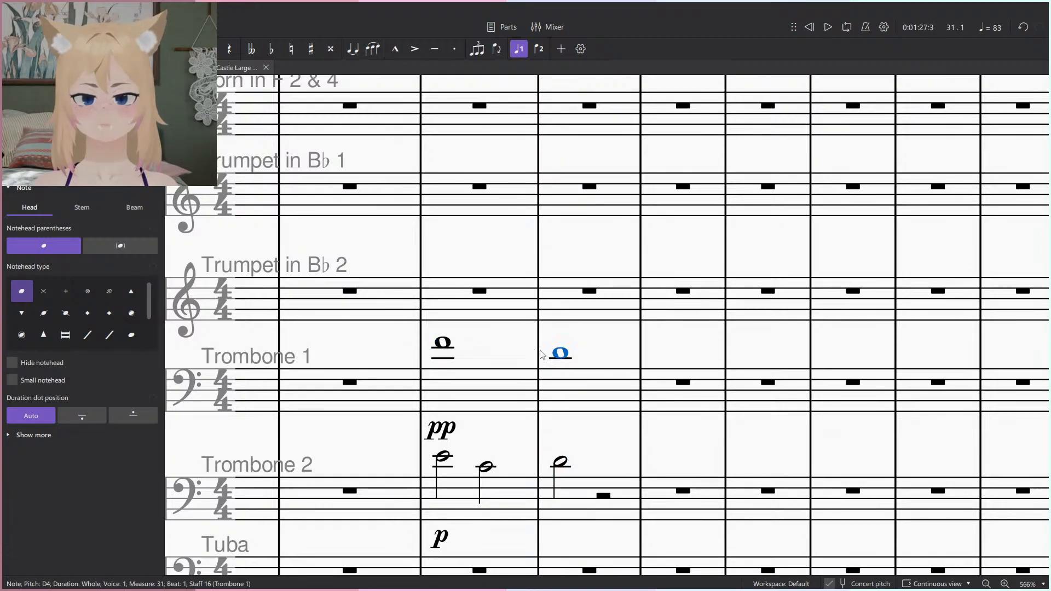
key(Escape)
Raise Trombone 1's measure 31 note to G4, try it as a dotted half, and return it to a whole note.
scroll(447, 338, down, 8)
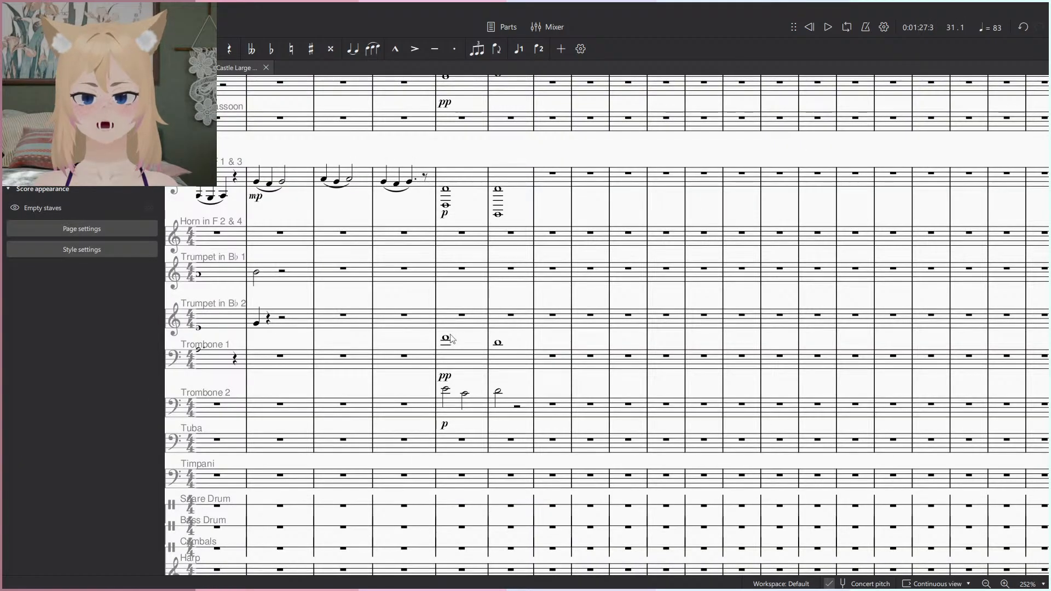
scroll(450, 339, up, 3)
scroll(470, 372, up, 7)
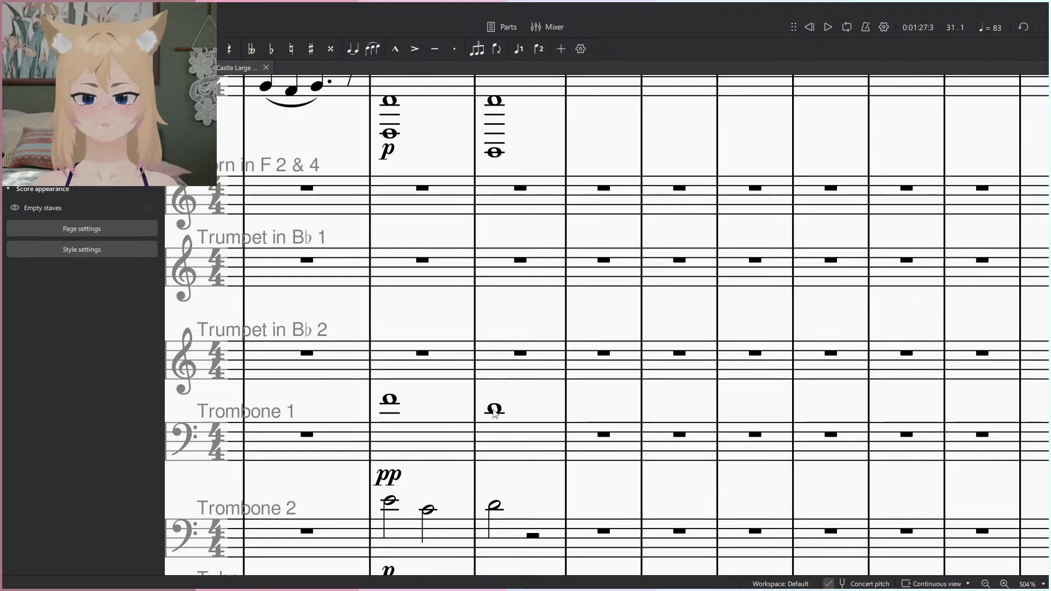
click(494, 413)
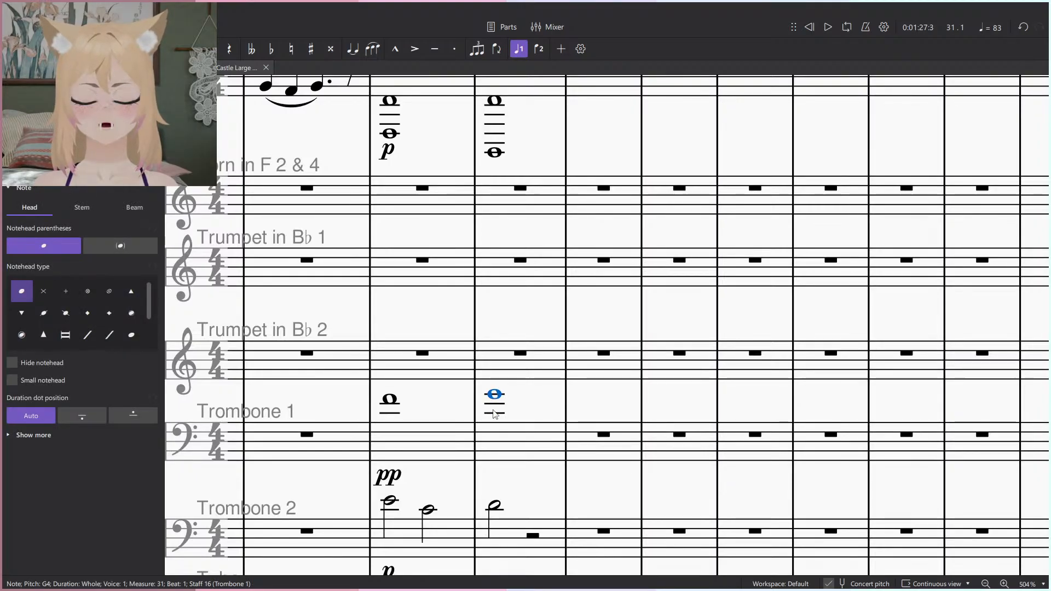
key(6)
key(period)
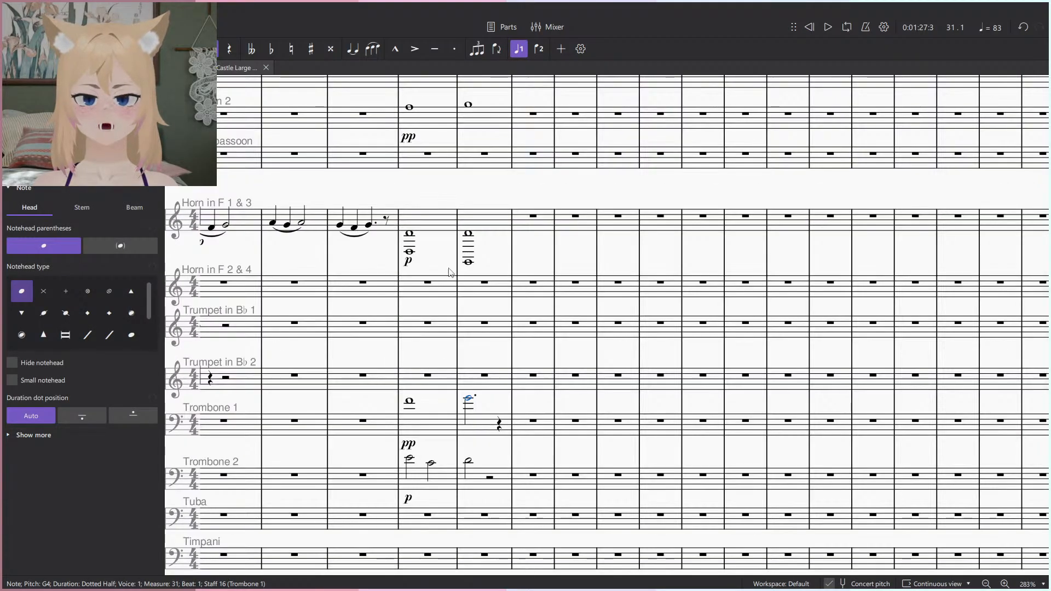
key(7)
Try the lower G2 of Horn in F 1 & 3 in measure 31 as a half note tied to an eighth.
scroll(471, 267, up, 5)
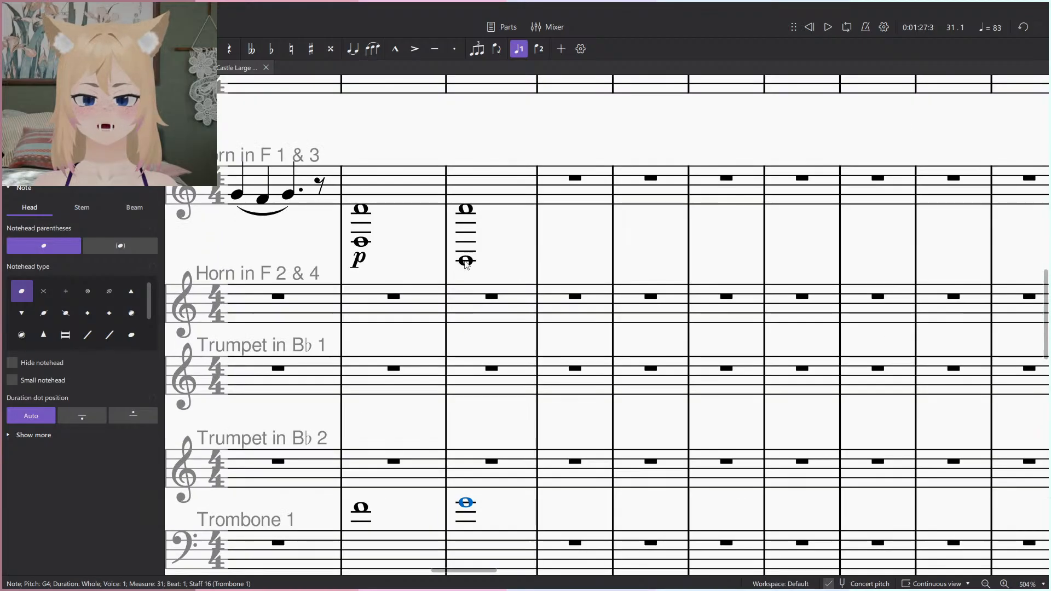
click(465, 262)
scroll(465, 267, down, 3)
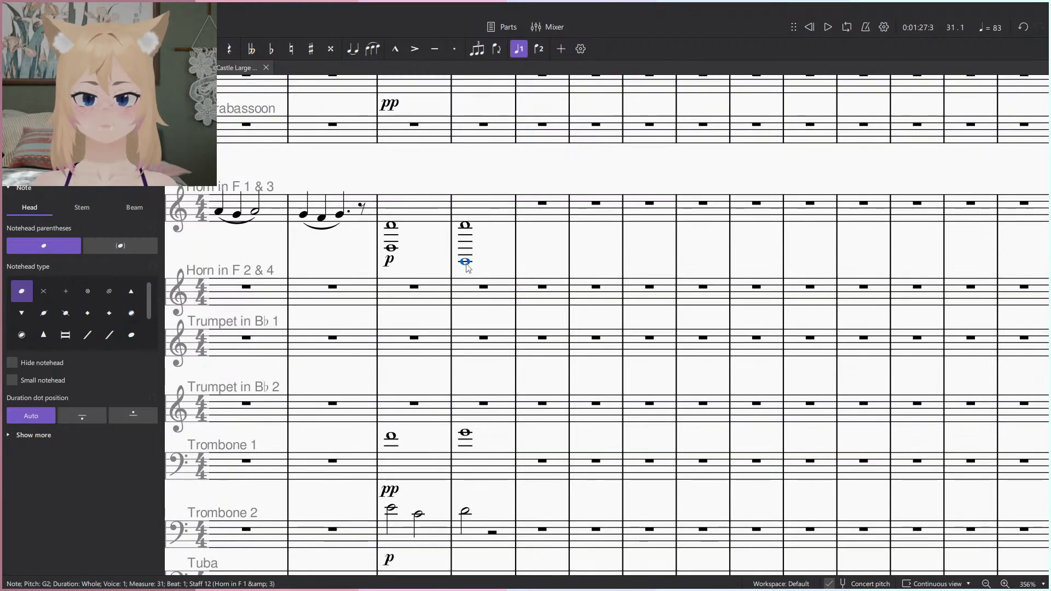
scroll(466, 266, up, 5)
key(alt+Up)
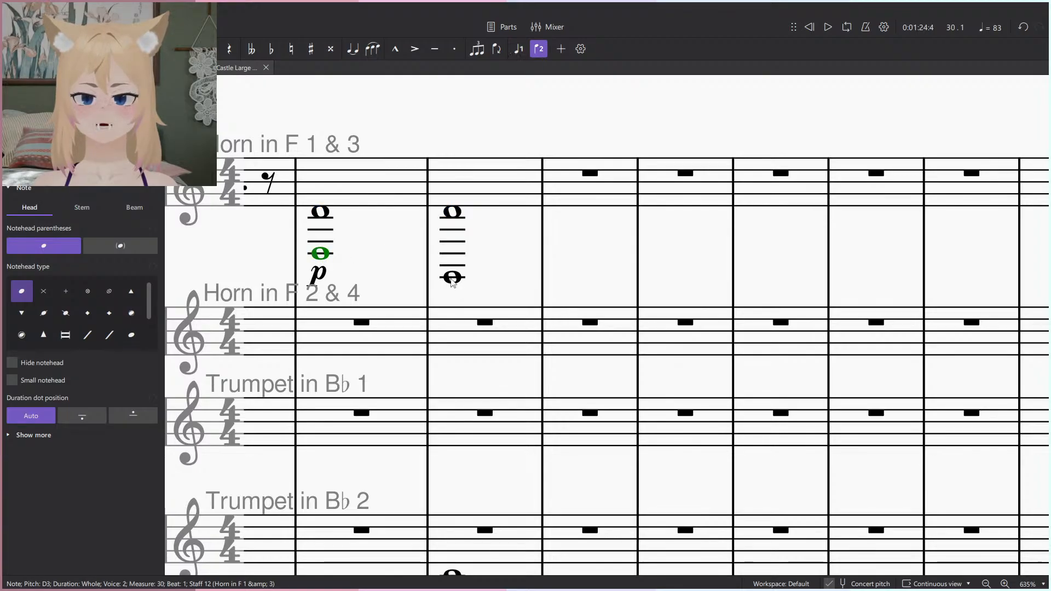
key(6)
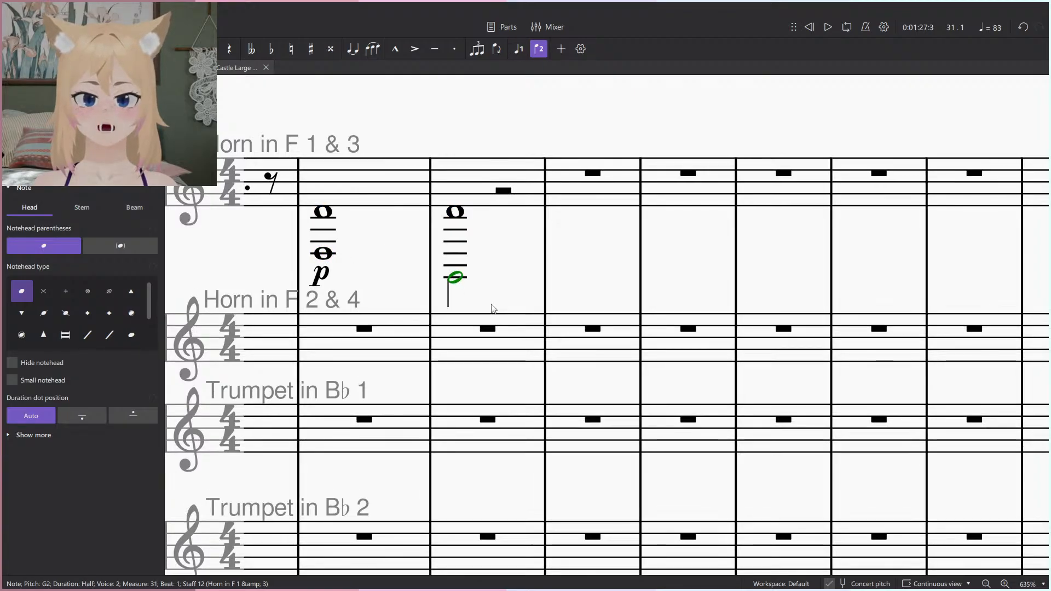
scroll(491, 308, down, 5)
scroll(512, 333, down, 5)
scroll(512, 406, up, 3)
scroll(504, 389, up, 5)
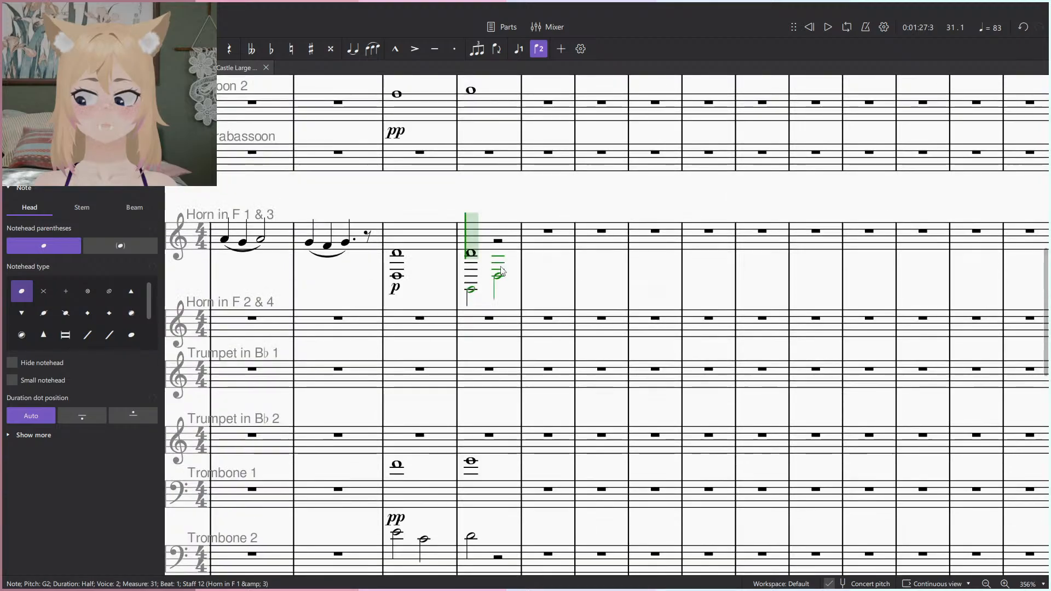
scroll(503, 427, up, 4)
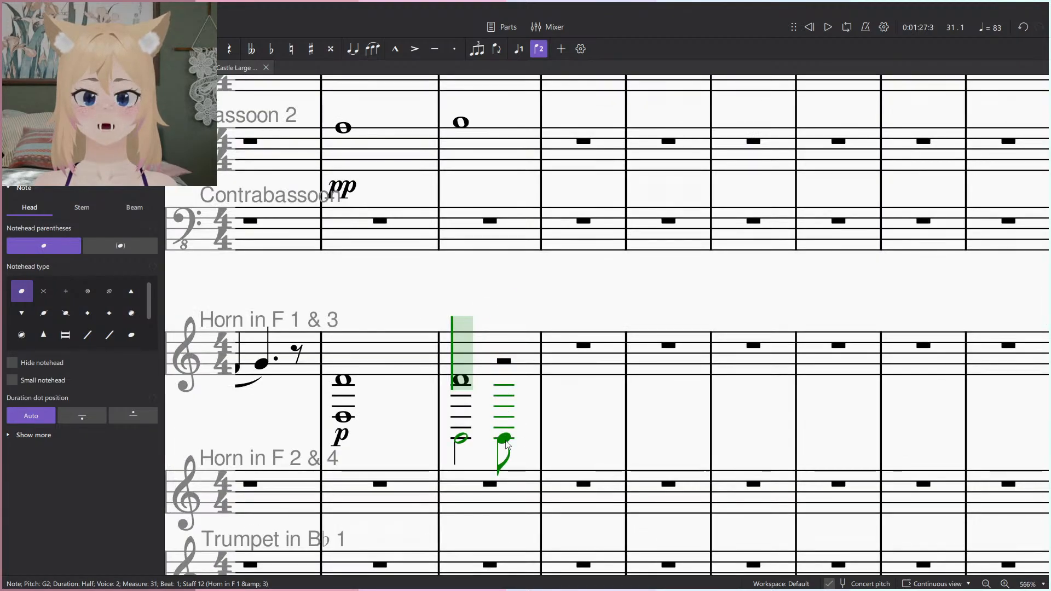
key(3)
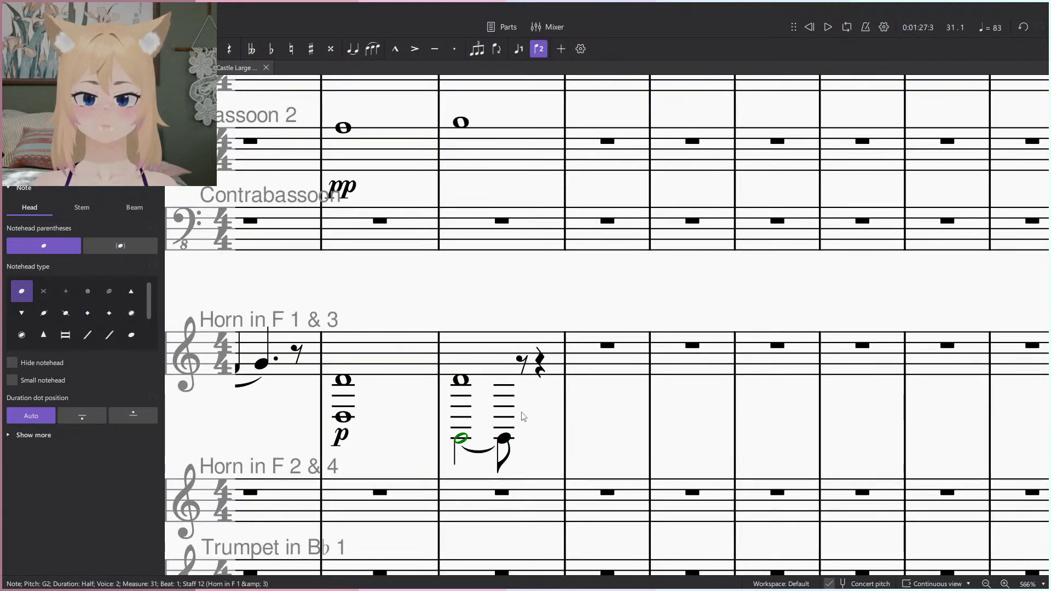
Change the Violoncellos' G2 in measure 31 to a half note tied to an eighth note.
scroll(523, 417, down, 4)
scroll(522, 417, down, 10)
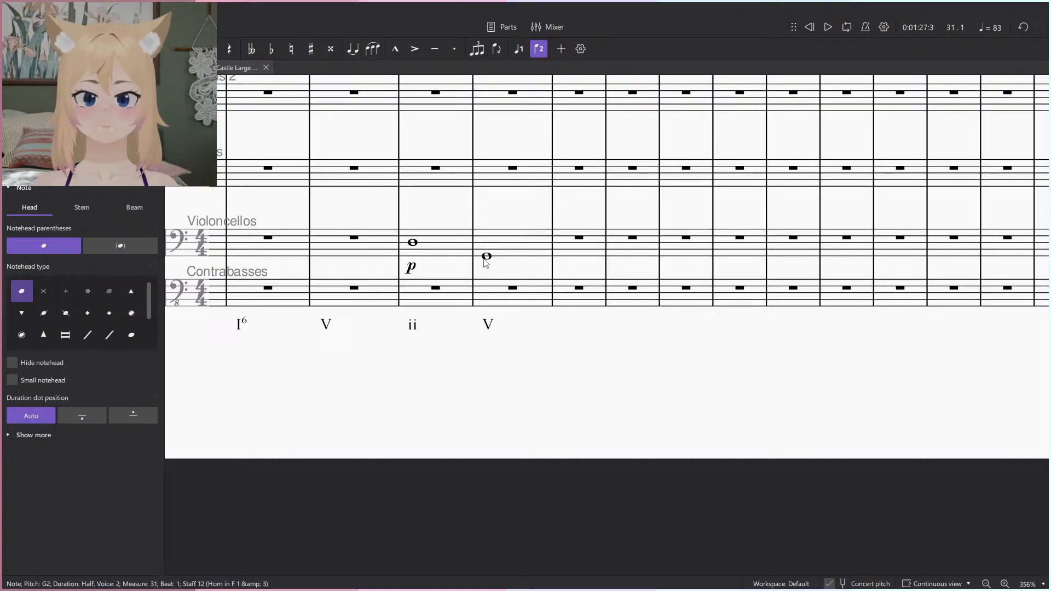
scroll(508, 252, up, 4)
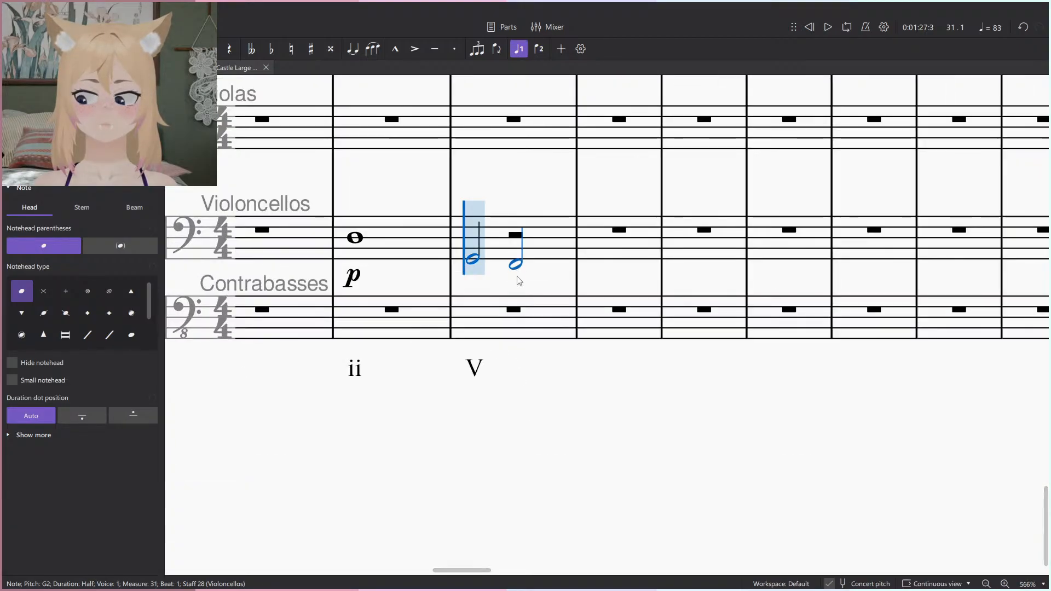
click(493, 262)
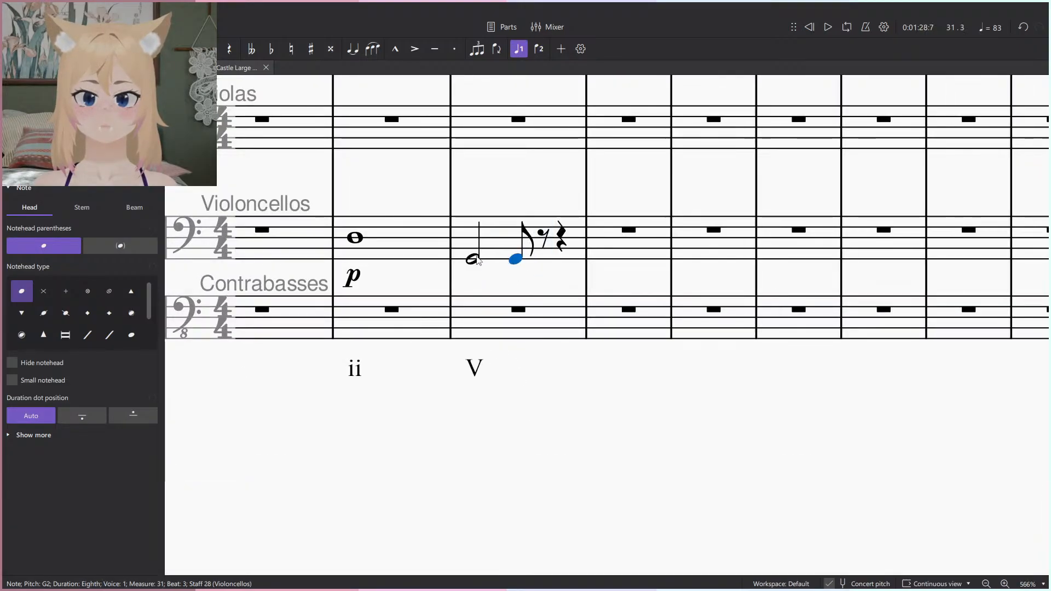
scroll(418, 282, down, 5)
scroll(445, 340, up, 4)
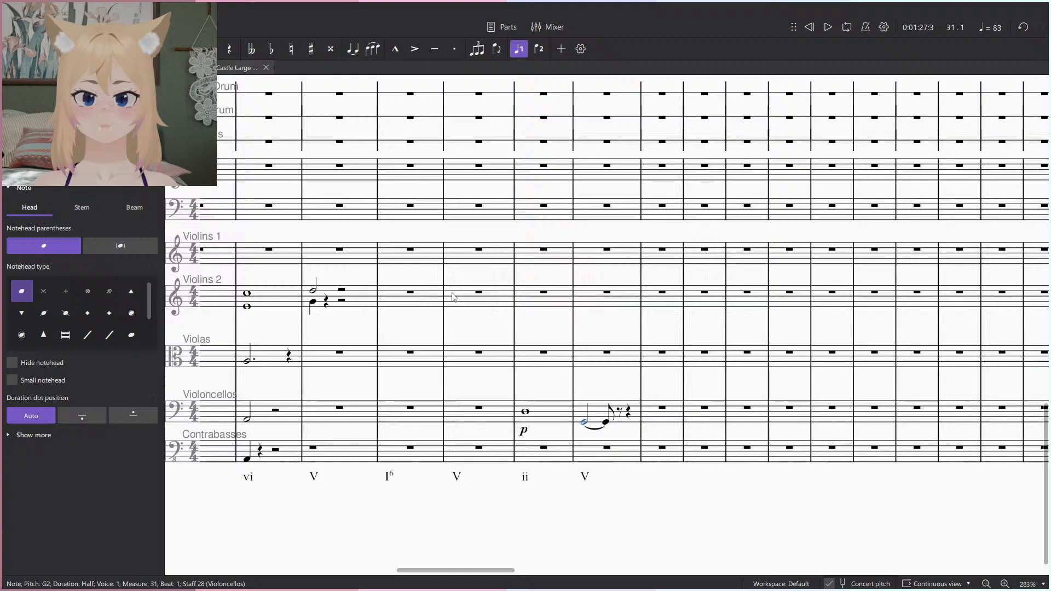
Play back measures 30 and 31 to hear the shortened low G notes.
click(482, 279)
key(Escape)
key(space)
scroll(481, 278, down, 6)
scroll(487, 288, up, 2)
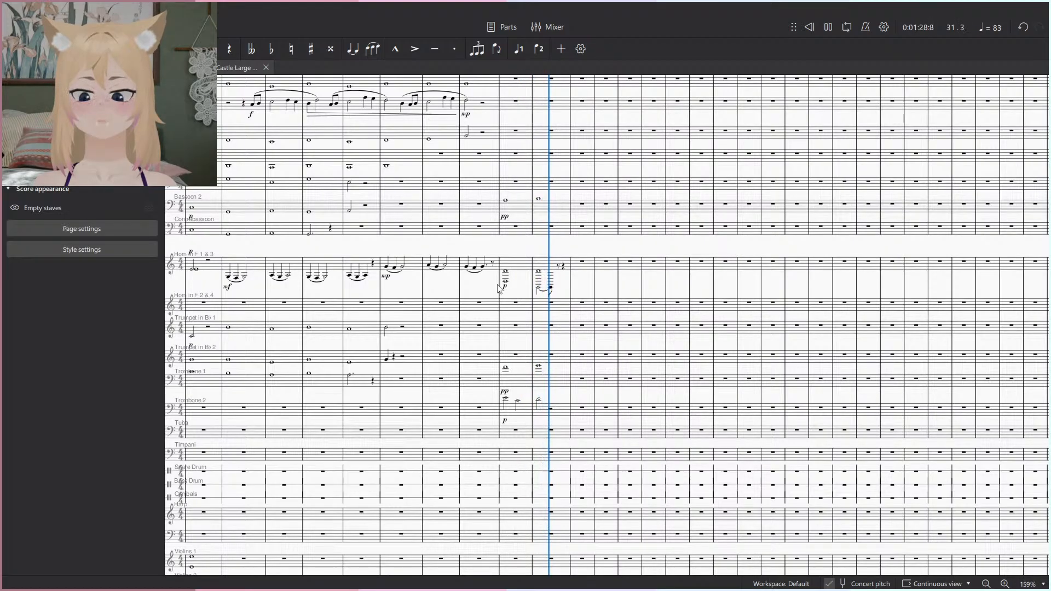
key(space)
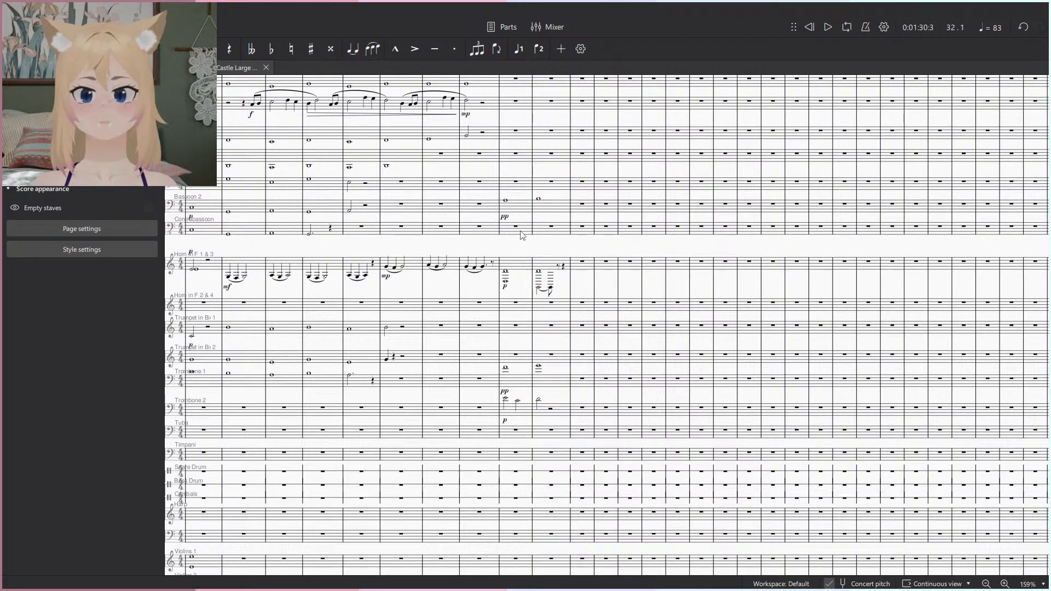
Copy the Violoncellos' measures 30 and 31 into the Contrabassoon staff at measure 30.
scroll(507, 235, up, 3)
scroll(522, 247, down, 6)
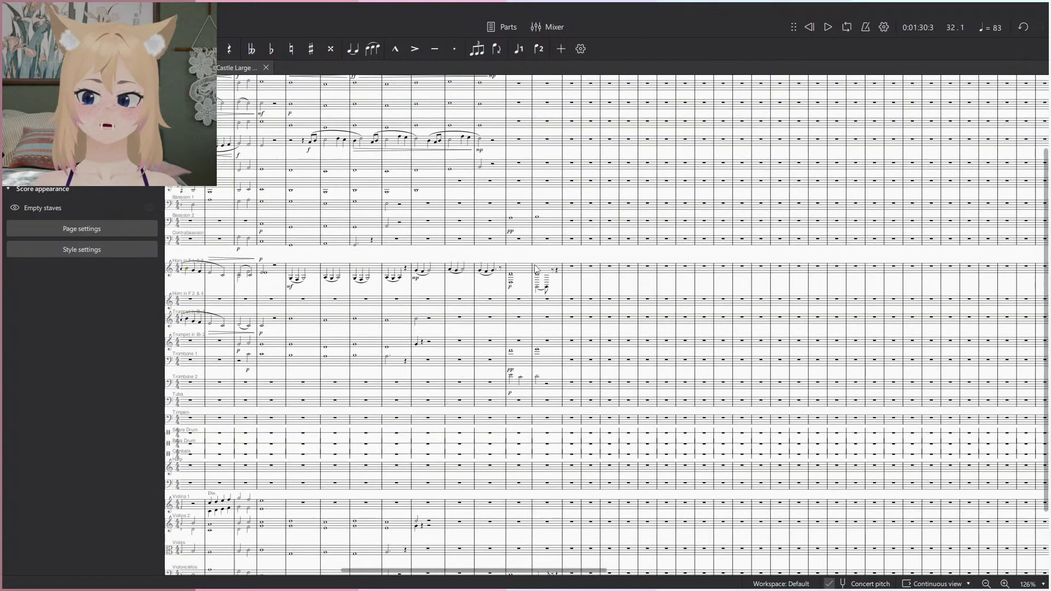
scroll(527, 279, down, 4)
scroll(530, 307, up, 6)
click(505, 257)
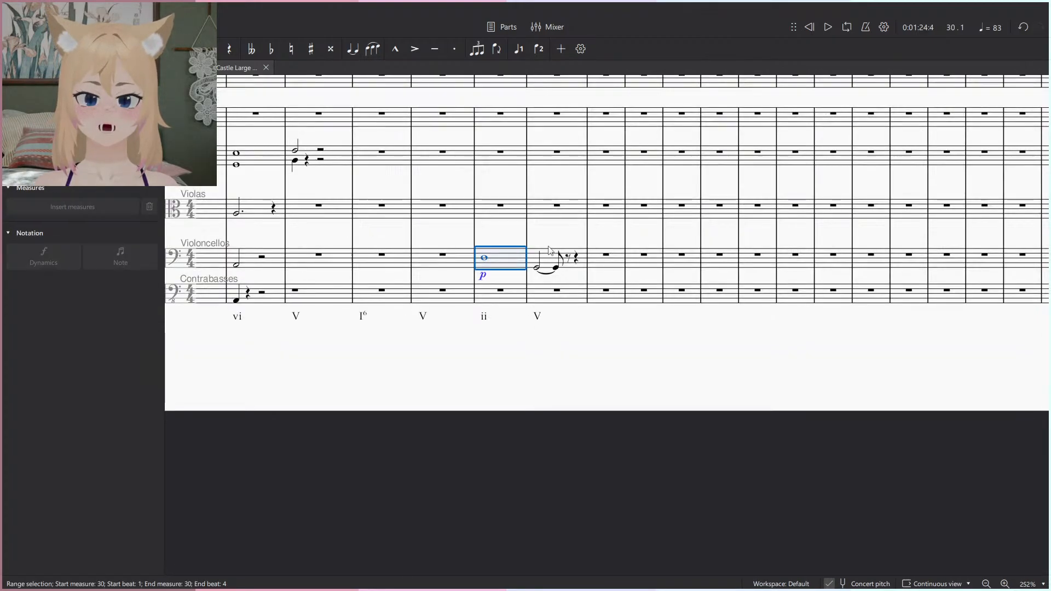
shift+click(576, 257)
scroll(494, 276, down, 2)
scroll(494, 295, up, 5)
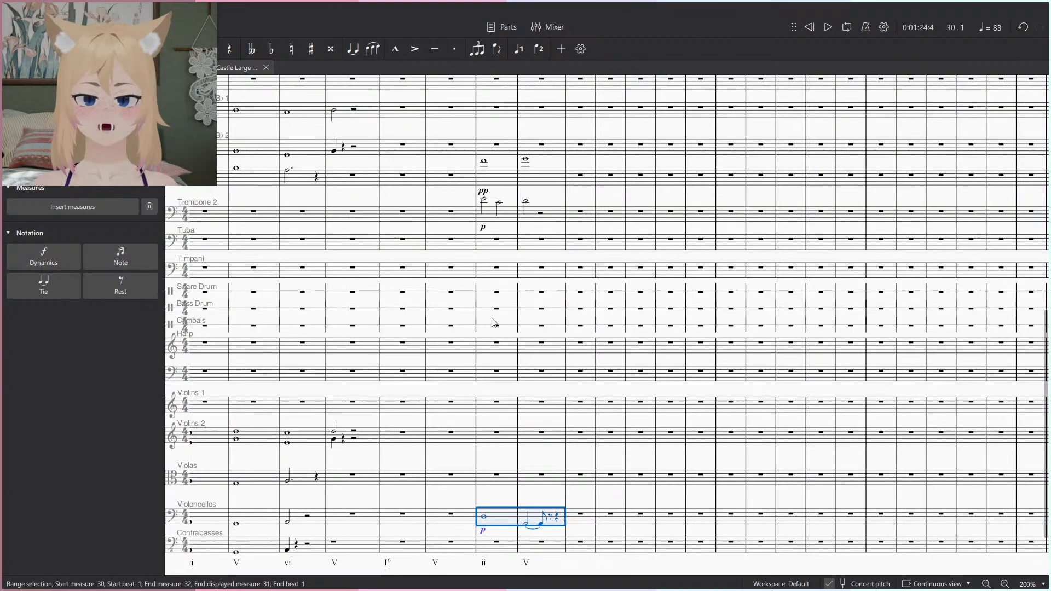
scroll(495, 312, up, 1)
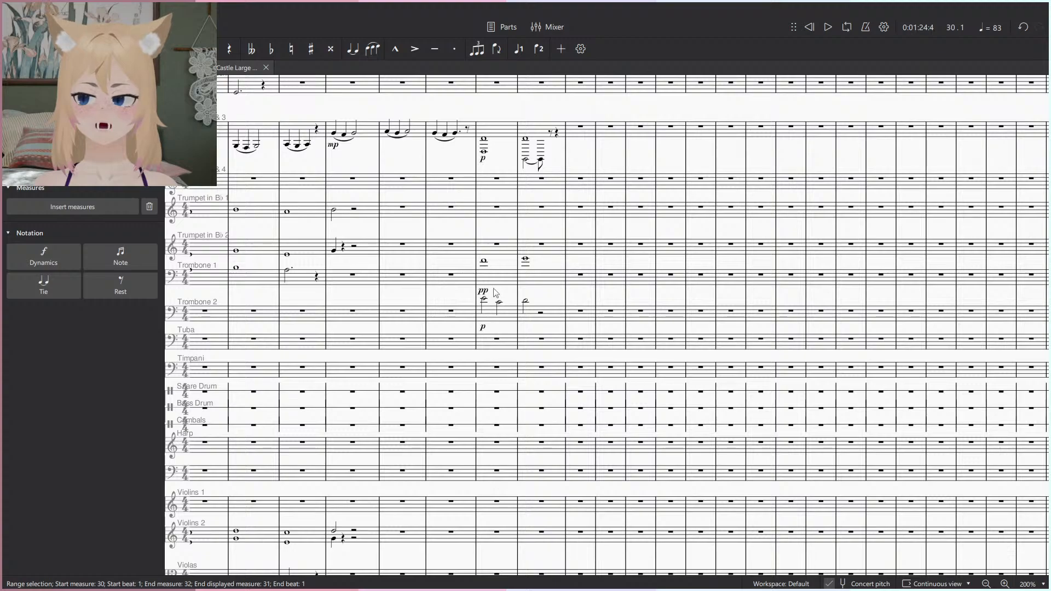
scroll(501, 242, up, 1)
click(495, 132)
click(501, 135)
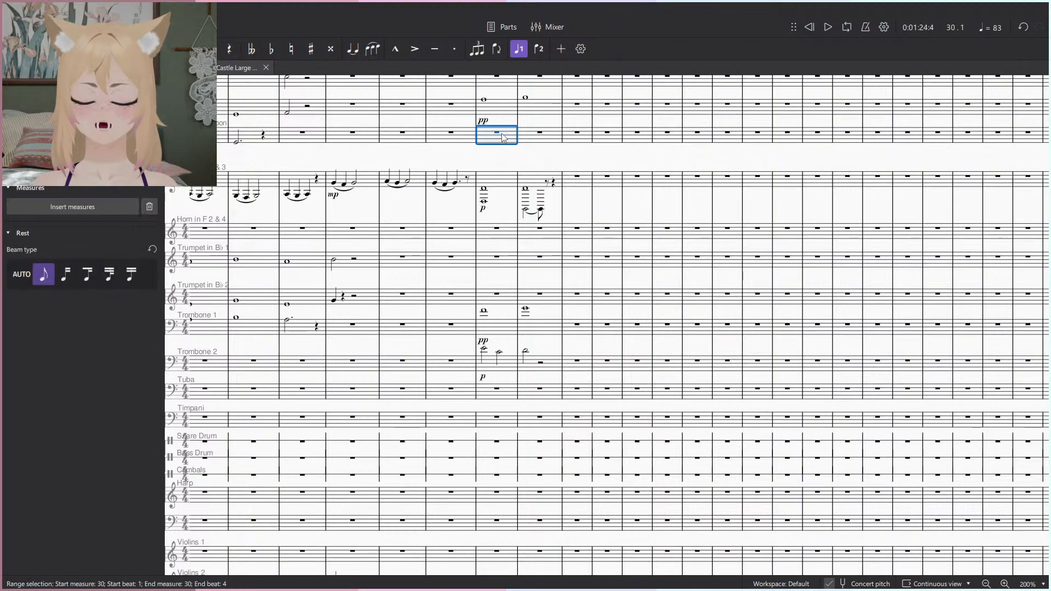
key(ctrl+v)
Play back the Contrabassoon's copied notes in measures 30 and 31 and lower them by an octave.
key(space)
scroll(567, 175, up, 4)
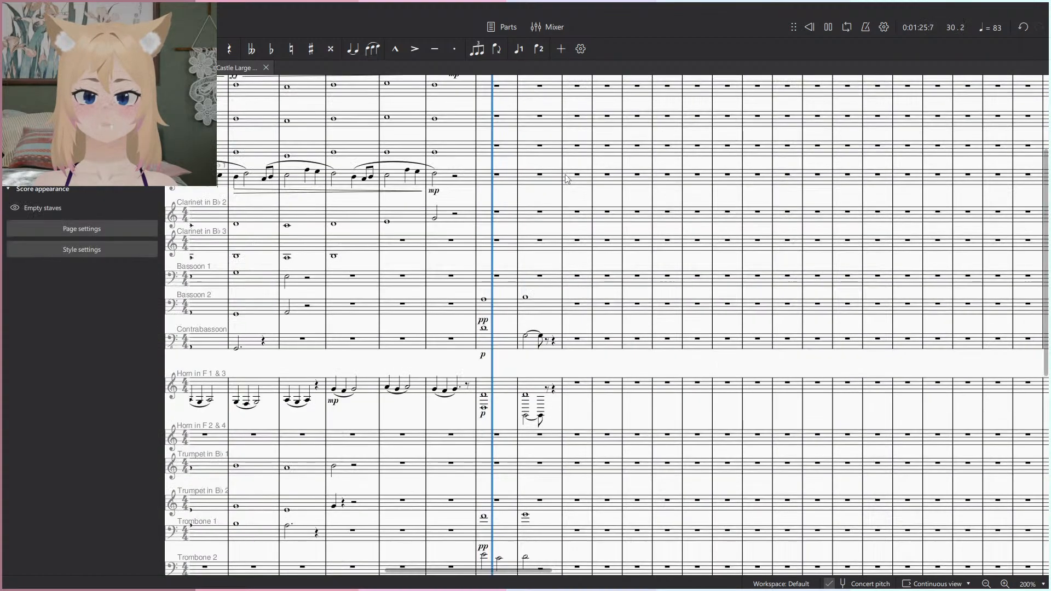
key(space)
click(535, 344)
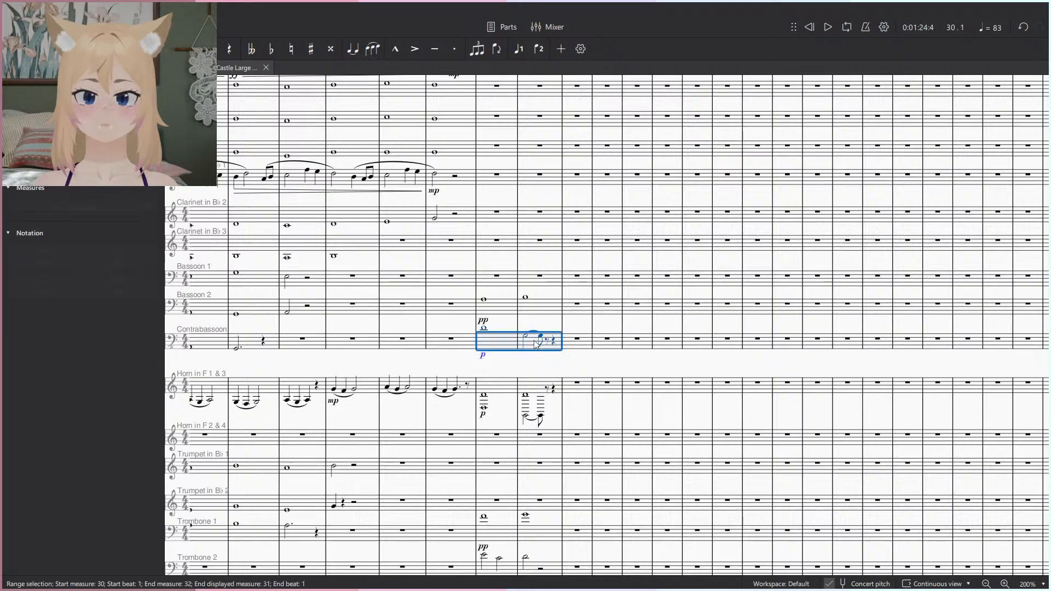
key(space)
scroll(491, 366, up, 1)
key(space)
scroll(491, 366, up, 3)
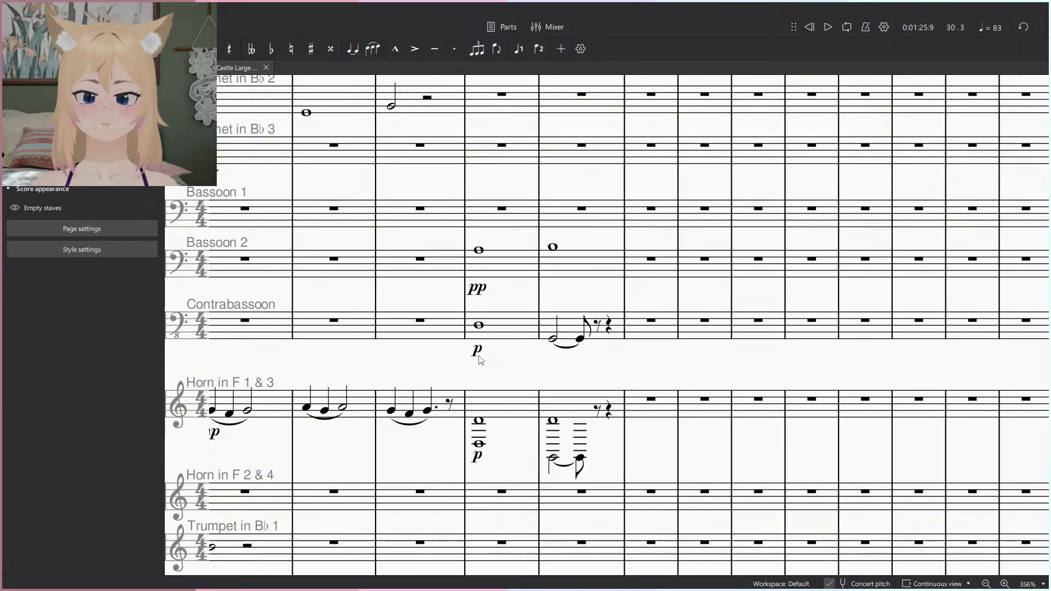
Set the Contrabassoon's measure 30 dynamic to pp and play back the passage from that measure.
click(476, 355)
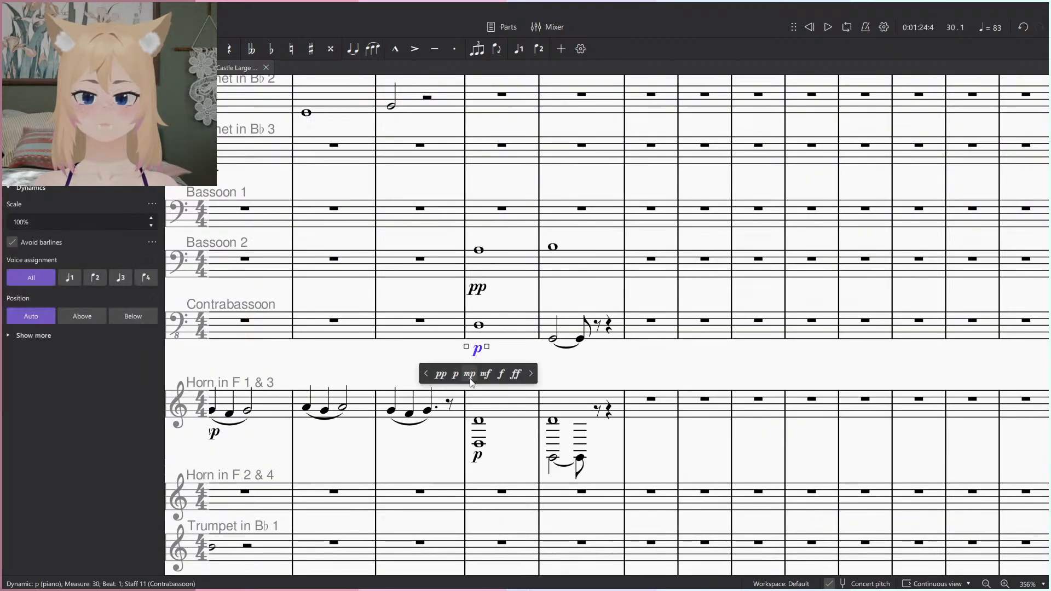
click(441, 374)
click(499, 283)
scroll(500, 283, down, 3)
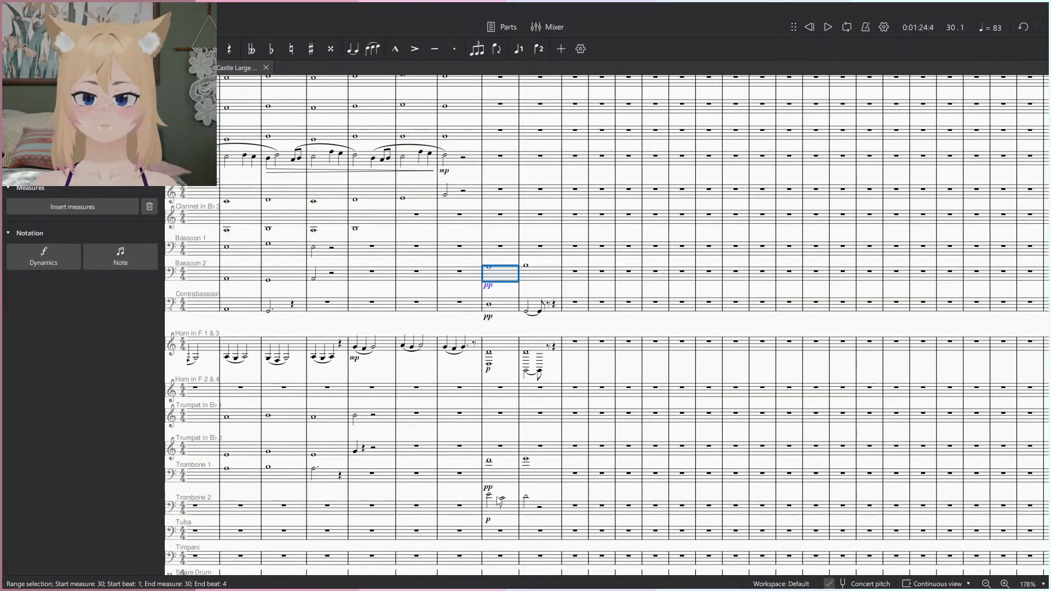
shift+click(494, 511)
key(space)
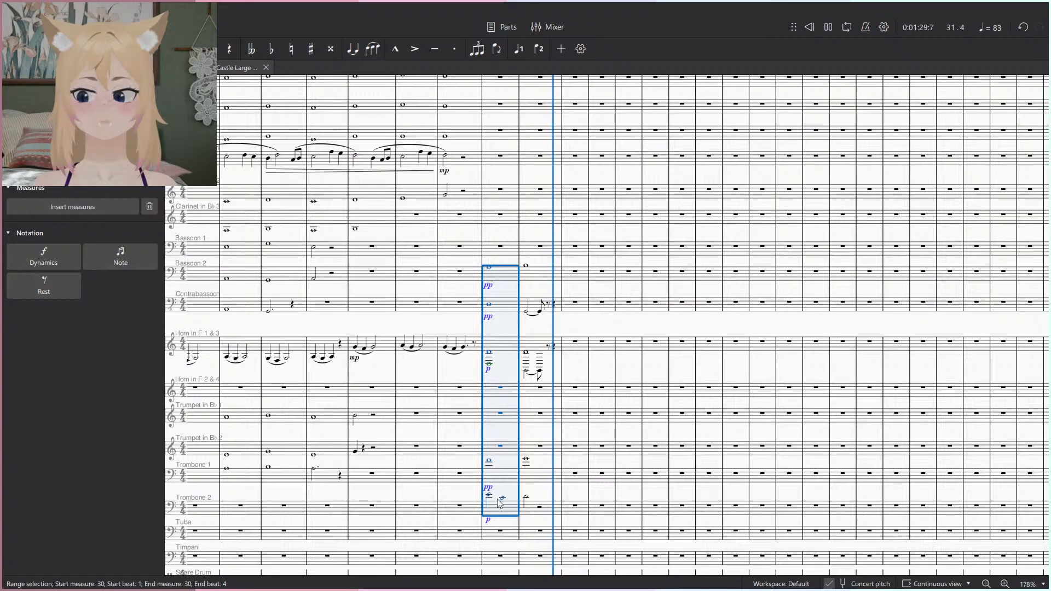
key(space)
Make the lower G2 of Horn in F 1 & 3 in measure 31 a dotted half note and play it back.
scroll(548, 329, up, 5)
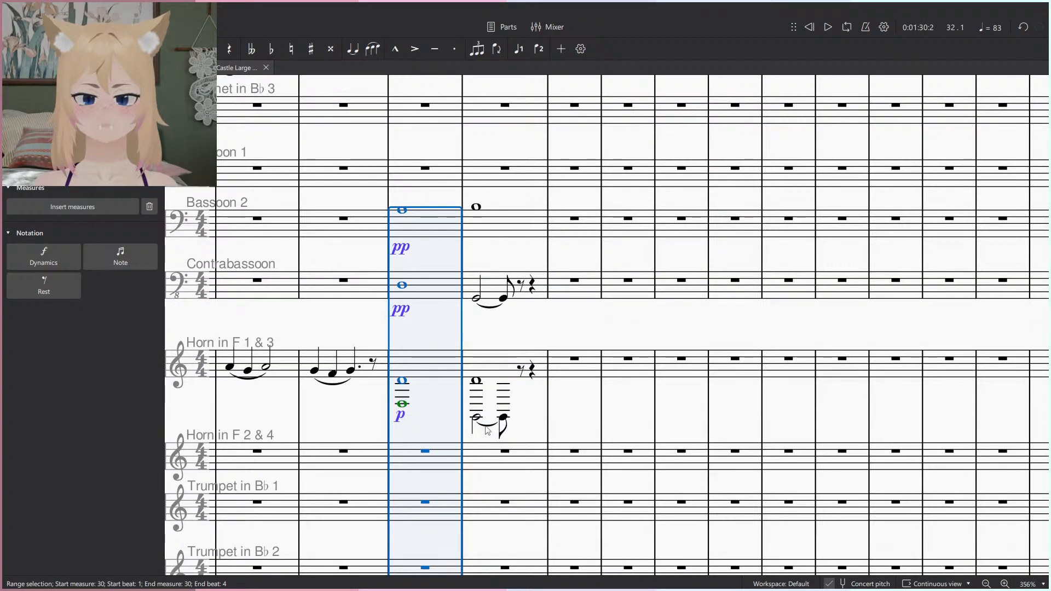
key(Escape)
click(503, 419)
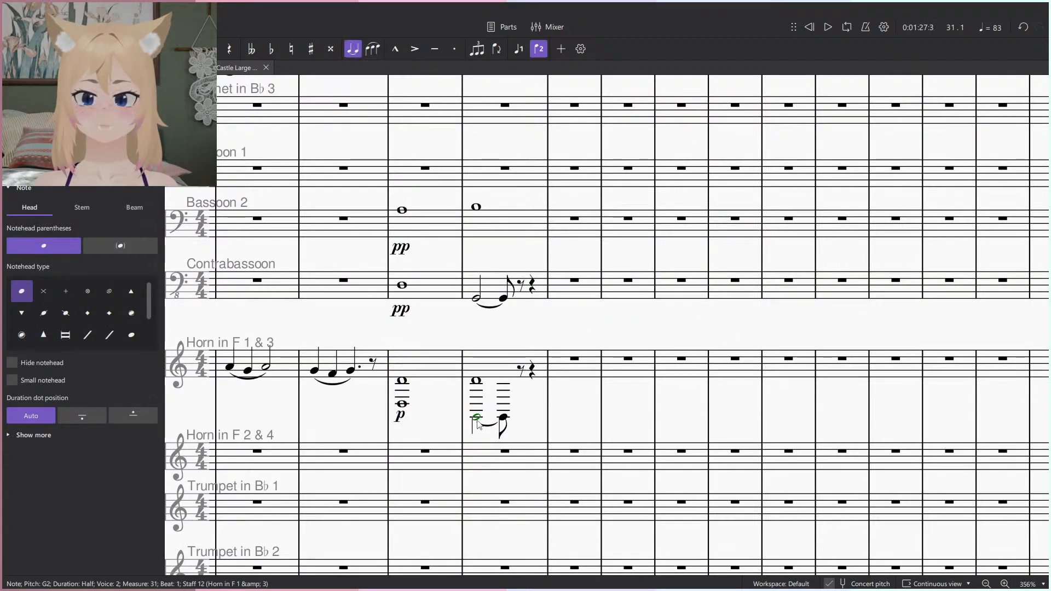
key(space)
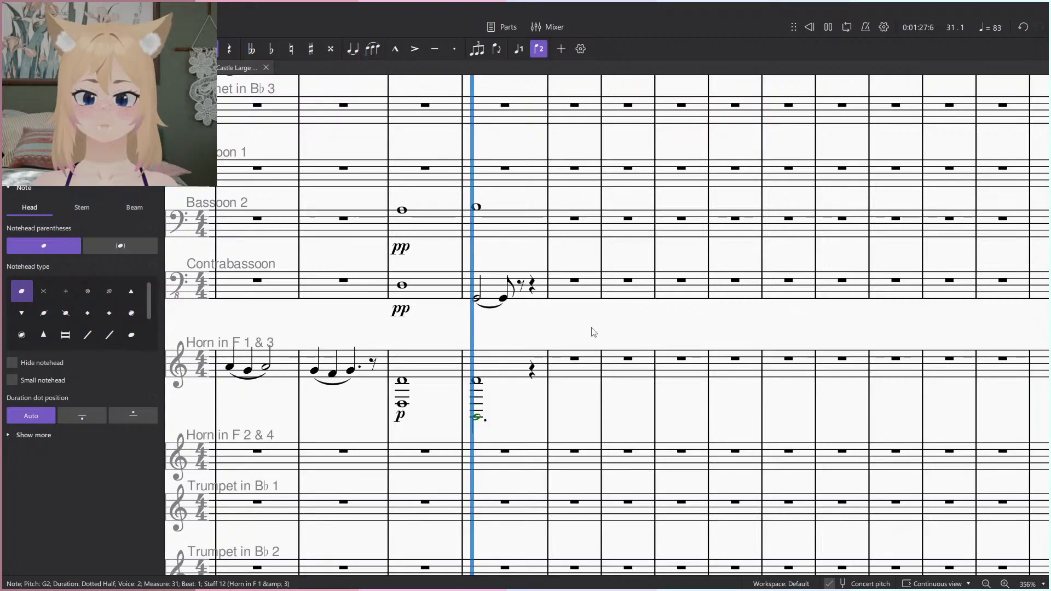
scroll(594, 331, down, 5)
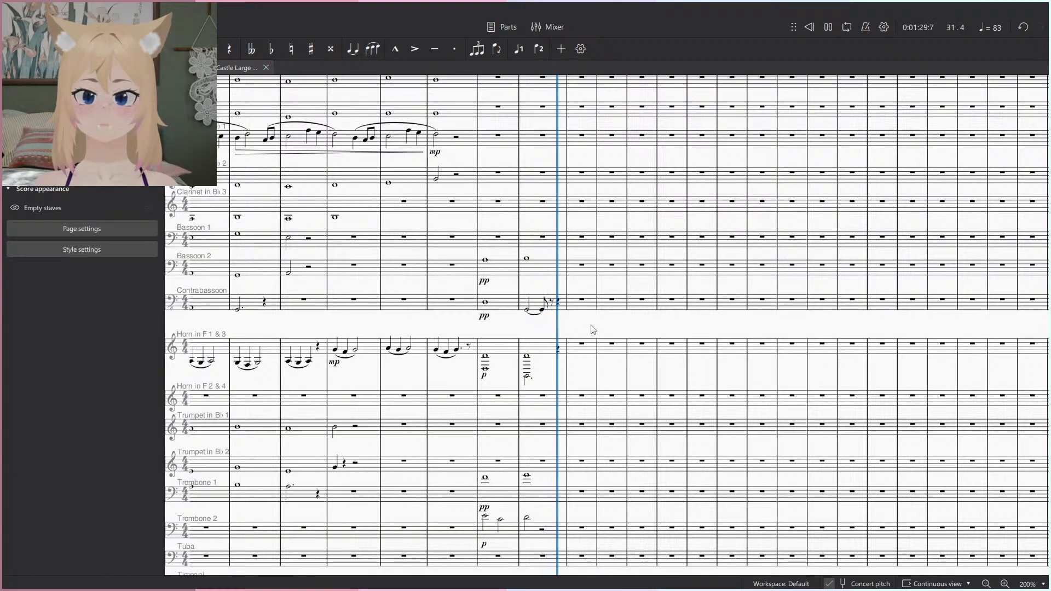
Play back the full score from measure 26 into measure 31 to check the transition.
click(492, 271)
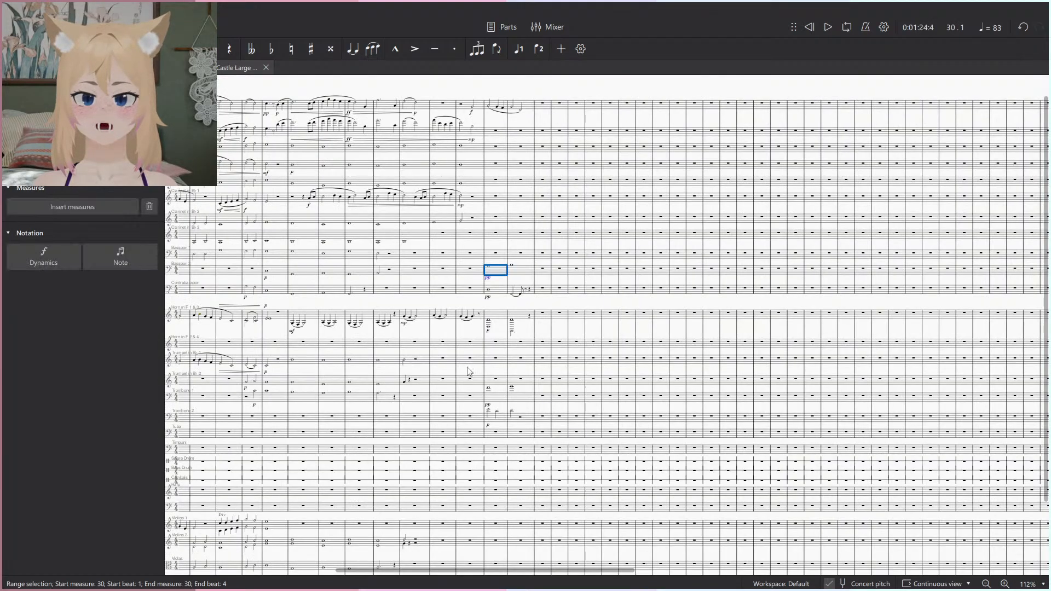
scroll(408, 184, down, 5)
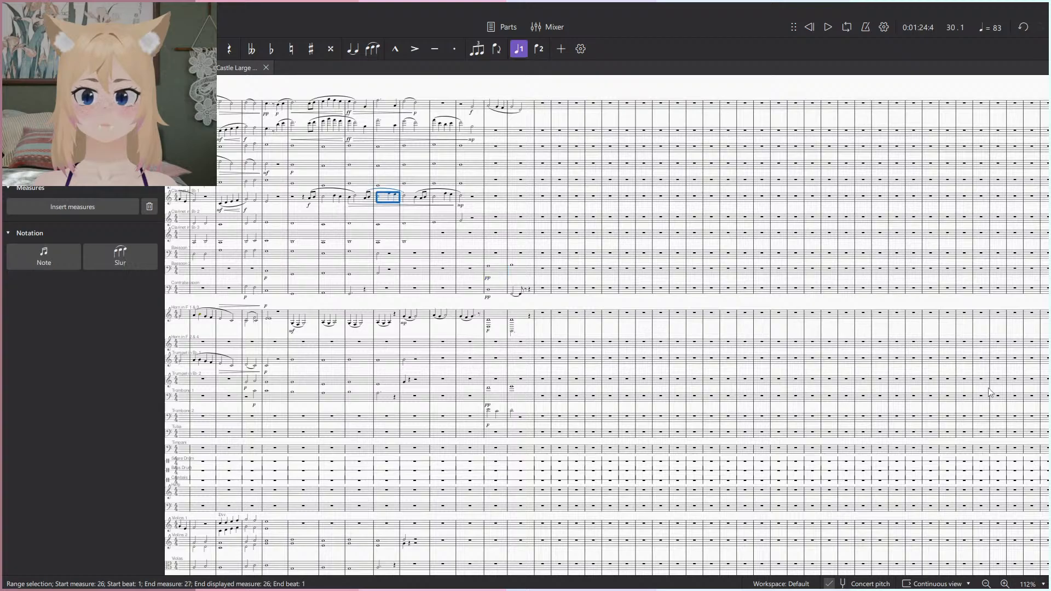
key(Escape)
key(space)
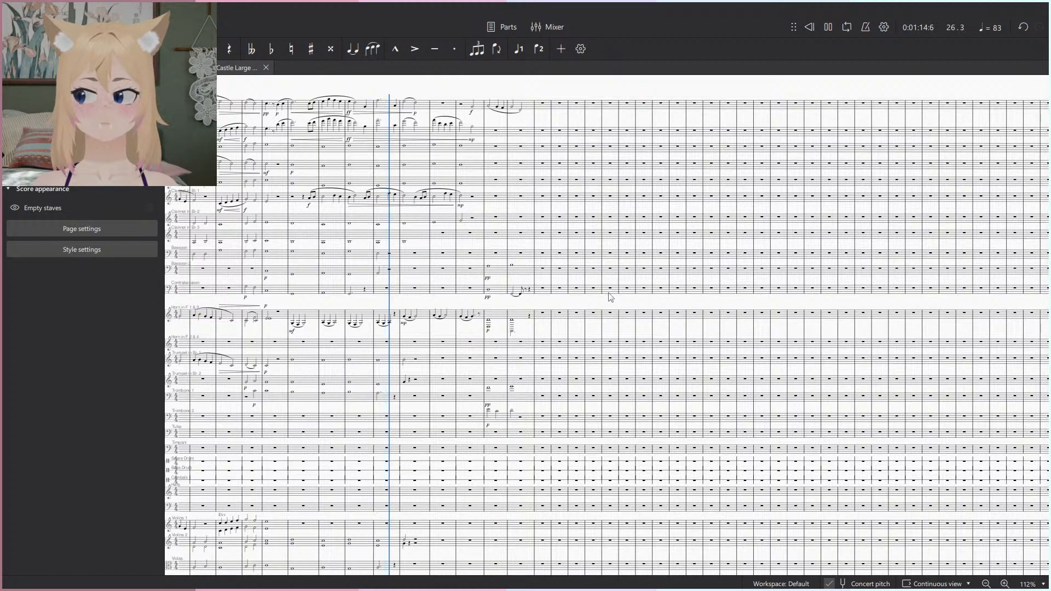
drag(608, 293, 608, 299)
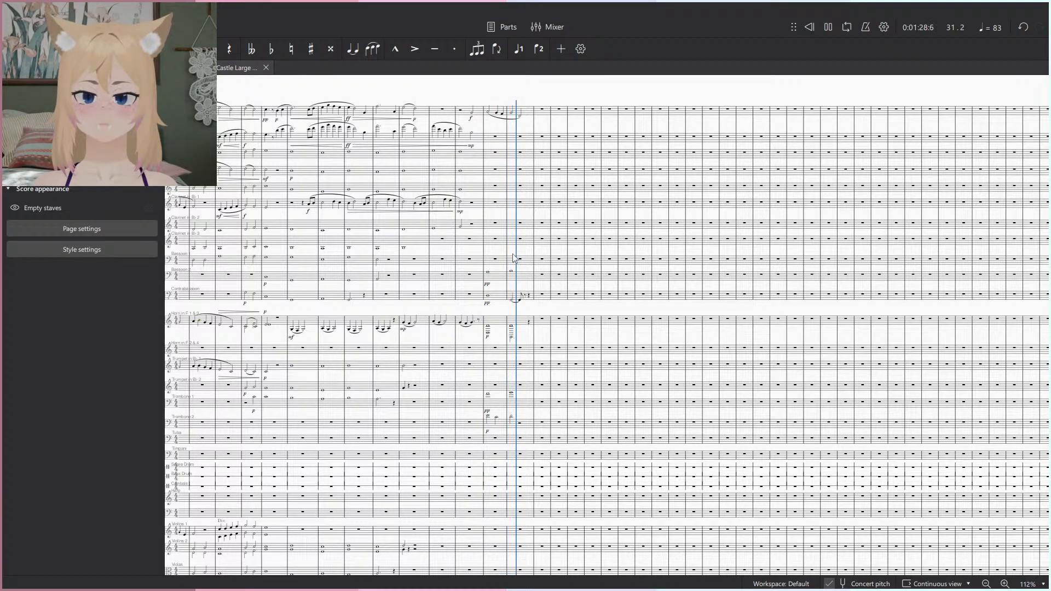
key(space)
Shorten Flute 2's D5 in measure 29 to a half note and play the passage back.
scroll(455, 157, up, 5)
scroll(426, 185, up, 3)
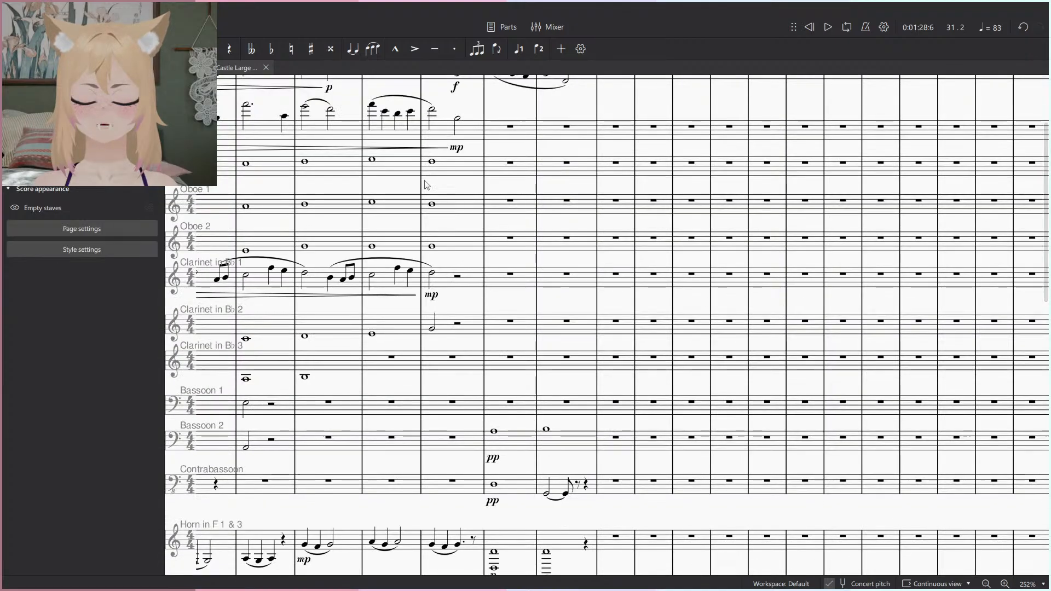
scroll(497, 268, down, 3)
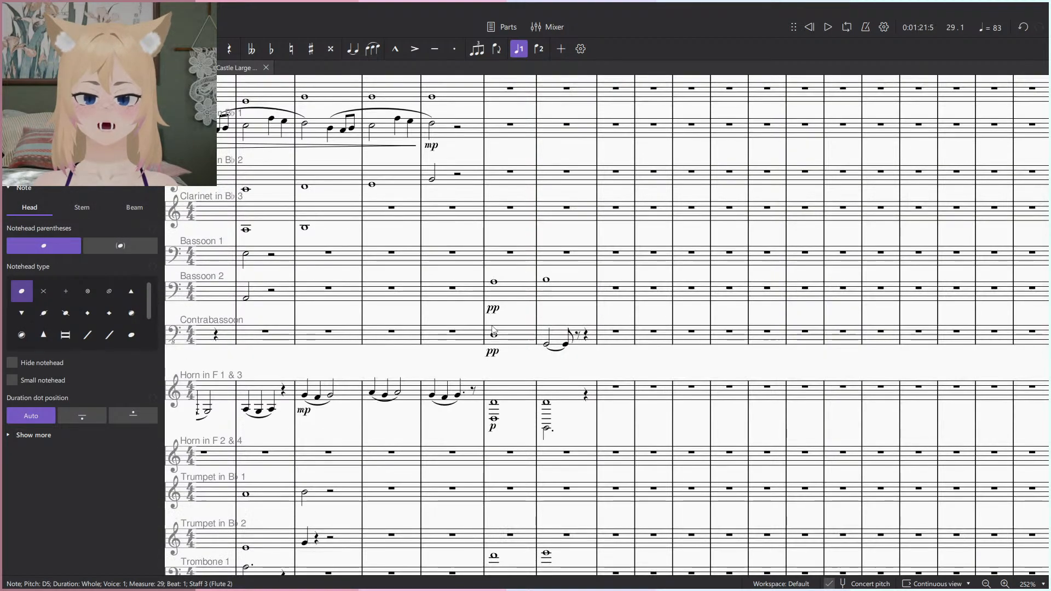
scroll(492, 326, up, 2)
scroll(490, 330, down, 1)
drag(490, 326, 520, 468)
scroll(520, 468, down, 9)
scroll(513, 367, up, 8)
scroll(515, 369, up, 2)
key(n)
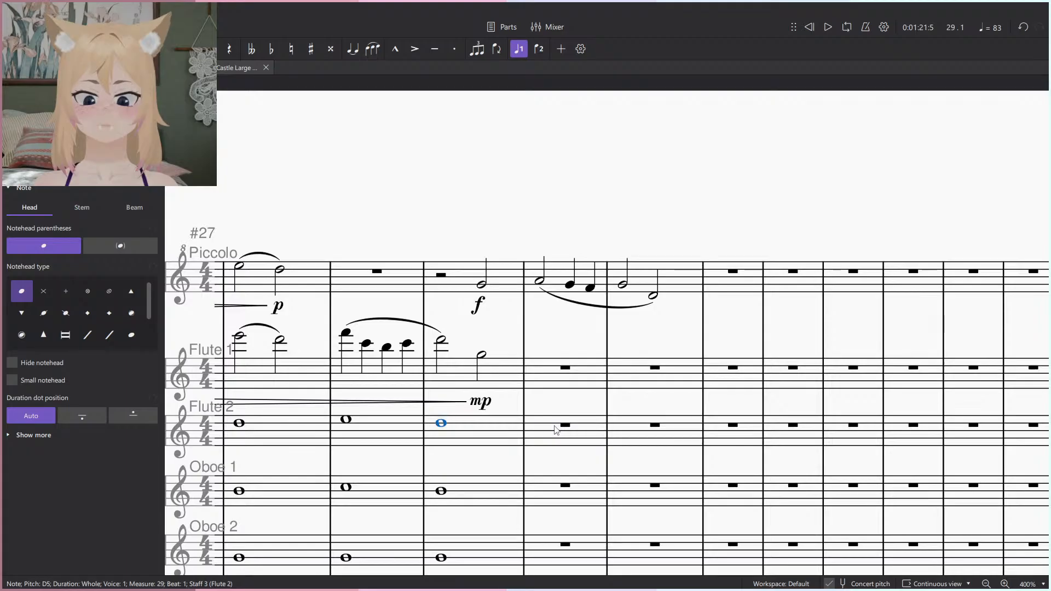
key(6)
key(space)
click(551, 198)
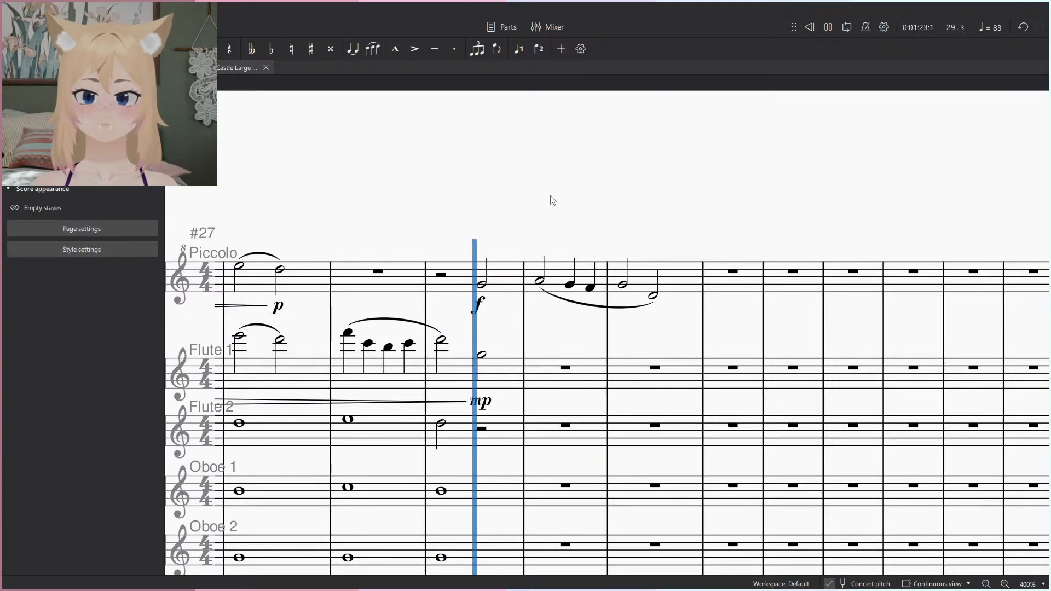
key(space)
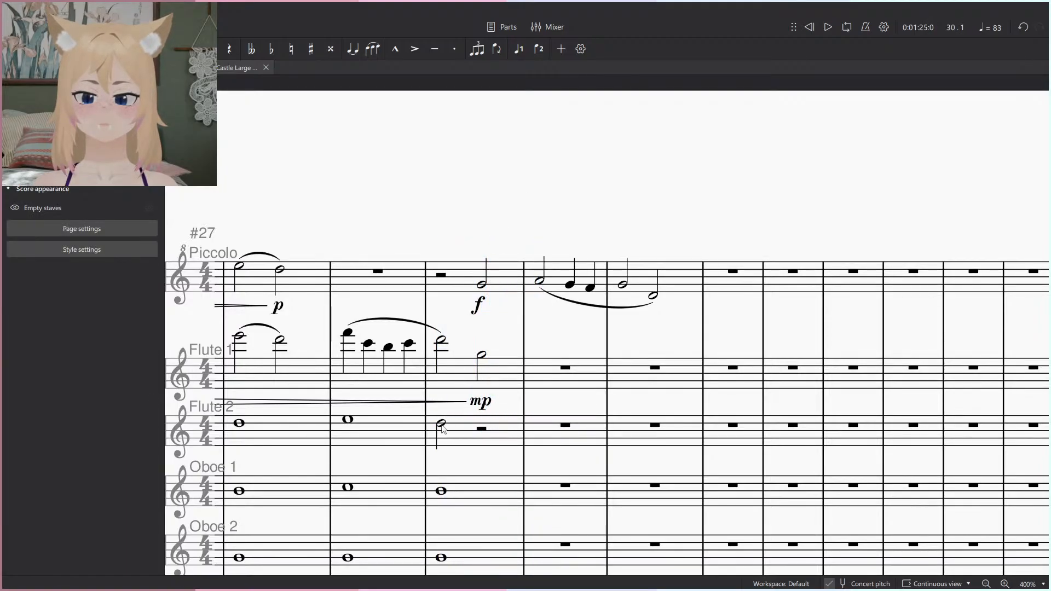
Make Flute 2's half note in measure 29 a dotted half note and play back from that measure.
click(442, 424)
key(period)
click(442, 492)
key(space)
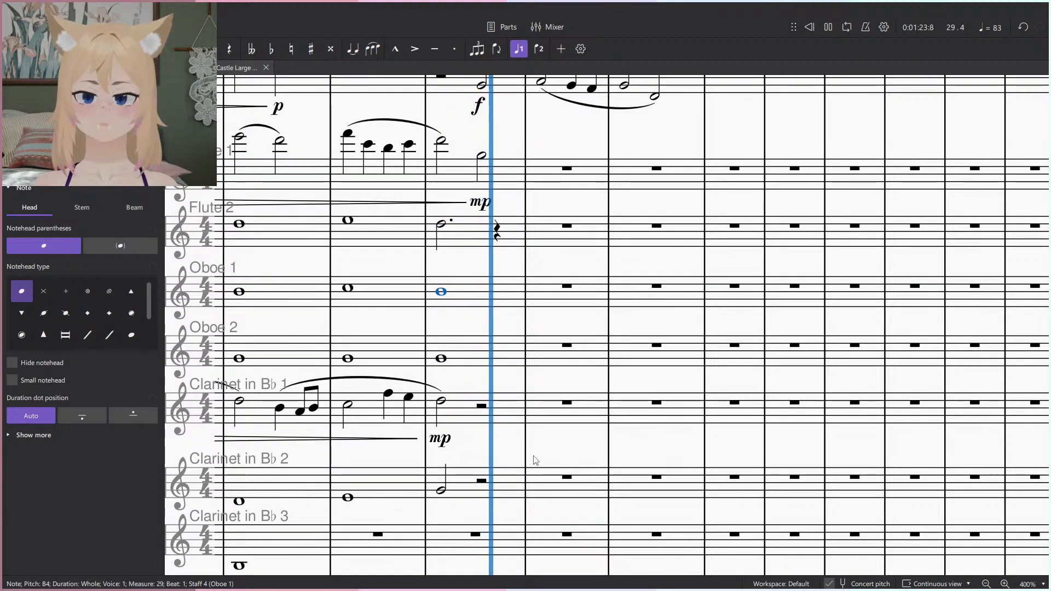
key(space)
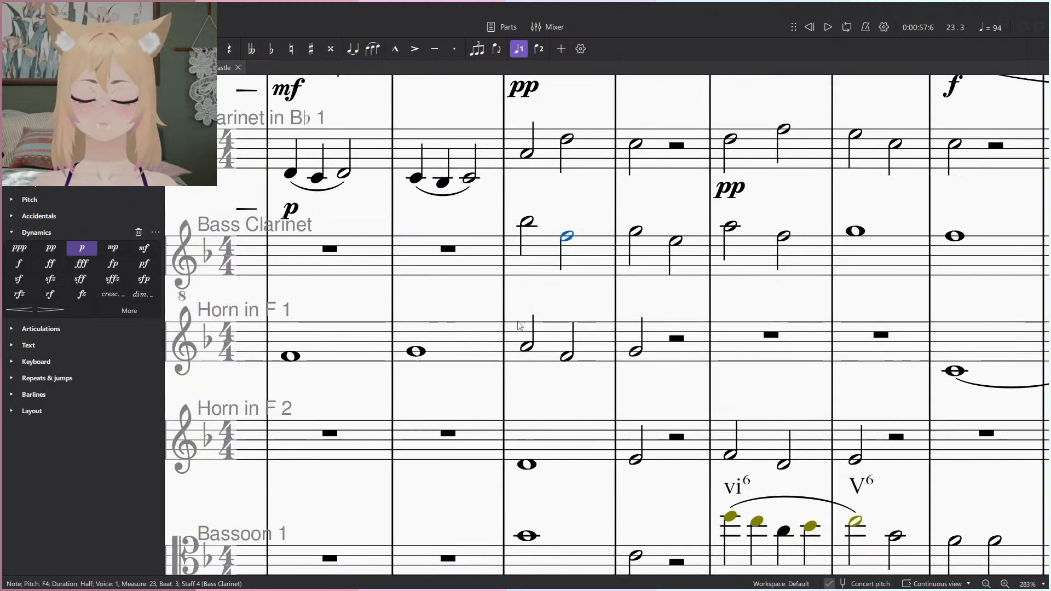
Shorten the measure 29 whole notes of Oboe 1 and Oboe 2 to half notes, each tied to a dotted quarter of the same pitch.
scroll(492, 349, down, 3)
scroll(492, 349, up, 2)
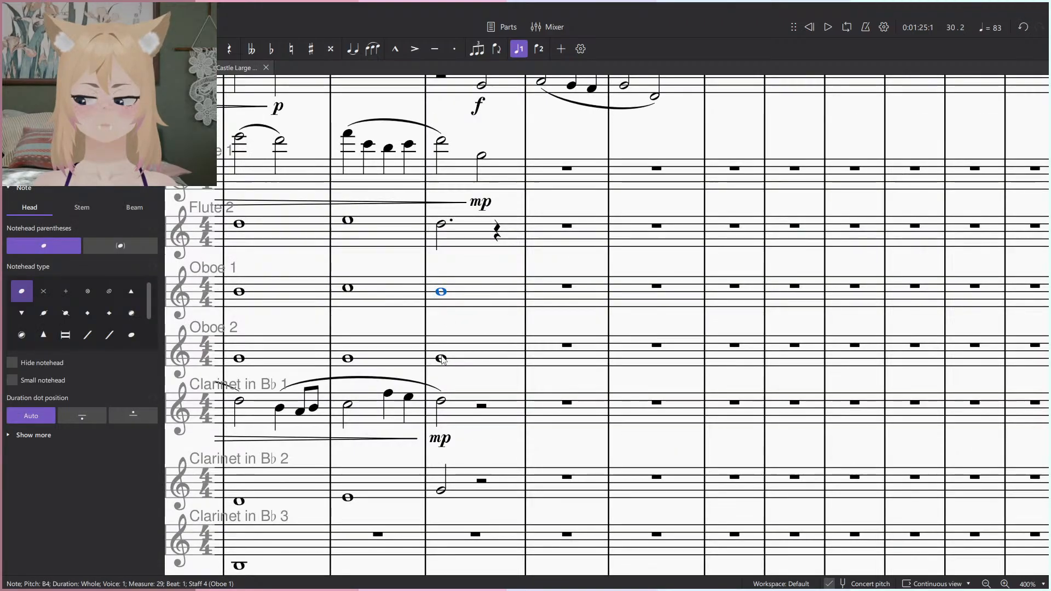
ctrl+click(442, 359)
key(6)
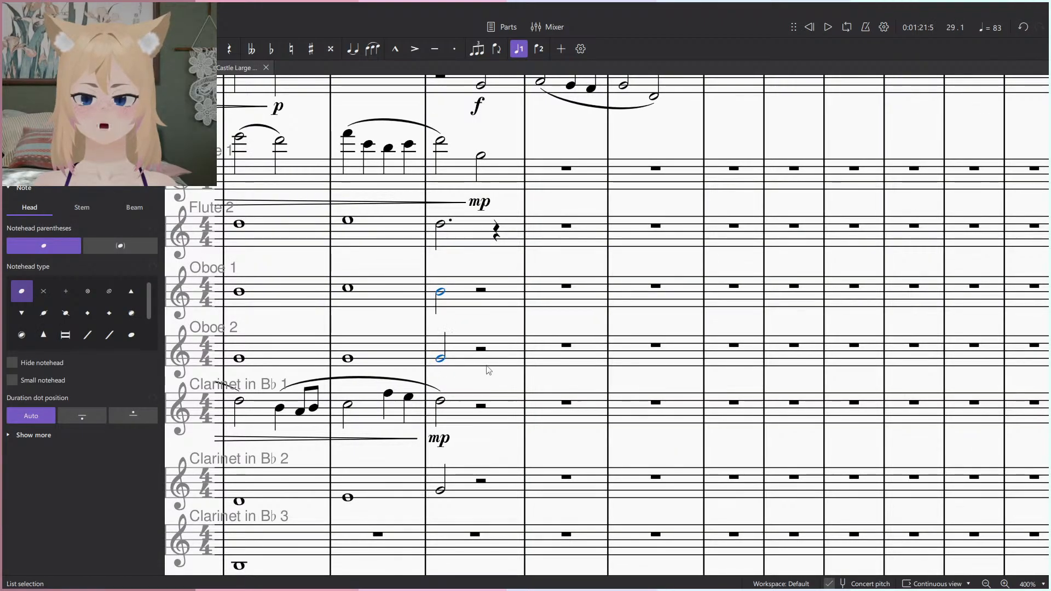
key(n)
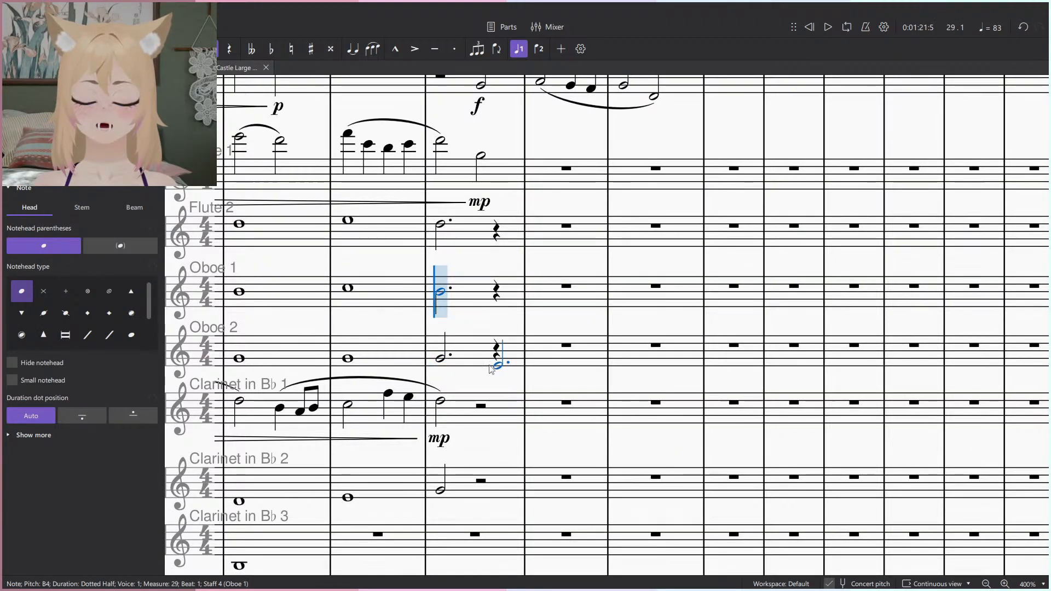
key(ctrl+z)
key(n)
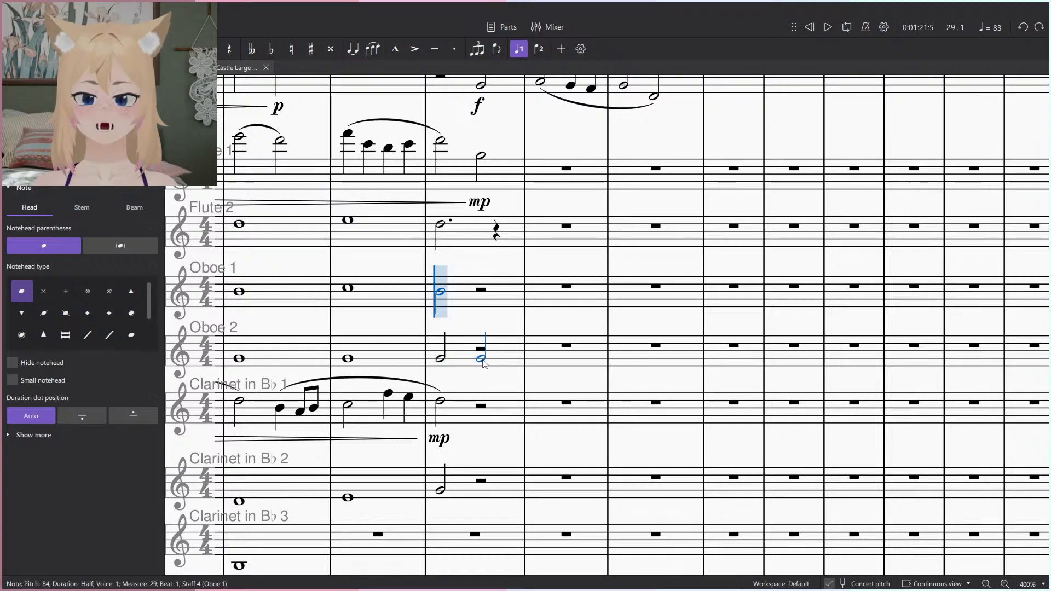
click(485, 344)
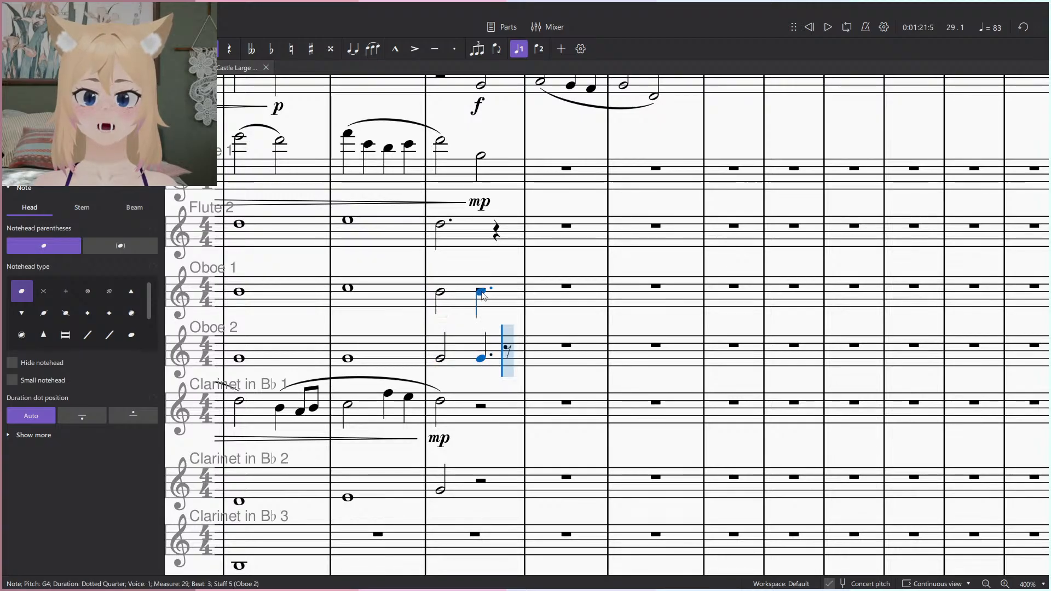
key(Escape)
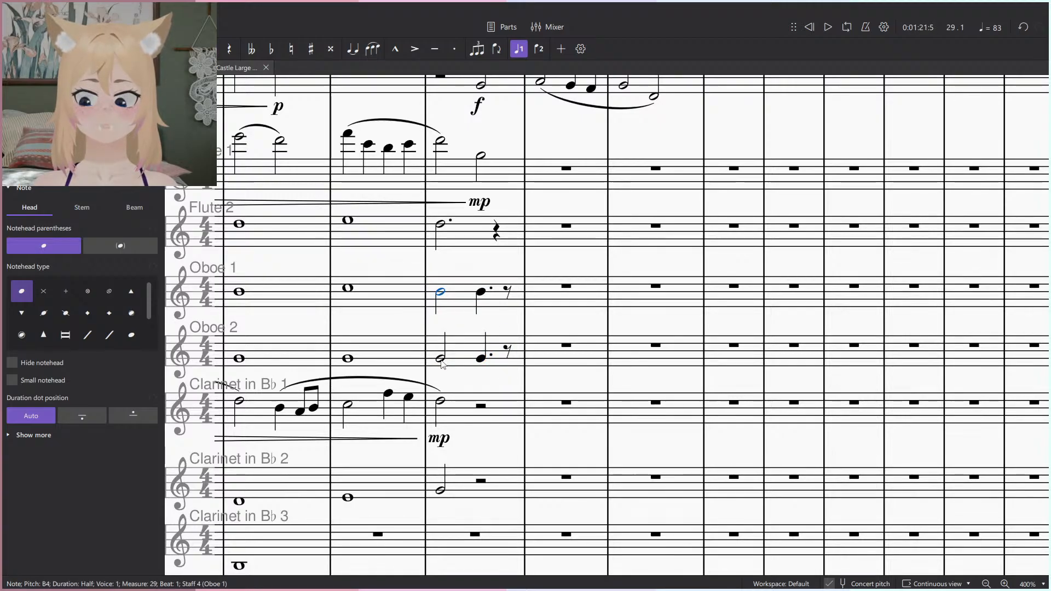
Rewrite Flute 2's D5 in measure 29 as a half note tied to a dotted quarter note.
click(441, 225)
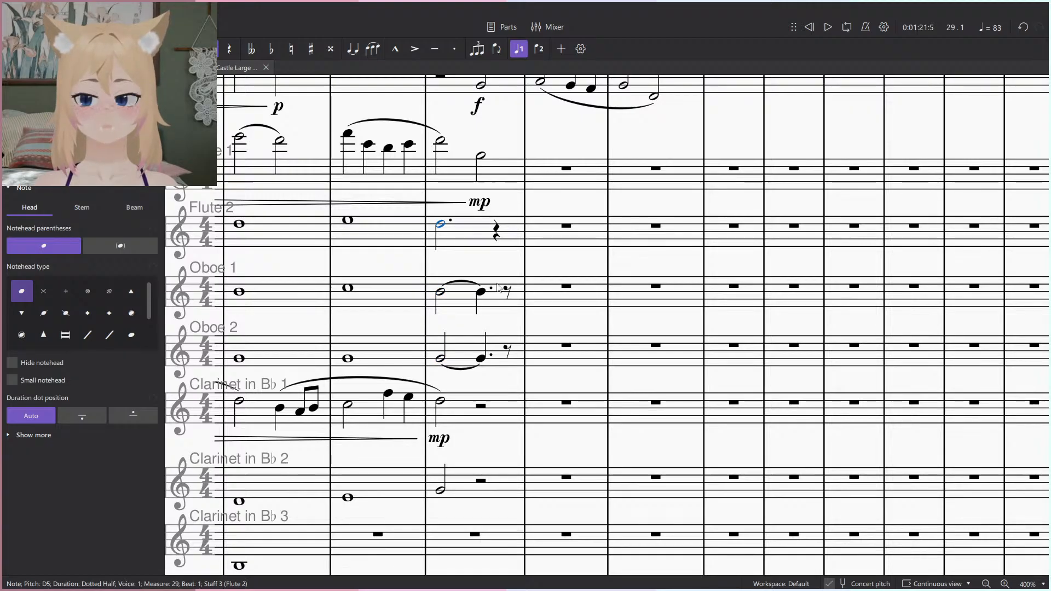
key(6)
key(n)
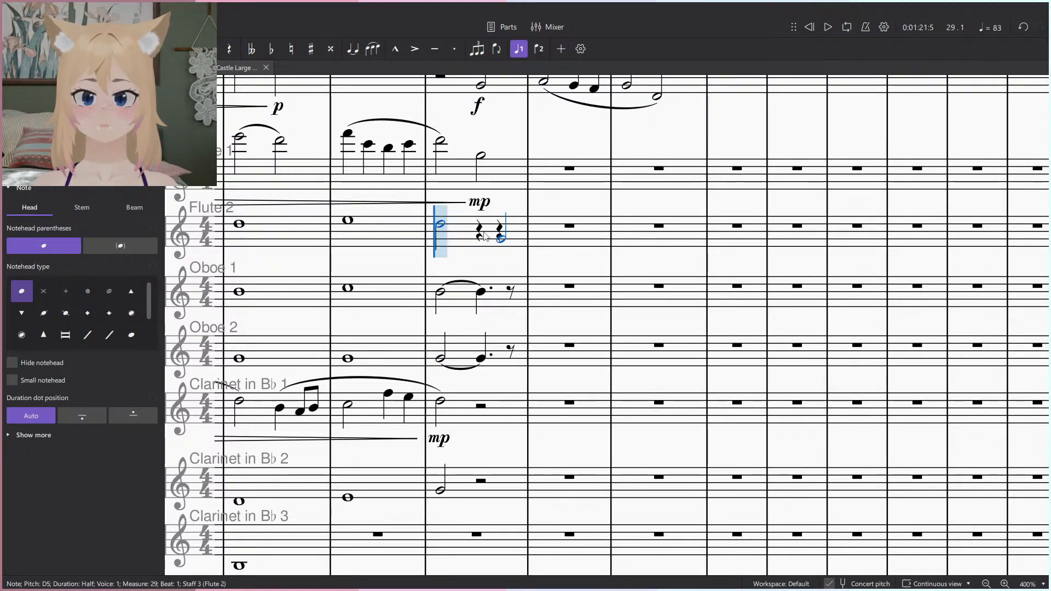
click(476, 229)
key(Escape)
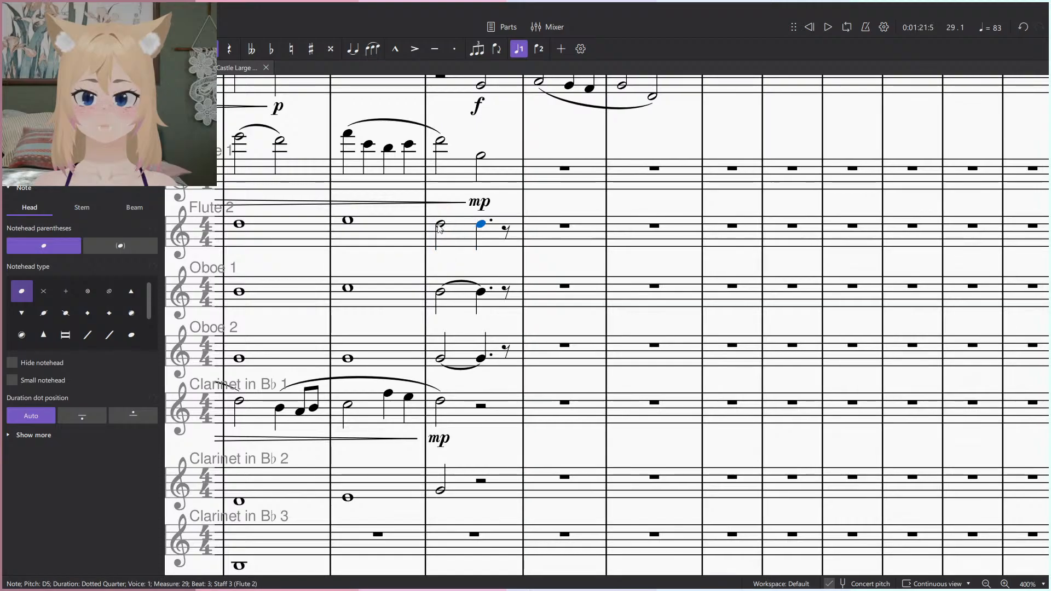
Make the measure 29 notes of Oboe 1 and Oboe 2 dotted half notes, each followed by a quarter rest.
click(441, 292)
key(period)
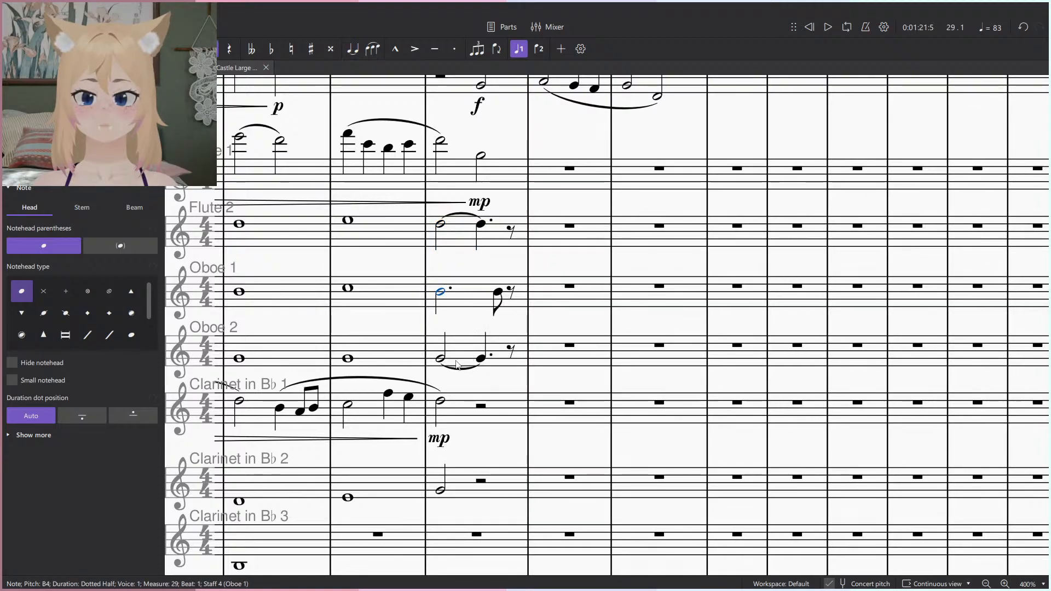
key(alt+Down)
key(period)
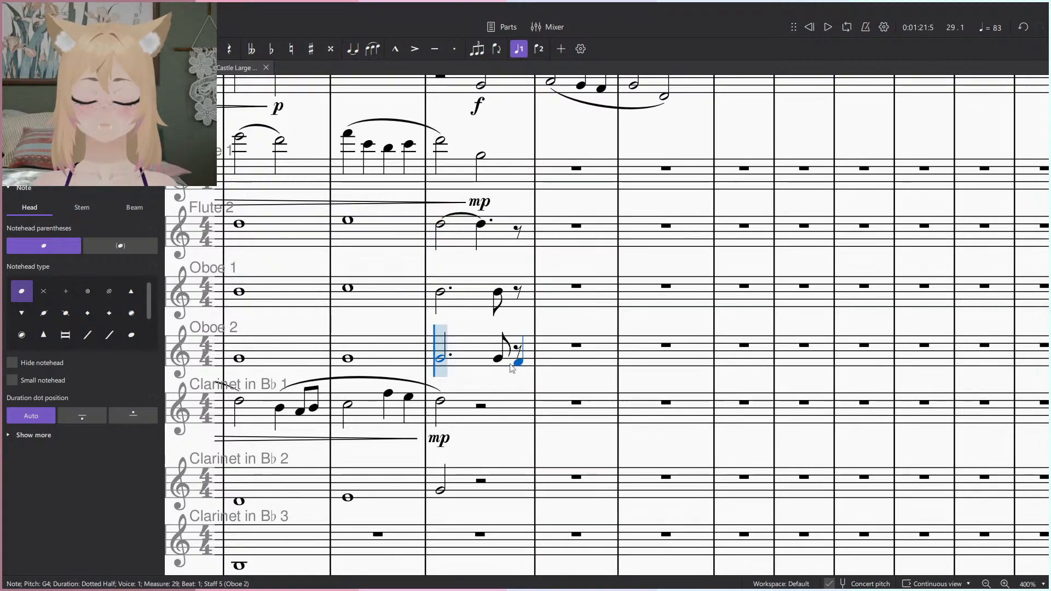
click(504, 362)
click(498, 299)
key(Escape)
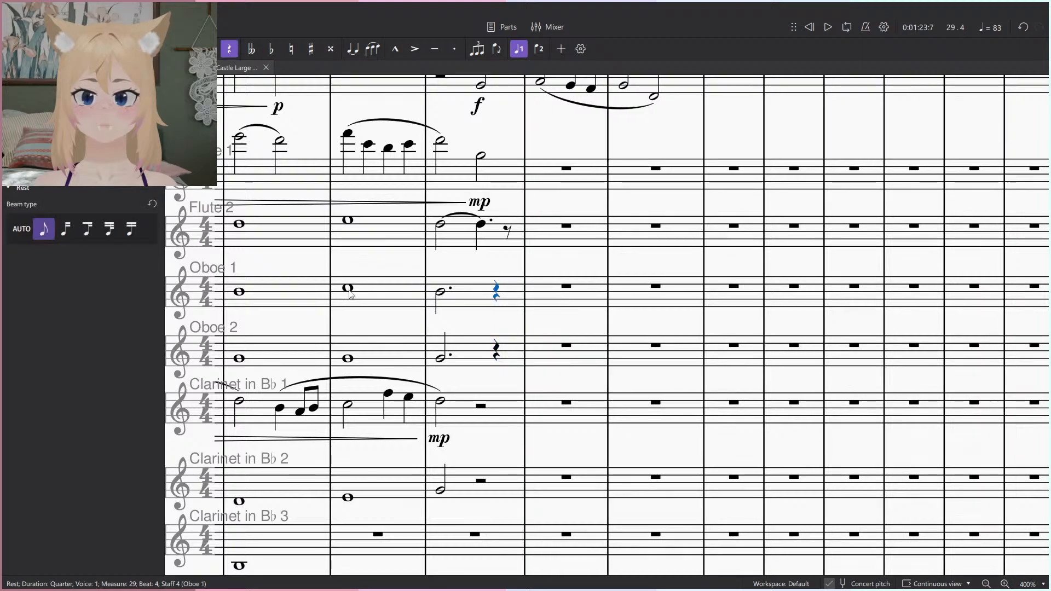
Play back the score through measure 29 into measure 30 to hear the new woodwind note lengths.
scroll(459, 293, down, 5)
key(space)
key(Escape)
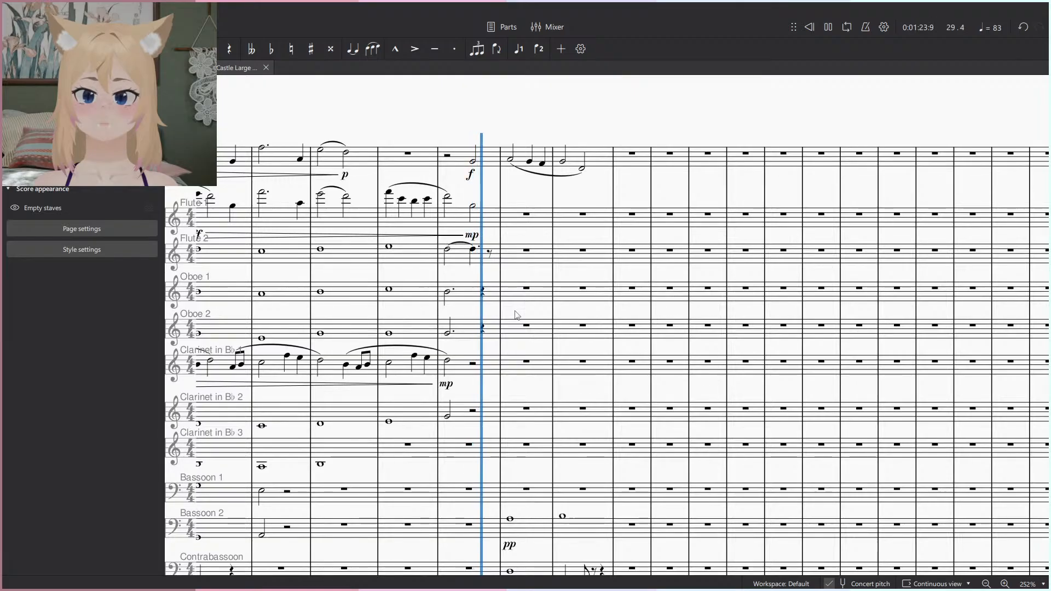
key(space)
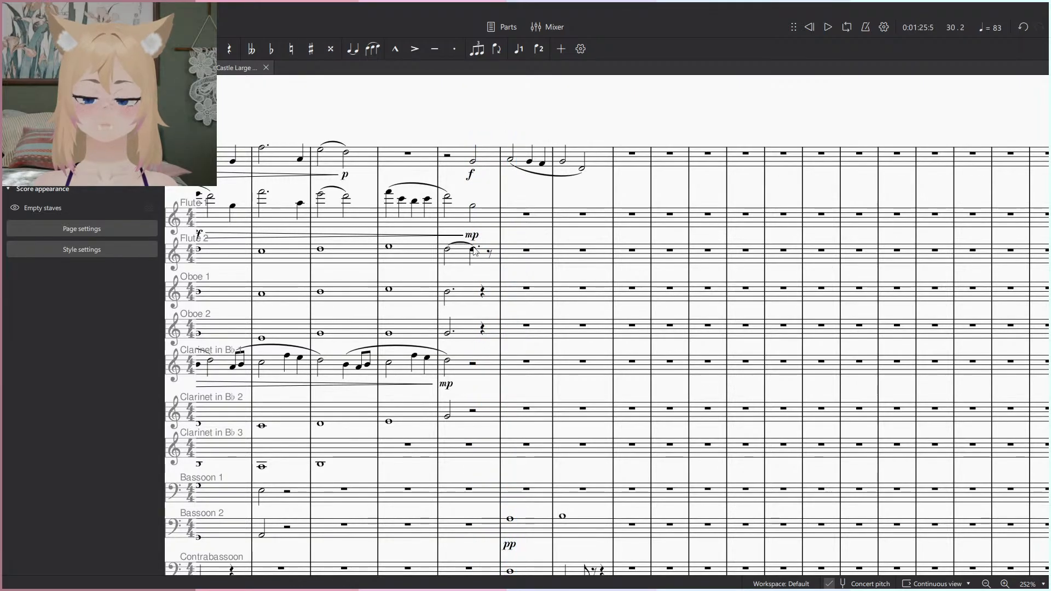
Shorten Oboe 2's G4 in measure 29 to a half note followed by a half rest.
scroll(472, 268, up, 5)
click(447, 292)
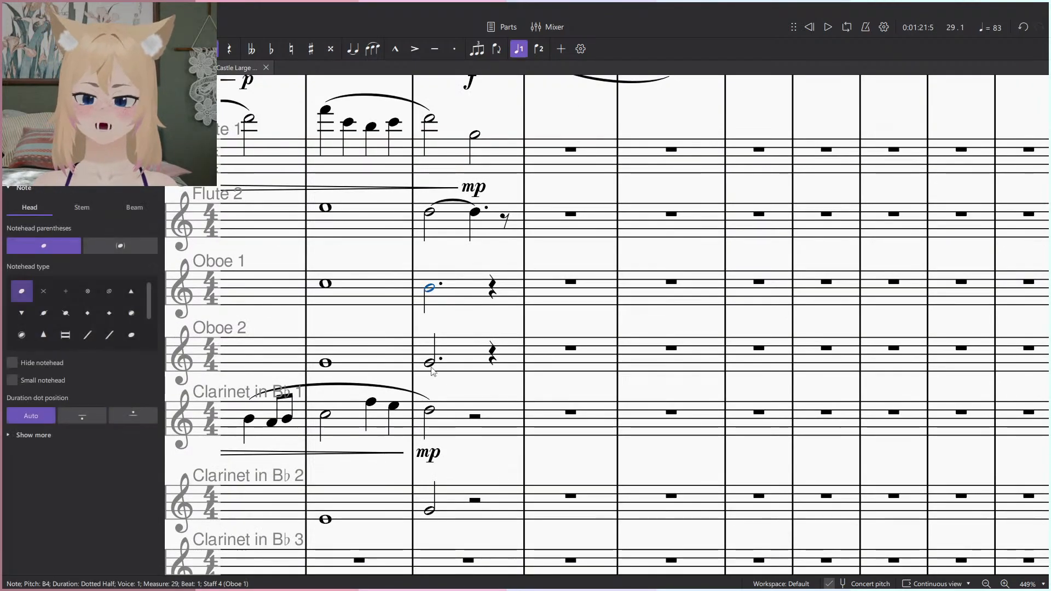
key(6)
click(469, 363)
key(Escape)
key(Delete)
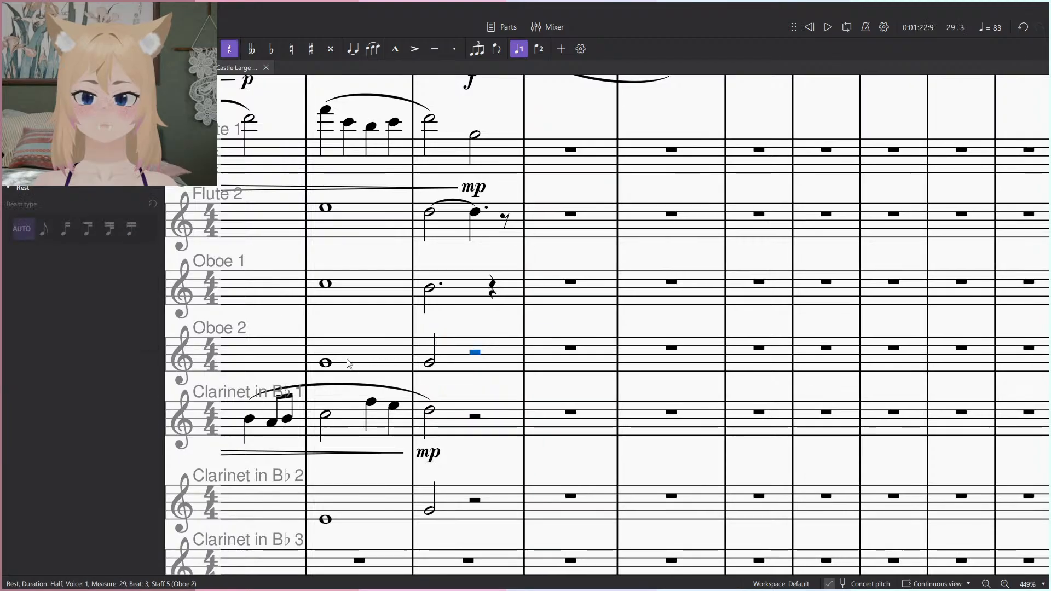
Play back the full score from measure 28 into measure 31 to check the staggered woodwind endings.
click(327, 363)
scroll(510, 330, down, 5)
key(space)
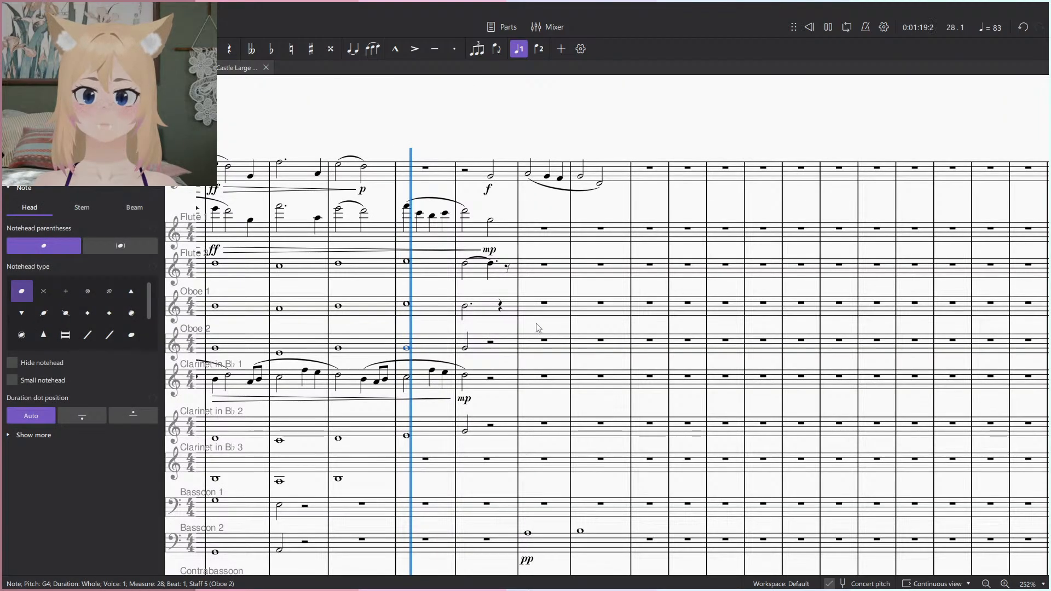
key(Escape)
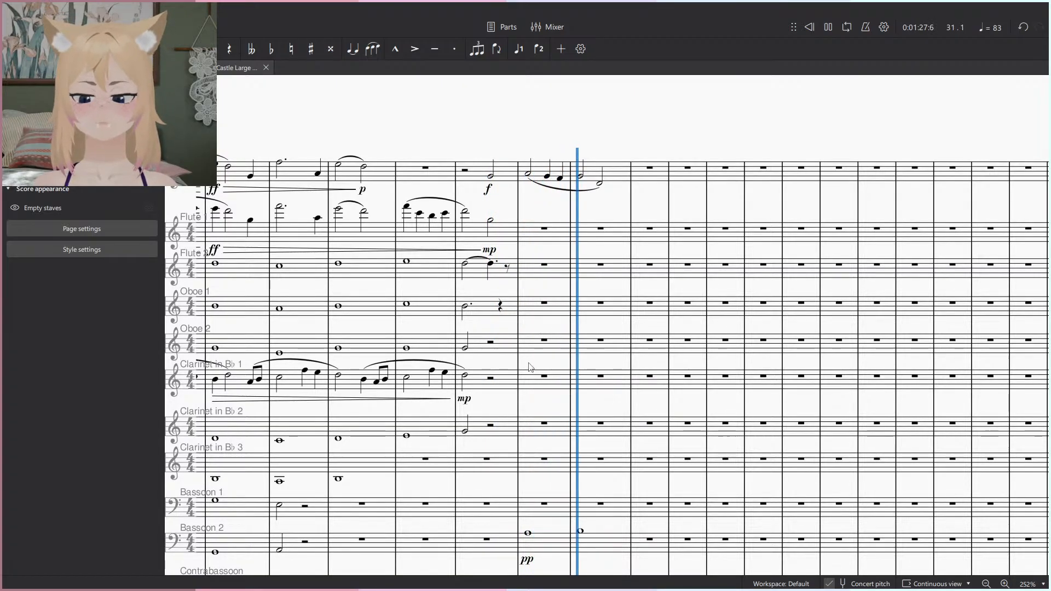
scroll(539, 334, down, 3)
key(space)
Double Trombone 1's measure 30 note in Oboe 1 by entering a whole note F4 in that measure.
scroll(527, 282, up, 2)
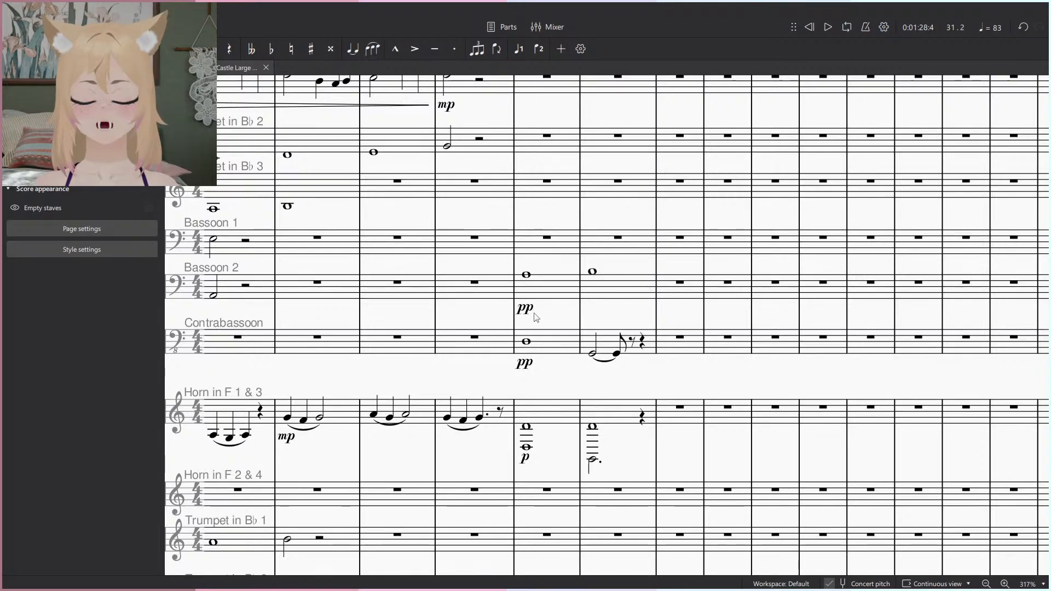
scroll(541, 448, down, 3)
click(527, 420)
scroll(527, 420, down, 4)
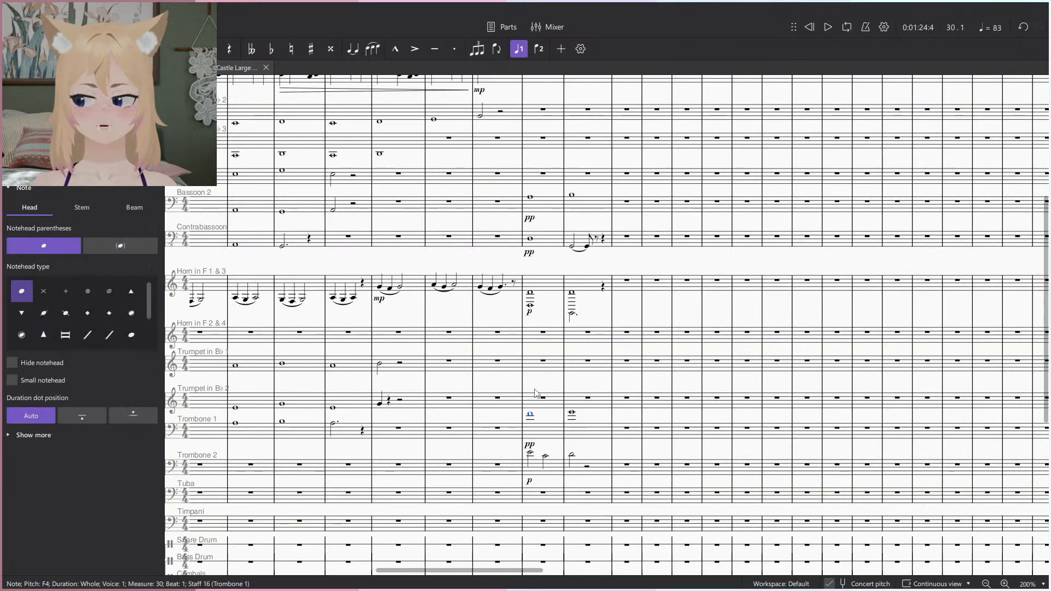
scroll(549, 302, up, 4)
scroll(545, 335, up, 5)
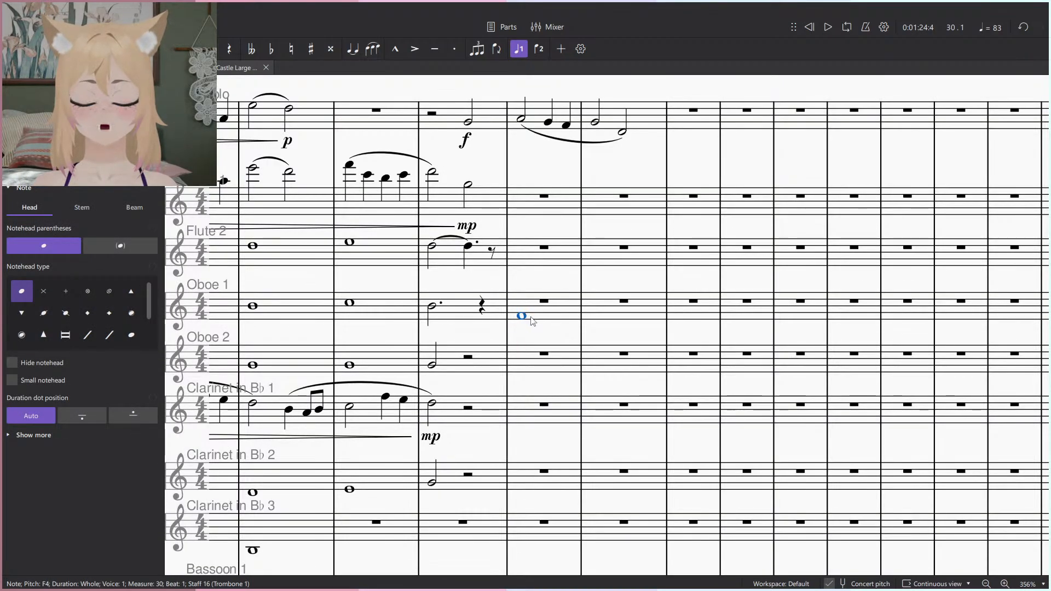
click(527, 317)
Examine the Trombone 1 and Trombone 2 notes in measure 30 alongside the woodwind staves.
scroll(528, 319, down, 8)
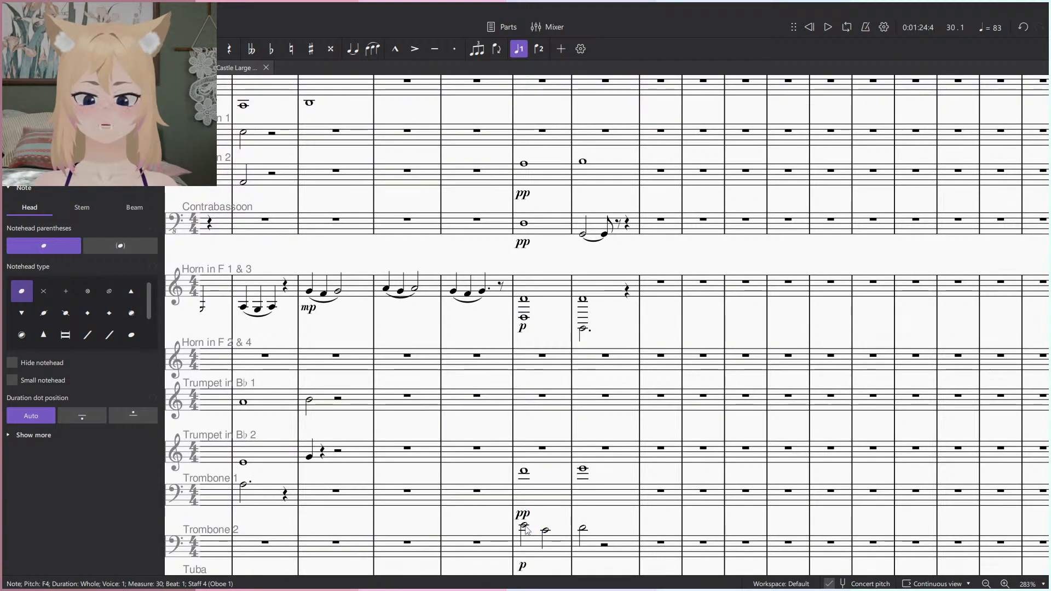
scroll(593, 414, up, 8)
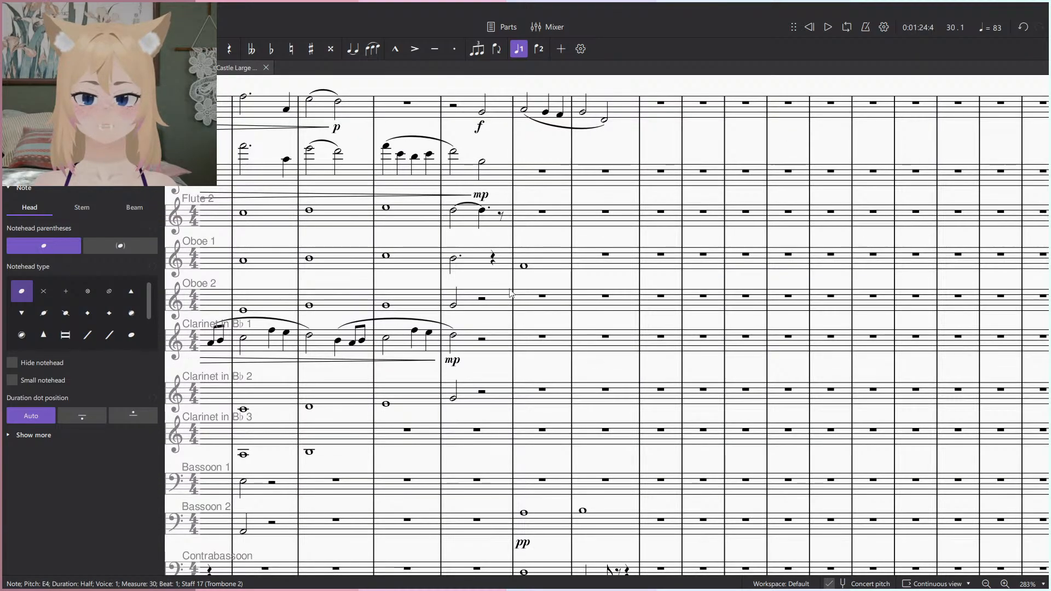
scroll(518, 301, down, 8)
scroll(585, 389, up, 4)
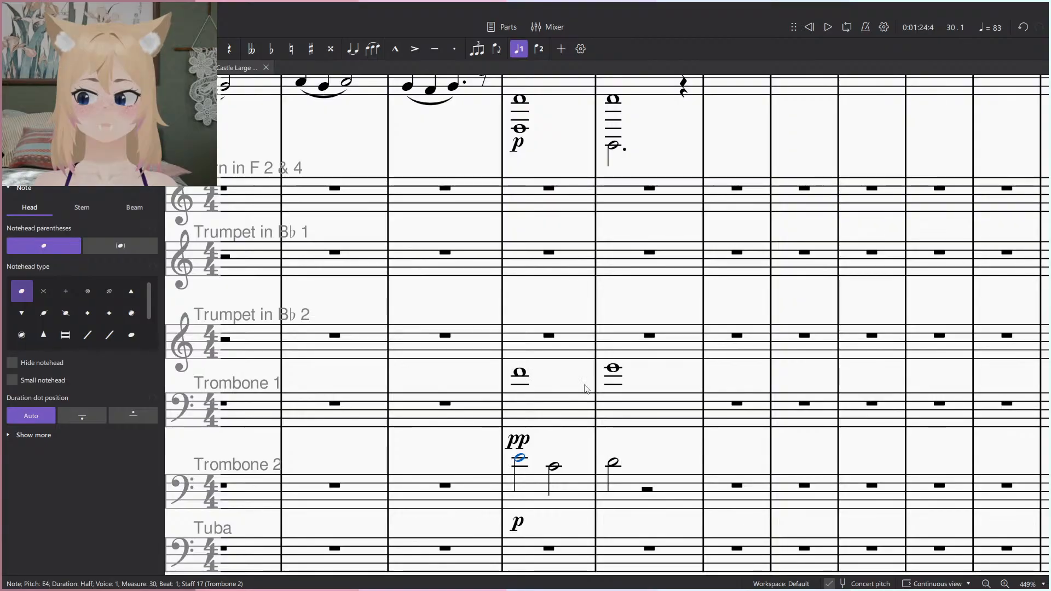
click(522, 378)
scroll(525, 383, down, 3)
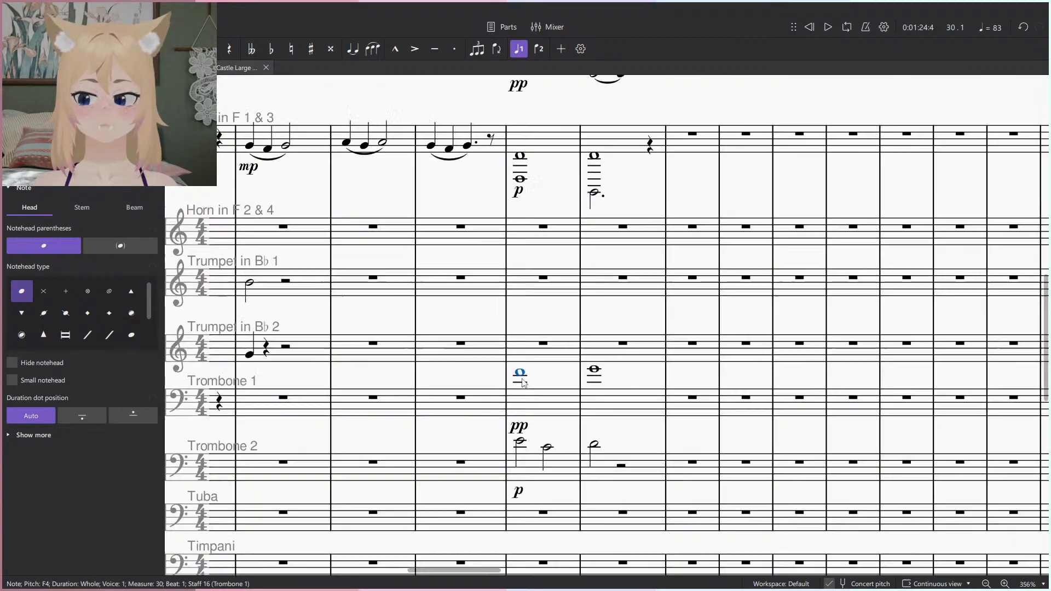
click(525, 467)
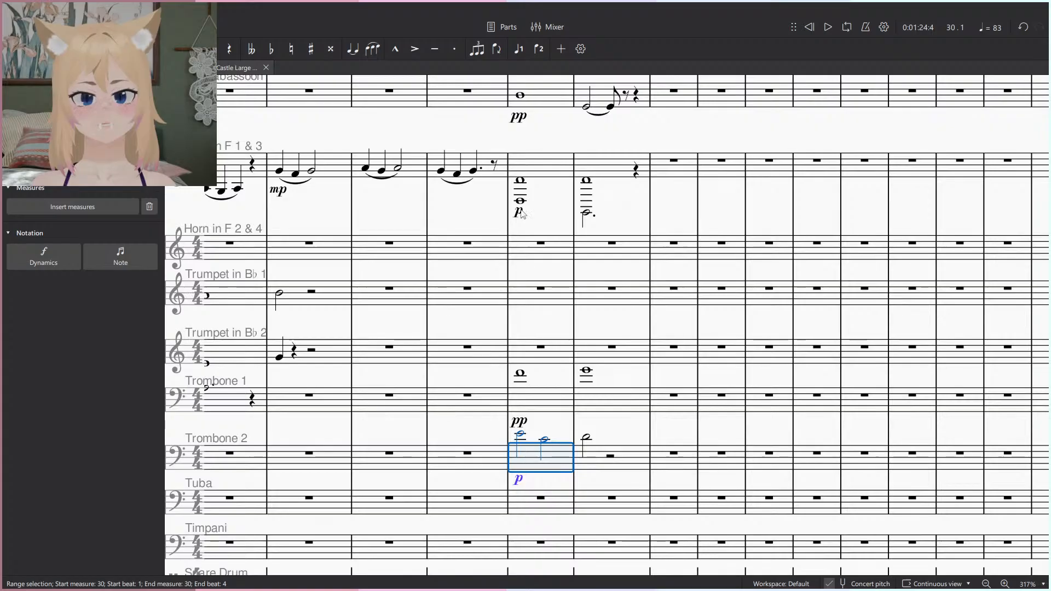
key(Escape)
Delete the lower voice 2 notes of Horn in F 1 & 3 in measures 30 and 31.
click(586, 213)
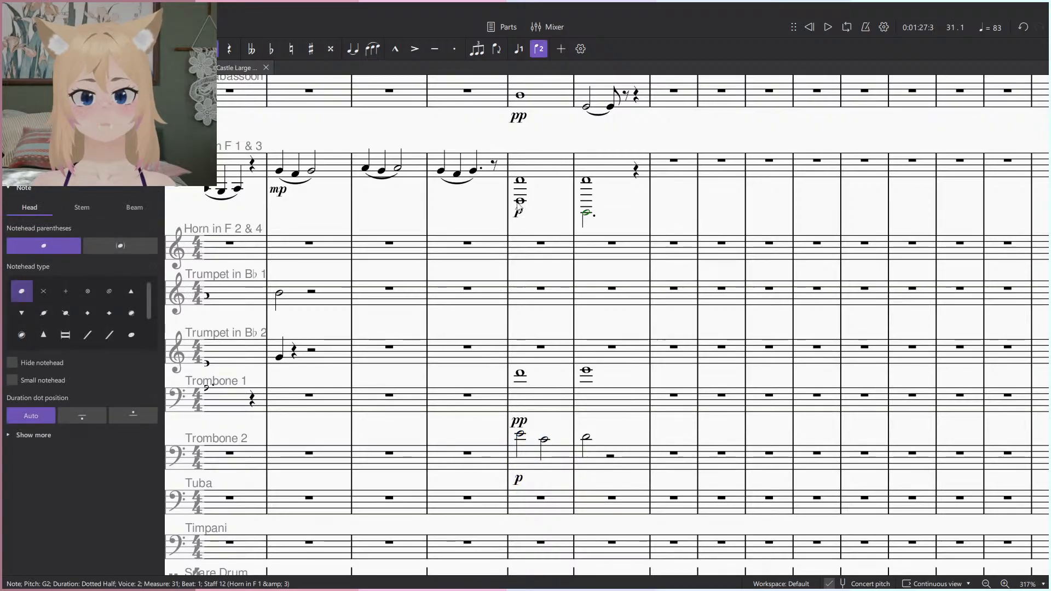
scroll(551, 292, up, 5)
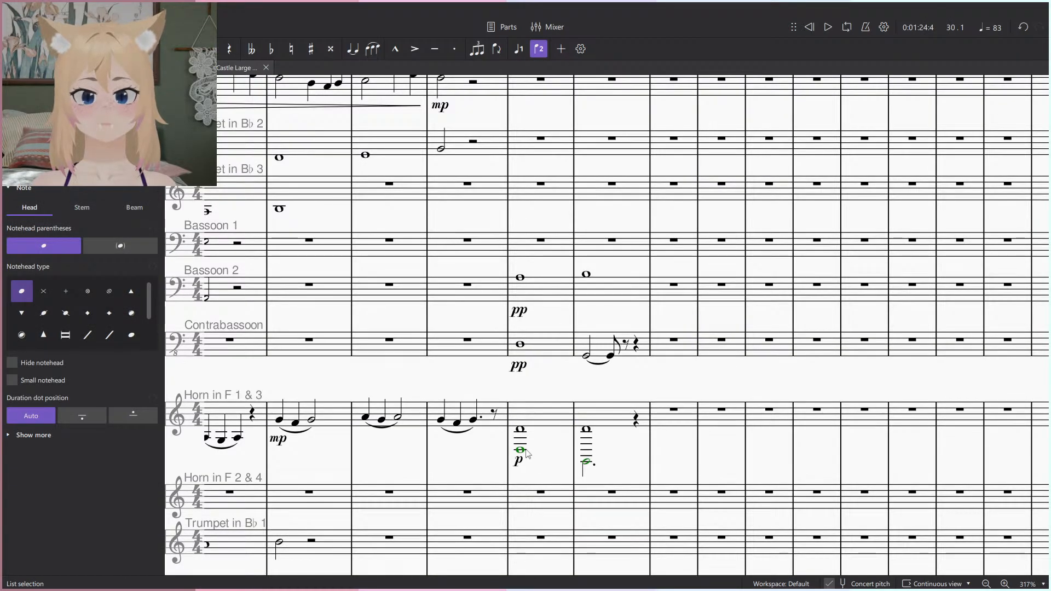
key(Delete)
scroll(526, 267, up, 2)
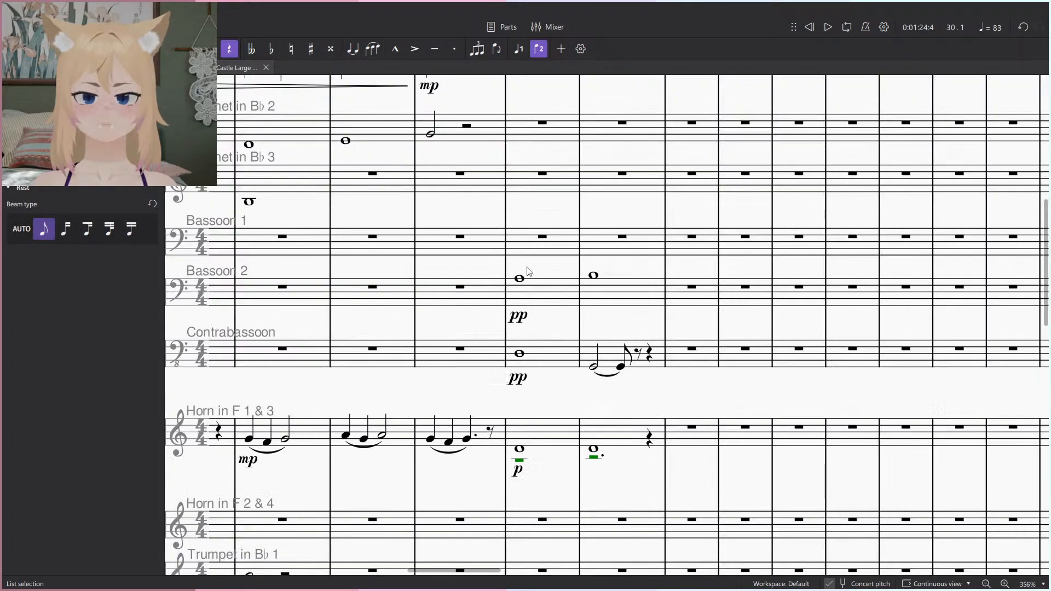
Enter a whole note D3 in measure 30 and a dotted half note G2 in measure 31 of Bassoon 1, in voice 1.
key(n)
click(517, 240)
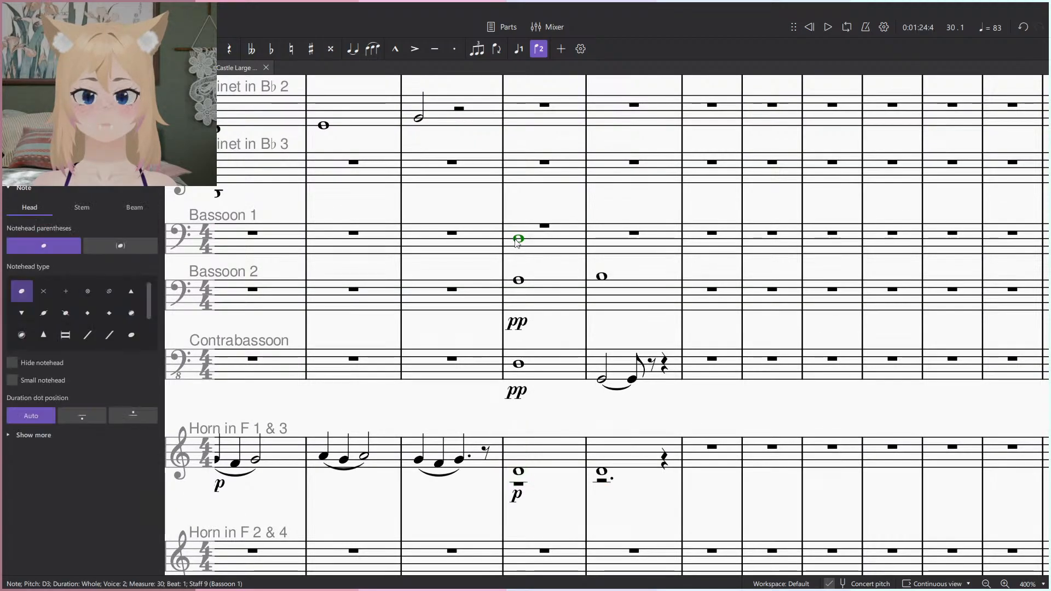
key(ctrl+alt+1)
click(518, 255)
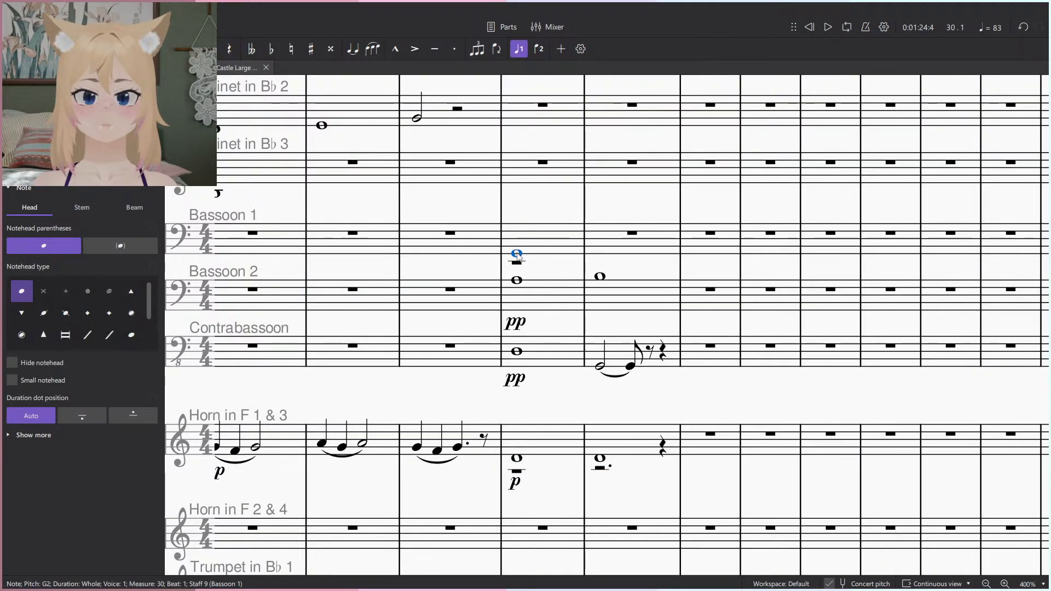
click(519, 264)
key(Delete)
key(n)
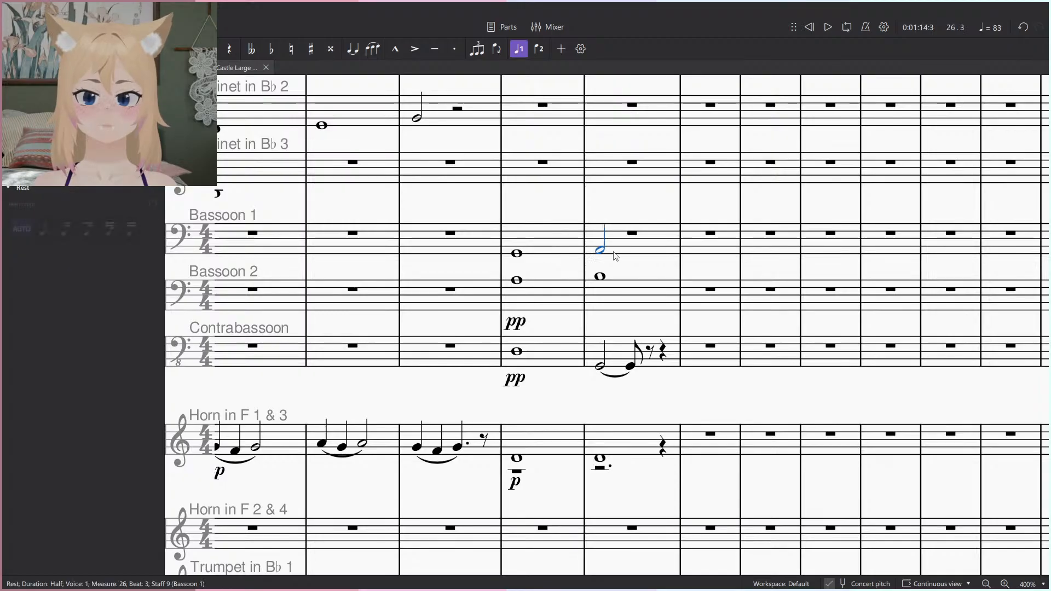
click(557, 262)
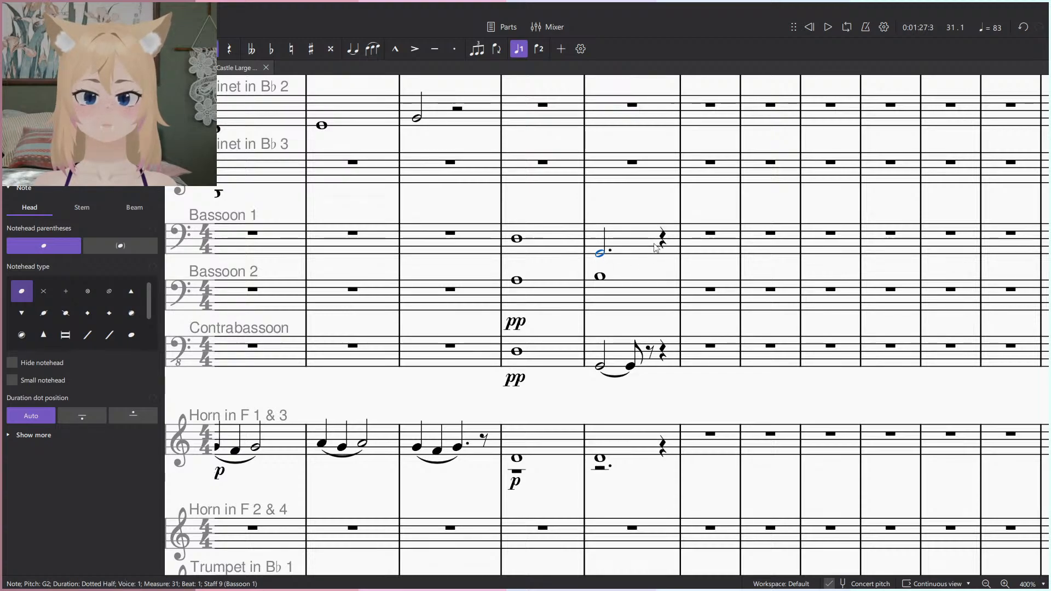
Swap the Bassoon 1 and Bassoon 2 music in measures 30–31, putting the lower line in Bassoon 2.
click(635, 239)
shift+click(552, 236)
key(Delete)
click(559, 293)
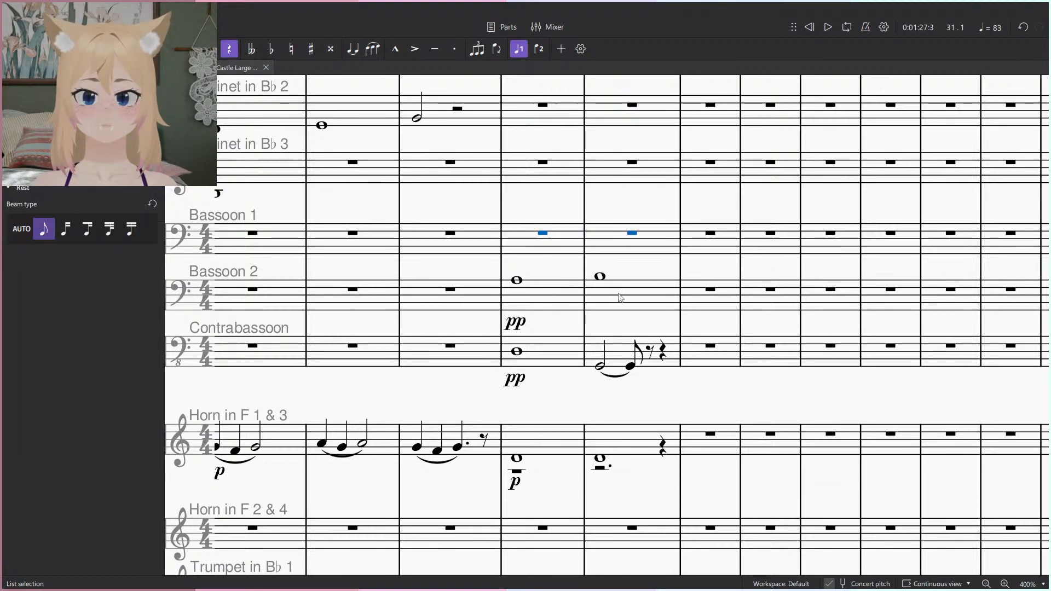
key(ctrl+v)
click(564, 248)
key(ctrl+v)
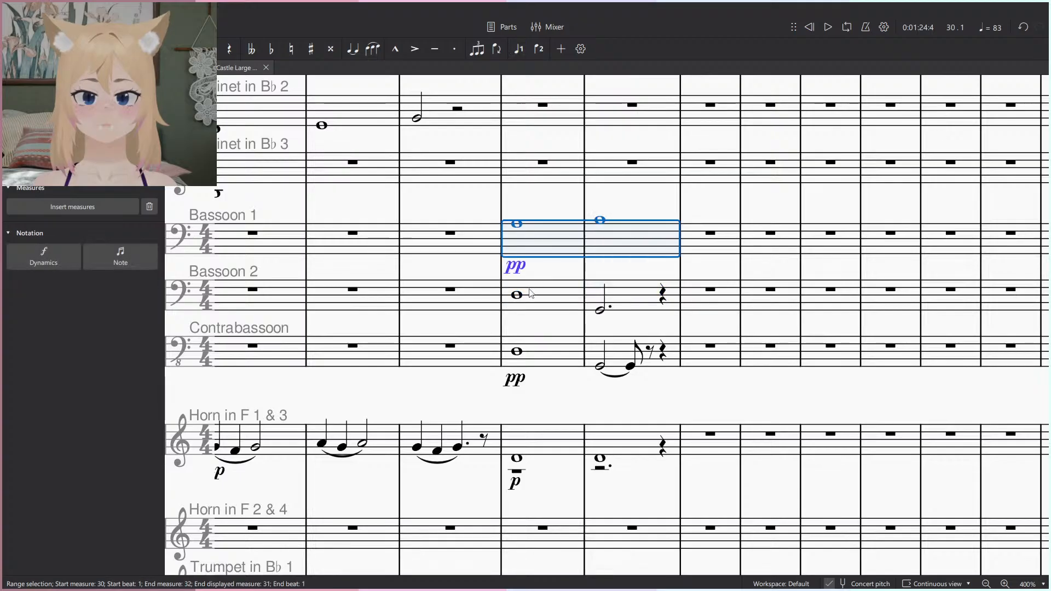
Add a pp dynamic to Bassoon 2's whole note in measure 30.
click(517, 296)
key(ctrl+d)
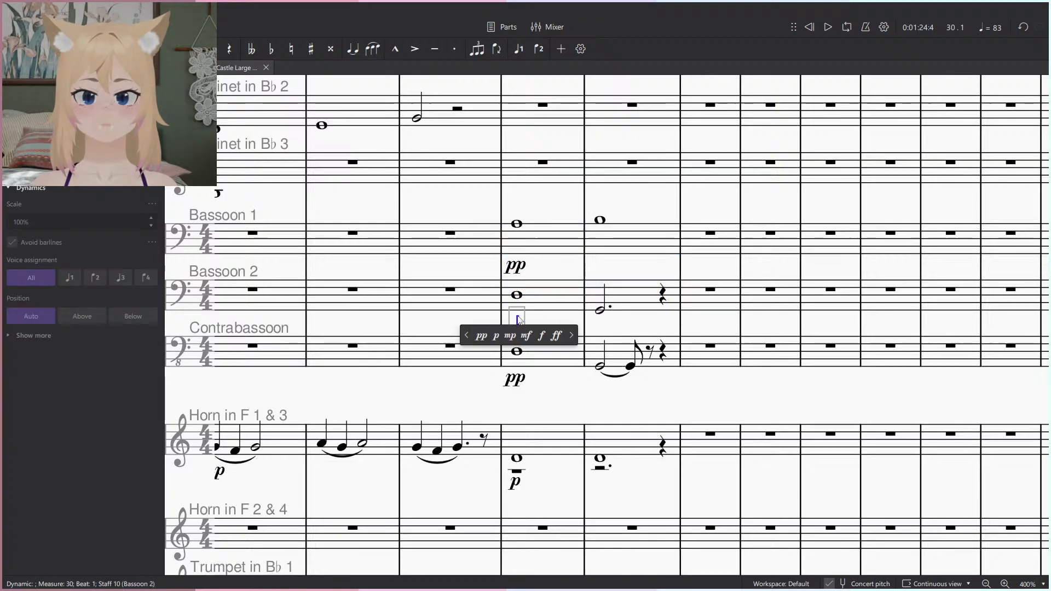
click(480, 346)
click(548, 389)
Change the whole notes of Horn in F 1 & 3 in measures 30–31 to voice 2.
scroll(547, 389, down, 2)
scroll(548, 389, down, 3)
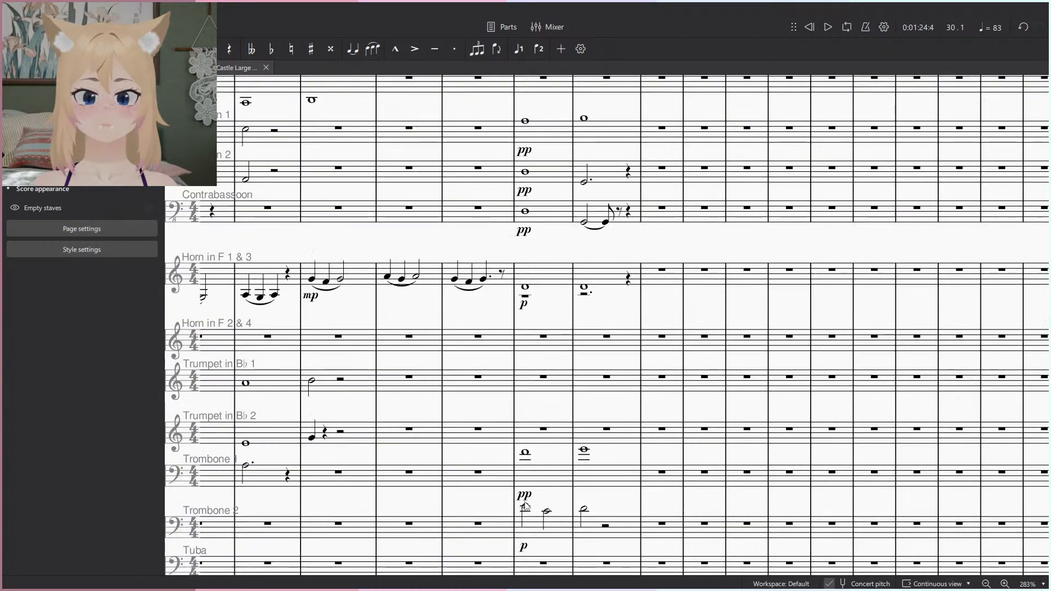
scroll(530, 425, up, 1)
click(524, 520)
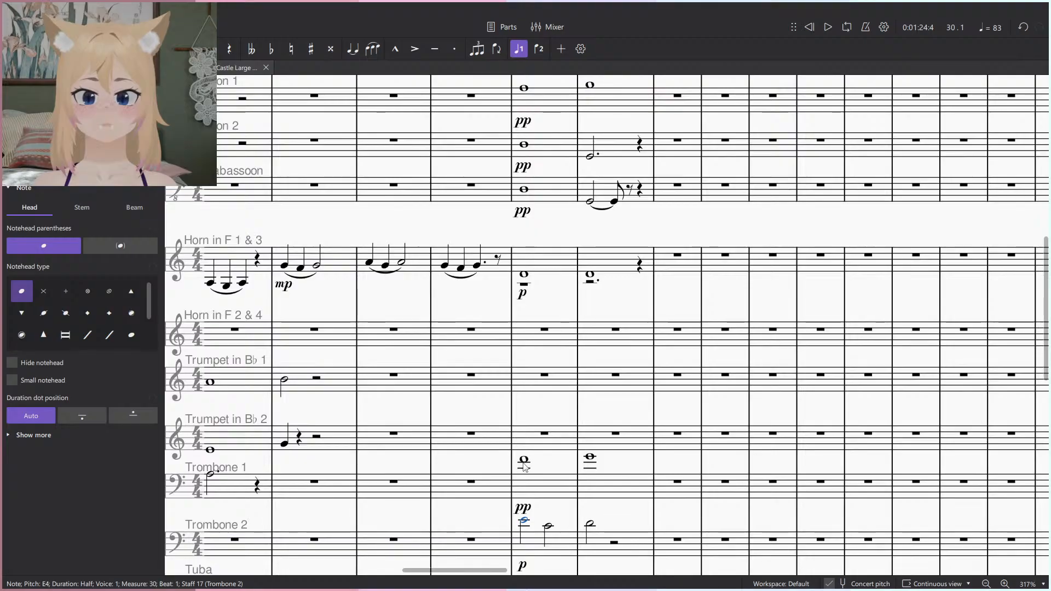
click(524, 461)
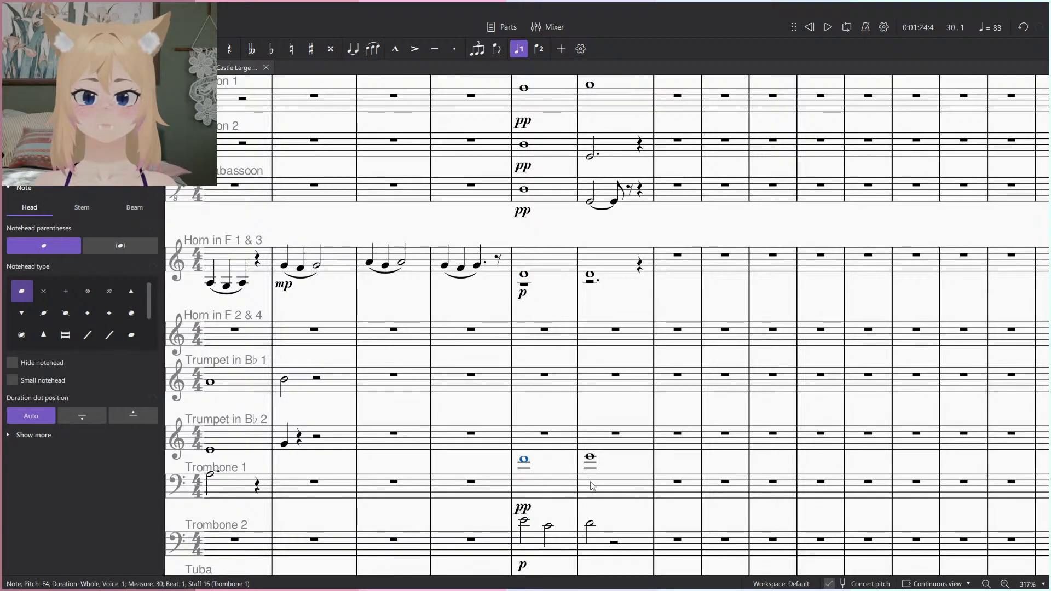
click(570, 485)
click(577, 263)
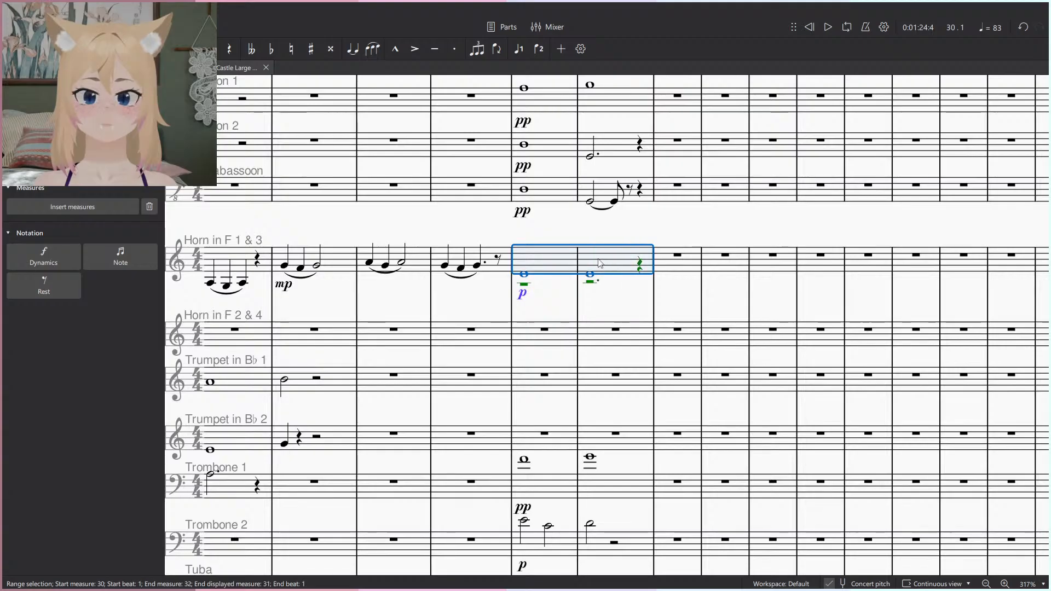
key(ctrl+alt+2)
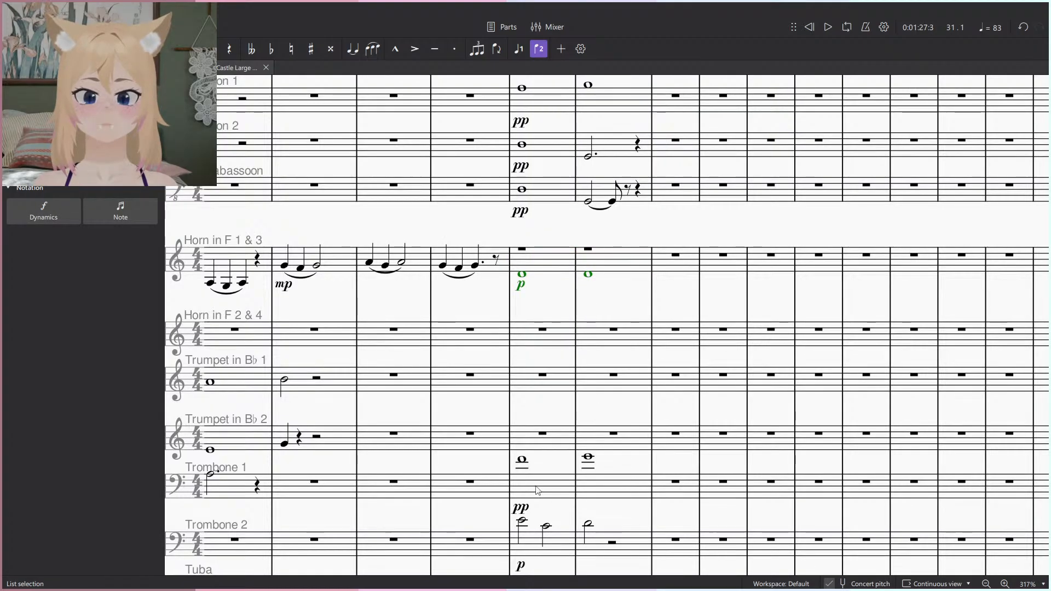
Move Trombone 1's whole notes from measures 30–31 into voice 1 of Horn in F 1 & 3.
click(597, 488)
shift+click(538, 491)
key(Delete)
click(560, 260)
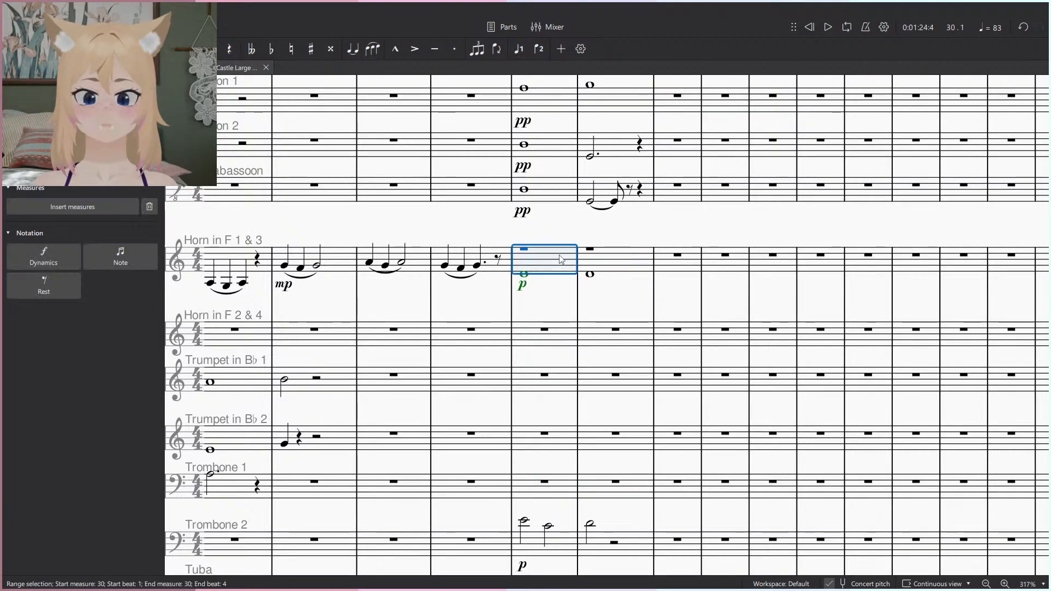
key(ctrl+v)
key(Escape)
Replace the two overlapping dynamics under Horn in F 1 & 3 in measure 30 with a single p.
scroll(538, 292, up, 5)
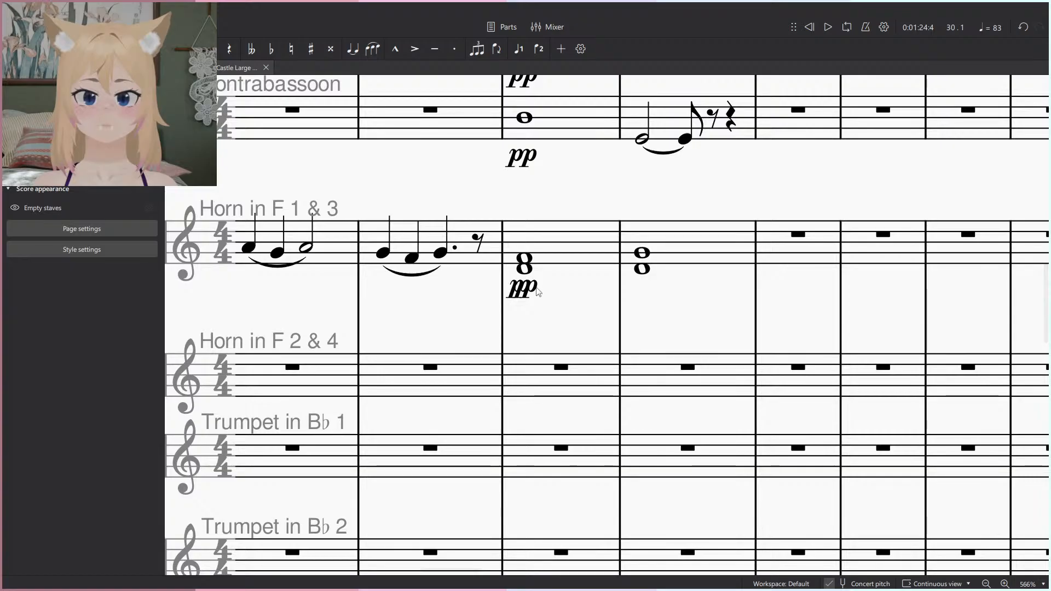
click(539, 291)
key(Delete)
click(523, 288)
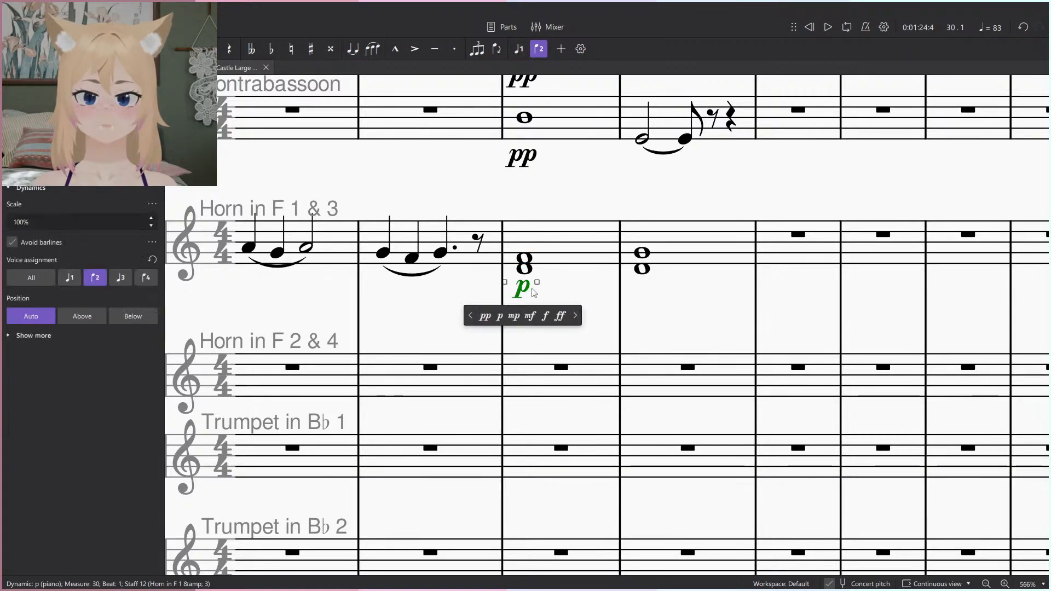
key(Delete)
click(524, 265)
key(ctrl+d)
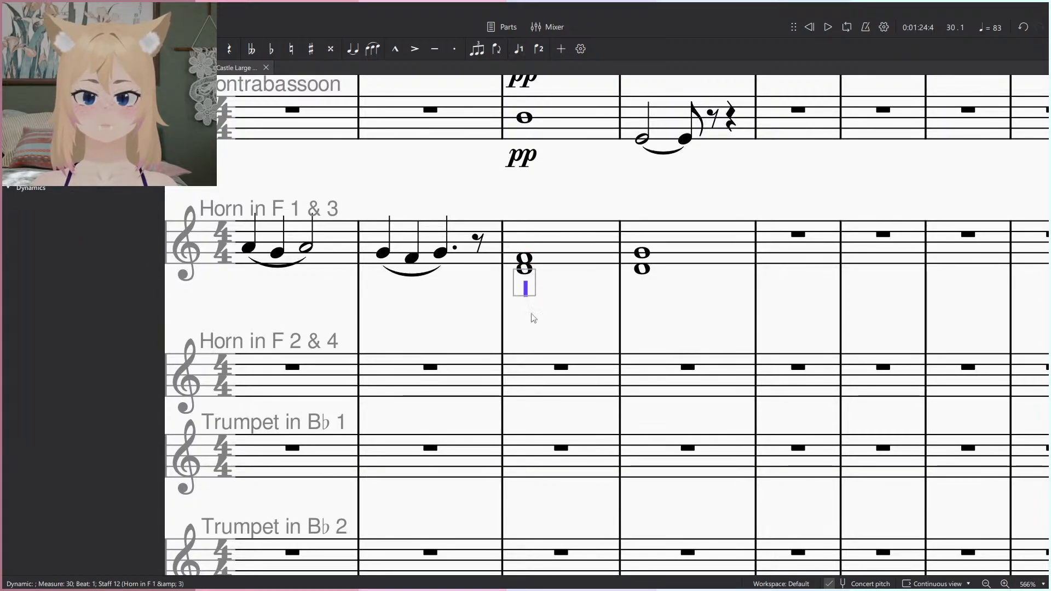
click(503, 302)
click(651, 310)
Move Trombone 2's half notes and p dynamic in measures 30–31 to Trombone 1.
scroll(653, 309, down, 6)
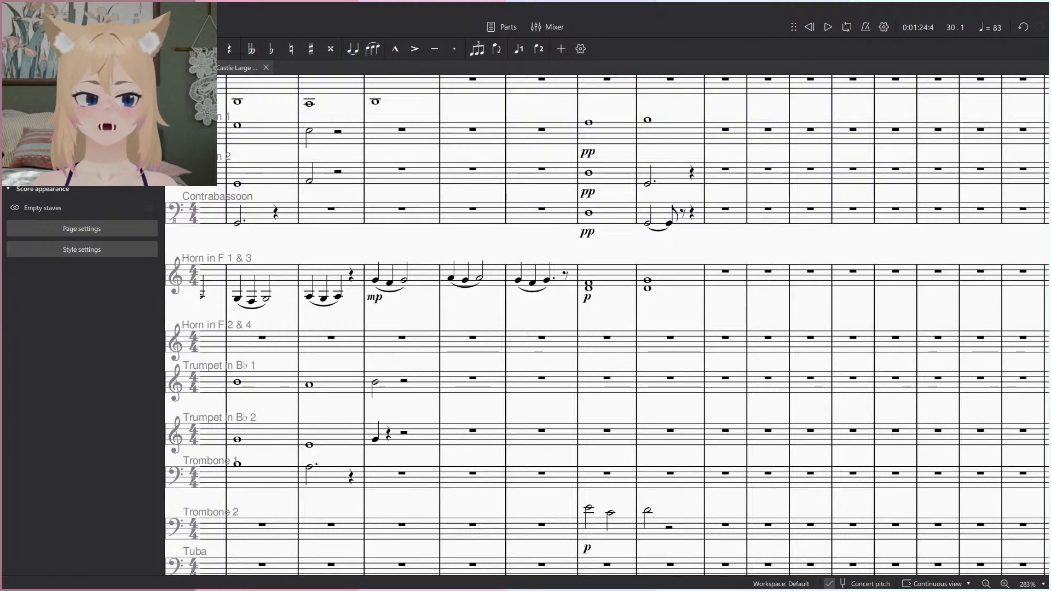
click(663, 528)
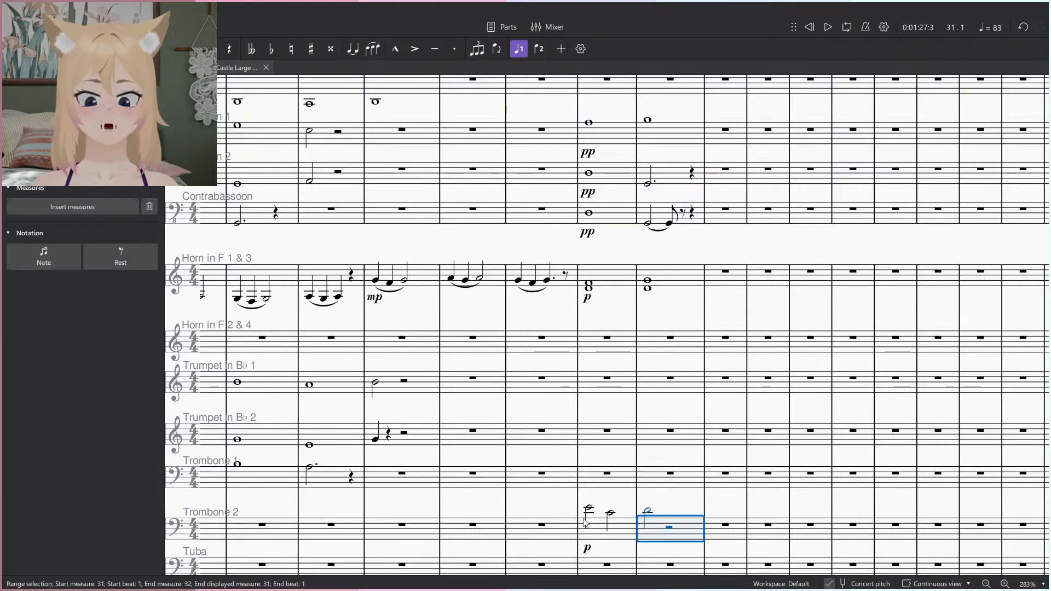
shift+click(592, 534)
key(Delete)
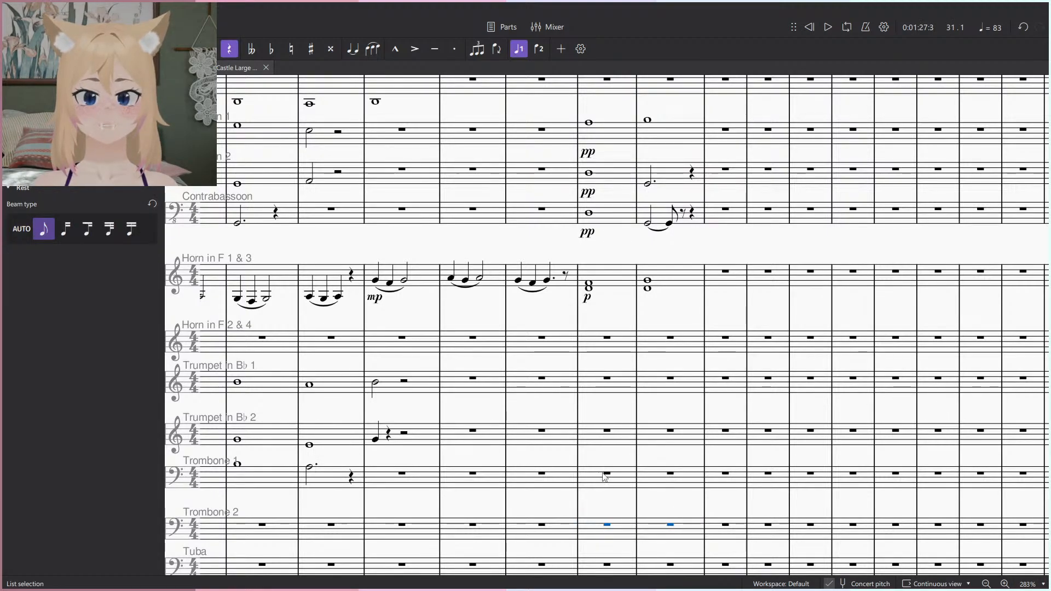
click(605, 477)
key(ctrl+v)
click(613, 268)
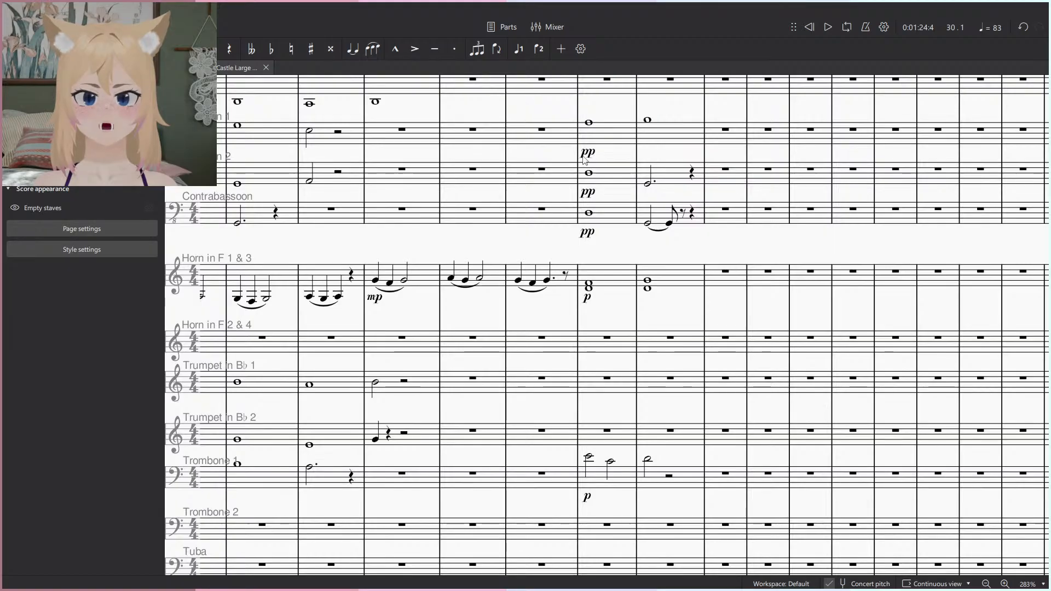
Play back the score from measure 30 through measure 31 to check the revised bassoon, horn and trombone voicing.
click(604, 139)
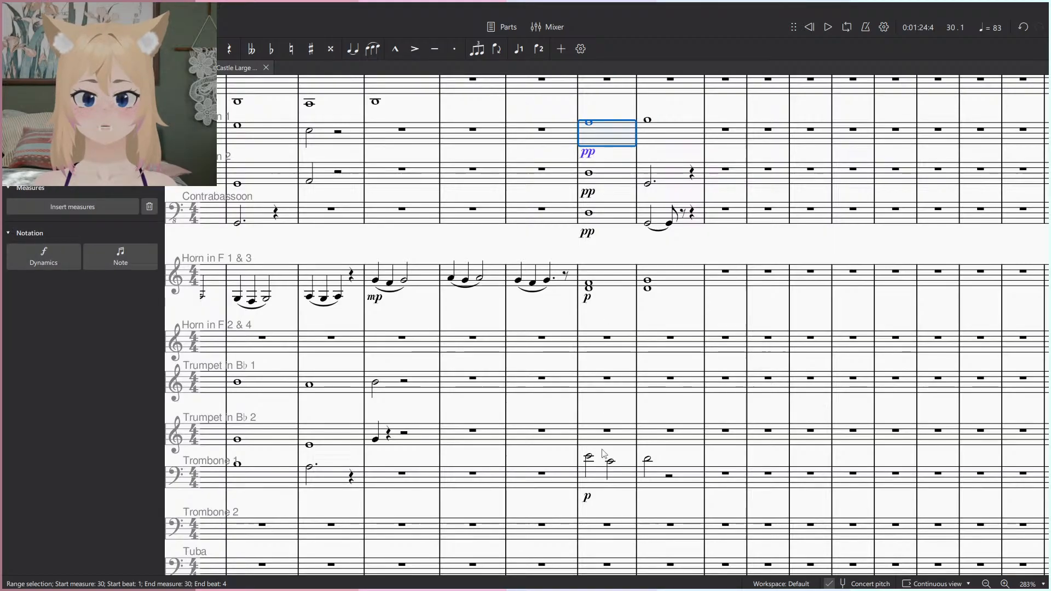
shift+click(590, 489)
key(space)
scroll(590, 489, down, 3)
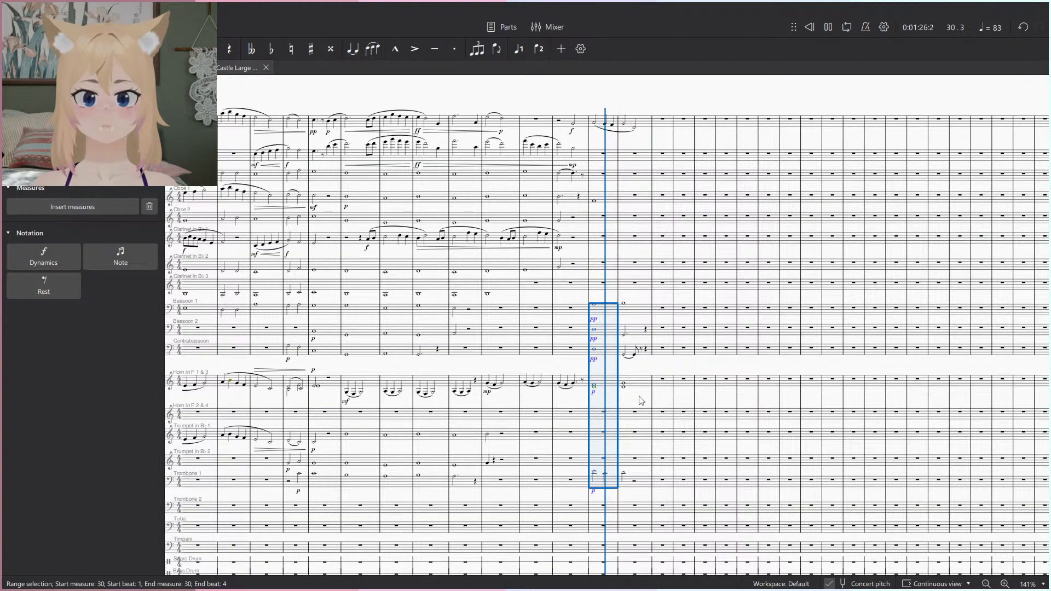
key(Escape)
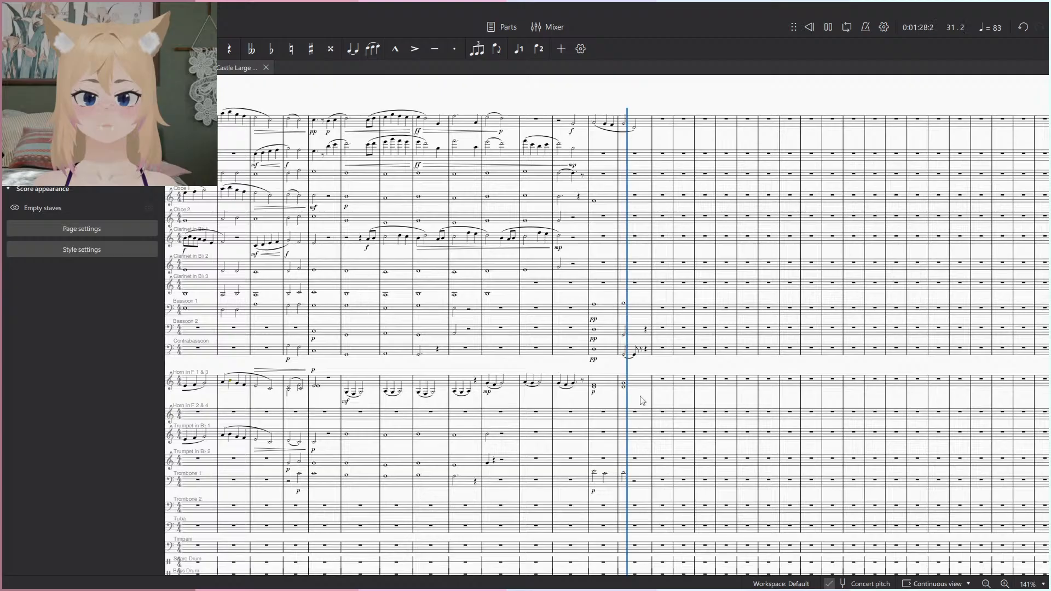
key(space)
Enter a whole note G4 in measure 31 of Oboe 1, following its F4 in measure 30.
scroll(635, 373, up, 4)
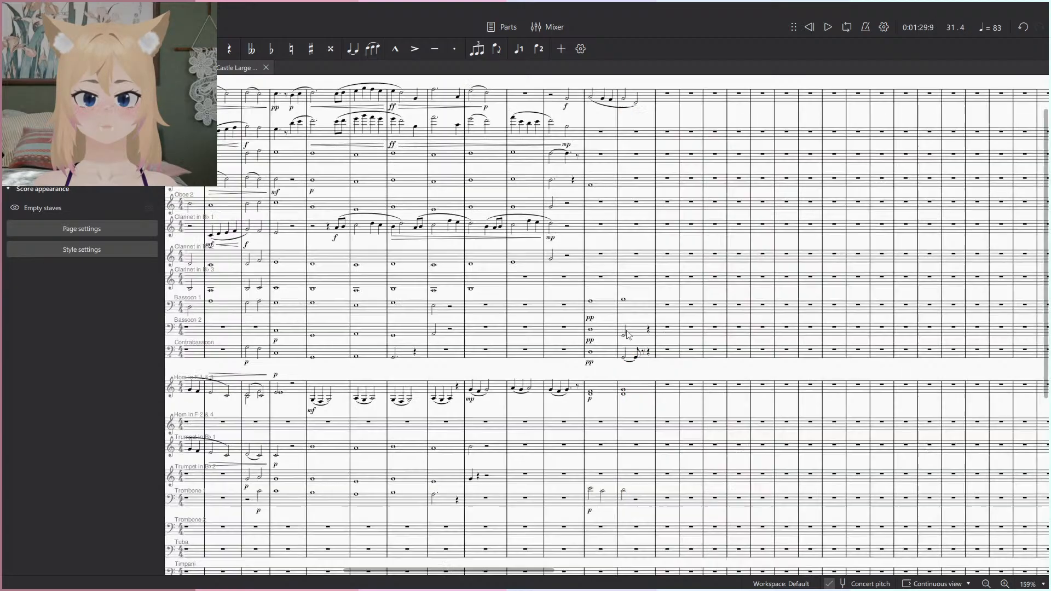
scroll(573, 422, up, 2)
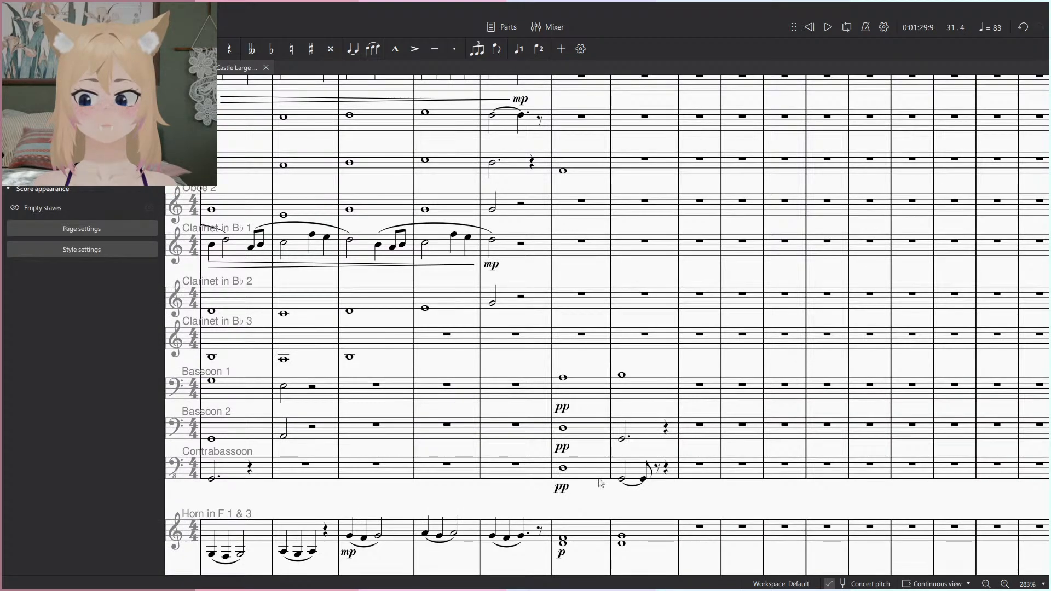
click(622, 479)
scroll(590, 407, up, 2)
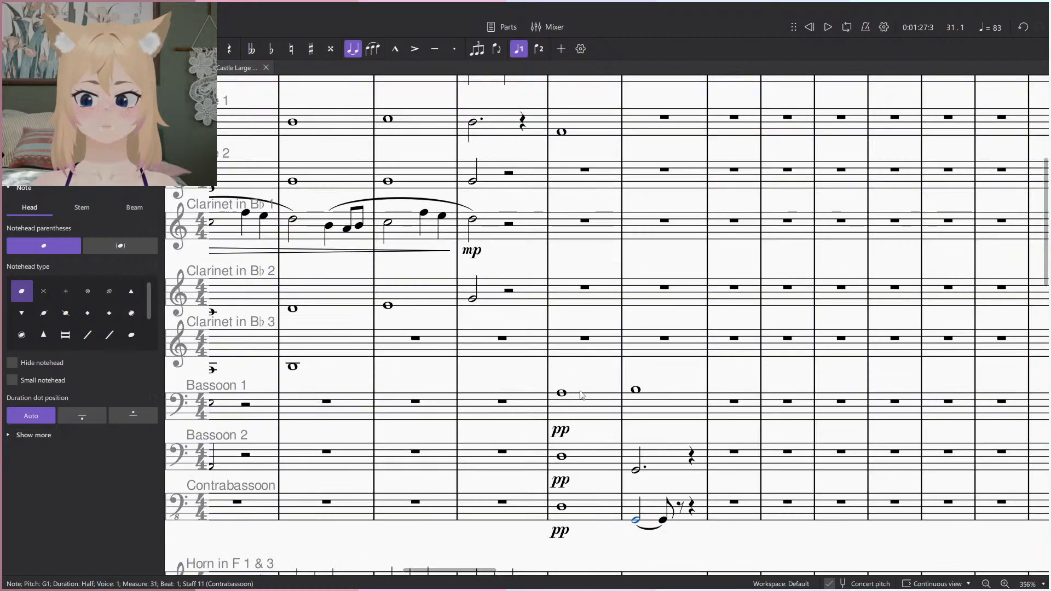
click(561, 133)
scroll(561, 137, down, 4)
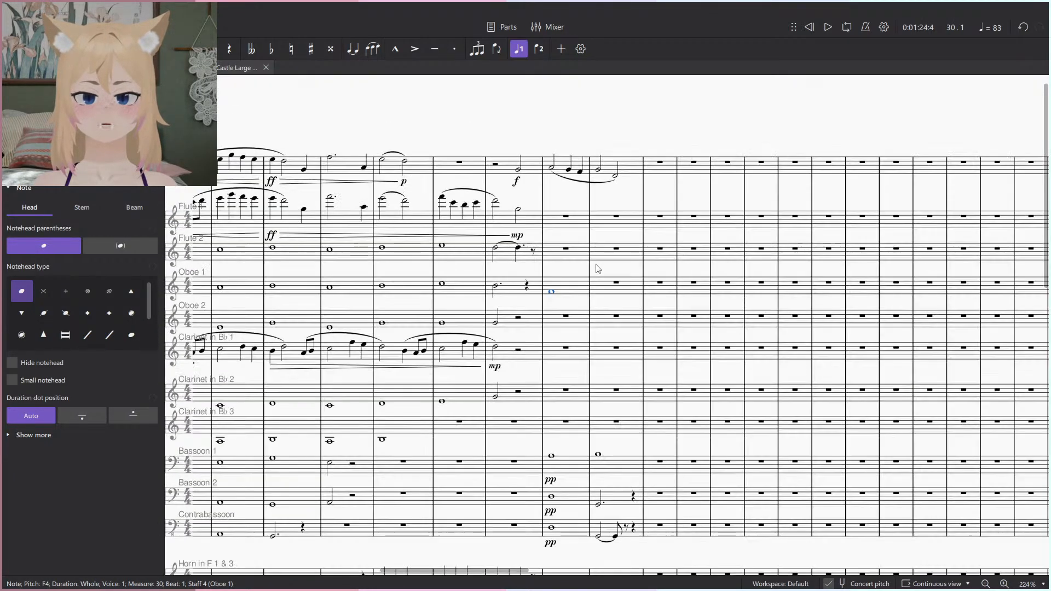
scroll(598, 269, up, 2)
key(n)
scroll(607, 324, down, 3)
scroll(610, 296, up, 2)
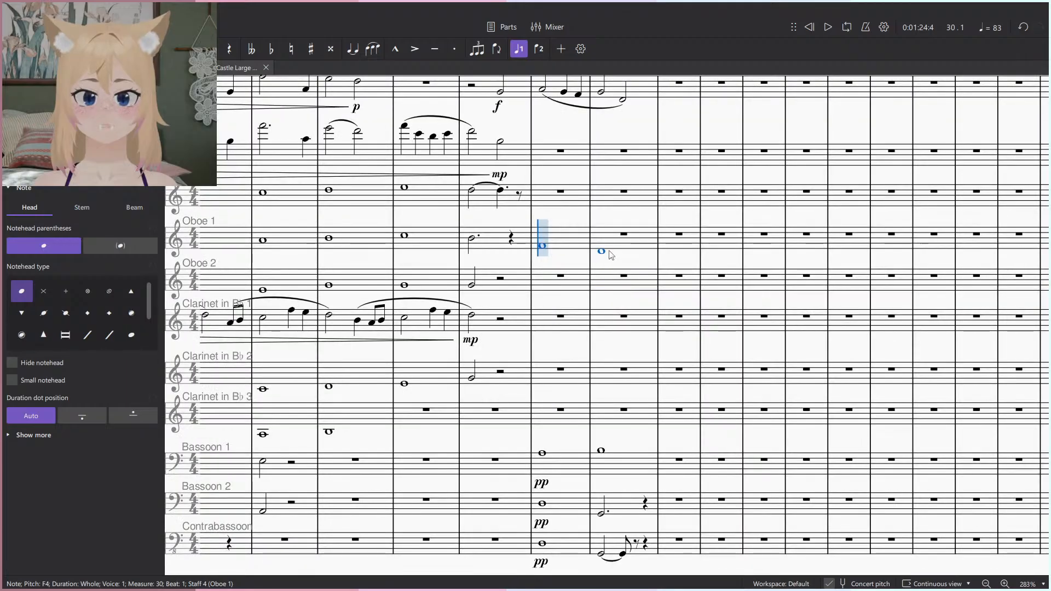
click(600, 243)
Double the lower horn notes in Oboe 2 with whole-note D4s in measures 30 and 31.
scroll(594, 257, down, 5)
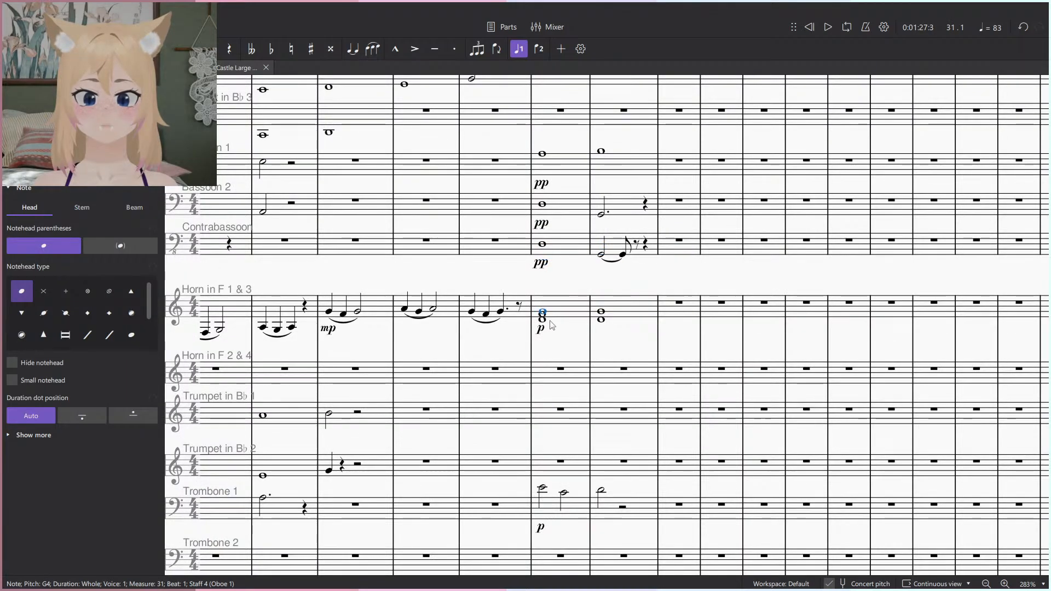
scroll(552, 325, up, 5)
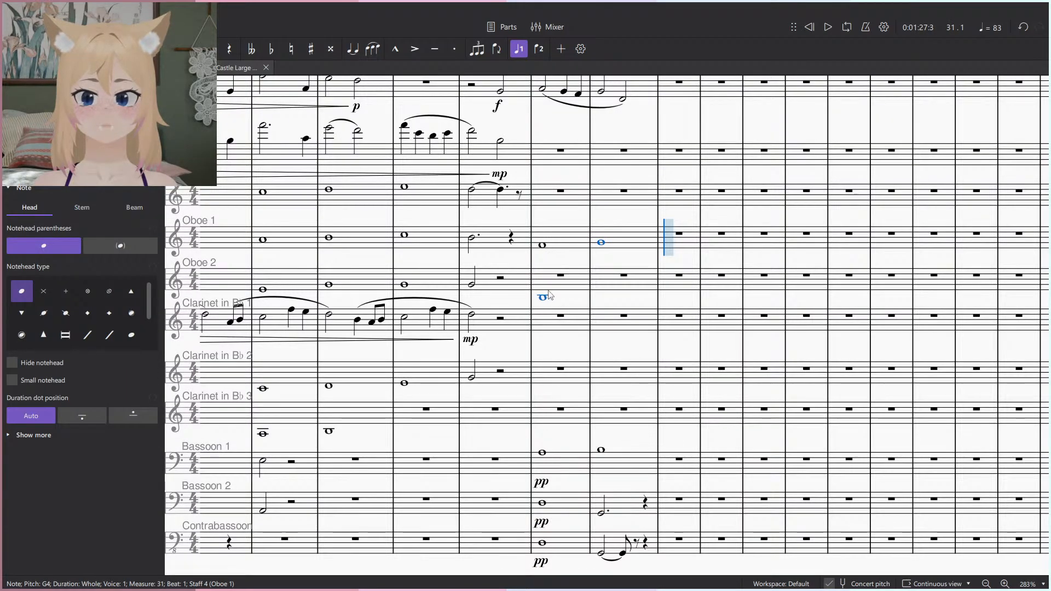
click(552, 297)
scroll(552, 297, down, 5)
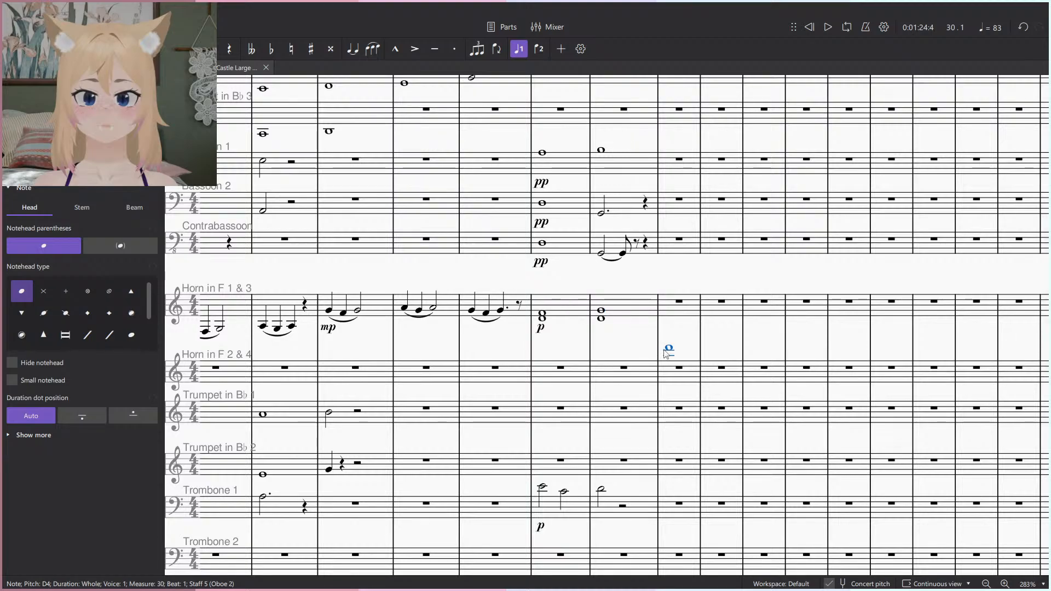
scroll(667, 353, up, 6)
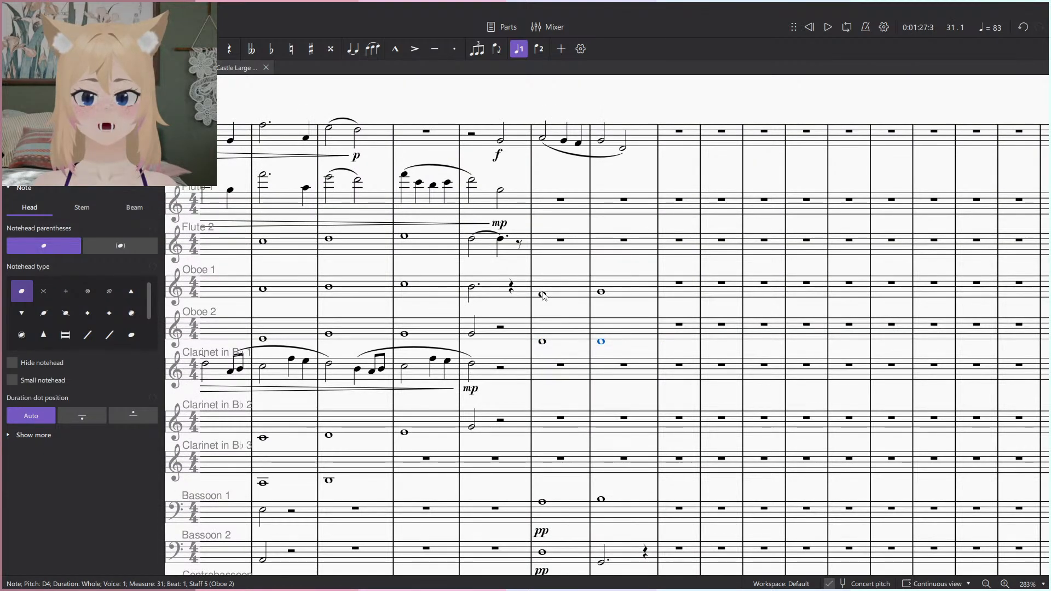
Play back from the Oboe 1 note in measure 30 to check the oboe doubling.
click(543, 297)
scroll(545, 298, down, 5)
key(space)
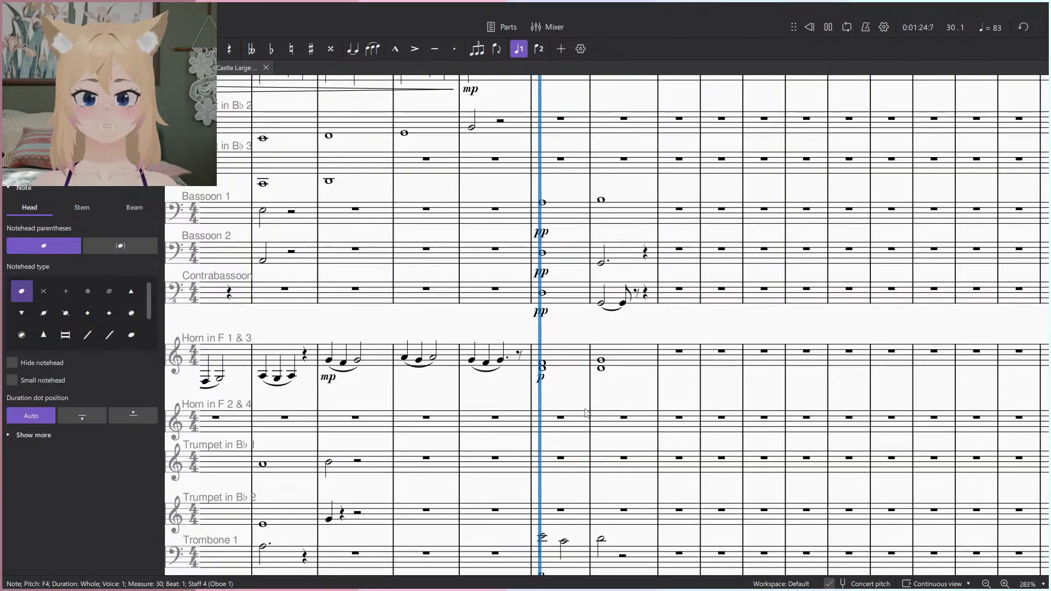
scroll(582, 410, up, 5)
key(space)
Enter whole notes E4 in measure 30 and F4 in measure 31 of Clarinet in B♭ 1 and play them back.
scroll(556, 366, up, 3)
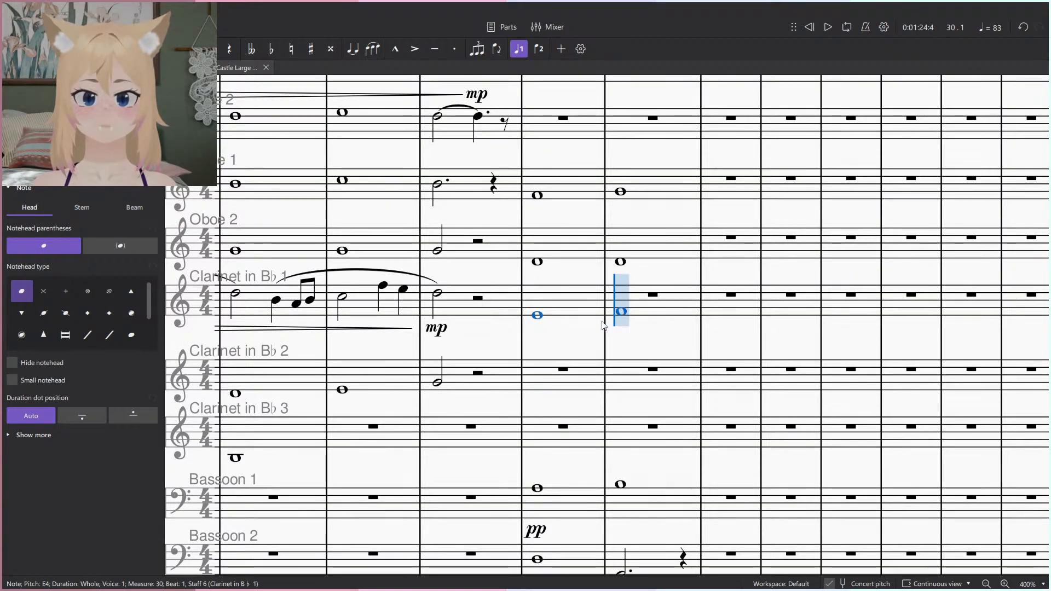
click(538, 316)
scroll(540, 320, down, 5)
key(space)
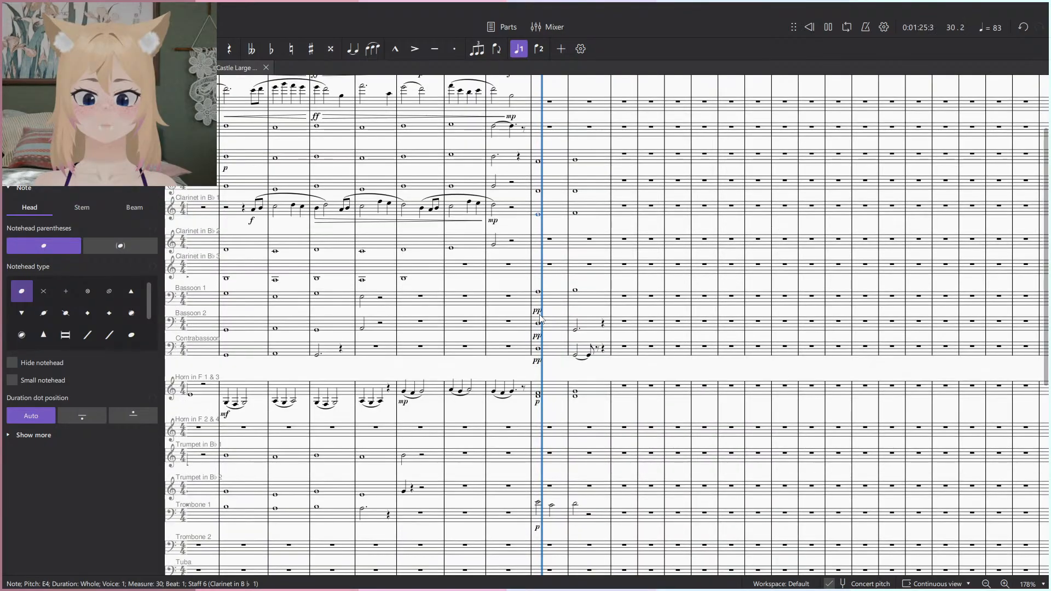
scroll(541, 319, down, 1)
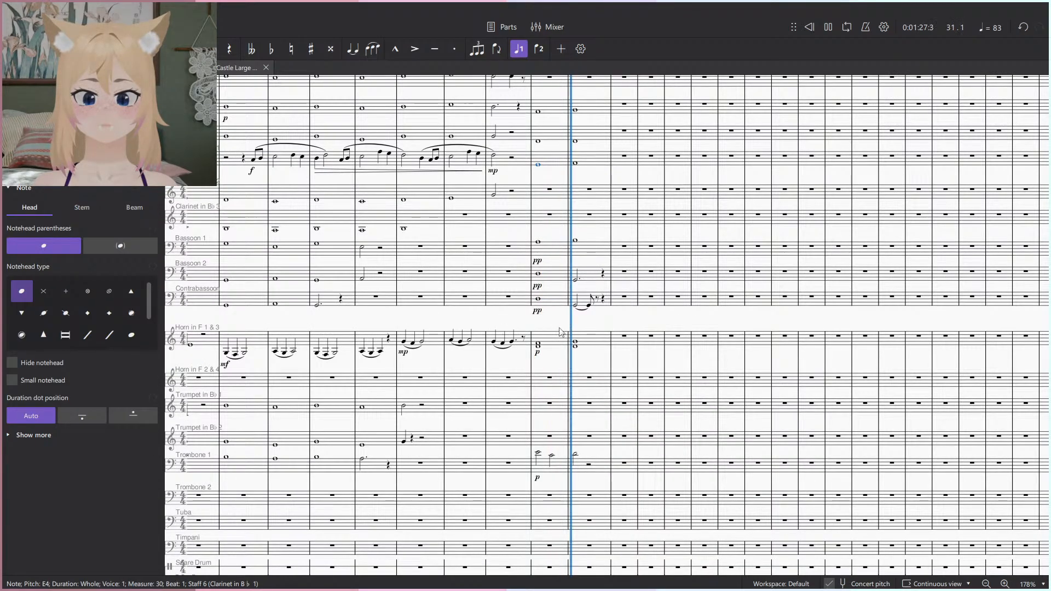
Rewrite Clarinet in B♭ 1 as half notes E4 and C4 in measure 30 and a whole note D4 in measure 31.
scroll(575, 219, up, 8)
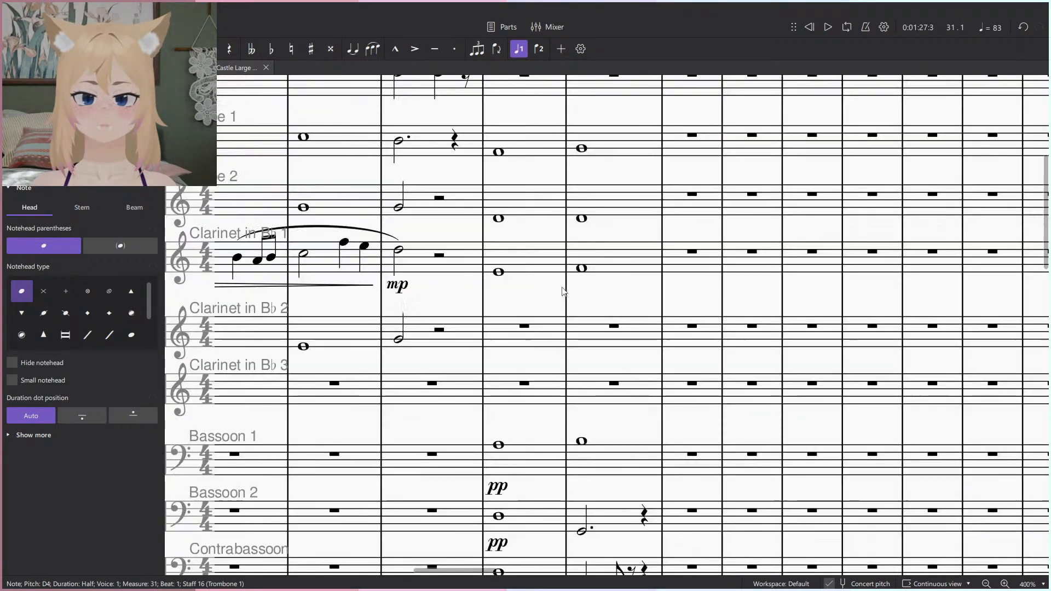
scroll(505, 286, down, 6)
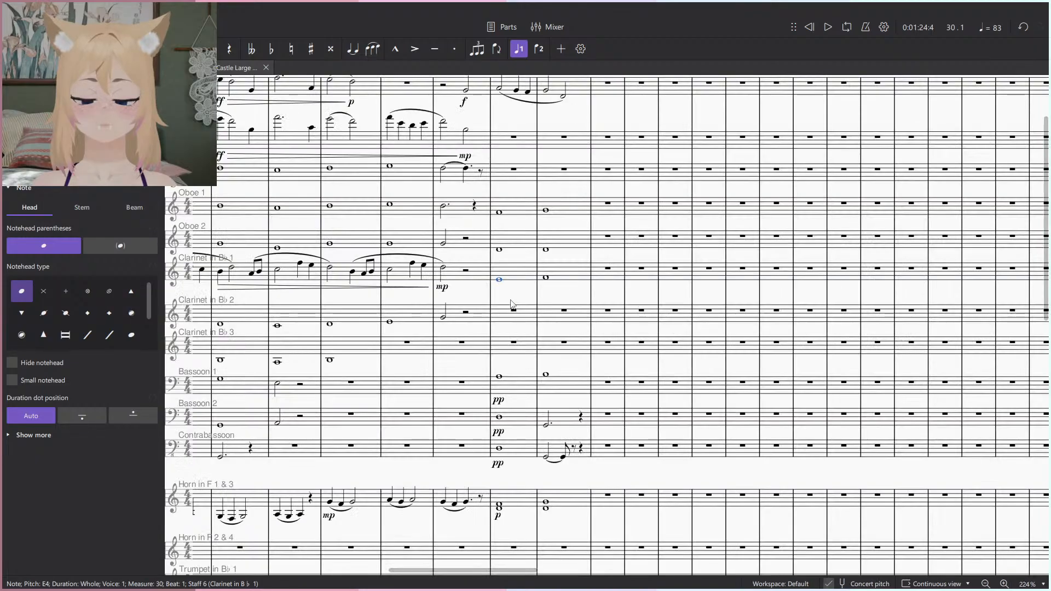
scroll(513, 328, down, 5)
scroll(505, 393, up, 5)
key(6)
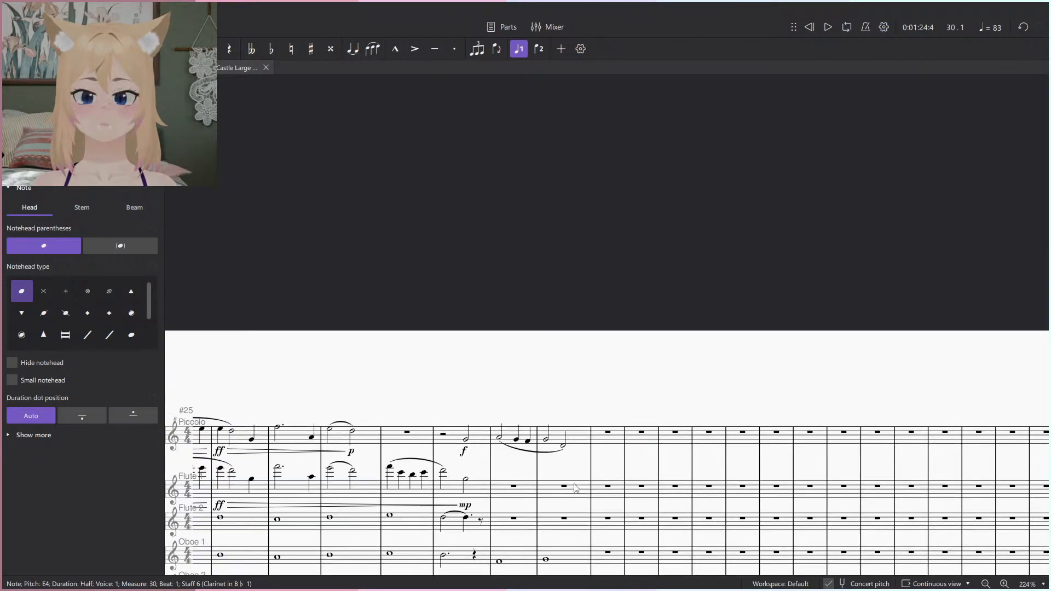
scroll(480, 344, up, 6)
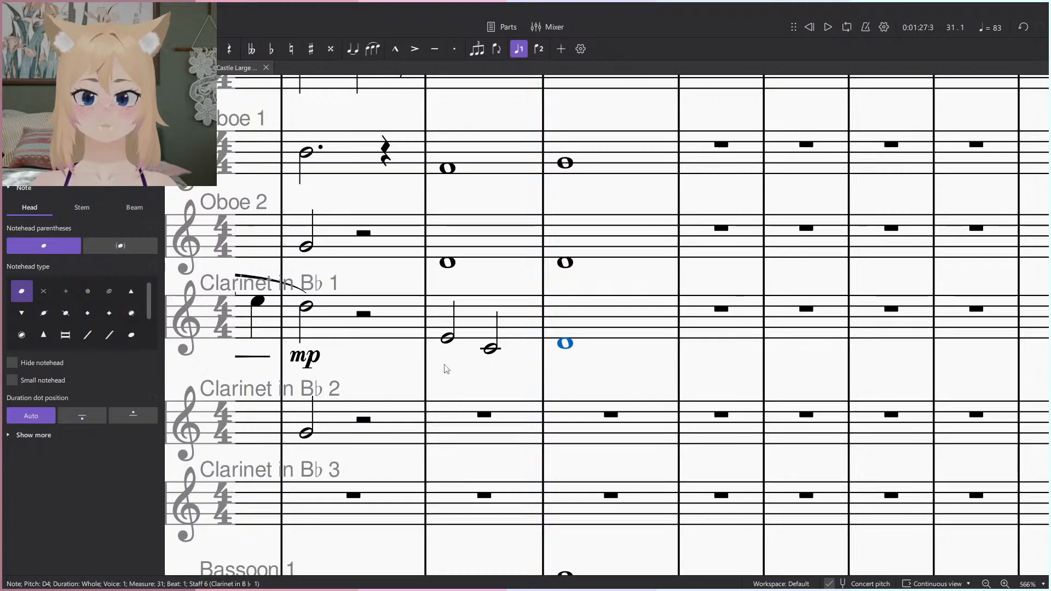
Add a pp dynamic to Clarinet in B♭ 1 at the start of measure 30 and play back the passage.
click(447, 339)
key(ctrl+d)
click(417, 375)
key(space)
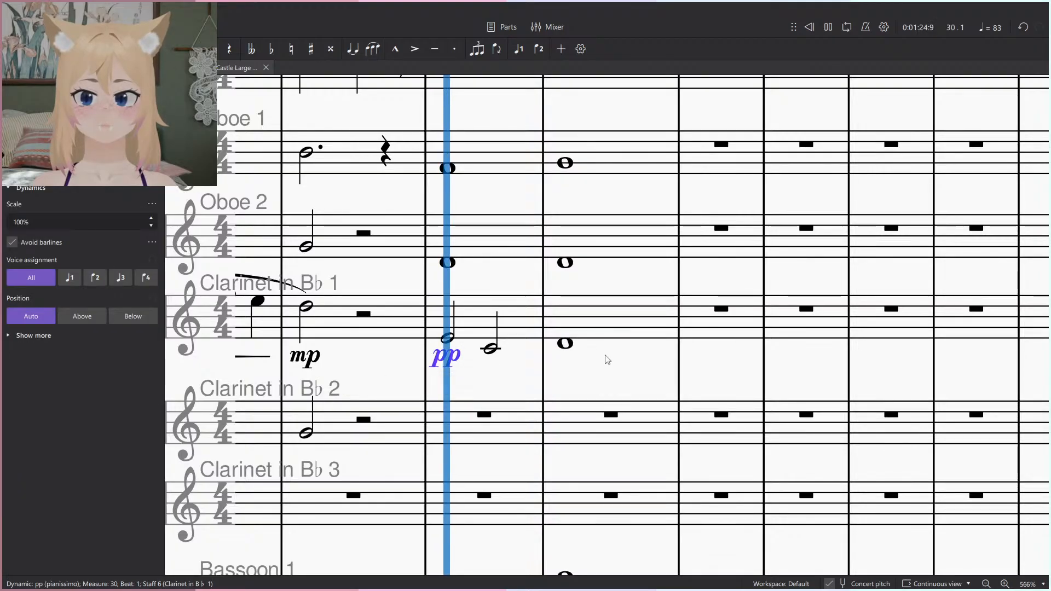
click(605, 356)
scroll(605, 356, down, 7)
scroll(615, 271, up, 3)
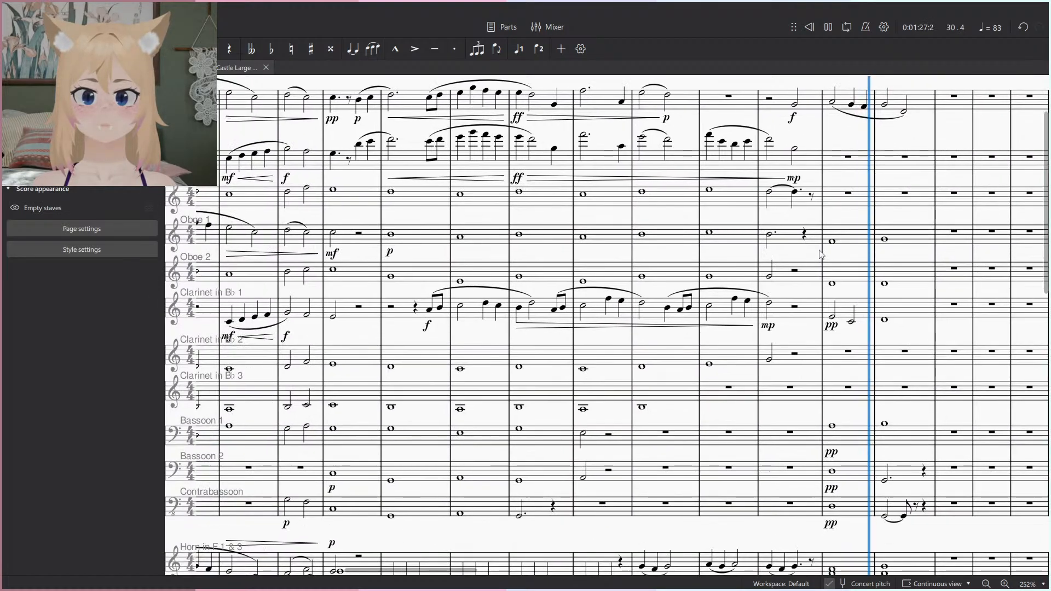
scroll(617, 267, up, 1)
key(space)
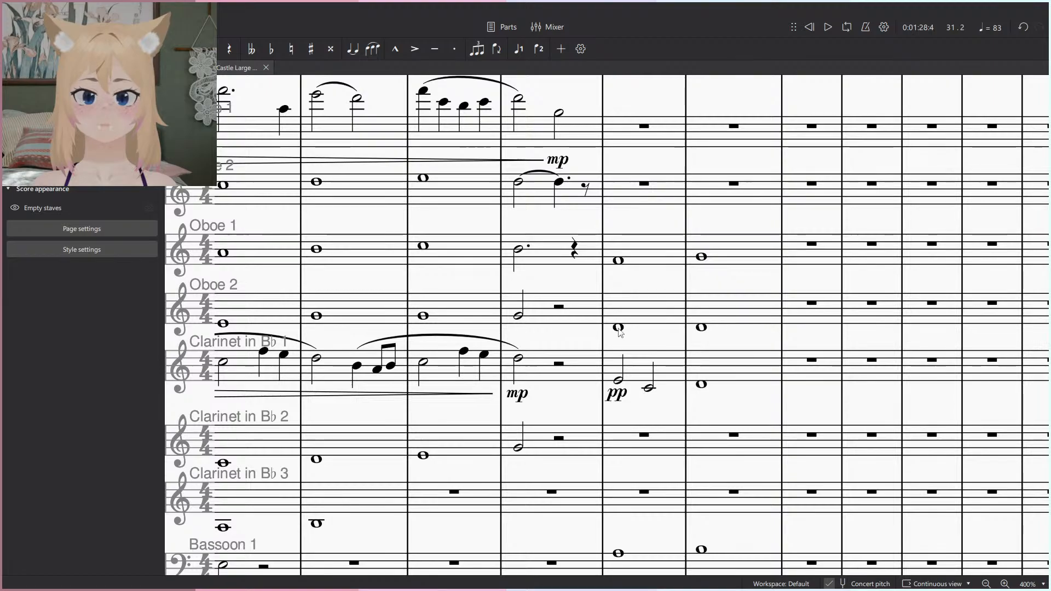
Add pp dynamics to the Oboe 1 and Oboe 2 whole notes in measure 30.
click(618, 260)
ctrl+click(618, 326)
click(25, 68)
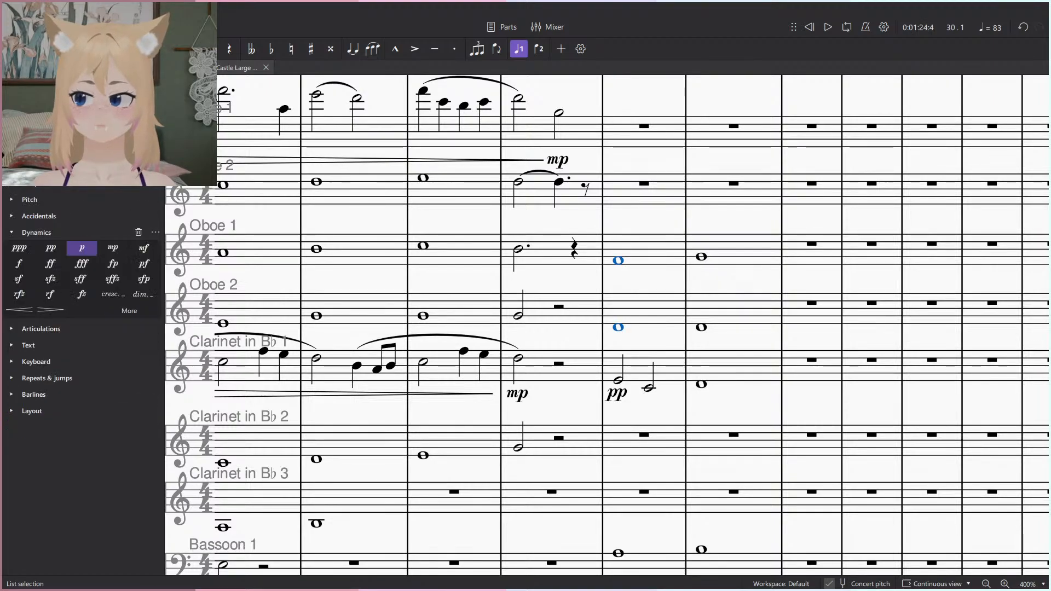
Play back measures 30–31 with the woodwinds from Oboe 1 to Contrabassoon selected, extending the selection down to Trombone 1.
scroll(657, 317, down, 6)
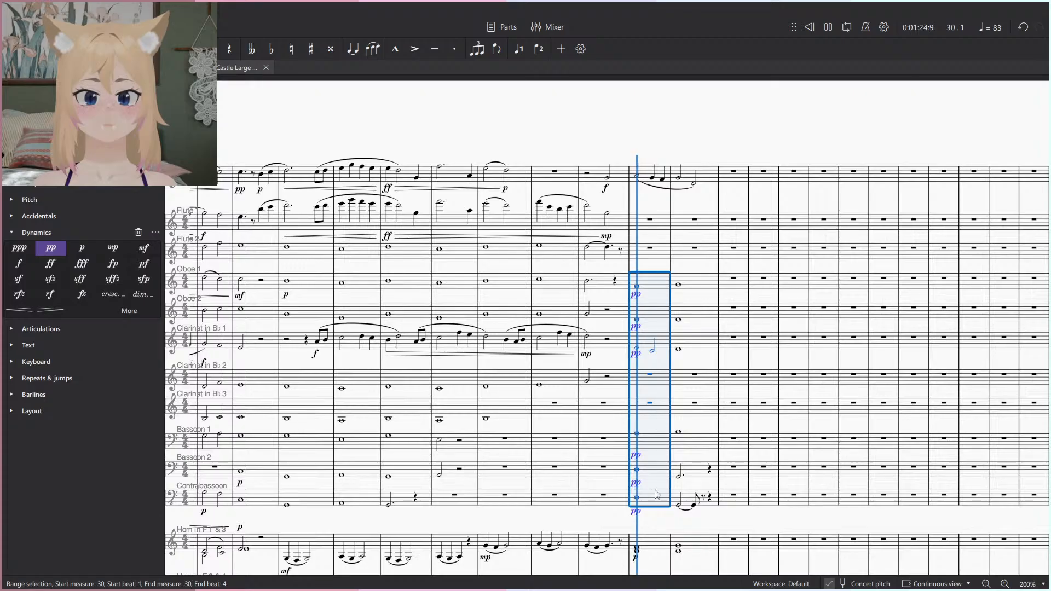
scroll(700, 422, down, 3)
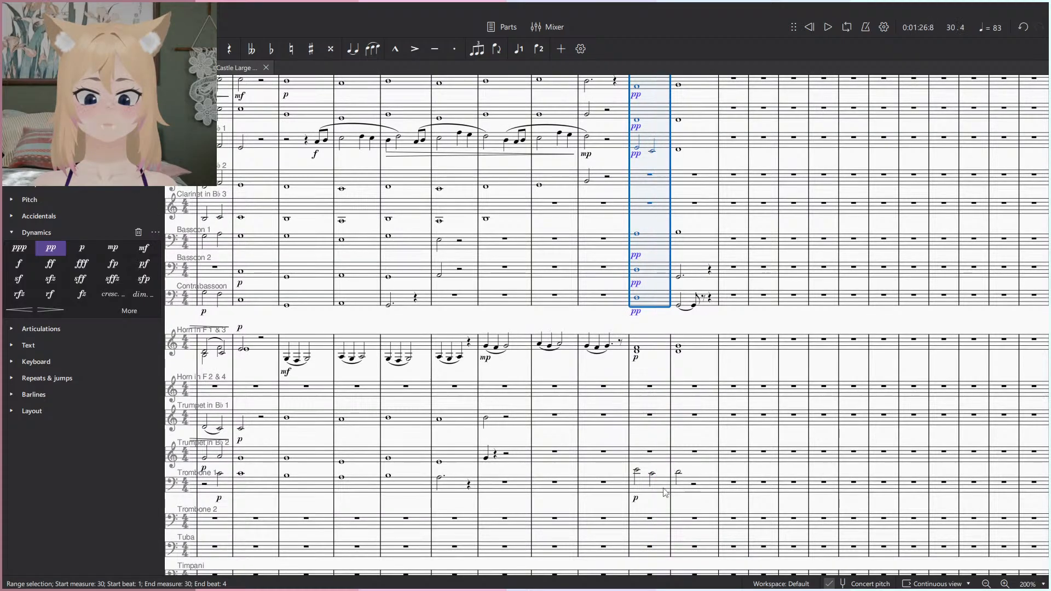
key(space)
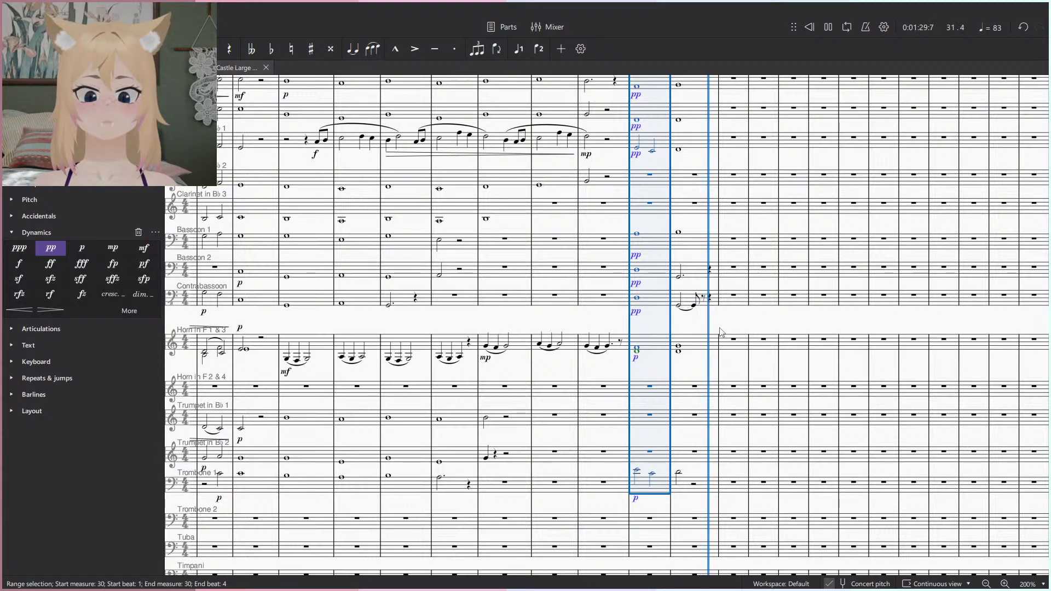
key(Escape)
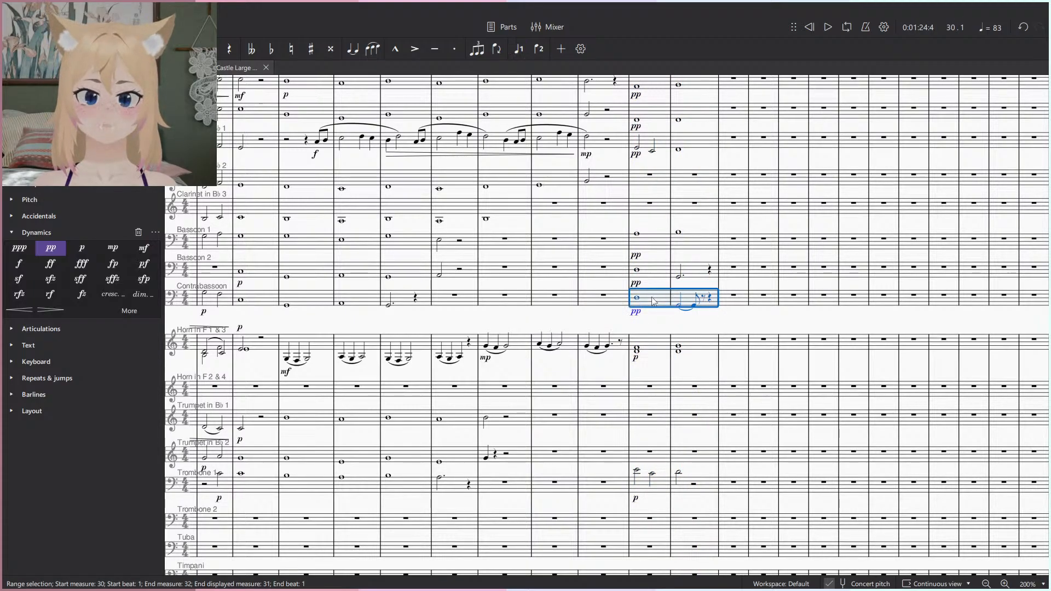
Move the Contrabassoon's notes and pp dynamic in measures 30–31 to the Tuba and play them back.
scroll(653, 300, down, 1)
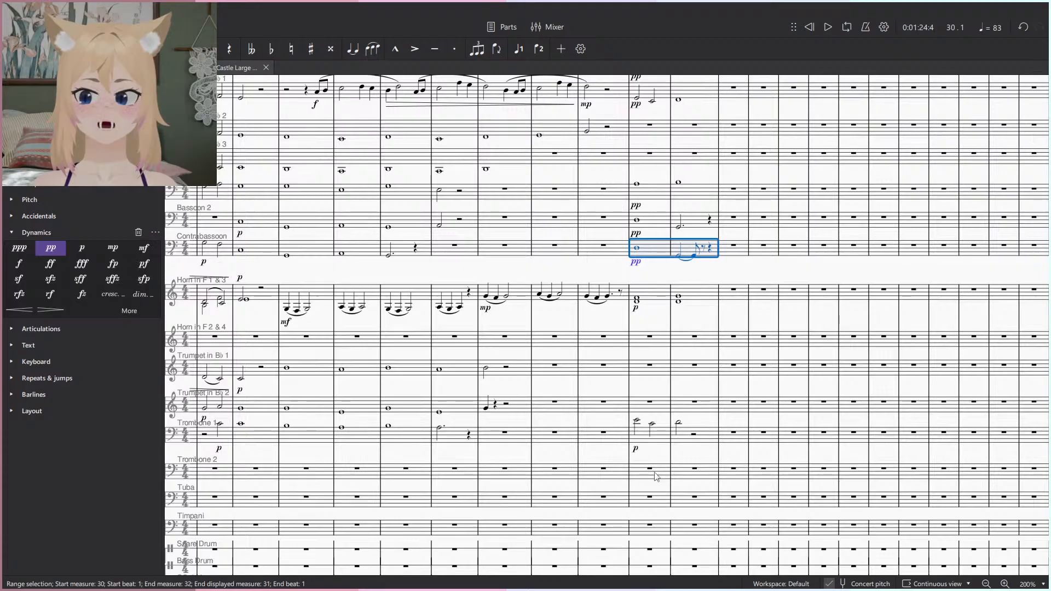
key(Delete)
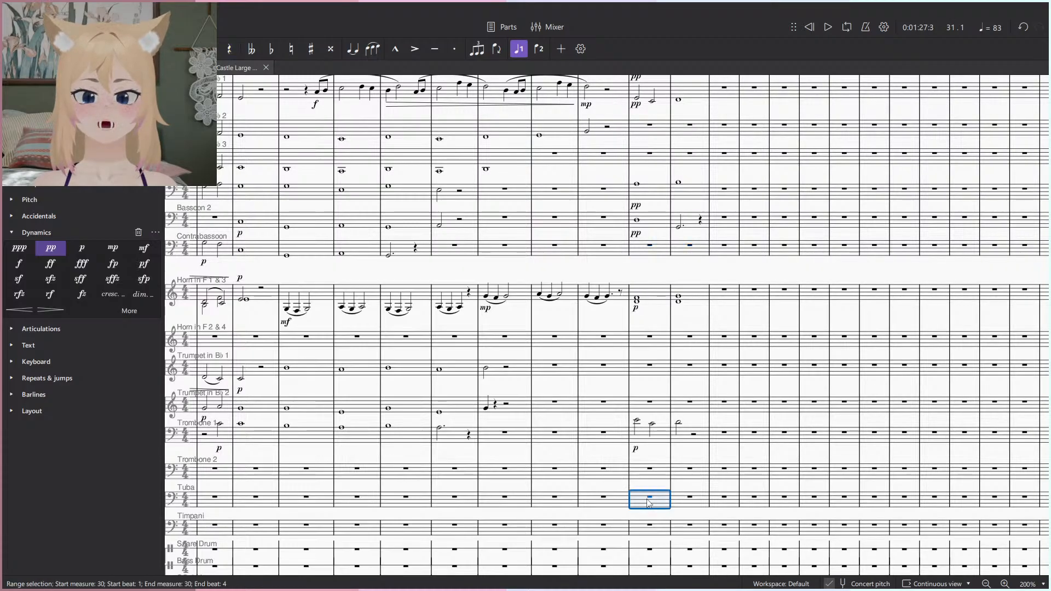
key(ctrl+v)
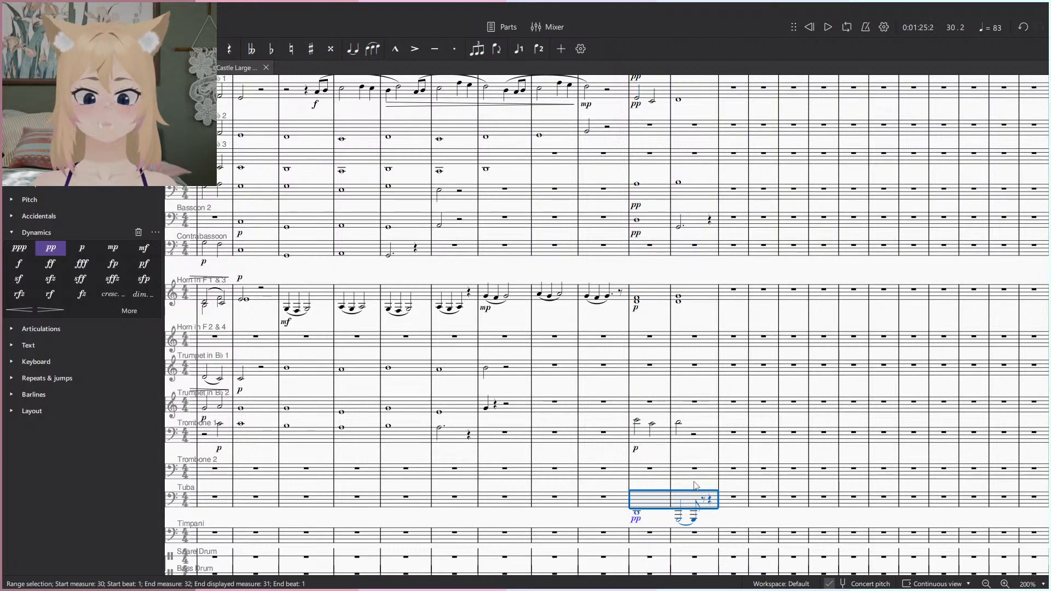
scroll(695, 485, down, 3)
key(space)
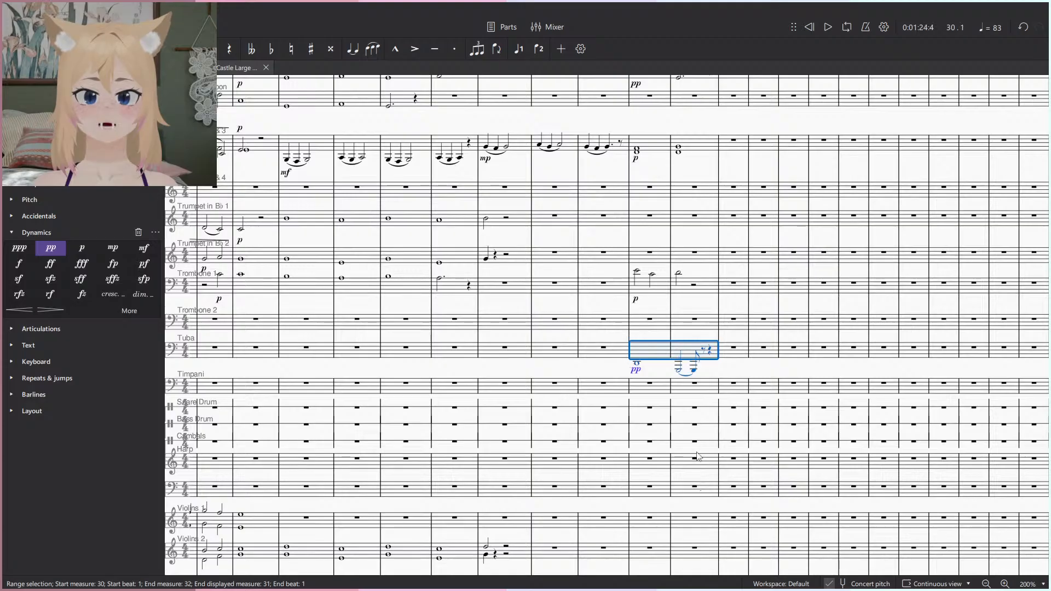
Move the Tuba's measures 30–31 to the Violoncellos, raise the notes an octave, and play back the passage.
scroll(699, 457, down, 4)
key(ctrl+x)
key(ctrl+z)
key(space)
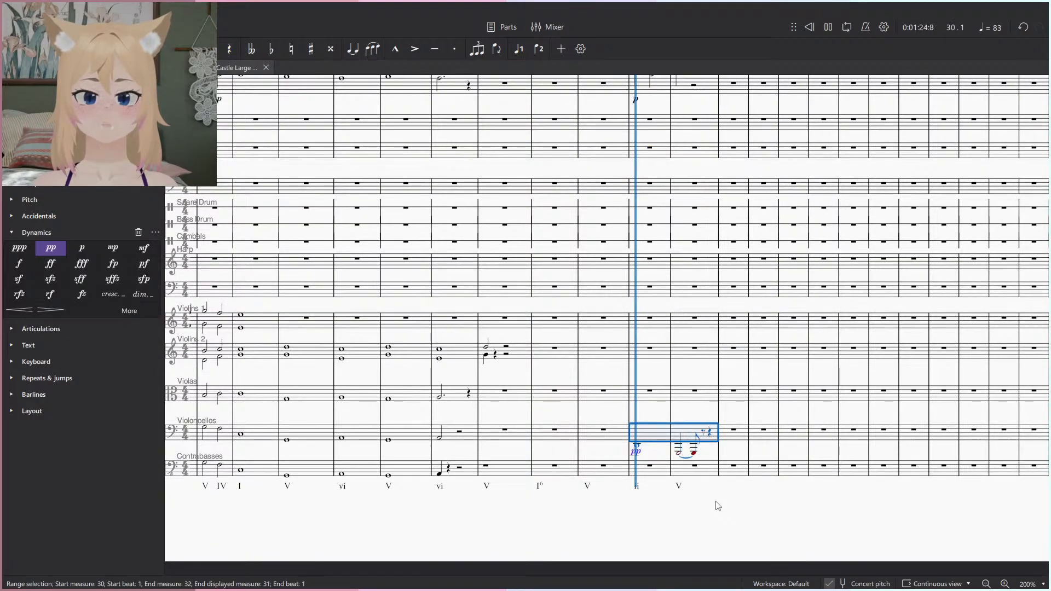
scroll(717, 504, down, 2)
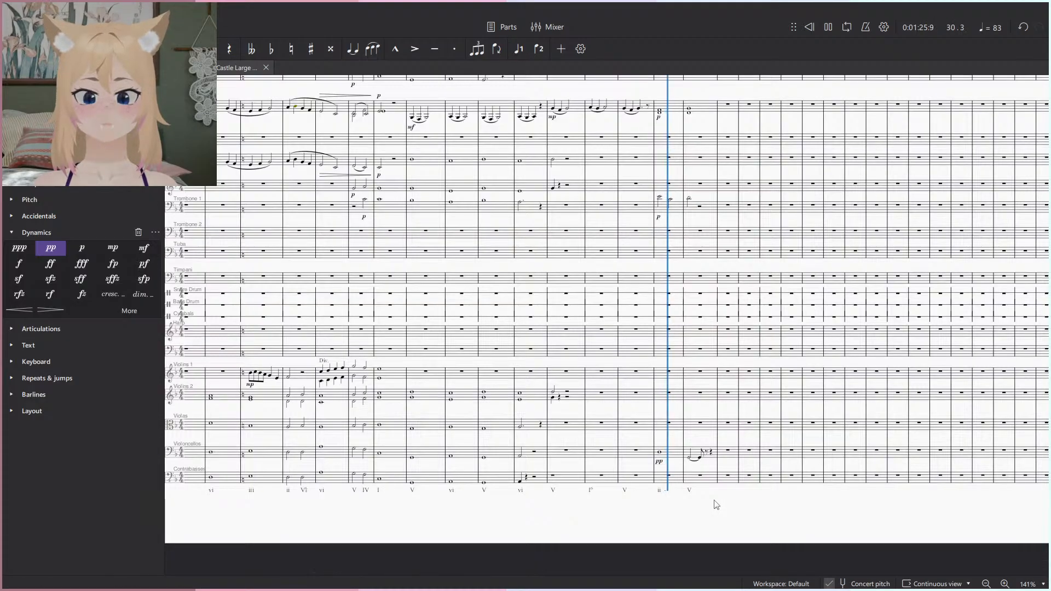
scroll(716, 503, up, 3)
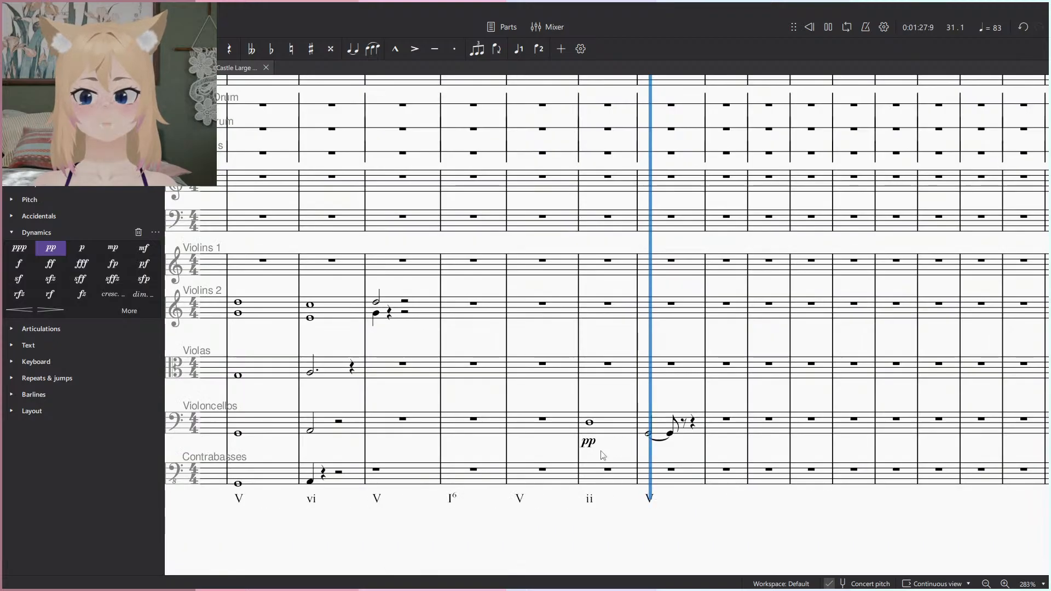
Change the Violoncellos' dynamic in measure 30 to p and play back measures 30–31 with the full orchestra.
click(590, 444)
key(space)
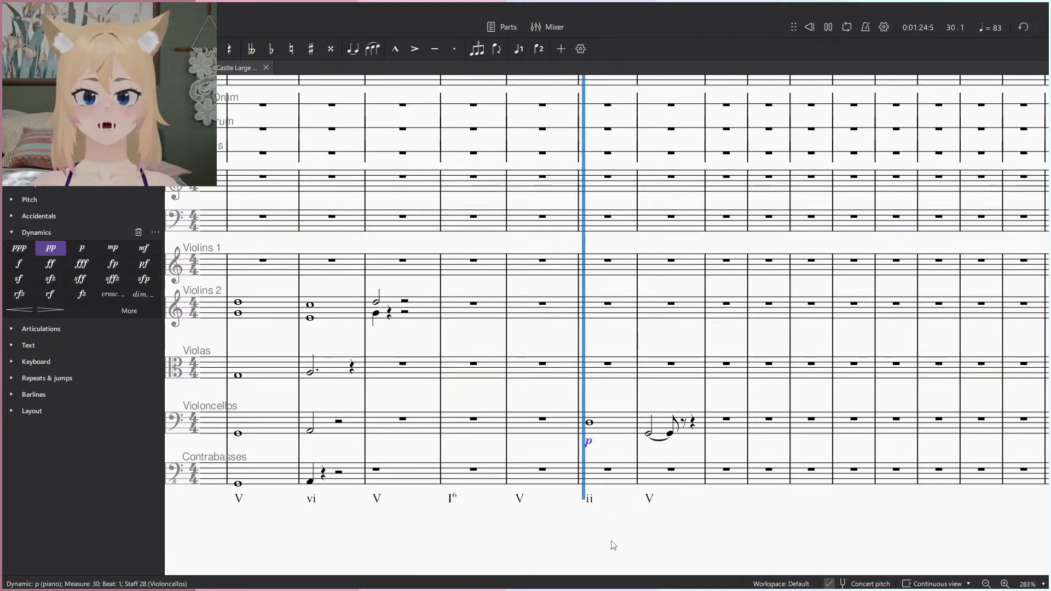
scroll(613, 544, down, 3)
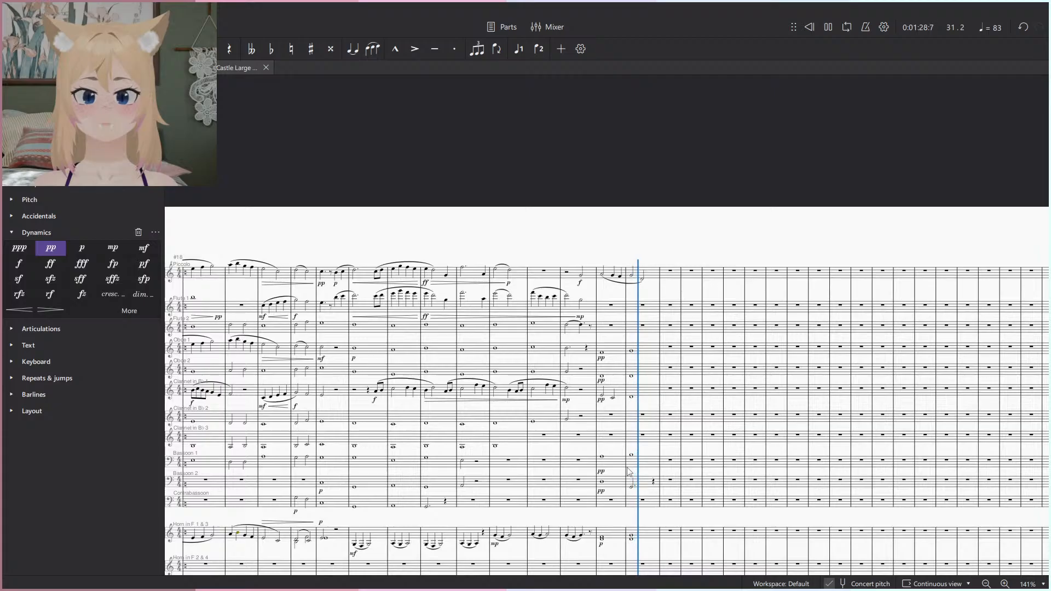
scroll(628, 472, down, 5)
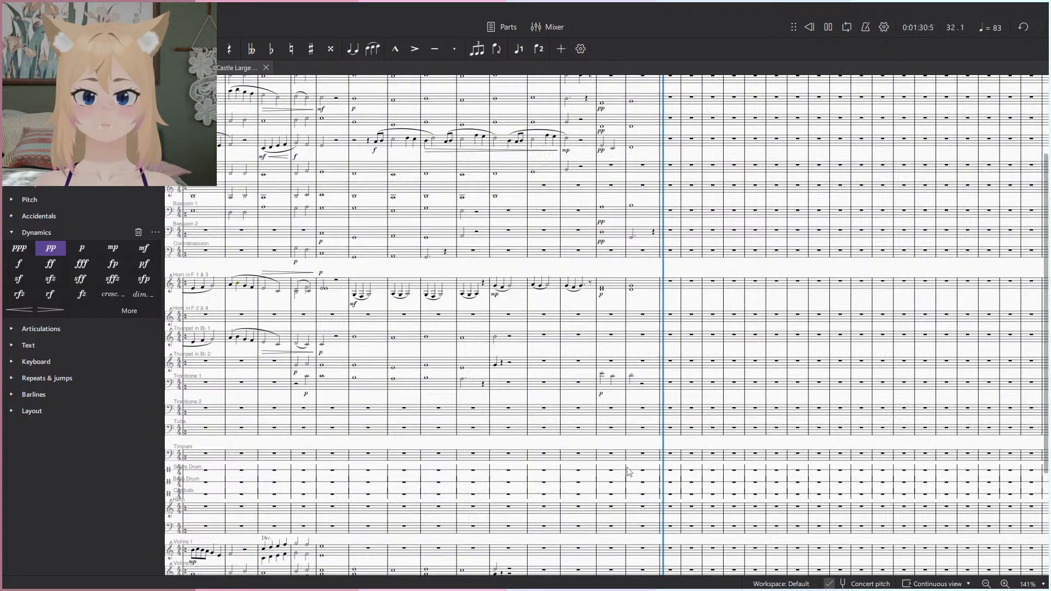
scroll(628, 472, up, 6)
key(space)
Save the score.
scroll(634, 387, up, 5)
scroll(584, 215, down, 6)
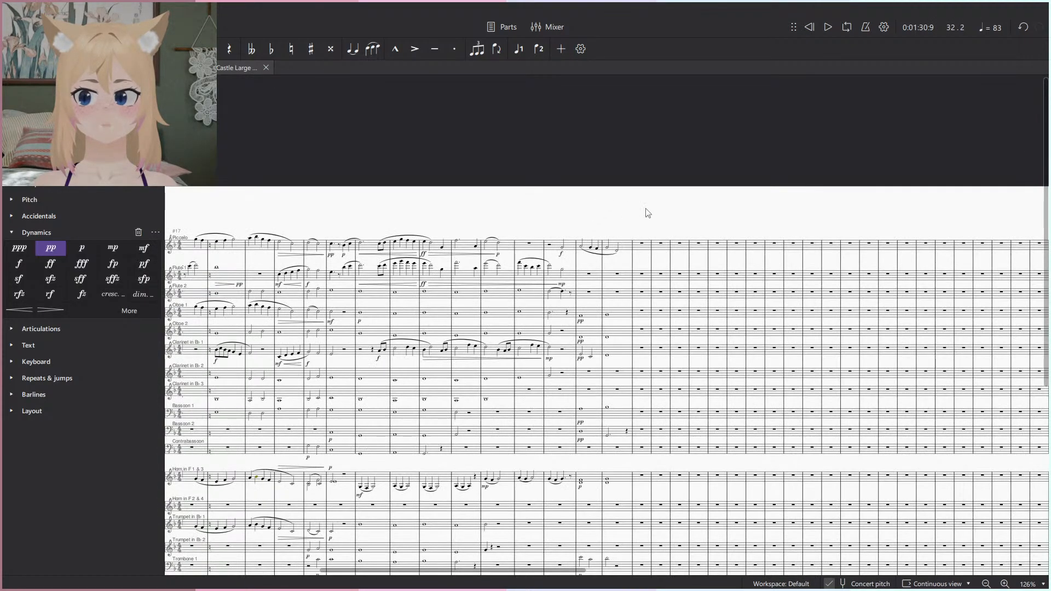
key(ctrl+s)
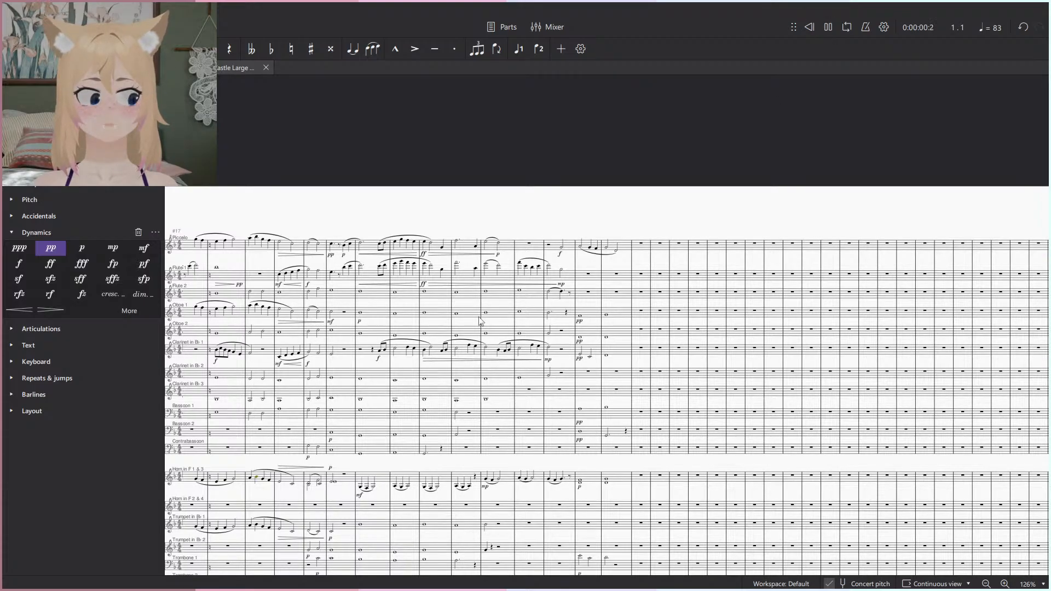
Play back the score from measure 1 to measure 8, following the string parts.
key(space)
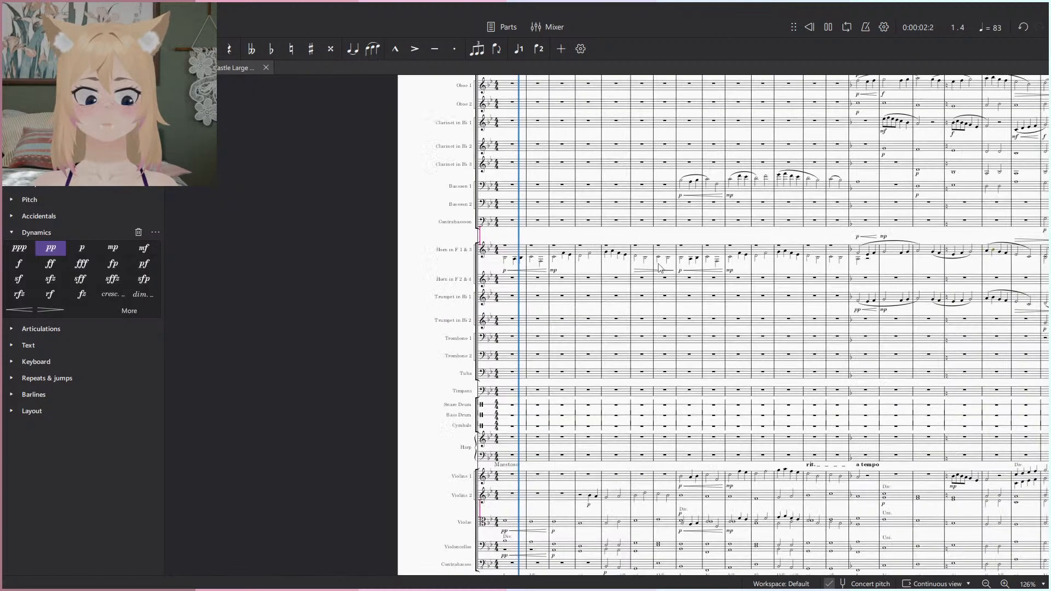
drag(660, 268, 607, 276)
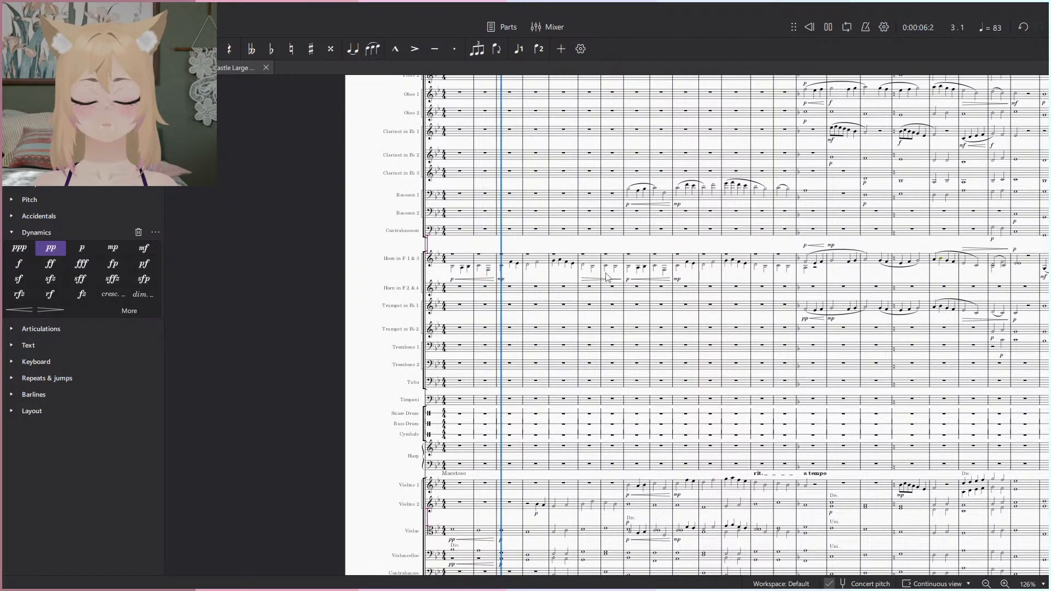
scroll(535, 479, up, 6)
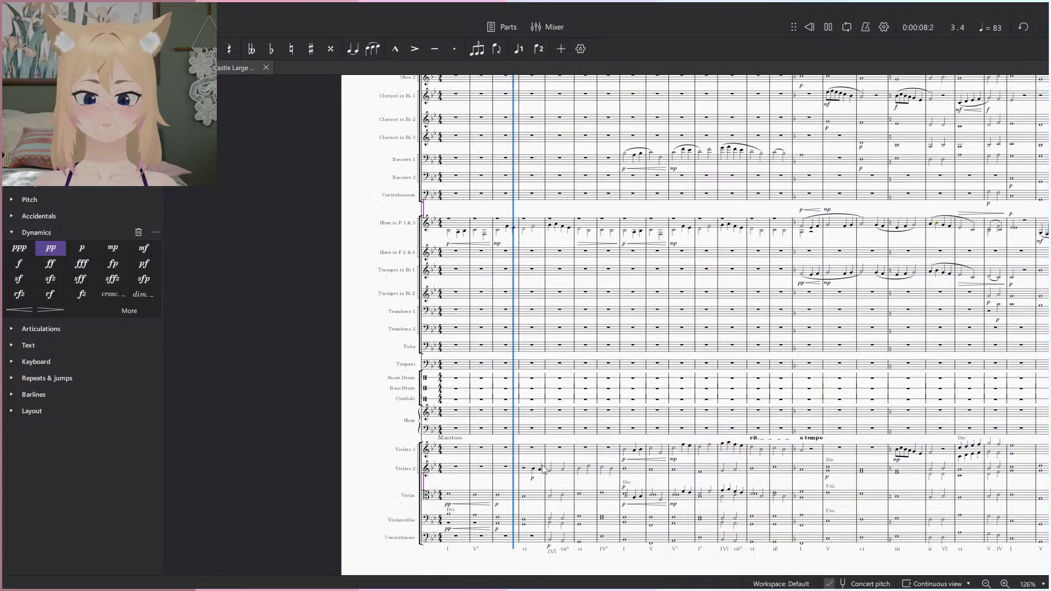
scroll(535, 479, down, 3)
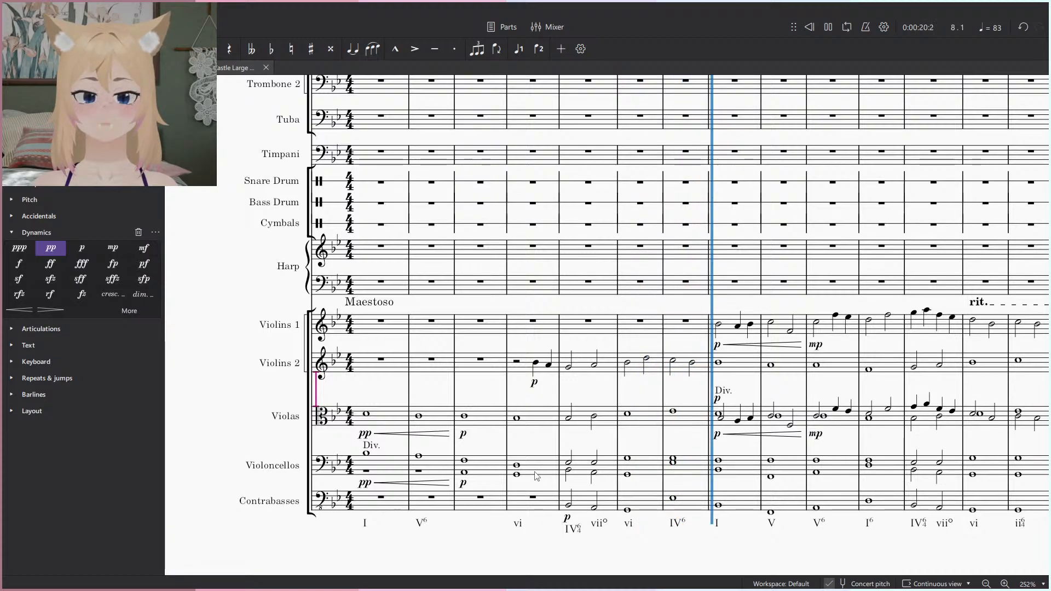
key(space)
Split the whole notes in measure 3 of the Violas and Violoncellos into repeated half notes and play back from measure 1.
scroll(506, 446, up, 5)
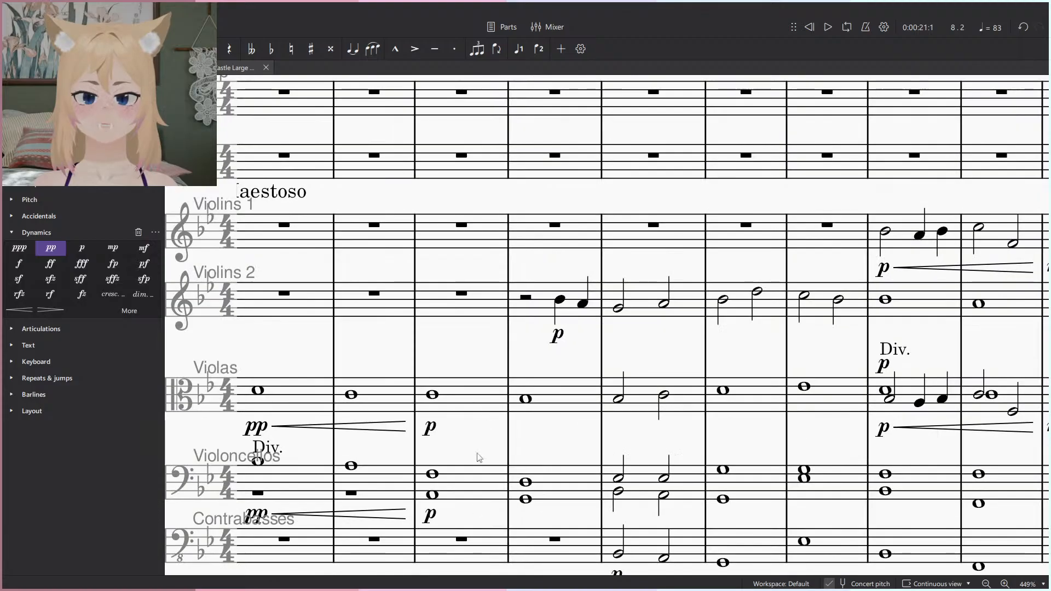
click(468, 405)
key(6)
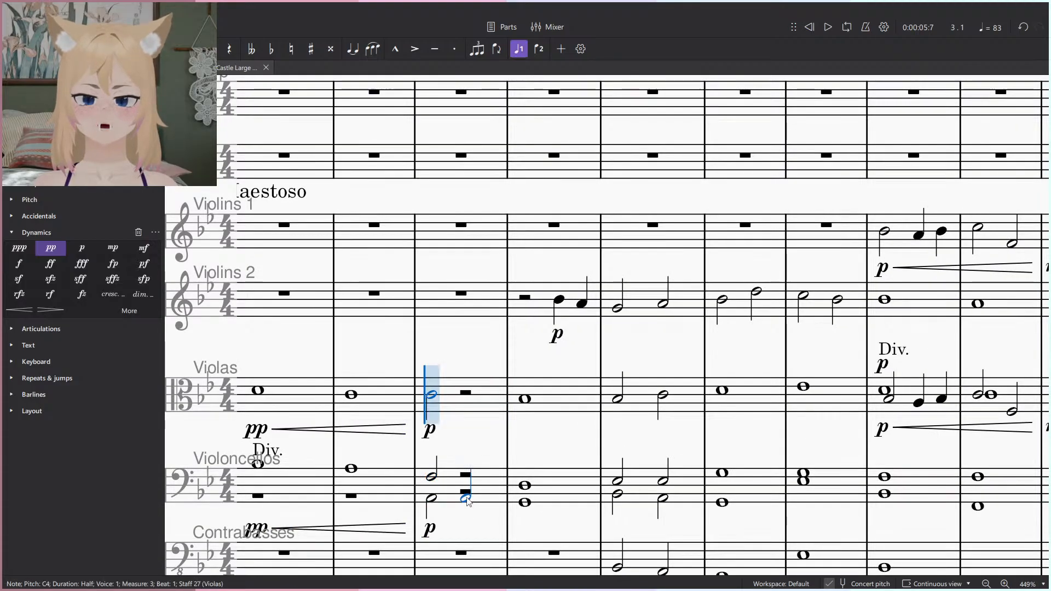
click(467, 477)
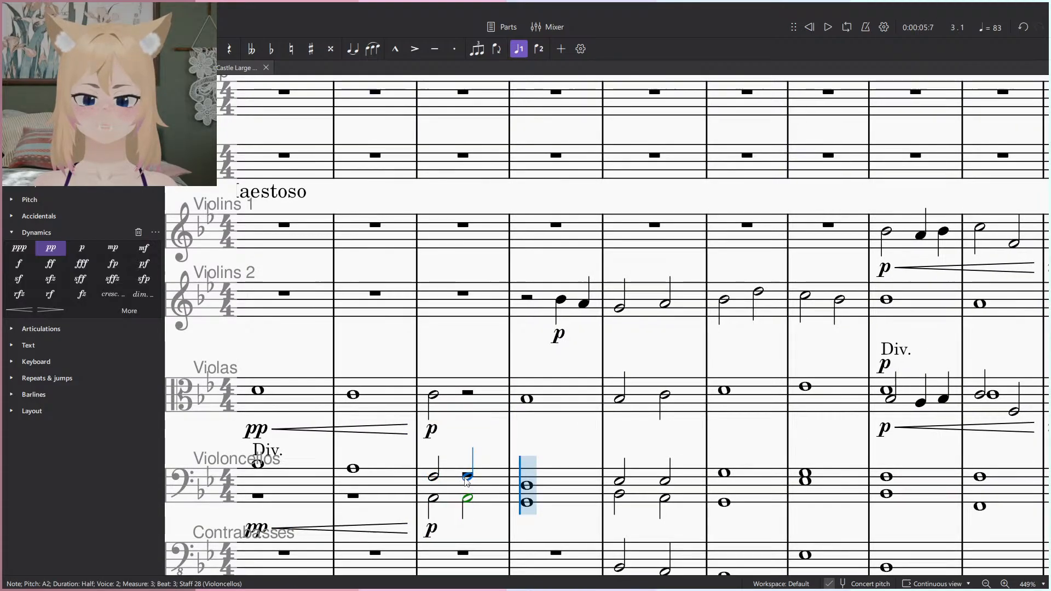
click(468, 396)
scroll(468, 398, down, 5)
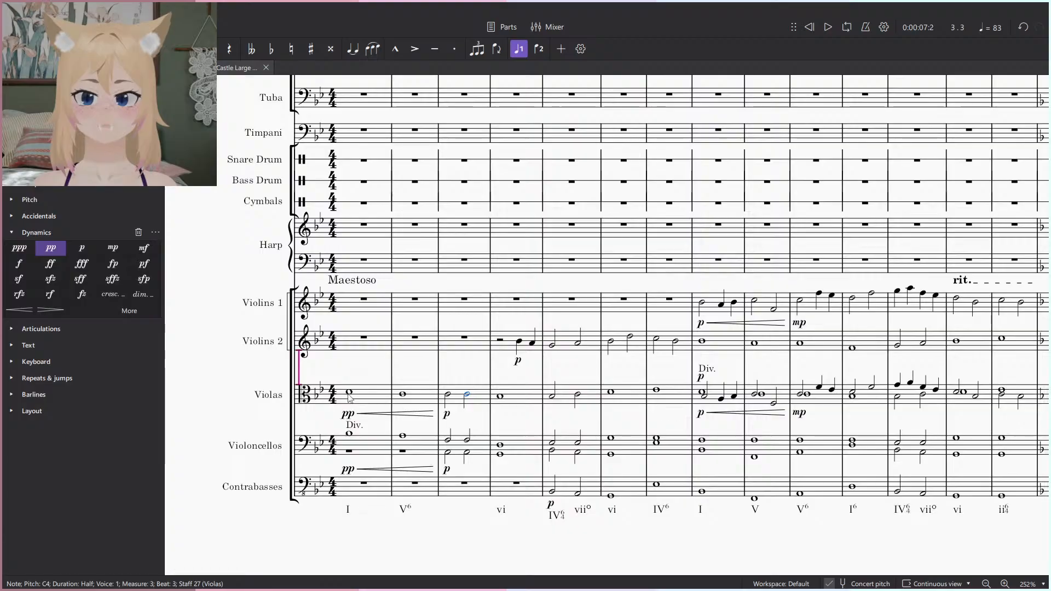
key(space)
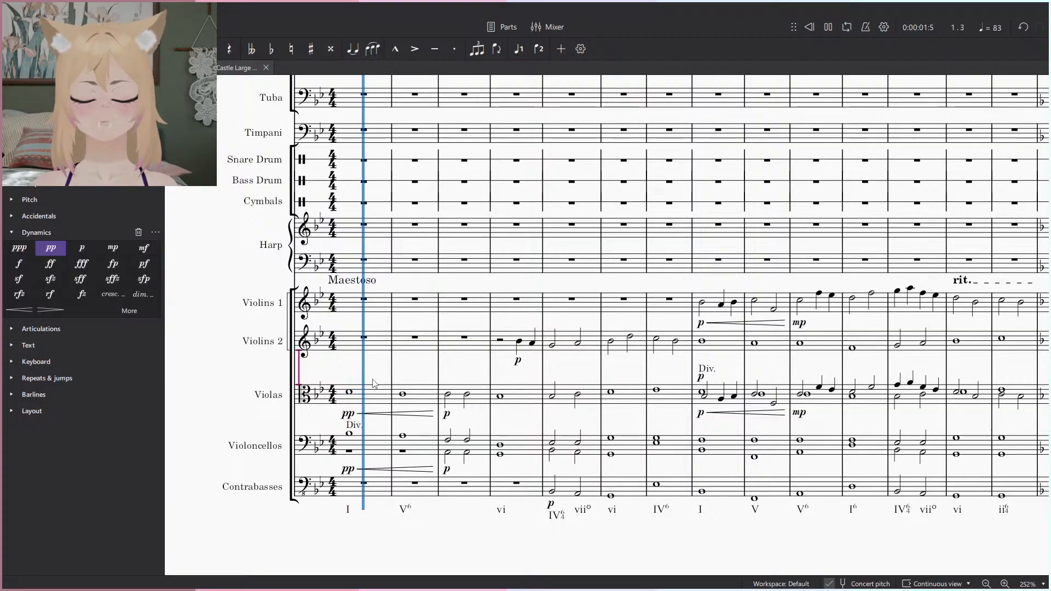
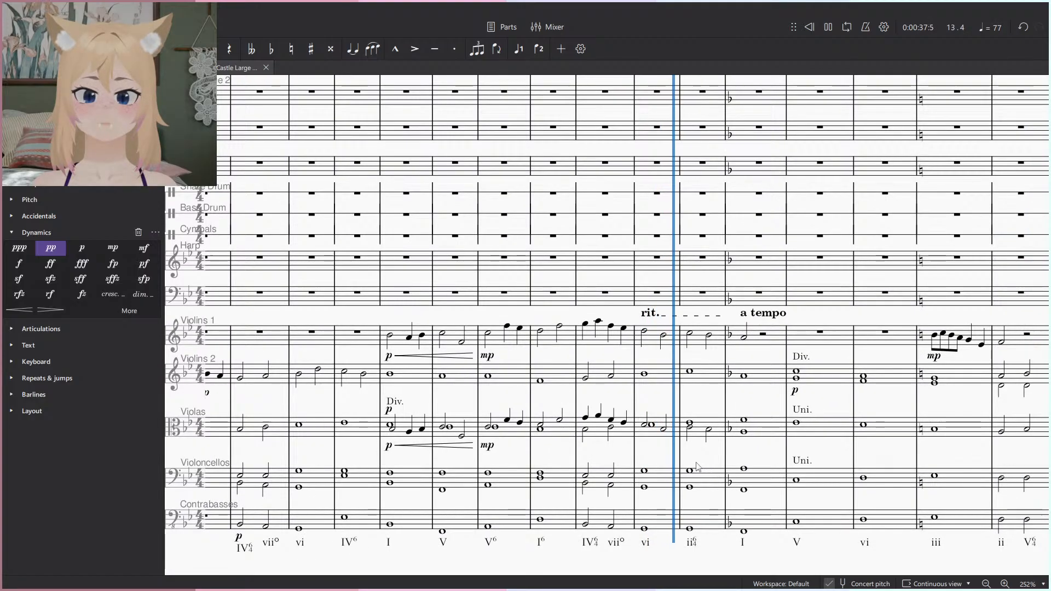
Split the whole notes in measure 10 of Violins 2, Violoncellos and Contrabasses into repeated half notes.
scroll(500, 486, up, 3)
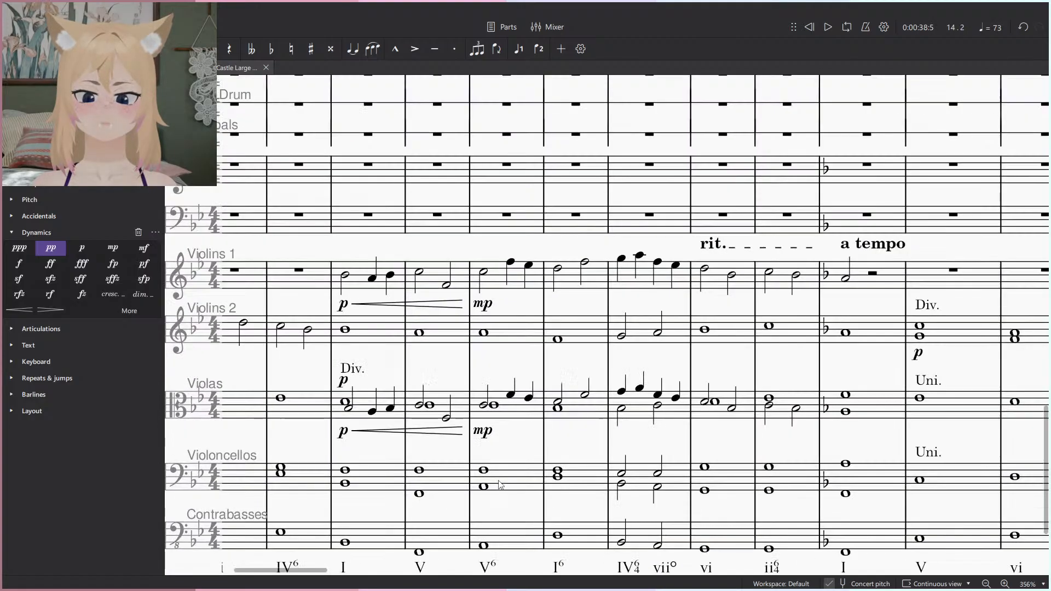
click(500, 486)
key(6)
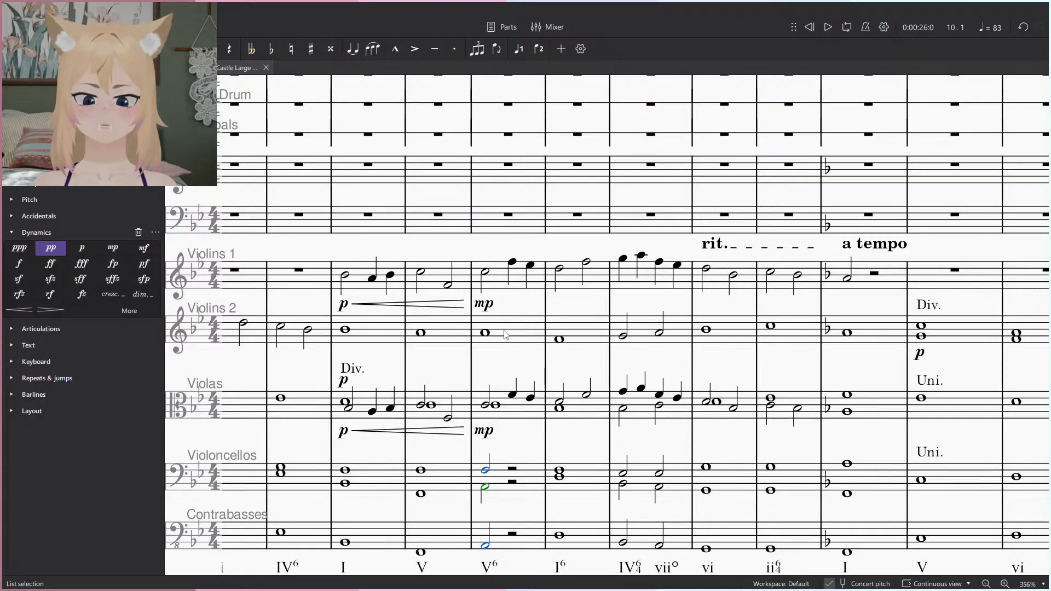
click(505, 335)
key(6)
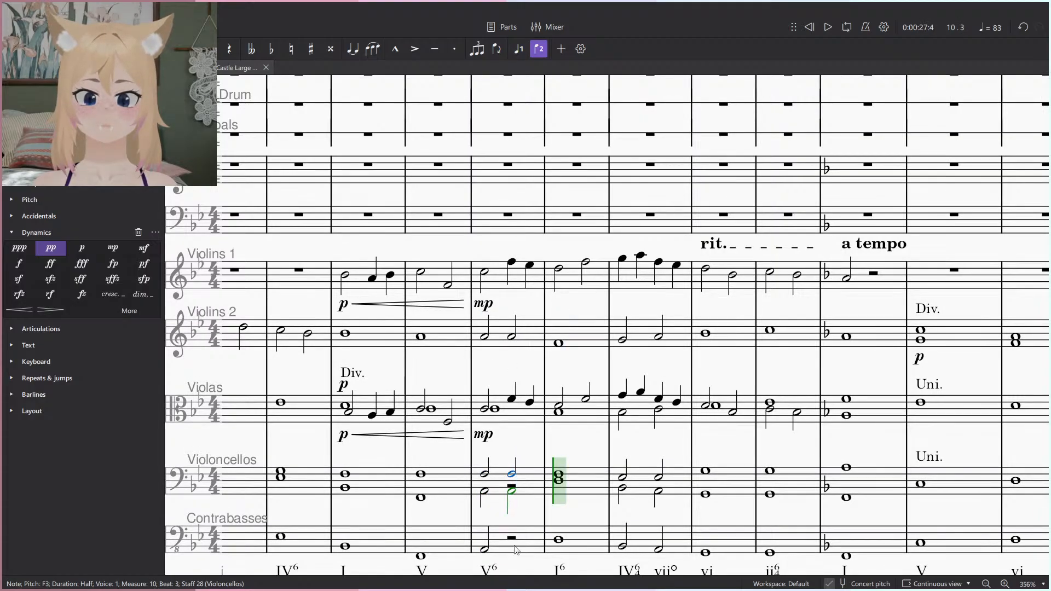
Play back the passage from measure 14 into measure 15.
click(770, 471)
key(space)
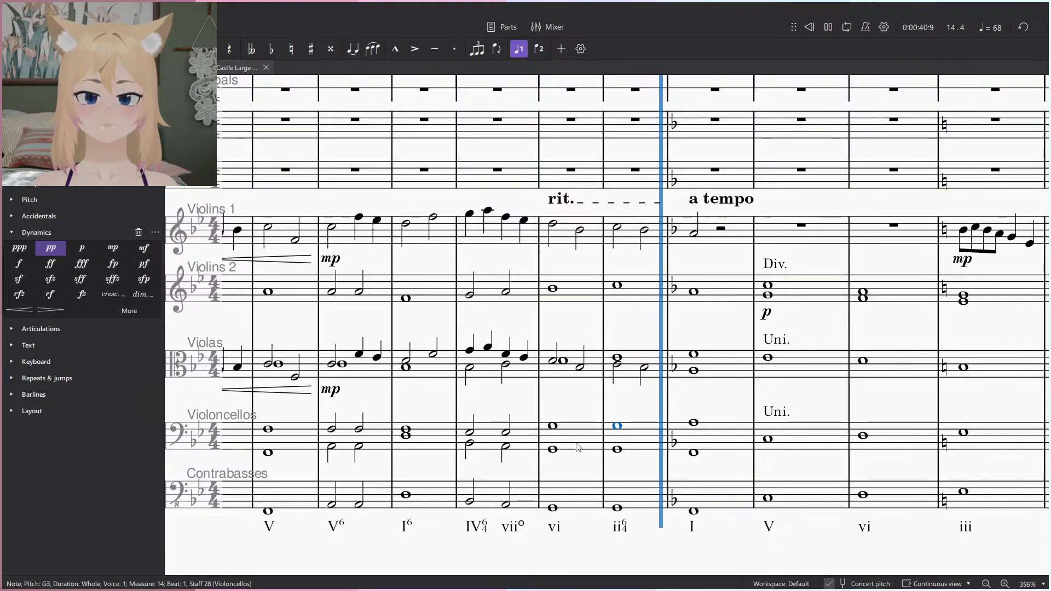
key(space)
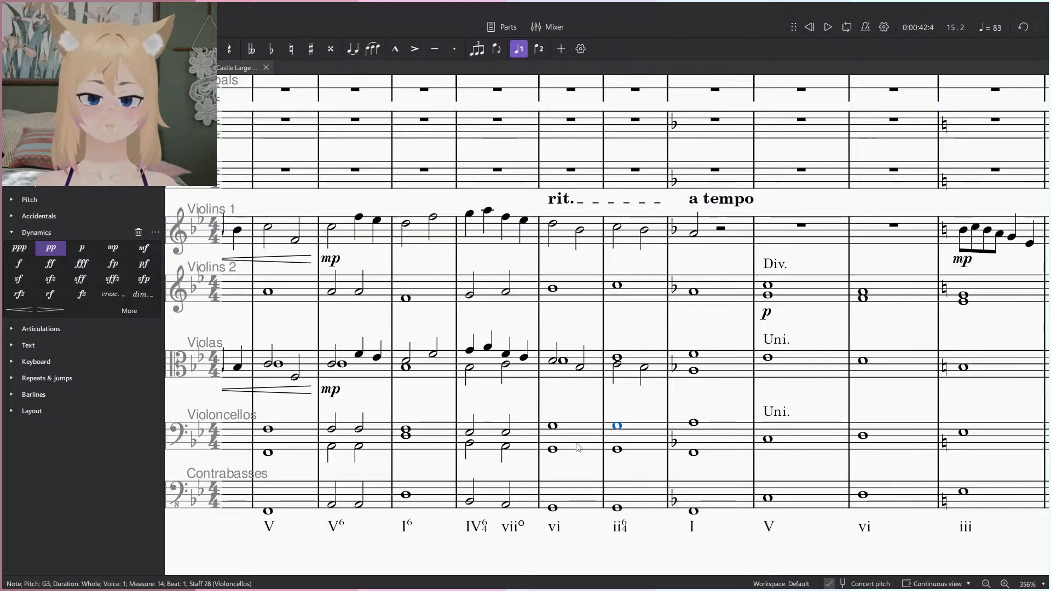
Shorten the Violoncellos' and Contrabasses' measure 14 notes to half notes and add two quarter-note Gs on beats 3–4 of the Contrabasses.
scroll(578, 447, up, 2)
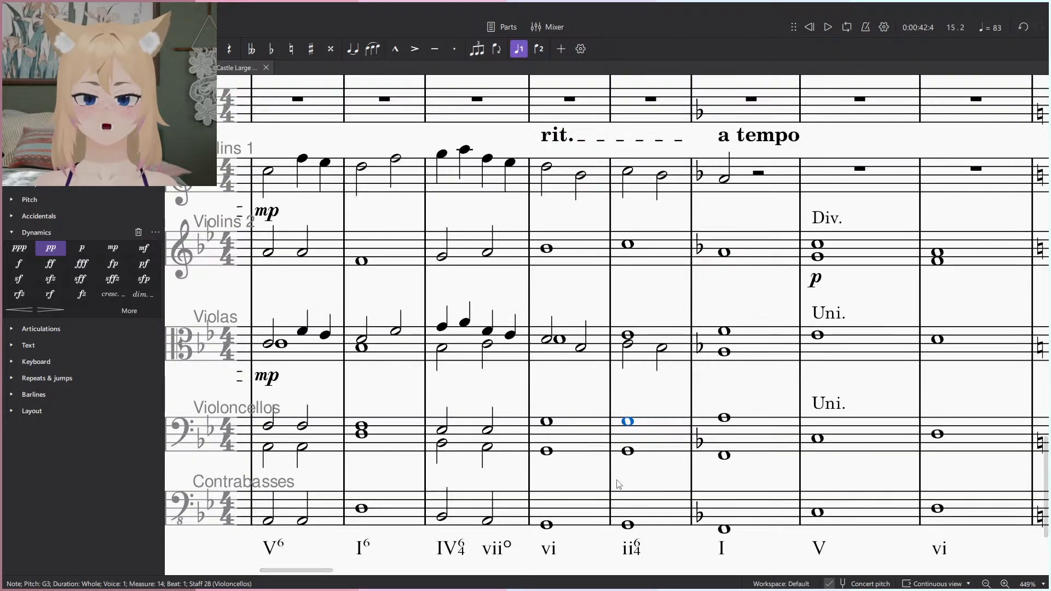
key(6)
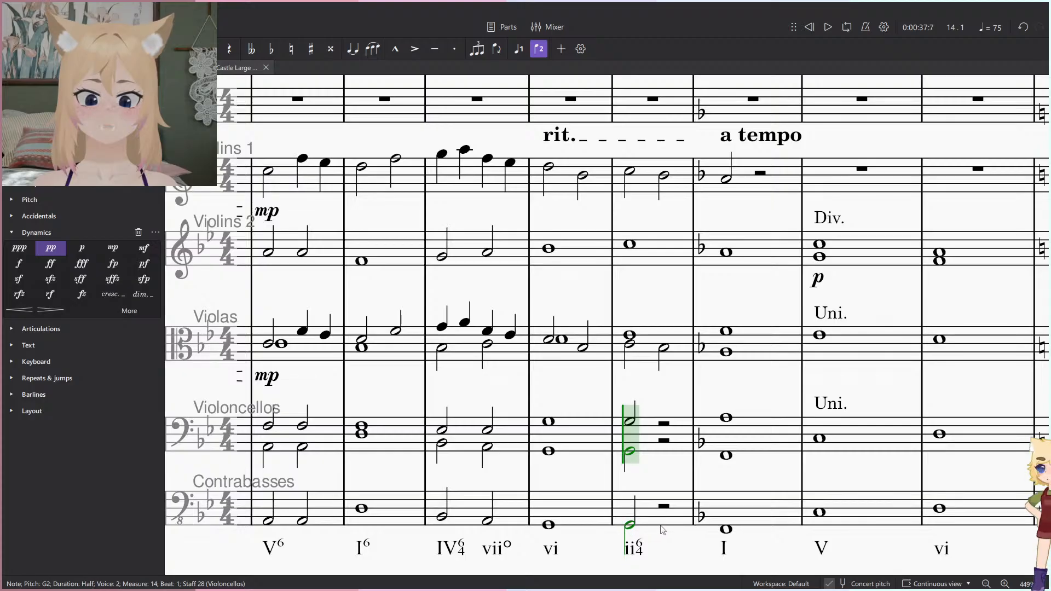
key(1)
key(5)
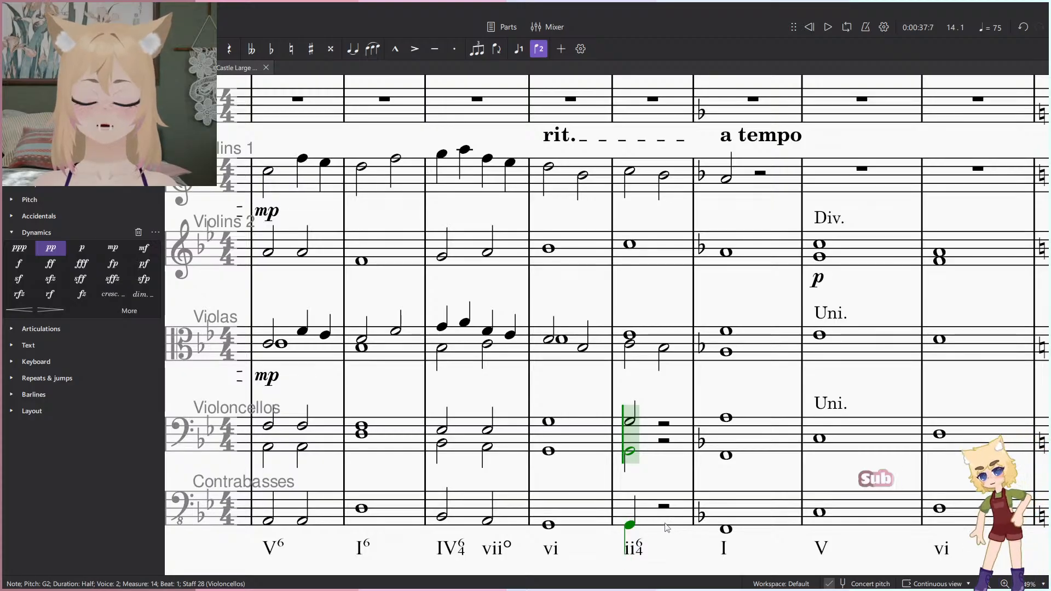
key(n)
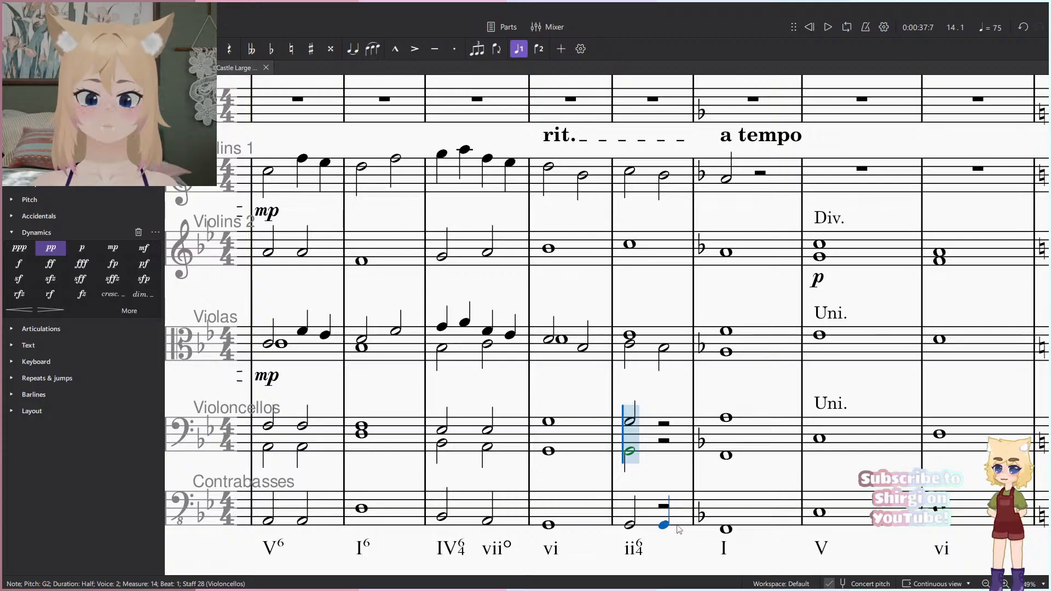
click(676, 526)
click(687, 526)
key(Escape)
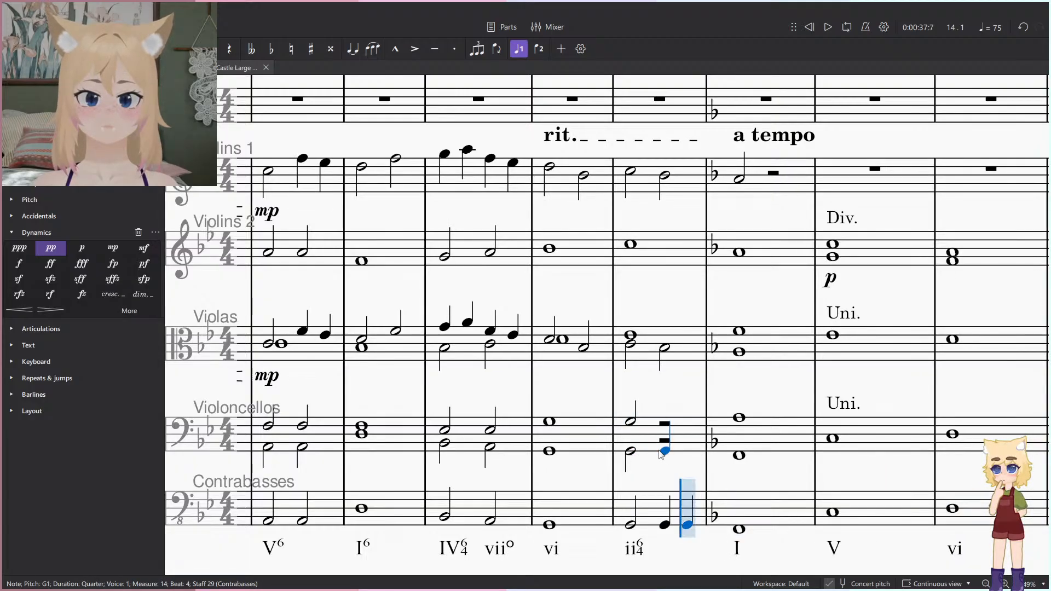
Add two quarter-note Gs on beats 3 and 4 of measure 14 in both Violoncello voices, an octave apart.
click(662, 451)
click(687, 453)
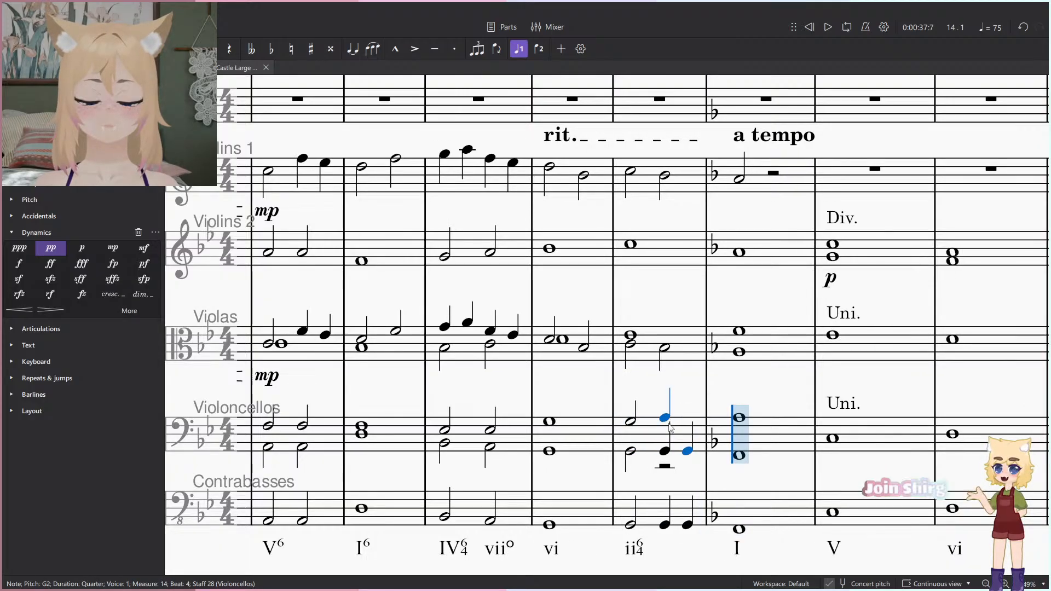
ctrl+click(665, 453)
key(ctrl+Up)
key(n)
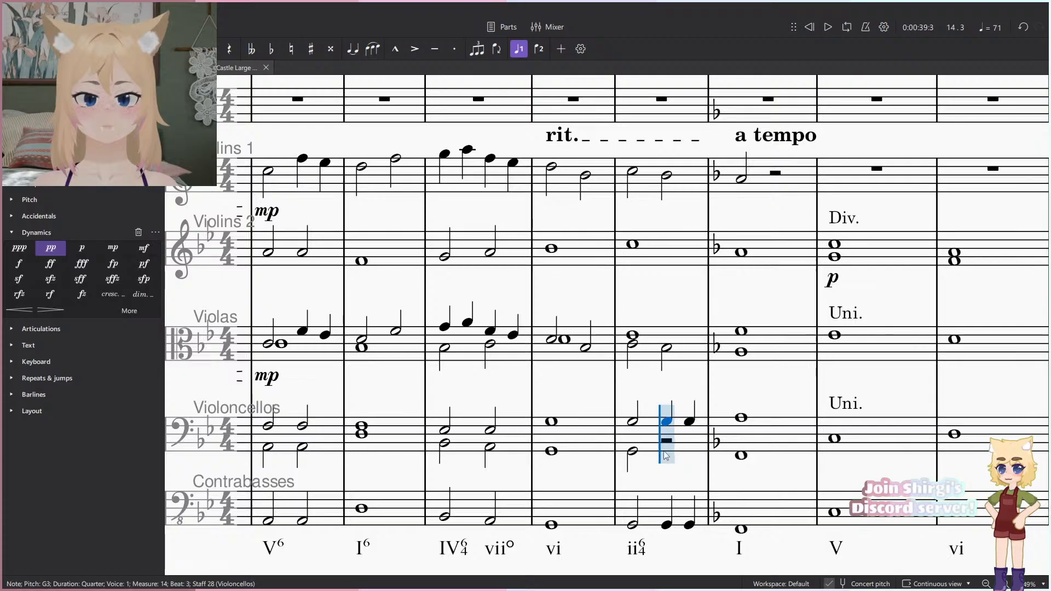
key(ctrl+alt+2)
key(g)
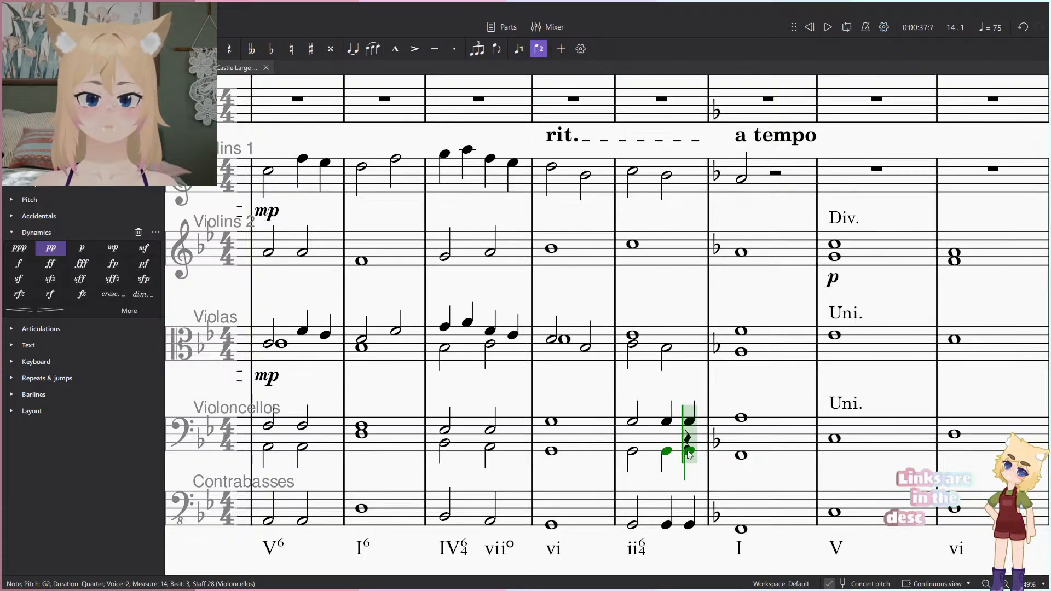
key(g)
key(Escape)
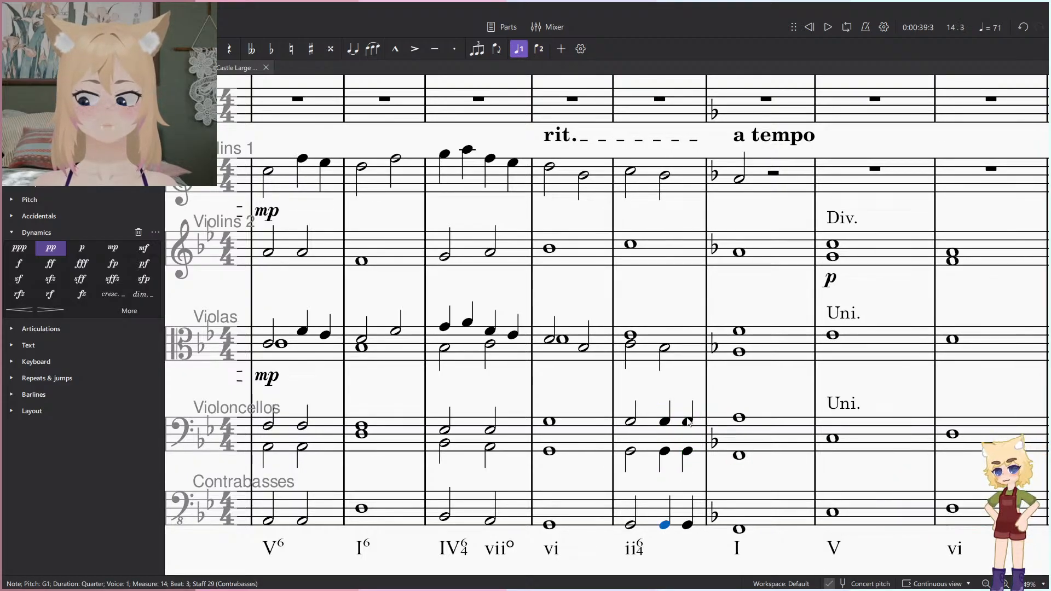
Add tenuto marks to the quarter notes in measure 14 of the Violoncellos and Contrabasses.
key(shift+Left)
key(shift+Down)
key(shift+n)
key(Escape)
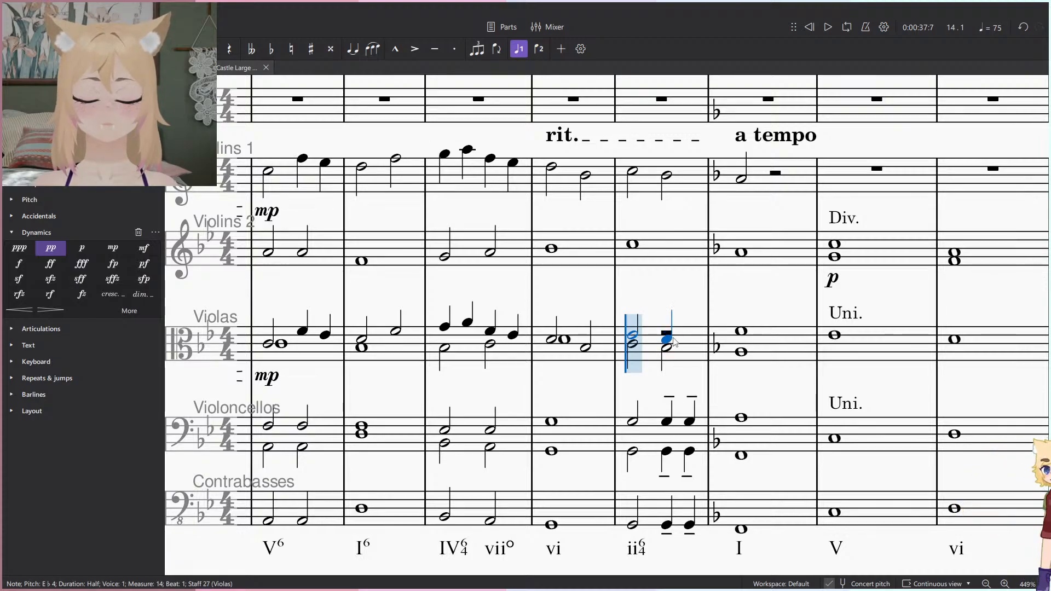
Rewrite measure 14 of Violins 2 and both Viola voices as a half note and two quarter notes, with tenuto on the quarters.
key(e)
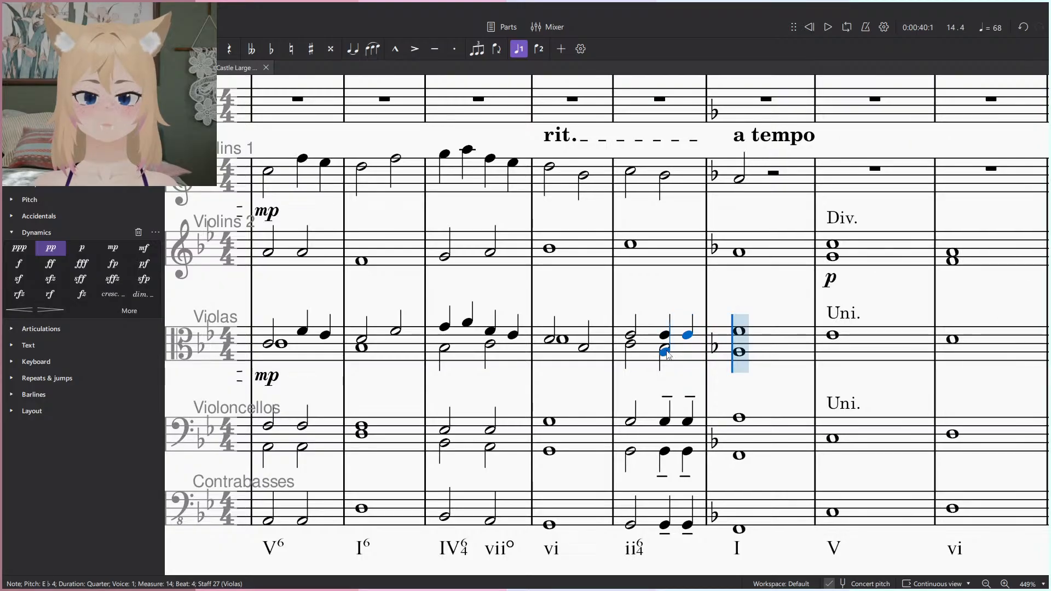
click(666, 349)
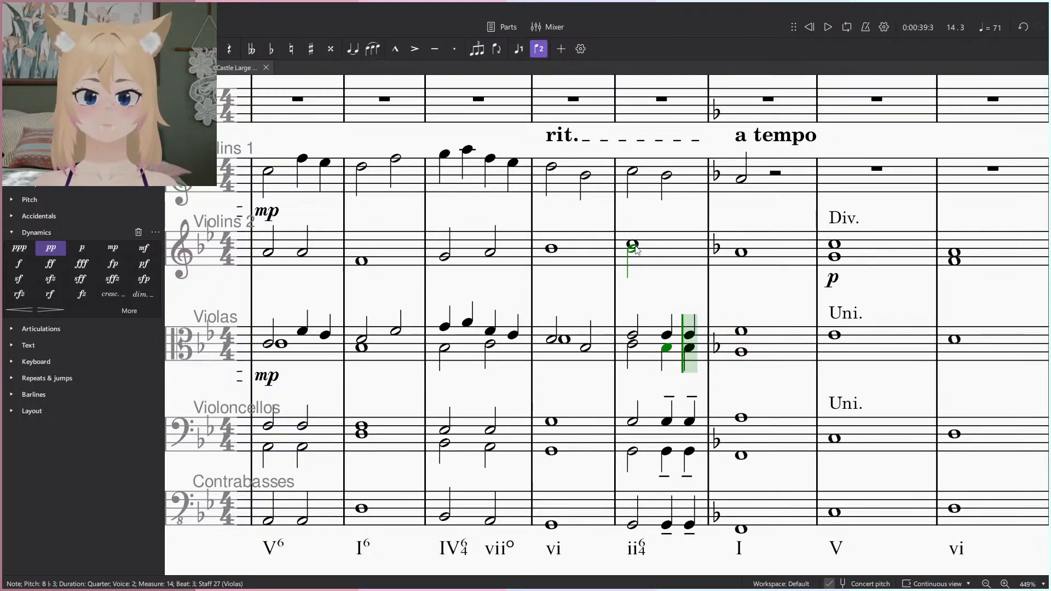
click(634, 247)
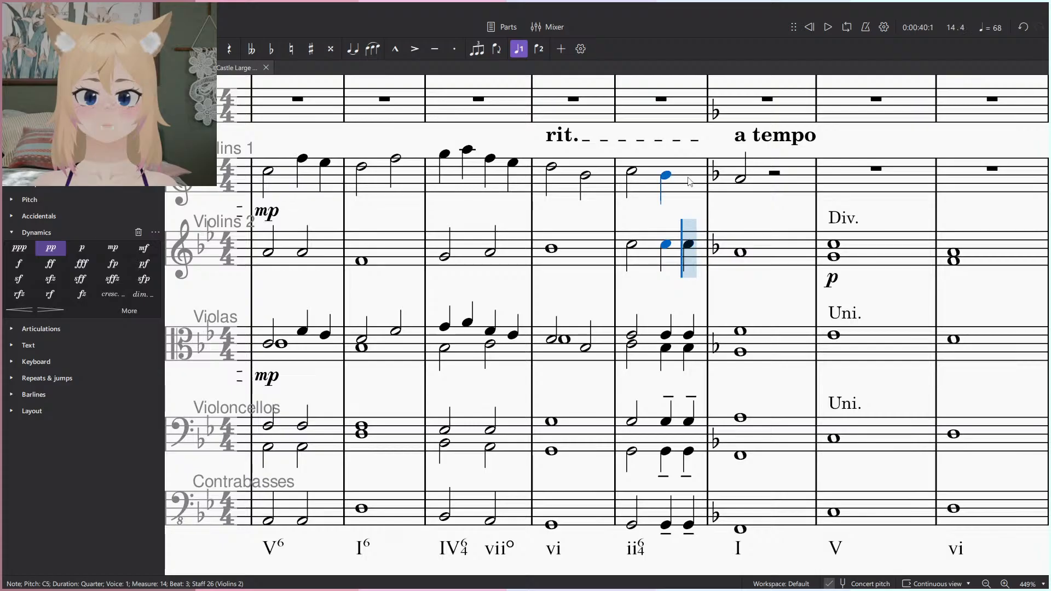
shift+click(688, 351)
key(shift+n)
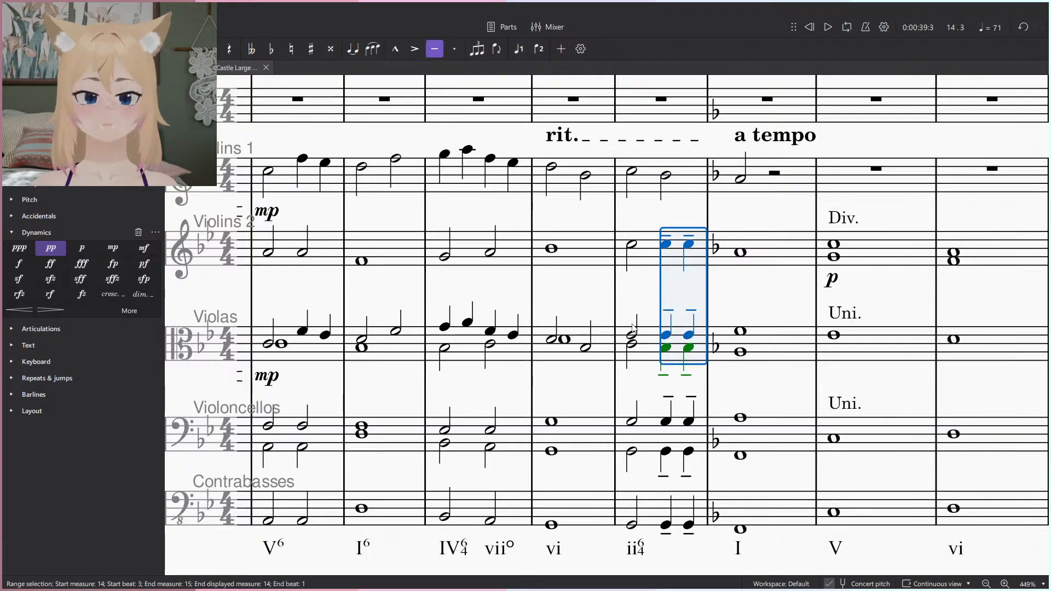
Play back the revised strings from measure 14 into measure 15.
click(633, 245)
key(space)
scroll(669, 255, down, 5)
click(726, 286)
scroll(735, 300, up, 6)
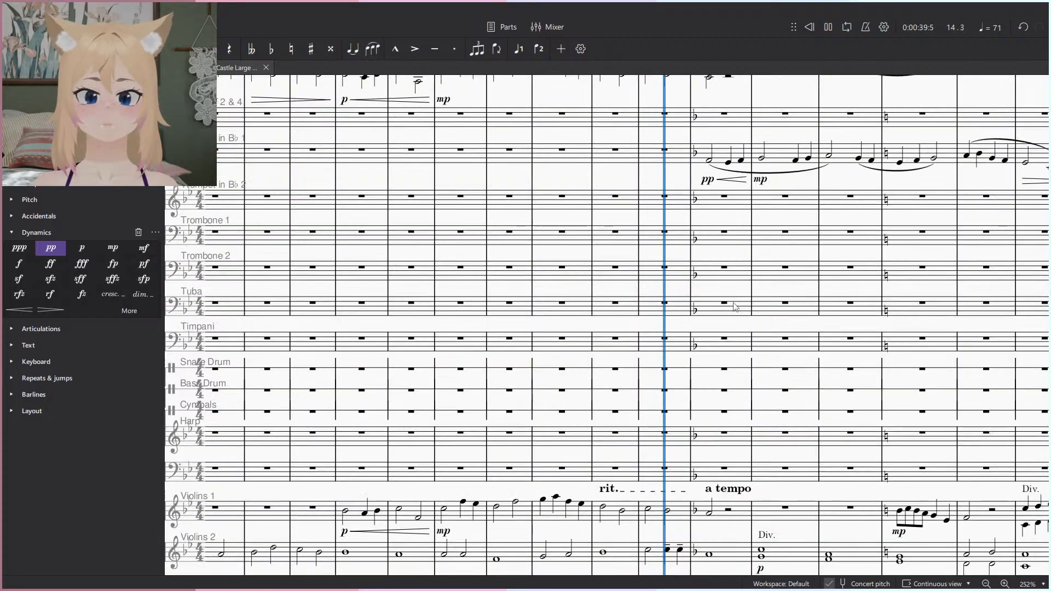
scroll(734, 308, down, 5)
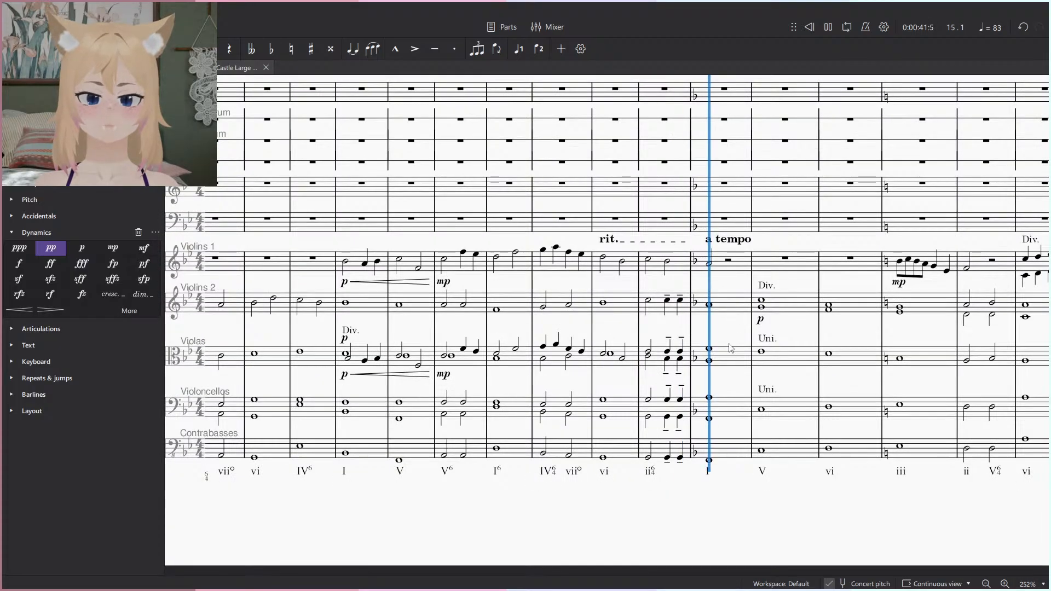
Lower the two quarter notes in measure 14 of Violins 2 to B♭ and play back into measure 15.
click(709, 308)
scroll(709, 308, up, 4)
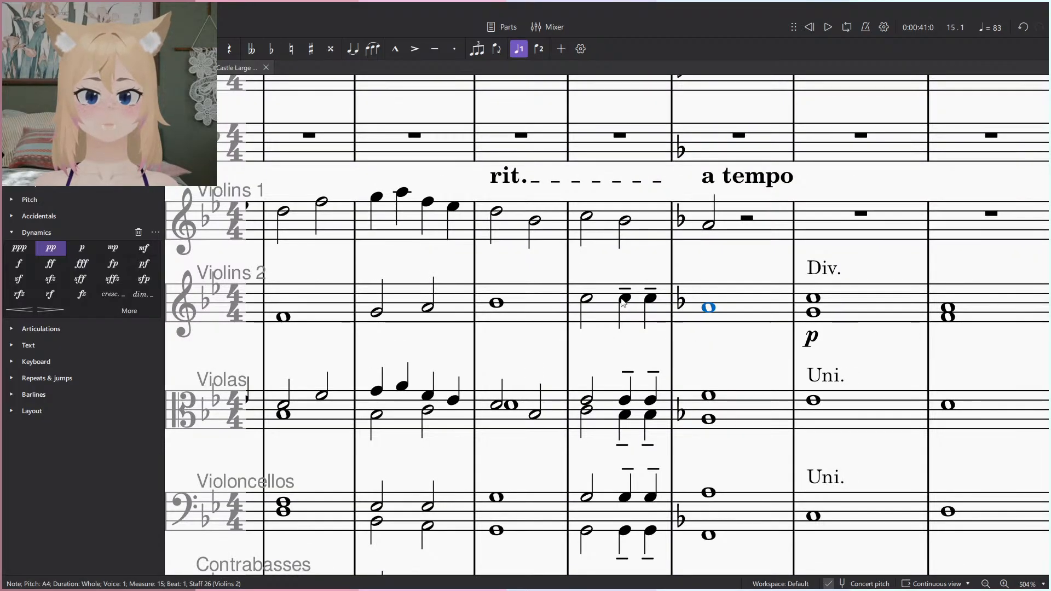
key(space)
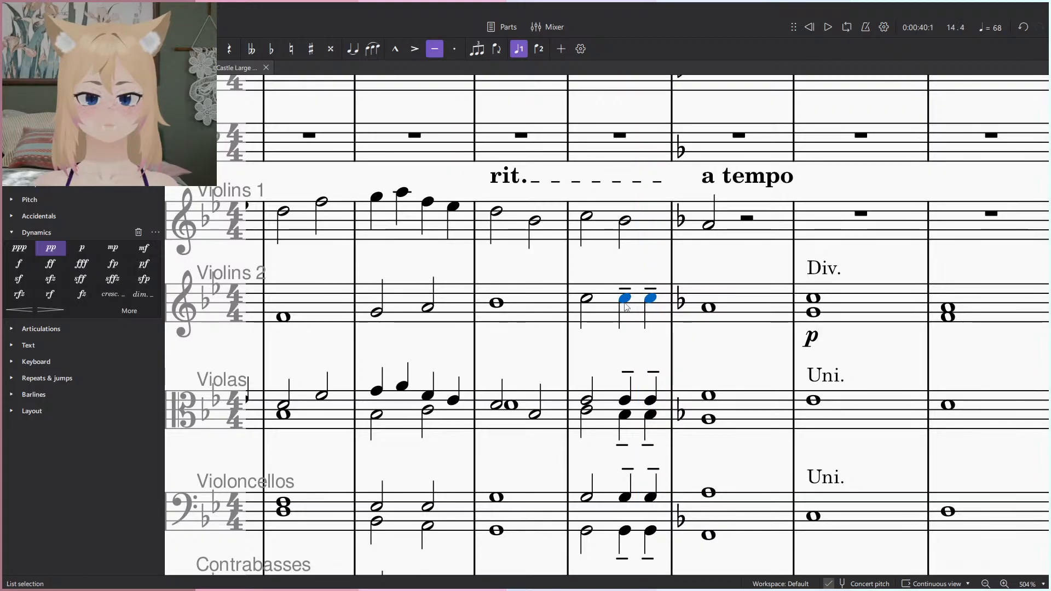
key(Down)
key(Down)
key(space)
click(609, 350)
scroll(609, 350, down, 5)
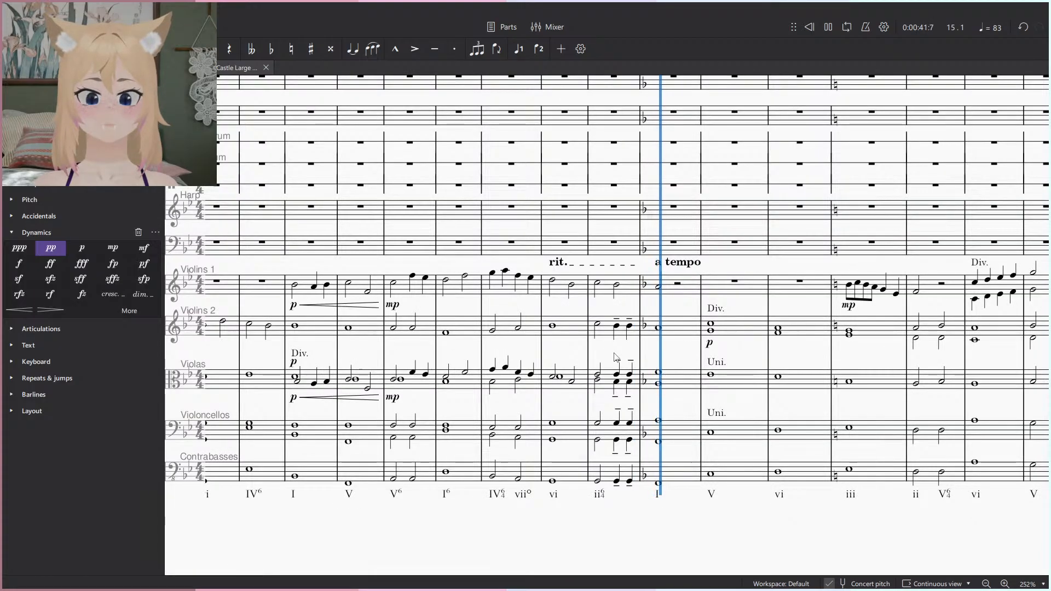
key(space)
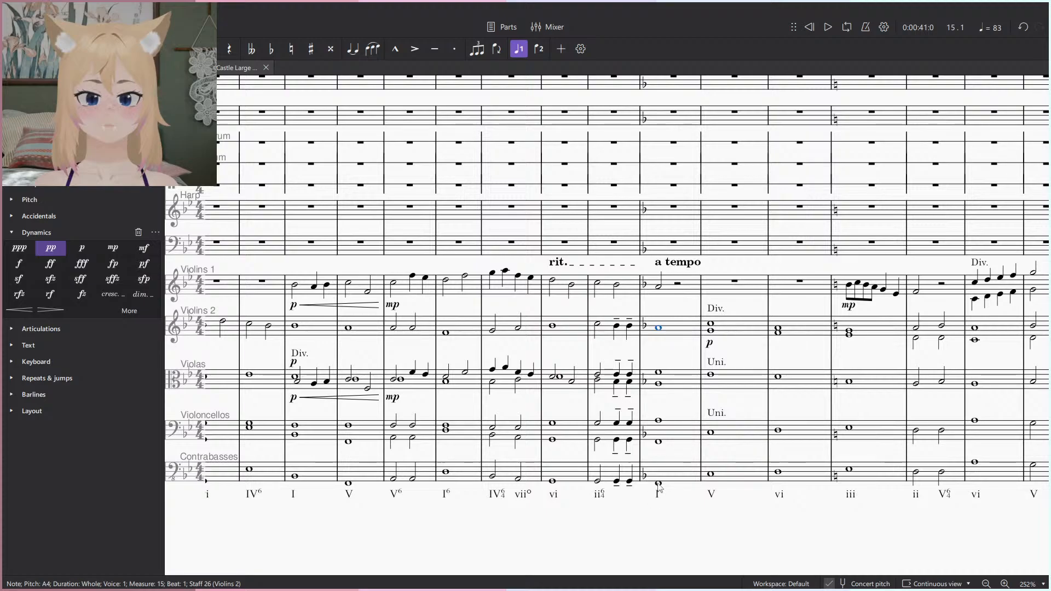
Mark measure 15 mf from Violins 2 down to the Contrabasses and add crescendo hairpins across measure 14 in those staves.
shift+click(660, 485)
scroll(627, 338, up, 3)
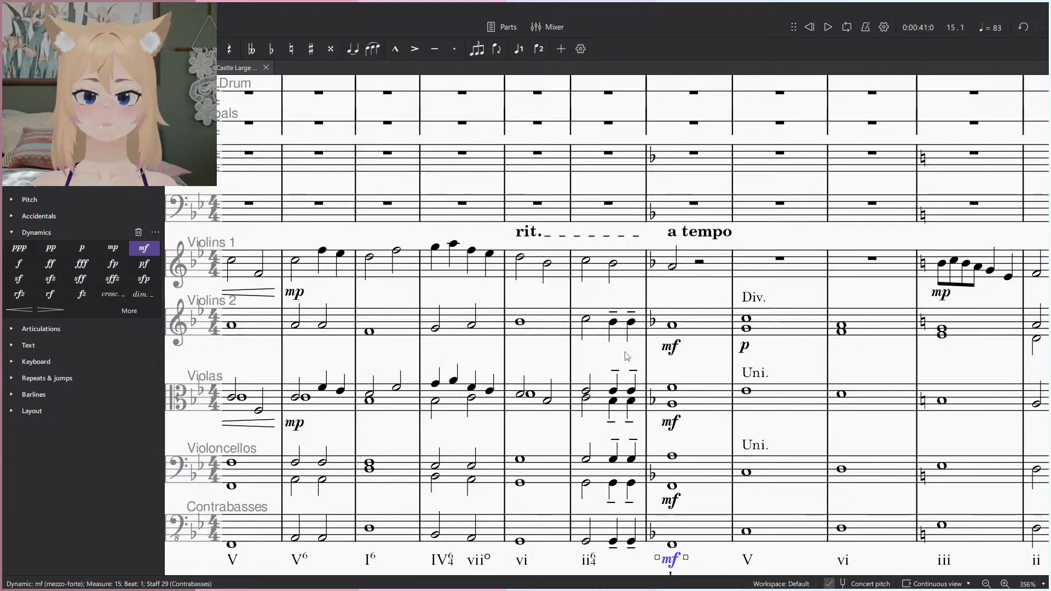
shift+click(586, 546)
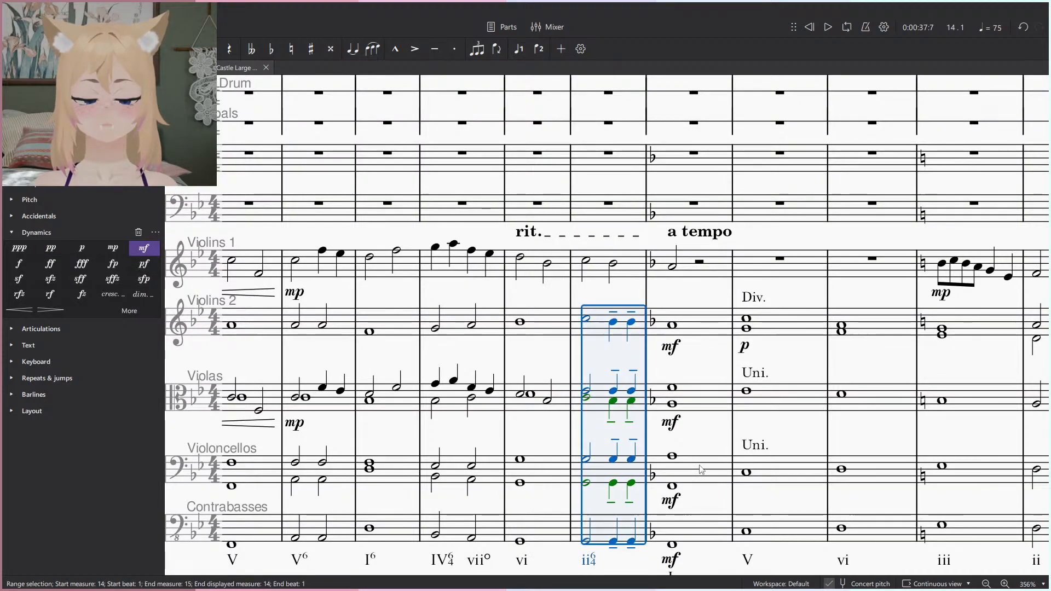
key(shift+comma)
Add a p dynamic at measure 16 in the Violas, Violoncellos and Contrabasses.
click(766, 336)
scroll(759, 381, down, 1)
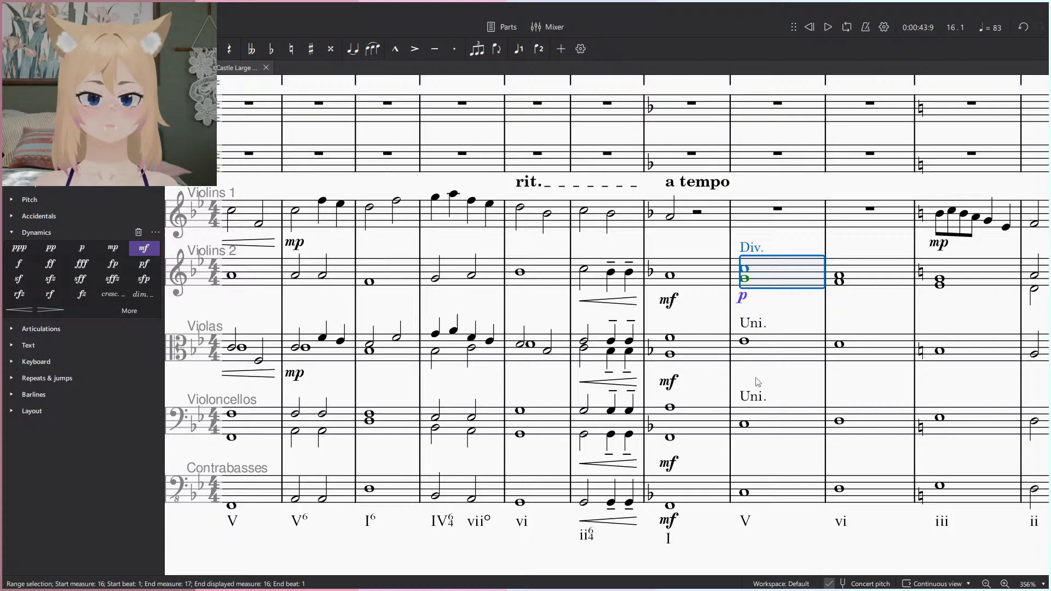
click(778, 351)
shift+click(772, 495)
click(82, 255)
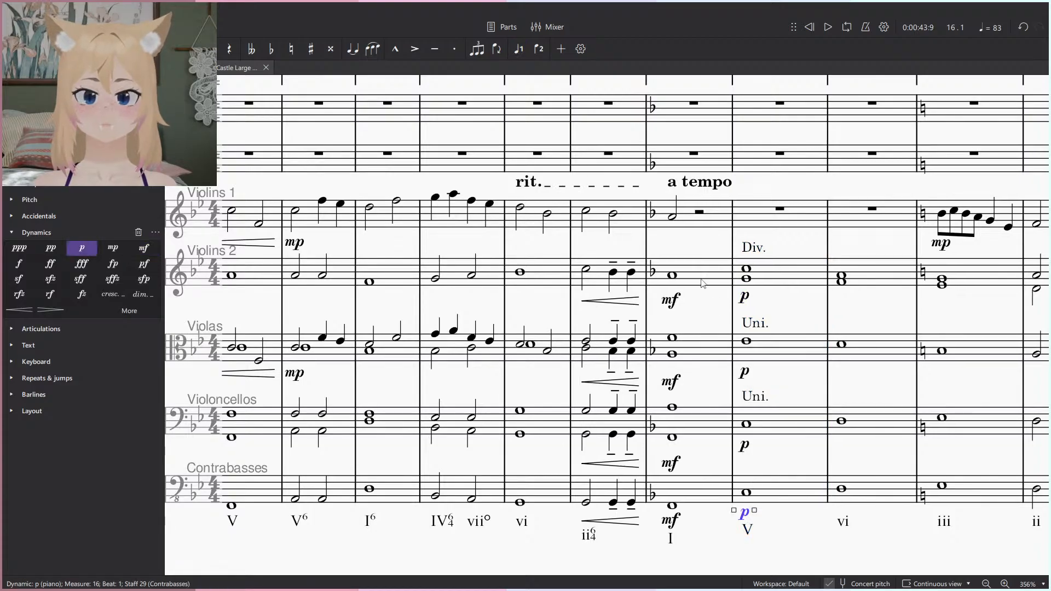
Add diminuendo hairpins across measure 15 from Violins 2 down to the Contrabasses.
click(701, 274)
shift+click(703, 495)
key(shift+period)
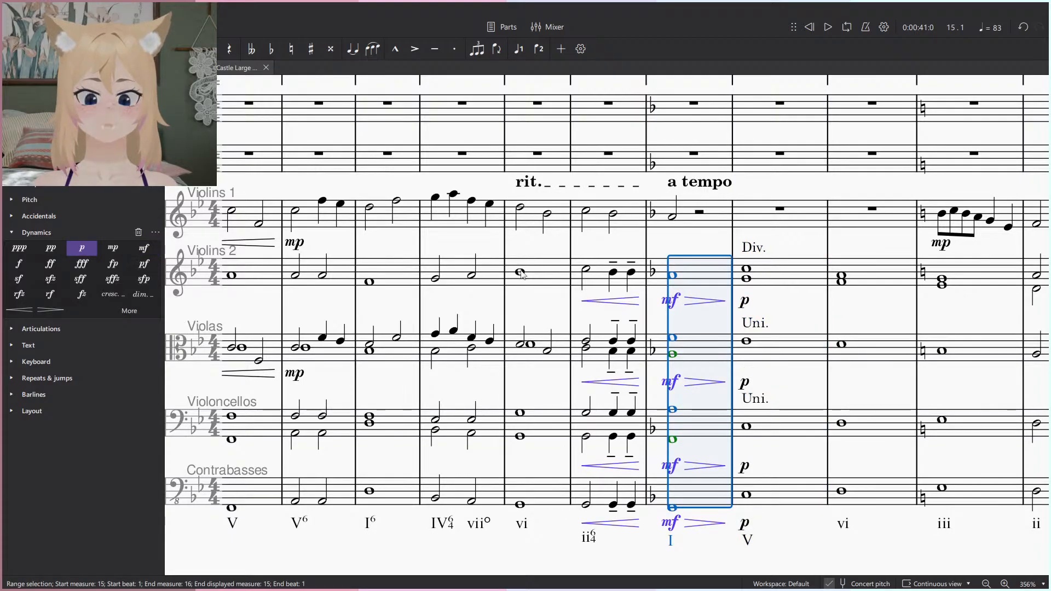
Play back from measure 13 into measure 17 to check the strings' swell and fade against the winds and brass.
click(522, 272)
key(space)
scroll(553, 294, down, 2)
scroll(704, 500, up, 3)
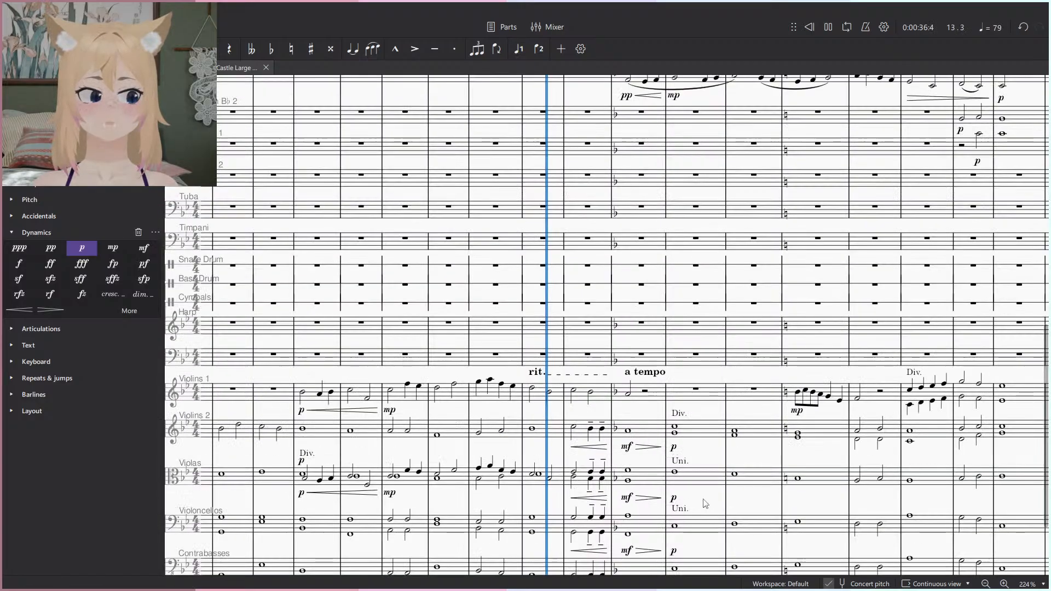
scroll(706, 495, up, 4)
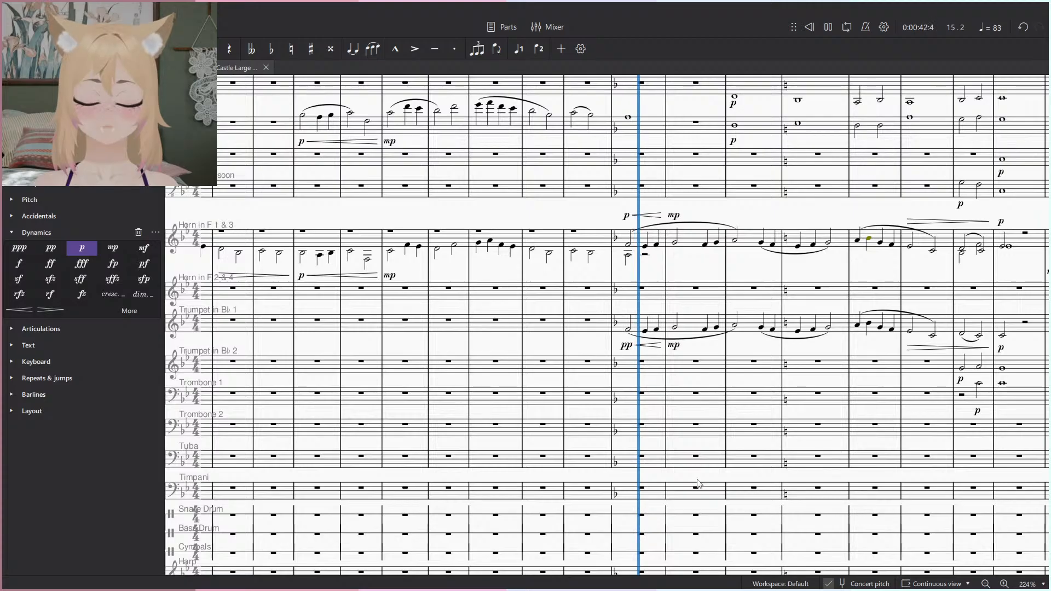
scroll(701, 471, down, 5)
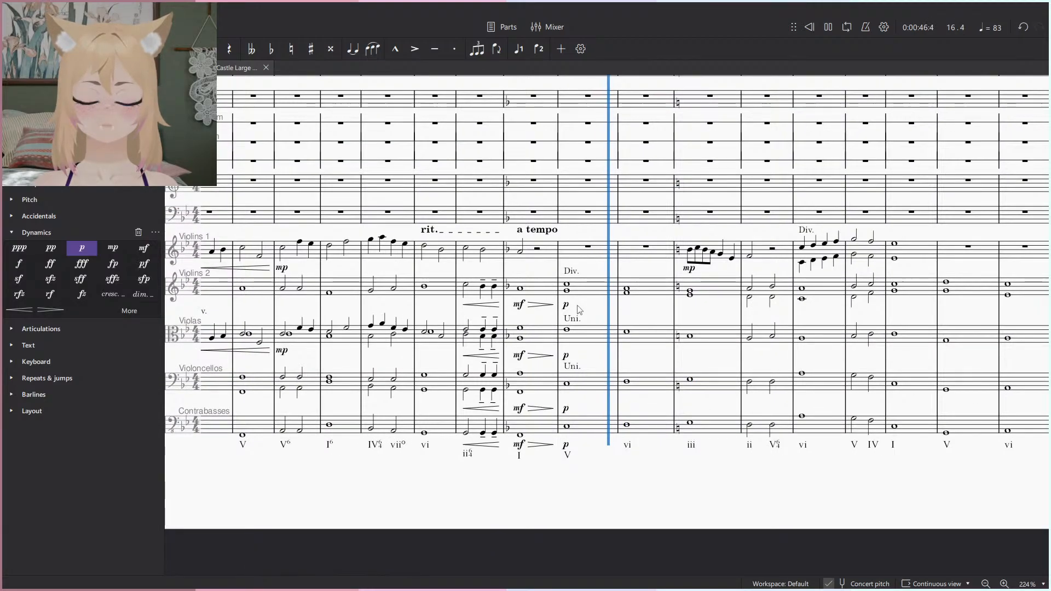
scroll(580, 318, up, 5)
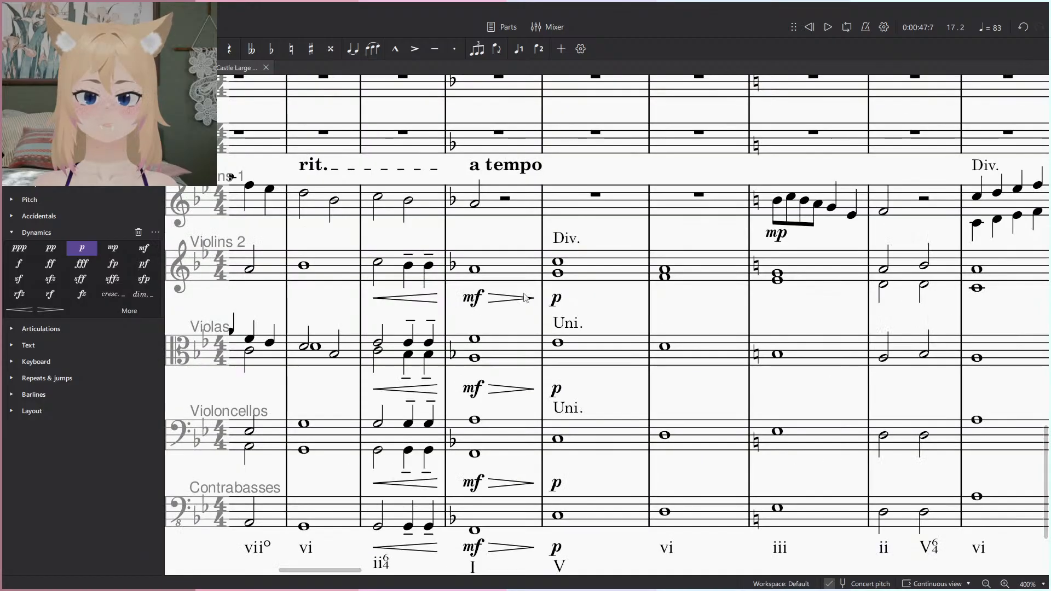
Remove the measure 15 diminuendo hairpins and the measure 16 p dynamics from Violins 2 down to the Contrabasses.
click(470, 299)
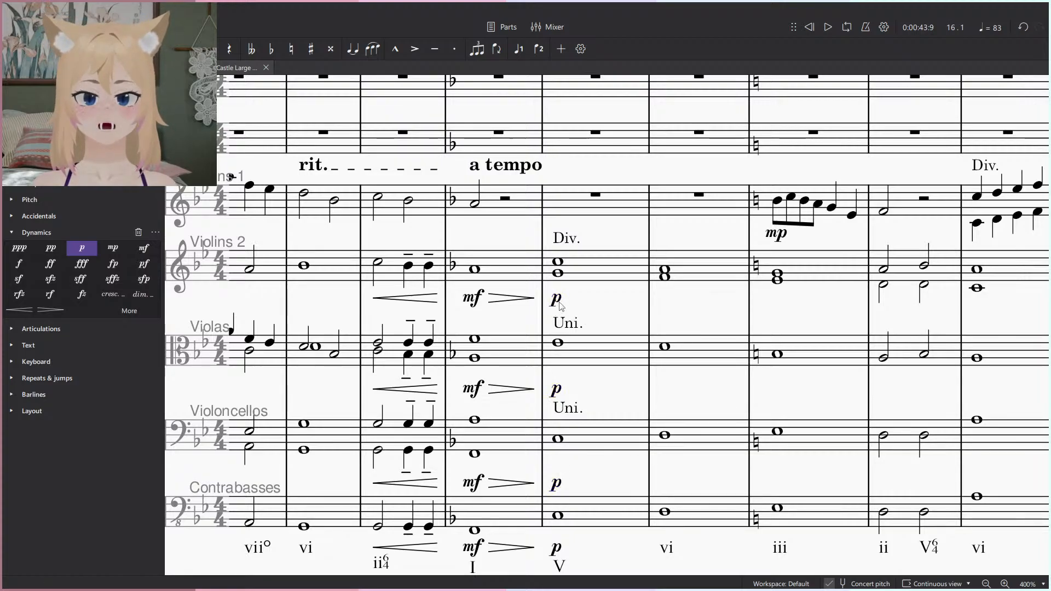
scroll(561, 306, down, 5)
scroll(565, 361, down, 10)
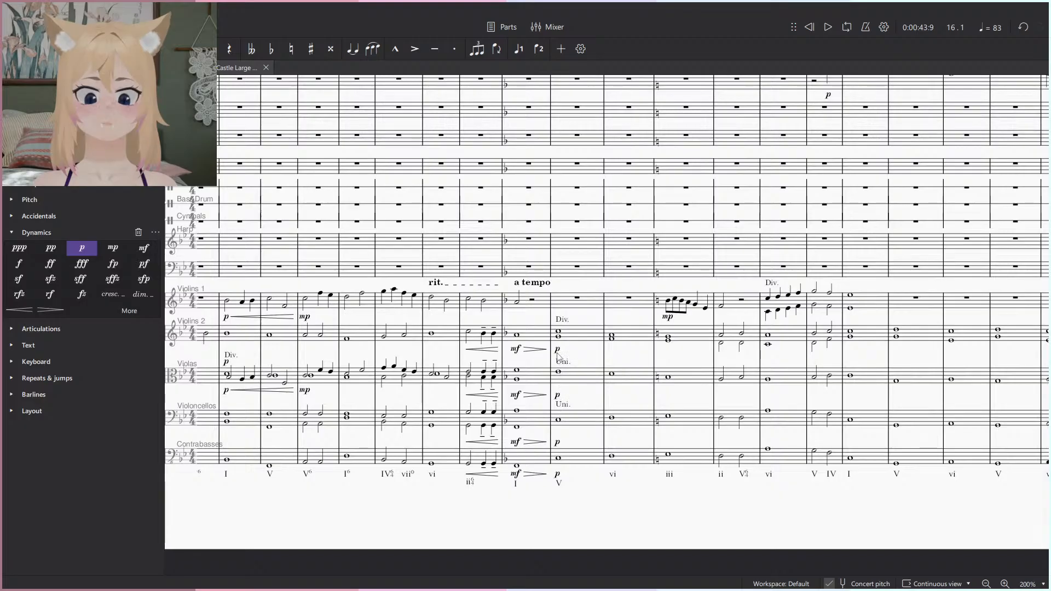
scroll(596, 366, up, 4)
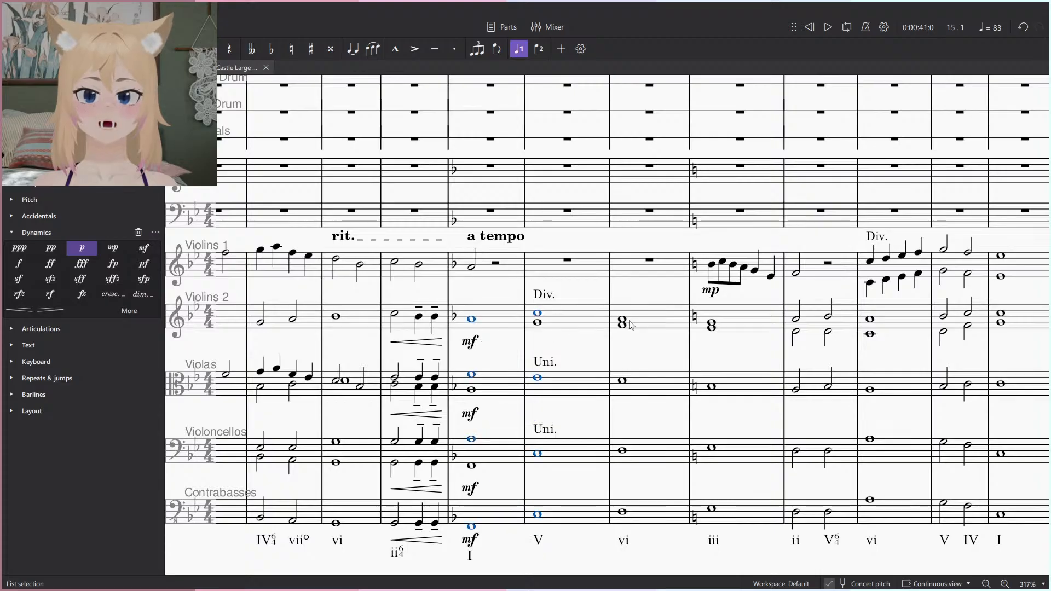
Mark measure 17 p from Violins 2 down to the Contrabasses and add diminuendo hairpins across measures 15–16 in those staves.
click(654, 317)
shift+click(653, 508)
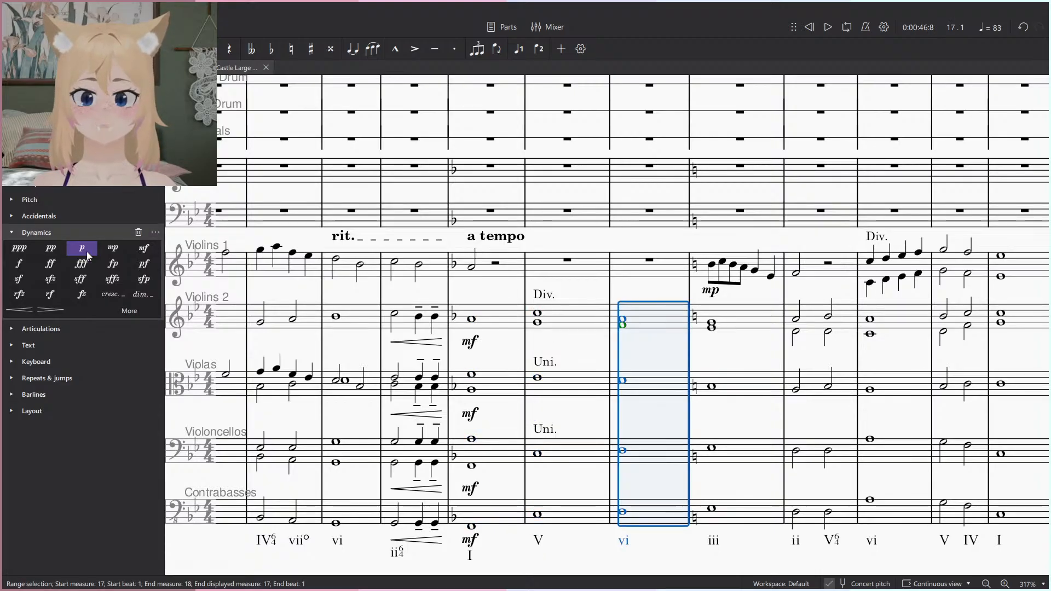
click(84, 248)
click(76, 240)
click(82, 248)
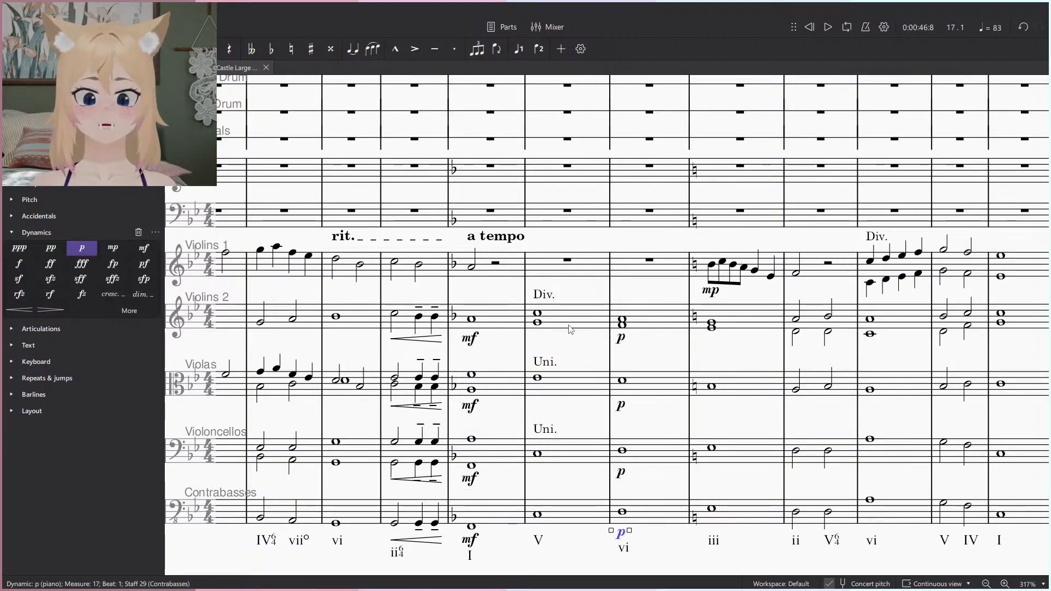
shift+click(491, 511)
key(shift+period)
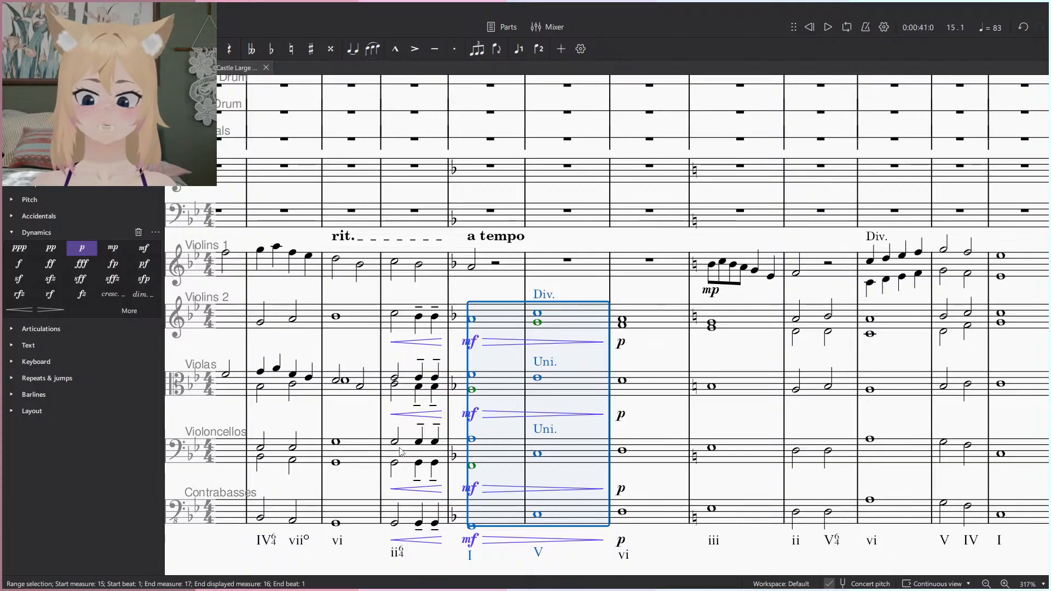
Play back from measure 13 through measure 18 to check the longer diminuendo against the full orchestra.
click(337, 464)
key(space)
scroll(336, 464, down, 5)
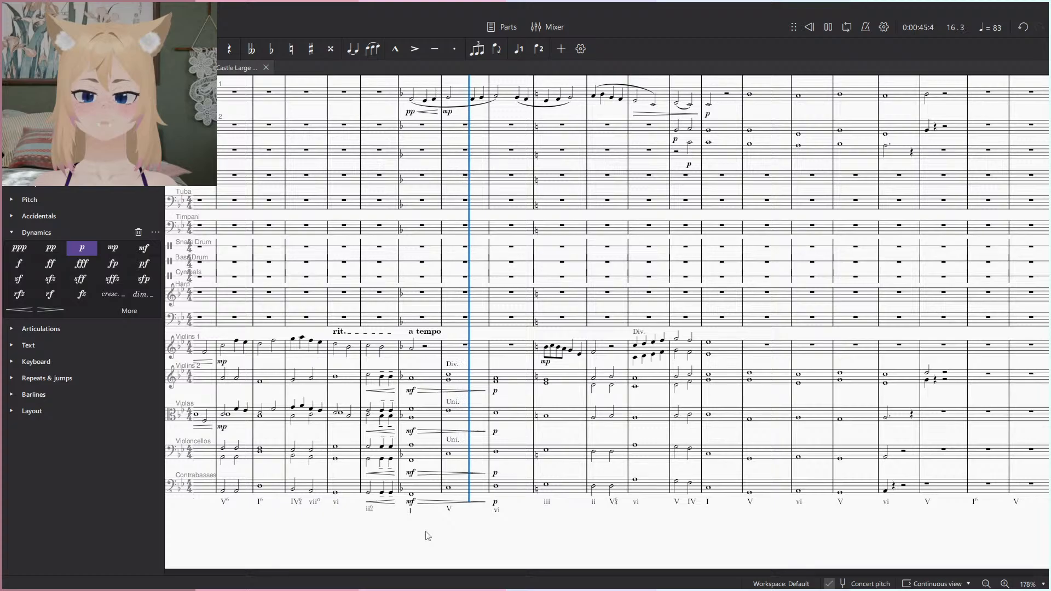
scroll(429, 536, up, 10)
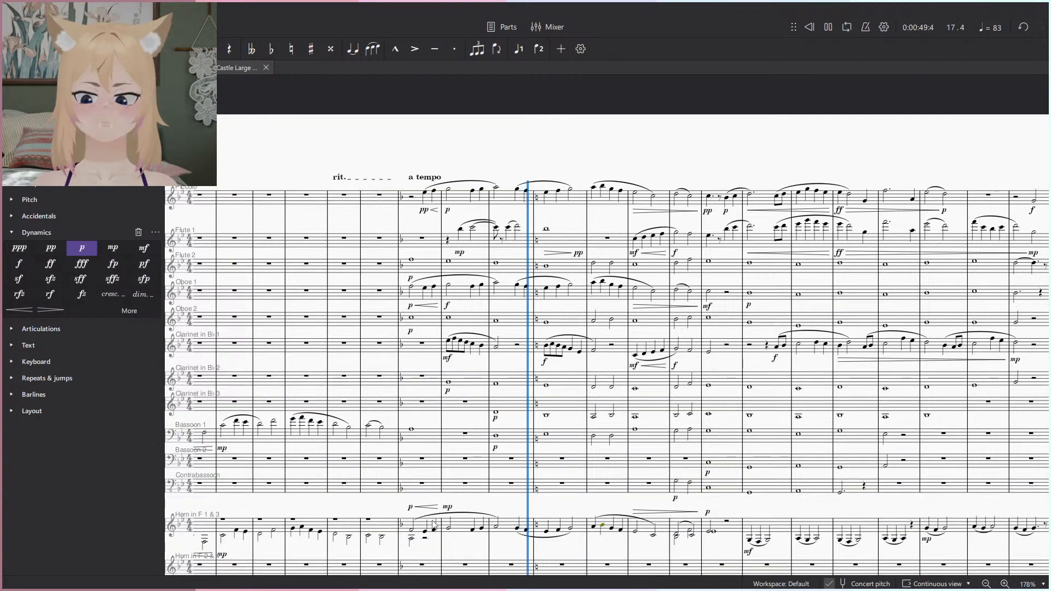
scroll(432, 520, down, 10)
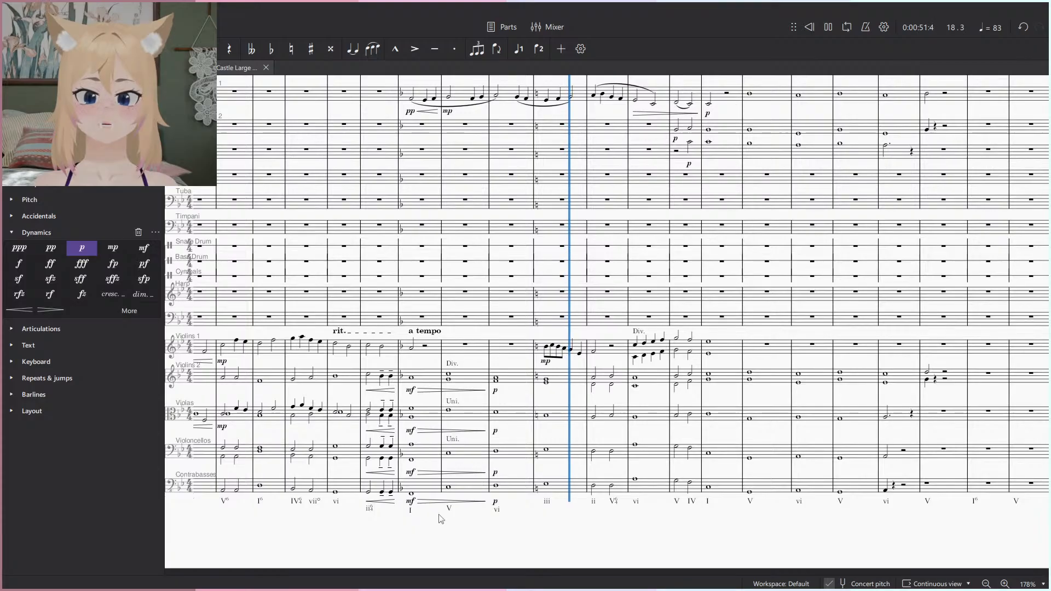
key(space)
Change the measure 15 dynamics to mp from Violins 2 down to the Contrabasses and accent the whole notes there.
scroll(400, 510, up, 5)
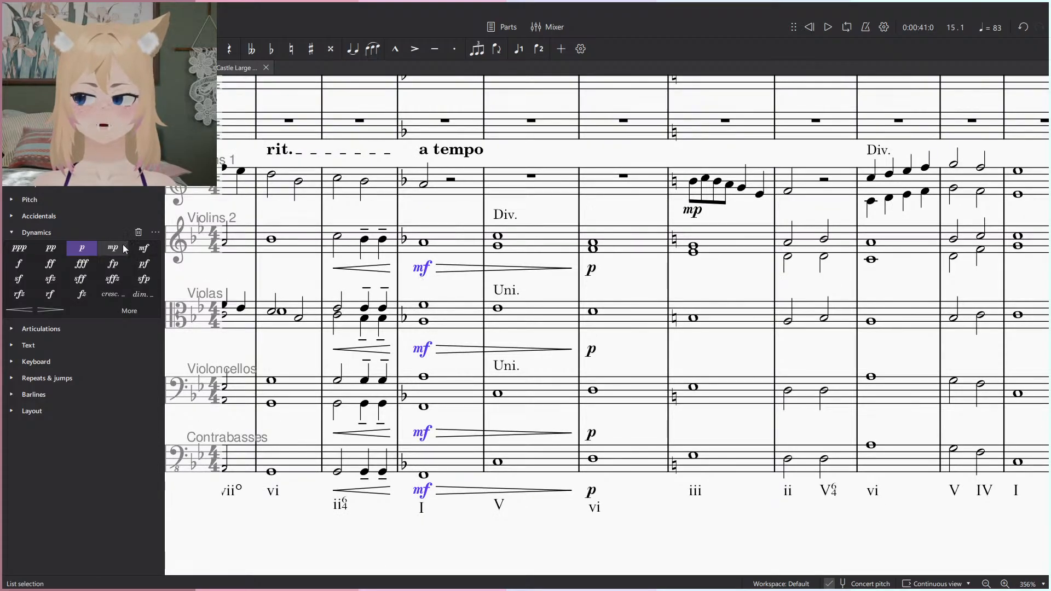
click(459, 241)
shift+click(462, 460)
key(shift+v)
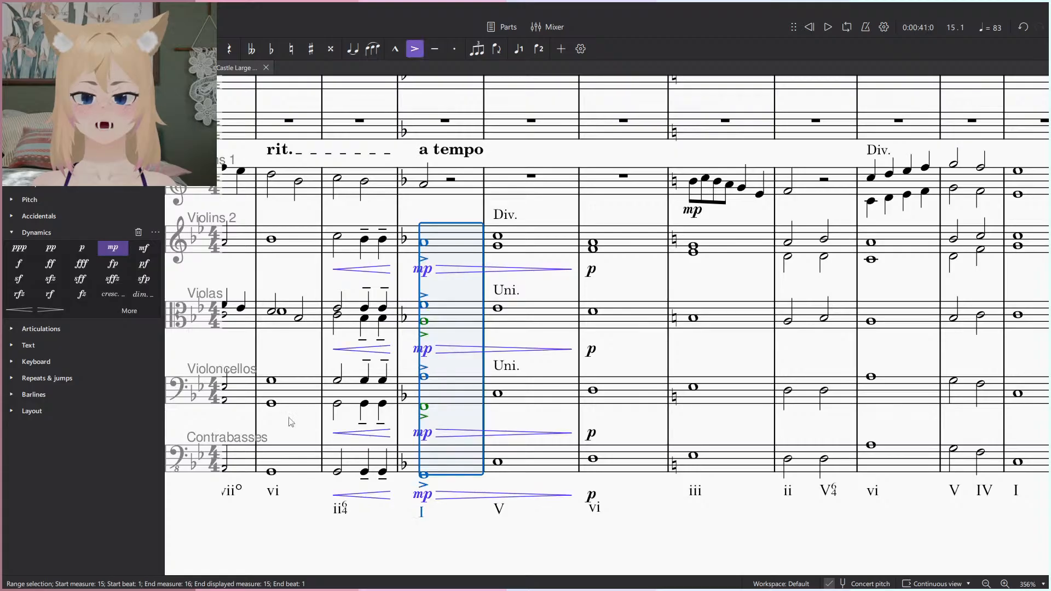
Play back from measure 13 and replace the measure 15 accents with tenutos from Violins 2 down to the Contrabasses.
click(276, 403)
scroll(465, 536, down, 2)
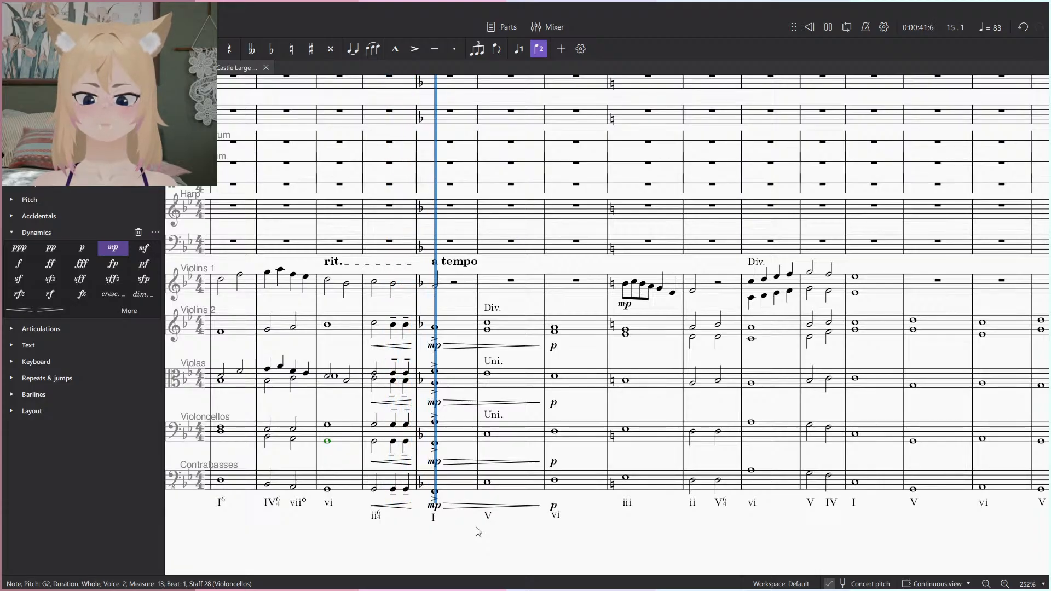
key(space)
key(ctrl+z)
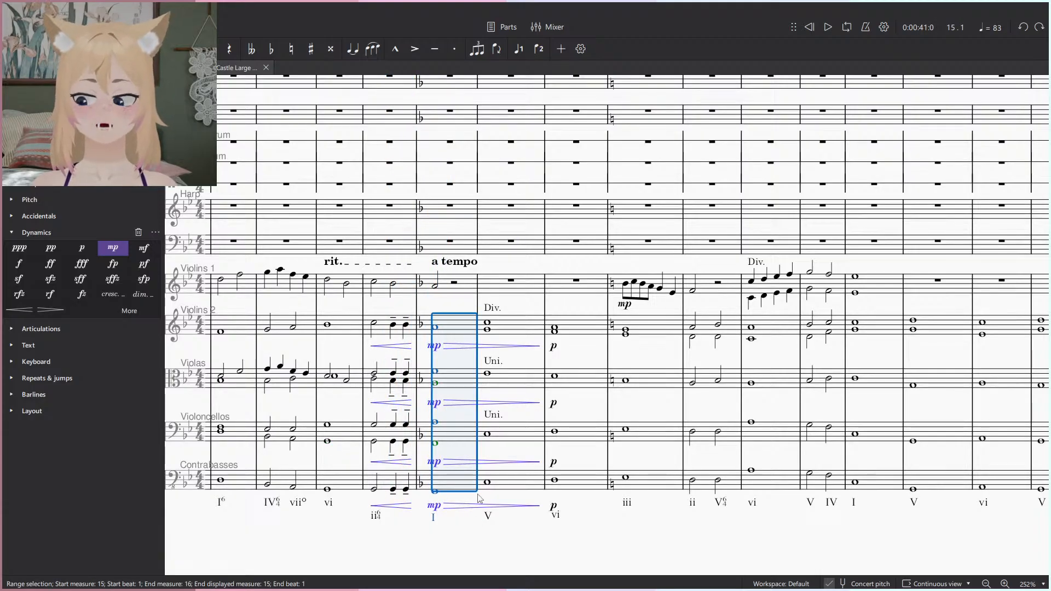
click(455, 527)
Play back from measure 14 to measure 32, following the woodwind, brass and string staves, and review the woodwinds from measure 20 onward.
click(374, 377)
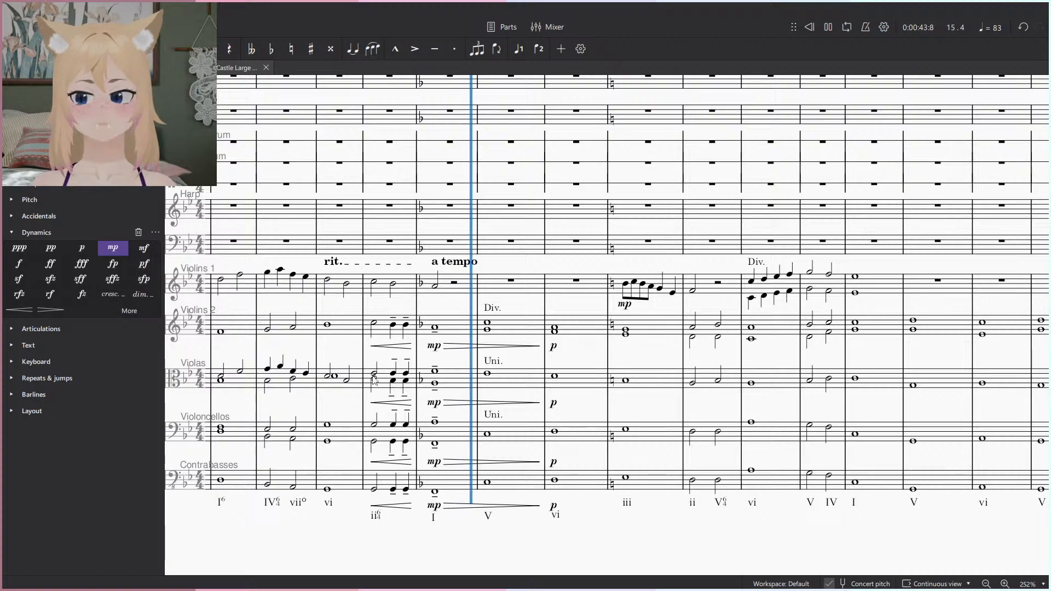
scroll(726, 394, left, 10)
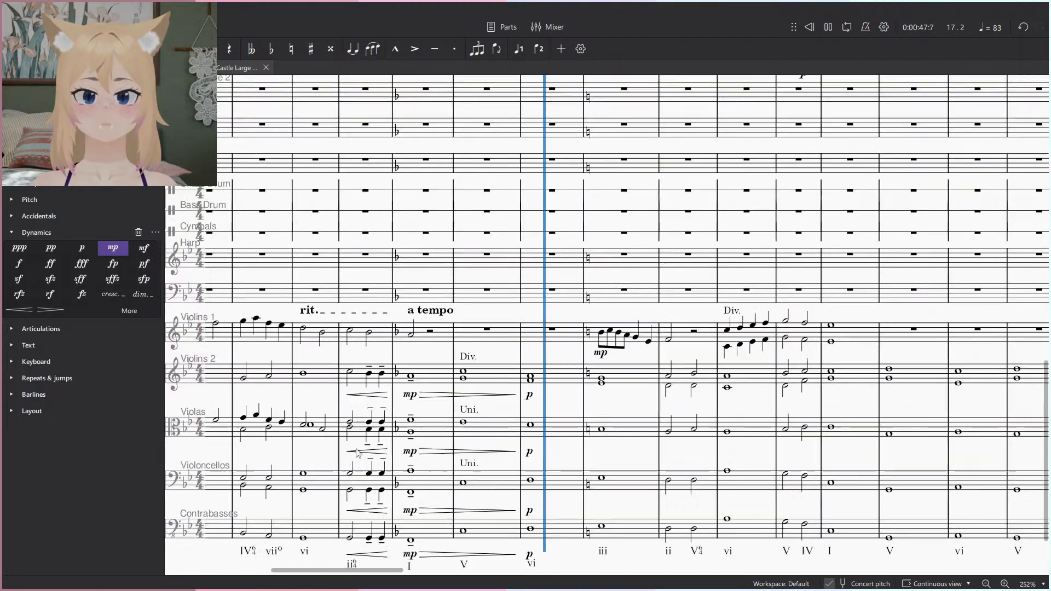
scroll(471, 427, up, 10)
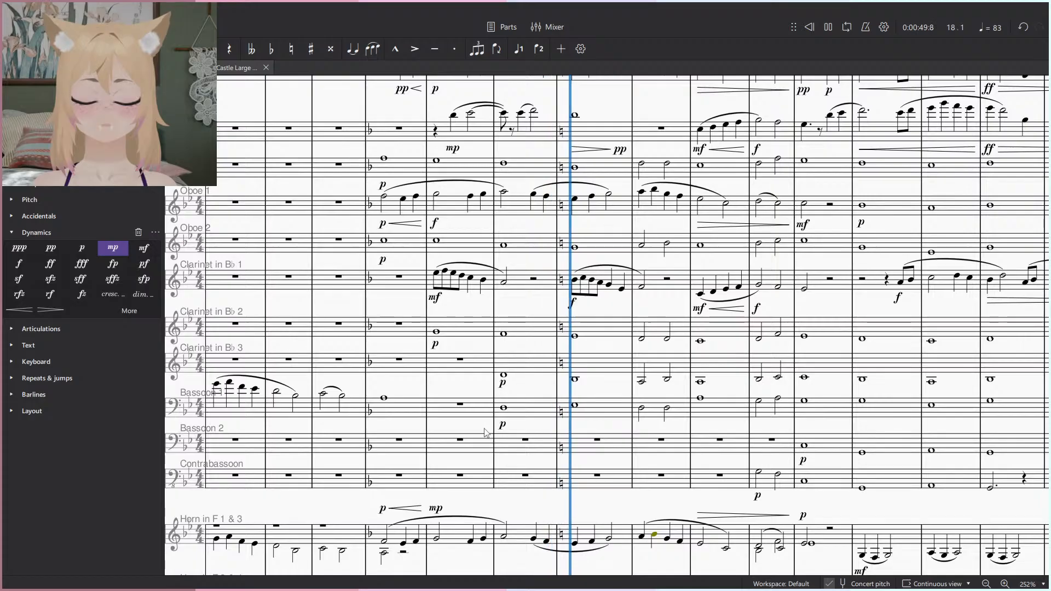
scroll(484, 433, up, 5)
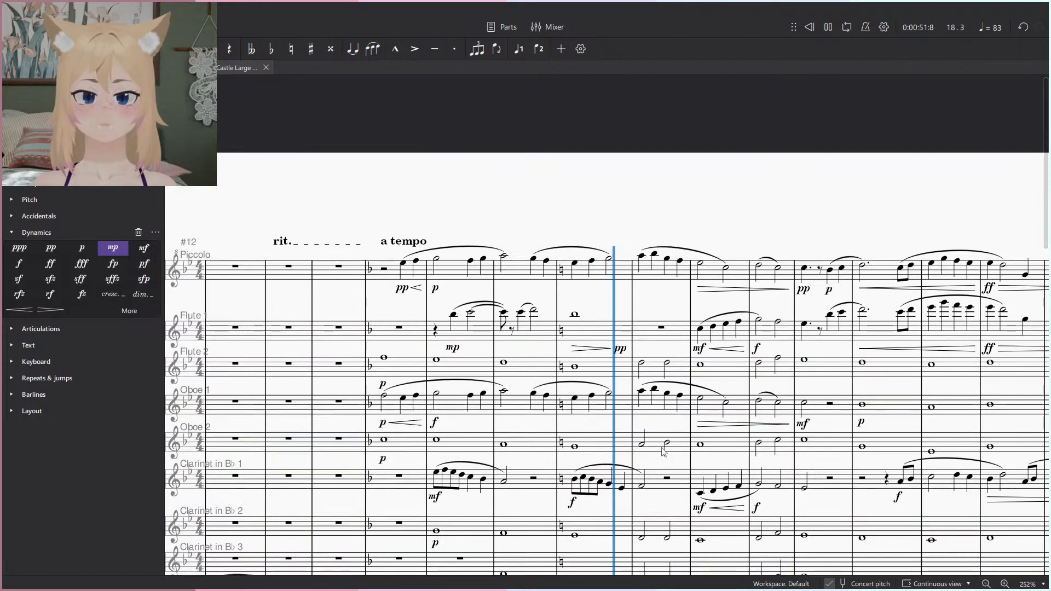
scroll(705, 444, down, 1)
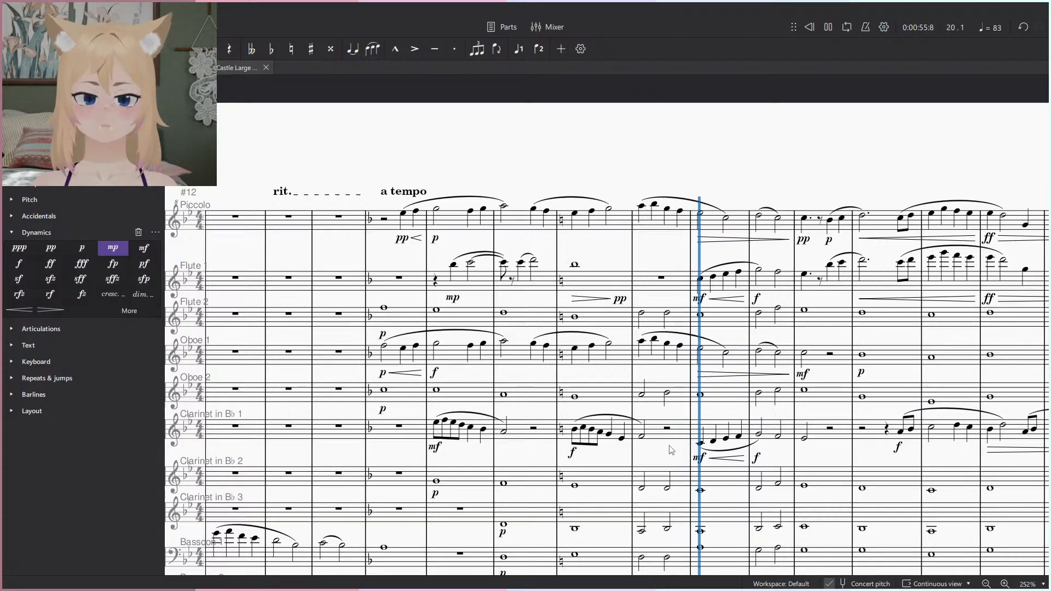
scroll(671, 450, down, 10)
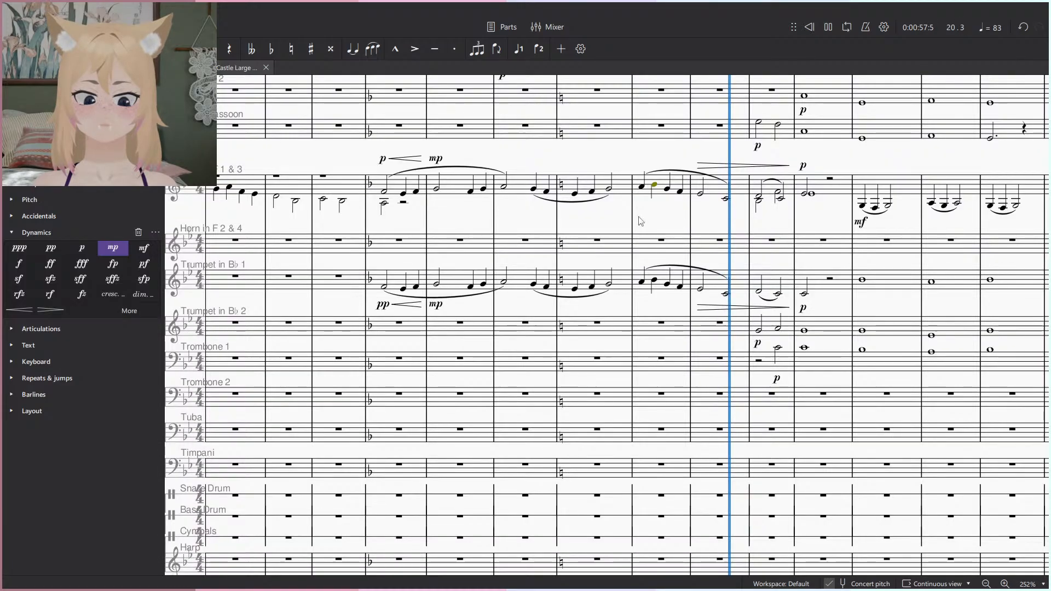
scroll(641, 221, down, 6)
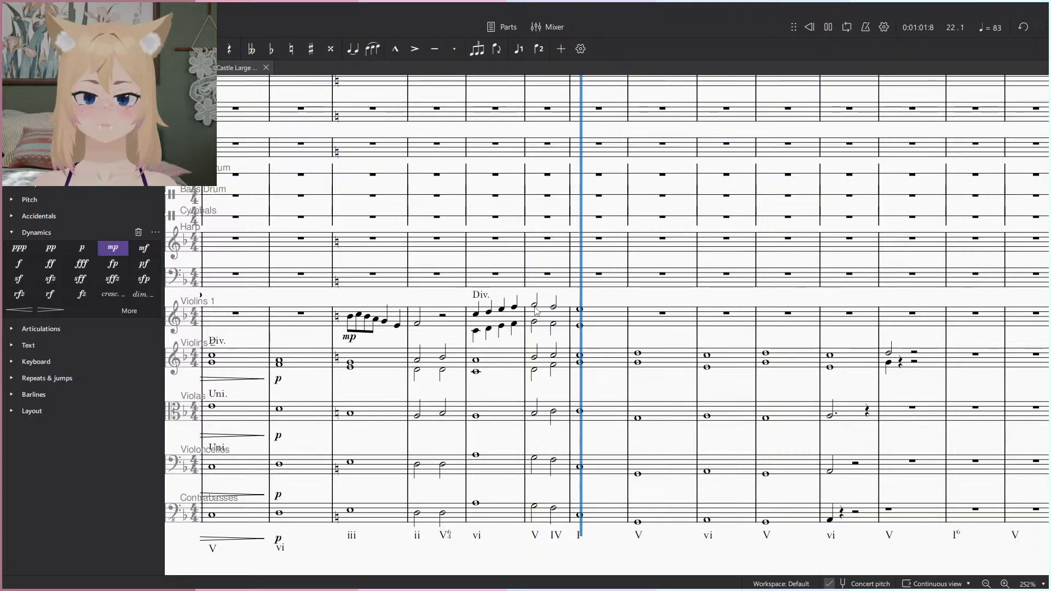
scroll(752, 454, up, 3)
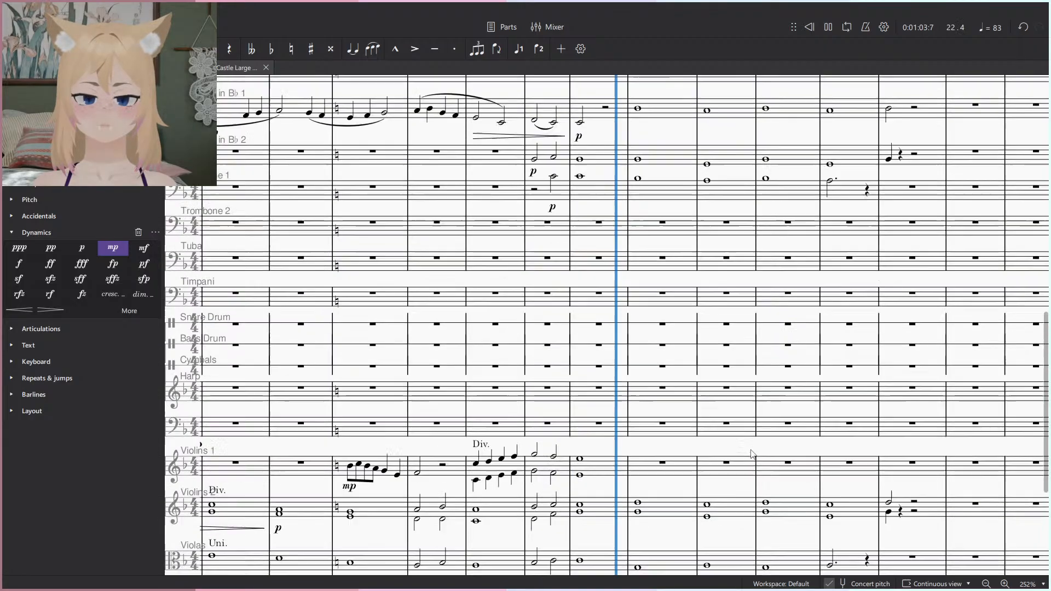
scroll(752, 453, up, 3)
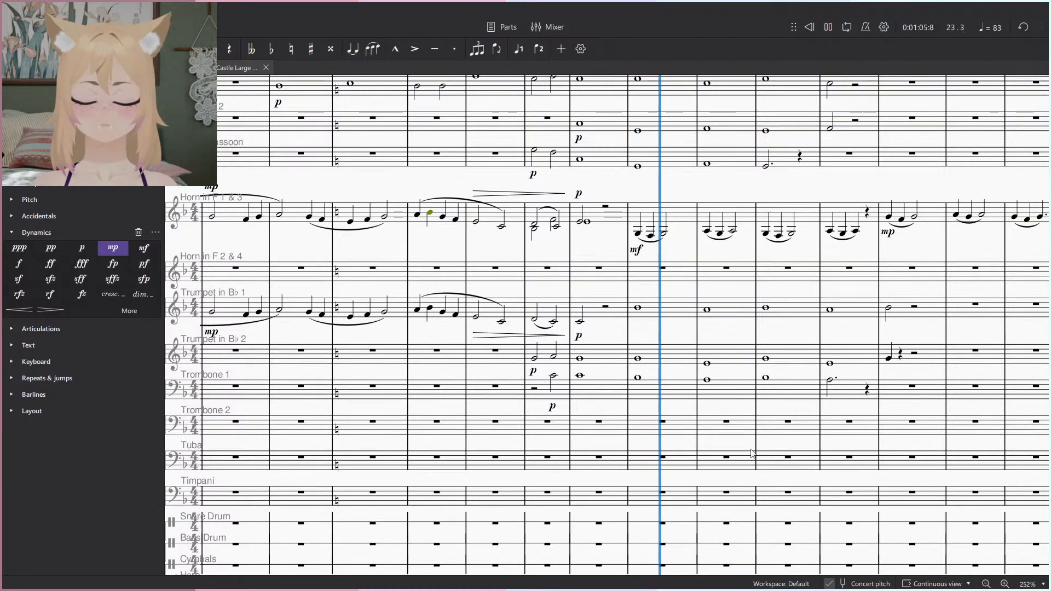
drag(765, 456, 554, 510)
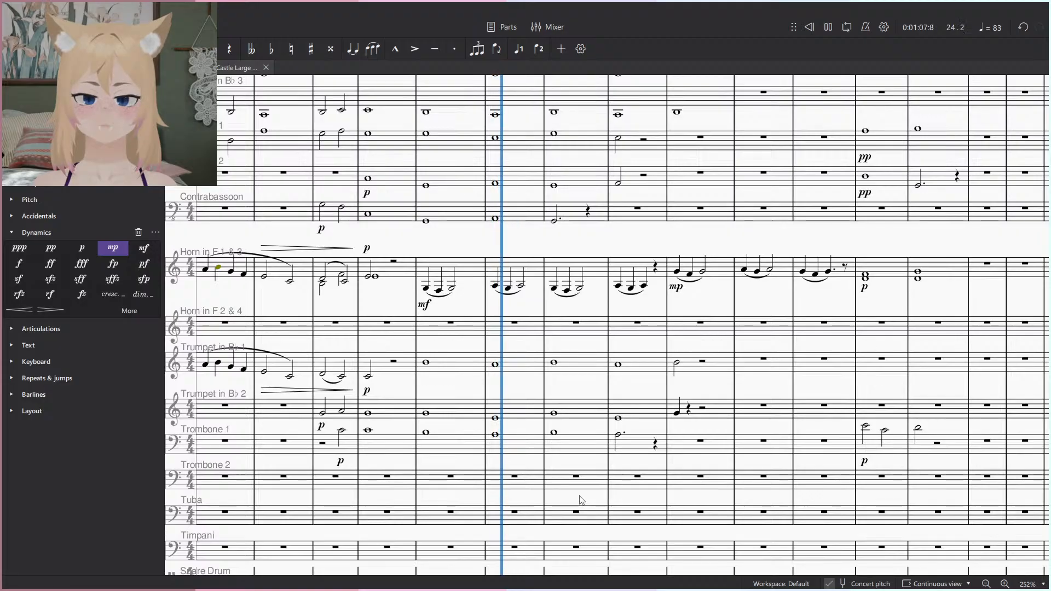
scroll(617, 511, up, 5)
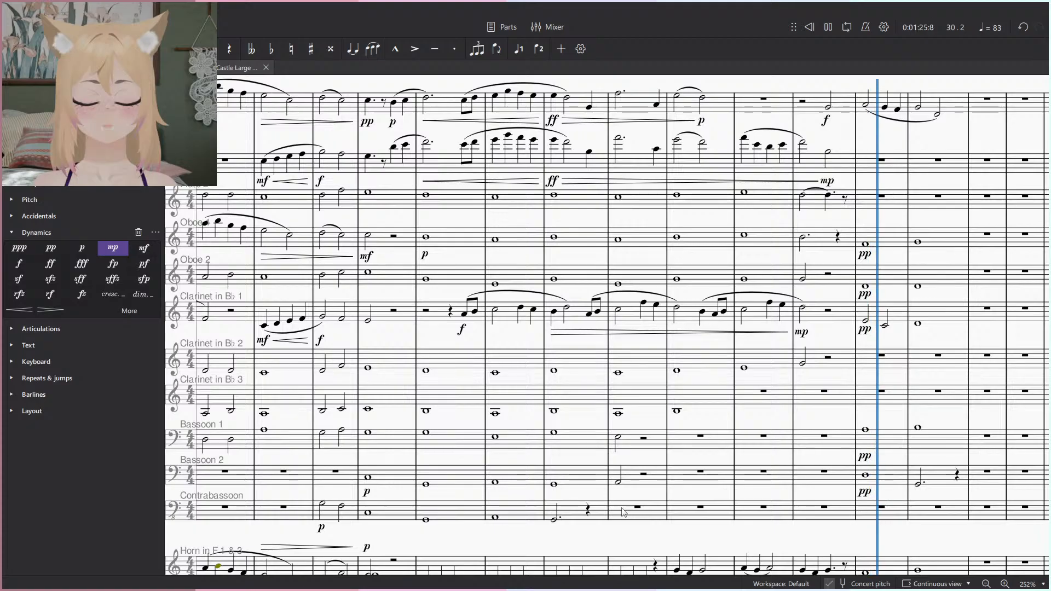
drag(612, 472, 469, 419)
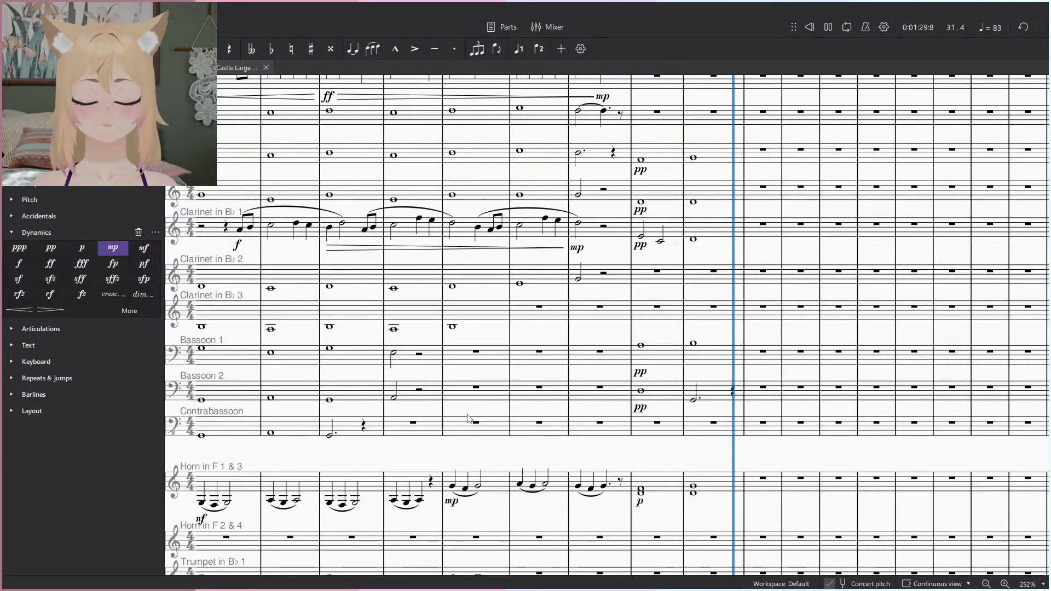
key(space)
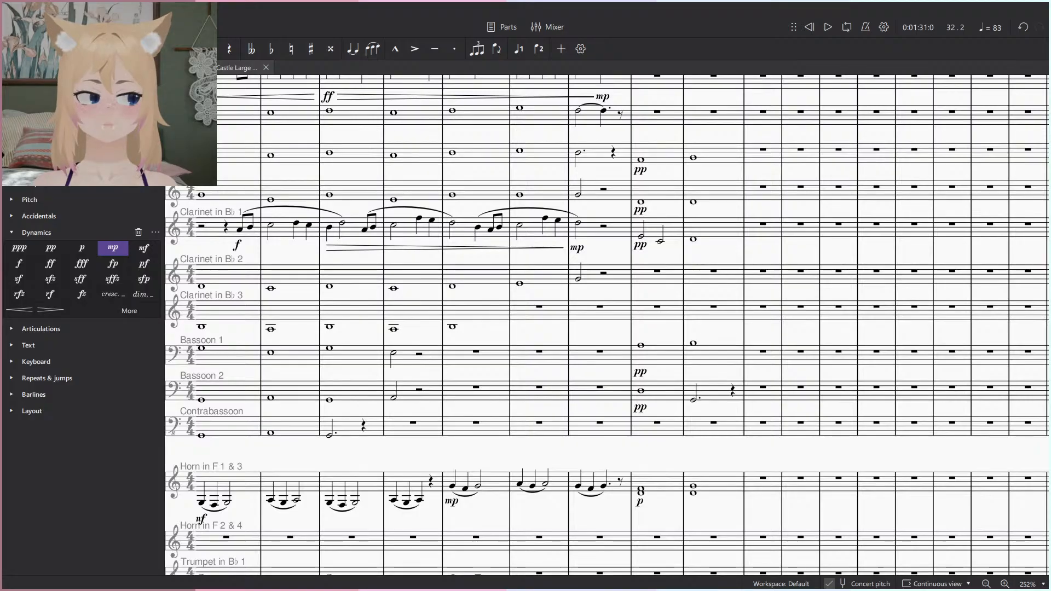
scroll(654, 310, up, 6)
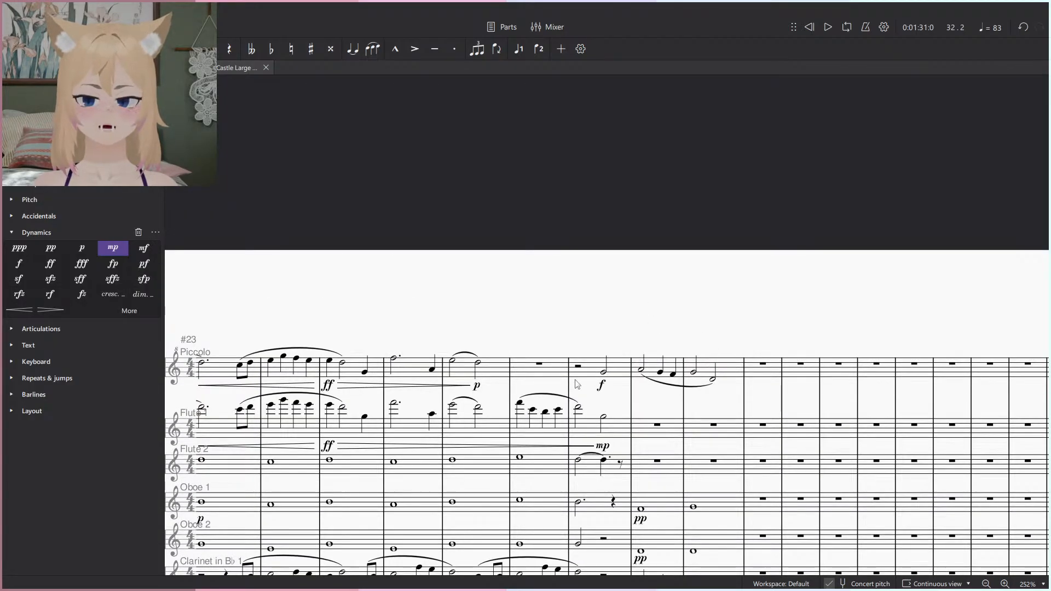
scroll(579, 381, down, 2)
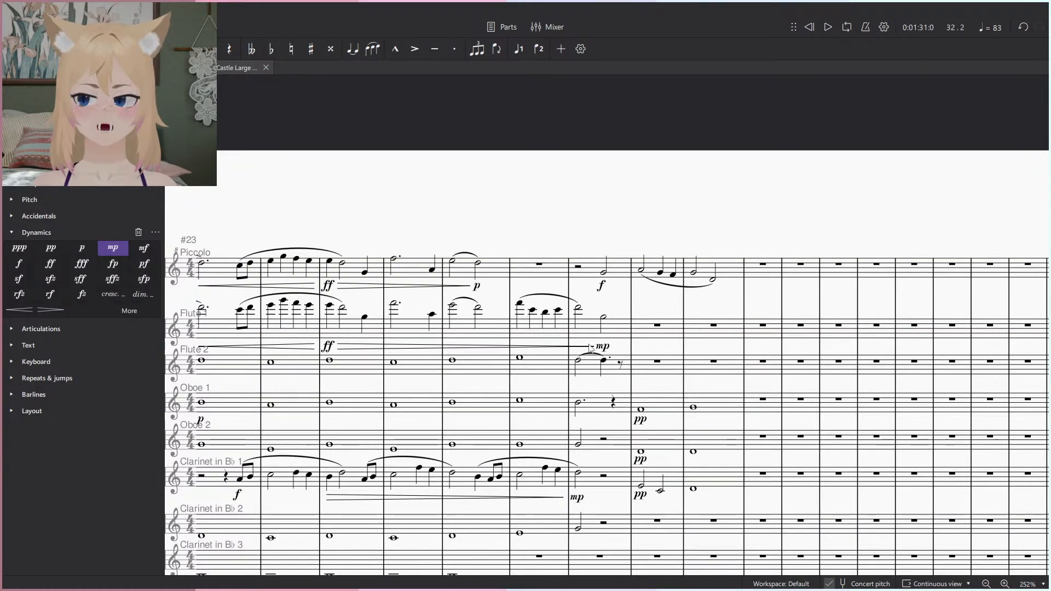
scroll(579, 378, down, 3)
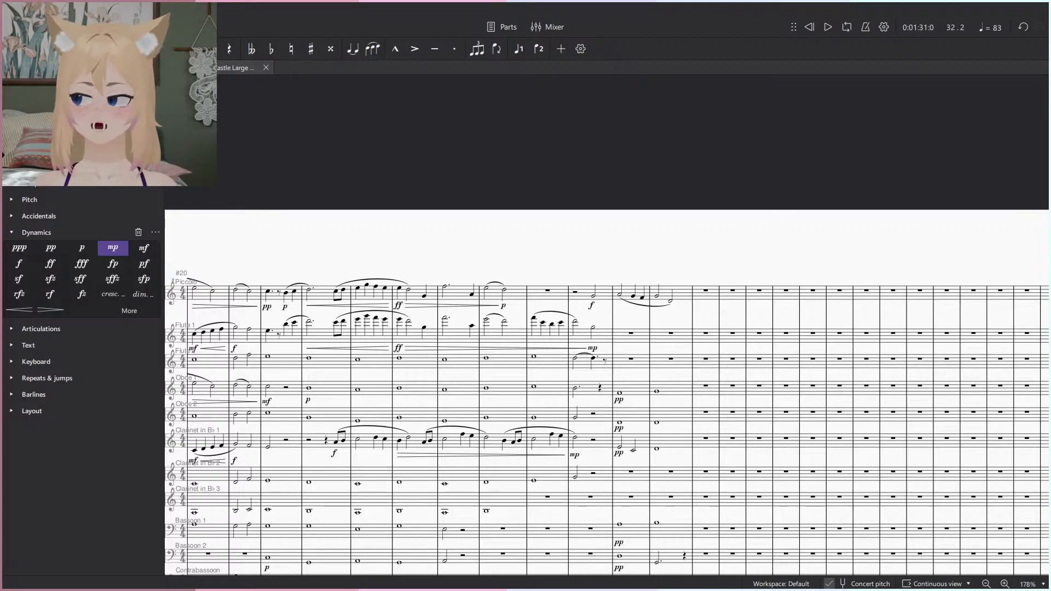